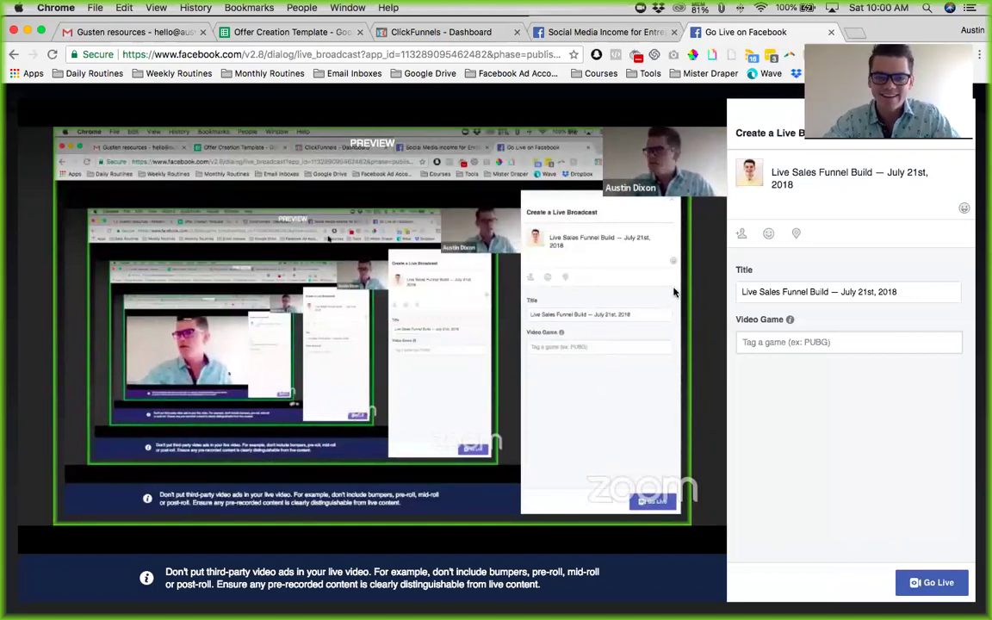
# Step: Go live with the Live Sales Funnel Build broadcast on Facebook
pyautogui.click(929, 584)
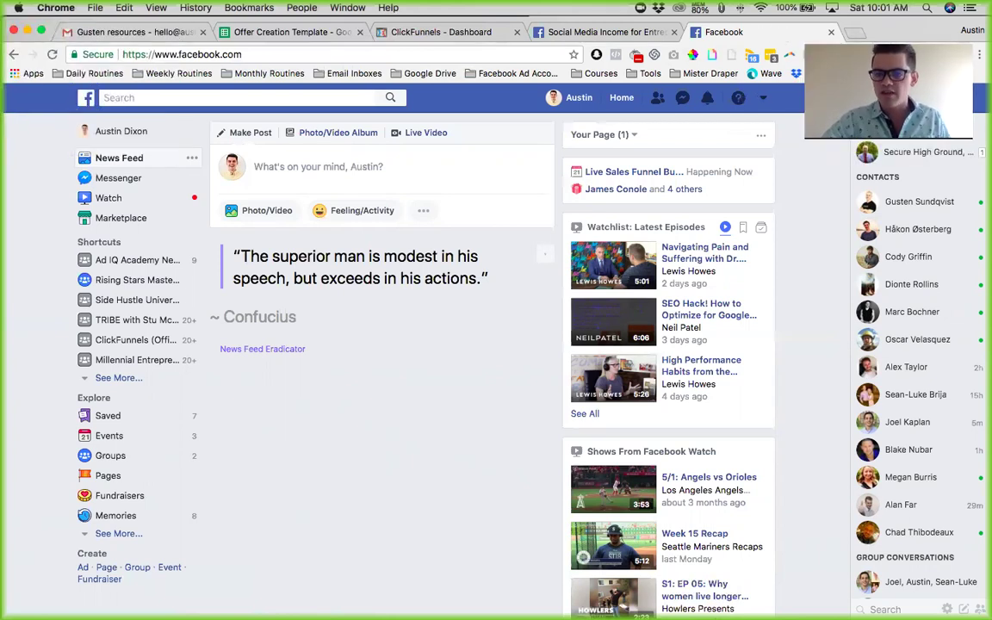
# Step: Close the Facebook home and group tabs and switch to the Offer Creation Template sheet
pyautogui.click(829, 28)
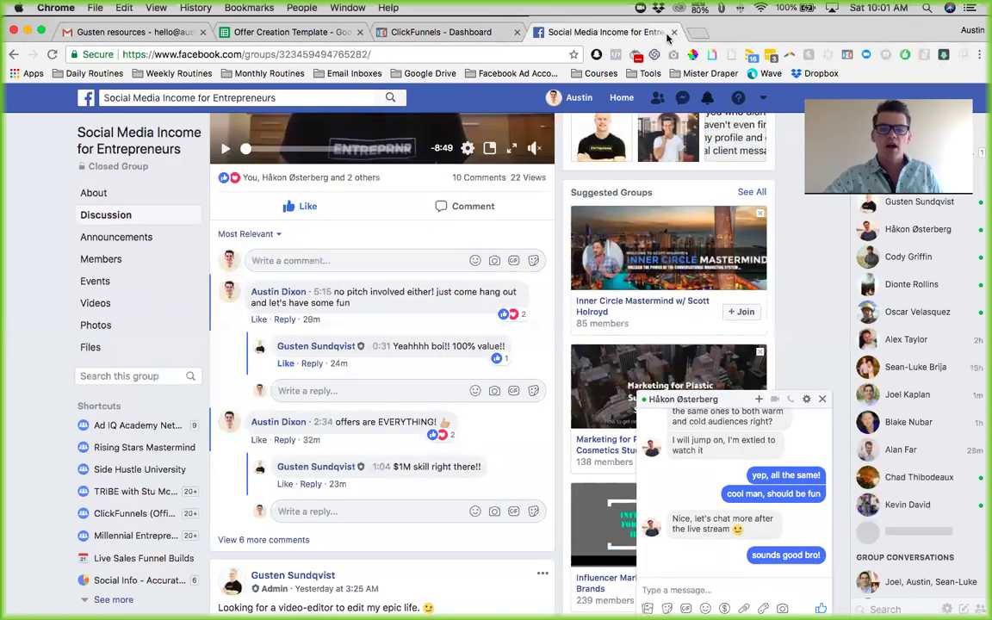
pyautogui.press('super+w')
pyautogui.click(260, 32)
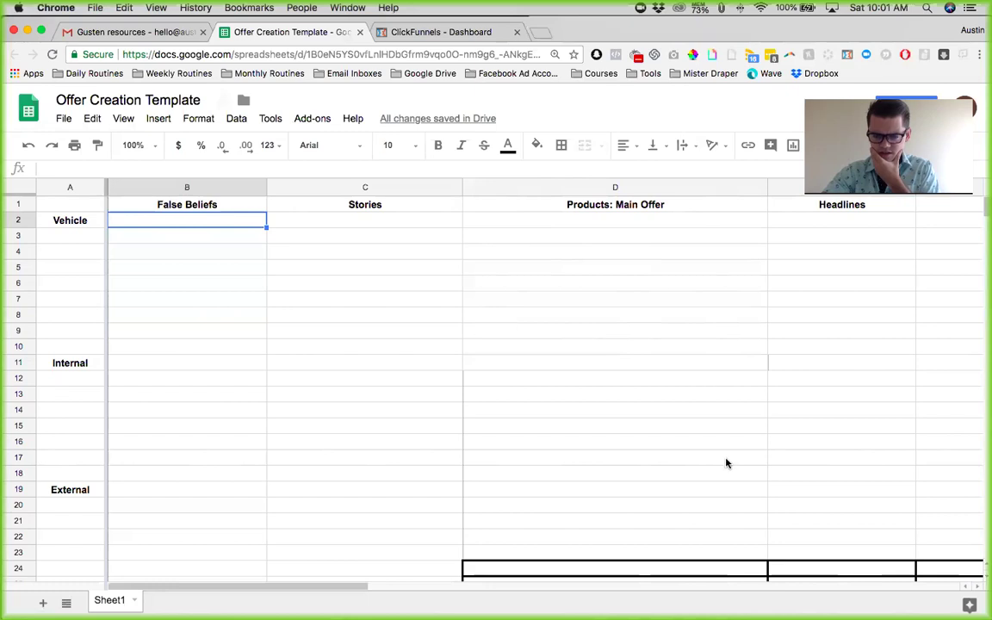
pyautogui.click(629, 504)
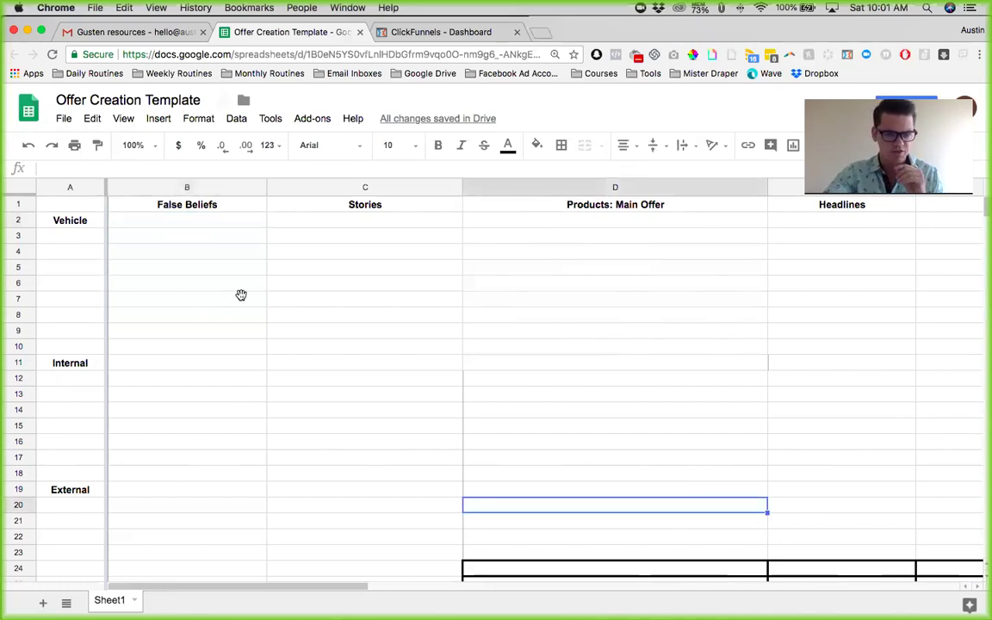
pyautogui.click(186, 225)
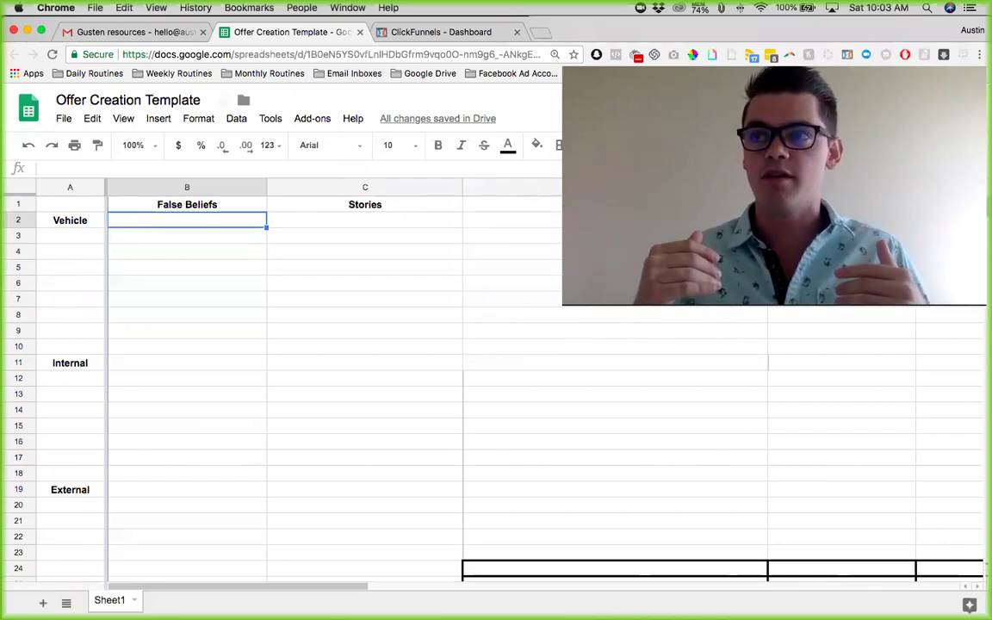
pyautogui.press('XF86AudioRaiseVolume')
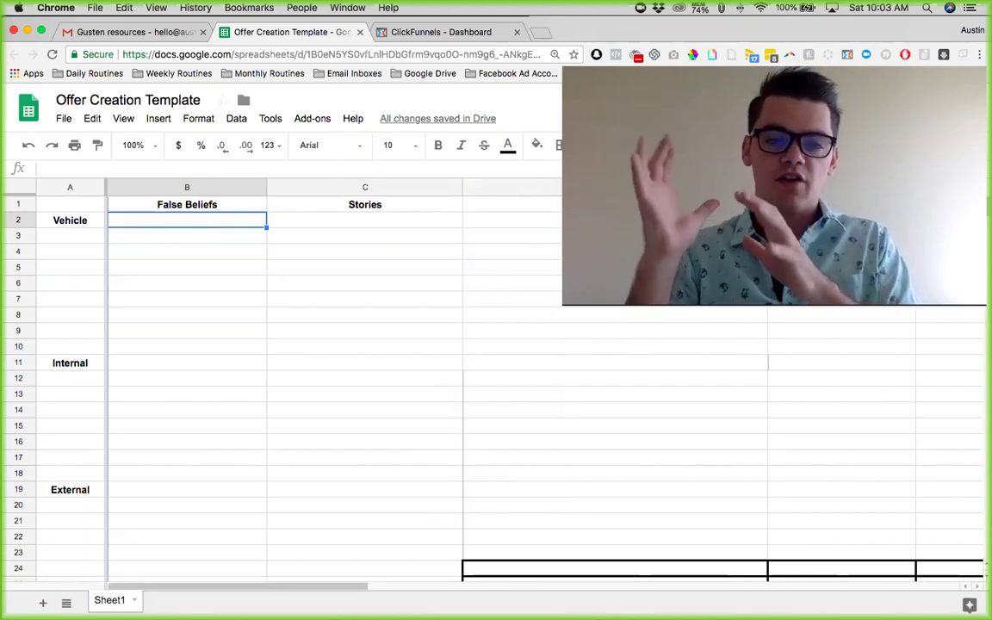
pyautogui.press('XF86AudioLowerVolume')
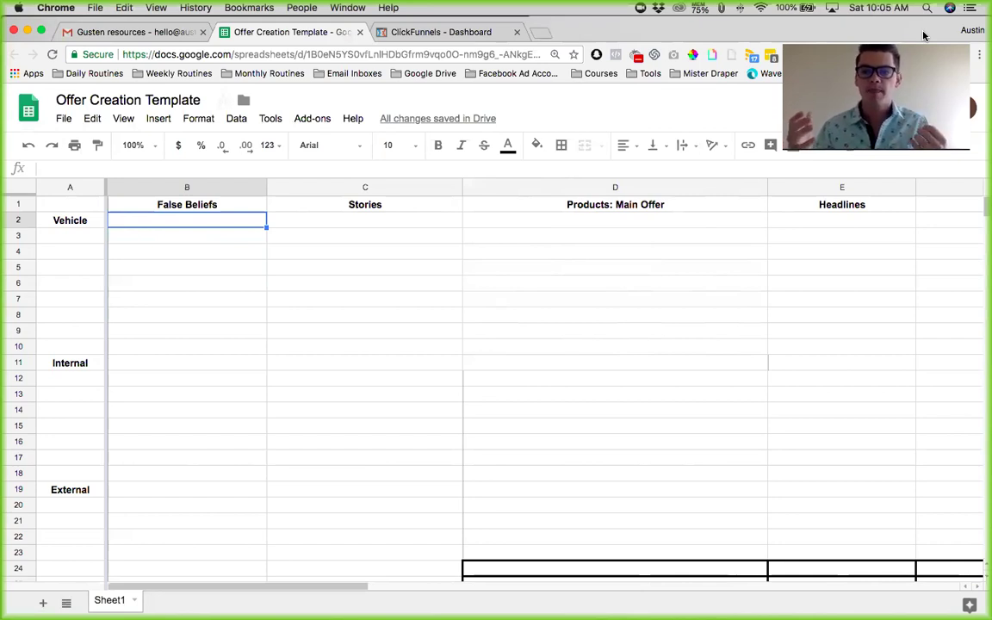
pyautogui.click(381, 299)
pyautogui.click(240, 225)
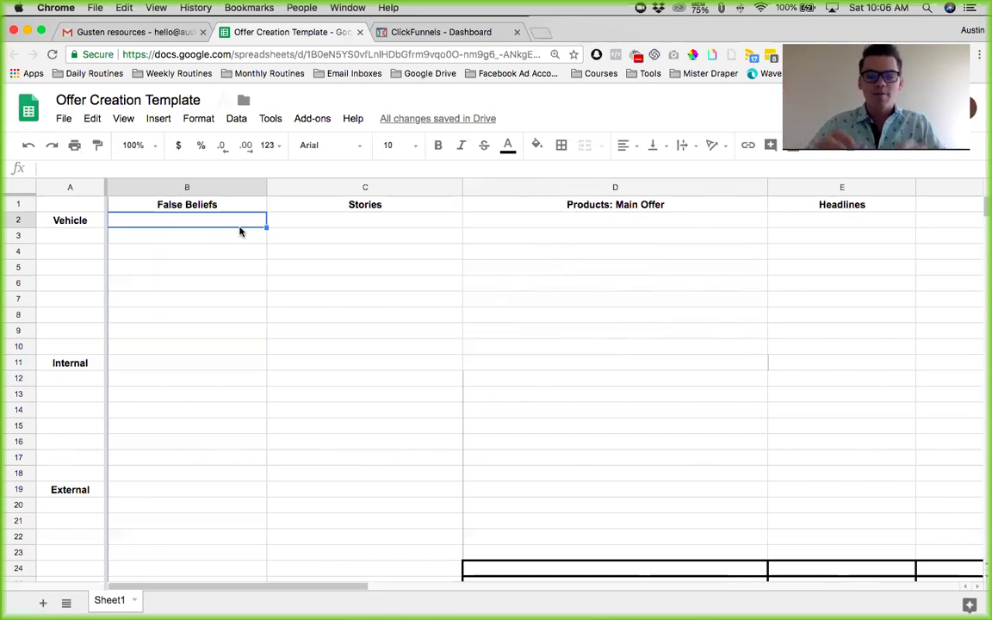
pyautogui.click(215, 250)
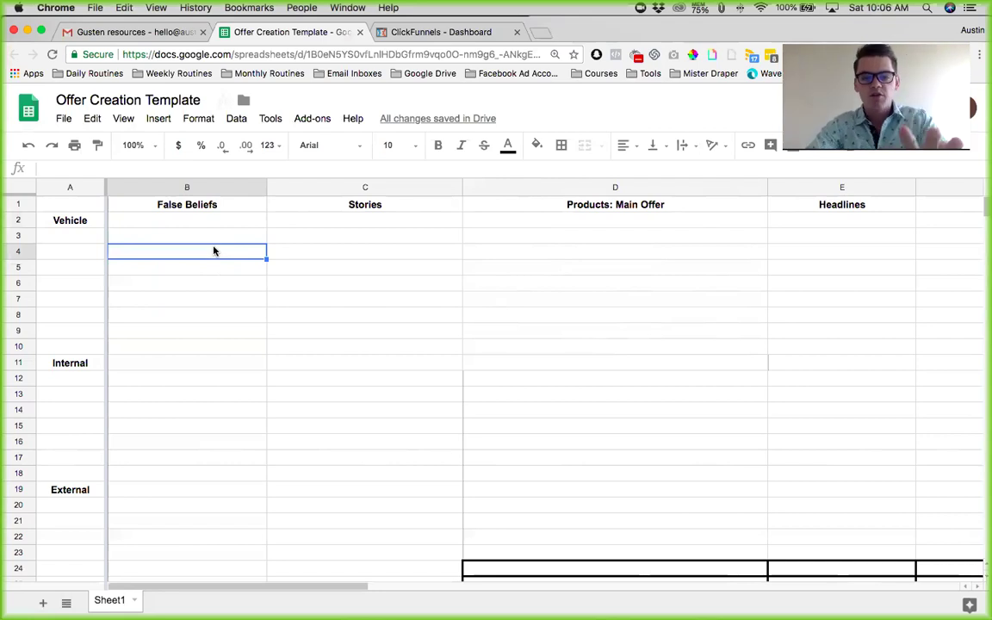
pyautogui.click(159, 301)
pyautogui.click(158, 222)
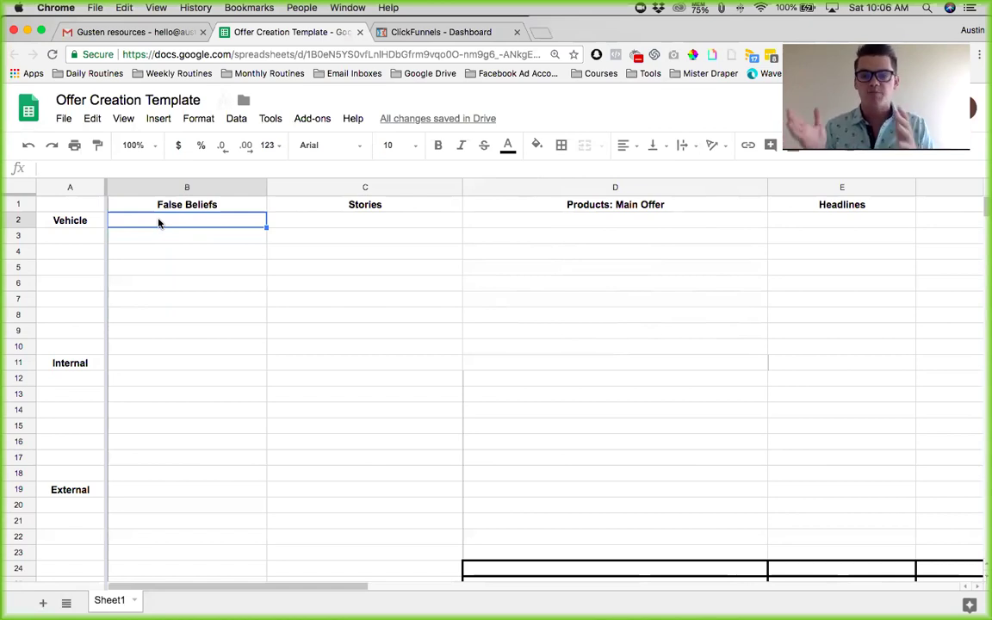
pyautogui.click(181, 188)
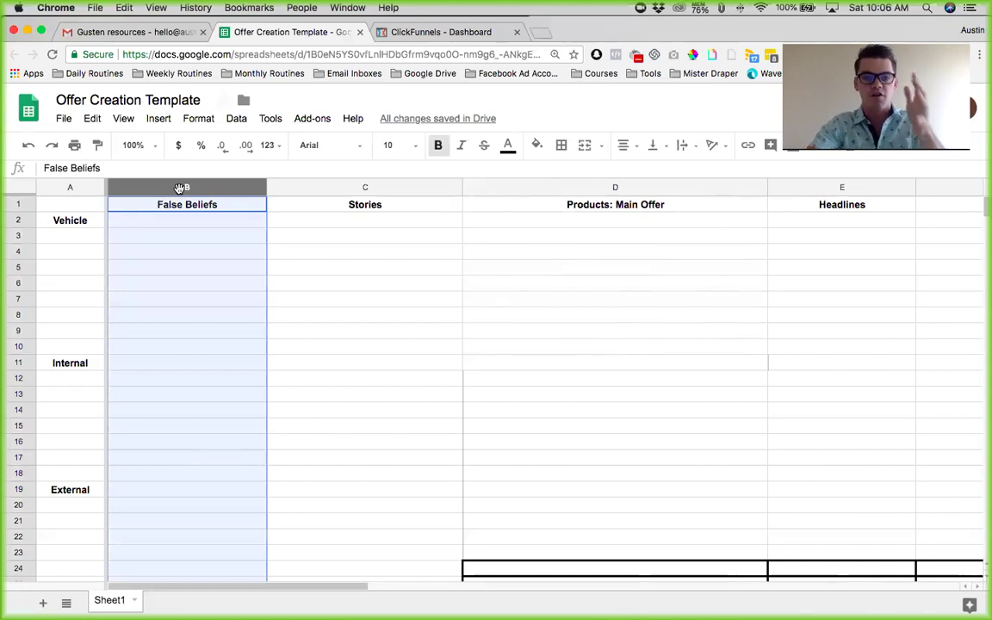
pyautogui.click(299, 186)
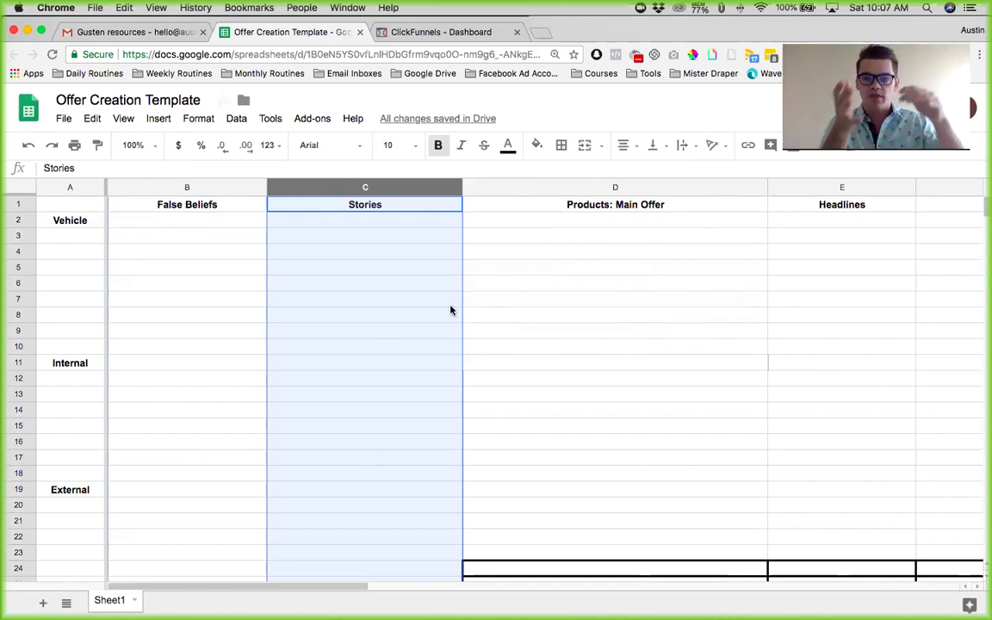
pyautogui.click(535, 187)
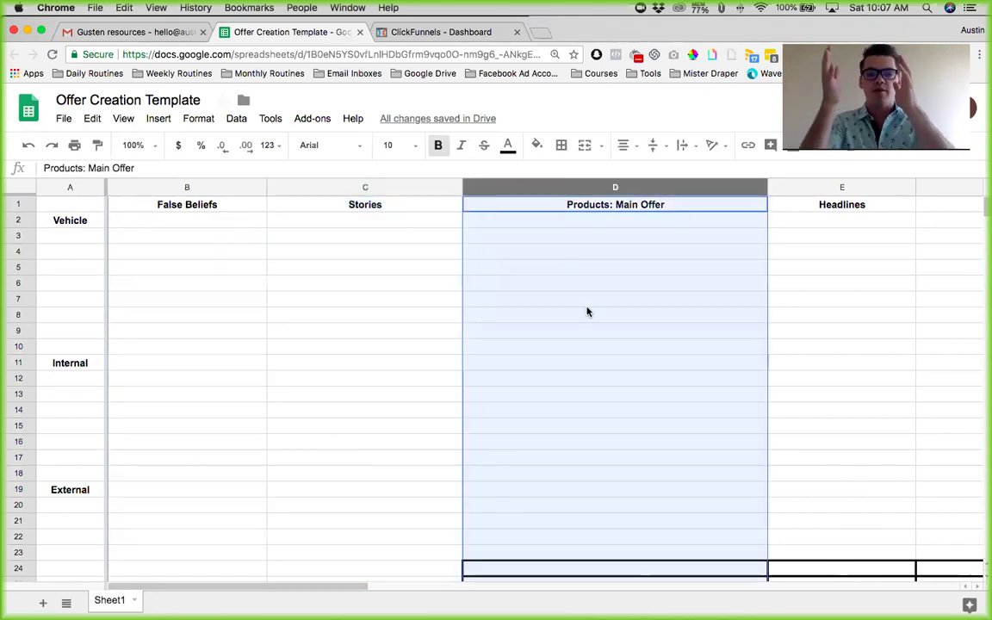
pyautogui.click(228, 188)
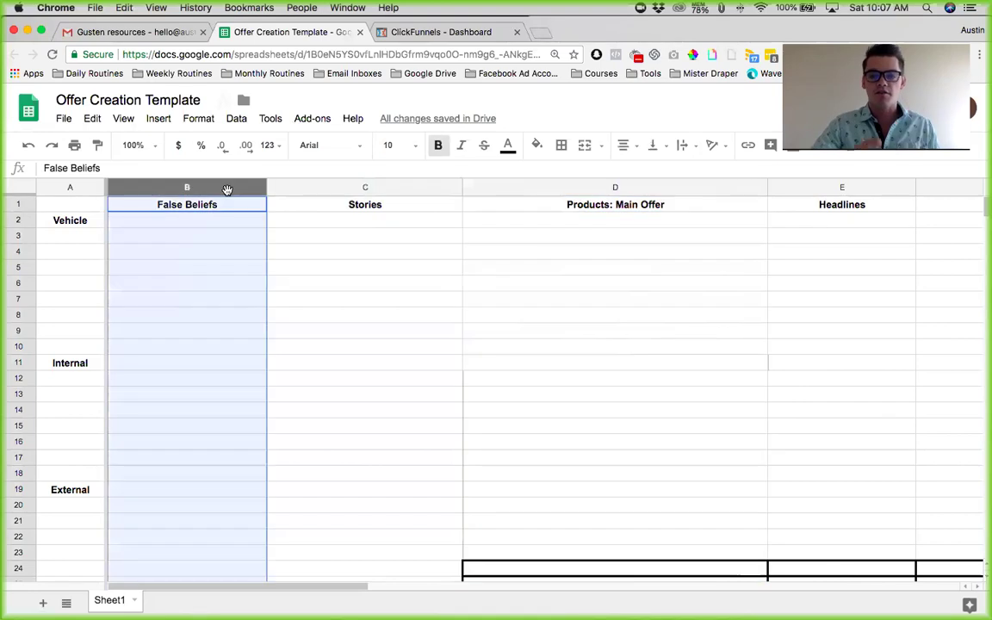
pyautogui.click(211, 222)
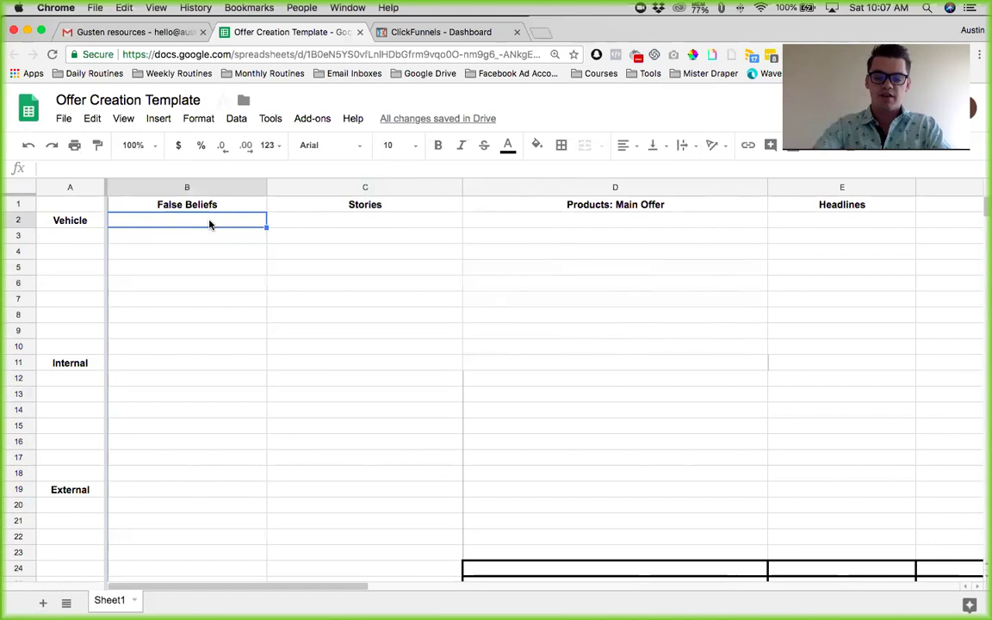
pyautogui.write('"')
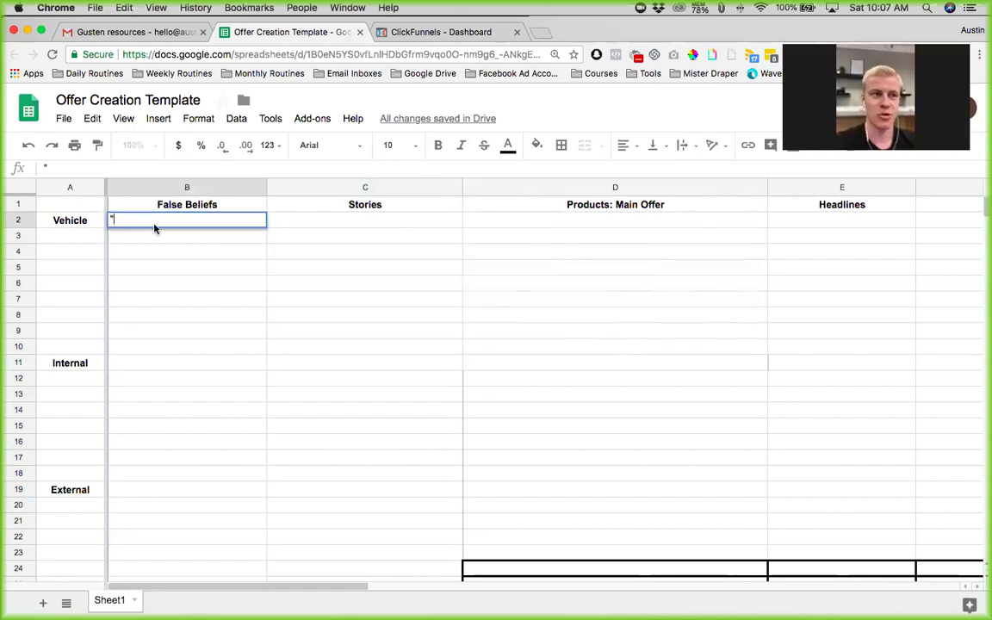
# Step: Clear the stray quote in B2 and enter "I'm not an expert" as the first Internal belief in B11
pyautogui.press('BackSpace')
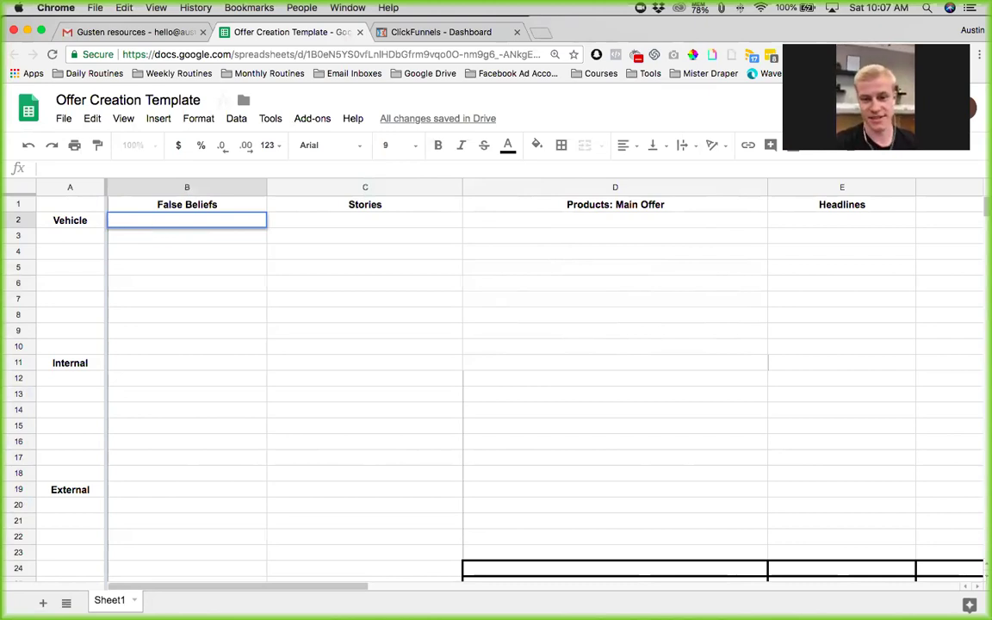
pyautogui.click(154, 370)
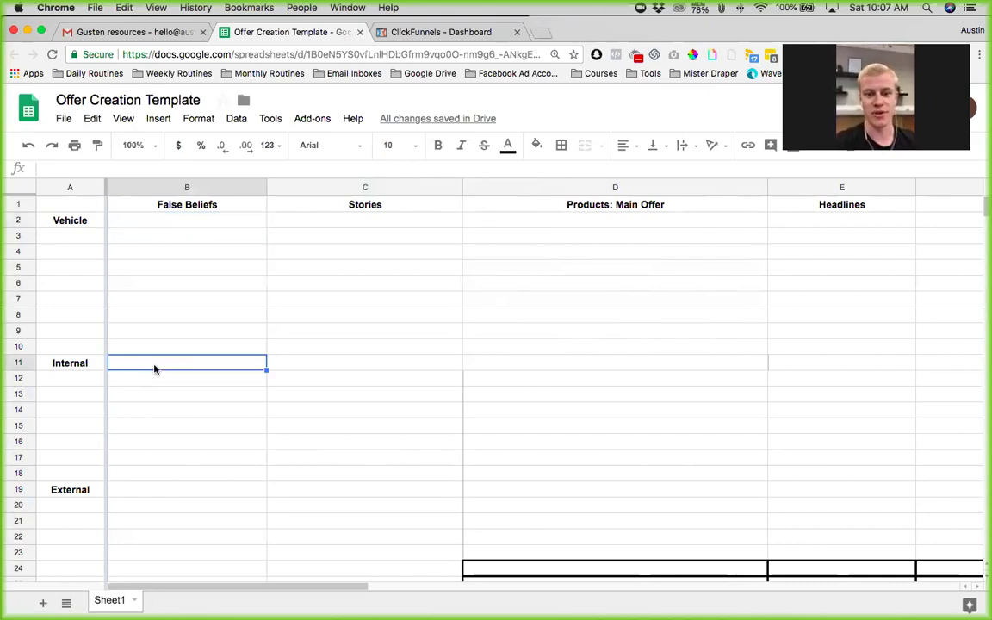
pyautogui.click(158, 225)
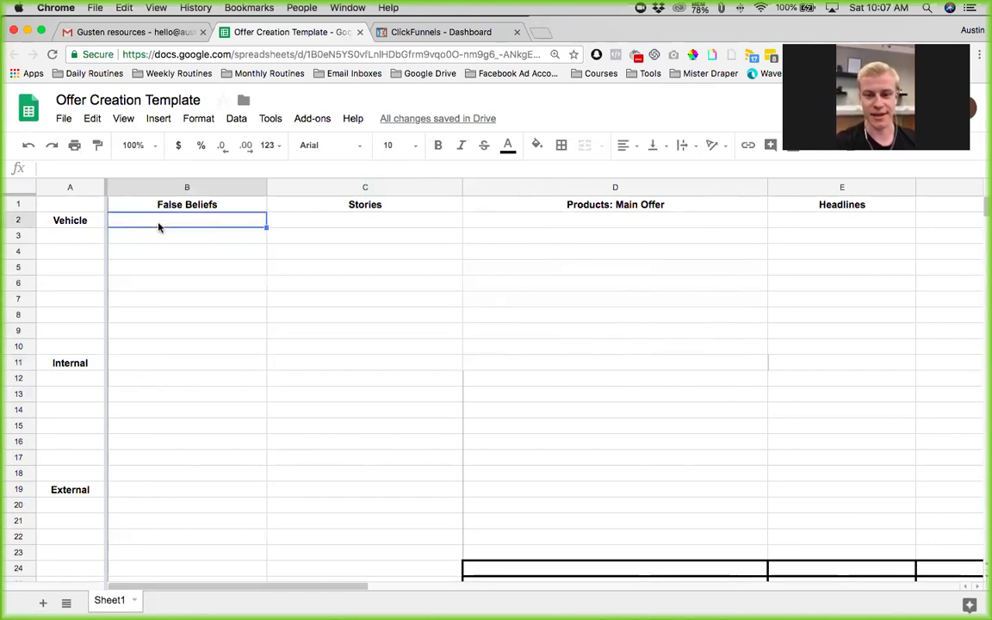
pyautogui.write('"I')
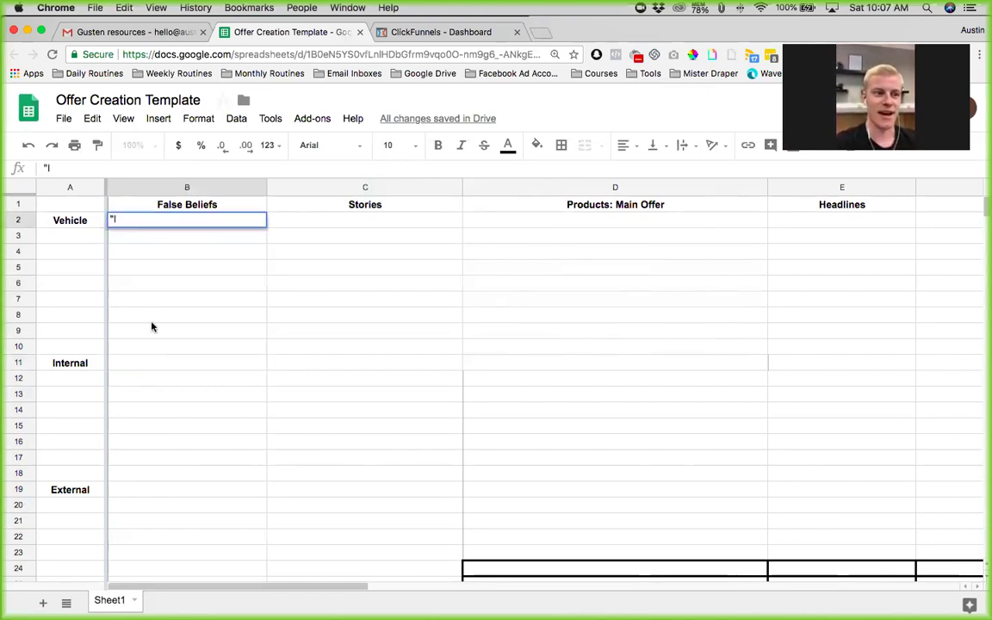
pyautogui.click(143, 368)
pyautogui.write("'I'm not ")
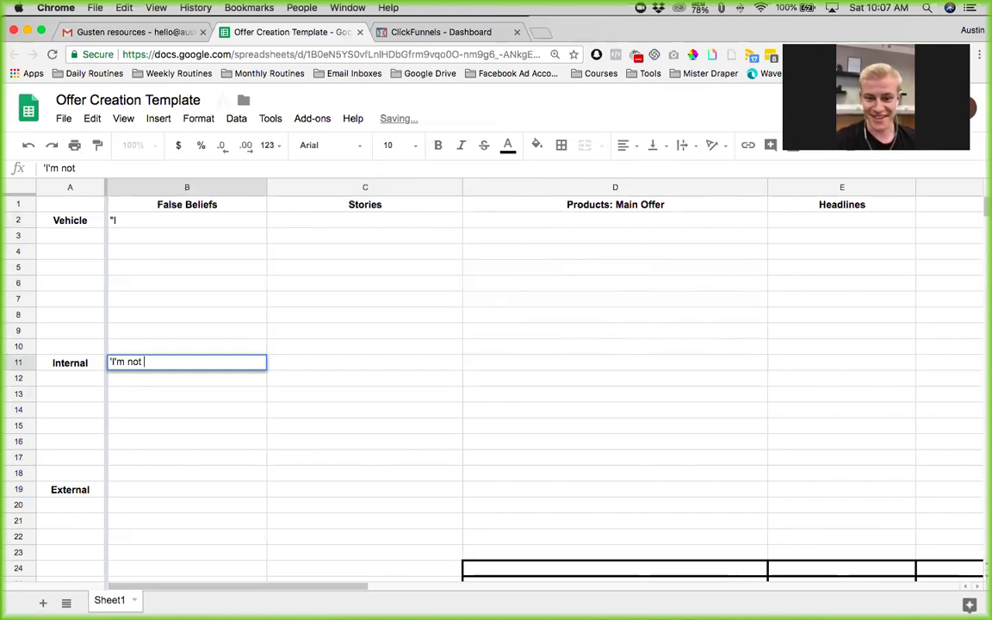
pyautogui.write('an experts')
pyautogui.press('BackSpace')
pyautogui.write('s')
pyautogui.press('BackSpace')
pyautogui.write('"')
pyautogui.press('Return')
# Step: Add "I don't have a degree", "I don't know how to sell" and "What if I fail?" in B12–B14
pyautogui.write('"')
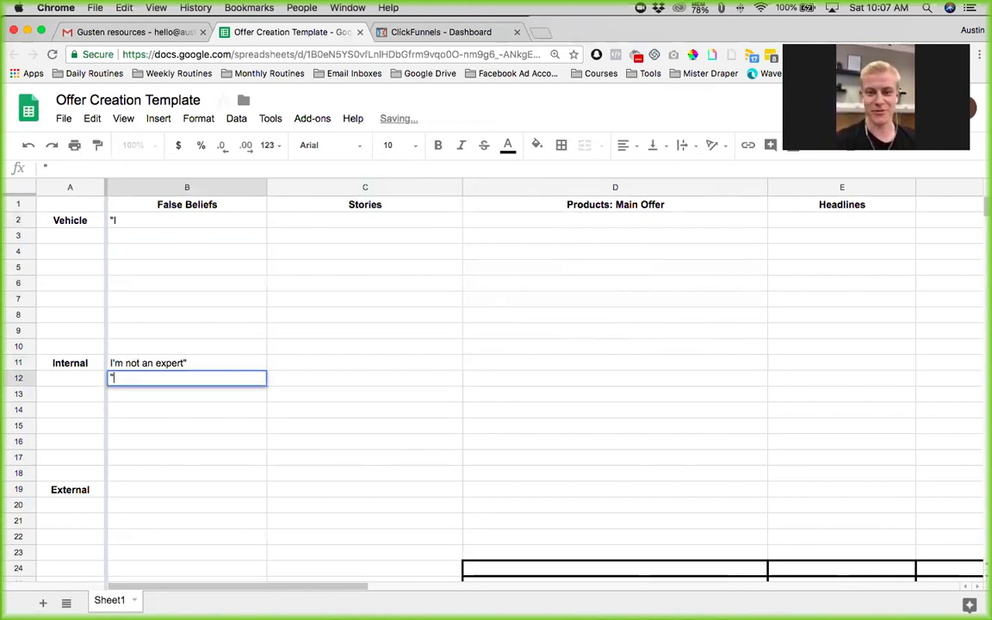
pyautogui.write('I don\'t have a degree"')
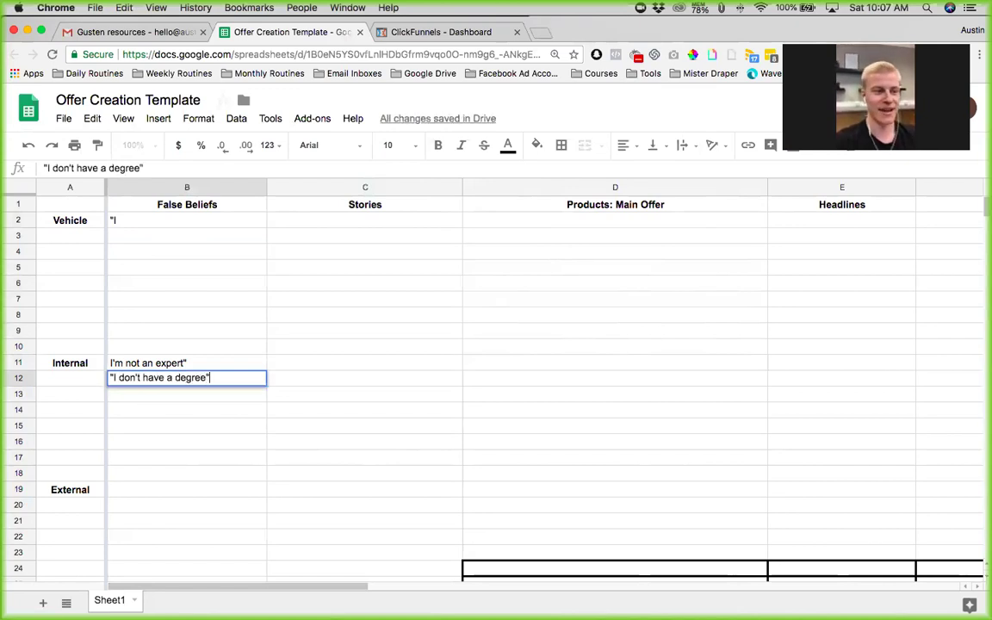
pyautogui.press('Return')
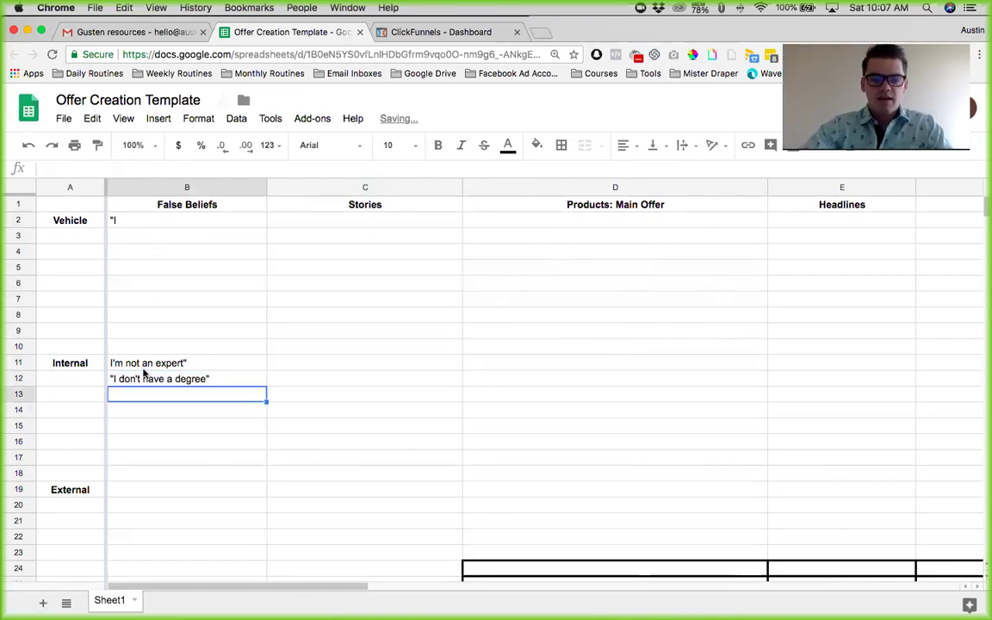
pyautogui.write('"I don\'t know how to sell"')
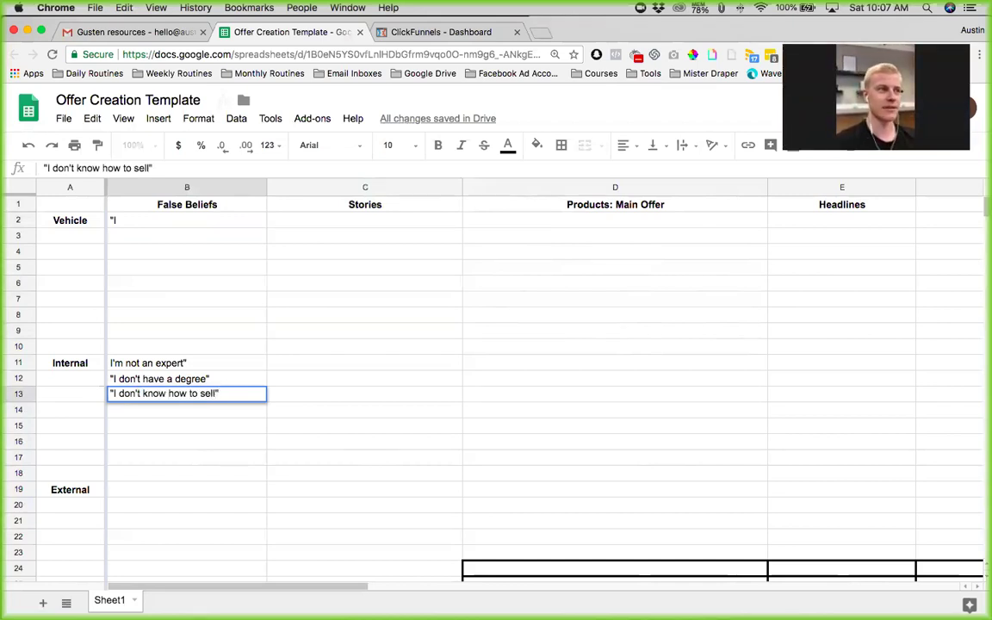
pyautogui.press('Return')
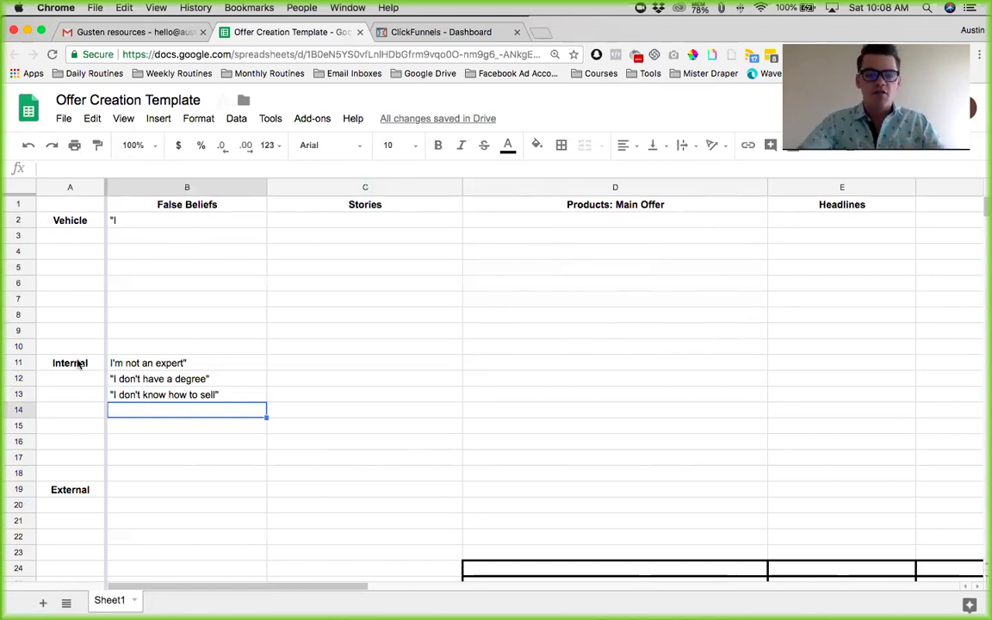
pyautogui.write('"What if I ')
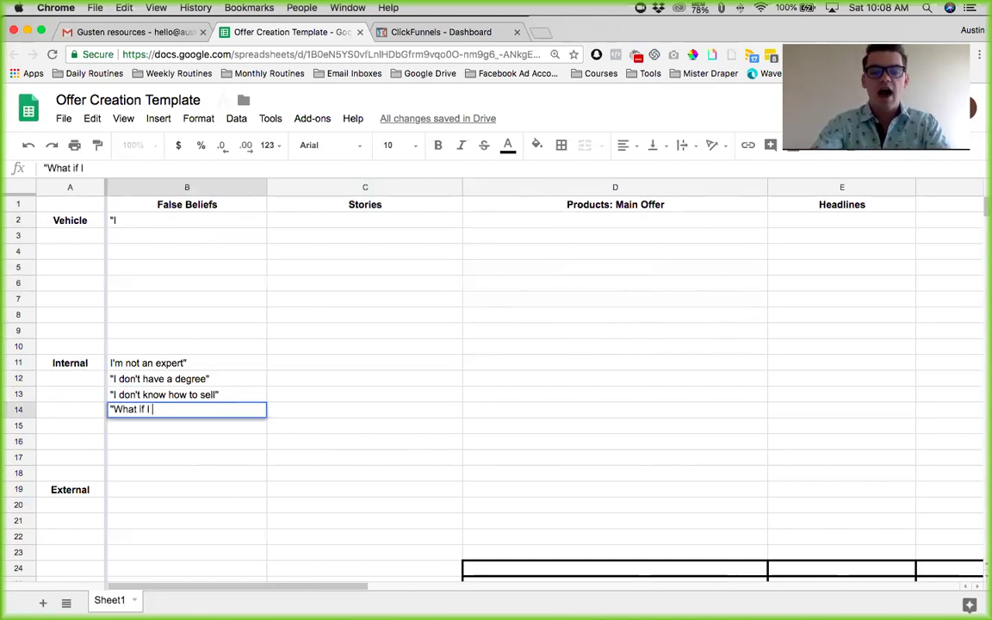
pyautogui.write('fail?"')
pyautogui.press('Return')
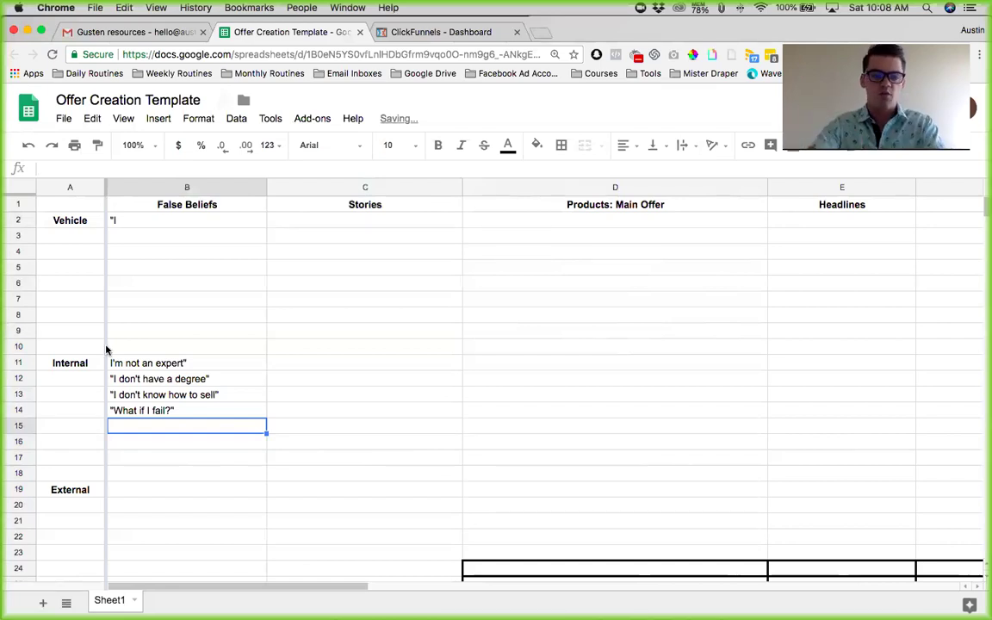
pyautogui.click(165, 223)
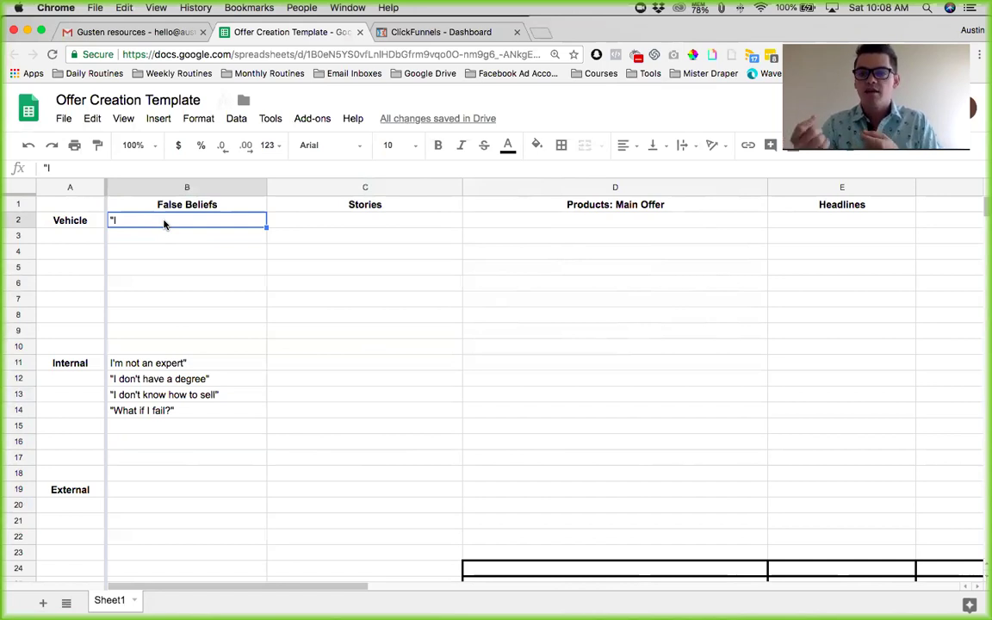
# Step: Enter three personal-brand Vehicle beliefs in B2–B4, widening column B to fit them
pyautogui.write('s a personal brand')
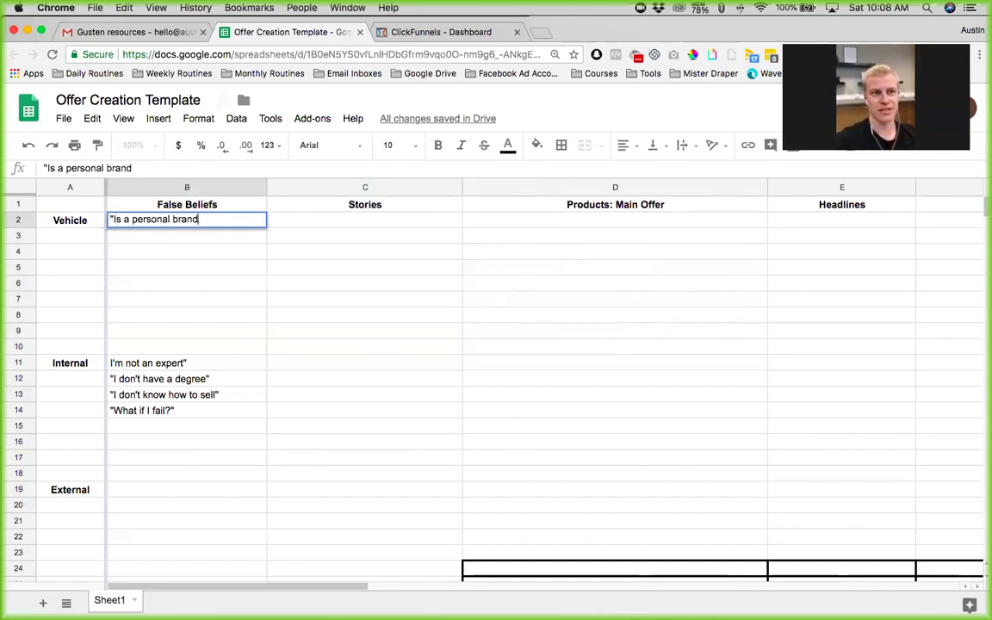
pyautogui.write(' the BEST option')
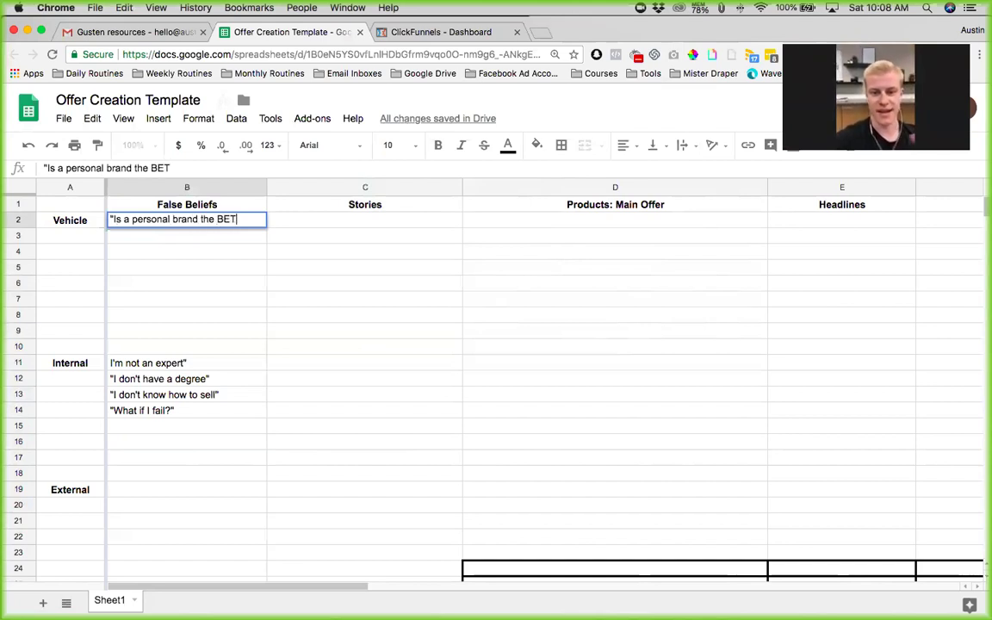
pyautogui.write('?"')
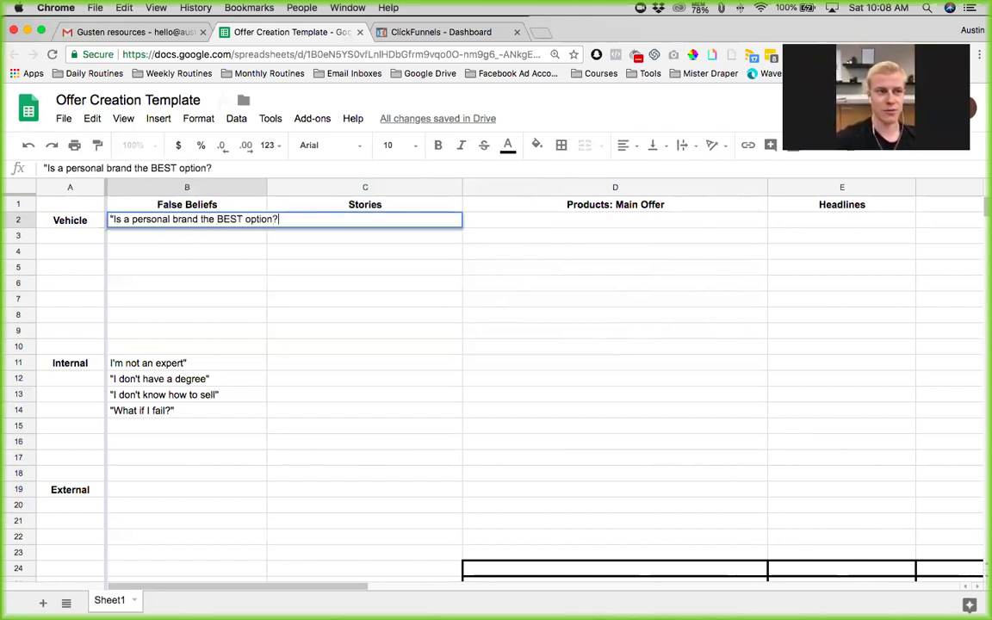
pyautogui.press('Return')
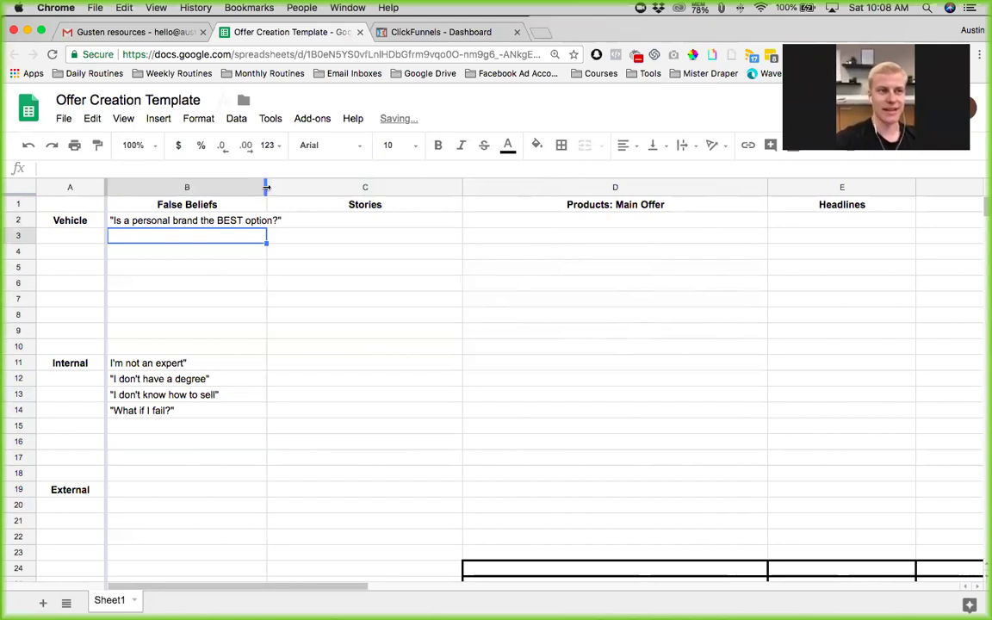
pyautogui.moveTo(266, 187); pyautogui.dragTo(284, 187)
pyautogui.write('"W')
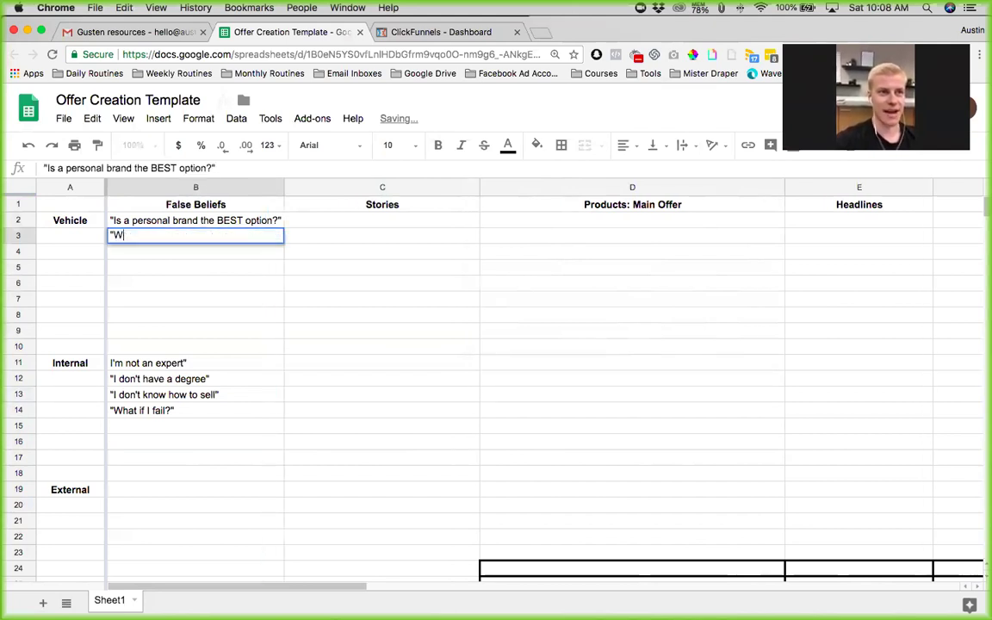
pyautogui.write('hy are personal brands smart?"')
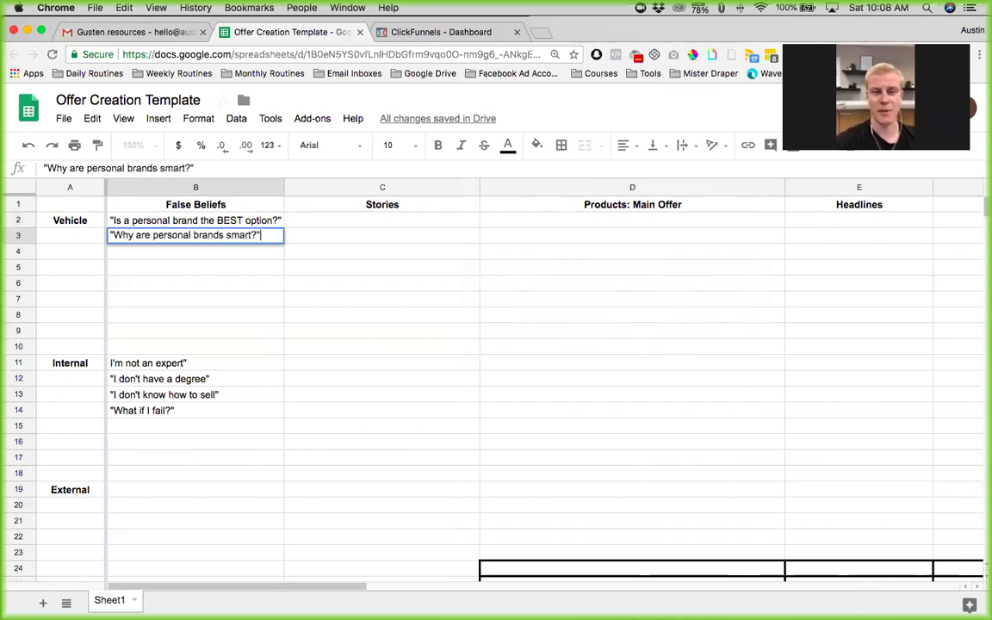
pyautogui.press('Return')
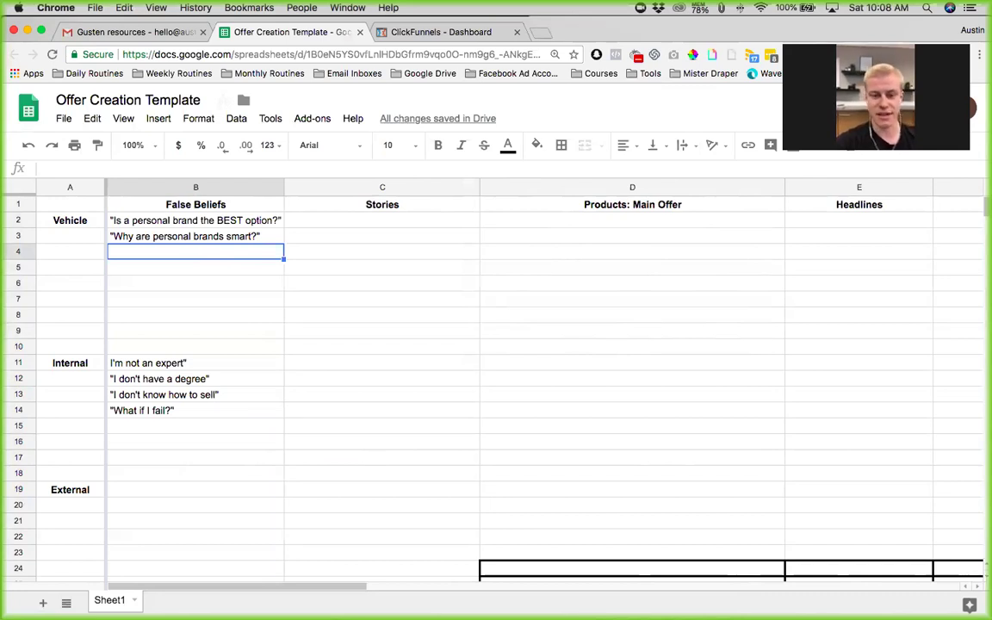
pyautogui.write('"I thoug')
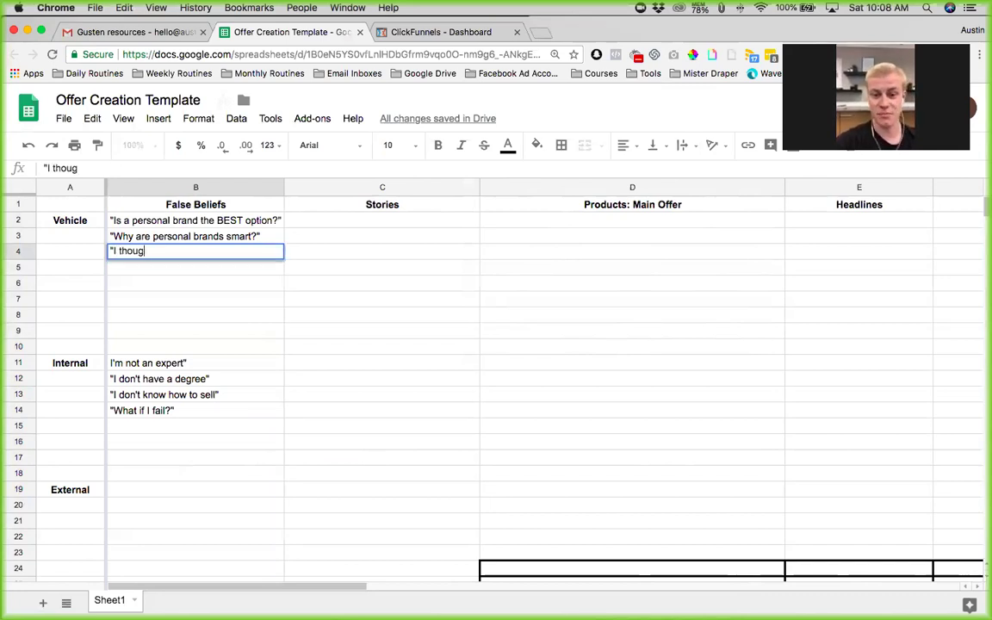
pyautogui.write('ht I needed a busines i')
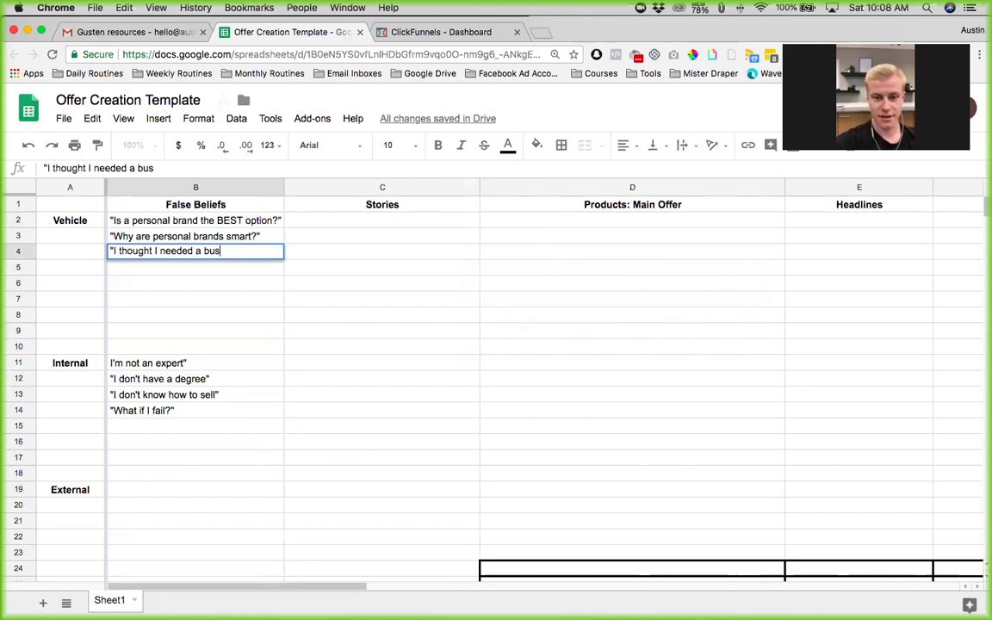
pyautogui.press('BackSpace')
pyautogui.press('BackSpace')
pyautogui.write('s in pla')
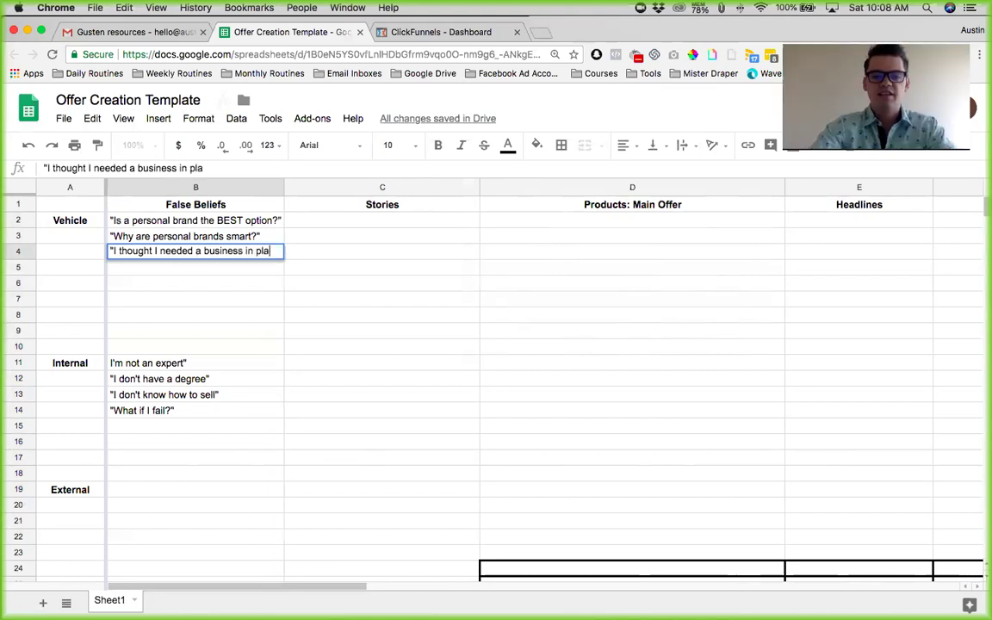
pyautogui.write('ce in order to ')
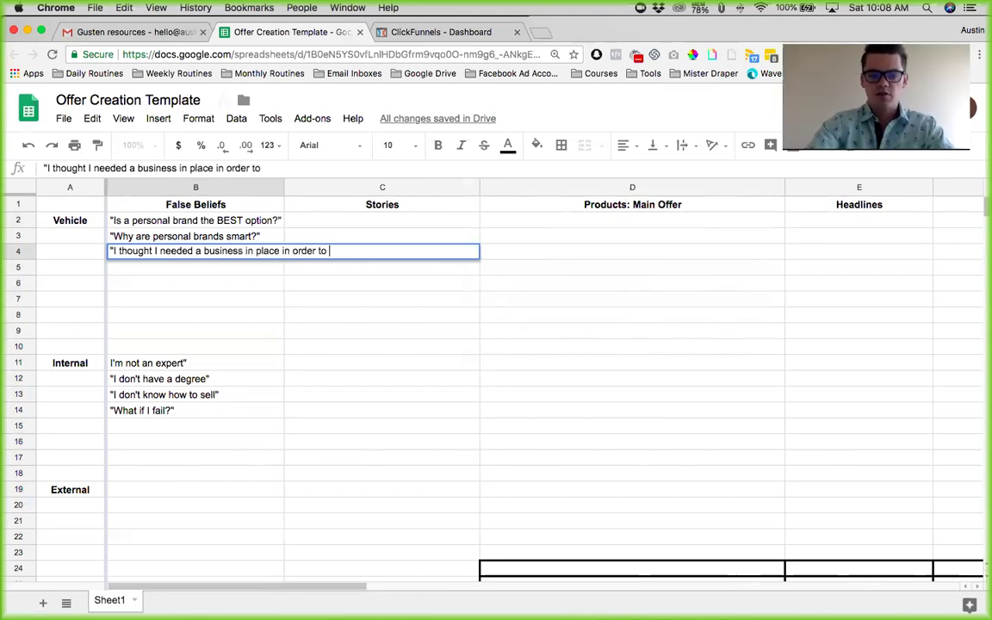
pyautogui.write('build a personal brand?"')
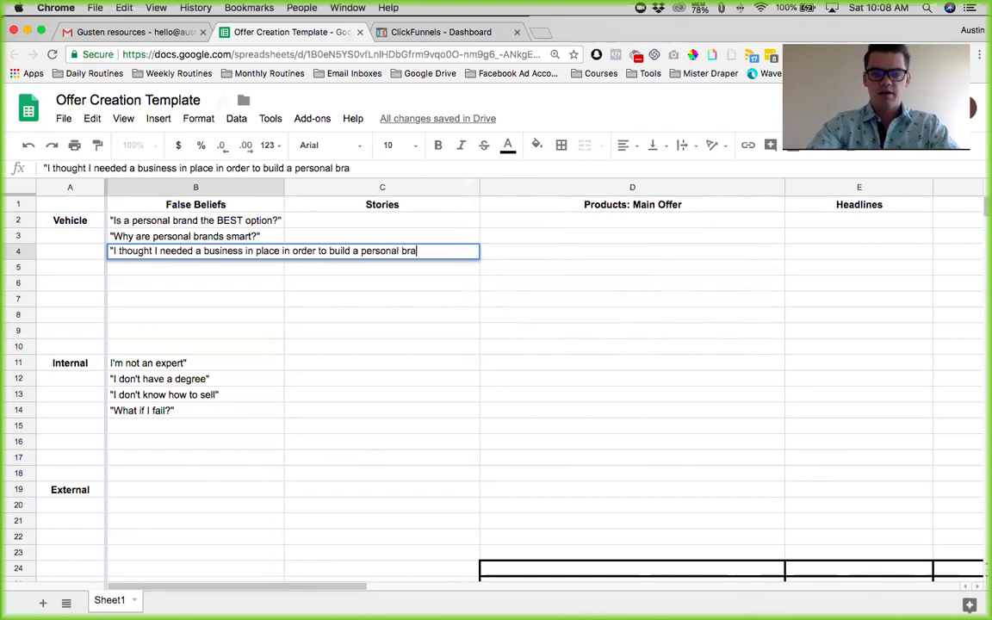
pyautogui.press('Return')
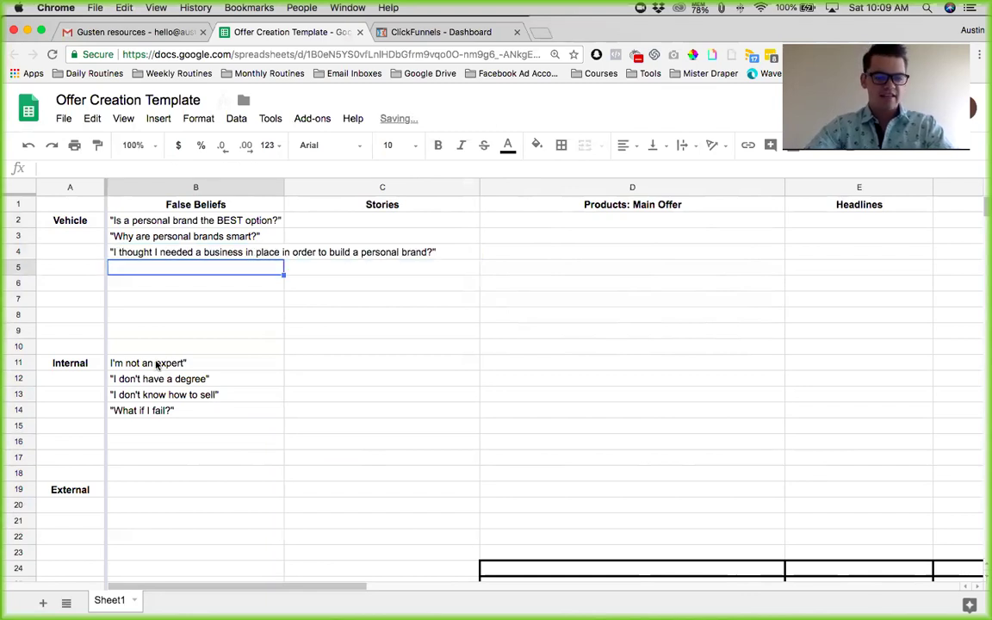
# Step: Move "I'm not an expert" from B11 to B5, remove its trailing quote, and auto-fit column B
pyautogui.click(160, 363)
pyautogui.press('super+c')
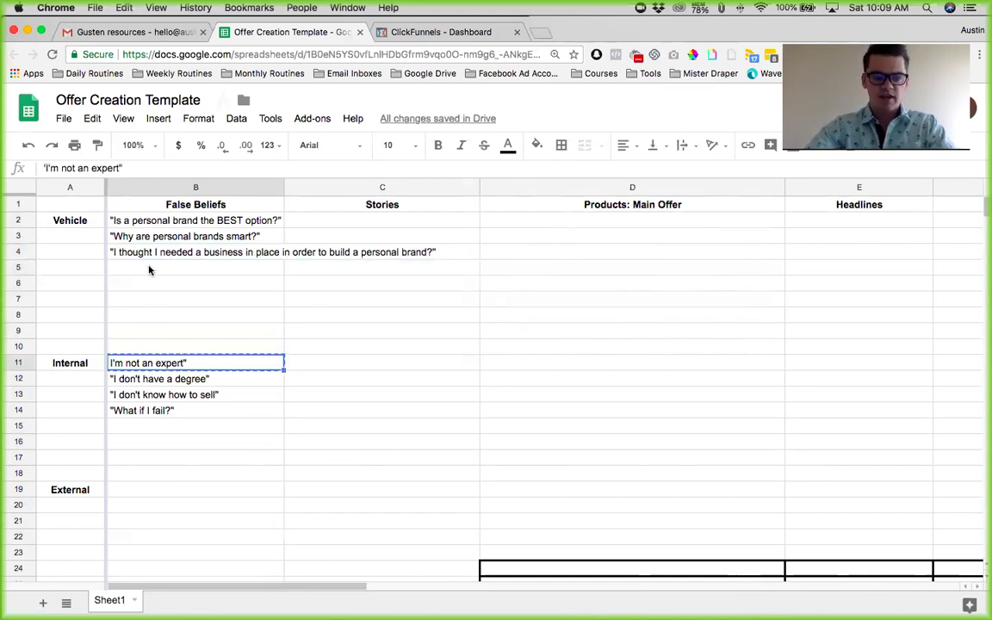
pyautogui.click(148, 269)
pyautogui.press('super+v')
pyautogui.doubleClick(193, 272)
pyautogui.press('BackSpace')
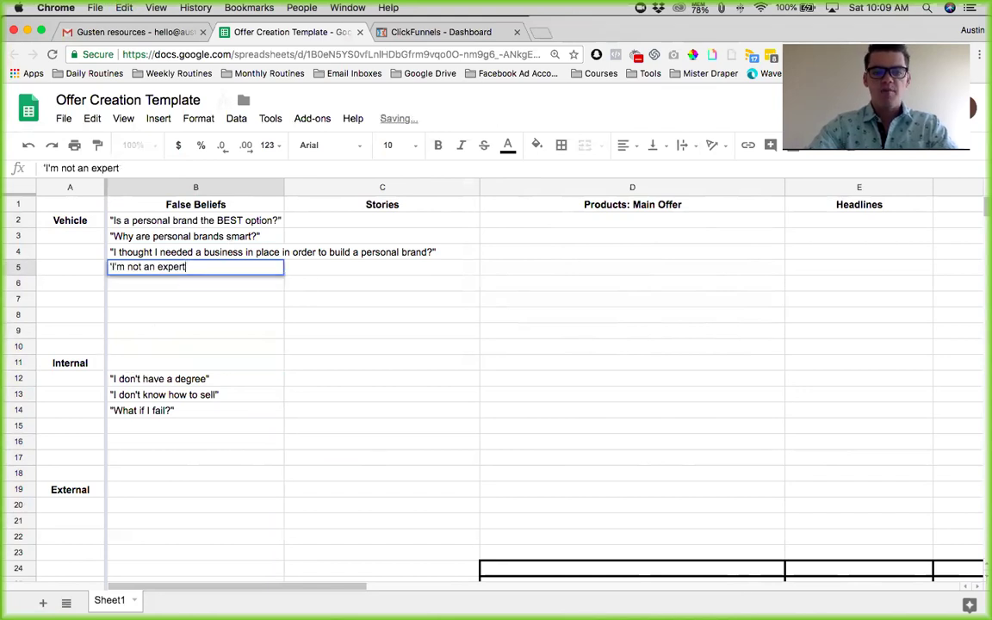
pyautogui.press('Return')
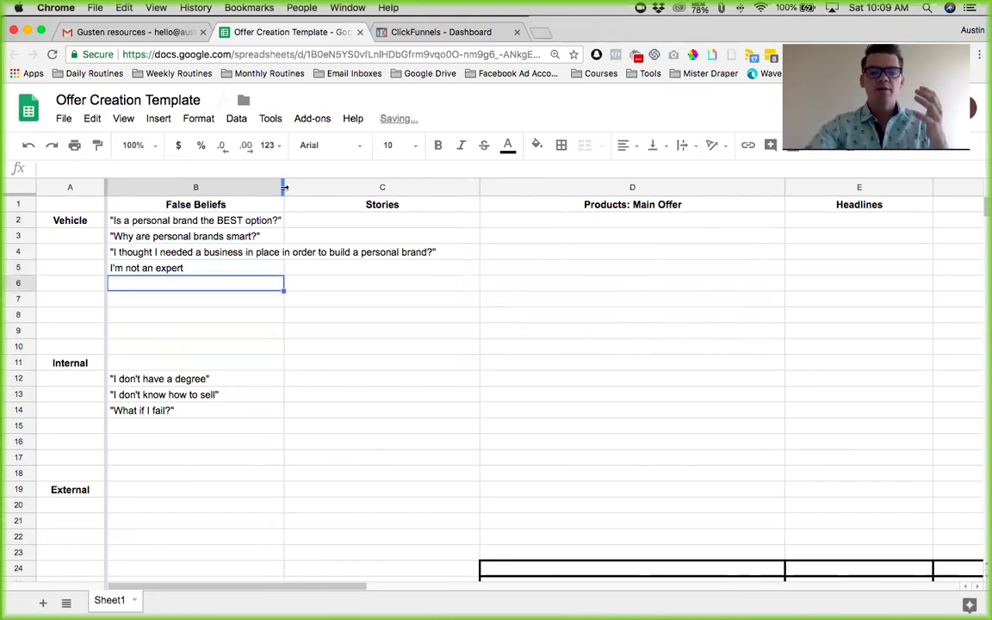
pyautogui.doubleClick(285, 187)
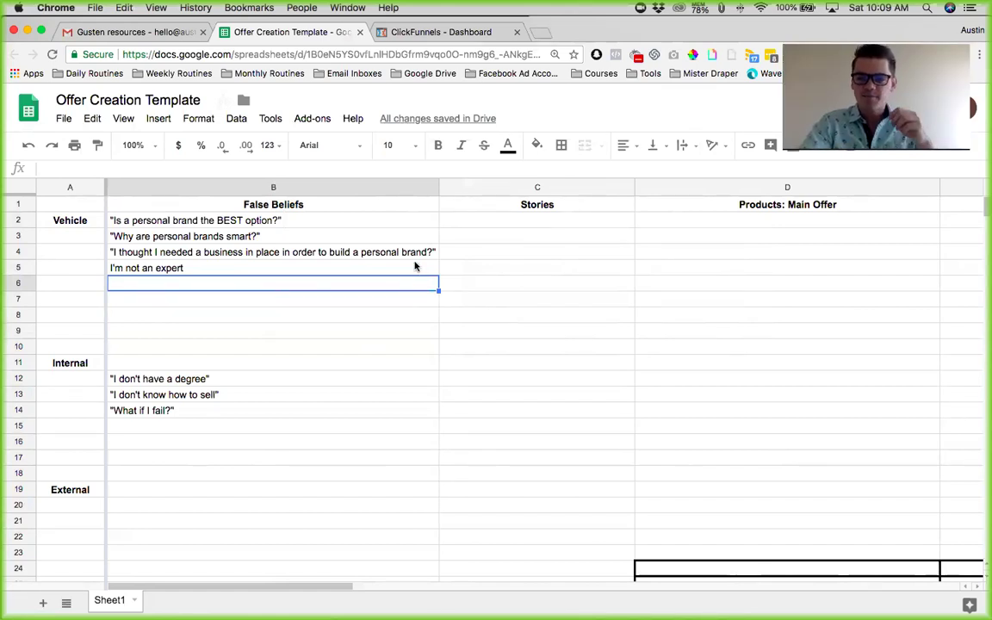
# Step: Narrow column B and set B4's long personal-brand belief to wrap onto two lines
pyautogui.moveTo(439, 186); pyautogui.dragTo(316, 186)
pyautogui.click(258, 251)
pyautogui.click(682, 145)
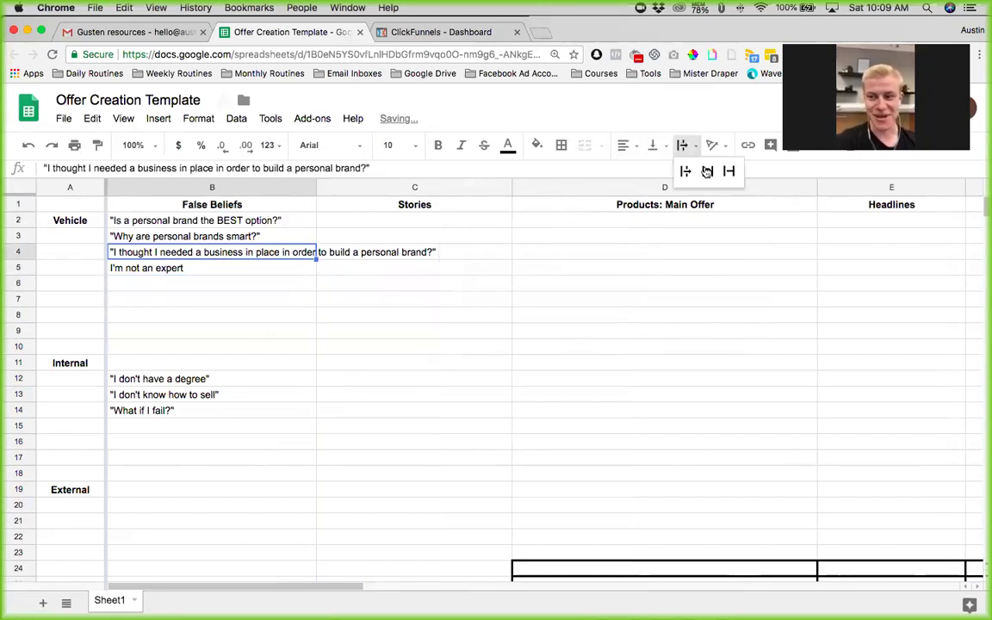
pyautogui.click(706, 170)
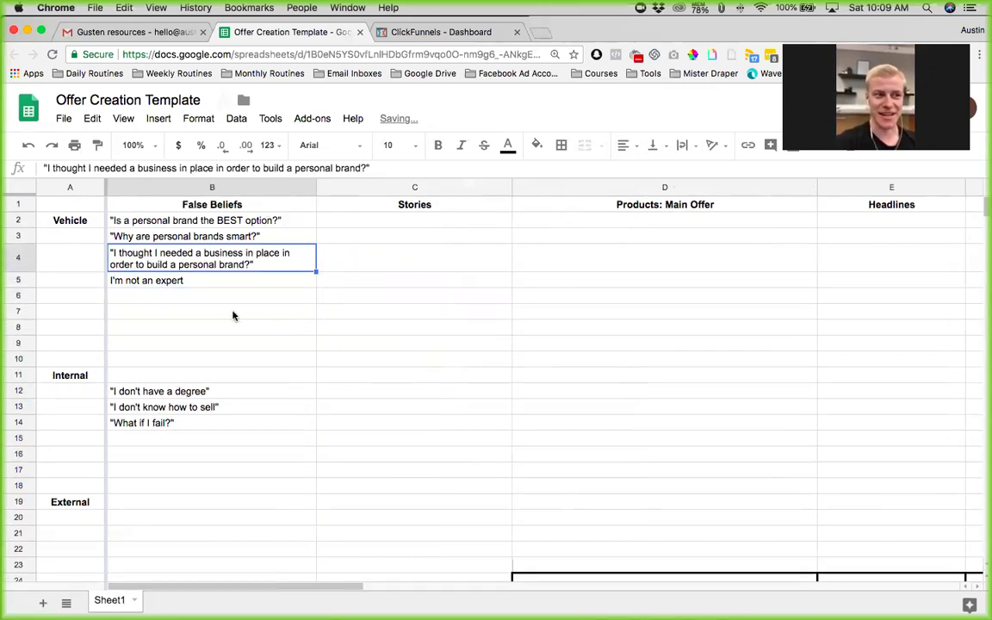
pyautogui.click(198, 375)
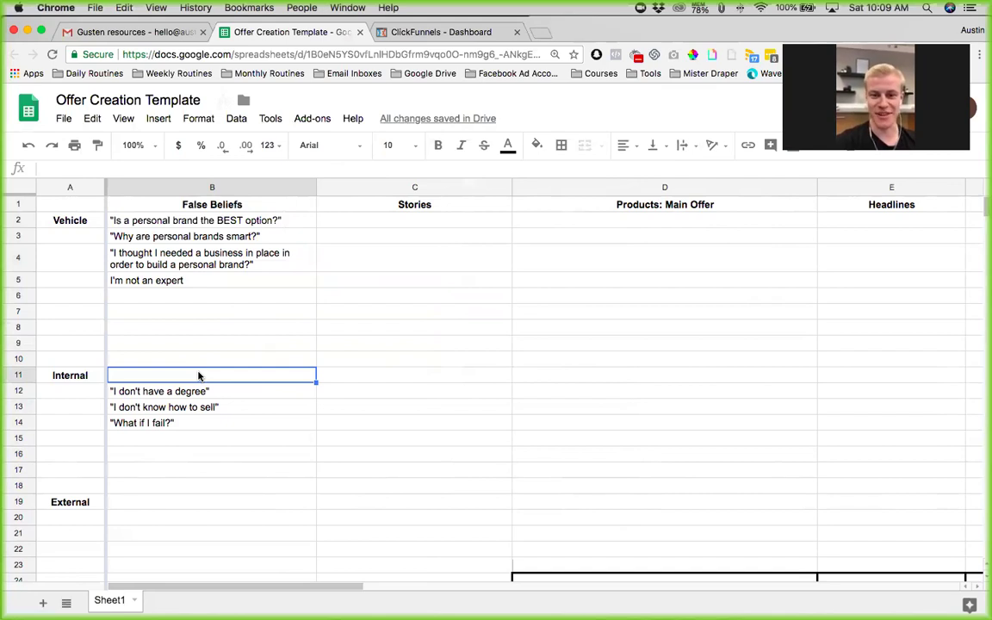
pyautogui.click(188, 295)
pyautogui.write('"It\'s too hard to build a p')
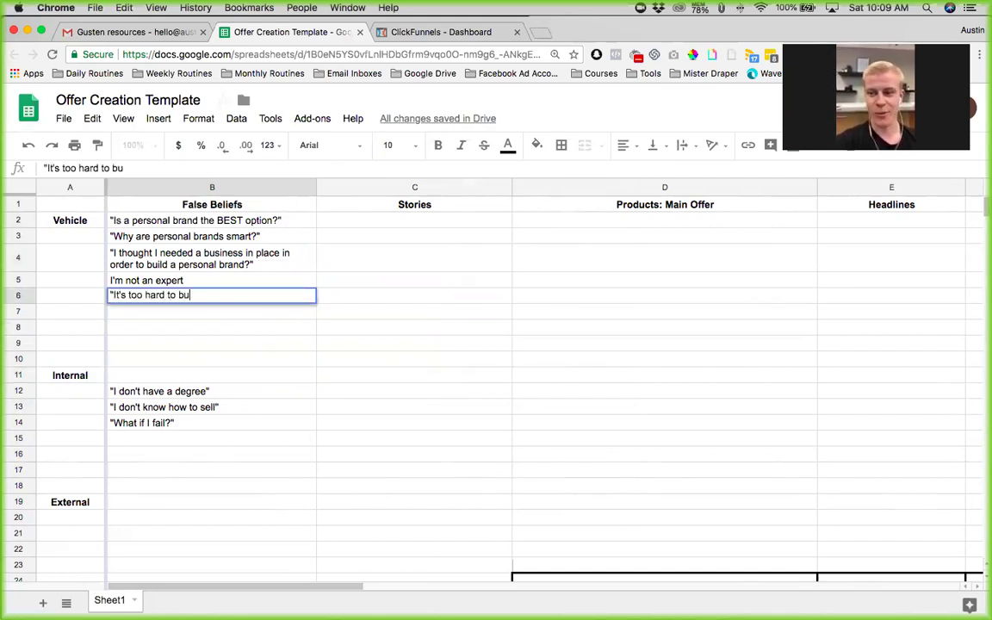
pyautogui.write('l brand"')
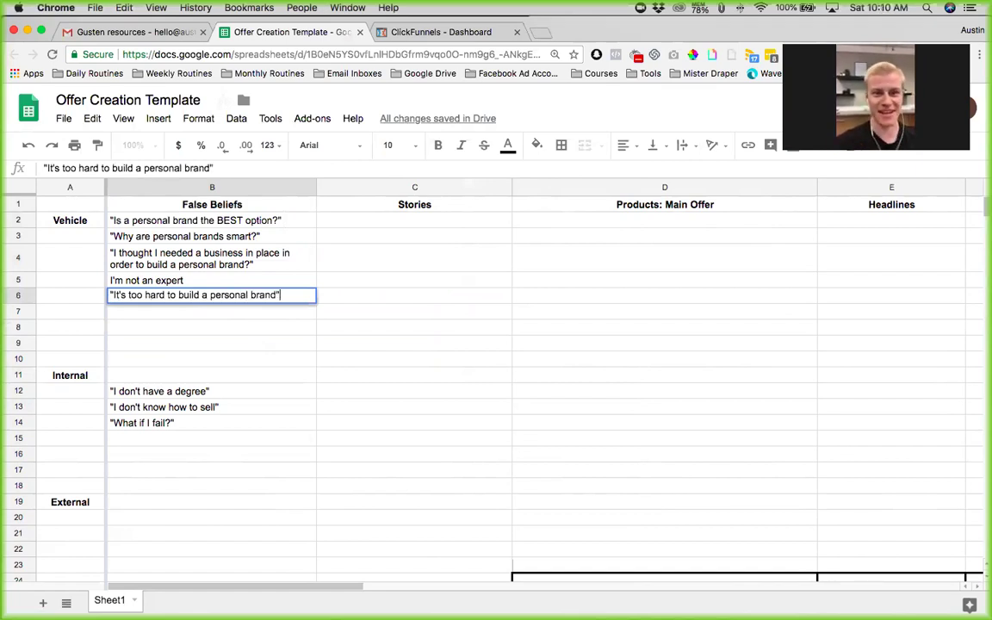
pyautogui.press('Return')
pyautogui.write('"It')
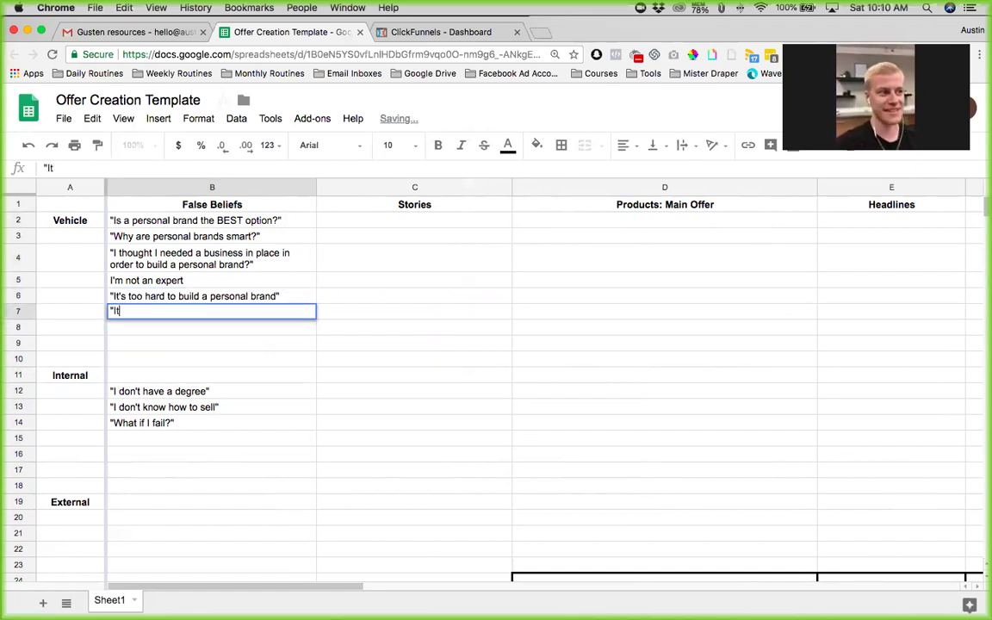
pyautogui.write('\'s too saturated"')
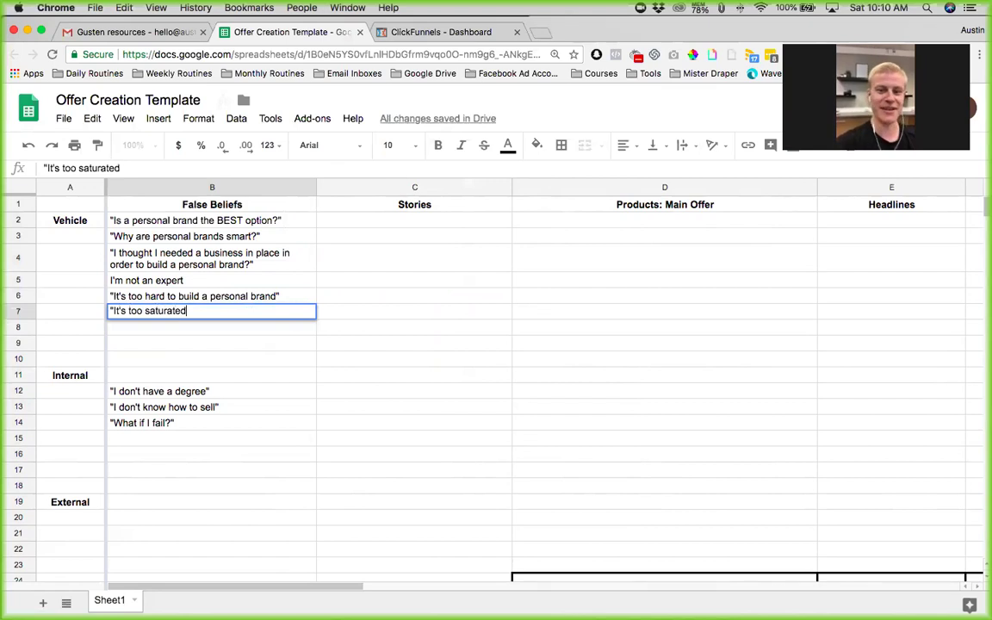
pyautogui.press('Return')
pyautogui.click(191, 362)
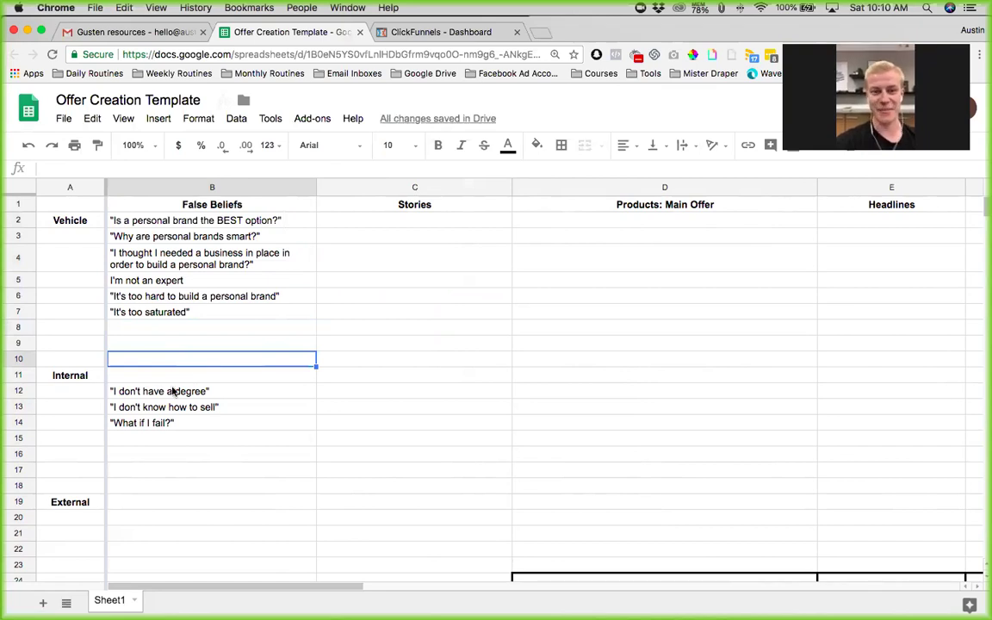
# Step: Type "No time" into B19 beside the External label
pyautogui.click(162, 381)
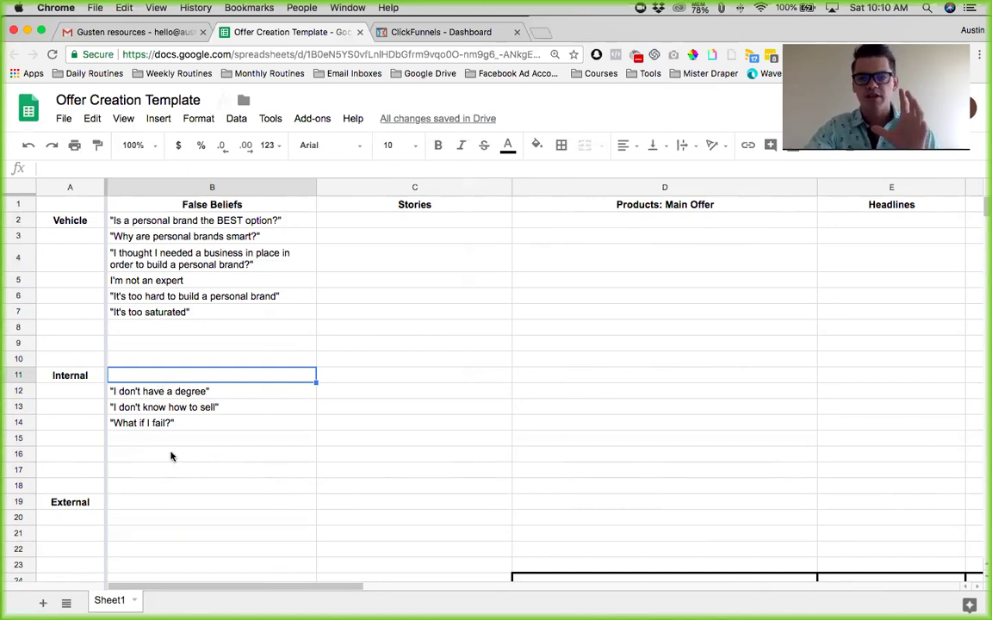
pyautogui.click(169, 500)
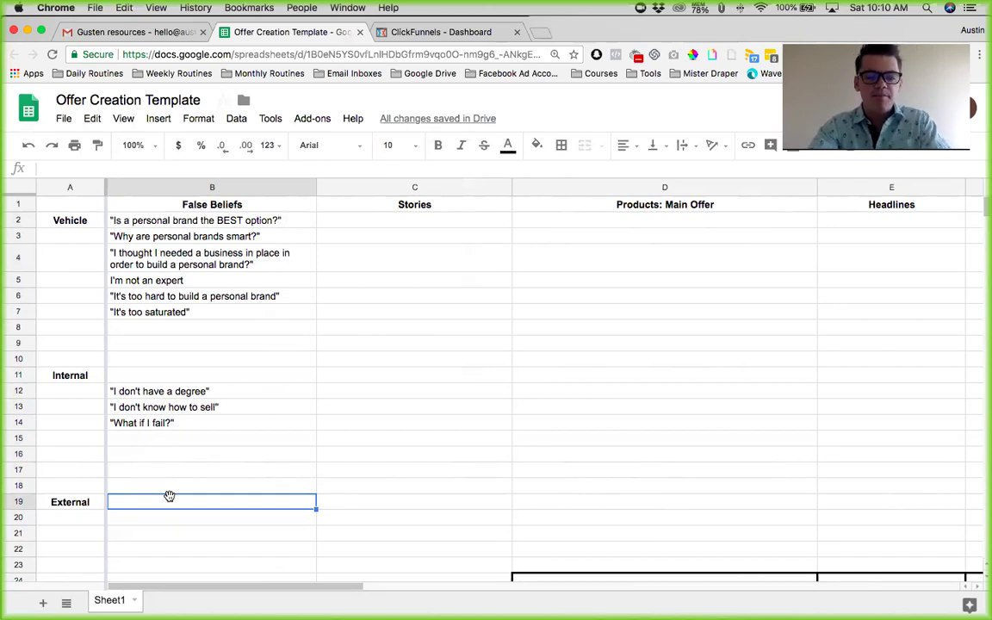
pyautogui.write('No ')
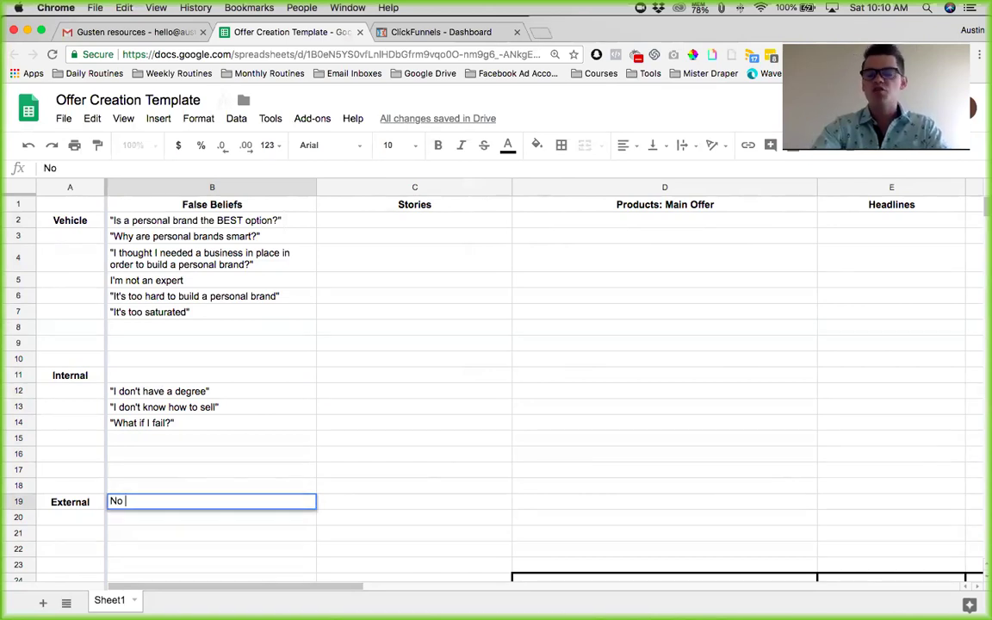
pyautogui.write('time')
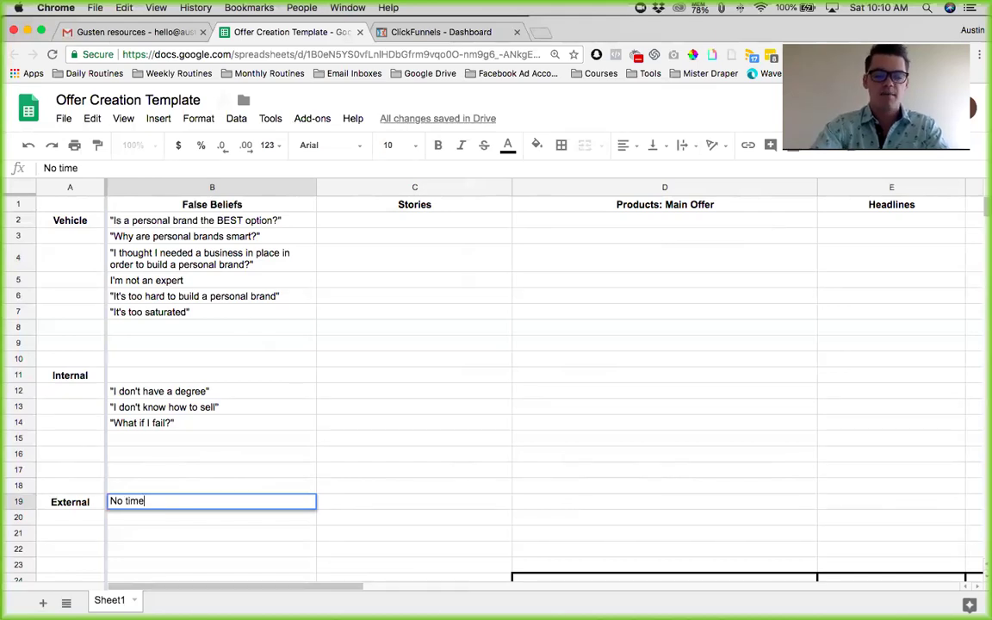
# Step: Enter "No time", "No money" and "No resources" in B19–B21
pyautogui.press('Return')
pyautogui.write('No money')
pyautogui.press('Return')
pyautogui.write('No resources')
pyautogui.press('Return')
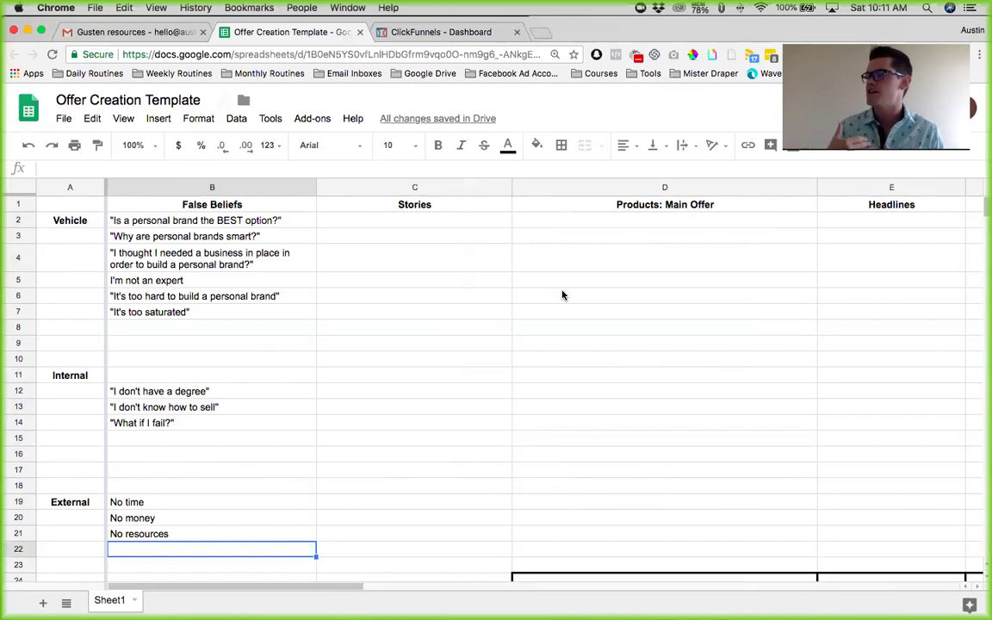
# Step: Append "(I don't have a FB group)" to the No resources entry in B21
pyautogui.doubleClick(181, 536)
pyautogui.write('(')
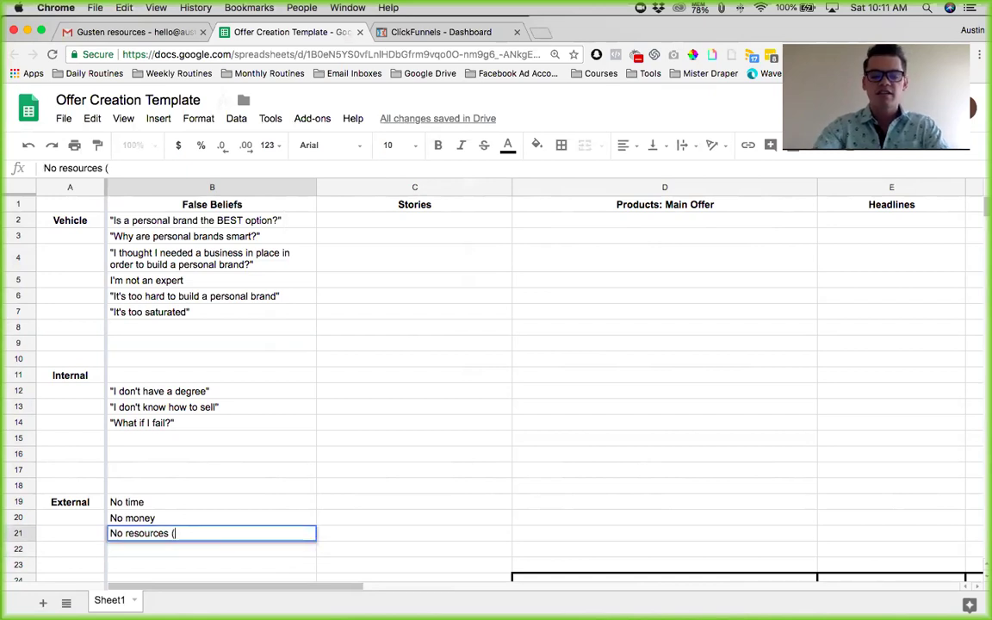
pyautogui.write("l don't have a")
pyautogui.press('BackSpace')
pyautogui.press('BackSpace')
pyautogui.press('BackSpace')
pyautogui.write('e Aa')
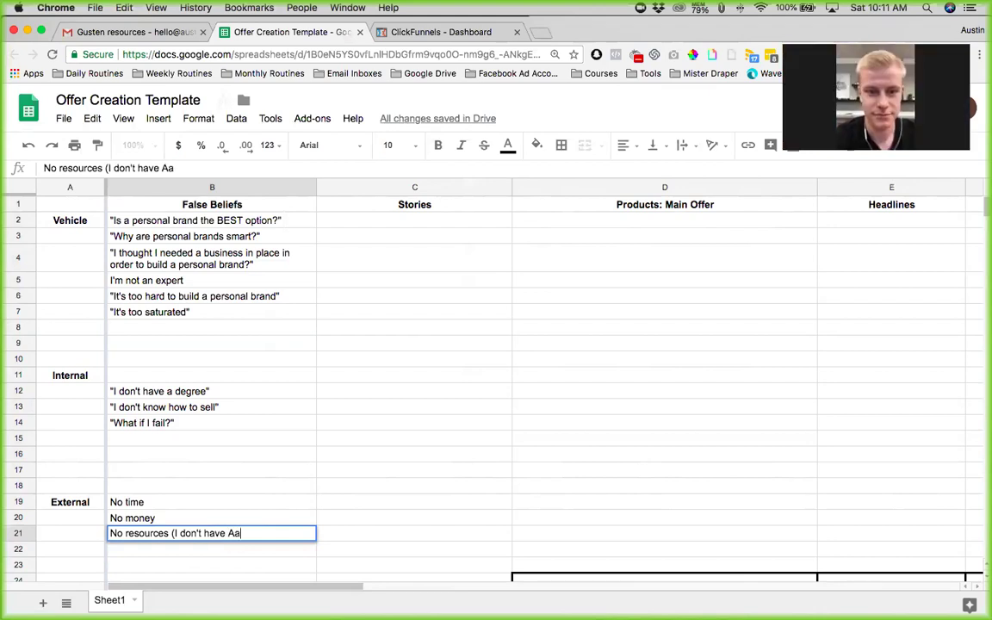
pyautogui.press('BackSpace')
pyautogui.press('BackSpace')
pyautogui.write('a FB')
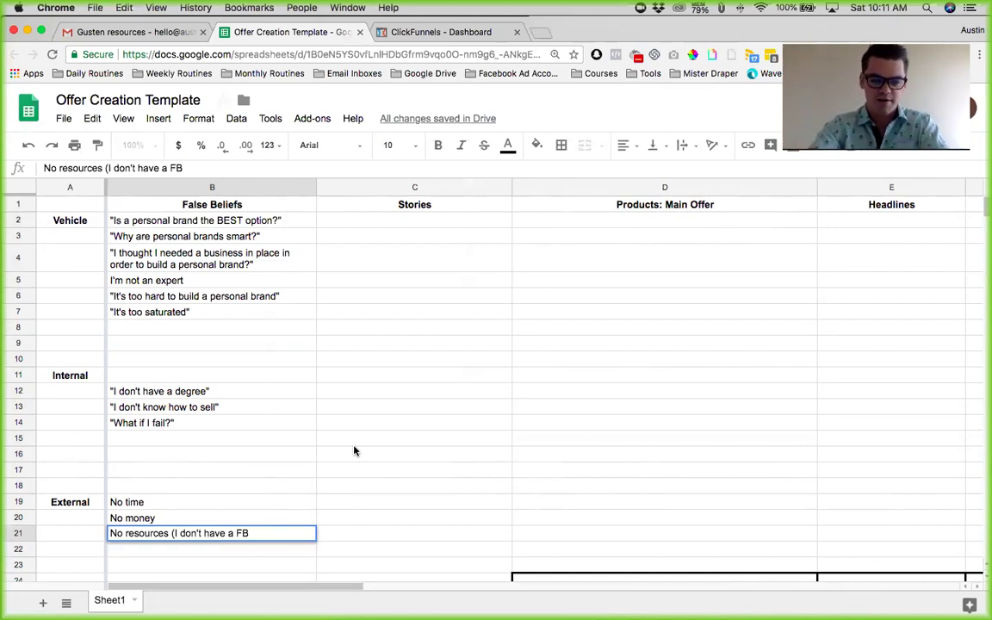
pyautogui.write('group)')
pyautogui.press('Return')
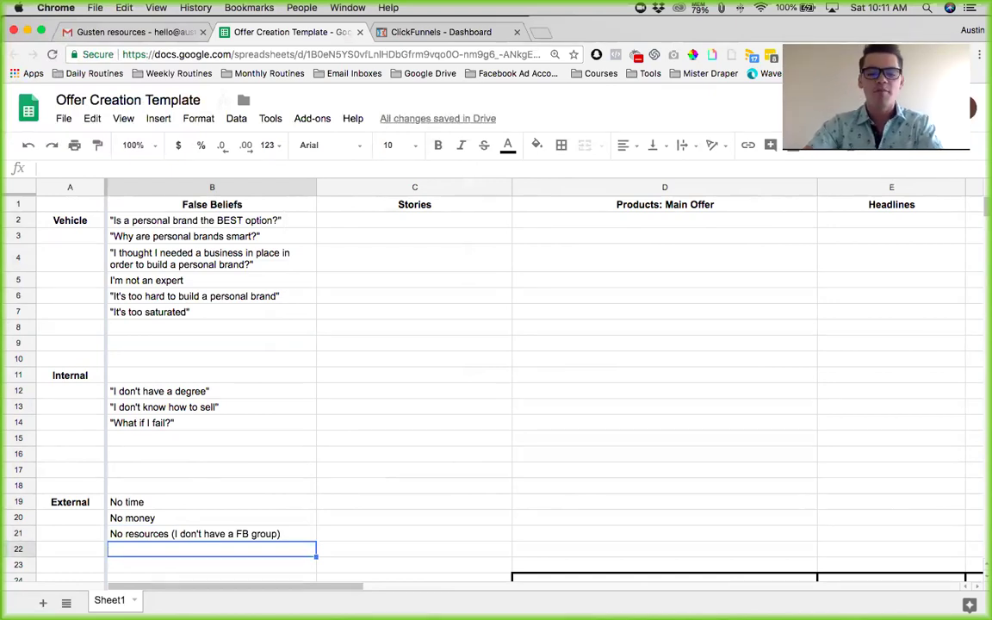
pyautogui.click(246, 472)
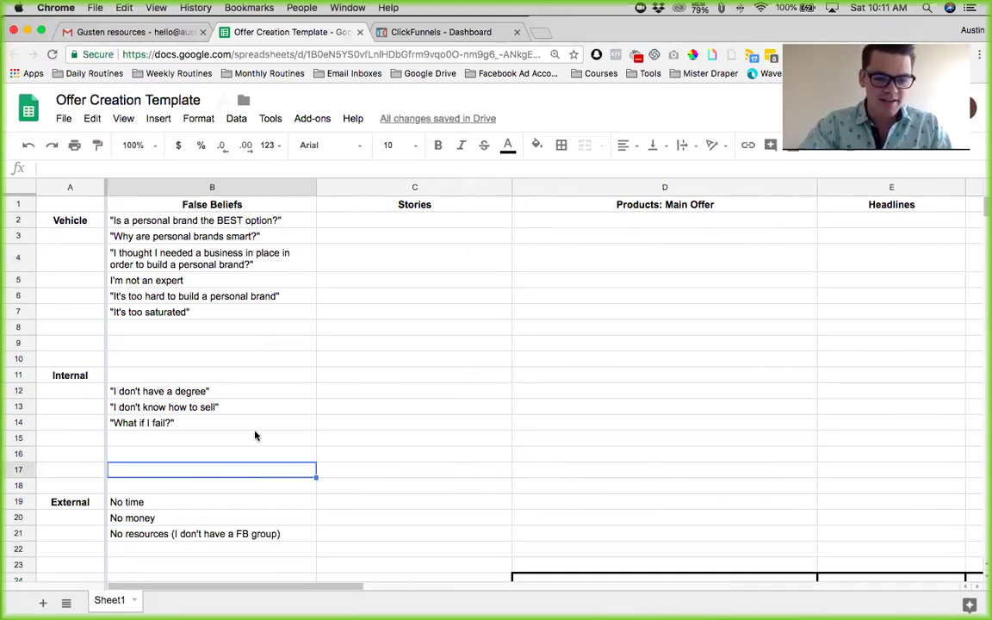
pyautogui.click(283, 254)
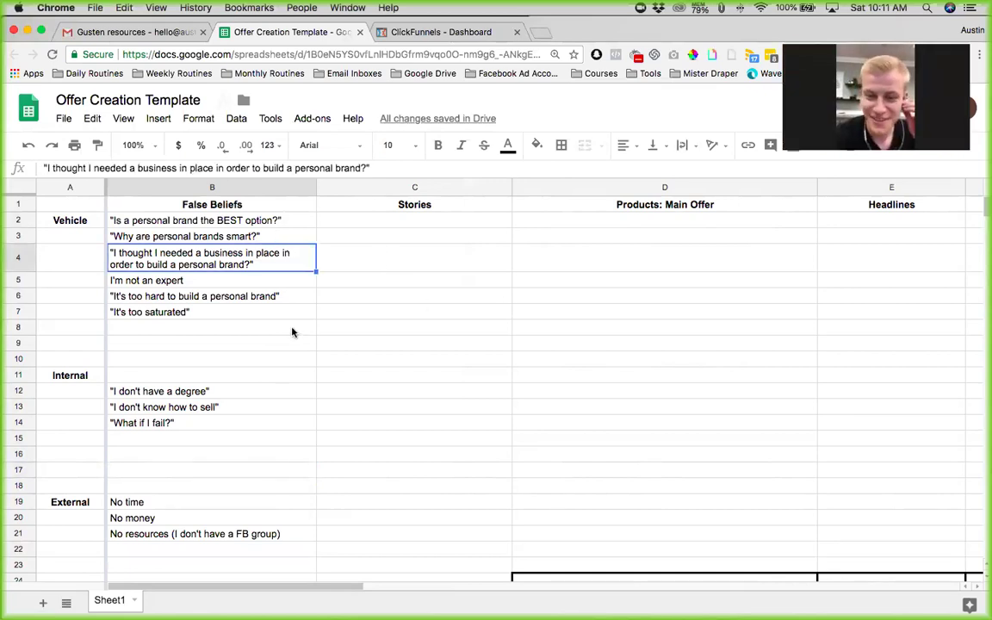
pyautogui.click(275, 343)
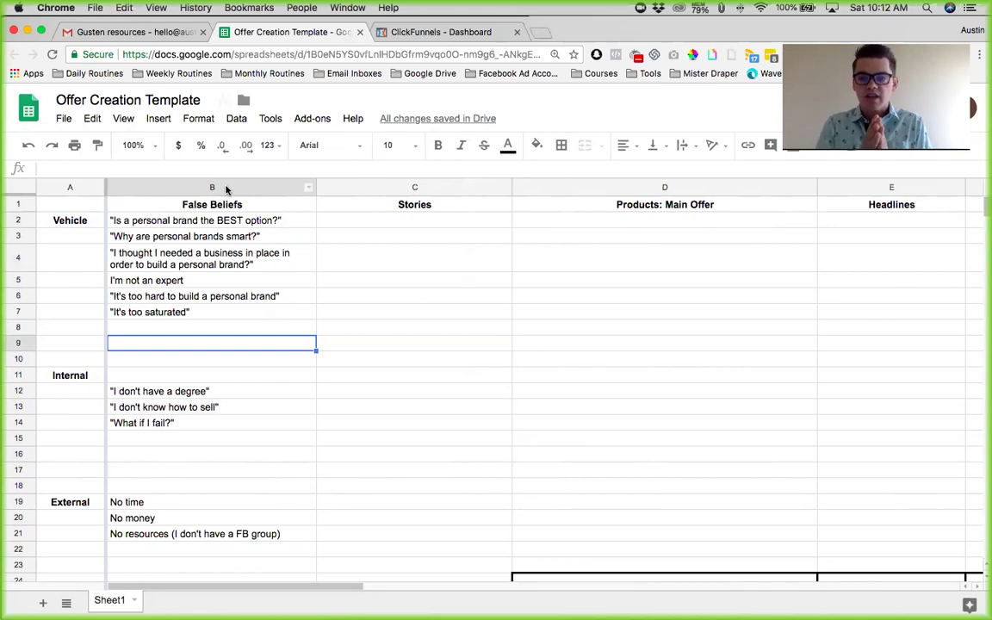
pyautogui.click(368, 224)
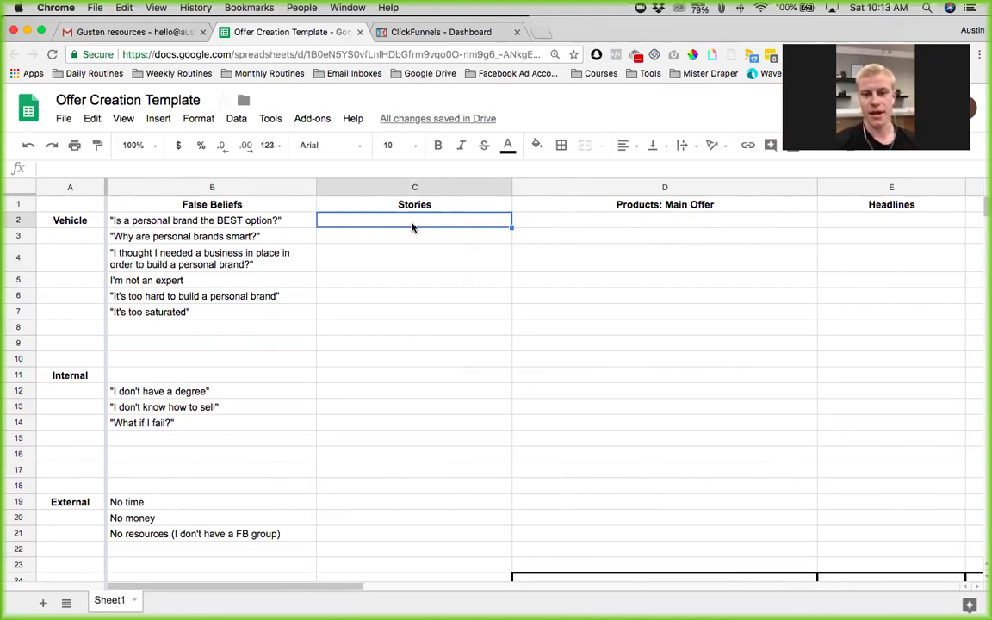
# Step: Narrow the Products: Main Offer column and enter three stories in C11–C13, from "My wife was paying for bills" to "I felt like a failure"
pyautogui.click(389, 377)
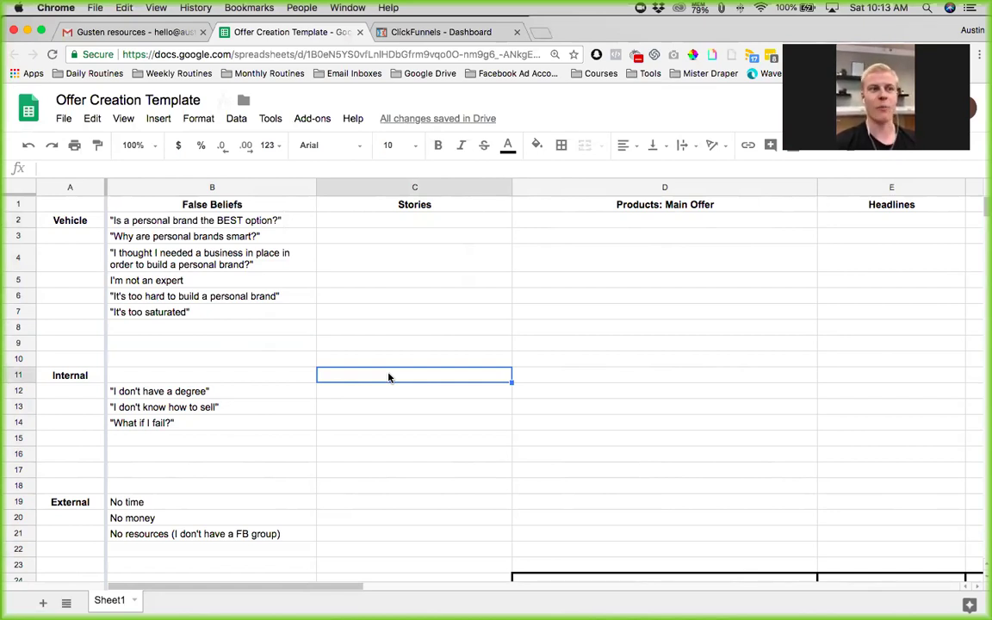
pyautogui.moveTo(816, 187); pyautogui.dragTo(780, 187)
pyautogui.write('My w')
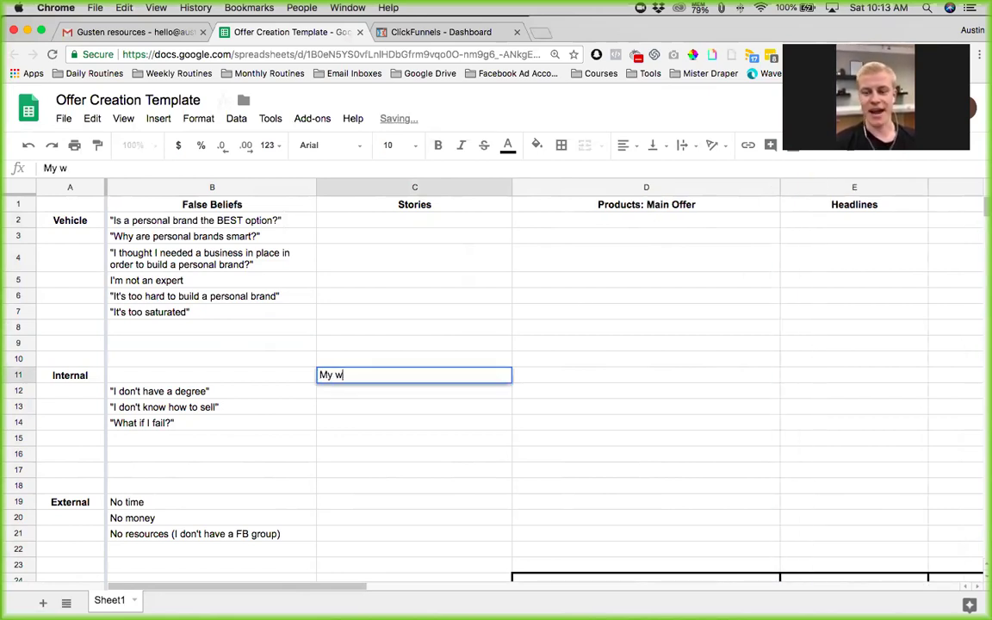
pyautogui.write('ife was paying for bi')
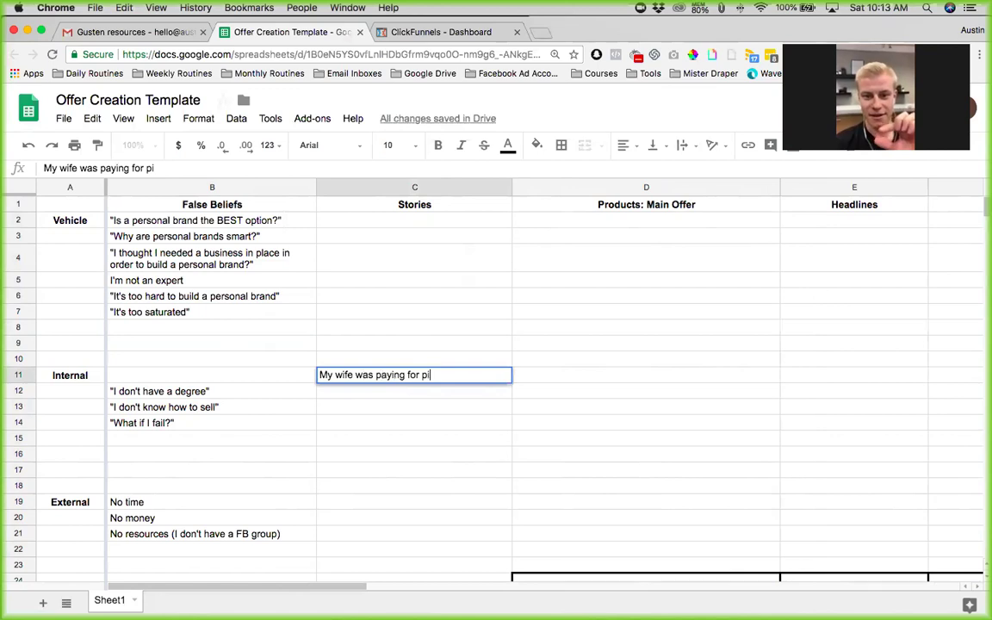
pyautogui.write('lls')
pyautogui.press('Return')
pyautogui.write('i')
pyautogui.press('BackSpace')
pyautogui.write("I didn't feel like a man")
pyautogui.press('Return')
pyautogui.write('I felt like a f')
pyautogui.press('BackSpace')
pyautogui.press('BackSpace')
pyautogui.press('BackSpace')
pyautogui.press('BackSpace')
pyautogui.press('BackSpace')
pyautogui.press('BackSpace')
pyautogui.write('ke a failure')
pyautogui.press('Return')
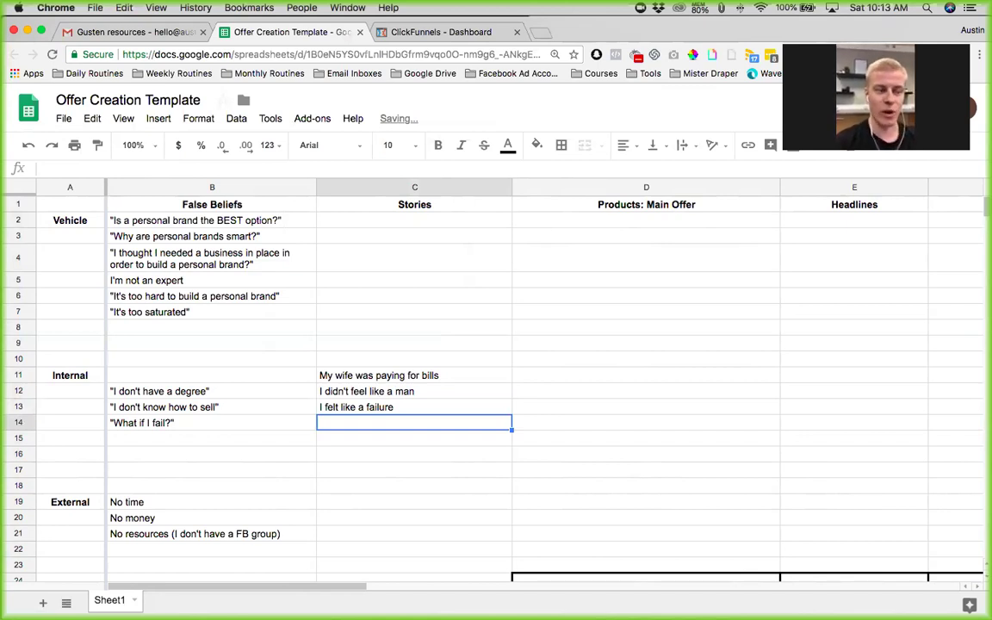
# Step: Add stories about Business University, everyone partying, and "Learned more from 1 course online" in C14–C16
pyautogui.write('I applied for Business ')
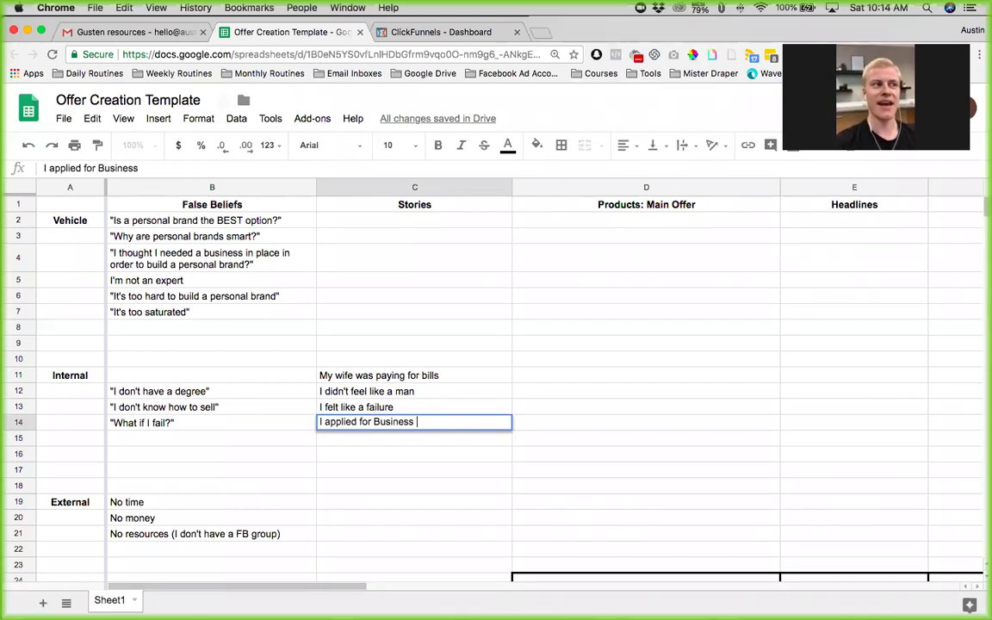
pyautogui.write('University')
pyautogui.press('Return')
pyautogui.write('I realised')
pyautogui.press('BackSpace')
pyautogui.press('BackSpace')
pyautogui.press('BackSpace')
pyautogui.write('zed everyone wa pa')
pyautogui.press('BackSpace')
pyautogui.press('BackSpace')
pyautogui.press('BackSpace')
pyautogui.write('s partying')
pyautogui.press('Return')
pyautogui.write('Learned more from 1')
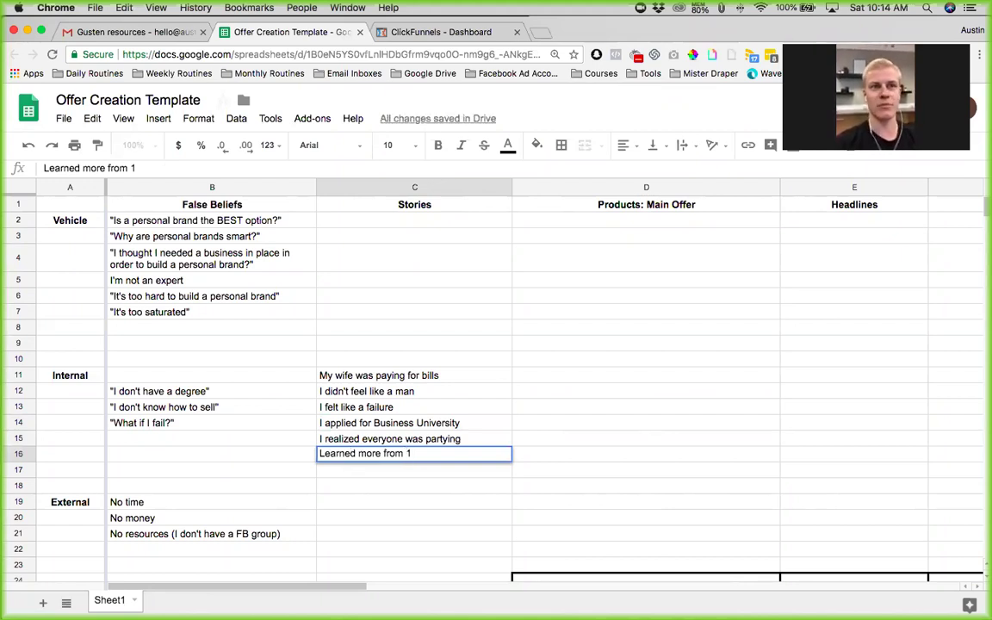
pyautogui.write(' course online')
pyautogui.press('Return')
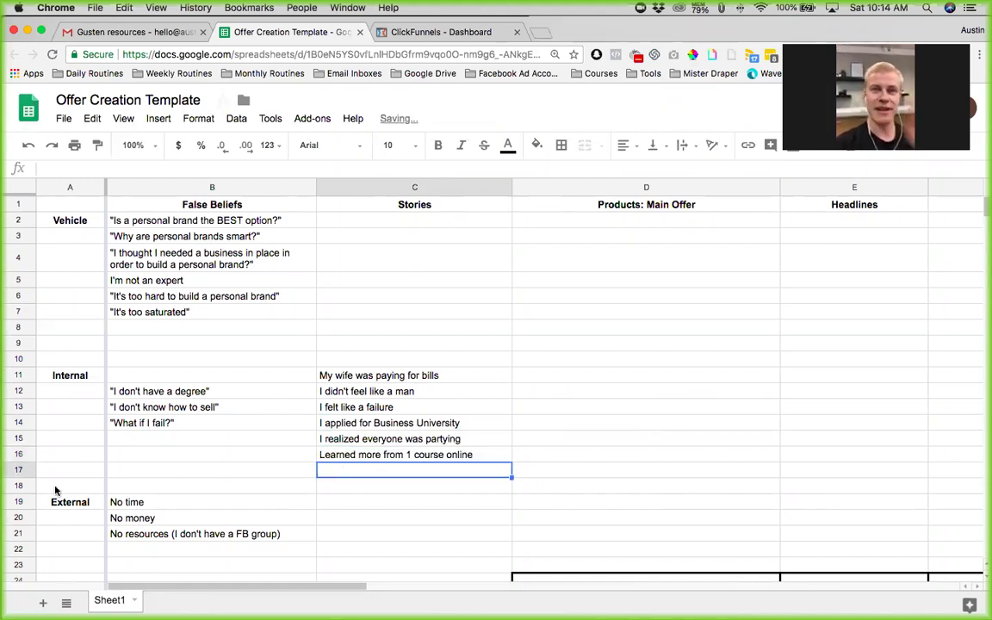
pyautogui.rightClick(28, 484)
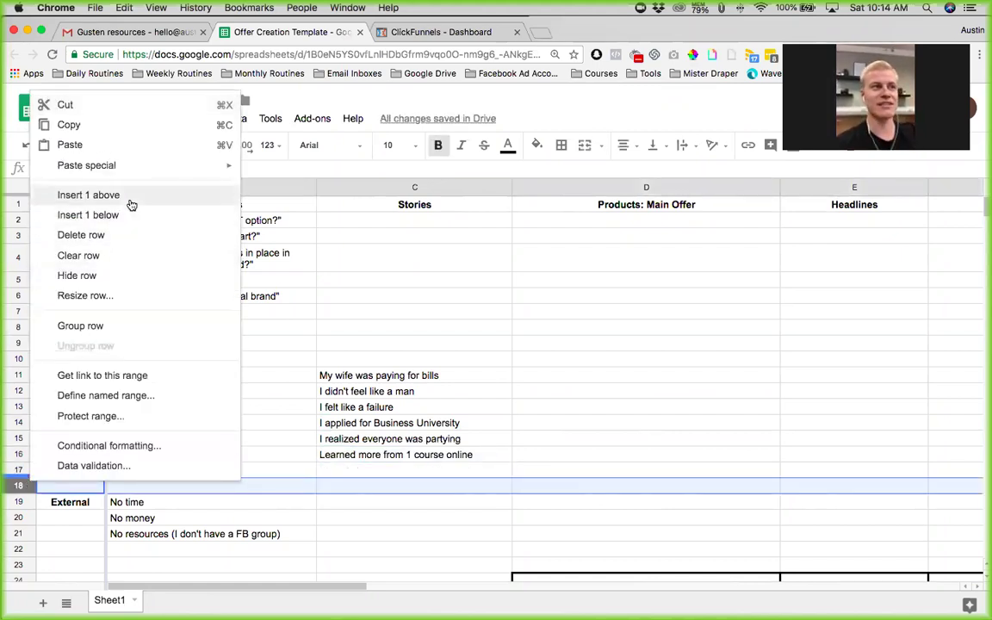
# Step: Insert three blank rows above row 18, pushing the External section down to row 22
pyautogui.click(132, 204)
pyautogui.rightClick(30, 484)
pyautogui.click(82, 190)
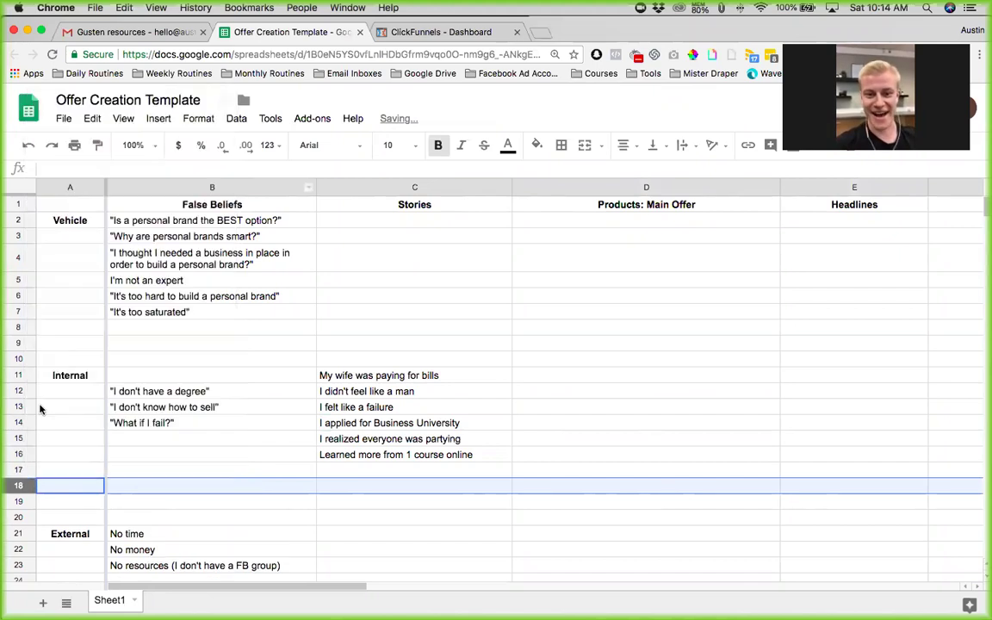
pyautogui.rightClick(26, 472)
pyautogui.click(88, 573)
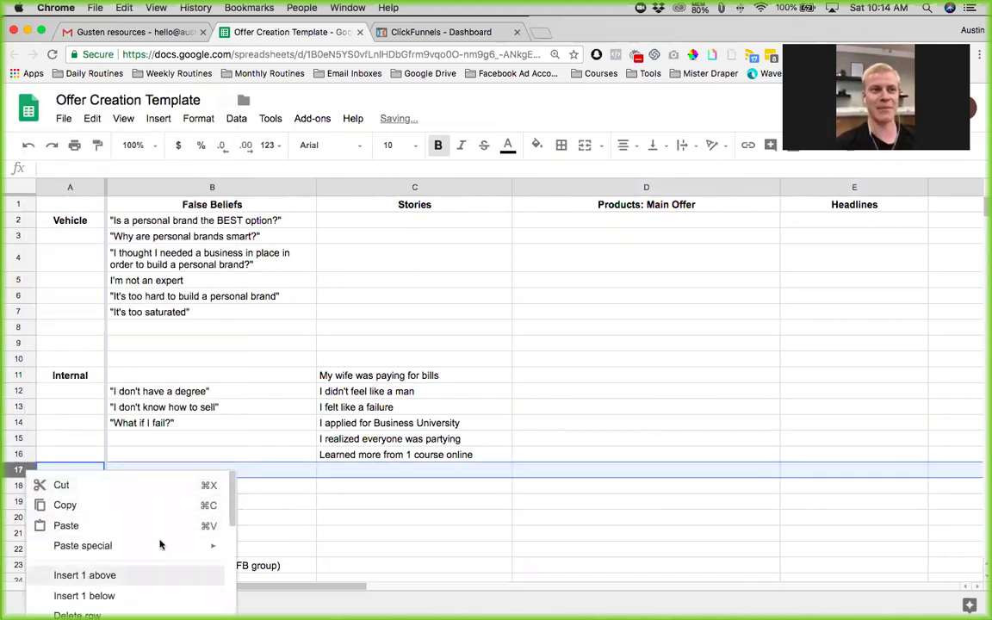
pyautogui.click(340, 475)
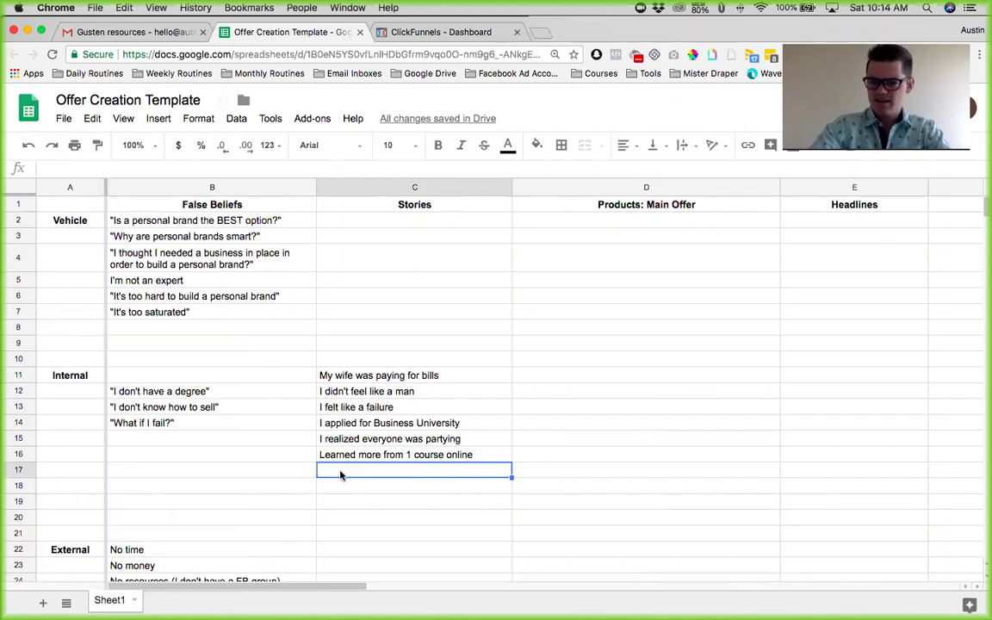
# Step: Add "Realized my teachers didn't know how to build a biz" in C17 and auto-fit column C
pyautogui.write('M')
pyautogui.press('BackSpace')
pyautogui.press('BackSpace')
pyautogui.write("Realized my teachers didn't know how to build a iz")
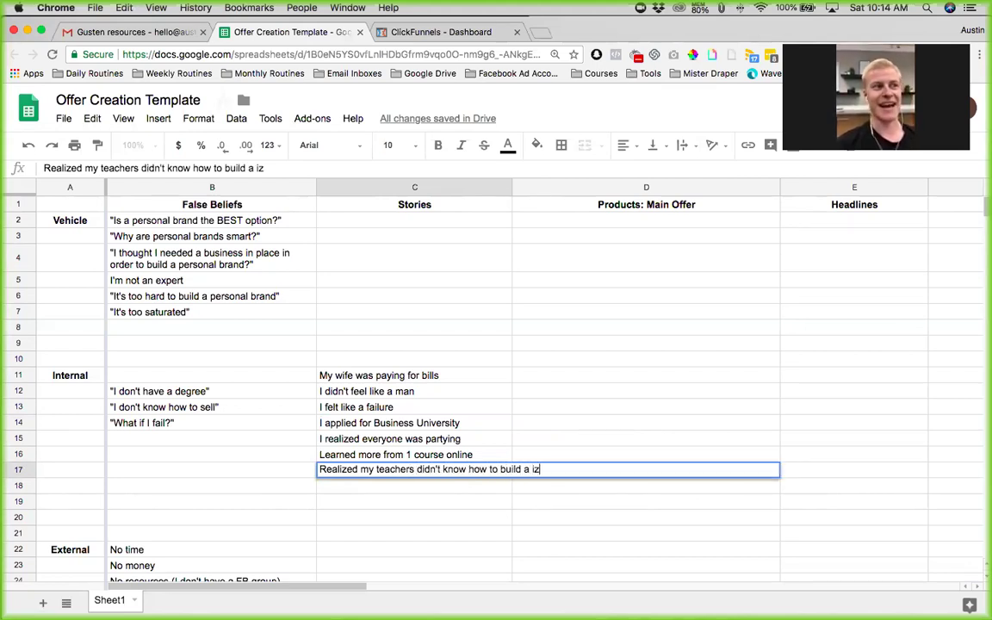
pyautogui.press('Return')
pyautogui.doubleClick(511, 186)
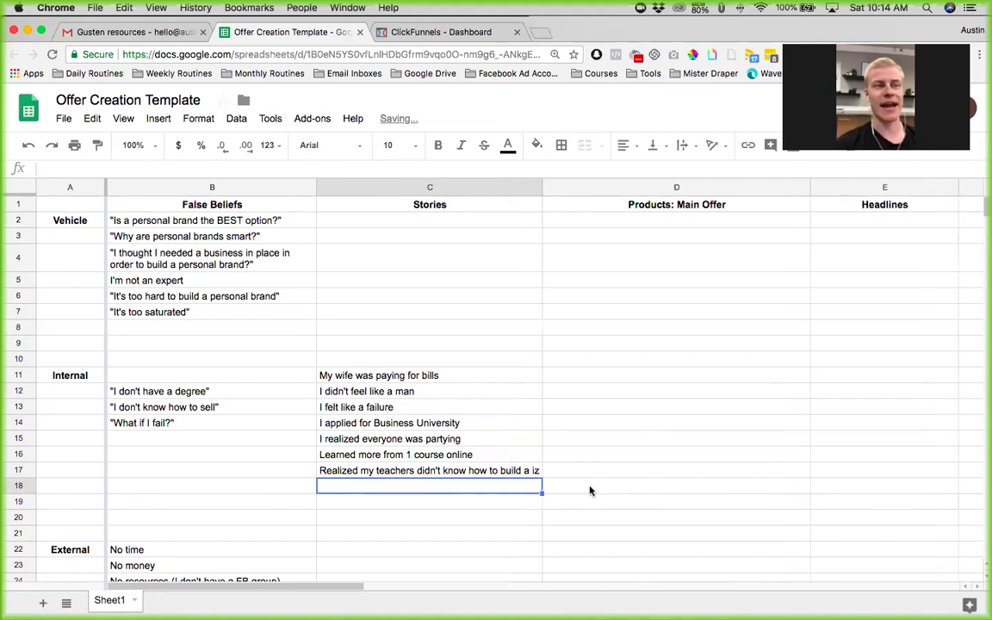
pyautogui.doubleClick(535, 473)
pyautogui.press('Left')
pyautogui.press('Left')
pyautogui.write('b')
pyautogui.press('Return')
# Step: Add "I accidentally created this six-figure personal brand" in C18 and widen the Stories column slightly
pyautogui.write('I accidentall')
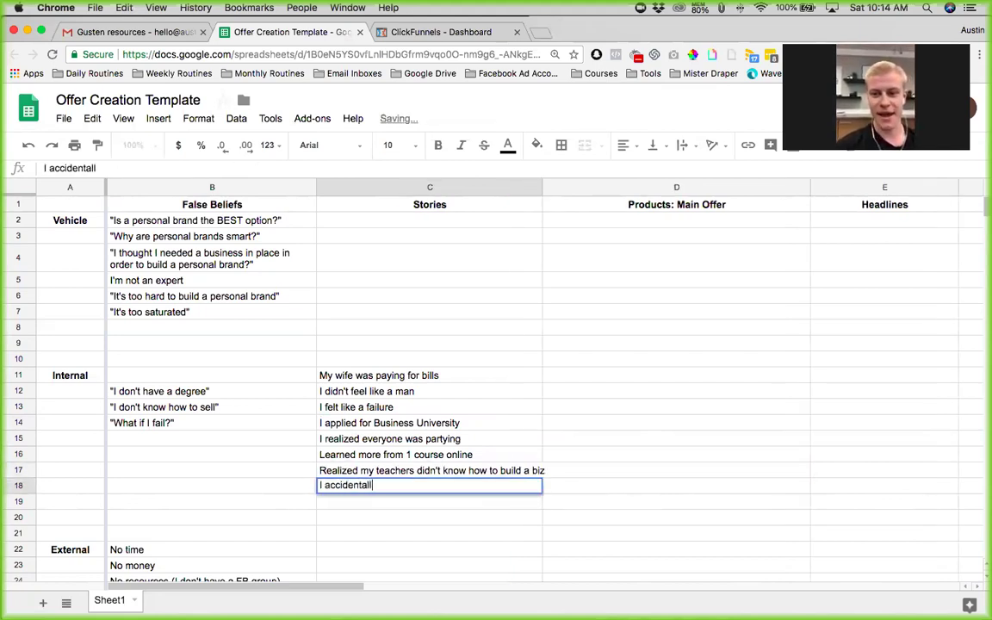
pyautogui.write('y created this six-figure personal brand')
pyautogui.press('Return')
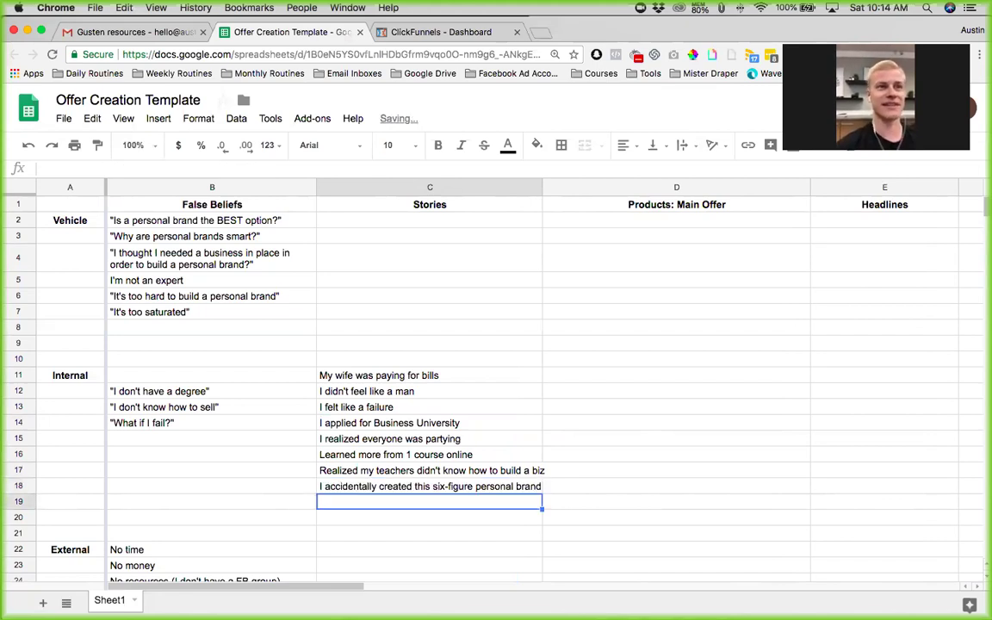
pyautogui.write('I')
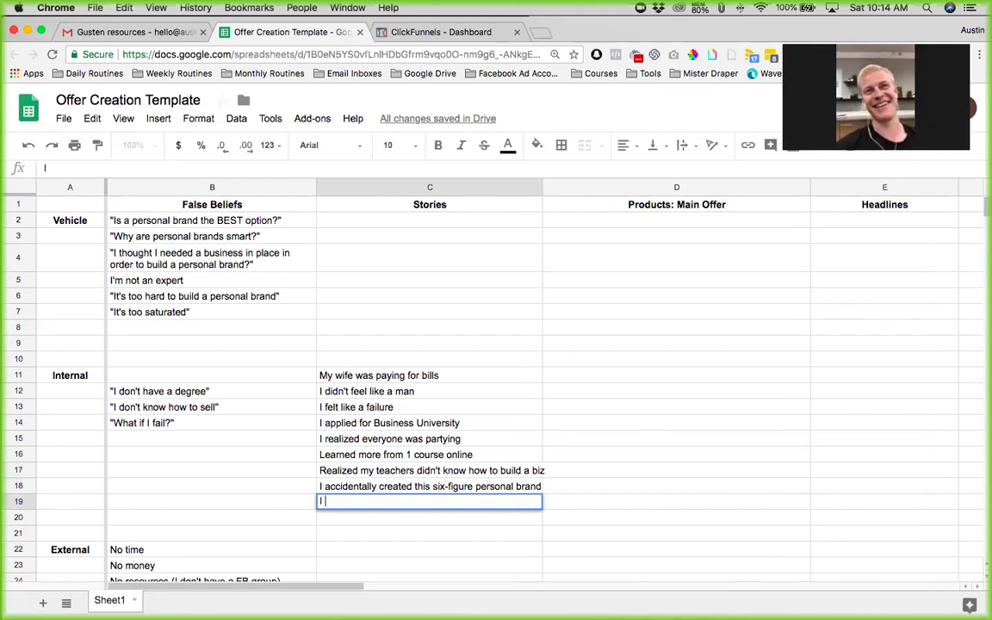
pyautogui.click(576, 498)
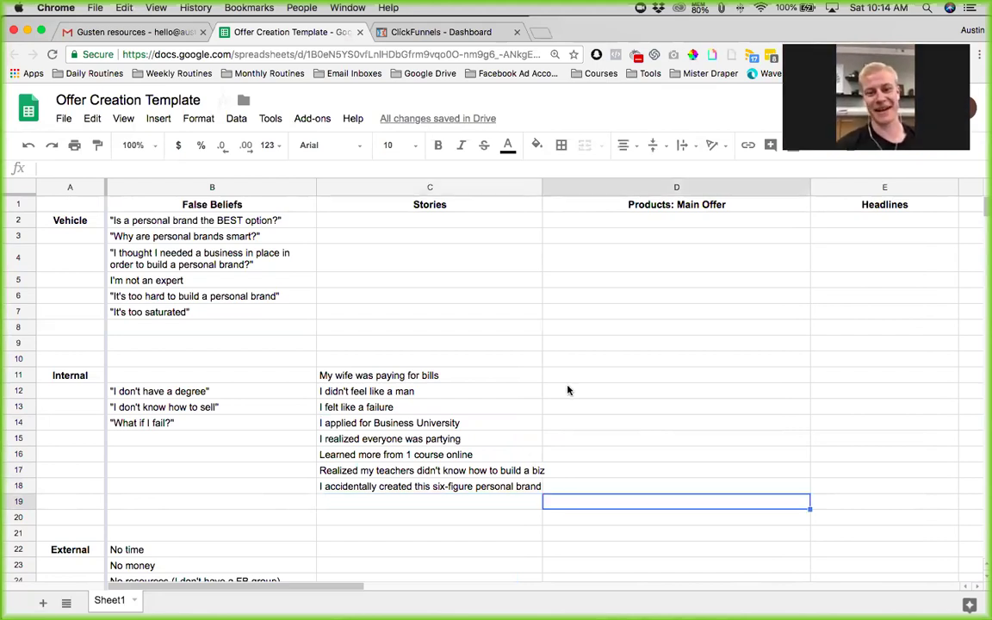
pyautogui.moveTo(542, 188); pyautogui.dragTo(549, 188)
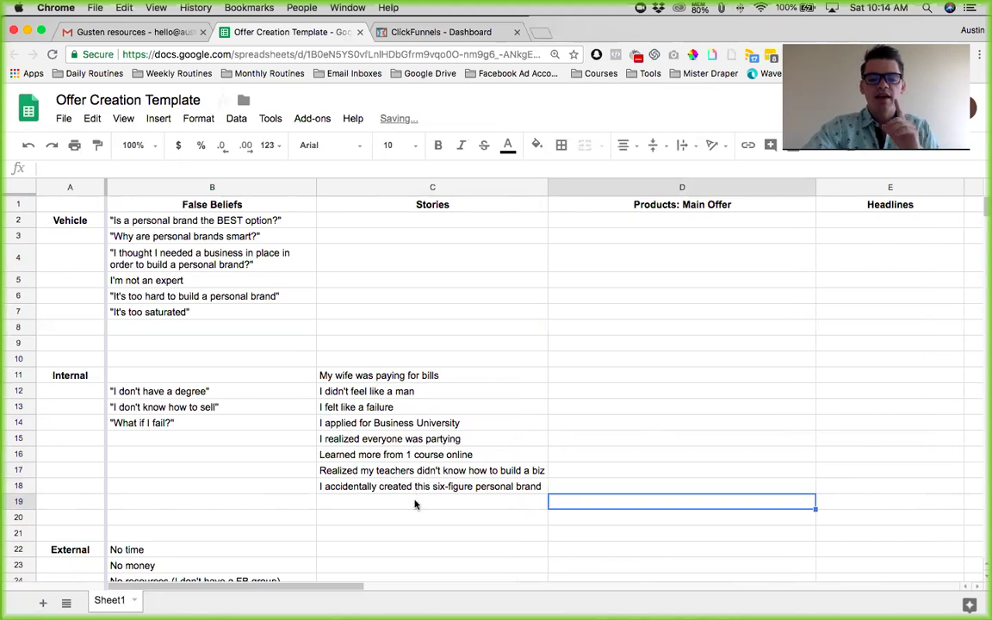
pyautogui.click(414, 504)
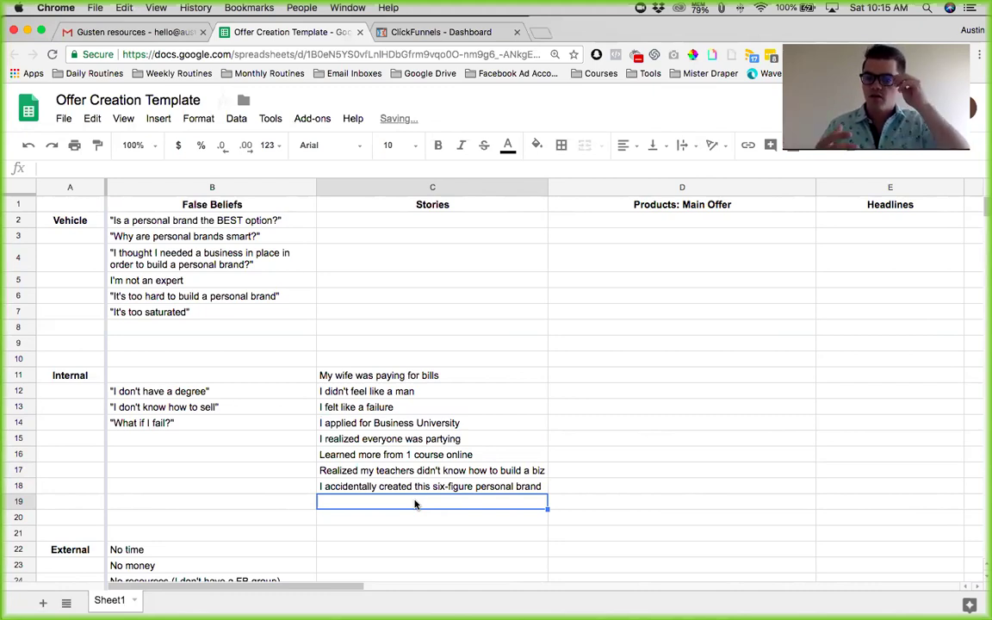
# Step: Enter 'Started selling websites & building personal brand on side' in C19 and auto-fit the Stories column
pyautogui.scroll(-2, 436, 457)
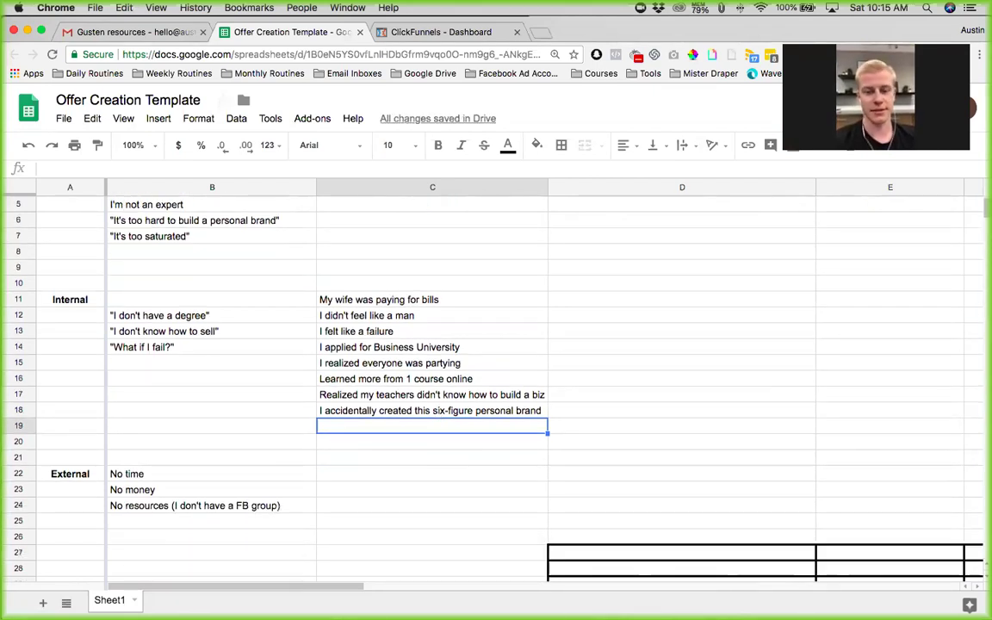
pyautogui.write('Started selling websites & p')
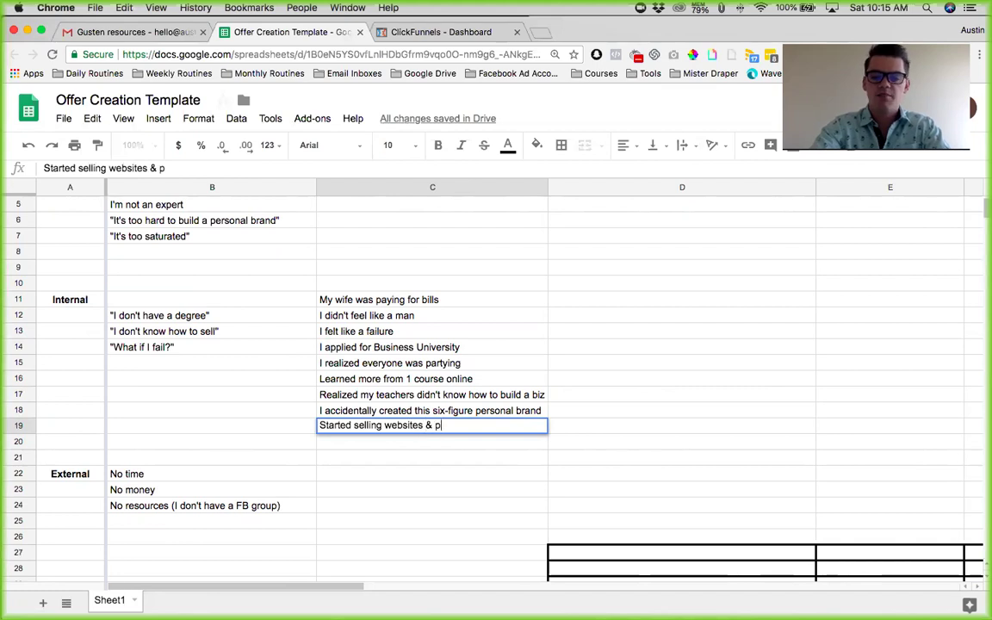
pyautogui.press('BackSpace')
pyautogui.write('build')
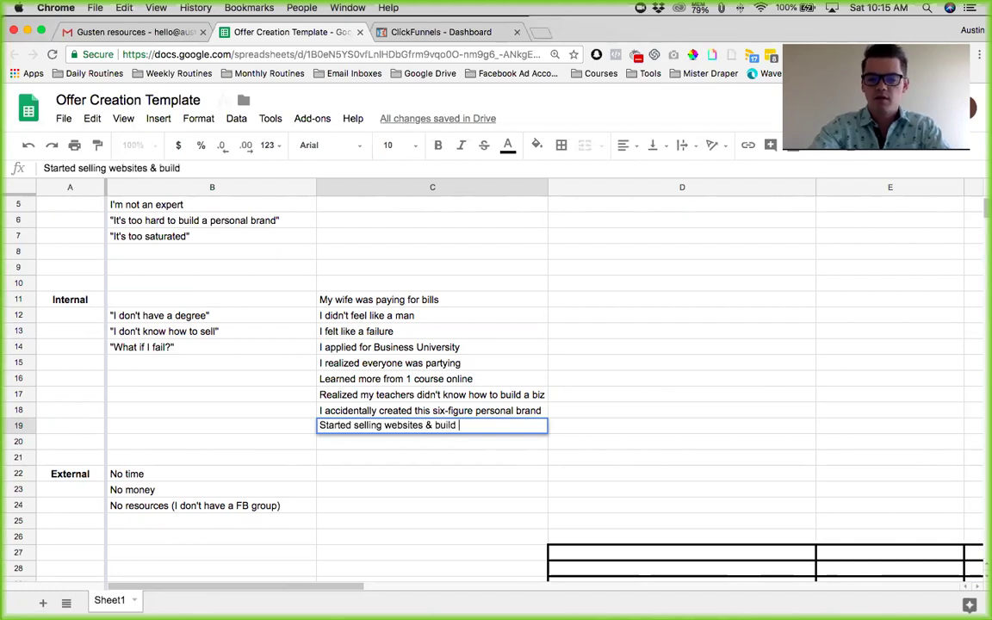
pyautogui.write('ing personal brand on side')
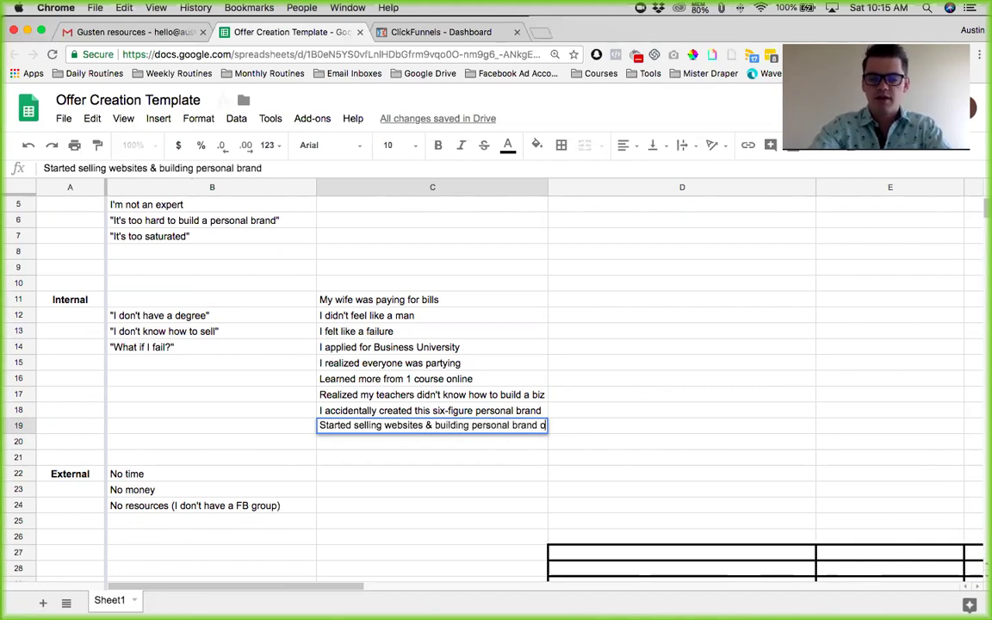
pyautogui.press('Return')
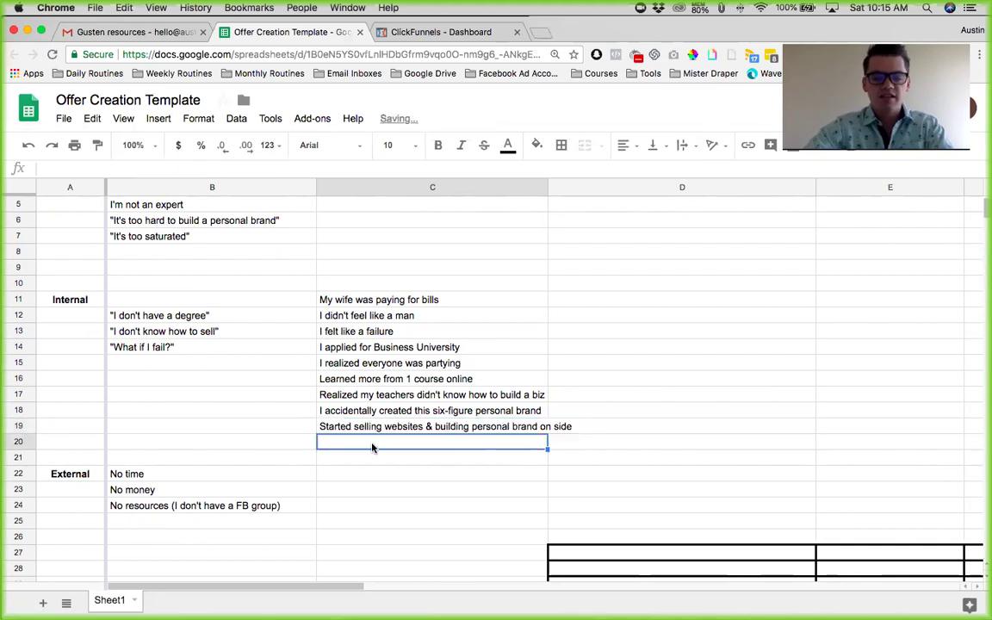
pyautogui.doubleClick(547, 189)
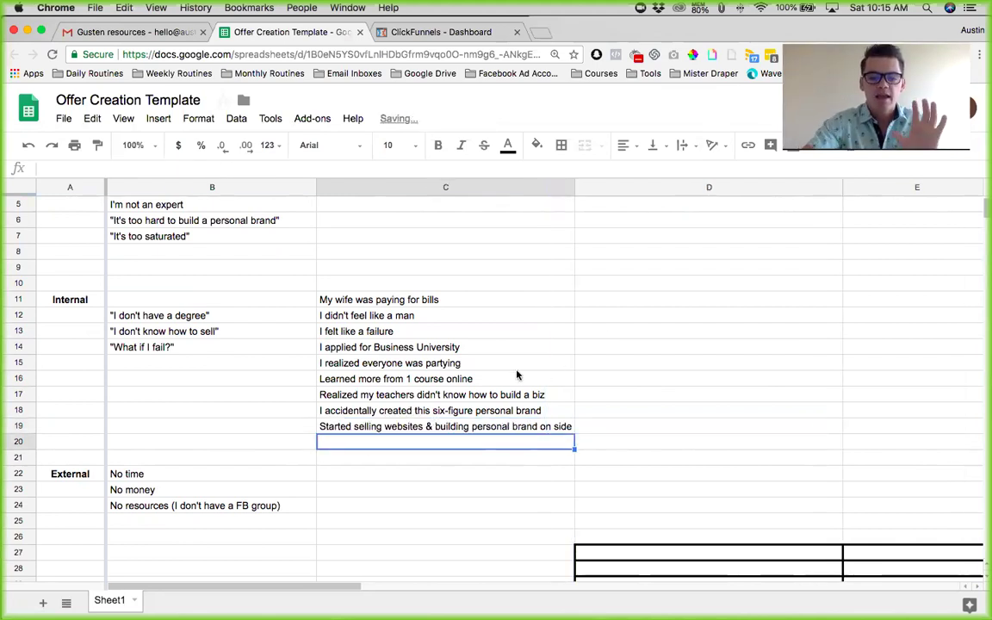
pyautogui.moveTo(493, 361); pyautogui.dragTo(501, 396)
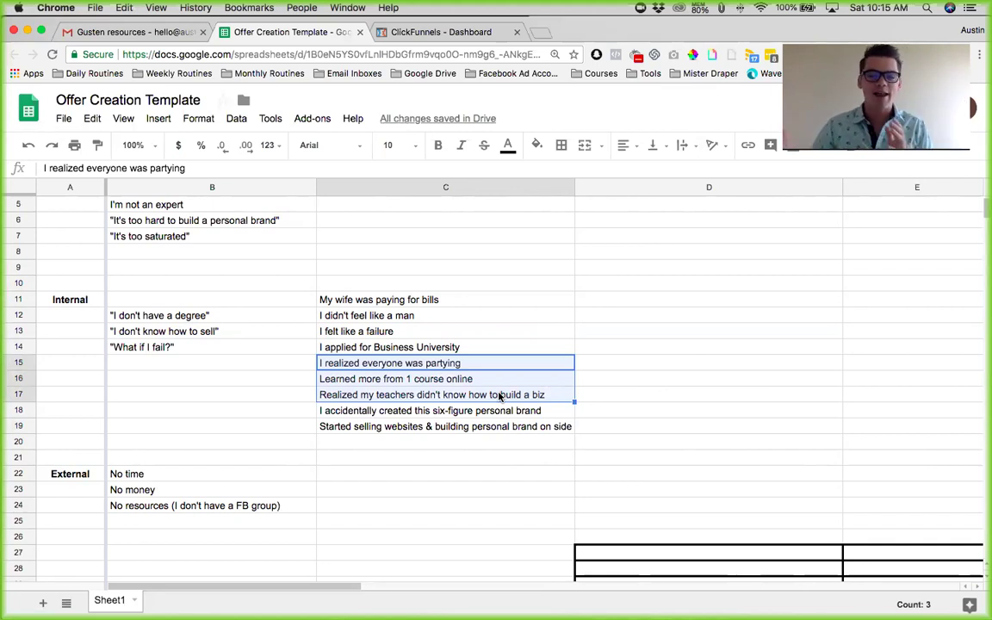
pyautogui.click(589, 378)
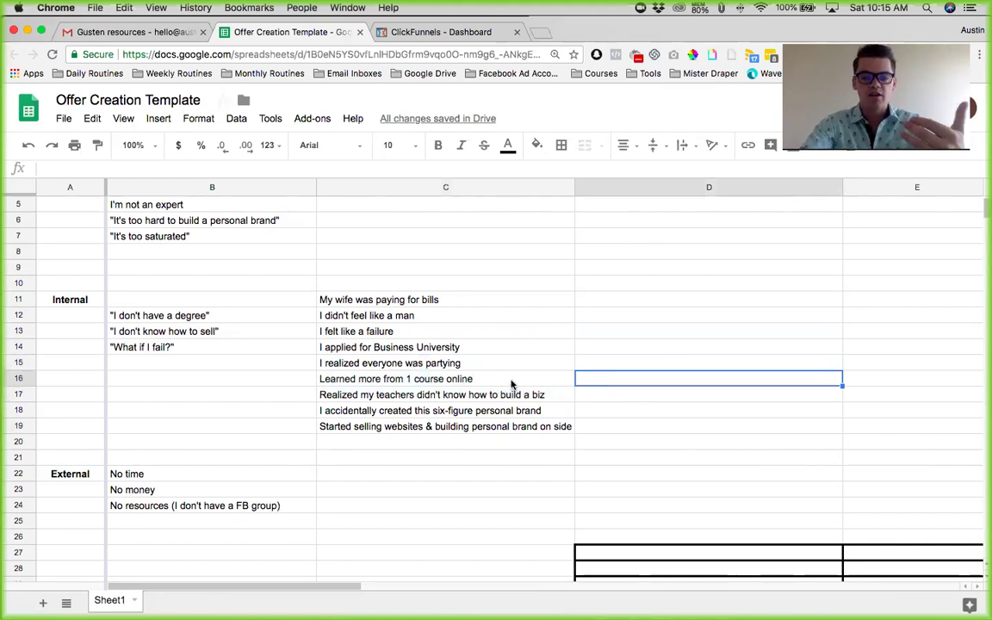
pyautogui.click(485, 411)
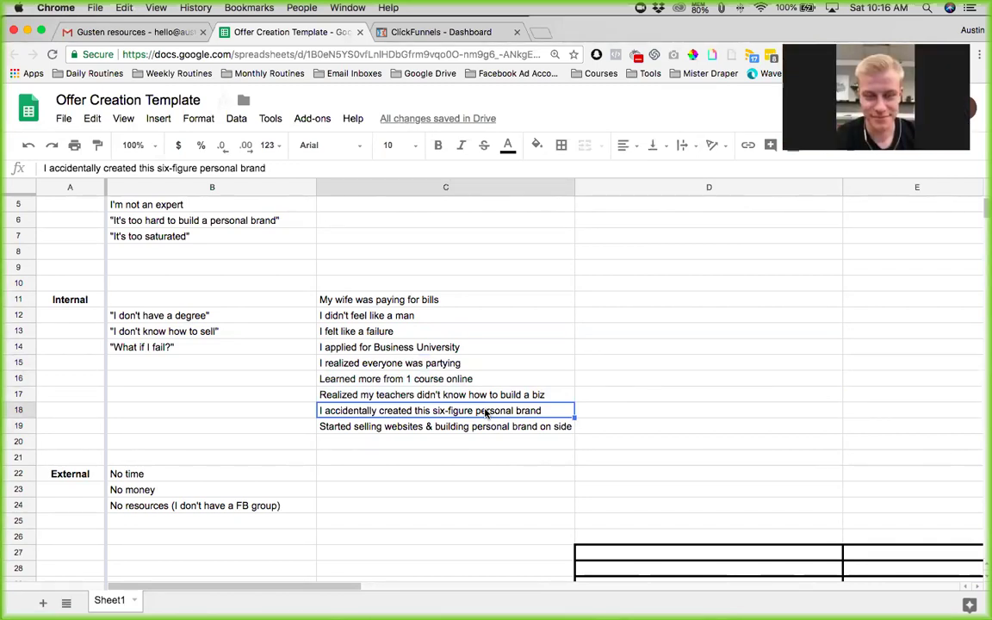
pyautogui.scroll(2, 485, 411)
pyautogui.click(377, 374)
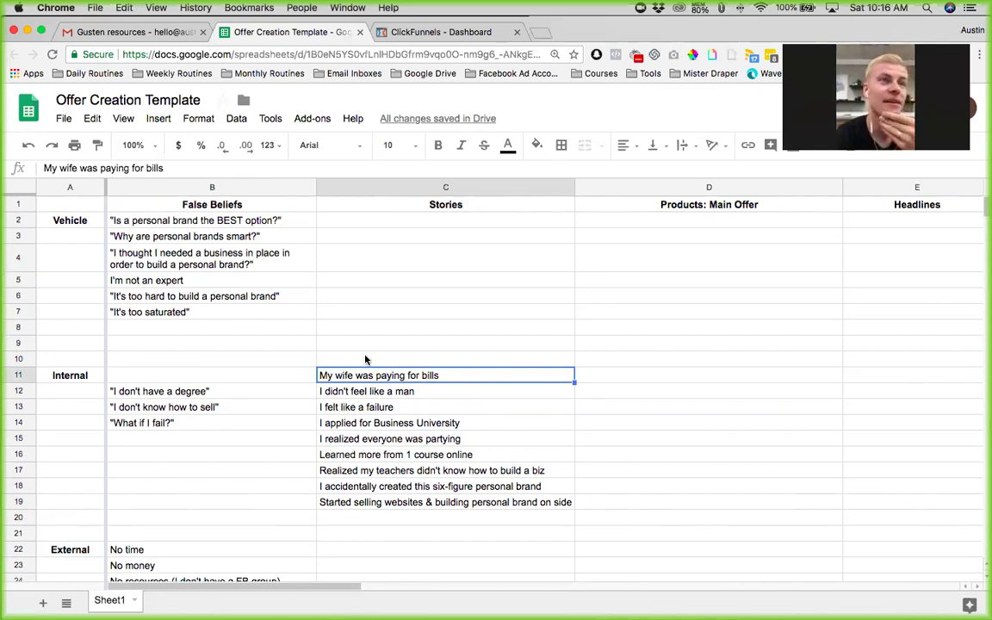
pyautogui.click(347, 357)
pyautogui.scroll(-2, 347, 360)
pyautogui.scroll(2, 347, 359)
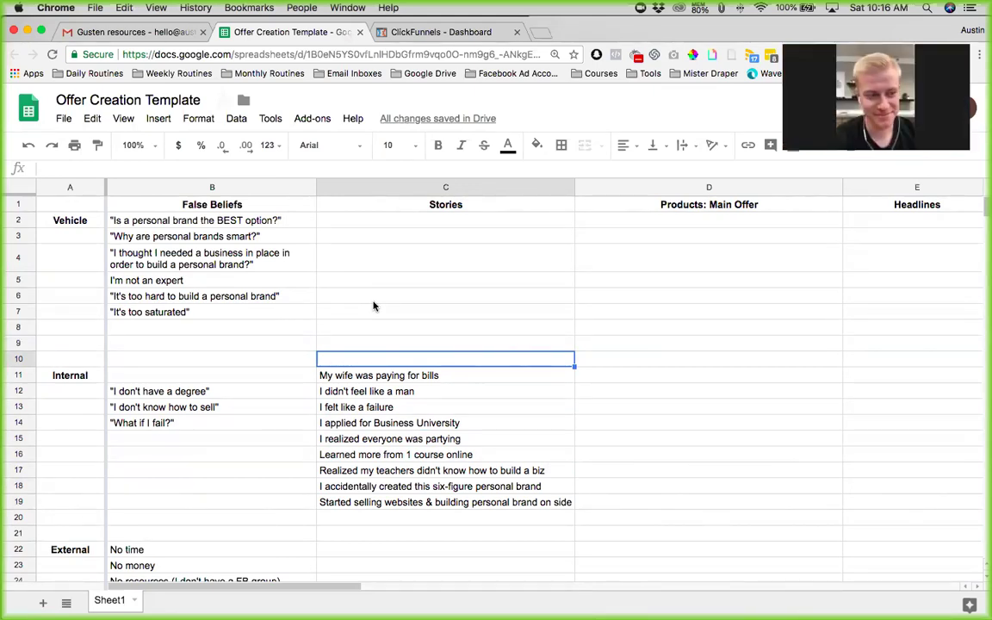
pyautogui.scroll(-2, 379, 296)
pyautogui.scroll(2, 379, 295)
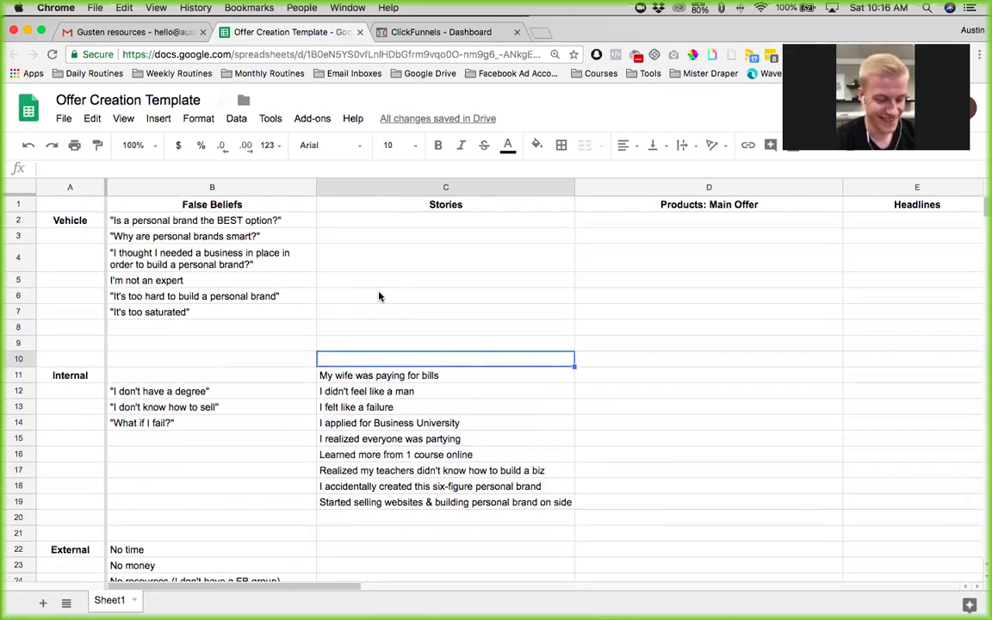
pyautogui.scroll(-1, 379, 295)
pyautogui.scroll(1, 379, 294)
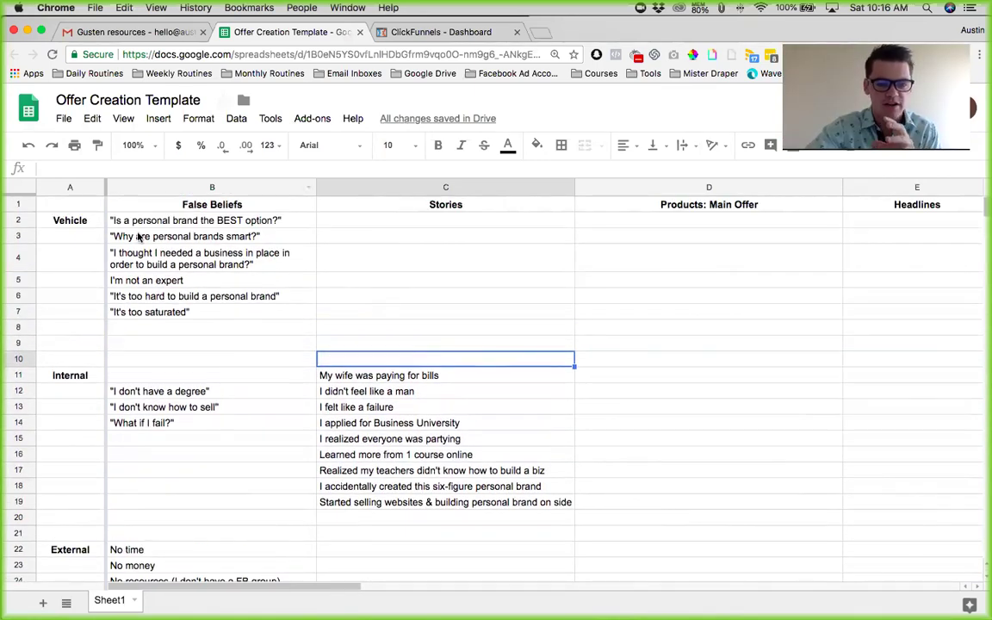
pyautogui.click(344, 222)
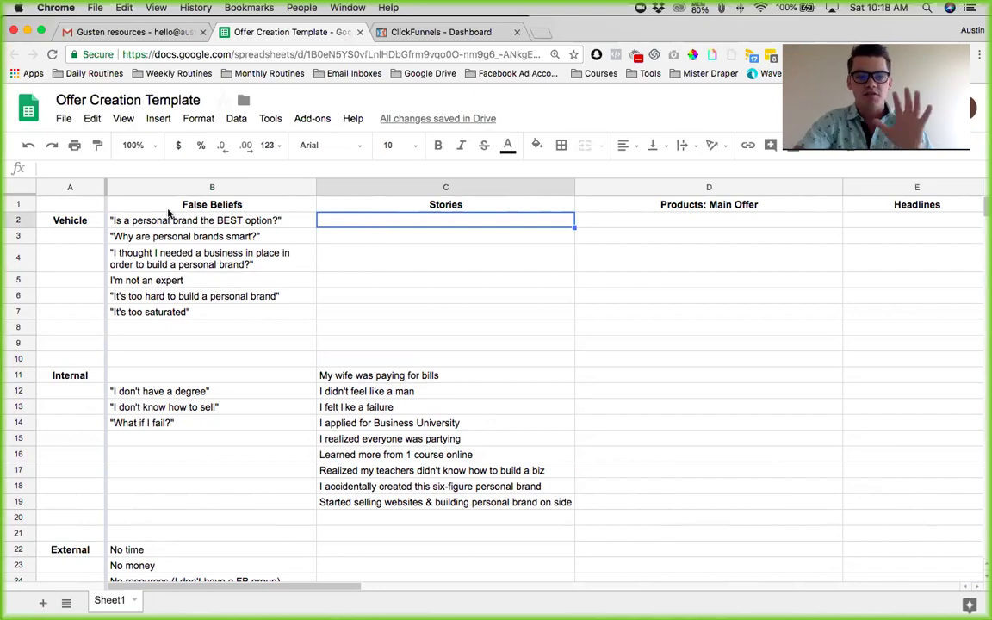
pyautogui.click(75, 221)
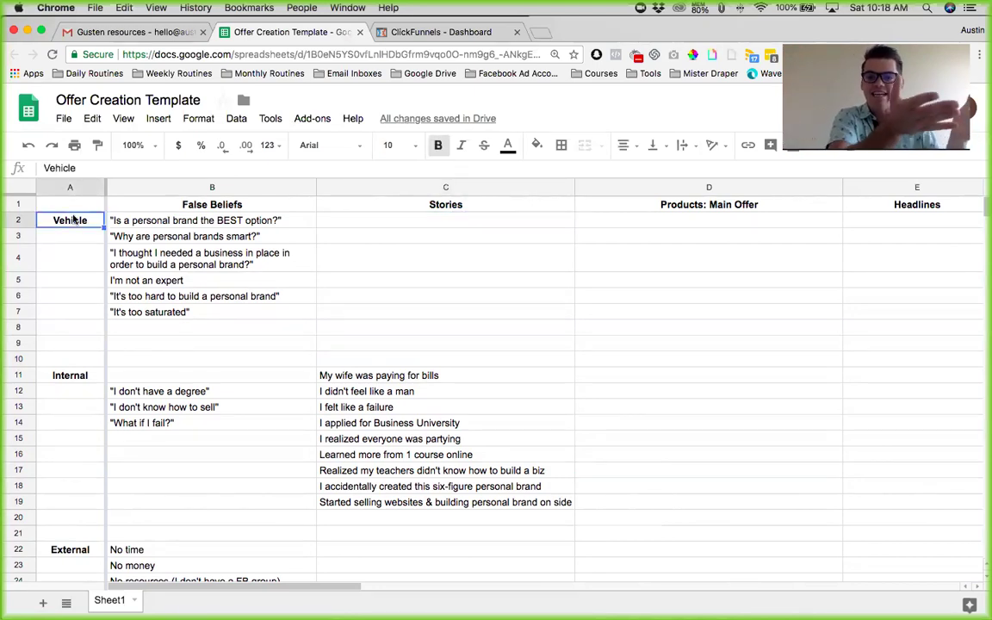
pyautogui.click(366, 228)
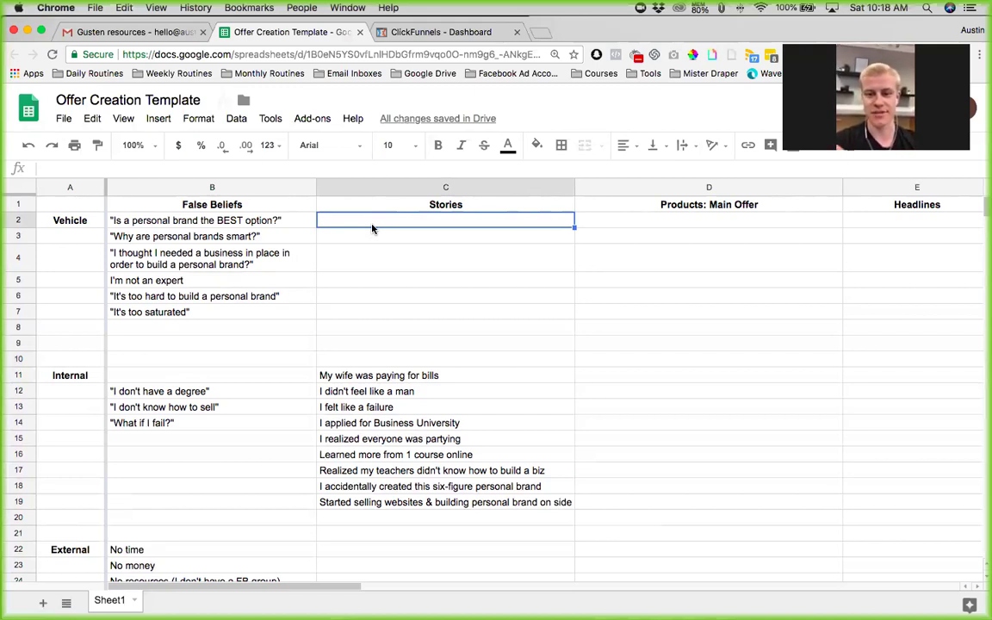
pyautogui.write('I went to ')
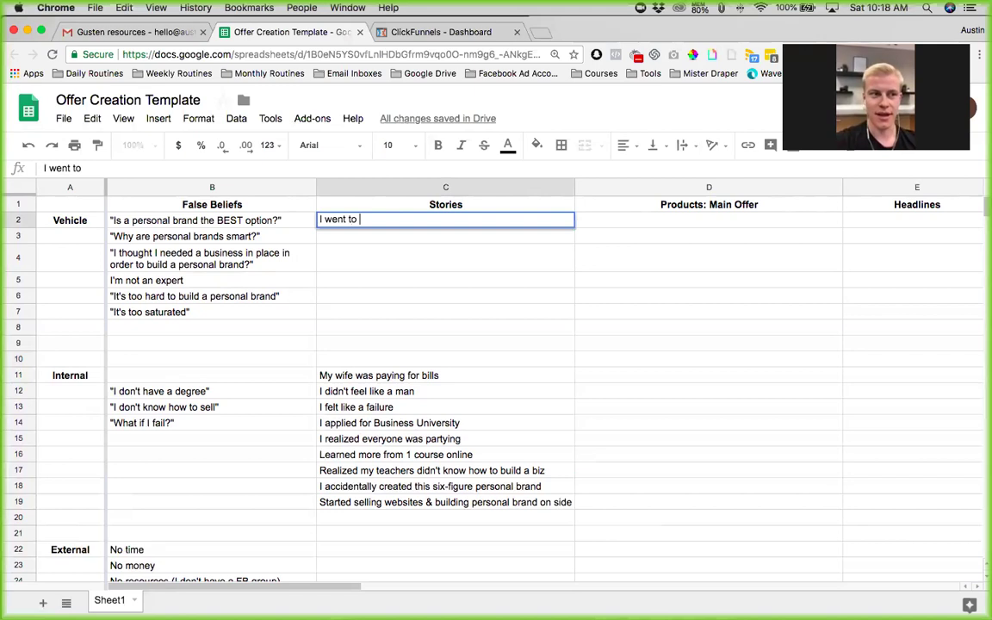
pyautogui.write('a red ocean where people were')
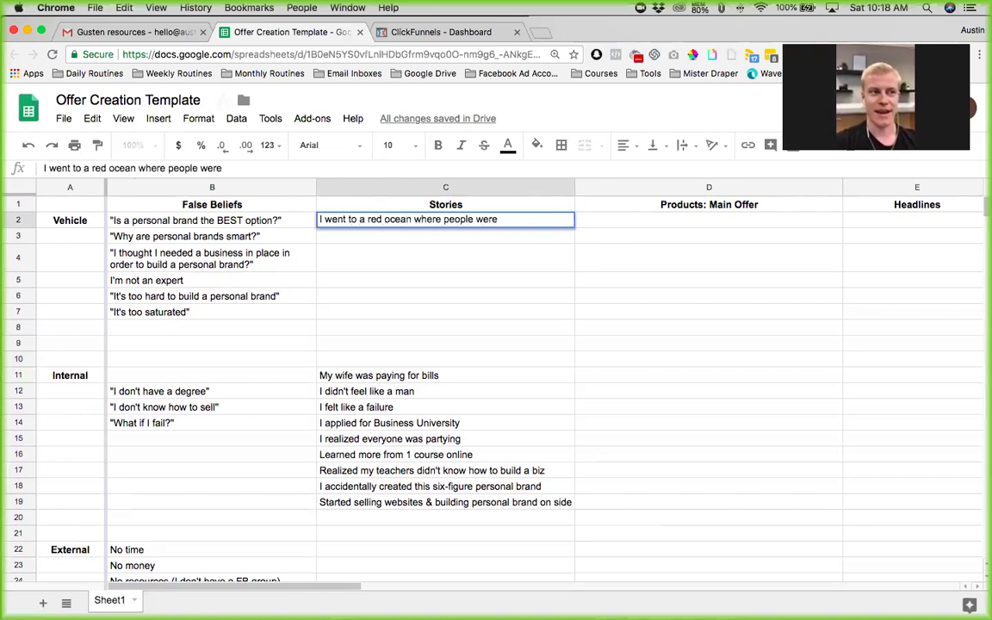
pyautogui.write(' already needing stuff')
# Step: Add the providing-value and 'getting a lot of leads through my FB profile' stories, widening Stories
pyautogui.press('Return')
pyautogui.write('People were comin')
pyautogui.press('BackSpace')
pyautogui.write('ing to my profile cause I was providing value')
pyautogui.press('Return')
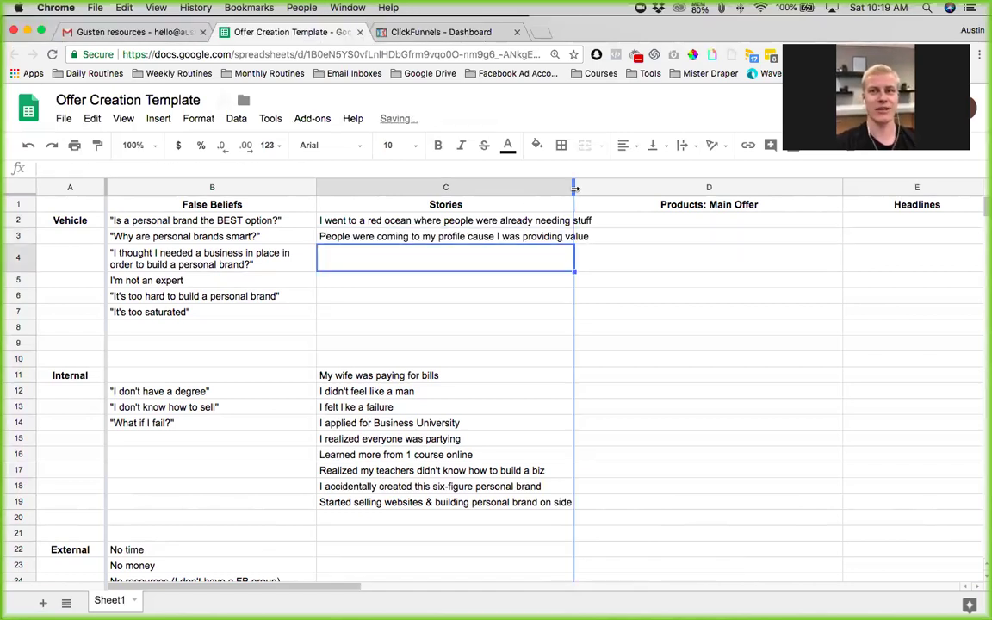
pyautogui.moveTo(575, 187); pyautogui.dragTo(594, 188)
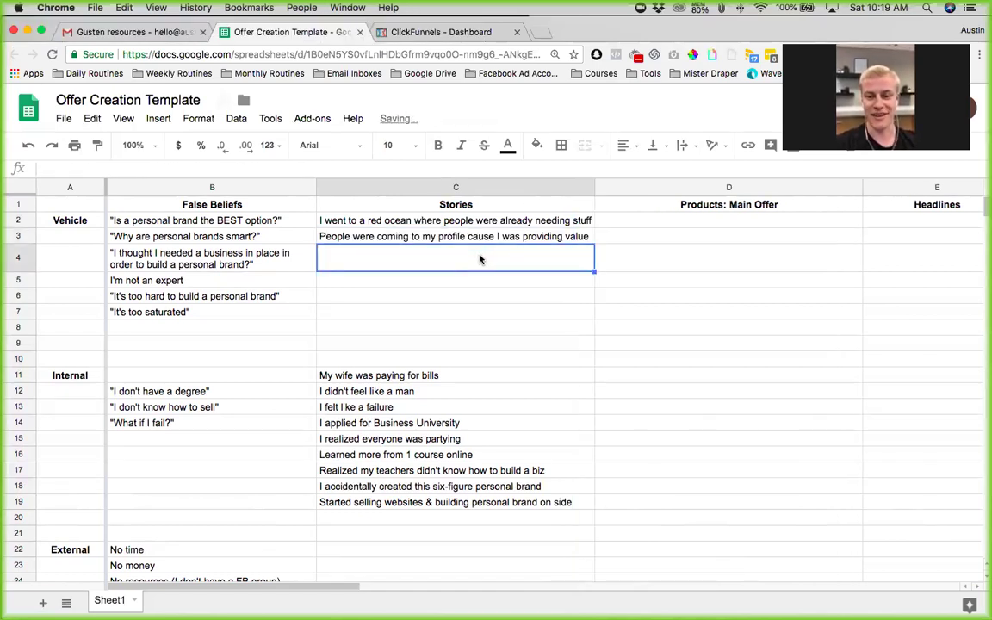
pyautogui.write('I realize')
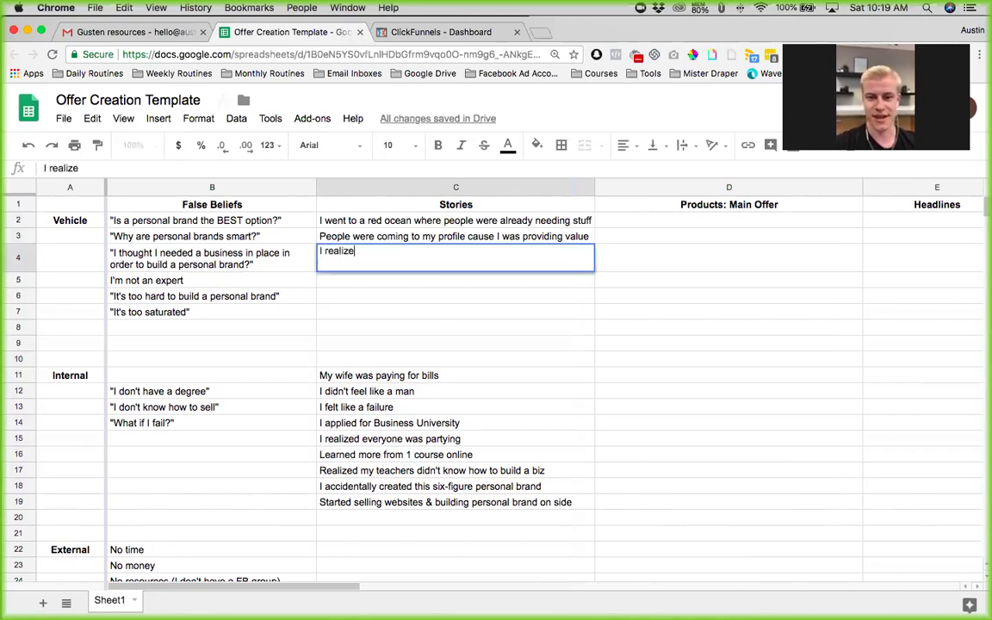
pyautogui.write("d that I'm getting a lot o f")
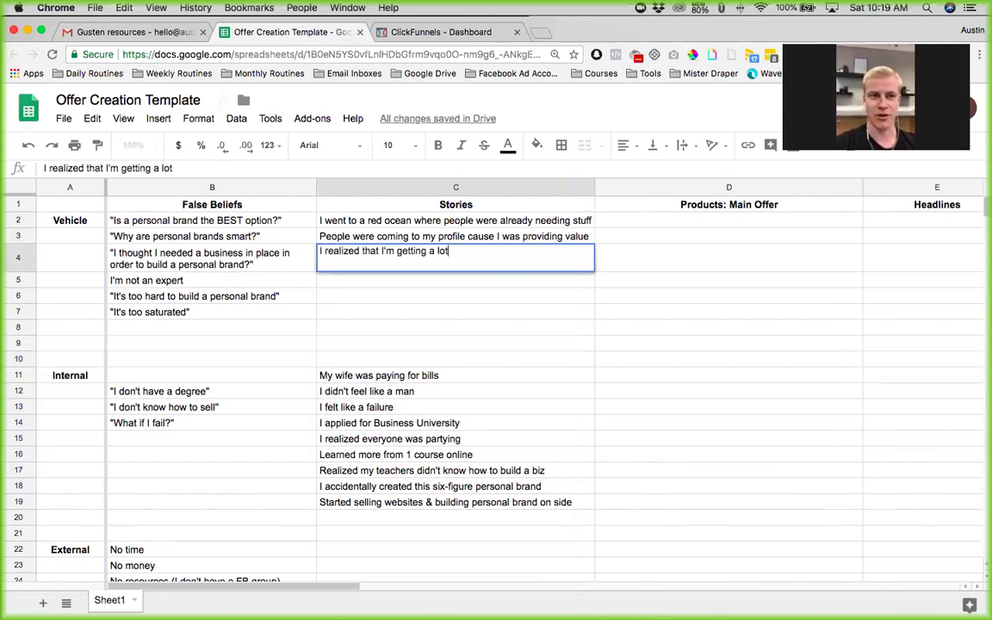
pyautogui.press('BackSpace')
pyautogui.press('BackSpace')
pyautogui.write('f  leads ')
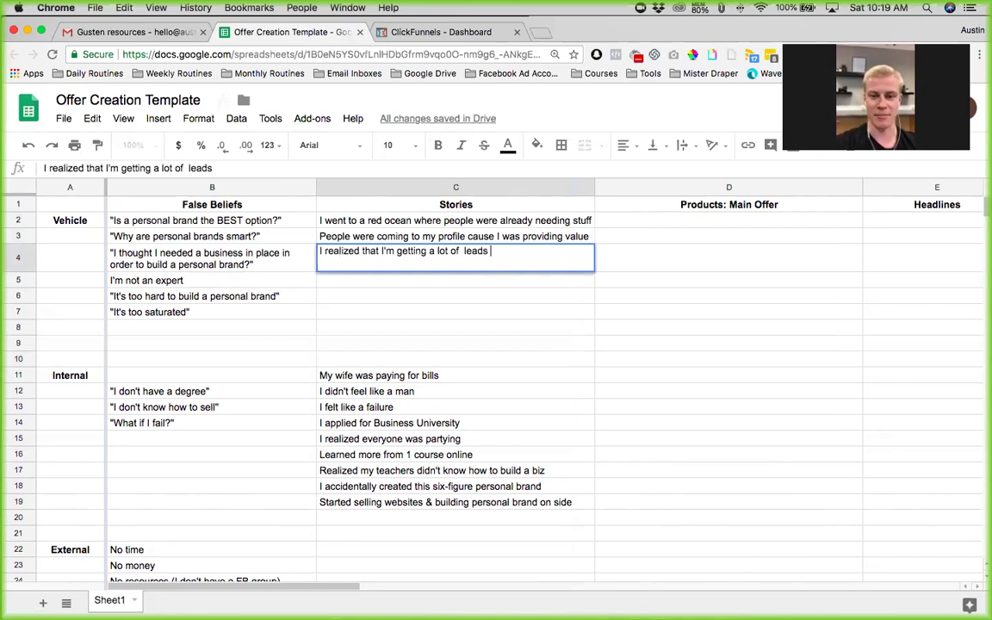
pyautogui.write('through my FB profile')
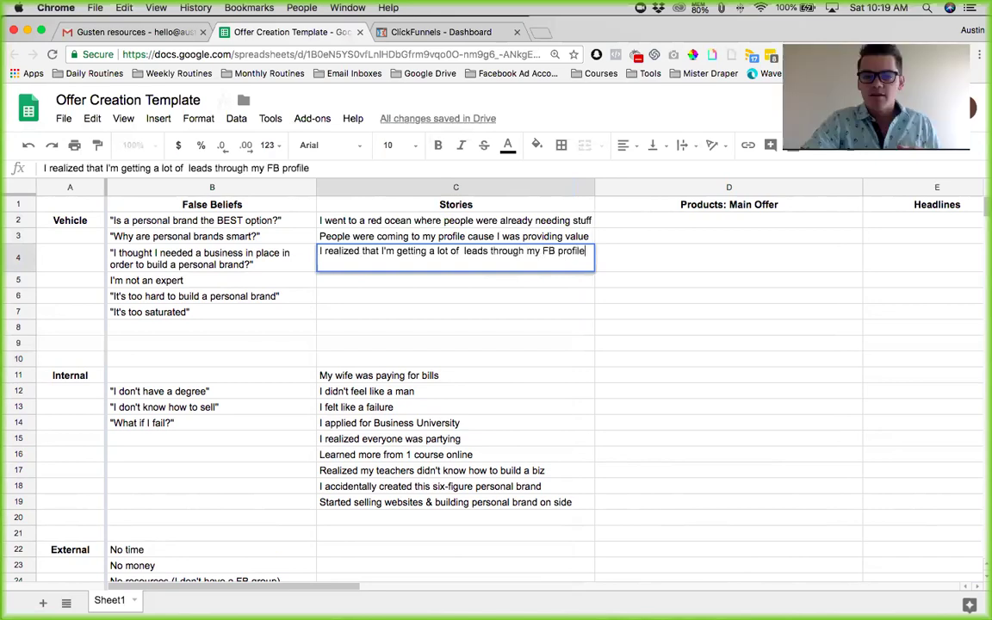
pyautogui.press('Return')
# Step: Add stories 'I knew I needed to capture these leads', 'Started identifying their problems', 'You already know your ICA...go there and engage with them'
pyautogui.write('I knew I need to')
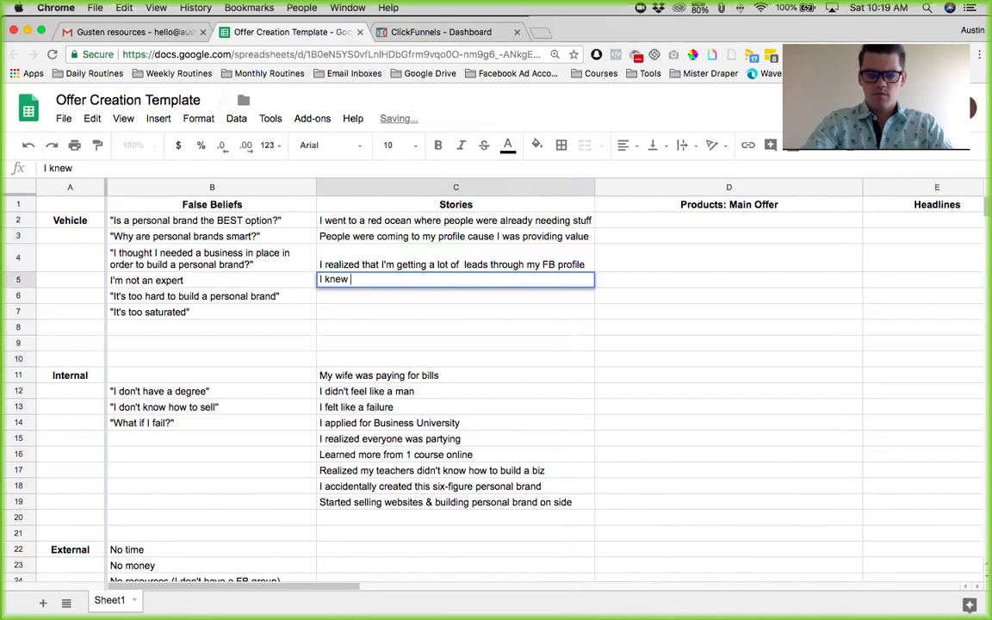
pyautogui.press('BackSpace')
pyautogui.press('BackSpace')
pyautogui.press('BackSpace')
pyautogui.write('ed to ')
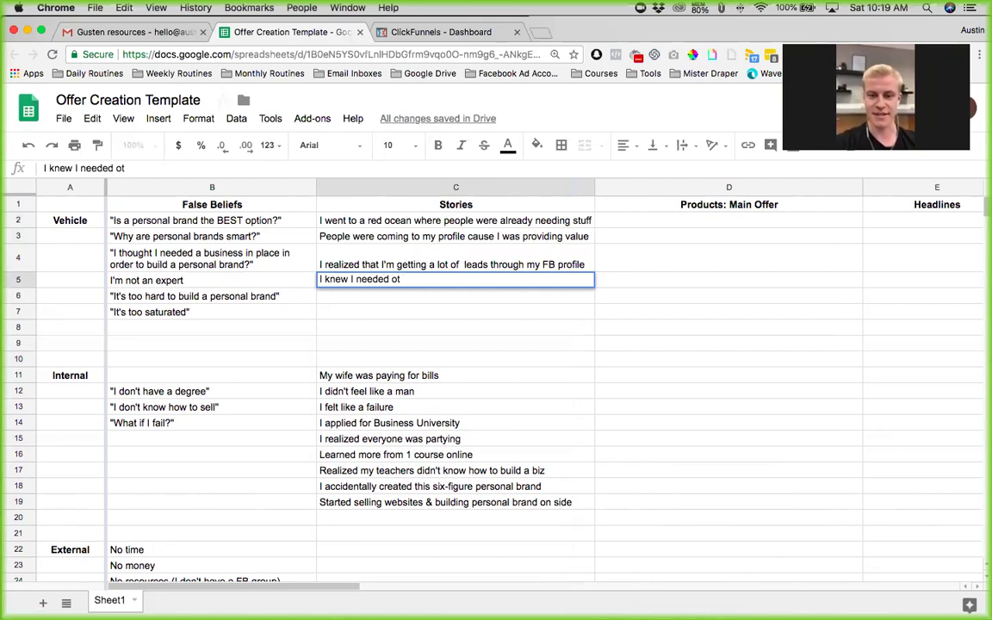
pyautogui.write('cap')
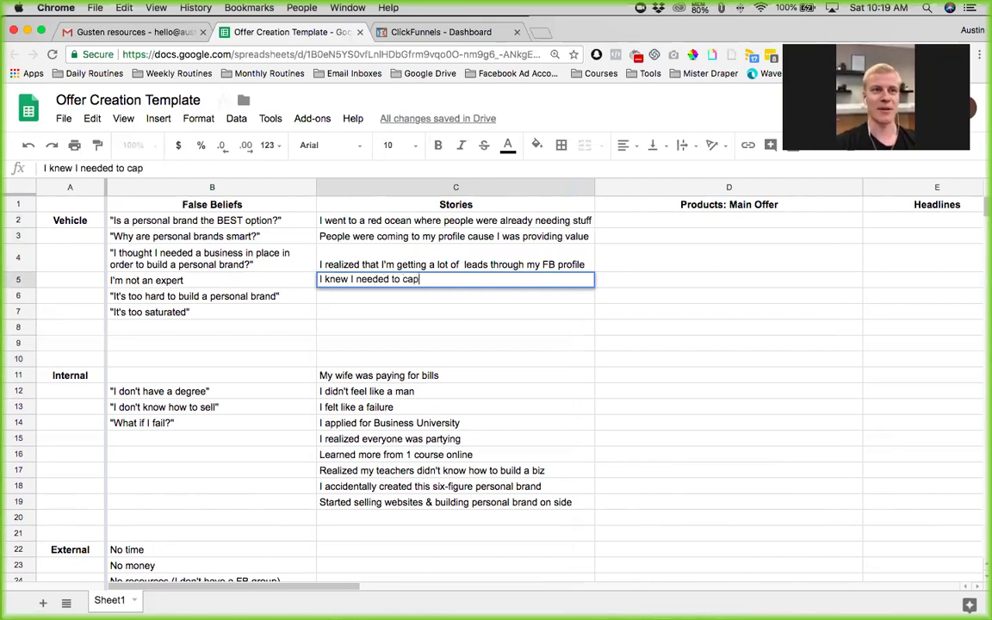
pyautogui.write('ture these leads')
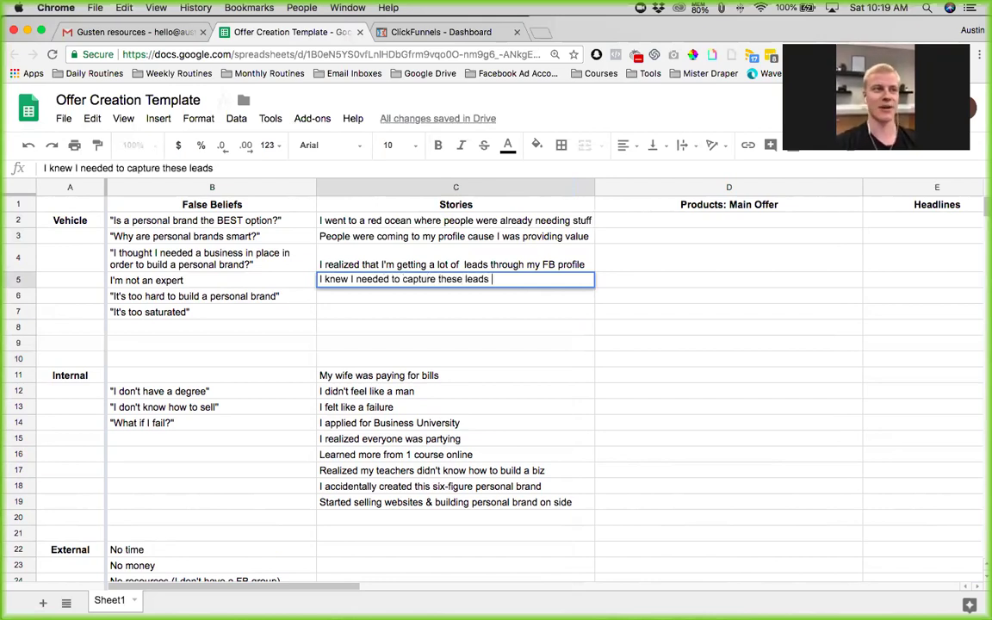
pyautogui.press('Return')
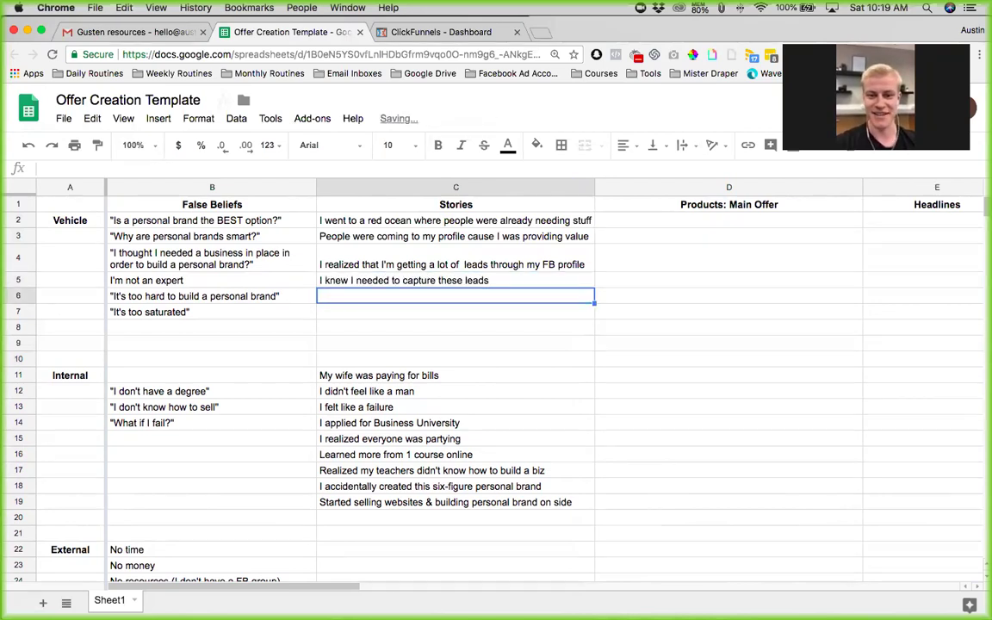
pyautogui.write('Start')
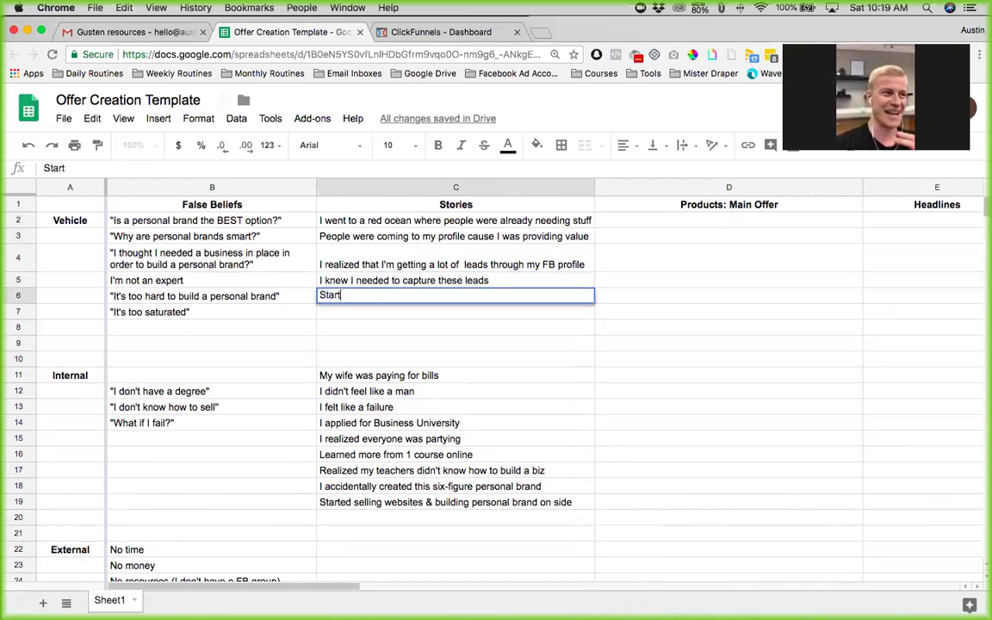
pyautogui.write('ed identifying their problems')
pyautogui.press('Return')
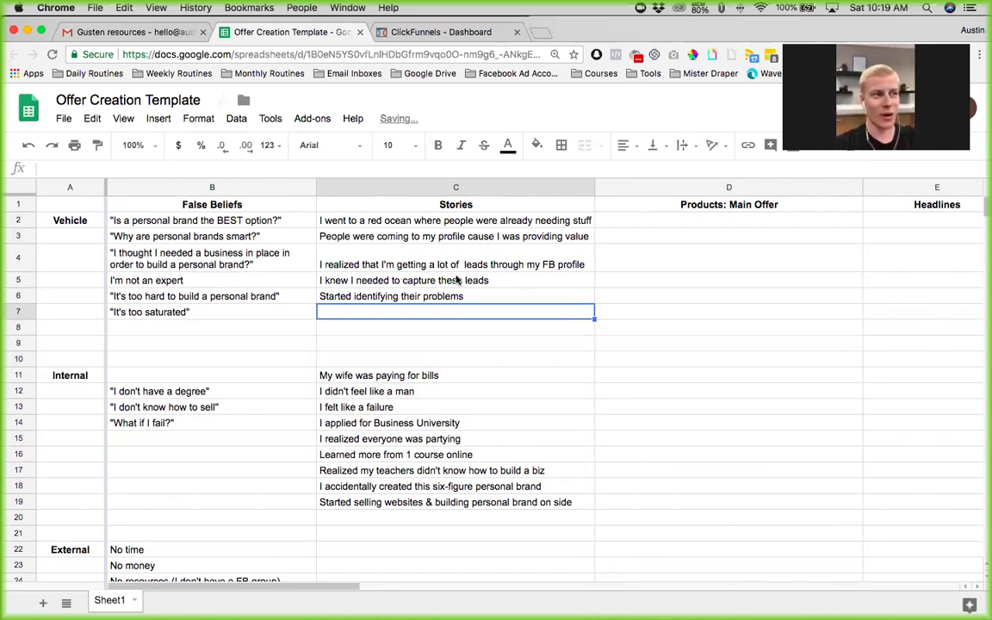
pyautogui.write('You already kno')
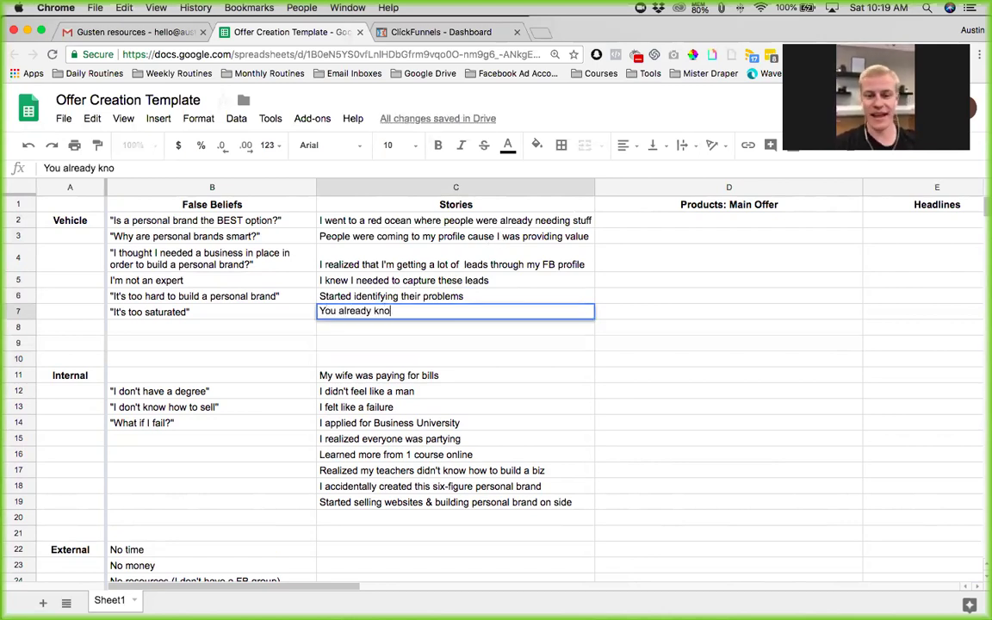
pyautogui.write('w y')
pyautogui.press('BackSpace')
pyautogui.press('BackSpace')
pyautogui.write('your ICA...go ther')
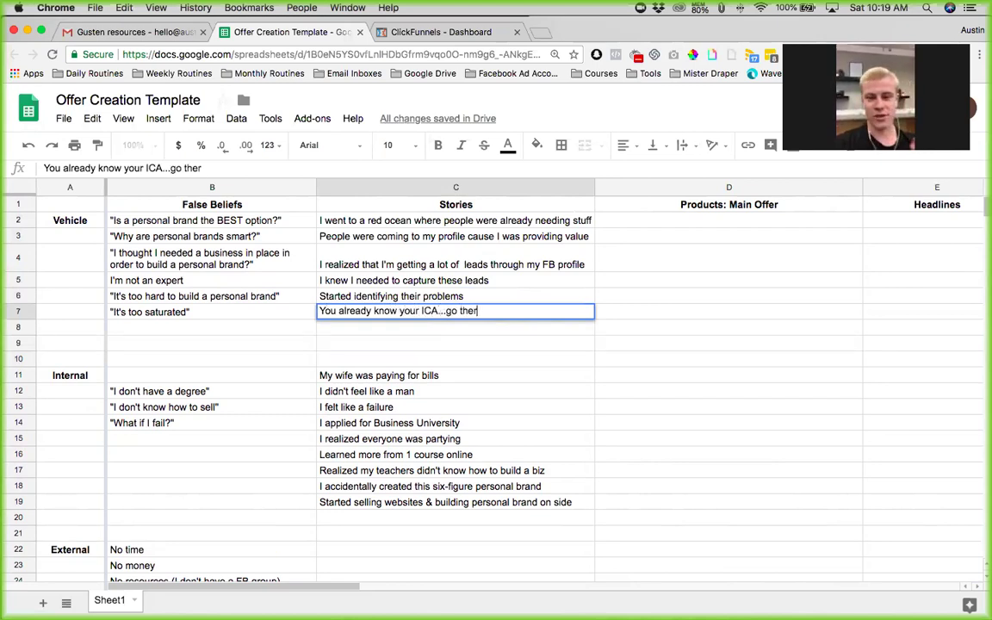
pyautogui.write('e and engage with them')
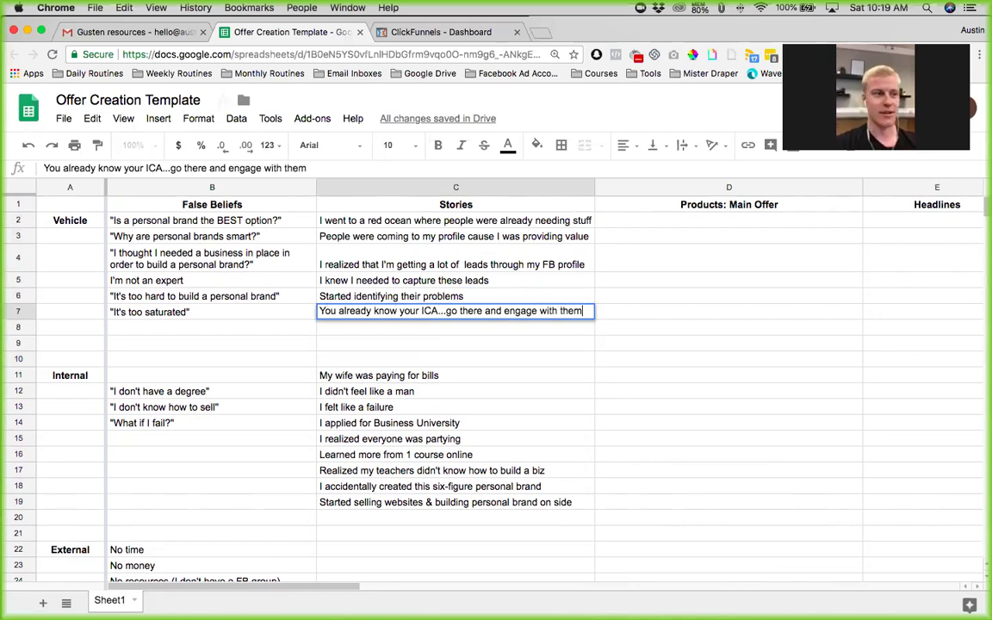
pyautogui.press('Return')
# Step: Insert three blank rows between the Vehicle stories and the Internal section
pyautogui.rightClick(26, 331)
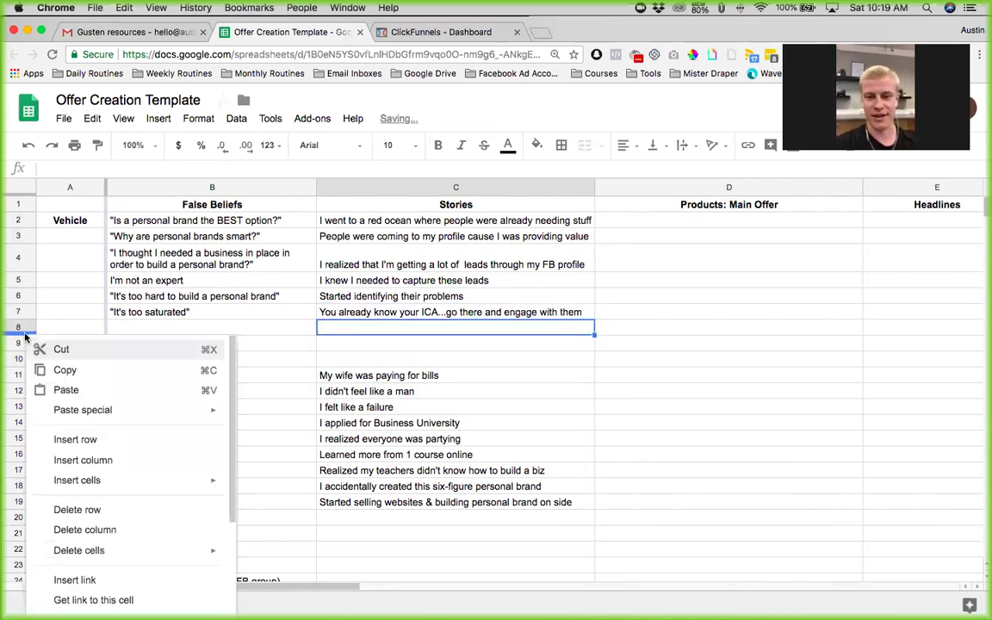
pyautogui.click(92, 444)
pyautogui.click(18, 343)
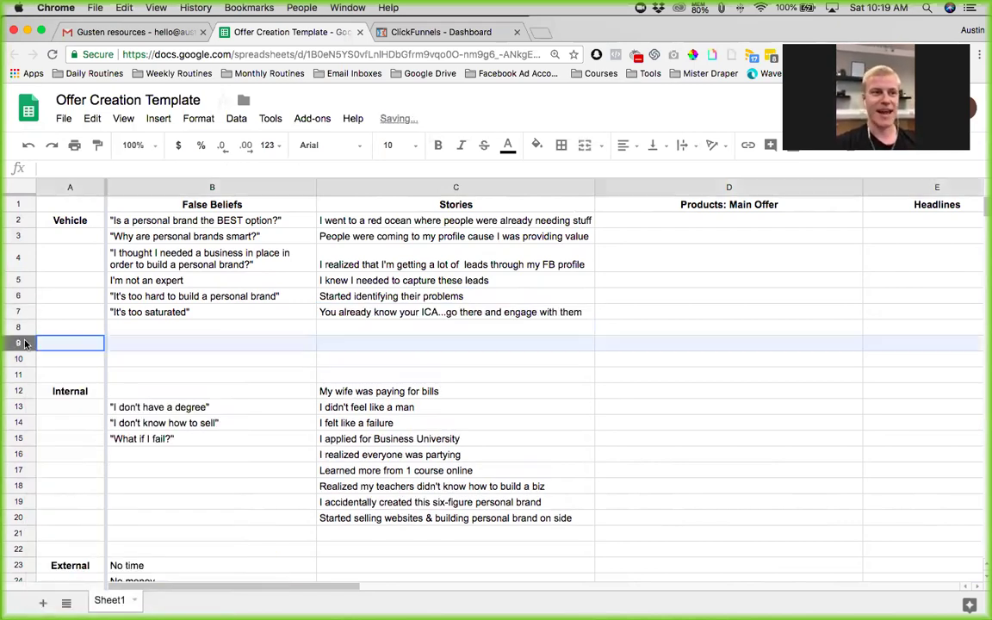
pyautogui.rightClick(19, 343)
pyautogui.click(71, 449)
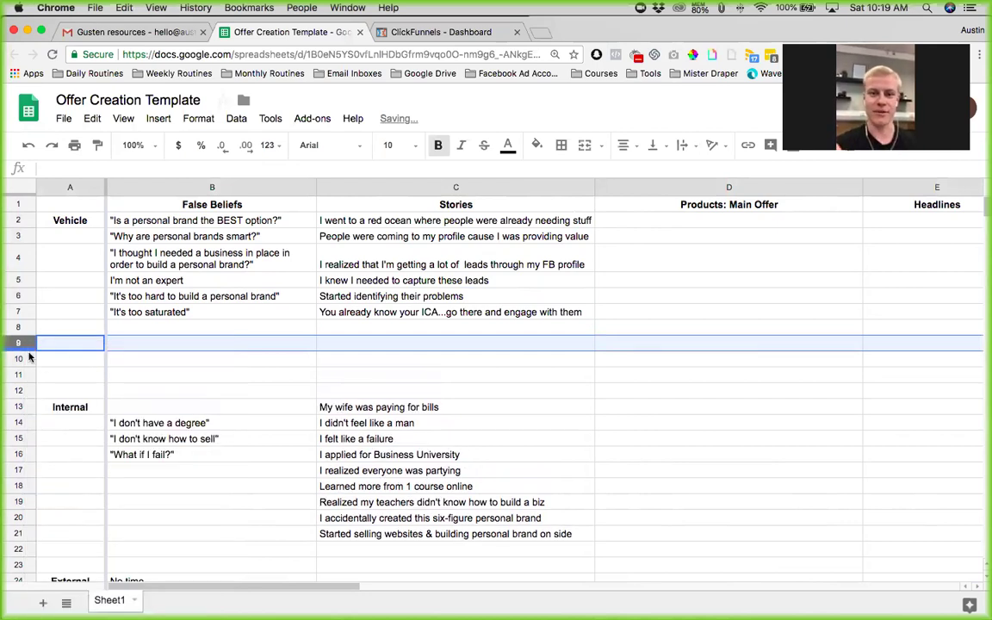
pyautogui.rightClick(21, 358)
pyautogui.click(83, 457)
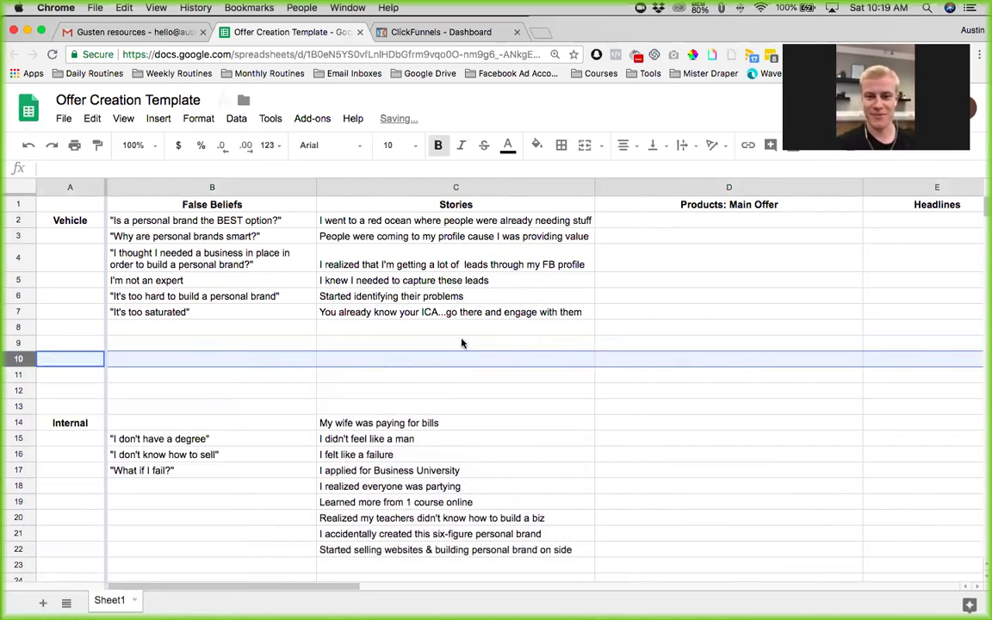
pyautogui.click(458, 332)
# Step: Type 'Do your research and solve their problem!' into C8
pyautogui.write('Loo')
pyautogui.press('BackSpace')
pyautogui.press('BackSpace')
pyautogui.press('BackSpace')
pyautogui.write('Do your re')
pyautogui.write('sear')
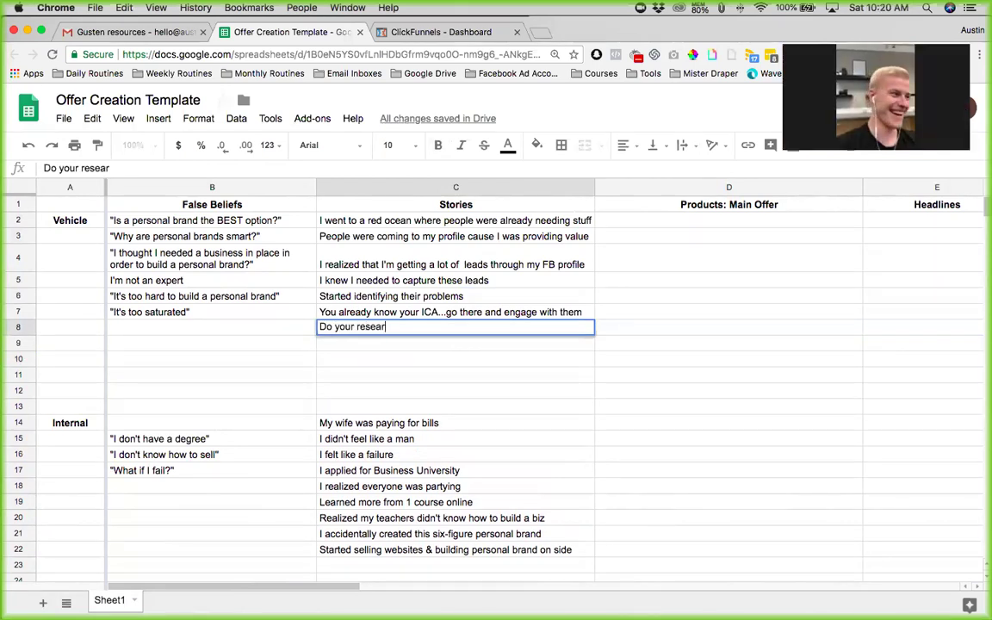
pyautogui.write('ch and solve their problem!')
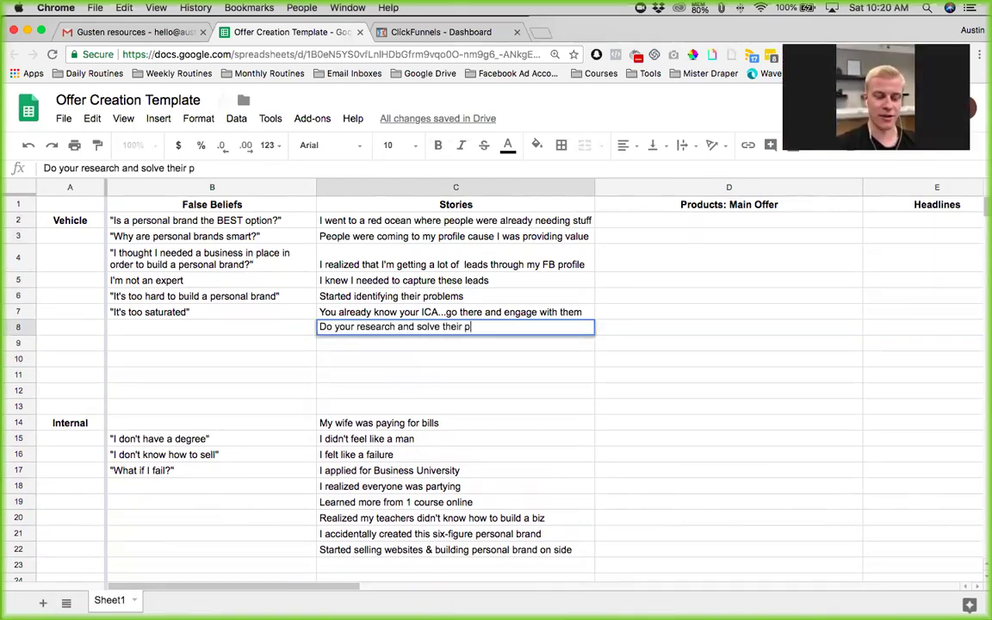
pyautogui.press('Return')
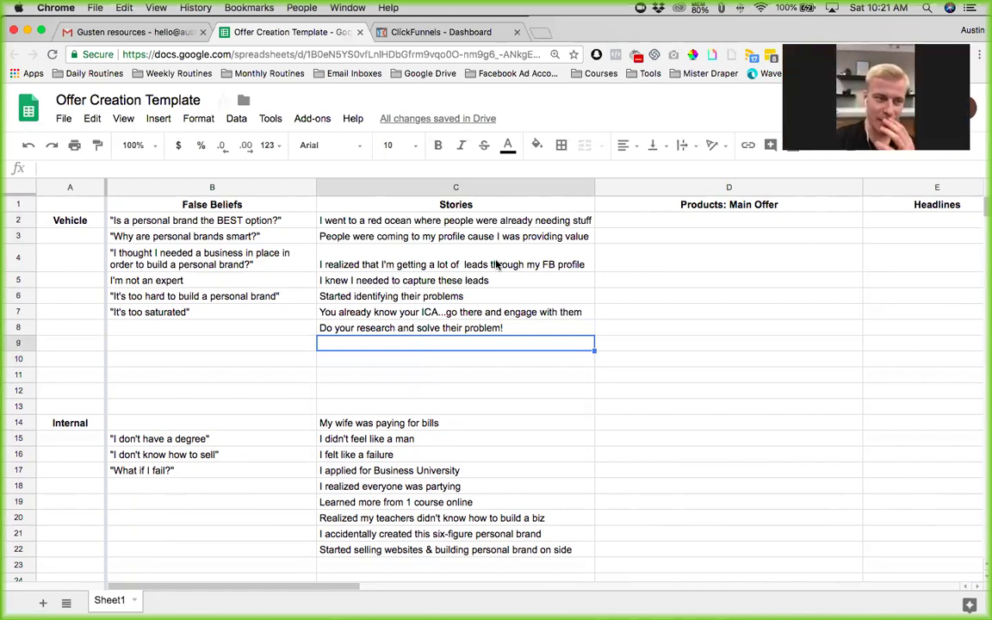
# Step: Enter the belief "My profile isn't about business"... in cell B14
pyautogui.click(228, 424)
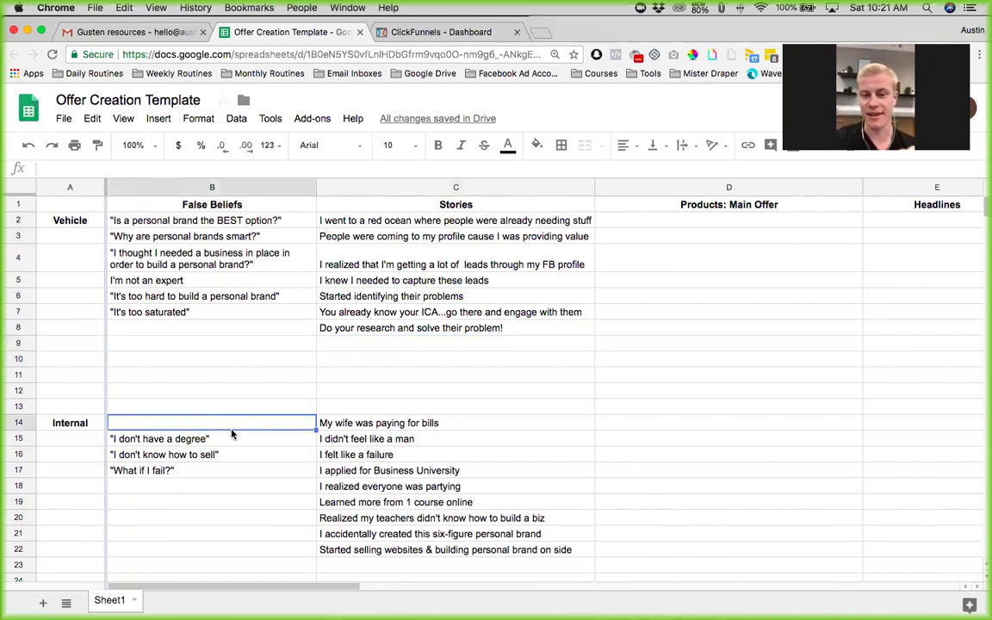
pyautogui.write('"My profile isn')
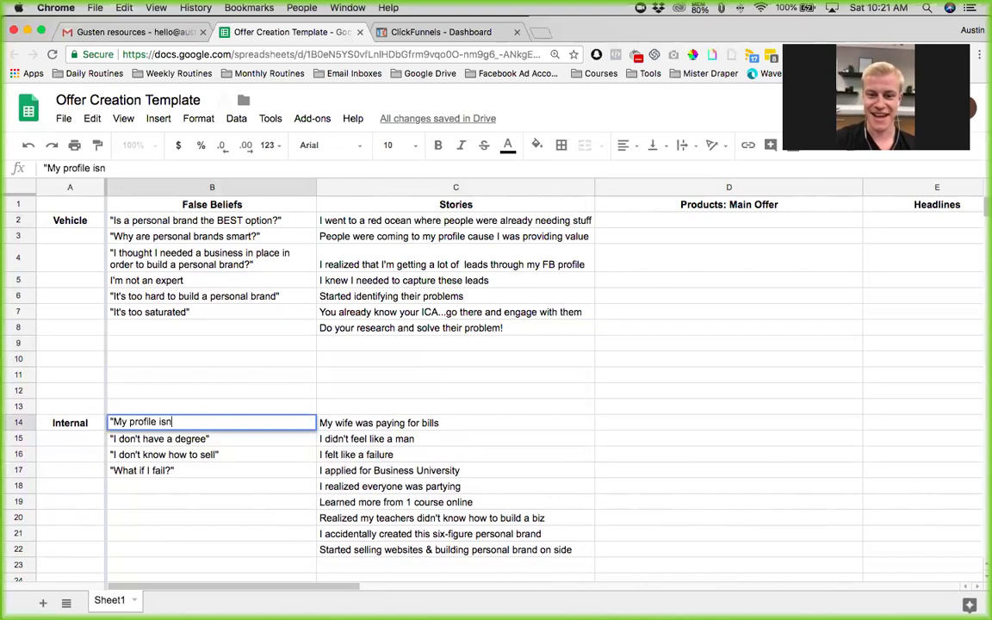
pyautogui.write("'t about a")
pyautogui.press('BackSpace')
pyautogui.write('business"...')
pyautogui.press('Return')
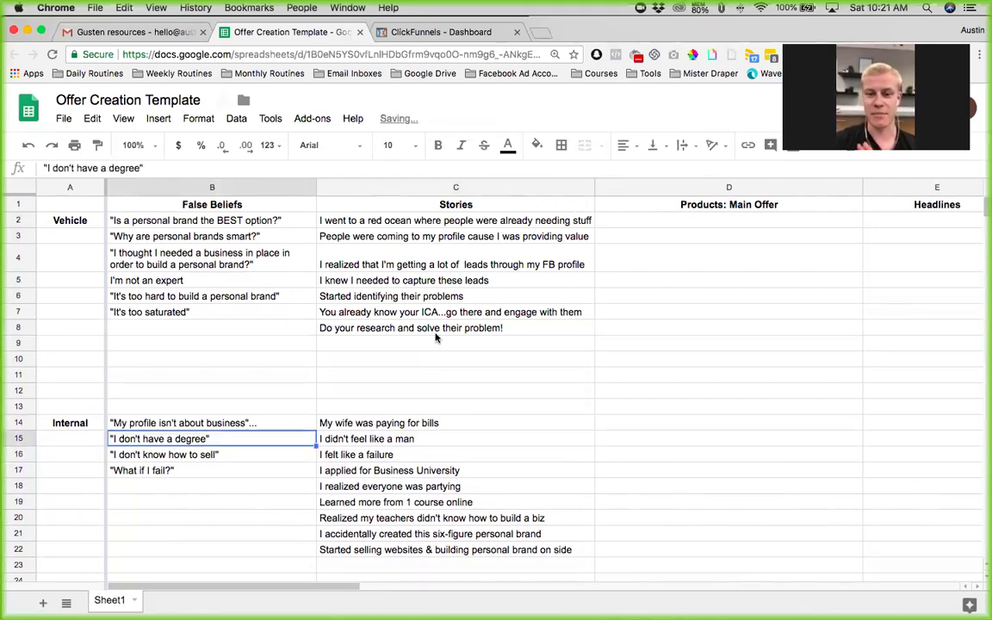
pyautogui.scroll(-3, 435, 338)
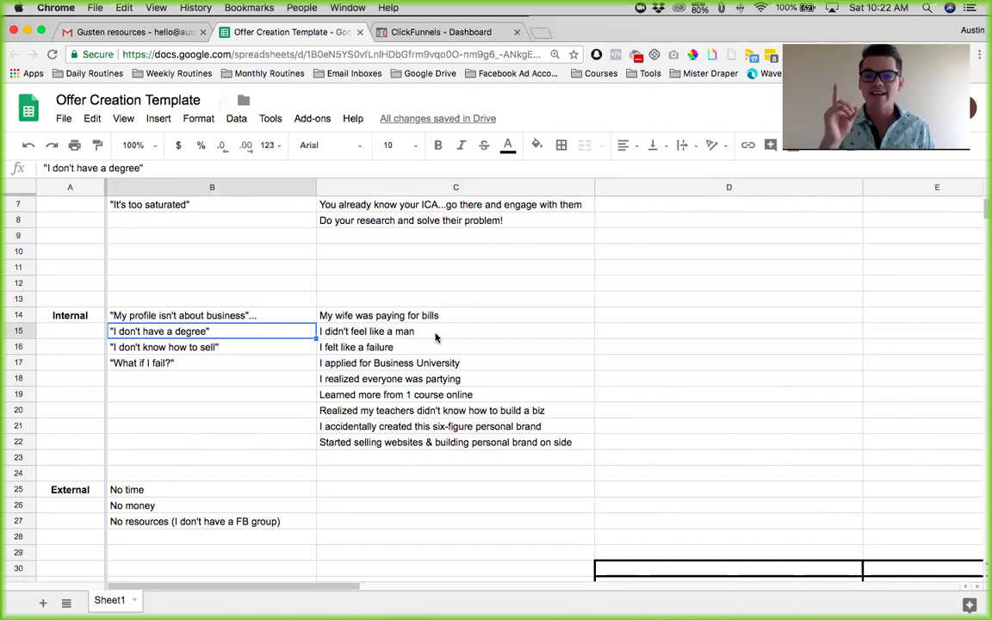
pyautogui.click(197, 318)
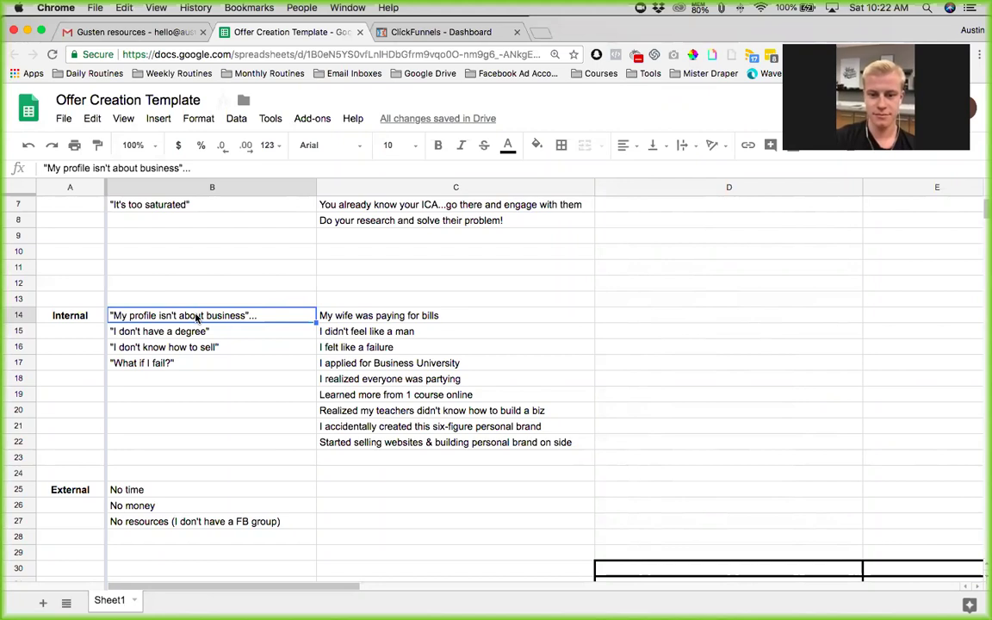
pyautogui.scroll(5, 196, 318)
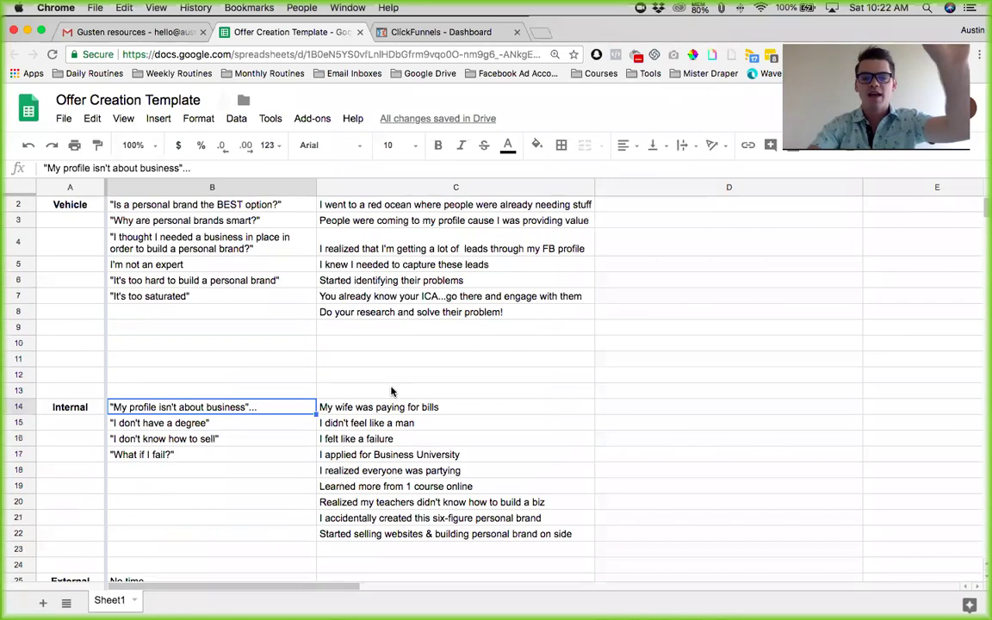
pyautogui.scroll(-1, 392, 392)
pyautogui.scroll(-3, 392, 392)
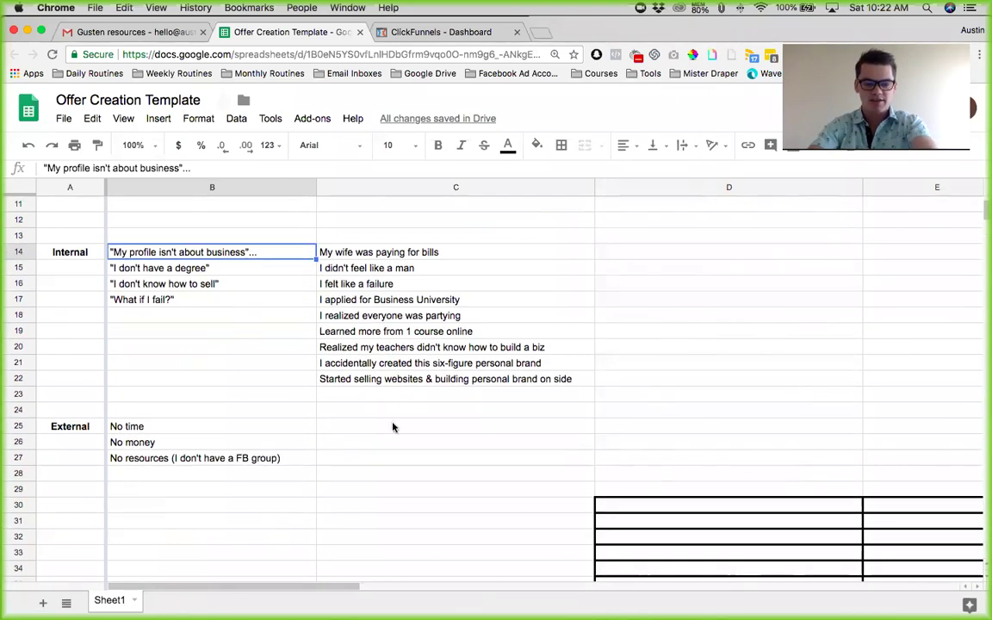
pyautogui.scroll(4, 508, 423)
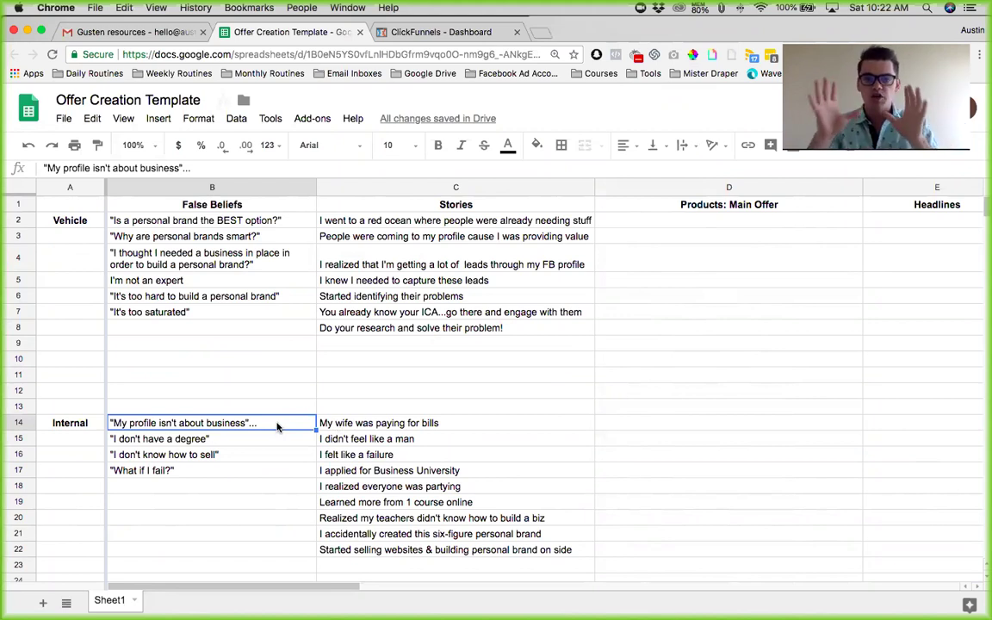
pyautogui.click(608, 423)
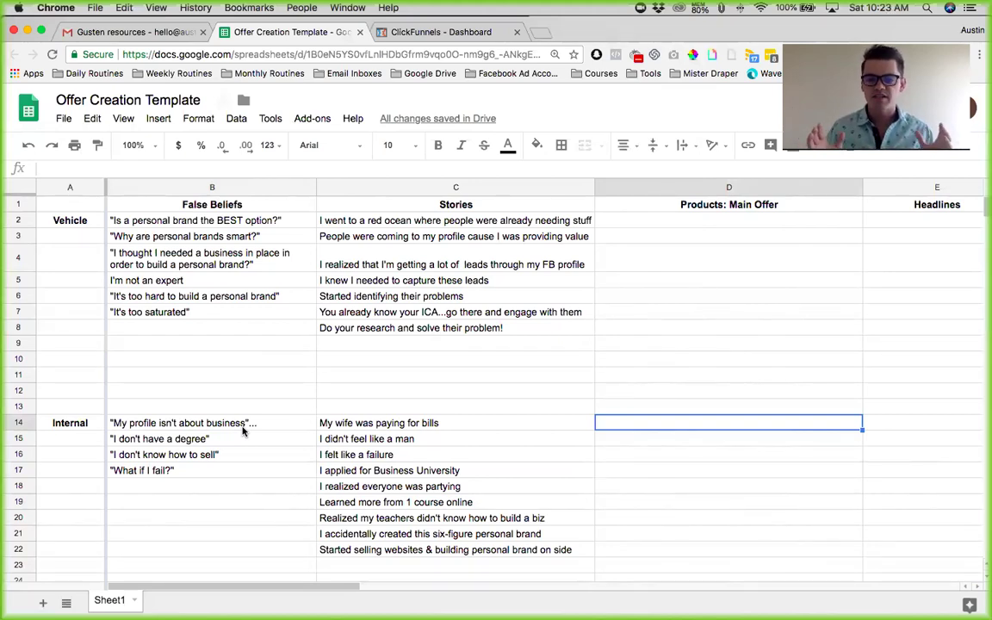
# Step: Enter 'FB Live Content Bootcamp' in D14 as the Internal main-offer product
pyautogui.write('FB Live Content ')
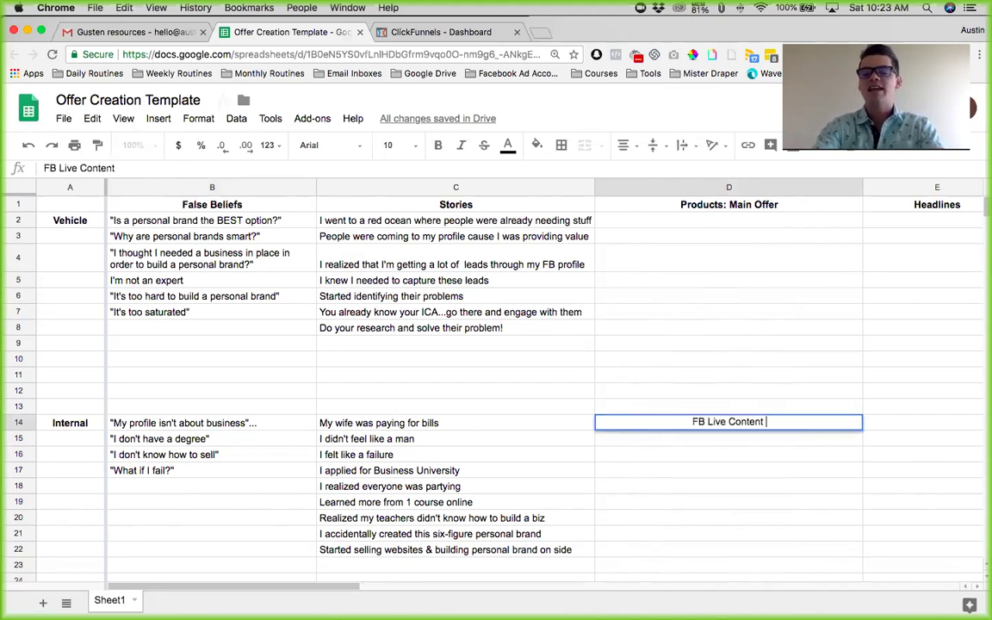
pyautogui.write('Bootcamp')
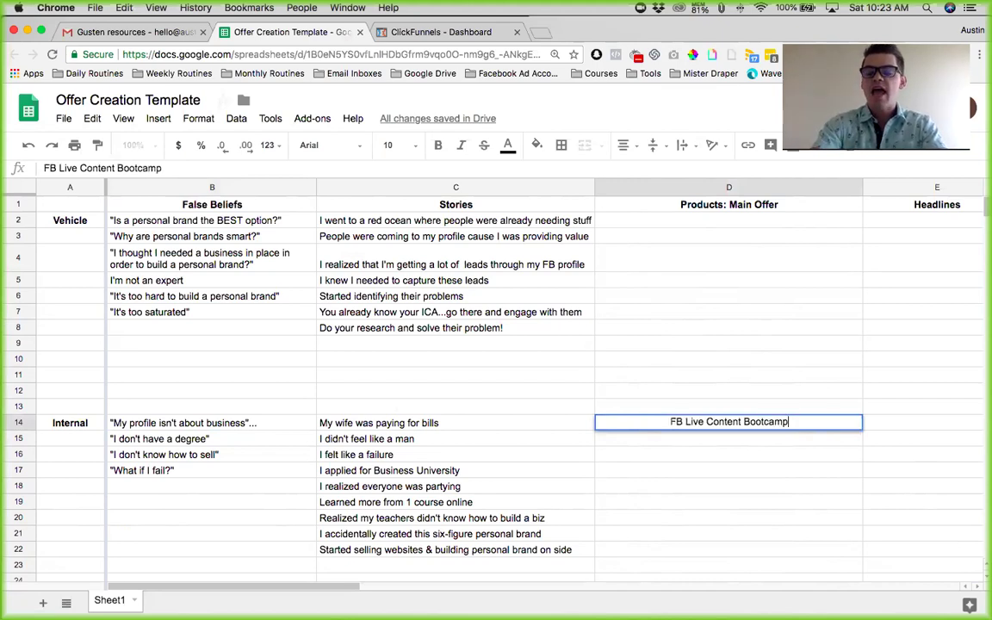
pyautogui.press('Return')
pyautogui.click(693, 408)
pyautogui.click(711, 422)
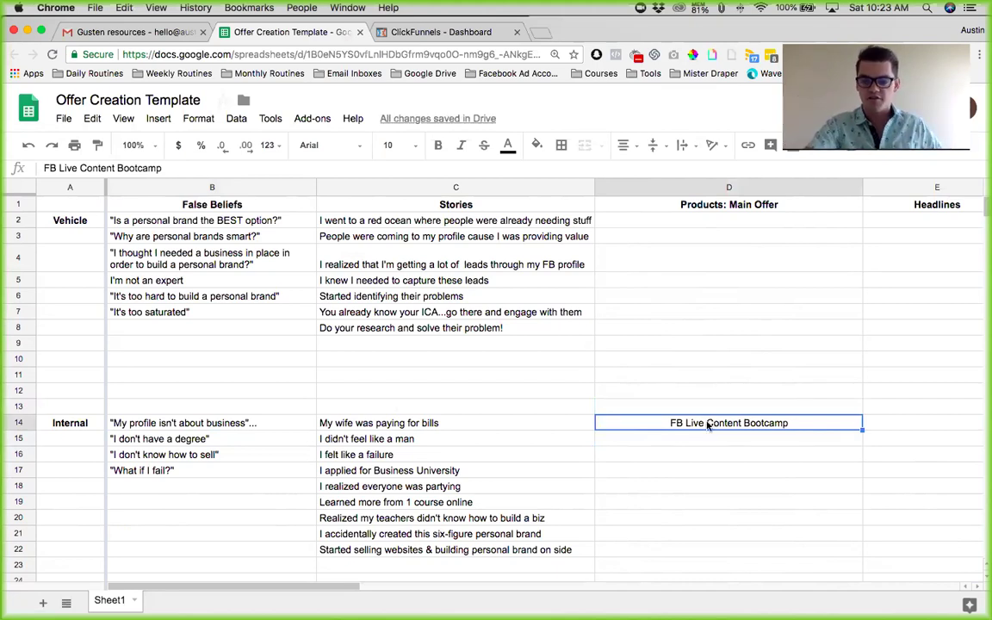
pyautogui.doubleClick(802, 423)
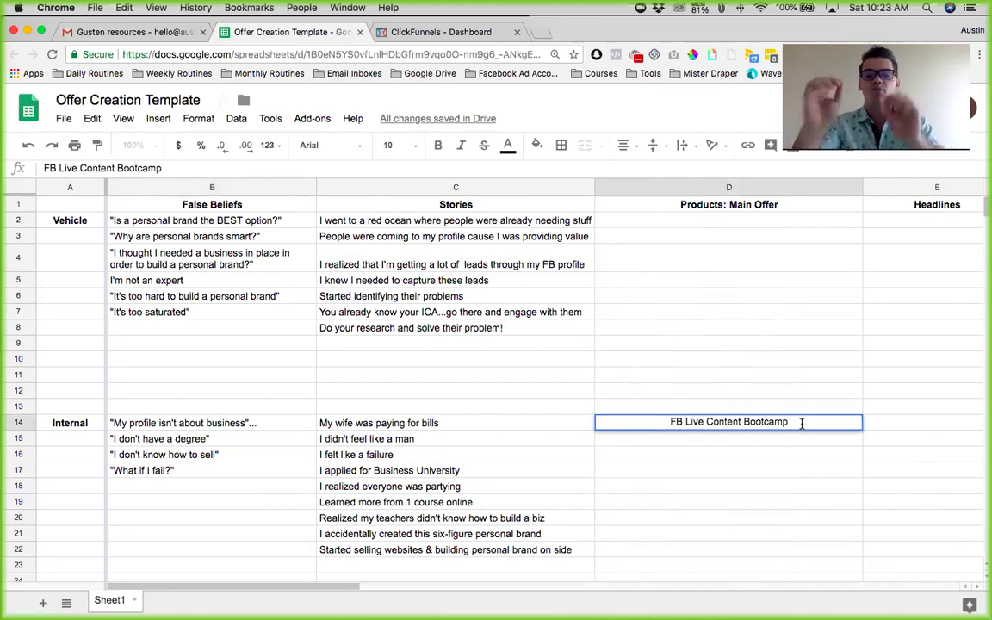
pyautogui.click(763, 204)
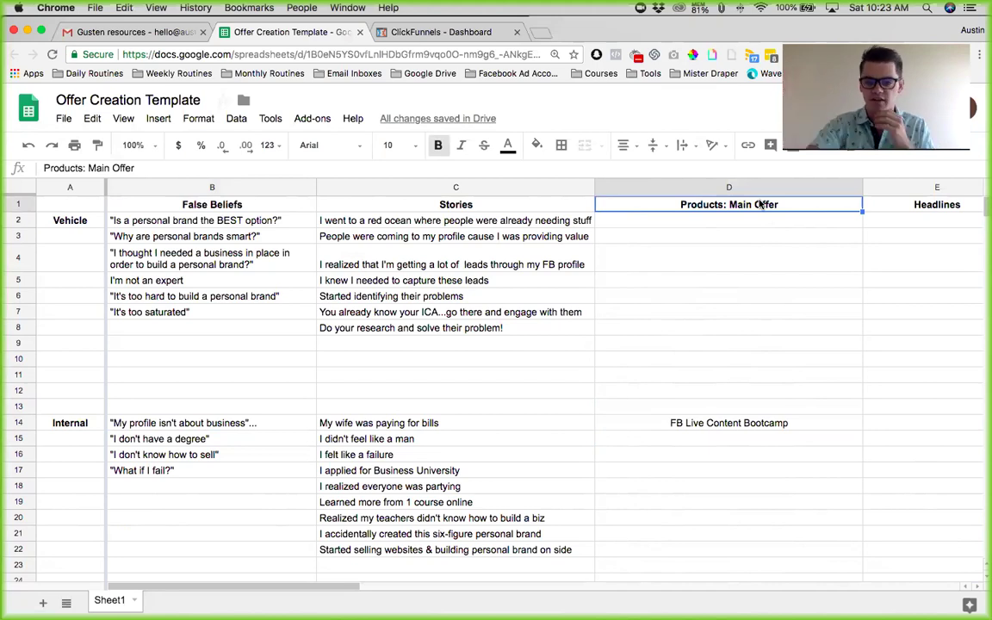
pyautogui.scroll(-5, 533, 385)
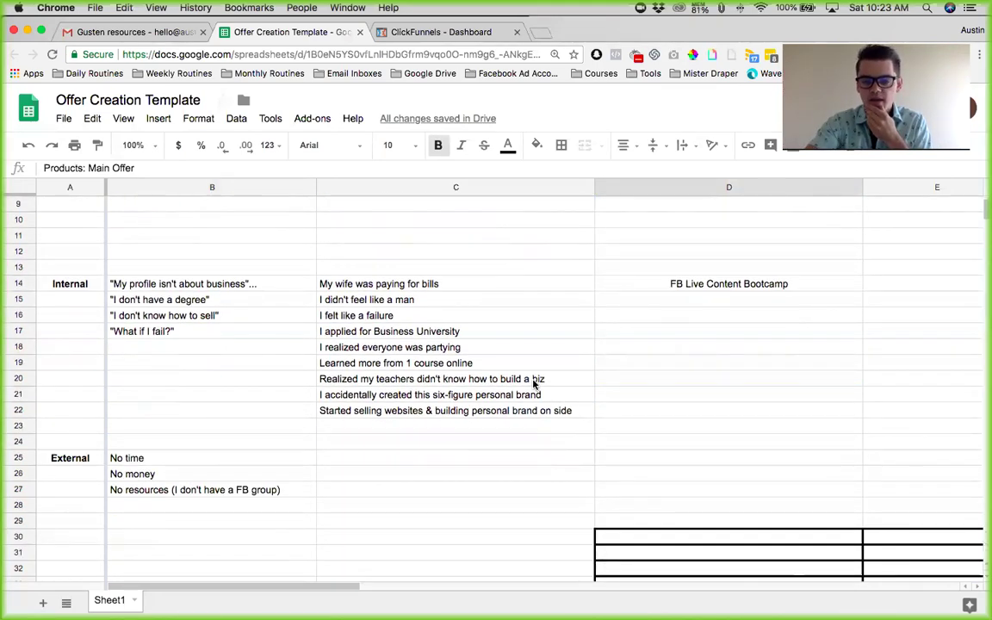
pyautogui.click(618, 424)
pyautogui.click(400, 429)
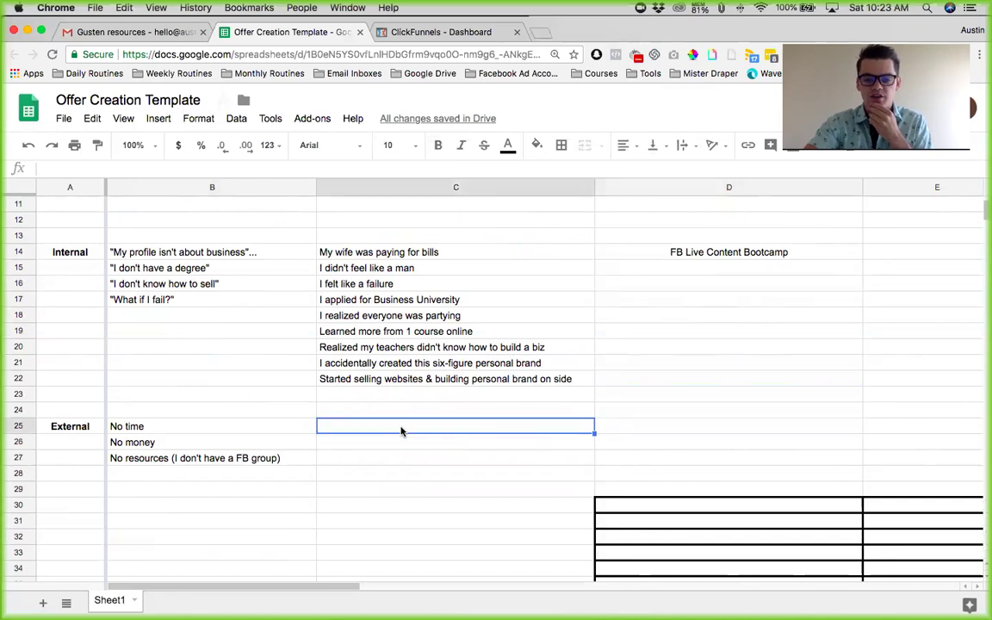
# Step: Insert four blank rows around rows 28–30, just below the External section
pyautogui.rightClick(14, 476)
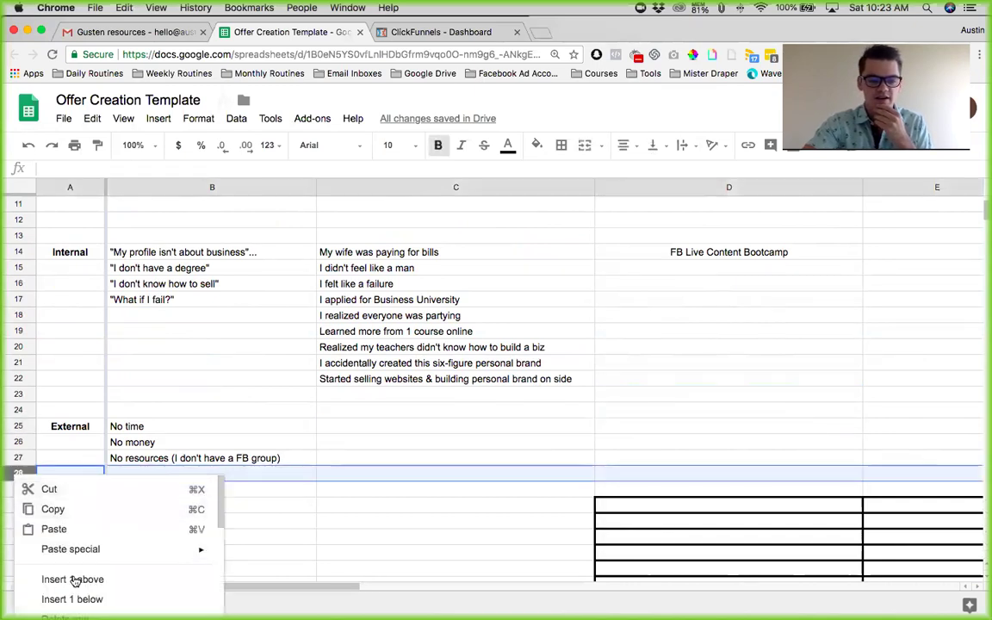
pyautogui.click(74, 577)
pyautogui.rightClick(27, 489)
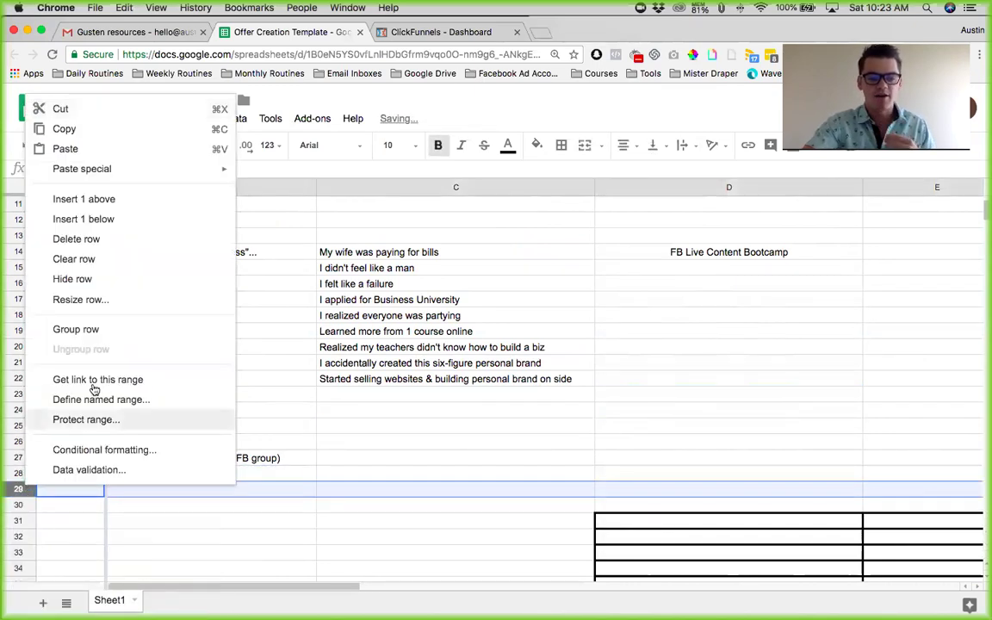
pyautogui.click(111, 203)
pyautogui.rightClick(23, 488)
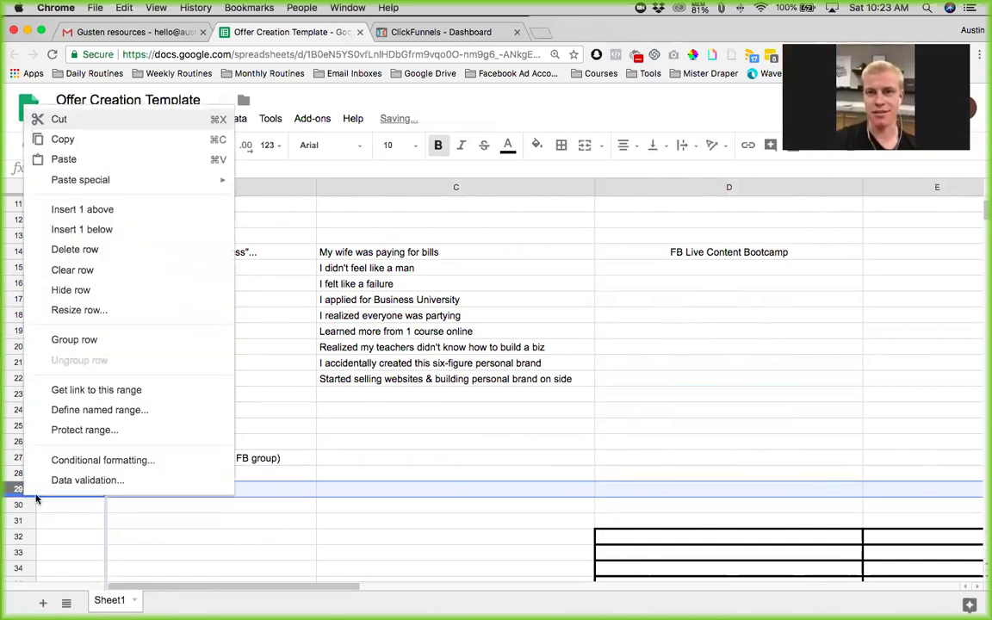
pyautogui.press('Escape')
pyautogui.rightClick(22, 488)
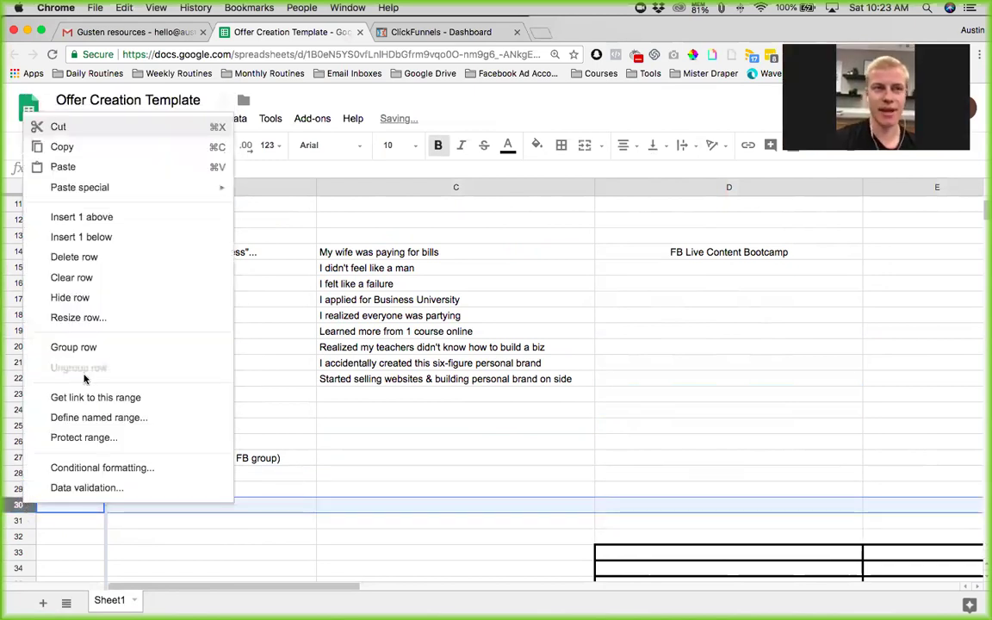
pyautogui.click(107, 215)
pyautogui.rightClick(19, 505)
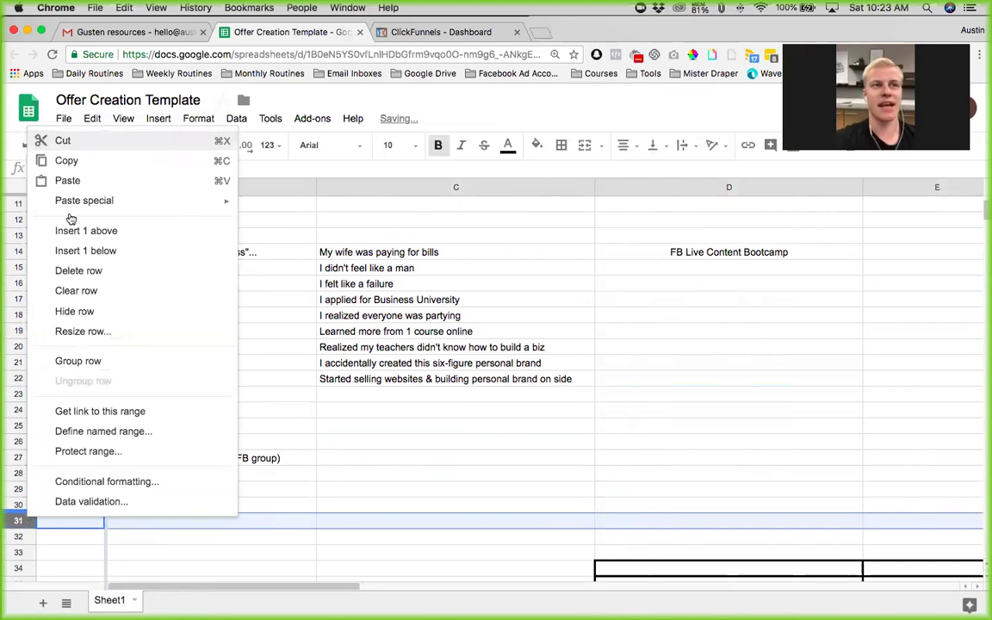
pyautogui.click(73, 230)
pyautogui.rightClick(20, 536)
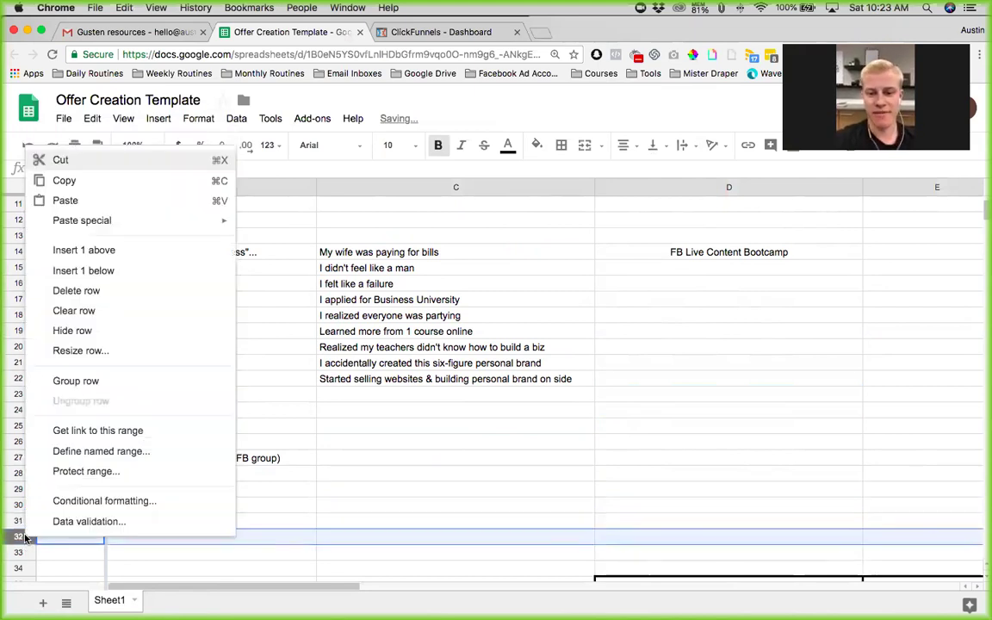
pyautogui.press('Escape')
pyautogui.rightClick(19, 535)
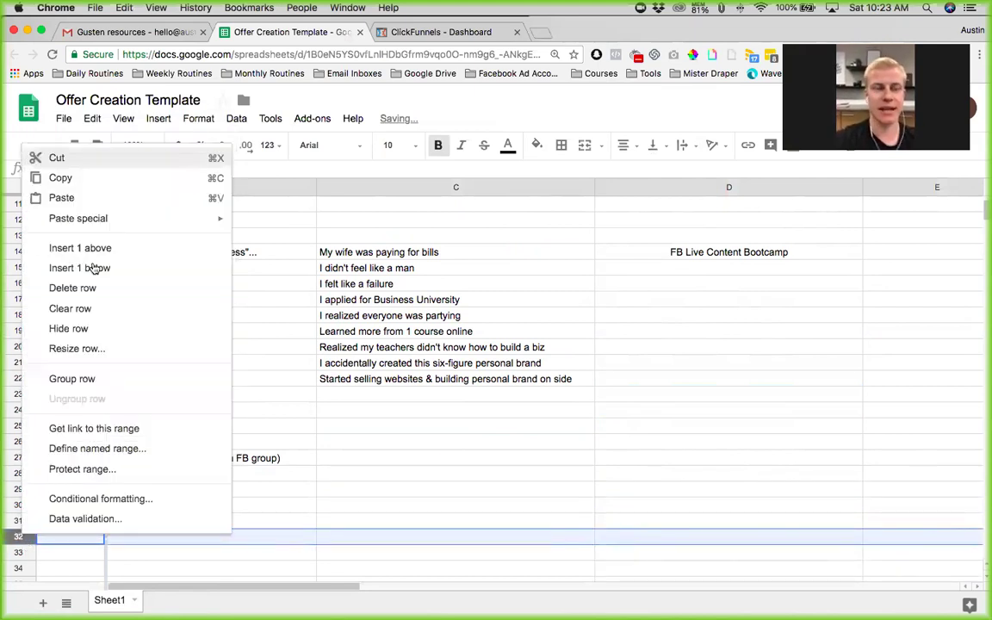
pyautogui.press('Escape')
pyautogui.click(414, 426)
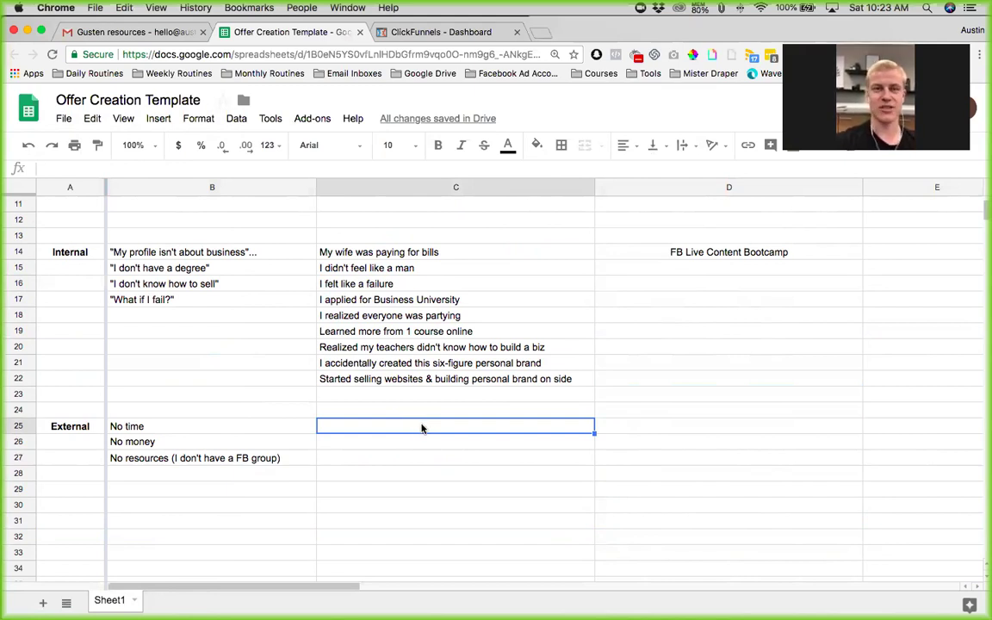
# Step: Insert two more blank rows above rows 32 and 34
pyautogui.scroll(-5, 422, 428)
pyautogui.rightClick(19, 378)
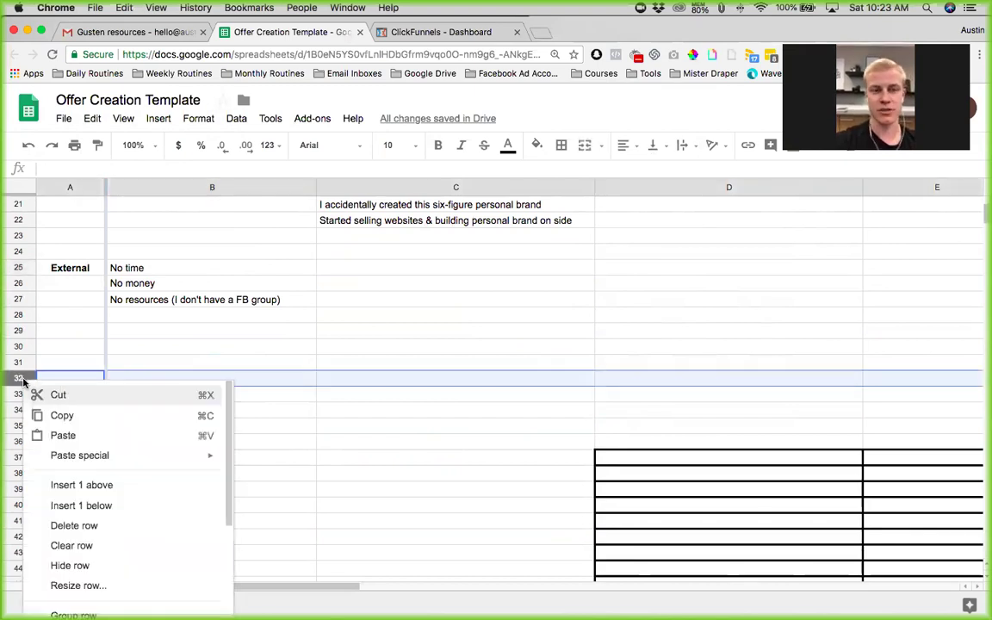
pyautogui.click(81, 485)
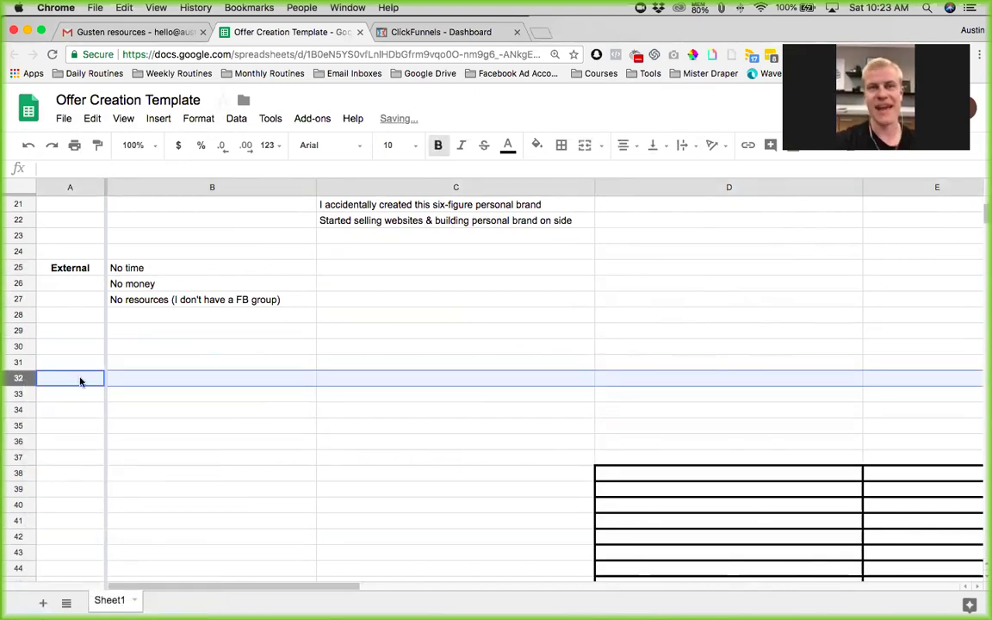
pyautogui.rightClick(23, 410)
pyautogui.click(80, 512)
pyautogui.click(382, 270)
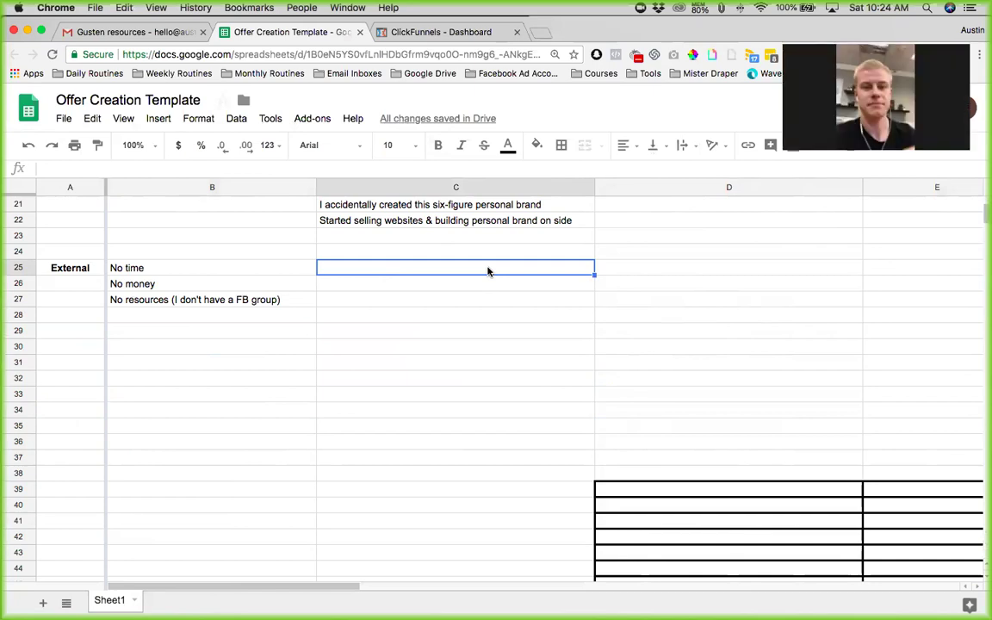
pyautogui.scroll(5, 488, 271)
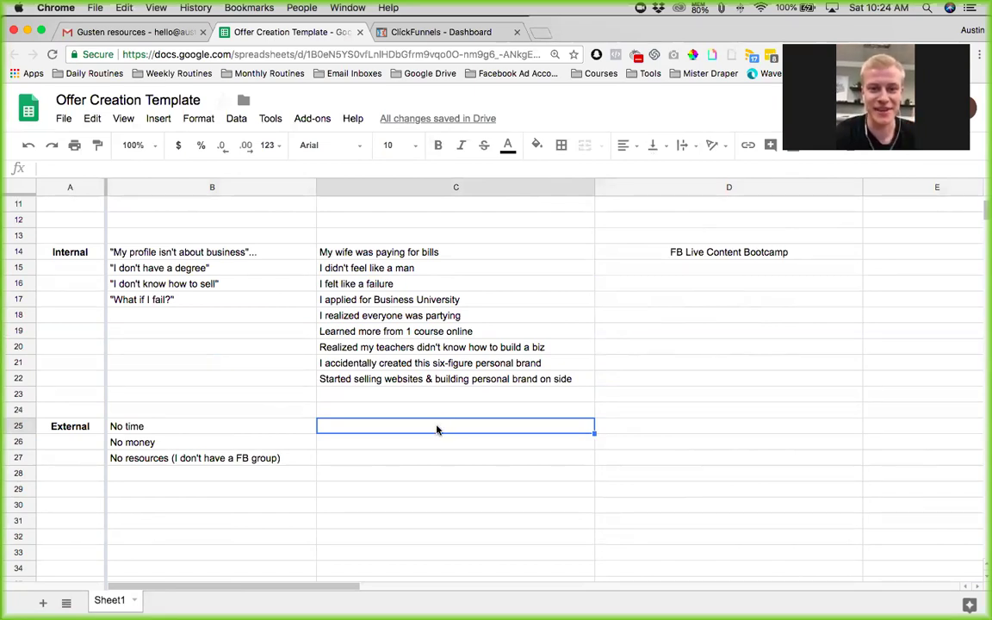
# Step: Add External stories in C25–C27: no money to invest, getting people to my profile, 'I went and provided value'
pyautogui.write('When I f')
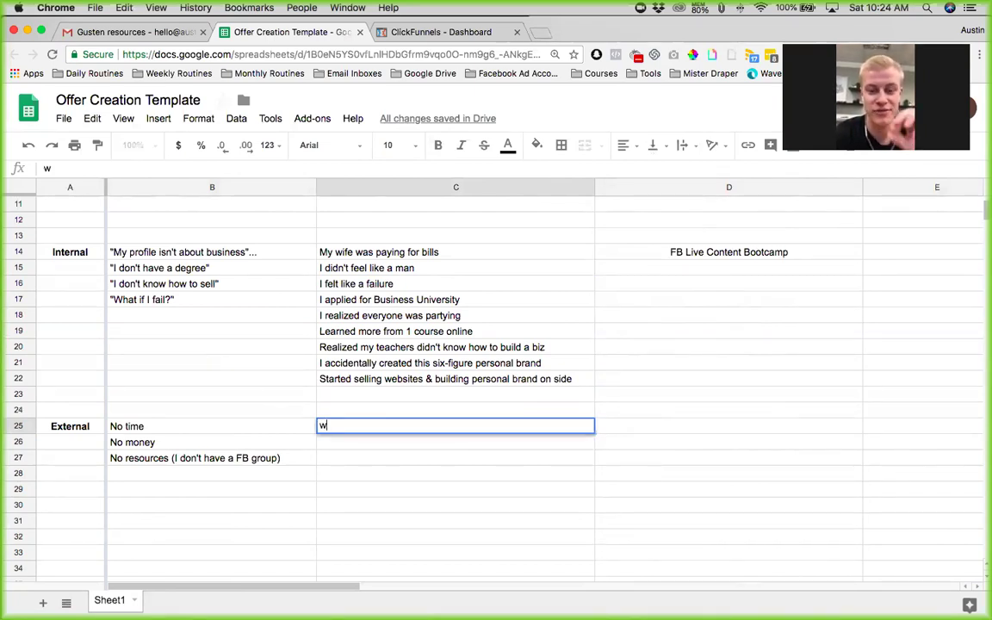
pyautogui.write('igu')
pyautogui.press('BackSpace')
pyautogui.press('BackSpace')
pyautogui.write('rst got started, I')
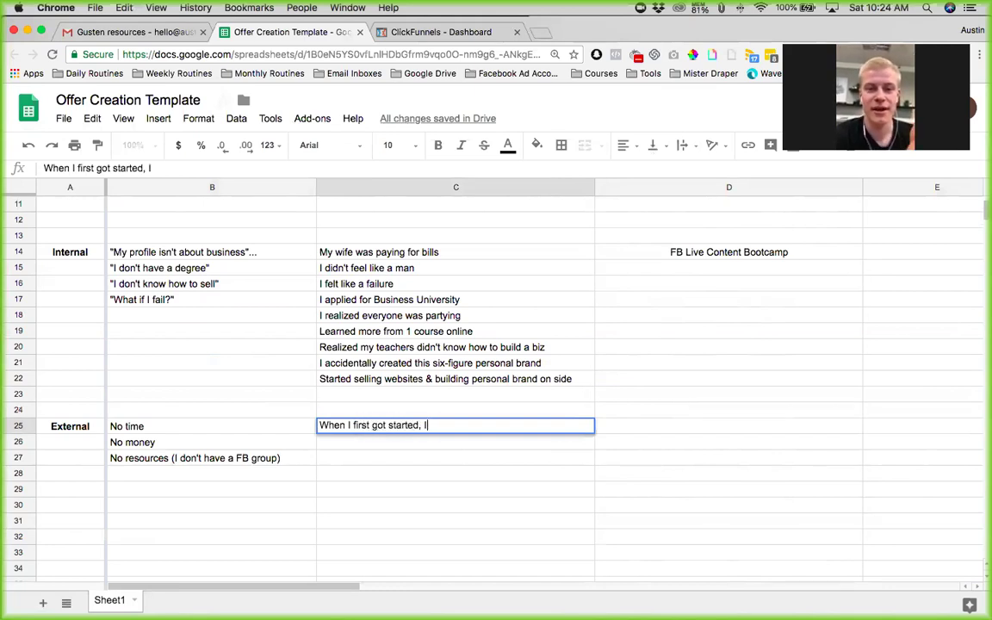
pyautogui.write(" didn't have money to invest")
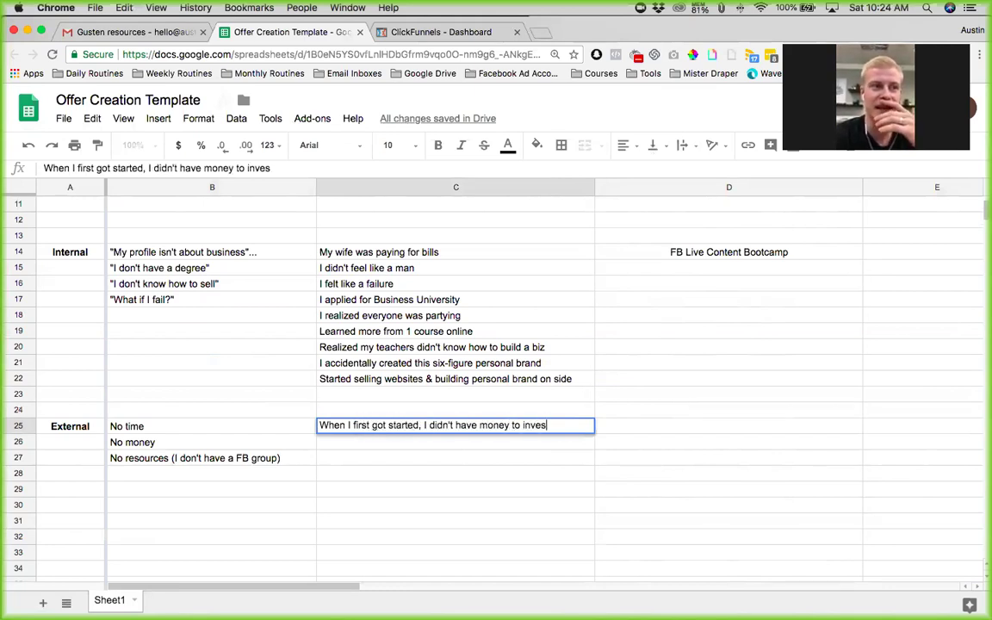
pyautogui.press('Return')
pyautogui.write('I had to figure ')
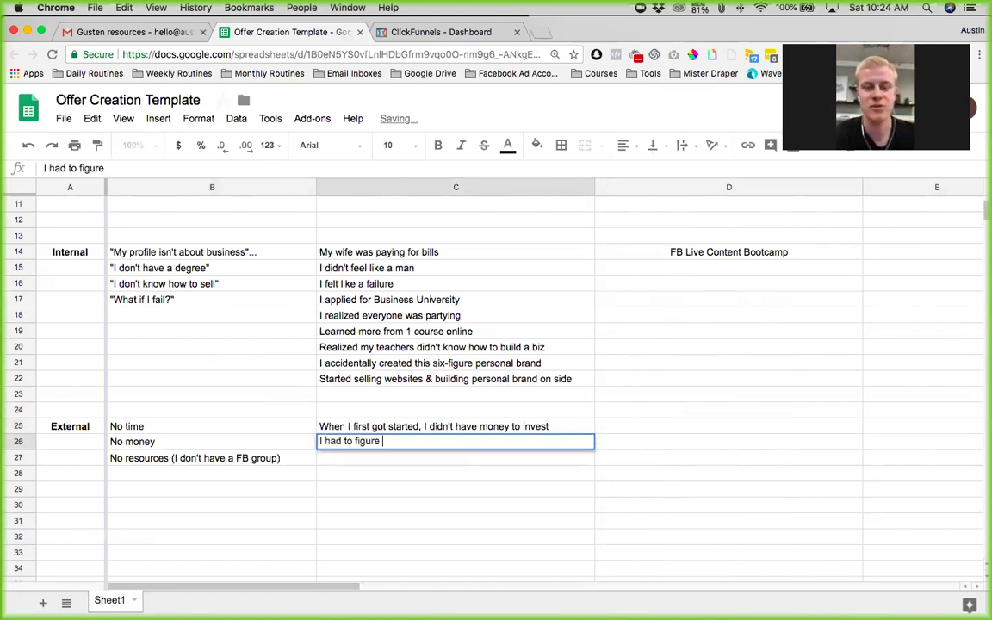
pyautogui.write('out ways to get')
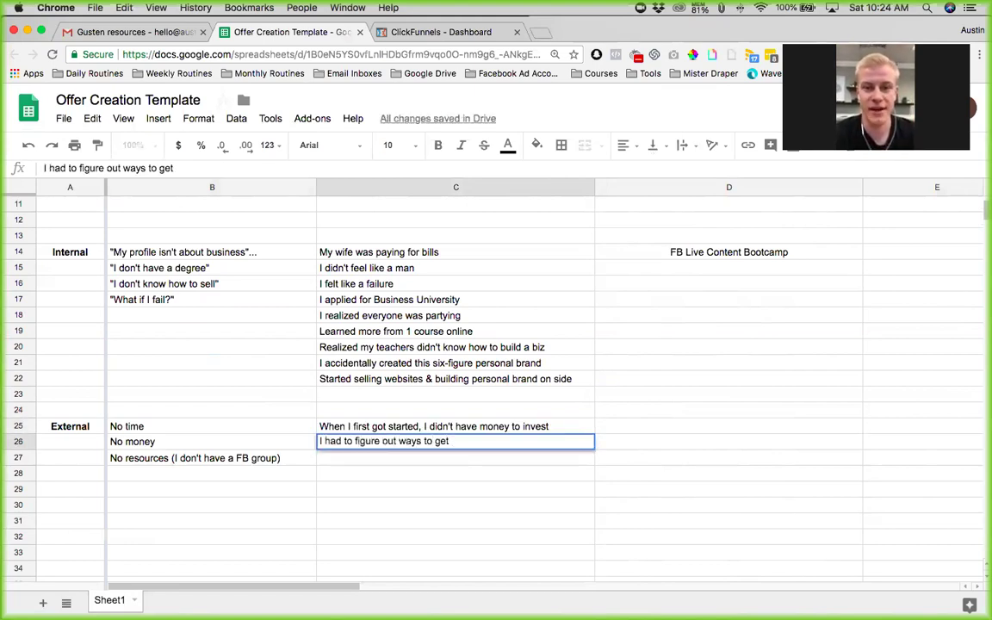
pyautogui.write(' people ot my profile')
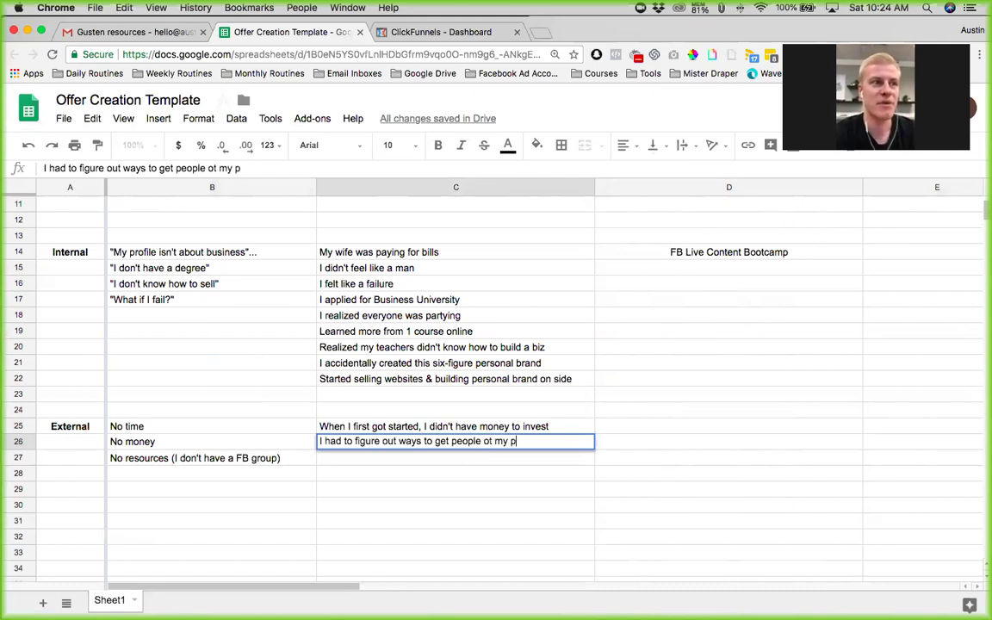
pyautogui.press('Return')
pyautogui.write('I went and po')
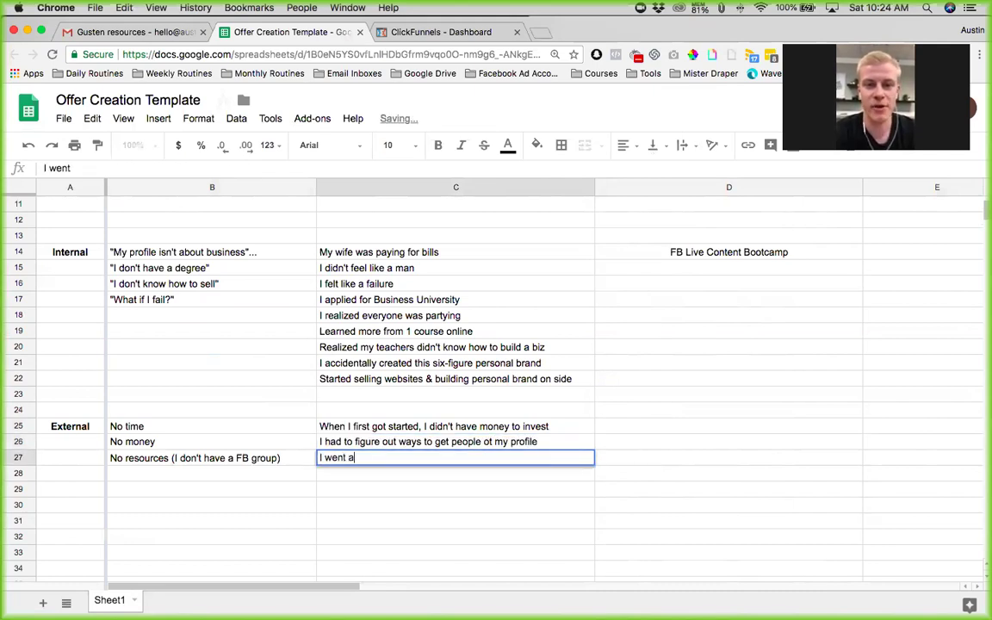
pyautogui.press('BackSpace')
pyautogui.write('rovided value')
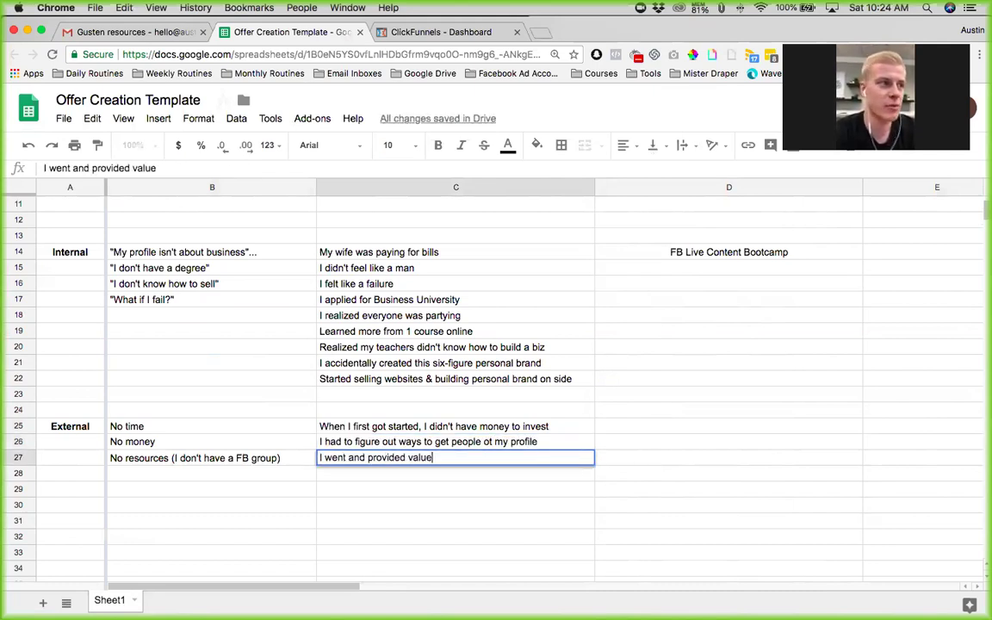
pyautogui.press('Return')
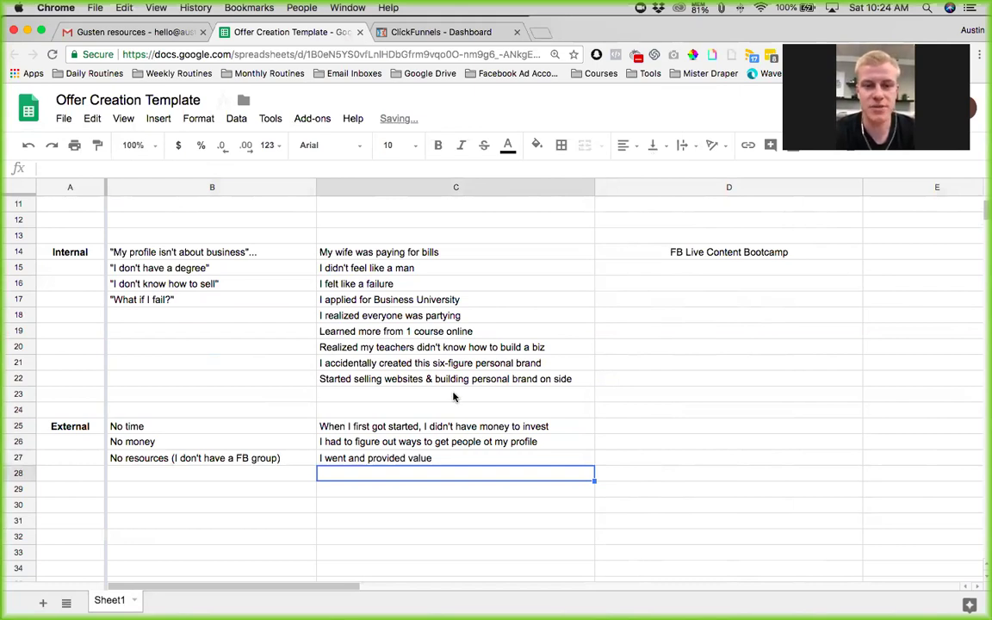
pyautogui.scroll(5, 454, 397)
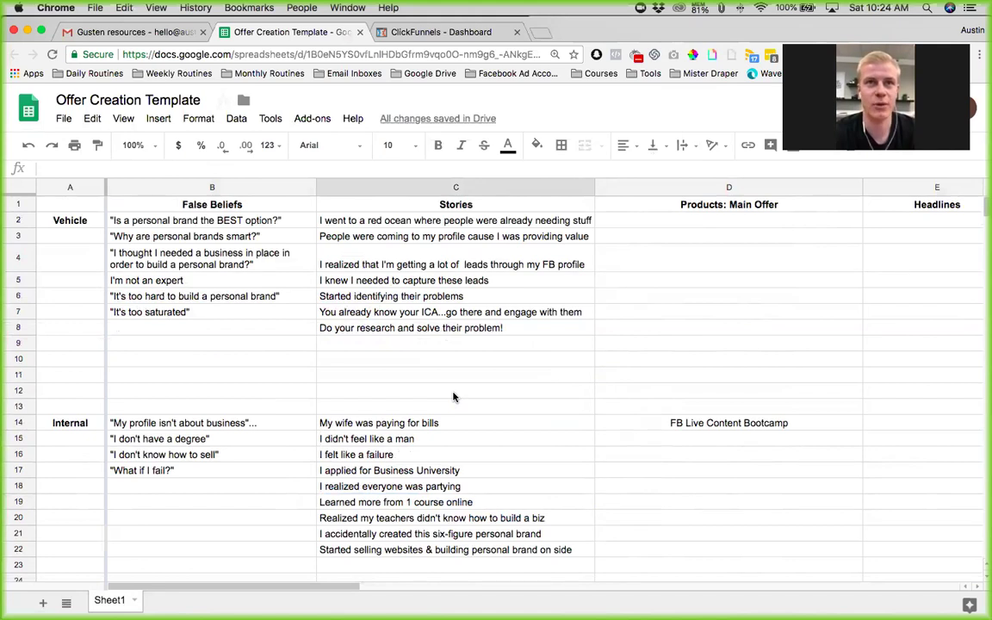
pyautogui.scroll(-6, 454, 397)
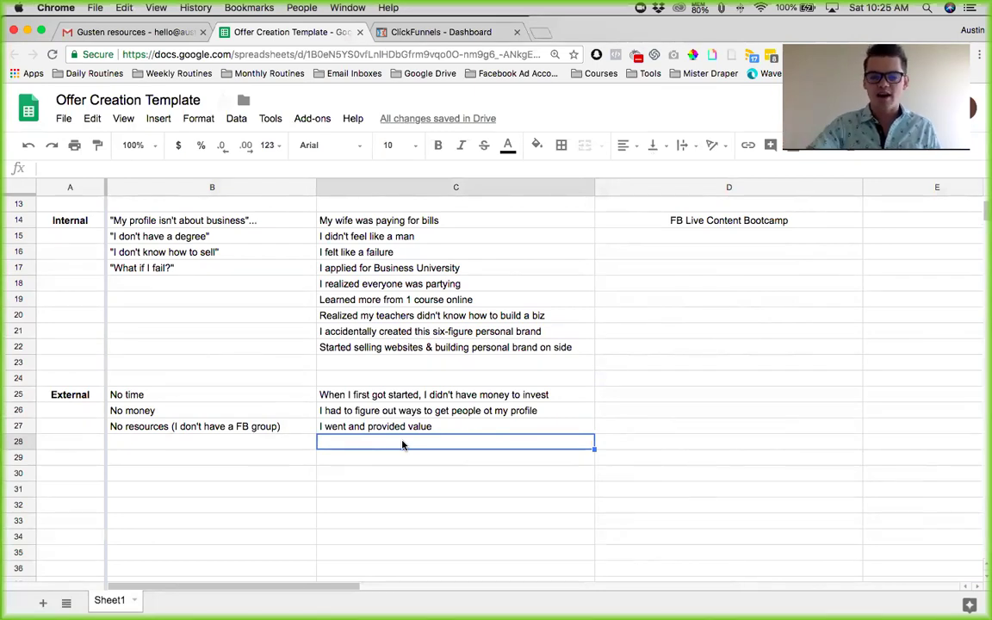
pyautogui.scroll(5, 403, 444)
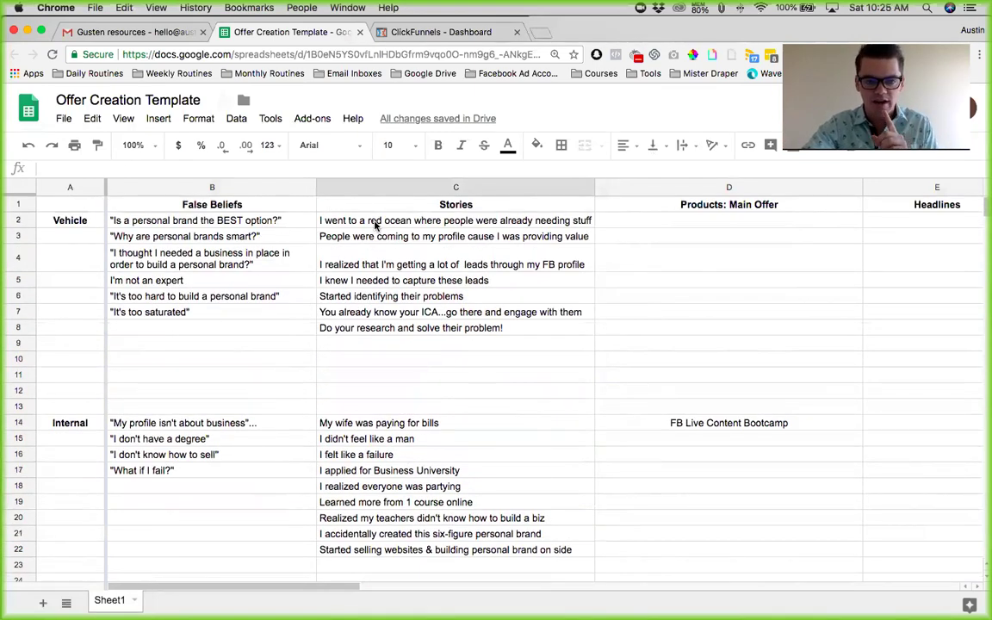
pyautogui.moveTo(376, 221); pyautogui.dragTo(402, 348)
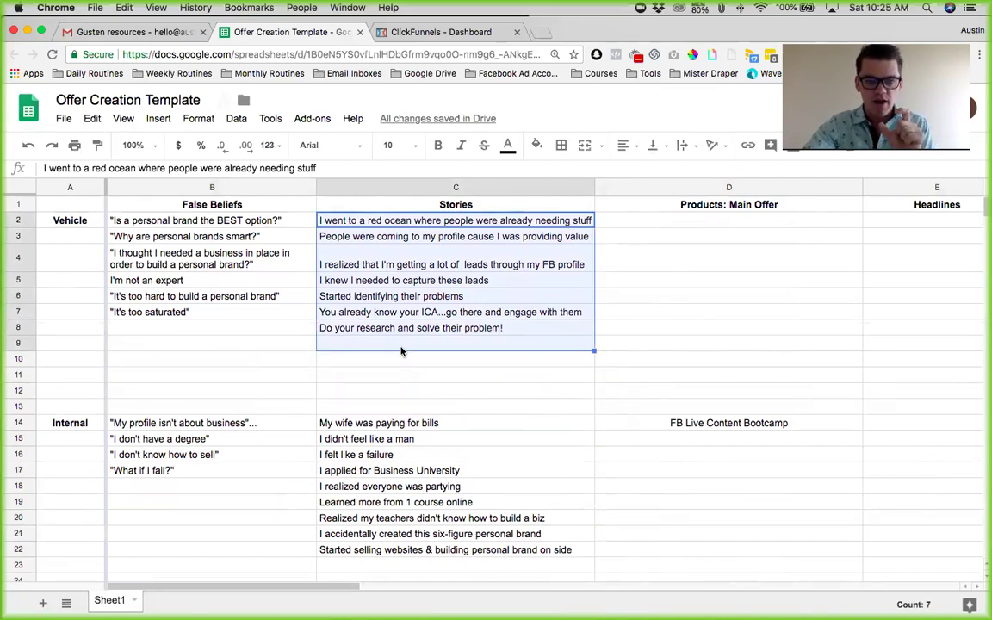
pyautogui.scroll(-5, 401, 350)
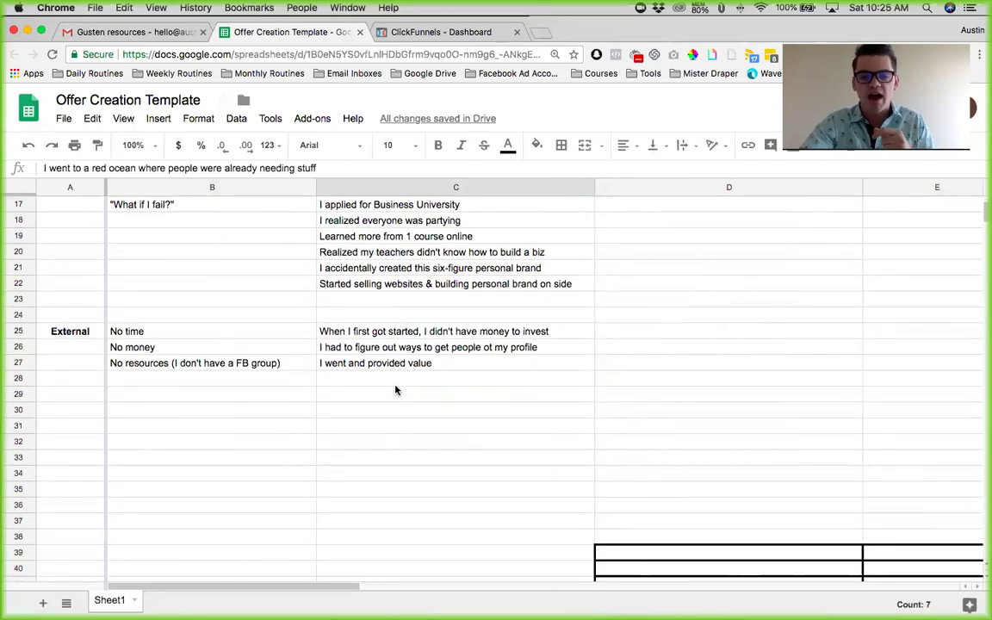
pyautogui.click(395, 378)
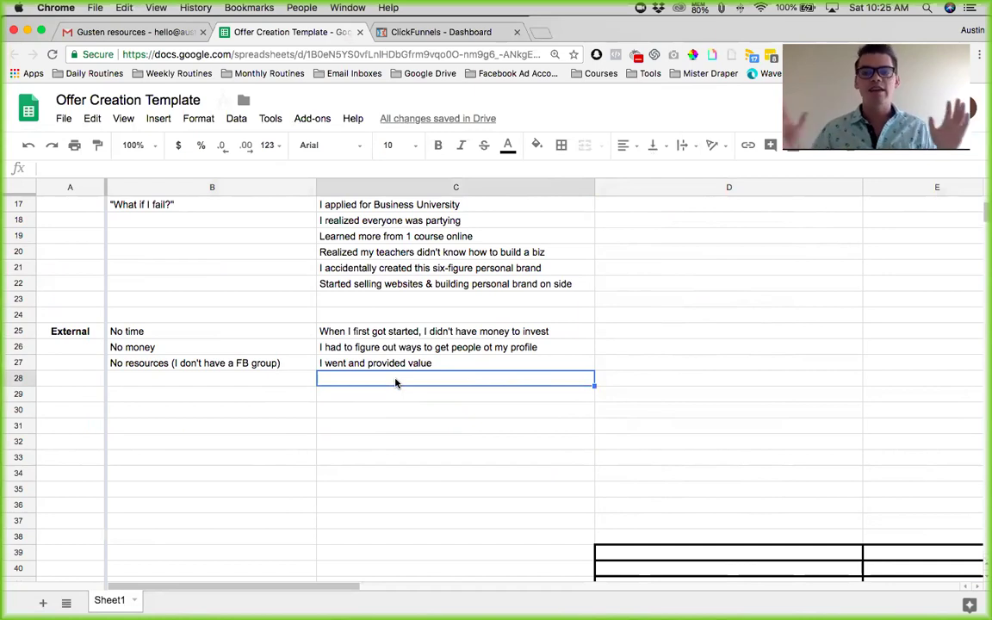
# Step: Type 'I realized you DON'T NEED paid ads!!!' into C28
pyautogui.write('"')
pyautogui.press('BackSpace')
pyautogui.write('I realized you')
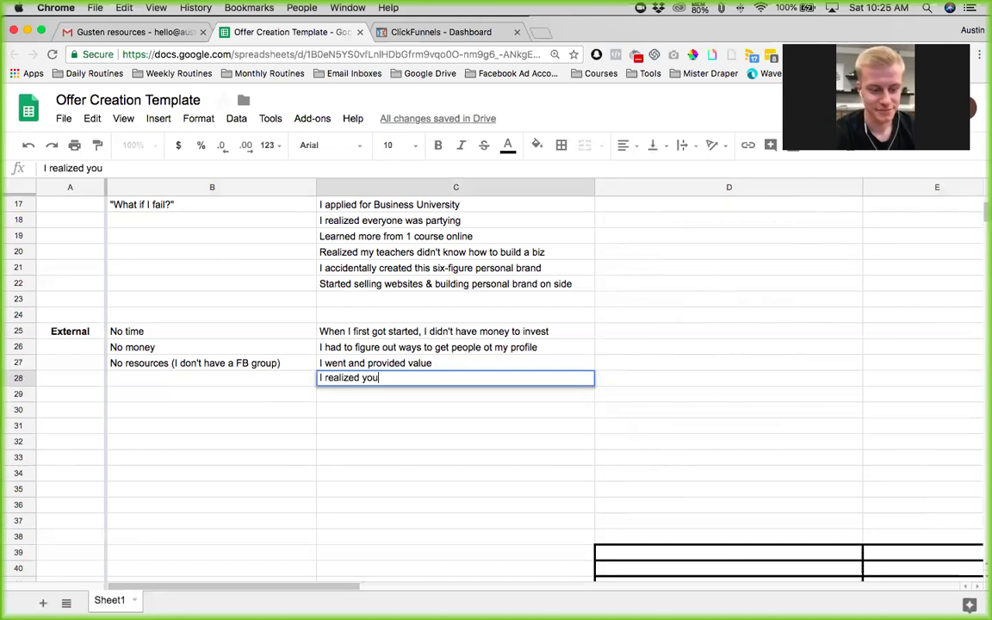
pyautogui.write(" DON'T NEED")
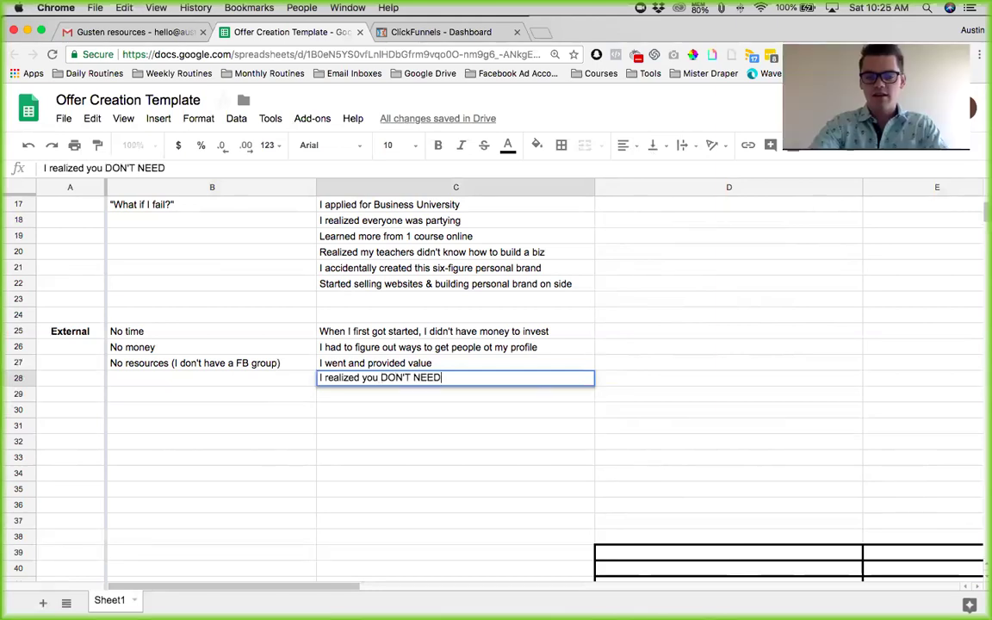
pyautogui.write(' paid ads!!!')
pyautogui.press('Return')
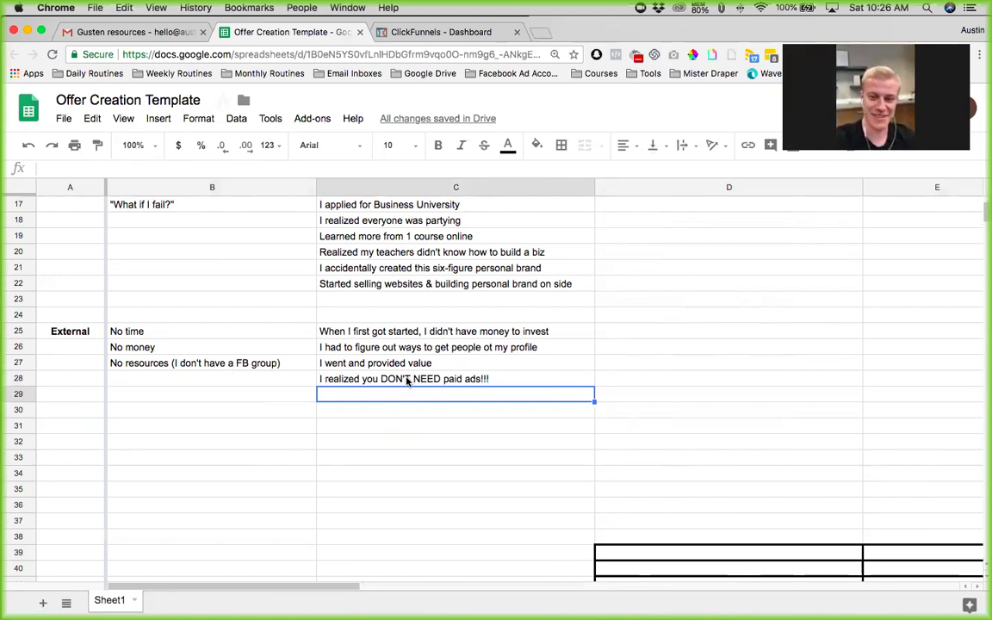
pyautogui.scroll(5, 407, 381)
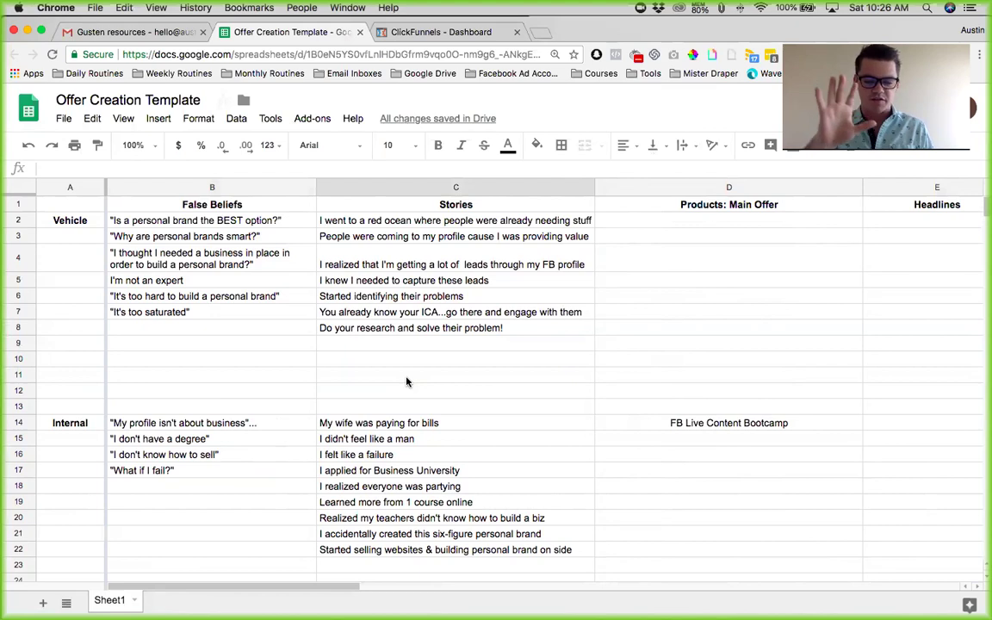
pyautogui.scroll(-3, 408, 382)
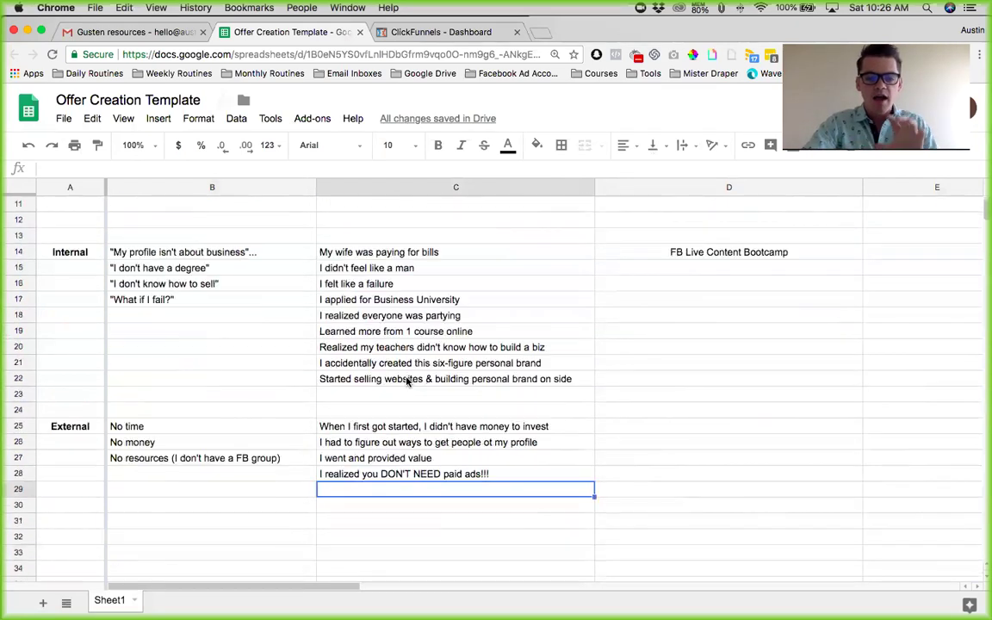
pyautogui.scroll(3, 256, 233)
pyautogui.click(211, 186)
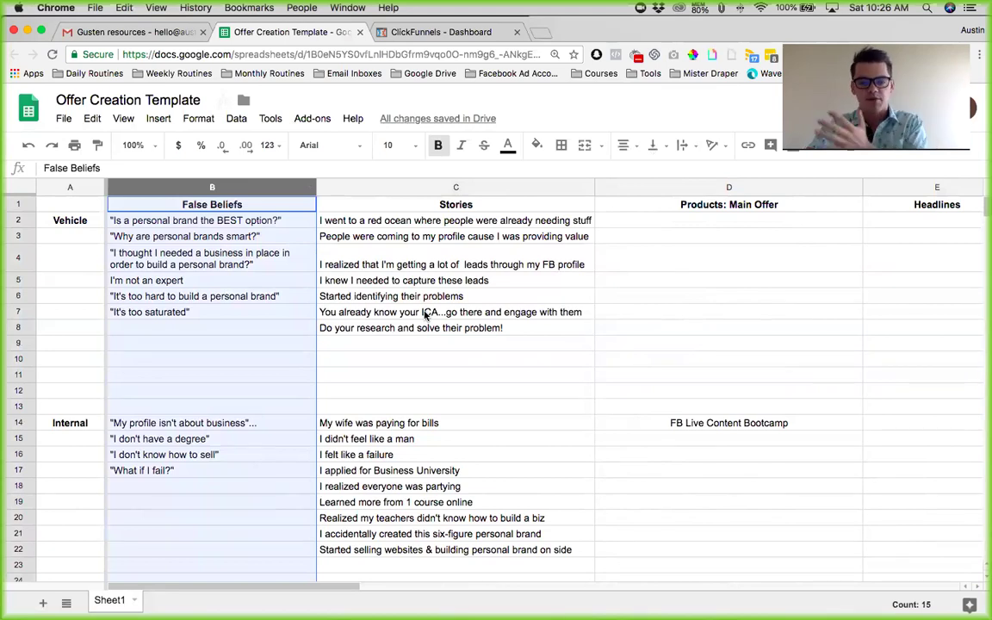
pyautogui.click(427, 186)
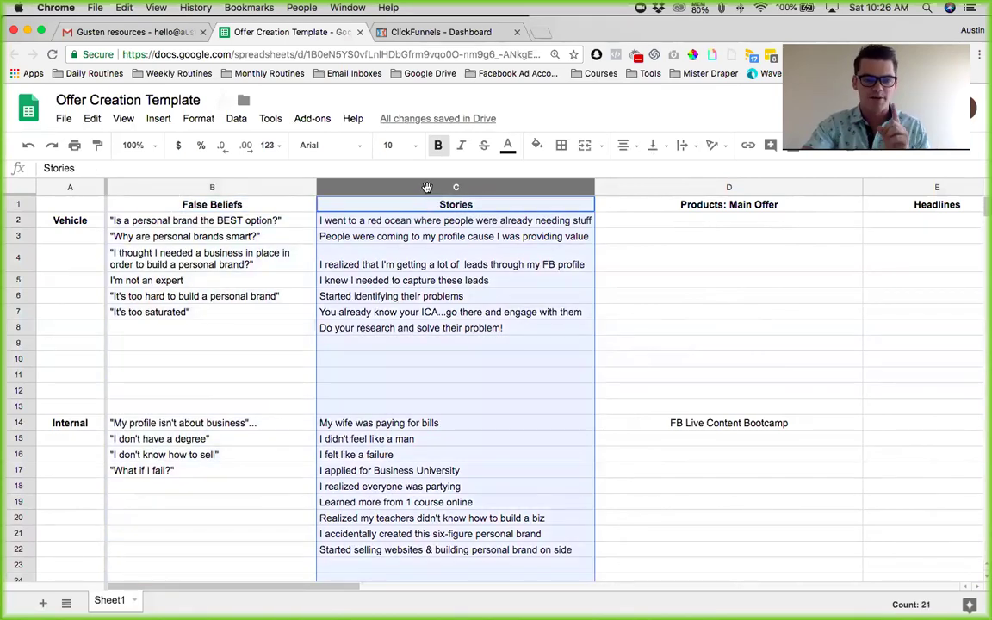
pyautogui.click(269, 186)
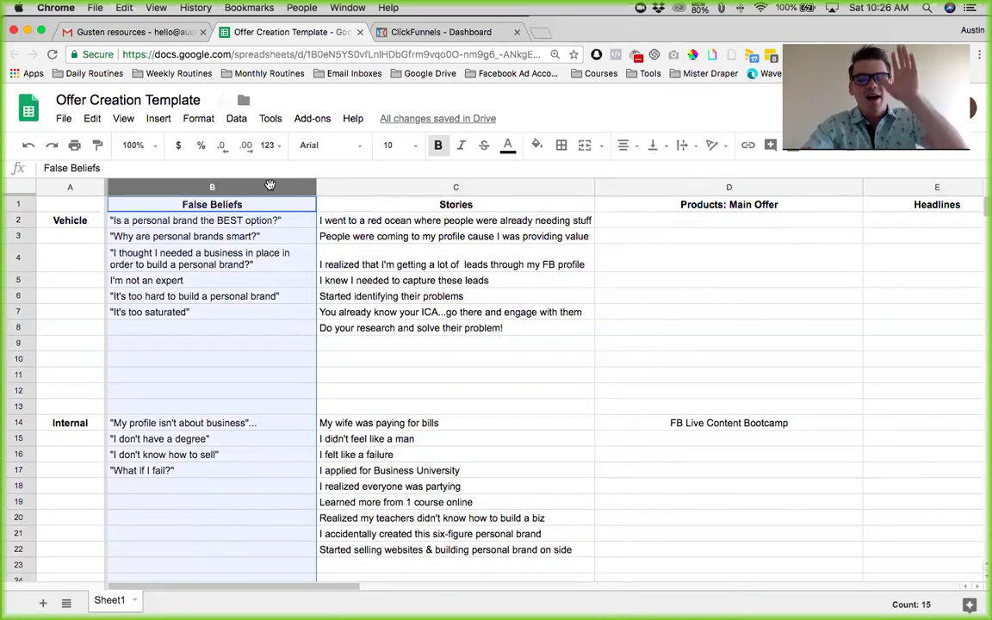
pyautogui.click(422, 186)
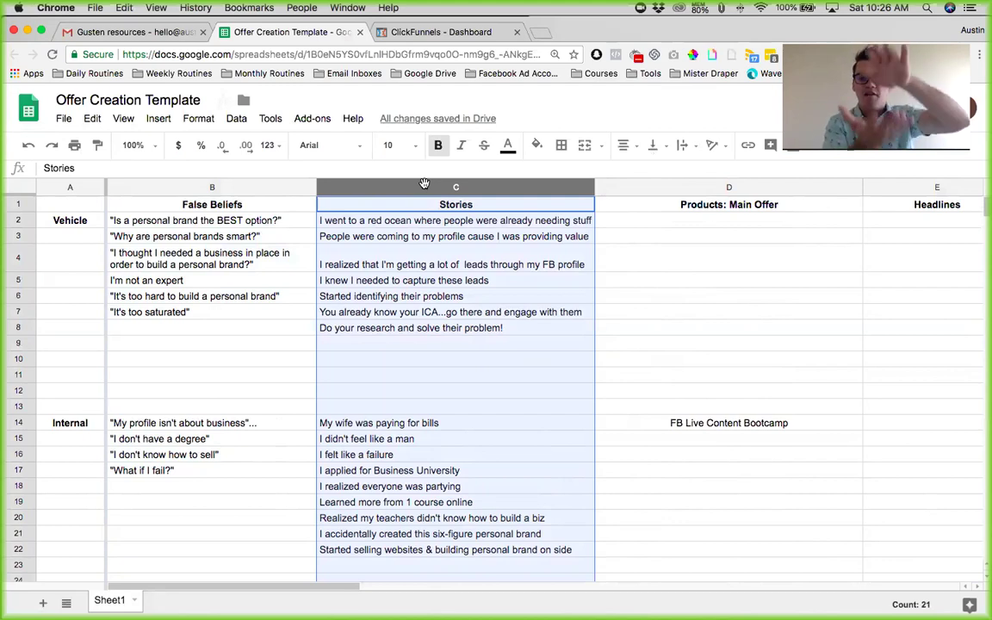
# Step: Draft 'Product: Personal Branding Academy' in a spare empty cell
pyautogui.click(715, 297)
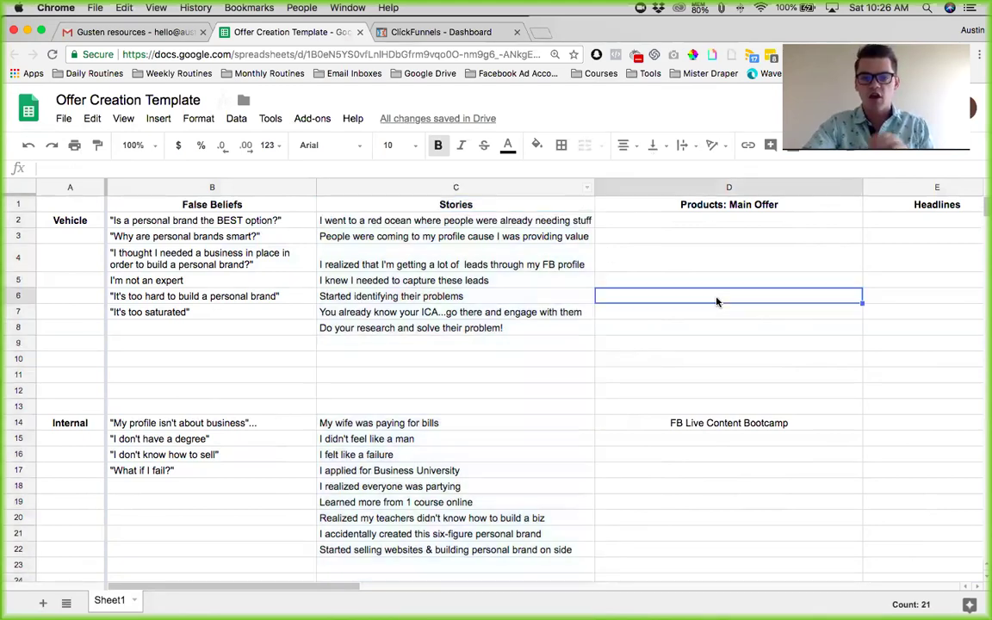
pyautogui.click(667, 222)
pyautogui.hscroll(10, 686, 274)
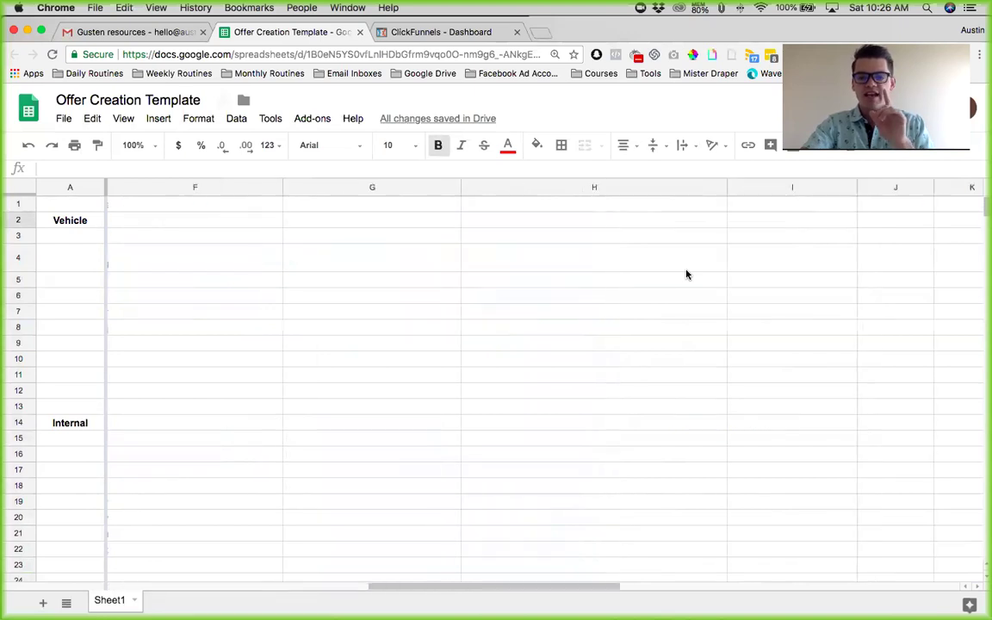
pyautogui.hscroll(-6, 395, 275)
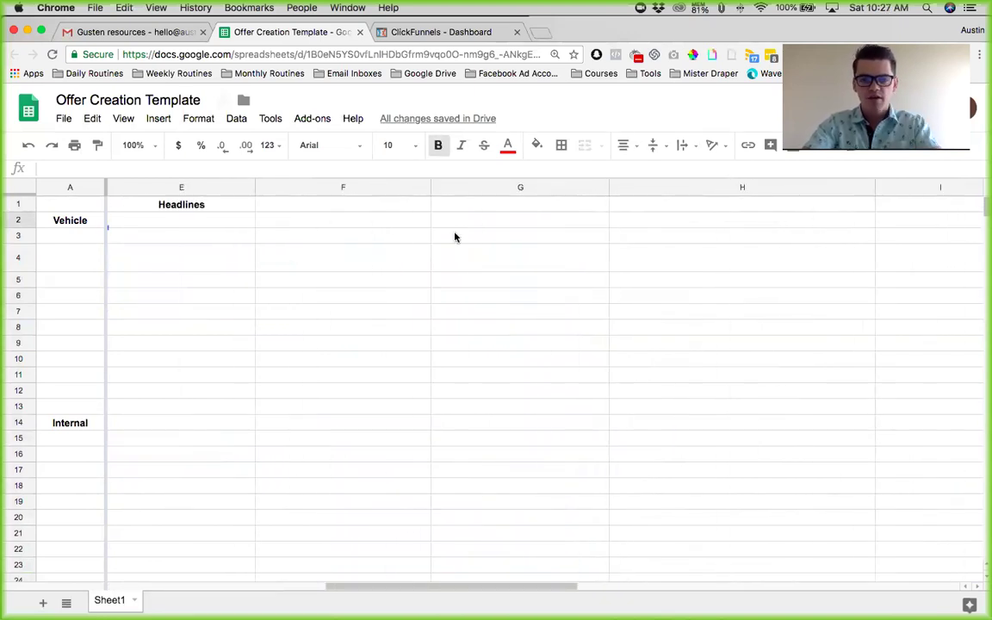
pyautogui.click(466, 239)
pyautogui.write('Product')
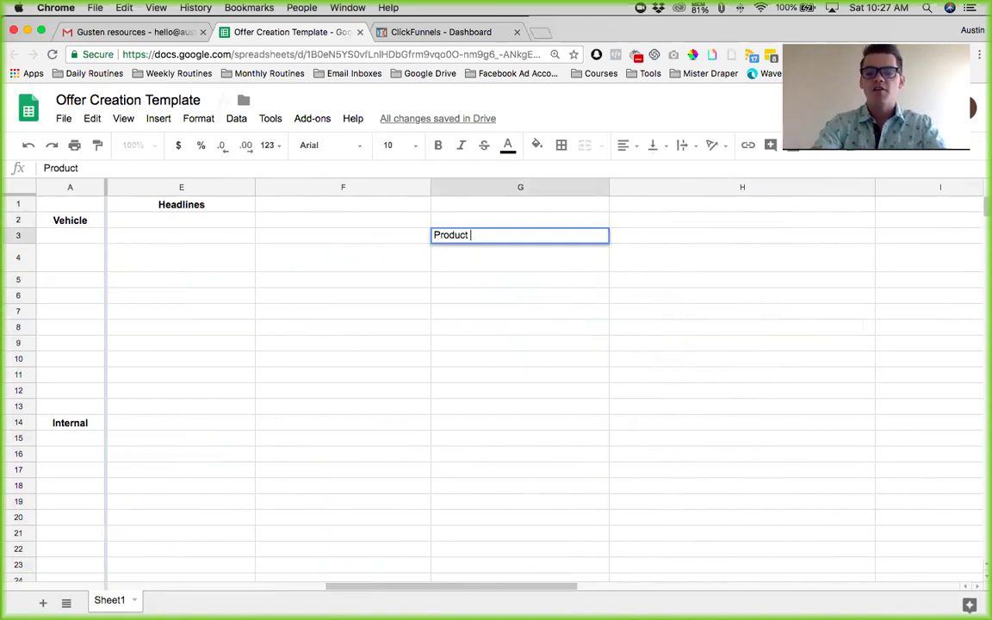
pyautogui.press('BackSpace')
pyautogui.press('Return')
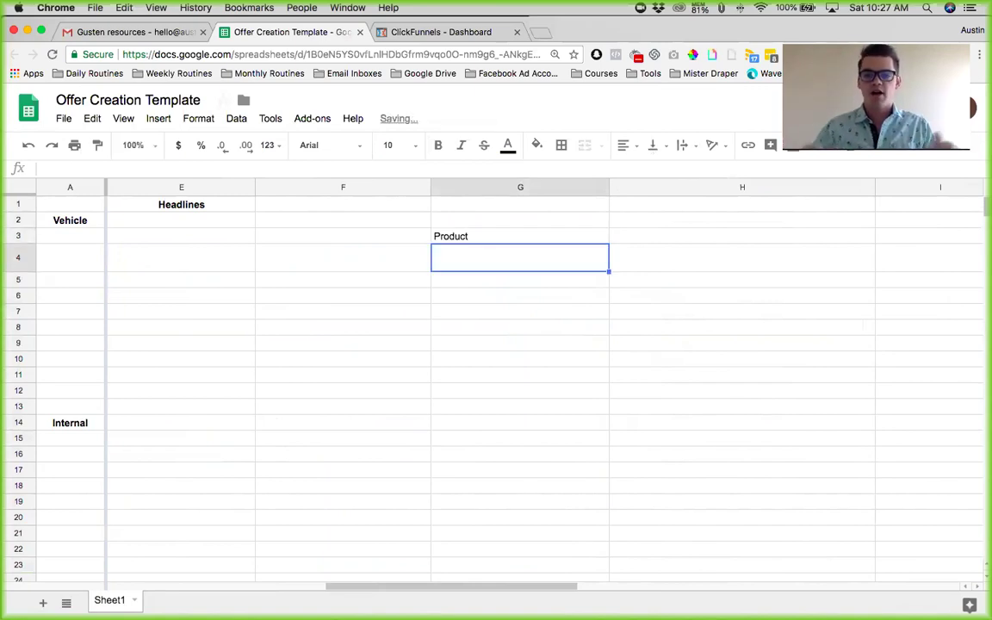
pyautogui.click(480, 236)
pyautogui.doubleClick(479, 236)
pyautogui.write(': Personal Bra')
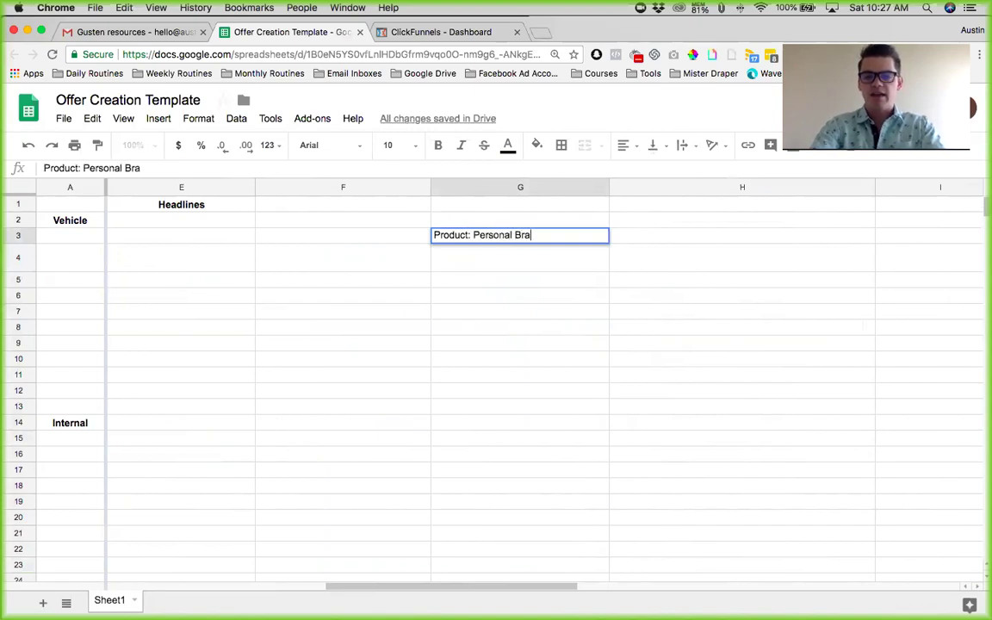
pyautogui.write('nding Academy')
pyautogui.press('Return')
# Step: Paste the product name into D2, the Vehicle Main Offer cell, in red bold
pyautogui.click(473, 235)
pyautogui.click(646, 222)
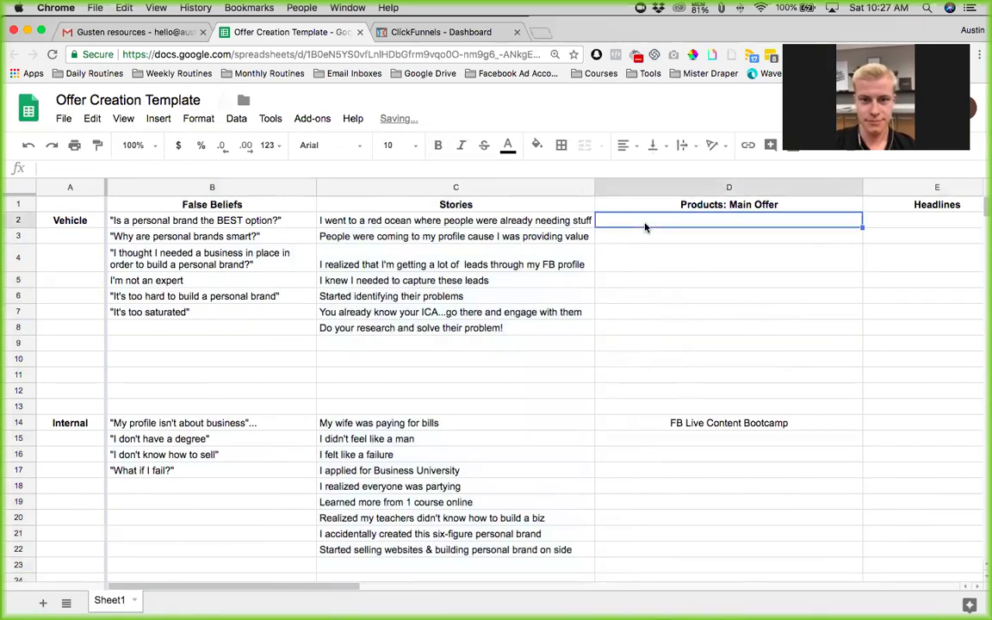
pyautogui.write('Product: Personal Branding Academy')
pyautogui.click(694, 253)
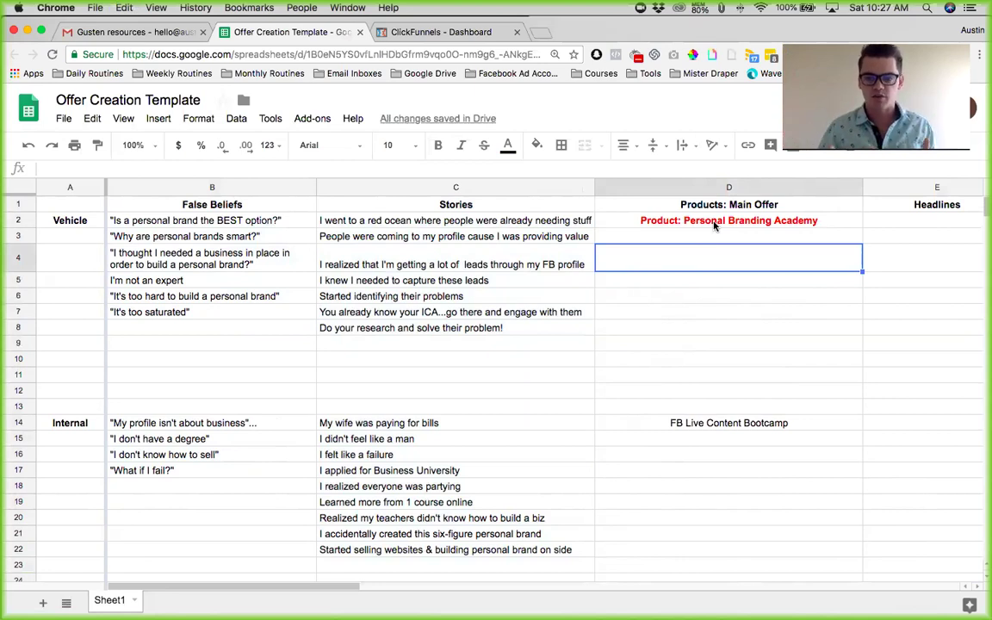
pyautogui.click(714, 223)
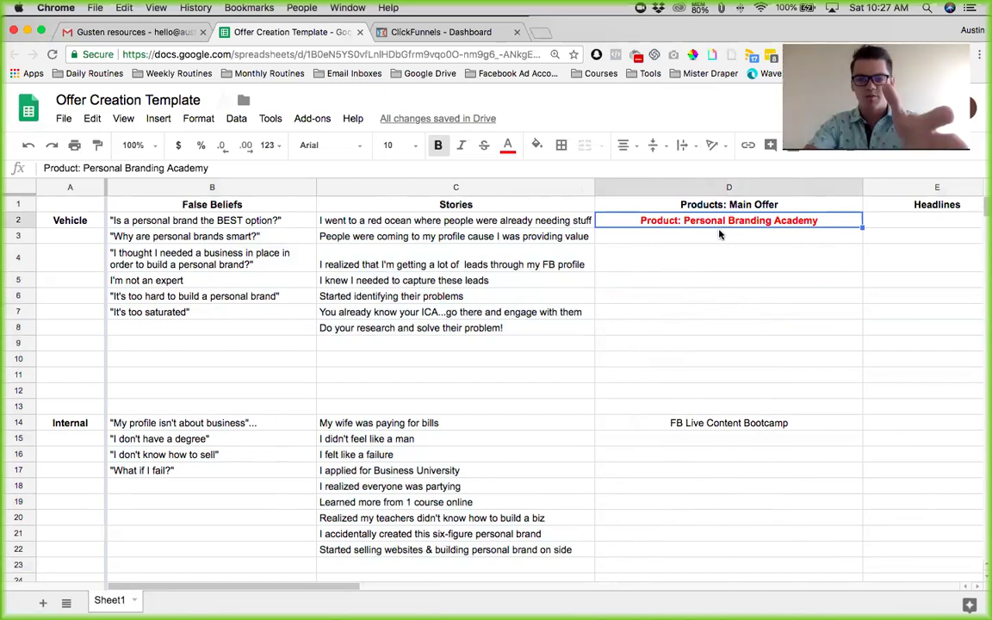
pyautogui.click(726, 422)
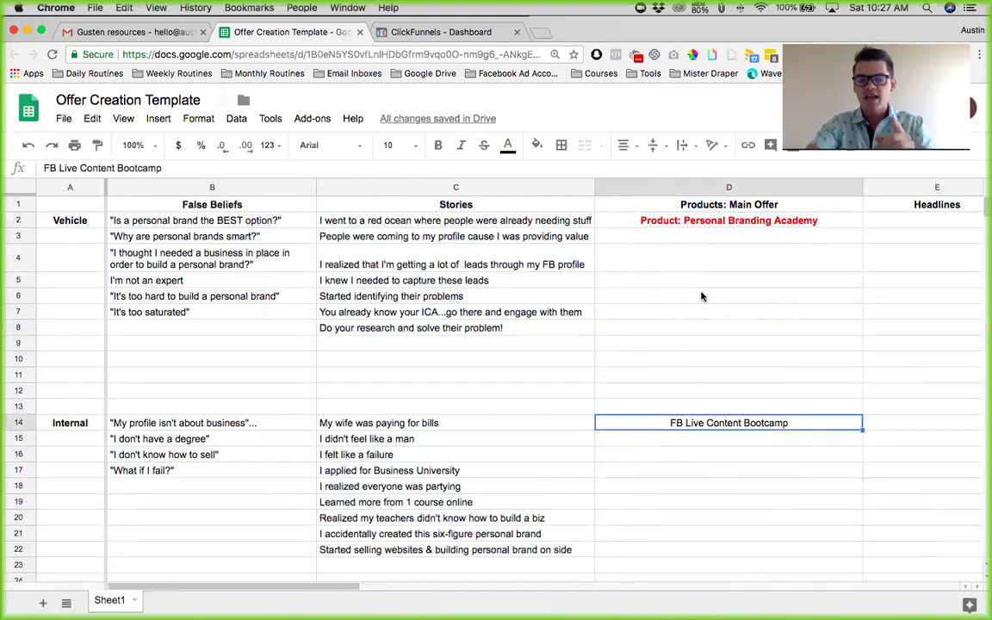
# Step: Enter bold labels 'Product' and 'Tools' starting at cell D39
pyautogui.hscroll(5, 700, 296)
pyautogui.hscroll(-5, 473, 241)
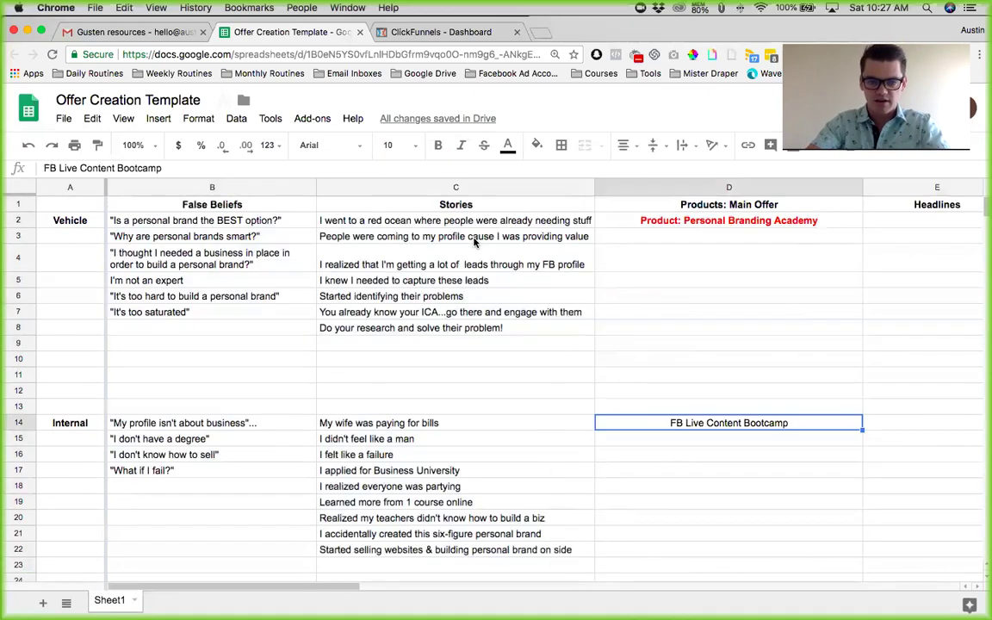
pyautogui.scroll(-10, 473, 241)
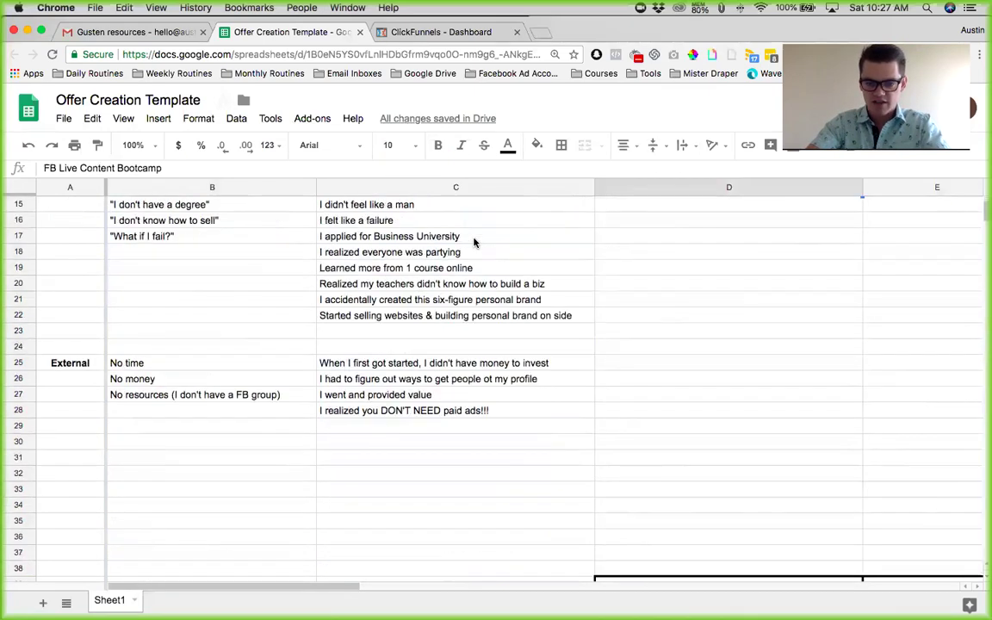
pyautogui.click(667, 366)
pyautogui.press('cmd+b')
pyautogui.write('Product')
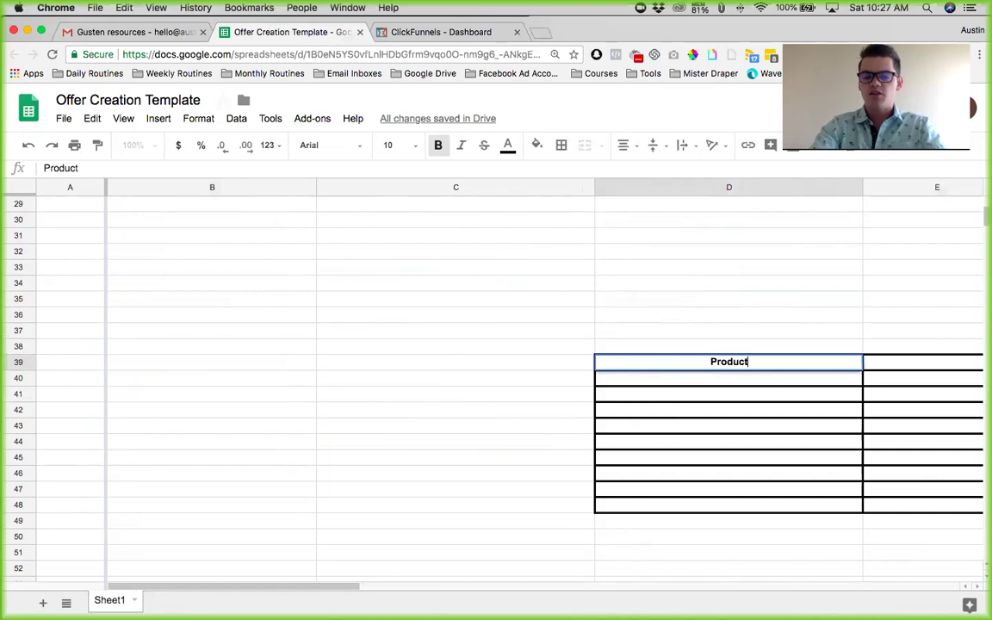
pyautogui.press('Return')
pyautogui.write('Tools')
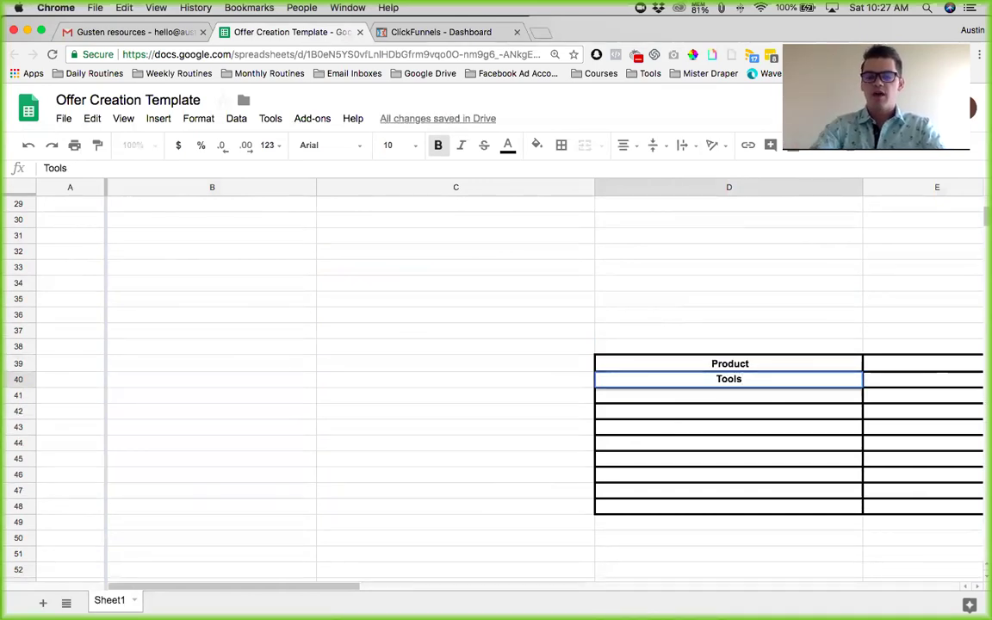
pyautogui.press('Return')
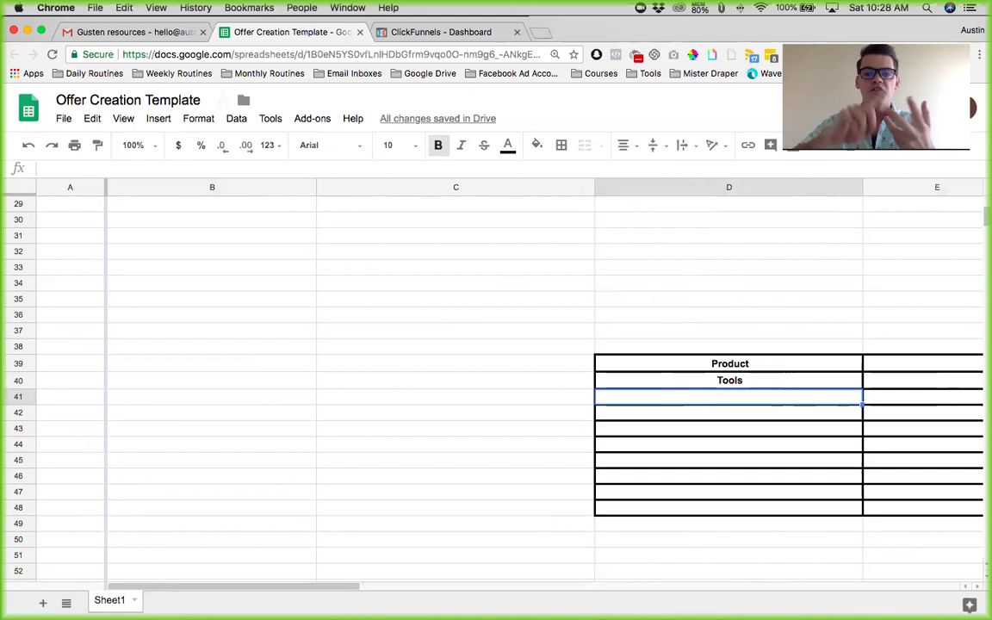
# Step: Add Tangible #1 (vehicle), Tangible #2 (internal) and Tangible #3 (external) below Tools
pyautogui.write('Tangible #1 (vehicle)')
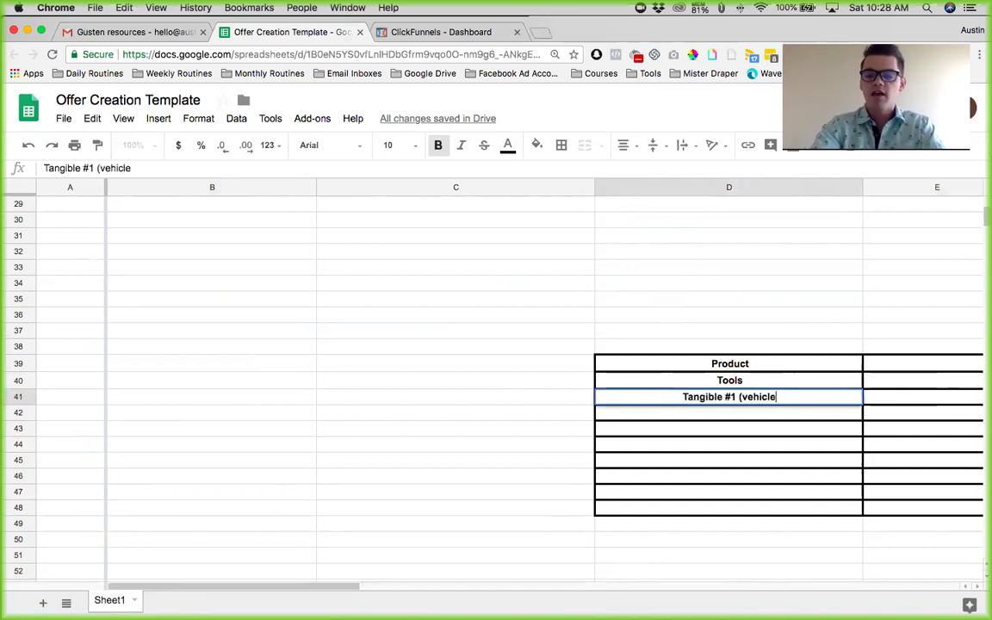
pyautogui.press('Return')
pyautogui.write('Tangible ')
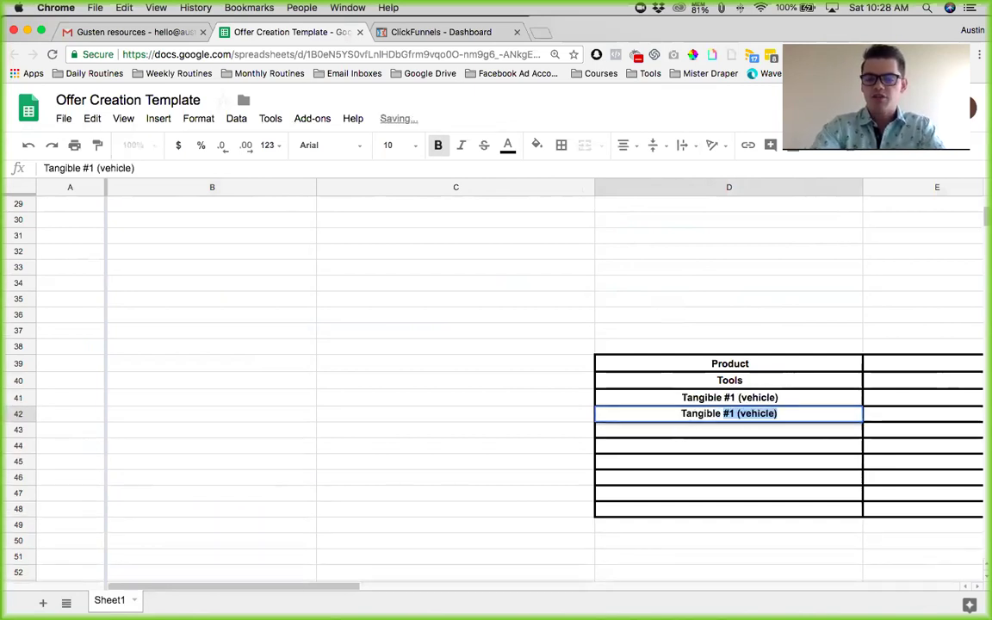
pyautogui.write('#2 (intera')
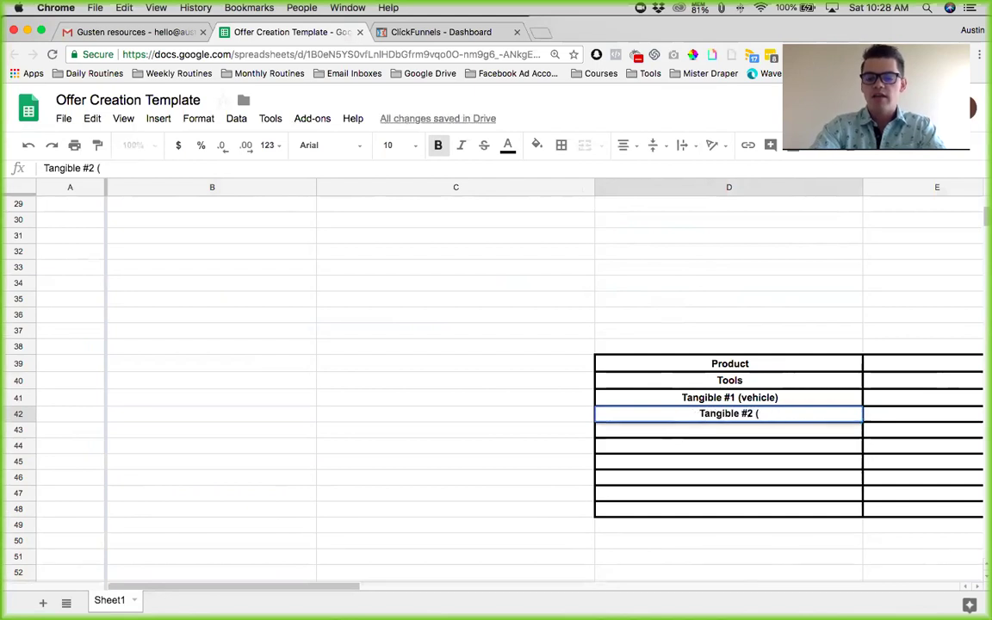
pyautogui.press('BackSpace')
pyautogui.write('nal)')
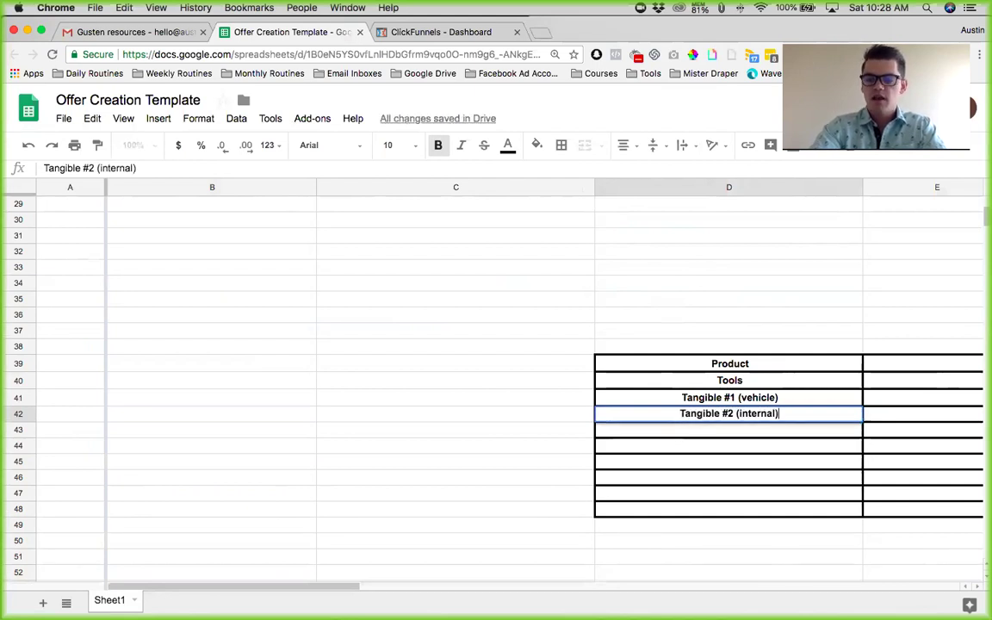
pyautogui.press('Return')
pyautogui.write('Tangible #3 ')
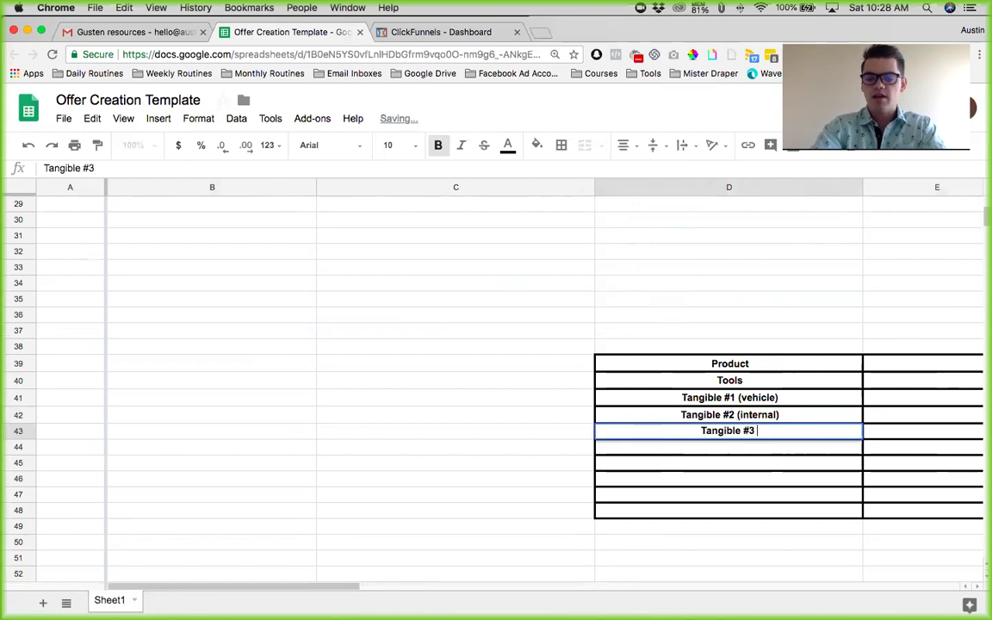
pyautogui.write('(external)')
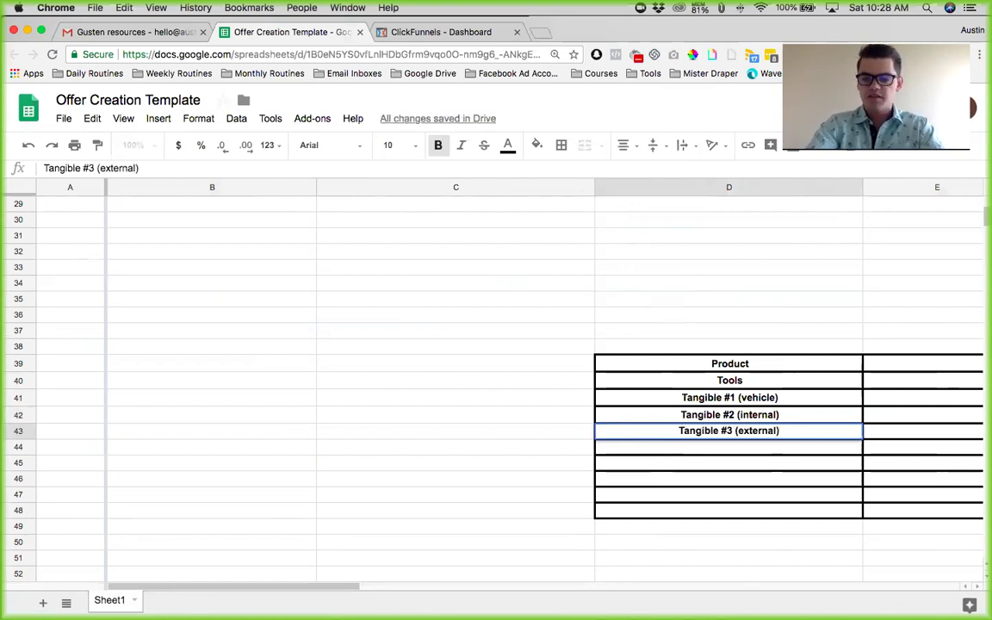
pyautogui.press('Return')
# Step: Add two 'Bonus' rows beneath the tangibles
pyautogui.write('Bonus')
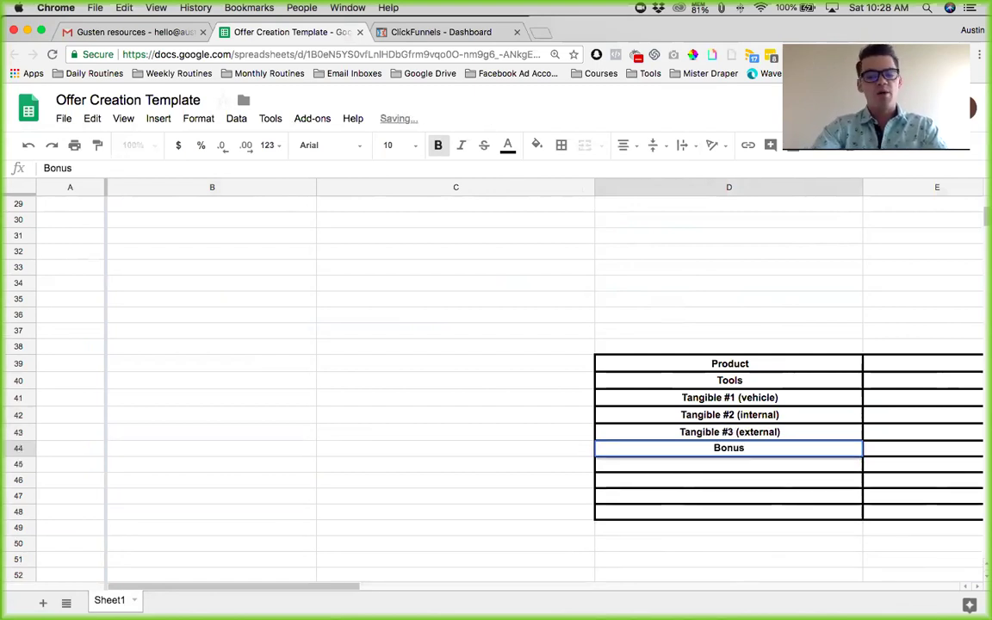
pyautogui.press('Return')
pyautogui.write('Bonus')
pyautogui.press('Return')
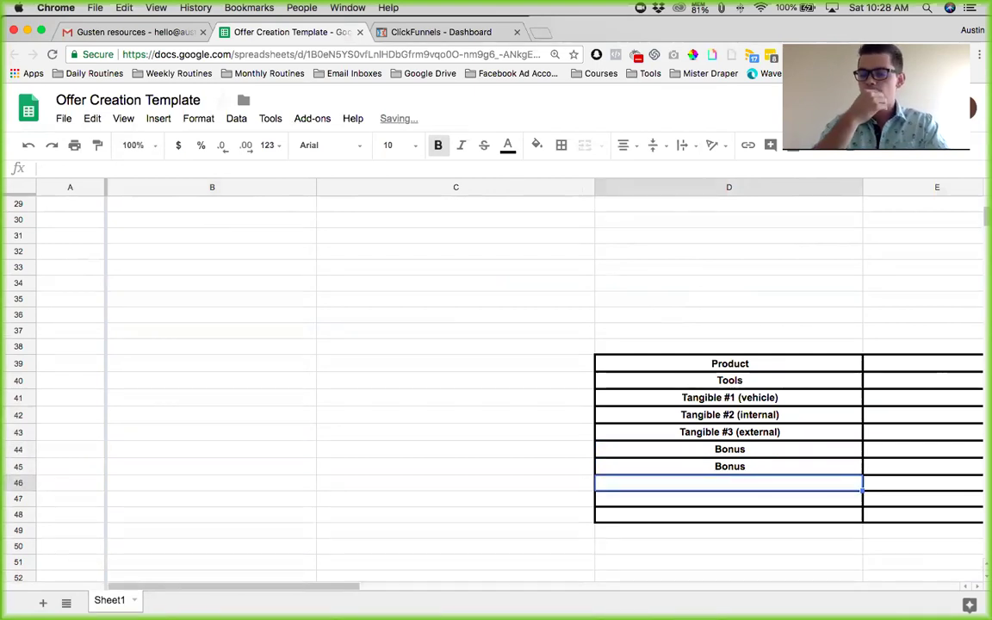
# Step: Finish the block with Total Value, Everyday Price and Your Price in D46–D48
pyautogui.moveTo(717, 364); pyautogui.dragTo(720, 490)
pyautogui.click(720, 483)
pyautogui.write('Everday Price')
pyautogui.press('Return')
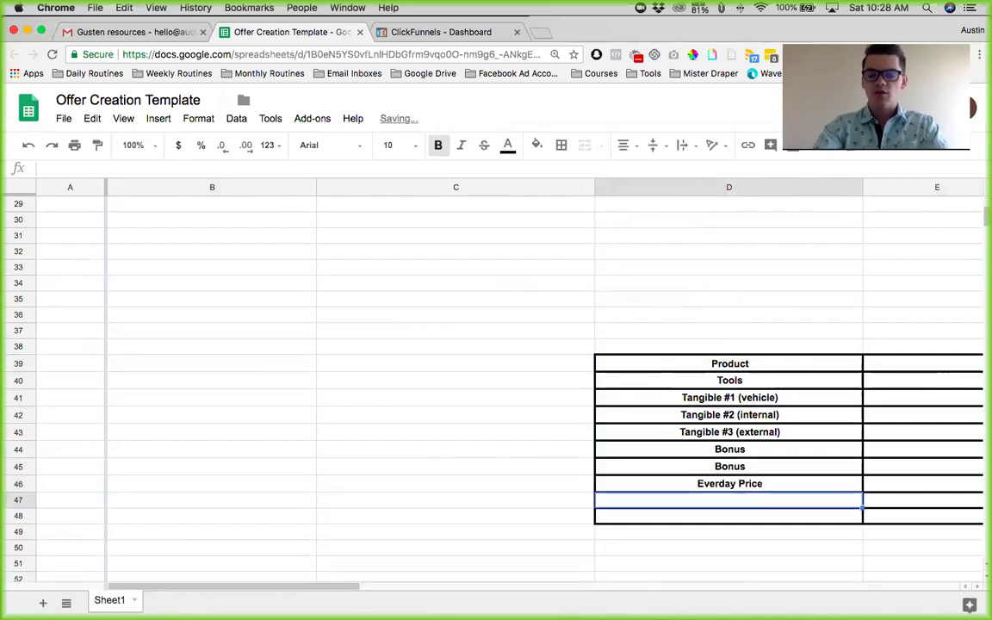
pyautogui.click(726, 482)
pyautogui.write('Total Value')
pyautogui.press('Return')
pyautogui.write('Everyday')
pyautogui.press('BackSpace')
pyautogui.write('y Price')
pyautogui.press('Return')
pyautogui.write('Your Price')
pyautogui.press('Return')
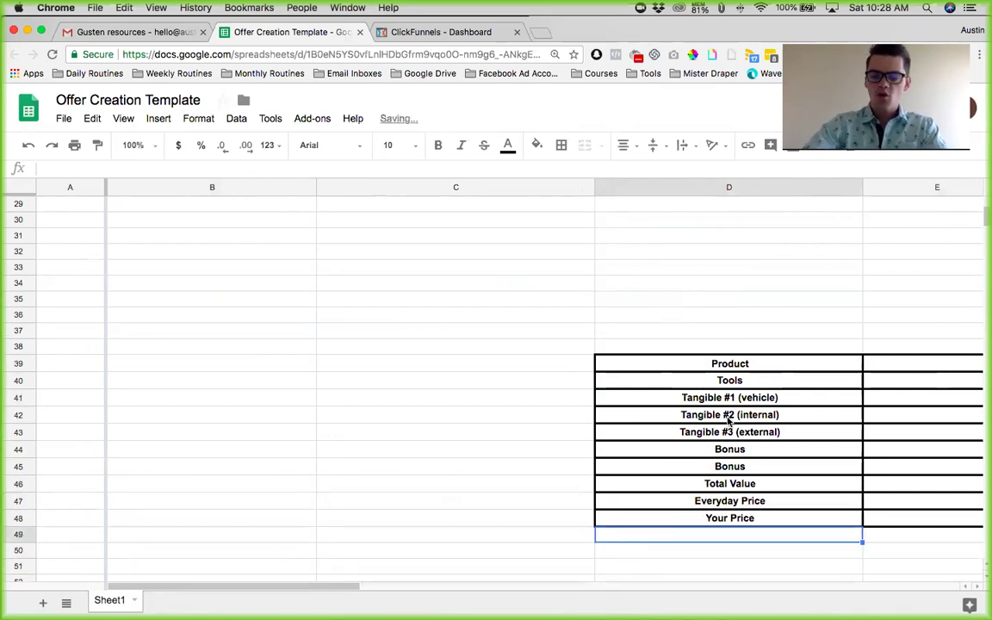
pyautogui.scroll(10, 728, 419)
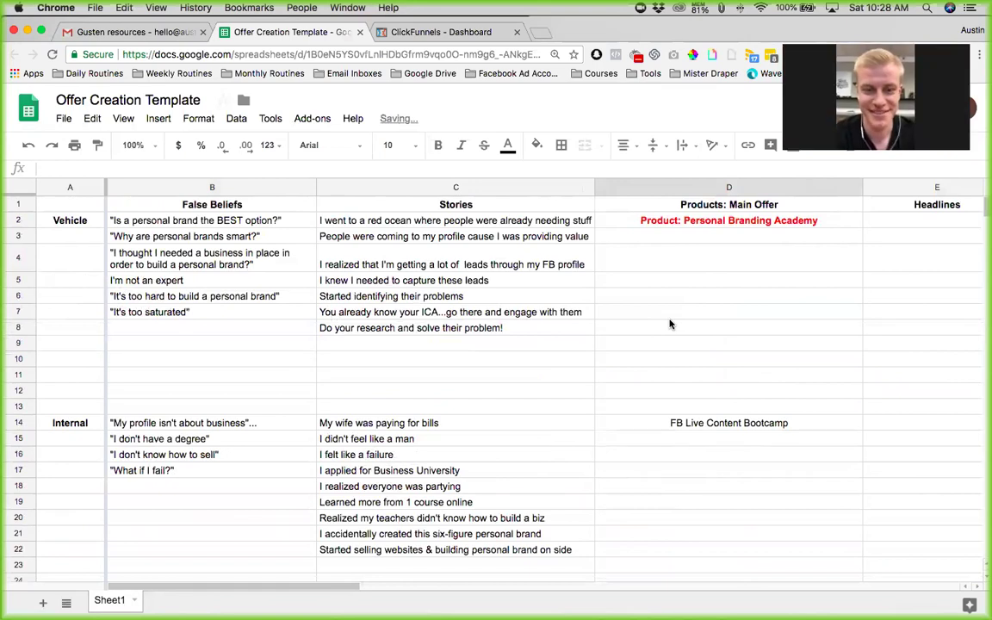
# Step: Hide the empty rows 9–13
pyautogui.click(19, 406)
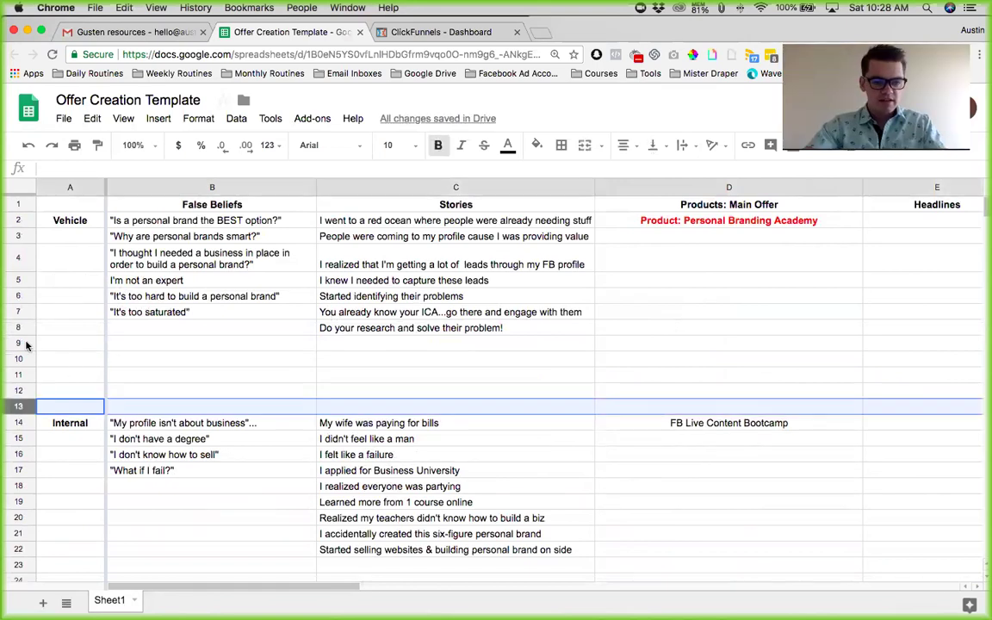
pyautogui.keyDown('shift'); pyautogui.click(26, 343); pyautogui.keyUp('shift')
pyautogui.rightClick(26, 344)
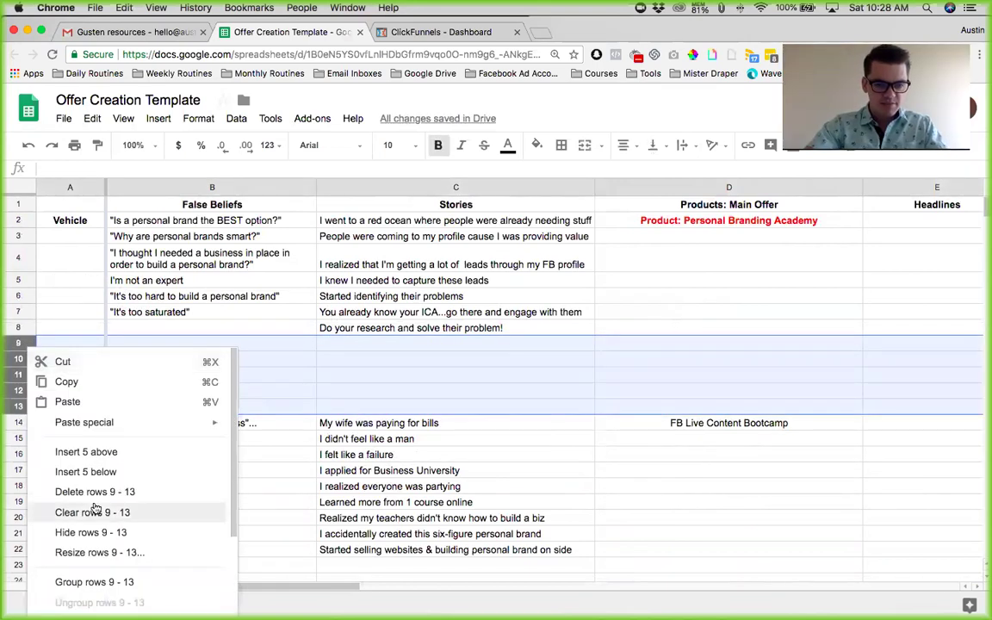
pyautogui.click(91, 532)
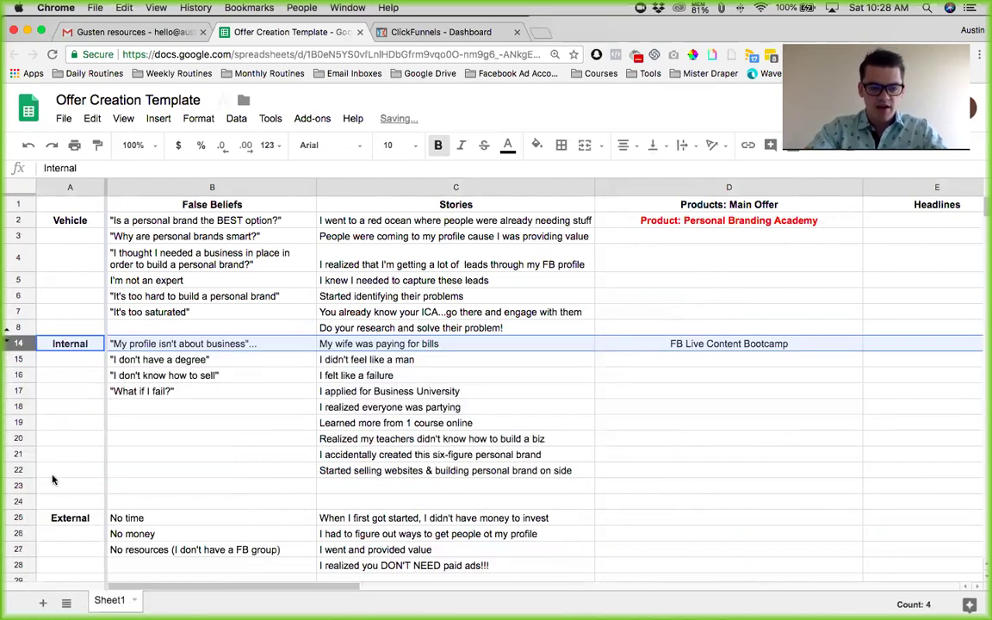
# Step: Hide the empty rows 23–24 and select the External product cell D25
pyautogui.click(19, 500)
pyautogui.keyDown('shift'); pyautogui.click(20, 485); pyautogui.keyUp('shift')
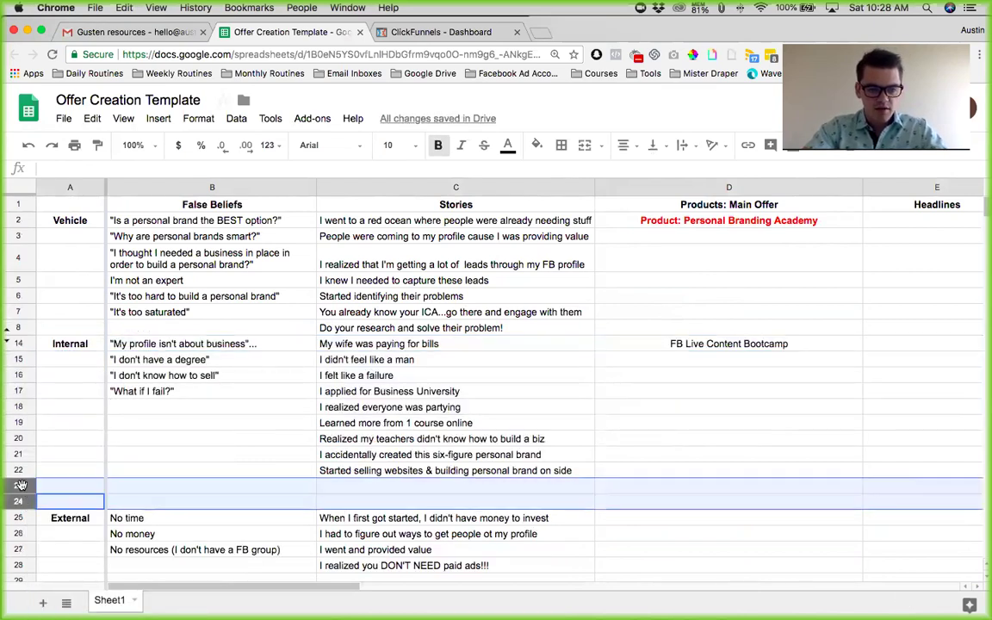
pyautogui.rightClick(20, 485)
pyautogui.click(127, 281)
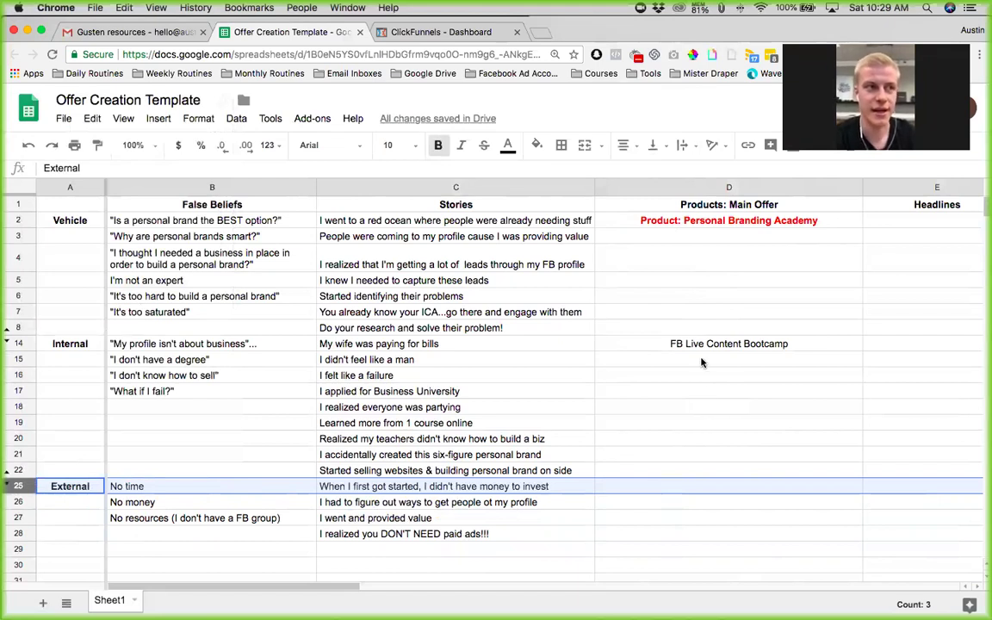
pyautogui.click(663, 490)
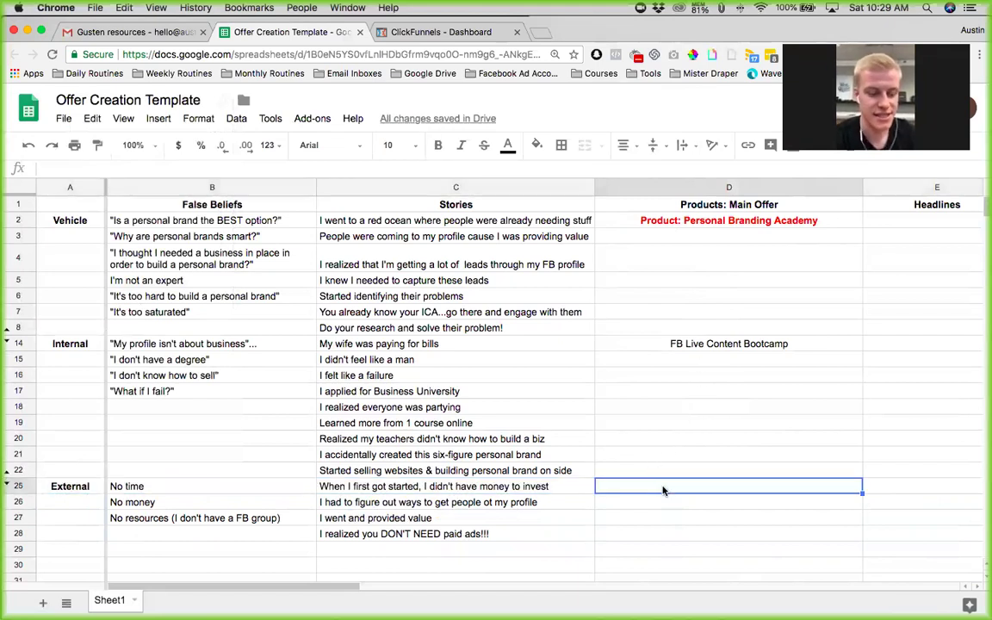
# Step: Enter 'Six-Figure Workbook' in D25 as the External section's product
pyautogui.write('Six-Figure Wo')
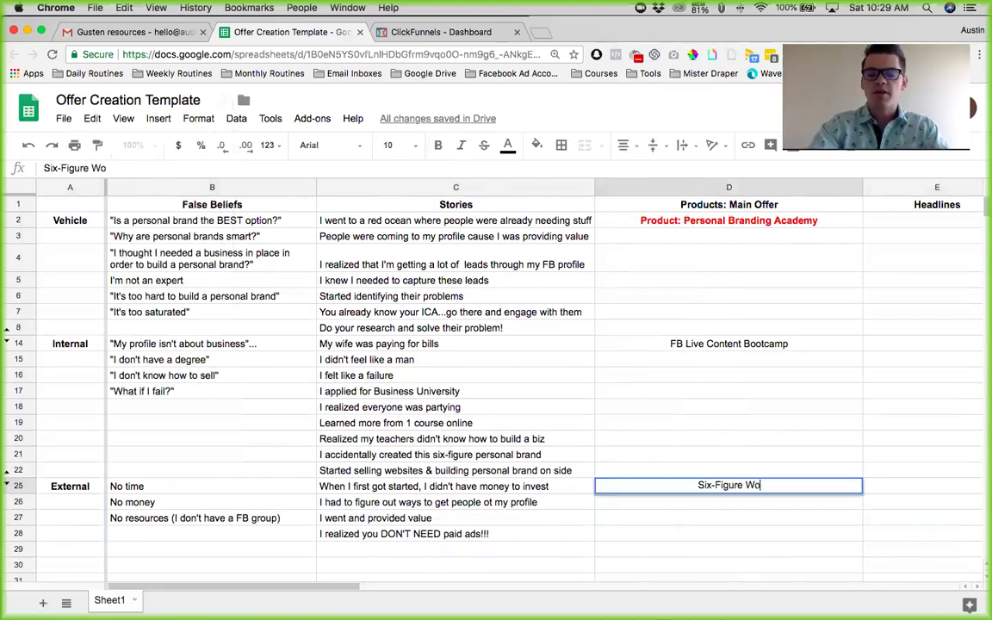
pyautogui.write('rkbook')
pyautogui.press('Return')
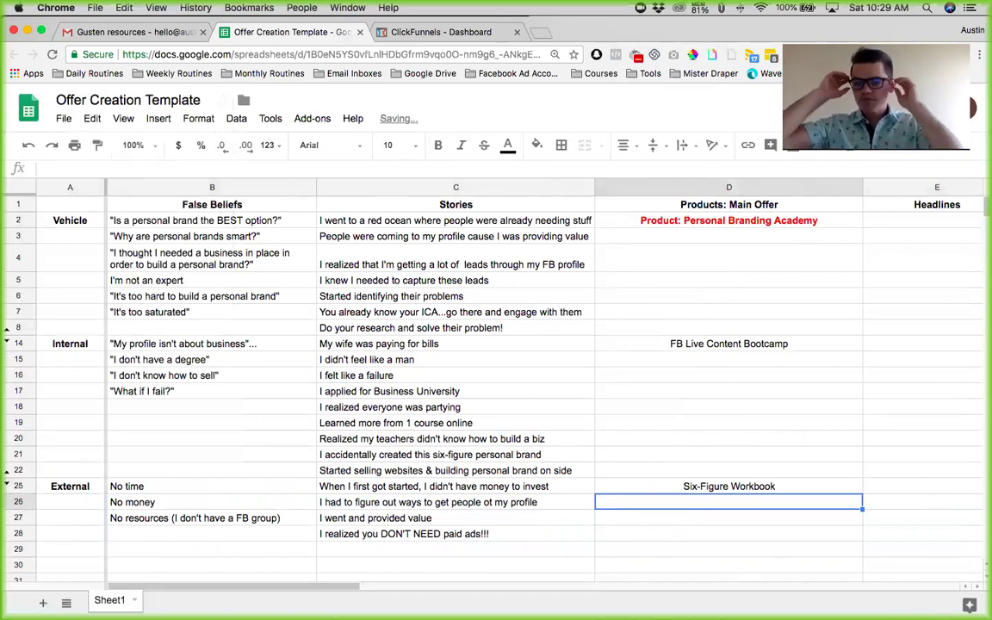
pyautogui.click(730, 489)
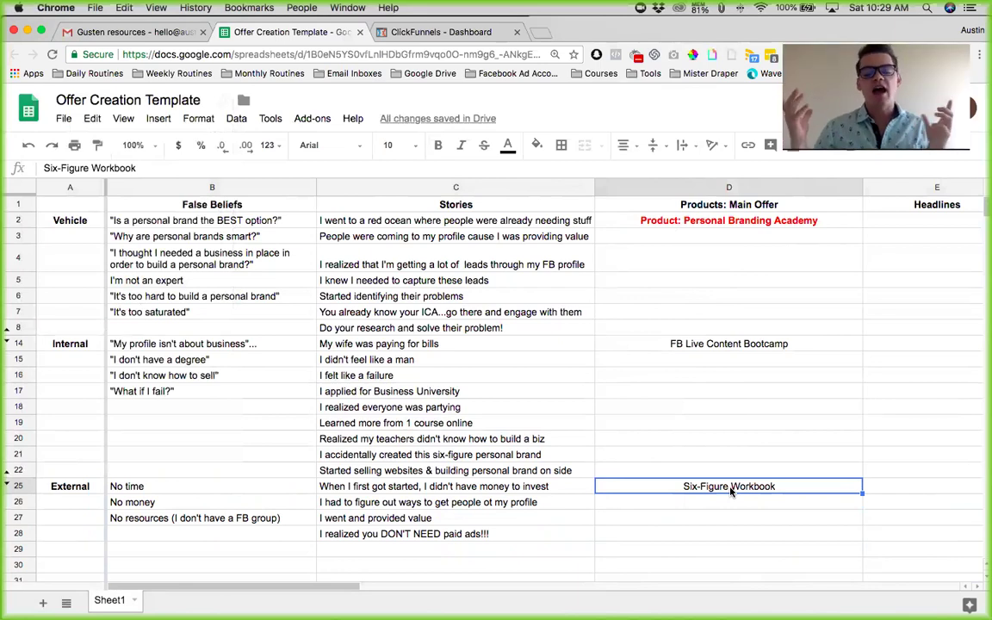
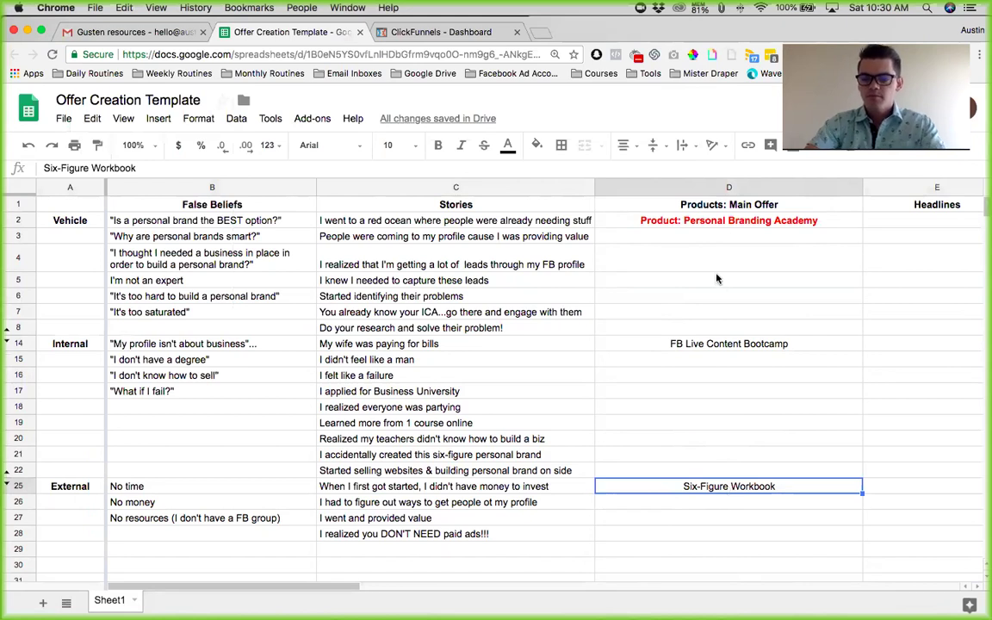
# Step: Prefix the workbook entry in D25 with 'Tool:' so it reads Tool: Six-Figure Workbook
pyautogui.click(652, 221)
pyautogui.doubleClick(694, 492)
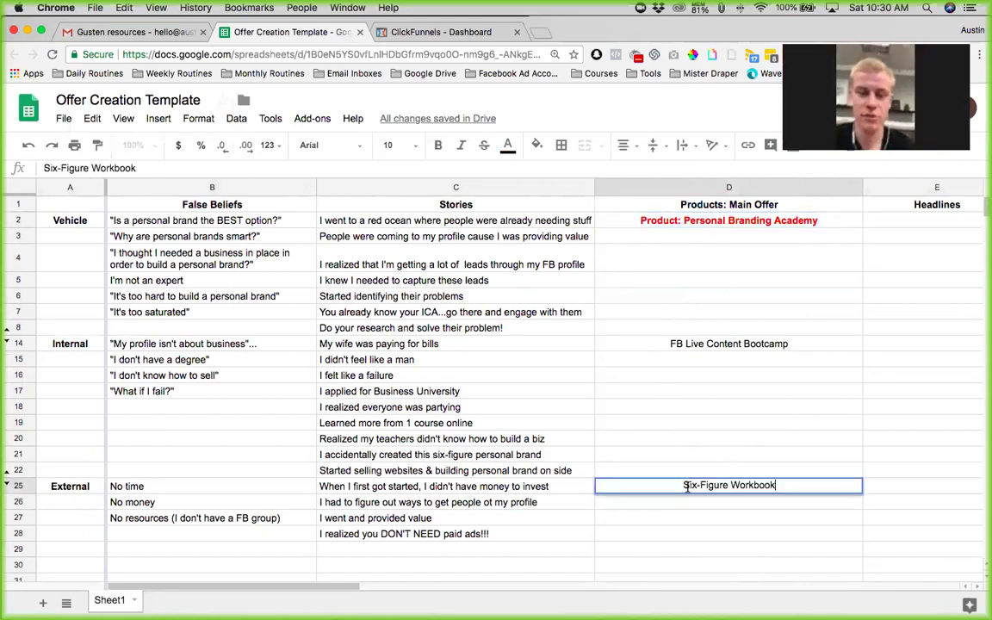
pyautogui.write('Tool:')
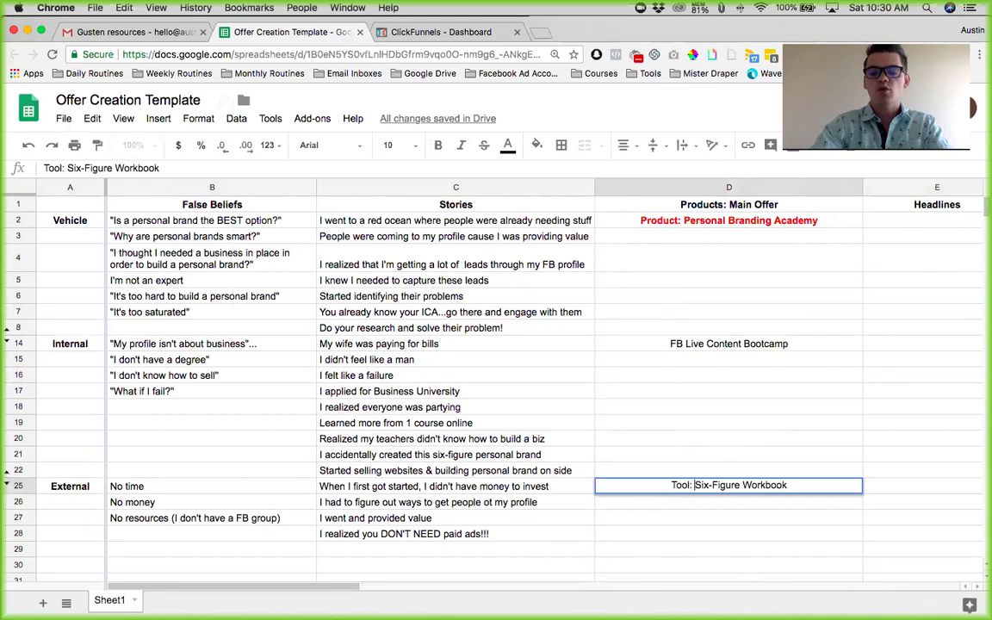
pyautogui.press('Return')
# Step: Paint D2's red bold style onto the Tool: Six-Figure Workbook cell
pyautogui.click(664, 485)
pyautogui.click(648, 220)
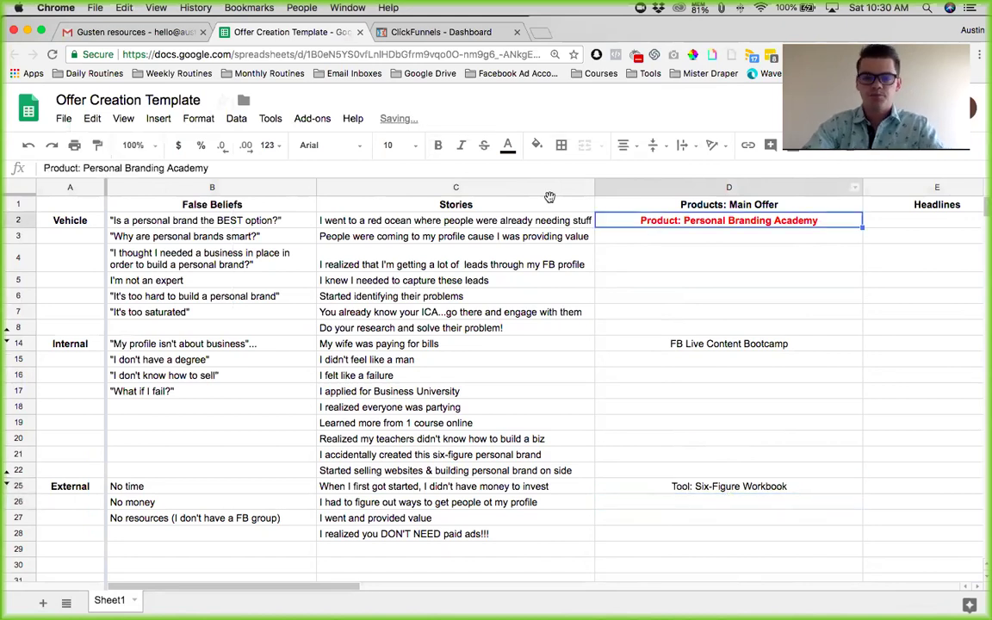
pyautogui.click(97, 145)
pyautogui.click(686, 489)
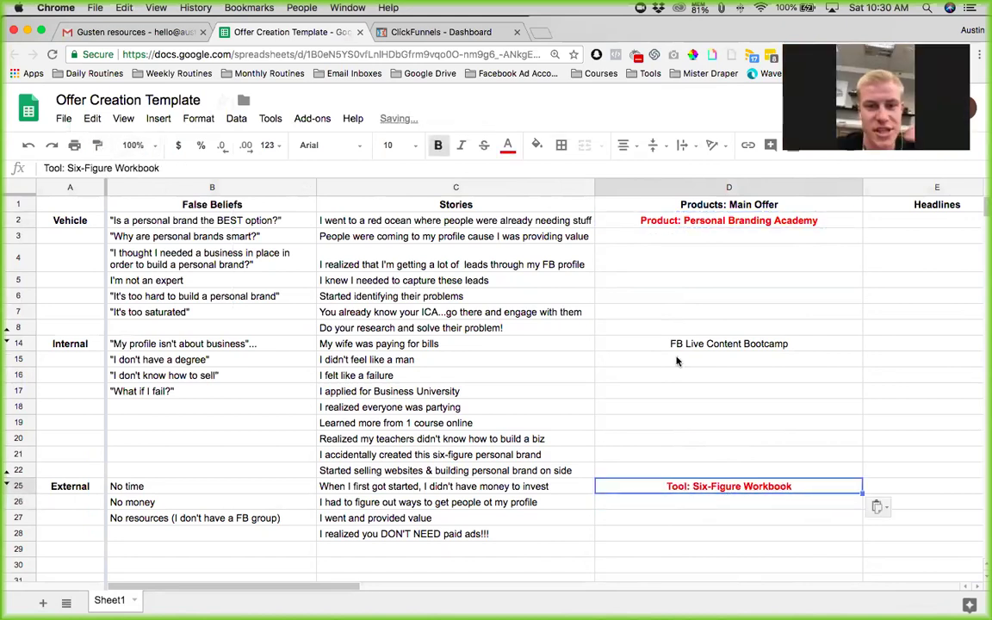
# Step: Review the FB Live Content Bootcamp entry and select the empty cell below it
pyautogui.click(691, 345)
pyautogui.scroll(-5, 689, 349)
pyautogui.scroll(-4, 689, 349)
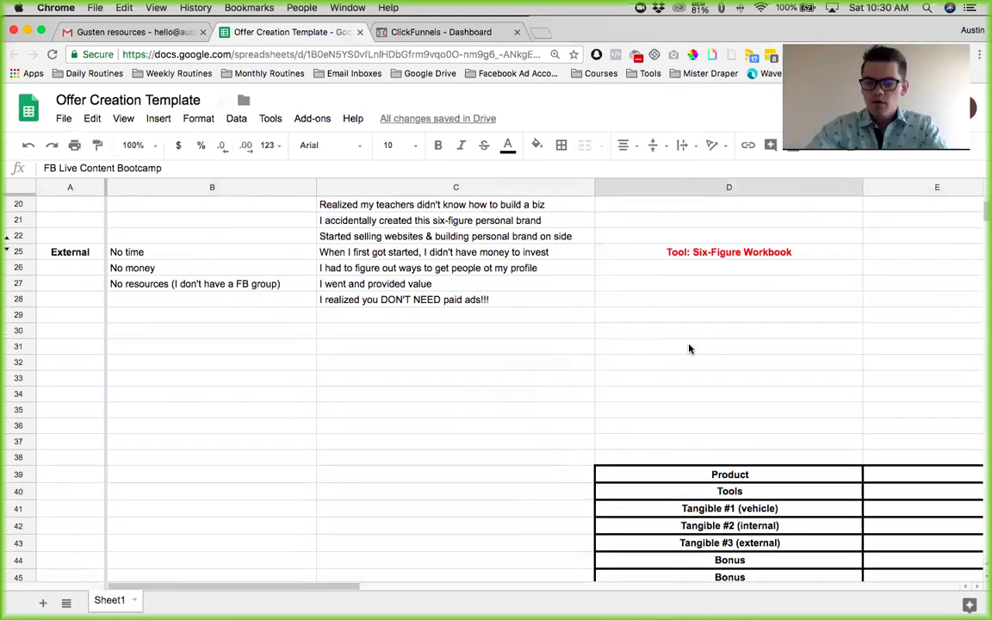
pyautogui.scroll(10, 732, 439)
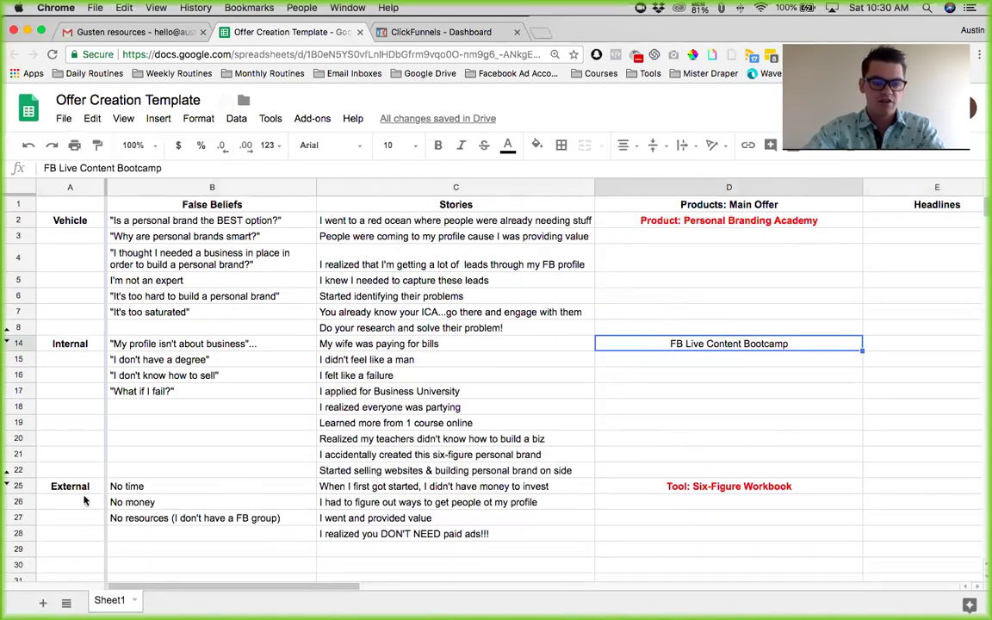
pyautogui.doubleClick(669, 342)
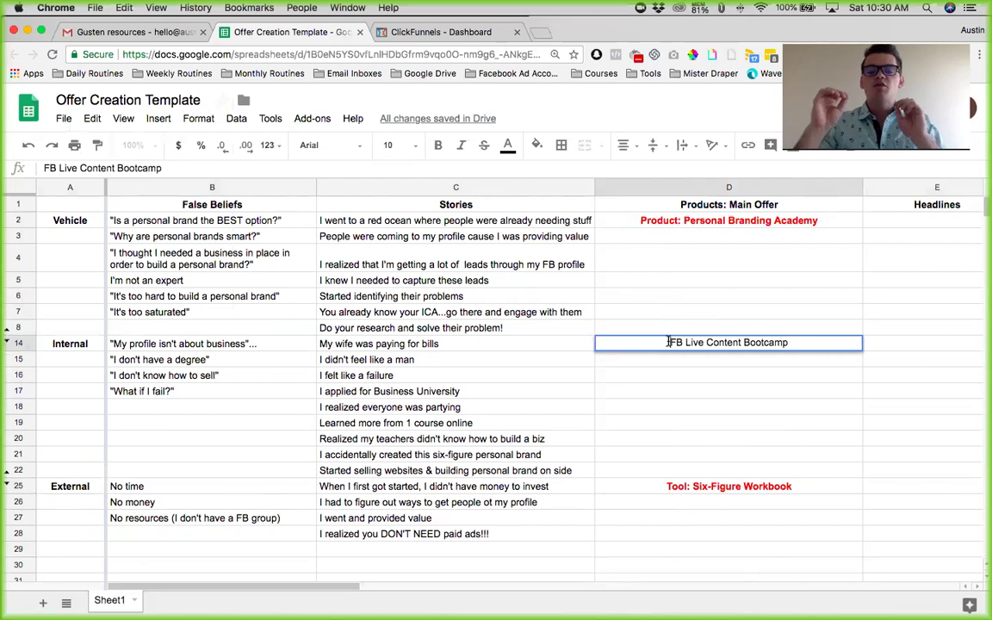
pyautogui.click(193, 351)
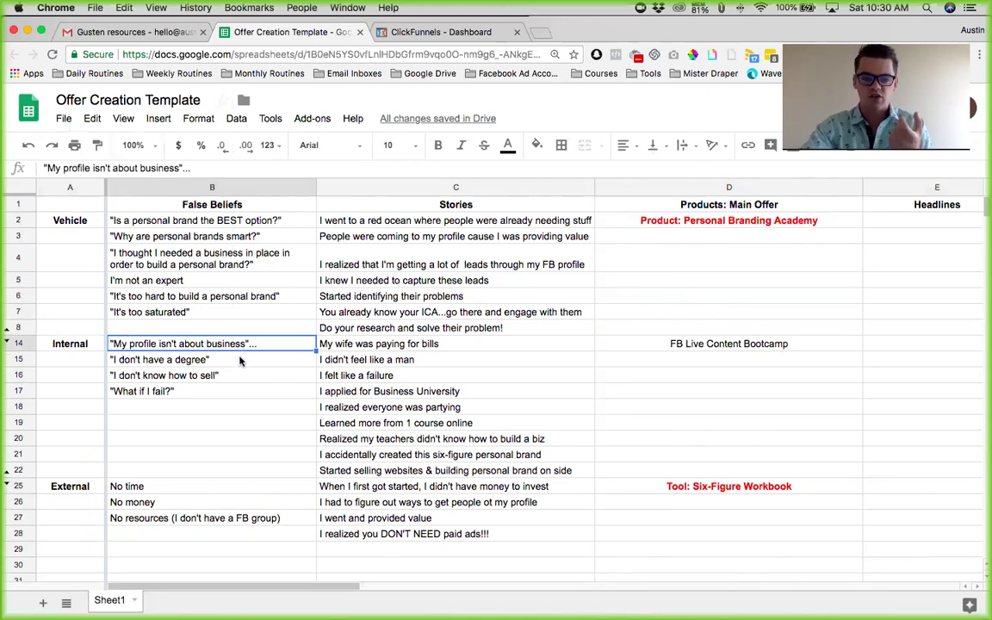
pyautogui.click(682, 365)
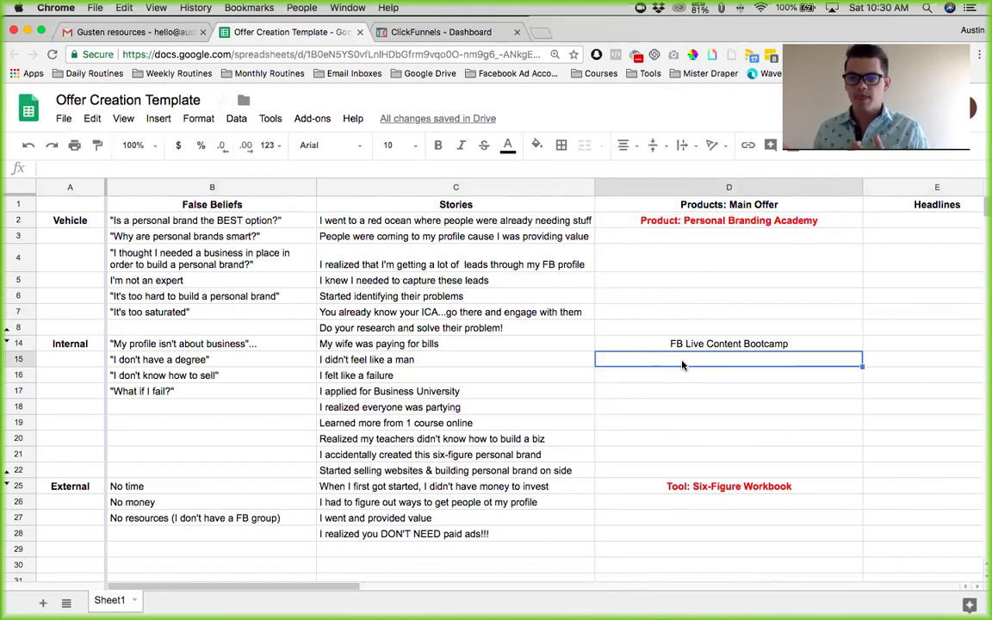
pyautogui.click(220, 394)
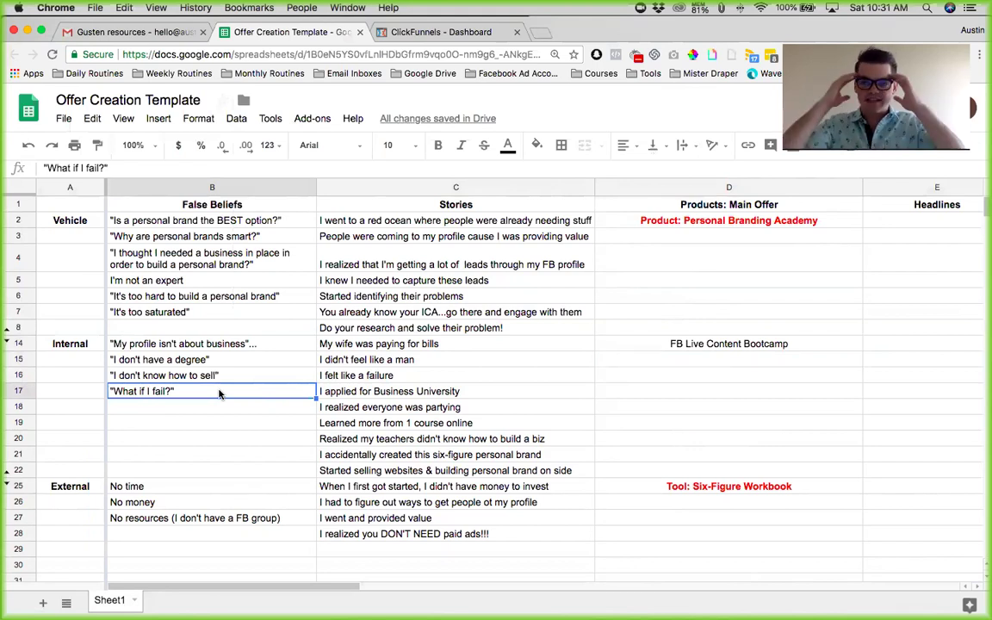
pyautogui.click(652, 364)
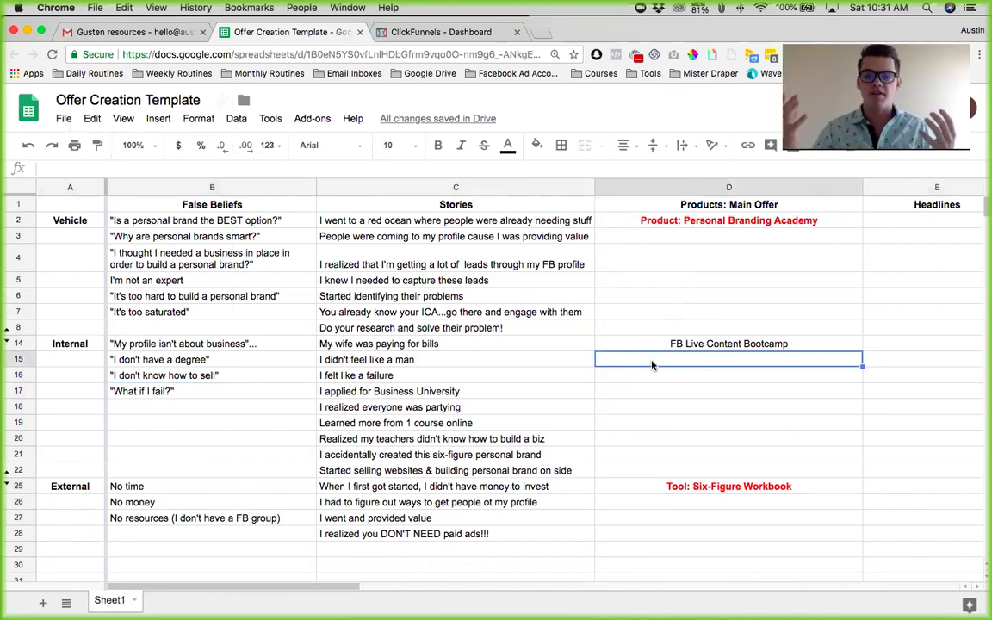
# Step: Enter 'Live Coaching' below the bootcamp, then expand it to 'Weekly Live Coaching Calls'
pyautogui.write('Live Coaching')
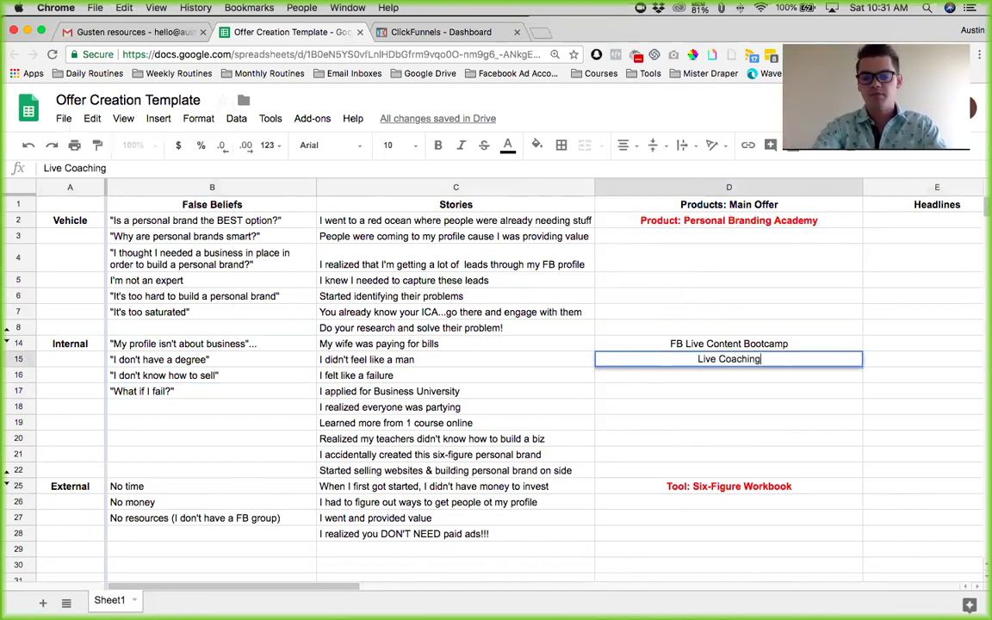
pyautogui.press('Return')
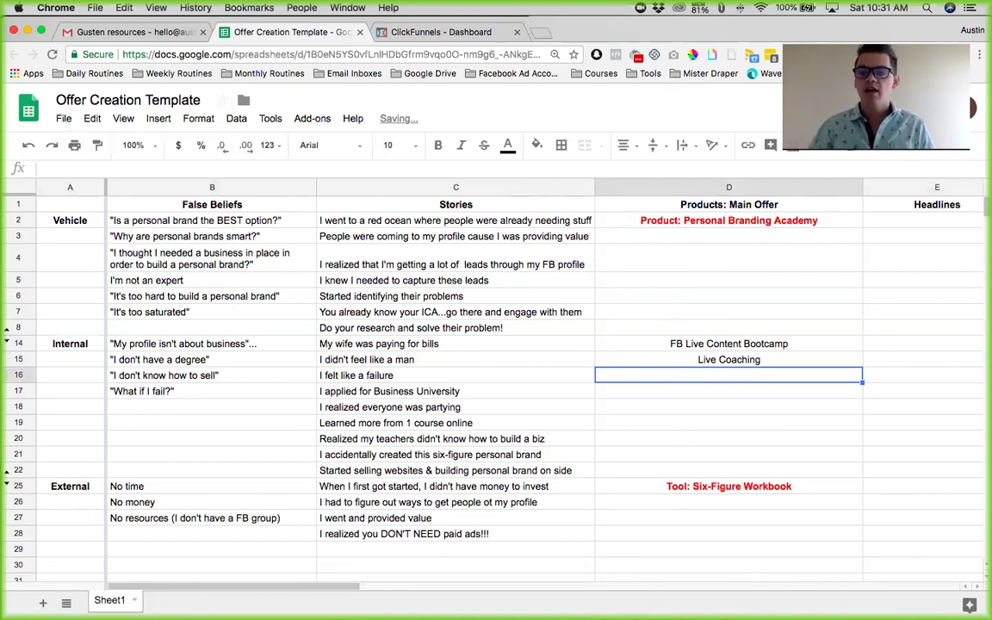
pyautogui.click(694, 349)
pyautogui.doubleClick(694, 360)
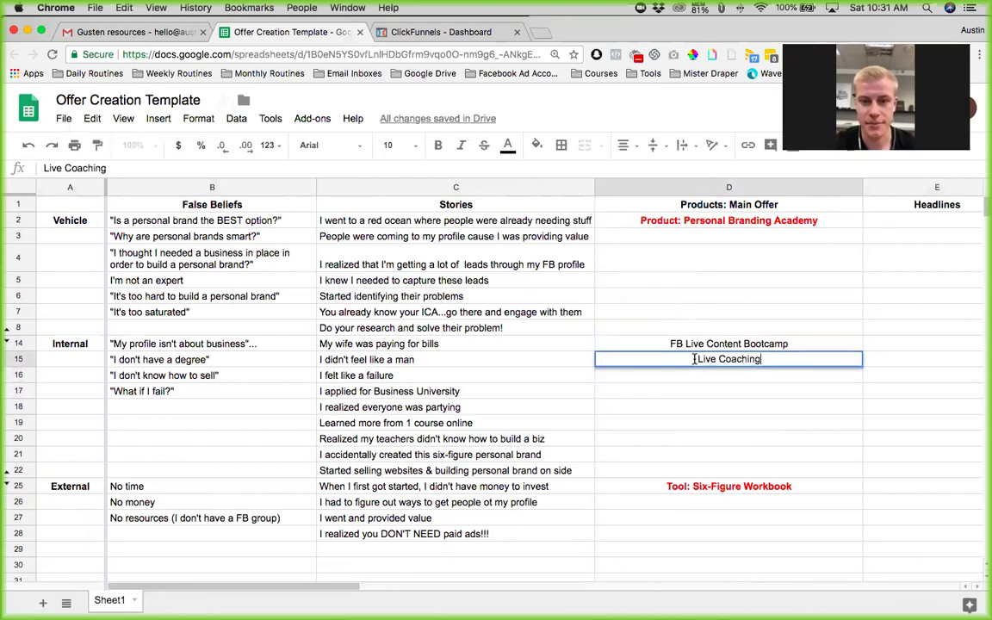
pyautogui.write('Weekly')
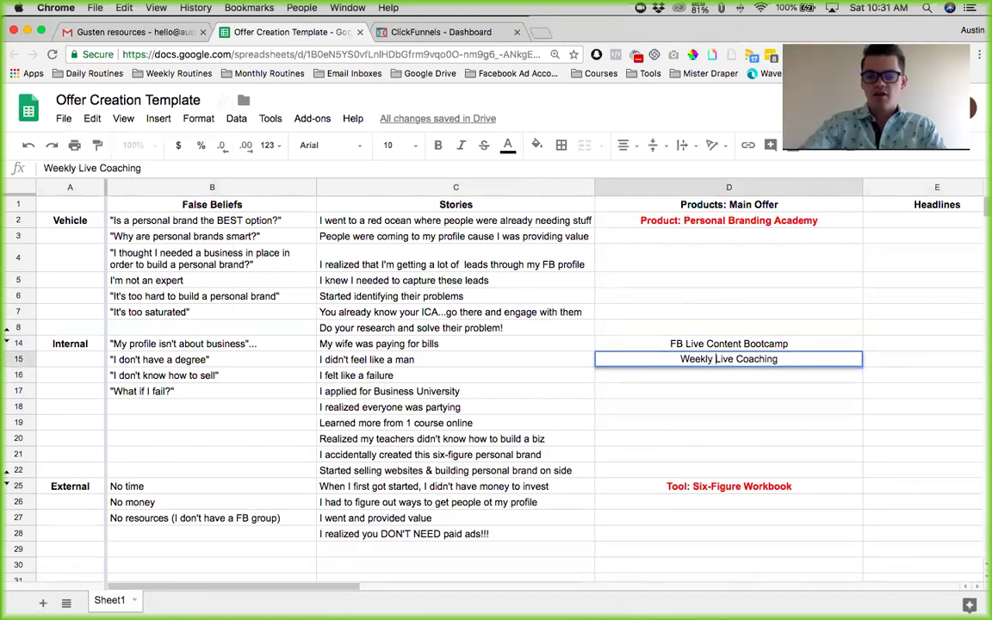
pyautogui.press('End')
pyautogui.write('Calls')
pyautogui.press('Return')
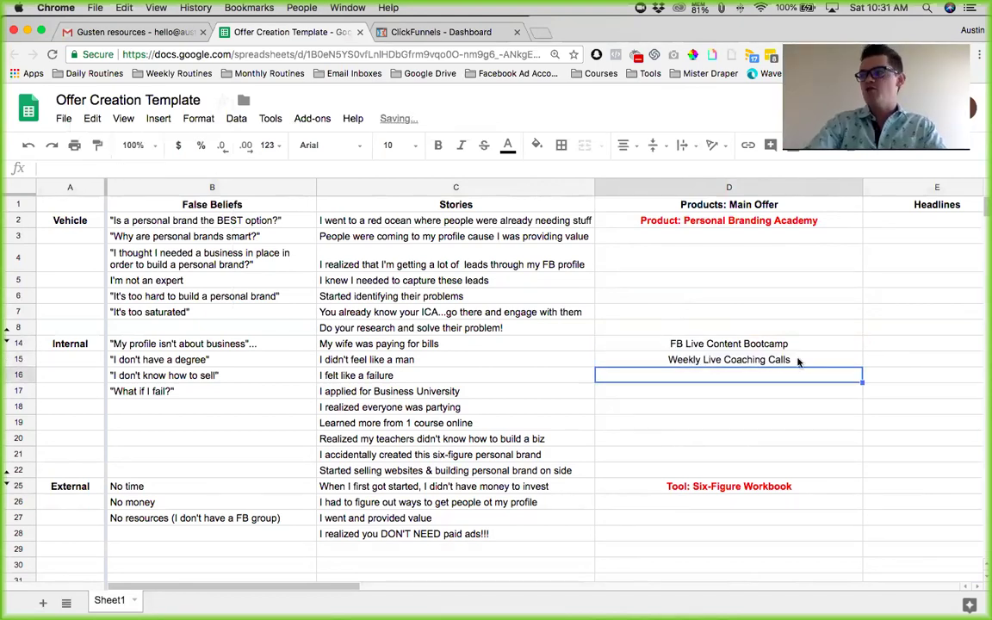
# Step: Paint the Tool entry's red bold style onto Weekly Live Coaching Calls
pyautogui.click(722, 362)
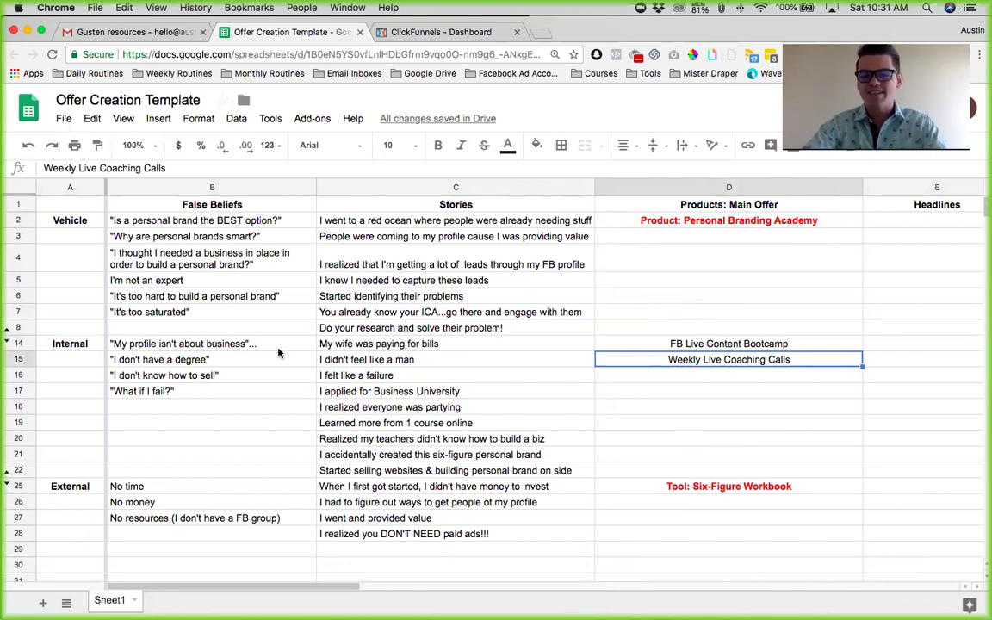
pyautogui.click(656, 487)
pyautogui.click(97, 145)
pyautogui.click(687, 362)
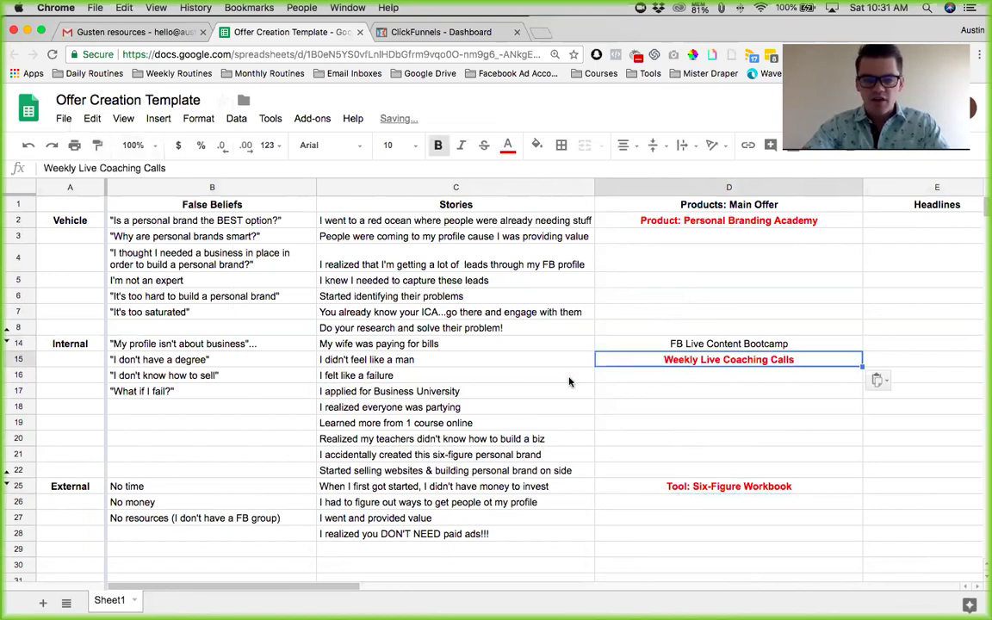
pyautogui.scroll(-1, 704, 391)
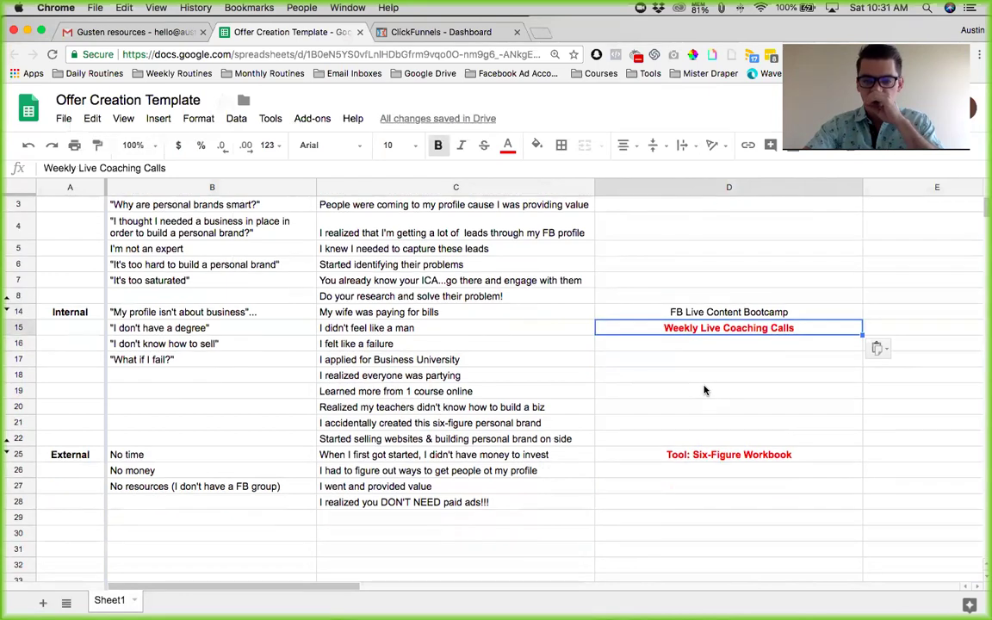
pyautogui.scroll(1, 708, 422)
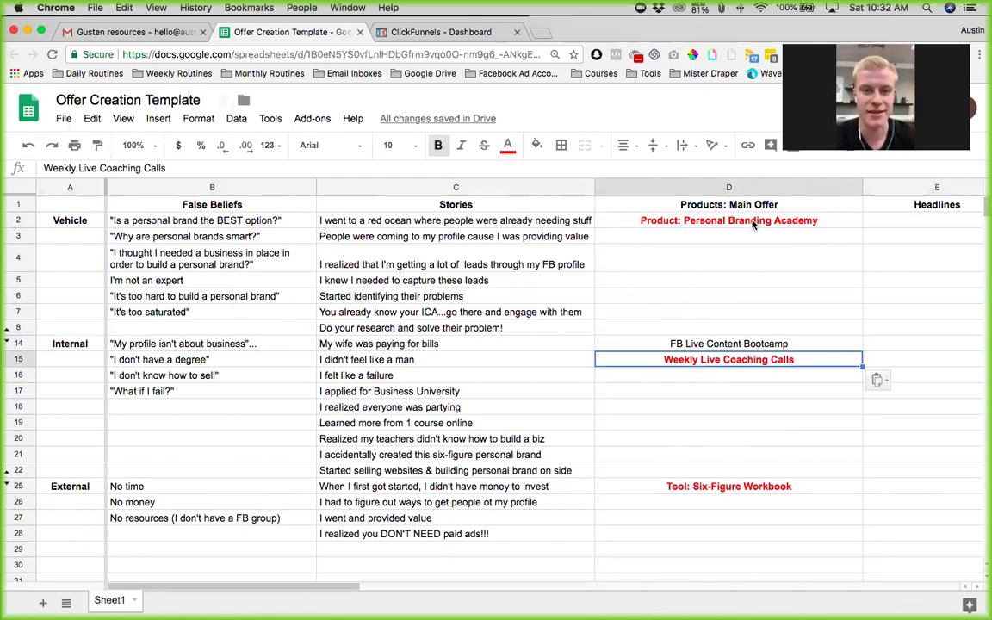
# Step: Start editing the D2 product name, typing '(Master)' and then backing it out
pyautogui.doubleClick(700, 222)
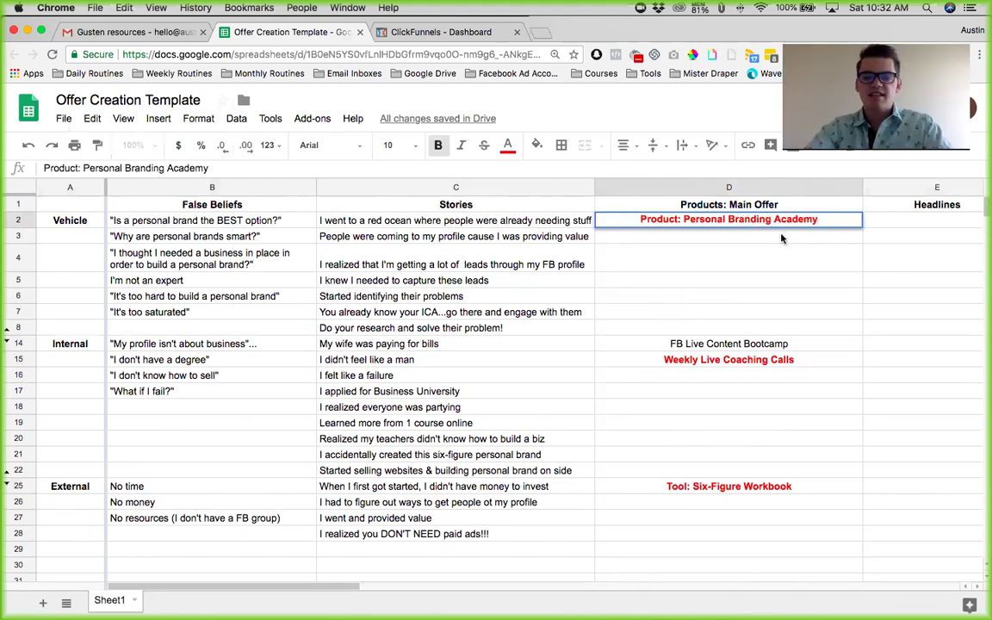
pyautogui.click(786, 239)
pyautogui.click(778, 223)
pyautogui.doubleClick(823, 221)
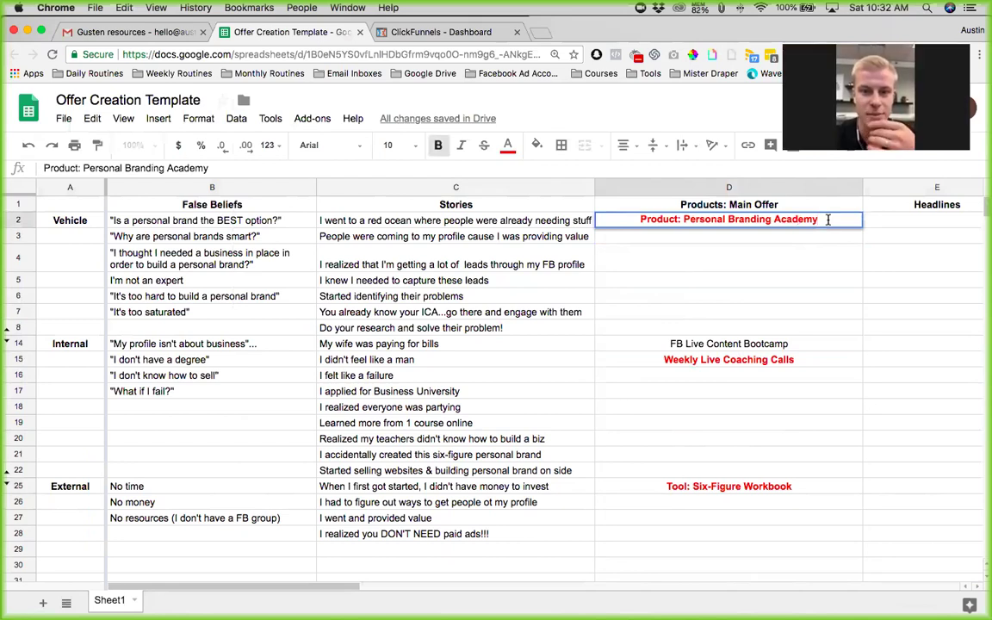
pyautogui.write('(Master)')
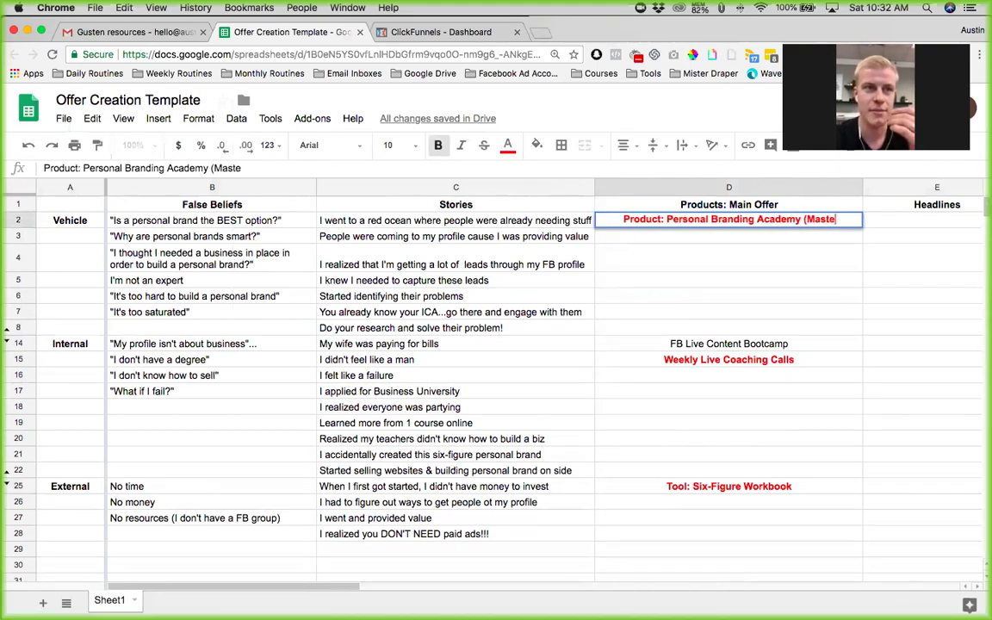
pyautogui.press('BackSpace')
pyautogui.press('BackSpace')
pyautogui.press('BackSpace')
pyautogui.press('BackSpace')
pyautogui.press('BackSpace')
pyautogui.press('BackSpace')
pyautogui.press('BackSpace')
pyautogui.press('BackSpace')
pyautogui.press('BackSpace')
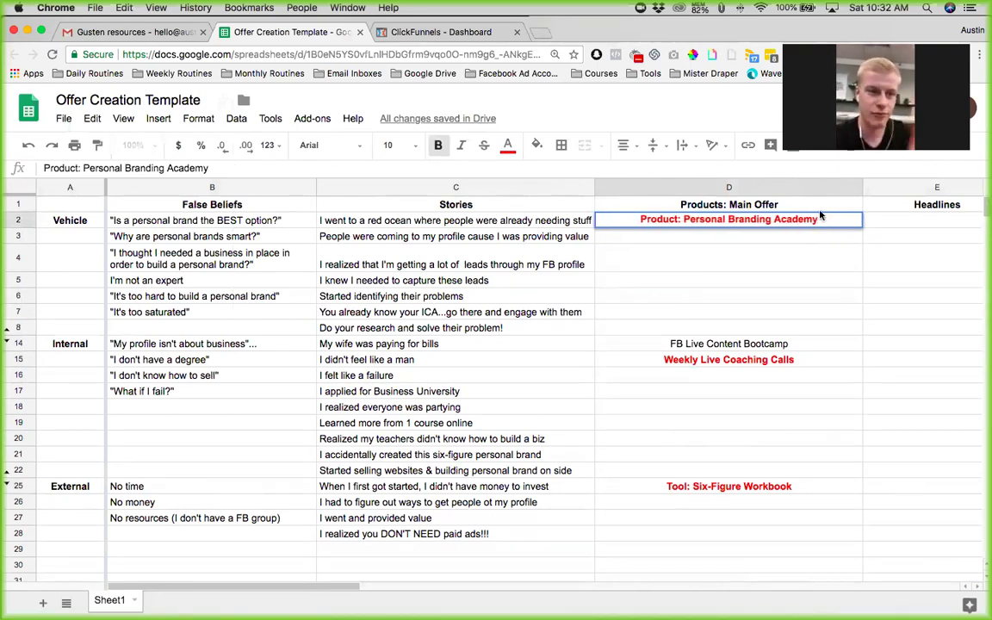
# Step: Replace the Products: Main Offer heading with 'Offer: Personal Branding Academy'
pyautogui.doubleClick(723, 203)
pyautogui.press('super+a')
pyautogui.write('Off')
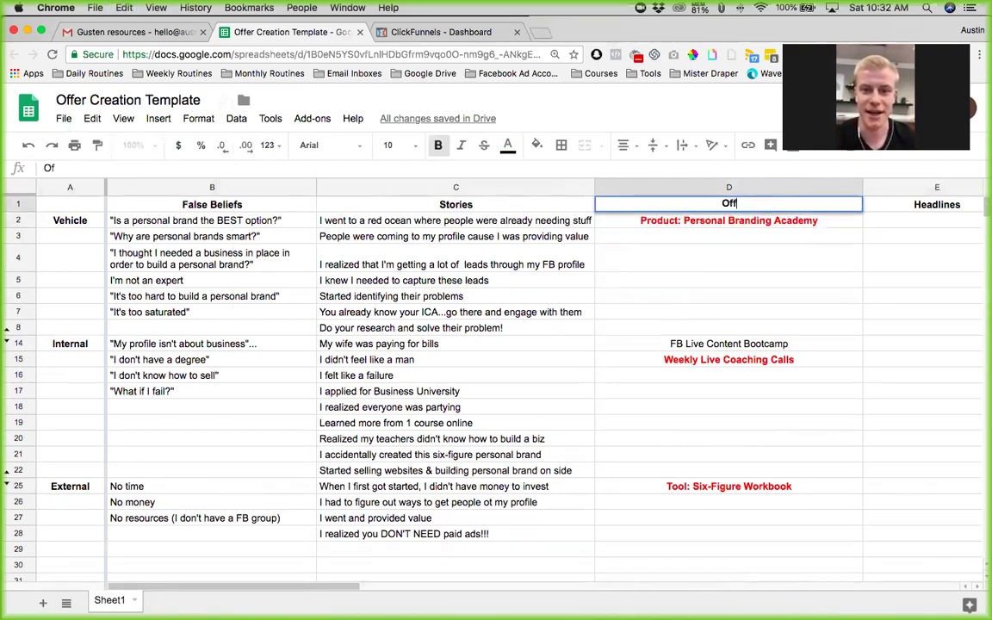
pyautogui.write('er: Personal Bran')
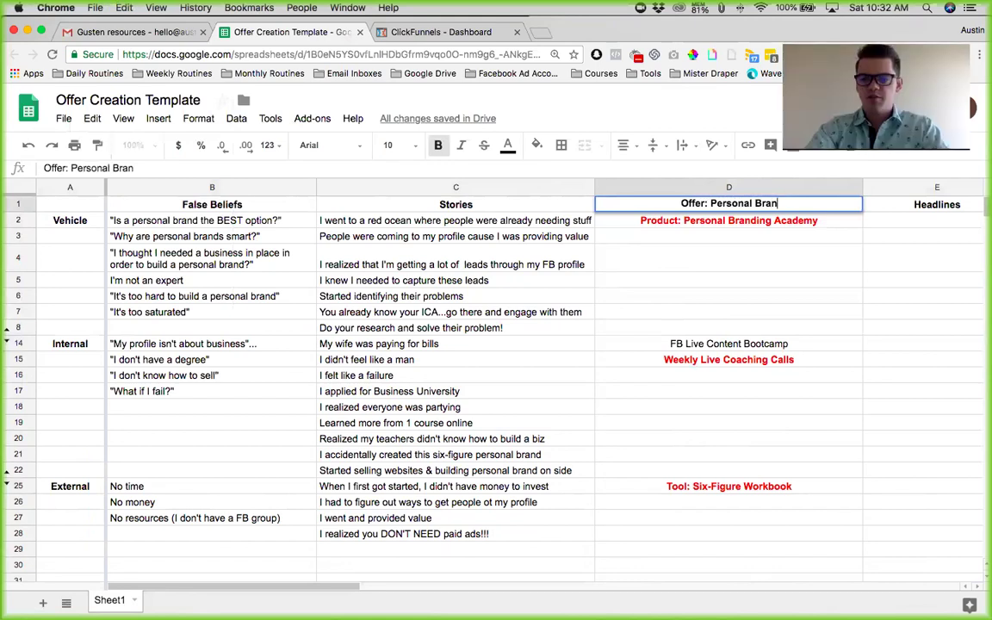
pyautogui.write('ding Academy')
pyautogui.press('Return')
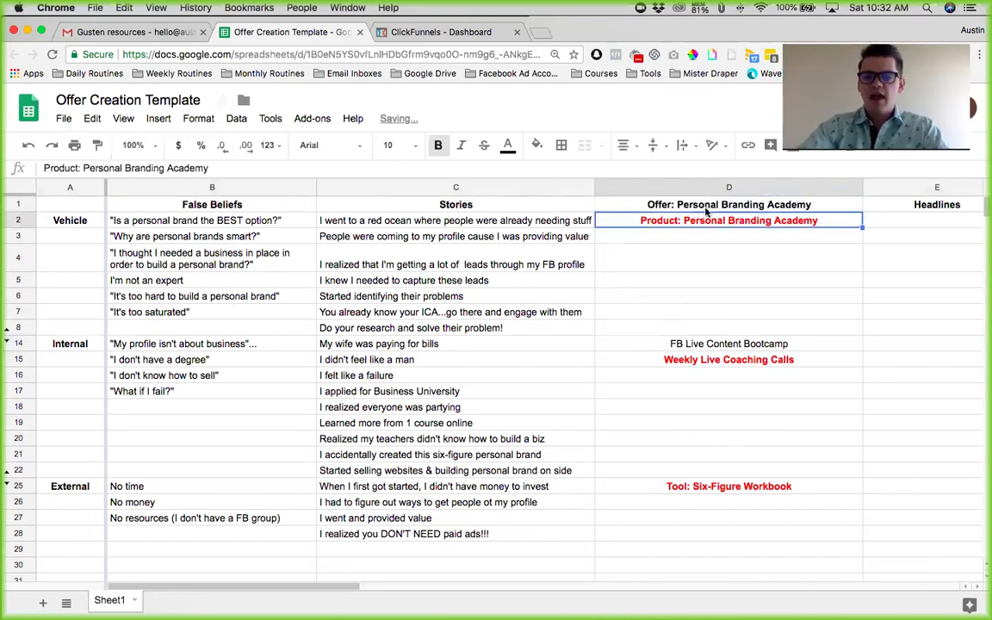
# Step: Change the D2 product name from Academy to Personal Branding Masterclass
pyautogui.doubleClick(781, 220)
pyautogui.press('BackSpace')
pyautogui.press('BackSpace')
pyautogui.press('BackSpace')
pyautogui.press('BackSpace')
pyautogui.press('BackSpace')
pyautogui.press('BackSpace')
pyautogui.press('BackSpace')
pyautogui.write('Mas')
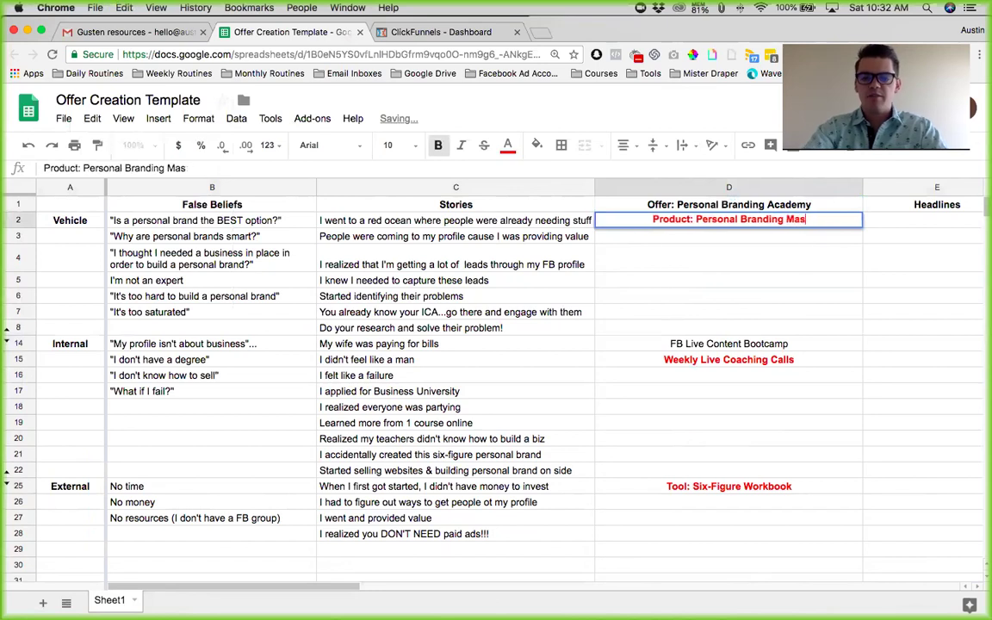
pyautogui.write('terclass')
pyautogui.press('Return')
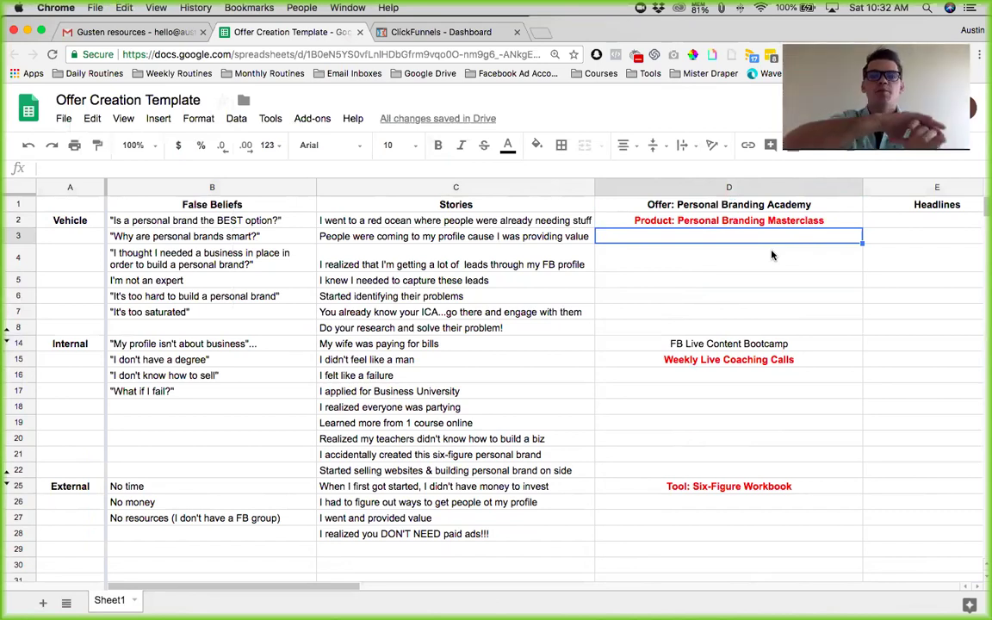
# Step: Review the offer column, selecting the heading and the items from D2 to D26
pyautogui.click(787, 205)
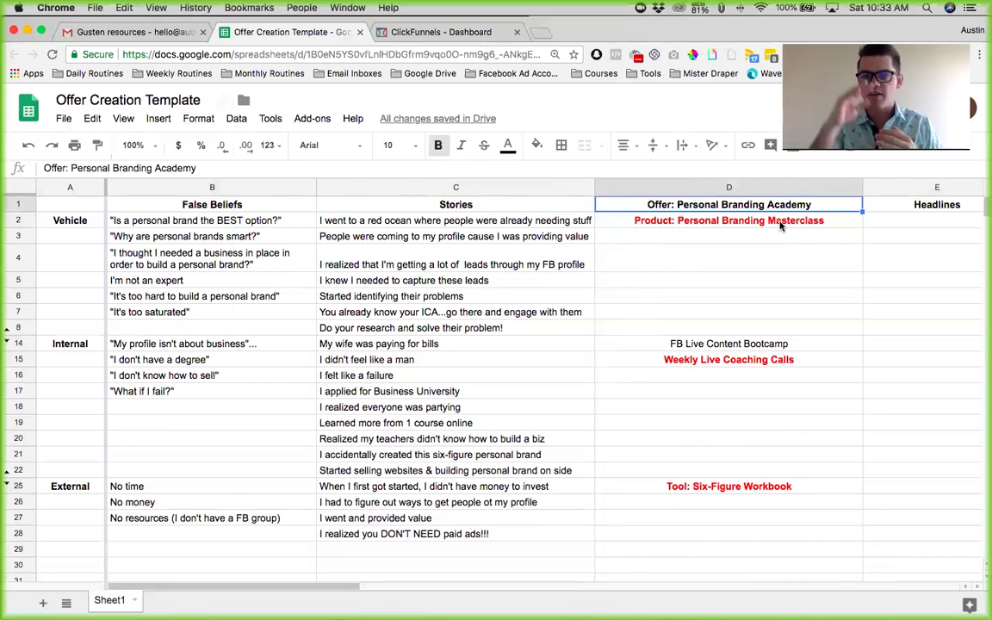
pyautogui.click(758, 259)
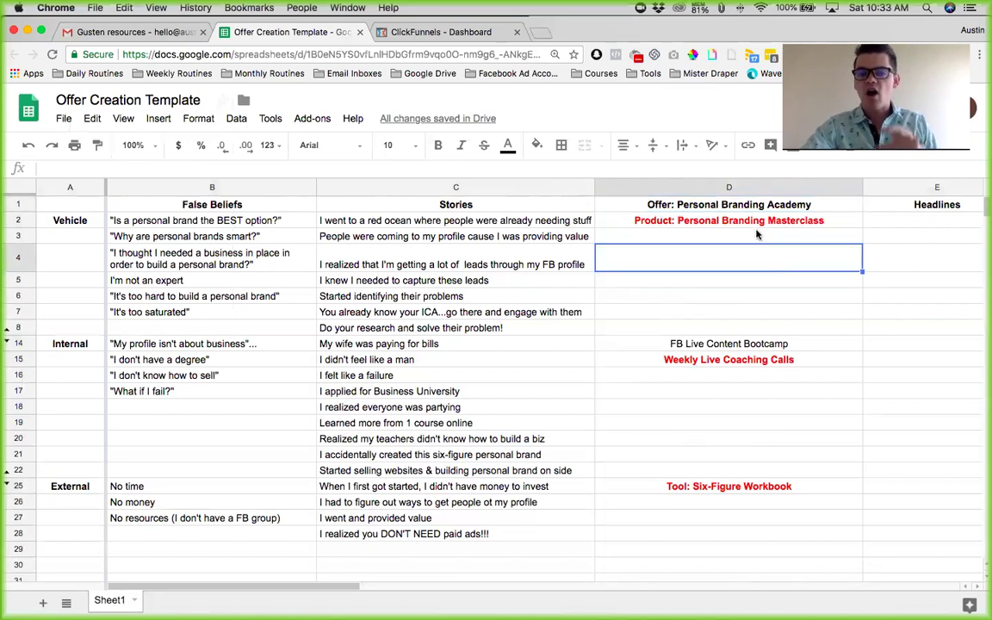
pyautogui.click(732, 220)
pyautogui.keyDown('shift'); pyautogui.click(775, 502); pyautogui.keyUp('shift')
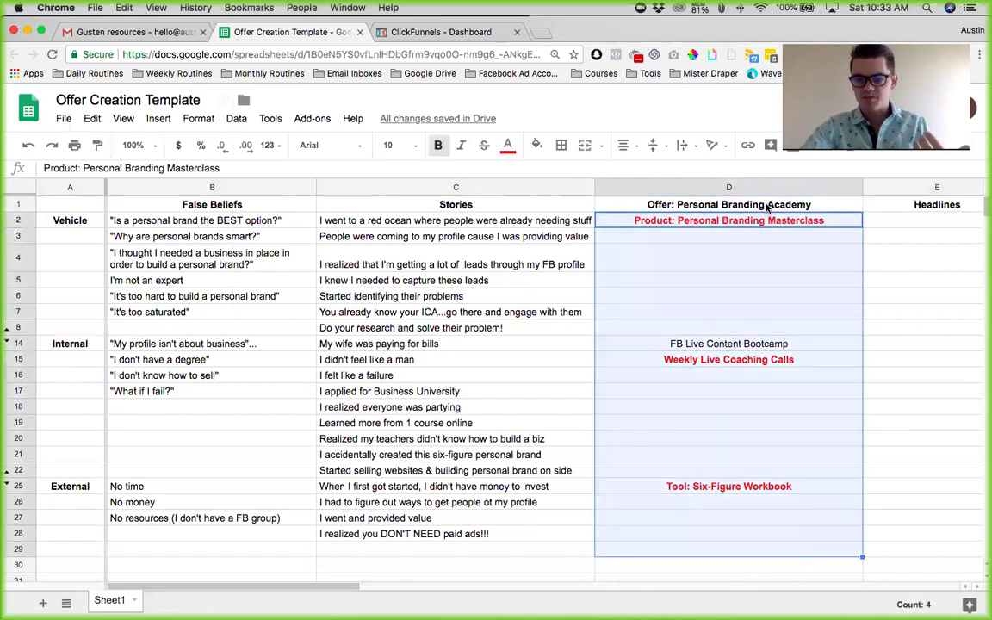
pyautogui.click(767, 205)
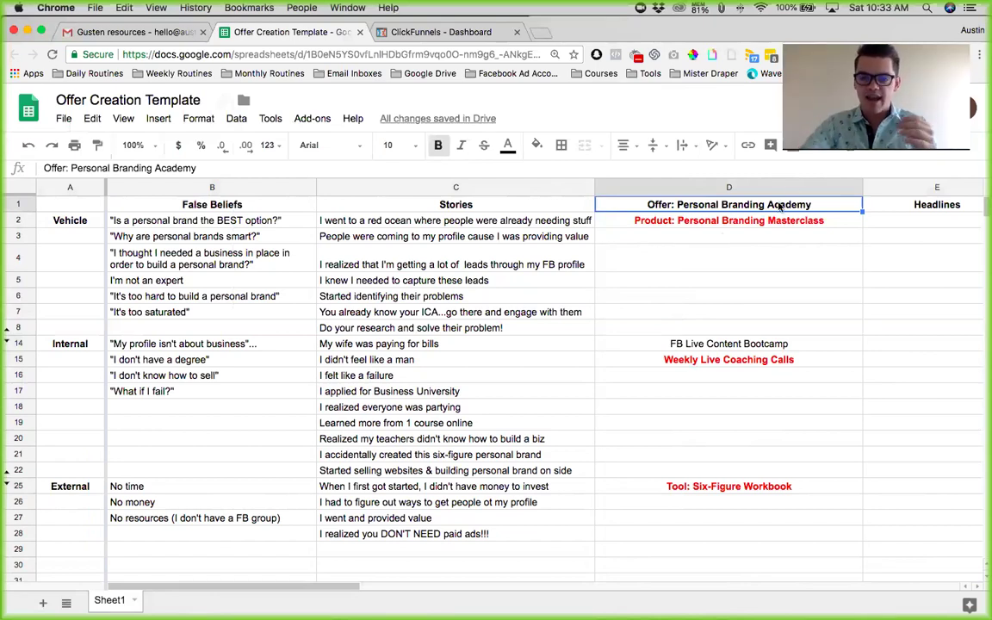
pyautogui.click(744, 233)
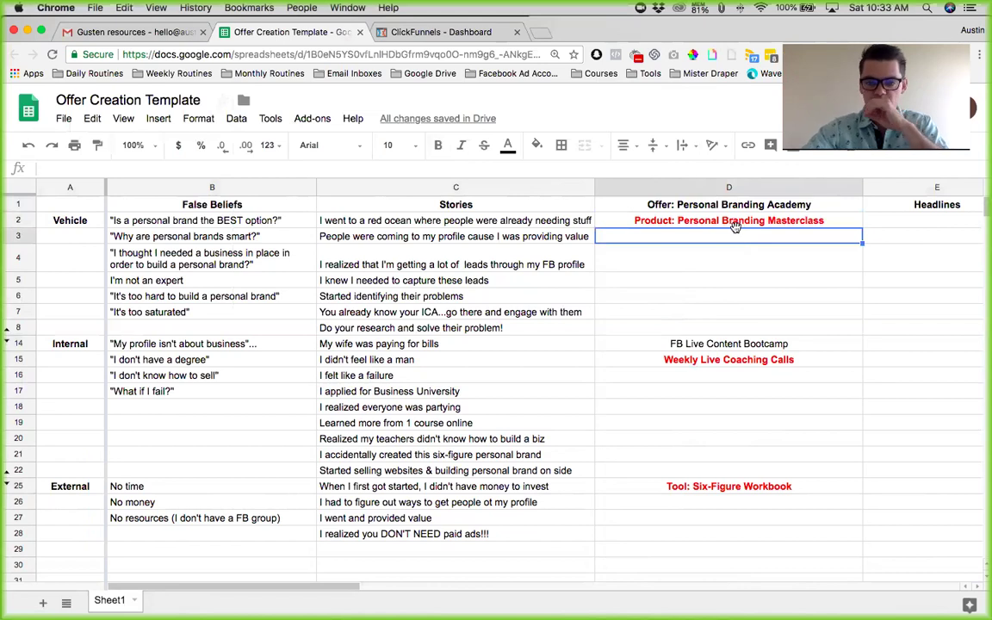
pyautogui.scroll(-5, 722, 339)
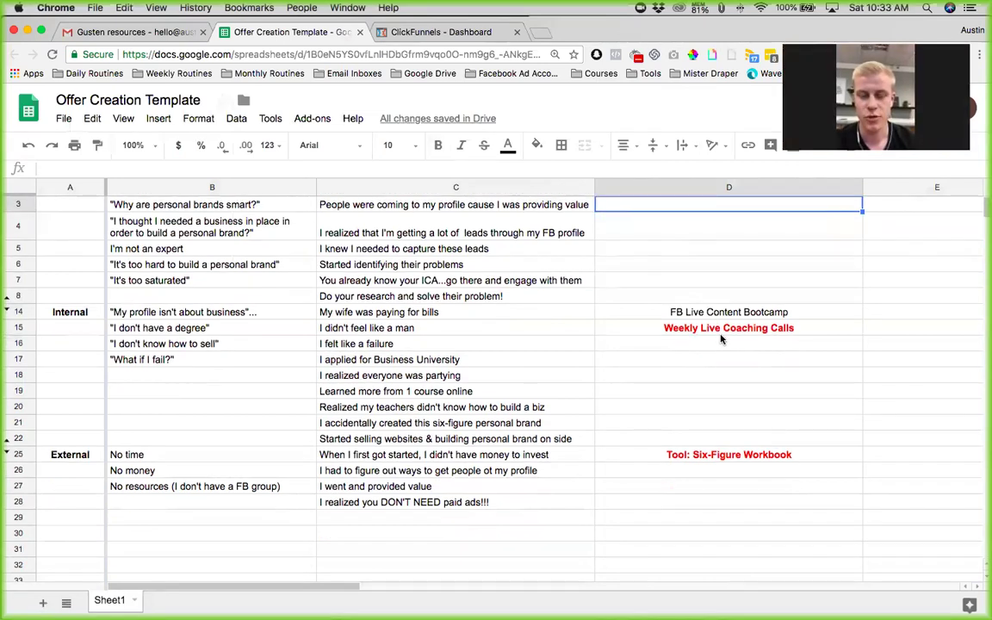
pyautogui.scroll(5, 722, 339)
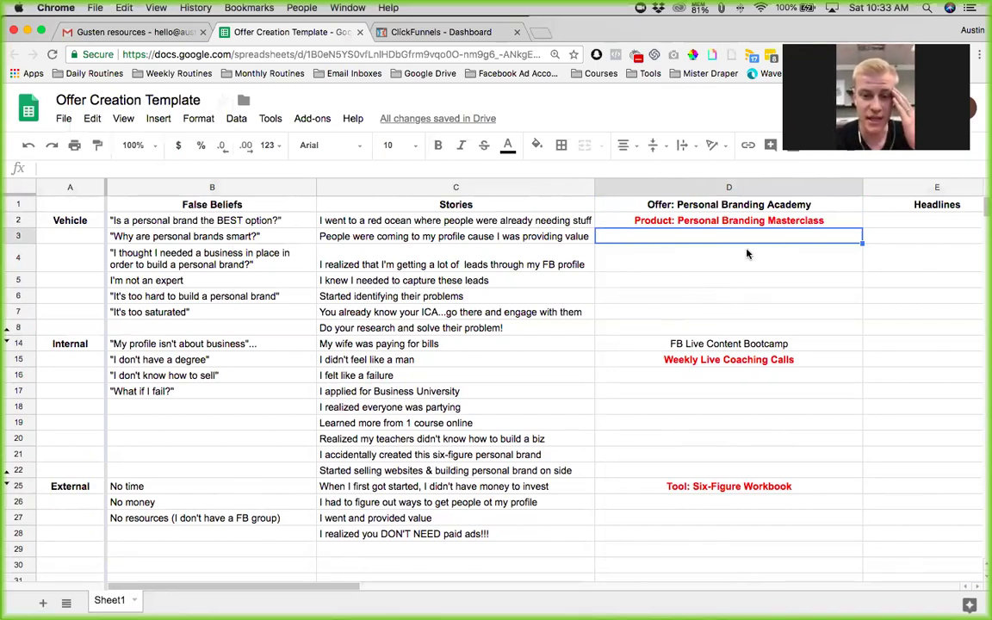
# Step: Insert '6-Week' before Personal so D2 reads Product: 6-Week Personal Branding Masterclass
pyautogui.doubleClick(763, 221)
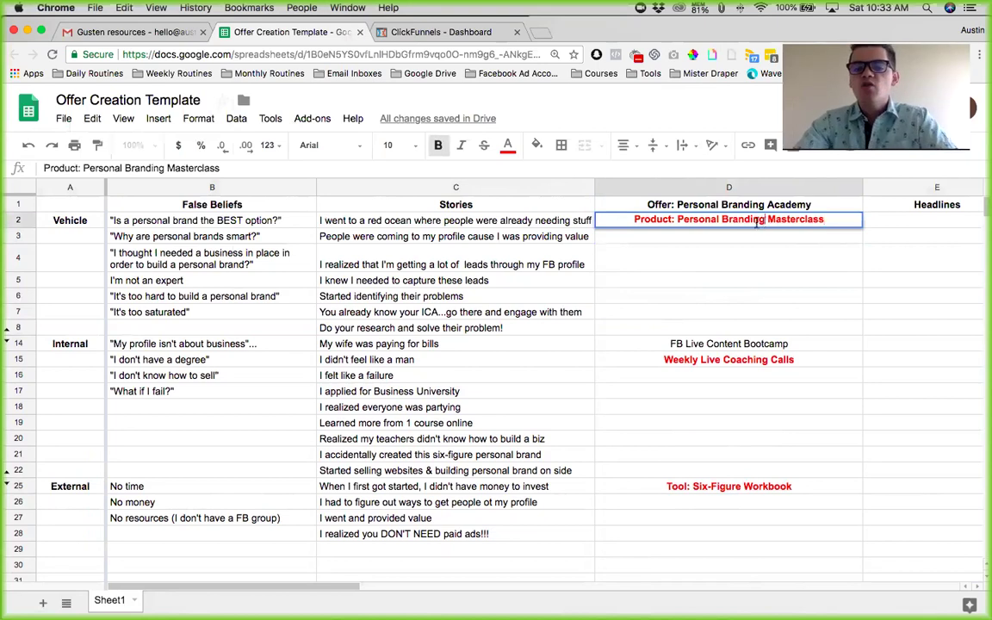
pyautogui.keyDown('shift'); pyautogui.click(681, 219); pyautogui.keyUp('shift')
pyautogui.write('6-Week')
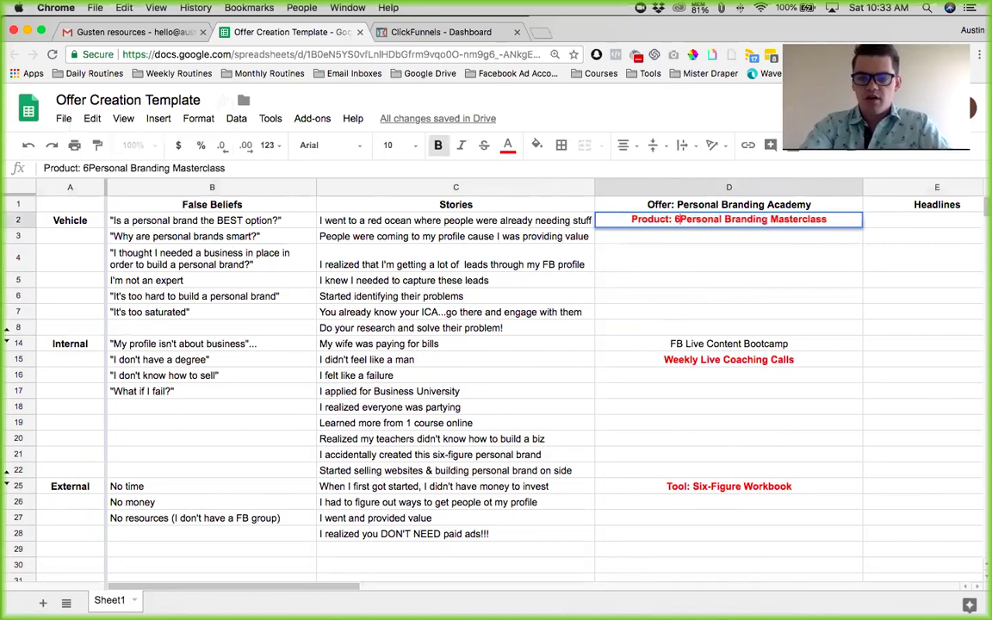
pyautogui.press('Return')
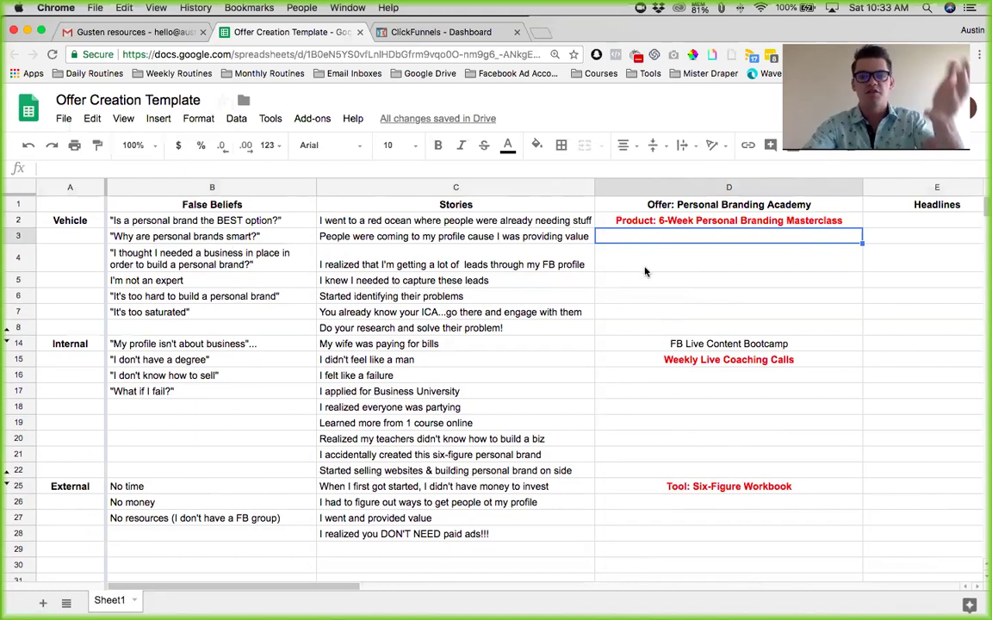
pyautogui.hscroll(5, 645, 272)
pyautogui.doubleClick(393, 236)
# Step: Replace G3's text with 'Product: ClickFunnels'
pyautogui.press('super+a')
pyautogui.write('Of')
pyautogui.press('BackSpace')
pyautogui.press('BackSpace')
pyautogui.write('Product: Clic')
pyautogui.press('BackSpace')
pyautogui.write('ickFunnel')
pyautogui.press('BackSpace')
pyautogui.write('nel')
pyautogui.press('BackSpace')
pyautogui.press('BackSpace')
pyautogui.press('BackSpace')
pyautogui.press('BackSpace')
pyautogui.write('nel')
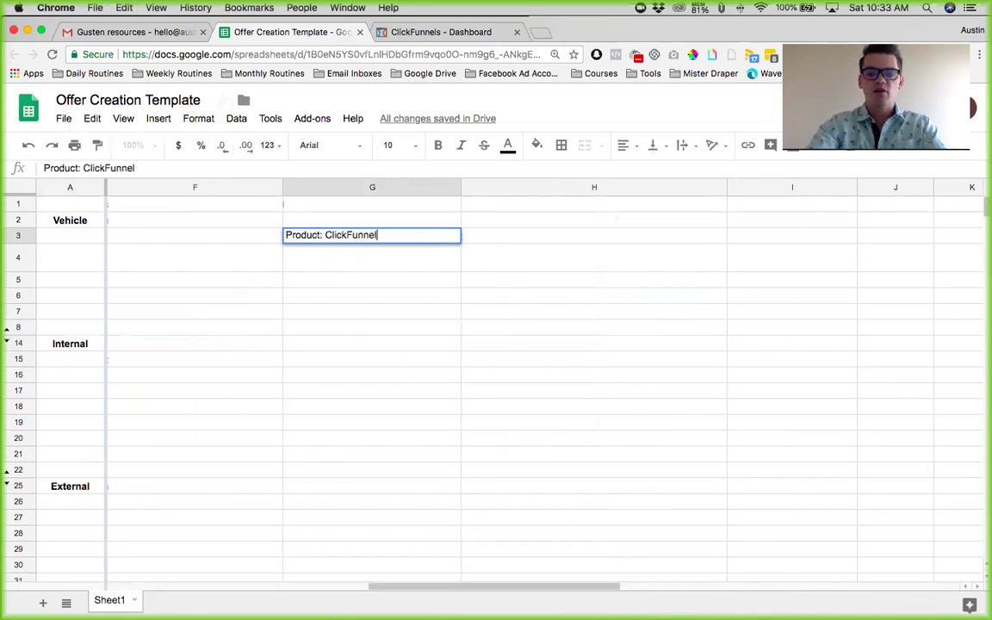
pyautogui.write('s')
pyautogui.press('Return')
# Step: Enter 'Funnel Hacks' in G5 and make it bold
pyautogui.press('Return')
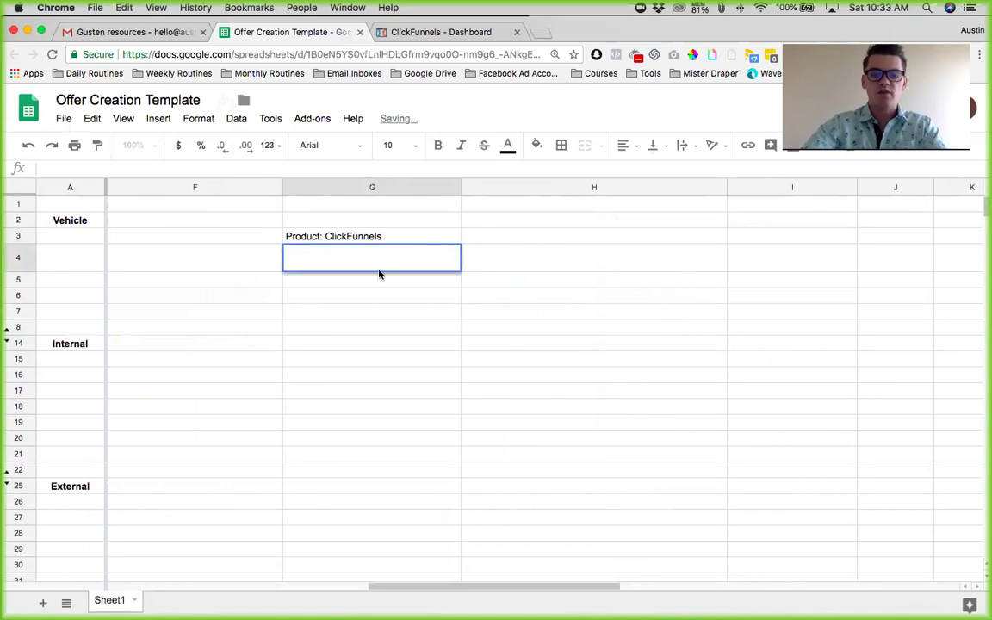
pyautogui.press('Return')
pyautogui.write('Fu')
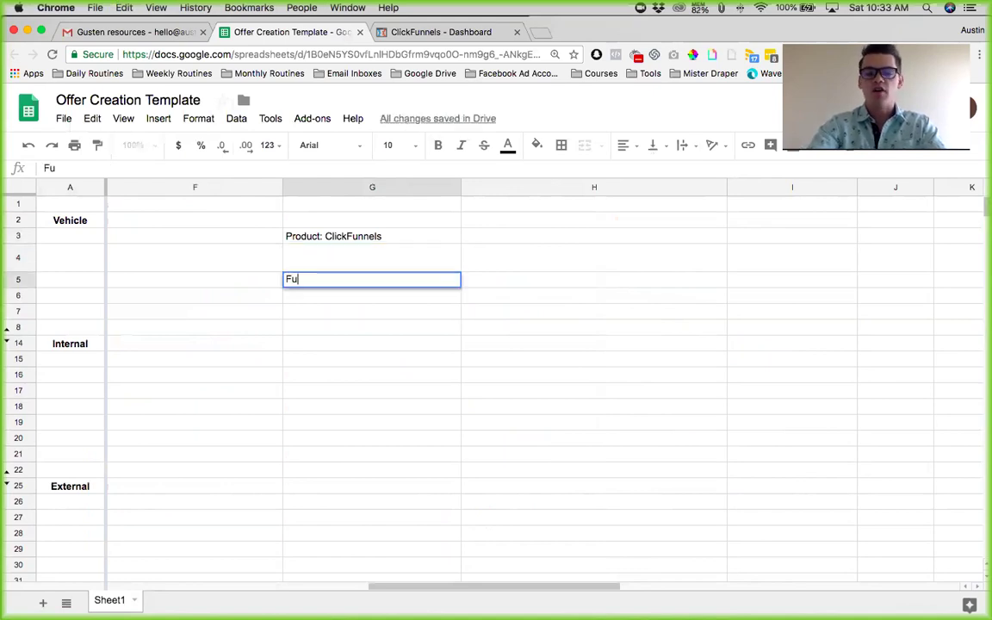
pyautogui.write('nnel Hakcs')
pyautogui.press('BackSpace')
pyautogui.press('BackSpace')
pyautogui.press('BackSpace')
pyautogui.write('ks')
pyautogui.press('Return')
pyautogui.click(344, 282)
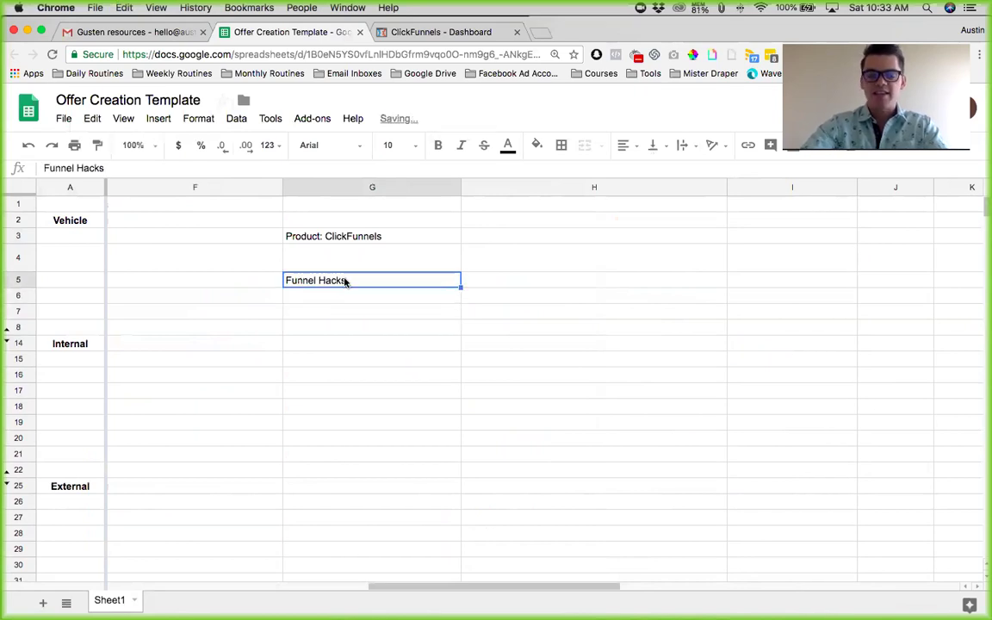
pyautogui.press('super+b')
# Step: Fill the cells below Funnel Hacks with x placeholders
pyautogui.click(340, 296)
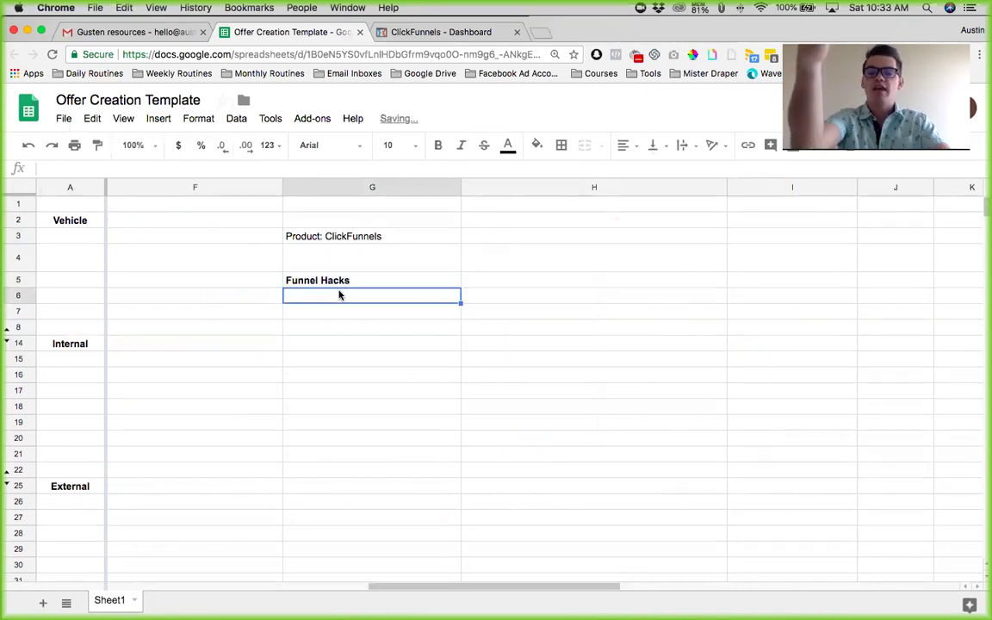
pyautogui.write('x')
pyautogui.press('Return')
pyautogui.write('x')
pyautogui.press('Return')
pyautogui.write('x')
pyautogui.press('Return')
pyautogui.write('x x')
pyautogui.press('Return')
pyautogui.write('x')
pyautogui.press('Return')
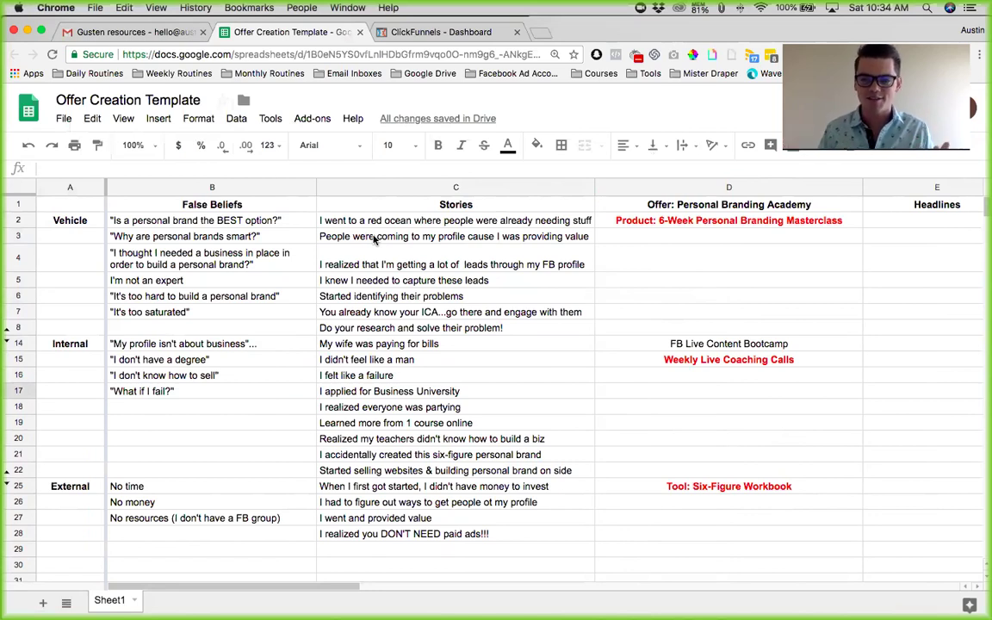
# Step: Complete the lower table's Product row in D39 as Product: Personal Branding Masterclass
pyautogui.click(686, 360)
pyautogui.scroll(-3, 739, 363)
pyautogui.scroll(-3, 739, 363)
pyautogui.click(741, 459)
pyautogui.click(746, 476)
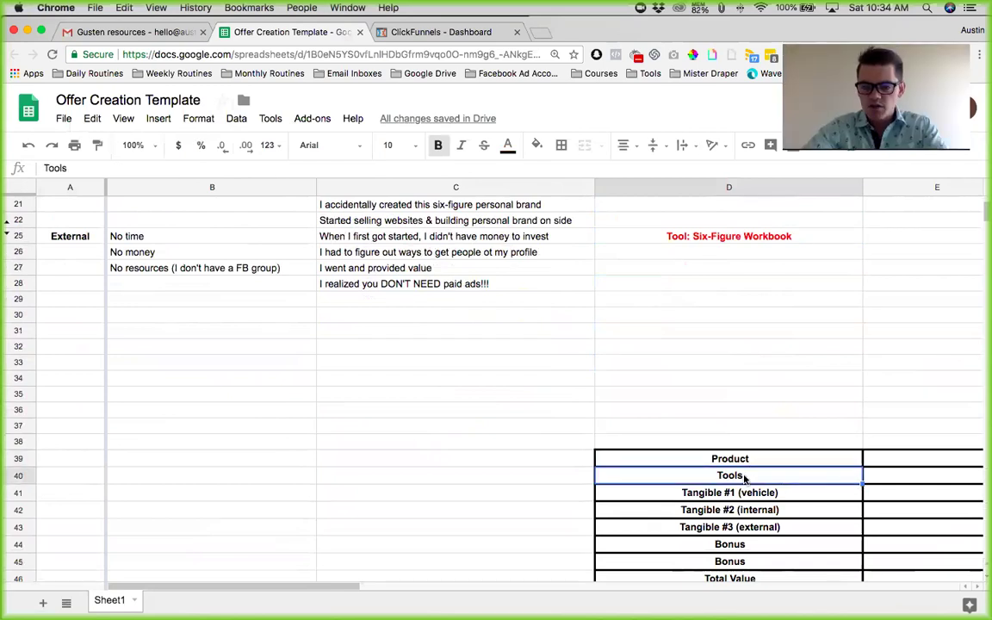
pyautogui.scroll(10, 737, 405)
pyautogui.scroll(-10, 732, 344)
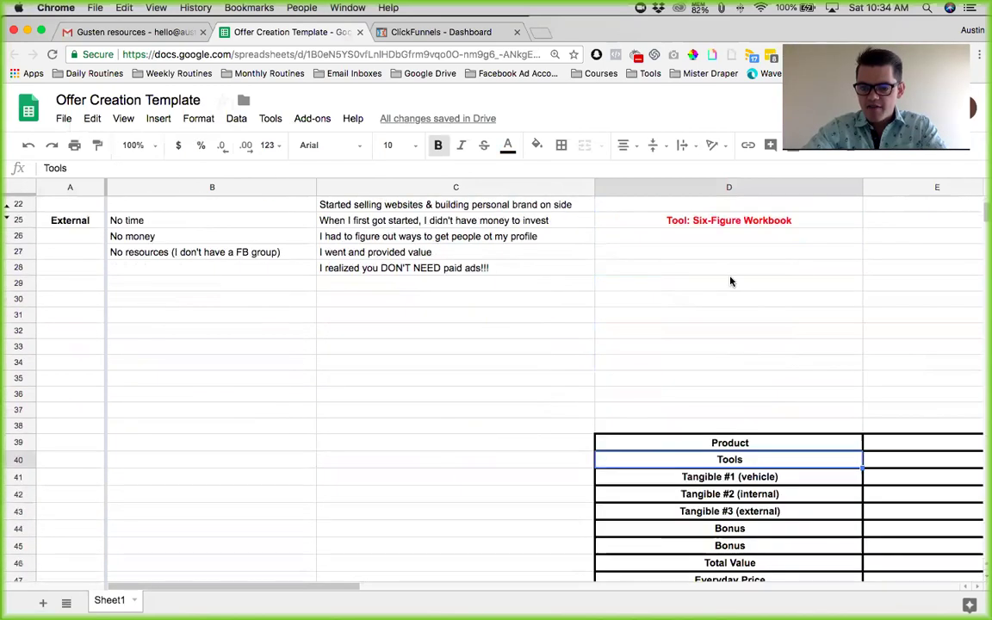
pyautogui.click(780, 443)
pyautogui.hscroll(5, 781, 443)
pyautogui.hscroll(-5, 782, 443)
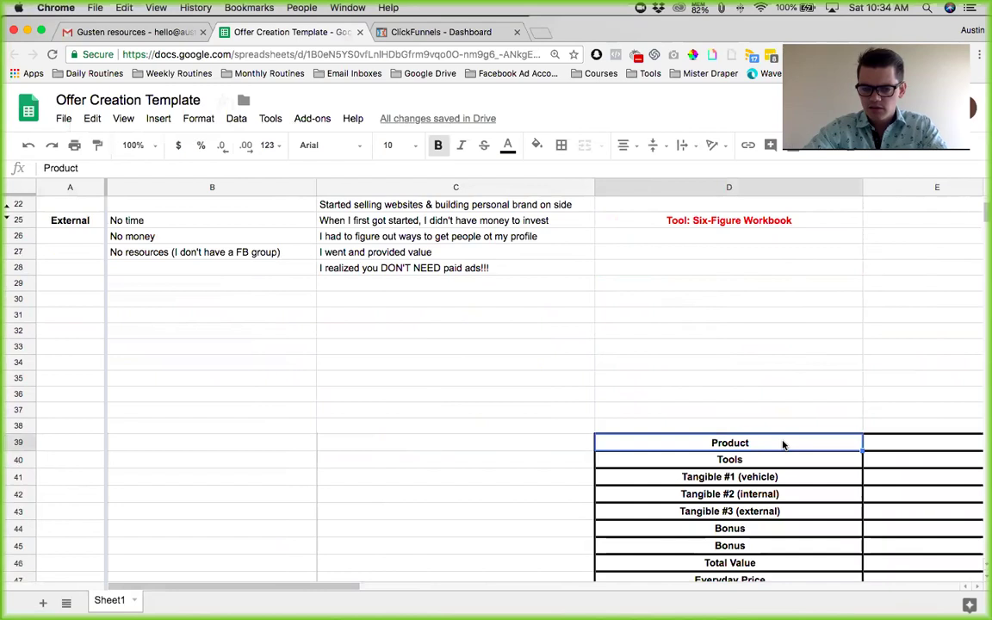
pyautogui.doubleClick(782, 443)
pyautogui.write(':')
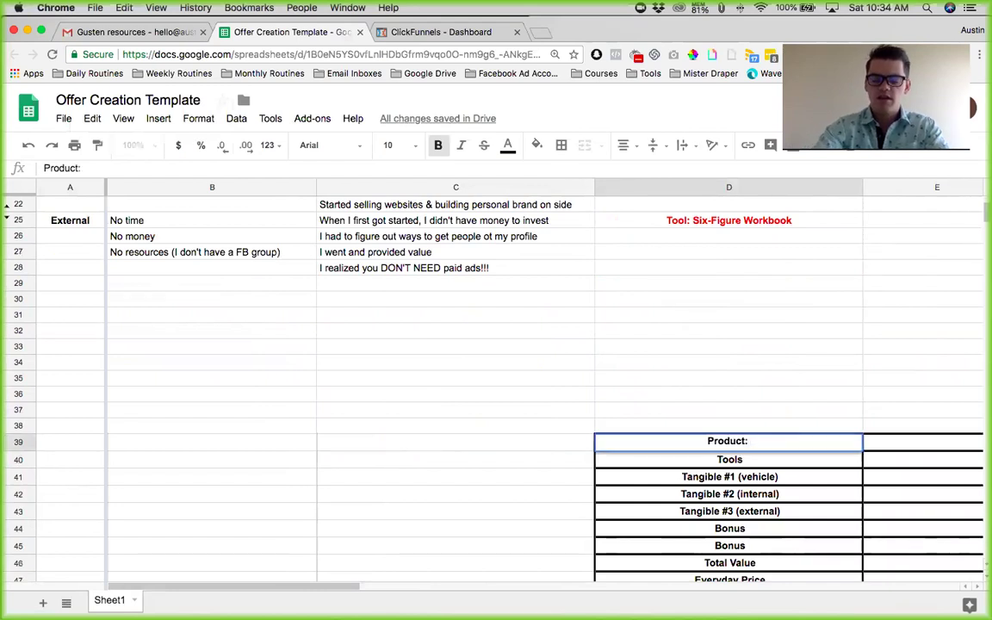
pyautogui.write(' Personal Branding ')
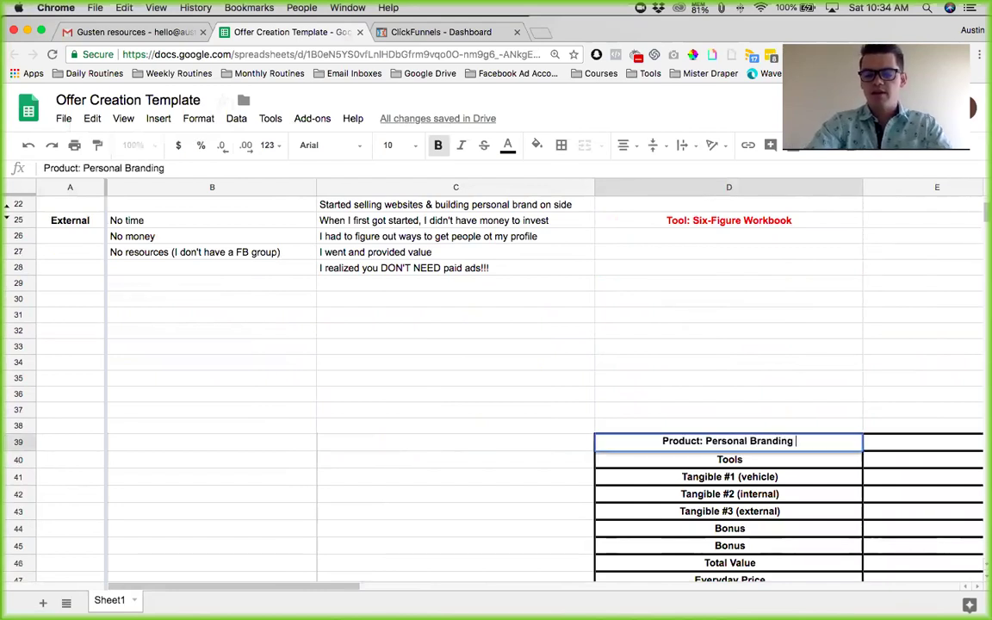
pyautogui.write('Masterclass')
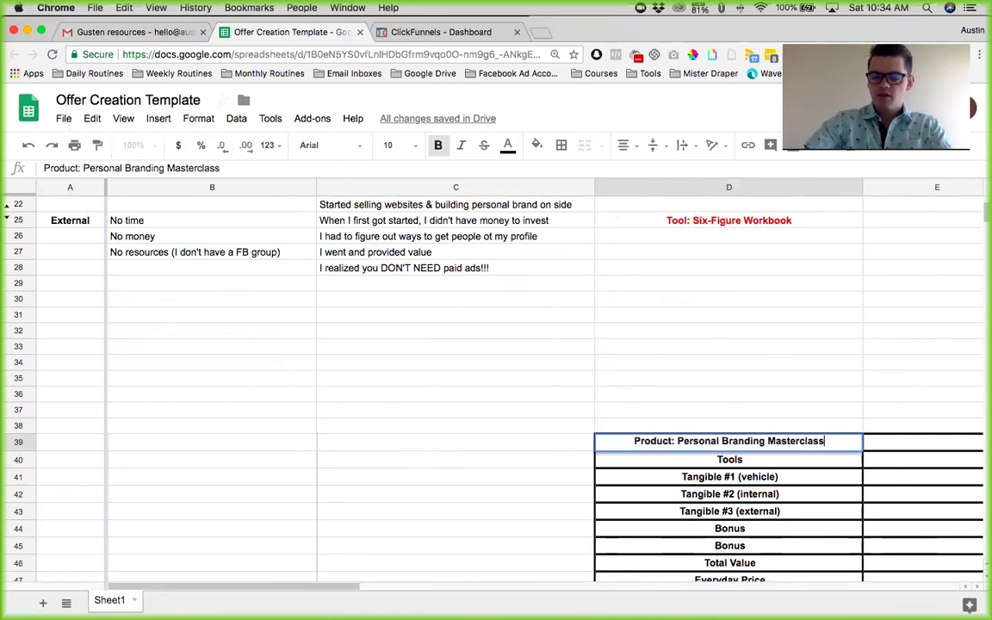
# Step: Append ': Workbook' to Tools, ': Live Coaching' to Tangible #2, and a colon to Tangible #1
pyautogui.doubleClick(763, 463)
pyautogui.write(': Workbook')
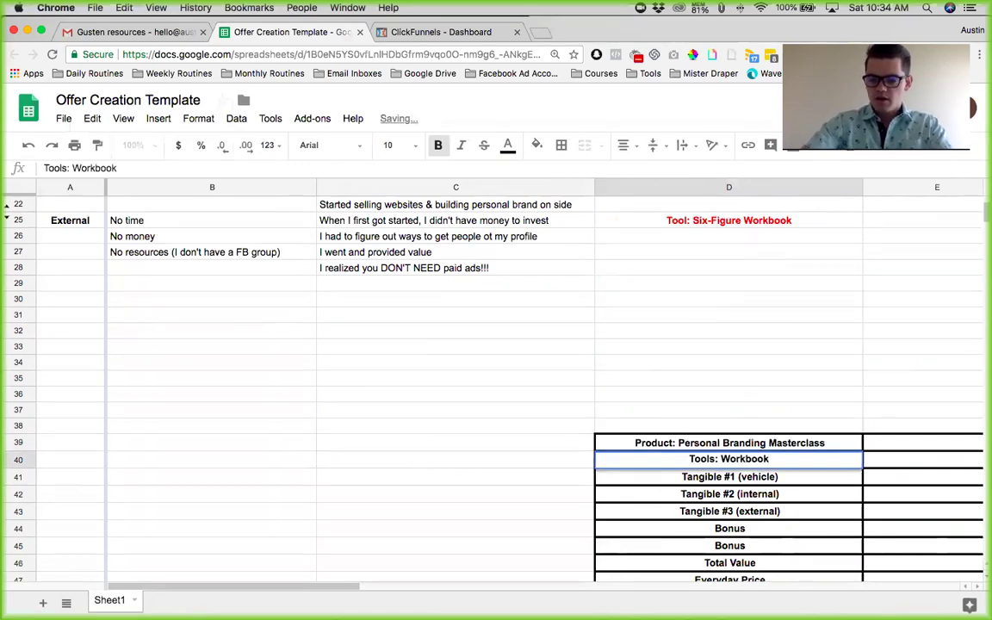
pyautogui.doubleClick(775, 493)
pyautogui.write(': Live Coaching')
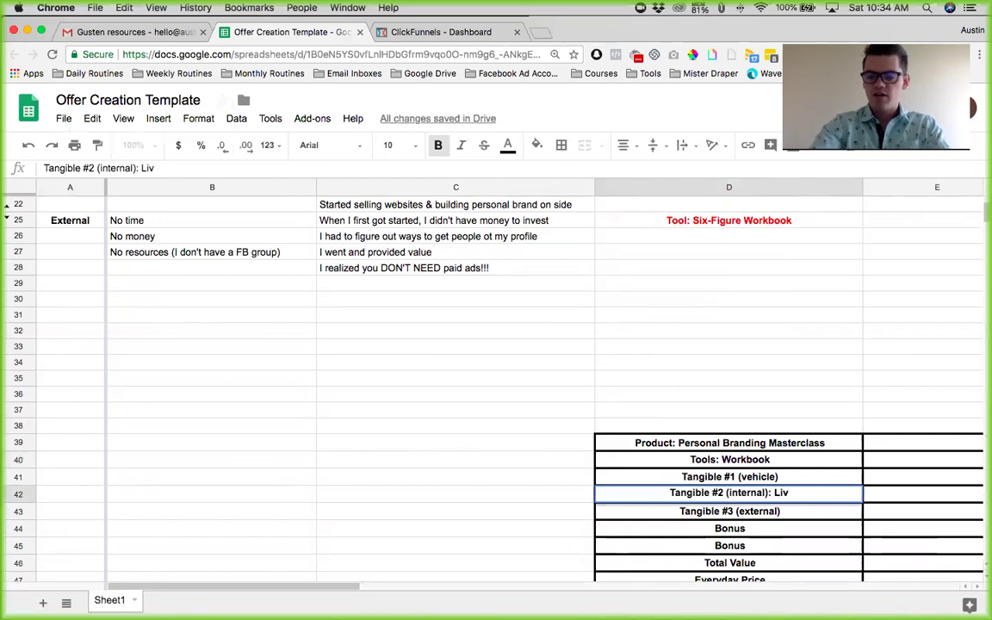
pyautogui.press('Return')
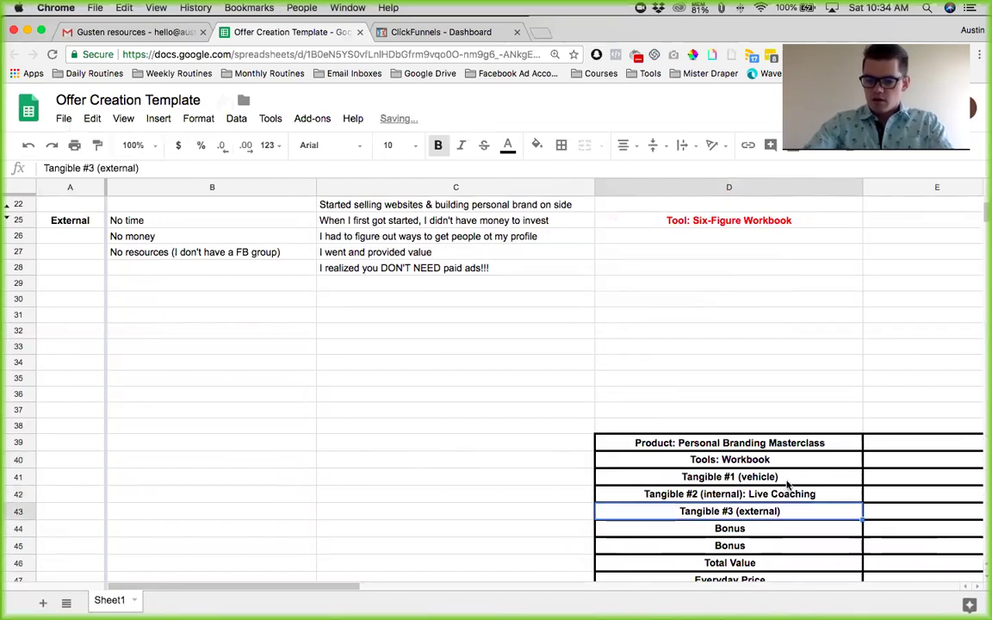
pyautogui.doubleClick(785, 474)
pyautogui.write(':')
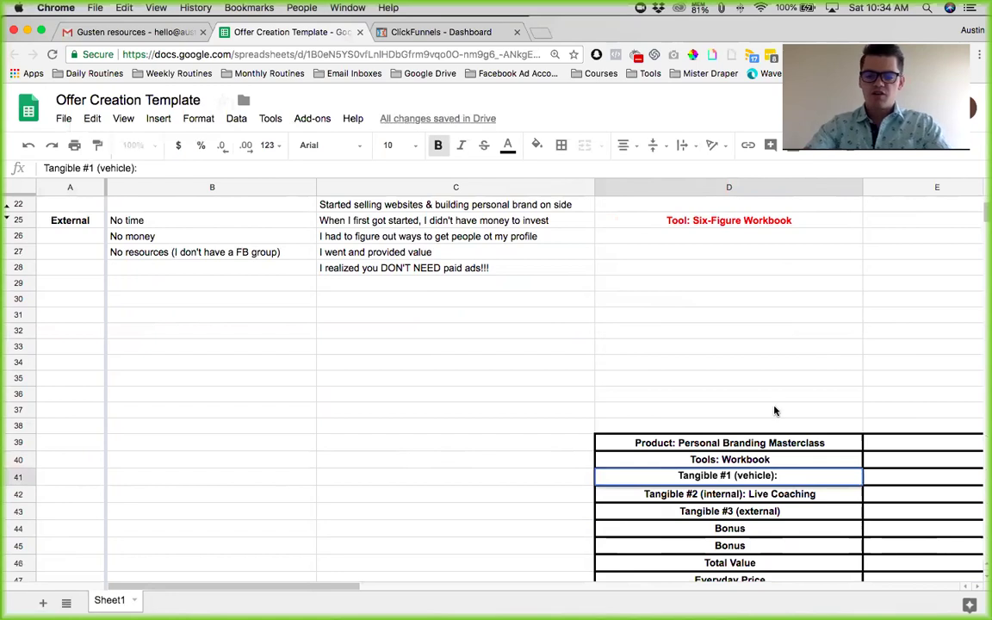
pyautogui.click(772, 410)
pyautogui.scroll(3, 775, 410)
pyautogui.scroll(3, 774, 411)
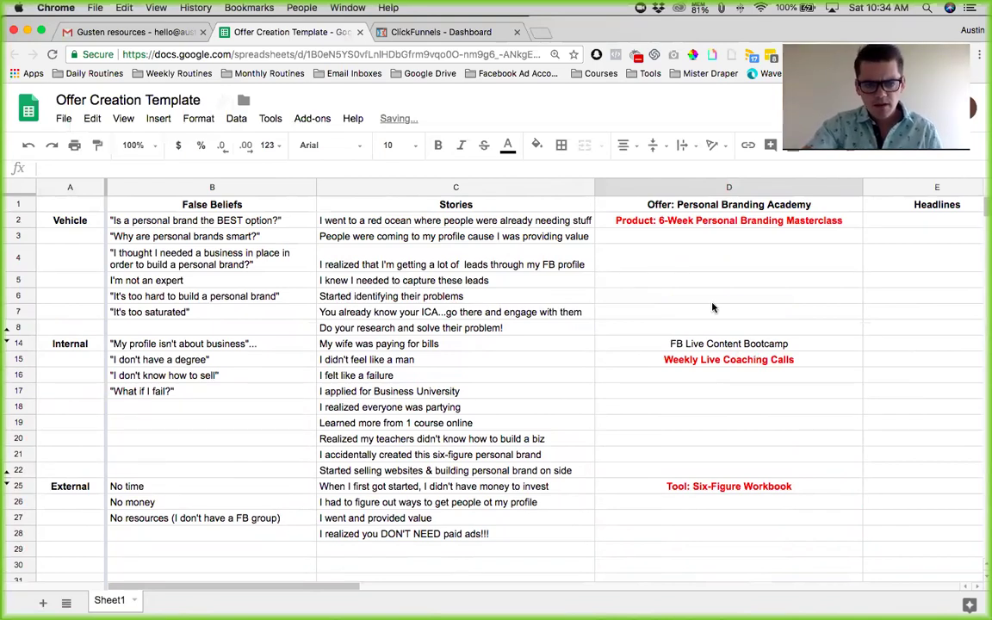
pyautogui.click(707, 244)
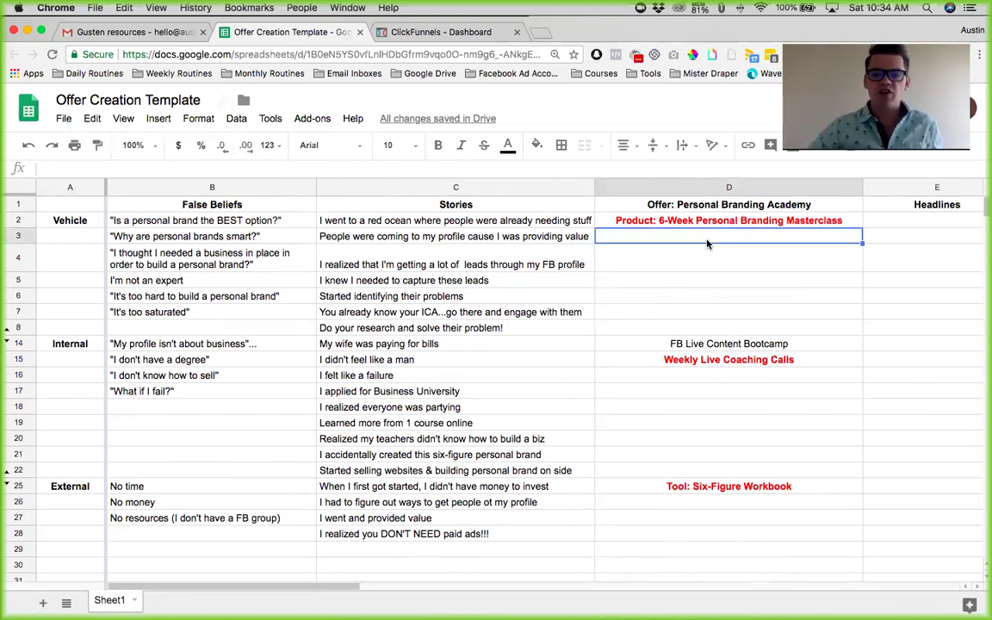
pyautogui.click(155, 34)
pyautogui.scroll(-5, 420, 362)
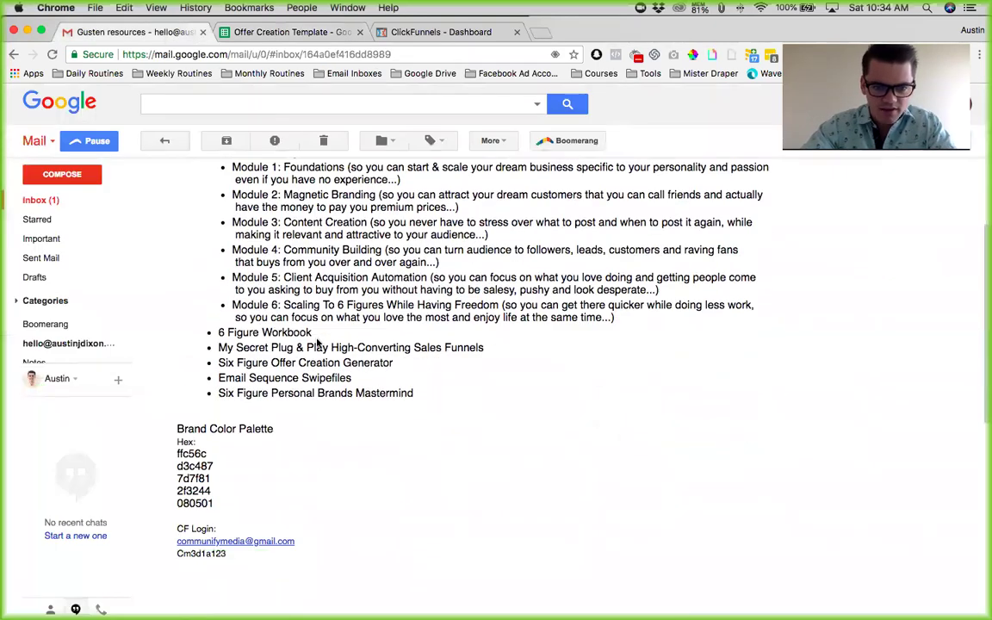
pyautogui.moveTo(313, 334); pyautogui.dragTo(234, 334)
pyautogui.click(327, 349)
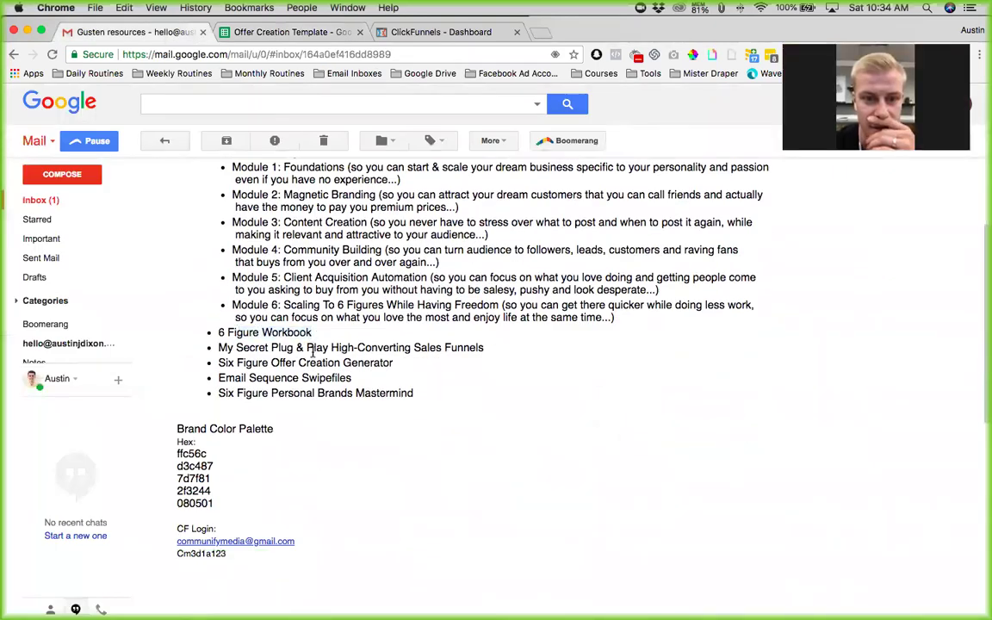
pyautogui.moveTo(485, 349); pyautogui.dragTo(217, 349)
pyautogui.click(315, 345)
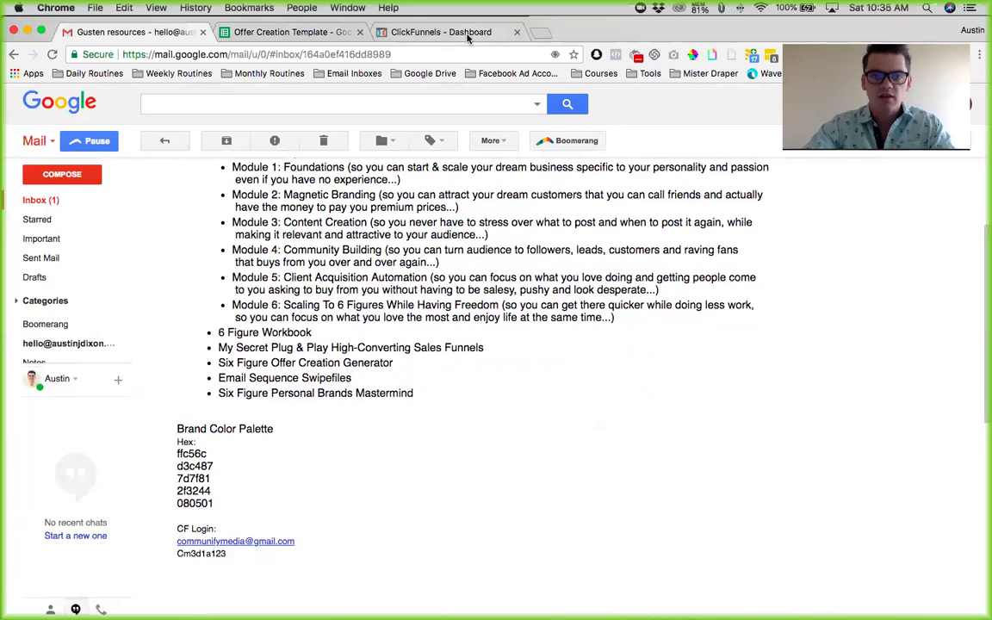
pyautogui.click(435, 32)
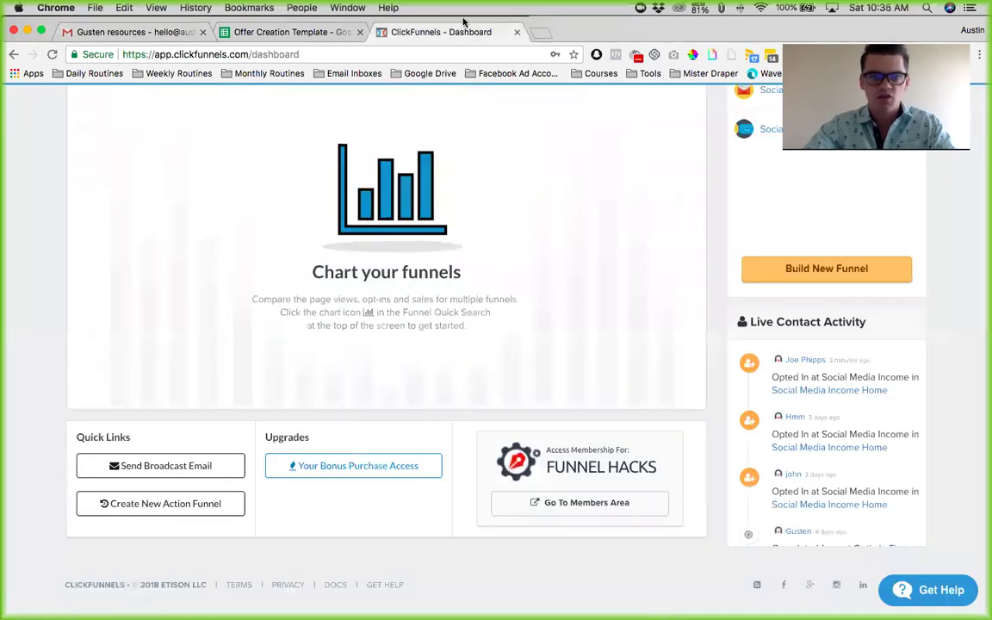
pyautogui.click(290, 28)
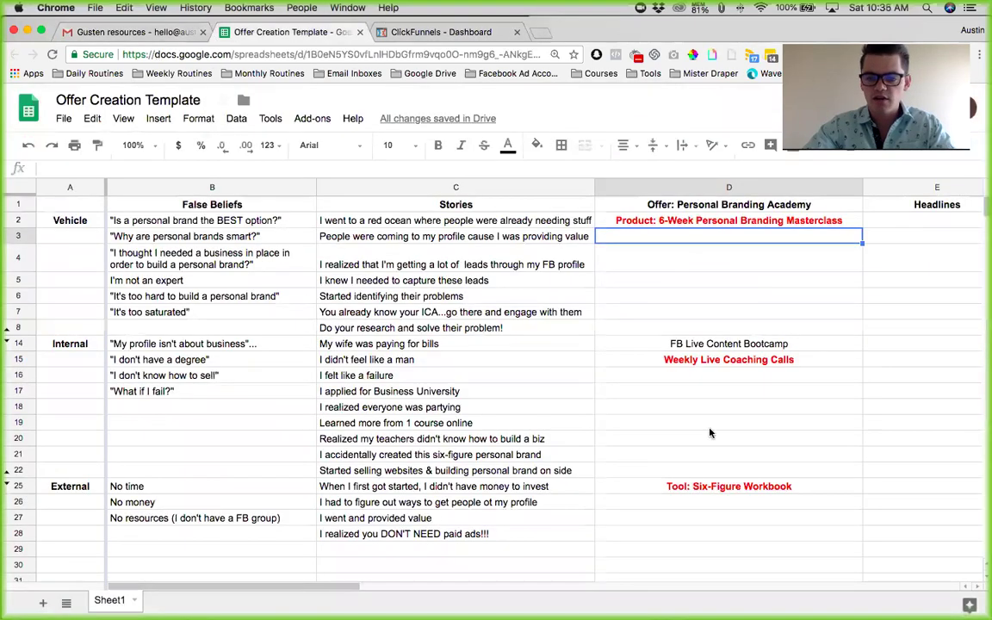
# Step: Enter 'Social Media Templates' in D26 below the workbook tool
pyautogui.scroll(-1, 705, 470)
pyautogui.doubleClick(706, 469)
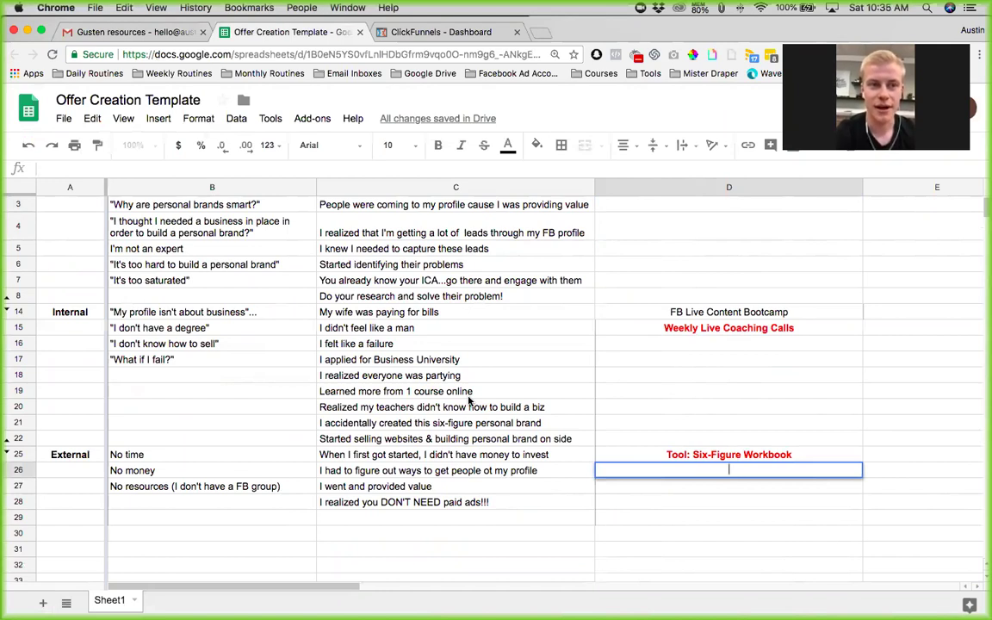
pyautogui.write('Social Media Templates')
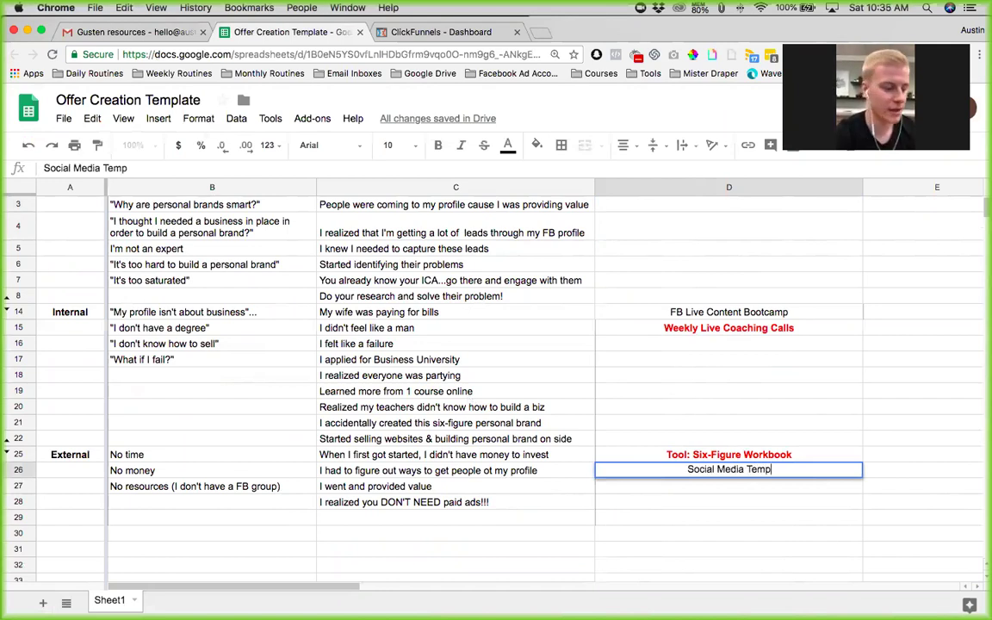
pyautogui.press('BackSpace')
pyautogui.press('BackSpace')
pyautogui.press('BackSpace')
pyautogui.press('BackSpace')
pyautogui.write('ates')
pyautogui.press('Return')
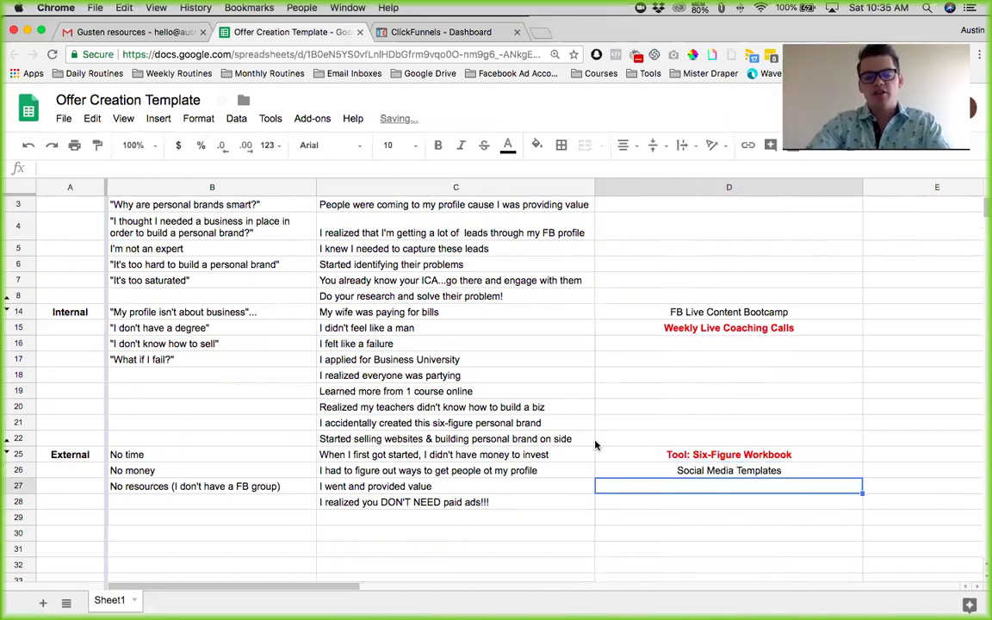
# Step: Paint the Tool: Six-Figure Workbook red bold style onto Social Media Templates
pyautogui.click(702, 455)
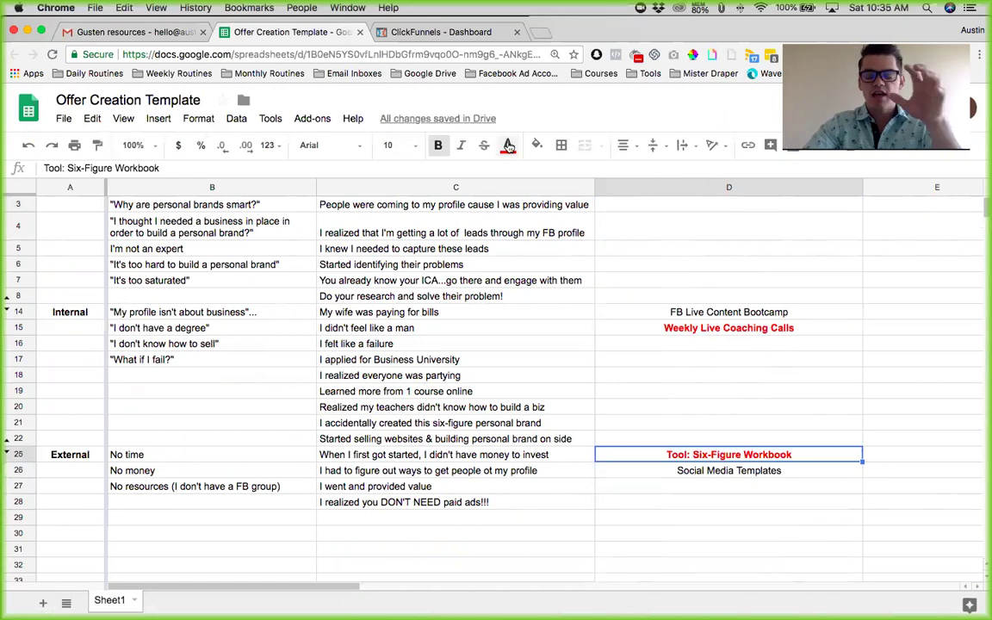
pyautogui.click(97, 145)
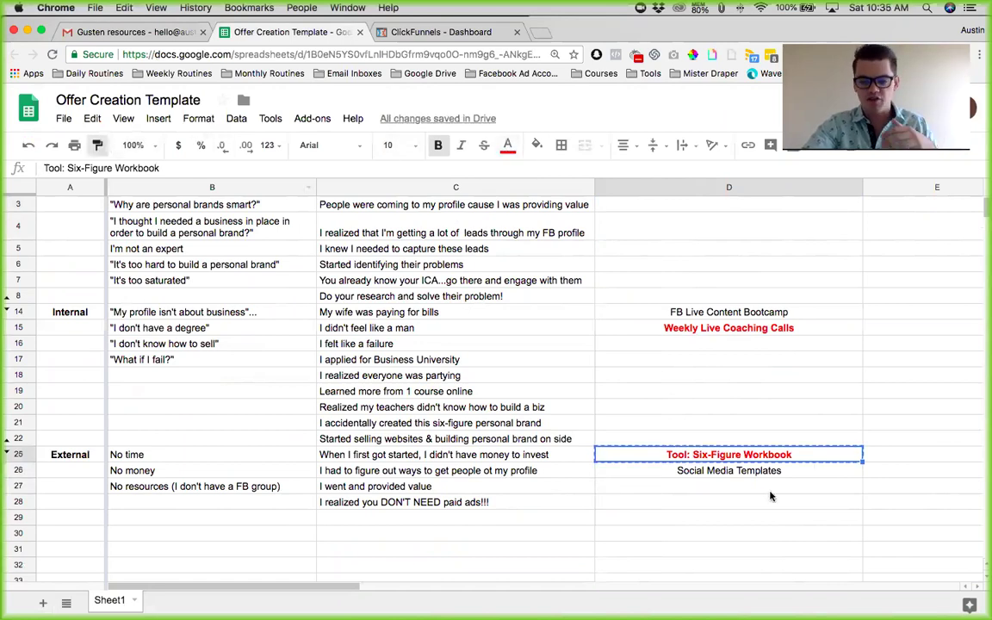
pyautogui.click(748, 472)
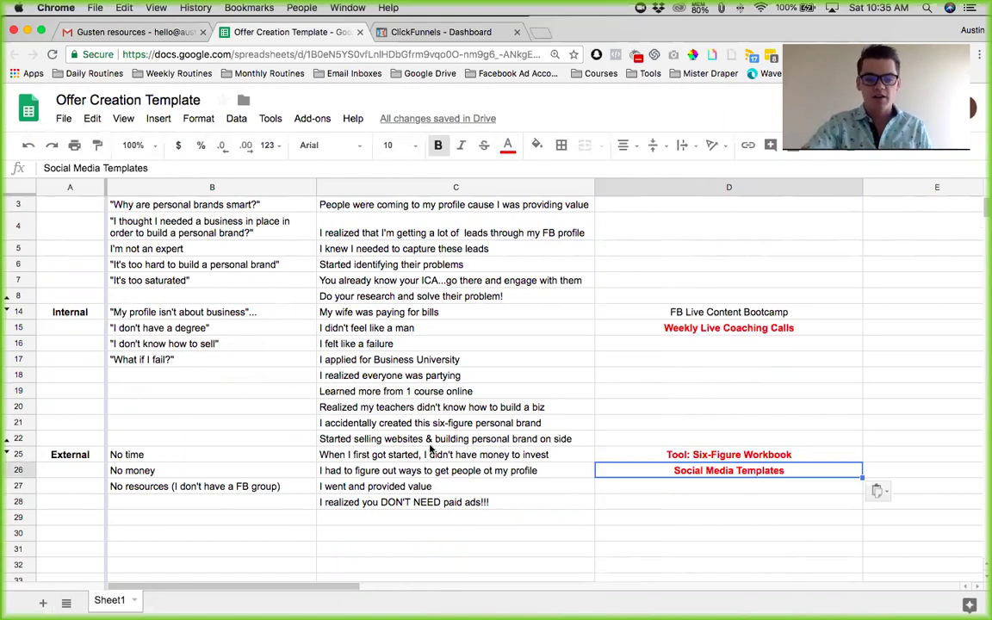
pyautogui.moveTo(127, 454); pyautogui.dragTo(141, 492)
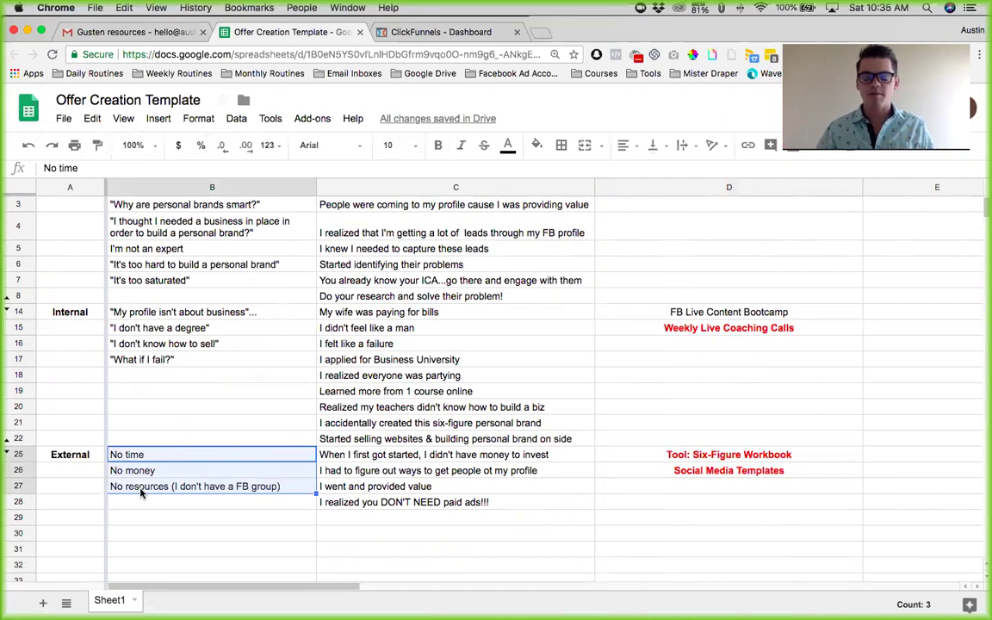
pyautogui.click(732, 471)
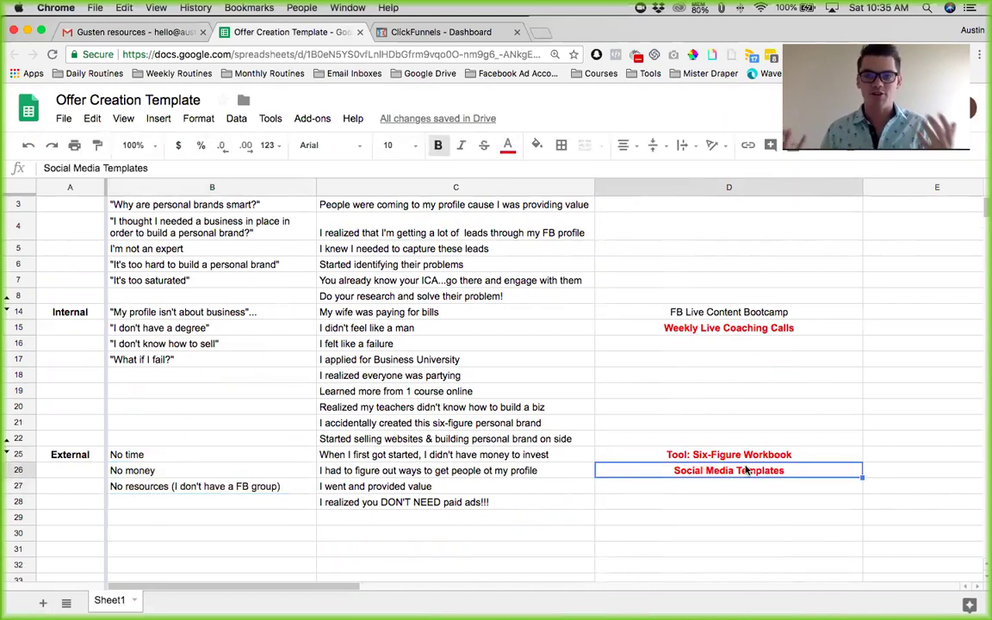
# Step: Append ': Social Media Templates' to the Tangible #3 (external) row in D43
pyautogui.scroll(-8, 747, 471)
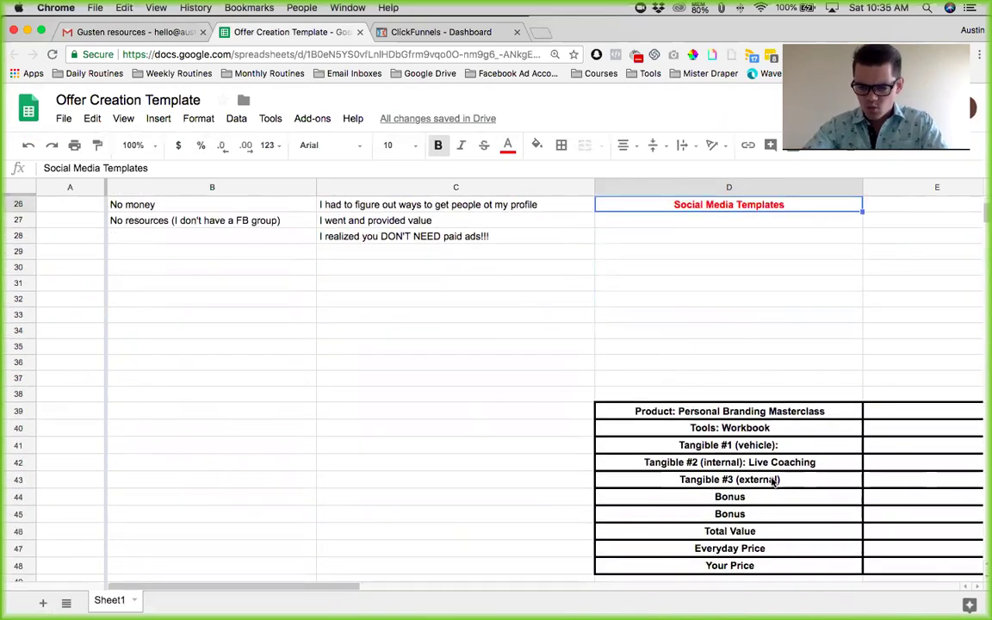
pyautogui.click(786, 478)
pyautogui.write(': ')
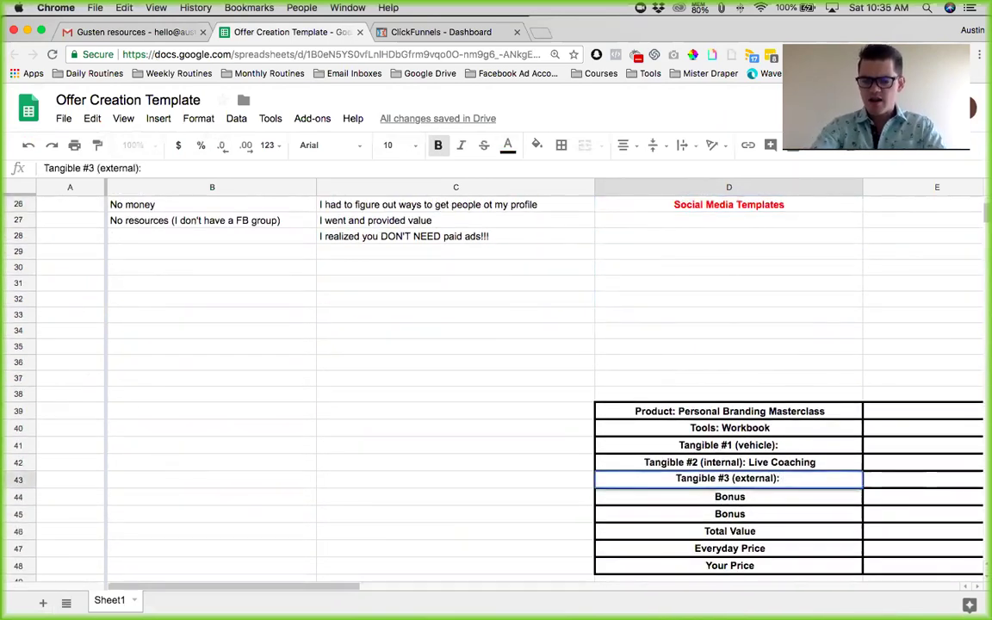
pyautogui.write('Soci')
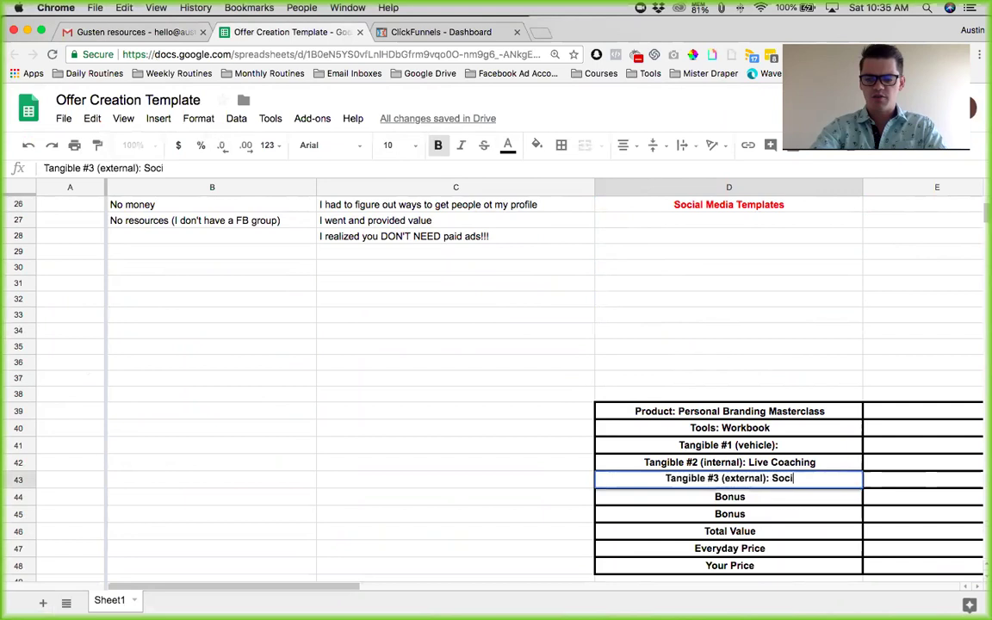
pyautogui.write('al Media Templates')
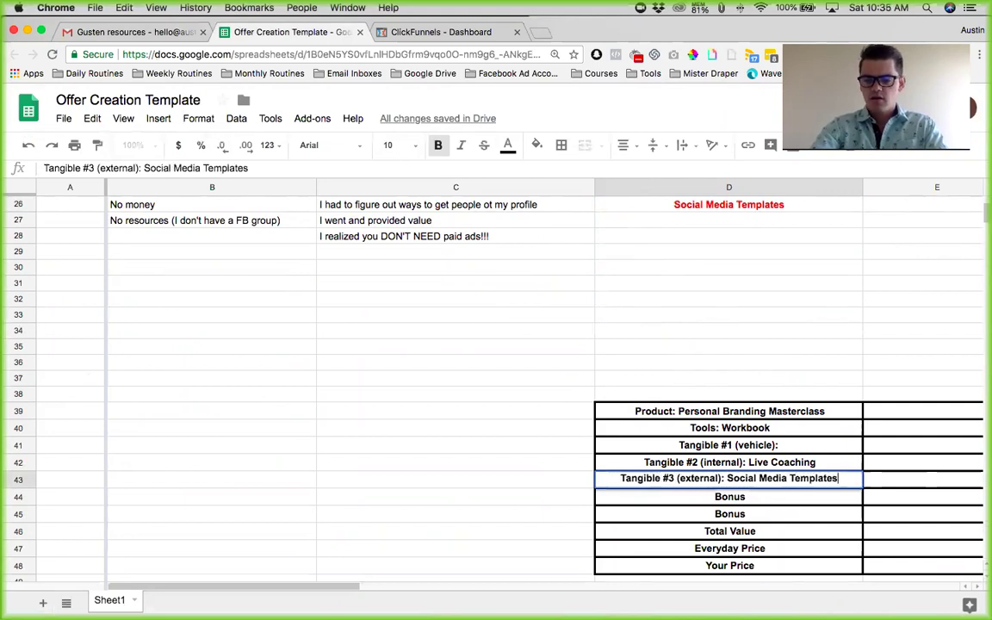
pyautogui.press('Return')
pyautogui.scroll(10, 762, 345)
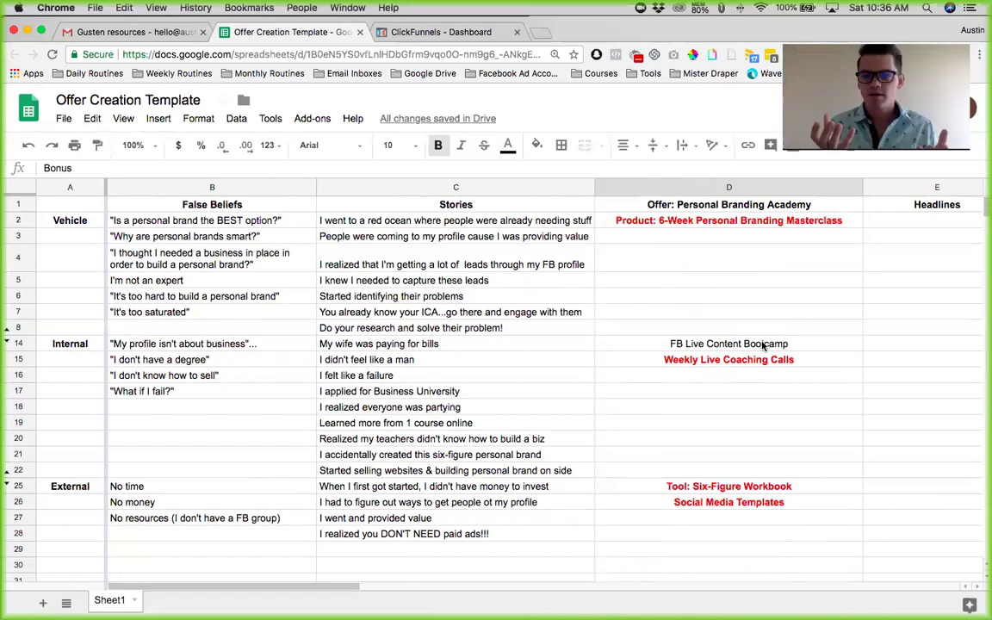
pyautogui.click(707, 241)
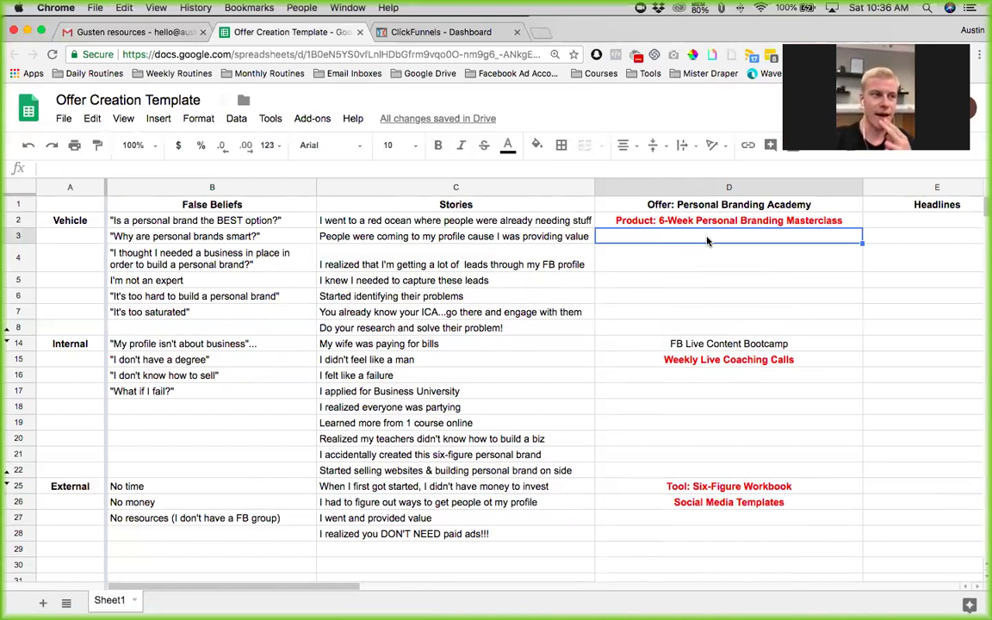
# Step: Check the column B beliefs on the sheet, then return to the Gmail resources email
pyautogui.click(147, 34)
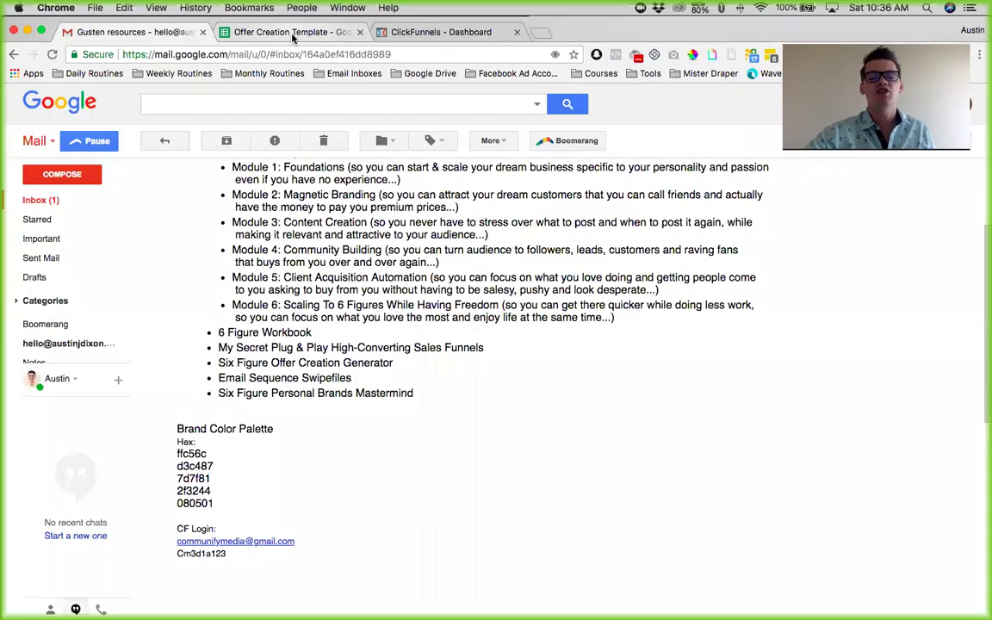
pyautogui.click(292, 32)
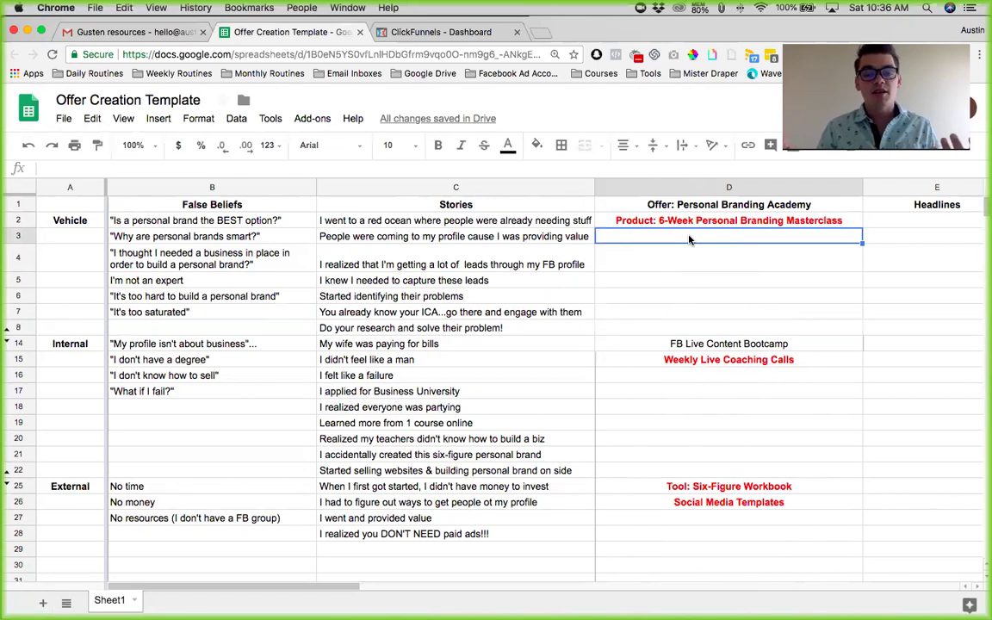
pyautogui.click(272, 361)
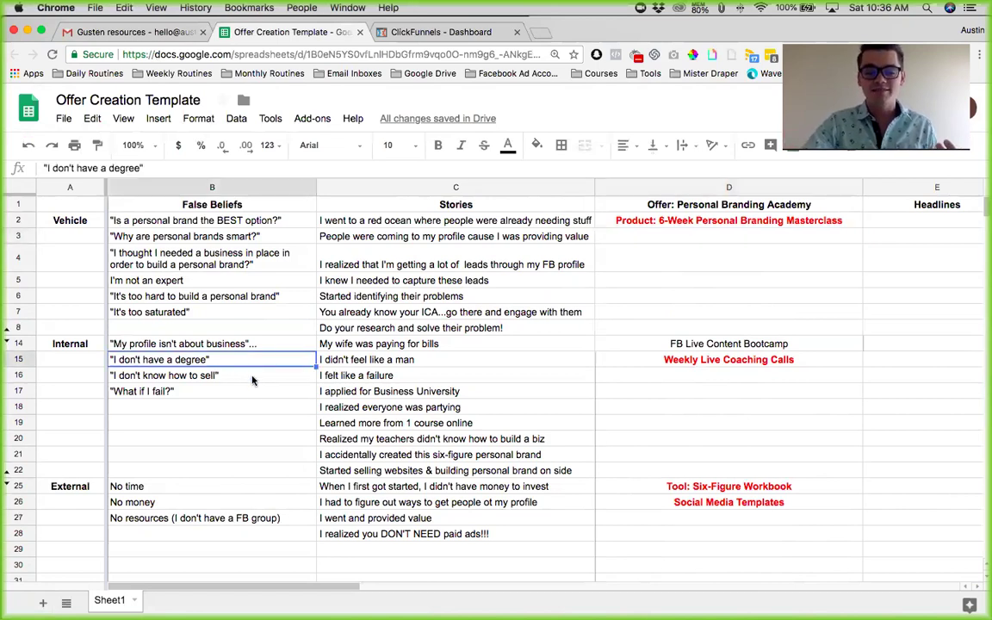
pyautogui.click(297, 378)
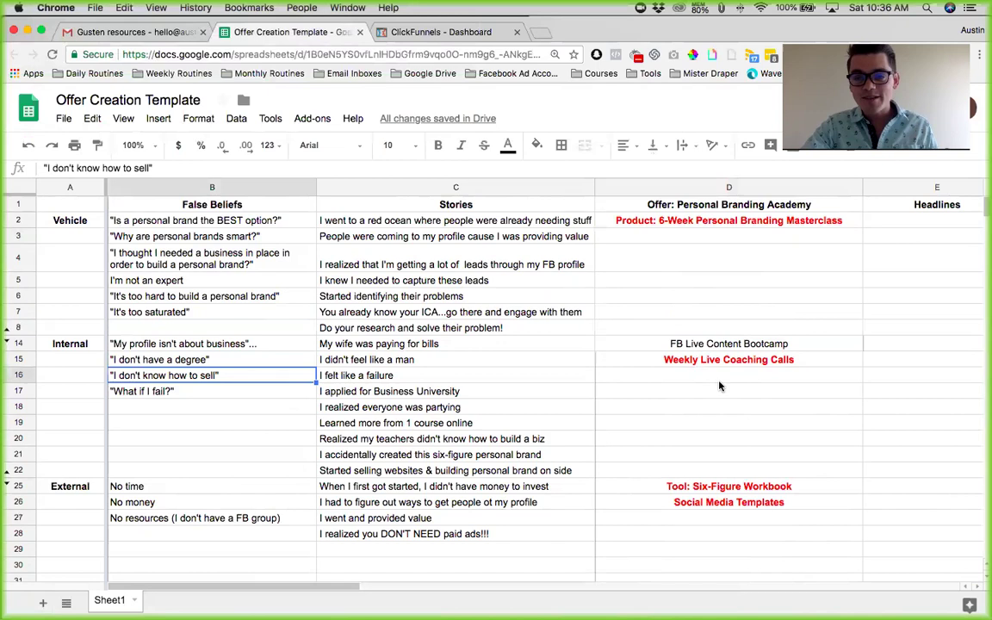
pyautogui.click(725, 241)
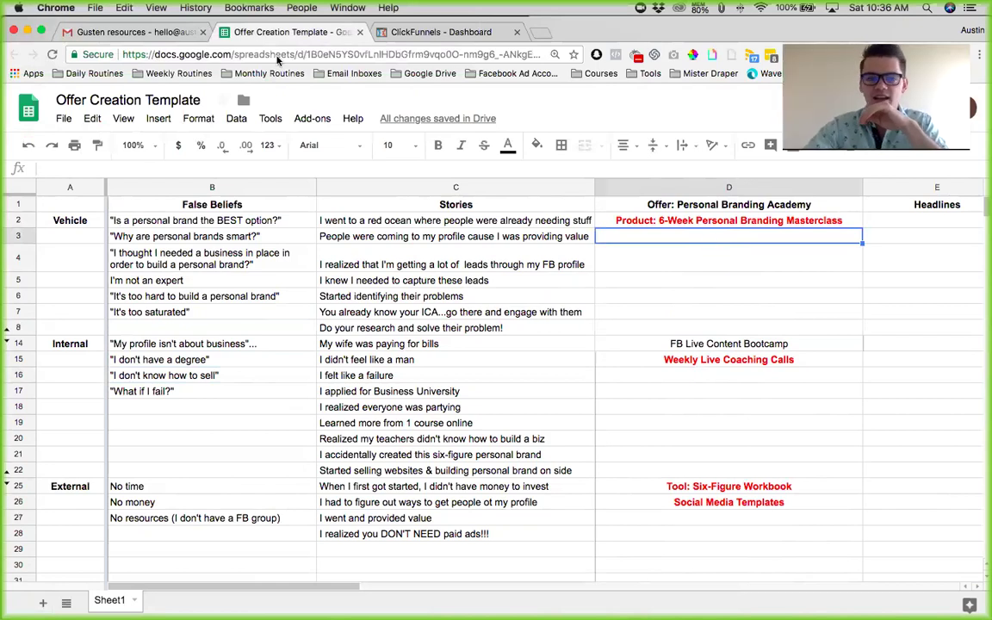
pyautogui.click(138, 32)
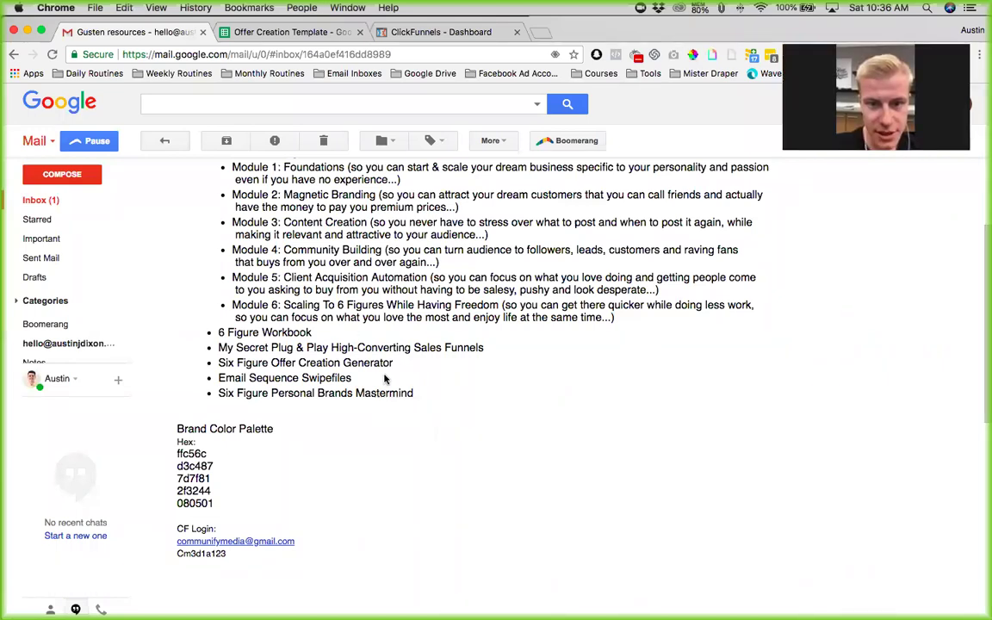
# Step: Go back to the Offer Creation Template sheet and review offer cells D2, D3 and D4
pyautogui.click(323, 34)
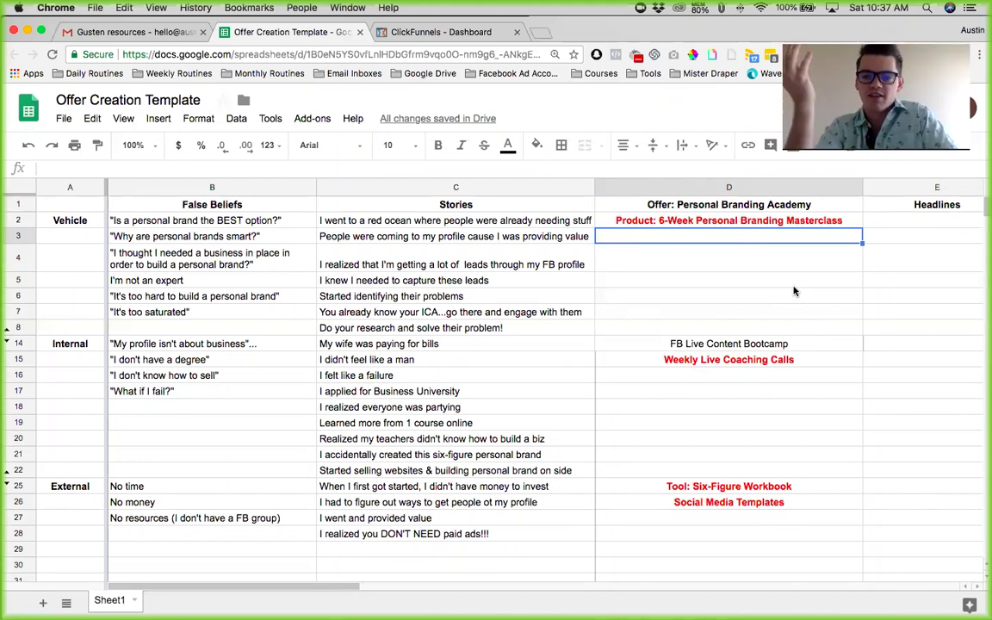
pyautogui.click(712, 220)
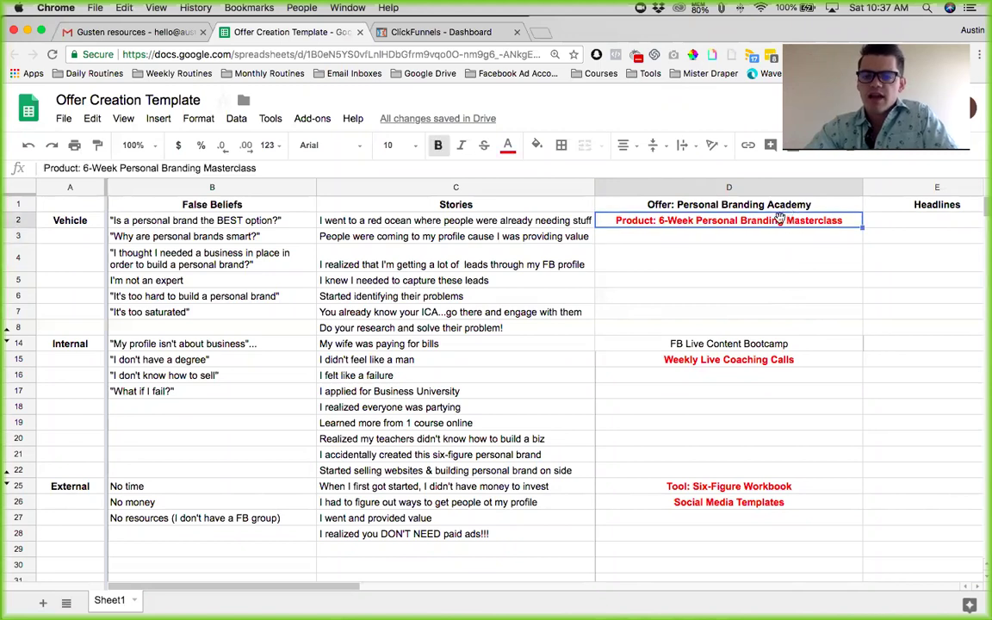
pyautogui.click(723, 261)
pyautogui.click(780, 222)
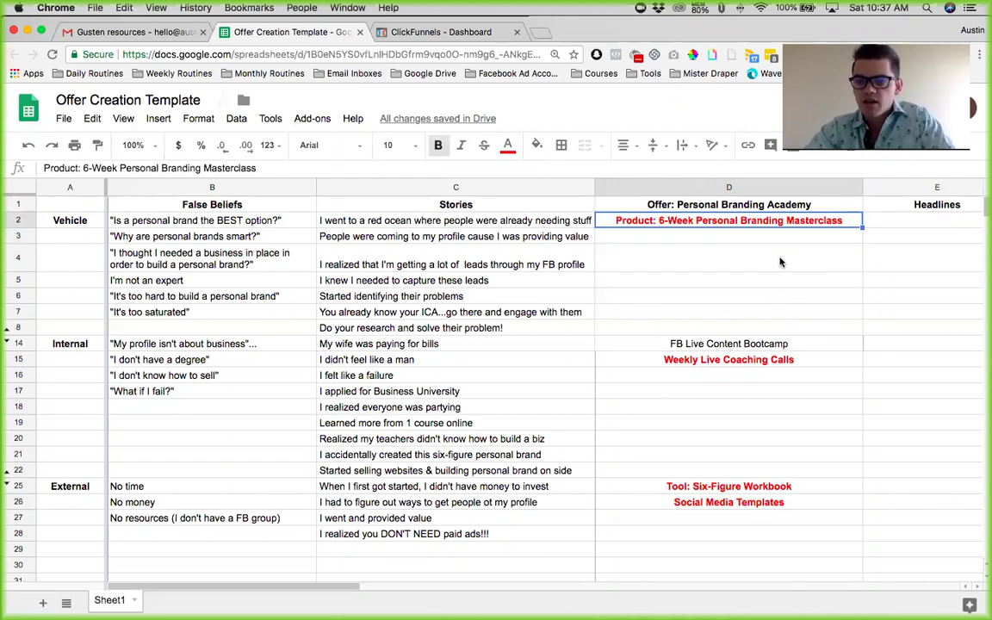
pyautogui.click(694, 240)
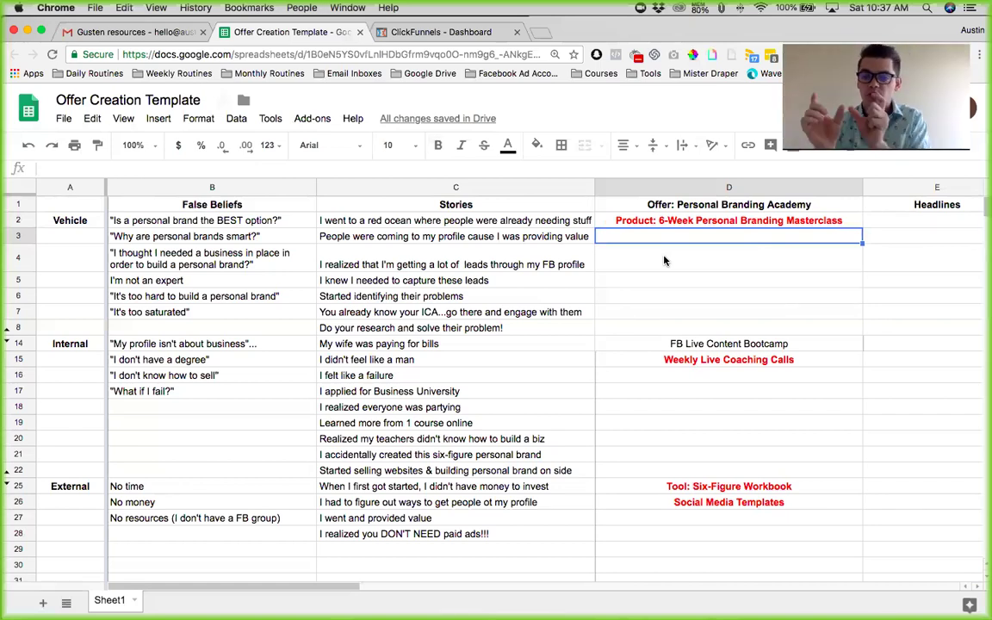
pyautogui.click(777, 222)
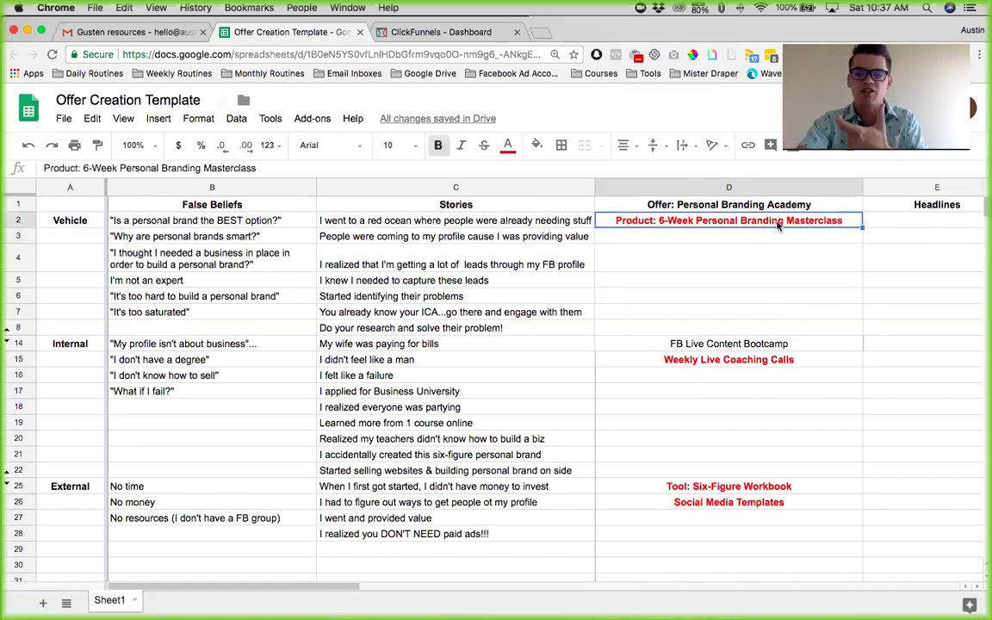
pyautogui.click(765, 255)
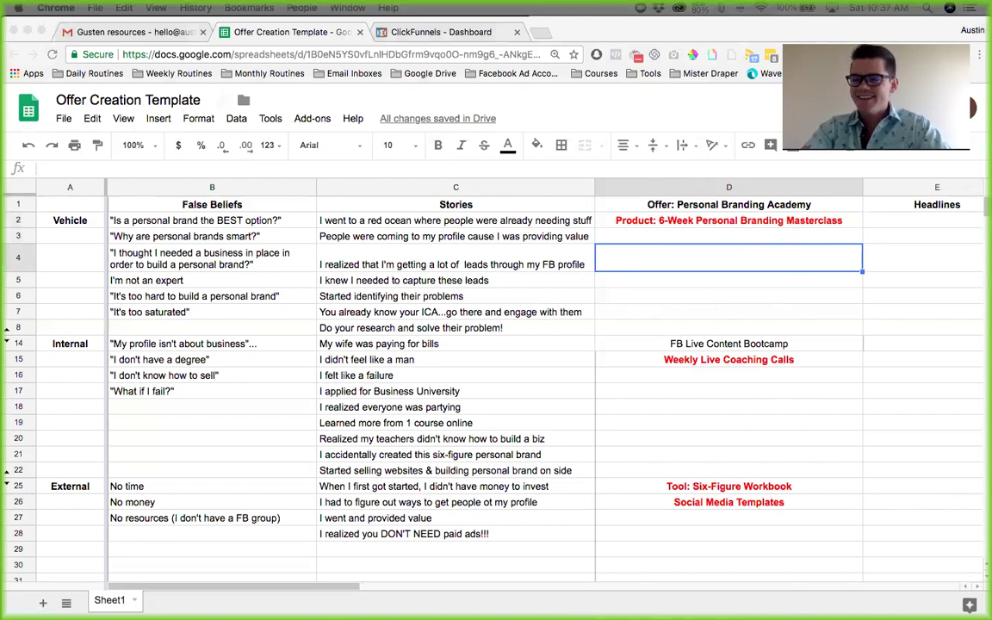
# Step: Load the shared Dropbox link for 5 - Order Form.png in a new browser tab
pyautogui.click(541, 34)
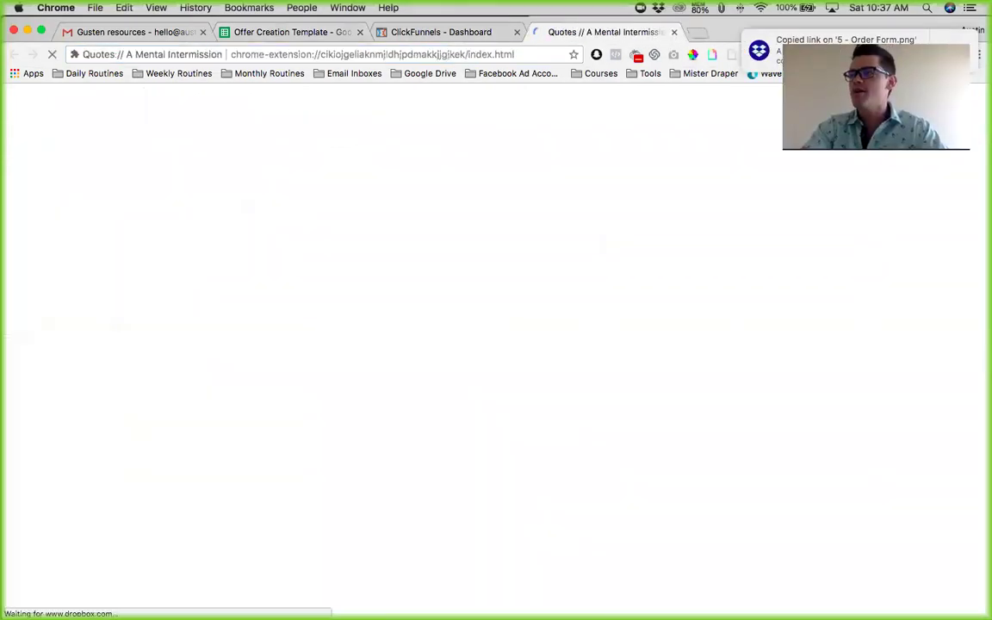
pyautogui.press('Return')
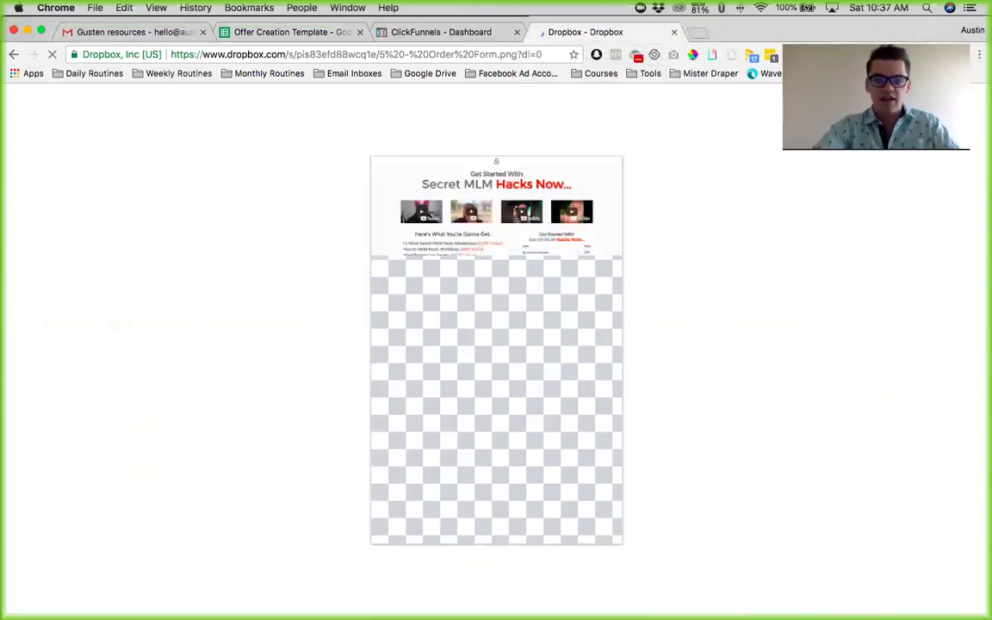
pyautogui.press('super+Tab')
pyautogui.hscroll(-3, 580, 299)
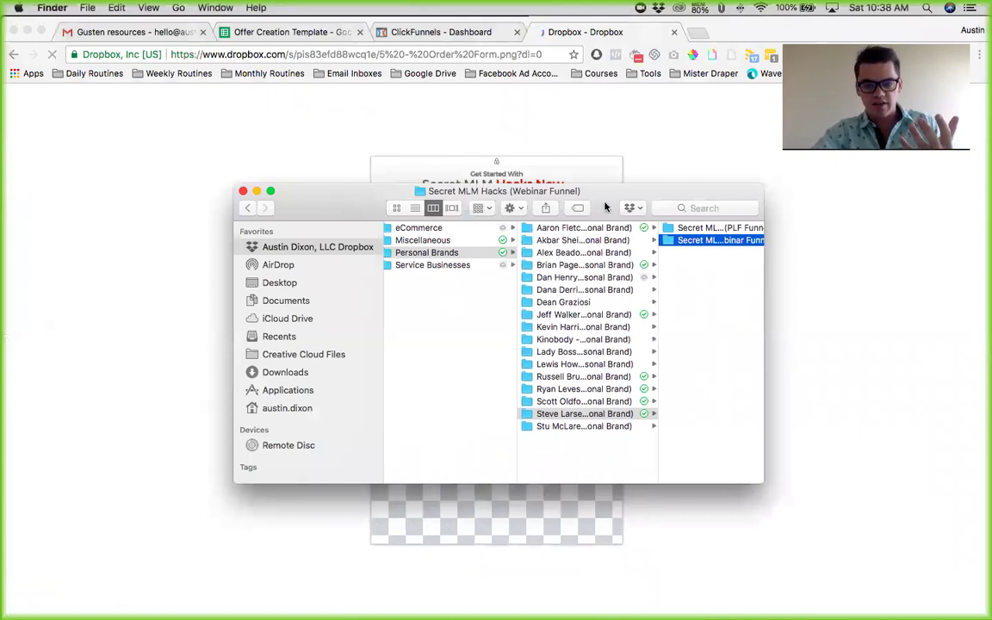
pyautogui.press('super+w')
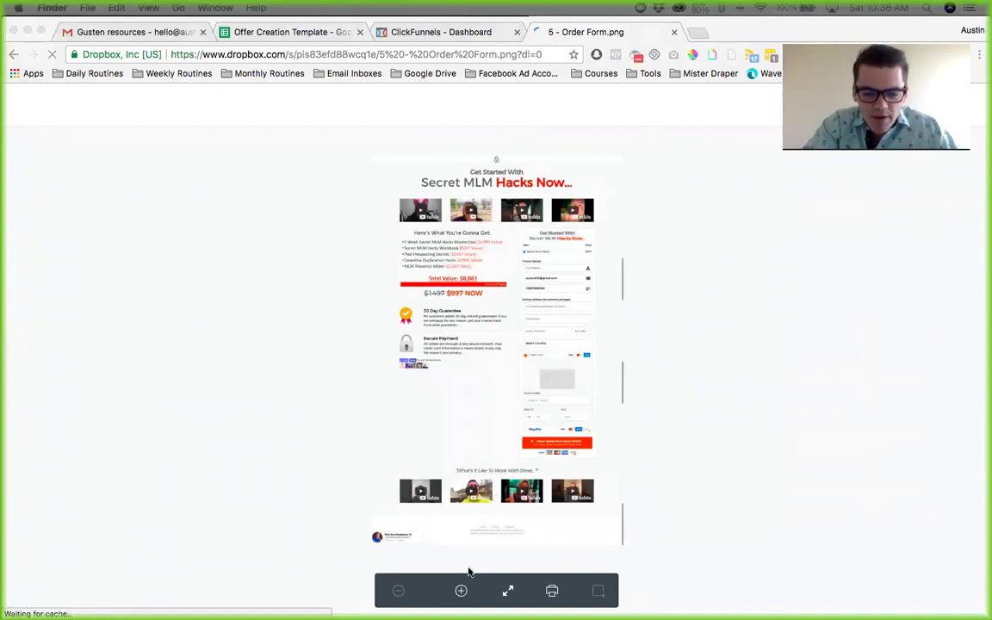
# Step: Zoom into the order-form image until its value list is readable, with page zoom left at 100%
pyautogui.click(458, 472)
pyautogui.press('super+equal')
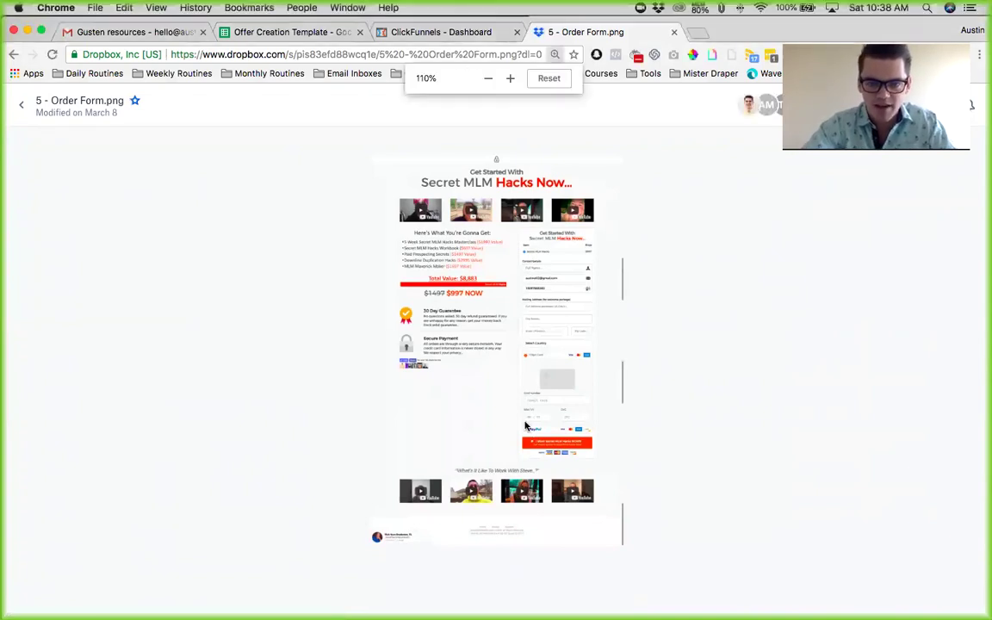
pyautogui.click(510, 79)
pyautogui.click(509, 79)
pyautogui.click(489, 80)
pyautogui.click(489, 80)
pyautogui.click(490, 79)
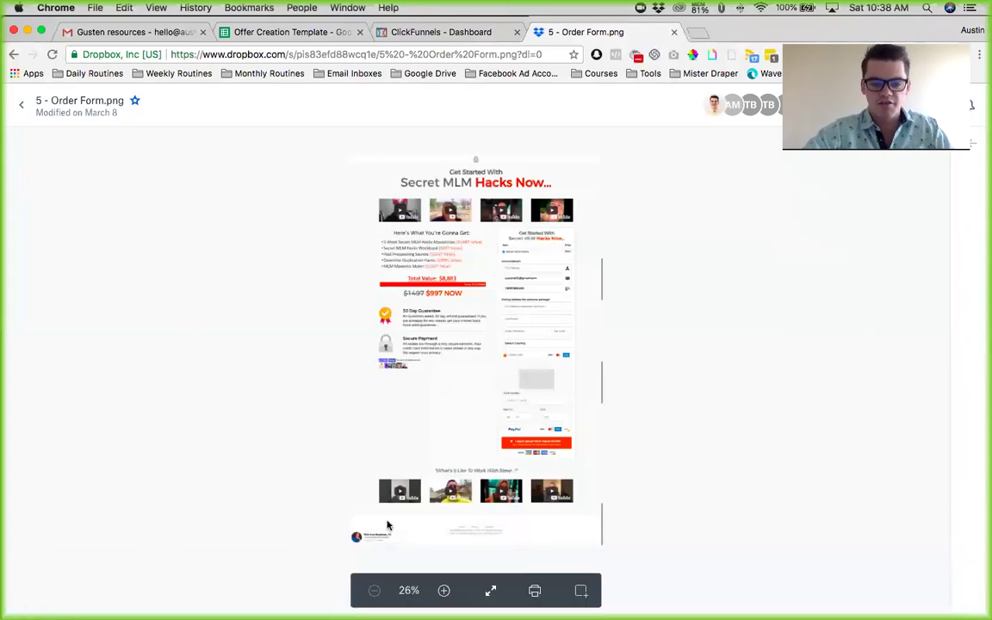
pyautogui.click(444, 593)
pyautogui.click(445, 591)
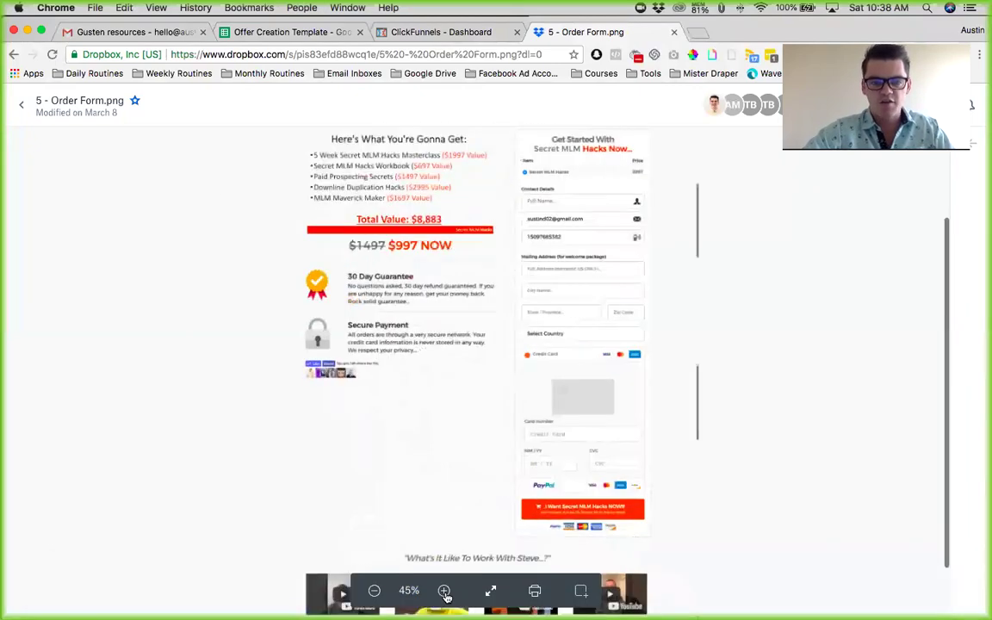
pyautogui.click(444, 591)
pyautogui.click(444, 592)
pyautogui.scroll(5, 404, 310)
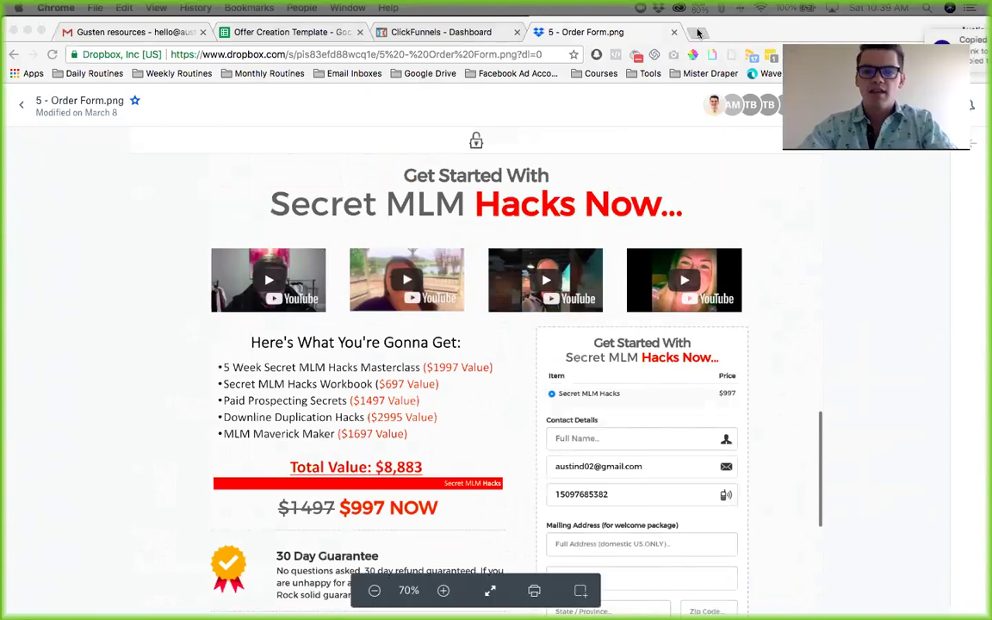
pyautogui.click(698, 32)
pyautogui.press('super+v')
pyautogui.press('Return')
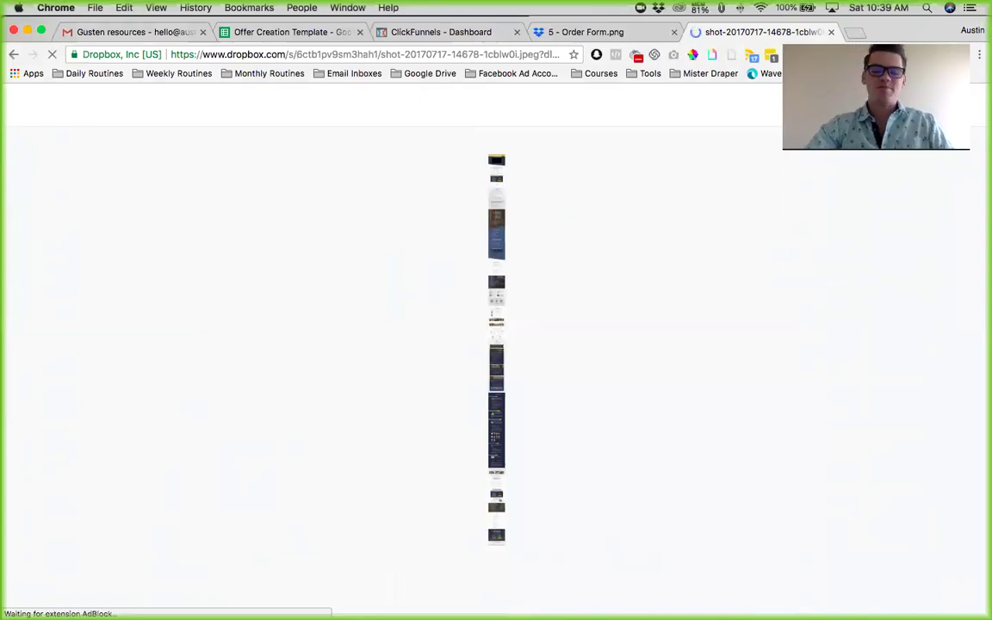
# Step: View the second screenshot full-size, then return to the Offer Creation Template spreadsheet
pyautogui.moveTo(489, 483)
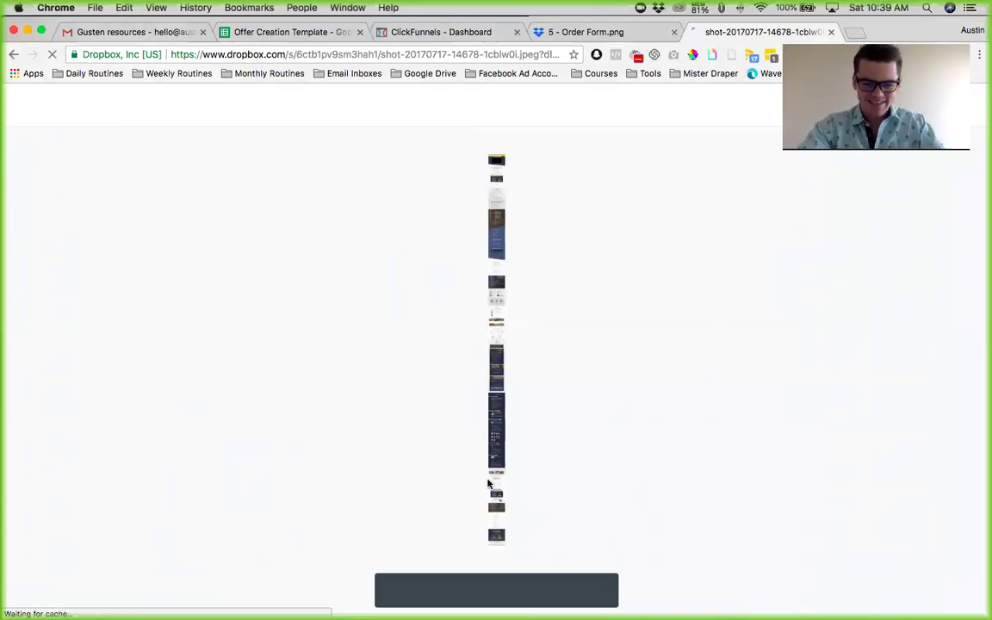
pyautogui.click(461, 592)
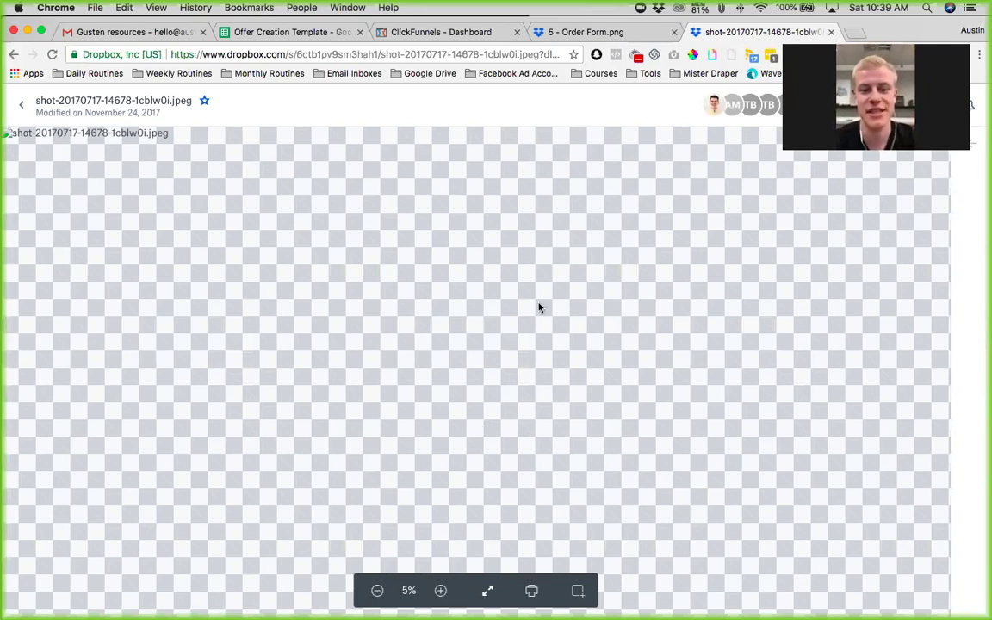
pyautogui.click(299, 31)
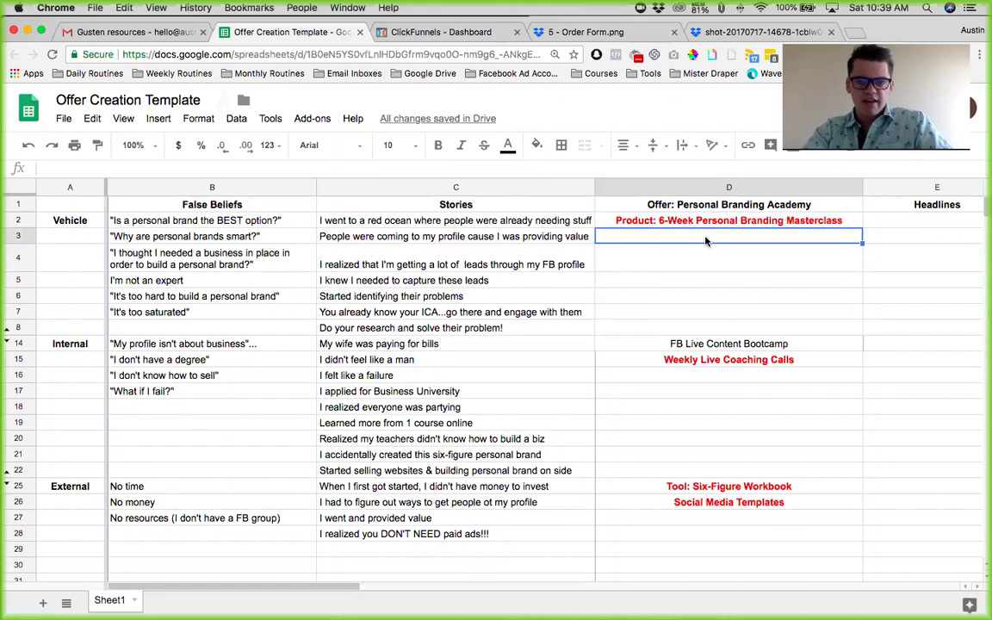
# Step: Enter Sales Bootcamp in D3 and give it D2's red bold formatting
pyautogui.doubleClick(705, 237)
pyautogui.write('Sales Bootcamp')
pyautogui.press('Return')
pyautogui.click(733, 240)
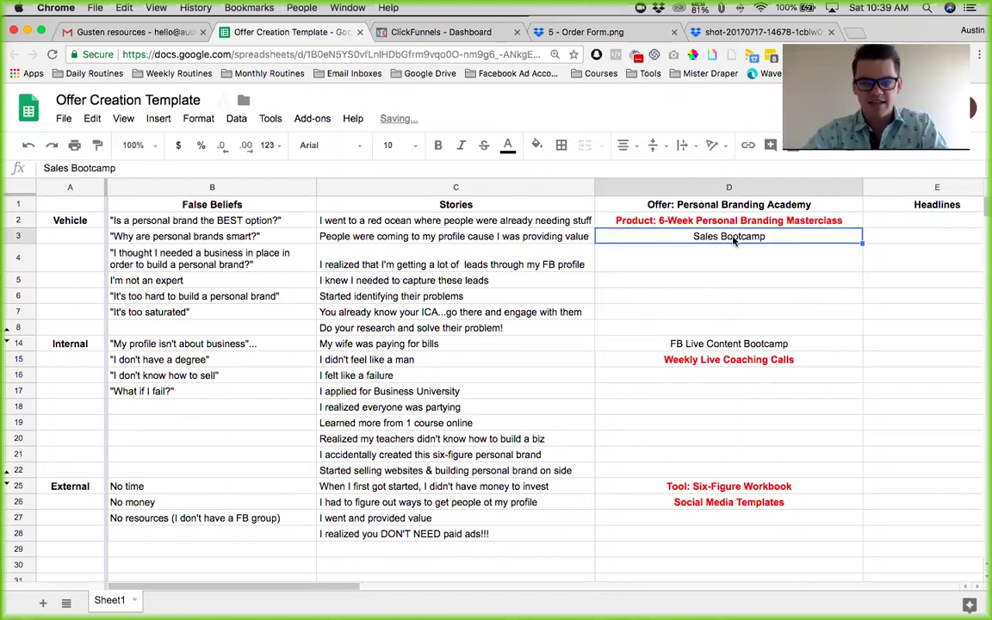
pyautogui.click(728, 222)
pyautogui.click(97, 145)
pyautogui.click(689, 236)
# Step: Change the Tangible #1 (vehicle) entry in D41 to Client Acquisition Bootcamp
pyautogui.scroll(-6, 711, 336)
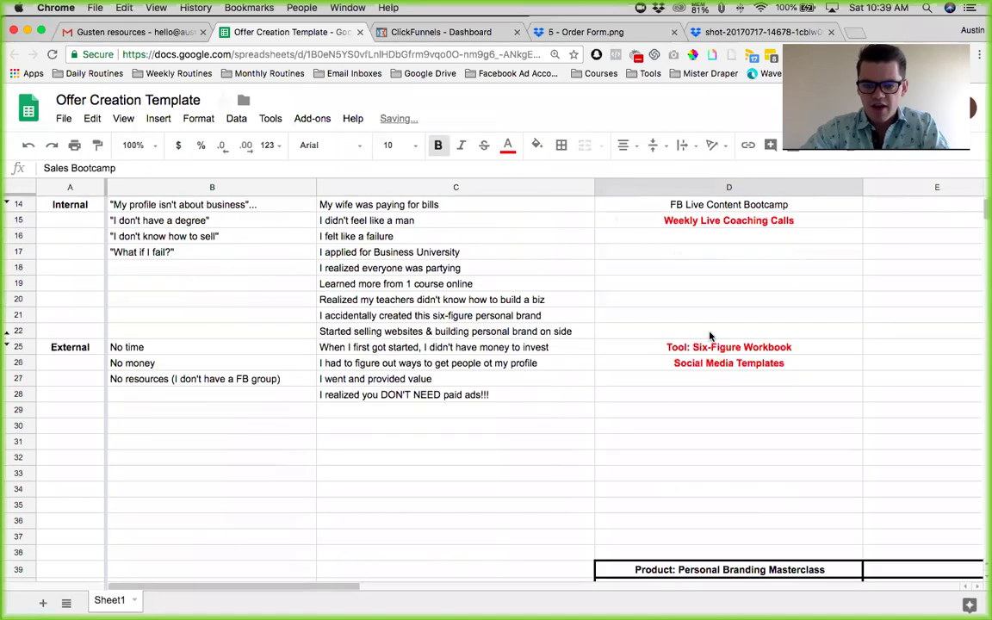
pyautogui.scroll(-3, 711, 336)
pyautogui.click(789, 380)
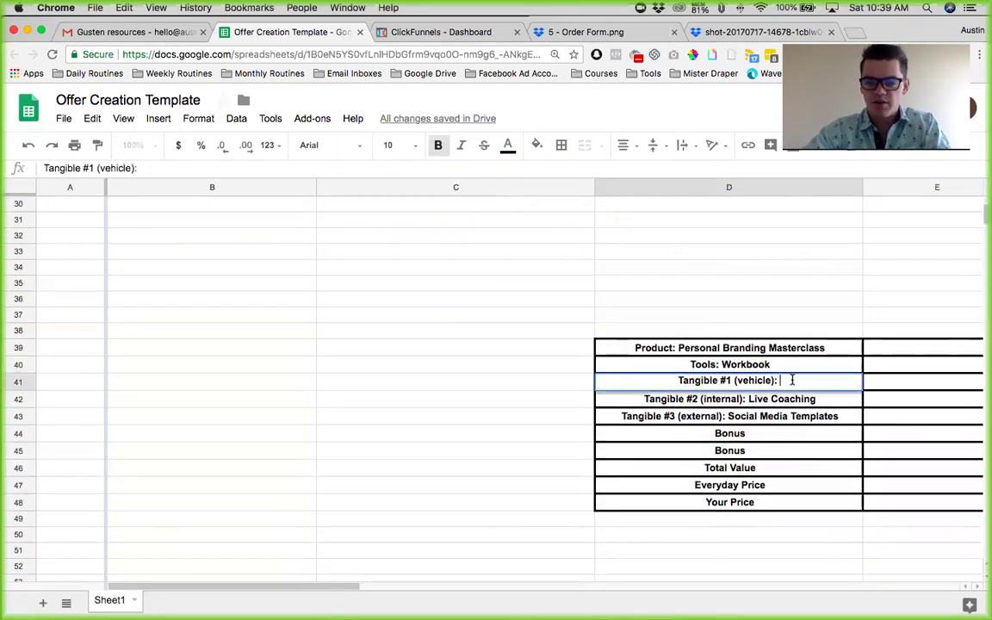
pyautogui.write('S')
pyautogui.write('boot')
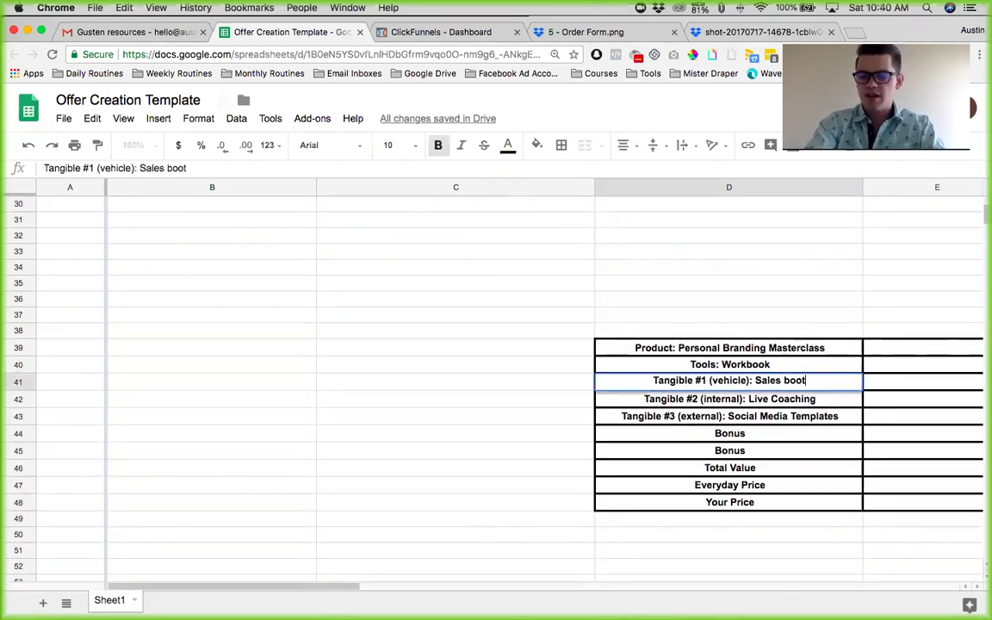
pyautogui.press('BackSpace')
pyautogui.press('BackSpace')
pyautogui.press('BackSpace')
pyautogui.press('BackSpace')
pyautogui.write('Bootcamp')
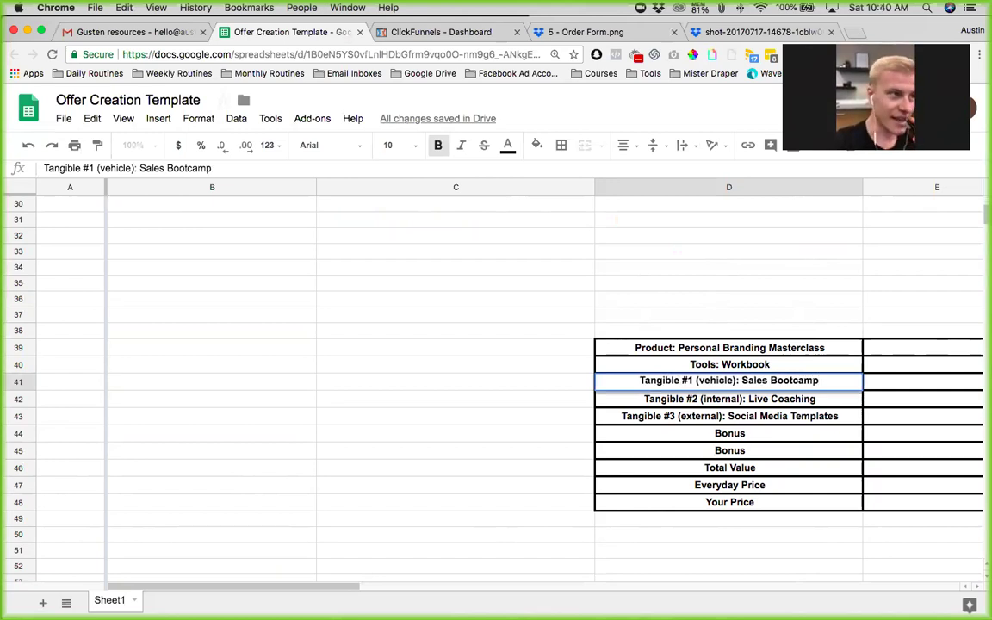
pyautogui.moveTo(741, 380); pyautogui.dragTo(821, 380)
pyautogui.write('Client')
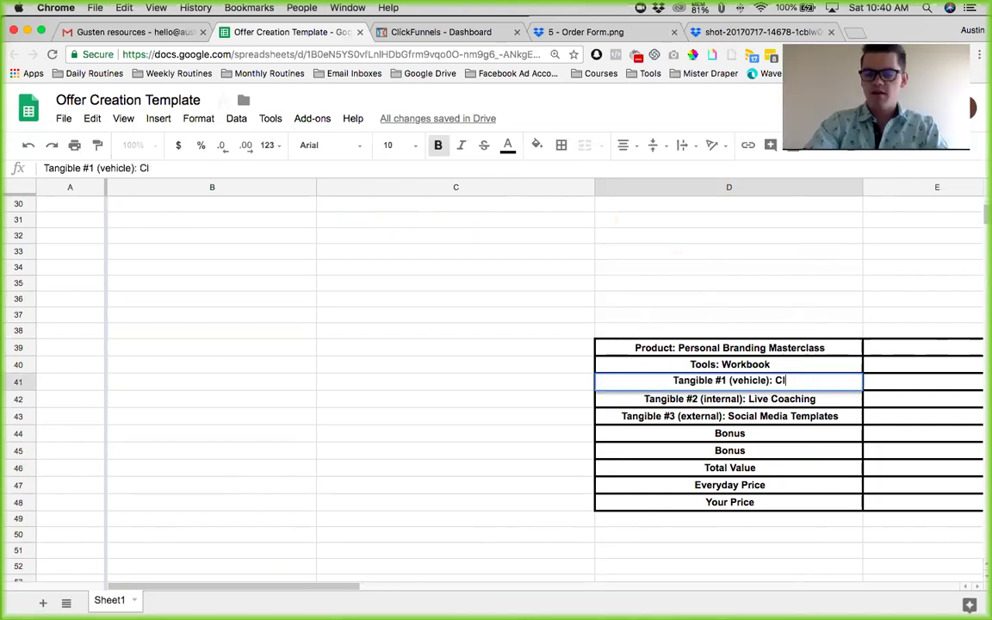
pyautogui.press('BackSpace')
pyautogui.press('BackSpace')
pyautogui.write('nt Acquisit')
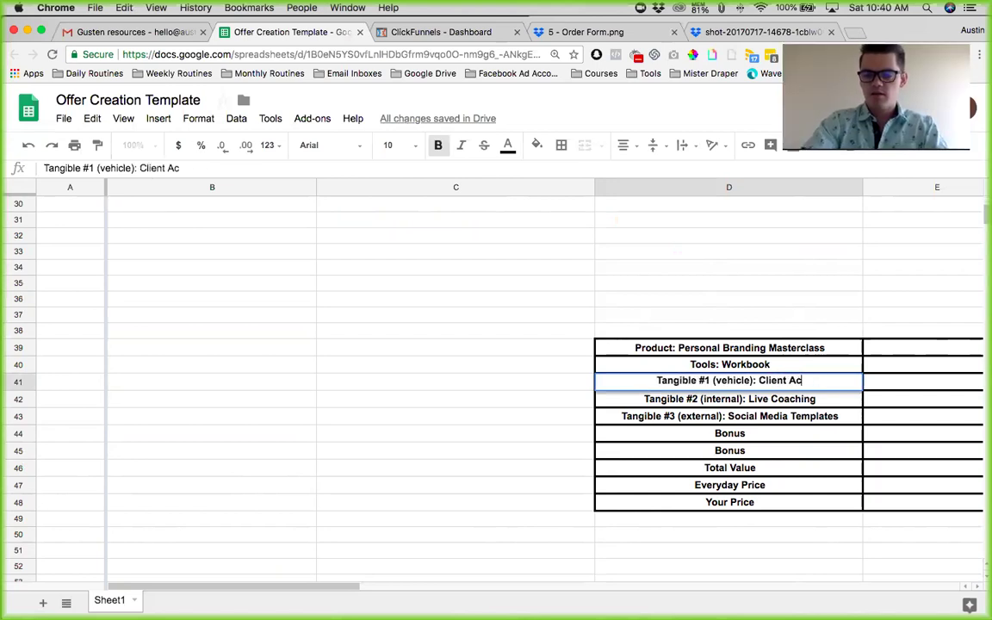
pyautogui.press('BackSpace')
pyautogui.write('sition ')
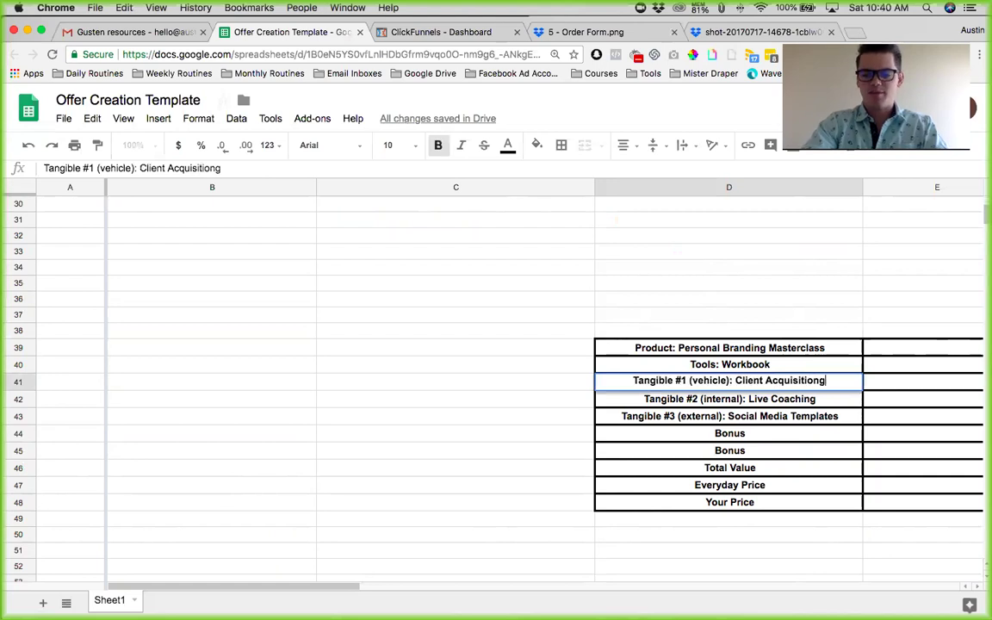
pyautogui.write('Bootcamp')
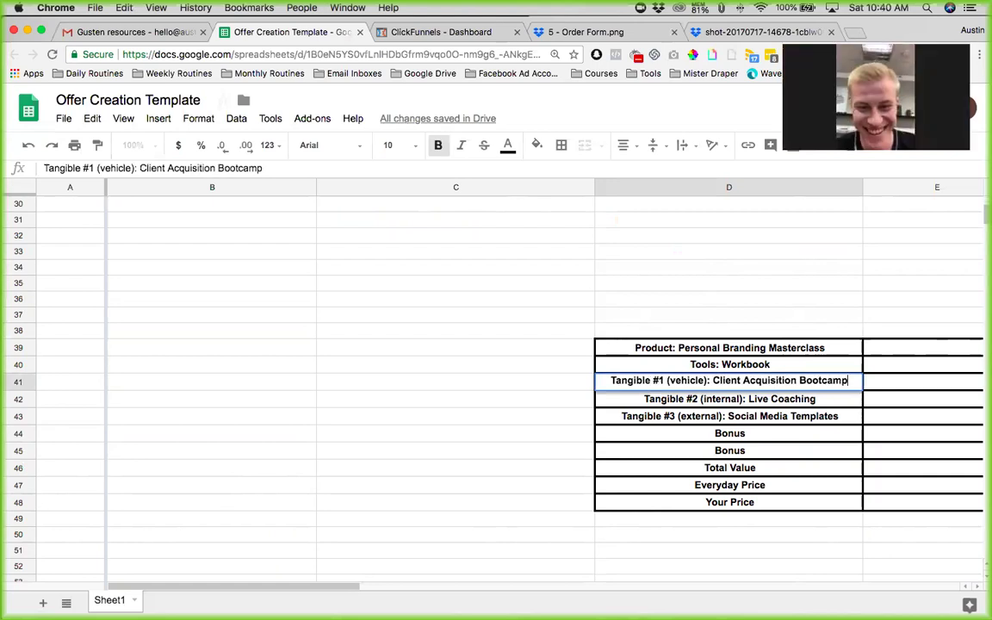
pyautogui.press('Return')
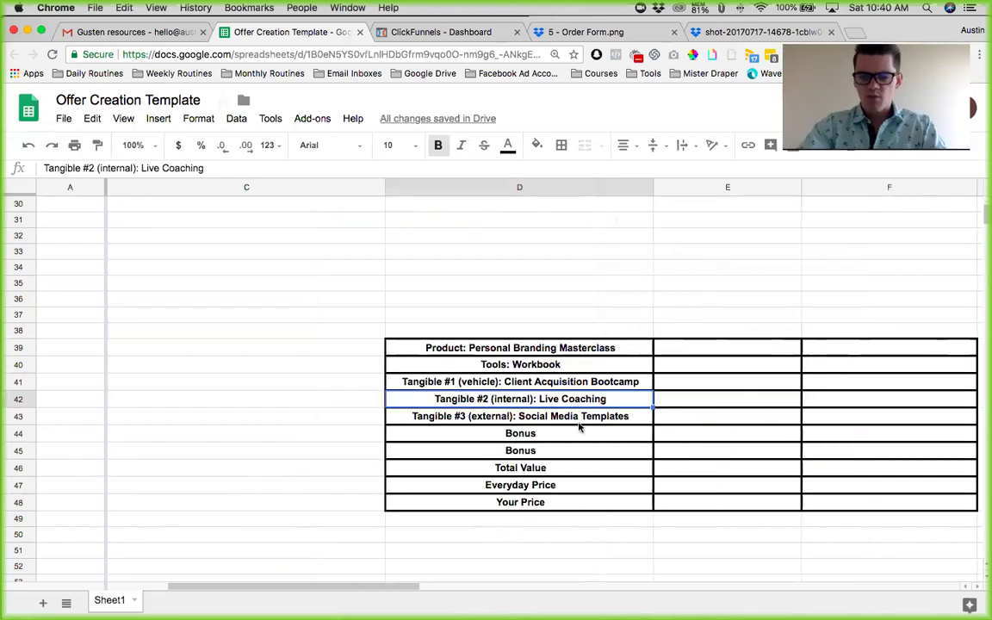
pyautogui.doubleClick(564, 432)
# Step: Add ': FB Live Content xxxx' to the first Bonus cell and a colon to Bonus cell D45
pyautogui.write(': ')
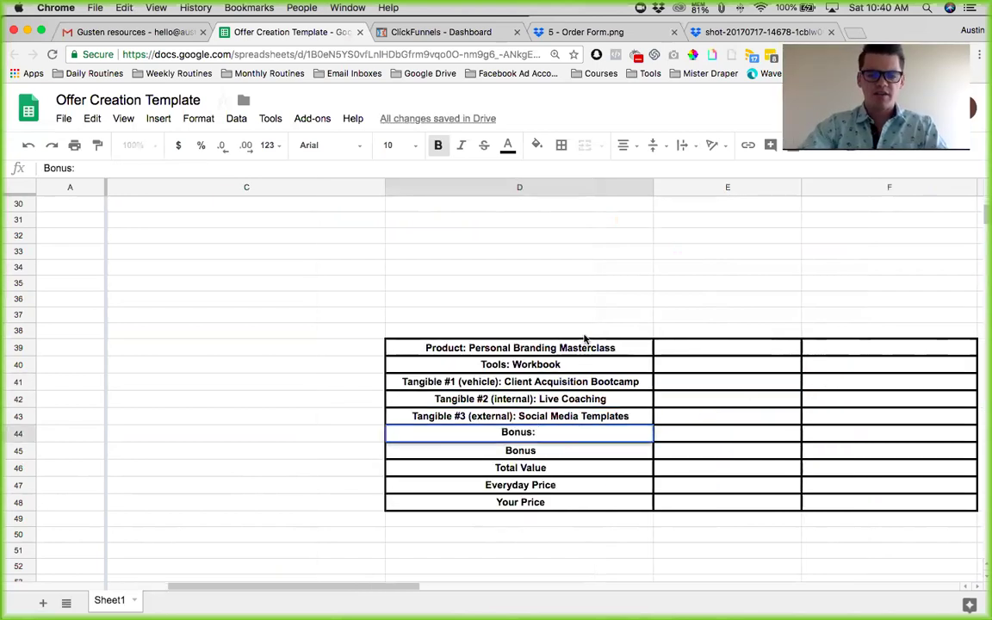
pyautogui.write('FB Liv')
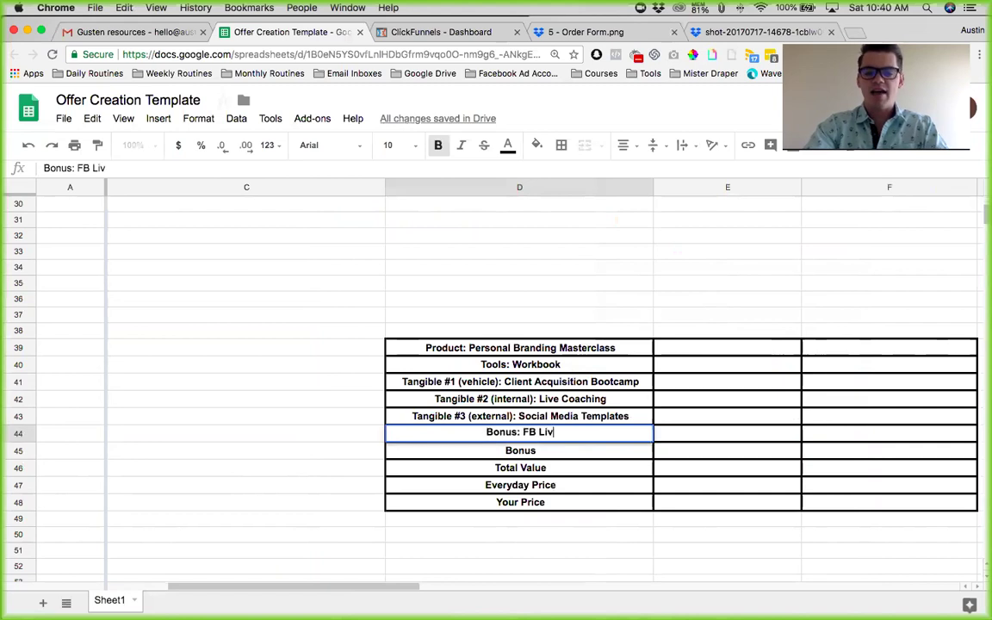
pyautogui.write('e Content ')
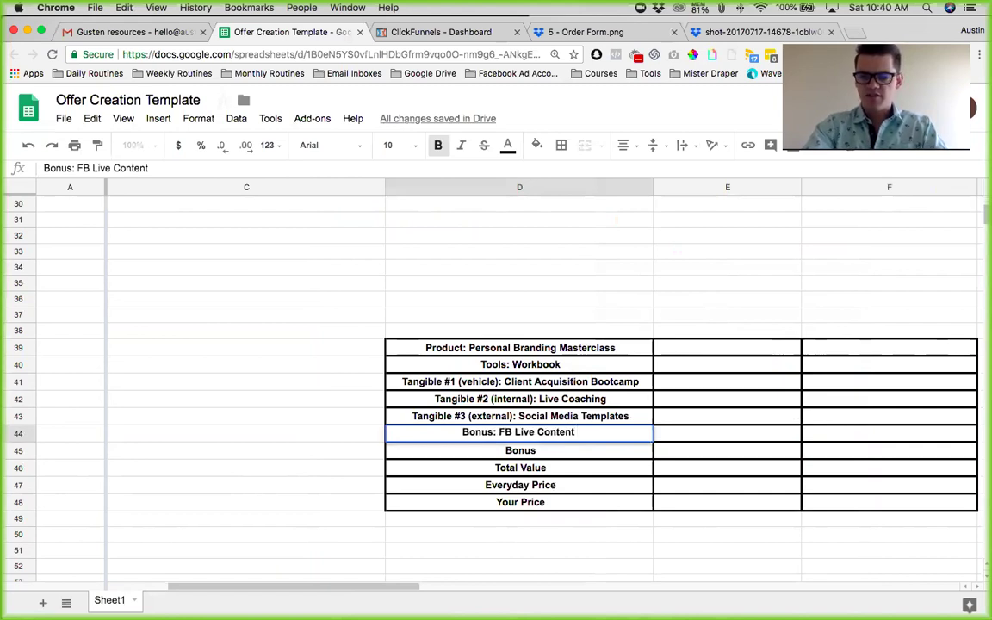
pyautogui.write('xxxx')
pyautogui.press('Return')
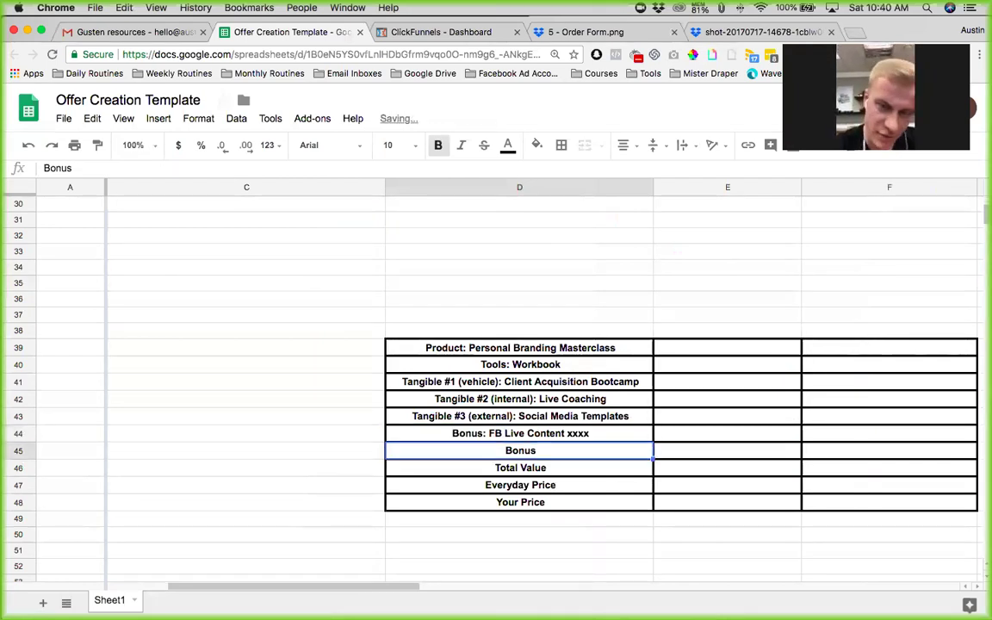
pyautogui.scroll(10, 577, 275)
pyautogui.hscroll(-3, 577, 276)
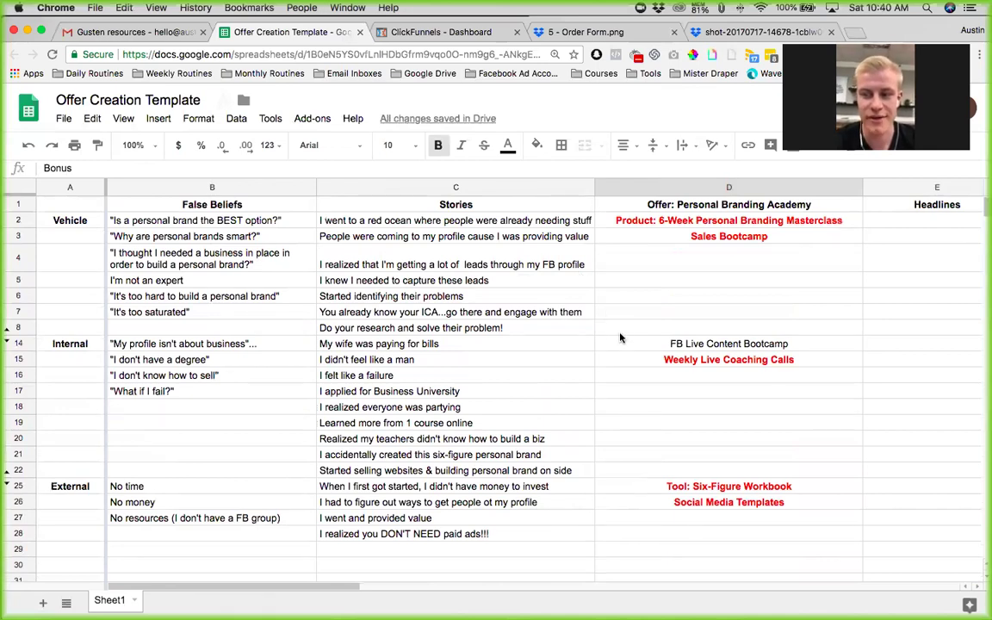
pyautogui.click(699, 347)
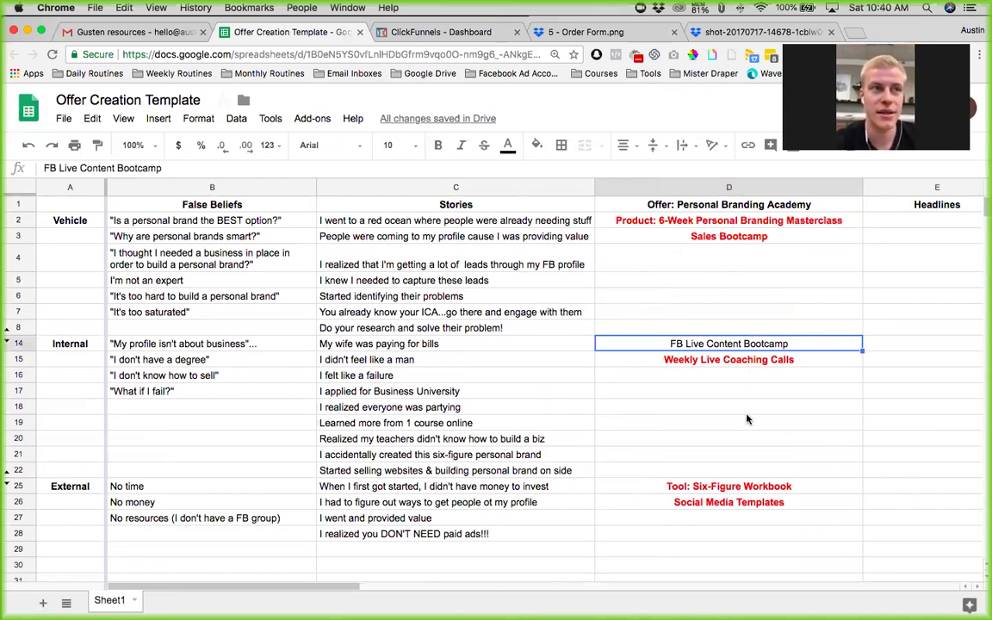
pyautogui.scroll(-5, 748, 419)
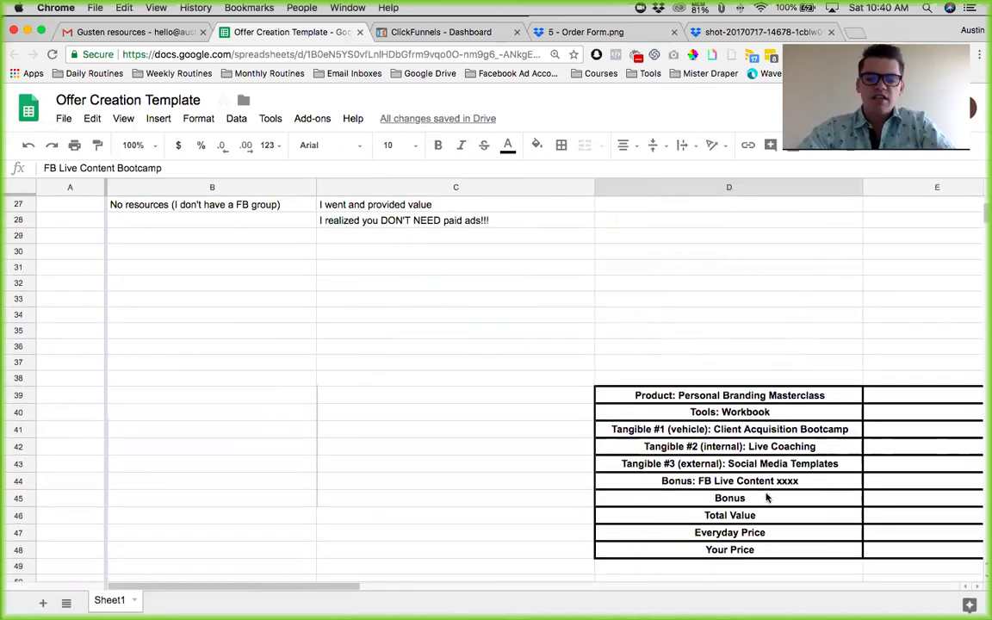
pyautogui.click(767, 498)
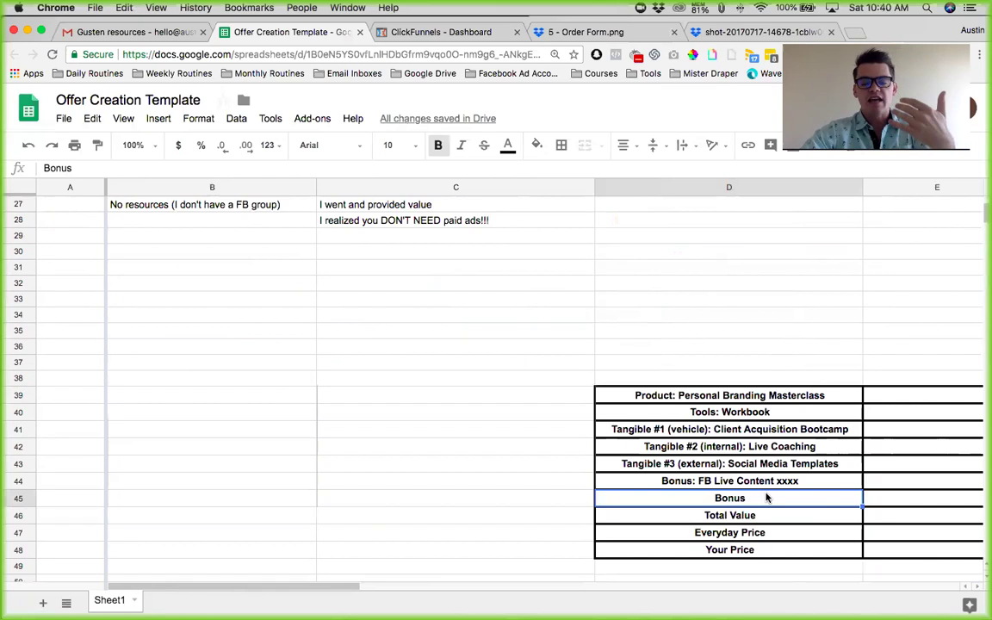
pyautogui.doubleClick(769, 500)
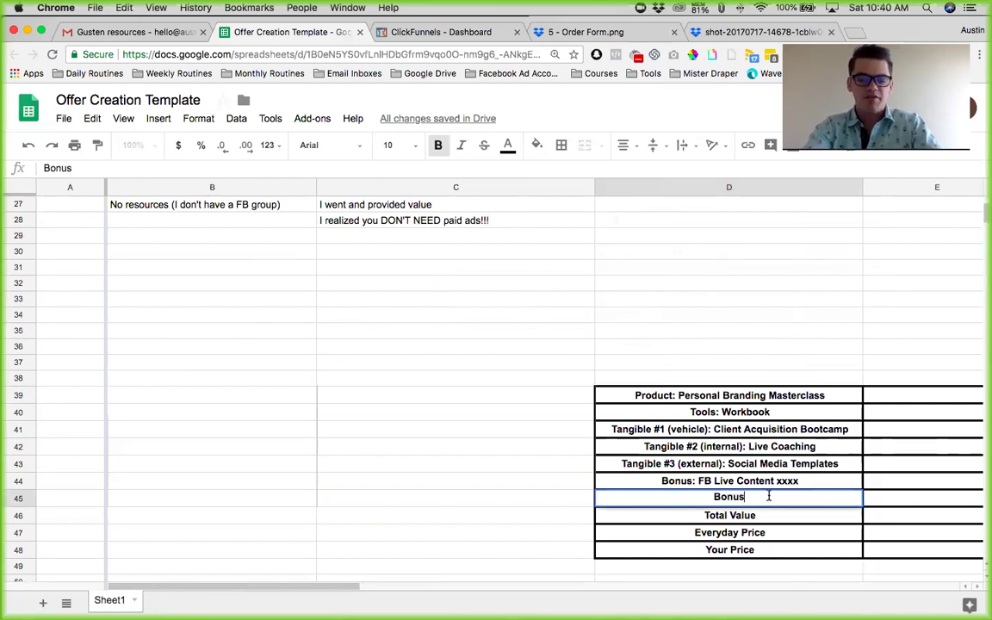
pyautogui.write(': FB Live Content xxxx')
# Step: Replace the first bonus's xxxx placeholder in D44 with Content Creation
pyautogui.doubleClick(724, 479)
pyautogui.click(698, 480)
pyautogui.hotkey('shift', 'End')
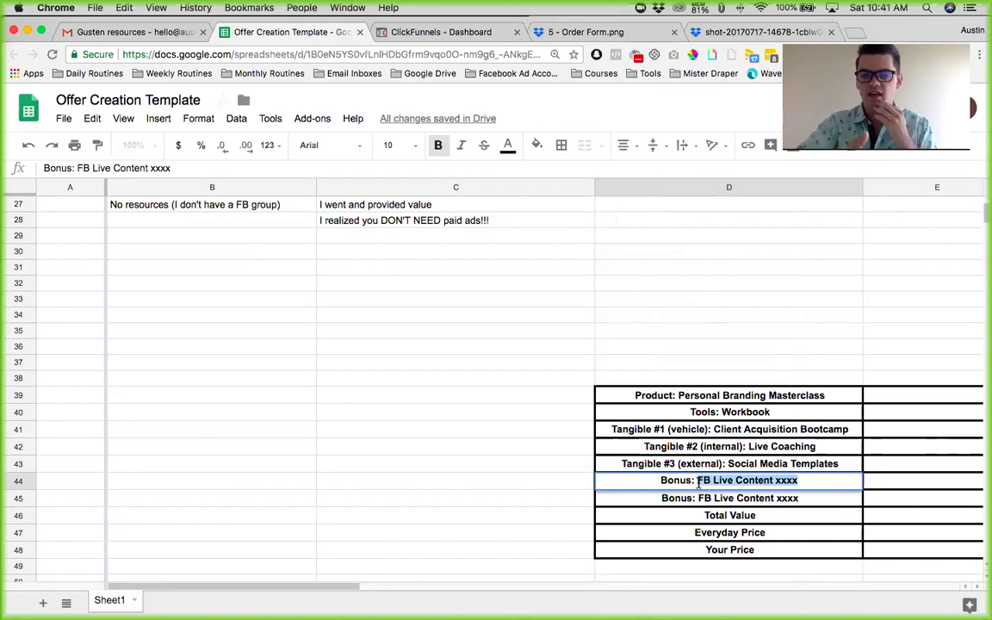
pyautogui.press('BackSpace')
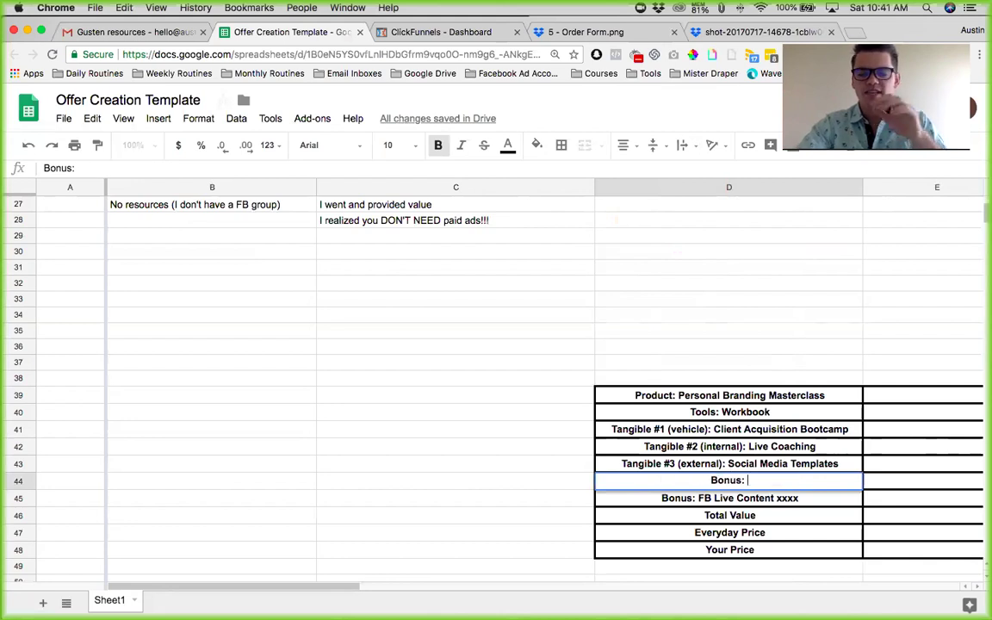
pyautogui.write('xxxx')
pyautogui.hotkey('shift', 'alt', 'Left')
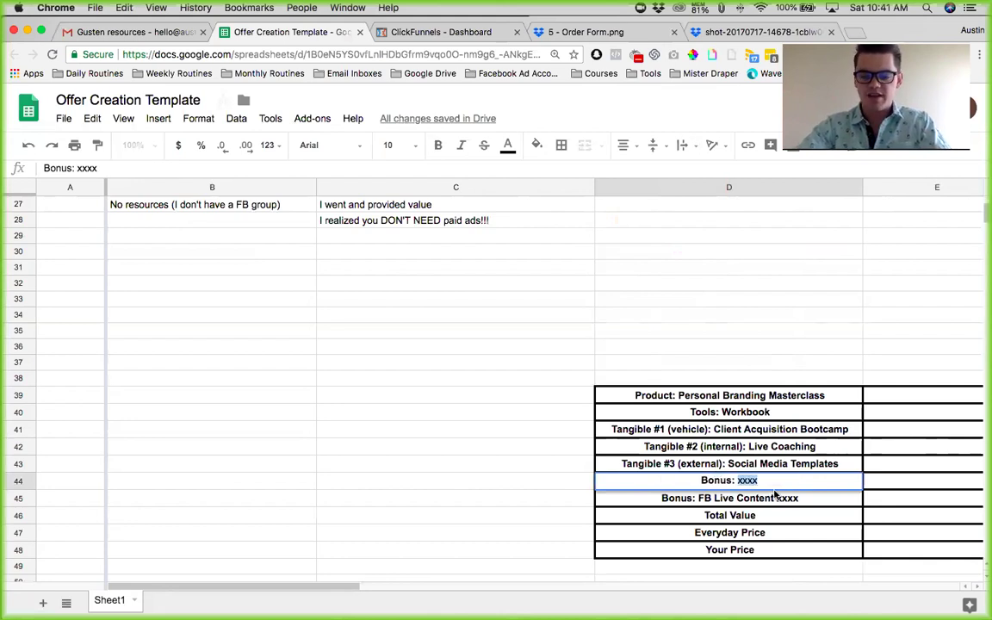
pyautogui.doubleClick(788, 498)
pyautogui.hotkey('shift', 'alt', 'Left')
pyautogui.hotkey('shift', 'alt', 'Left')
pyautogui.hotkey('shift', 'alt', 'Left')
pyautogui.hotkey('shift', 'alt', 'Left')
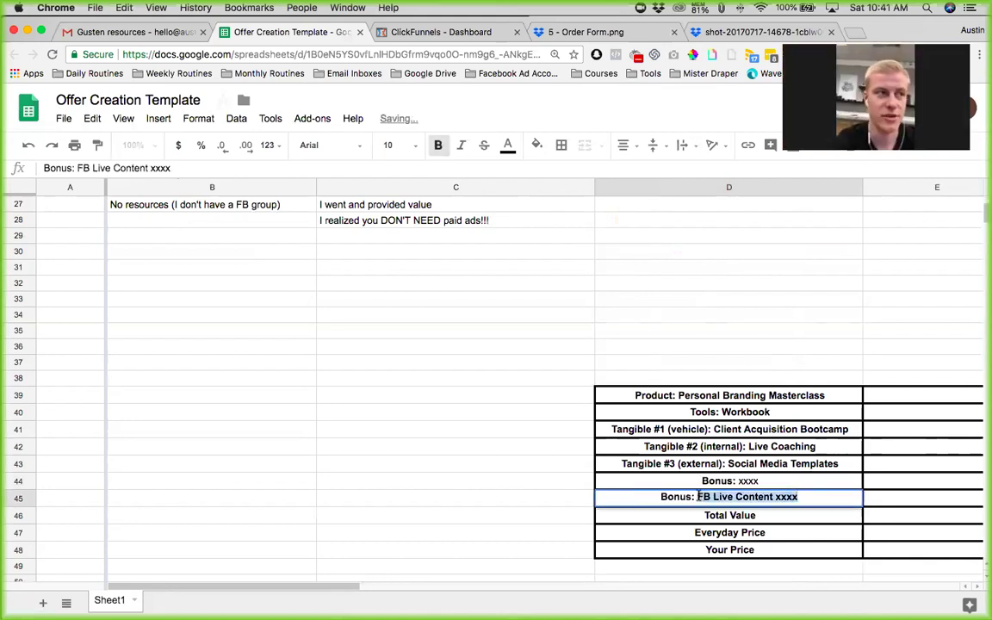
pyautogui.click(739, 484)
pyautogui.write('C')
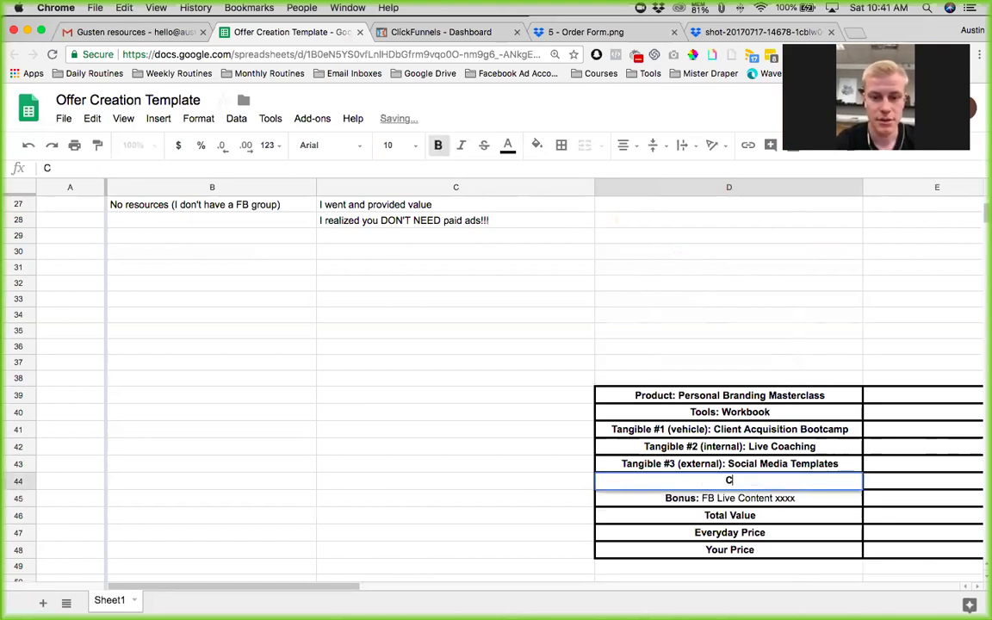
pyautogui.press('super+z')
pyautogui.doubleClick(757, 479)
pyautogui.write('Cont')
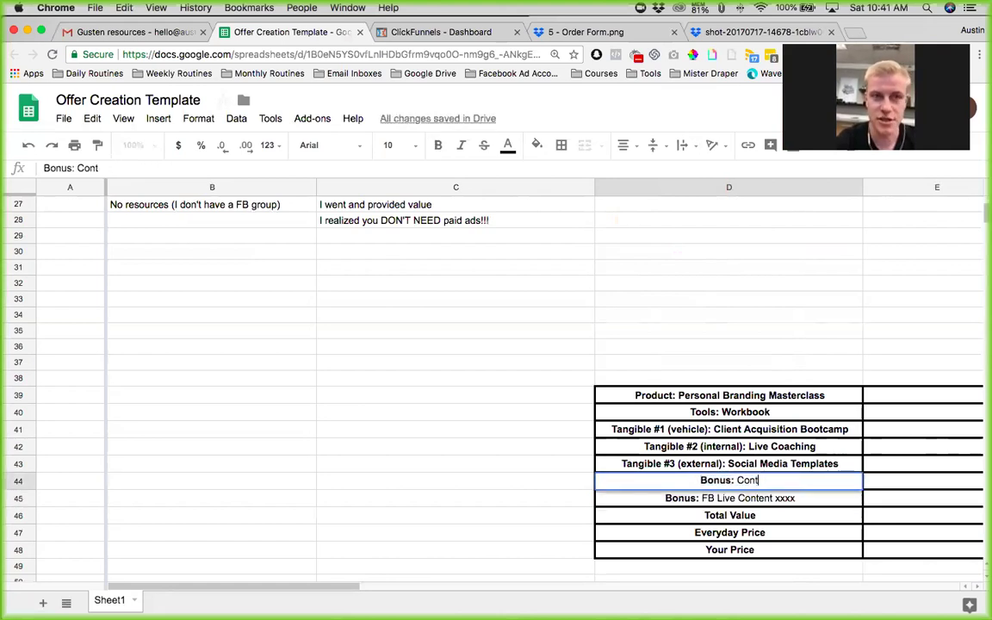
pyautogui.write('ent Creation')
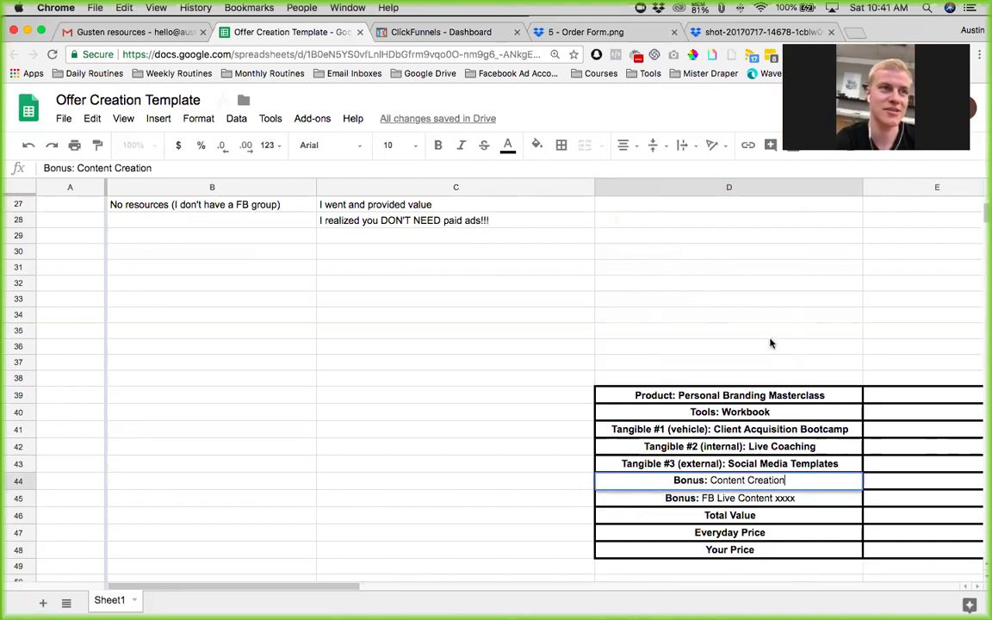
# Step: Remove bold from the Social Media Templates and Live Coaching item names
pyautogui.doubleClick(827, 462)
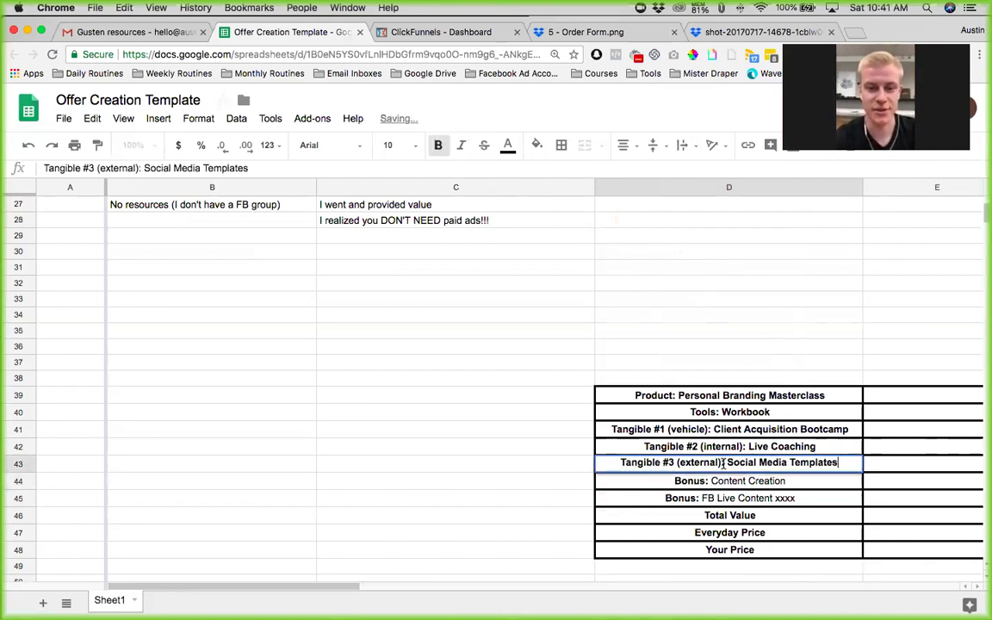
pyautogui.moveTo(728, 462); pyautogui.dragTo(847, 463)
pyautogui.click(798, 447)
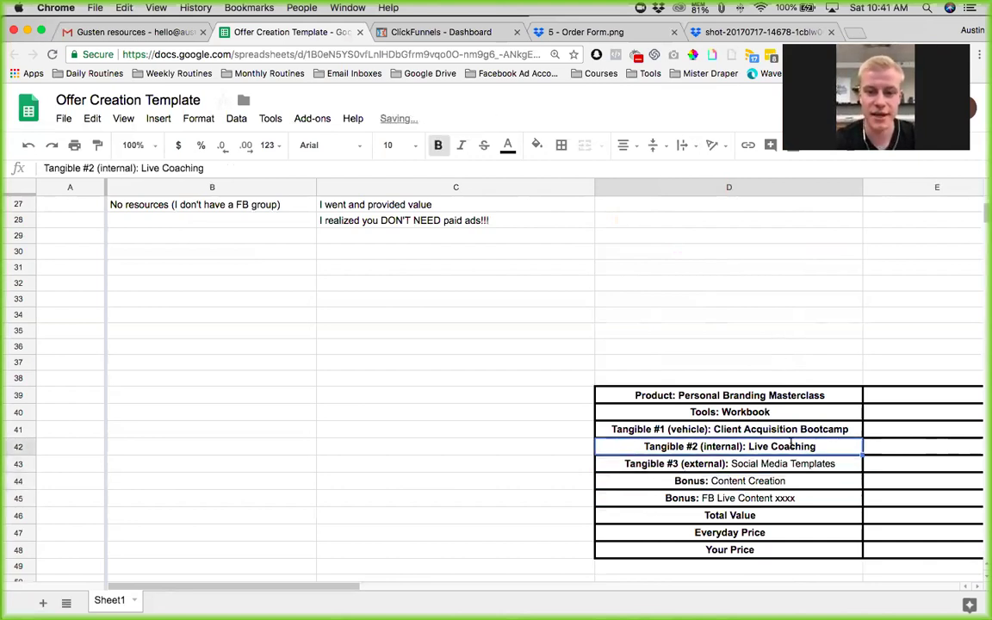
pyautogui.press('Return')
pyautogui.moveTo(747, 445); pyautogui.dragTo(814, 445)
pyautogui.doubleClick(779, 429)
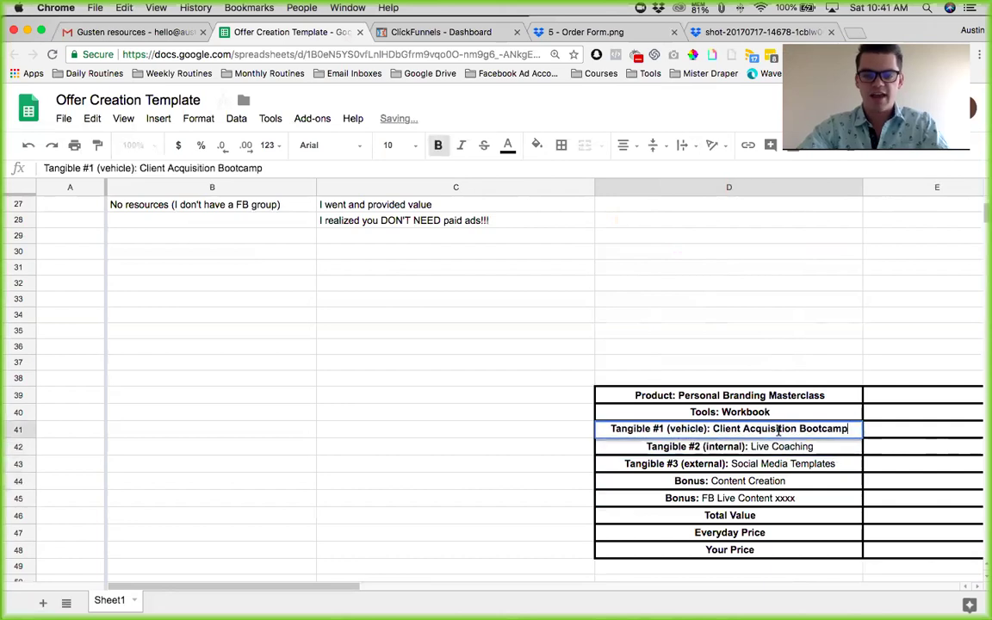
pyautogui.click(778, 350)
pyautogui.moveTo(775, 396); pyautogui.dragTo(787, 550)
pyautogui.click(625, 145)
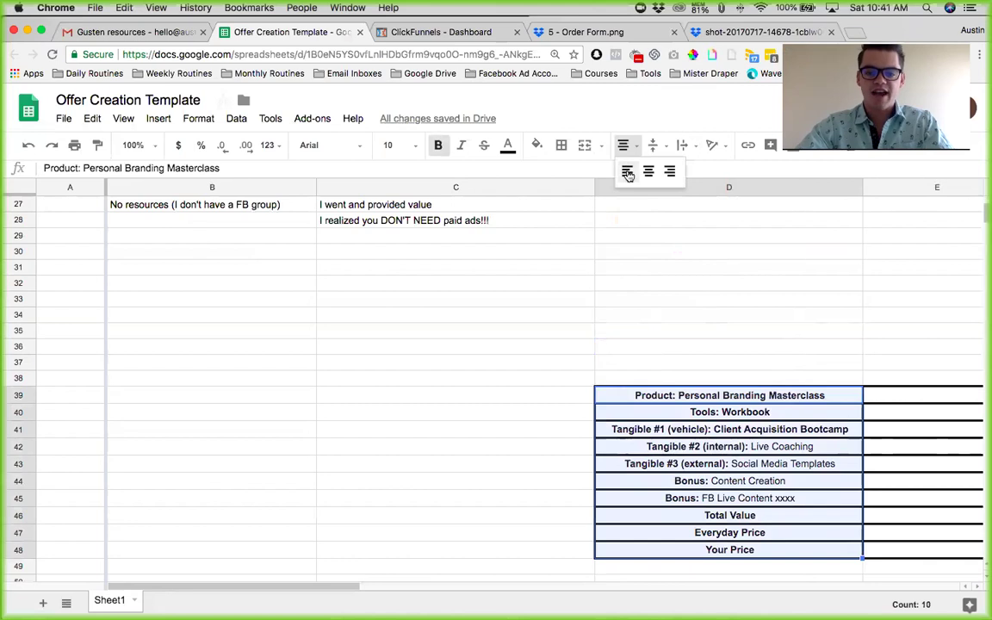
# Step: Left-align the offer list, and right-align the Total Value, Everyday Price and Your Price labels
pyautogui.click(628, 168)
pyautogui.click(715, 515)
pyautogui.moveTo(700, 544); pyautogui.dragTo(698, 521)
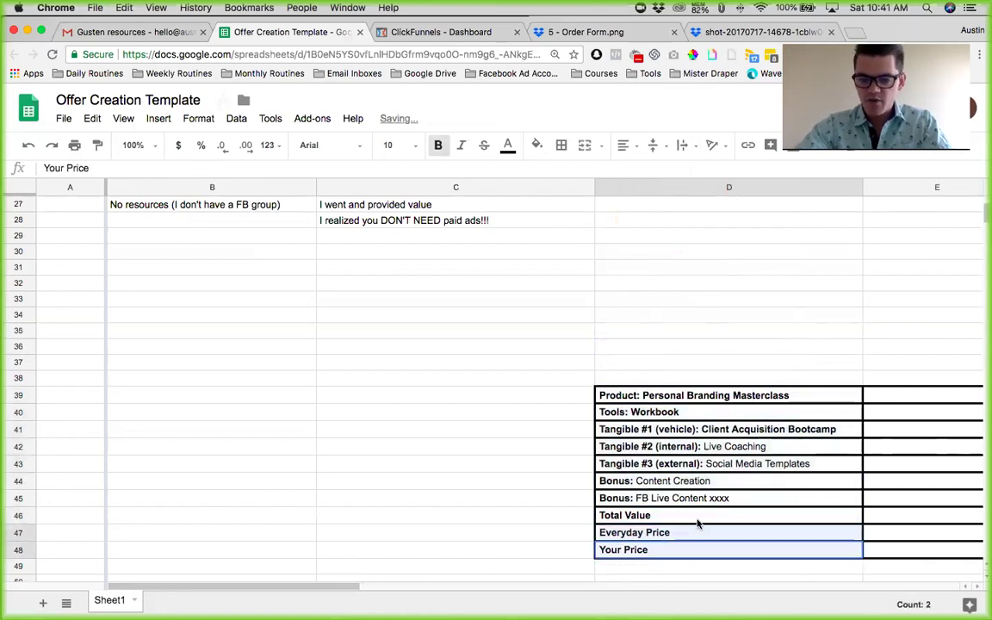
pyautogui.click(625, 144)
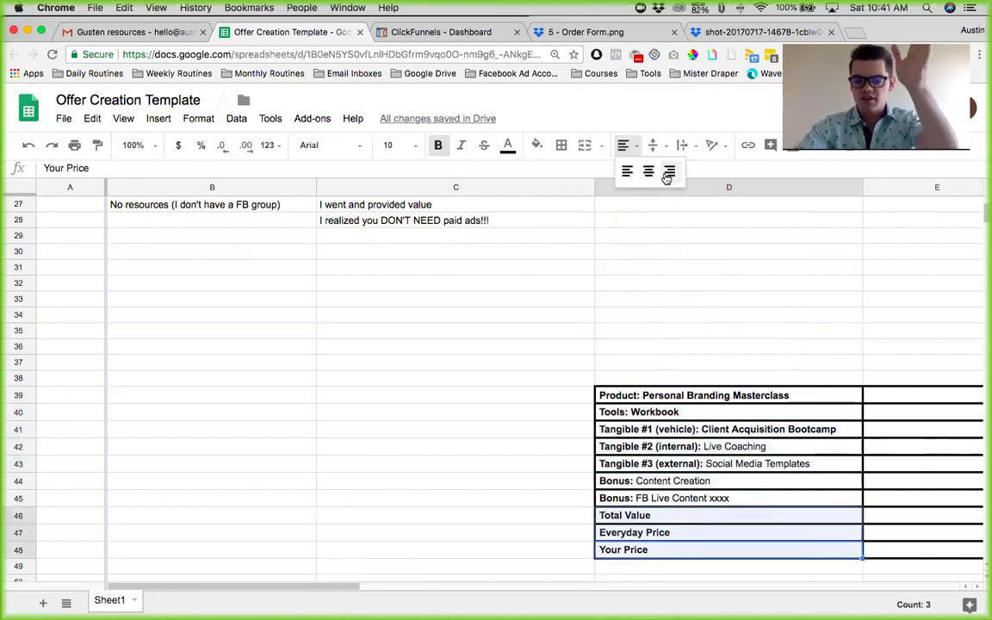
pyautogui.click(667, 169)
# Step: Unbold Personal Branding Masterclass in the Product row
pyautogui.hscroll(5, 707, 342)
pyautogui.moveTo(301, 399); pyautogui.dragTo(311, 505)
pyautogui.click(328, 398)
pyautogui.doubleClick(203, 395)
pyautogui.moveTo(301, 394); pyautogui.dragTo(153, 394)
pyautogui.hotkey('ctrl', 'b')
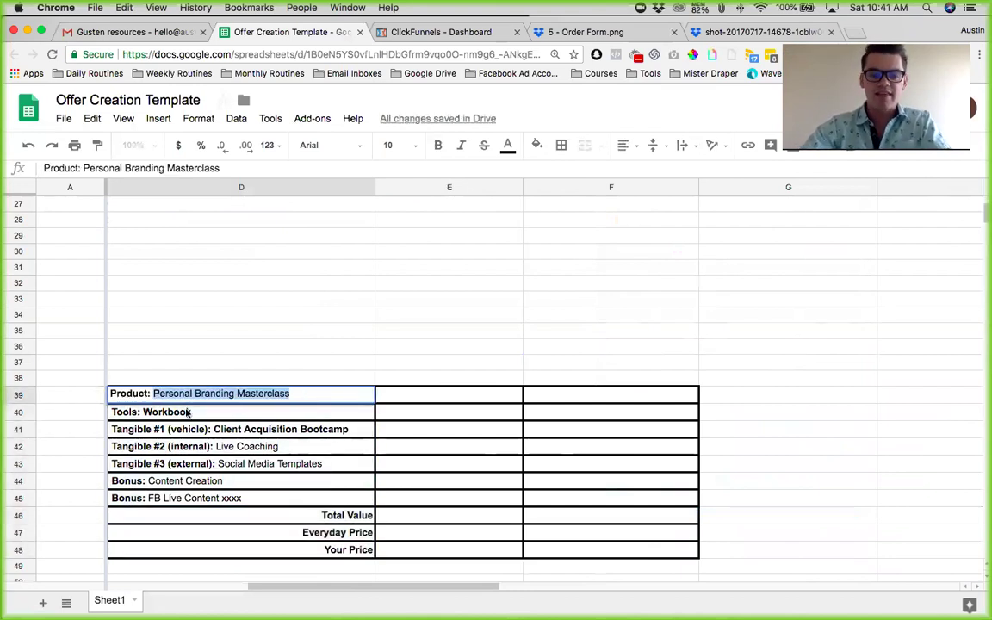
# Step: Unbold Workbook in the Tools row and Client Acquisition Bootcamp in the Tangible #1 row
pyautogui.click(191, 411)
pyautogui.doubleClick(190, 411)
pyautogui.doubleClick(181, 412)
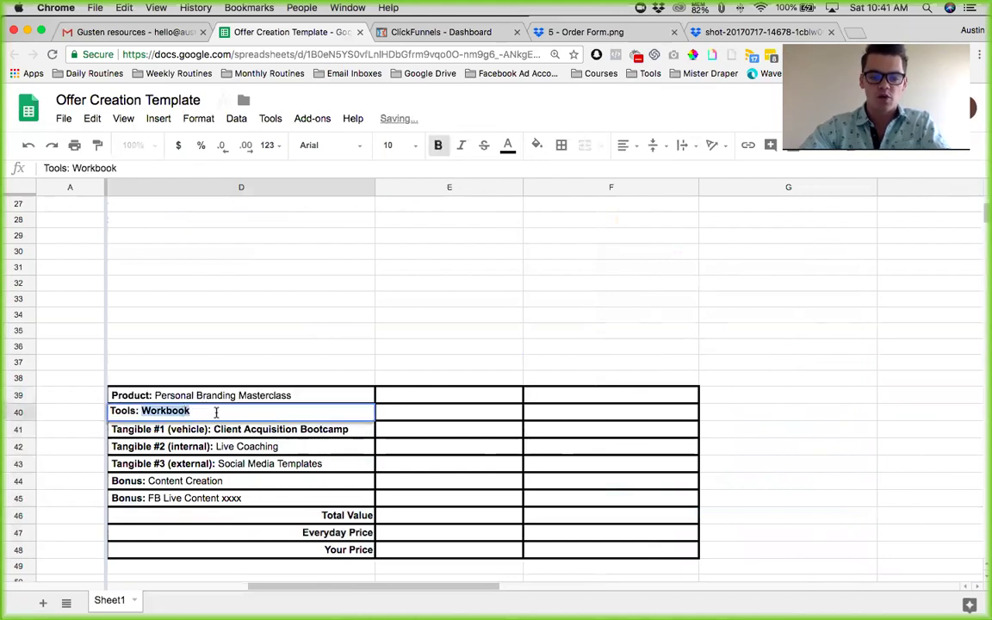
pyautogui.hotkey('ctrl', 'b')
pyautogui.click(303, 430)
pyautogui.doubleClick(303, 431)
pyautogui.moveTo(348, 429); pyautogui.dragTo(212, 429)
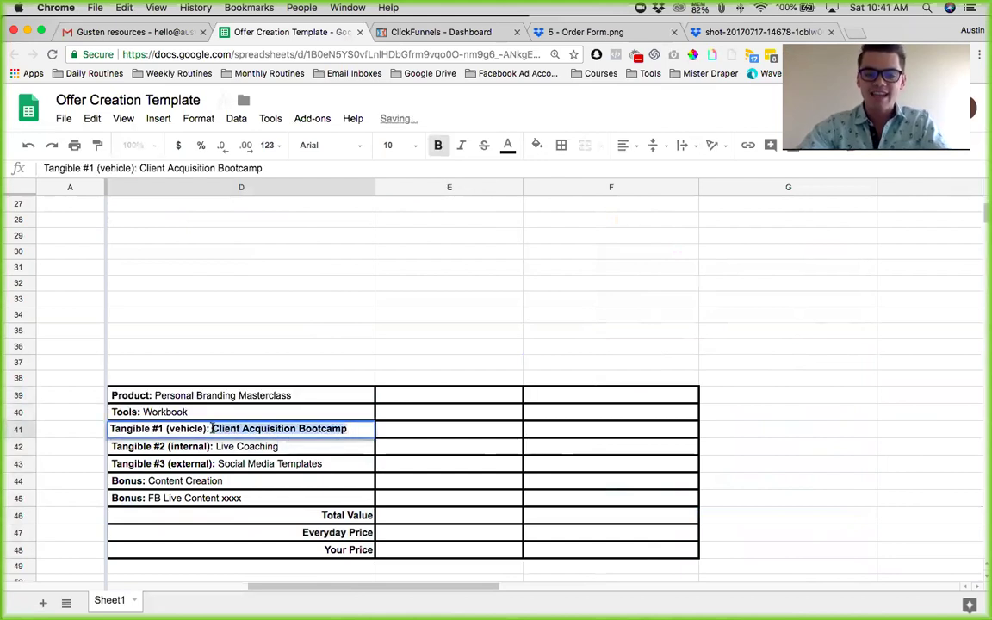
pyautogui.hotkey('ctrl', 'b')
pyautogui.click(278, 344)
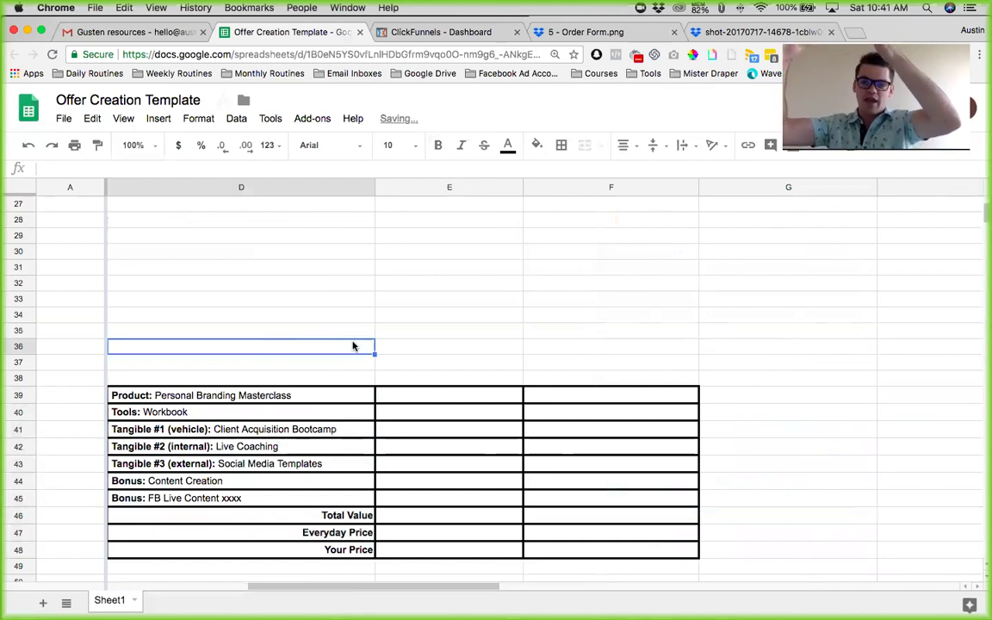
pyautogui.moveTo(279, 315); pyautogui.dragTo(326, 556)
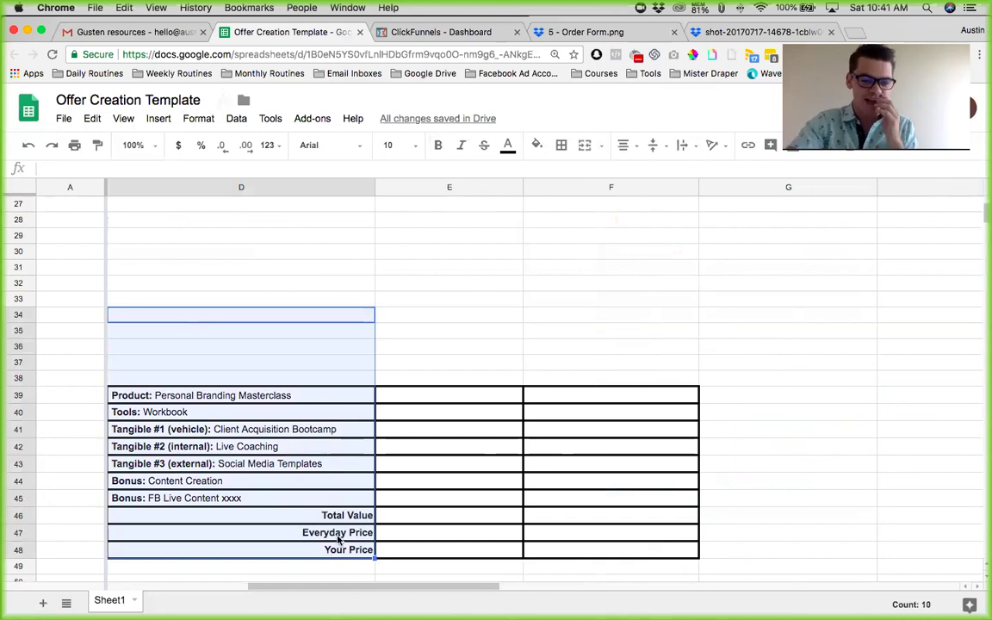
pyautogui.click(427, 432)
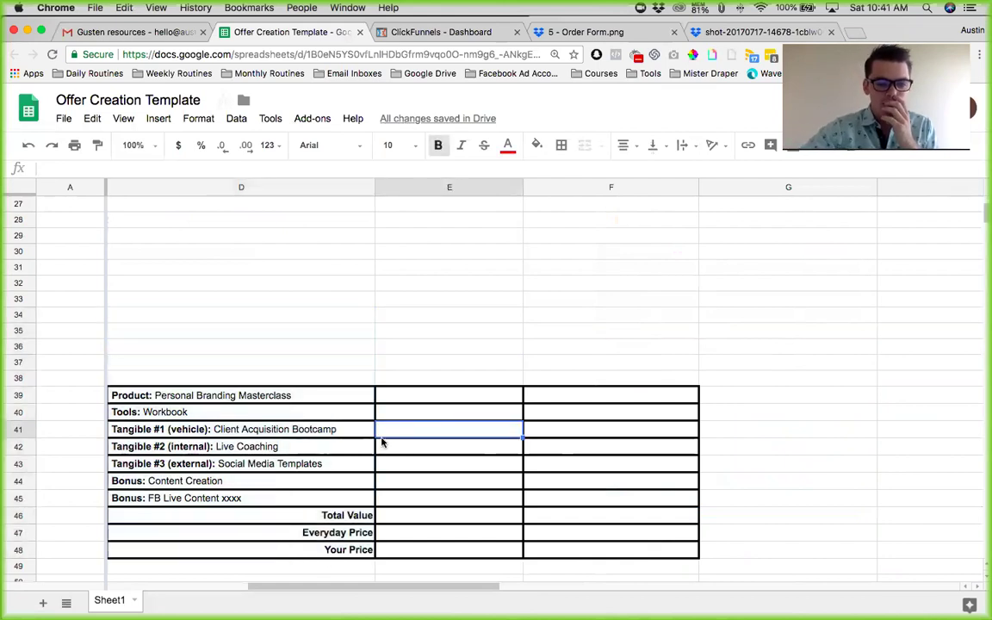
# Step: Enter $1,997 as the Product's value
pyautogui.click(465, 398)
pyautogui.write("'1")
pyautogui.press('BackSpace')
pyautogui.write('41')
pyautogui.press('BackSpace')
pyautogui.press('BackSpace')
pyautogui.press('BackSpace')
pyautogui.write('$')
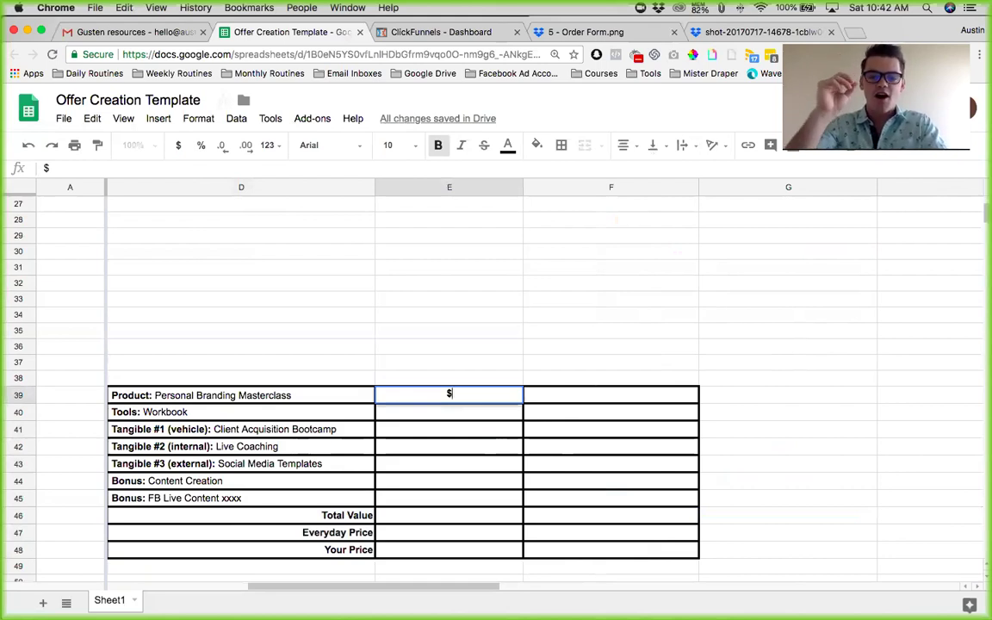
pyautogui.write('1,997')
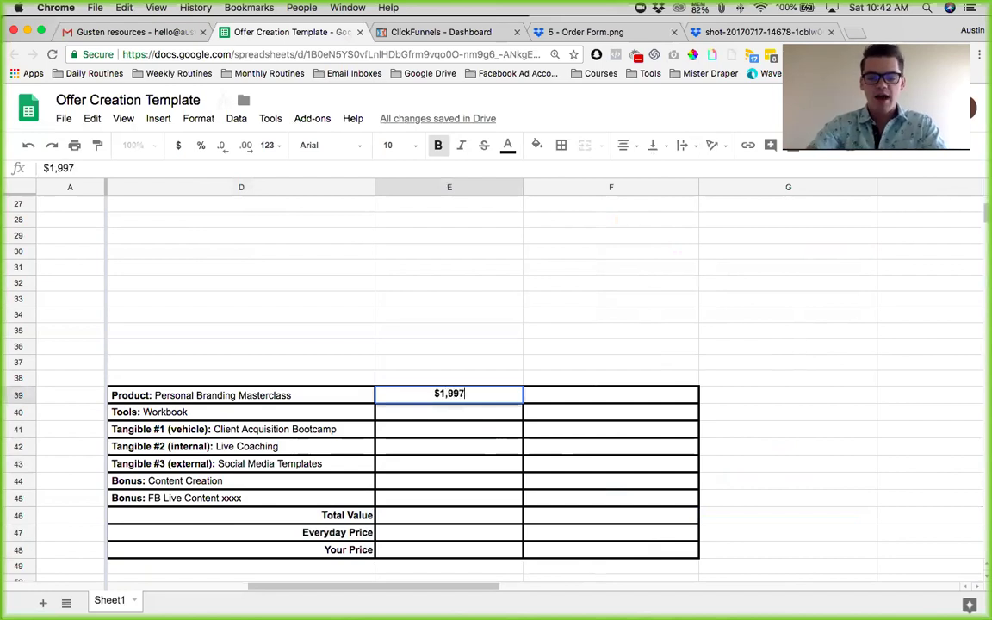
pyautogui.press('Return')
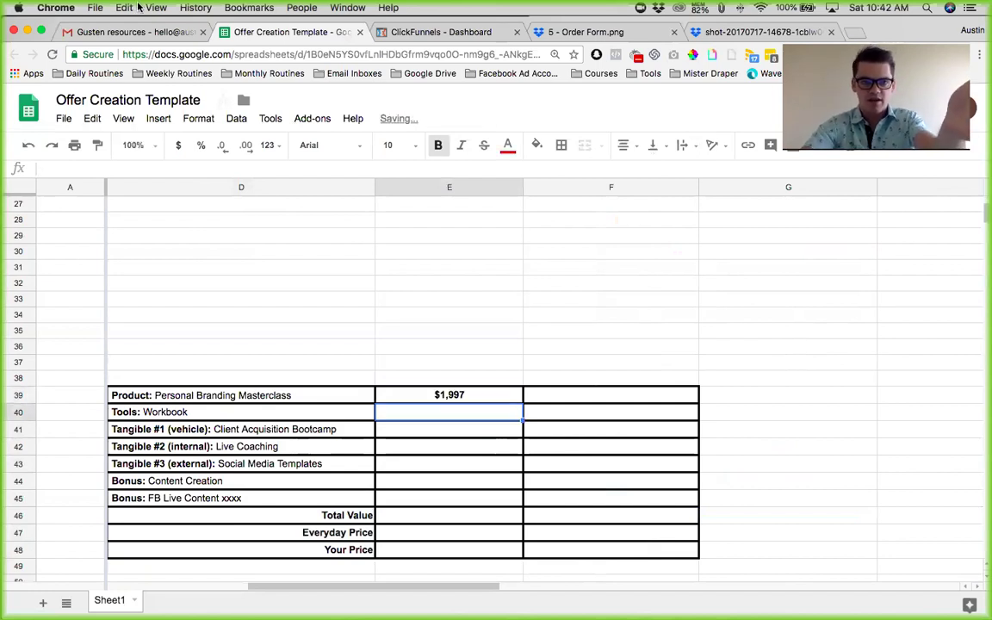
pyautogui.click(136, 32)
pyautogui.scroll(3, 446, 301)
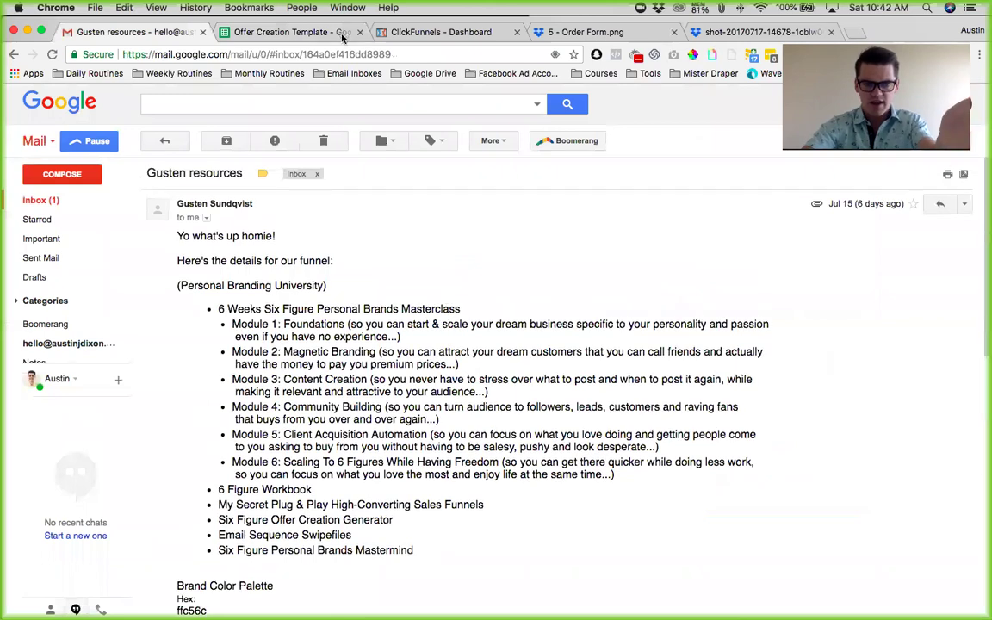
pyautogui.click(309, 34)
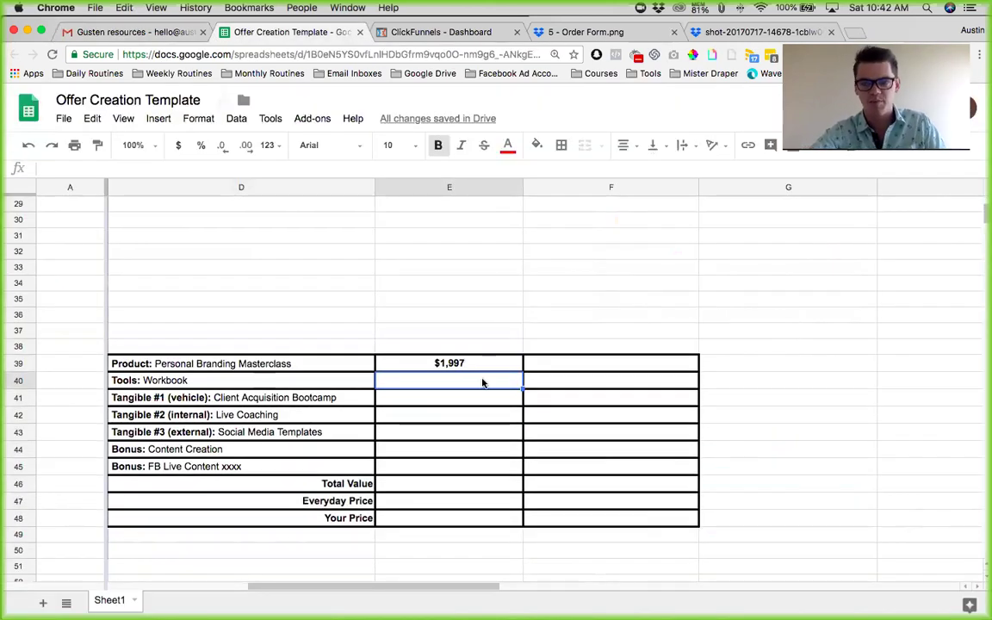
# Step: Enter $297 for the Workbook and $197 for the bootcamp
pyautogui.write('$')
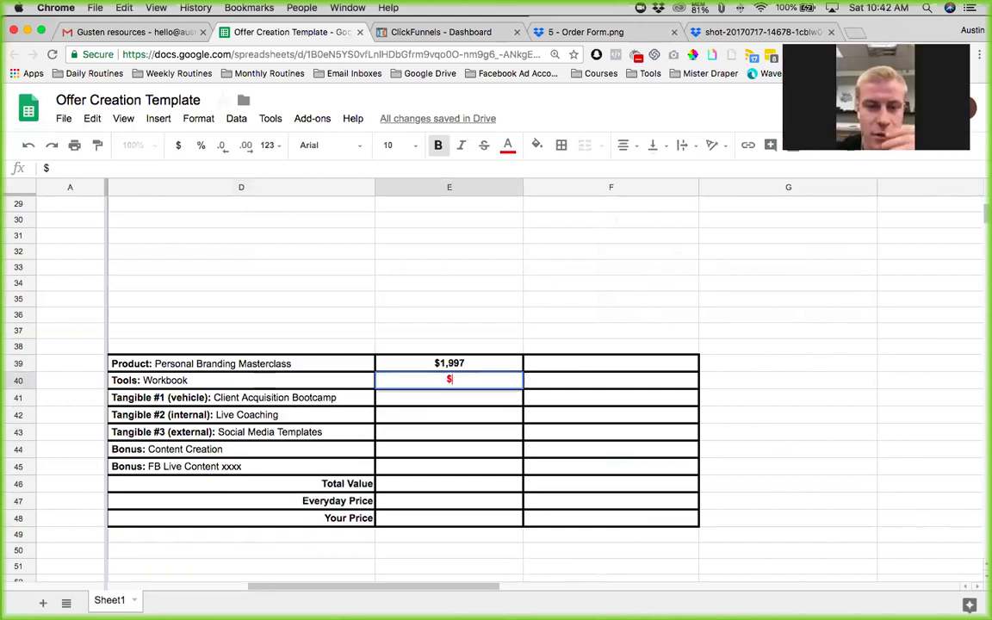
pyautogui.press('BackSpace')
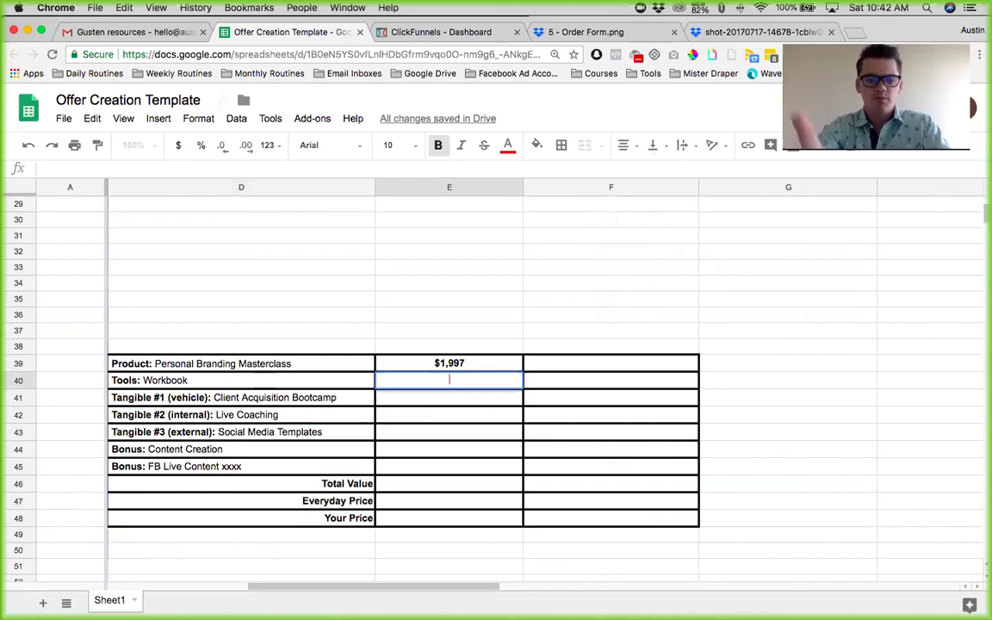
pyautogui.write('$')
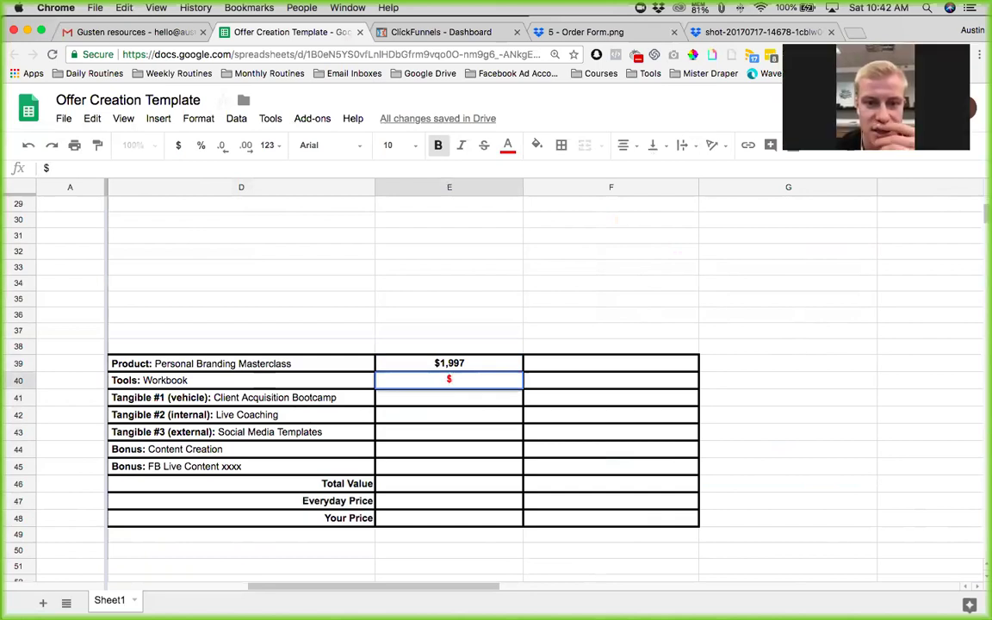
pyautogui.write('297')
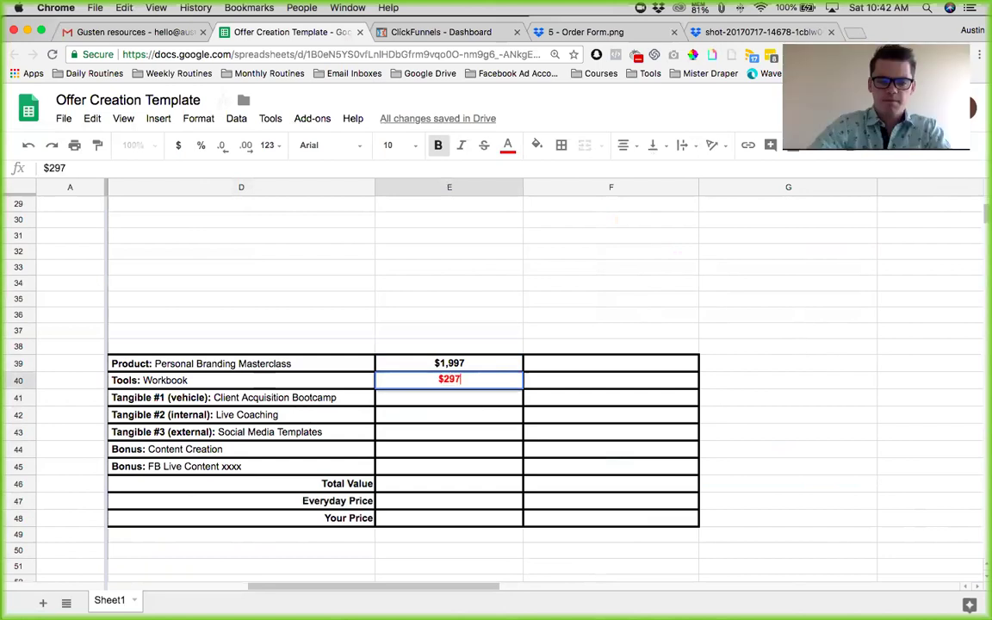
pyautogui.press('Return')
pyautogui.write('$')
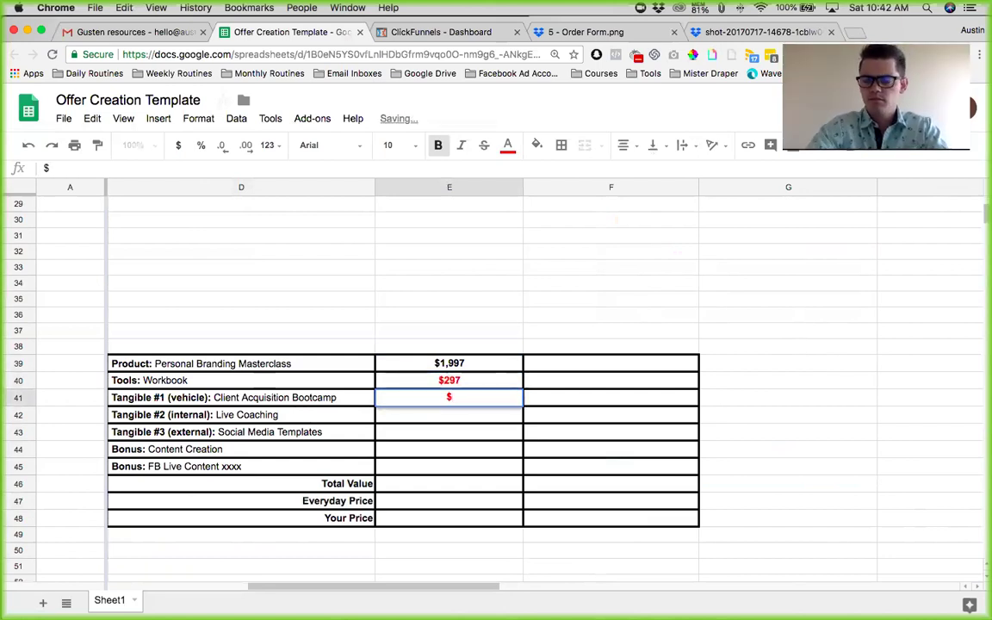
pyautogui.write('4')
pyautogui.press('BackSpace')
pyautogui.write('197')
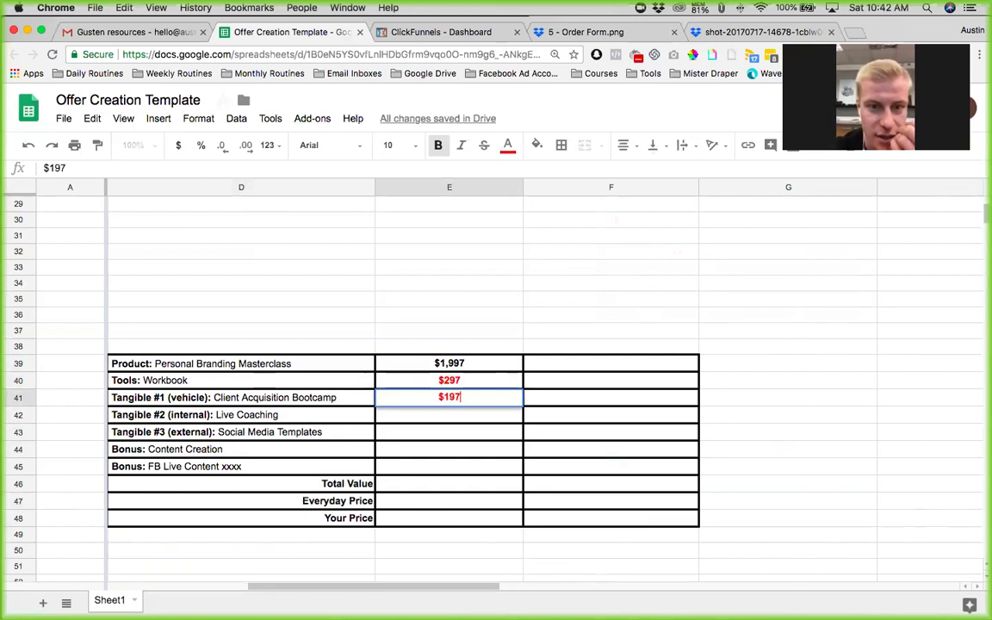
pyautogui.press('Return')
# Step: Enter $997 for Live Coaching and $497 for Social Media Templates
pyautogui.write('$')
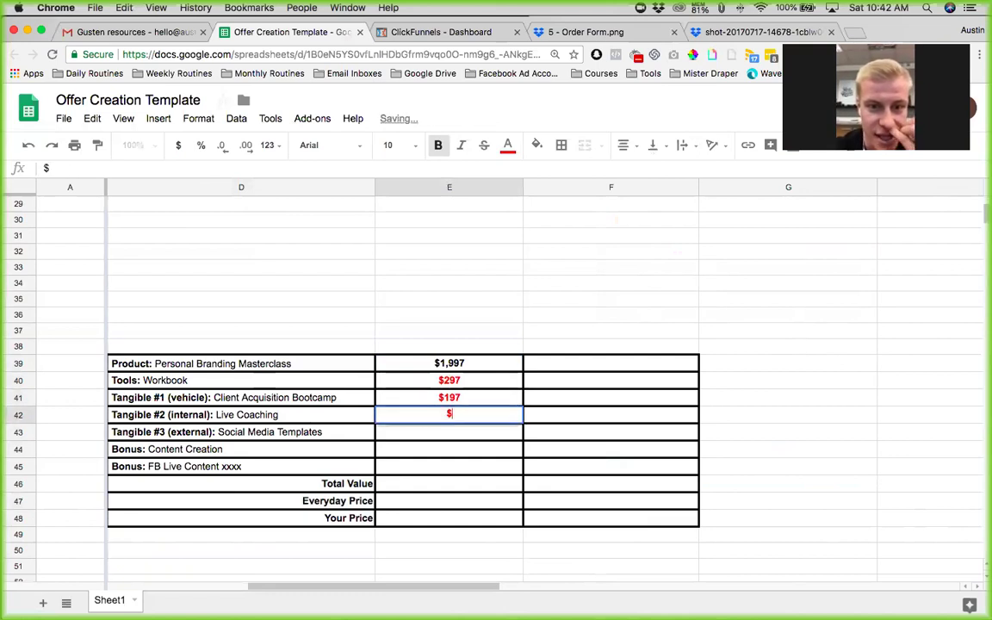
pyautogui.write('97')
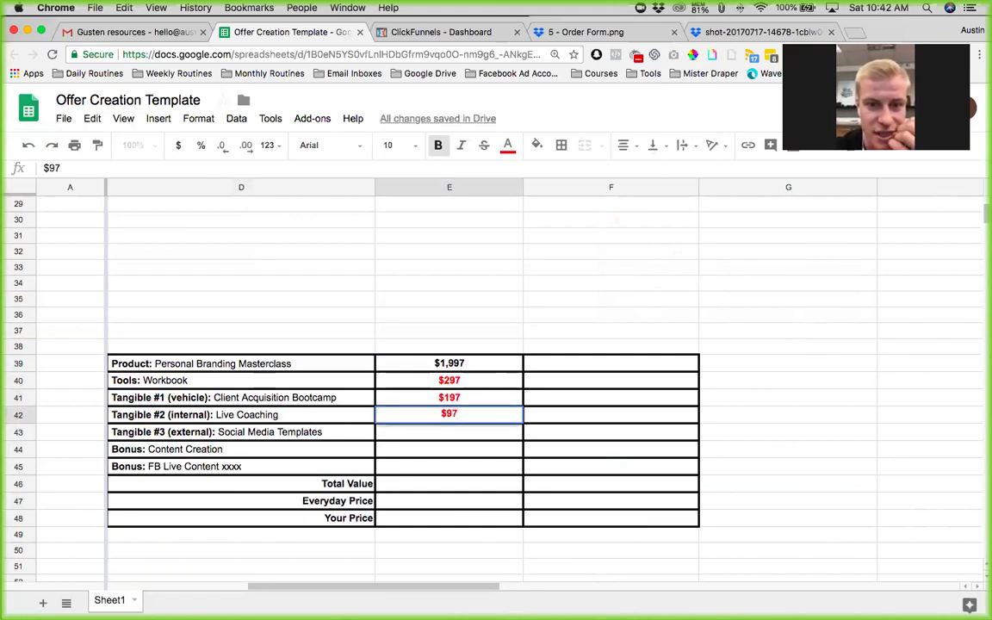
pyautogui.press('BackSpace')
pyautogui.press('BackSpace')
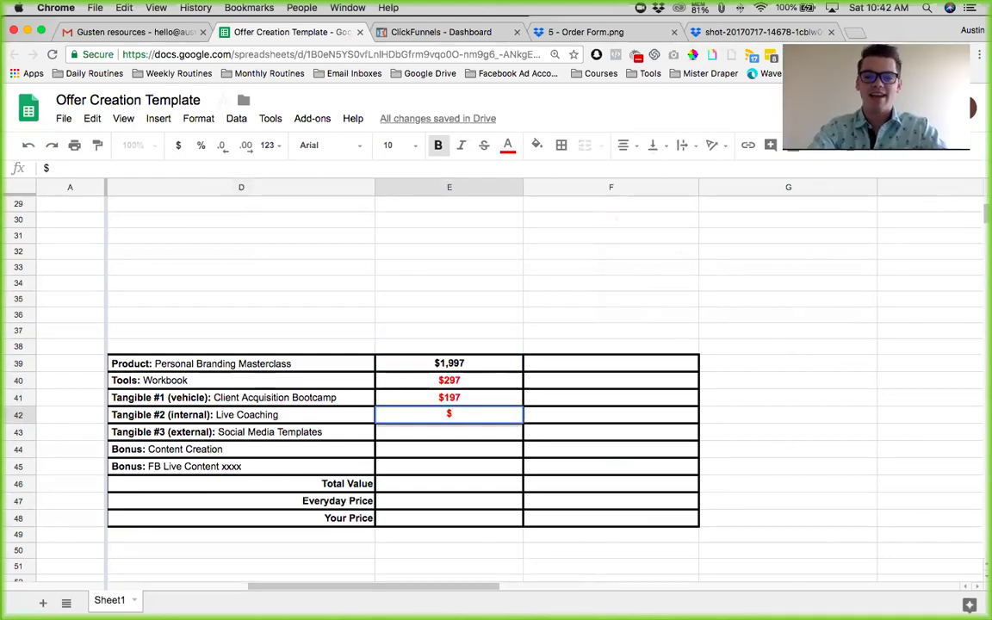
pyautogui.write('997')
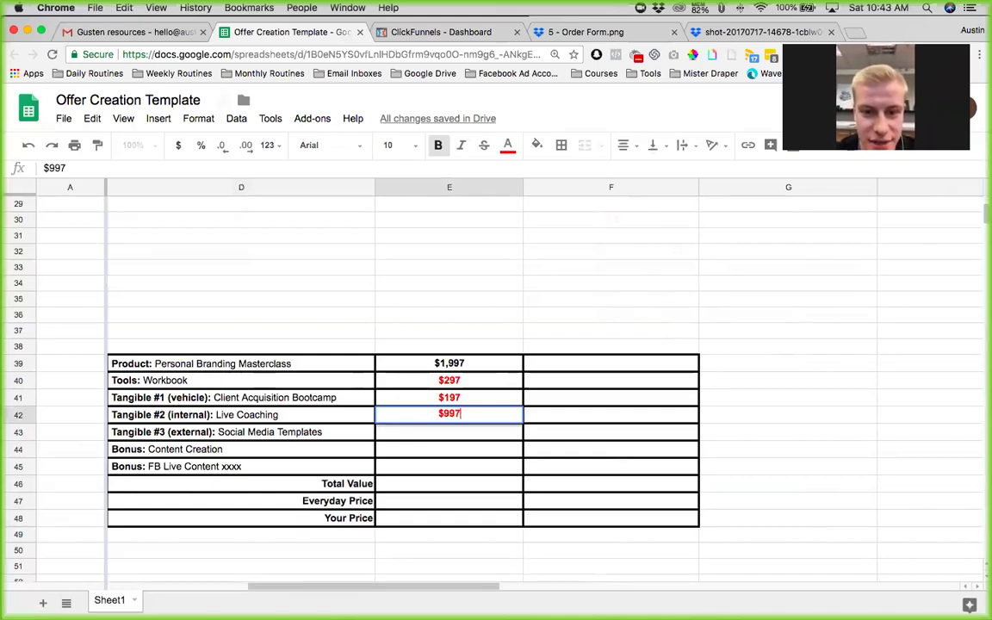
pyautogui.press('Return')
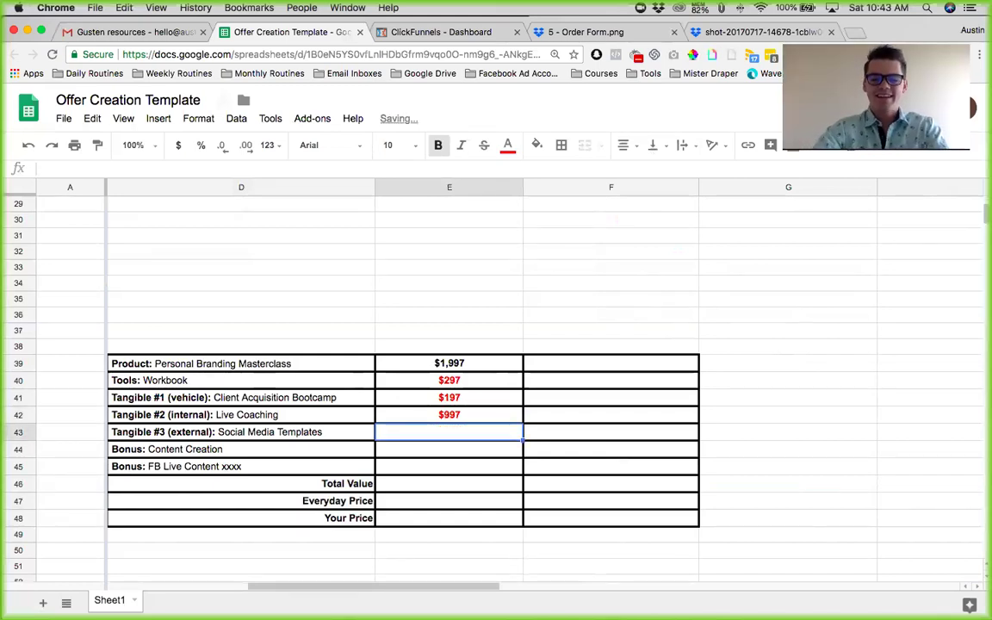
pyautogui.write('$')
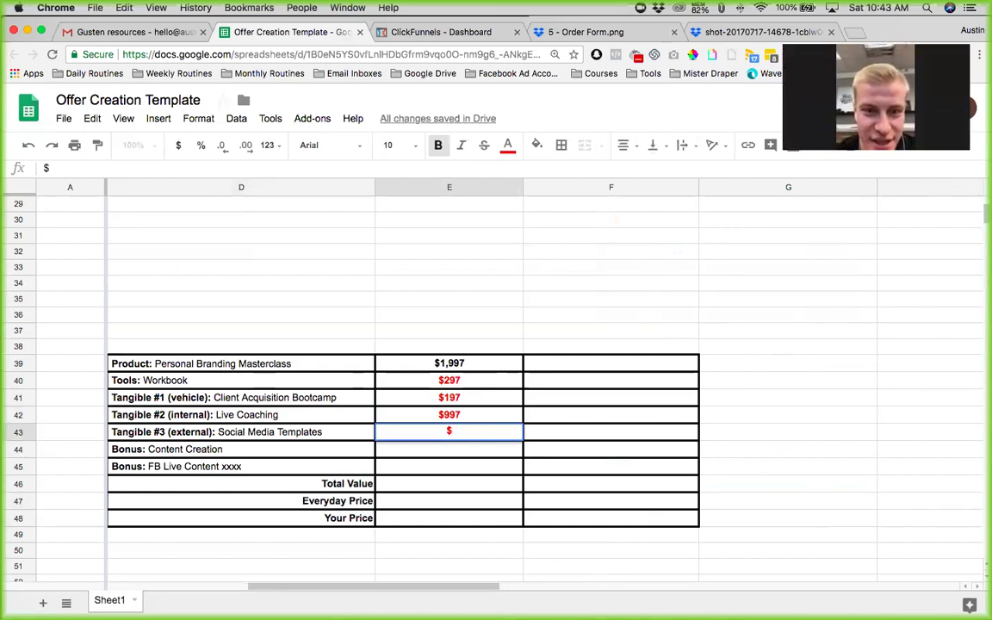
pyautogui.write('297')
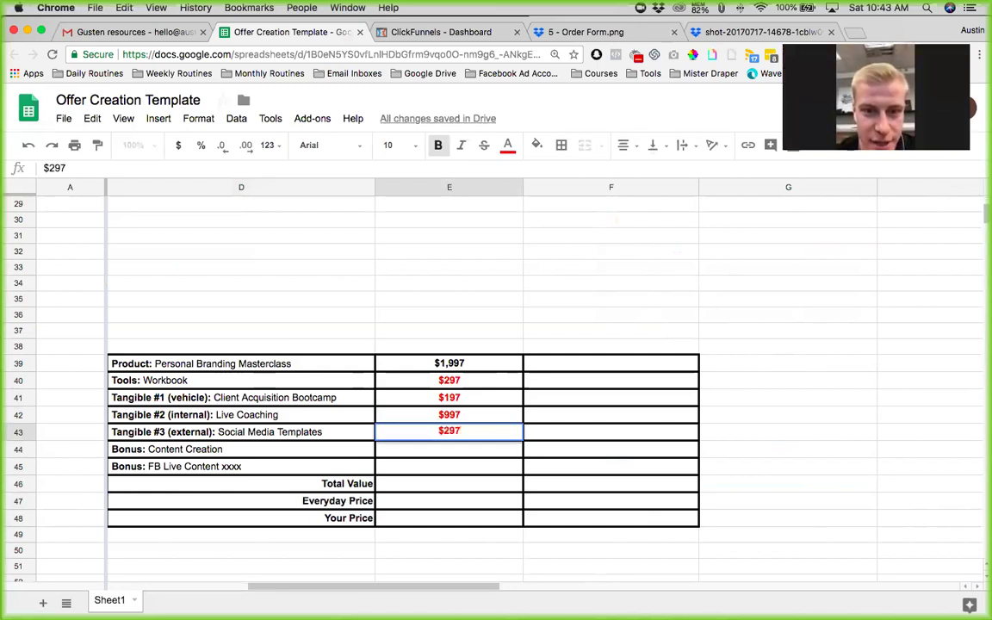
pyautogui.press('BackSpace')
pyautogui.press('BackSpace')
pyautogui.press('BackSpace')
pyautogui.write('497')
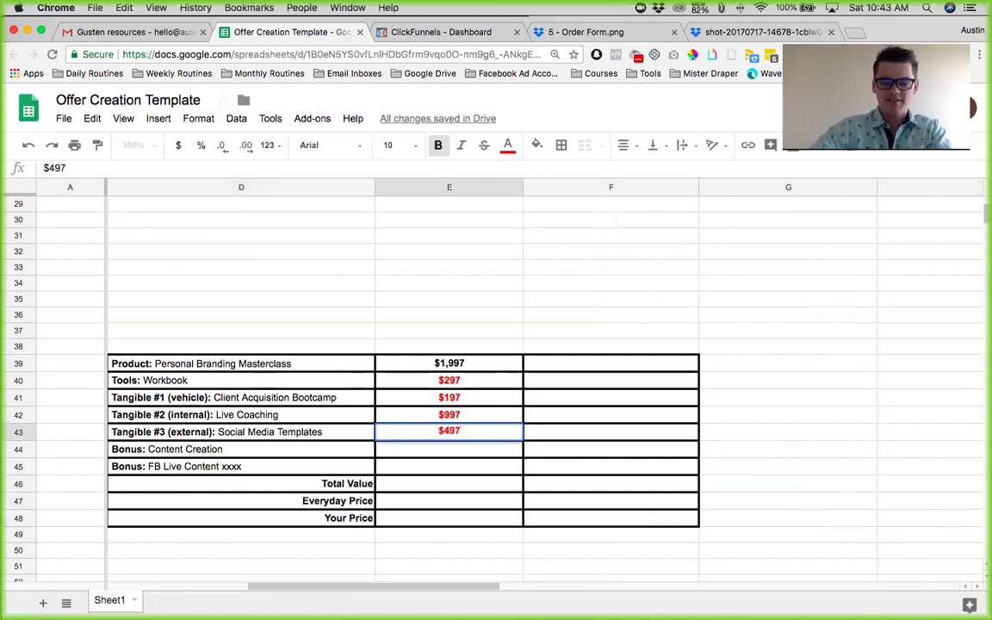
pyautogui.press('Return')
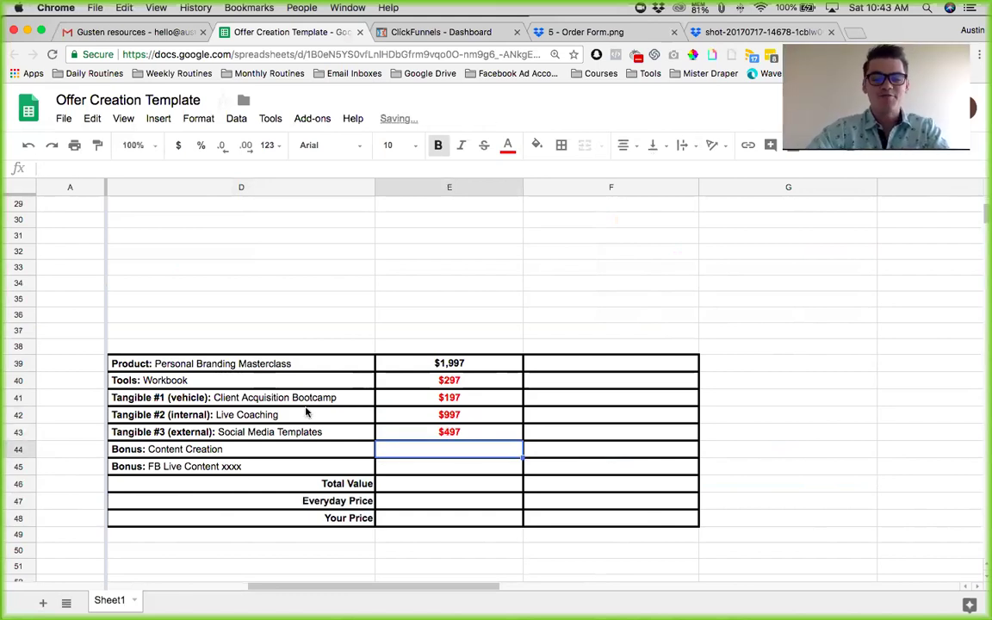
# Step: Value the bonuses at $997 for Content Creation and $297 for FB Live Content
pyautogui.click(323, 431)
pyautogui.click(436, 450)
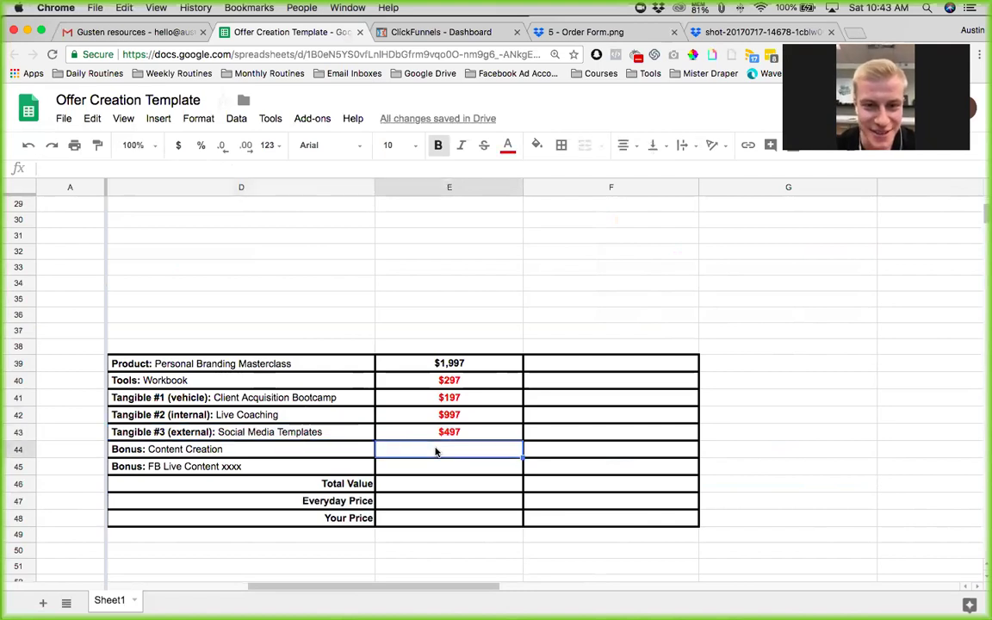
pyautogui.write('$')
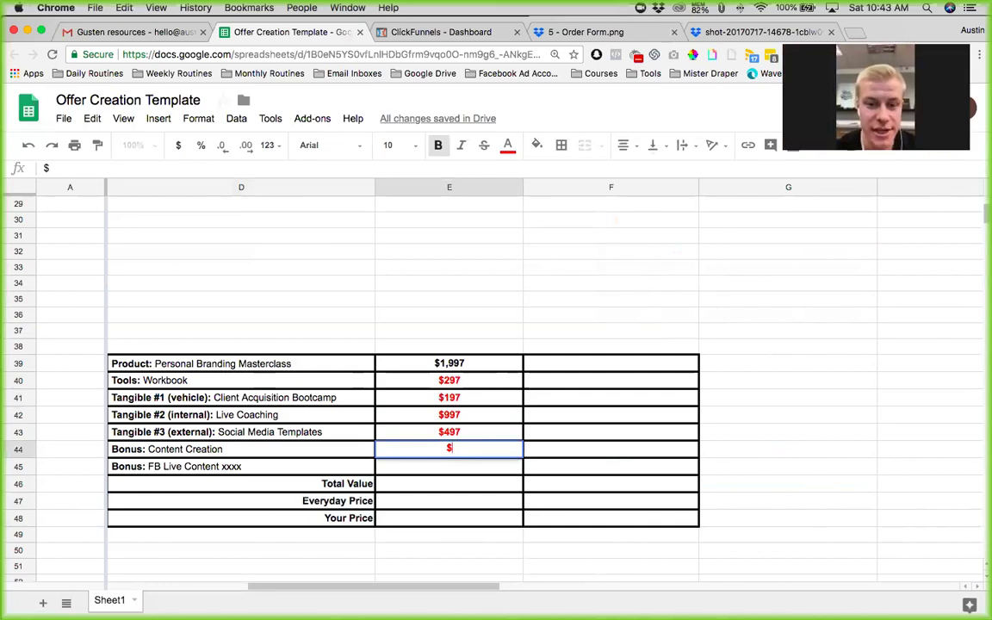
pyautogui.write('997')
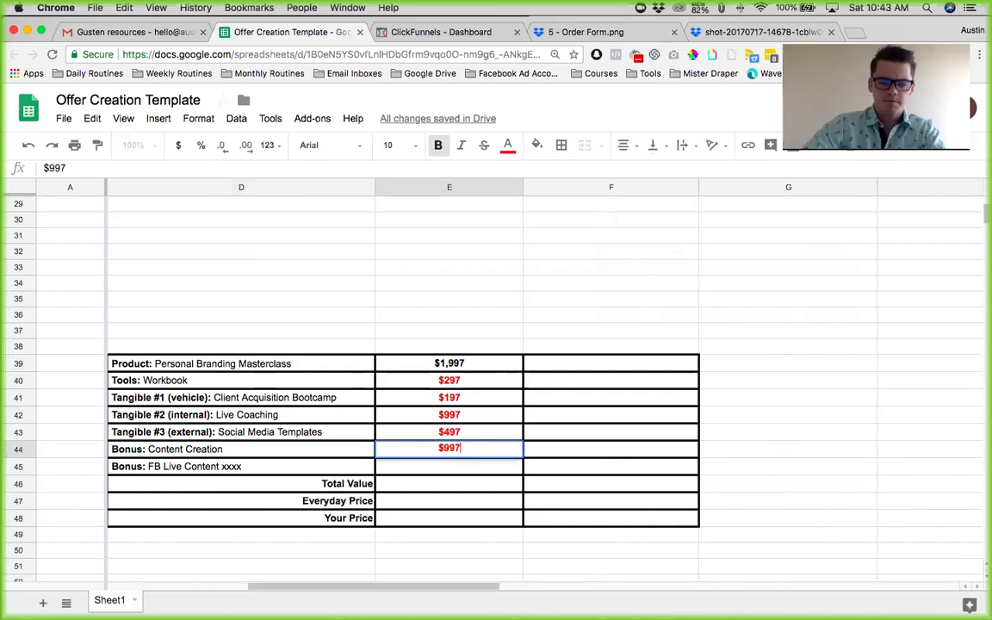
pyautogui.press('Return')
pyautogui.write('$')
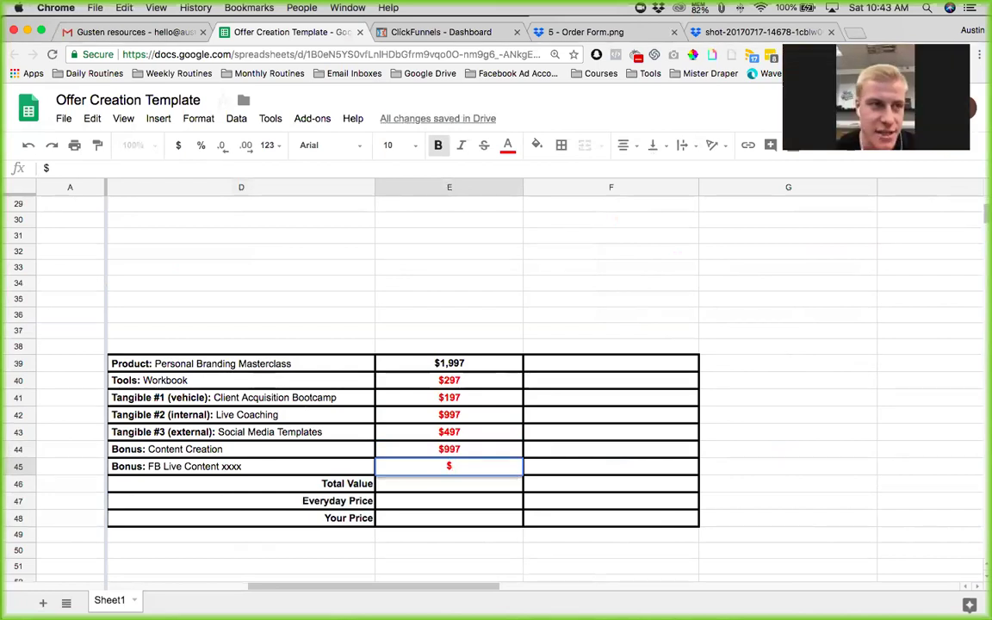
pyautogui.write('297')
pyautogui.press('Return')
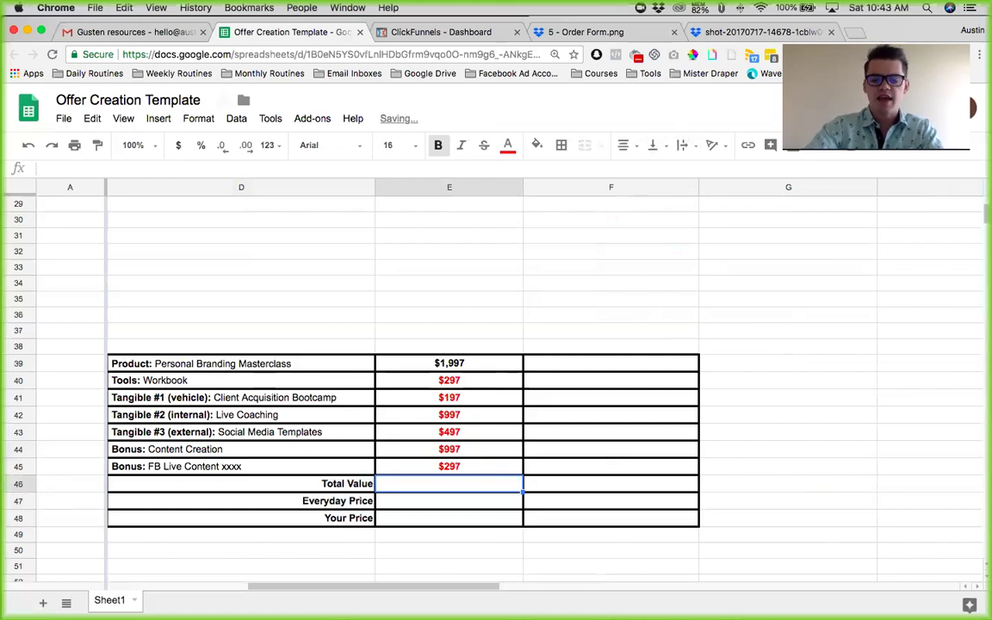
# Step: Total E39:E45 with =sum() in E46 to get $5,279, then enter $997 for Everyday Price
pyautogui.write('=sum')
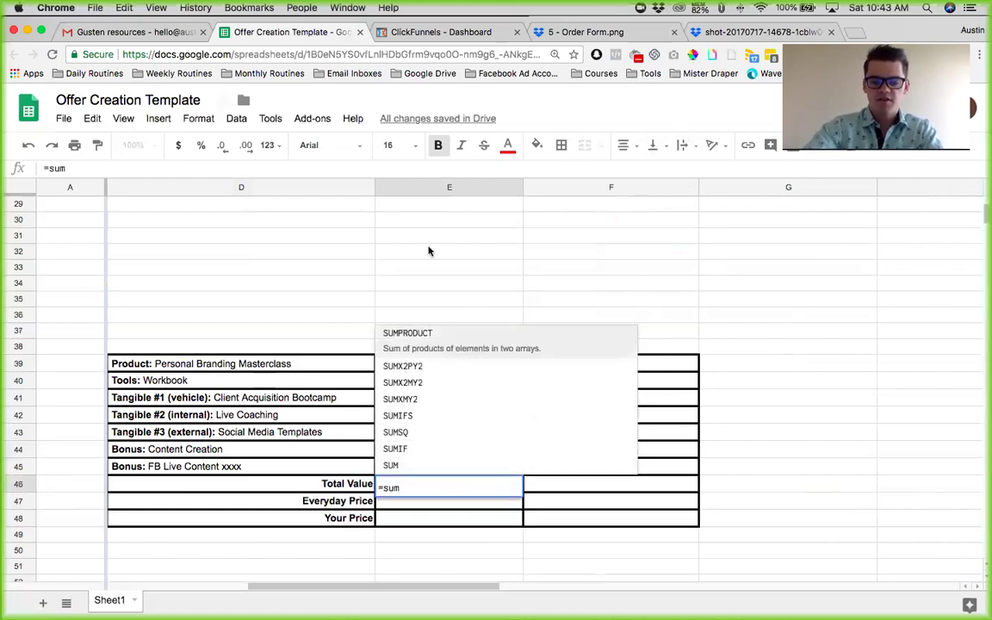
pyautogui.write('(')
pyautogui.moveTo(448, 364); pyautogui.dragTo(451, 468)
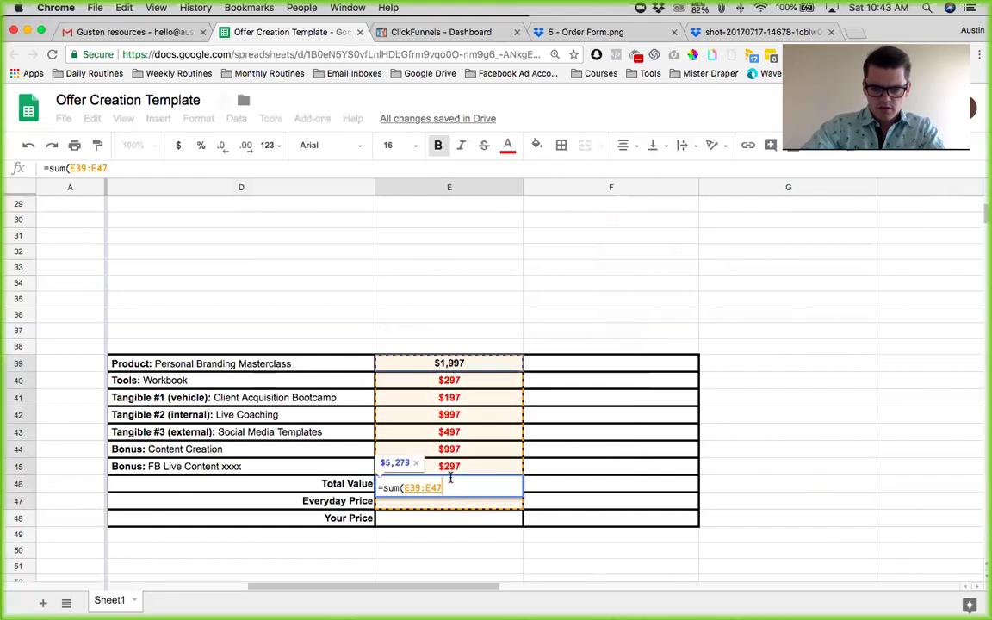
pyautogui.write(')')
pyautogui.press('Return')
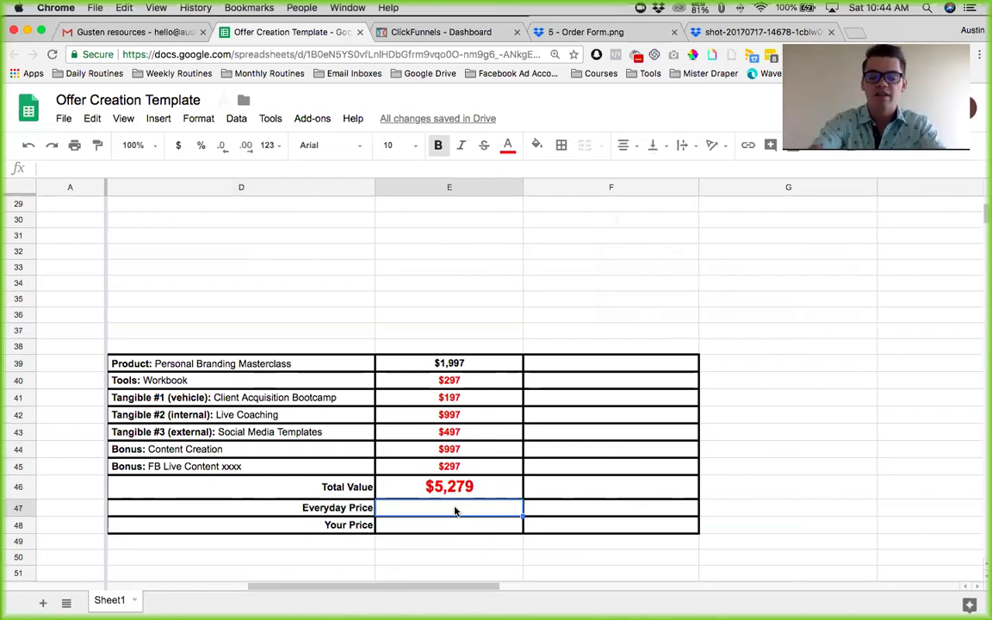
pyautogui.write('$997')
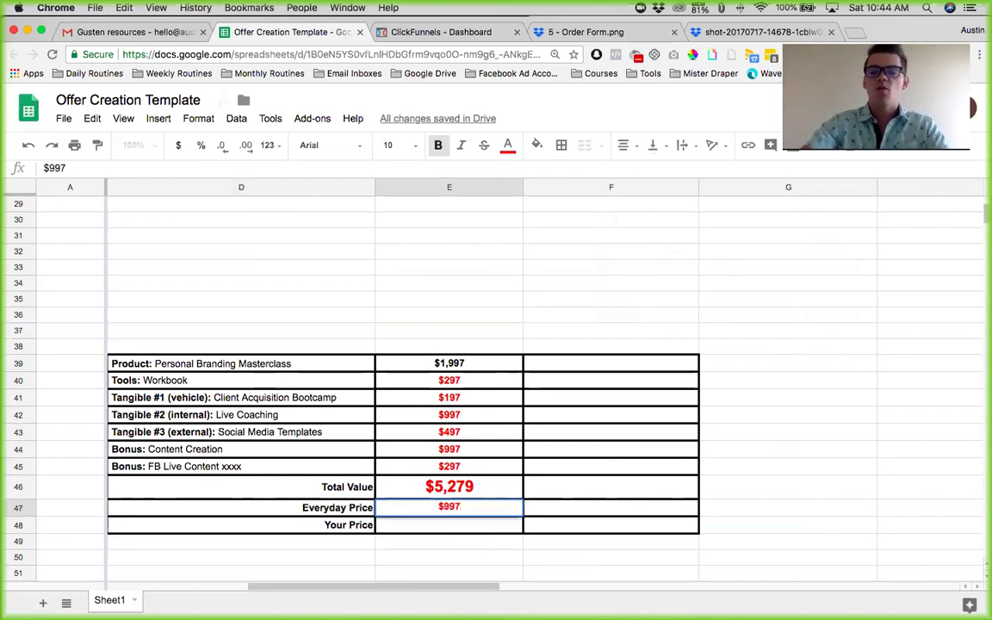
# Step: Enter $49/mo as Your Price in E48 and $997 as the Everyday Price in E47
pyautogui.press('BackSpace')
pyautogui.press('BackSpace')
pyautogui.press('BackSpace')
pyautogui.press('BackSpace')
pyautogui.press('Return')
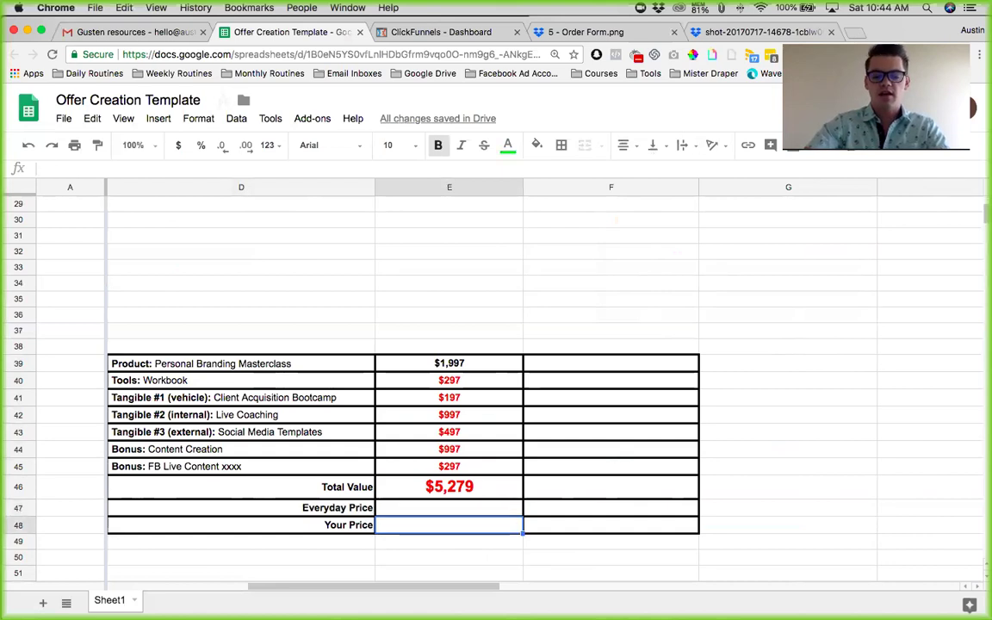
pyautogui.write('$')
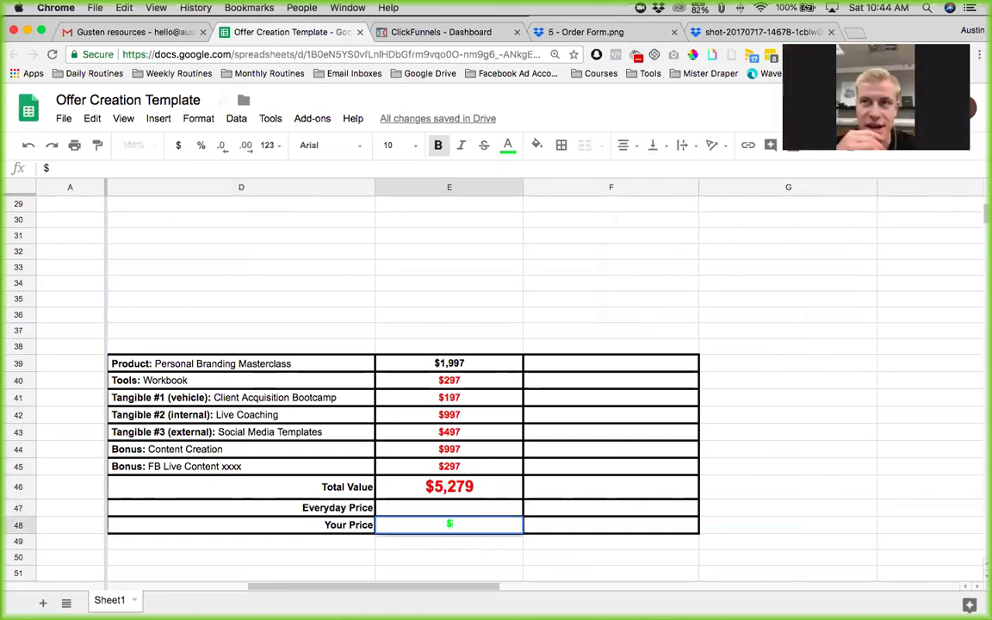
pyautogui.write('49/mo')
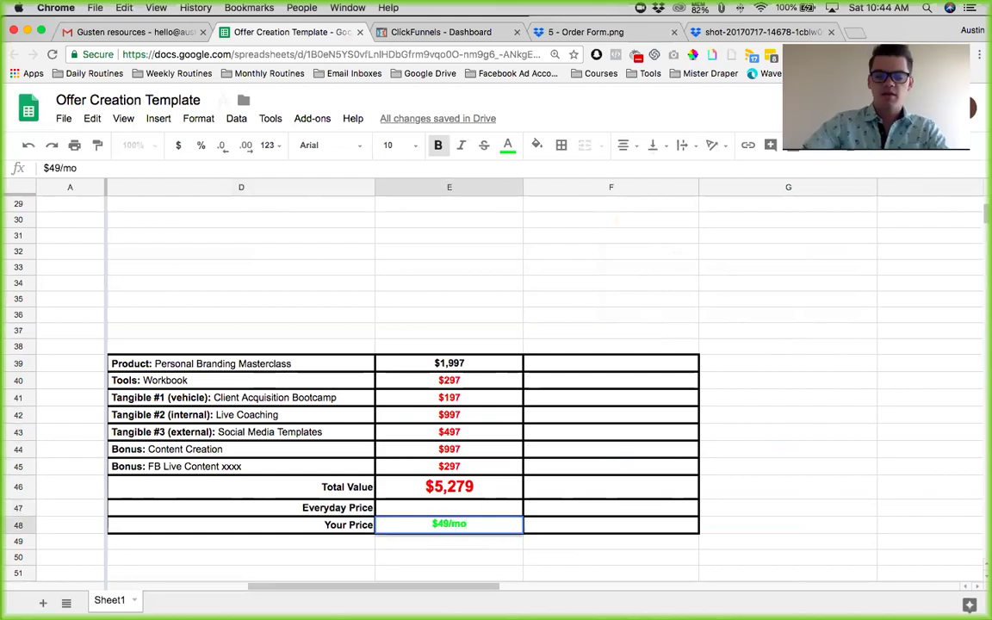
pyautogui.click(448, 507)
pyautogui.write('$997')
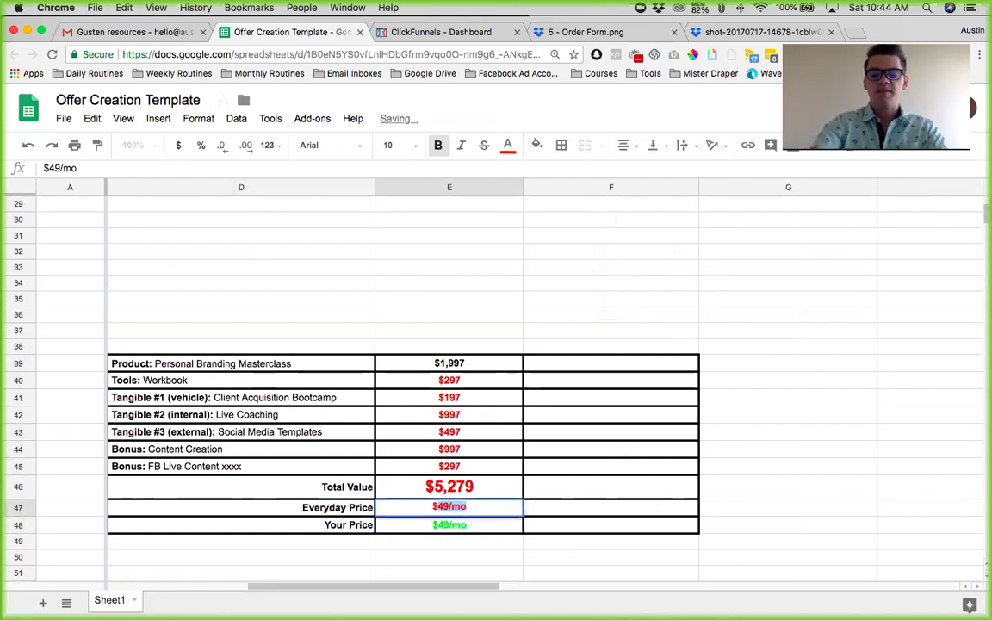
pyautogui.press('Return')
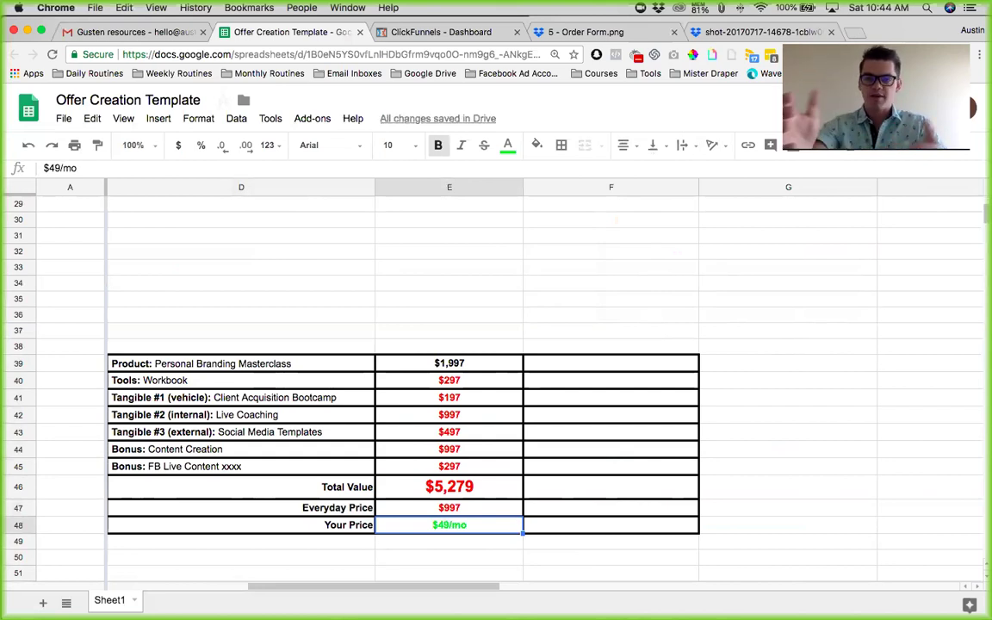
pyautogui.click(928, 8)
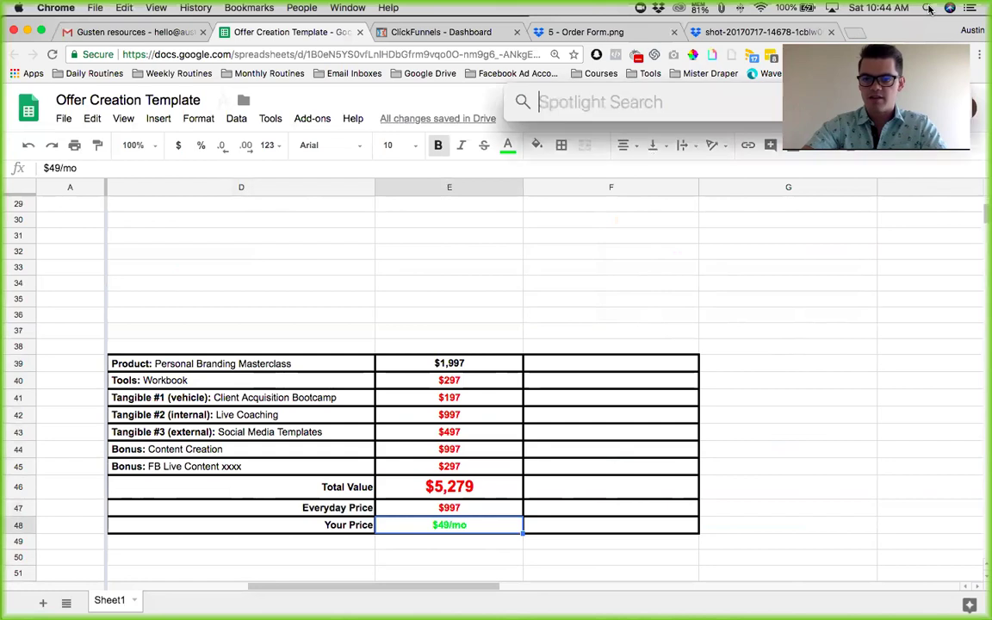
# Step: Calculate 49*12 = 588 in Spotlight, then return to the sheet
pyautogui.write('49*12')
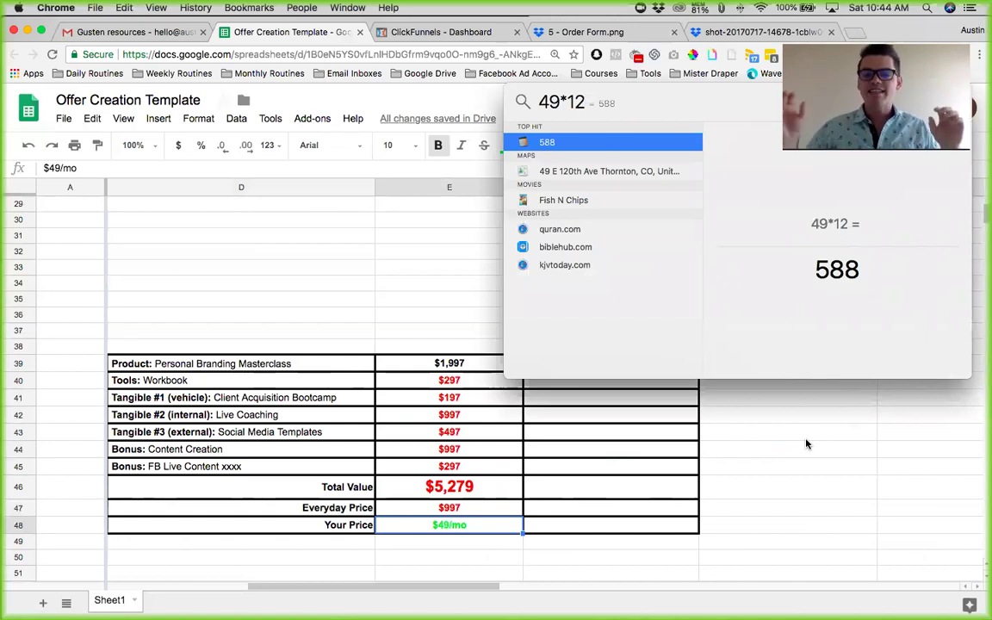
pyautogui.click(807, 439)
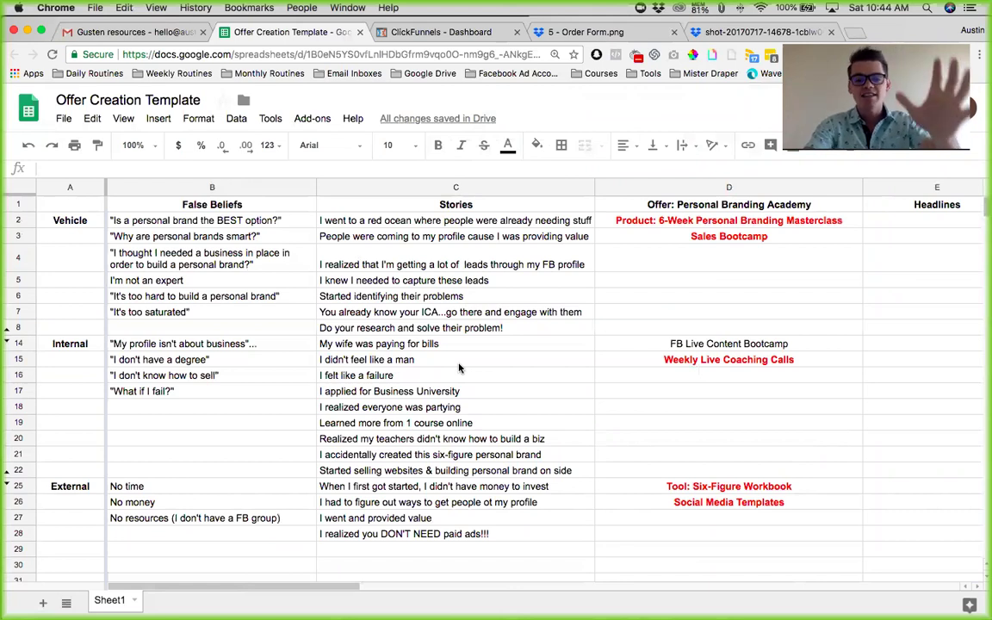
pyautogui.scroll(-10, 459, 368)
pyautogui.hscroll(3, 459, 368)
pyautogui.scroll(-3, 459, 368)
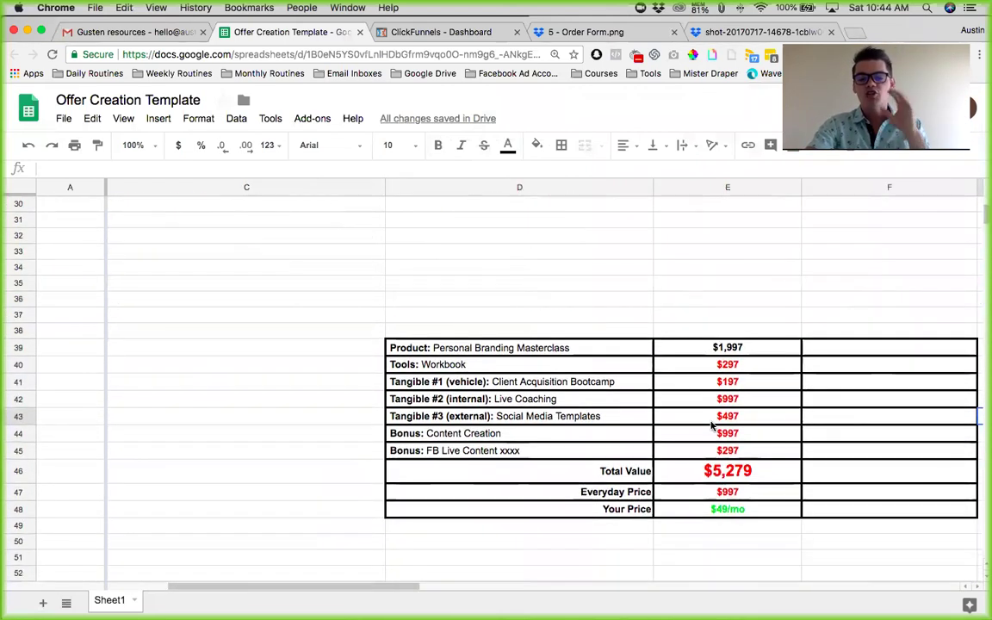
pyautogui.click(732, 495)
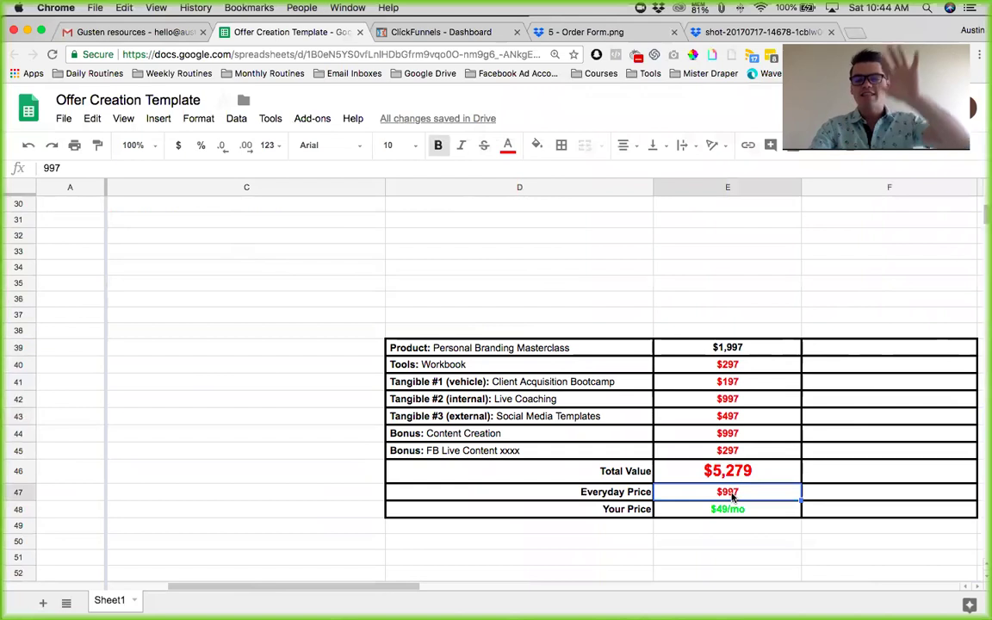
pyautogui.press('Down')
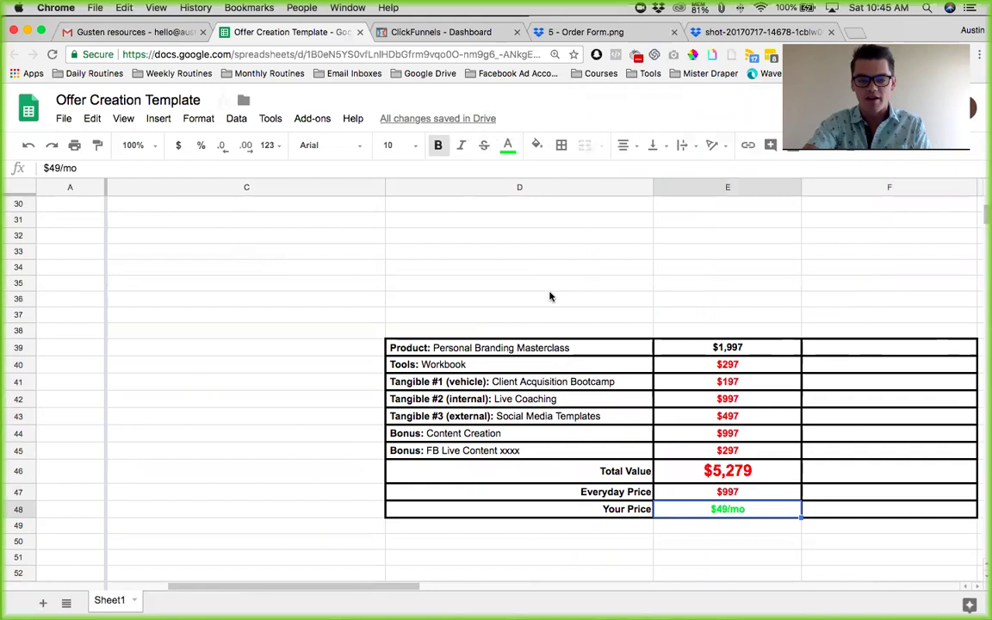
pyautogui.scroll(10, 551, 295)
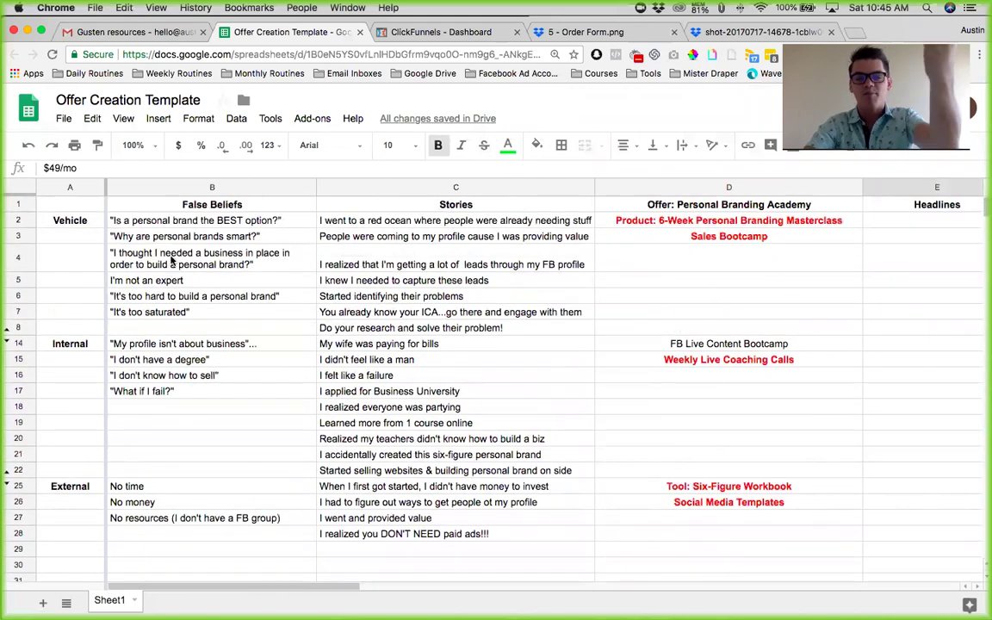
pyautogui.scroll(-10, 702, 398)
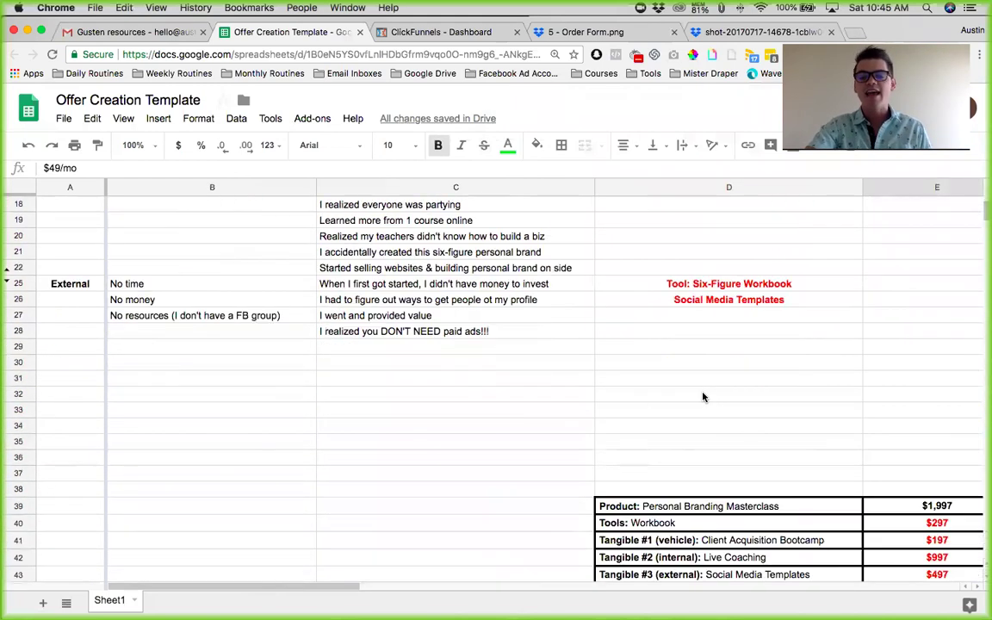
pyautogui.hscroll(3, 702, 396)
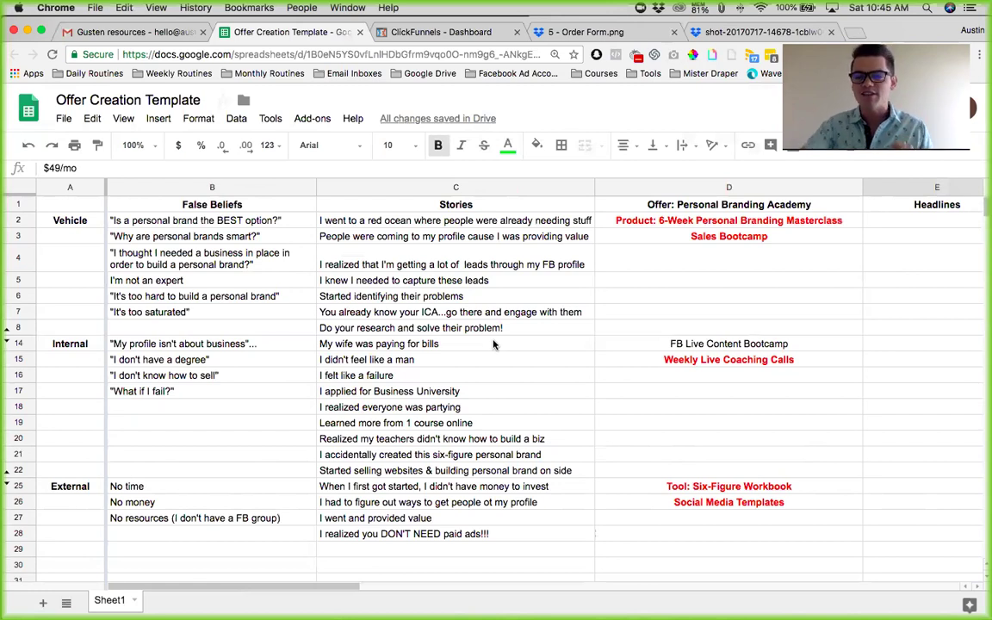
pyautogui.hscroll(3, 494, 344)
pyautogui.scroll(-10, 493, 345)
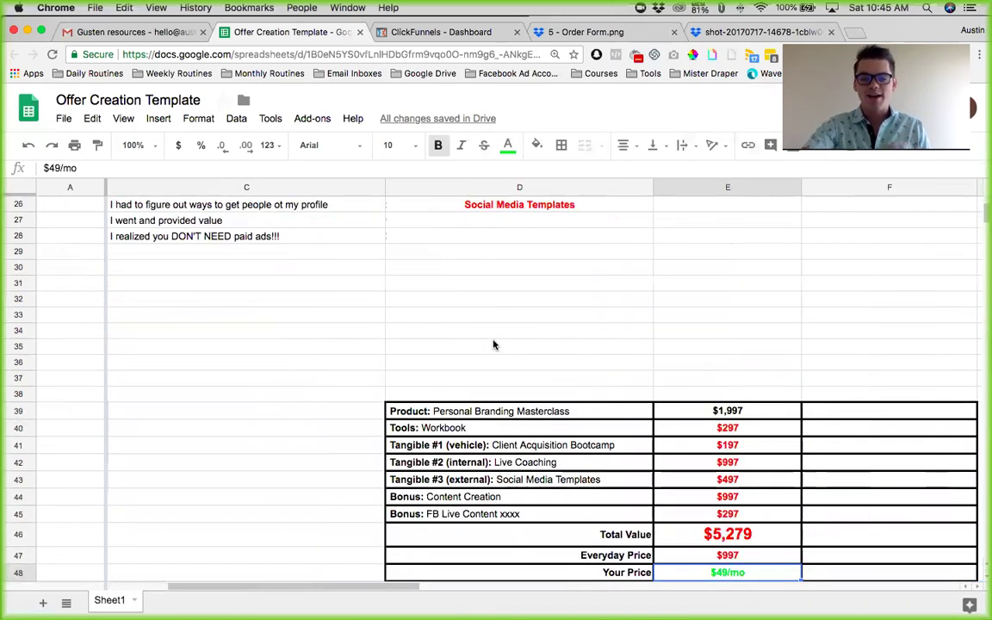
pyautogui.scroll(-1, 493, 344)
pyautogui.hscroll(2, 494, 345)
pyautogui.moveTo(248, 348); pyautogui.dragTo(674, 550)
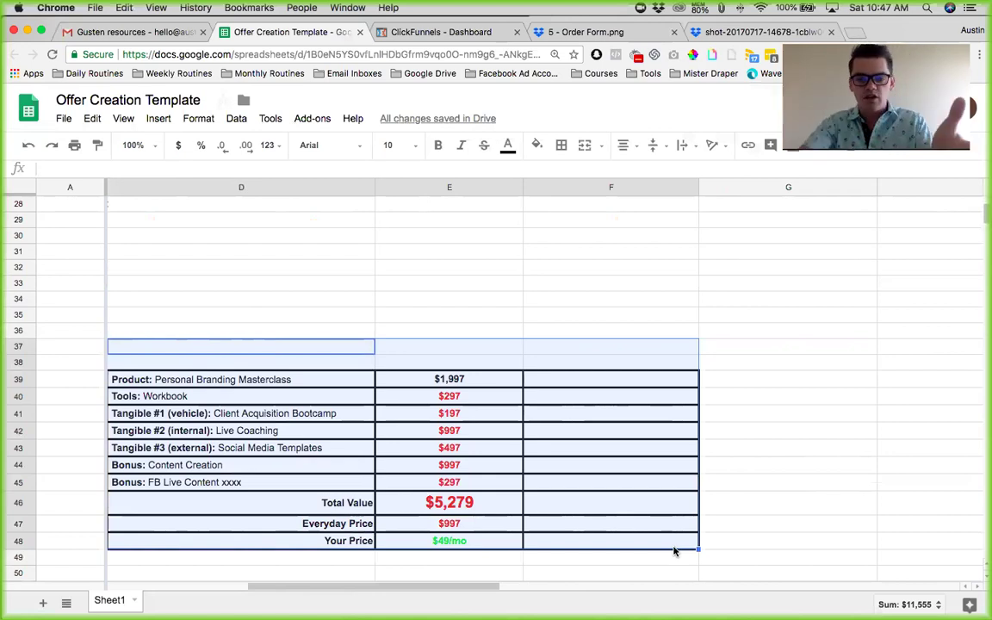
# Step: Scroll the sheet back to the top-left, then scroll the Keynote slide navigator
pyautogui.hscroll(-5, 674, 551)
pyautogui.scroll(10, 674, 551)
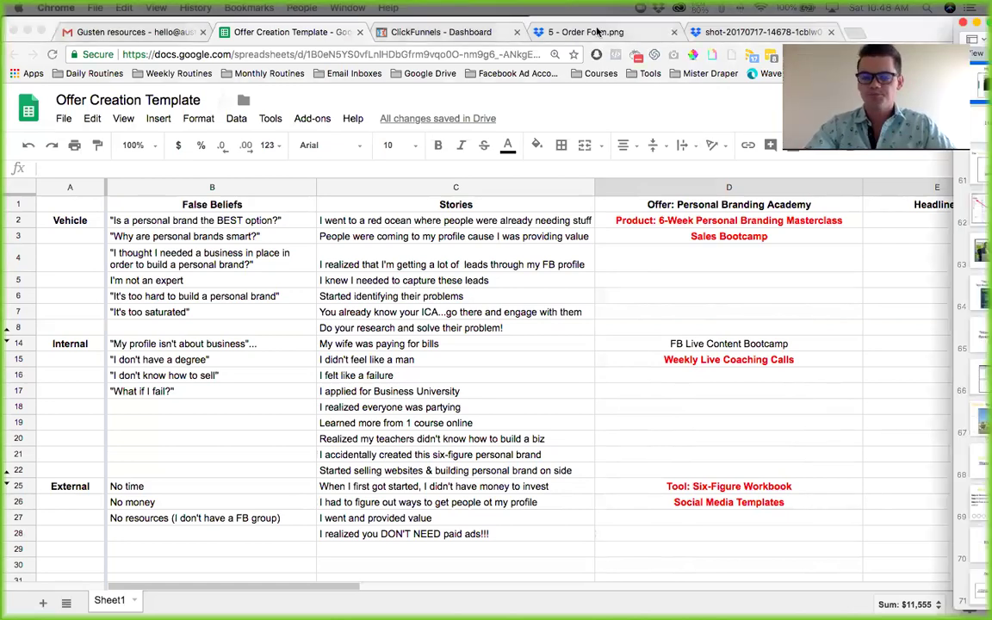
pyautogui.scroll(-20, 31, 399)
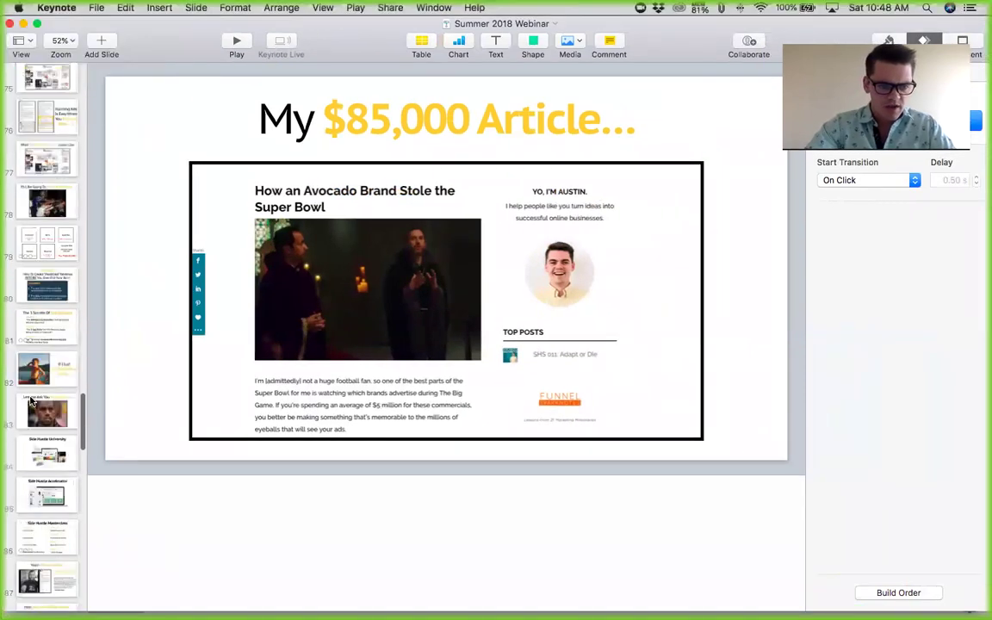
pyautogui.scroll(8, 31, 399)
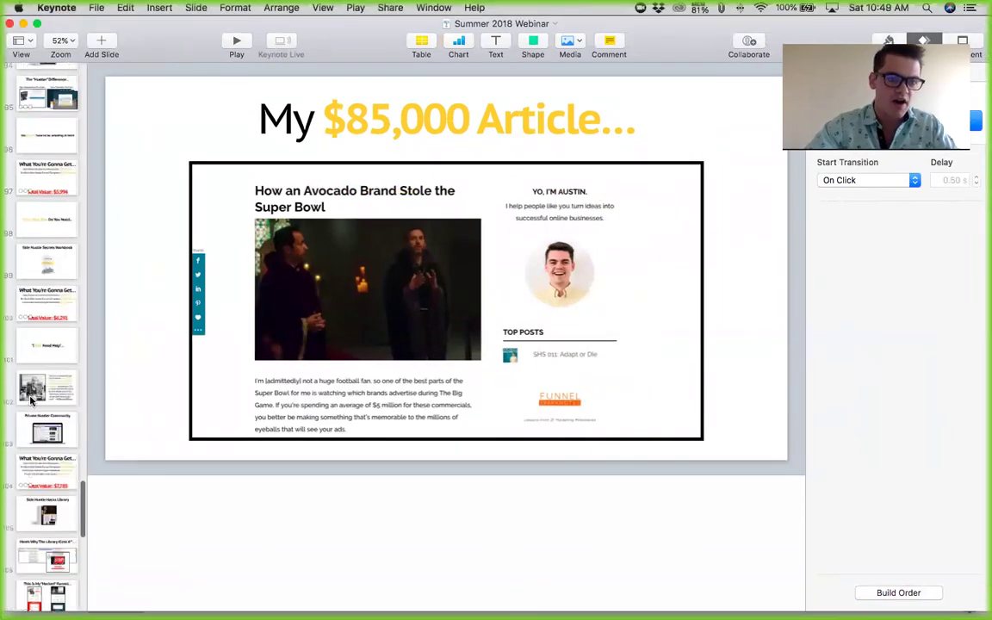
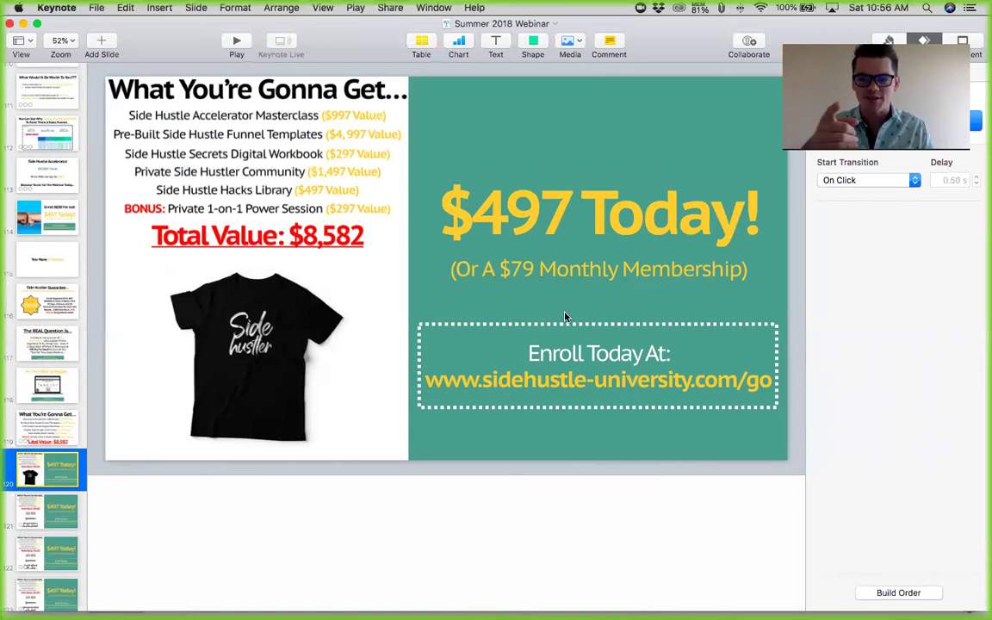
# Step: Close the Summer 2018 Webinar Keynote deck, left on the $497 offer slide
pyautogui.click(23, 23)
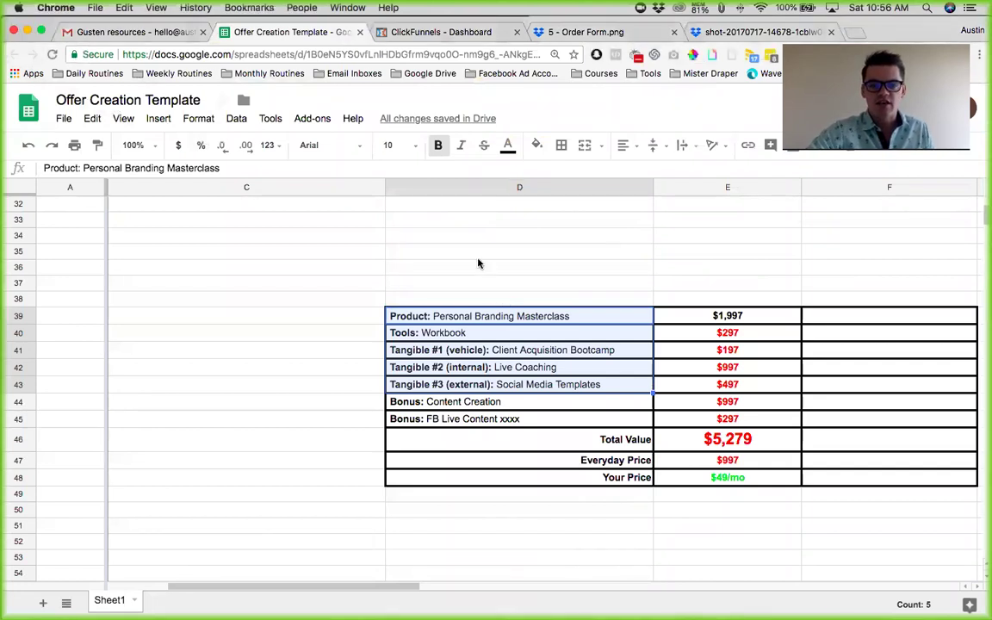
pyautogui.scroll(15, 480, 265)
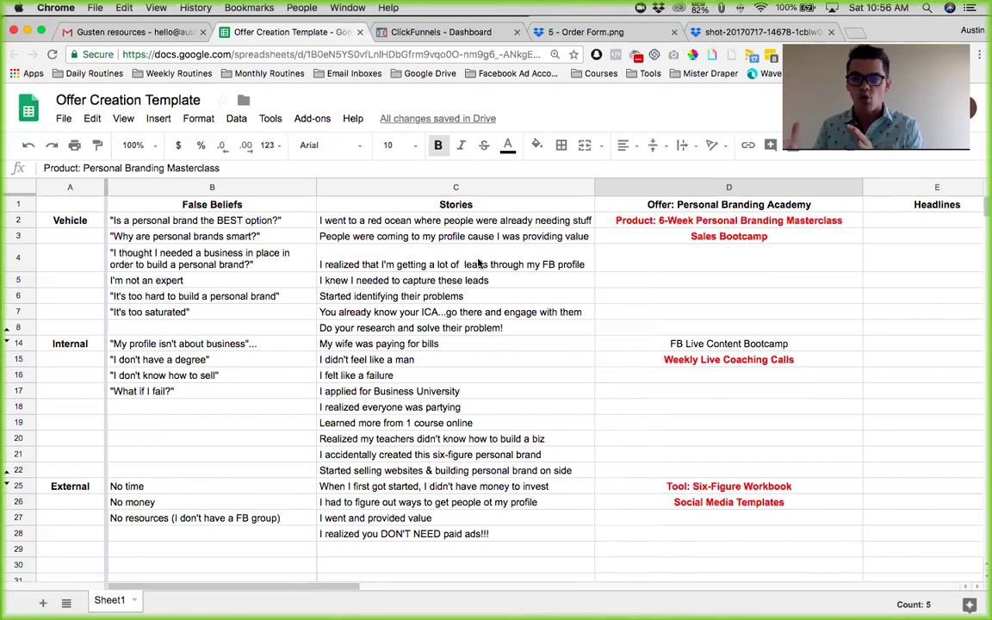
pyautogui.moveTo(220, 603)
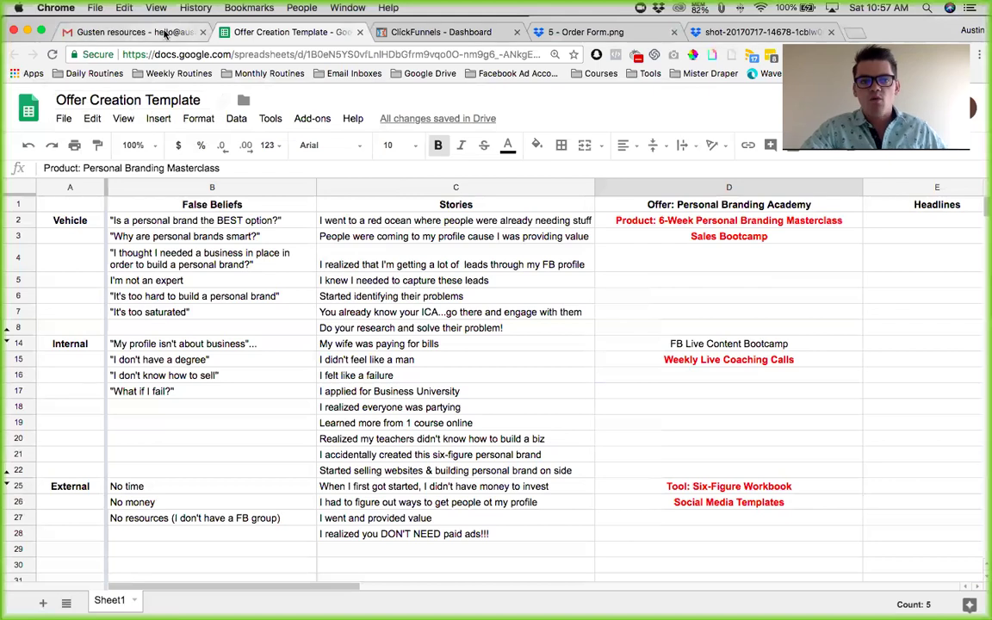
# Step: Bring up the funnel resources email in Gmail and scroll through its contents
pyautogui.click(133, 31)
pyautogui.scroll(-3, 397, 360)
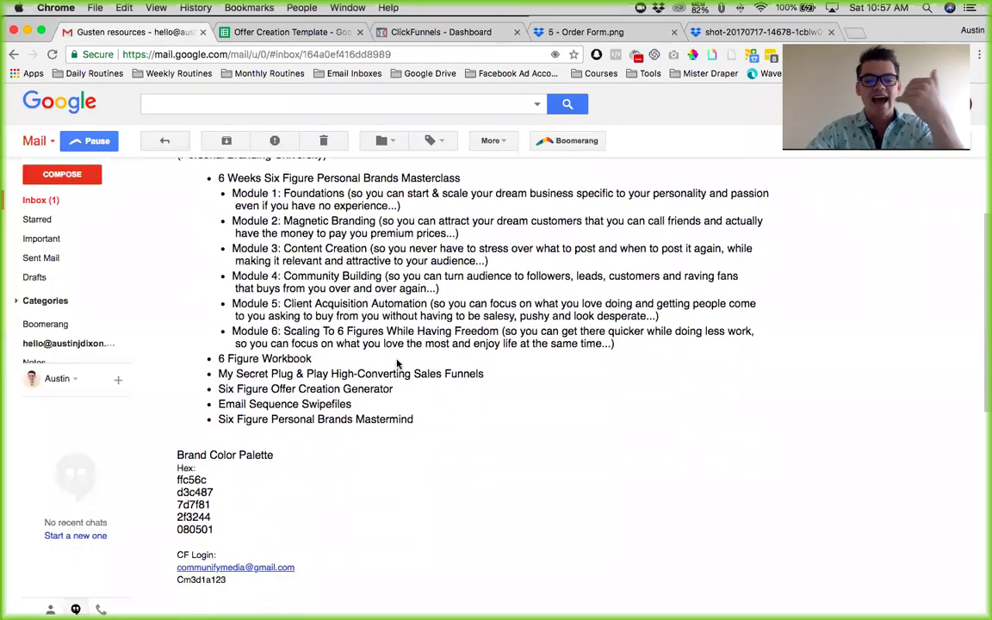
pyautogui.scroll(-5, 397, 360)
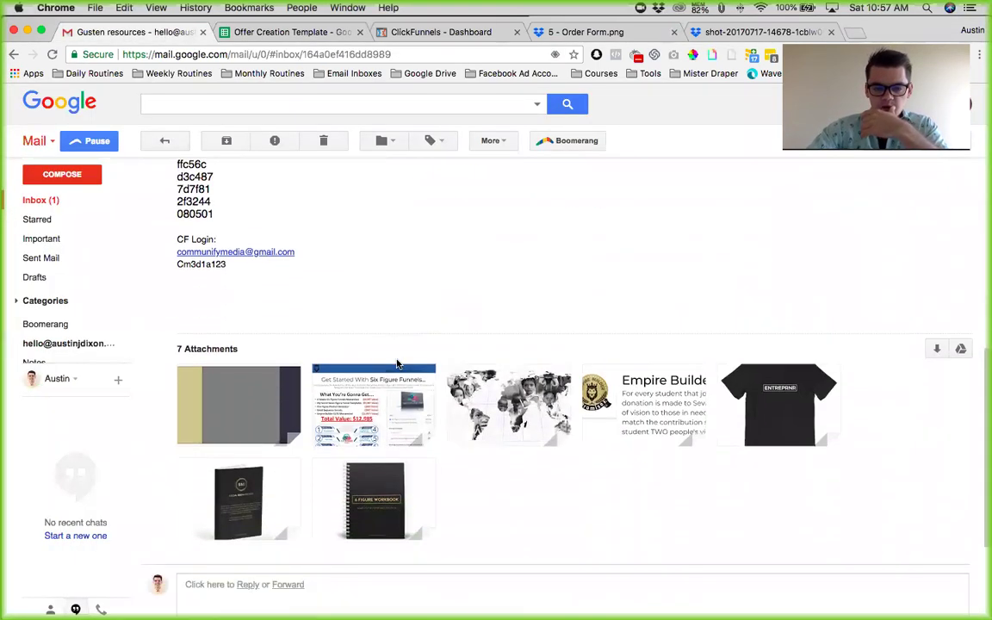
# Step: Preview the ebook cover attachment, then close the leftover screenshot tab
pyautogui.moveTo(217, 521)
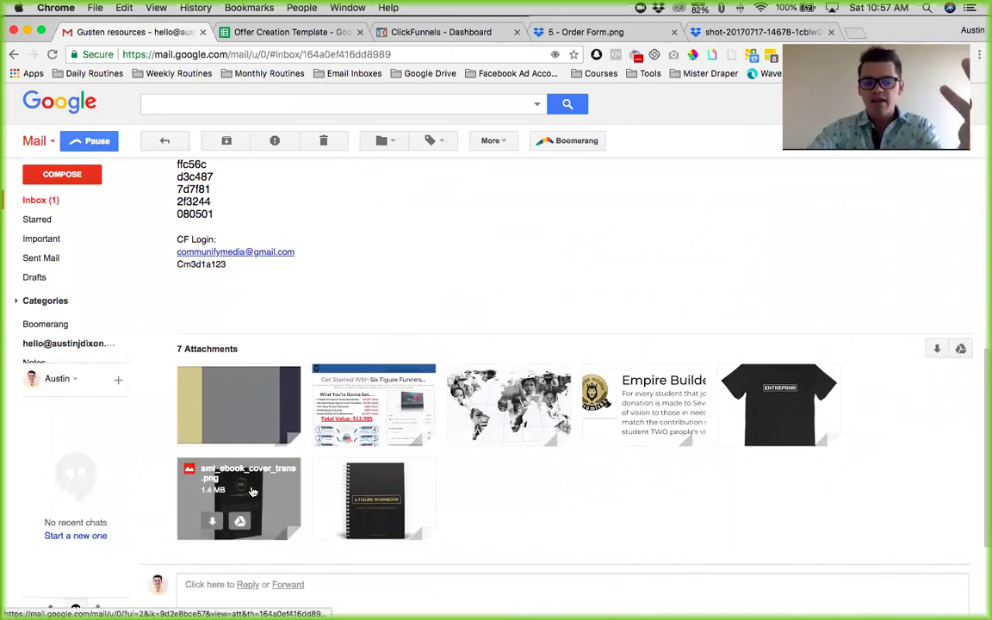
pyautogui.click(229, 442)
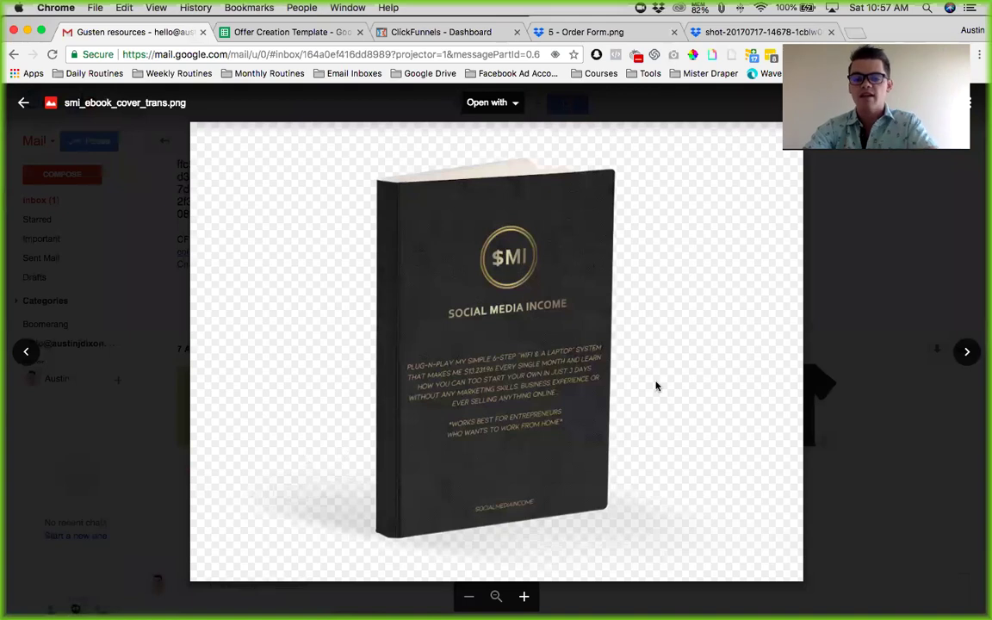
pyautogui.click(875, 261)
pyautogui.scroll(10, 553, 353)
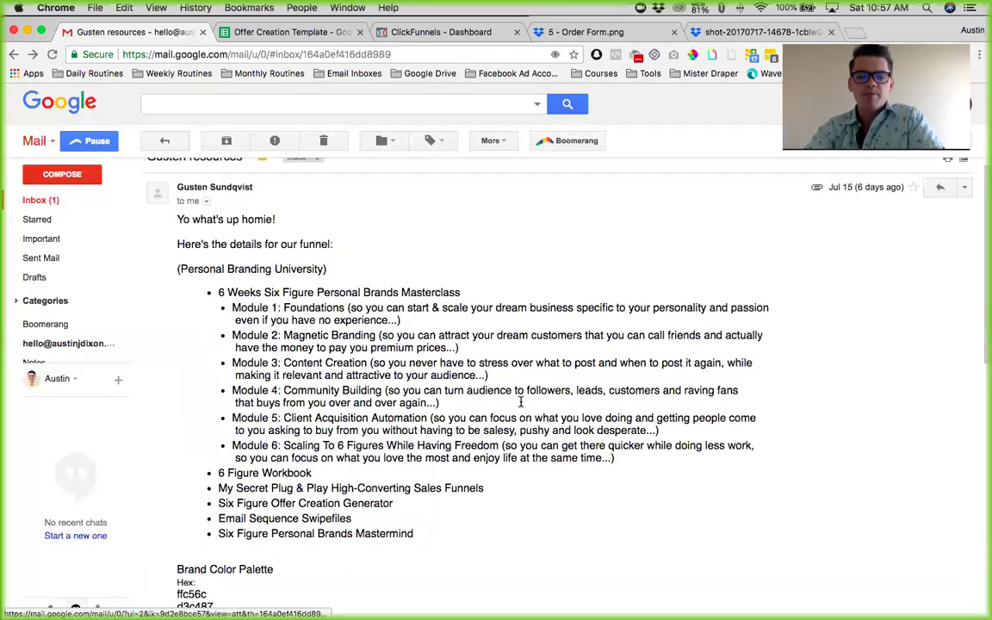
pyautogui.rightClick(720, 33)
pyautogui.click(746, 120)
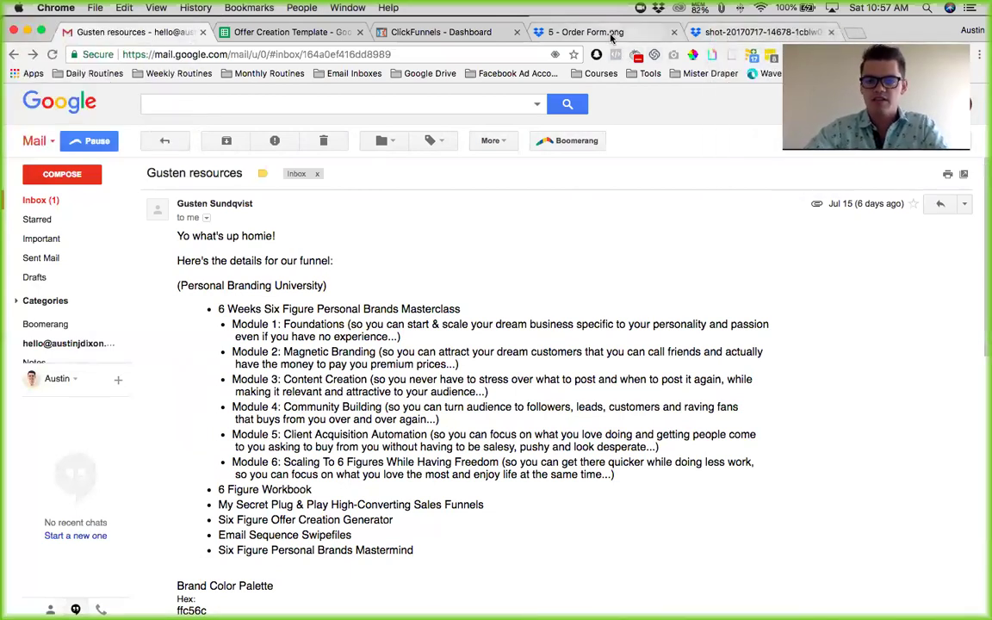
# Step: Load awwapp.com in the order form tab and start a blank whiteboard
pyautogui.click(586, 32)
pyautogui.hotkey('ctrl', 'l')
pyautogui.write('aww')
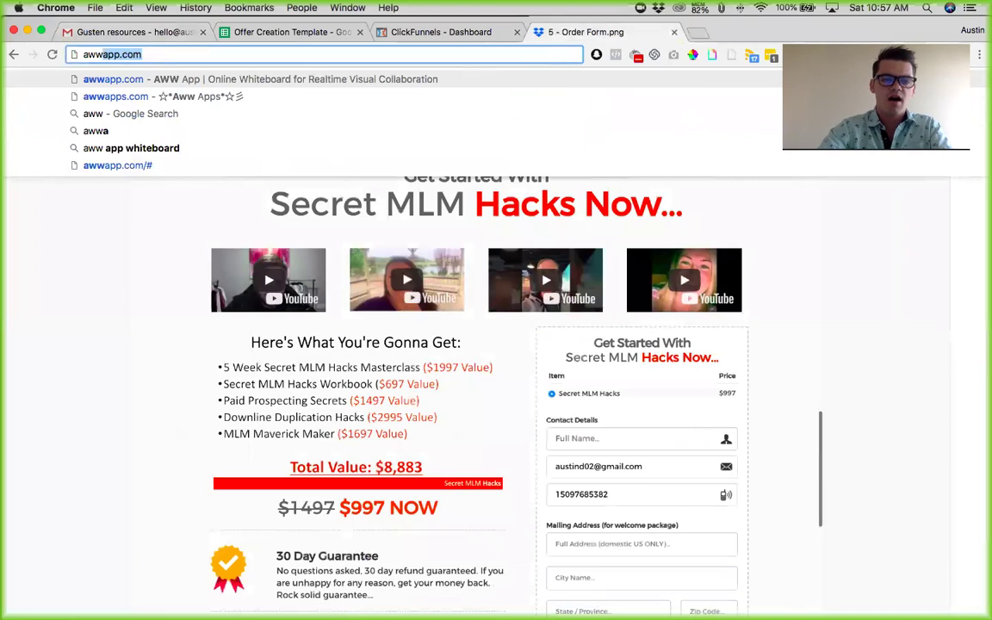
pyautogui.press('Return')
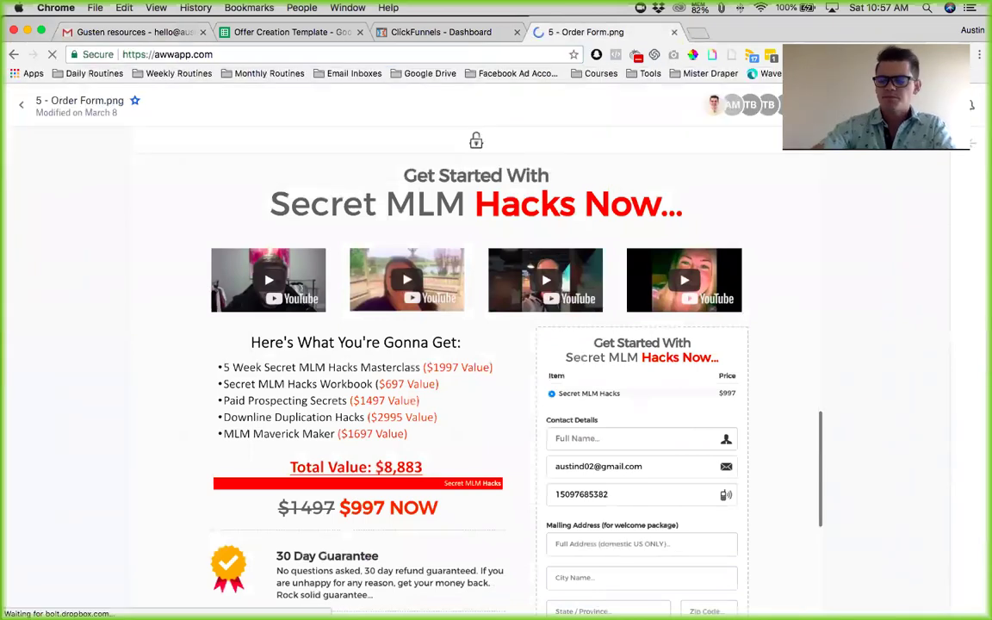
pyautogui.click(483, 73)
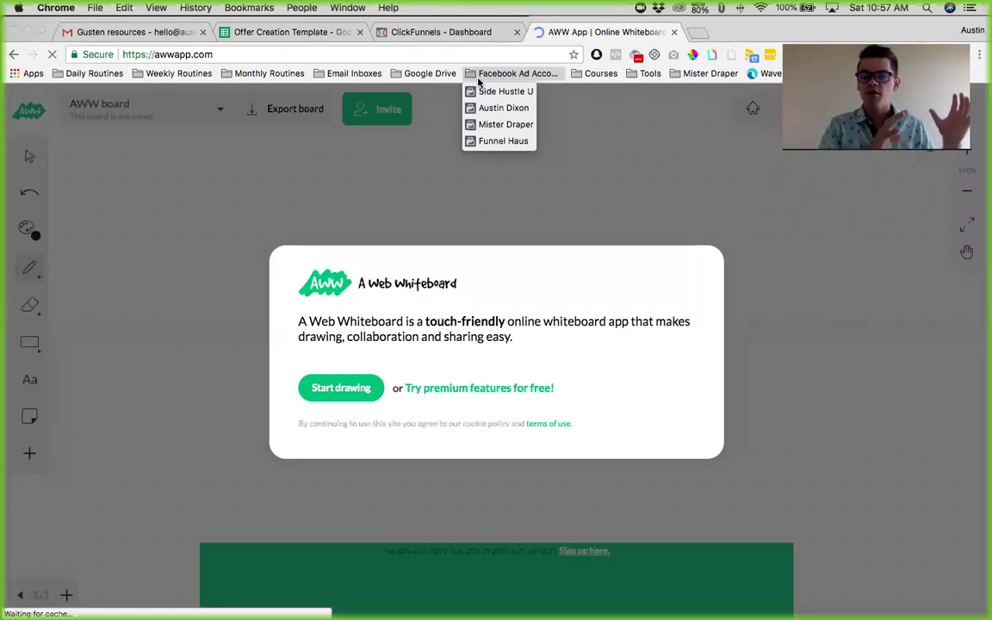
pyautogui.click(342, 390)
pyautogui.click(339, 389)
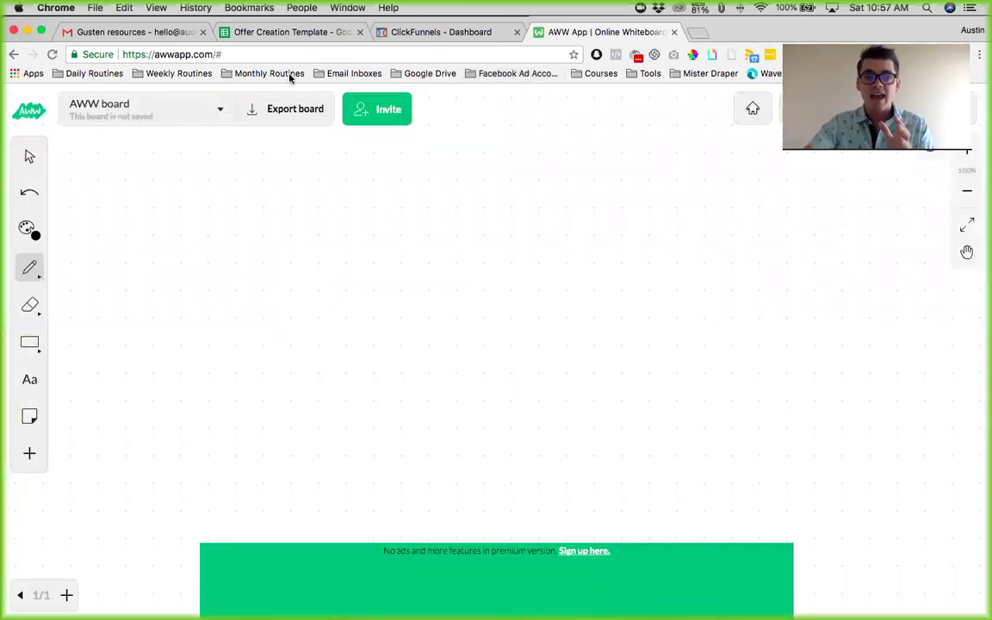
pyautogui.click(284, 33)
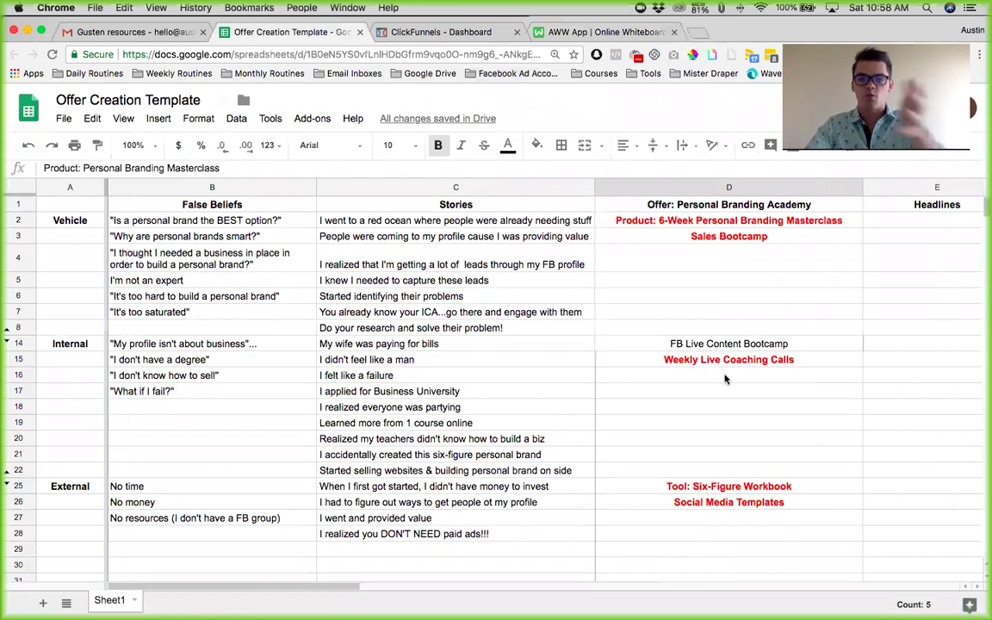
pyautogui.click(551, 32)
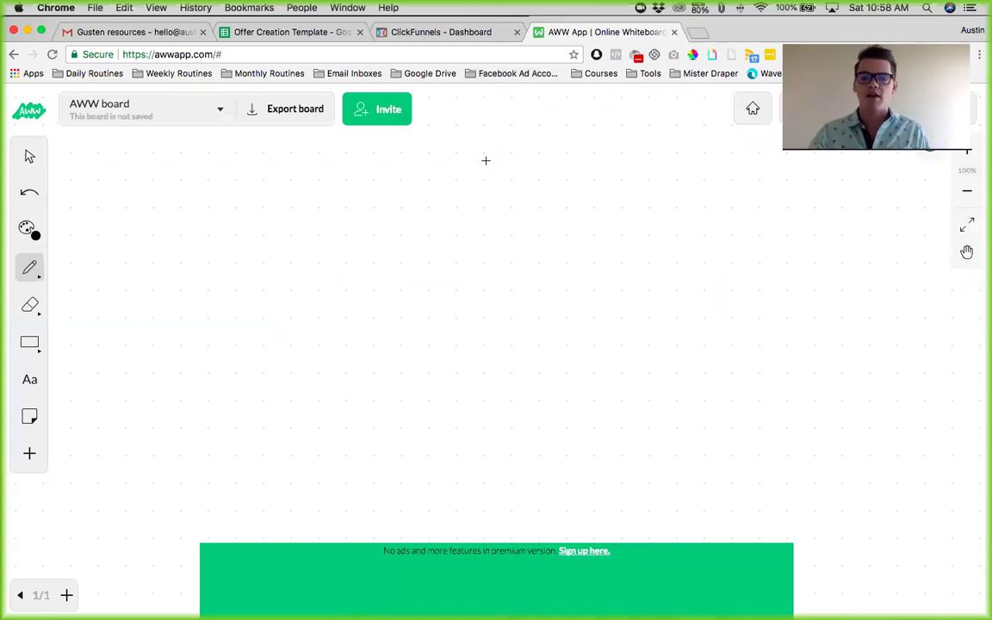
# Step: Draw five similarly sized rectangles side by side across the whiteboard
pyautogui.click(29, 344)
pyautogui.moveTo(98, 214); pyautogui.dragTo(210, 318)
pyautogui.moveTo(269, 210); pyautogui.dragTo(379, 319)
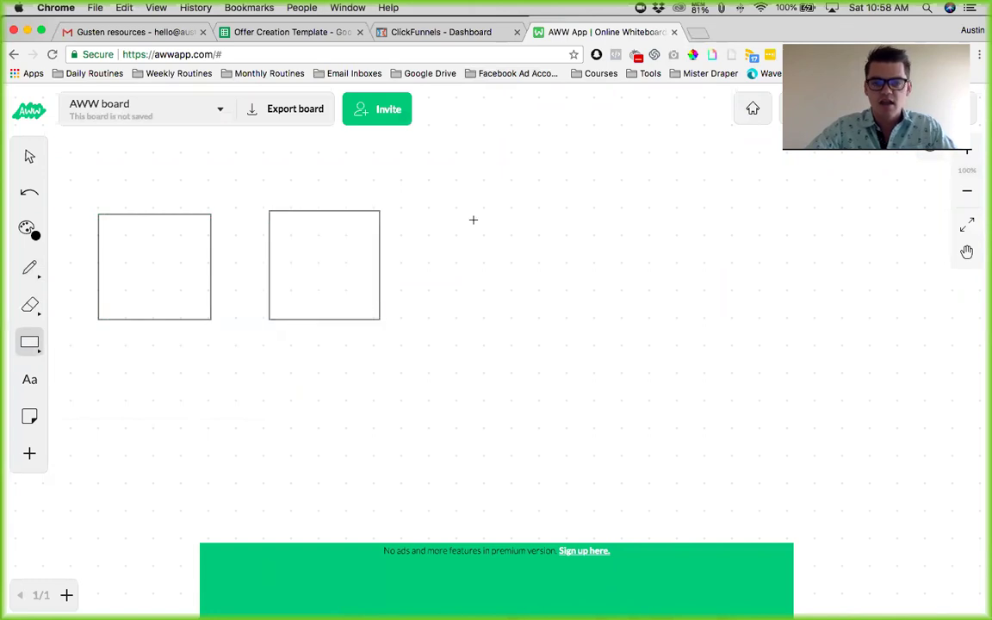
pyautogui.moveTo(437, 207); pyautogui.dragTo(542, 316)
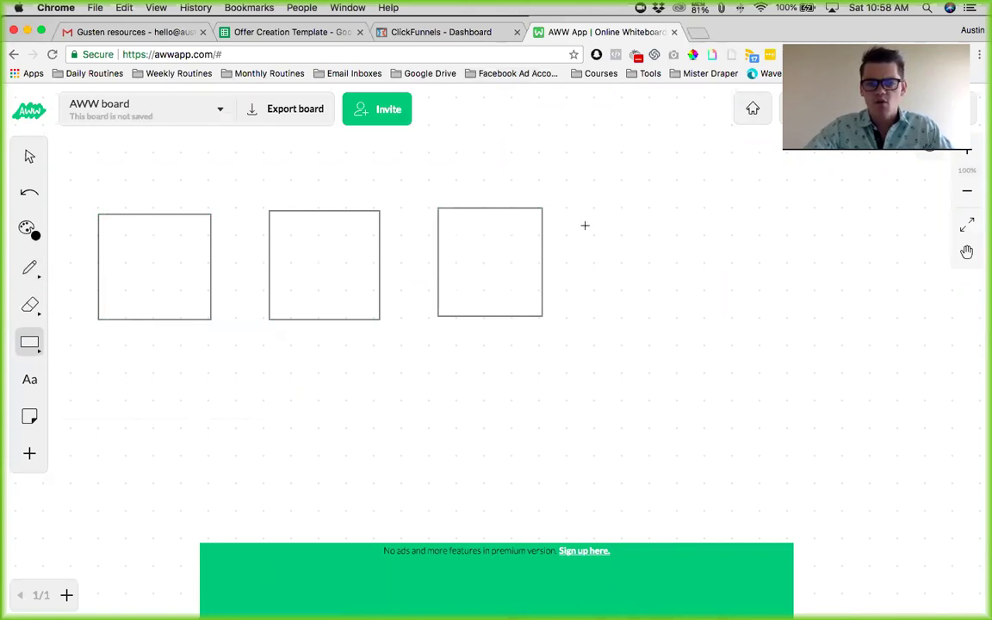
pyautogui.moveTo(593, 207); pyautogui.dragTo(704, 317)
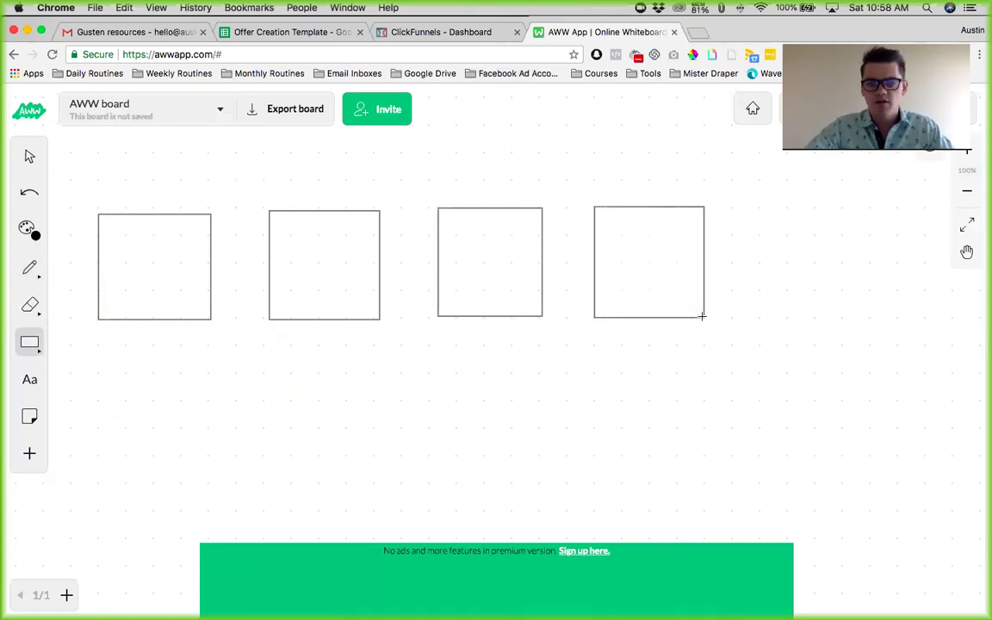
pyautogui.moveTo(758, 206); pyautogui.dragTo(870, 318)
pyautogui.click(45, 380)
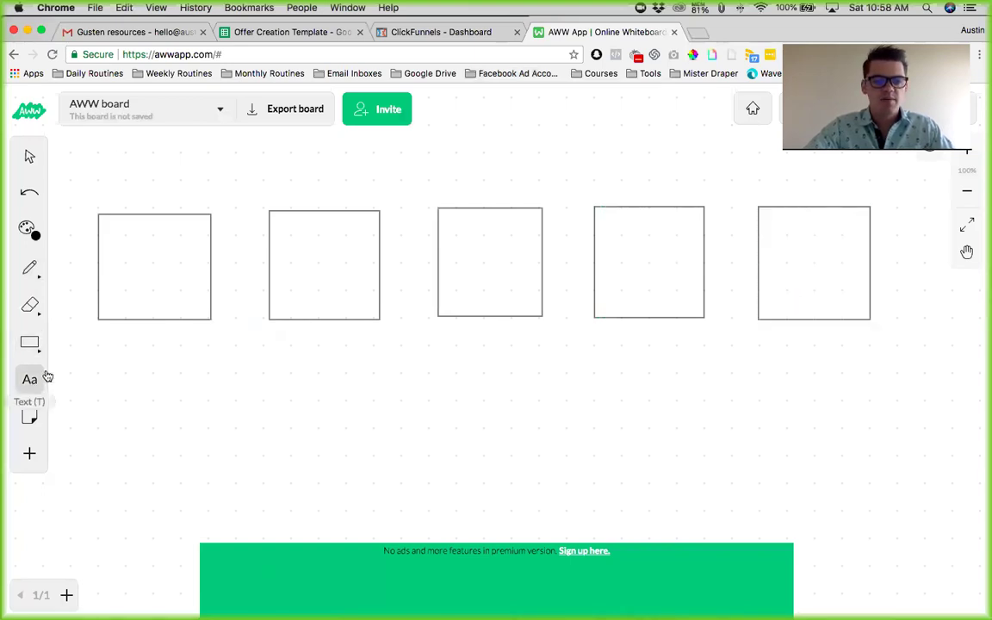
# Step: Label the first box 'Squeeze Page (opt-in)' and position the text inside it
pyautogui.click(127, 267)
pyautogui.write('Sq')
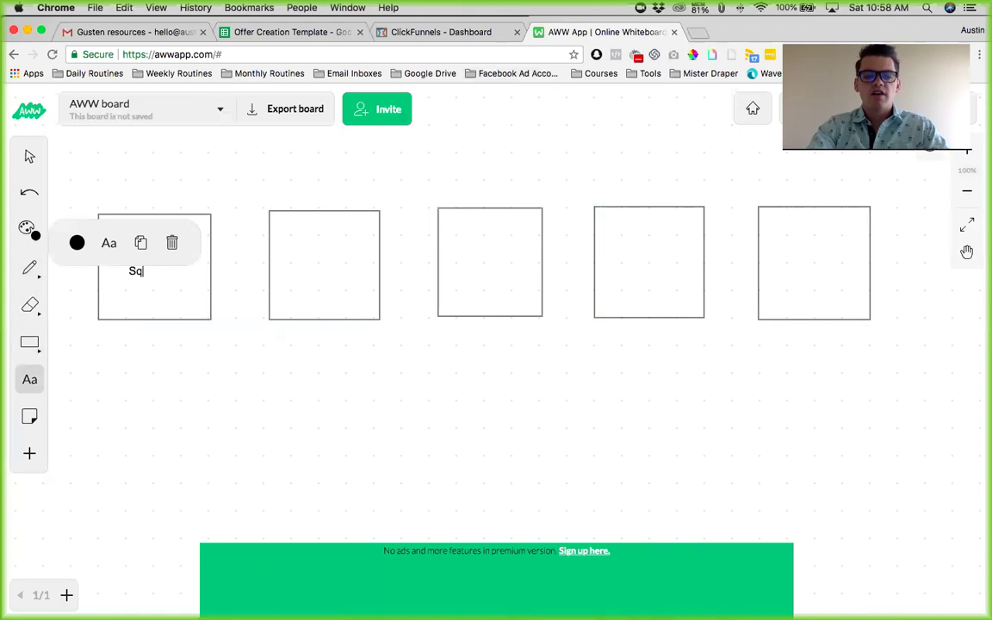
pyautogui.write('ueeze F')
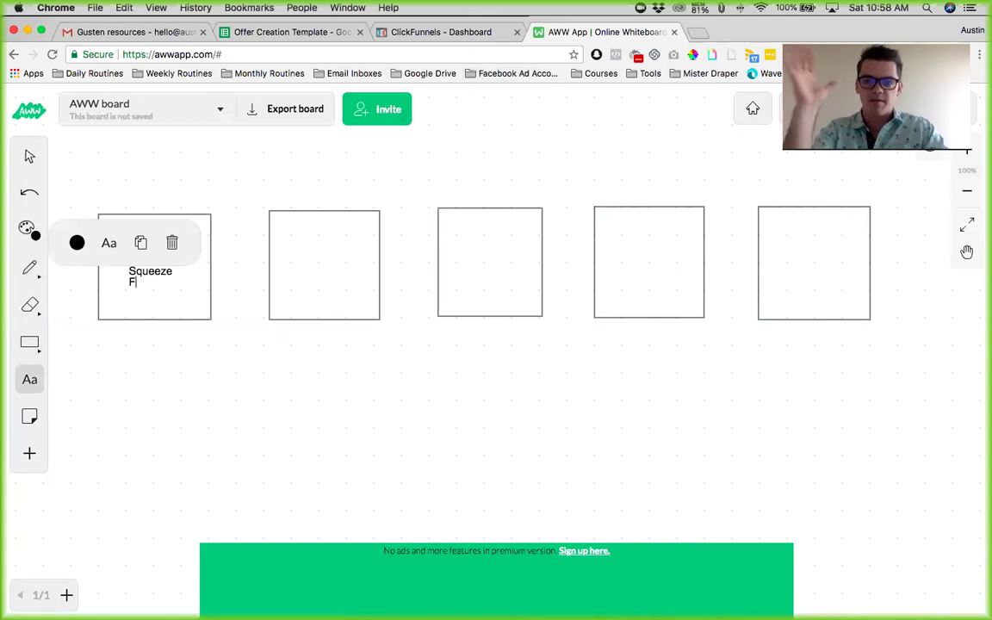
pyautogui.write('page')
pyautogui.press('BackSpace')
pyautogui.press('BackSpace')
pyautogui.write('Page (g')
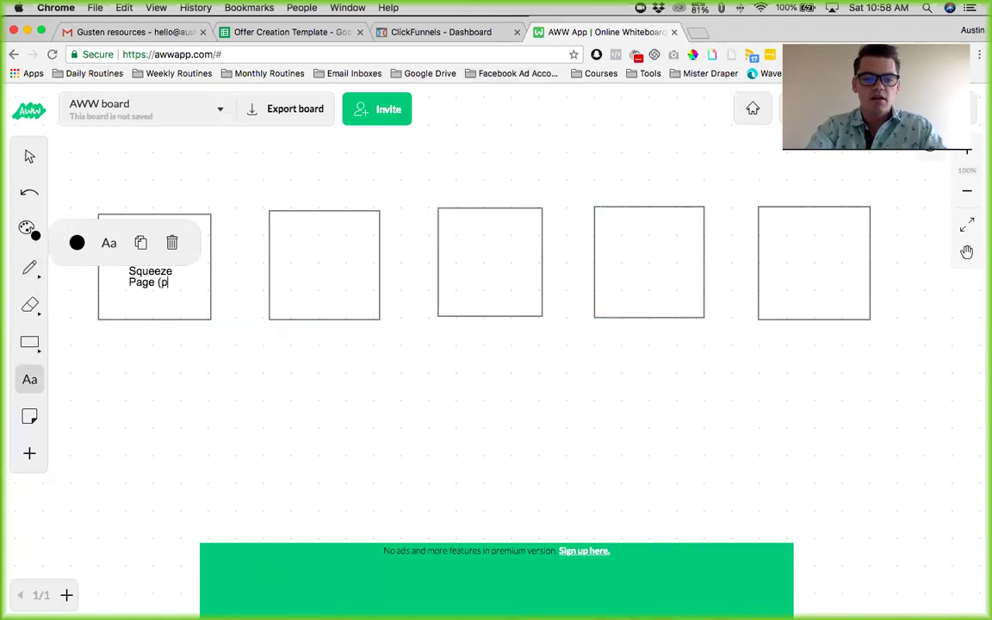
pyautogui.press('BackSpace')
pyautogui.write('opt-in)')
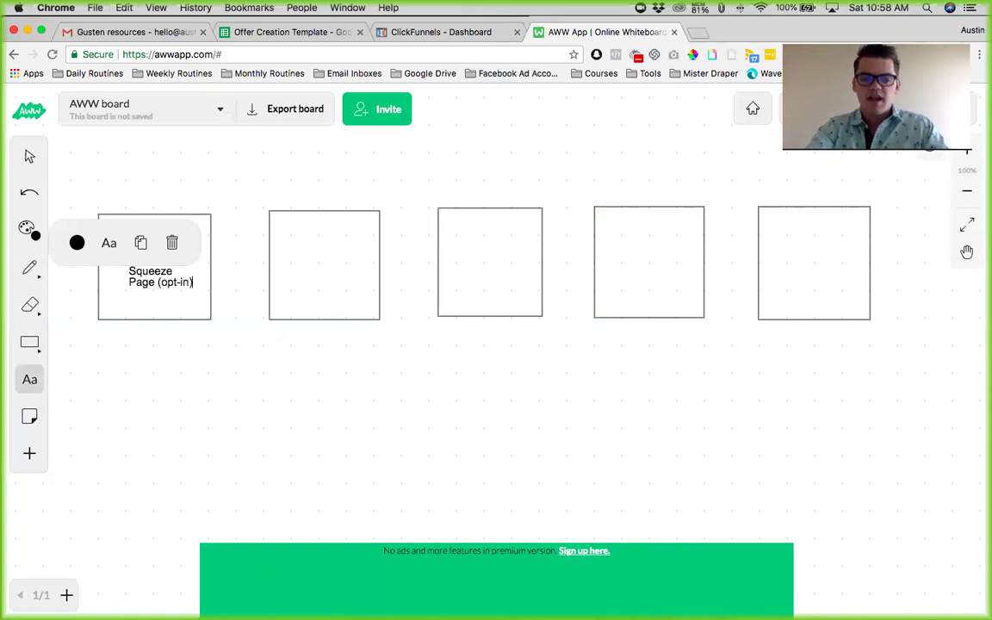
pyautogui.press('super+a')
pyautogui.moveTo(123, 270); pyautogui.dragTo(330, 272)
# Step: Duplicate the Squeeze Page label into the remaining boxes
pyautogui.click(32, 159)
pyautogui.click(229, 231)
pyautogui.click(267, 233)
pyautogui.moveTo(334, 272); pyautogui.dragTo(491, 261)
pyautogui.click(395, 228)
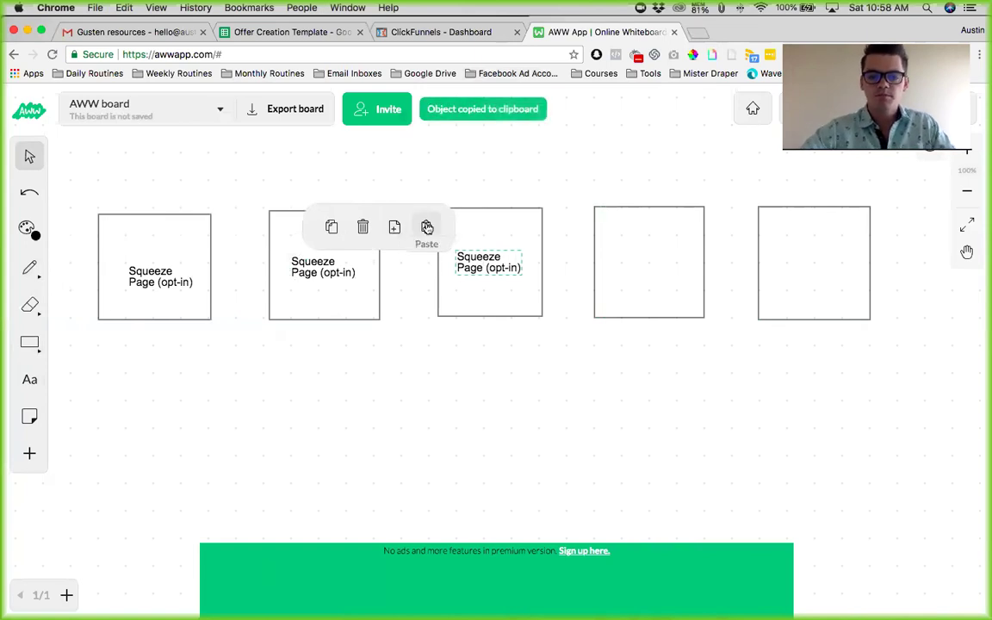
pyautogui.click(426, 227)
pyautogui.moveTo(478, 261); pyautogui.dragTo(818, 263)
pyautogui.click(556, 226)
pyautogui.click(577, 226)
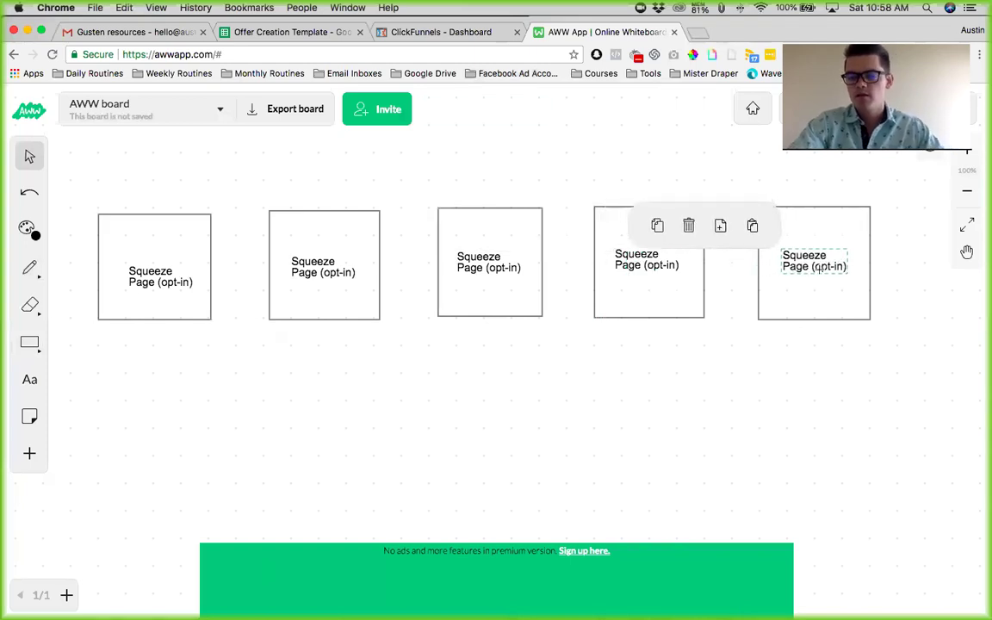
# Step: Change the second box's label to 'VSL' and nudge it into place
pyautogui.click(30, 379)
pyautogui.doubleClick(323, 265)
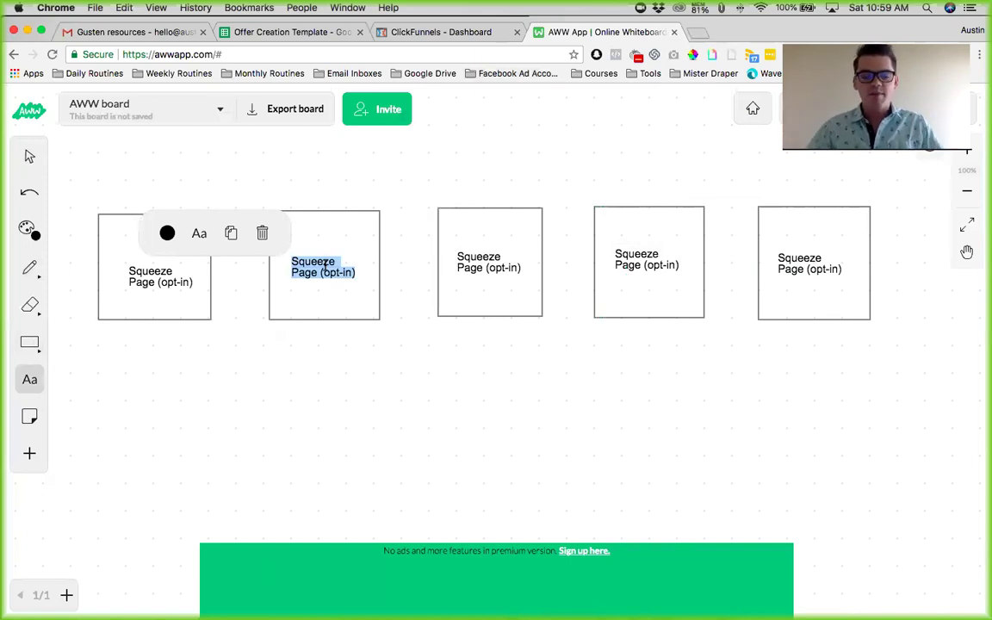
pyautogui.write('VSL')
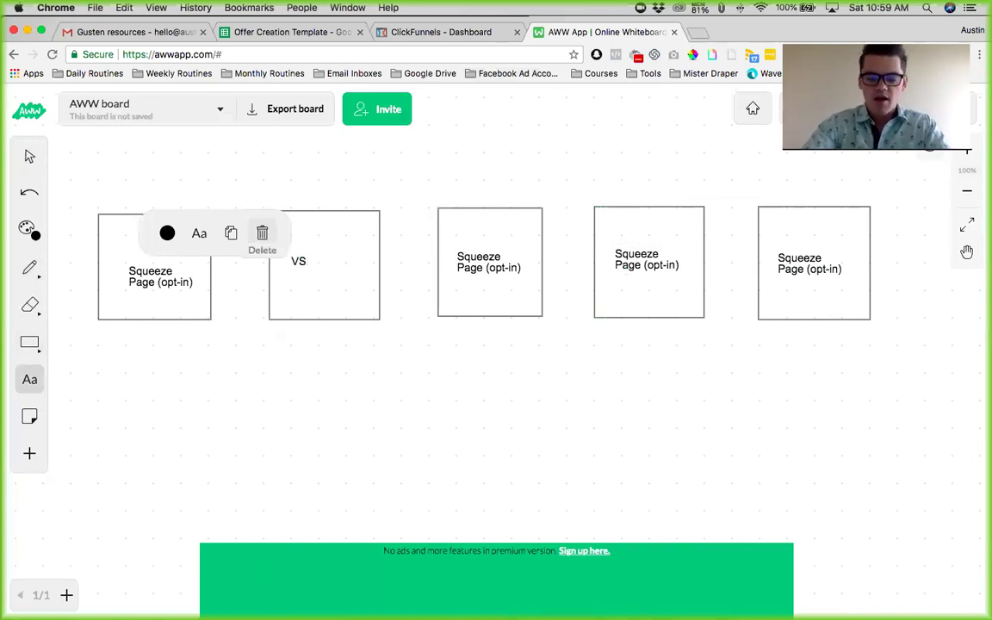
pyautogui.click(30, 156)
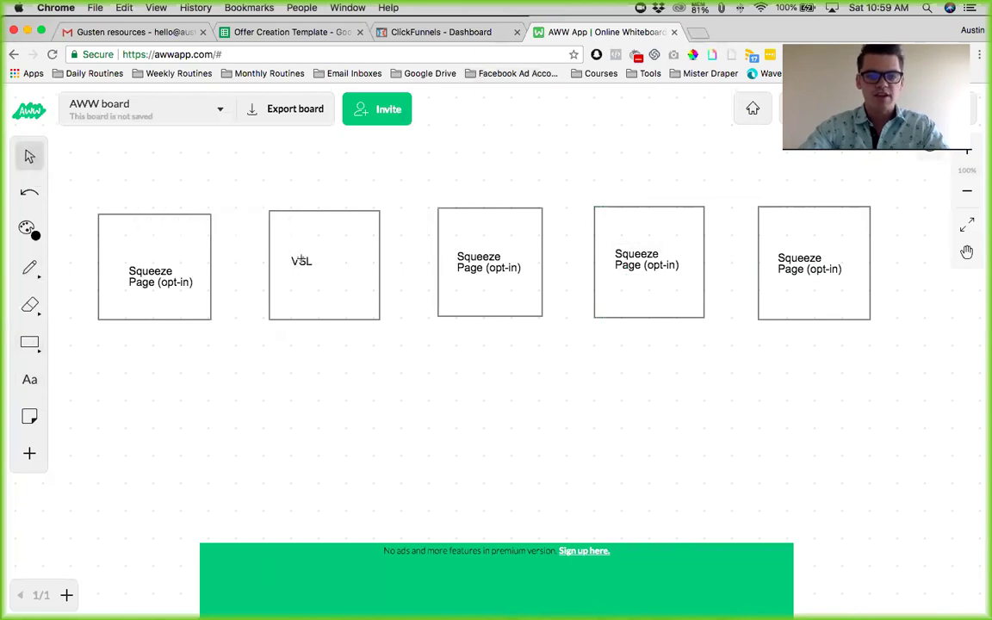
pyautogui.click(325, 268)
pyautogui.moveTo(324, 268); pyautogui.dragTo(321, 263)
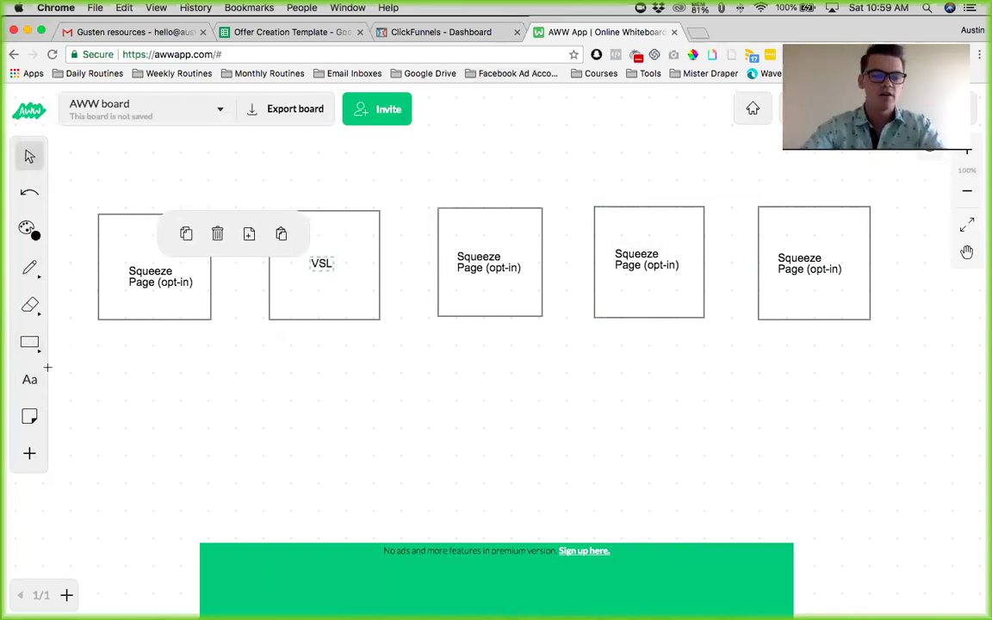
pyautogui.press('t')
pyautogui.press('super+a')
pyautogui.press('r')
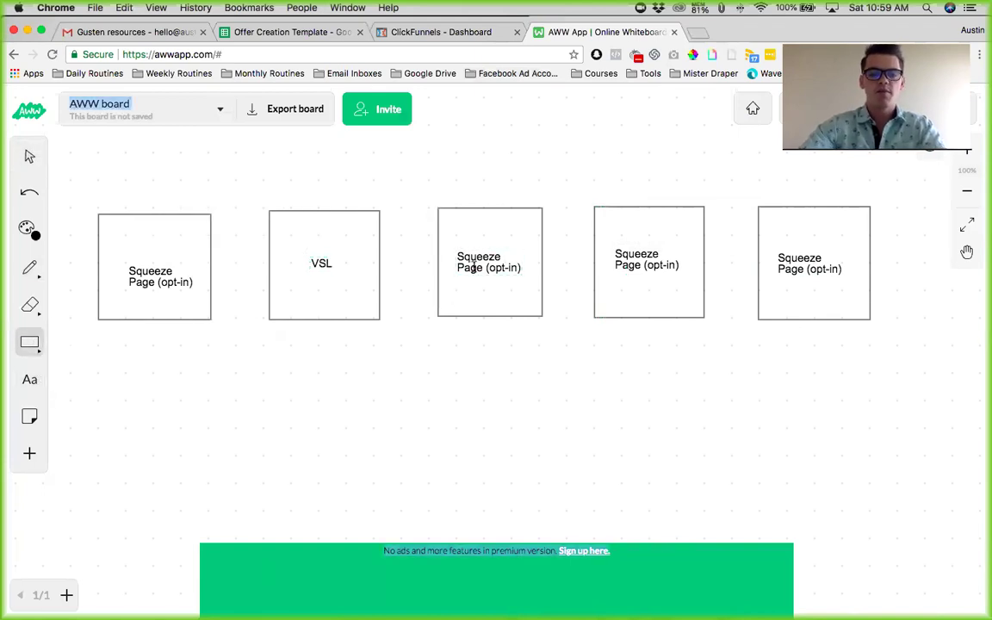
# Step: Relabel the third box 'Order Form ($1 trial)' on two lines
pyautogui.click(29, 379)
pyautogui.click(469, 262)
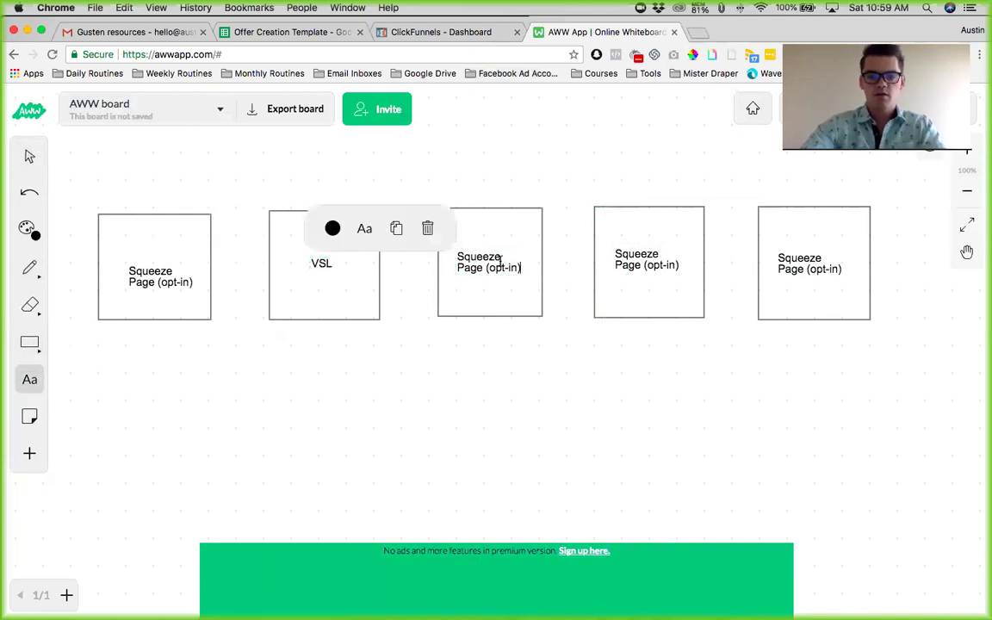
pyautogui.write('Order Form')
pyautogui.press('Return')
pyautogui.write('($1 trial)')
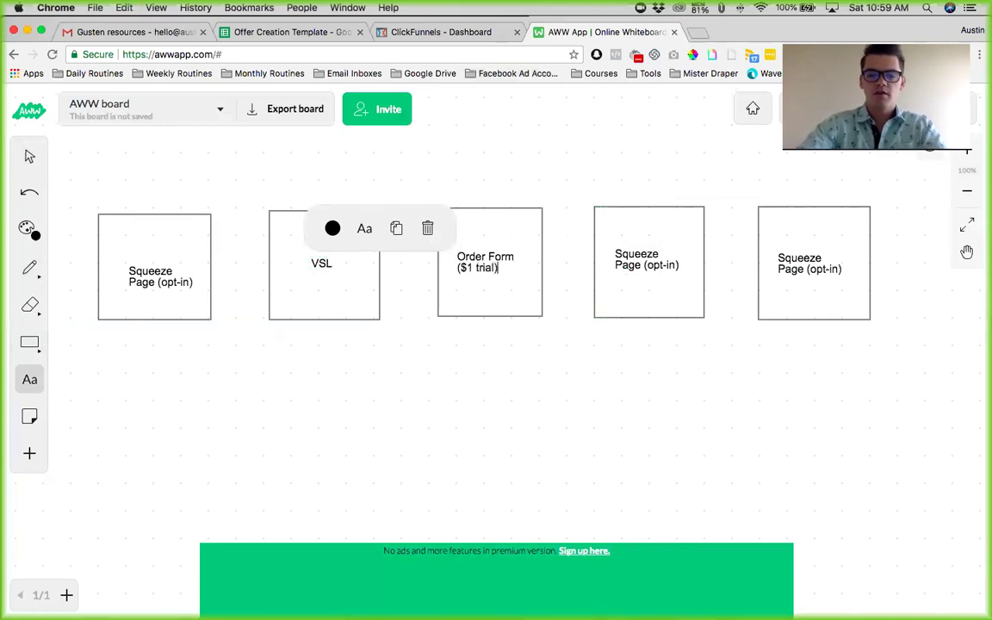
# Step: Select the fourth box's label for rewriting, then open a new browser tab
pyautogui.click(645, 266)
pyautogui.click(645, 266)
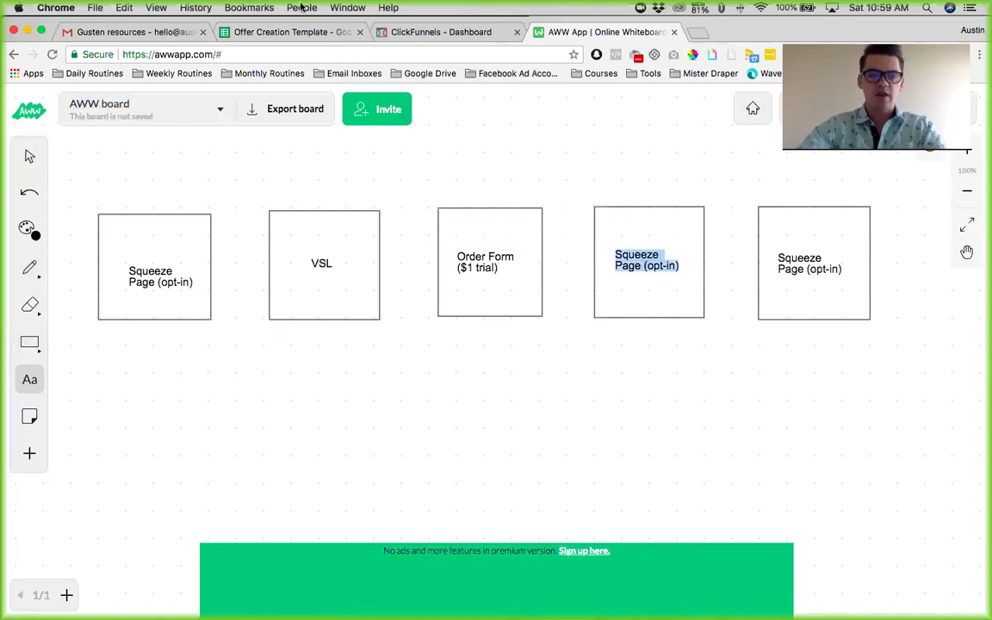
pyautogui.click(138, 30)
pyautogui.click(594, 32)
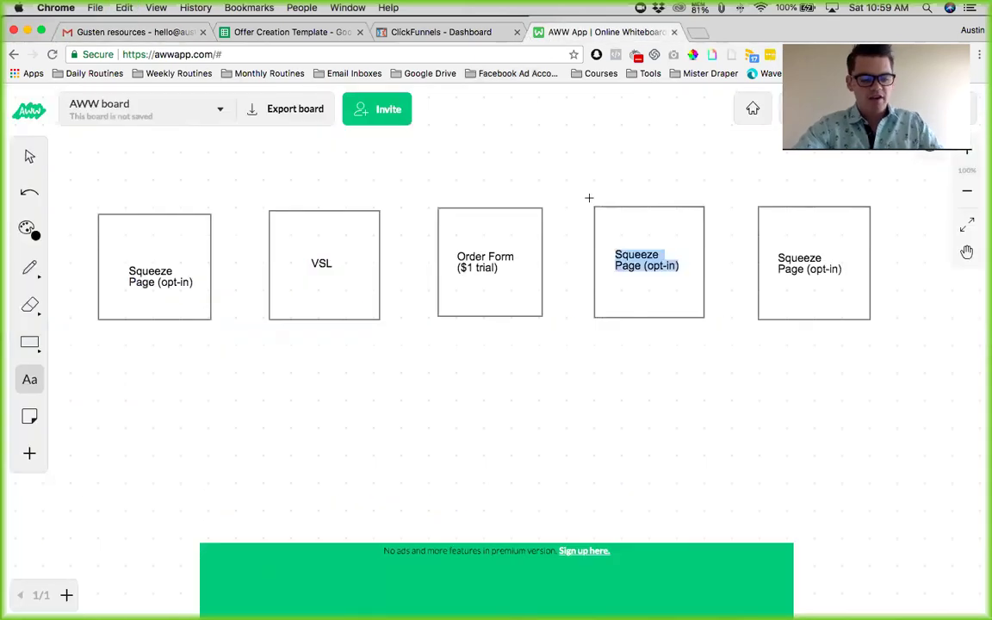
pyautogui.press('super+t')
# Step: Open the Messenger chat listing the $1 7-day trial, $297 upsell and $149 downsell
pyautogui.write('fa')
pyautogui.press('Down')
pyautogui.press('Down')
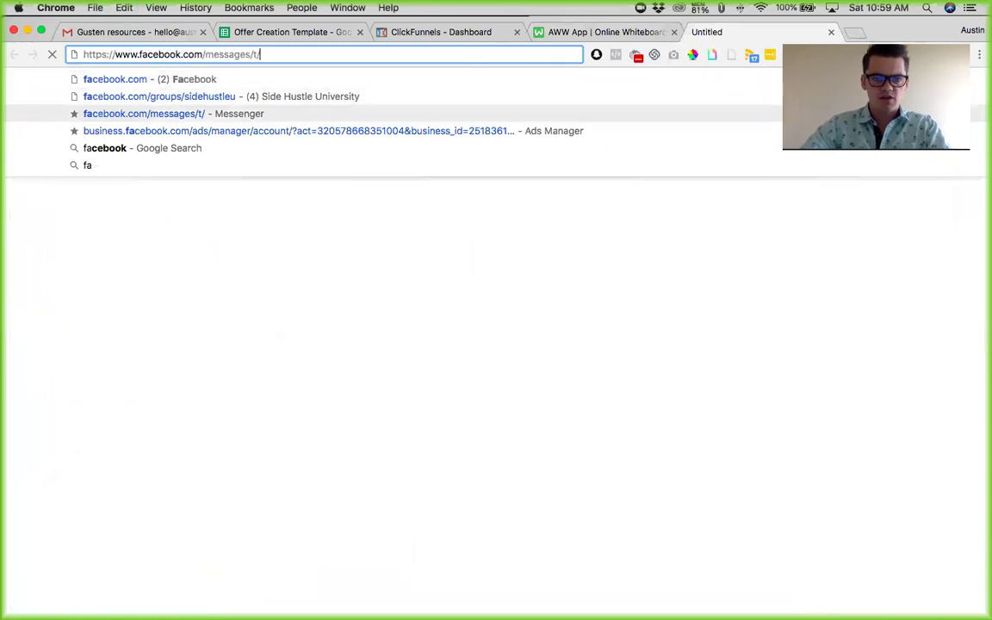
pyautogui.press('Return')
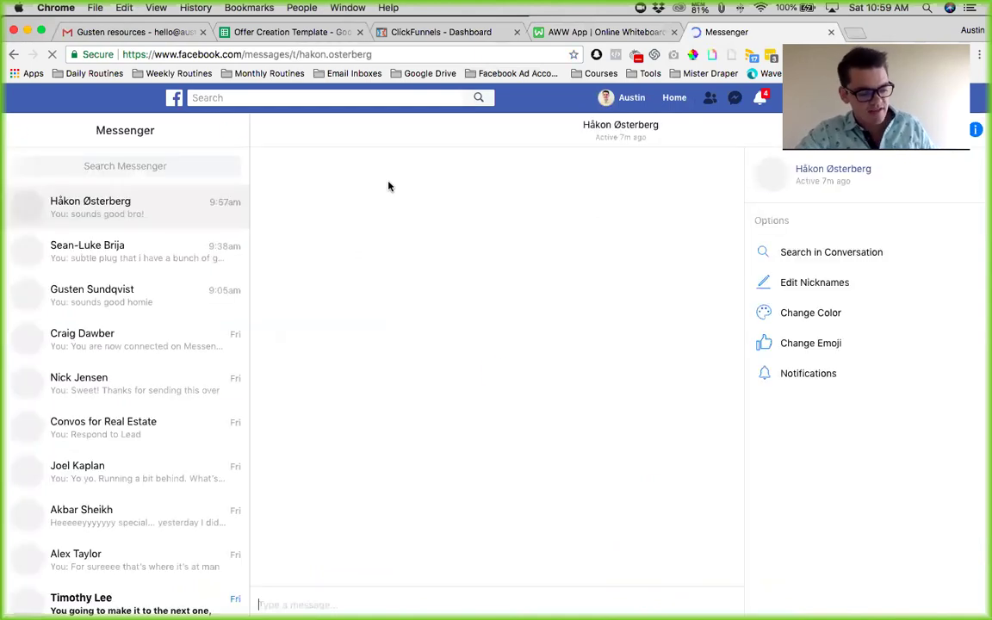
pyautogui.click(176, 311)
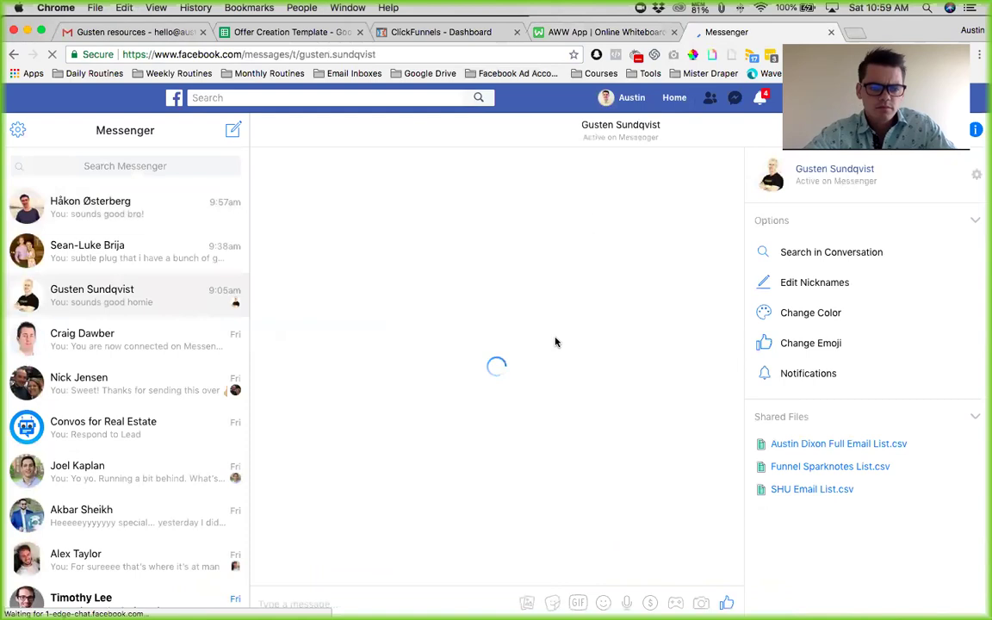
pyautogui.scroll(5, 555, 342)
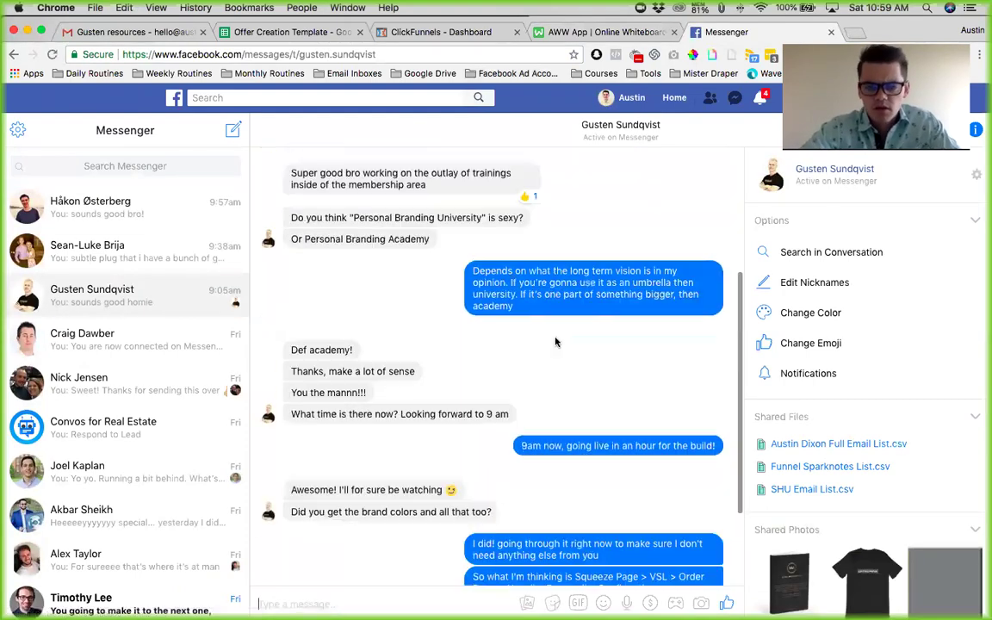
pyautogui.scroll(2, 556, 342)
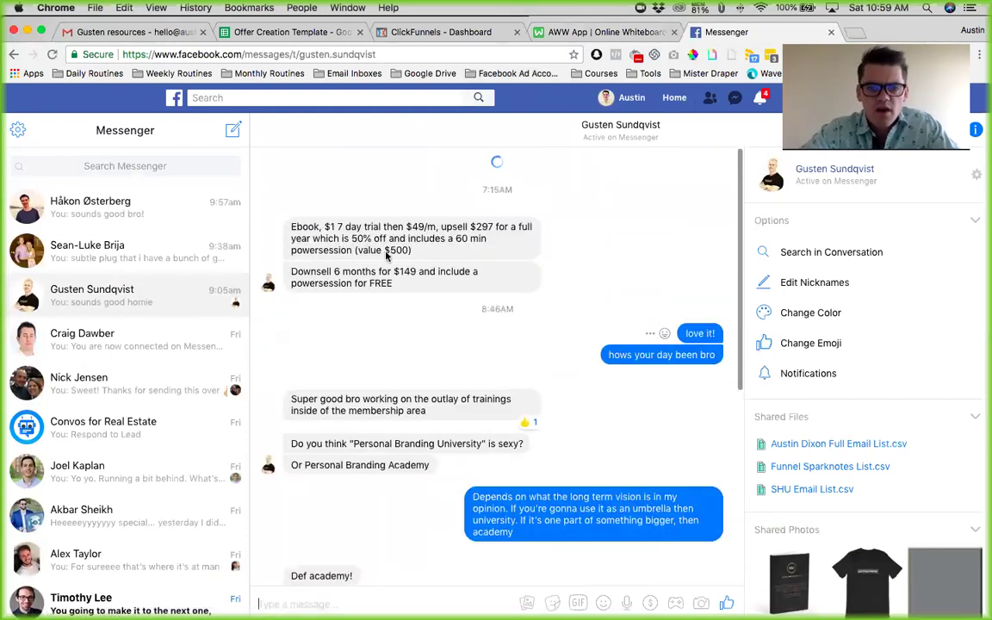
pyautogui.moveTo(435, 228); pyautogui.dragTo(326, 226)
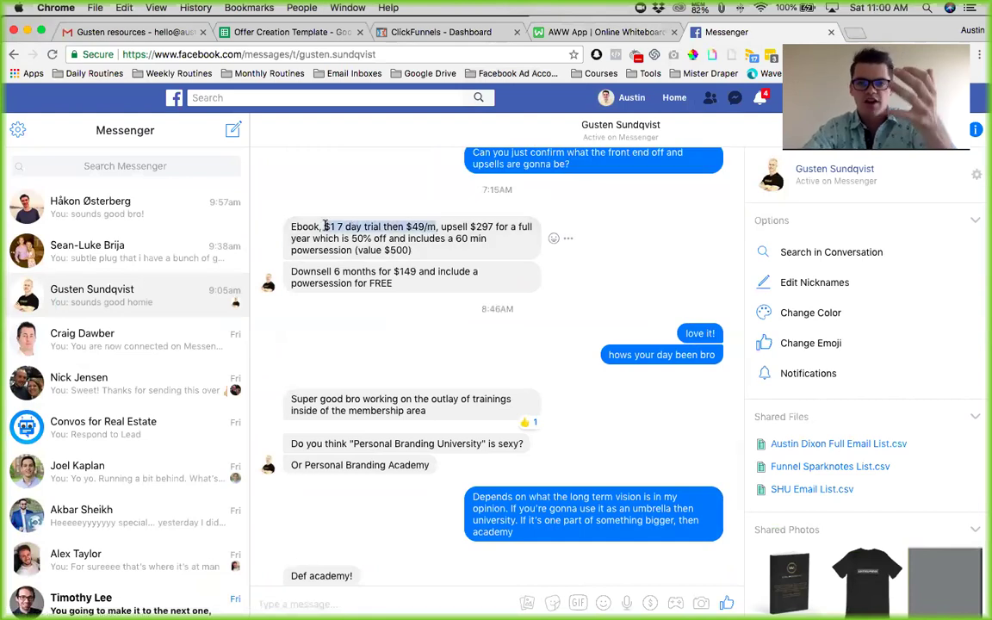
pyautogui.click(470, 231)
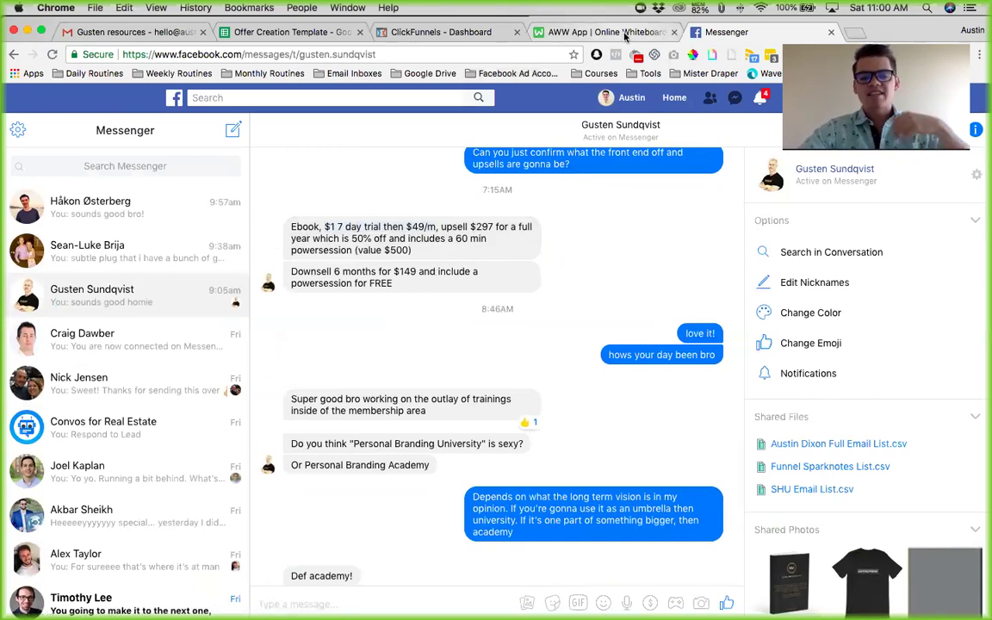
pyautogui.click(521, 35)
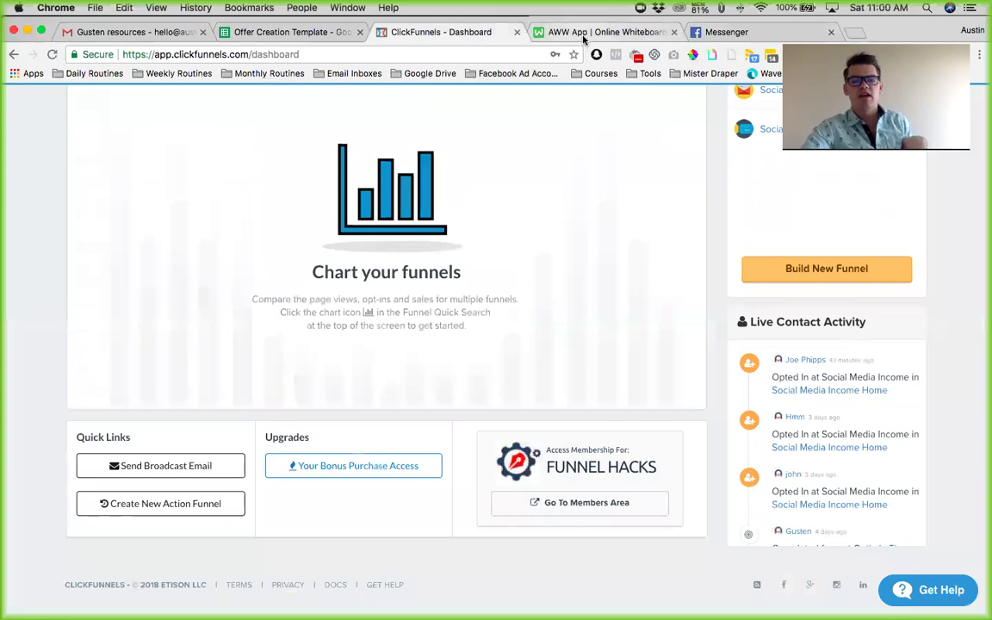
# Step: Relabel the fourth box 'Upsell' with '$497/yr' on a second line
pyautogui.click(594, 32)
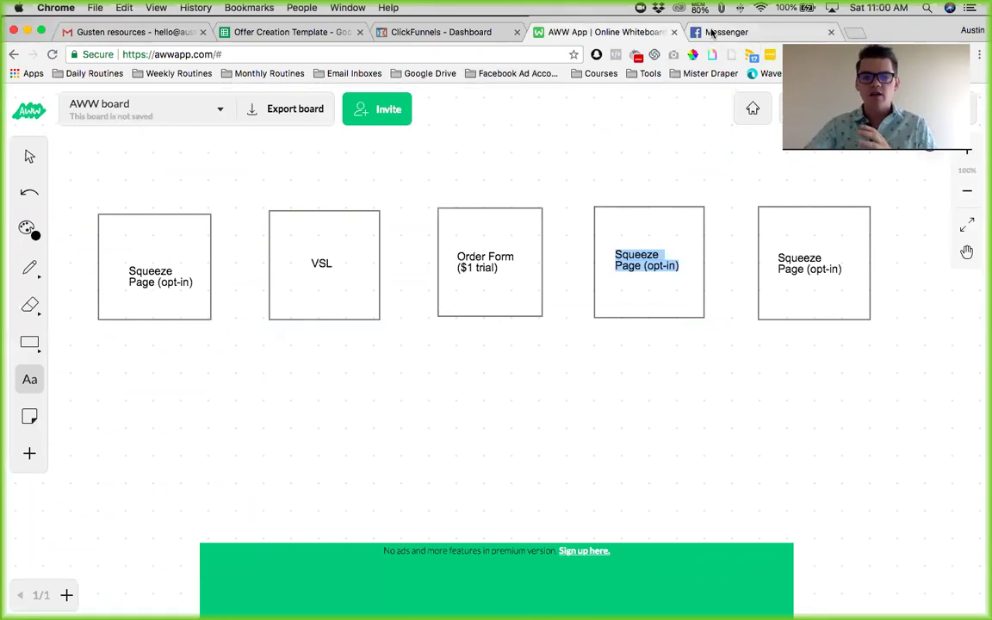
pyautogui.click(275, 31)
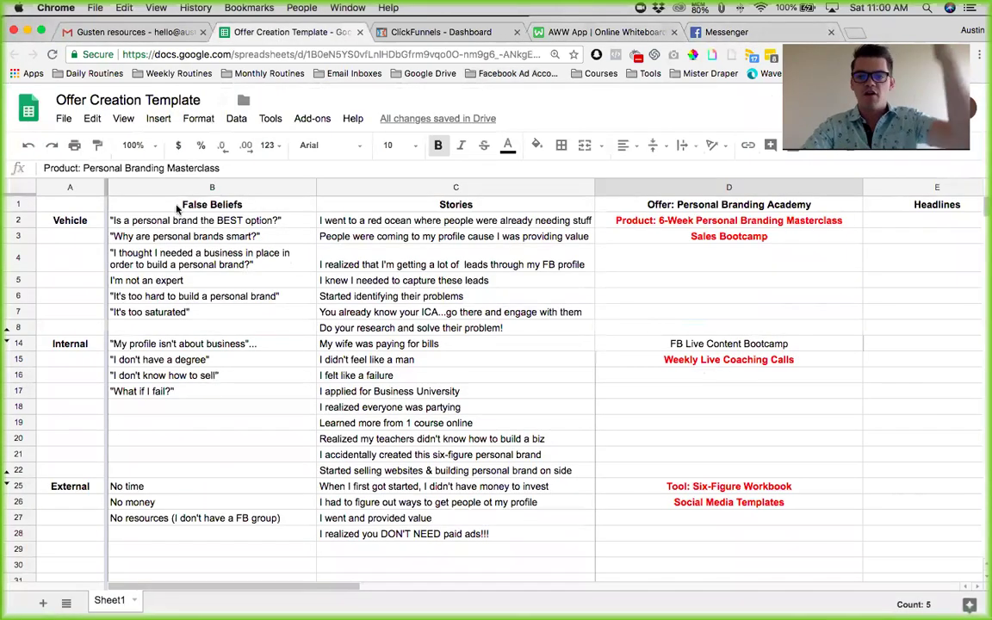
pyautogui.click(729, 33)
pyautogui.click(594, 32)
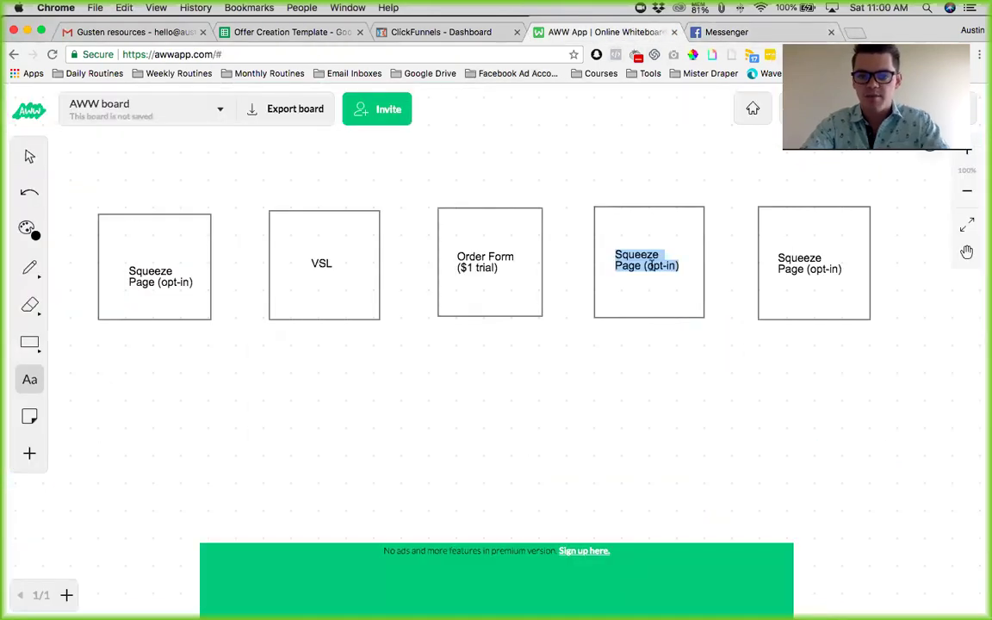
pyautogui.write('Upsell')
pyautogui.press('Return')
pyautogui.write('$')
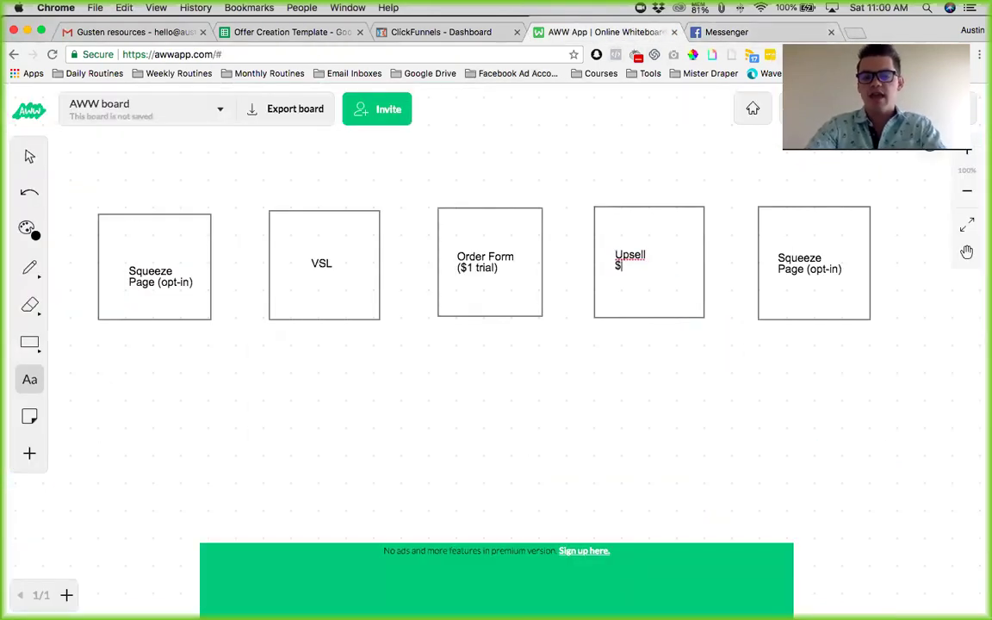
pyautogui.write('497')
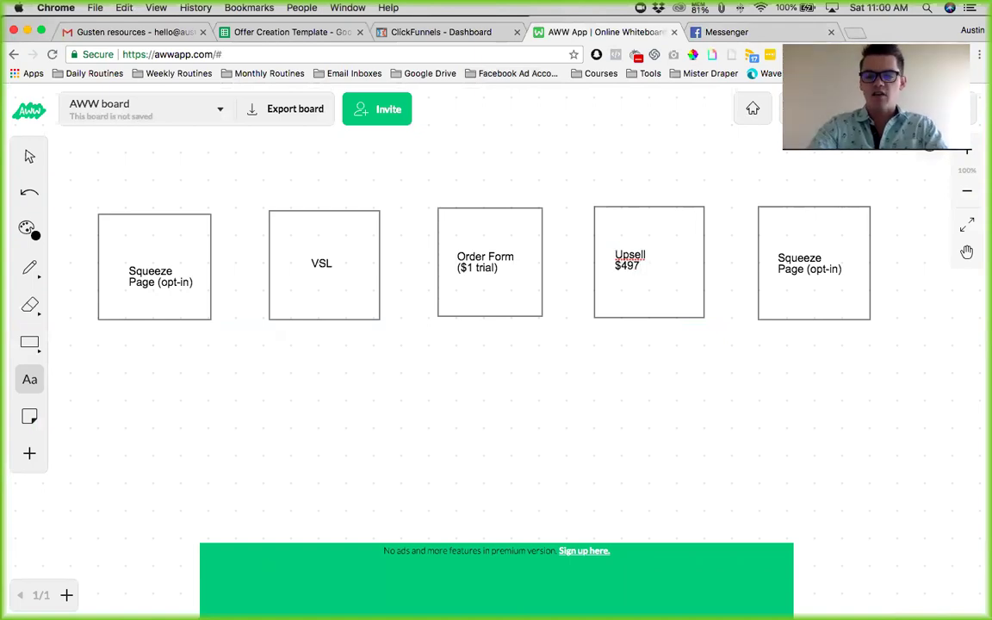
pyautogui.write('/yr')
# Step: Relabel the fifth box 'Downsell' with '$297/ 6 mo' on a second line
pyautogui.click(801, 263)
pyautogui.write('$')
pyautogui.press('BackSpace')
pyautogui.write('Downsell')
pyautogui.press('Return')
pyautogui.write('$9')
pyautogui.press('BackSpace')
pyautogui.write('297/')
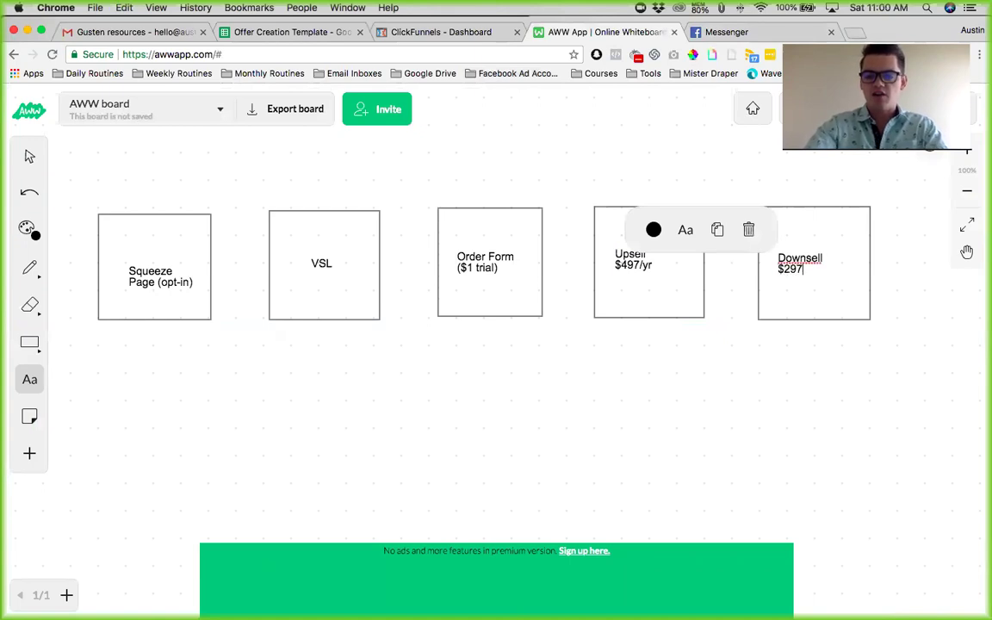
pyautogui.write(' 6 mo')
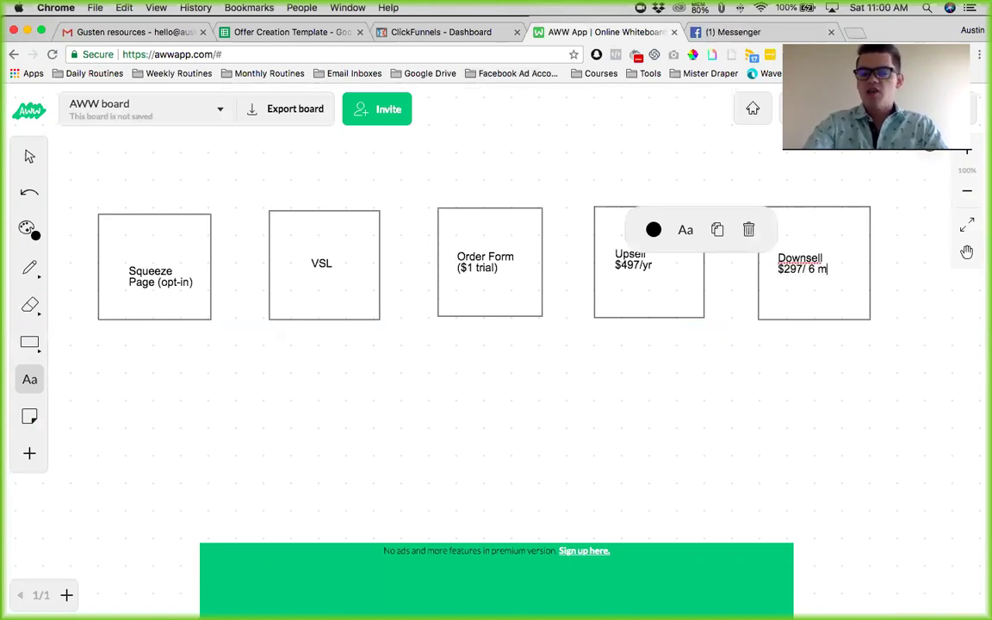
pyautogui.click(31, 156)
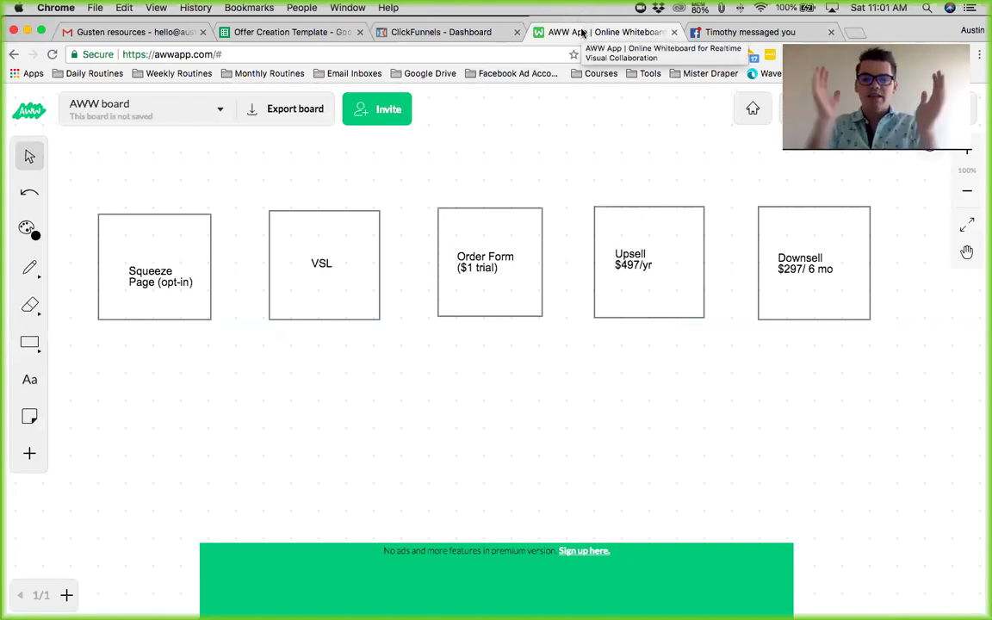
# Step: Choose Build Funnel from the Click Funnels menu on the ClickFunnels dashboard
pyautogui.click(441, 32)
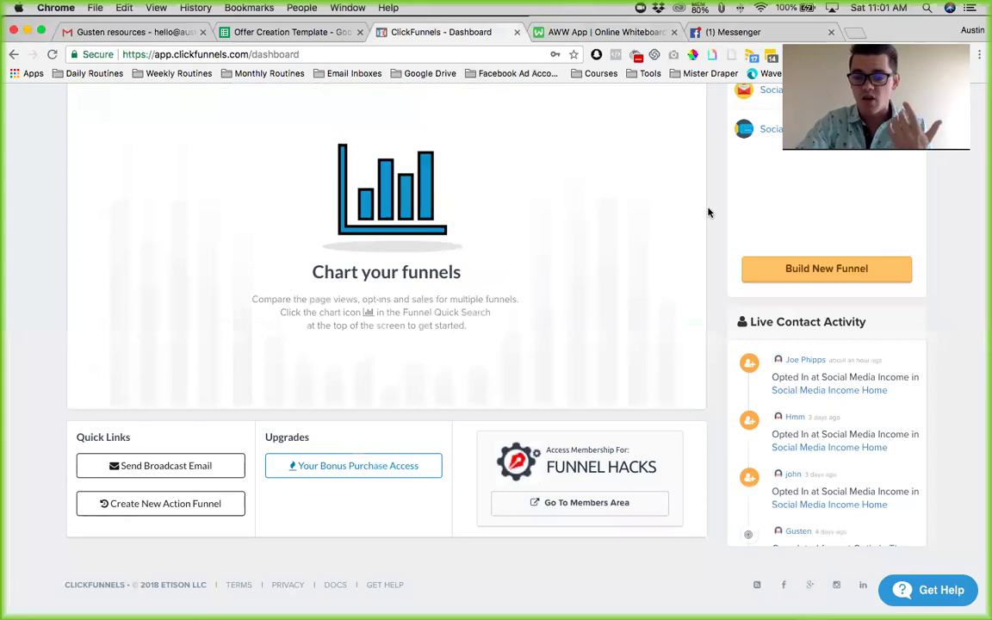
pyautogui.scroll(5, 706, 211)
pyautogui.scroll(2, 706, 211)
pyautogui.moveTo(614, 101)
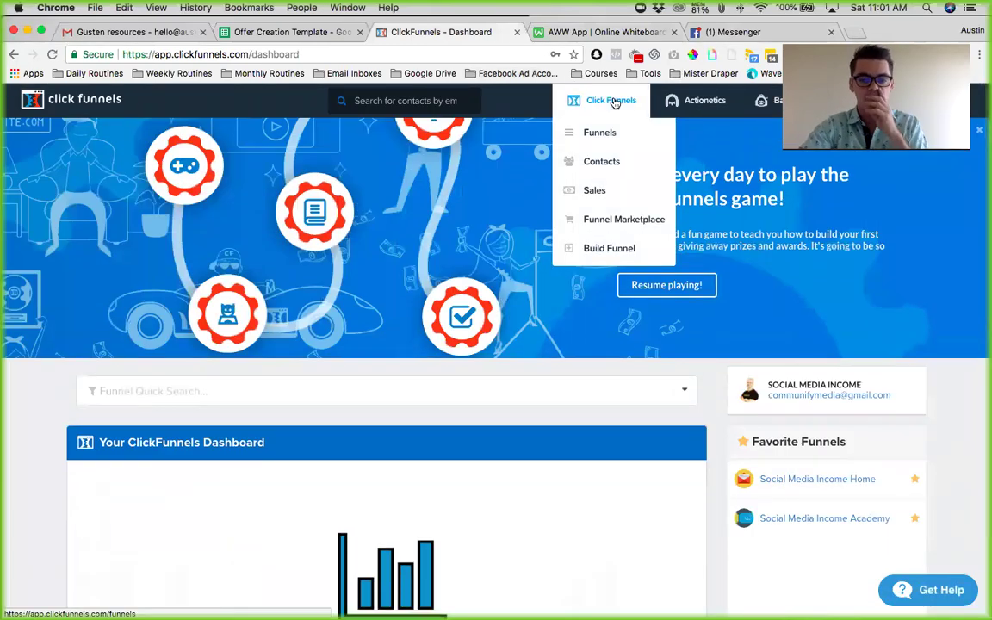
pyautogui.click(607, 248)
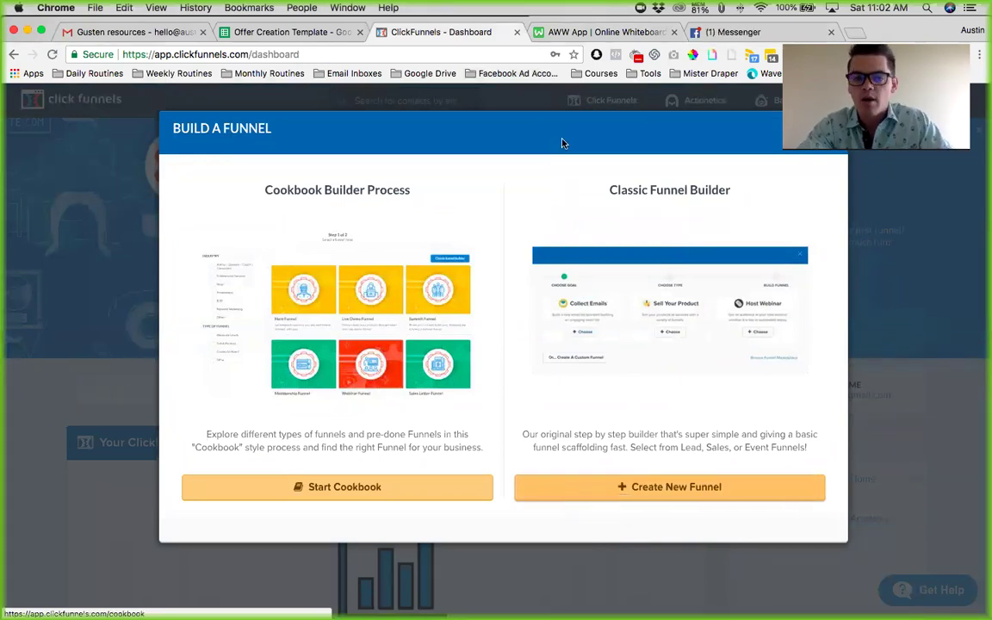
# Step: In the Classic builder, pick Collect Emails and name the funnel 'Personal Branding Academy ($1 Trial)'
pyautogui.click(646, 487)
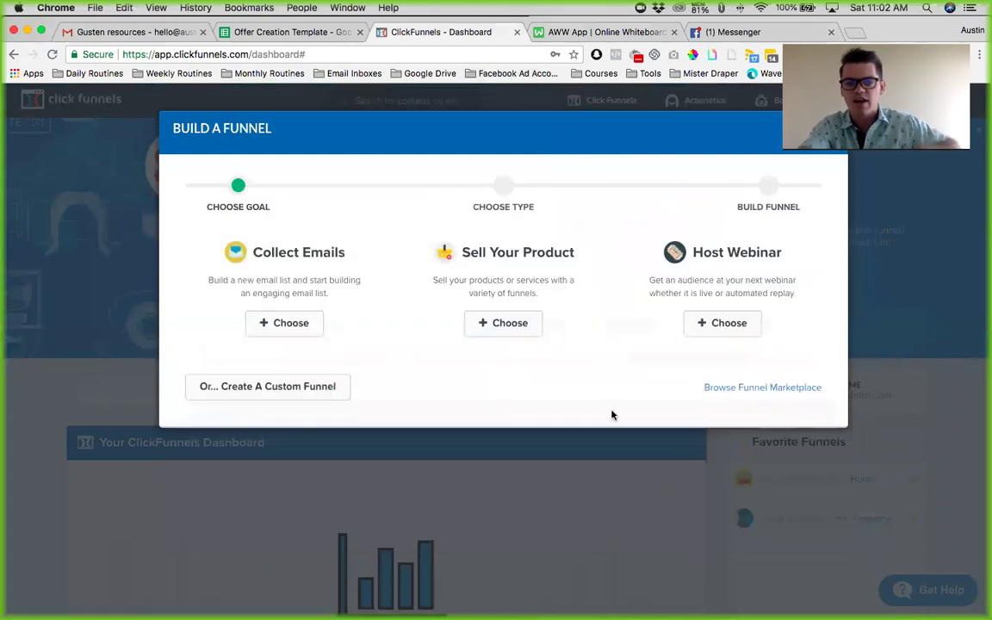
pyautogui.click(299, 326)
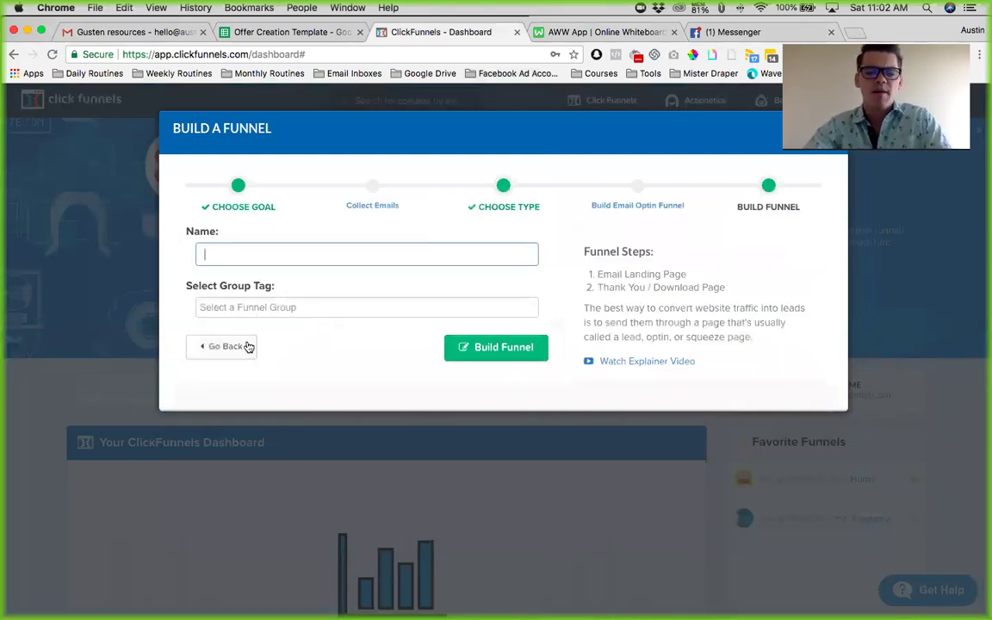
pyautogui.click(248, 346)
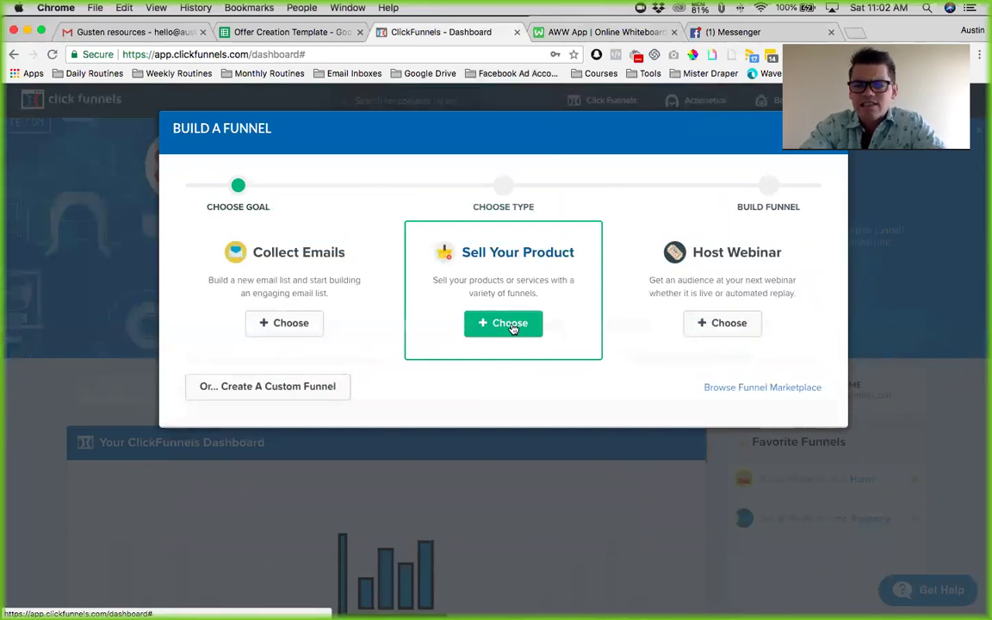
pyautogui.click(297, 326)
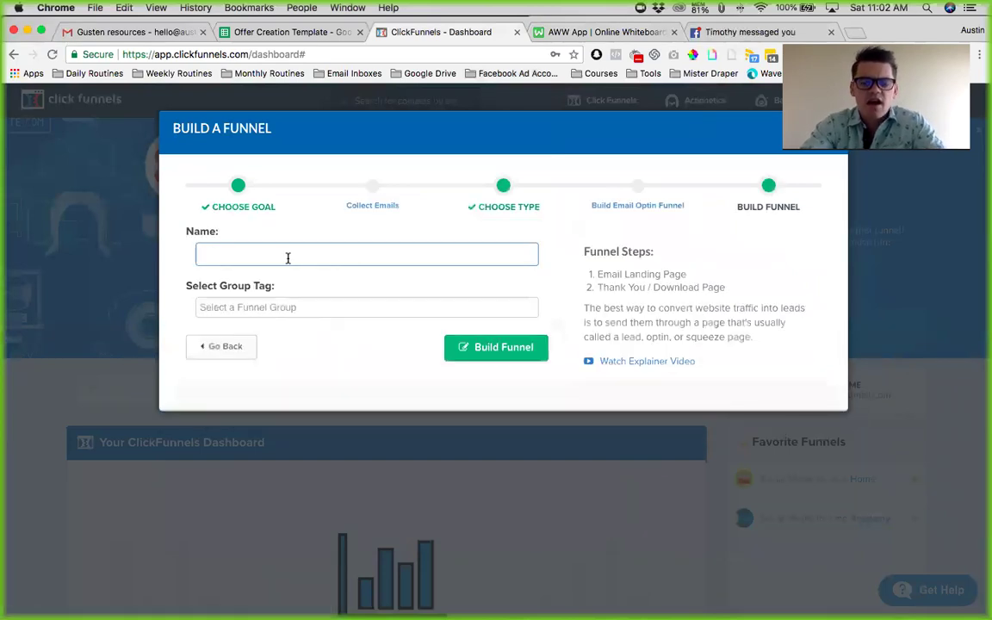
pyautogui.write('Bu')
pyautogui.press('BackSpace')
pyautogui.press('BackSpace')
pyautogui.write('persona')
pyautogui.press('super+a')
pyautogui.write('Personal B')
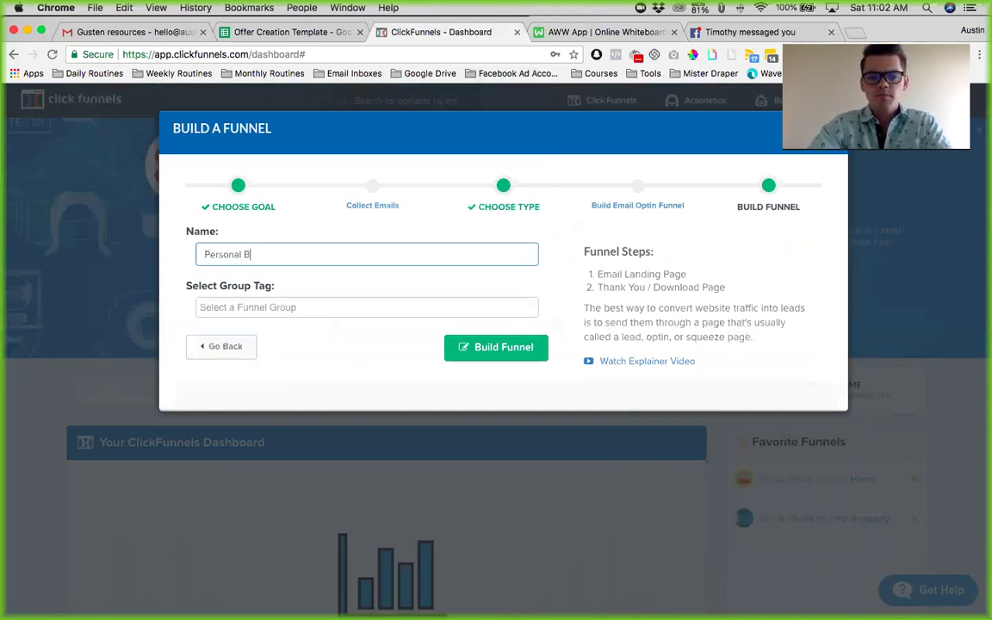
pyautogui.write('randing Academ')
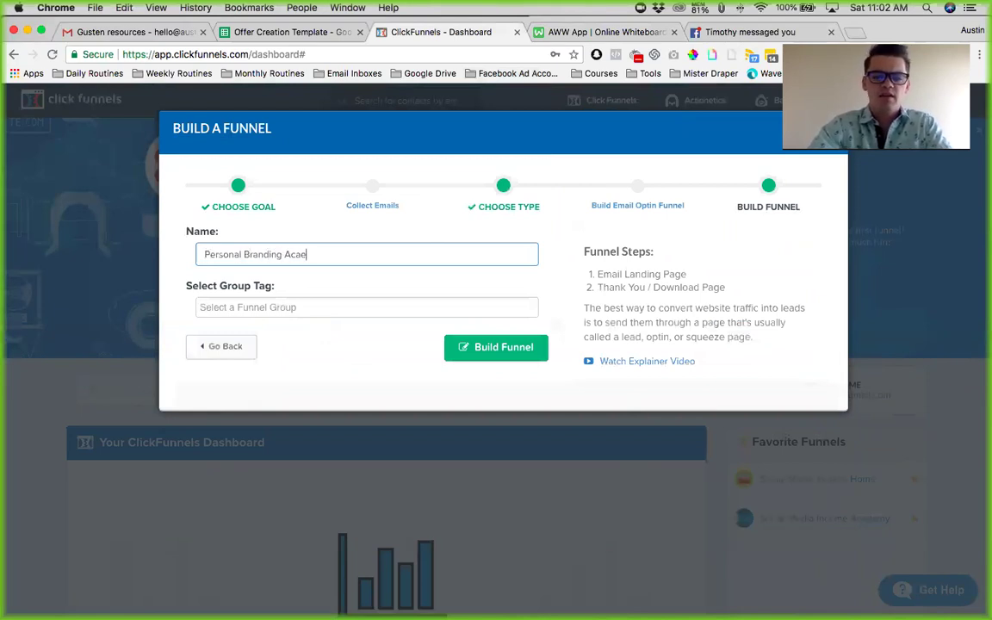
pyautogui.write('y ($1 Trial')
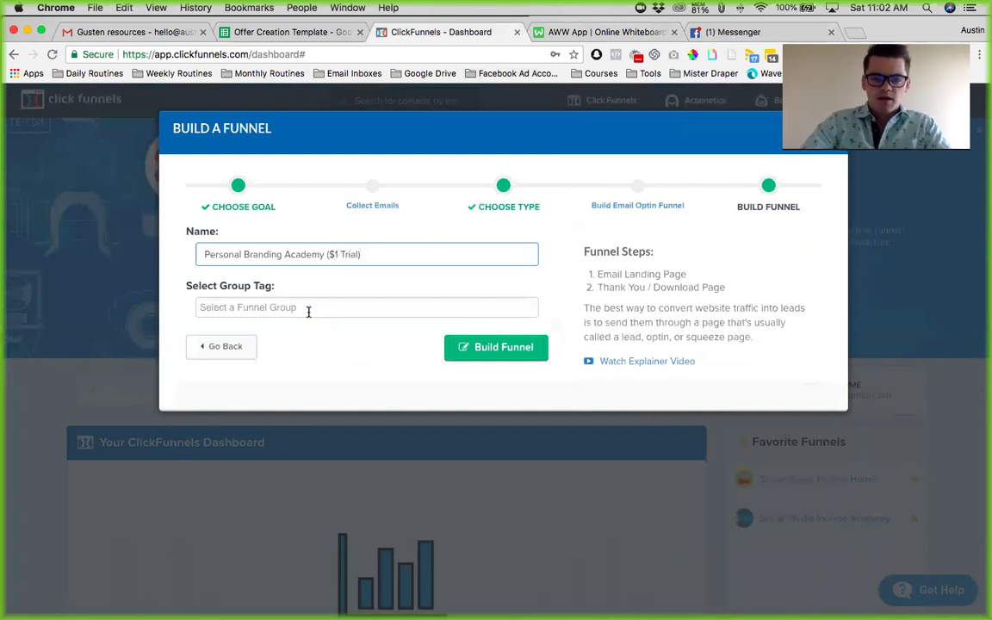
# Step: Tag the funnel with group 'Personal Branding Academy' and build it
pyautogui.click(308, 309)
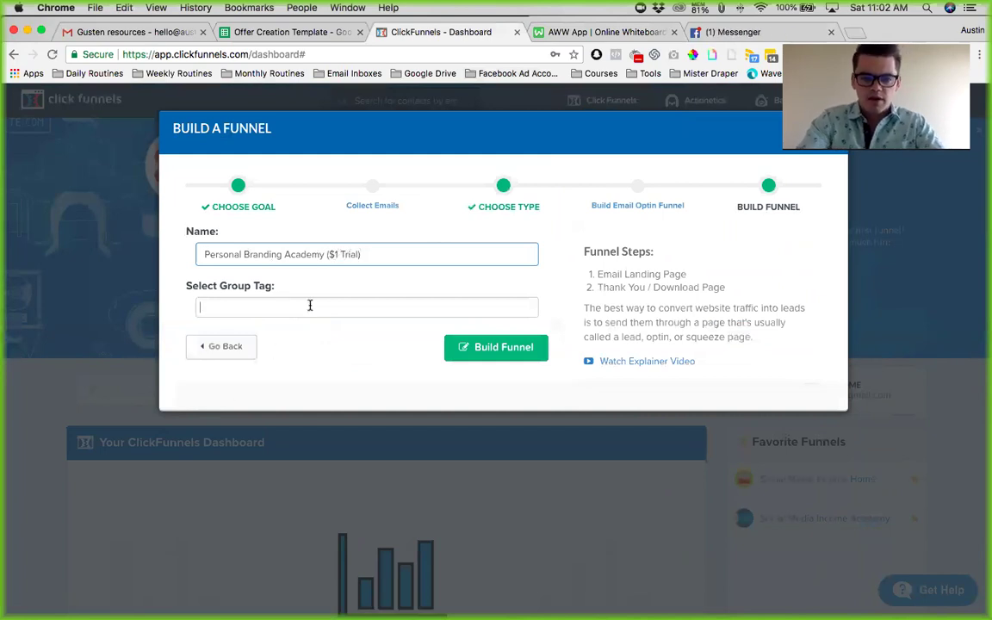
pyautogui.write('Personal Branding Academy')
pyautogui.click(288, 332)
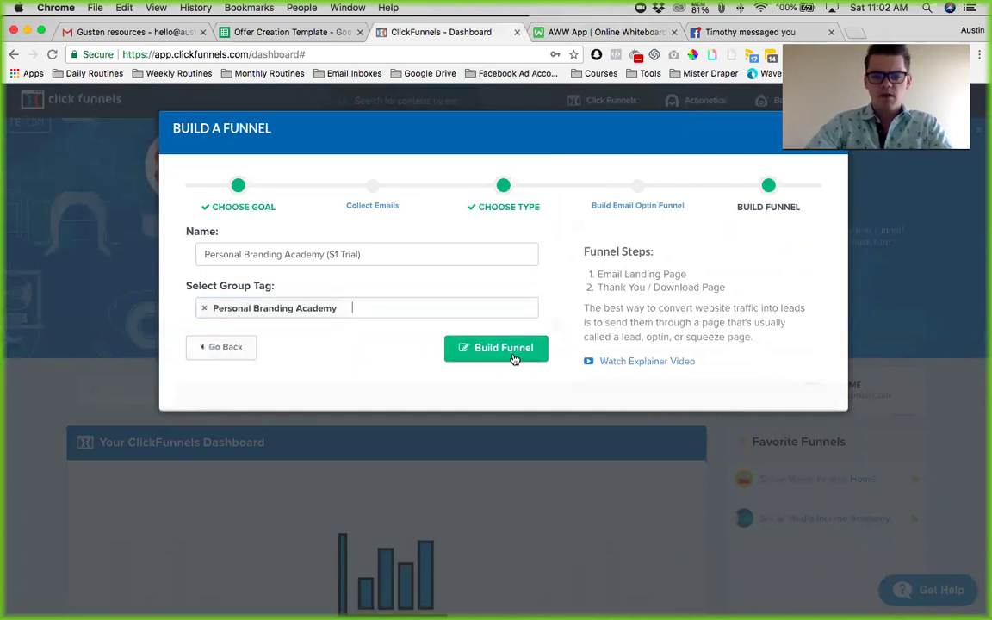
pyautogui.click(512, 353)
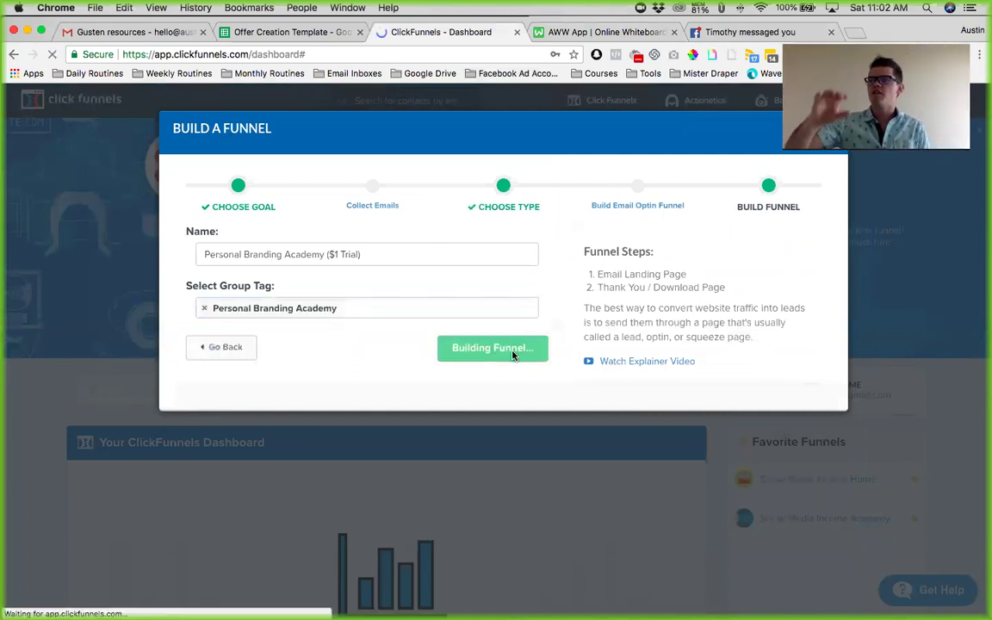
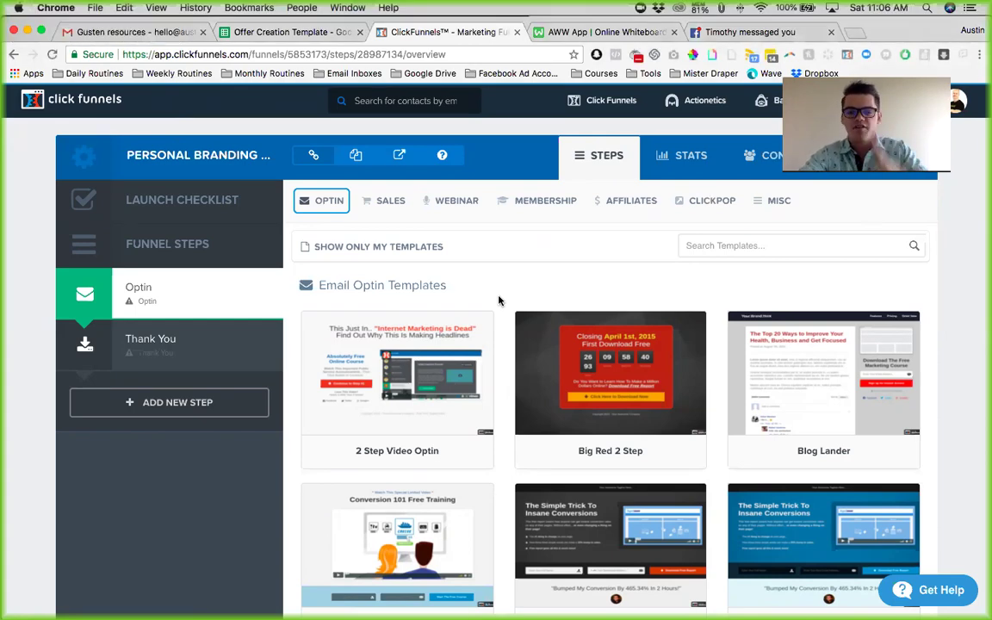
# Step: Browse the Email Optin templates and select Optin Blank Start for the Optin step's page
pyautogui.scroll(-12, 498, 300)
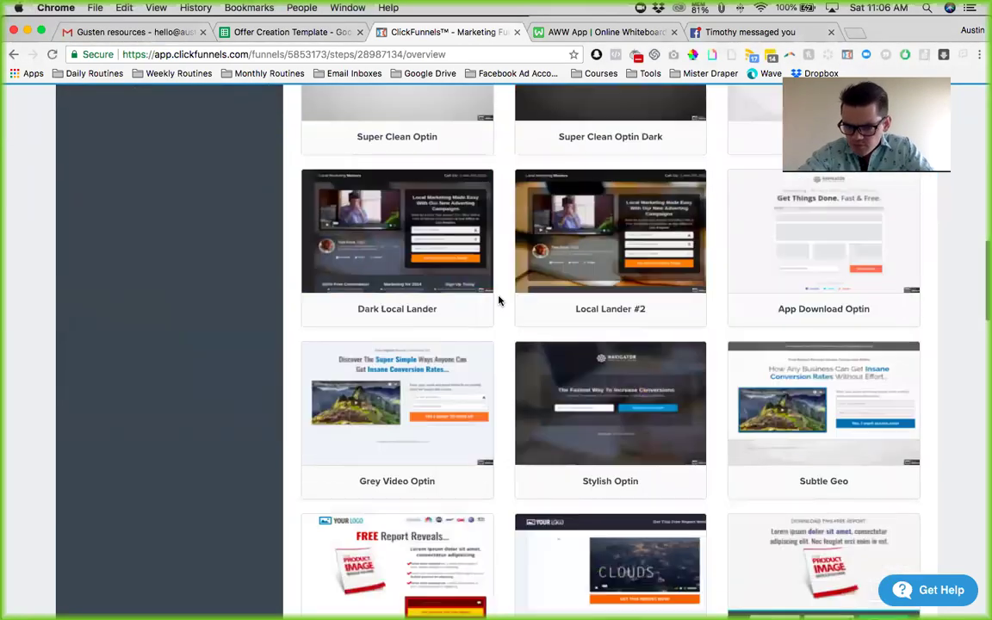
pyautogui.scroll(-10, 498, 299)
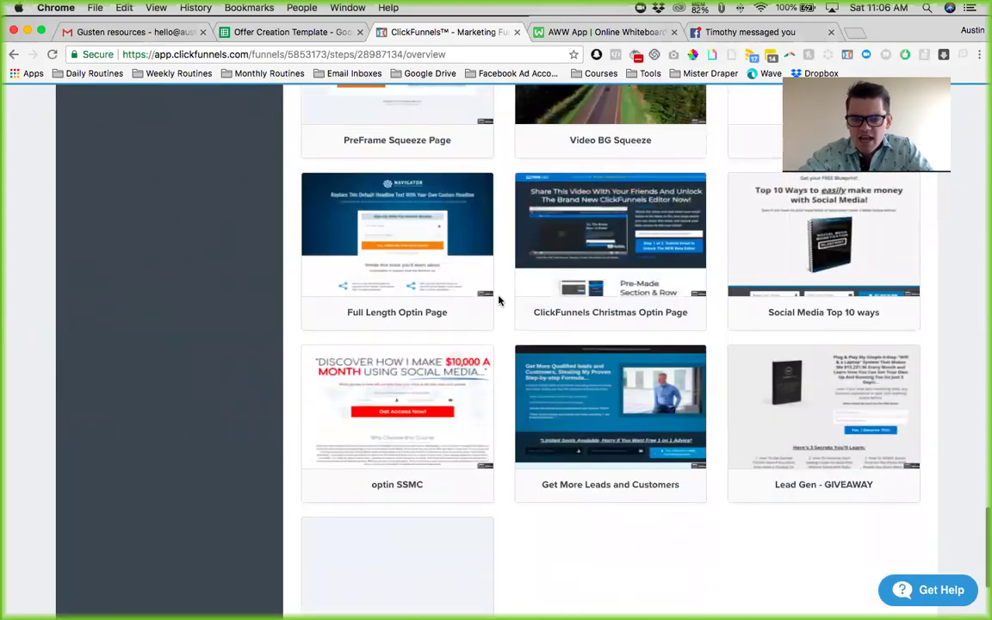
pyautogui.scroll(10, 498, 300)
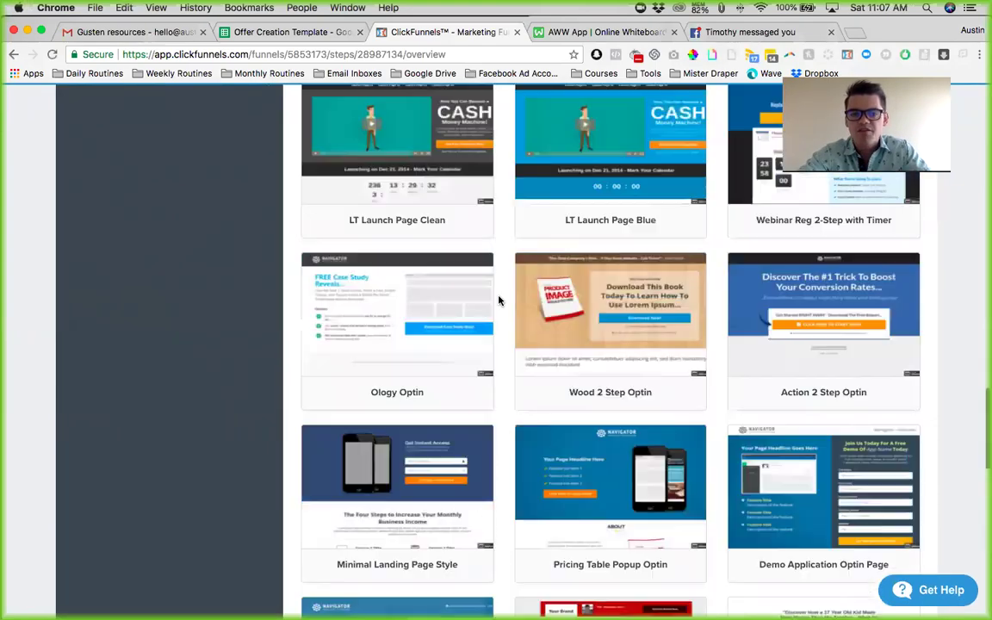
pyautogui.scroll(15, 497, 300)
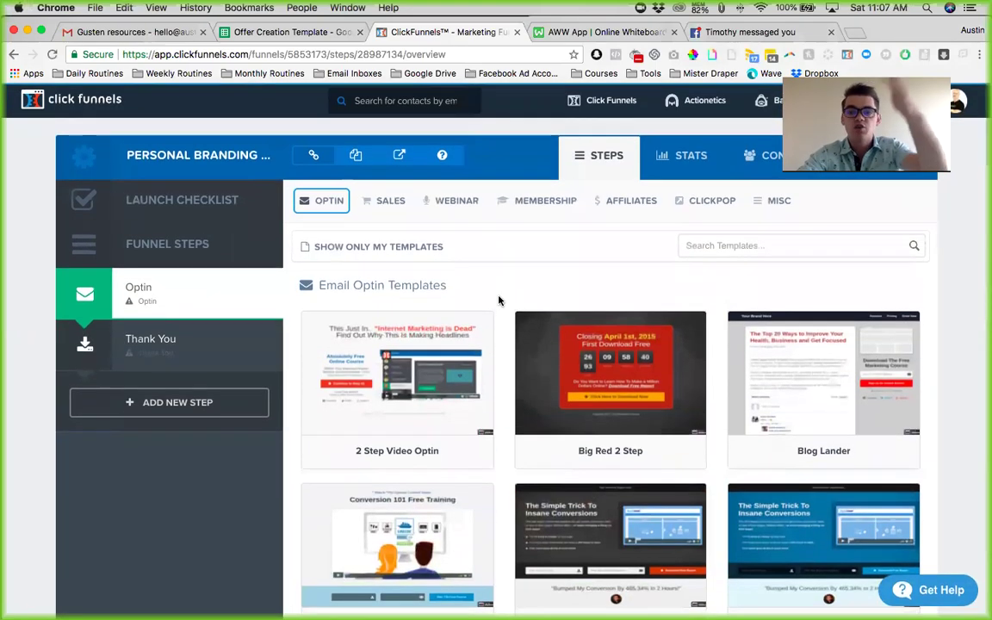
pyautogui.scroll(-8, 498, 300)
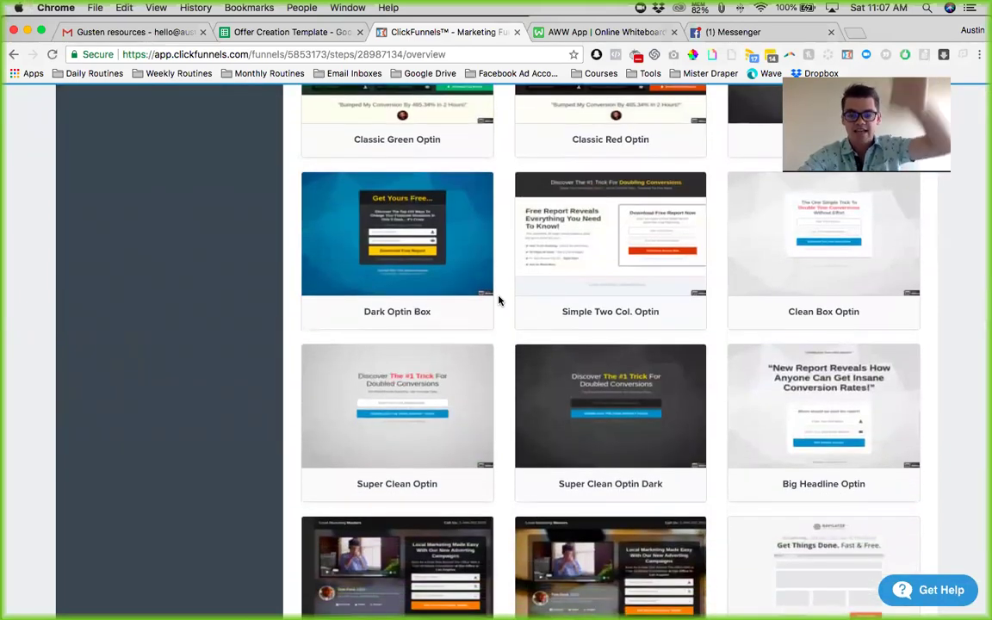
pyautogui.scroll(-3, 497, 299)
pyautogui.scroll(-10, 497, 300)
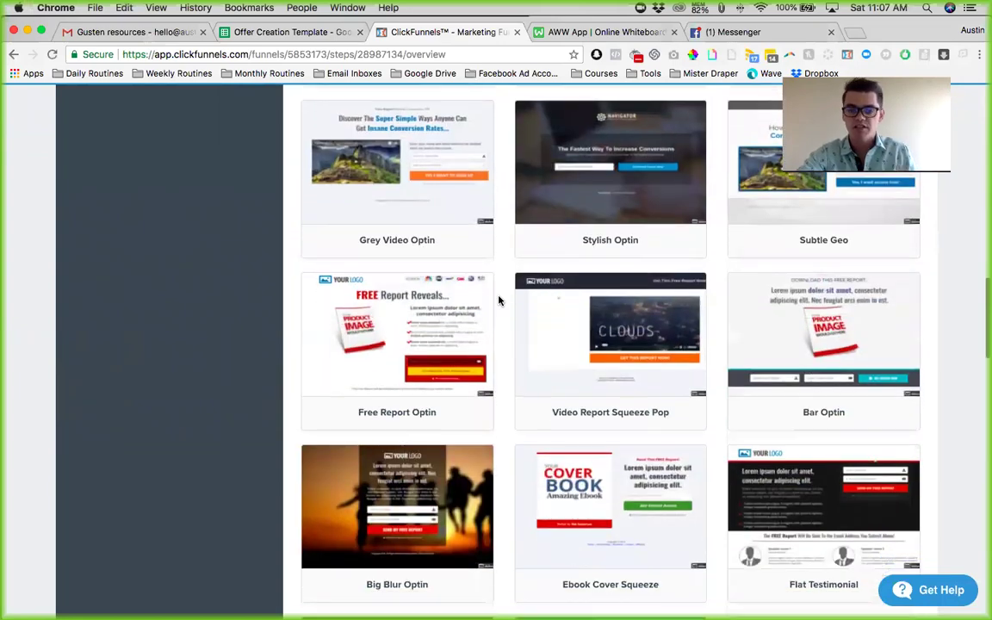
pyautogui.scroll(5, 498, 300)
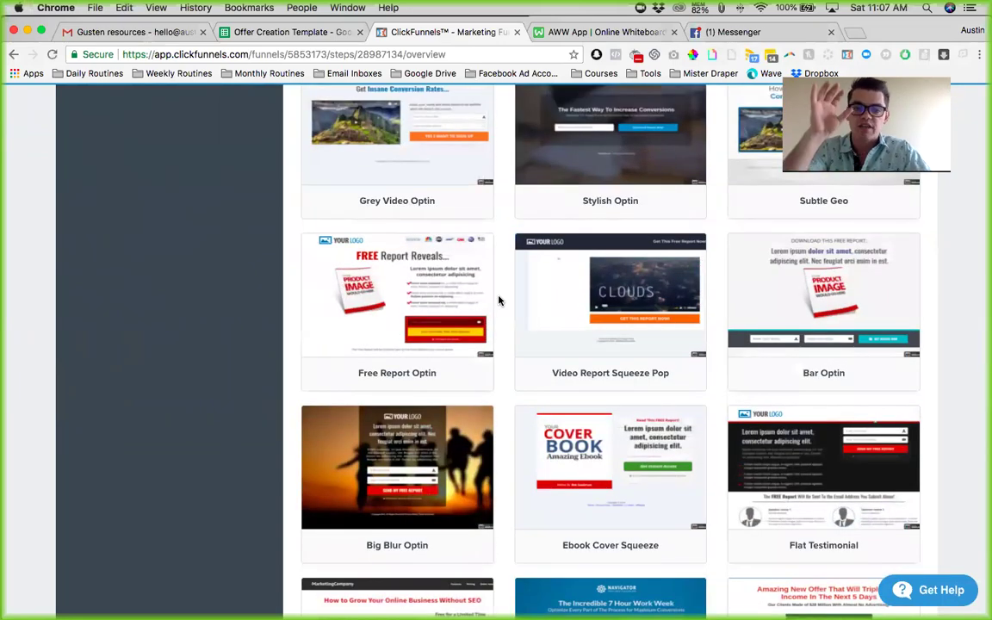
pyautogui.scroll(-15, 497, 299)
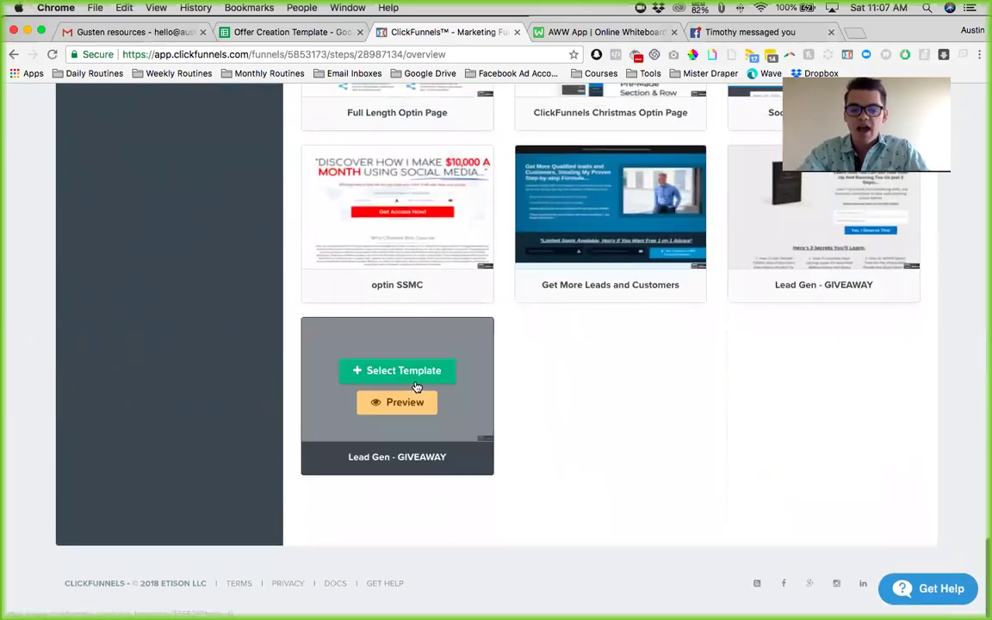
pyautogui.scroll(6, 730, 381)
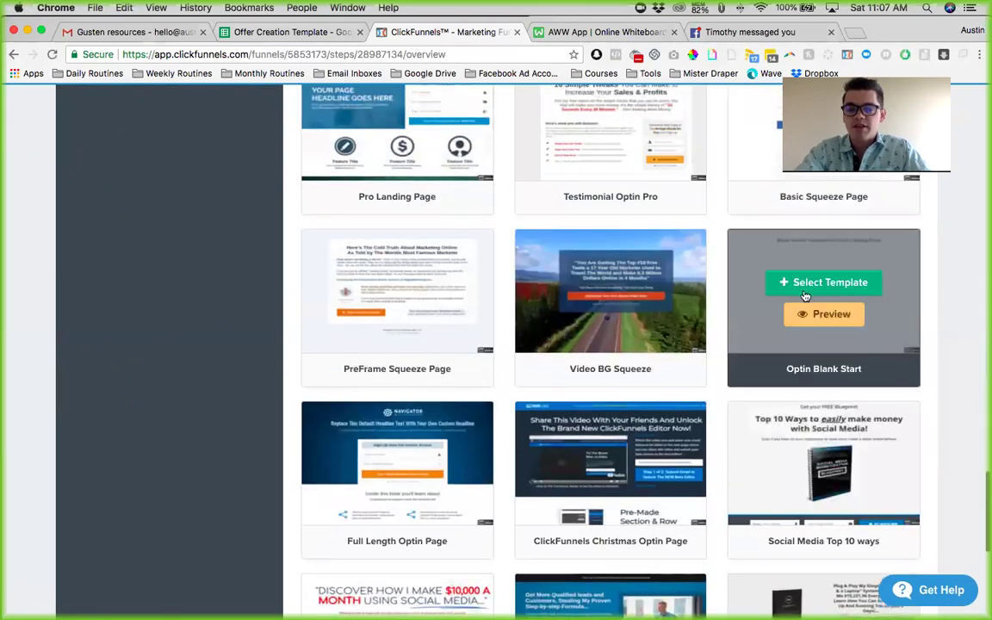
pyautogui.click(805, 283)
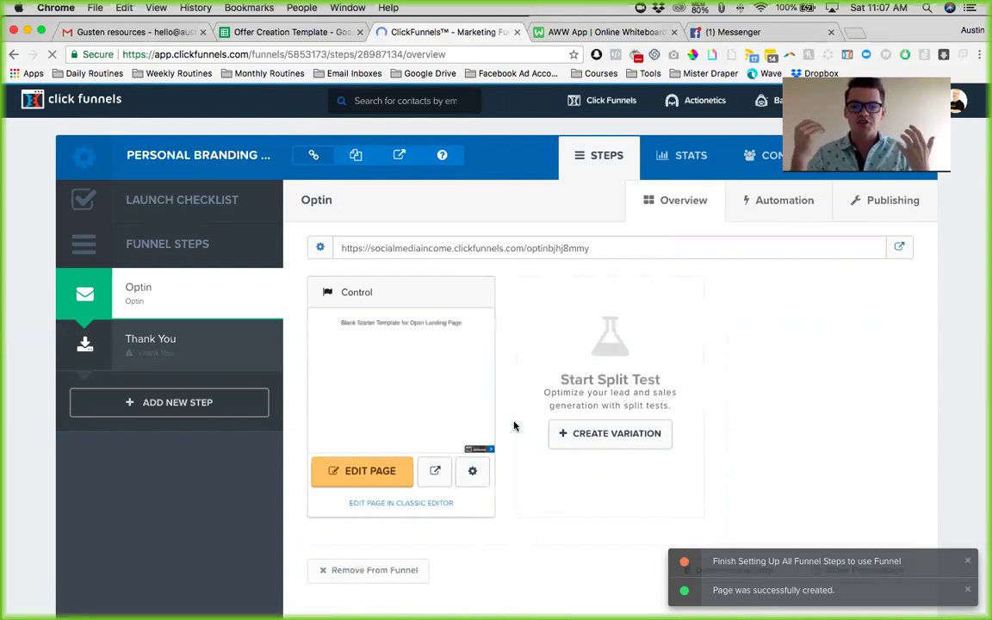
# Step: Open the new optin page, check the whiteboard funnel plan, and return to the funnel steps
pyautogui.click(398, 471)
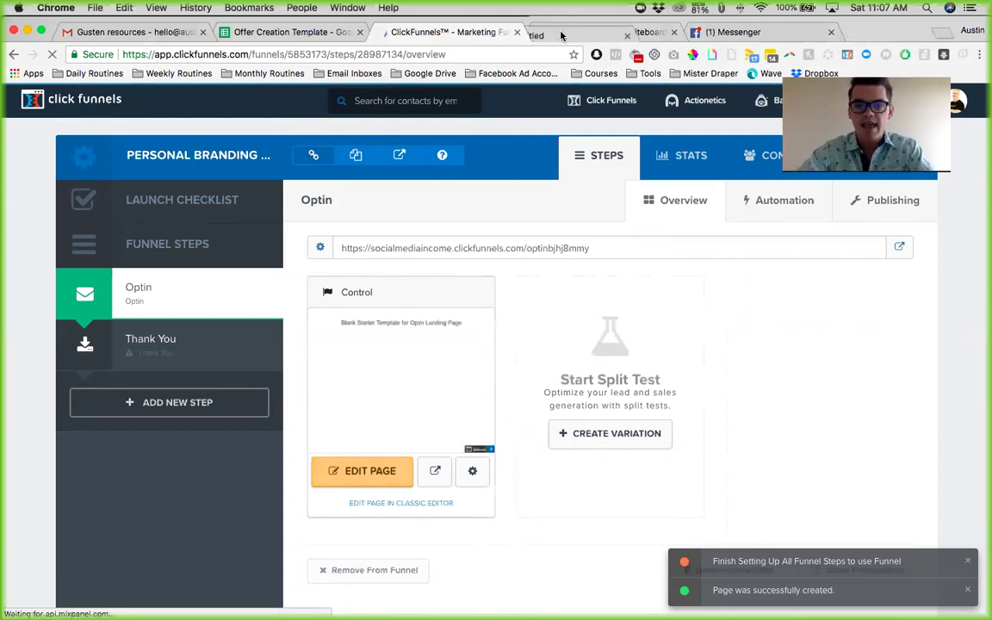
pyautogui.click(560, 32)
pyautogui.click(441, 32)
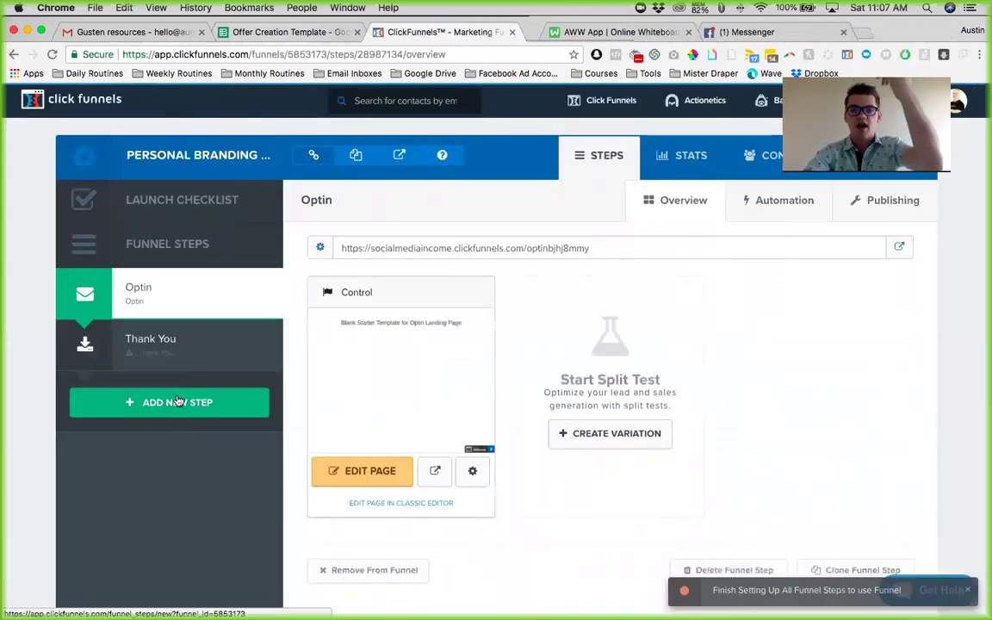
pyautogui.click(561, 33)
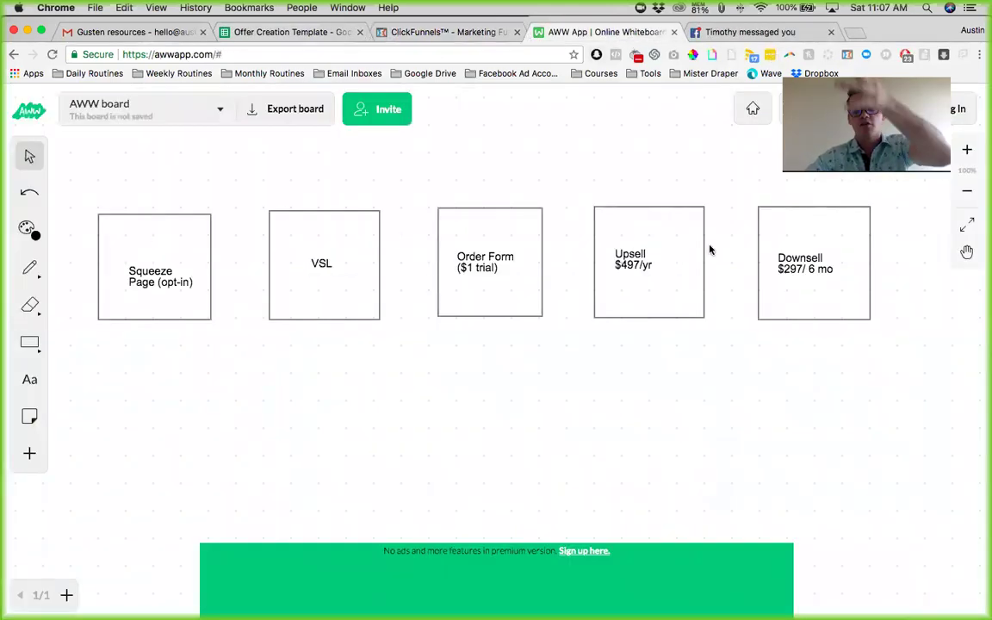
pyautogui.click(418, 31)
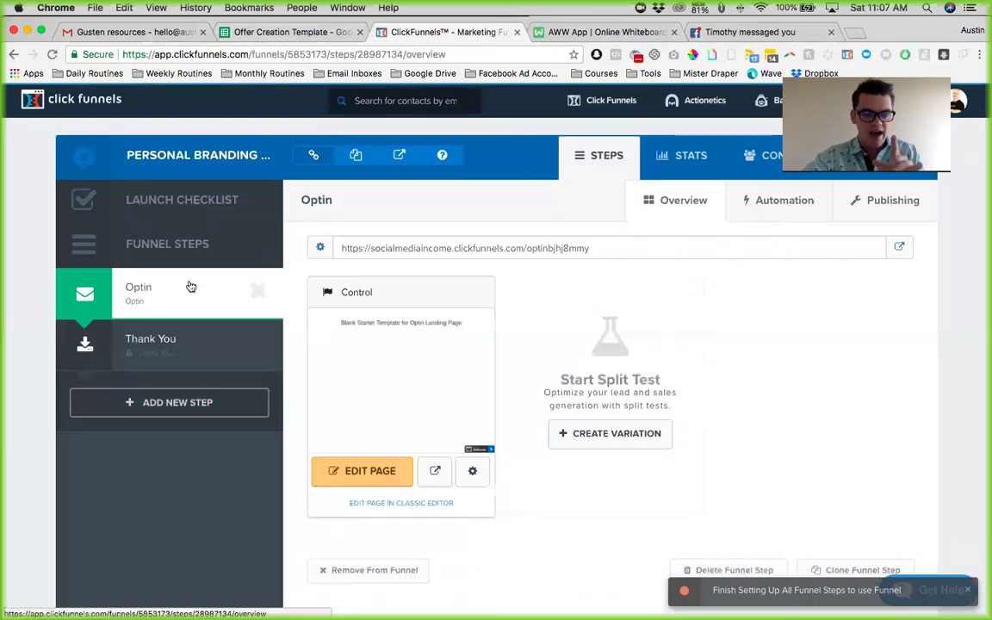
# Step: Add a new funnel step named VSL
pyautogui.click(198, 403)
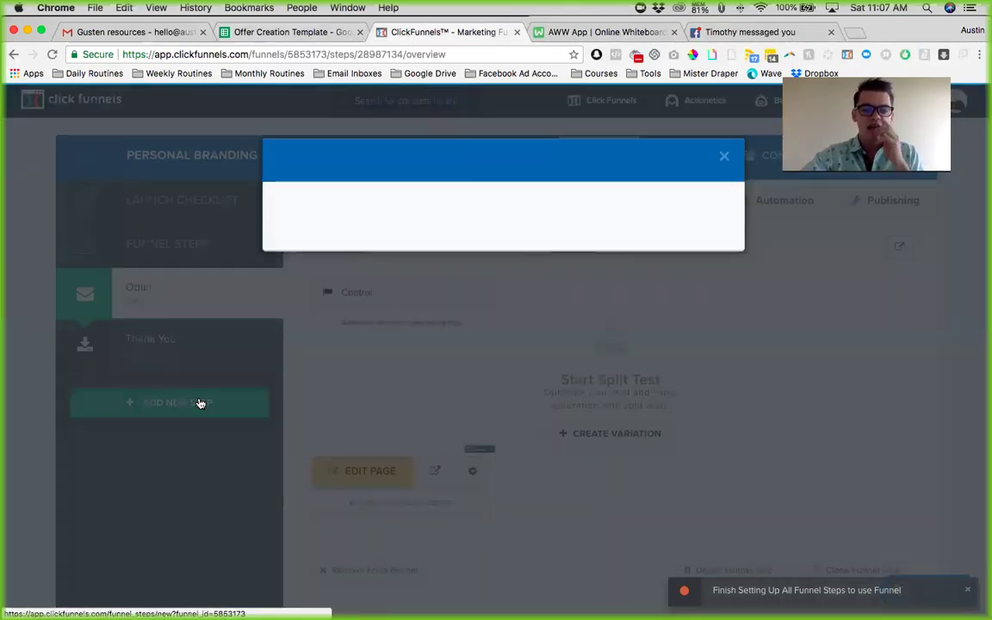
pyautogui.write('Order')
pyautogui.press('BackSpace')
pyautogui.press('BackSpace')
pyautogui.press('BackSpace')
pyautogui.press('BackSpace')
pyautogui.press('BackSpace')
pyautogui.press('BackSpace')
pyautogui.write('VSL')
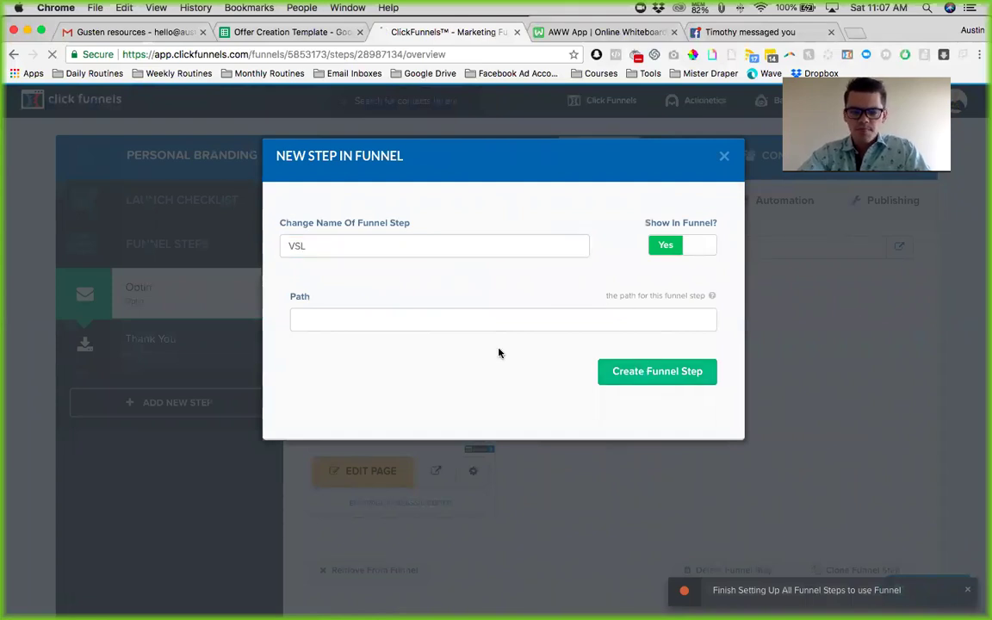
pyautogui.click(654, 371)
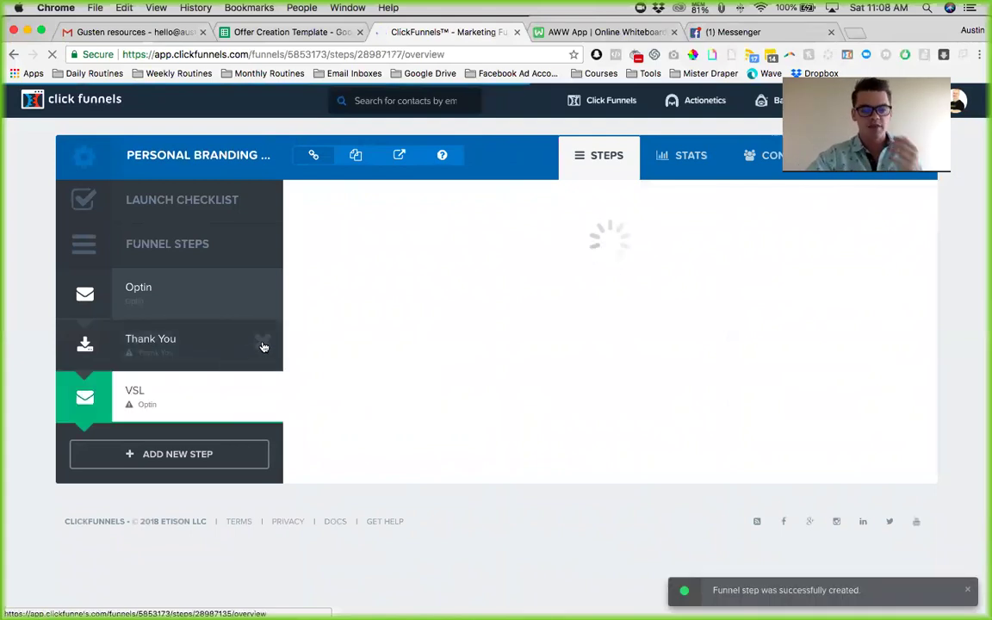
# Step: Delete the Thank You step and reopen the Optin step
pyautogui.click(262, 343)
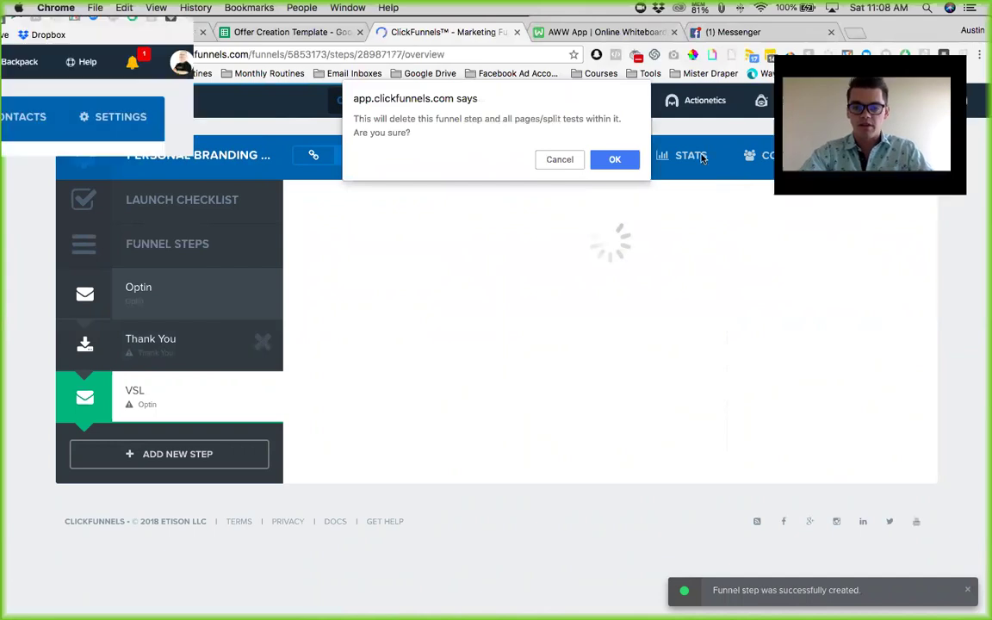
pyautogui.click(560, 159)
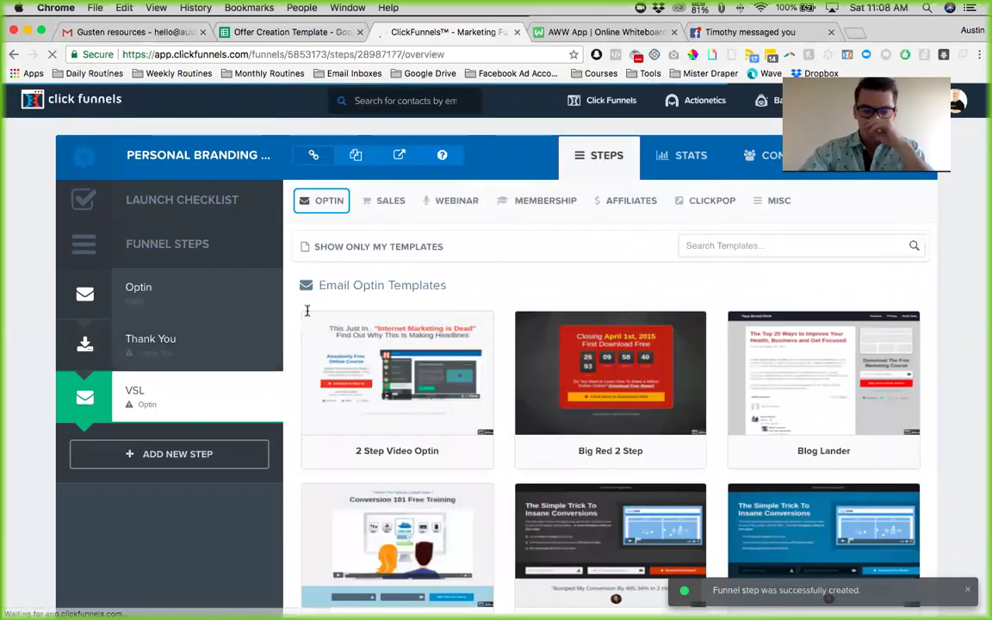
pyautogui.click(222, 352)
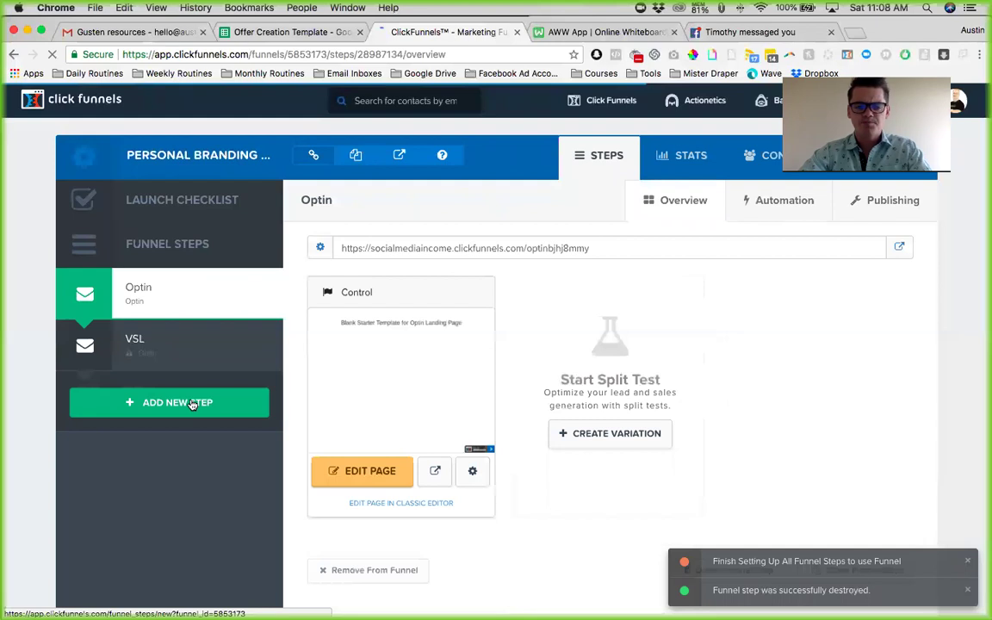
# Step: Add another funnel step named Order Form
pyautogui.click(193, 404)
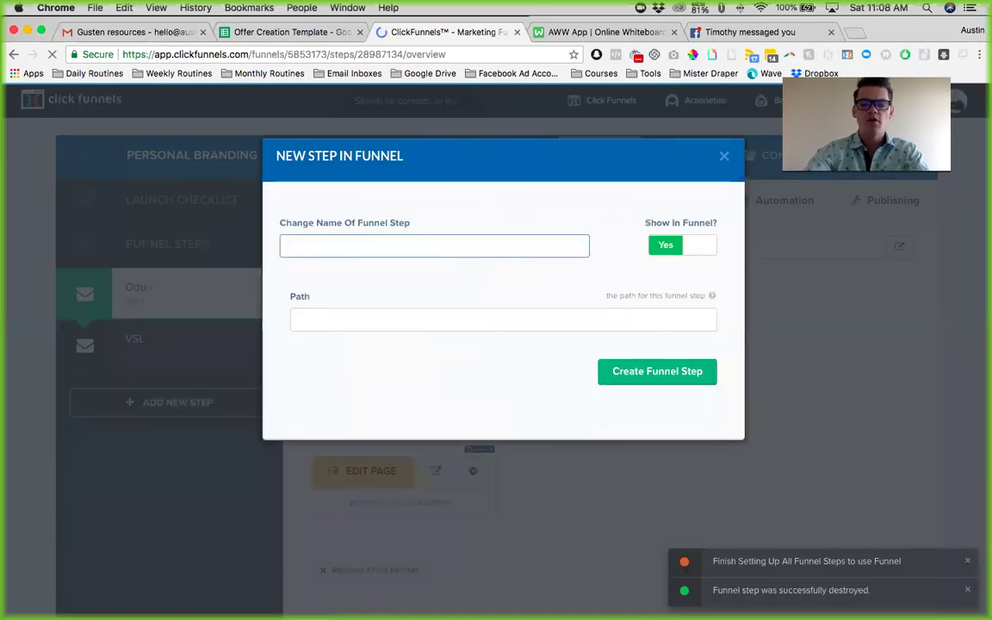
pyautogui.click(431, 248)
pyautogui.write('Order Form')
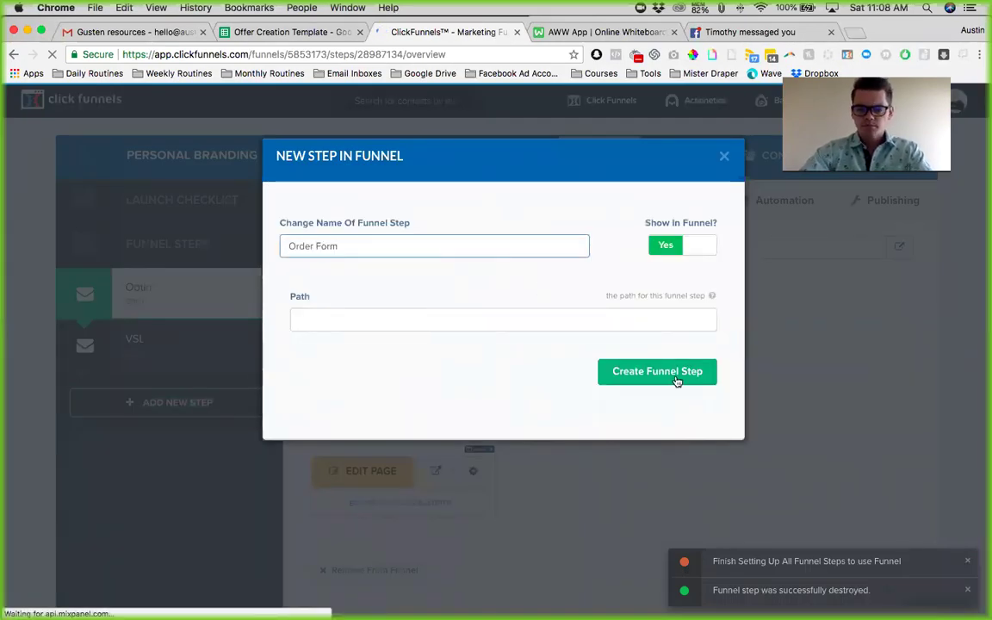
pyautogui.click(676, 377)
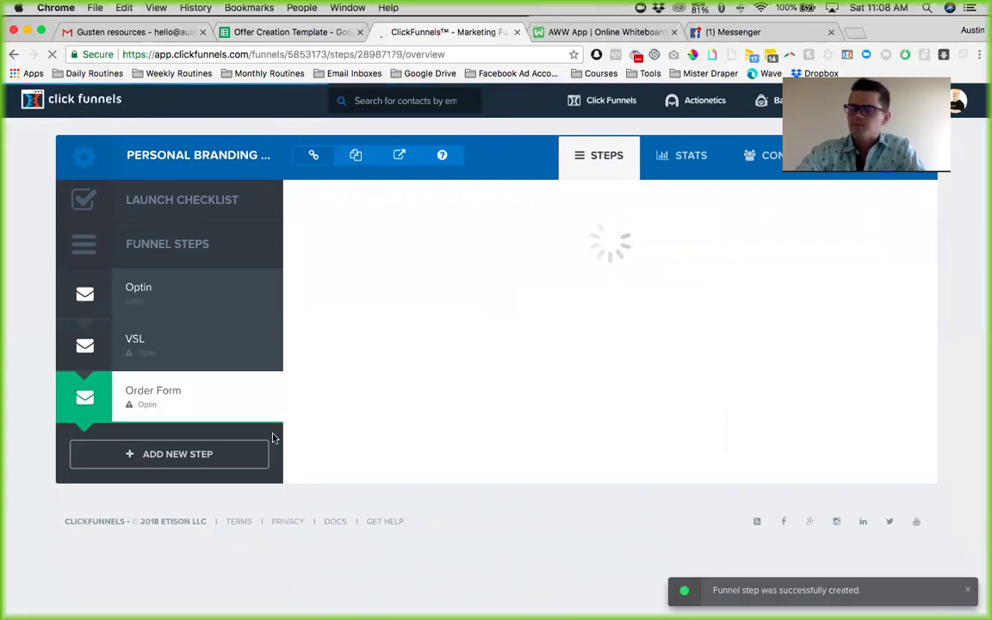
# Step: Add an Upsell ($297 annual) step, confirming the upsell price in the messages
pyautogui.click(188, 459)
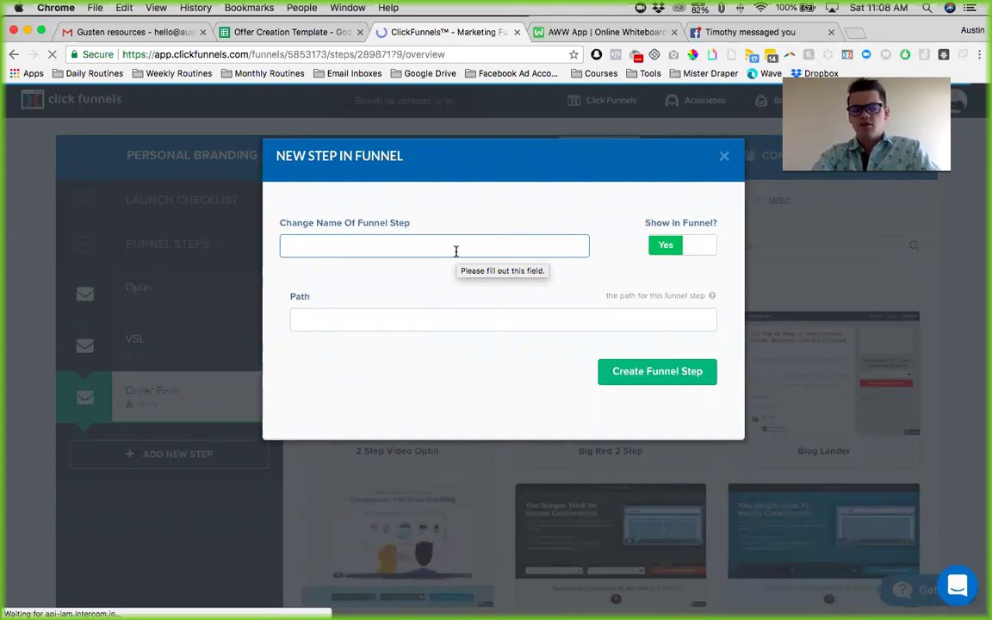
pyautogui.write('Upsell ($497')
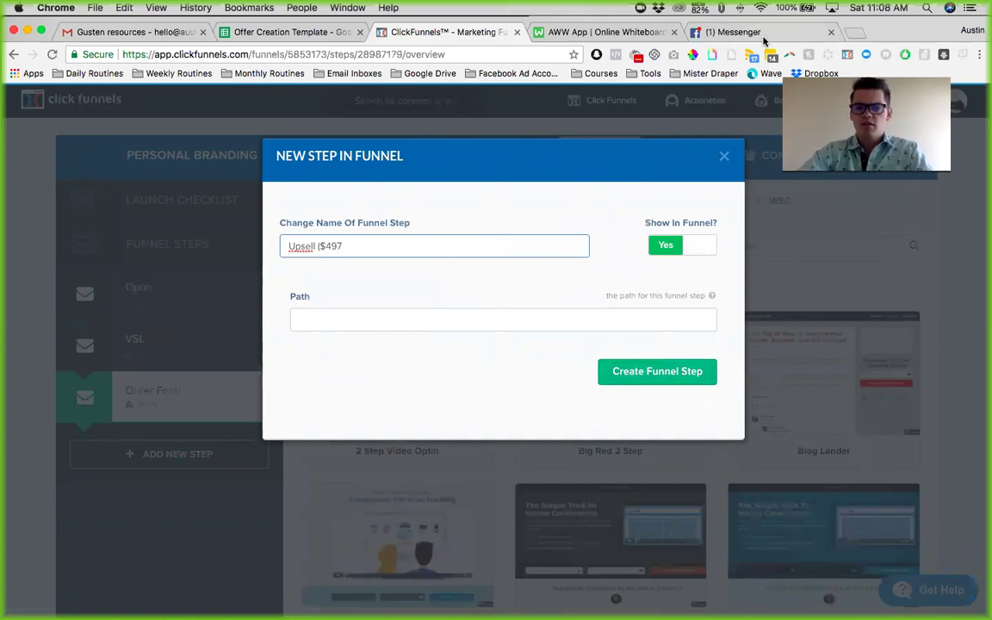
pyautogui.click(763, 35)
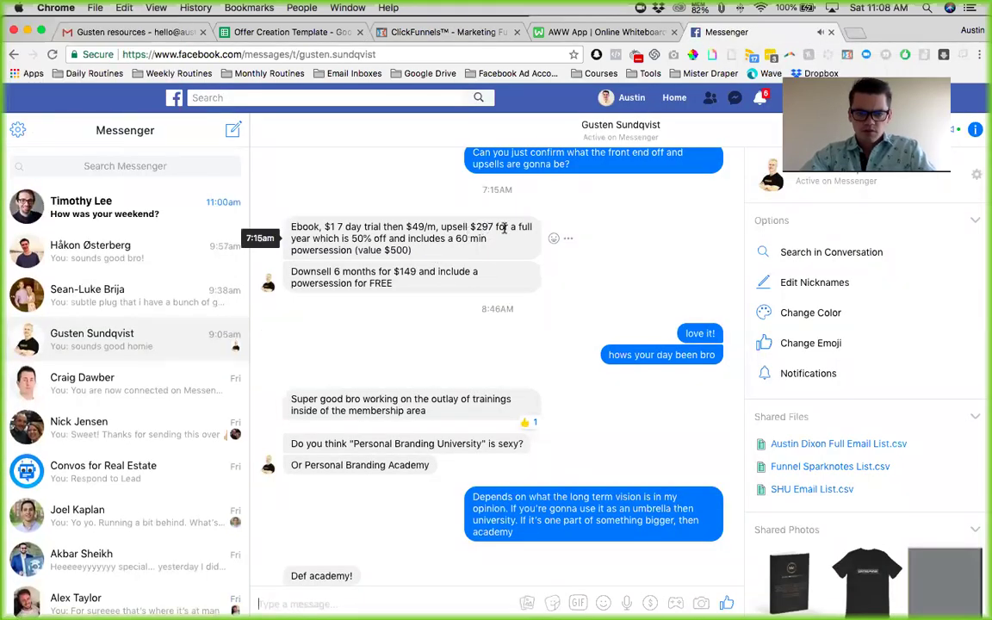
pyautogui.click(426, 33)
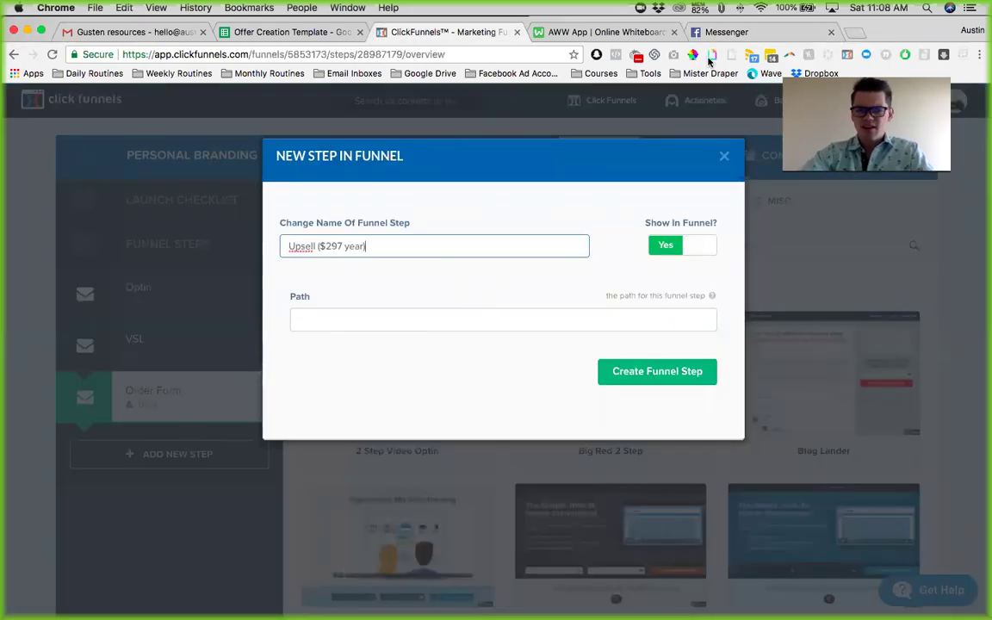
pyautogui.click(745, 32)
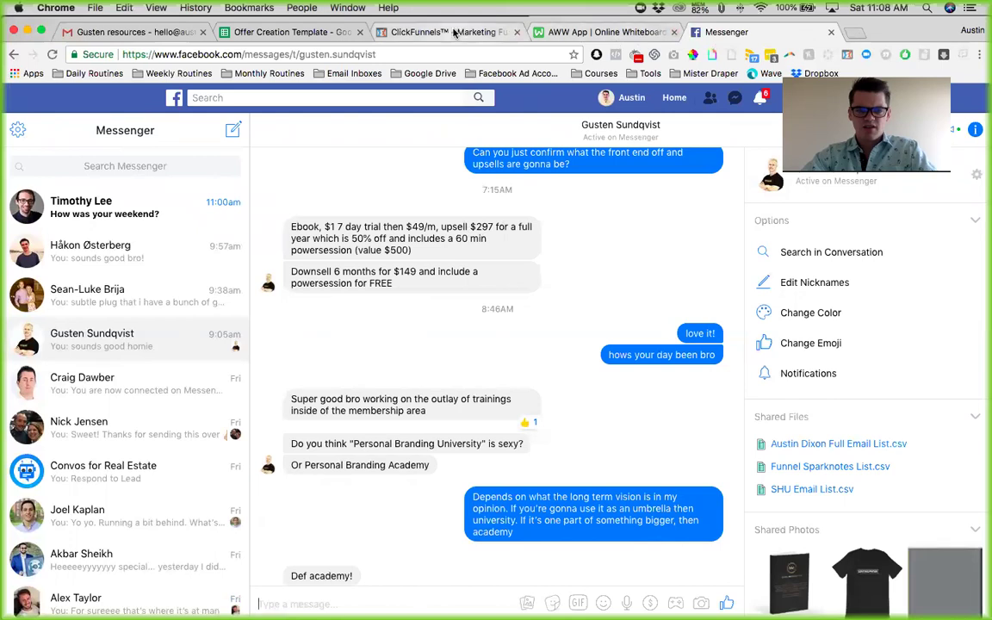
pyautogui.click(454, 33)
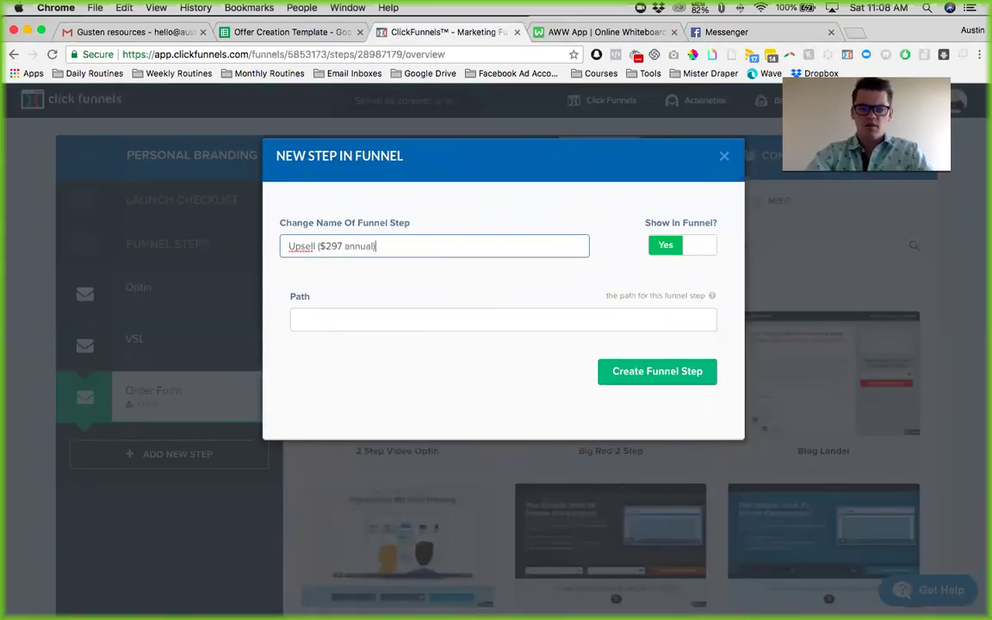
pyautogui.click(638, 372)
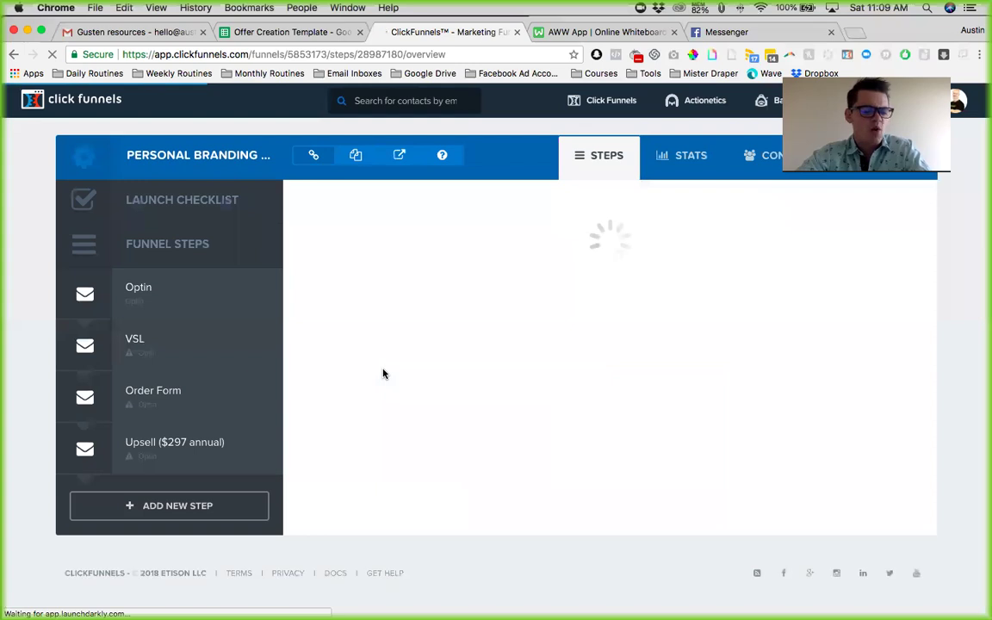
# Step: Add a step named 'Downsell ($149 - 6 months)'
pyautogui.click(182, 512)
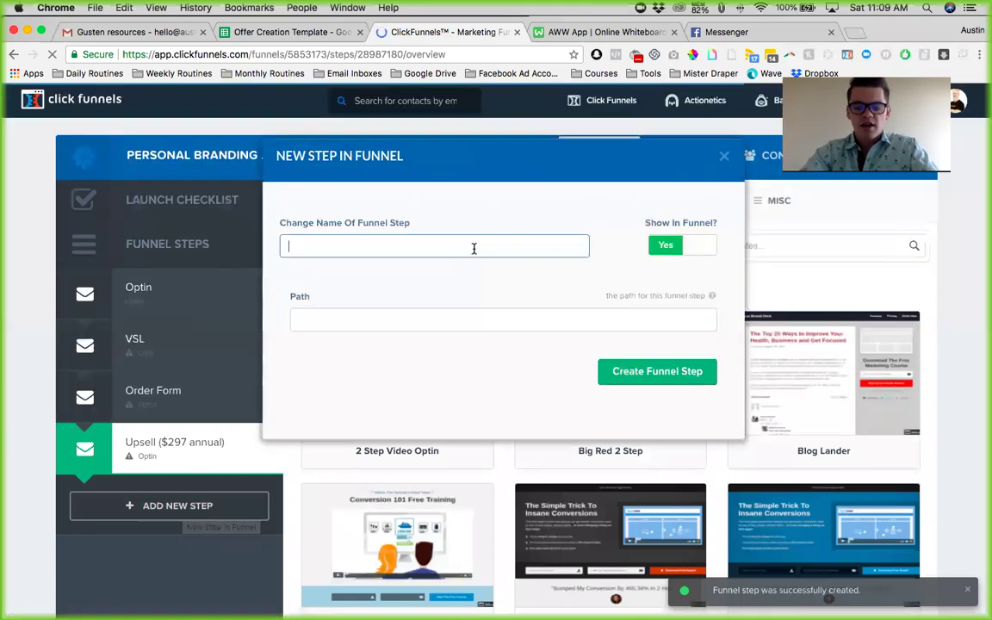
pyautogui.write('Dwon')
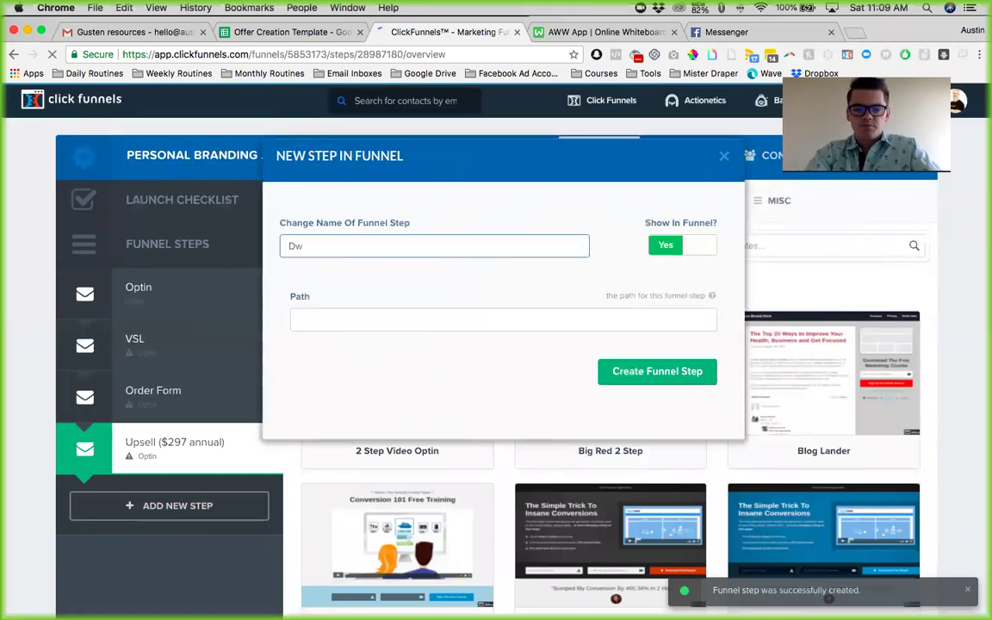
pyautogui.press('BackSpace')
pyautogui.press('BackSpace')
pyautogui.press('BackSpace')
pyautogui.write('ownsell (')
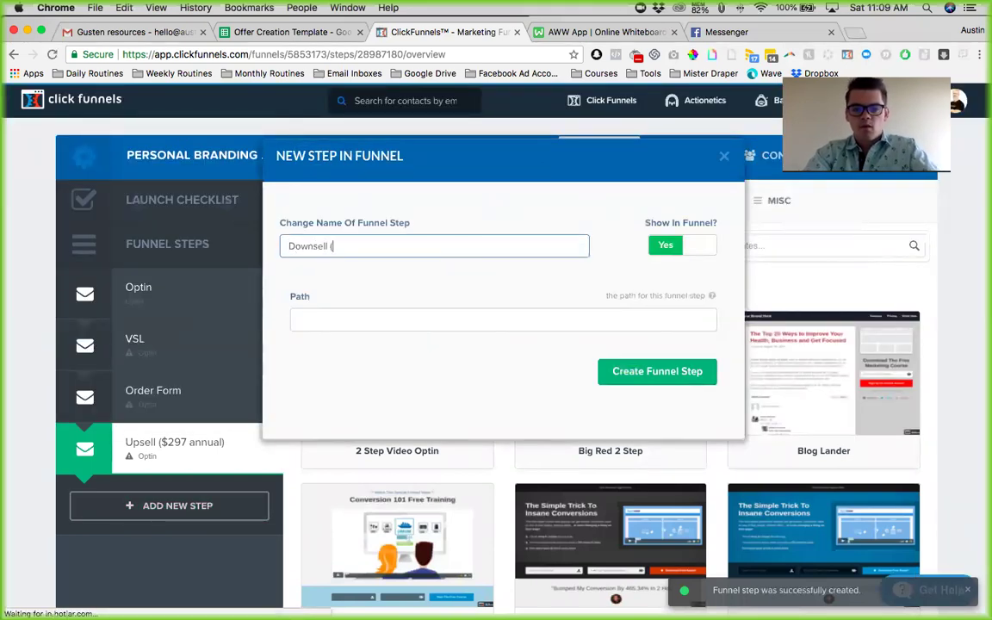
pyautogui.write('$1')
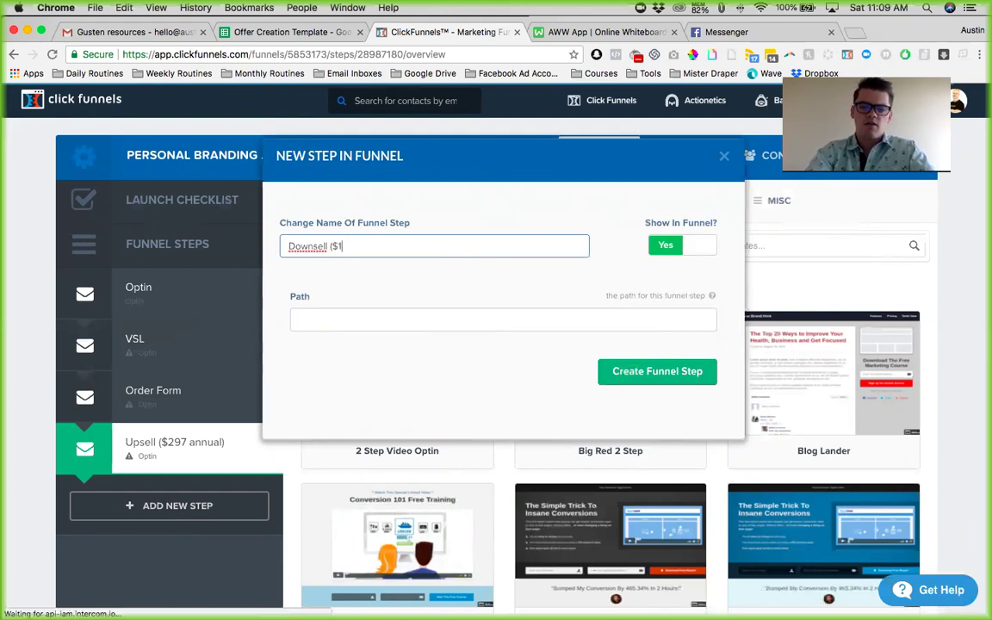
pyautogui.write('497')
pyautogui.press('BackSpace')
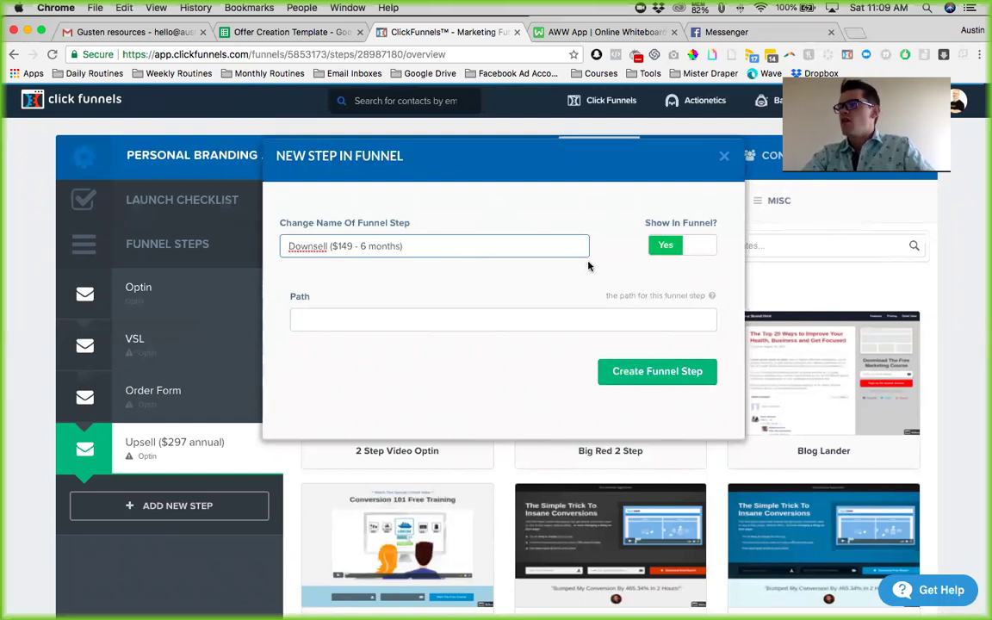
pyautogui.click(640, 369)
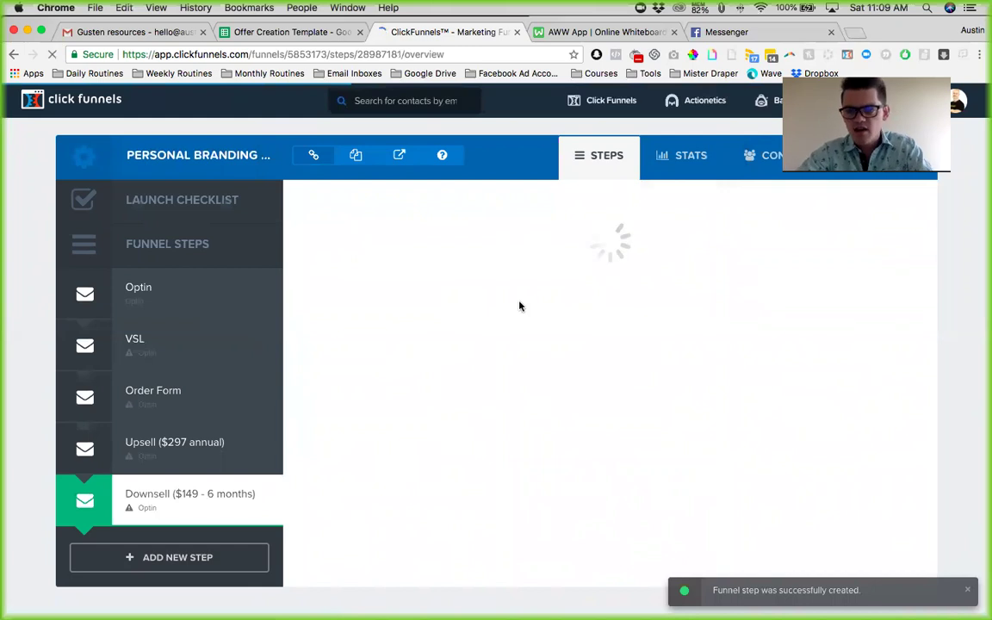
# Step: Give the Downsell step the Sales > One Click Downsell OTO Video template
pyautogui.click(388, 201)
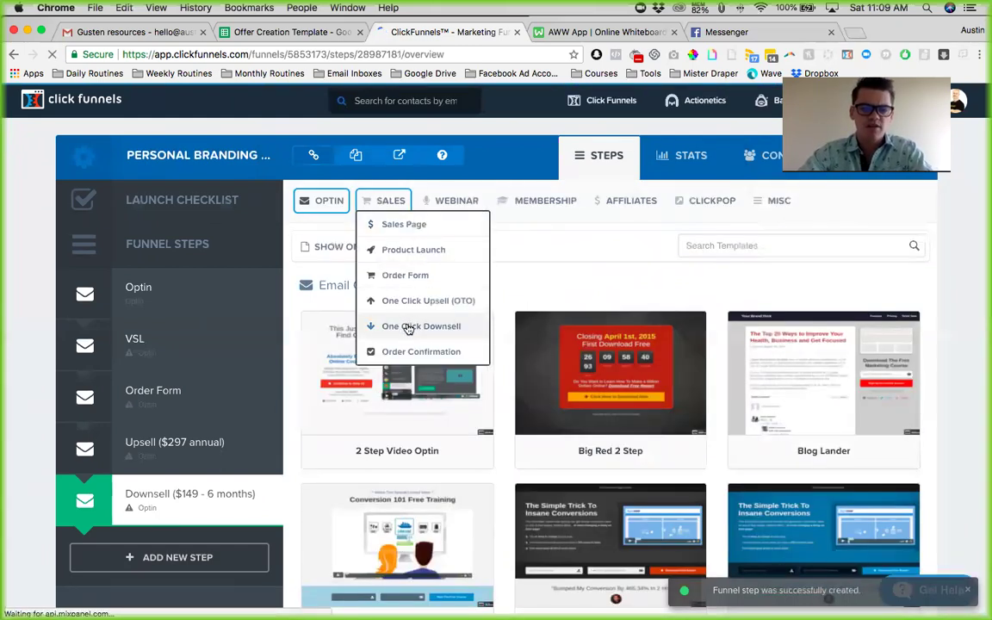
pyautogui.click(408, 327)
pyautogui.moveTo(476, 390)
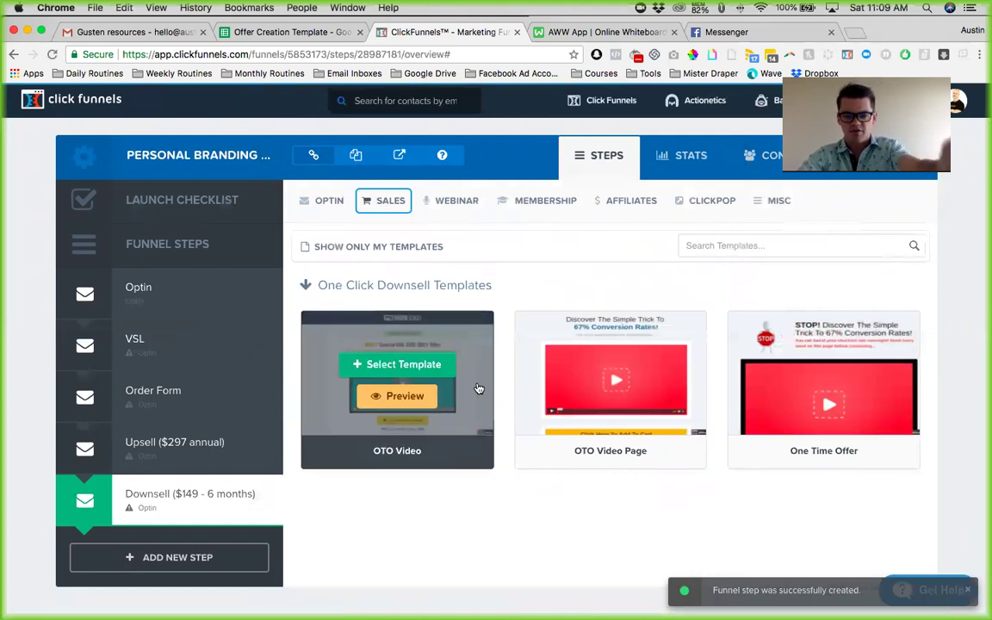
pyautogui.click(437, 365)
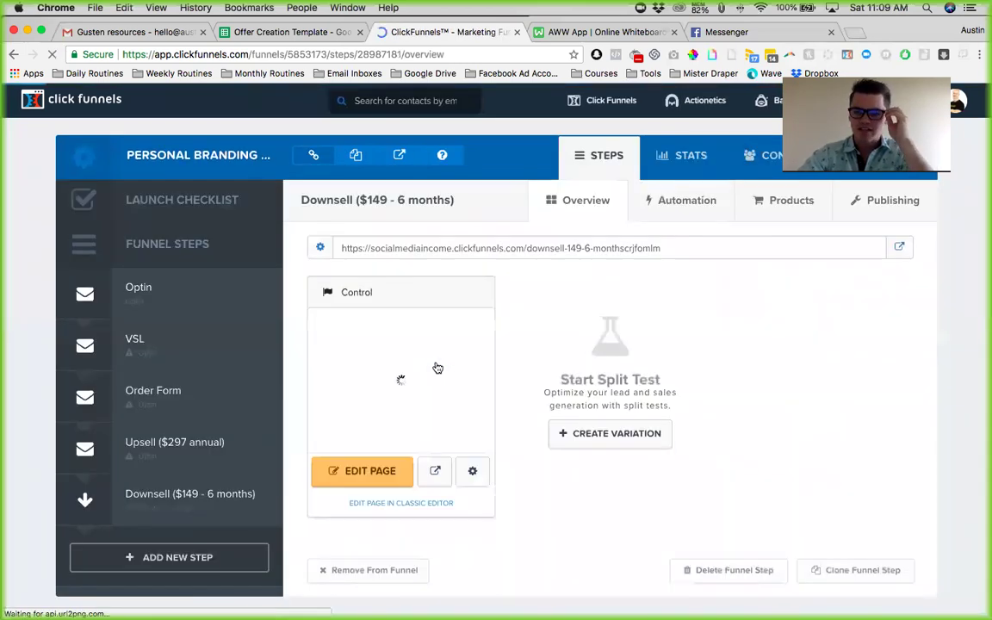
# Step: Give the Upsell ($297 annual) step the One Click Upsell OTO Video template
pyautogui.click(190, 450)
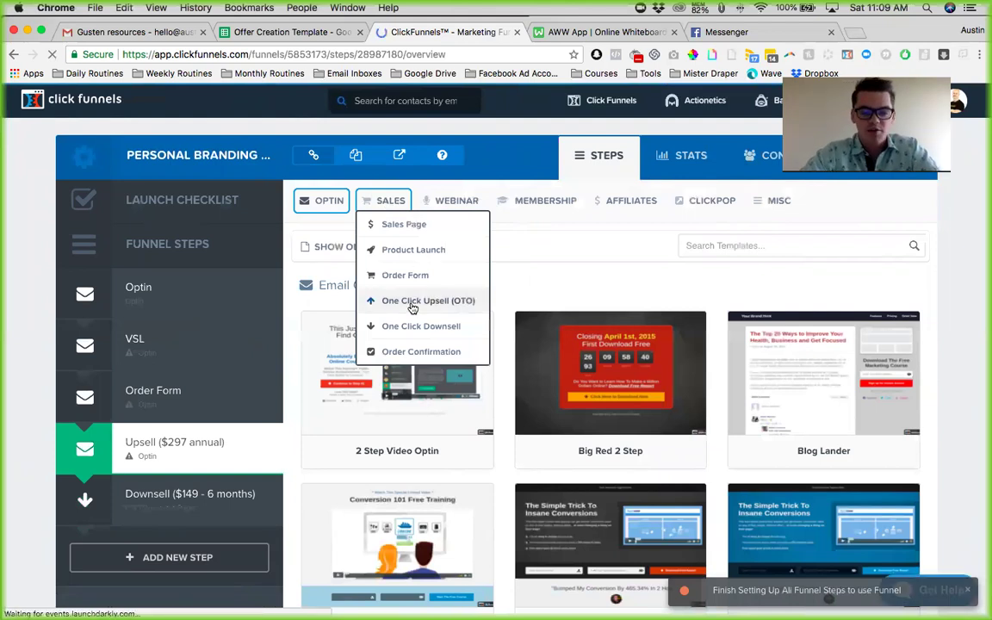
pyautogui.click(413, 306)
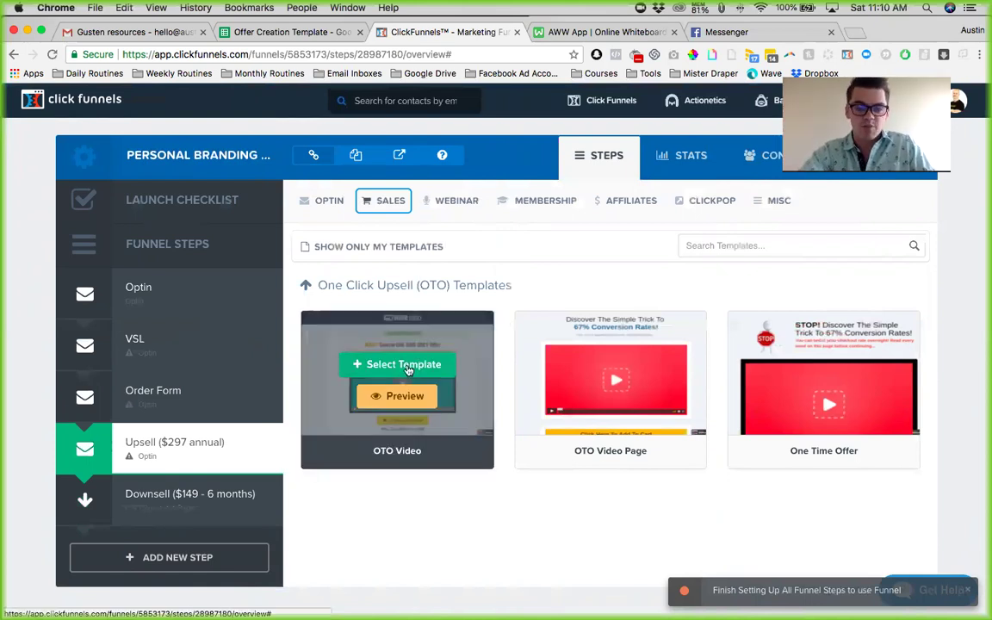
pyautogui.click(405, 365)
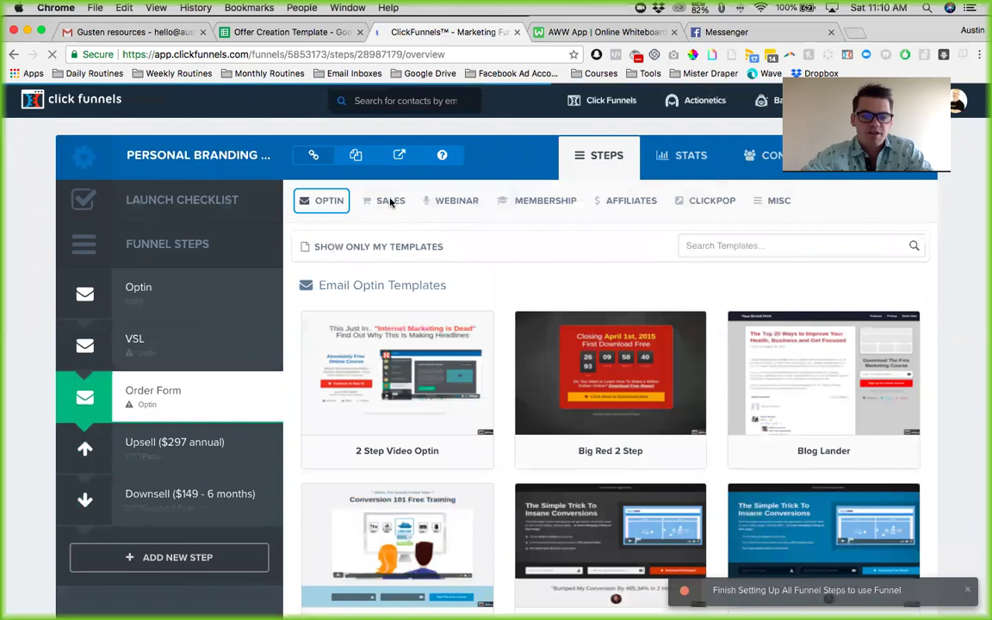
# Step: Browse Sales > Order Form templates and select Order Recap for the Order Form step
pyautogui.click(389, 203)
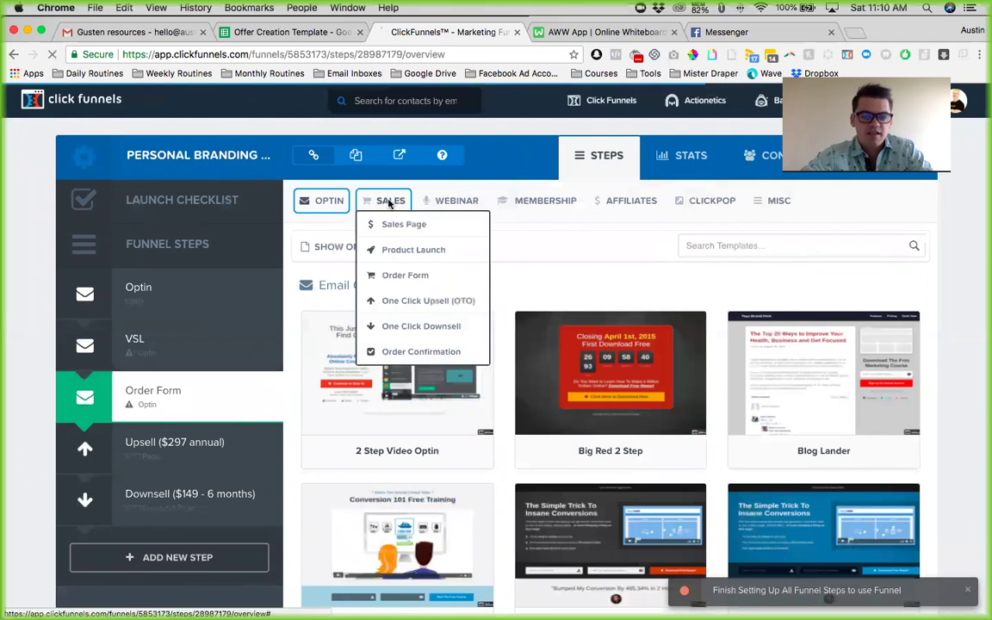
pyautogui.click(404, 278)
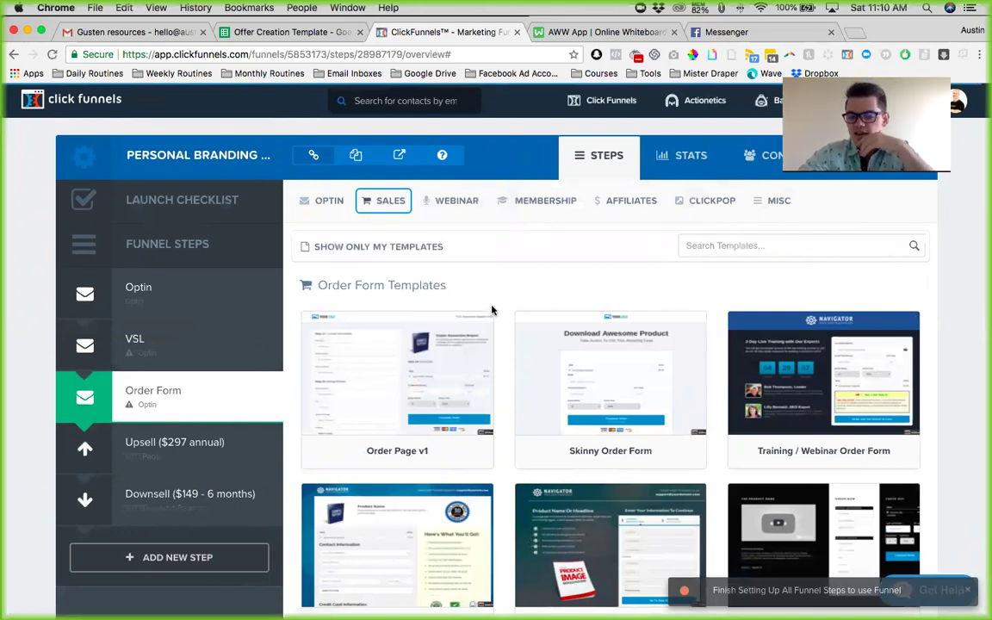
pyautogui.scroll(-5, 492, 310)
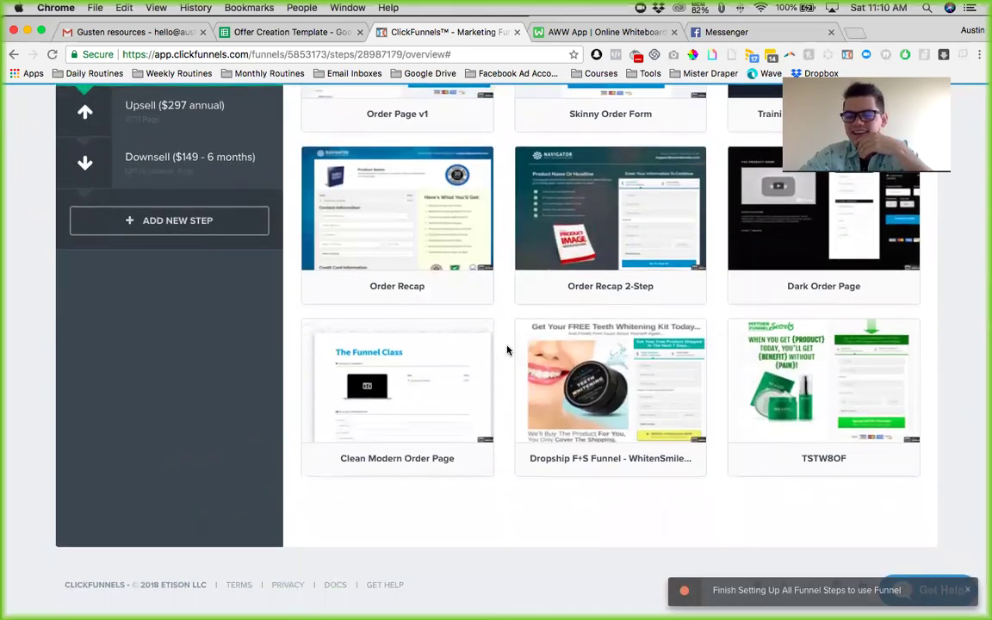
pyautogui.scroll(4, 818, 372)
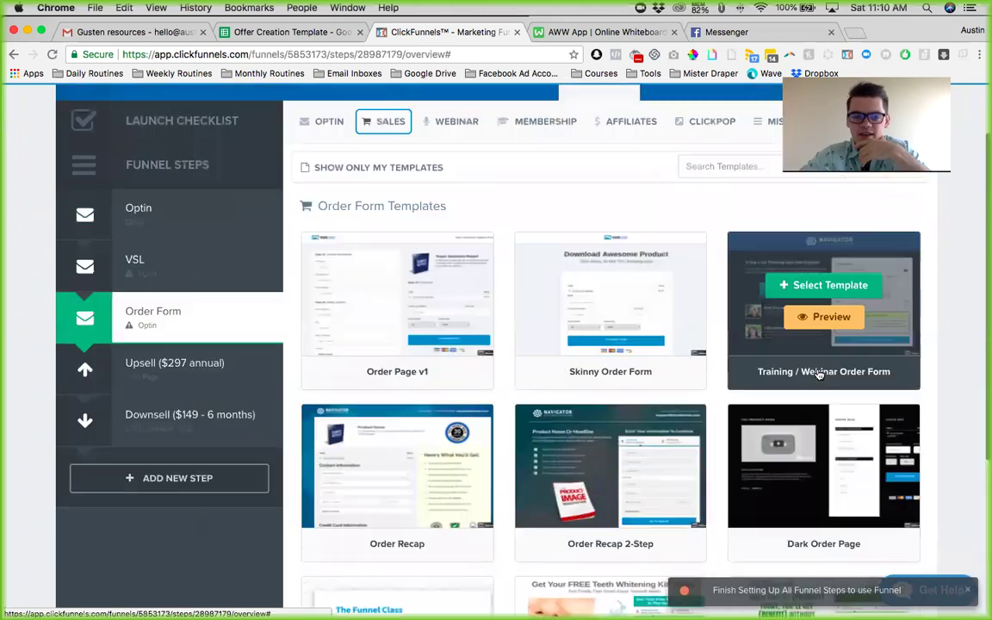
pyautogui.scroll(-4, 818, 372)
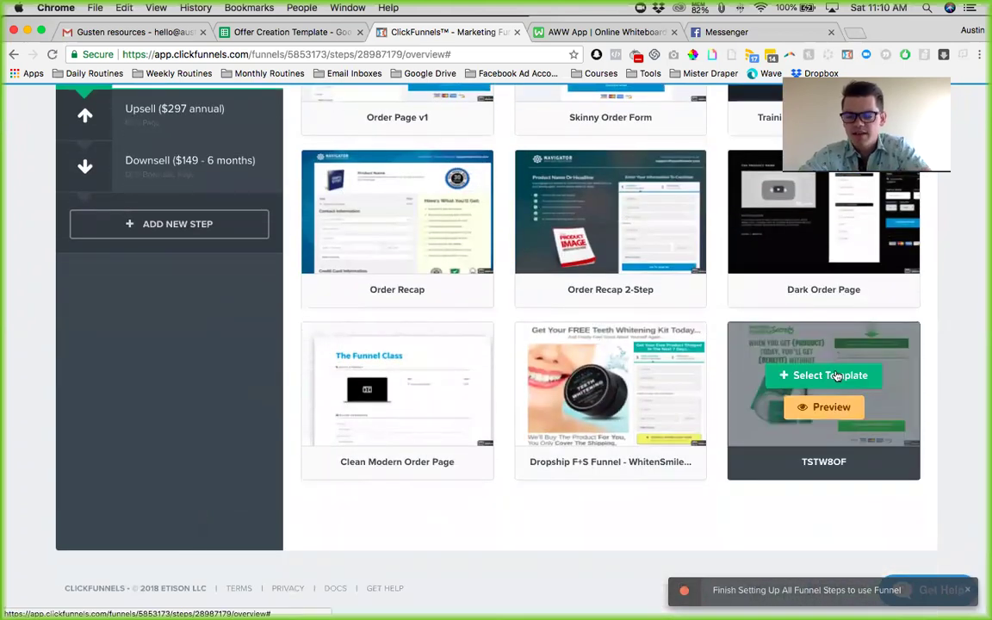
pyautogui.scroll(5, 835, 377)
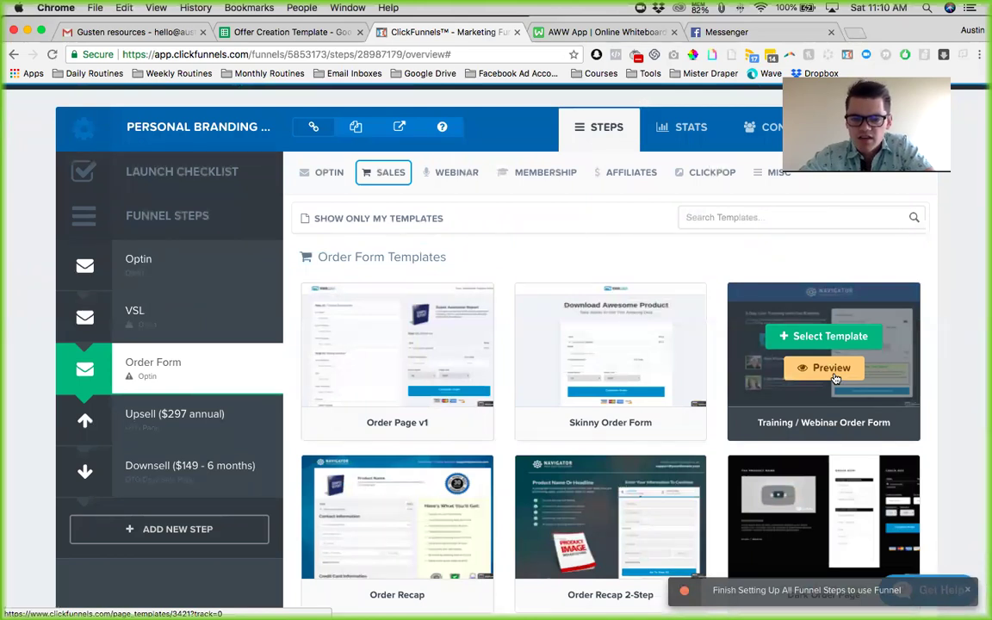
pyautogui.scroll(-3, 835, 377)
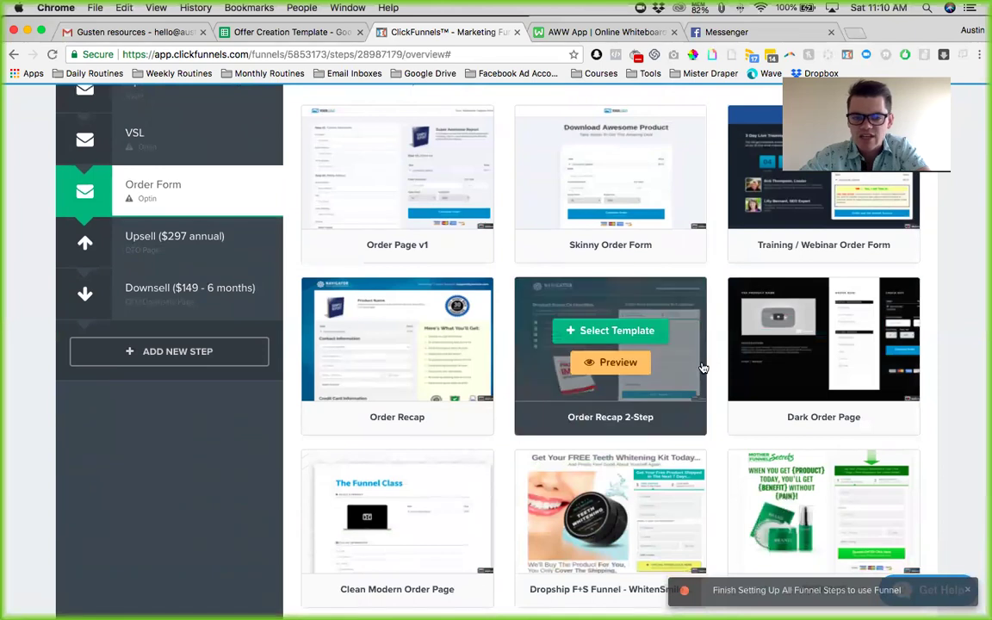
pyautogui.scroll(-1, 700, 368)
pyautogui.scroll(3, 702, 368)
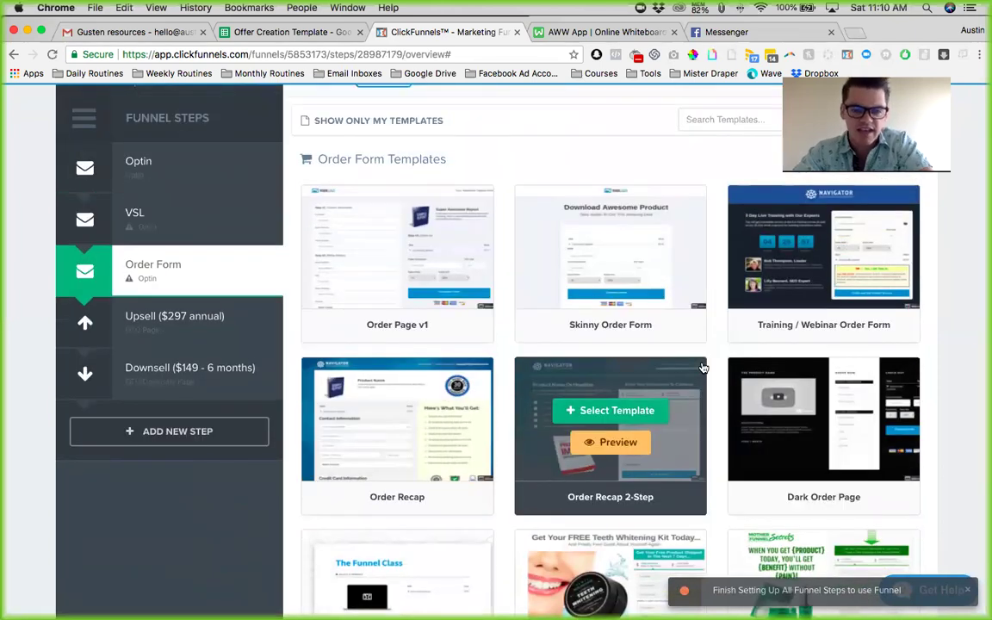
pyautogui.scroll(-4, 703, 368)
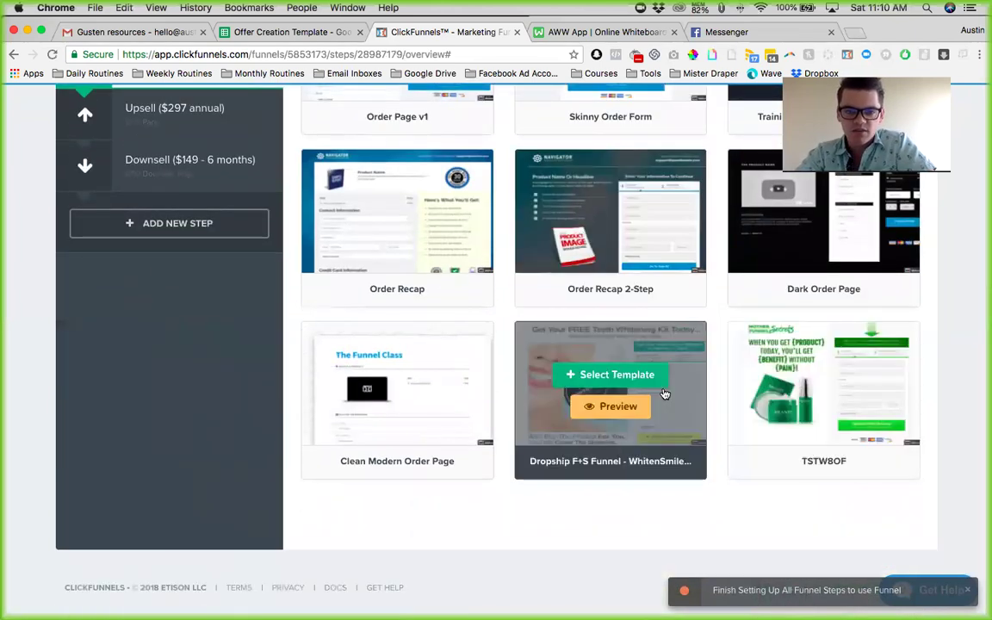
pyautogui.scroll(4, 664, 393)
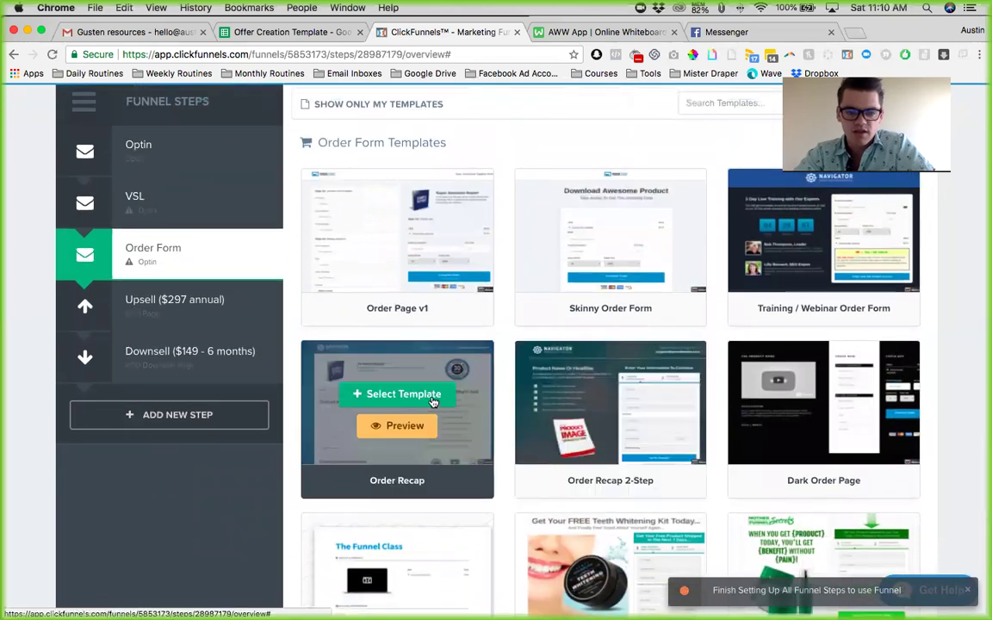
pyautogui.click(433, 401)
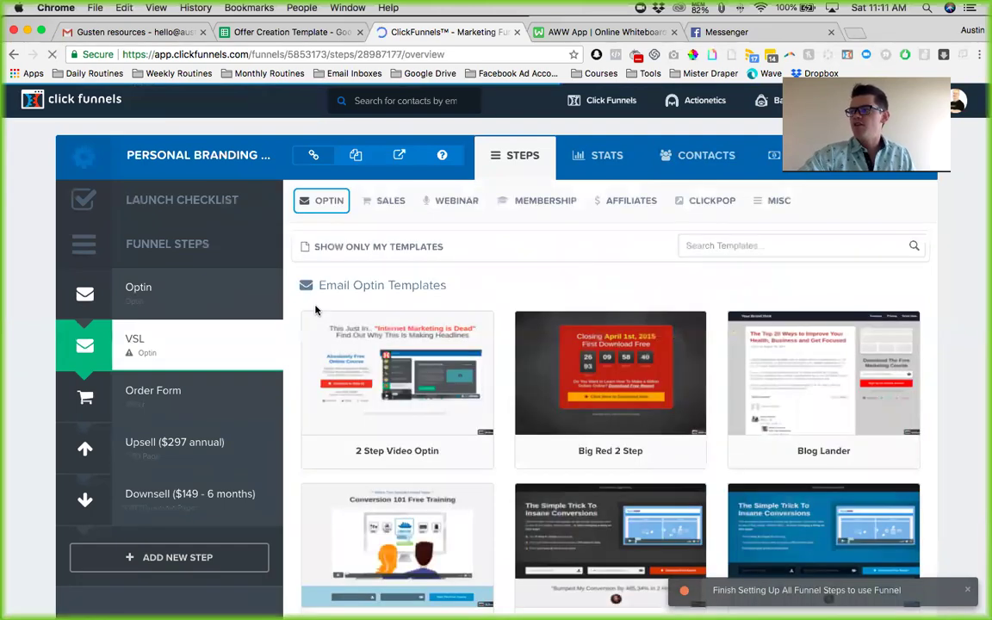
# Step: Browse the template categories and give the VSL step the Download Clean Dotted thank-you page
pyautogui.click(365, 200)
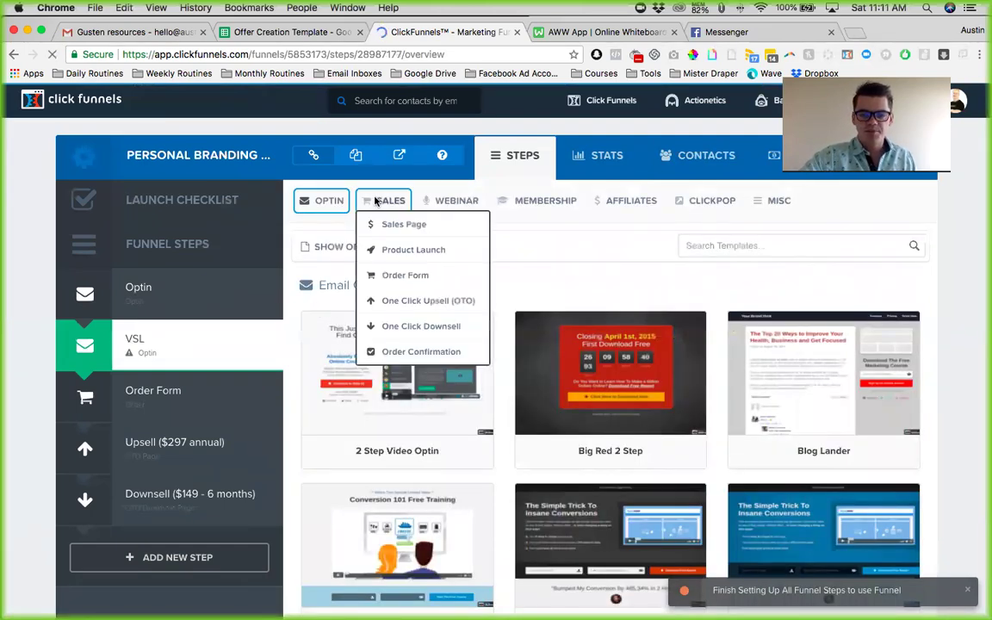
pyautogui.click(400, 276)
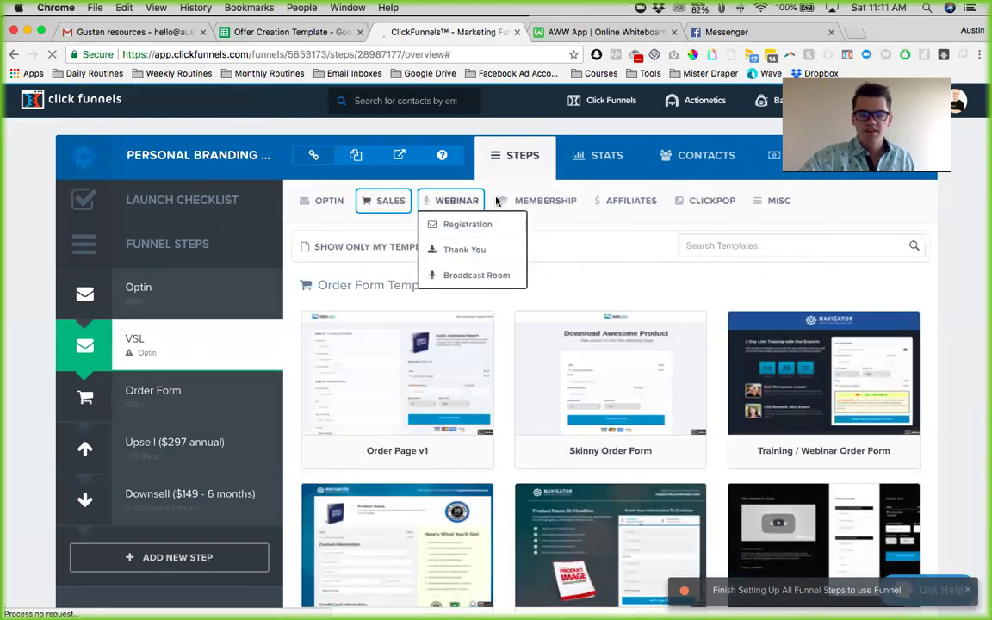
pyautogui.click(331, 203)
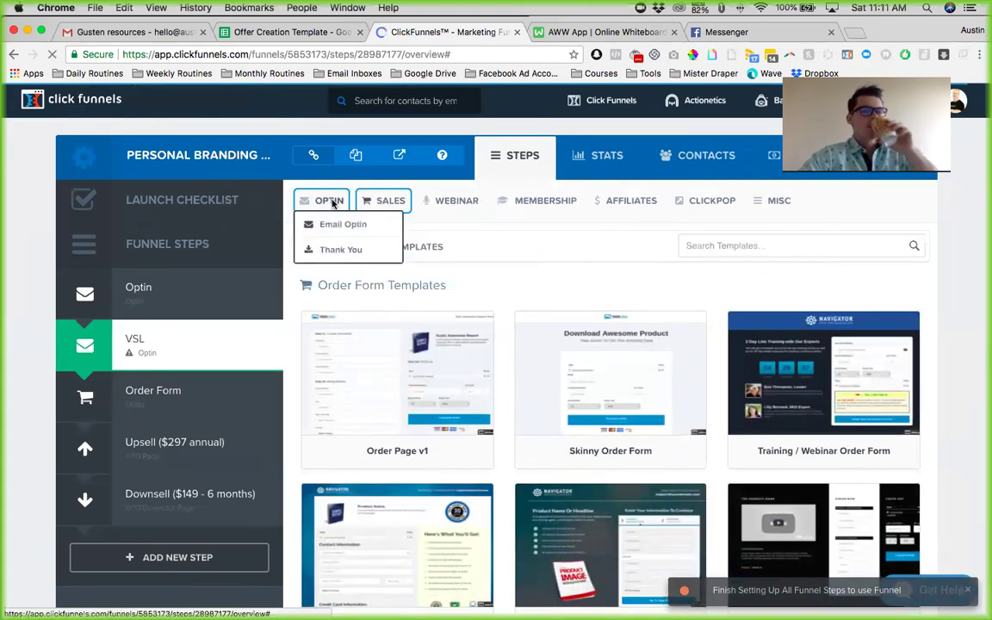
pyautogui.click(390, 200)
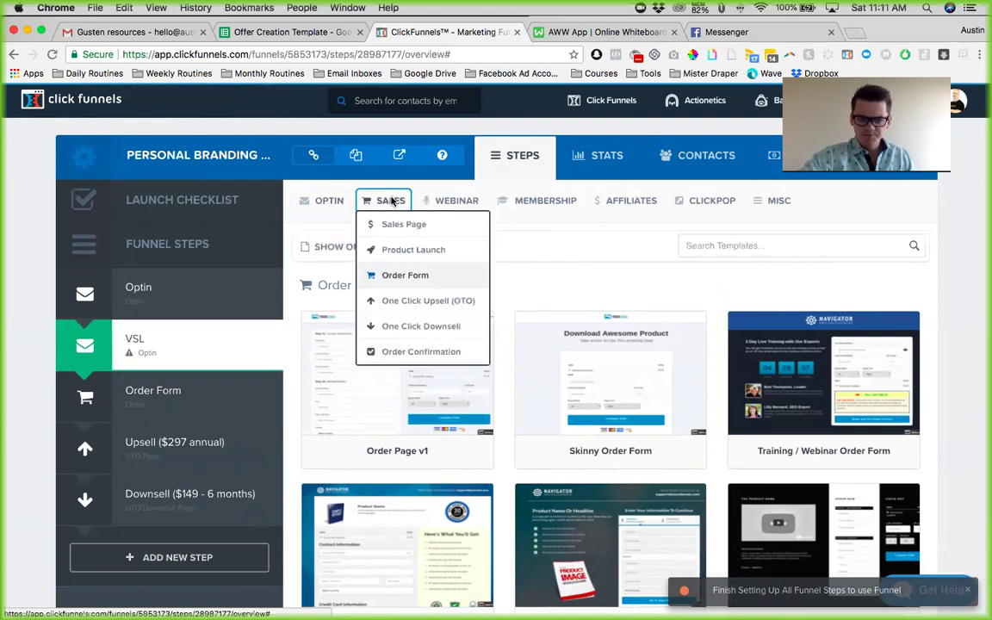
pyautogui.click(764, 209)
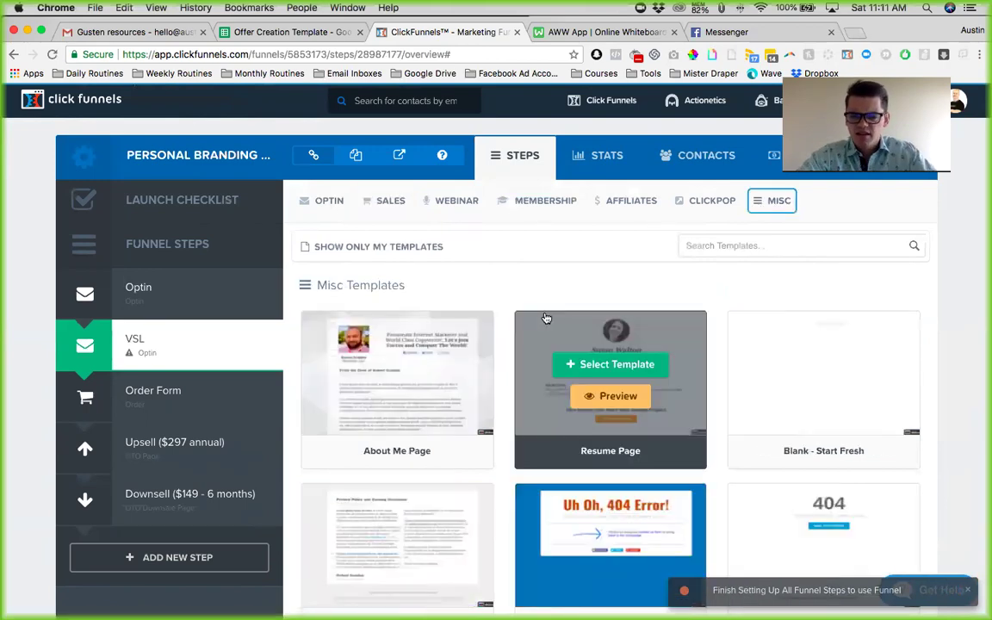
pyautogui.scroll(-5, 547, 317)
pyautogui.scroll(-2, 546, 318)
pyautogui.scroll(8, 546, 317)
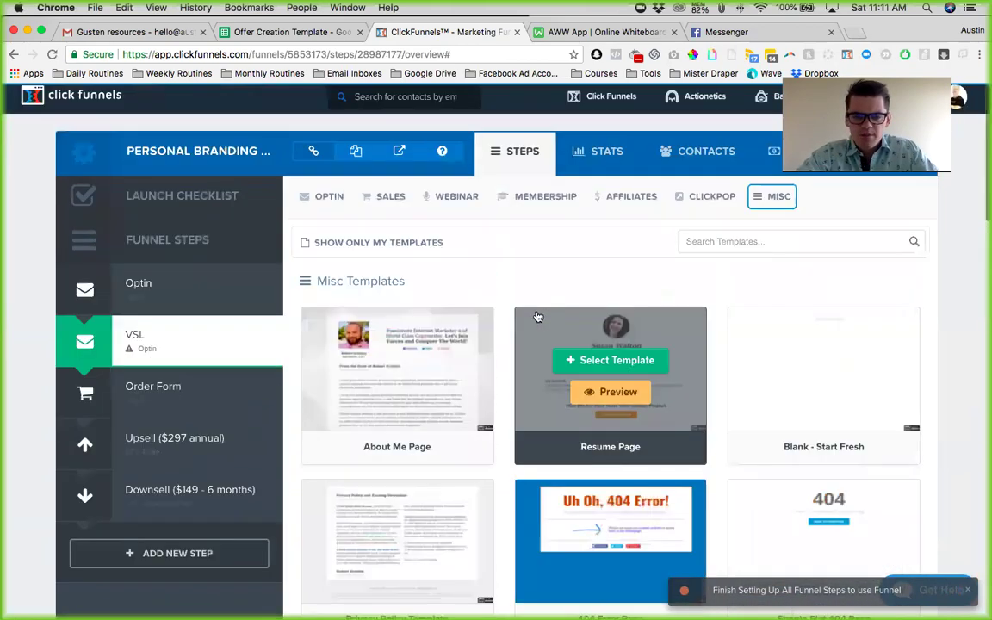
pyautogui.moveTo(336, 204)
pyautogui.click(341, 251)
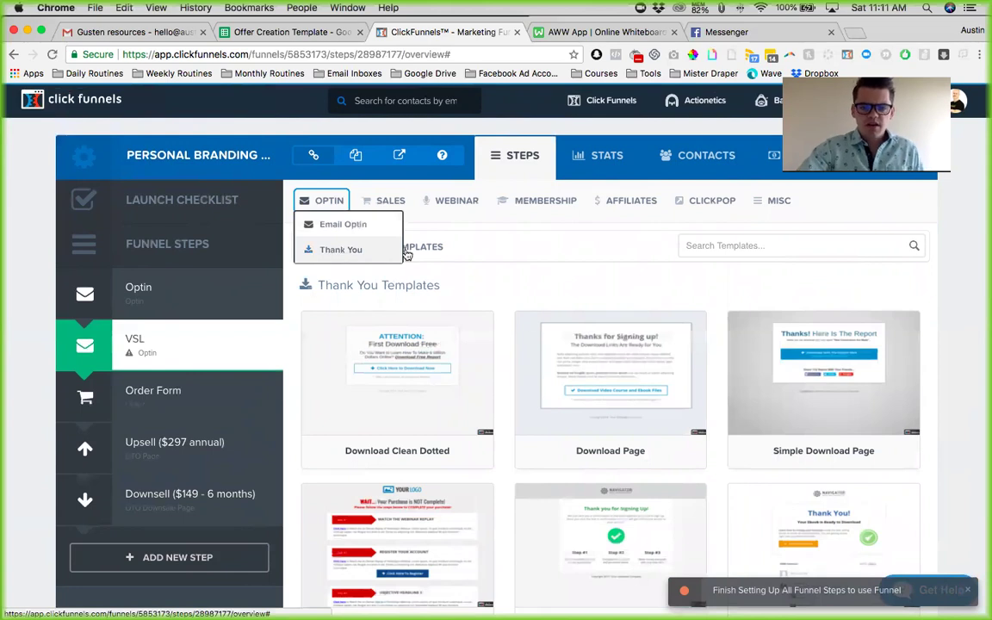
pyautogui.scroll(-7, 521, 327)
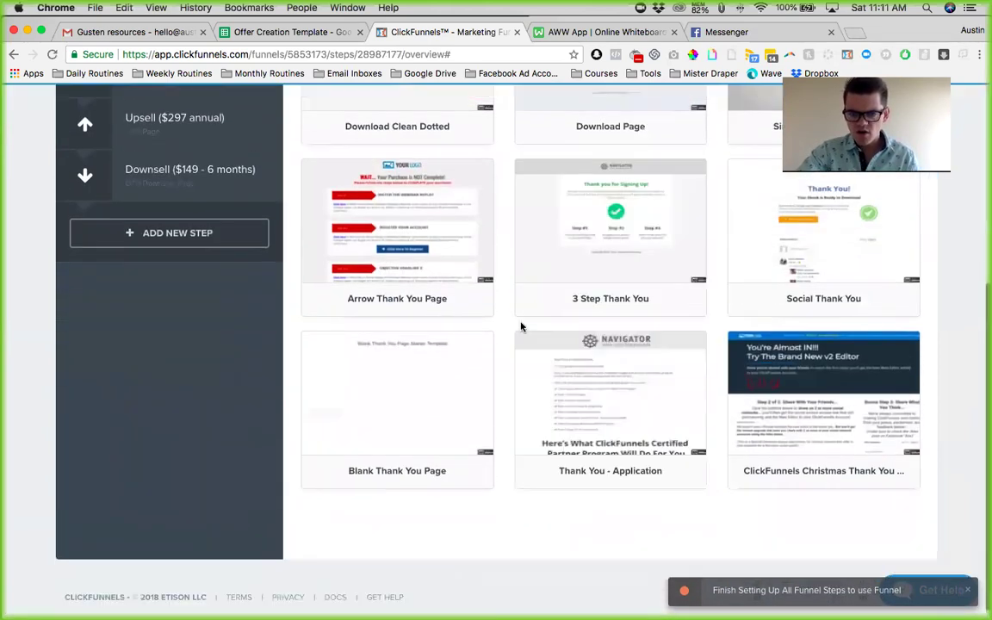
pyautogui.scroll(4, 521, 327)
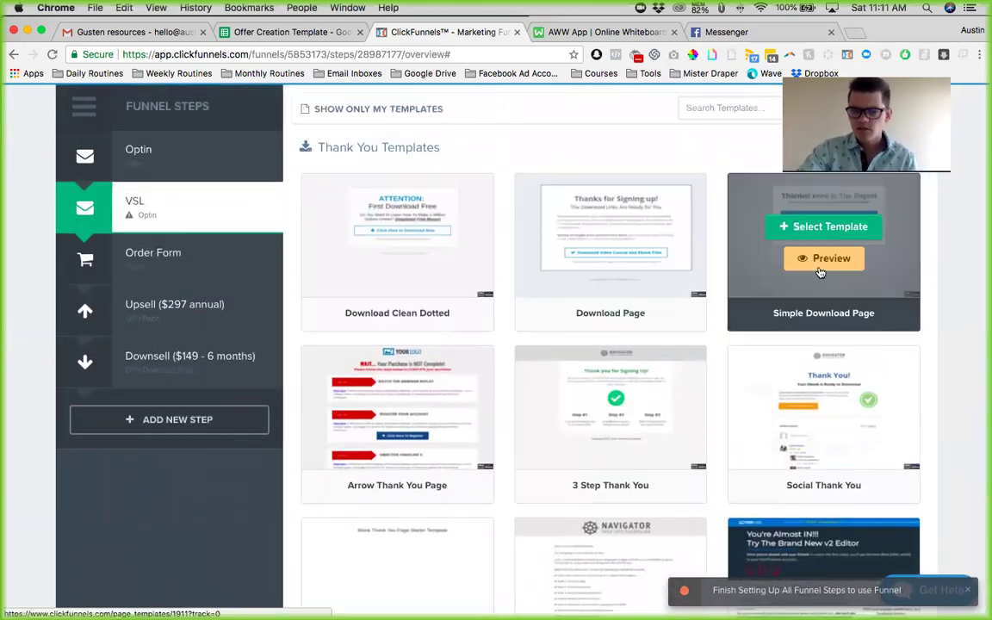
pyautogui.click(434, 227)
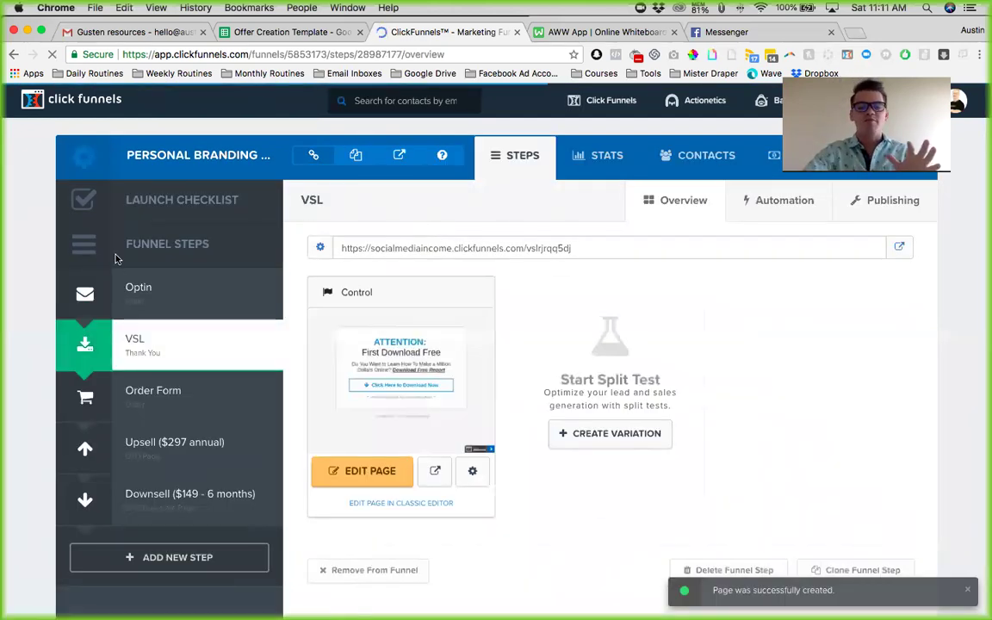
# Step: Open the Optin page in the editor in a new tab, then view the Offer Creation Template sheet
pyautogui.click(183, 303)
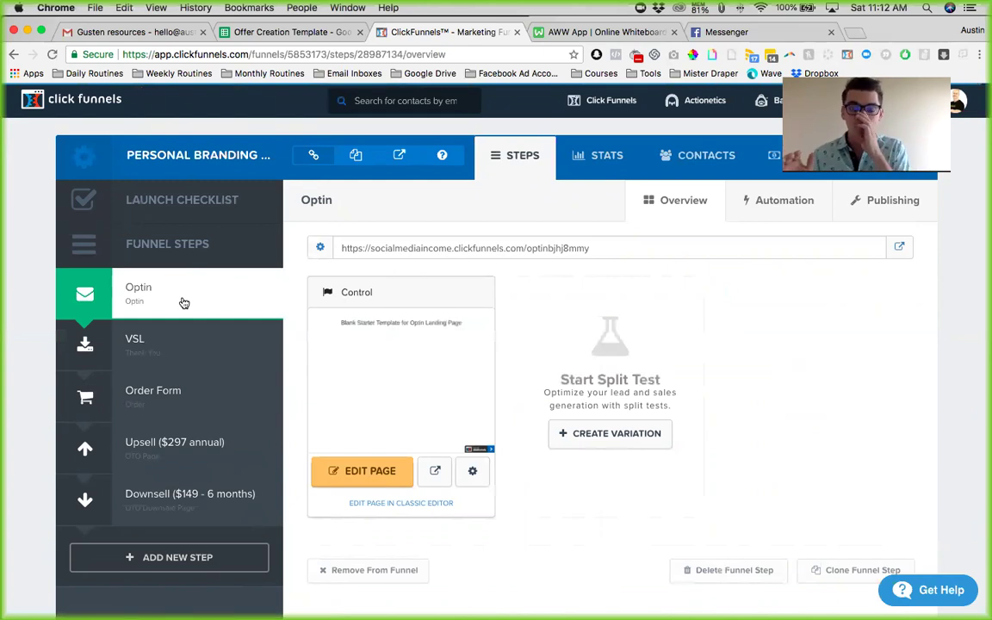
pyautogui.click(400, 468)
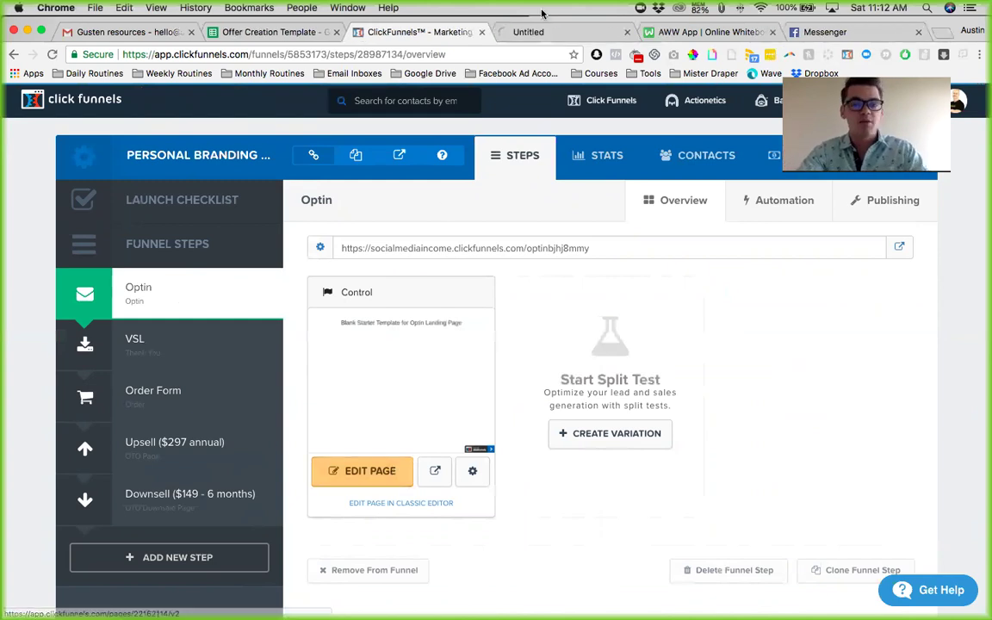
pyautogui.click(544, 31)
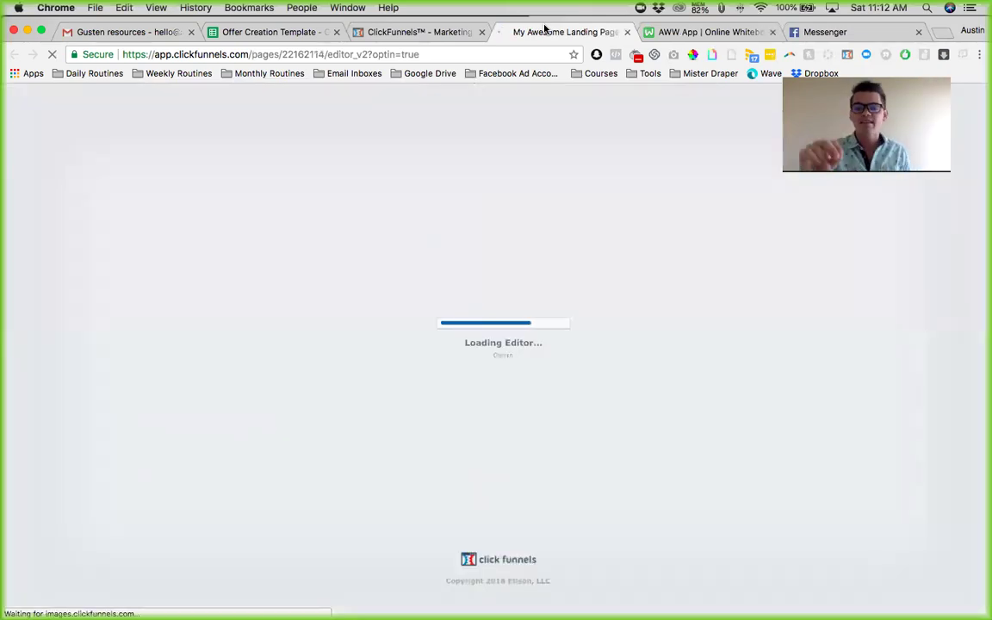
pyautogui.click(274, 32)
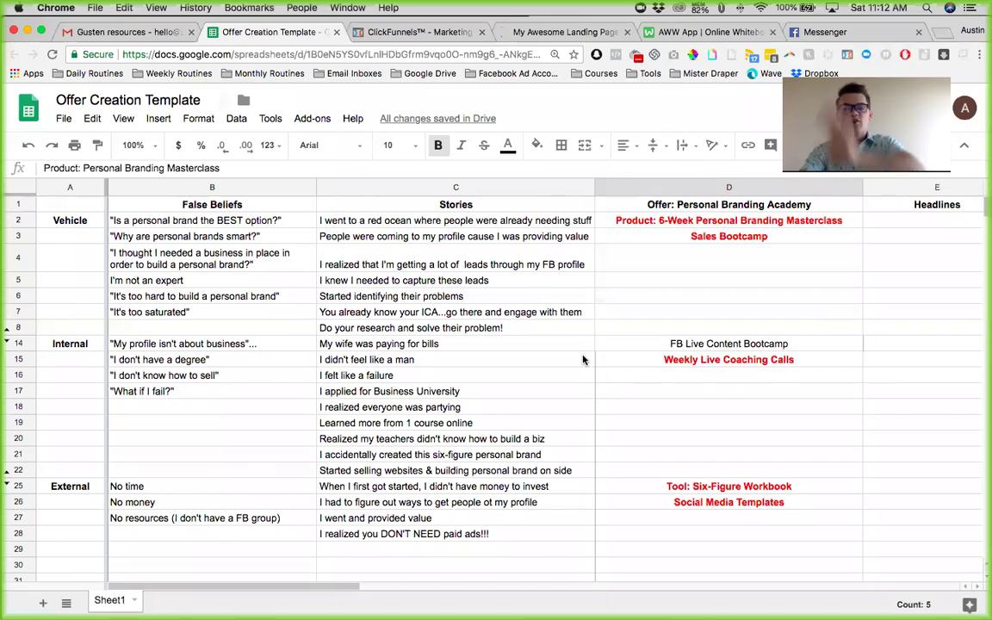
# Step: Return to the optin landing page, now loaded in the editor
pyautogui.click(564, 33)
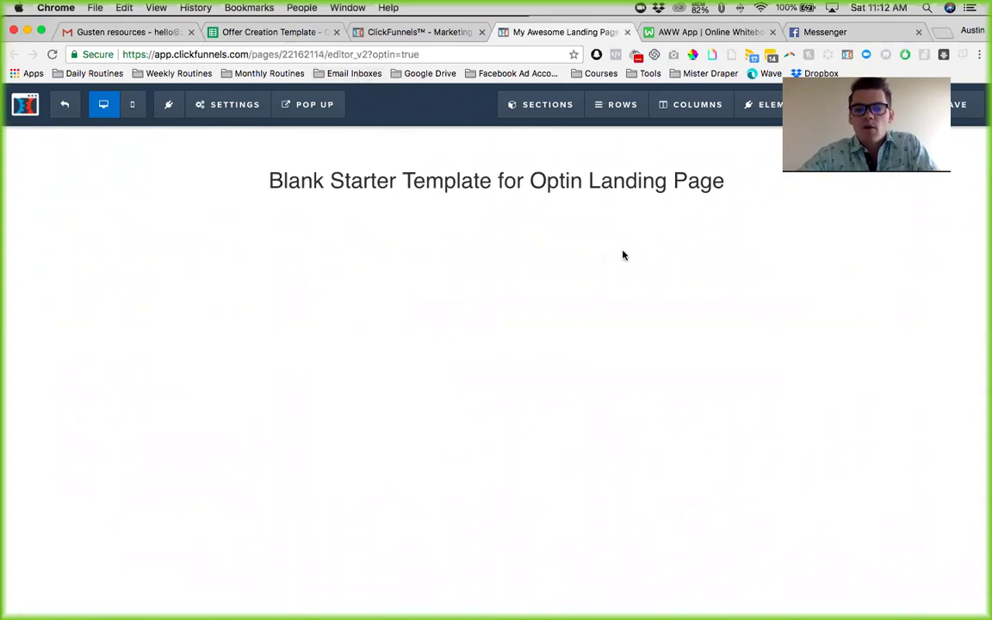
# Step: Glance at the funnel steps, return to the optin editor, and open a new browser tab
pyautogui.click(384, 31)
pyautogui.click(552, 31)
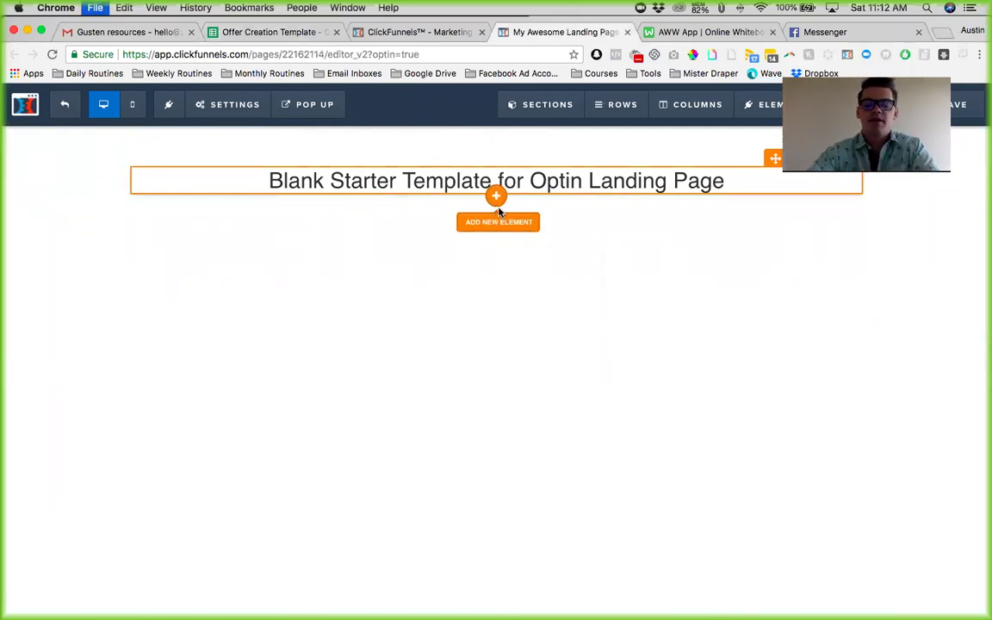
pyautogui.press('super+t')
# Step: Open the 1. Mother Funnel Design Board in Trello and scroll to the Squeeze Swipe File list
pyautogui.write('t')
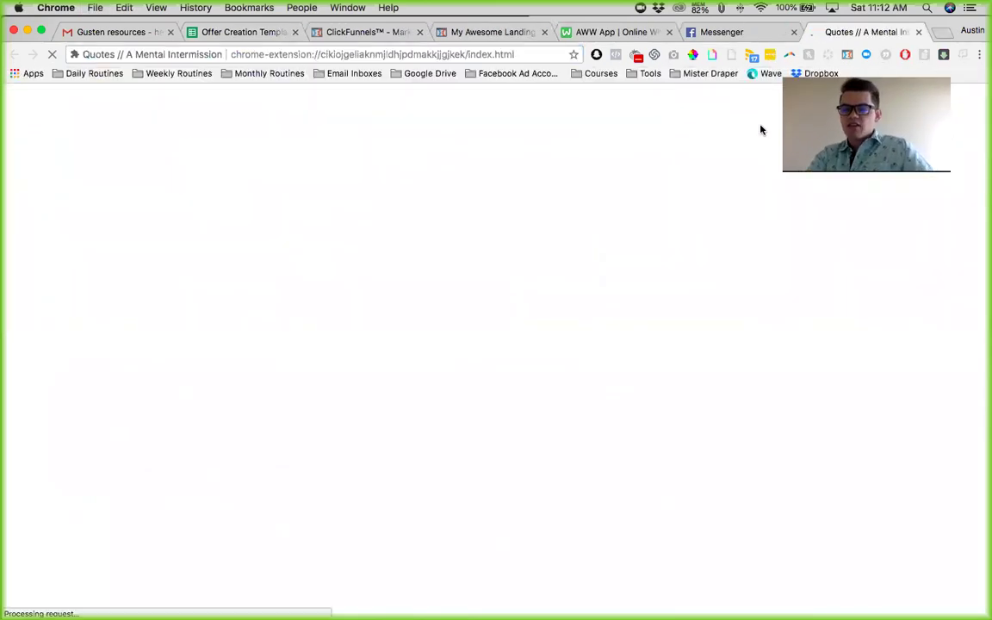
pyautogui.write('t')
pyautogui.press('Return')
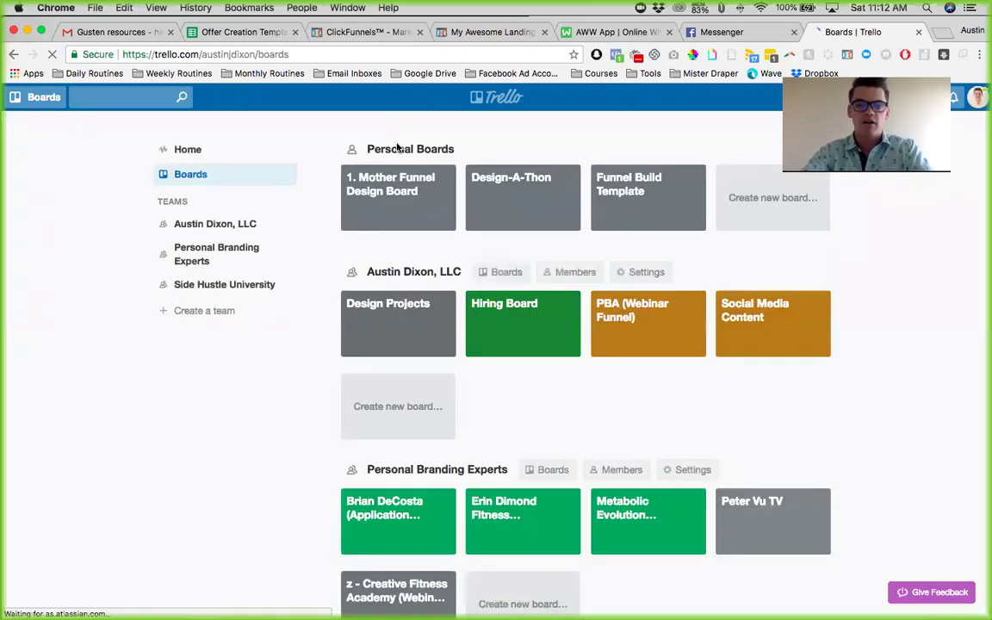
pyautogui.click(398, 195)
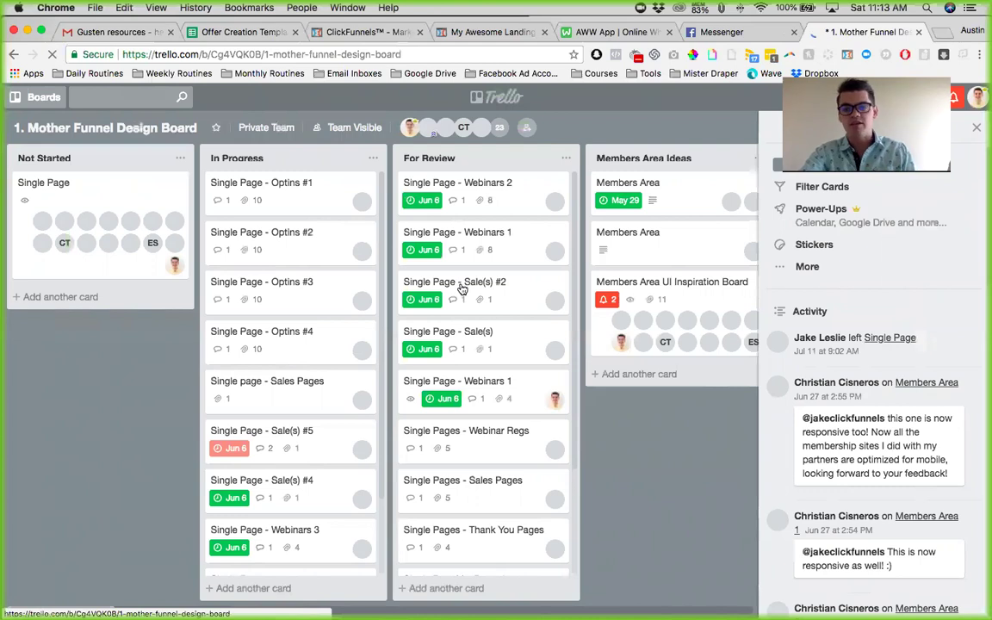
pyautogui.hscroll(15, 462, 289)
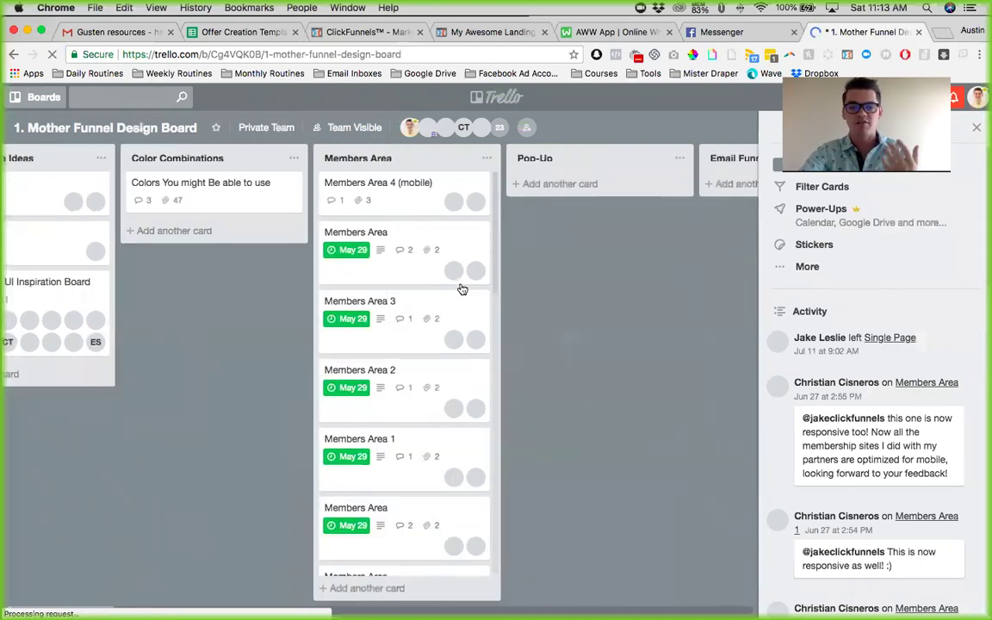
pyautogui.hscroll(20, 462, 289)
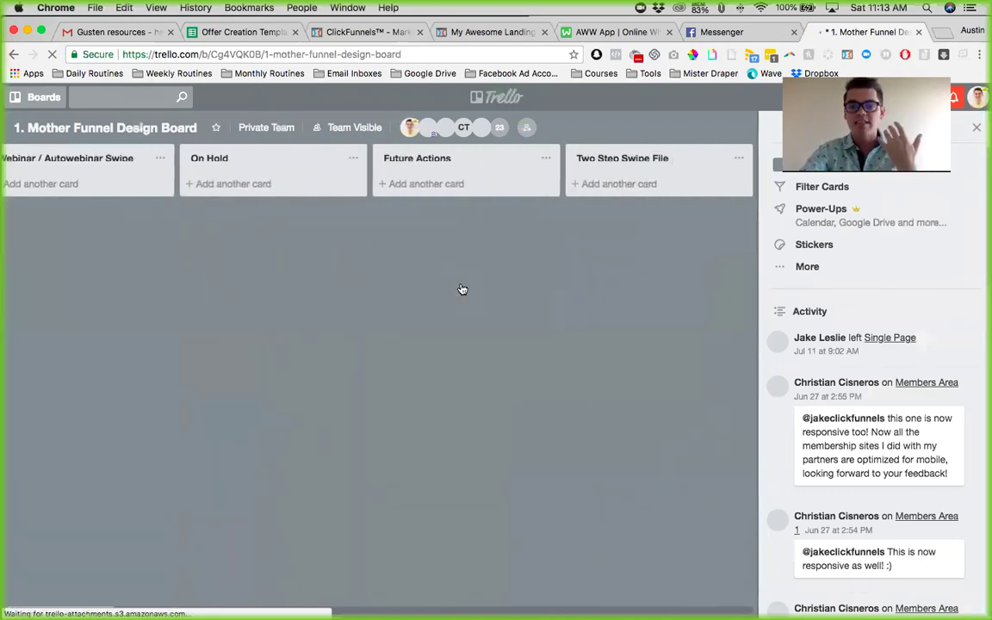
pyautogui.hscroll(5, 462, 289)
pyautogui.hscroll(15, 462, 290)
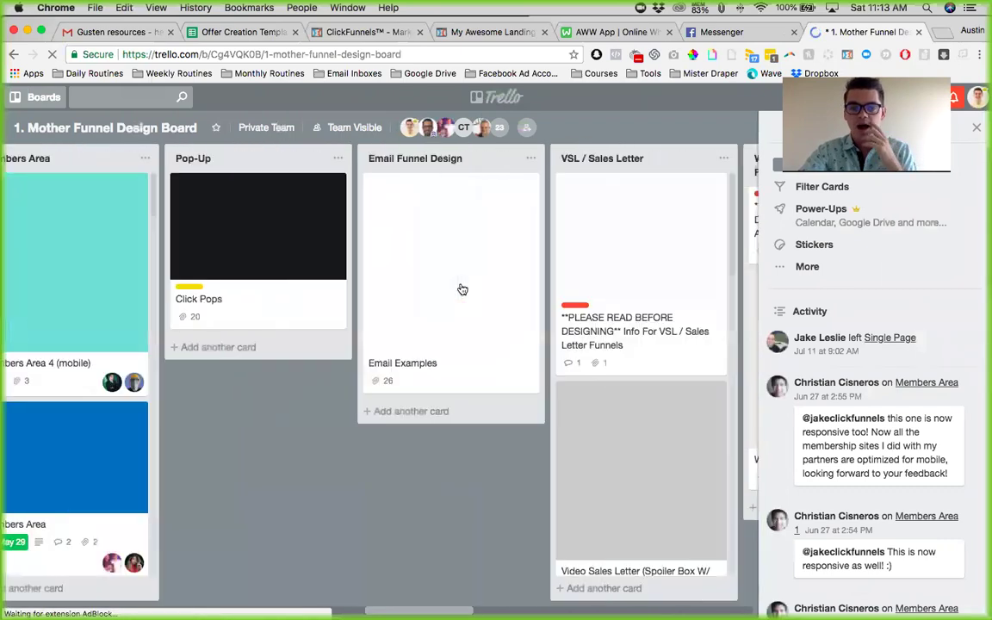
pyautogui.hscroll(2, 462, 289)
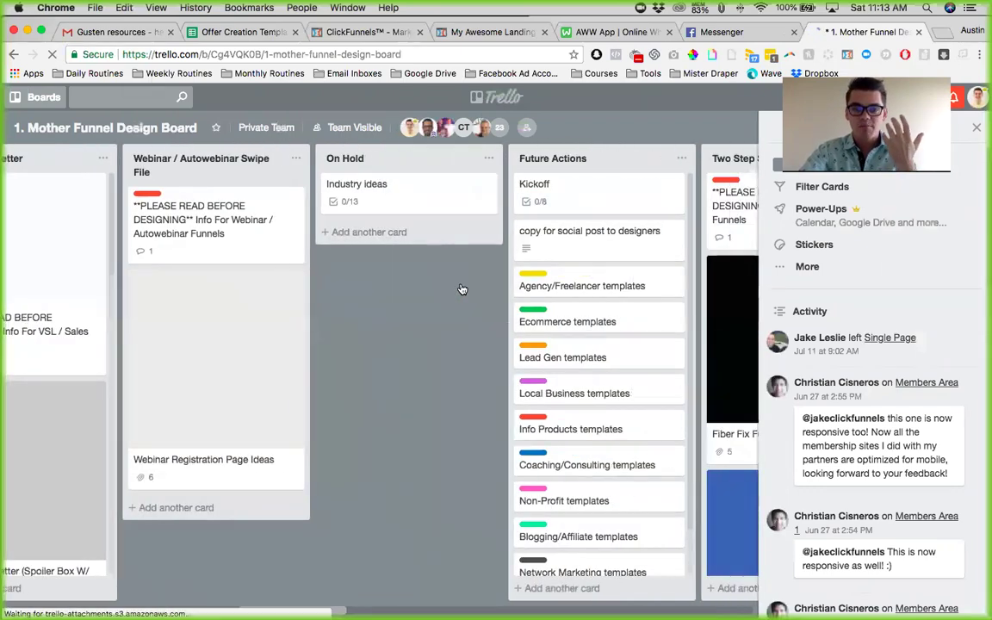
pyautogui.hscroll(15, 461, 289)
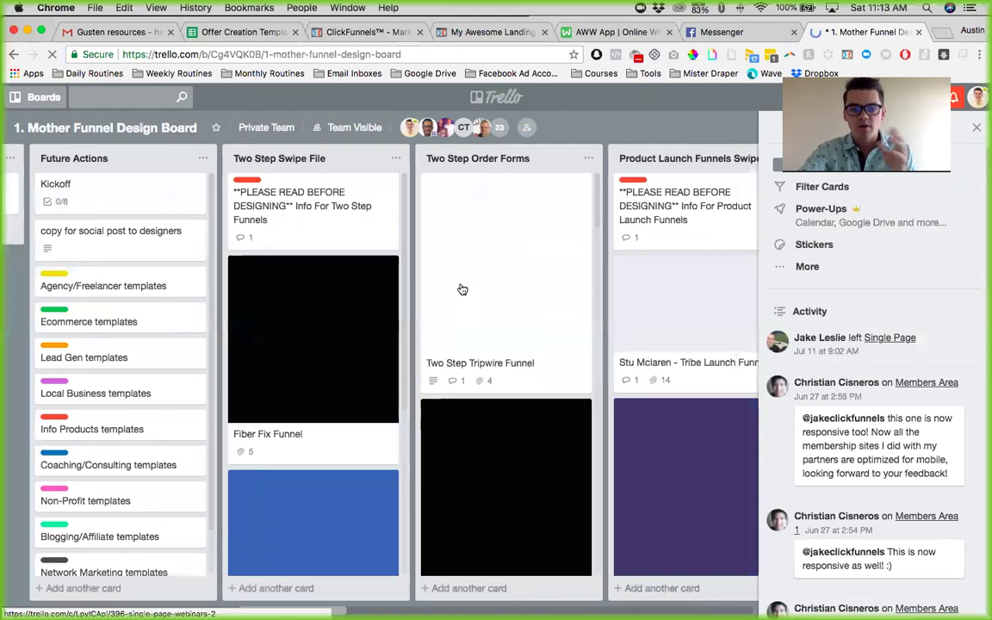
pyautogui.hscroll(3, 462, 289)
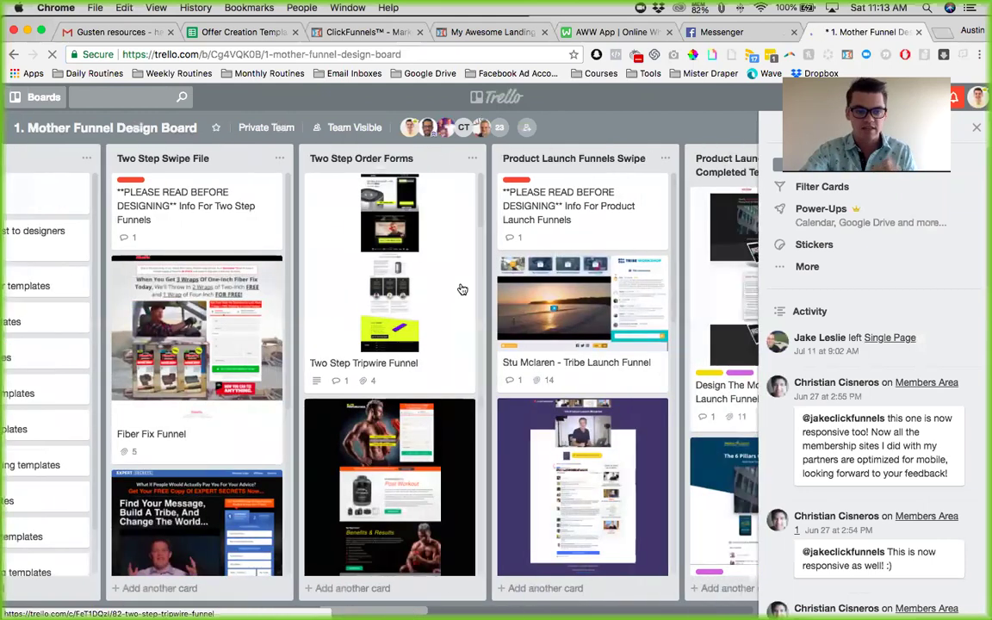
pyautogui.hscroll(15, 307, 291)
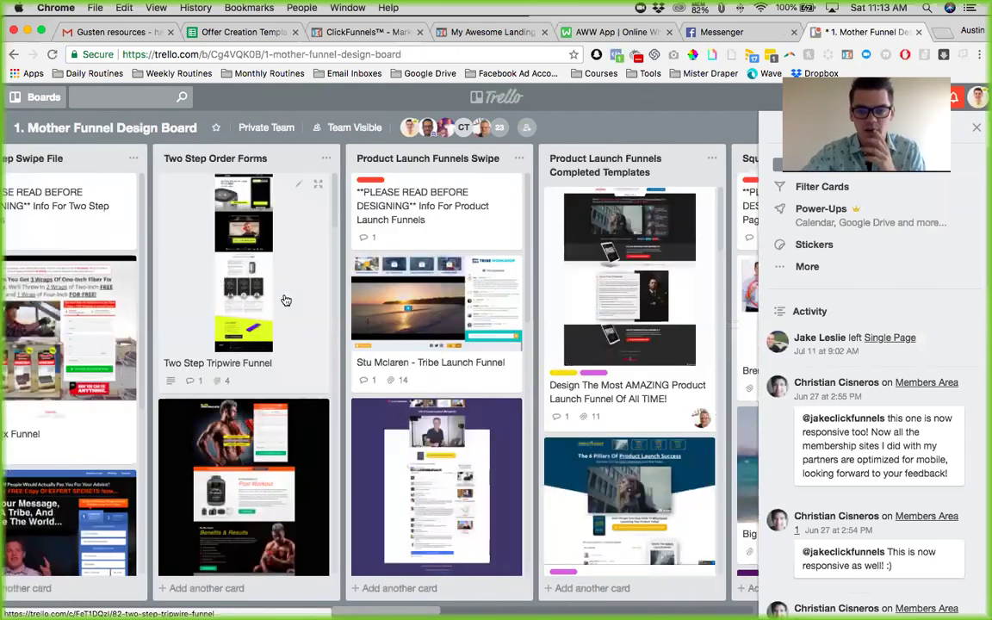
pyautogui.hscroll(7, 286, 300)
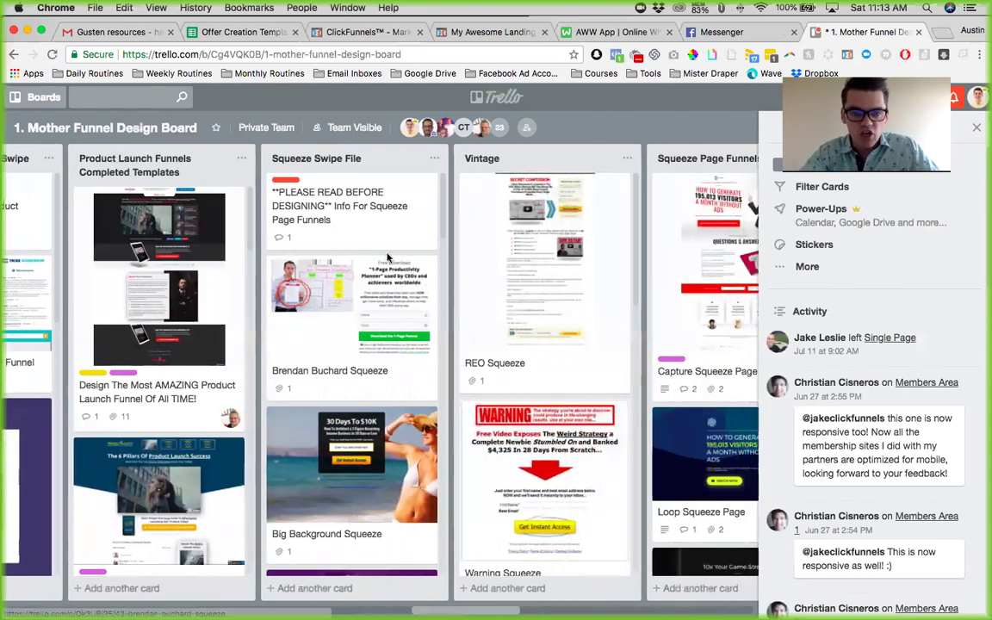
pyautogui.scroll(-12, 392, 299)
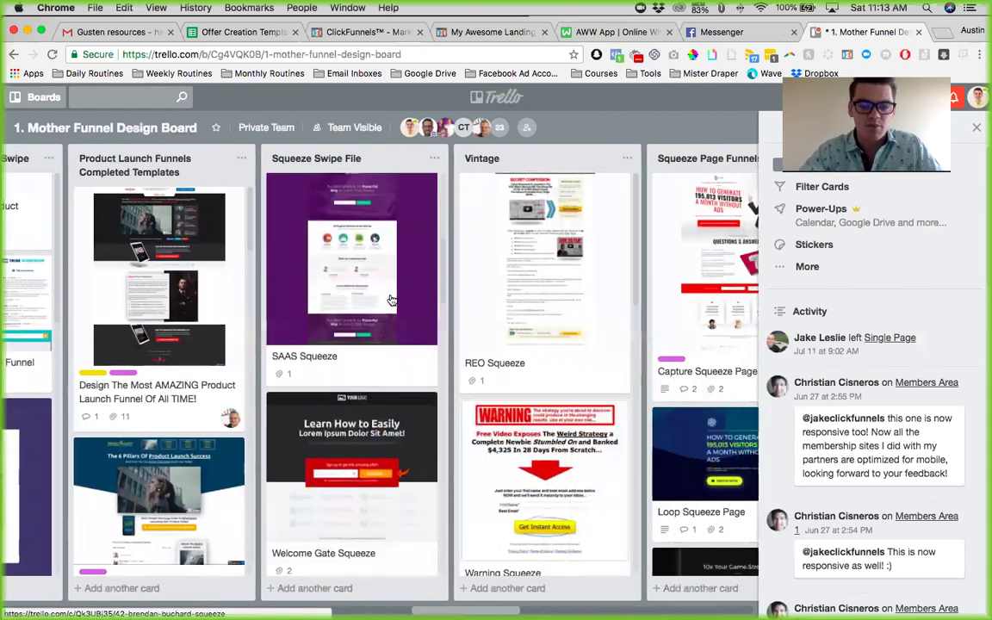
pyautogui.scroll(-3, 391, 299)
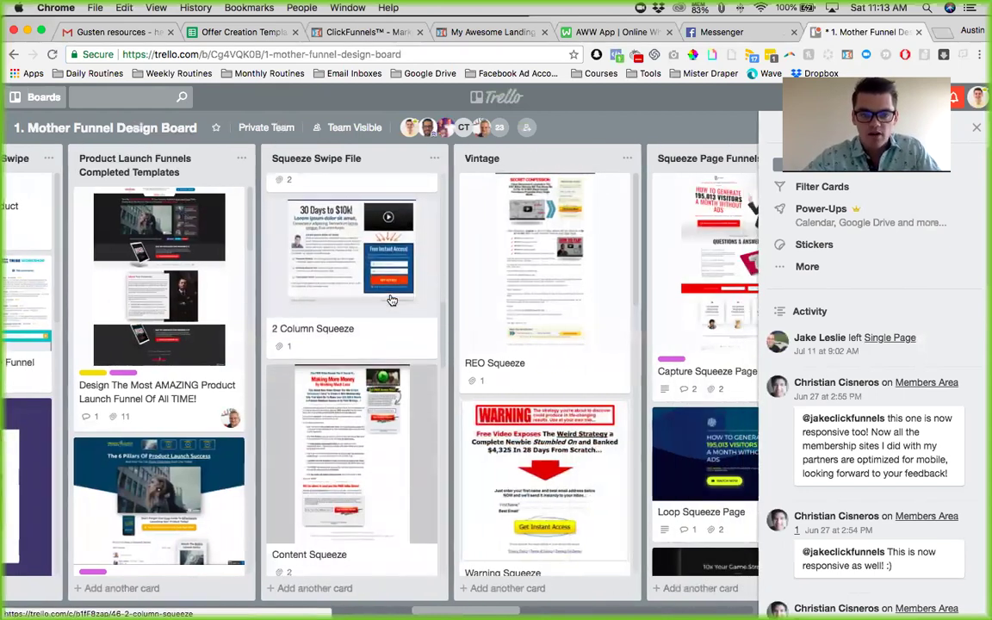
pyautogui.scroll(-12, 392, 299)
pyautogui.scroll(-15, 392, 298)
pyautogui.scroll(-15, 392, 299)
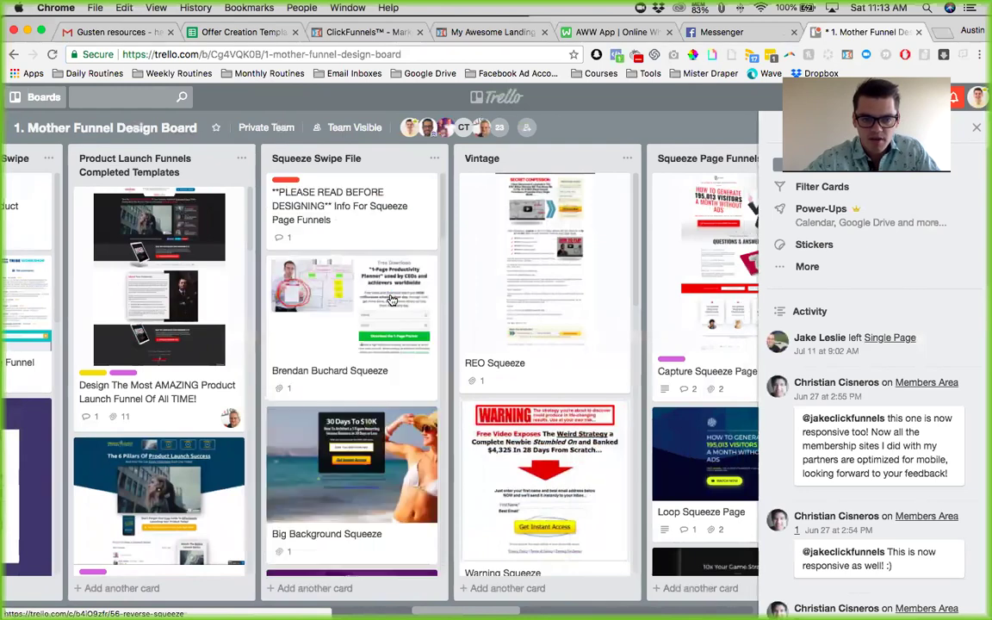
# Step: Open a squeeze page example card, view its cover image full size, then return to the editor
pyautogui.click(378, 301)
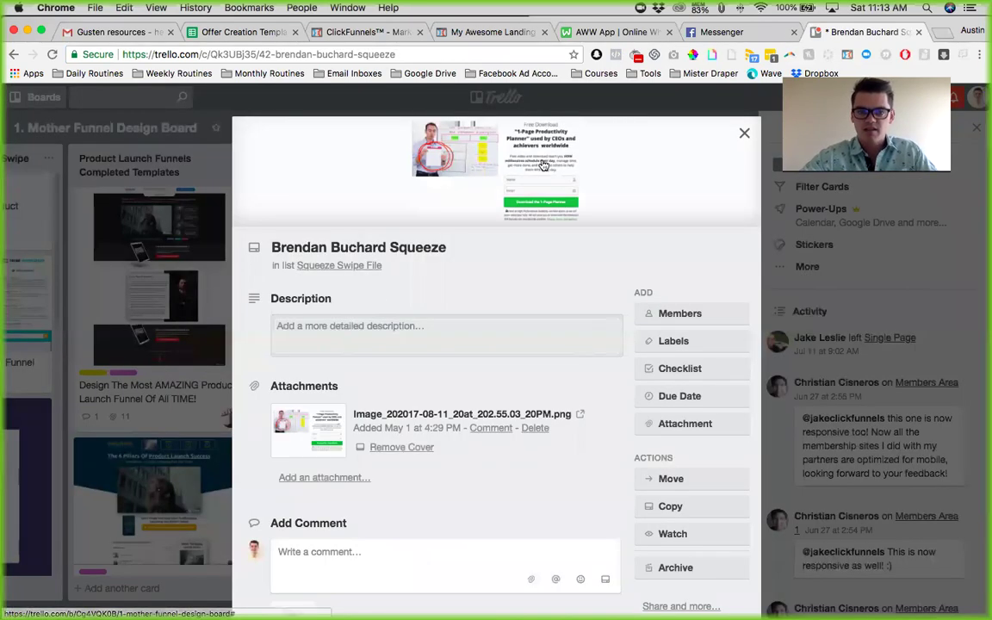
pyautogui.click(543, 164)
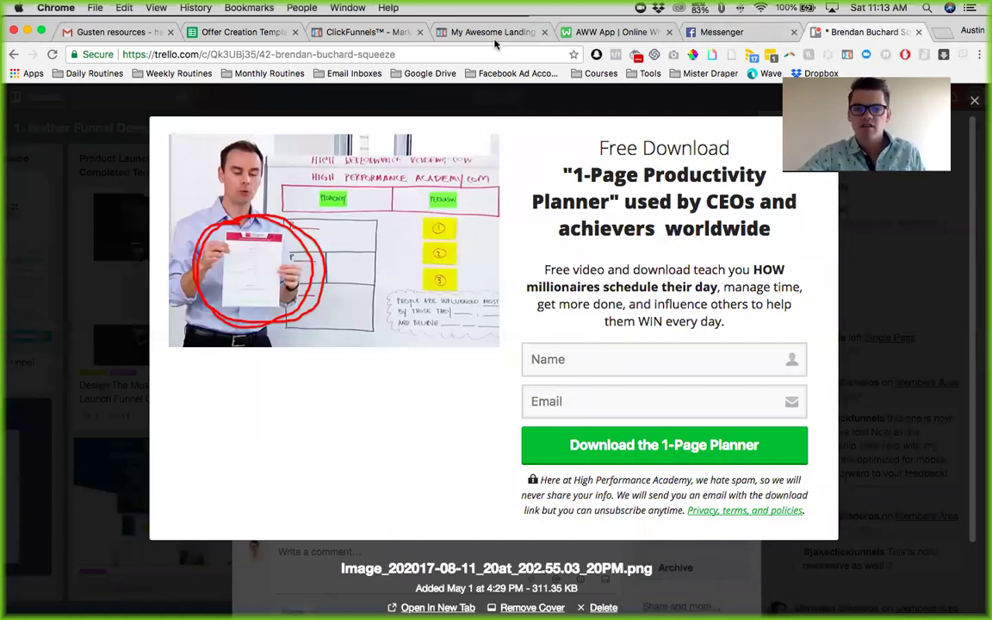
pyautogui.click(439, 29)
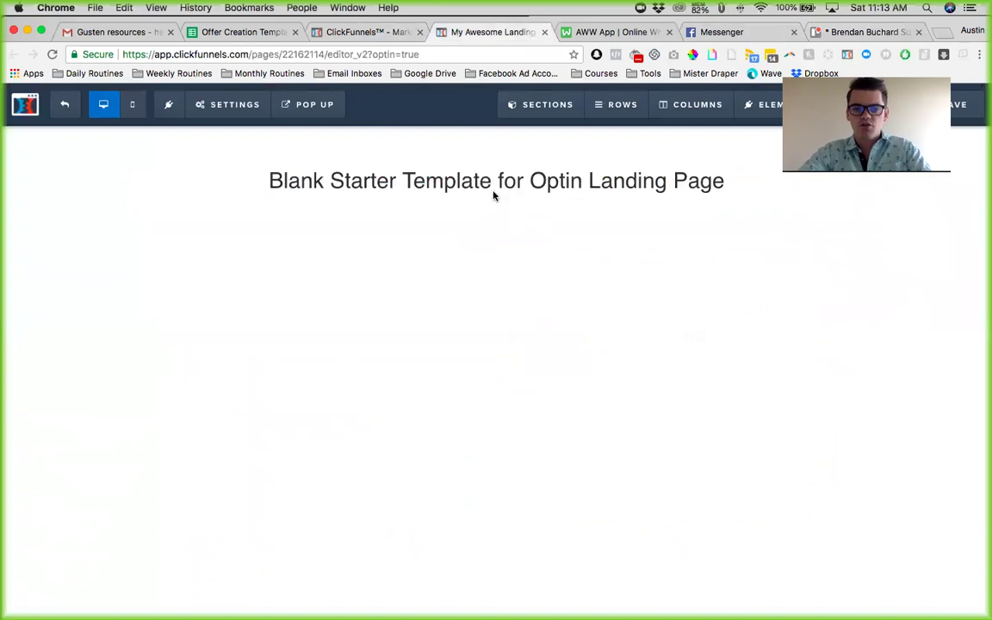
# Step: Add a two-column row below the headline and put an image placeholder in its left column
pyautogui.moveTo(498, 223)
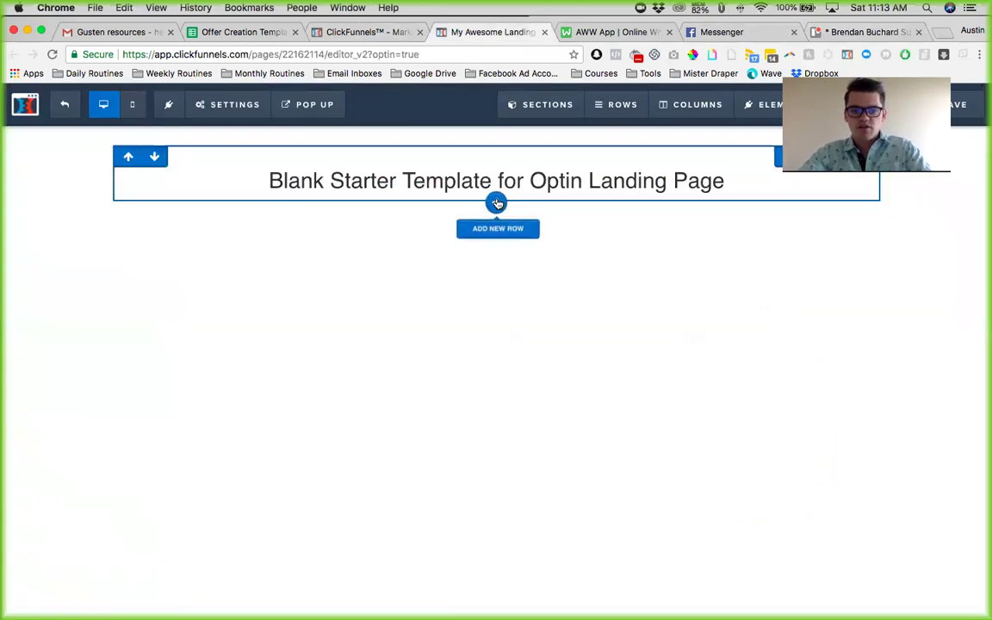
pyautogui.click(498, 228)
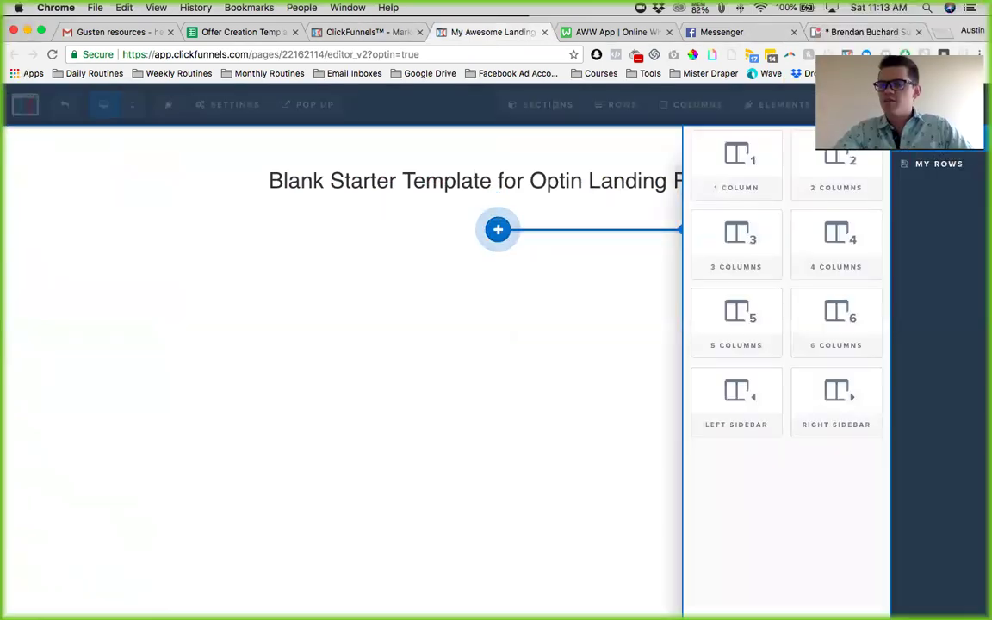
pyautogui.click(835, 160)
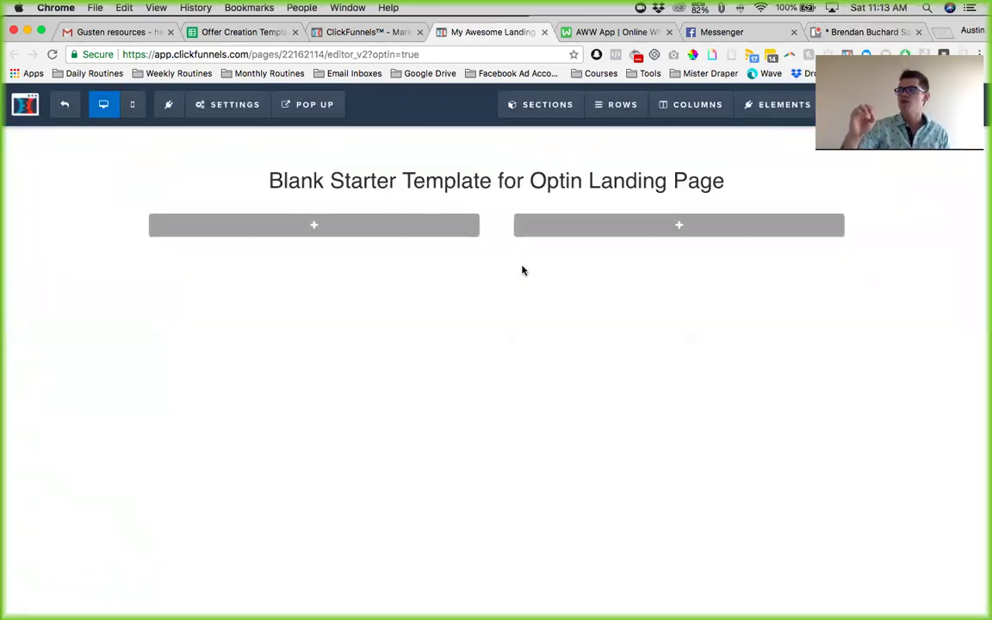
pyautogui.moveTo(522, 270)
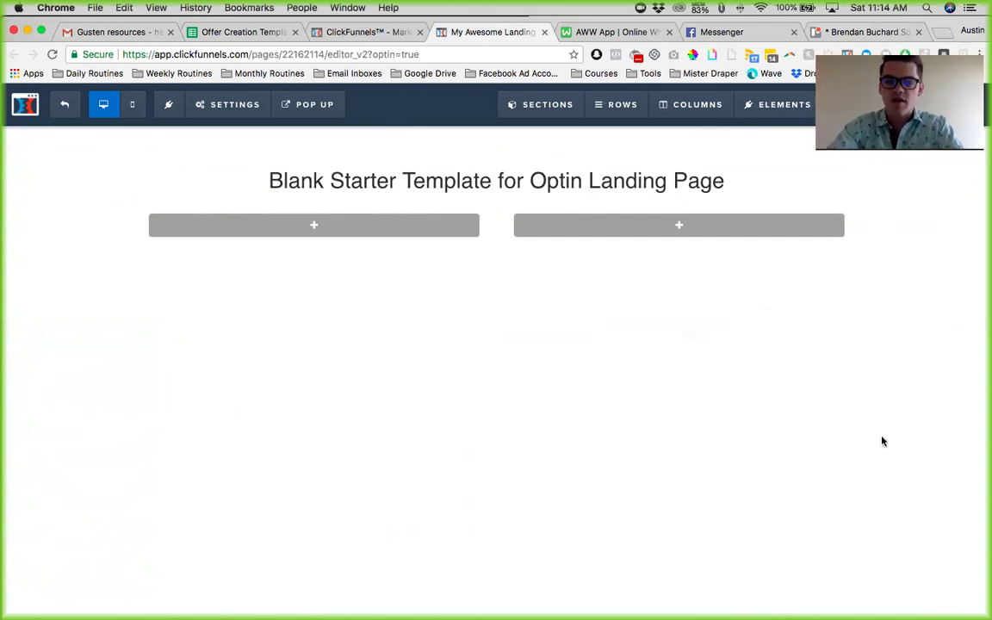
pyautogui.click(315, 225)
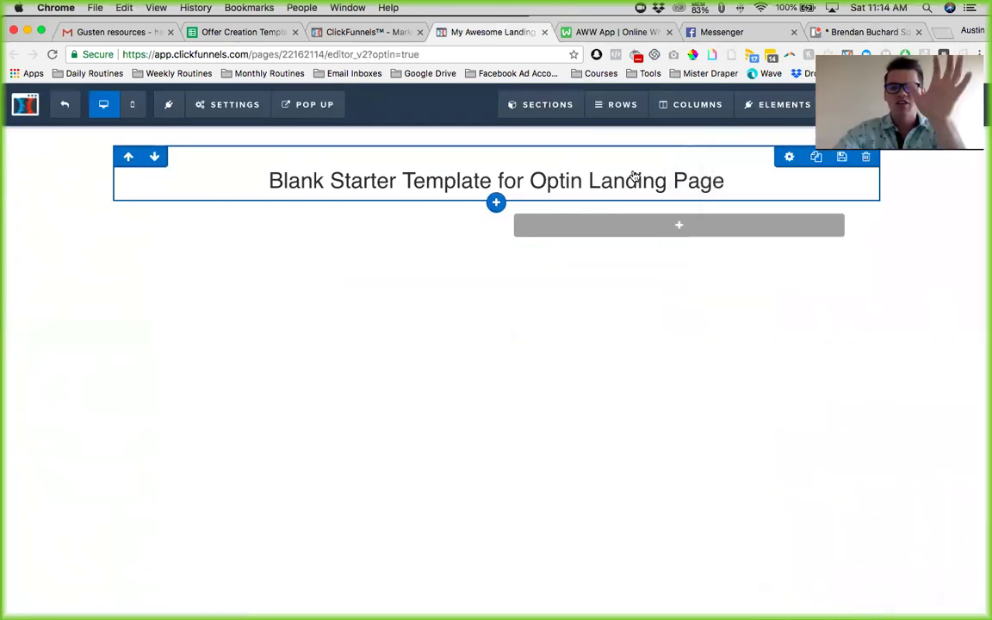
# Step: Delete the template's starter headline and the now-empty top row
pyautogui.click(850, 158)
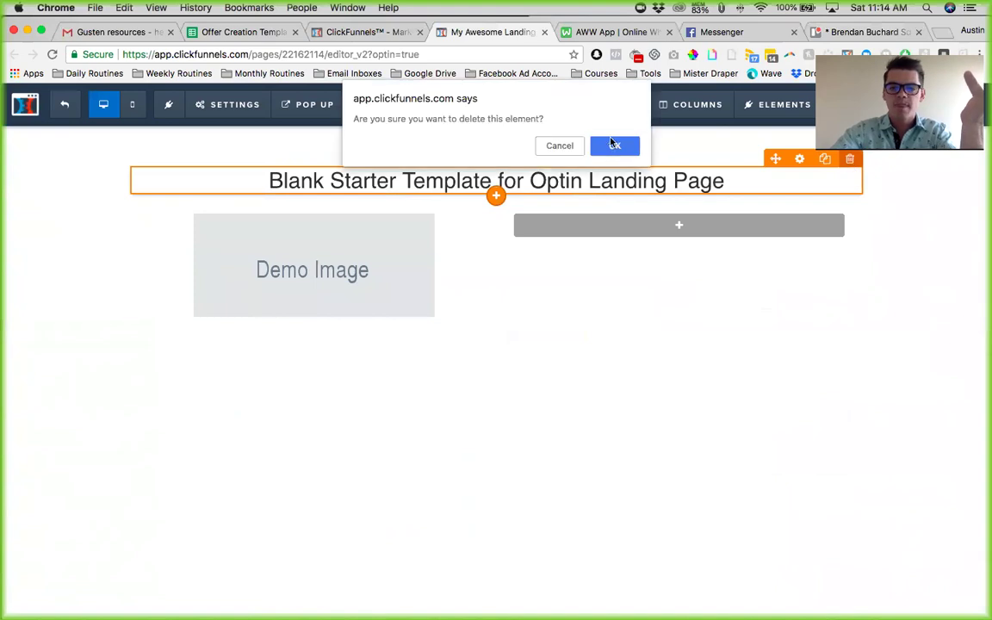
pyautogui.click(613, 144)
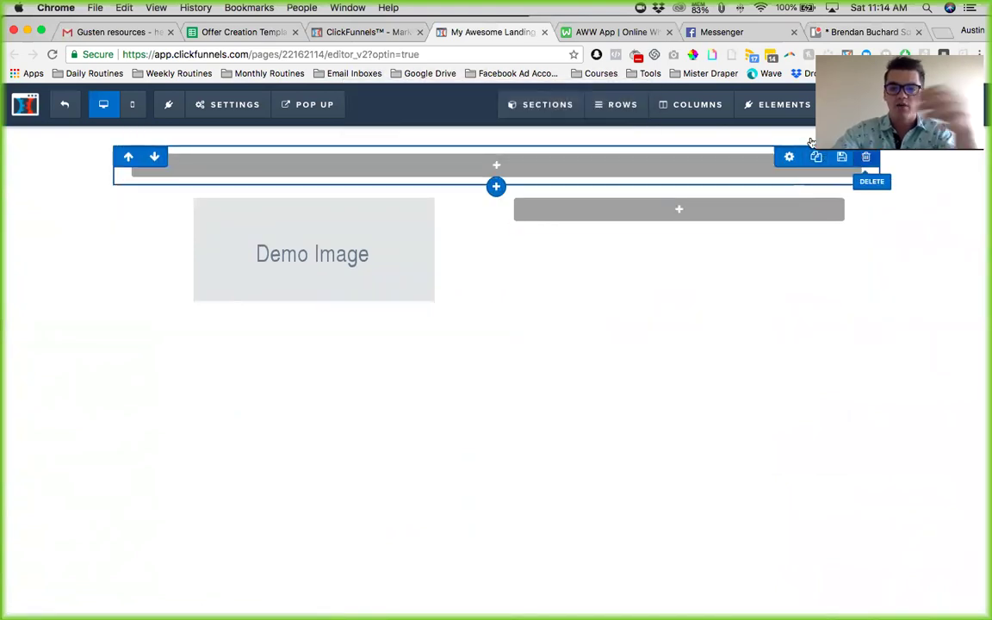
pyautogui.click(866, 156)
pyautogui.click(613, 143)
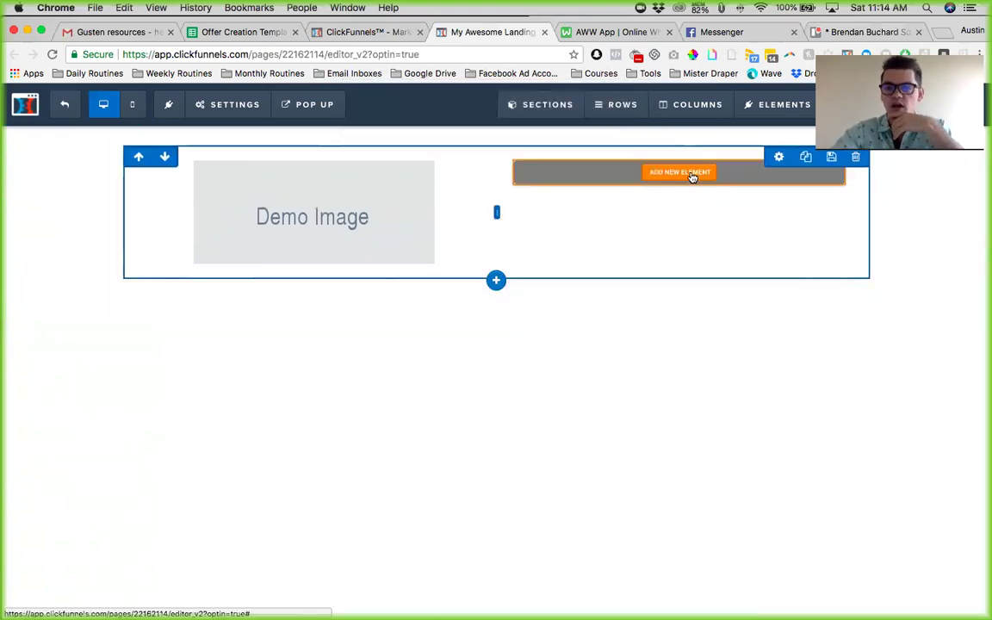
# Step: Add a paragraph and a Large Call to Action Headline in the right column, headline top margin 20
pyautogui.click(681, 172)
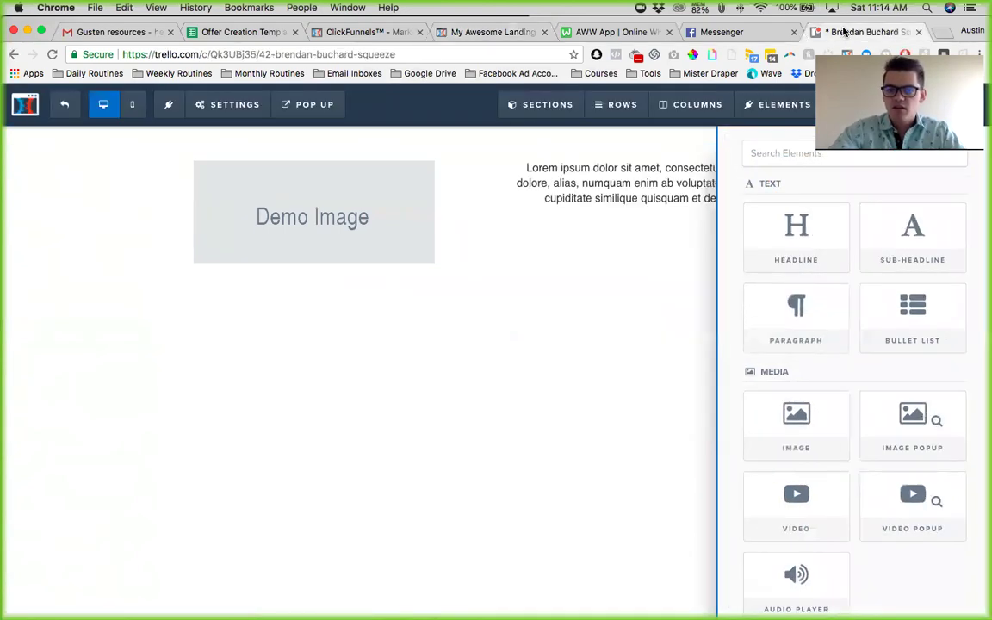
pyautogui.click(845, 31)
pyautogui.click(491, 32)
pyautogui.click(689, 219)
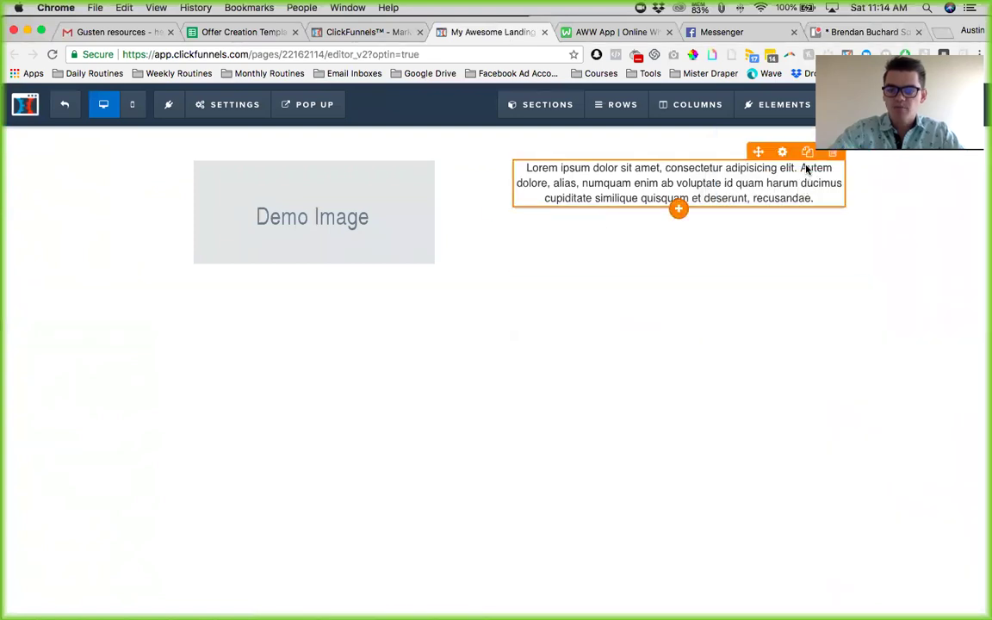
pyautogui.click(680, 209)
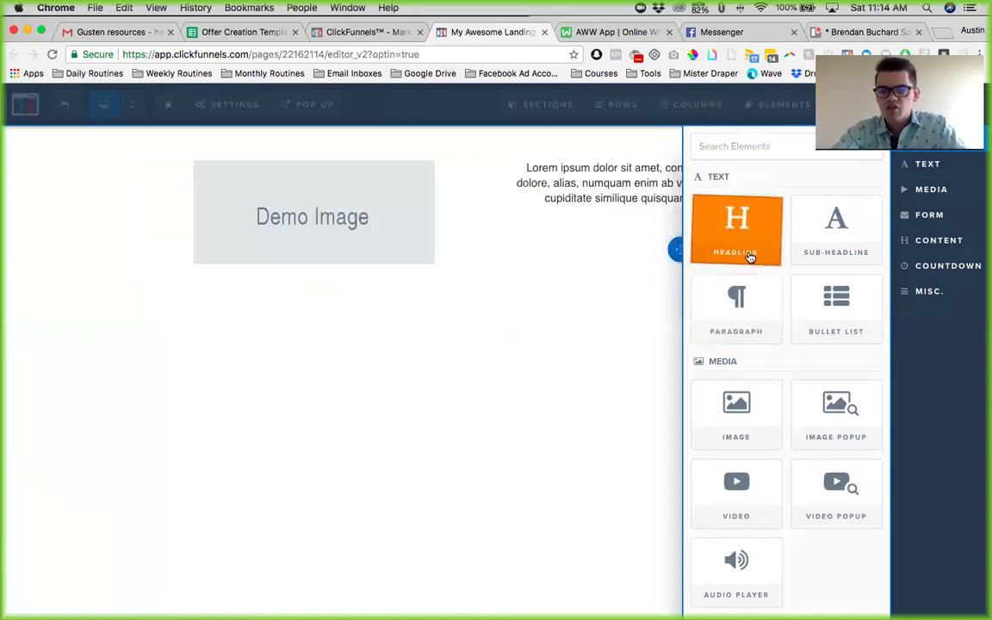
pyautogui.click(751, 257)
pyautogui.click(862, 32)
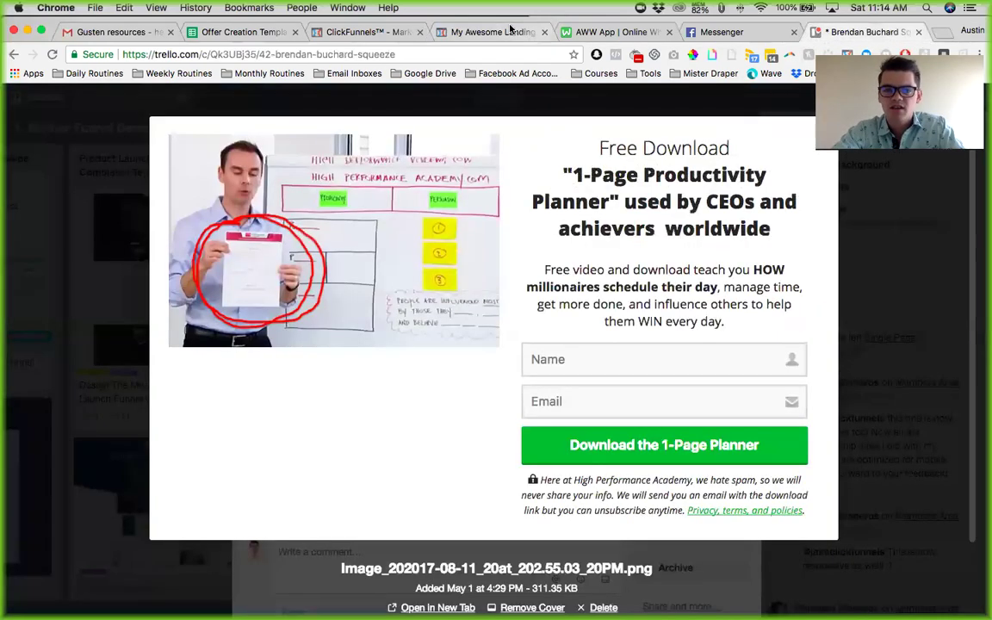
pyautogui.click(501, 30)
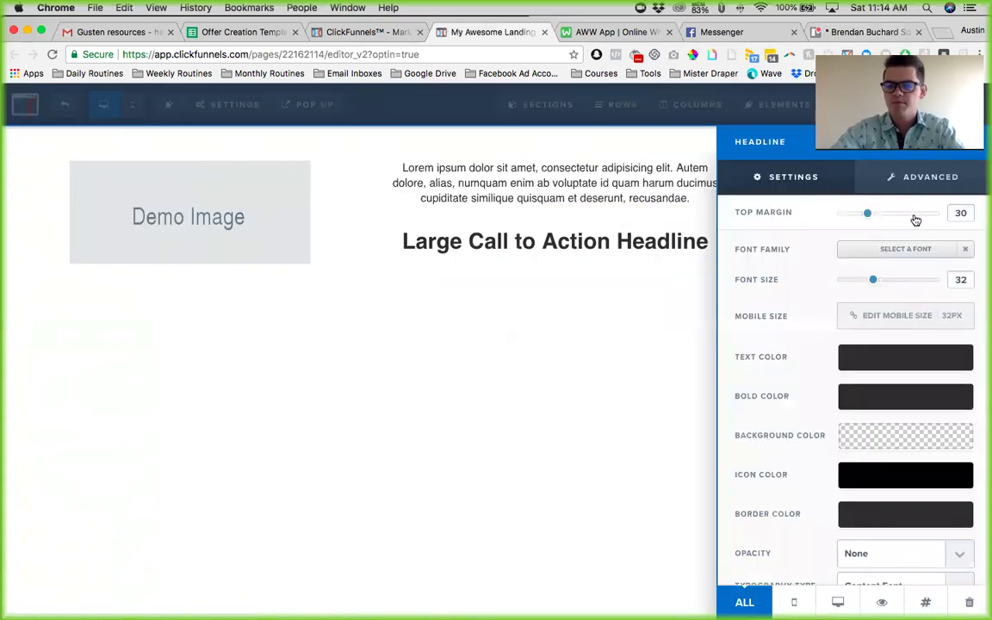
pyautogui.moveTo(867, 215); pyautogui.dragTo(860, 215)
pyautogui.click(620, 231)
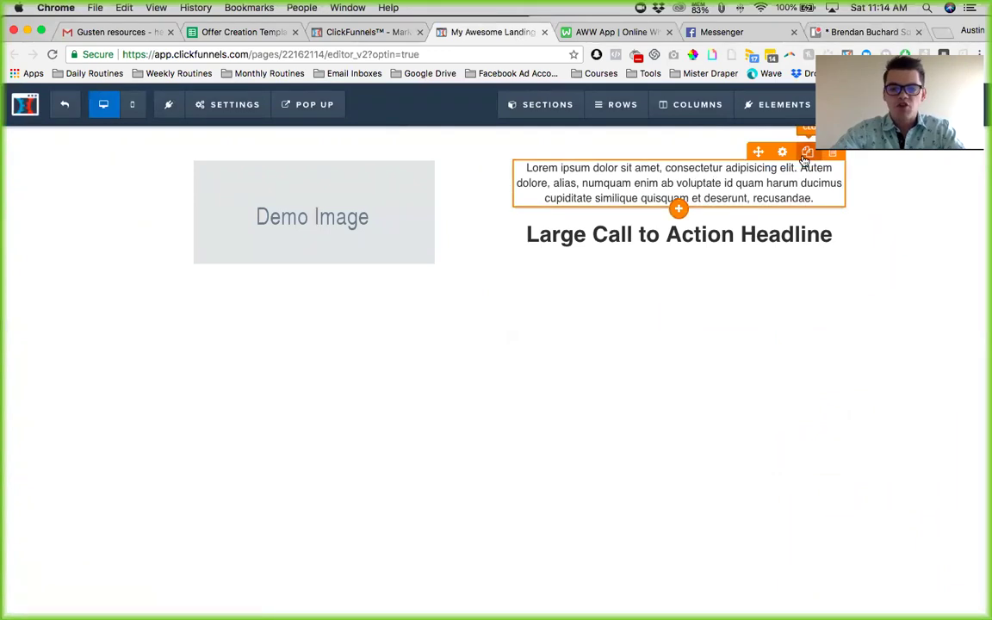
# Step: Duplicate the lorem paragraph and move the copy below the headline
pyautogui.click(806, 154)
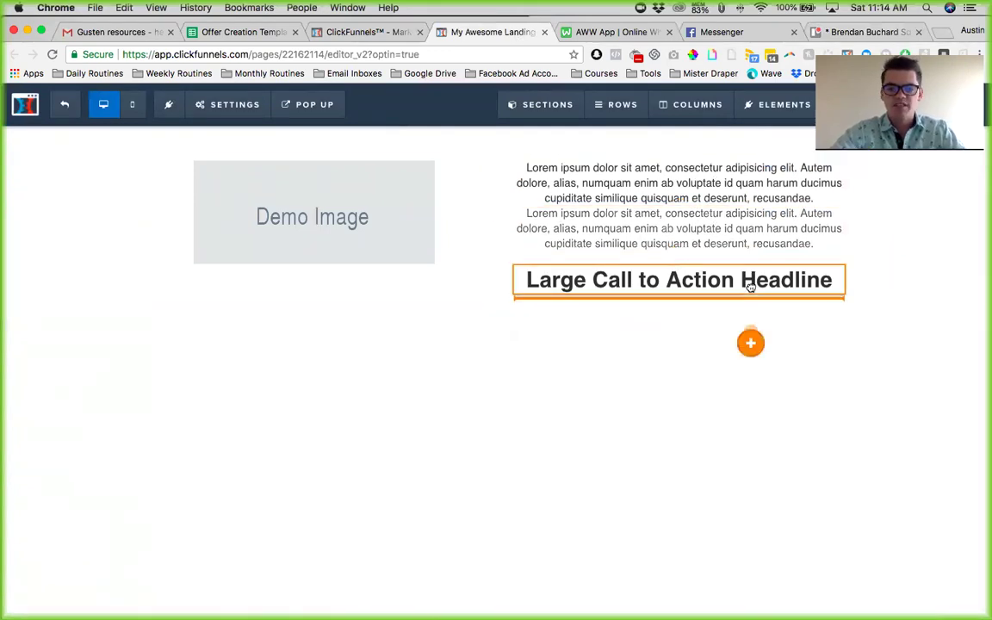
pyautogui.moveTo(750, 287); pyautogui.dragTo(779, 277)
pyautogui.click(786, 242)
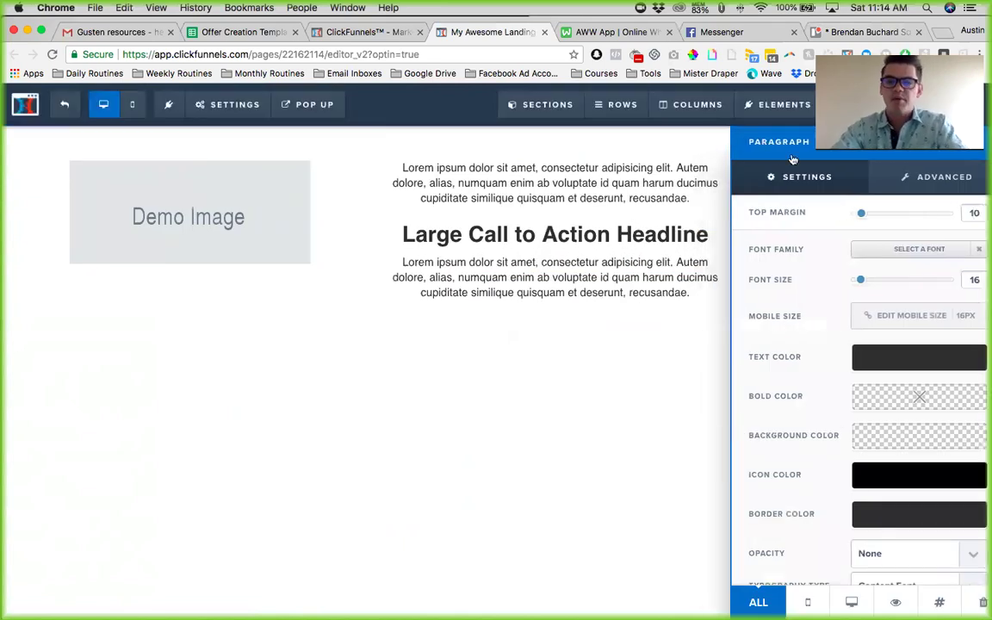
pyautogui.click(847, 31)
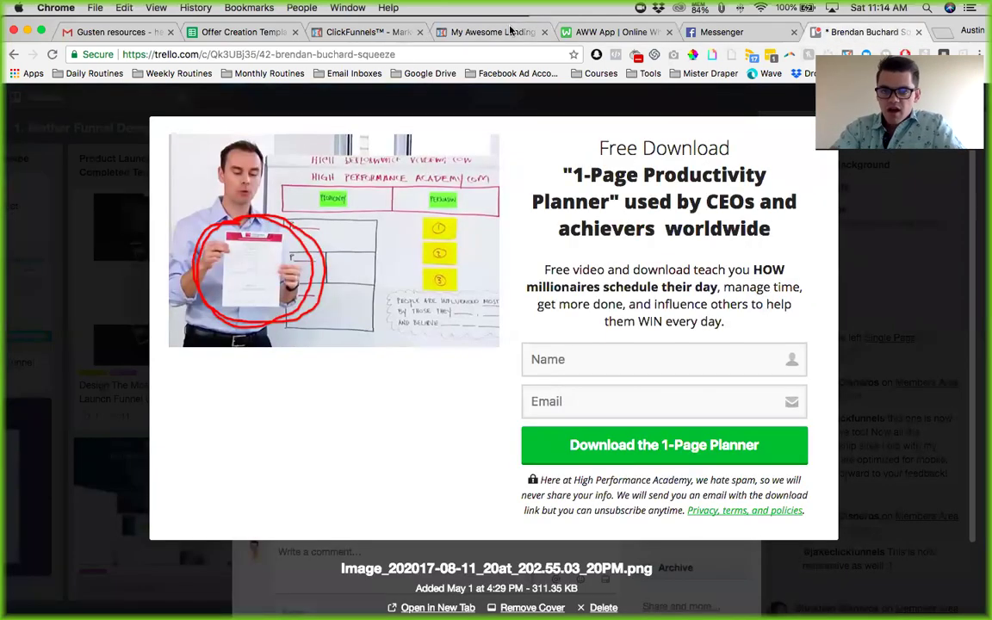
pyautogui.click(514, 29)
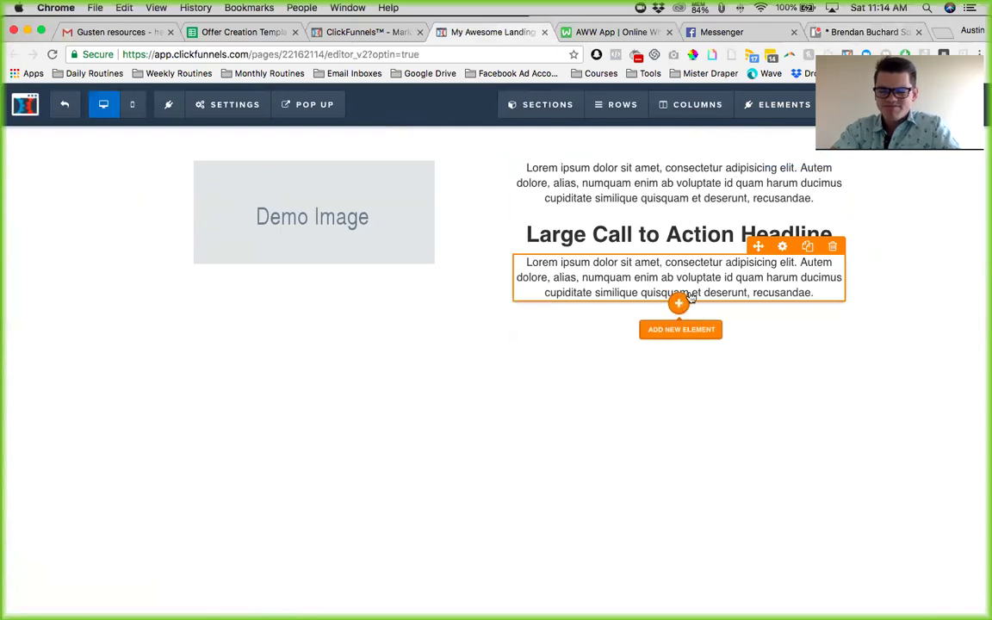
pyautogui.click(680, 304)
pyautogui.scroll(-5, 758, 362)
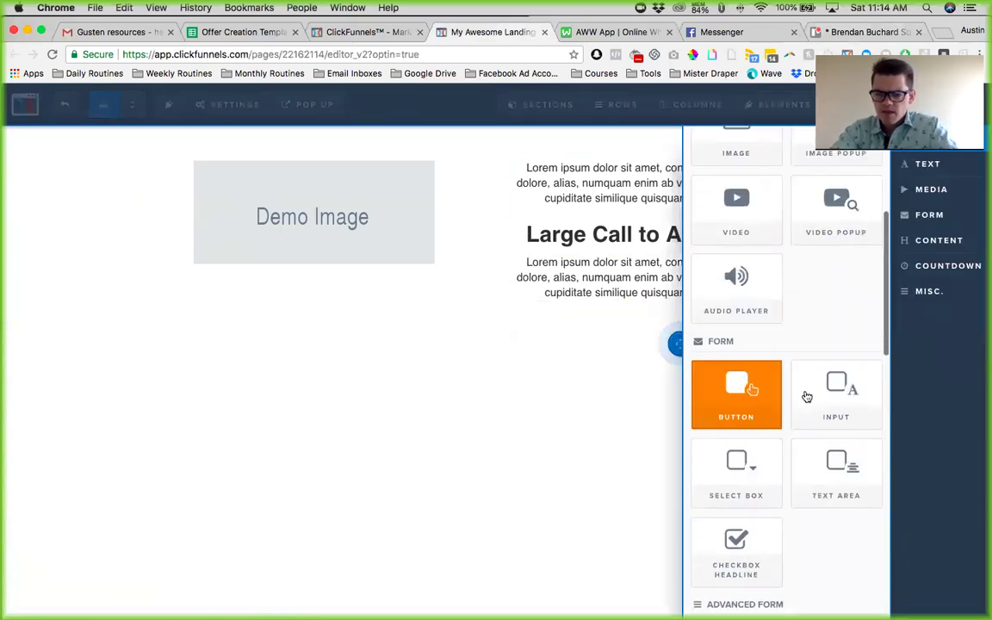
# Step: Add an email input field of type Email Address with top margin 20 below the text
pyautogui.click(836, 392)
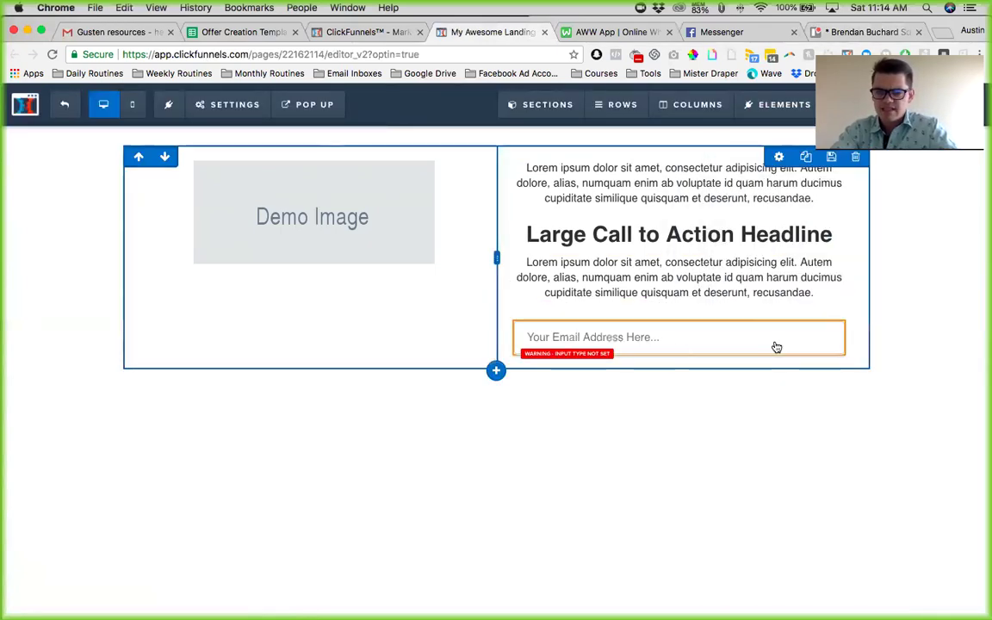
pyautogui.click(775, 346)
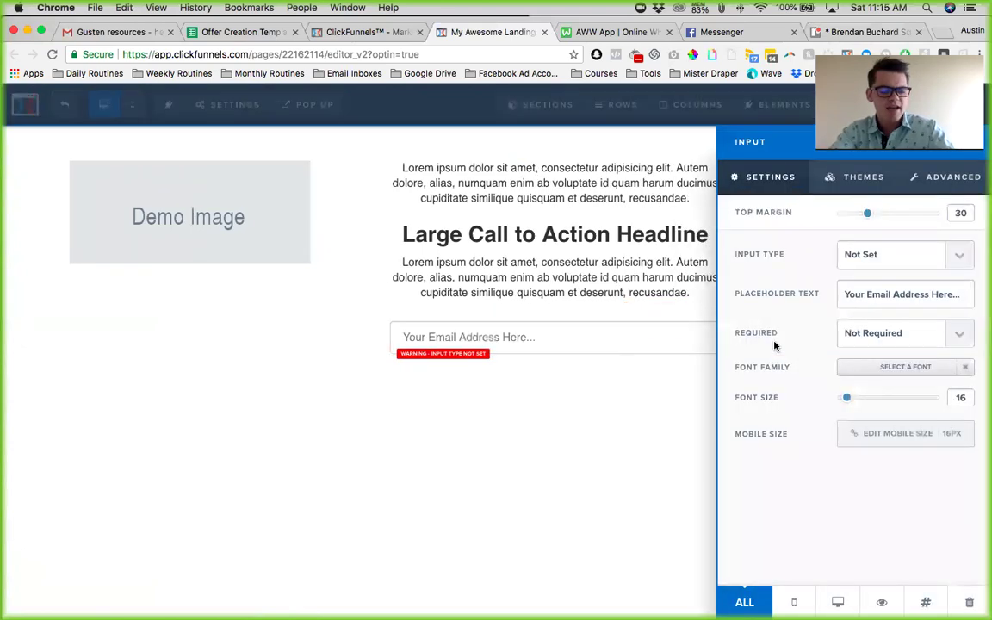
pyautogui.click(884, 257)
pyautogui.click(875, 307)
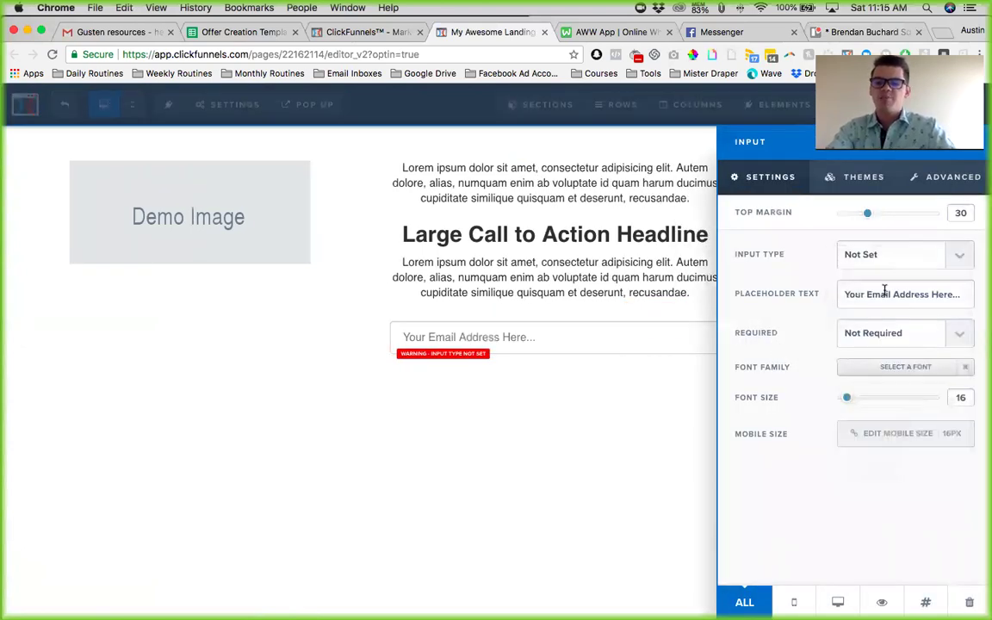
pyautogui.write('Enter')
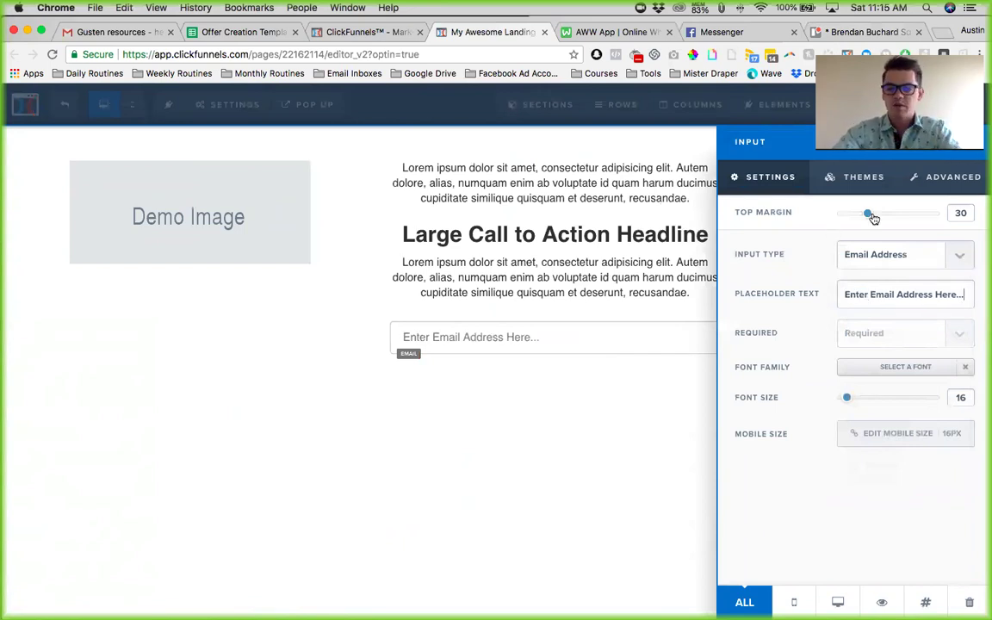
pyautogui.moveTo(865, 216); pyautogui.dragTo(861, 216)
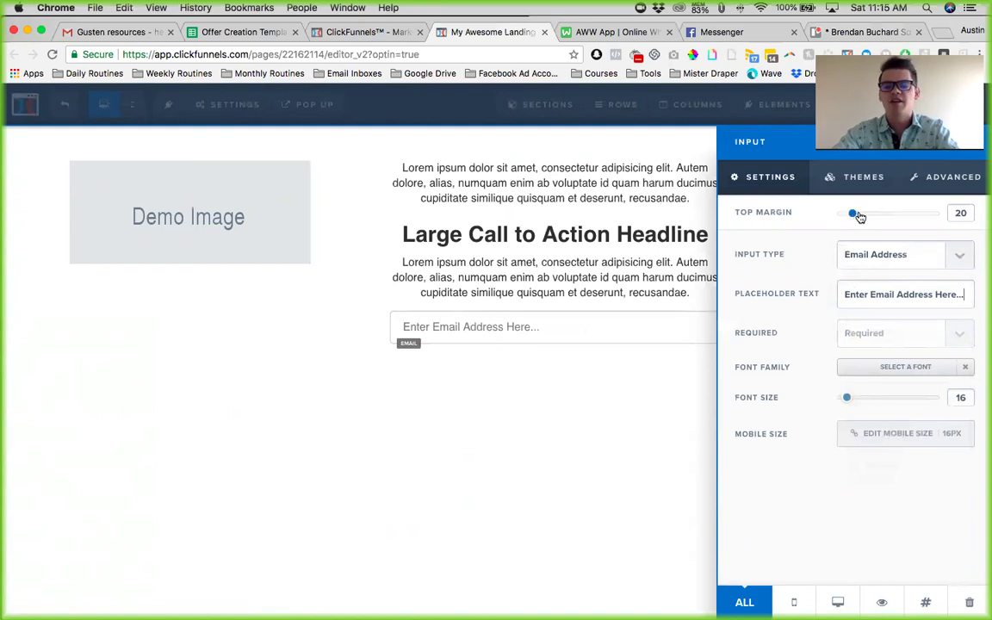
pyautogui.click(585, 365)
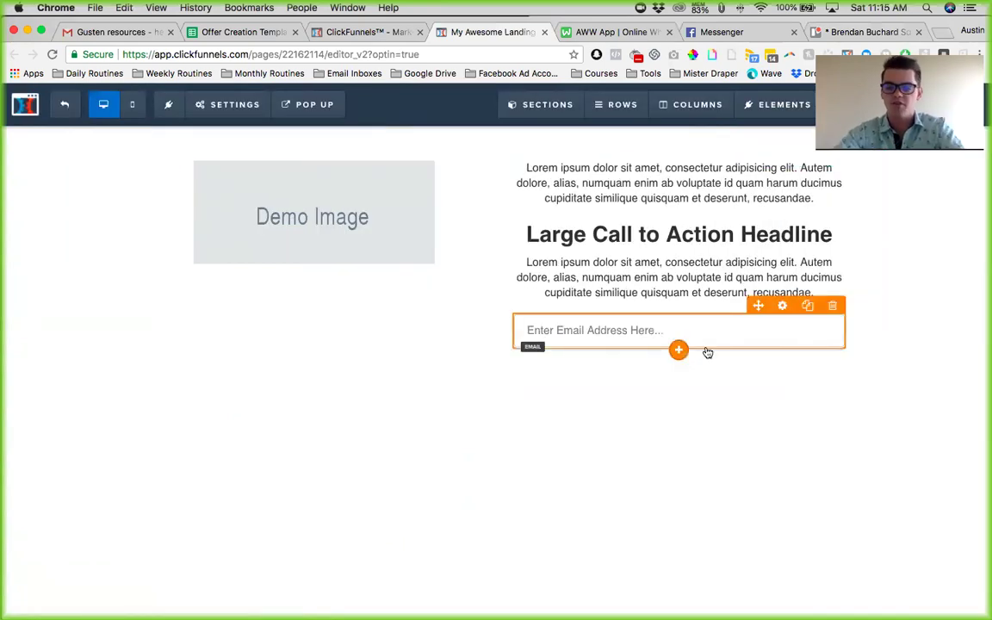
# Step: Add a Click to Sign Up button below the email field
pyautogui.click(679, 351)
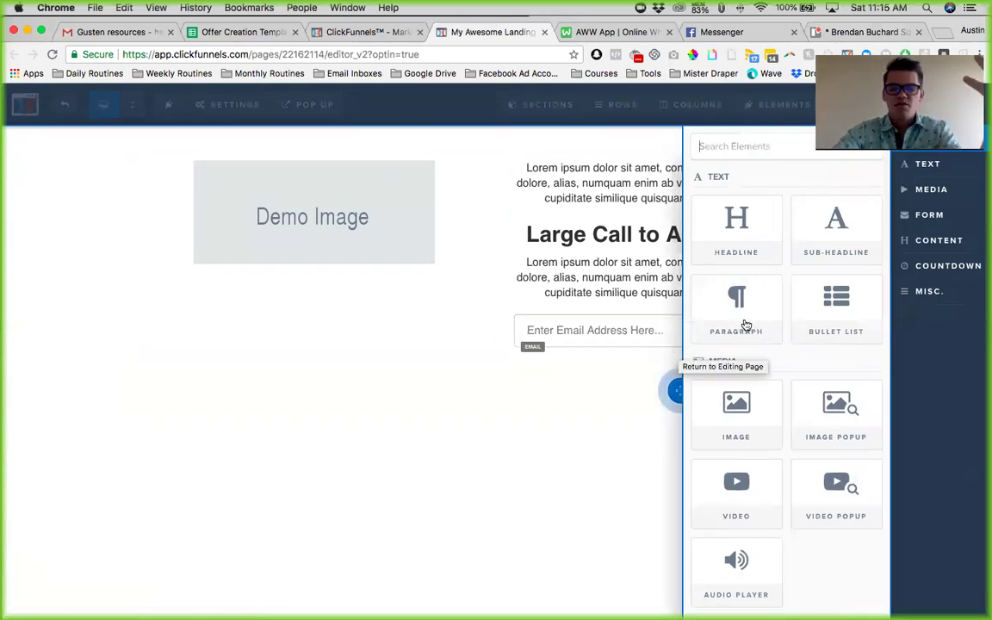
pyautogui.scroll(-2, 779, 338)
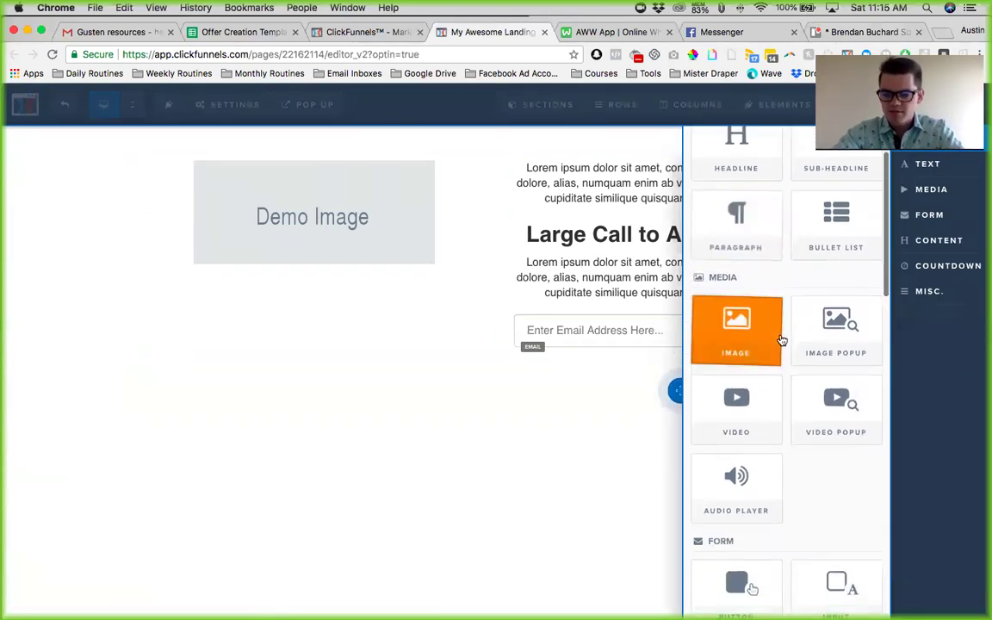
pyautogui.scroll(-4, 780, 338)
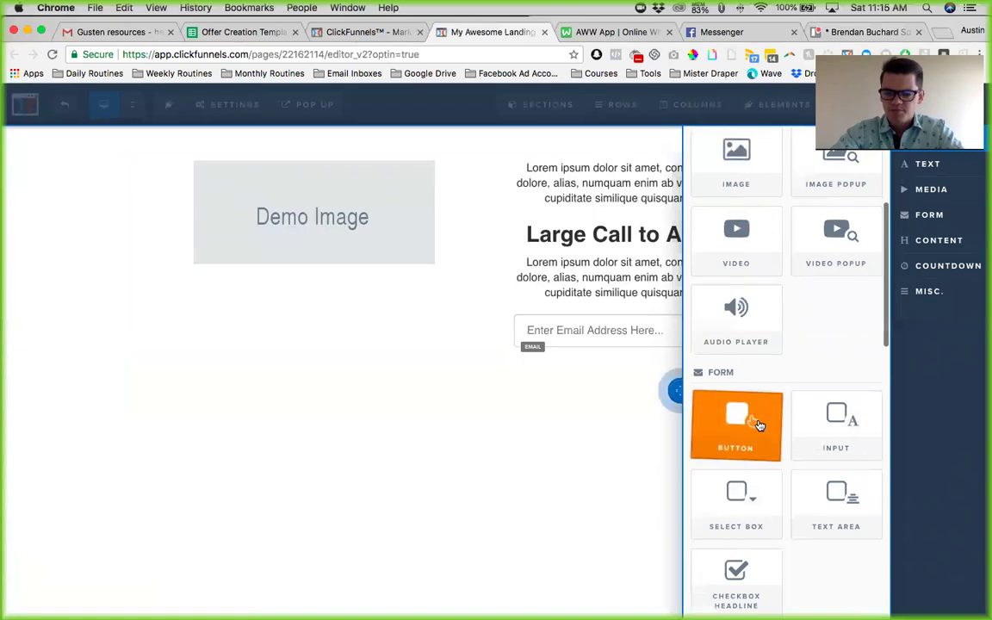
pyautogui.click(760, 425)
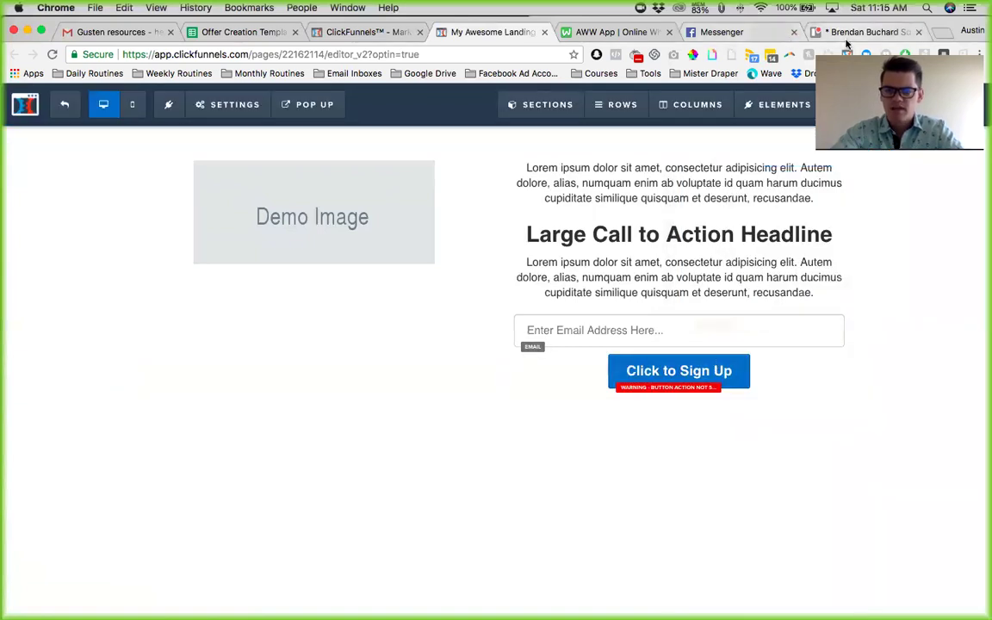
pyautogui.click(847, 39)
pyautogui.click(470, 32)
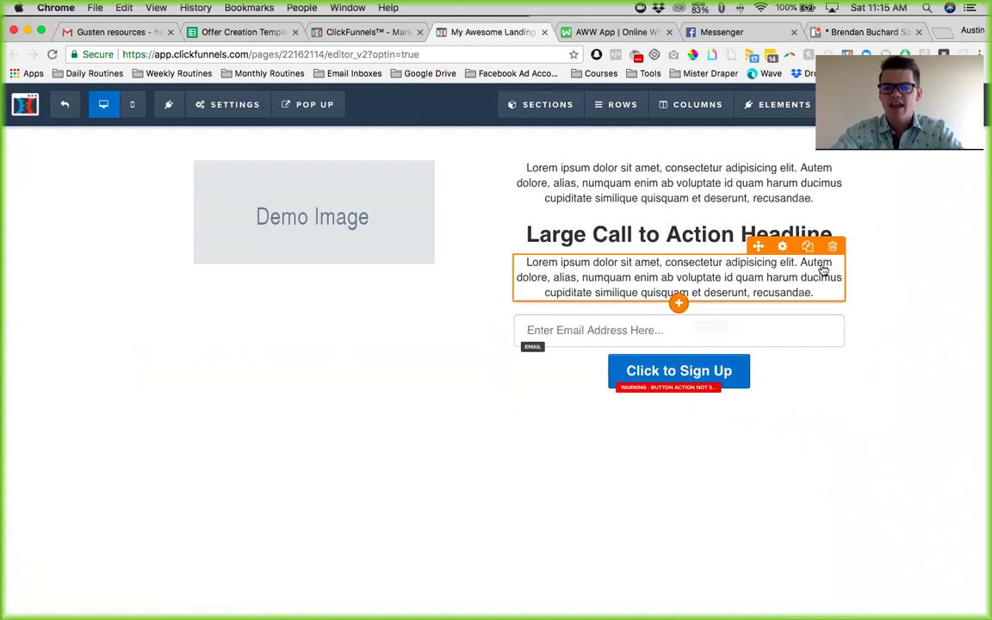
# Step: Add a paragraph copy with a lock icon below the button, then open the demo image's image library
pyautogui.click(806, 246)
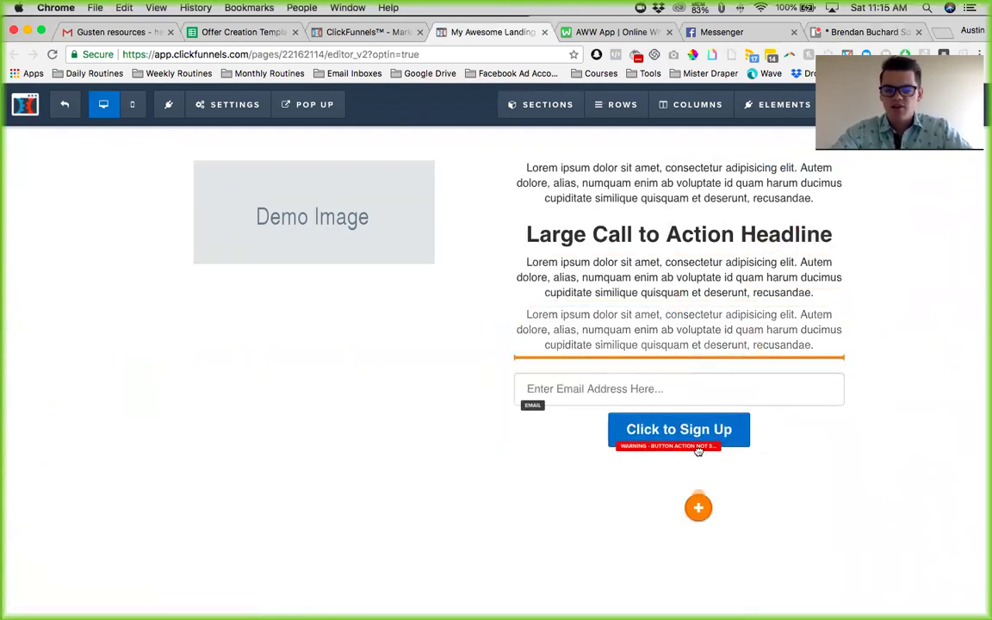
pyautogui.moveTo(703, 418); pyautogui.dragTo(706, 444)
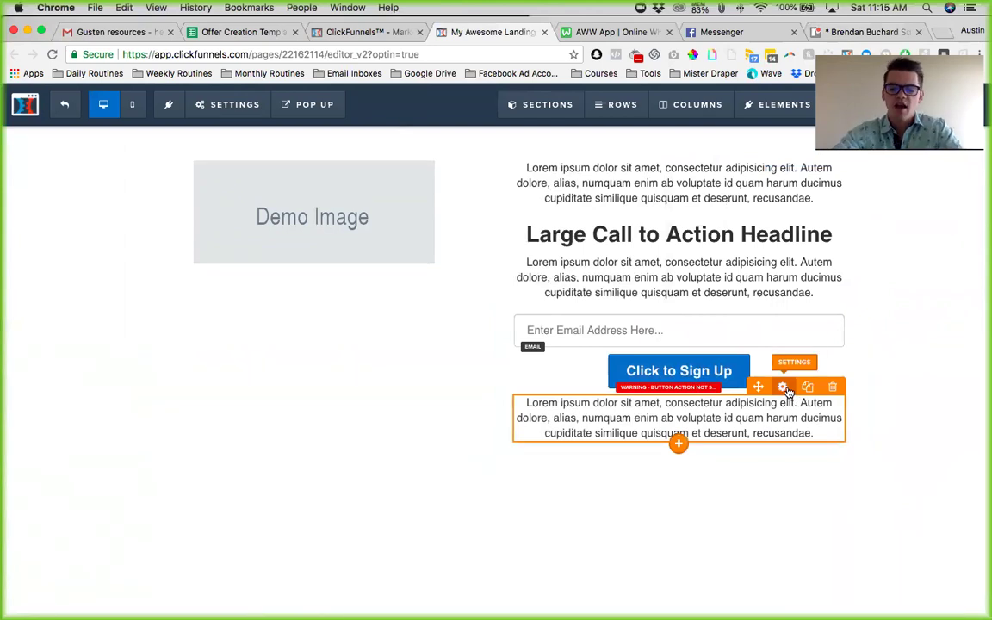
pyautogui.click(784, 388)
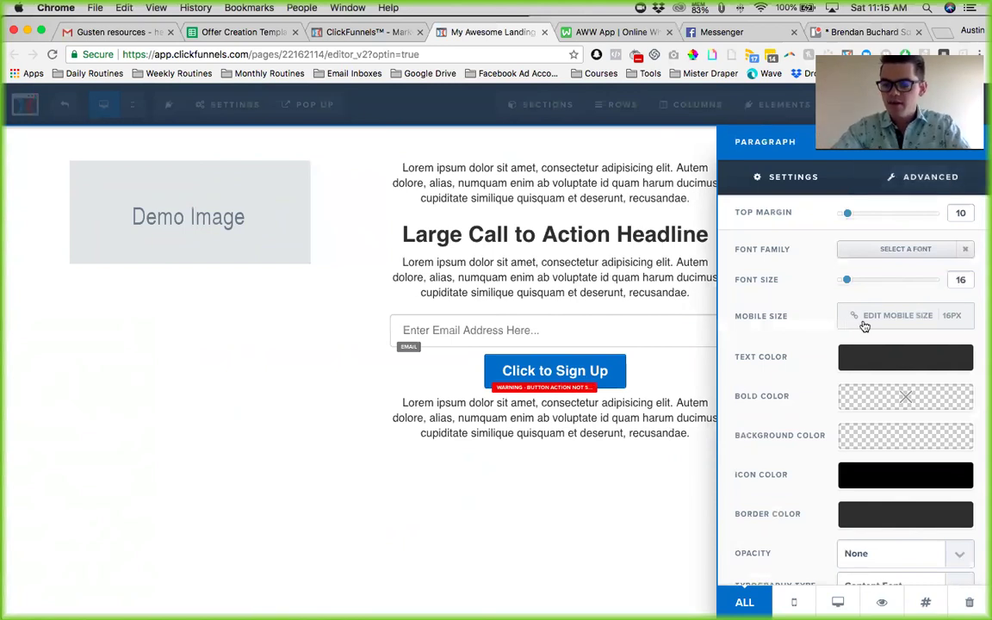
pyautogui.scroll(-3, 861, 327)
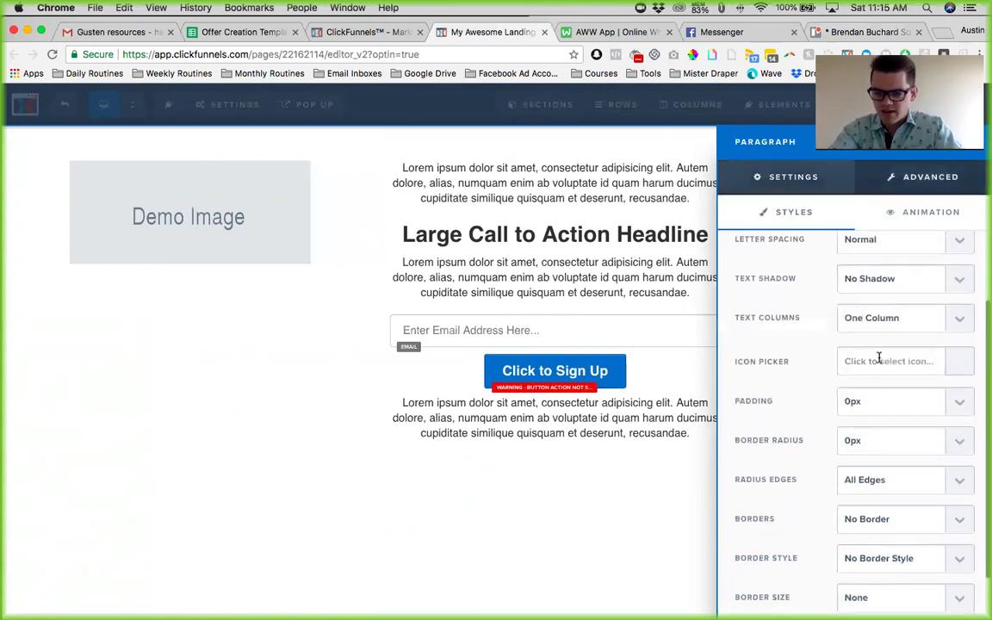
pyautogui.click(878, 358)
pyautogui.click(763, 360)
pyautogui.write('lock')
pyautogui.click(793, 397)
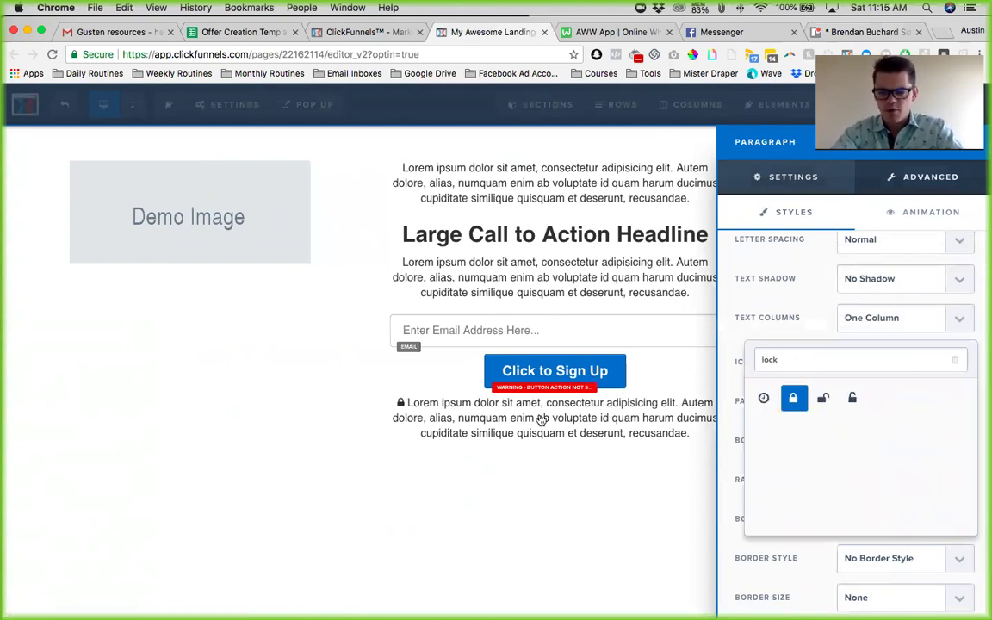
pyautogui.click(379, 228)
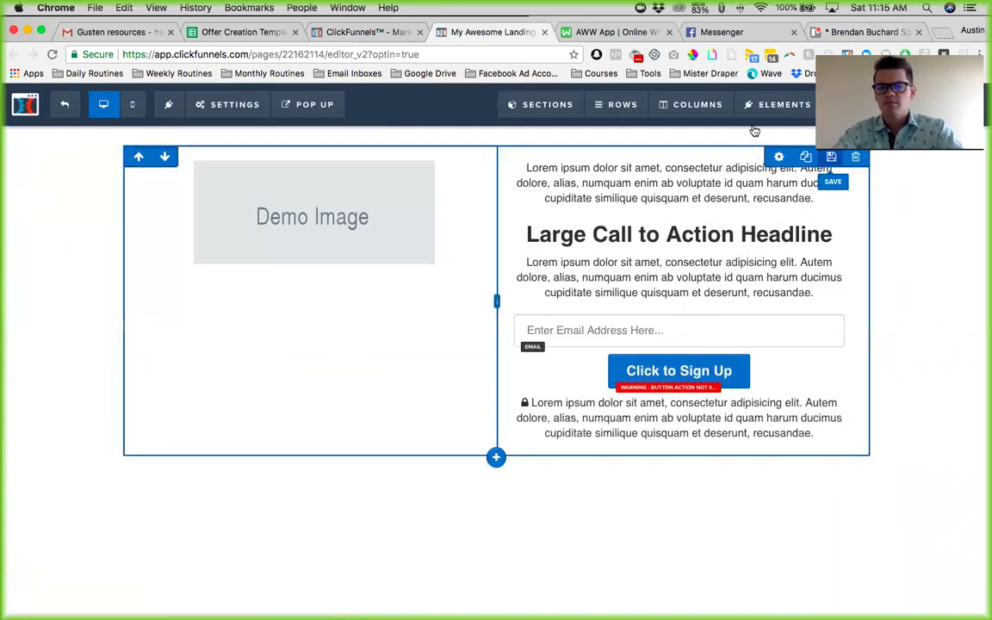
pyautogui.click(862, 31)
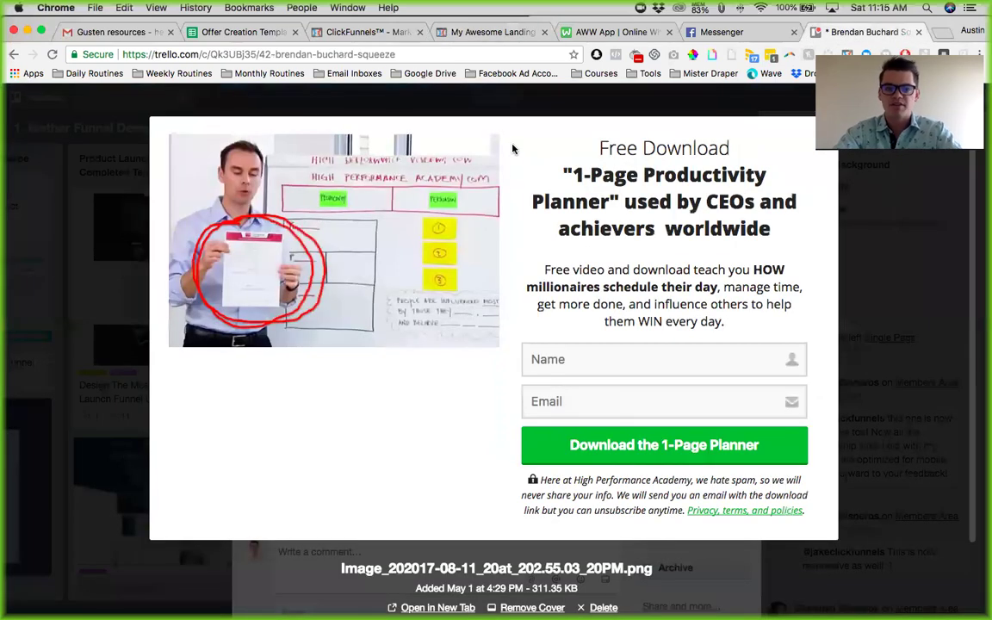
pyautogui.click(506, 33)
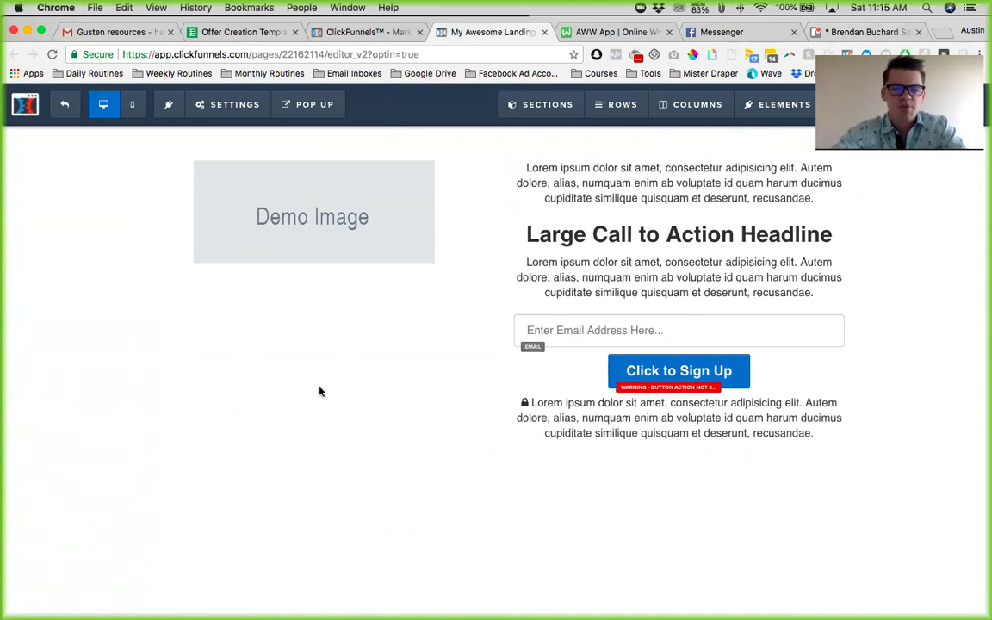
pyautogui.click(354, 217)
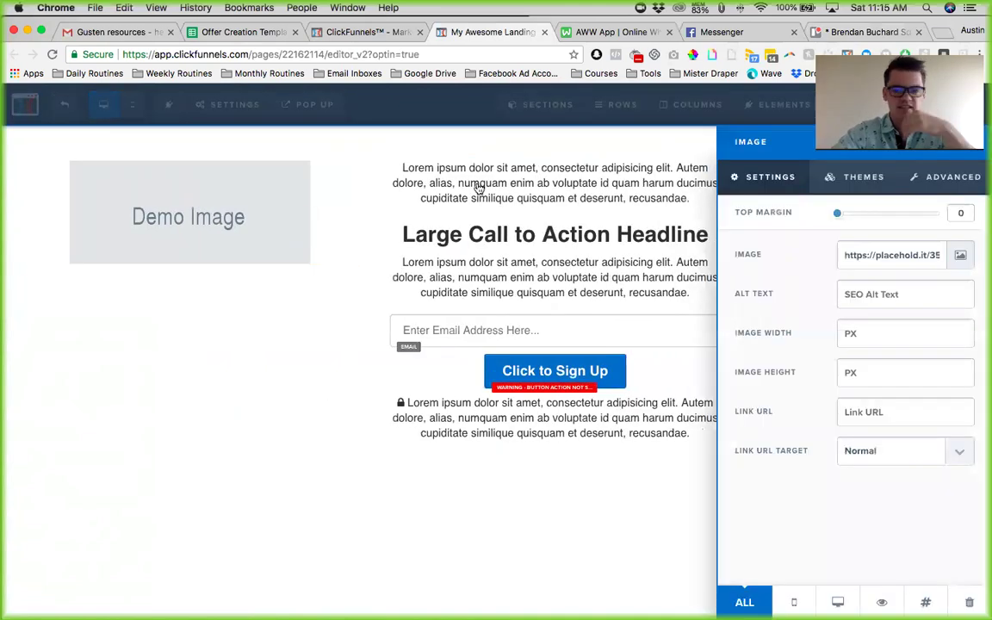
pyautogui.click(960, 257)
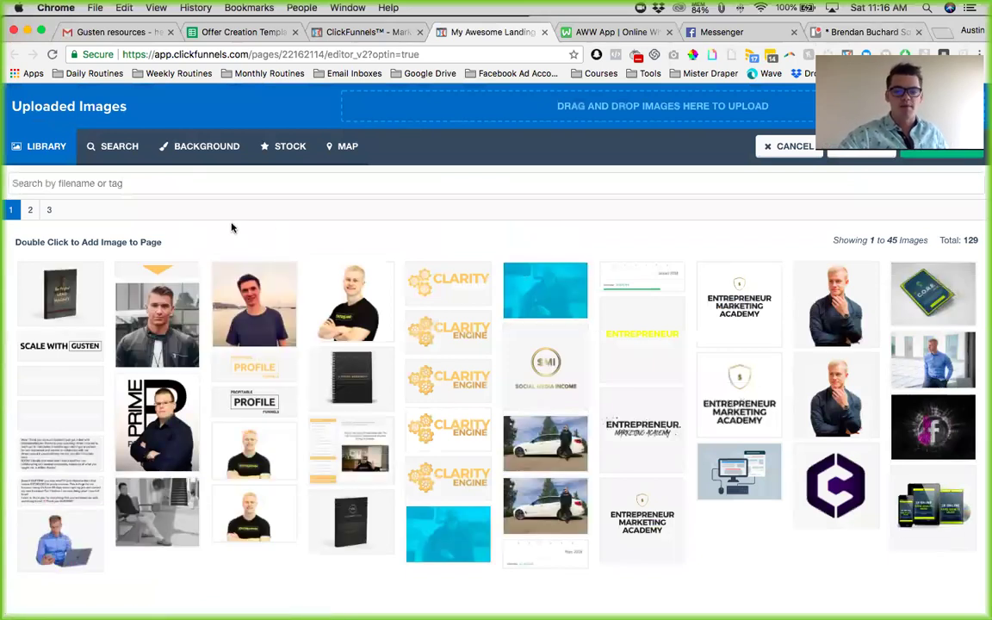
# Step: Download the ebook cover attachment from Gmail and upload it into the ClickFunnels image library
pyautogui.click(31, 213)
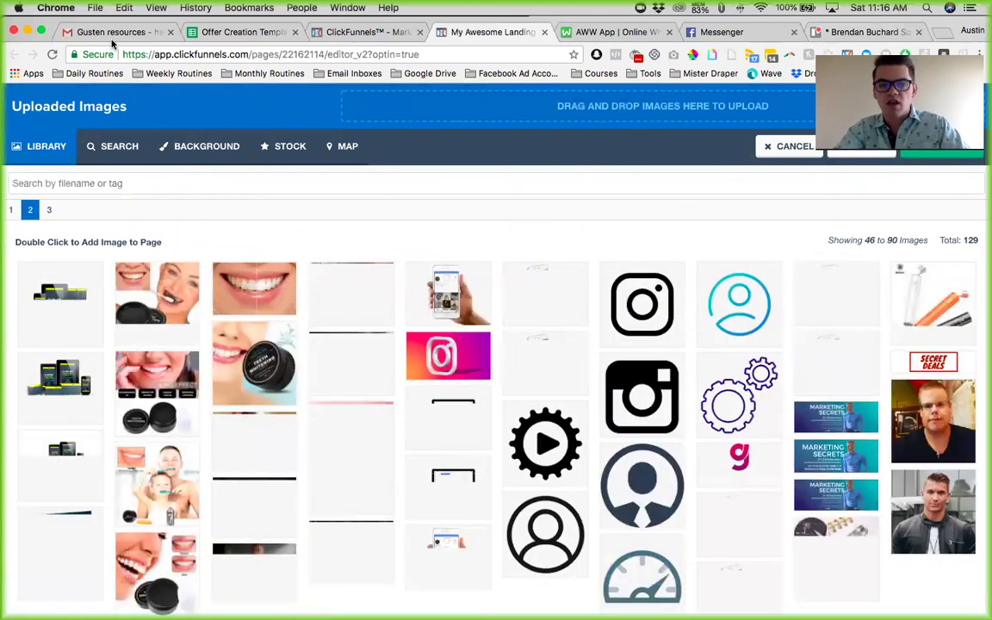
pyautogui.click(137, 32)
pyautogui.scroll(-10, 372, 403)
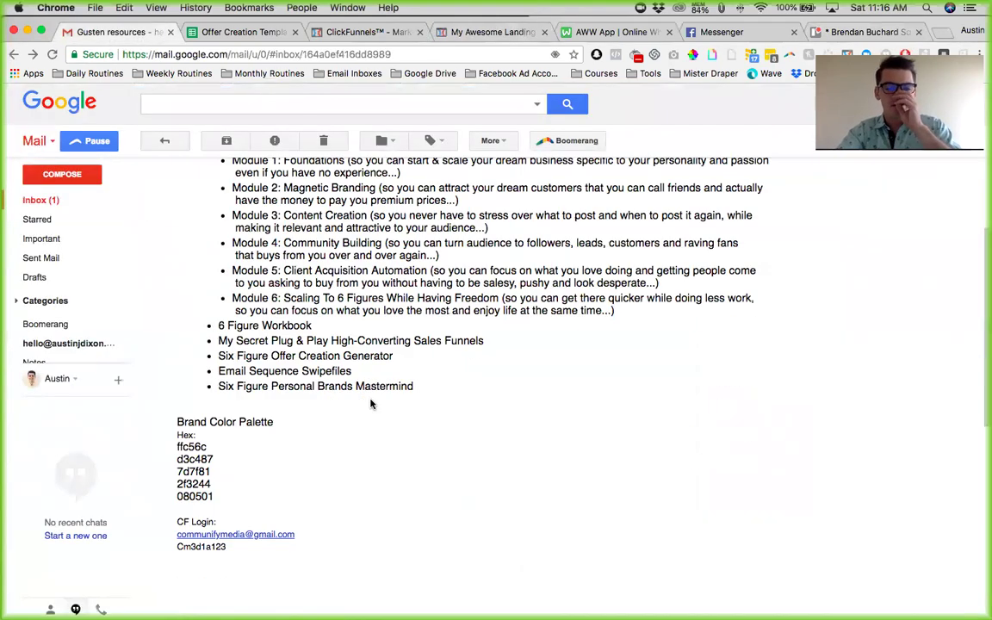
pyautogui.scroll(-2, 372, 403)
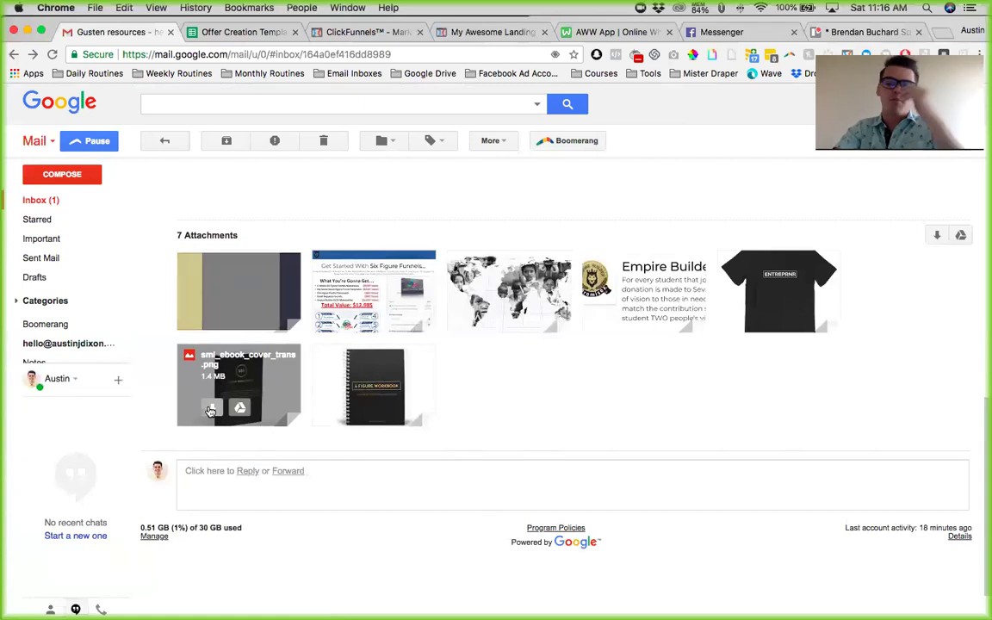
pyautogui.click(210, 410)
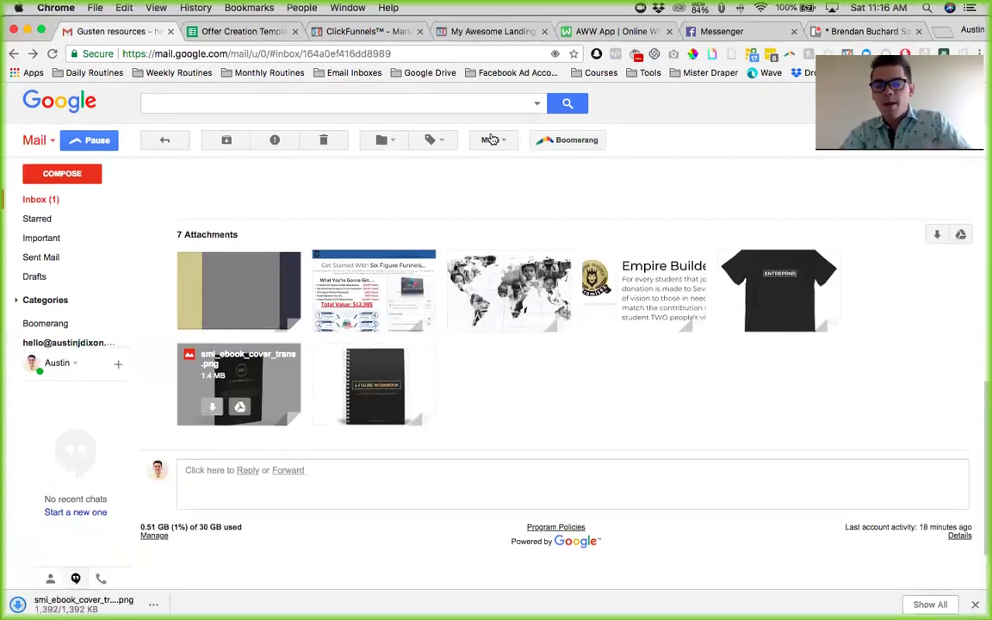
pyautogui.click(517, 35)
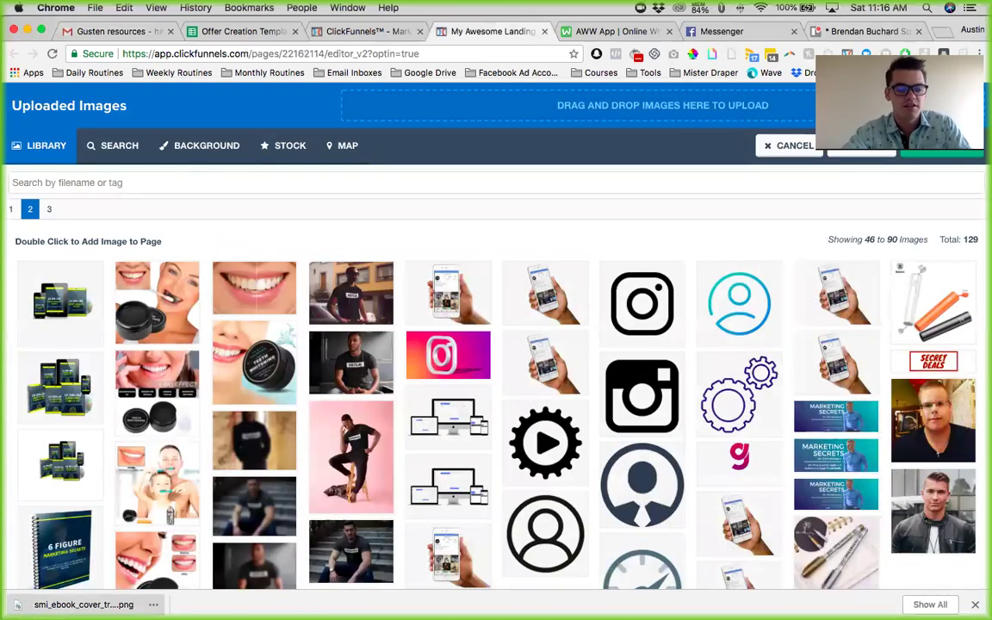
pyautogui.moveTo(662, 114); pyautogui.dragTo(662, 114)
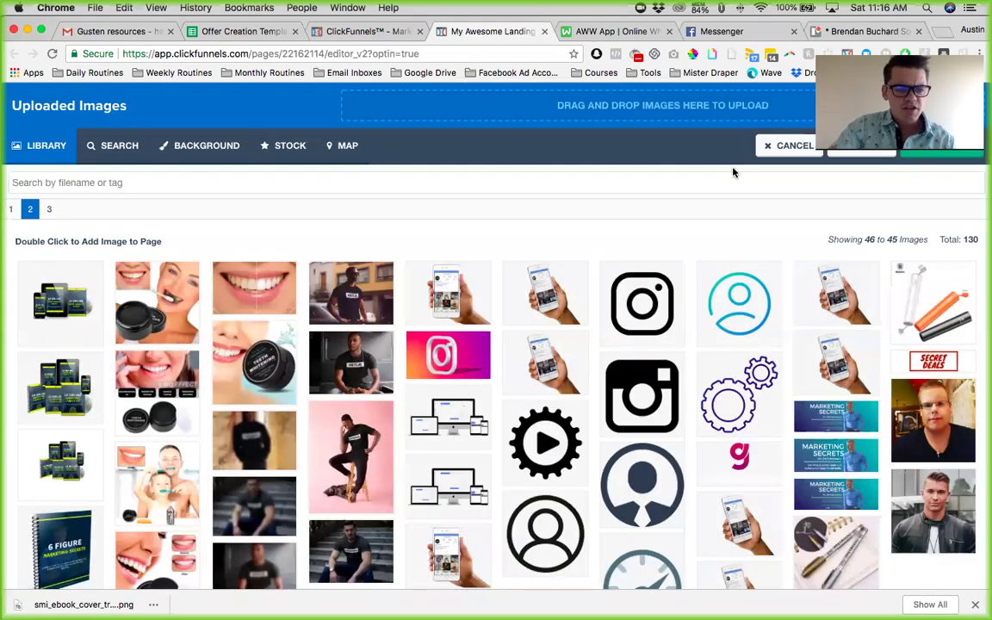
pyautogui.click(152, 607)
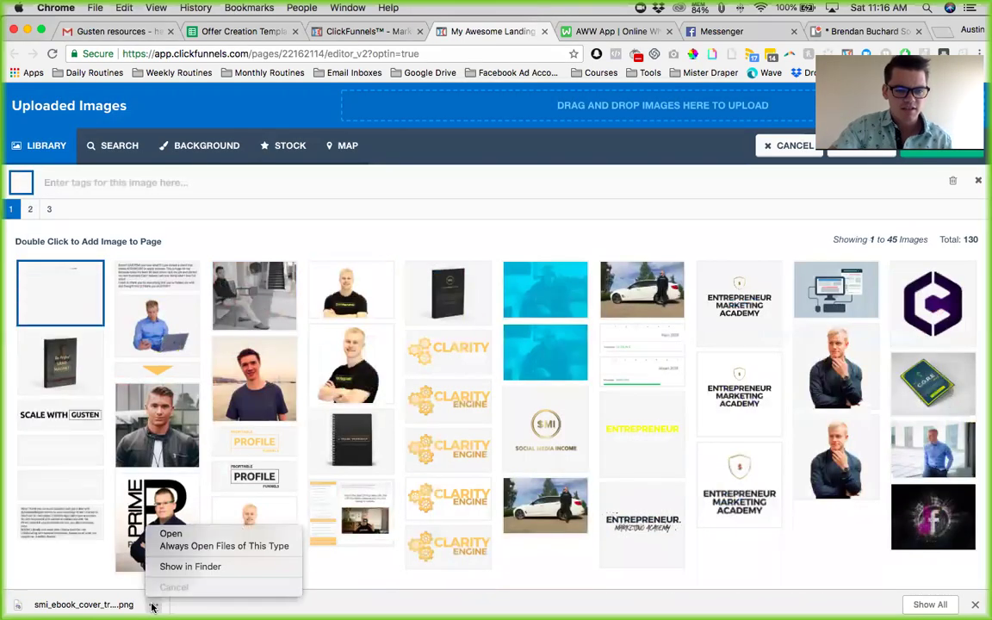
# Step: Use the uploaded ebook cover as the left image, trying widths 500 and 700 before clearing it
pyautogui.click(940, 157)
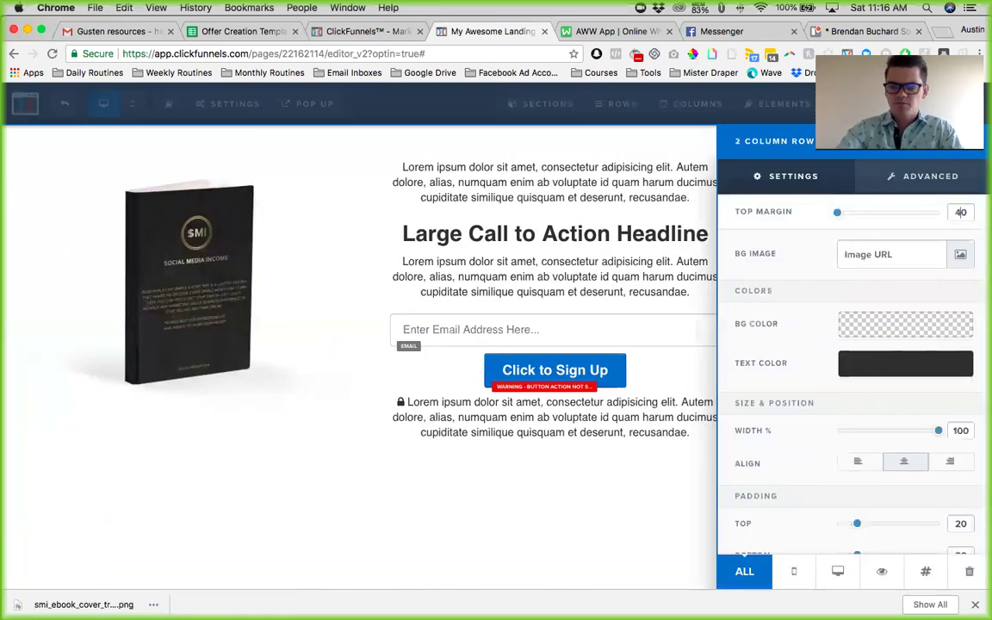
pyautogui.click(326, 272)
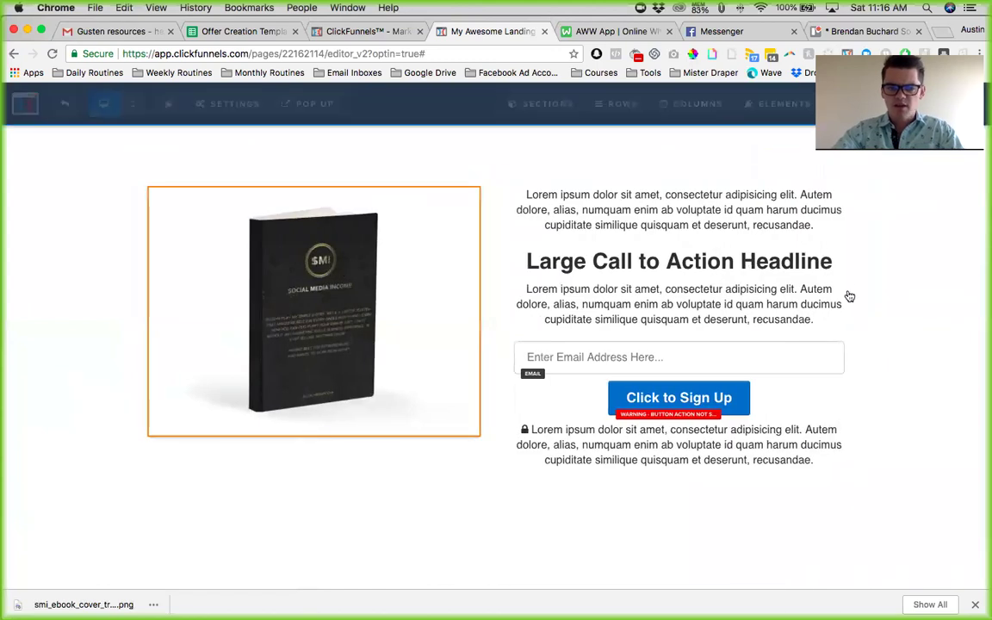
pyautogui.click(862, 335)
pyautogui.write('500')
pyautogui.press('BackSpace')
pyautogui.press('BackSpace')
pyautogui.press('BackSpace')
pyautogui.write('700')
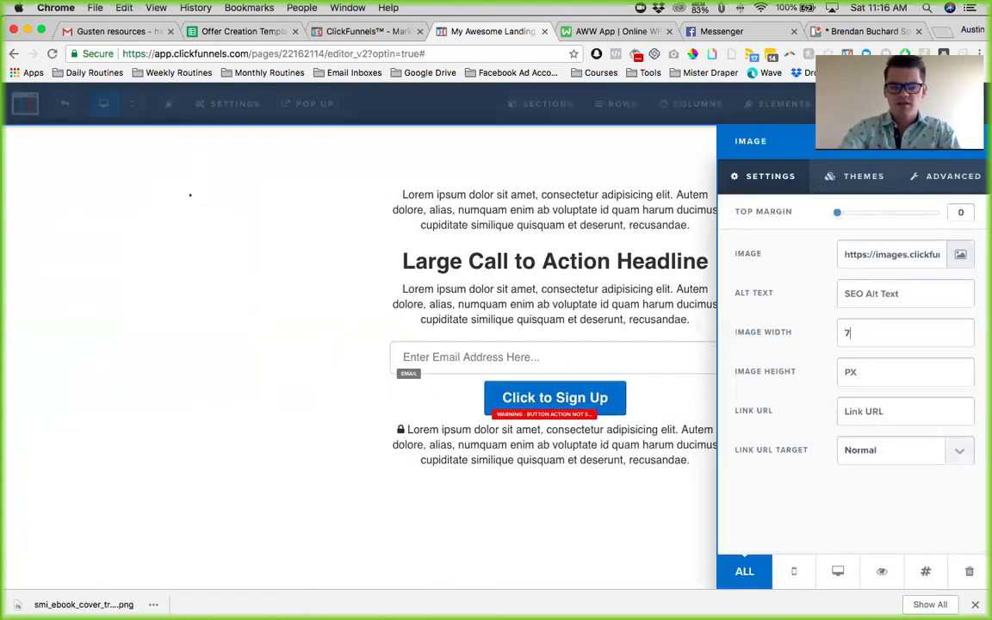
pyautogui.press('BackSpace')
pyautogui.press('BackSpace')
pyautogui.press('BackSpace')
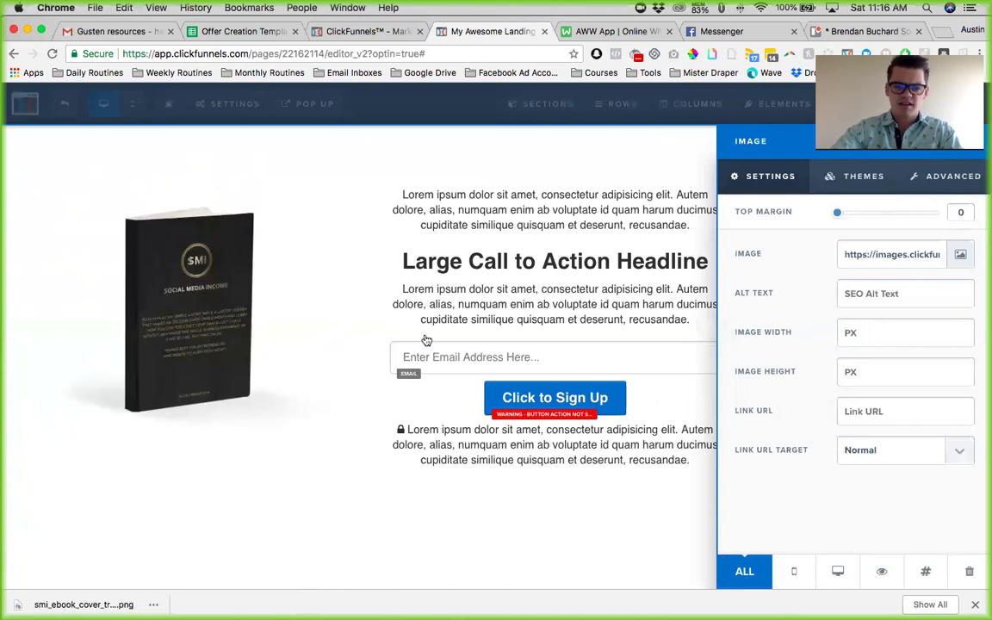
pyautogui.click(426, 340)
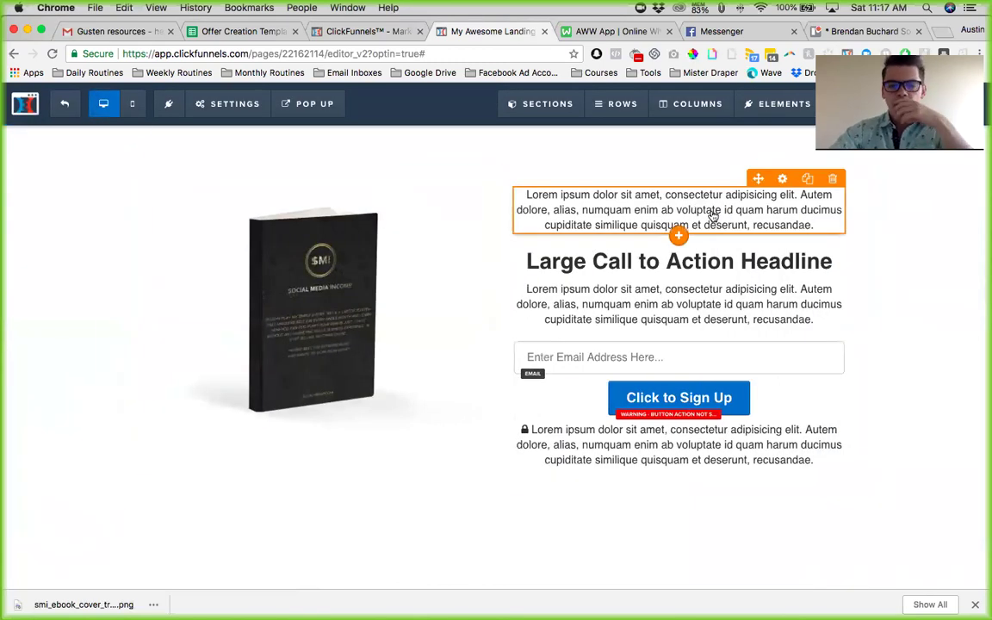
# Step: Select the brand colour palette hex codes in the resources email
pyautogui.click(157, 32)
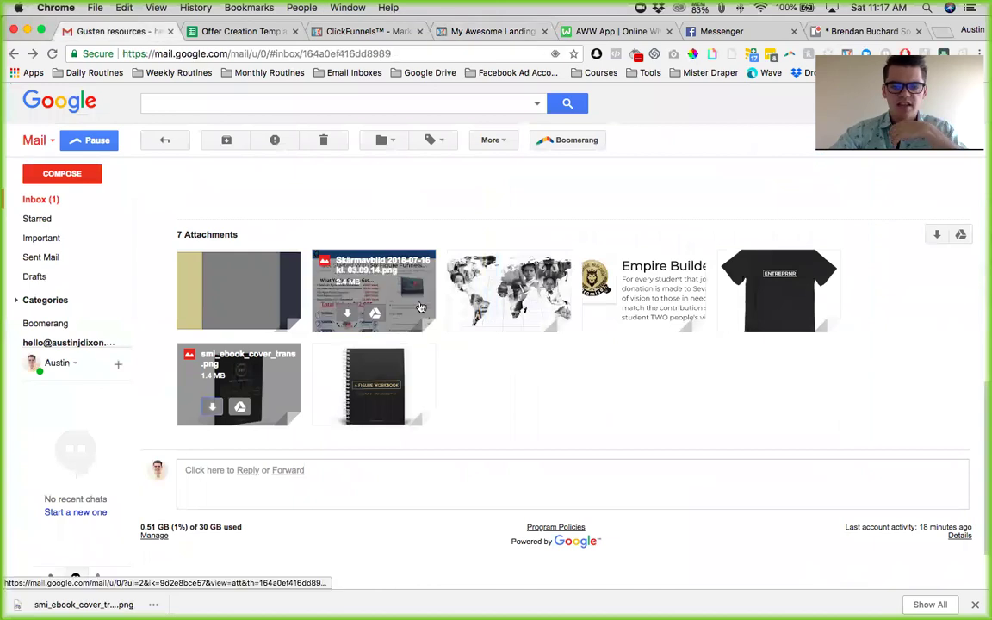
pyautogui.scroll(5, 420, 308)
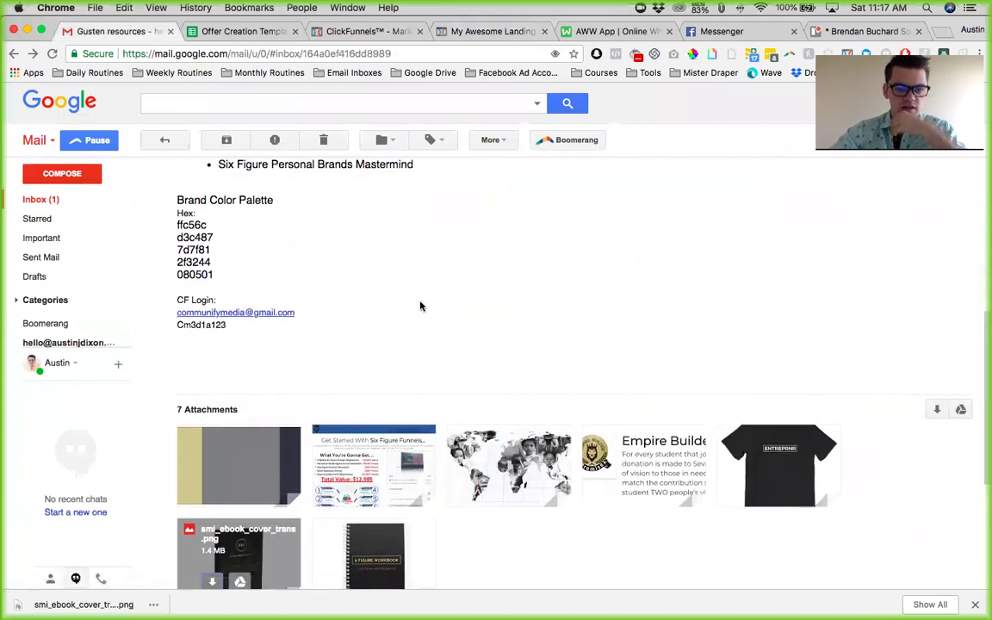
pyautogui.moveTo(215, 273); pyautogui.dragTo(179, 223)
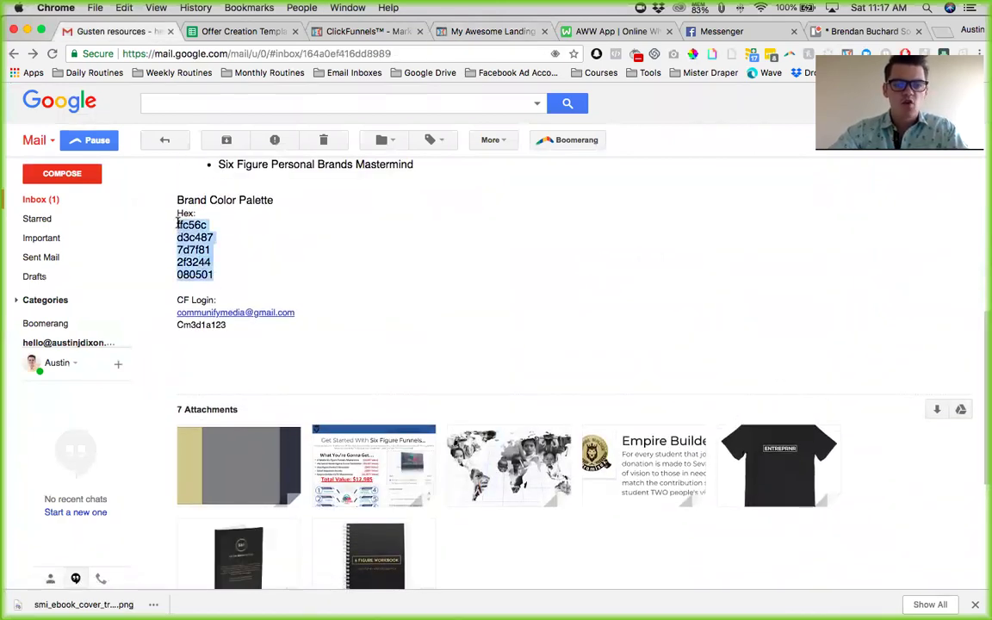
# Step: Open coolors.co in a new tab and log in with the saved credentials
pyautogui.press('super+t')
pyautogui.write('coolors')
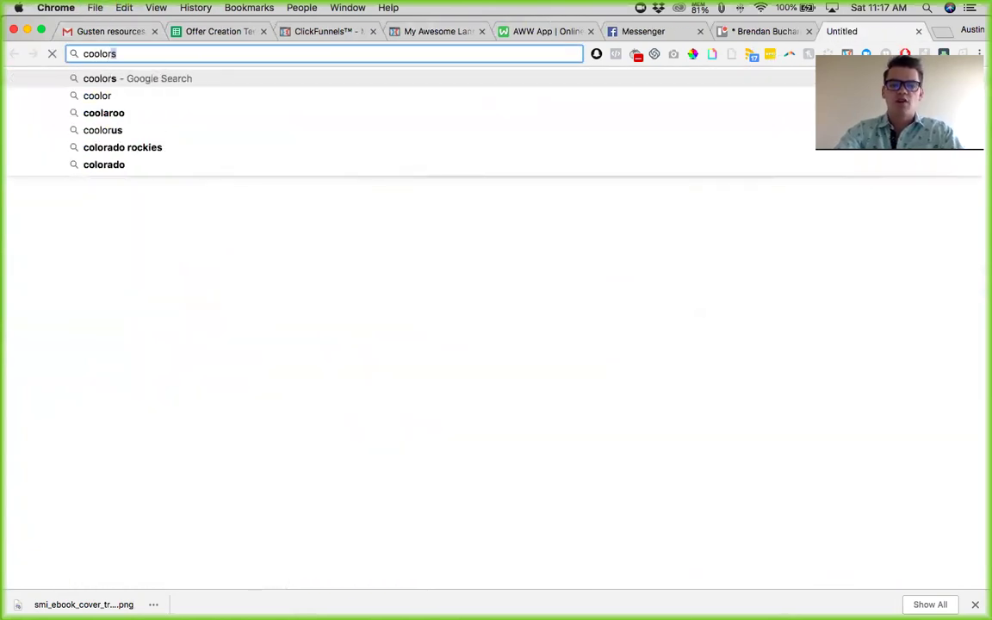
pyautogui.write('.co')
pyautogui.press('Return')
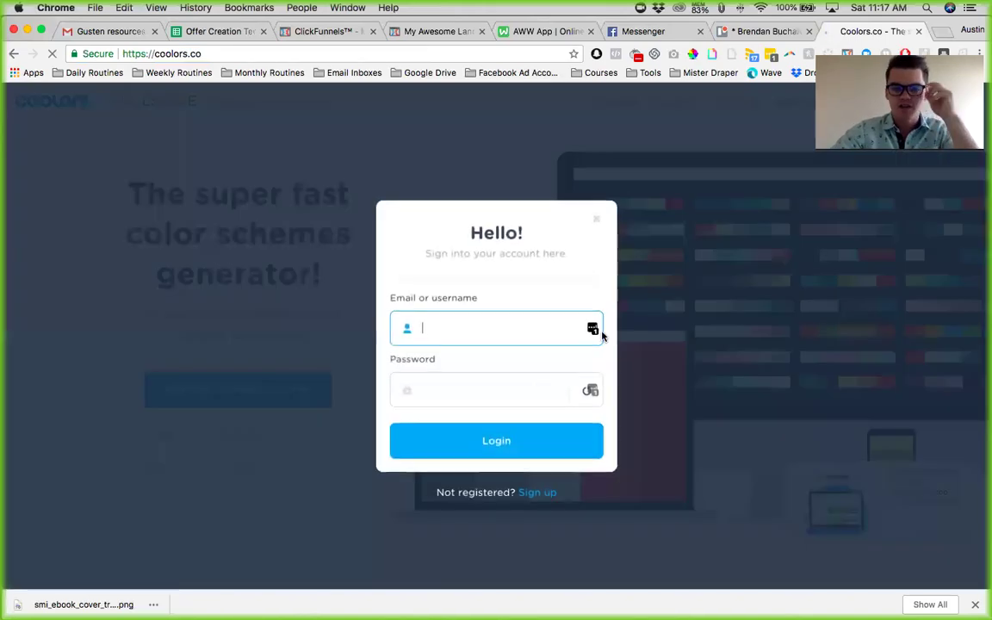
pyautogui.click(593, 328)
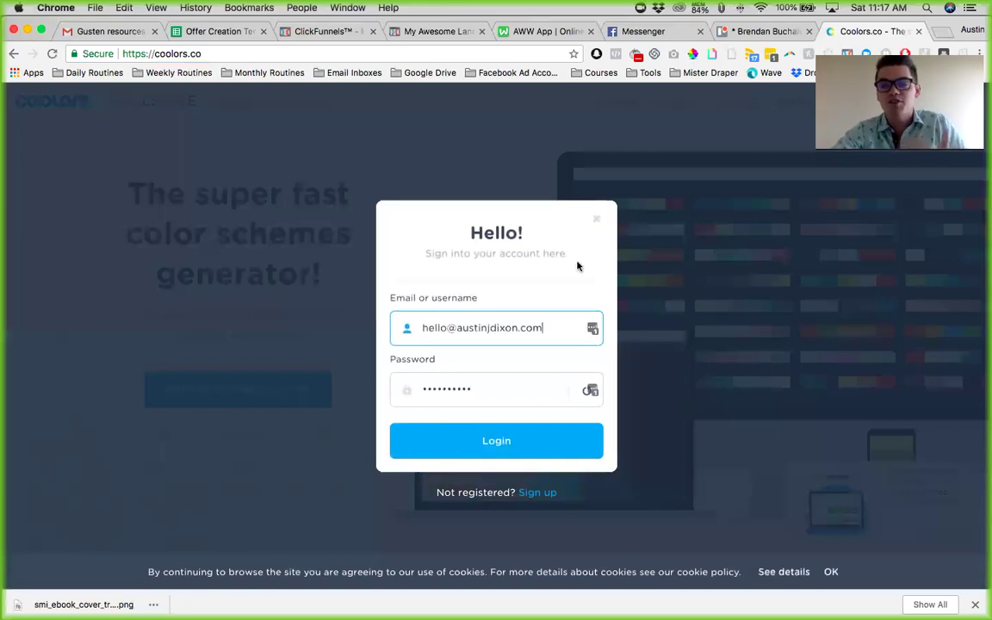
pyautogui.click(498, 442)
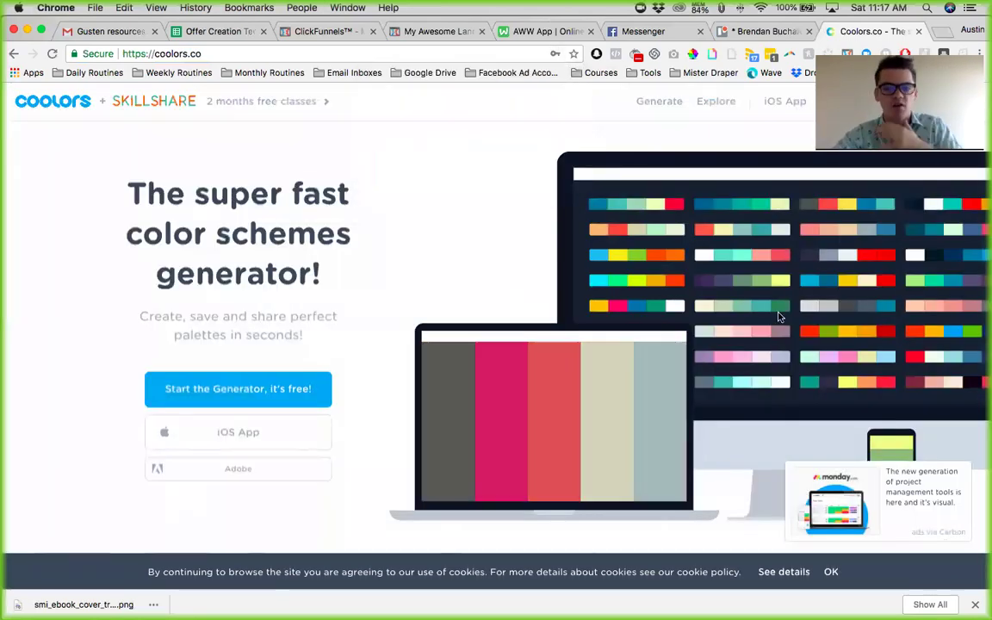
# Step: Open the Coolors generator, dismiss the tutorial, cookie and downloads prompts, then open Explore's latest palettes
pyautogui.click(658, 107)
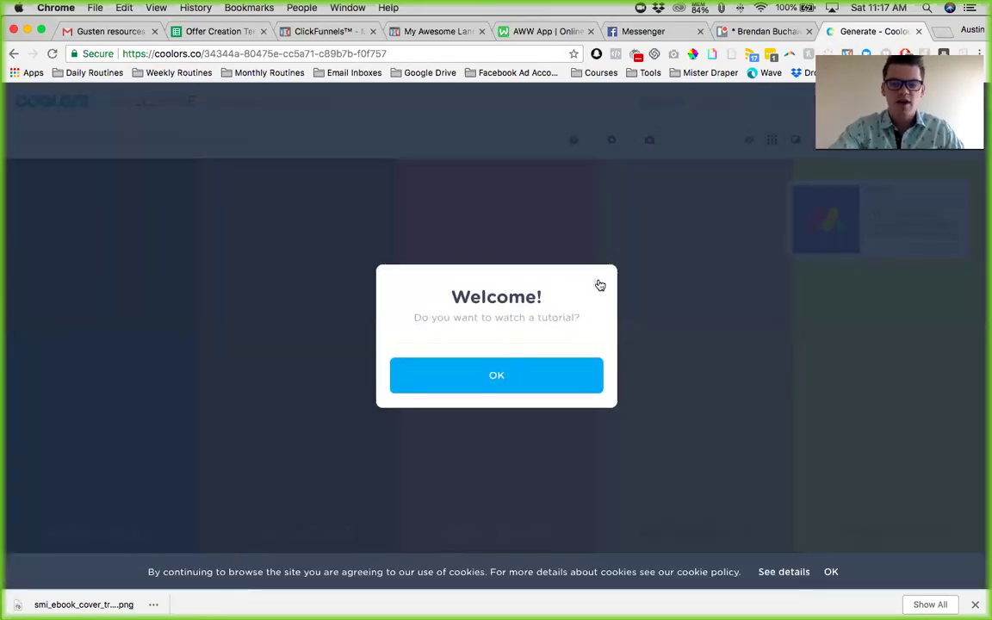
pyautogui.click(596, 283)
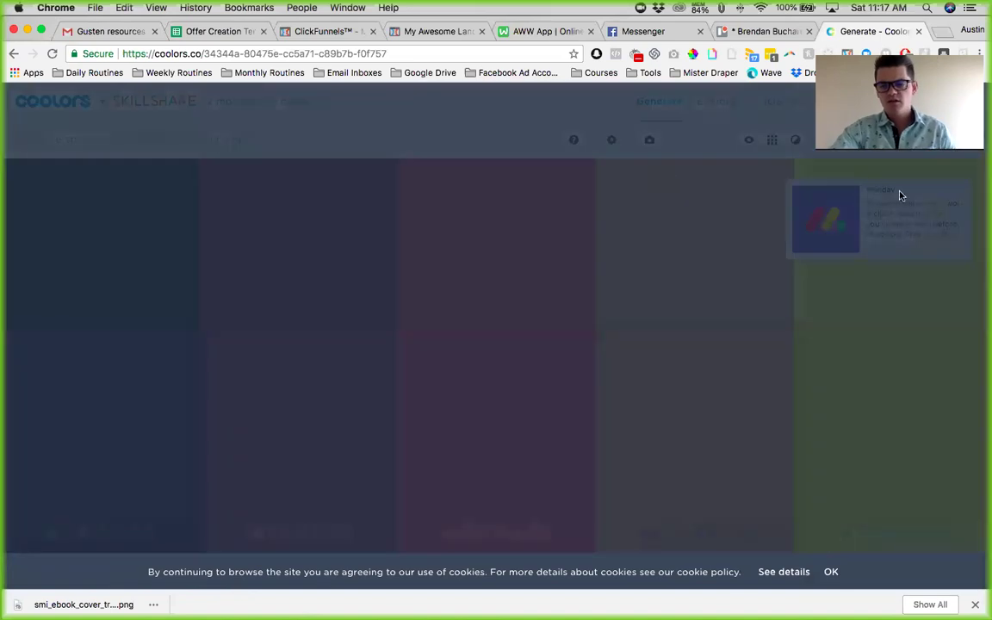
pyautogui.click(830, 571)
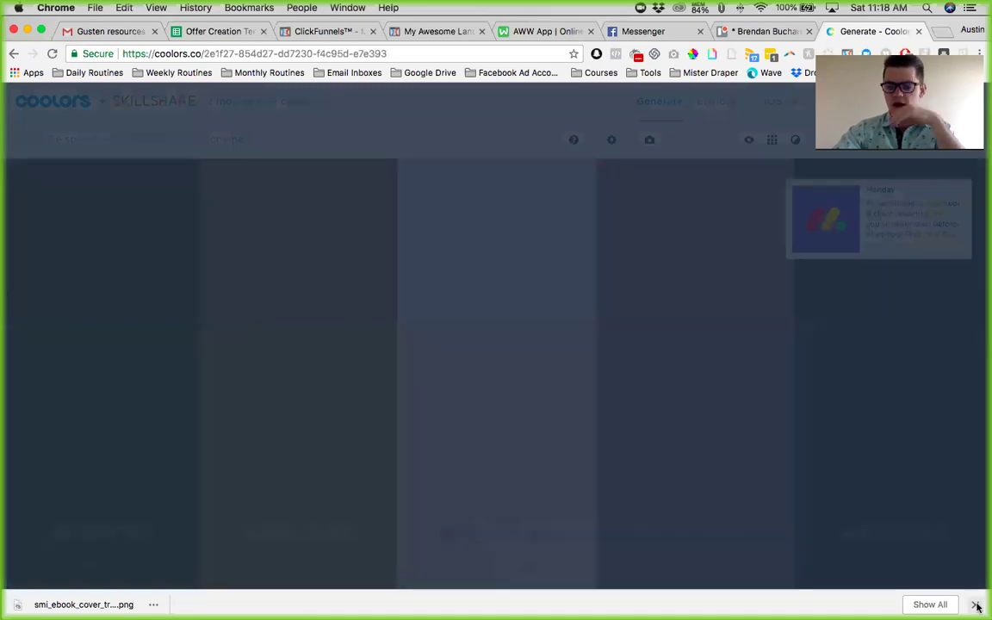
pyautogui.click(976, 607)
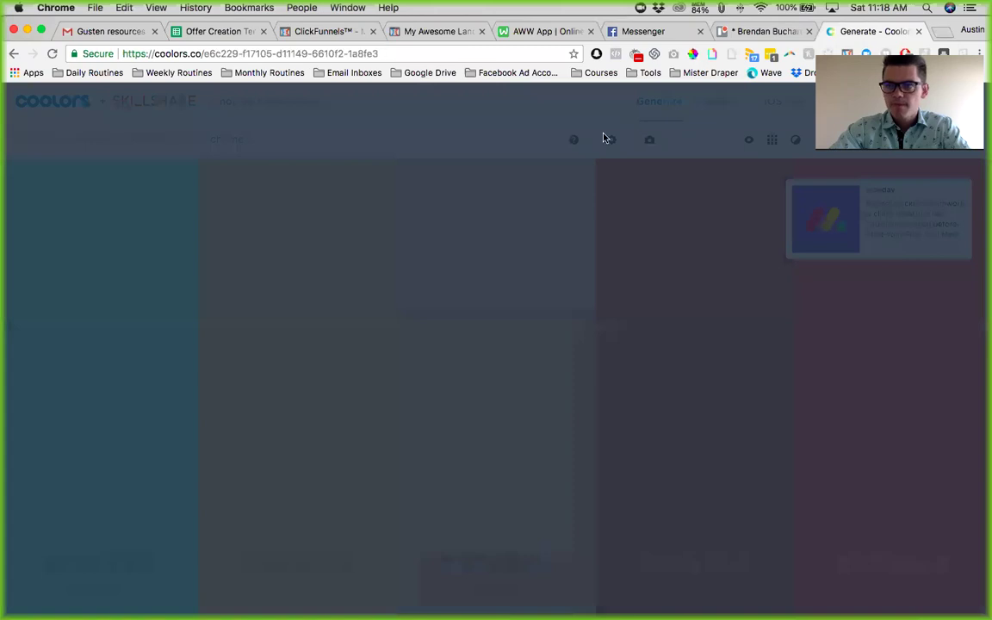
pyautogui.click(290, 54)
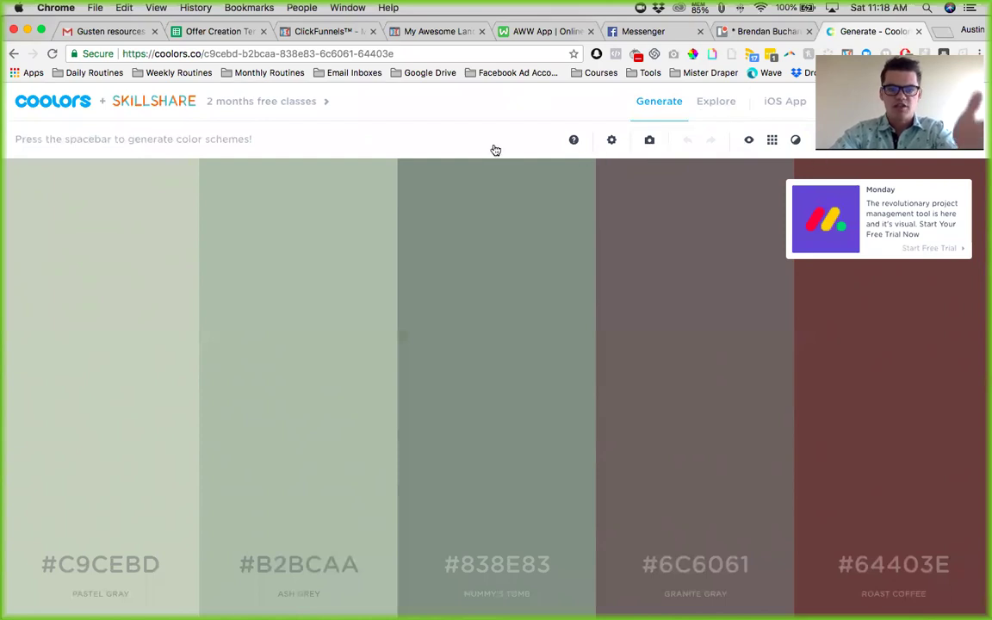
pyautogui.click(717, 105)
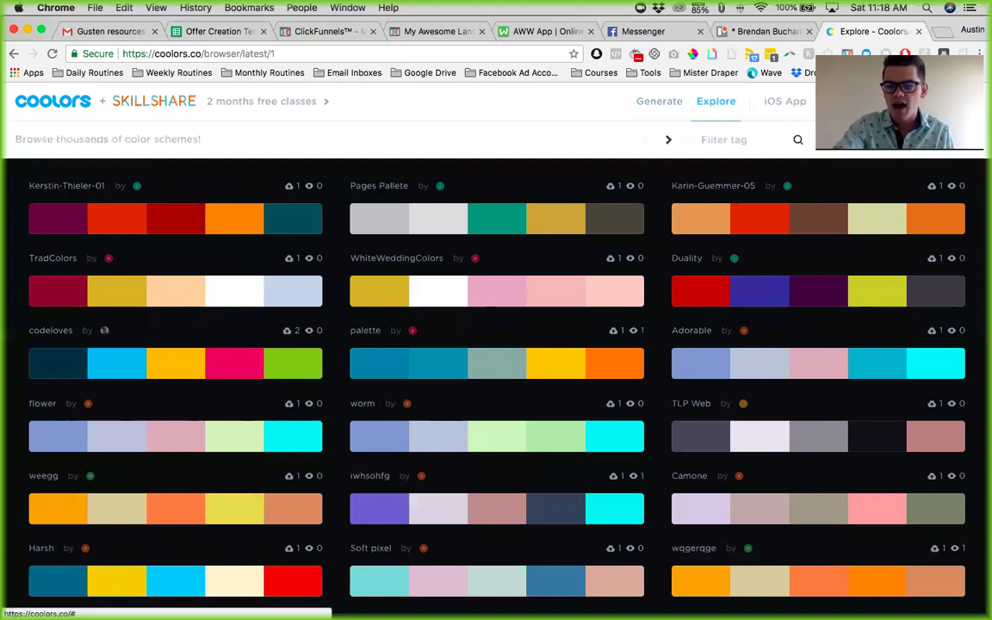
# Step: Show the most popular palettes, go to page 2 and open the TS V.2 palette
pyautogui.click(716, 101)
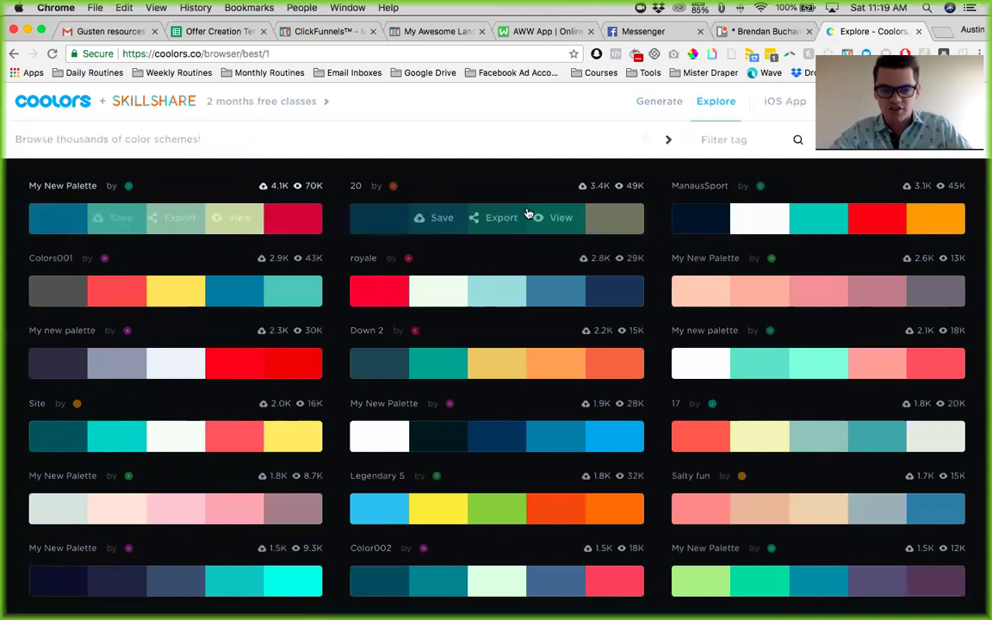
pyautogui.click(667, 140)
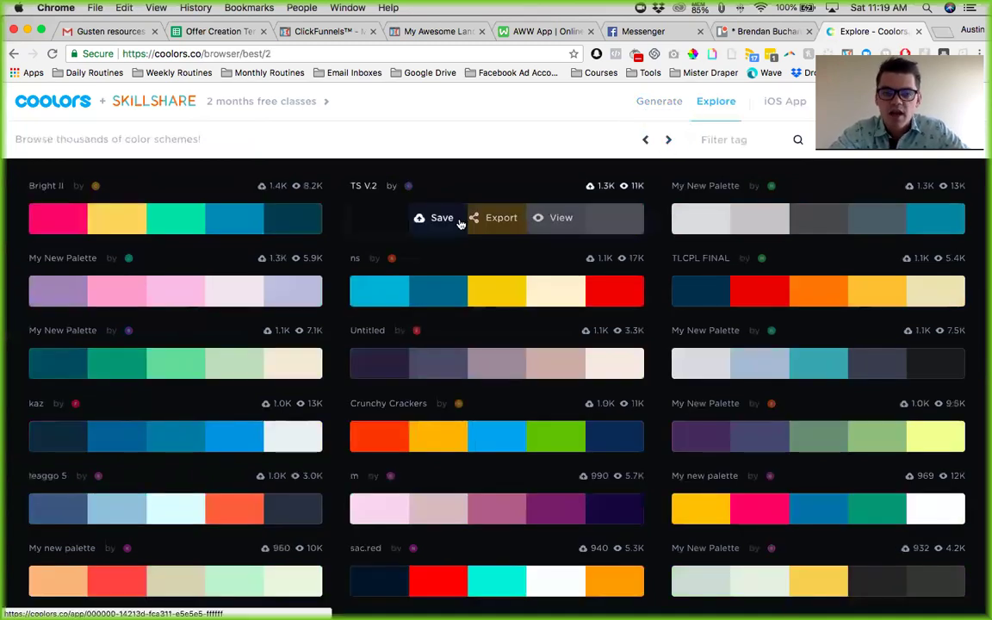
pyautogui.click(551, 219)
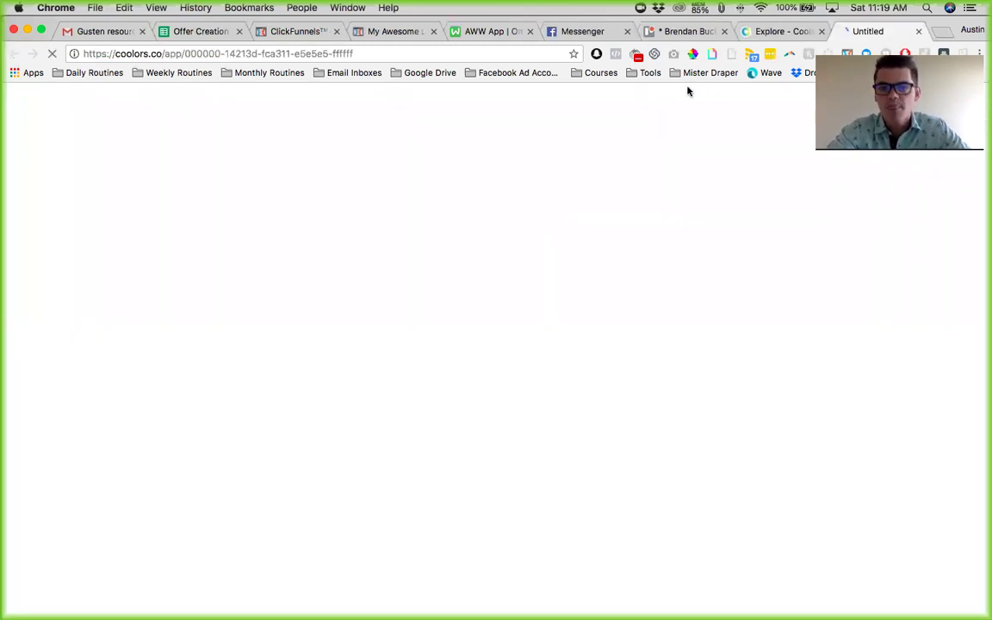
# Step: Set the first Coolors colour to FFC56C, copied from the brand email
pyautogui.click(101, 31)
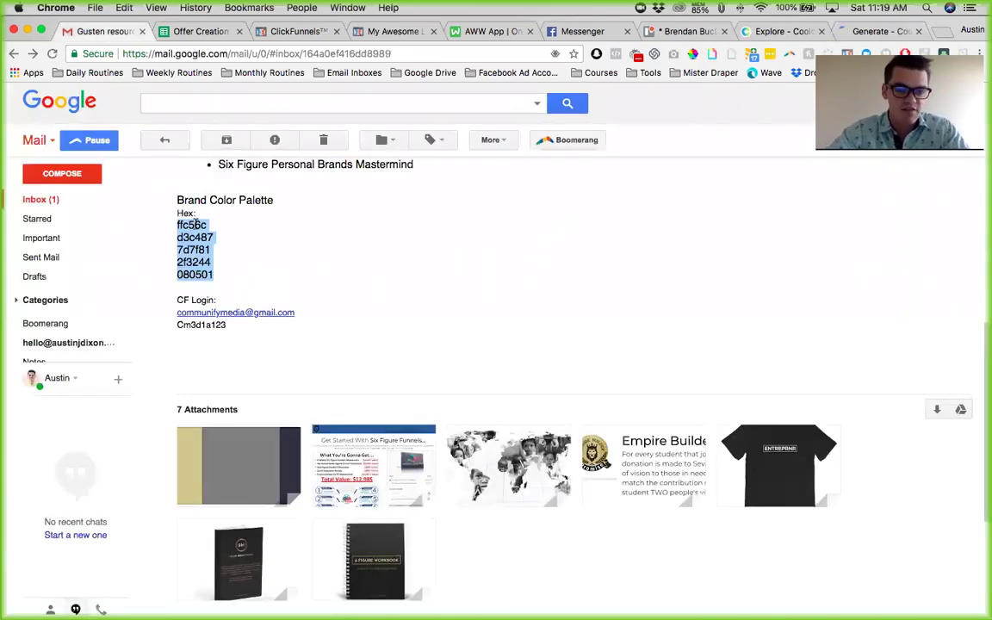
pyautogui.doubleClick(196, 224)
pyautogui.press('super+c')
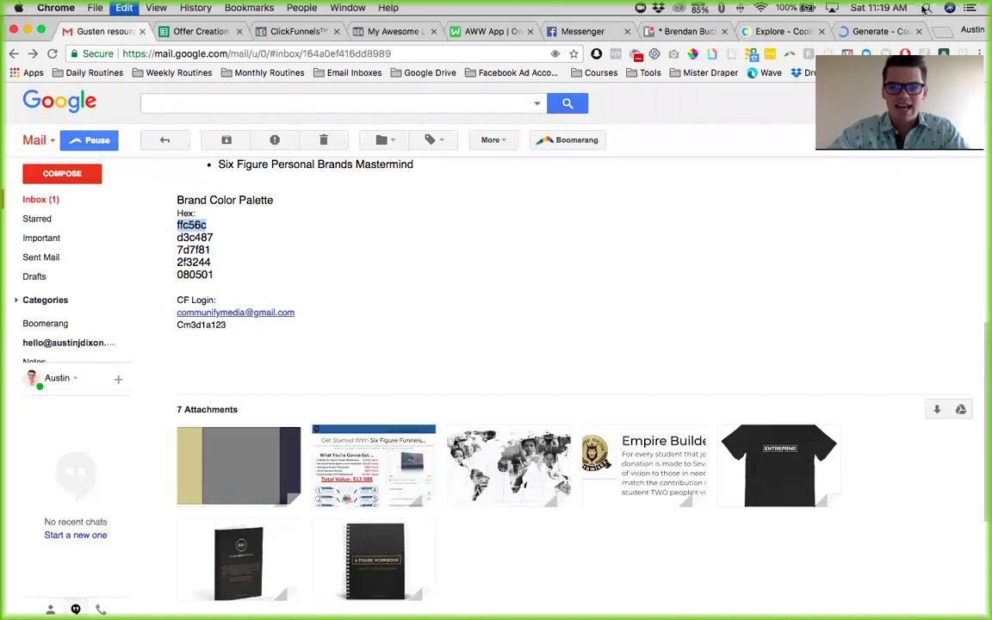
pyautogui.click(877, 31)
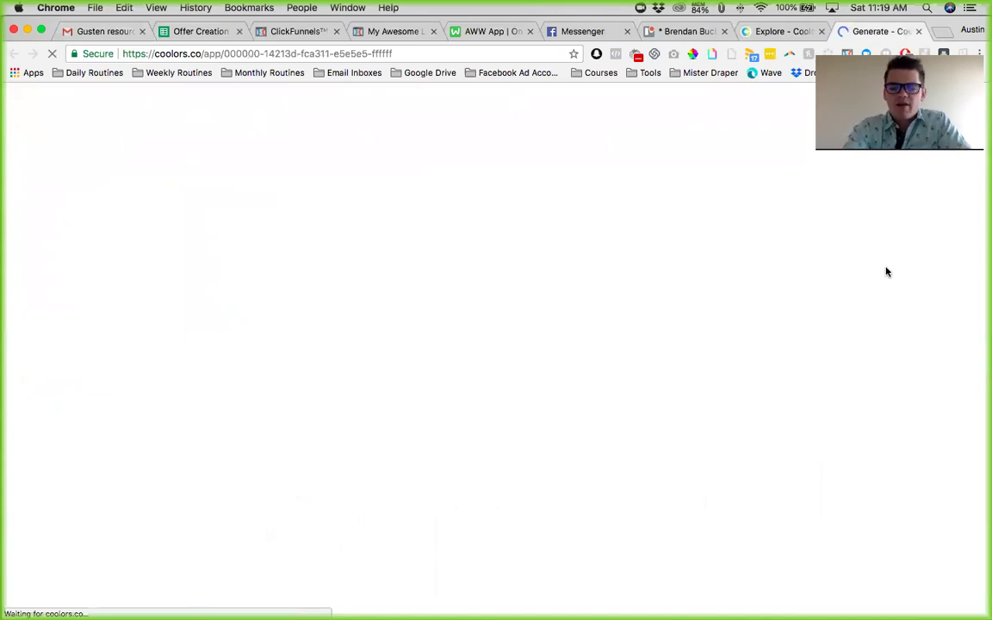
pyautogui.press('XF86AudioRaiseVolume')
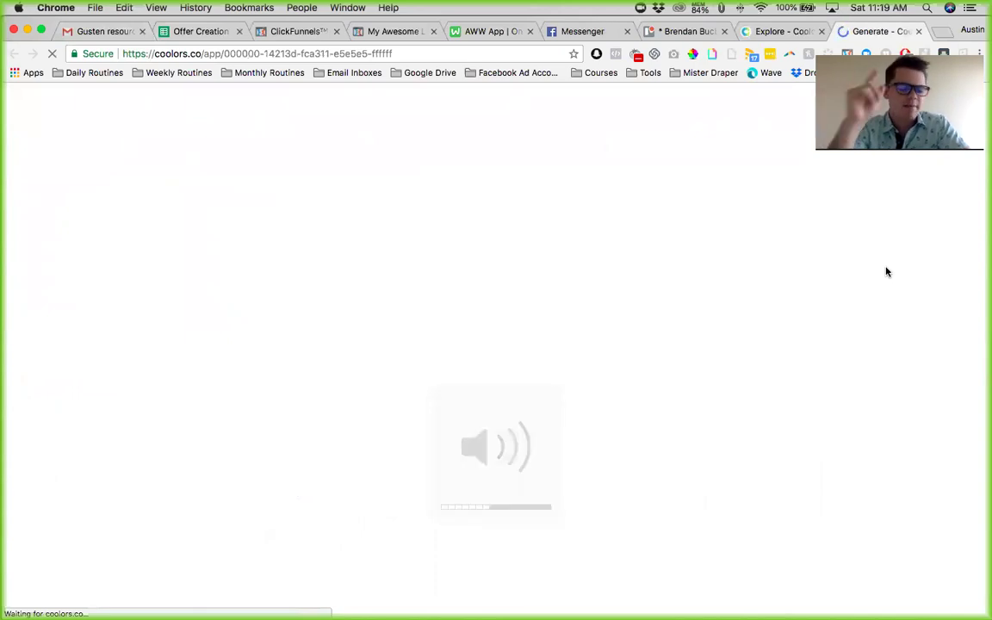
pyautogui.press('XF86AudioLowerVolume')
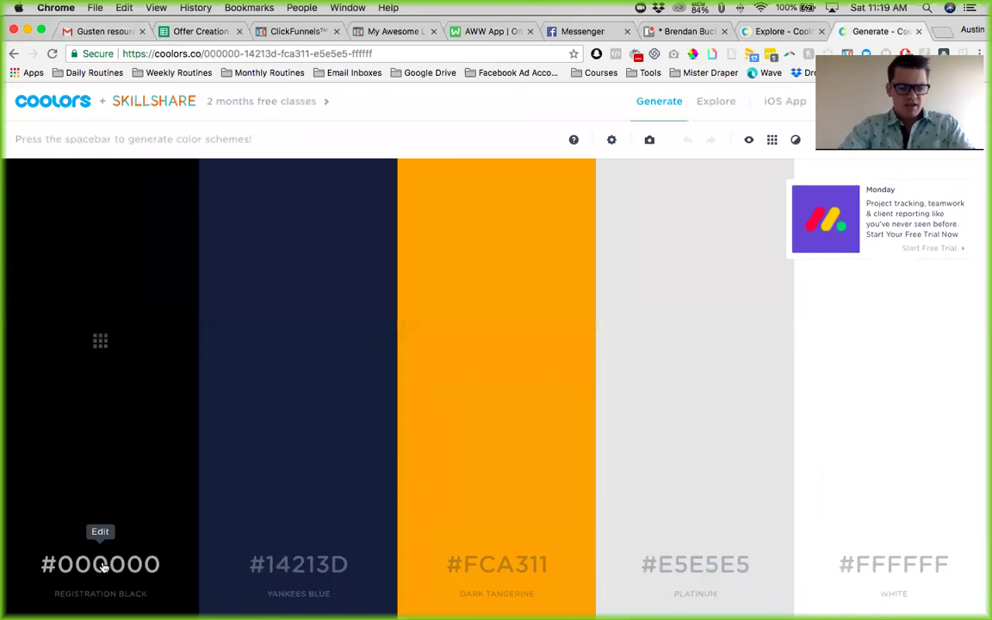
pyautogui.click(102, 565)
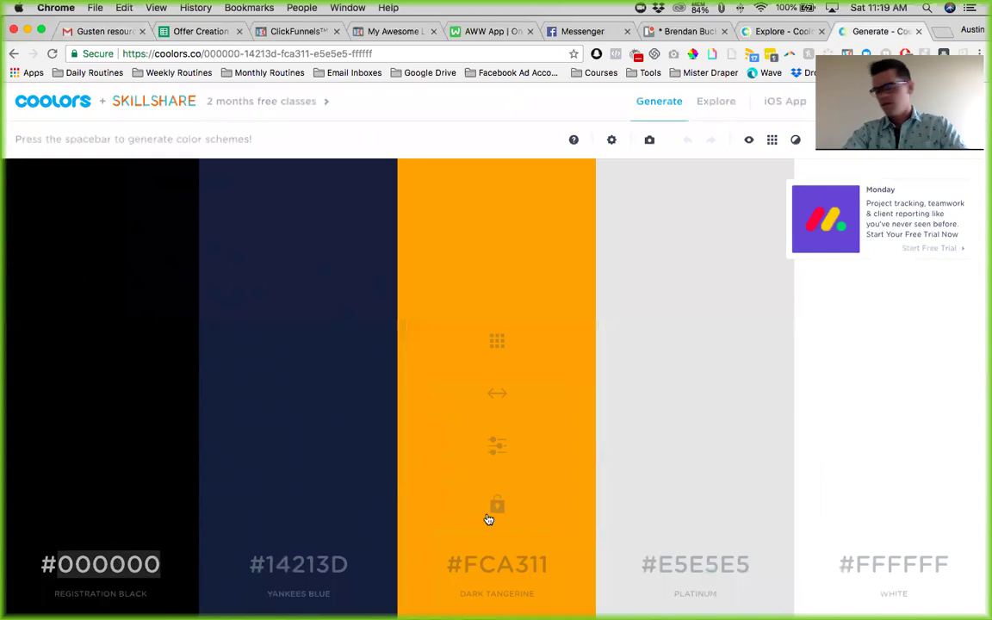
pyautogui.write('FFC56C')
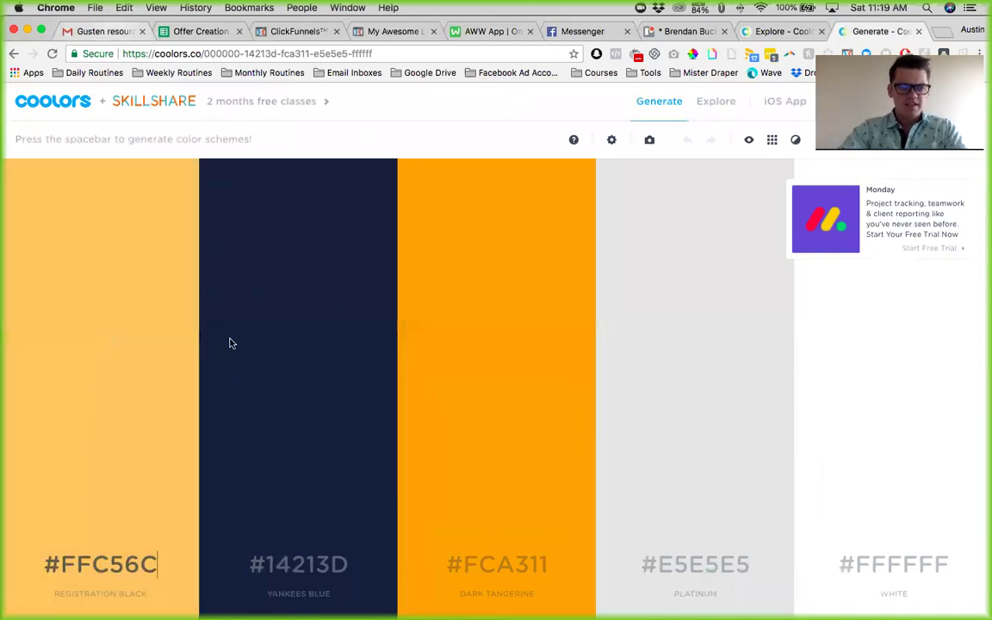
# Step: Paste D3C487 from the email as the second colour, then copy the next brand code
pyautogui.click(107, 31)
pyautogui.doubleClick(197, 236)
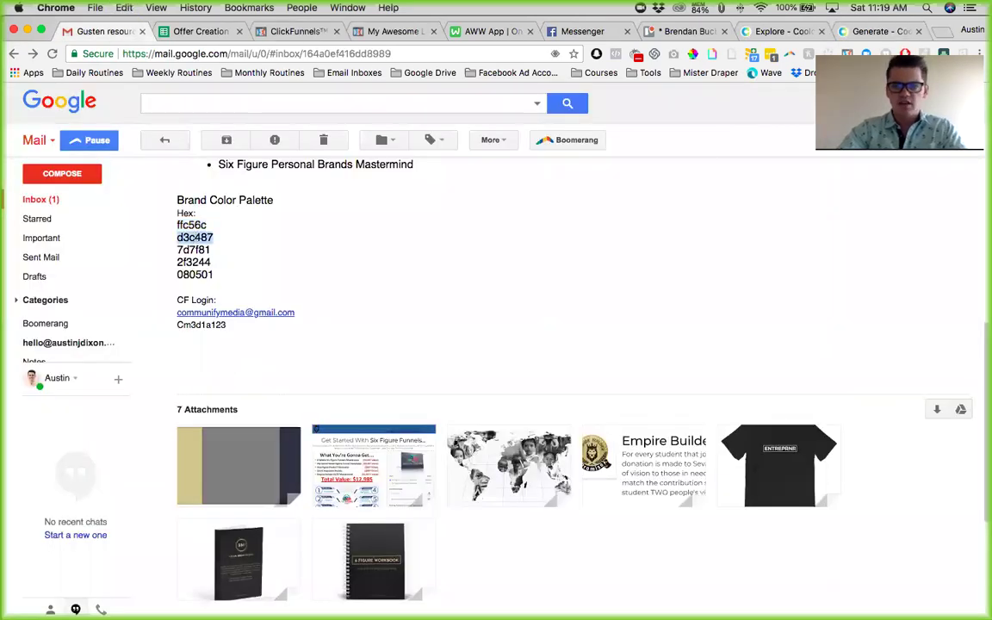
pyautogui.click(877, 31)
pyautogui.click(297, 564)
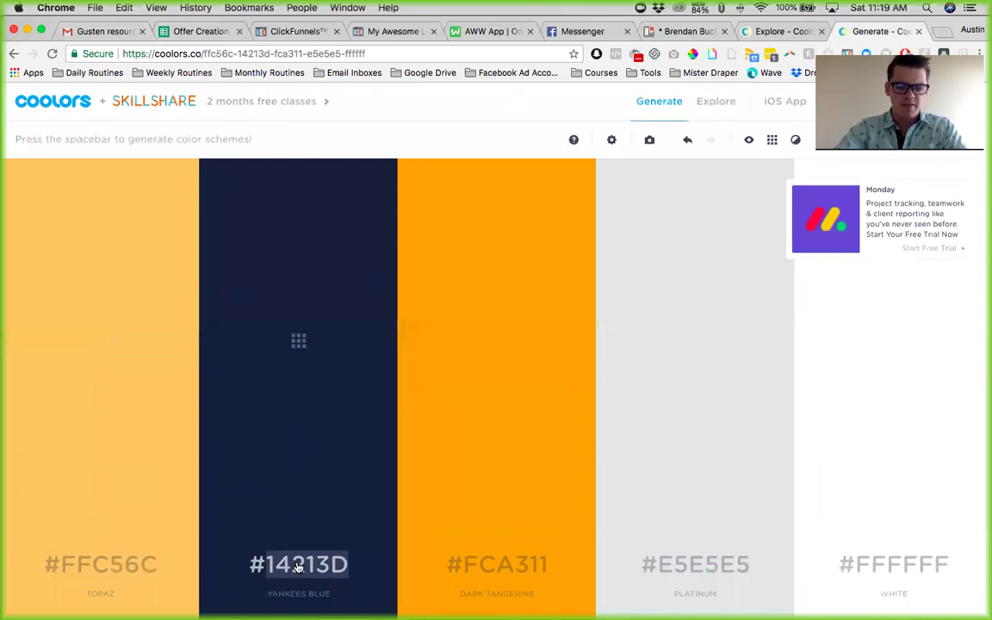
pyautogui.press('super+v')
pyautogui.press('Tab')
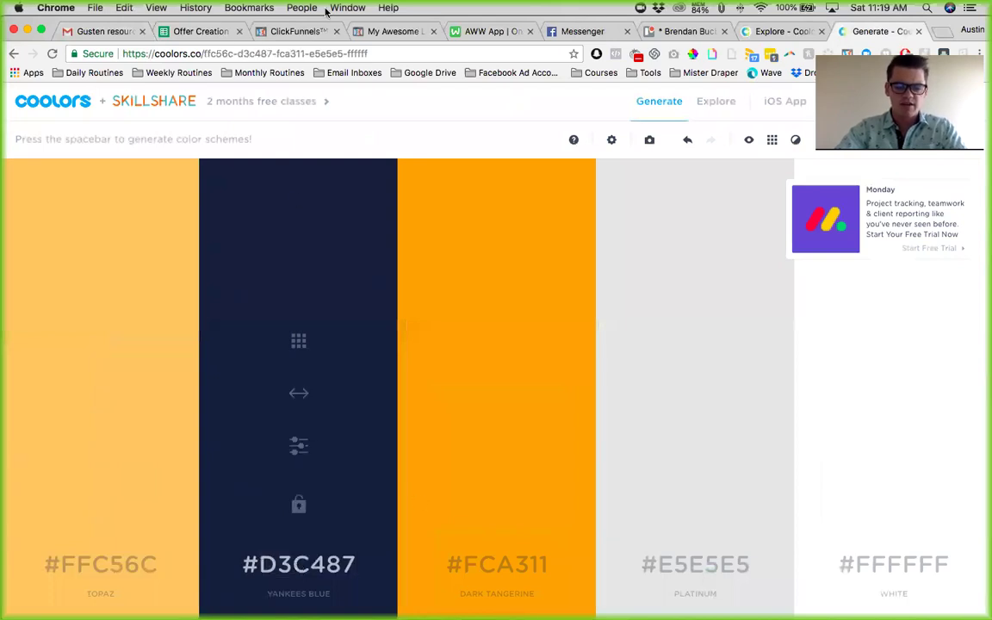
pyautogui.click(103, 33)
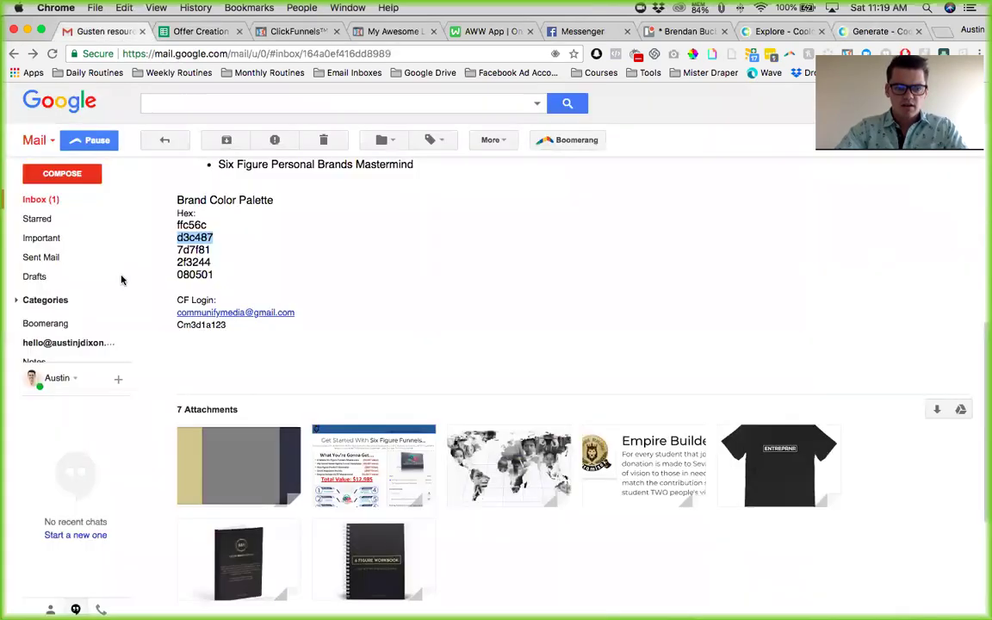
pyautogui.doubleClick(186, 250)
pyautogui.click(880, 32)
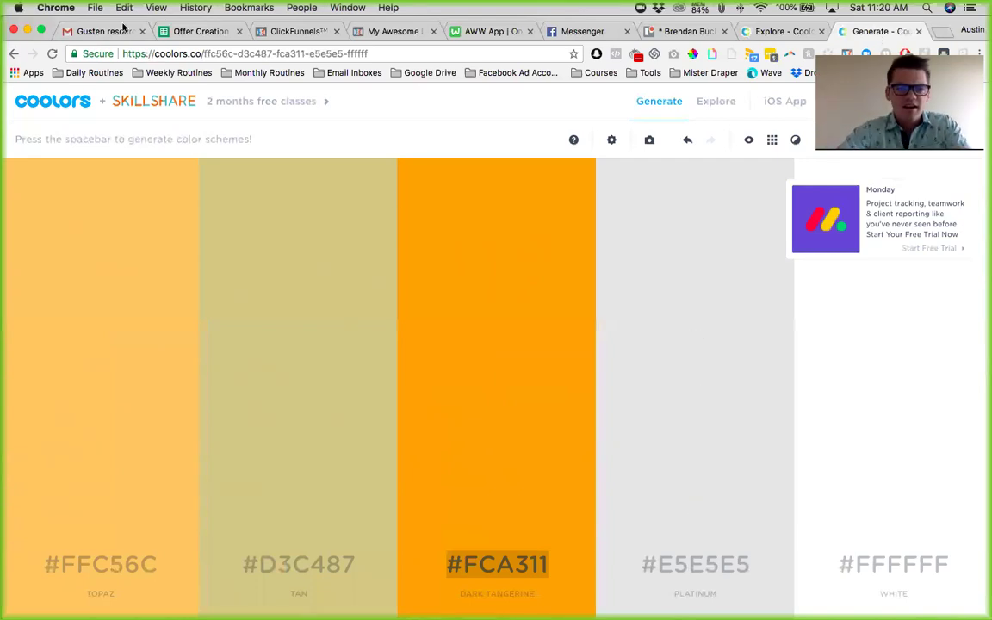
# Step: Set the fourth colour to 2F3244, correcting an accidental double paste
pyautogui.click(96, 31)
pyautogui.doubleClick(195, 262)
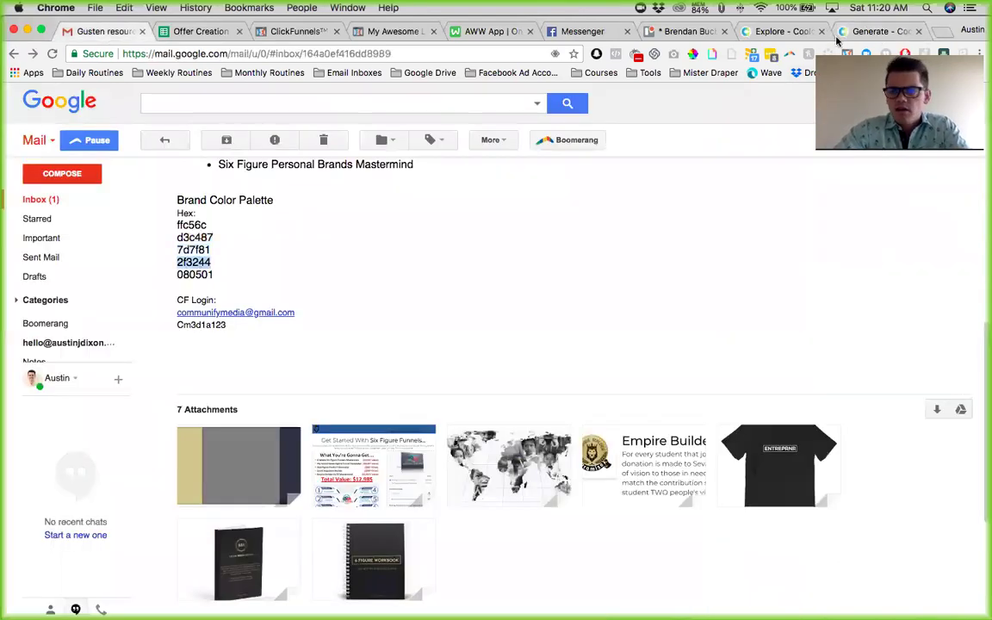
pyautogui.click(879, 31)
pyautogui.click(695, 564)
pyautogui.press('super+v')
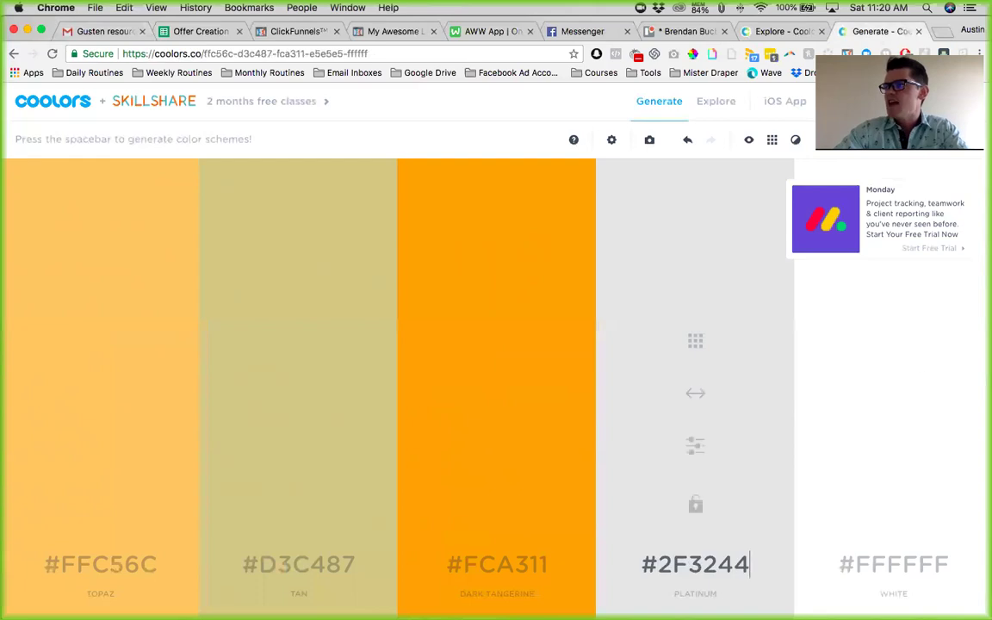
pyautogui.press('super+v')
pyautogui.tripleClick(665, 577)
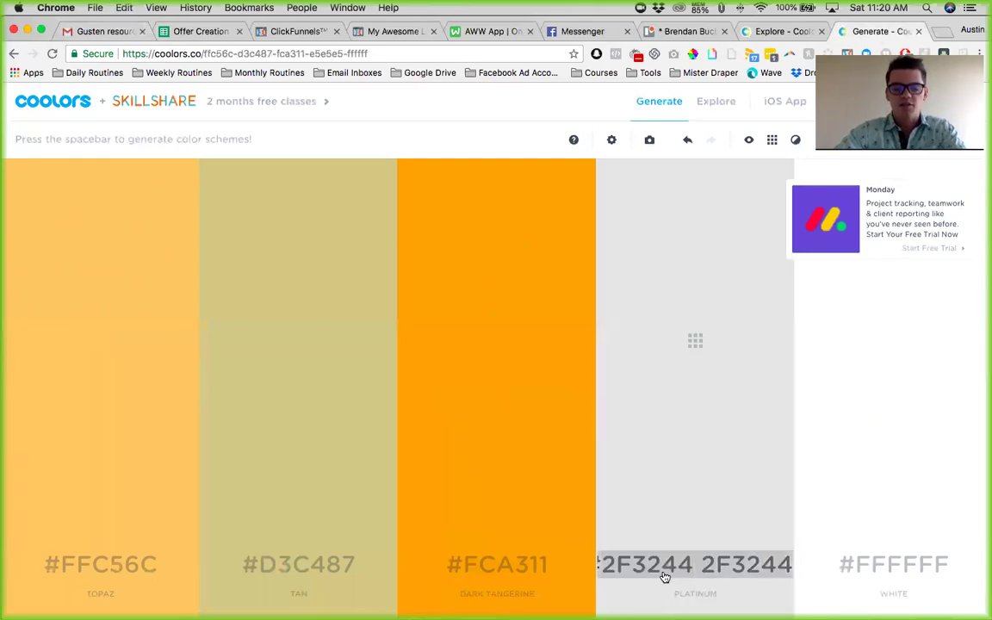
pyautogui.write('2F3244')
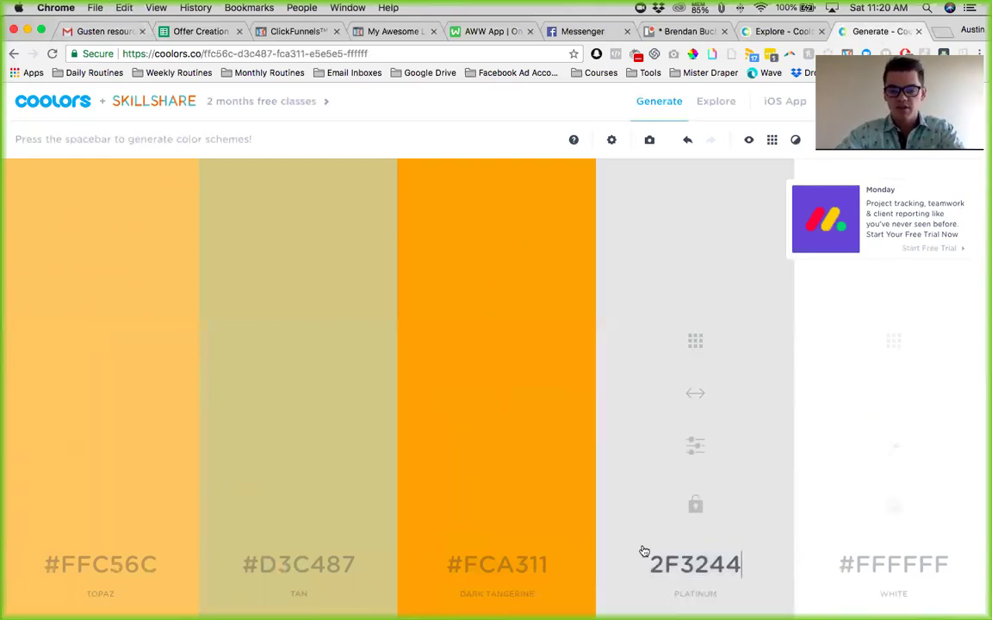
pyautogui.click(655, 570)
pyautogui.press('super+c')
pyautogui.press('super+v')
pyautogui.press('Tab')
# Step: Paste 080501 as the fifth colour and re-apply 2F3244 to the fourth
pyautogui.click(86, 31)
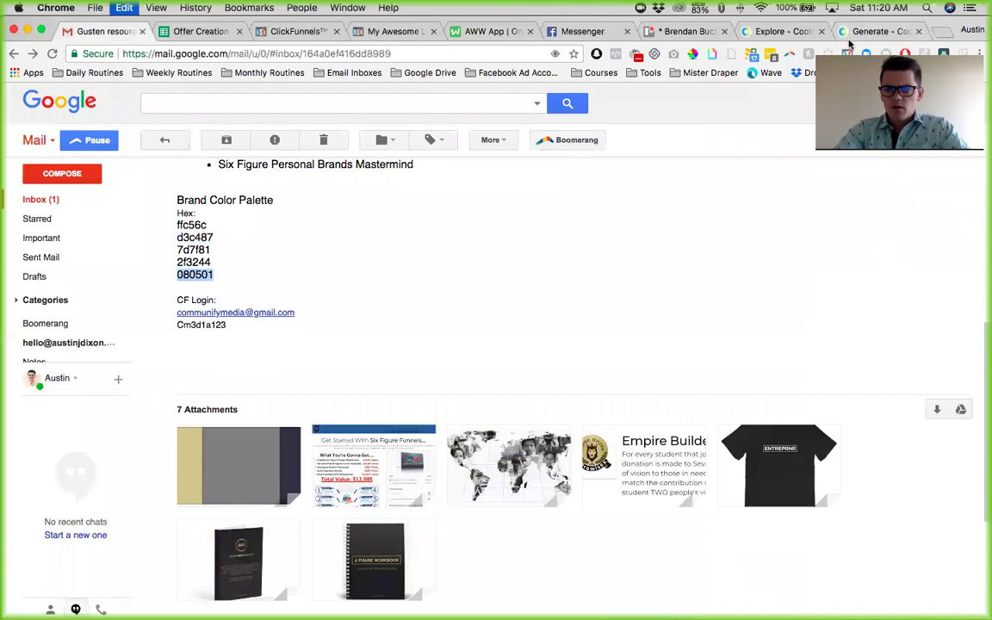
pyautogui.click(860, 33)
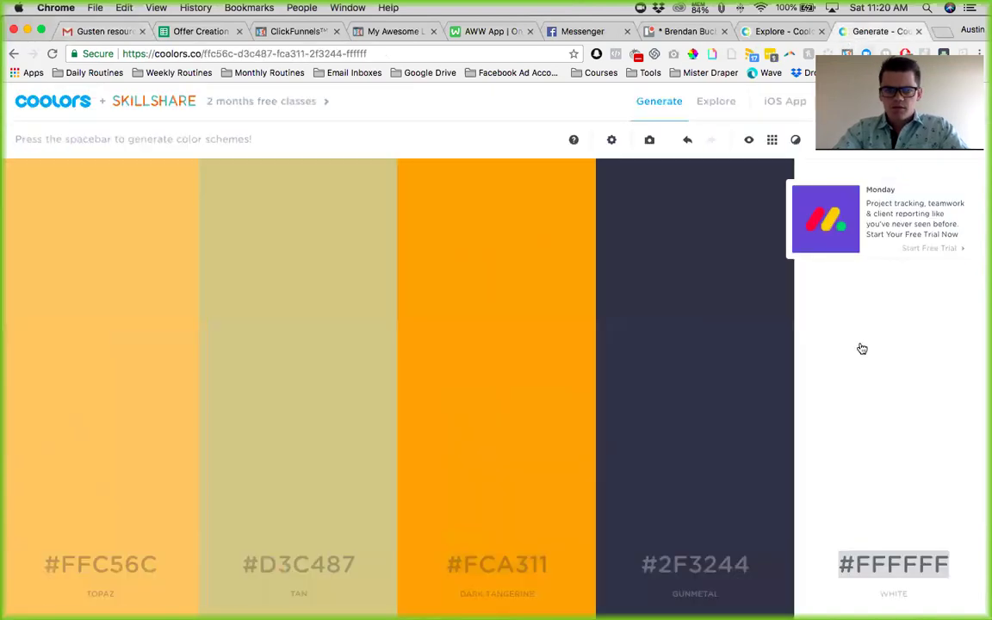
pyautogui.press('super+v')
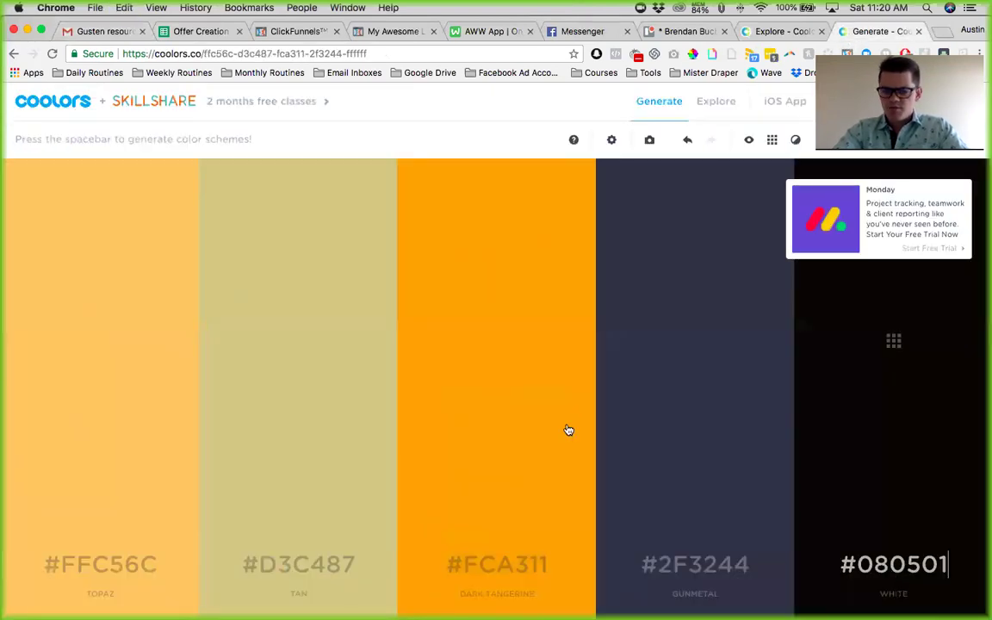
pyautogui.click(84, 31)
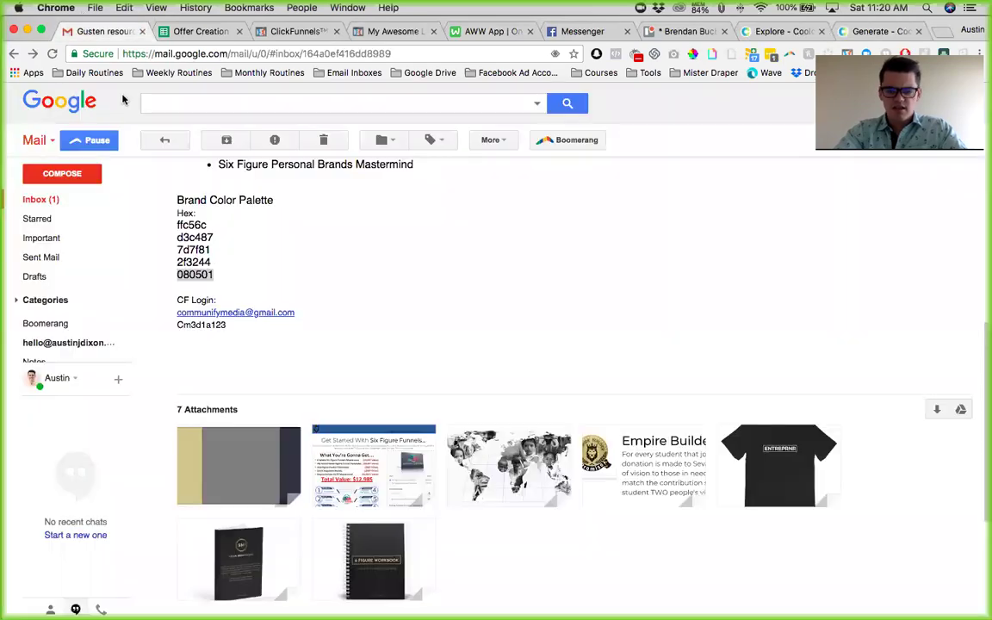
pyautogui.doubleClick(195, 262)
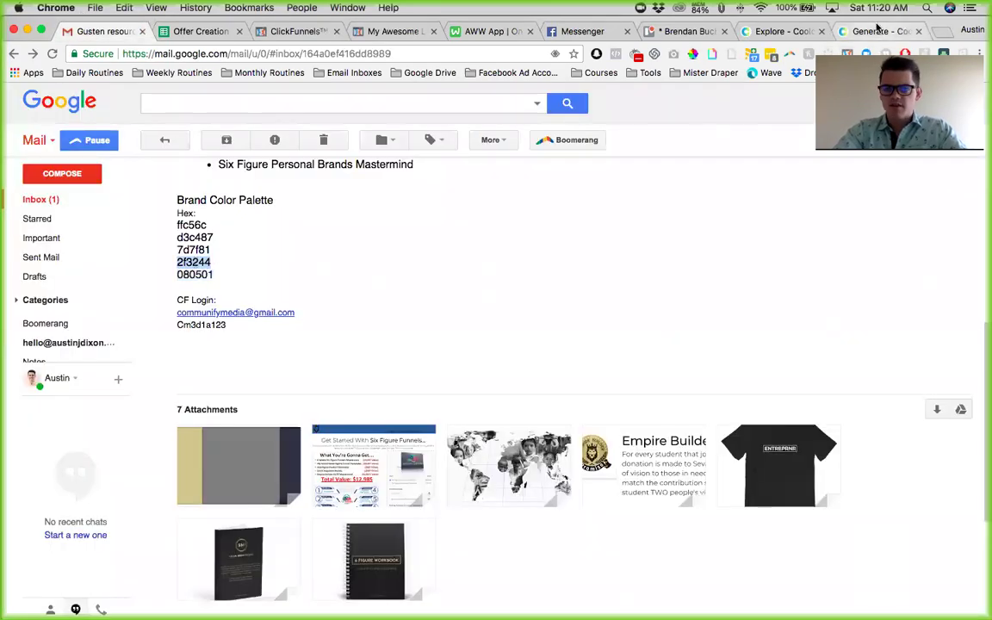
pyautogui.click(877, 30)
pyautogui.click(696, 564)
pyautogui.press('super+v')
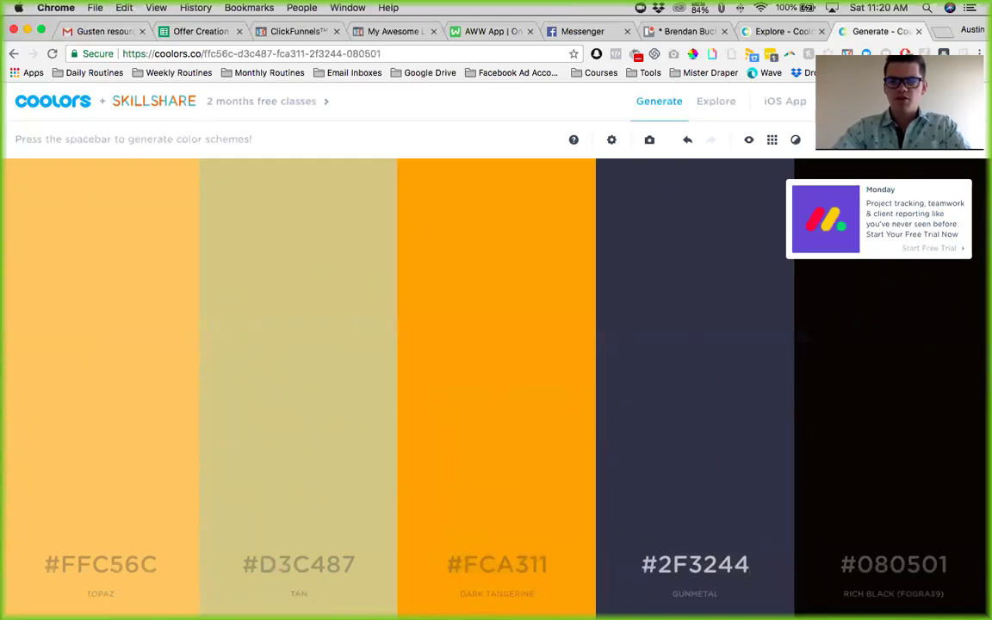
# Step: Save the Coolors palette under the label 'Gusten'
pyautogui.press('s')
pyautogui.write('Gusten')
pyautogui.click(489, 421)
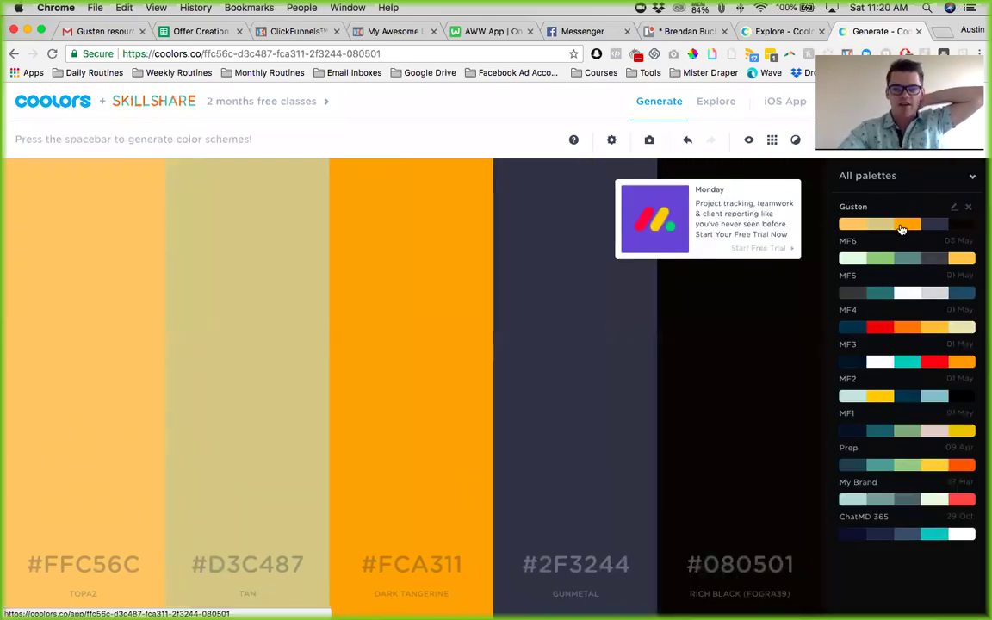
# Step: Load the saved MF6 and Gusten palettes, then close both Coolors tabs
pyautogui.click(898, 258)
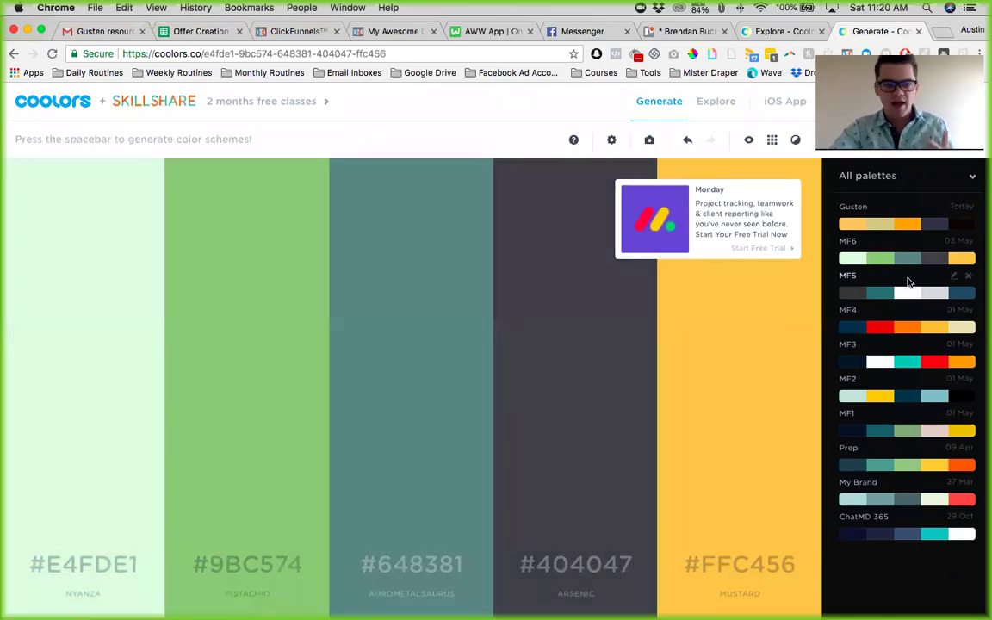
pyautogui.click(900, 228)
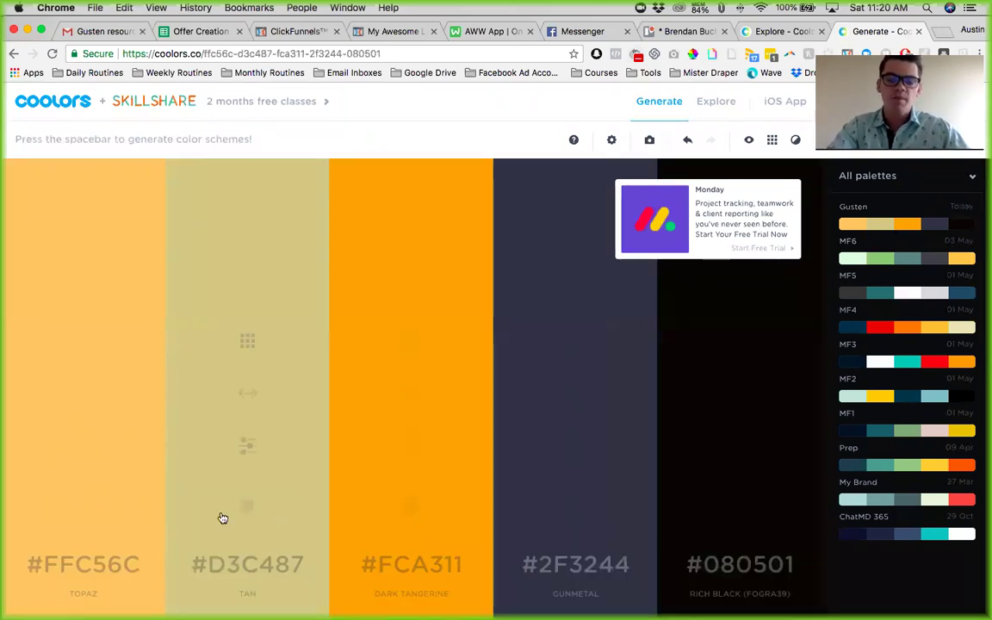
pyautogui.press('super+w')
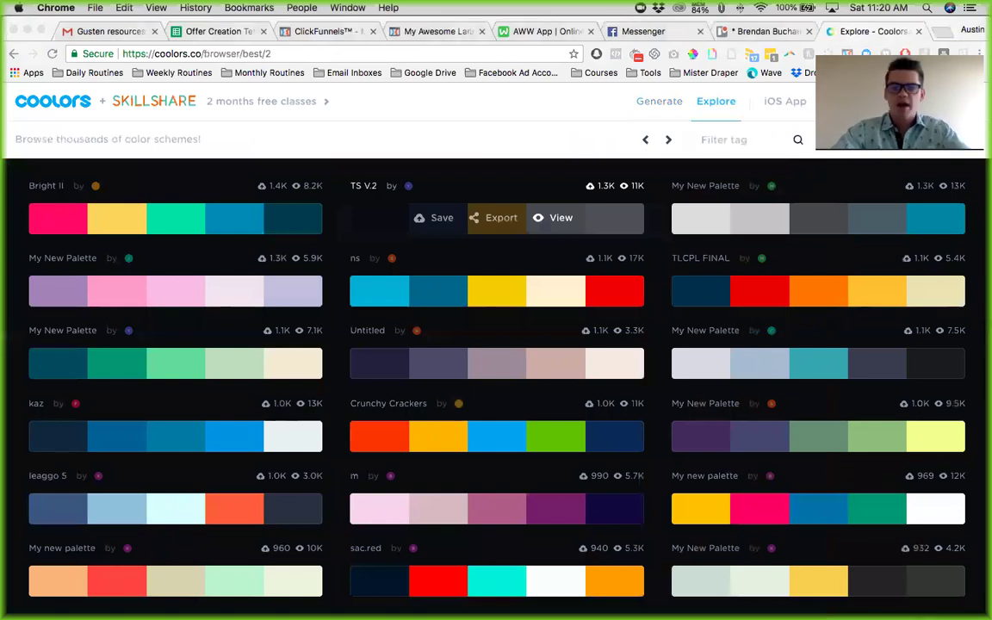
pyautogui.click(918, 31)
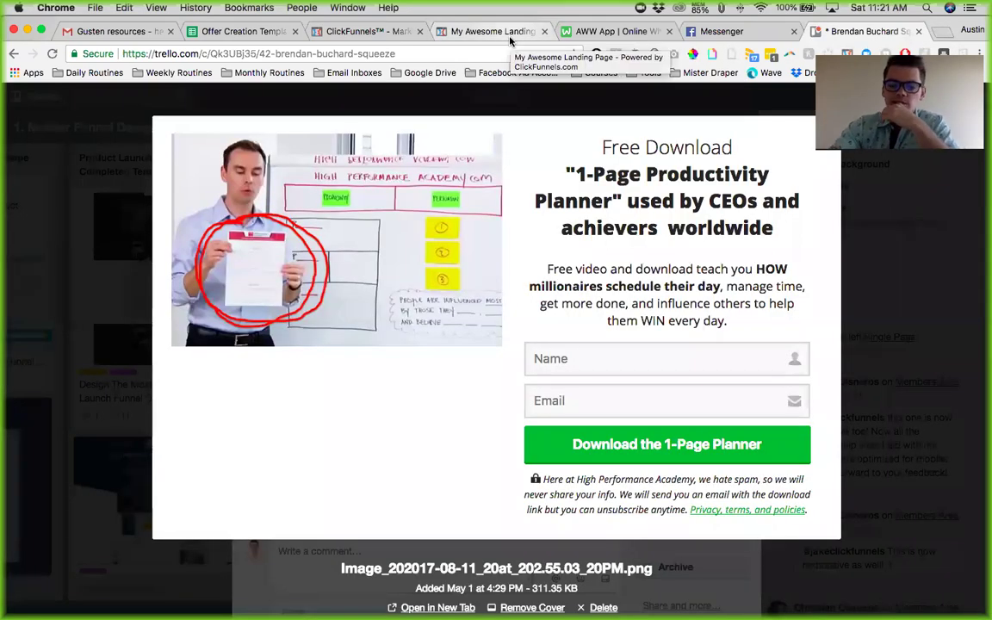
# Step: Replace the paragraph above the headline with 'FREE DOWNLOAD'
pyautogui.click(457, 34)
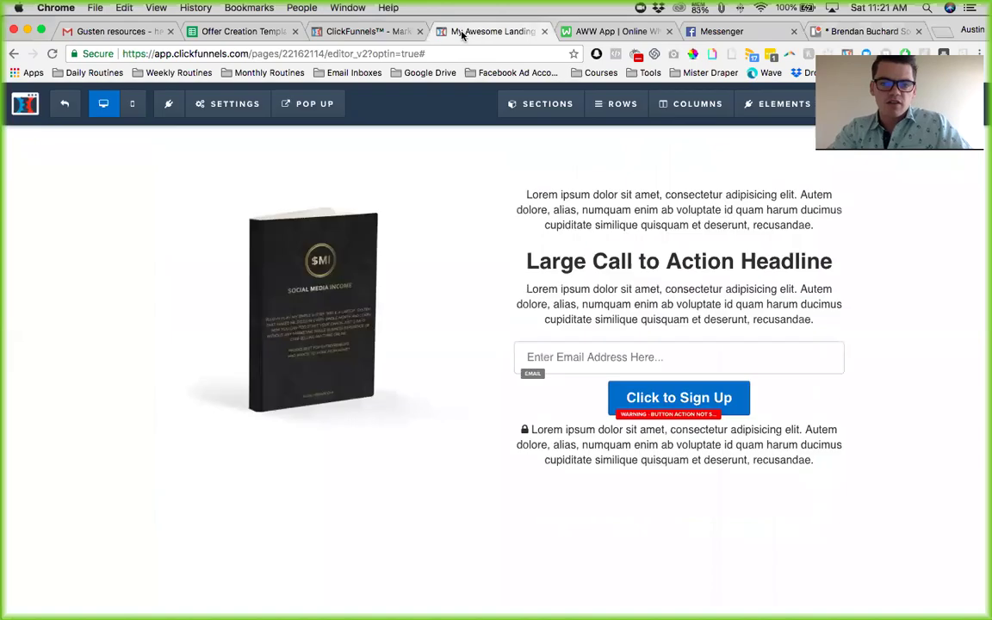
pyautogui.click(687, 225)
pyautogui.tripleClick(691, 220)
pyautogui.write('FREE DOWNLOWN')
pyautogui.press('BackSpace')
pyautogui.press('BackSpace')
pyautogui.write('AD')
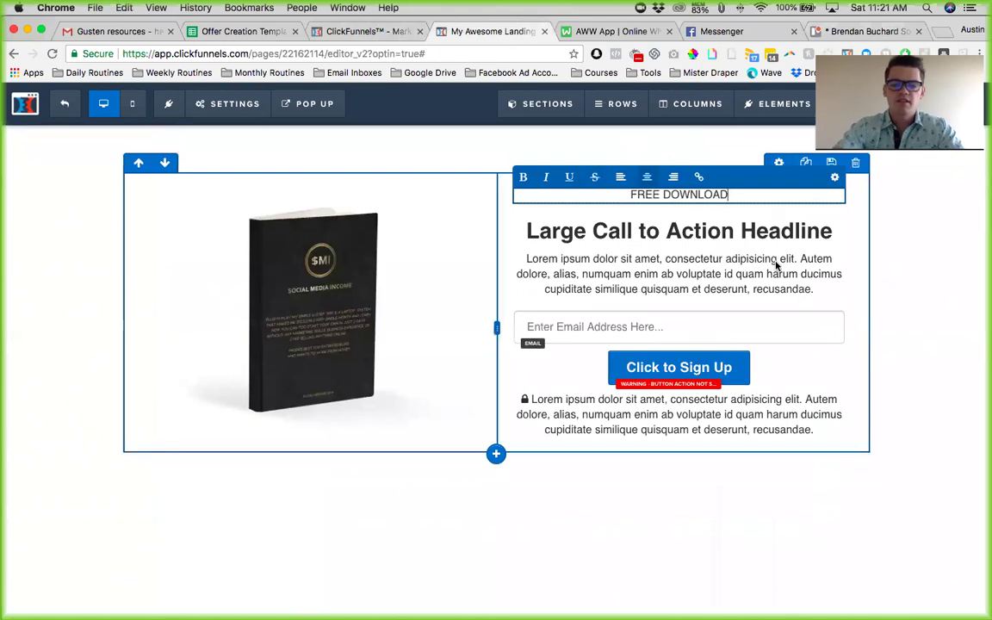
pyautogui.click(891, 295)
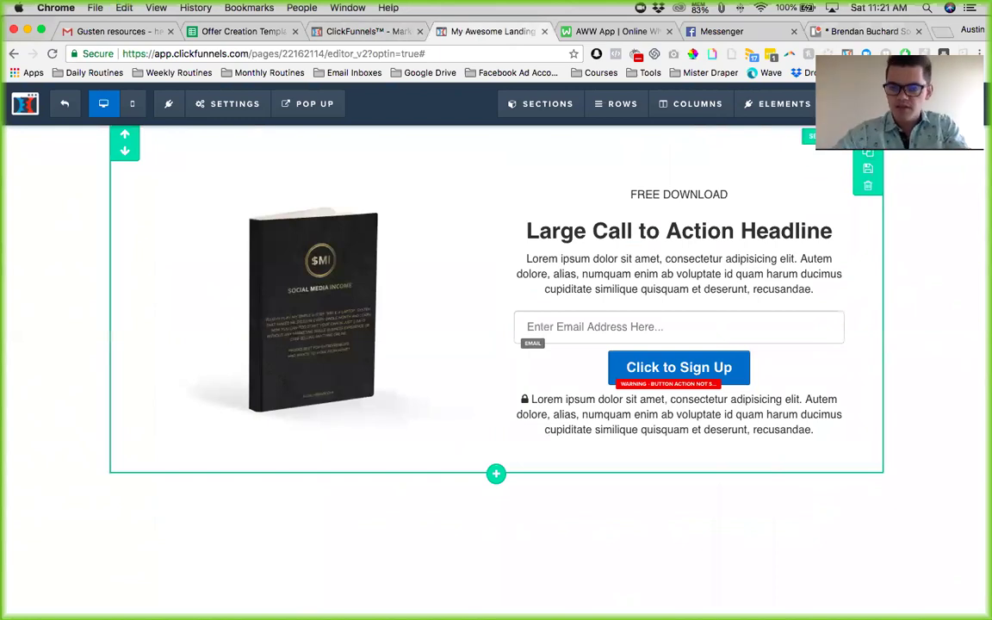
# Step: Set the opt-in section's width to Full Page
pyautogui.click(816, 311)
pyautogui.click(953, 336)
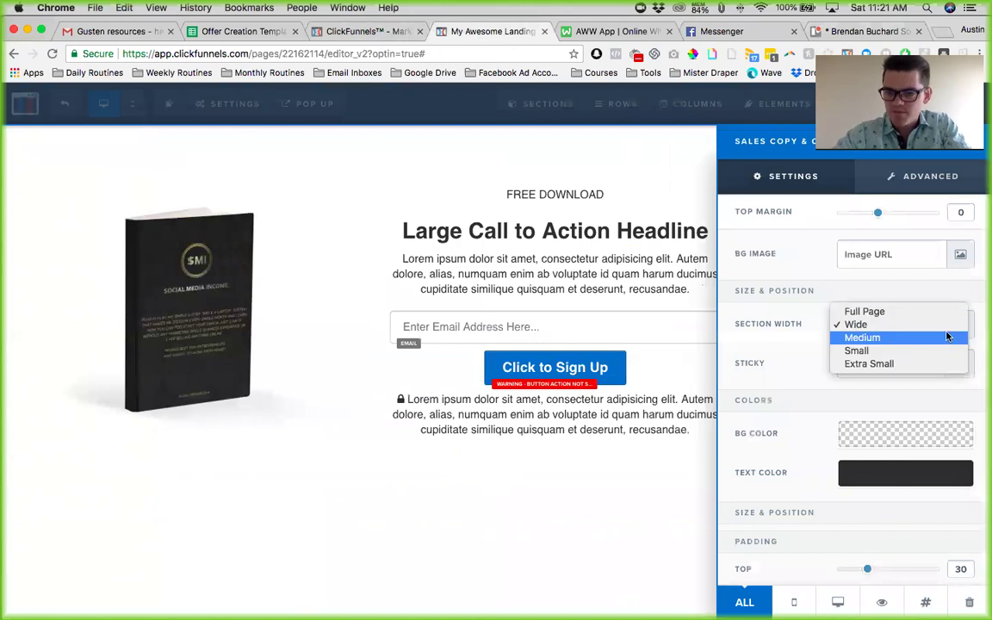
pyautogui.click(938, 312)
pyautogui.click(598, 331)
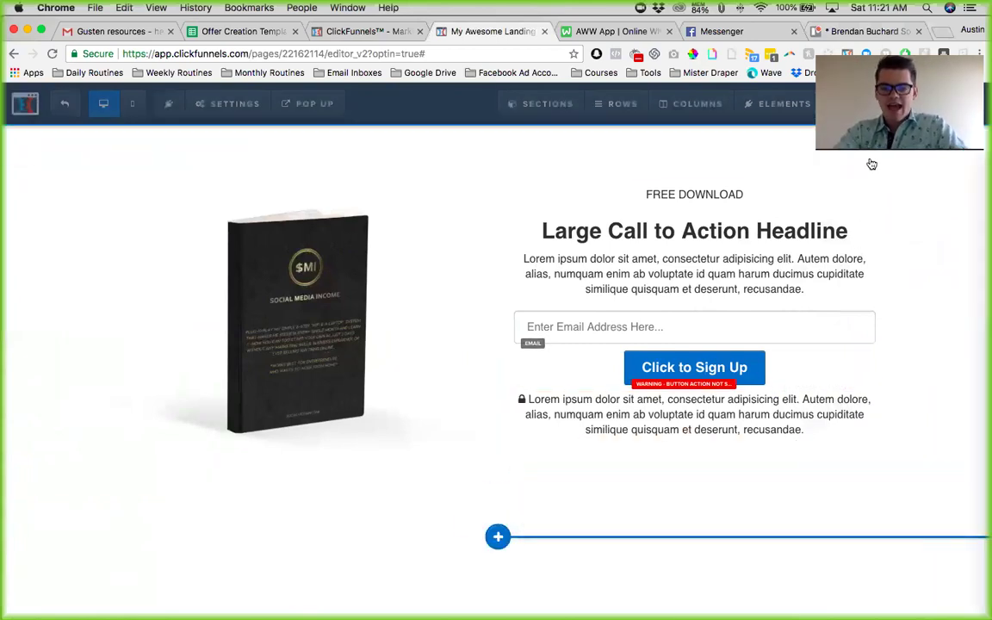
pyautogui.click(947, 214)
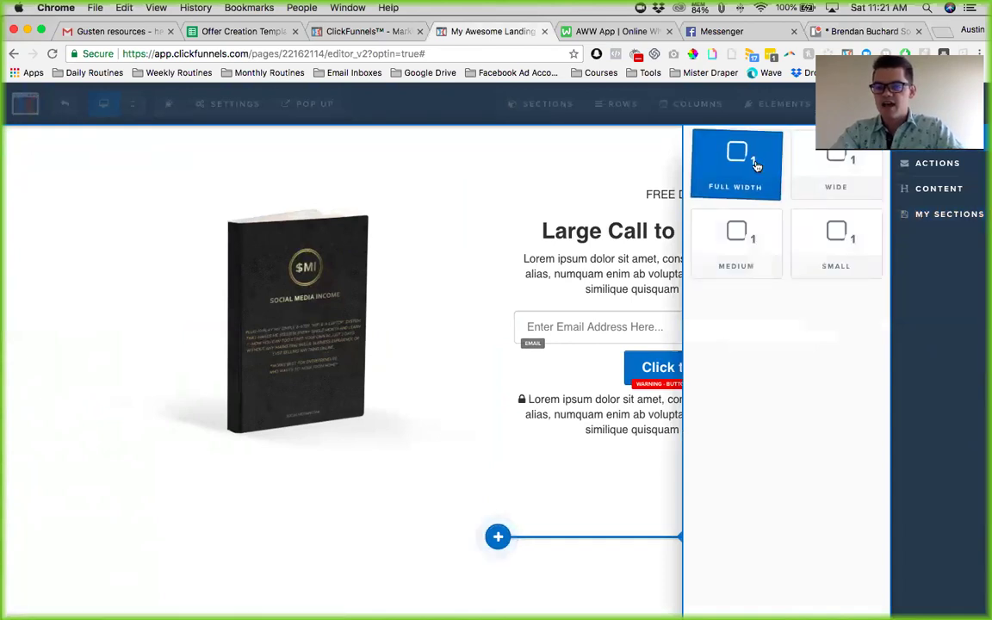
# Step: Add a full-width section with a single-column row below the opt-in area
pyautogui.click(755, 166)
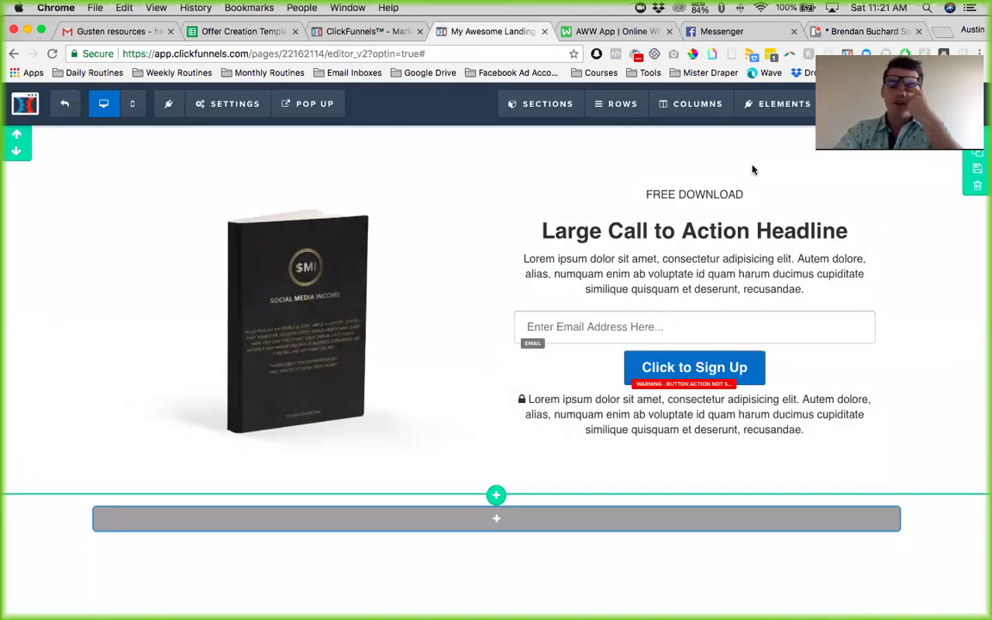
pyautogui.click(497, 517)
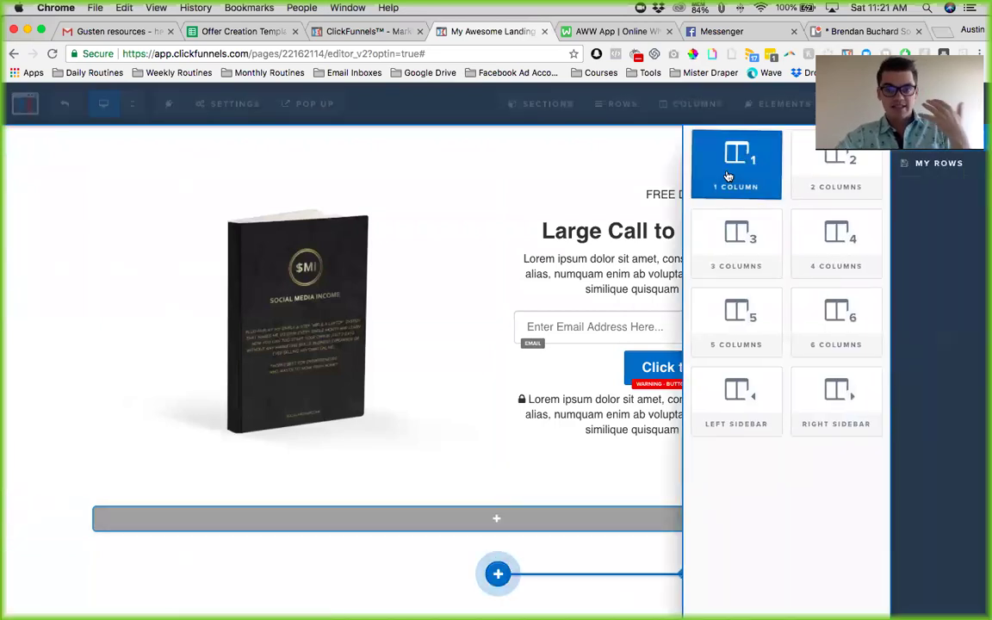
pyautogui.click(727, 175)
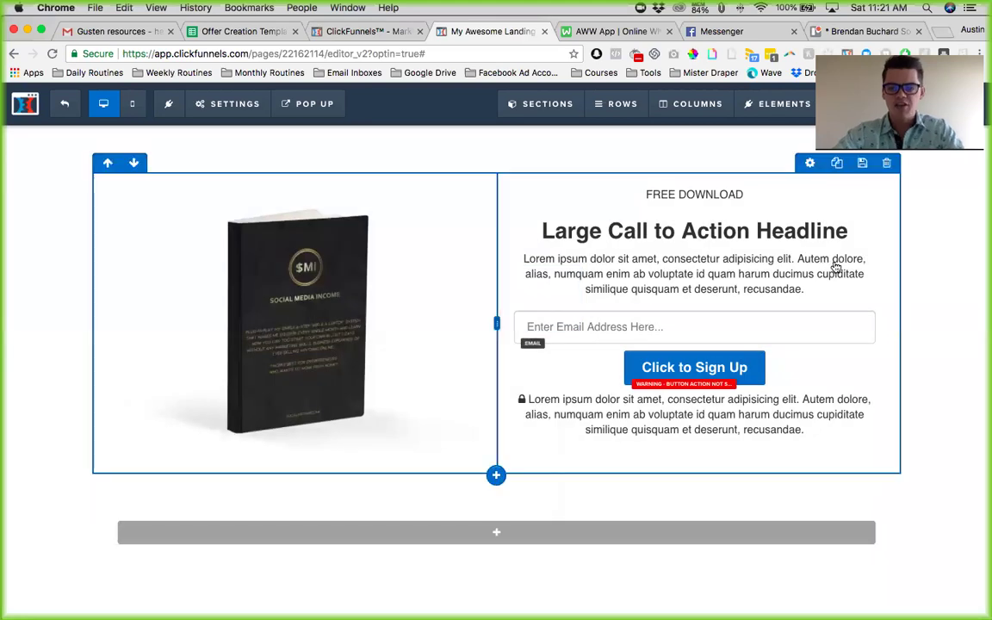
# Step: Clone a paragraph into the new row and type 'COPY' as its text
pyautogui.click(838, 243)
pyautogui.moveTo(520, 572); pyautogui.dragTo(522, 543)
pyautogui.tripleClick(514, 534)
pyautogui.write('COPY')
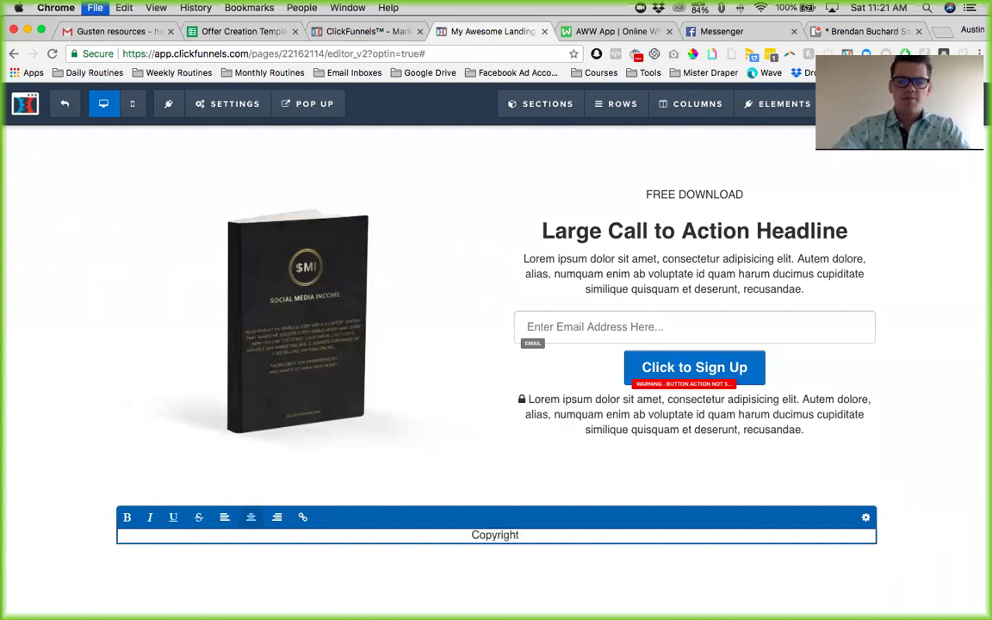
pyautogui.press('super+t')
# Step: Search Google for 'copyright symbol' to grab ©, then go back to the editor
pyautogui.write('copyright sym')
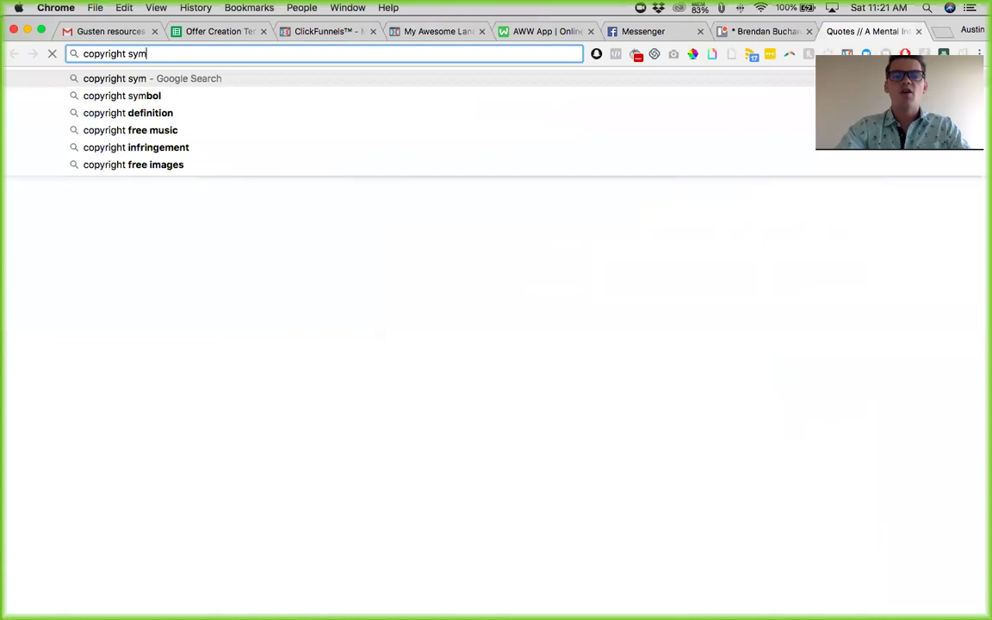
pyautogui.write('bol')
pyautogui.press('Return')
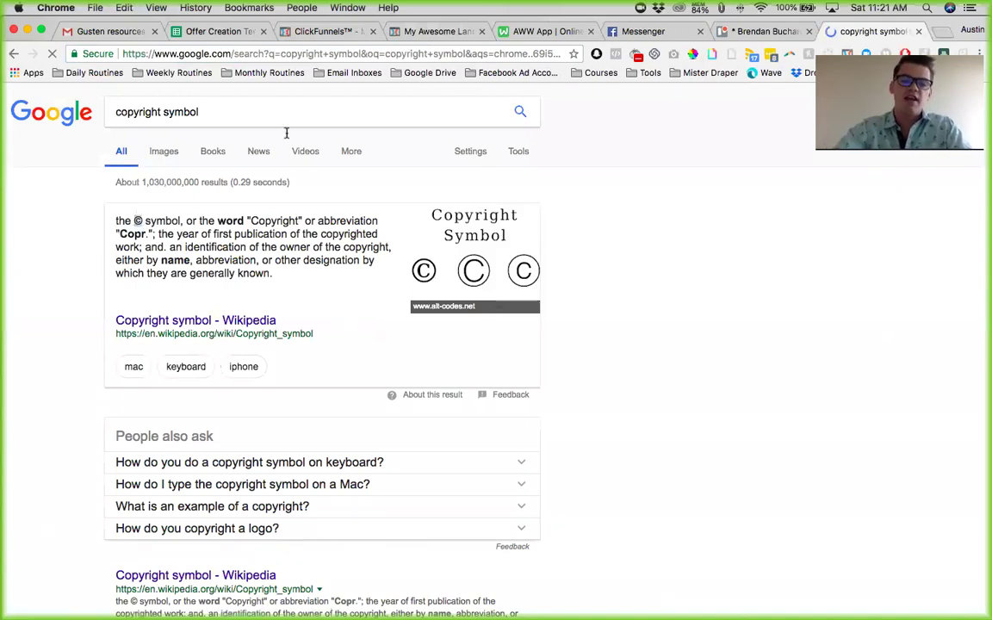
pyautogui.click(463, 31)
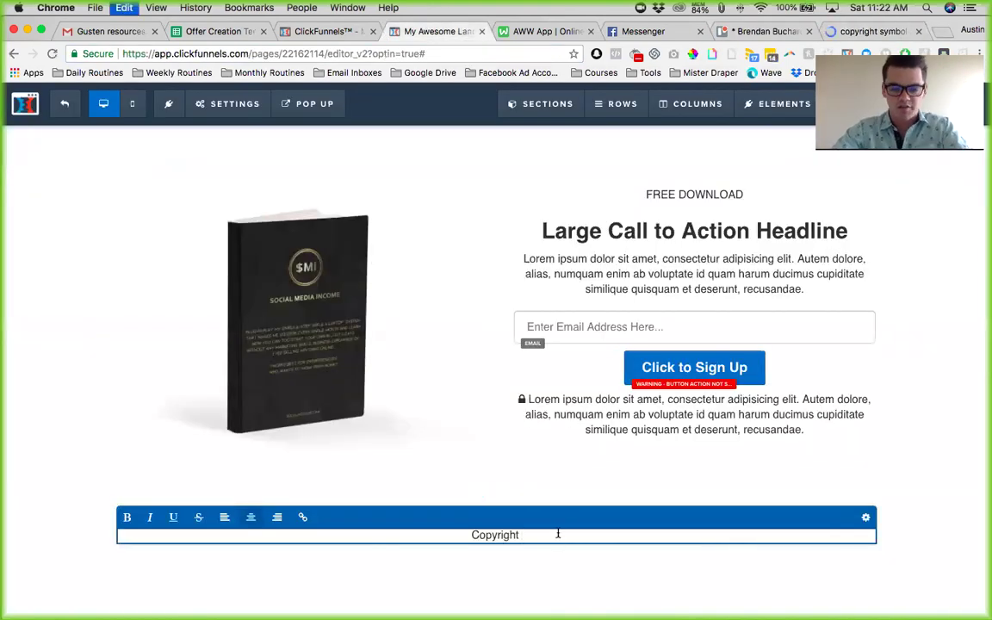
# Step: Paste © after Copyright and add '2018 Personal Branding Academy. All Rights Reserved.'
pyautogui.write('©')
pyautogui.write('2018 ')
pyautogui.write('Personal ')
pyautogui.write('Personal')
pyautogui.press('BackSpace')
pyautogui.press('BackSpace')
pyautogui.press('BackSpace')
pyautogui.press('BackSpace')
pyautogui.press('BackSpace')
pyautogui.press('BackSpace')
pyautogui.press('BackSpace')
pyautogui.press('BackSpace')
pyautogui.write('Branding Academy')
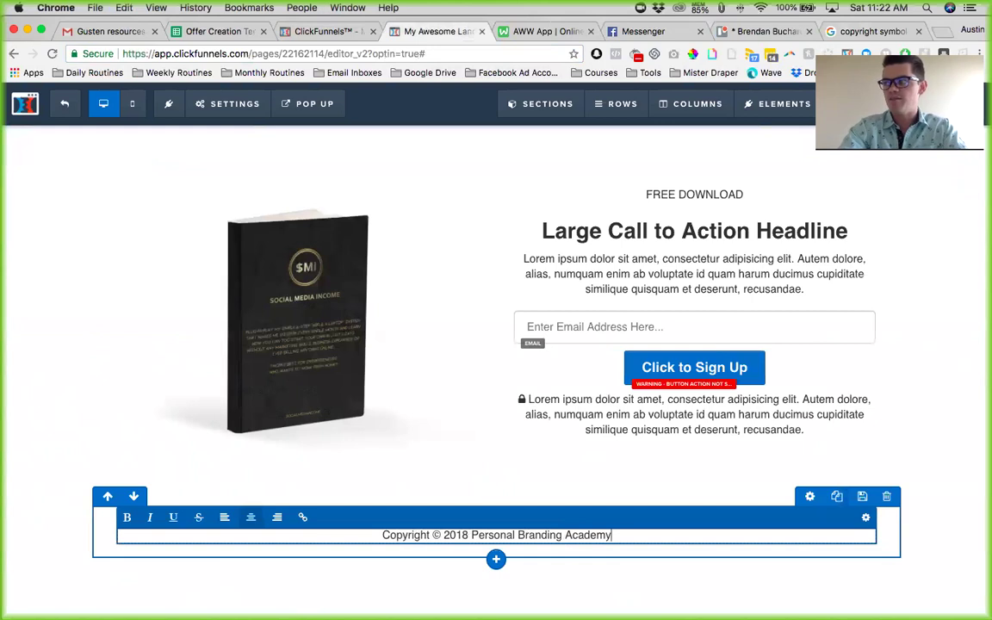
pyautogui.write('. All Rights Reserved.')
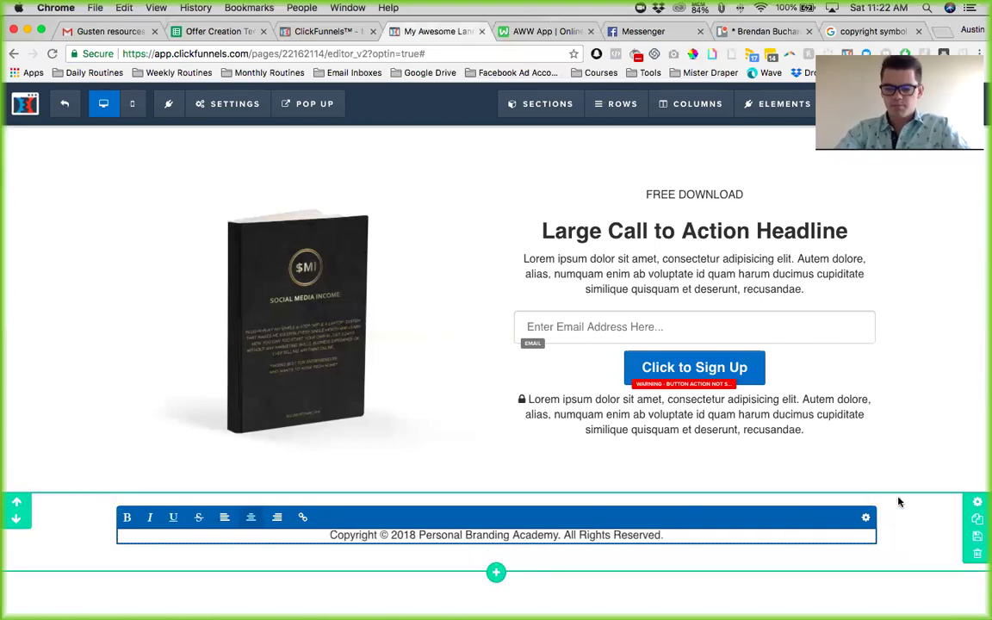
pyautogui.click(972, 436)
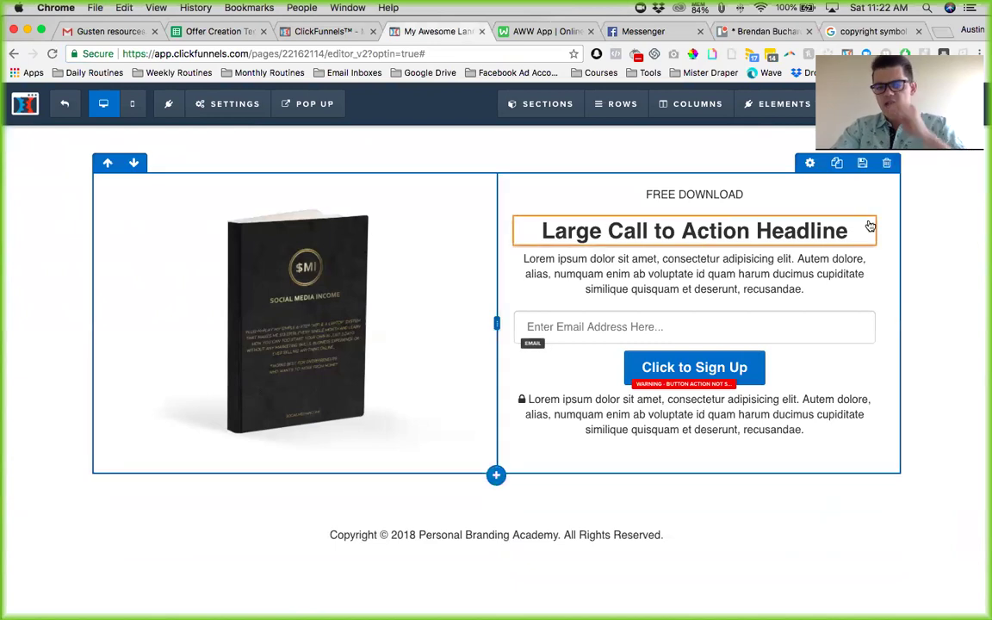
# Step: Search Google for 'google font pair'
pyautogui.click(872, 31)
pyautogui.click(499, 53)
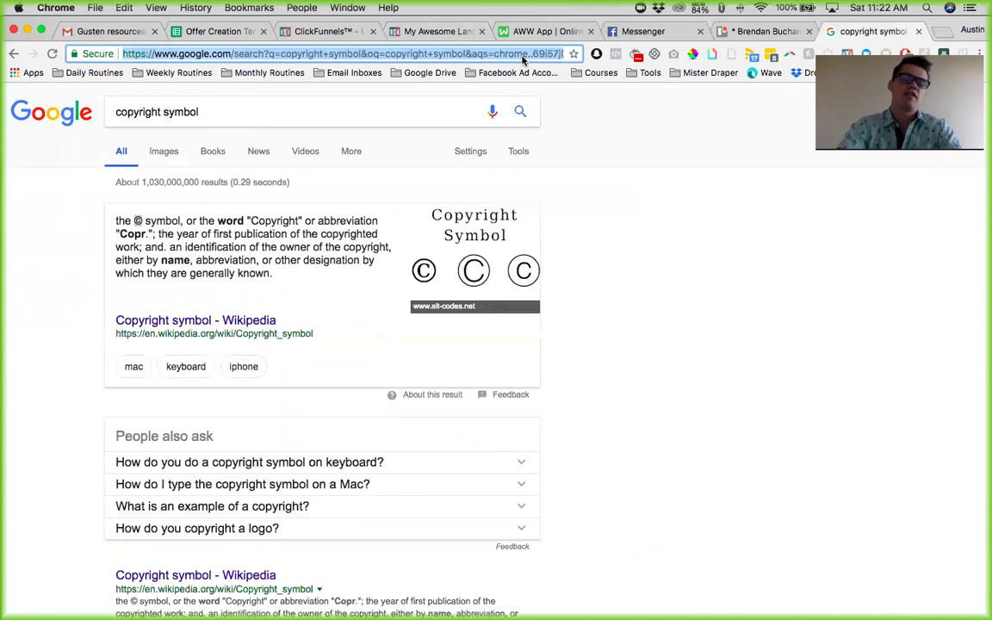
pyautogui.write('typer')
pyautogui.press('BackSpace')
pyautogui.press('BackSpace')
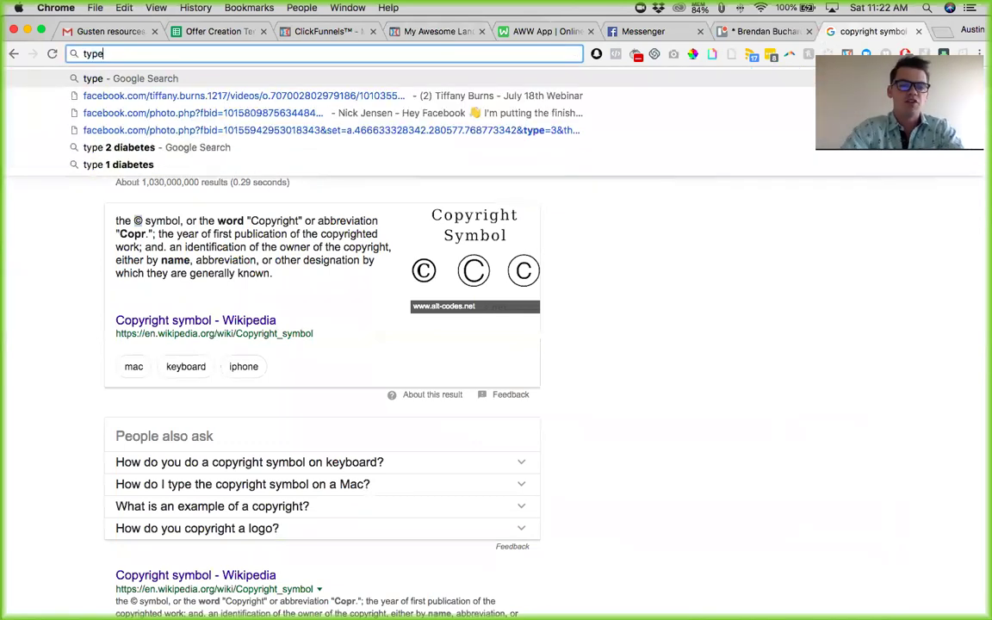
pyautogui.press('BackSpace')
pyautogui.press('BackSpace')
pyautogui.press('BackSpace')
pyautogui.write('google font pair')
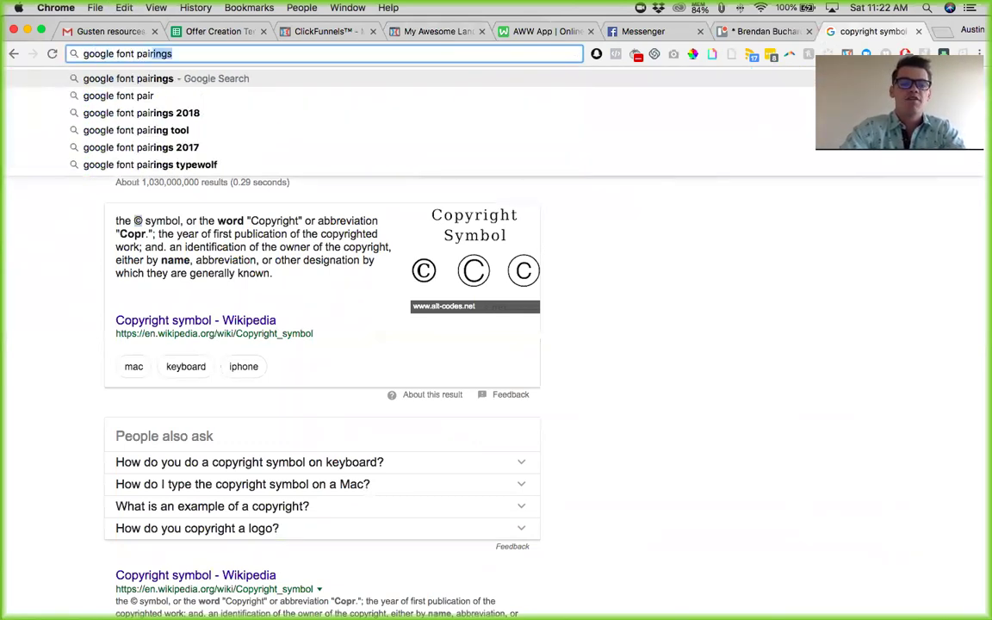
pyautogui.press('Return')
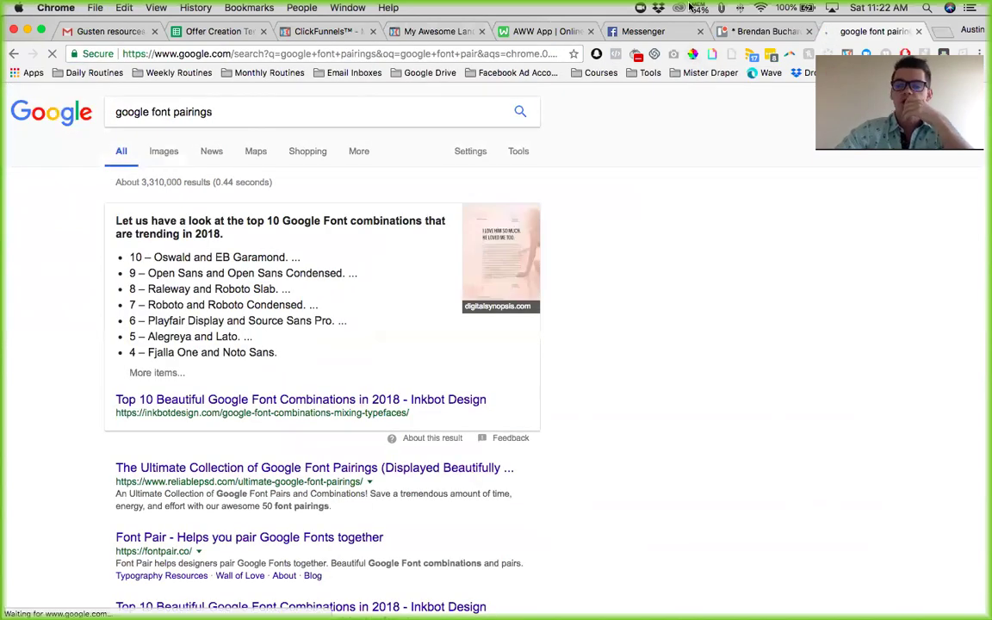
# Step: Replace the query with 'ubuntu font pair' and run it
pyautogui.tripleClick(270, 110)
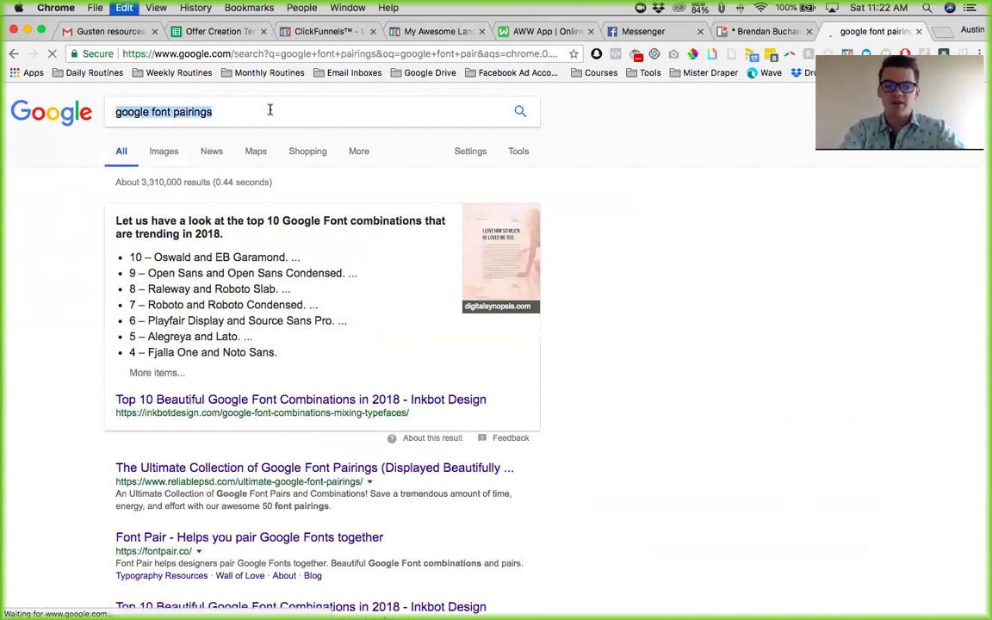
pyautogui.write('unu')
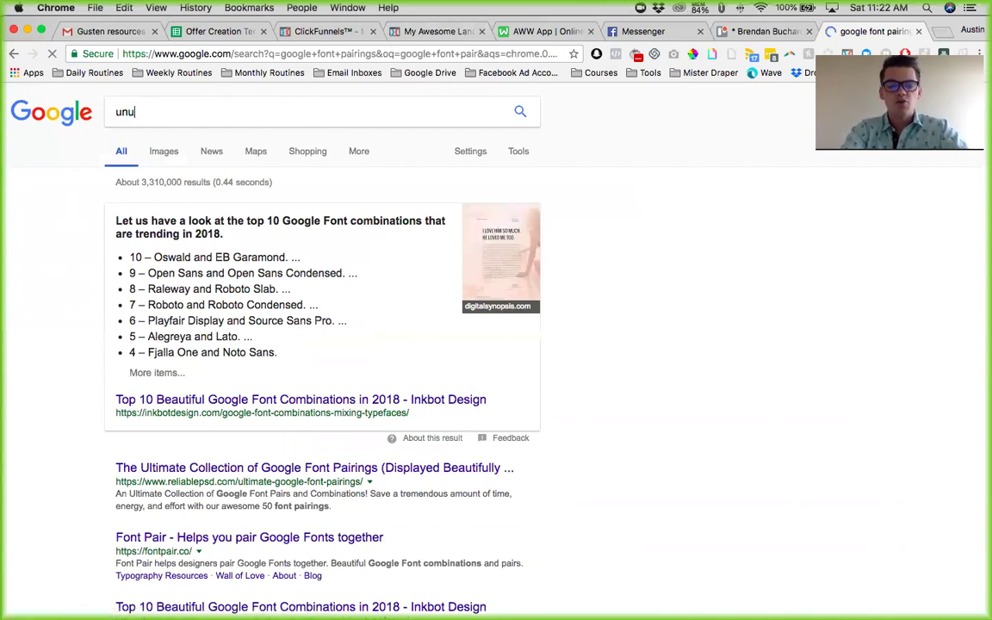
pyautogui.write('ntu font pair')
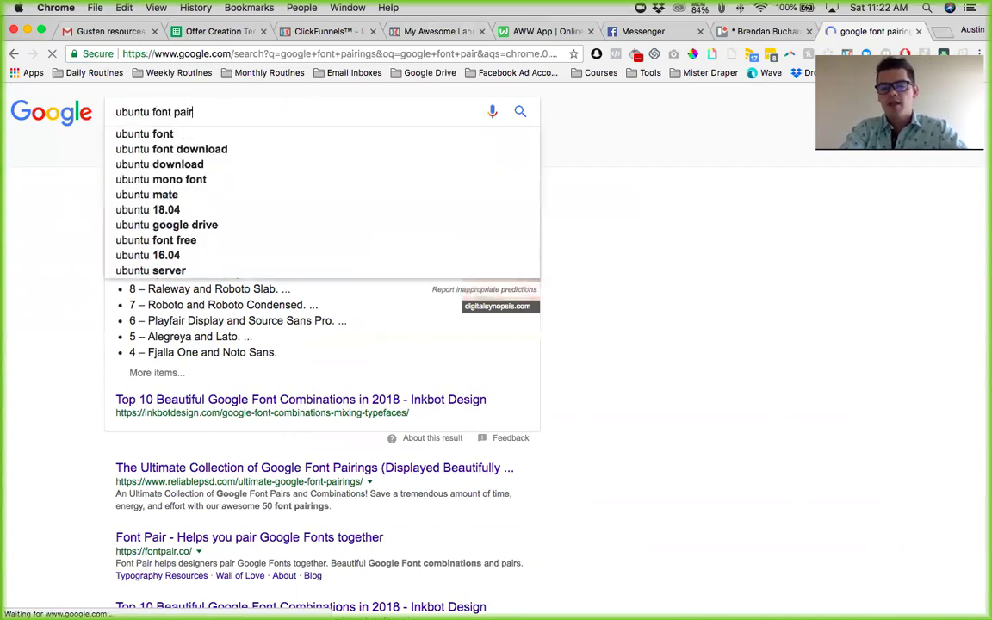
pyautogui.press('Return')
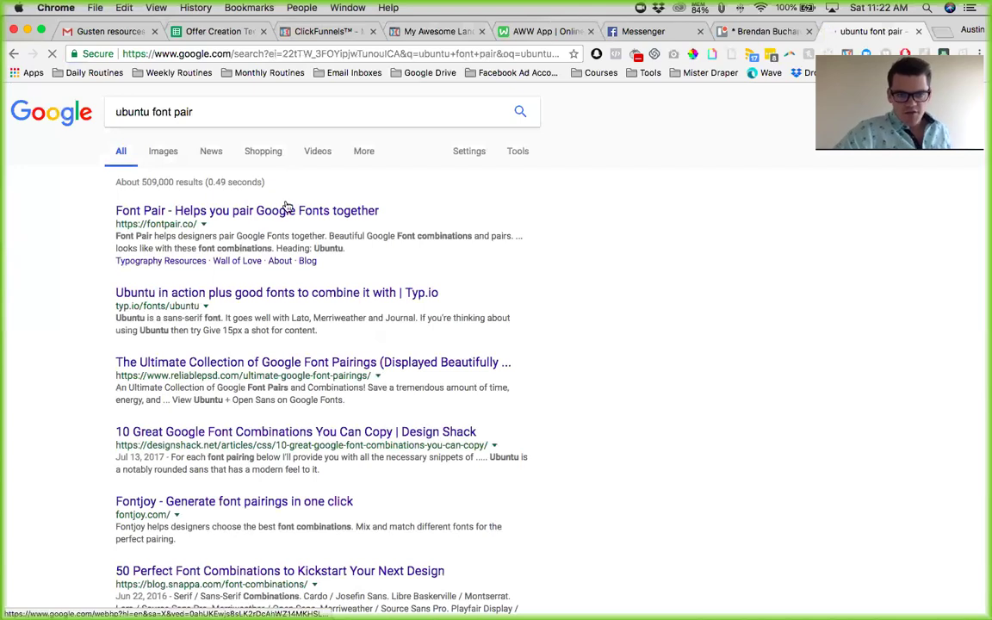
# Step: Browse Font Pair's Ubuntu pairings, including Kreon, Rokkitt and Abel, then return to the editor
pyautogui.click(280, 212)
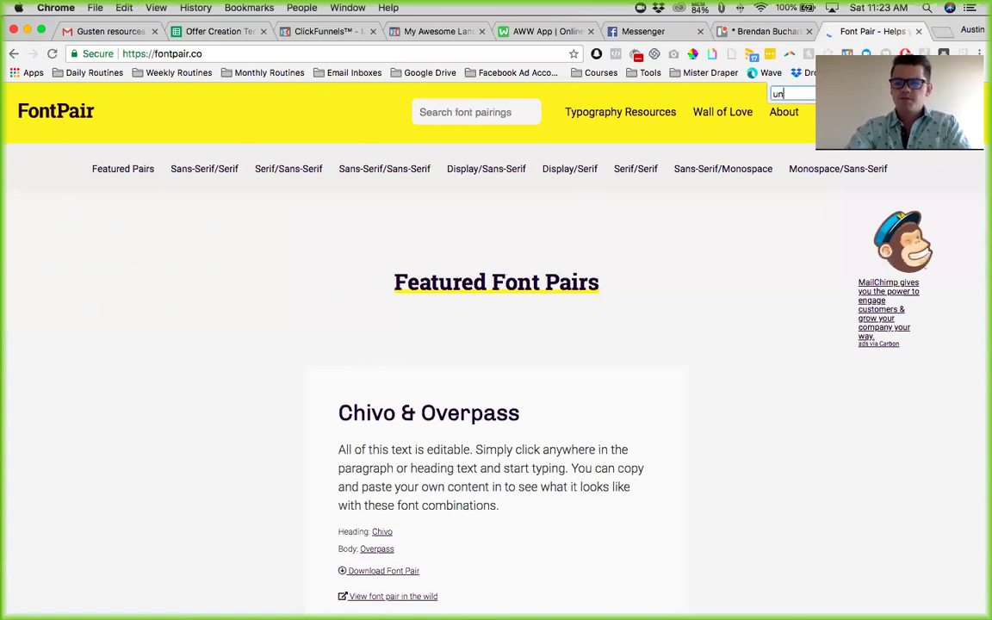
pyautogui.write('ubuntu')
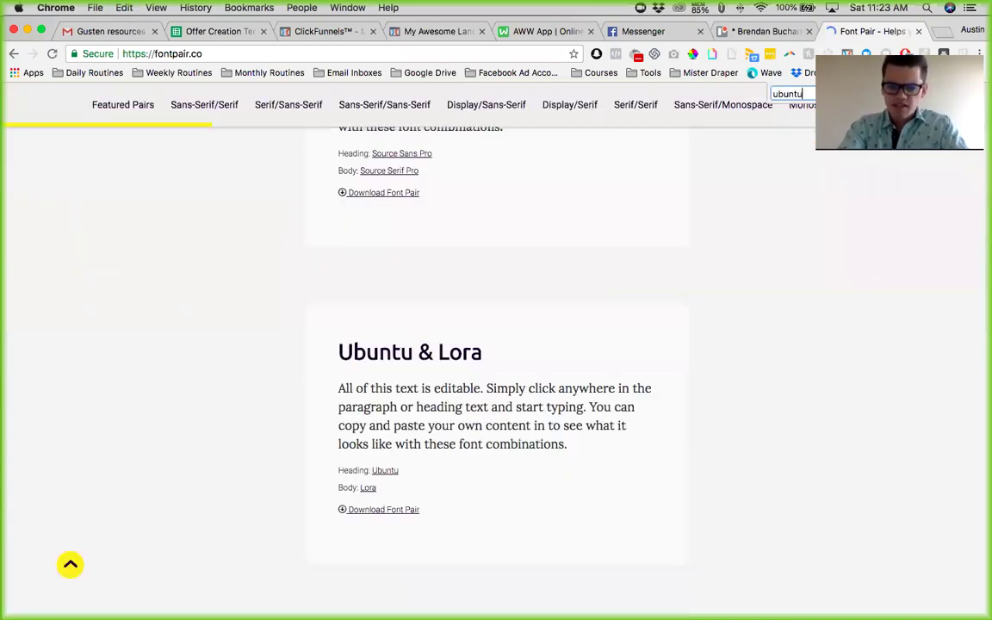
pyautogui.press('Return')
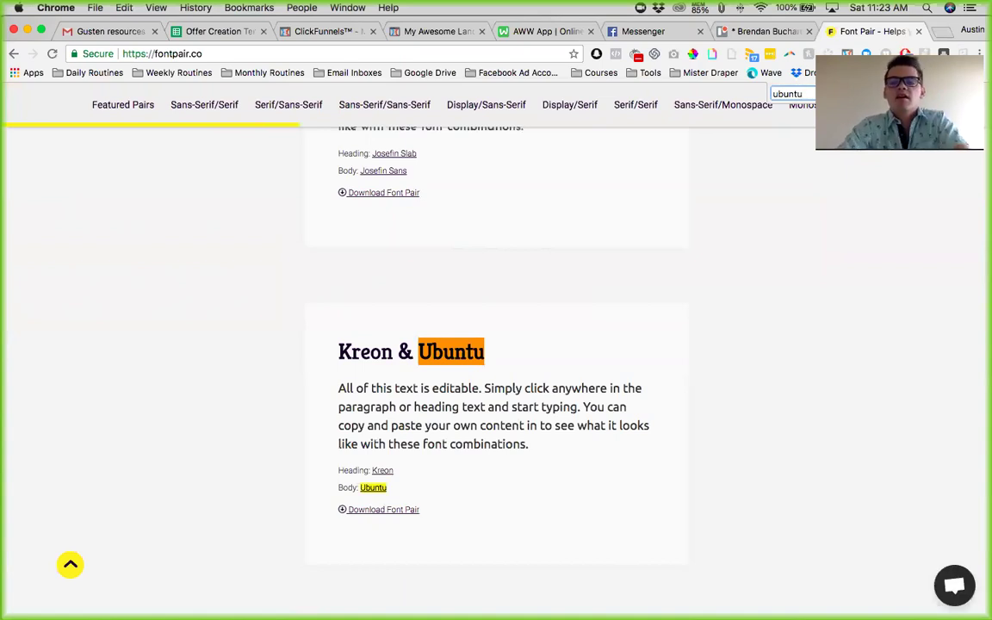
pyautogui.press('Return')
pyautogui.press('Return')
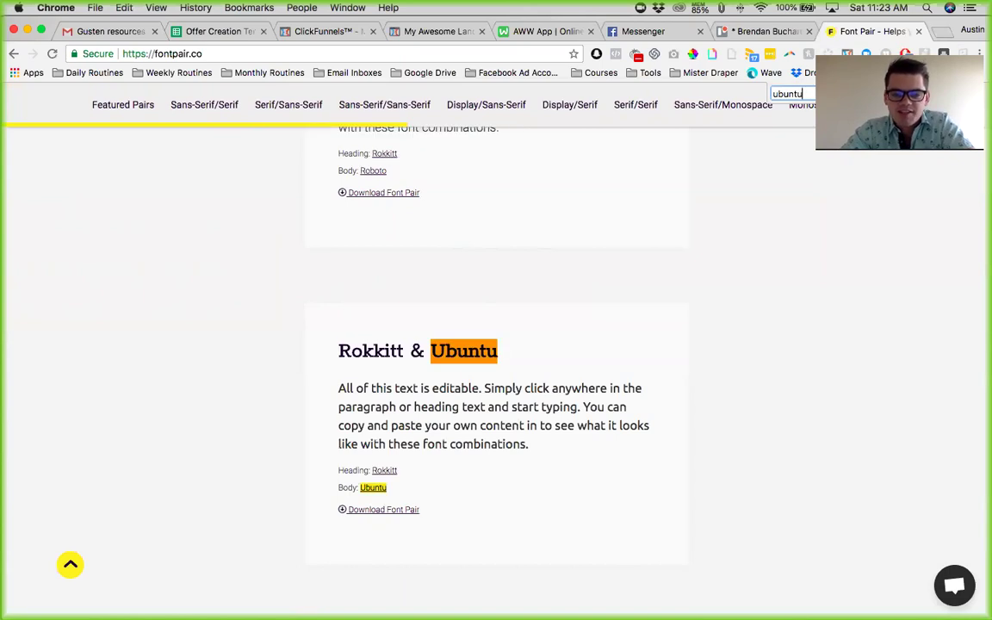
pyautogui.press('Return')
pyautogui.press('Return')
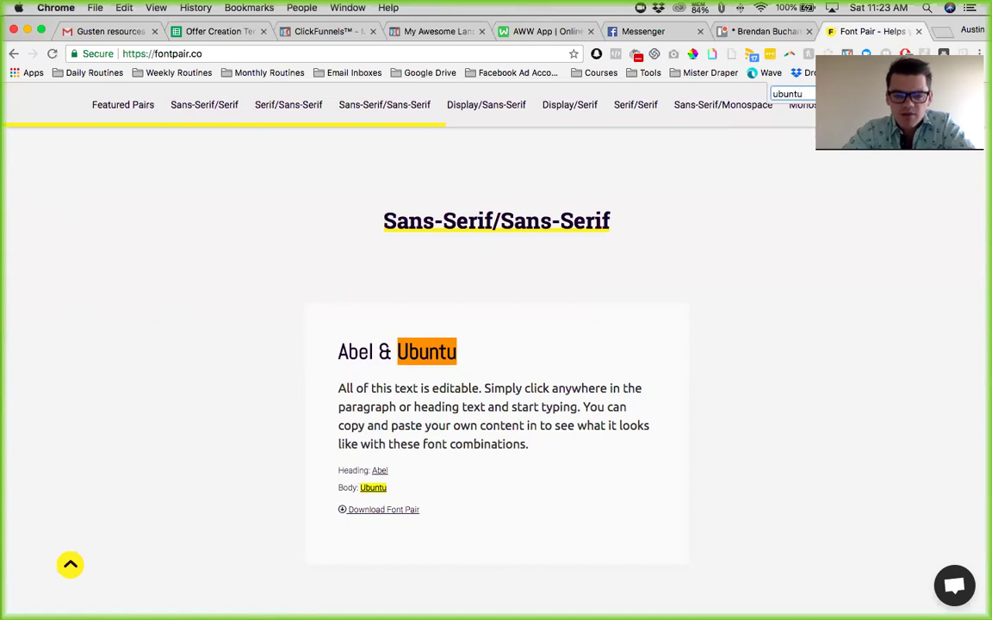
pyautogui.click(424, 32)
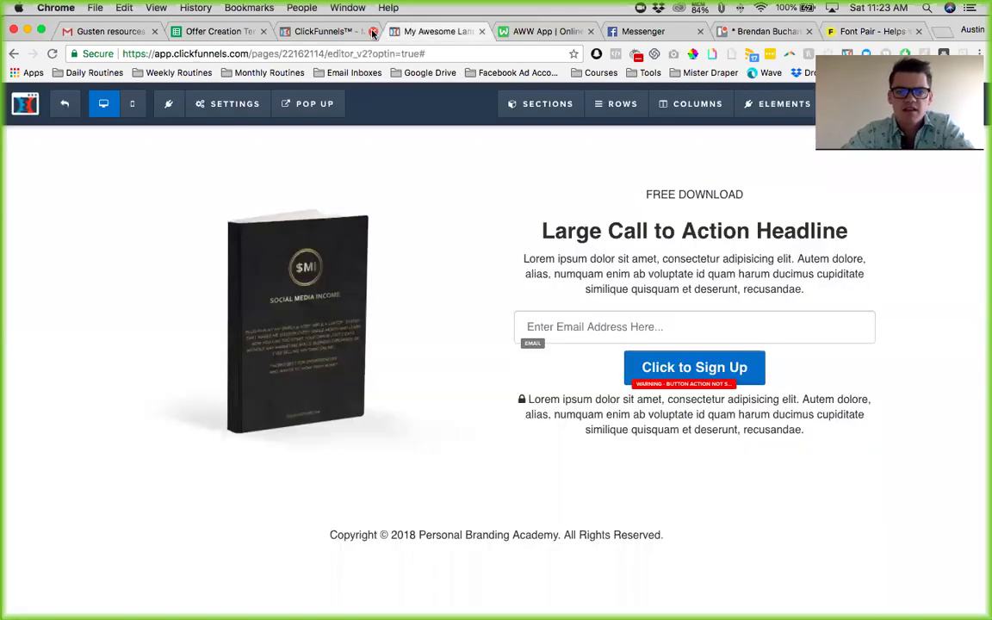
# Step: Set the page typography to headline font Abel and content font Ubuntu
pyautogui.click(227, 103)
pyautogui.click(240, 282)
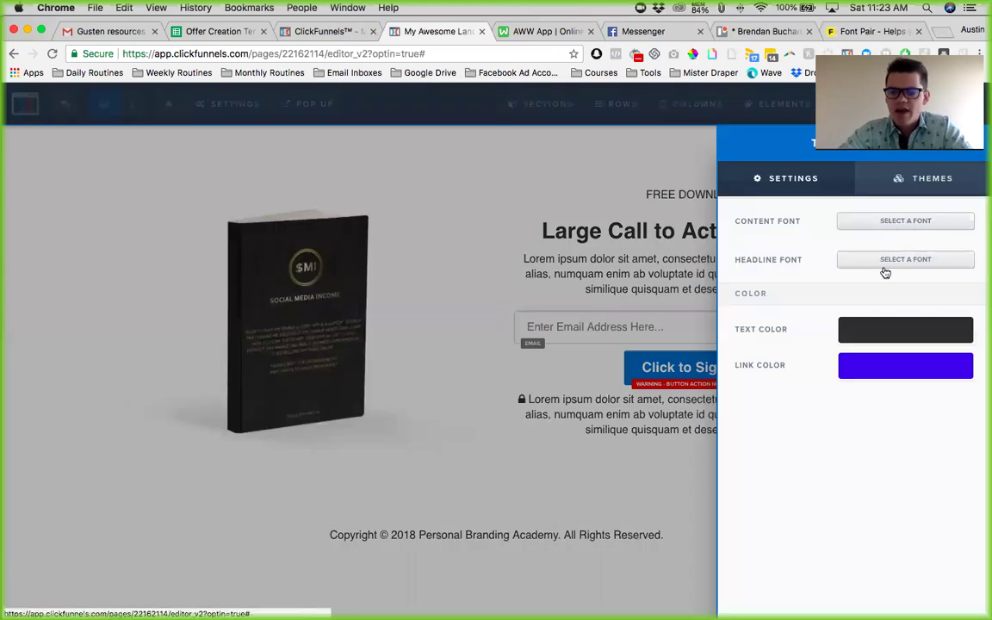
pyautogui.click(859, 265)
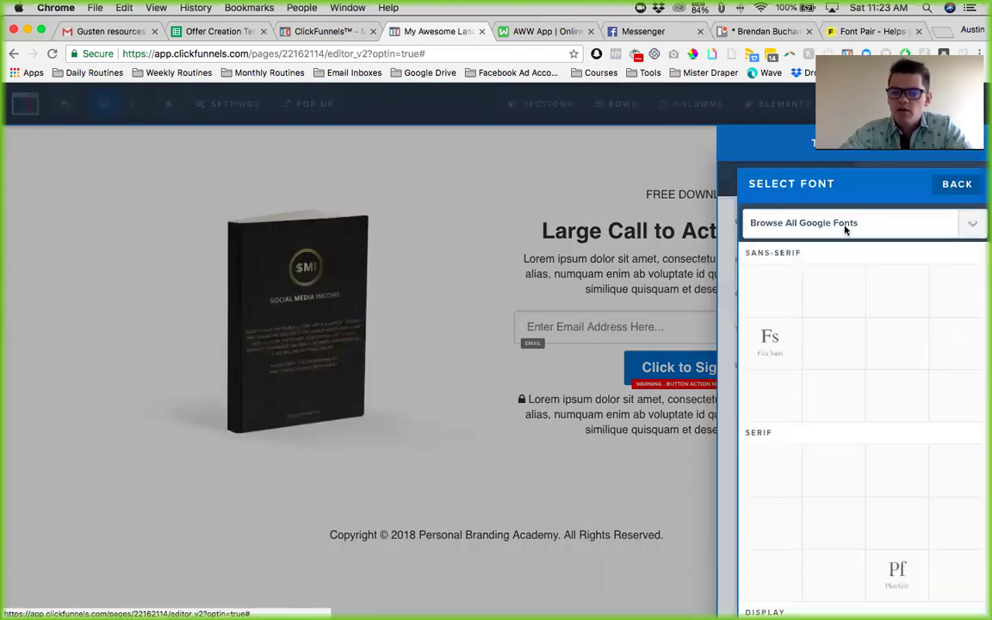
pyautogui.click(846, 226)
pyautogui.press('Down')
pyautogui.press('Return')
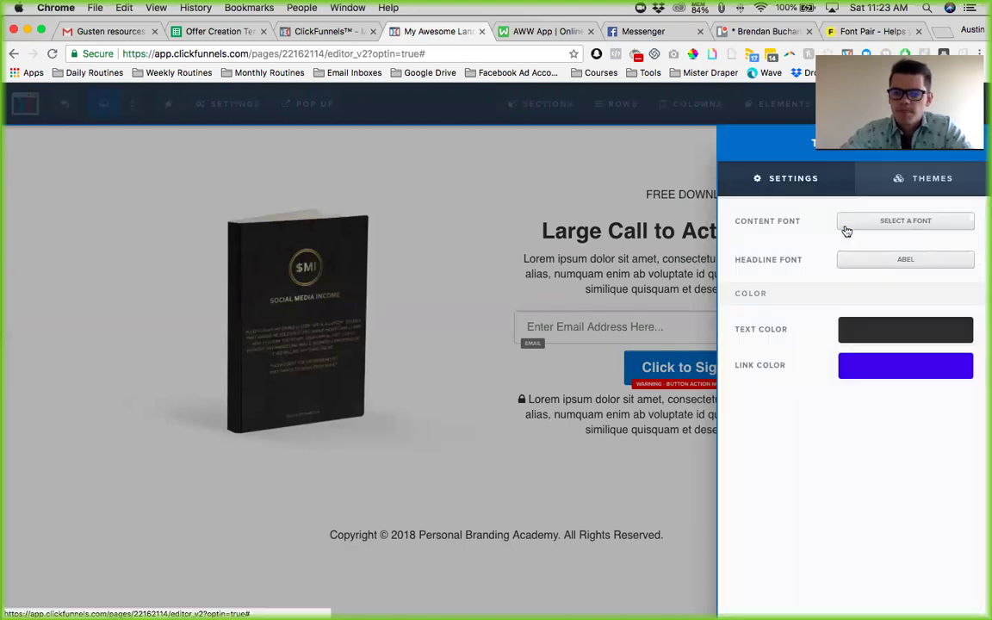
pyautogui.click(874, 222)
pyautogui.click(859, 224)
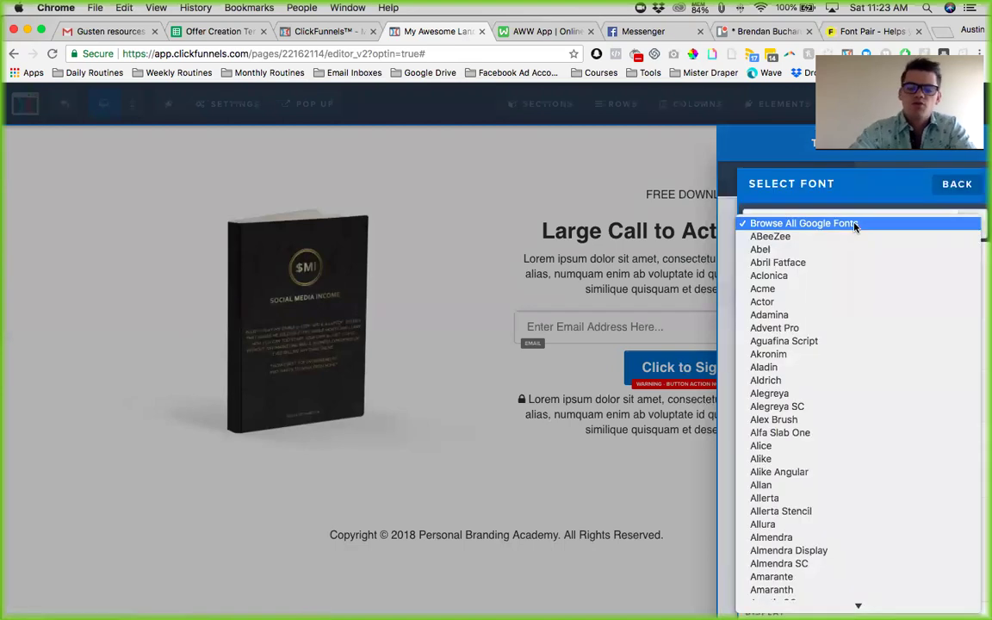
pyautogui.press('u')
pyautogui.press('Return')
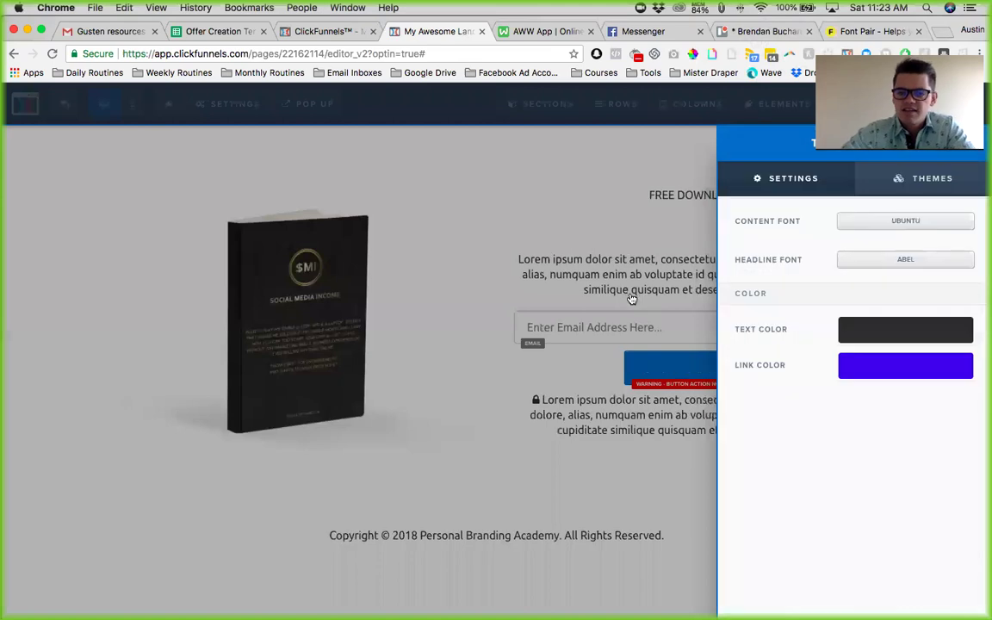
pyautogui.click(662, 255)
# Step: Set the main headline's typography type to Headline Font
pyautogui.moveTo(775, 231)
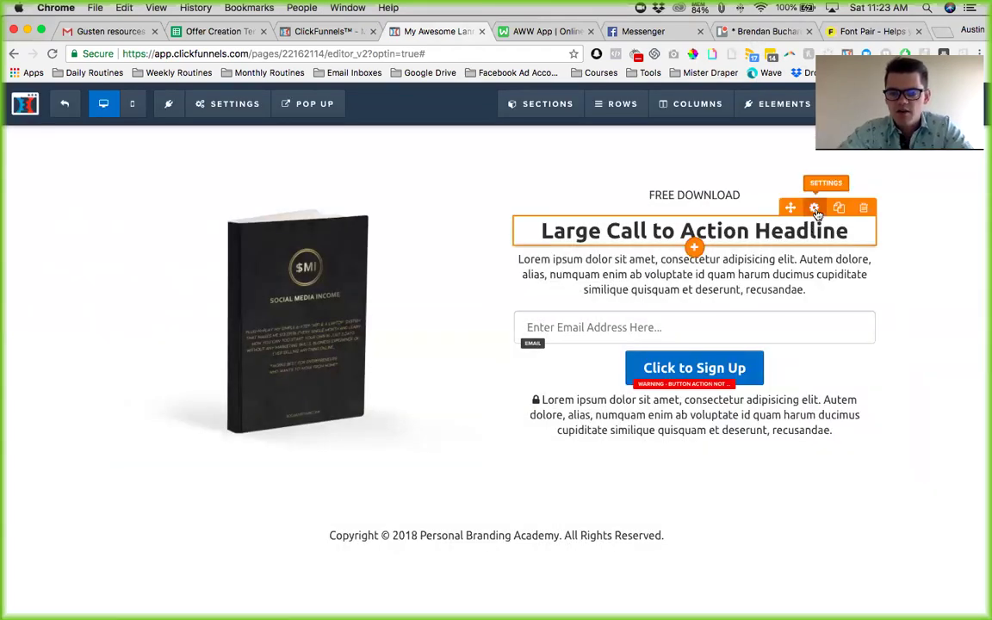
pyautogui.click(814, 208)
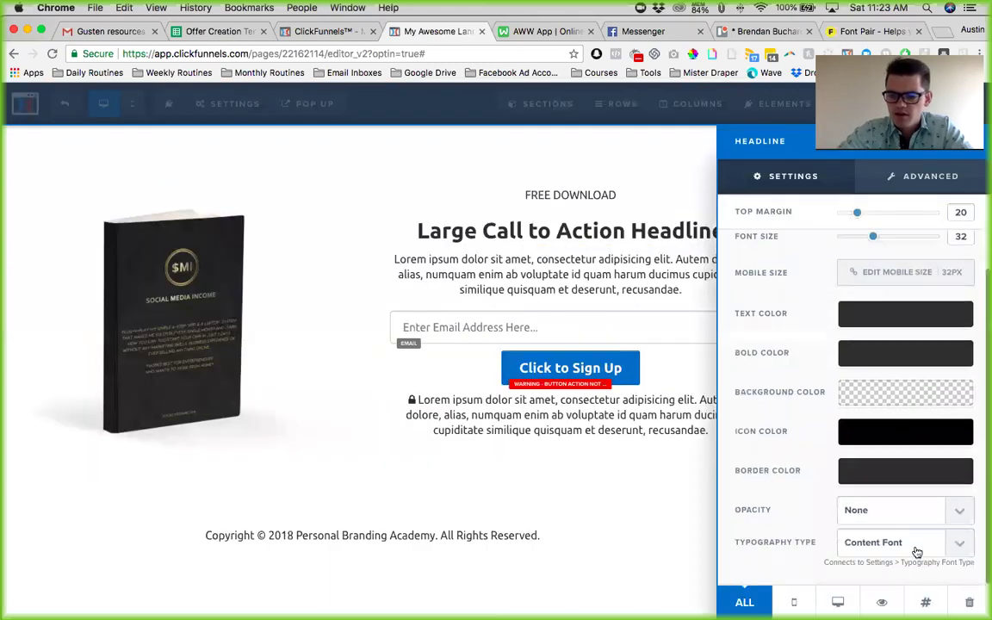
pyautogui.click(911, 542)
pyautogui.click(915, 556)
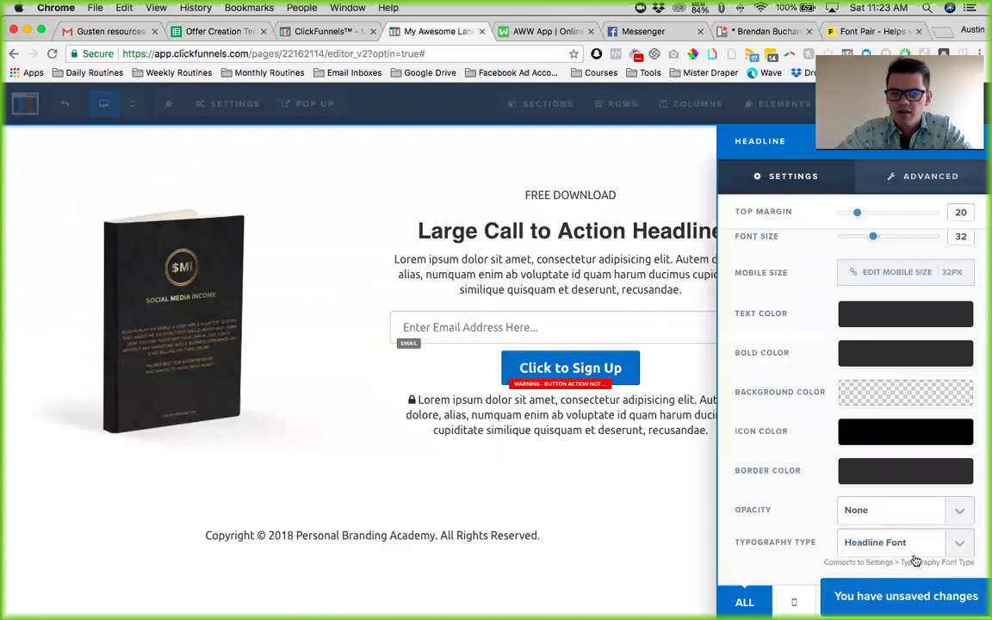
pyautogui.click(663, 318)
pyautogui.moveTo(786, 197)
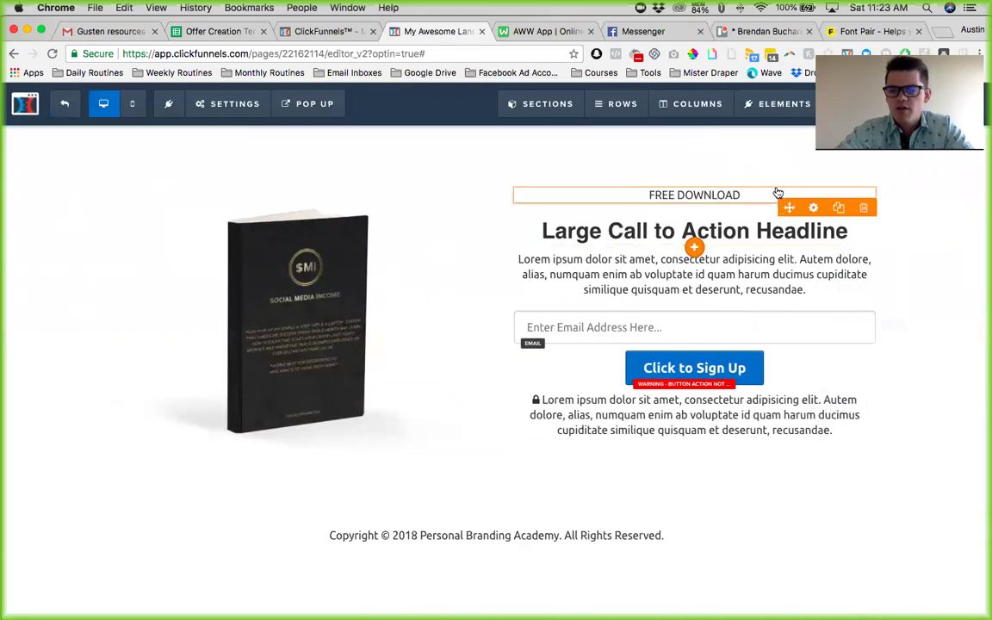
pyautogui.click(815, 180)
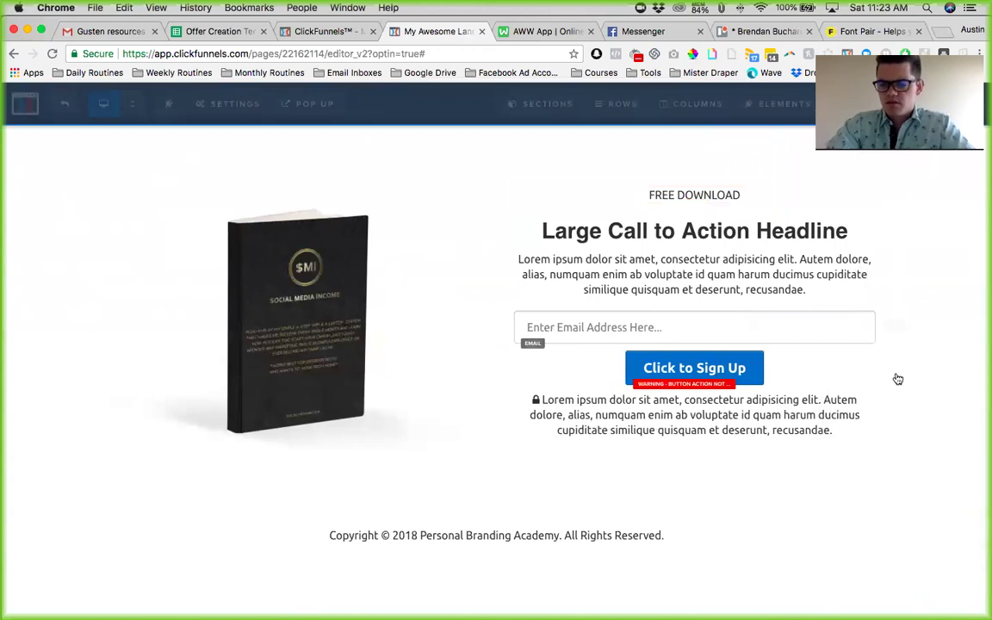
pyautogui.click(679, 263)
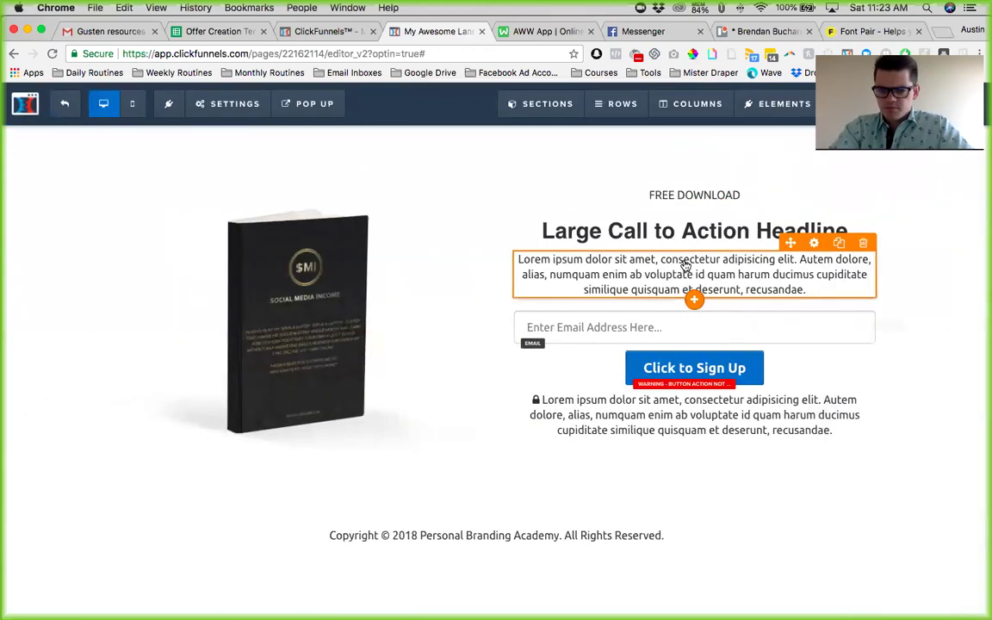
pyautogui.click(750, 234)
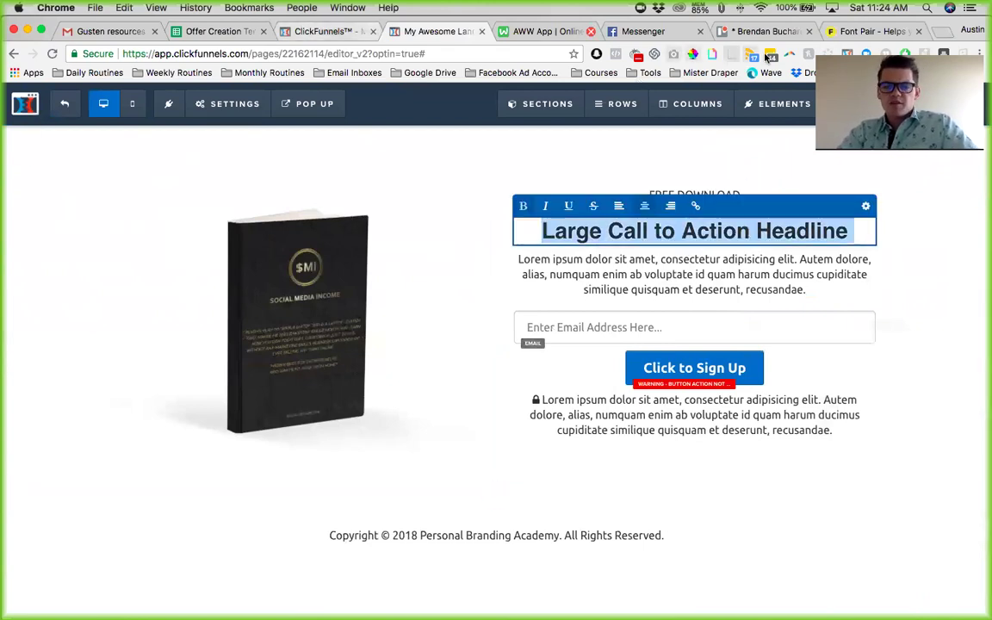
pyautogui.click(777, 32)
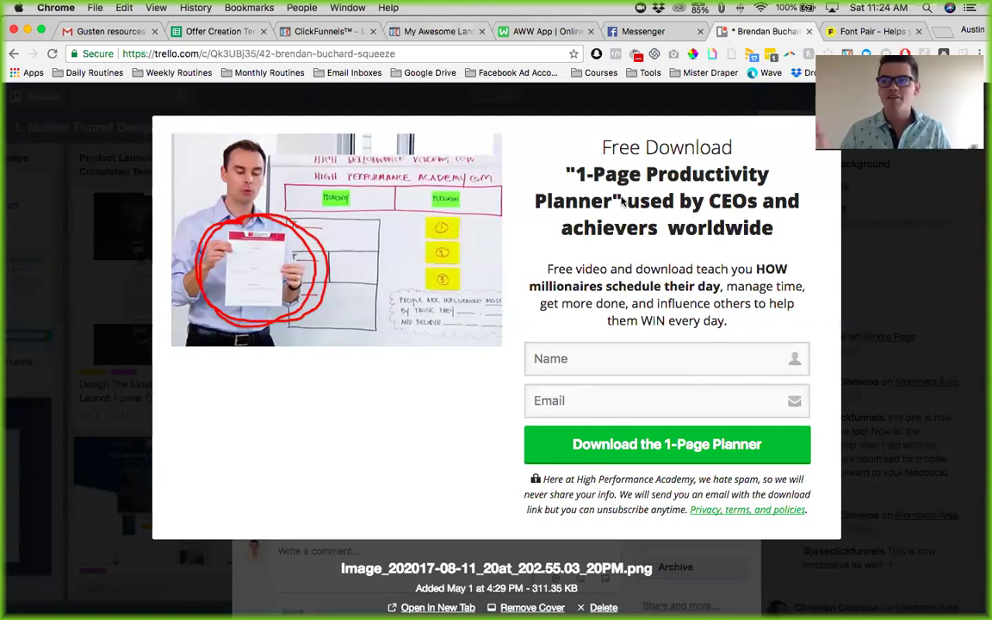
# Step: Load the Funnel Hacks webclass signup page from a 'funnel hacks' search
pyautogui.hotkey('ctrl', 't')
pyautogui.write('funne h')
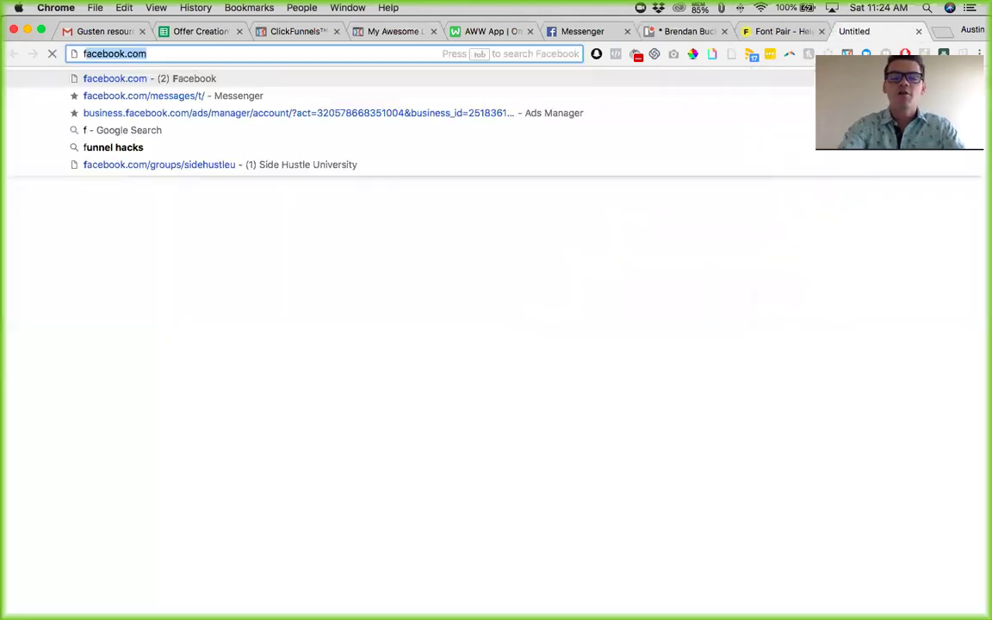
pyautogui.write('ac')
pyautogui.press('BackSpace')
pyautogui.press('BackSpace')
pyautogui.press('BackSpace')
pyautogui.press('BackSpace')
pyautogui.press('BackSpace')
pyautogui.write('el hakc')
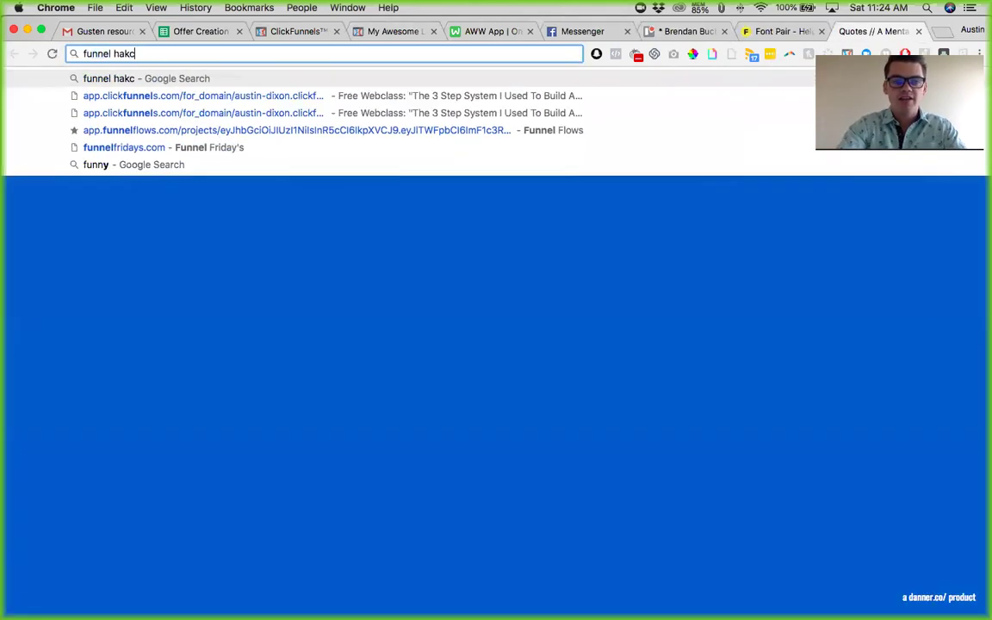
pyautogui.press('BackSpace')
pyautogui.press('BackSpace')
pyautogui.write('cks')
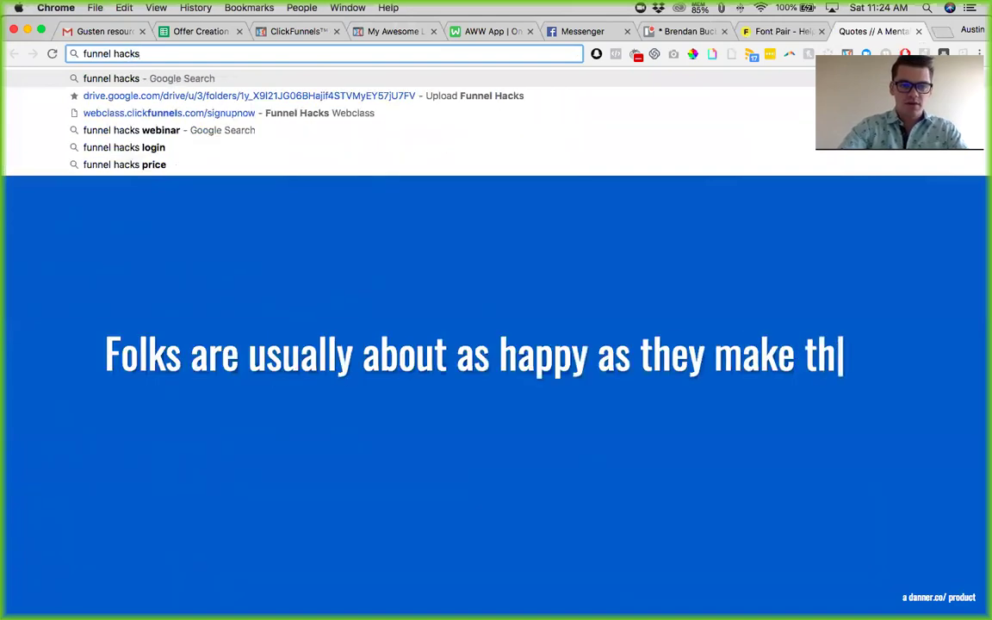
pyautogui.press('Down')
pyautogui.press('Down')
pyautogui.press('Return')
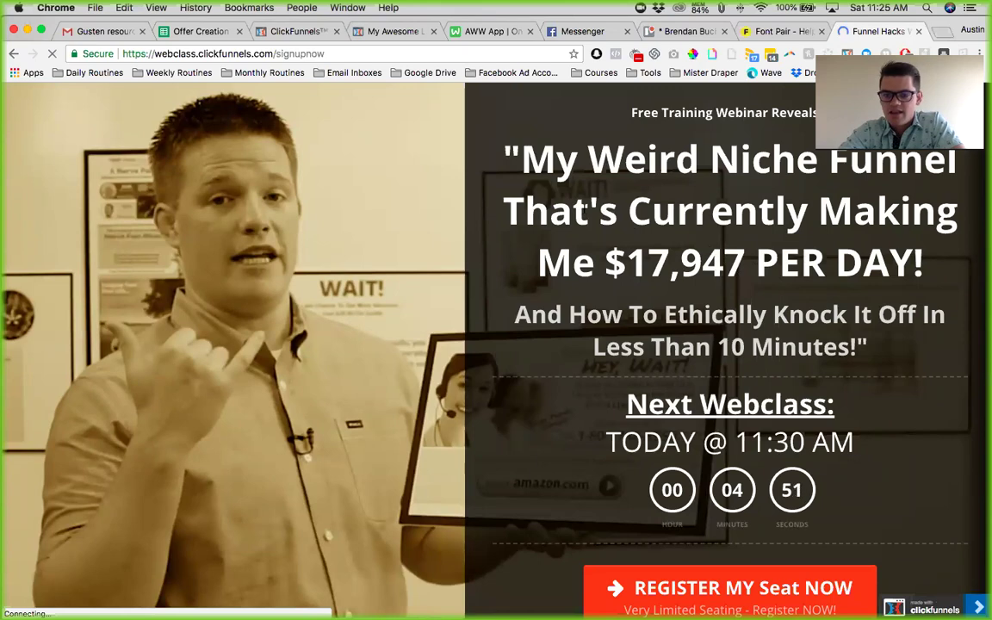
# Step: Scroll through the Funnel Hacks signup page, then close its tab
pyautogui.scroll(-5, 918, 321)
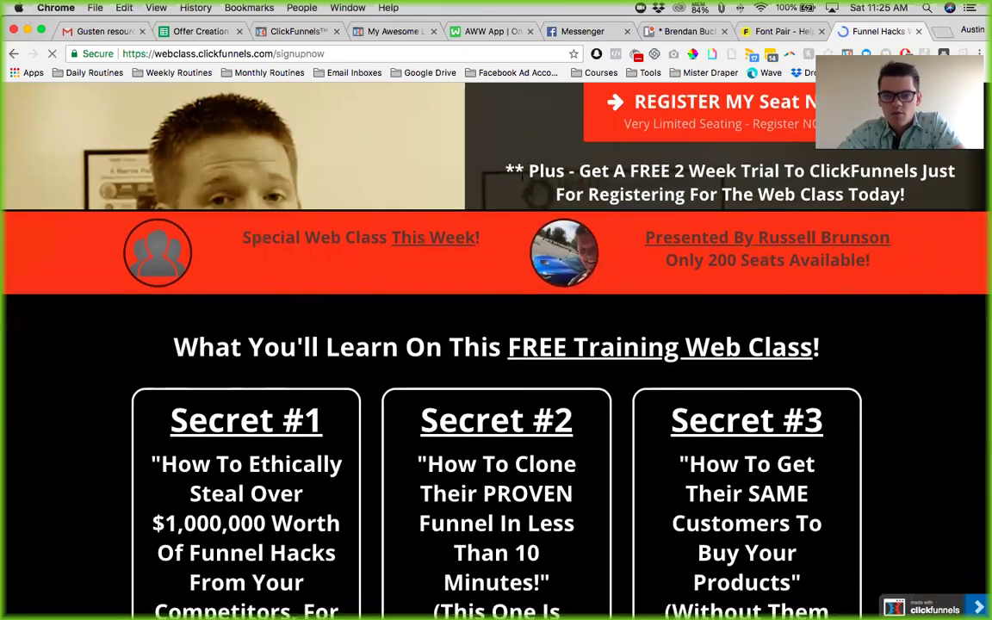
pyautogui.moveTo(470, 137); pyautogui.dragTo(444, 166)
pyautogui.scroll(-1, 444, 164)
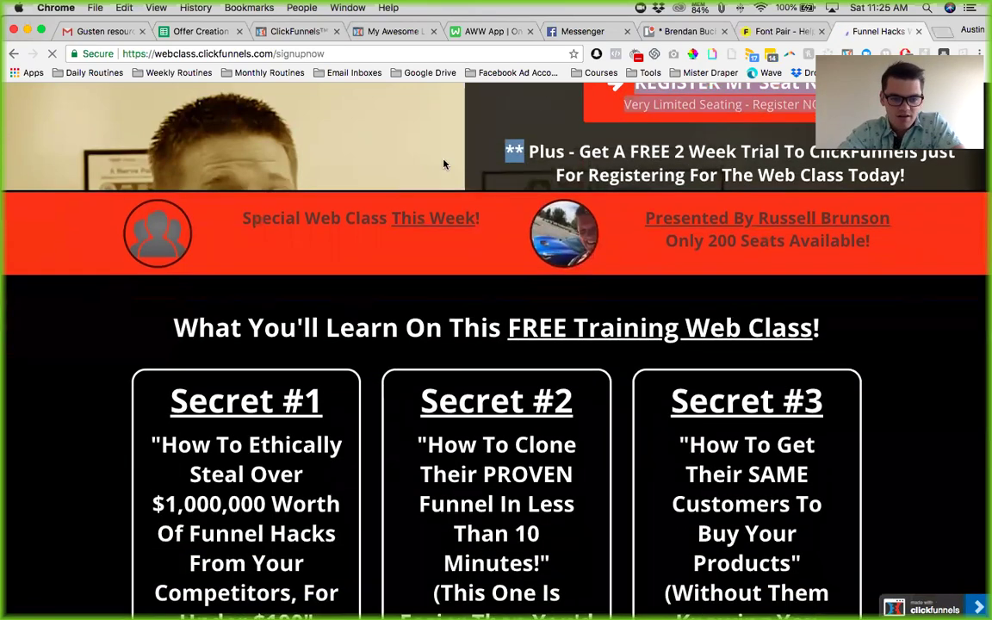
pyautogui.scroll(-5, 444, 163)
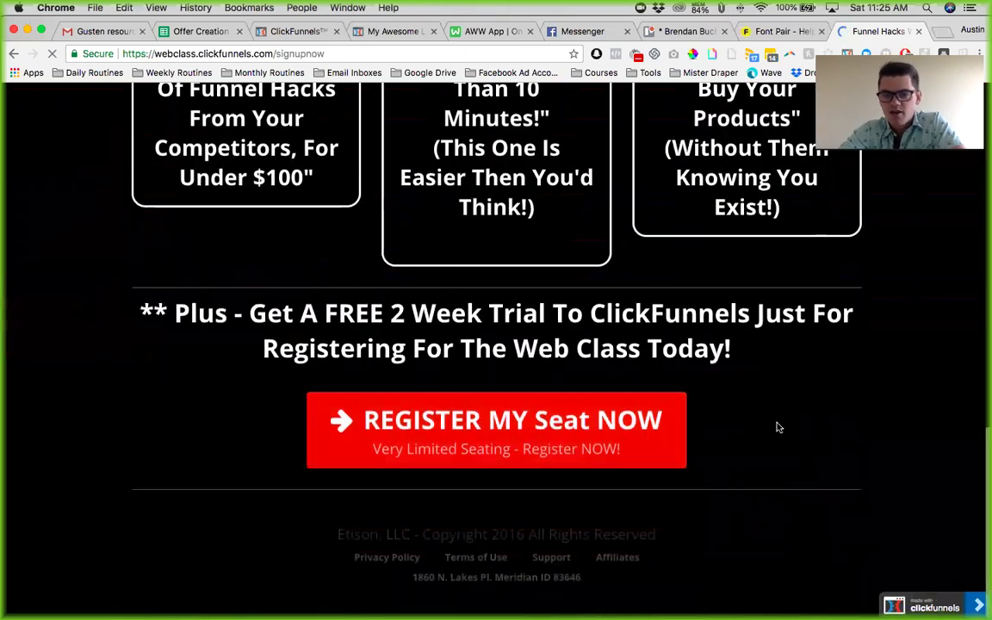
pyautogui.press('super+a')
pyautogui.scroll(15, 775, 427)
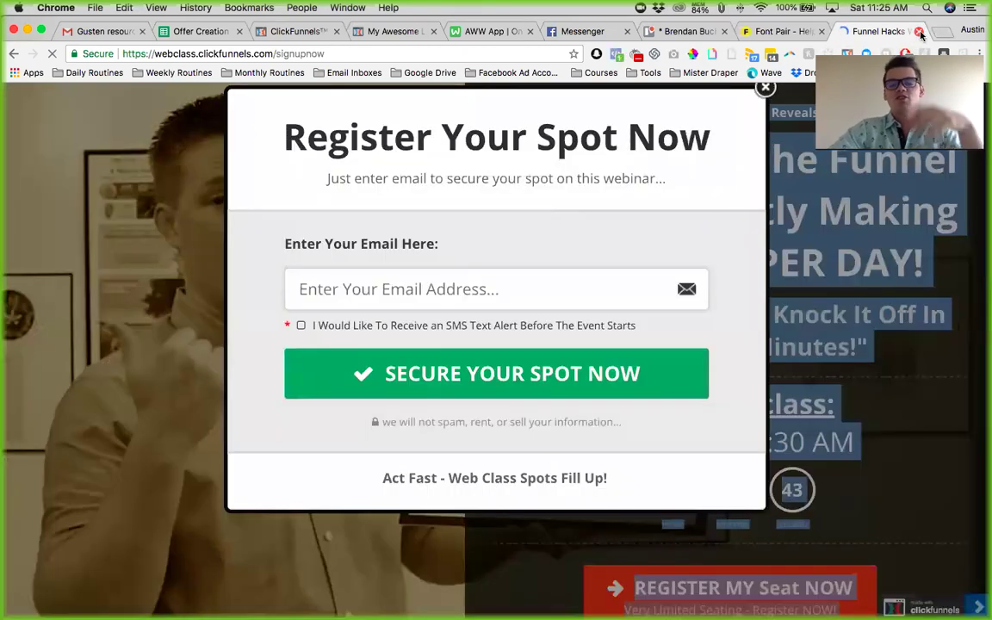
pyautogui.click(920, 32)
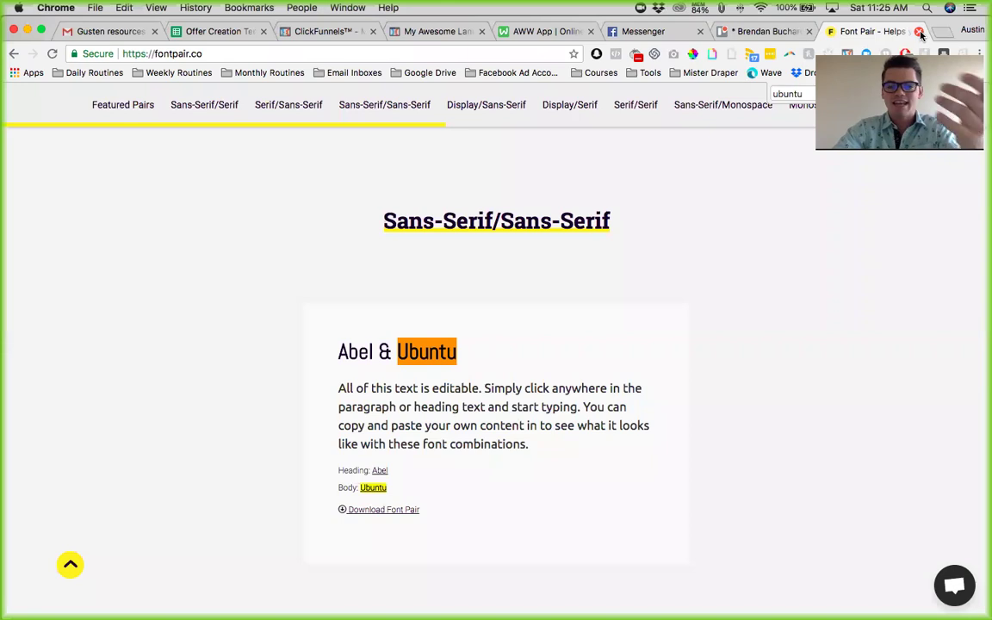
# Step: Begin the new headline with '"Social Media Income Guide" Reveals The #1 Way'
pyautogui.click(920, 32)
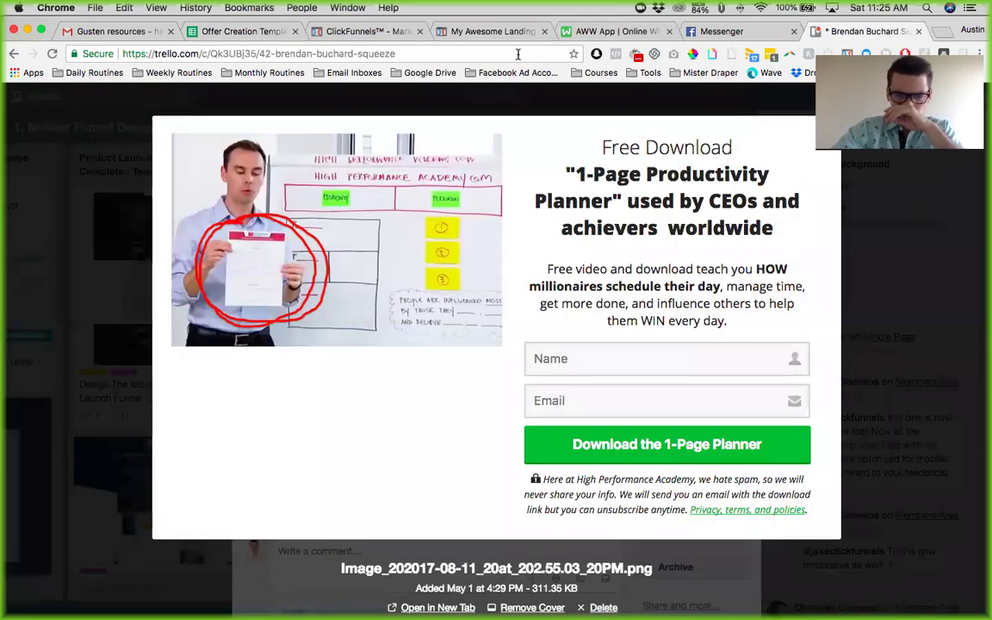
pyautogui.click(480, 32)
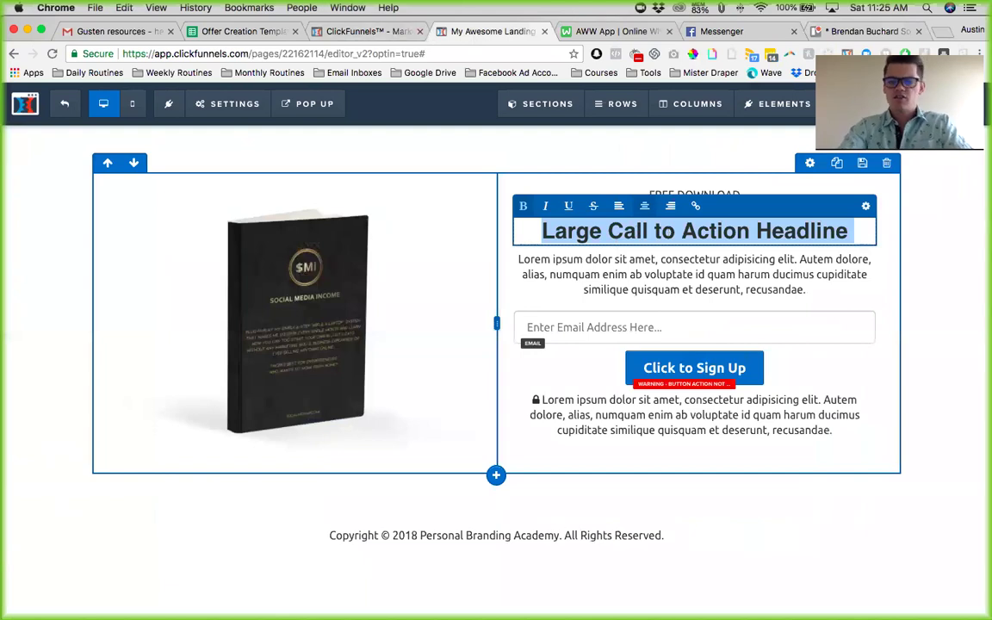
pyautogui.write('Social Media')
pyautogui.write('"')
pyautogui.click(763, 231)
pyautogui.write('Income Guide" Reveals The #1 Way to')
# Step: Finish the headline with 'To Build A 6-Figure Personality Brand Online...' and check the Trello reference
pyautogui.press('BackSpace')
pyautogui.press('BackSpace')
pyautogui.write('To Build  A')
pyautogui.press('BackSpace')
pyautogui.press('BackSpace')
pyautogui.write('A 6-')
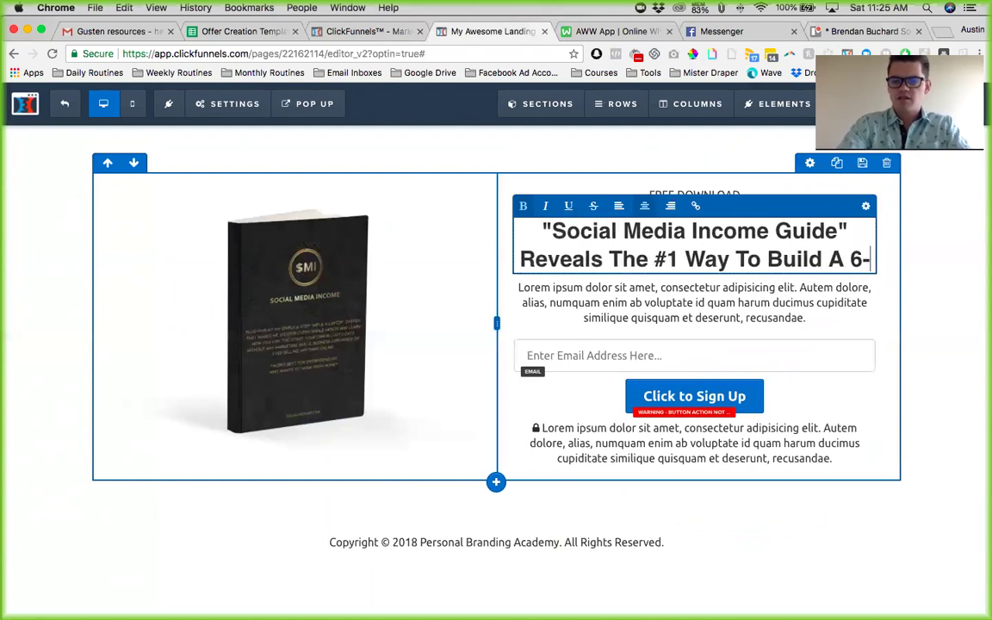
pyautogui.write('Figure Personality Brand Online...')
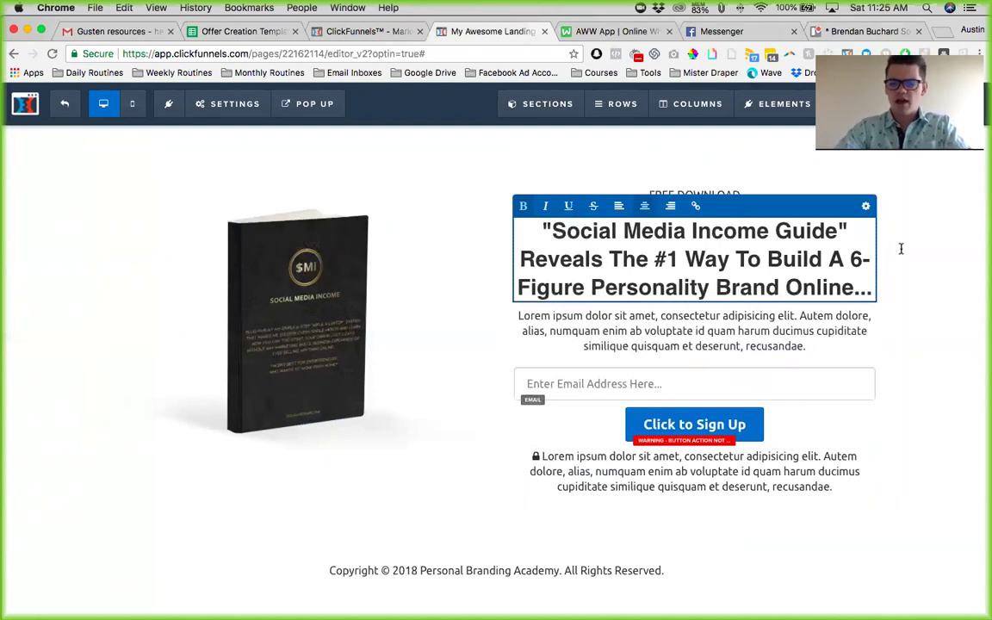
pyautogui.click(926, 263)
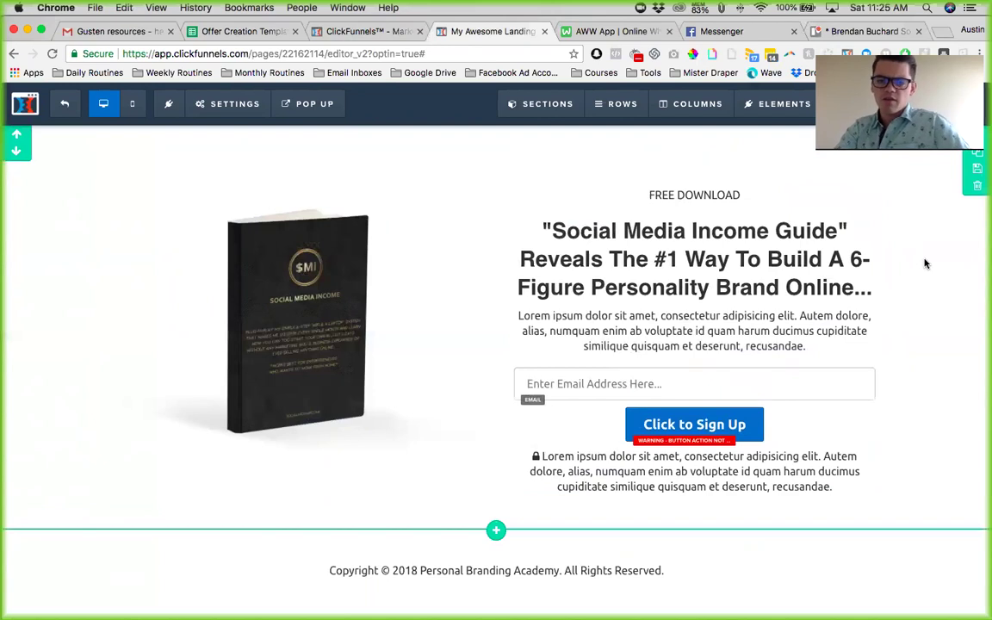
pyautogui.click(825, 332)
pyautogui.click(857, 31)
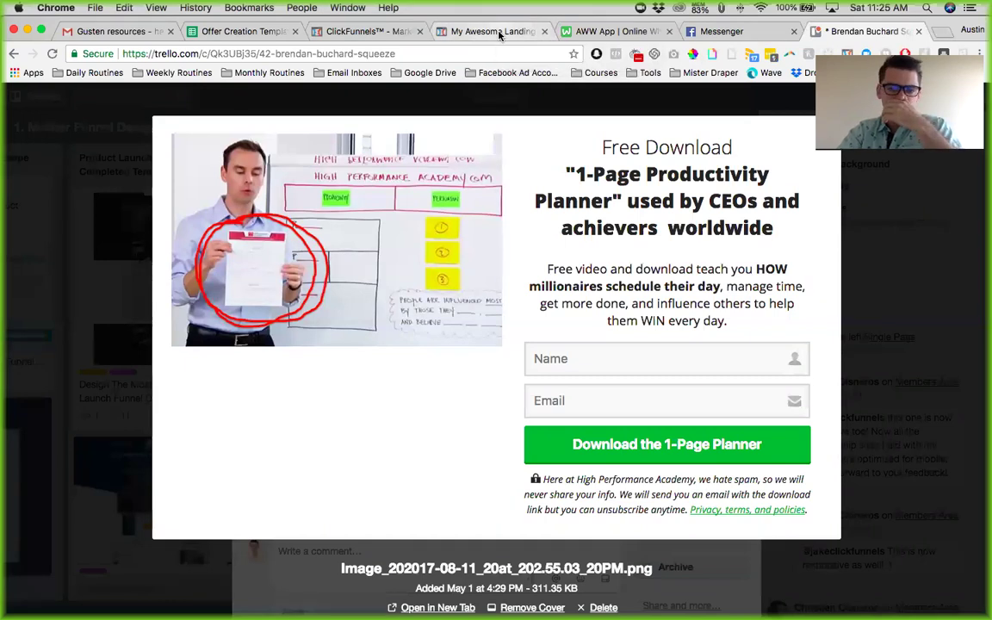
# Step: Retype the Lorem paragraph as 'Enter Your Information Below And Get INSTANT Access To The Free Guide'
pyautogui.click(499, 32)
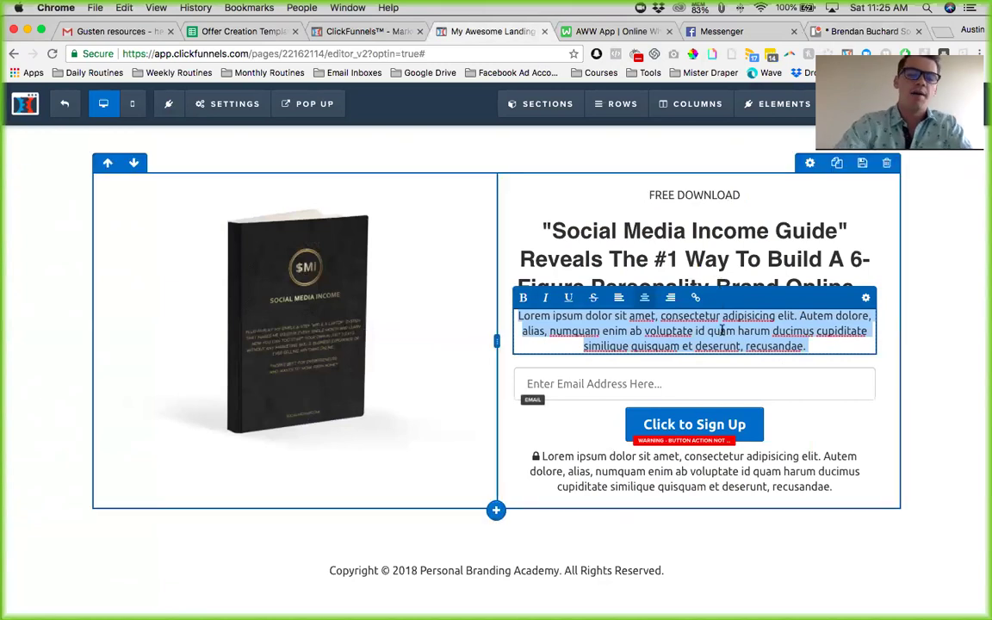
pyautogui.write('Enter Your Ifnormati')
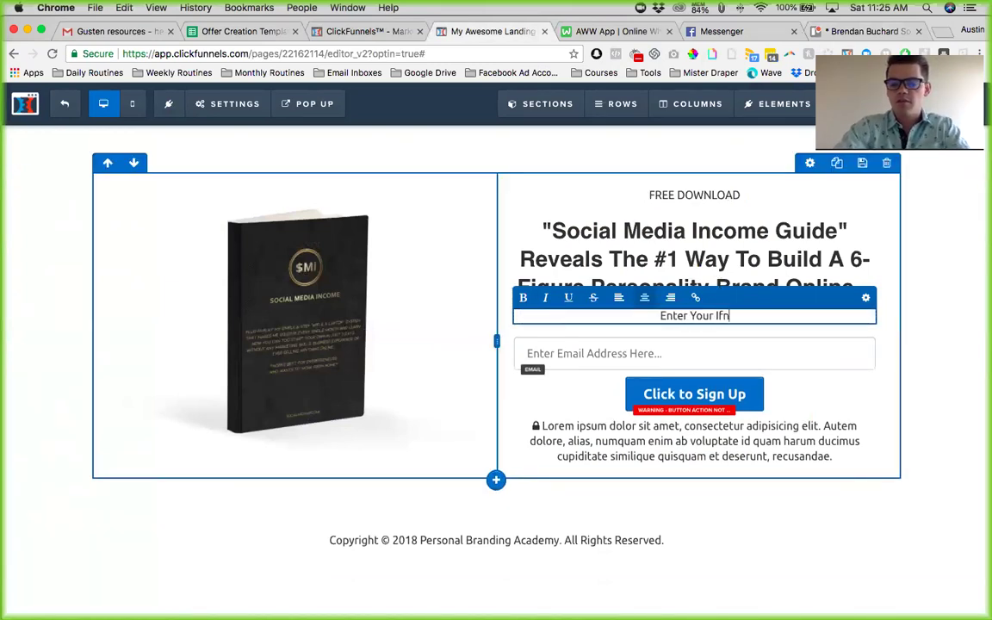
pyautogui.press('BackSpace')
pyautogui.press('BackSpace')
pyautogui.press('BackSpace')
pyautogui.press('BackSpace')
pyautogui.press('BackSpace')
pyautogui.press('BackSpace')
pyautogui.press('BackSpace')
pyautogui.press('BackSpace')
pyautogui.write('nformti')
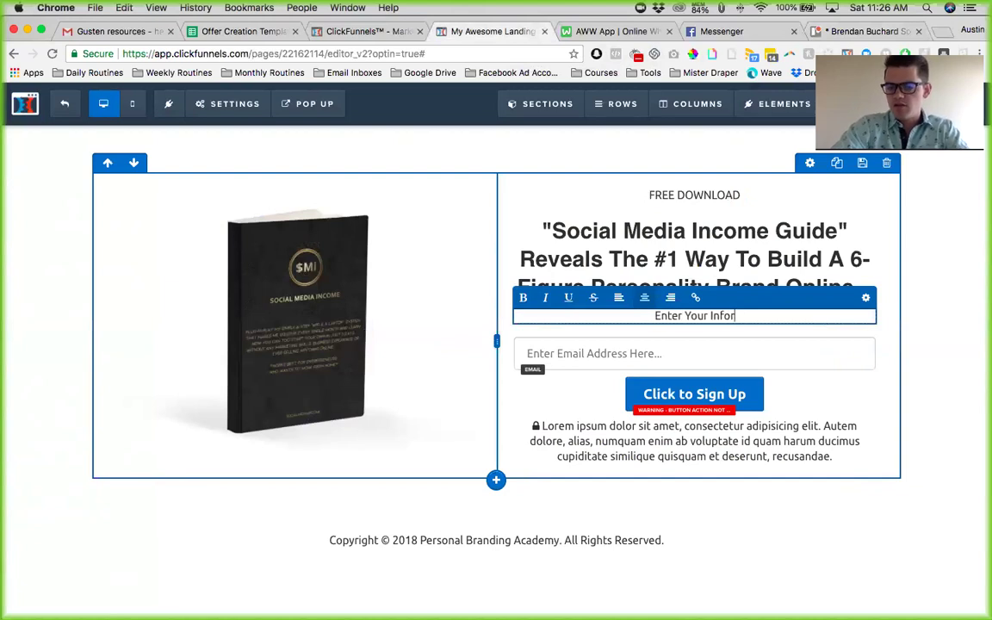
pyautogui.press('BackSpace')
pyautogui.press('BackSpace')
pyautogui.write('ation Below')
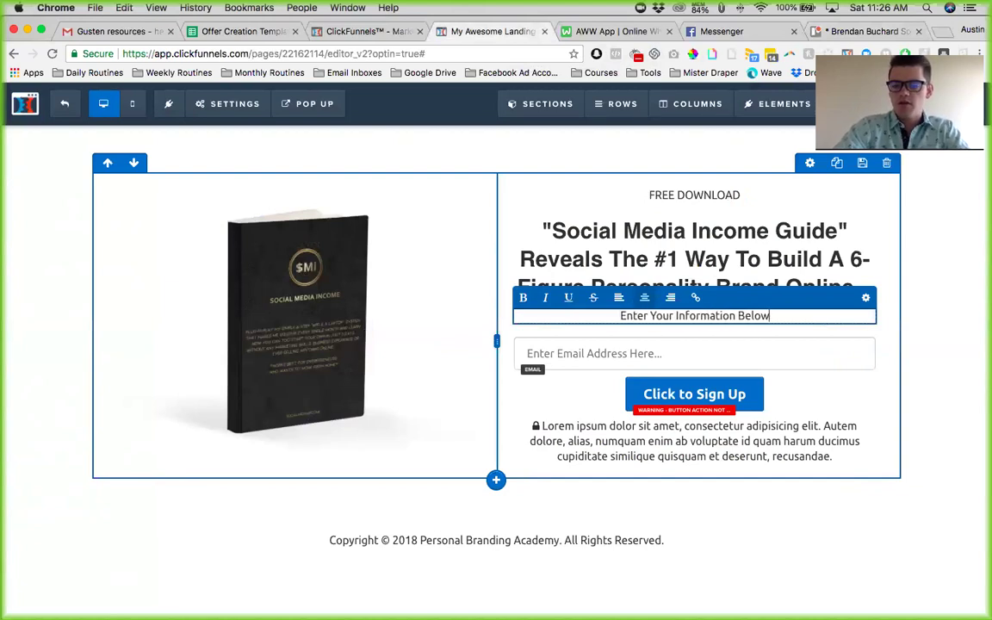
pyautogui.write(' And Get InSTAN')
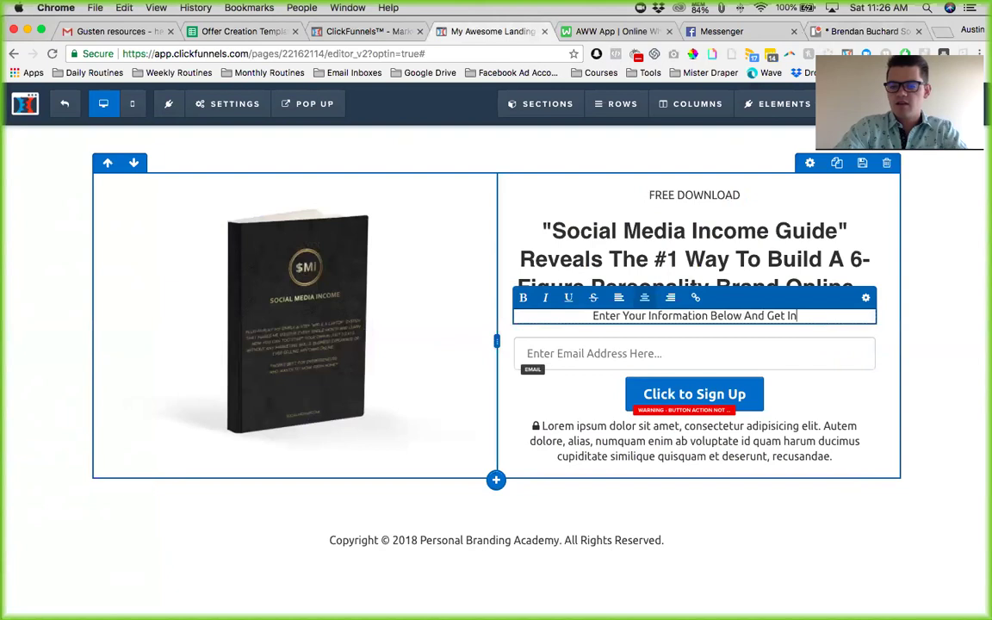
pyautogui.press('BackSpace')
pyautogui.press('BackSpace')
pyautogui.press('BackSpace')
pyautogui.press('BackSpace')
pyautogui.press('BackSpace')
pyautogui.write('NSTANT ')
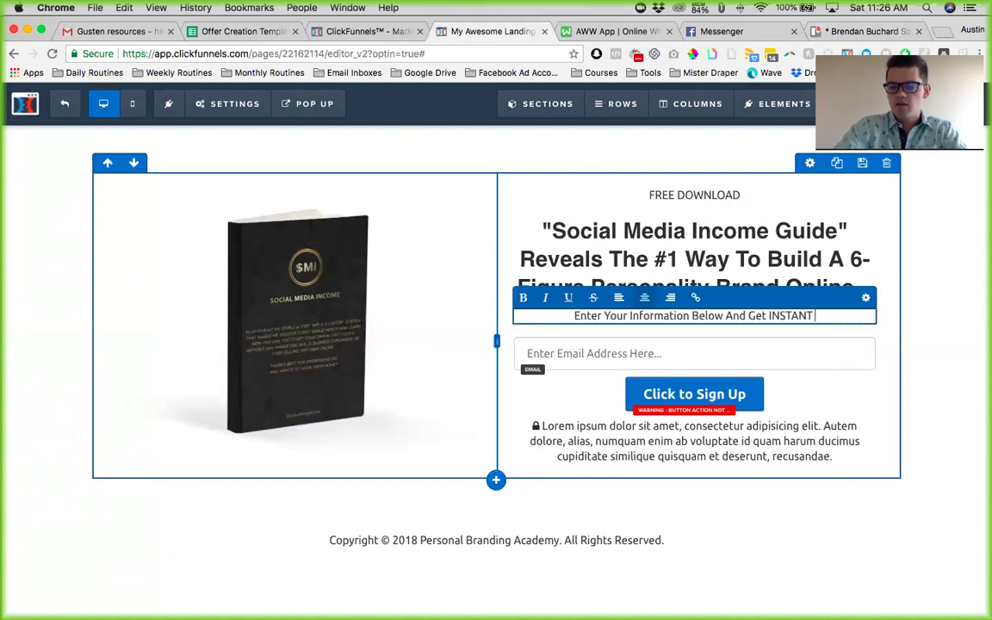
pyautogui.write('Access T')
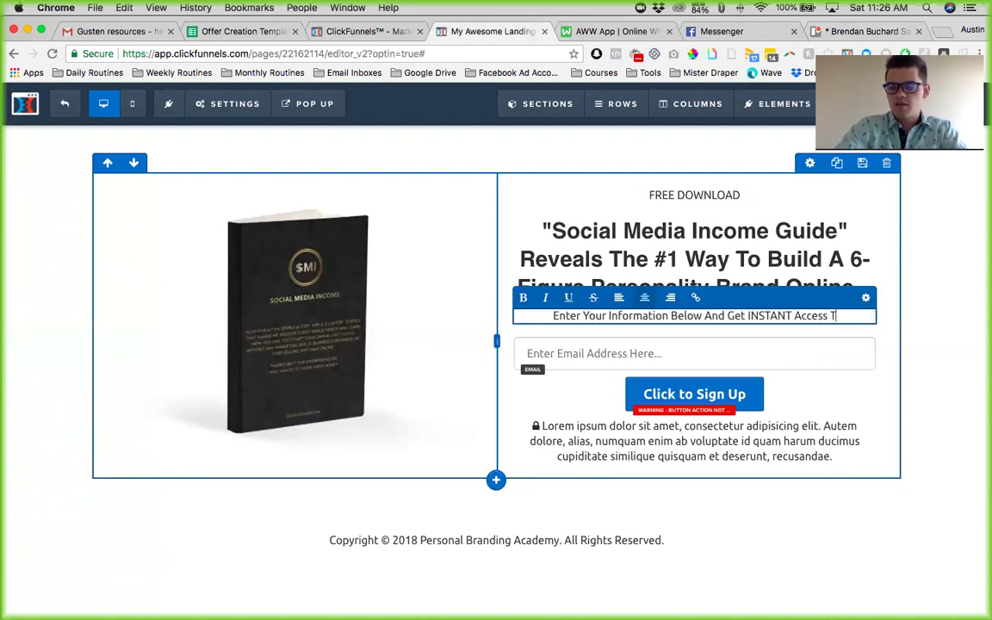
pyautogui.write('o The Free Guide')
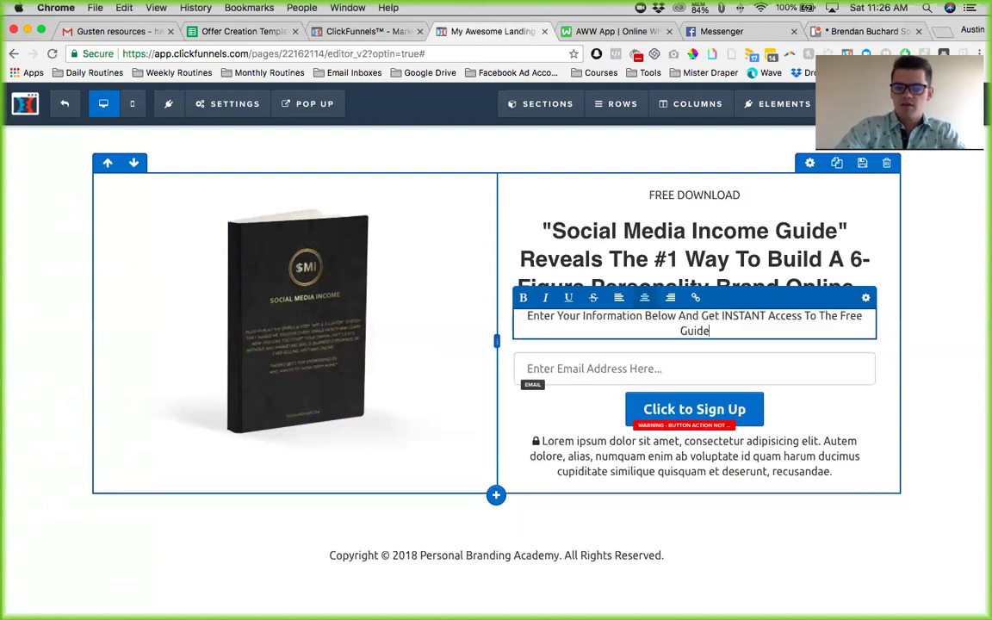
pyautogui.click(514, 220)
pyautogui.click(543, 229)
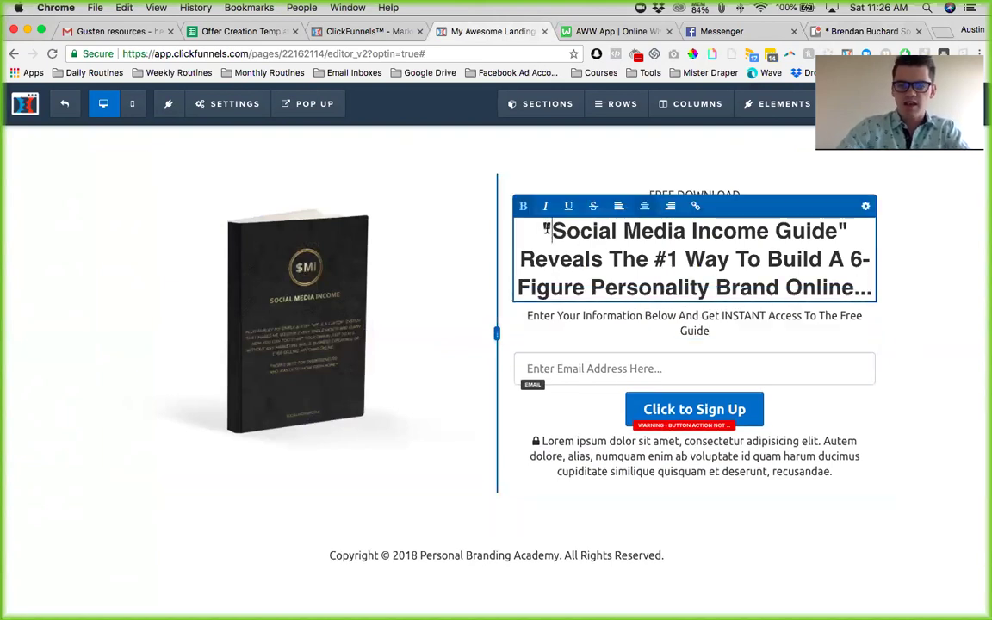
# Step: Prefix the headline with 'FREE' and set its font size to 36
pyautogui.write('FREE')
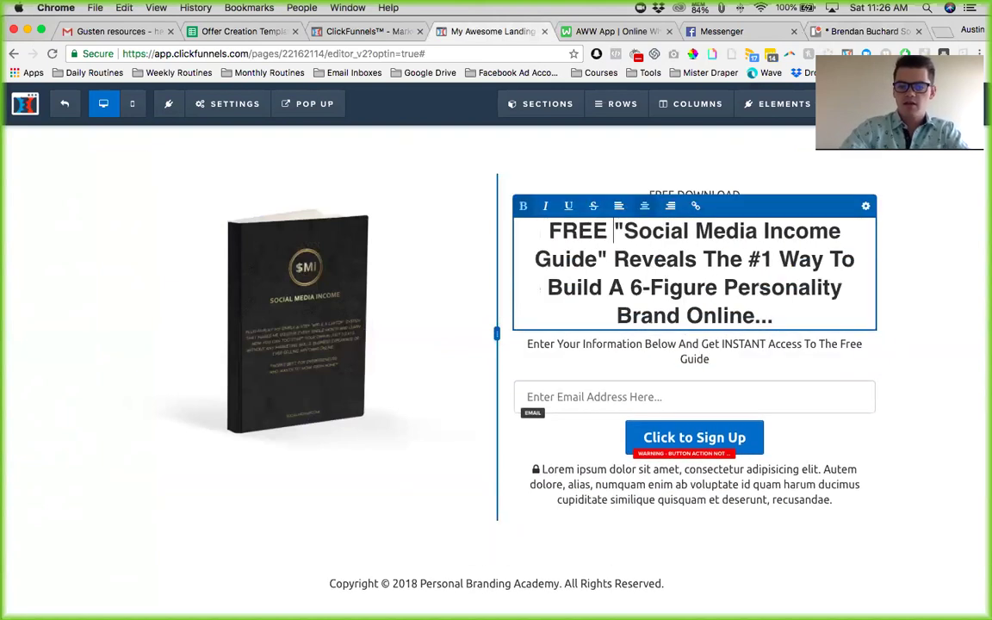
pyautogui.click(865, 209)
pyautogui.click(962, 280)
pyautogui.write('36')
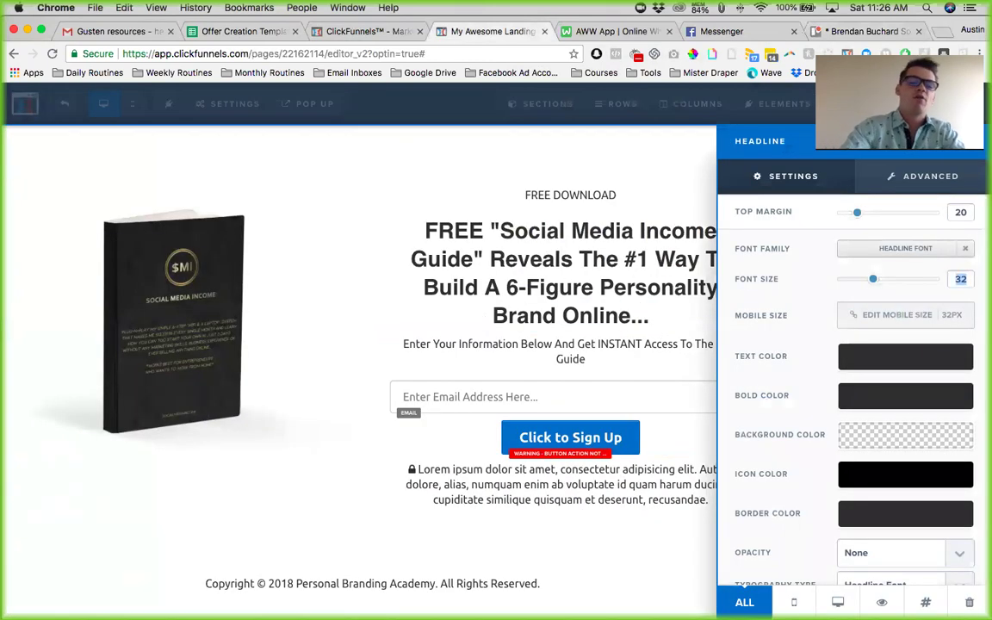
pyautogui.click(572, 231)
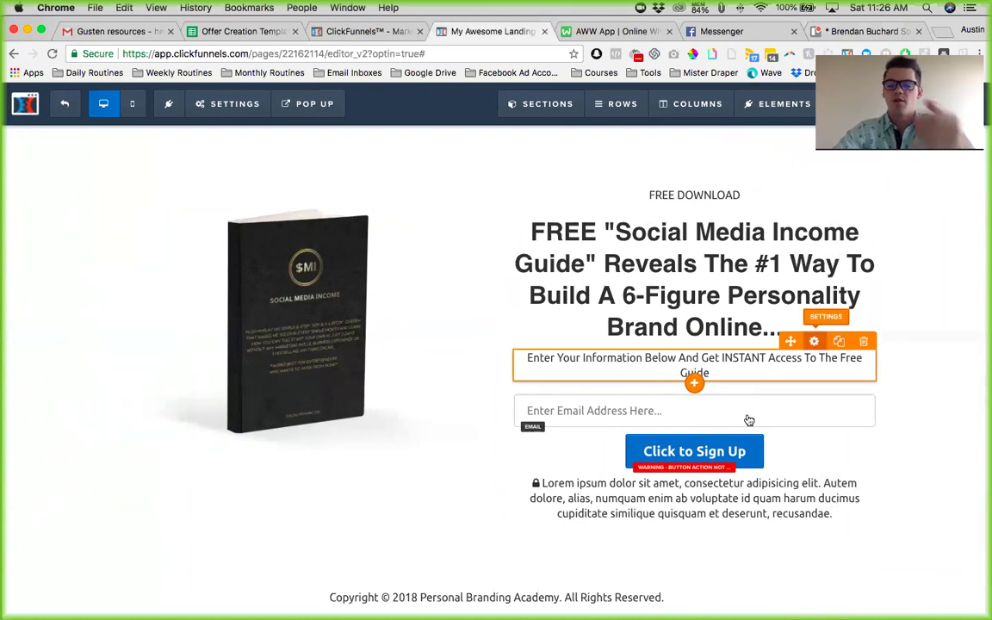
# Step: Set the paragraph font size to 24 after trying 32, 20 and 18
pyautogui.doubleClick(961, 280)
pyautogui.write('24')
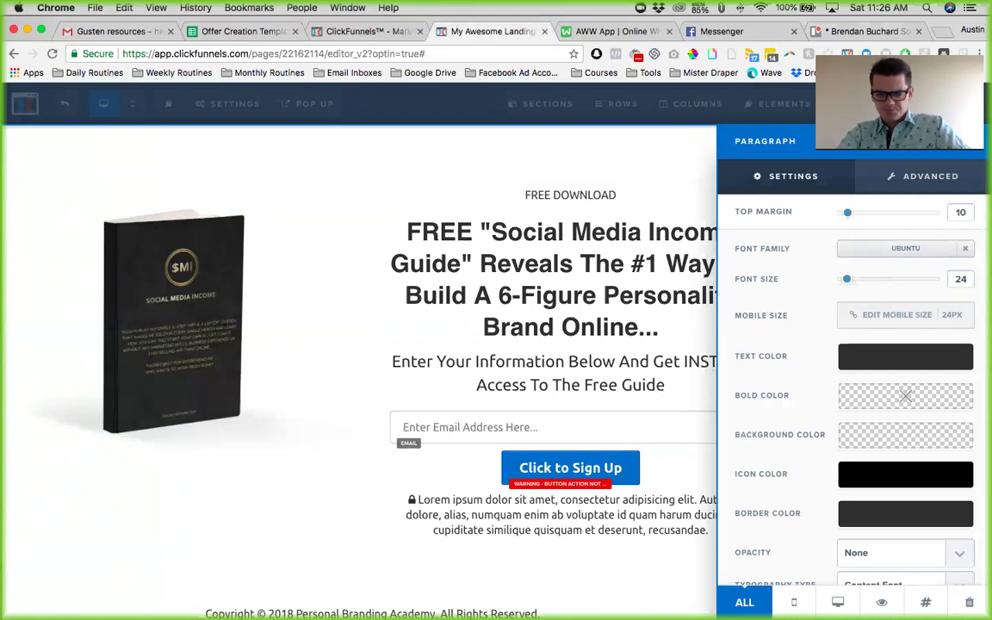
pyautogui.click(620, 310)
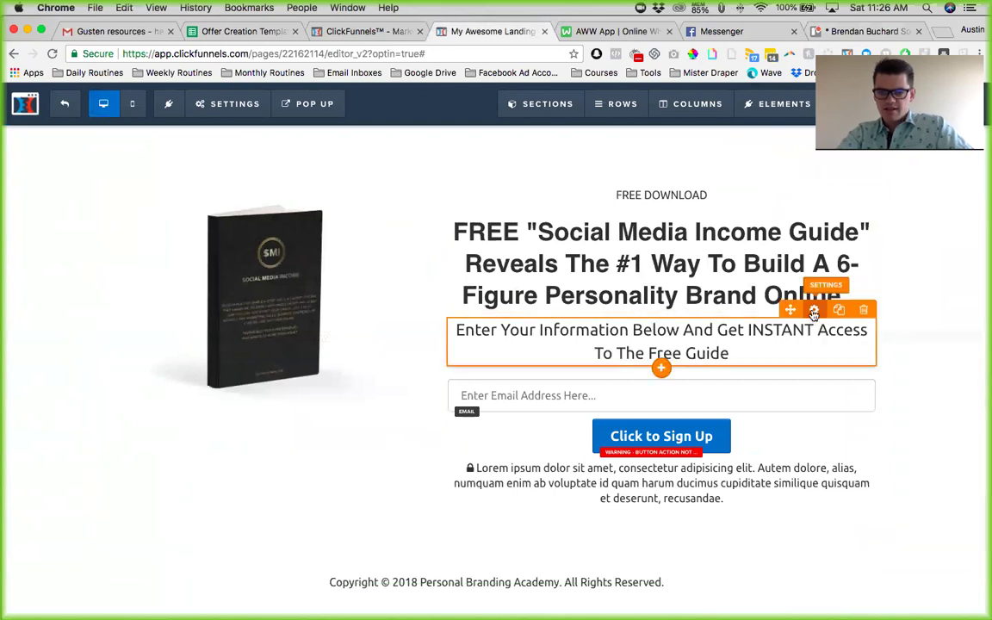
pyautogui.click(814, 312)
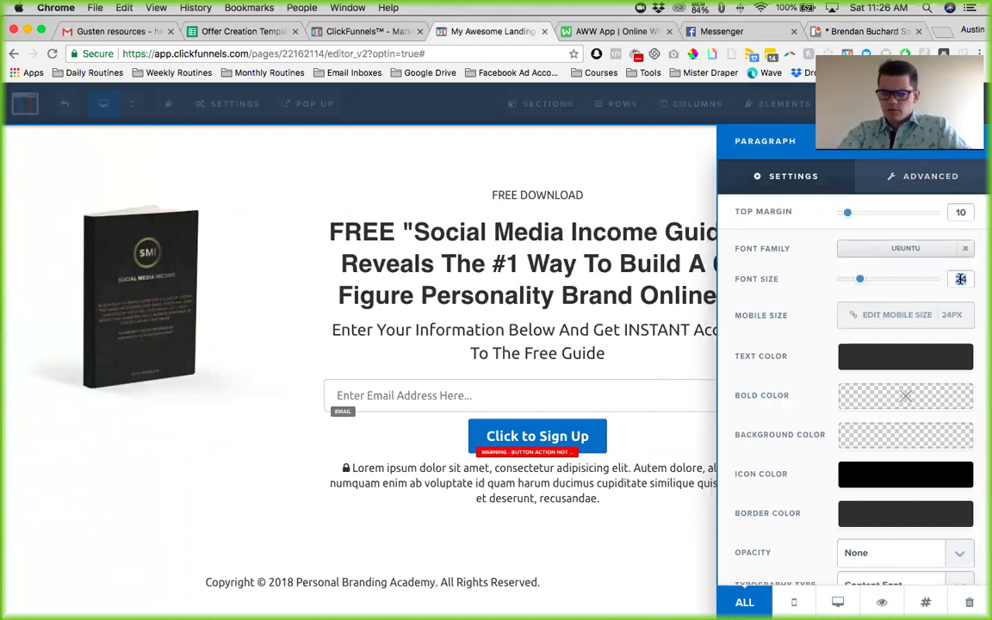
pyautogui.write('32')
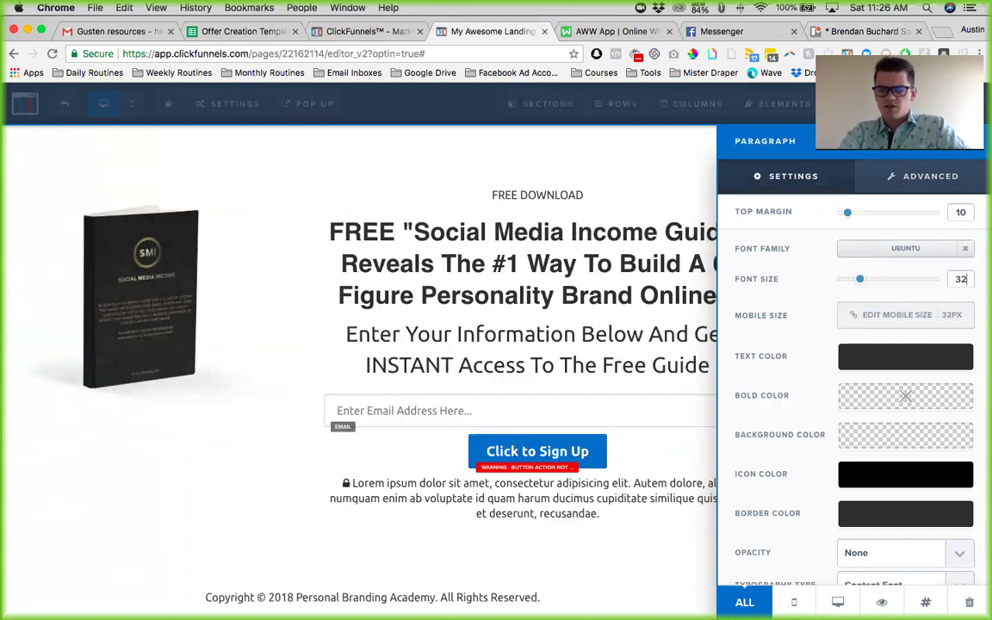
pyautogui.press('BackSpace')
pyautogui.press('BackSpace')
pyautogui.write('20')
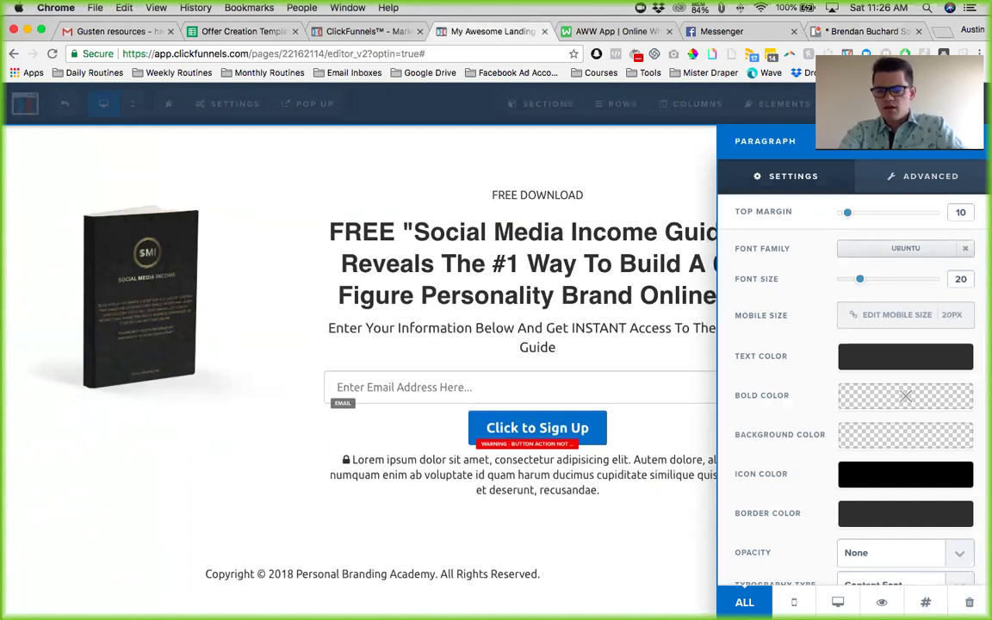
pyautogui.press('BackSpace')
pyautogui.press('BackSpace')
pyautogui.write('18')
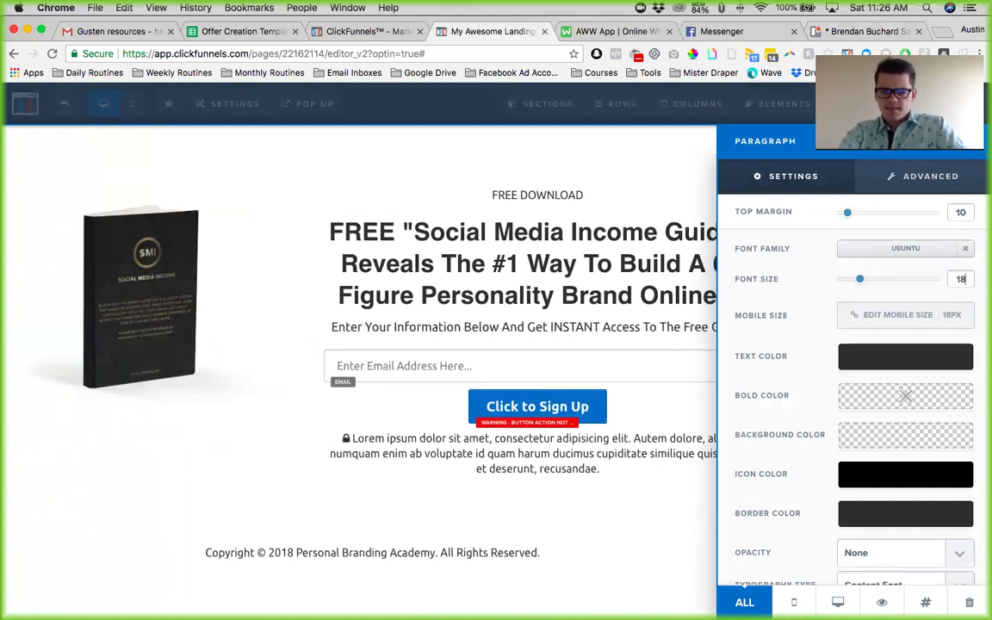
pyautogui.press('BackSpace')
pyautogui.press('BackSpace')
pyautogui.write('24')
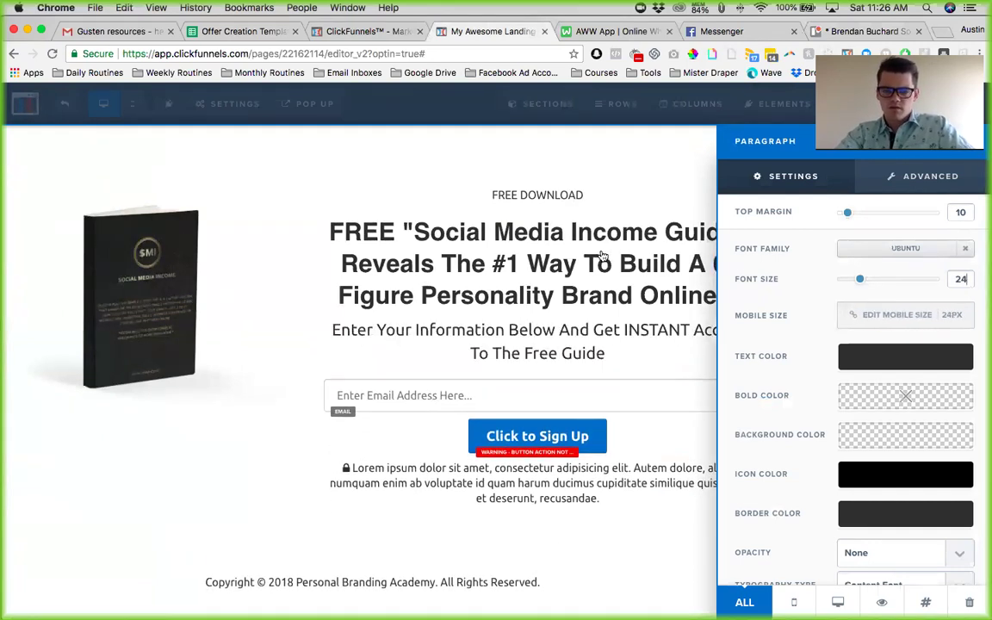
pyautogui.click(603, 255)
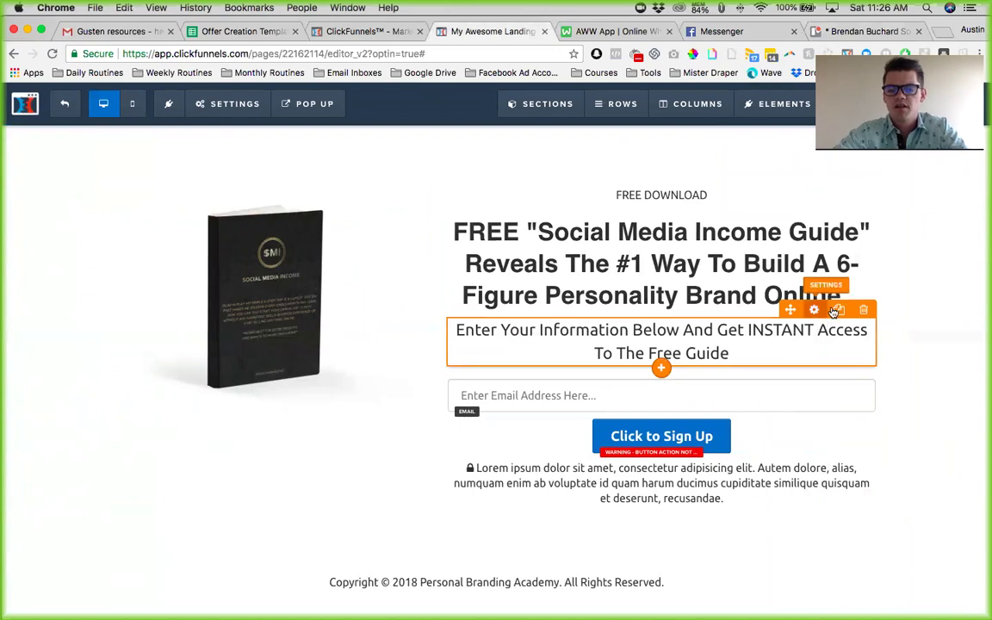
# Step: Duplicate the paragraph and make the copy read '...Without Having To Cold Call, Cold Email, Or Ever Pay For Ads'
pyautogui.click(839, 309)
pyautogui.click(754, 341)
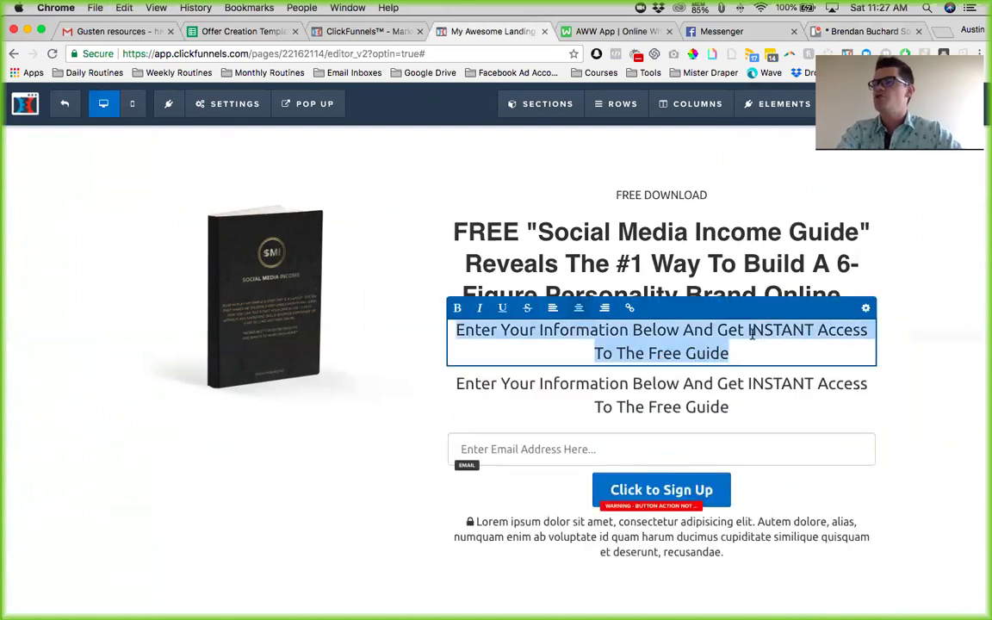
pyautogui.press('BackSpace')
pyautogui.write('...Without')
pyautogui.press('BackSpace')
pyautogui.press('BackSpace')
pyautogui.write('th')
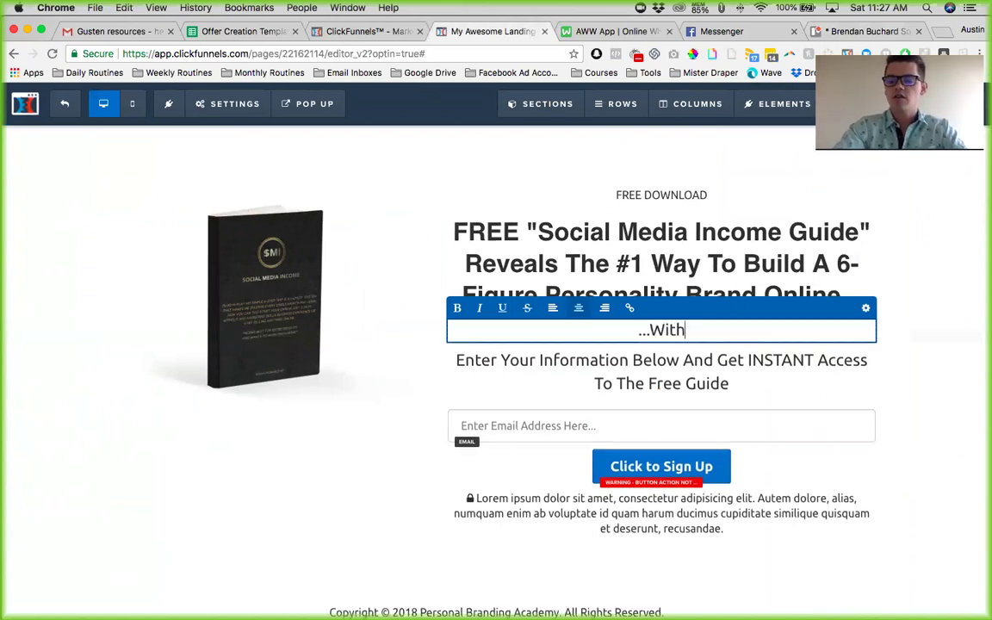
pyautogui.write('out Having T')
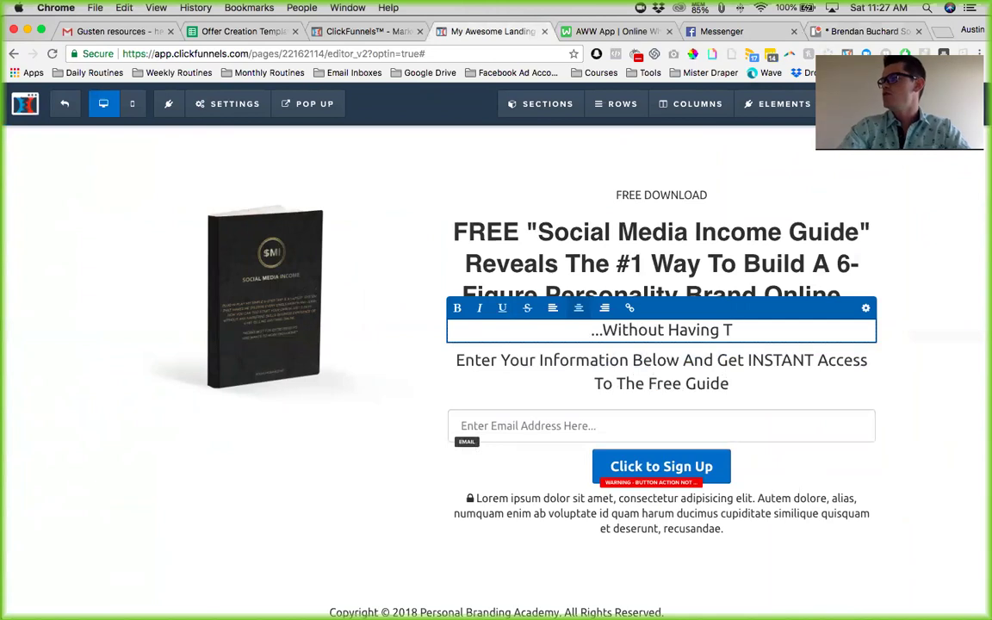
pyautogui.write('o Cold Call, Co')
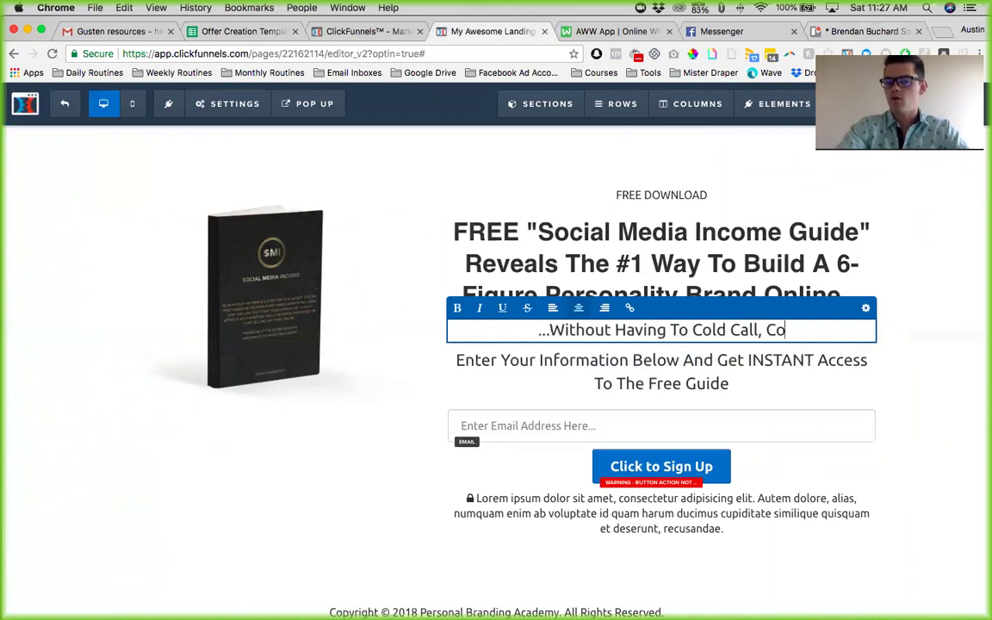
pyautogui.write('ld Email, Or ')
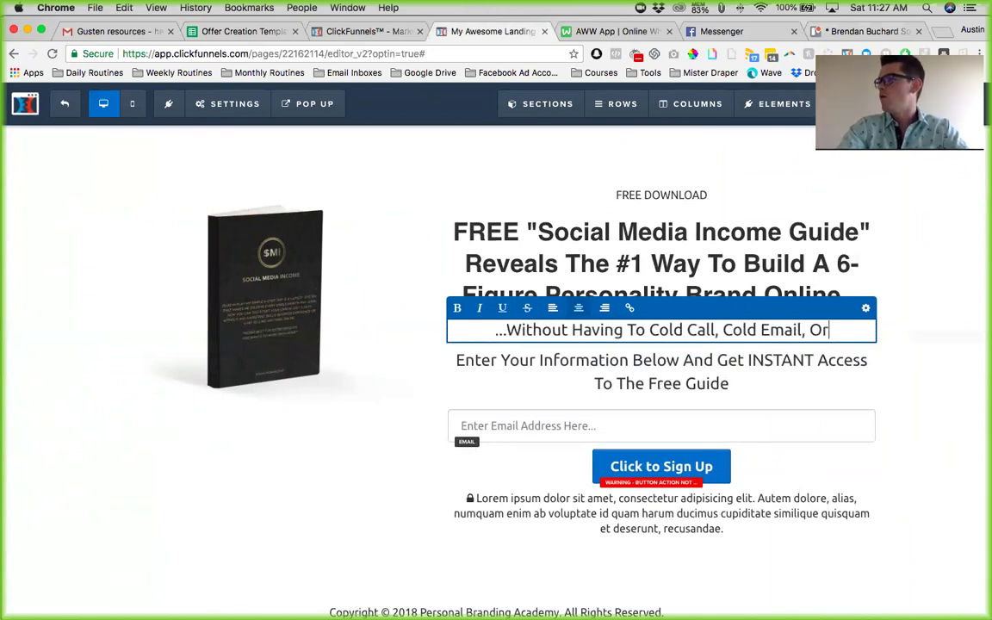
pyautogui.write('Ever pay Fo')
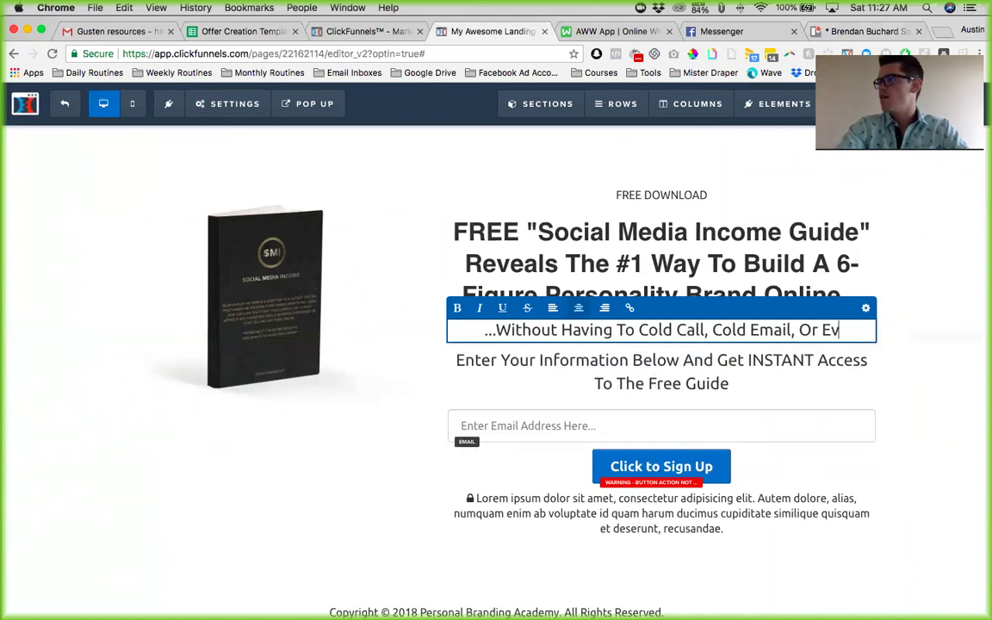
pyautogui.press('BackSpace')
pyautogui.press('BackSpace')
pyautogui.press('BackSpace')
pyautogui.press('BackSpace')
pyautogui.press('BackSpace')
pyautogui.press('BackSpace')
pyautogui.write('Pay for A')
pyautogui.press('BackSpace')
pyautogui.press('BackSpace')
pyautogui.press('BackSpace')
pyautogui.press('BackSpace')
pyautogui.press('BackSpace')
pyautogui.write('For Ads...')
pyautogui.press('BackSpace')
pyautogui.press('BackSpace')
pyautogui.press('BackSpace')
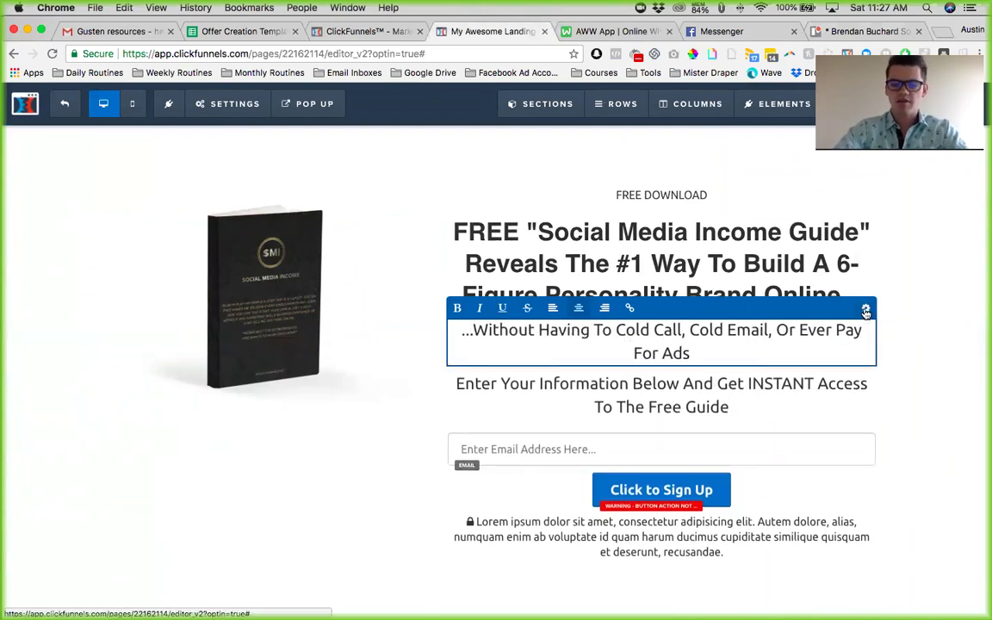
# Step: Set the new subheadline's font size to 36 after briefly trying 30 and 32
pyautogui.click(866, 310)
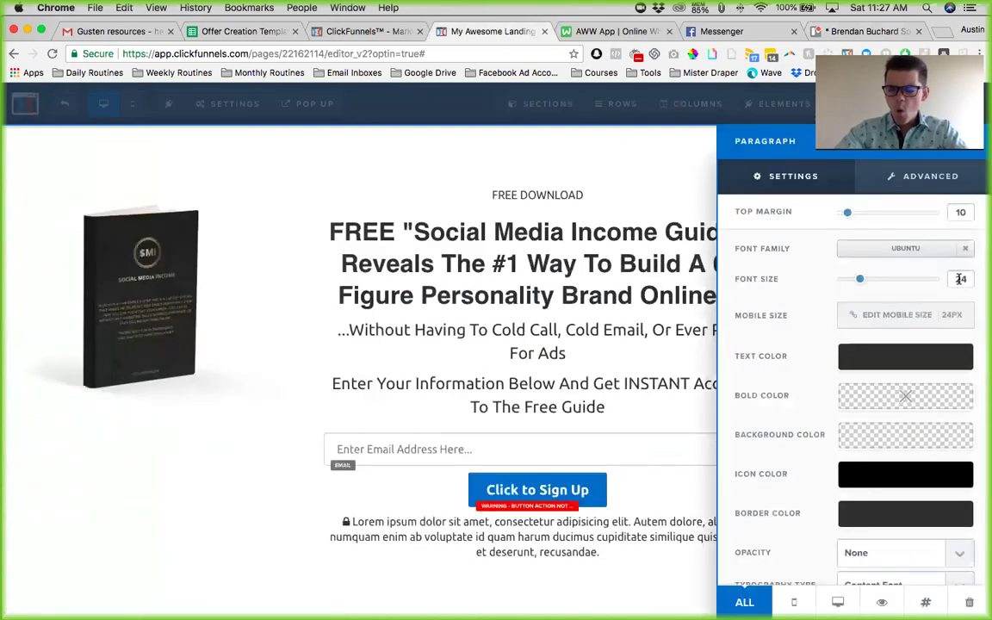
pyautogui.doubleClick(961, 279)
pyautogui.write('30')
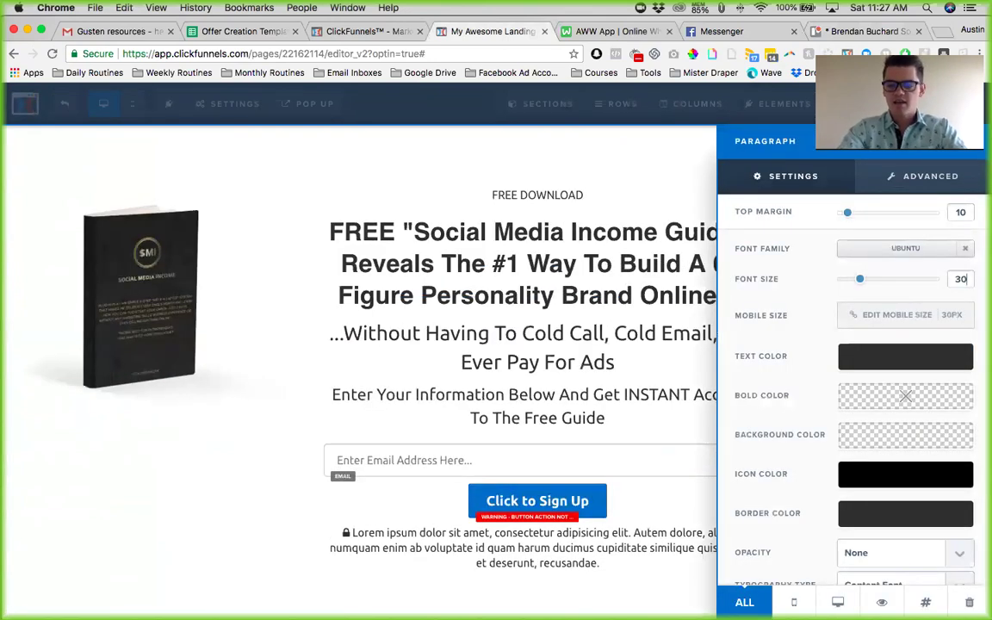
pyautogui.press('BackSpace')
pyautogui.write('6')
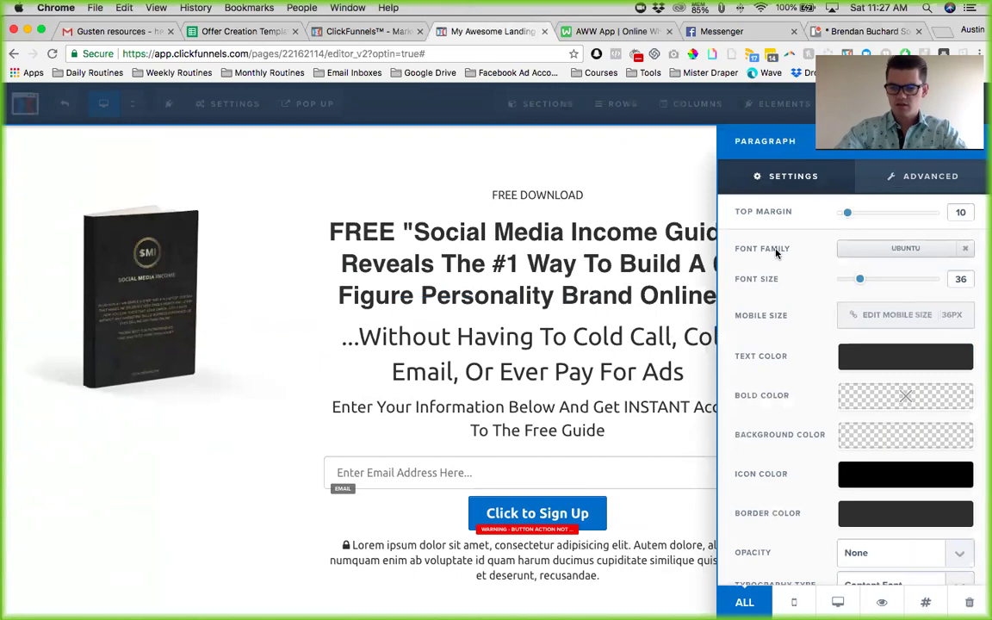
pyautogui.press('BackSpace')
pyautogui.write('2')
pyautogui.press('BackSpace')
pyautogui.write('6')
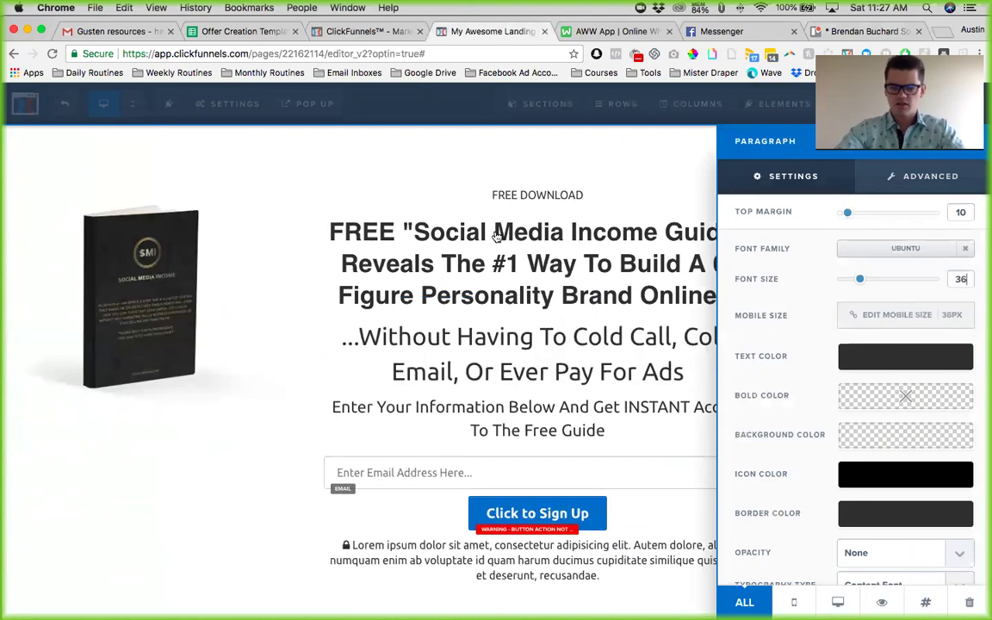
pyautogui.click(676, 261)
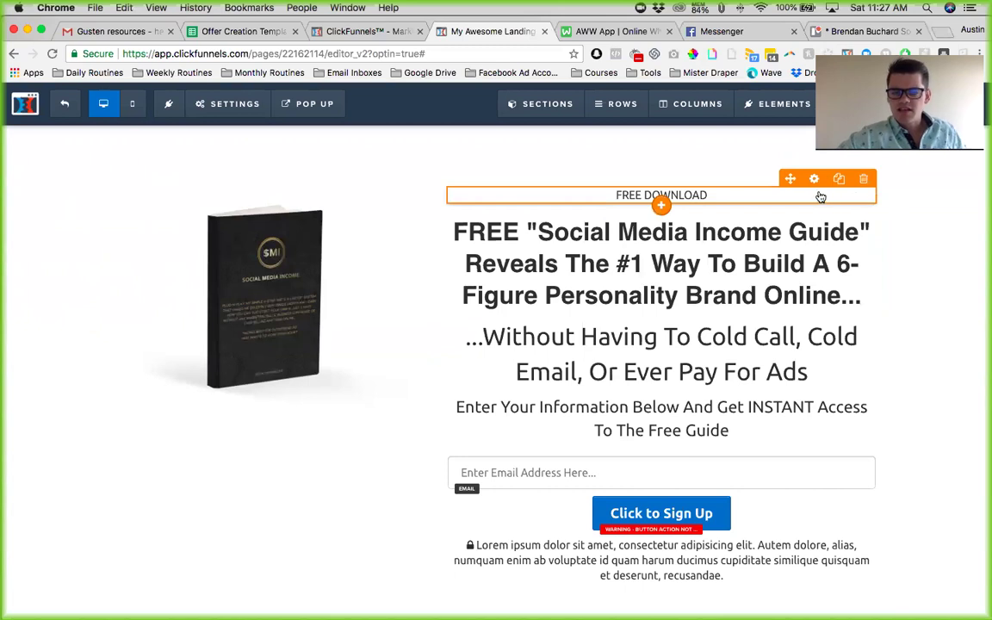
# Step: Delete the FREE DOWNLOAD element and widen the ebook image column
pyautogui.click(864, 179)
pyautogui.click(614, 144)
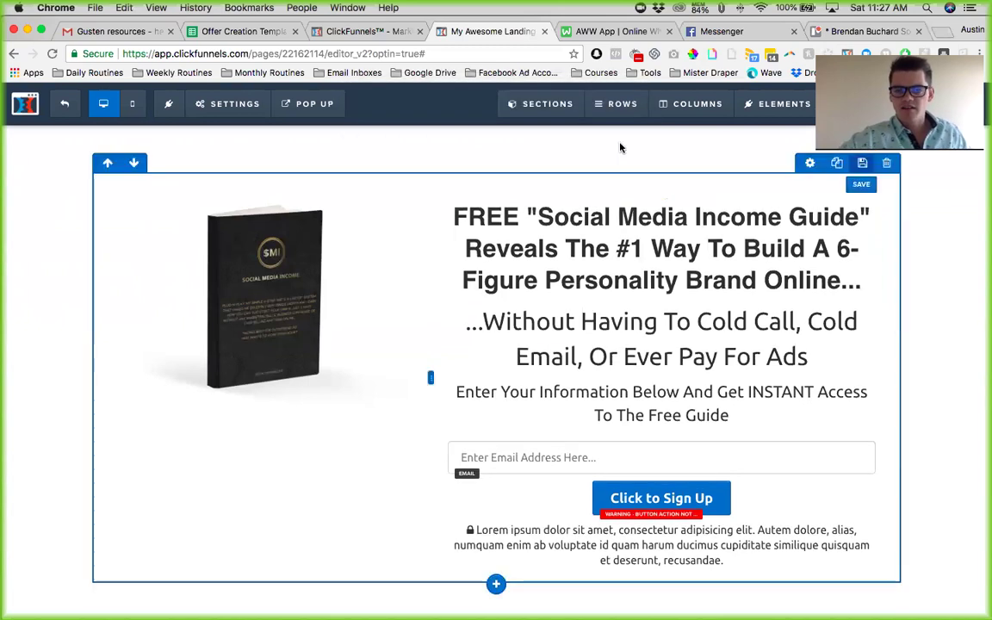
pyautogui.moveTo(430, 332); pyautogui.dragTo(518, 376)
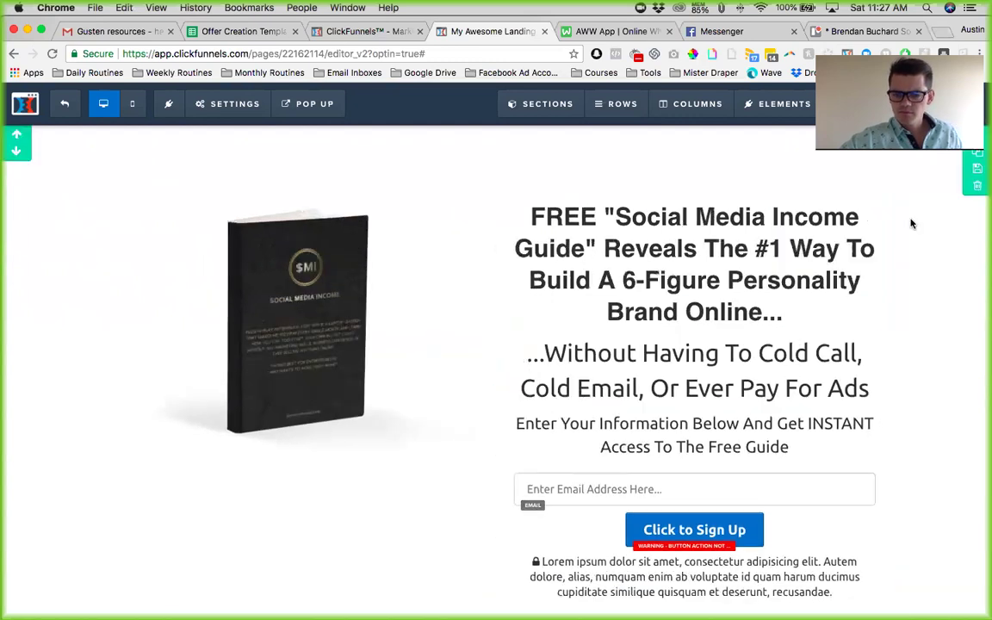
pyautogui.scroll(-1, 912, 223)
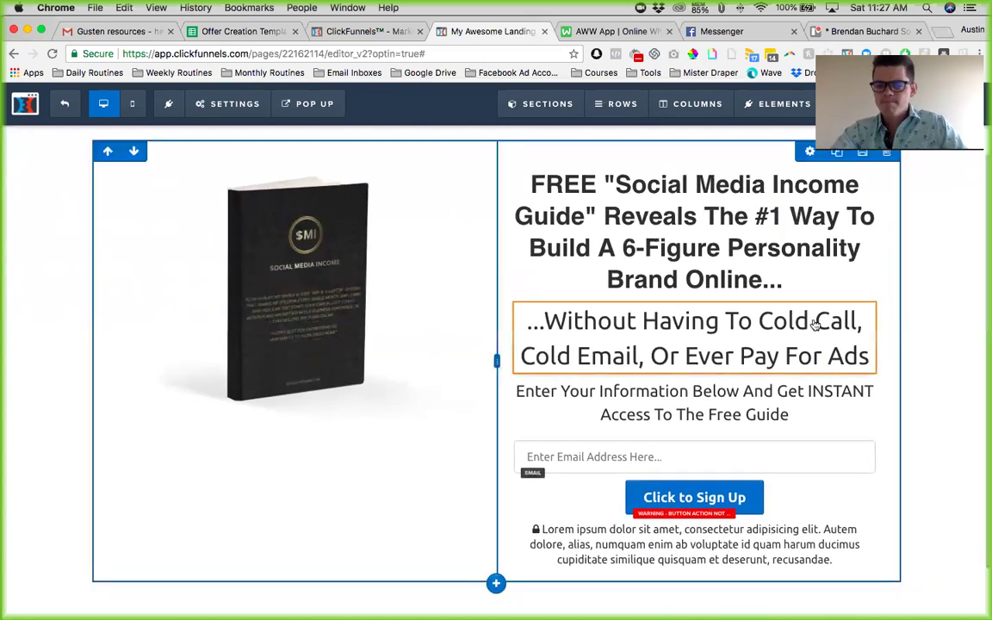
pyautogui.scroll(-2, 702, 224)
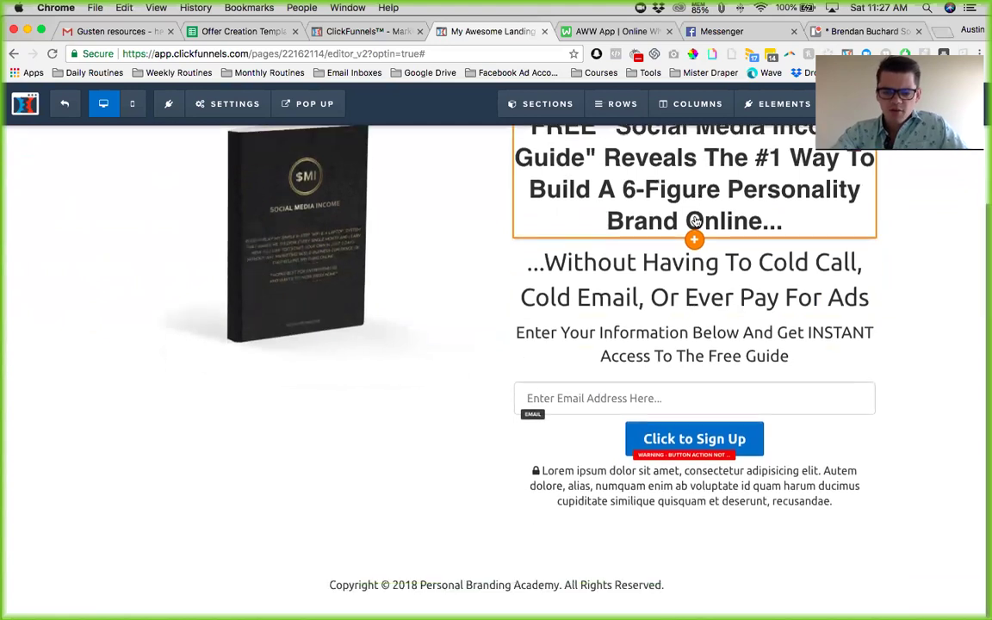
pyautogui.scroll(3, 699, 220)
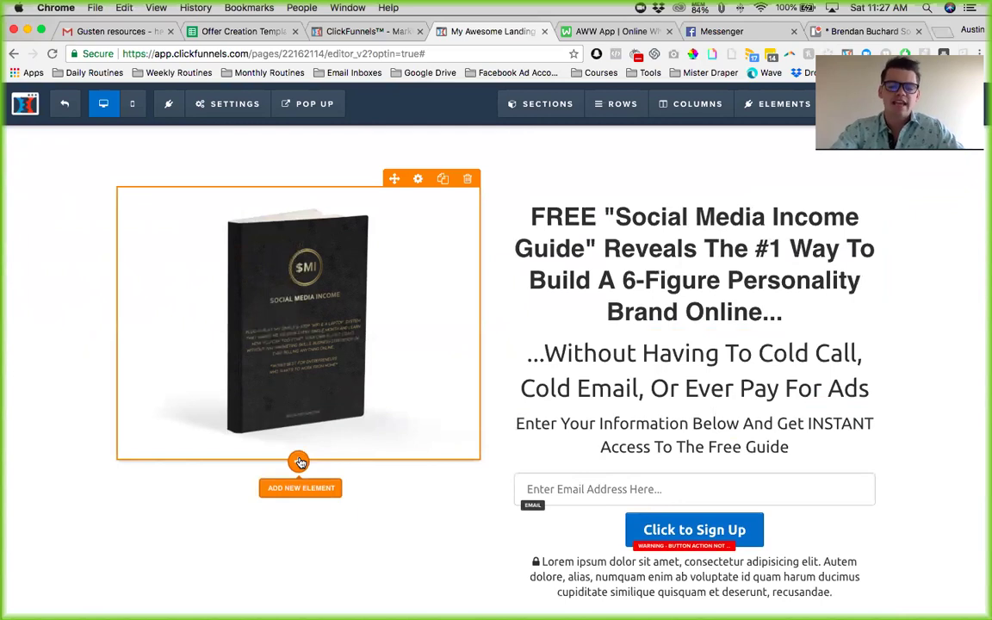
# Step: Search 'feature' and place an IMG FEATURE block under the ebook cover
pyautogui.click(300, 463)
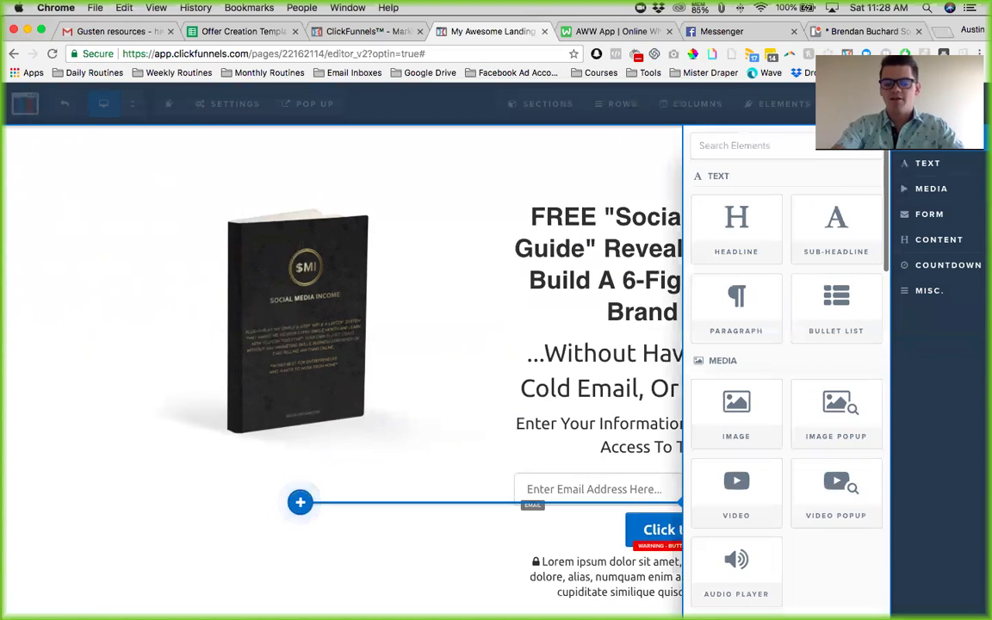
pyautogui.write('feature')
pyautogui.moveTo(738, 353); pyautogui.dragTo(269, 452)
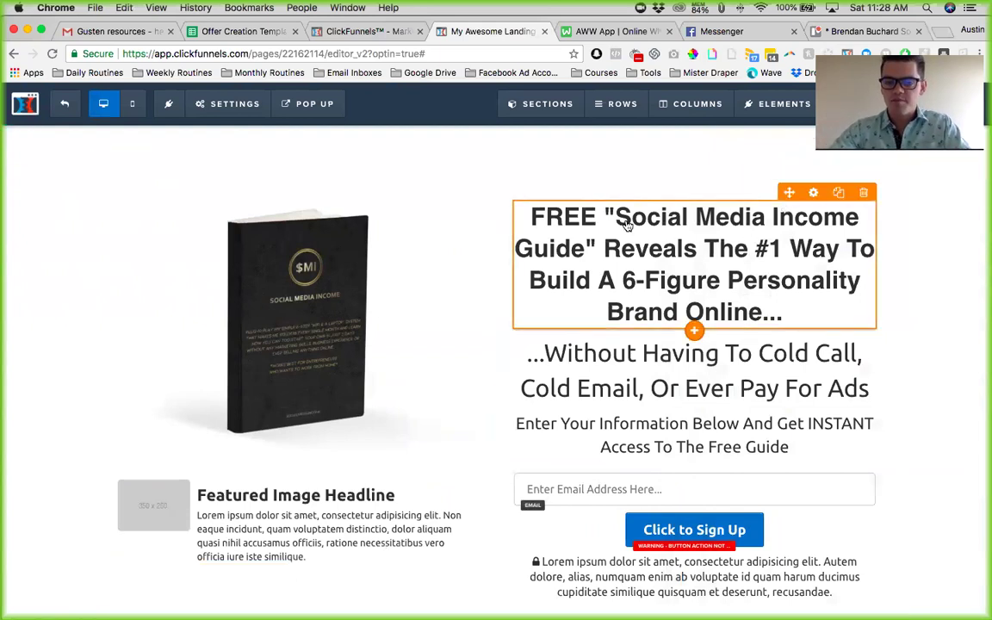
# Step: Move the headline's closing quote from after Guide to after Income
pyautogui.click(593, 248)
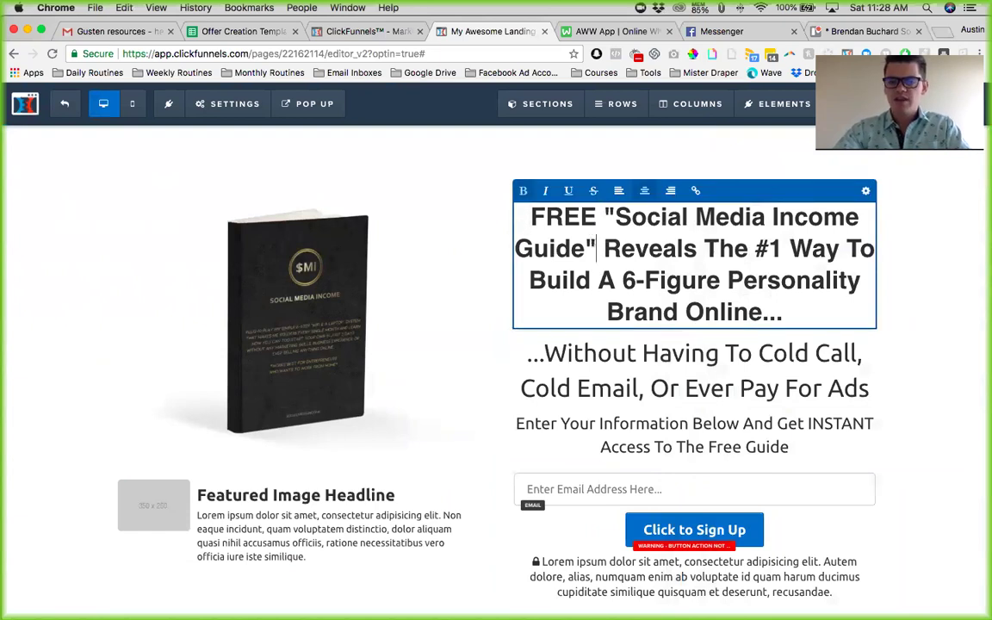
pyautogui.press('BackSpace')
pyautogui.click(776, 217)
pyautogui.write('"')
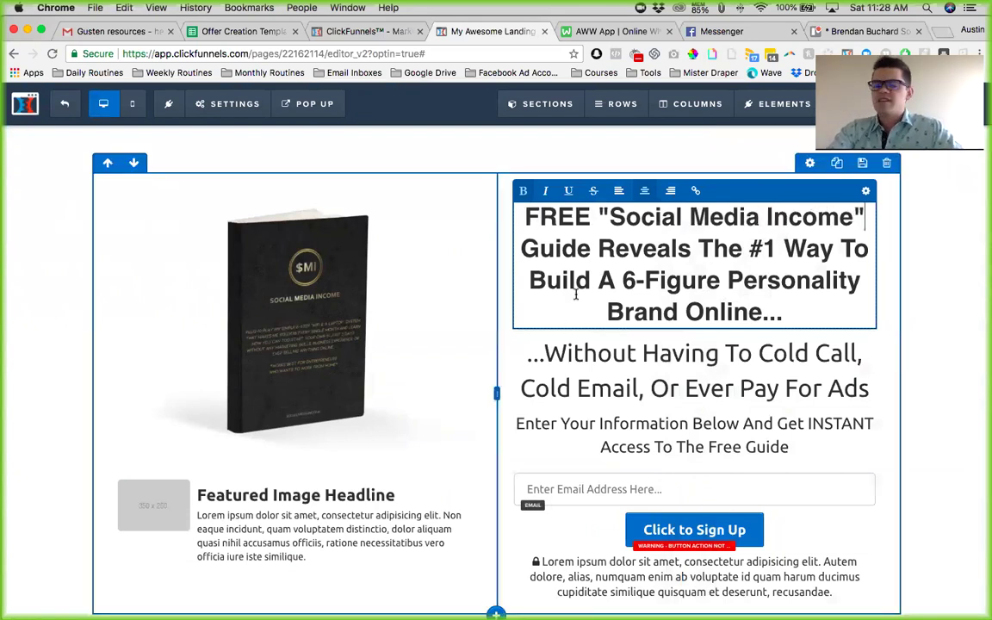
pyautogui.click(923, 288)
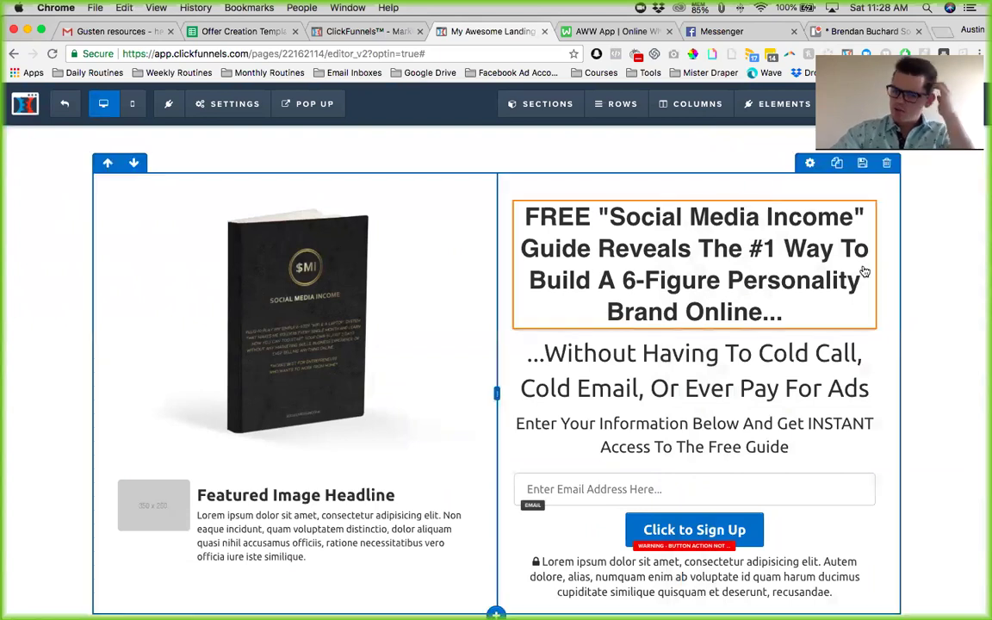
# Step: Replace the Lorem ipsum privacy note with 'I Will Never Rent, Sell, Or Spam Your Information'
pyautogui.scroll(-2, 865, 272)
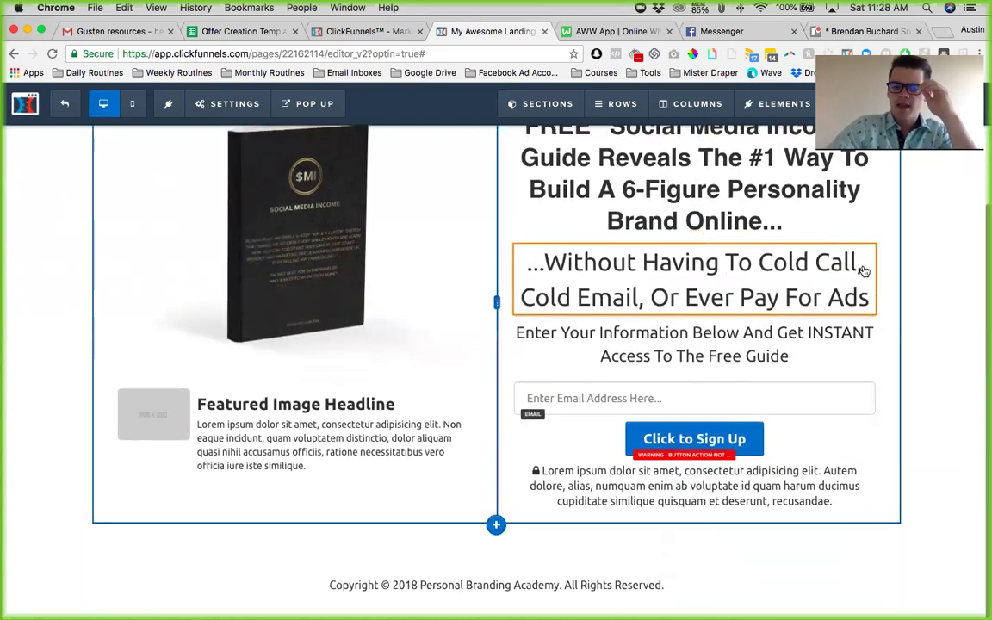
pyautogui.scroll(2, 865, 272)
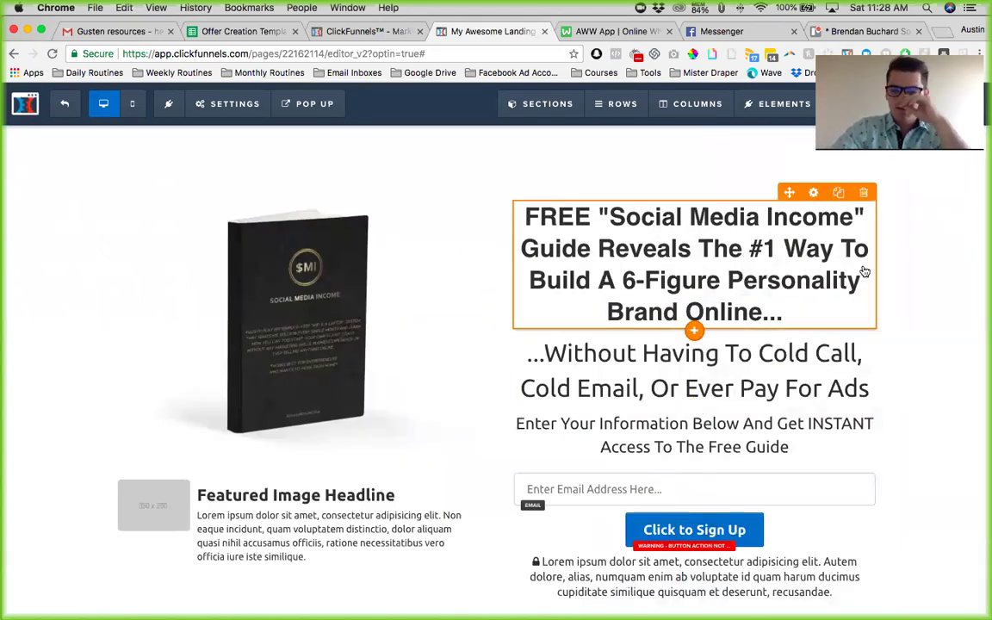
pyautogui.scroll(-3, 864, 272)
pyautogui.scroll(3, 864, 273)
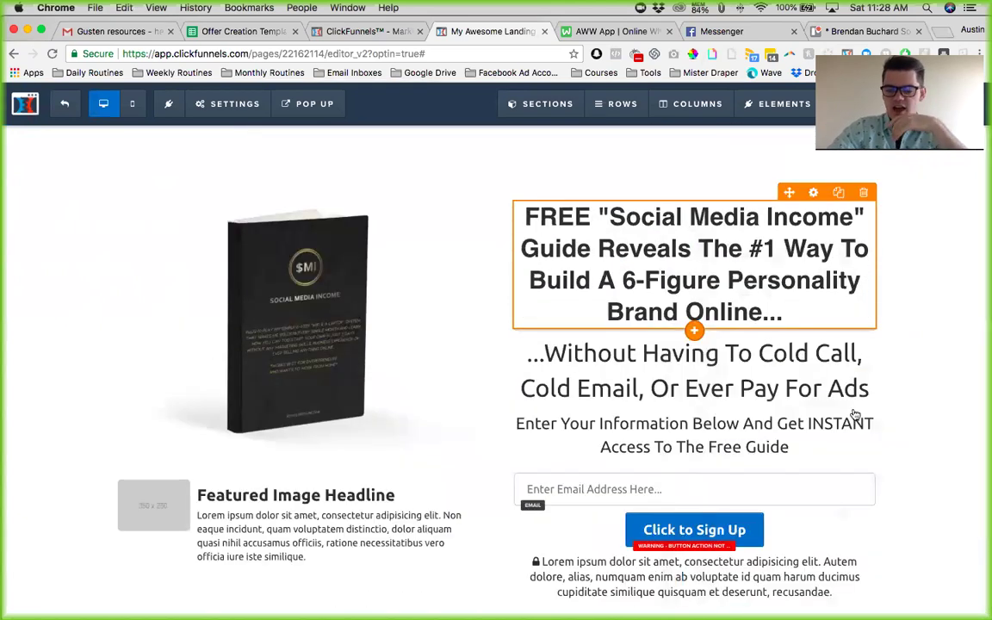
pyautogui.scroll(-1, 855, 415)
pyautogui.click(758, 556)
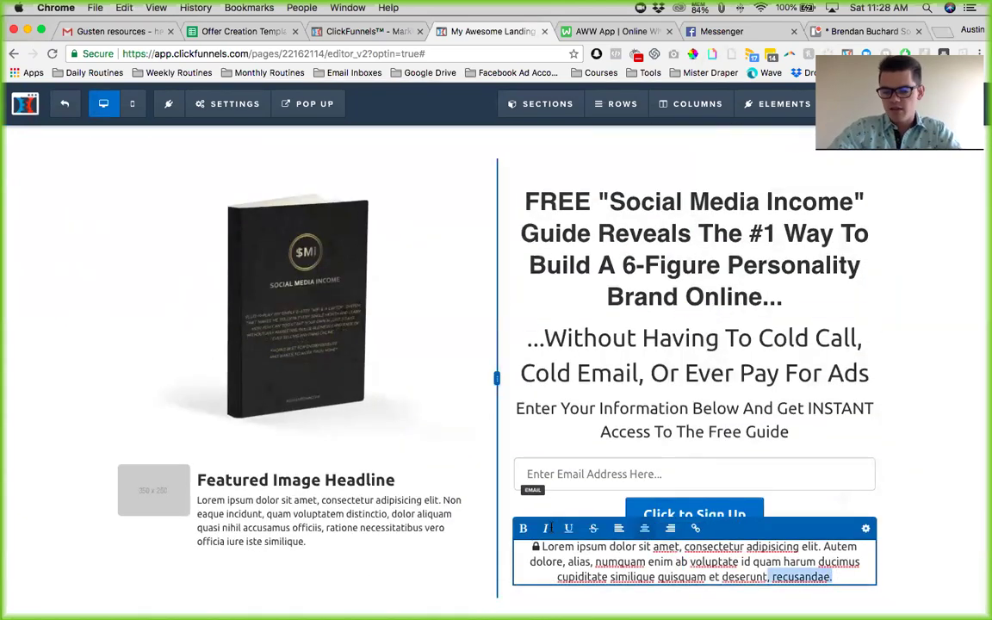
pyautogui.moveTo(832, 577); pyautogui.dragTo(470, 532)
pyautogui.write('I')
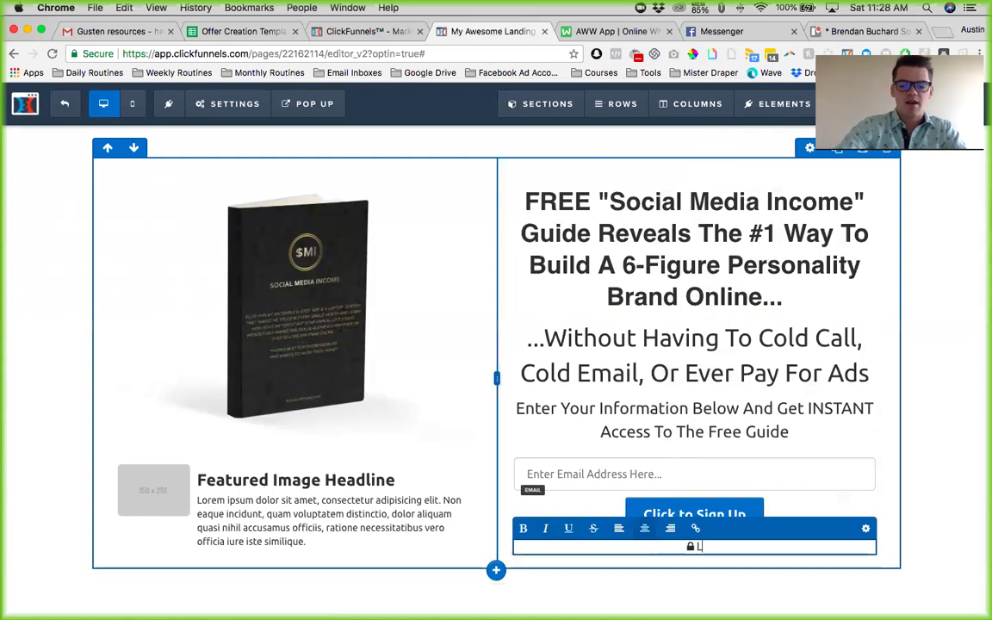
pyautogui.write(' Will Never Rent, Sell, Or Spam Your Informatino')
pyautogui.click(575, 547)
pyautogui.press('BackSpace')
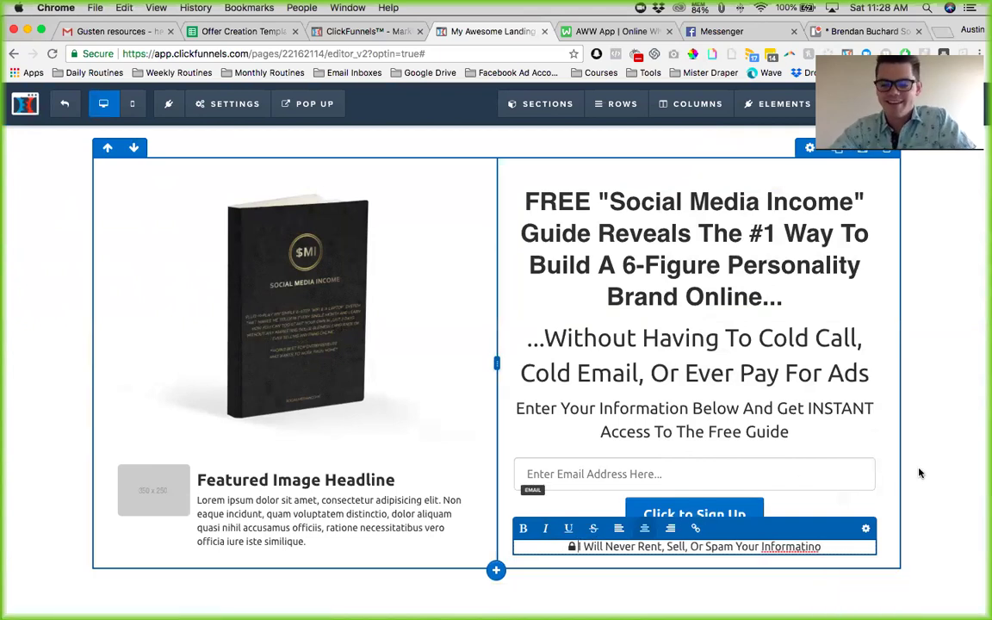
pyautogui.press('BackSpace')
pyautogui.press('BackSpace')
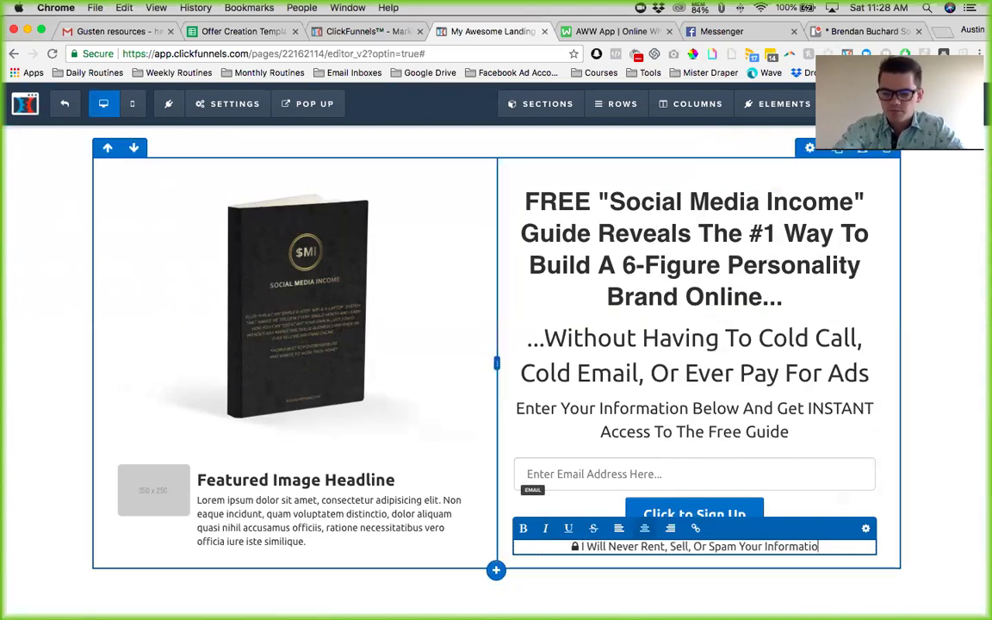
pyautogui.write('on')
pyautogui.click(905, 506)
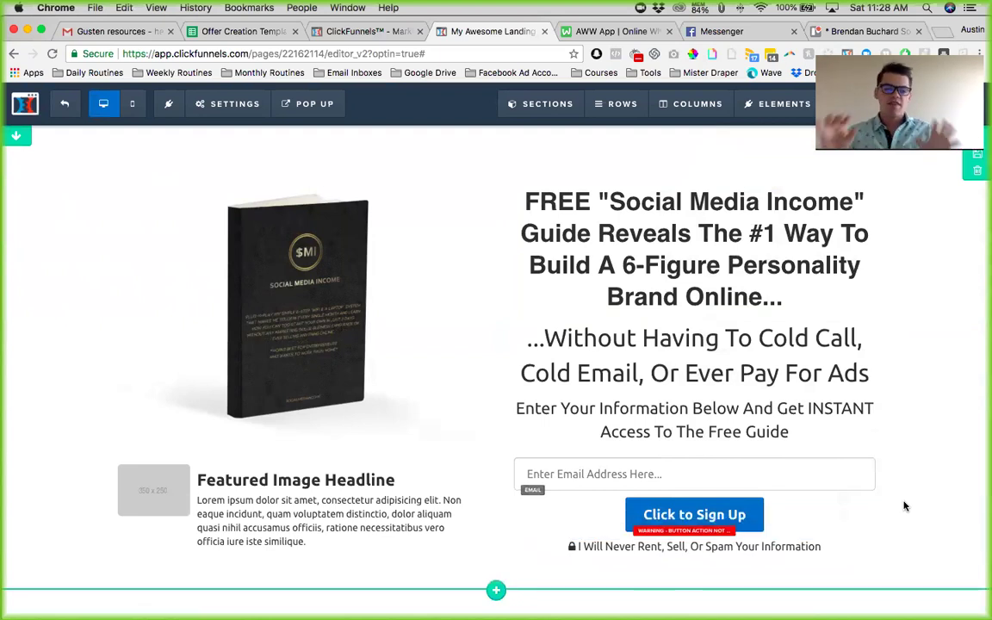
# Step: Set the two-column row's top margin to 0 in its row settings
pyautogui.scroll(-2, 901, 517)
pyautogui.scroll(3, 901, 517)
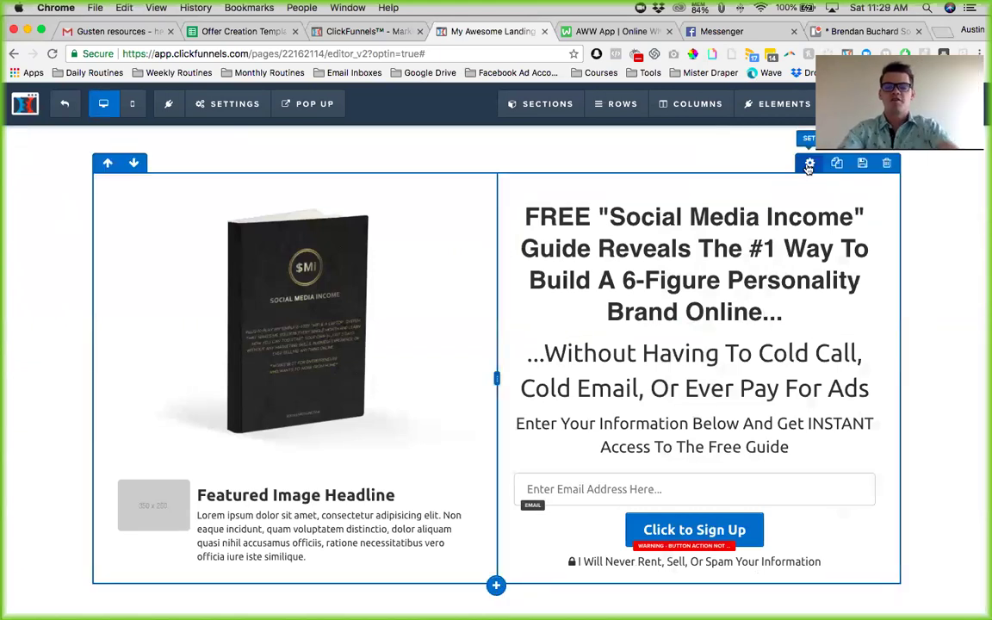
pyautogui.click(849, 189)
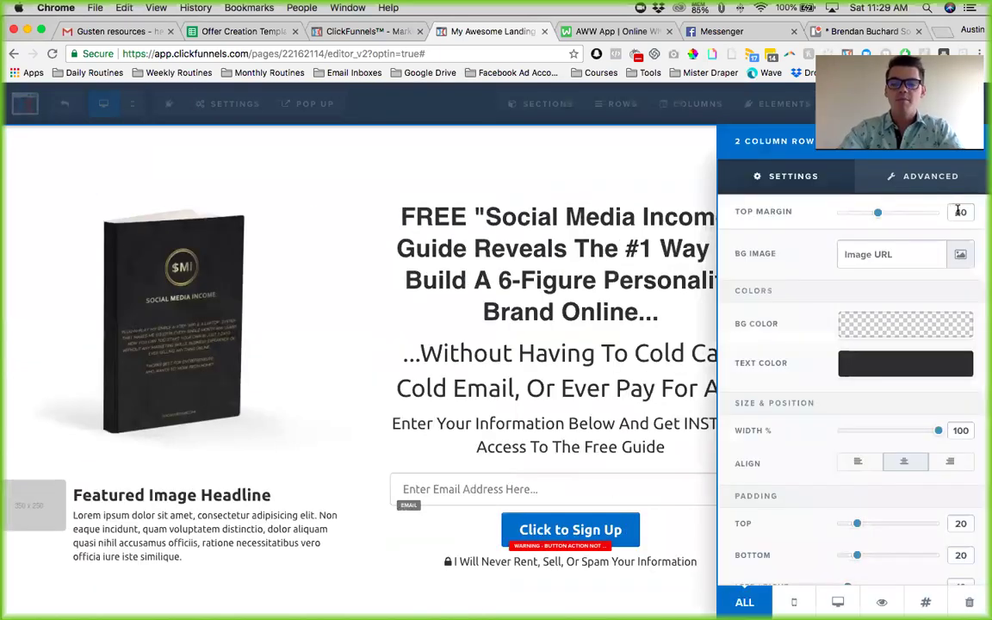
pyautogui.click(636, 182)
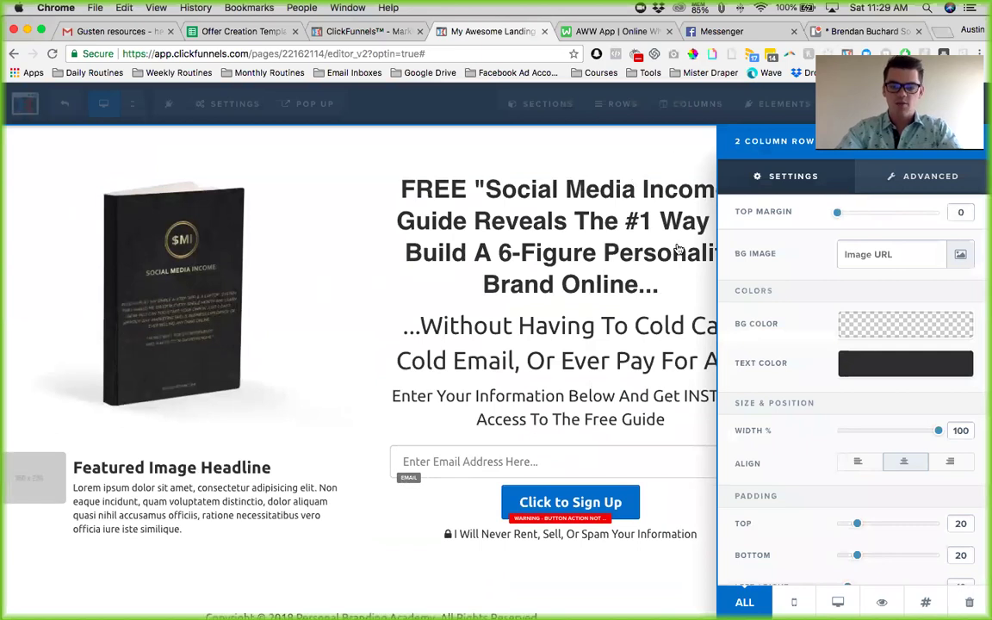
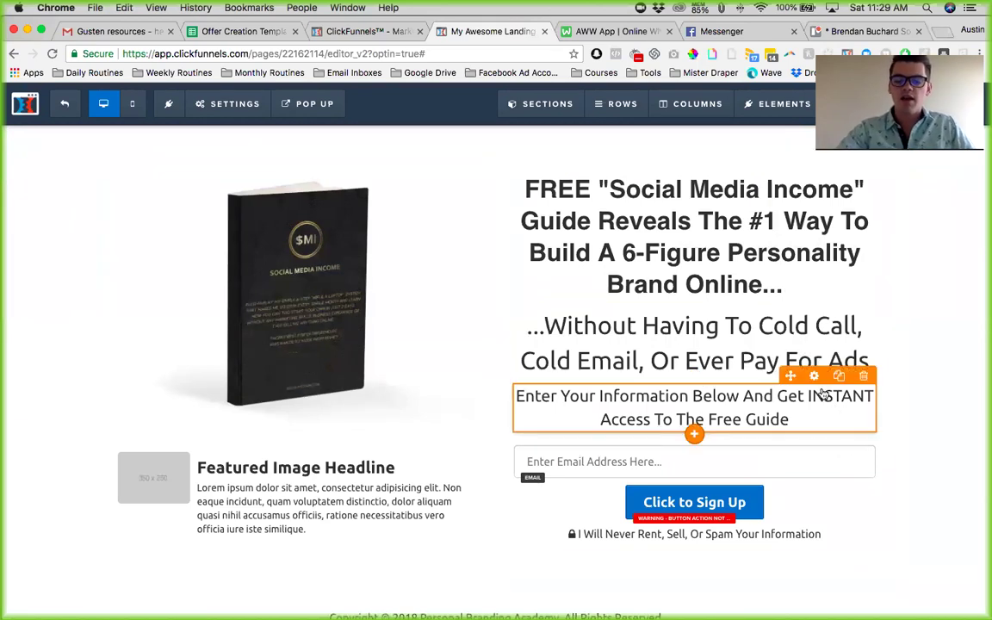
# Step: Lower the opt-in paragraph's font size to 14 in its settings
pyautogui.click(816, 377)
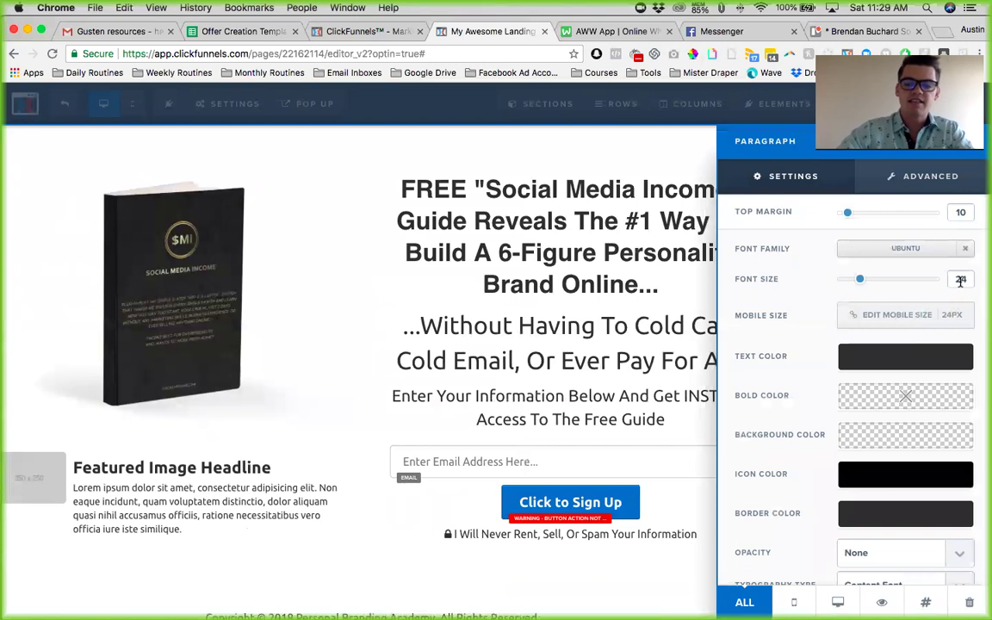
pyautogui.write('18')
pyautogui.press('BackSpace')
pyautogui.write('6')
pyautogui.press('BackSpace')
pyautogui.write('4')
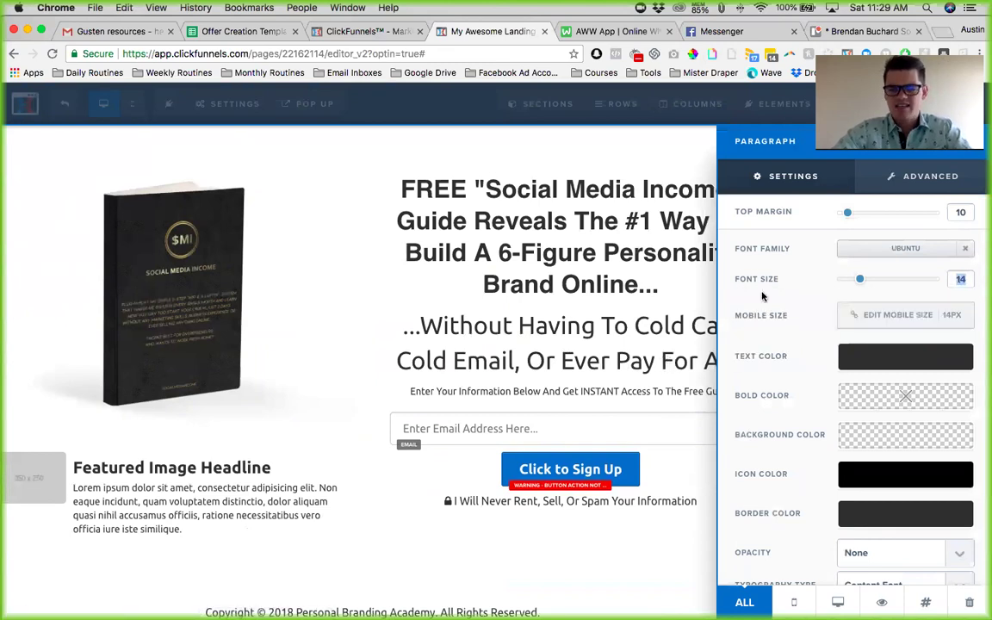
pyautogui.click(532, 332)
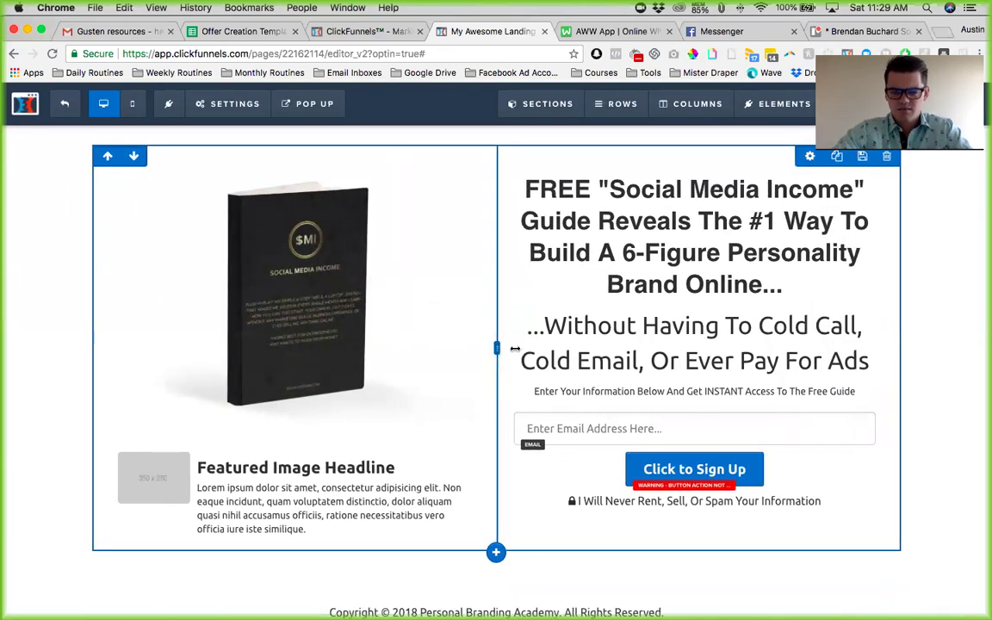
# Step: Widen the book image column and set the headline font size to 32
pyautogui.moveTo(496, 347); pyautogui.dragTo(560, 348)
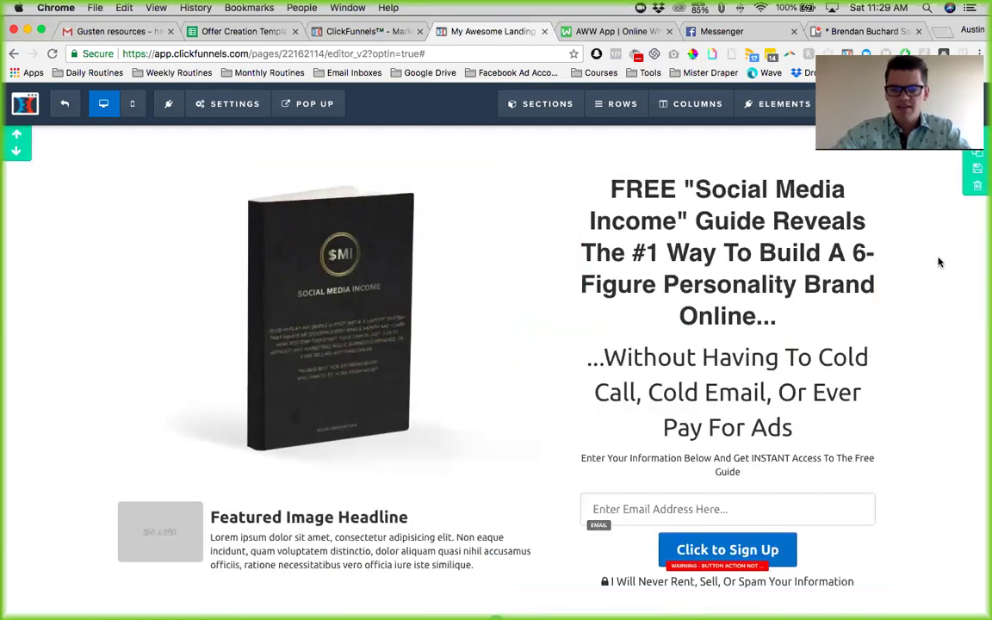
pyautogui.moveTo(818, 198)
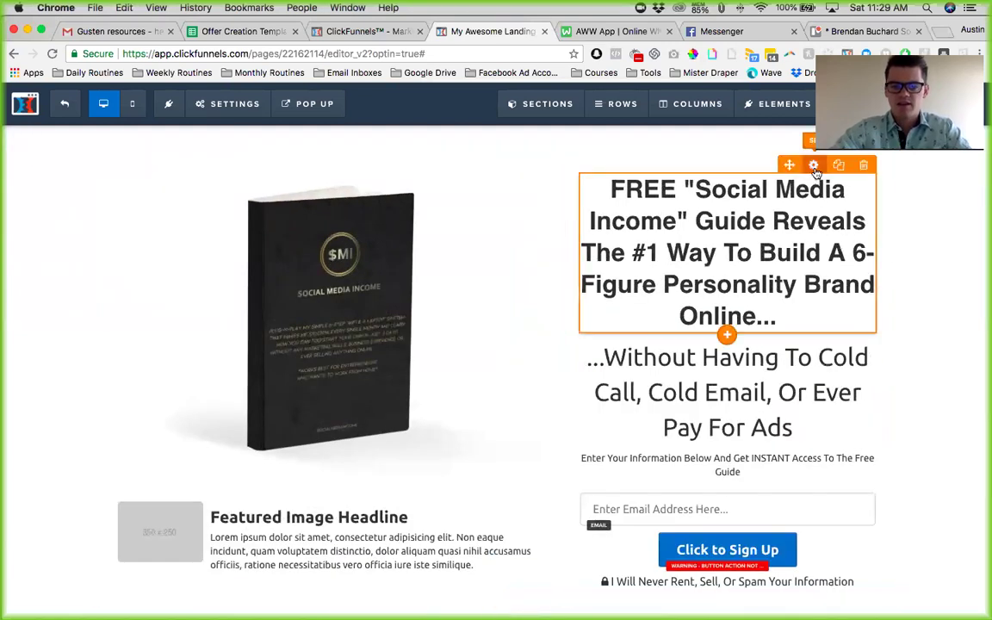
pyautogui.click(814, 166)
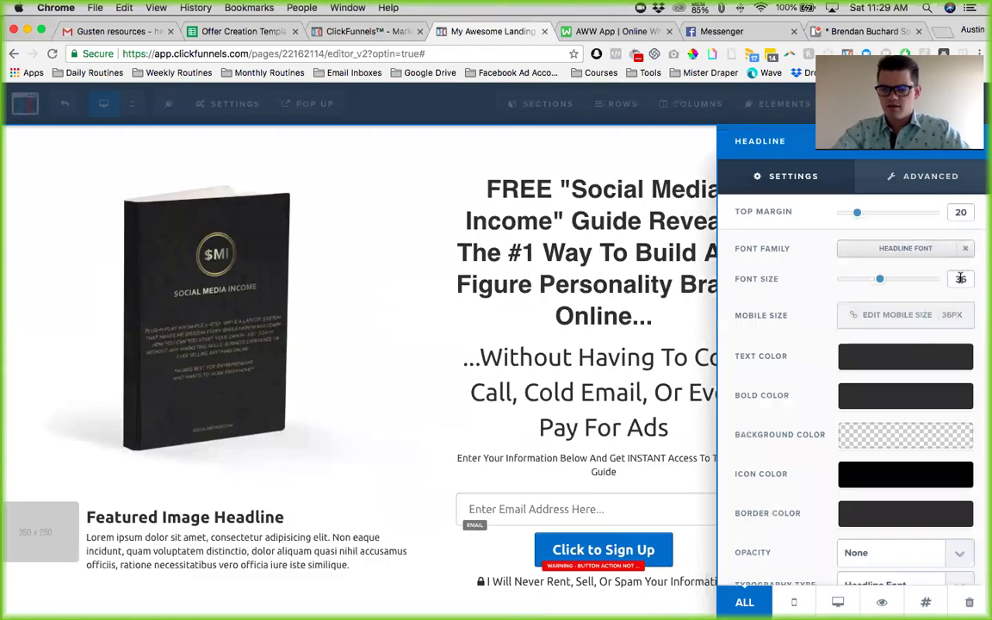
pyautogui.write('32')
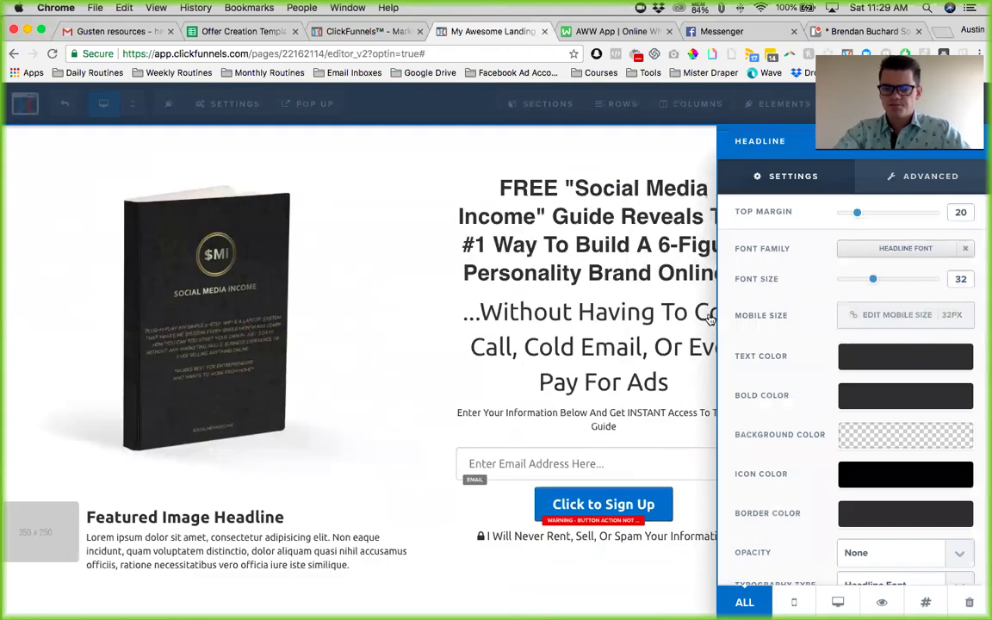
pyautogui.click(642, 289)
# Step: Set the subheadline font size to 24
pyautogui.moveTo(808, 293)
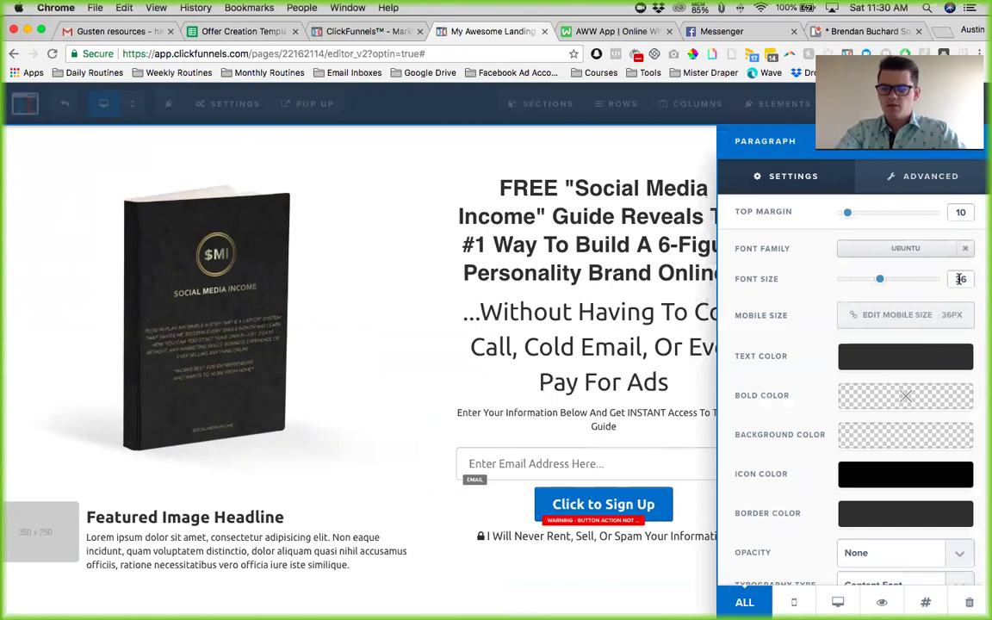
pyautogui.doubleClick(961, 278)
pyautogui.write('24')
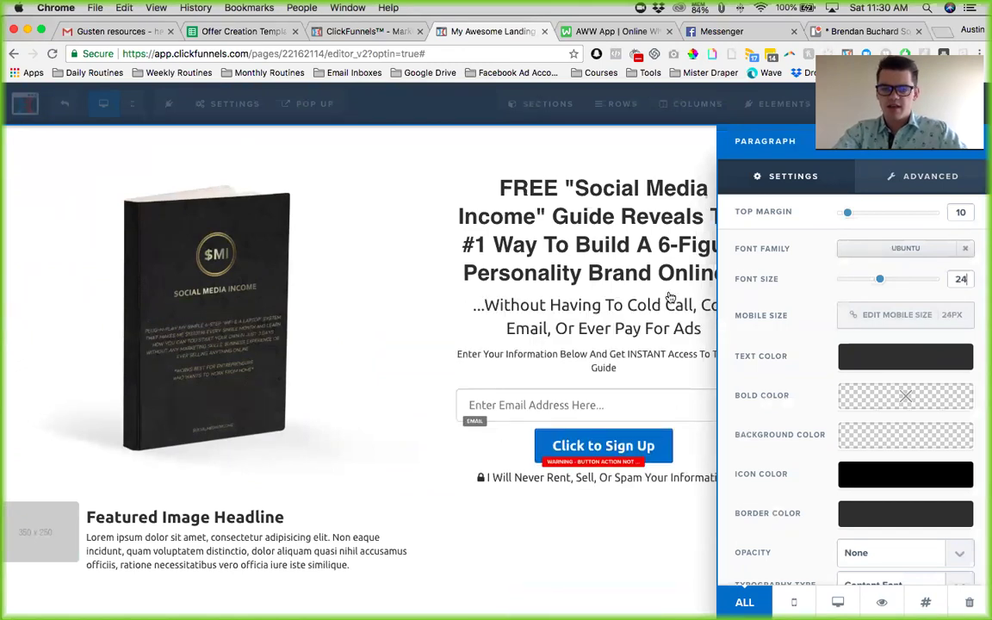
pyautogui.click(679, 299)
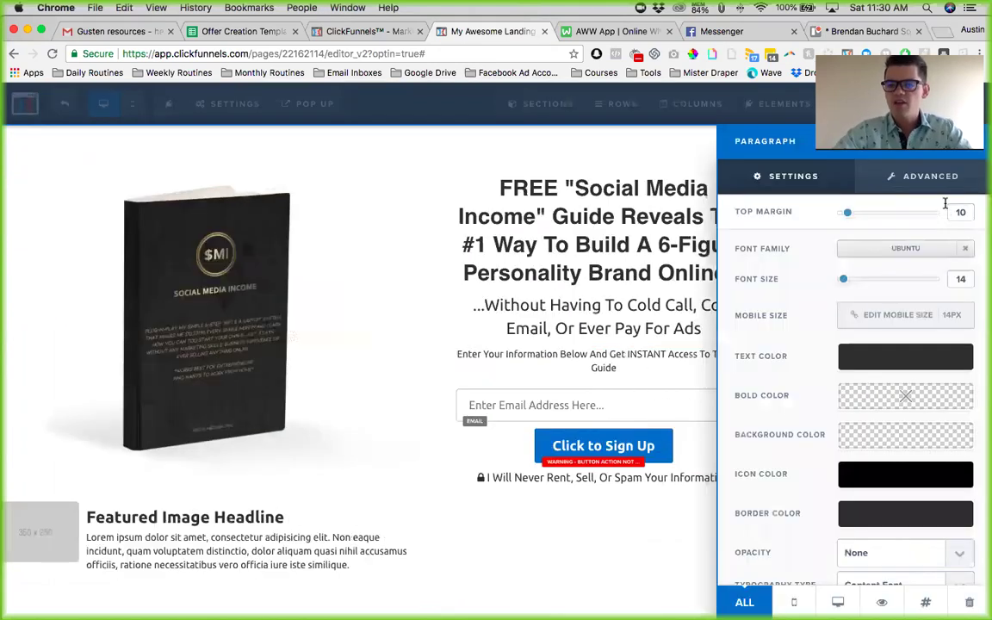
# Step: Give the opt-in line a 20 top margin and font size 24, then select the subheadline text
pyautogui.doubleClick(960, 212)
pyautogui.write('20')
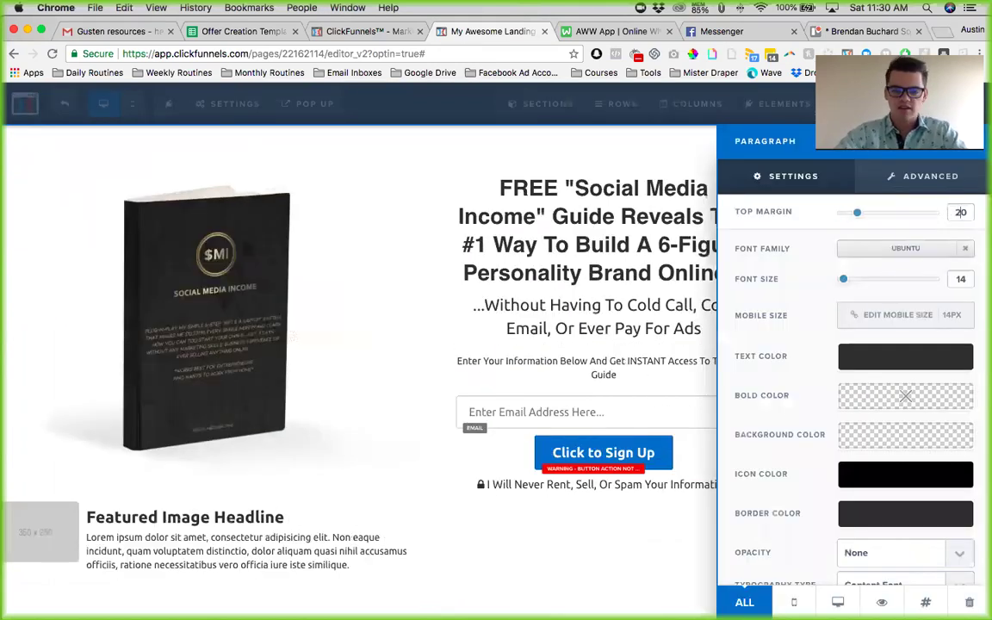
pyautogui.doubleClick(960, 279)
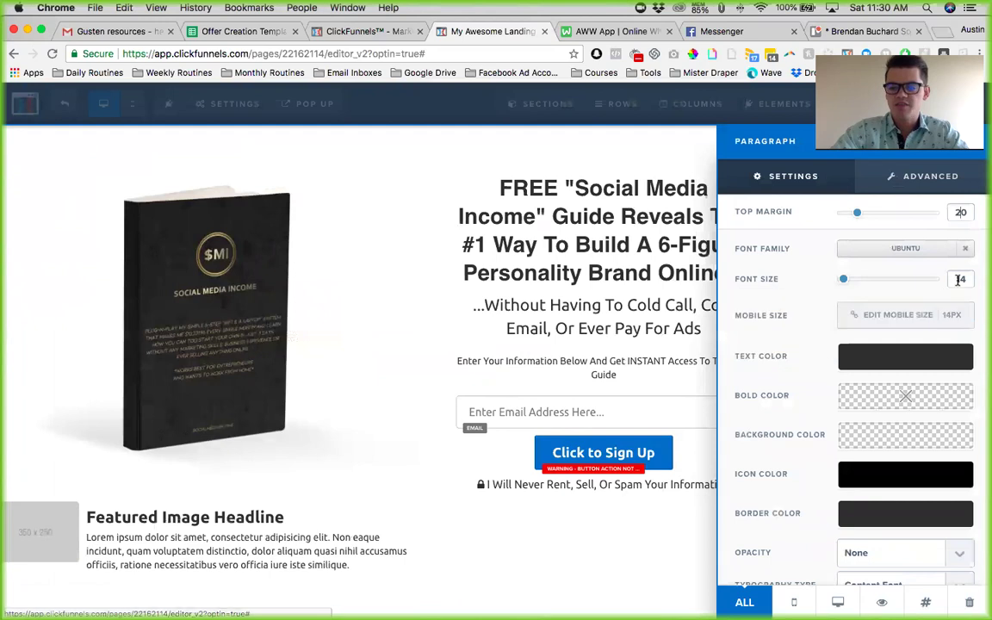
pyautogui.write('24')
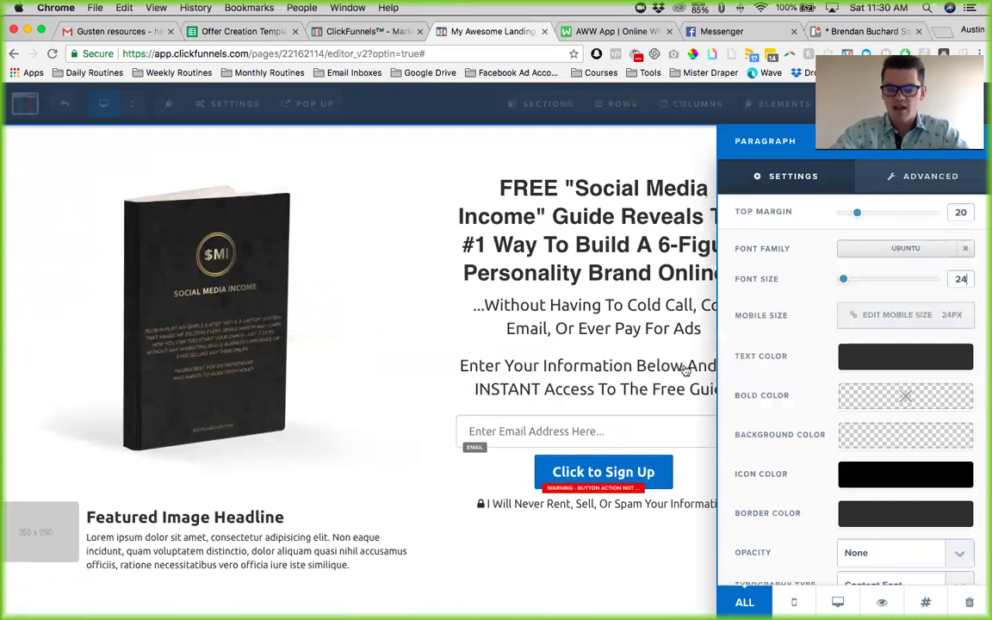
pyautogui.click(686, 370)
pyautogui.doubleClick(741, 323)
pyautogui.tripleClick(744, 323)
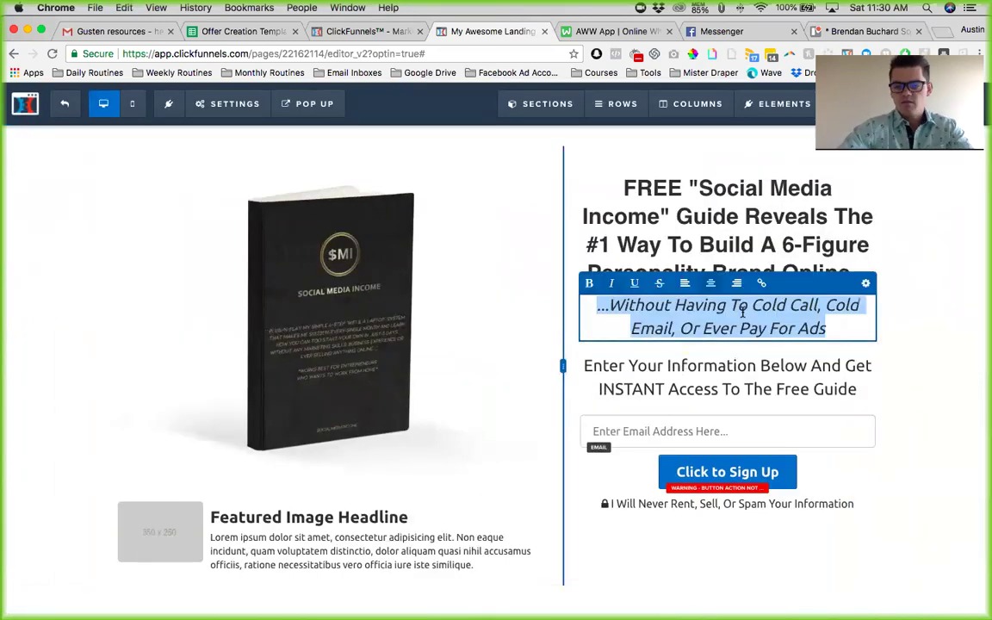
# Step: Make the whole opt-in prompt text bold
pyautogui.click(918, 364)
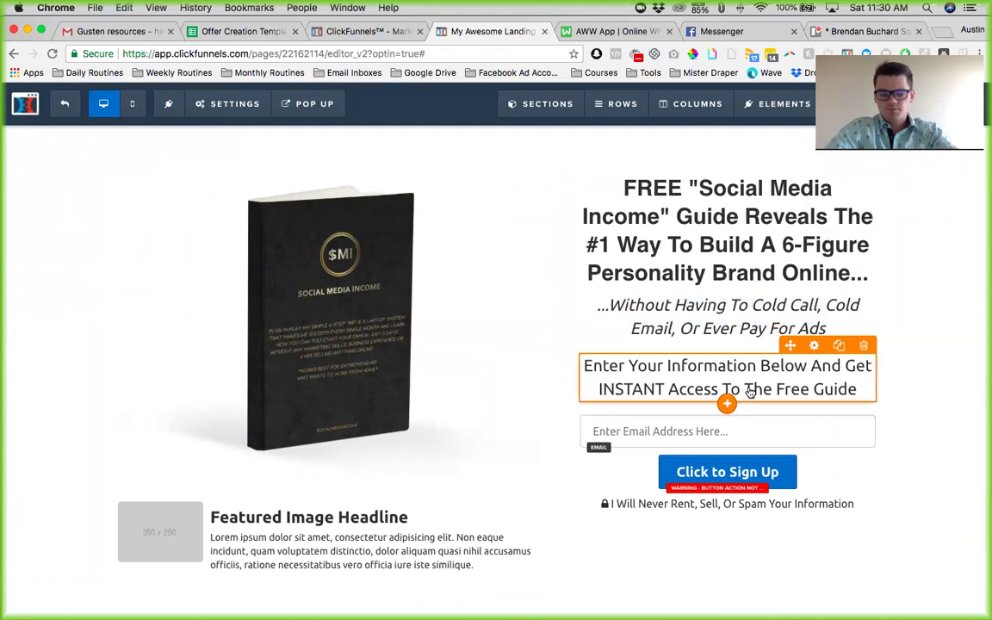
pyautogui.click(748, 389)
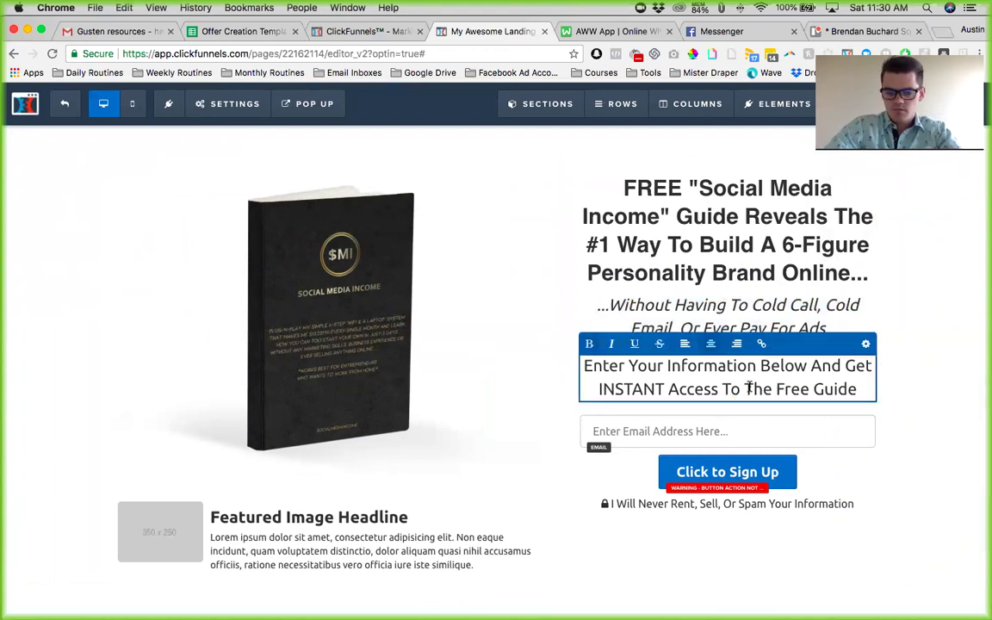
pyautogui.hotkey('ctrl', 'a')
pyautogui.hotkey('ctrl', 'b')
pyautogui.click(905, 392)
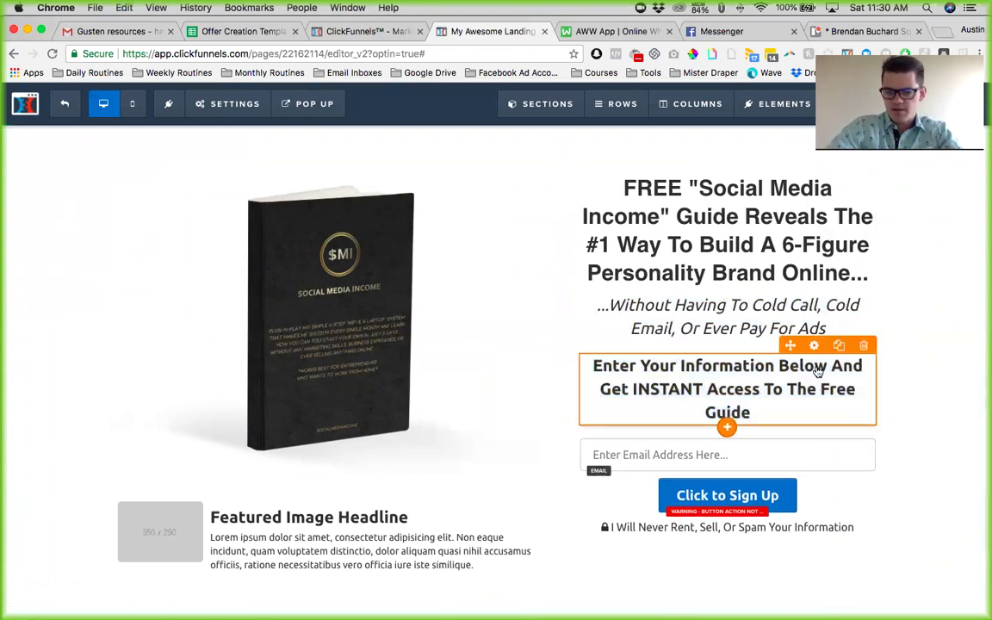
# Step: Set the prompt's font size to 20 and add a colon after 'Free Guide'
pyautogui.click(846, 343)
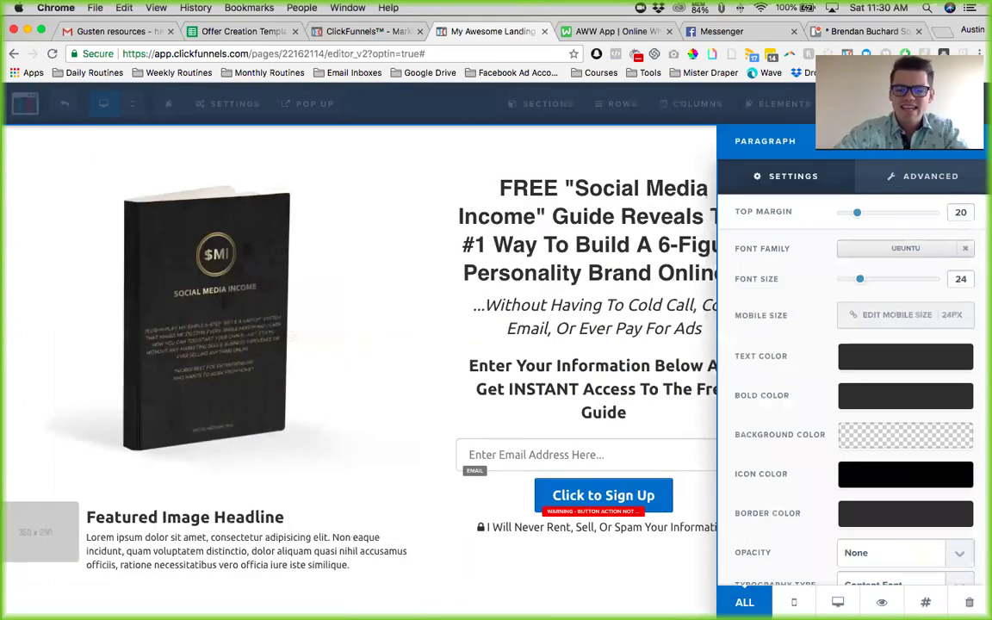
pyautogui.press('BackSpace')
pyautogui.write('0')
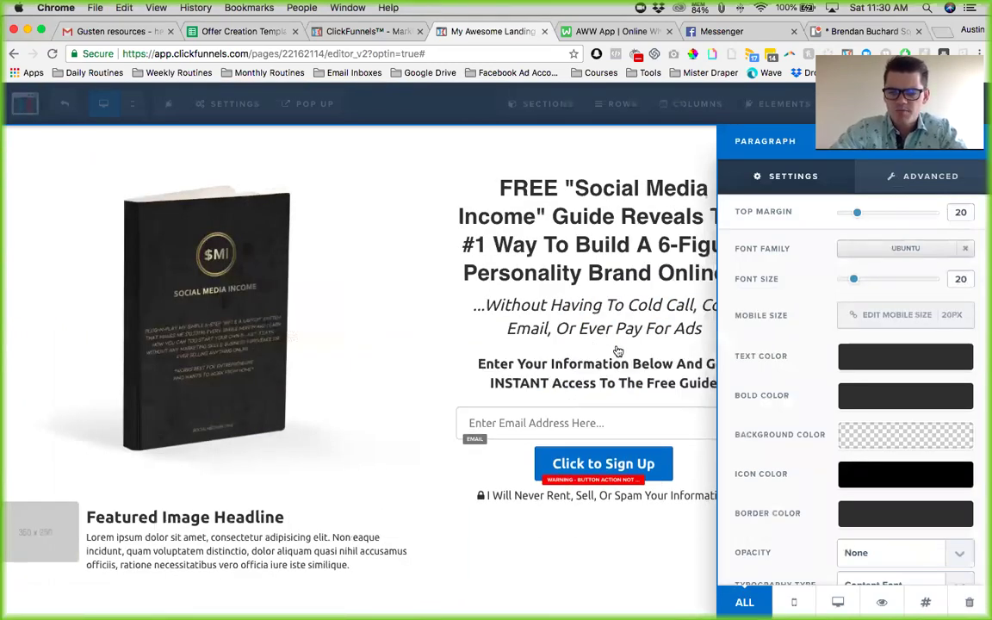
pyautogui.click(618, 350)
pyautogui.click(847, 383)
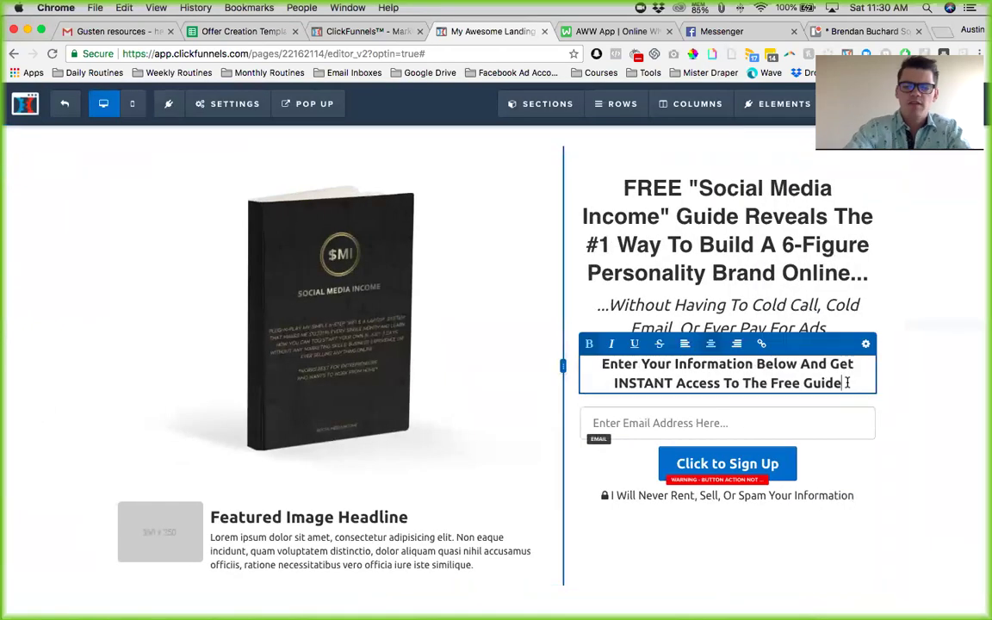
pyautogui.write(':')
pyautogui.click(900, 384)
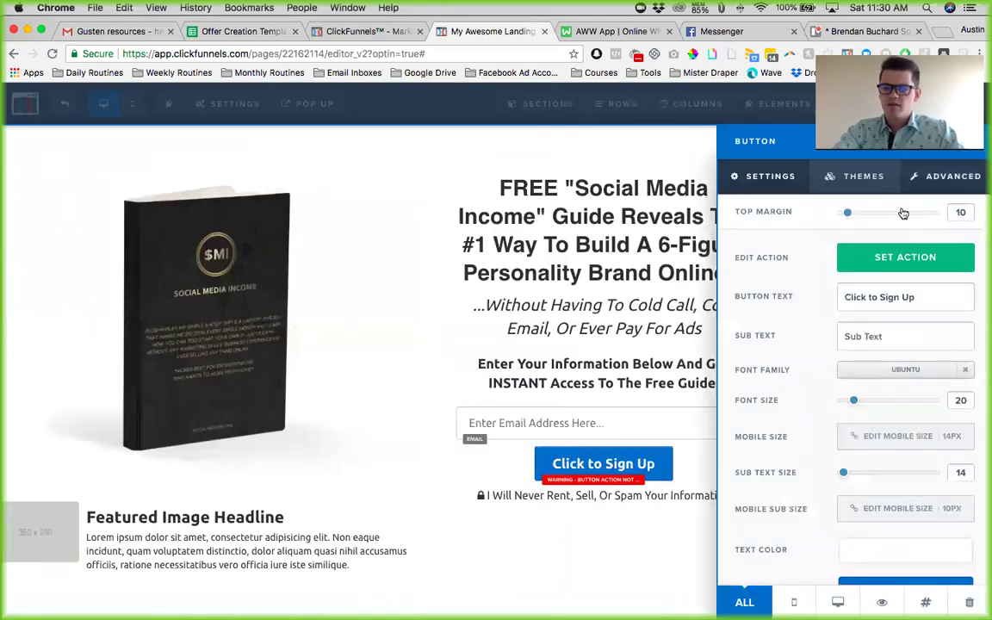
# Step: Make the sign-up button fill the full width
pyautogui.scroll(-5, 893, 230)
pyautogui.click(884, 270)
pyautogui.click(885, 268)
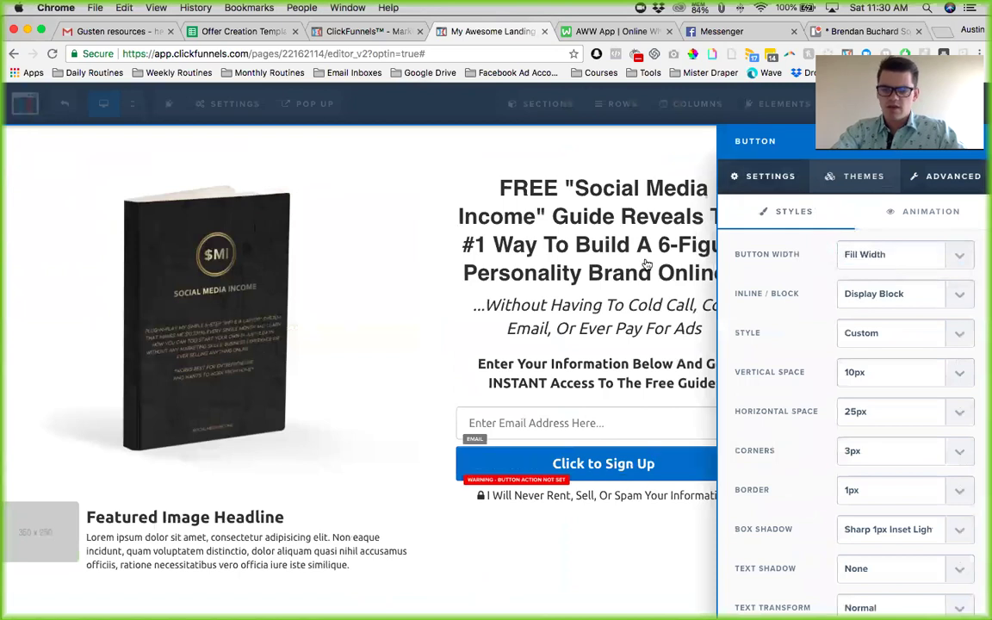
pyautogui.click(775, 177)
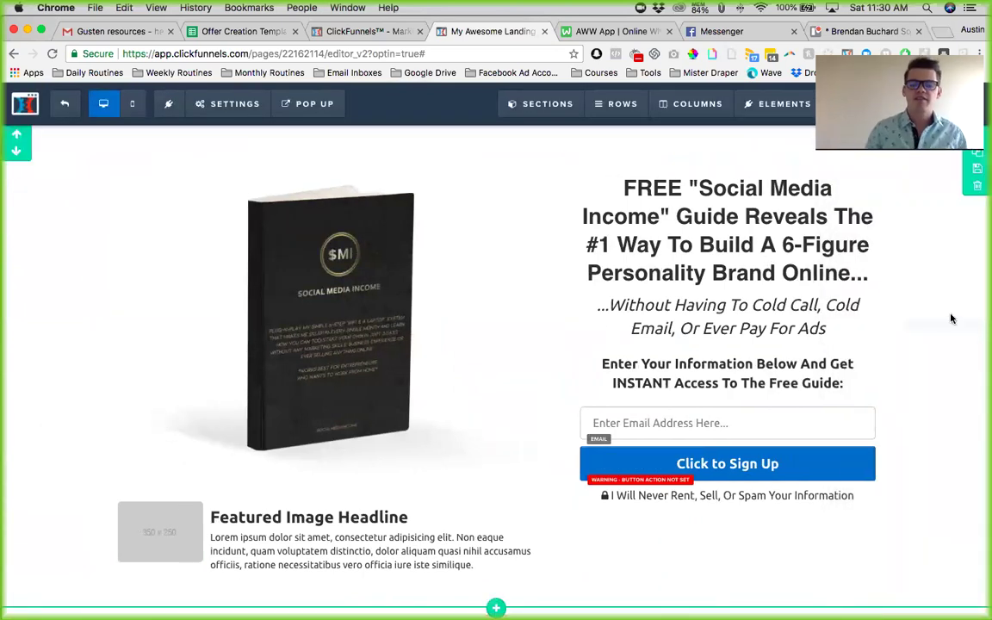
pyautogui.scroll(-2, 952, 318)
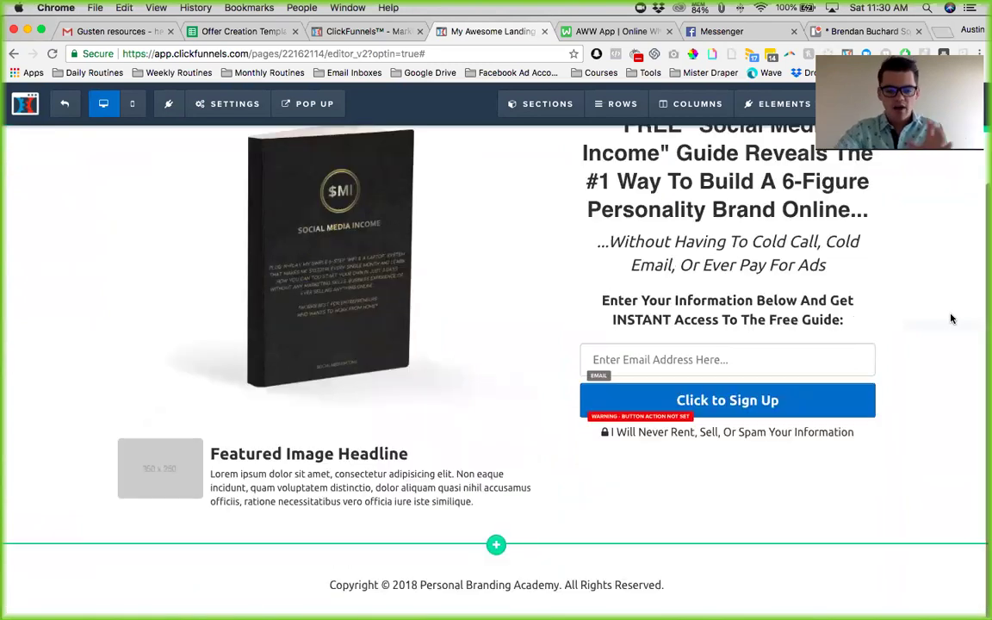
pyautogui.scroll(2, 818, 448)
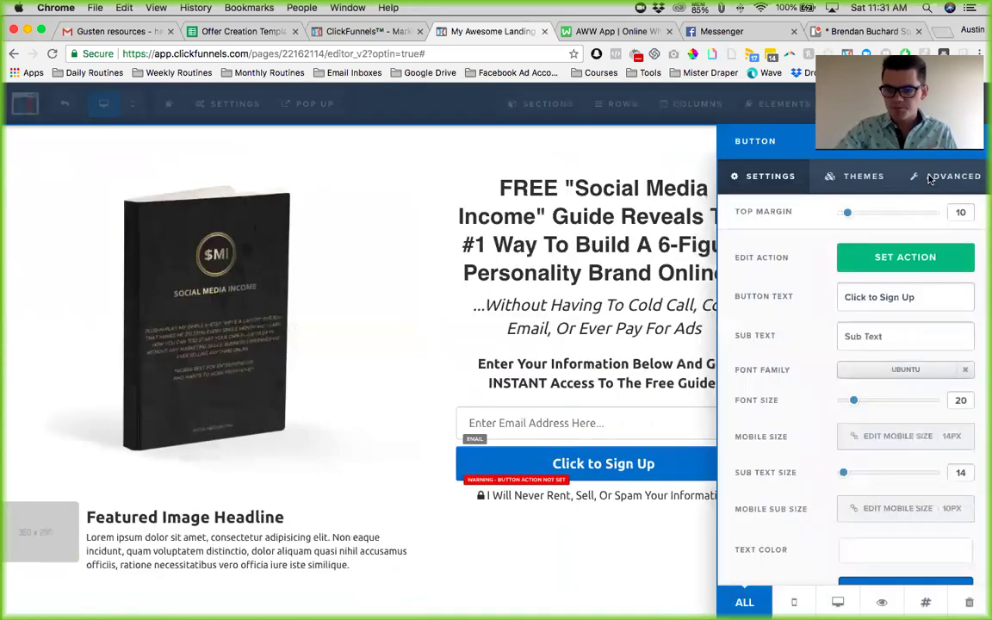
# Step: Set the button's action to Submit Form, keeping it full width
pyautogui.click(929, 179)
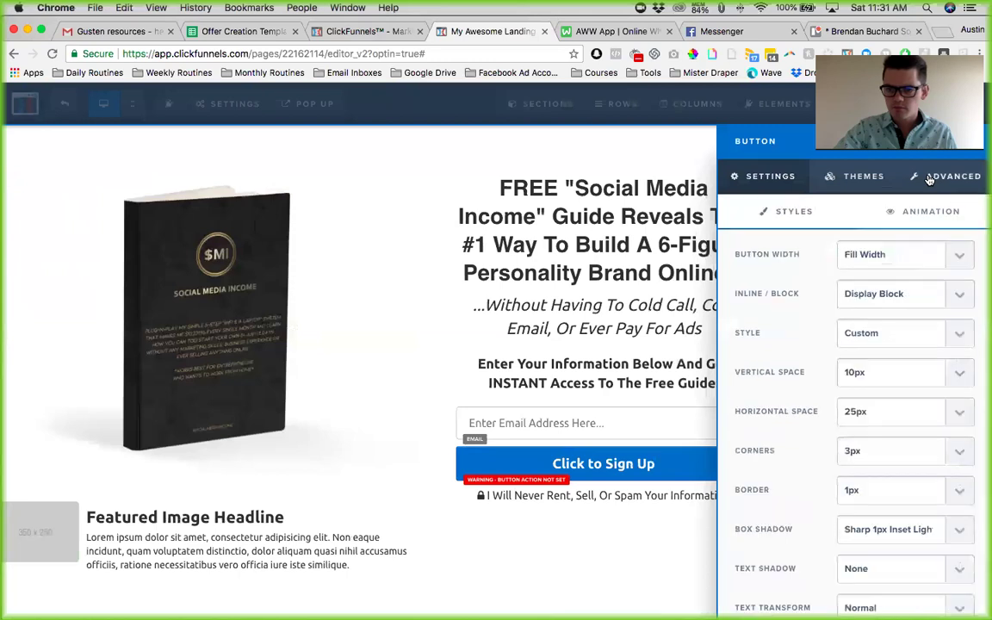
pyautogui.click(891, 261)
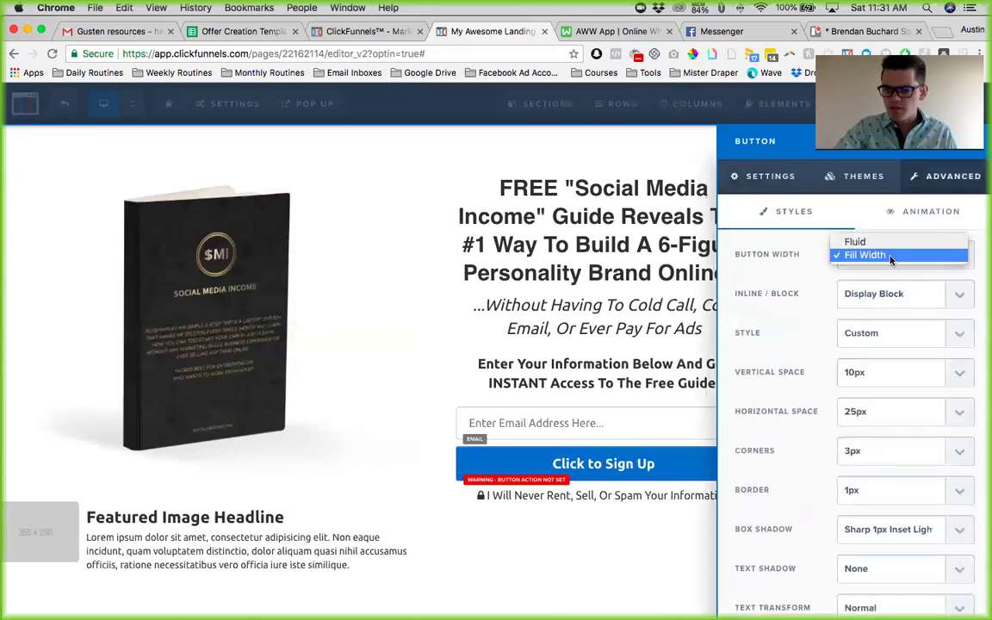
pyautogui.click(762, 336)
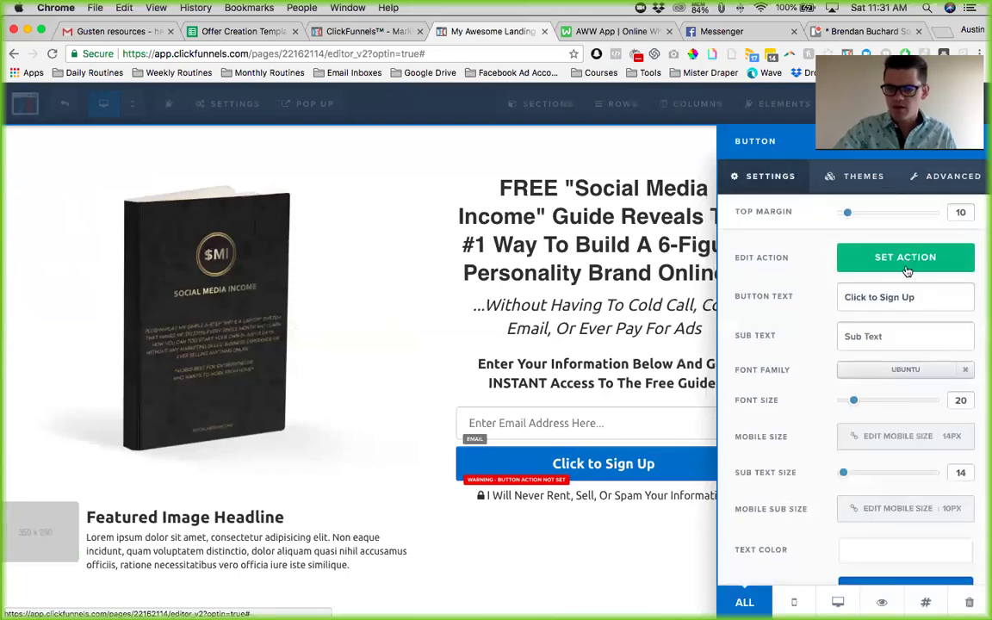
pyautogui.click(905, 258)
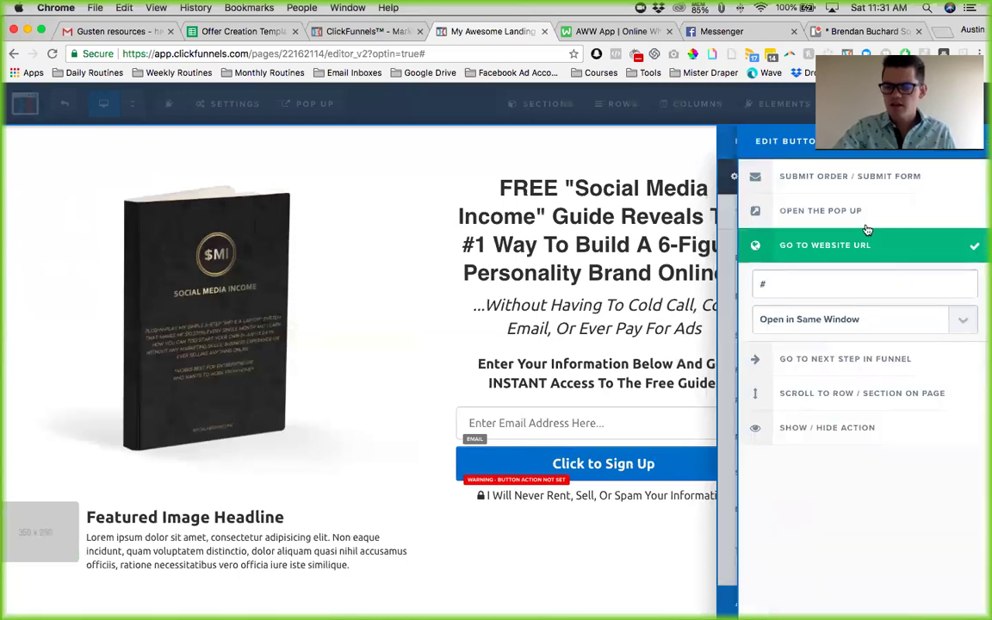
pyautogui.click(854, 177)
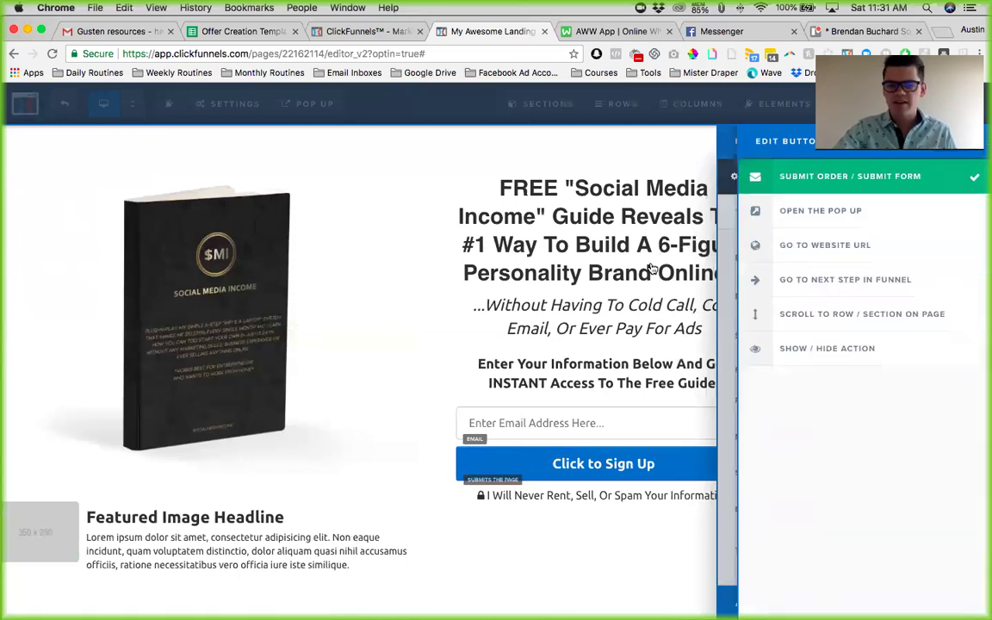
pyautogui.click(831, 140)
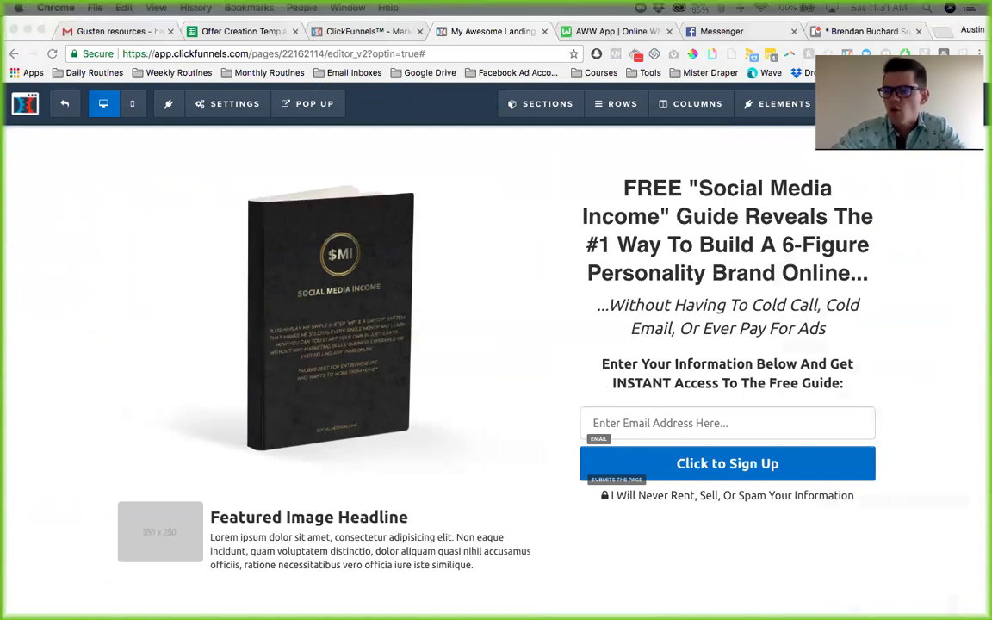
pyautogui.click(724, 353)
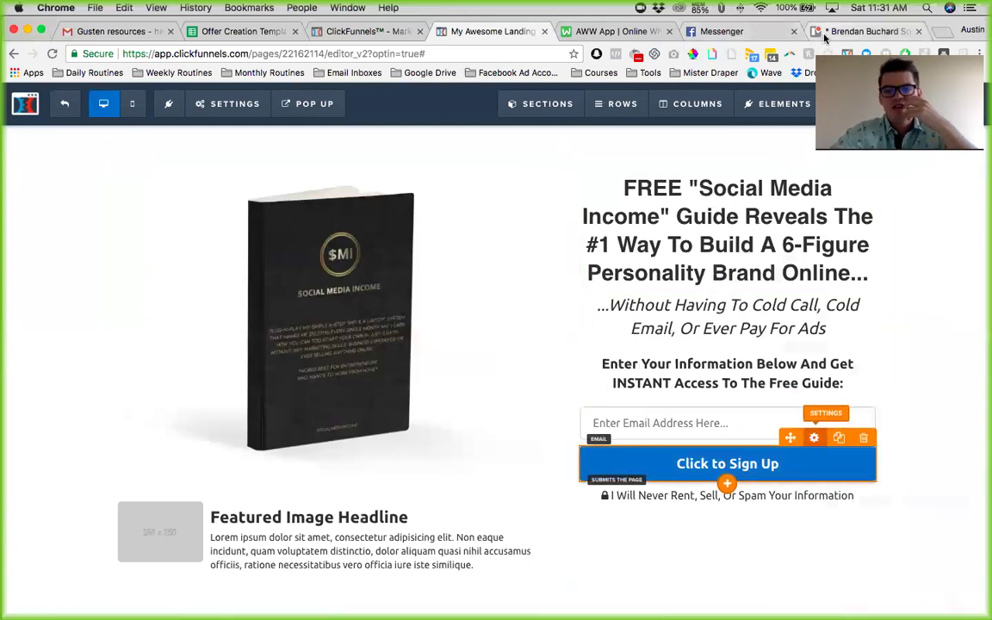
# Step: Browse the Trello Squeeze Swipe File examples, then reopen the ClickFunnels sign-up button's settings
pyautogui.click(863, 31)
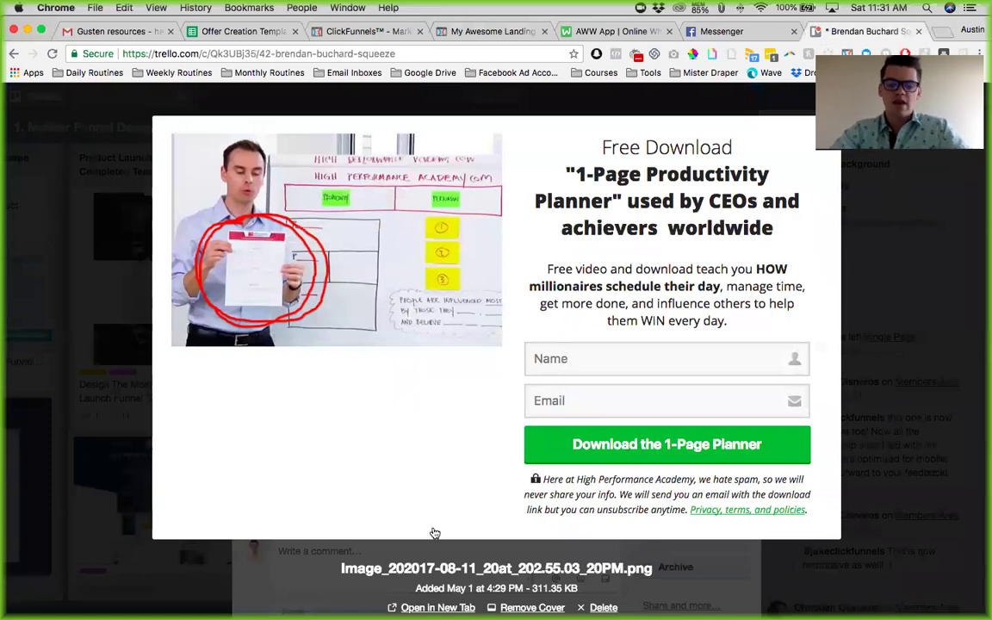
pyautogui.click(419, 413)
pyautogui.press('Escape')
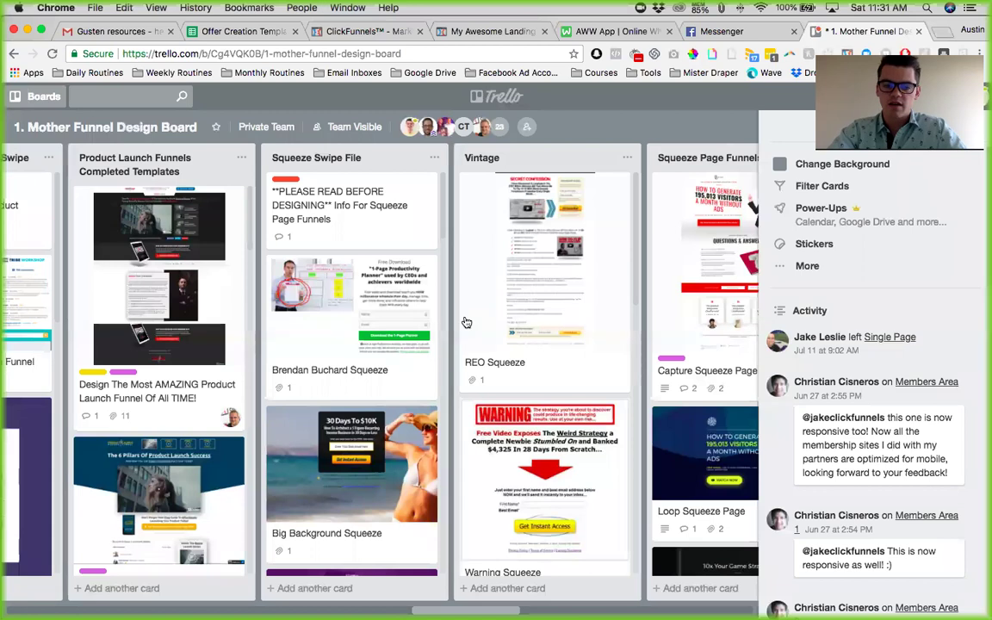
pyautogui.scroll(-10, 377, 324)
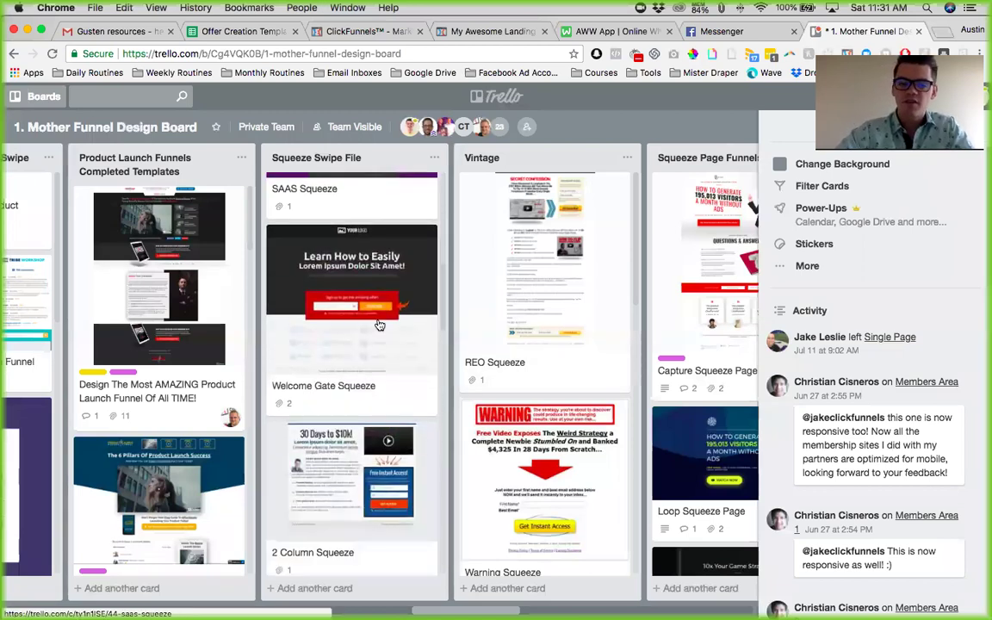
pyautogui.scroll(-8, 379, 325)
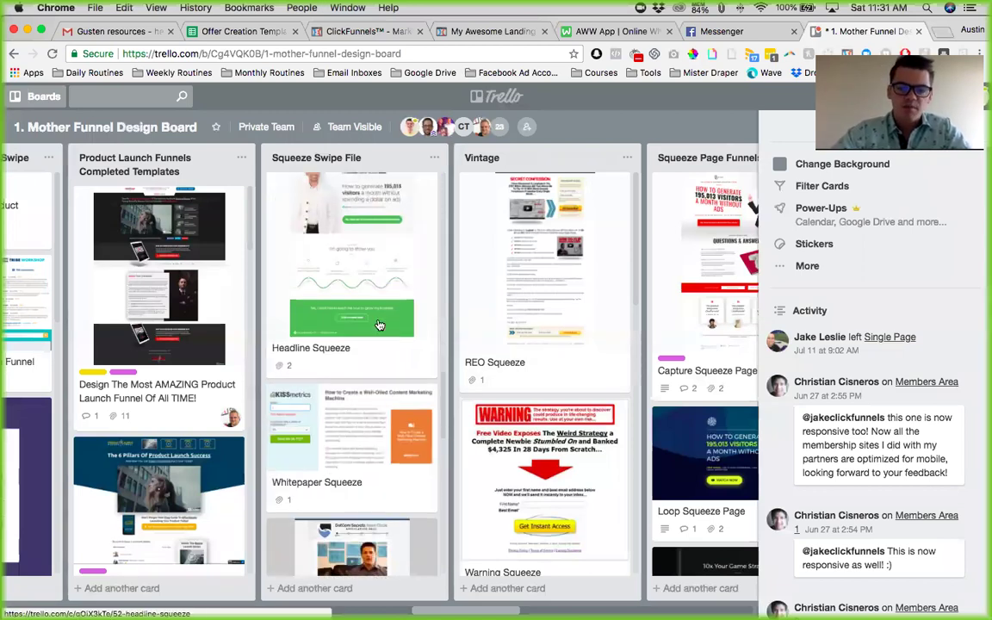
pyautogui.scroll(-8, 377, 324)
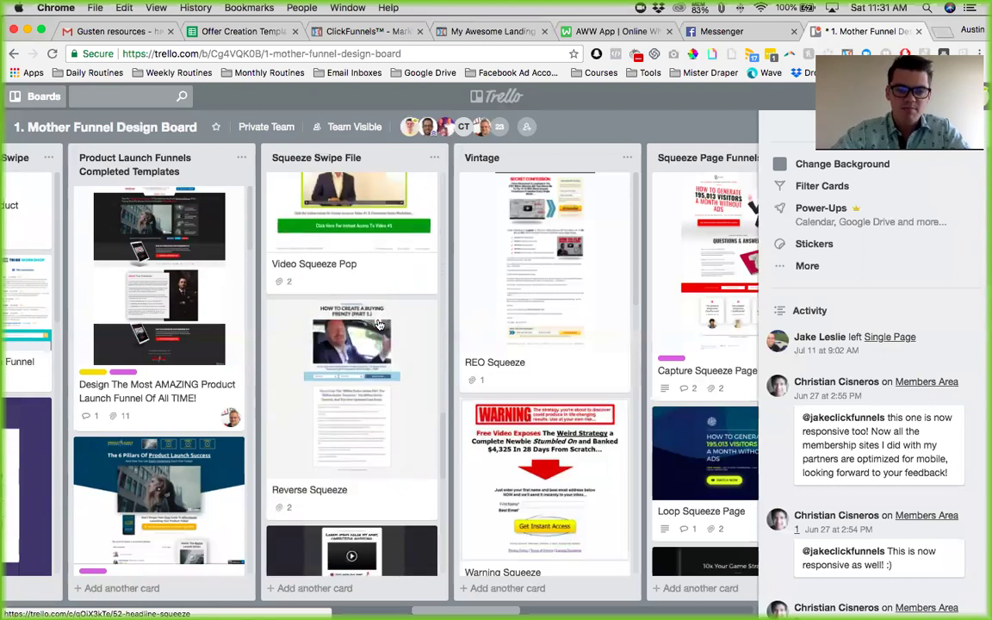
pyautogui.scroll(20, 379, 323)
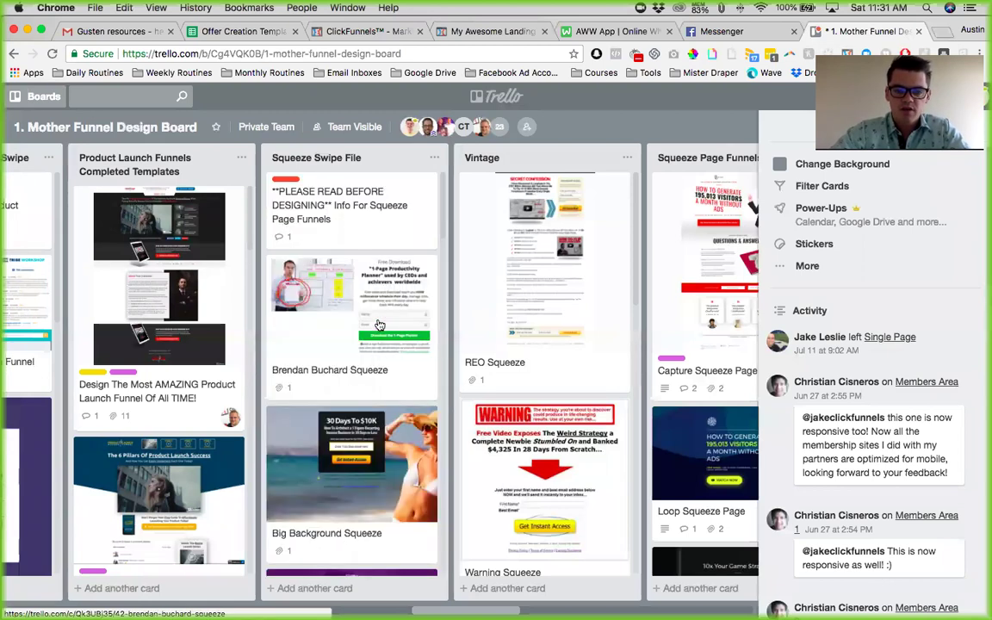
pyautogui.scroll(-2, 375, 248)
pyautogui.scroll(2, 375, 248)
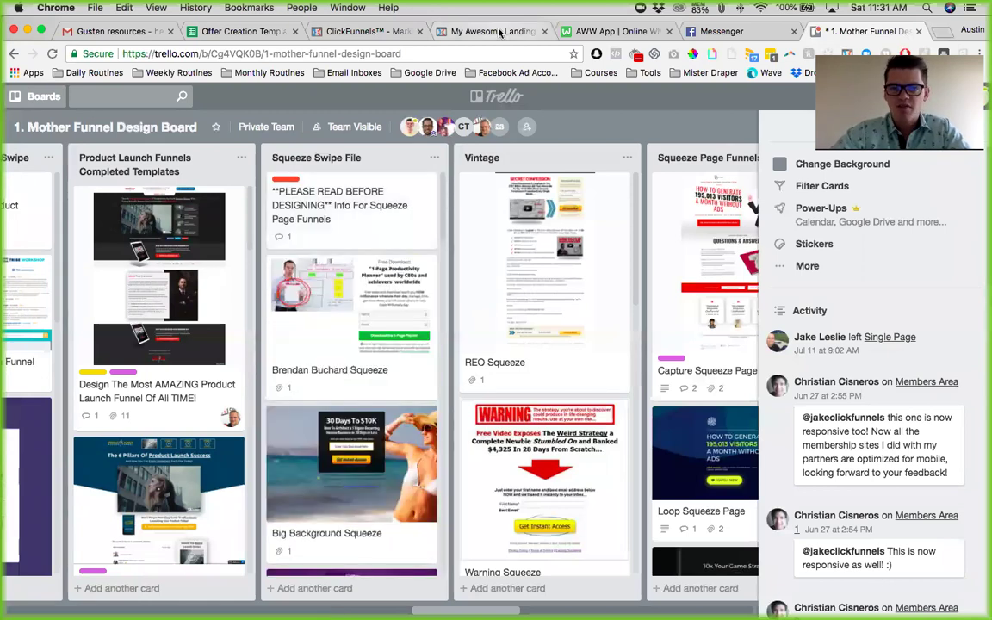
pyautogui.click(491, 31)
pyautogui.click(818, 450)
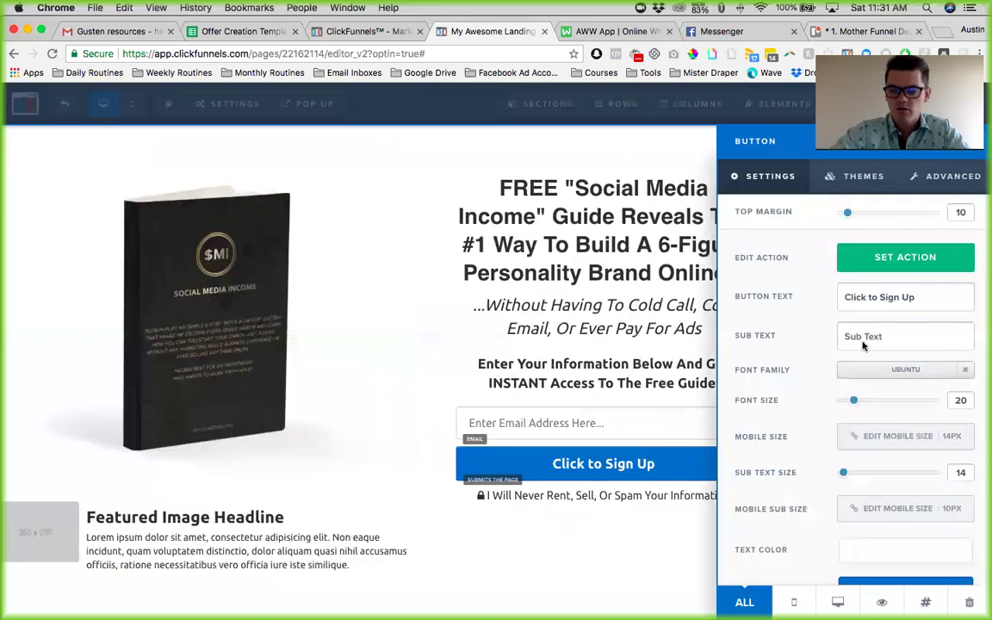
# Step: Relabel the button 'Access The Free Guide' and apply the Dark Orange 3D theme
pyautogui.tripleClick(912, 299)
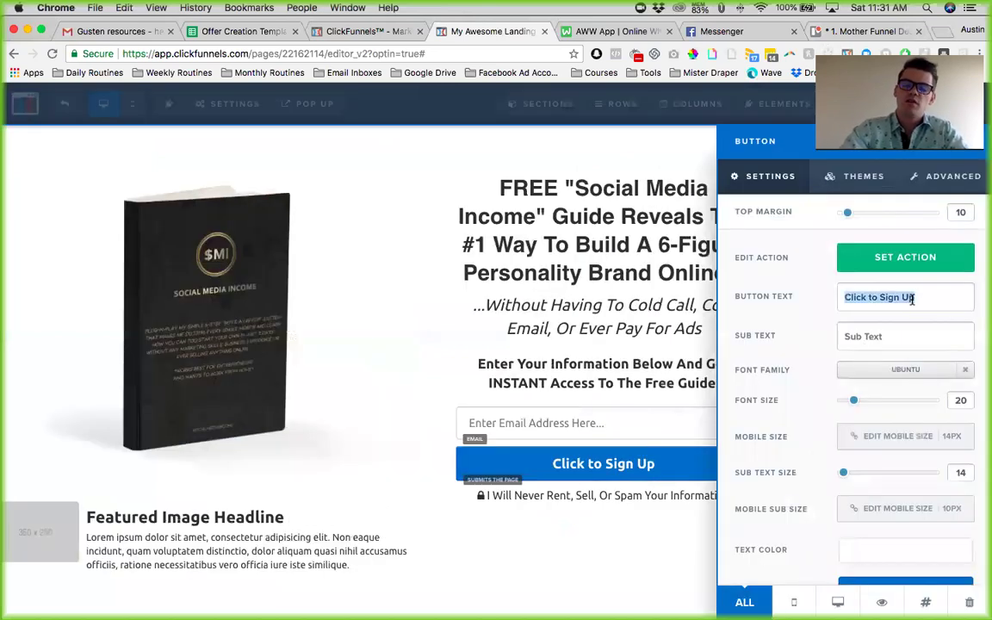
pyautogui.write('Access The ')
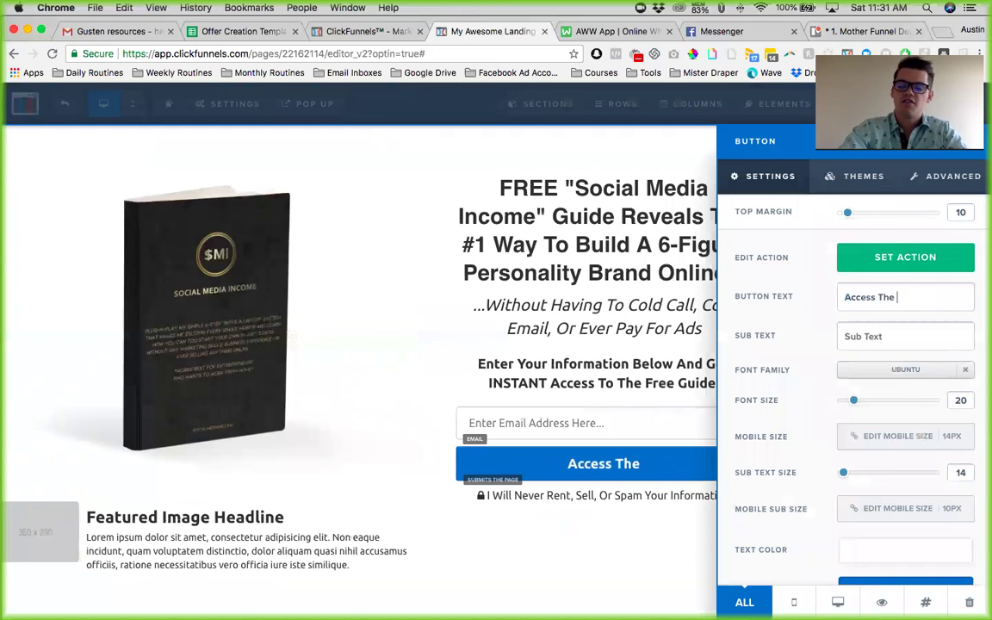
pyautogui.write('Free Guide')
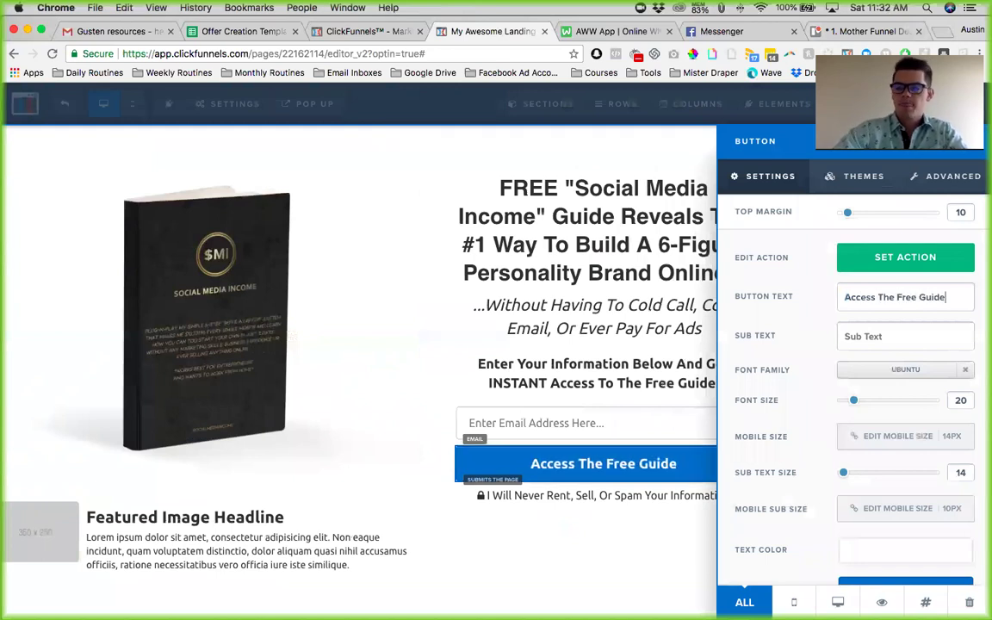
pyautogui.click(861, 176)
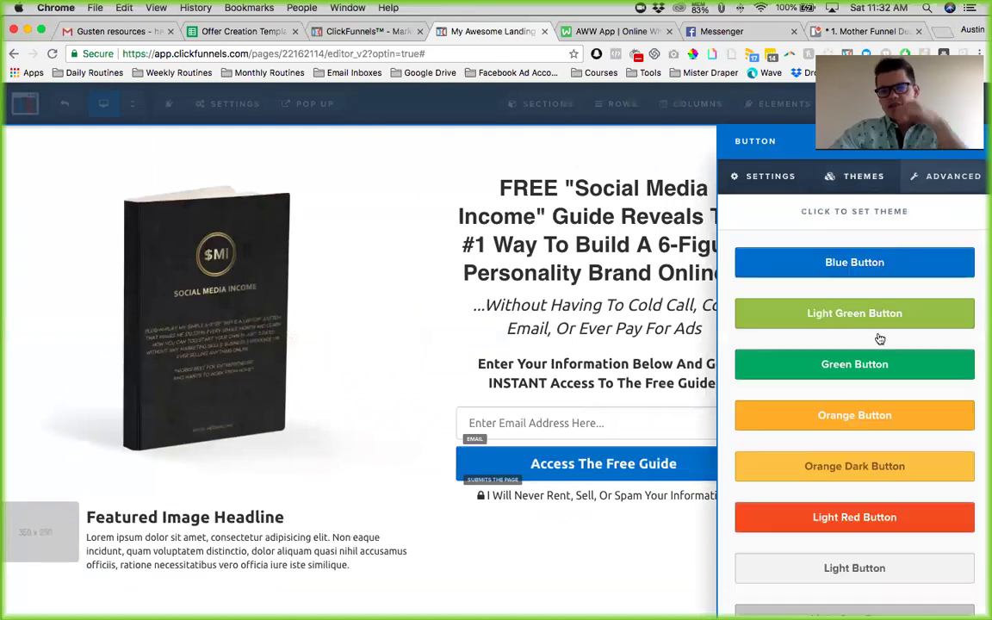
pyautogui.scroll(-5, 879, 339)
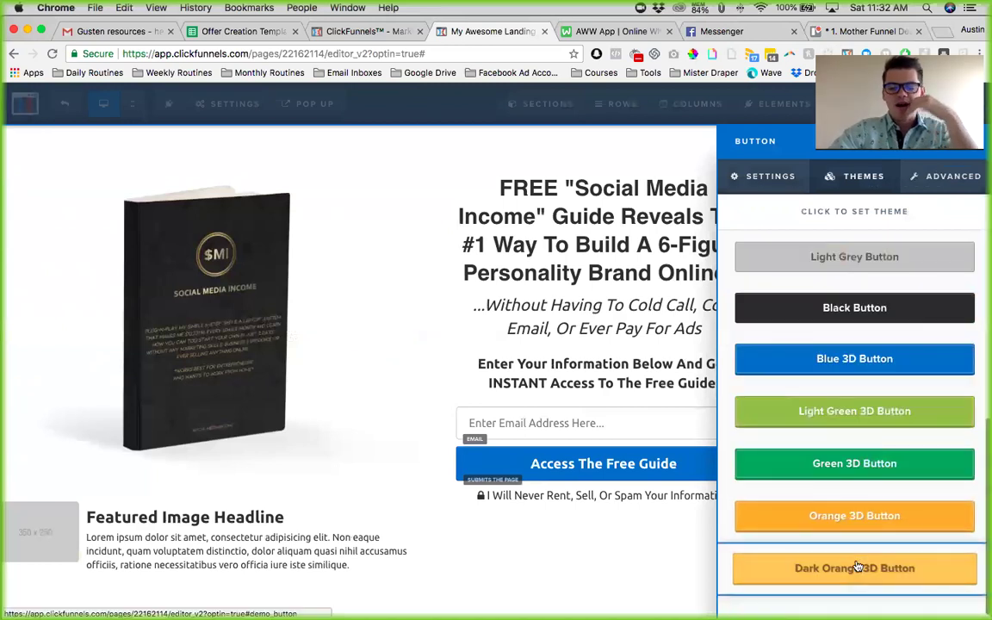
pyautogui.click(850, 567)
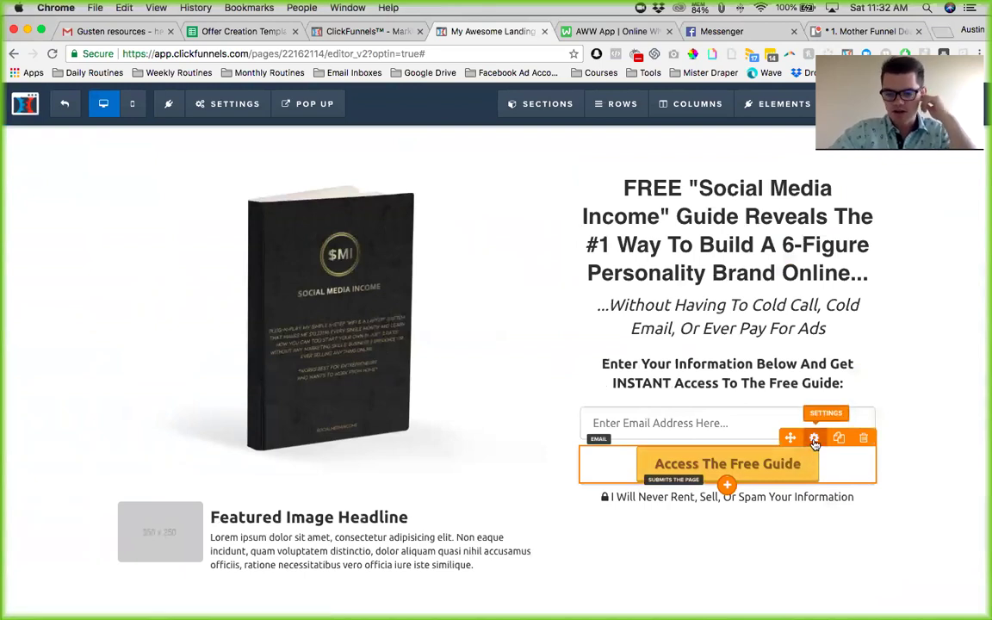
# Step: Keep the button width Fluid and give it a Far Shadow box shadow
pyautogui.click(814, 440)
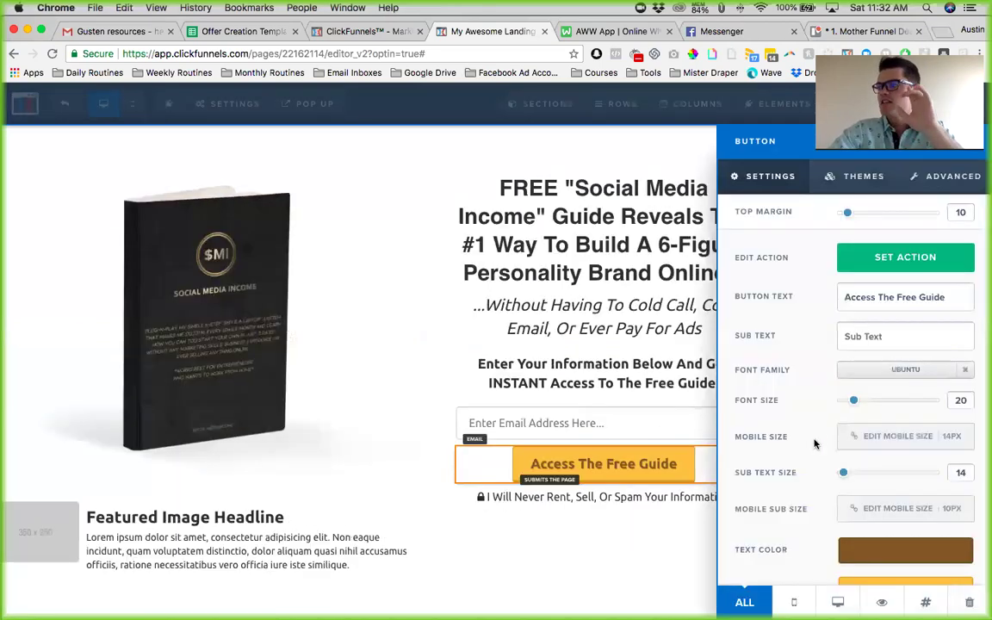
pyautogui.click(927, 178)
pyautogui.click(900, 254)
pyautogui.click(857, 255)
pyautogui.scroll(-5, 890, 412)
pyautogui.click(887, 303)
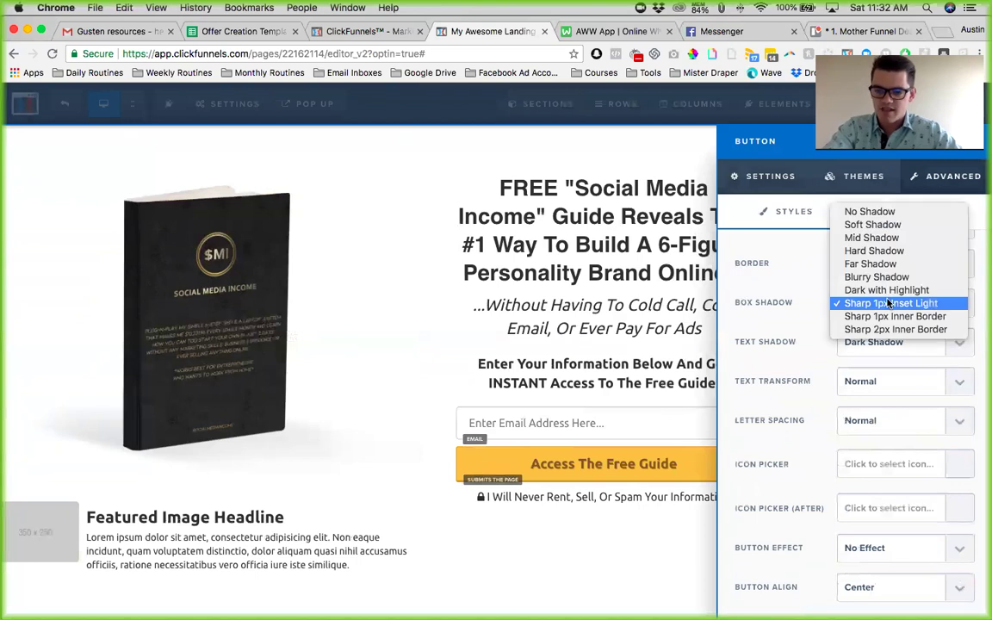
pyautogui.click(883, 264)
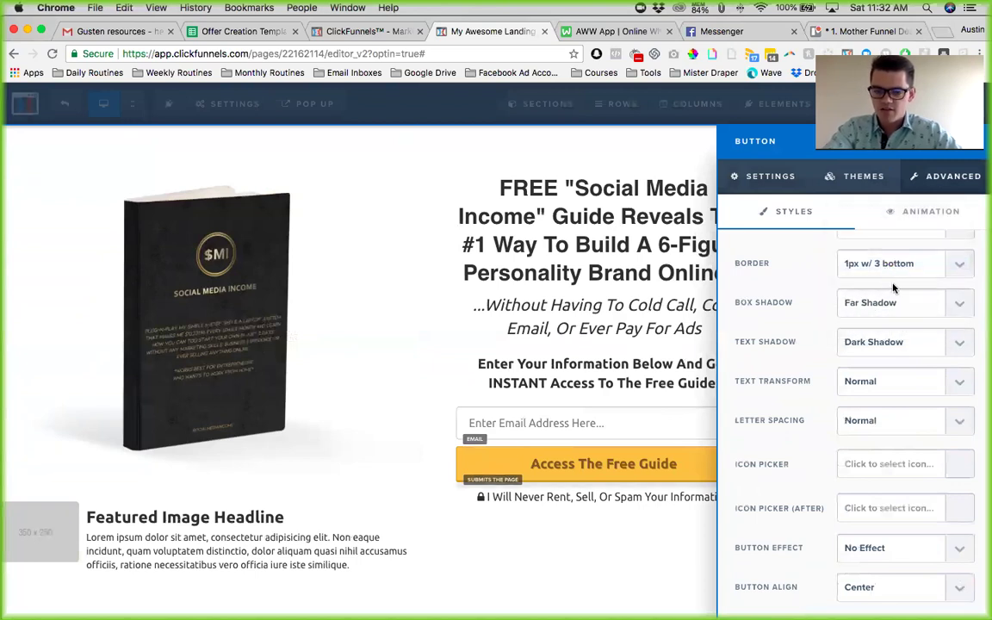
# Step: Keep the 1px w/ 3 bottom border and the Dark Shadow text shadow
pyautogui.click(894, 264)
pyautogui.click(810, 305)
pyautogui.click(871, 345)
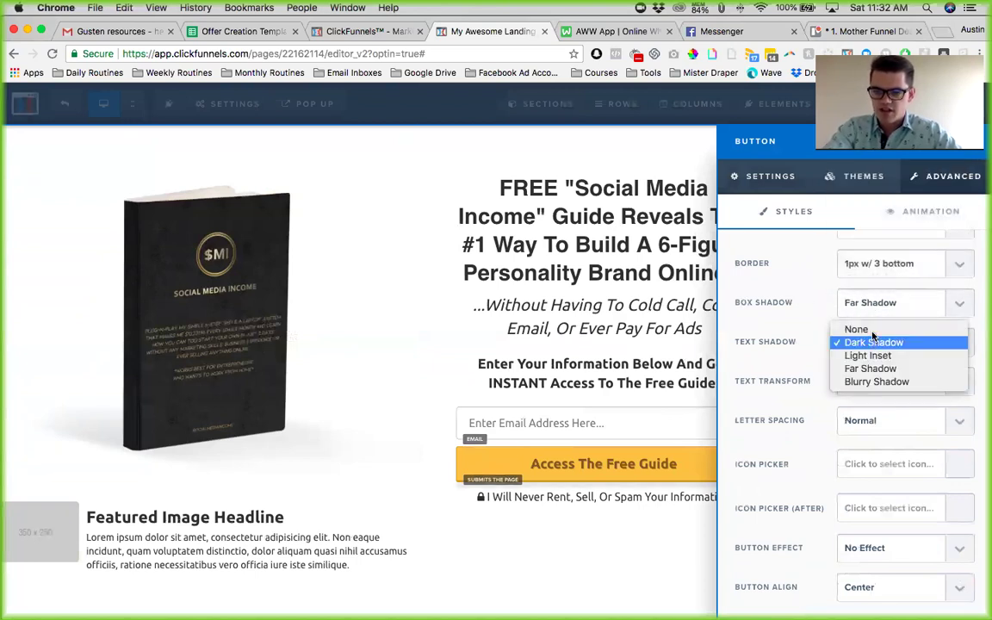
pyautogui.click(787, 208)
pyautogui.click(770, 177)
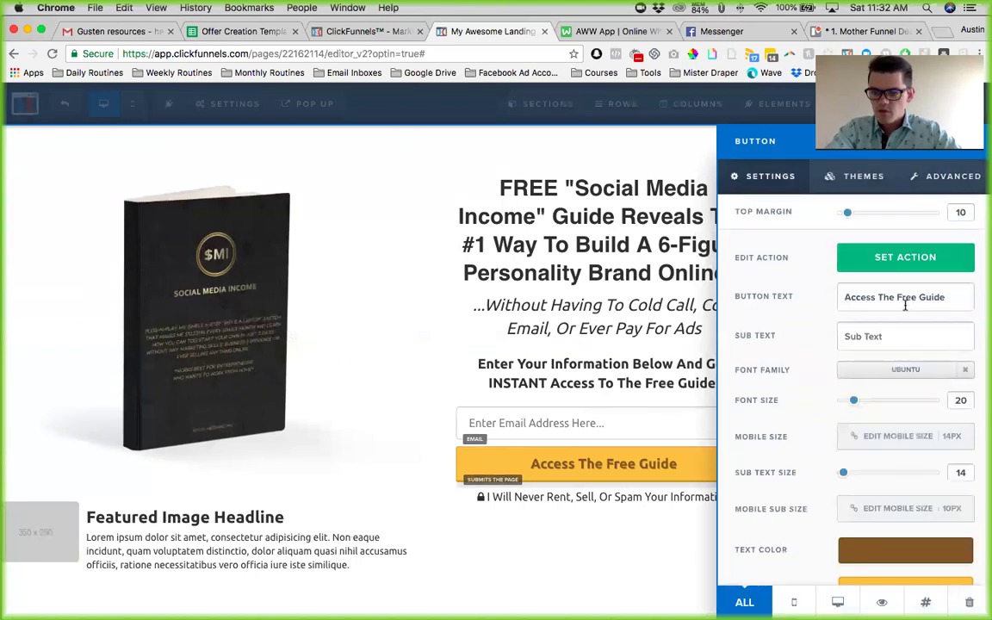
pyautogui.scroll(-1, 887, 473)
# Step: Make the button text dark grey and paste a lighter orange #ffc56c background
pyautogui.click(879, 514)
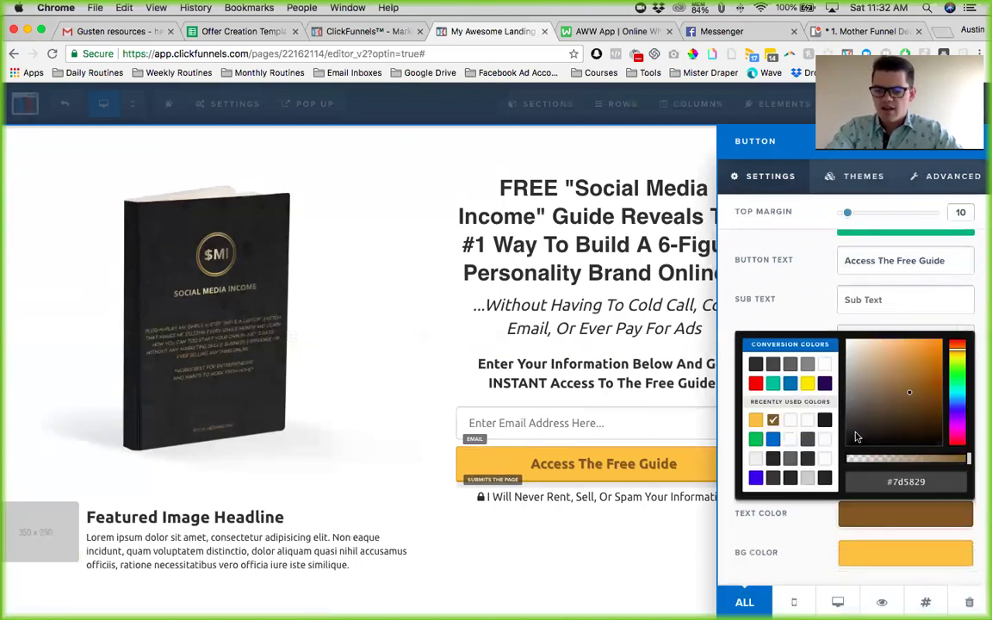
pyautogui.click(825, 420)
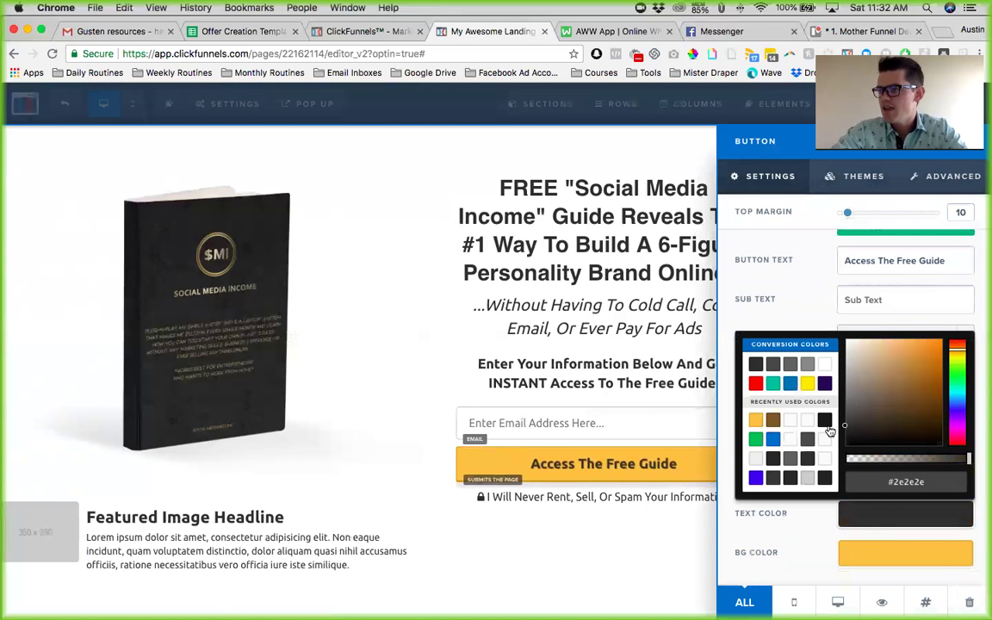
pyautogui.click(828, 432)
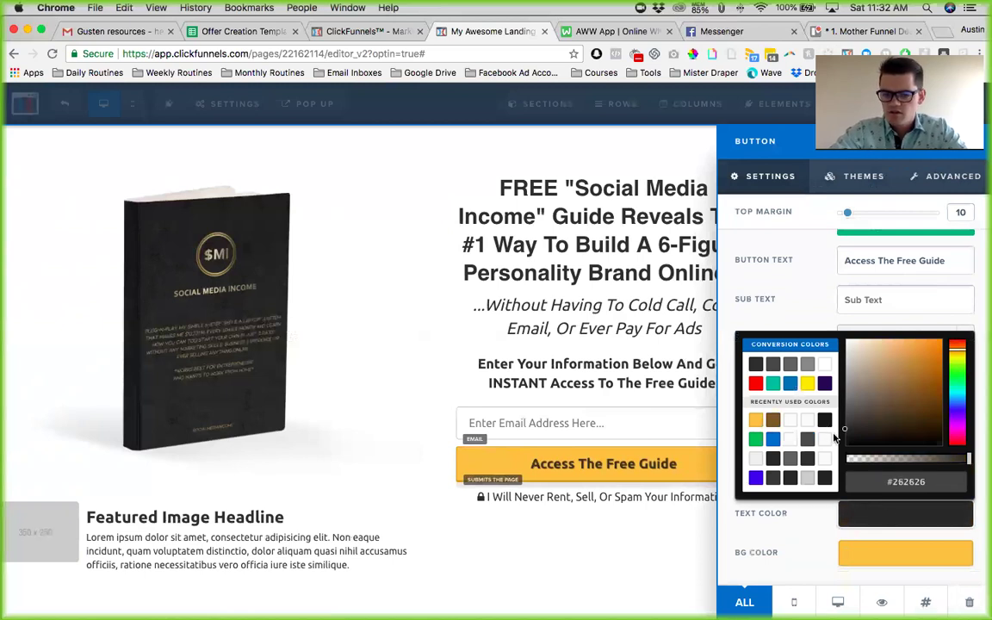
pyautogui.click(883, 553)
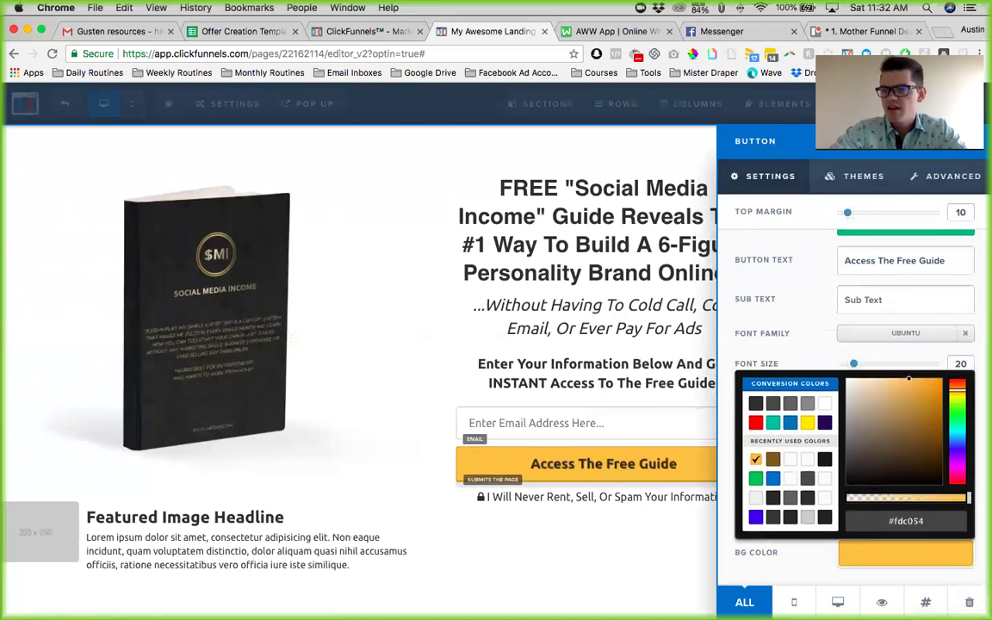
pyautogui.click(902, 519)
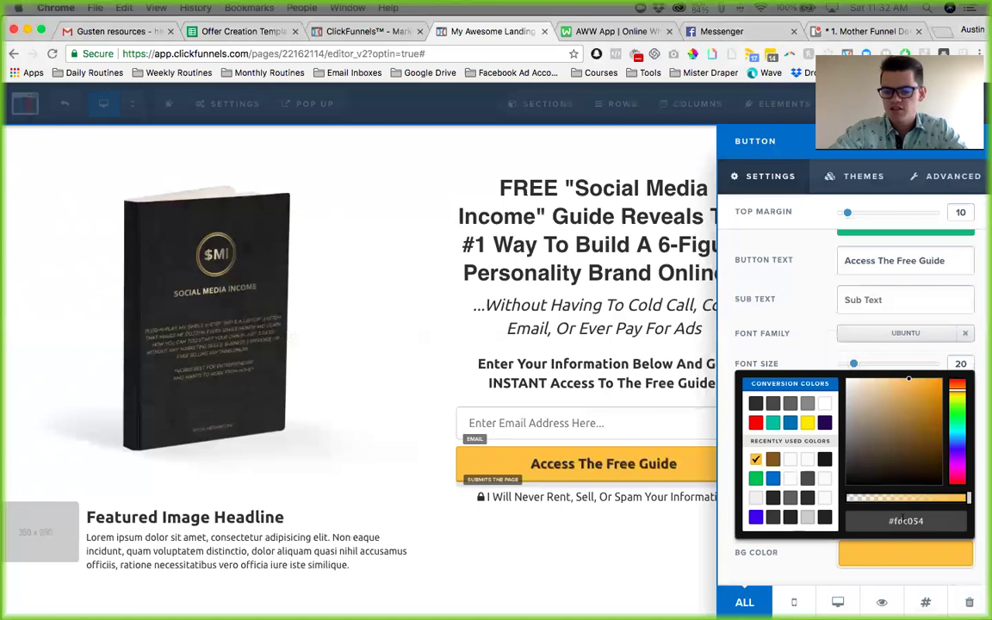
pyautogui.write('FFC56C')
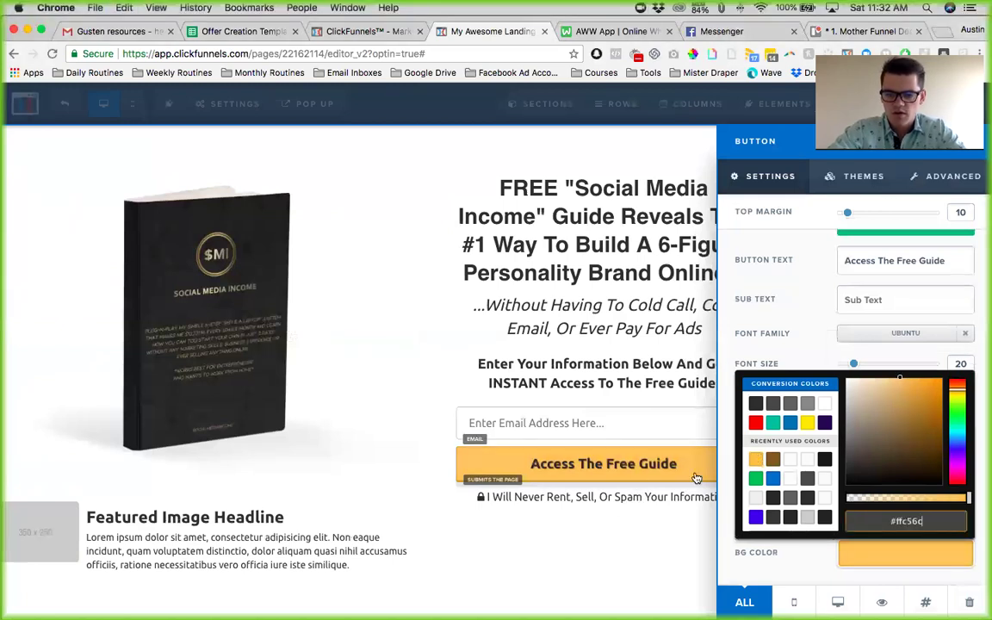
pyautogui.click(697, 478)
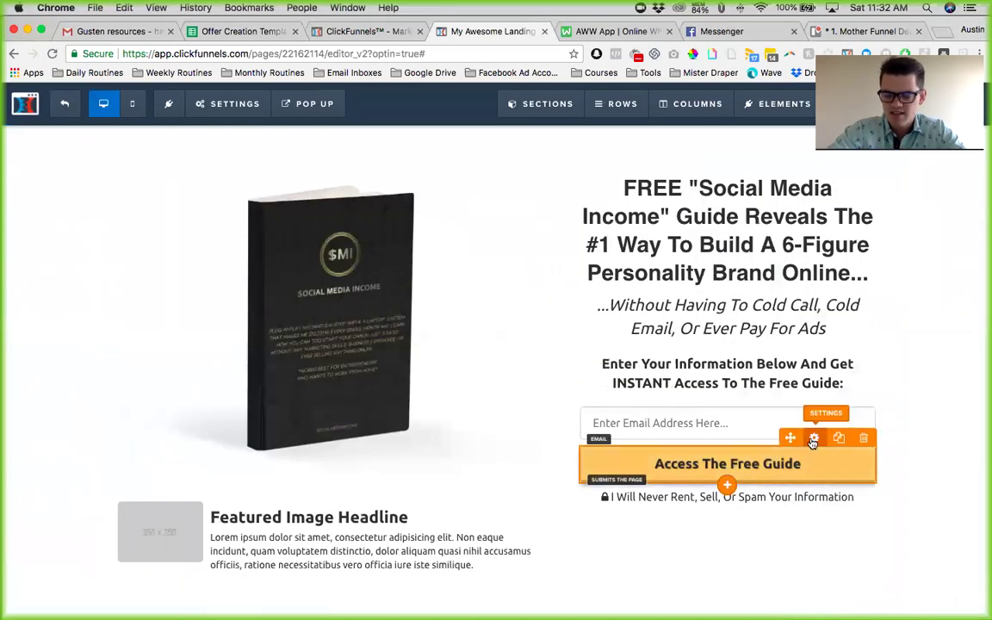
# Step: Adjust the button text colour to dark grey #3b3b3b and close the settings
pyautogui.click(812, 440)
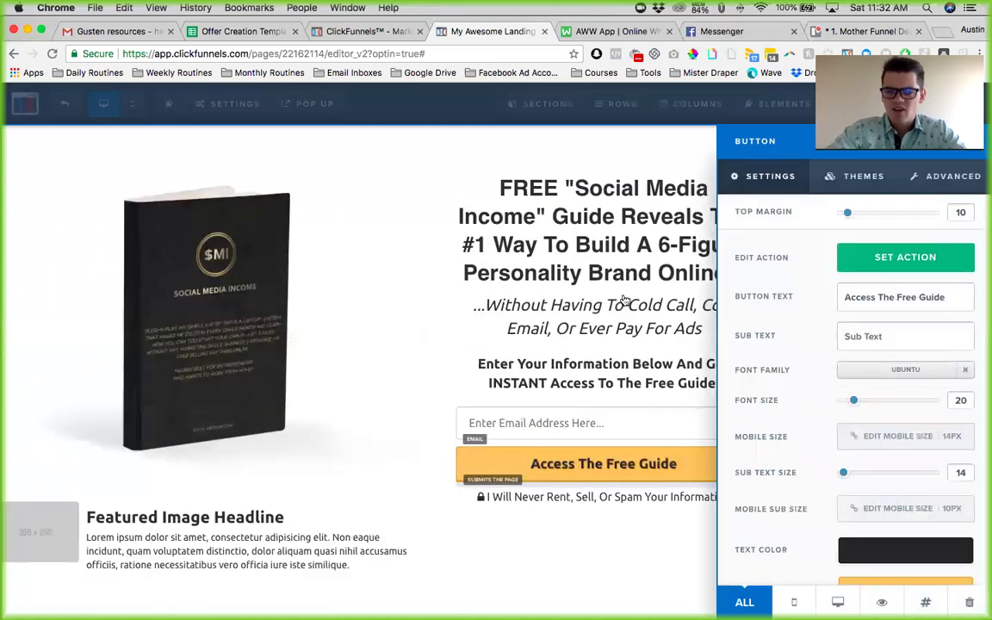
pyautogui.scroll(-1, 882, 483)
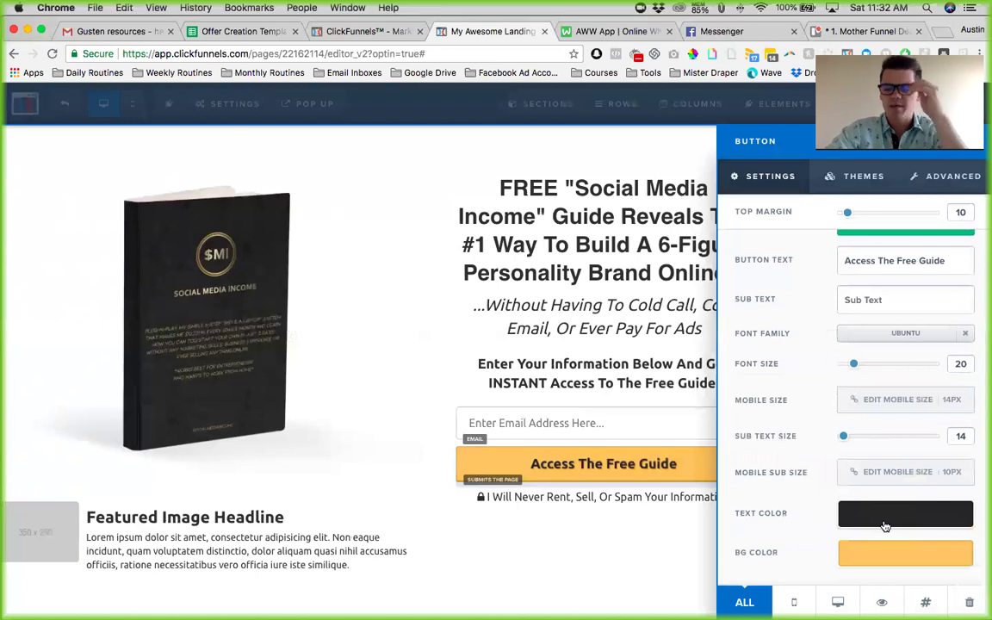
pyautogui.click(885, 526)
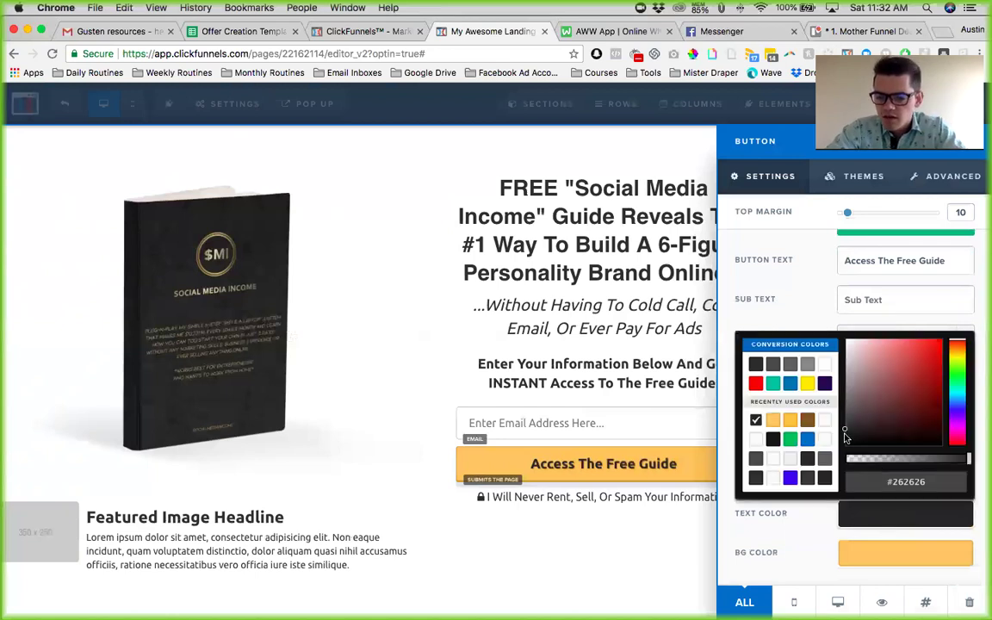
pyautogui.moveTo(837, 437); pyautogui.dragTo(825, 421)
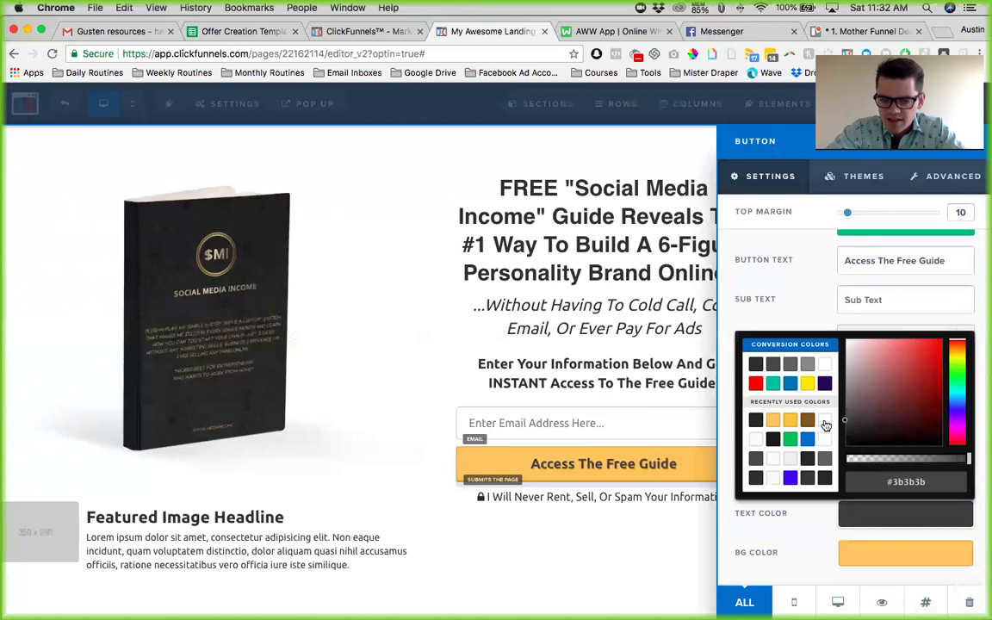
pyautogui.click(943, 183)
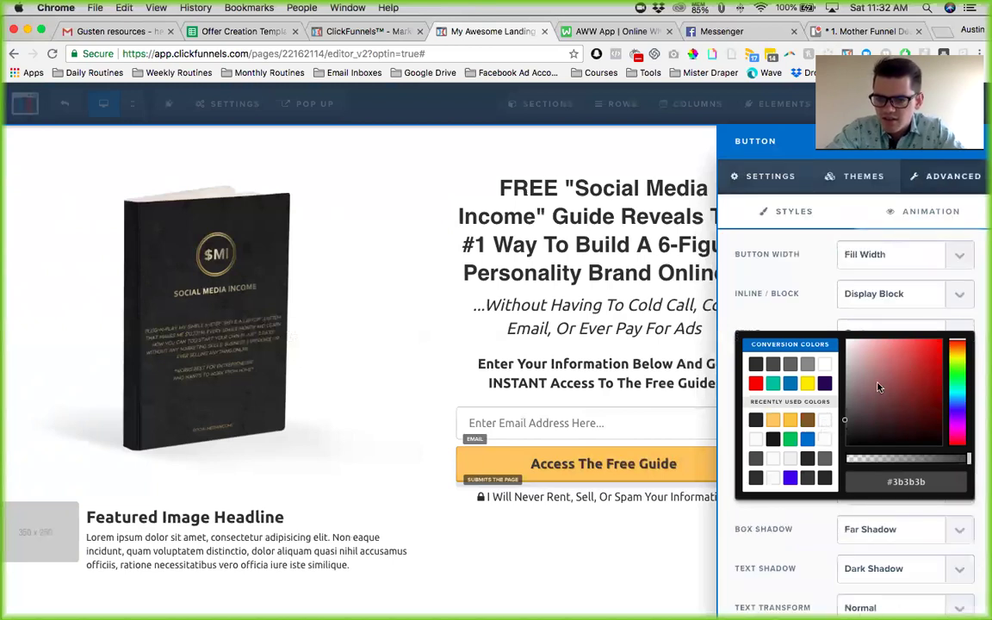
pyautogui.click(787, 175)
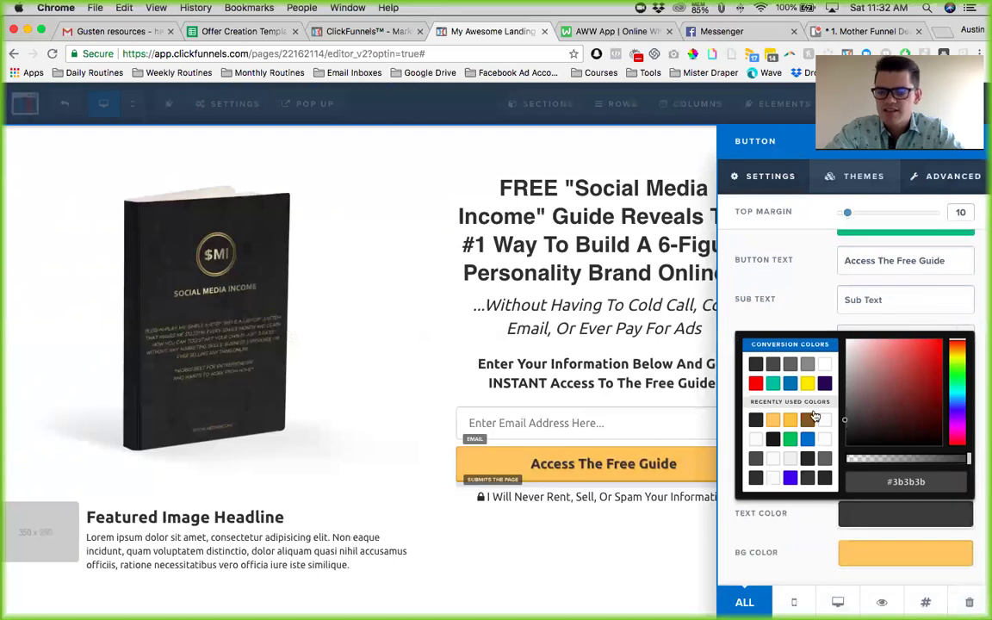
pyautogui.click(950, 177)
pyautogui.click(620, 524)
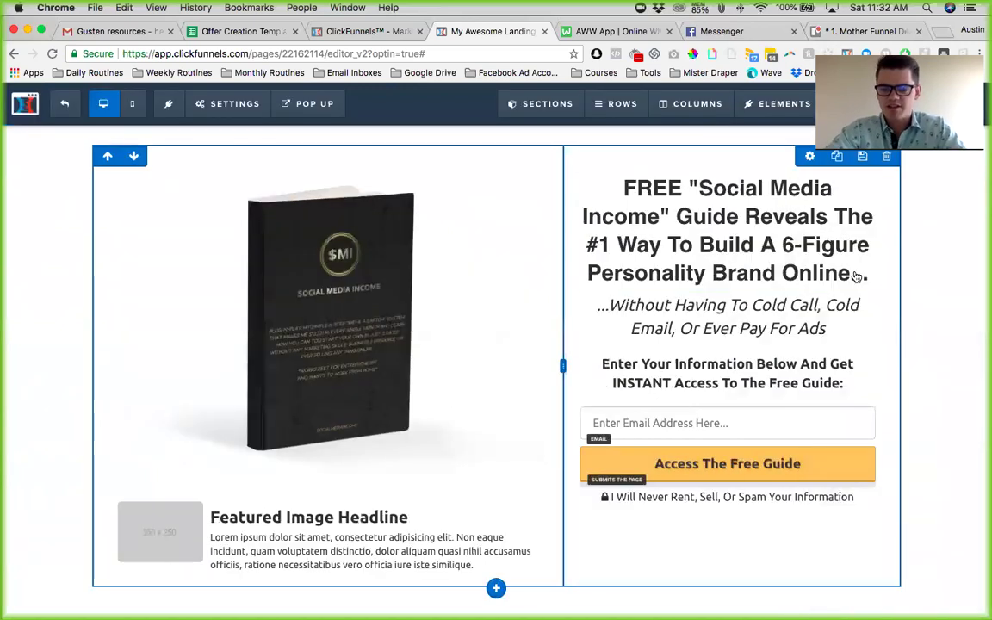
# Step: Set the sign-up button's text shadow to None
pyautogui.moveTo(797, 441)
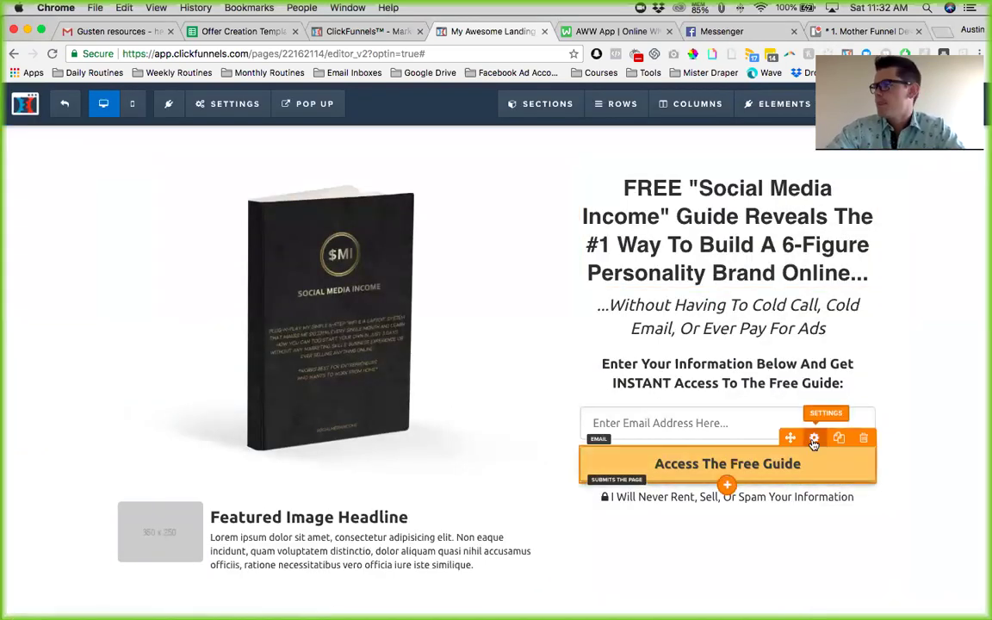
pyautogui.click(814, 440)
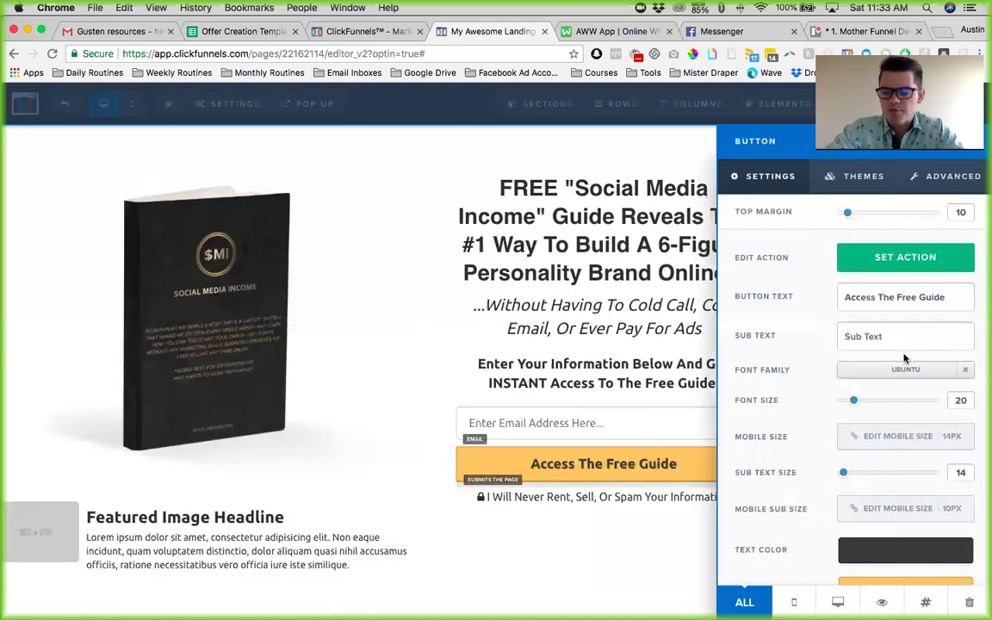
pyautogui.scroll(-1, 904, 358)
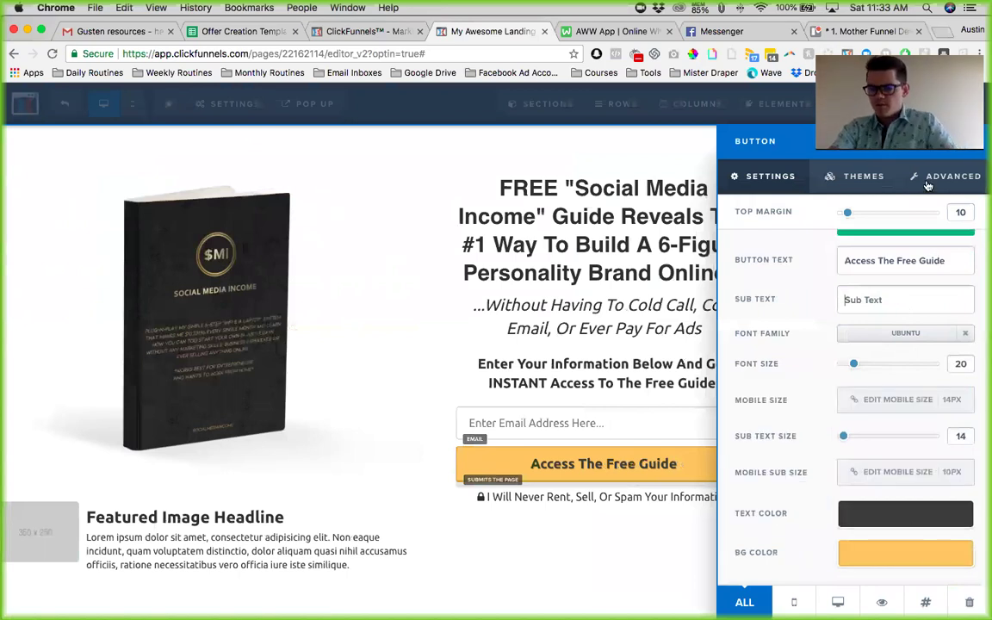
pyautogui.scroll(-10, 893, 397)
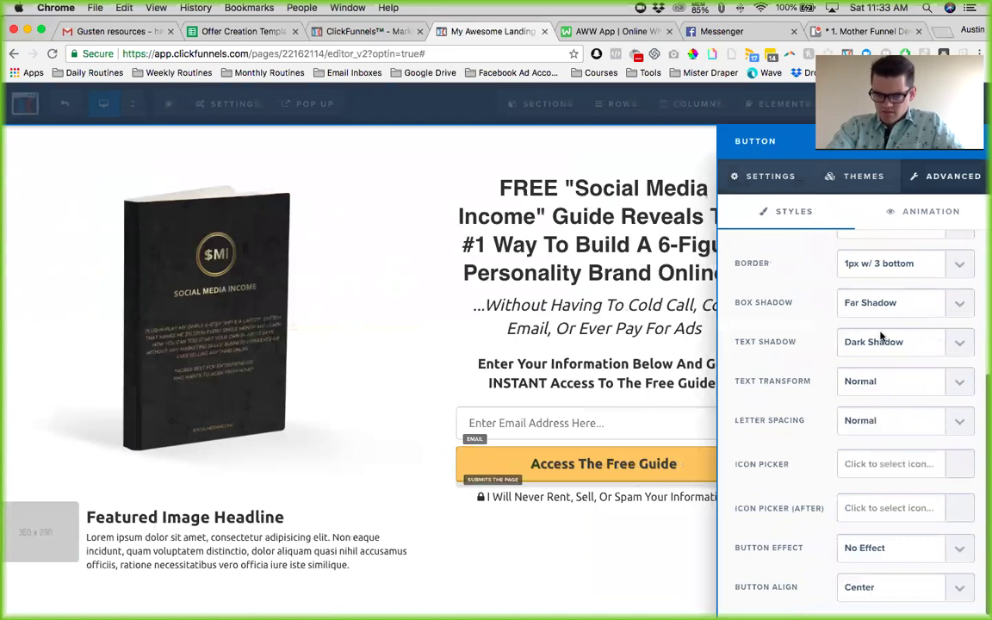
pyautogui.click(880, 339)
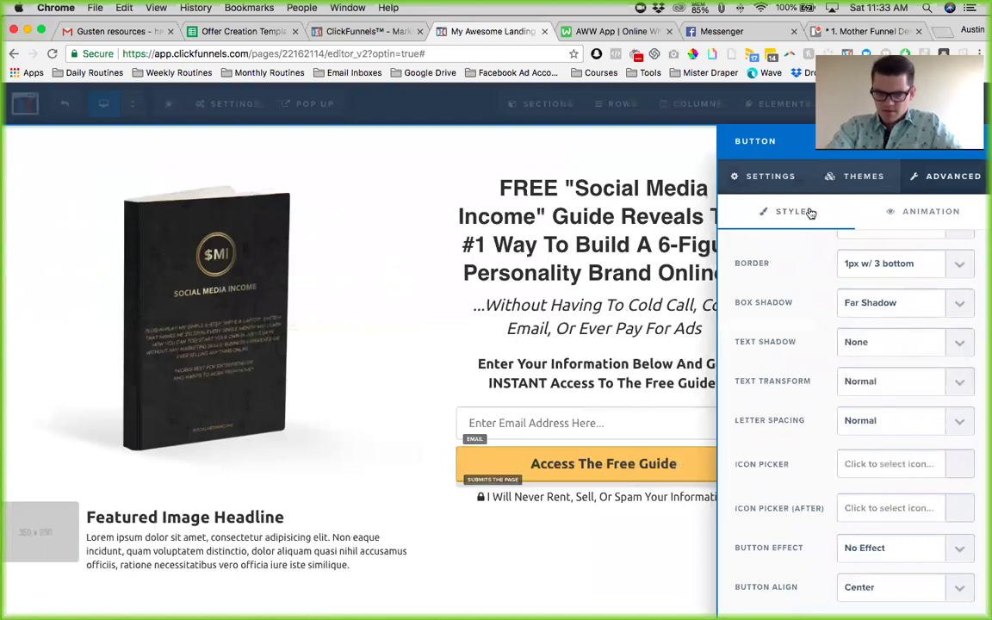
pyautogui.click(772, 181)
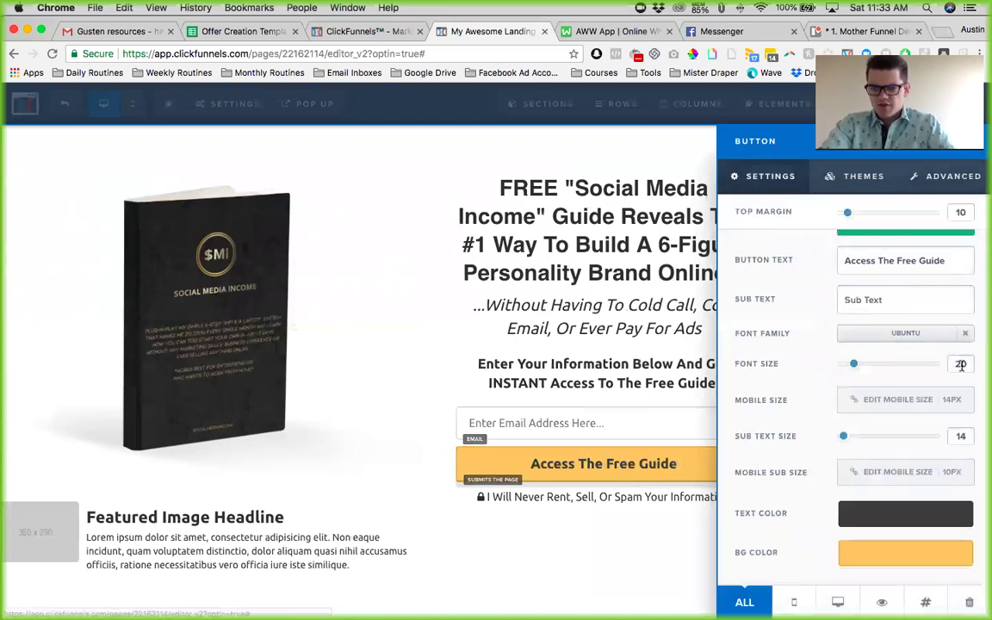
# Step: Set the button font size to 24 and add a » icon before the text
pyautogui.doubleClick(960, 363)
pyautogui.write('24')
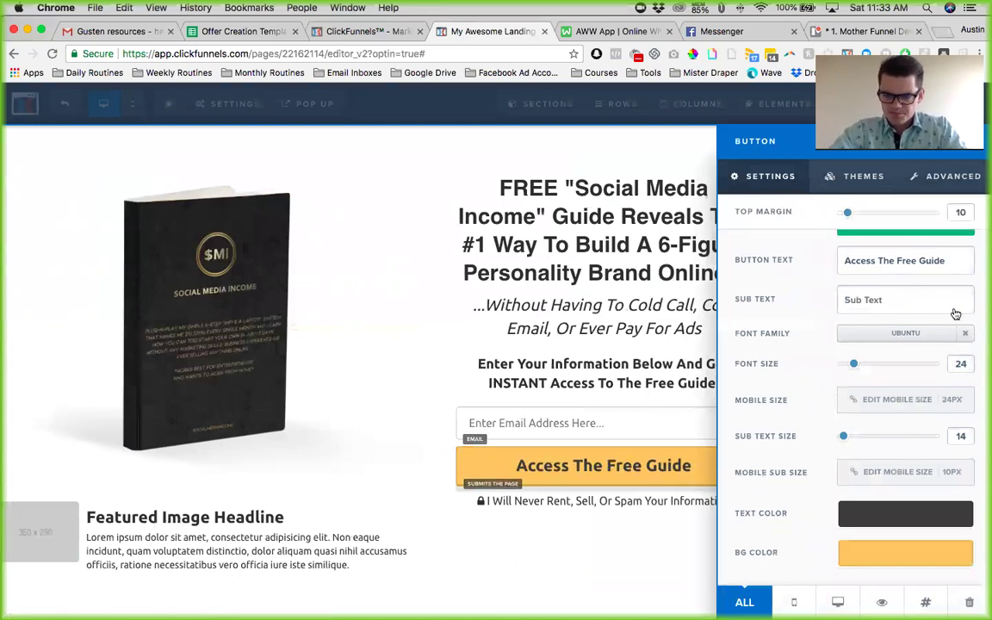
pyautogui.click(946, 186)
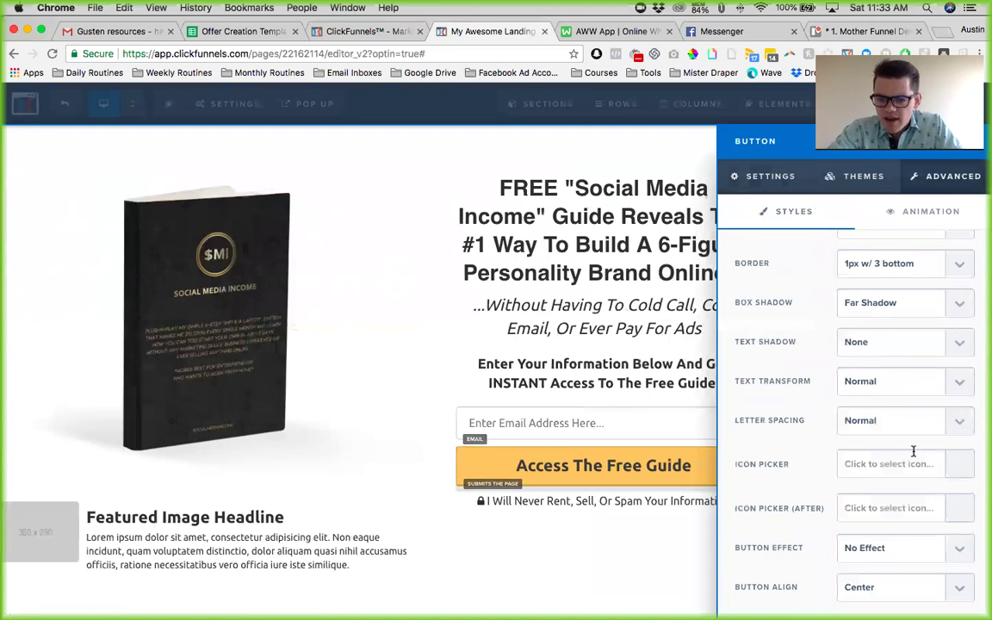
pyautogui.click(874, 463)
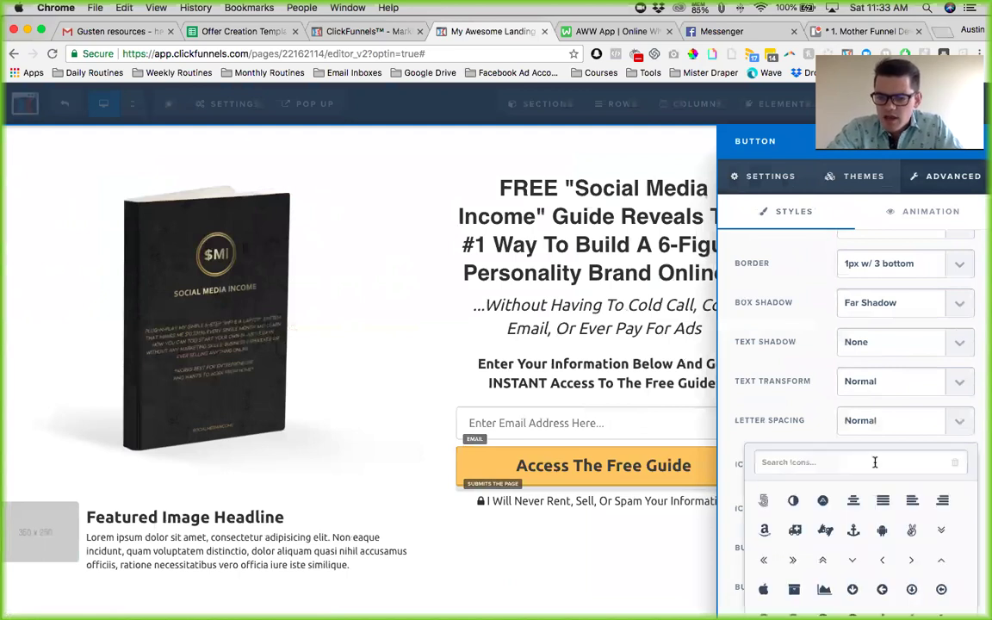
pyautogui.click(794, 562)
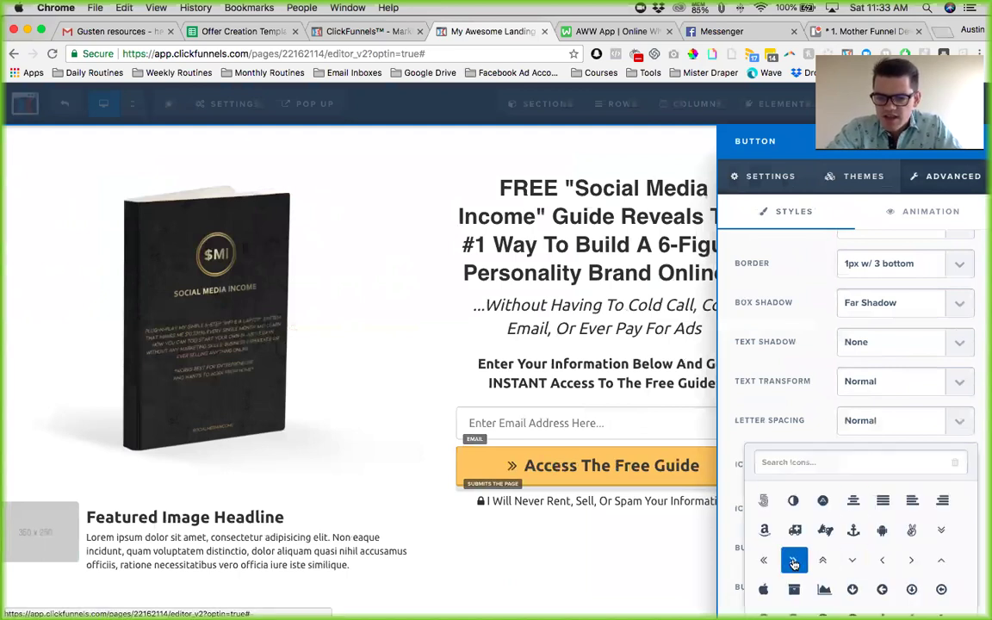
pyautogui.click(708, 142)
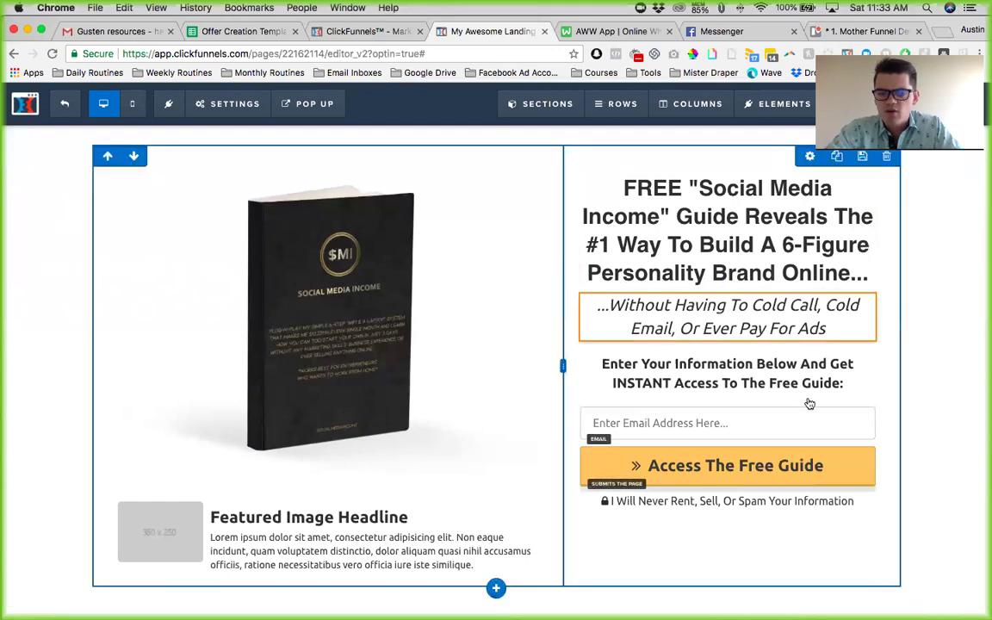
# Step: Load transparenttextures.com in a new tab and set the texture colour to white
pyautogui.click(842, 27)
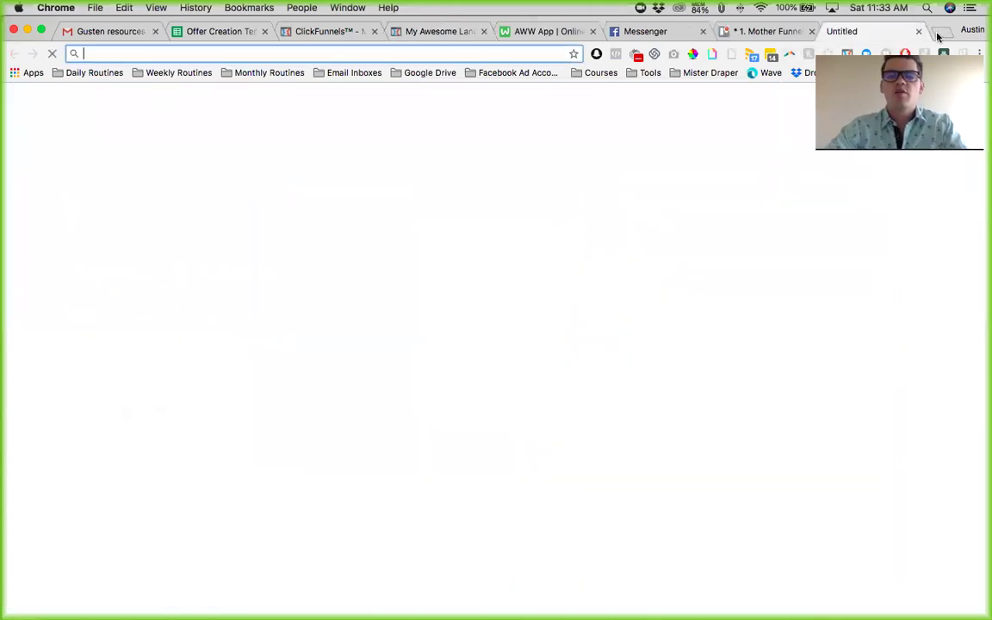
pyautogui.write('tran')
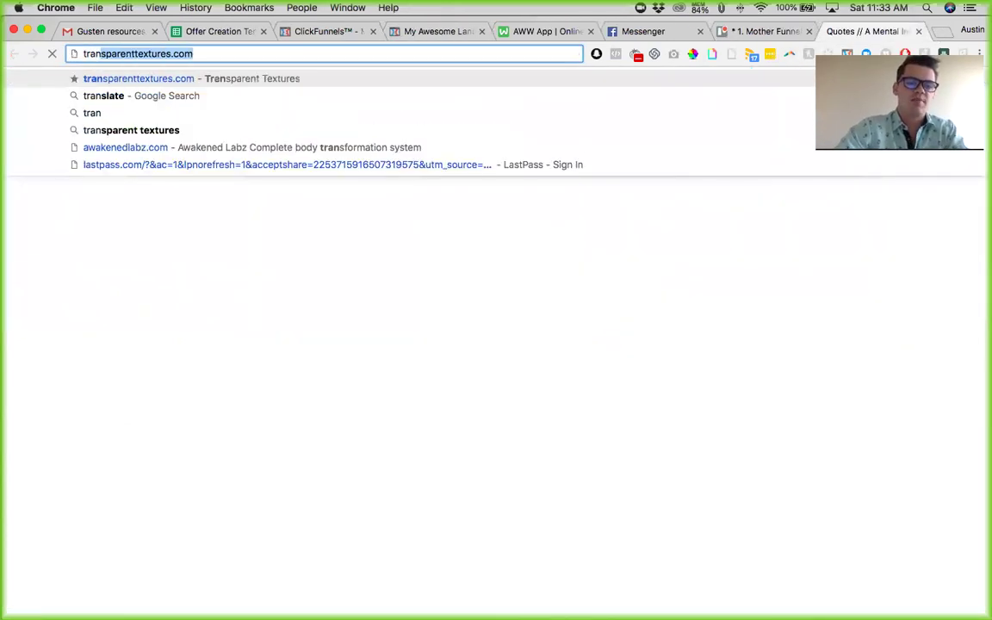
pyautogui.press('Return')
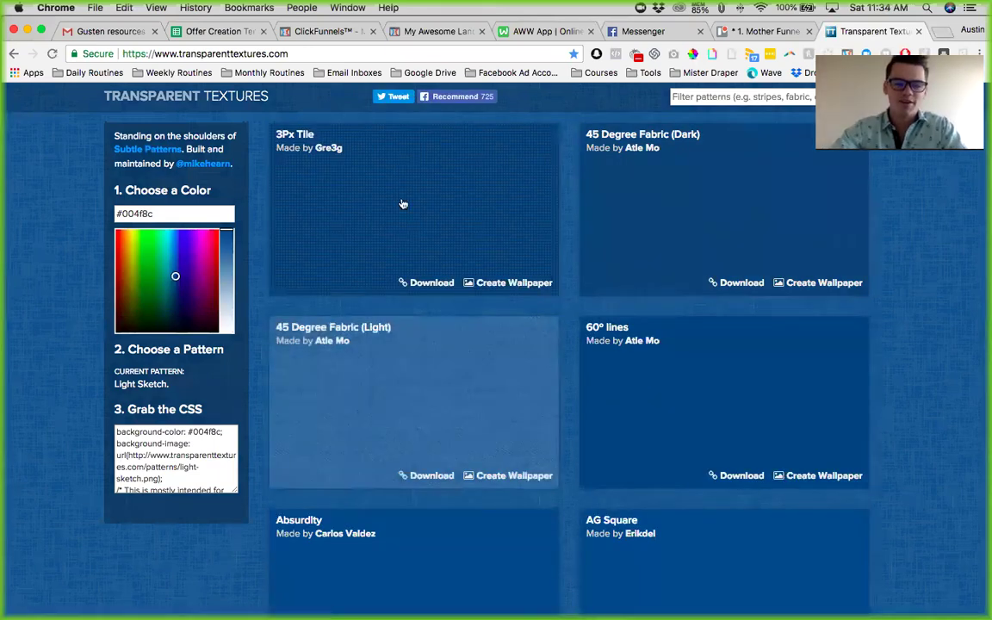
pyautogui.moveTo(222, 307); pyautogui.dragTo(237, 358)
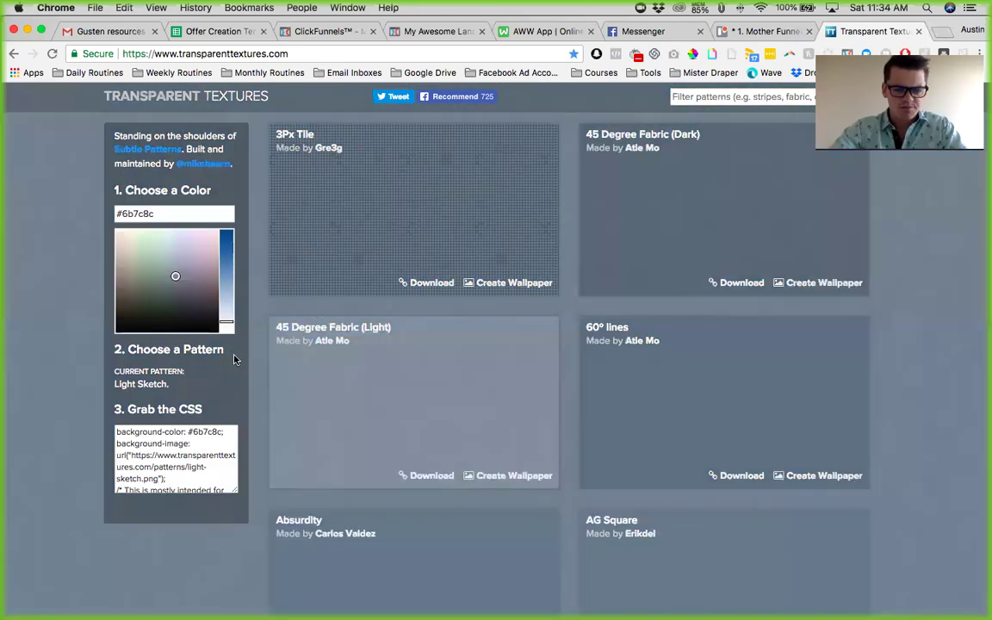
pyautogui.moveTo(157, 260); pyautogui.dragTo(97, 222)
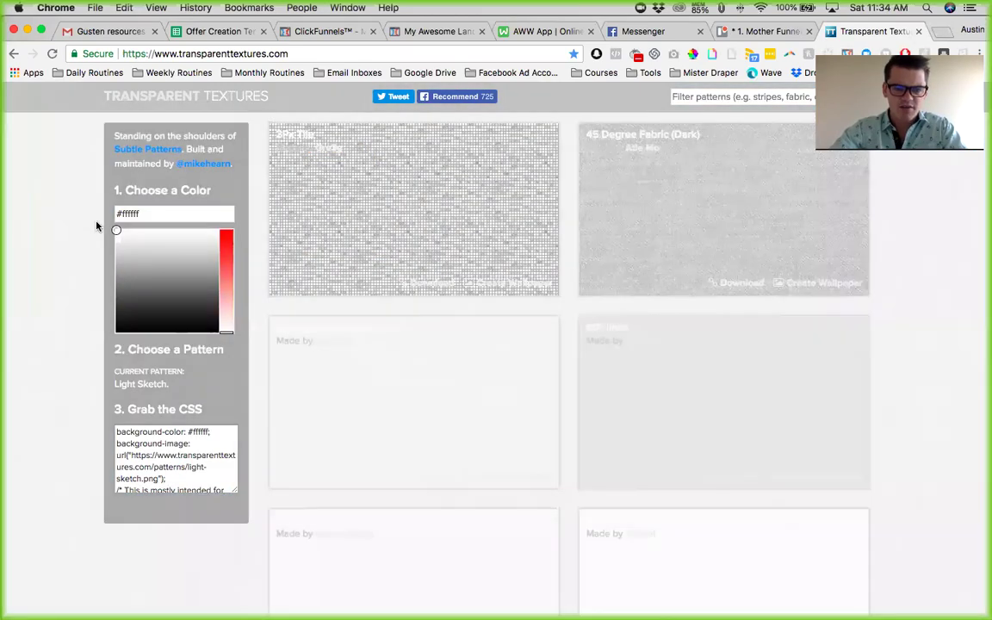
# Step: Preview the Absurdity pattern and download the Asfalt (Dark) pattern image
pyautogui.scroll(-4, 560, 219)
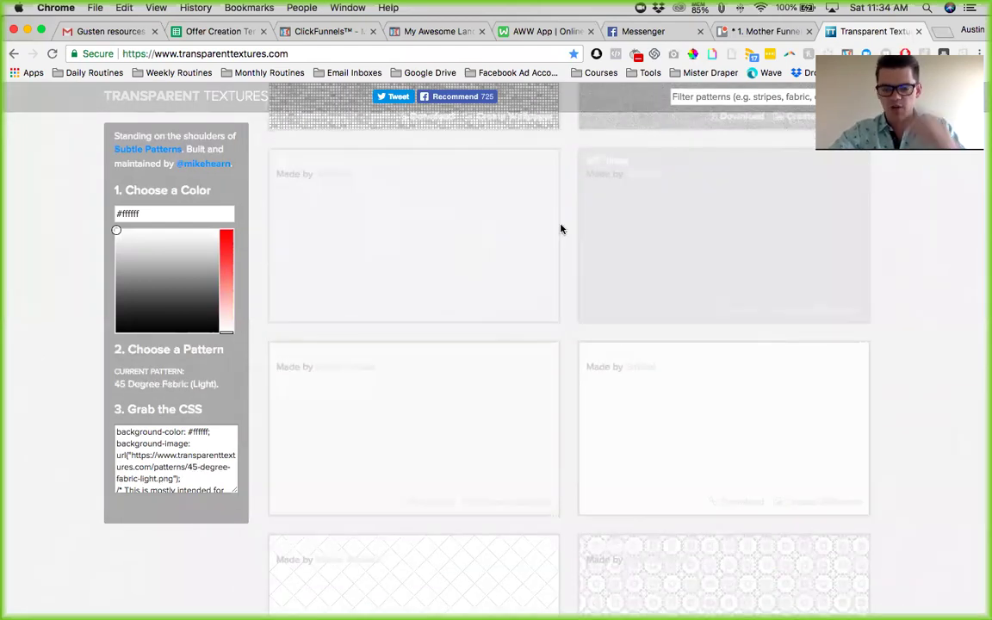
pyautogui.scroll(-2, 559, 228)
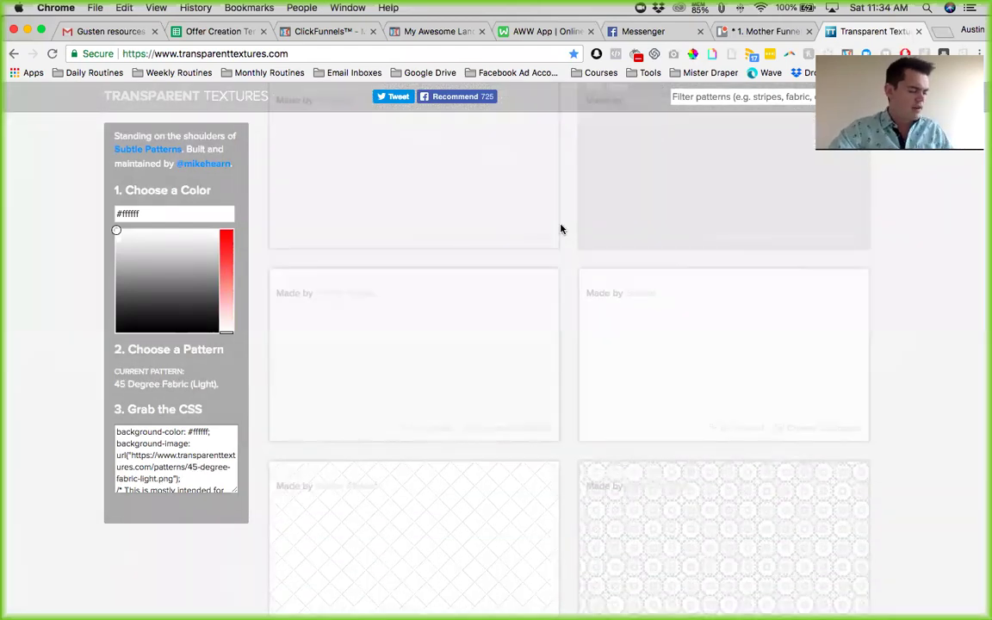
pyautogui.scroll(-4, 560, 228)
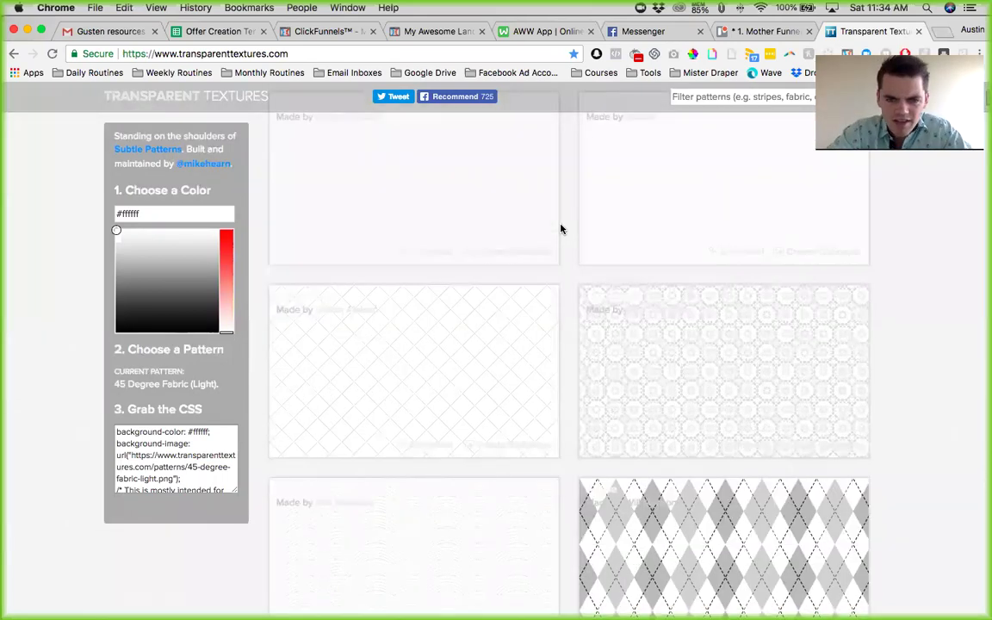
pyautogui.click(515, 219)
pyautogui.scroll(-1, 581, 248)
pyautogui.scroll(-10, 581, 248)
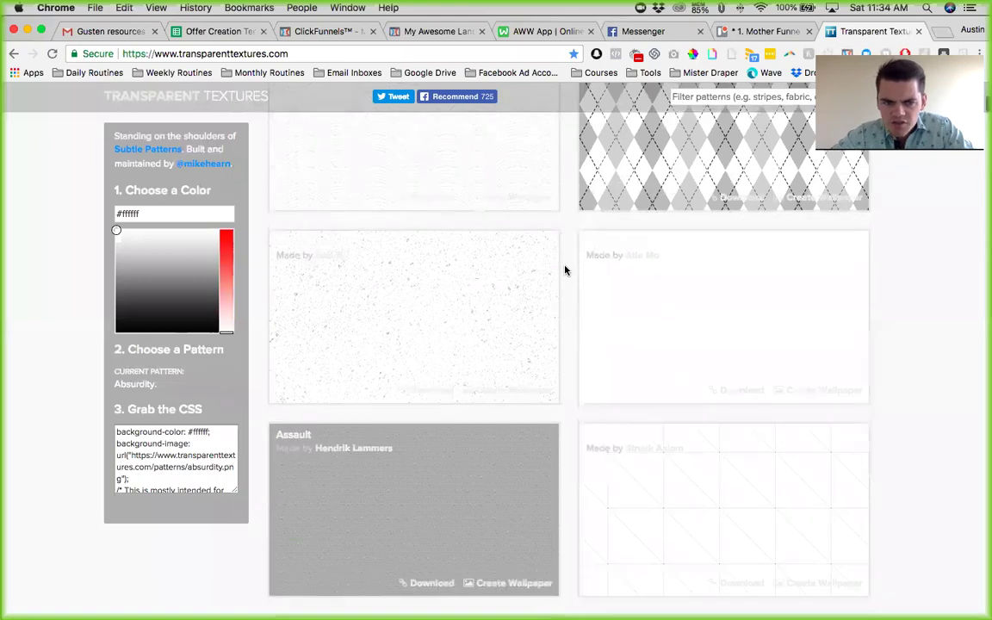
pyautogui.click(518, 260)
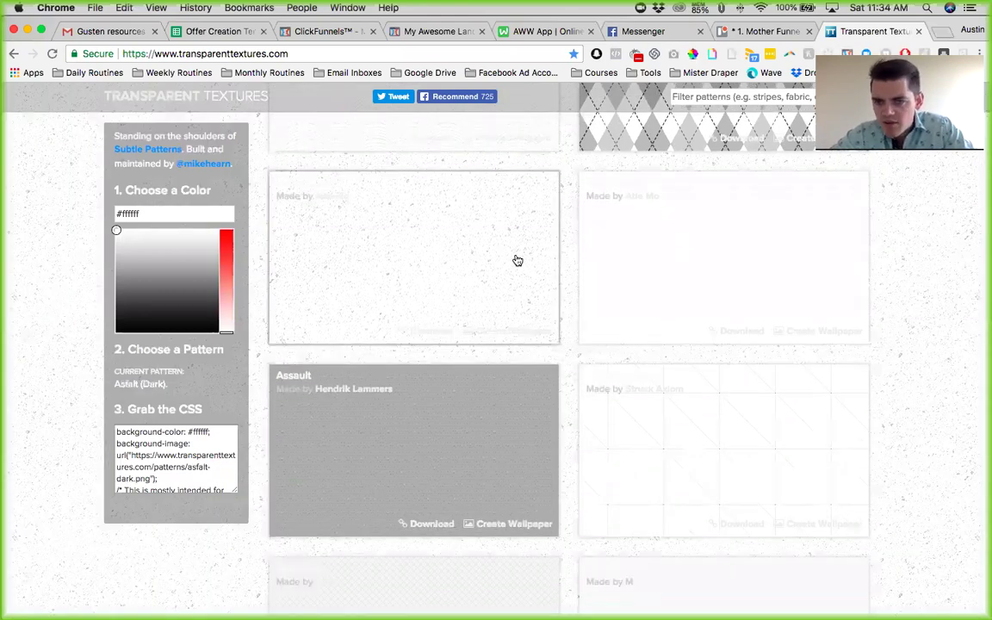
pyautogui.click(432, 336)
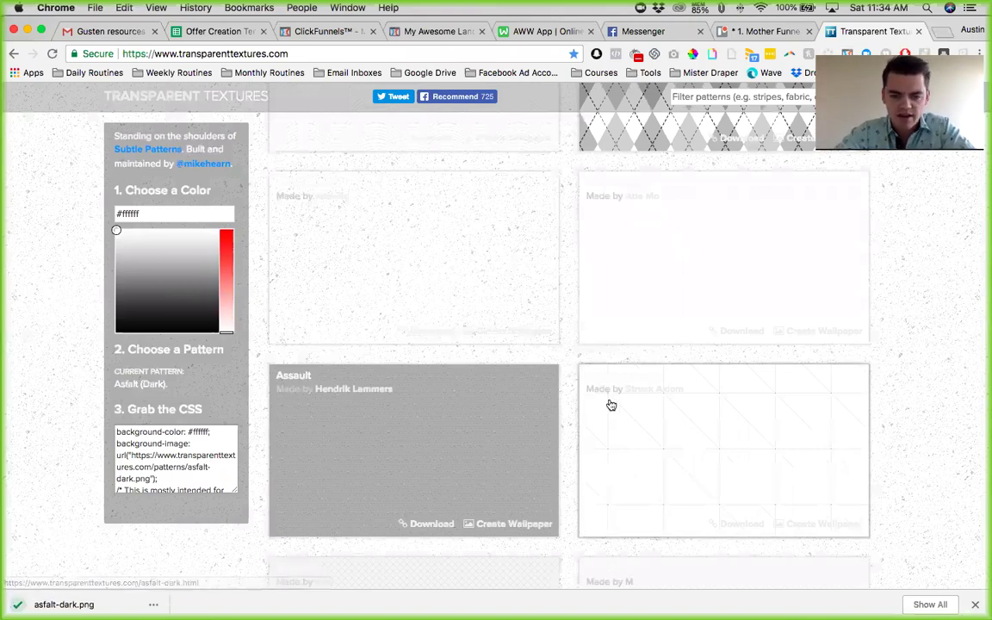
# Step: Preview Blizzard and Checkered Light Emboss, then download the Concrete Wall texture
pyautogui.scroll(-5, 577, 417)
pyautogui.scroll(-8, 577, 417)
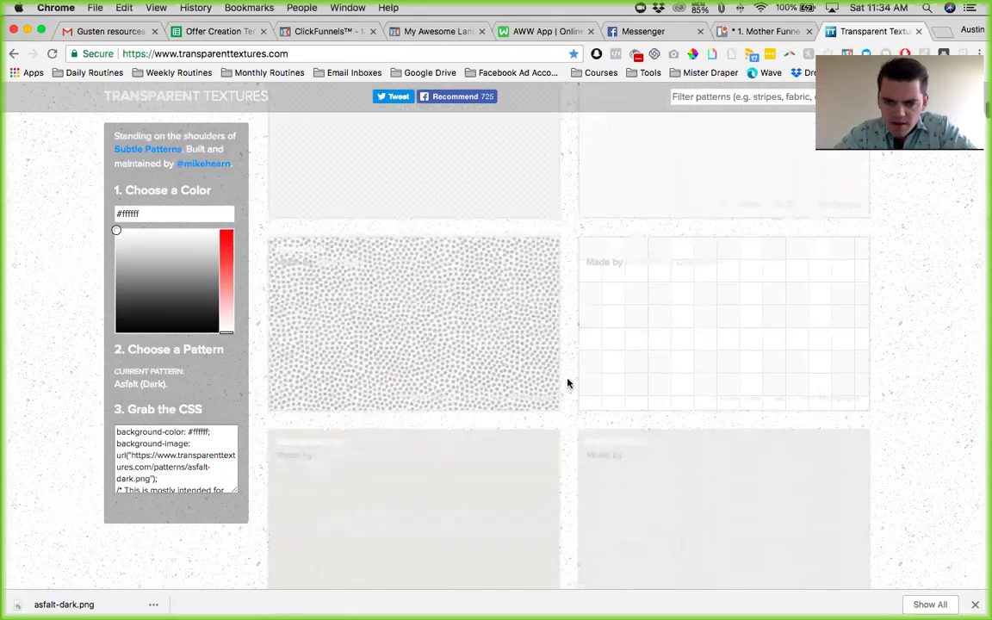
pyautogui.scroll(-10, 568, 383)
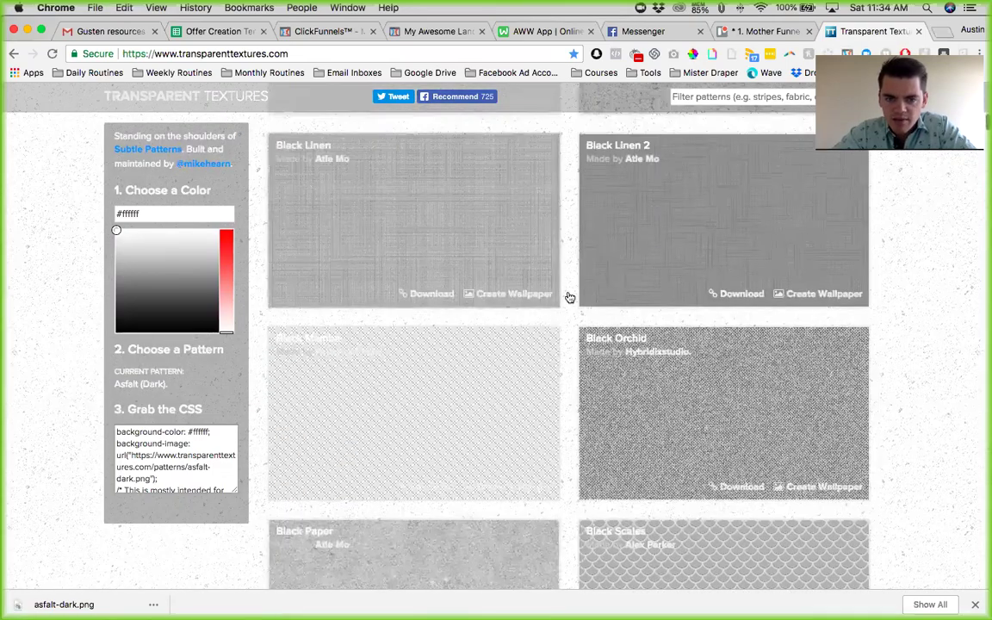
pyautogui.scroll(-4, 567, 296)
pyautogui.scroll(-12, 568, 296)
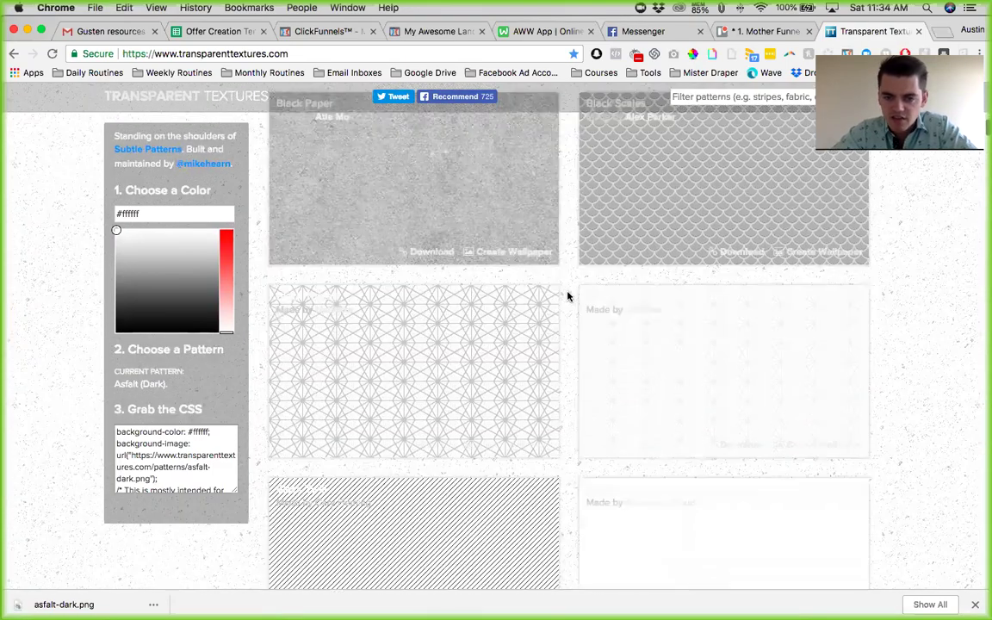
pyautogui.scroll(-2, 567, 296)
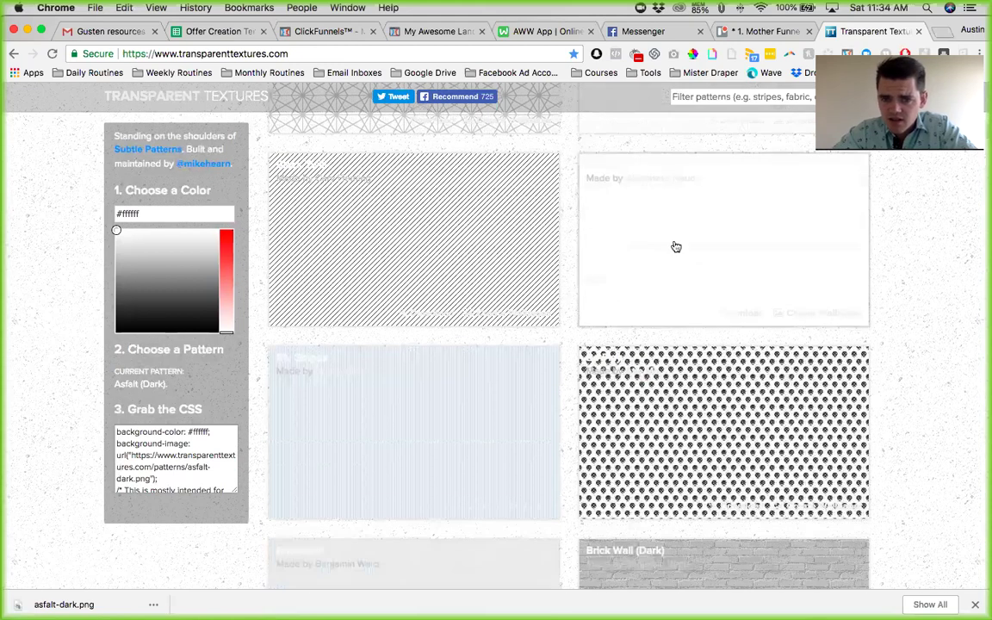
pyautogui.click(629, 271)
pyautogui.scroll(-15, 568, 304)
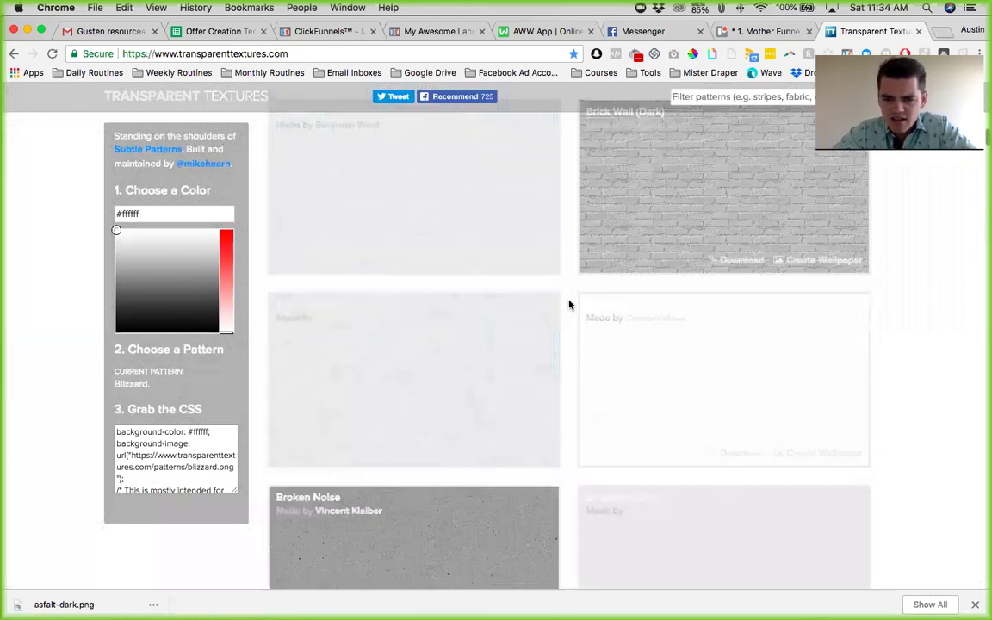
pyautogui.scroll(-11, 568, 304)
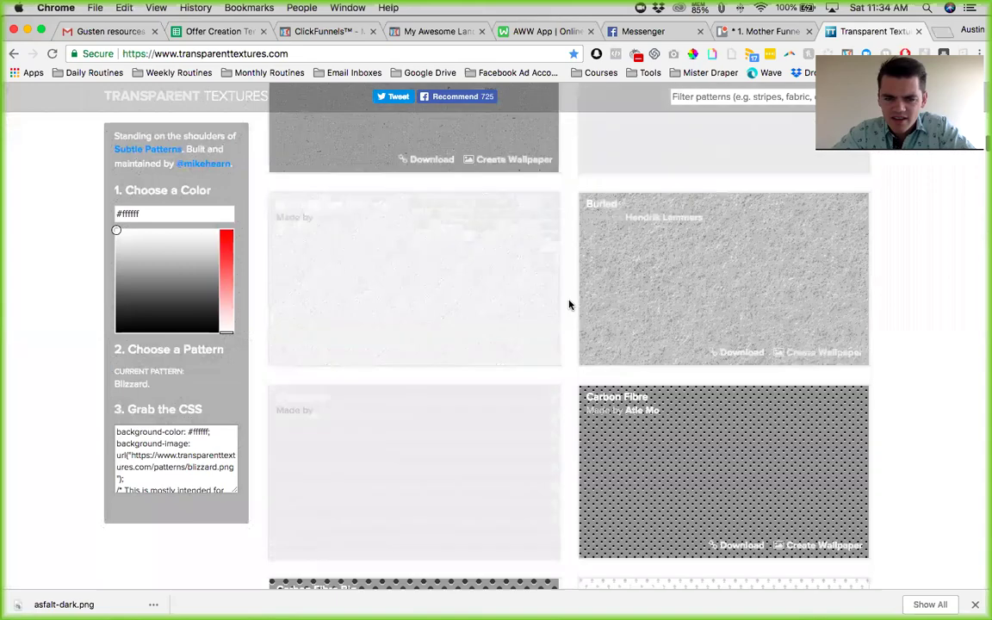
pyautogui.scroll(-14, 569, 304)
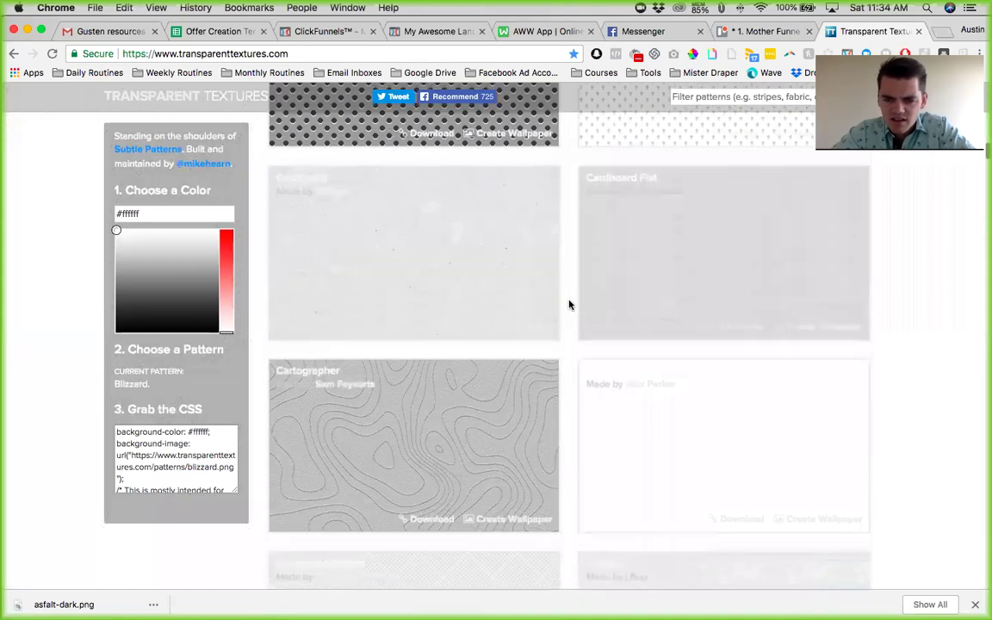
pyautogui.click(678, 219)
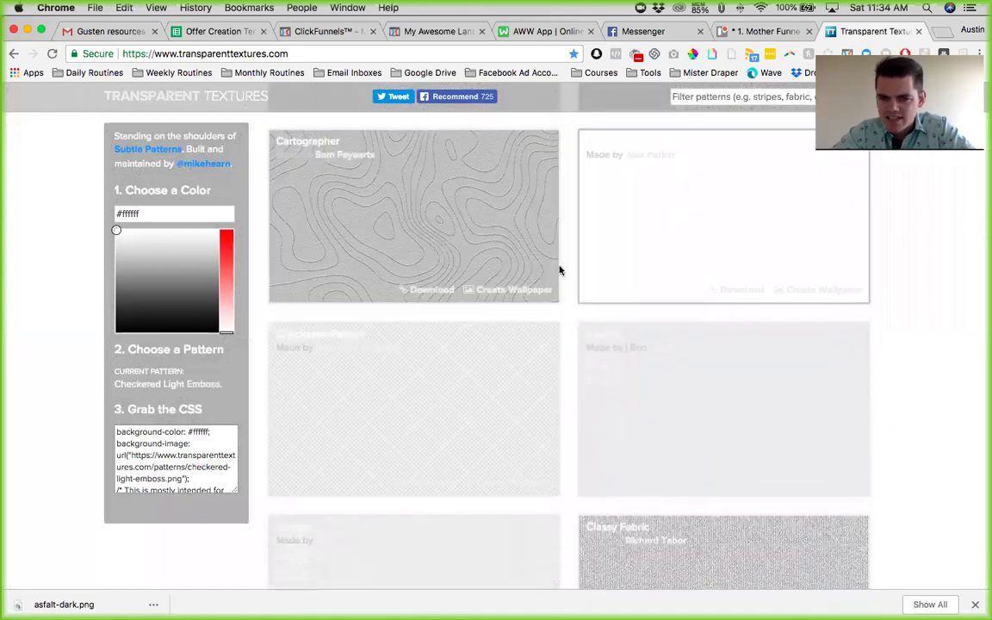
pyautogui.scroll(-6, 558, 268)
pyautogui.scroll(-13, 559, 270)
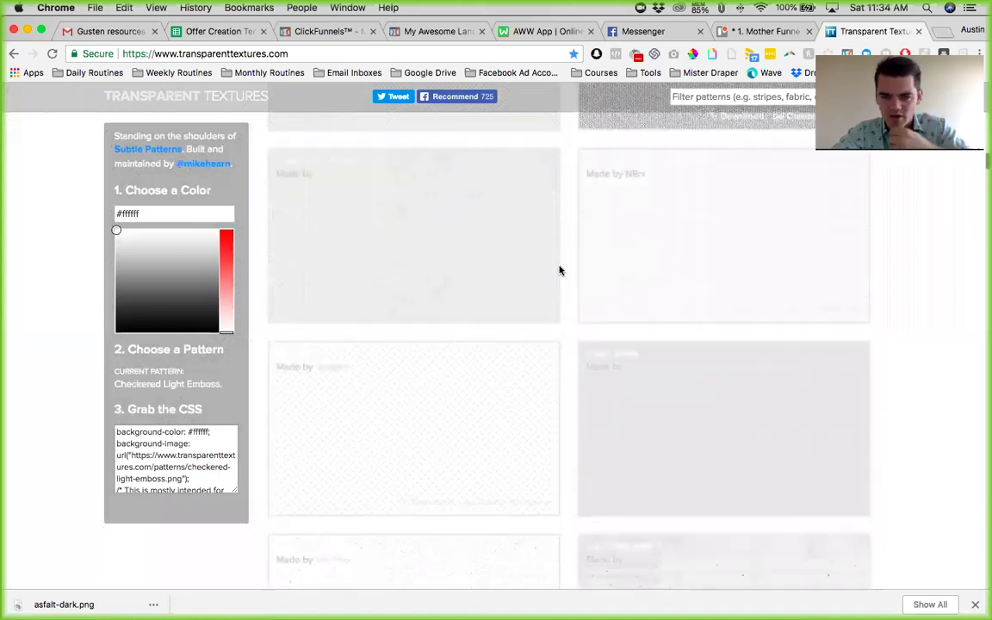
pyautogui.scroll(-4, 559, 270)
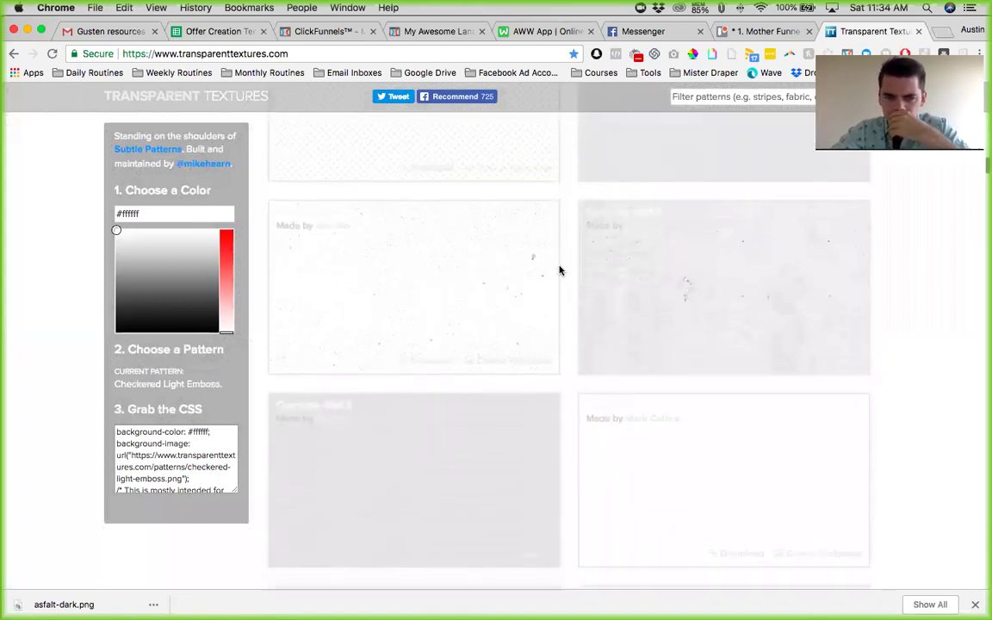
pyautogui.click(527, 279)
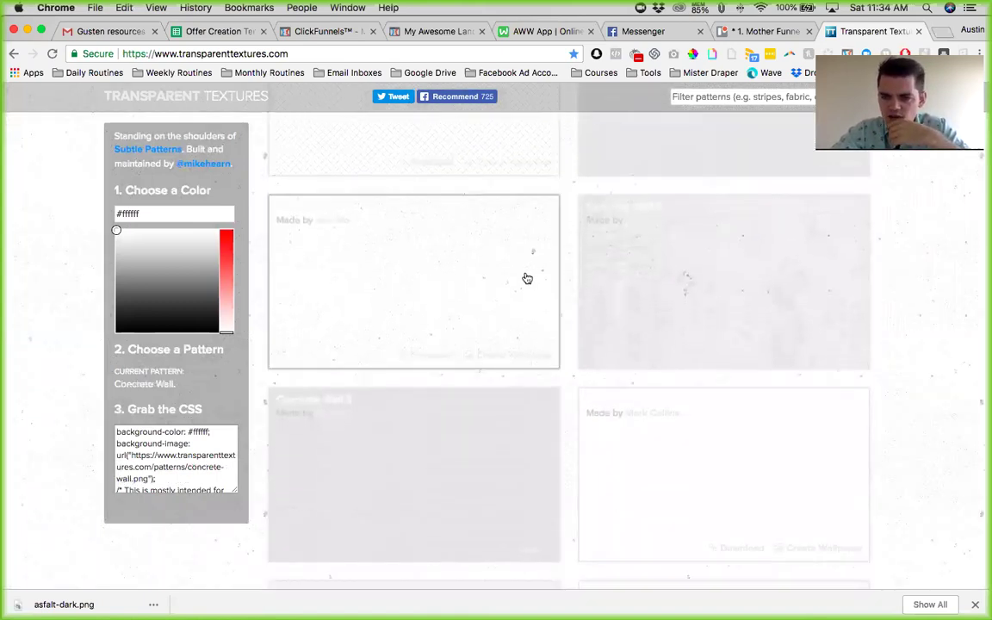
pyautogui.click(447, 361)
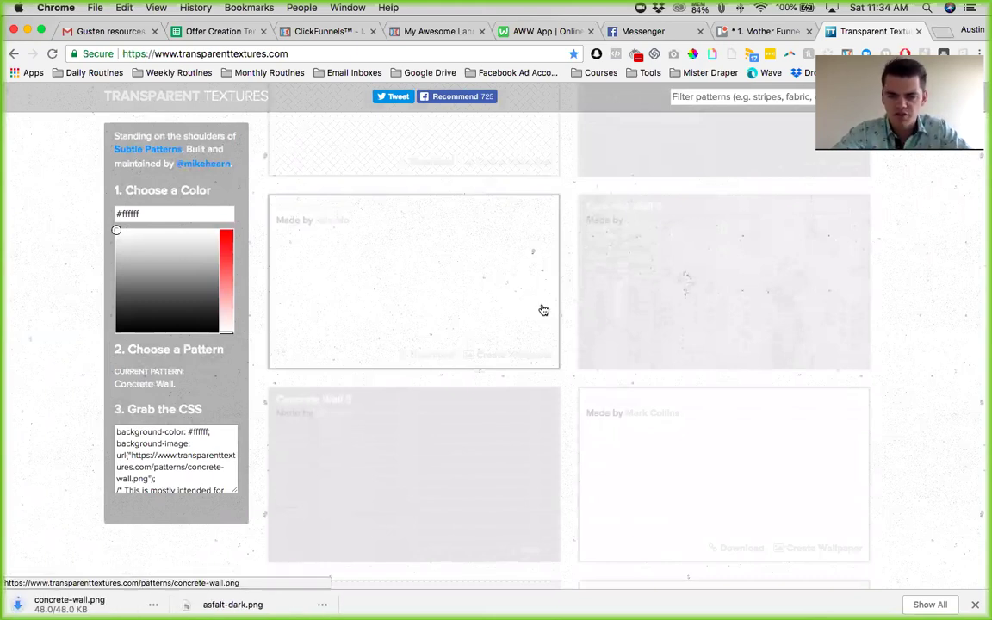
# Step: Scroll further through the patterns, then return to the ClickFunnels page editor
pyautogui.scroll(-4, 544, 310)
pyautogui.scroll(-3, 562, 300)
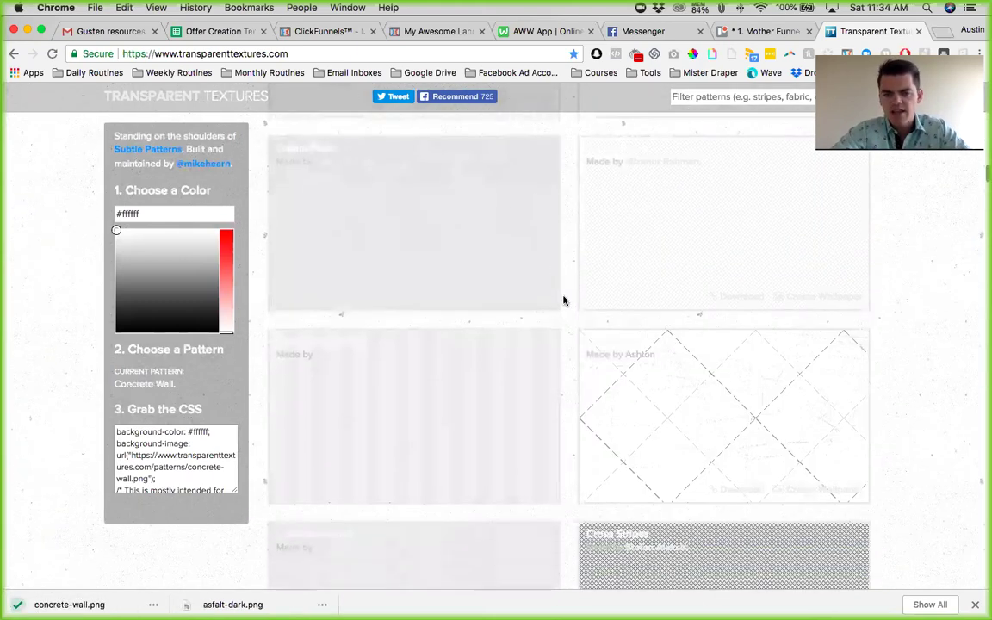
pyautogui.scroll(-2, 564, 300)
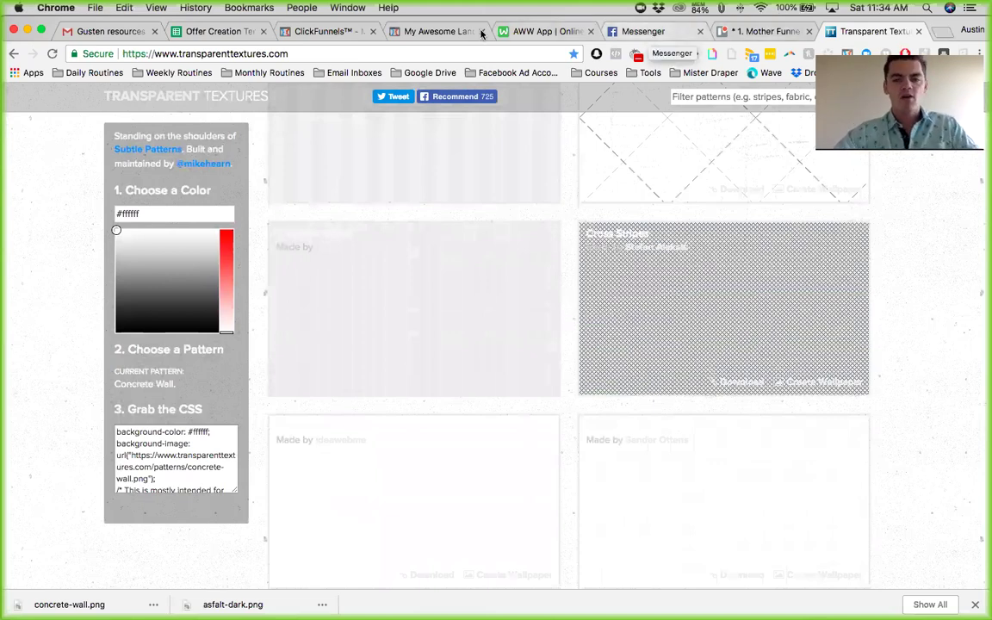
pyautogui.click(441, 32)
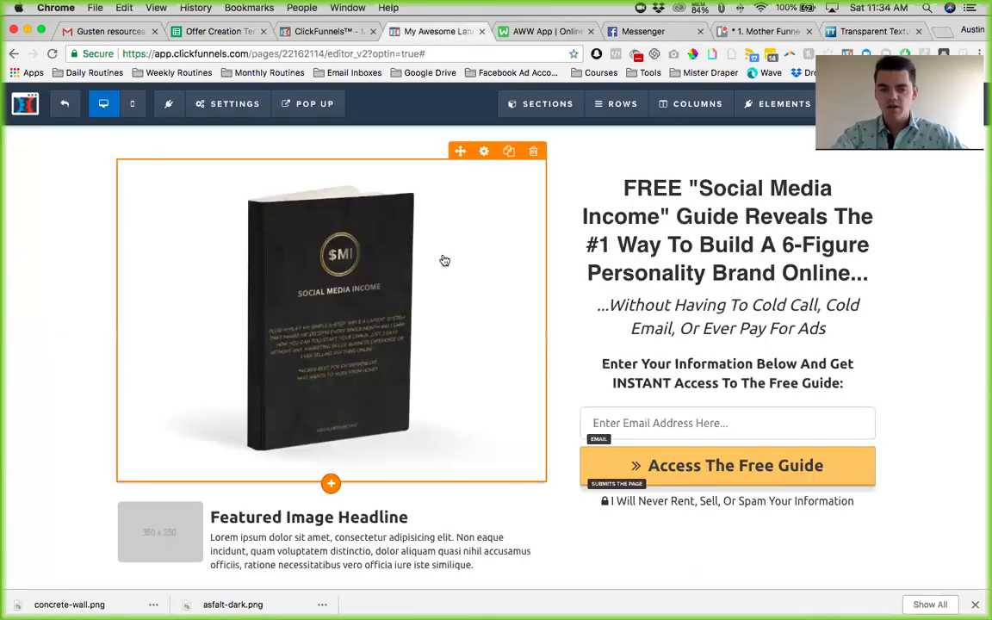
# Step: Upload asfalt-dark.png as the page background image and set its position to Repeat
pyautogui.moveTo(241, 110)
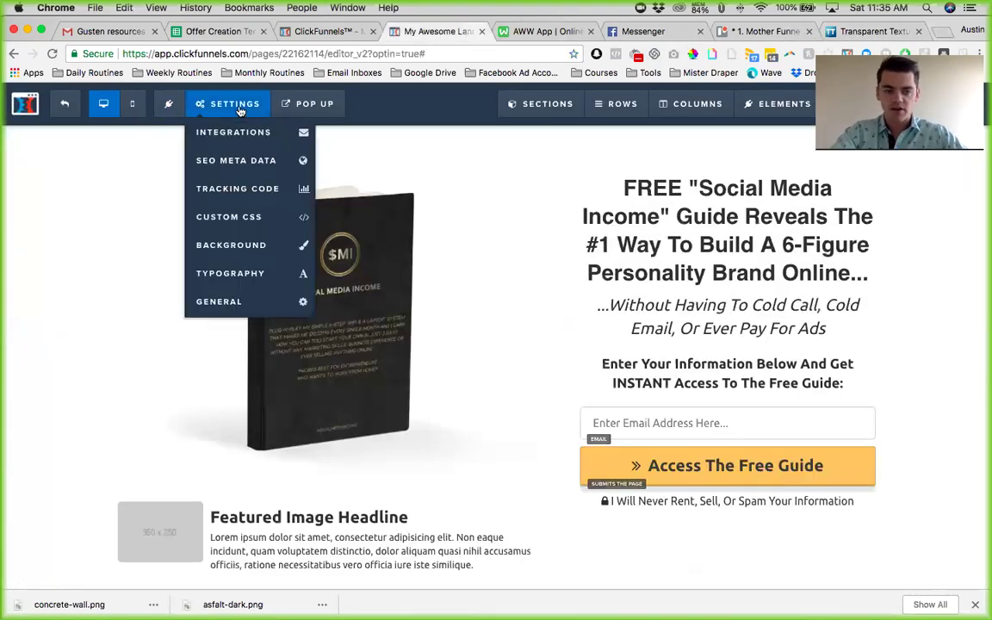
pyautogui.click(226, 308)
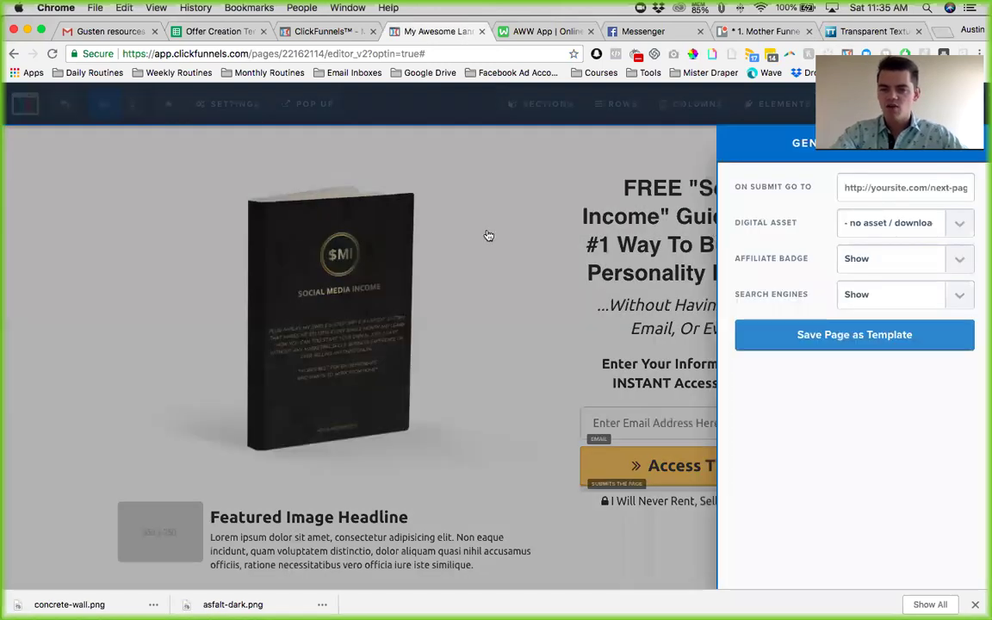
pyautogui.click(316, 147)
pyautogui.moveTo(228, 103)
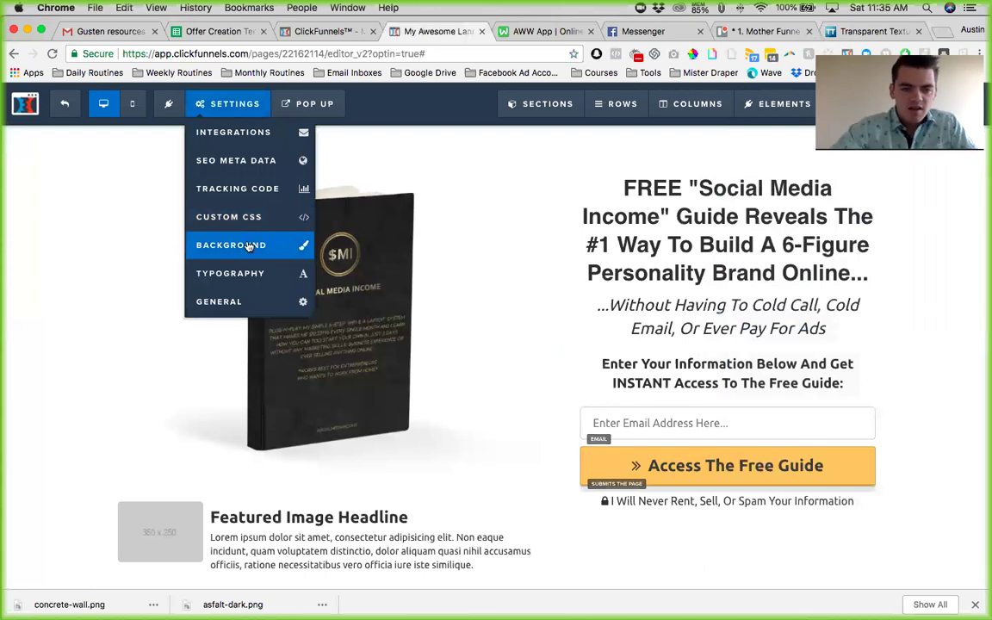
pyautogui.click(249, 246)
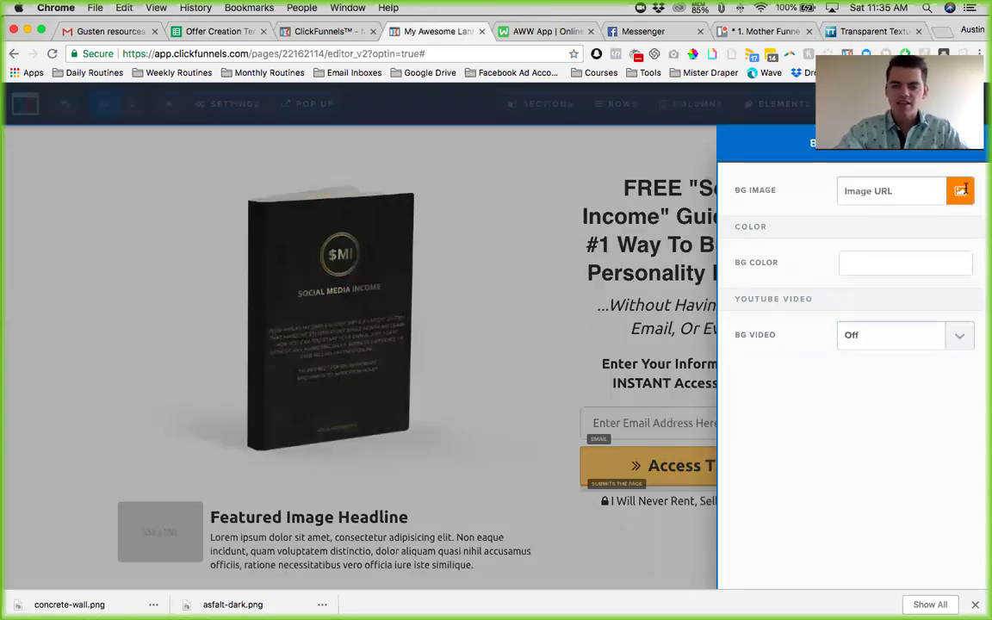
pyautogui.moveTo(233, 605); pyautogui.dragTo(615, 108)
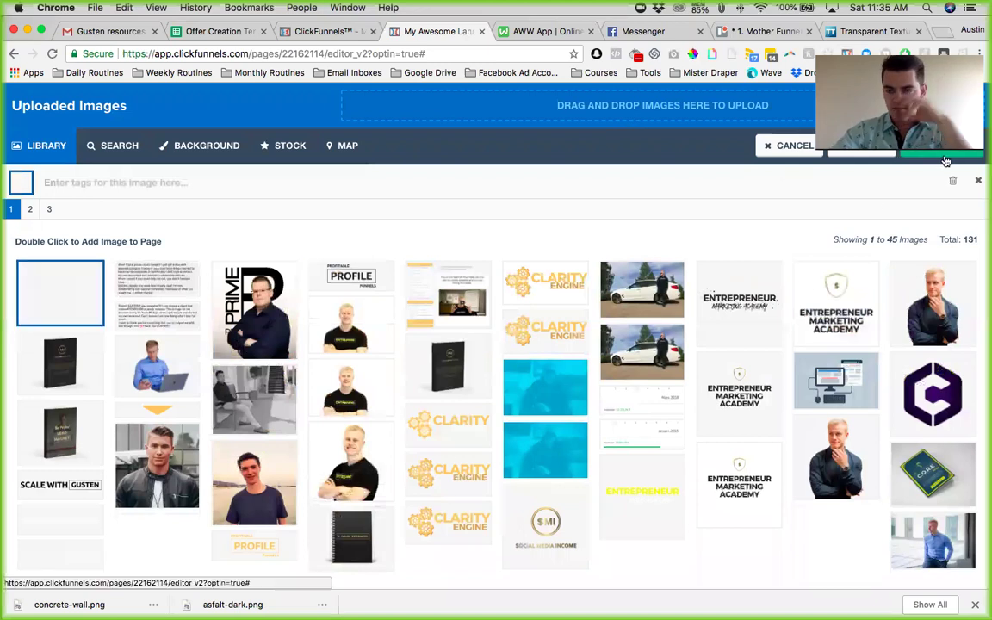
pyautogui.click(848, 146)
pyautogui.click(870, 226)
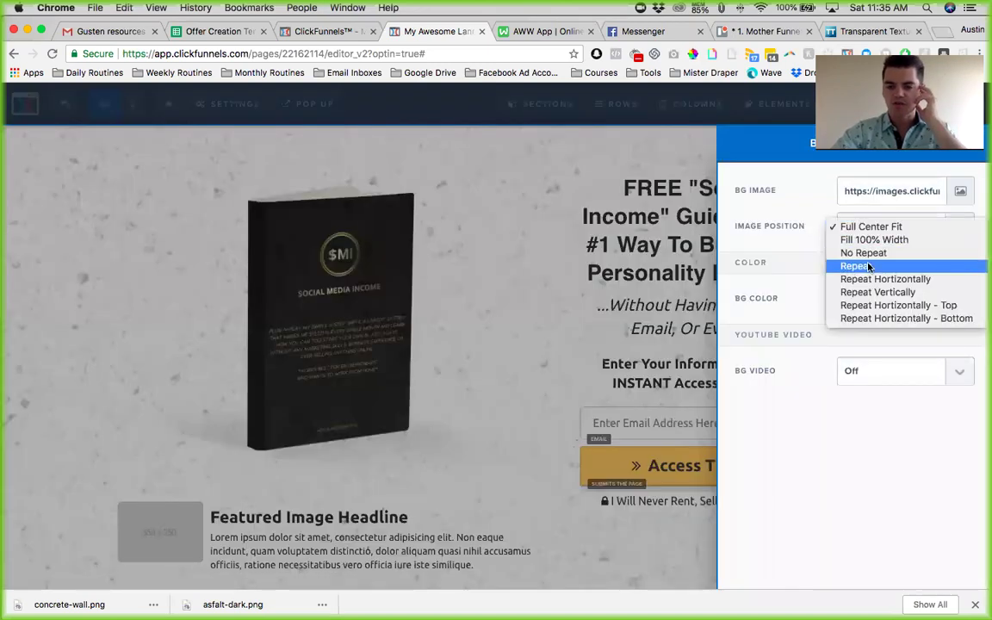
pyautogui.click(865, 266)
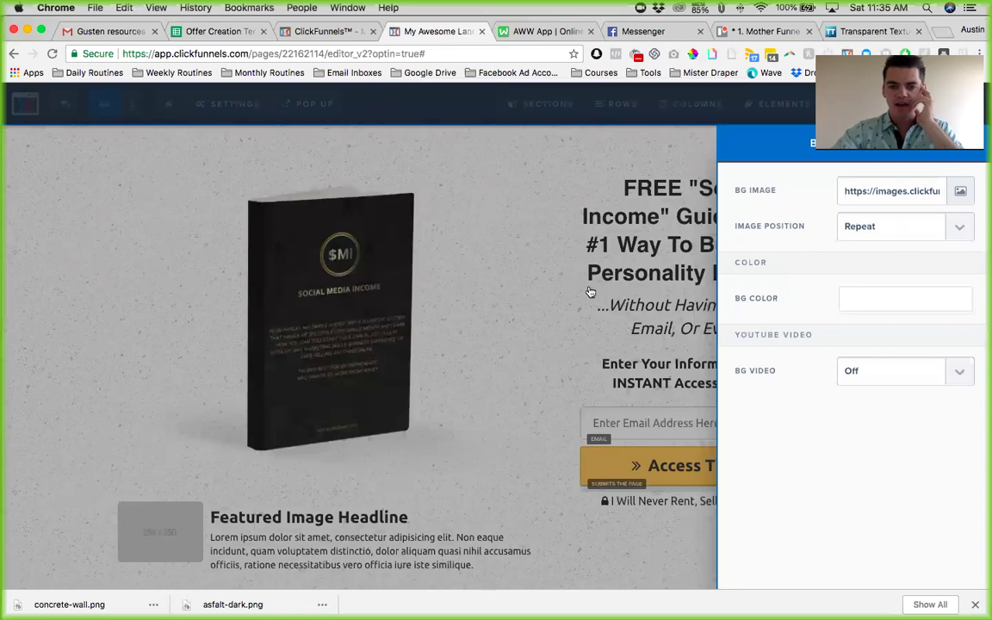
pyautogui.click(590, 293)
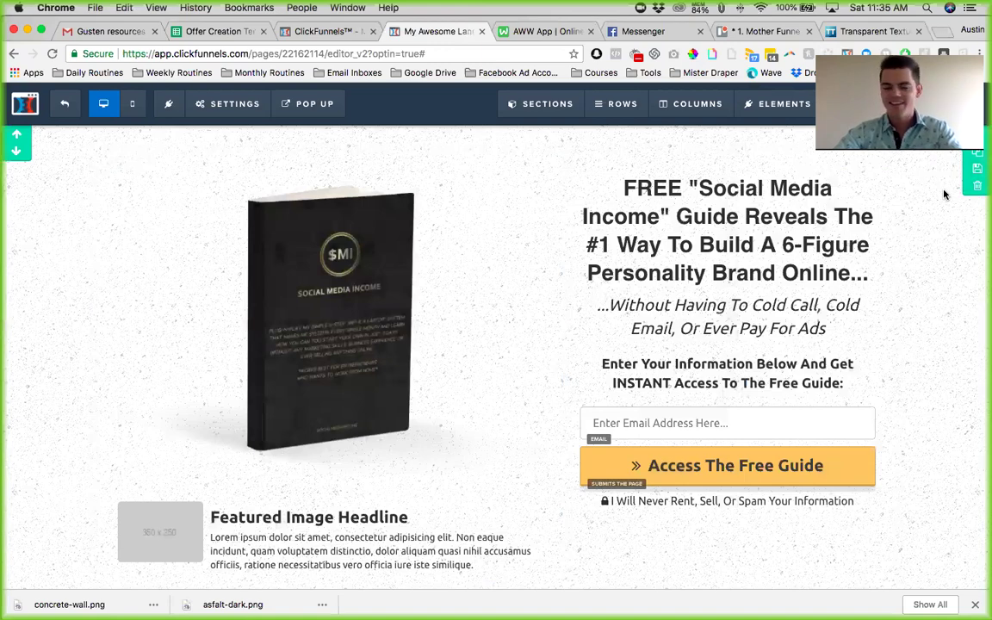
# Step: Upload a new light speckled texture, set it as the page background, and check the result
pyautogui.scroll(-2, 944, 194)
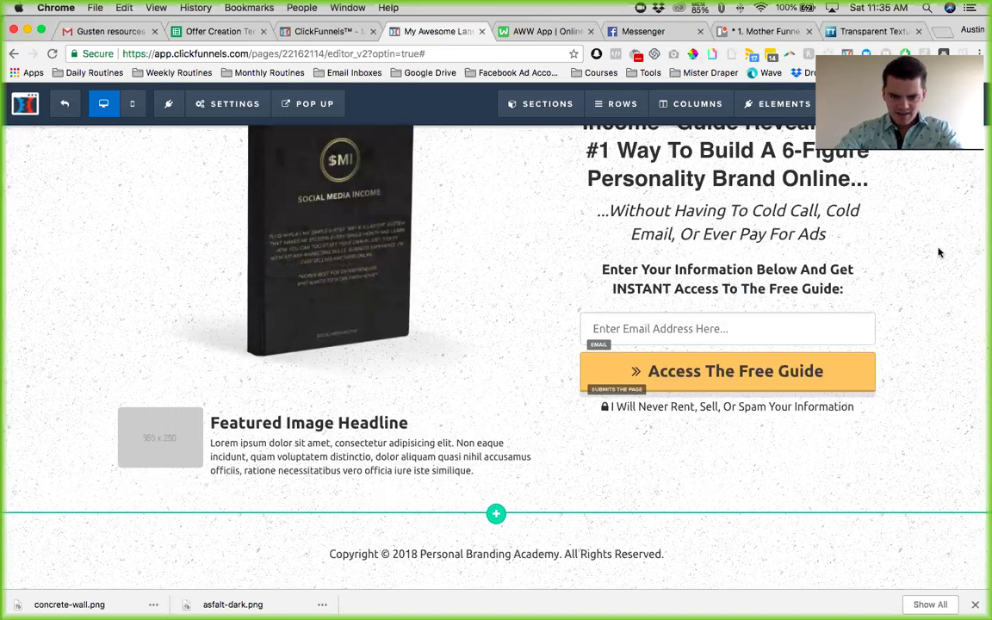
pyautogui.scroll(2, 940, 252)
pyautogui.moveTo(226, 103)
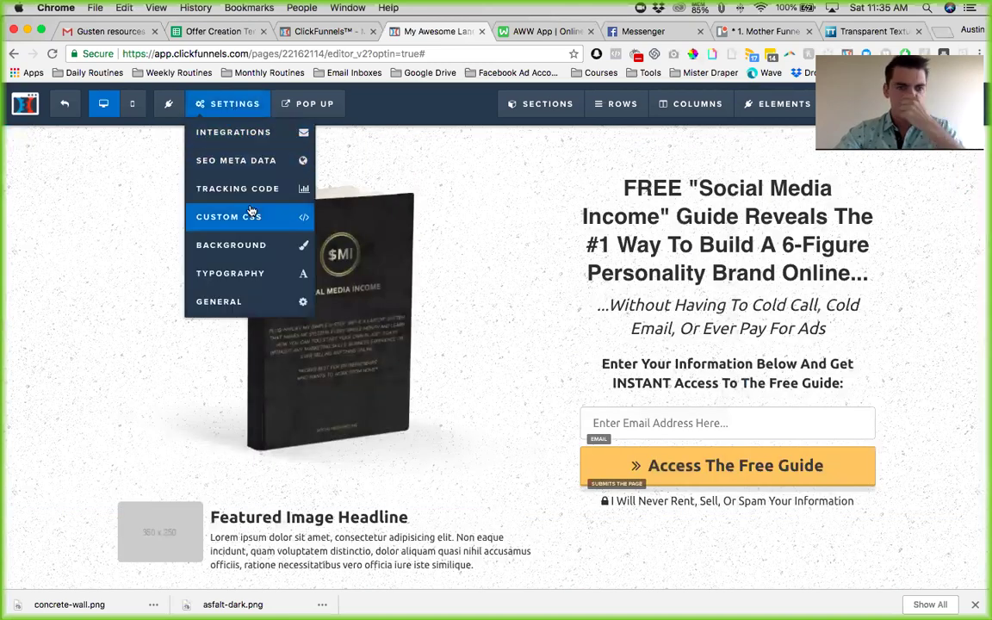
pyautogui.click(255, 245)
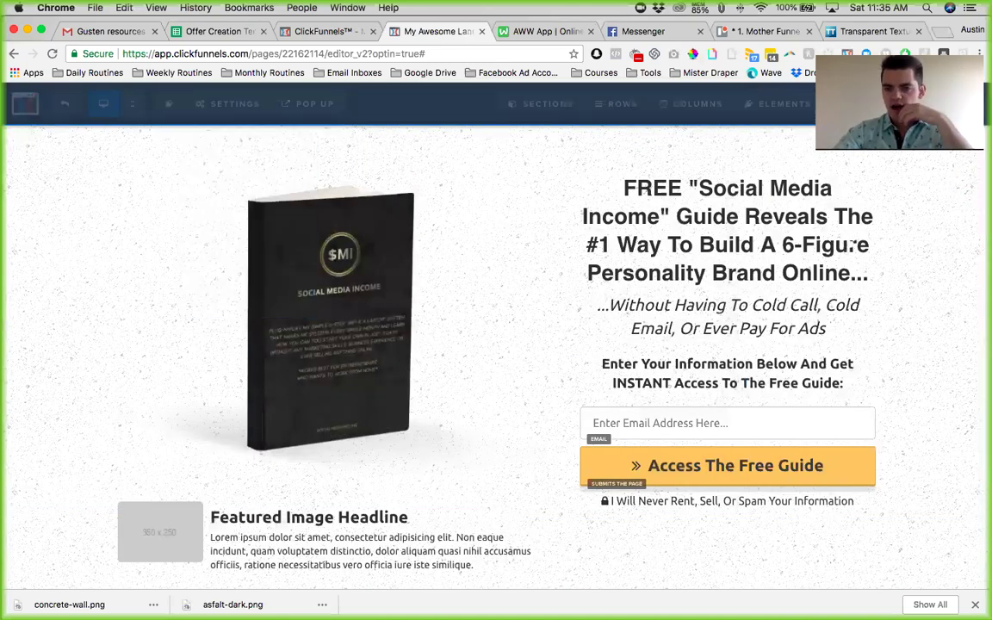
pyautogui.click(961, 193)
pyautogui.moveTo(385, 436); pyautogui.dragTo(658, 106)
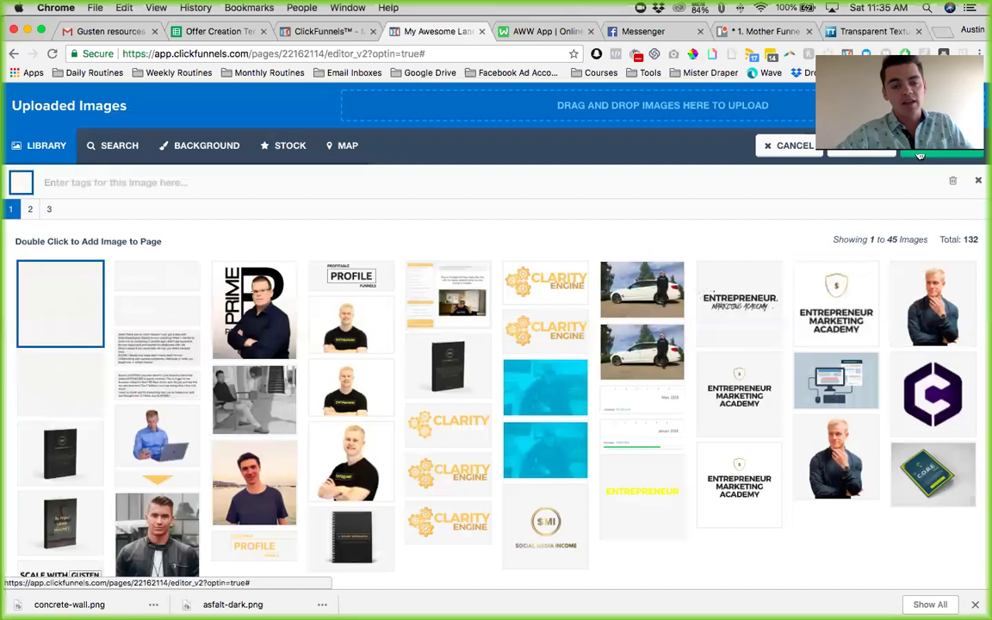
pyautogui.doubleClick(622, 286)
pyautogui.click(622, 286)
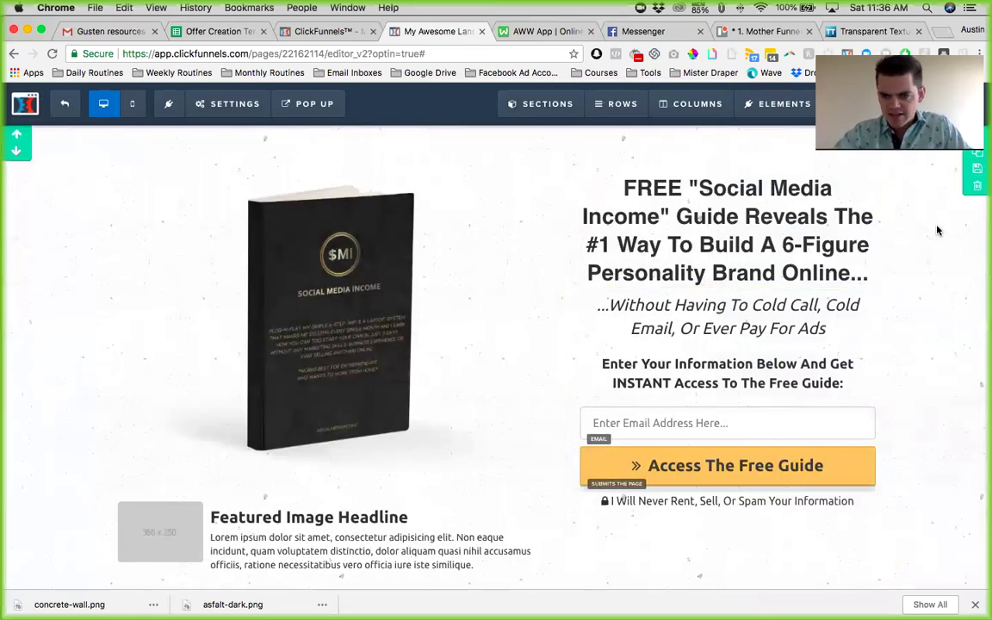
pyautogui.scroll(-3, 938, 230)
pyautogui.scroll(3, 938, 230)
pyautogui.scroll(-3, 938, 230)
pyautogui.scroll(3, 938, 230)
pyautogui.scroll(-3, 938, 230)
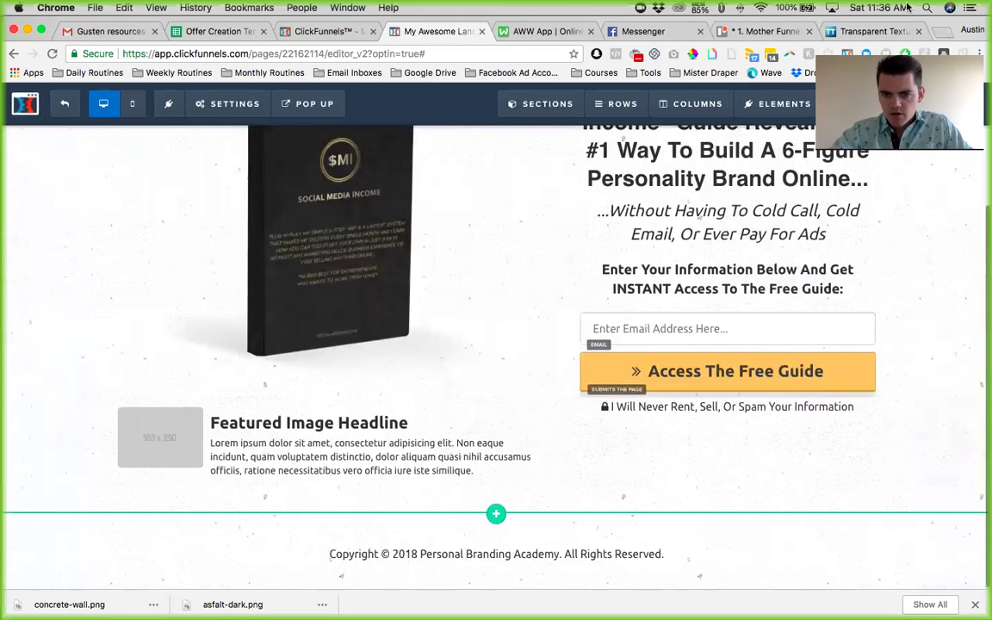
pyautogui.scroll(3, 938, 230)
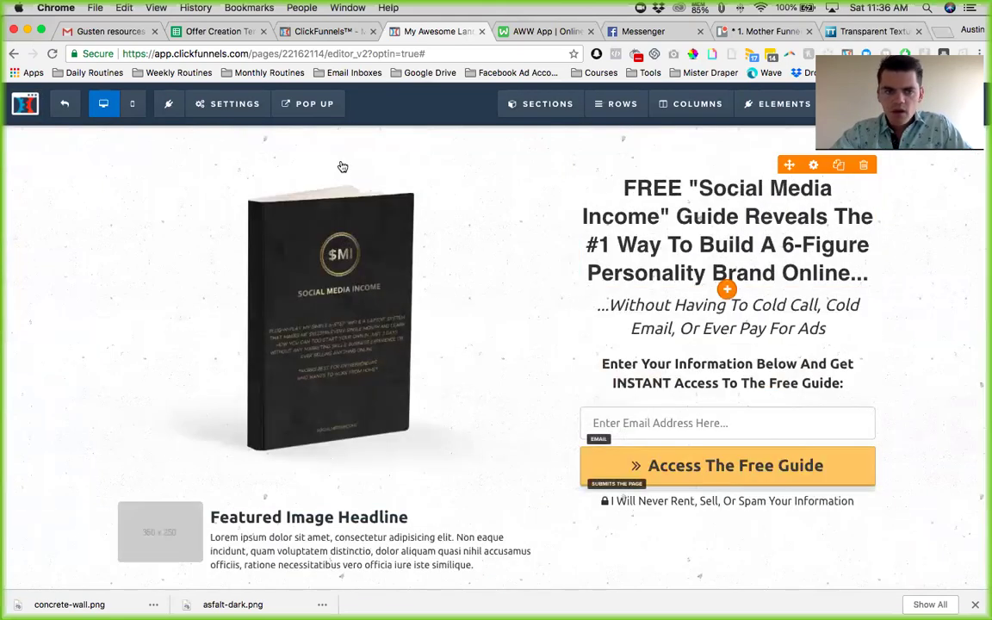
# Step: Set the theme text colour to the darkest grey preset, rgb(45, 45, 45)
pyautogui.click(228, 103)
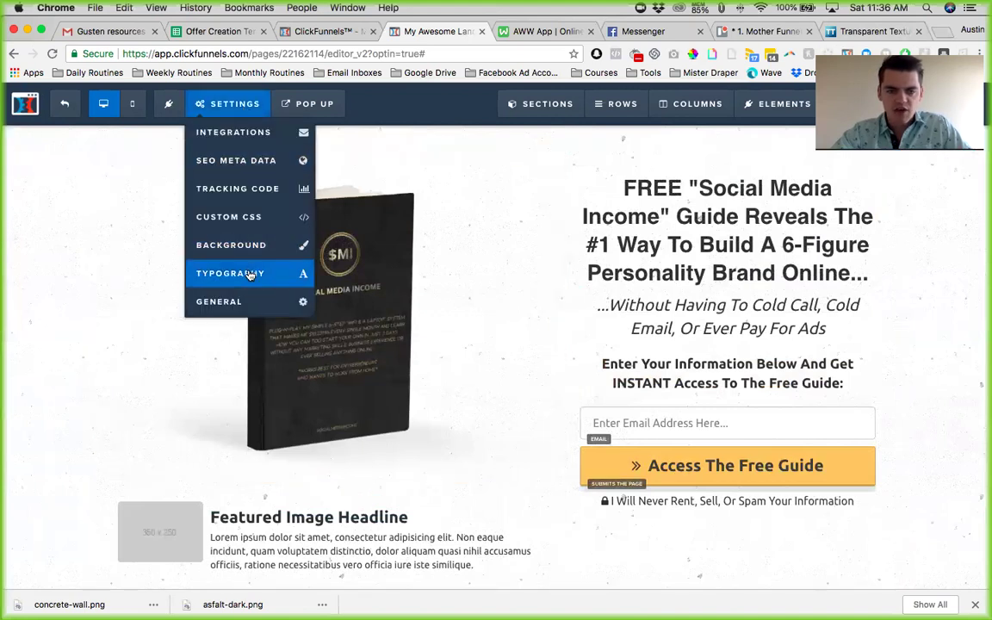
pyautogui.click(302, 261)
pyautogui.click(871, 334)
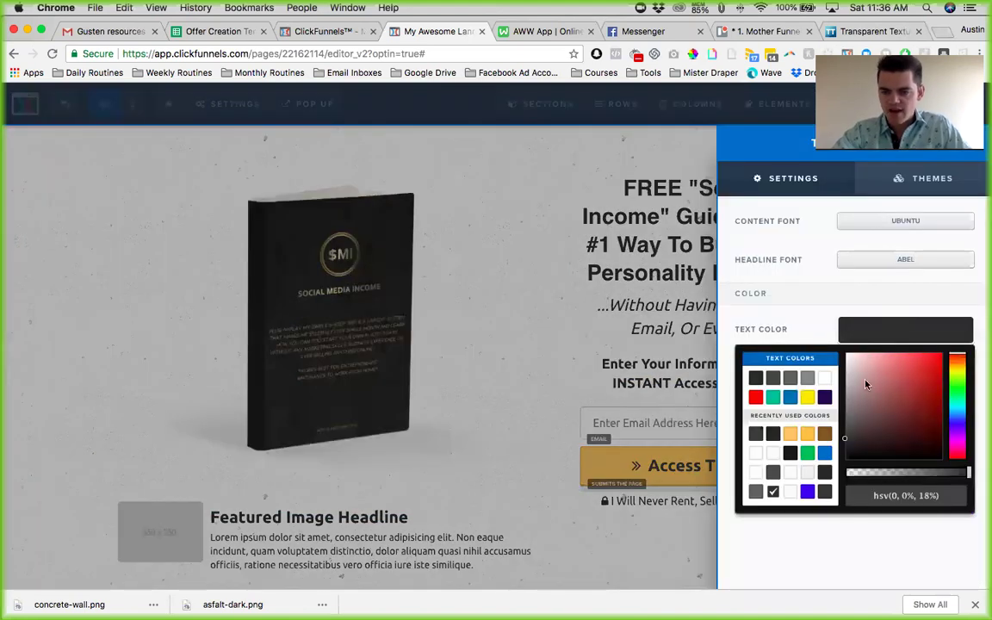
pyautogui.moveTo(852, 439)
pyautogui.mouseDown()
pyautogui.moveTo(843, 436)
pyautogui.moveTo(842, 404)
pyautogui.moveTo(847, 534)
pyautogui.mouseUp()
pyautogui.moveTo(864, 455)
pyautogui.mouseDown()
pyautogui.moveTo(824, 444)
pyautogui.moveTo(844, 379)
pyautogui.moveTo(843, 435)
pyautogui.mouseUp()
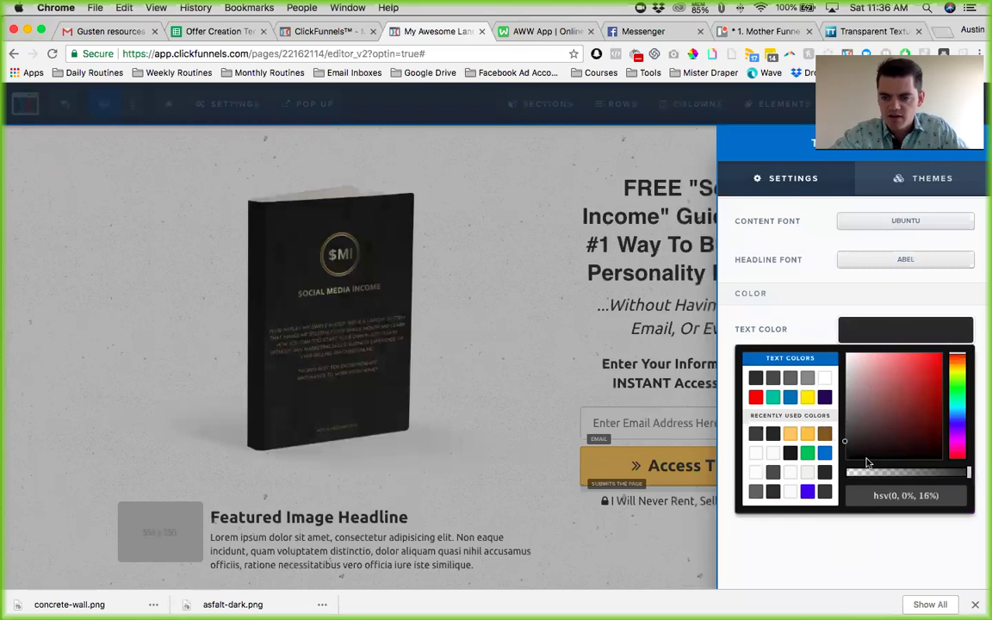
pyautogui.click(773, 377)
pyautogui.click(757, 379)
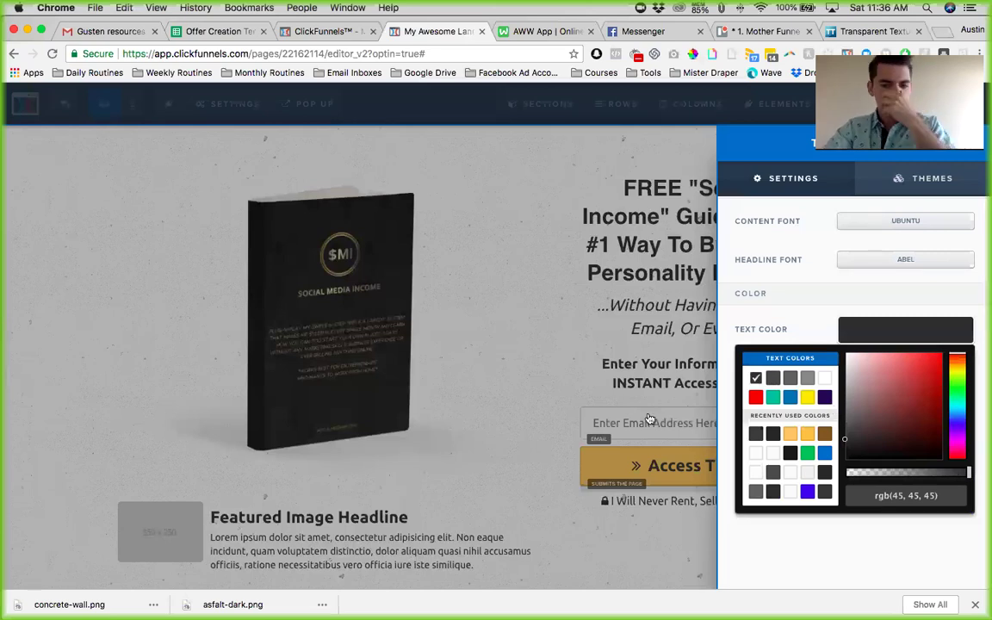
pyautogui.click(556, 383)
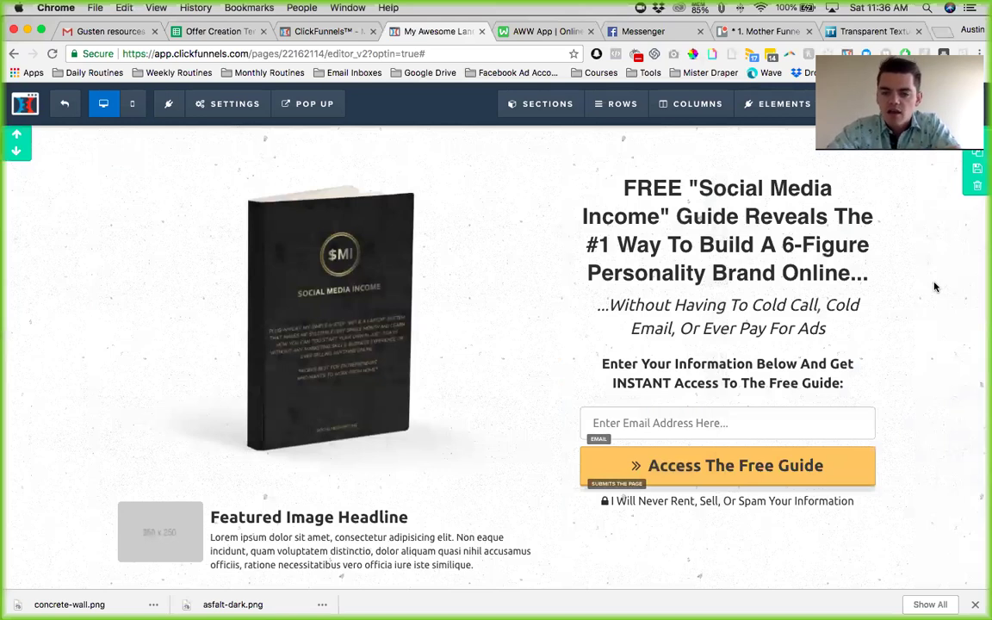
# Step: Select the subheadline and information prompt text and leave both without italics
pyautogui.click(800, 327)
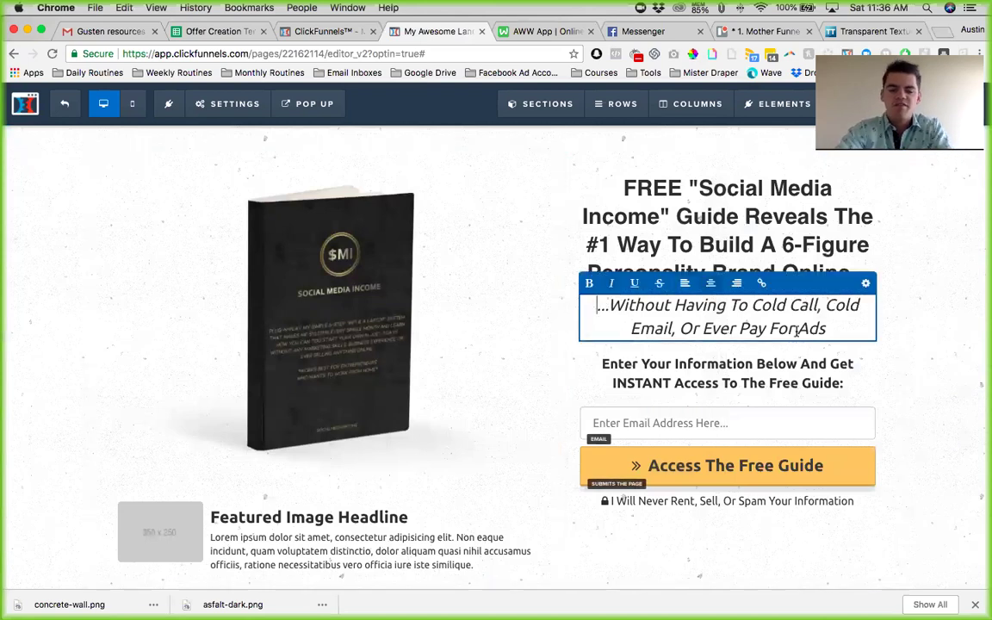
pyautogui.tripleClick(797, 329)
pyautogui.click(939, 344)
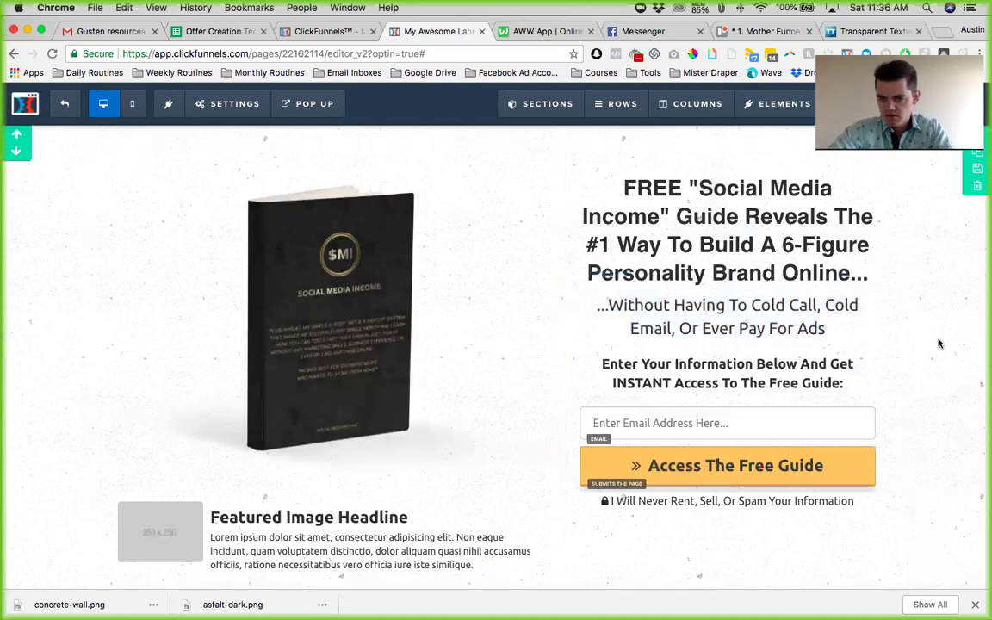
pyautogui.click(805, 363)
pyautogui.tripleClick(804, 363)
pyautogui.hotkey('ctrl', 'i')
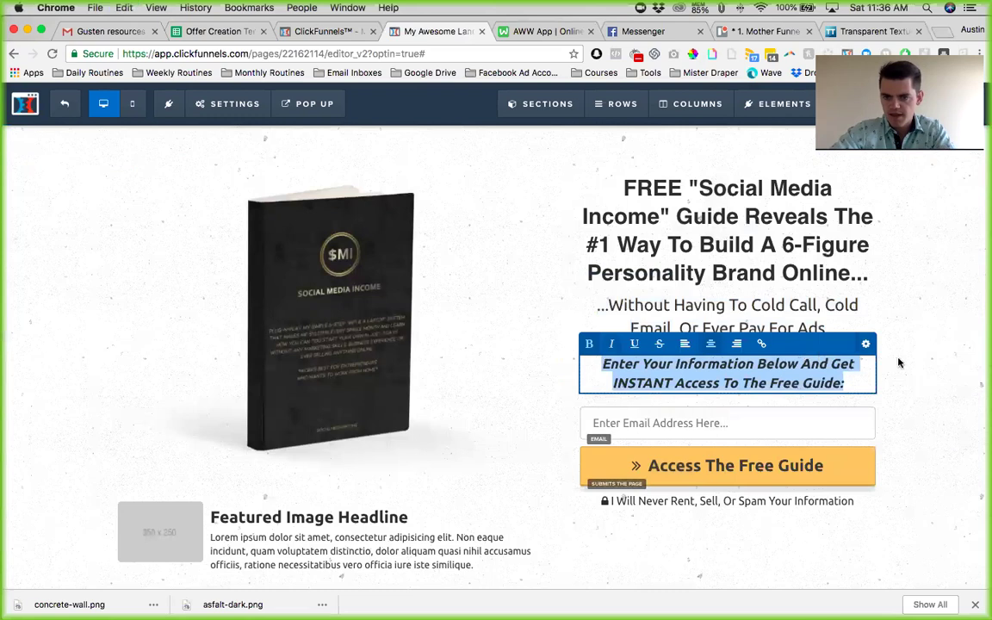
pyautogui.hotkey('ctrl', 'i')
pyautogui.click(903, 336)
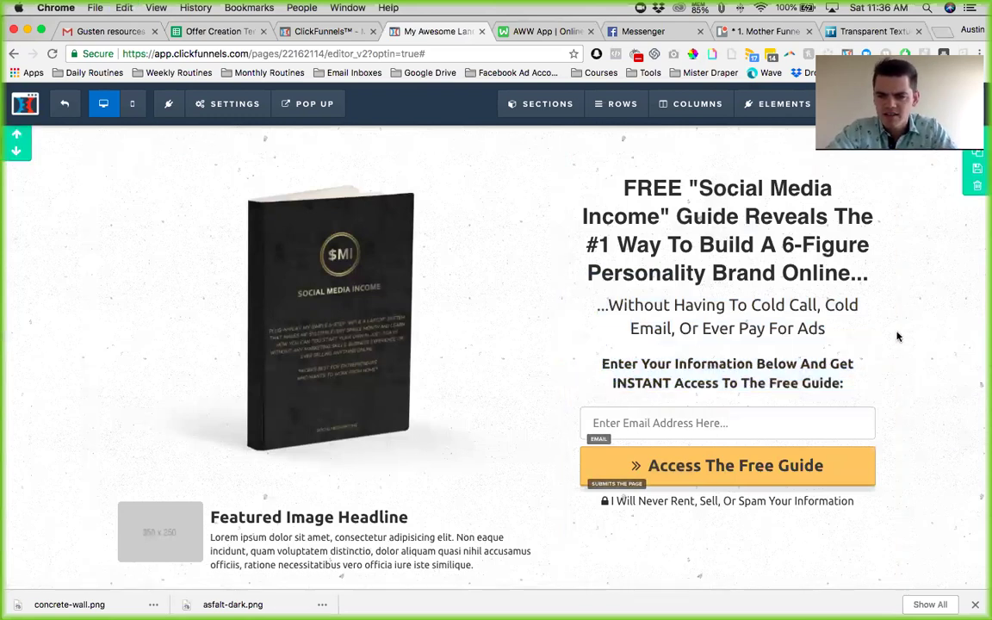
# Step: Check the prompt's paragraph settings, then open the element list below the prompt
pyautogui.click(820, 291)
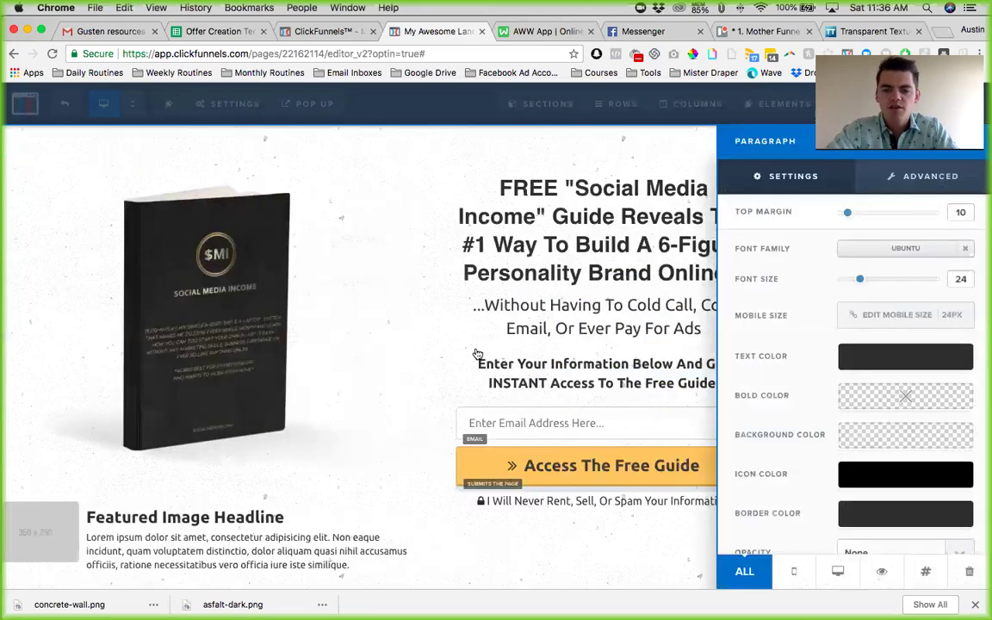
pyautogui.click(612, 344)
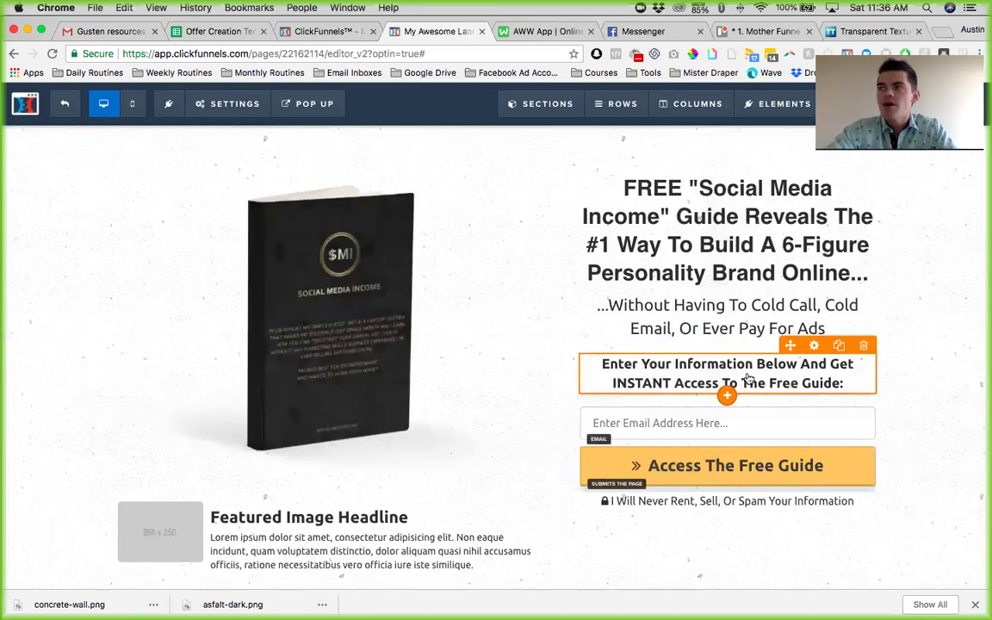
pyautogui.click(728, 397)
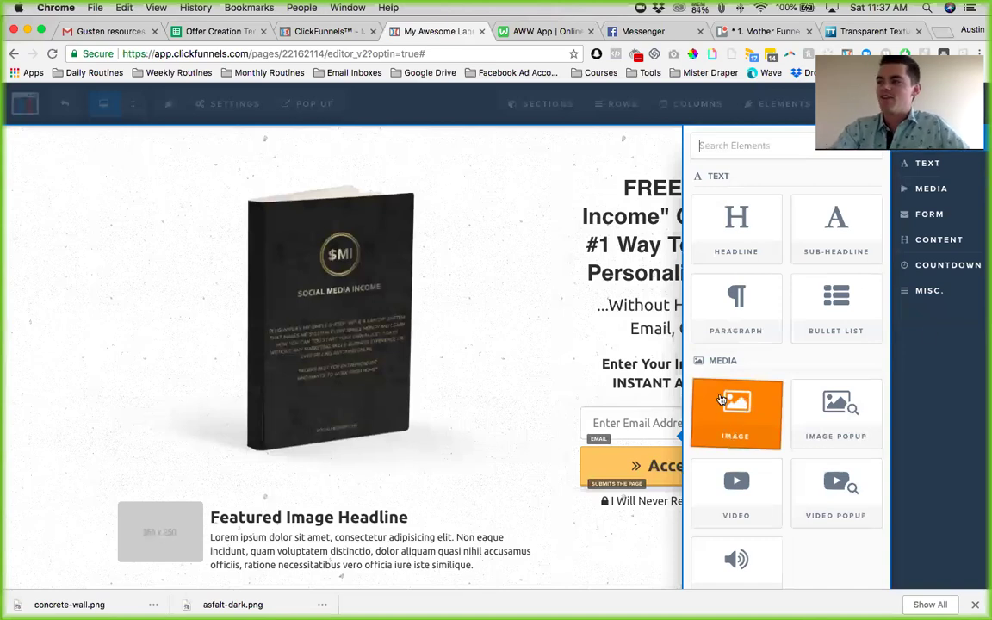
# Step: Place an Image element above the email field and browse to Funnel Haus > Design Assets > Arrows
pyautogui.moveTo(637, 426); pyautogui.dragTo(637, 426)
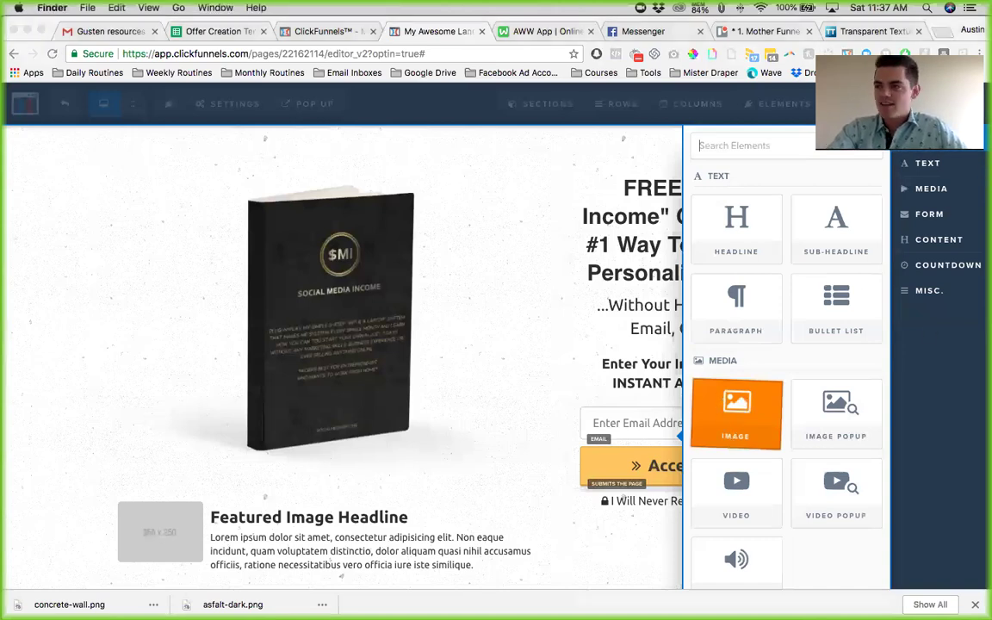
pyautogui.press('super+n')
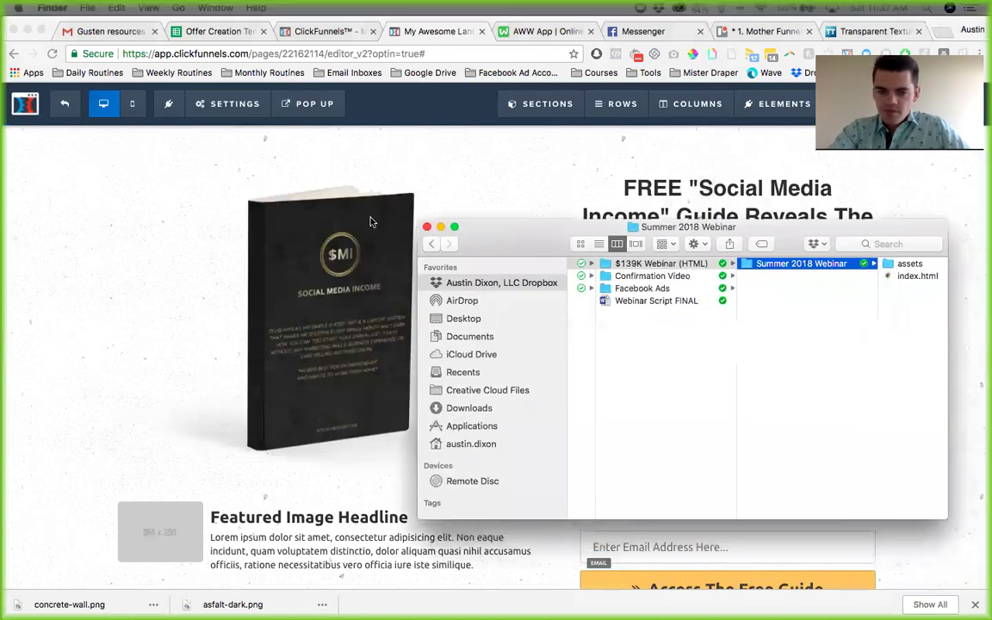
pyautogui.hscroll(-5, 552, 306)
pyautogui.hscroll(-3, 553, 306)
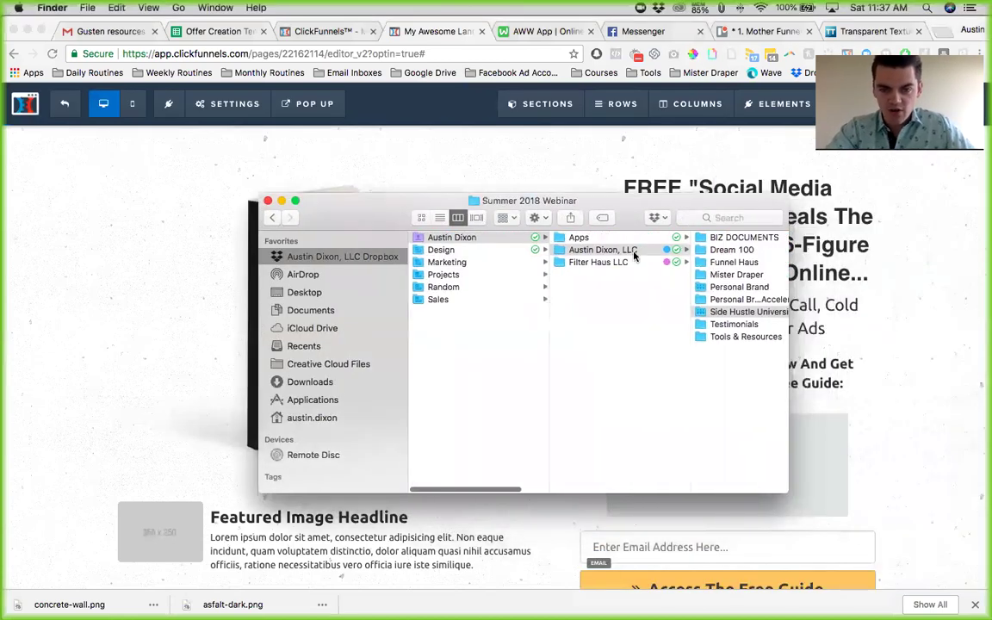
pyautogui.hscroll(3, 602, 293)
pyautogui.click(655, 262)
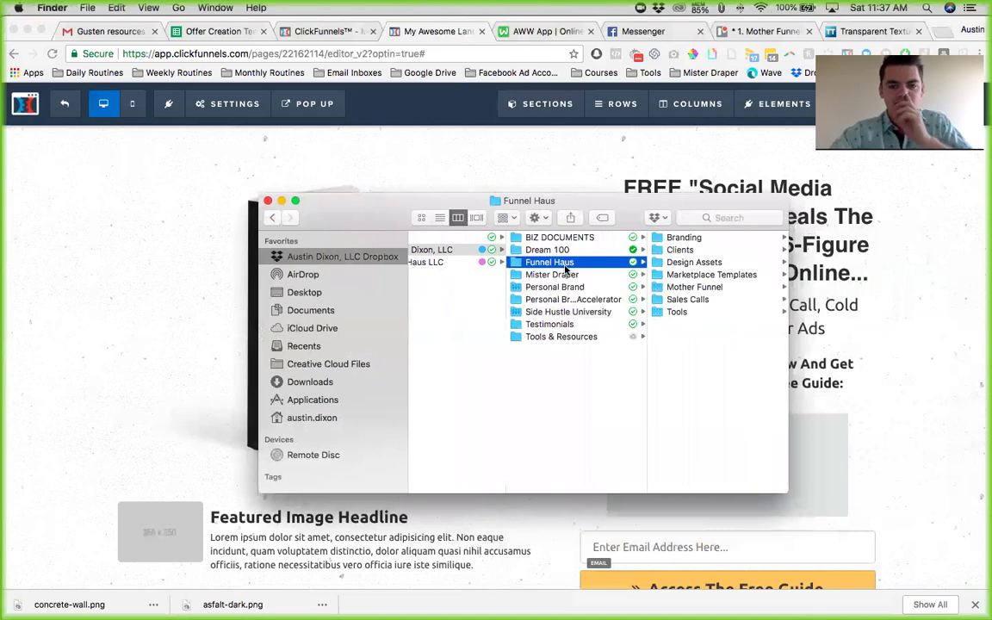
pyautogui.click(703, 263)
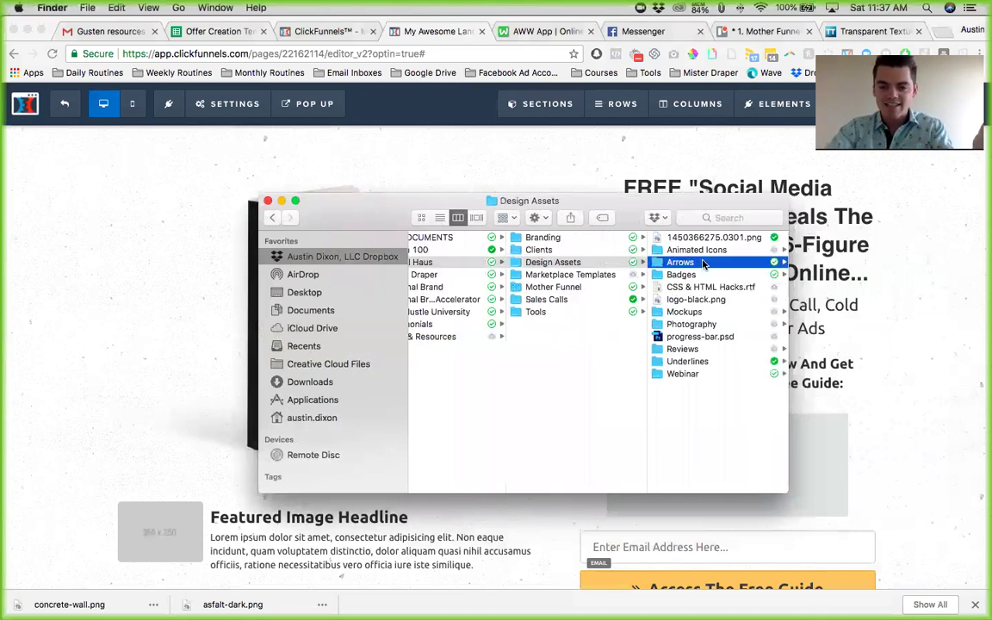
pyautogui.click(703, 262)
# Step: Preview the arrow images down to upward-arrows-white-background.jpg, then minimize Finder
pyautogui.click(706, 239)
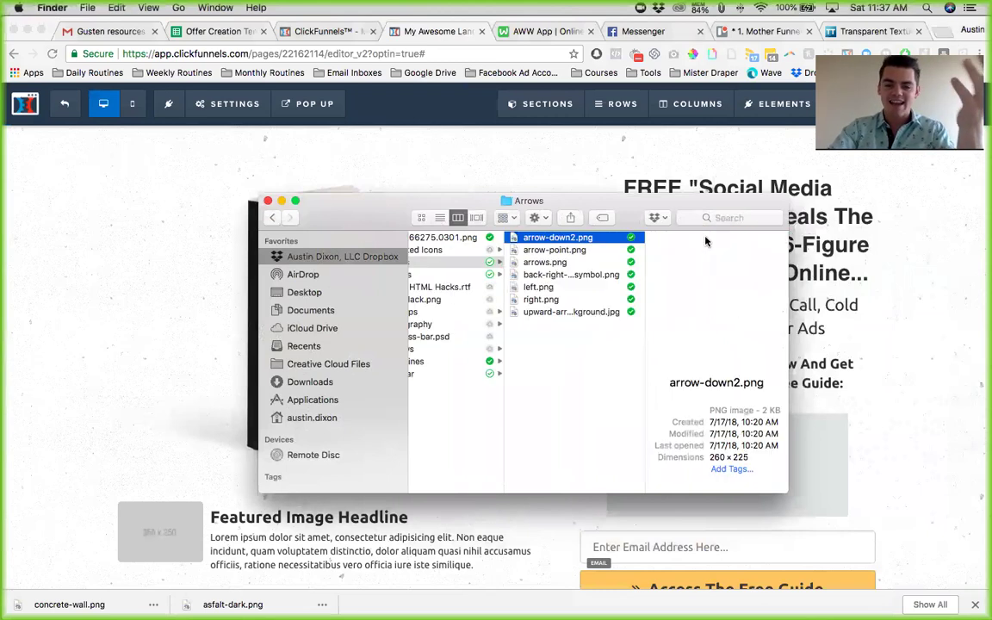
pyautogui.press('Down')
pyautogui.press('Down')
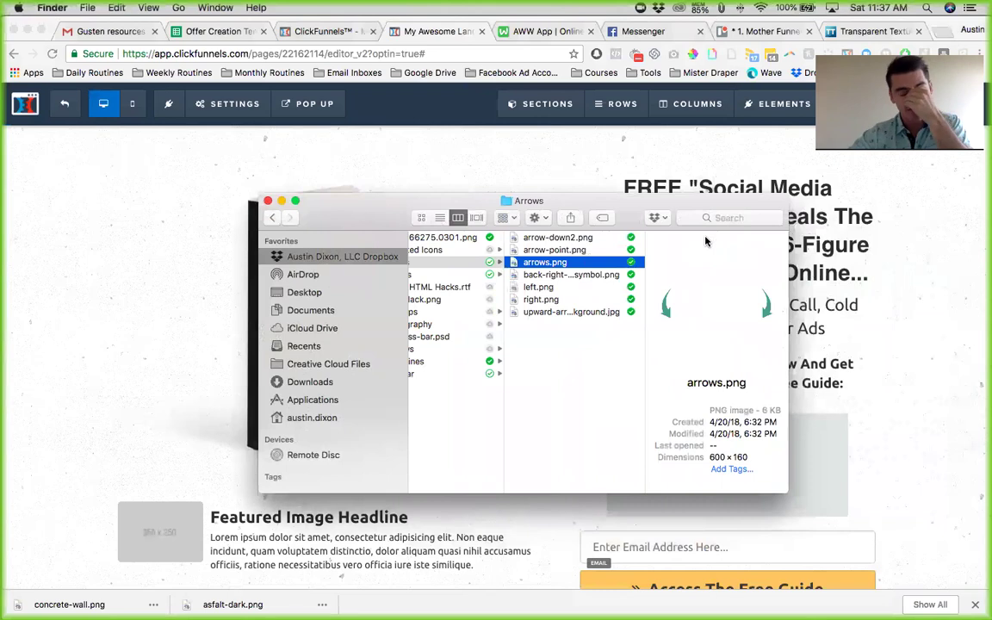
pyautogui.press('Down')
pyautogui.press('Down')
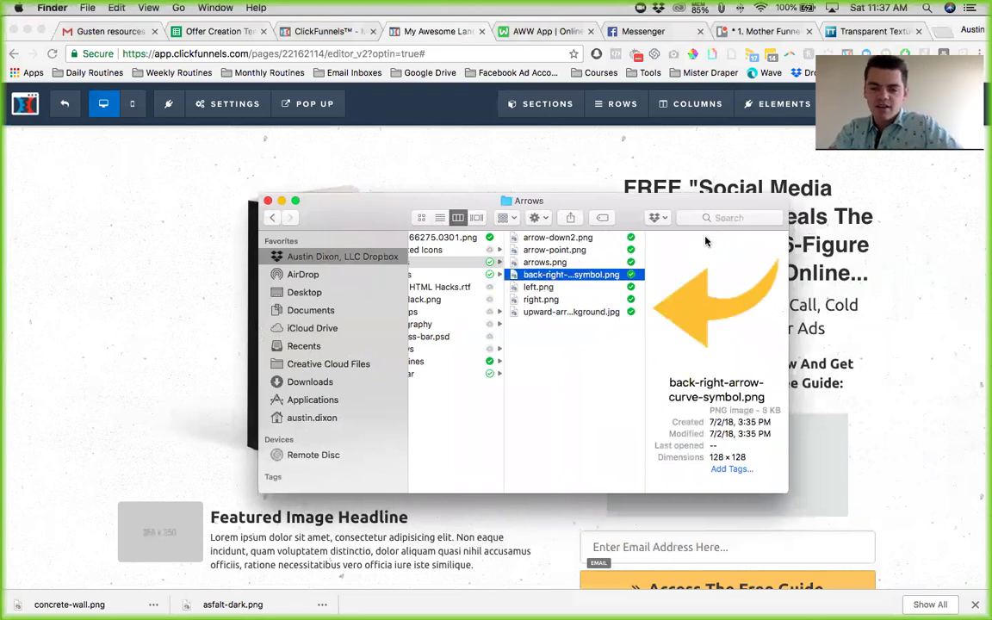
pyautogui.press('Down')
pyautogui.press('Down')
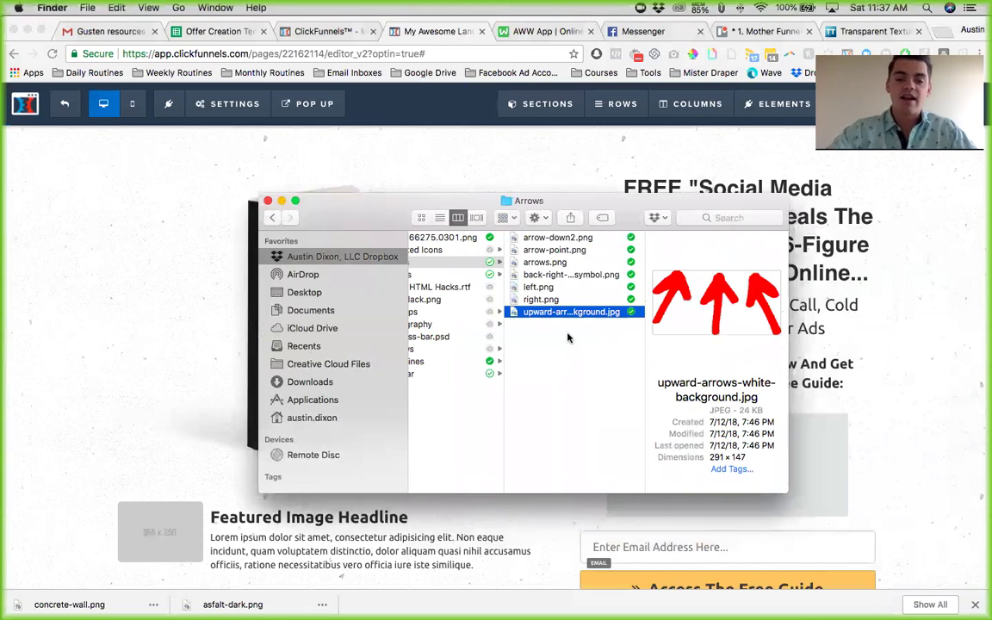
pyautogui.moveTo(270, 601)
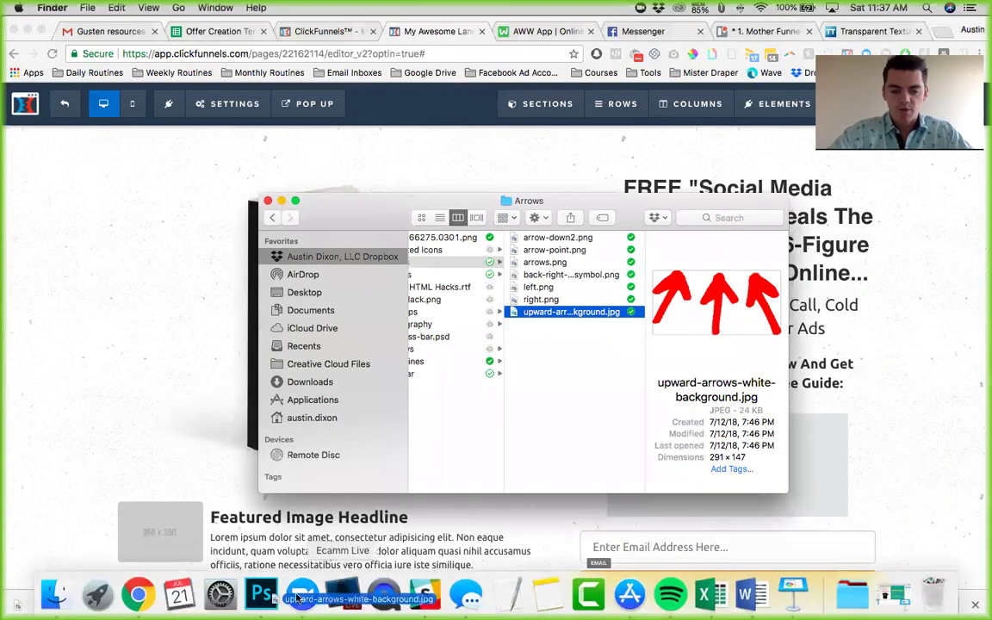
pyautogui.click(263, 594)
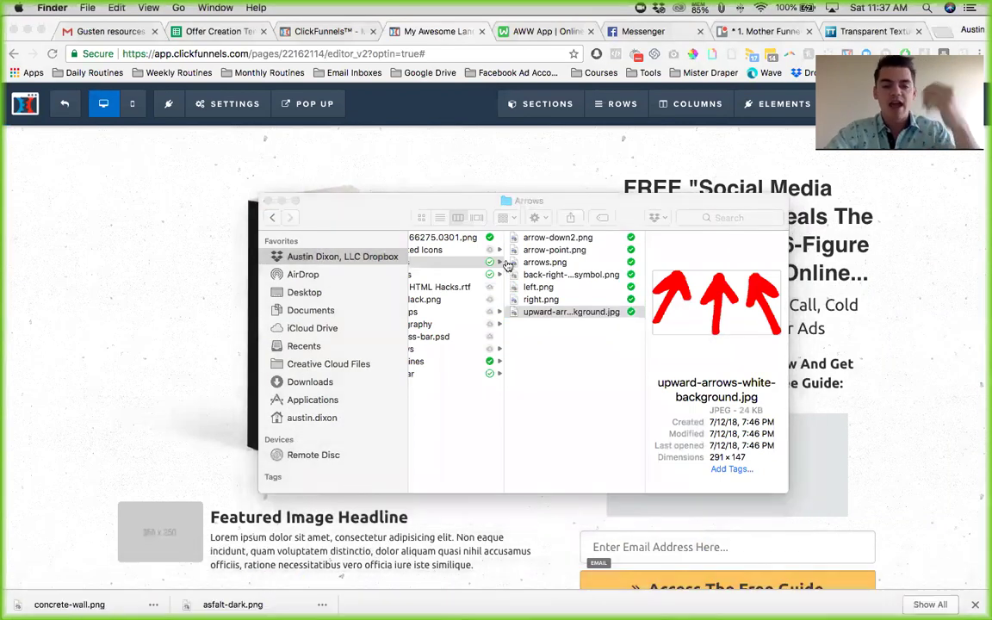
pyautogui.doubleClick(374, 221)
# Step: In Photoshop, unlock the arrows image and delete its white background to transparency
pyautogui.moveTo(426, 595)
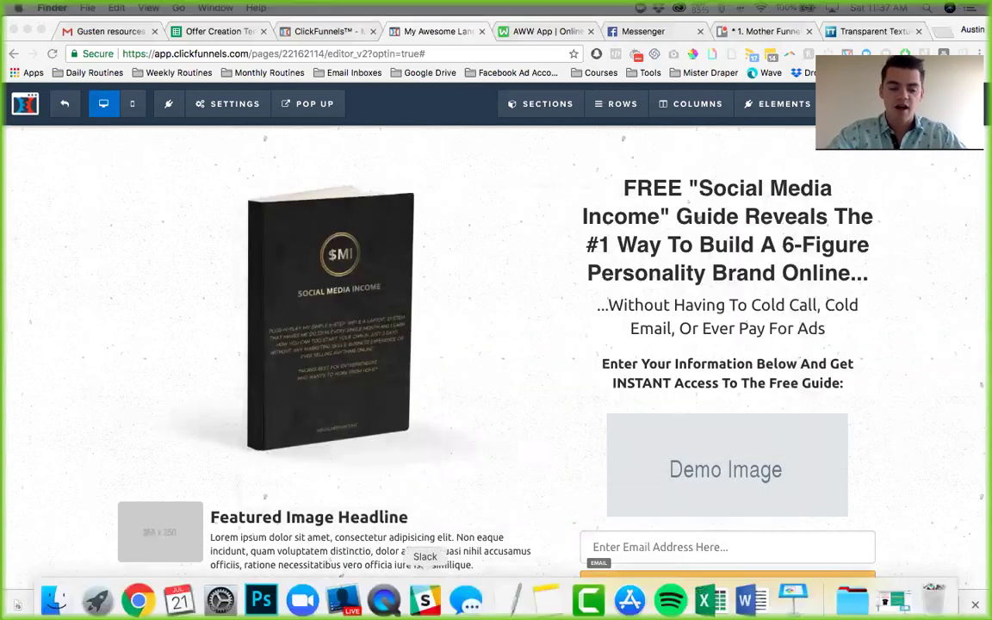
pyautogui.click(263, 594)
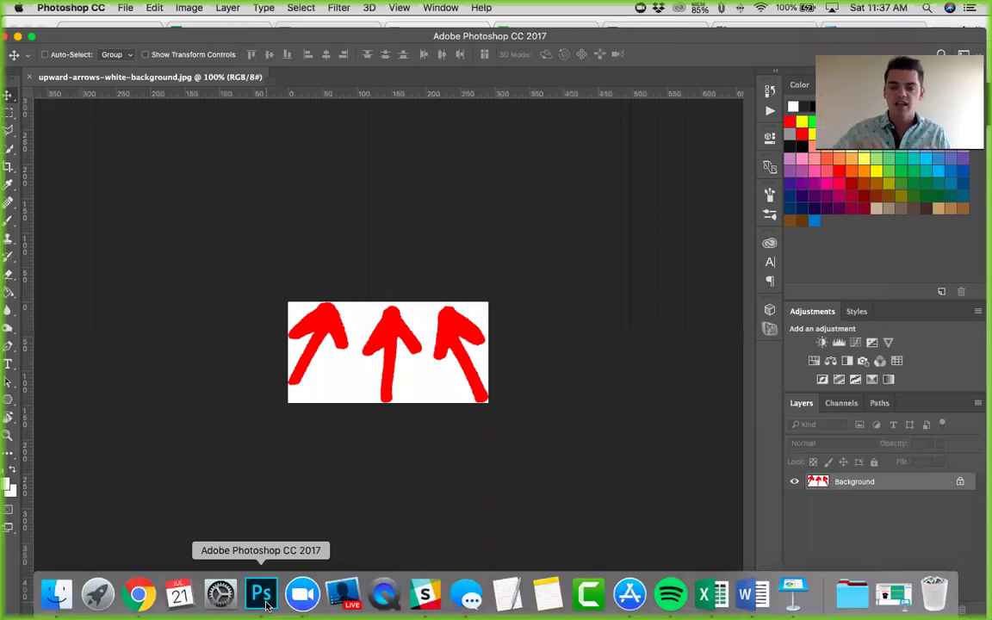
pyautogui.doubleClick(910, 485)
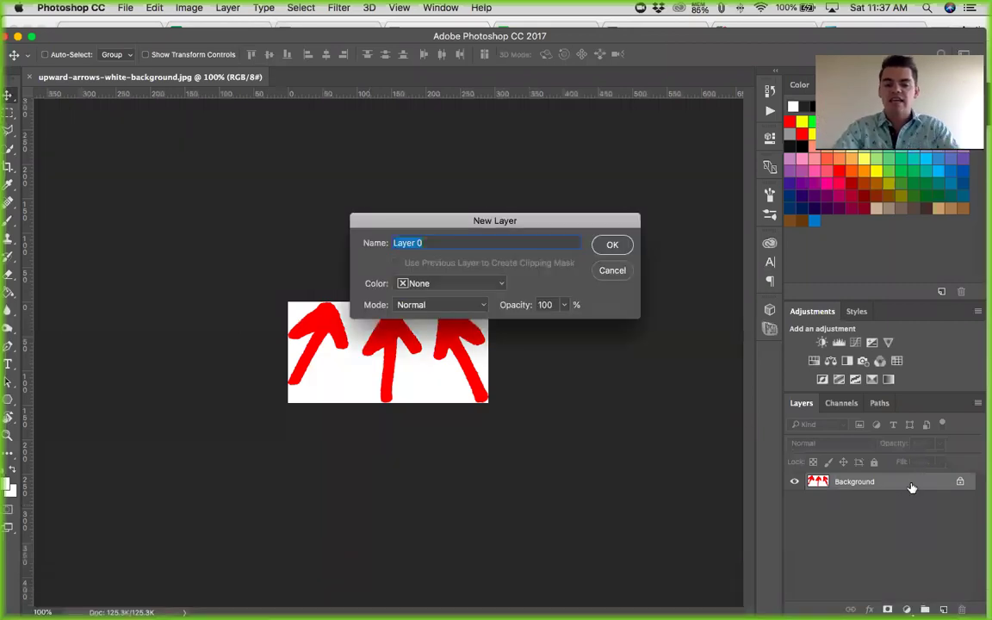
pyautogui.press('Return')
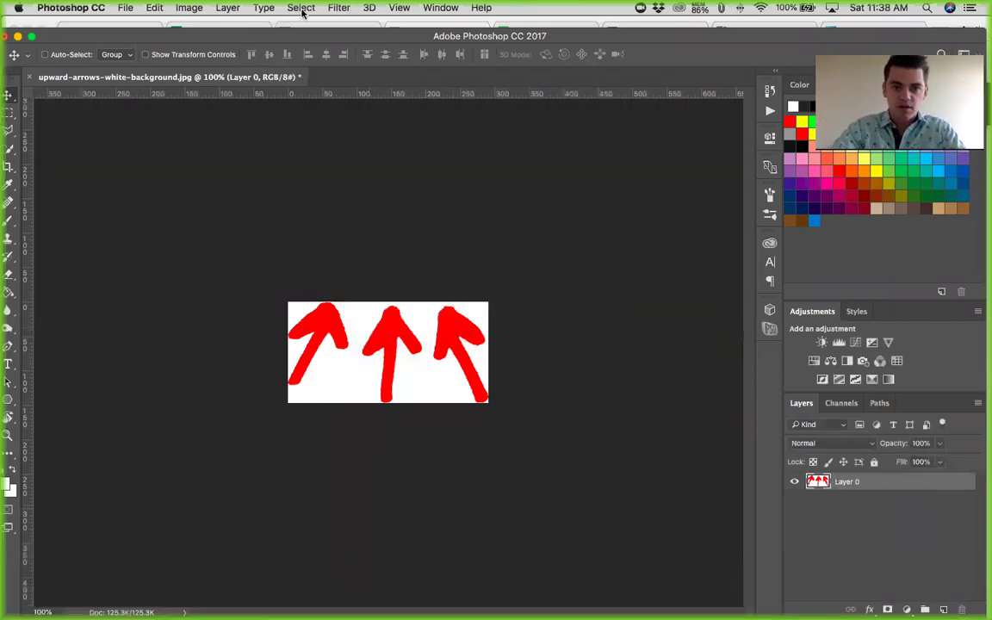
pyautogui.click(301, 7)
pyautogui.click(348, 147)
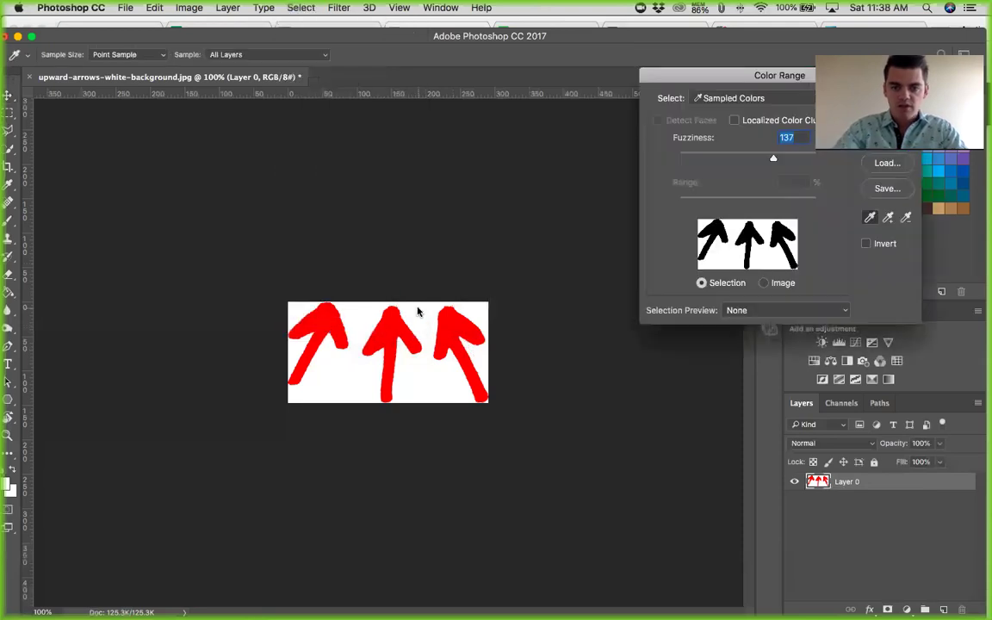
pyautogui.press('Return')
pyautogui.press('Delete')
# Step: Rotate the arrows to point downward and colour them orange FFC56C with Color Overlay
pyautogui.press('super+t')
pyautogui.moveTo(242, 256); pyautogui.dragTo(557, 305)
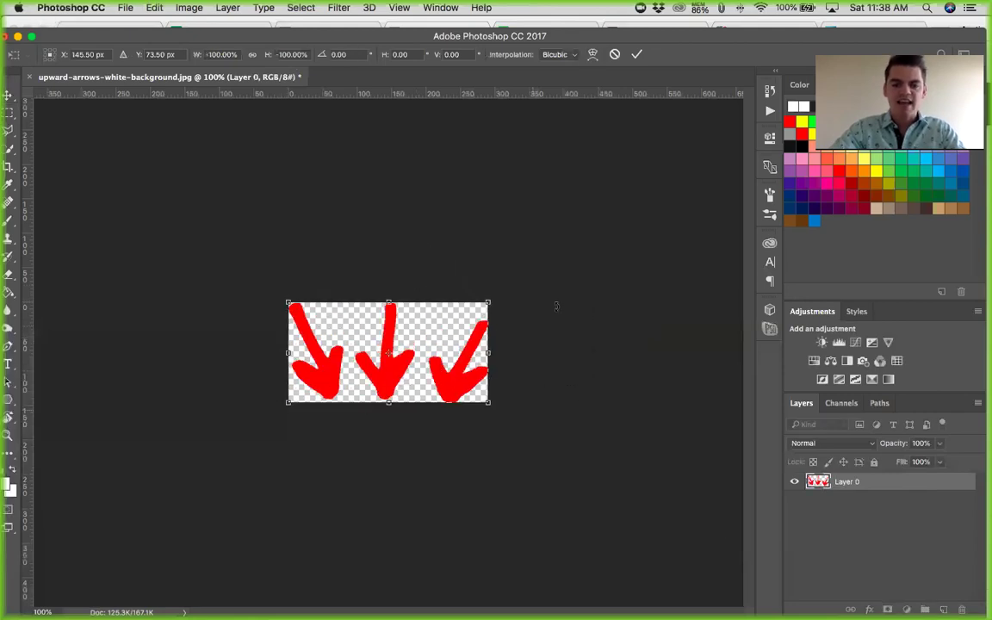
pyautogui.press('Return')
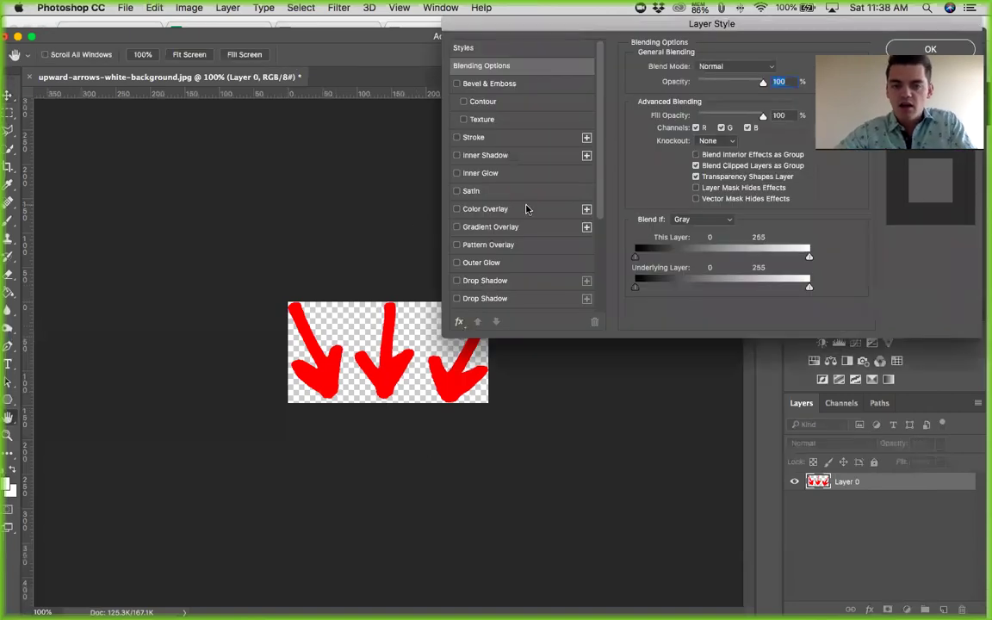
pyautogui.click(484, 209)
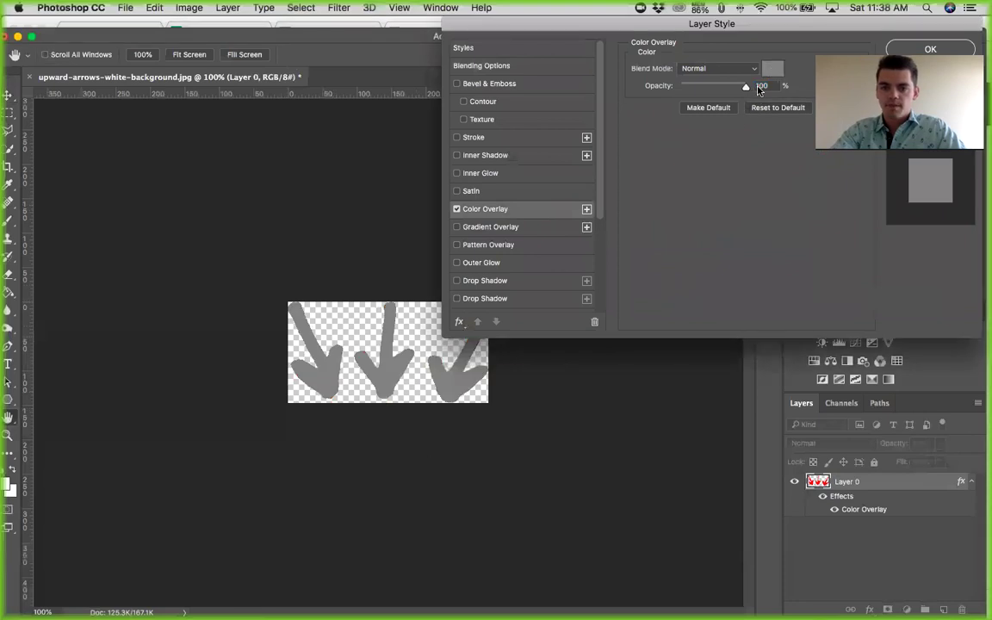
pyautogui.click(772, 68)
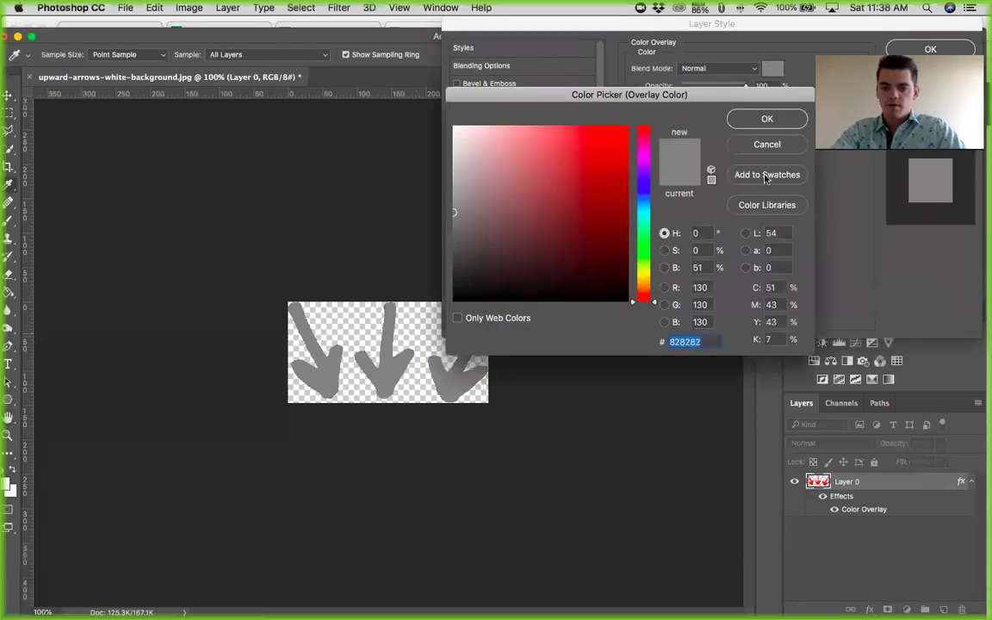
pyautogui.write('FFC56C')
pyautogui.click(766, 118)
pyautogui.click(931, 49)
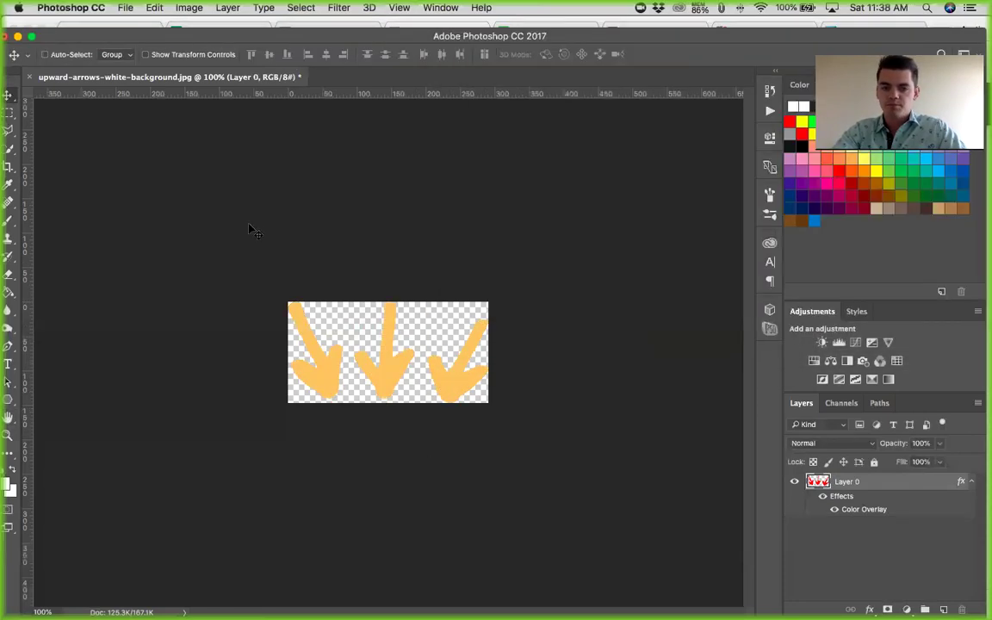
pyautogui.click(125, 8)
# Step: Save the arrows for web as a transparent PNG in a new client-named folder under Clients
pyautogui.moveTo(163, 197)
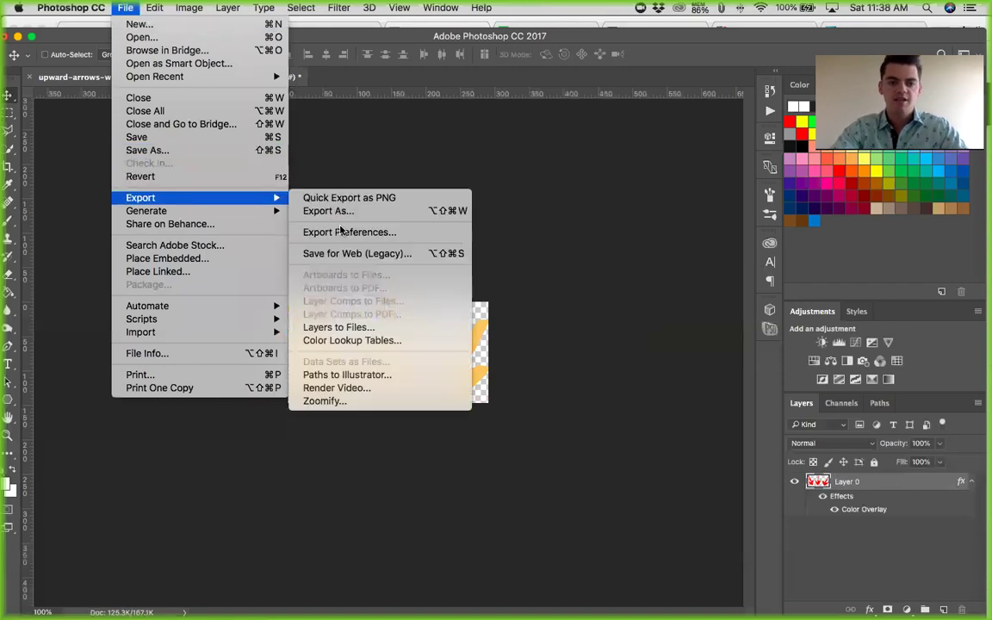
pyautogui.click(361, 250)
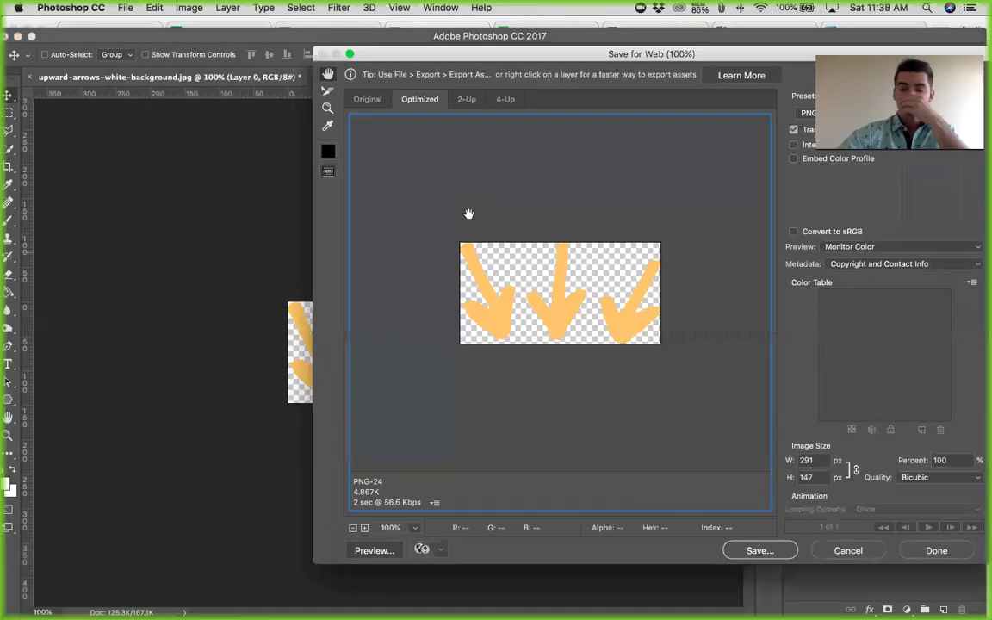
pyautogui.click(758, 550)
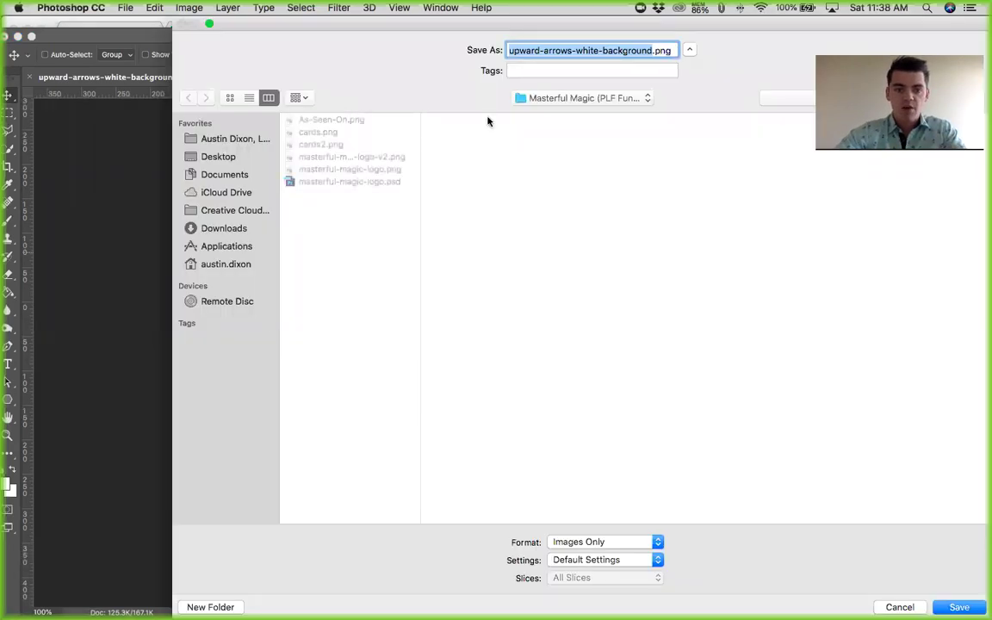
pyautogui.click(556, 100)
pyautogui.click(560, 112)
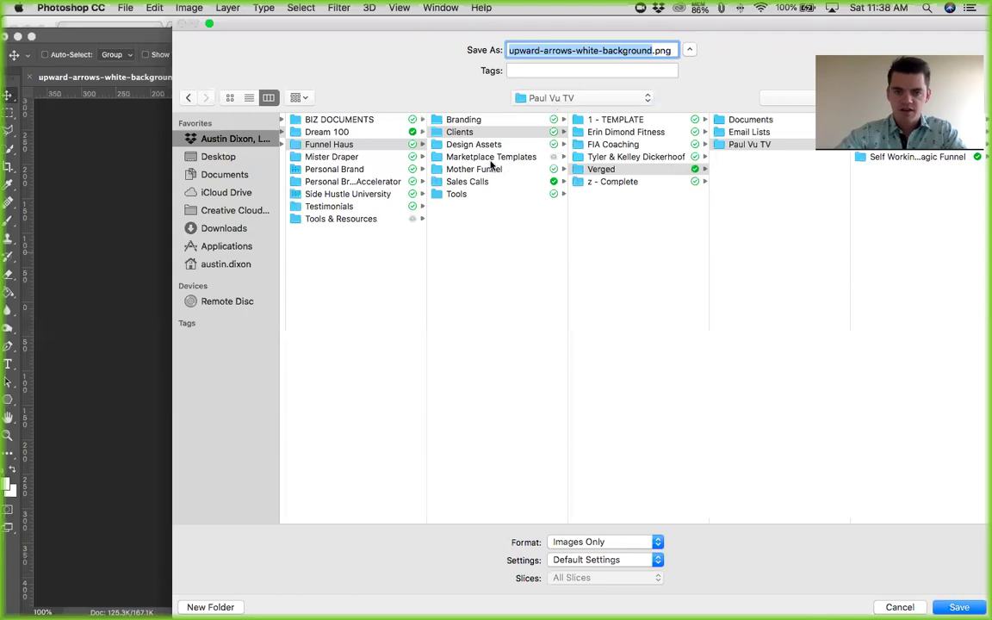
pyautogui.click(510, 134)
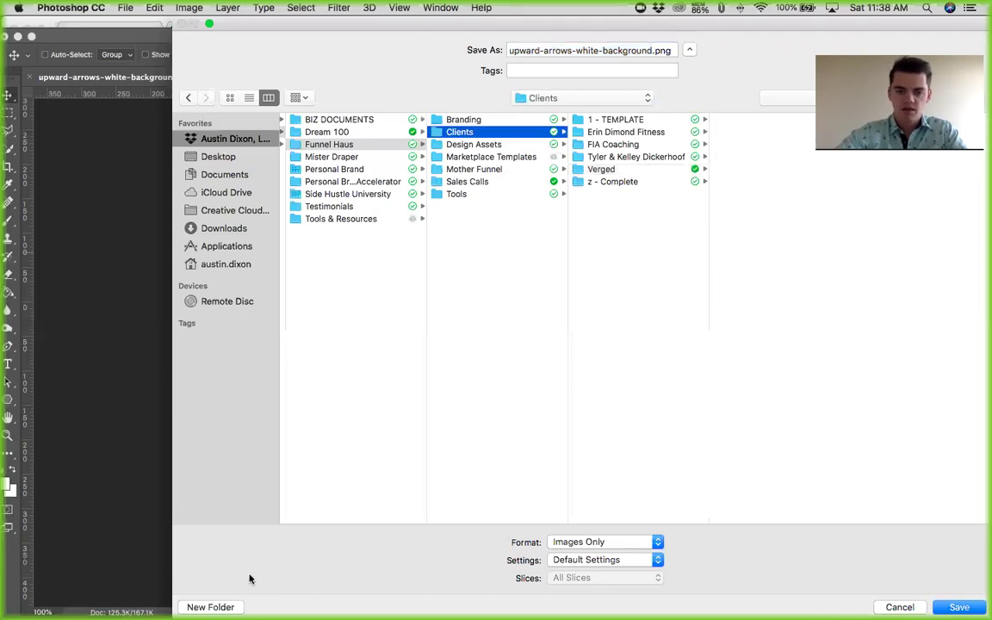
pyautogui.click(211, 608)
pyautogui.write('Gusten S.')
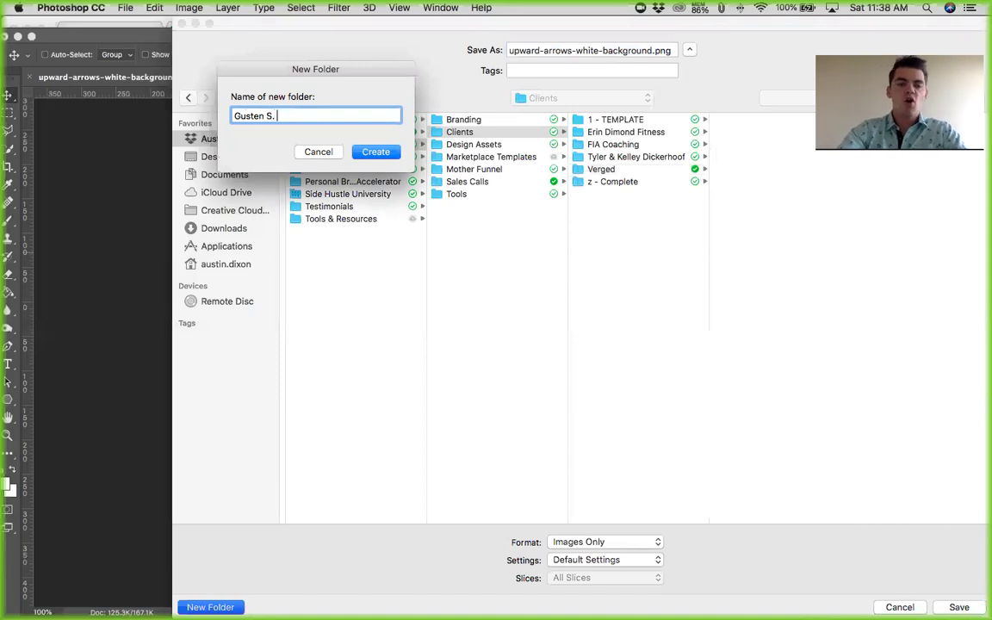
pyautogui.press('Return')
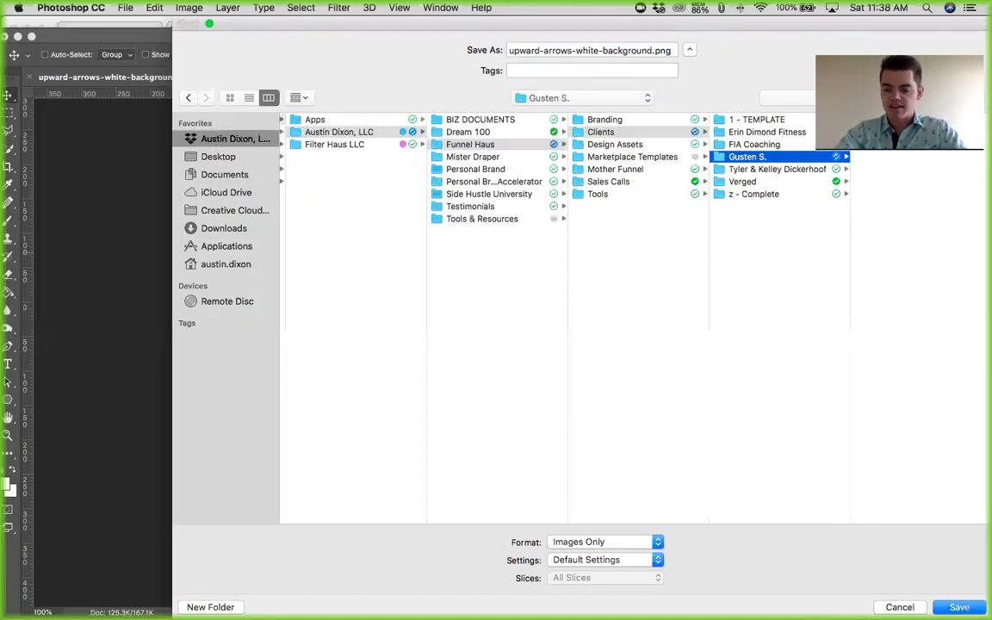
pyautogui.press('Return')
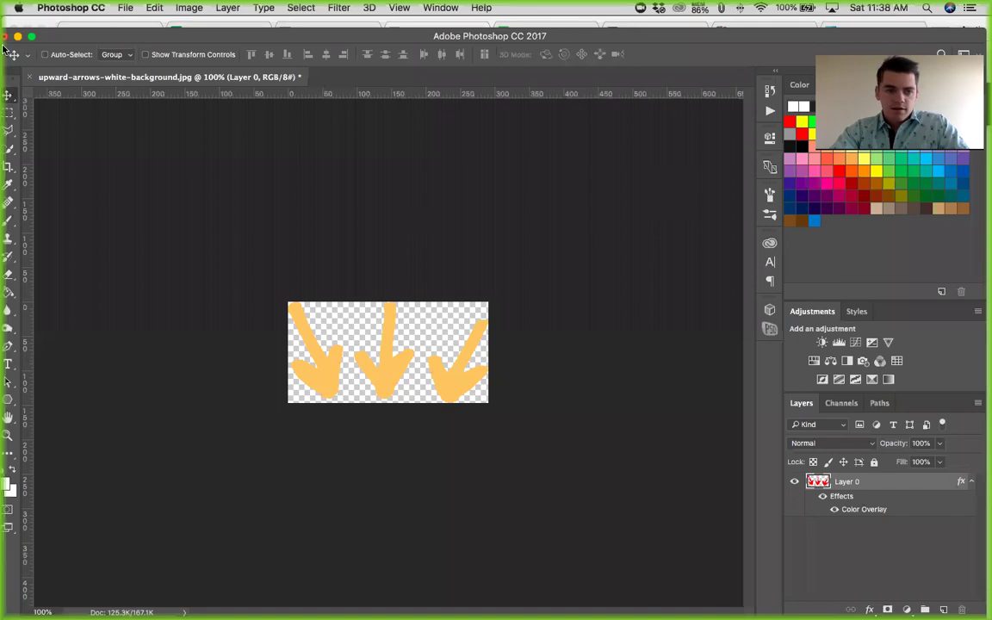
pyautogui.doubleClick(88, 39)
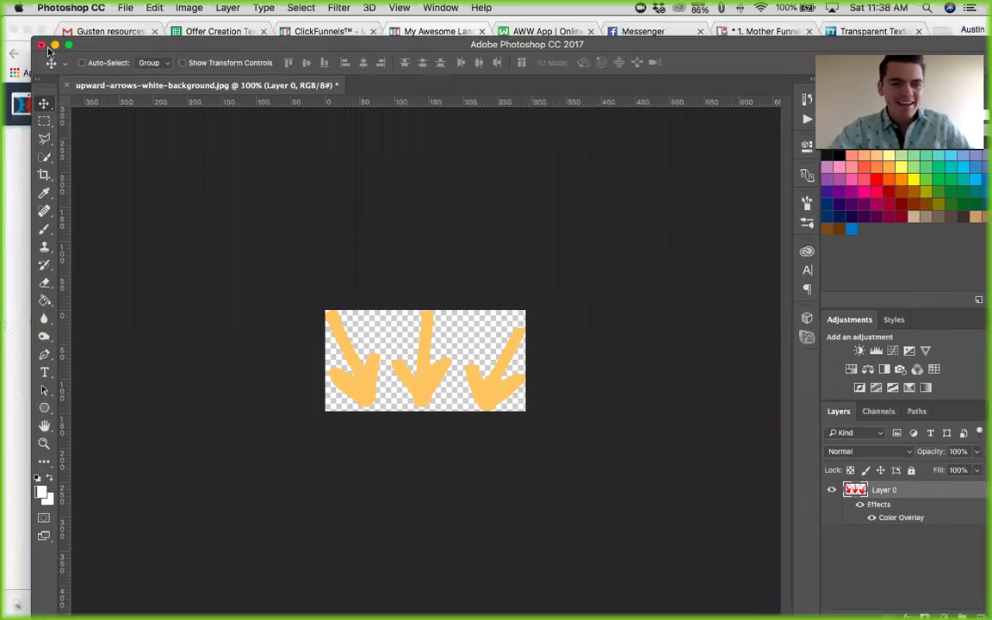
# Step: Close the Photoshop arrows document without saving and select the Demo Image placeholder
pyautogui.click(40, 45)
pyautogui.click(450, 224)
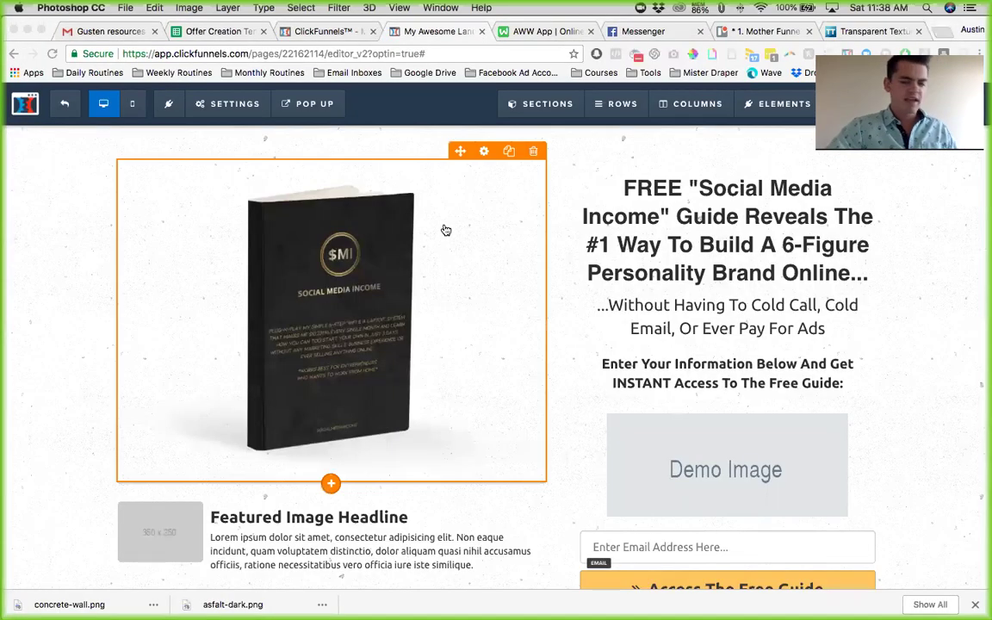
pyautogui.click(758, 469)
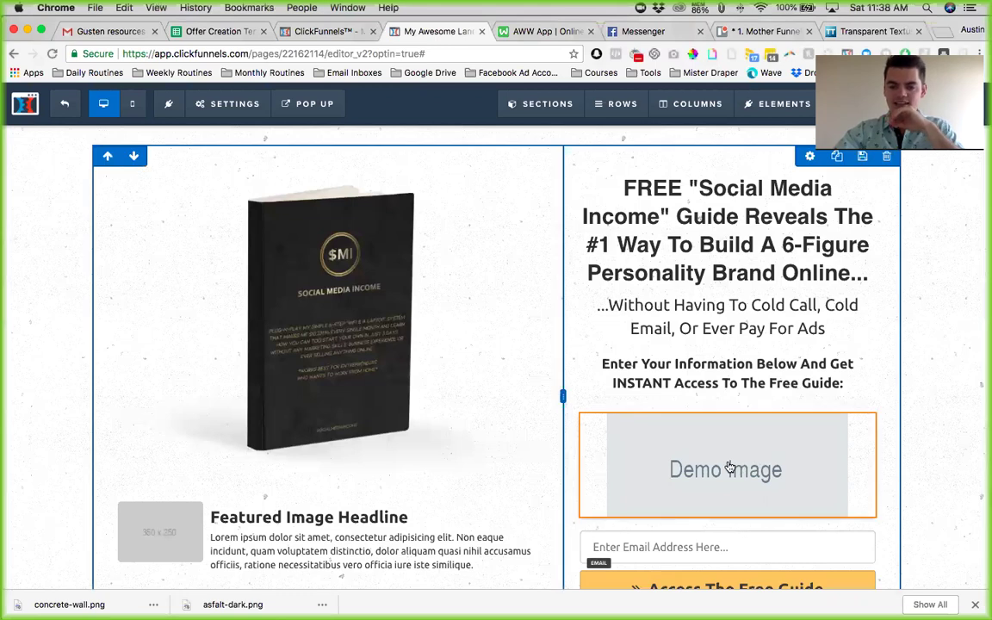
pyautogui.moveTo(729, 467)
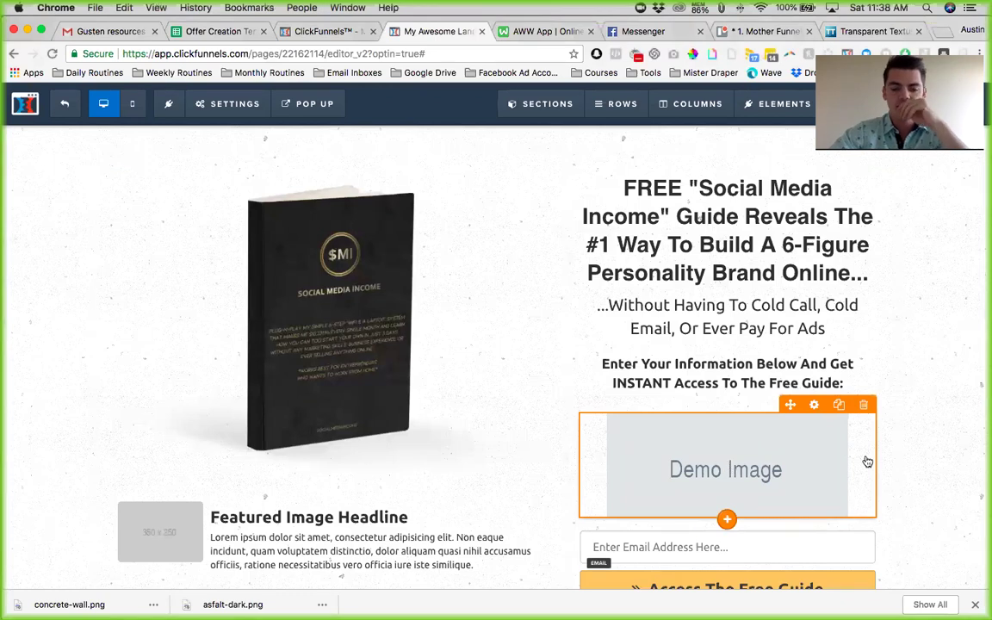
pyautogui.click(760, 467)
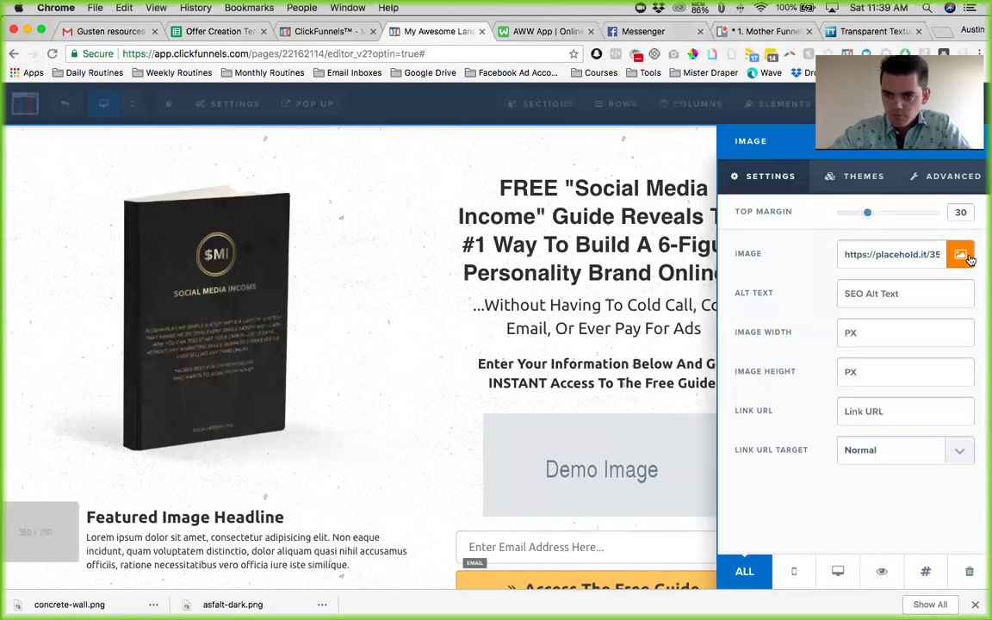
# Step: Upload upward-arrows-white-background.png from the client folder and use it as the image
pyautogui.click(961, 256)
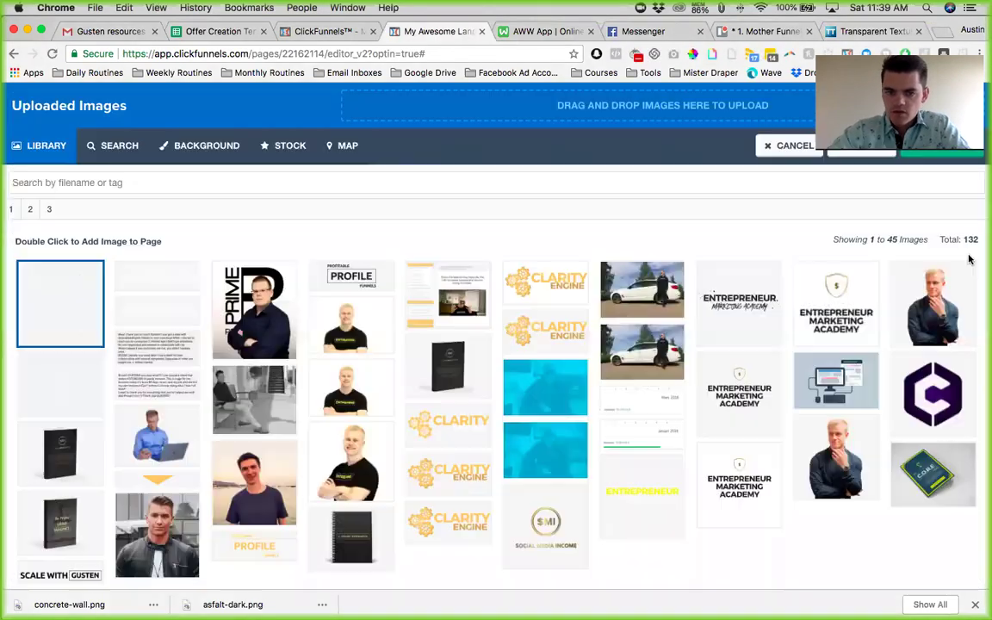
pyautogui.click(587, 105)
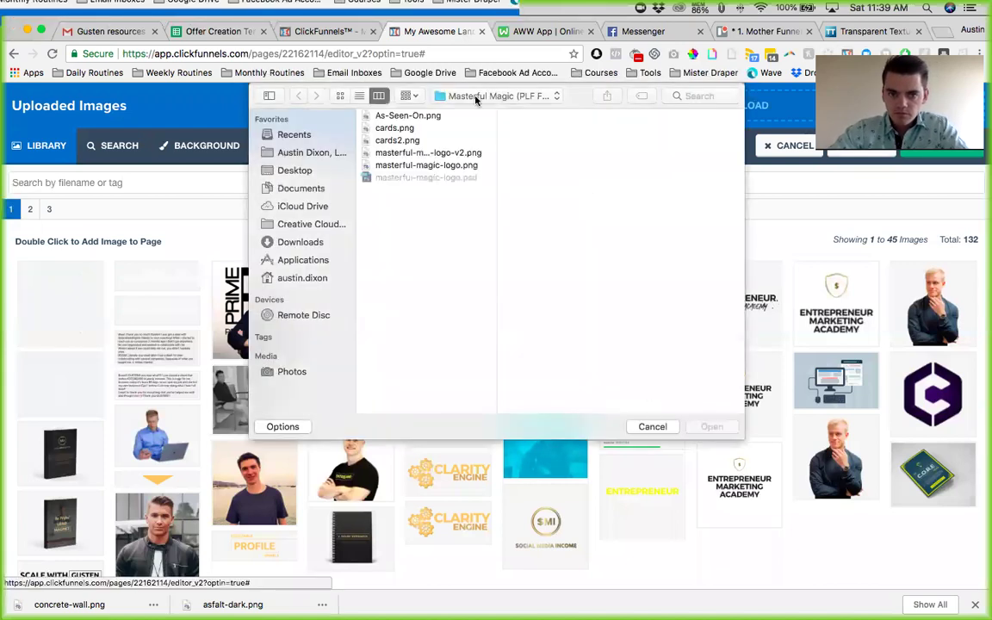
pyautogui.click(503, 96)
pyautogui.click(454, 284)
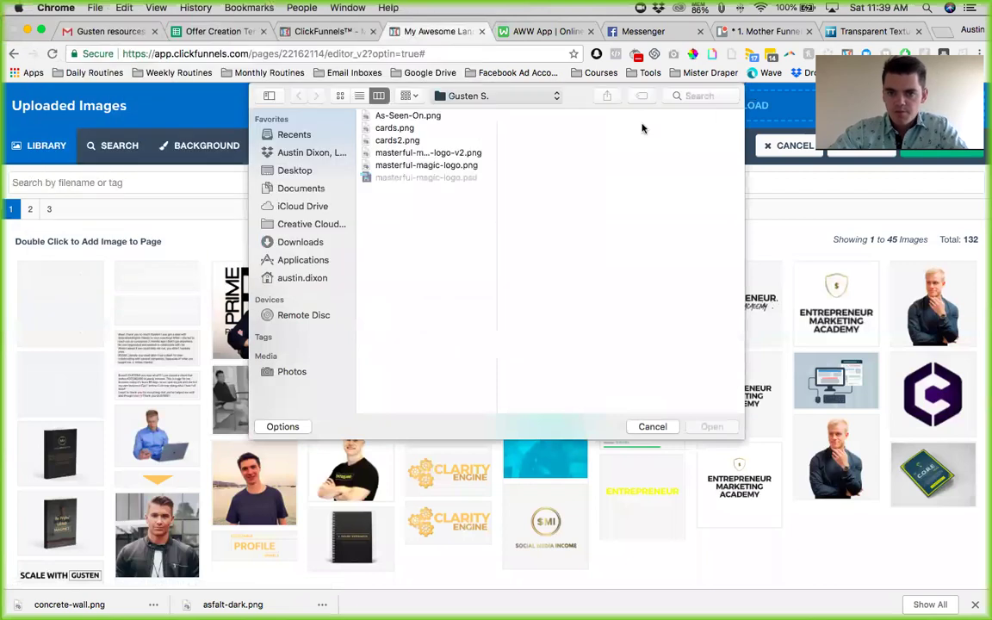
pyautogui.click(642, 116)
pyautogui.click(711, 427)
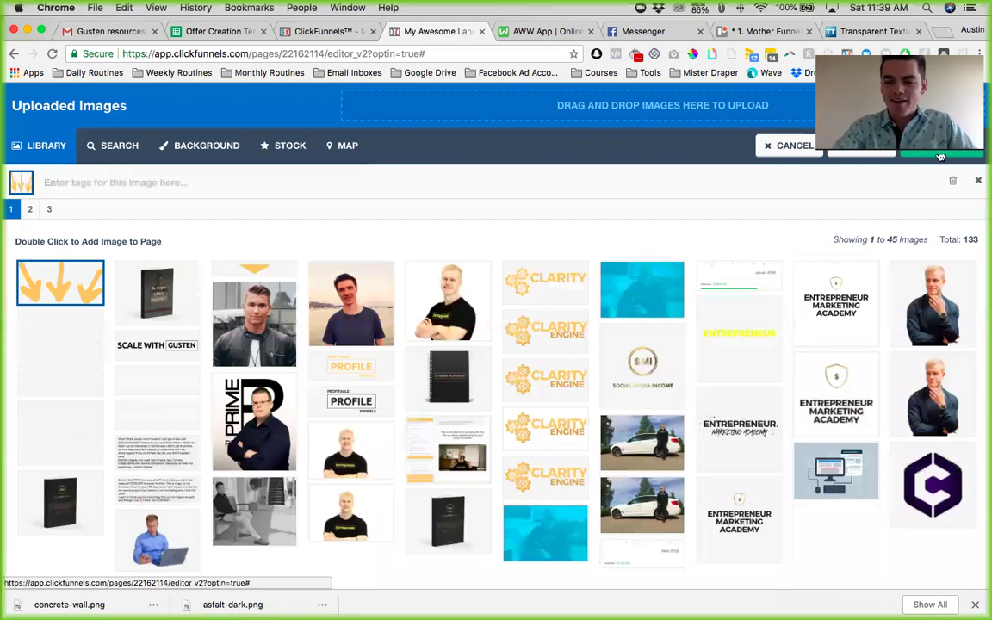
pyautogui.click(852, 148)
pyautogui.click(859, 335)
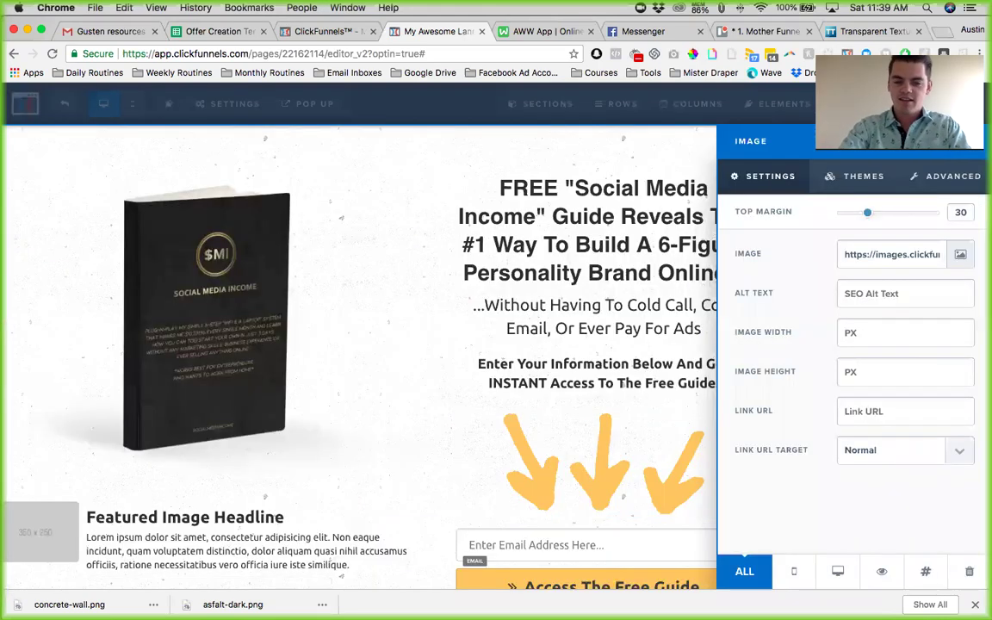
# Step: Set the arrows image width to 150 and its top margin to 10
pyautogui.write('150')
pyautogui.moveTo(868, 214)
pyautogui.mouseDown()
pyautogui.moveTo(841, 220)
pyautogui.moveTo(852, 219)
pyautogui.mouseUp()
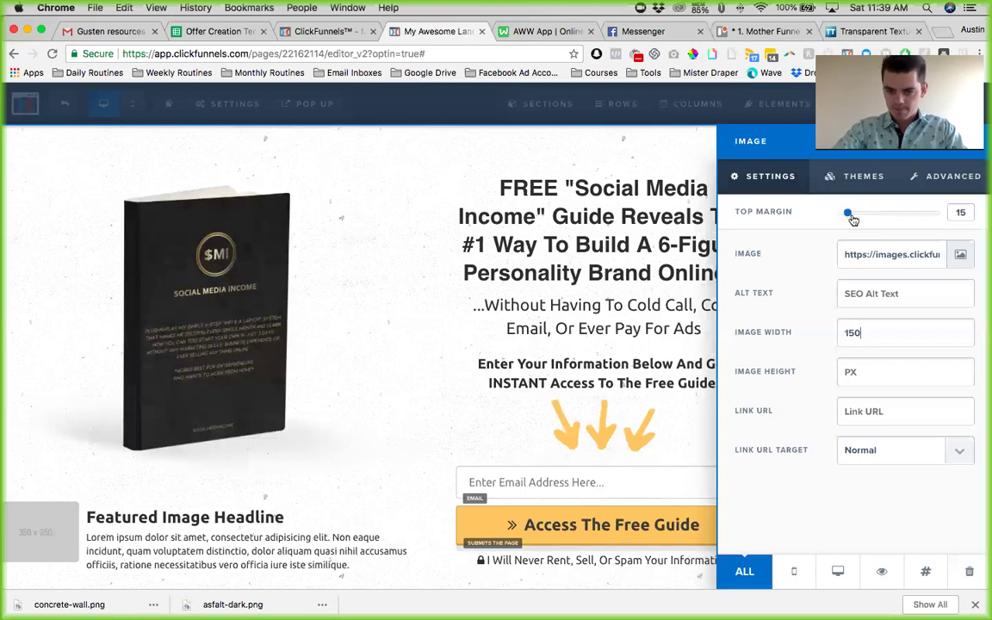
pyautogui.click(962, 212)
pyautogui.press('BackSpace')
pyautogui.write('0')
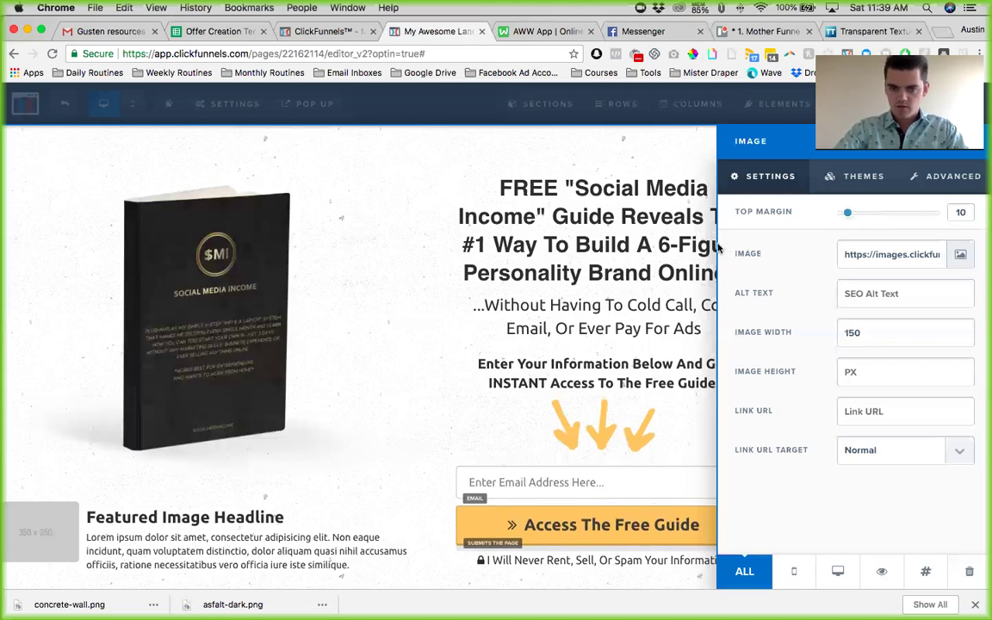
pyautogui.click(697, 257)
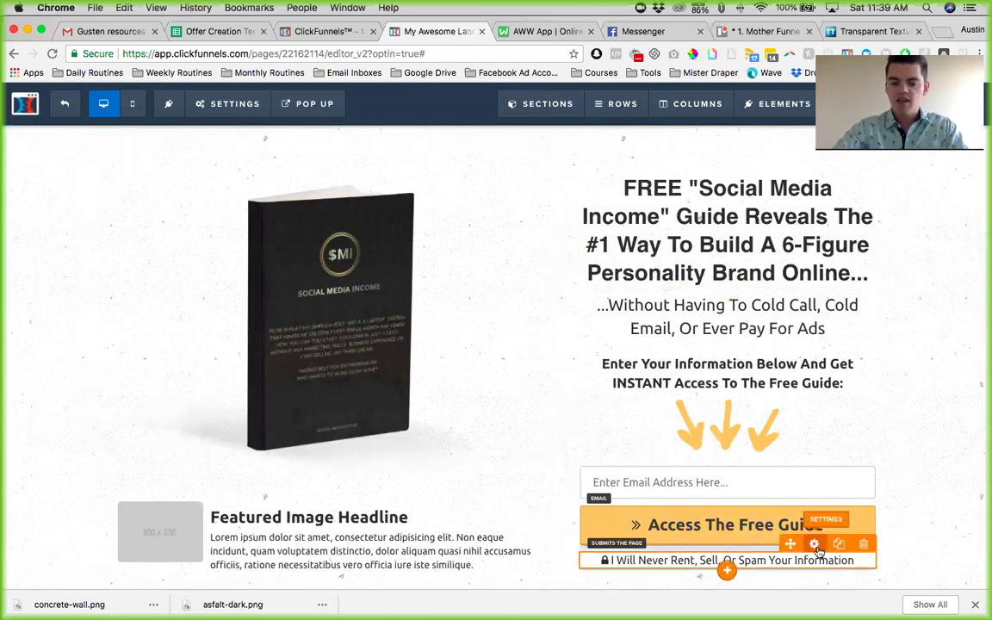
# Step: Give the no-spam line font size 12 and a semi-transparent grey text colour
pyautogui.click(844, 385)
pyautogui.click(953, 277)
pyautogui.press('BackSpace')
pyautogui.press('BackSpace')
pyautogui.write('14')
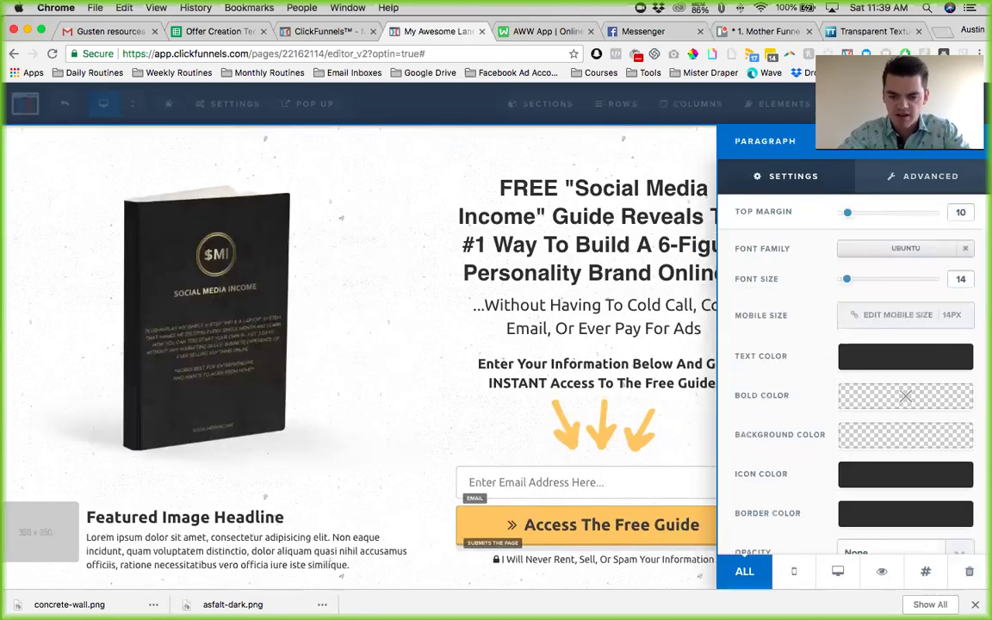
pyautogui.click(915, 358)
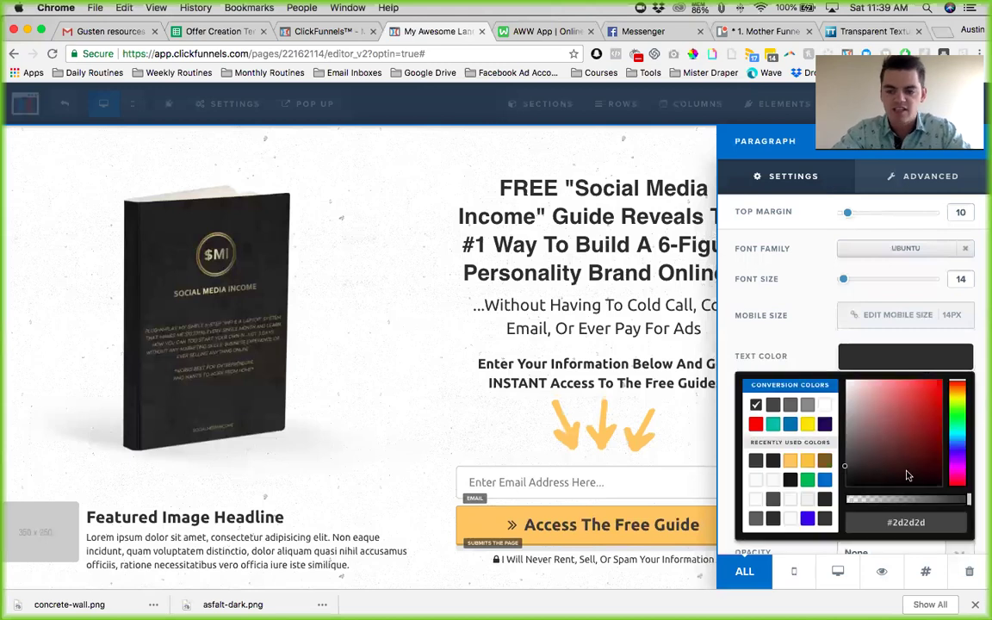
pyautogui.moveTo(919, 504); pyautogui.dragTo(909, 500)
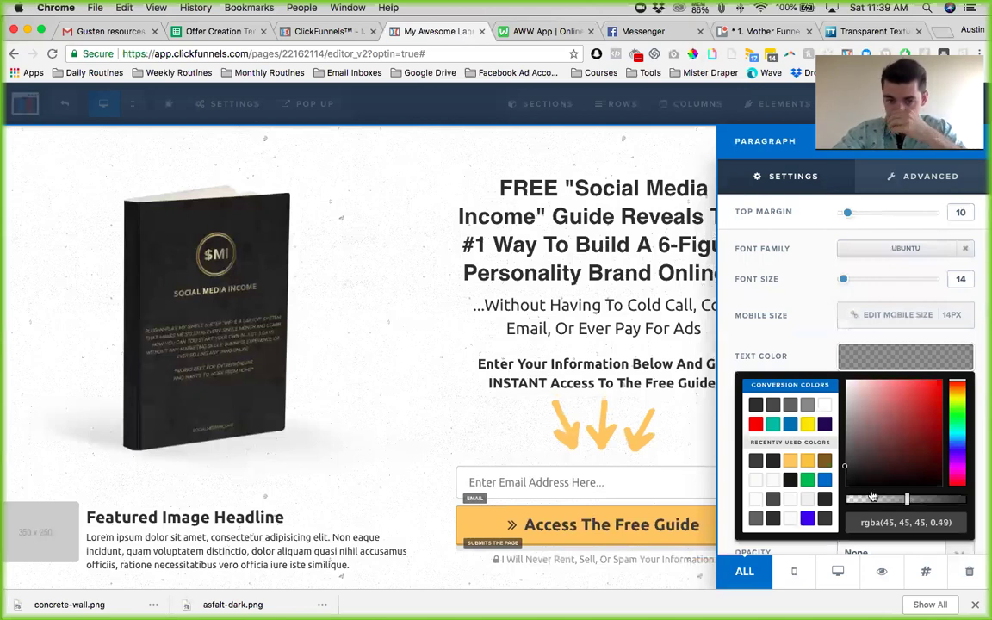
pyautogui.click(571, 490)
pyautogui.click(839, 561)
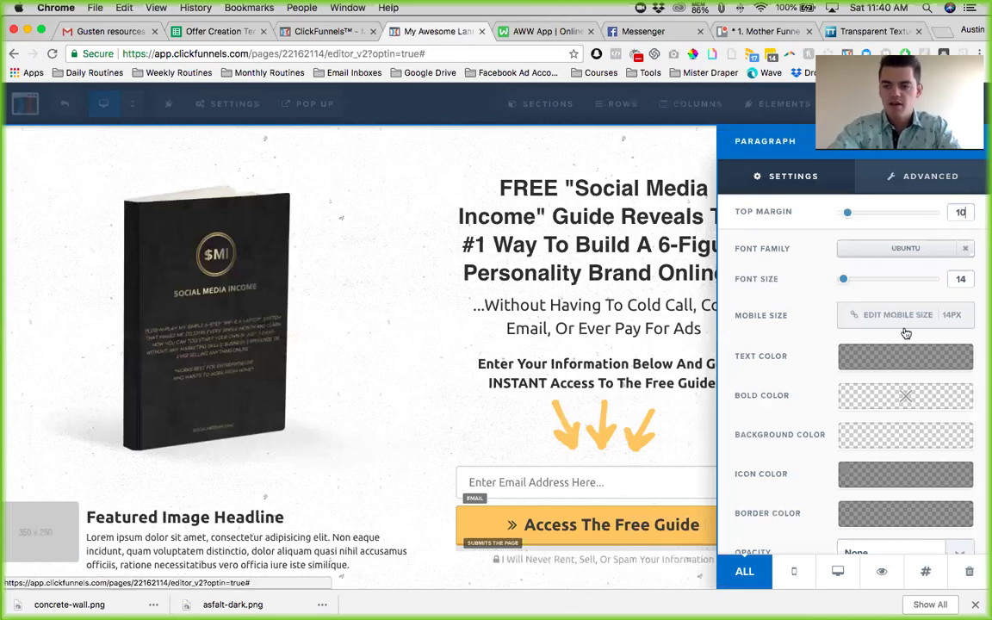
pyautogui.doubleClick(961, 278)
pyautogui.write('12')
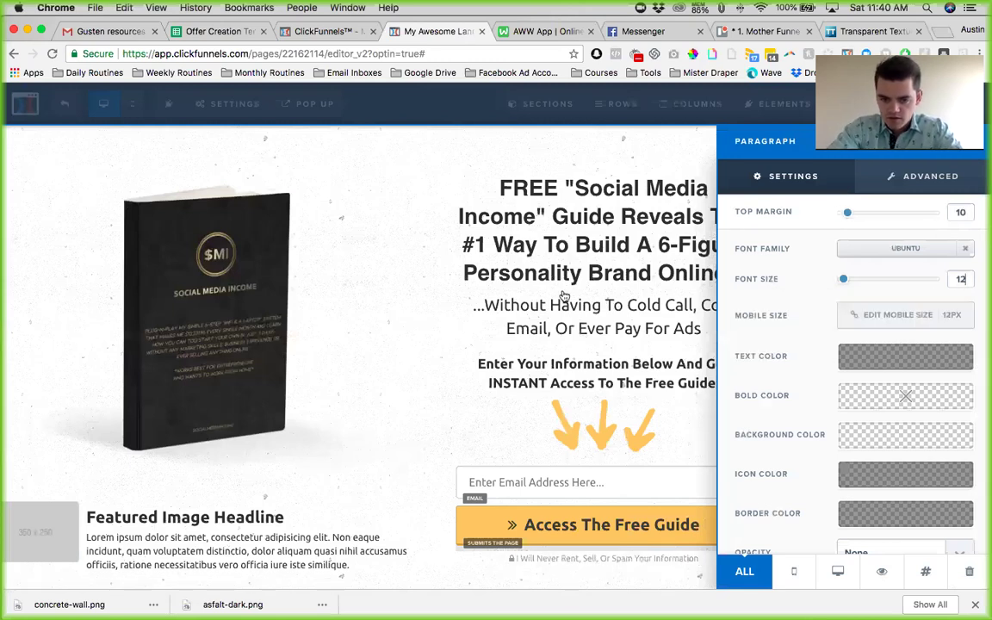
pyautogui.click(569, 312)
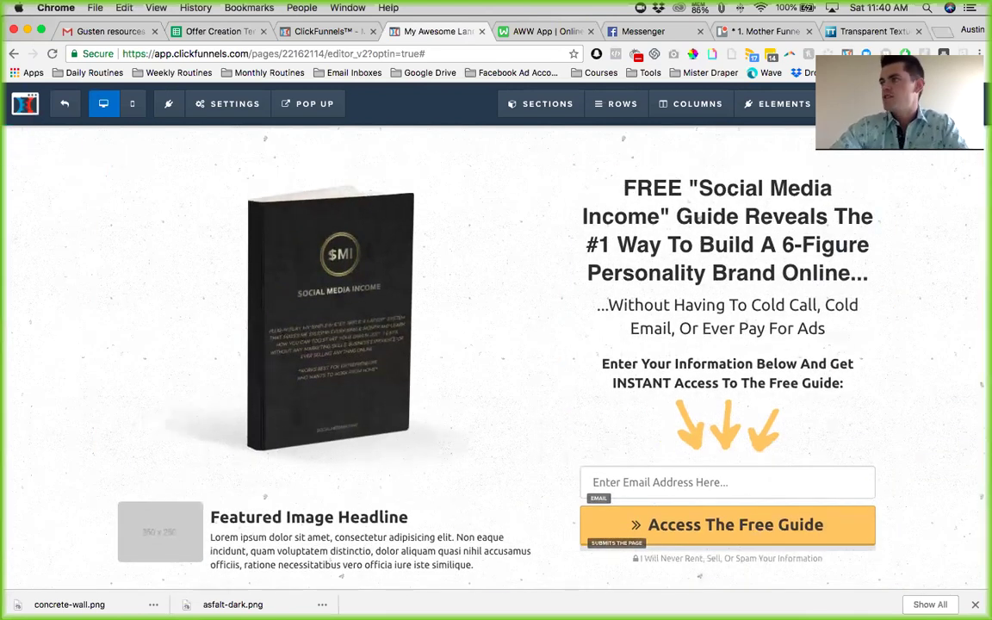
# Step: Open the socialmediaincome.co page in a new tab and enter coolors in the Transparent Textures tab
pyautogui.click(852, 103)
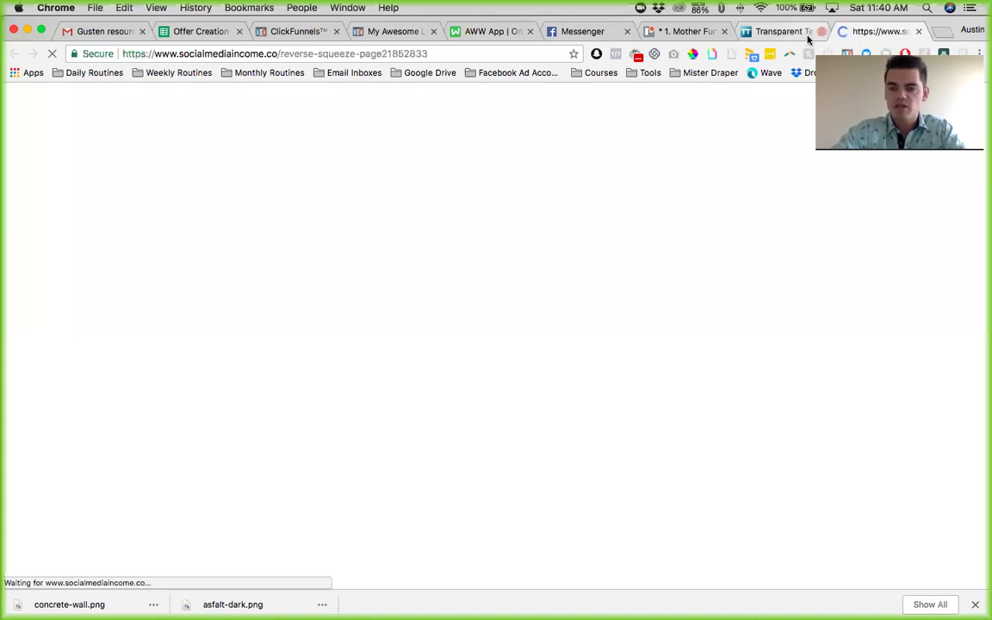
pyautogui.click(781, 32)
pyautogui.click(403, 59)
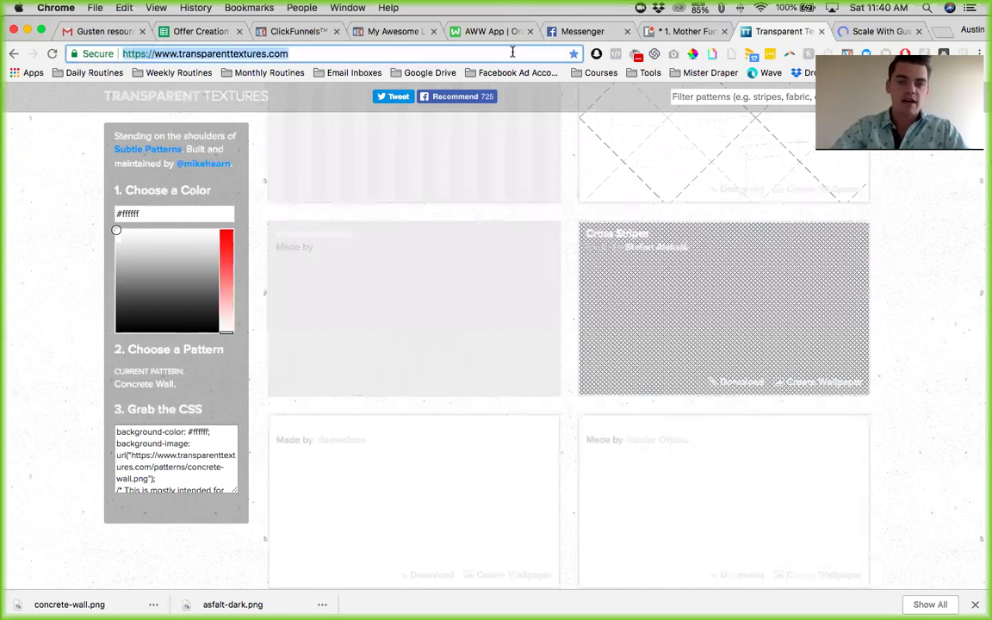
pyautogui.write('coolors.co')
# Step: Close the Transparent Textures tab and select the first testimonial quote on socialmediaincome.co
pyautogui.press('Return')
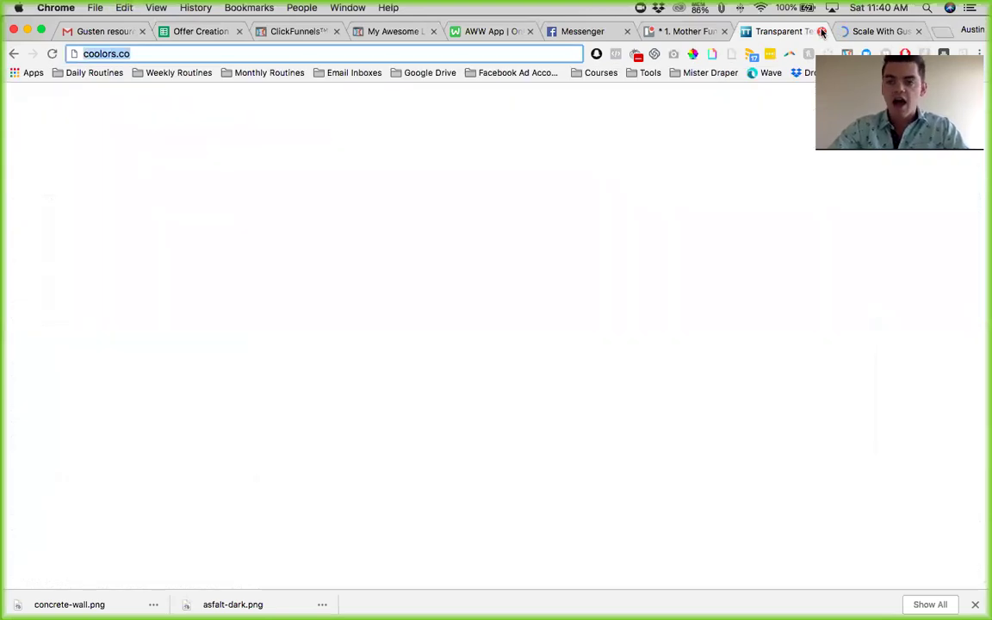
pyautogui.click(822, 32)
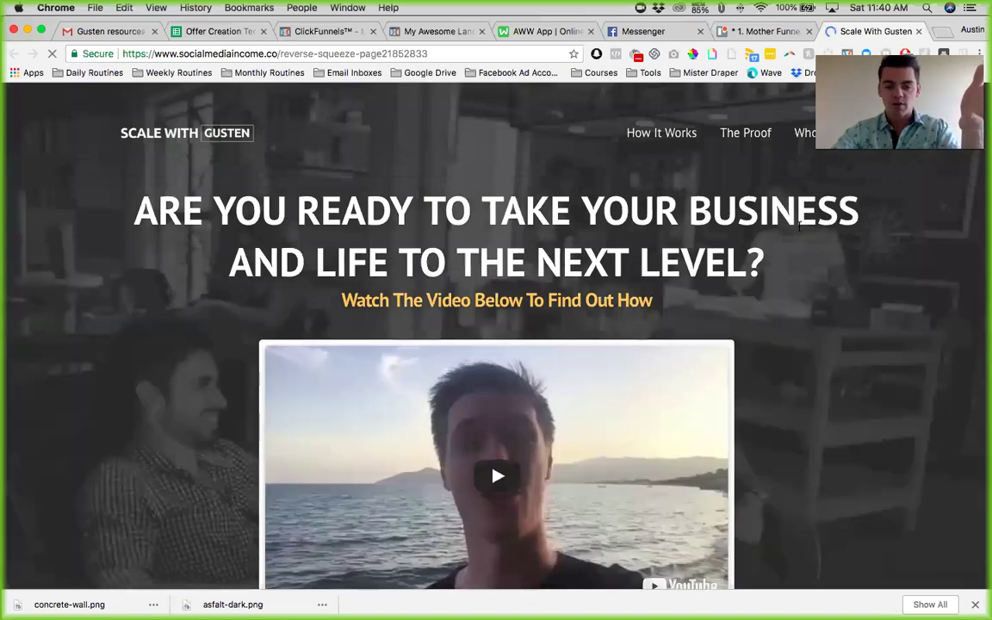
pyautogui.scroll(-4, 859, 293)
pyautogui.scroll(-2, 860, 293)
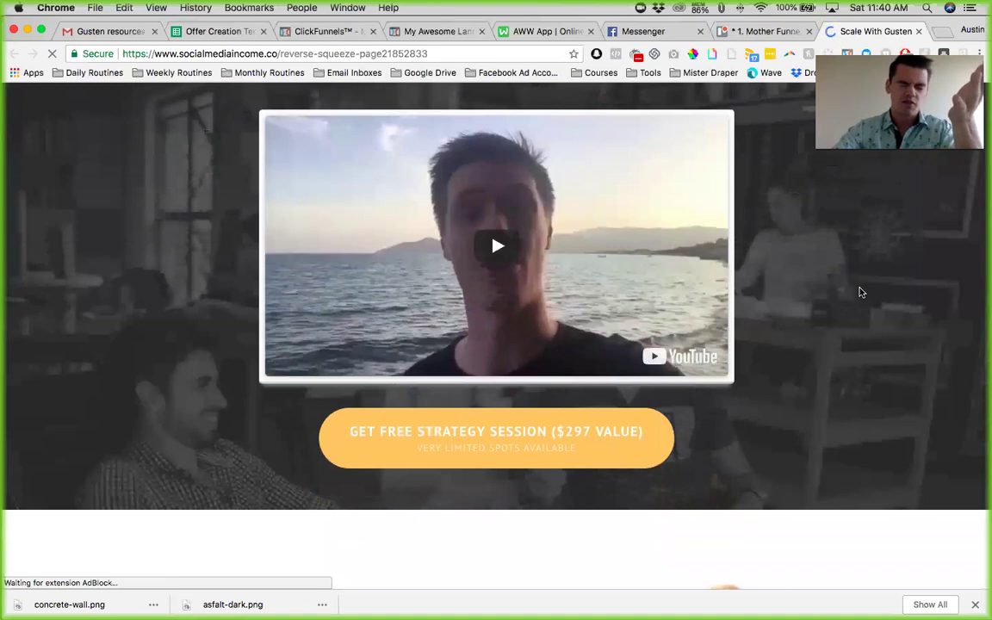
pyautogui.scroll(-8, 859, 293)
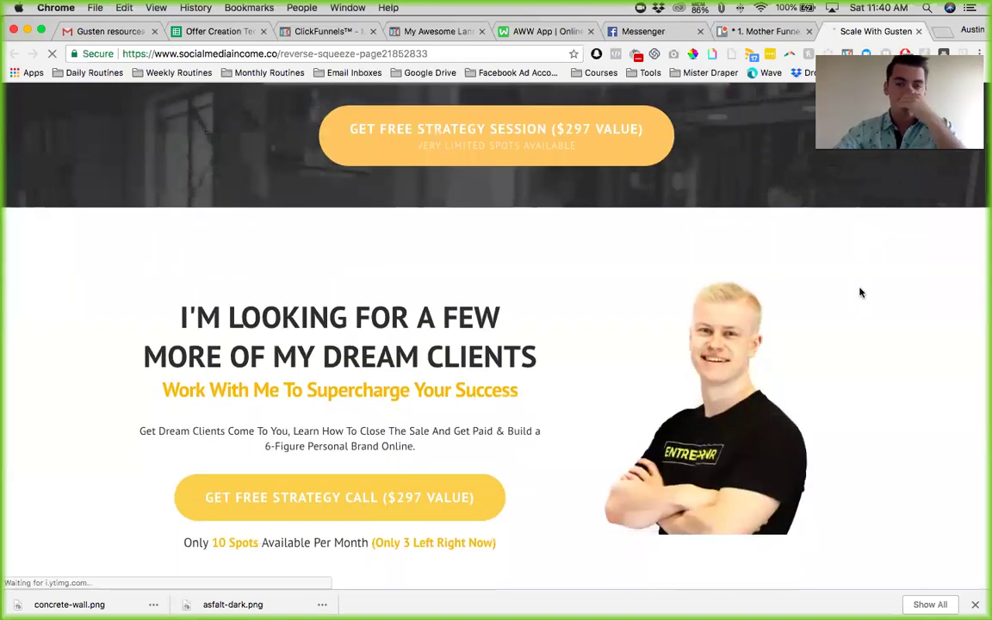
pyautogui.scroll(-4, 860, 293)
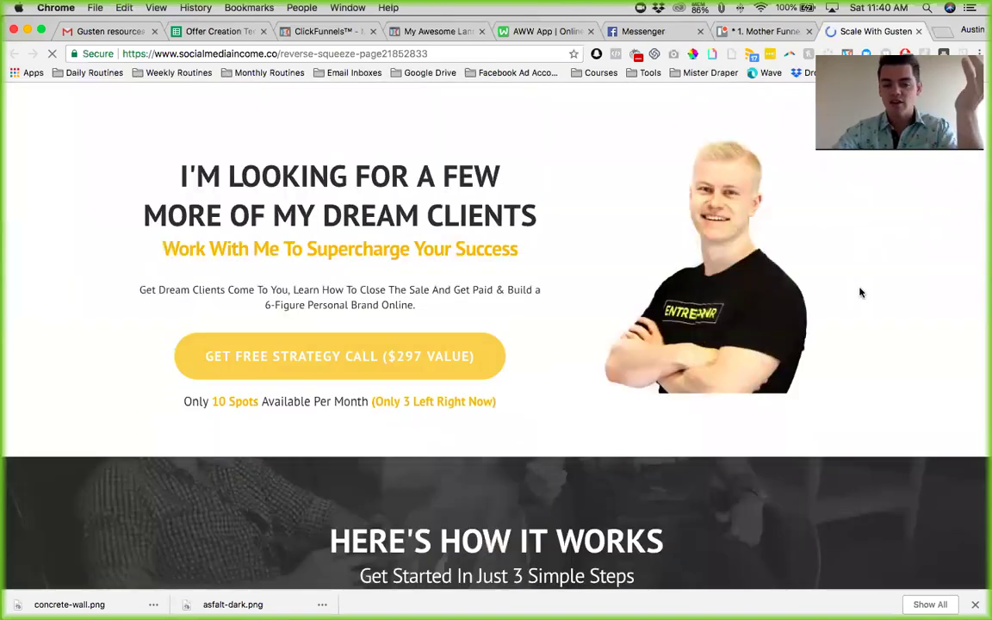
pyautogui.scroll(-3, 859, 292)
pyautogui.scroll(-3, 859, 293)
pyautogui.scroll(-7, 891, 321)
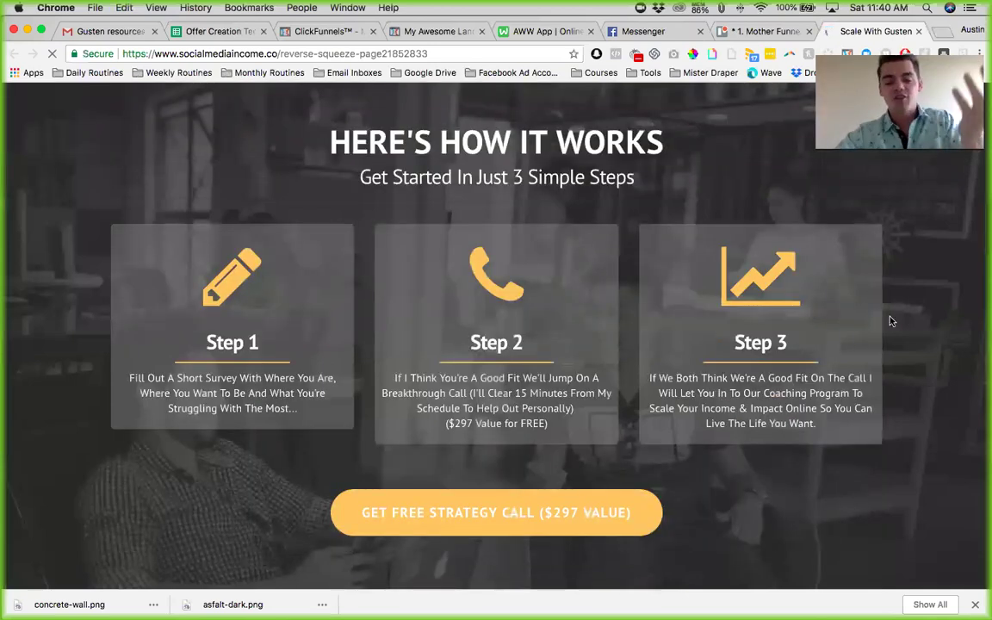
pyautogui.scroll(-13, 892, 321)
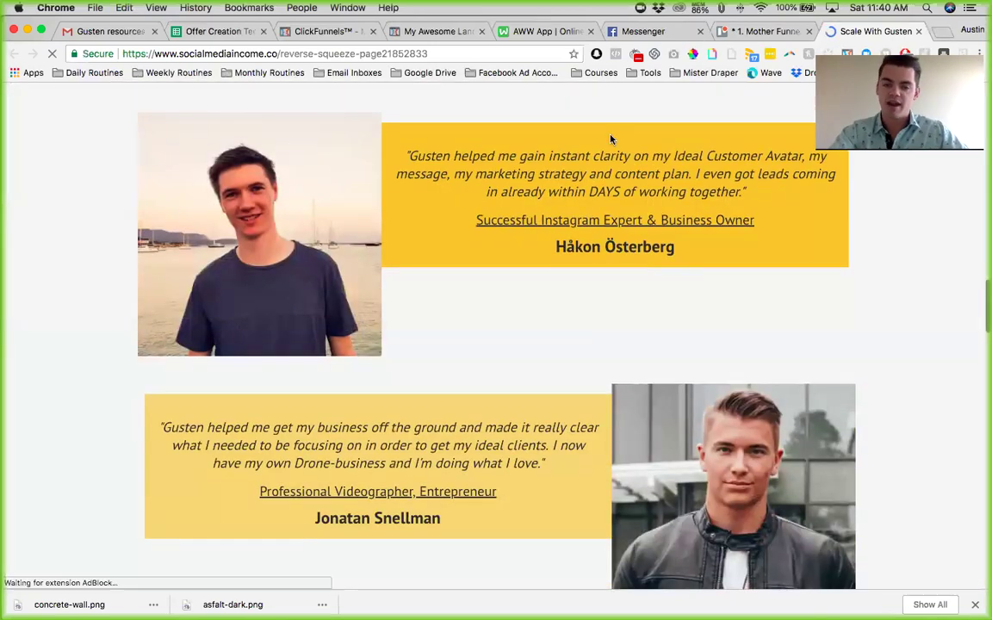
pyautogui.moveTo(751, 190); pyautogui.dragTo(398, 137)
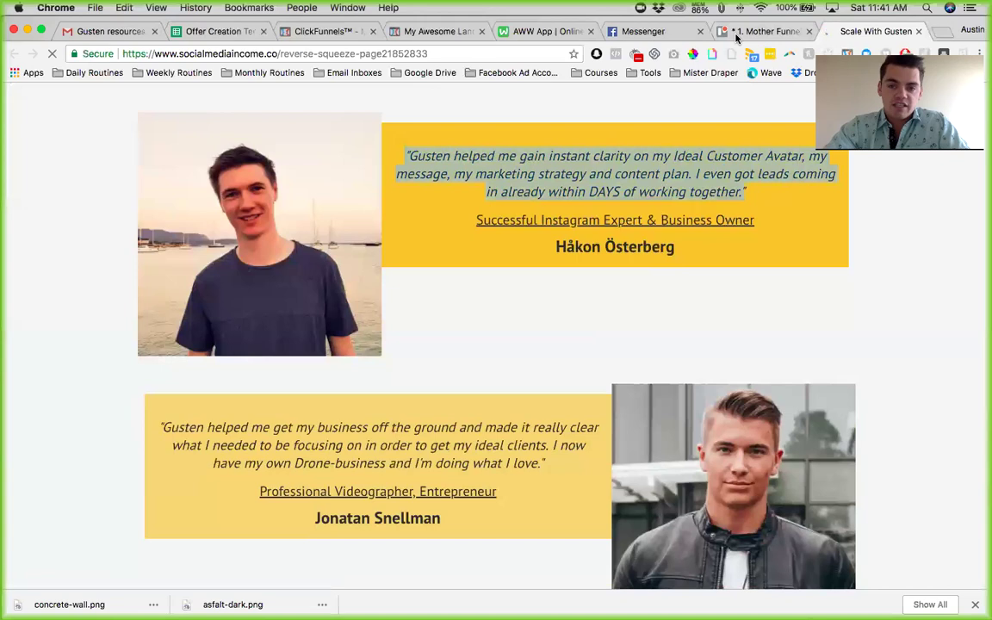
pyautogui.click(659, 31)
# Step: Replace the Featured Image Headline with the first testimonial author's name from the reference page
pyautogui.click(453, 31)
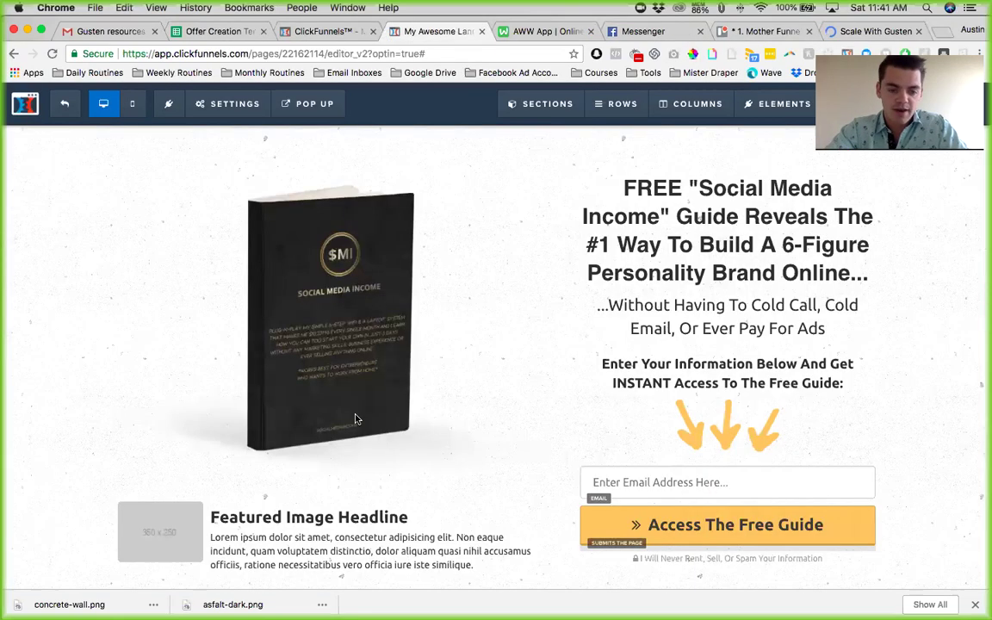
pyautogui.click(857, 31)
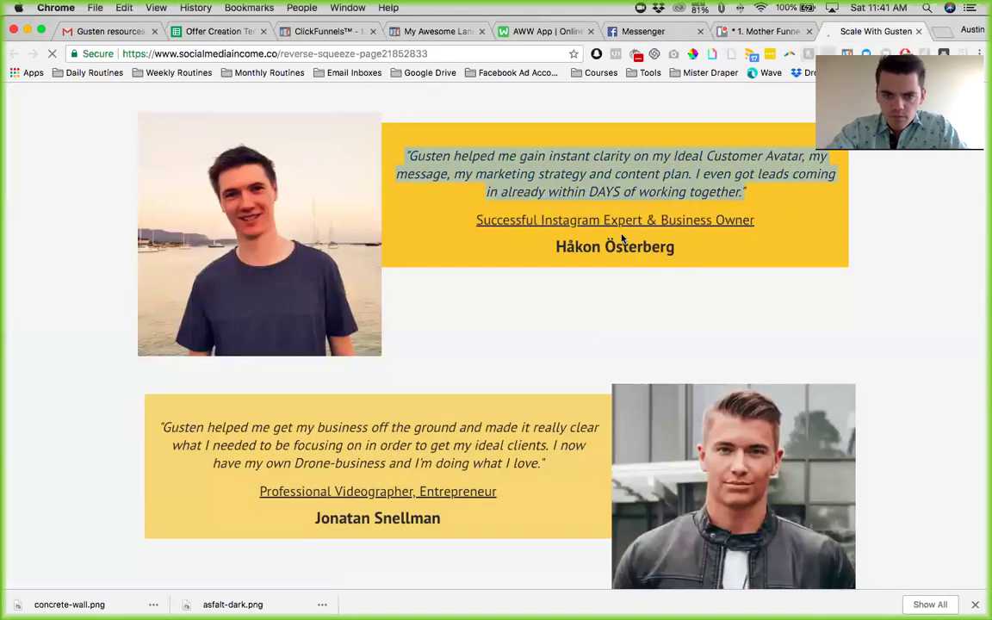
pyautogui.moveTo(683, 247); pyautogui.dragTo(554, 248)
pyautogui.press('super+c')
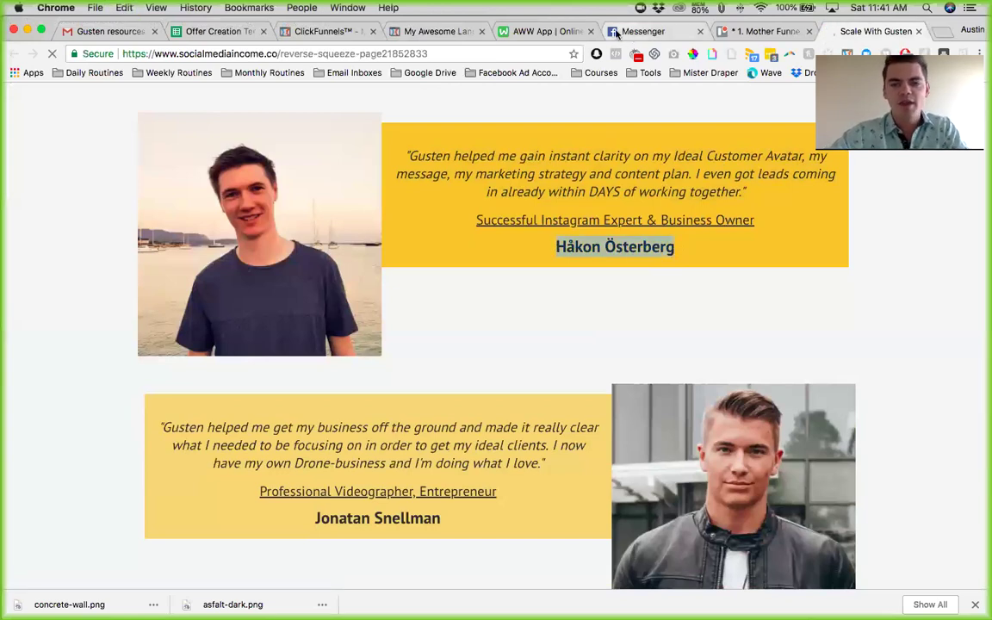
pyautogui.click(439, 31)
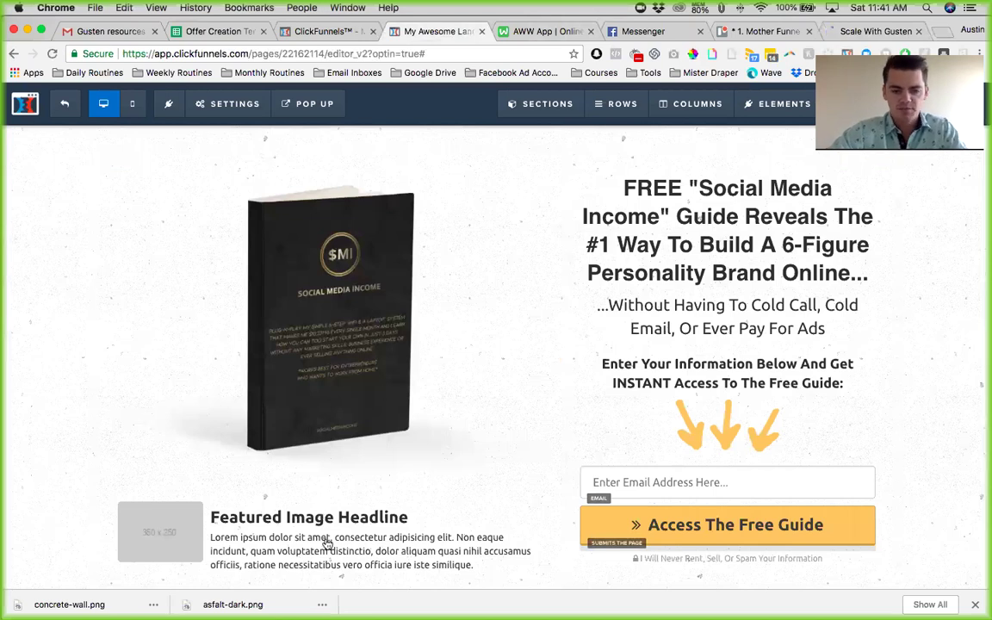
pyautogui.scroll(-1, 345, 529)
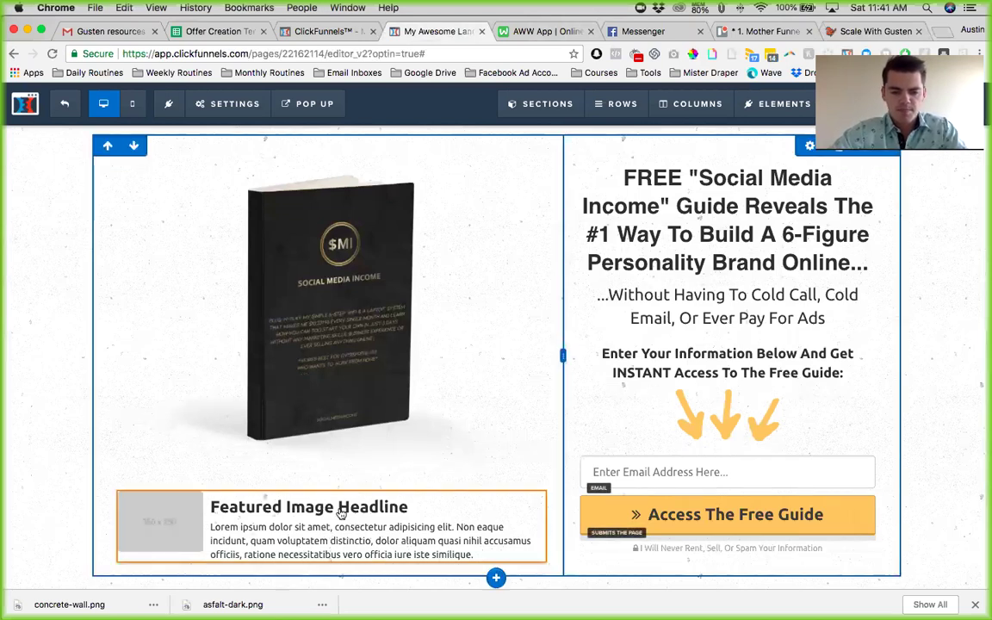
pyautogui.click(324, 507)
pyautogui.press('super+a')
pyautogui.press('super+v')
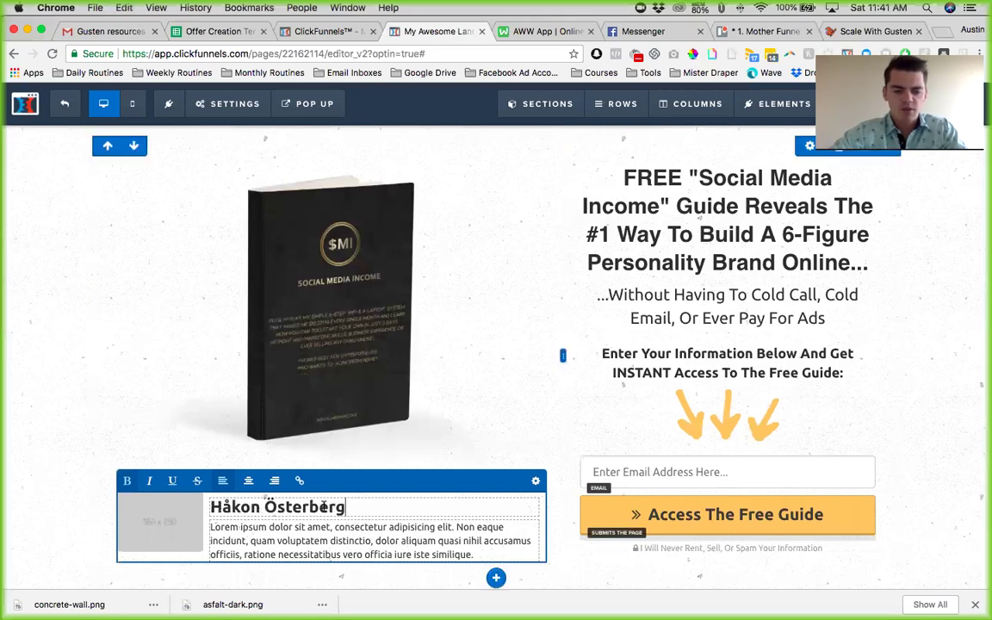
# Step: Copy the reference page's testimonial quote about quitting a job
pyautogui.press('super+9')
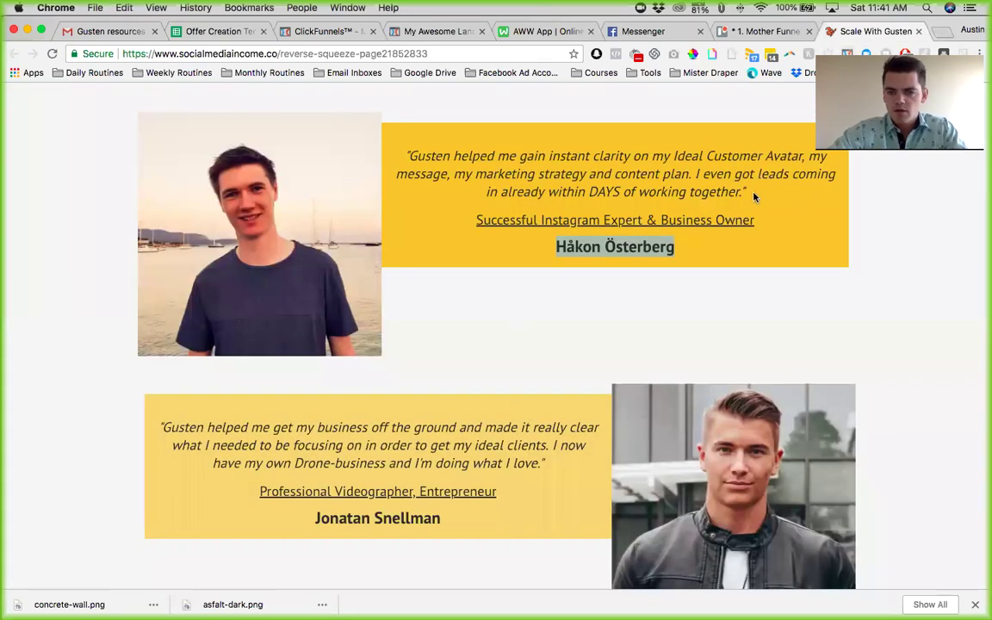
pyautogui.moveTo(746, 192); pyautogui.dragTo(406, 155)
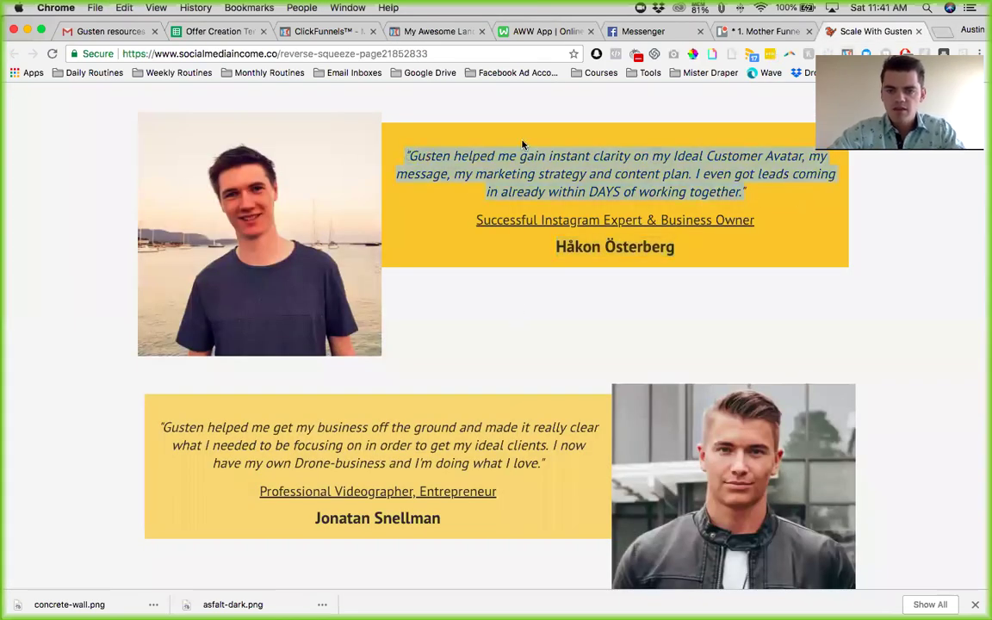
pyautogui.scroll(-5, 487, 273)
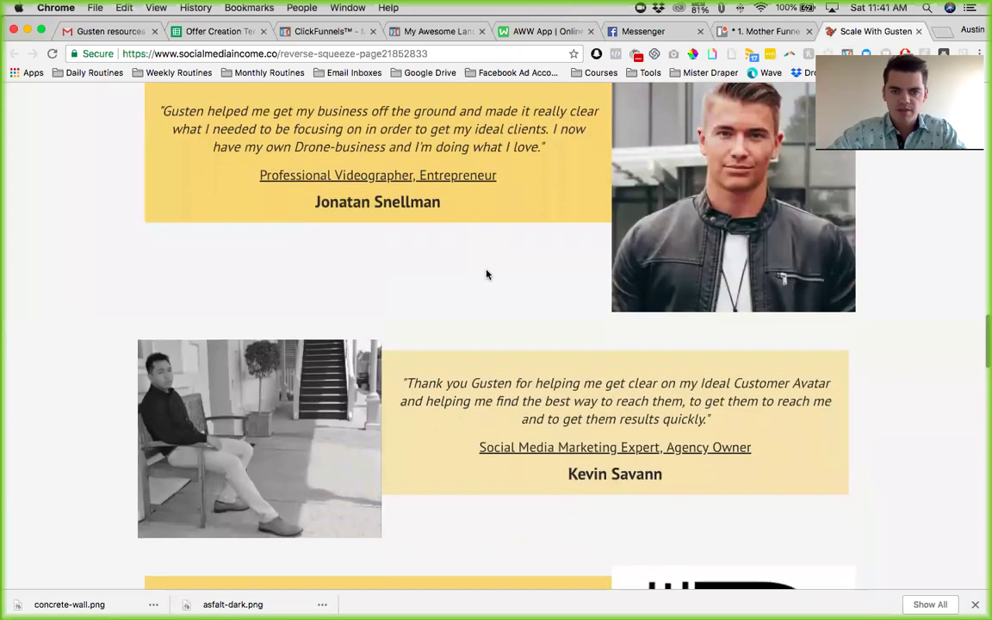
pyautogui.scroll(-5, 486, 273)
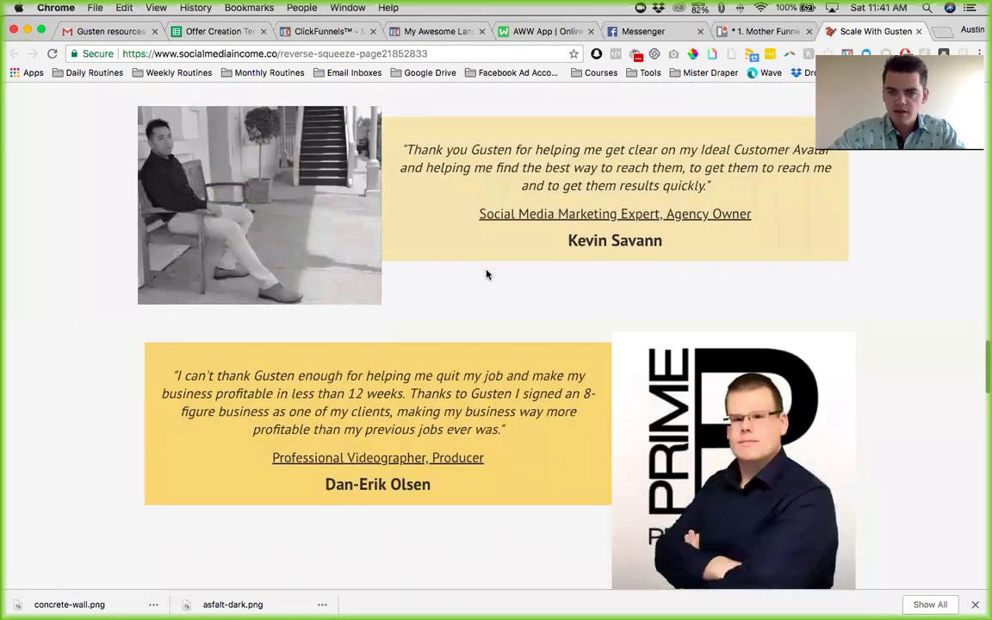
pyautogui.scroll(-1, 487, 274)
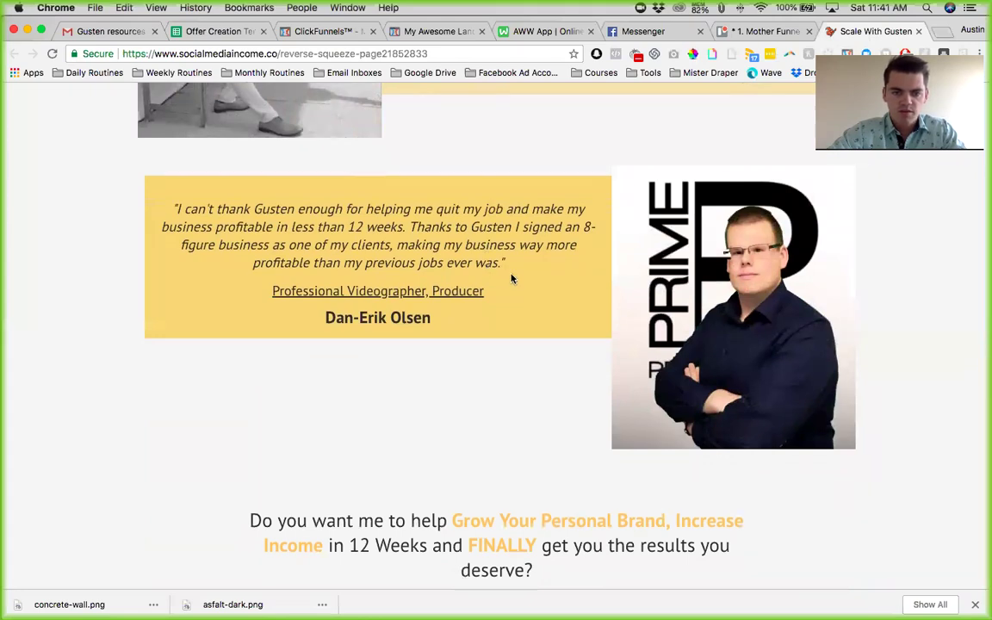
pyautogui.moveTo(507, 263); pyautogui.dragTo(165, 205)
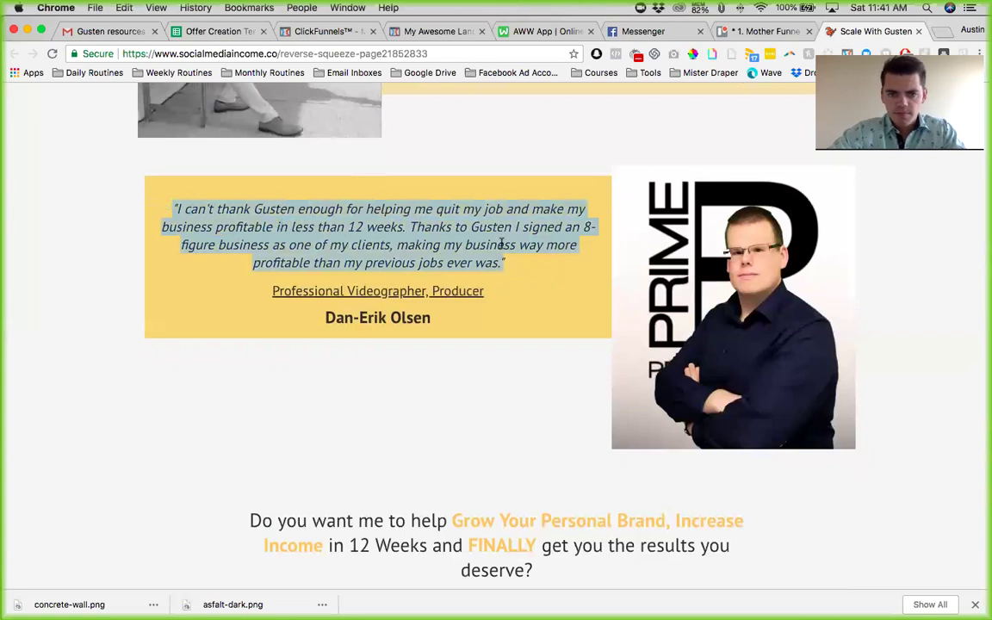
pyautogui.press('super+c')
pyautogui.press('super+c')
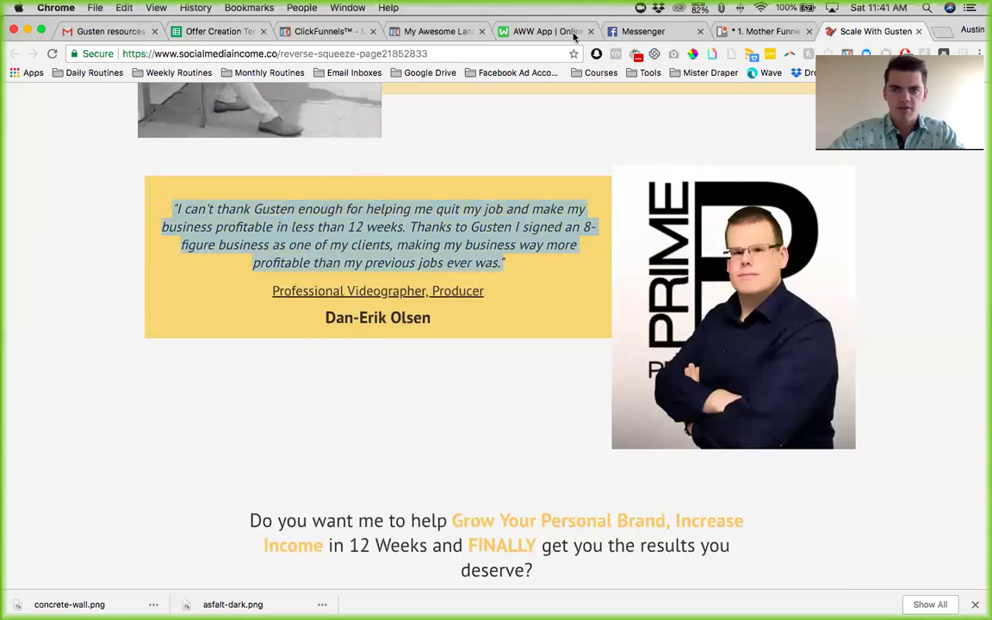
pyautogui.click(407, 35)
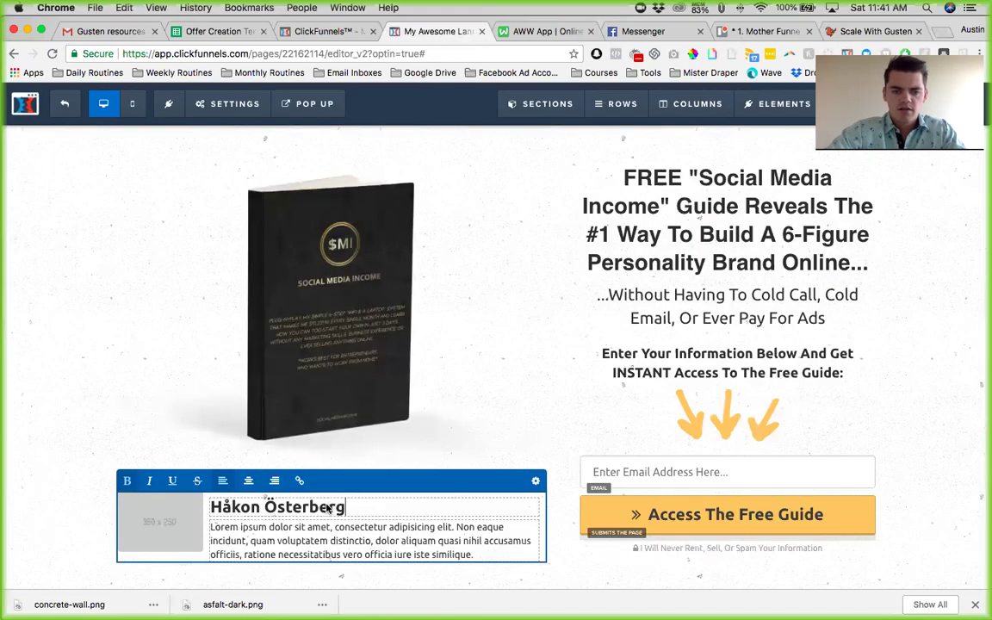
# Step: Paste the quitting-my-job quote as the headline and set the headline size to 16
pyautogui.press('super+v')
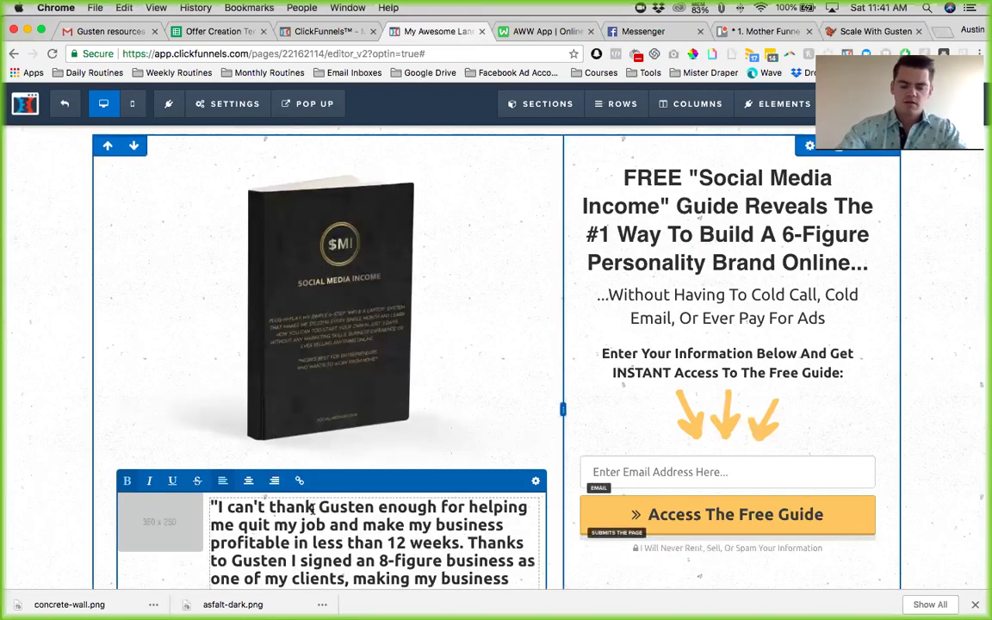
pyautogui.click(535, 483)
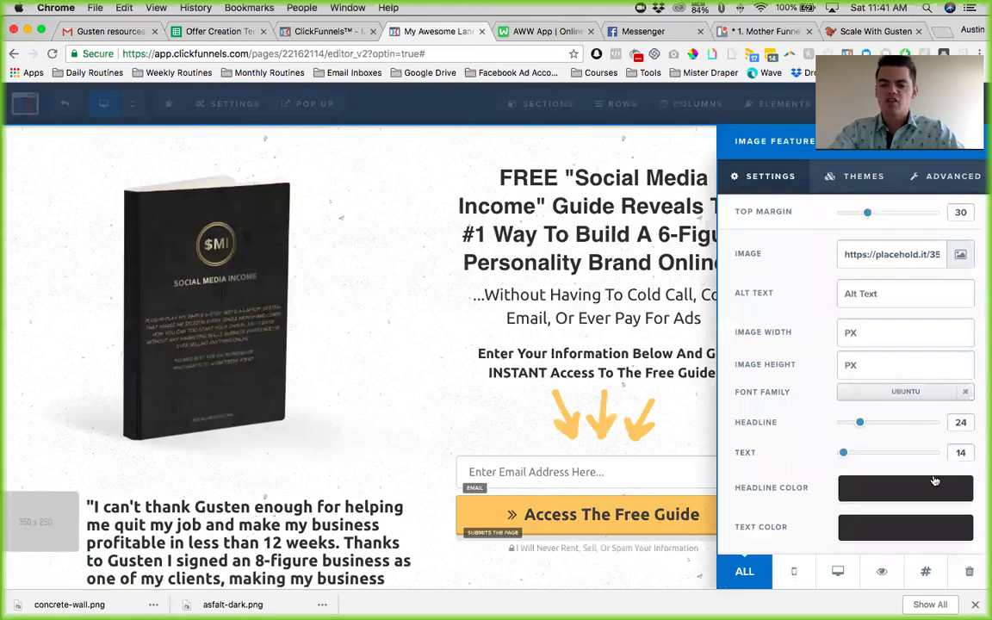
pyautogui.doubleClick(959, 421)
pyautogui.write('14')
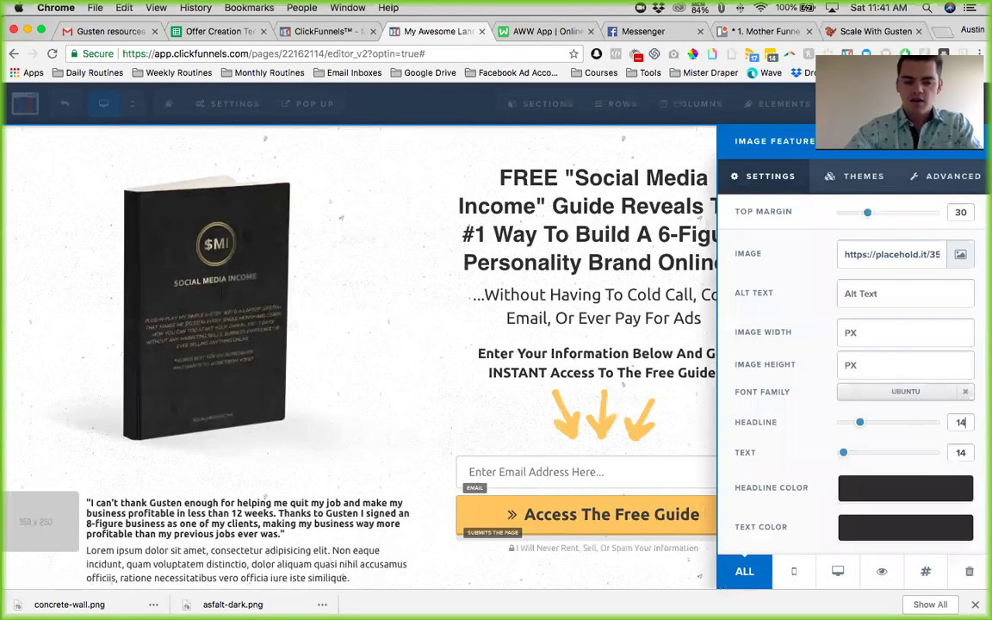
pyautogui.press('BackSpace')
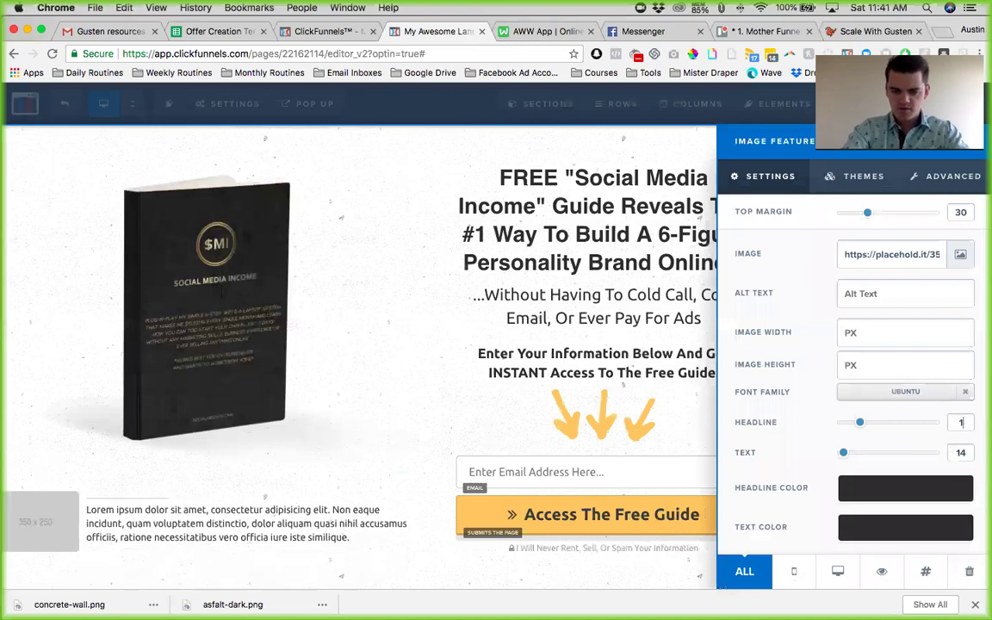
pyautogui.write('6')
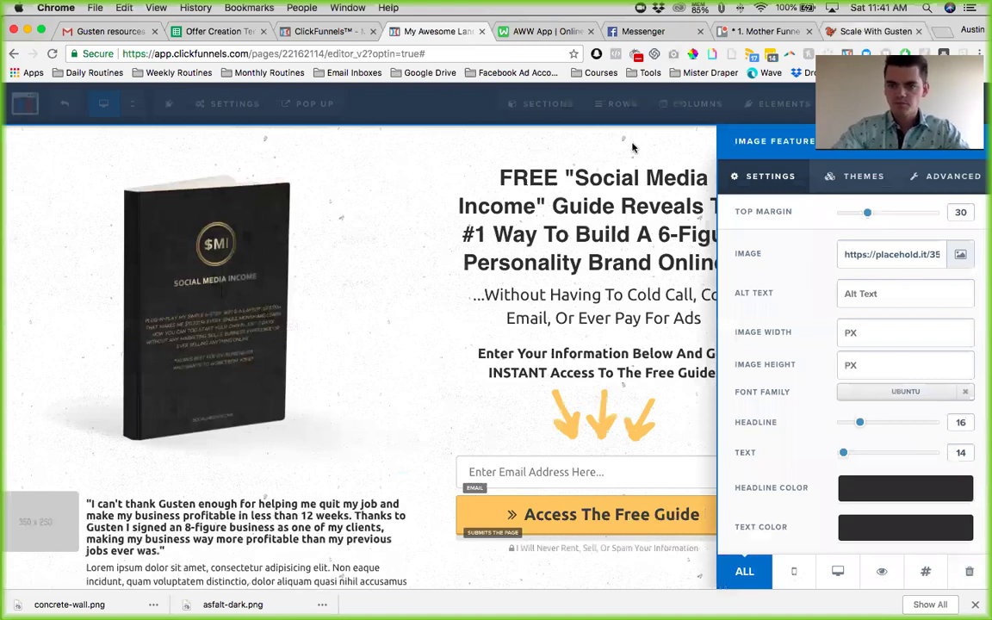
# Step: Append a dash and the testimonial author's name after the quote
pyautogui.click(872, 31)
pyautogui.moveTo(439, 319); pyautogui.dragTo(317, 315)
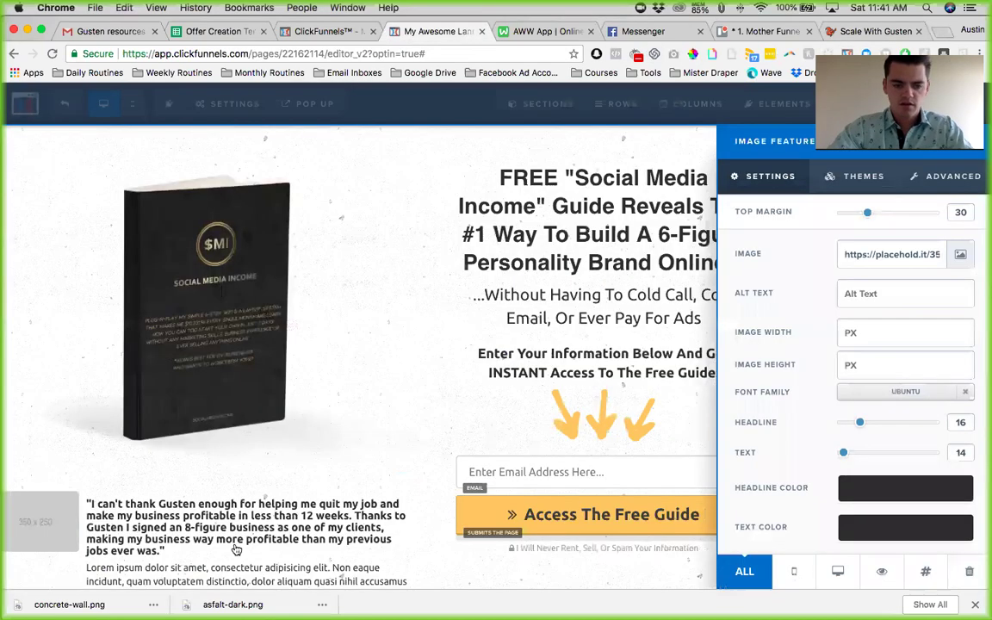
pyautogui.click(426, 32)
pyautogui.click(206, 552)
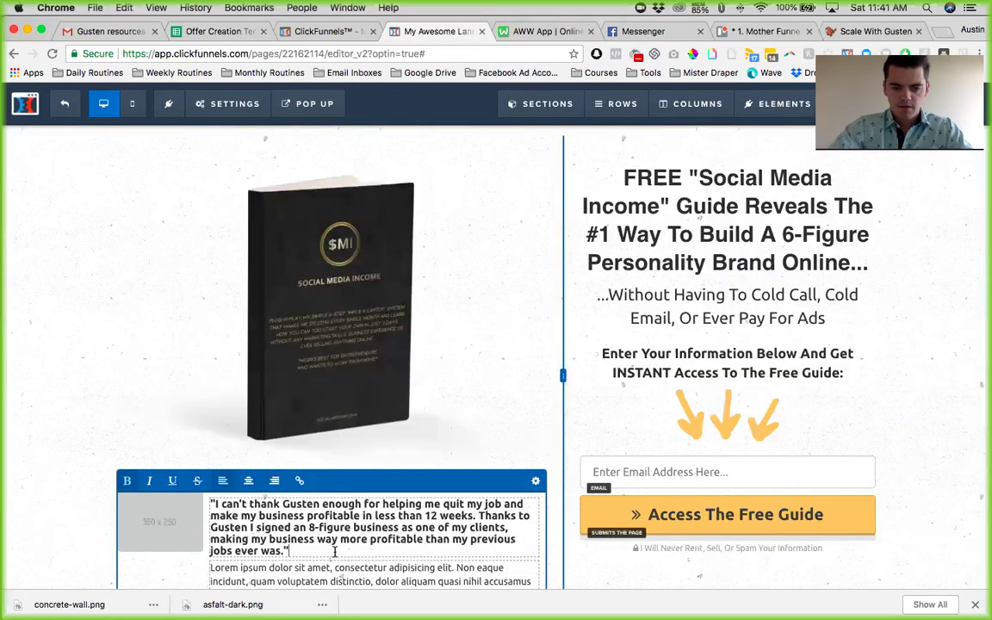
pyautogui.write('-')
pyautogui.press('cmd+v')
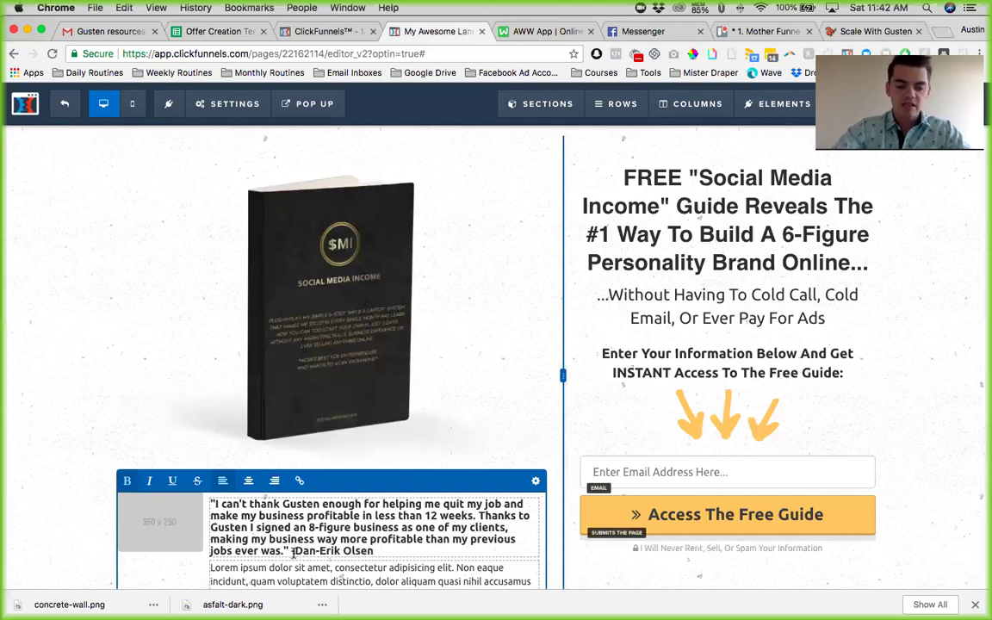
# Step: Unbold the quote text and delete the Lorem ipsum placeholder paragraph
pyautogui.moveTo(289, 551); pyautogui.dragTo(210, 505)
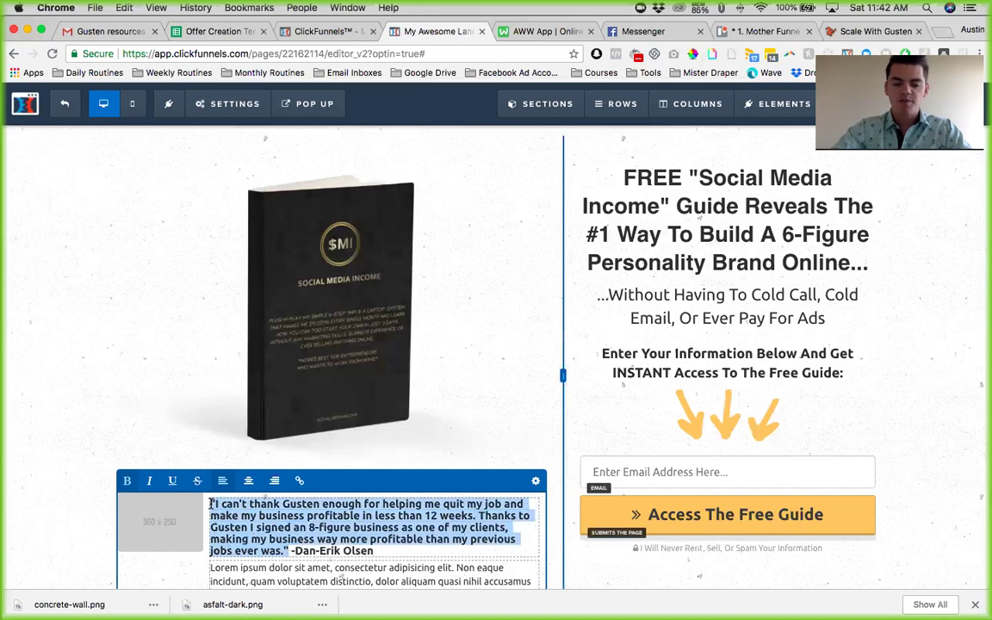
pyautogui.press('super+b')
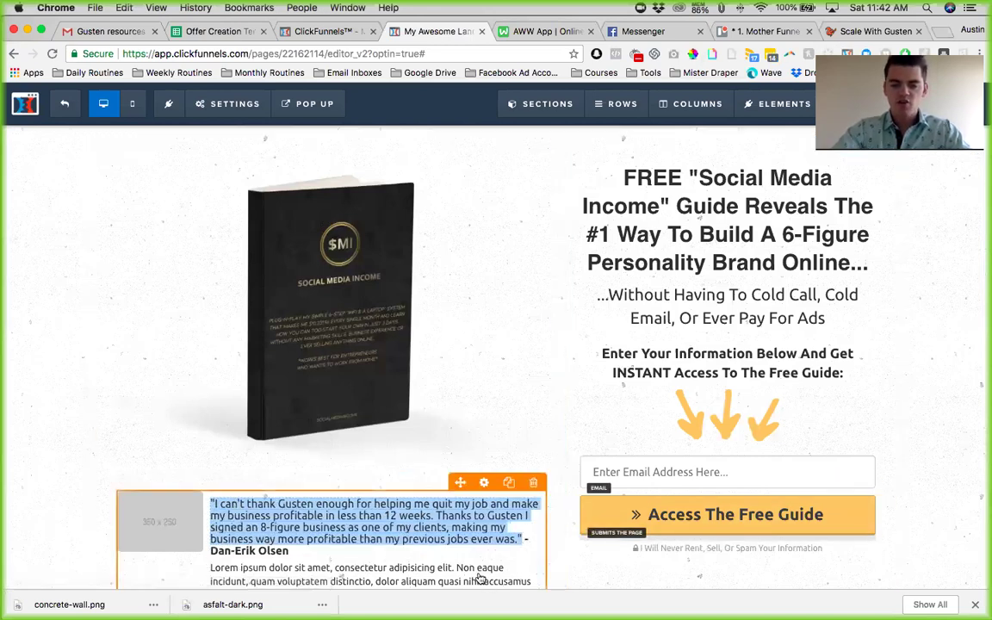
pyautogui.click(454, 579)
pyautogui.tripleClick(453, 580)
pyautogui.press('BackSpace')
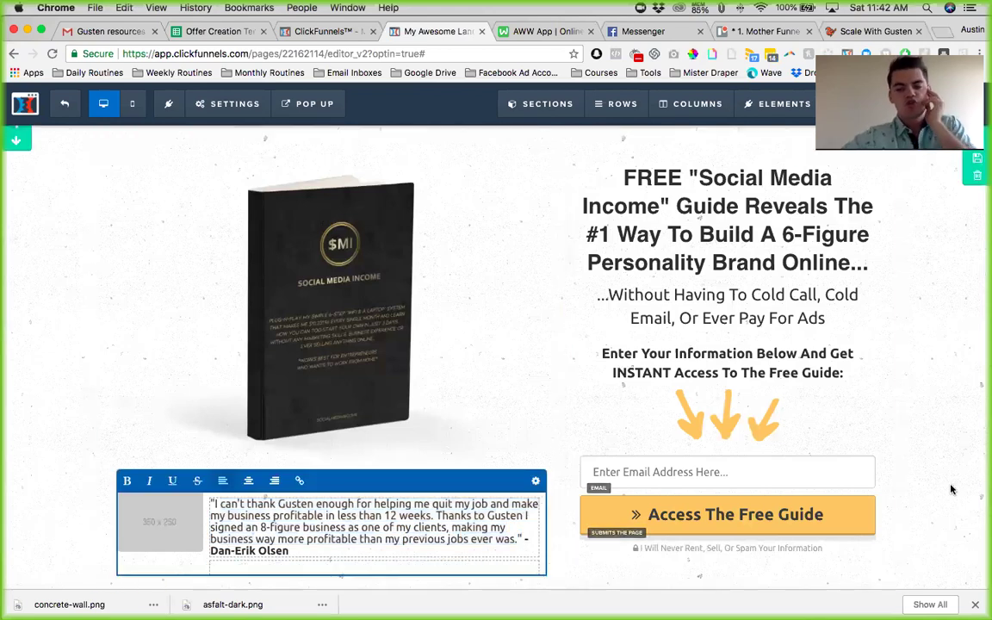
# Step: Drag the PRIME headshot photo from the reference page onto the desktop
pyautogui.click(951, 489)
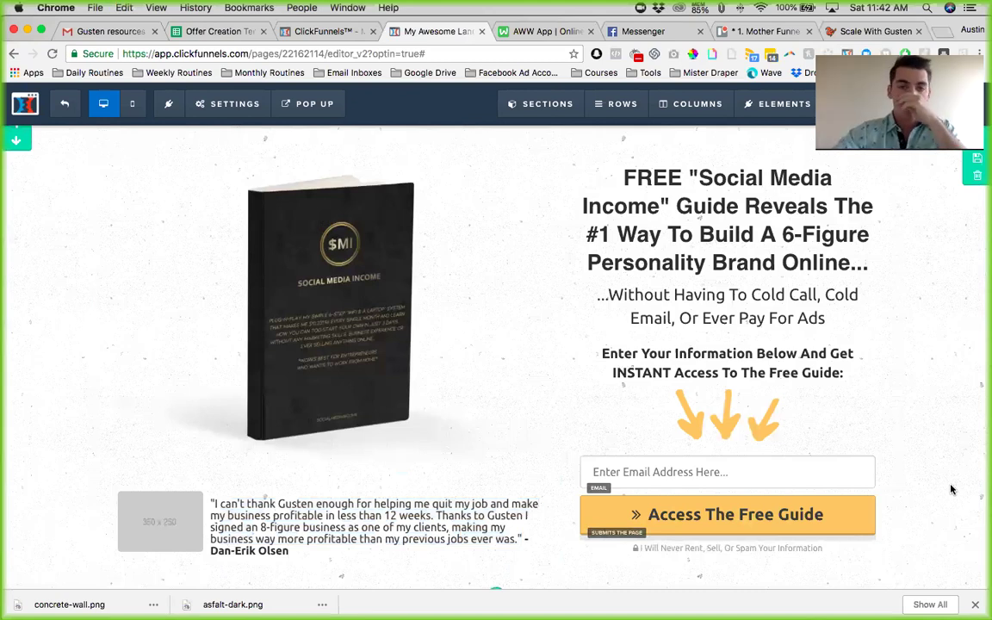
pyautogui.scroll(-2, 948, 482)
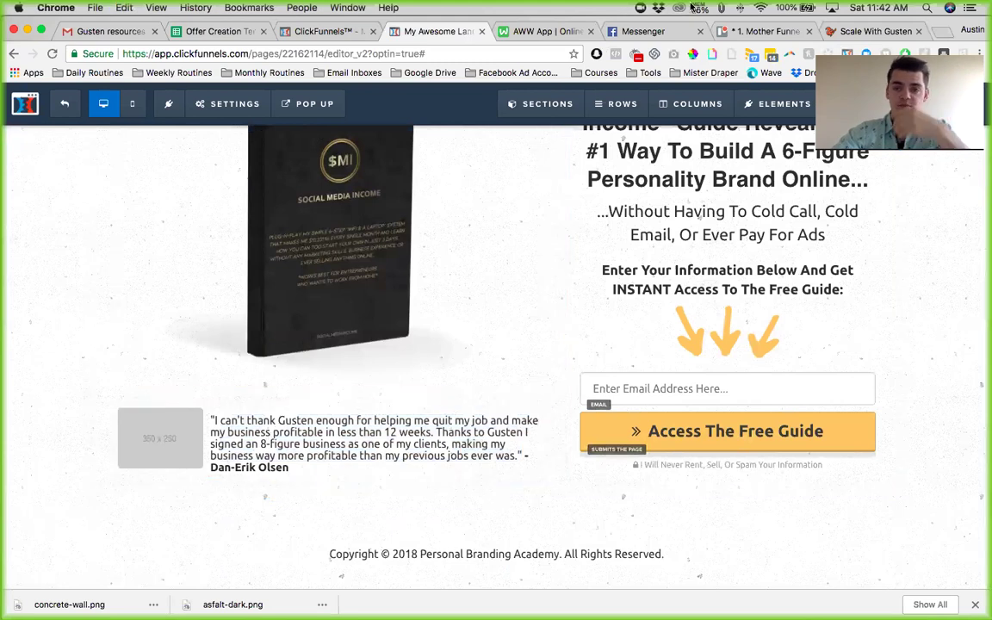
pyautogui.click(867, 32)
pyautogui.moveTo(683, 307); pyautogui.dragTo(333, 552)
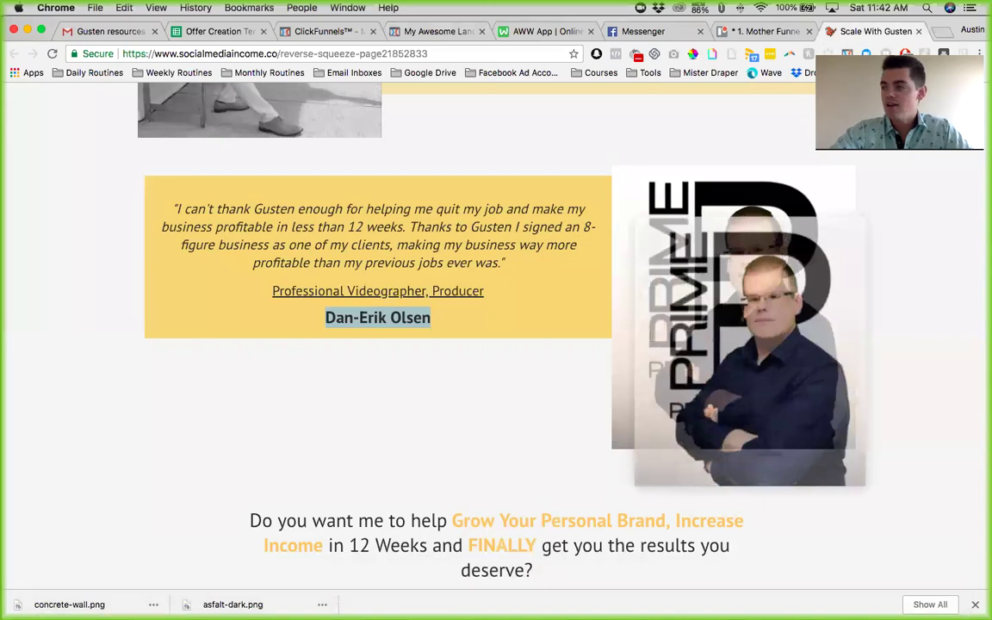
pyautogui.hotkey('ctrl', 'Up')
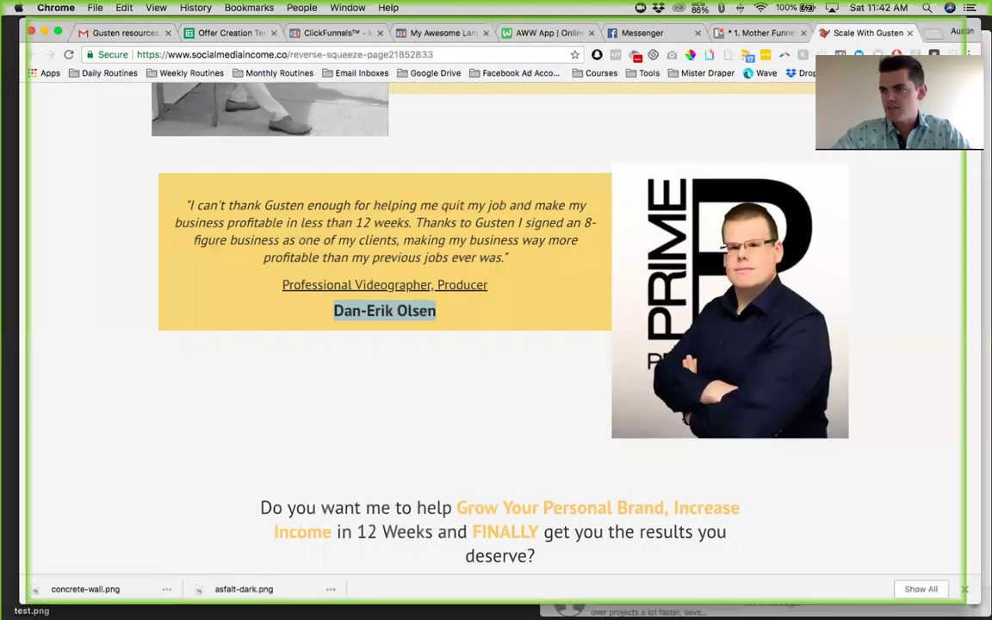
pyautogui.hotkey('ctrl', 'Up')
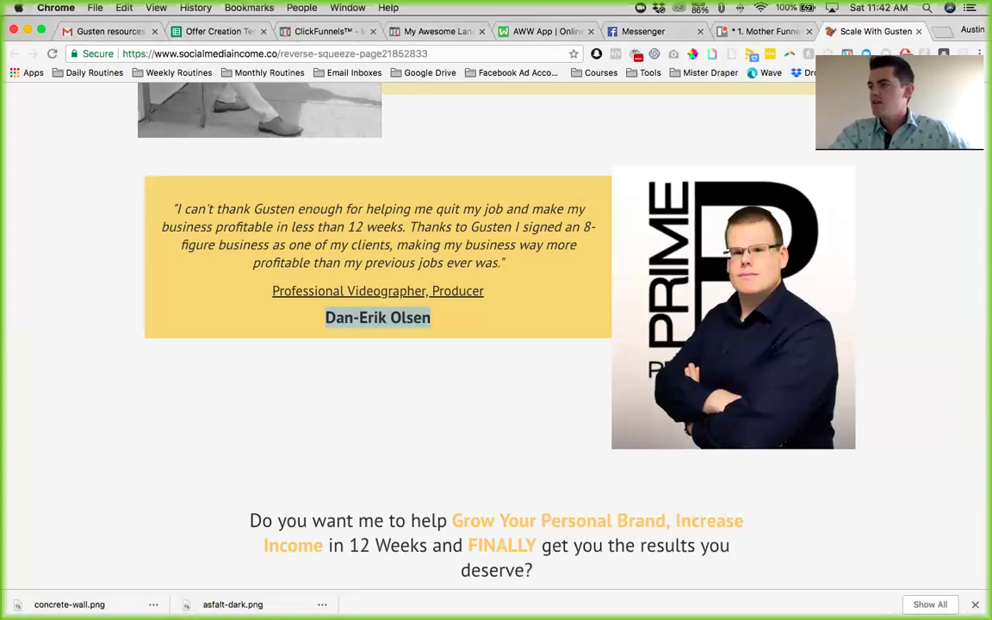
# Step: Close the reference sales page and return to the opt-in page editor
pyautogui.click(919, 31)
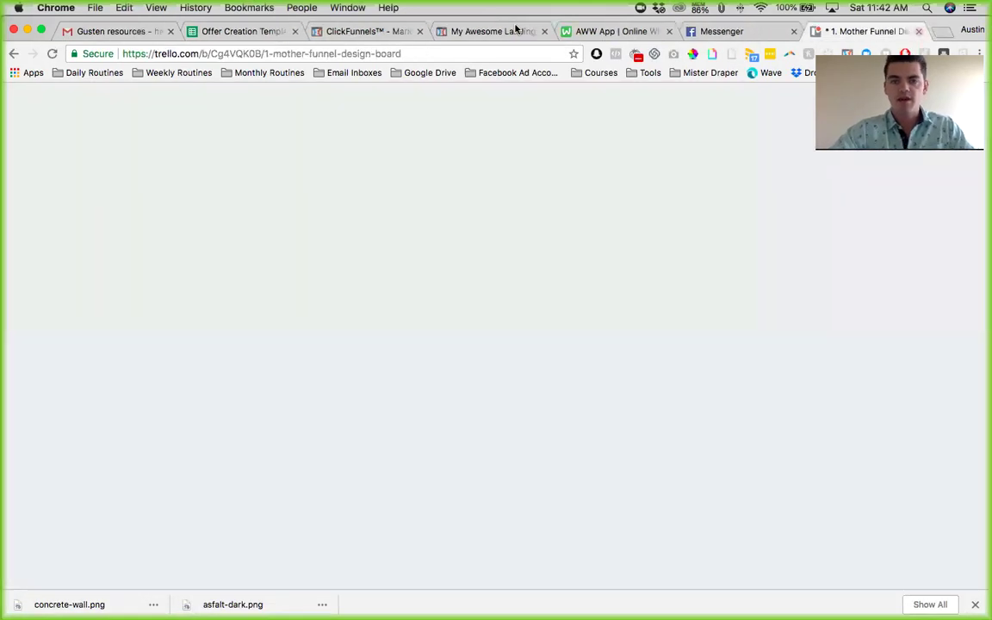
pyautogui.click(456, 33)
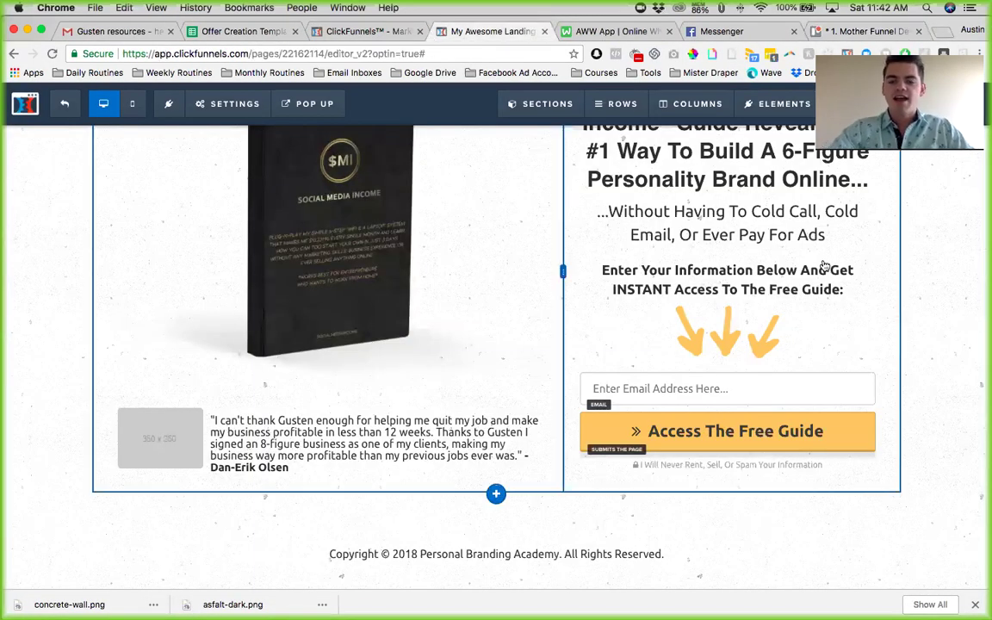
pyautogui.scroll(3, 764, 267)
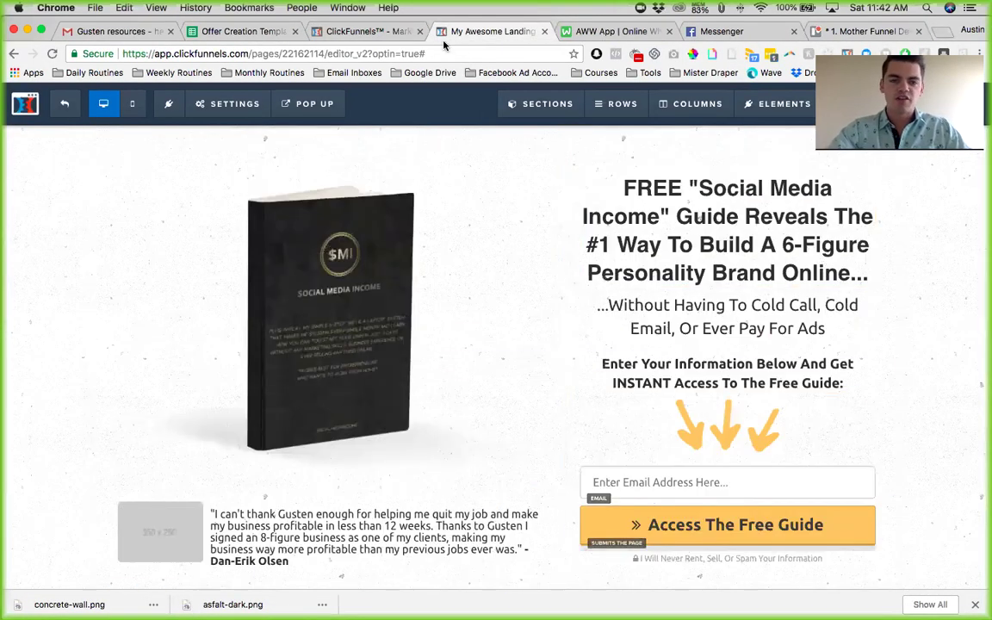
pyautogui.scroll(-3, 543, 361)
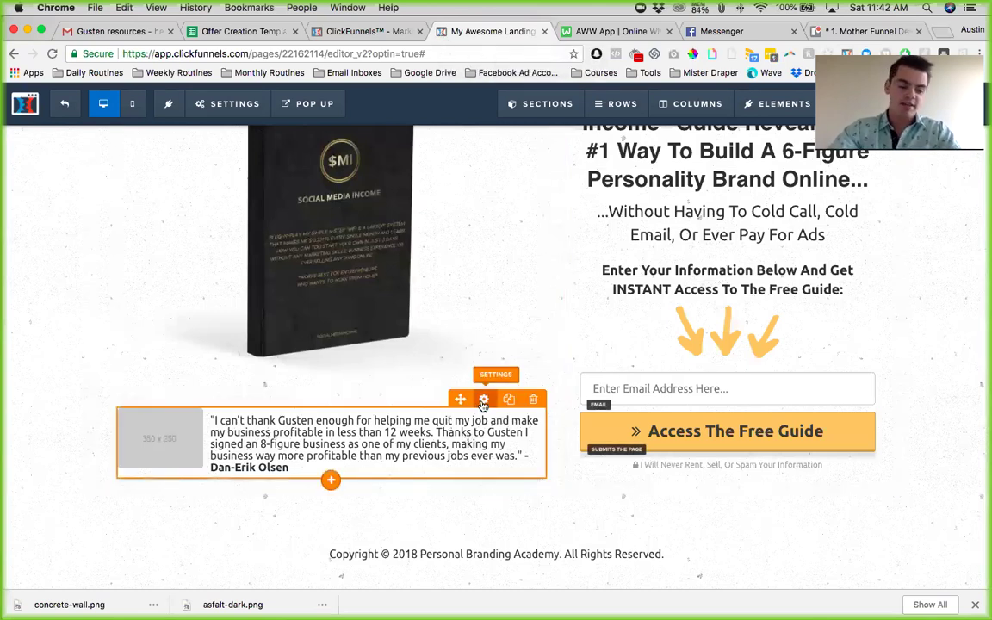
# Step: Upload the saved PRIME headshot into the testimonial element's image library
pyautogui.click(484, 400)
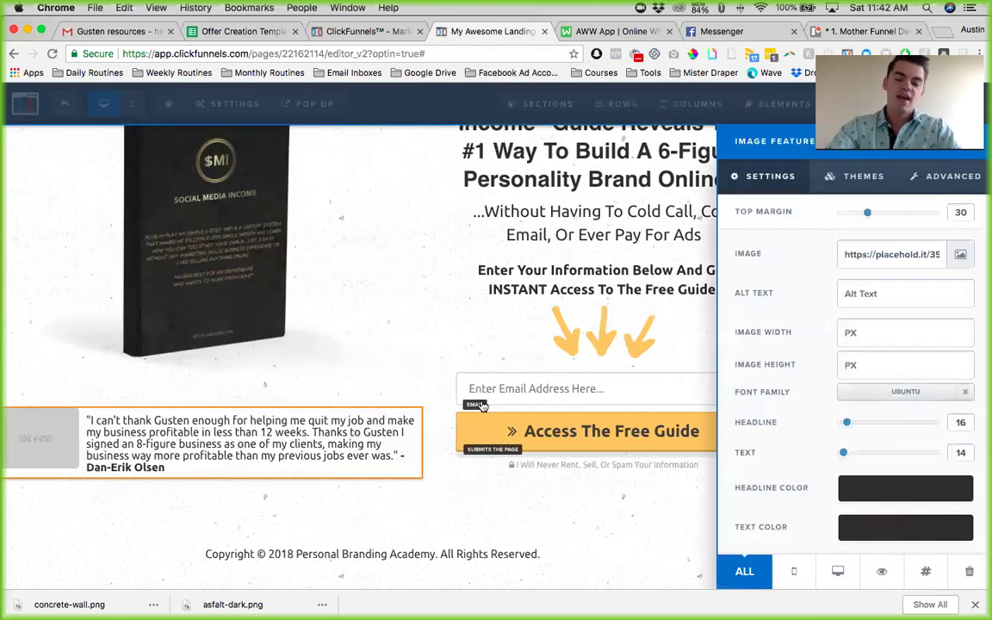
pyautogui.click(960, 254)
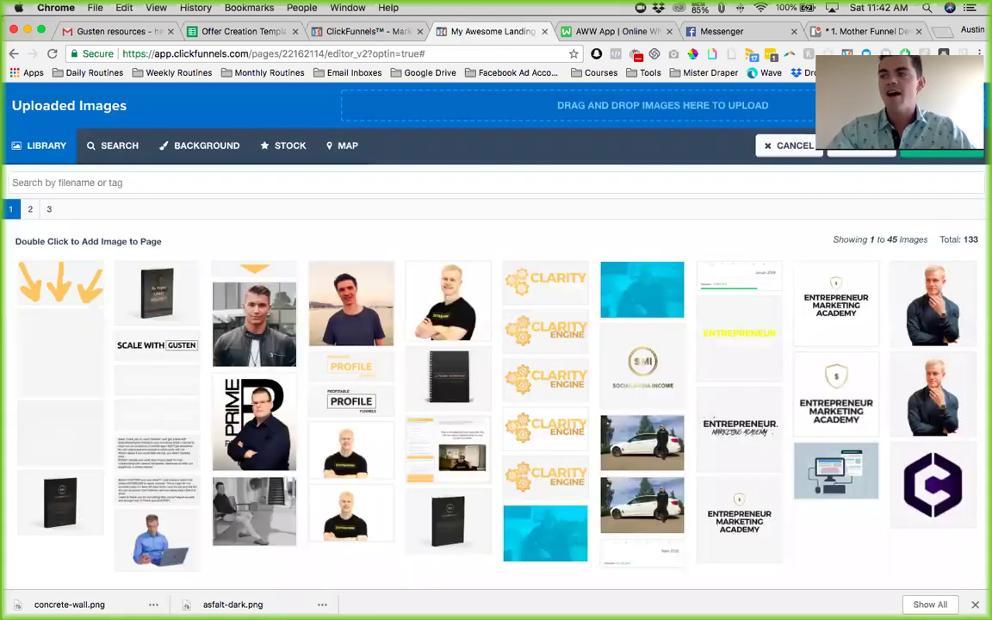
pyautogui.moveTo(861, 121); pyautogui.dragTo(703, 110)
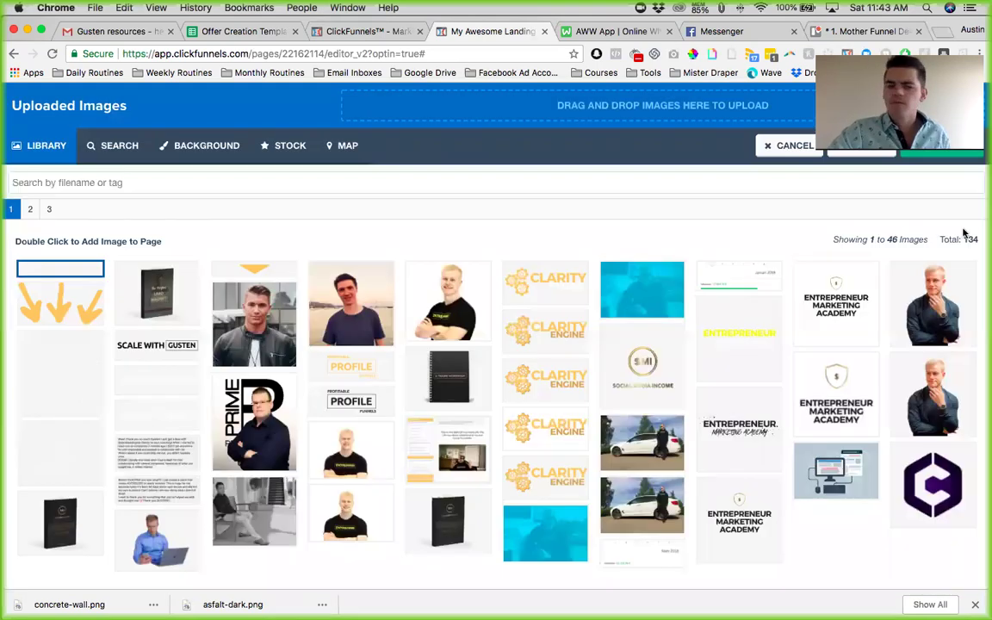
# Step: Insert the headshot with Text 80 / Image 20 columns and a circular image radius
pyautogui.click(973, 157)
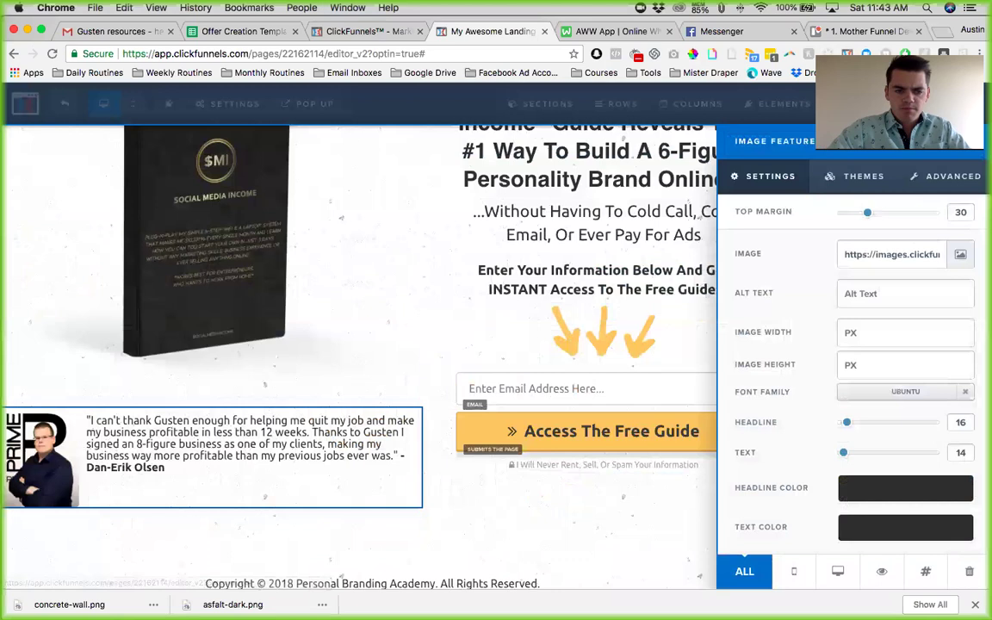
pyautogui.click(952, 181)
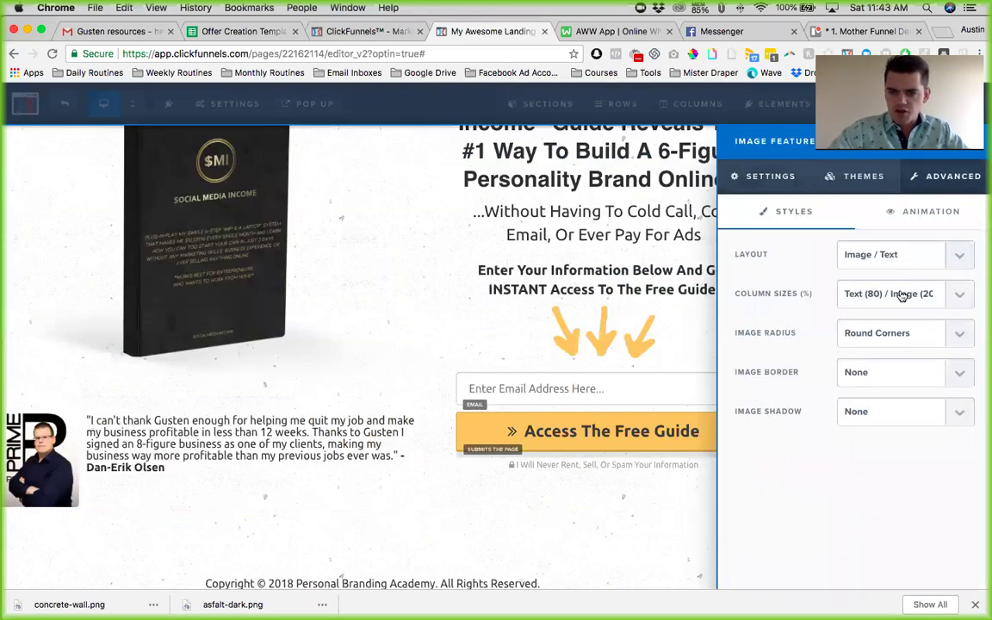
pyautogui.click(904, 294)
pyautogui.click(895, 280)
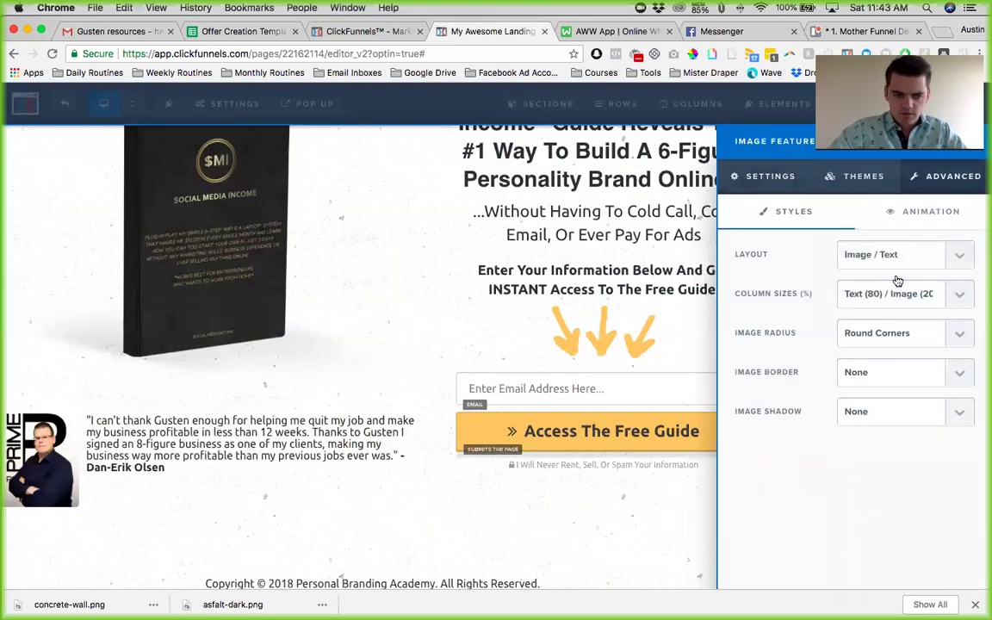
pyautogui.click(885, 294)
pyautogui.click(883, 310)
pyautogui.click(875, 329)
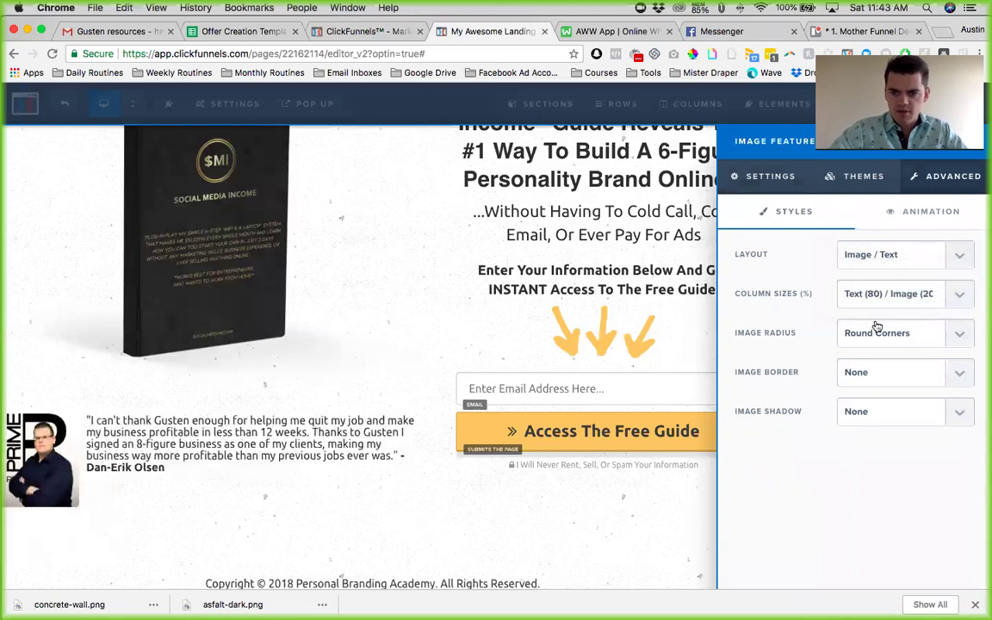
pyautogui.click(875, 322)
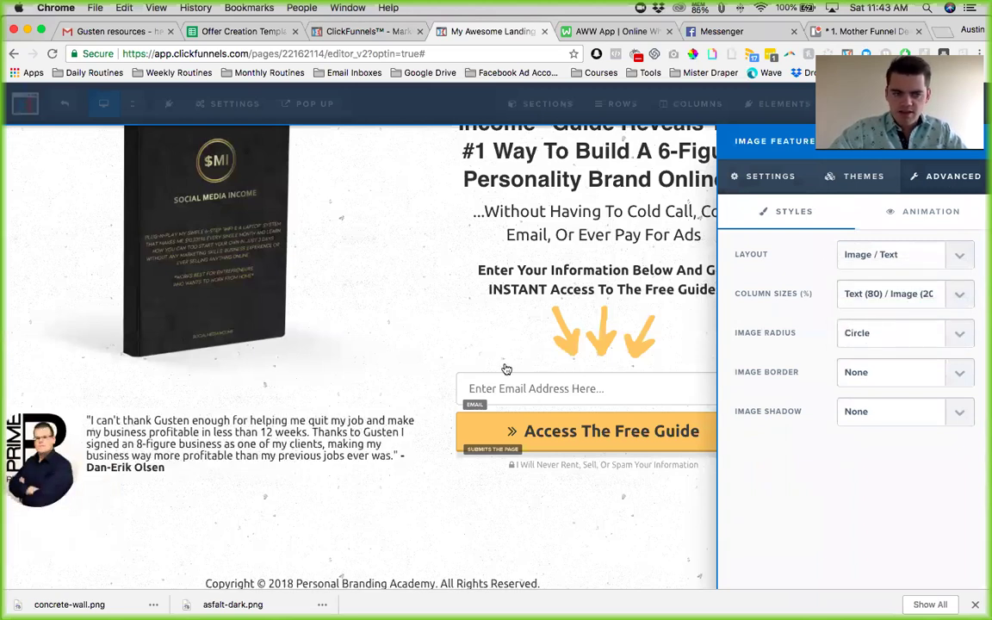
pyautogui.click(506, 369)
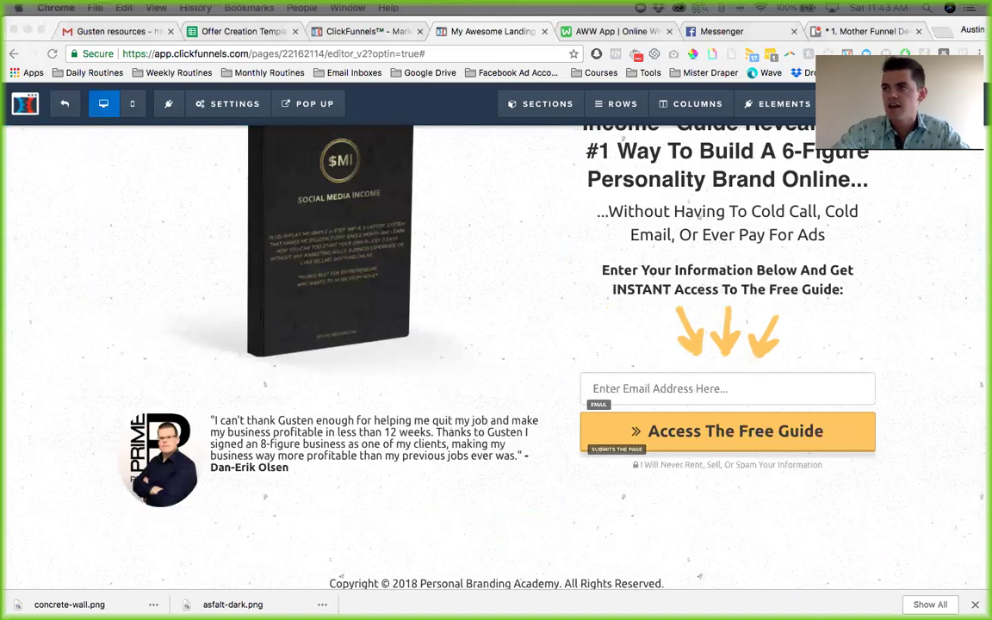
pyautogui.press('space')
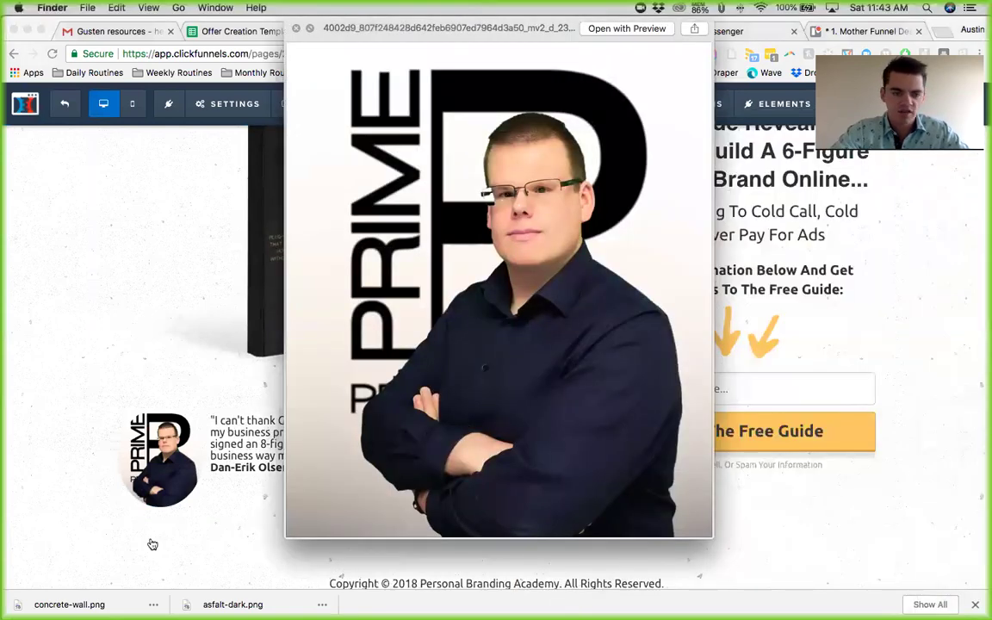
# Step: Crop the headshot photo to a 1:1 square centred on the face in Photoshop
pyautogui.press('space')
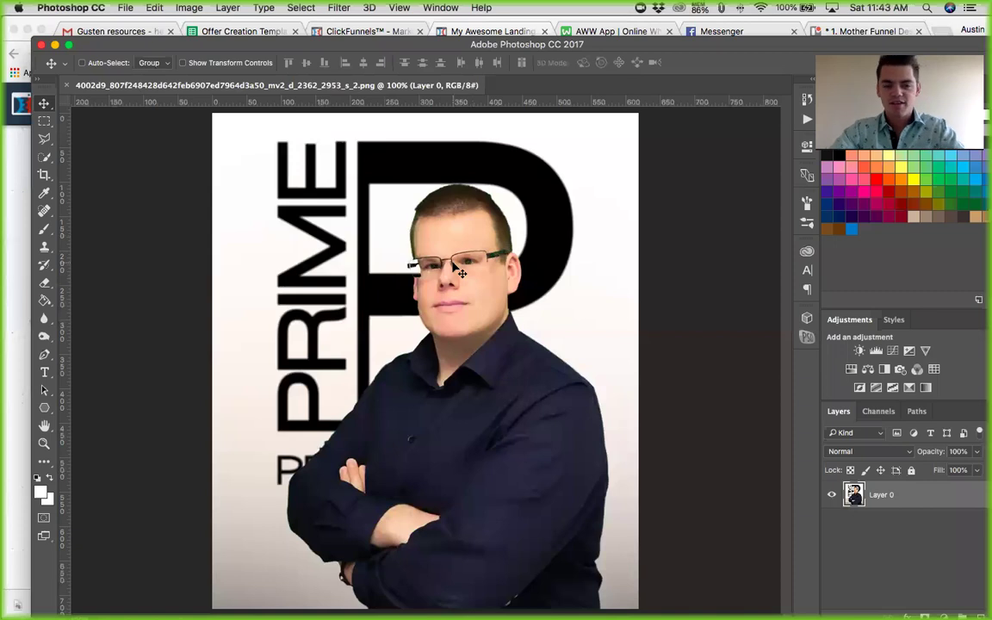
pyautogui.press('c')
pyautogui.click(116, 63)
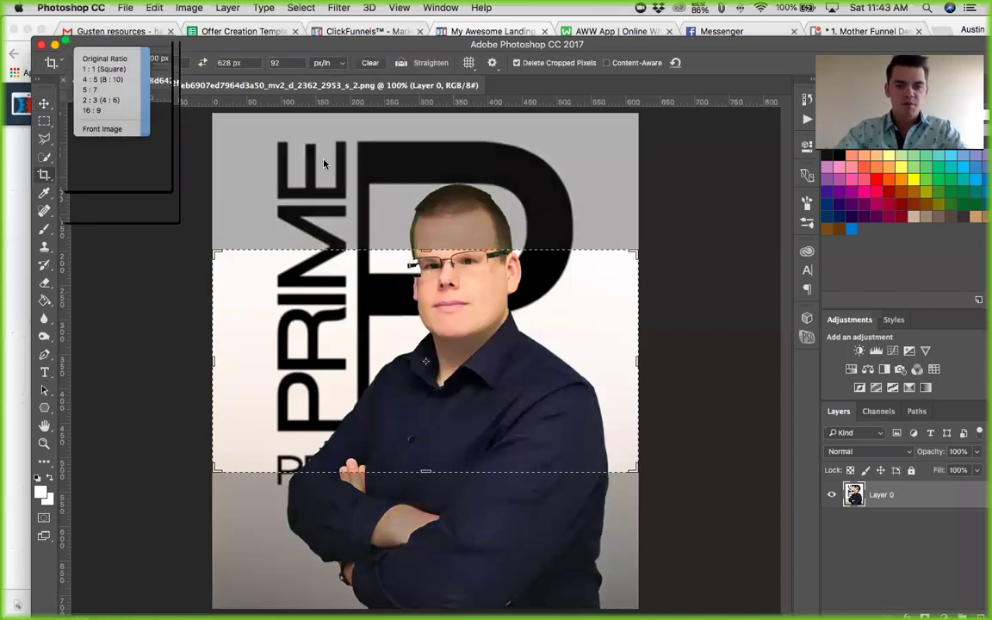
pyautogui.click(103, 69)
pyautogui.moveTo(578, 243); pyautogui.dragTo(575, 202)
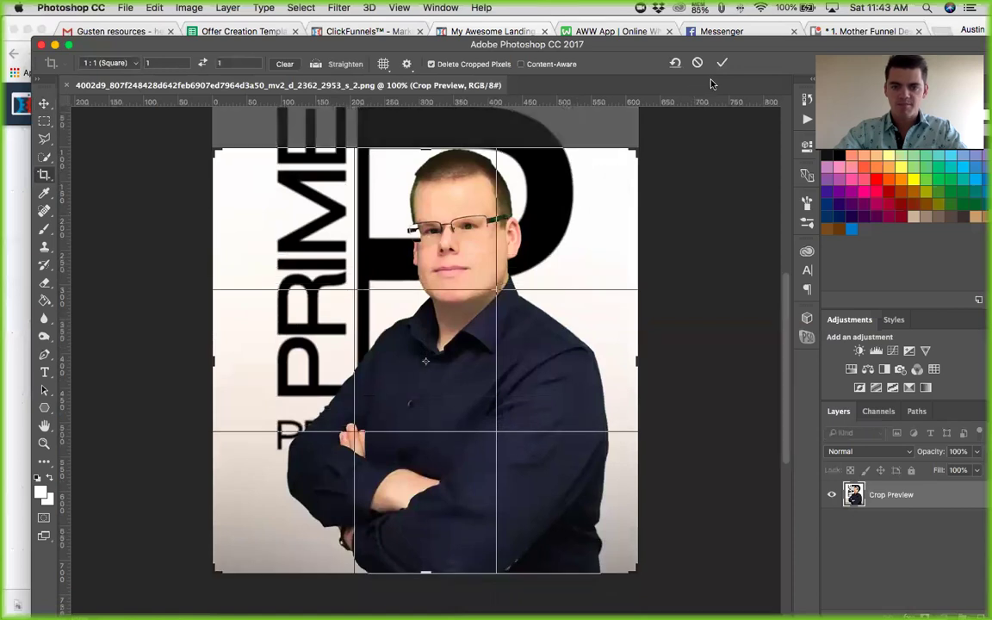
pyautogui.click(720, 62)
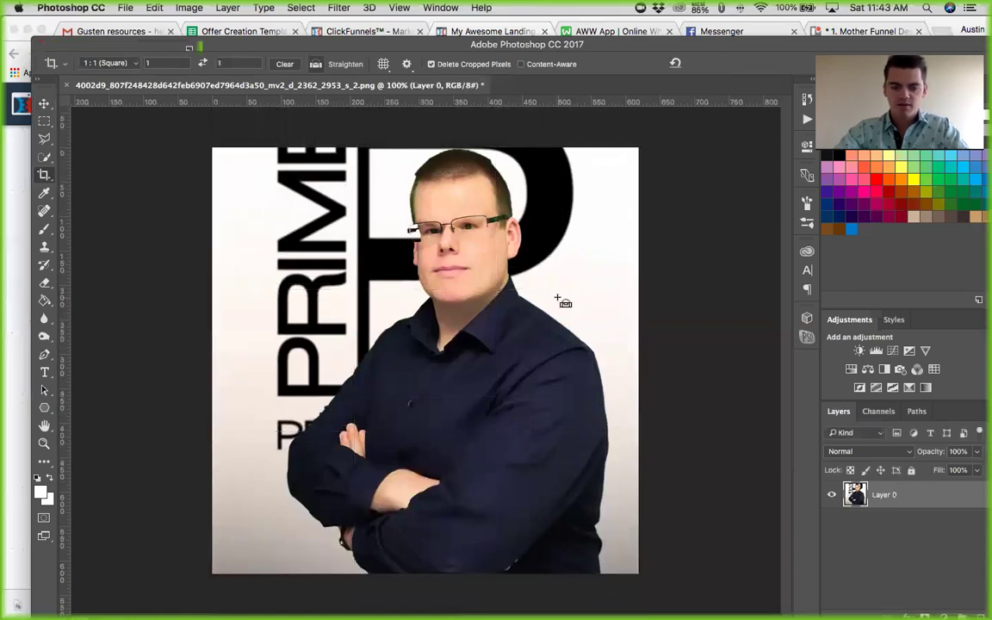
pyautogui.press('super+plus')
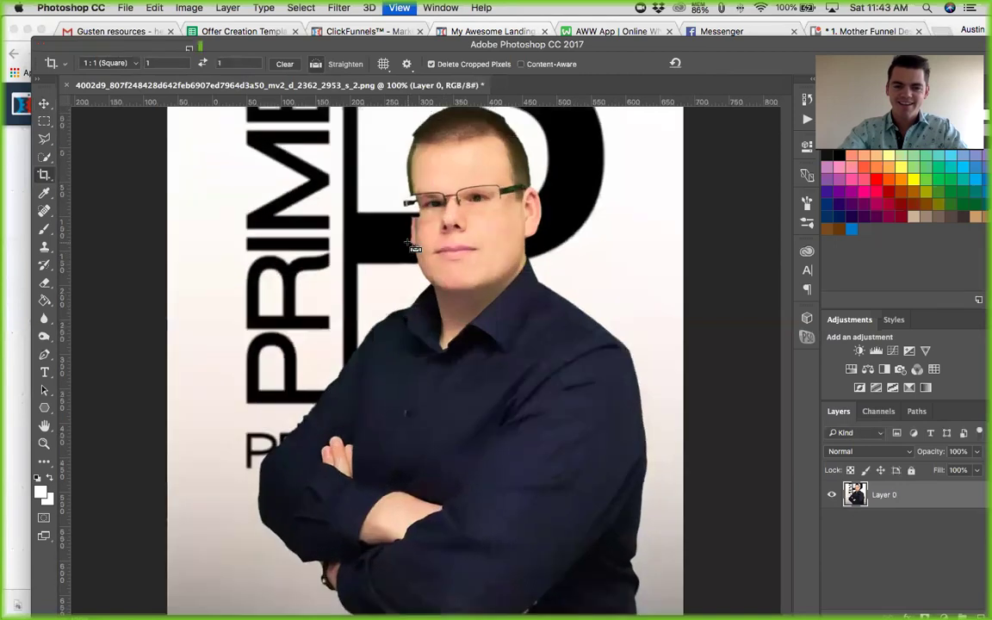
pyautogui.press('super+plus')
pyautogui.press('super+plus')
pyautogui.press('super+plus')
pyautogui.press('super+plus')
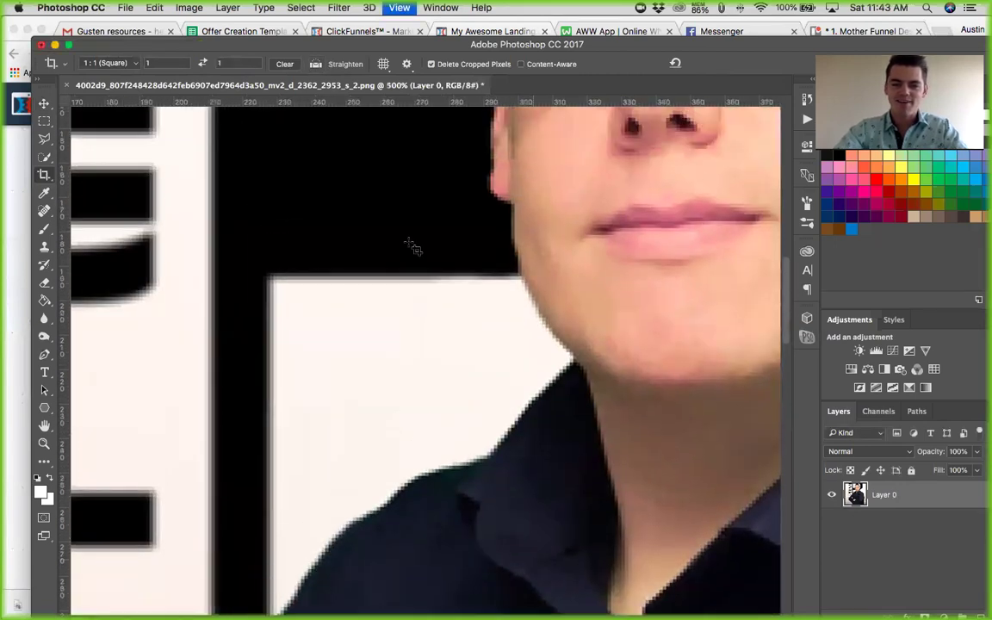
pyautogui.press('super+minus')
# Step: Save and close the cropped headshot in Photoshop
pyautogui.press('super+Tab')
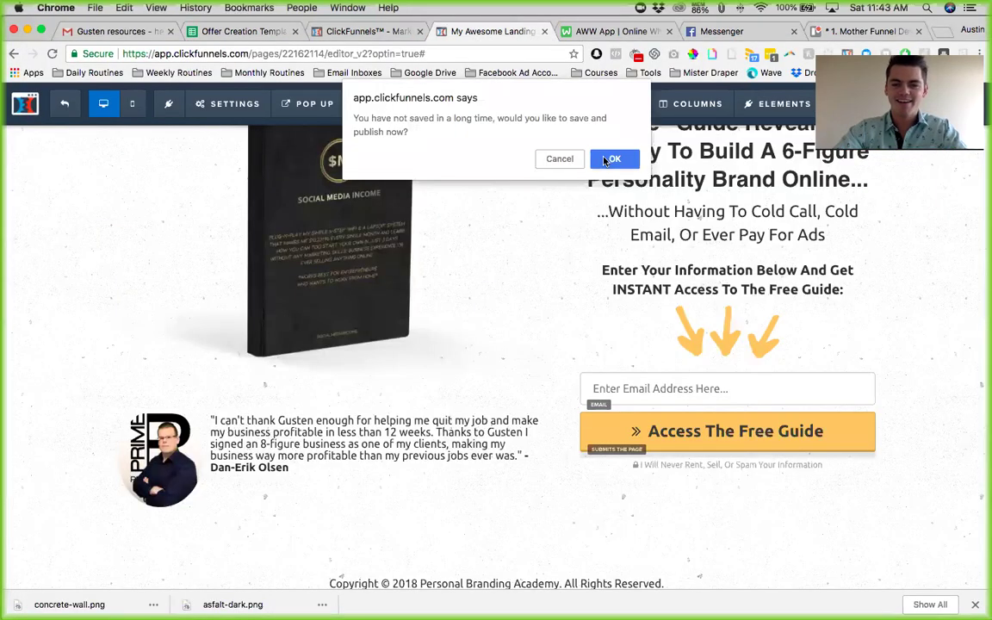
pyautogui.click(608, 161)
pyautogui.hotkey('ctrl', 'Up')
pyautogui.click(290, 195)
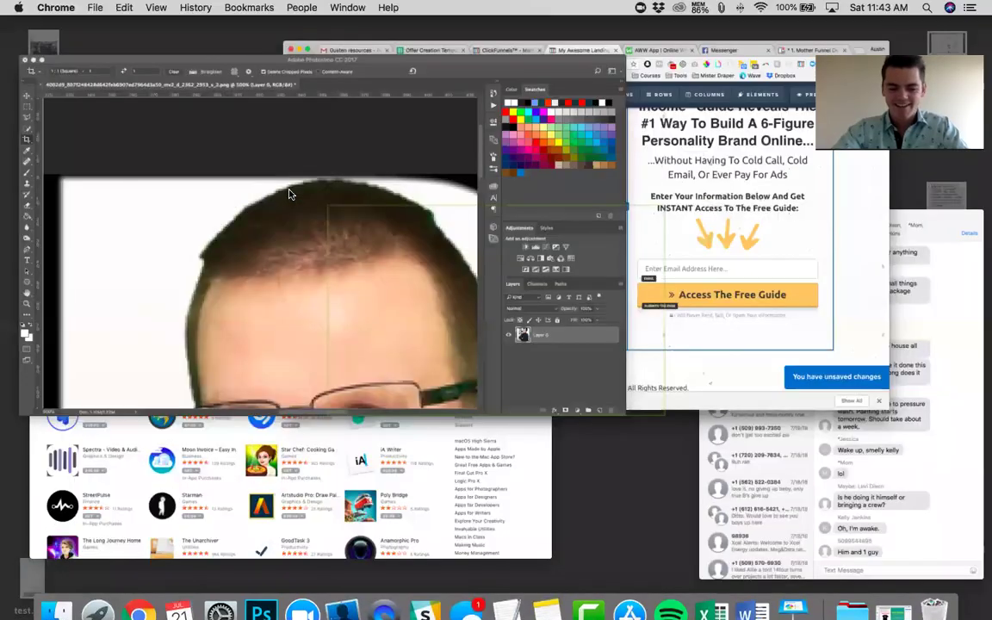
pyautogui.scroll(-8, 349, 370)
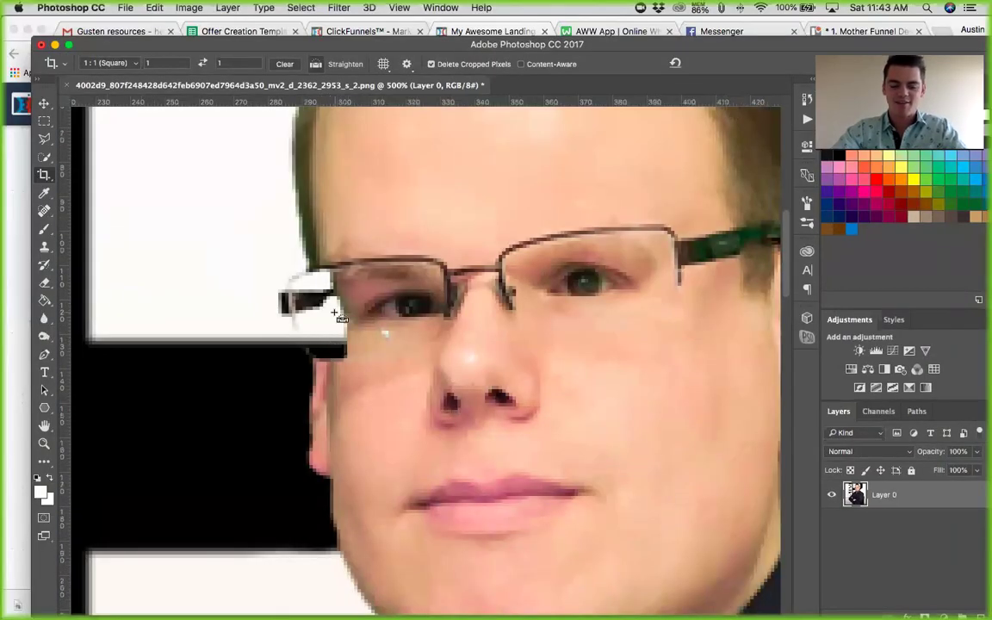
pyautogui.press('super+s')
pyautogui.press('super+w')
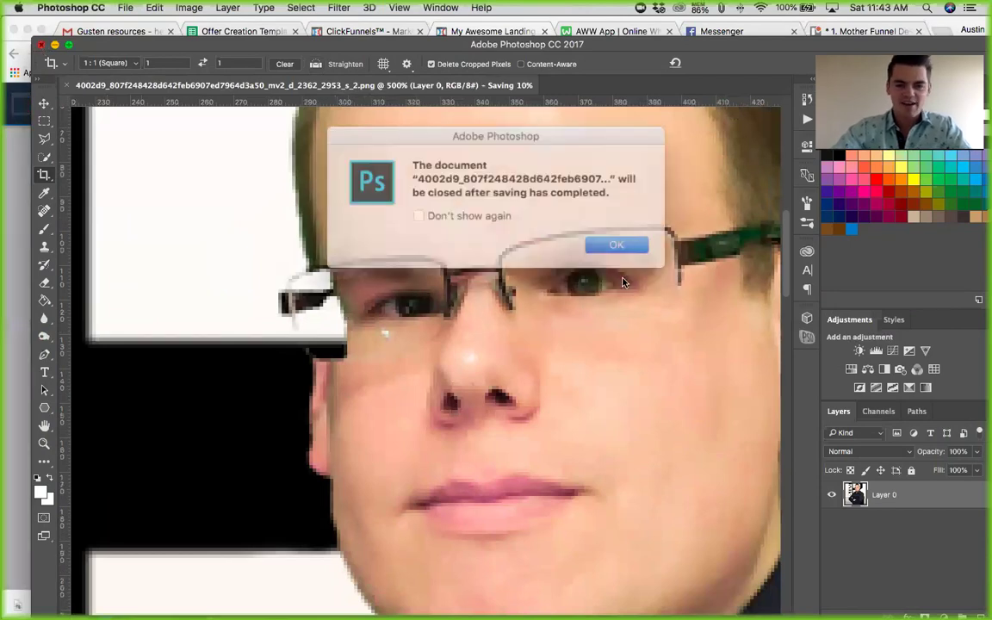
pyautogui.click(611, 240)
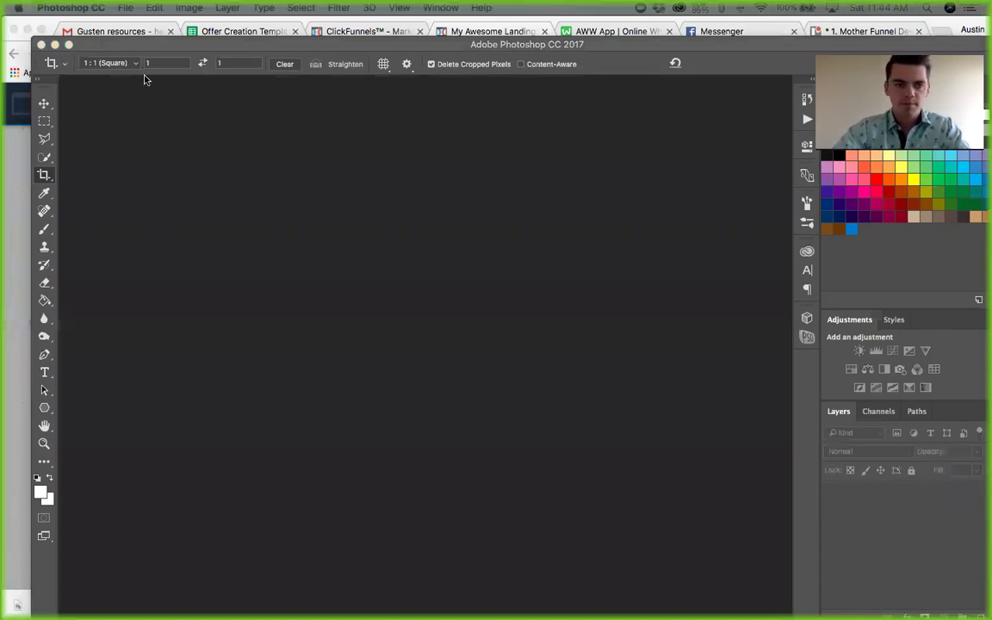
pyautogui.press('super+Tab')
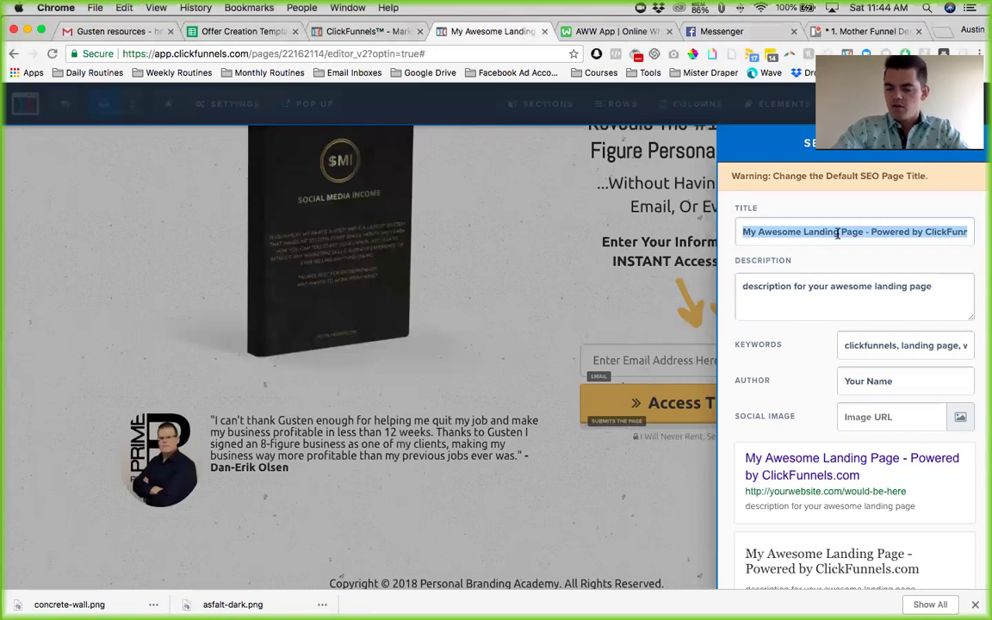
# Step: Title the page 'Free Guide: Social Media Income' and empty the description, keywords and author fields
pyautogui.write('S')
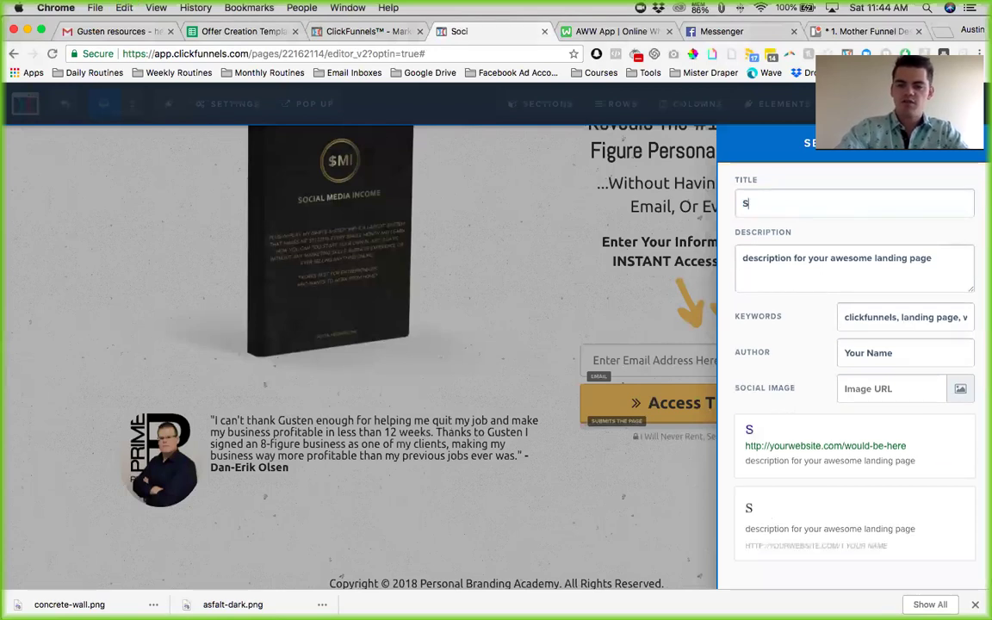
pyautogui.write('ocial')
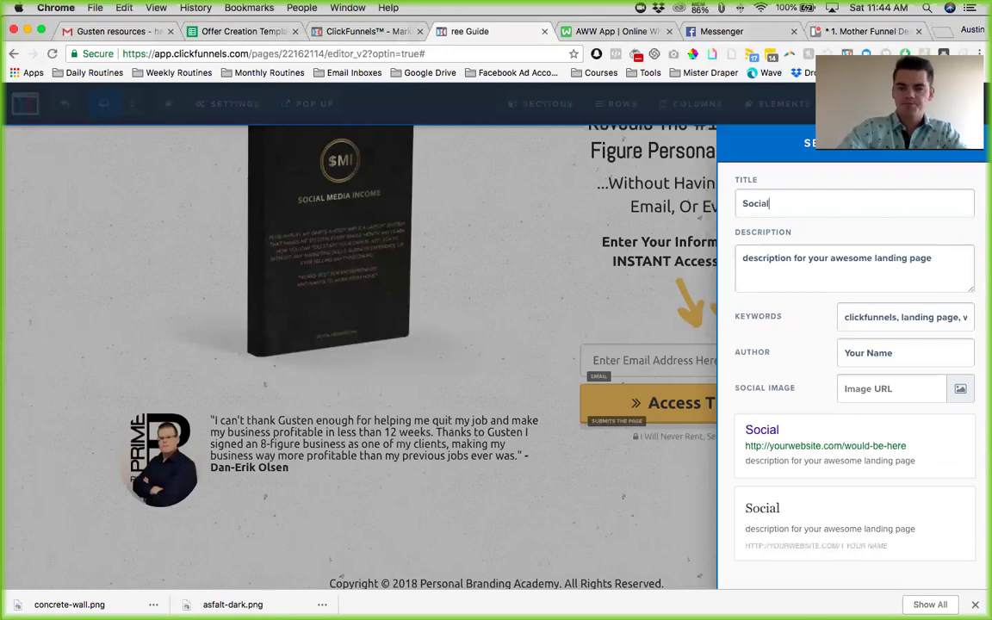
pyautogui.write('e: Soic')
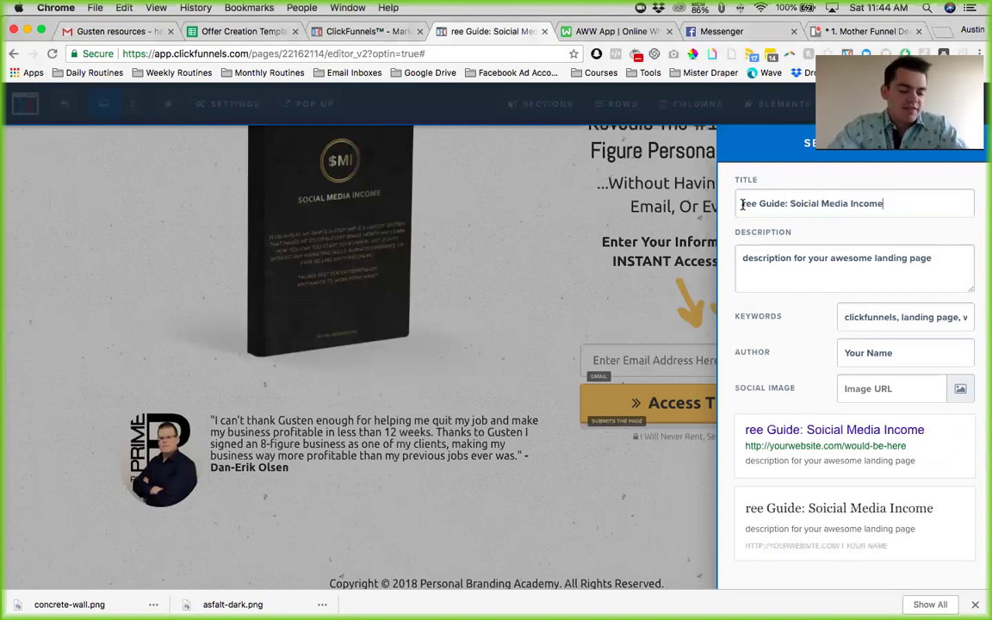
pyautogui.click(742, 204)
pyautogui.write('F')
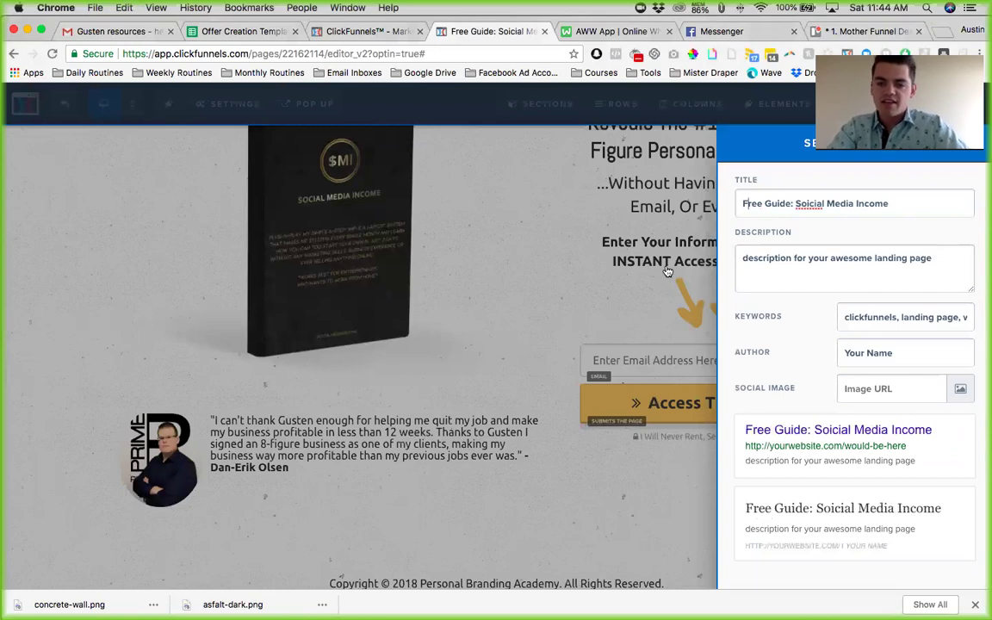
pyautogui.click(809, 203)
pyautogui.press('BackSpace')
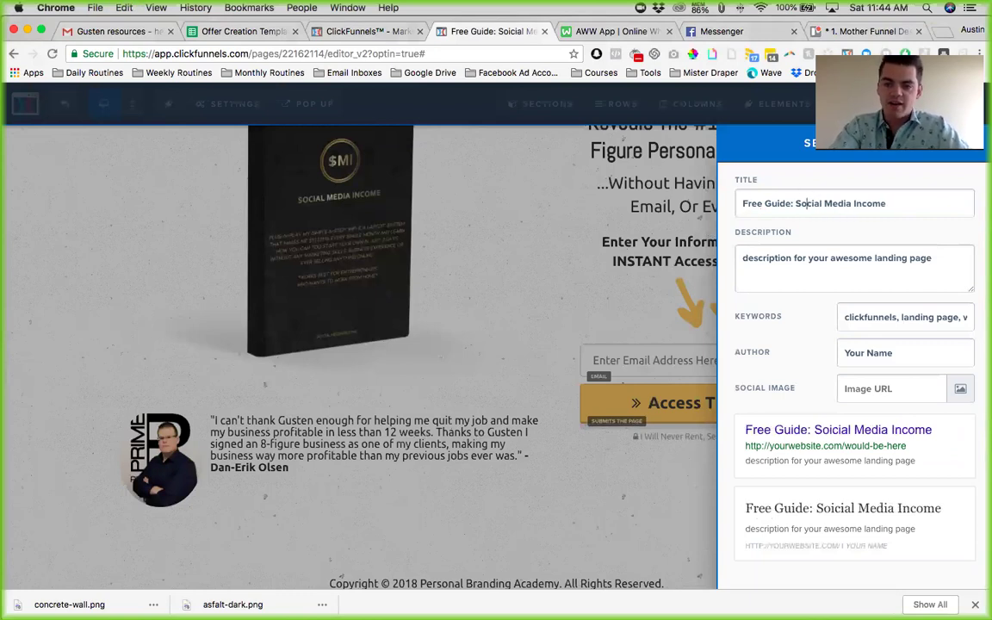
pyautogui.click(822, 257)
pyautogui.click(899, 319)
pyautogui.click(889, 353)
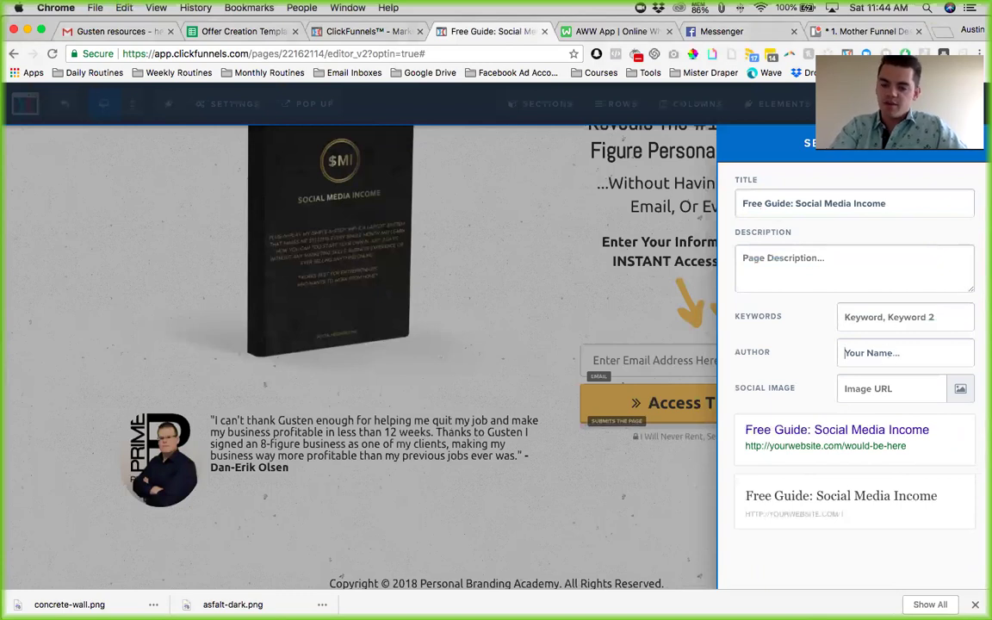
pyautogui.click(558, 363)
pyautogui.moveTo(461, 420)
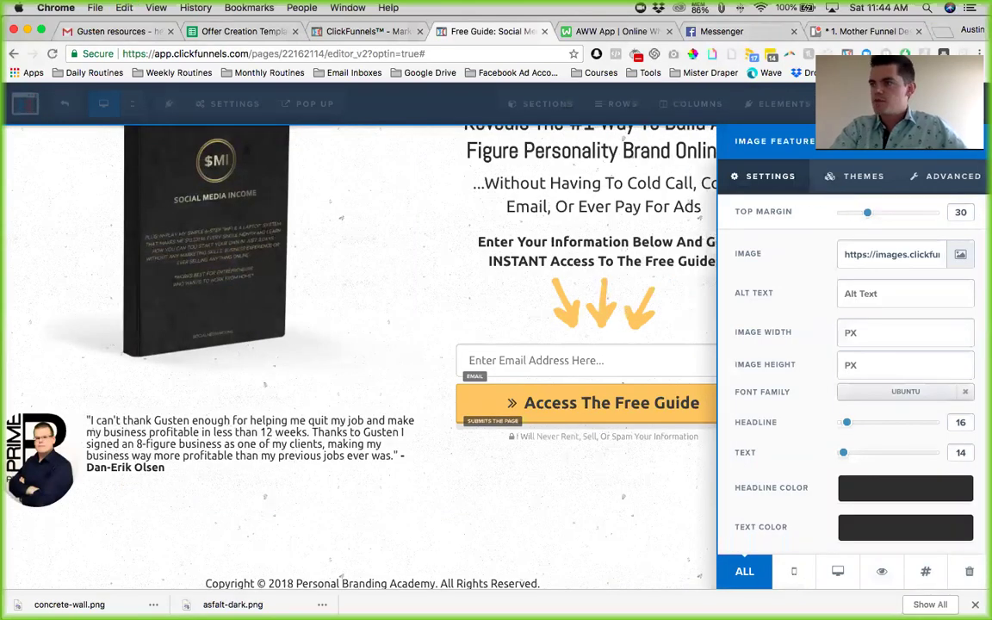
# Step: Upload the square-cropped headshot and swap it in as the testimonial photo
pyautogui.click(961, 254)
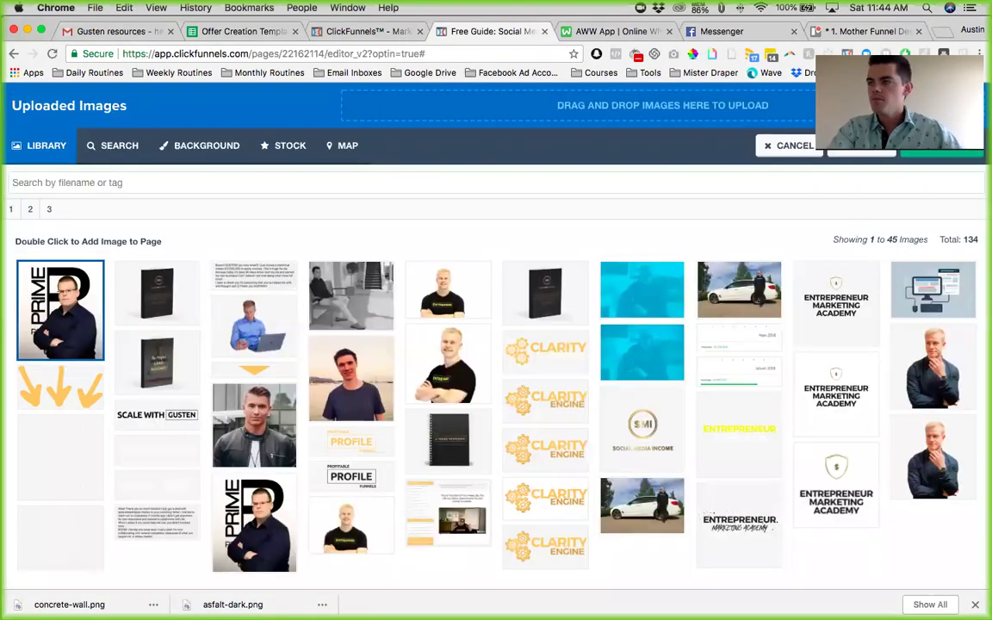
pyautogui.moveTo(735, 162); pyautogui.dragTo(649, 97)
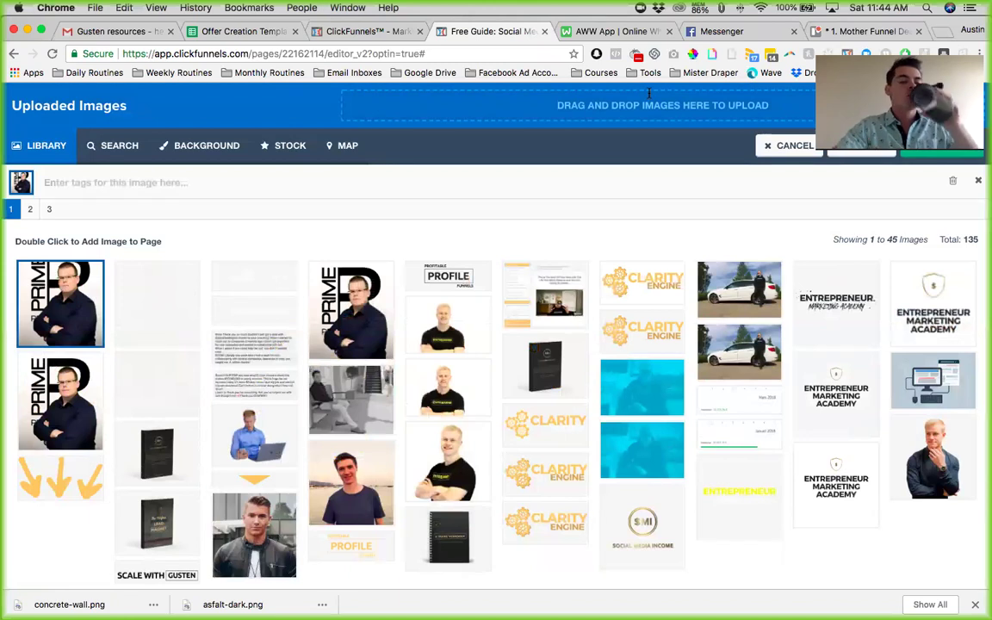
pyautogui.click(942, 154)
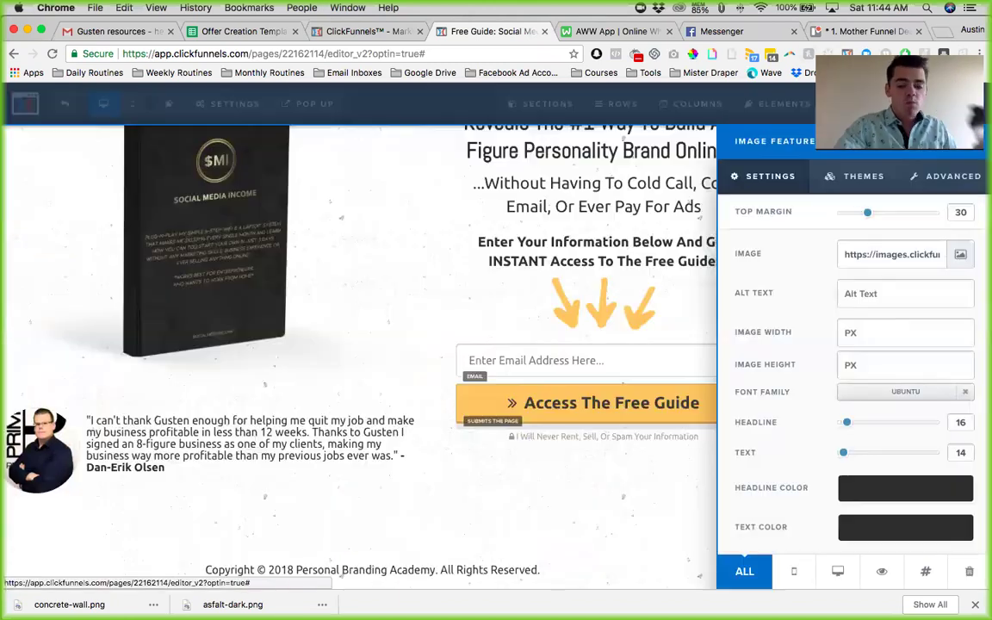
pyautogui.press('XF86AudioRaiseVolume')
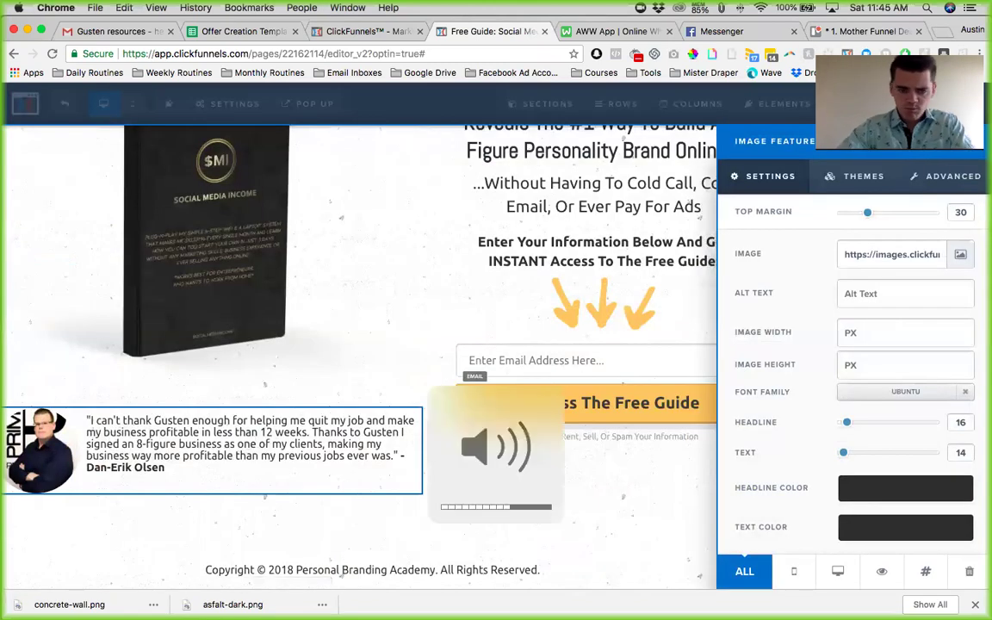
pyautogui.click(173, 434)
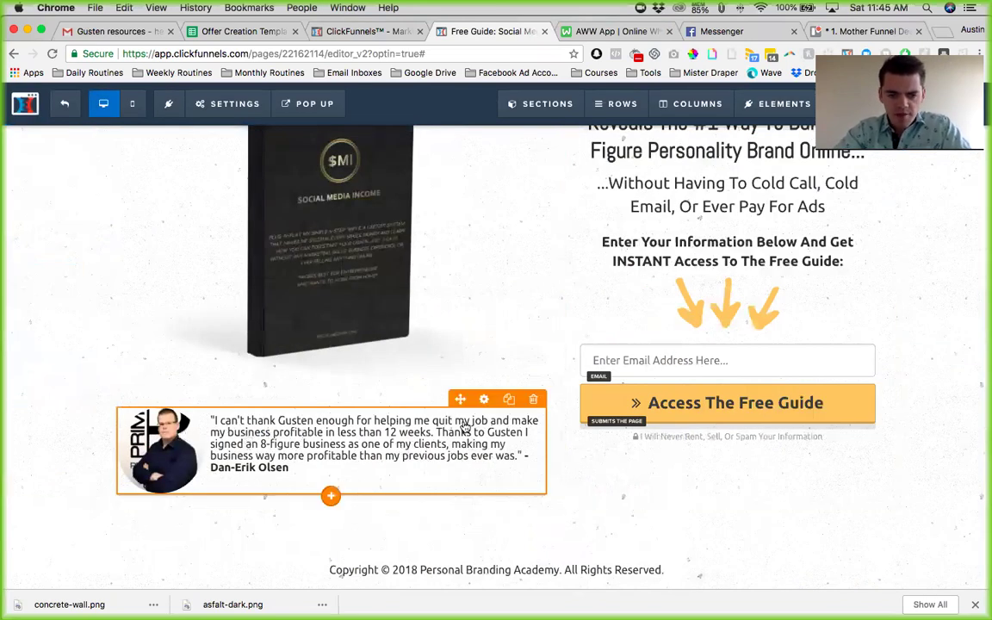
# Step: Change the testimonial headline size from 16 to 18
pyautogui.click(398, 472)
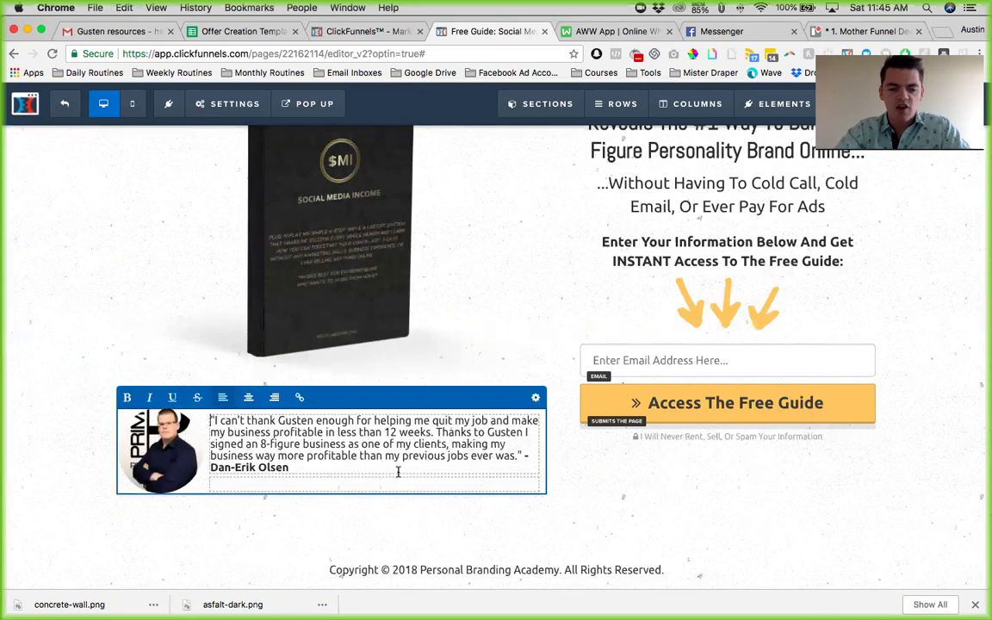
pyautogui.moveTo(368, 470); pyautogui.dragTo(212, 468)
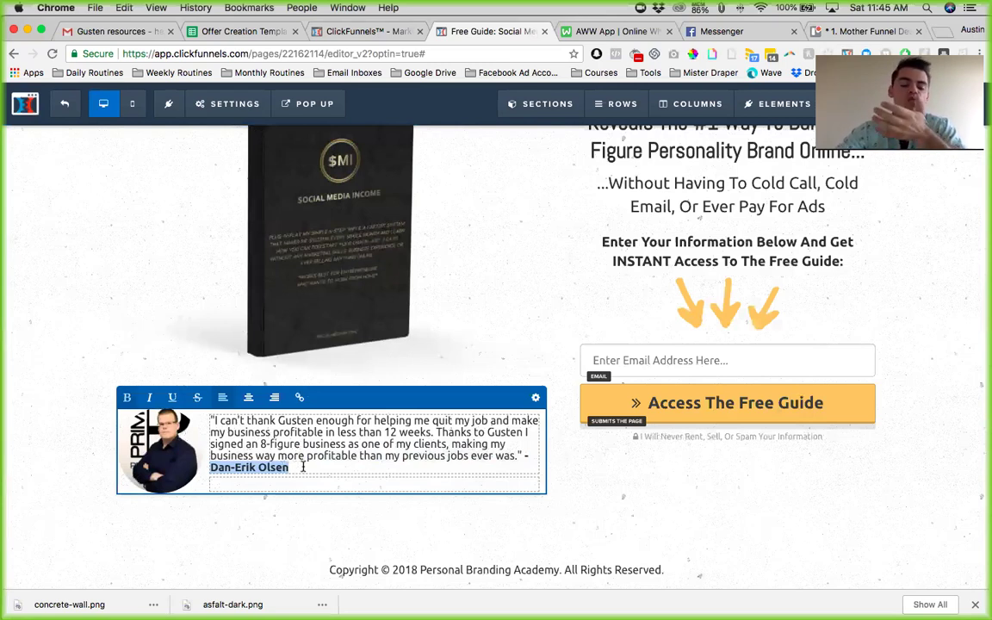
pyautogui.click(535, 402)
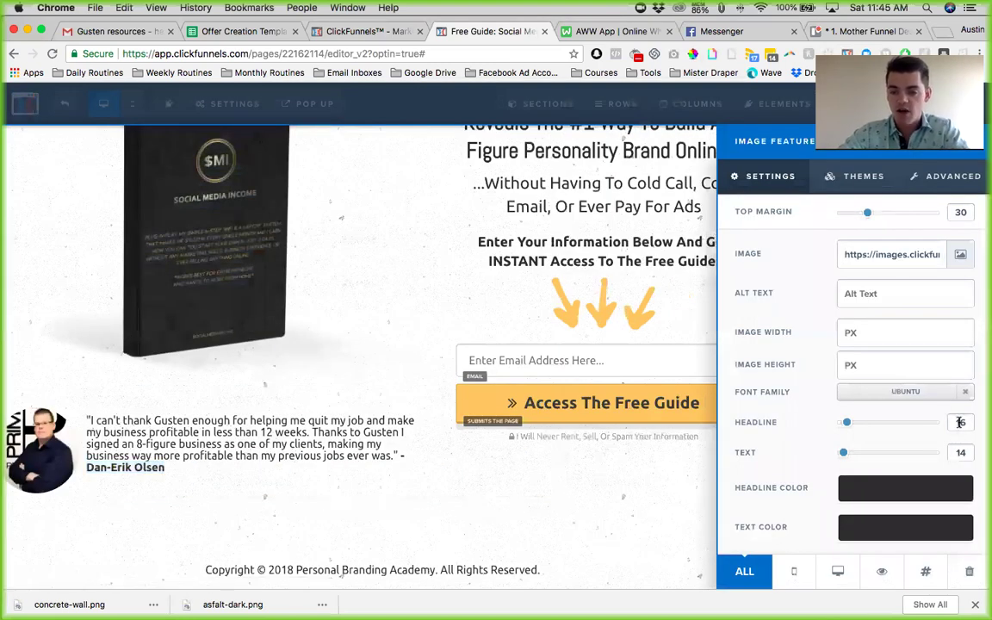
pyautogui.press('BackSpace')
pyautogui.write('8')
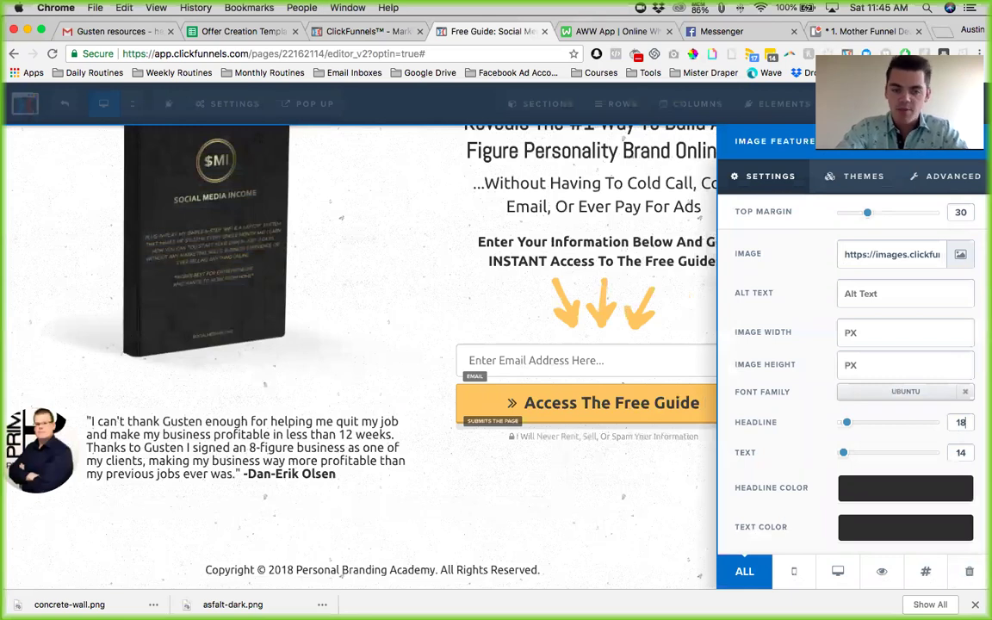
pyautogui.click(435, 430)
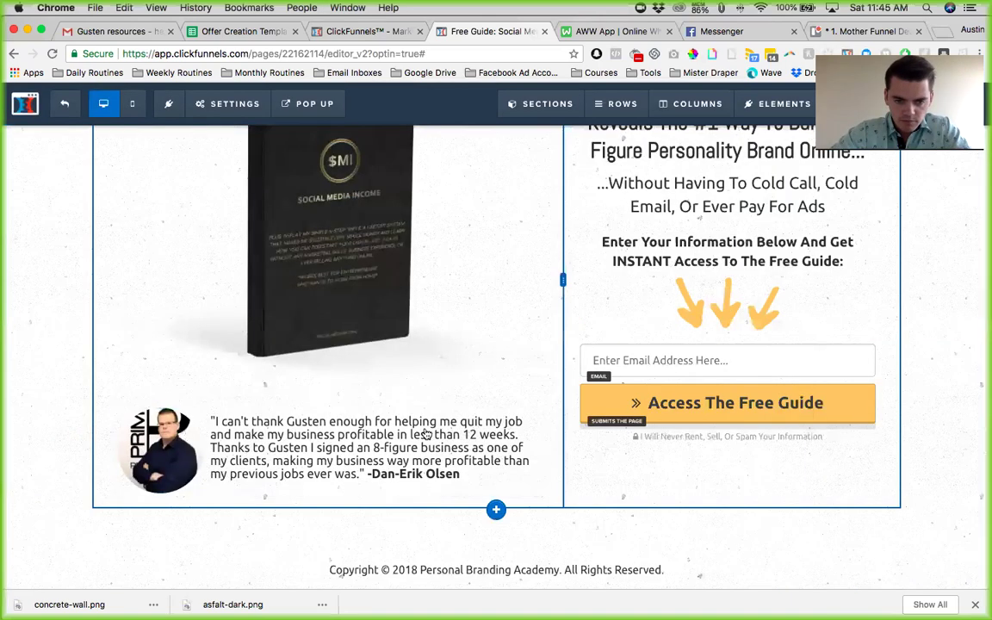
# Step: Bold the phrase 'I signed an 8-figure business' in the testimonial quote
pyautogui.click(319, 435)
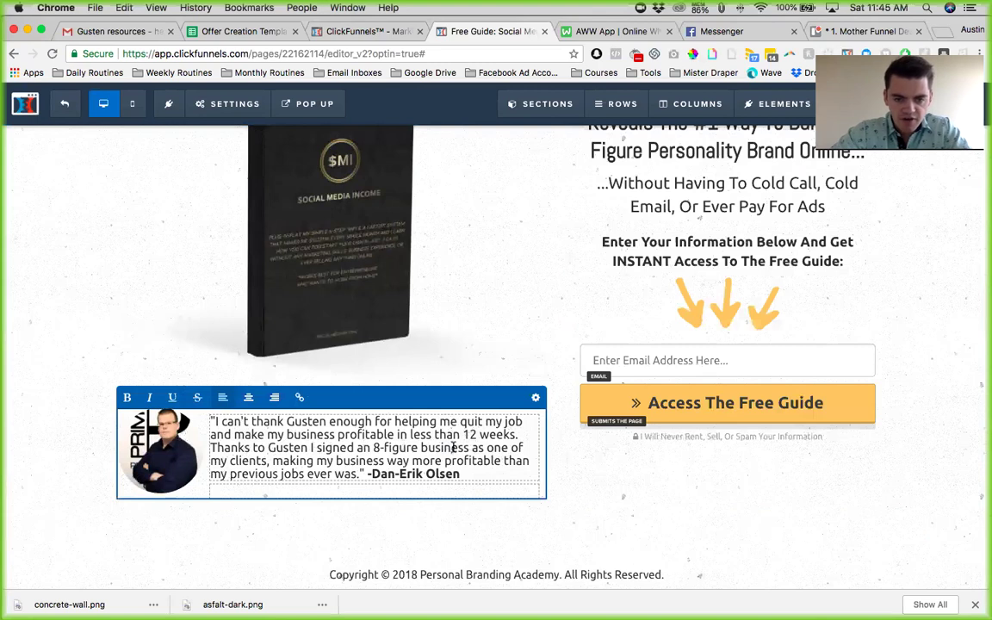
pyautogui.moveTo(311, 448); pyautogui.dragTo(470, 449)
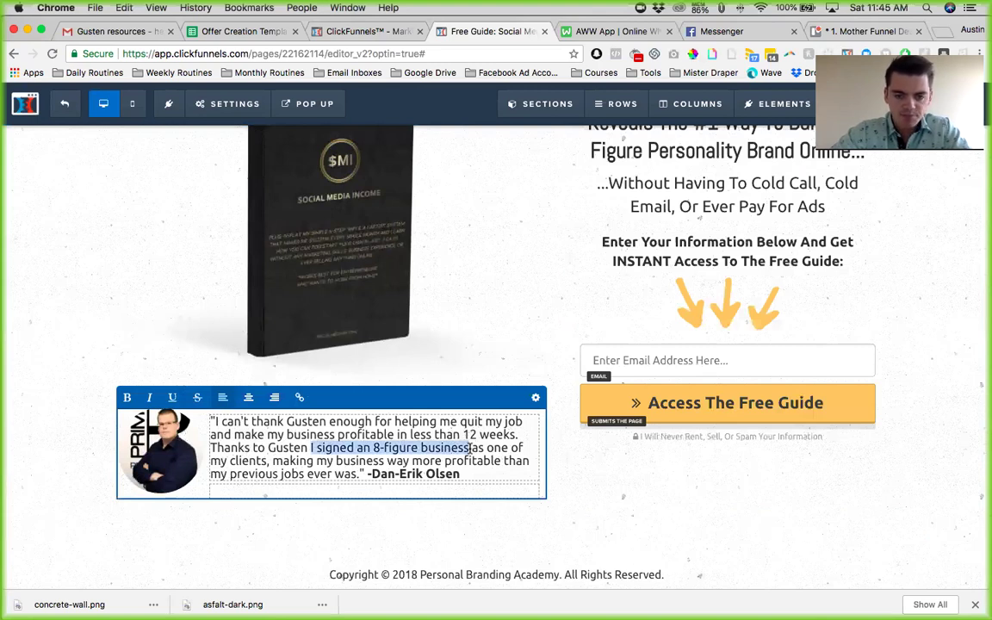
pyautogui.press('super+b')
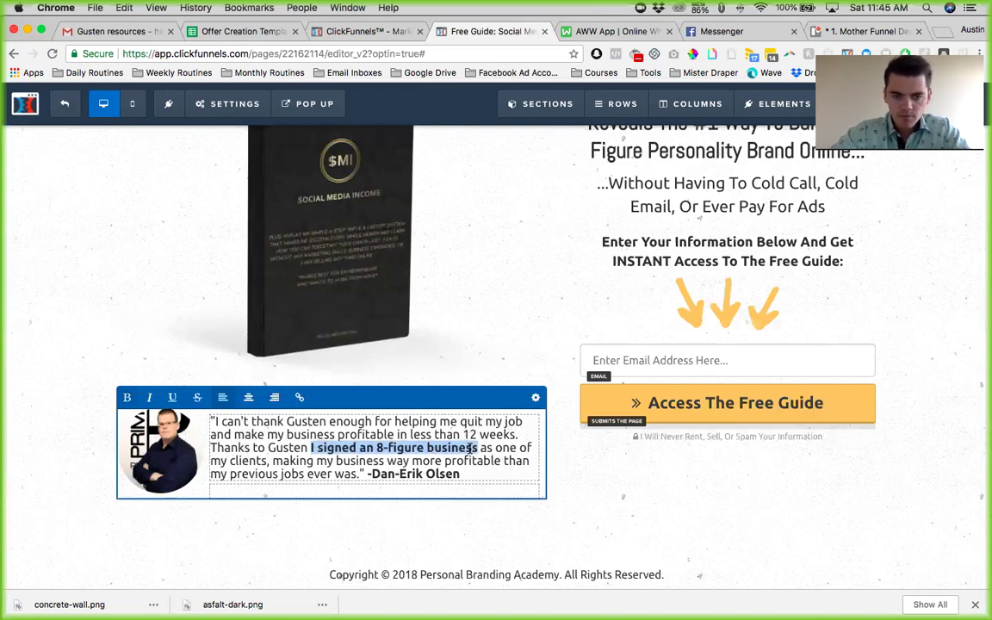
pyautogui.click(633, 489)
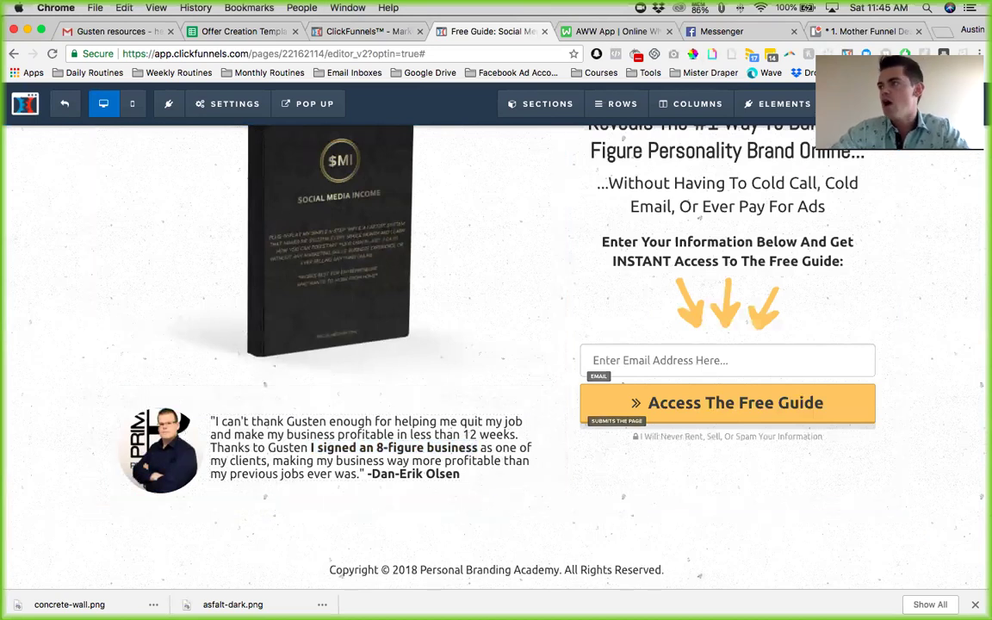
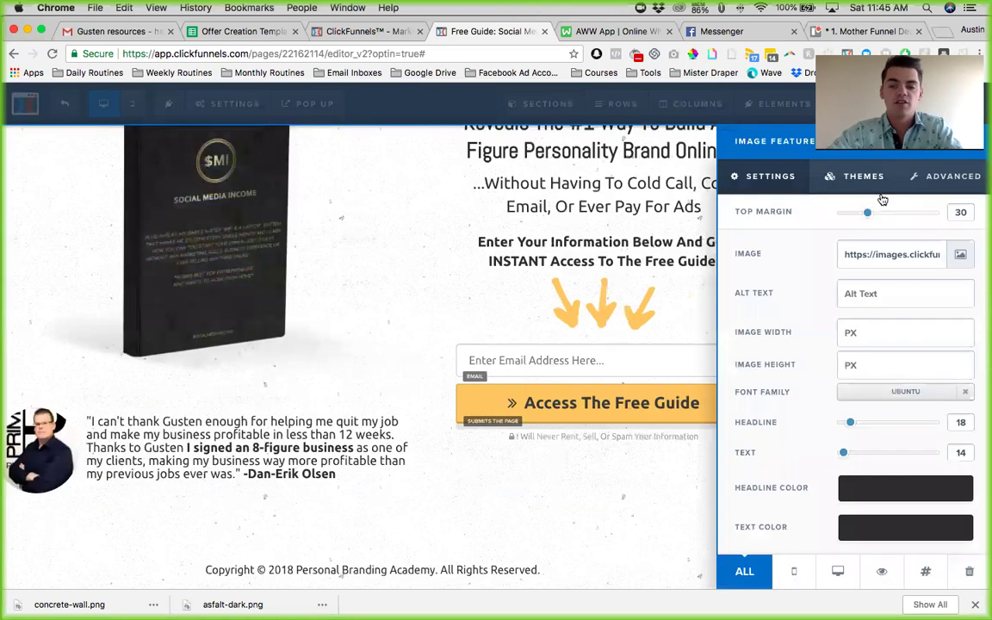
# Step: Set the testimonial image's top margin to 0 and switch the headline typography to Content Font
pyautogui.moveTo(868, 213); pyautogui.dragTo(826, 215)
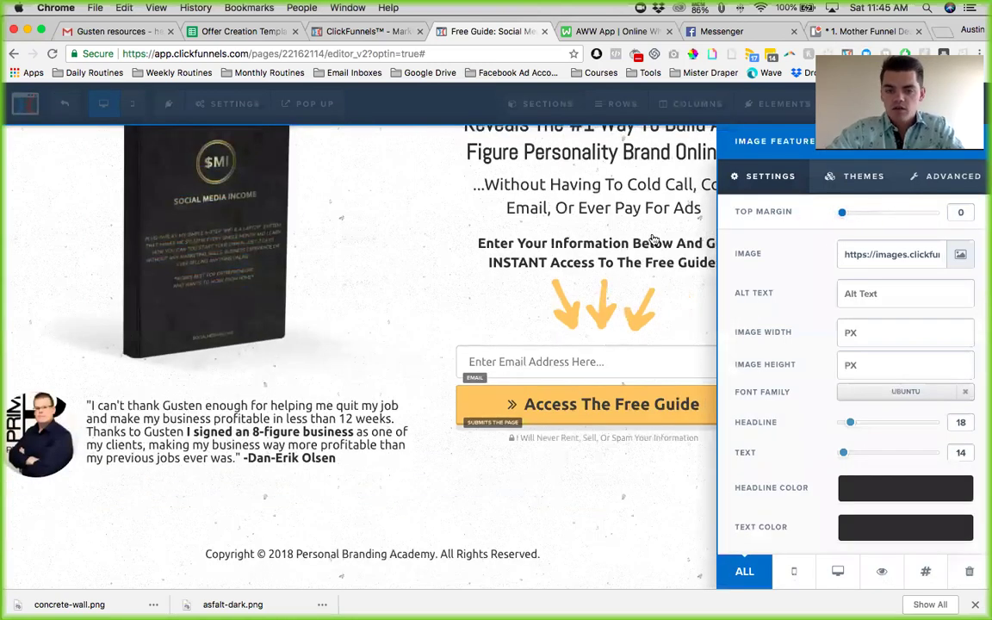
pyautogui.click(714, 229)
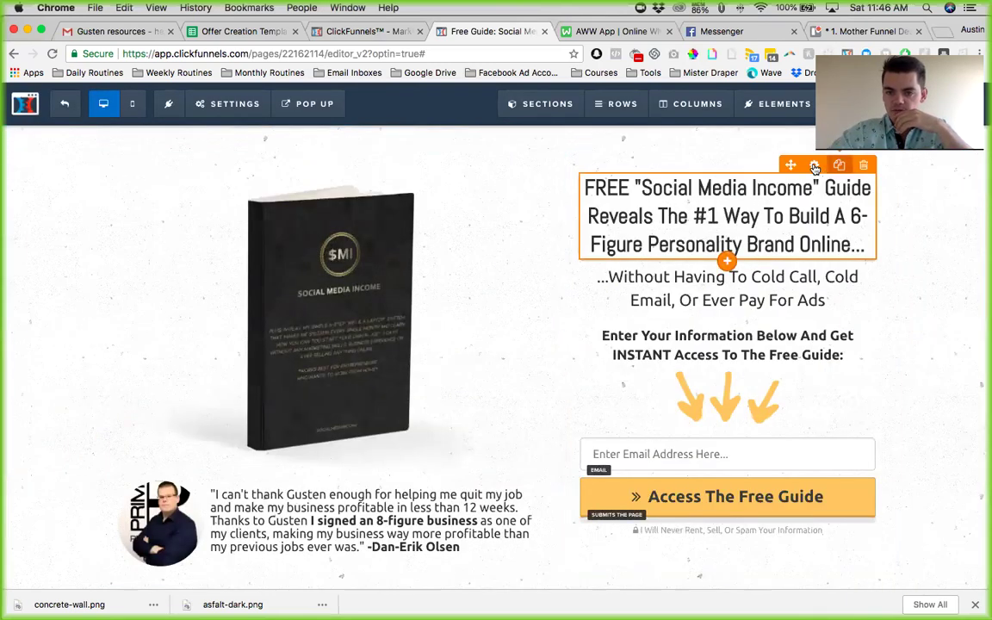
pyautogui.click(815, 166)
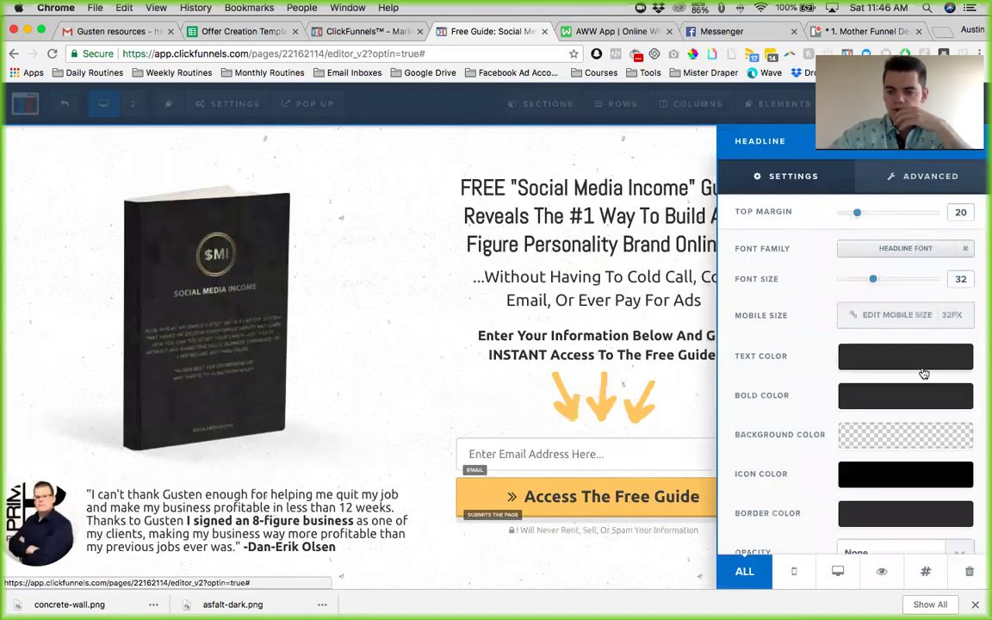
pyautogui.scroll(-2, 923, 373)
pyautogui.click(892, 512)
pyautogui.click(870, 498)
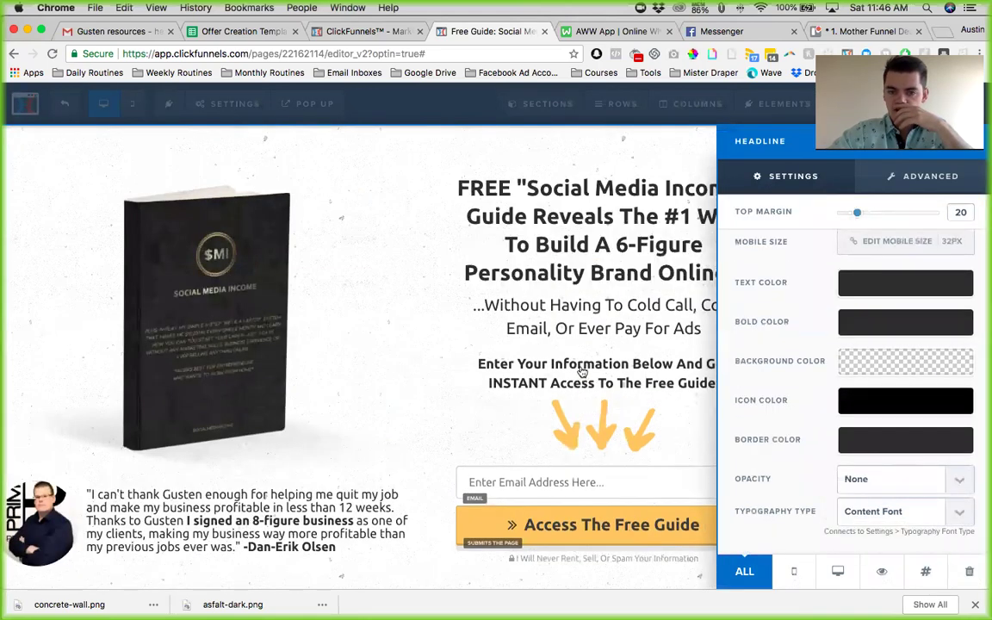
pyautogui.click(592, 356)
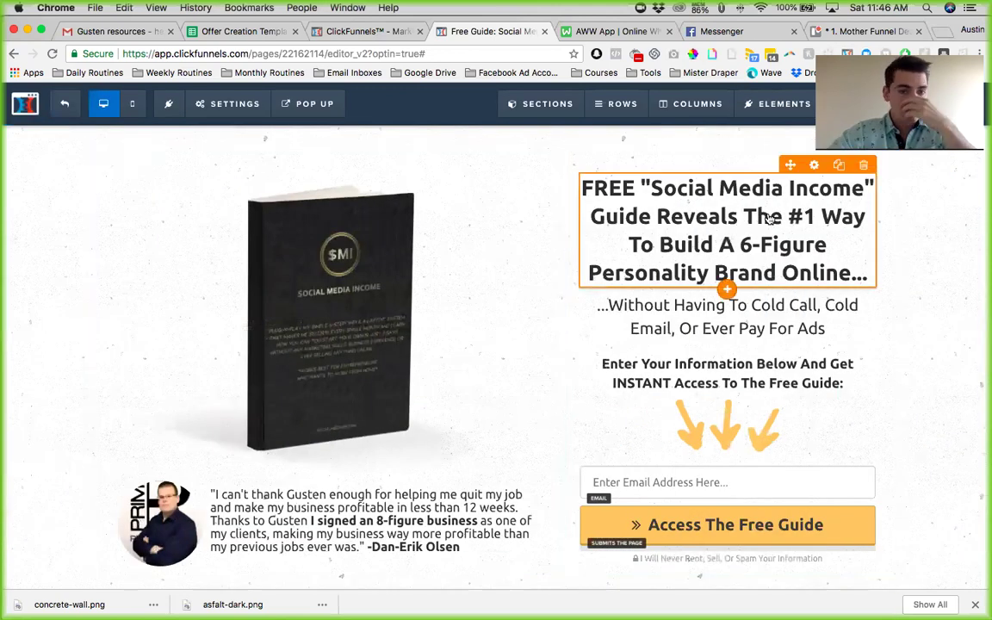
# Step: Give the second column a fully opaque white (#ffffff) background
pyautogui.click(682, 98)
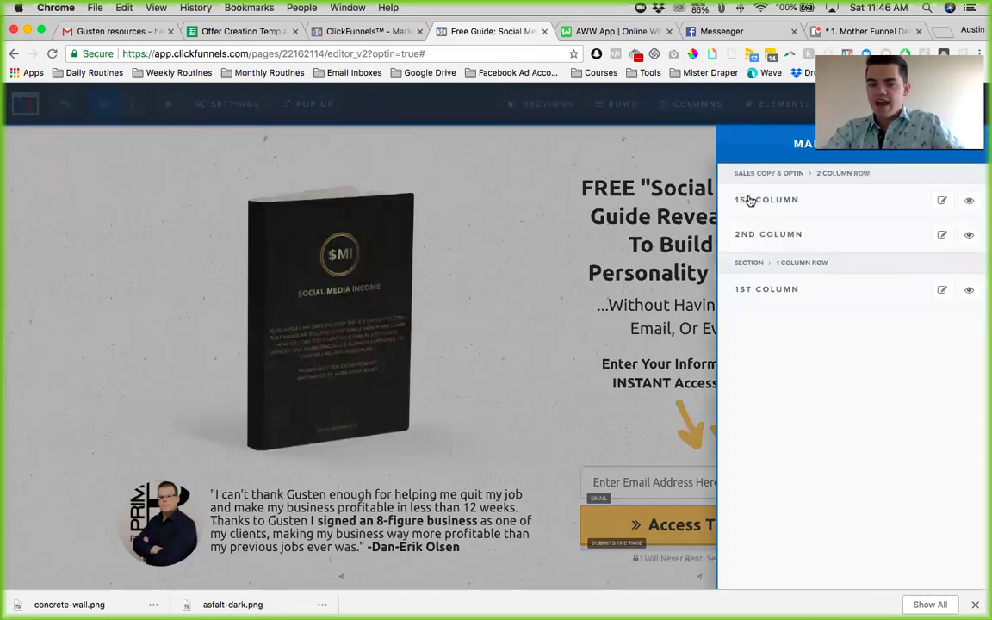
pyautogui.click(785, 235)
pyautogui.click(892, 327)
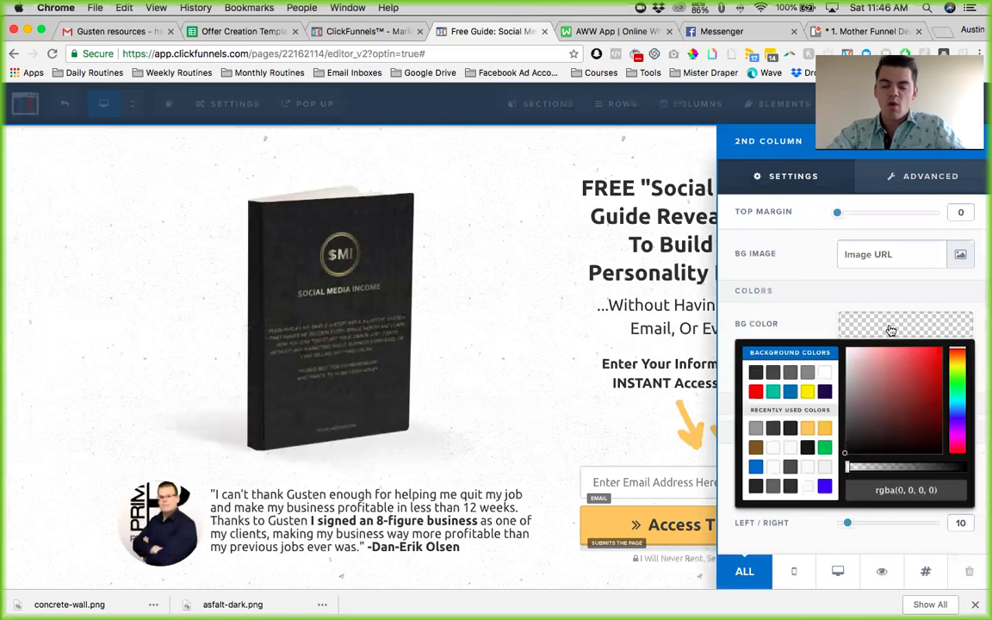
pyautogui.click(790, 447)
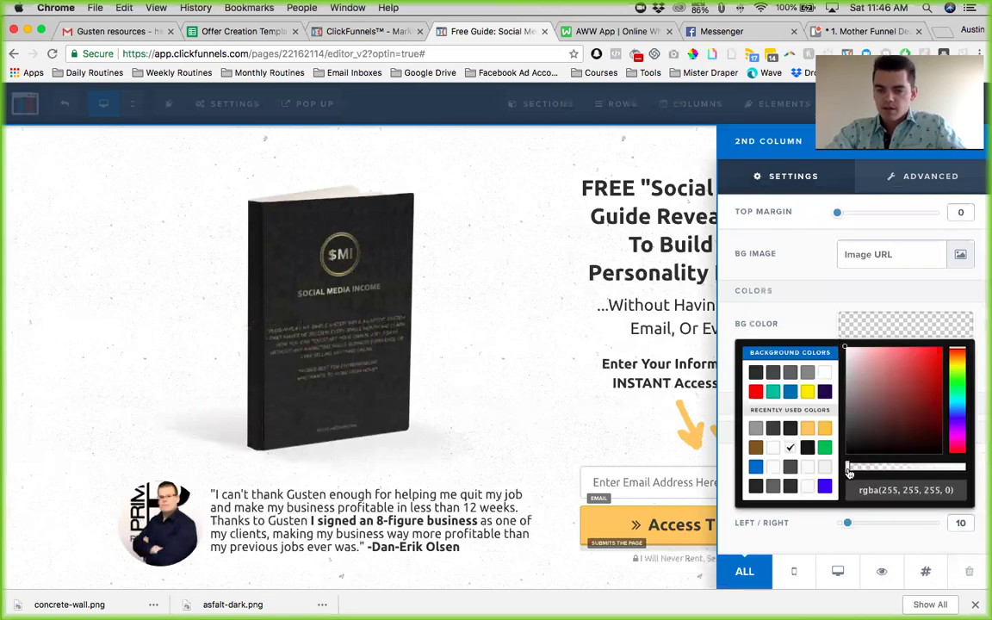
pyautogui.moveTo(849, 469); pyautogui.dragTo(968, 467)
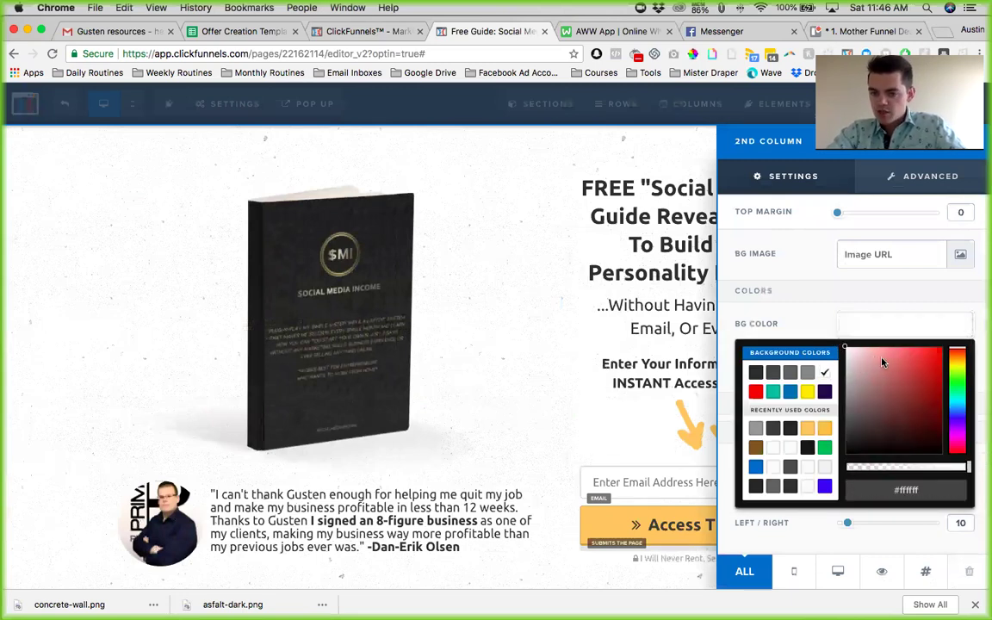
pyautogui.click(869, 329)
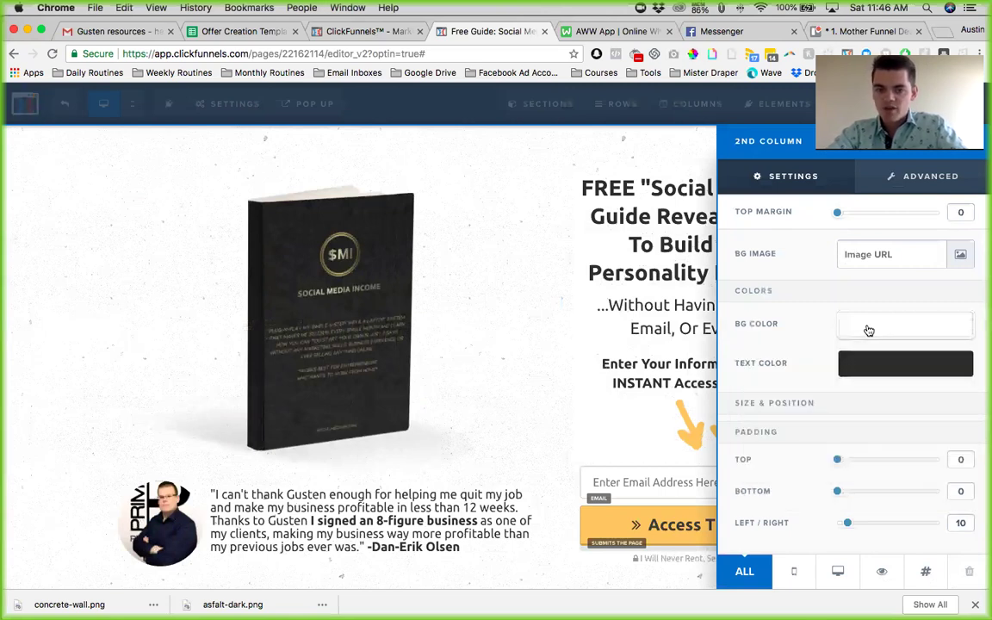
# Step: Set the column's top and bottom padding to 10
pyautogui.click(960, 459)
pyautogui.write('10')
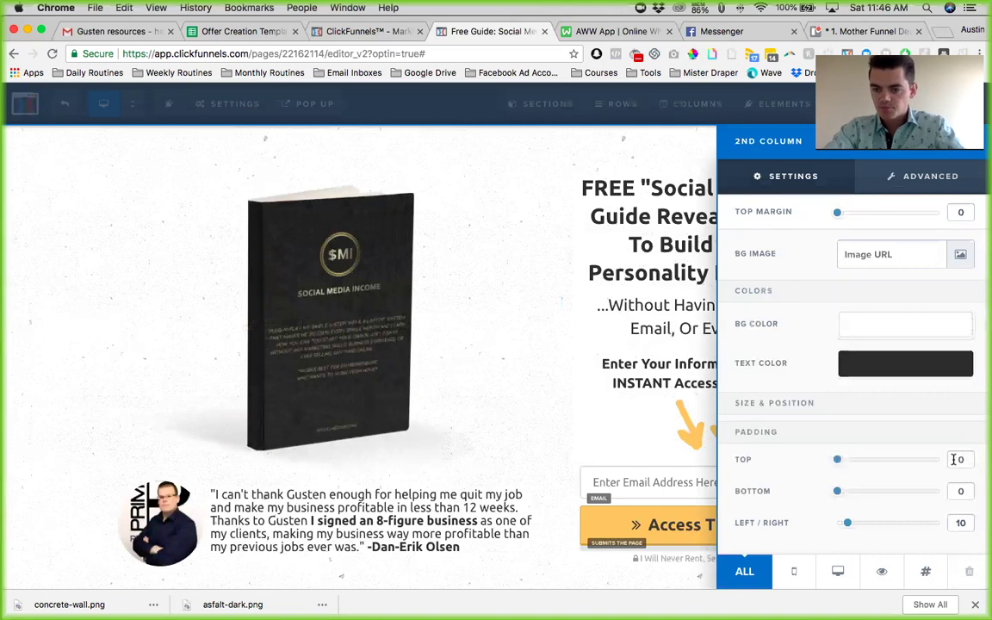
pyautogui.click(959, 491)
pyautogui.write('10')
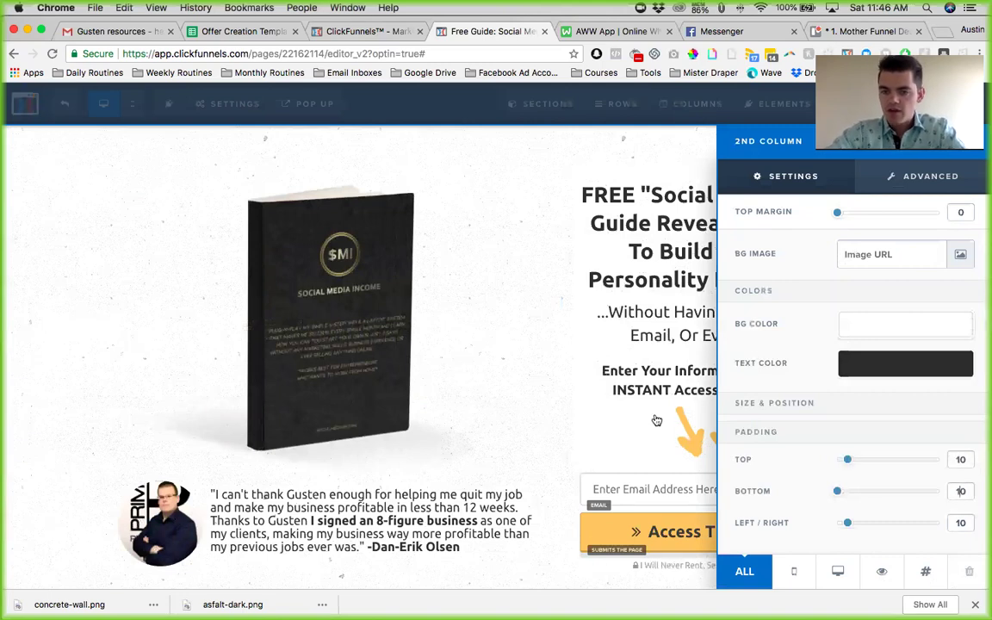
# Step: Retitle the column 'box-shadow' in its CSS info and update it
pyautogui.click(929, 572)
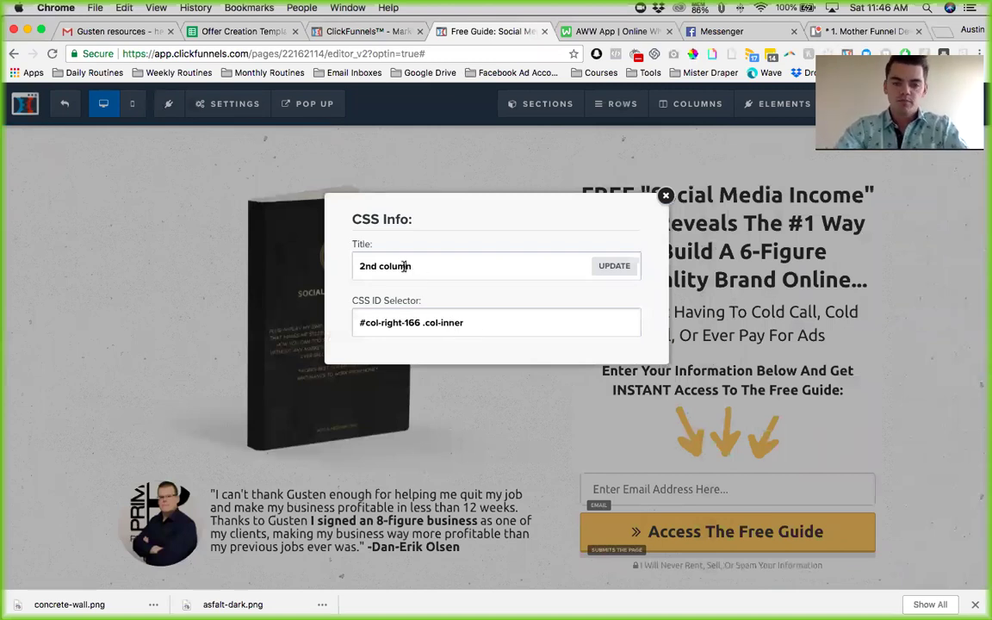
pyautogui.tripleClick(403, 268)
pyautogui.write('box-shadow')
pyautogui.click(613, 267)
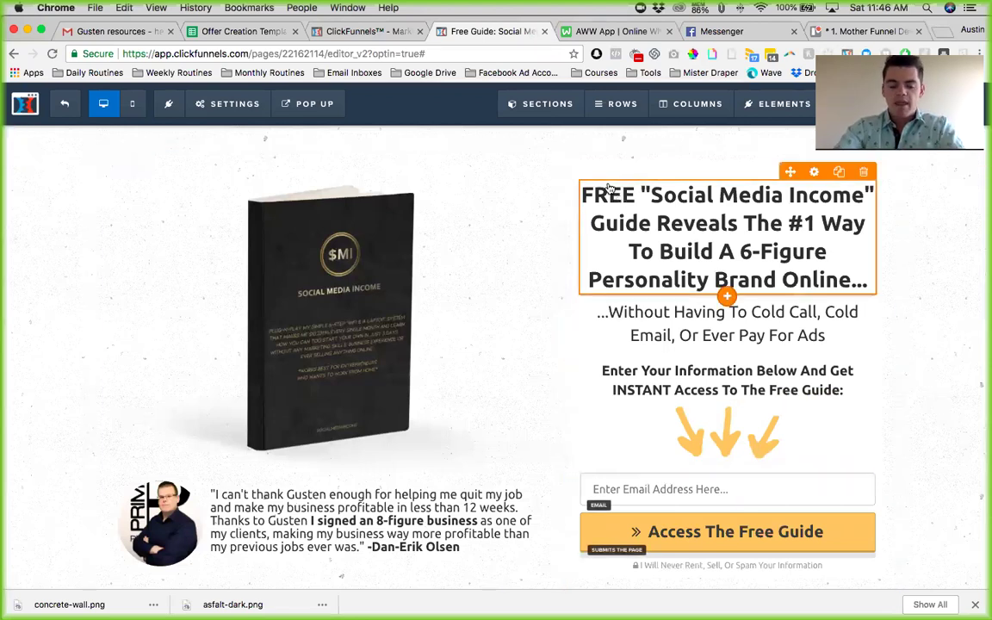
# Step: Load the network marketing work-with-us page in a new tab and scroll through it
pyautogui.press('super+t')
pyautogui.write('tyler')
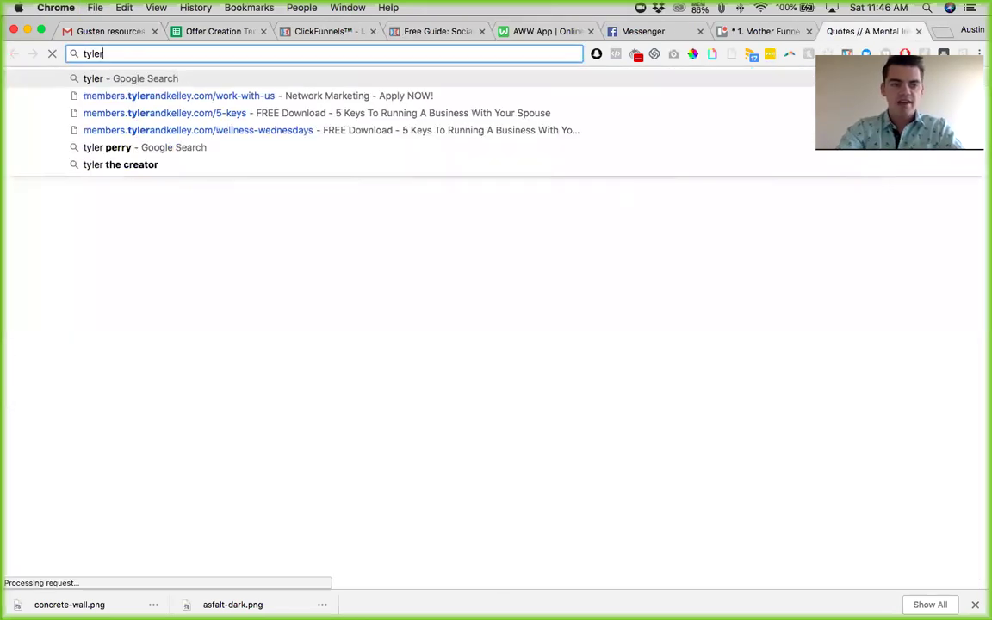
pyautogui.press('Down')
pyautogui.press('Return')
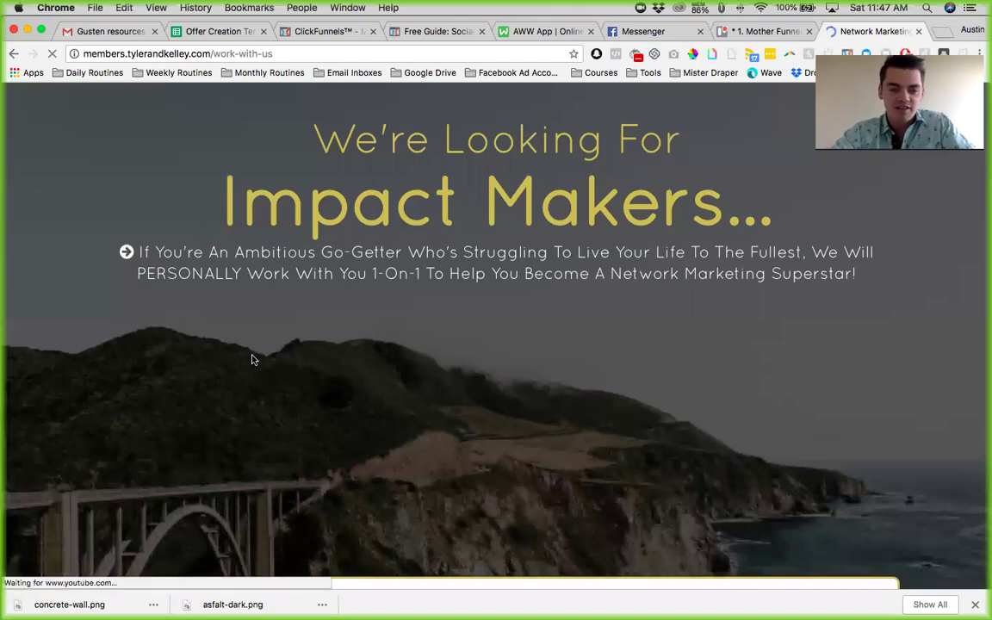
pyautogui.scroll(-3, 252, 358)
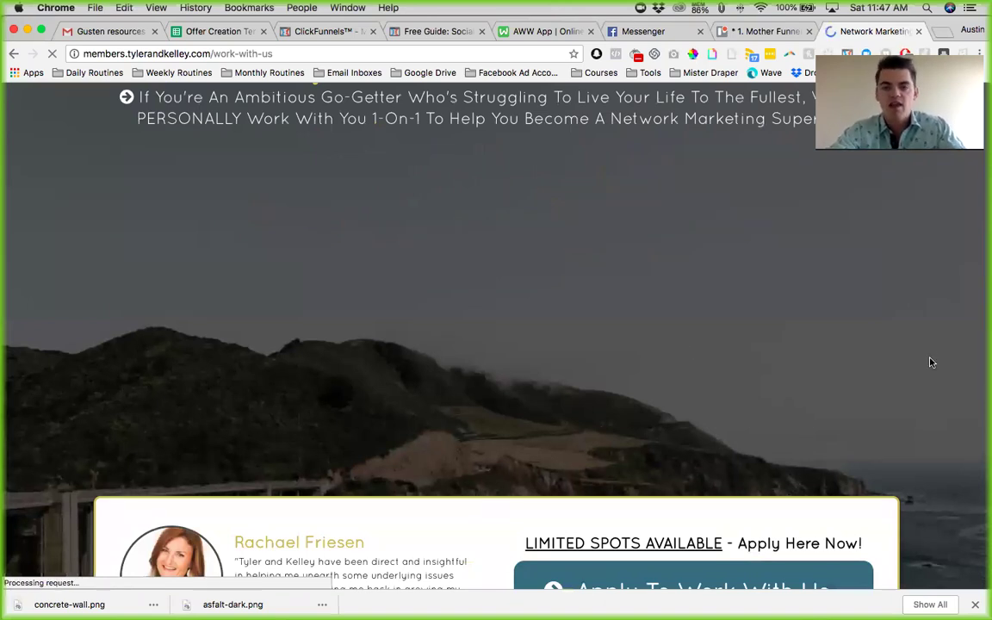
pyautogui.scroll(-10, 930, 363)
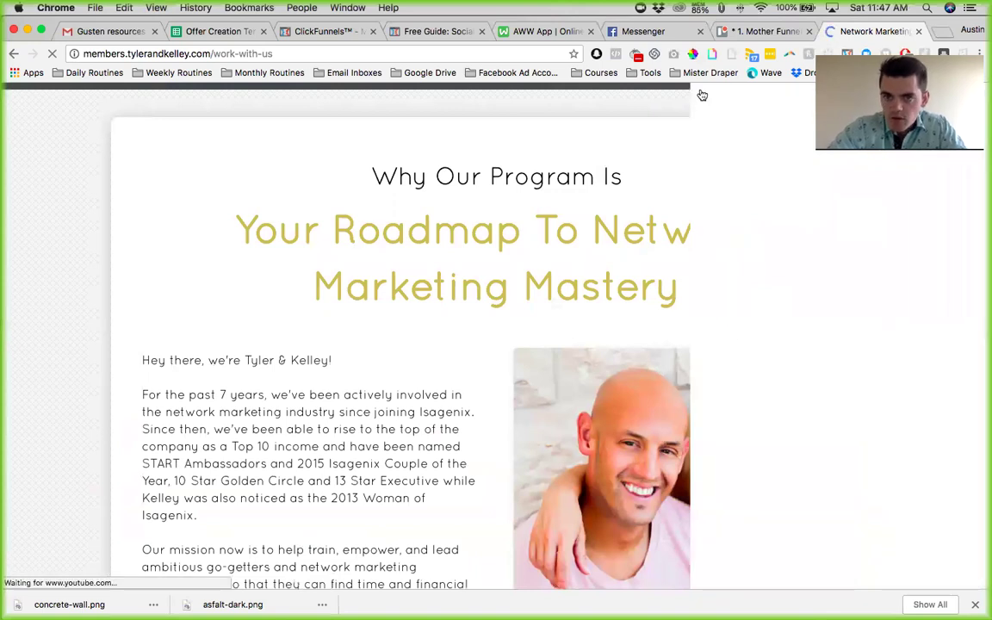
# Step: Inspect the white content section in DevTools to read its 1px 2px 30px rgba(0,0,0,.25) box-shadow
pyautogui.press('super+alt+i')
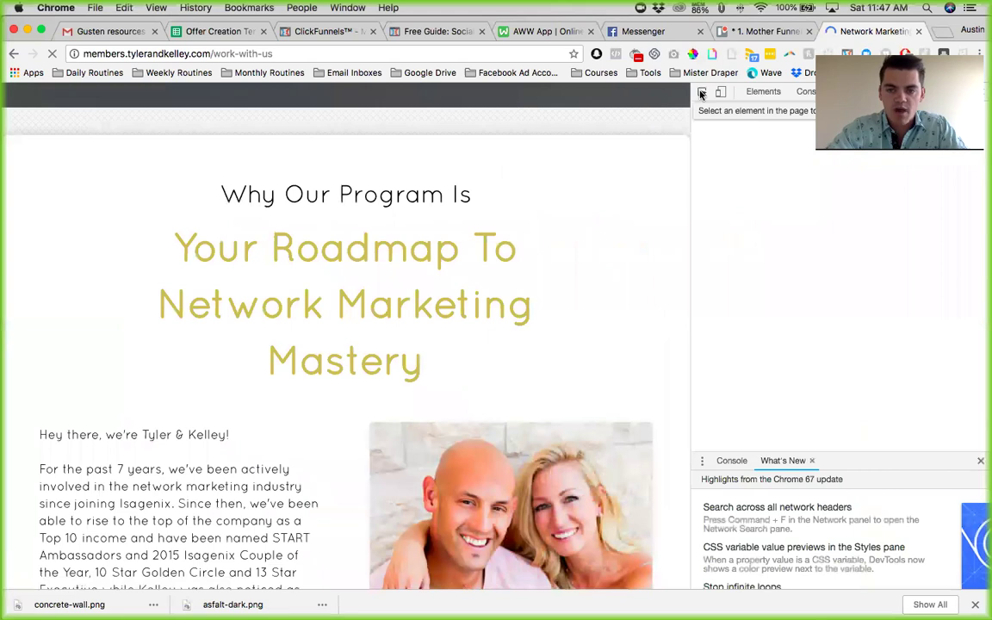
pyautogui.click(702, 93)
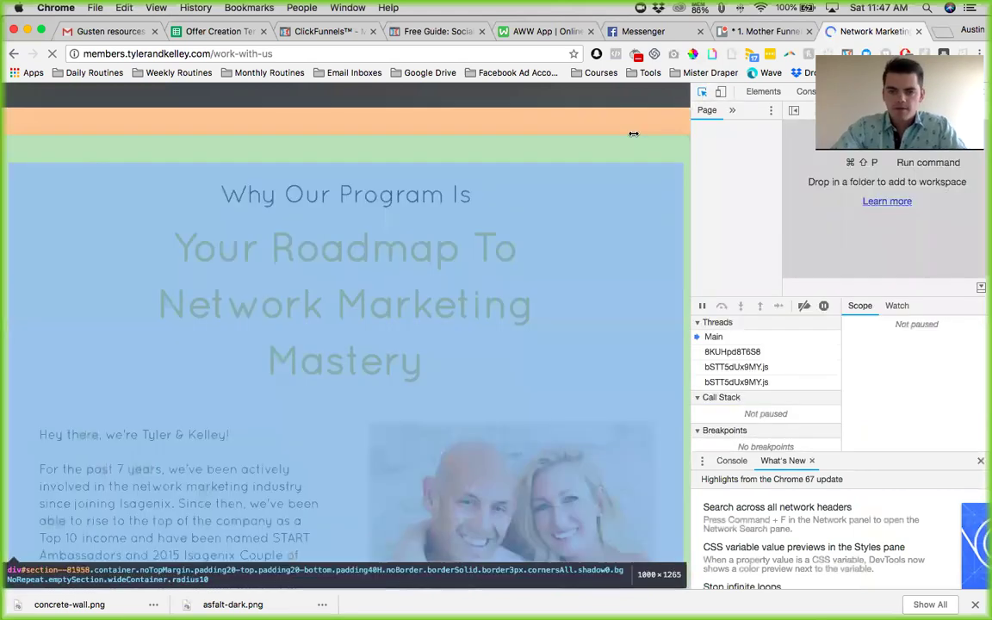
pyautogui.click(639, 131)
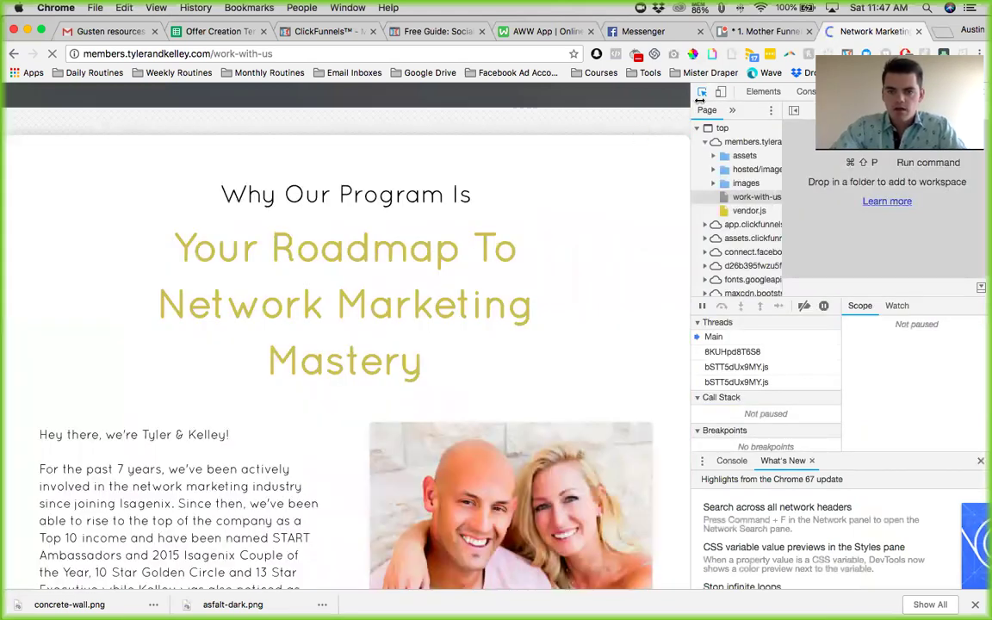
pyautogui.click(702, 93)
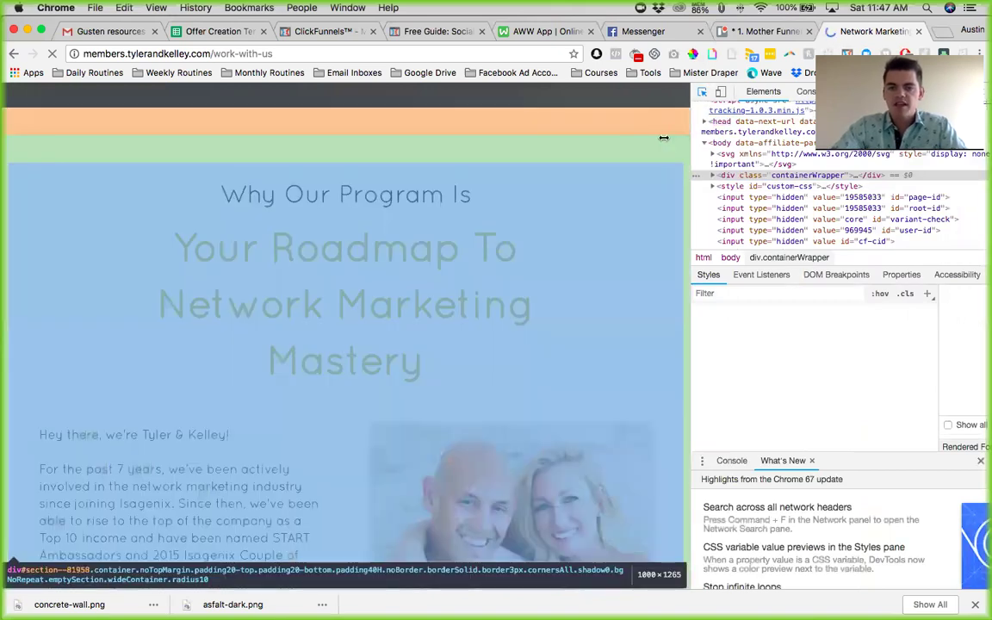
pyautogui.click(664, 138)
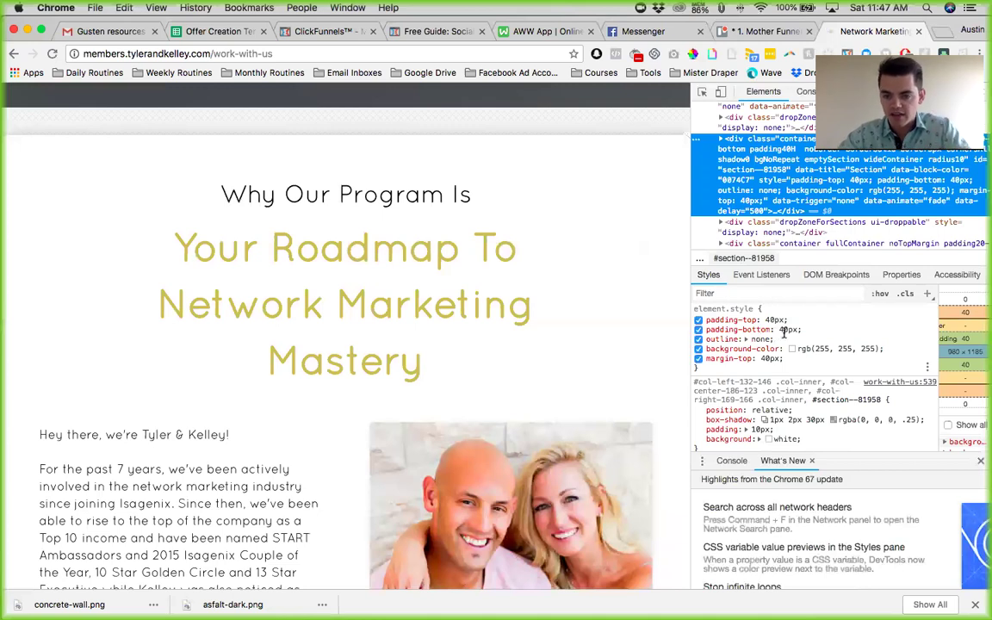
pyautogui.click(808, 420)
pyautogui.press('super+c')
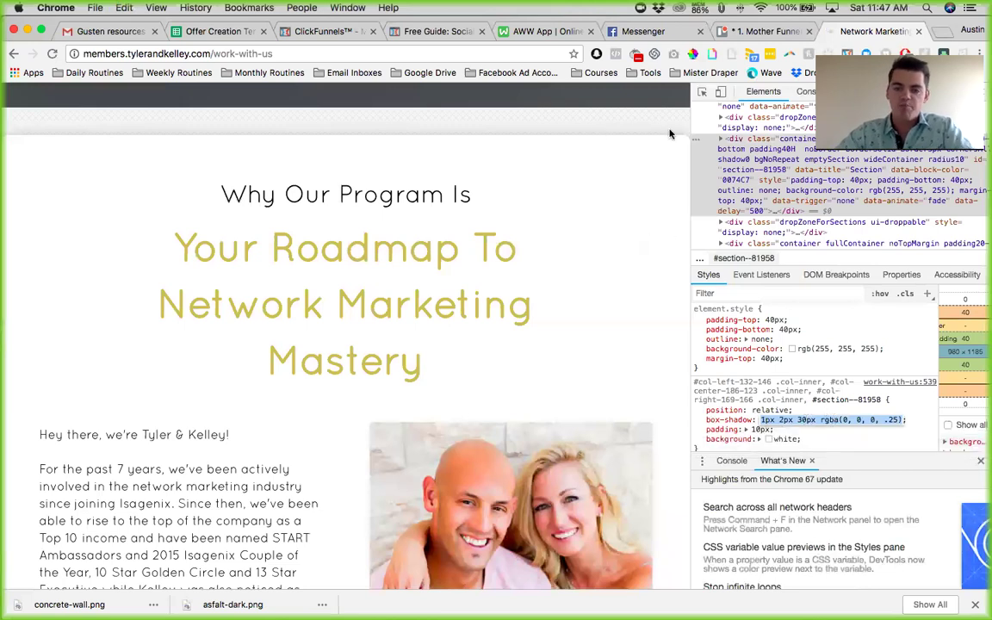
pyautogui.press('super+w')
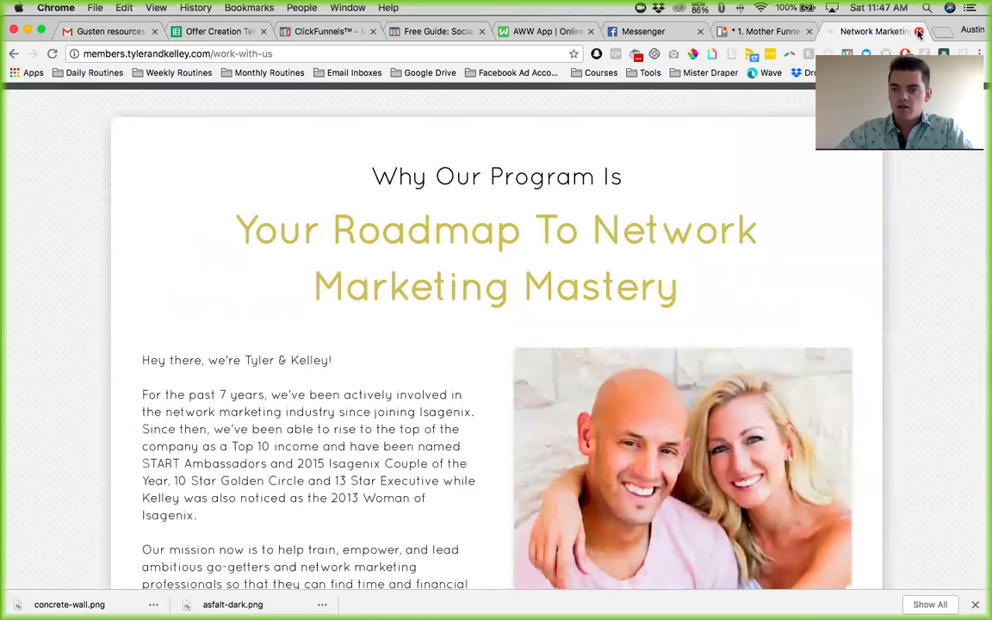
pyautogui.press('super+w')
# Step: In the page's Custom CSS, start a [data-title='box-shadow'] rule with a box-shadow property
pyautogui.click(472, 33)
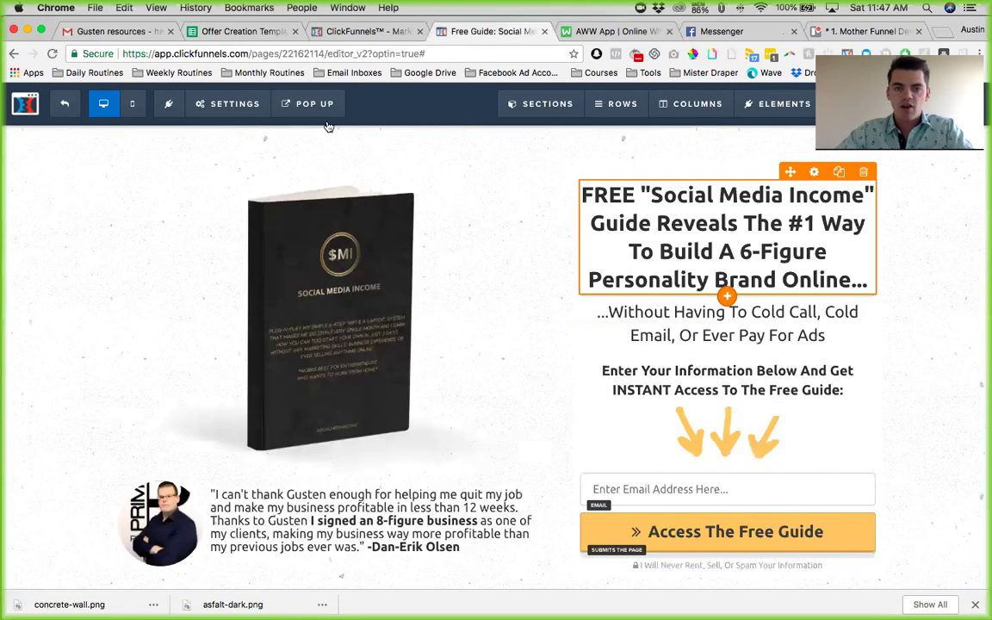
pyautogui.click(225, 104)
pyautogui.click(254, 217)
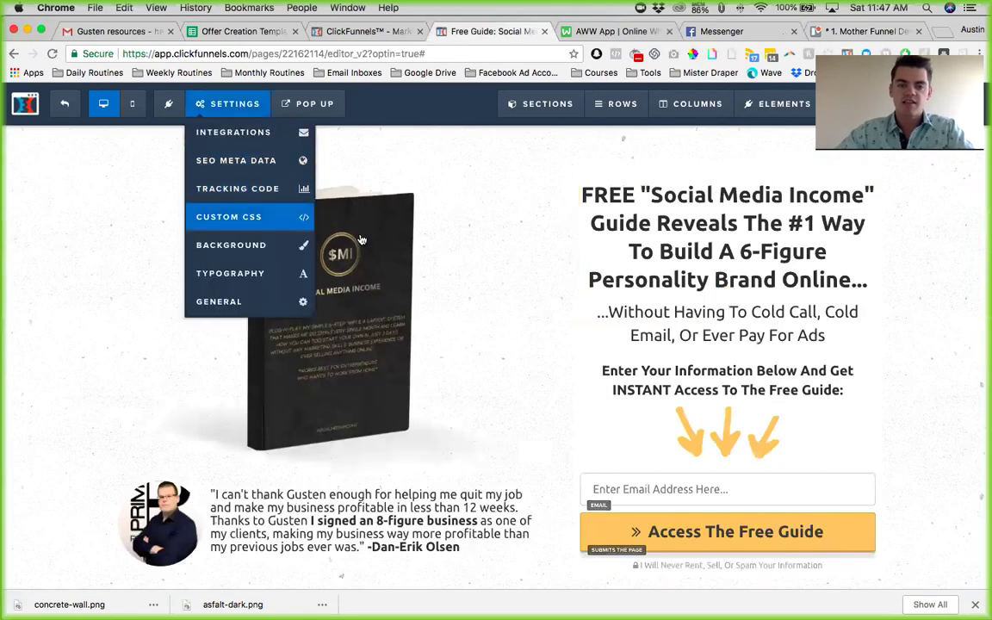
pyautogui.write('{')
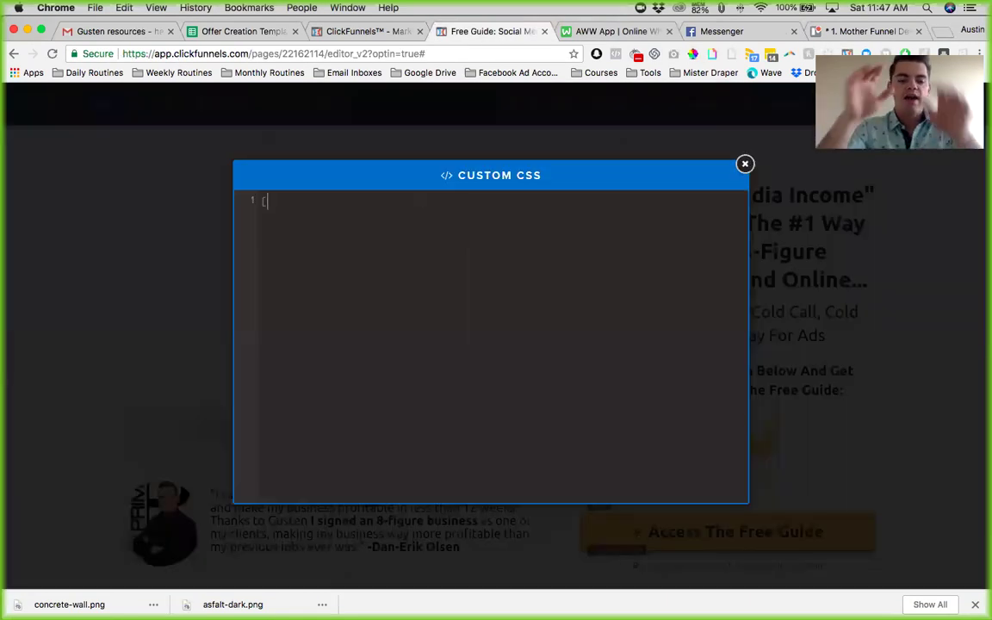
pyautogui.write('data')
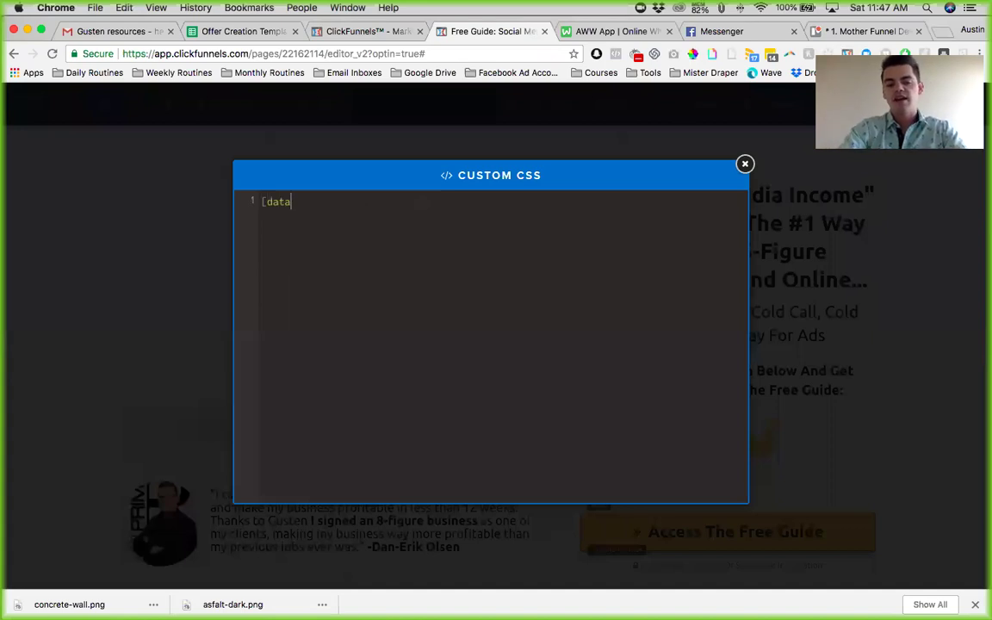
pyautogui.write('-tile')
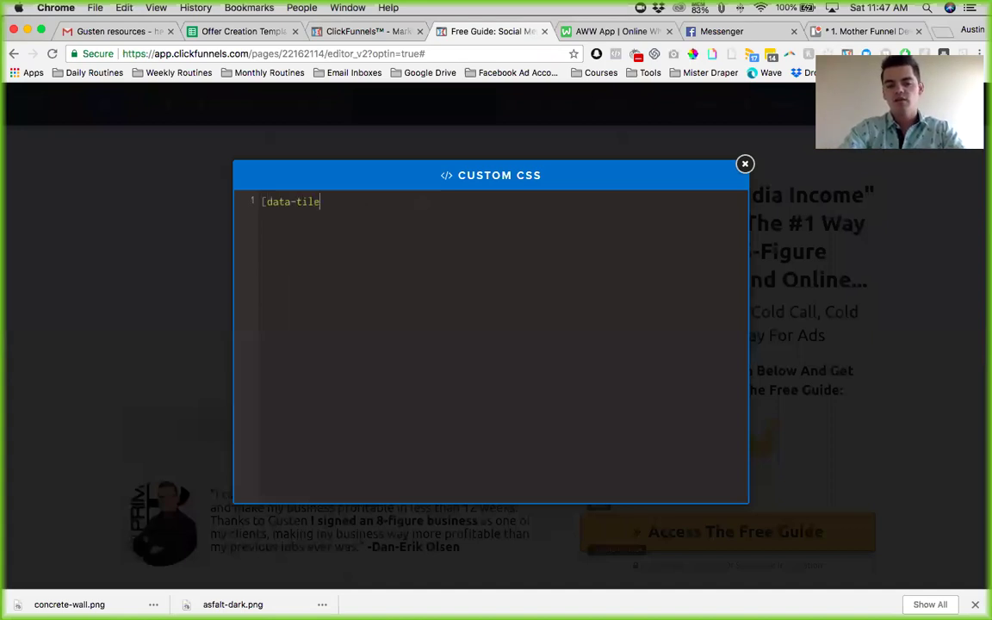
pyautogui.write("='")
pyautogui.press('super+v')
pyautogui.press('super+z')
pyautogui.write("box-shadow'")
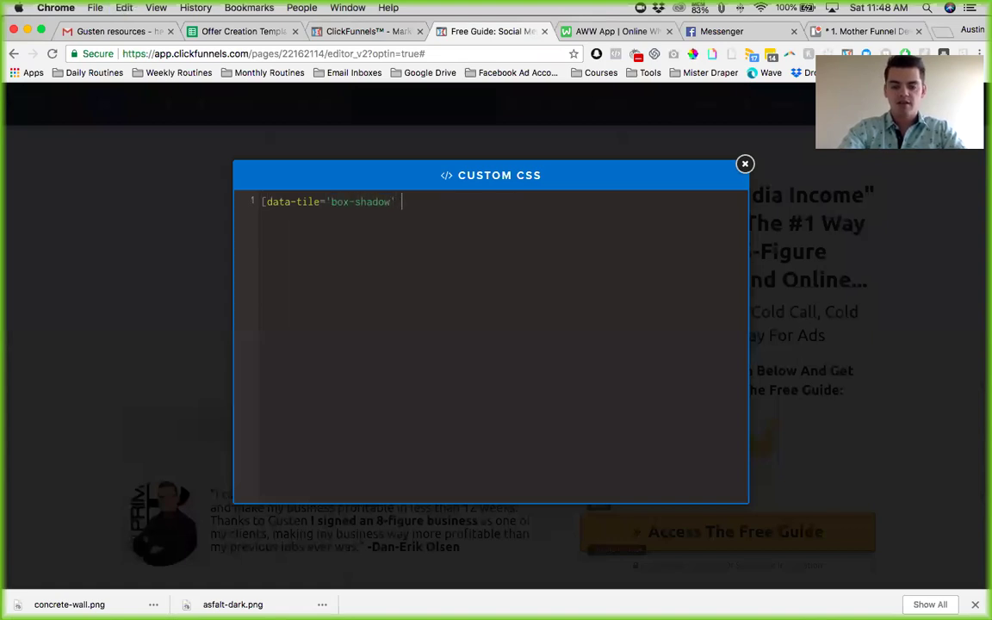
pyautogui.write('] {')
pyautogui.press('Return')
pyautogui.write('box-ash')
pyautogui.press('BackSpace')
pyautogui.press('BackSpace')
pyautogui.press('BackSpace')
pyautogui.write('shadow:')
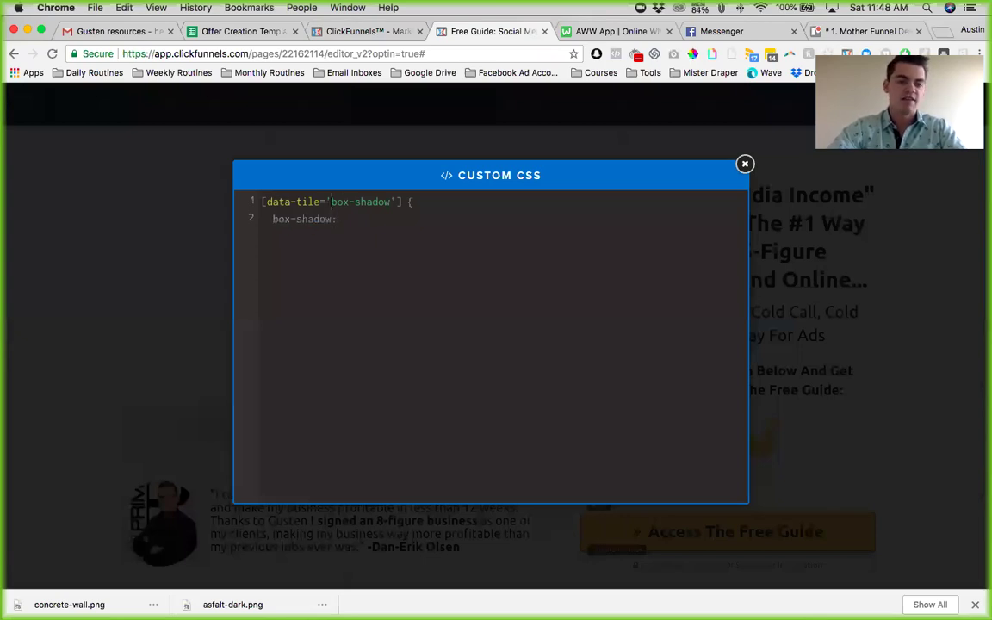
# Step: Paste the 1px 2px 30px rgba(0,0,0,.25) shadow value and close the CSS rule
pyautogui.moveTo(332, 201); pyautogui.dragTo(388, 202)
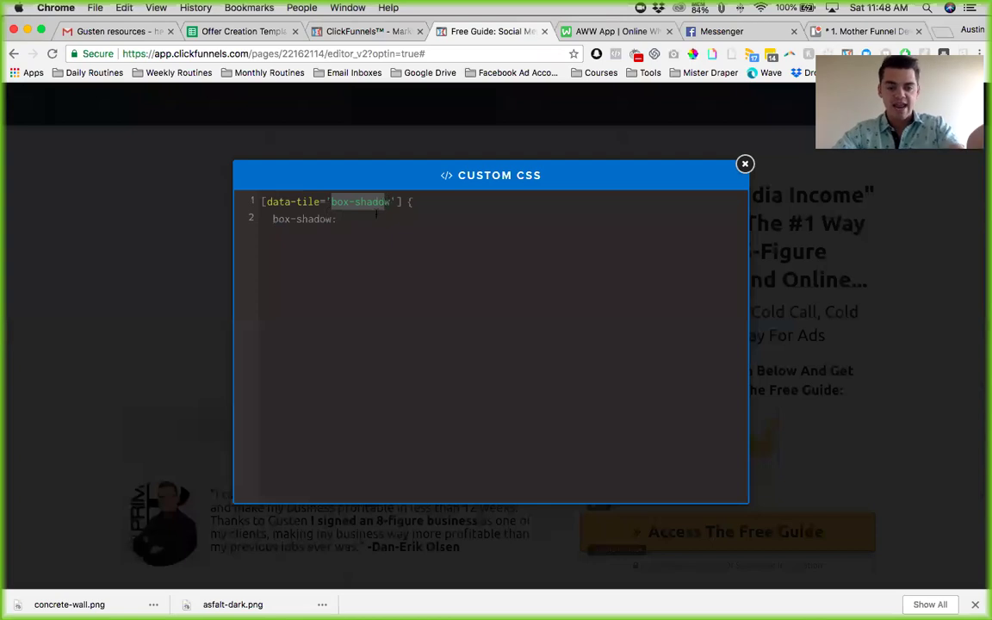
pyautogui.click(340, 218)
pyautogui.press('super+v')
pyautogui.write(';')
pyautogui.press('Return')
pyautogui.write('}')
pyautogui.click(746, 165)
# Step: Correct the selector typo 'tile' to 'title' in the custom CSS
pyautogui.click(224, 105)
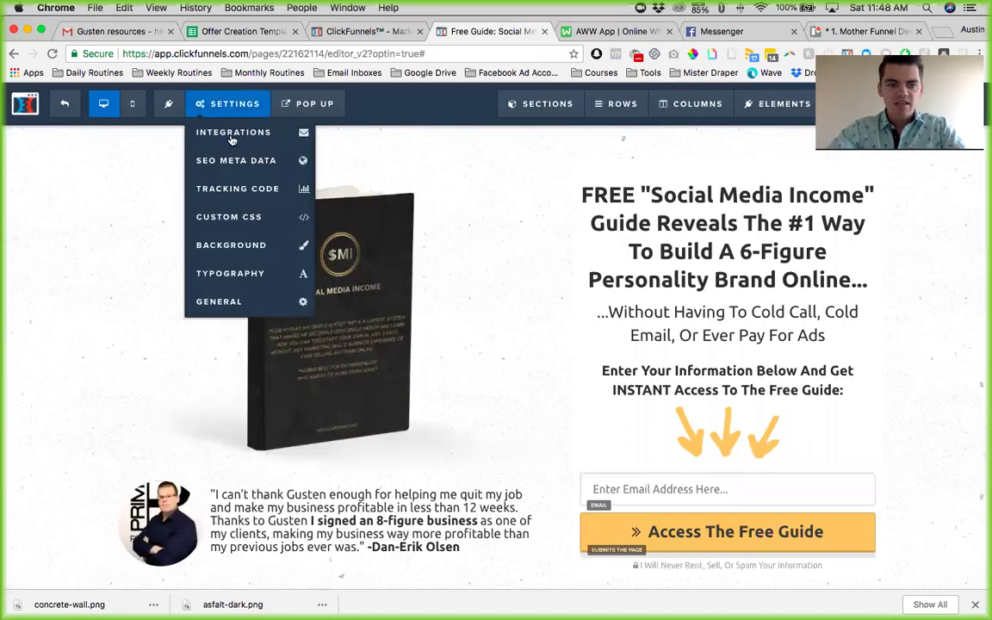
pyautogui.click(228, 216)
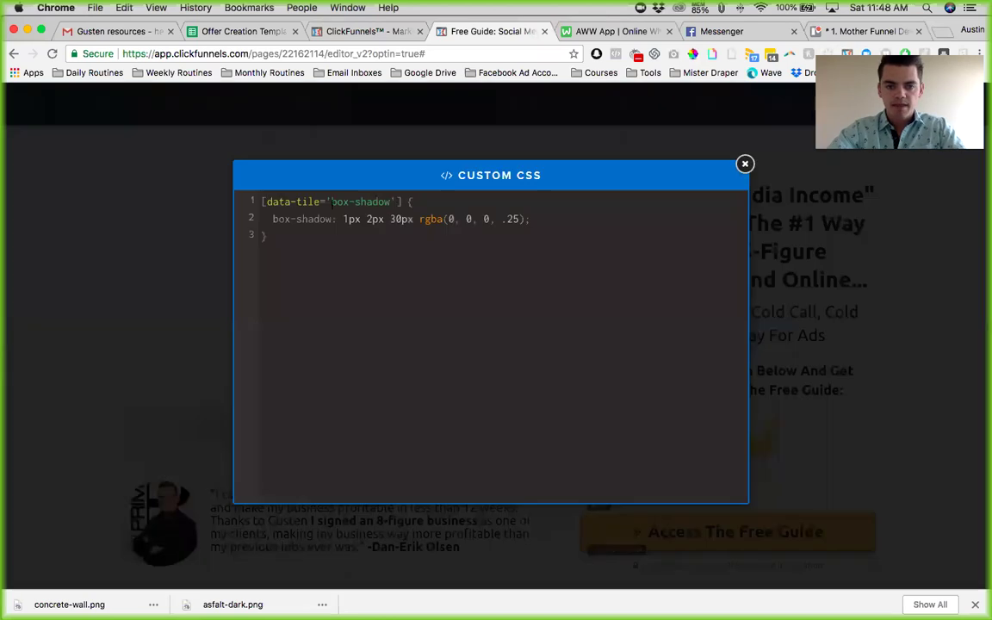
pyautogui.doubleClick(310, 201)
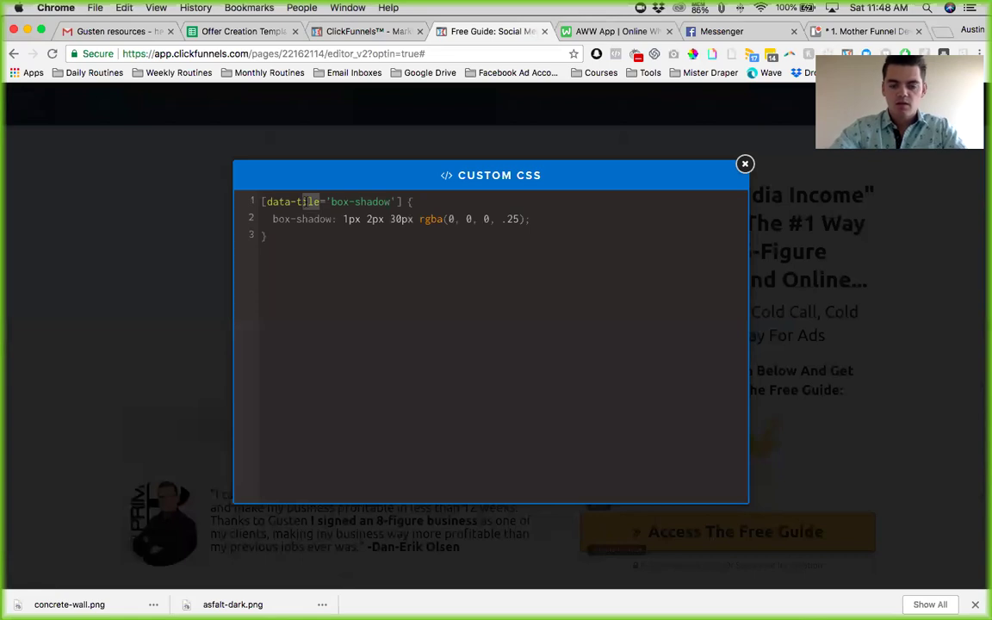
pyautogui.press('XF86AudioRaiseVolume')
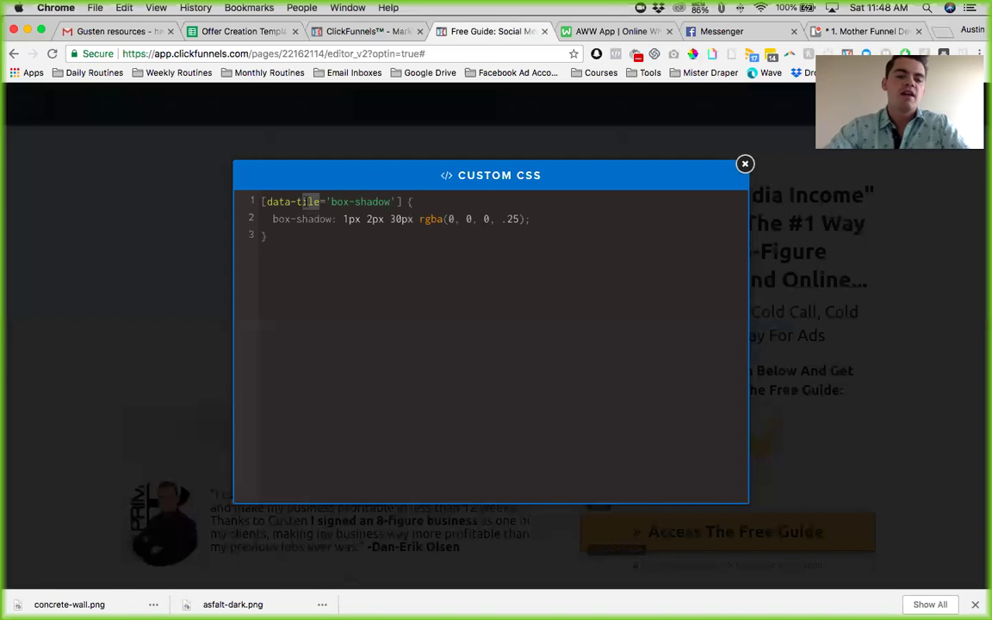
pyautogui.click(305, 201)
pyautogui.write('t')
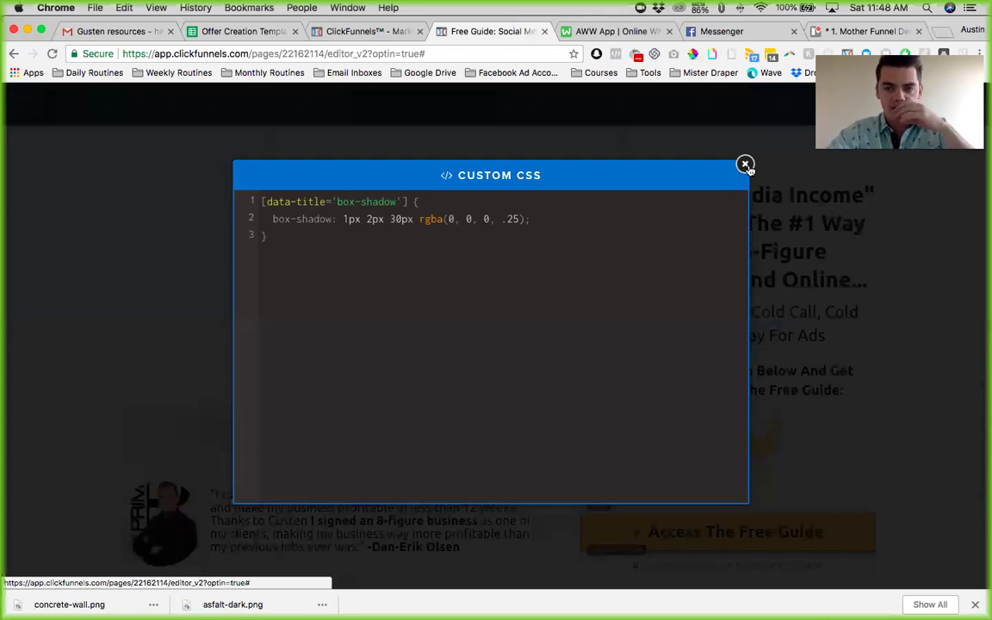
pyautogui.click(745, 164)
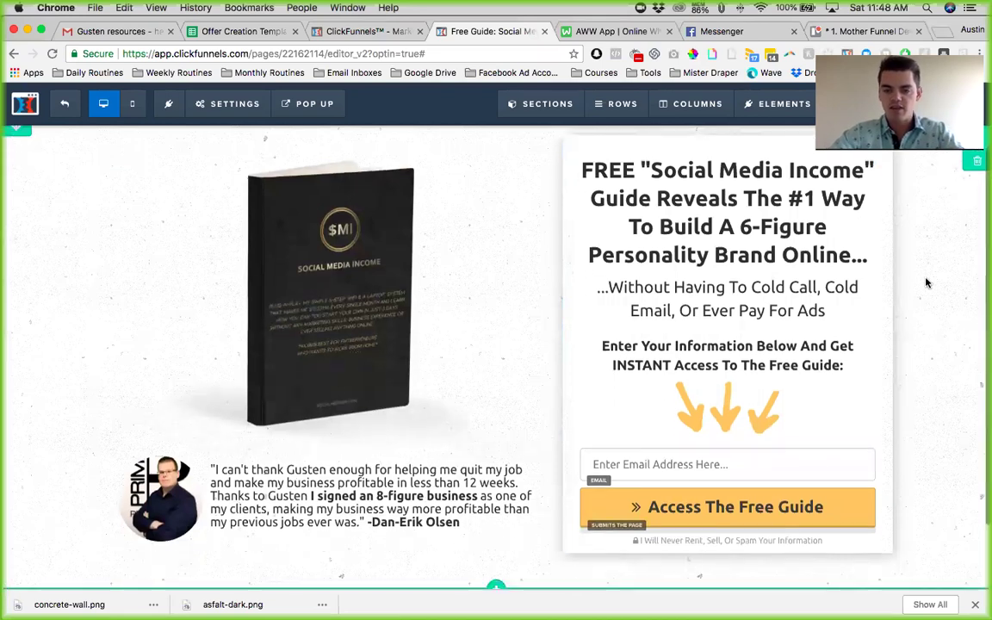
# Step: Change the box-shadow column's bottom padding to 15
pyautogui.click(697, 103)
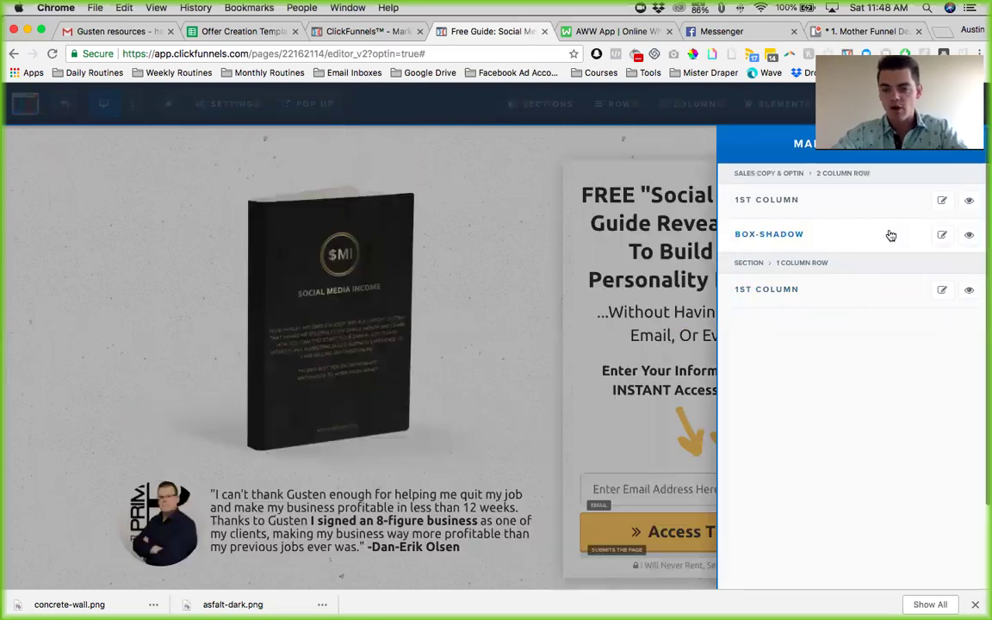
pyautogui.click(892, 235)
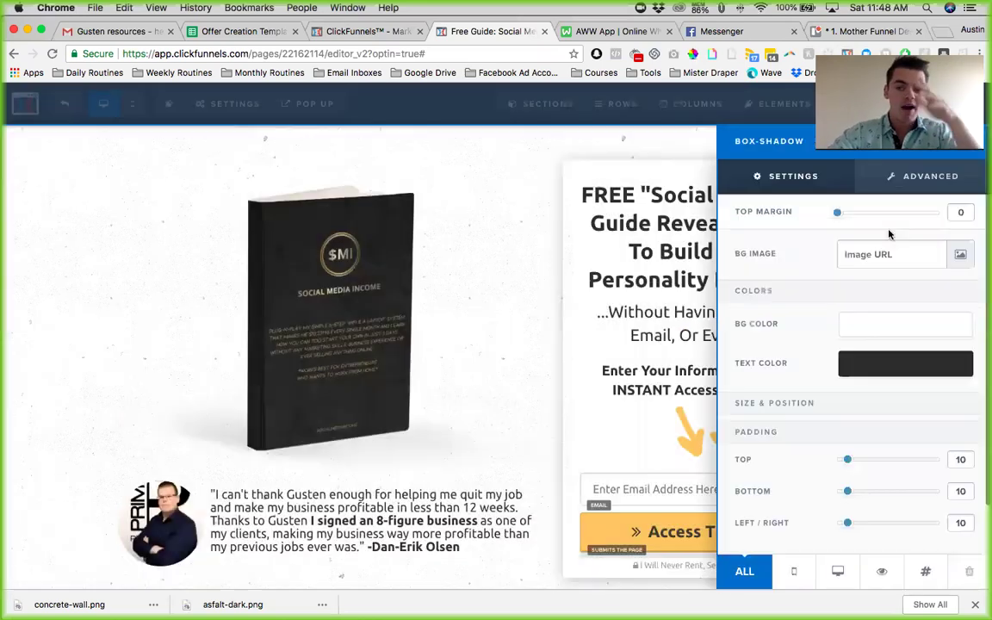
pyautogui.doubleClick(963, 491)
pyautogui.write('15')
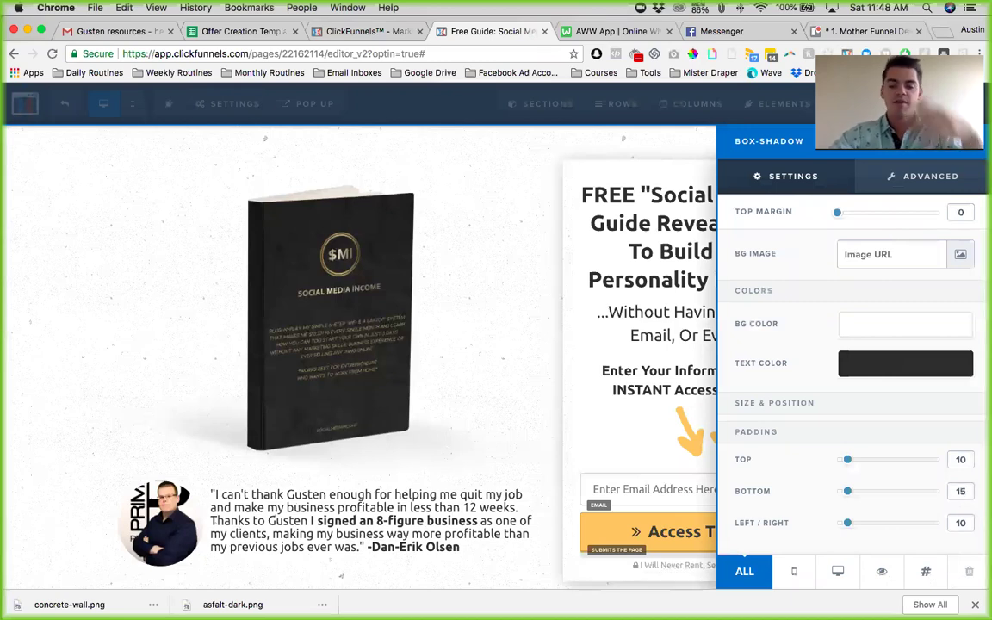
# Step: Try a 10px corner radius on the column, then revert it to Square
pyautogui.click(903, 185)
pyautogui.click(887, 255)
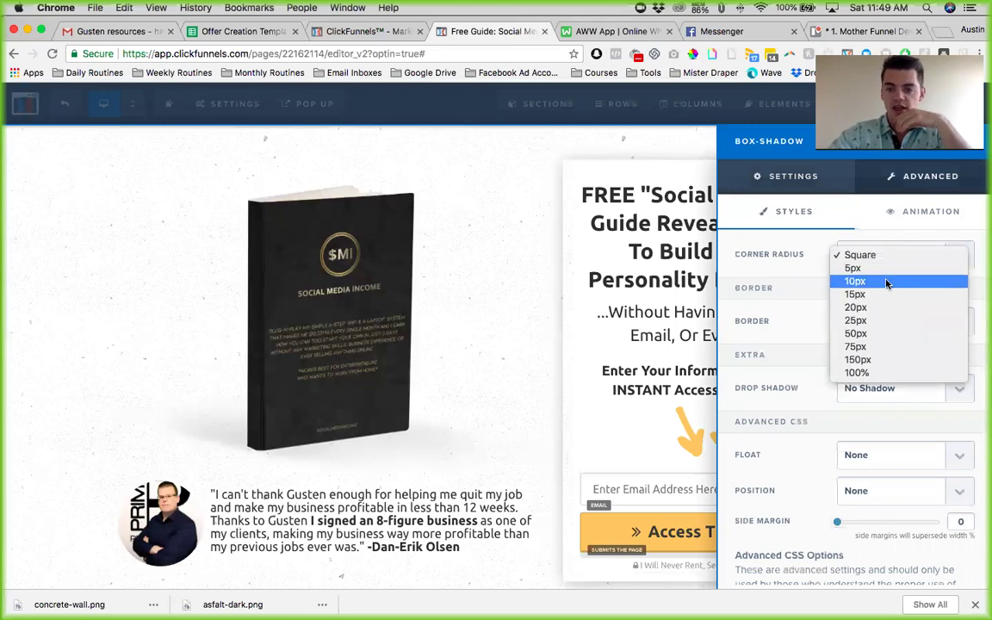
pyautogui.click(887, 283)
pyautogui.click(891, 251)
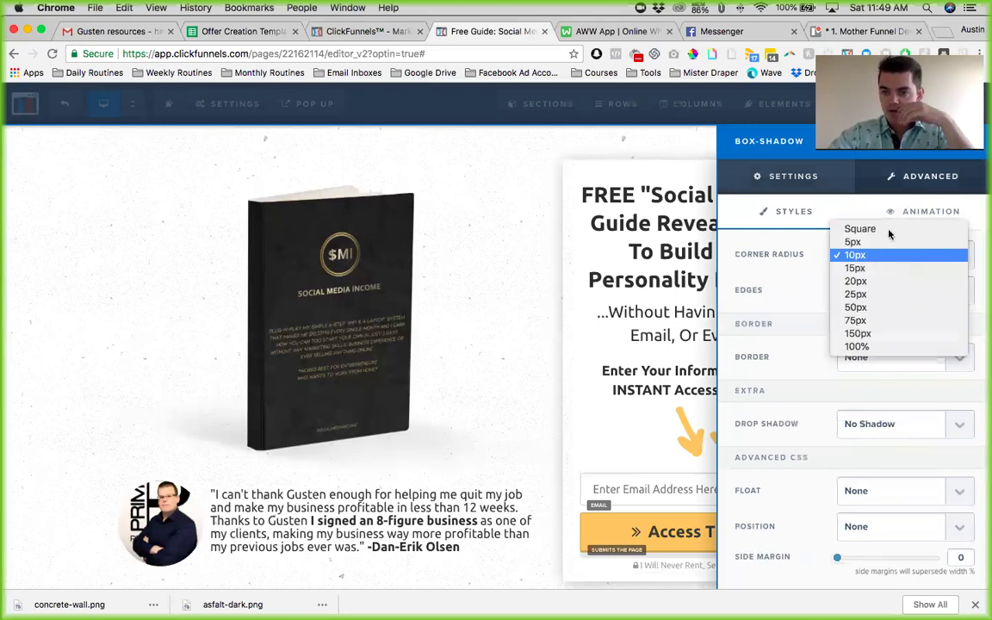
pyautogui.click(861, 229)
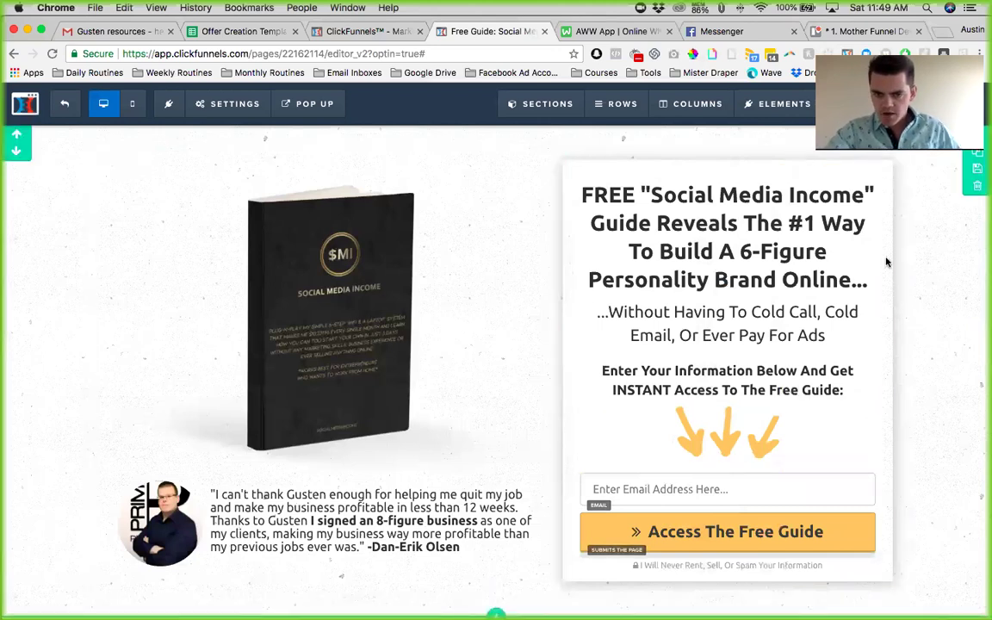
# Step: Set the footer section background to black (#080501) and select the copyright paragraph
pyautogui.scroll(-3, 901, 303)
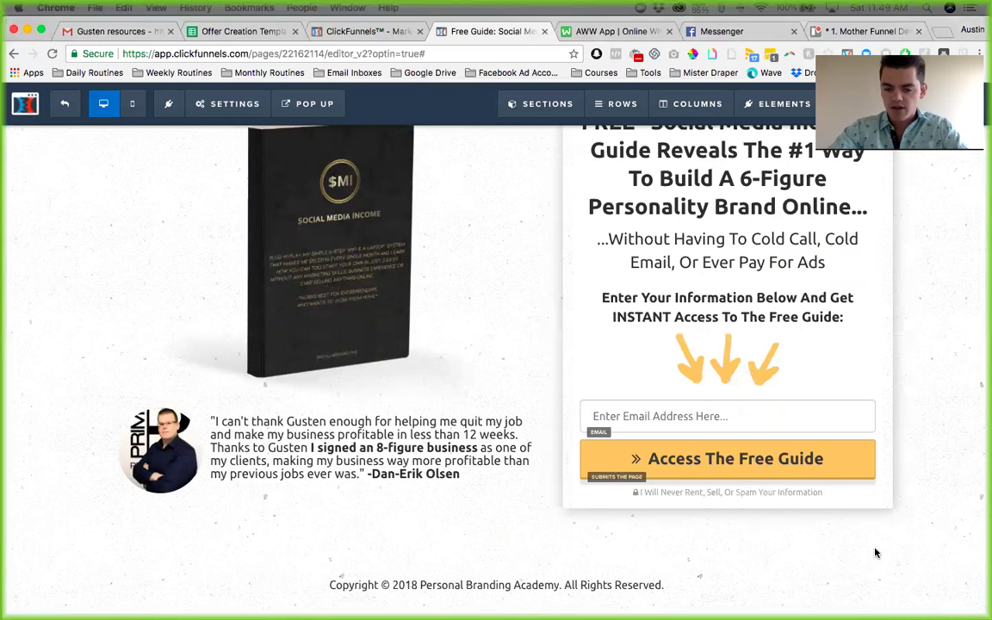
pyautogui.click(963, 564)
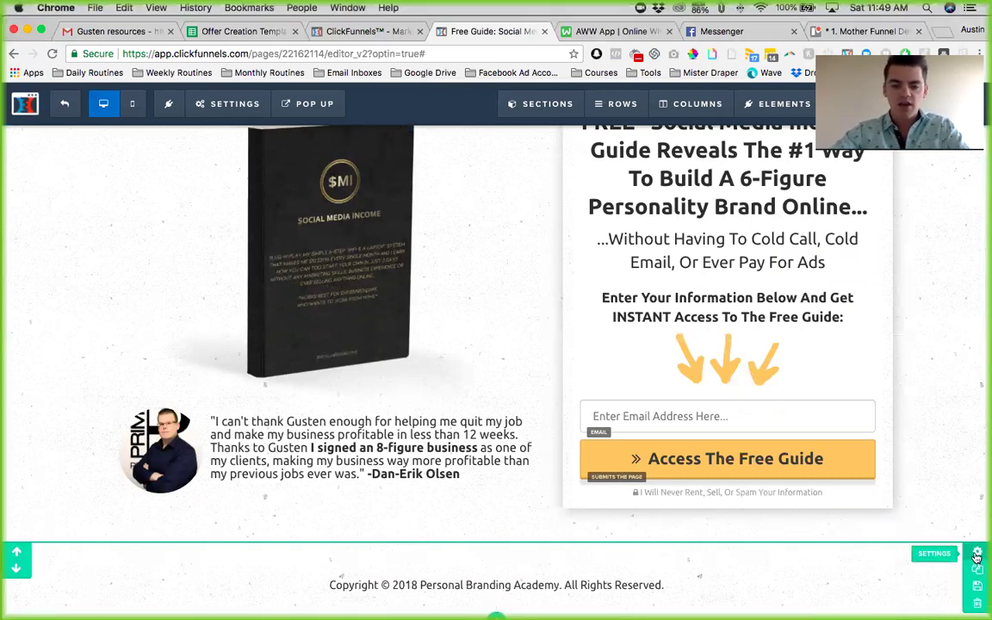
pyautogui.click(869, 490)
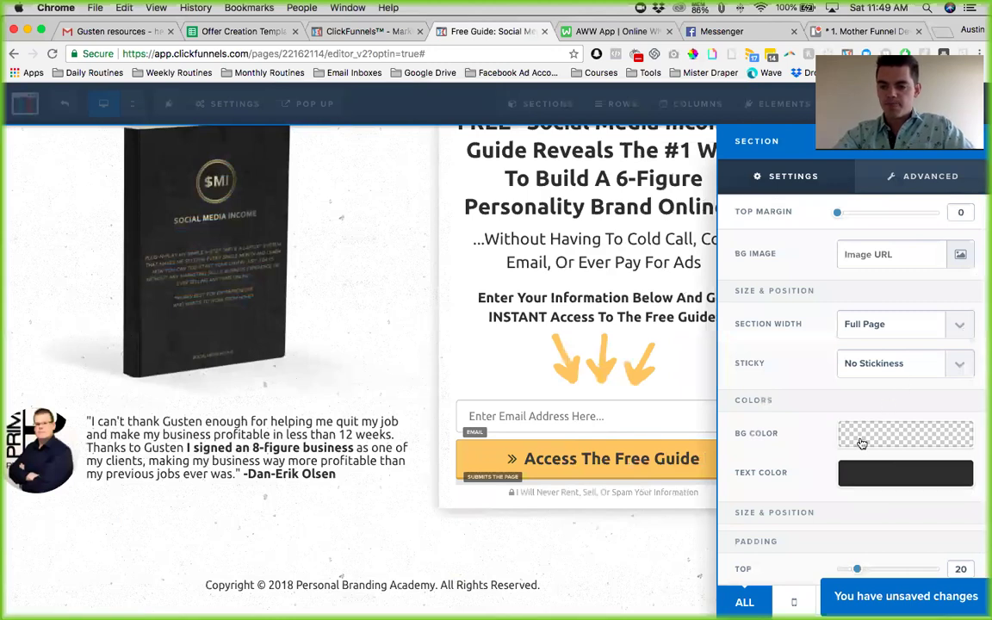
pyautogui.click(861, 444)
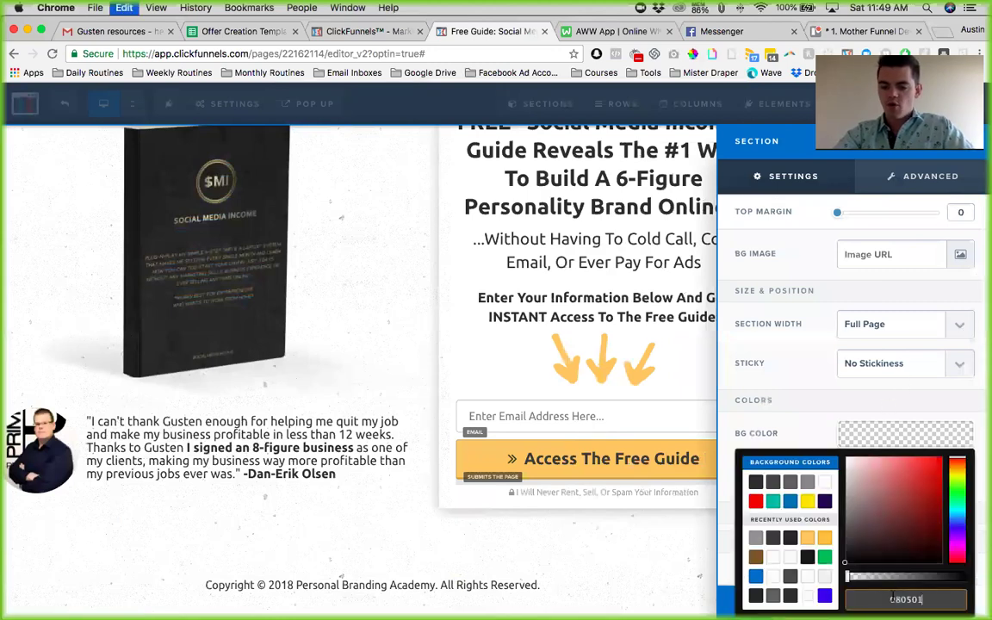
pyautogui.click(752, 485)
pyautogui.click(651, 556)
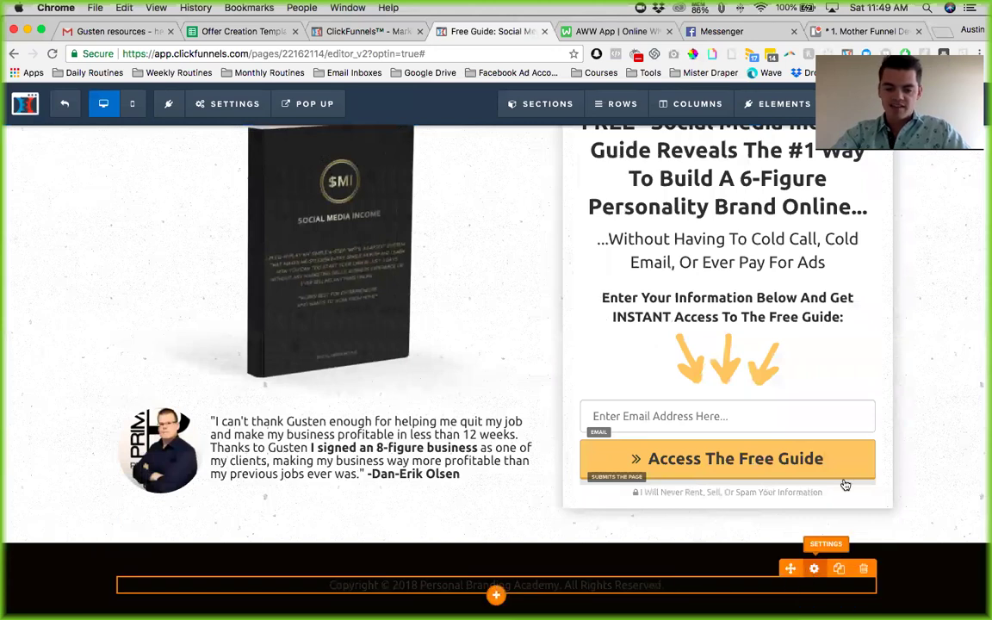
pyautogui.click(892, 234)
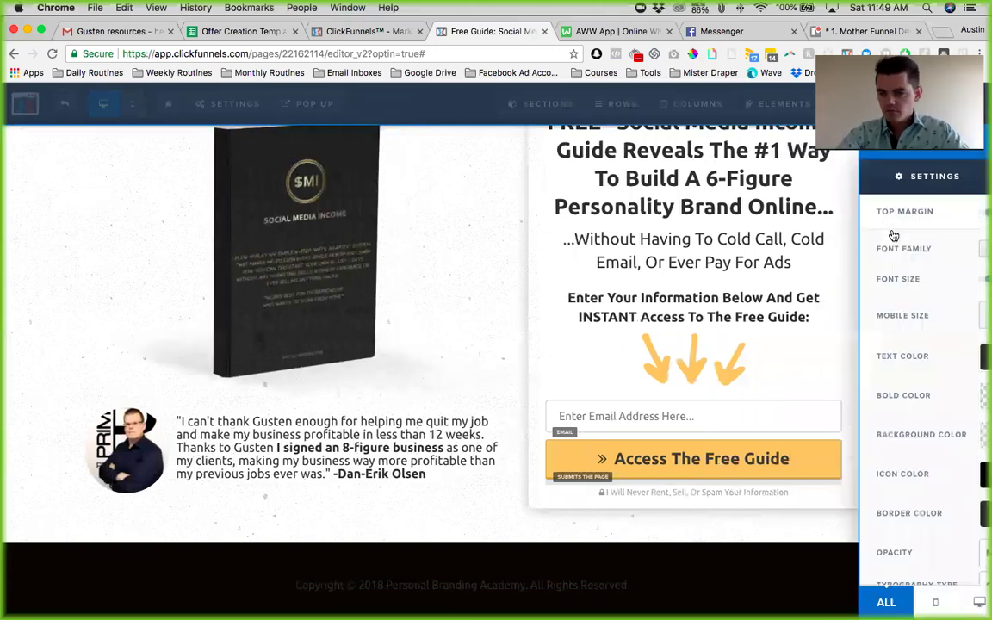
# Step: Style the copyright text white (#ffffff), size 14, with 1px letter spacing
pyautogui.click(864, 357)
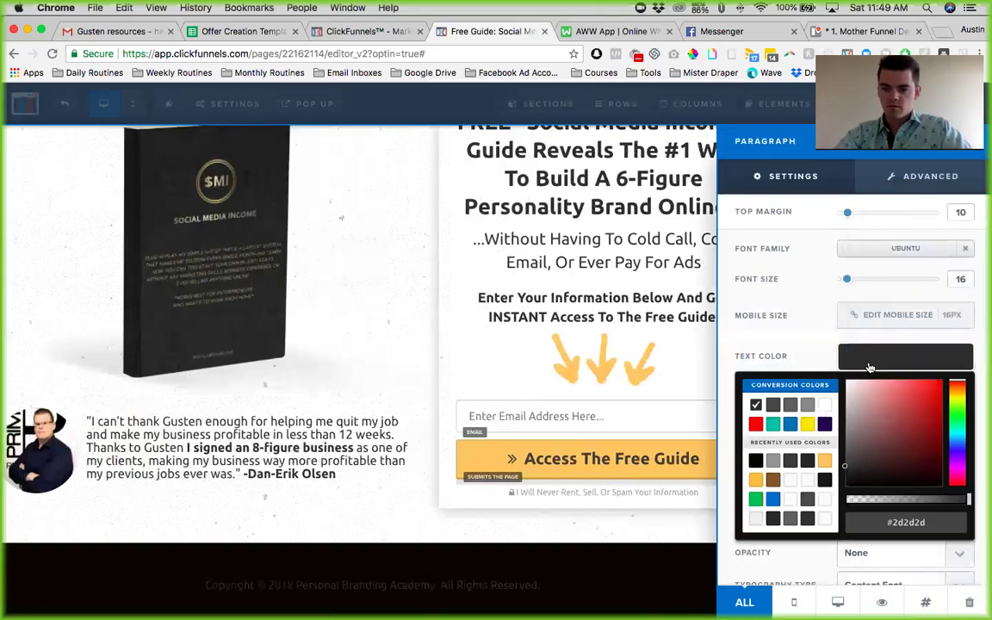
pyautogui.click(845, 380)
pyautogui.doubleClick(958, 279)
pyautogui.write('14')
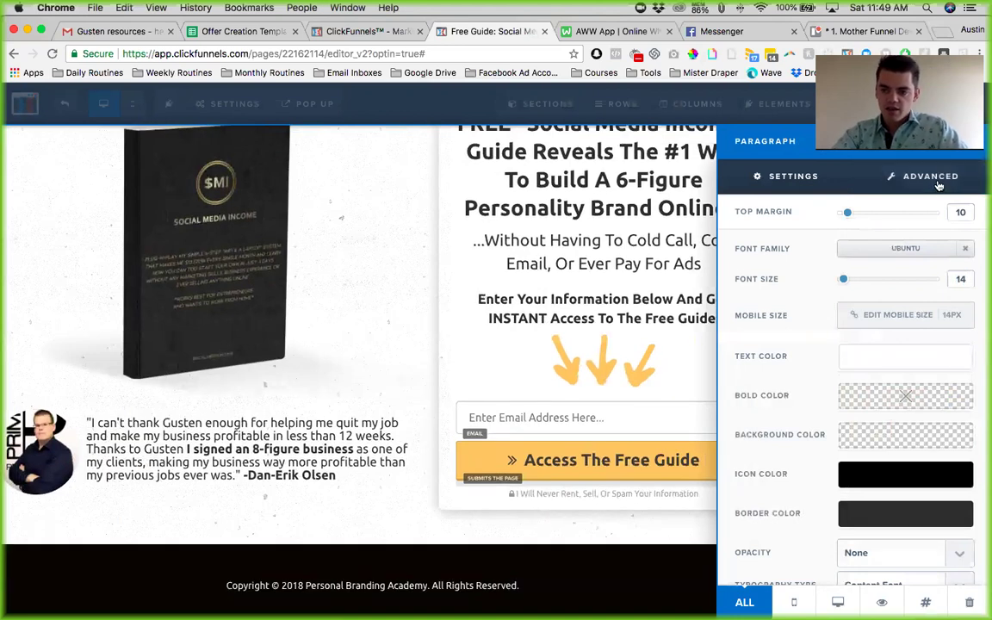
pyautogui.click(930, 177)
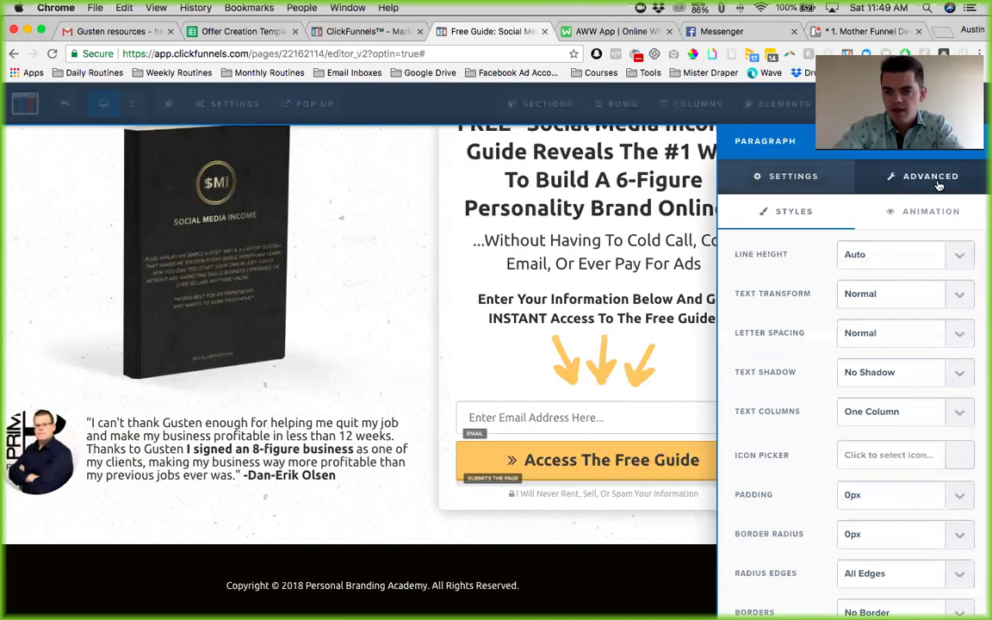
pyautogui.click(870, 334)
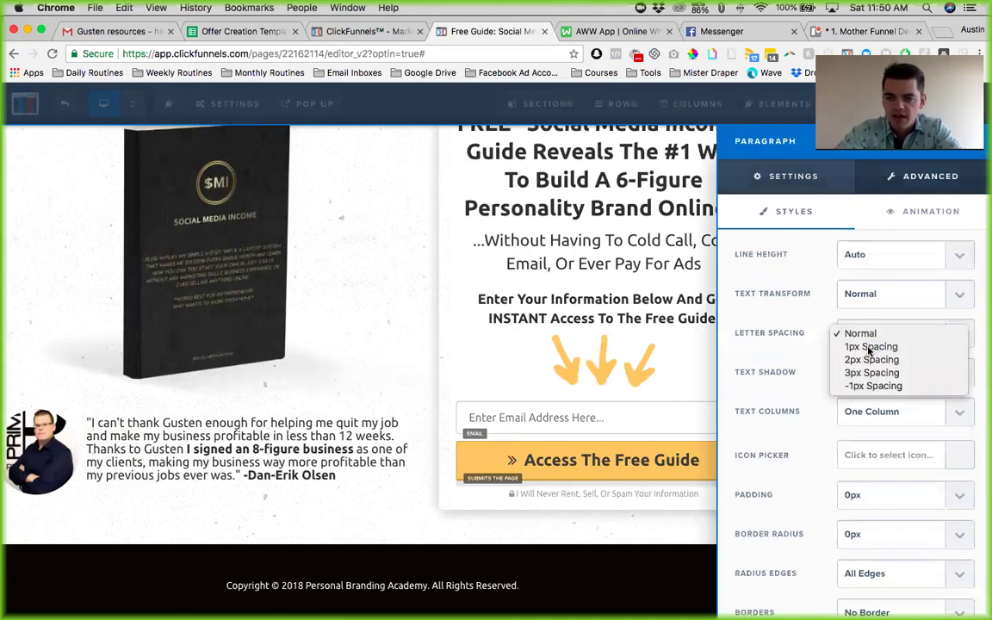
pyautogui.click(870, 347)
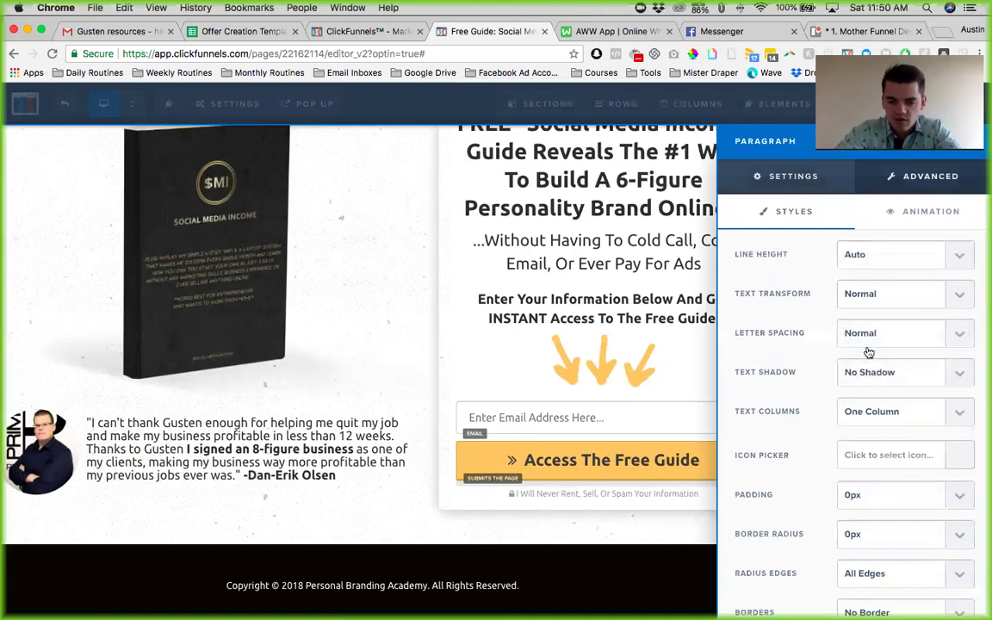
pyautogui.click(637, 530)
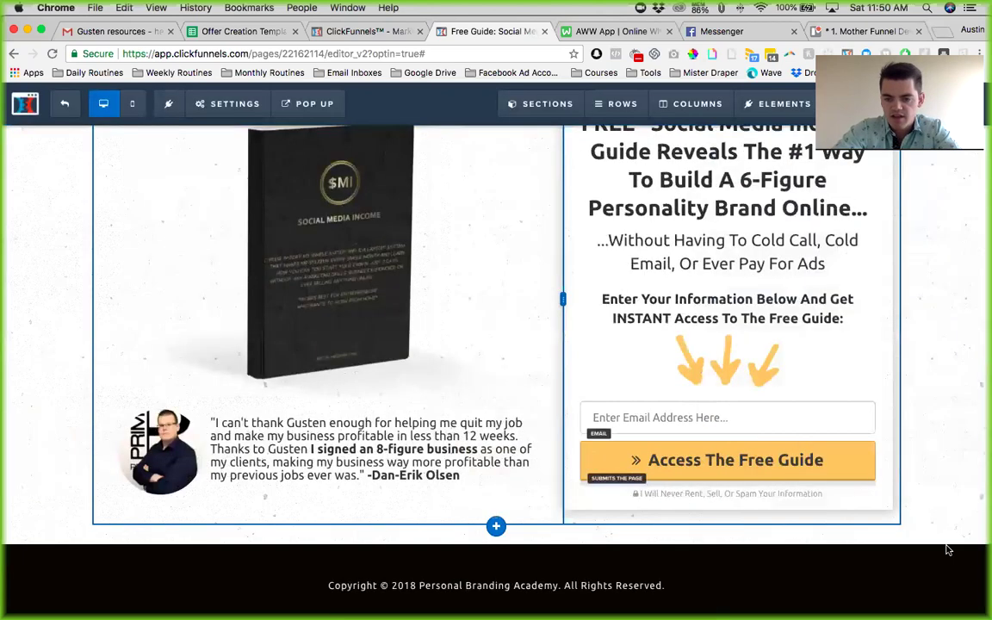
# Step: Save the page, then bring up Save as Template for the black footer section
pyautogui.click(910, 190)
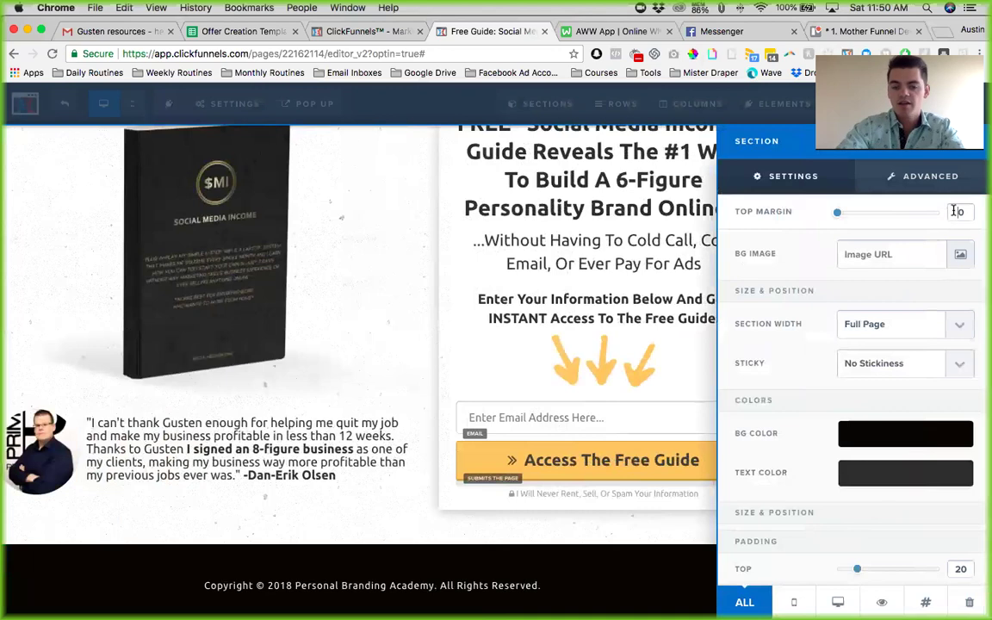
pyautogui.click(660, 317)
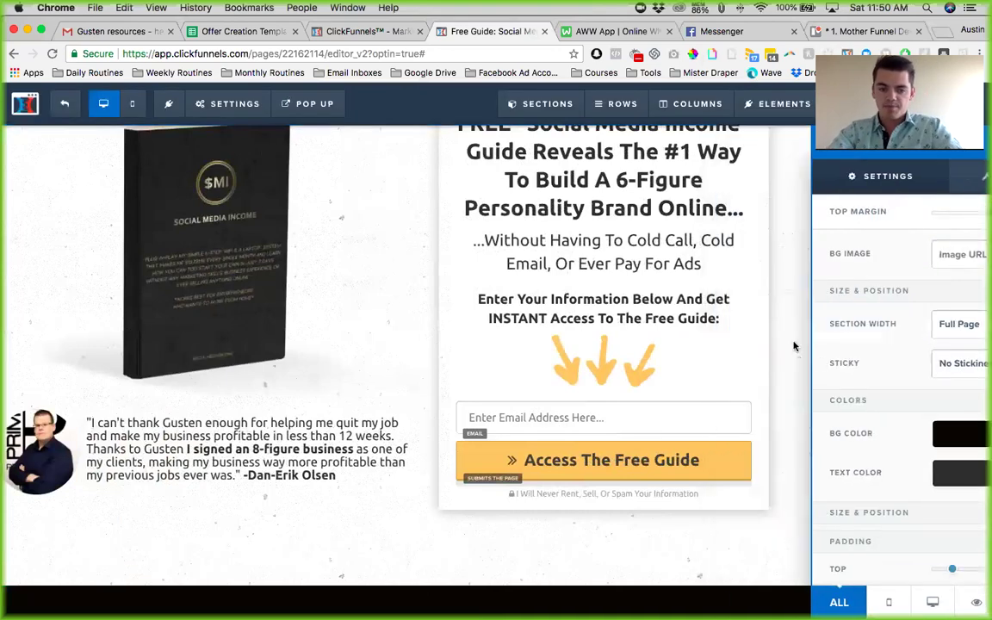
pyautogui.scroll(-1, 819, 360)
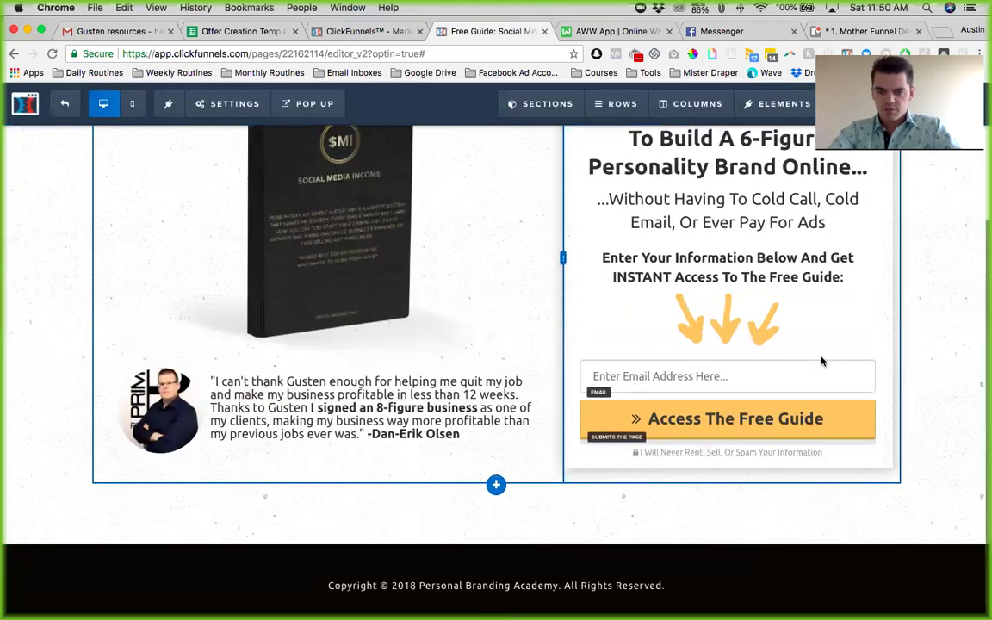
pyautogui.scroll(2, 496, 372)
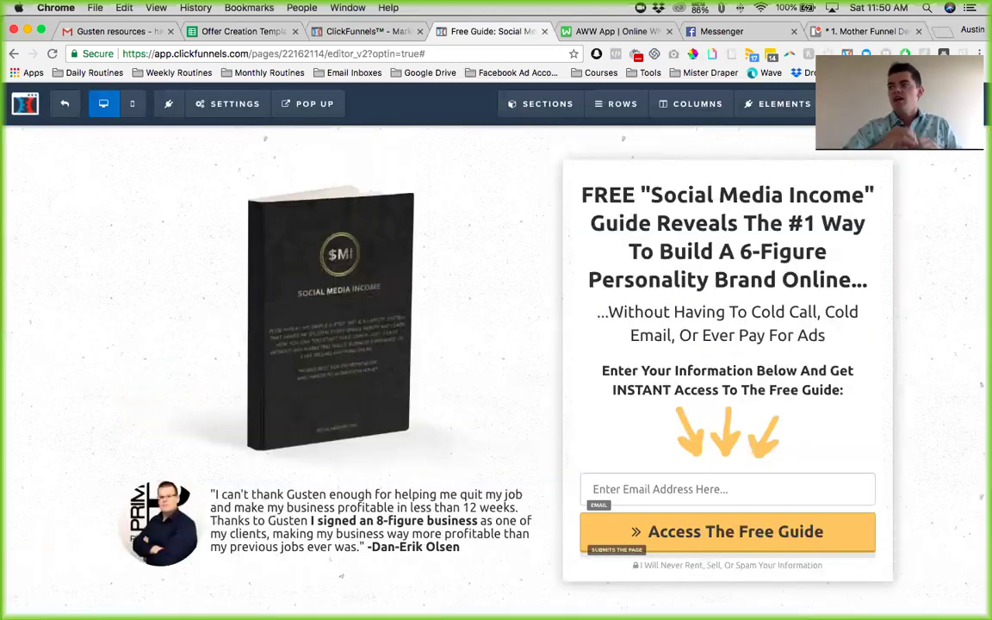
pyautogui.hotkey('ctrl', 's')
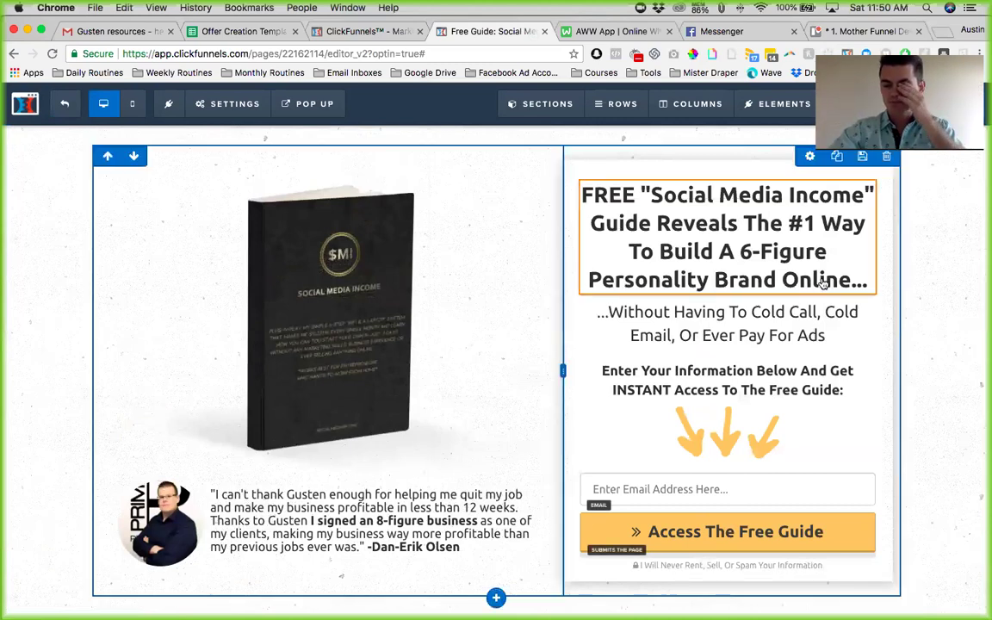
pyautogui.scroll(-3, 900, 396)
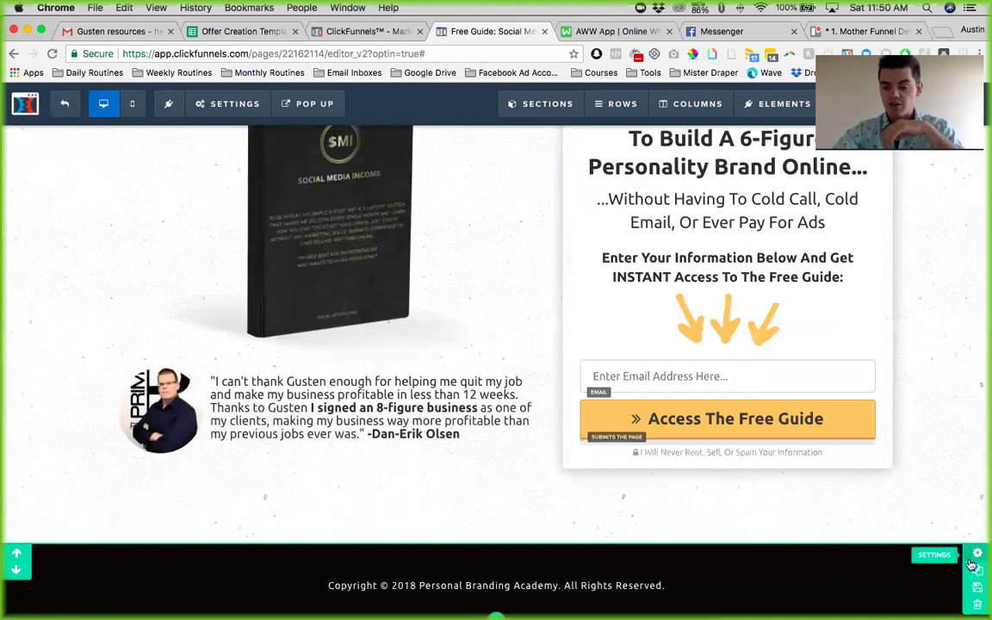
pyautogui.click(977, 553)
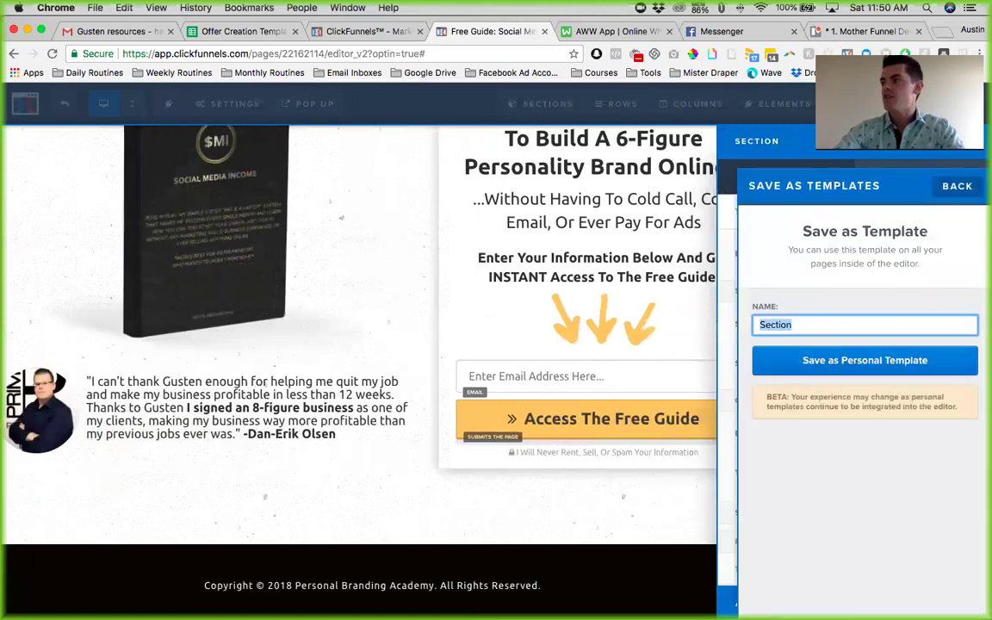
# Step: Open the published socialmediaincome.co reverse-squeeze page in a new tab to check its footer
pyautogui.click(833, 53)
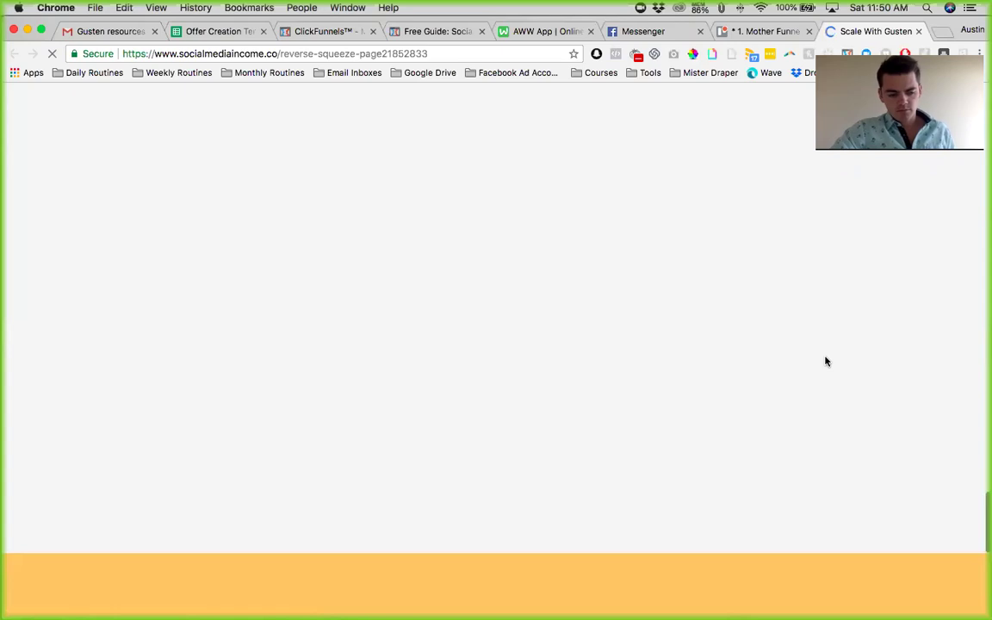
# Step: Copy the Socialmediaincome.co domain from the live site's footer and return to the ClickFunnels editor
pyautogui.scroll(-2, 825, 361)
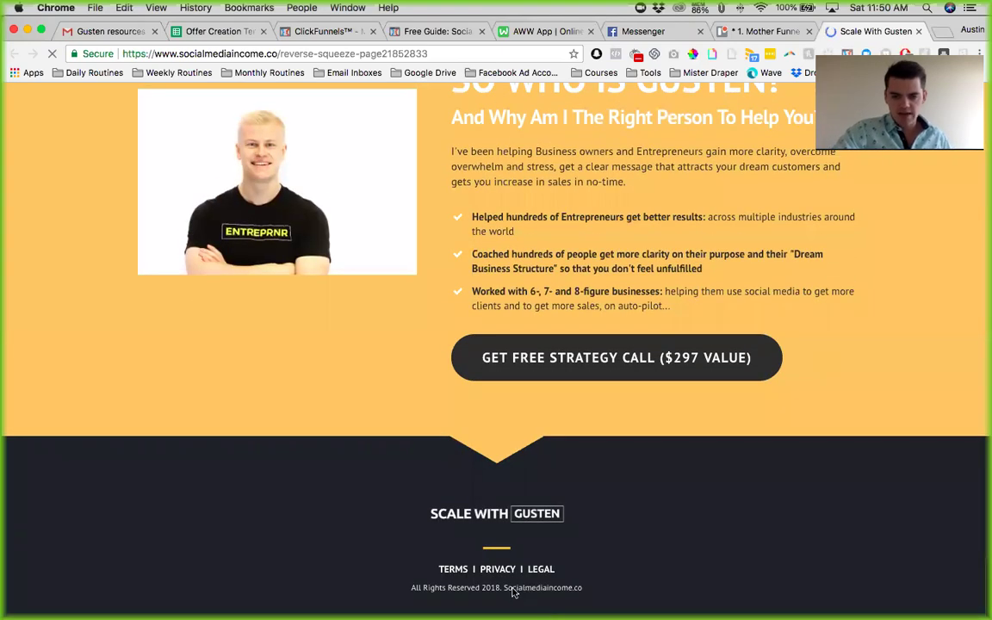
pyautogui.doubleClick(573, 586)
pyautogui.press('super+c')
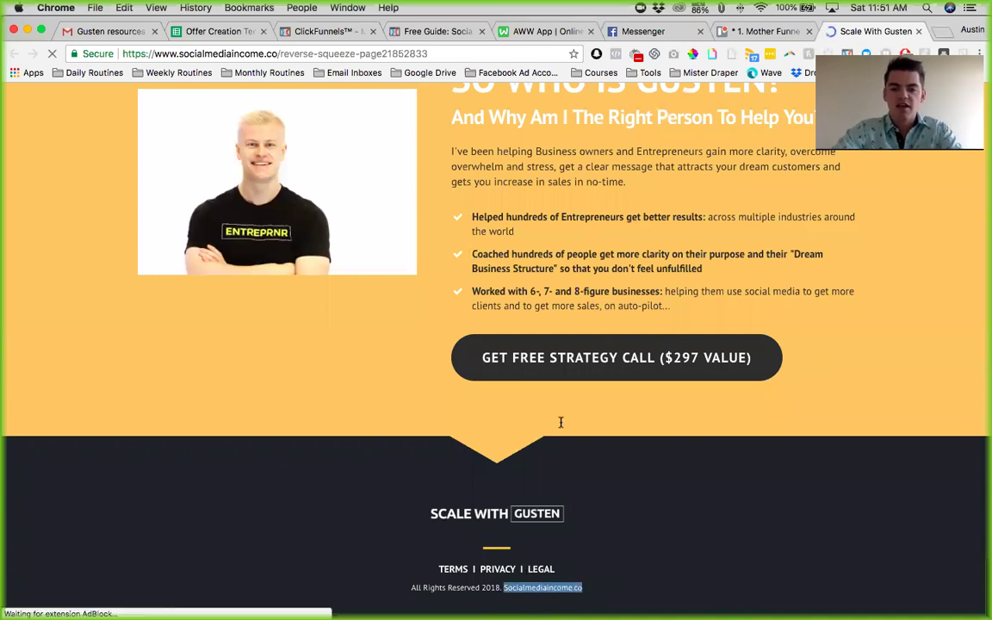
pyautogui.scroll(10, 560, 421)
pyautogui.scroll(2, 560, 425)
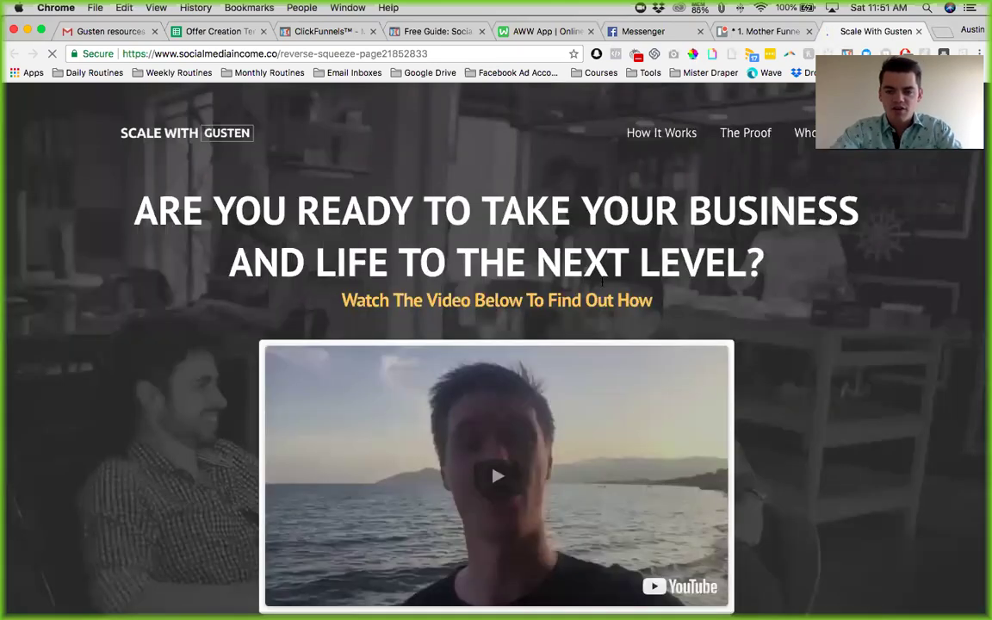
pyautogui.scroll(-6, 601, 282)
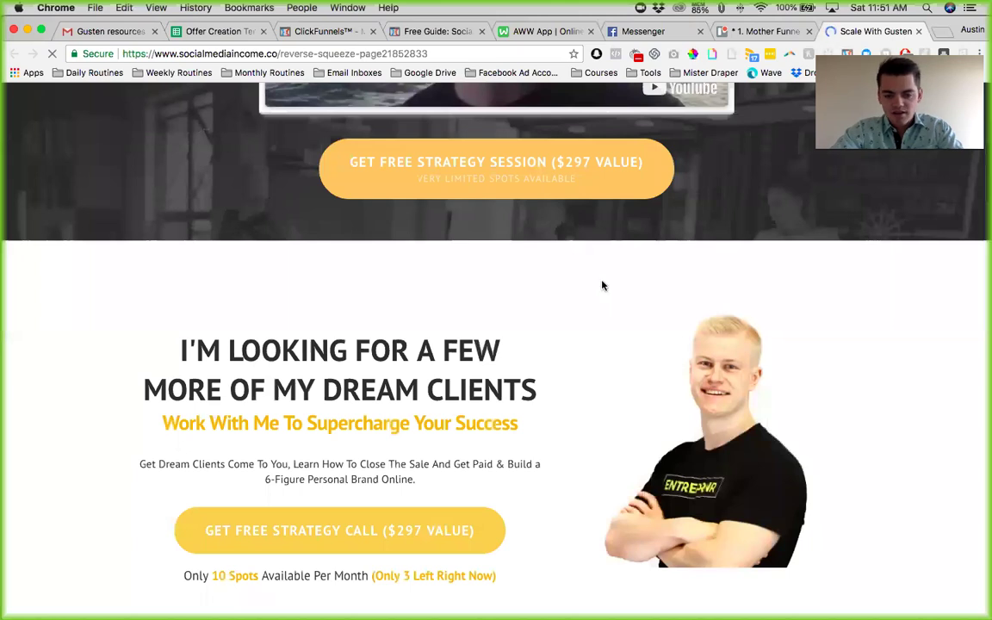
pyautogui.scroll(-10, 602, 284)
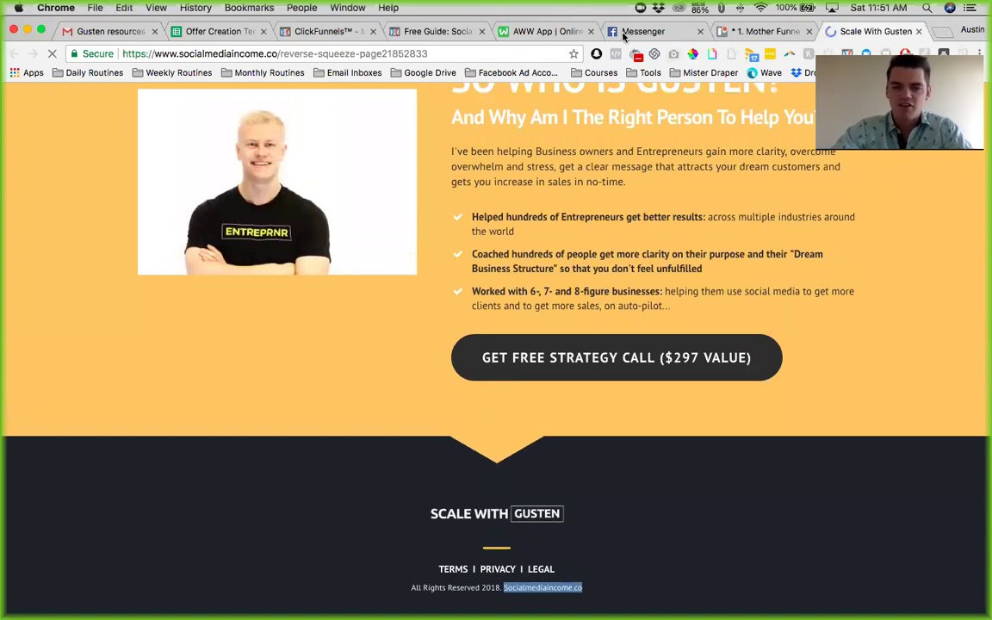
pyautogui.click(442, 31)
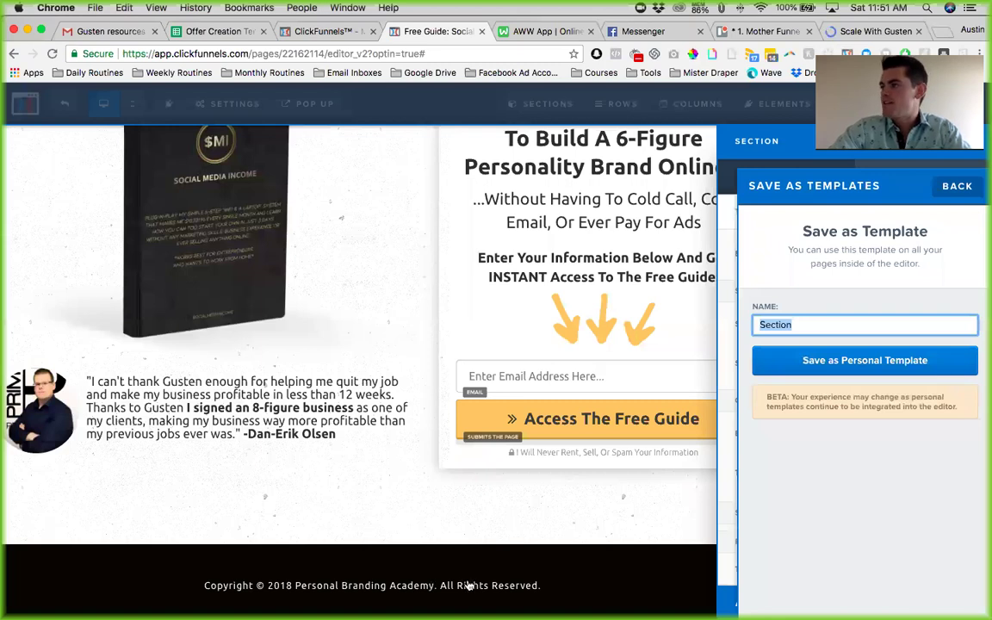
pyautogui.click(880, 31)
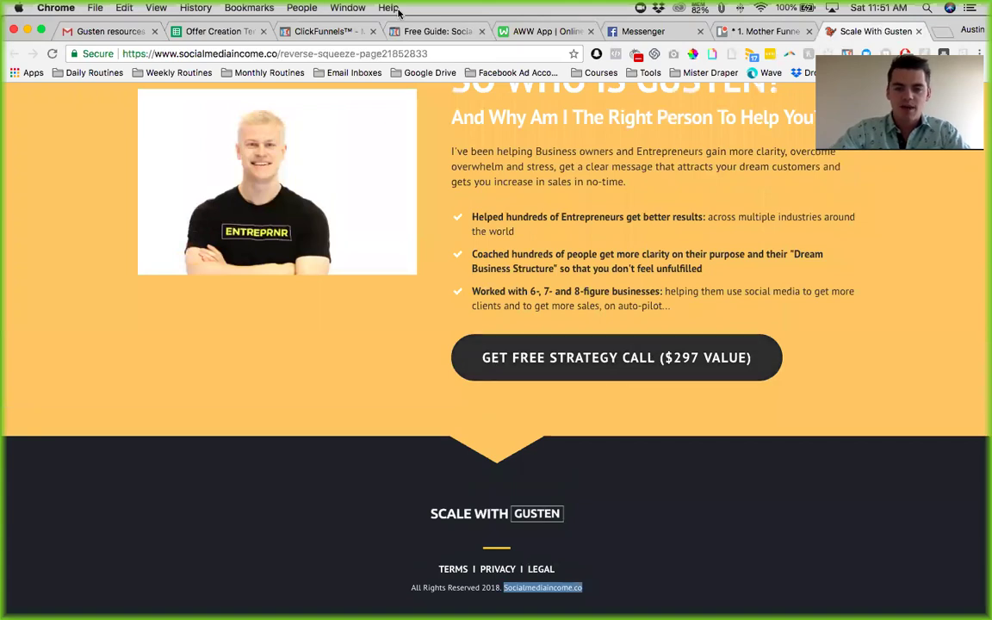
pyautogui.click(434, 33)
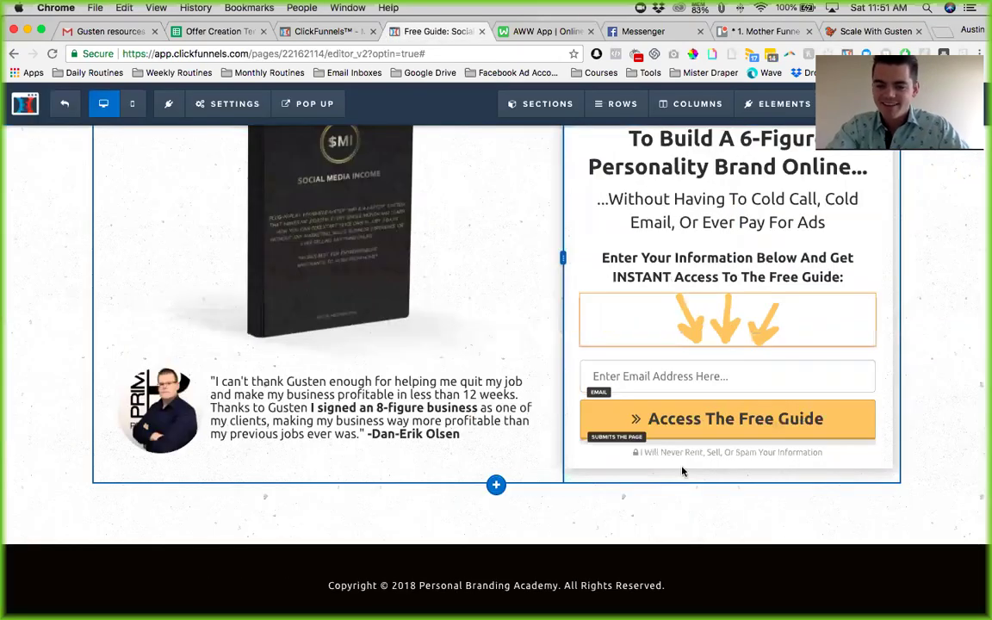
# Step: Replace 'Personal Branding Academy' in the footer copyright with 'SocialMediaIncome.co', capitalising M and I
pyautogui.click(559, 585)
pyautogui.moveTo(558, 586); pyautogui.dragTo(419, 586)
pyautogui.press('super+v')
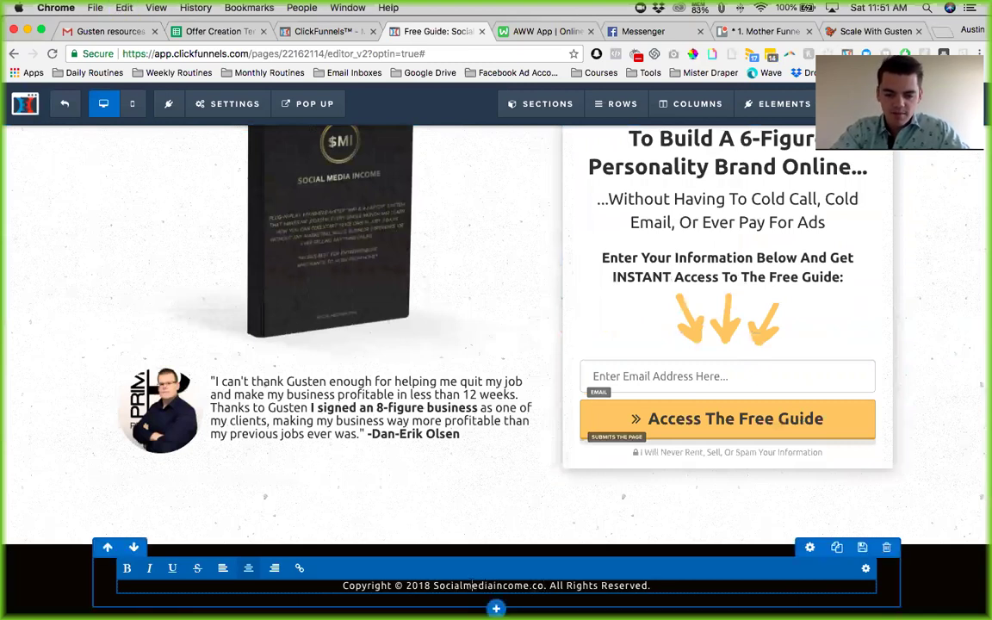
pyautogui.press('BackSpace')
pyautogui.write('M')
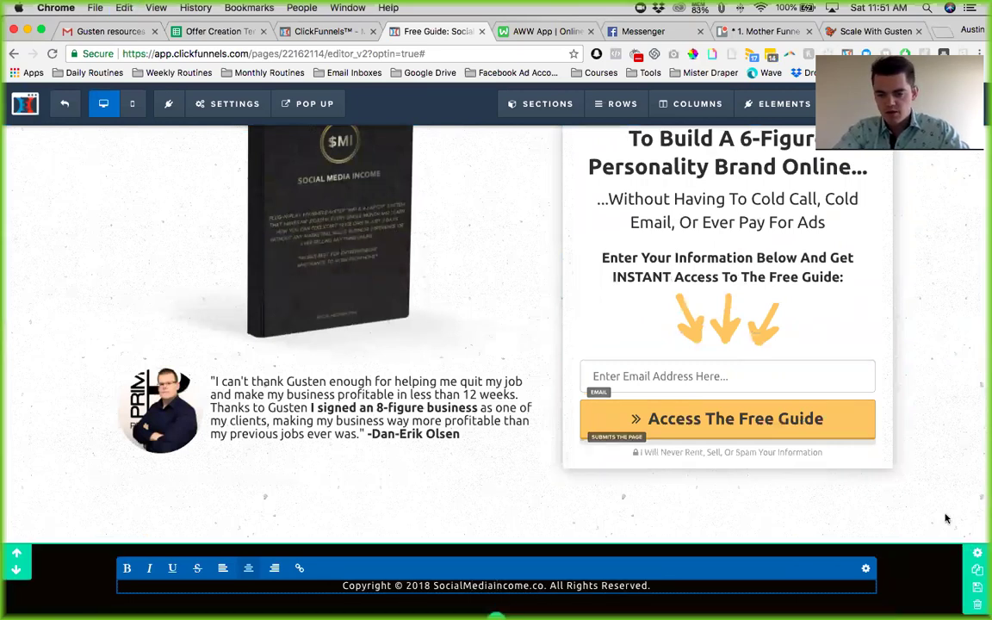
pyautogui.click(448, 527)
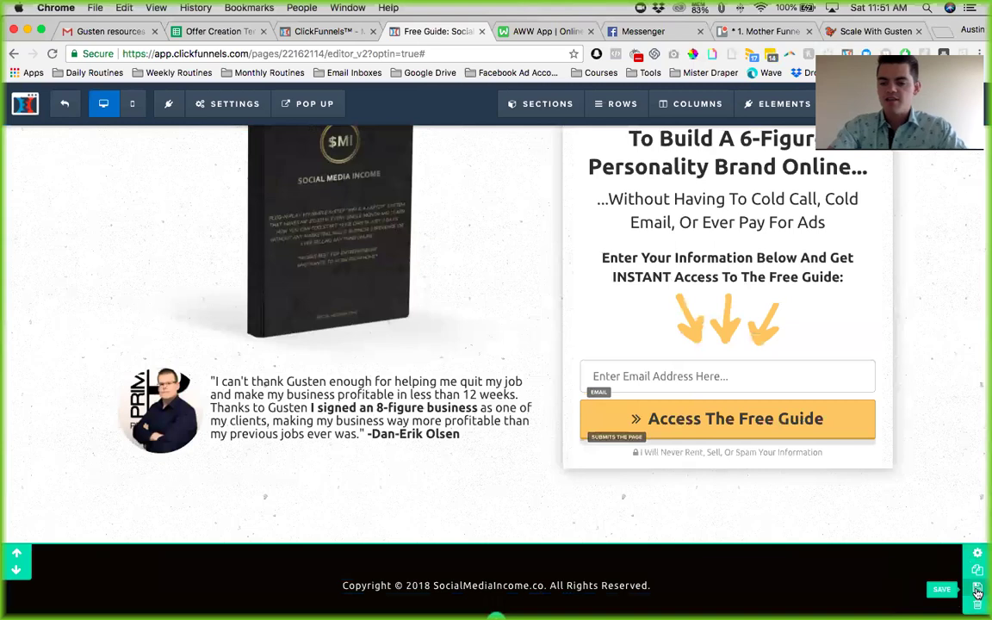
pyautogui.click(463, 296)
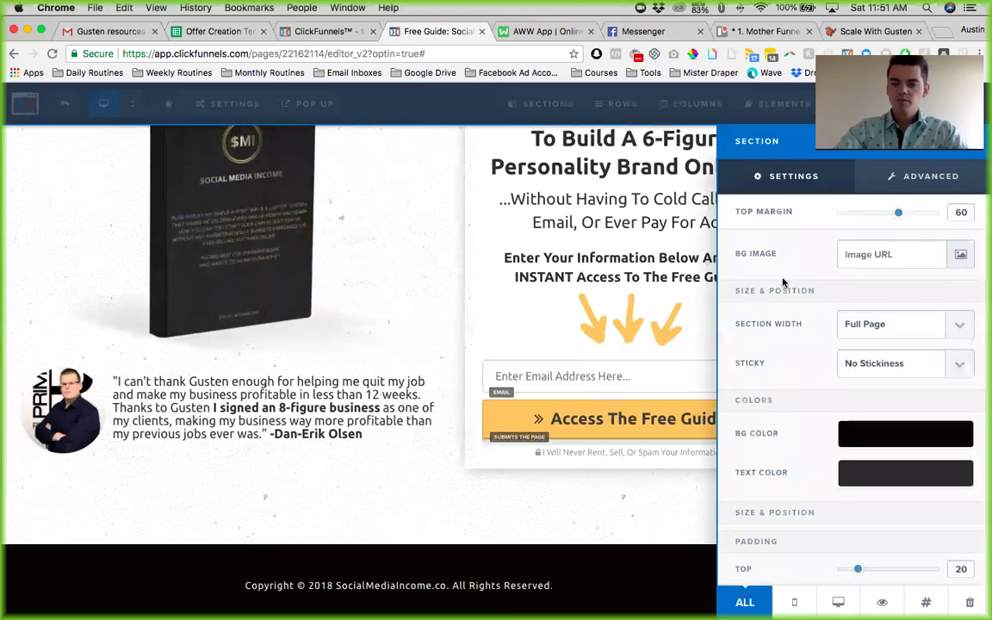
# Step: Save the footer as a personal template named 'Social Media Income Footer' and close the settings panel
pyautogui.write('Footer')
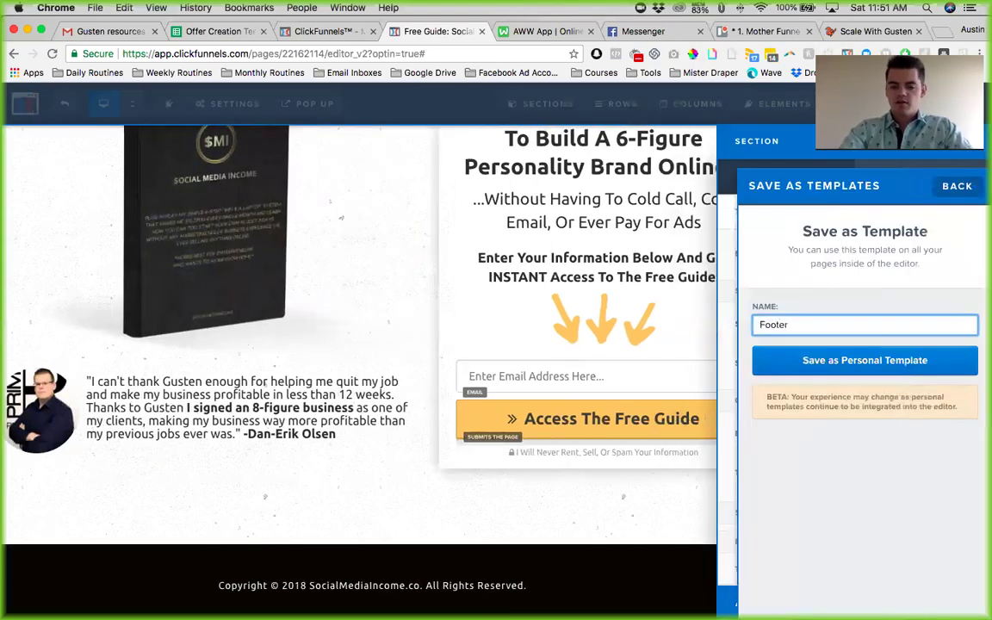
pyautogui.press('super+a')
pyautogui.write('Soici')
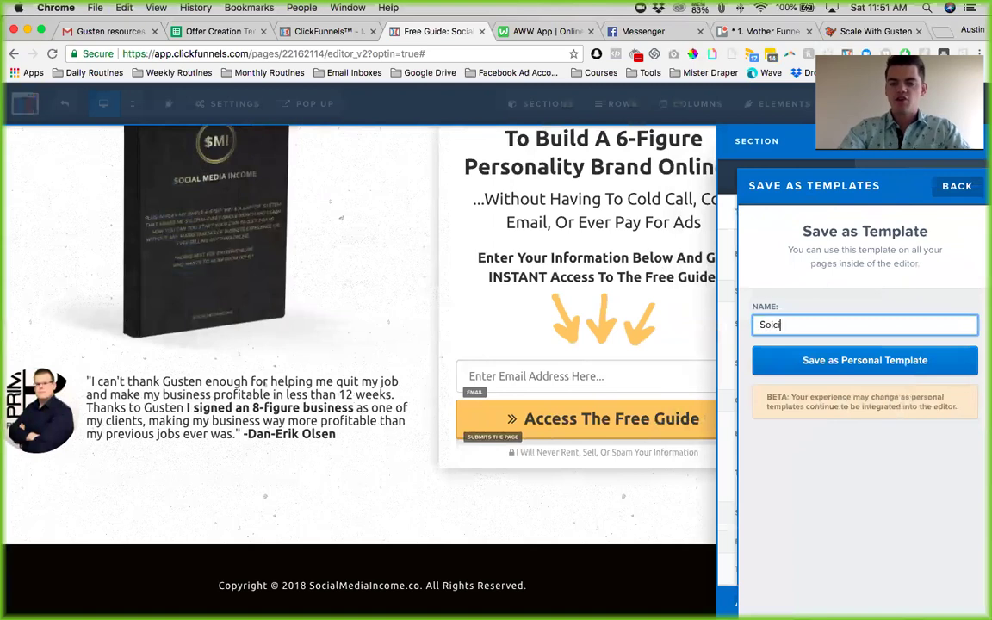
pyautogui.press('BackSpace')
pyautogui.write('cial Media Income')
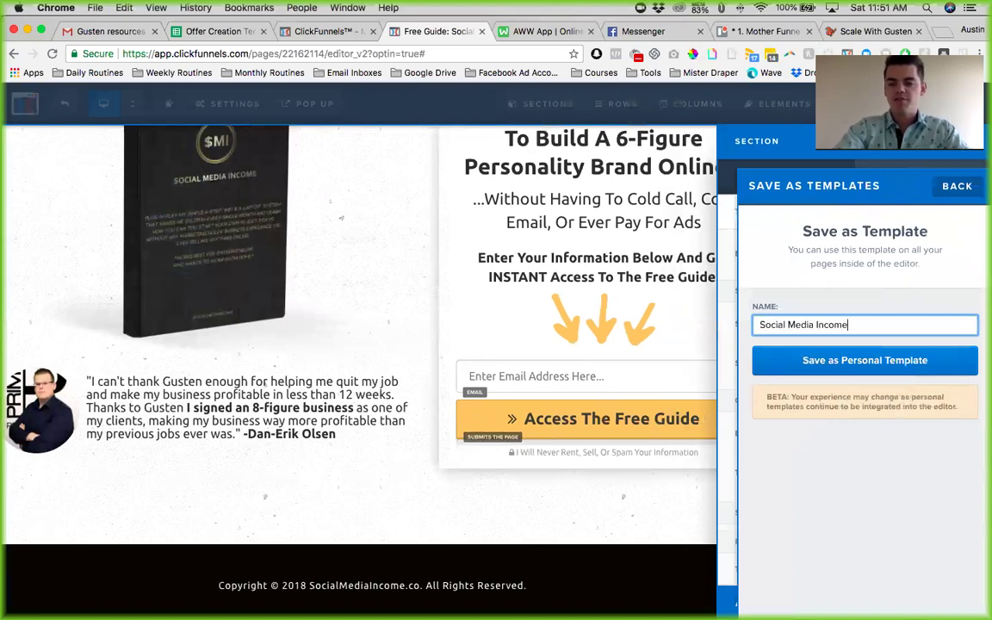
pyautogui.write(' Footer')
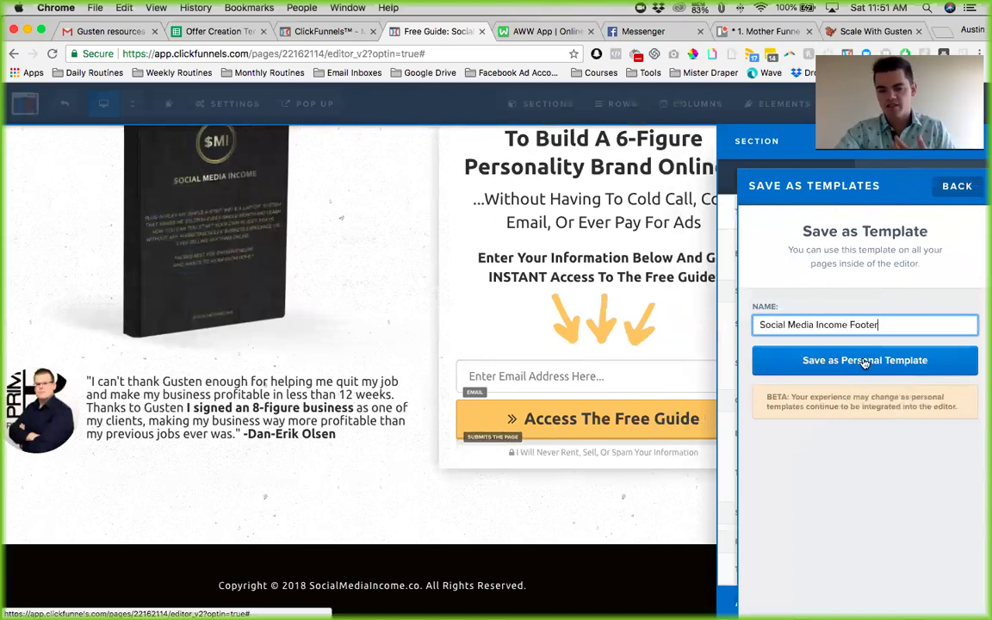
pyautogui.click(865, 362)
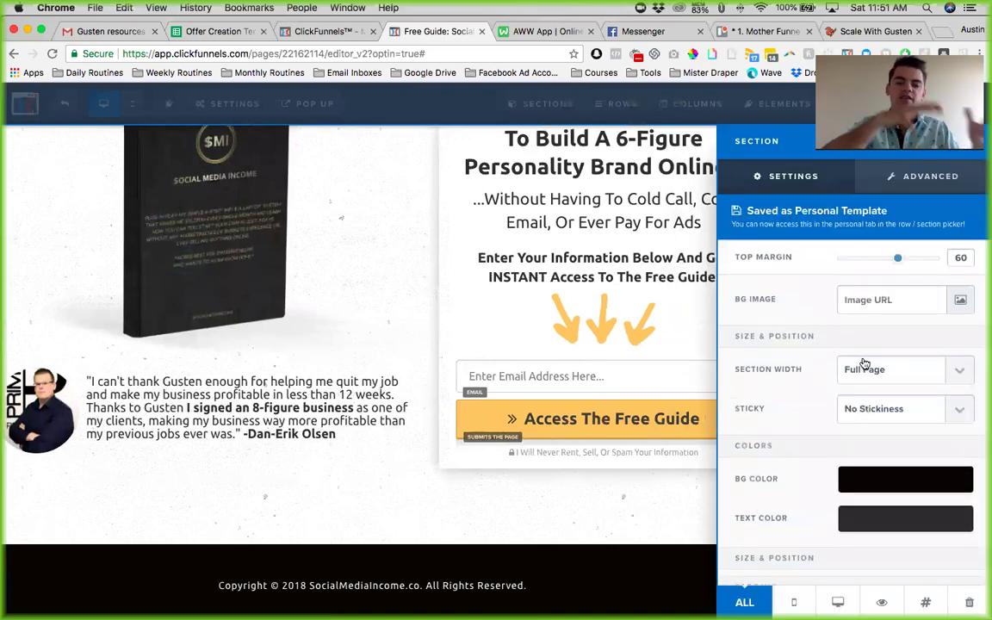
pyautogui.click(671, 470)
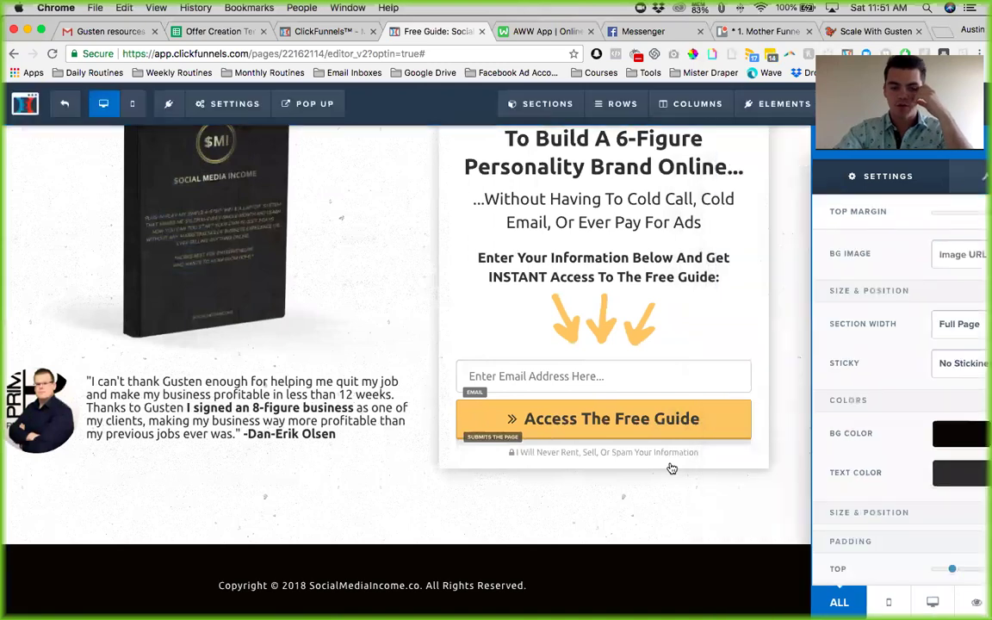
pyautogui.scroll(3, 900, 472)
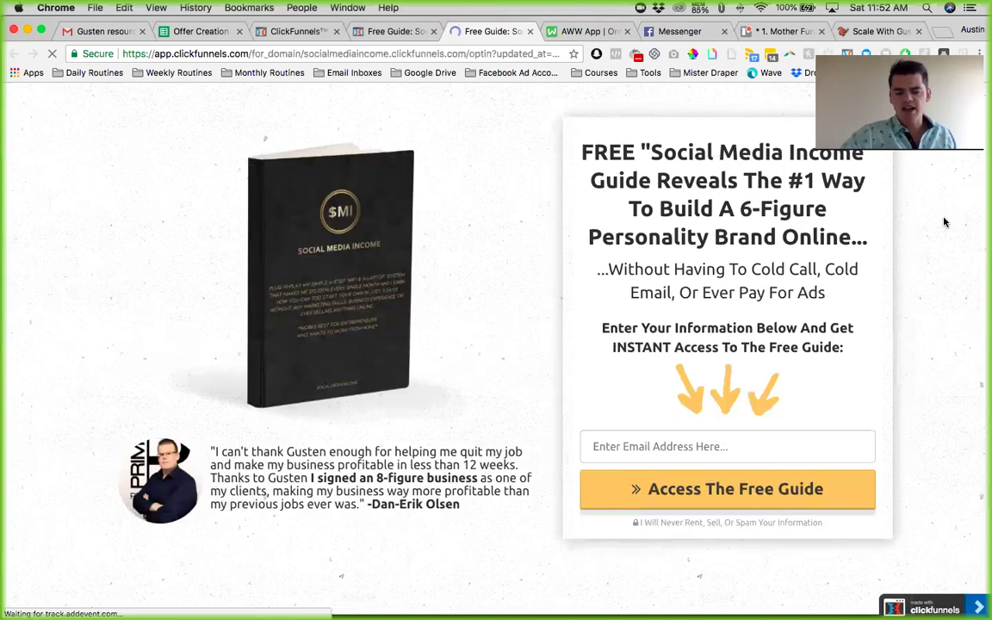
# Step: Return from the live preview to the Free Guide editor tab
pyautogui.click(392, 31)
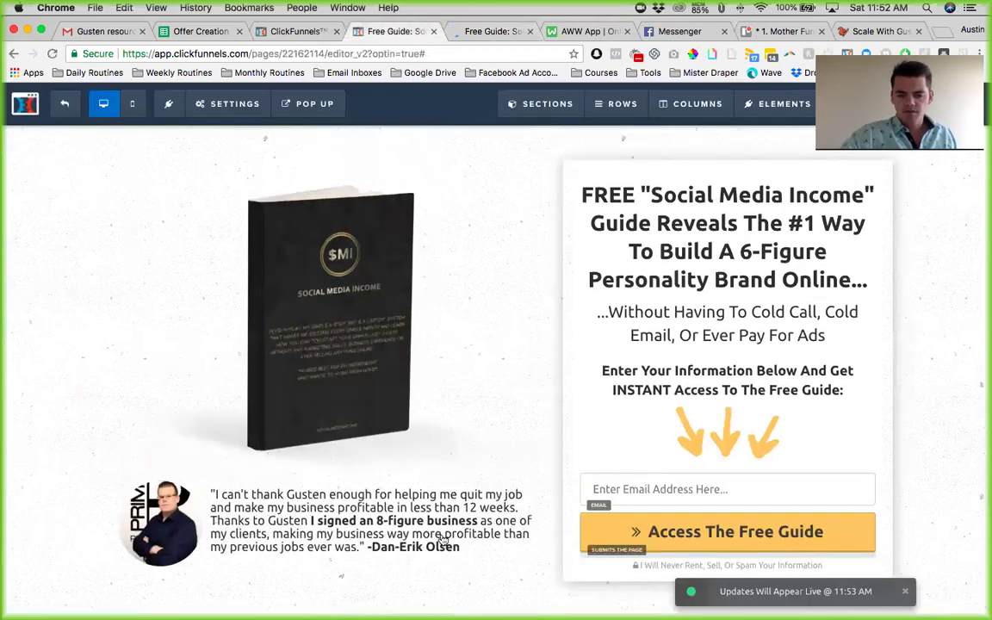
# Step: Take the em dash (—) from the green Stickies note and put it into the testimonial credit
pyautogui.hotkey('ctrl', 'Left')
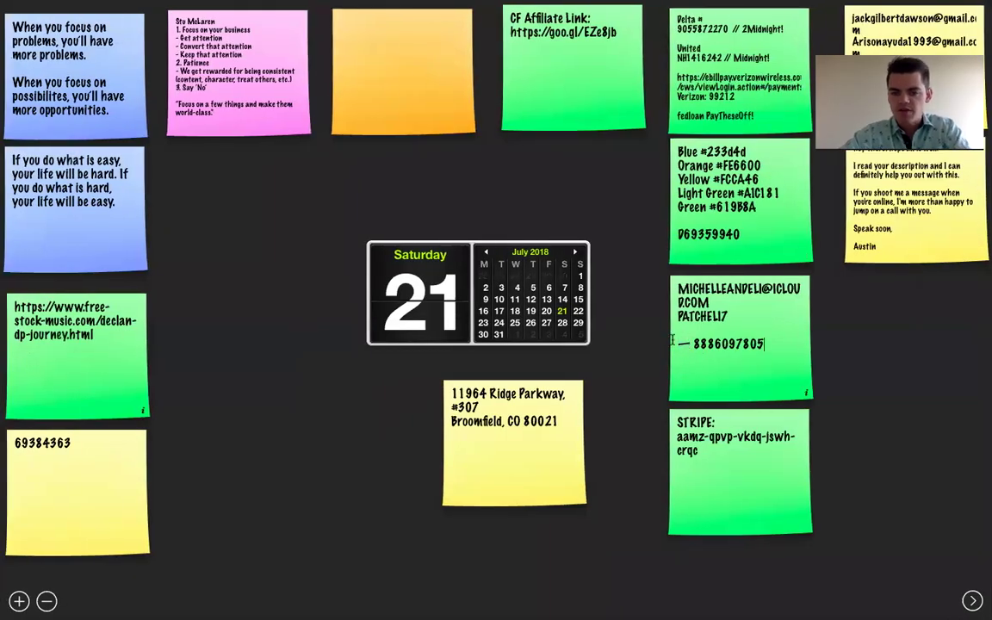
pyautogui.hotkey('ctrl', 'Right')
pyautogui.hotkey('ctrl', 'Left')
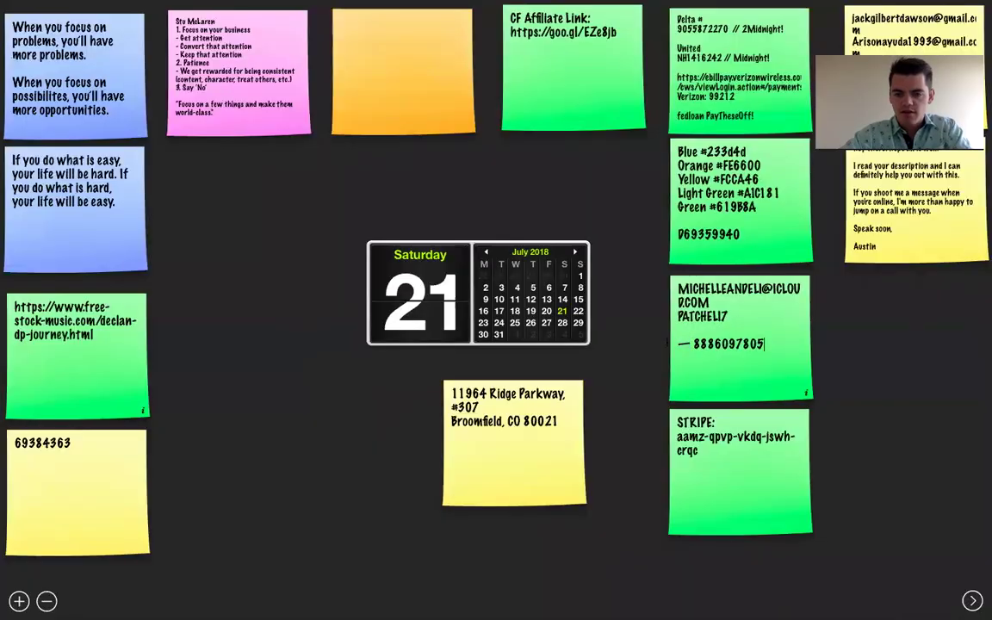
pyautogui.moveTo(677, 343); pyautogui.dragTo(690, 344)
pyautogui.hotkey('ctrl', 'Right')
pyautogui.write('—')
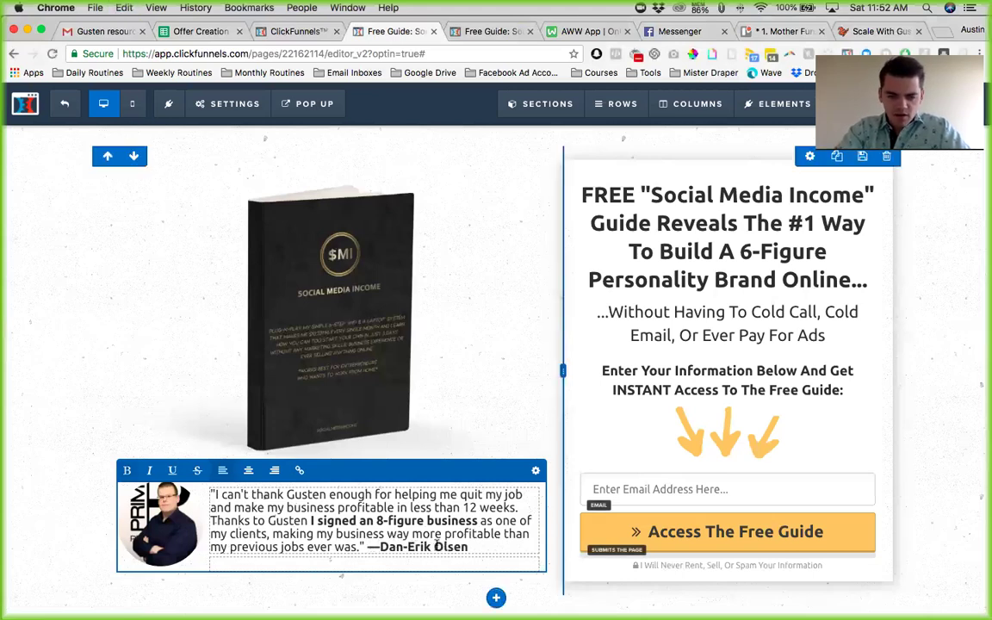
# Step: Make the testimonial author's name regular weight, keeping the em dash before it
pyautogui.moveTo(466, 545); pyautogui.dragTo(368, 544)
pyautogui.press('super+b')
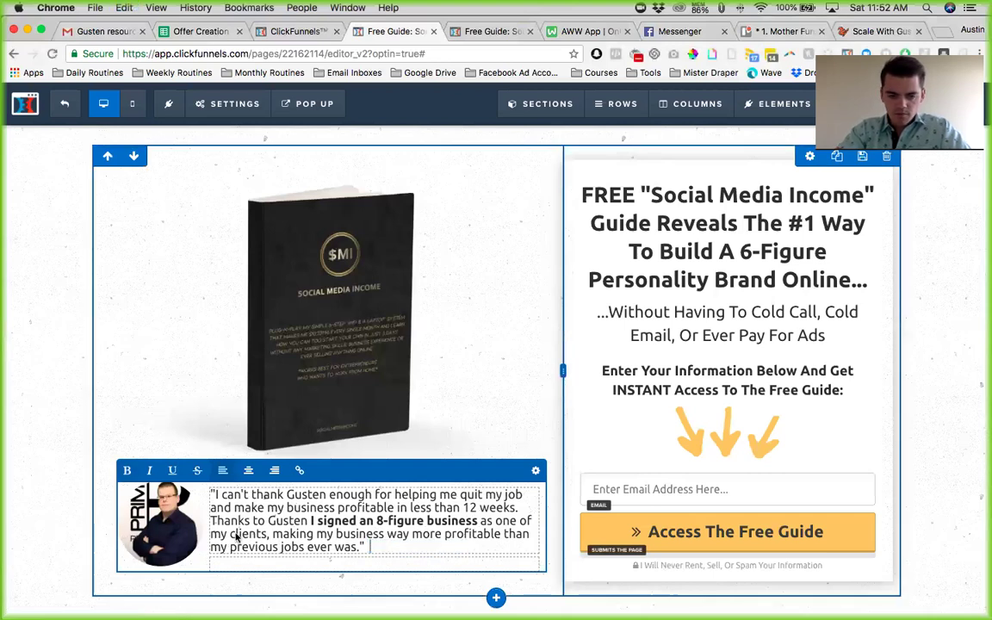
pyautogui.press('Right')
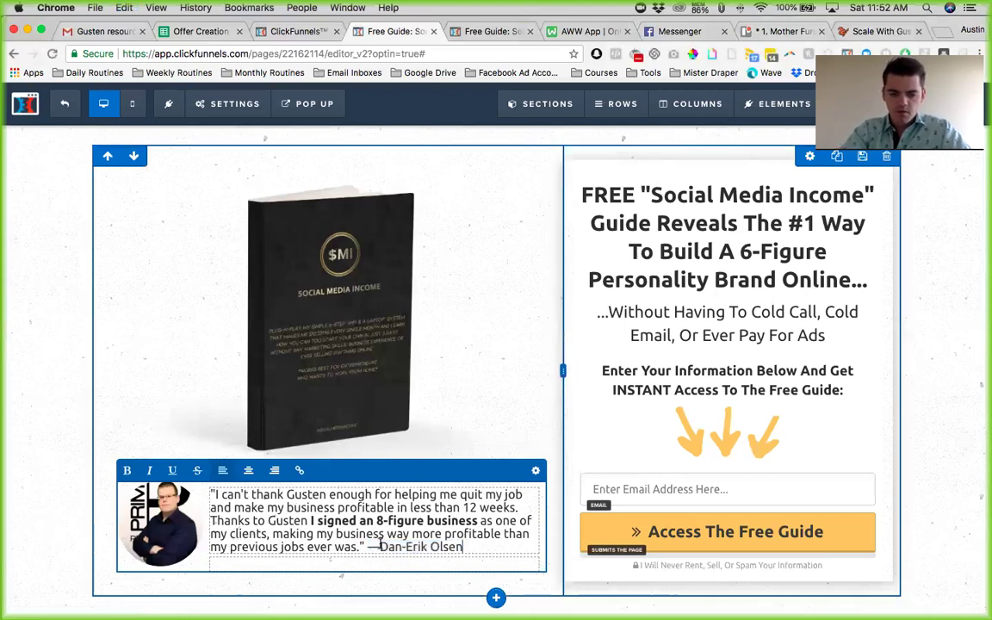
pyautogui.click(53, 446)
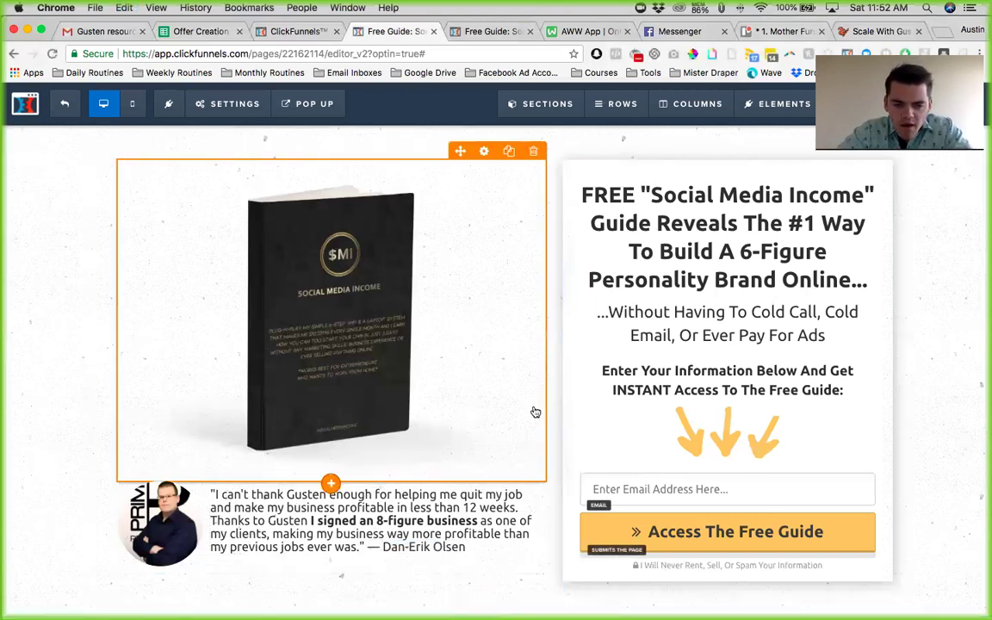
pyautogui.scroll(-2, 535, 413)
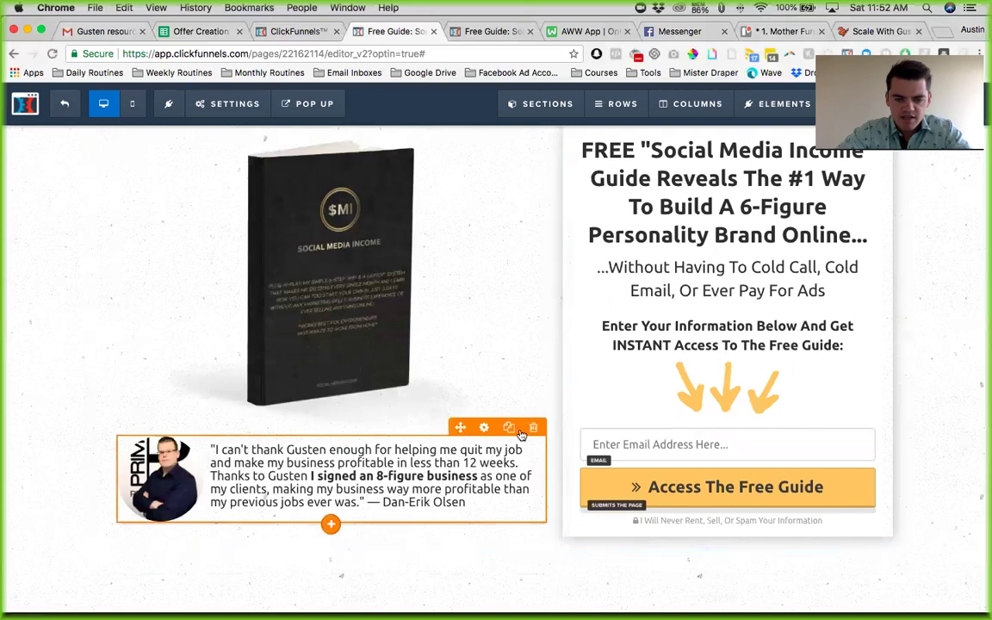
pyautogui.scroll(2, 523, 431)
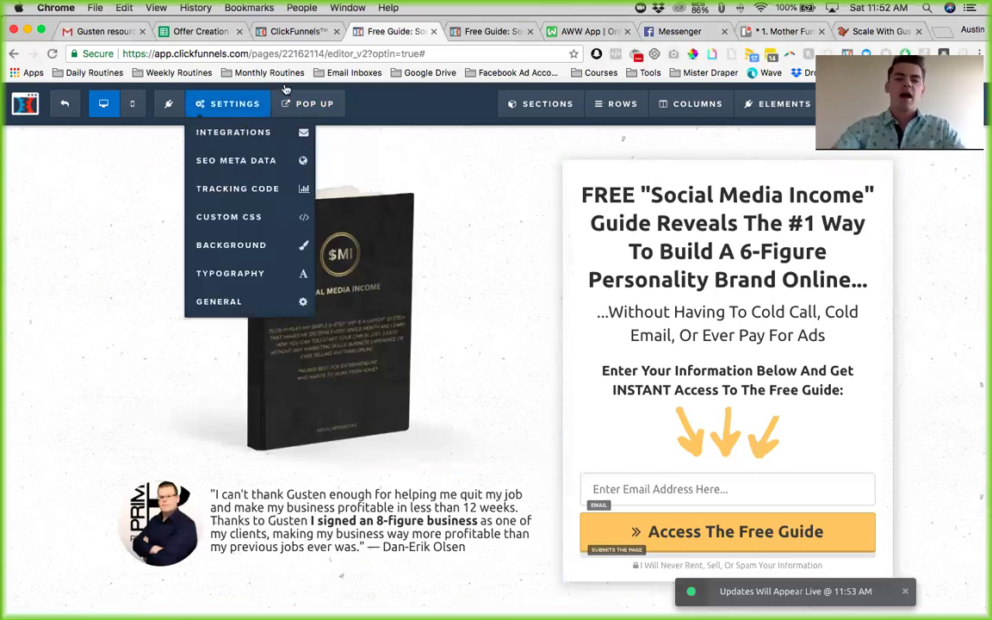
# Step: After checking the live page, set Affiliate Badge to Hide under Settings > General
pyautogui.click(492, 31)
pyautogui.click(506, 32)
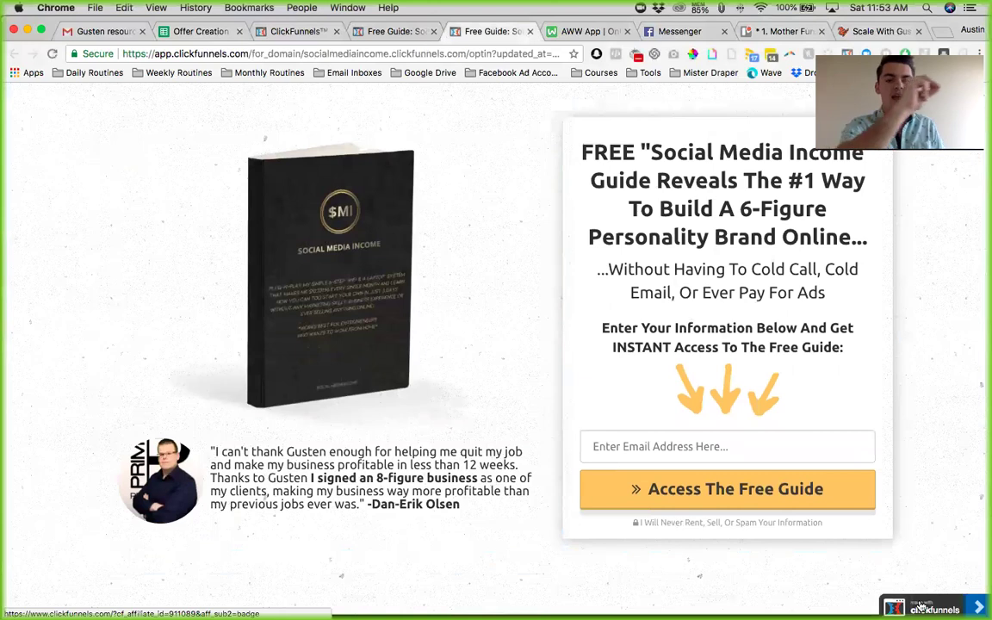
pyautogui.click(388, 31)
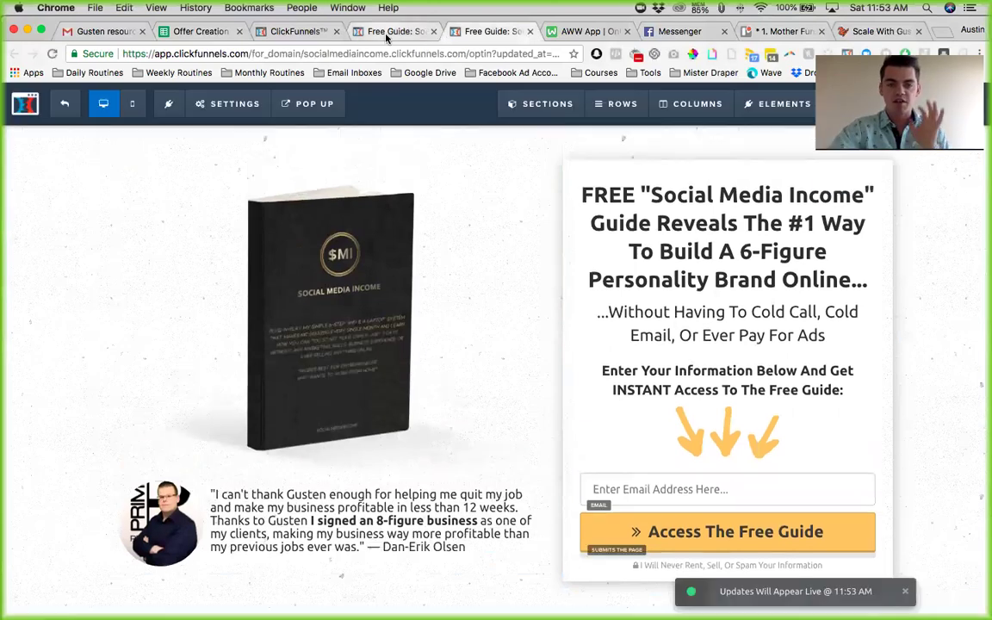
pyautogui.moveTo(241, 108)
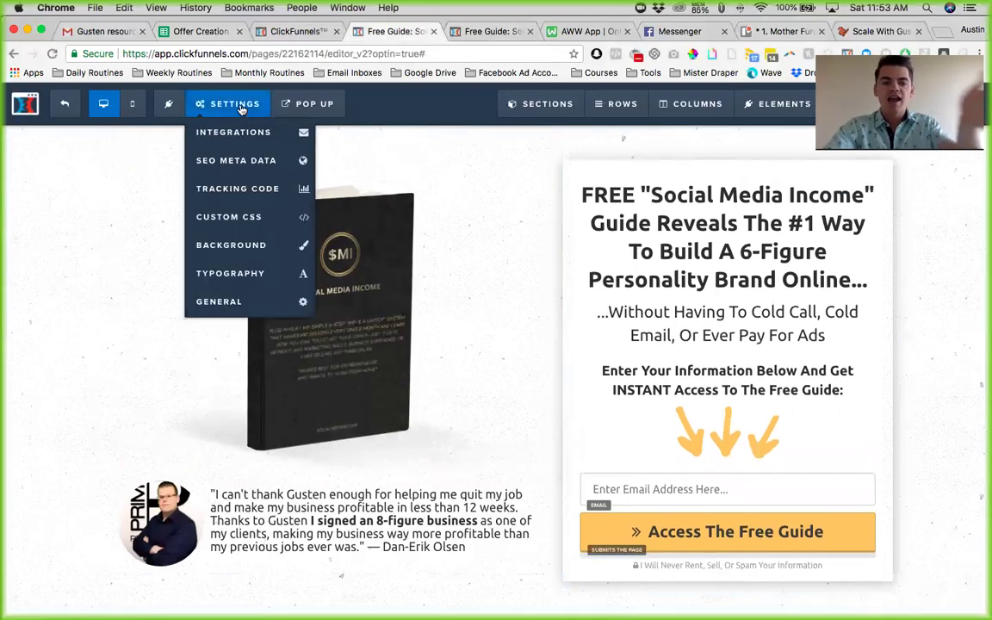
pyautogui.click(250, 303)
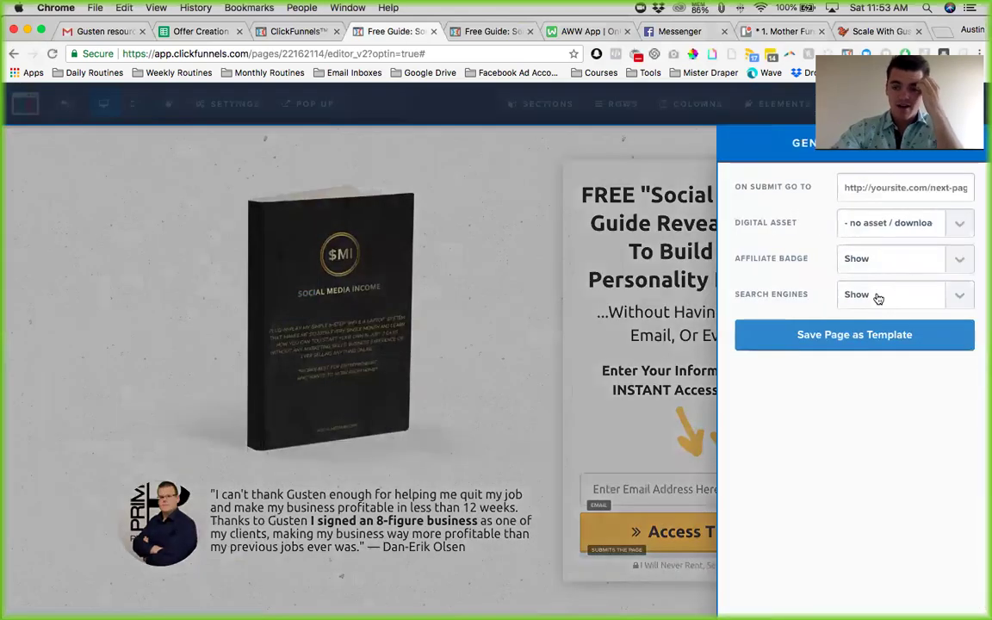
pyautogui.click(877, 259)
pyautogui.click(874, 245)
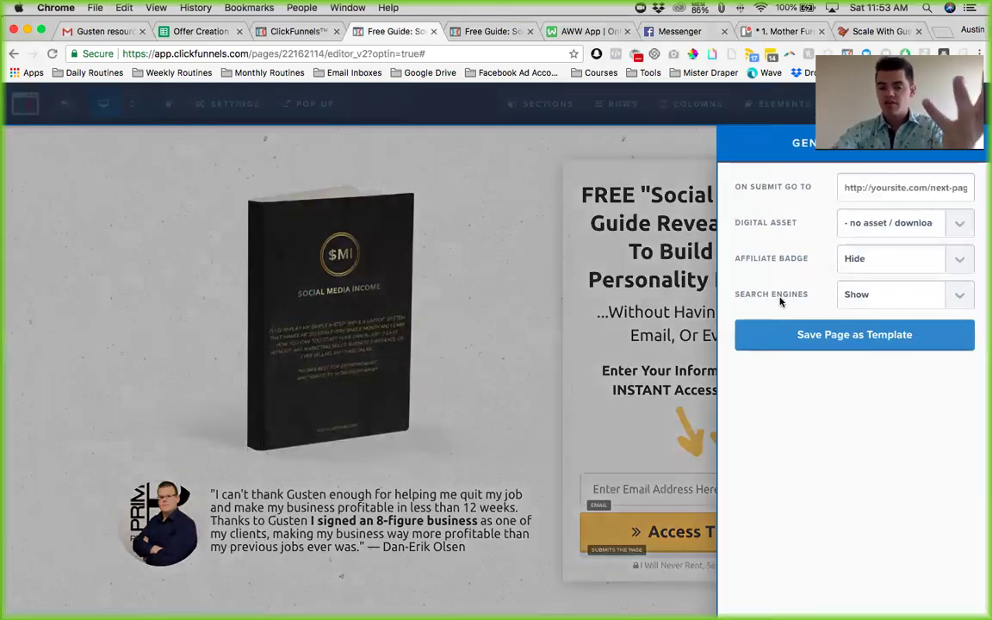
pyautogui.click(544, 281)
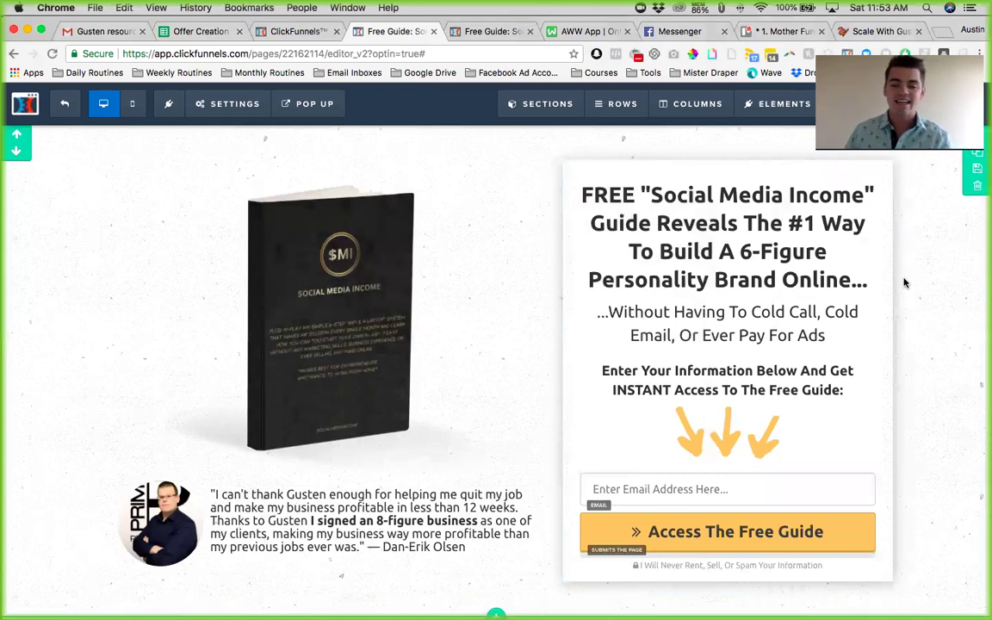
# Step: Underline INSTANT in the 'Enter Your Information' line and view the updated live page
pyautogui.click(671, 389)
pyautogui.moveTo(671, 389); pyautogui.dragTo(612, 389)
pyautogui.click(634, 349)
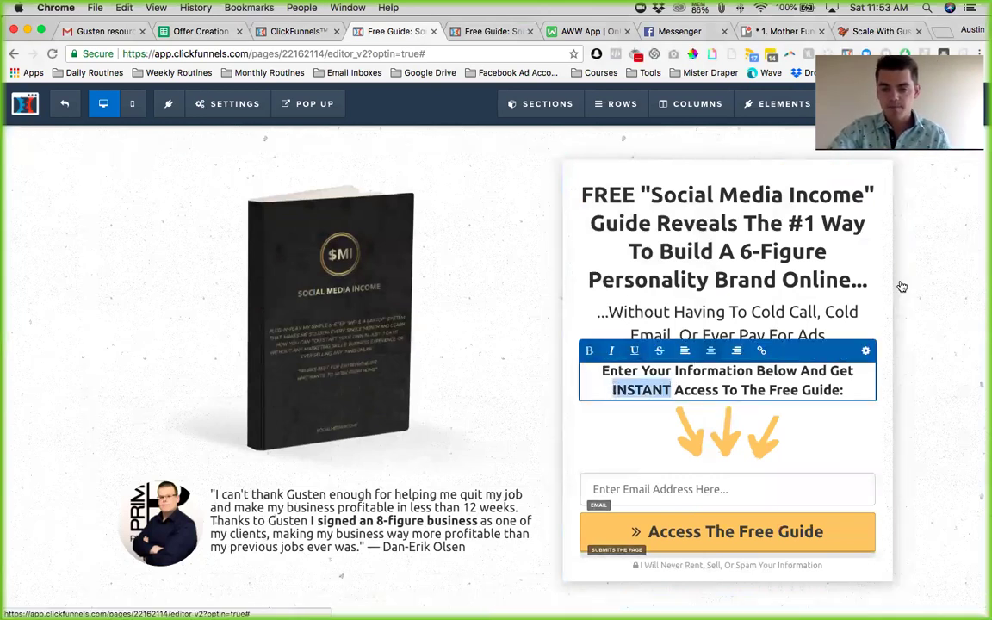
pyautogui.press('Escape')
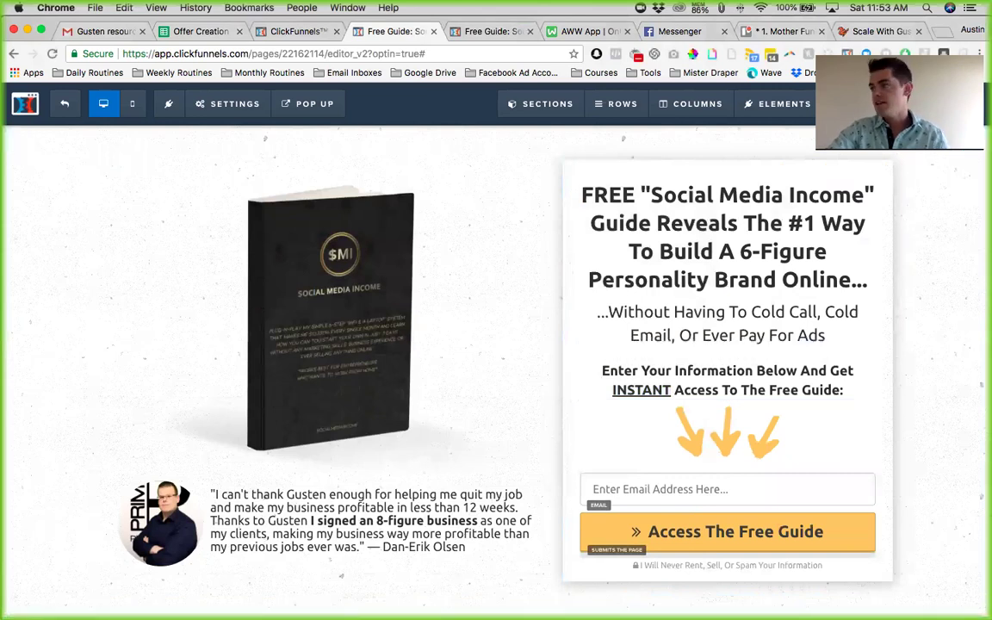
pyautogui.click(472, 31)
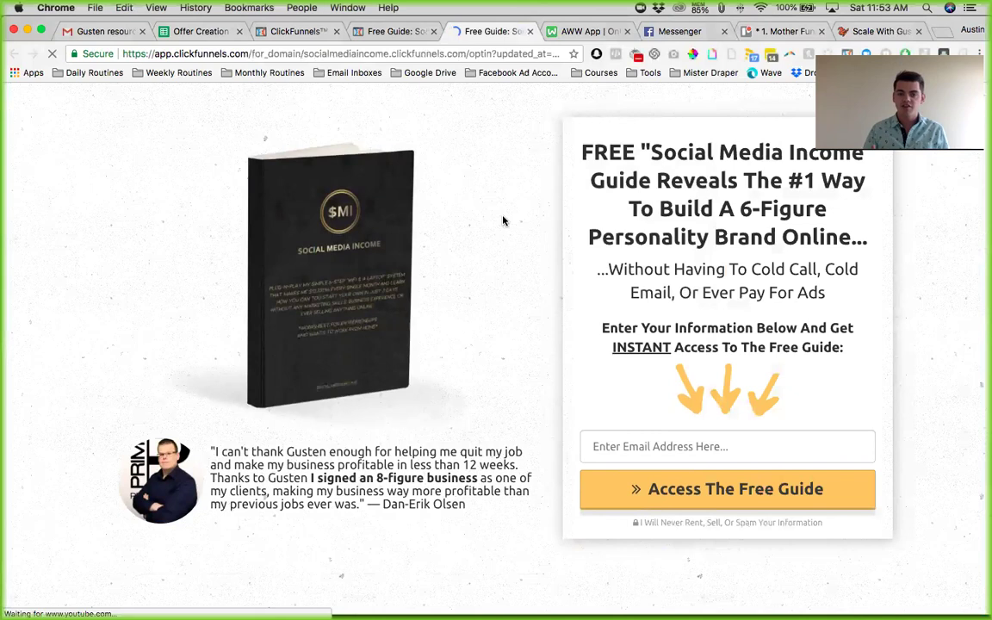
# Step: Review the live page and its main headline, then close the live 'Free Guide' tab
pyautogui.scroll(-3, 500, 215)
pyautogui.scroll(3, 502, 214)
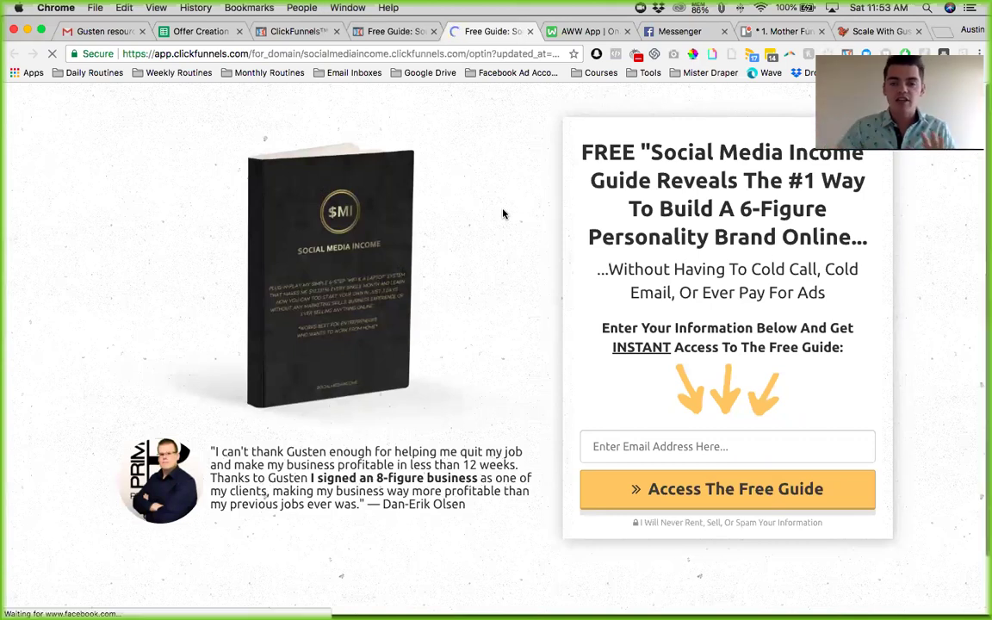
pyautogui.moveTo(608, 152); pyautogui.dragTo(715, 241)
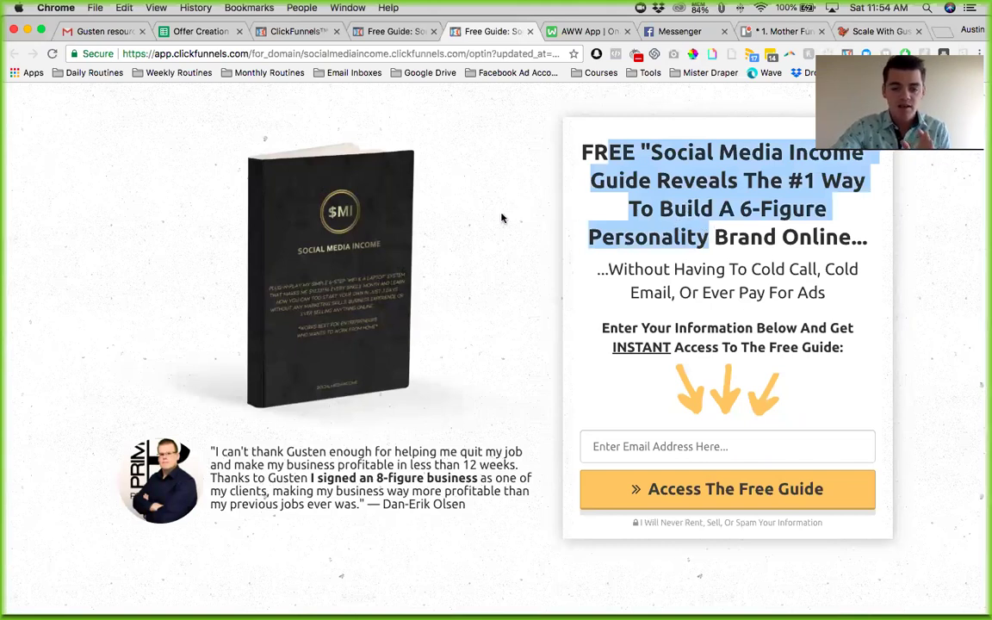
pyautogui.scroll(-1, 502, 218)
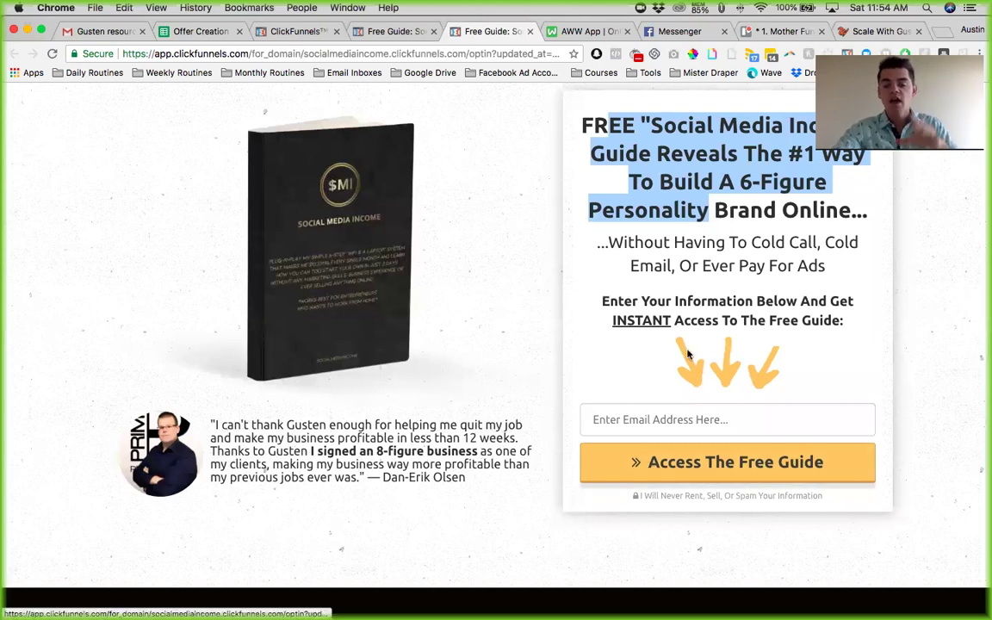
pyautogui.scroll(1, 718, 443)
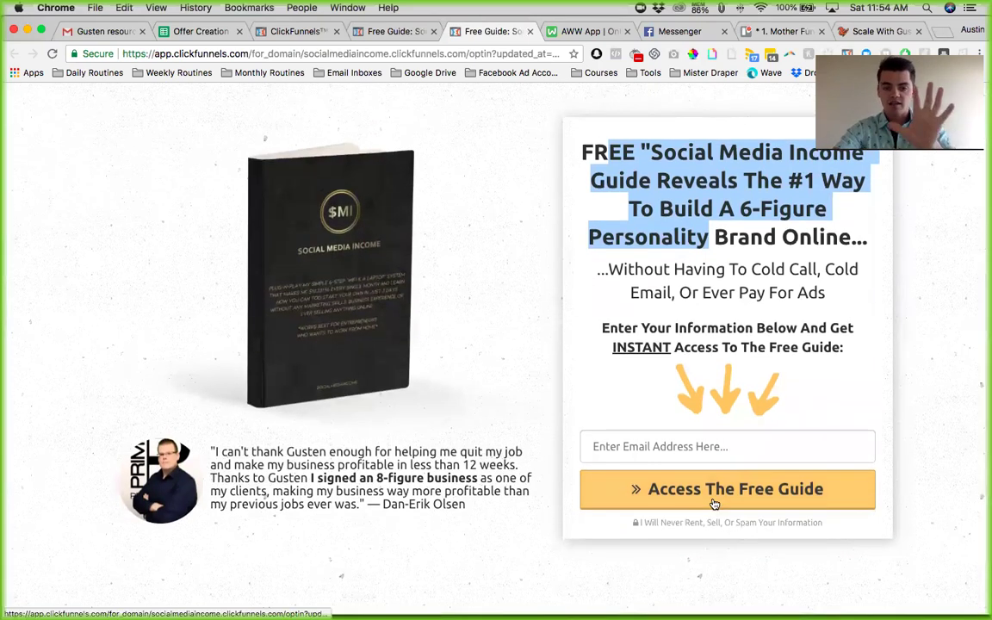
pyautogui.click(529, 32)
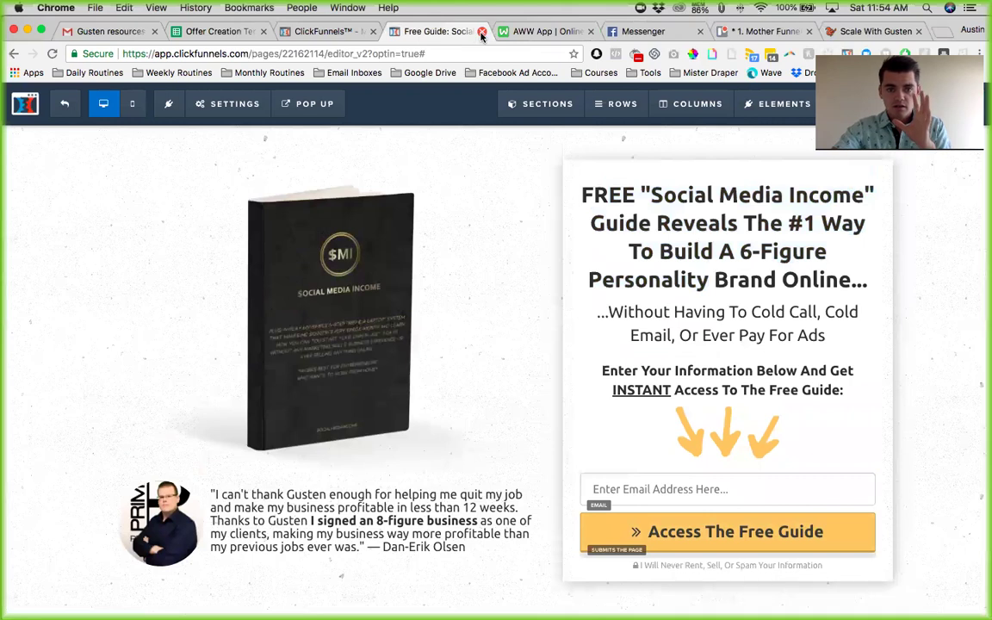
# Step: On the Optin step, choose Create Variation > Create Duplicate Page and open the copy for editing
pyautogui.moveTo(246, 104)
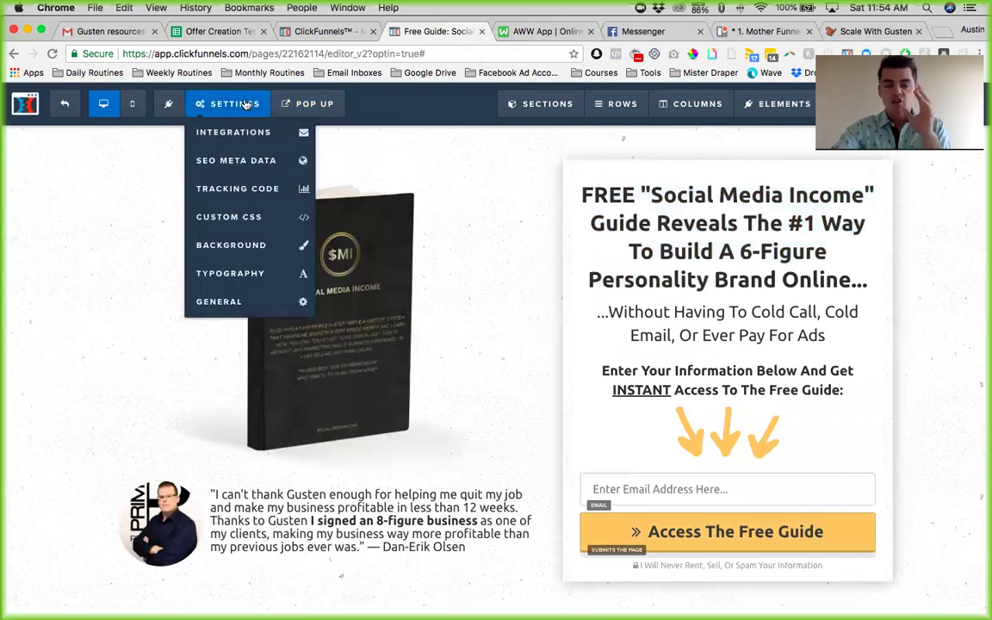
pyautogui.click(483, 33)
pyautogui.click(342, 32)
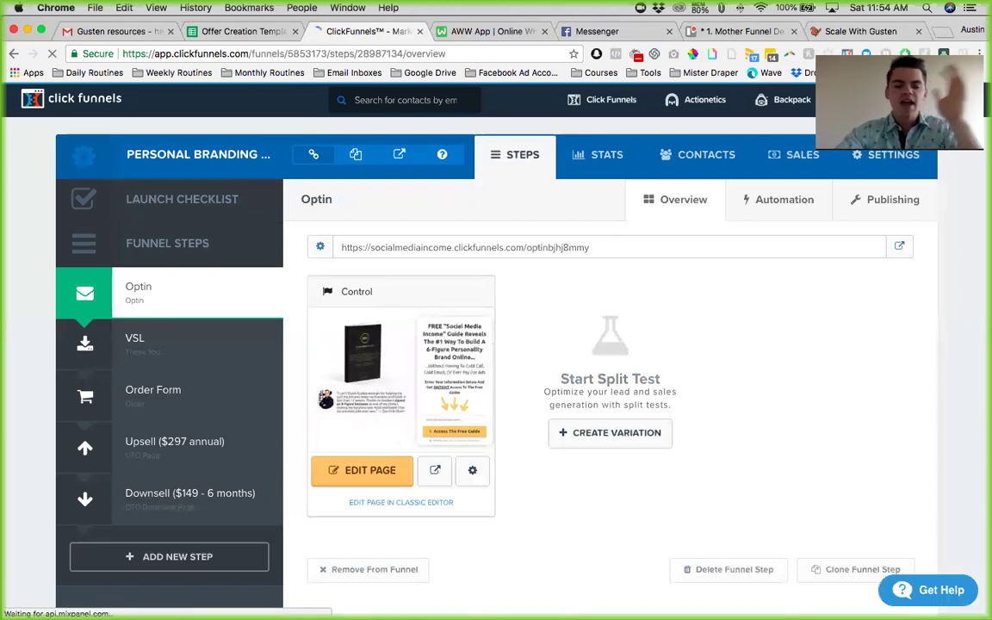
pyautogui.click(617, 434)
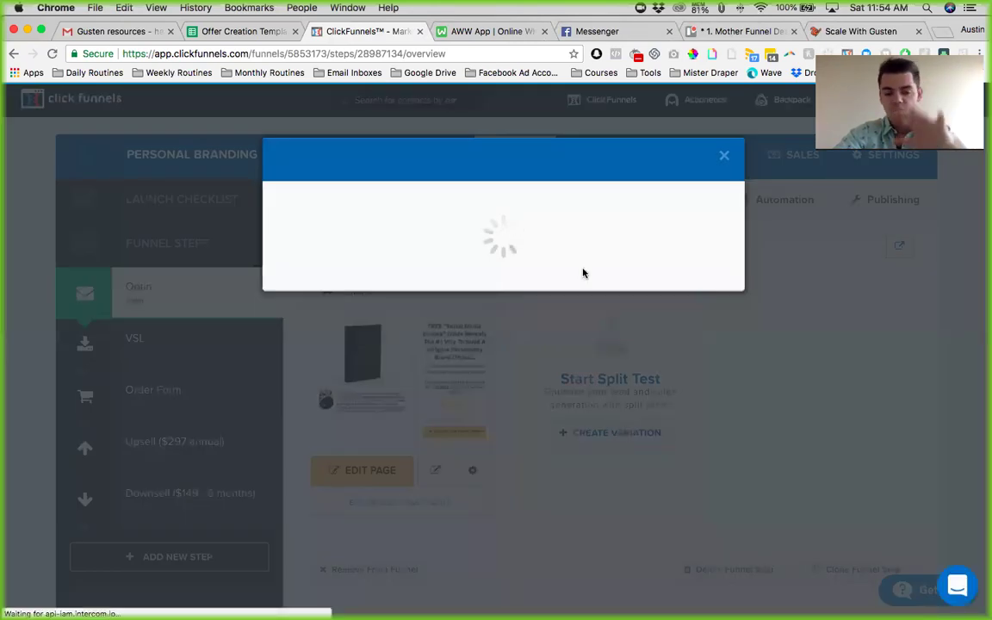
pyautogui.click(584, 245)
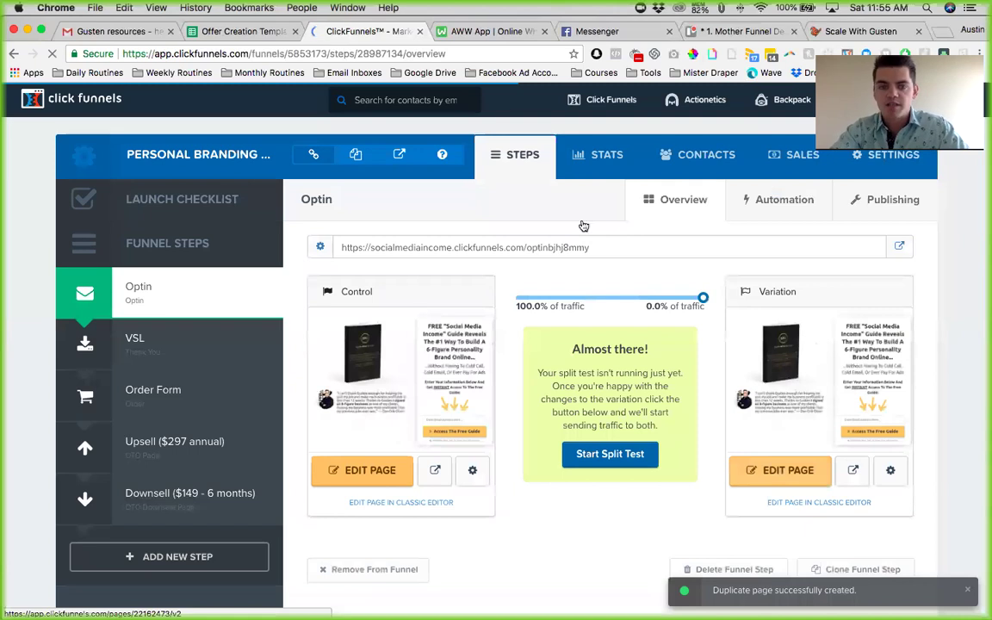
pyautogui.click(454, 35)
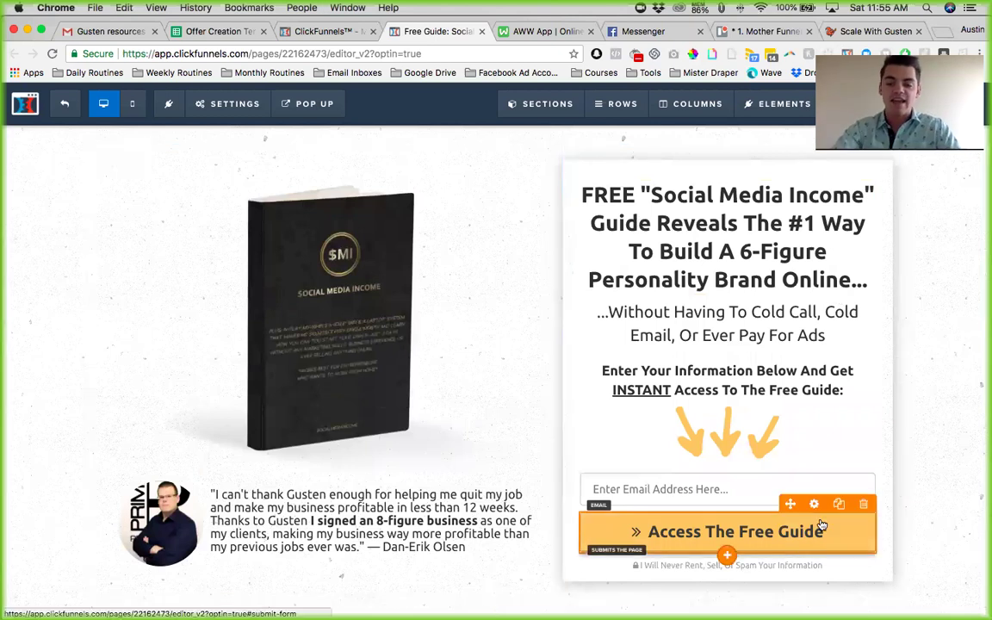
# Step: Change the Access The Free Guide button's background colour to a darker green
pyautogui.click(816, 507)
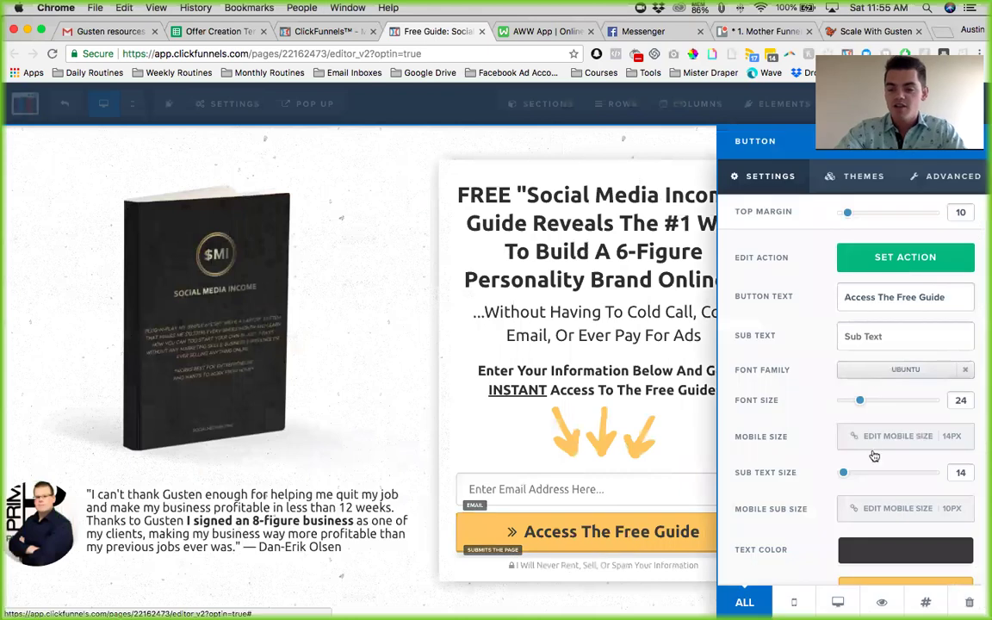
pyautogui.scroll(-1, 875, 461)
pyautogui.click(887, 558)
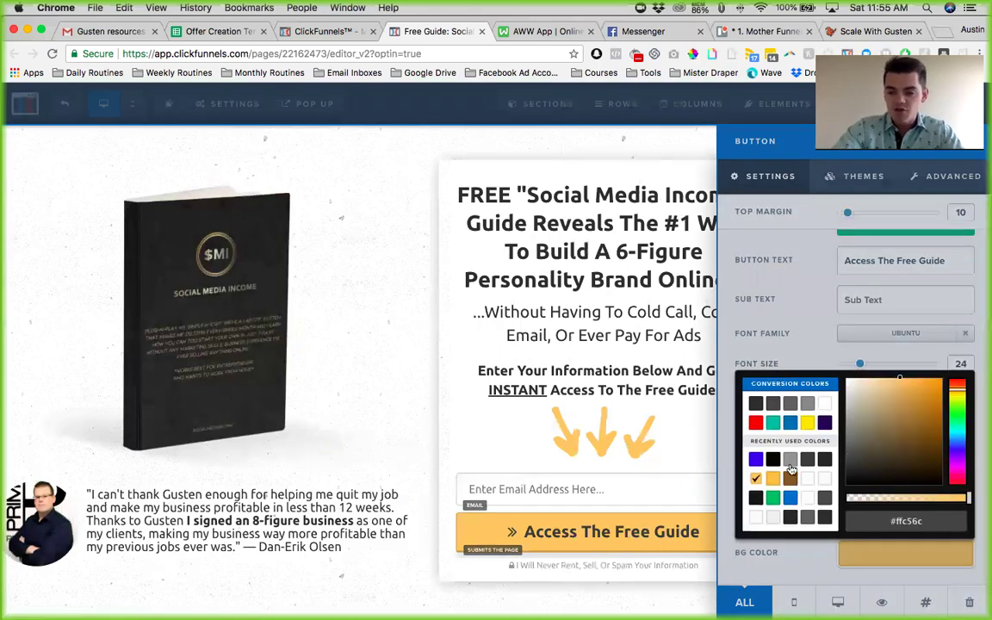
pyautogui.click(959, 423)
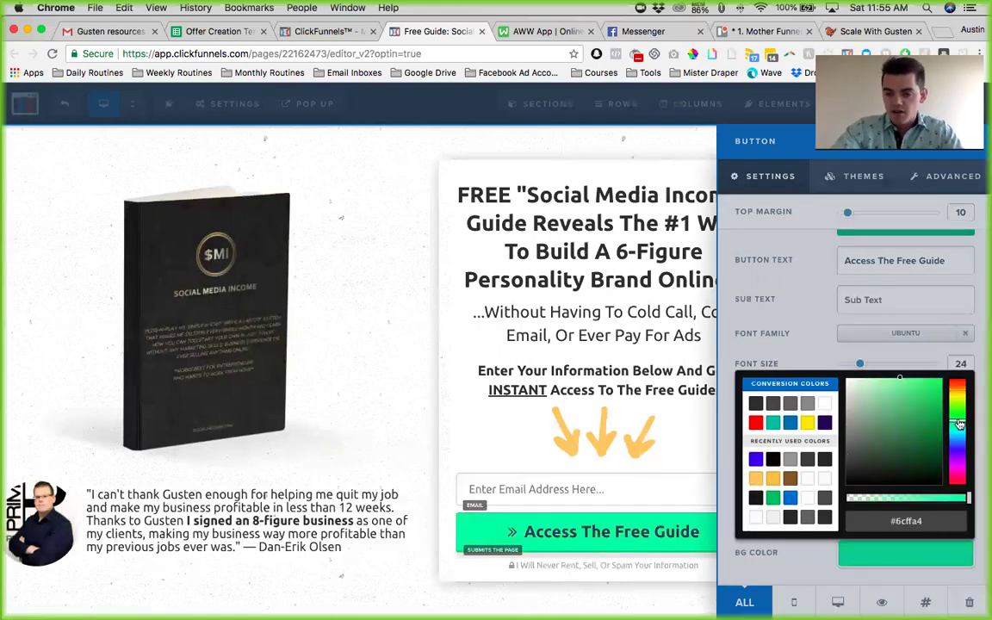
pyautogui.click(941, 403)
pyautogui.moveTo(949, 407); pyautogui.dragTo(961, 424)
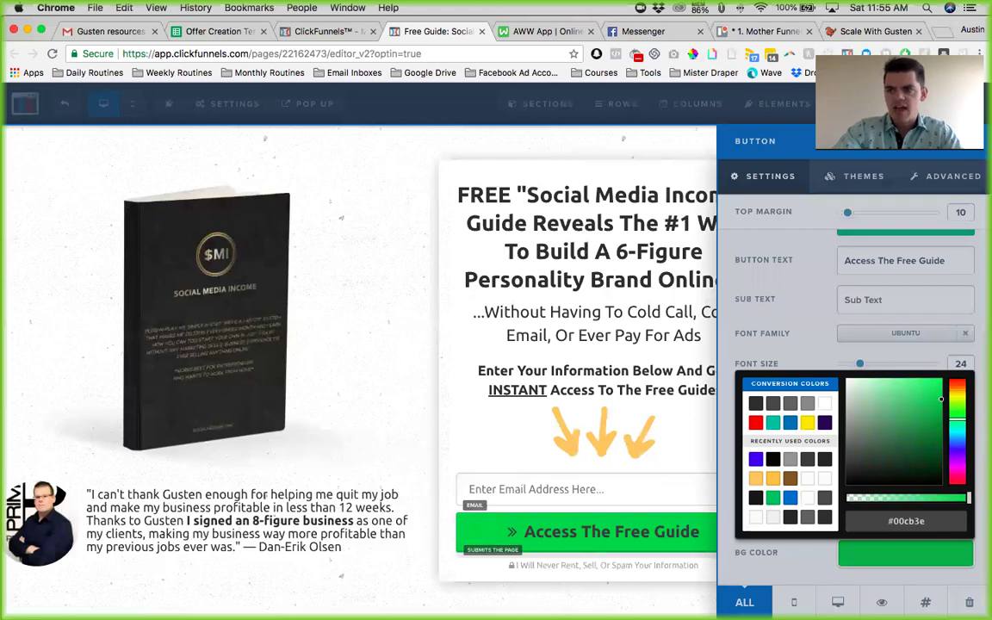
pyautogui.click(946, 35)
# Step: Load paletton.com and copy its web address
pyautogui.write('pal')
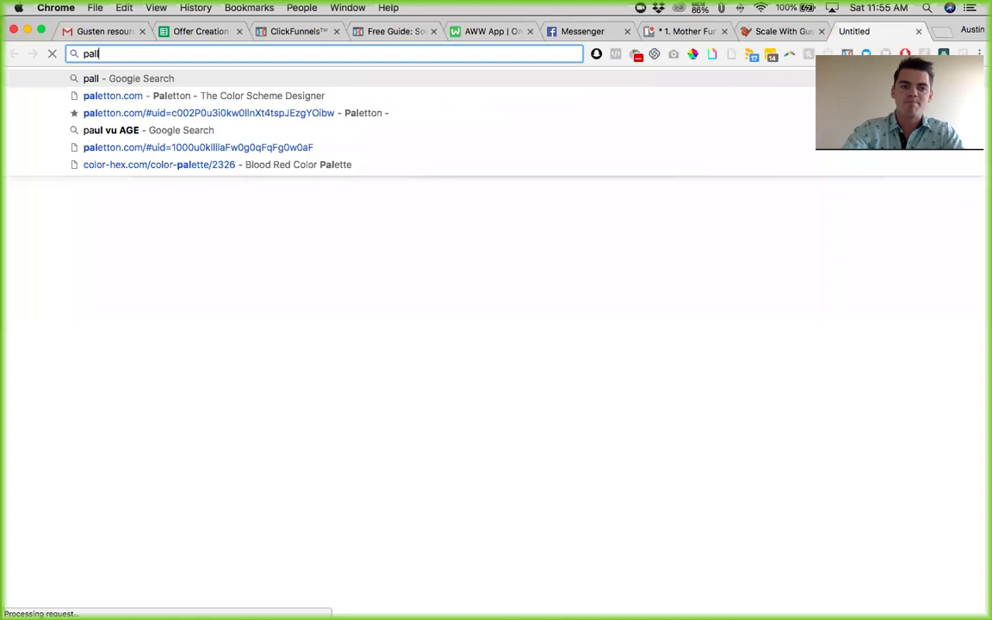
pyautogui.write('e')
pyautogui.press('Return')
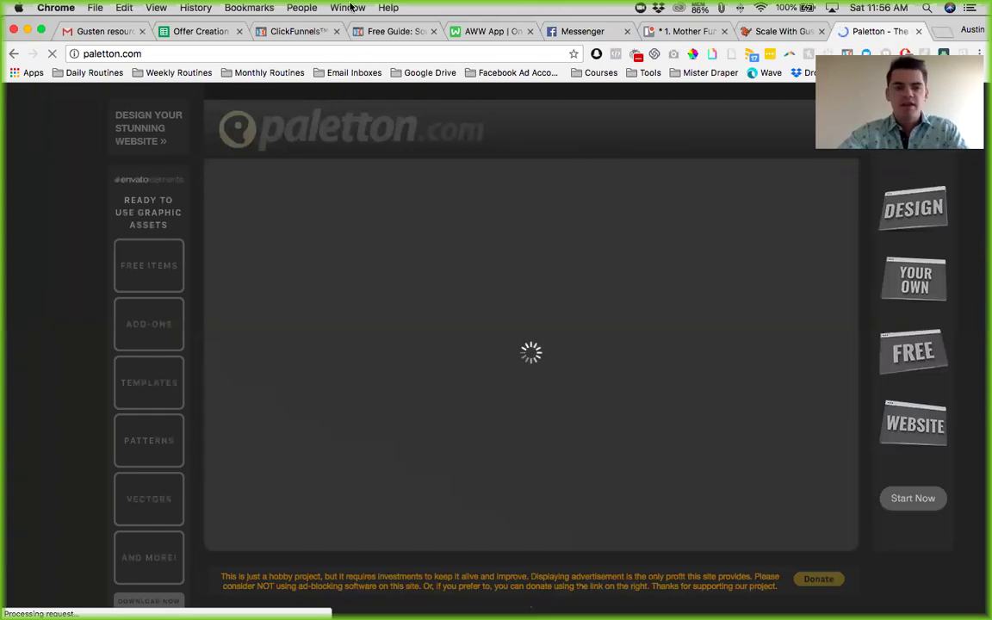
pyautogui.click(317, 52)
pyautogui.press('super+c')
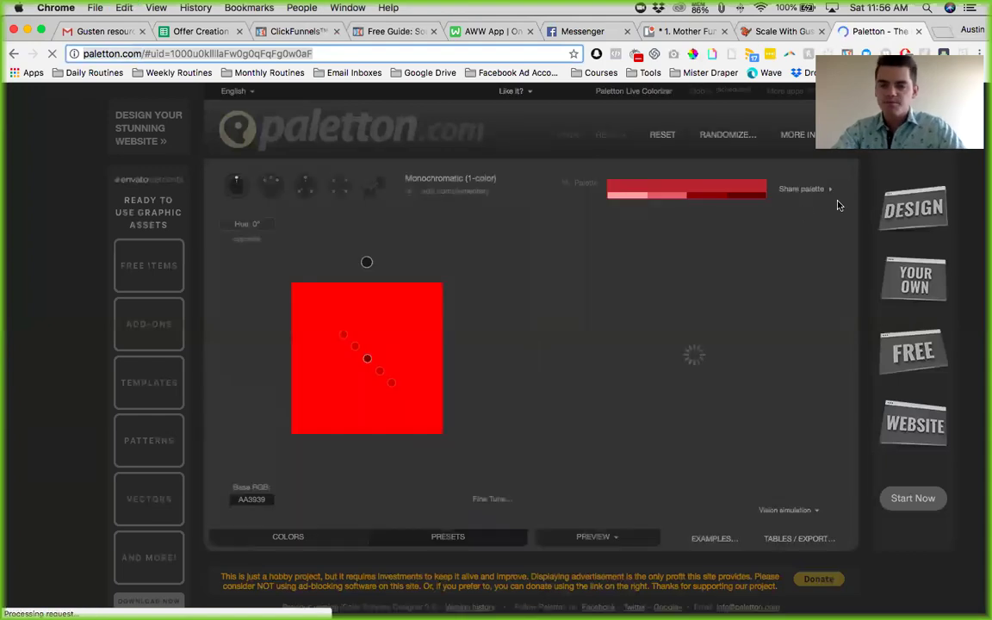
pyautogui.click(648, 73)
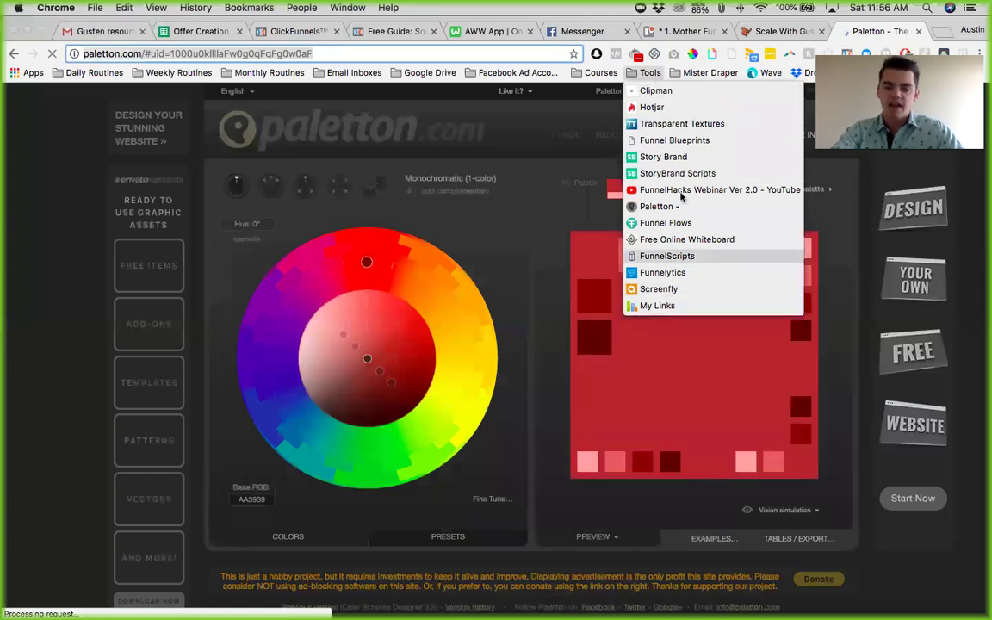
pyautogui.click(651, 73)
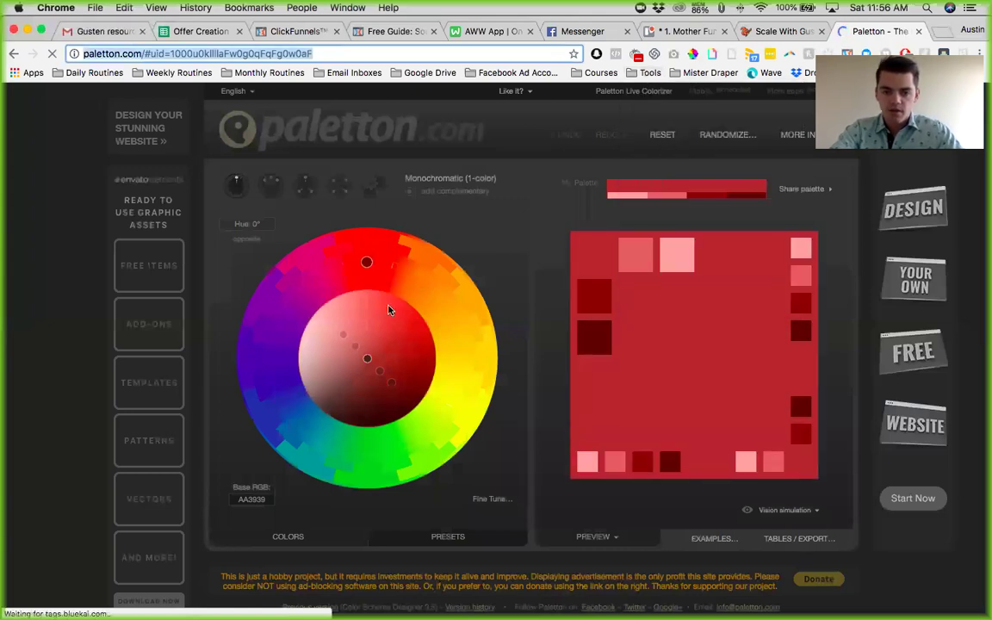
# Step: Copy the saved colour code FFC56C from the clipboard history
pyautogui.click(722, 8)
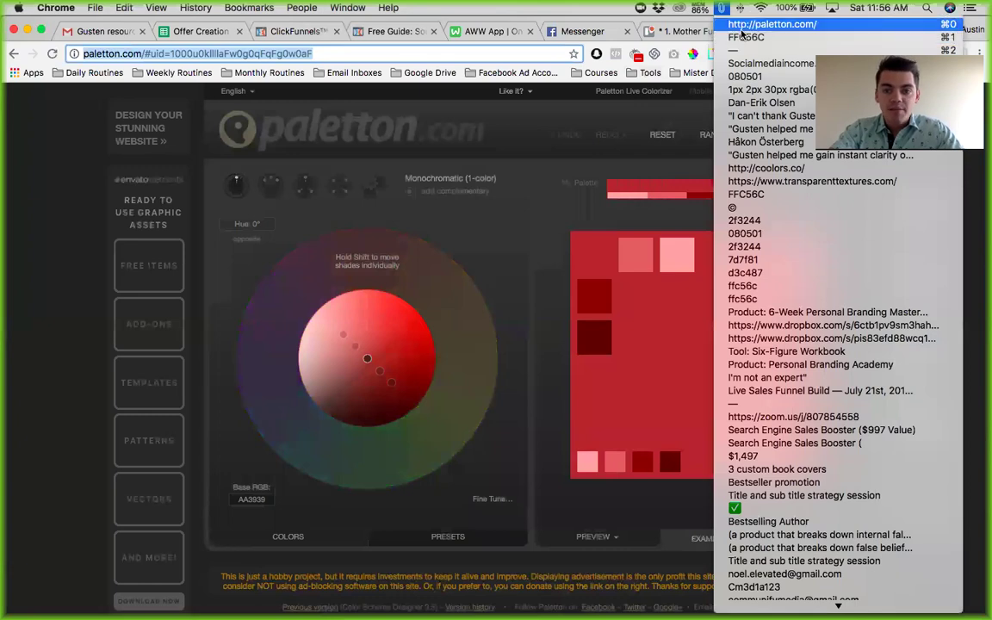
pyautogui.click(722, 7)
pyautogui.click(722, 8)
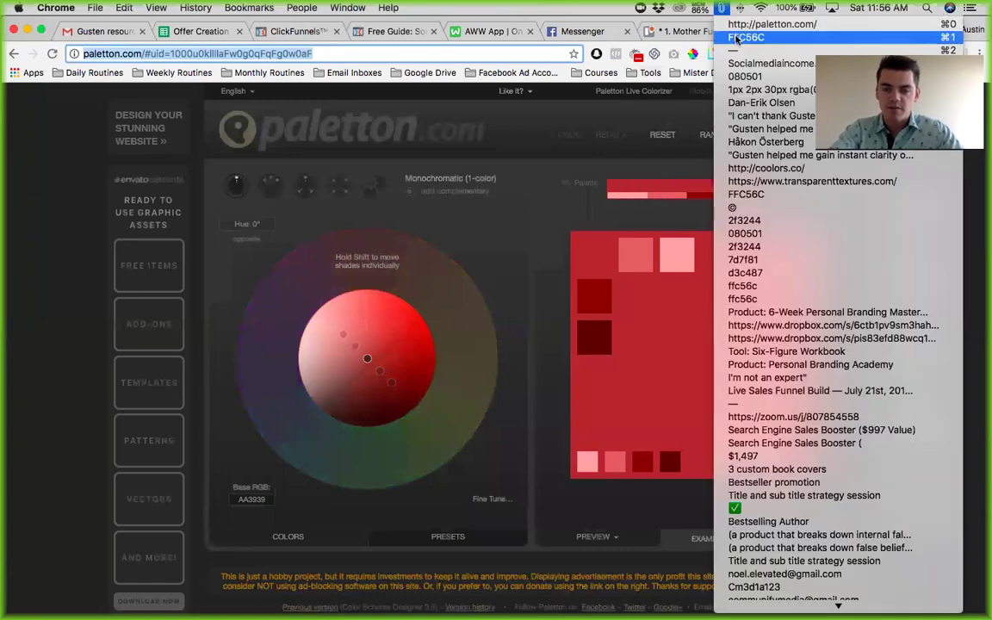
pyautogui.click(736, 38)
pyautogui.click(721, 7)
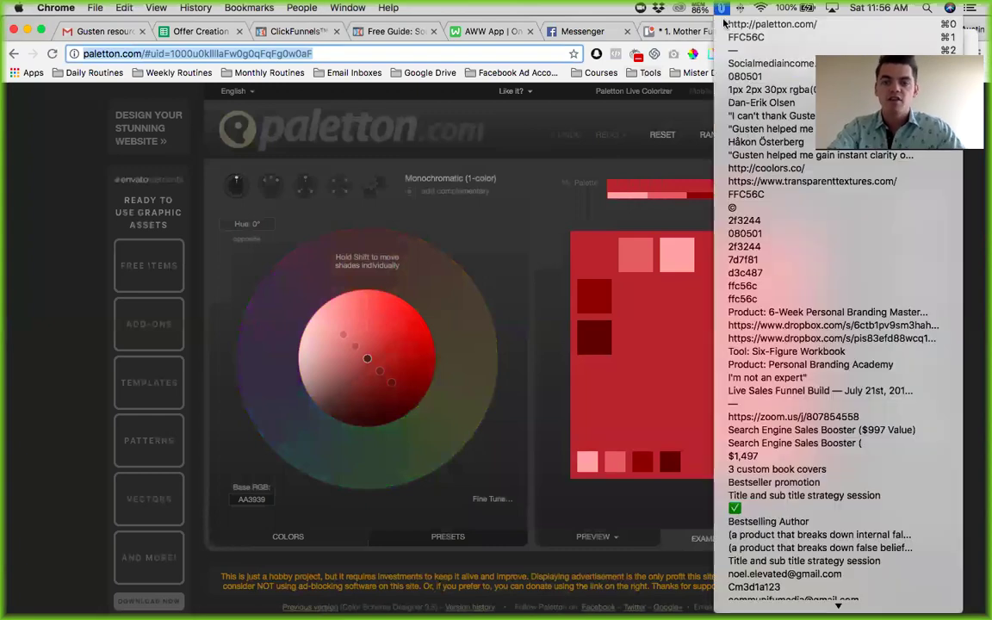
pyautogui.scroll(-5, 790, 404)
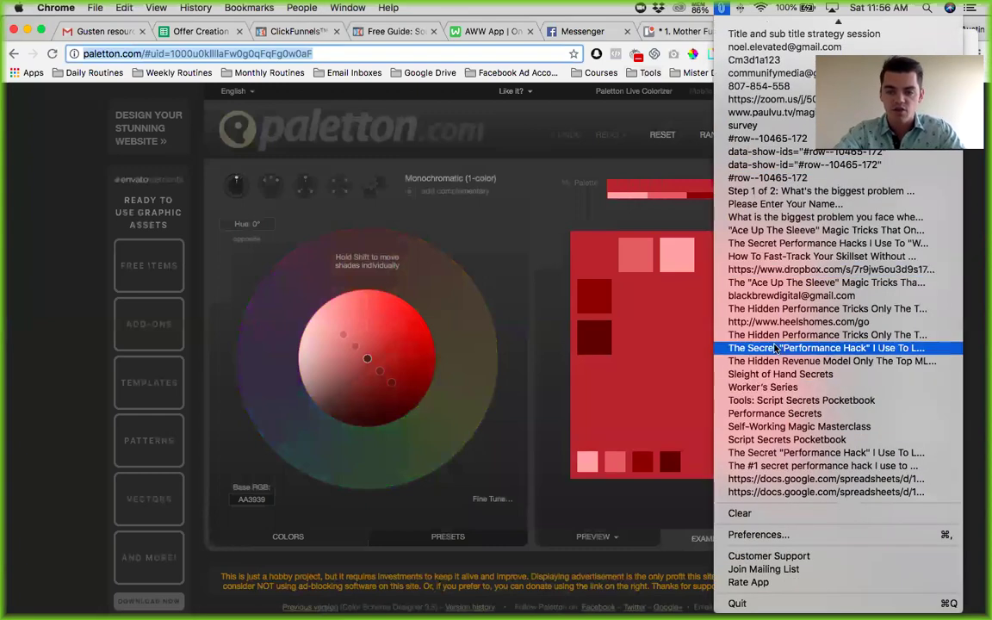
pyautogui.scroll(10, 775, 258)
pyautogui.click(722, 9)
pyautogui.scroll(-5, 775, 418)
pyautogui.scroll(5, 728, 24)
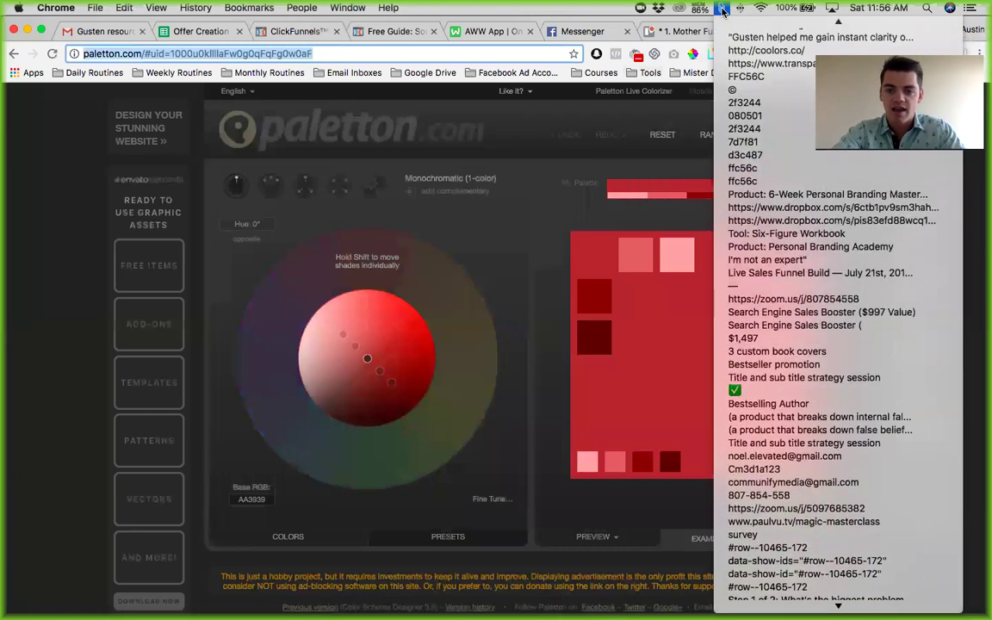
pyautogui.click(547, 271)
# Step: Set the Paletton base colour to FFC56C and choose the Triad scheme
pyautogui.click(262, 506)
pyautogui.press('BackSpace')
pyautogui.press('BackSpace')
pyautogui.press('BackSpace')
pyautogui.press('BackSpace')
pyautogui.press('BackSpace')
pyautogui.press('BackSpace')
pyautogui.write('FFC56')
pyautogui.click(406, 491)
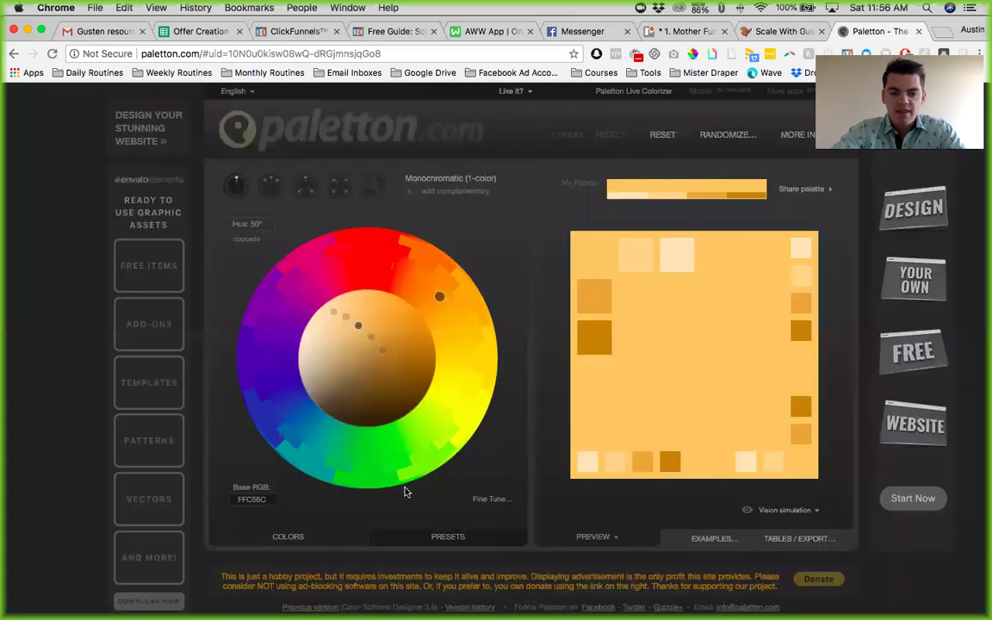
pyautogui.click(275, 191)
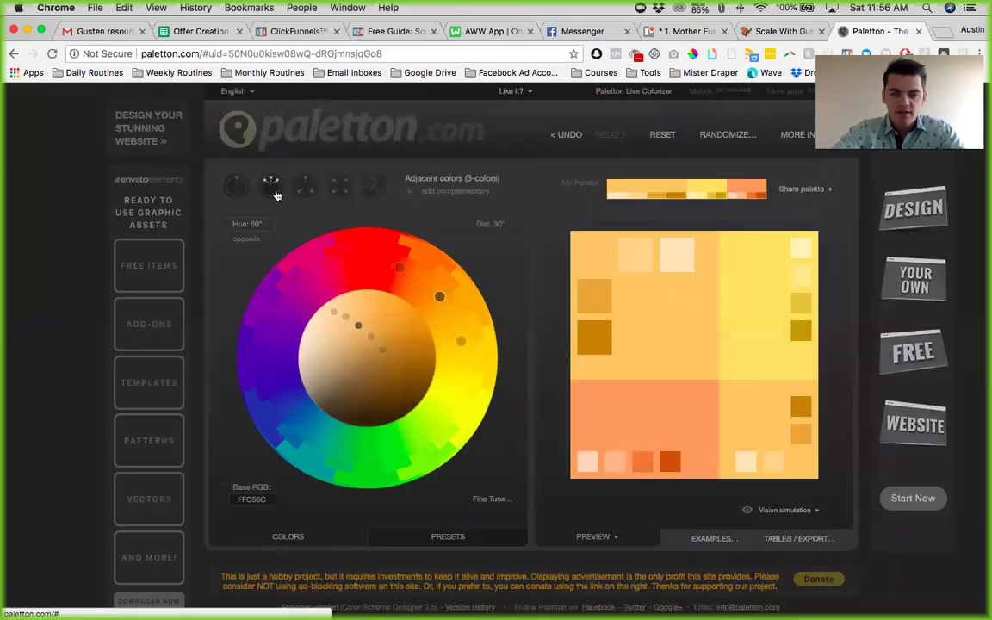
pyautogui.click(305, 188)
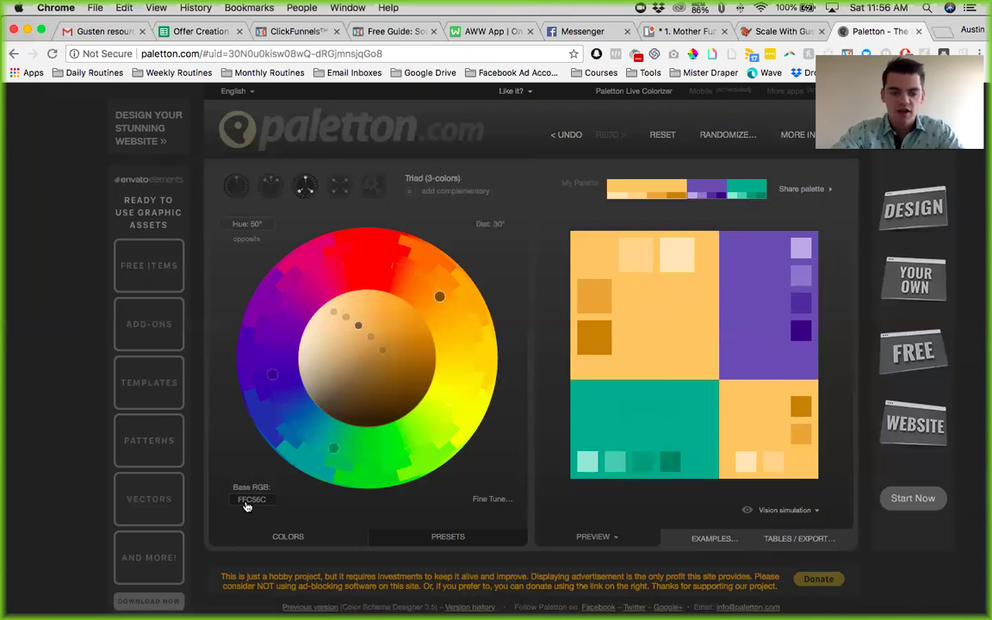
# Step: Select the teal companion colour 47A88B, then move to the Trello design board tab
pyautogui.click(627, 432)
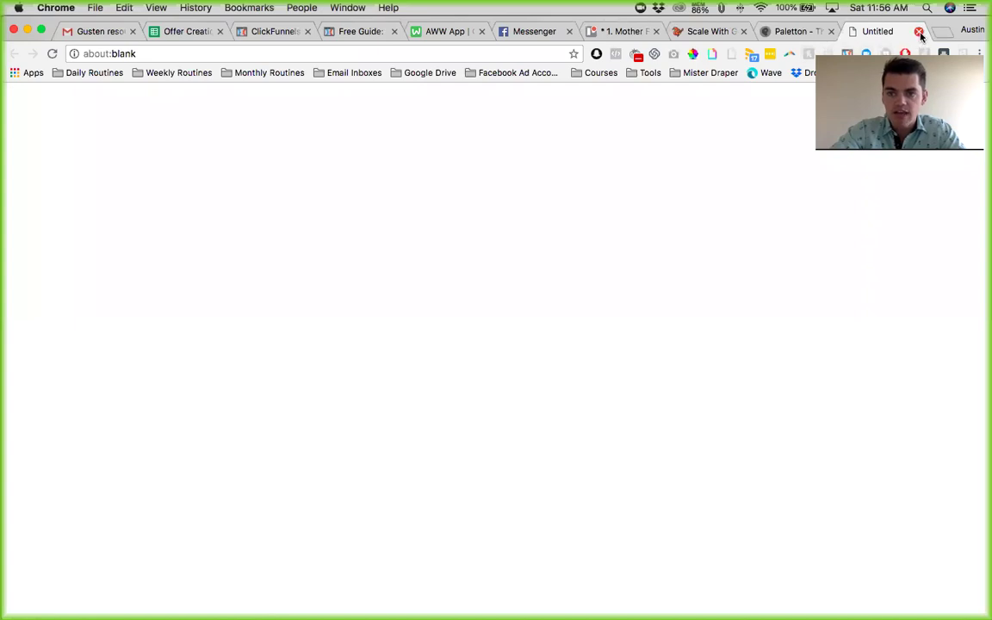
pyautogui.click(919, 32)
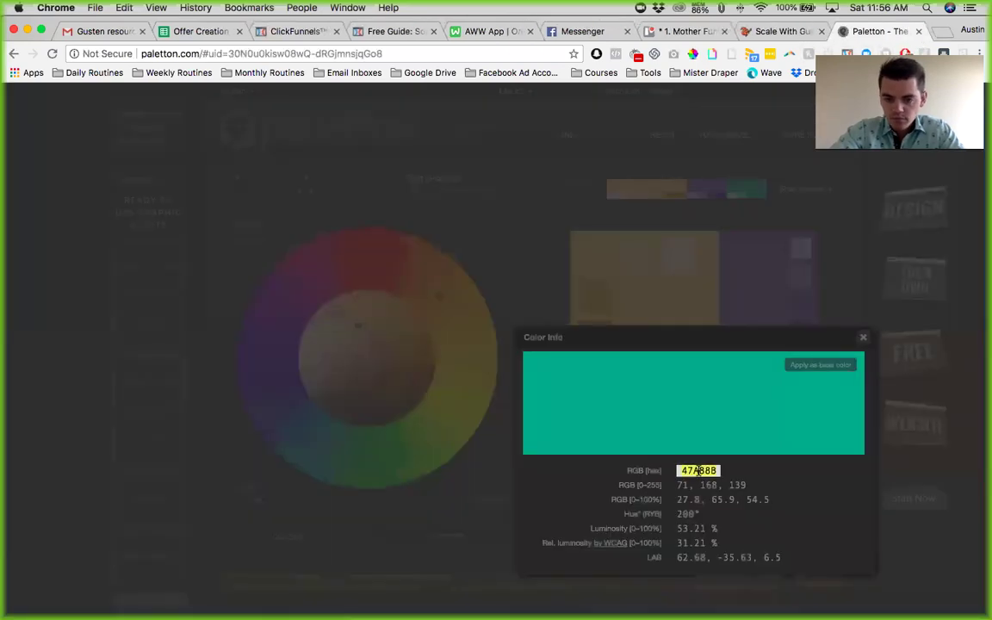
pyautogui.click(686, 30)
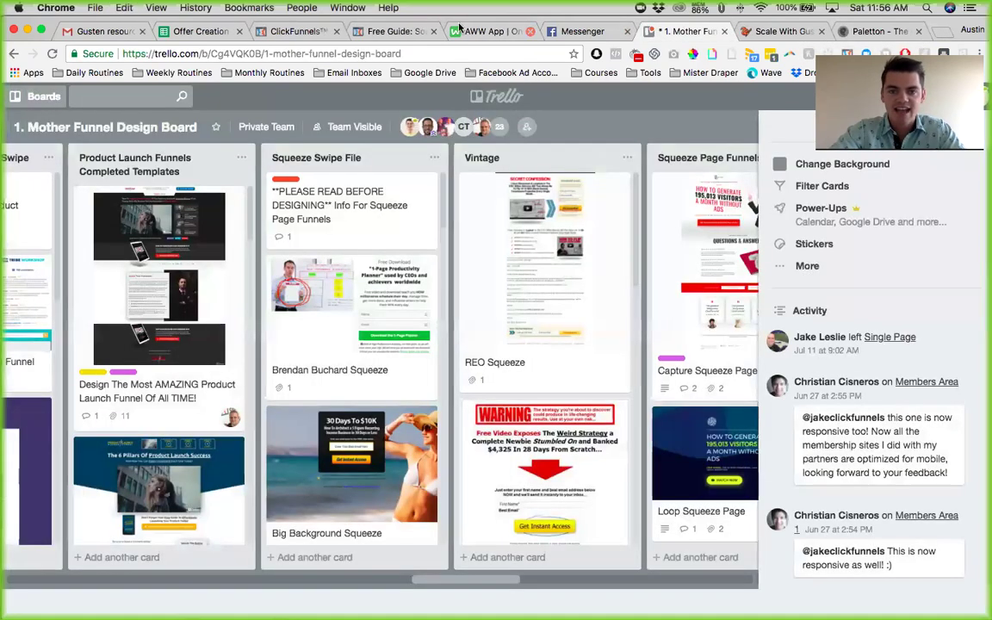
# Step: Give the Access The Free Guide button a 47a88b teal background and white text, then close the editor tab
pyautogui.click(392, 31)
pyautogui.press('super+v')
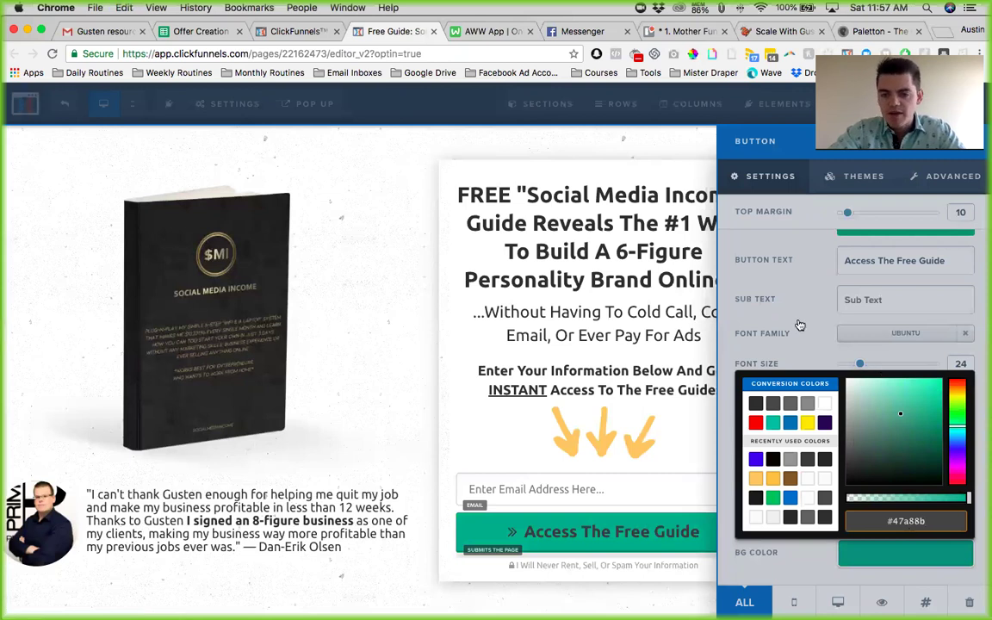
pyautogui.click(719, 291)
pyautogui.click(906, 513)
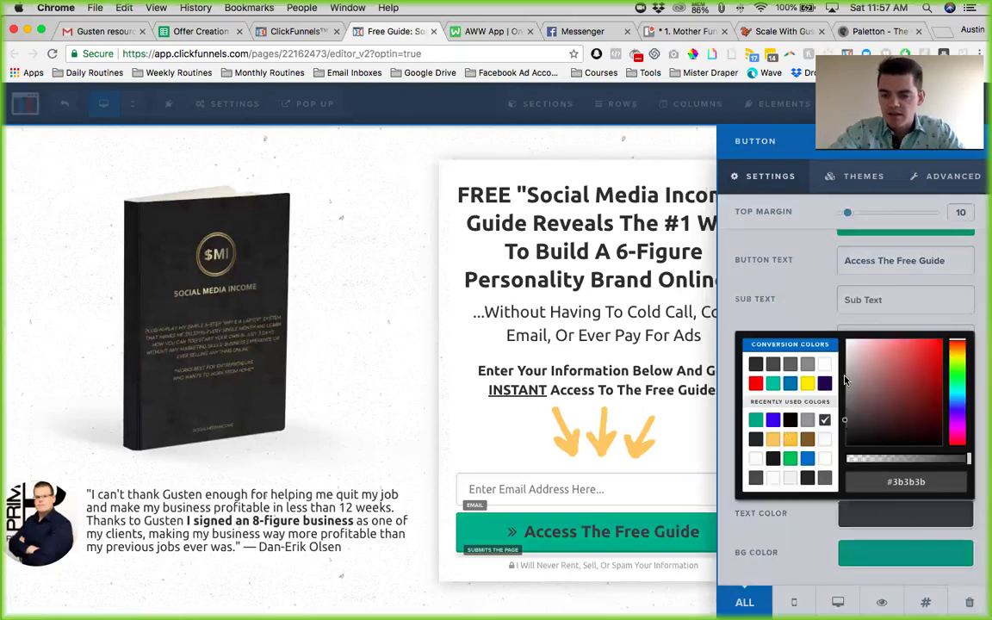
pyautogui.click(825, 366)
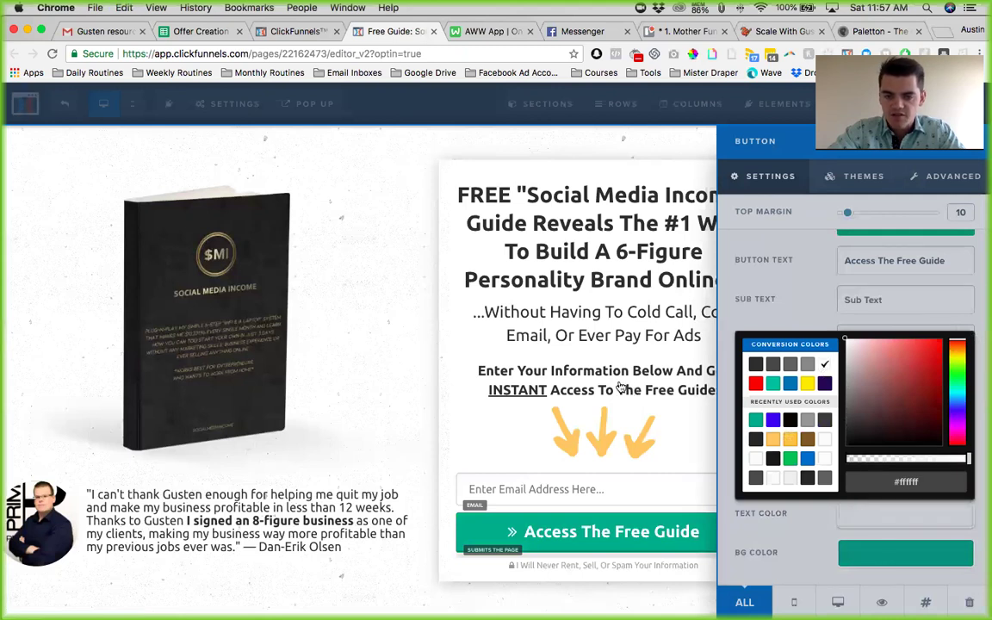
pyautogui.click(558, 348)
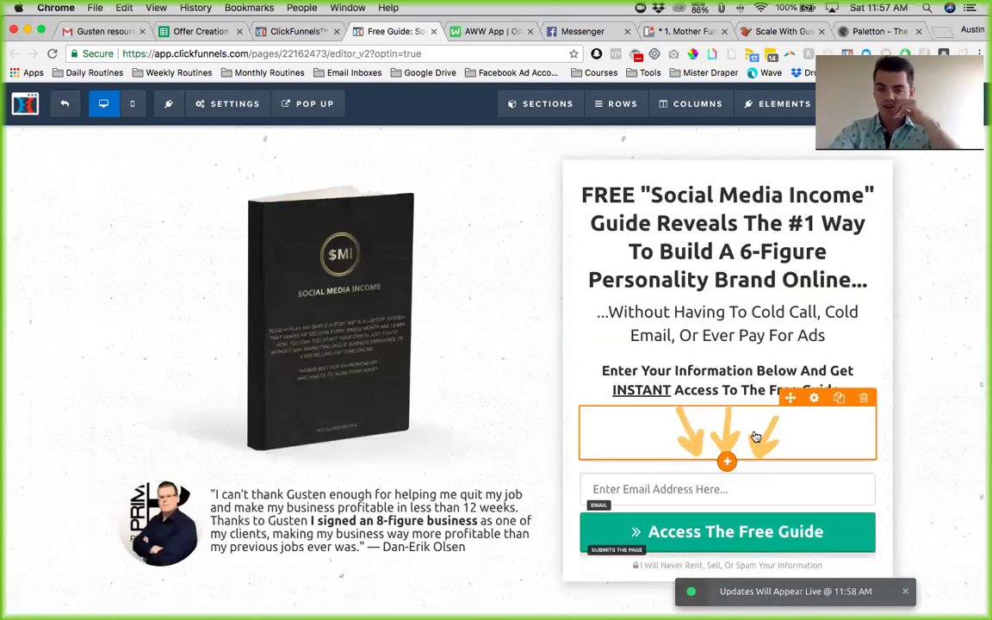
pyautogui.click(434, 32)
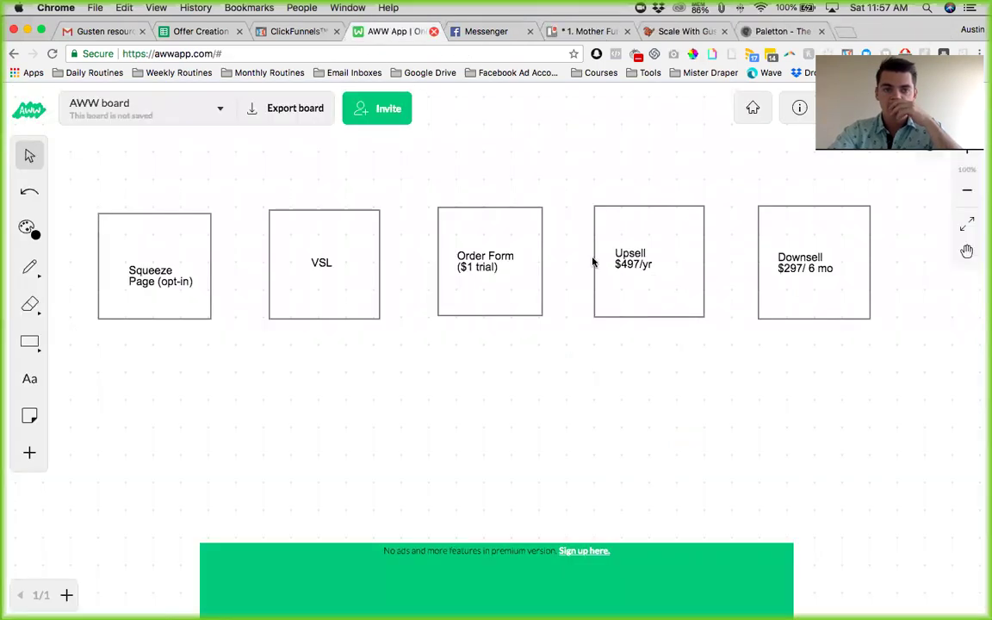
# Step: Set the Optin split test to 50% control / 50% variation and apply it
pyautogui.click(348, 31)
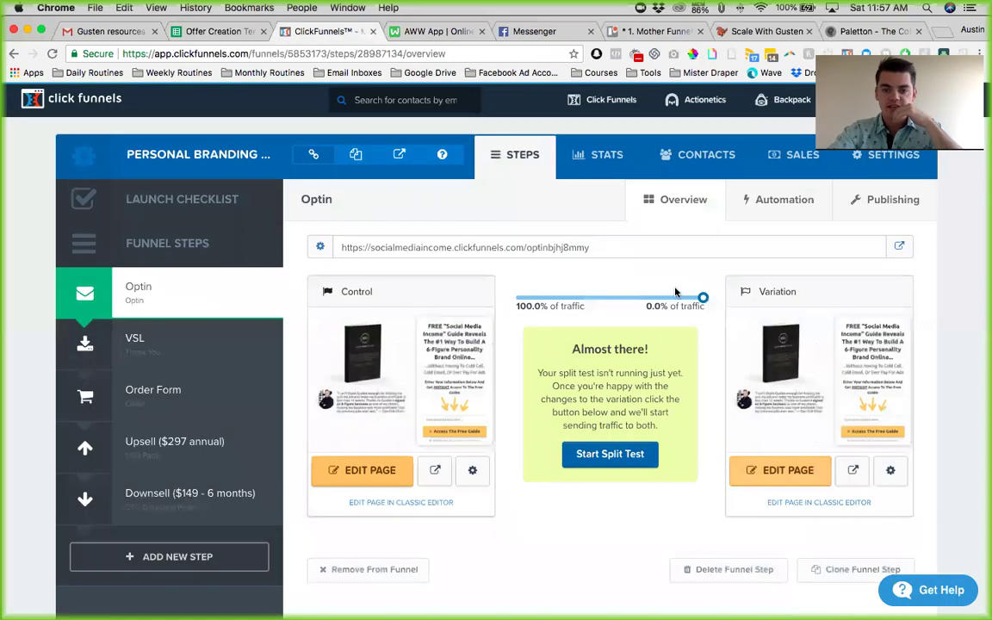
pyautogui.moveTo(703, 299); pyautogui.dragTo(609, 298)
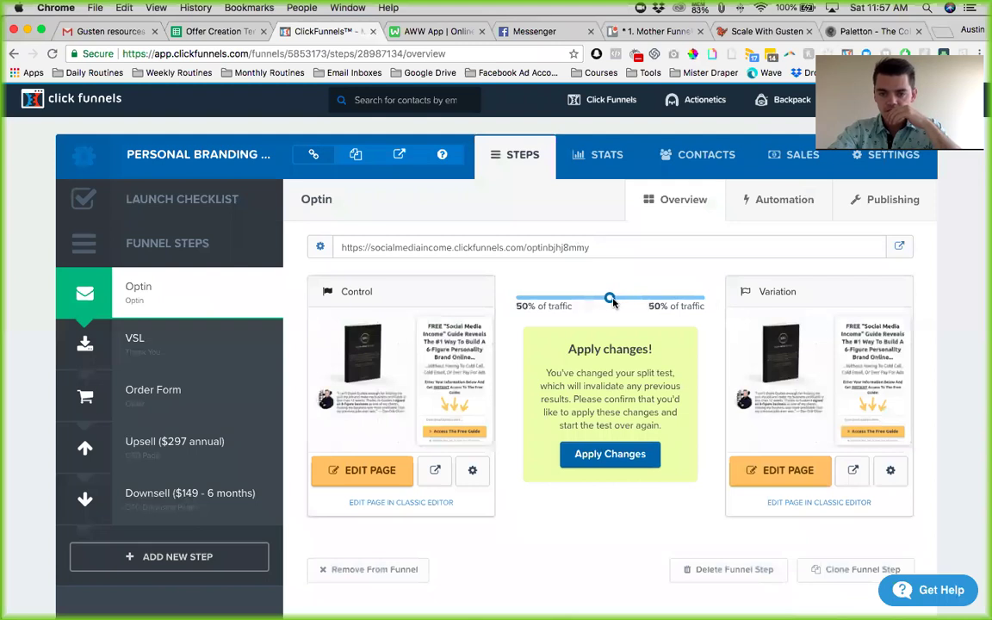
pyautogui.click(610, 456)
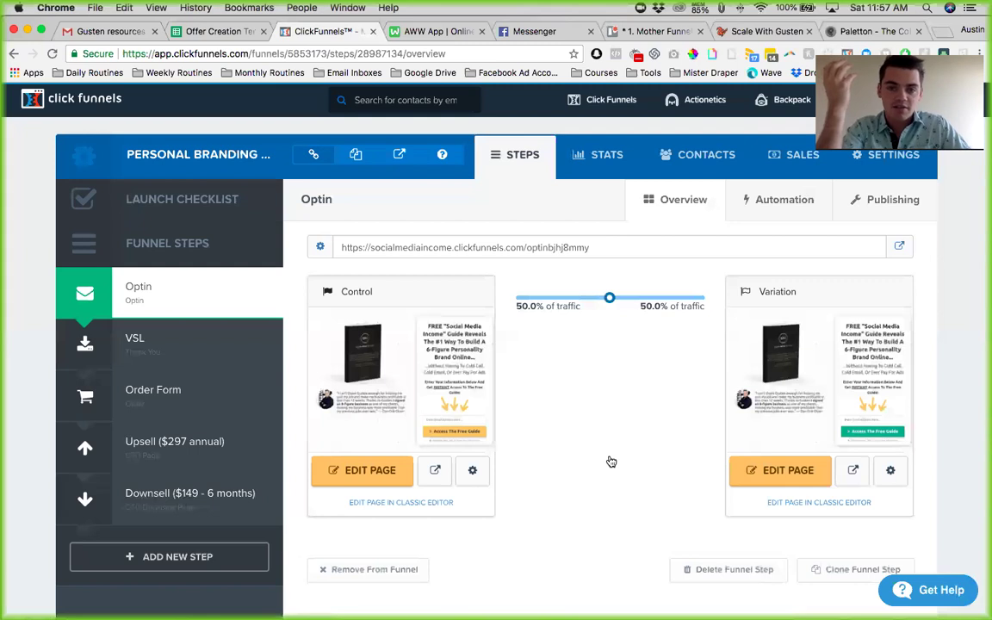
pyautogui.moveTo(435, 31); pyautogui.dragTo(224, 31)
# Step: Review the False Beliefs, Stories and Offer: Personal Branding Academy columns, then view the AWW funnel board
pyautogui.click(340, 32)
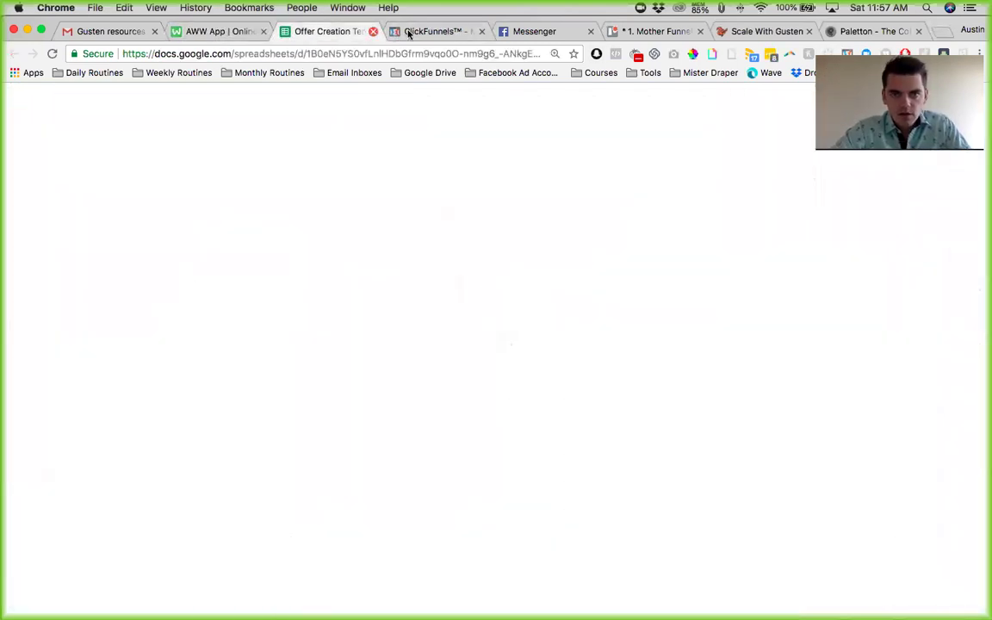
pyautogui.click(414, 32)
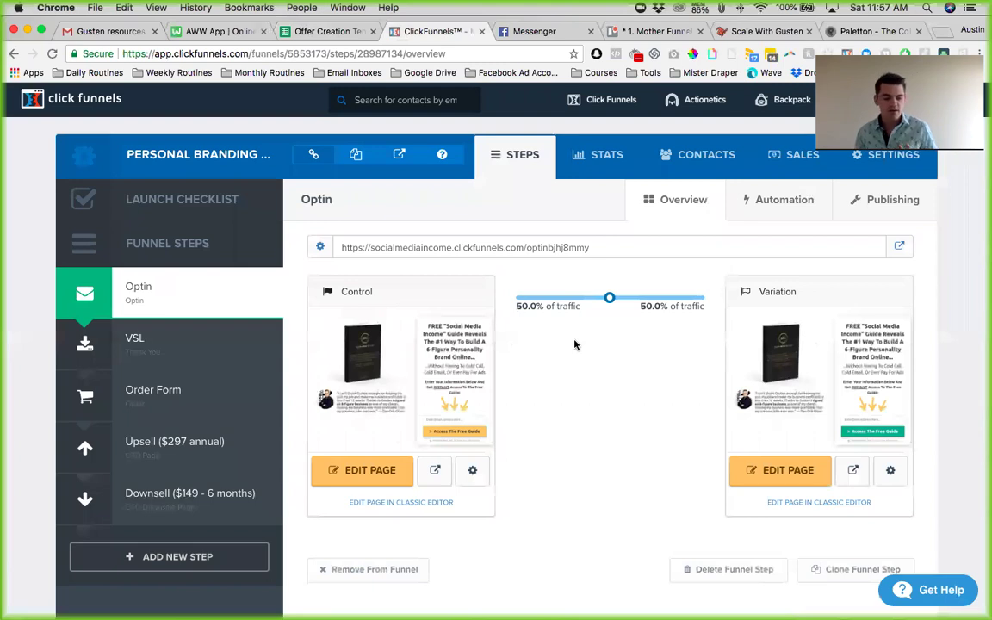
pyautogui.click(326, 32)
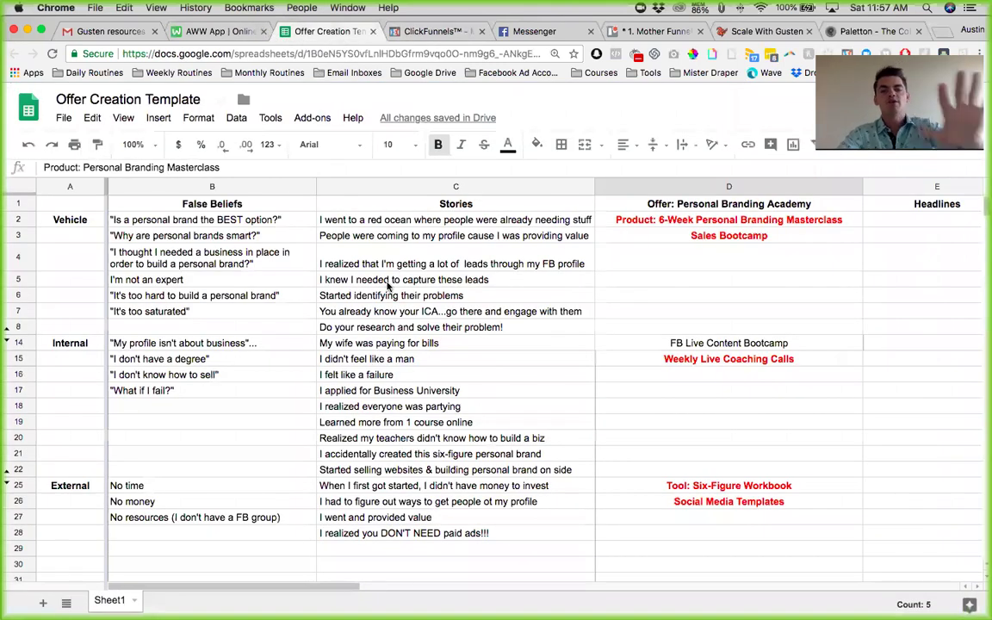
pyautogui.click(214, 185)
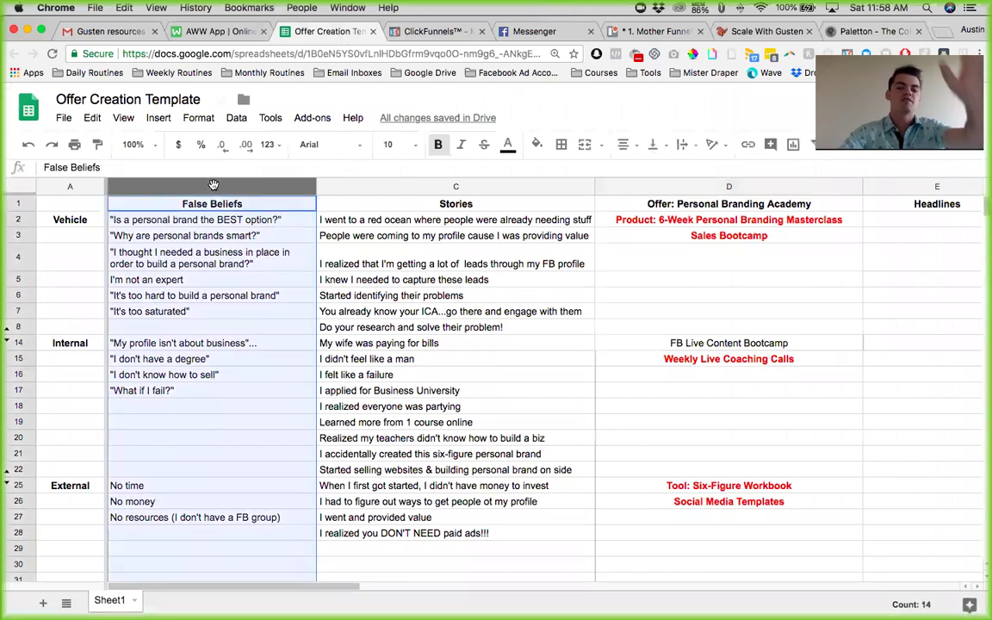
pyautogui.click(366, 186)
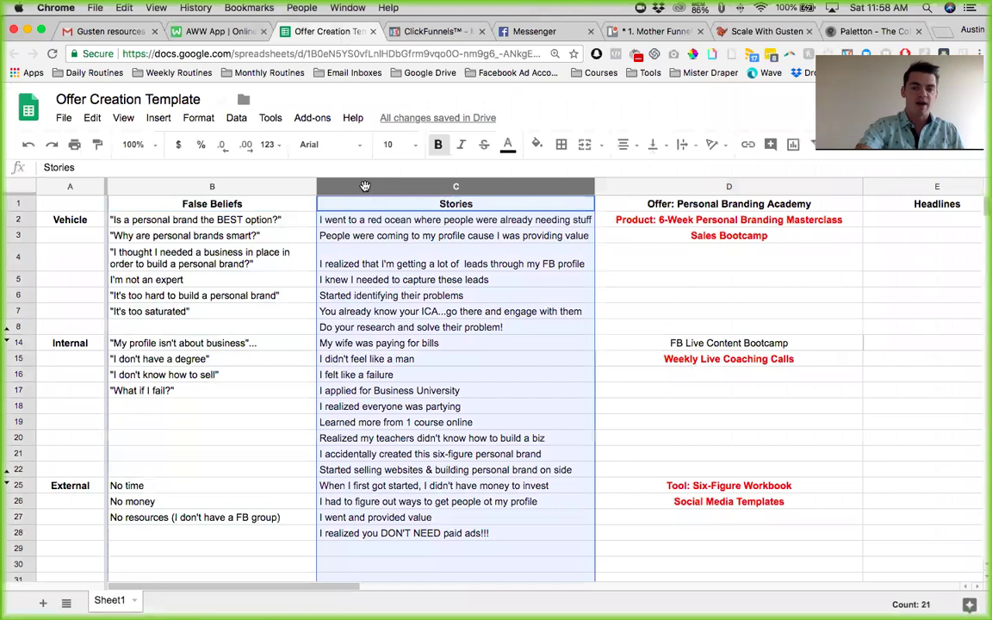
pyautogui.click(632, 186)
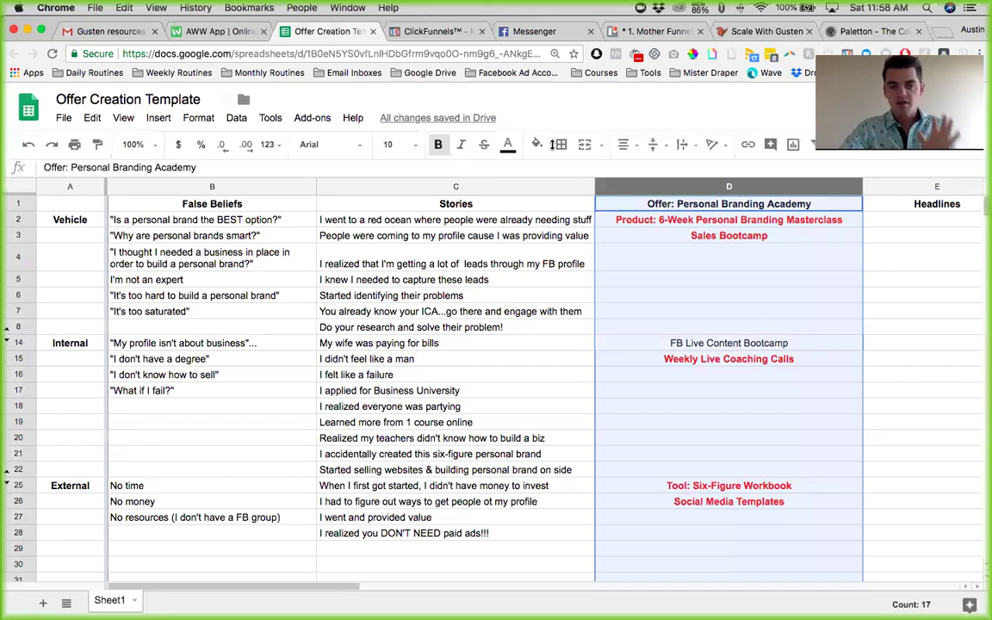
pyautogui.click(219, 31)
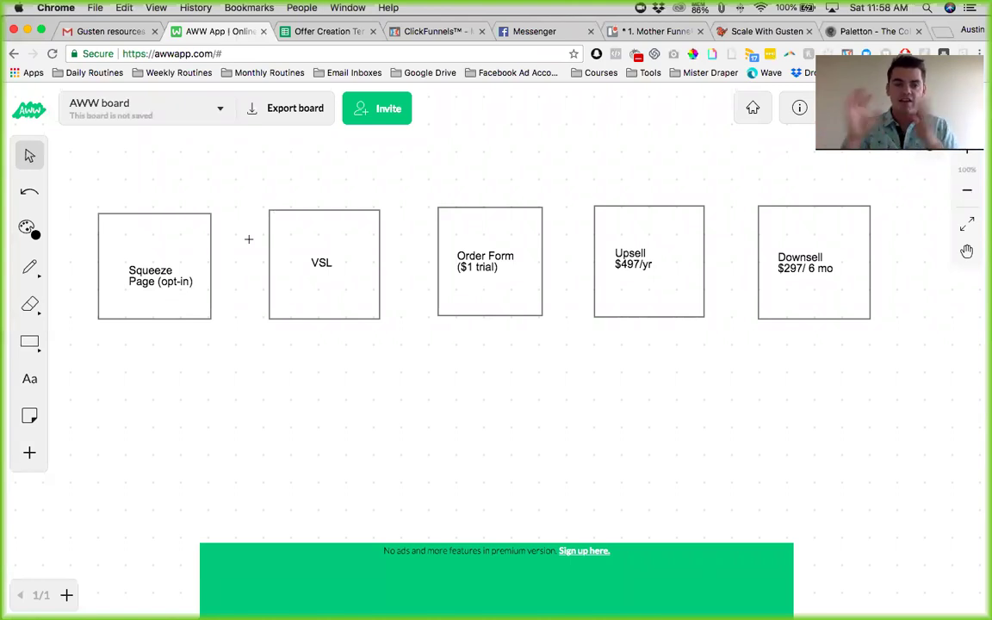
# Step: Open the funnel's VSL step, glancing at the AWW funnel board before returning
pyautogui.click(443, 32)
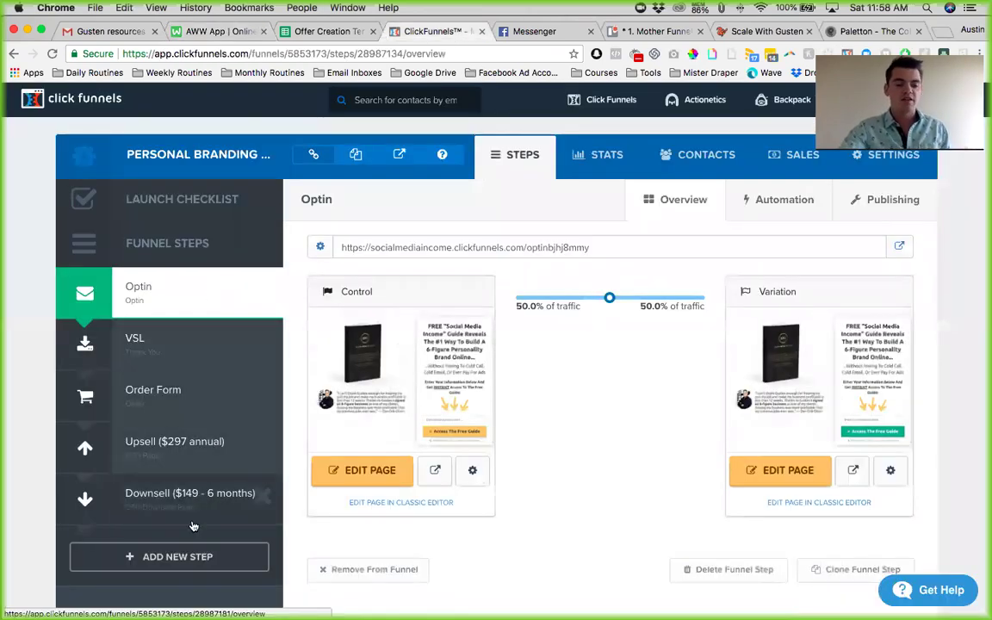
pyautogui.moveTo(468, 421)
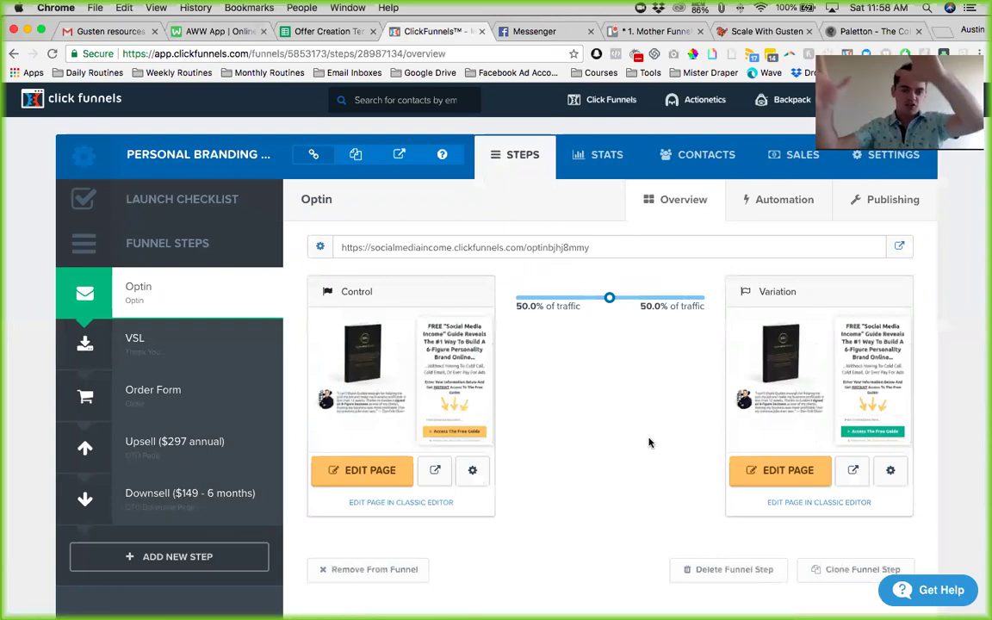
pyautogui.click(180, 355)
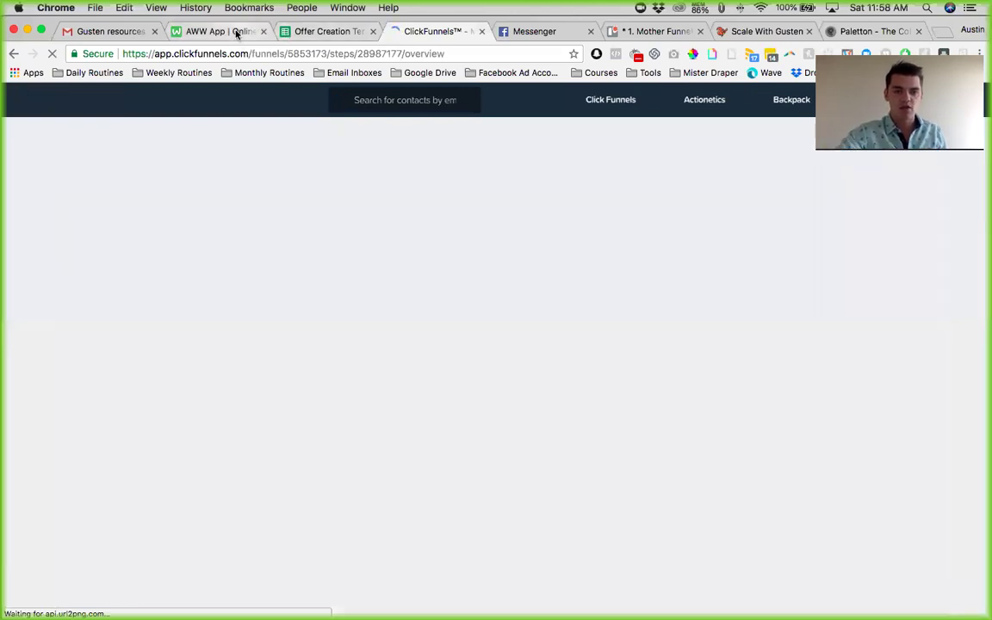
pyautogui.click(230, 31)
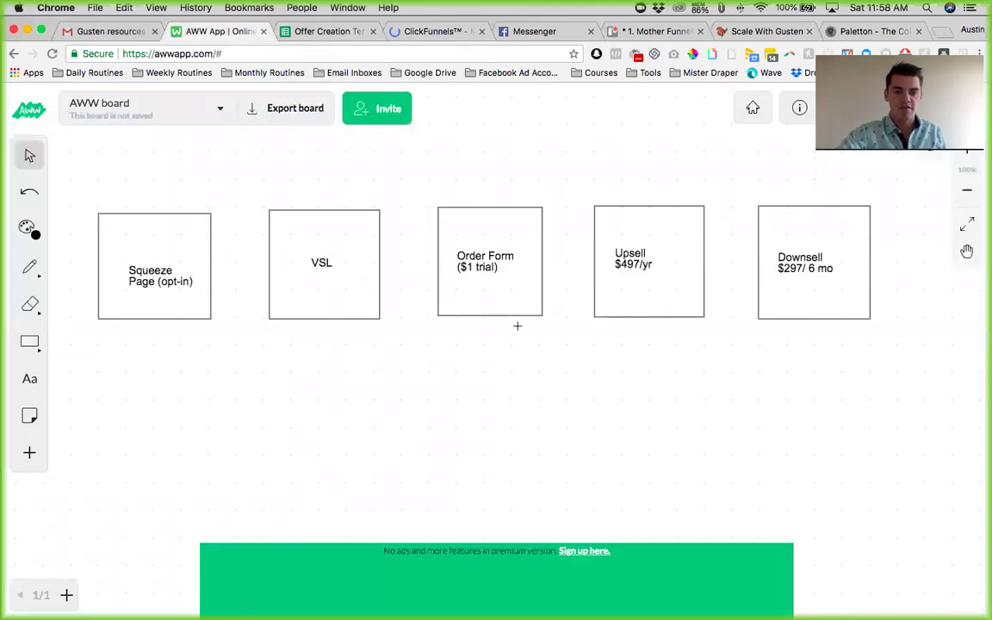
pyautogui.click(434, 31)
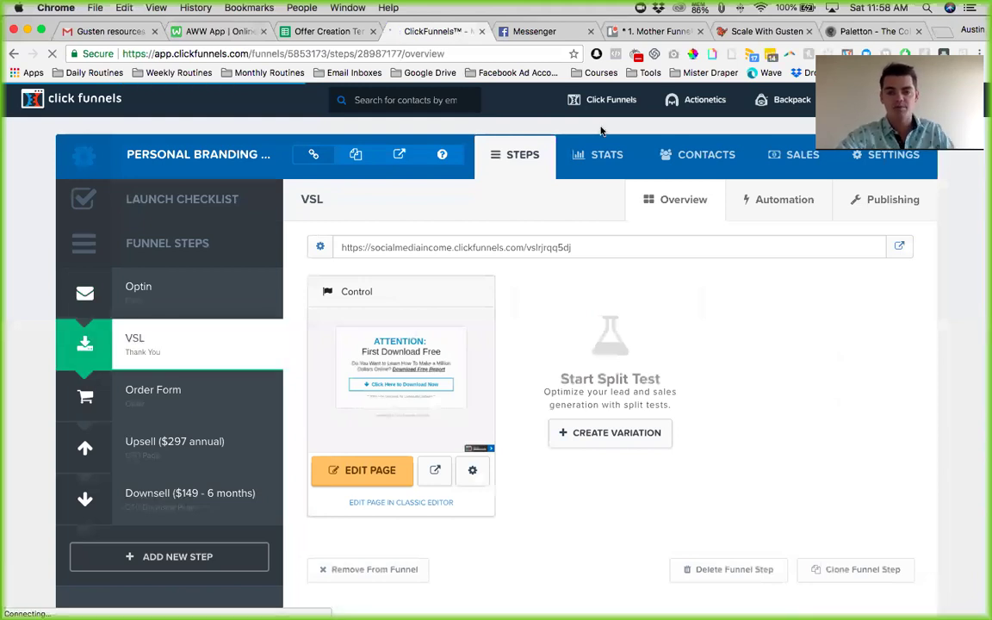
# Step: Open the Mother Funnel Design Board and scroll to the VSL / Sales Letter list
pyautogui.click(649, 34)
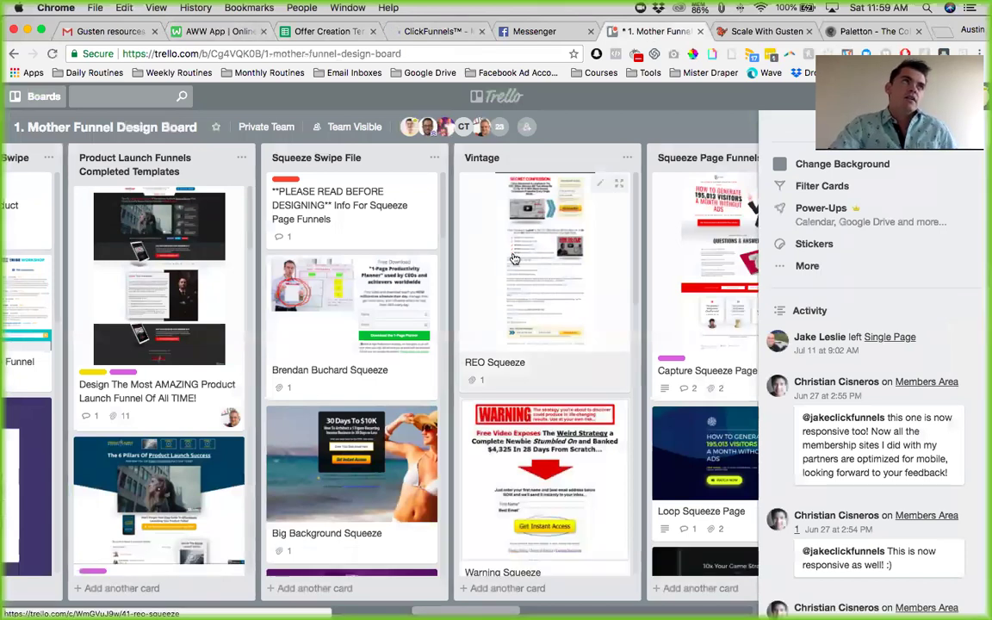
pyautogui.hscroll(-4, 513, 259)
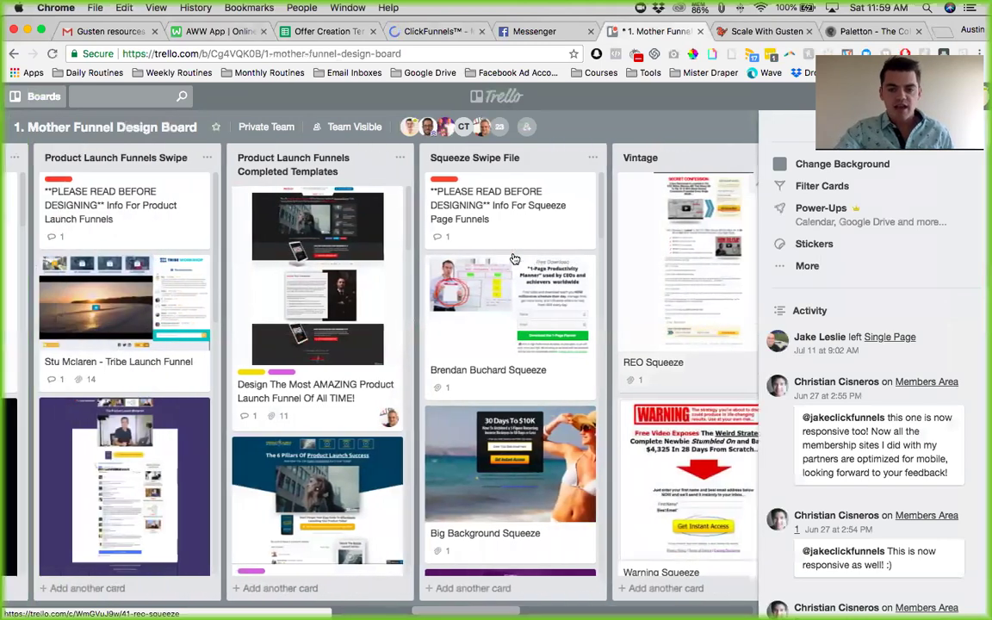
pyautogui.hscroll(5, 514, 259)
pyautogui.hscroll(5, 513, 259)
pyautogui.hscroll(10, 514, 258)
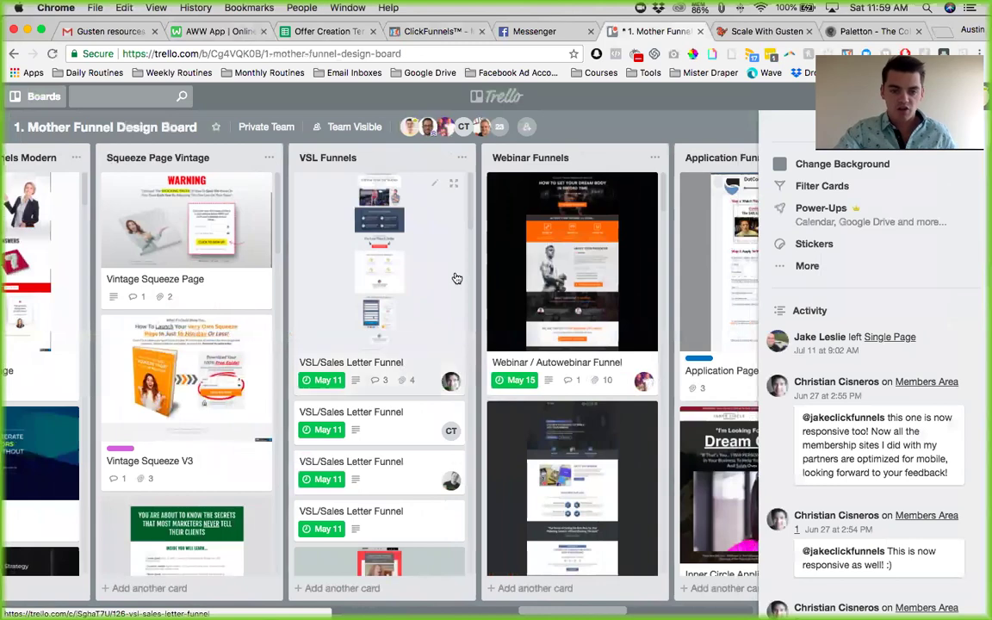
pyautogui.hscroll(-10, 456, 278)
pyautogui.hscroll(-4, 457, 278)
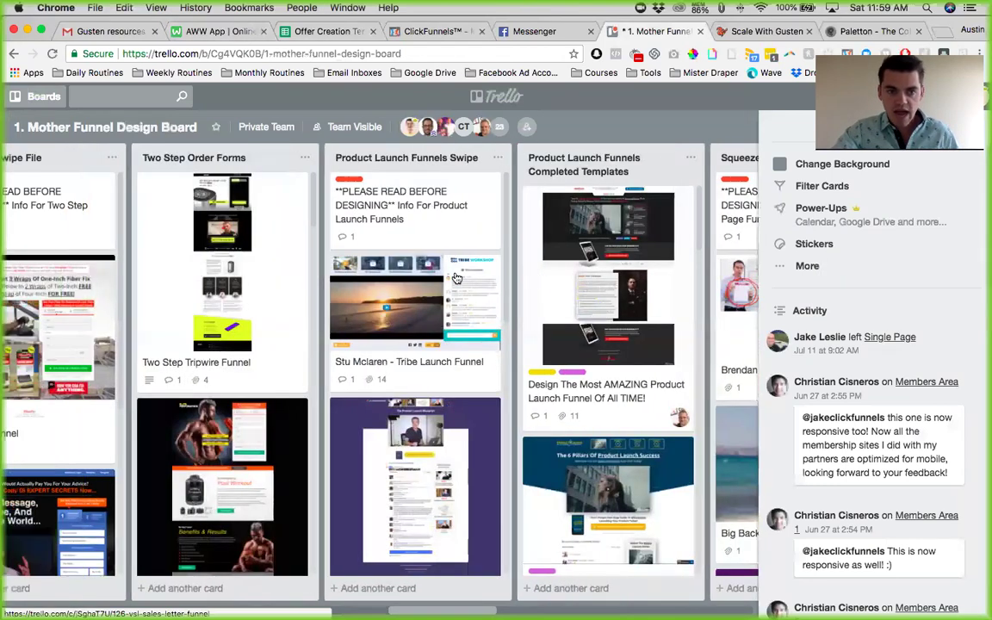
pyautogui.hscroll(-8, 456, 278)
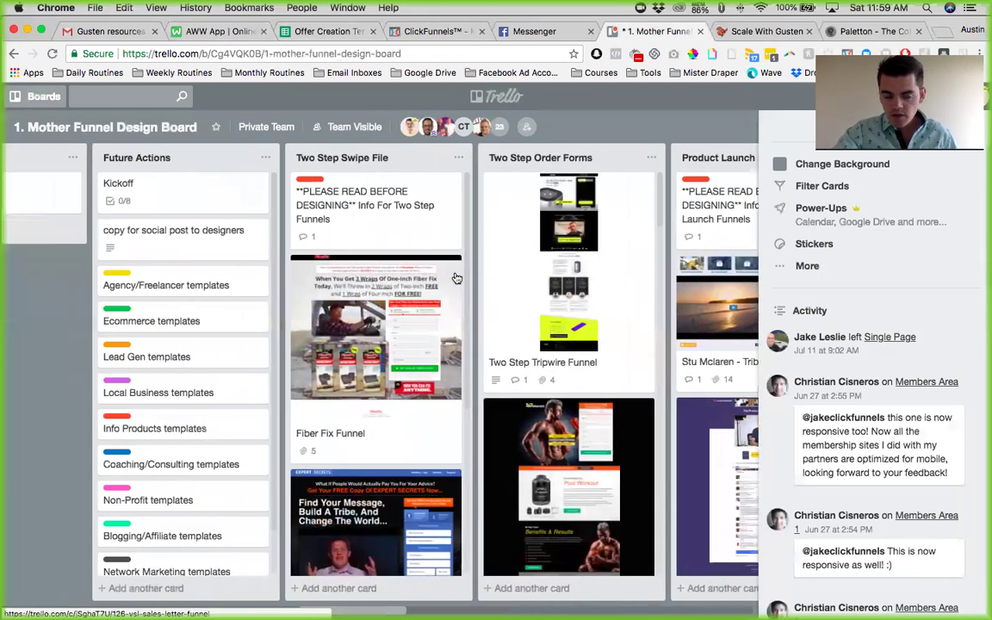
pyautogui.hscroll(-14, 456, 278)
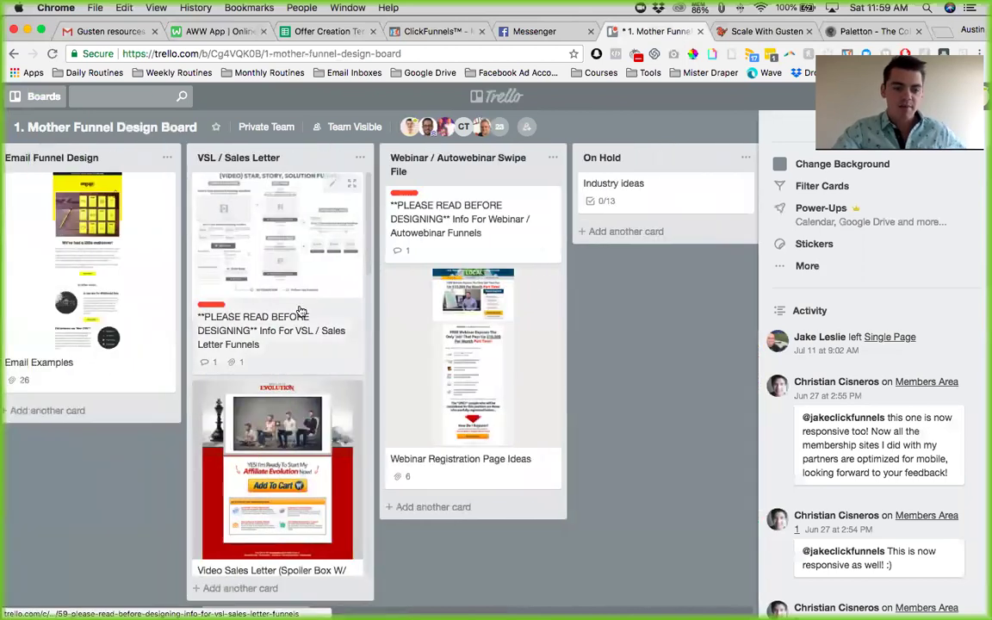
pyautogui.scroll(-5, 301, 311)
pyautogui.scroll(2, 262, 344)
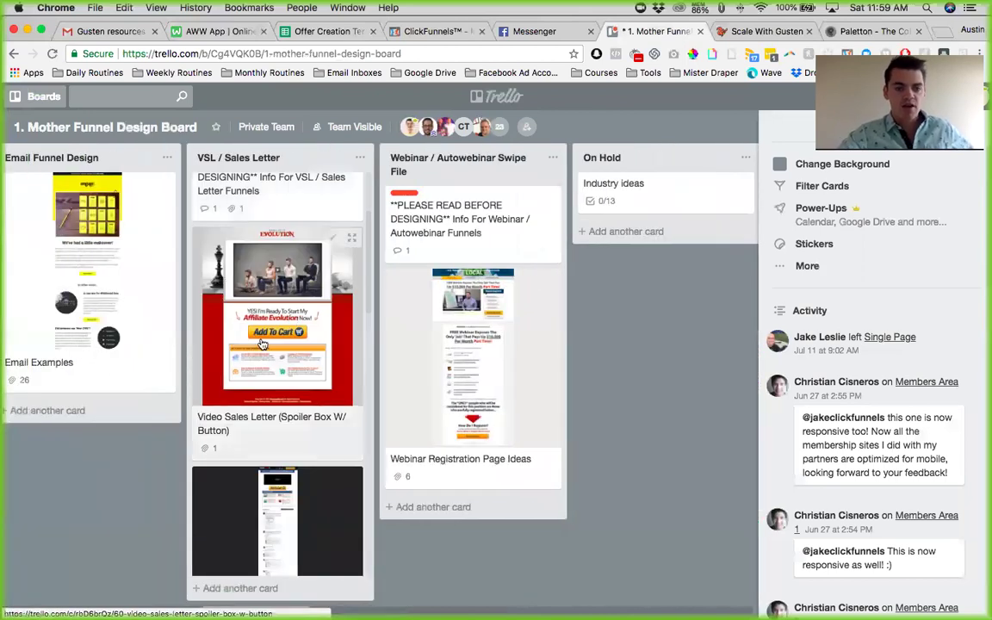
pyautogui.scroll(-7, 263, 345)
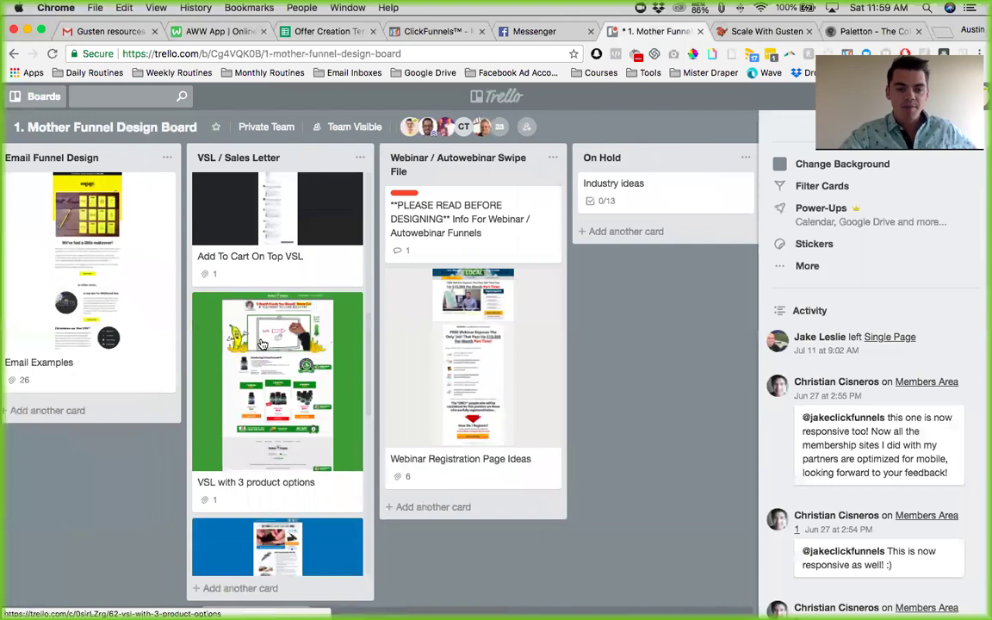
# Step: Open the 'VSL with 3 product options' card and view its Perfect Origins cover image full size
pyautogui.click(263, 345)
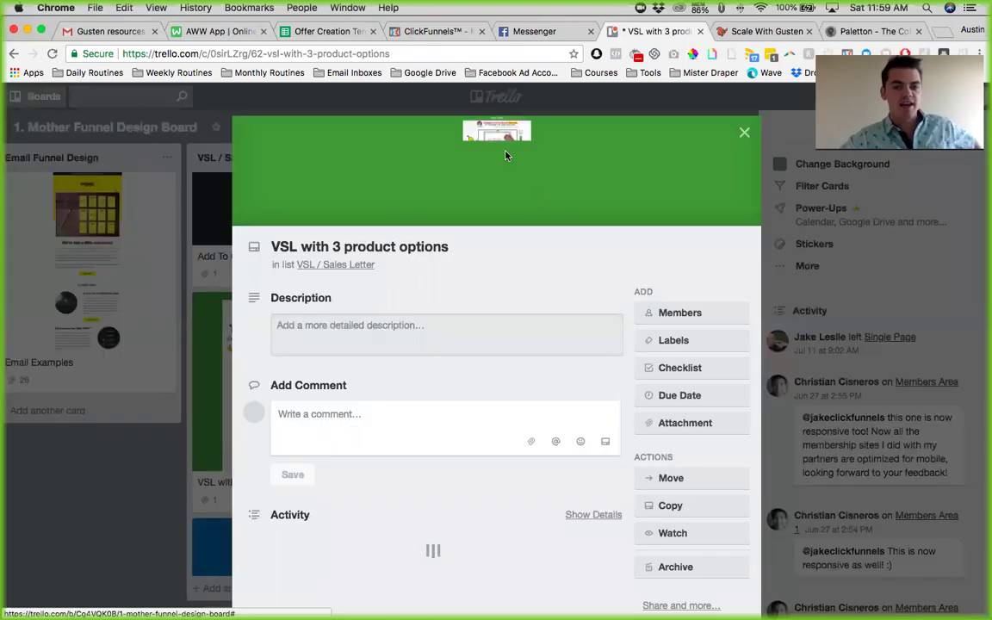
pyautogui.click(505, 153)
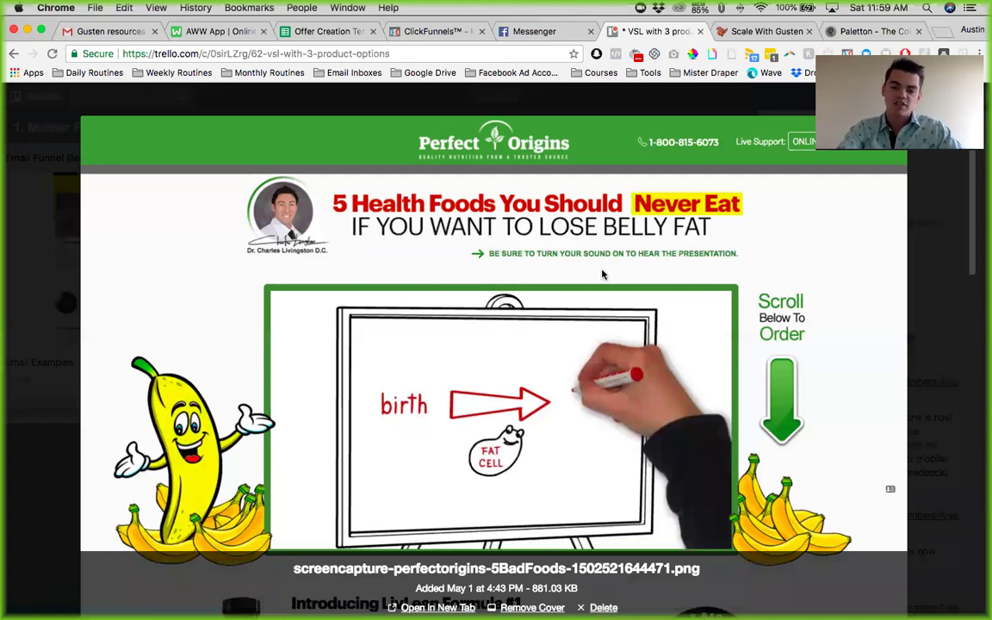
pyautogui.scroll(-3, 606, 264)
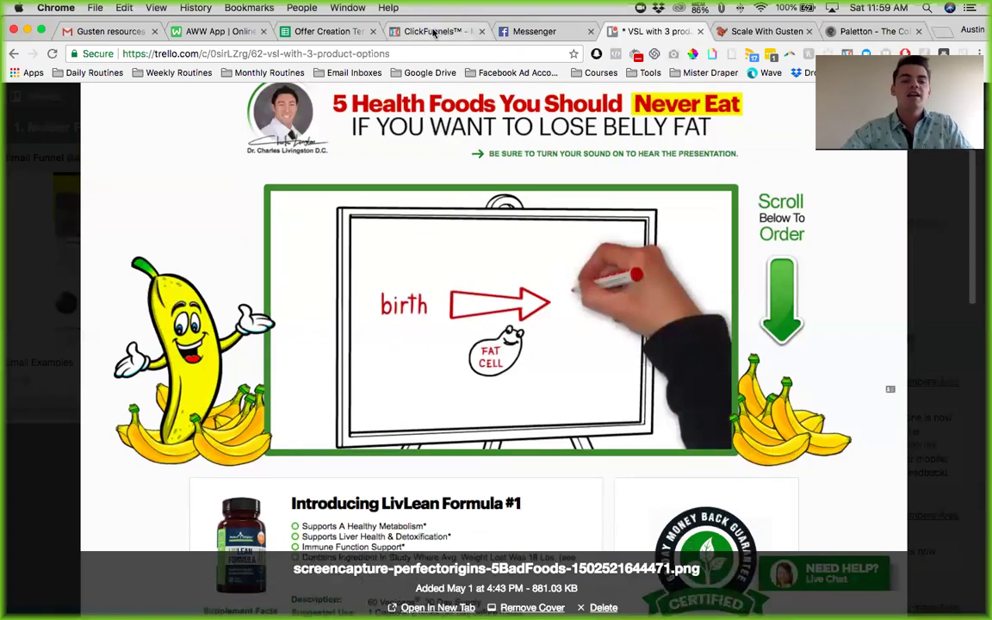
pyautogui.click(393, 31)
# Step: Open the VSL page in the page editor
pyautogui.click(345, 471)
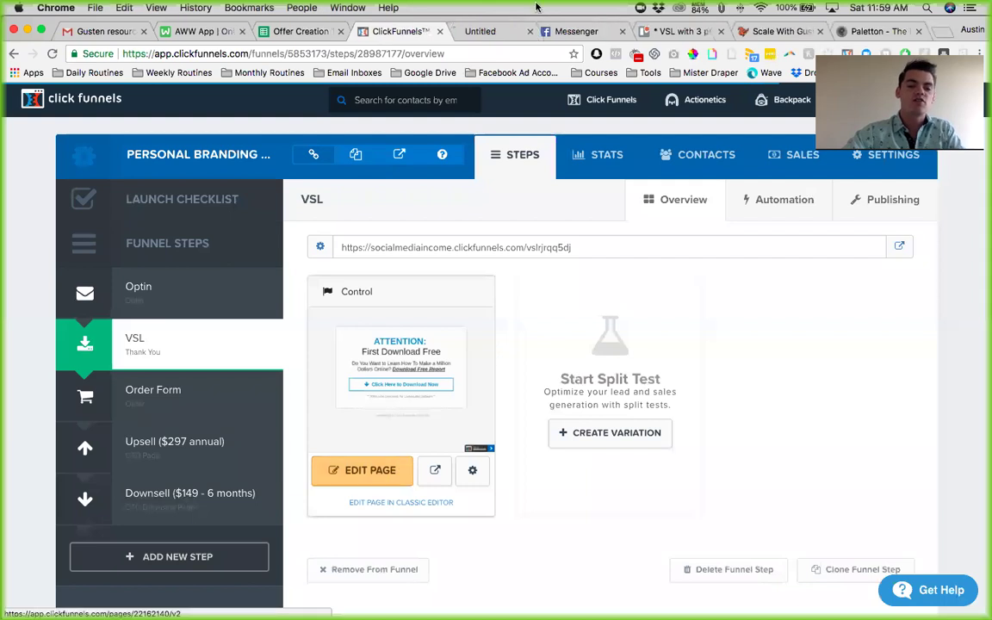
pyautogui.click(603, 32)
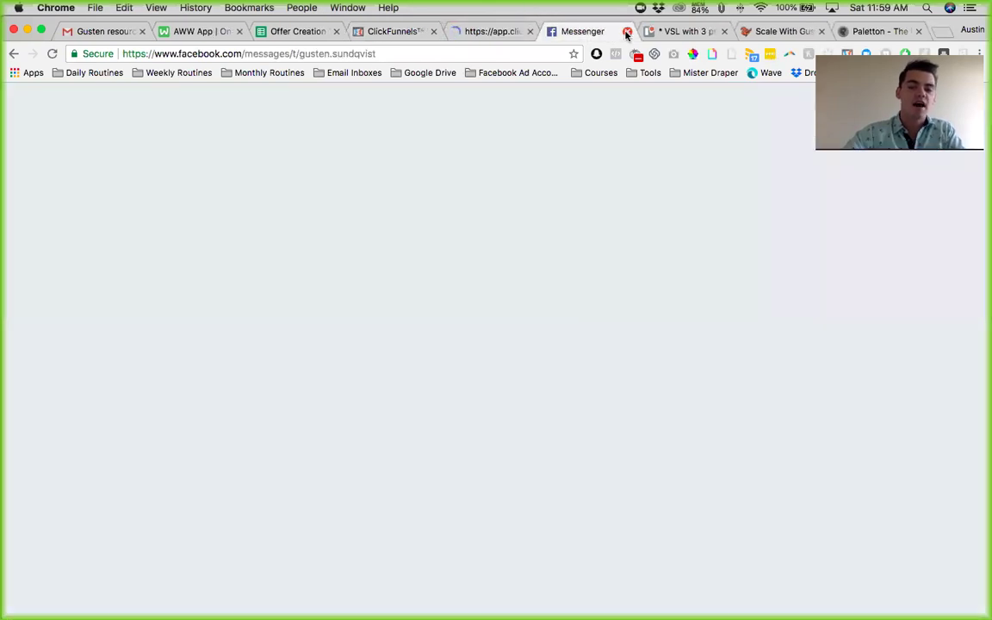
pyautogui.click(484, 32)
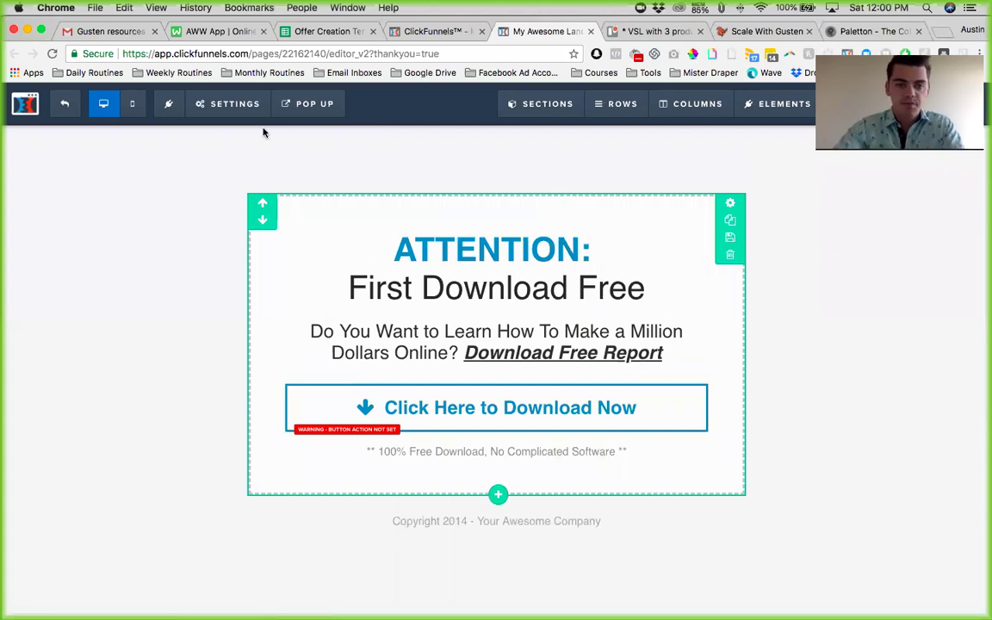
# Step: Set the page background to an uploaded library image with Repeat image position
pyautogui.click(238, 113)
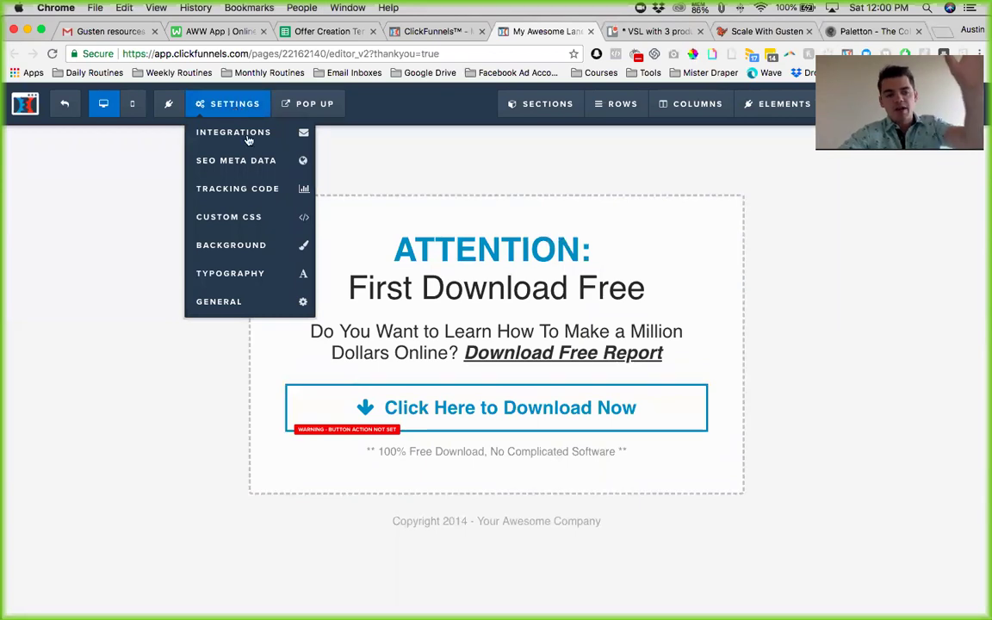
pyautogui.click(250, 246)
pyautogui.click(958, 191)
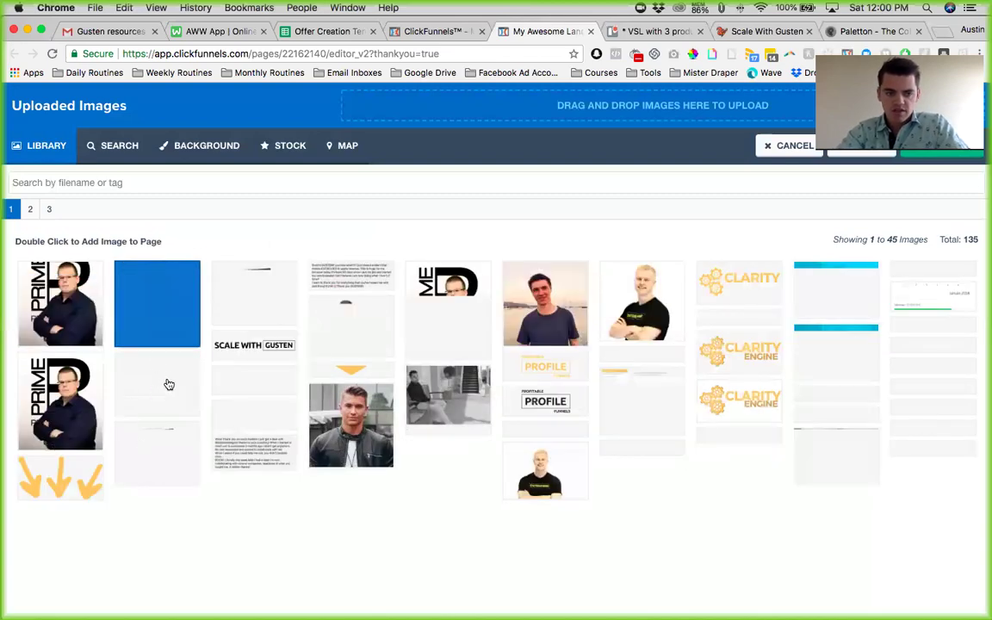
pyautogui.click(173, 291)
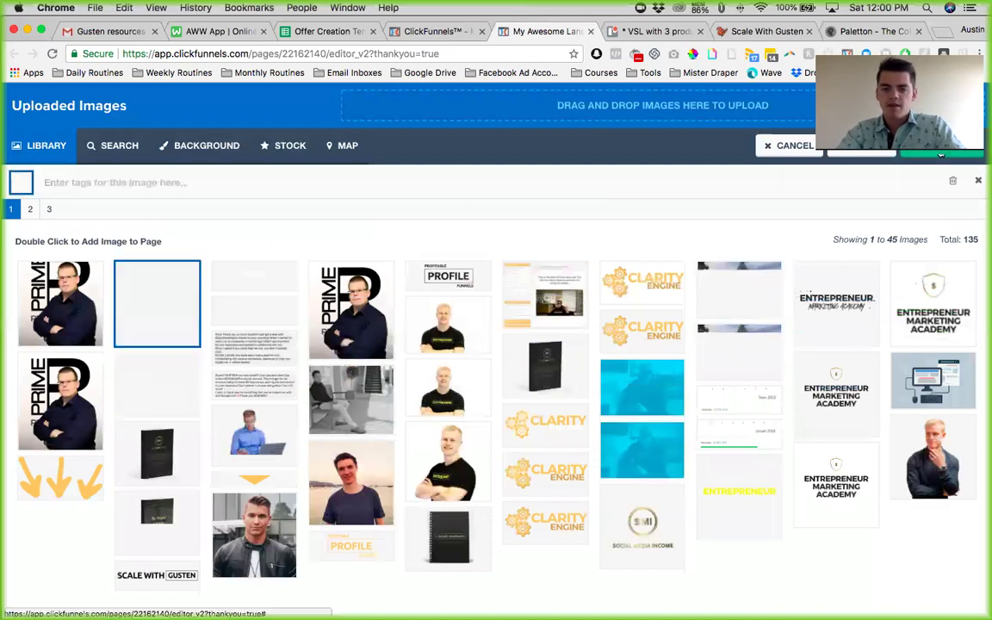
pyautogui.click(941, 155)
pyautogui.click(896, 226)
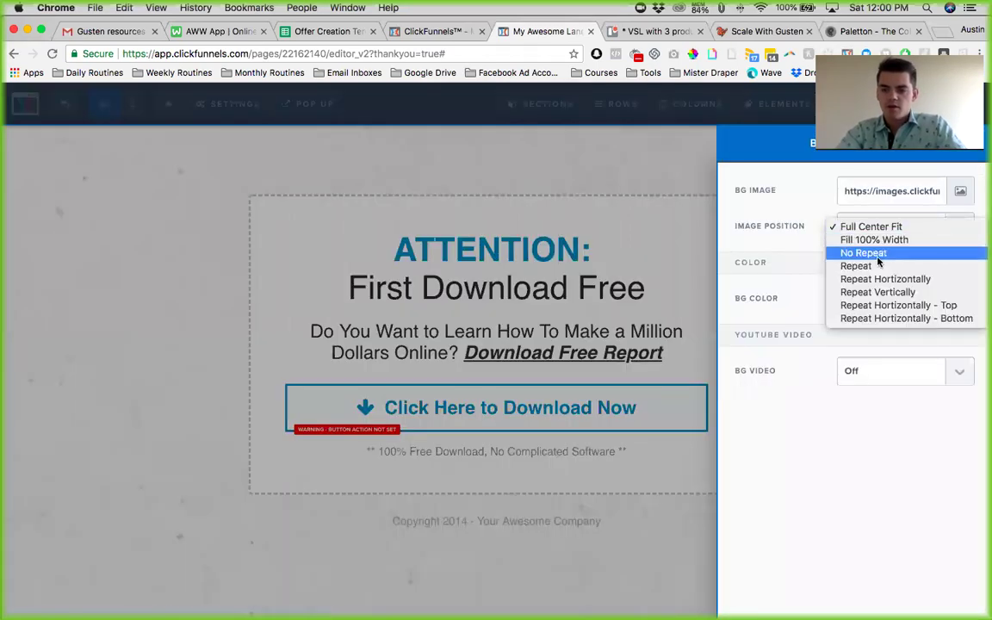
pyautogui.press('Escape')
pyautogui.click(870, 267)
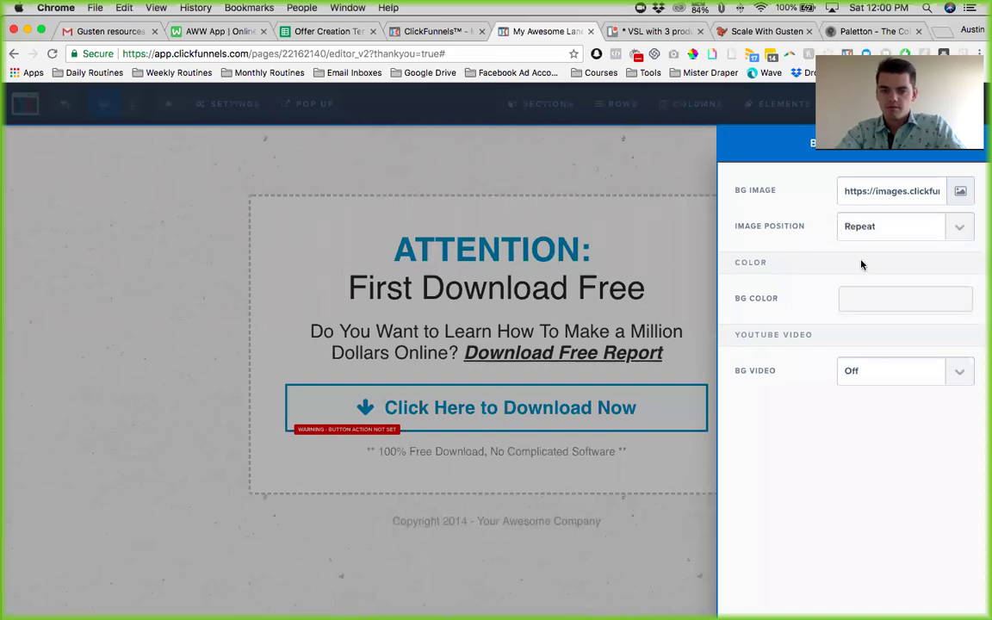
pyautogui.click(656, 247)
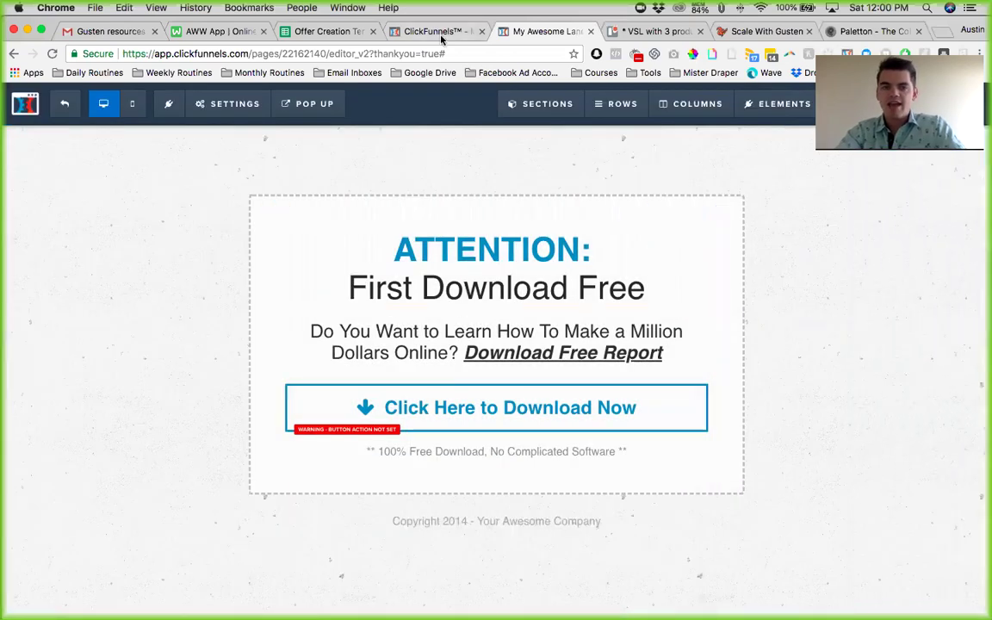
pyautogui.click(439, 33)
# Step: Open the Optin step's page in the editor and switch to the new editor tab
pyautogui.click(182, 302)
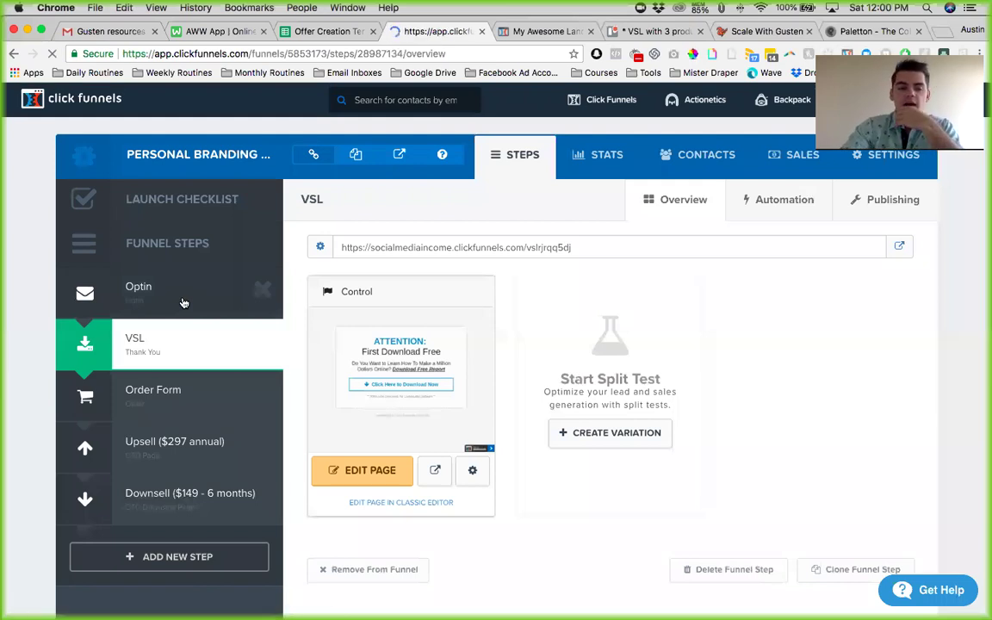
pyautogui.click(723, 9)
pyautogui.click(724, 10)
pyautogui.moveTo(563, 116)
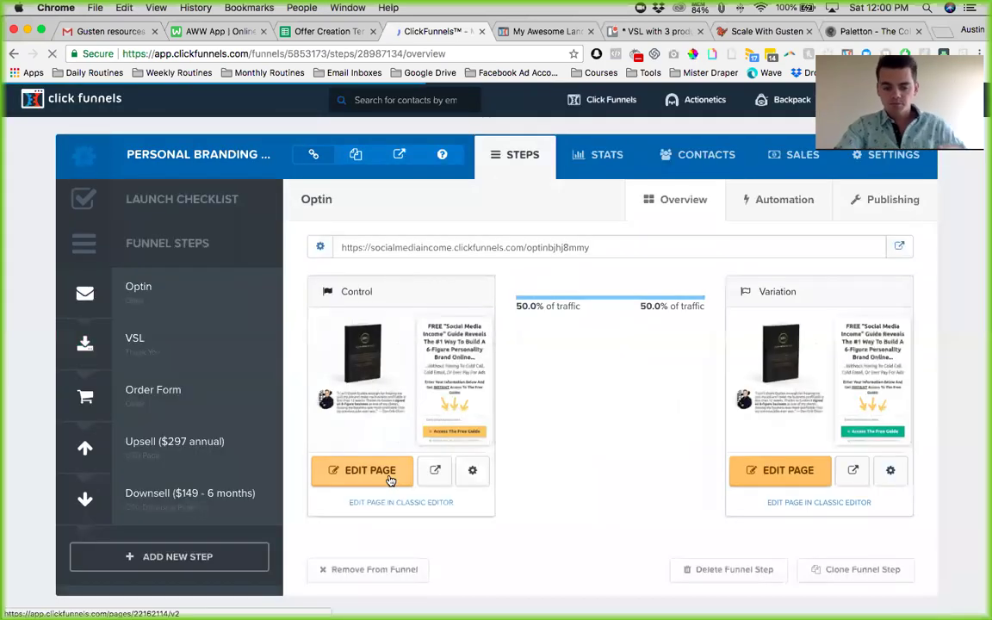
pyautogui.click(332, 473)
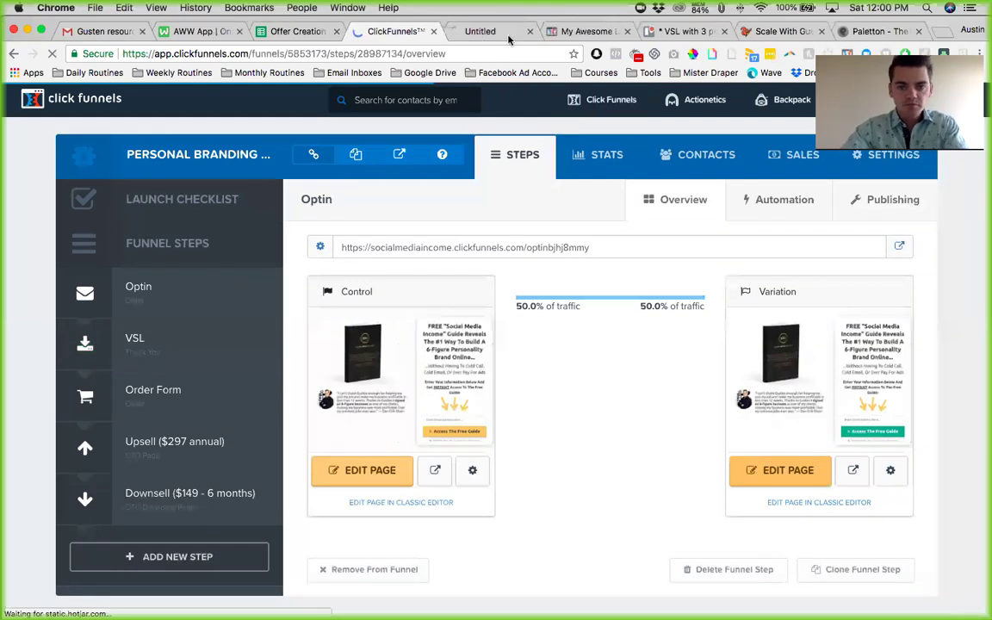
pyautogui.click(497, 32)
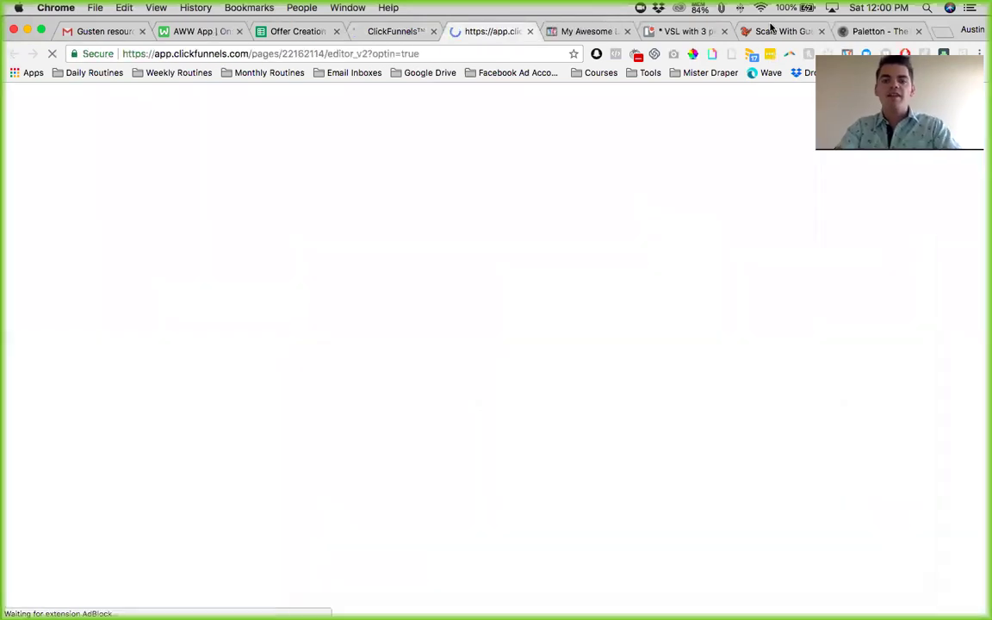
pyautogui.click(721, 11)
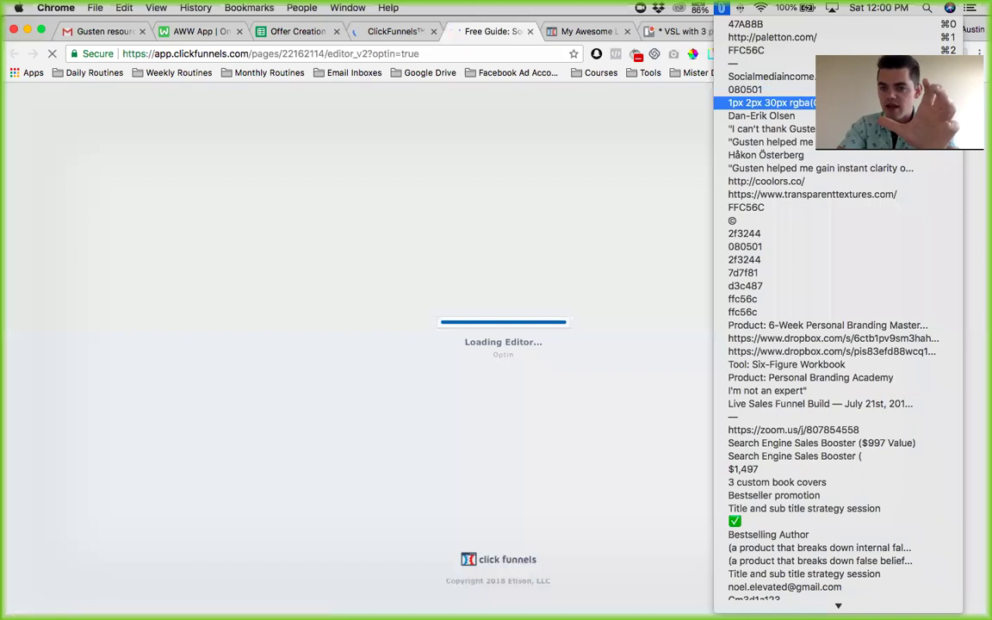
pyautogui.click(766, 24)
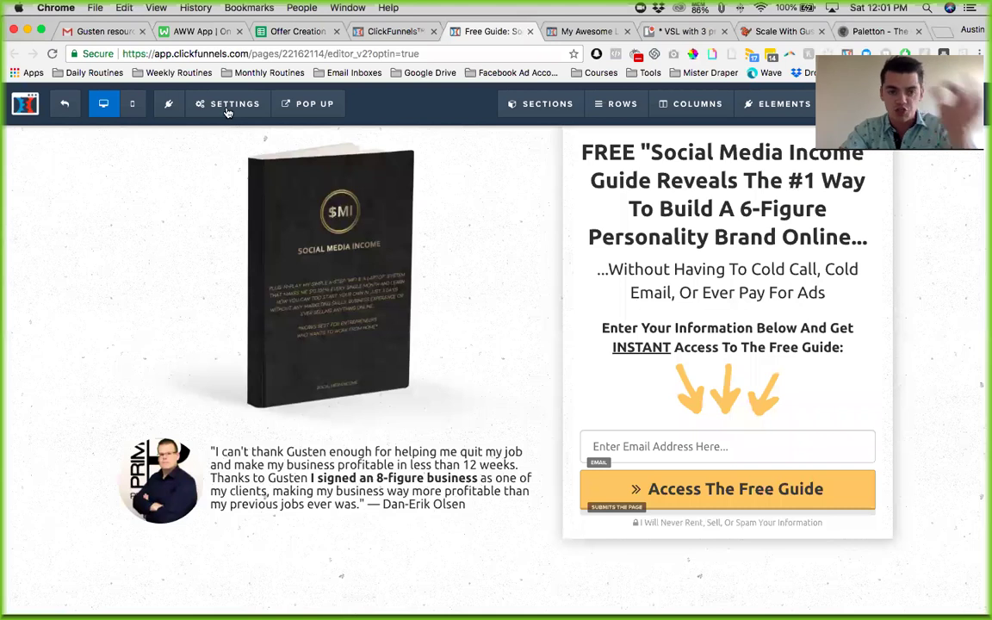
# Step: Copy the box-shadow rule from the opt-in page's Custom CSS
pyautogui.click(228, 113)
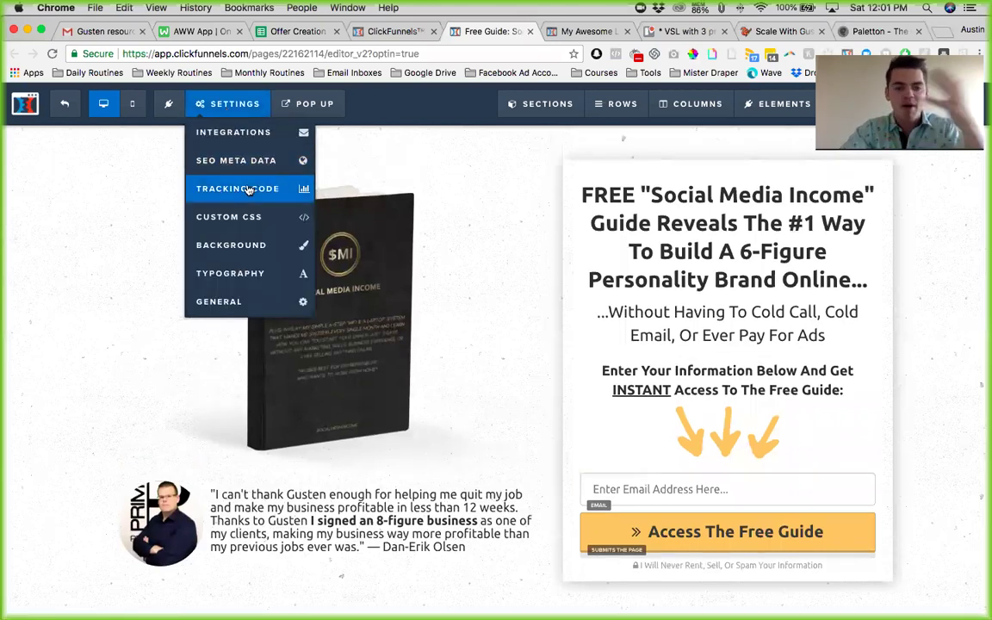
pyautogui.click(250, 190)
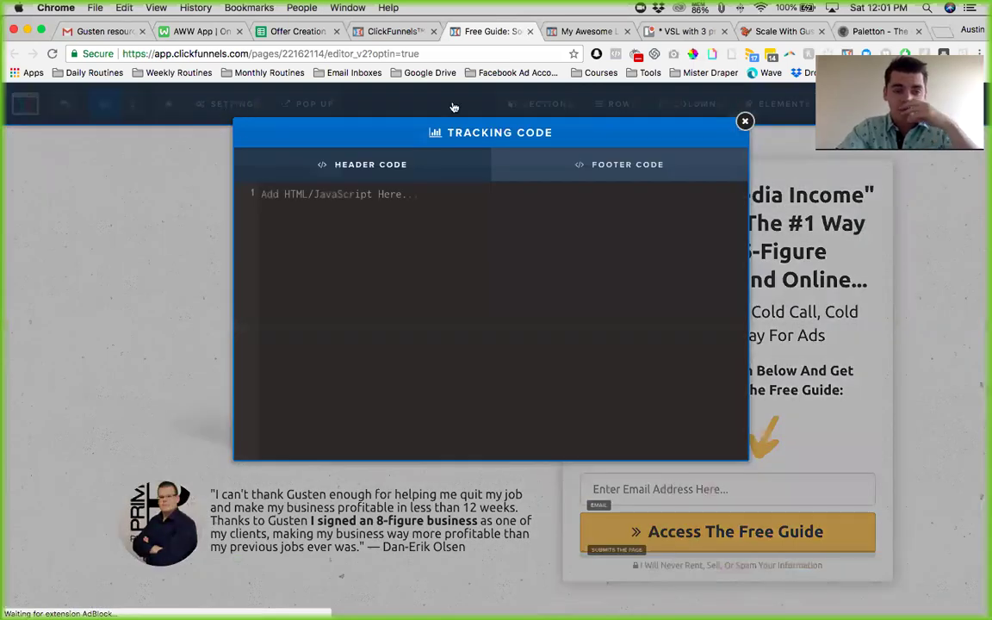
pyautogui.click(454, 107)
pyautogui.click(215, 102)
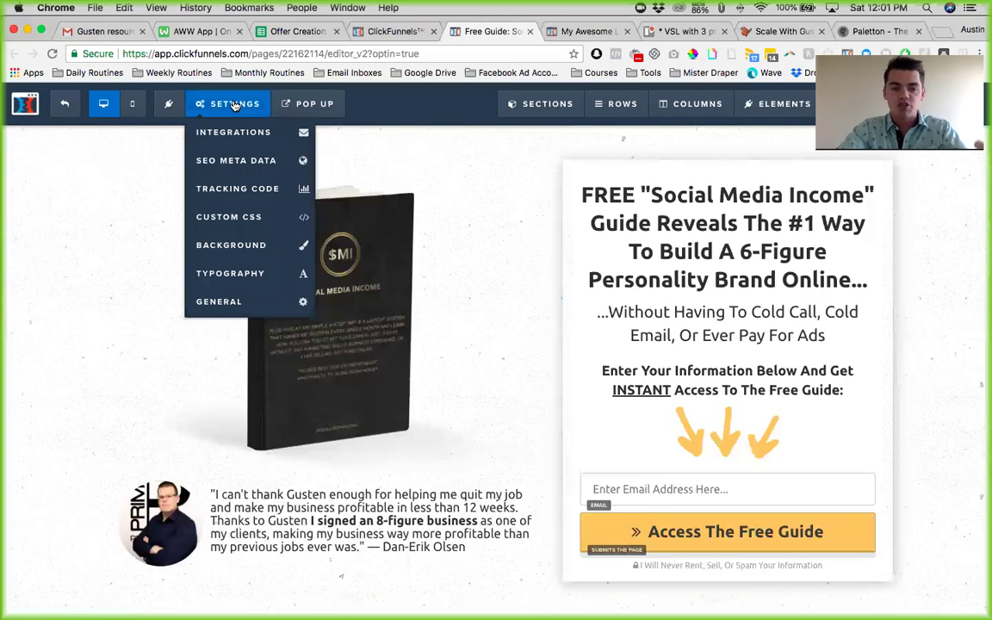
pyautogui.click(249, 217)
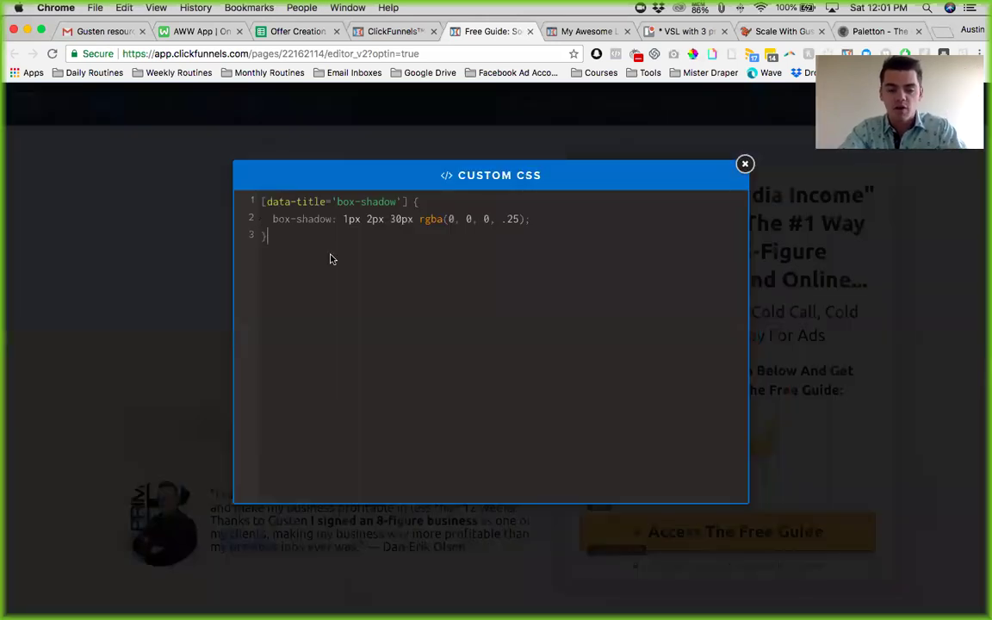
pyautogui.press('super+a')
pyautogui.press('super+c')
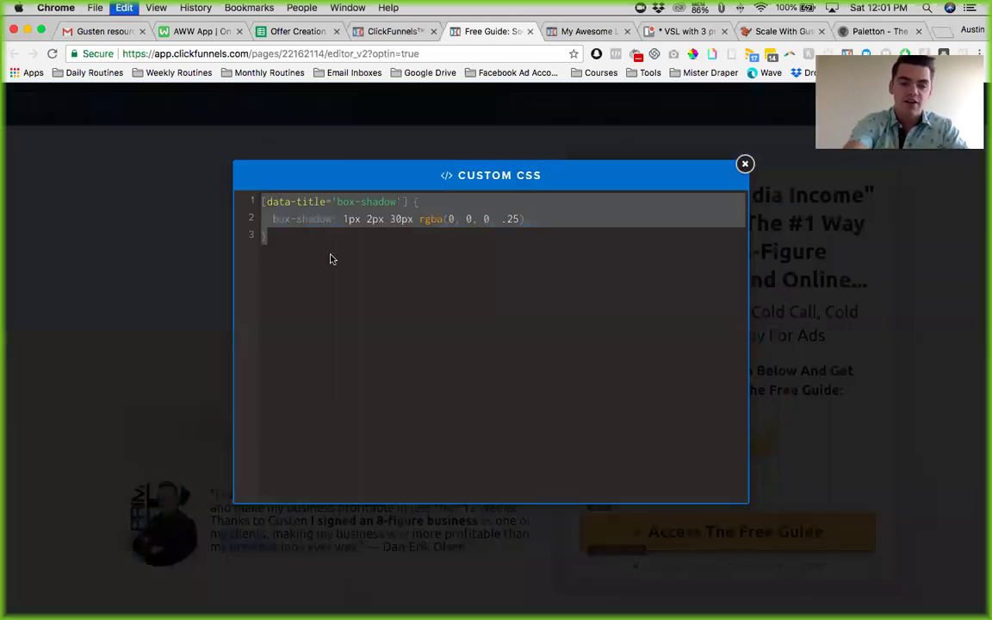
pyautogui.press('Escape')
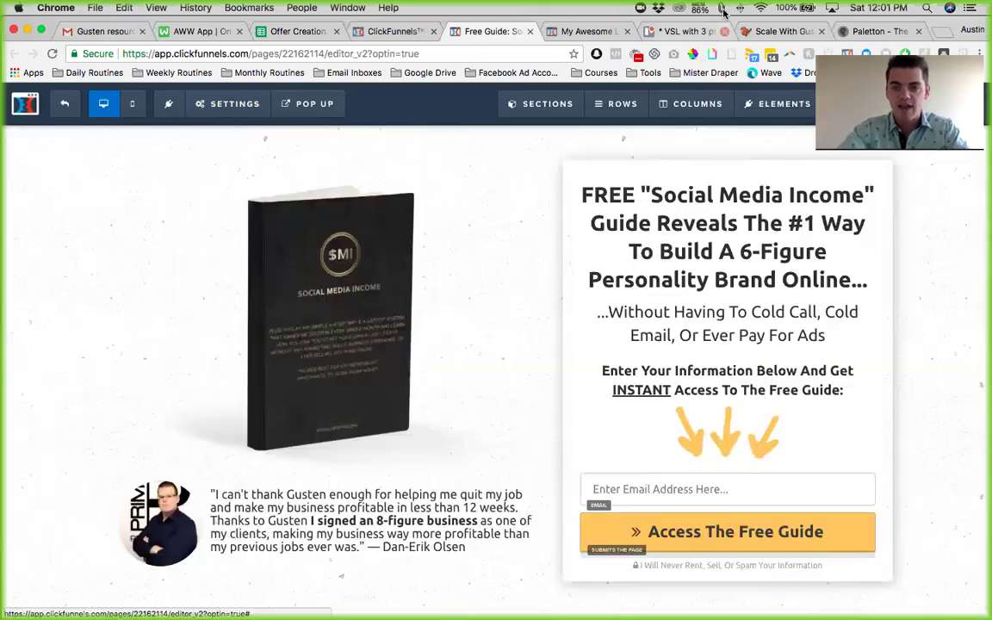
pyautogui.click(721, 8)
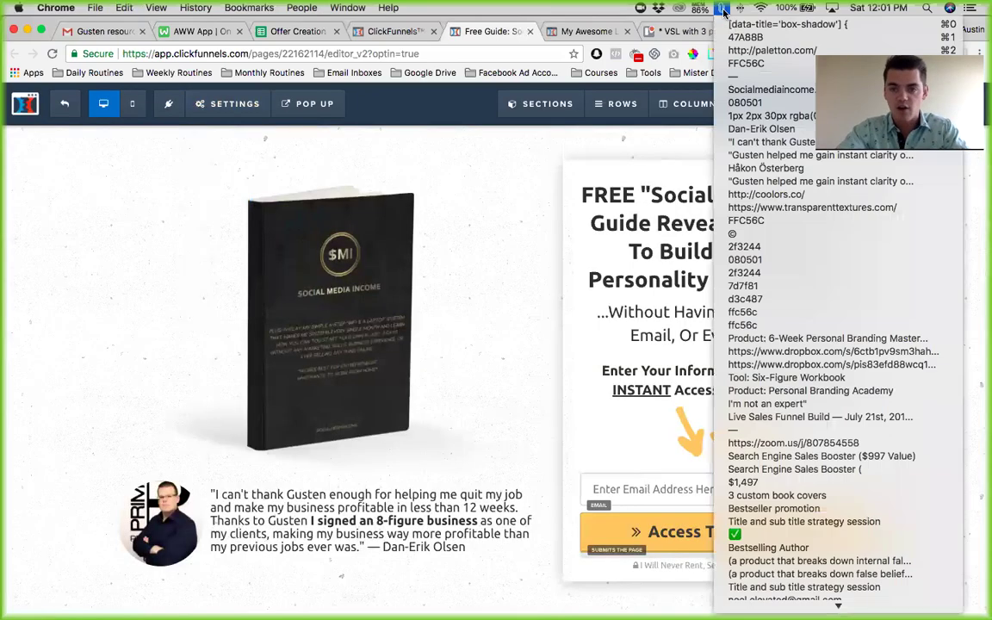
# Step: Close the opt-in page editor tab and go to the thank-you page editor
pyautogui.click(529, 33)
pyautogui.click(529, 32)
pyautogui.click(529, 32)
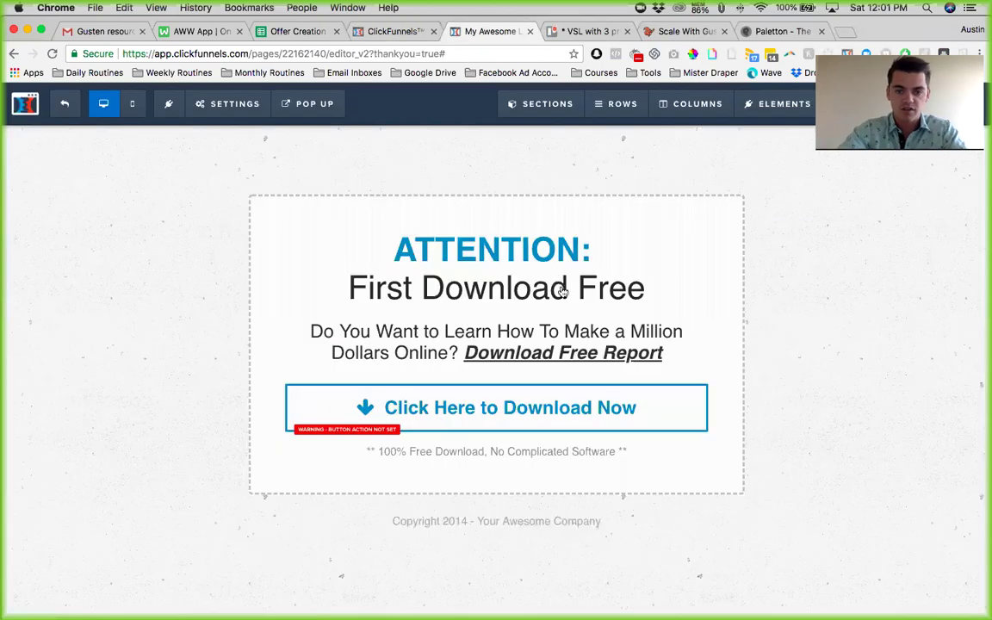
# Step: Set the main section width to Wide and rename its title to box-shadow
pyautogui.click(731, 205)
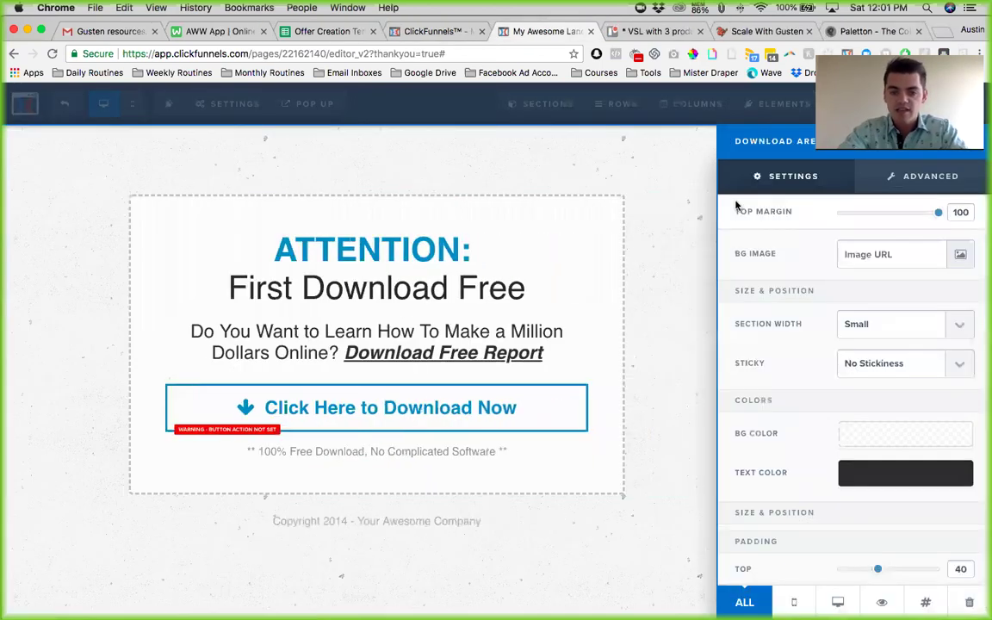
pyautogui.click(896, 326)
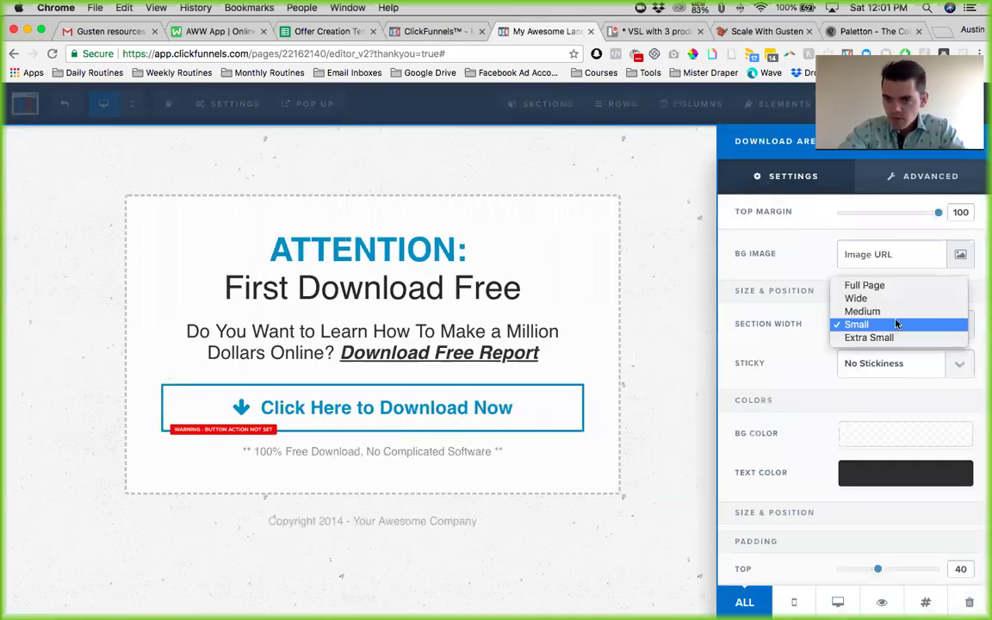
pyautogui.press('Escape')
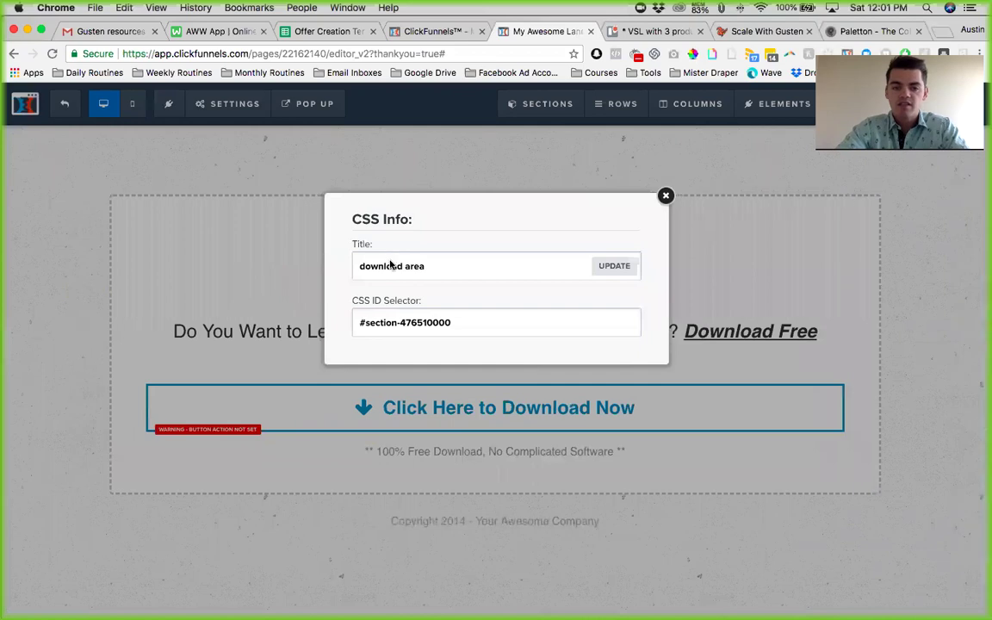
pyautogui.tripleClick(394, 266)
pyautogui.write('box-shadow')
pyautogui.click(612, 264)
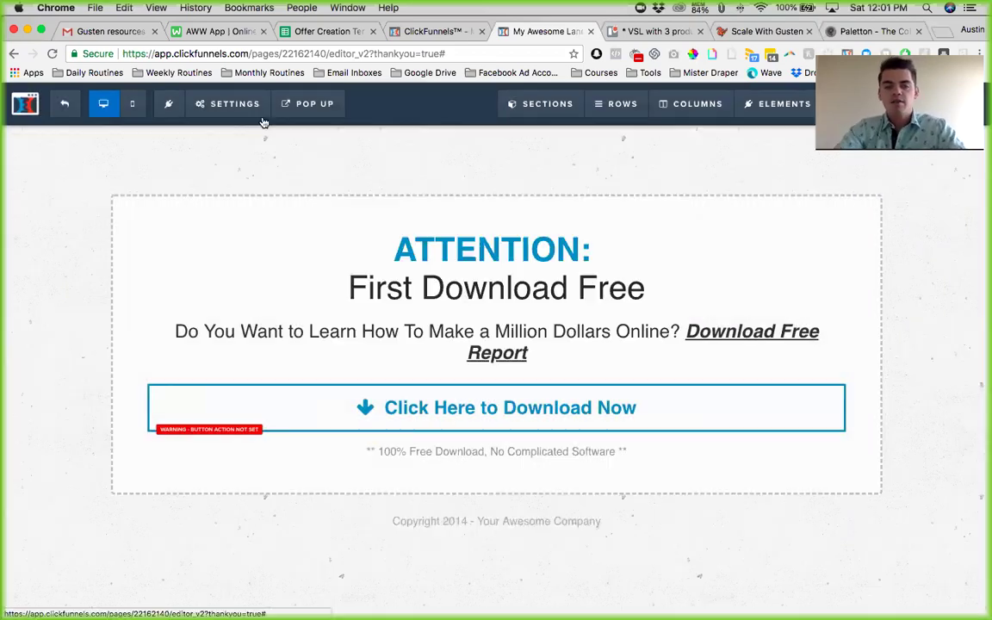
# Step: Paste the box-shadow CSS rule into the page's Custom CSS
pyautogui.click(226, 103)
pyautogui.click(226, 214)
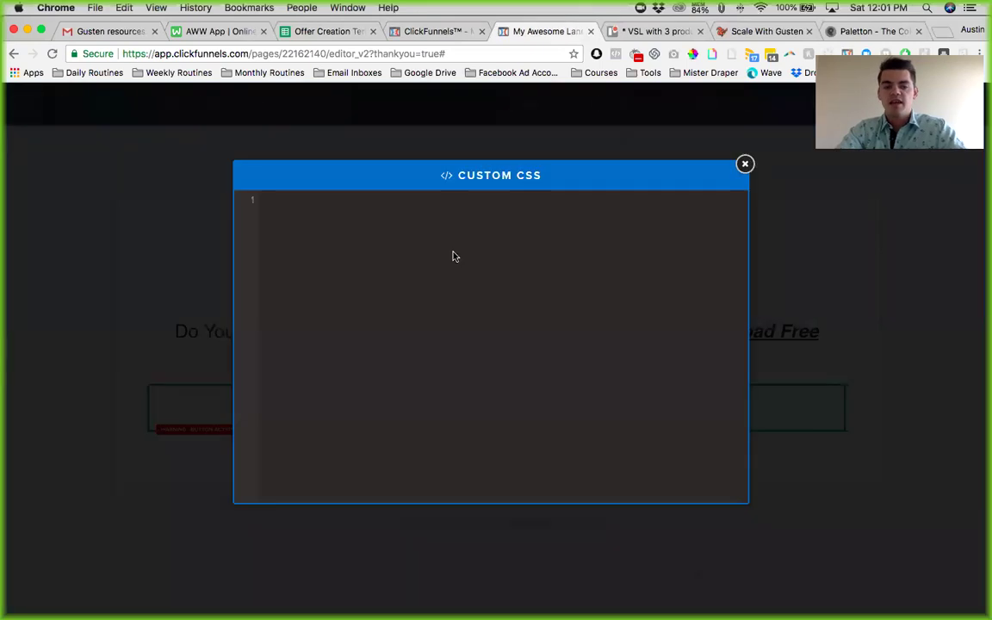
pyautogui.press('super+v')
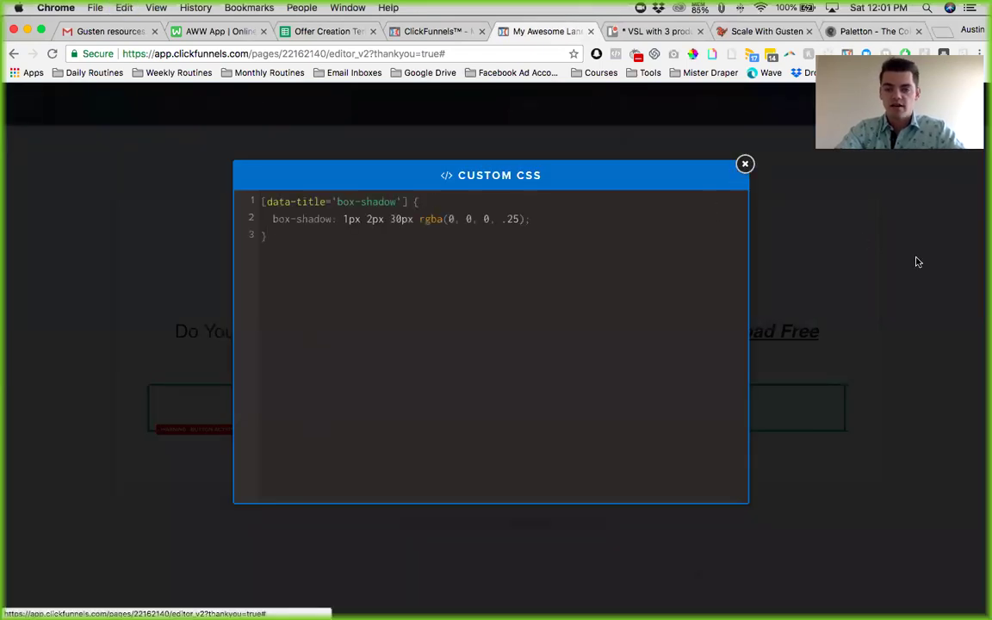
pyautogui.click(917, 260)
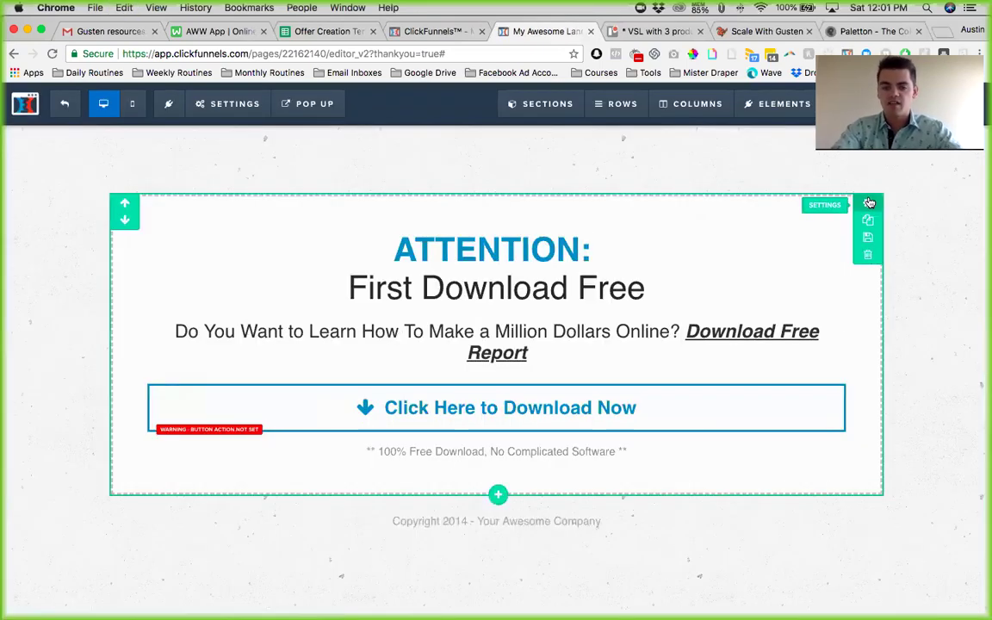
# Step: Keep the section corners square and set its border to None
pyautogui.click(869, 204)
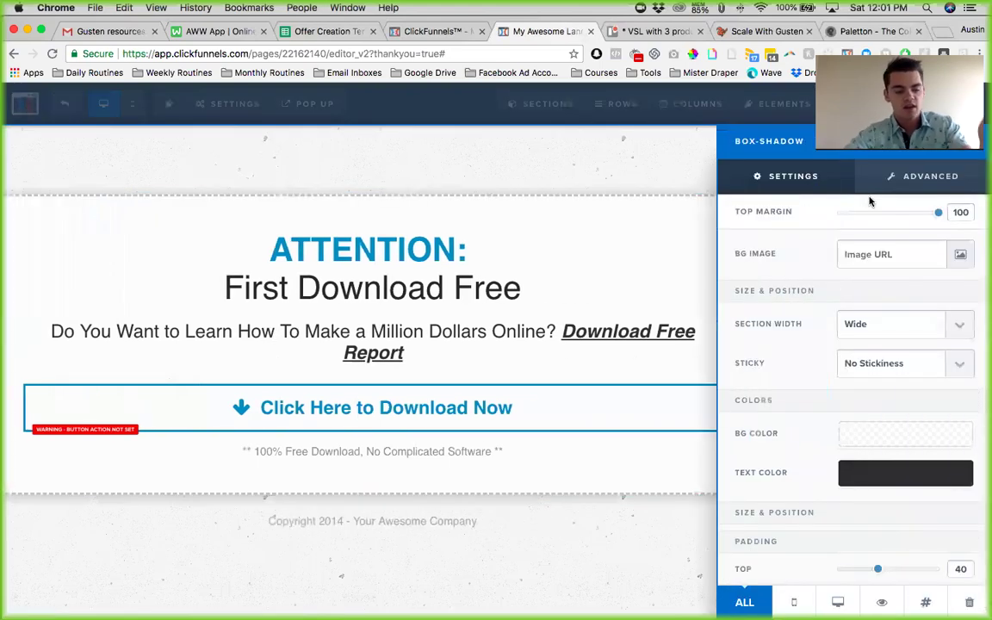
pyautogui.click(923, 175)
pyautogui.click(897, 255)
pyautogui.click(895, 242)
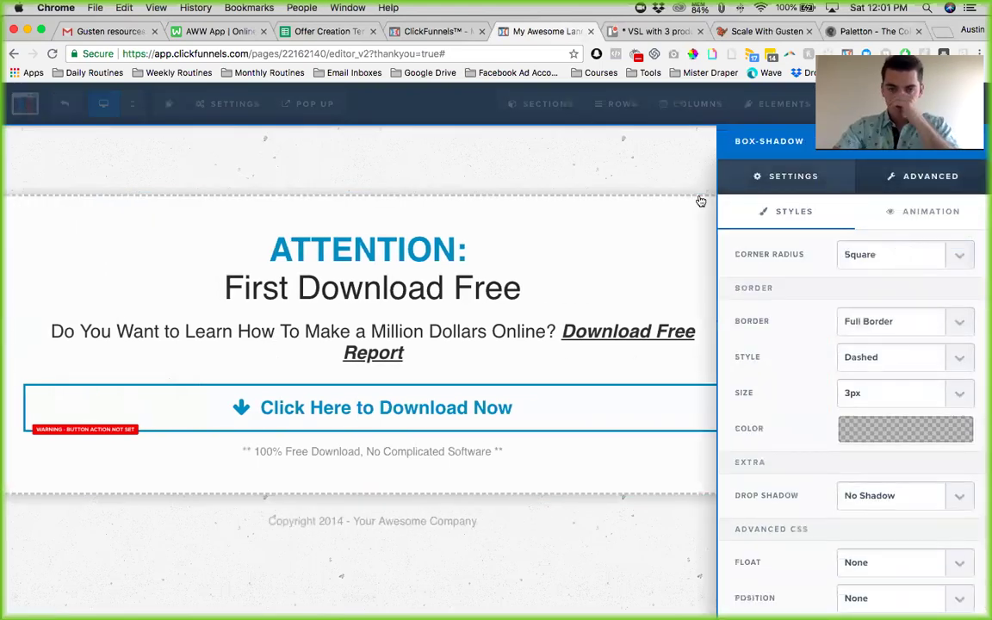
pyautogui.click(904, 328)
pyautogui.click(708, 233)
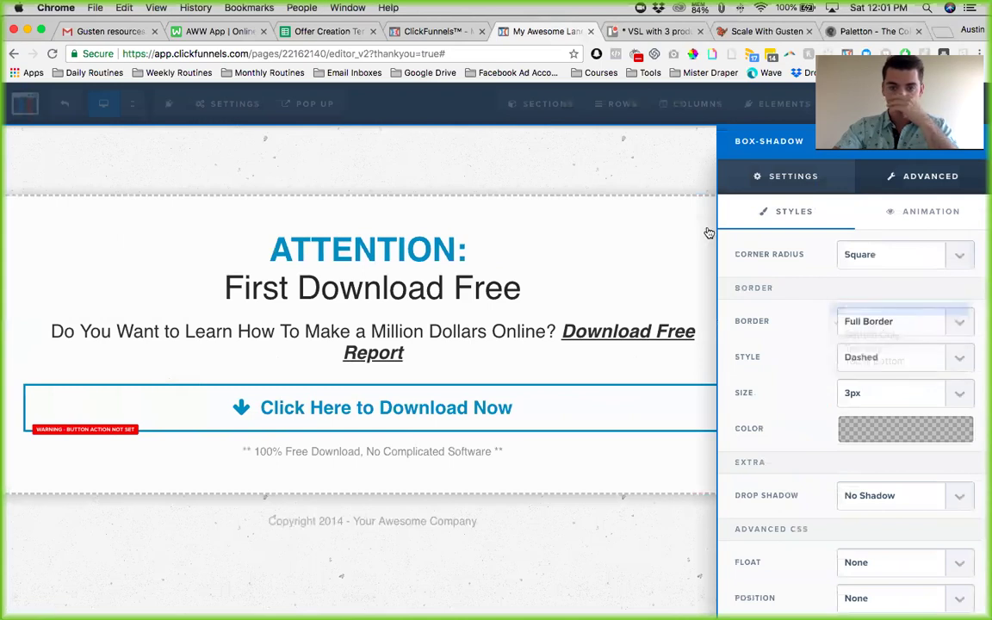
pyautogui.click(660, 239)
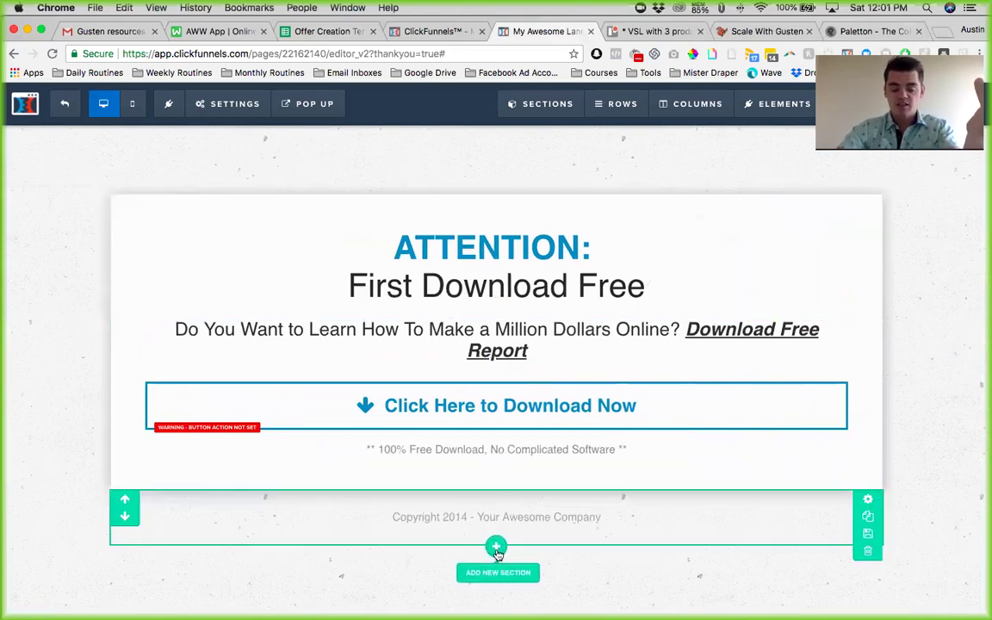
# Step: Insert the saved SocialMediaIncome.co copyright footer section from My Sections
pyautogui.click(496, 548)
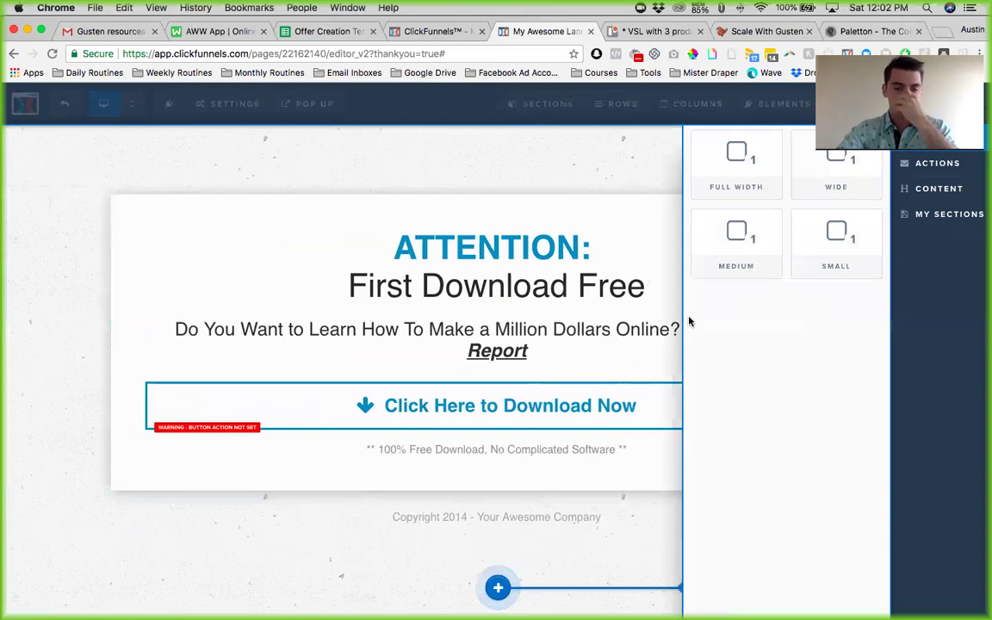
pyautogui.click(928, 223)
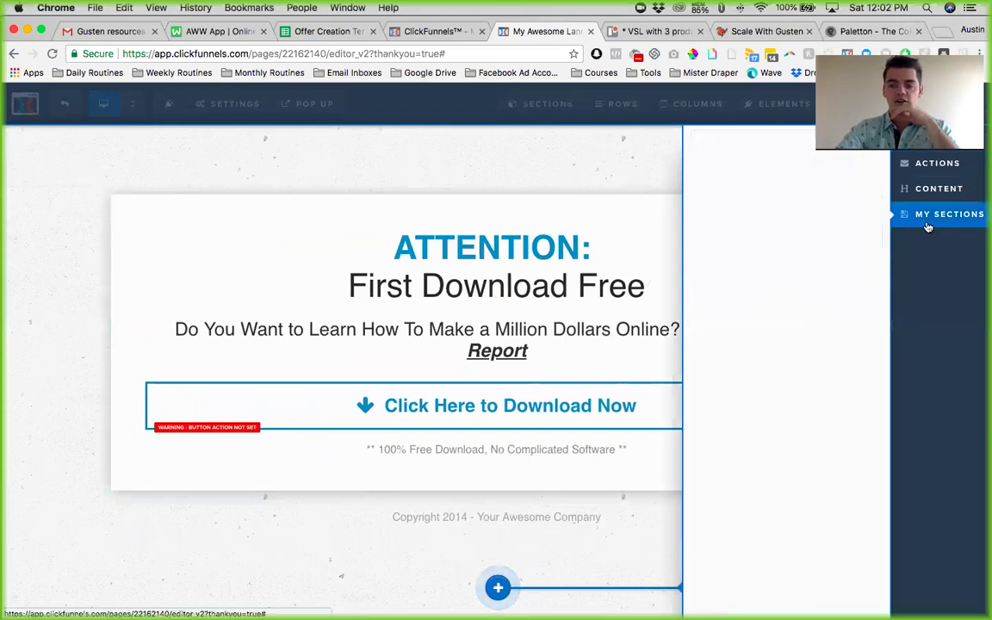
pyautogui.click(762, 144)
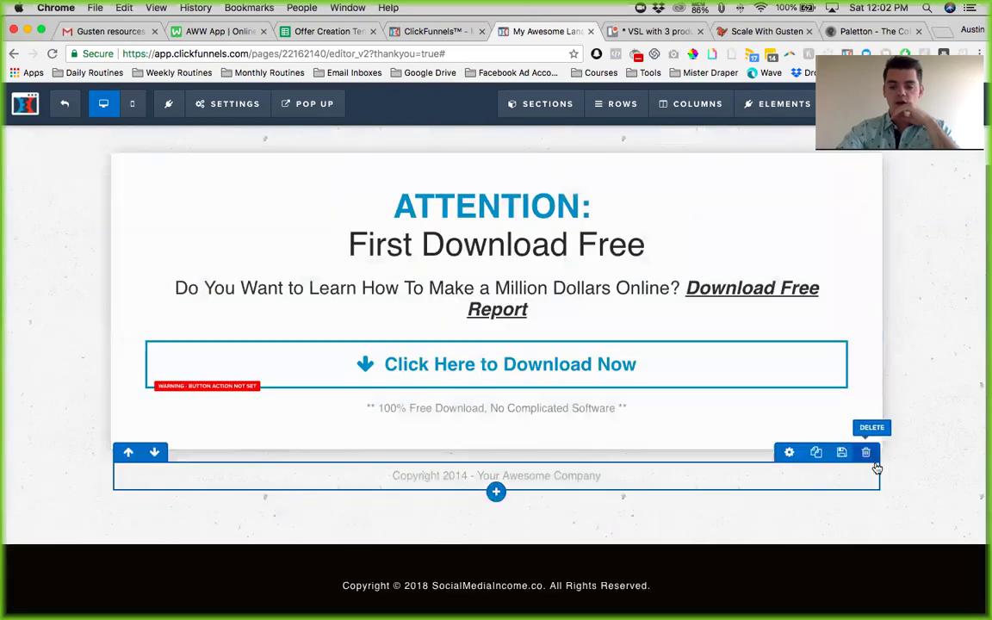
# Step: Delete the old 2014 copyright footer section, then switch to the Trello VSL example
pyautogui.click(867, 510)
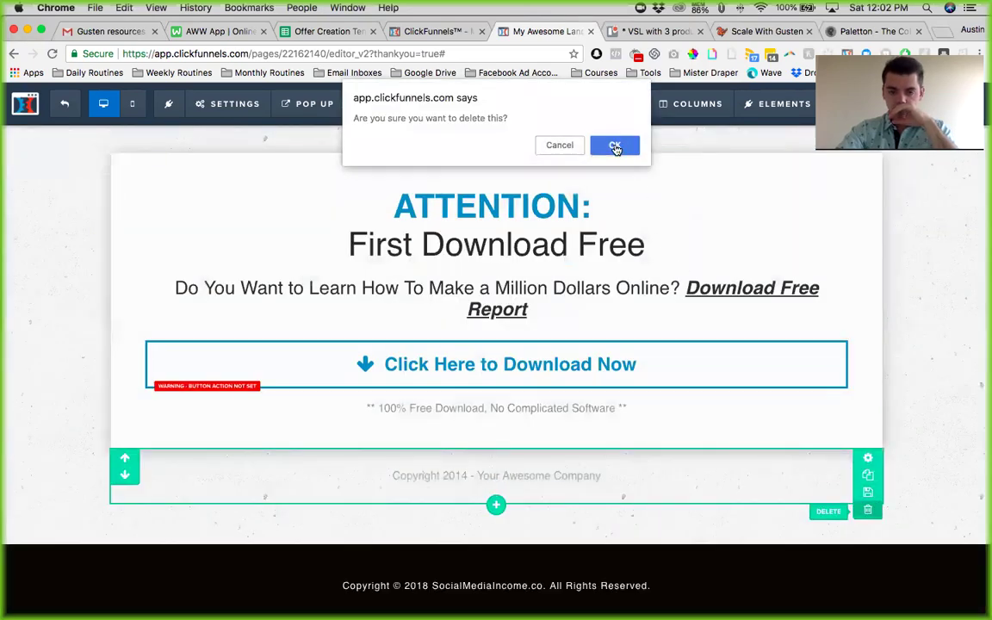
pyautogui.click(615, 147)
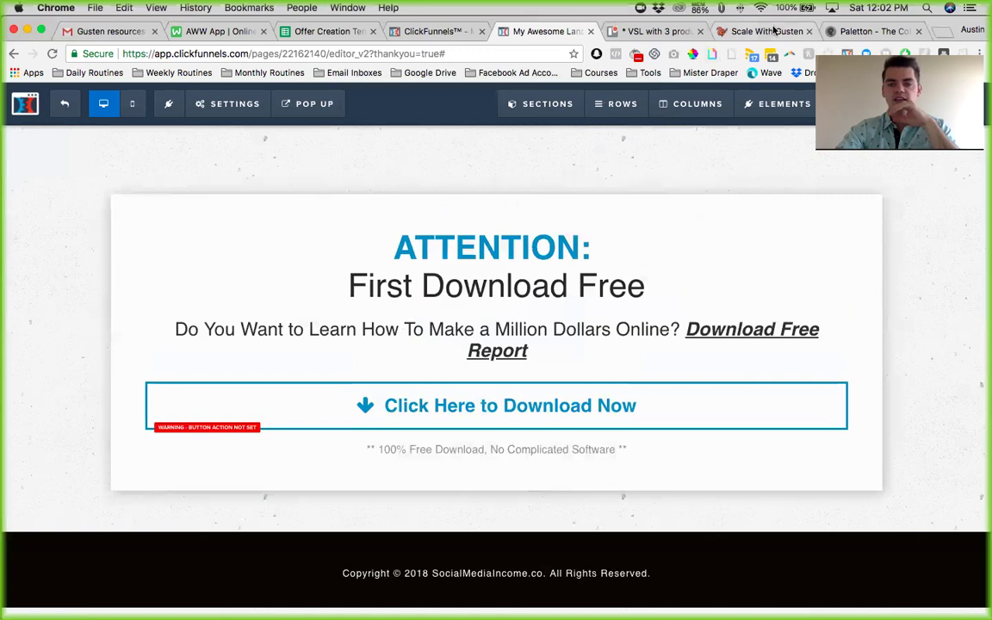
pyautogui.click(654, 31)
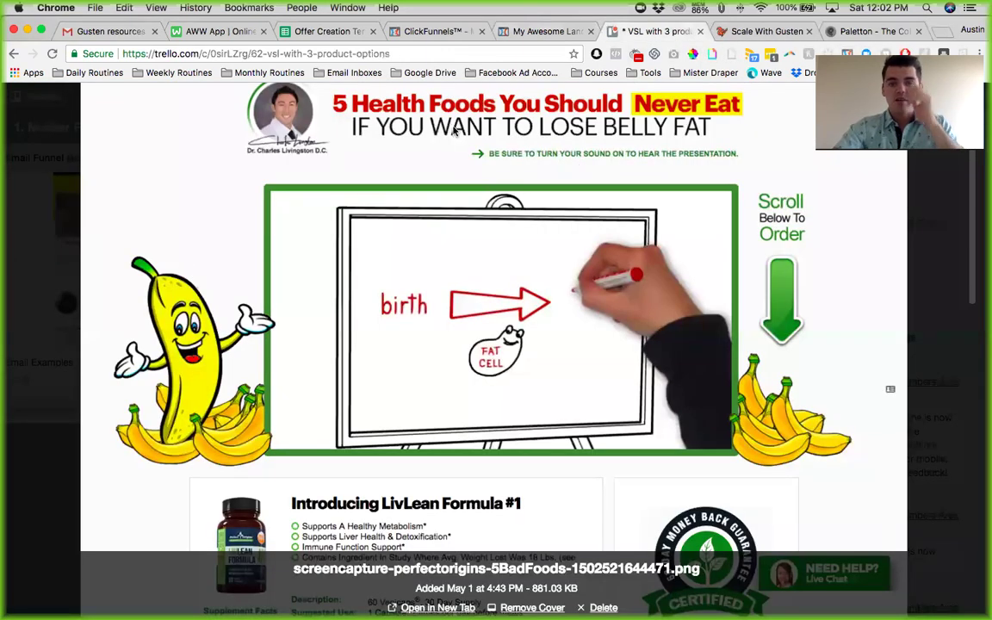
# Step: Scroll through the Trello example VSL screenshot and glance at the whiteboard funnel sketch
pyautogui.scroll(2, 388, 113)
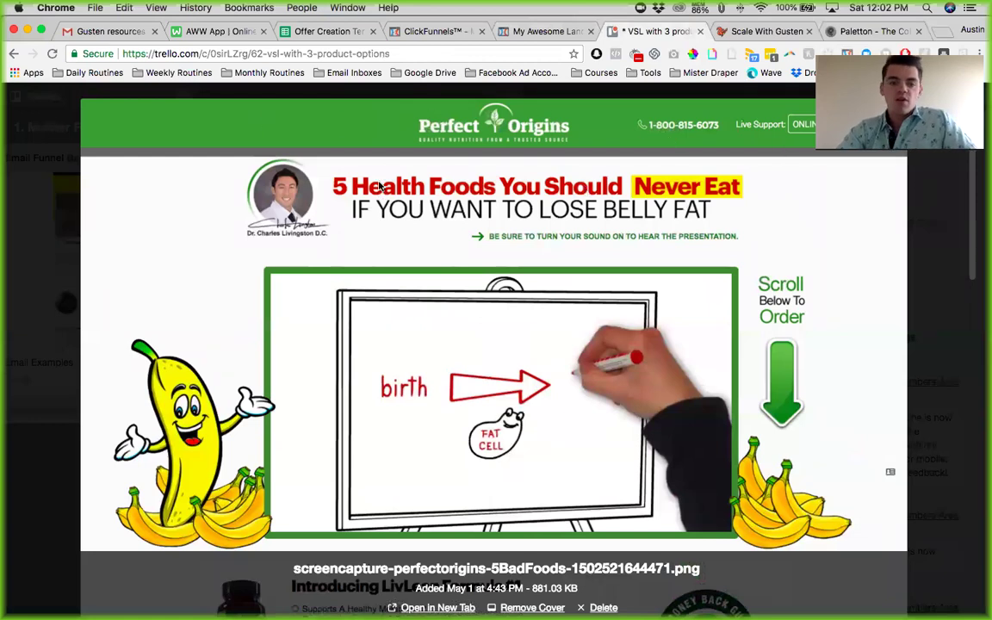
pyautogui.scroll(-1, 603, 224)
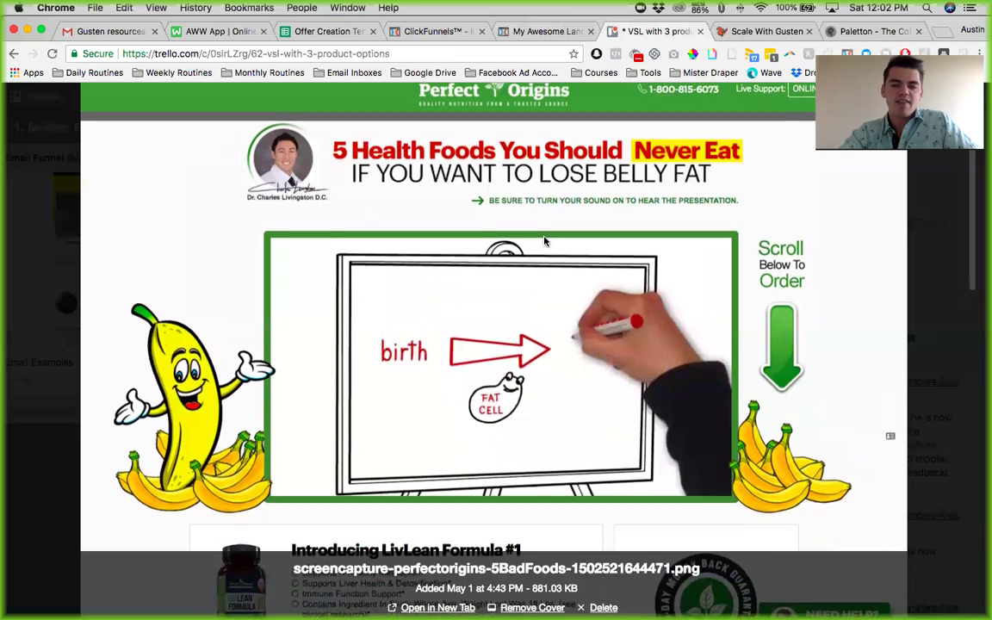
pyautogui.scroll(1, 678, 203)
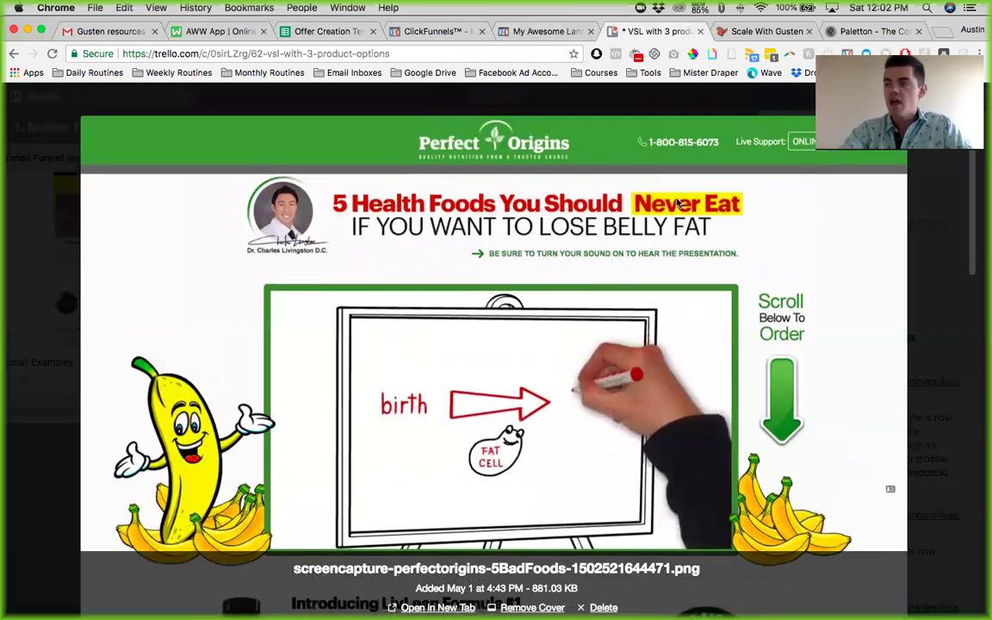
pyautogui.scroll(-15, 635, 252)
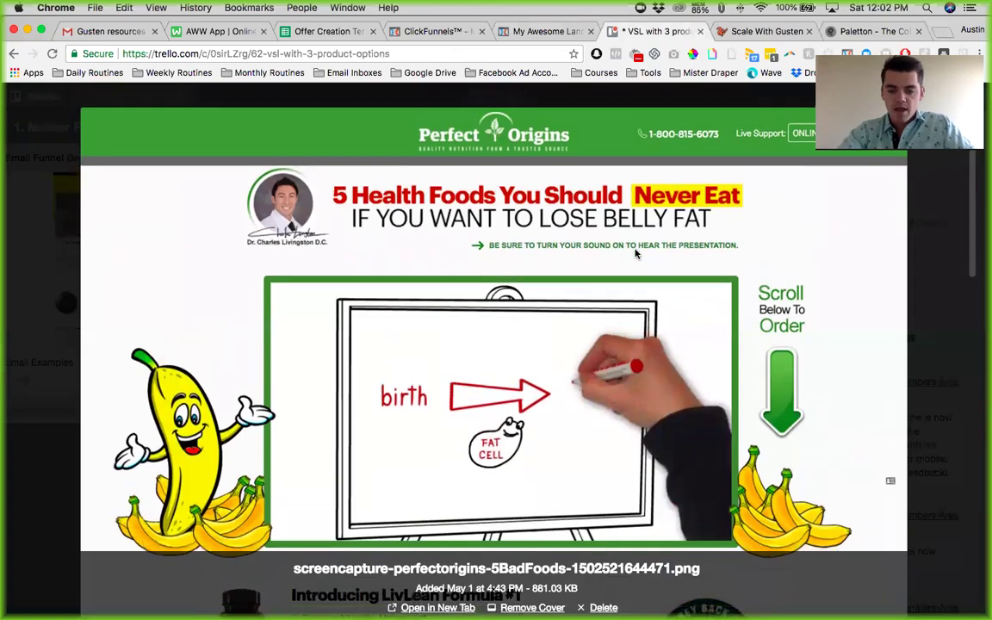
pyautogui.scroll(-5, 636, 252)
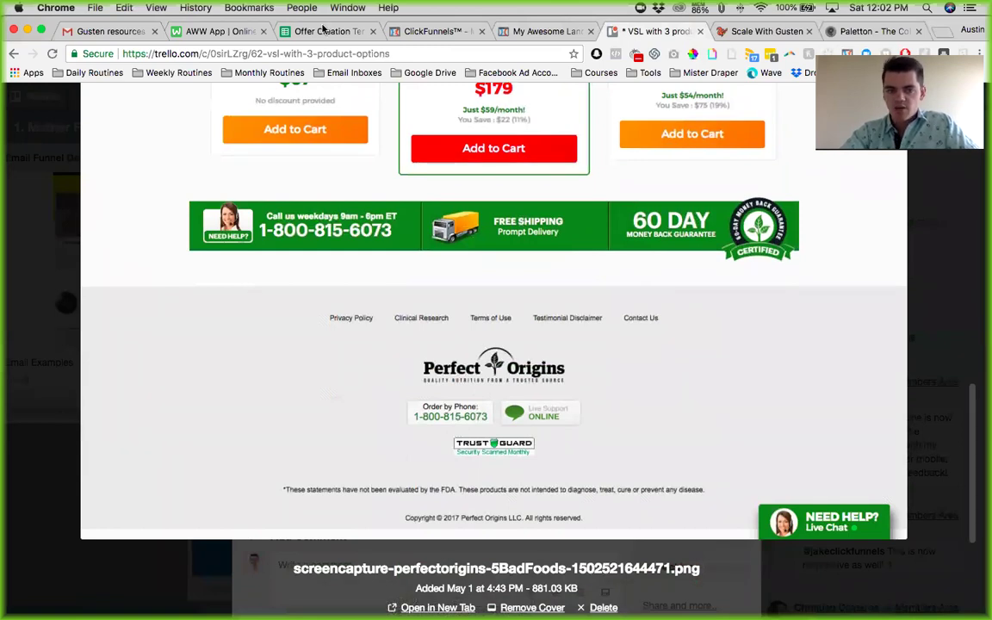
pyautogui.click(225, 31)
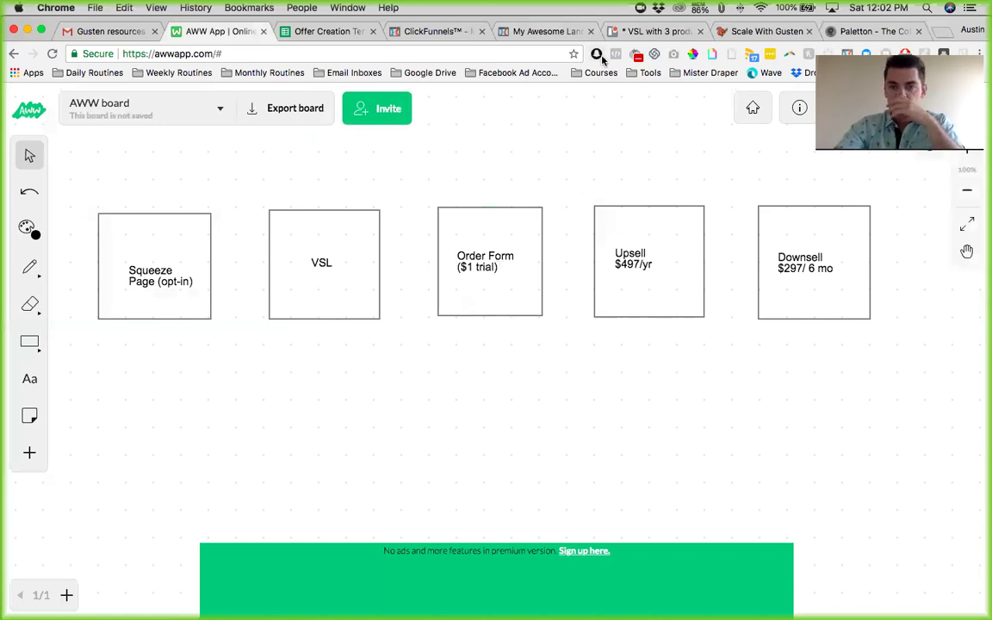
pyautogui.click(551, 32)
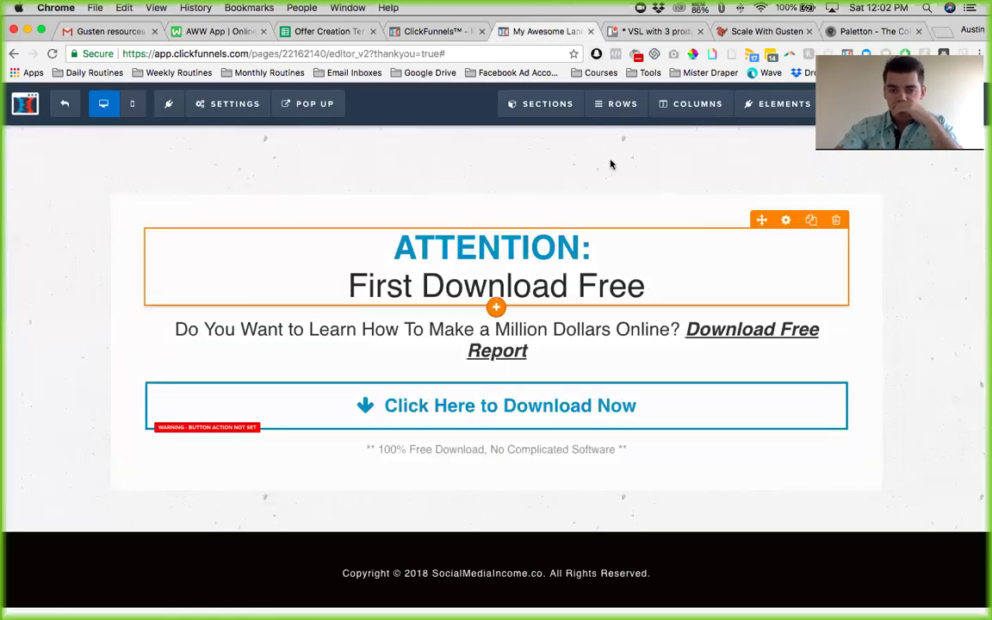
# Step: Add a full-width section above the ATTENTION box containing a single-column row
pyautogui.click(496, 494)
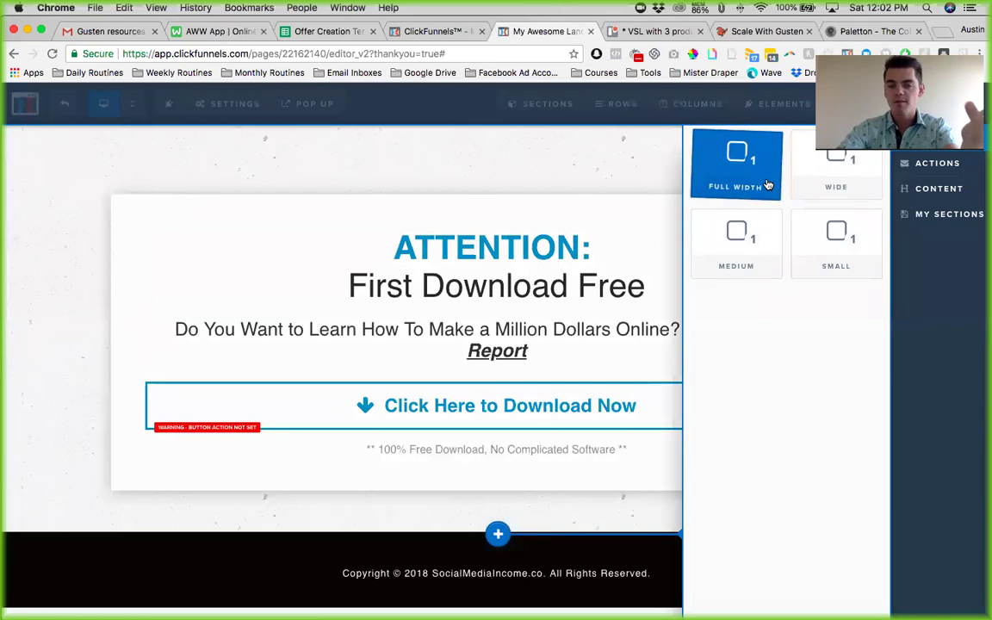
pyautogui.click(768, 185)
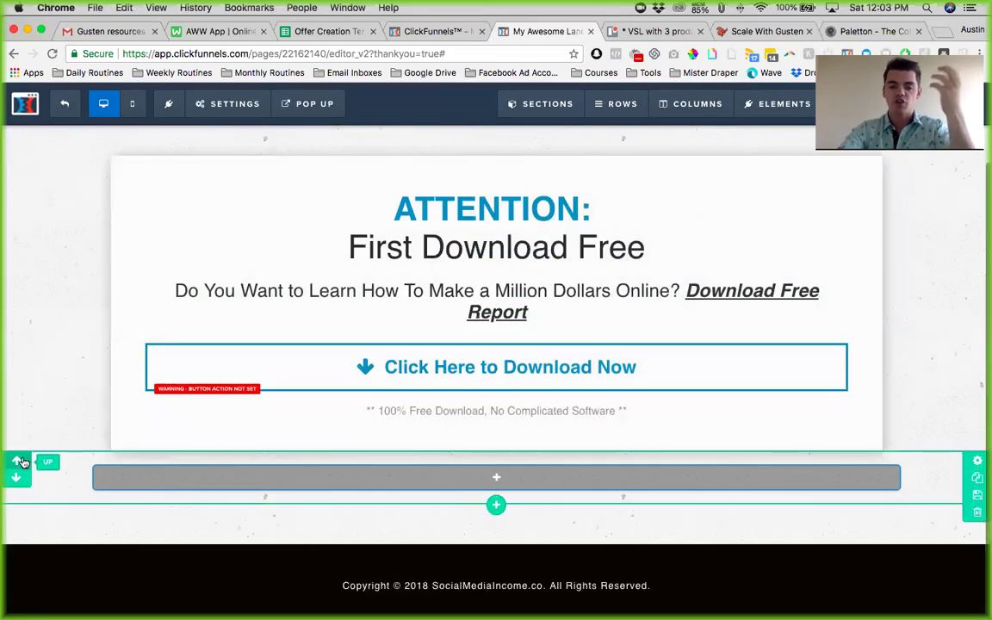
pyautogui.click(19, 462)
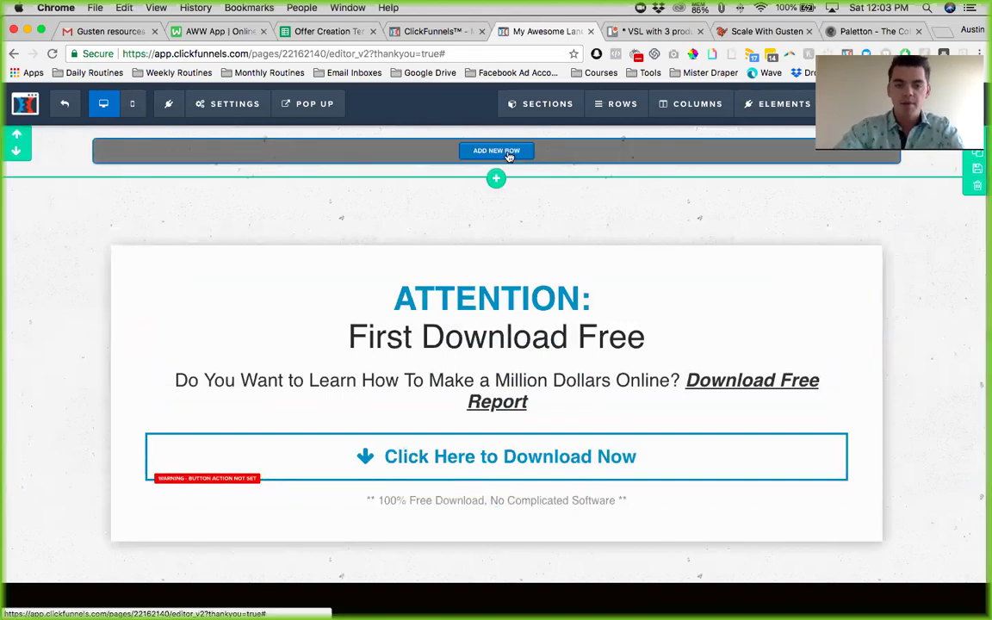
pyautogui.click(486, 149)
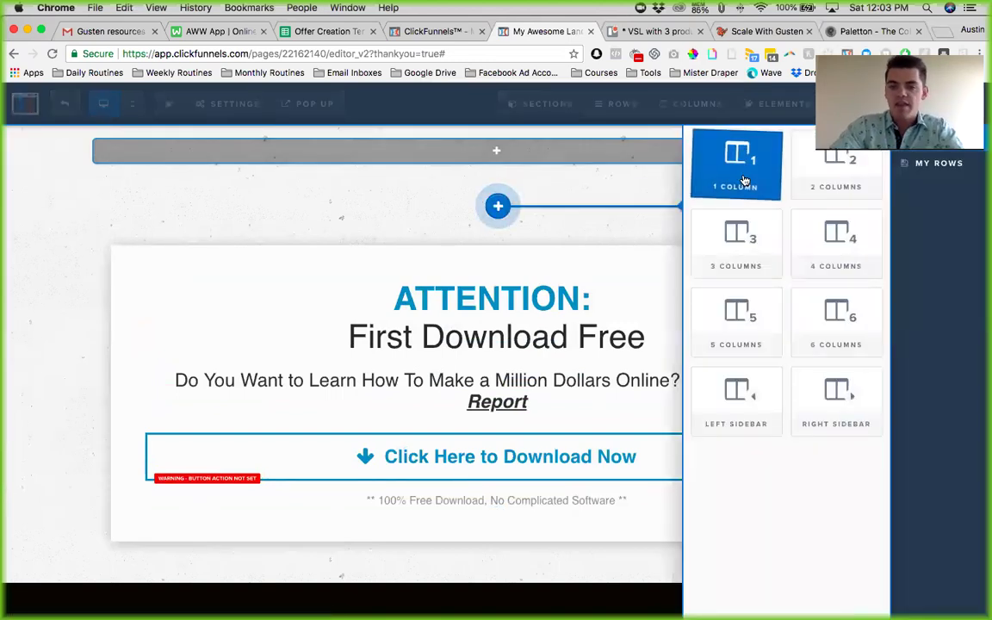
pyautogui.click(744, 178)
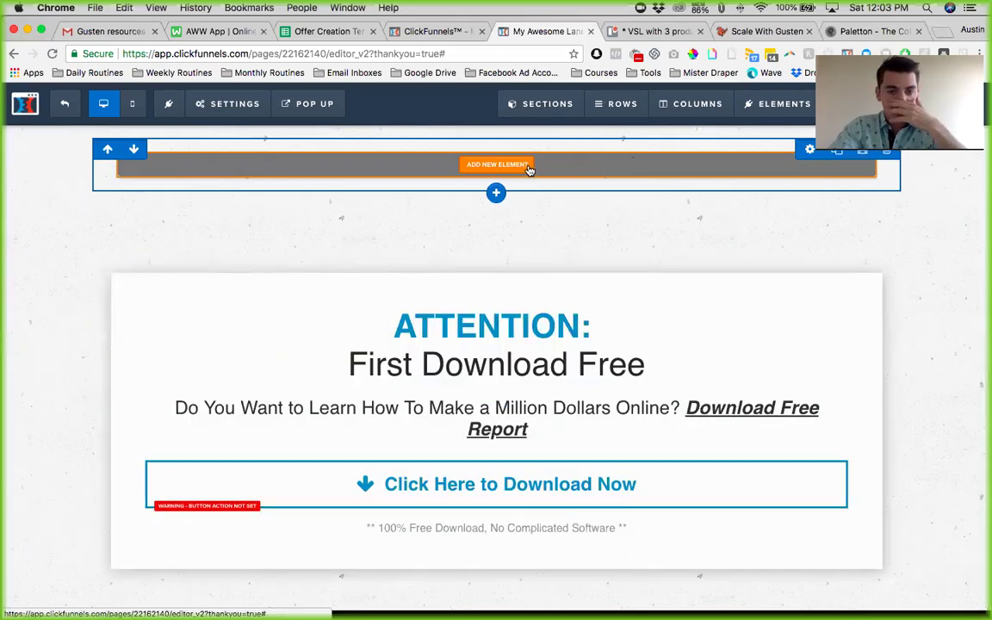
# Step: Add a paragraph element to the row and reduce the section's top margin to 10
pyautogui.click(498, 165)
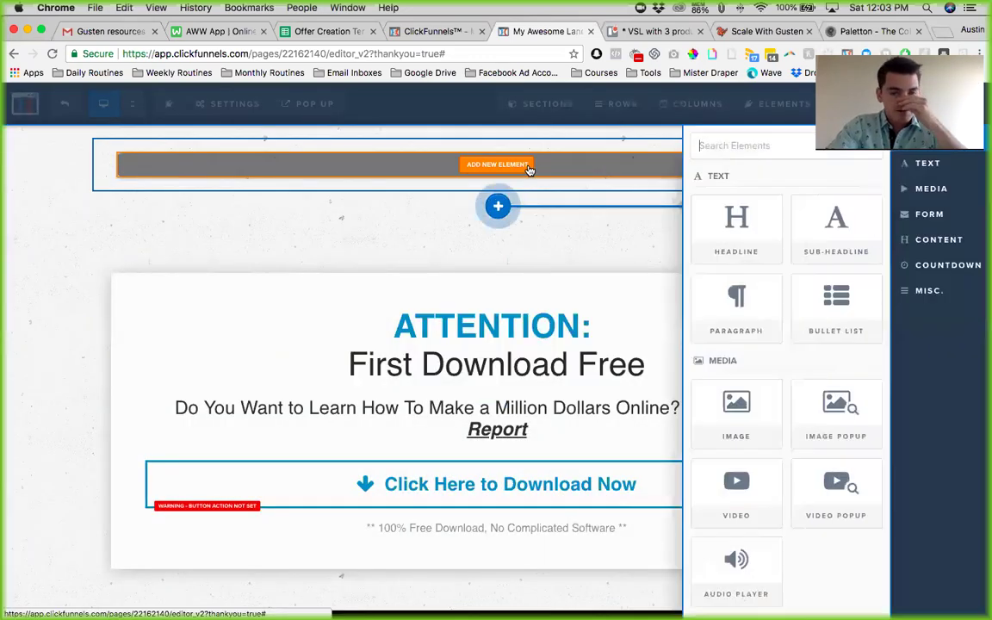
pyautogui.click(758, 302)
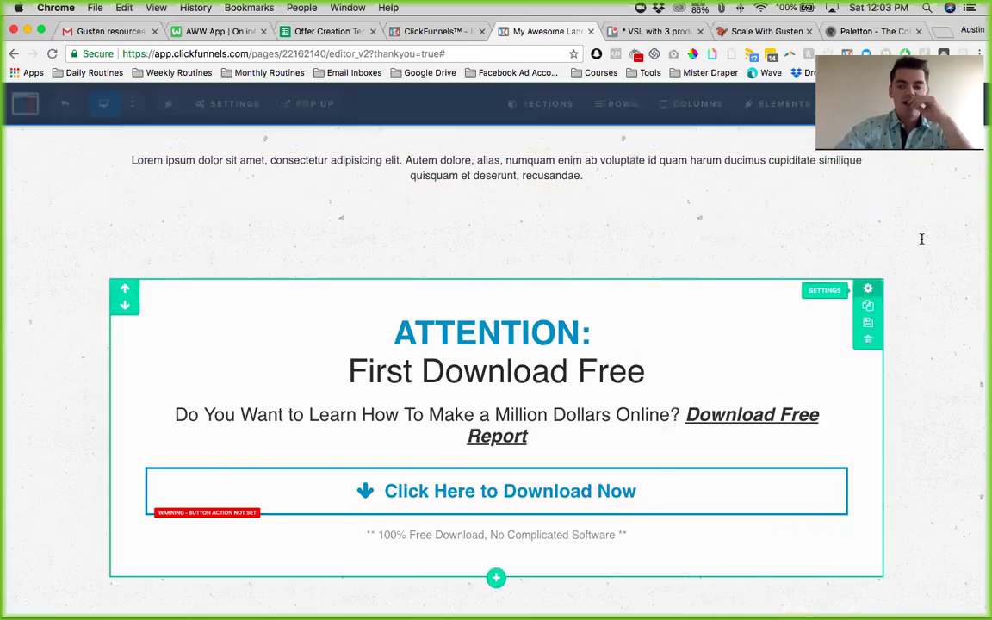
pyautogui.click(864, 287)
pyautogui.moveTo(935, 214); pyautogui.dragTo(842, 215)
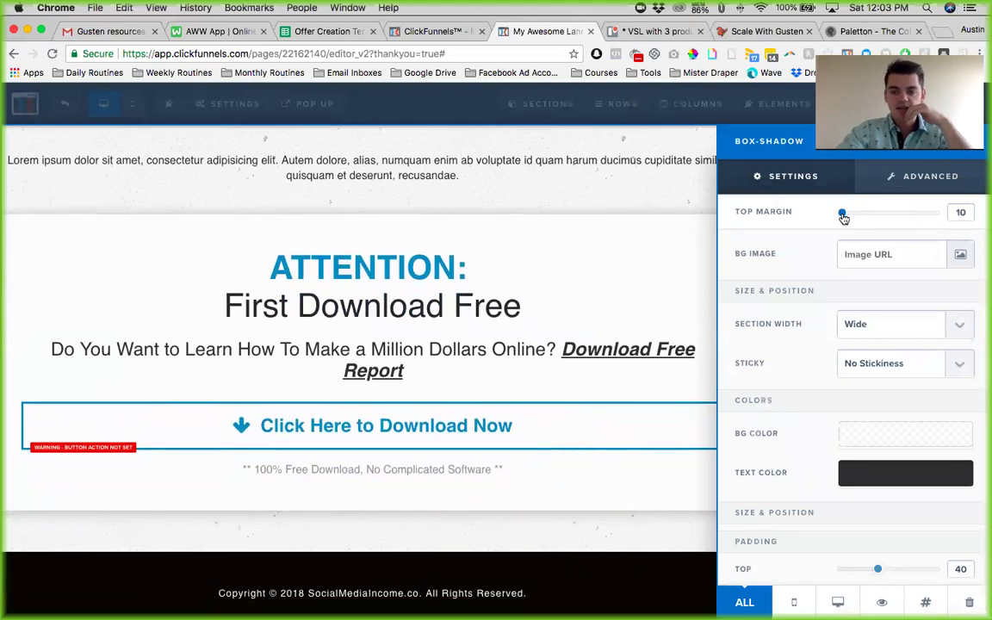
# Step: Replace the Lorem ipsum paragraph text with 'Thank You For Downloading Social Media Income!'
pyautogui.click(632, 188)
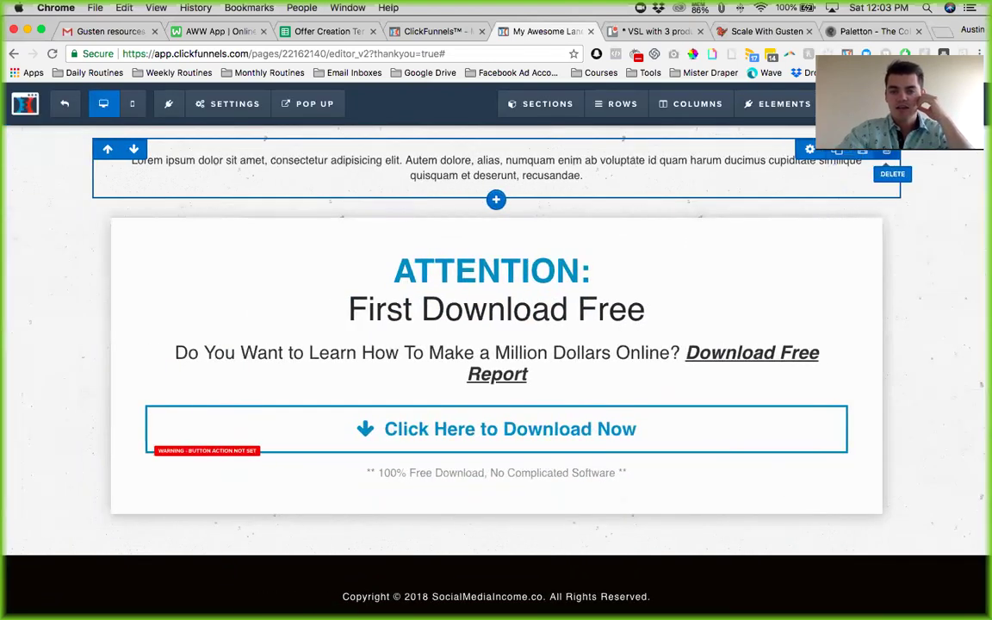
pyautogui.click(755, 172)
pyautogui.click(756, 172)
pyautogui.press('BackSpace')
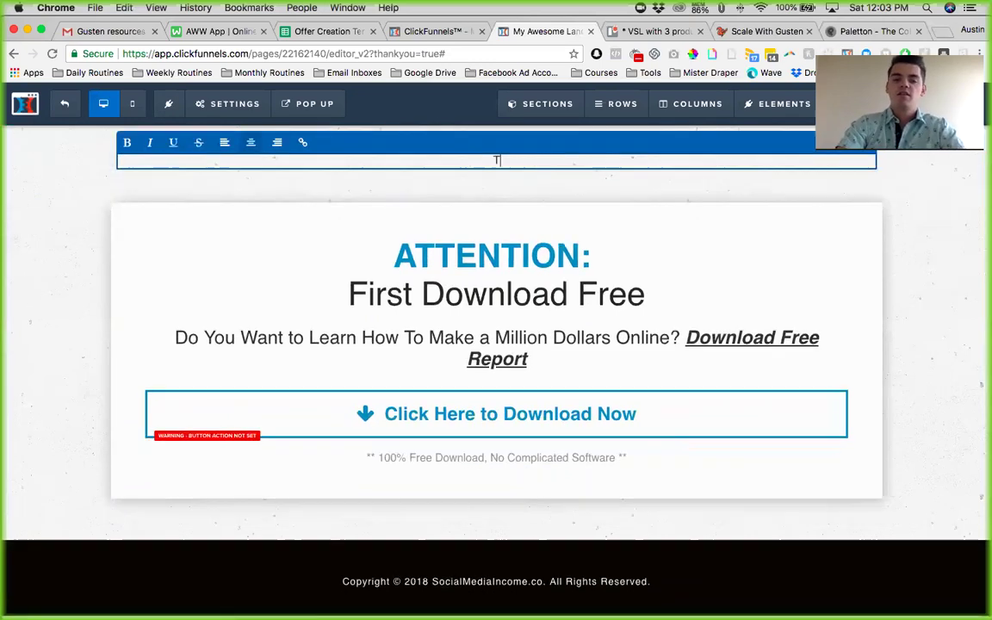
pyautogui.write('Thank You For Downloading The ')
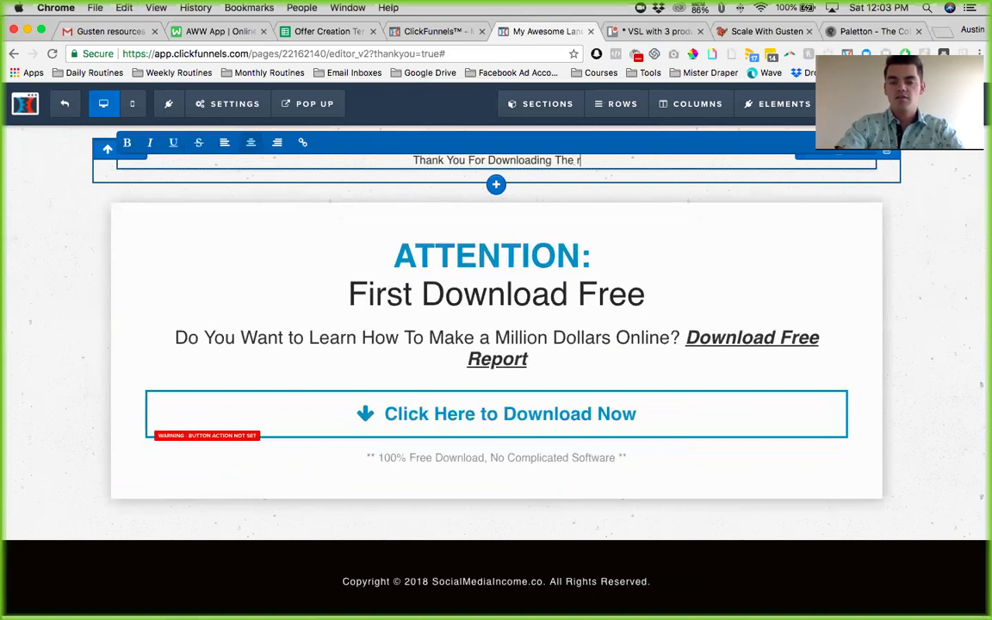
pyautogui.write('Free "S')
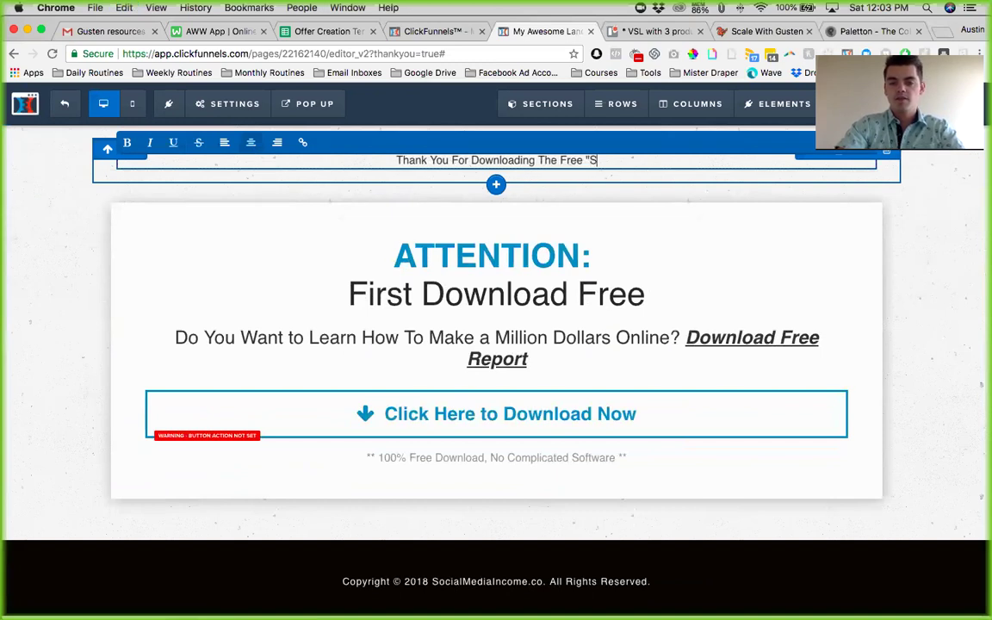
pyautogui.write('ocial Media Income')
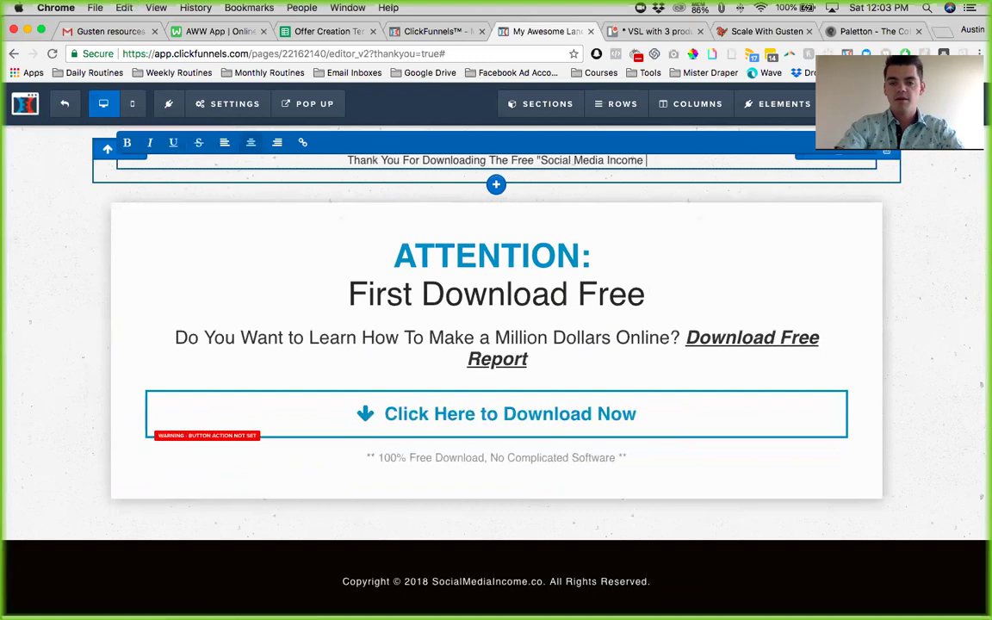
pyautogui.write('" Guide')
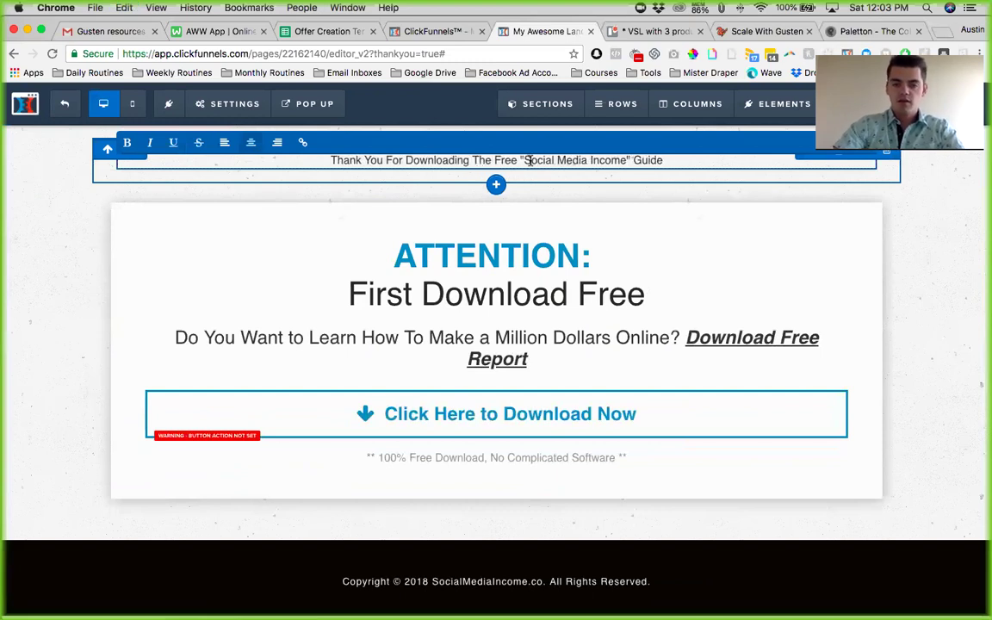
pyautogui.moveTo(472, 160); pyautogui.dragTo(663, 160)
pyautogui.write('S')
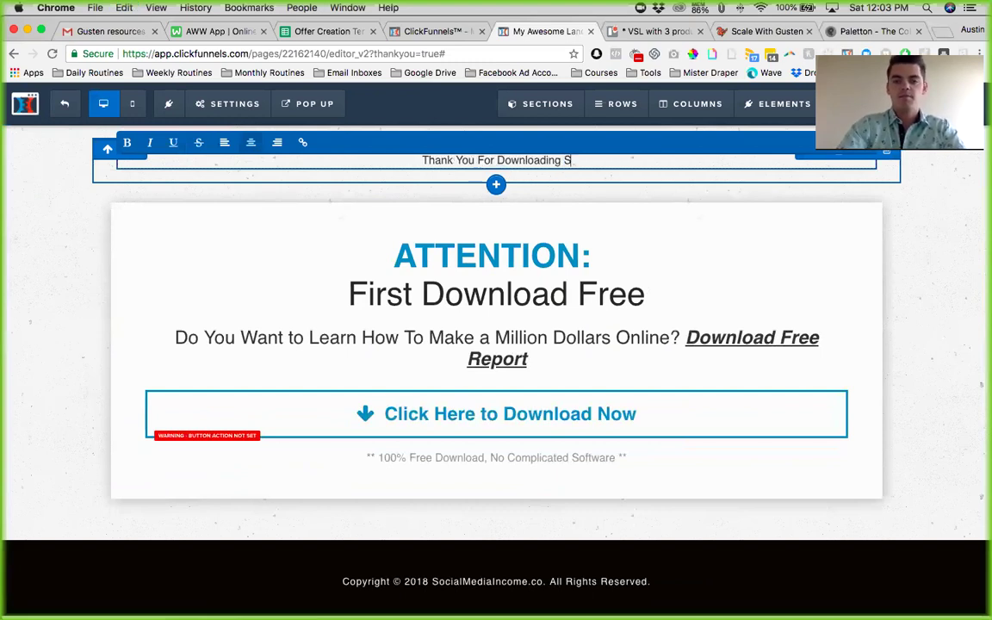
pyautogui.write('ocial Media Income!')
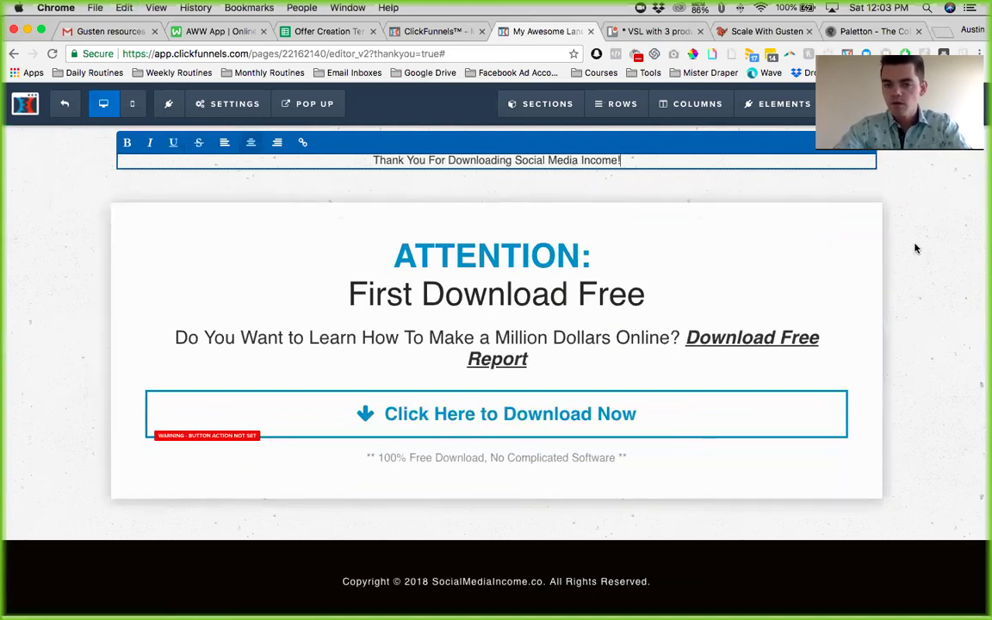
pyautogui.click(916, 249)
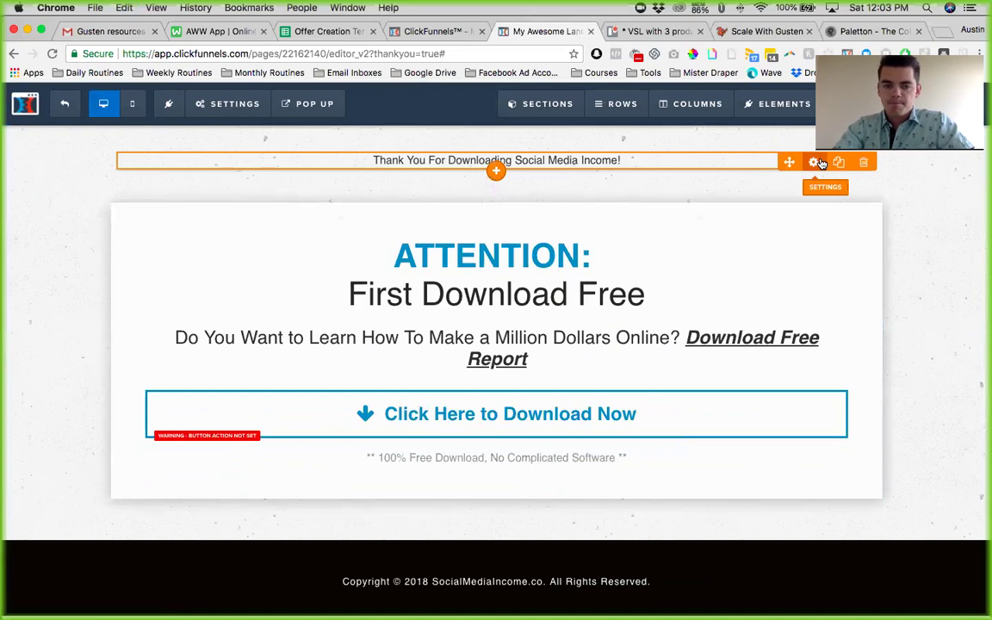
# Step: Set the page's typography content font to the Ubuntu Google font
pyautogui.click(233, 108)
pyautogui.click(263, 274)
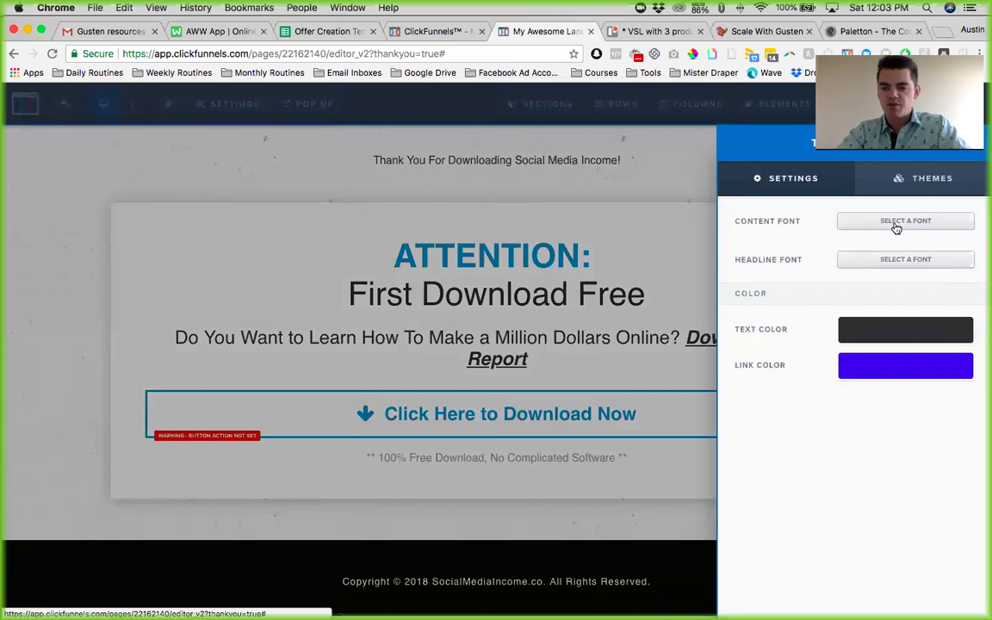
pyautogui.click(895, 224)
pyautogui.click(880, 224)
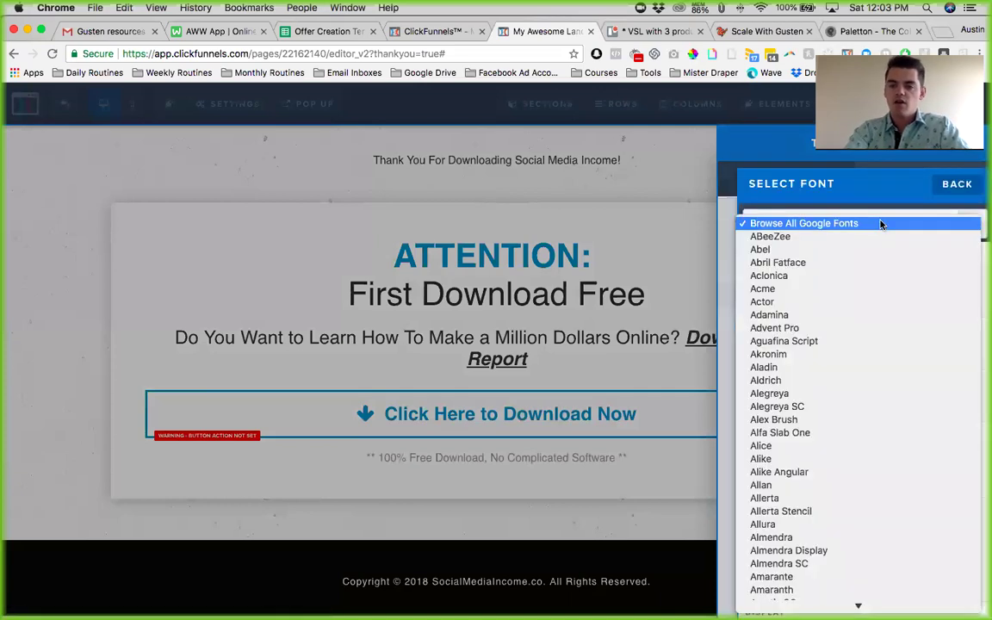
pyautogui.press('u')
pyautogui.press('Return')
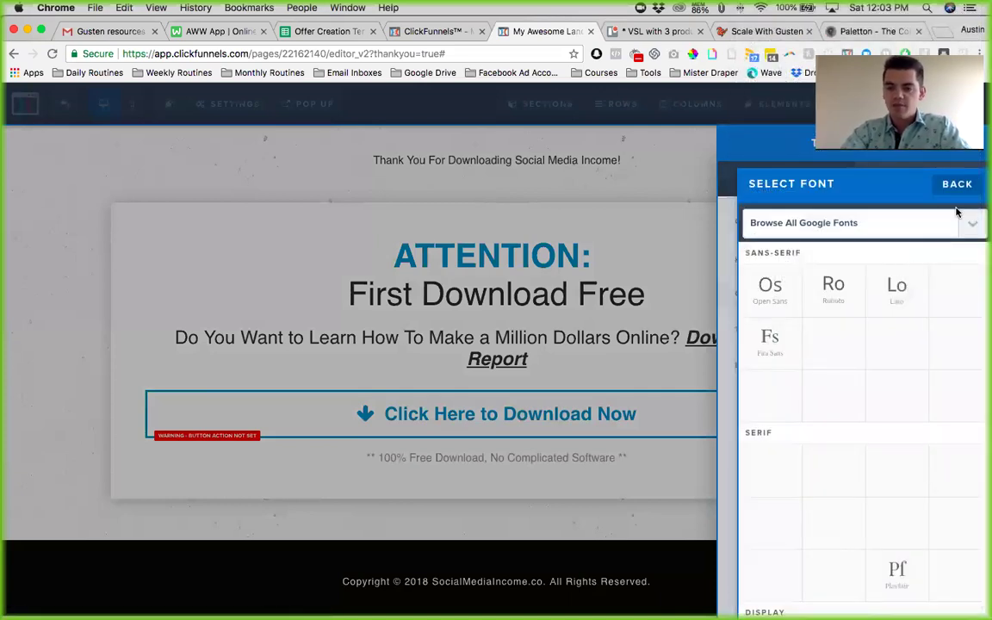
pyautogui.click(957, 185)
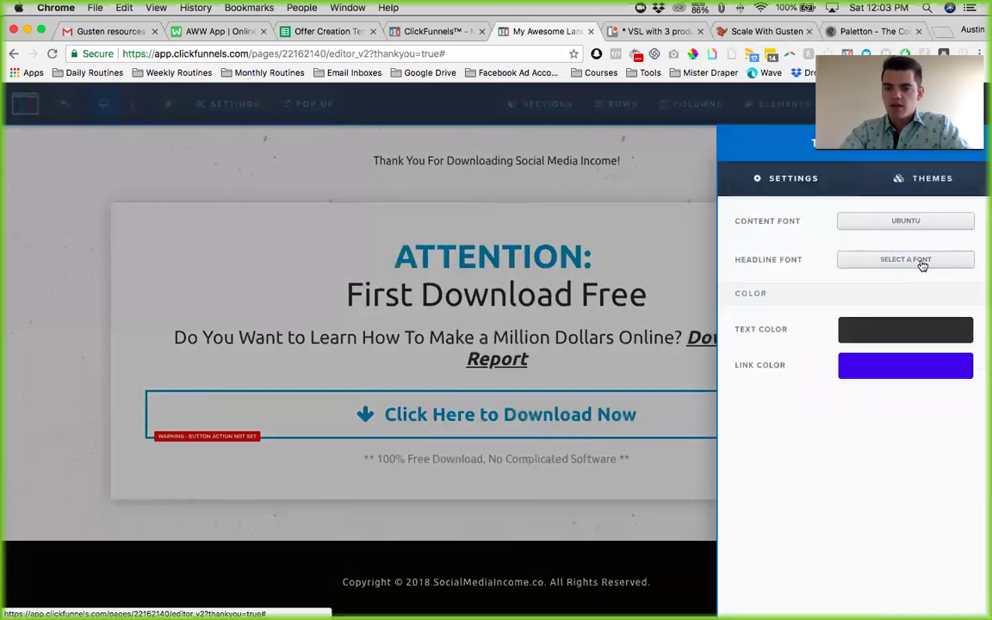
# Step: Leave the headline font unchanged and close the page settings panel
pyautogui.click(921, 266)
pyautogui.click(870, 230)
pyautogui.click(791, 204)
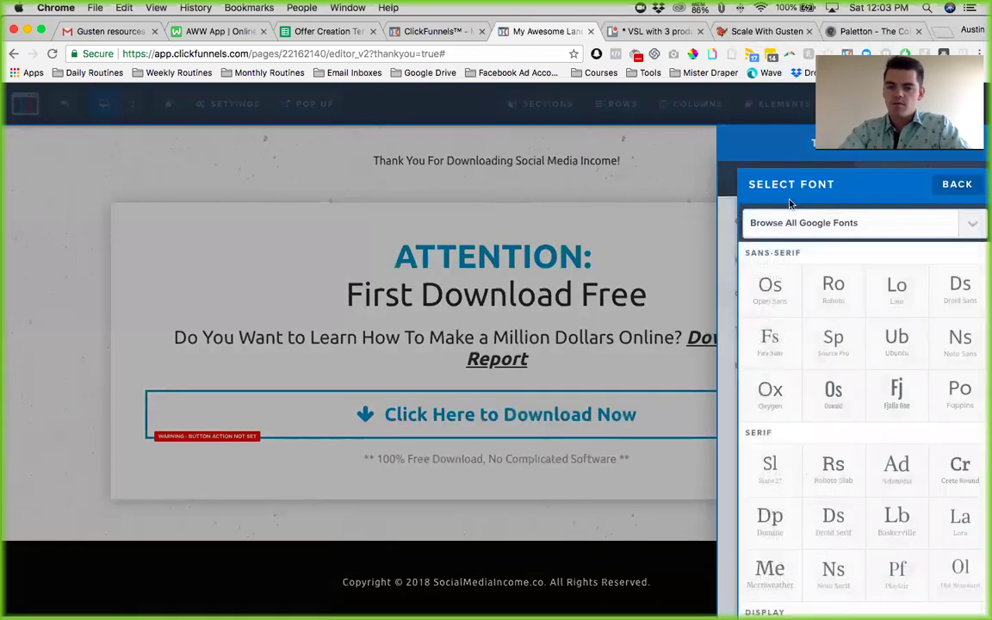
pyautogui.click(642, 190)
pyautogui.click(644, 189)
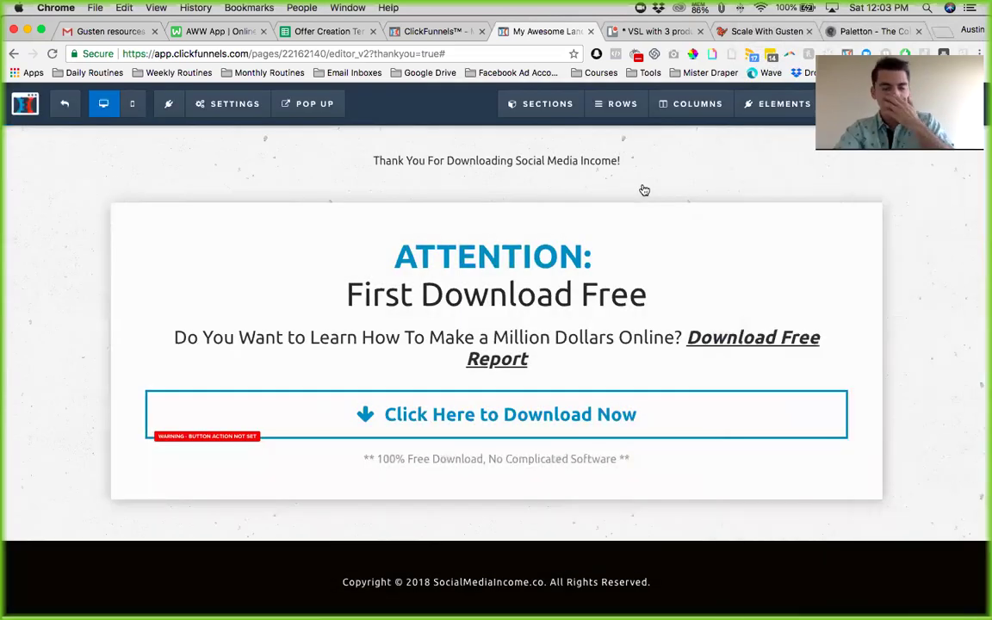
# Step: Duplicate the thank-you line and retype it as 'The Guide Should Be To Your Inbox In The Next 15 Minutes'
pyautogui.moveTo(715, 163)
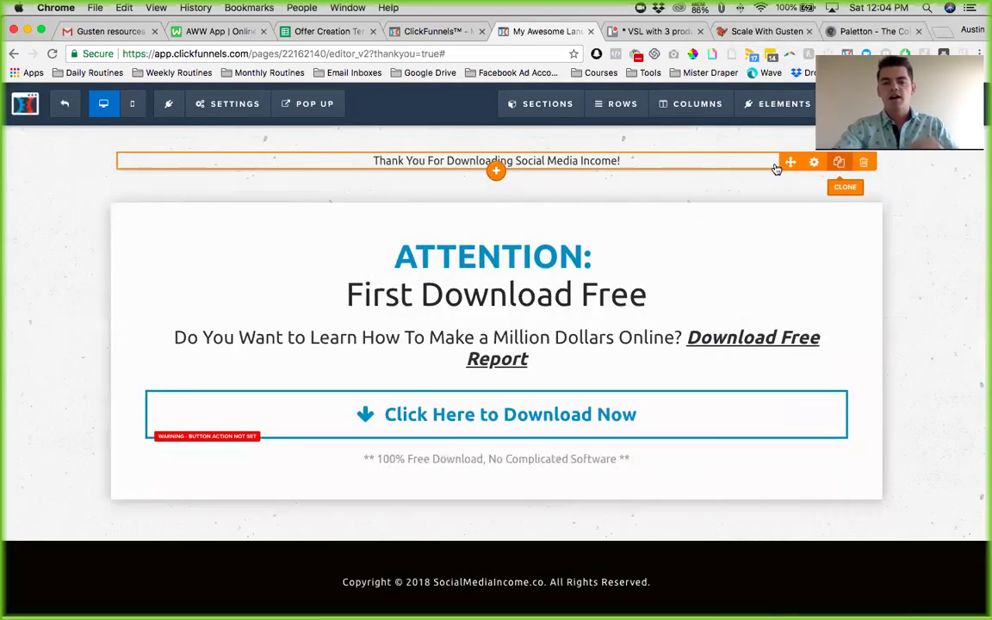
pyautogui.click(829, 164)
pyautogui.click(713, 176)
pyautogui.write('Please Check Your Email Inbox')
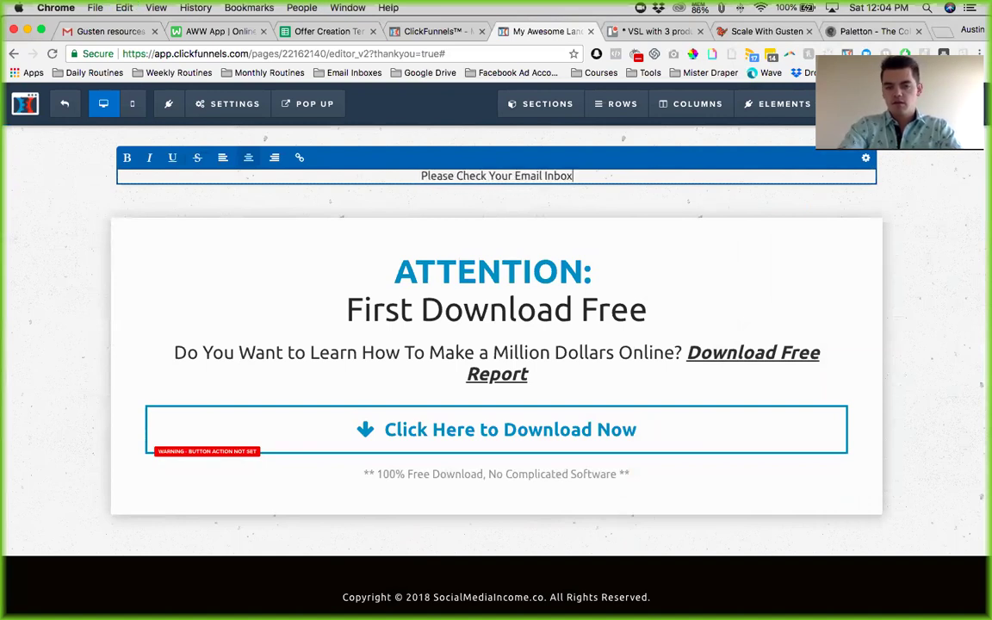
pyautogui.write(' In 15 Minutes')
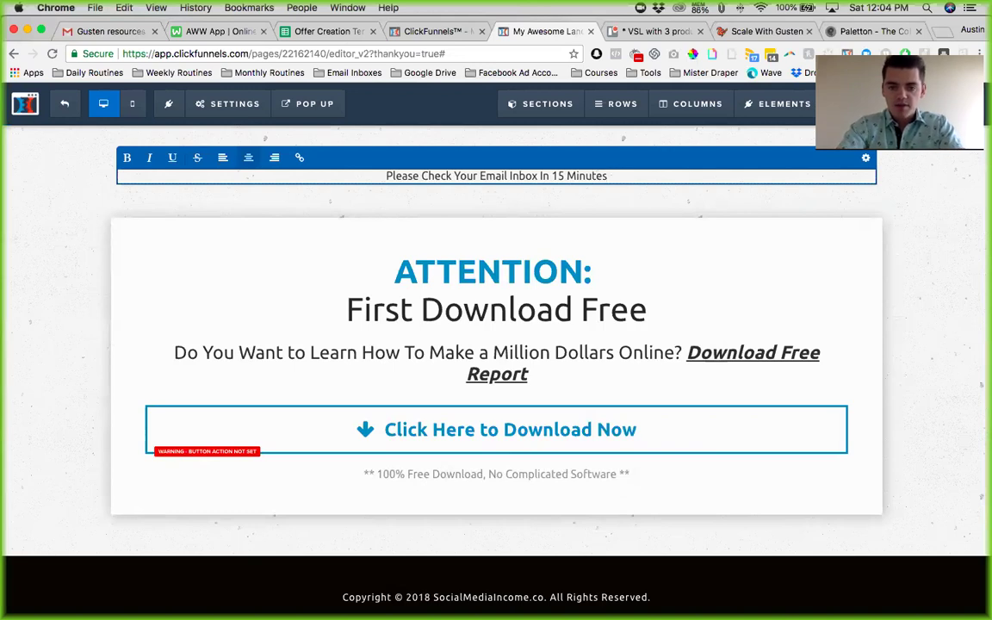
pyautogui.write('To Downl')
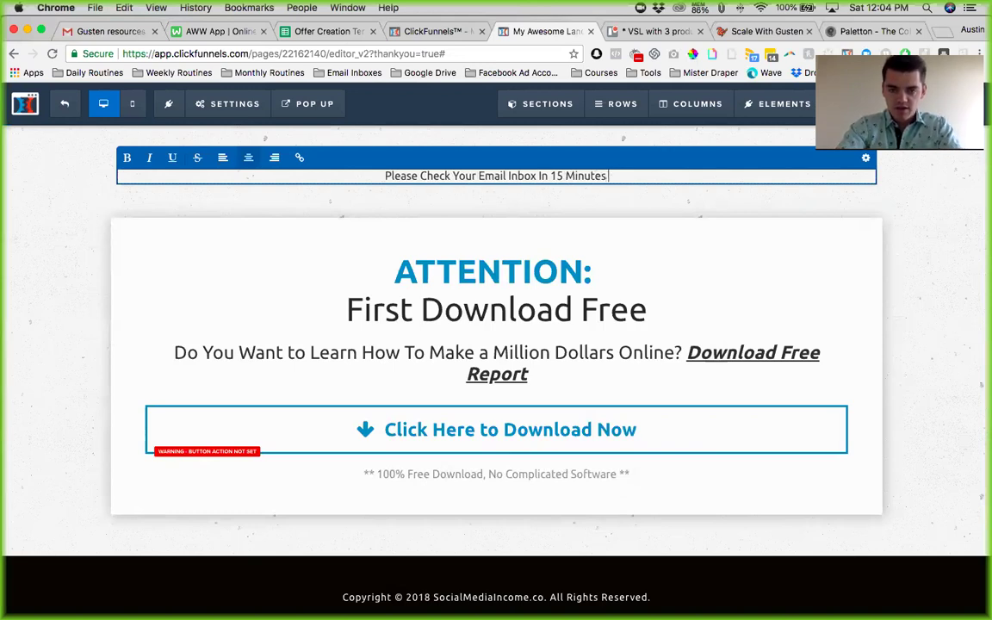
pyautogui.write('oad')
pyautogui.press('super+a')
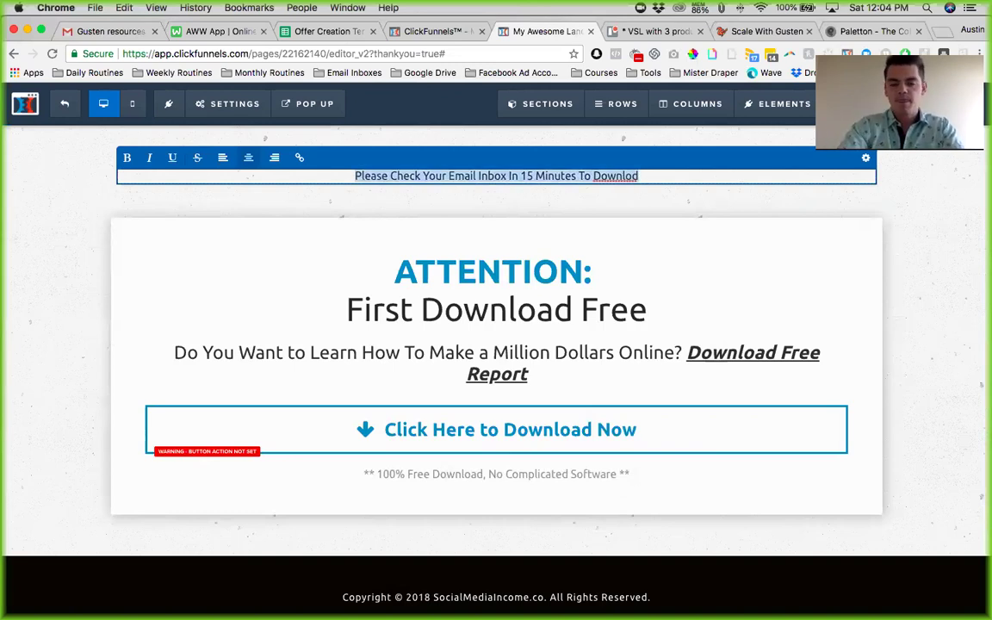
pyautogui.press('BackSpace')
pyautogui.write('The Gu')
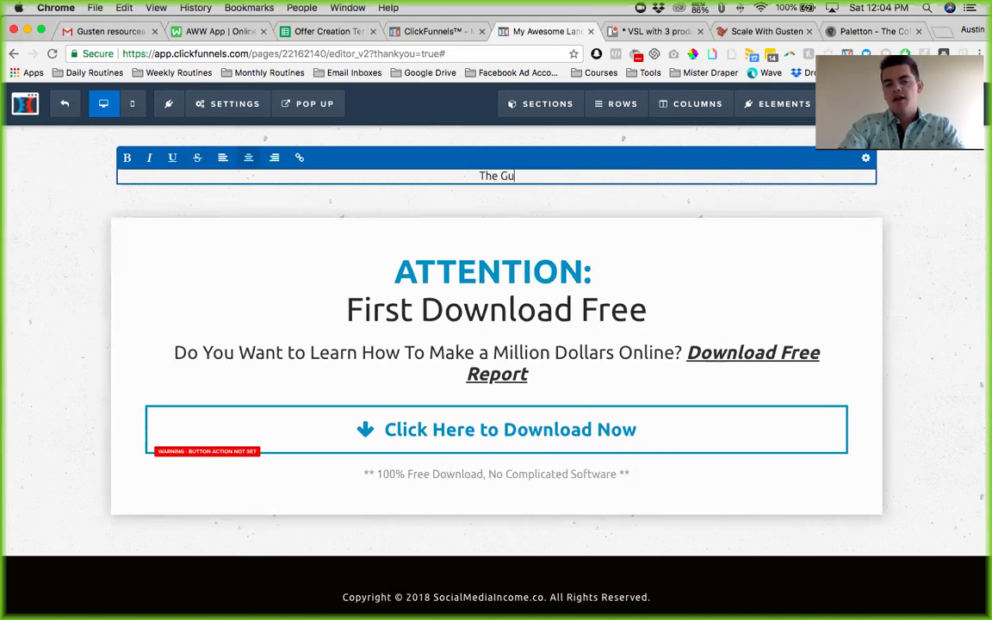
pyautogui.write('ide Should Be To Y')
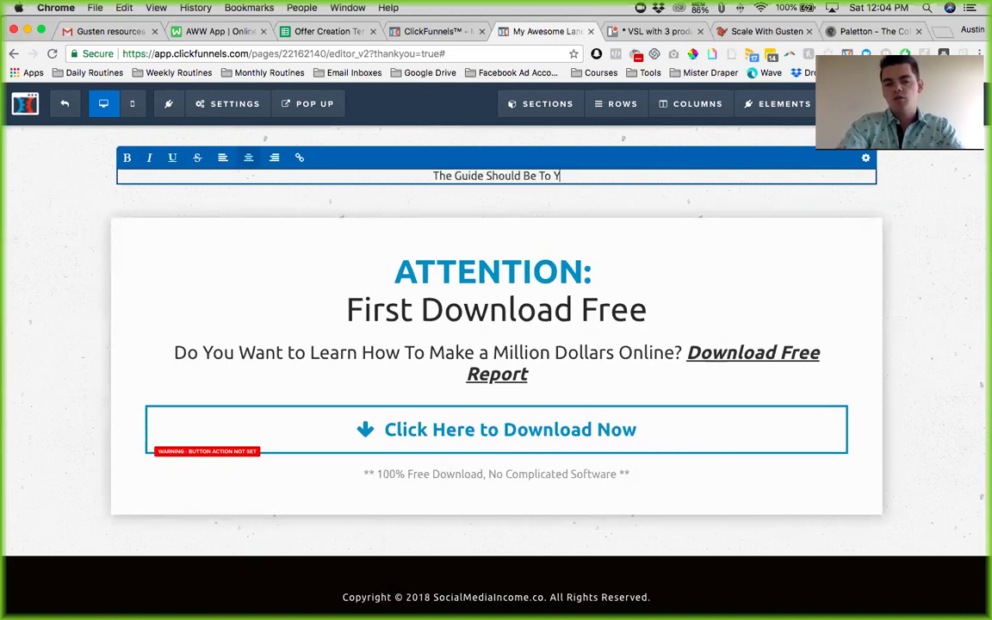
pyautogui.write('our Inbox In Th')
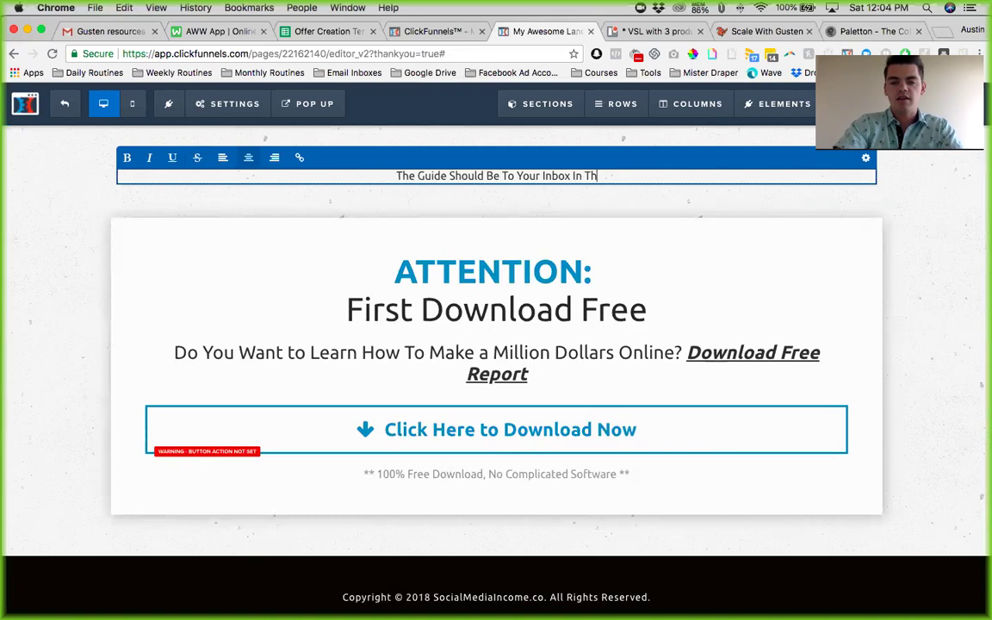
pyautogui.write('e Next 15 ')
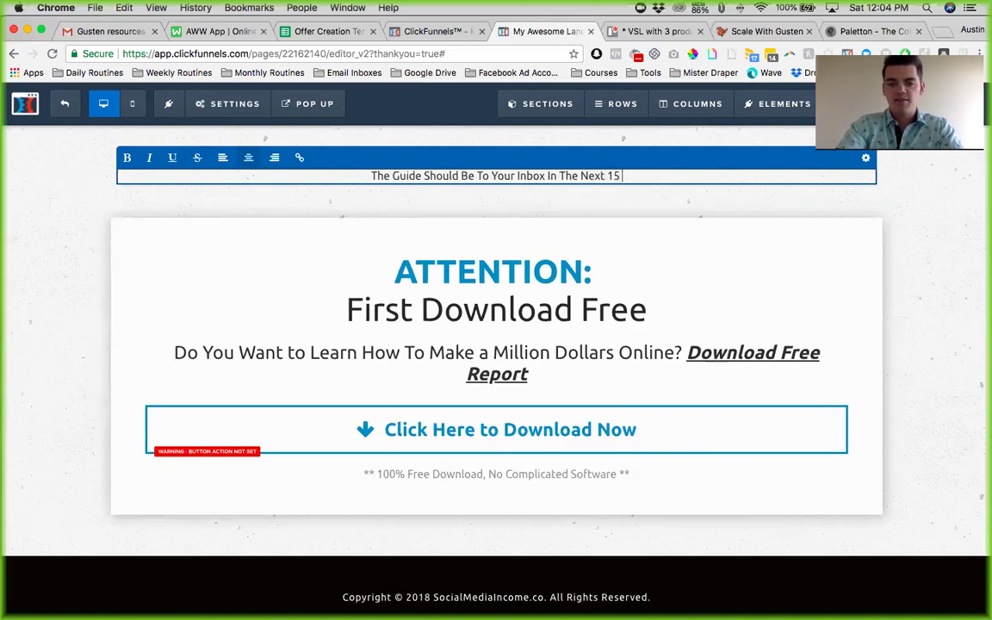
pyautogui.write('Minutes')
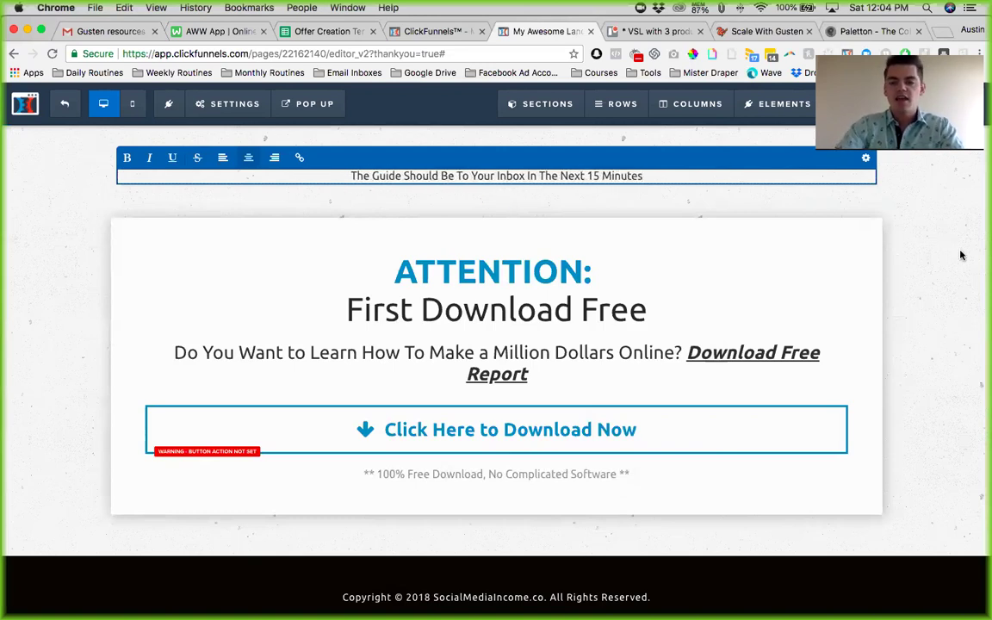
pyautogui.click(823, 194)
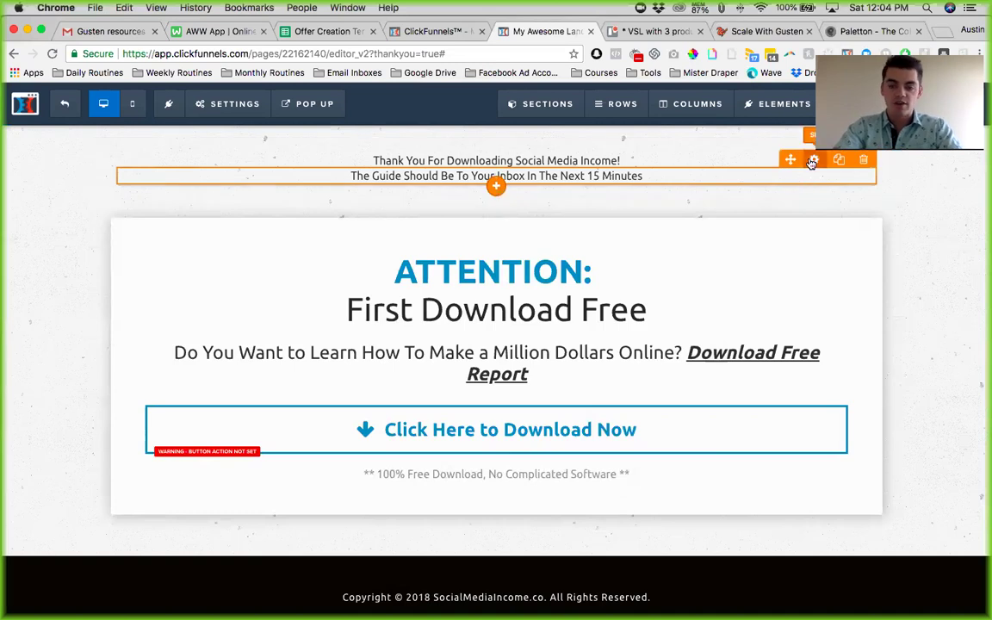
# Step: Set the Guide line's font size to 24 and make it bold
pyautogui.click(811, 163)
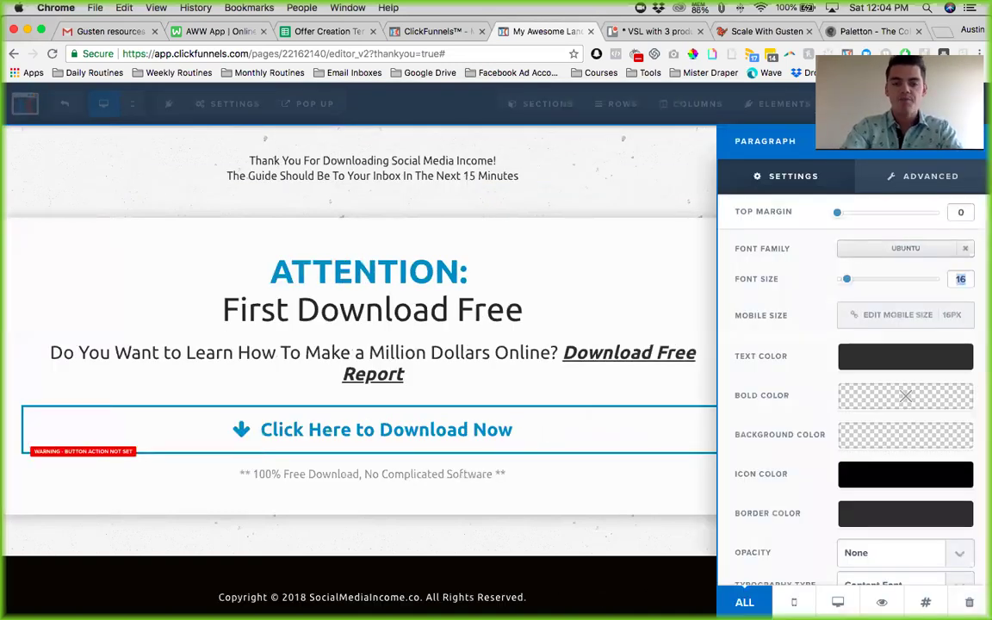
pyautogui.write('24')
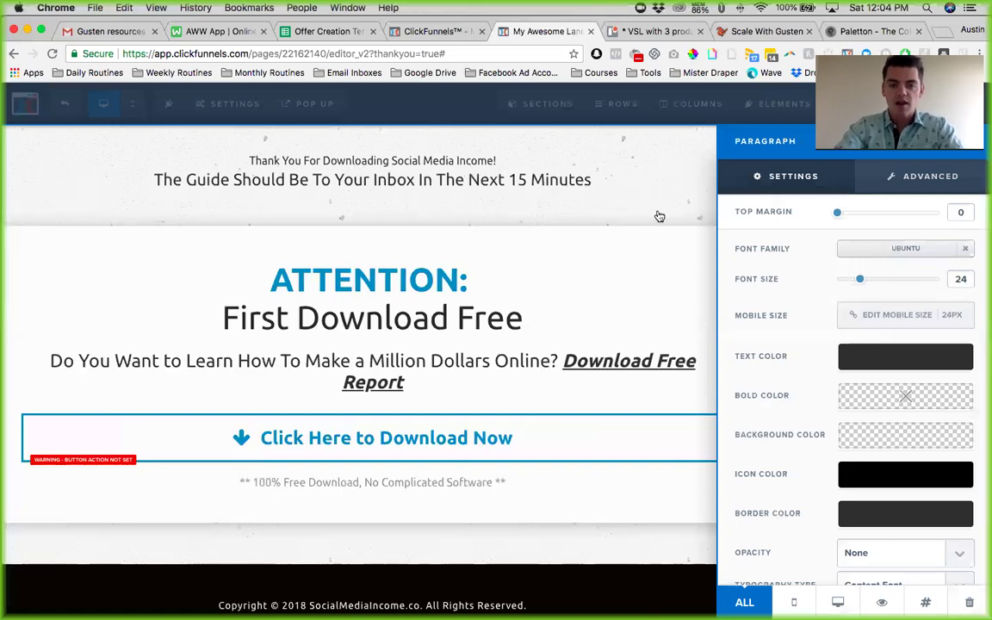
pyautogui.click(656, 214)
pyautogui.tripleClick(664, 182)
pyautogui.hotkey('ctrl', 'b')
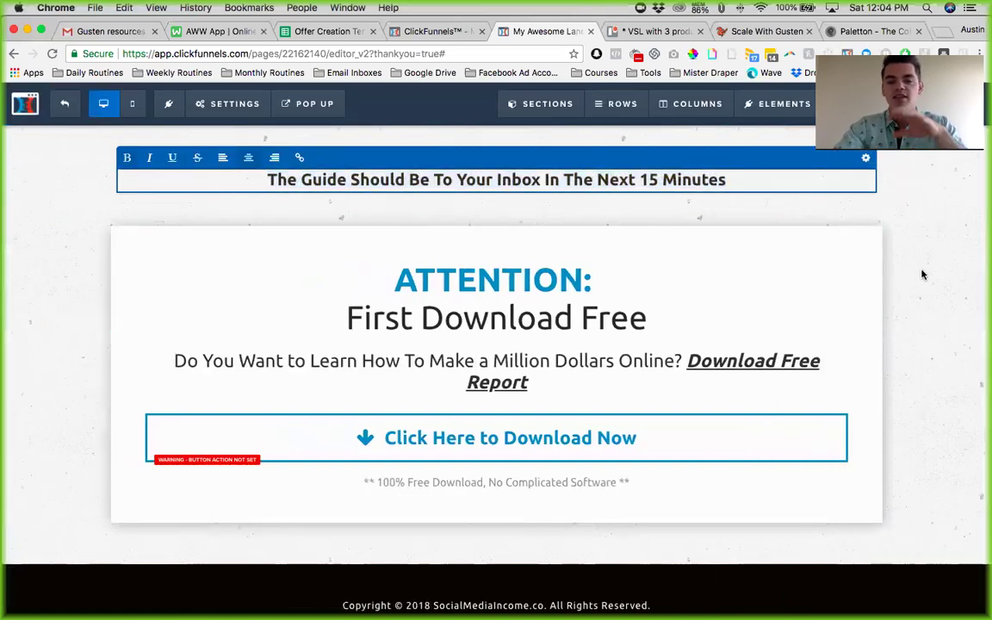
pyautogui.click(921, 275)
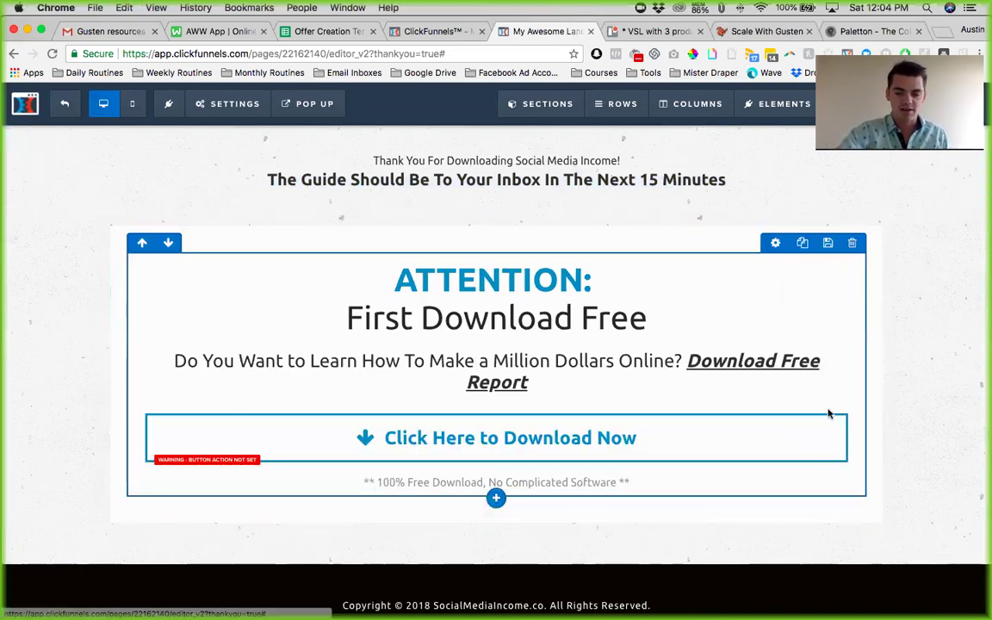
# Step: Delete the million-dollars question line and select all the ATTENTION headline text
pyautogui.click(836, 341)
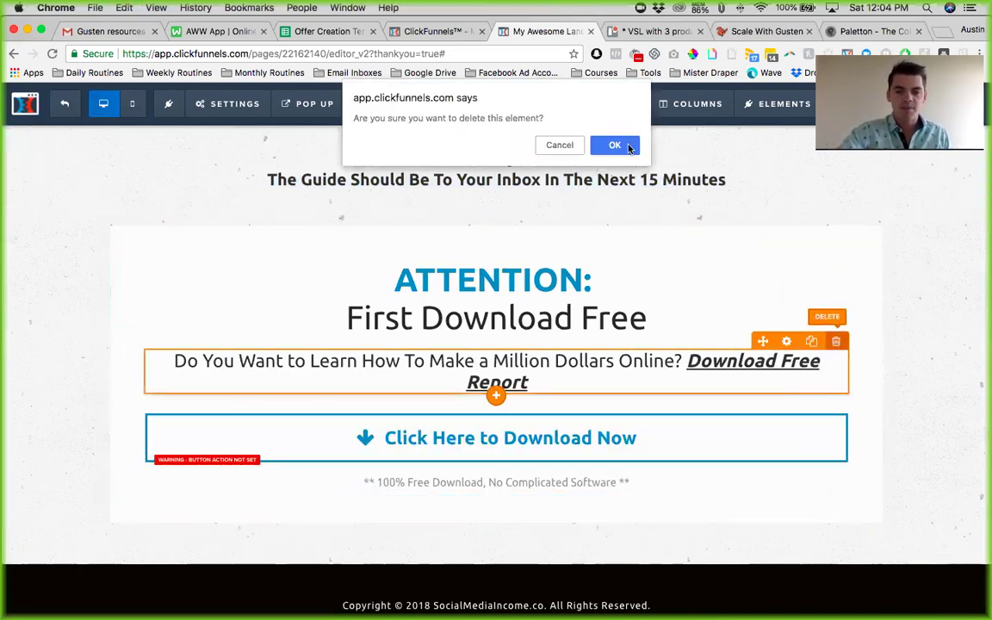
pyautogui.click(629, 149)
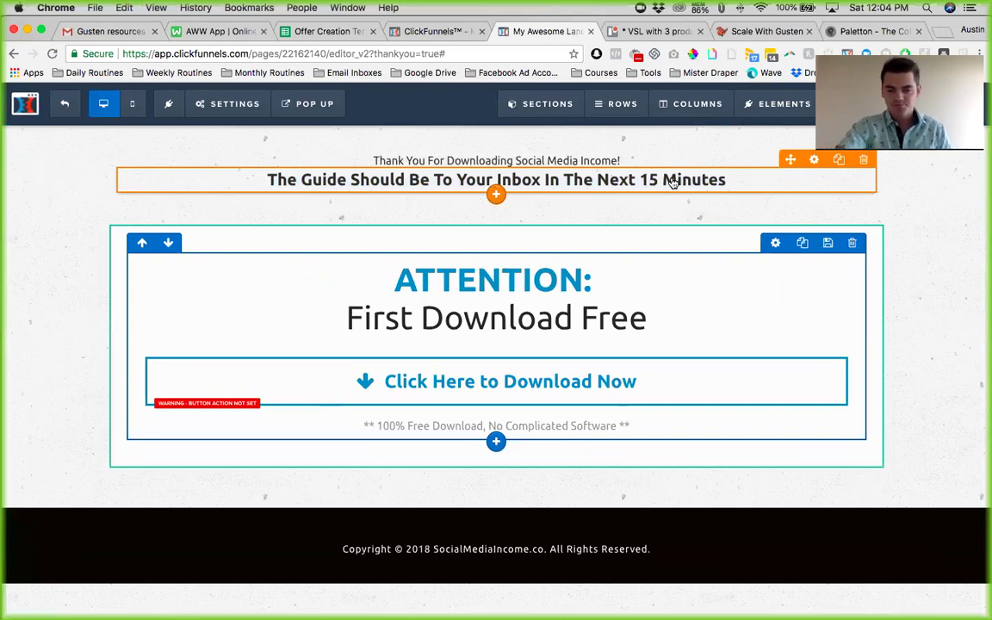
pyautogui.click(660, 273)
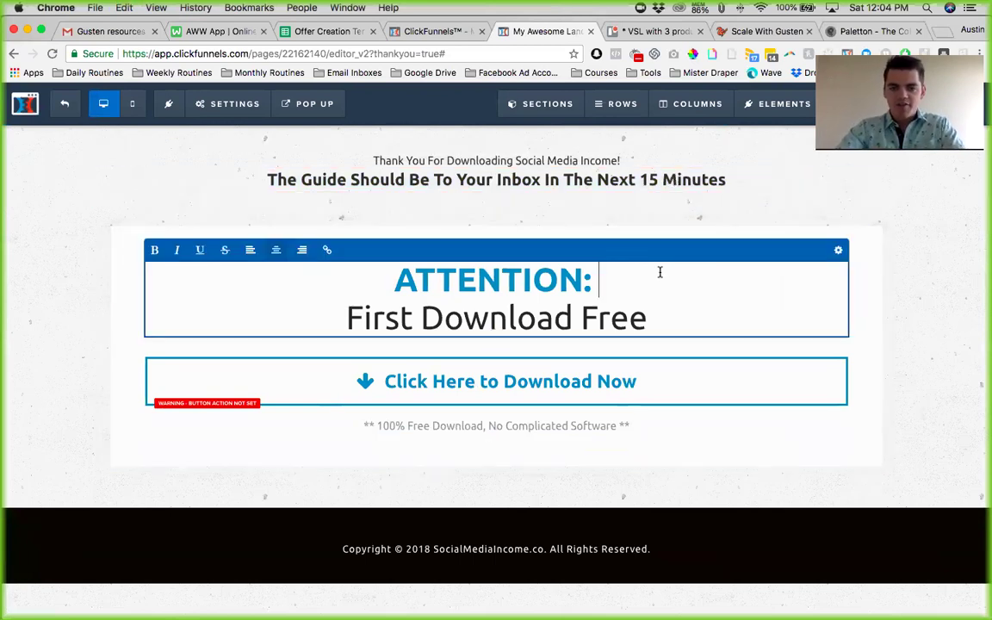
pyautogui.press('super+a')
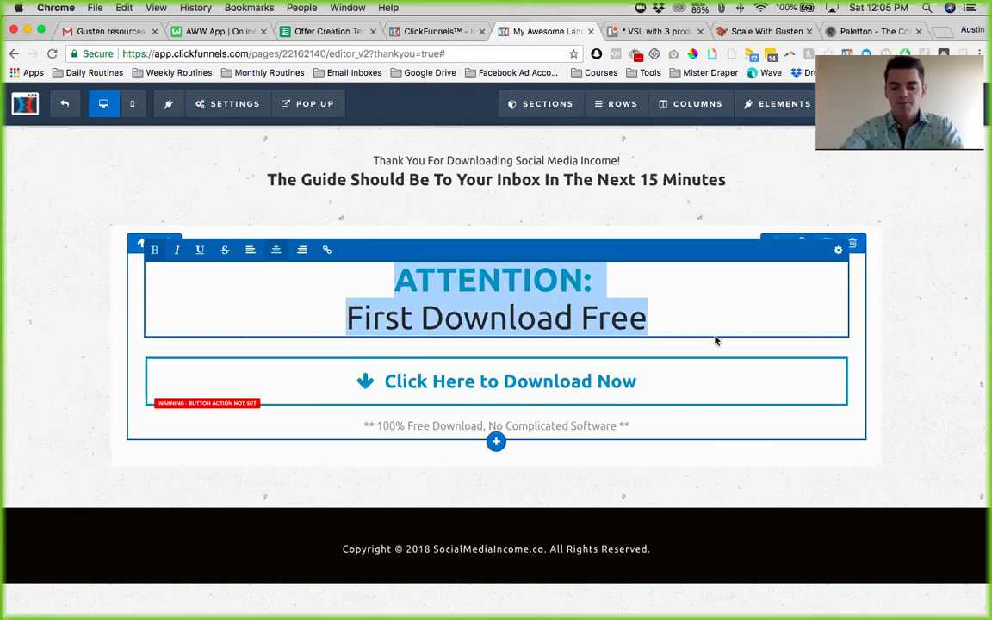
# Step: Rewrite the headline as 'Want To Build Your Very Own Six-Figure Personal Brand Without The Headache?'
pyautogui.write('Want To ')
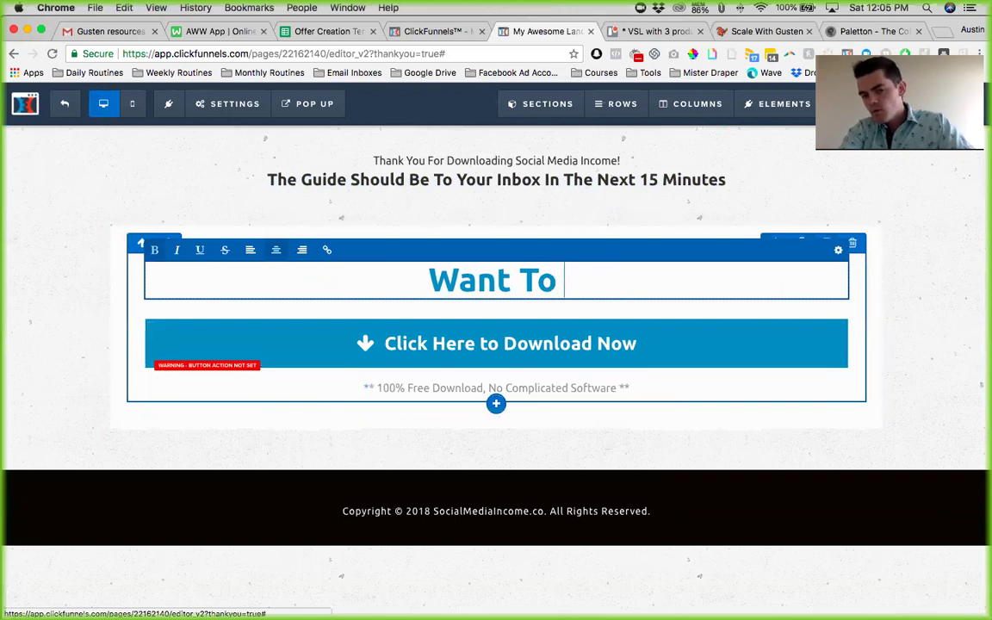
pyautogui.write('Build')
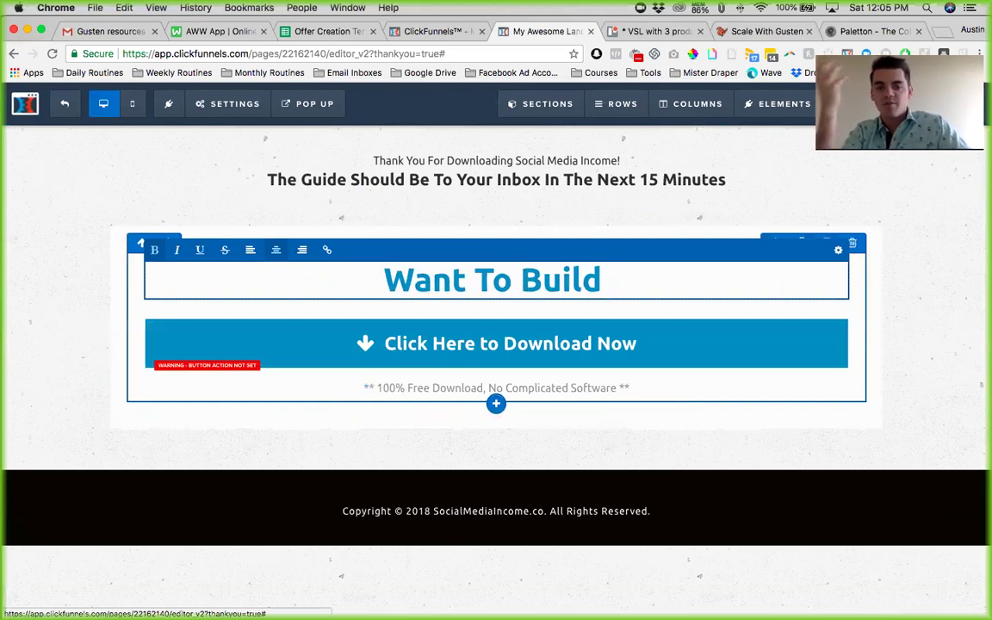
pyautogui.press('BackSpace')
pyautogui.press('BackSpace')
pyautogui.press('BackSpace')
pyautogui.press('BackSpace')
pyautogui.press('BackSpace')
pyautogui.press('BackSpace')
pyautogui.write('Jump')
pyautogui.press('BackSpace')
pyautogui.write('start Your Six-Figure Personal')
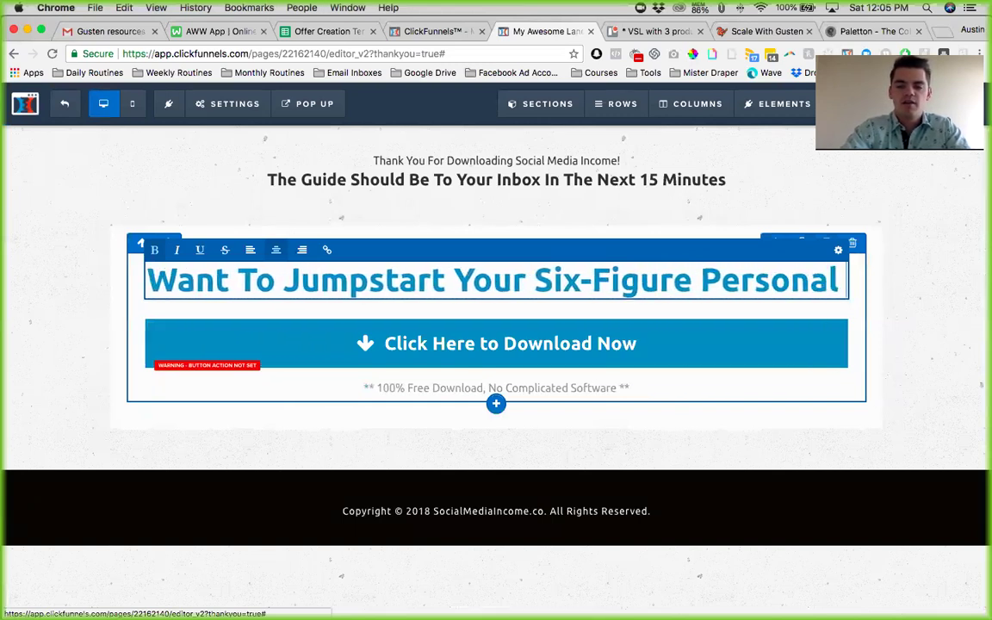
pyautogui.write(' Brand In The')
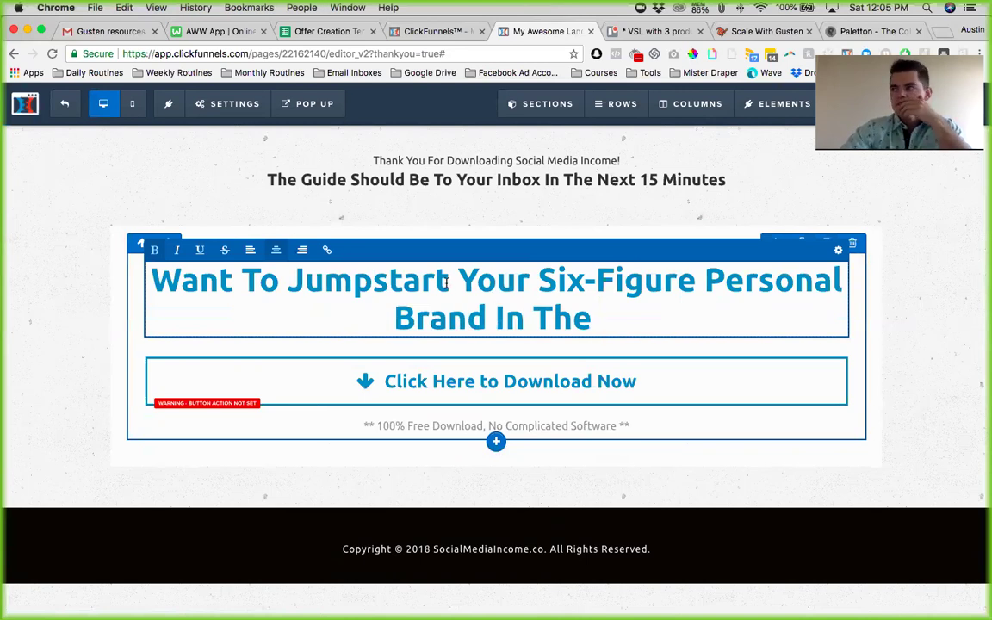
pyautogui.moveTo(447, 282); pyautogui.dragTo(293, 281)
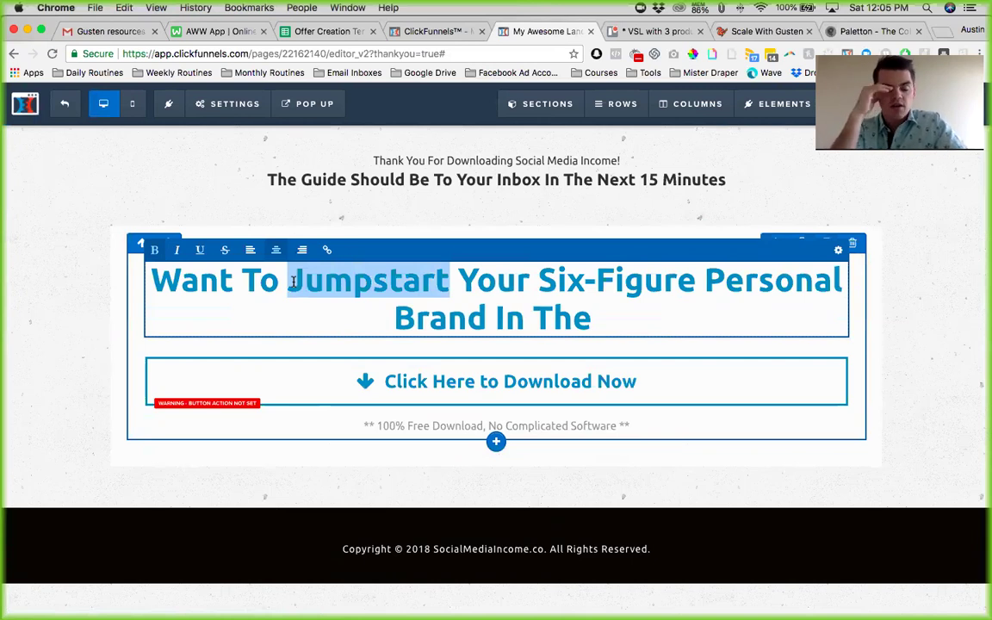
pyautogui.moveTo(293, 282); pyautogui.dragTo(846, 281)
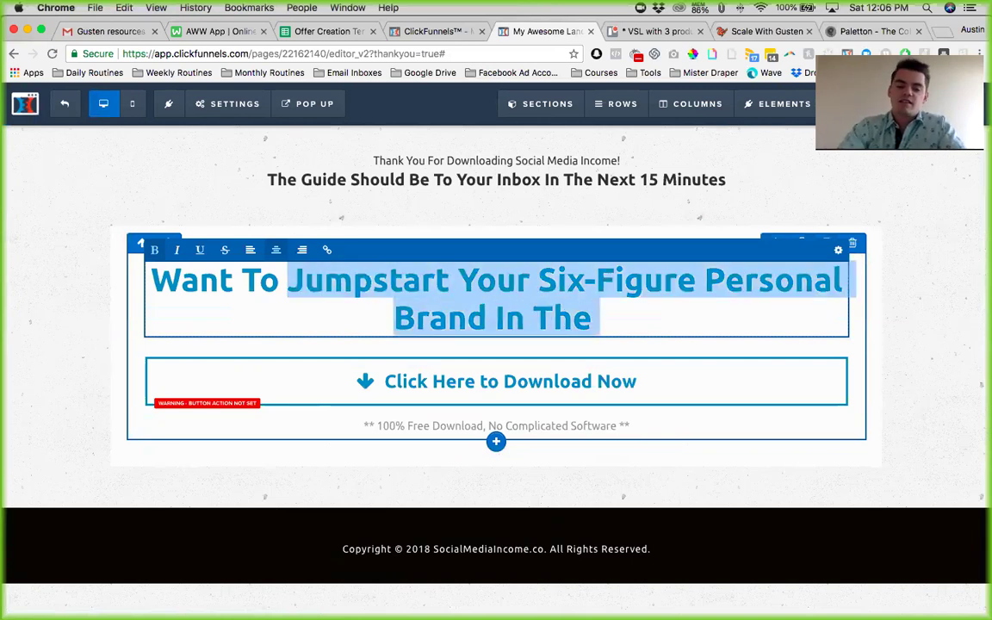
pyautogui.write('Build Yor')
pyautogui.press('BackSpace')
pyautogui.write('ur Very Own Six-Figure Personal Brand Without The Headache?')
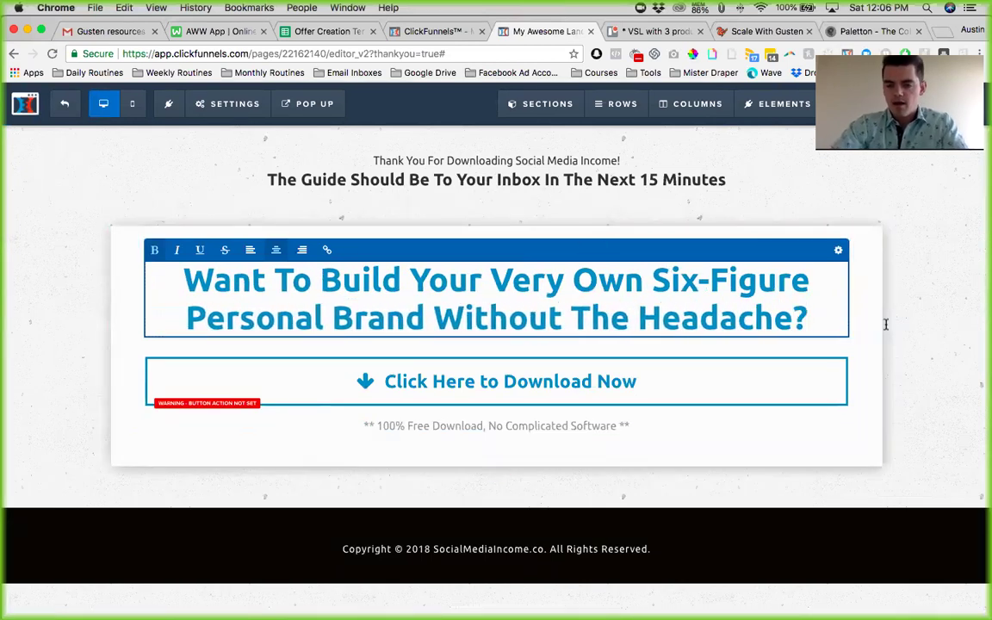
pyautogui.click(927, 329)
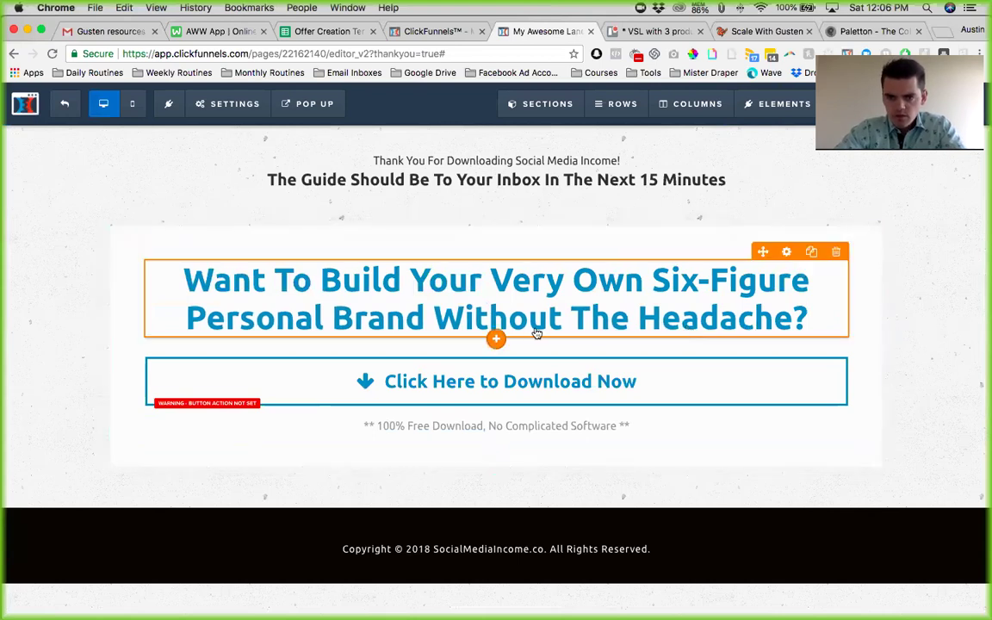
# Step: Add a sub-headline under the headline reading 'Watch This Video Below To Learn How:'
pyautogui.click(497, 336)
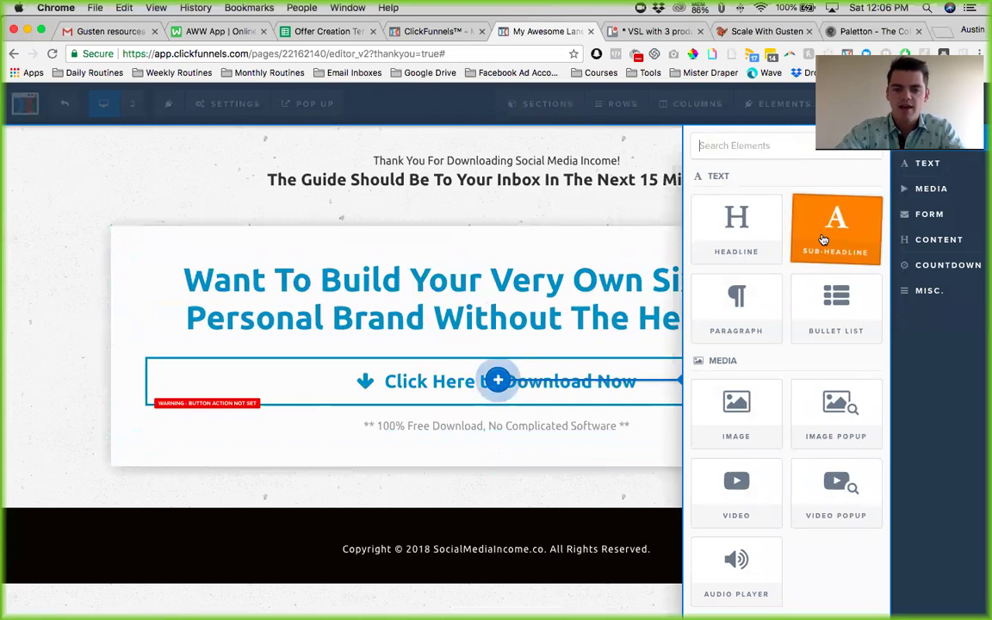
pyautogui.click(822, 239)
pyautogui.tripleClick(616, 356)
pyautogui.write('W')
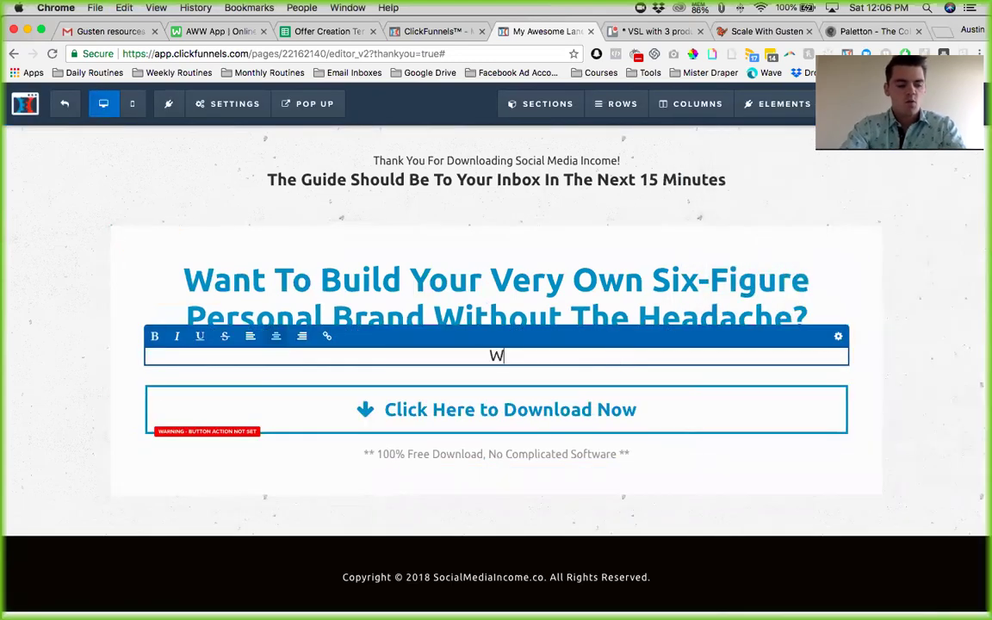
pyautogui.write('atch This Video B')
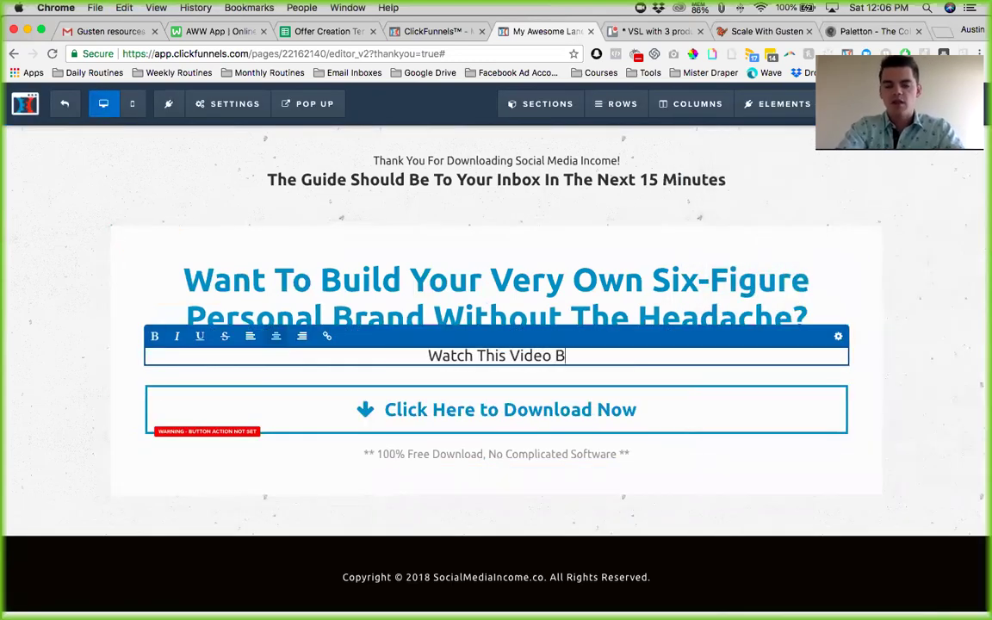
pyautogui.write('elow T')
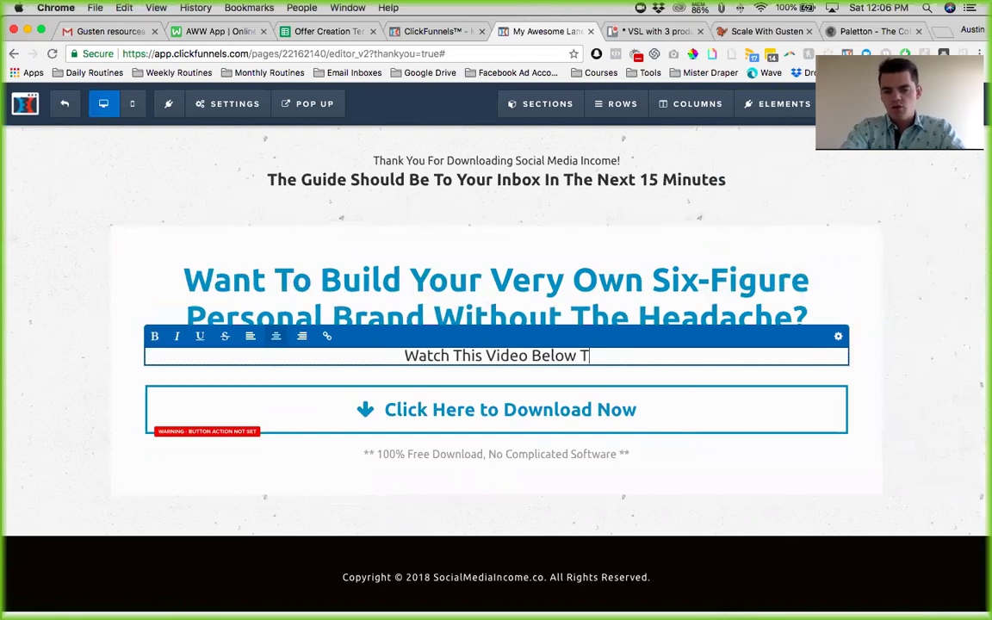
pyautogui.write('o Learn How:')
pyautogui.click(953, 388)
# Step: Insert a video block beneath the sub-headline and duplicate the sub-headline line
pyautogui.click(497, 368)
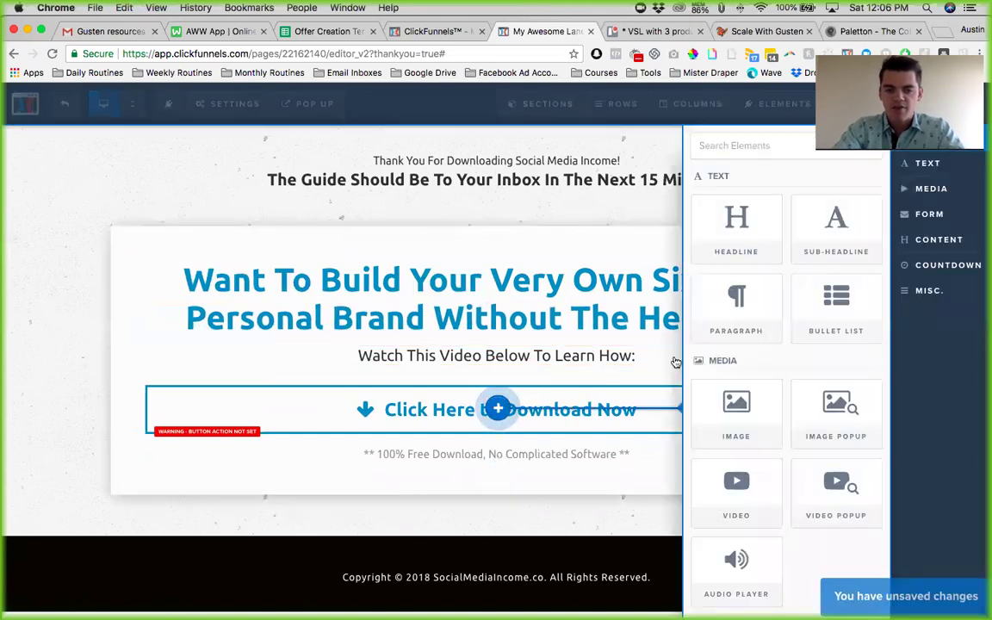
pyautogui.click(641, 359)
pyautogui.click(496, 367)
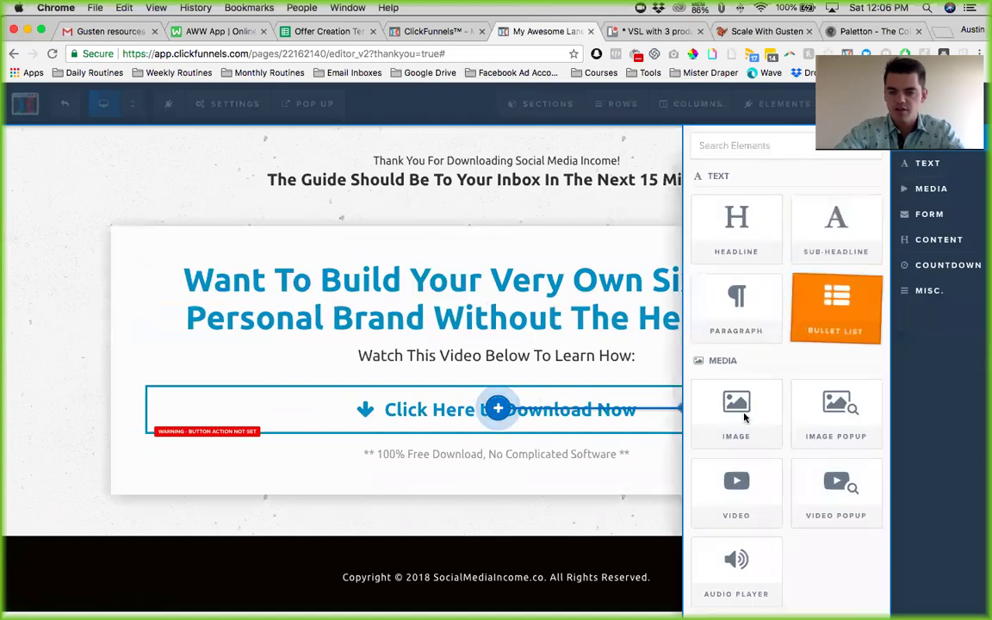
pyautogui.moveTo(737, 491); pyautogui.dragTo(743, 485)
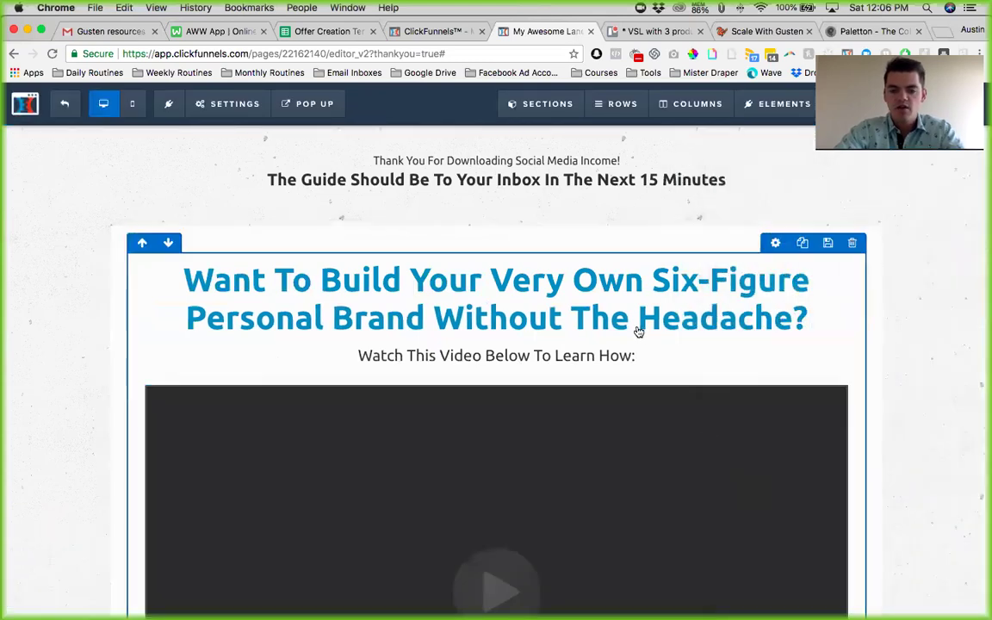
pyautogui.click(811, 339)
# Step: After checking the Trello reference, retype the duplicated line as '(Make Sure Your Sound Is On'
pyautogui.hotkey('ctrl', 'Tab')
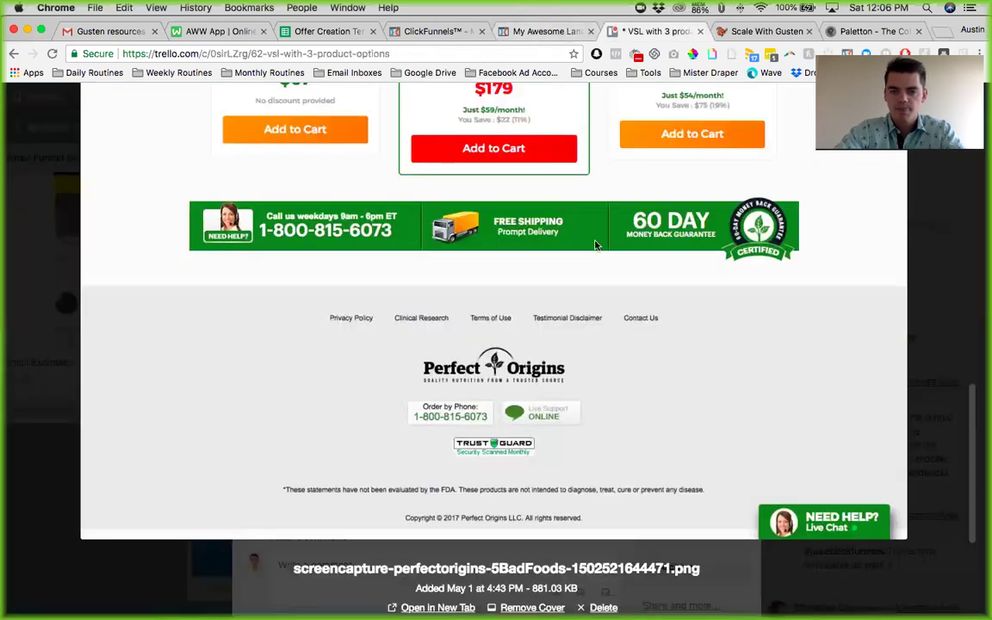
pyautogui.scroll(15, 566, 197)
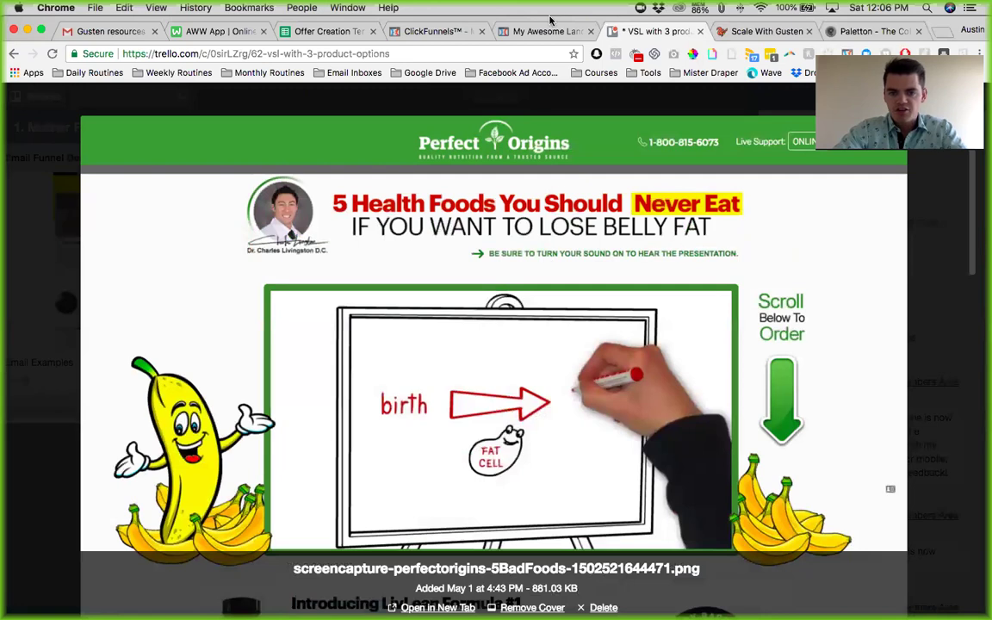
pyautogui.click(527, 31)
pyautogui.tripleClick(496, 384)
pyautogui.write('Make Sure To')
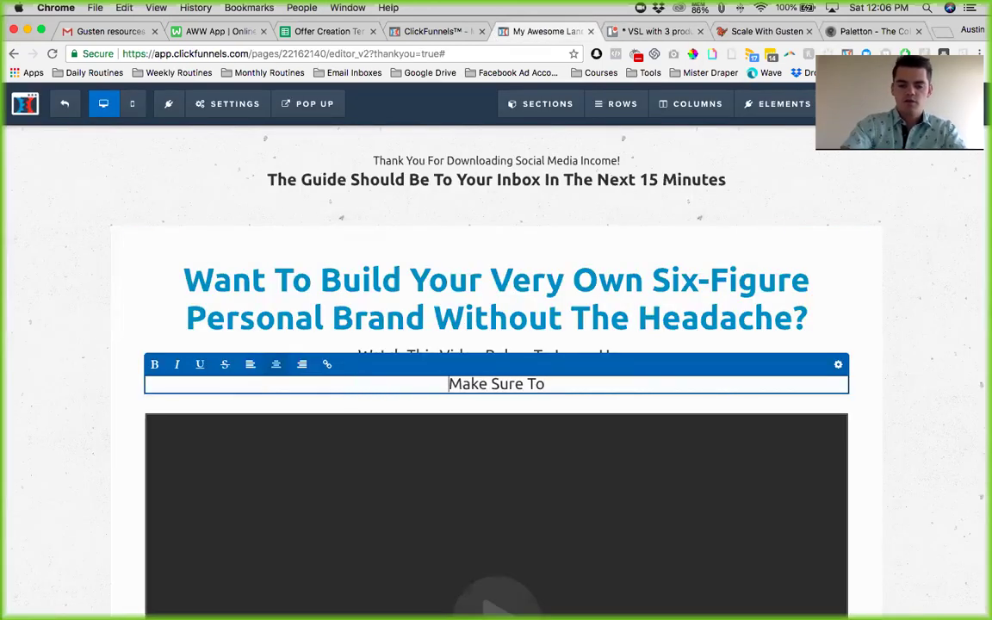
pyautogui.write('(')
pyautogui.press('BackSpace')
pyautogui.press('BackSpace')
pyautogui.write('Your Soun')
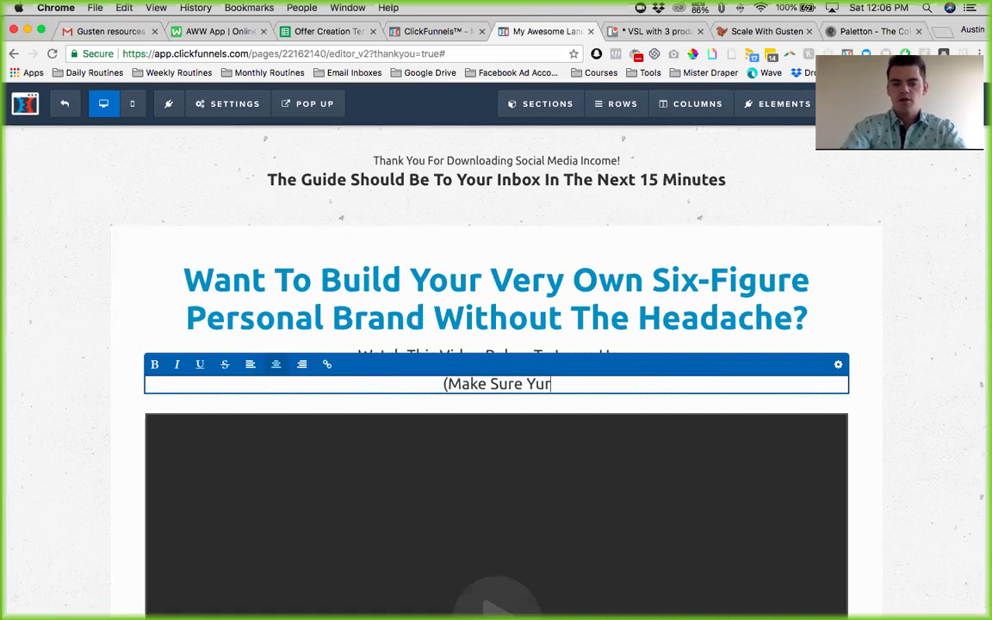
pyautogui.write('d Is On')
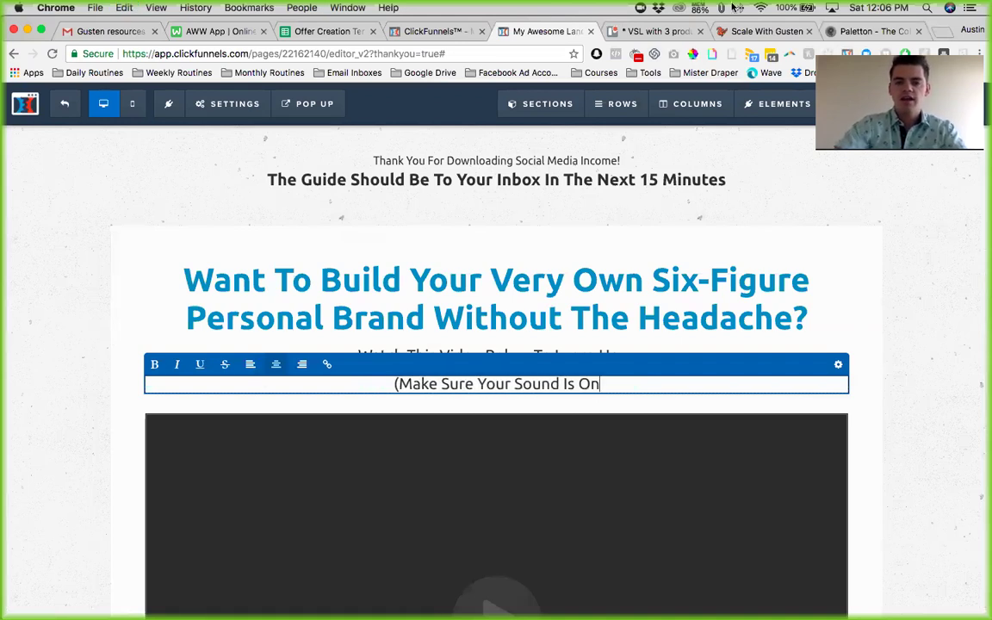
pyautogui.click(654, 31)
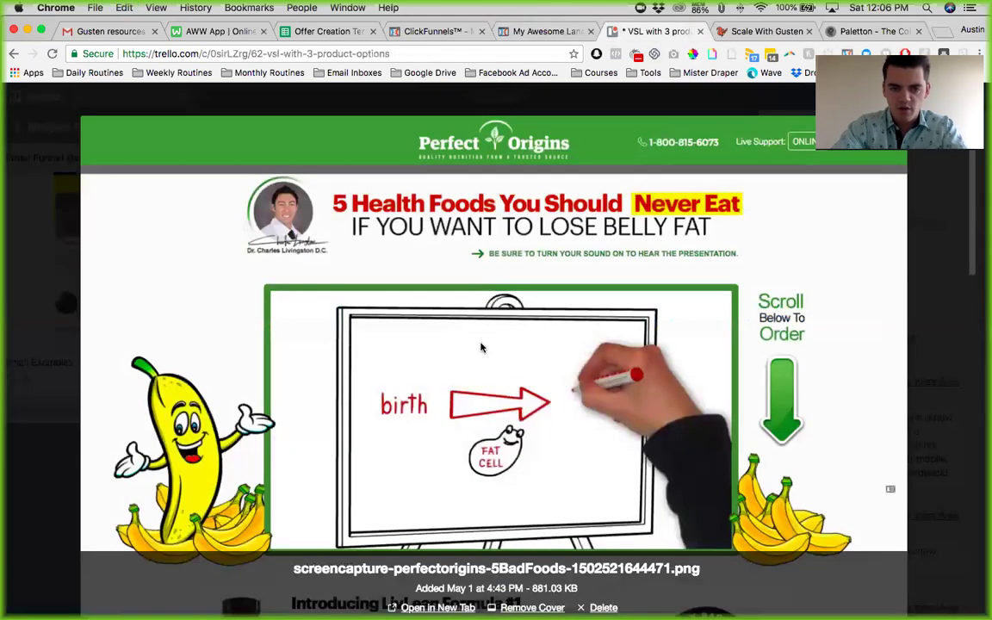
# Step: Close the viewer and look through the Video Sales Letter (Spoiler Box W/ Button) card's screenshot
pyautogui.click(72, 272)
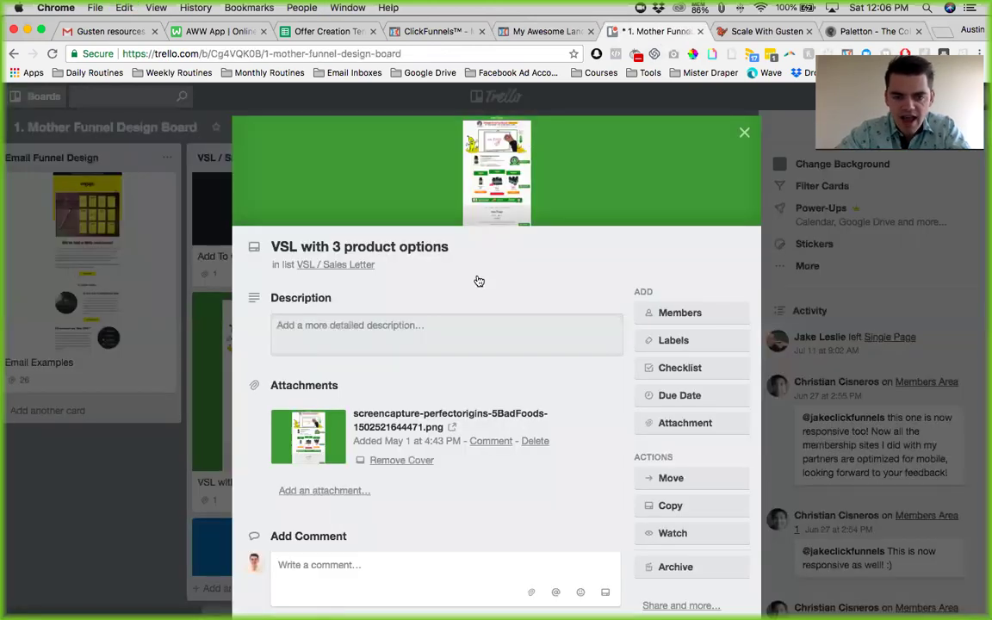
pyautogui.press('Escape')
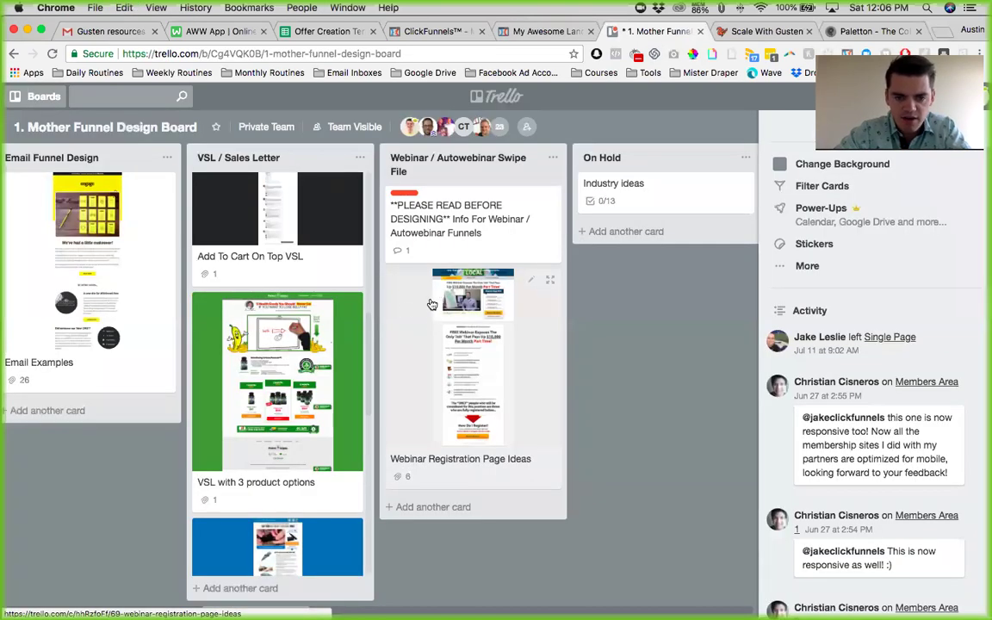
pyautogui.scroll(8, 340, 334)
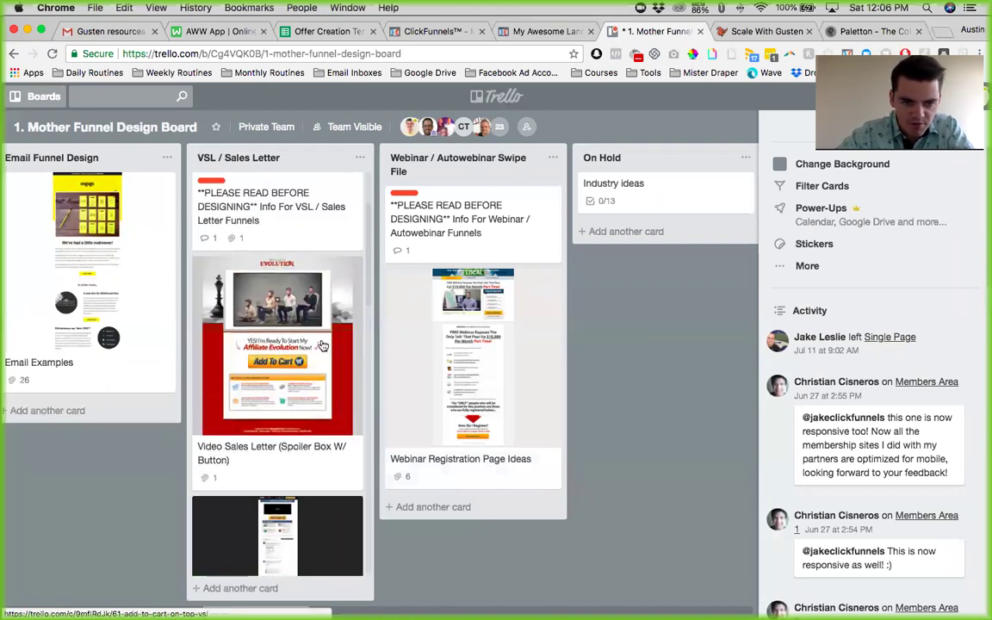
pyautogui.click(318, 349)
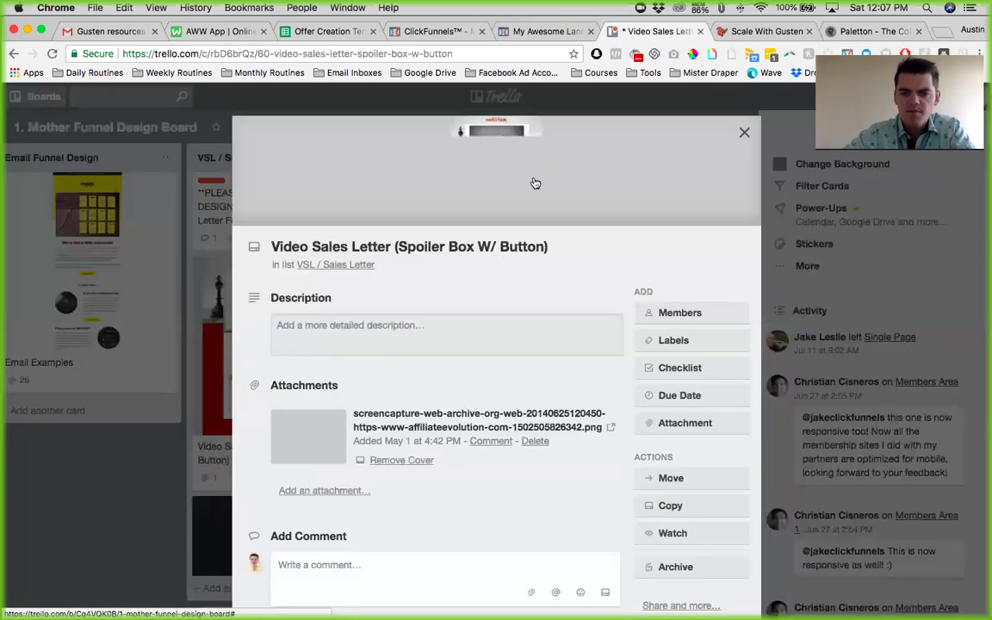
pyautogui.click(517, 171)
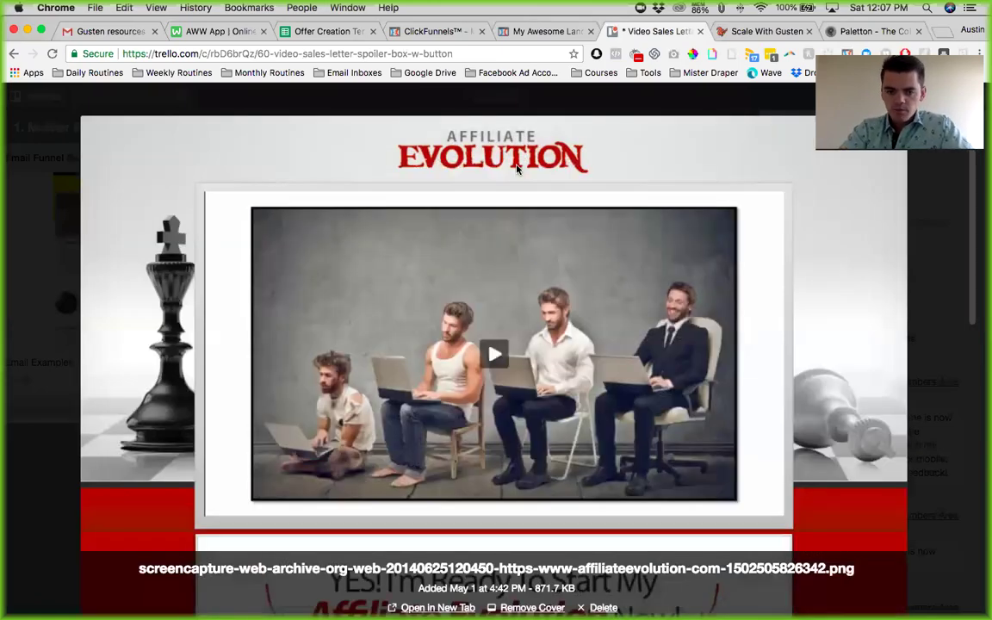
pyautogui.scroll(-10, 516, 170)
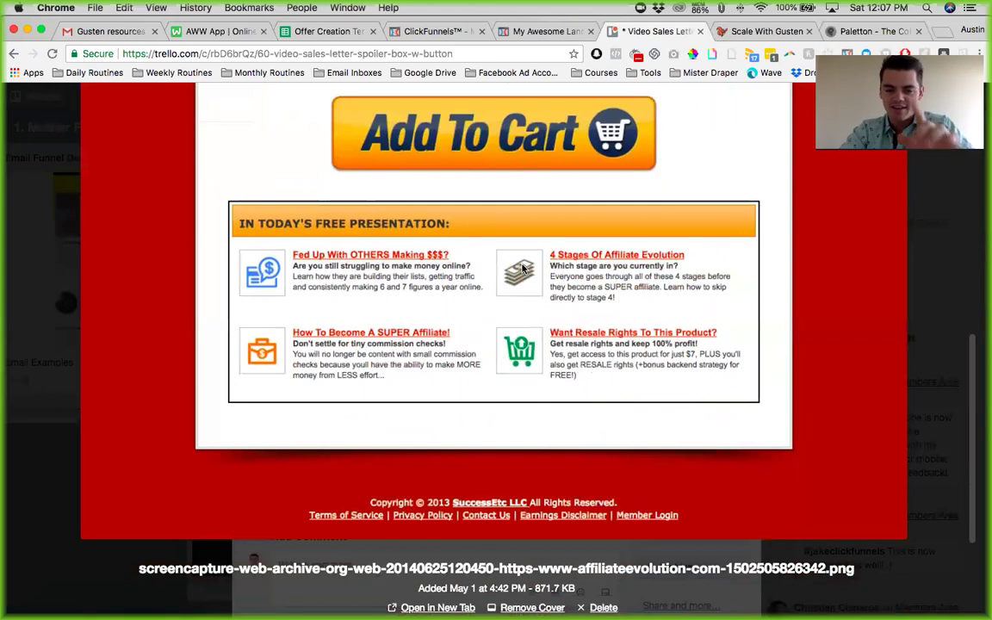
pyautogui.press('Escape')
pyautogui.press('Escape')
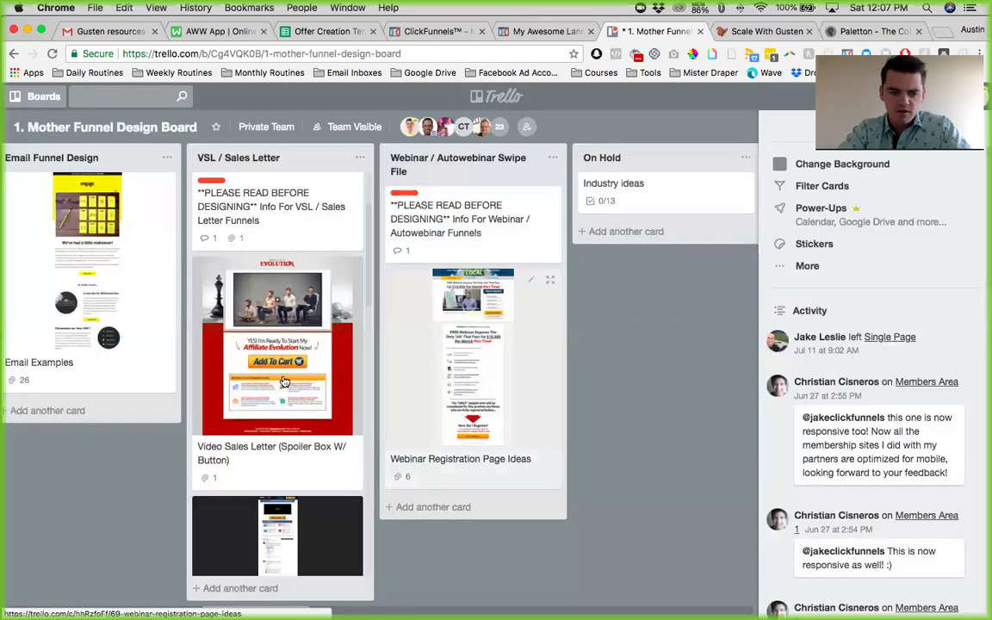
# Step: Look through the enlarged screenshot on the Add To Cart On Top VSL card
pyautogui.click(282, 400)
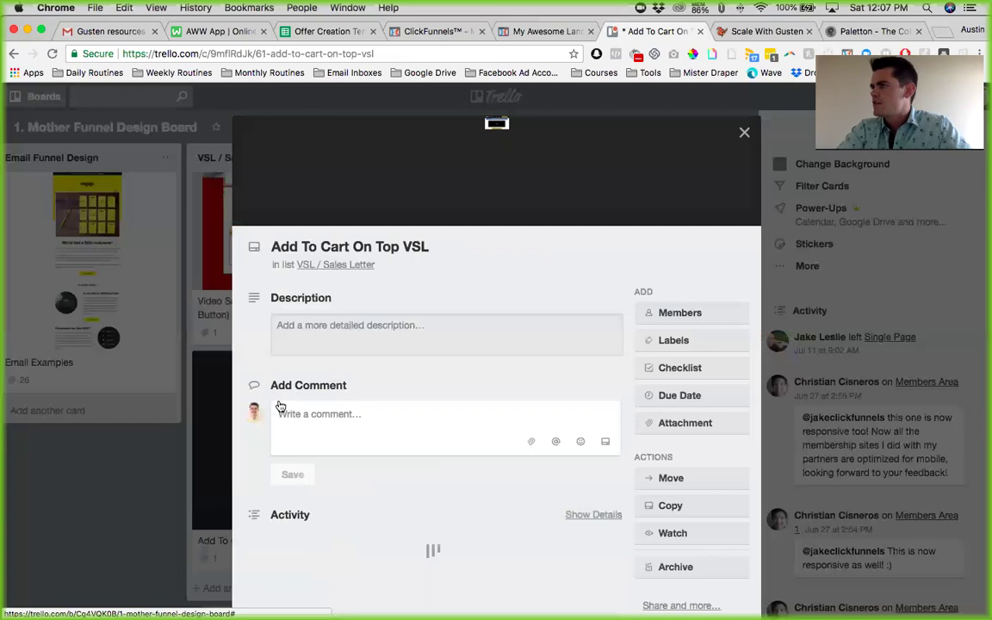
pyautogui.click(496, 204)
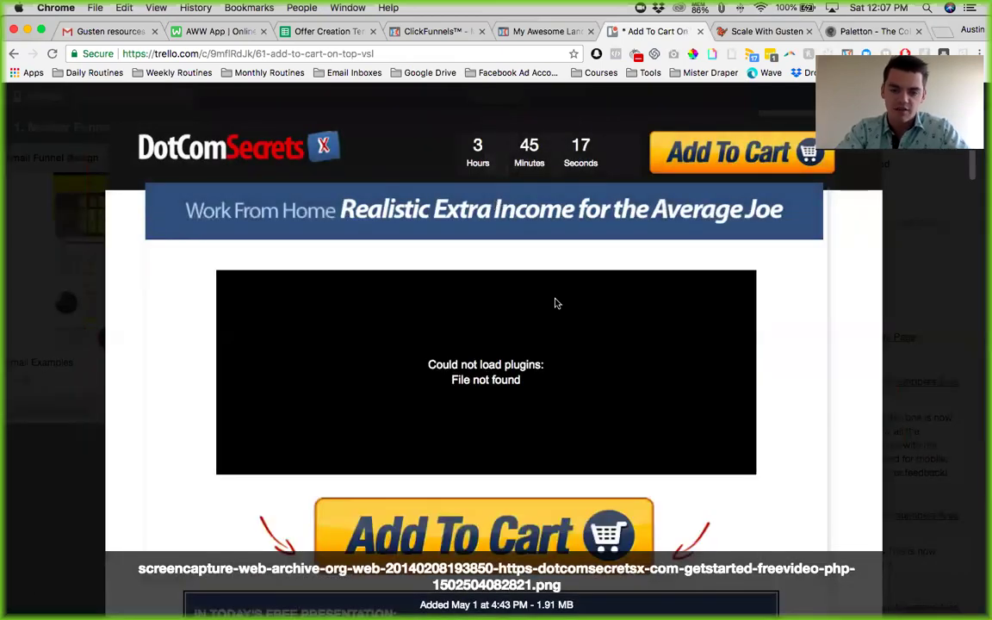
pyautogui.scroll(-5, 556, 303)
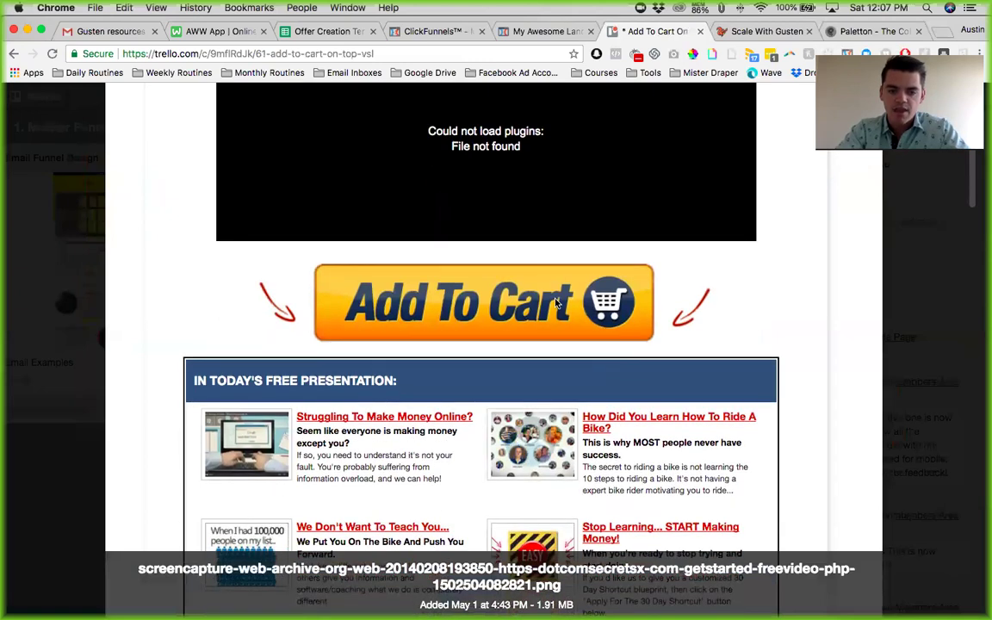
pyautogui.scroll(-5, 556, 303)
pyautogui.scroll(2, 555, 302)
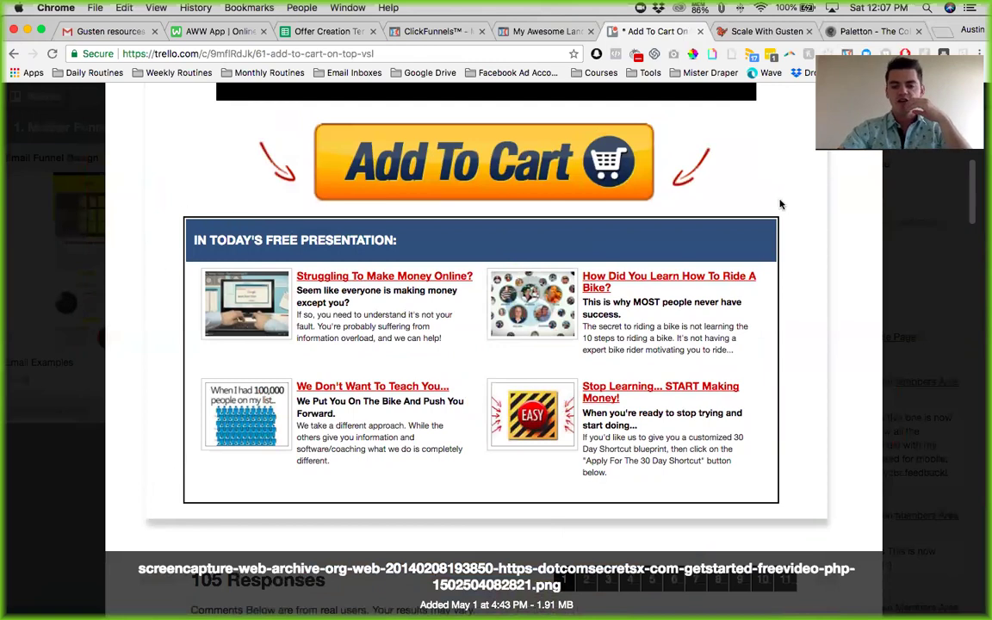
pyautogui.click(575, 200)
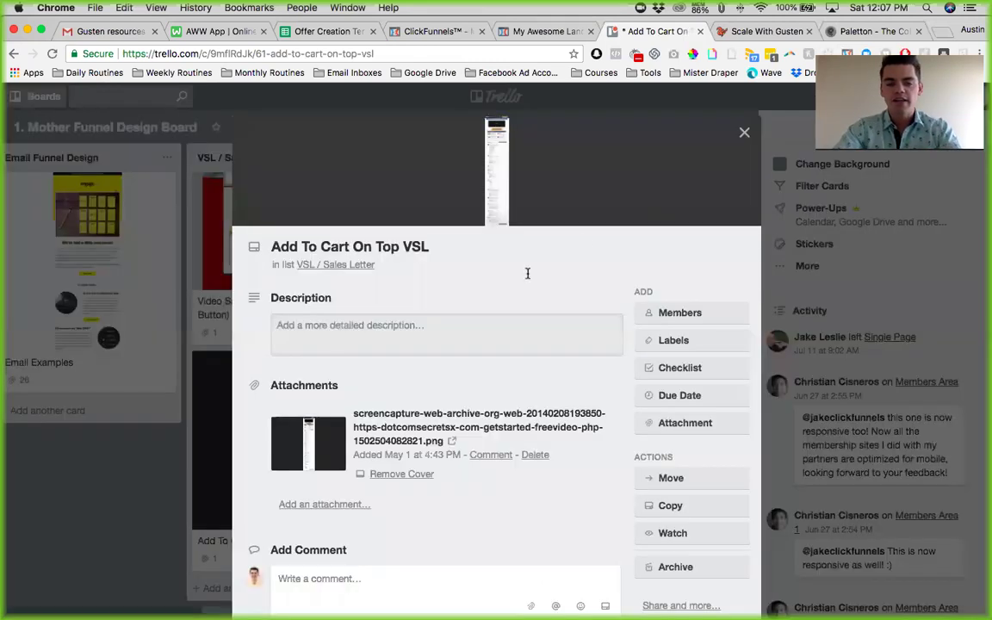
pyautogui.press('Escape')
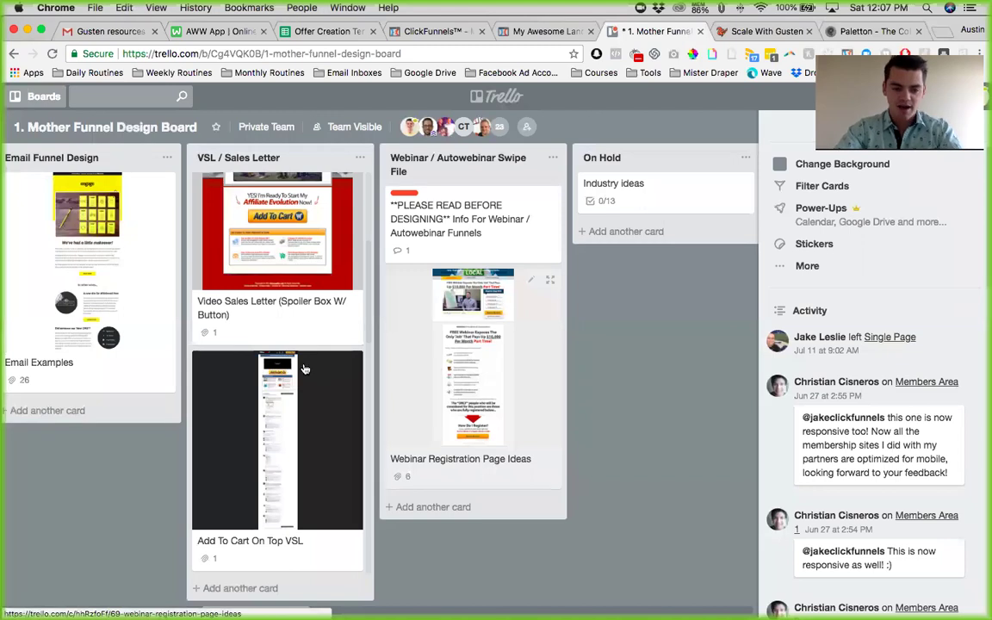
# Step: Reopen the Spoiler Box card and enlarge its Affiliate Evolution VSL screenshot
pyautogui.scroll(2, 299, 318)
pyautogui.click(298, 318)
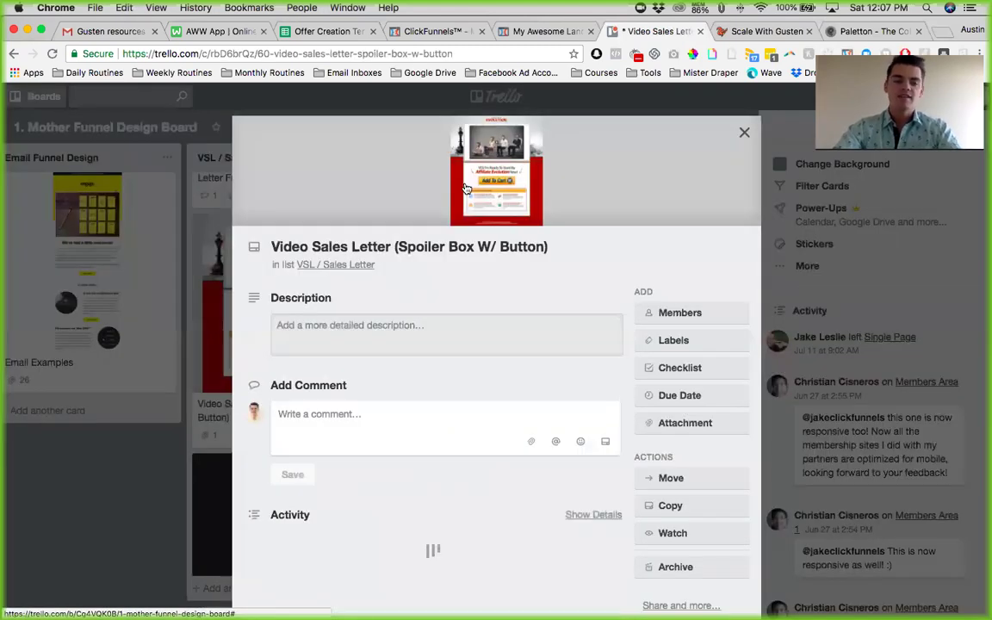
pyautogui.click(465, 189)
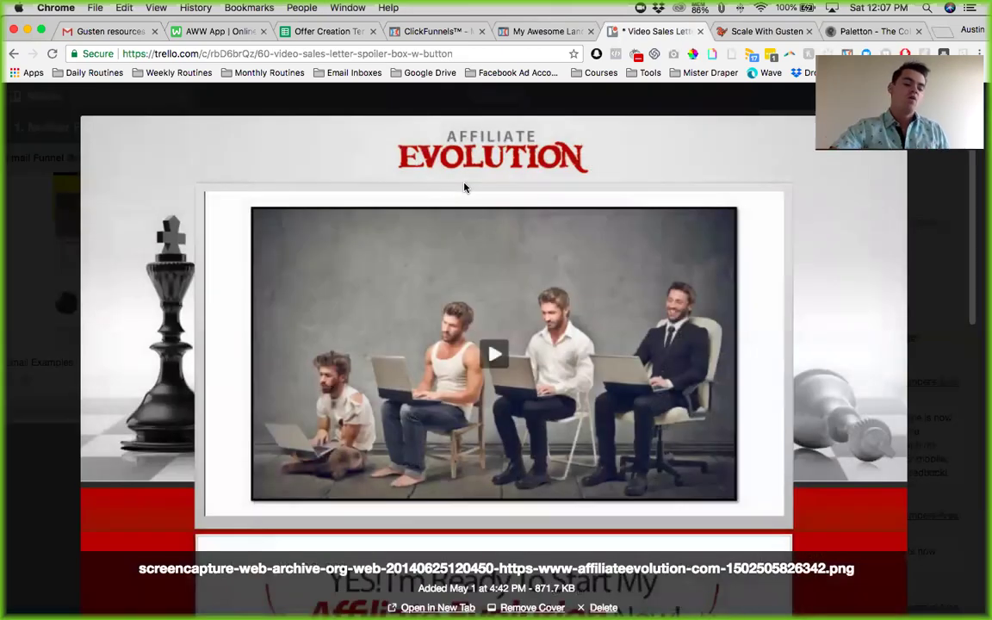
pyautogui.scroll(-10, 464, 188)
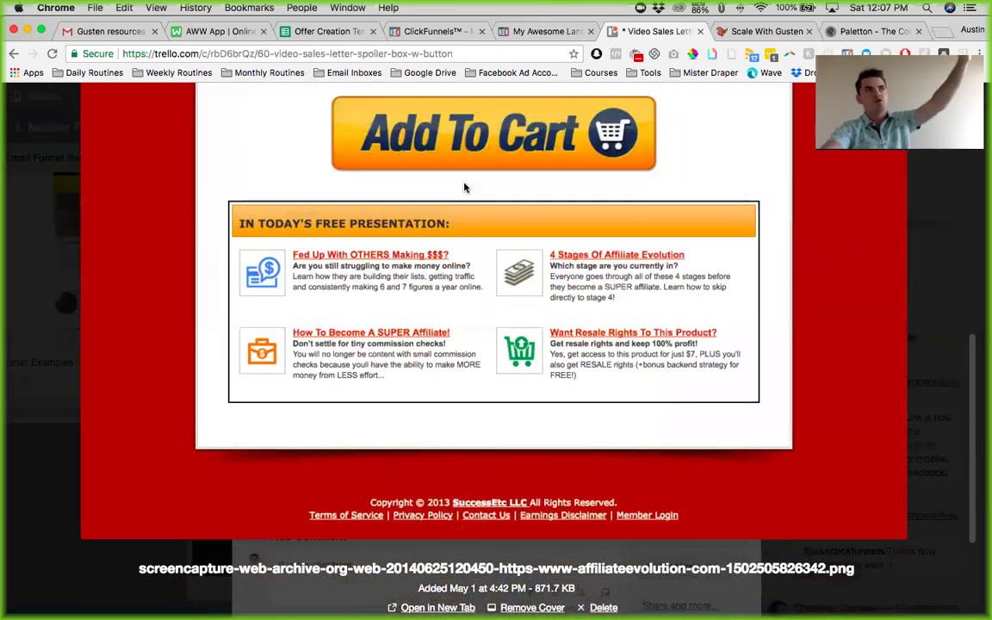
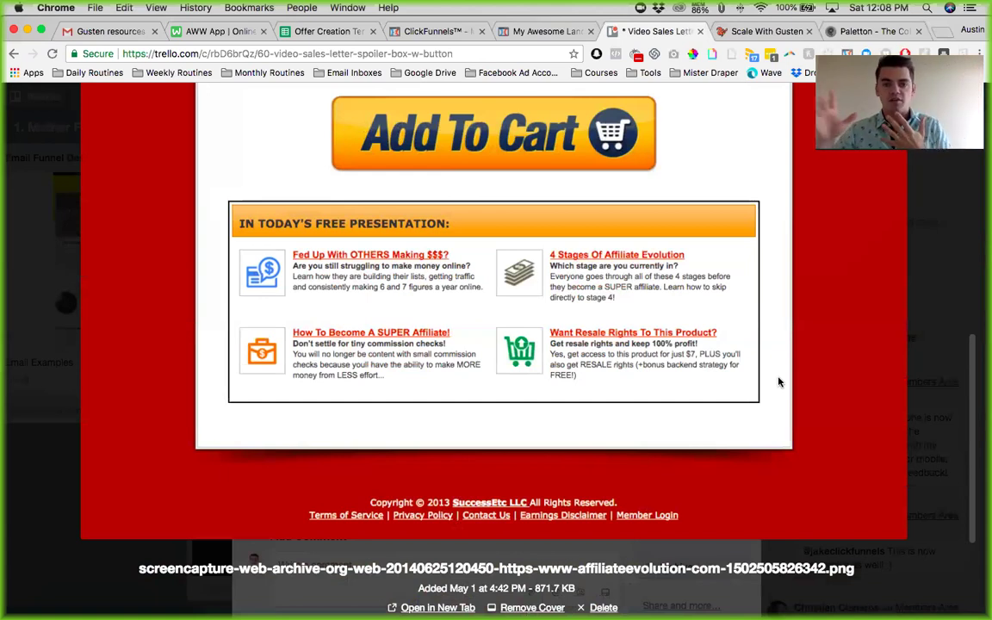
# Step: Switch from the Trello card back to the 'My Awesome Landing…' ClickFunnels editor tab
pyautogui.click(515, 31)
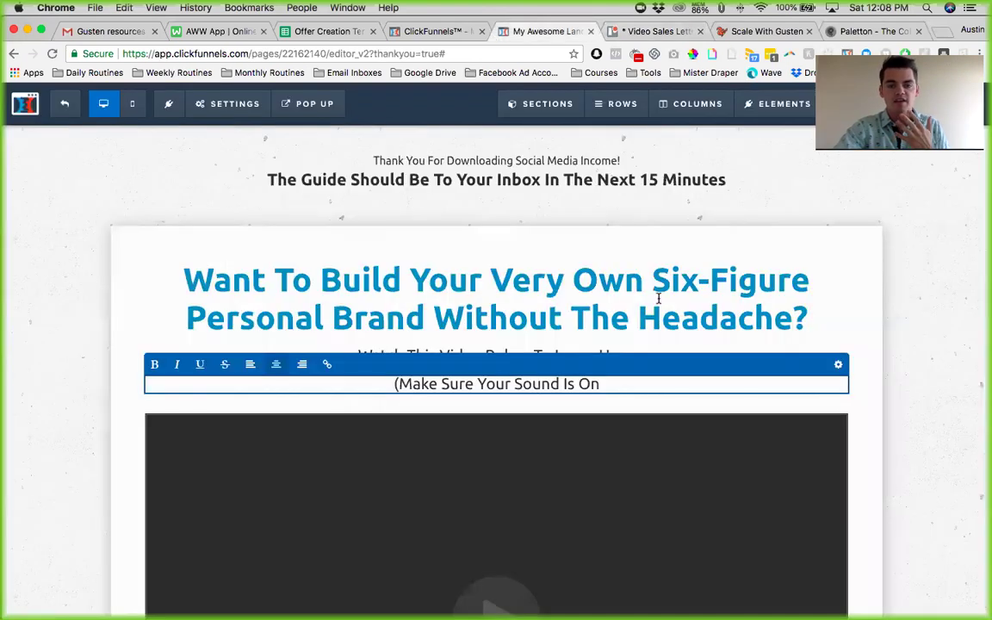
# Step: Set the embedded video's width to 3/4 Width
pyautogui.click(908, 379)
pyautogui.scroll(-4, 907, 379)
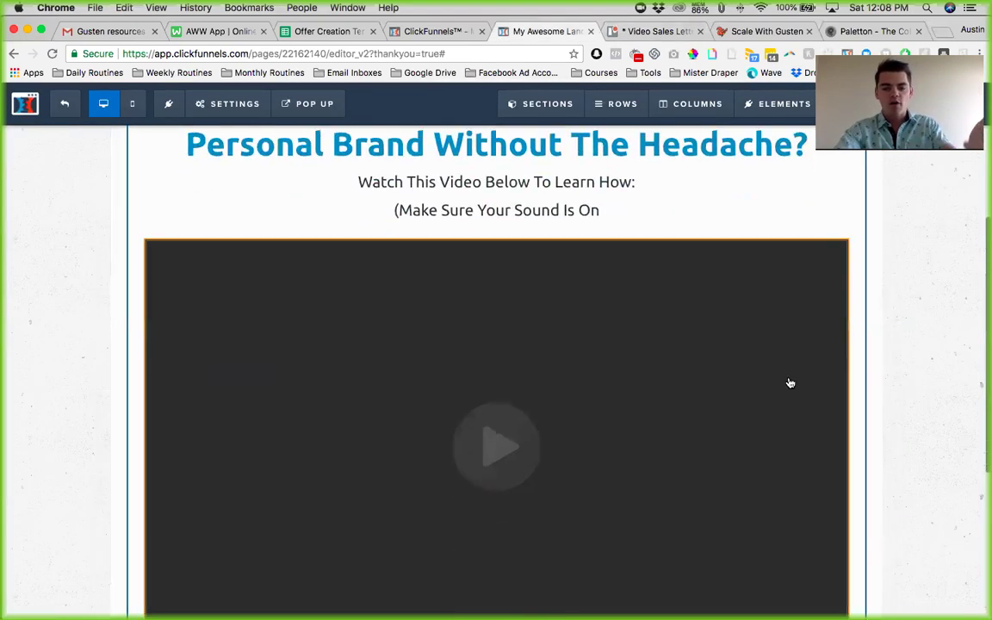
pyautogui.click(789, 381)
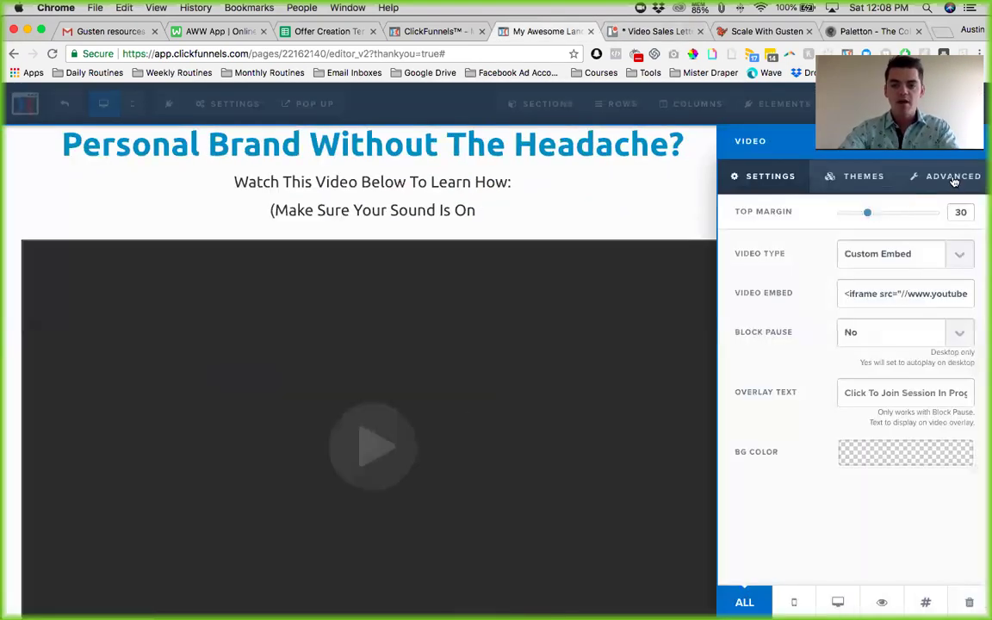
pyautogui.click(953, 177)
pyautogui.click(885, 252)
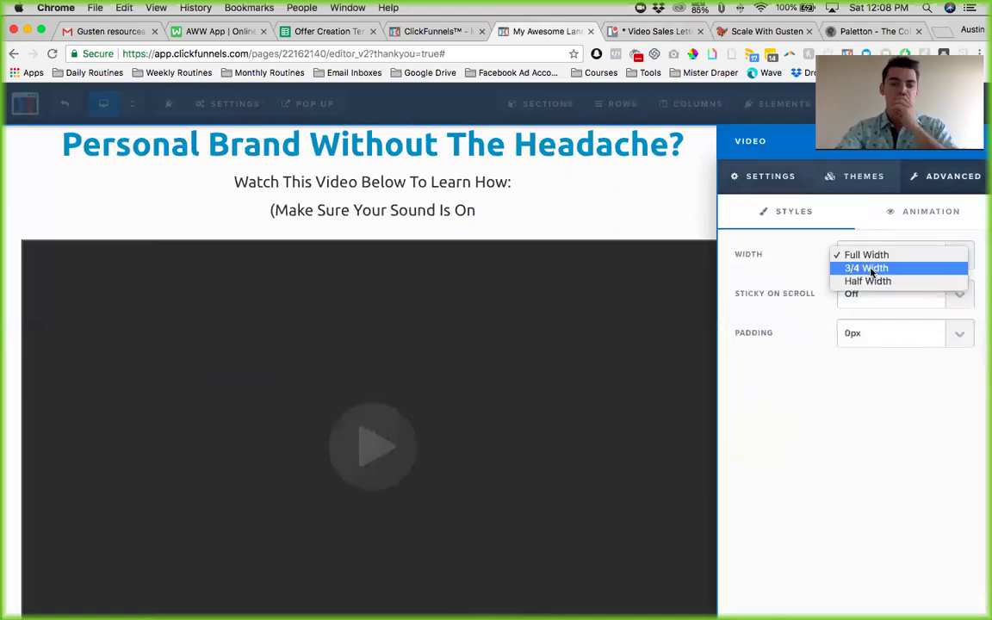
pyautogui.click(866, 268)
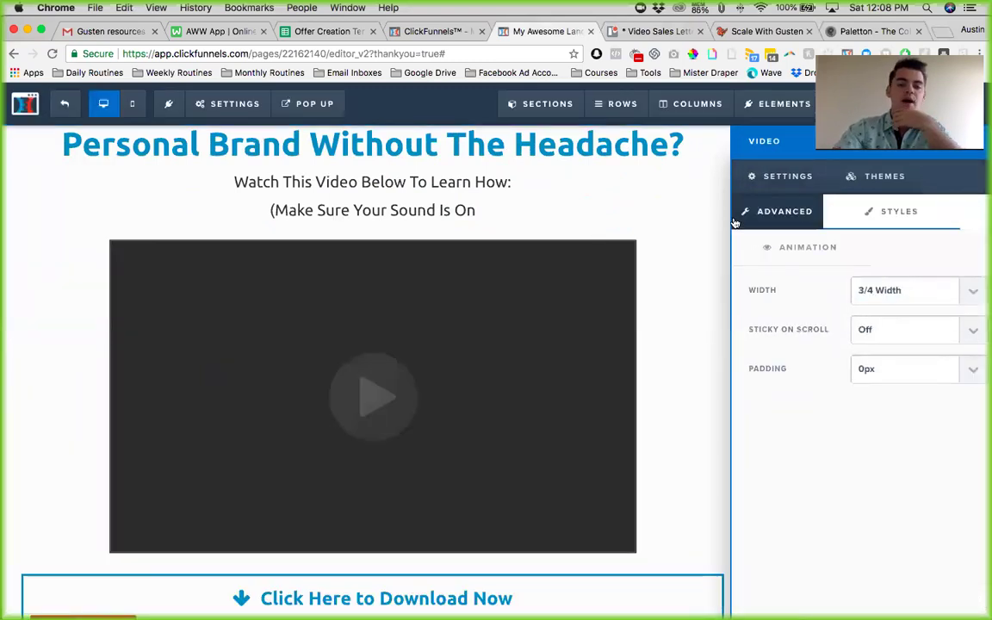
pyautogui.click(728, 224)
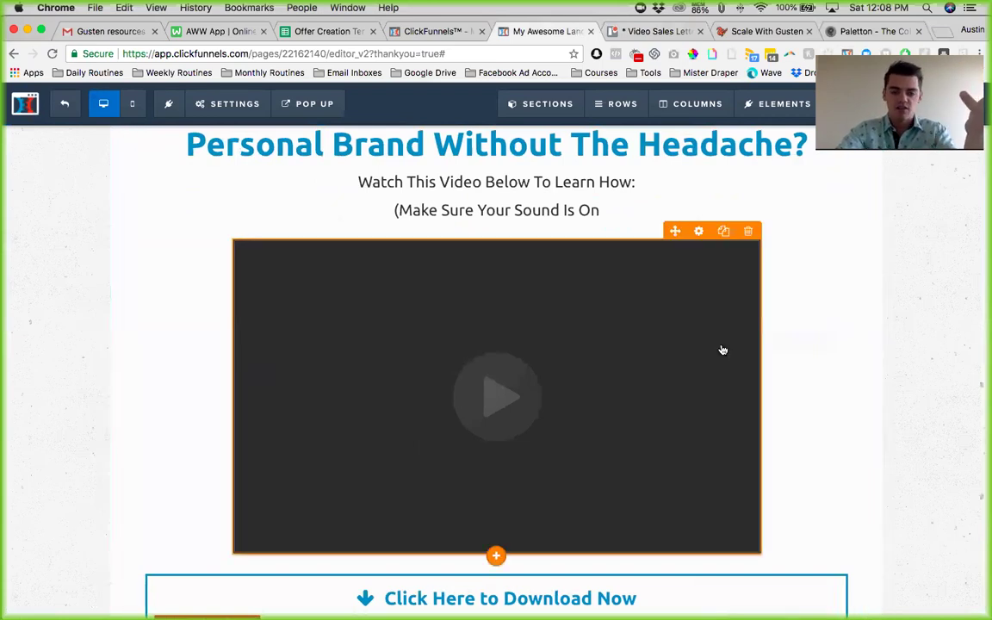
# Step: Give the video a top margin of 10
pyautogui.scroll(-3, 721, 348)
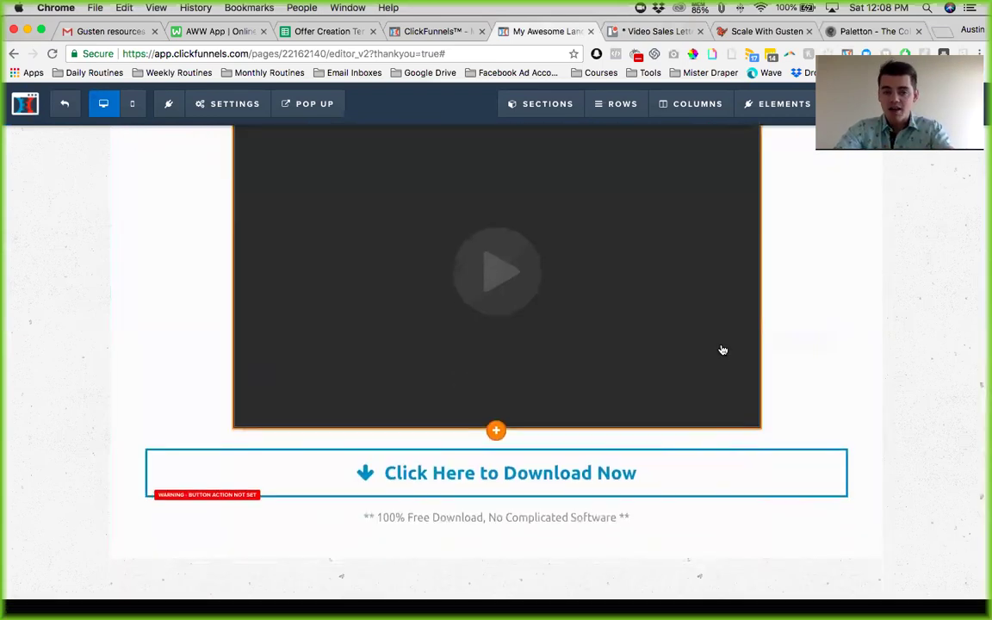
pyautogui.scroll(-1, 723, 349)
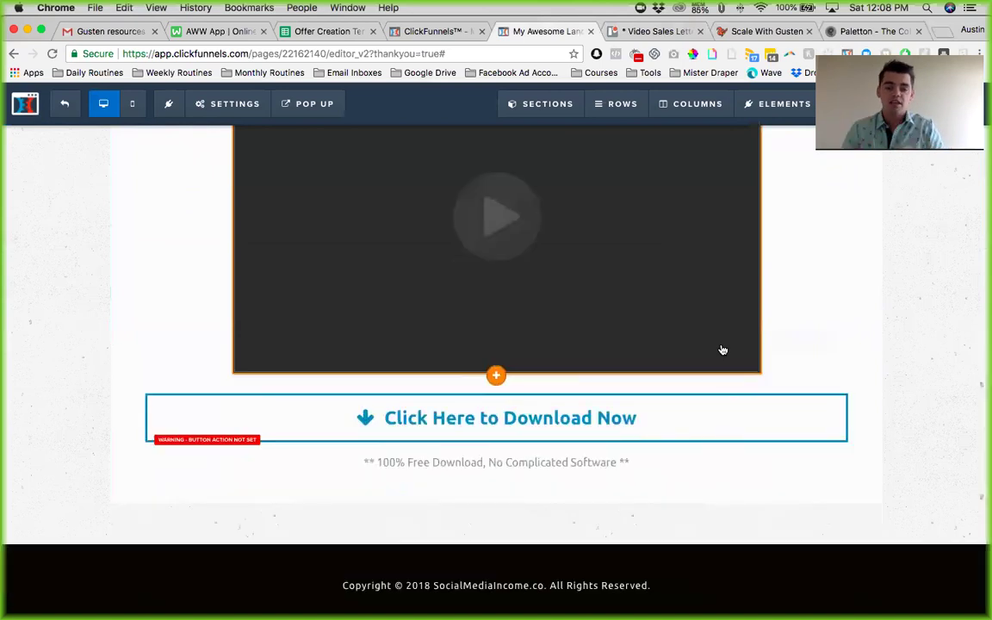
pyautogui.scroll(2, 723, 350)
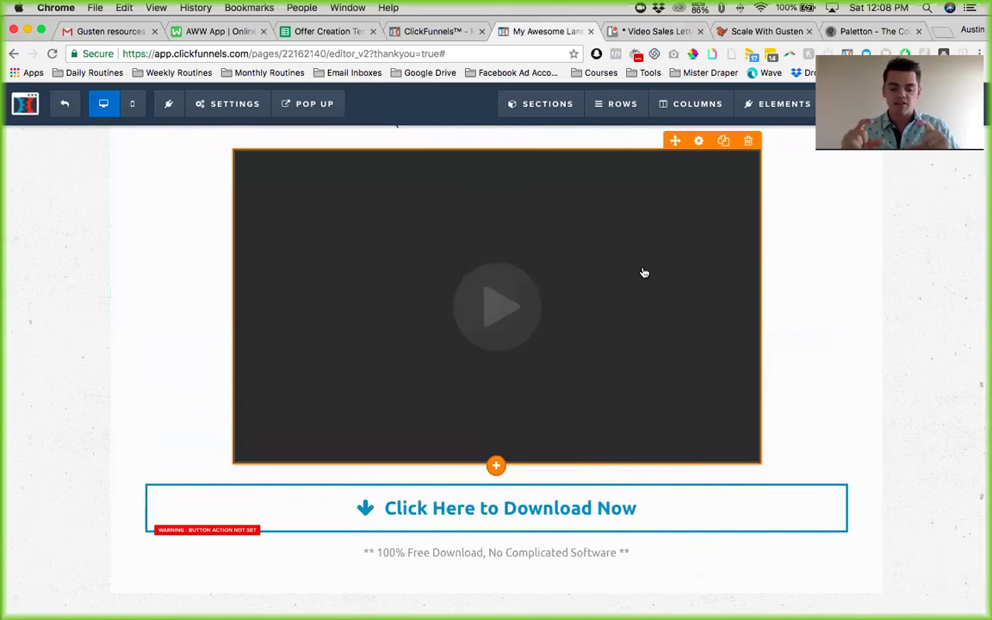
pyautogui.scroll(2, 644, 273)
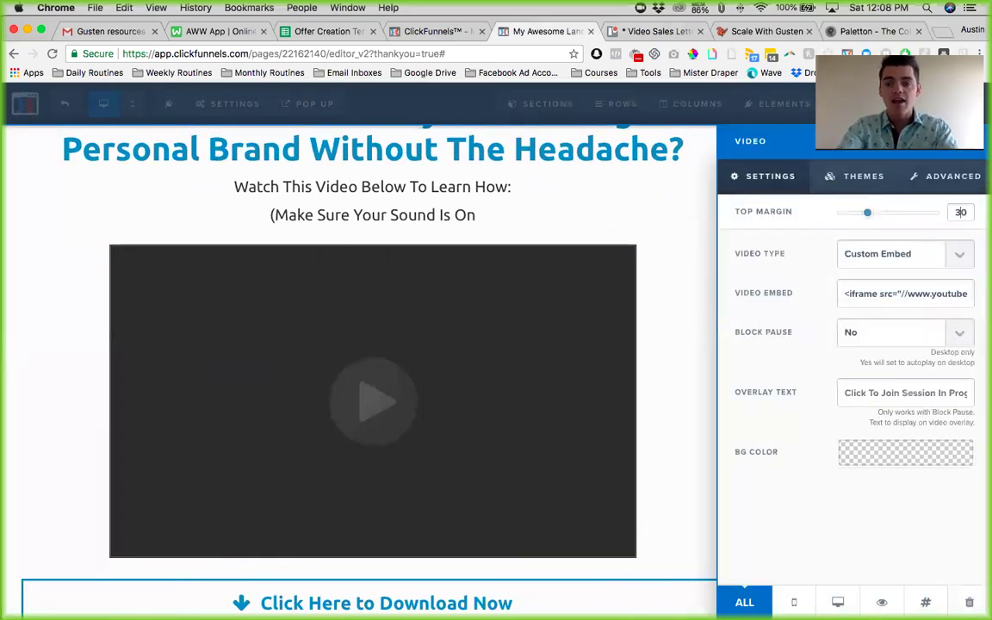
pyautogui.press('BackSpace')
pyautogui.write('1')
pyautogui.click(642, 222)
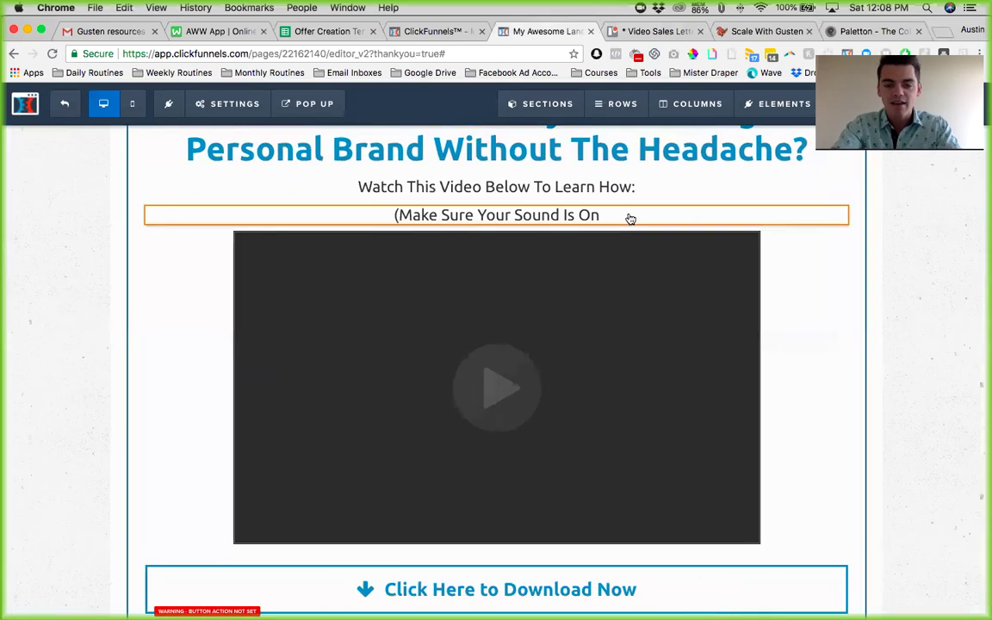
# Step: Add a closing parenthesis so the line reads '(Make Sure Your Sound Is On)'
pyautogui.click(629, 215)
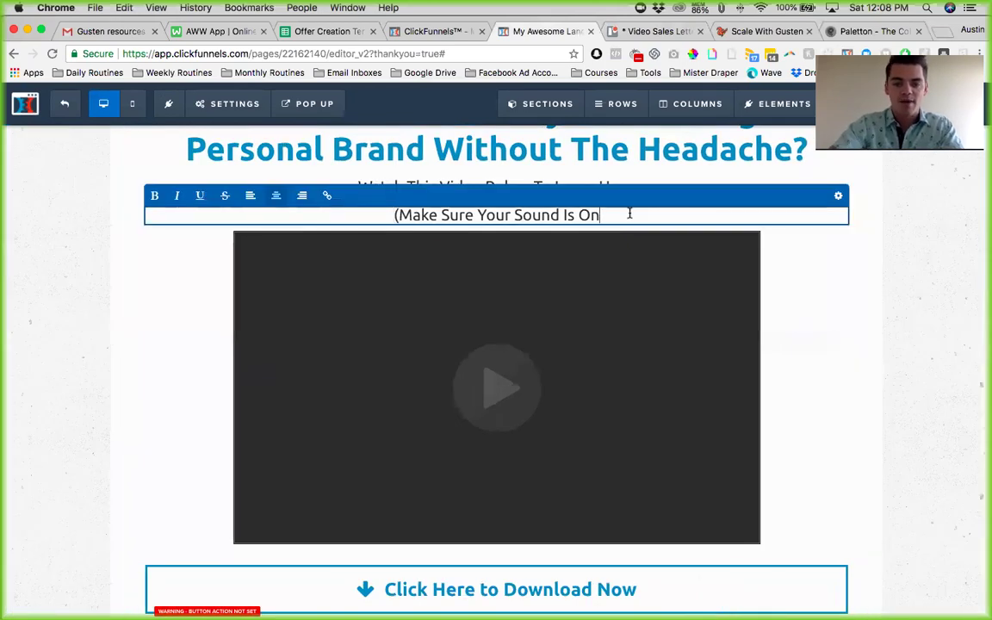
pyautogui.write(')')
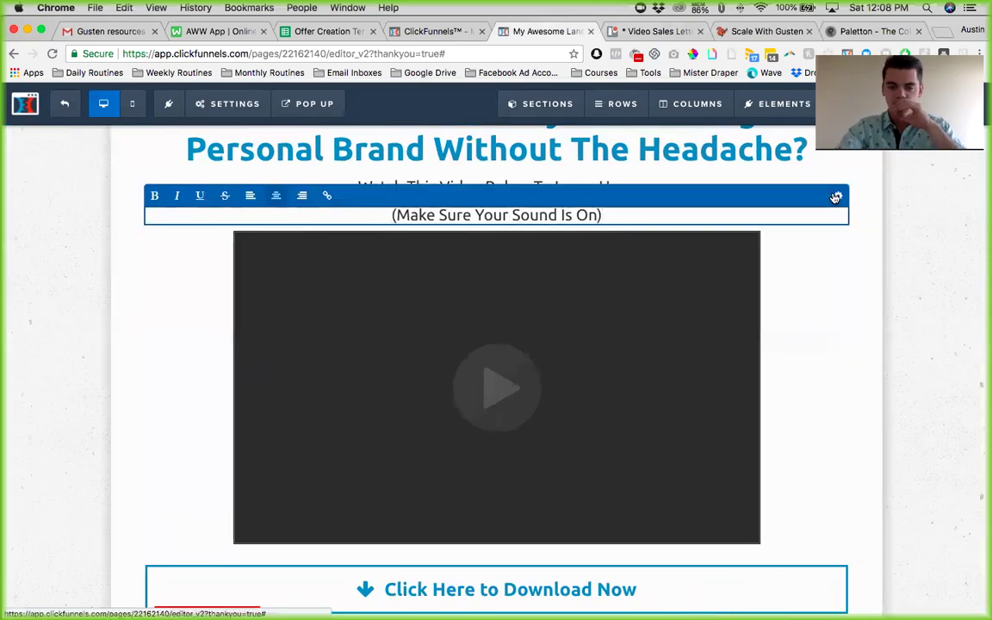
pyautogui.click(441, 284)
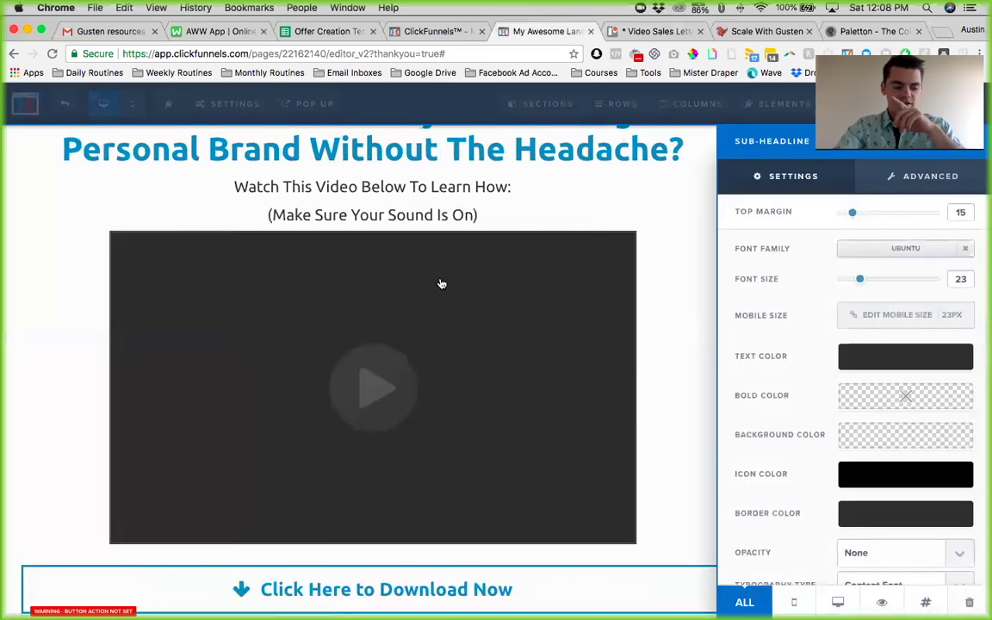
pyautogui.scroll(3, 877, 337)
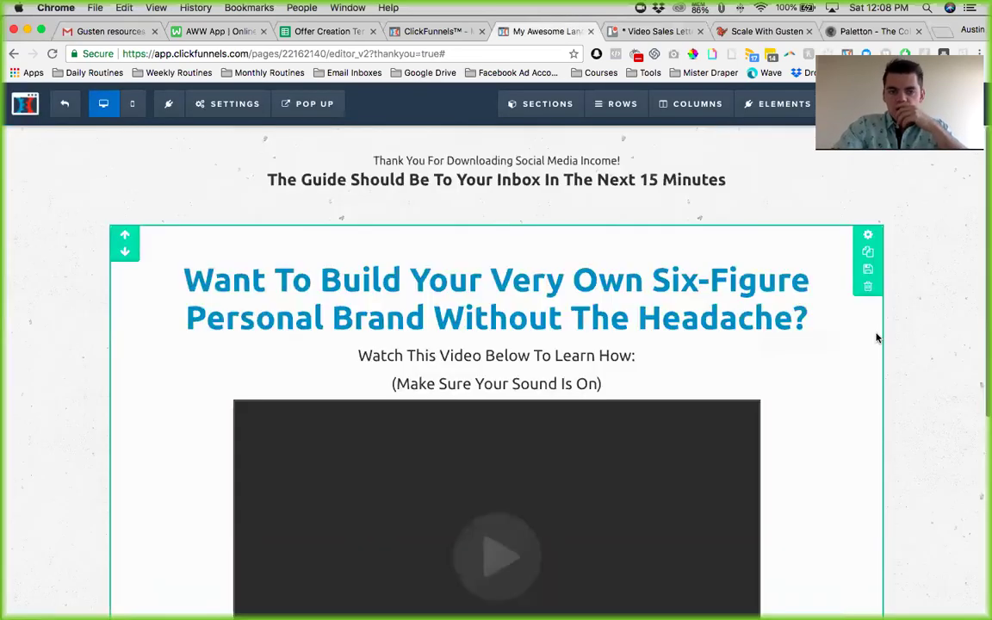
# Step: Add '...' after '15 Minutes' in the inbox headline
pyautogui.click(784, 178)
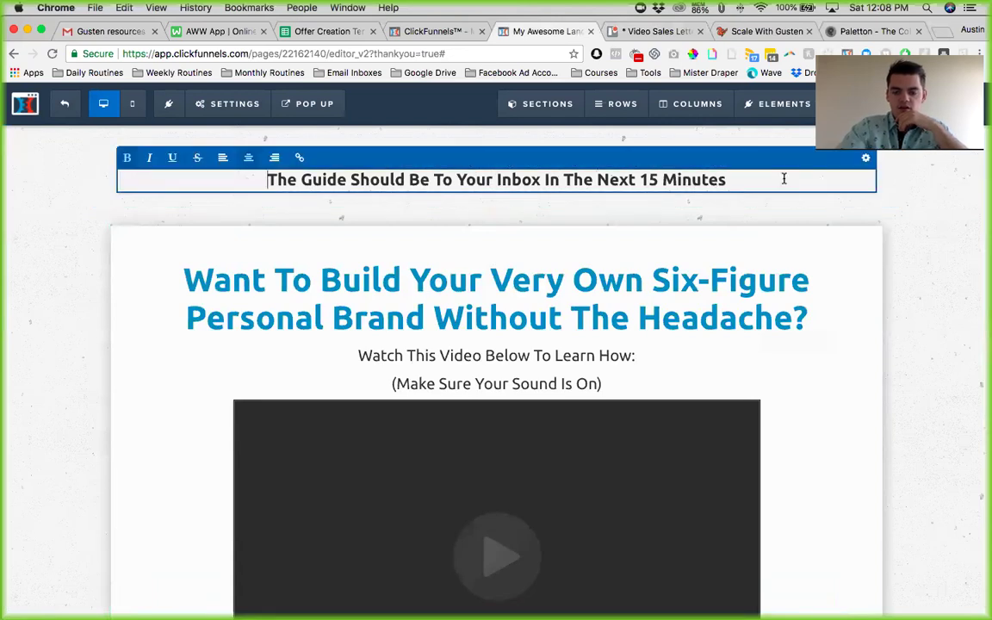
pyautogui.write('...')
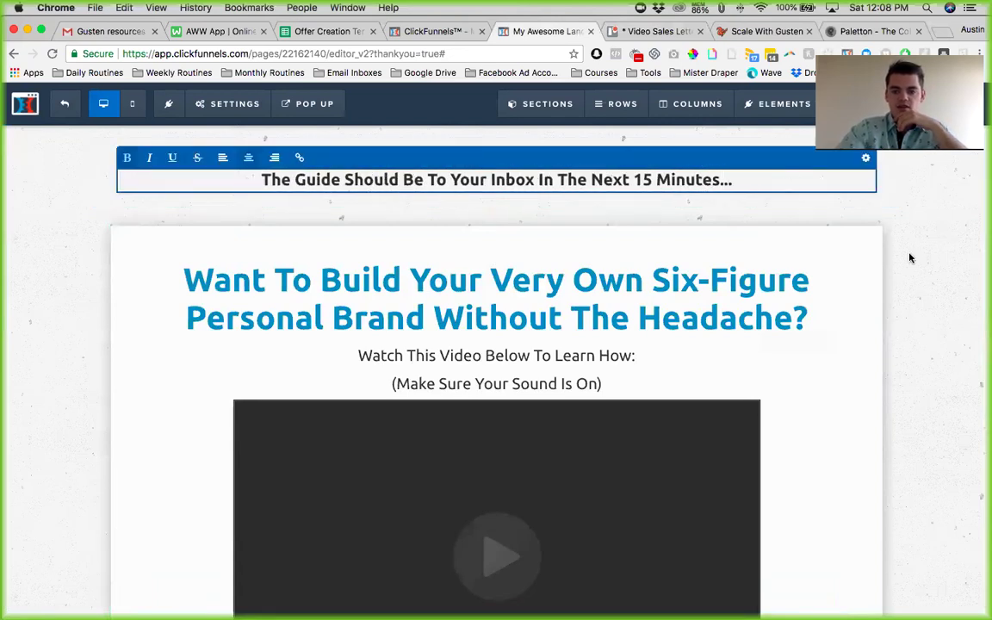
pyautogui.click(914, 263)
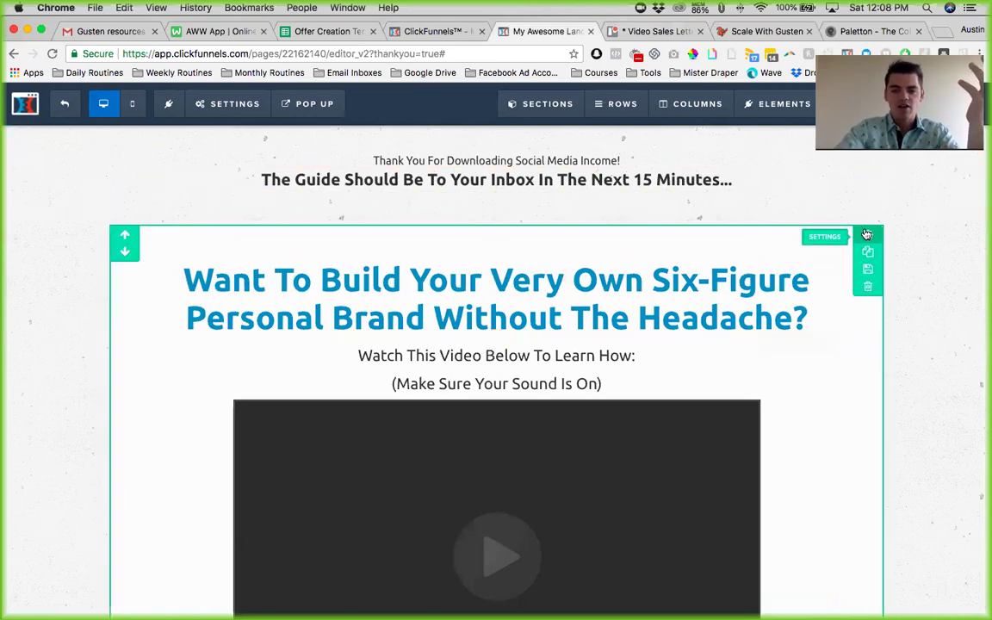
# Step: Reduce the headline section's top padding to 20
pyautogui.click(866, 234)
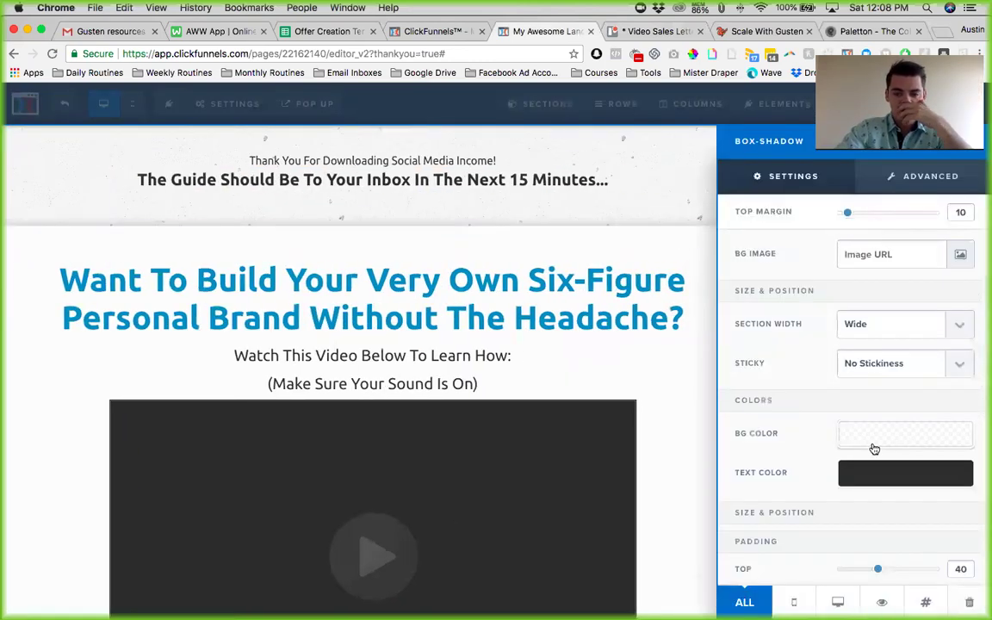
pyautogui.moveTo(879, 505); pyautogui.dragTo(837, 567)
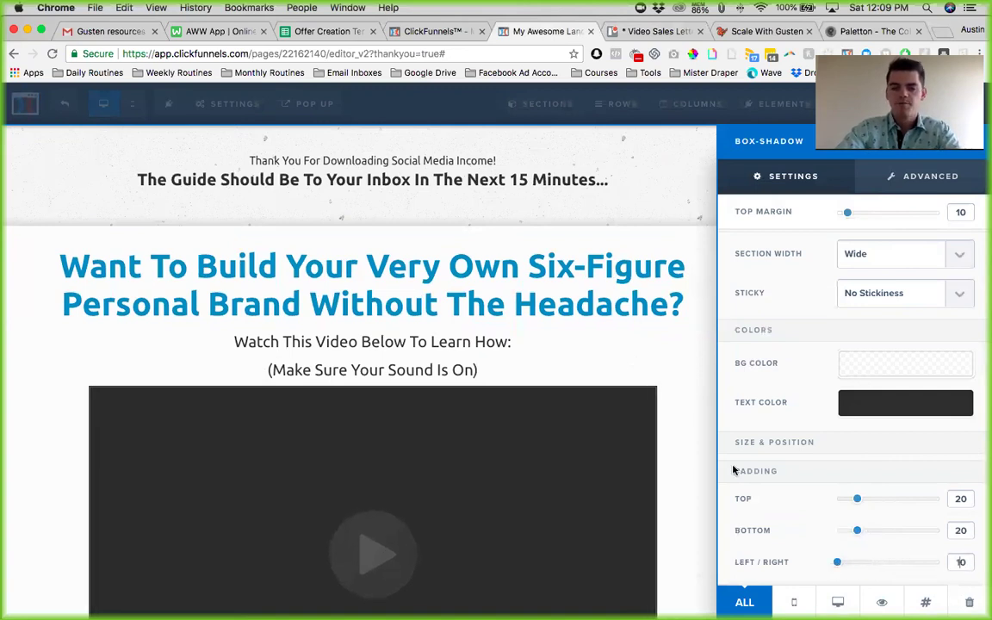
pyautogui.click(690, 449)
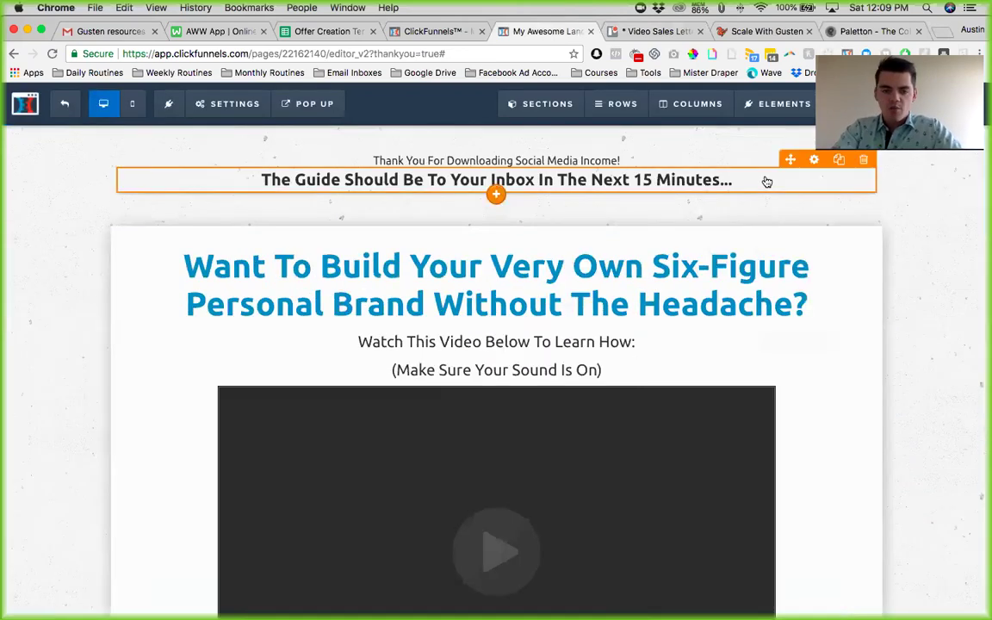
# Step: Delete the '100% Free Download' subtext row under the button
pyautogui.scroll(-8, 767, 182)
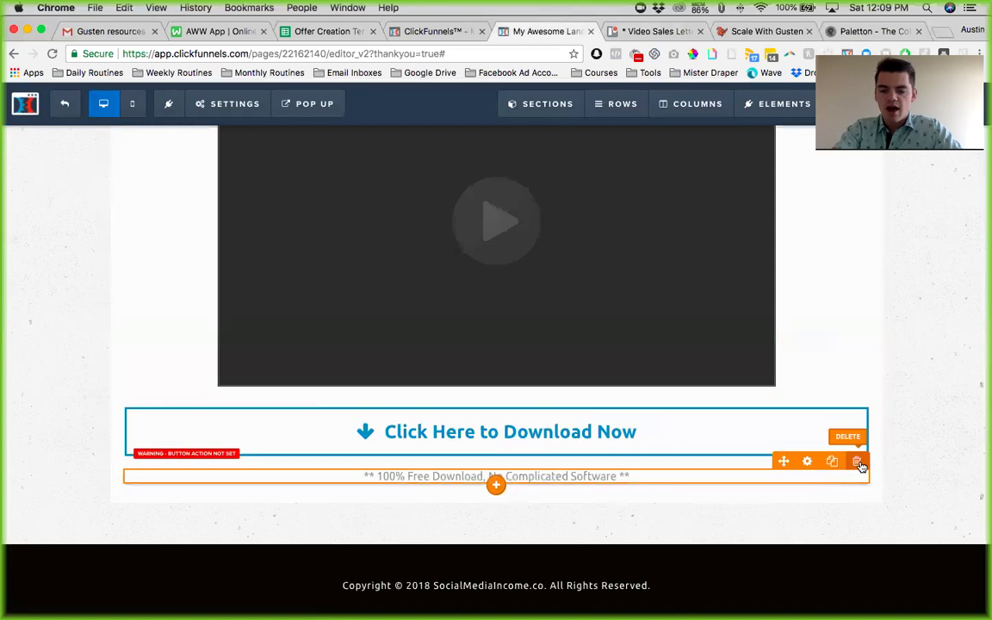
pyautogui.click(857, 461)
pyautogui.click(616, 144)
pyautogui.scroll(5, 753, 377)
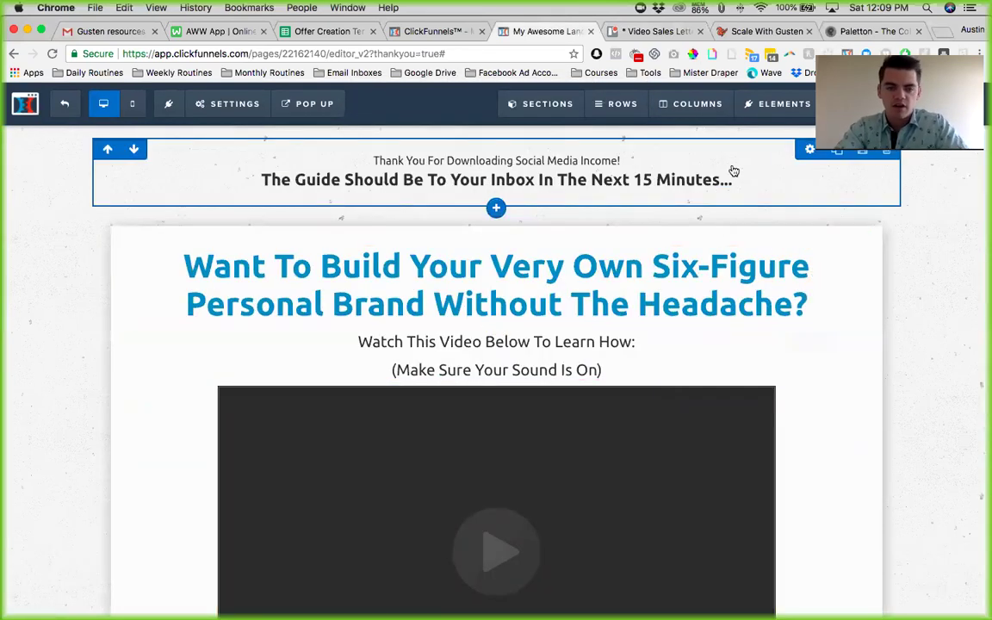
pyautogui.moveTo(234, 110)
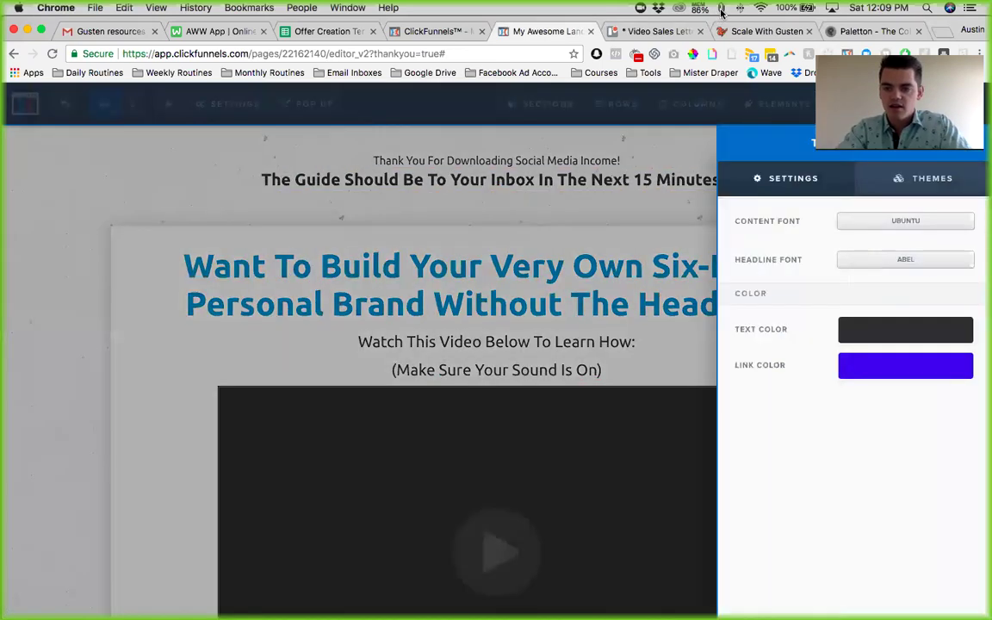
# Step: Set the page typography text colour to rgb(45, 45, 45)
pyautogui.click(722, 8)
pyautogui.press('Escape')
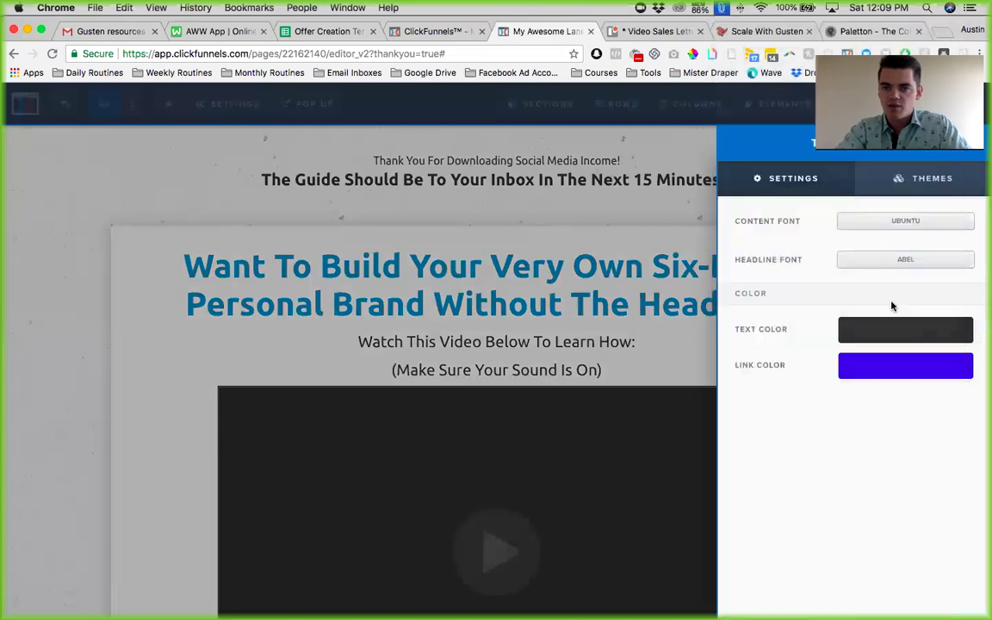
pyautogui.click(880, 328)
pyautogui.click(756, 379)
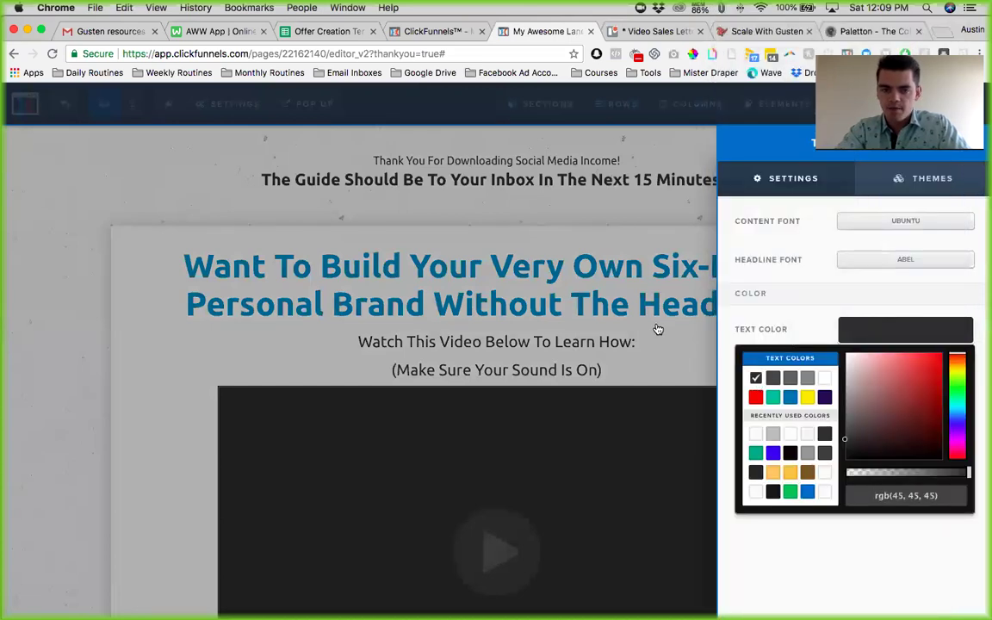
pyautogui.click(657, 330)
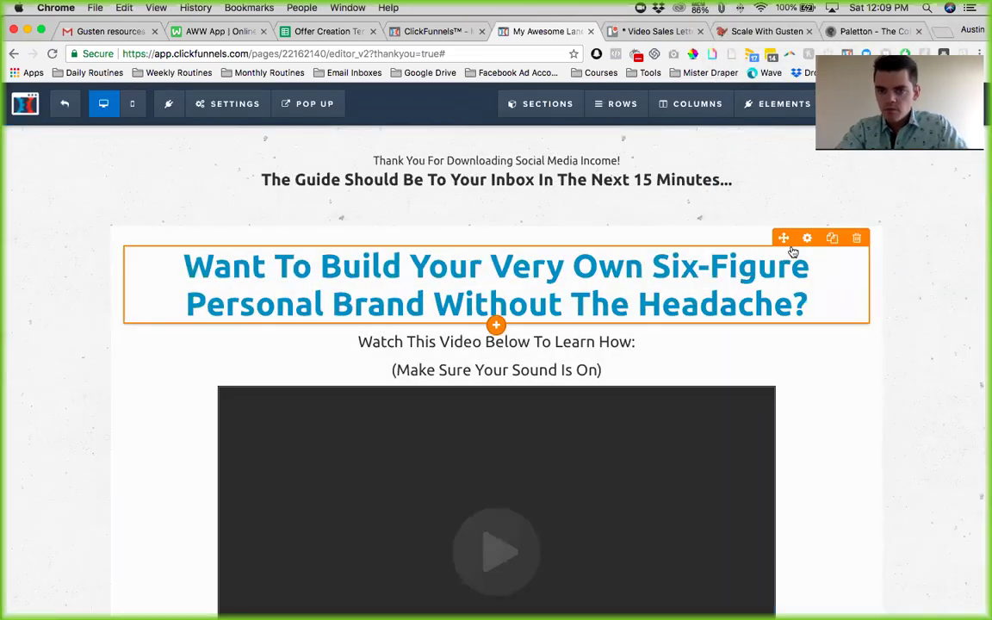
# Step: Set the main headline's bold colour to orange #FFC56C
pyautogui.click(807, 238)
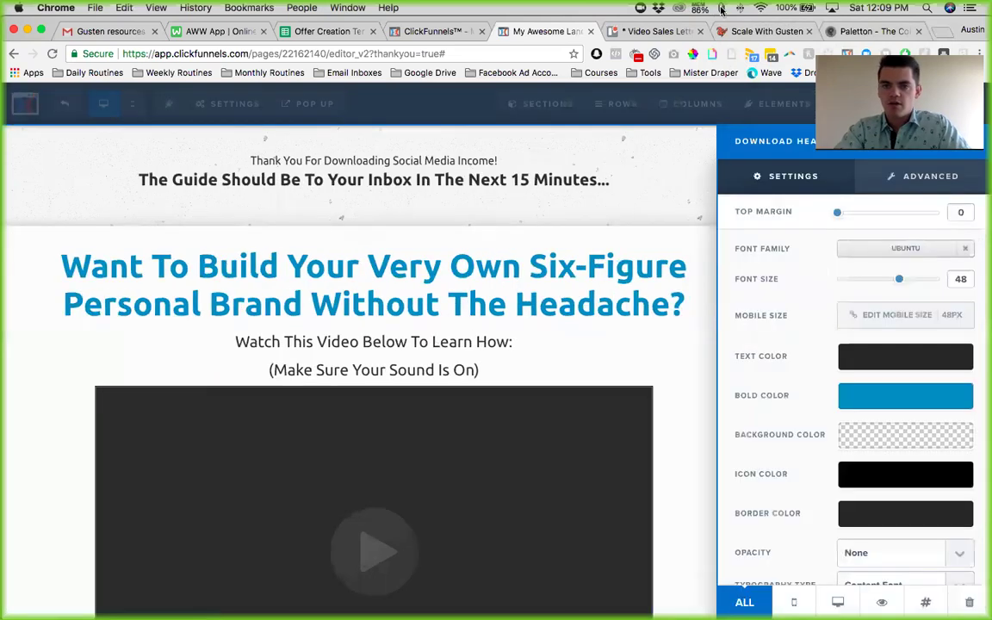
pyautogui.click(721, 7)
pyautogui.click(763, 71)
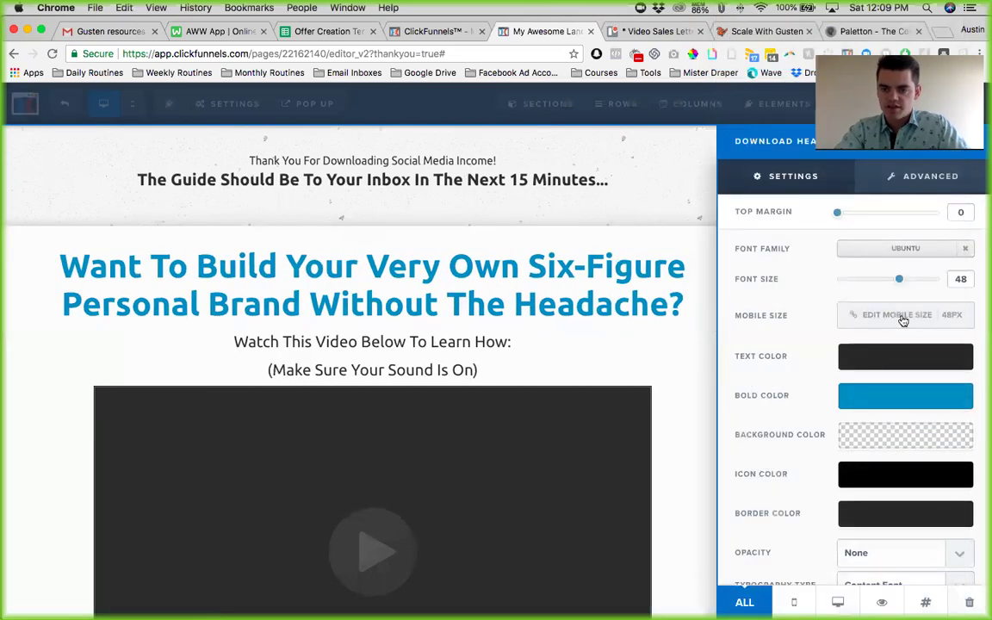
pyautogui.click(892, 399)
pyautogui.write('FFC56C')
pyautogui.click(637, 332)
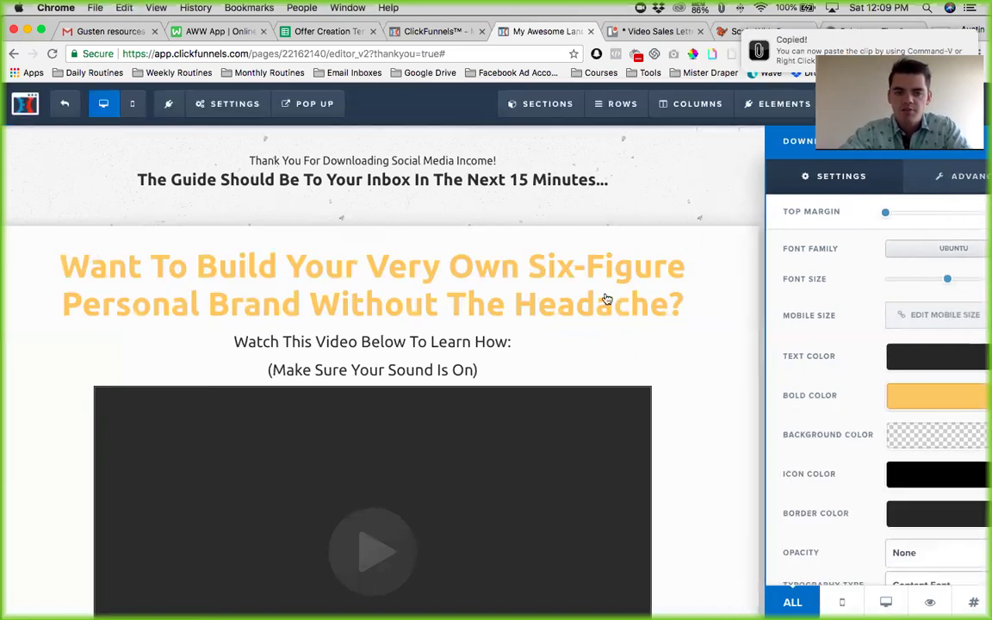
pyautogui.click(567, 282)
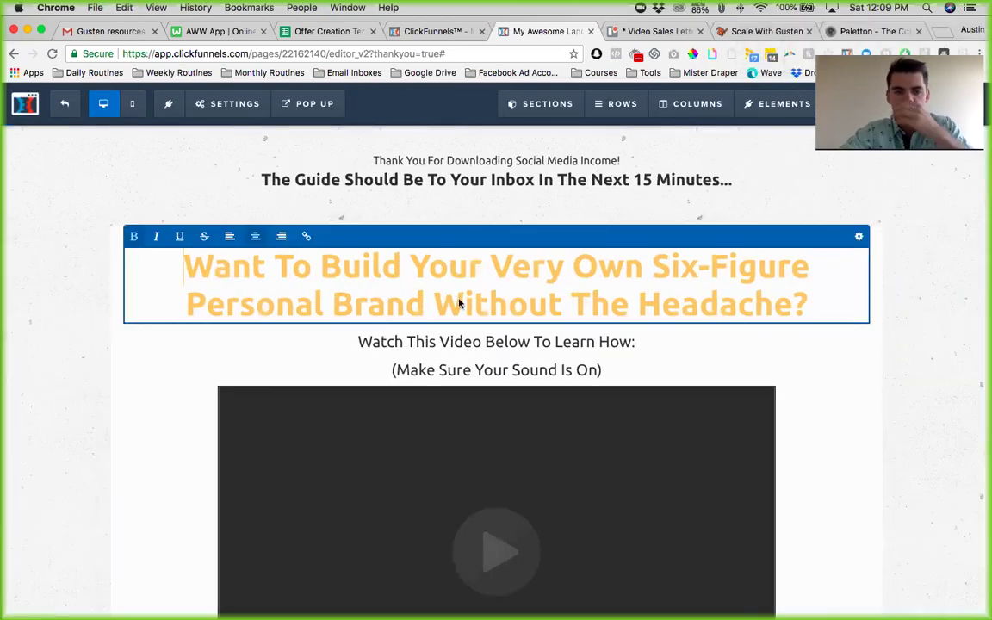
# Step: Retype 'Without' in the headline as an underlined 'WITHOUT'
pyautogui.moveTo(433, 304); pyautogui.dragTo(556, 303)
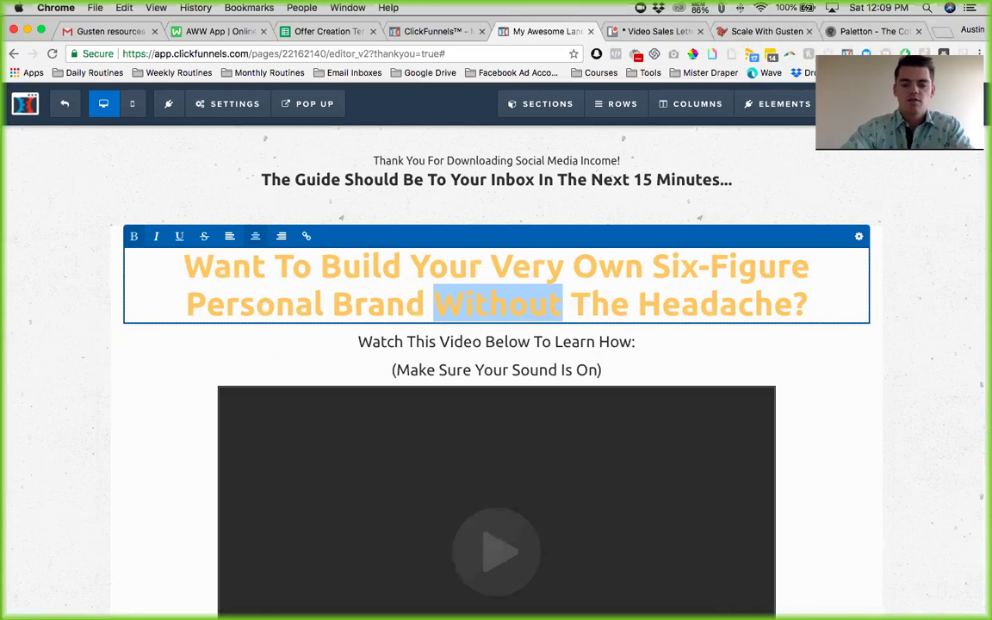
pyautogui.write('WITHOUT')
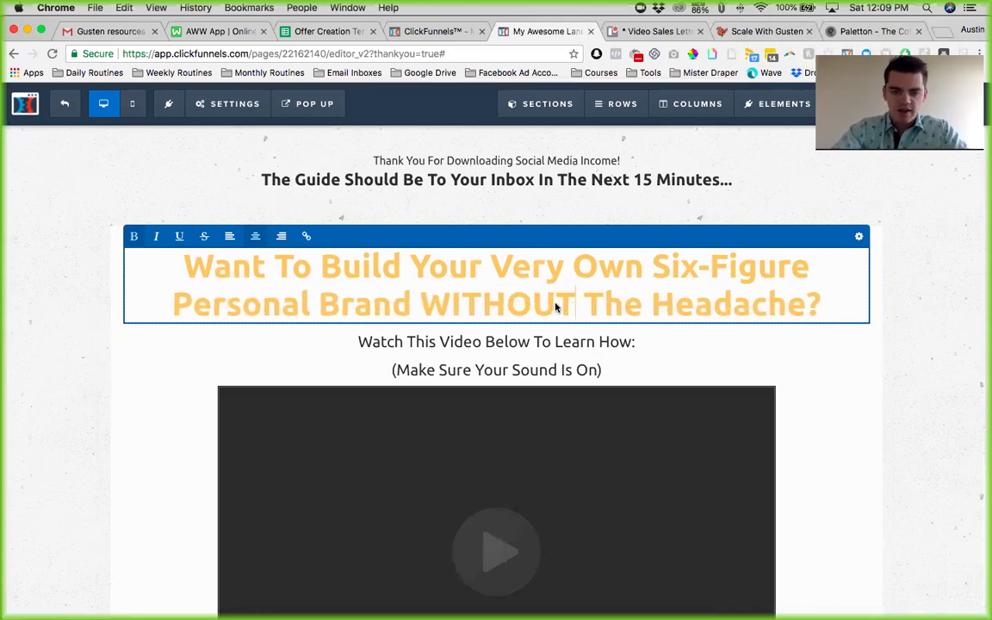
pyautogui.moveTo(572, 307); pyautogui.dragTo(435, 306)
pyautogui.click(179, 236)
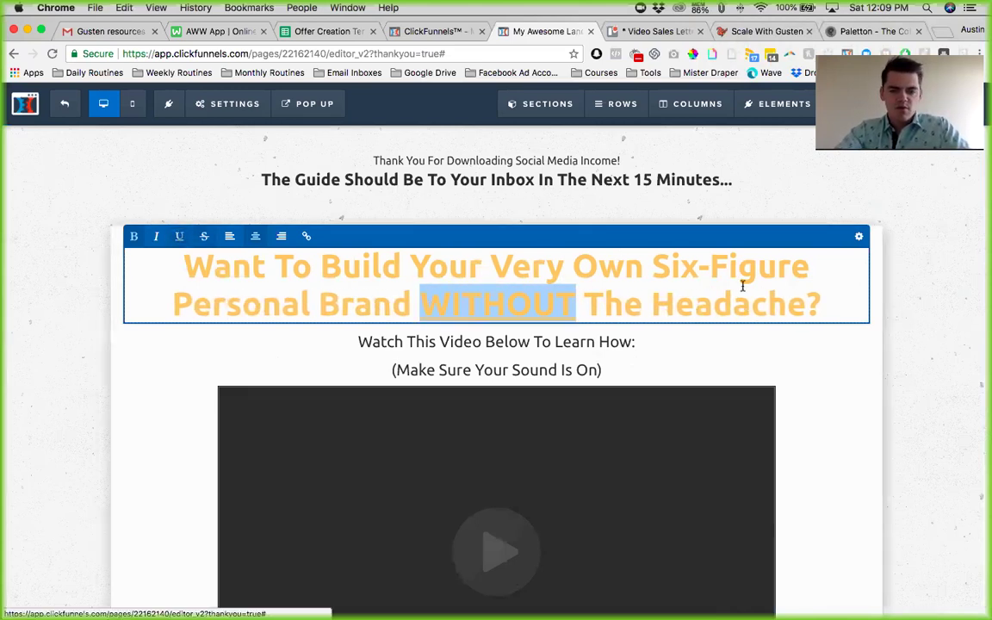
pyautogui.click(939, 278)
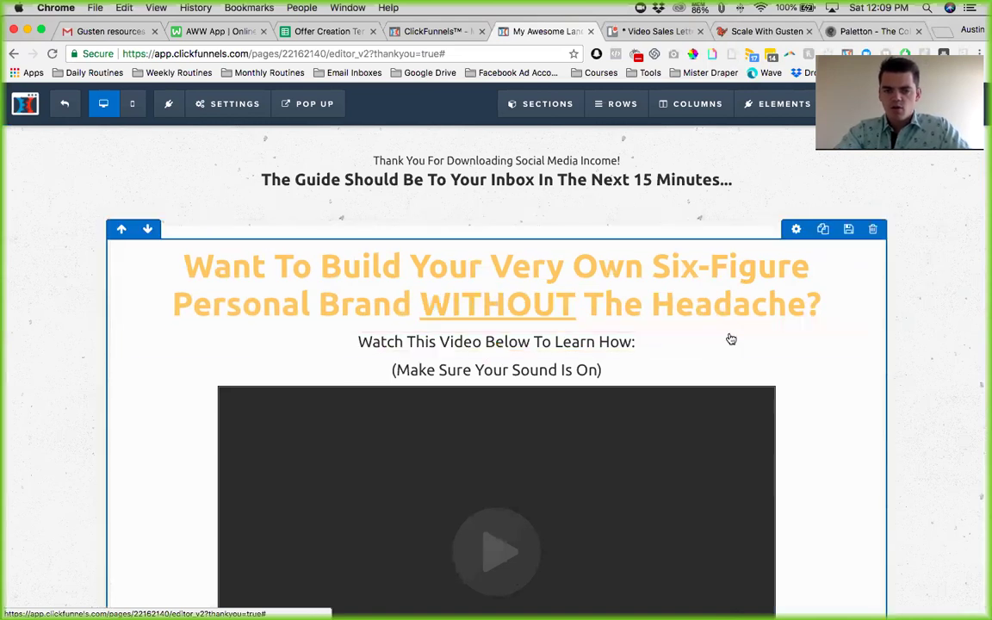
# Step: Select the whole headline text and keep its text colour dark grey
pyautogui.click(796, 267)
pyautogui.tripleClick(803, 261)
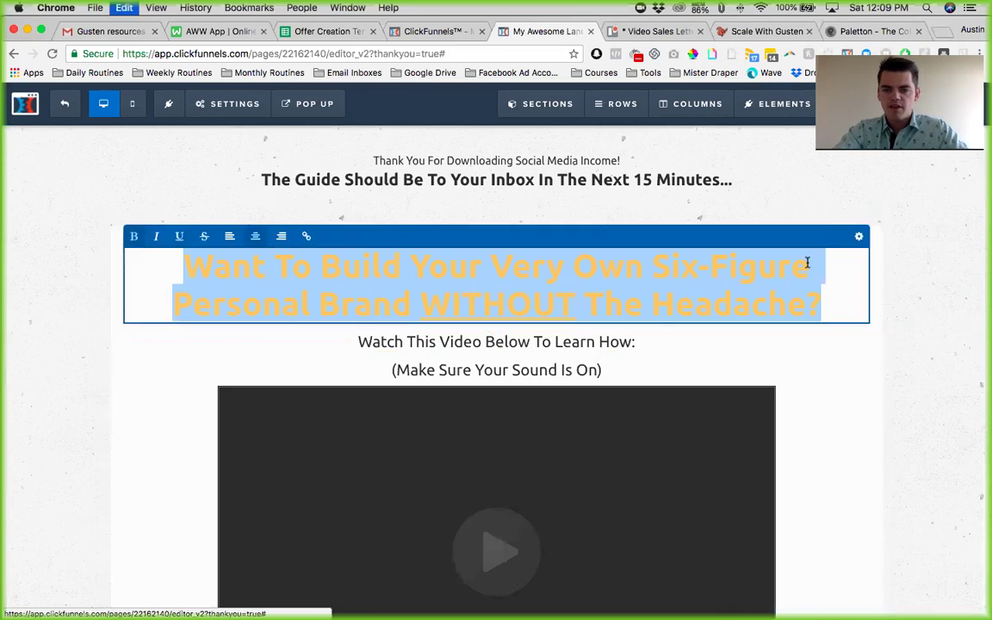
pyautogui.click(860, 239)
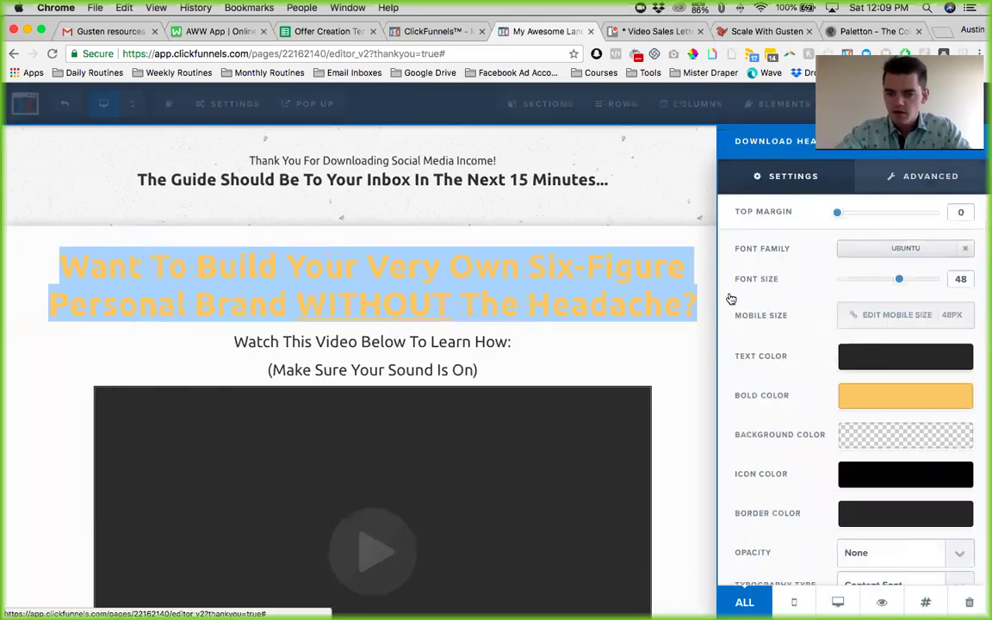
pyautogui.click(662, 296)
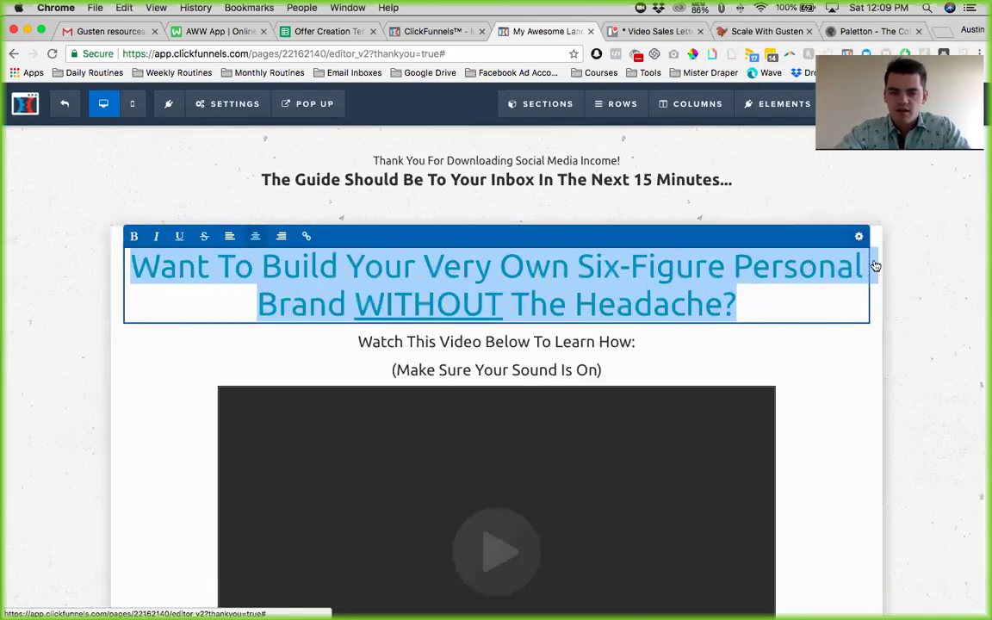
pyautogui.click(874, 265)
pyautogui.click(872, 358)
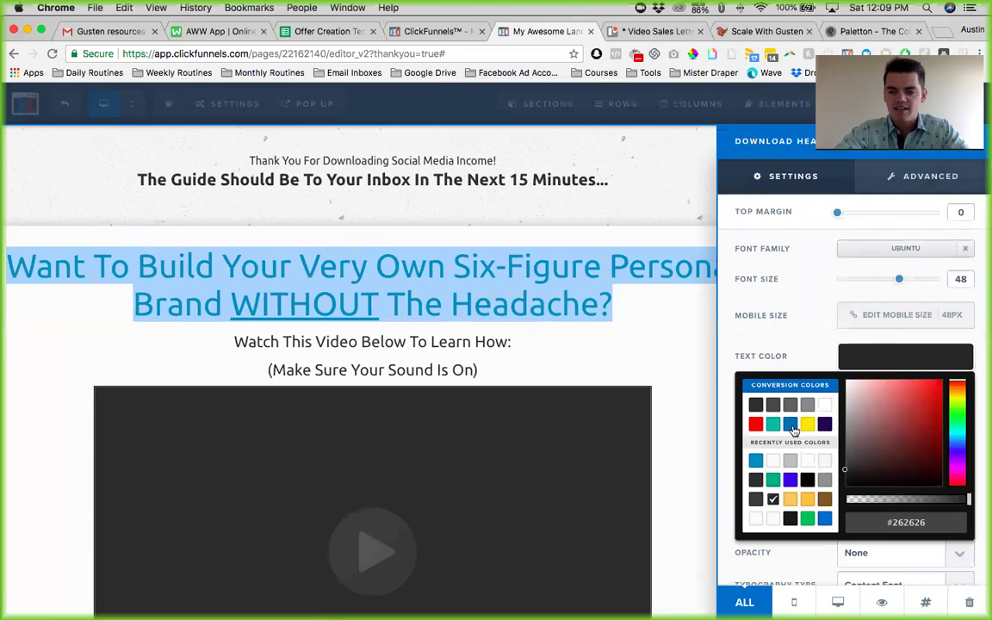
pyautogui.click(790, 424)
pyautogui.click(774, 500)
pyautogui.click(544, 323)
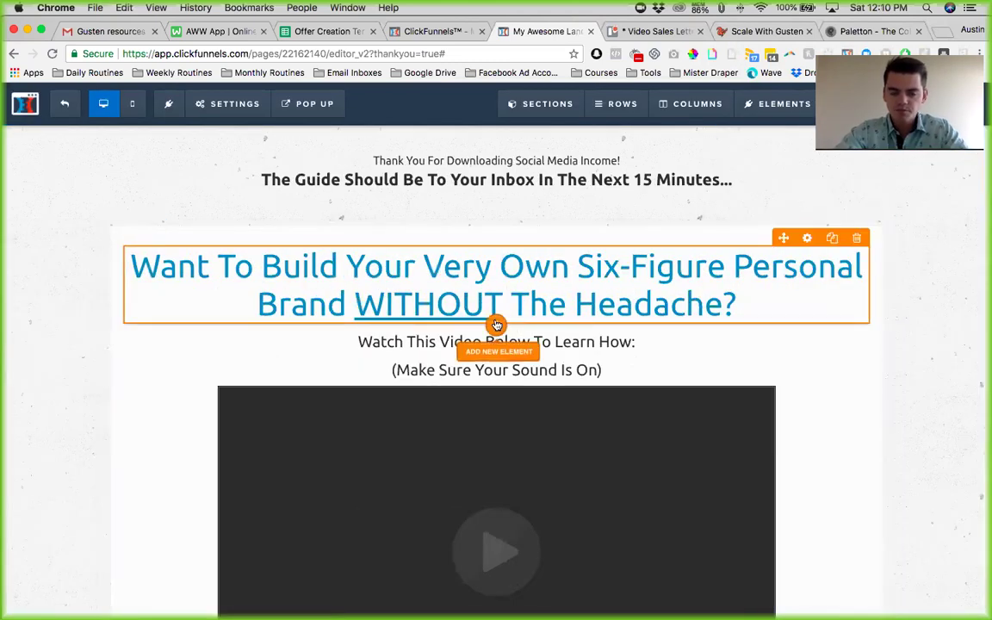
# Step: Add a 48px paragraph holding the headline text and delete the original headline
pyautogui.click(496, 325)
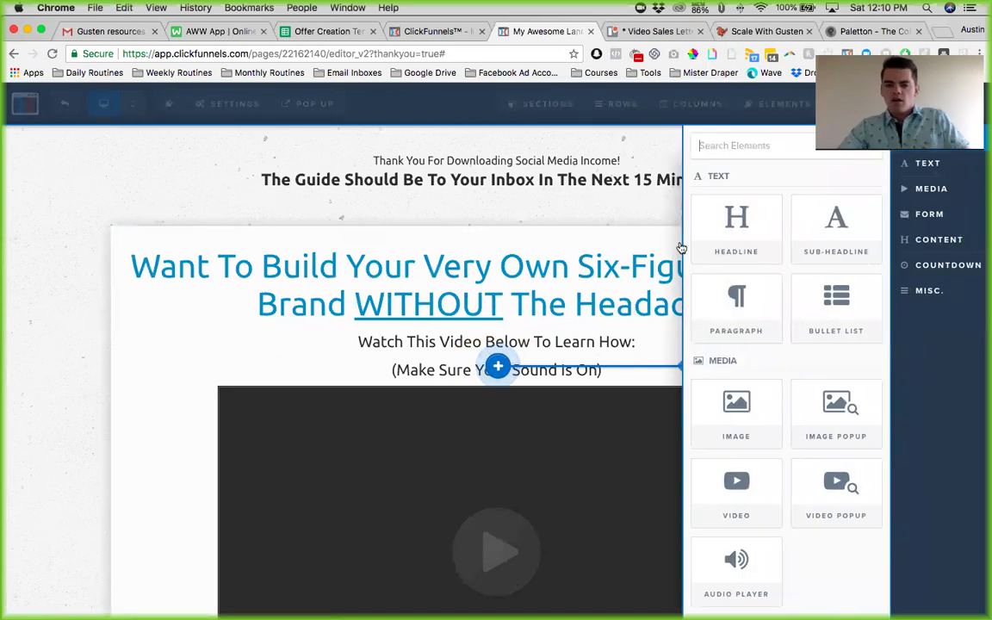
pyautogui.click(728, 299)
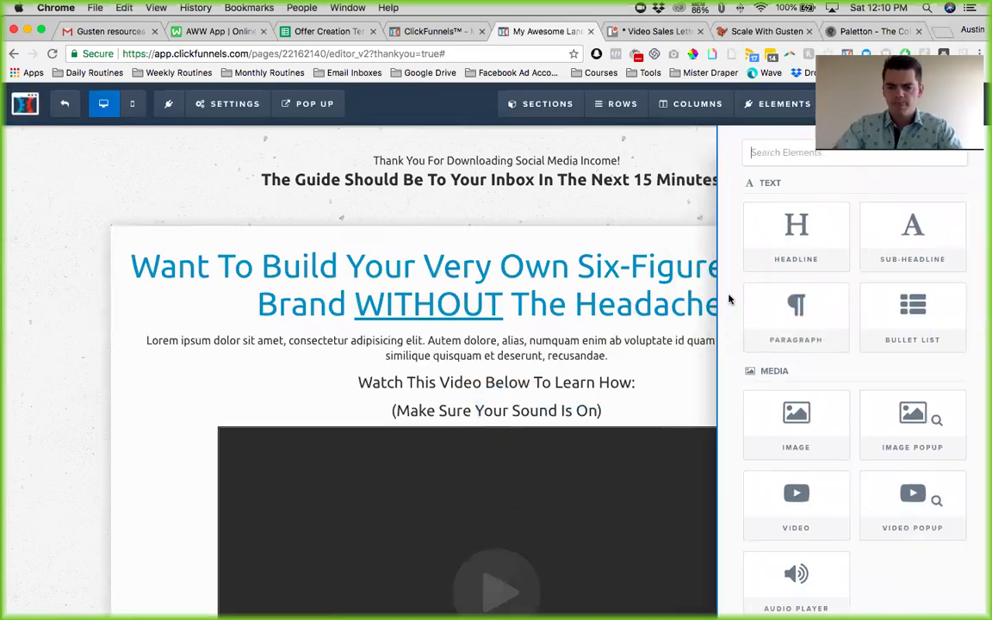
pyautogui.click(704, 293)
pyautogui.press('super+c')
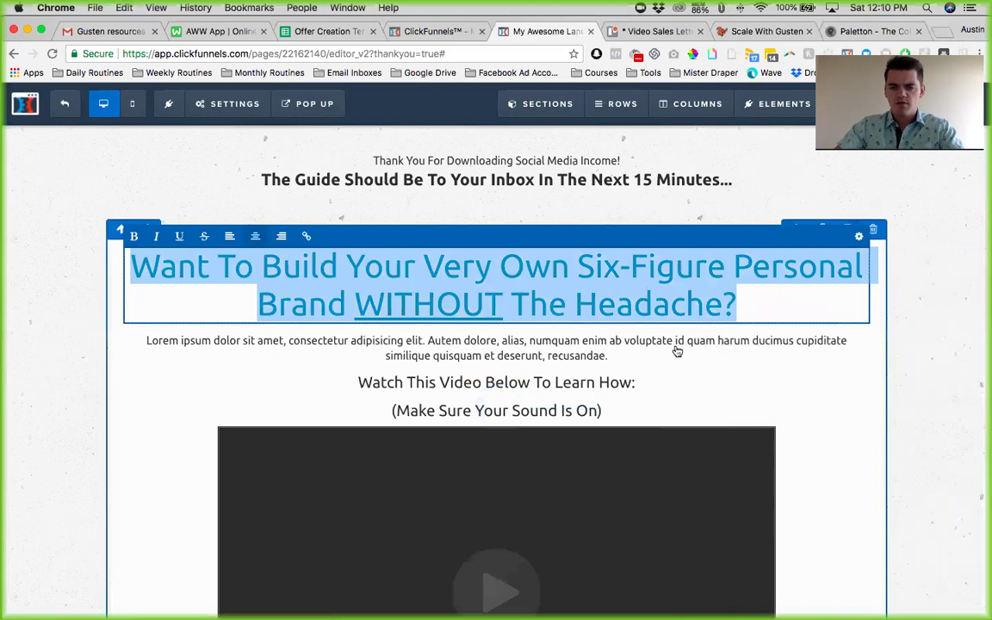
pyautogui.click(668, 341)
pyautogui.tripleClick(664, 342)
pyautogui.press('super+v')
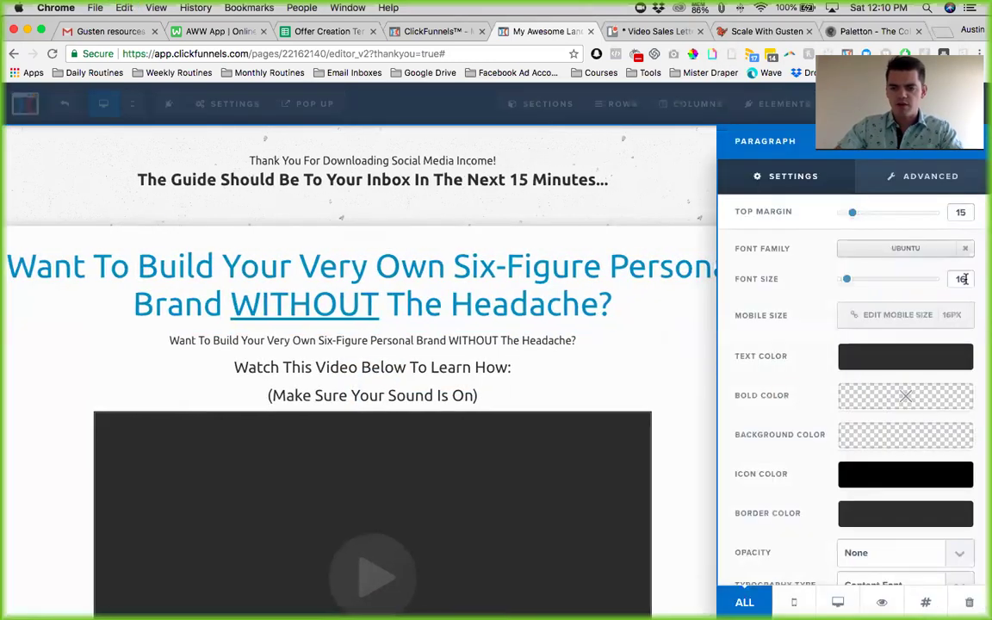
pyautogui.write('48')
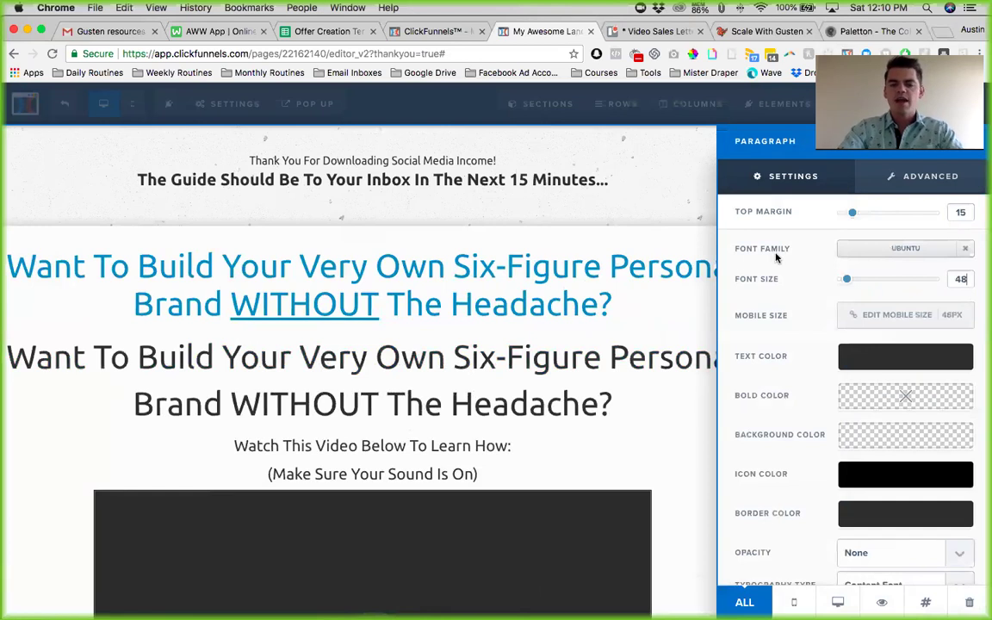
pyautogui.click(680, 228)
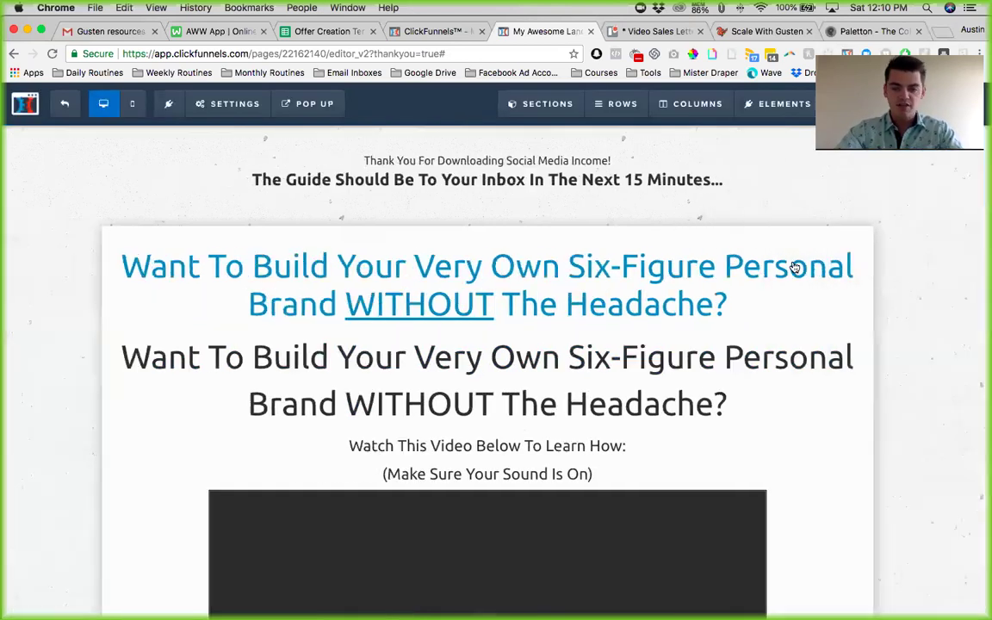
pyautogui.click(857, 236)
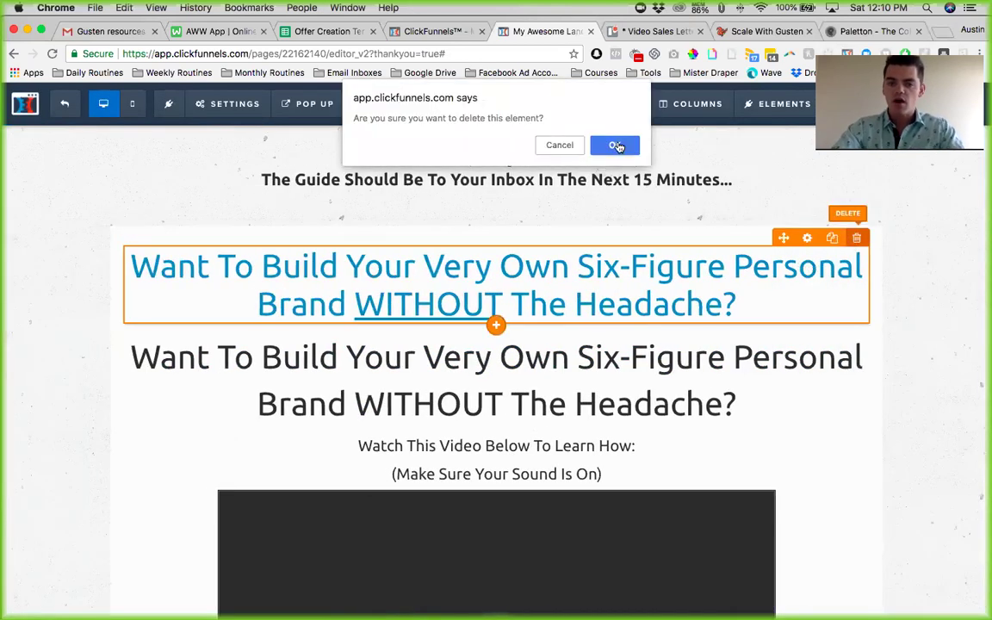
pyautogui.click(617, 146)
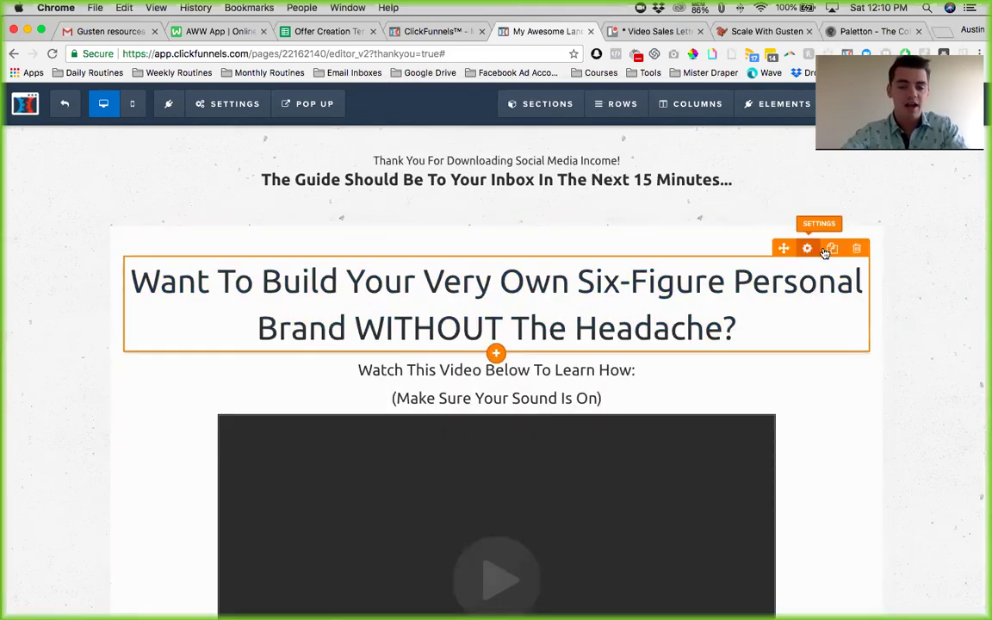
# Step: Give the new headline paragraph orange #ffc56c bold colour and bold all its text
pyautogui.click(809, 249)
pyautogui.click(882, 396)
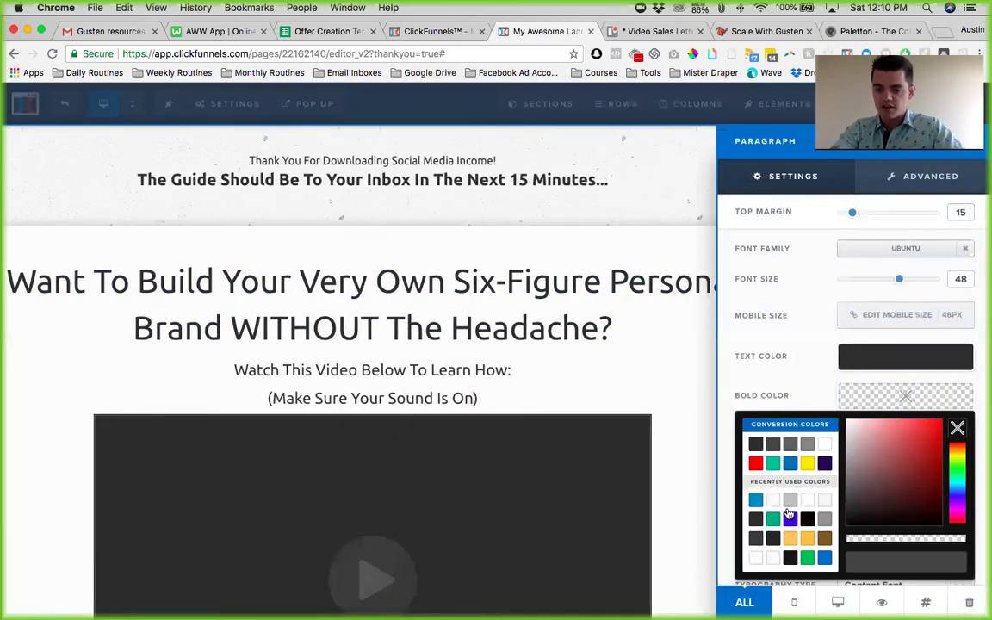
pyautogui.click(791, 539)
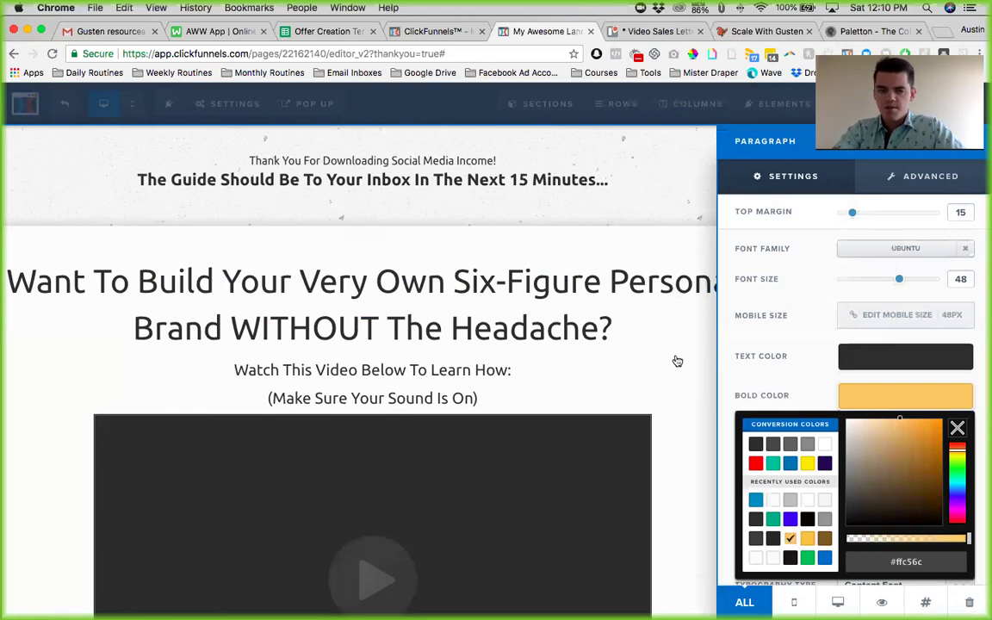
pyautogui.click(678, 361)
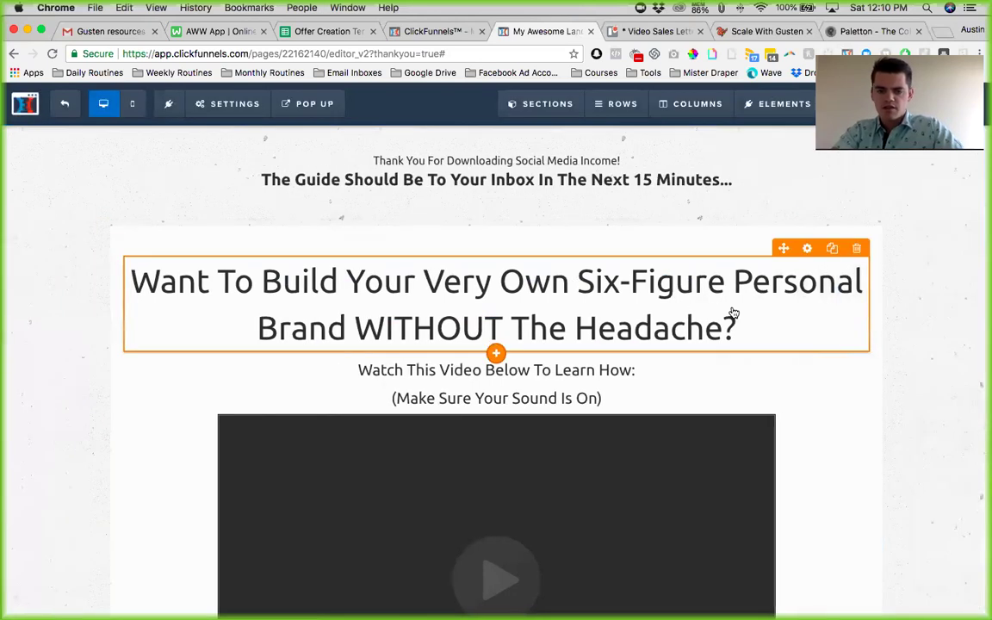
pyautogui.click(574, 320)
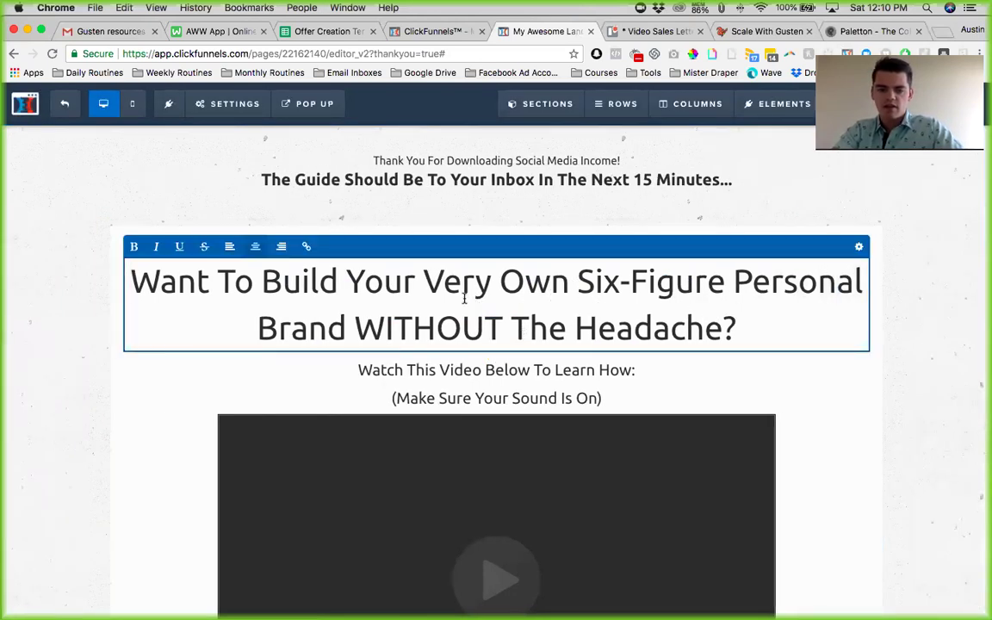
pyautogui.press('super+a')
pyautogui.click(861, 281)
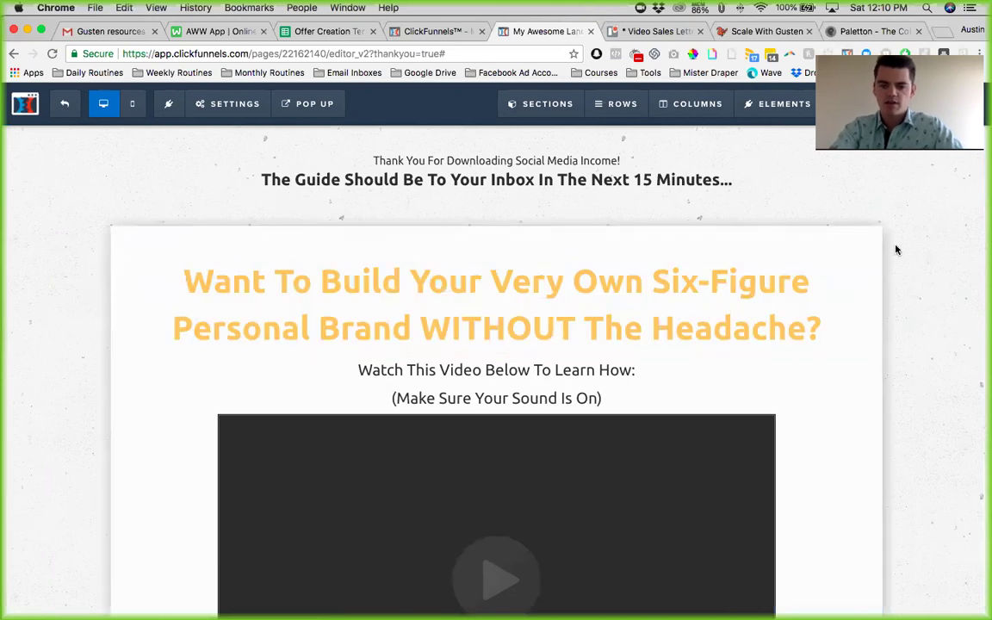
# Step: Set the headline paragraph's top margin to 0
pyautogui.scroll(-1, 862, 254)
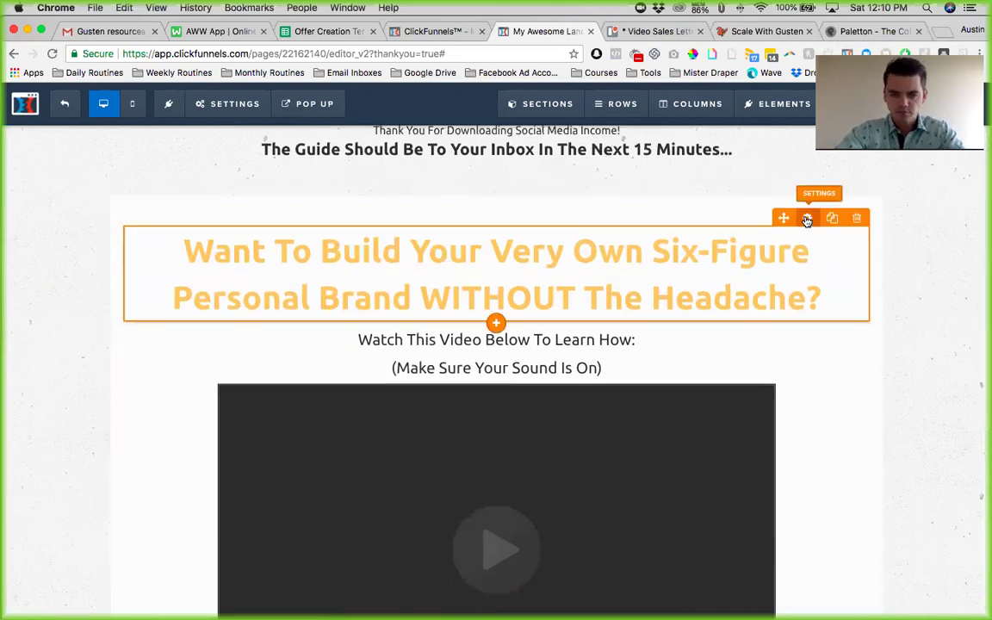
pyautogui.click(807, 220)
pyautogui.moveTo(833, 216); pyautogui.dragTo(826, 216)
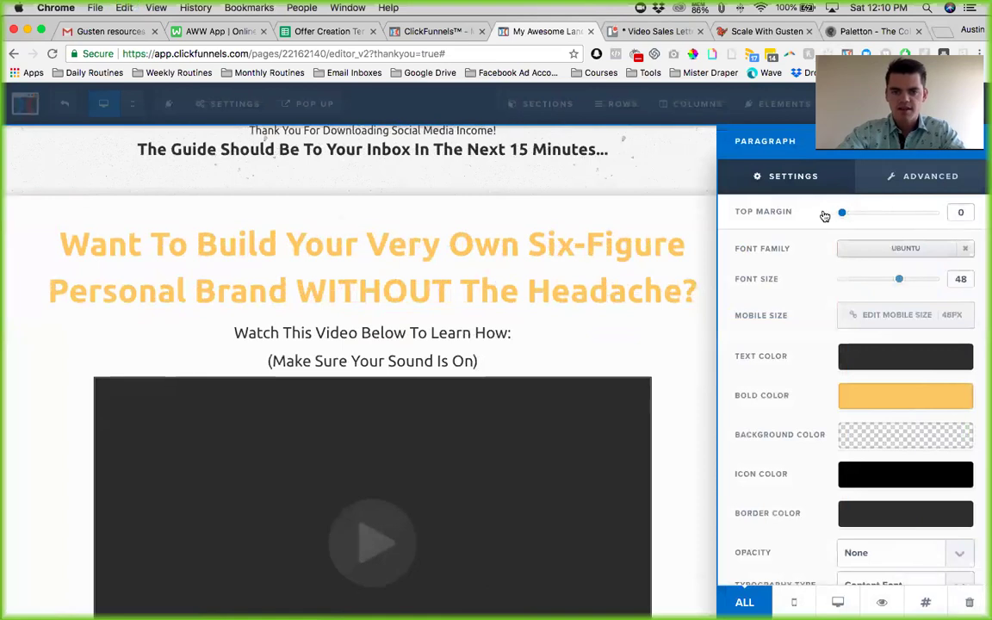
pyautogui.click(730, 300)
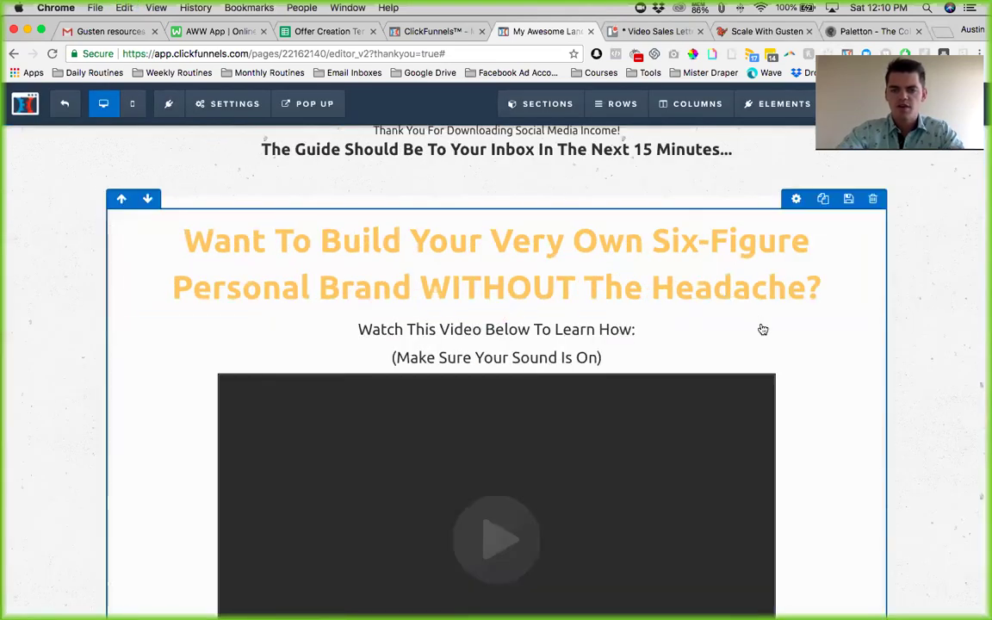
# Step: Make the whole 'Watch This Video' line bold
pyautogui.click(761, 328)
pyautogui.press('super+a')
pyautogui.press('super+b')
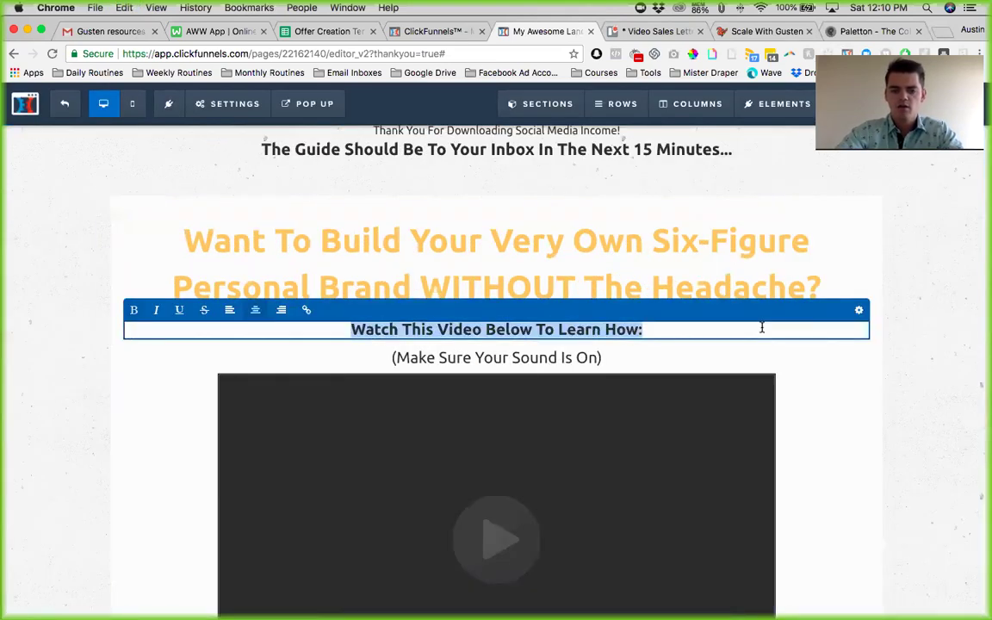
pyautogui.click(702, 342)
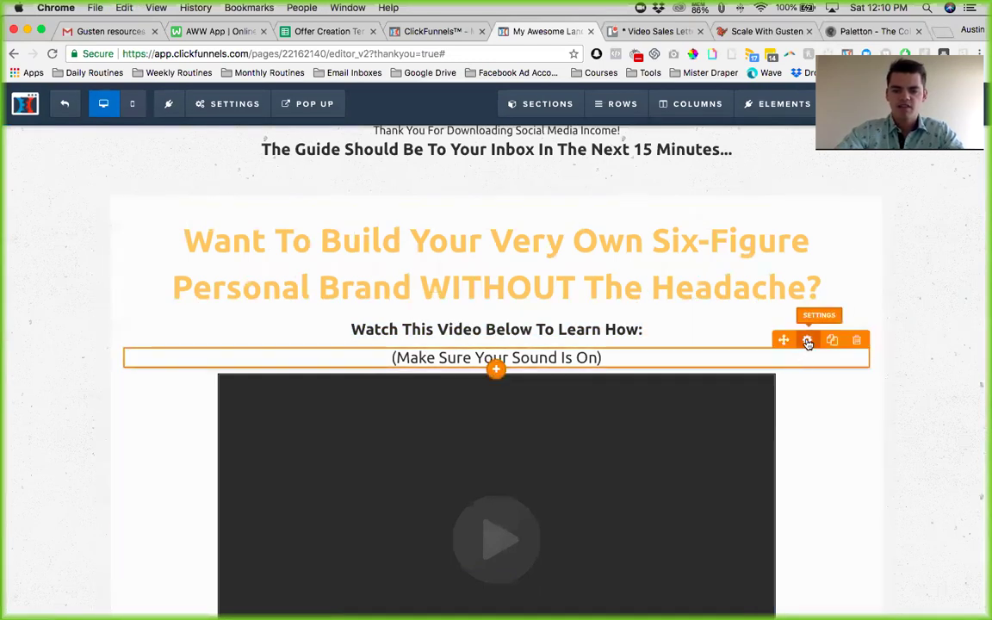
# Step: Give the sound reminder line font size 16 and an orange background
pyautogui.click(808, 342)
pyautogui.doubleClick(962, 279)
pyautogui.write('16')
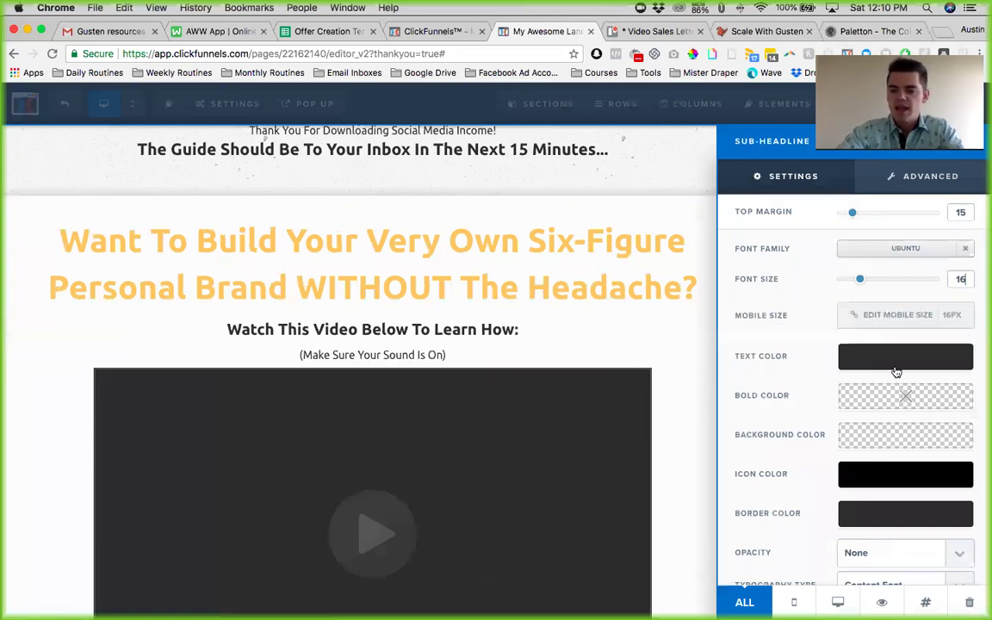
pyautogui.click(896, 366)
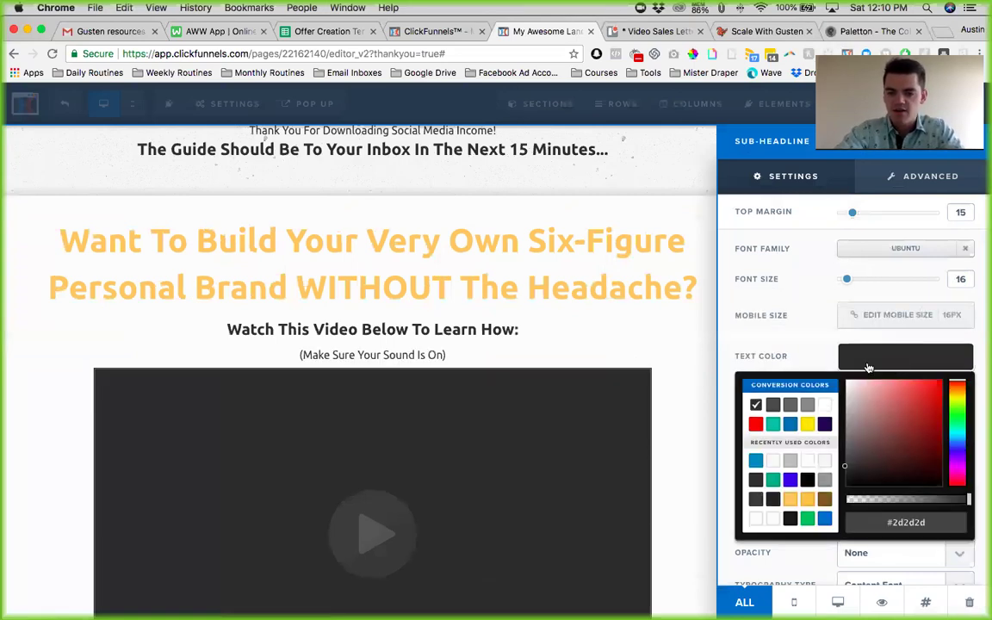
pyautogui.click(868, 367)
pyautogui.click(864, 435)
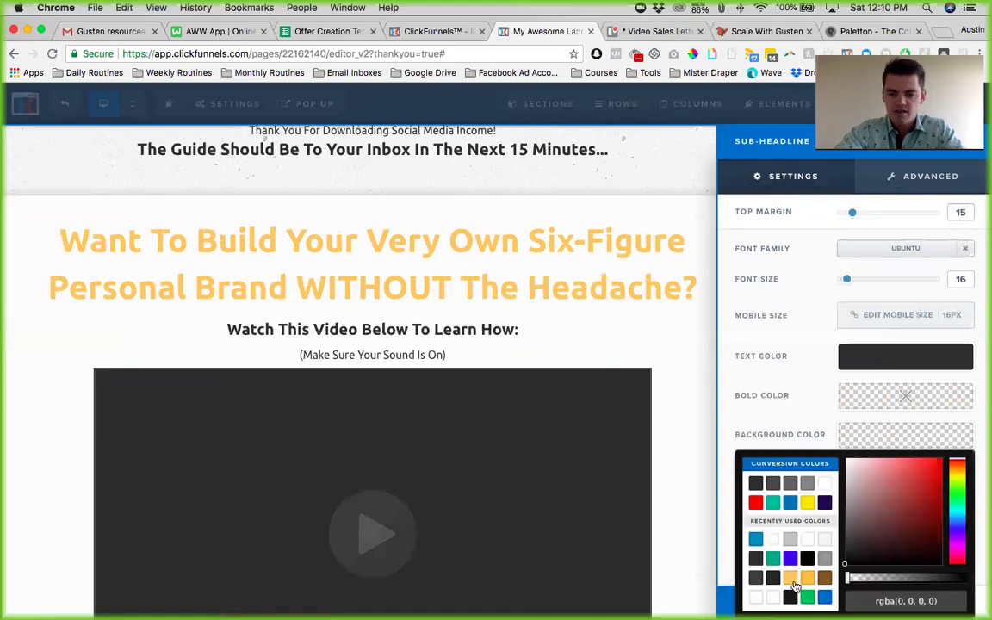
pyautogui.click(791, 579)
pyautogui.click(654, 449)
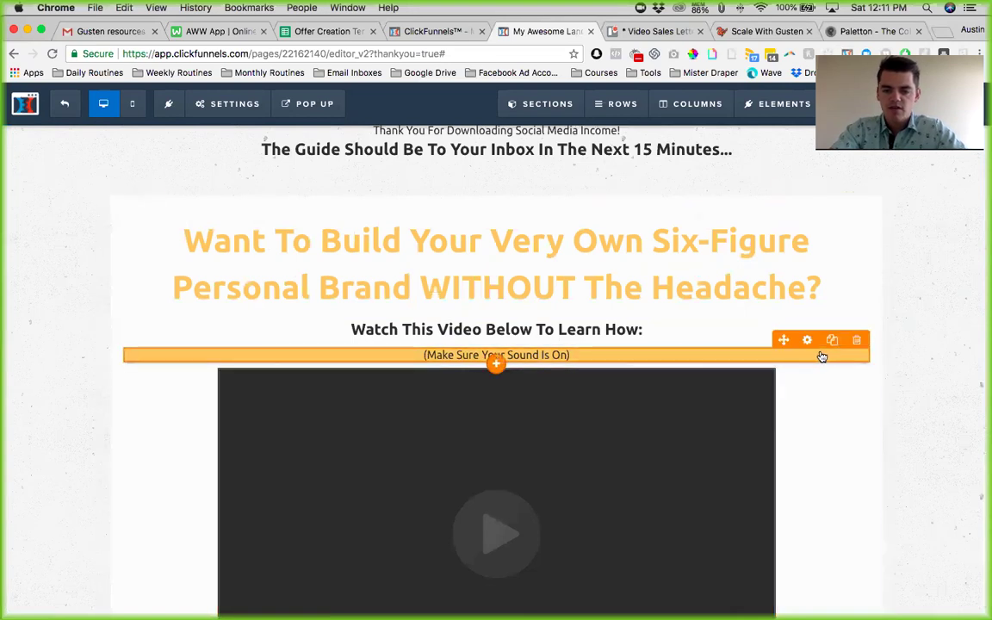
# Step: Check the orange line's Advanced padding setting, leaving it at 0px
pyautogui.click(807, 340)
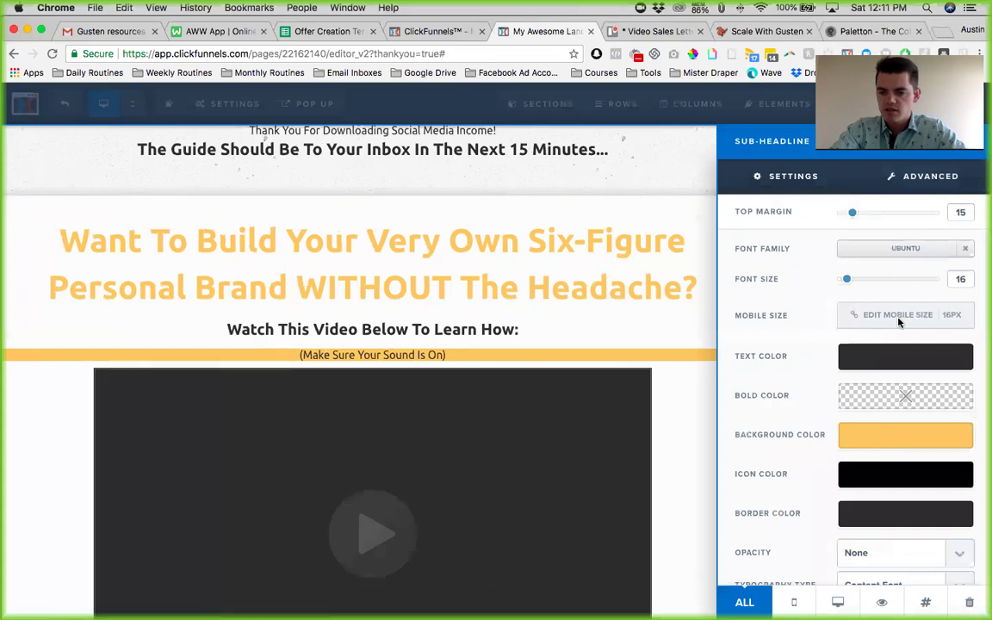
pyautogui.scroll(-10, 898, 320)
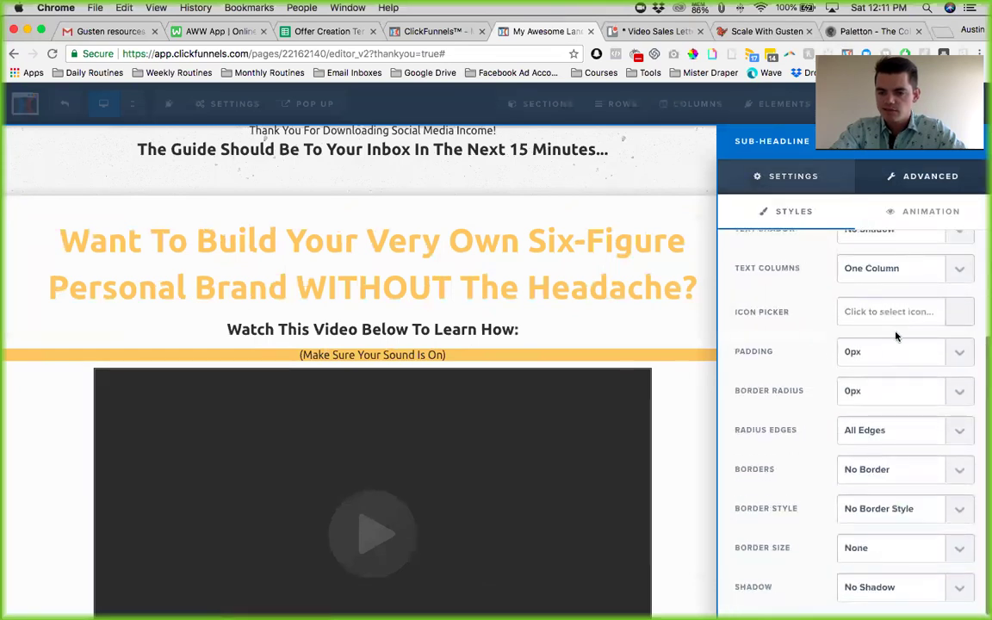
pyautogui.click(895, 352)
pyautogui.click(895, 359)
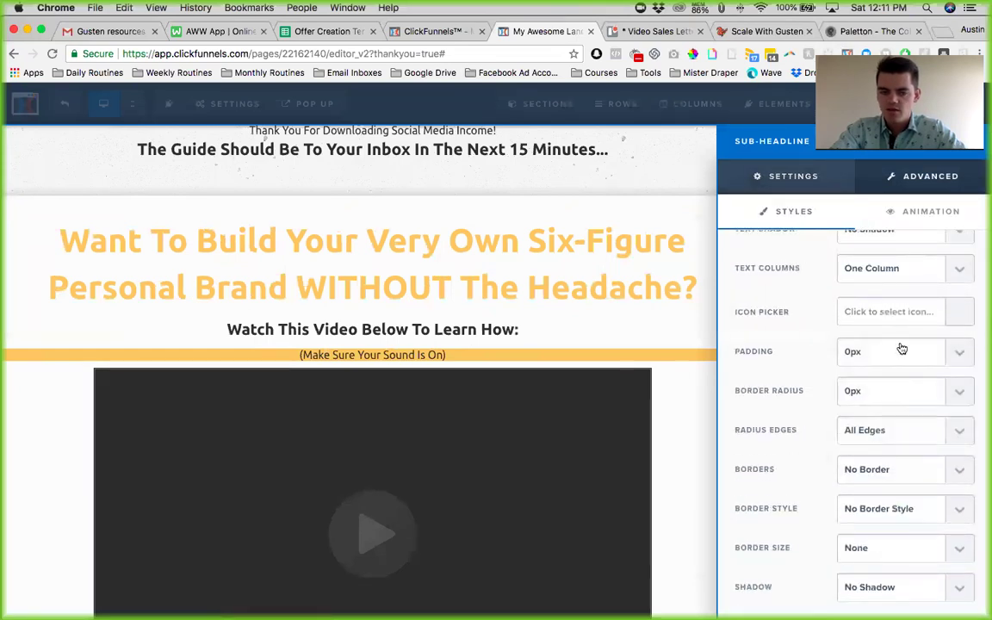
pyautogui.press('2')
pyautogui.click(881, 354)
pyautogui.click(888, 301)
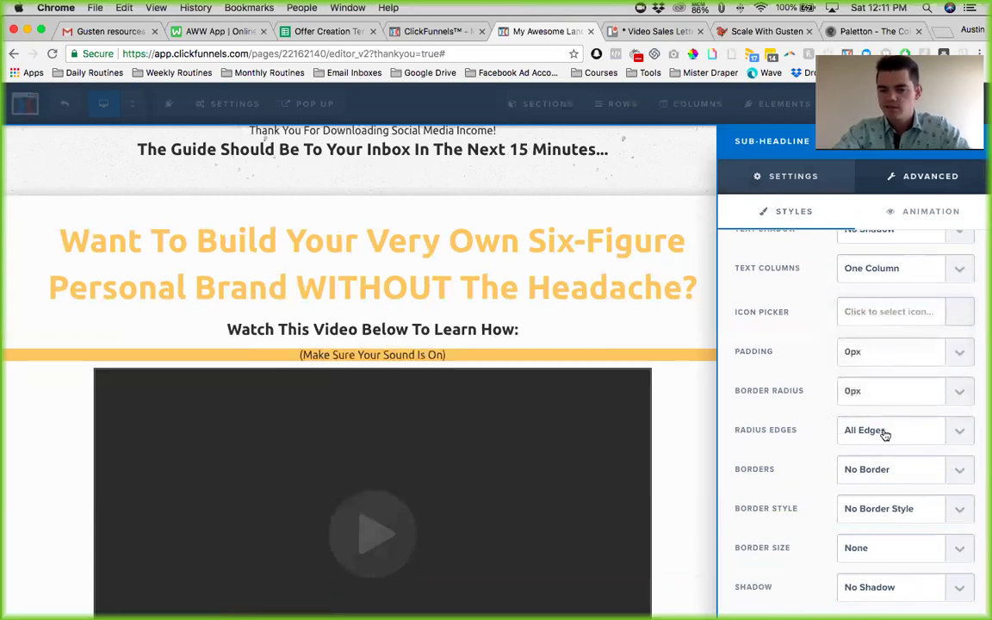
pyautogui.scroll(4, 885, 435)
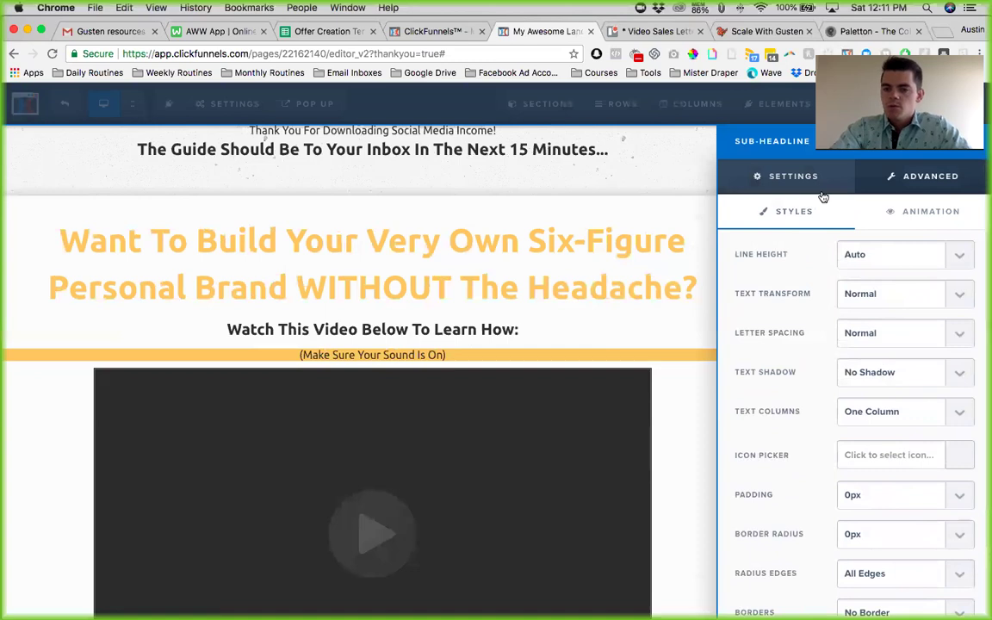
pyautogui.click(572, 392)
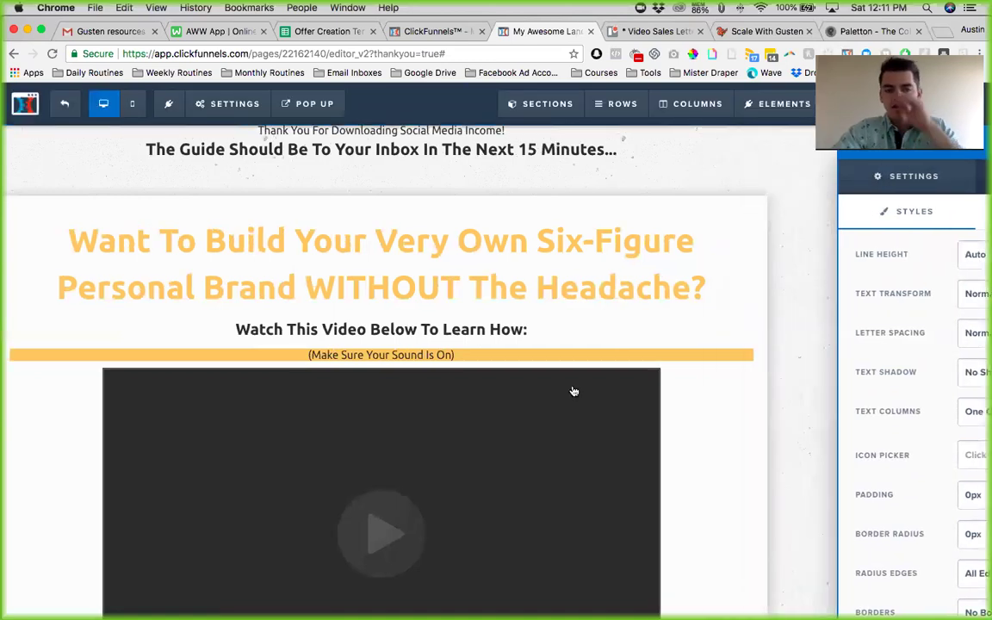
pyautogui.scroll(-4, 574, 392)
pyautogui.scroll(-4, 891, 348)
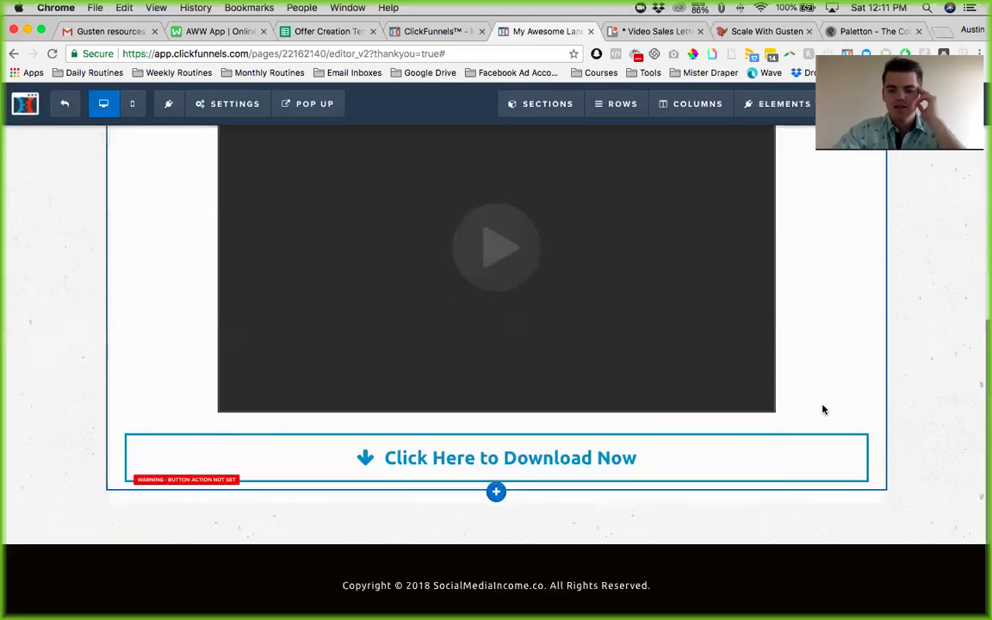
pyautogui.scroll(10, 977, 383)
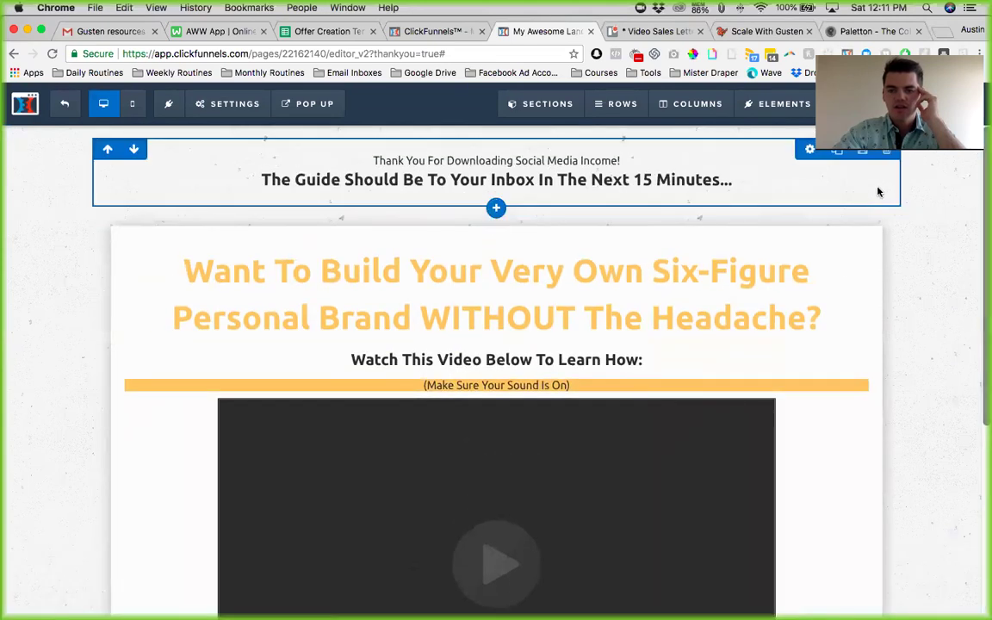
# Step: Add a new full-width section and move the headline section above it
pyautogui.click(497, 222)
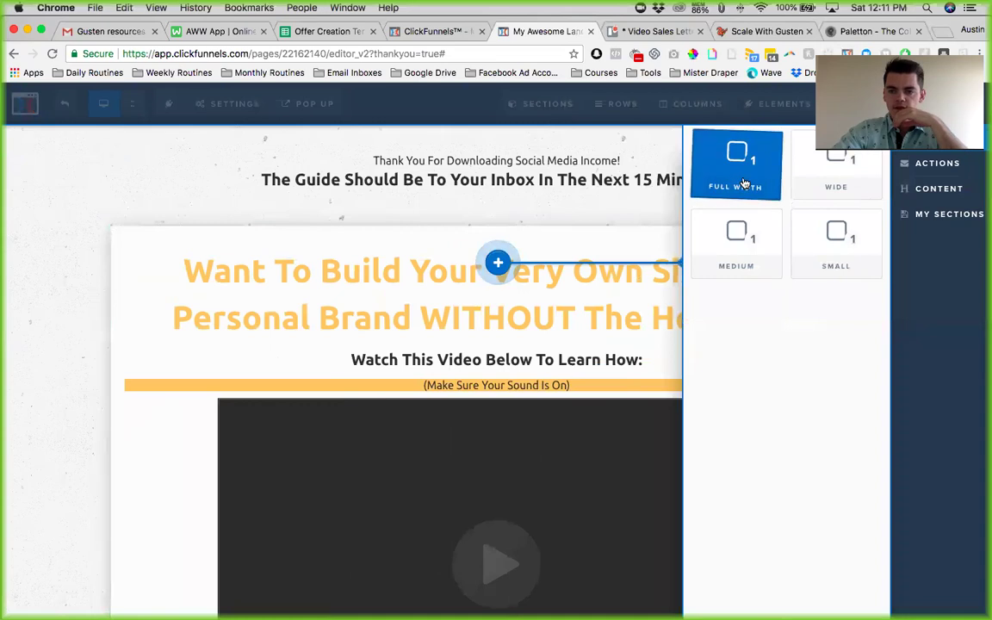
pyautogui.click(744, 184)
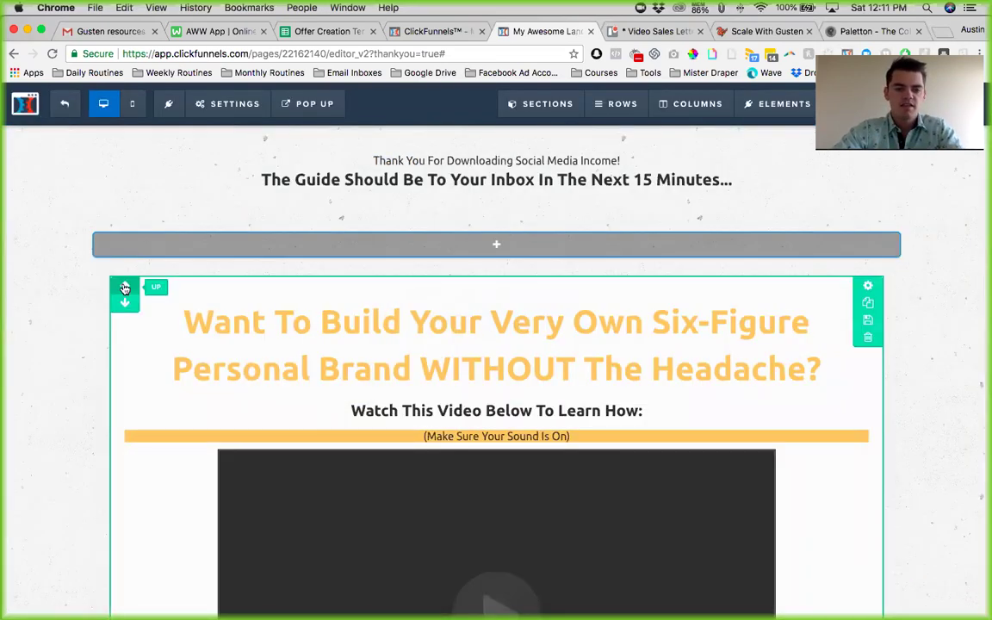
pyautogui.click(125, 289)
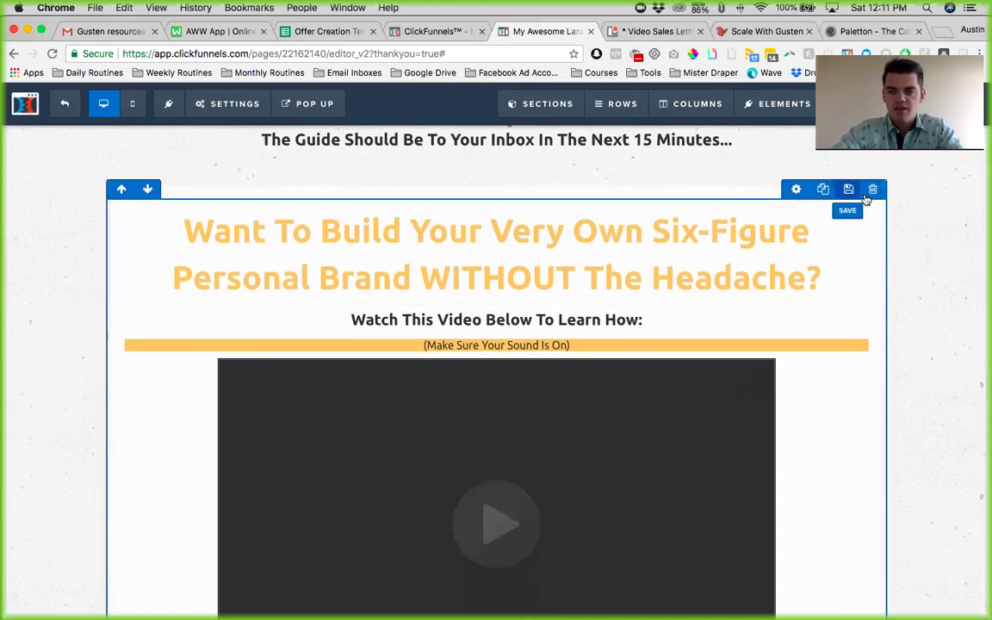
# Step: Set the headline row's width to 95%
pyautogui.moveTo(885, 191)
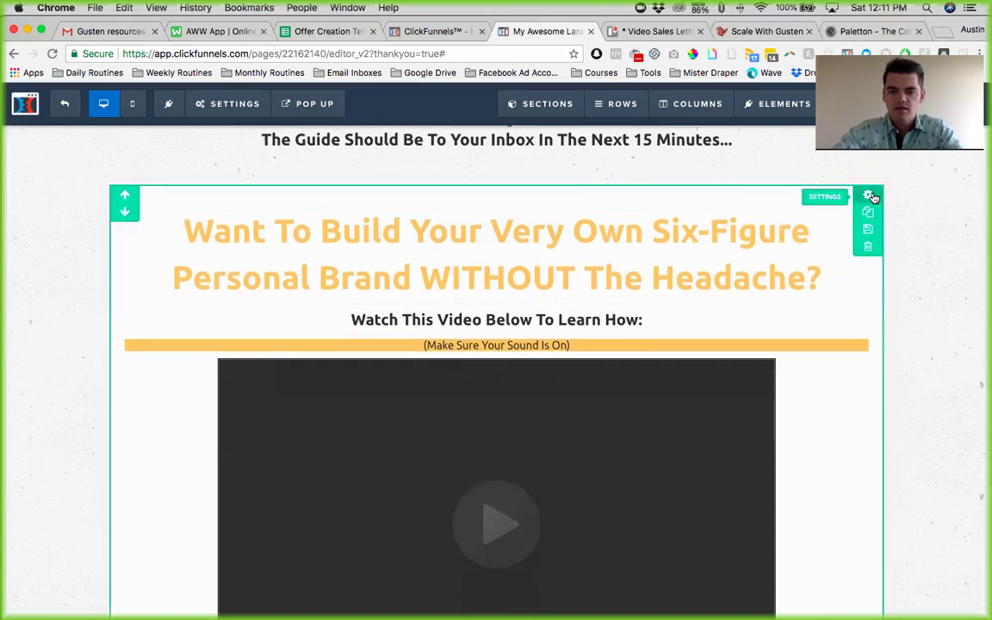
pyautogui.moveTo(797, 194)
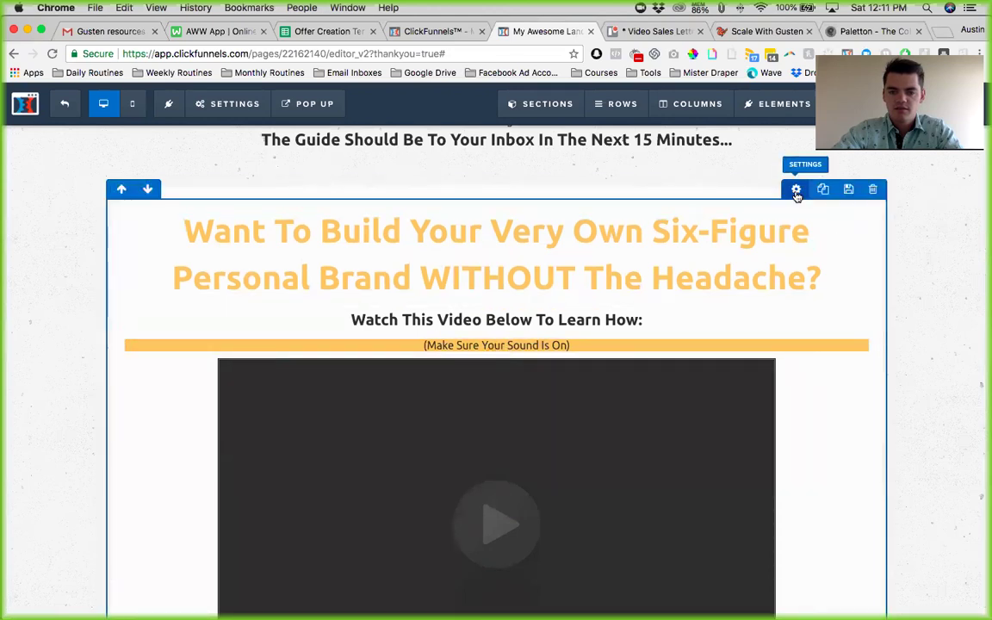
pyautogui.click(857, 333)
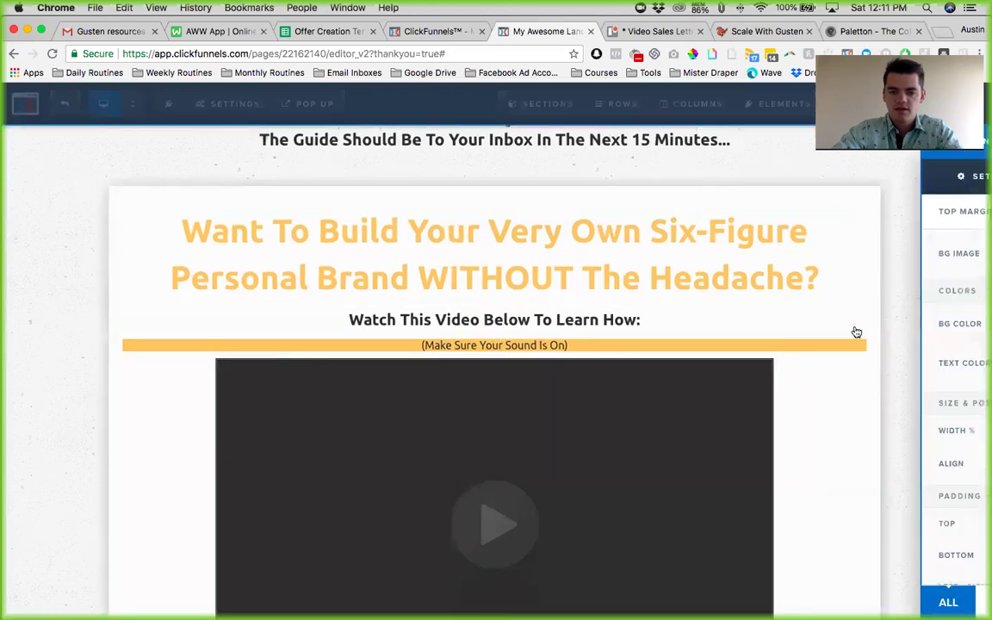
pyautogui.moveTo(919, 432); pyautogui.dragTo(915, 433)
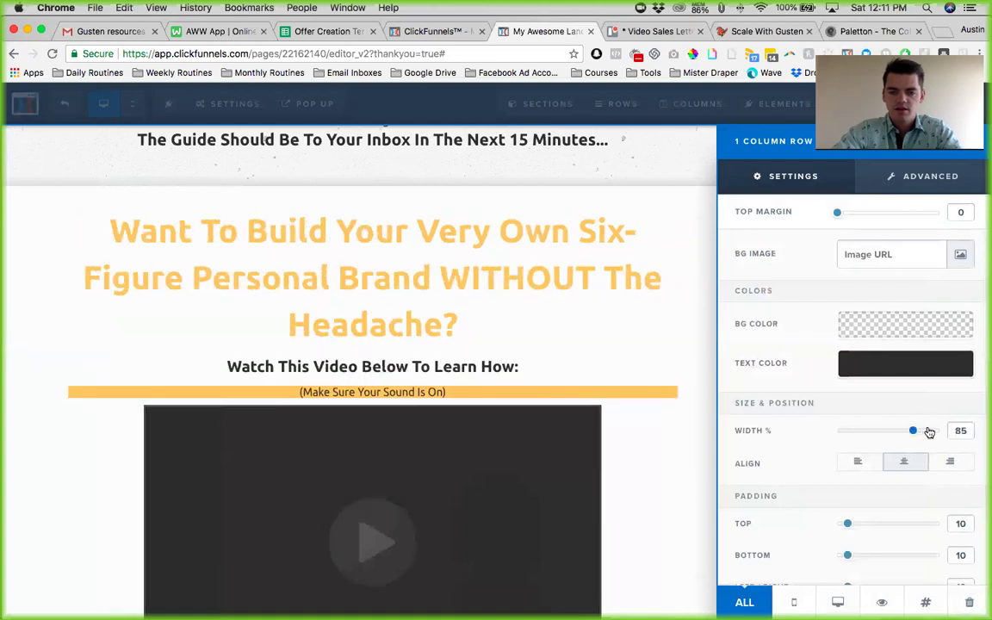
pyautogui.moveTo(929, 435); pyautogui.dragTo(931, 435)
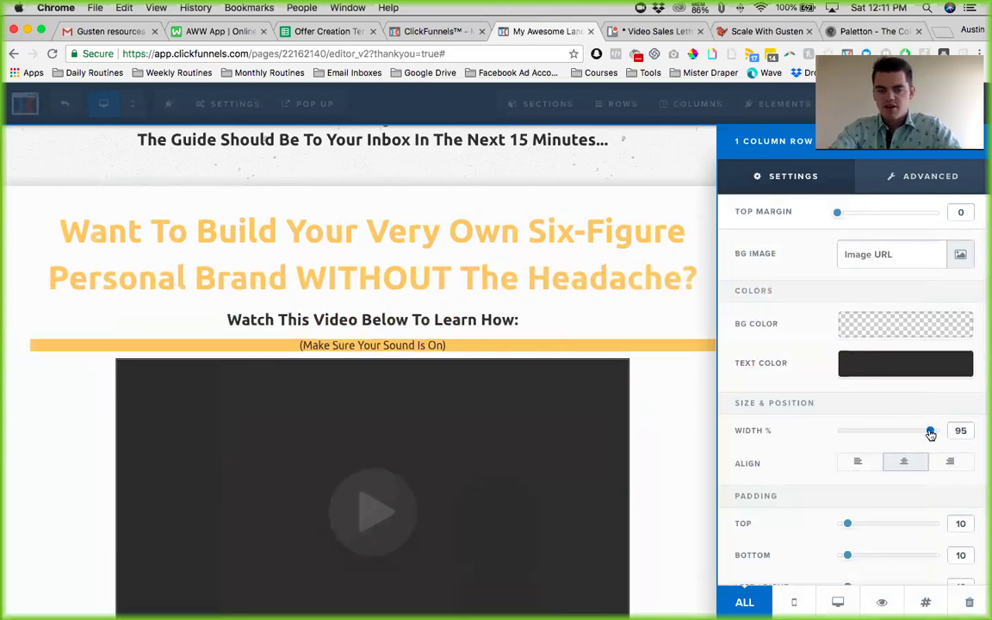
pyautogui.click(671, 414)
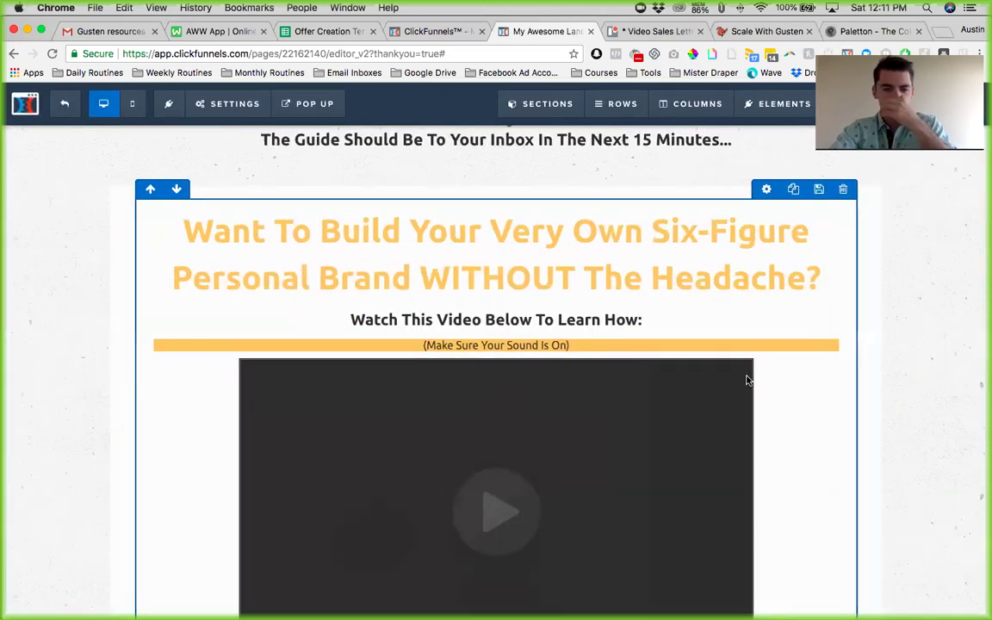
# Step: Set the video's Advanced width to Full Width
pyautogui.click(693, 388)
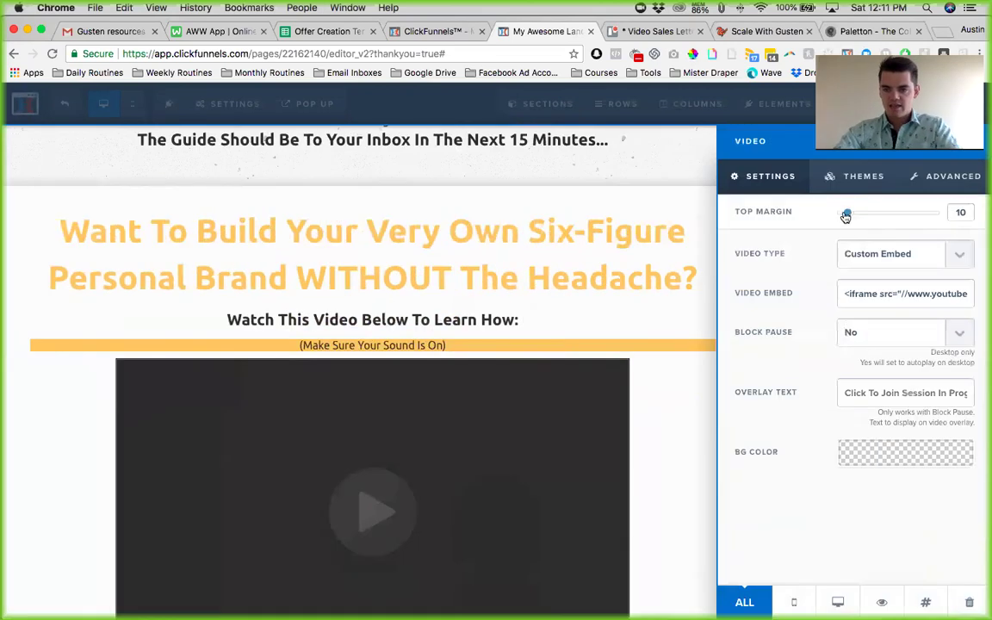
pyautogui.click(640, 274)
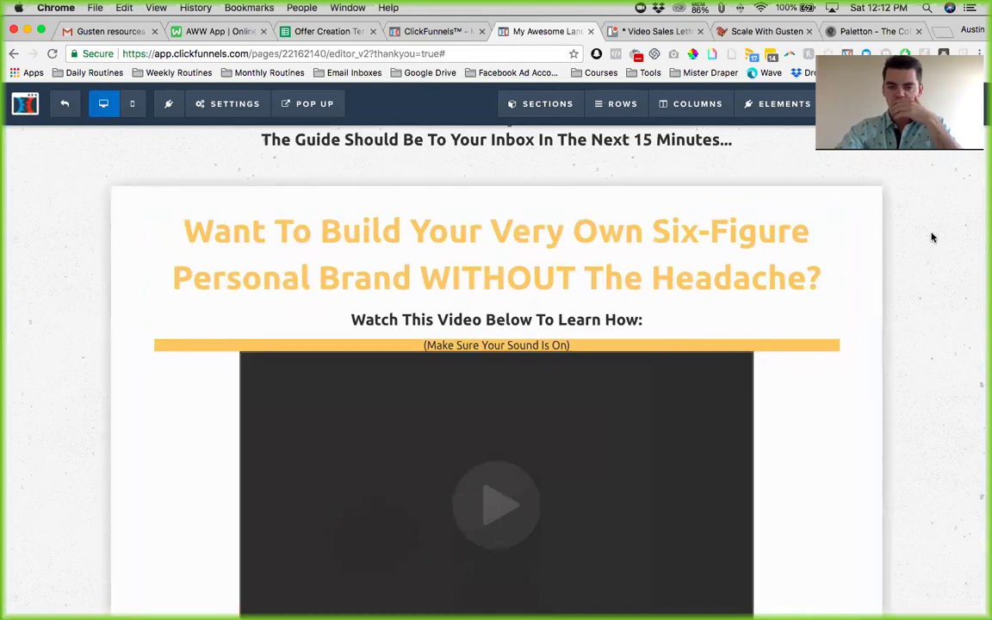
pyautogui.click(670, 410)
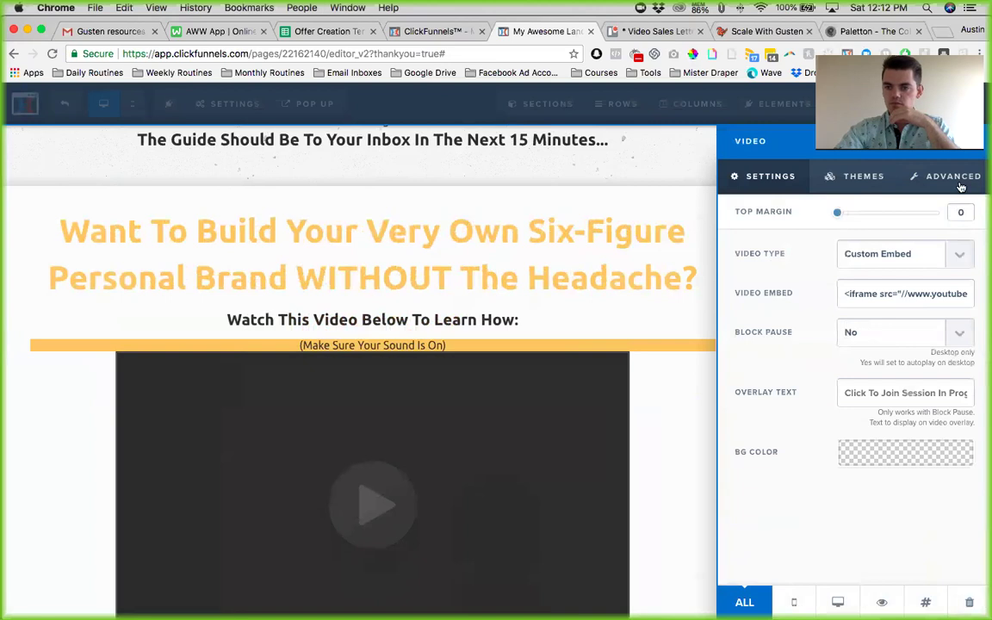
pyautogui.click(960, 187)
pyautogui.click(876, 258)
pyautogui.click(601, 291)
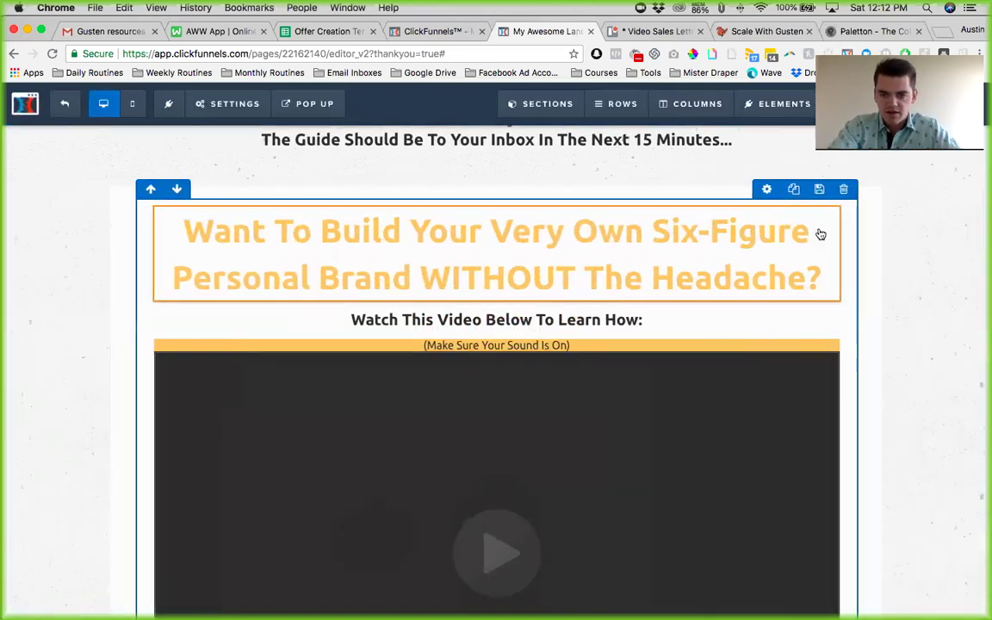
pyautogui.scroll(-2, 861, 228)
pyautogui.scroll(-4, 871, 224)
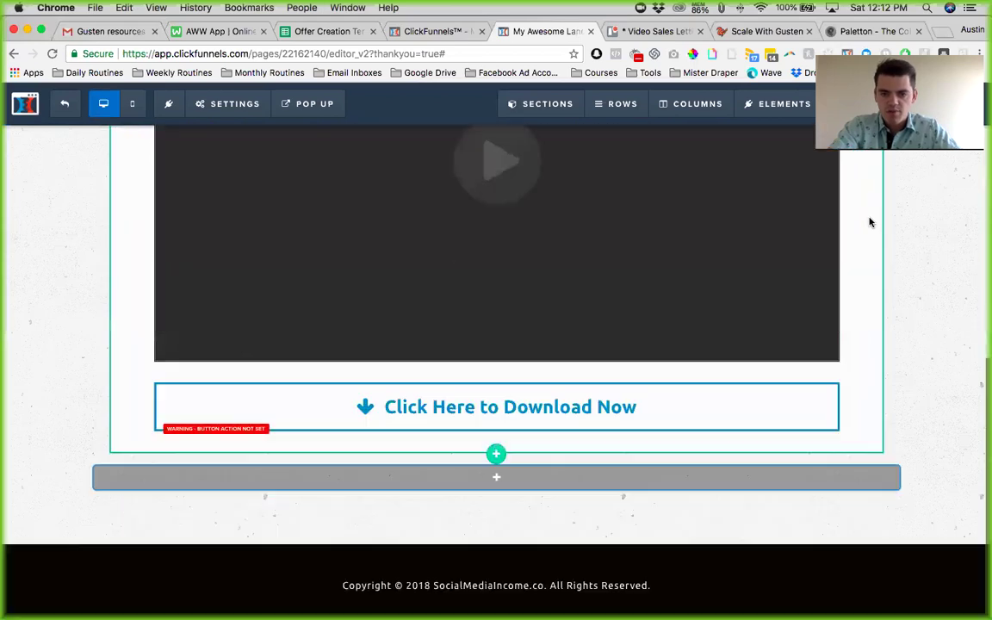
pyautogui.scroll(4, 895, 158)
pyautogui.scroll(2, 895, 158)
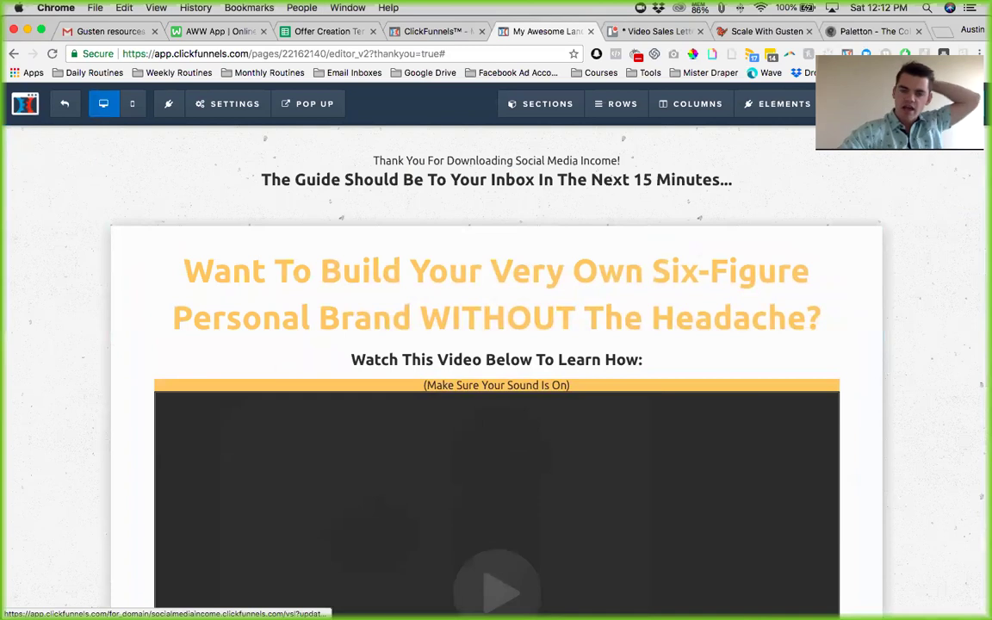
# Step: Save the page with Cmd+S and open its live preview in a new tab
pyautogui.press('super+s')
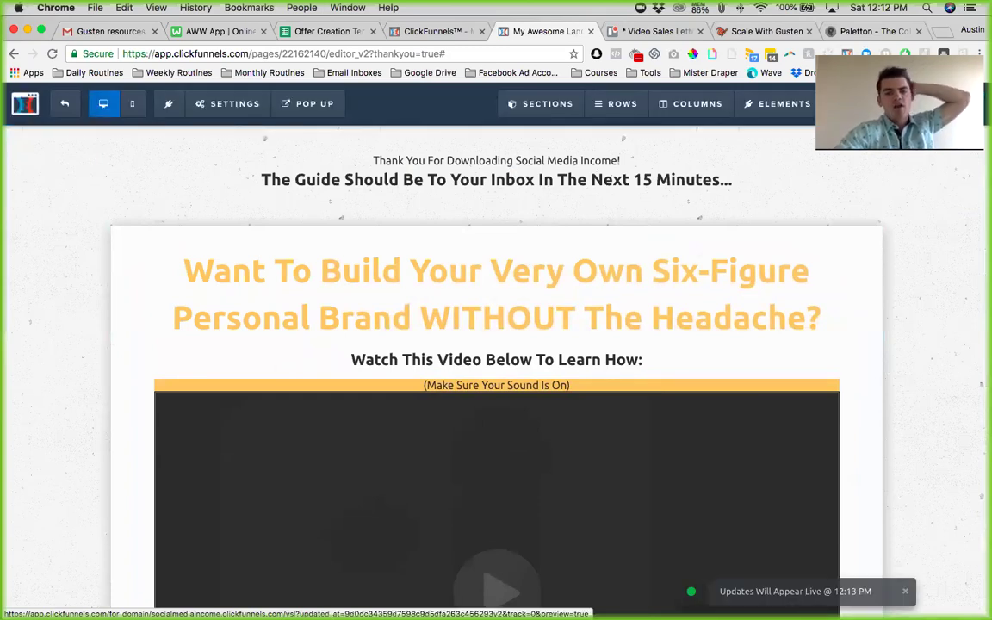
pyautogui.click(768, 122)
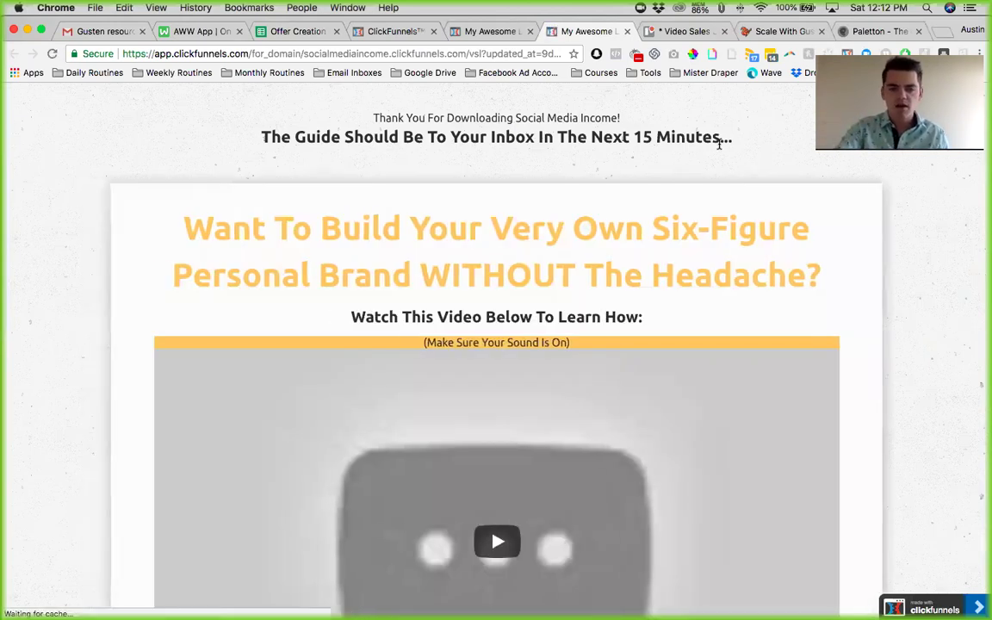
# Step: Start the main headline with 'While You Wait....'
pyautogui.click(496, 32)
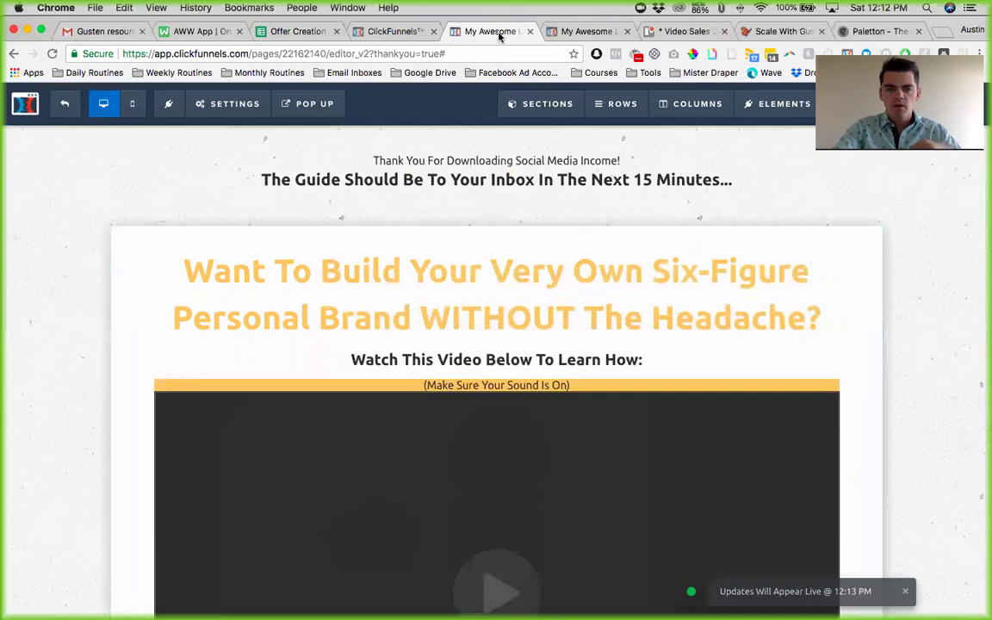
pyautogui.click(198, 272)
pyautogui.write('WHILE')
pyautogui.press('BackSpace')
pyautogui.press('BackSpace')
pyautogui.press('BackSpace')
pyautogui.press('BackSpace')
pyautogui.press('BackSpace')
pyautogui.write('hile You Wai')
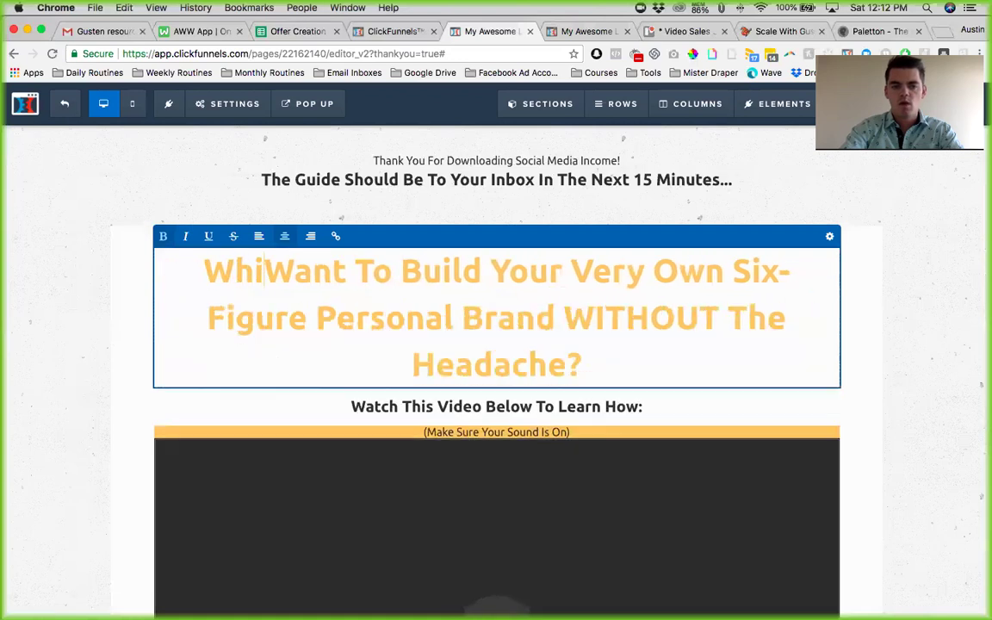
pyautogui.write('t..')
pyautogui.press('BackSpace')
pyautogui.write('...')
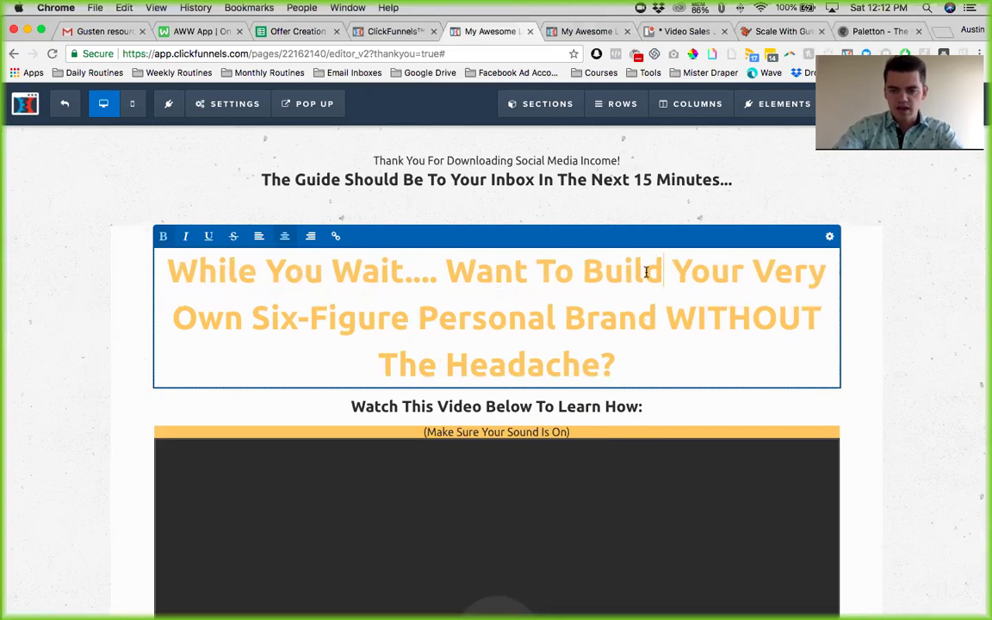
# Step: Replace 'Want To Build' in the headline with 'Are You Interested In Building'
pyautogui.moveTo(646, 272); pyautogui.dragTo(462, 274)
pyautogui.press('BackSpace')
pyautogui.press('BackSpace')
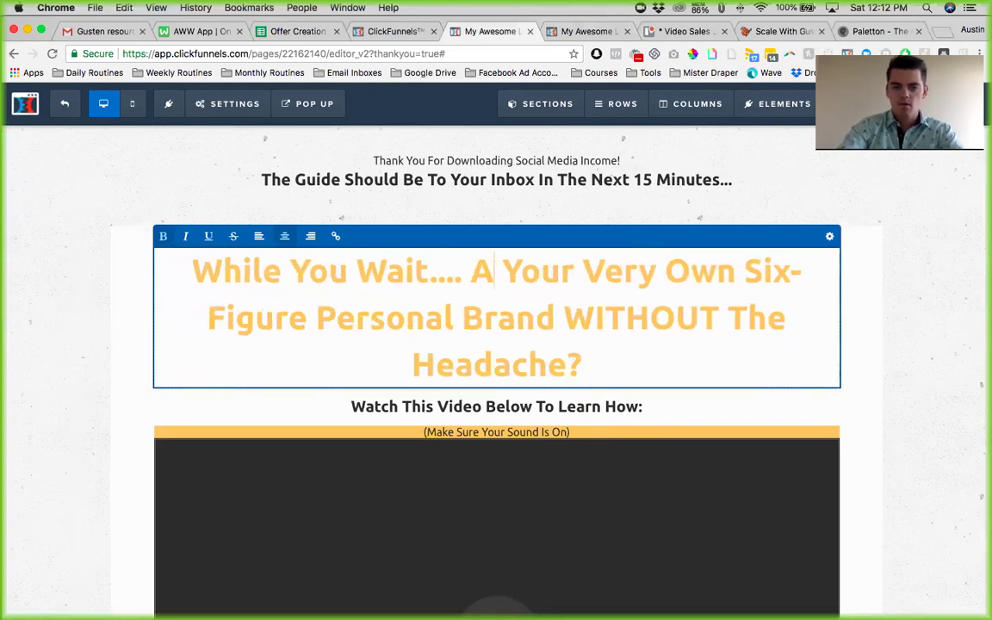
pyautogui.write('Are You B')
pyautogui.press('BackSpace')
pyautogui.write('Interested In')
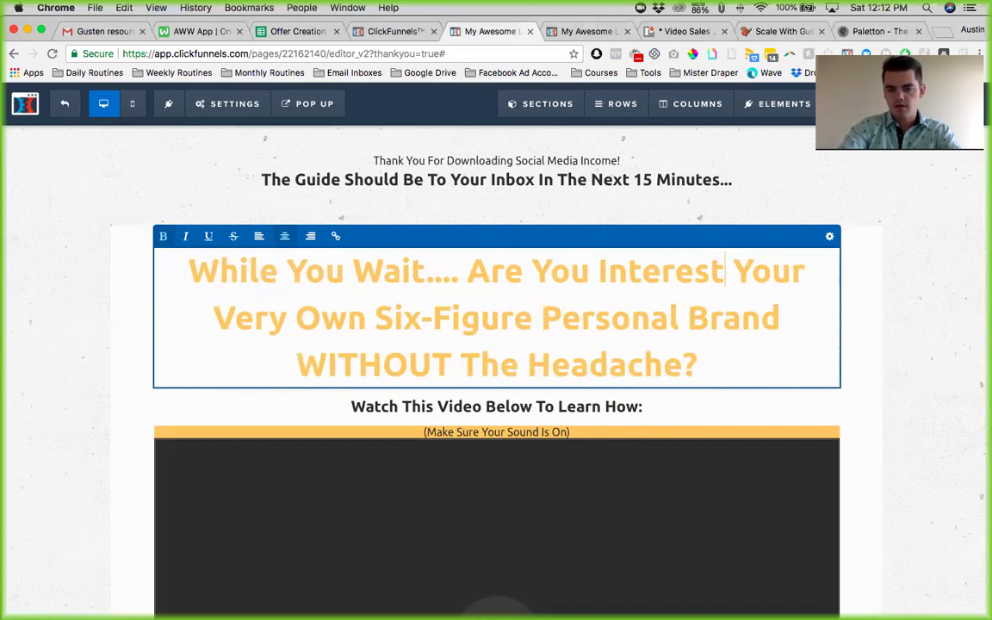
pyautogui.write(' Building')
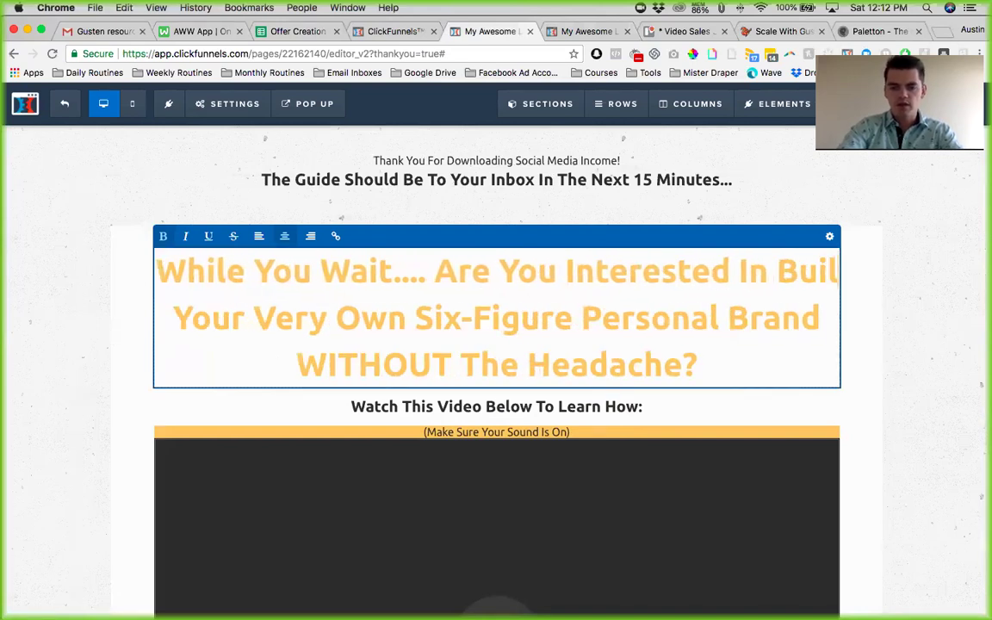
pyautogui.click(910, 308)
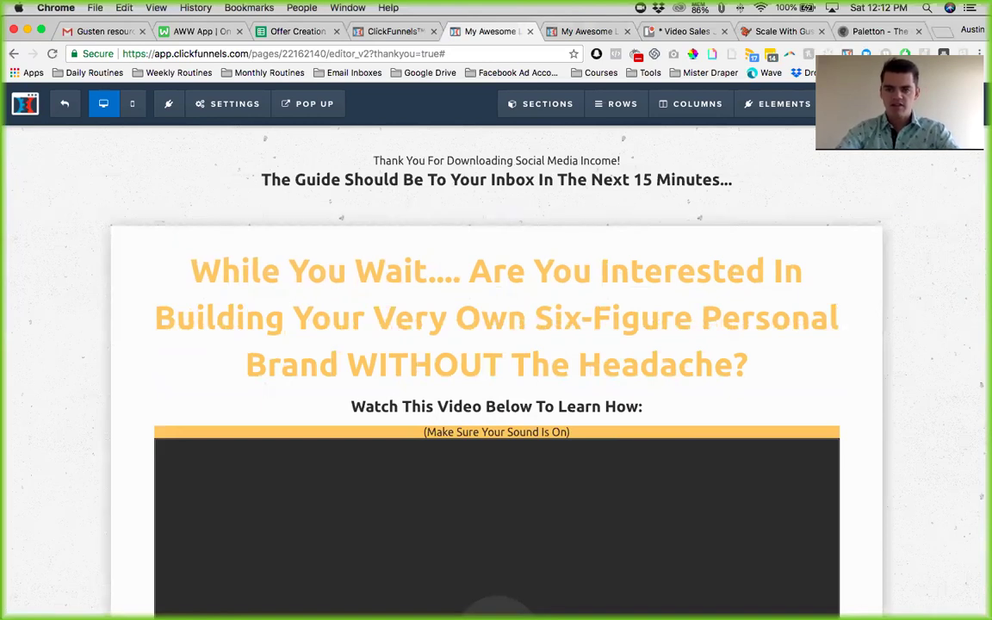
# Step: Reload the live preview tab and scroll to check the reworded headline
pyautogui.click(598, 32)
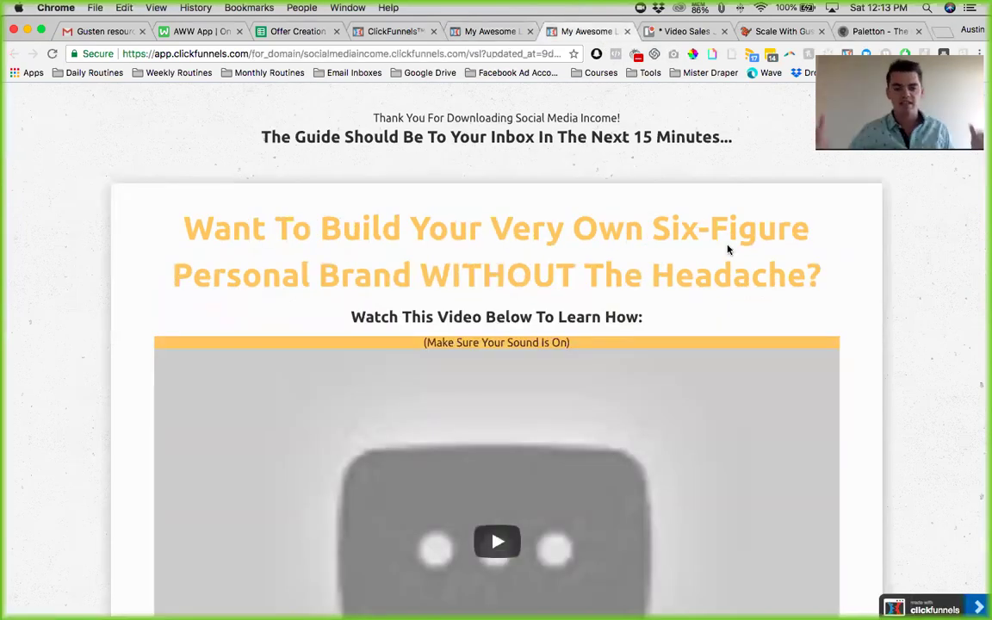
pyautogui.press('super+r')
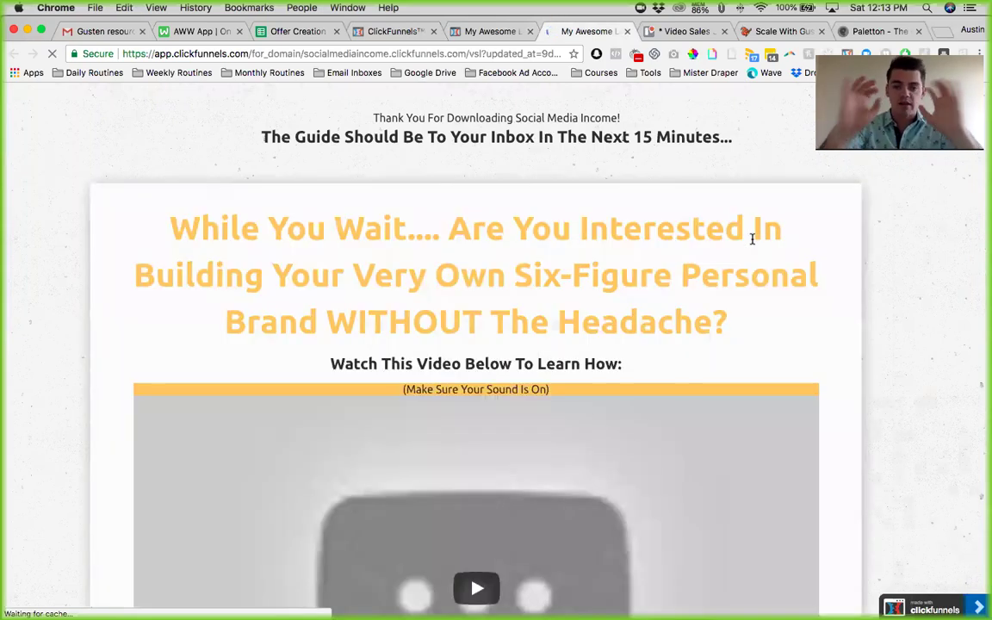
pyautogui.scroll(-2, 753, 234)
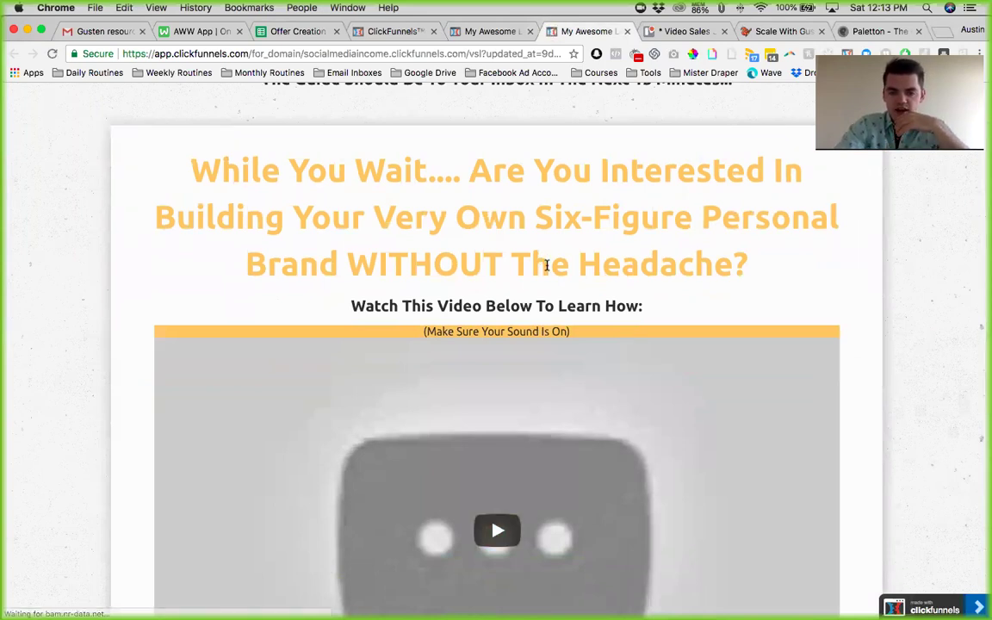
pyautogui.scroll(-1, 546, 267)
# Step: Set the page's SEO title to 'Confirmation' and clear the default description
pyautogui.click(489, 32)
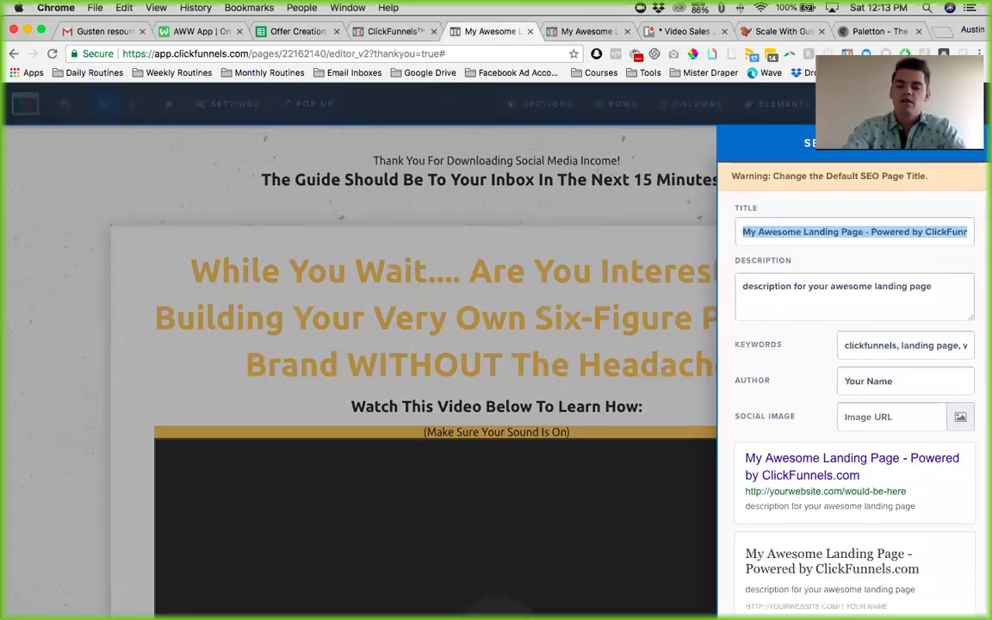
pyautogui.write('Confirmati')
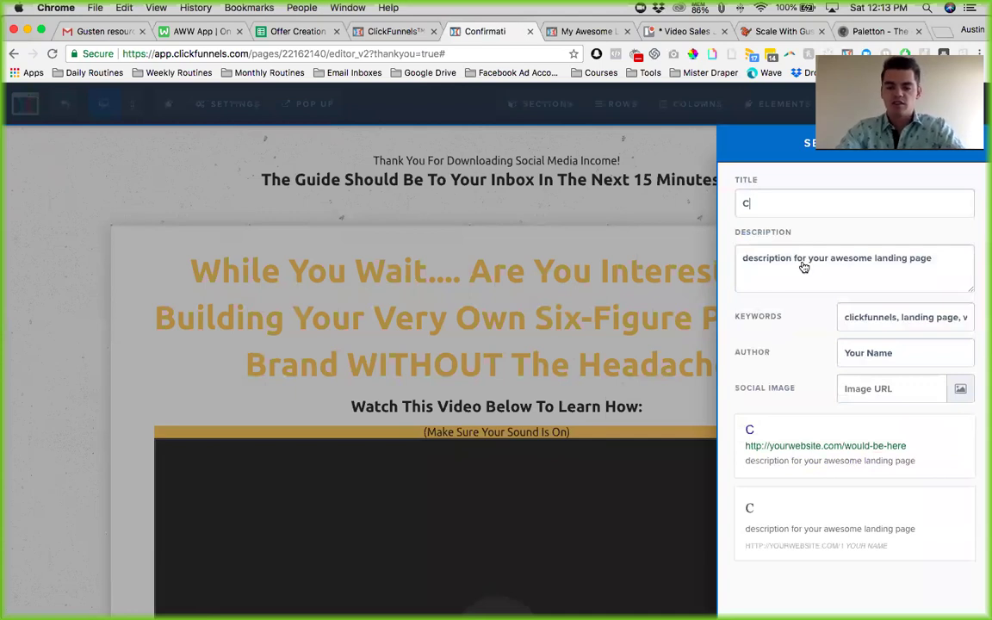
pyautogui.write('on')
pyautogui.click(803, 261)
pyautogui.press('BackSpace')
pyautogui.press('super+a')
# Step: Clear the default SEO keywords and placeholder author name, then close the SEO settings
pyautogui.click(878, 317)
pyautogui.press('super+a')
pyautogui.press('BackSpace')
pyautogui.press('super+a')
pyautogui.press('BackSpace')
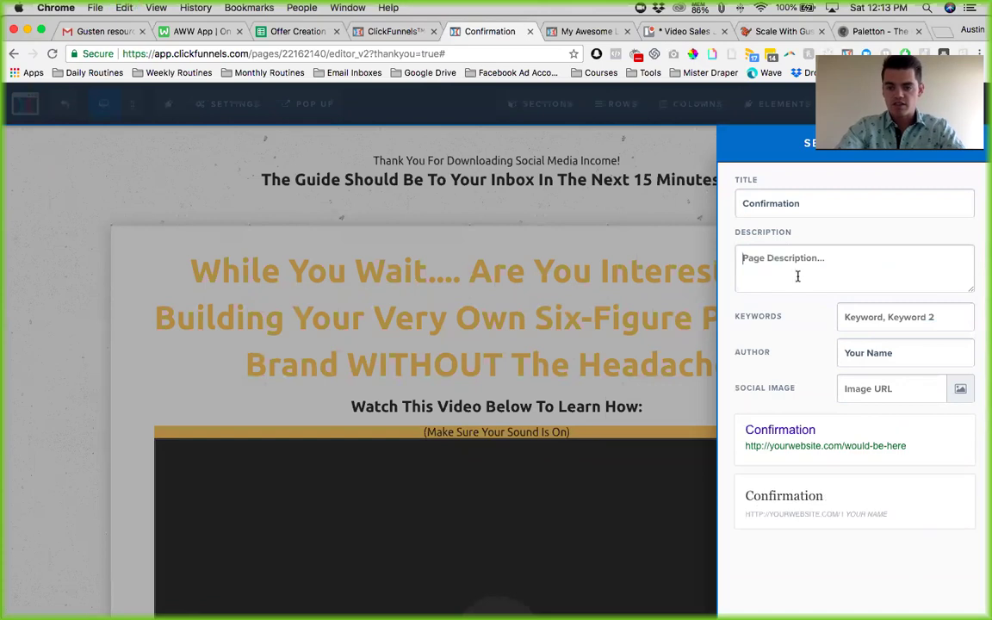
pyautogui.click(870, 350)
pyautogui.press('super+a')
pyautogui.press('BackSpace')
pyautogui.press('Escape')
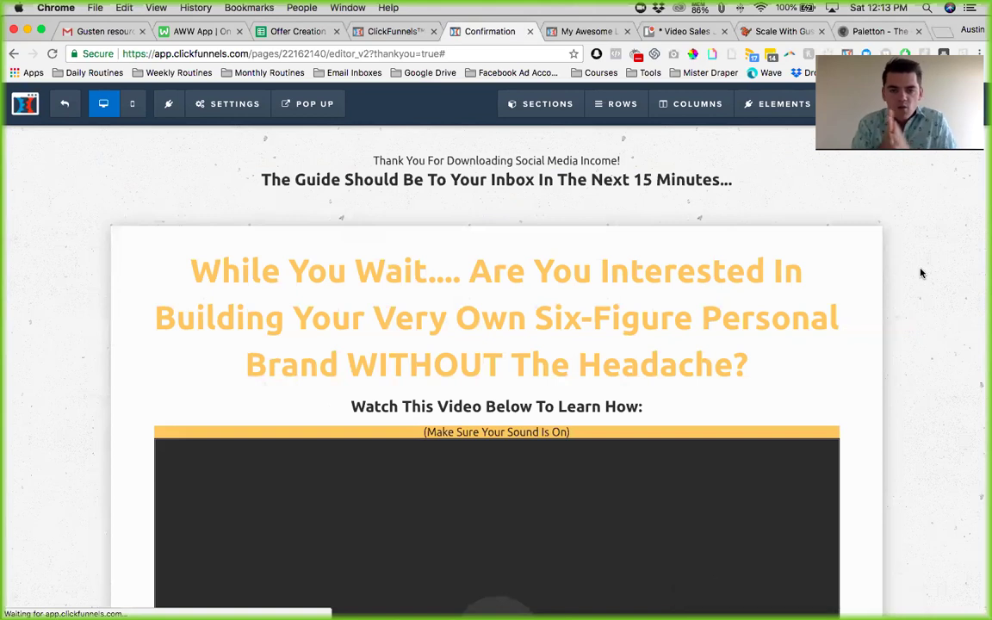
# Step: Insert a new image element just below the 'Watch This Video Below To Learn How:' subheading
pyautogui.scroll(-3, 921, 273)
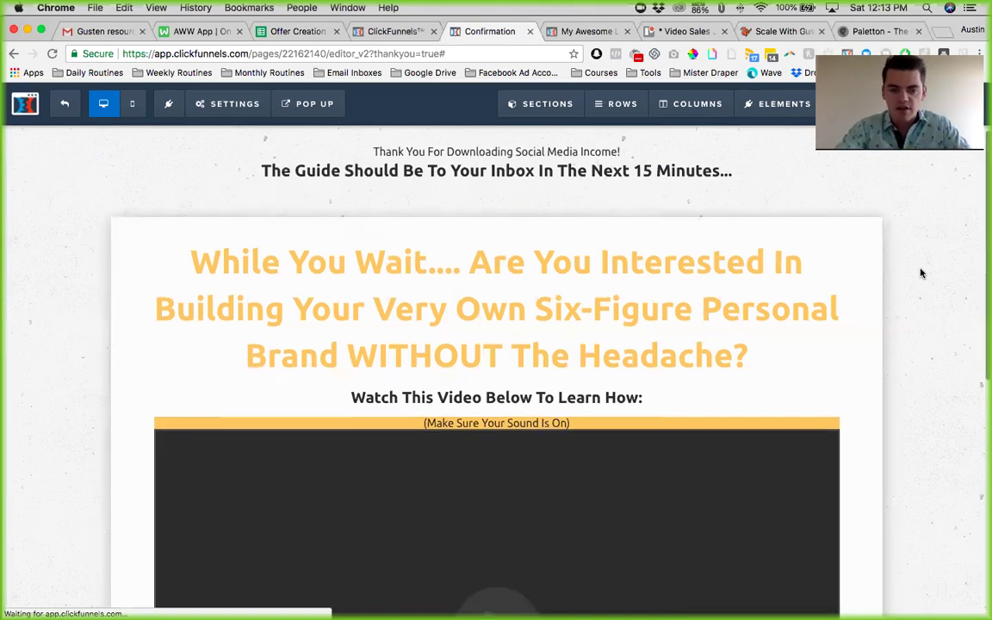
pyautogui.scroll(-1, 921, 273)
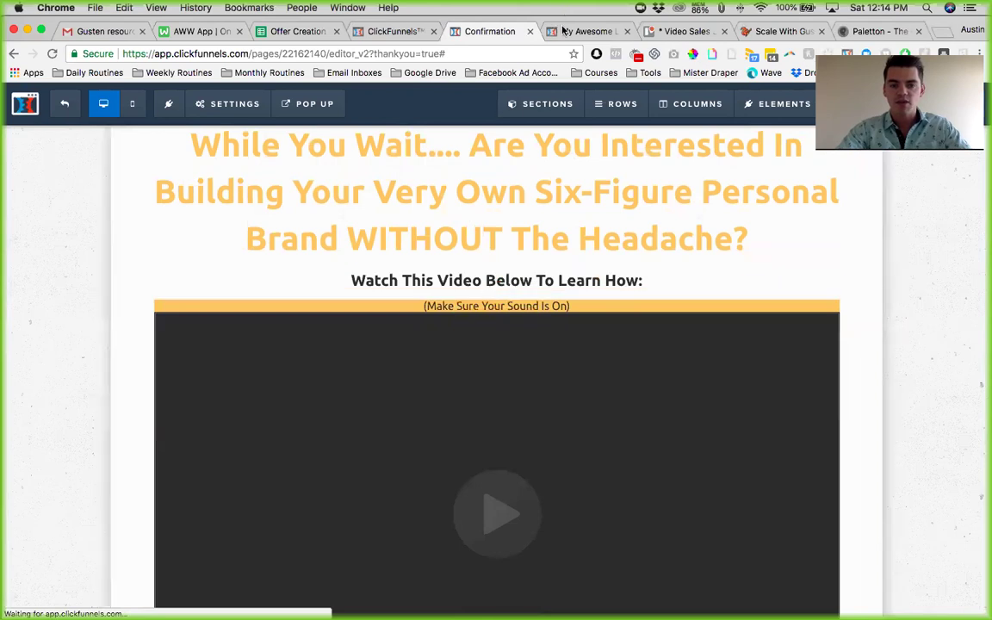
pyautogui.hotkey('ctrl', 'Tab')
pyautogui.click(501, 33)
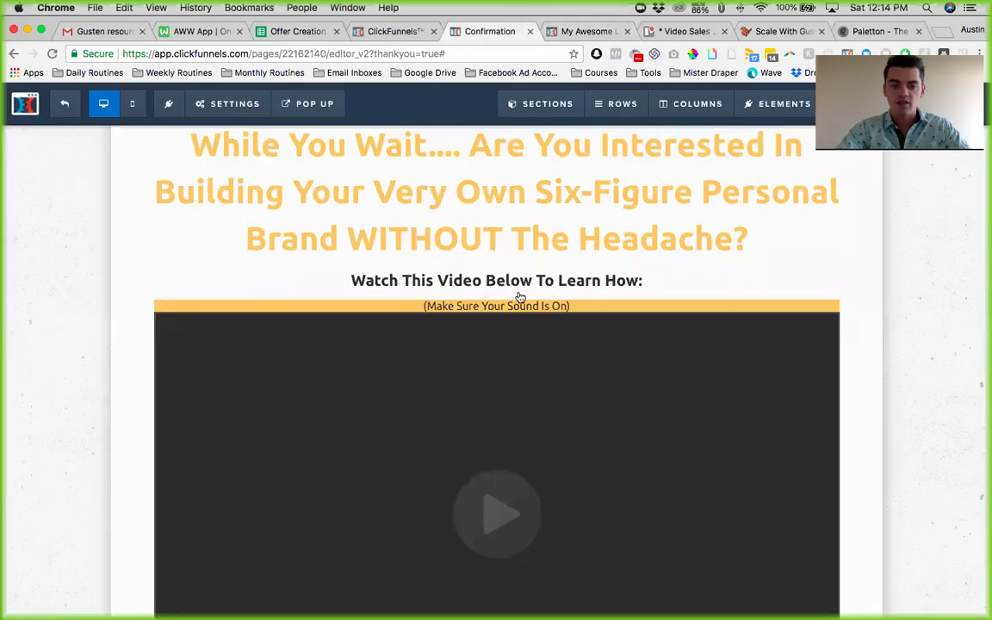
pyautogui.click(497, 291)
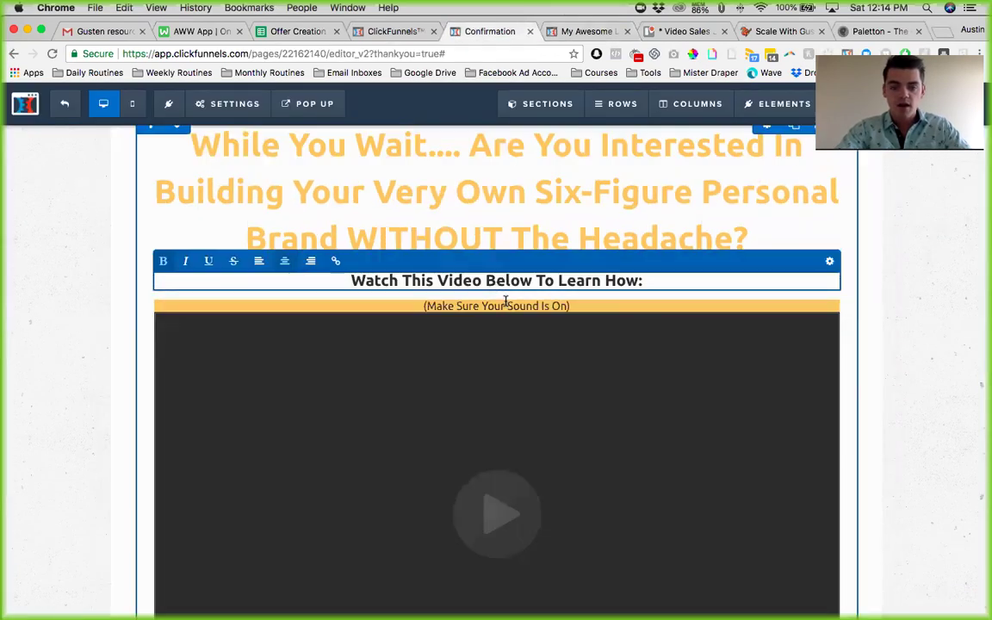
pyautogui.press('Escape')
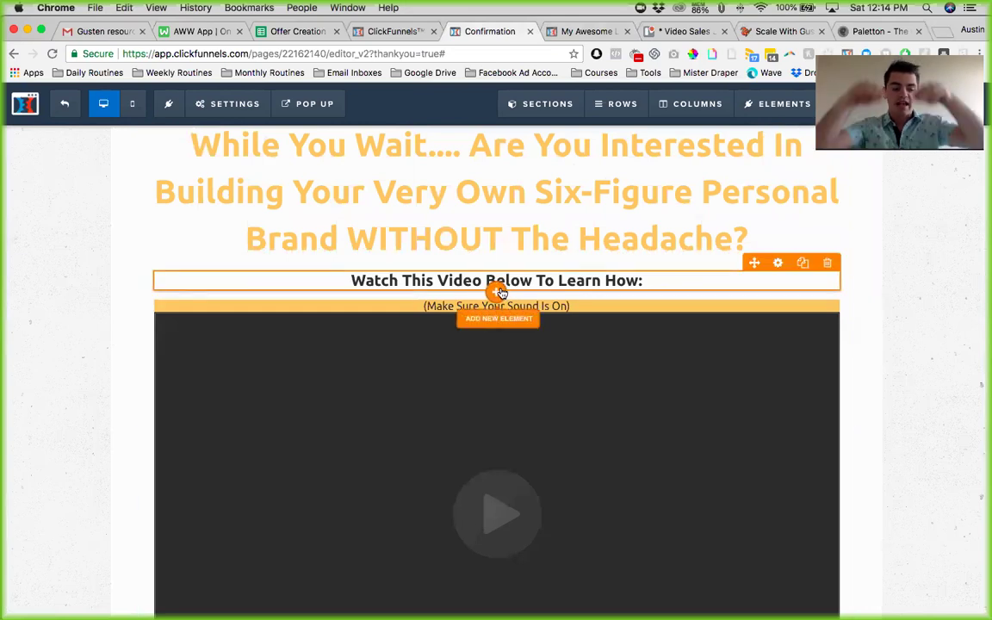
pyautogui.click(497, 319)
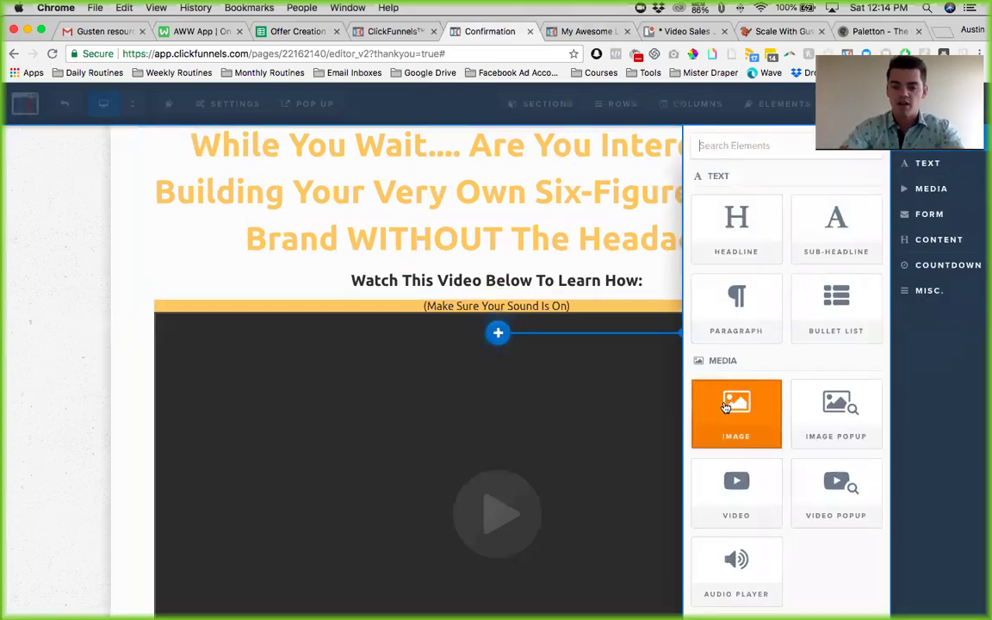
pyautogui.click(725, 406)
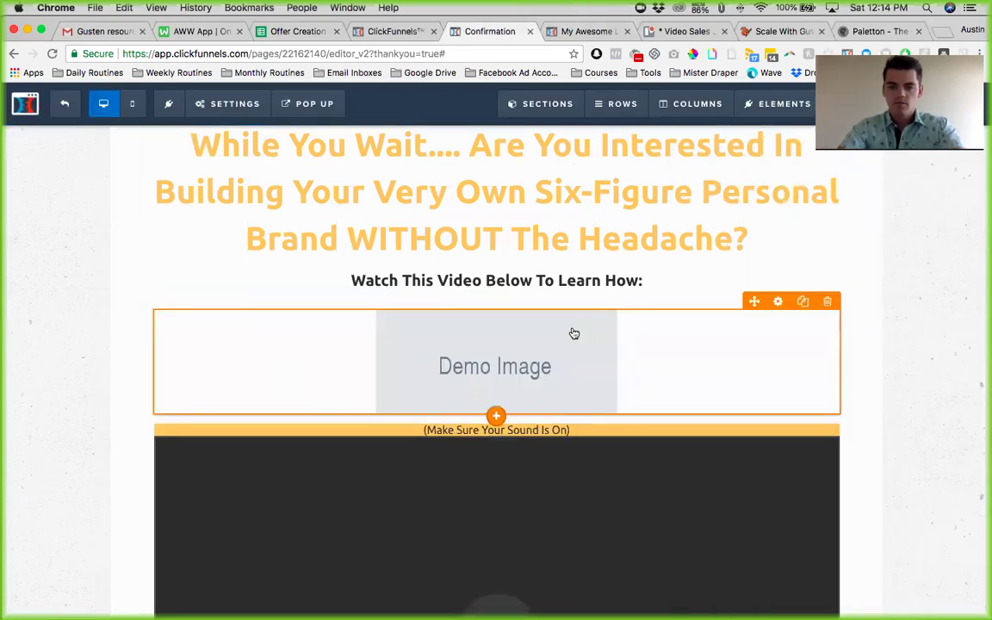
pyautogui.click(575, 334)
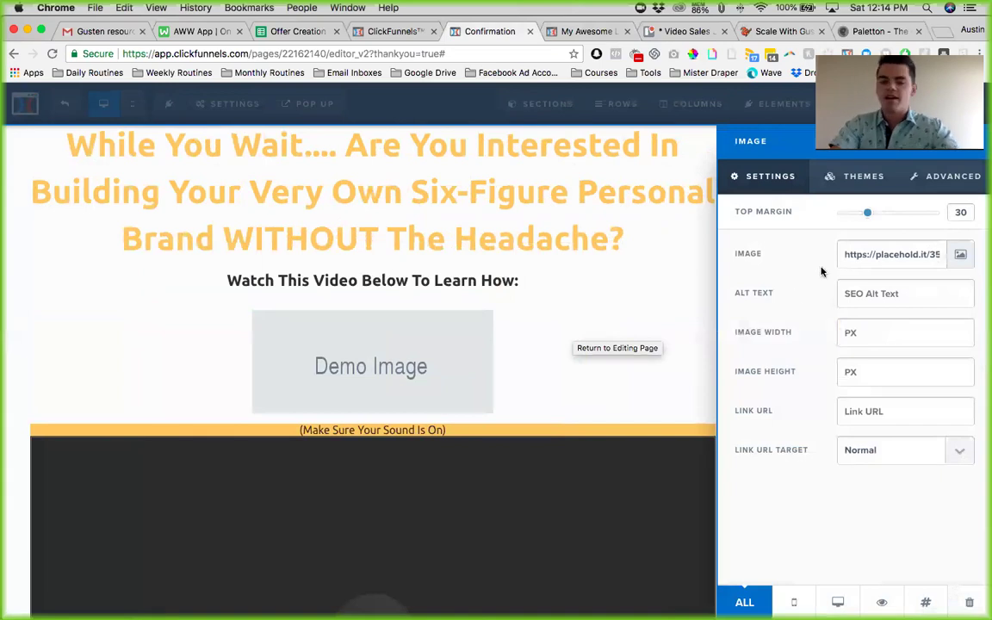
# Step: Use the yellow arrows from Uploaded Images at 150 px width with a smaller top margin
pyautogui.click(960, 256)
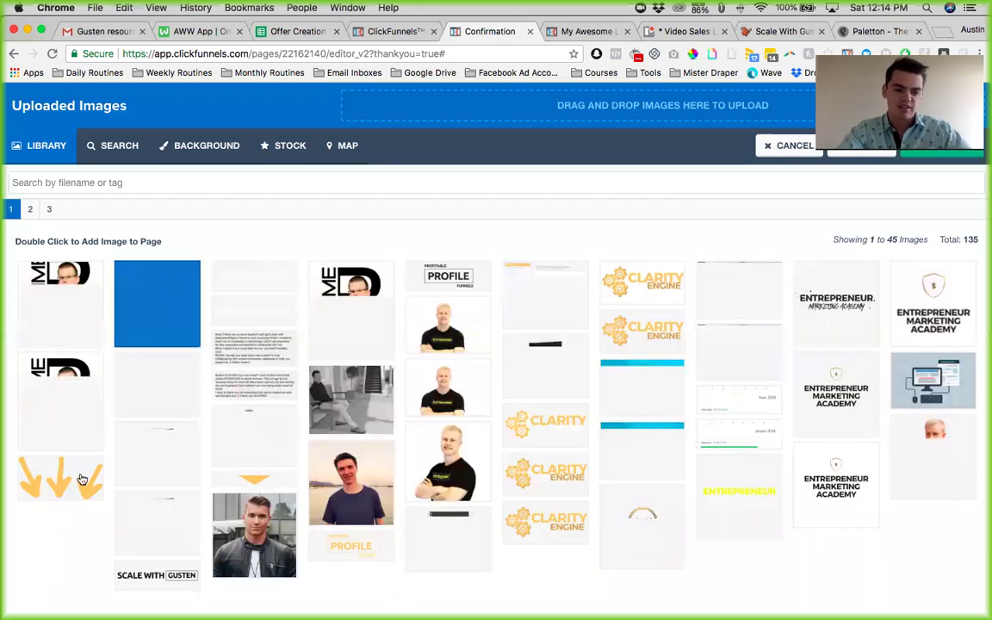
pyautogui.click(77, 483)
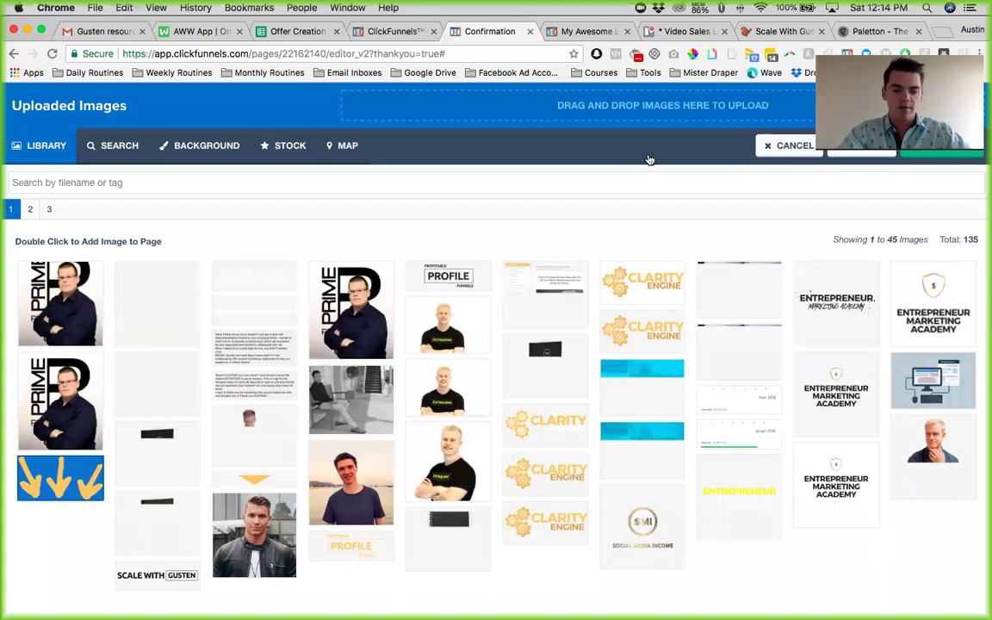
pyautogui.doubleClick(62, 478)
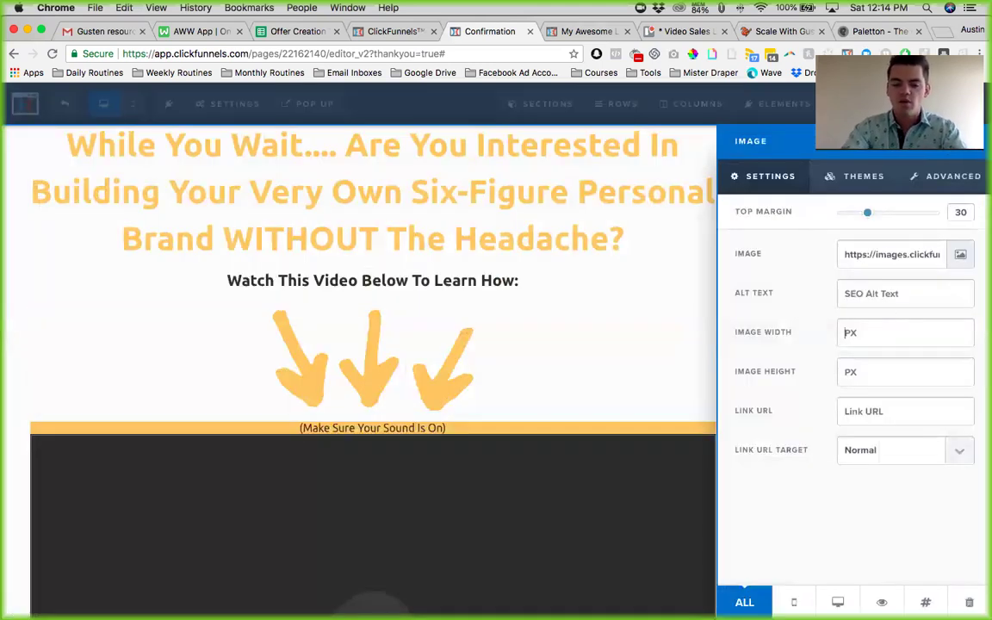
pyautogui.write('150')
pyautogui.moveTo(848, 215); pyautogui.dragTo(845, 214)
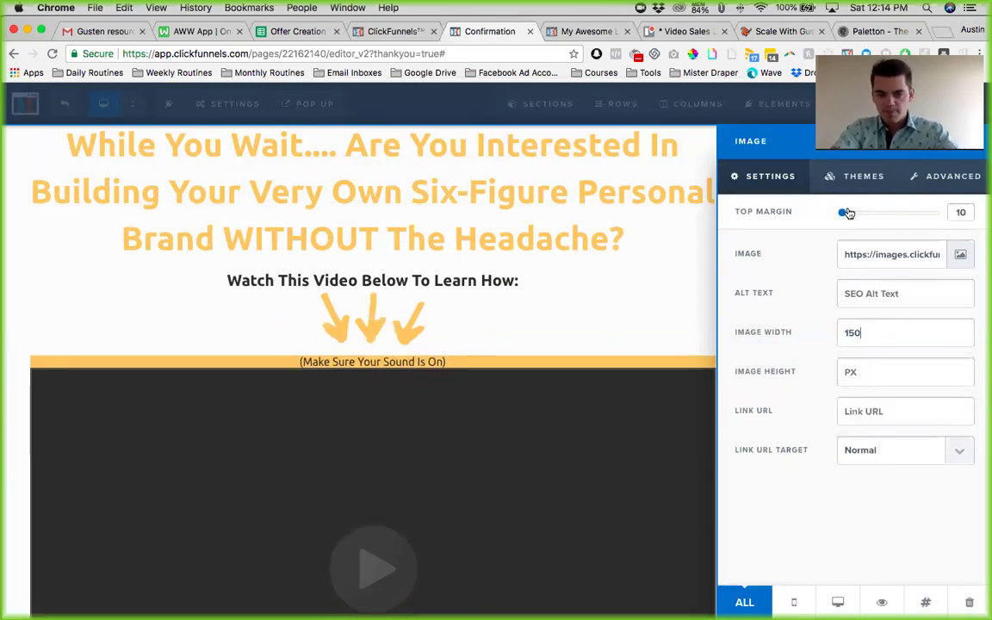
pyautogui.click(653, 299)
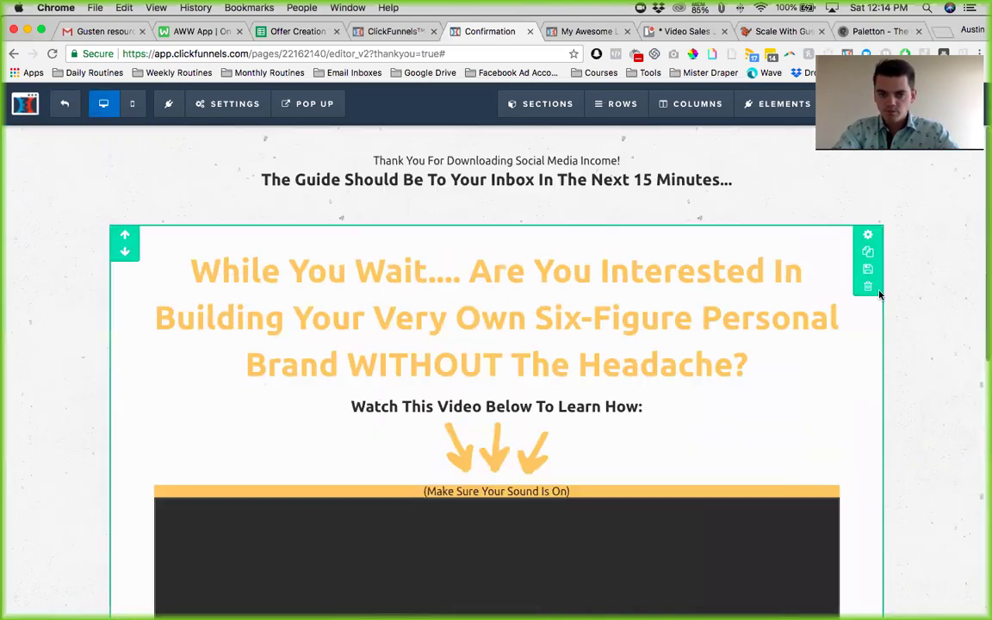
# Step: Check the live page to confirm the three orange arrows sit just above the video
pyautogui.click(591, 32)
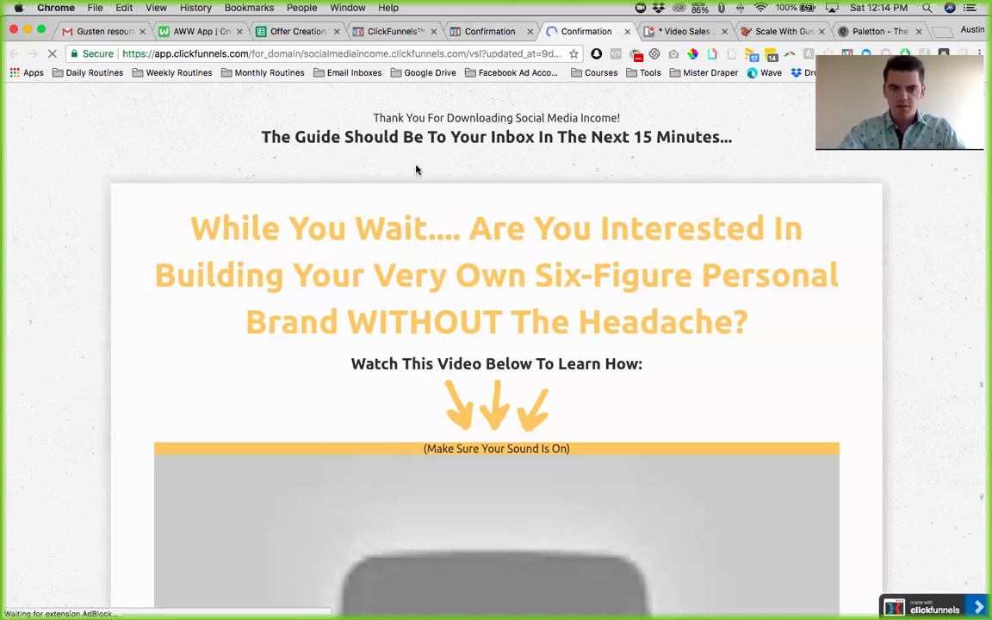
pyautogui.scroll(-2, 416, 165)
pyautogui.scroll(2, 416, 165)
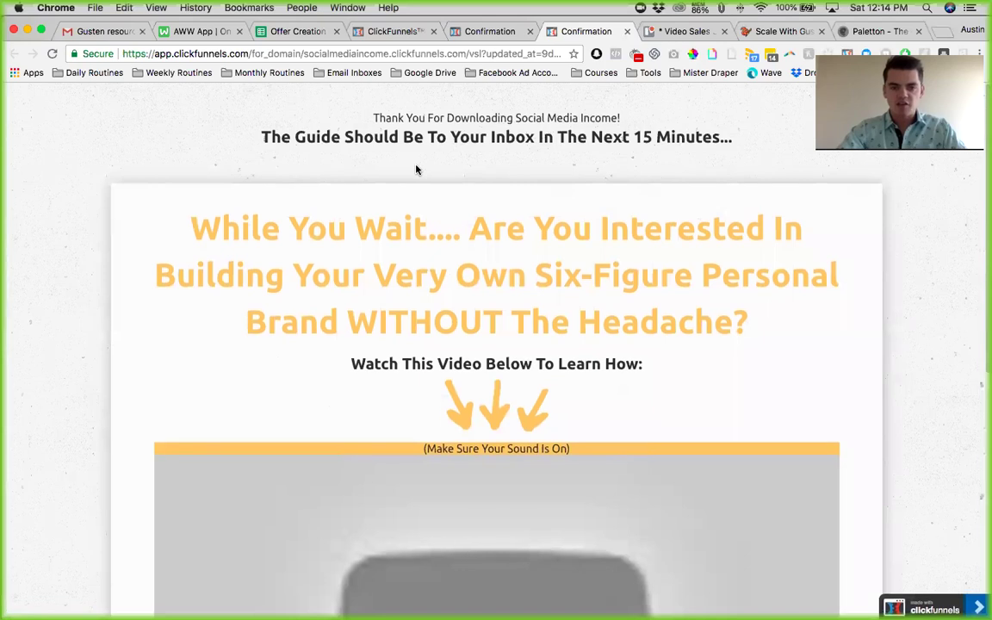
pyautogui.scroll(-2, 416, 168)
pyautogui.scroll(-4, 416, 168)
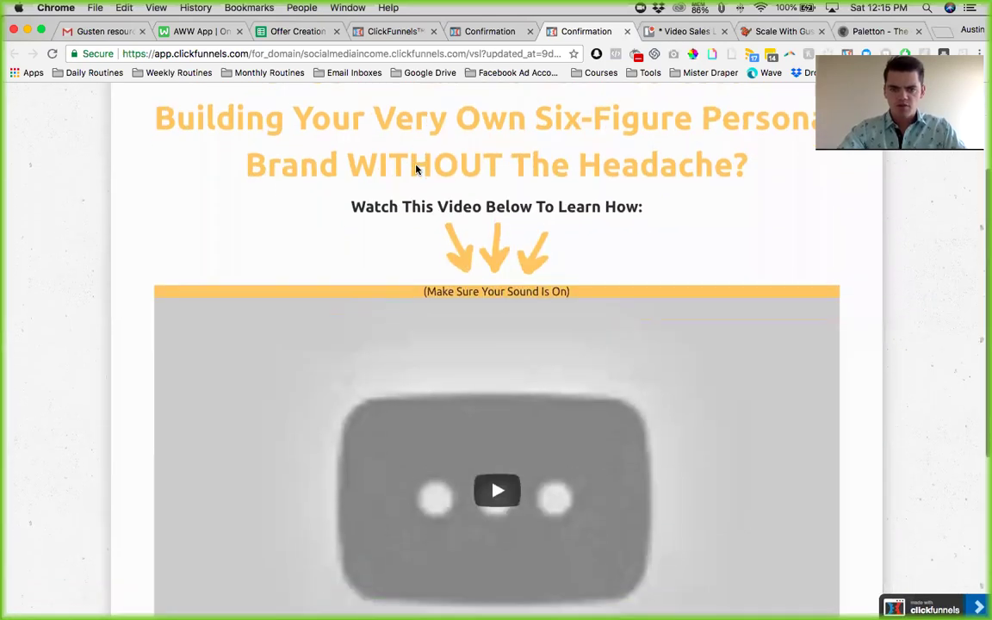
pyautogui.scroll(-2, 416, 168)
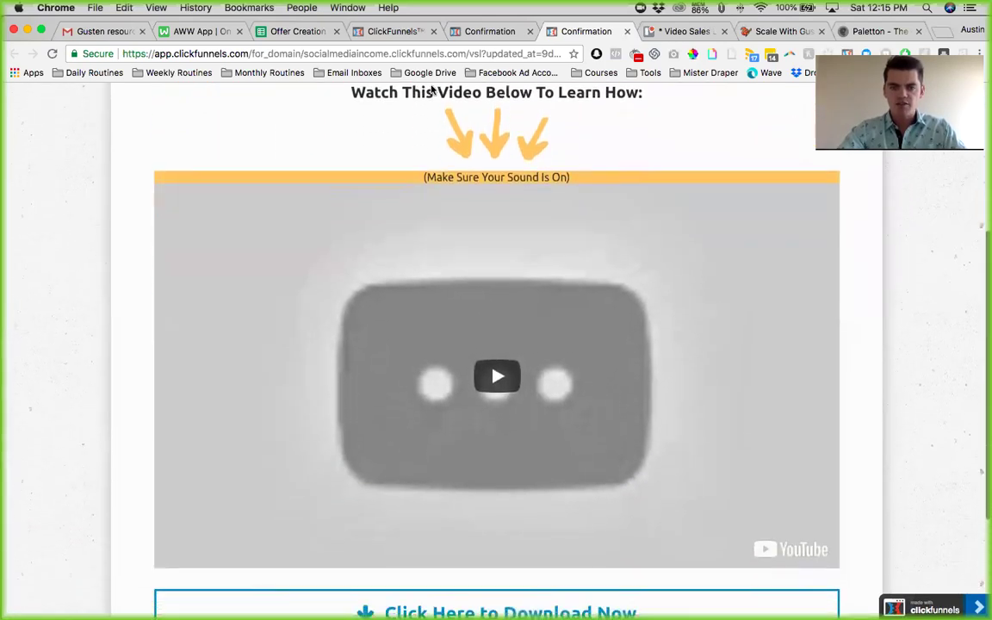
# Step: Remove the bold from the 'Watch This Video Below' heading text
pyautogui.click(472, 31)
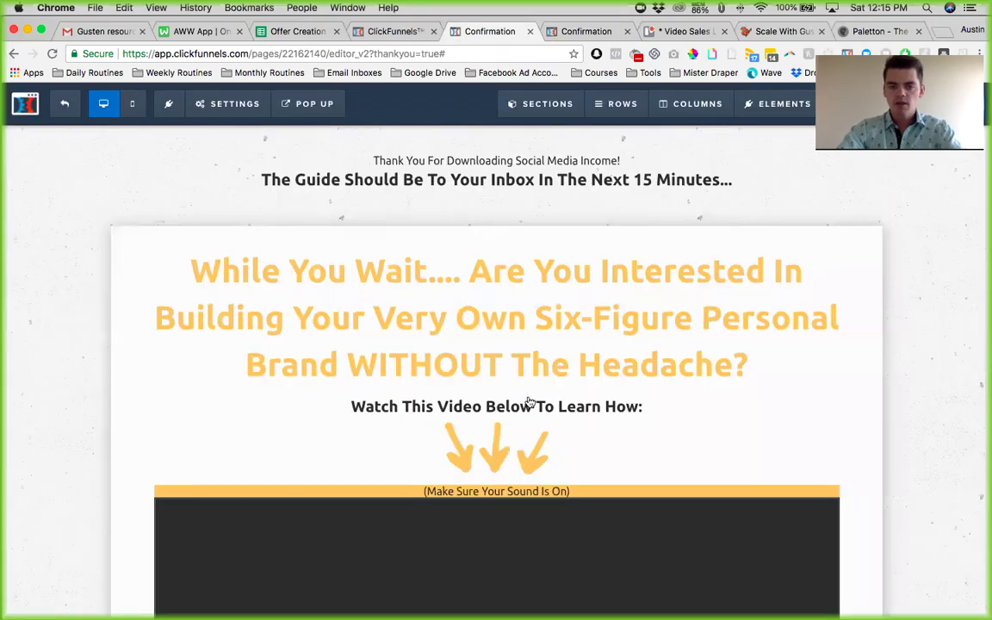
pyautogui.click(515, 407)
pyautogui.press('super+a')
pyautogui.press('super+b')
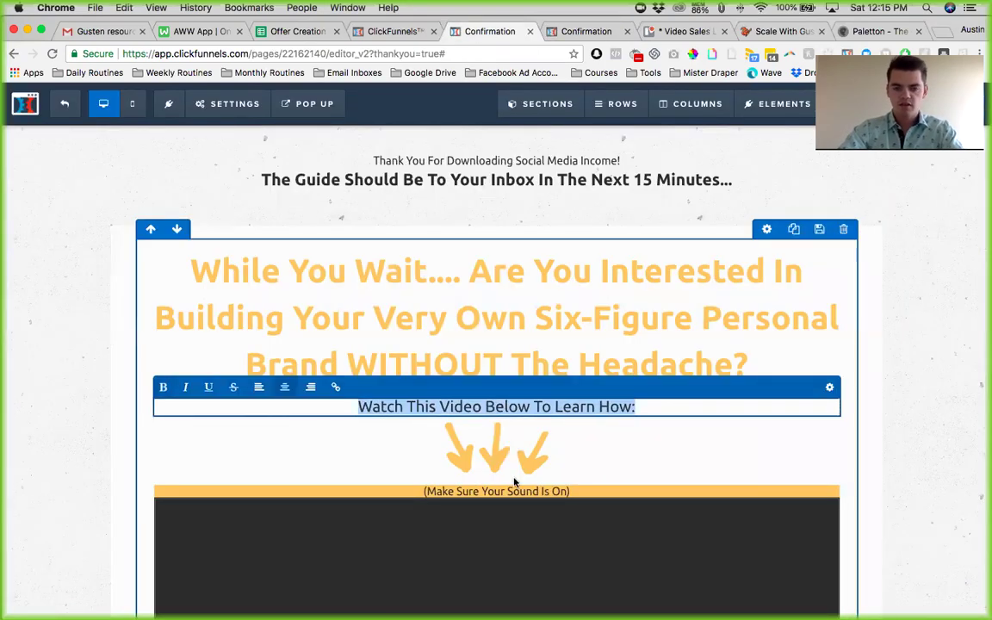
pyautogui.click(498, 495)
# Step: Make the sound note bold and extend it with 'To Hear The Presentation'
pyautogui.click(497, 495)
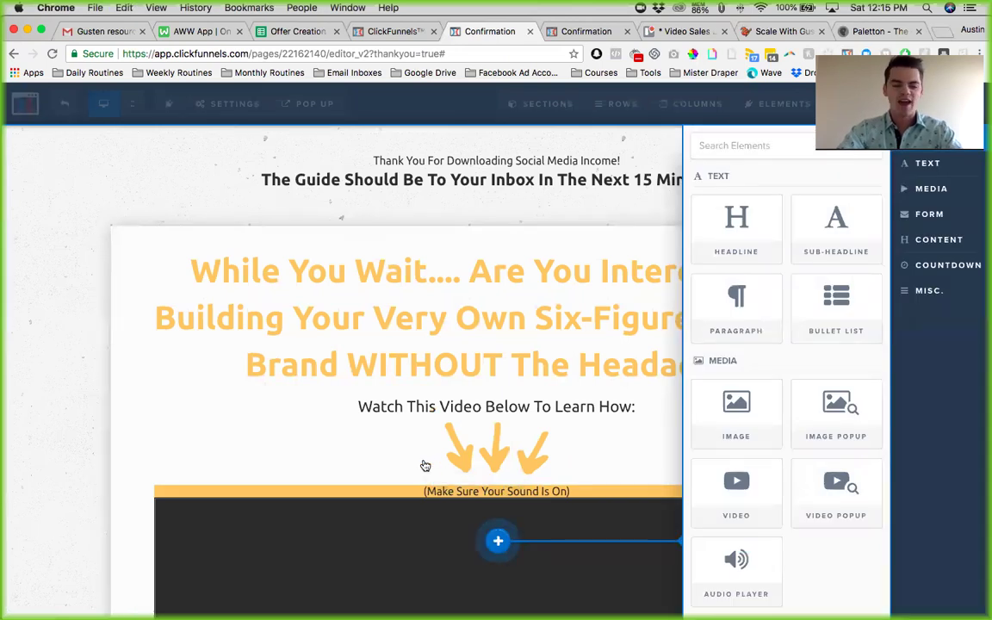
pyautogui.click(438, 480)
pyautogui.click(439, 491)
pyautogui.click(937, 391)
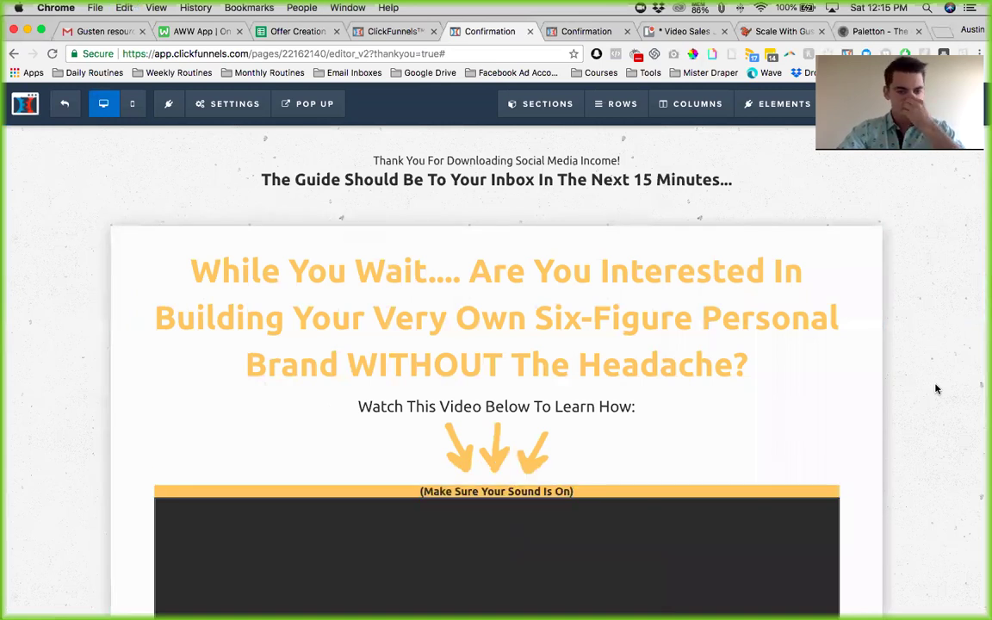
pyautogui.click(542, 491)
pyautogui.write('To Hear The Presenta')
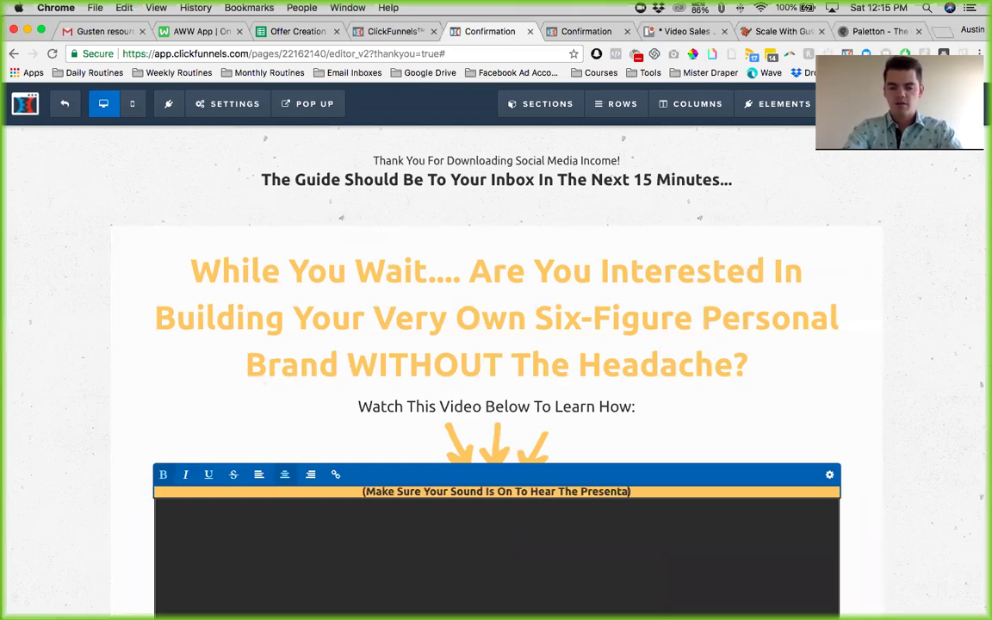
pyautogui.write('tion')
pyautogui.click(948, 284)
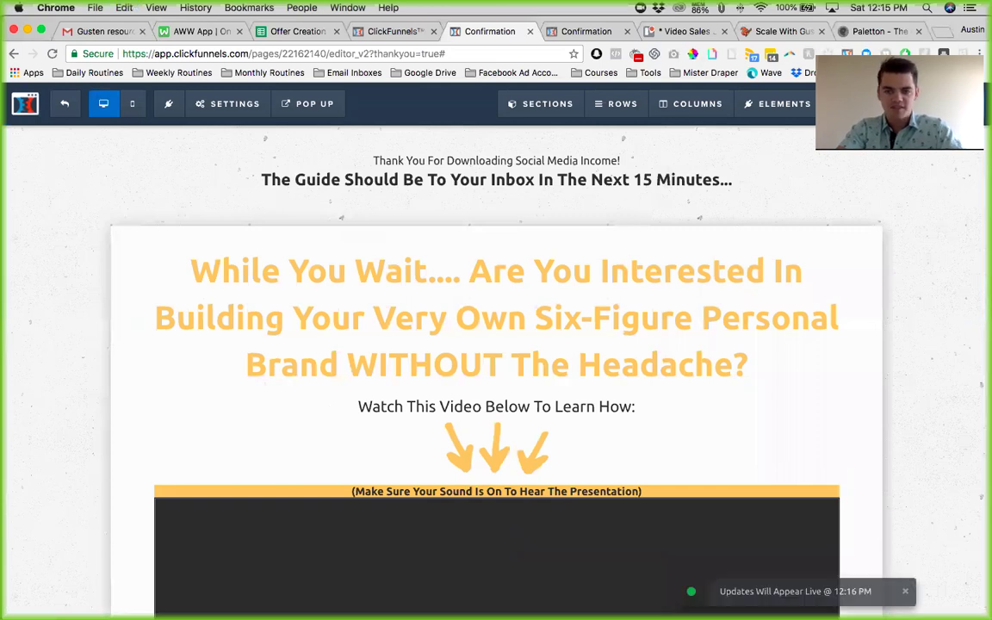
# Step: Apply the Dark Orange 3D Button theme to the download button
pyautogui.scroll(-6, 742, 286)
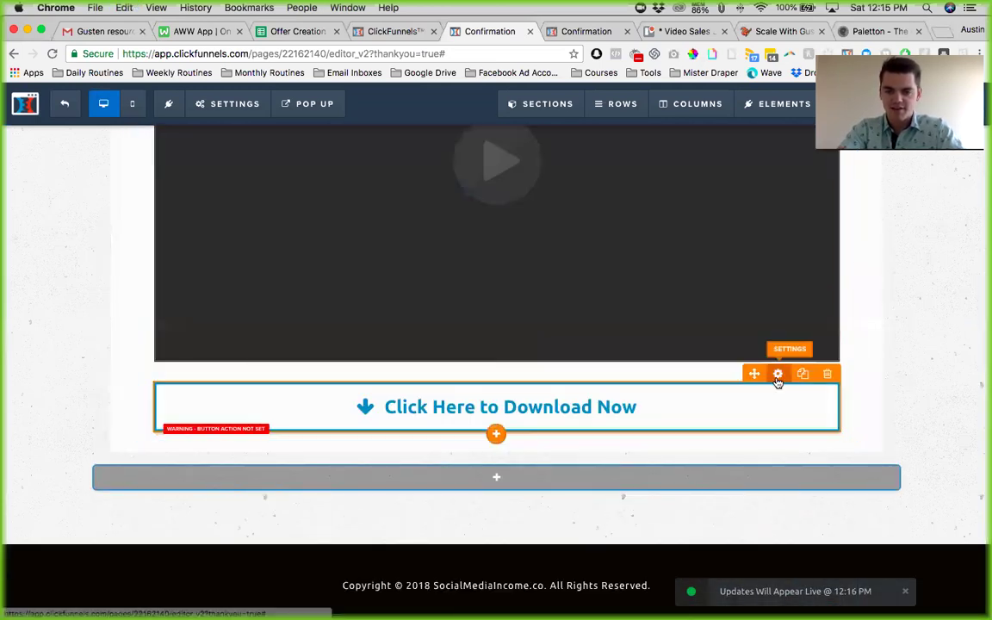
pyautogui.click(778, 374)
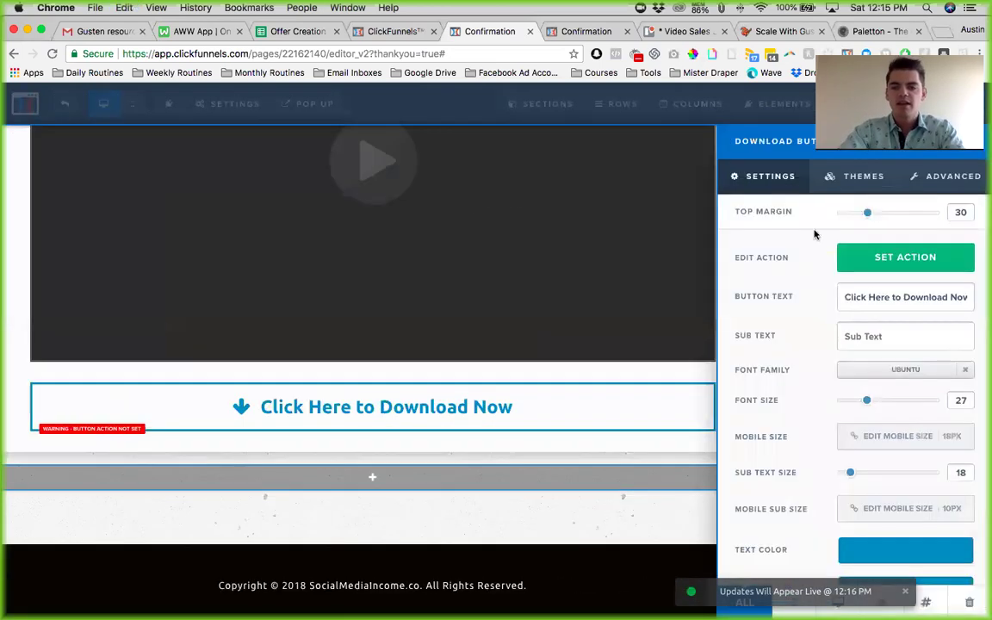
pyautogui.click(837, 179)
pyautogui.scroll(-5, 881, 438)
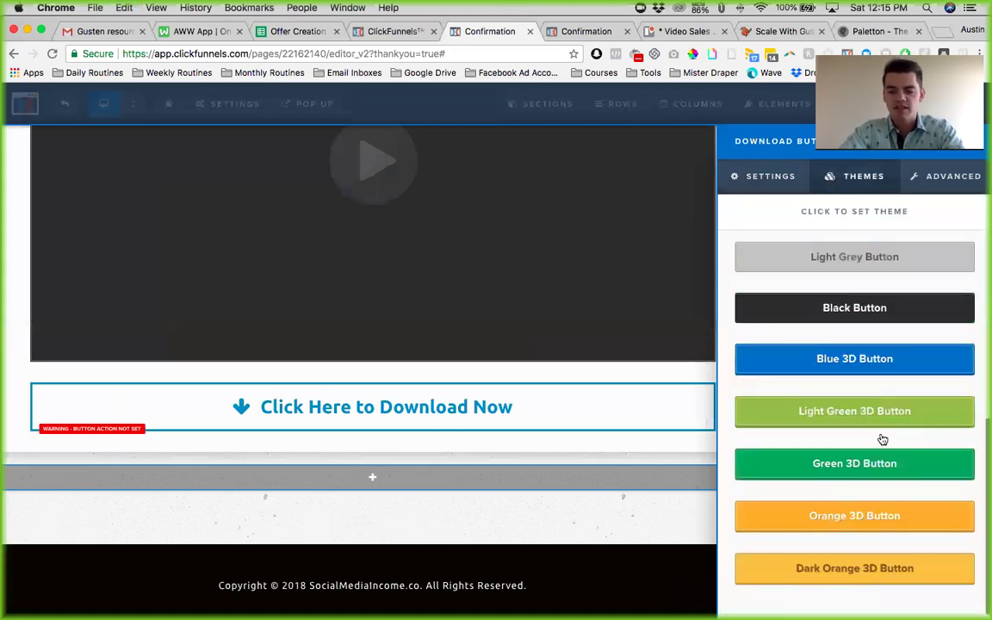
pyautogui.click(870, 571)
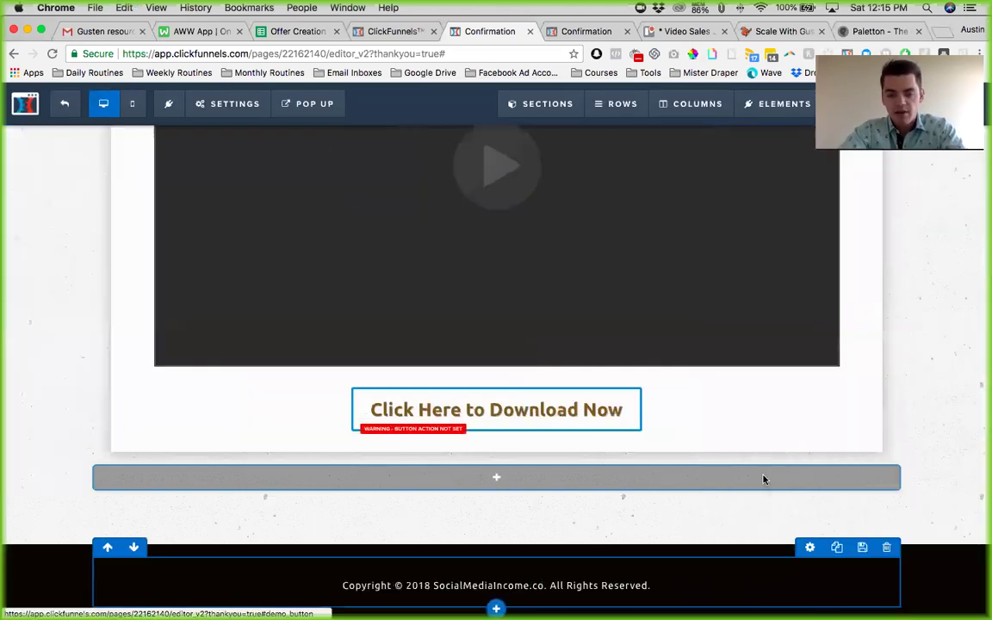
pyautogui.click(775, 379)
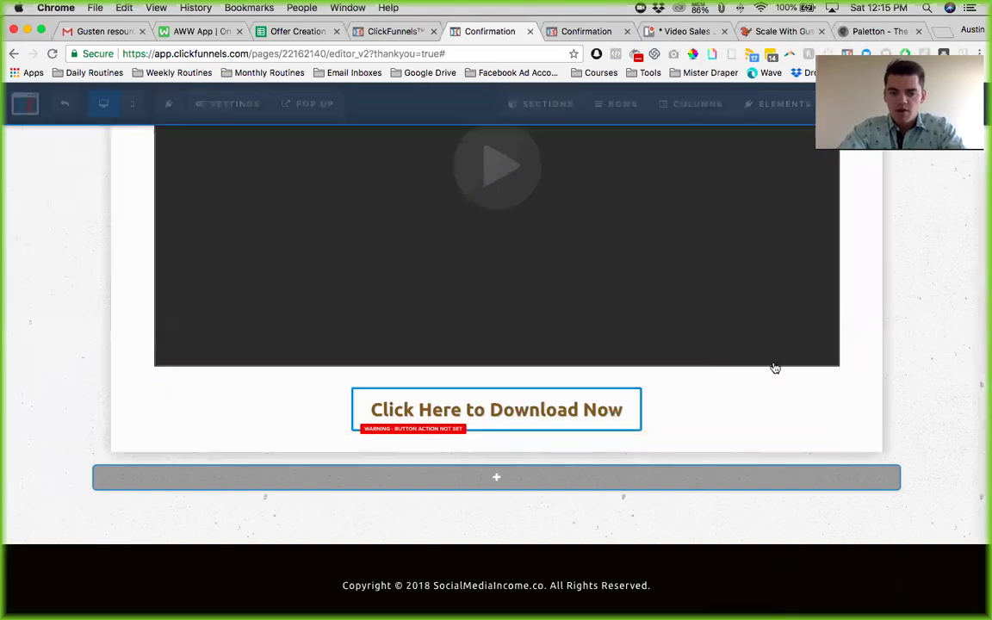
pyautogui.click(610, 383)
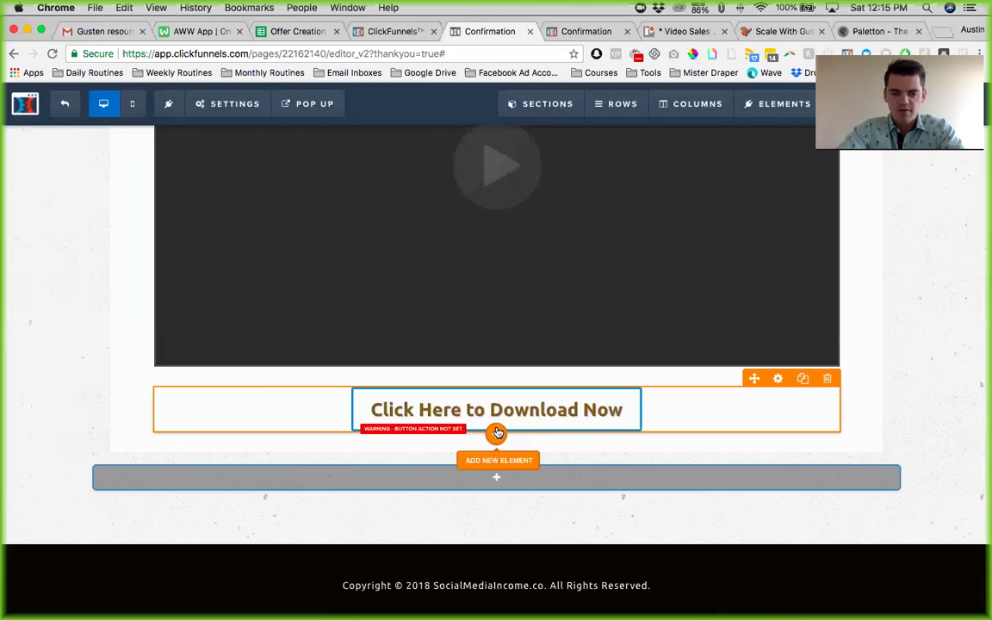
# Step: Add a new Button element beneath the download button
pyautogui.click(497, 432)
pyautogui.scroll(-5, 740, 258)
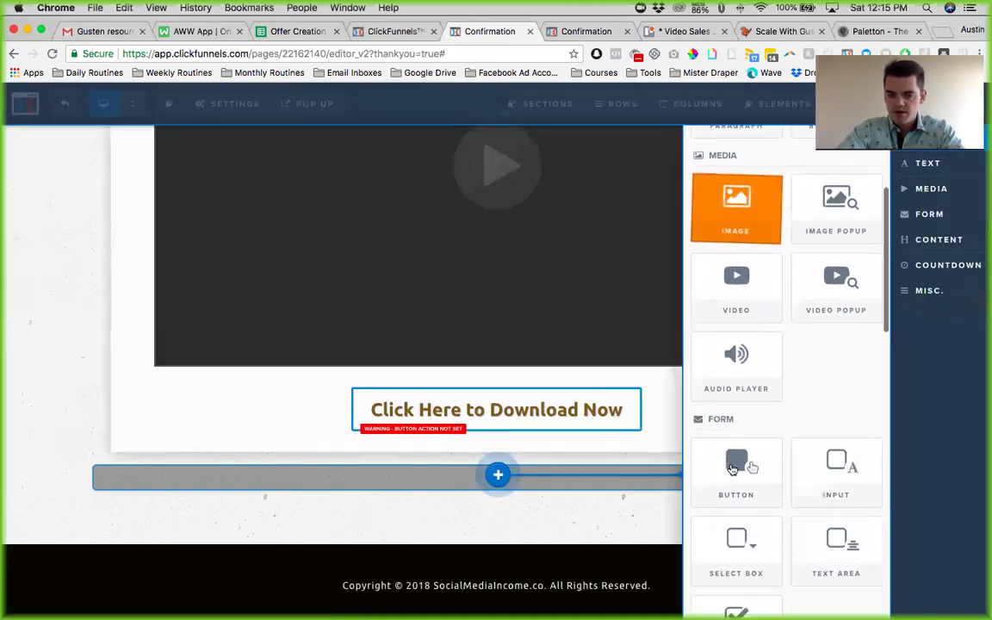
pyautogui.click(723, 469)
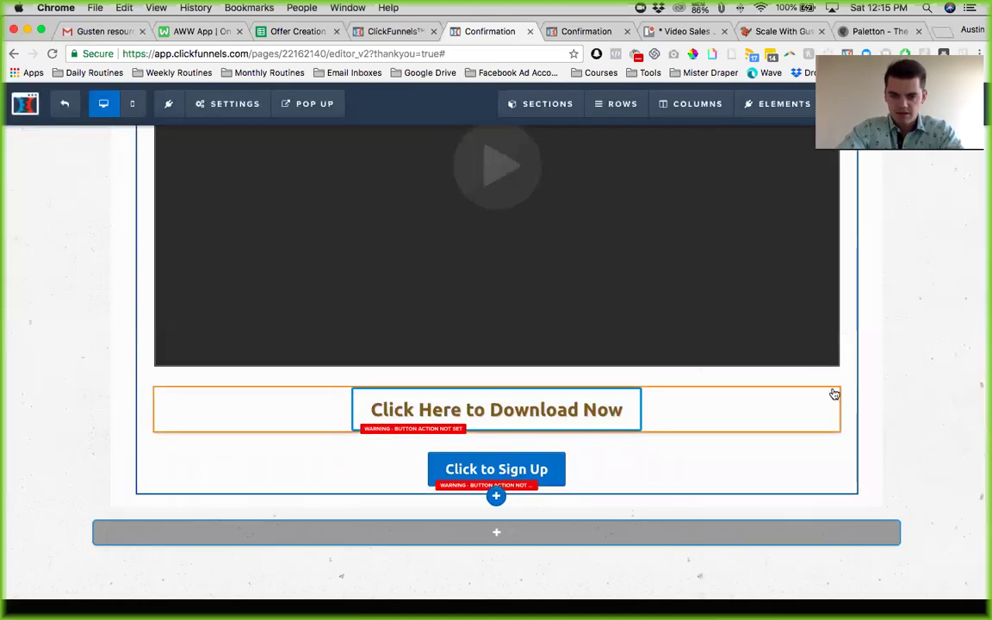
# Step: Delete the 'Click Here to Download Now' button and the empty row below the buttons
pyautogui.click(621, 148)
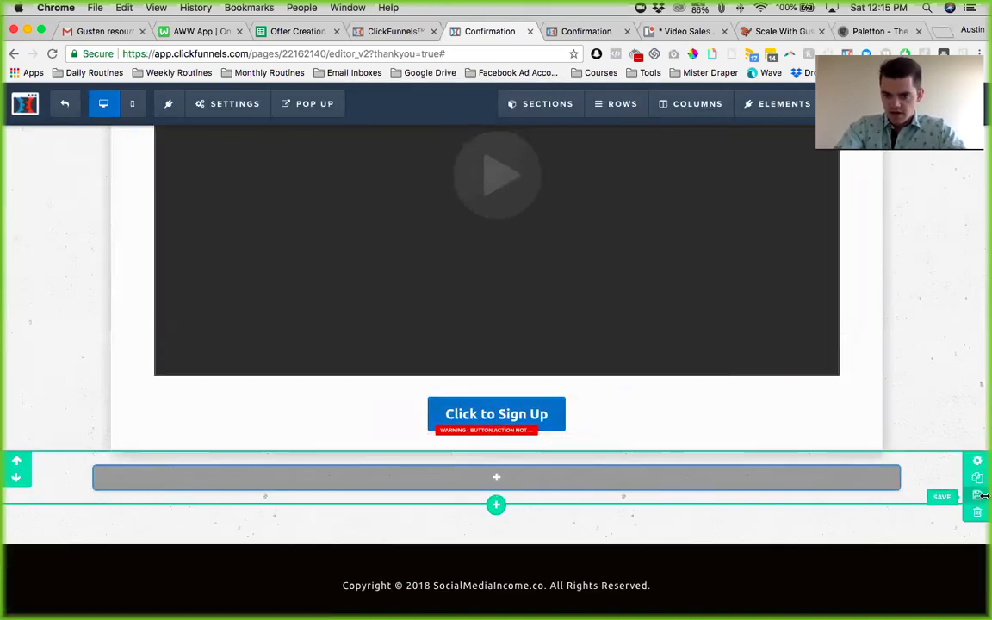
pyautogui.click(977, 514)
pyautogui.click(610, 146)
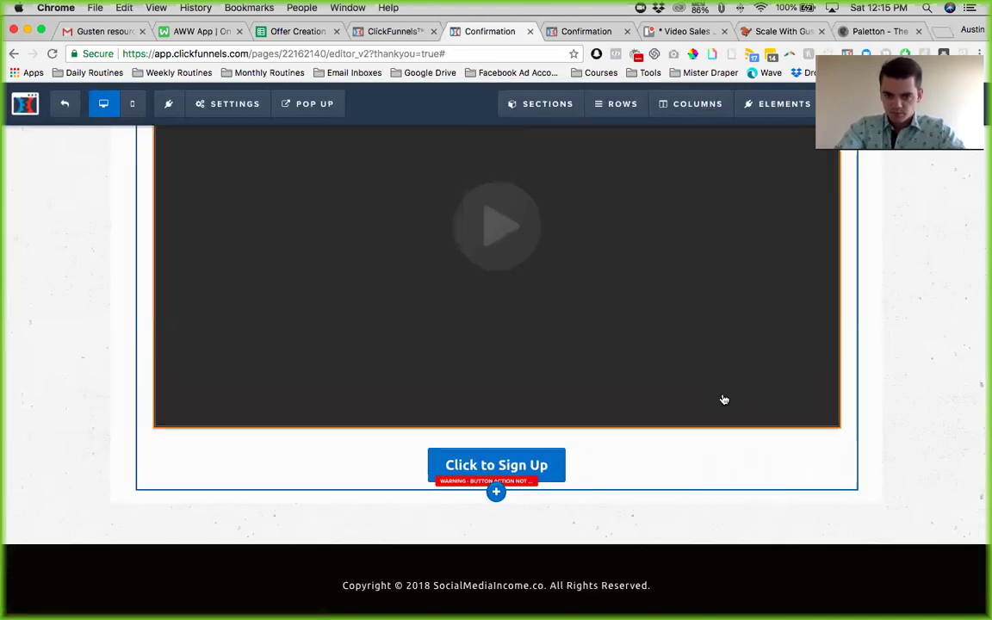
# Step: Set the Click to Sign Up button's action to Go to Next Step in Funnel
pyautogui.click(519, 466)
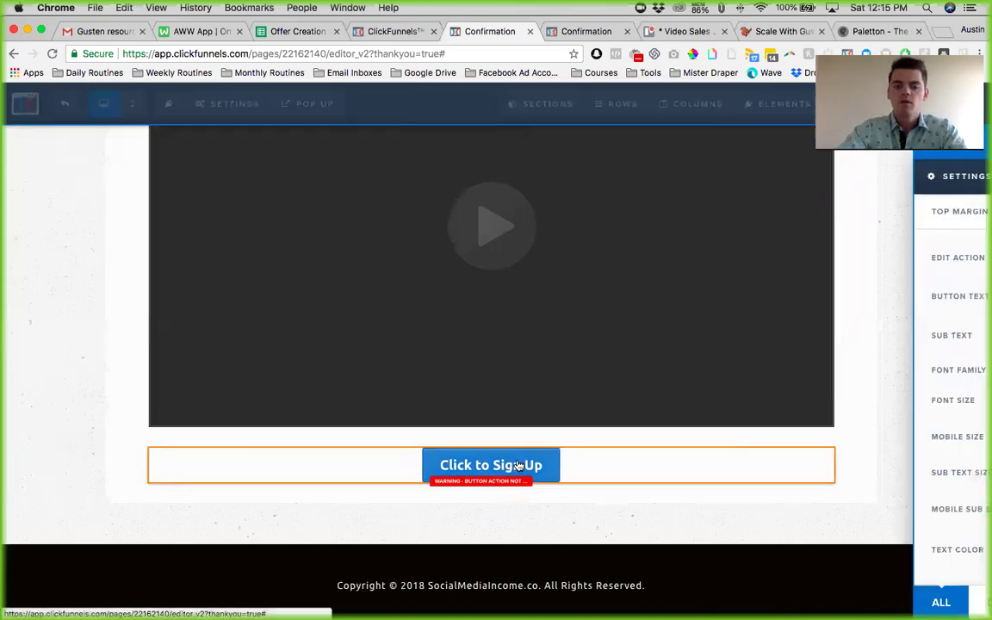
pyautogui.click(882, 269)
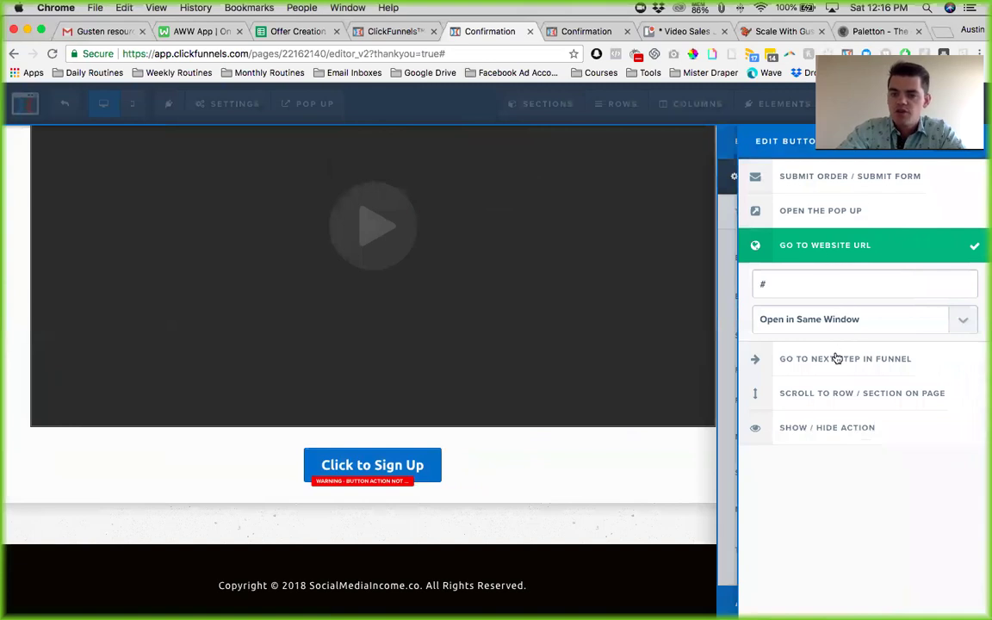
pyautogui.click(834, 357)
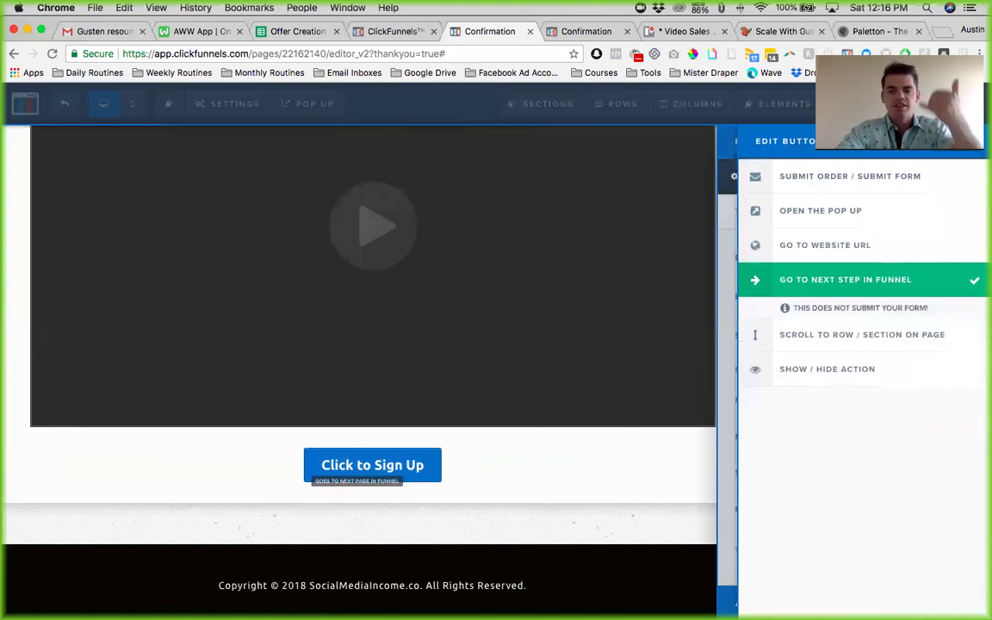
pyautogui.click(973, 140)
# Step: Apply the Dark Orange 3D theme to the sign-up button
pyautogui.click(857, 178)
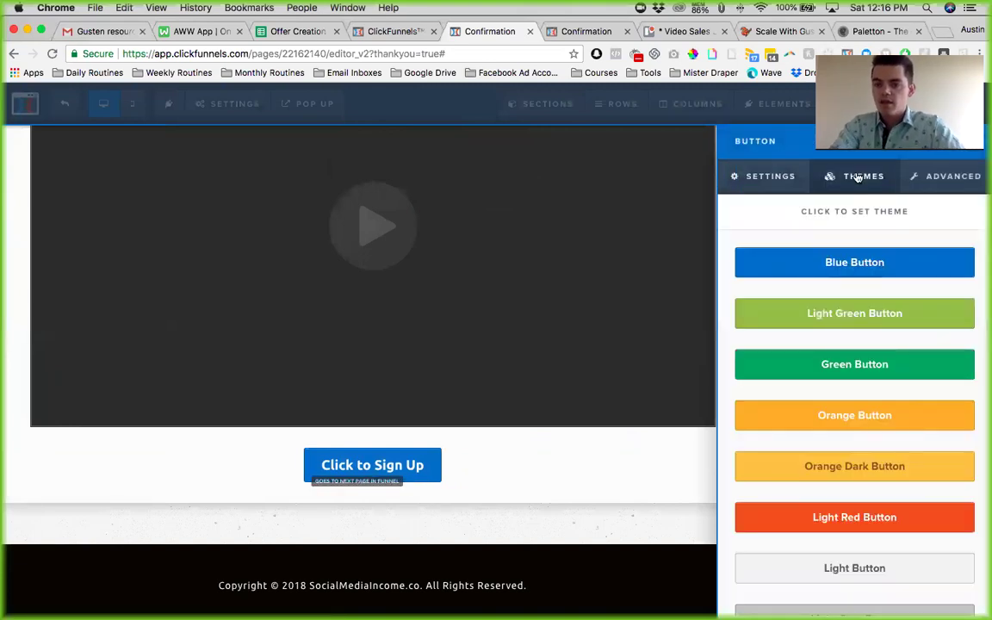
pyautogui.scroll(-5, 851, 431)
pyautogui.click(853, 568)
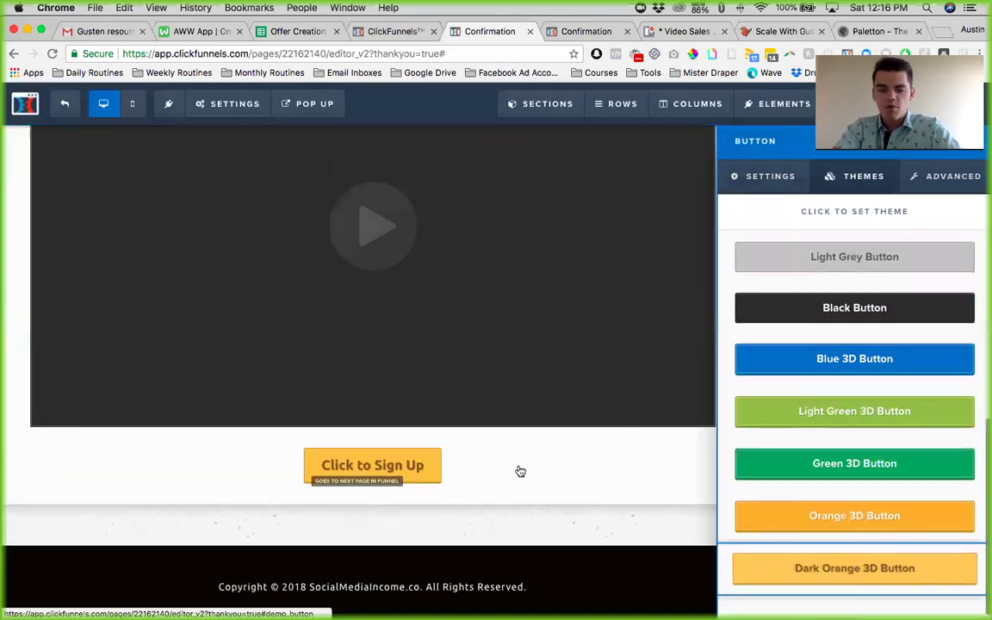
pyautogui.click(521, 471)
# Step: Give the sign-up button dark grey text at font size 32
pyautogui.click(498, 471)
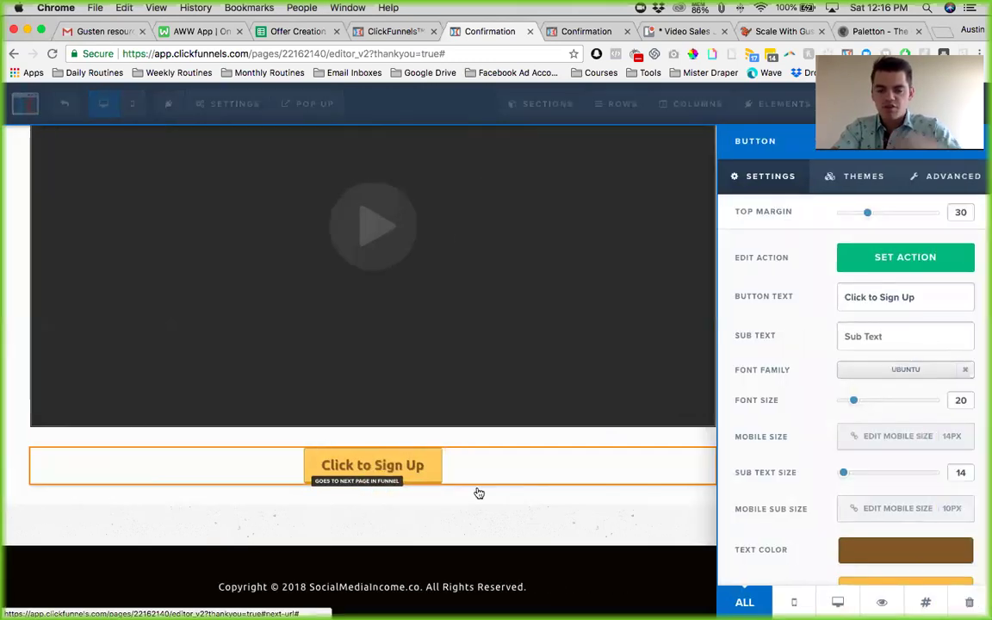
pyautogui.scroll(-1, 887, 508)
pyautogui.click(893, 515)
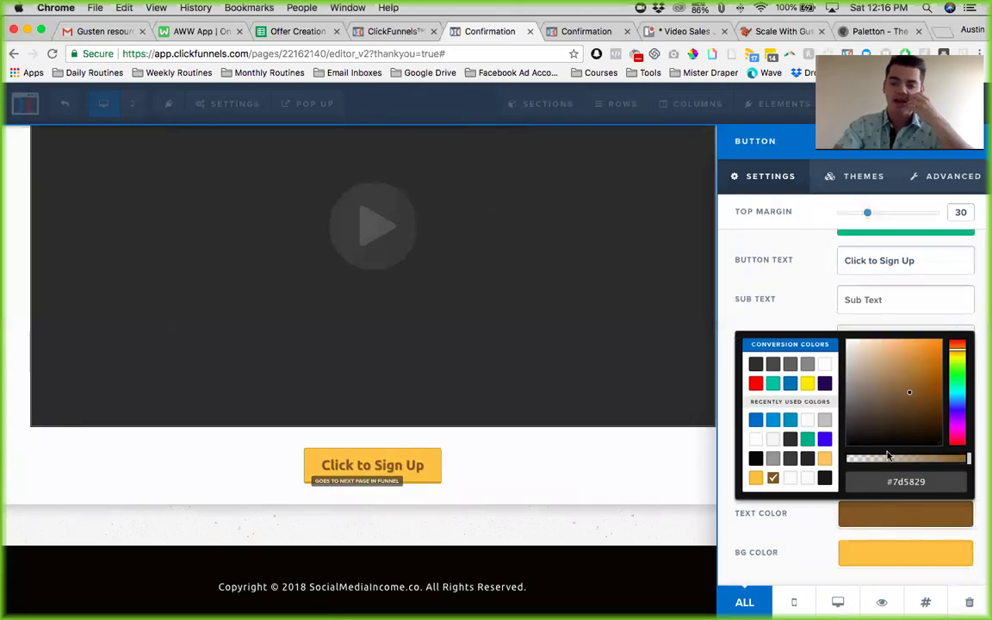
pyautogui.click(790, 458)
pyautogui.click(881, 552)
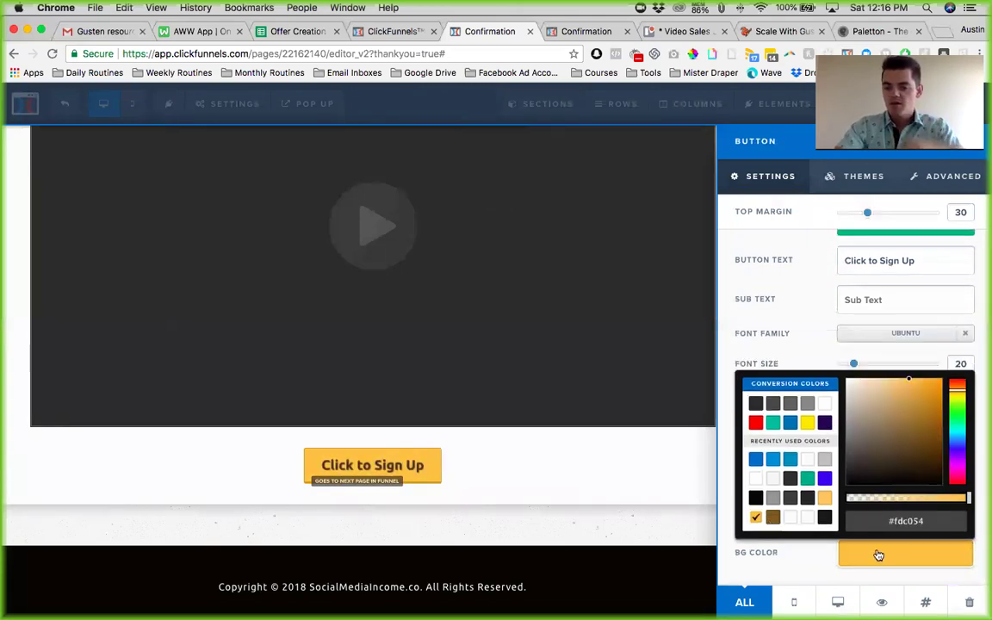
pyautogui.click(896, 556)
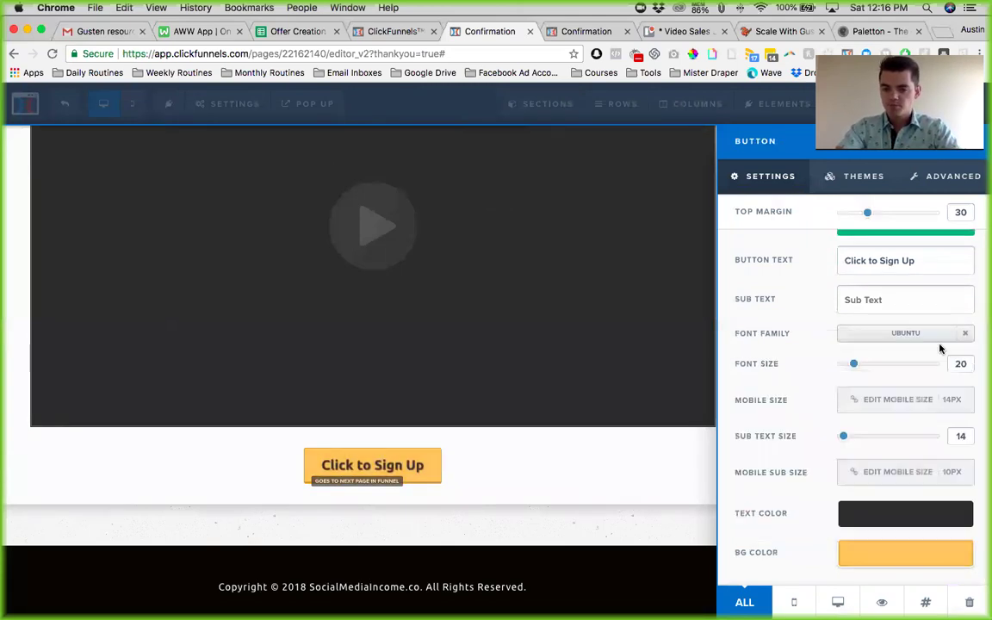
pyautogui.write('32')
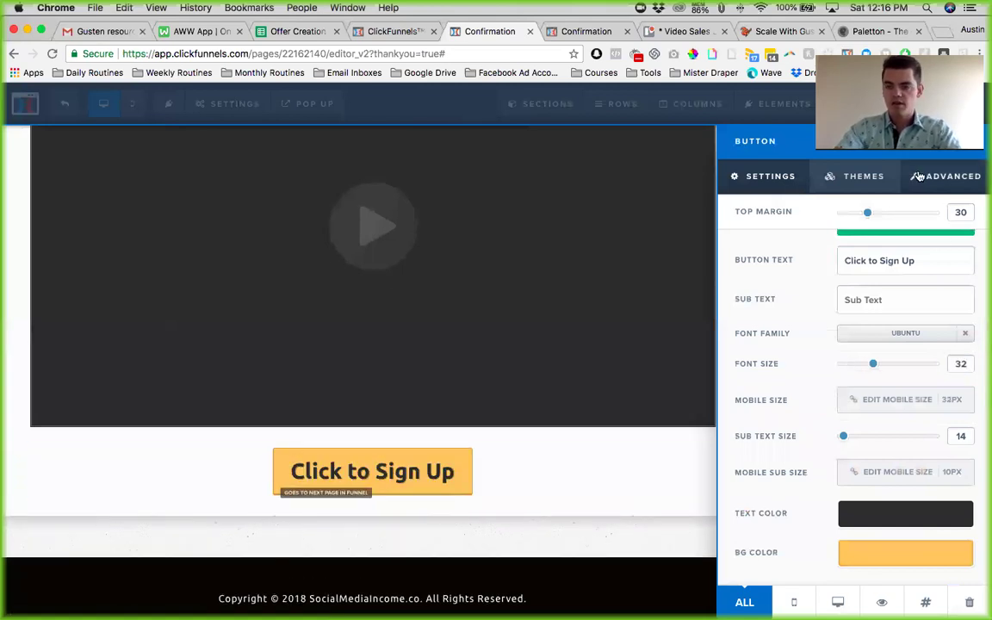
# Step: Set the button's box shadow to Far Shadow and its text shadow to None
pyautogui.click(947, 175)
pyautogui.scroll(-3, 868, 344)
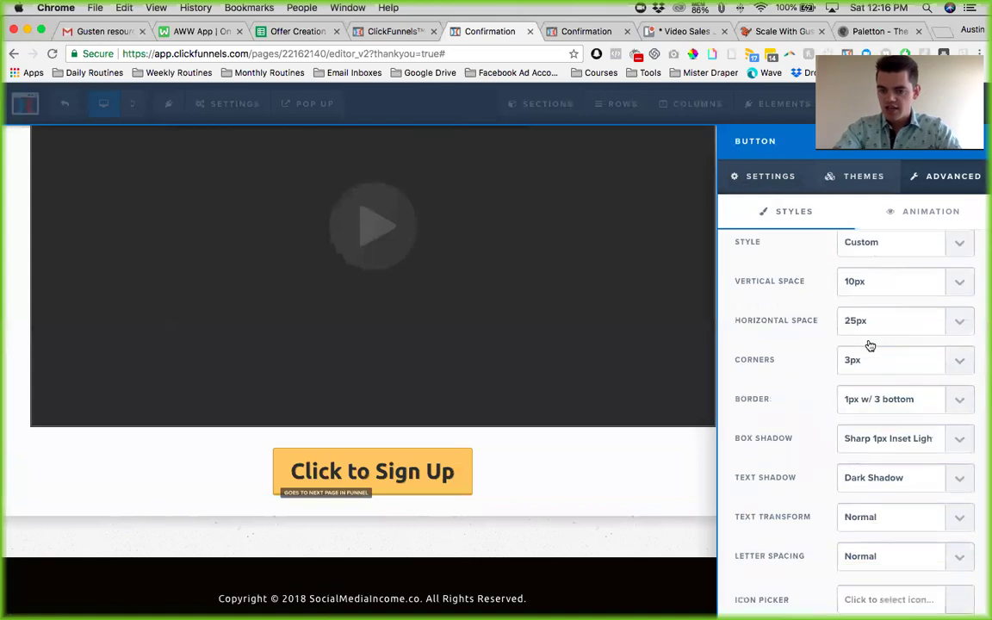
pyautogui.click(866, 408)
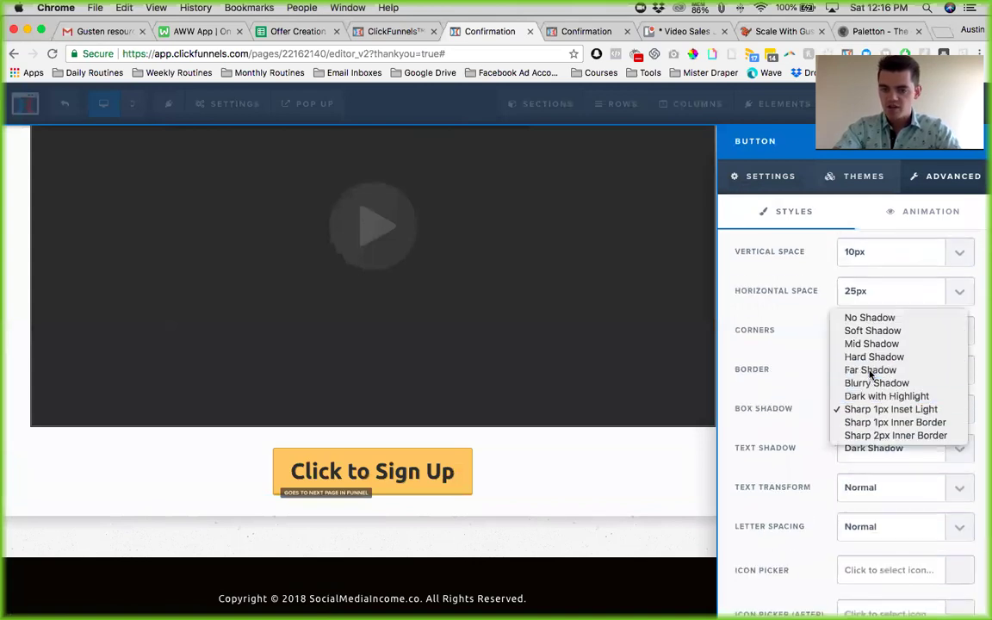
pyautogui.click(864, 370)
pyautogui.click(865, 447)
pyautogui.click(861, 436)
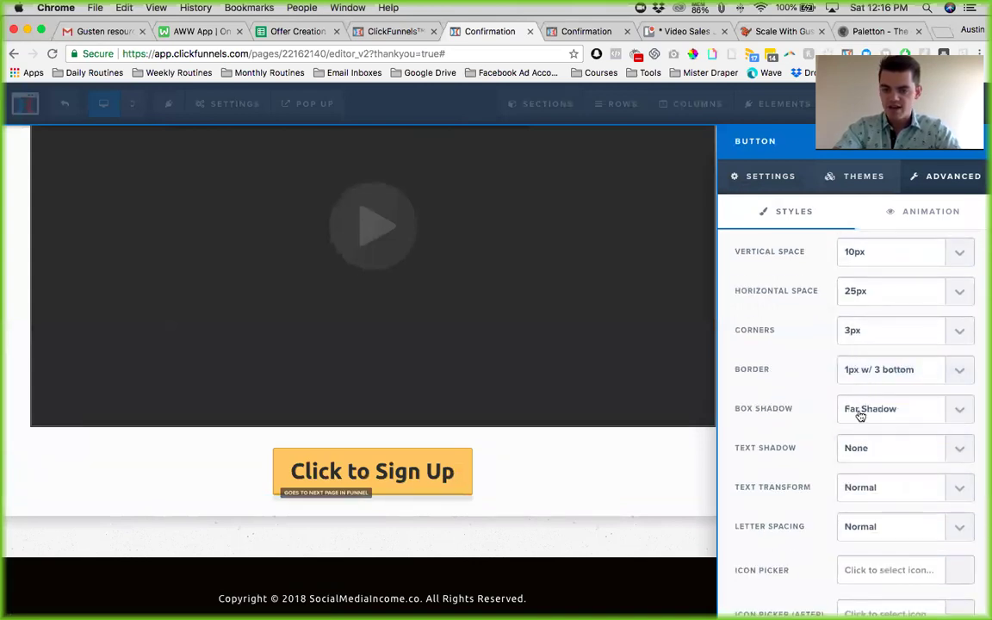
pyautogui.click(765, 177)
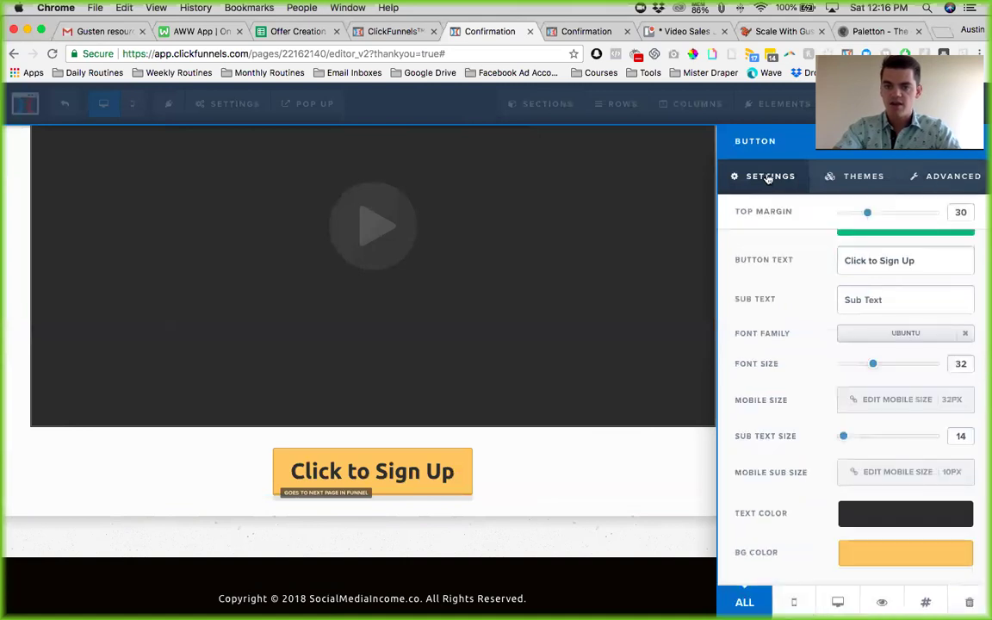
# Step: Change the button text to 'Join For ONLY $1 Today!'
pyautogui.tripleClick(909, 262)
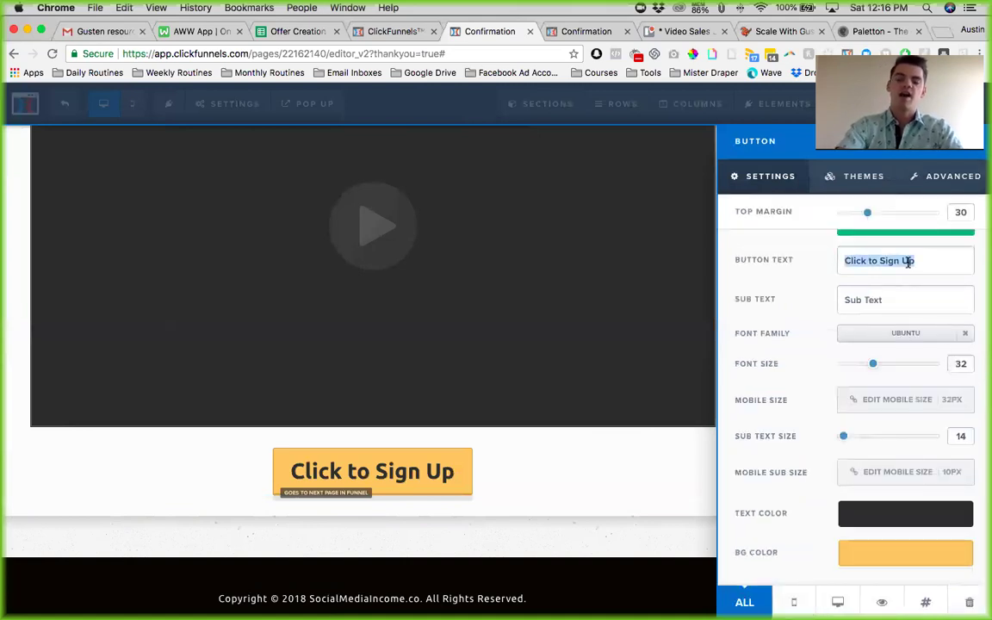
pyautogui.write('Join For')
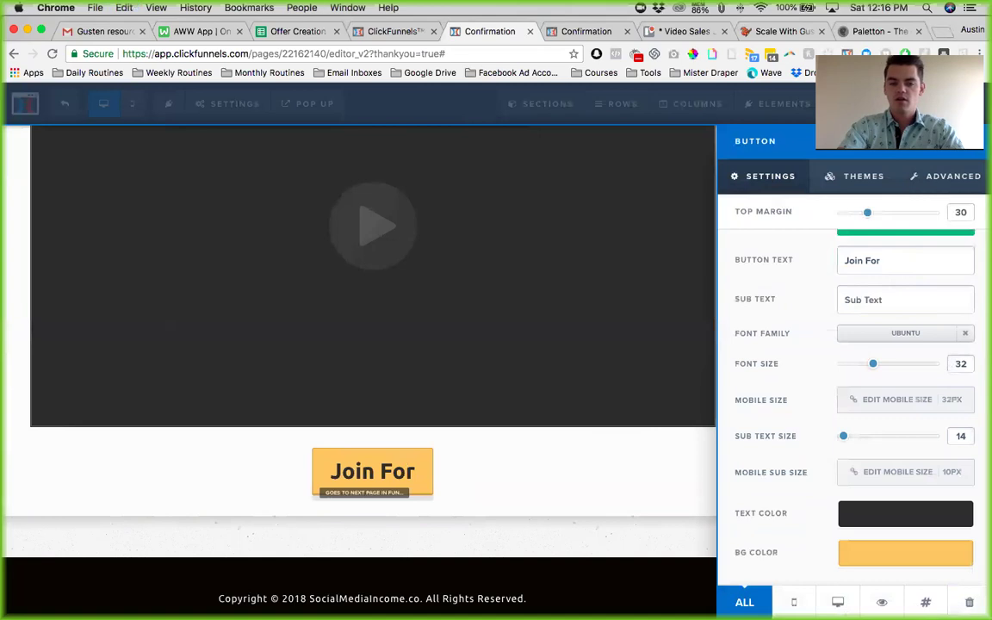
pyautogui.write(' $1 T')
pyautogui.write('ODAY!')
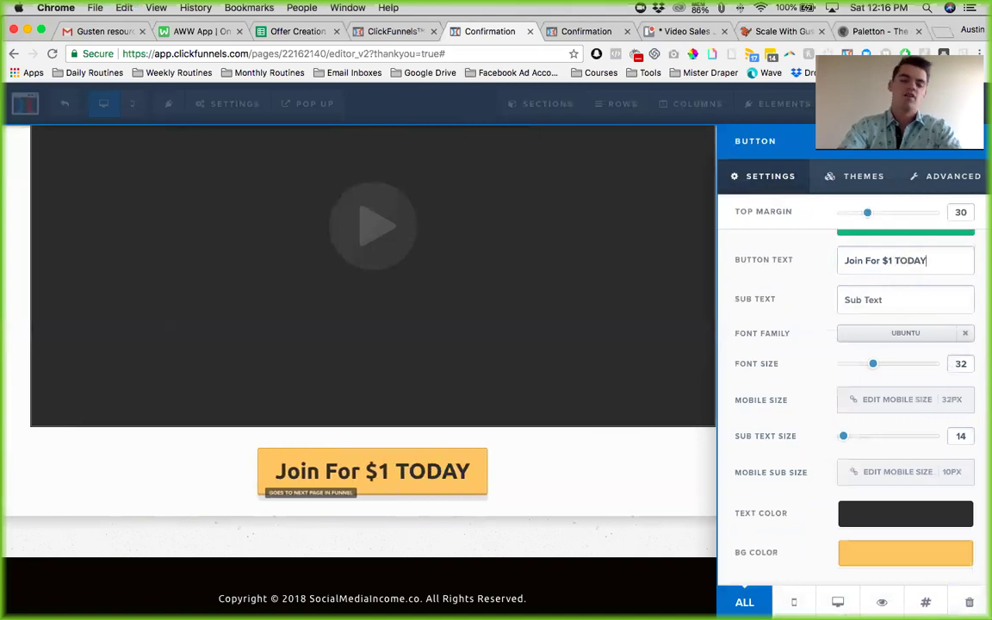
pyautogui.click(934, 177)
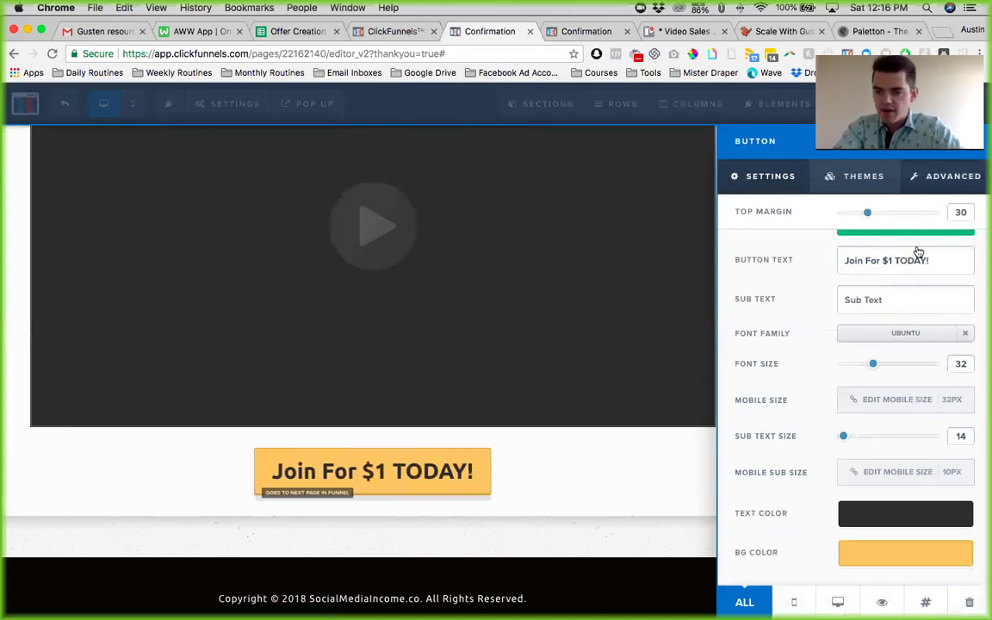
pyautogui.click(901, 253)
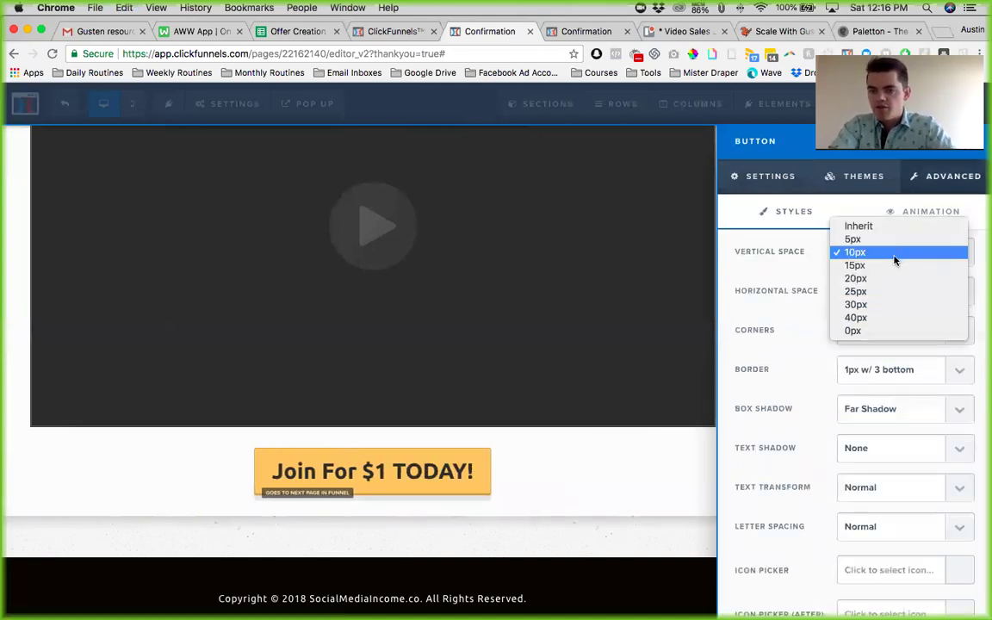
pyautogui.click(797, 283)
pyautogui.click(768, 177)
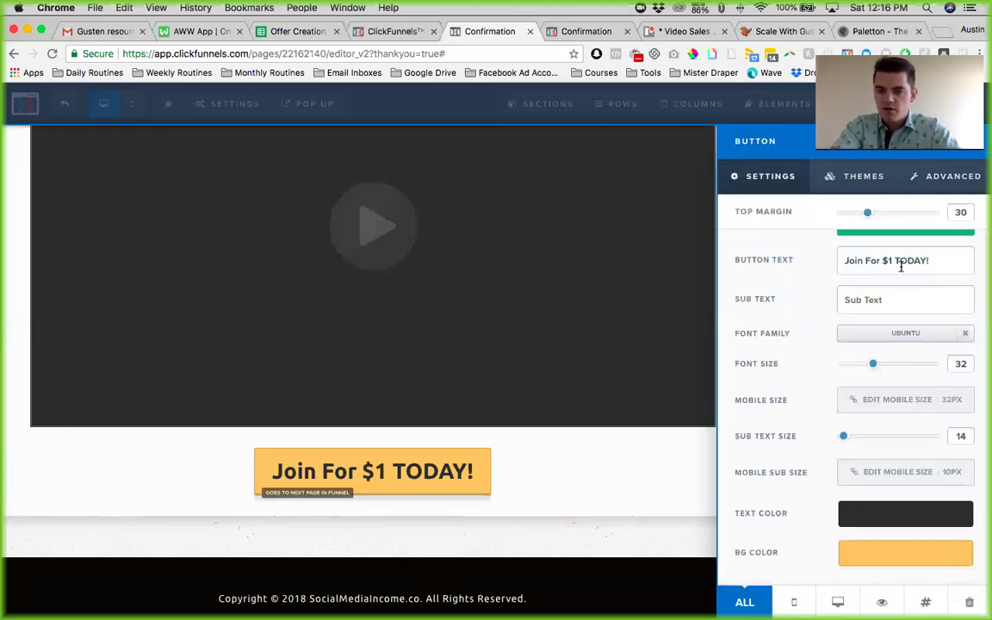
pyautogui.click(882, 261)
pyautogui.write('ONLY')
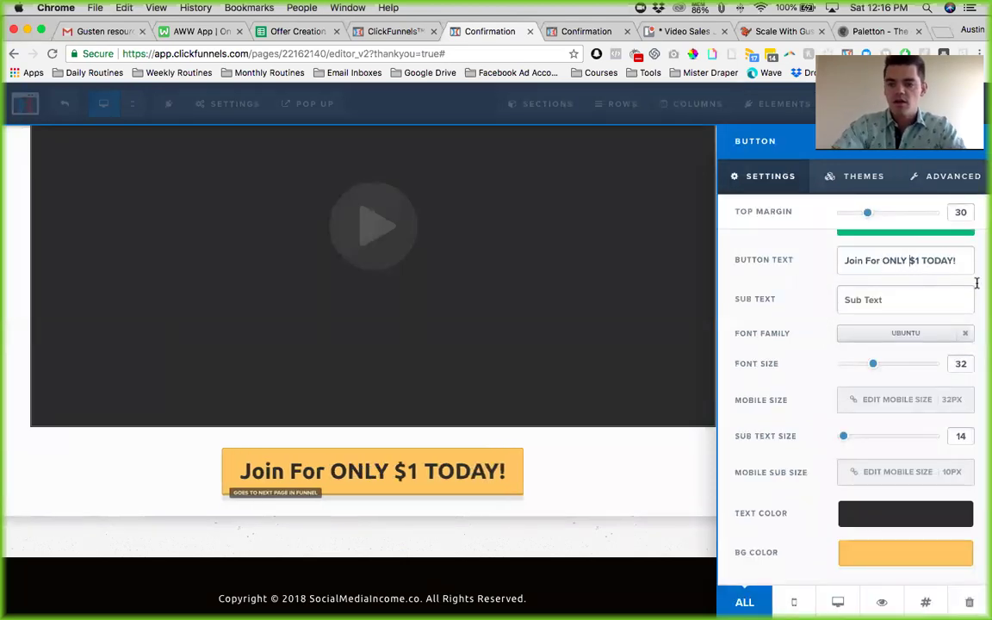
pyautogui.doubleClick(941, 261)
pyautogui.write('Tda')
pyautogui.press('BackSpace')
pyautogui.press('BackSpace')
pyautogui.write('oday')
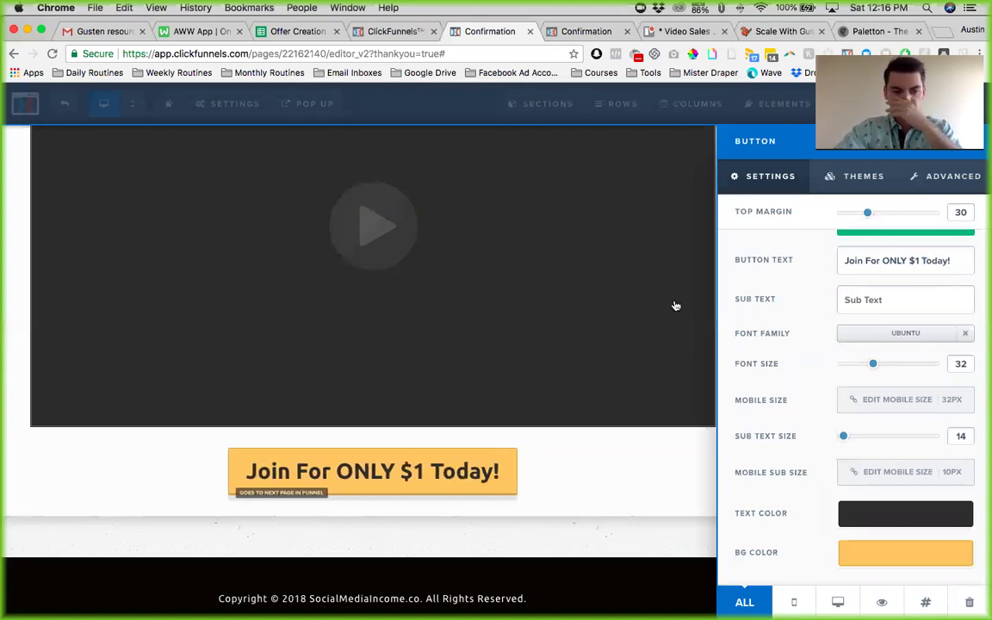
# Step: Raise the button's font size to 48
pyautogui.doubleClick(961, 363)
pyautogui.write('36')
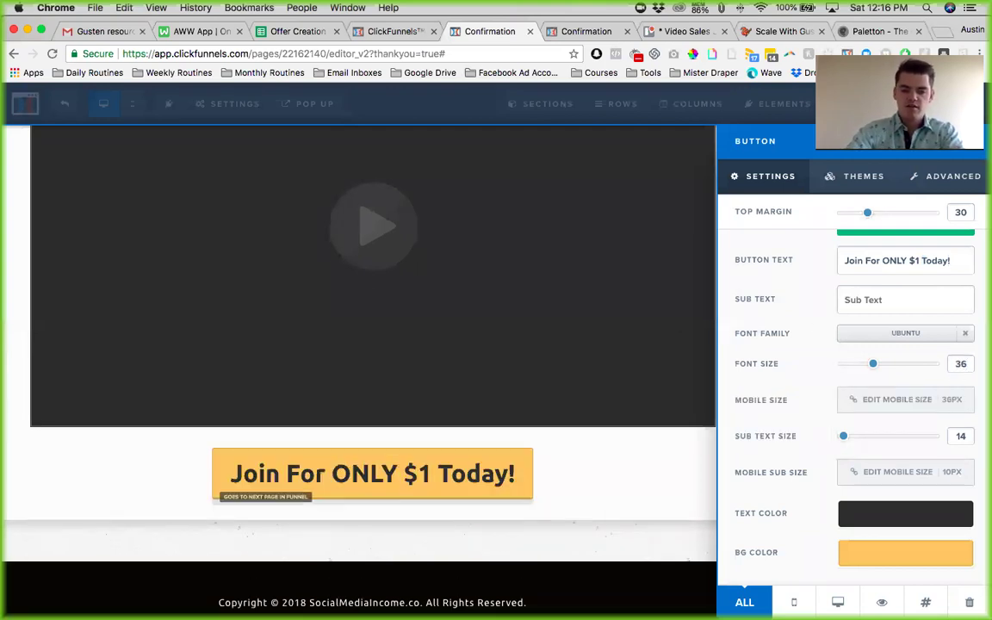
pyautogui.press('BackSpace')
pyautogui.press('BackSpace')
pyautogui.write('48')
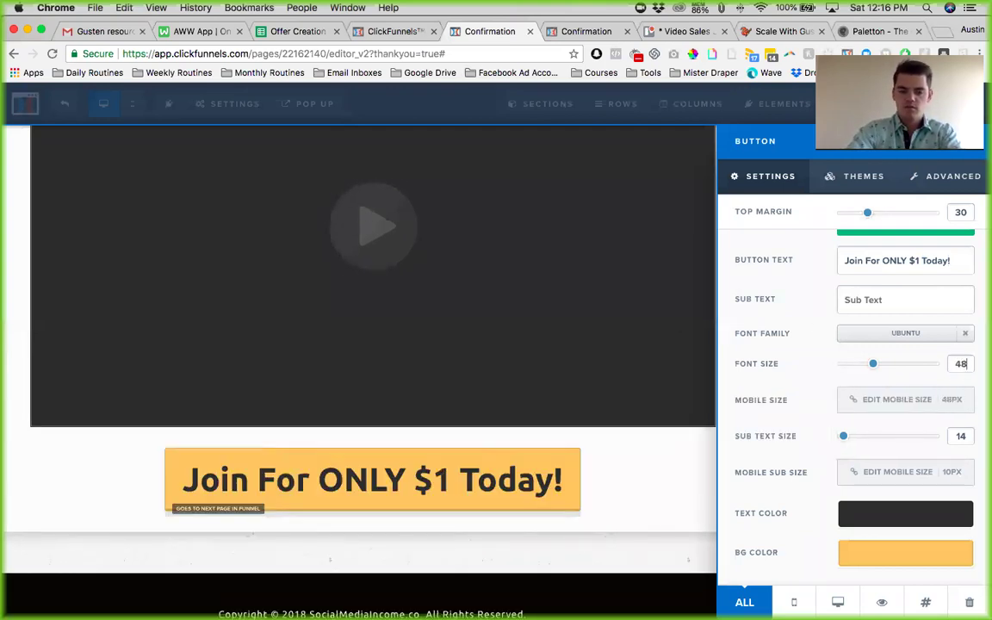
pyautogui.click(659, 347)
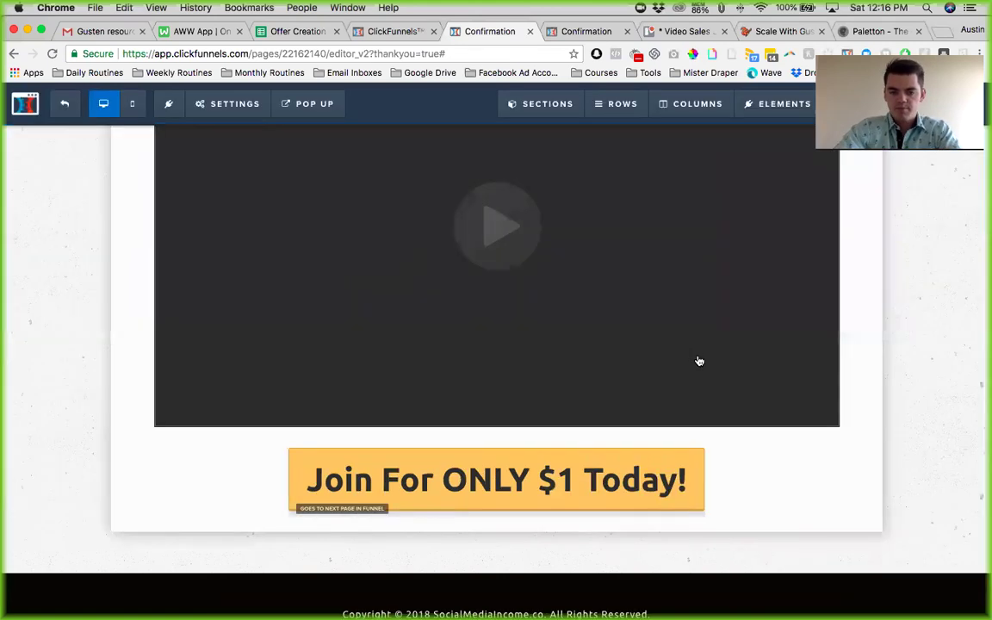
# Step: Add a one-column row to the section after glancing at the reference sales page
pyautogui.scroll(5, 700, 361)
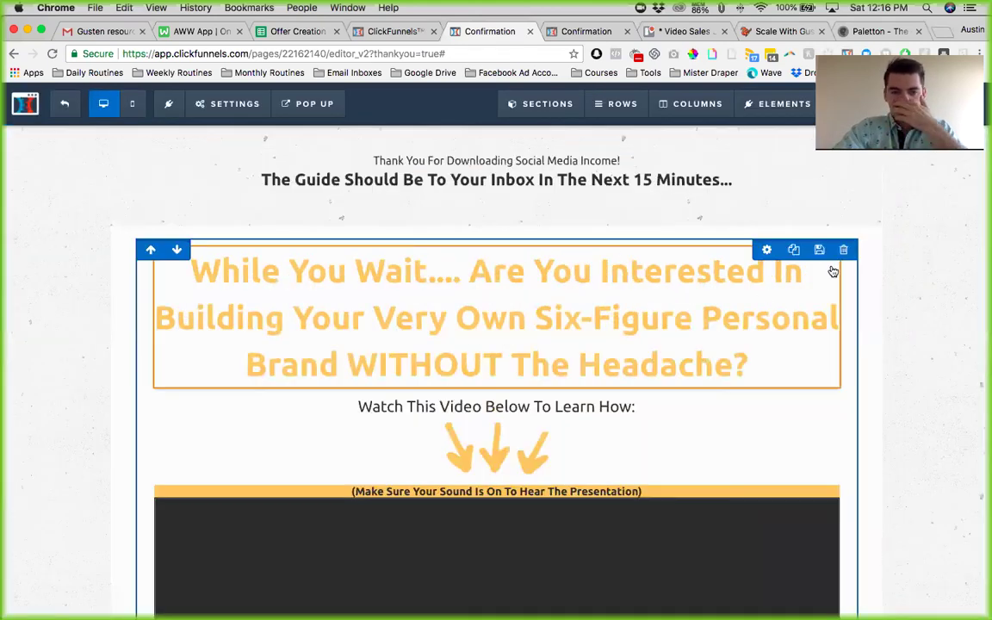
pyautogui.scroll(-5, 832, 271)
pyautogui.scroll(-7, 833, 272)
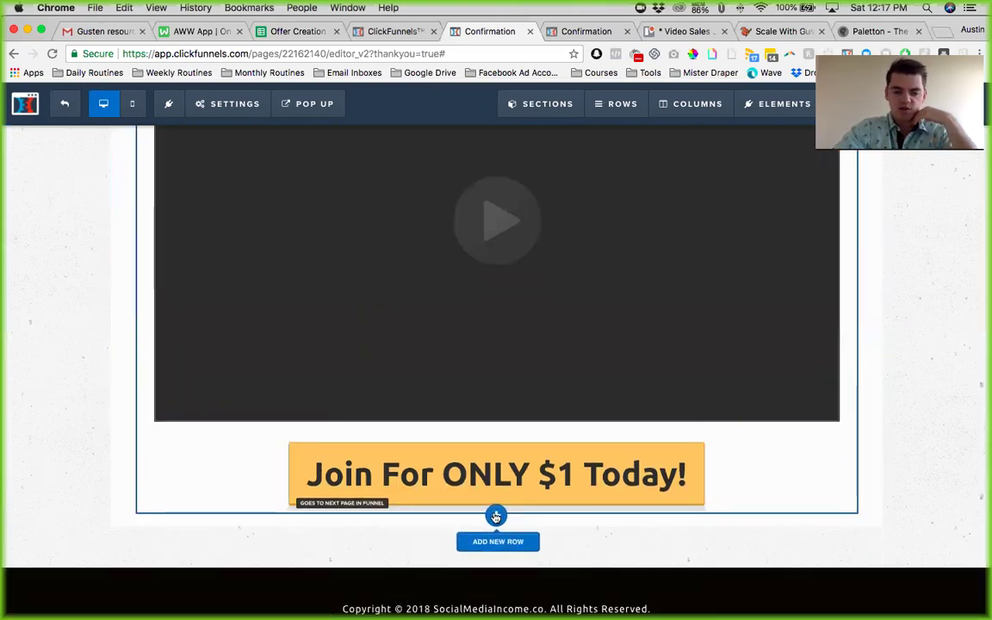
pyautogui.click(496, 516)
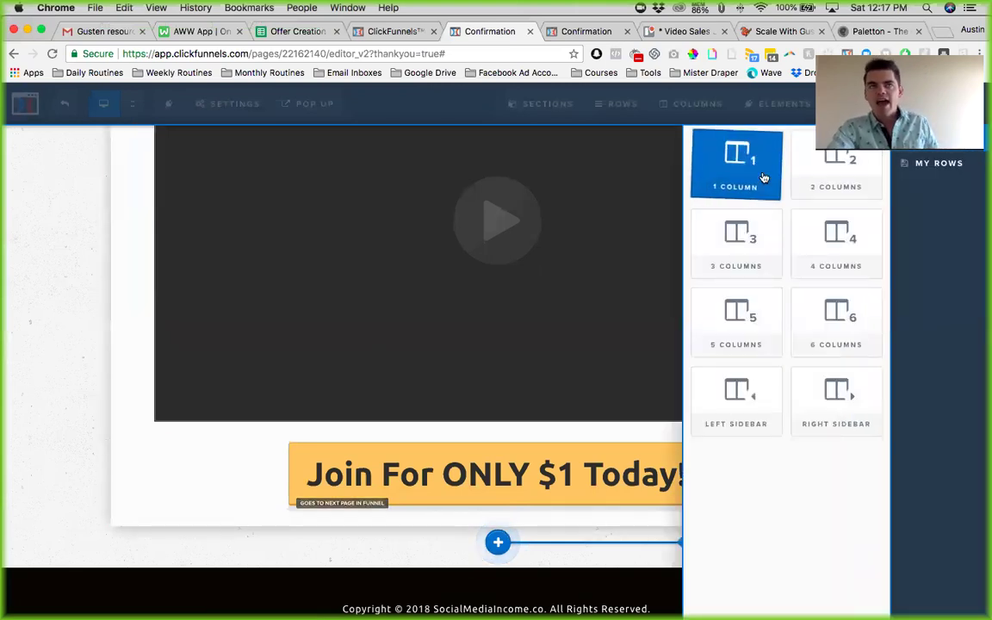
pyautogui.click(670, 31)
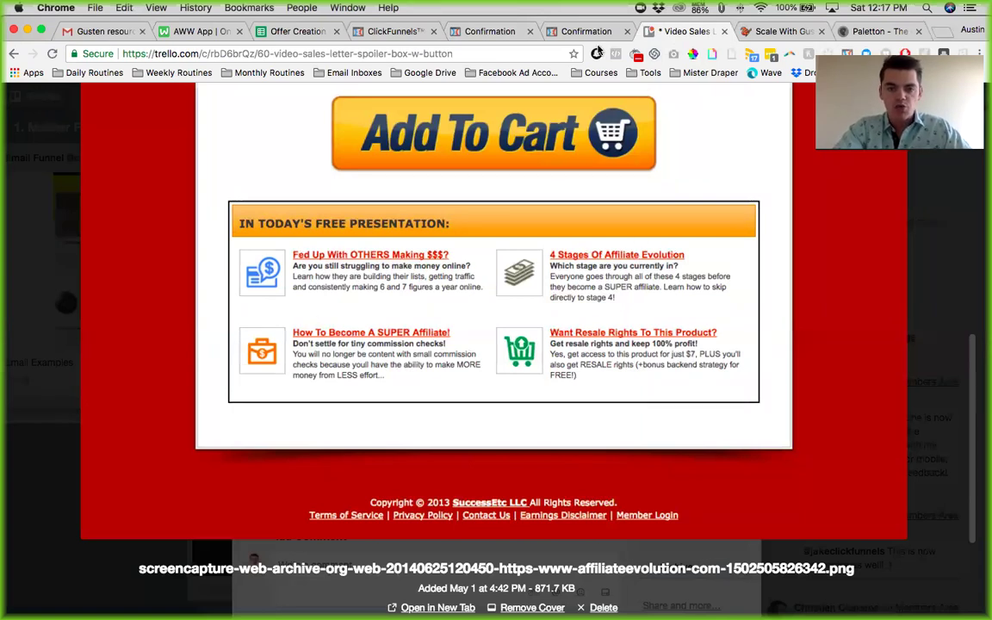
pyautogui.click(495, 32)
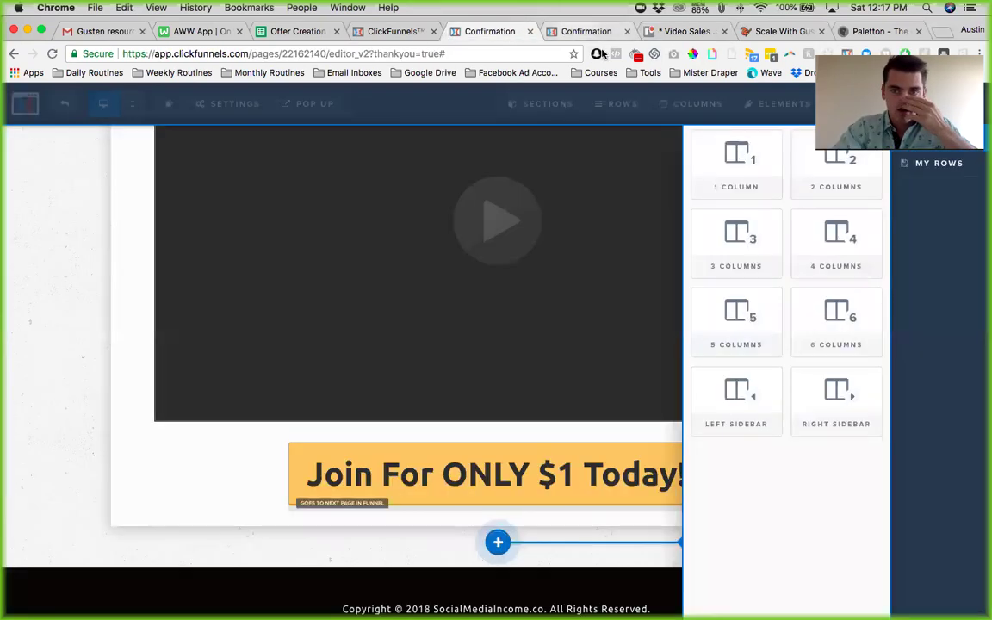
pyautogui.click(745, 173)
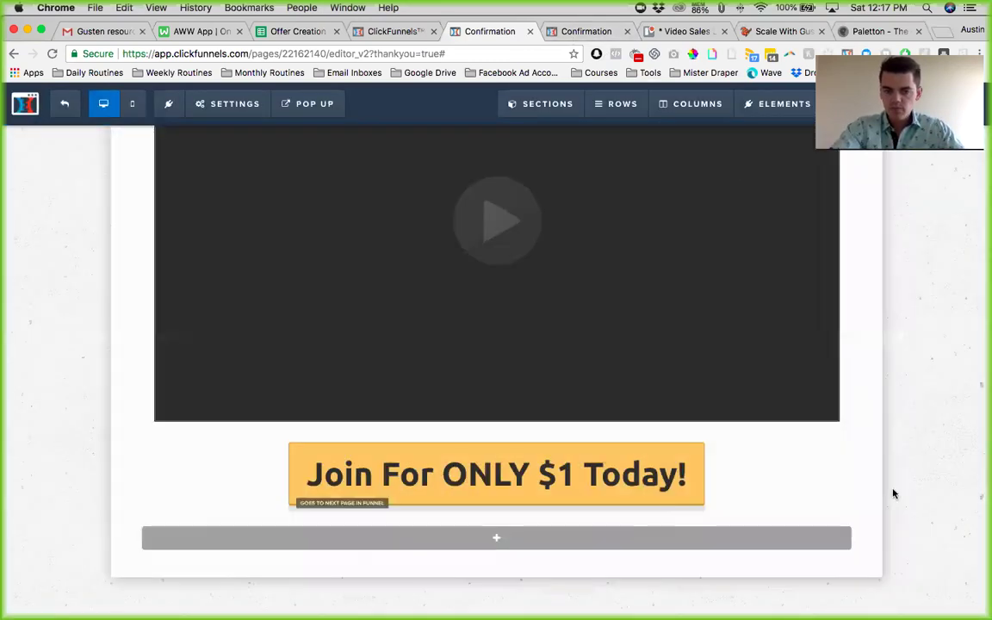
# Step: Delete the empty row and add a Full Width section below the join button
pyautogui.scroll(-1, 531, 513)
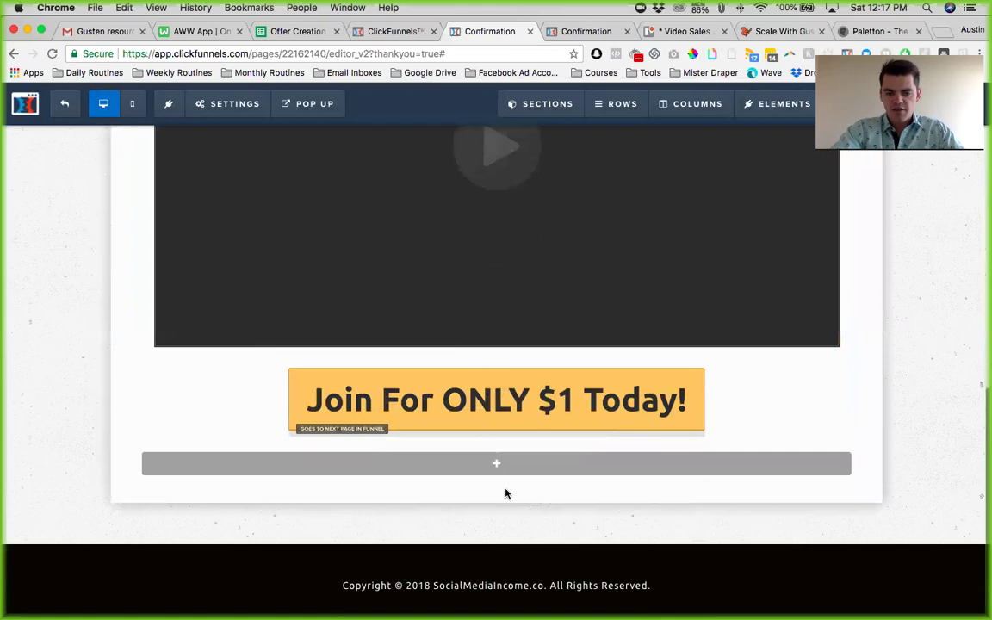
pyautogui.moveTo(504, 472)
pyautogui.click(862, 429)
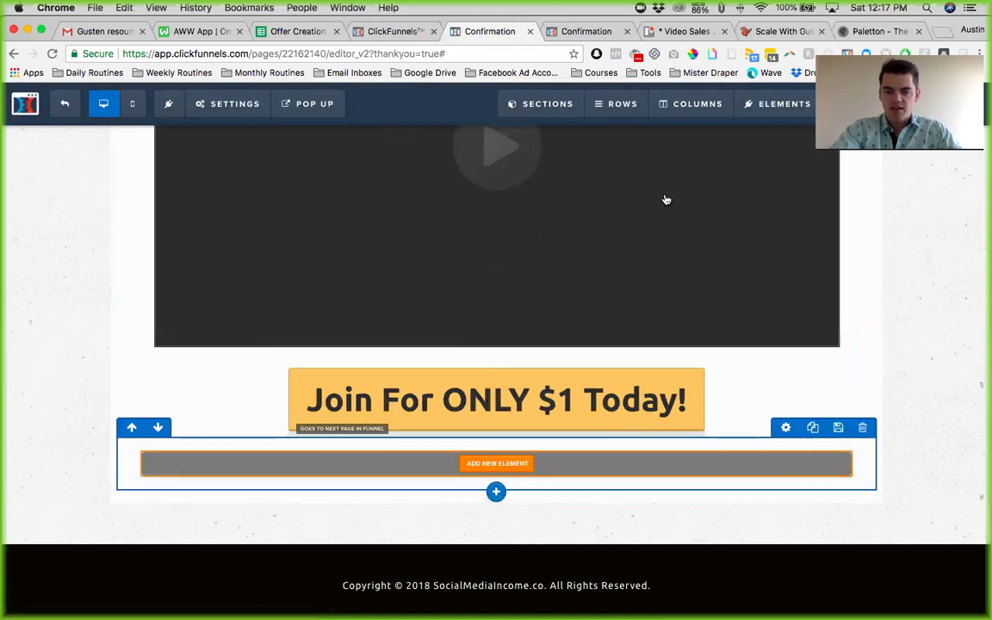
pyautogui.click(611, 144)
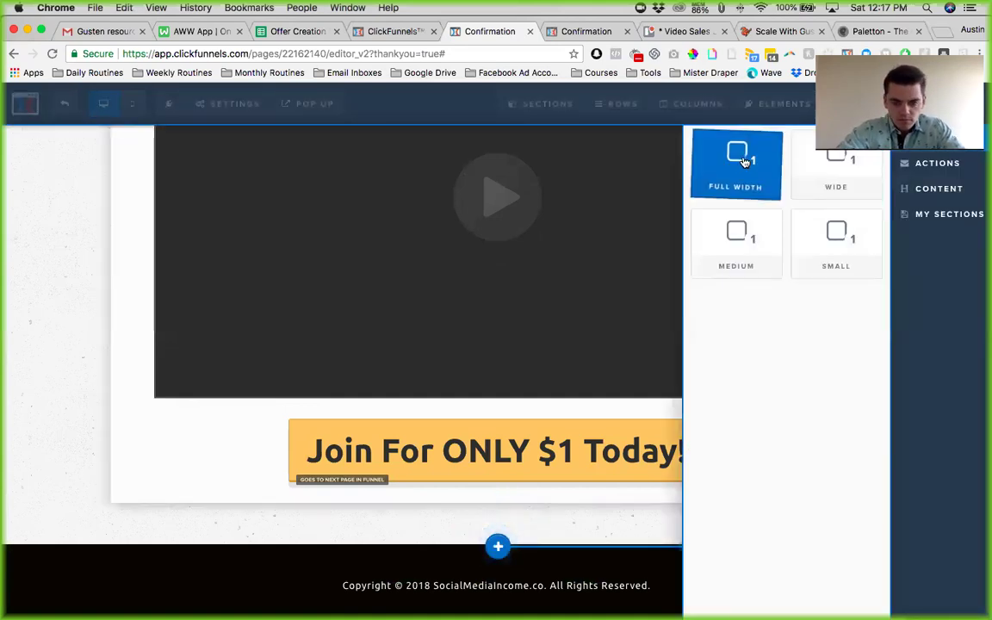
pyautogui.click(744, 162)
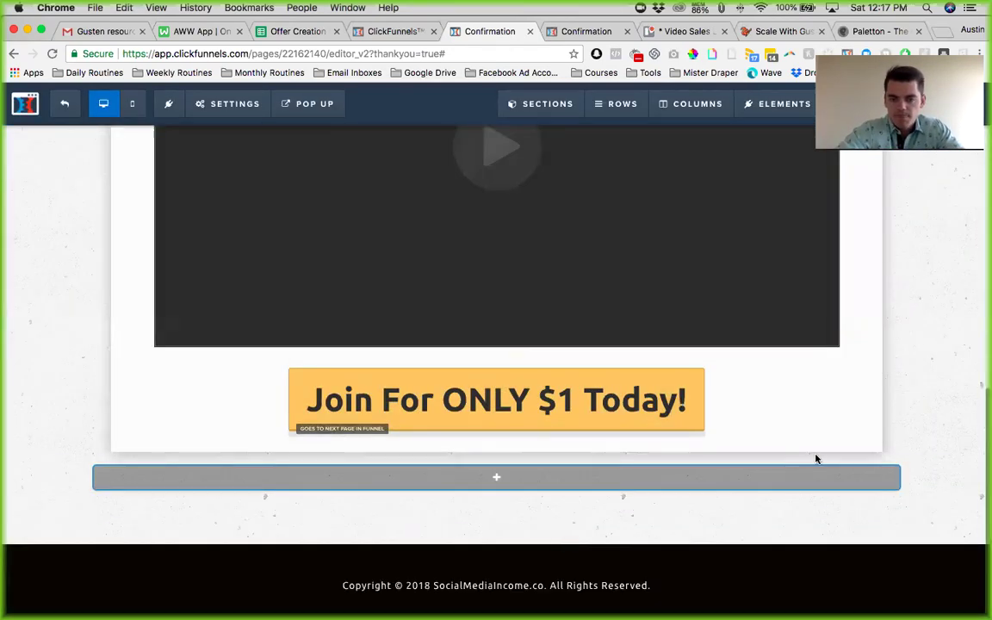
# Step: Fill the new section with a 1-column row above a 2-columns row, then bring up the element list
pyautogui.moveTo(968, 471)
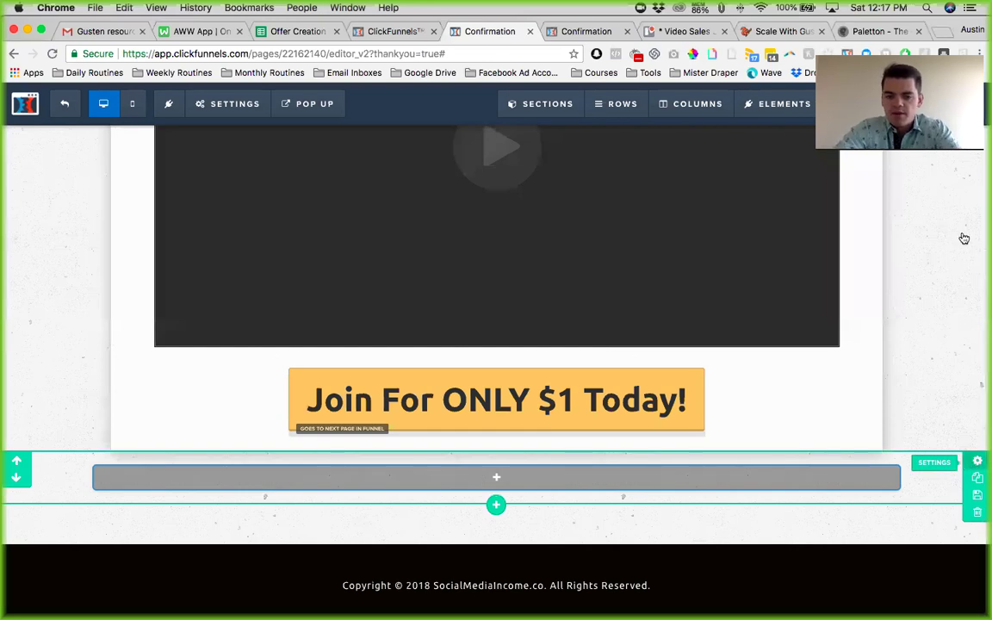
pyautogui.click(965, 239)
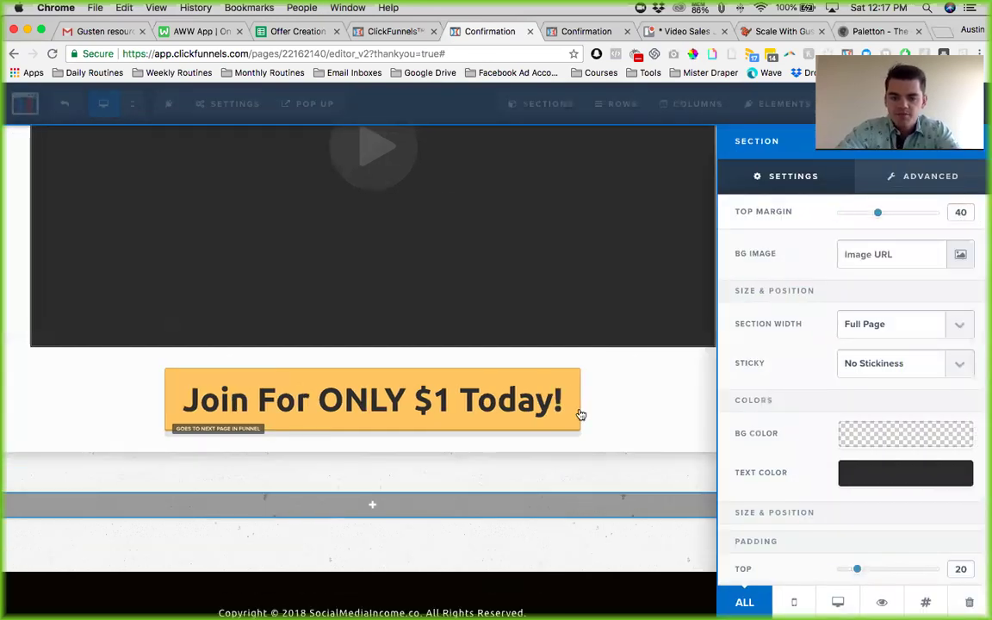
pyautogui.click(472, 469)
pyautogui.click(491, 505)
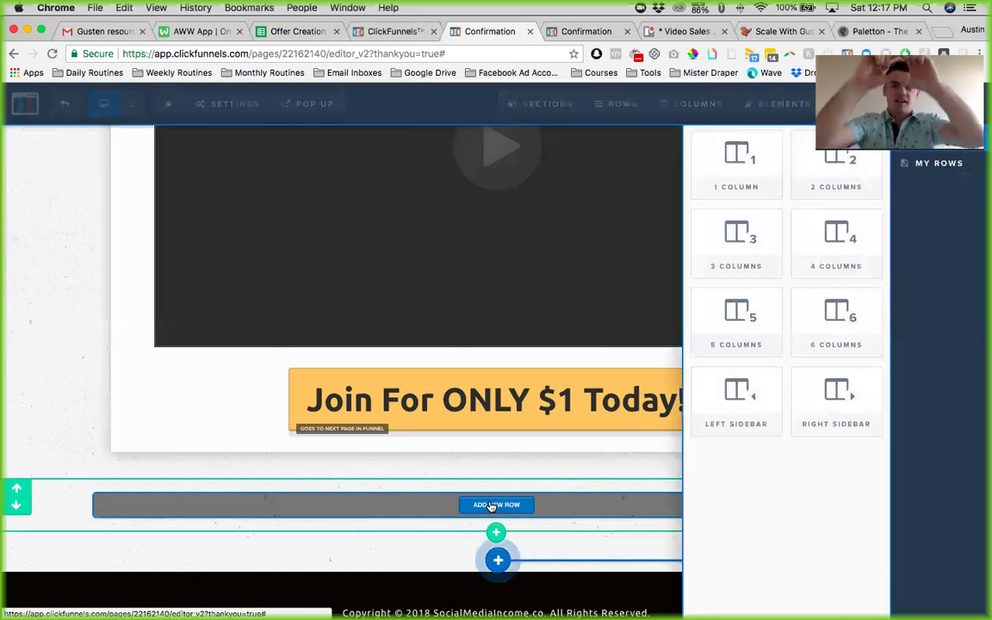
pyautogui.click(734, 169)
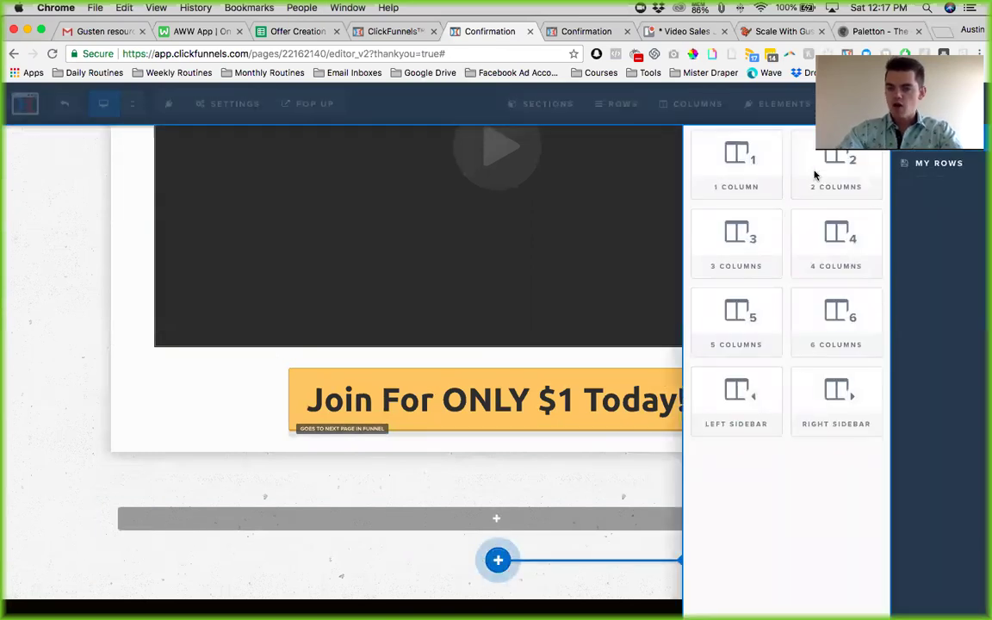
pyautogui.click(814, 173)
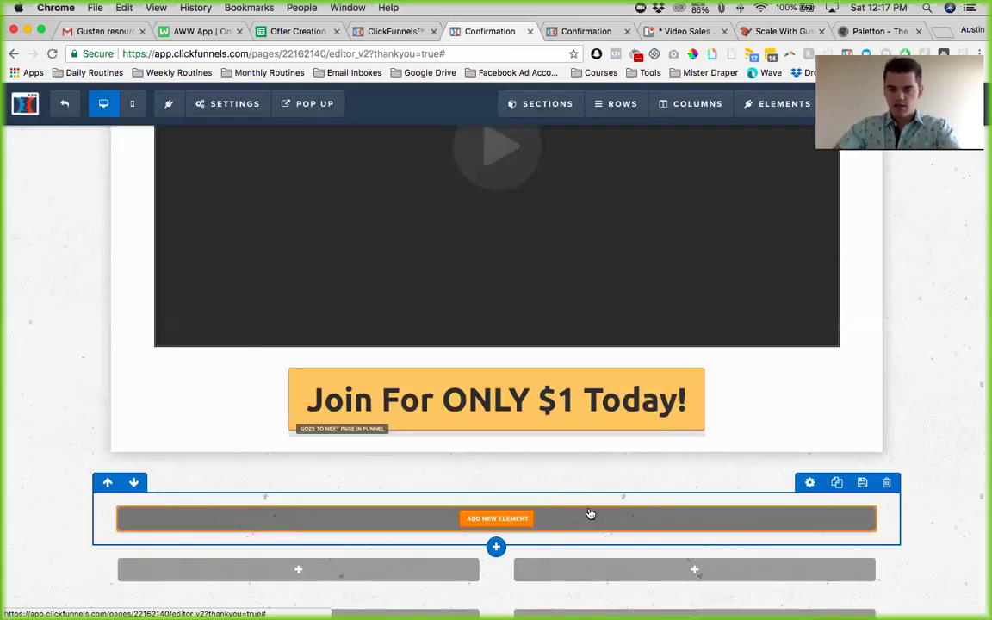
pyautogui.click(516, 516)
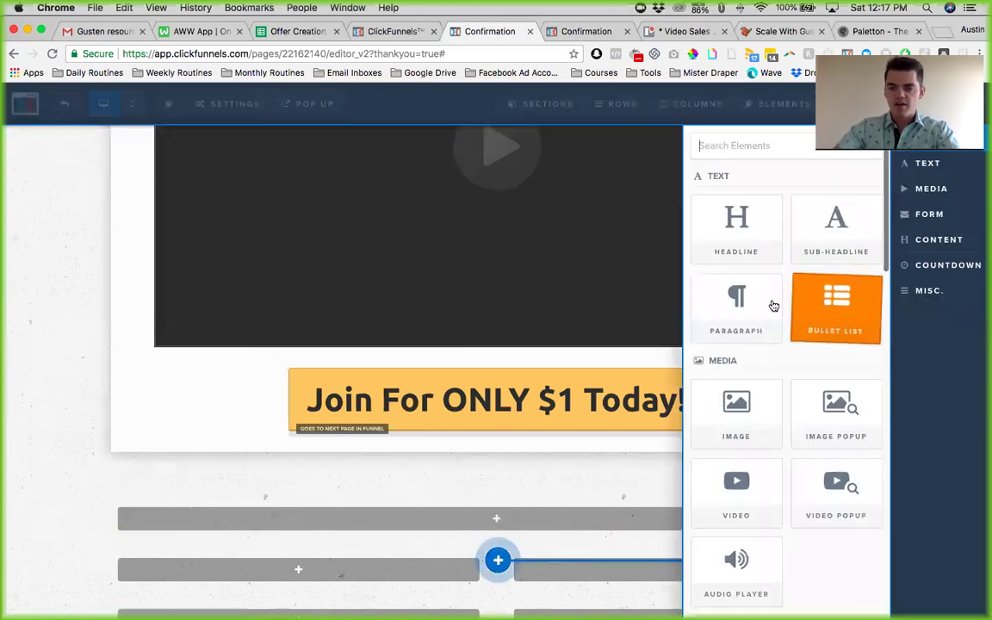
pyautogui.click(763, 302)
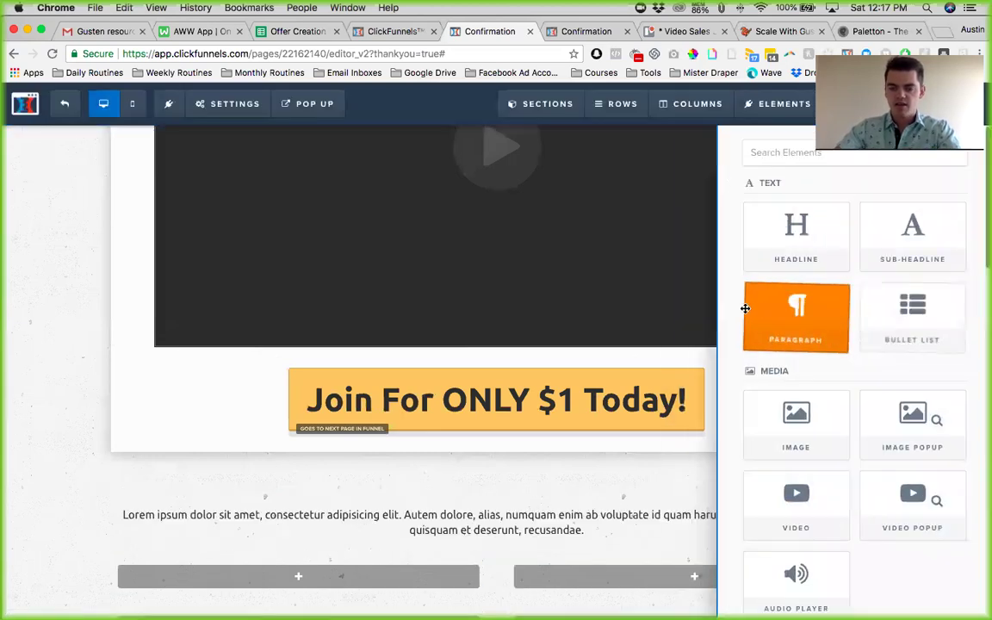
pyautogui.click(625, 517)
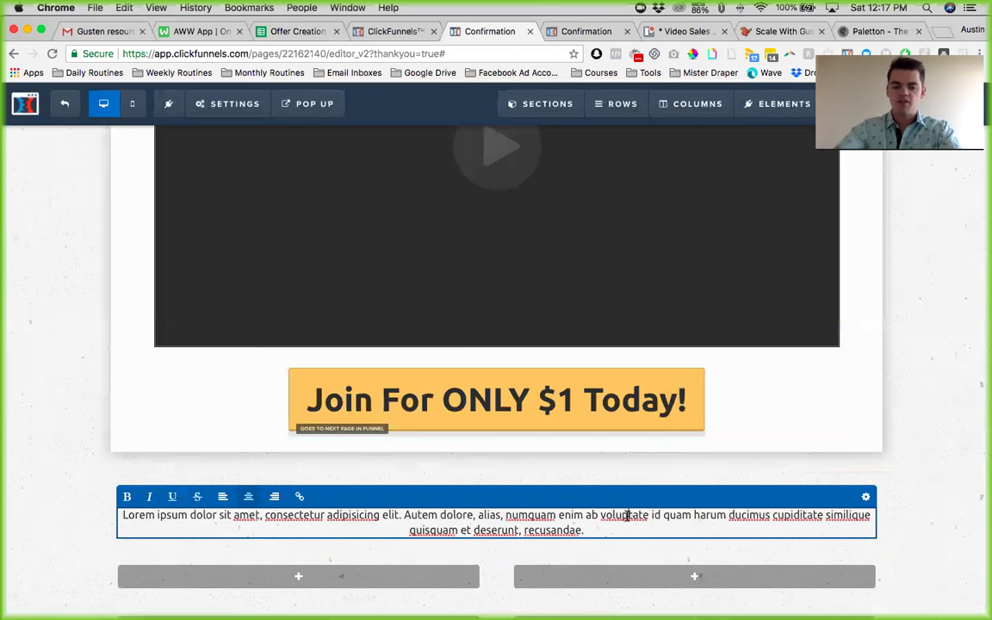
pyautogui.hotkey('ctrl', 'a')
pyautogui.write('In toda')
pyautogui.press('BackSpace')
pyautogui.write("Today's Prs")
pyautogui.press('BackSpace')
pyautogui.write('esentation:')
pyautogui.hotkey('ctrl', 'a')
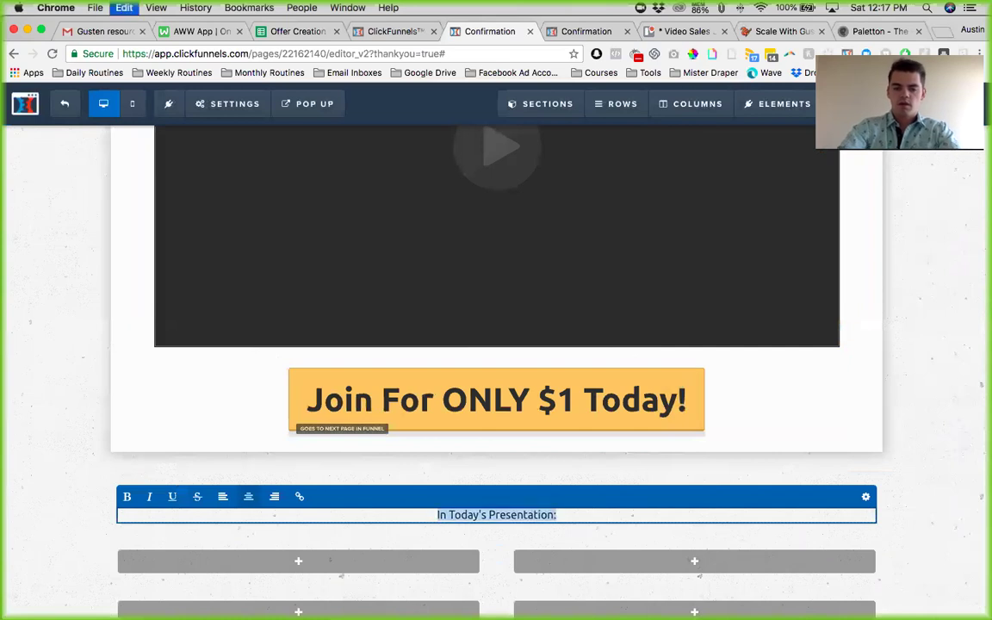
pyautogui.hotkey('ctrl', 'b')
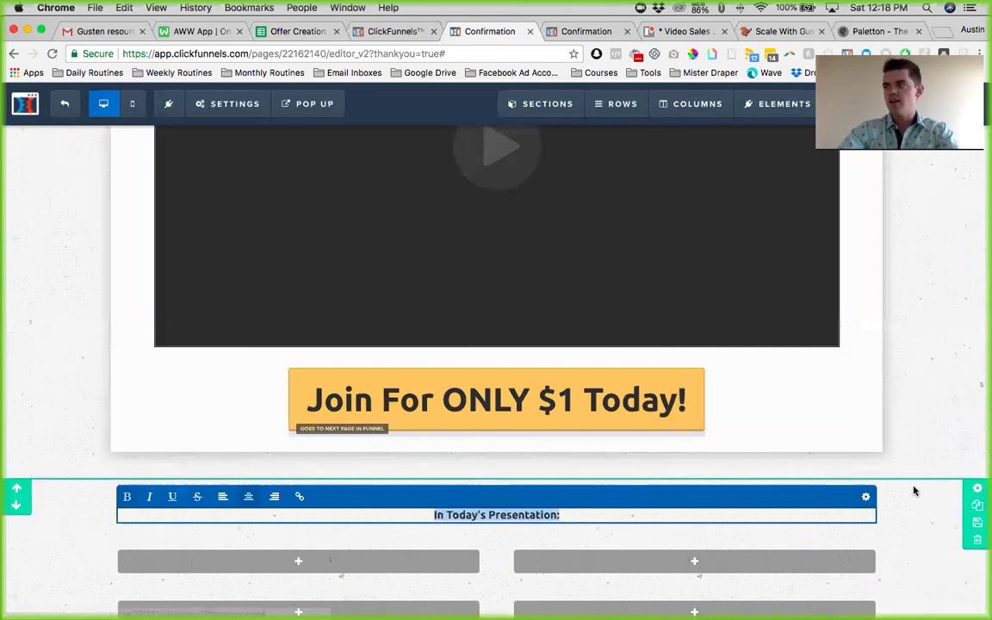
pyautogui.click(898, 501)
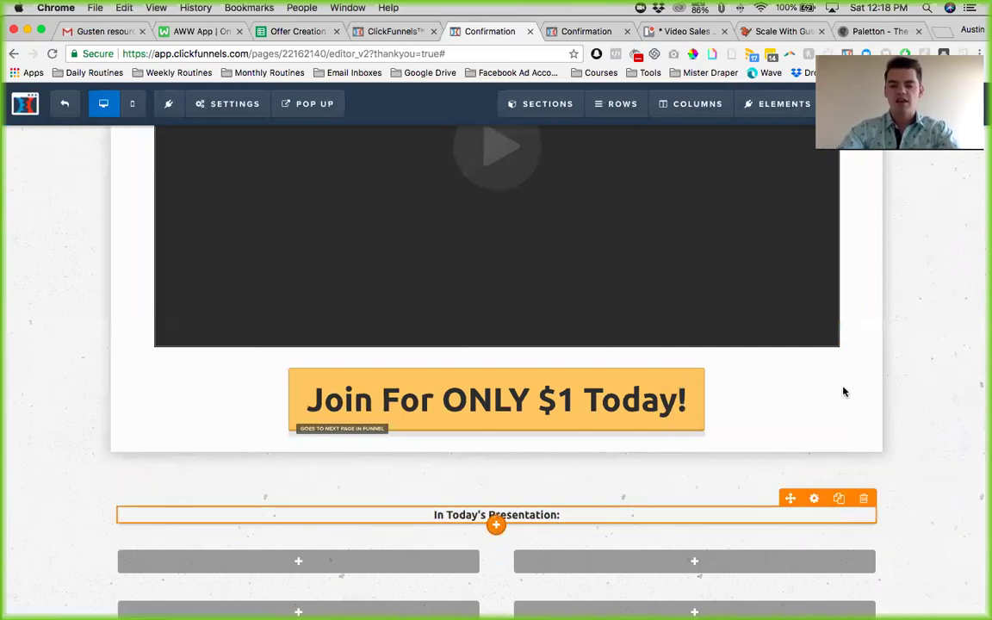
pyautogui.scroll(5, 844, 392)
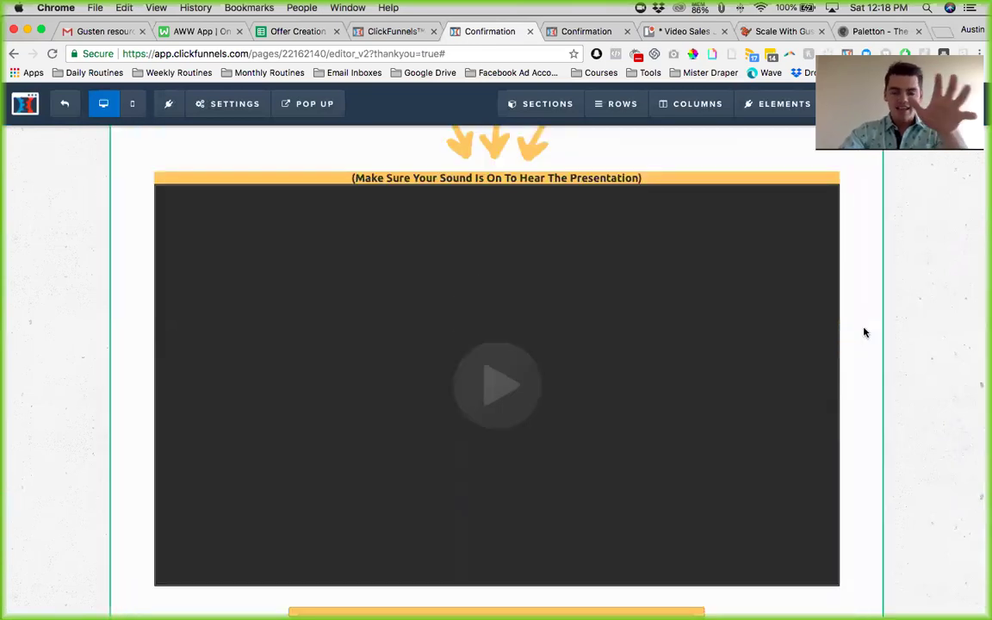
pyautogui.scroll(5, 864, 332)
pyautogui.scroll(-4, 864, 332)
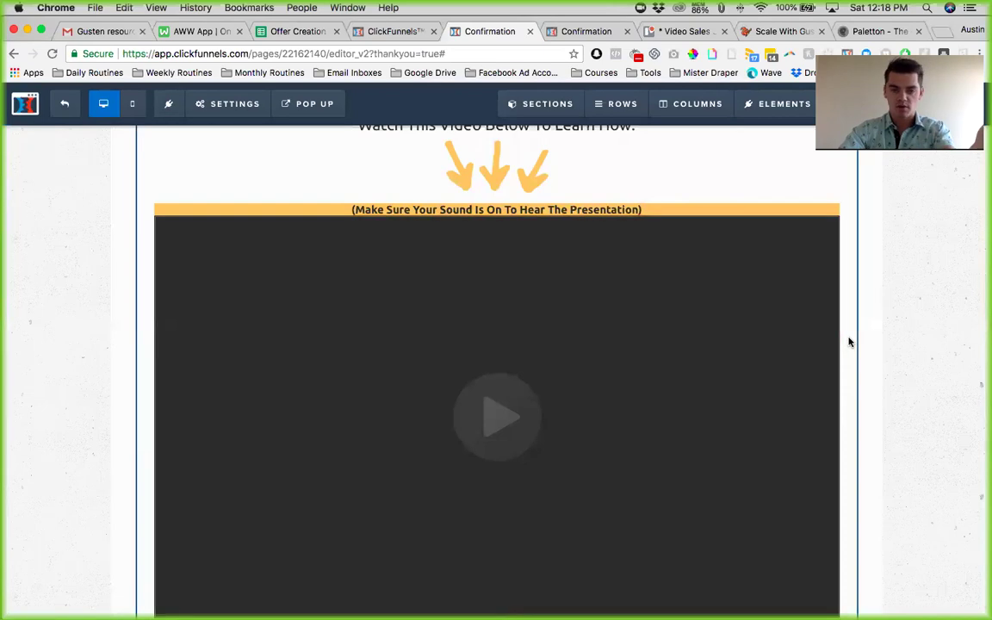
pyautogui.scroll(-5, 849, 342)
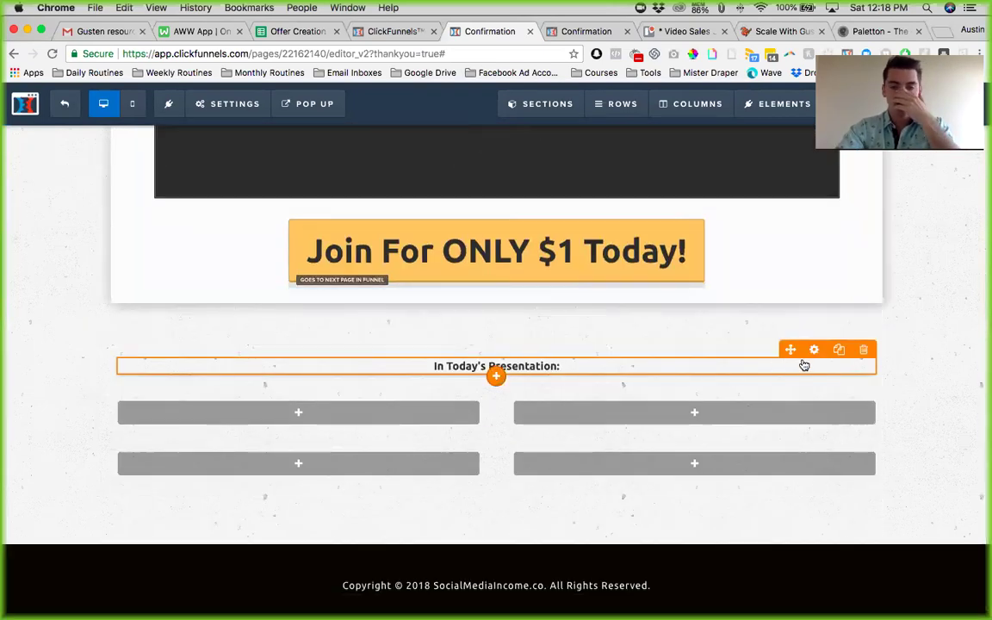
# Step: Set the 'In Today's Presentation:' heading paragraph font size to 36
pyautogui.click(815, 351)
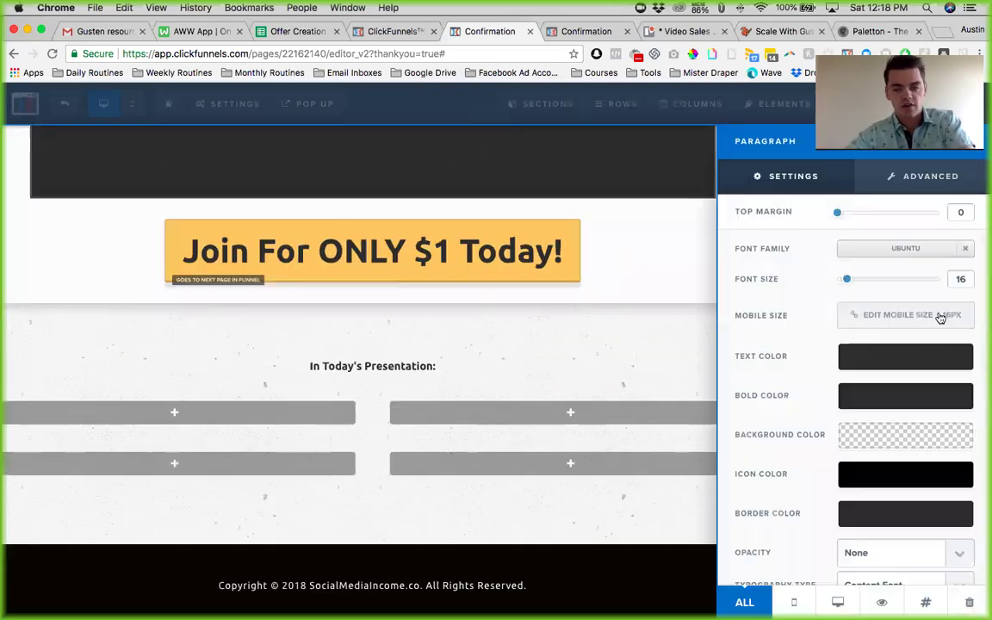
pyautogui.write('30')
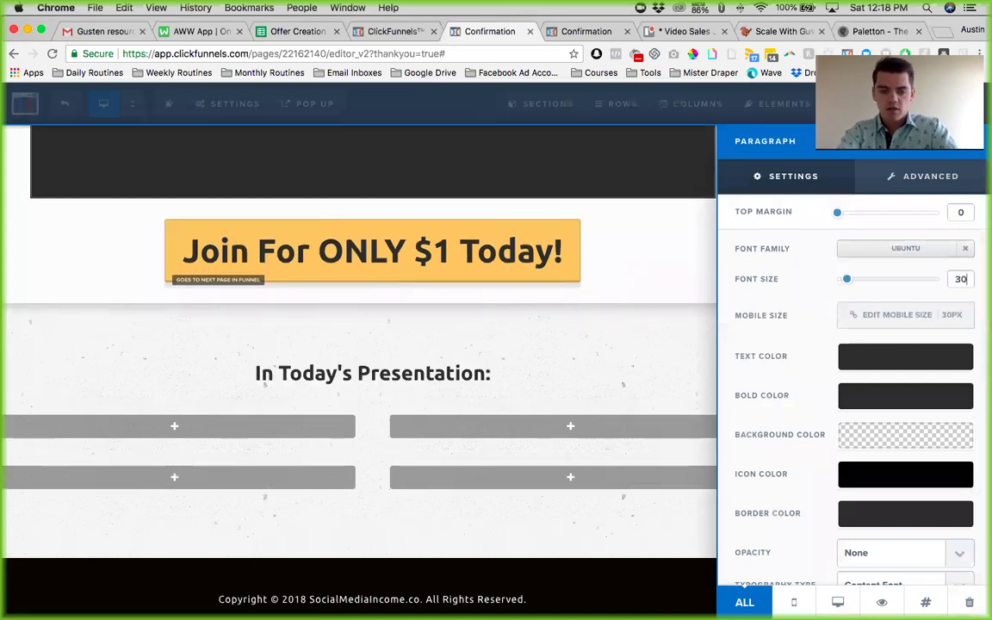
pyautogui.press('BackSpace')
pyautogui.write('6')
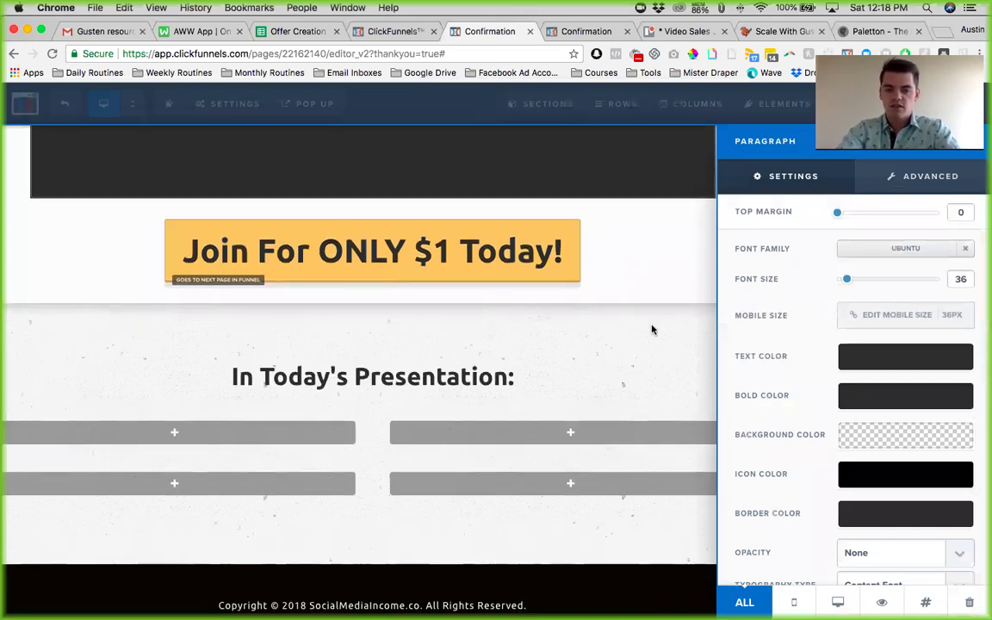
pyautogui.click(617, 345)
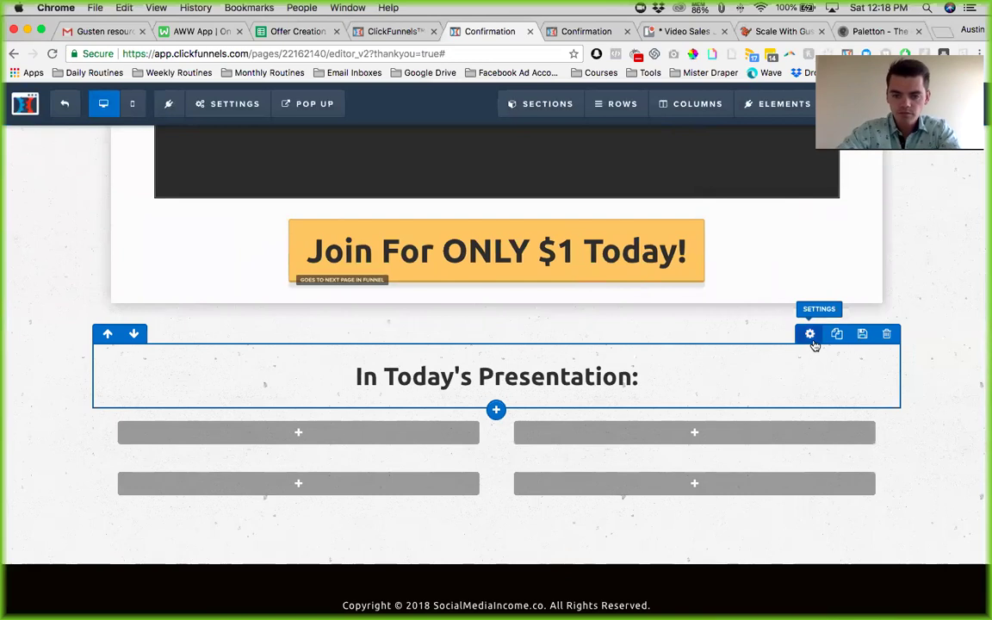
# Step: Give the heading row a yellow #ffc56c background with 10 px top and bottom padding
pyautogui.click(891, 337)
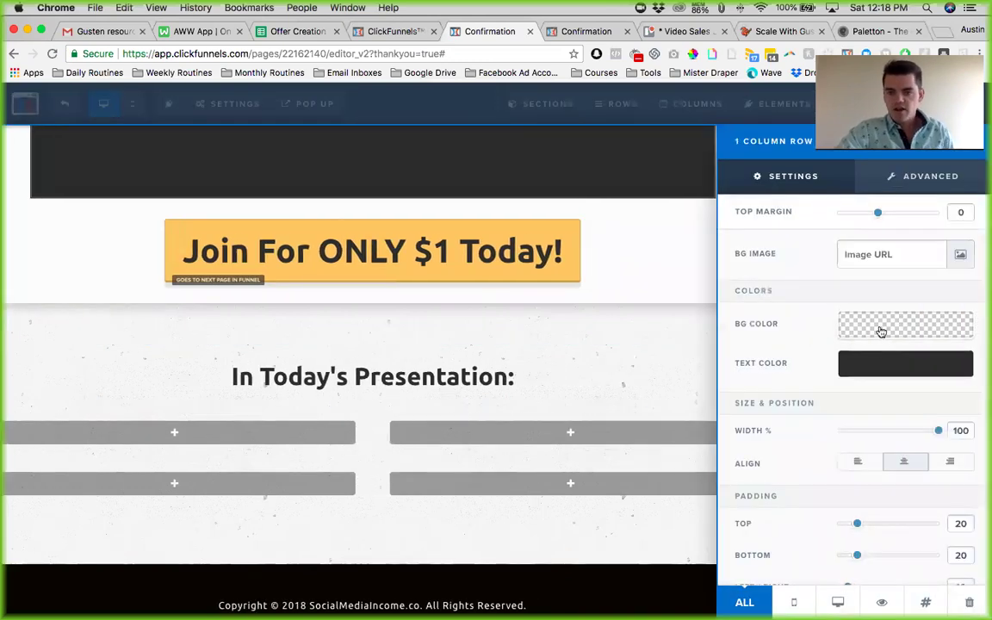
pyautogui.click(881, 332)
pyautogui.click(823, 466)
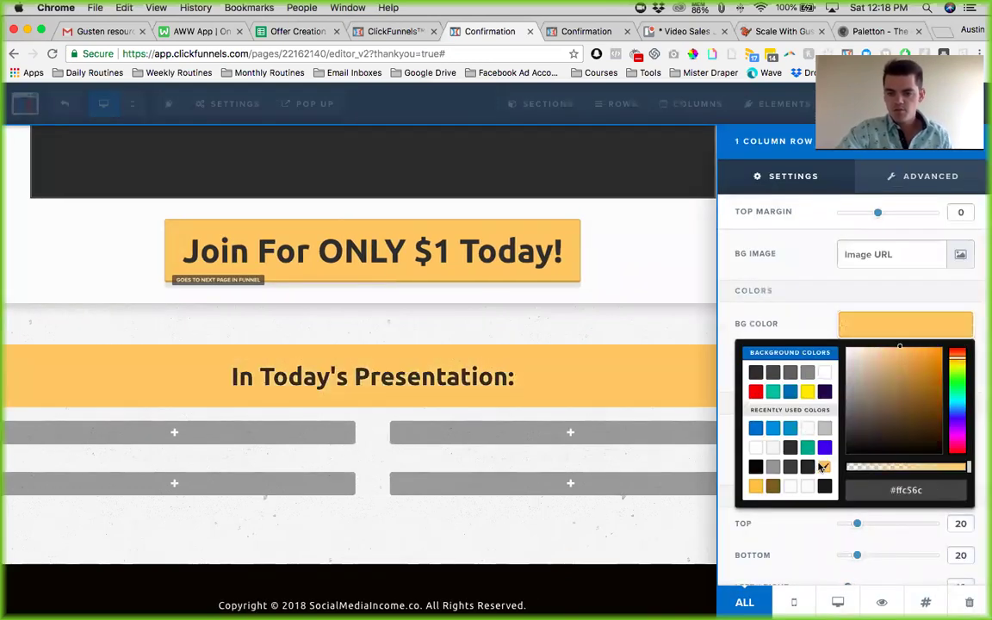
pyautogui.click(963, 516)
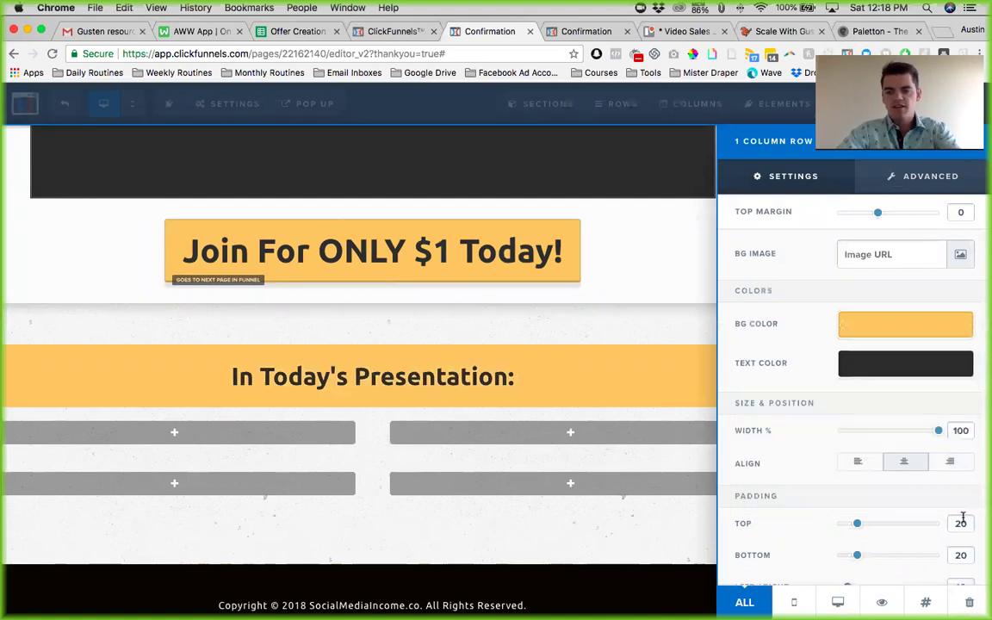
pyautogui.press('BackSpace')
pyautogui.write('1')
pyautogui.click(960, 554)
pyautogui.press('BackSpace')
pyautogui.write('1')
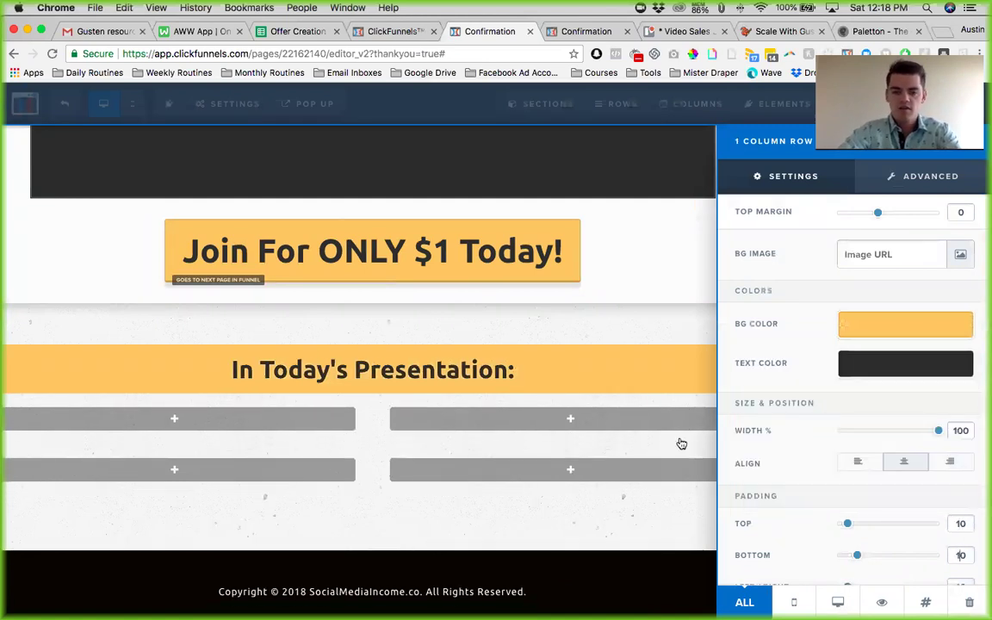
pyautogui.click(613, 422)
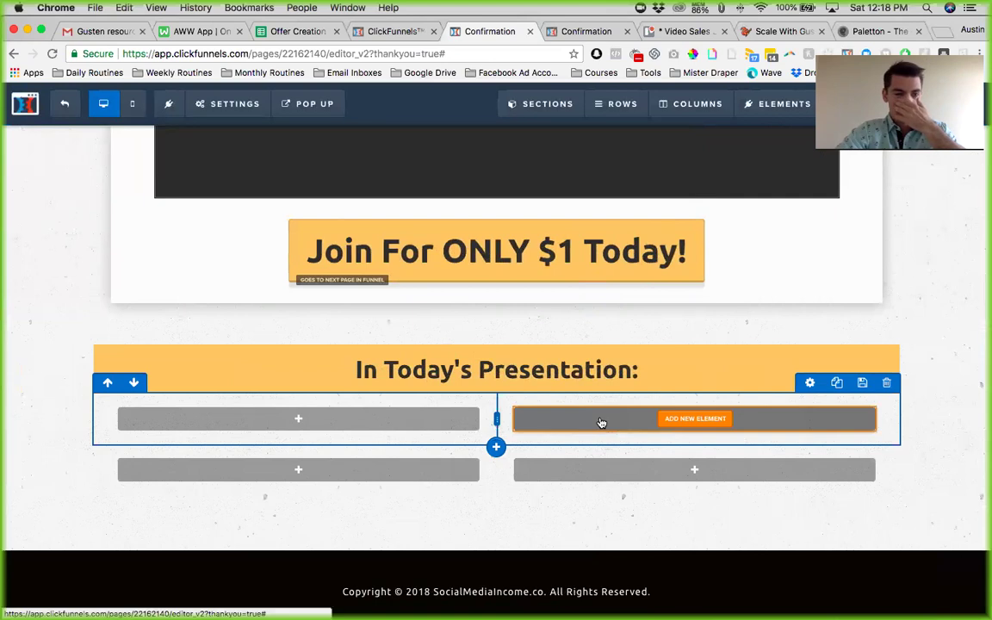
# Step: Change the section width from full page to Wide
pyautogui.click(801, 384)
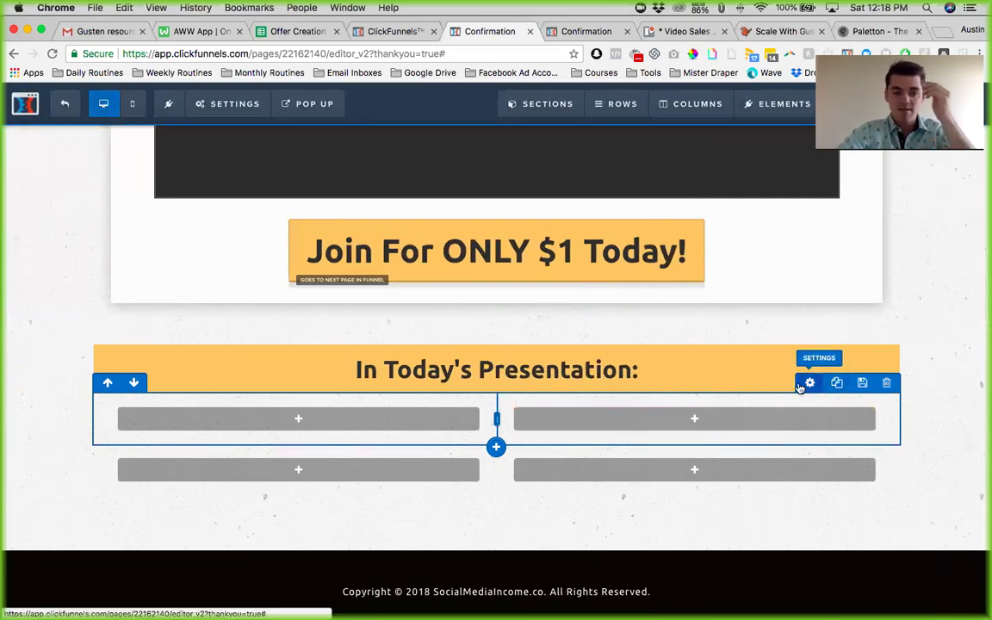
pyautogui.click(589, 362)
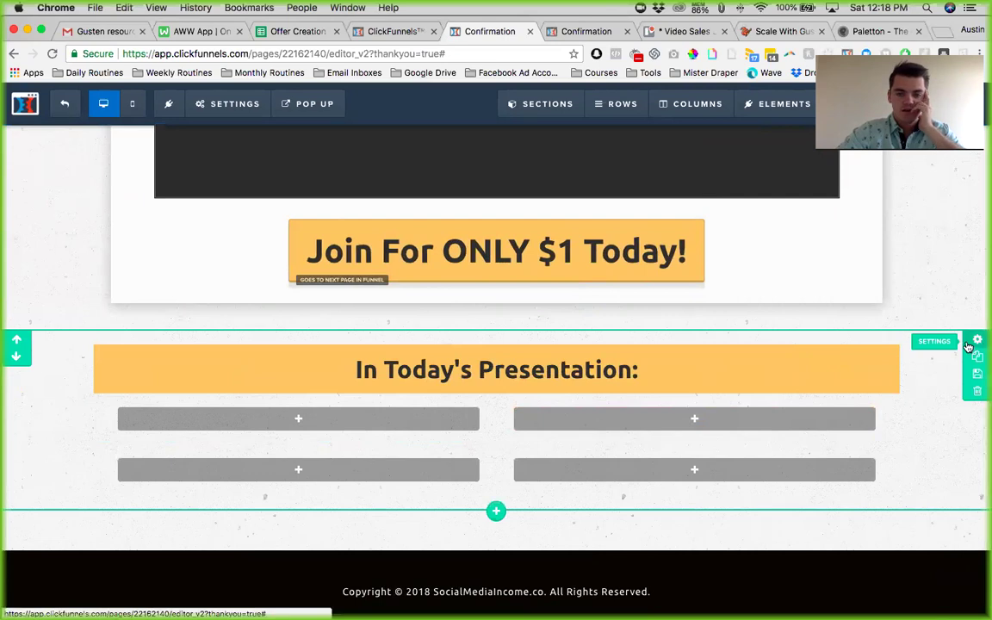
pyautogui.click(969, 342)
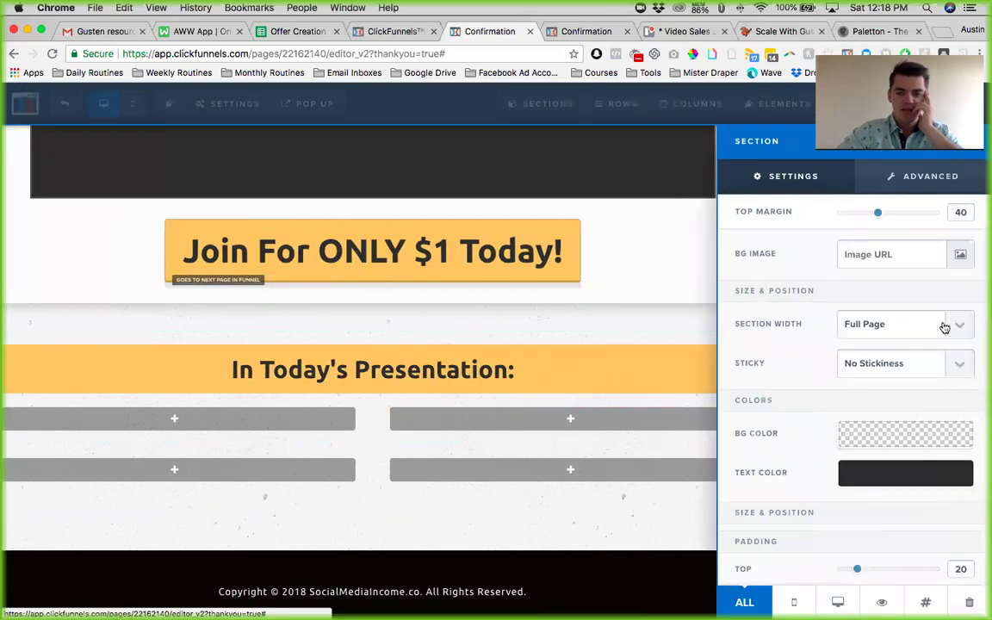
pyautogui.click(942, 326)
pyautogui.click(888, 337)
pyautogui.click(597, 354)
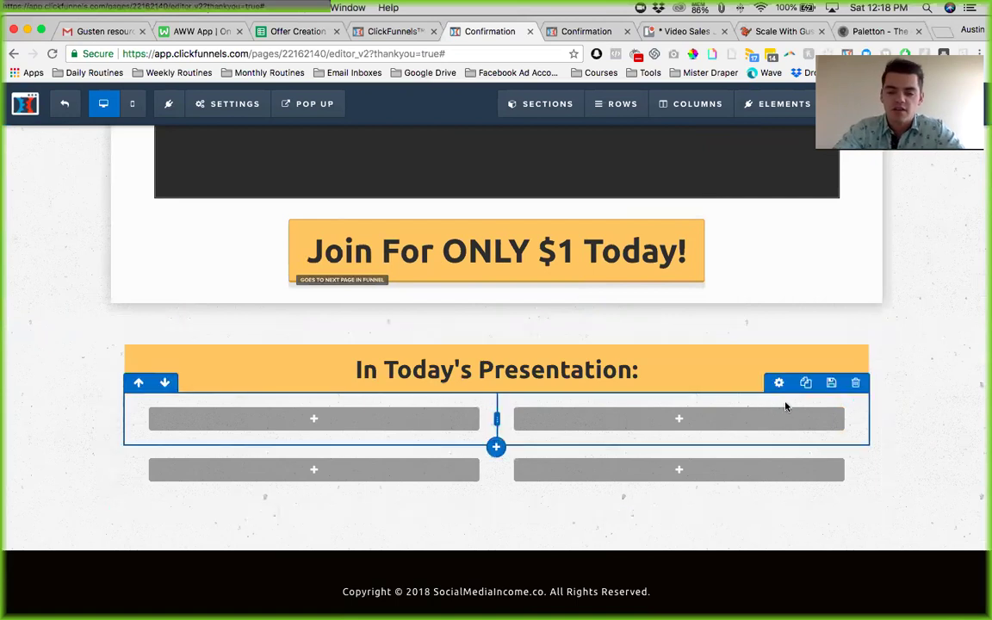
# Step: Give both two-column grid rows a white #ffffff background, checking the Trello reference page
pyautogui.click(779, 384)
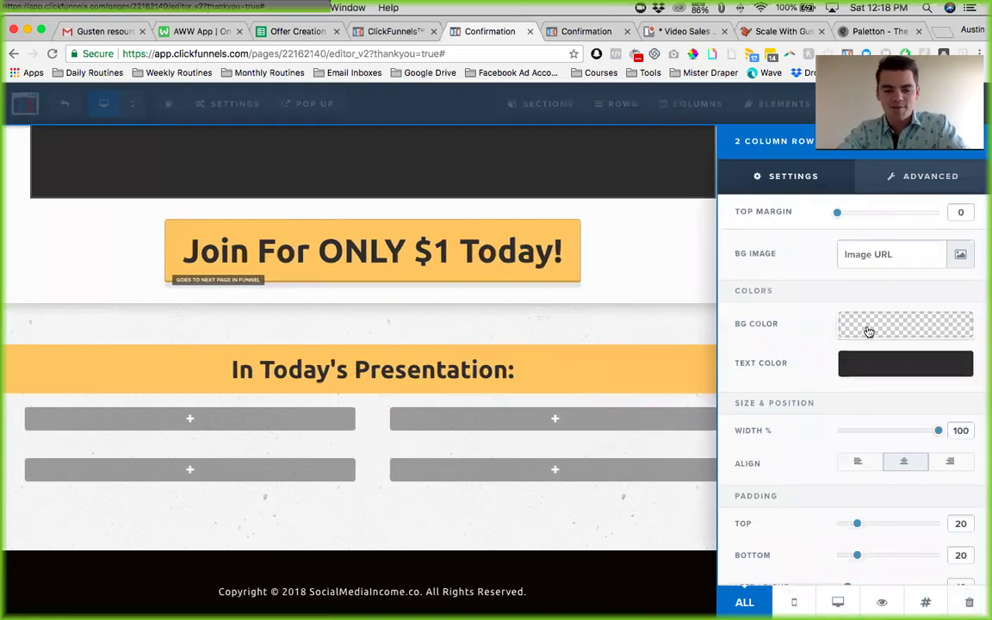
pyautogui.click(869, 332)
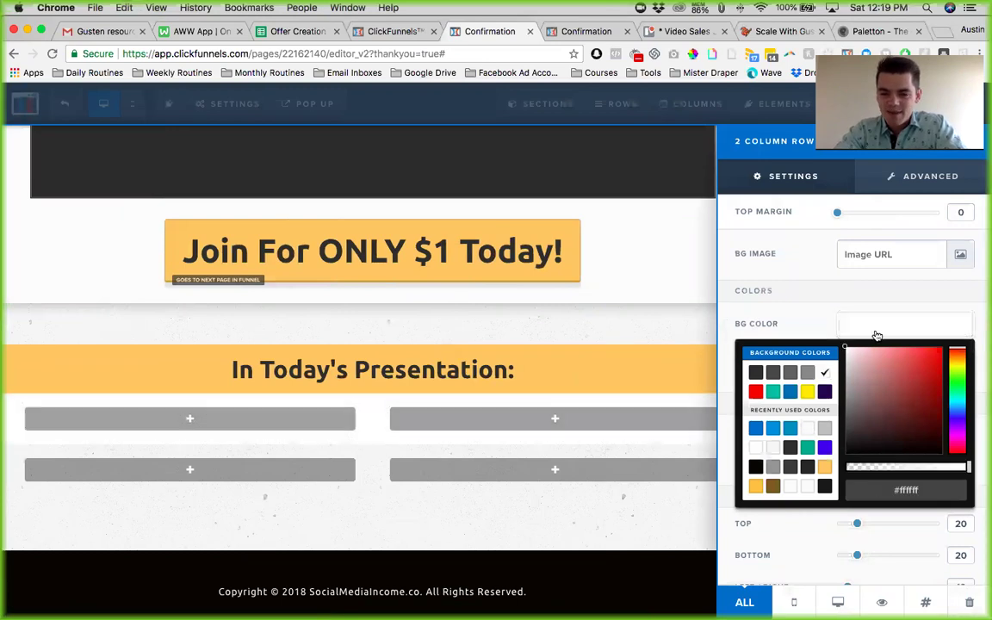
pyautogui.click(675, 416)
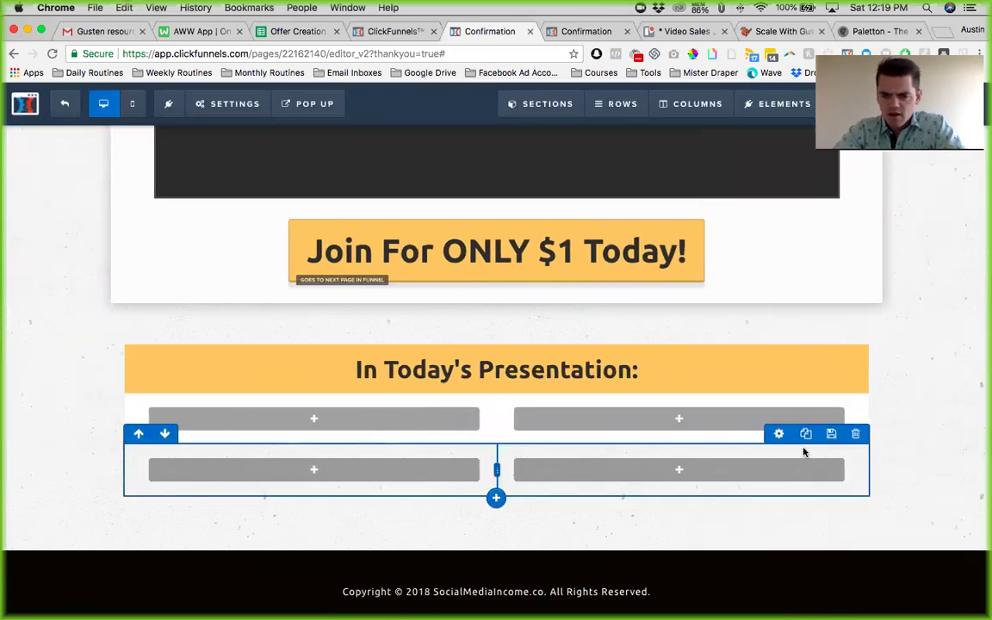
pyautogui.click(778, 433)
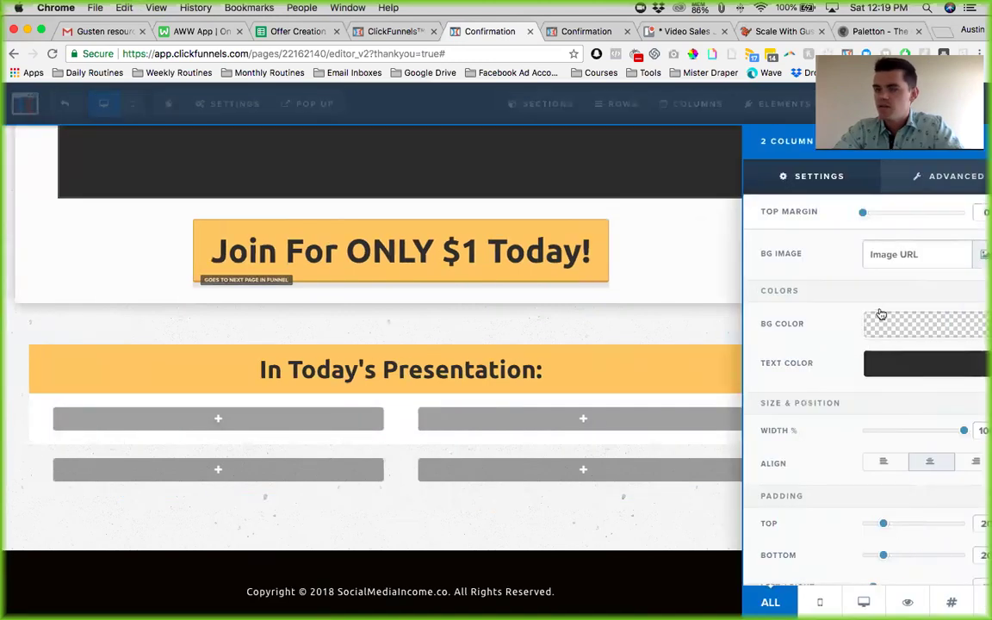
pyautogui.click(864, 326)
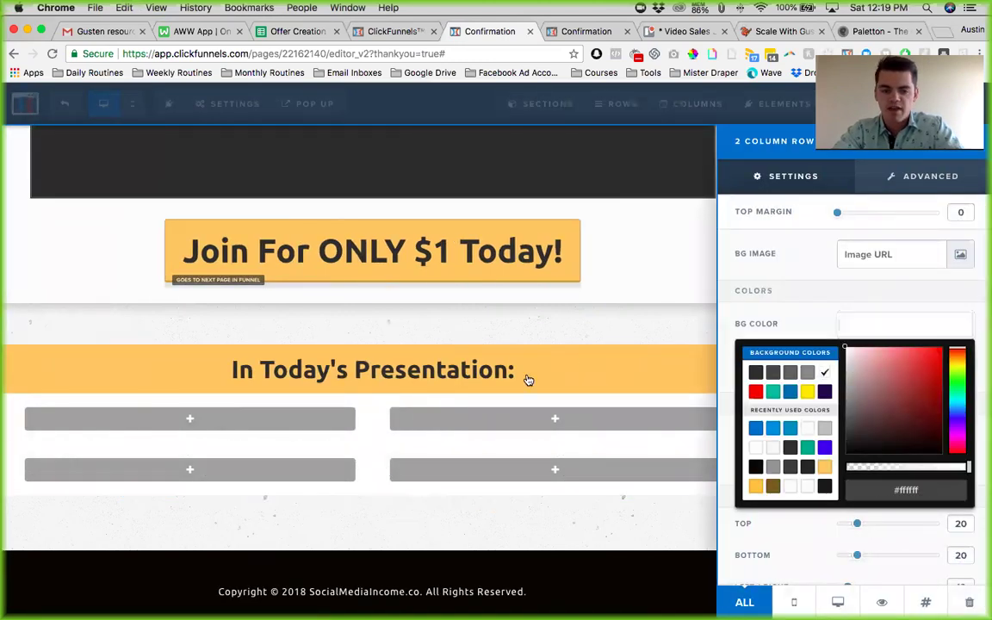
pyautogui.click(527, 379)
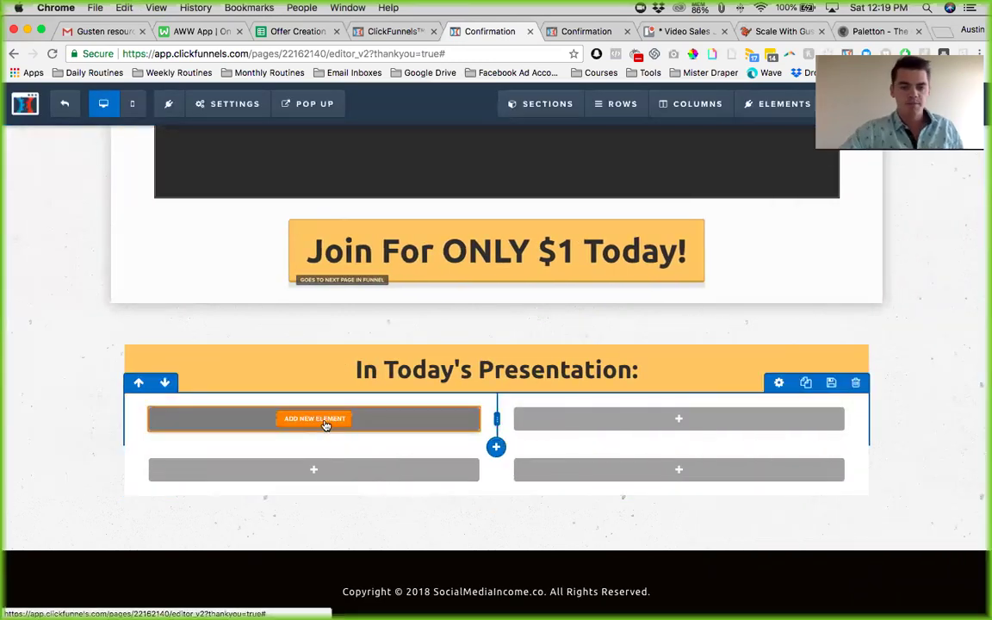
pyautogui.click(680, 31)
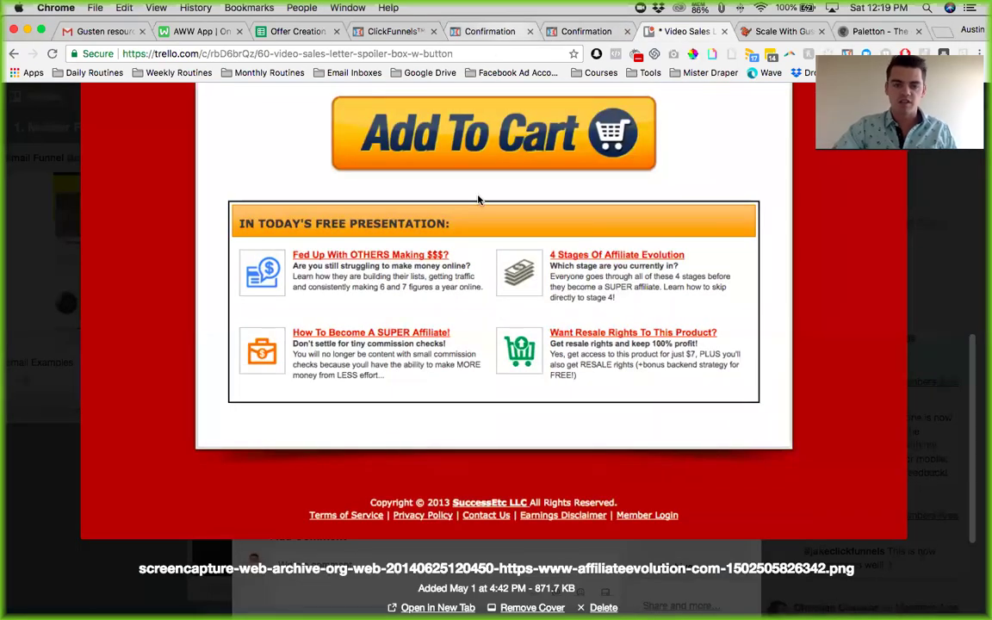
pyautogui.click(489, 31)
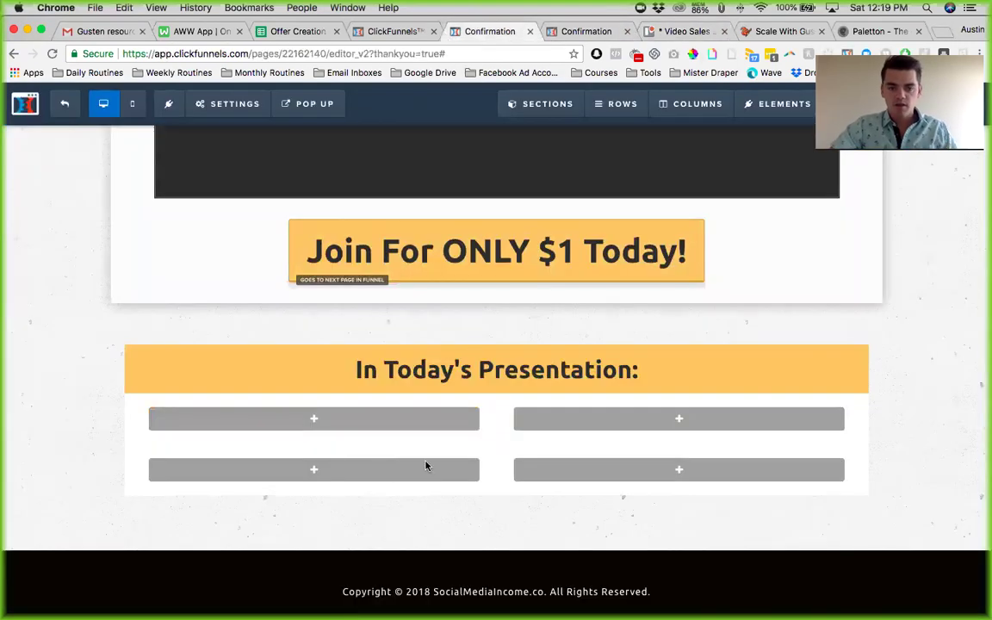
# Step: Add a Featured Image Headline block to the left grid column and duplicate it
pyautogui.click(331, 421)
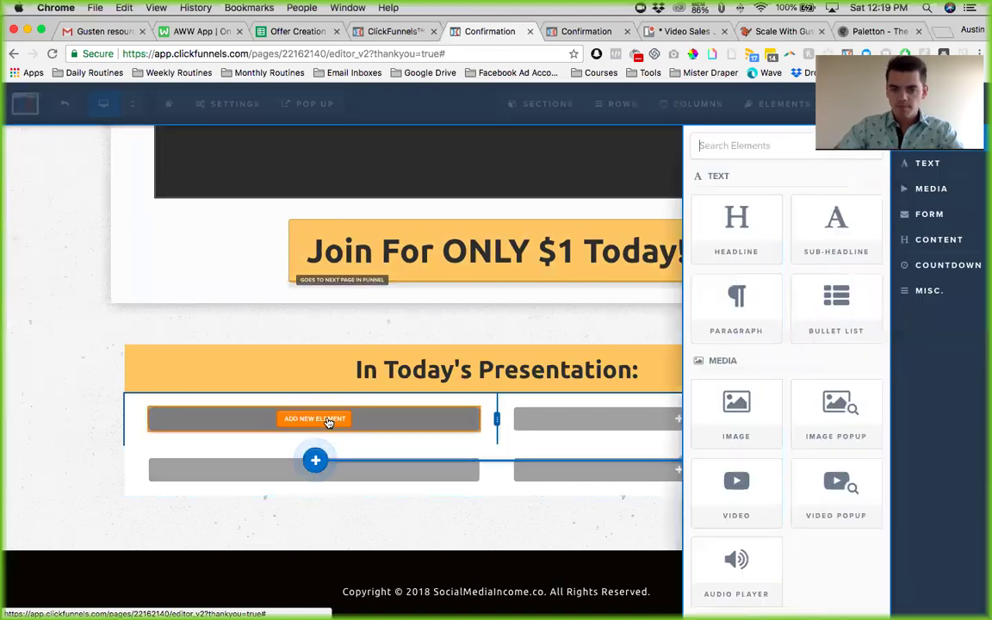
pyautogui.scroll(-5, 789, 271)
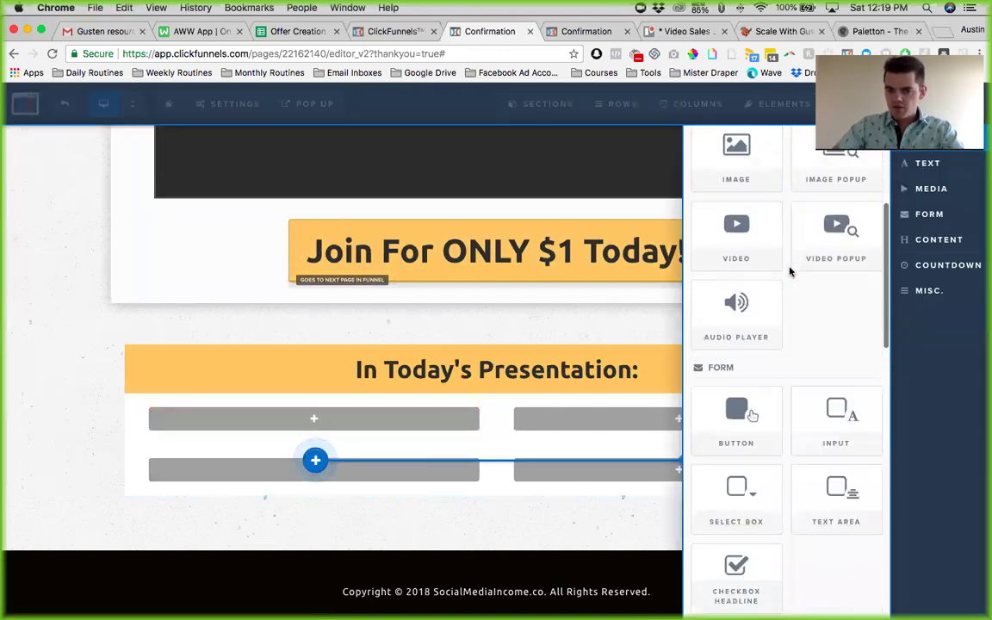
pyautogui.scroll(5, 790, 271)
pyautogui.write('fea')
pyautogui.moveTo(514, 428); pyautogui.dragTo(487, 431)
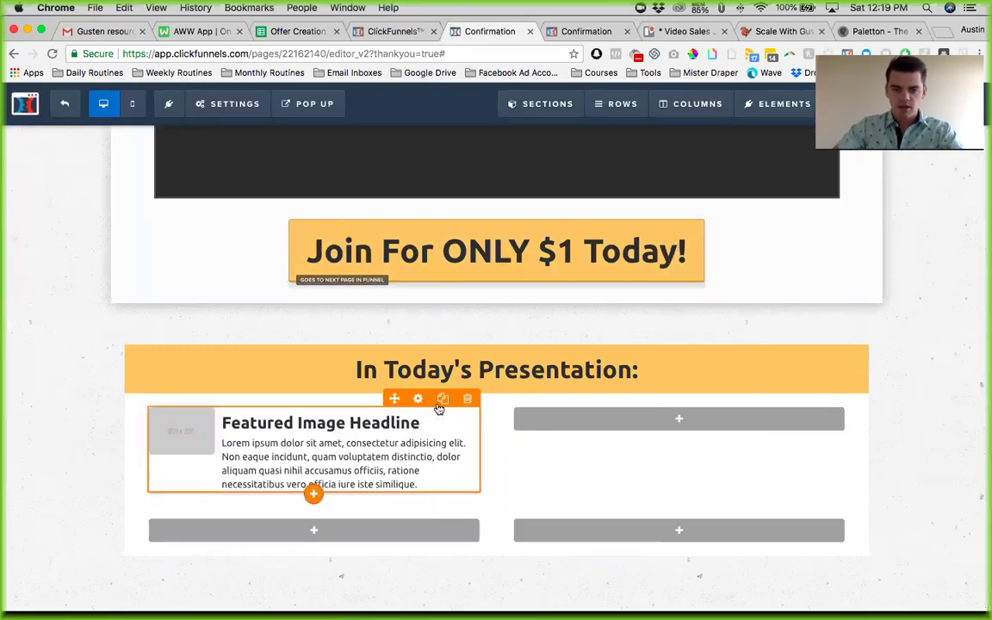
pyautogui.click(439, 403)
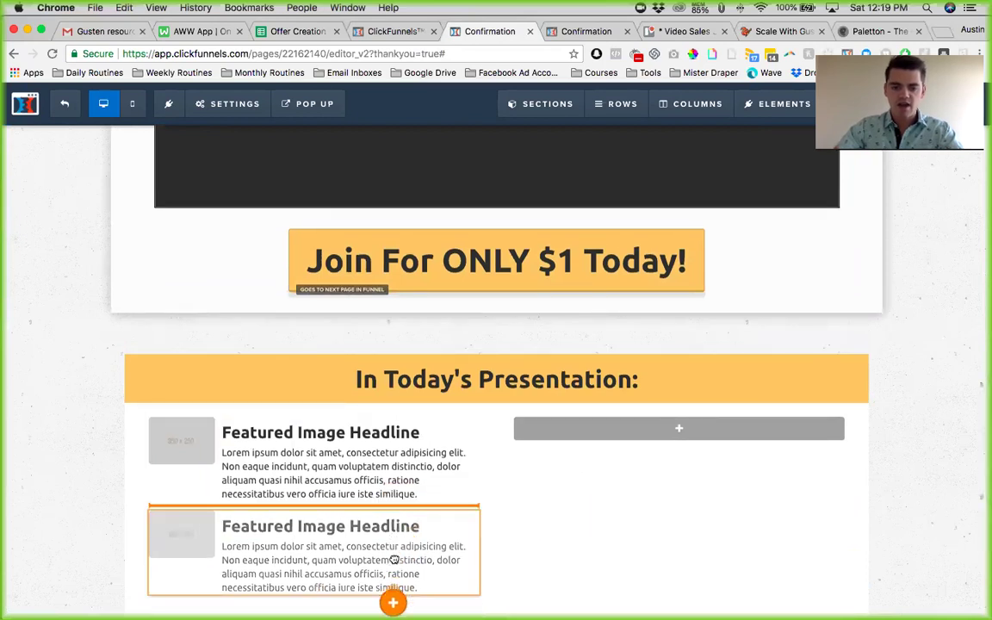
# Step: Set the duplicate's top margin to 40 and move it into the empty right column
pyautogui.scroll(-1, 394, 560)
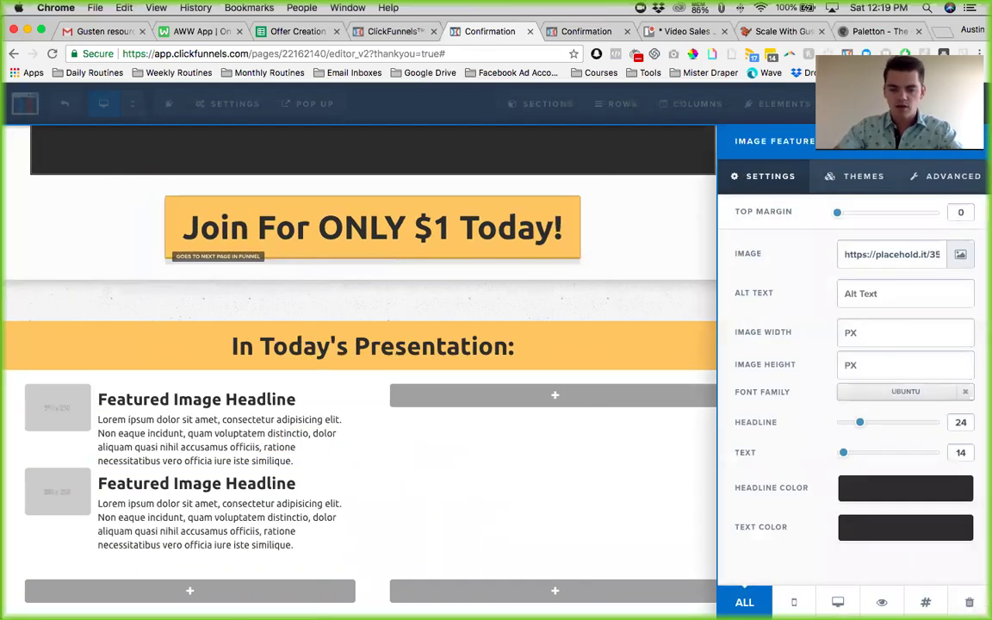
pyautogui.doubleClick(960, 212)
pyautogui.write('40')
pyautogui.click(589, 369)
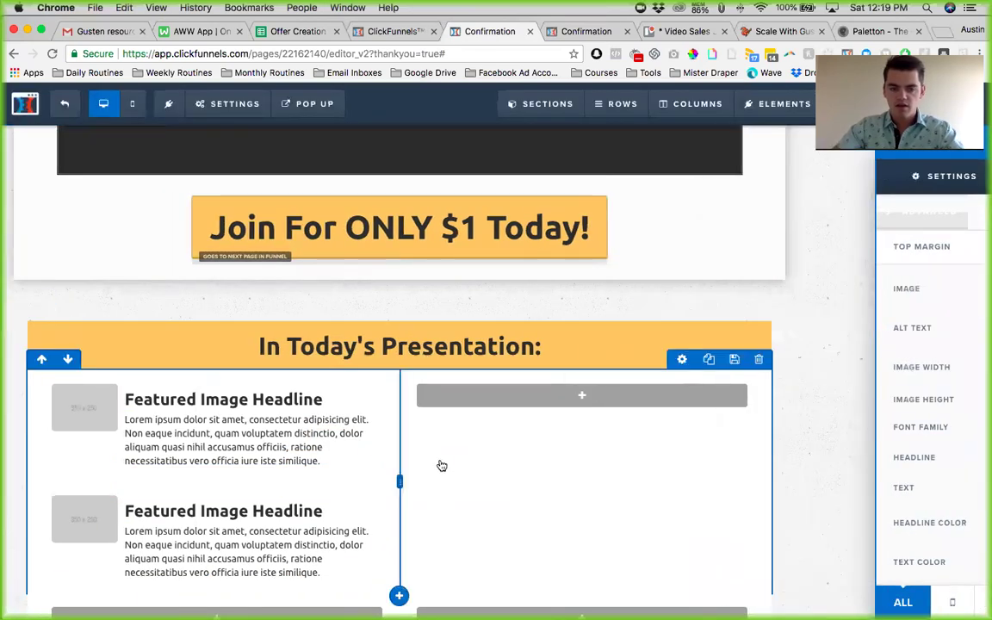
pyautogui.moveTo(392, 485); pyautogui.dragTo(537, 404)
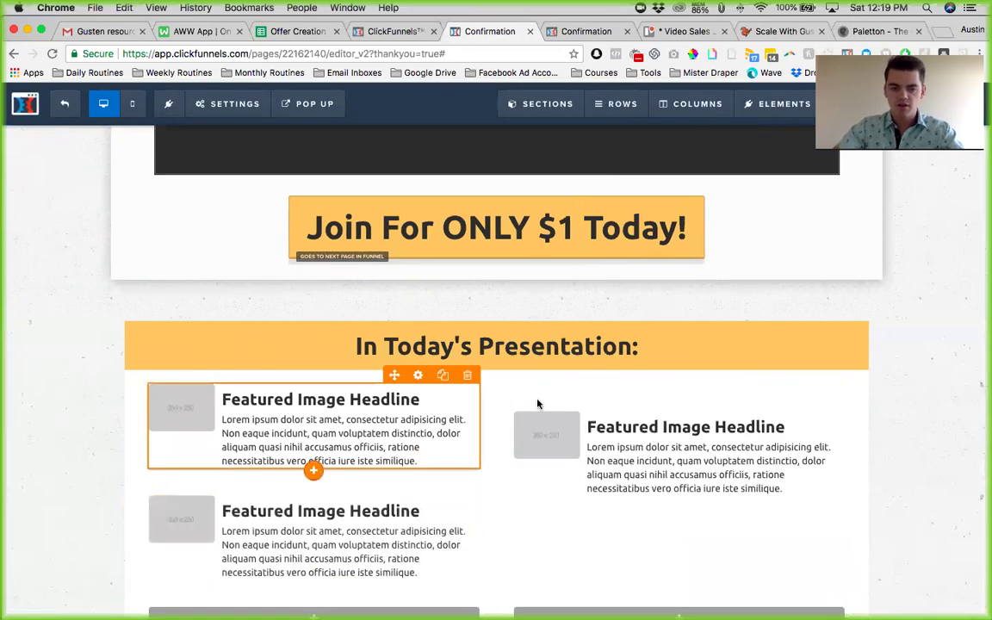
# Step: Duplicate the right-column block, set its top margin to 0, and delete the leftover empty row
pyautogui.click(794, 407)
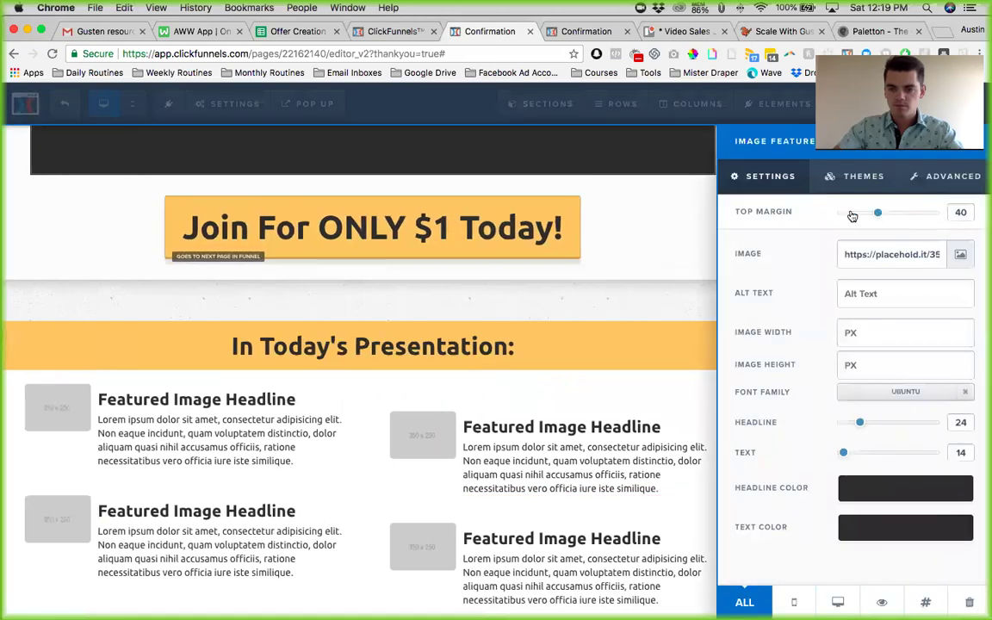
pyautogui.moveTo(852, 215); pyautogui.dragTo(799, 217)
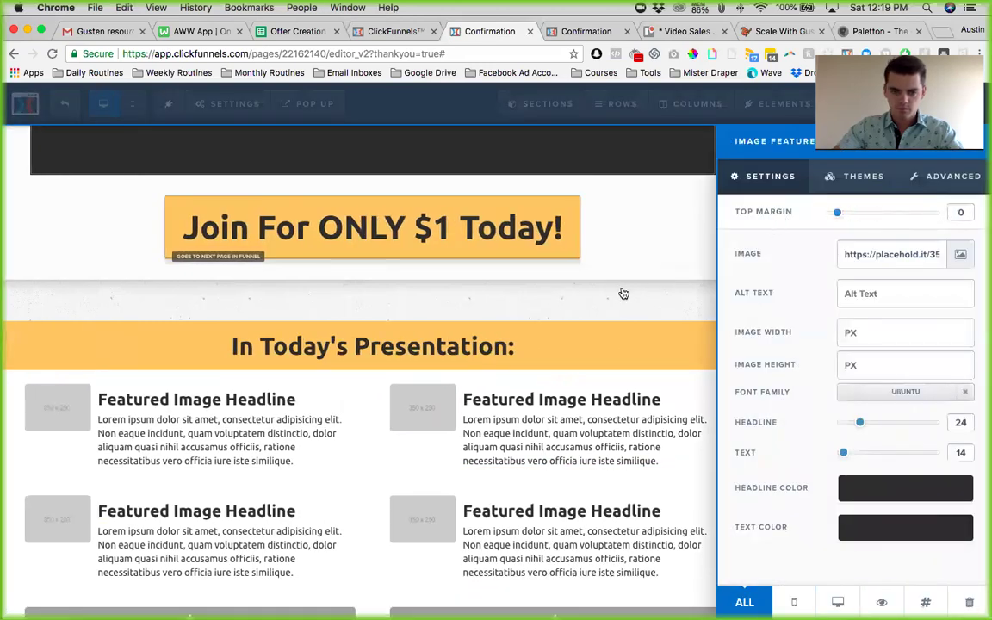
pyautogui.click(623, 294)
pyautogui.scroll(-3, 833, 517)
pyautogui.click(855, 442)
pyautogui.click(615, 144)
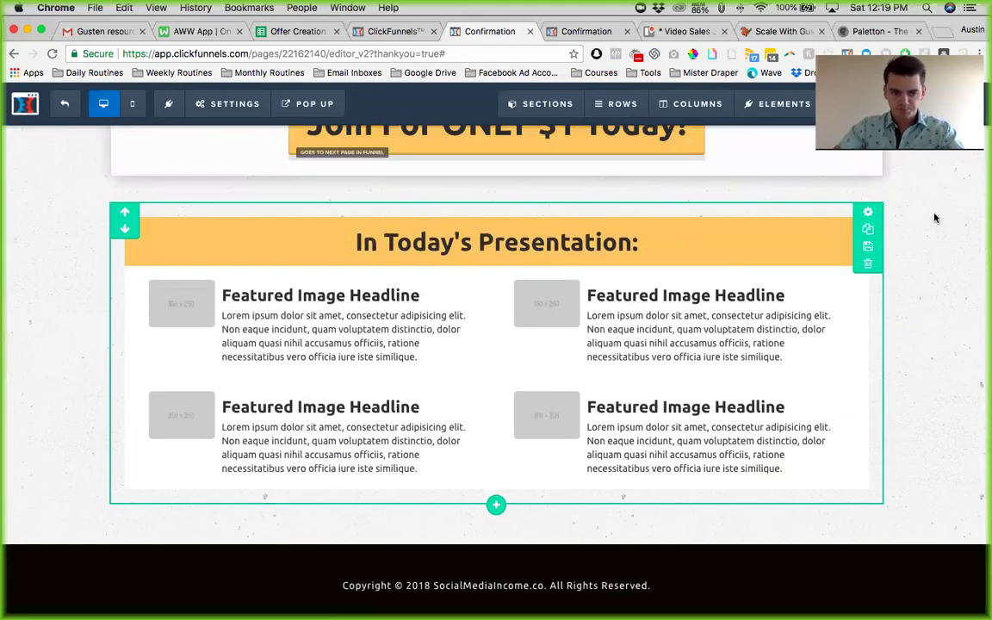
# Step: Give the presentation banner row a #2F3244 navy background and white text colour
pyautogui.scroll(5, 947, 250)
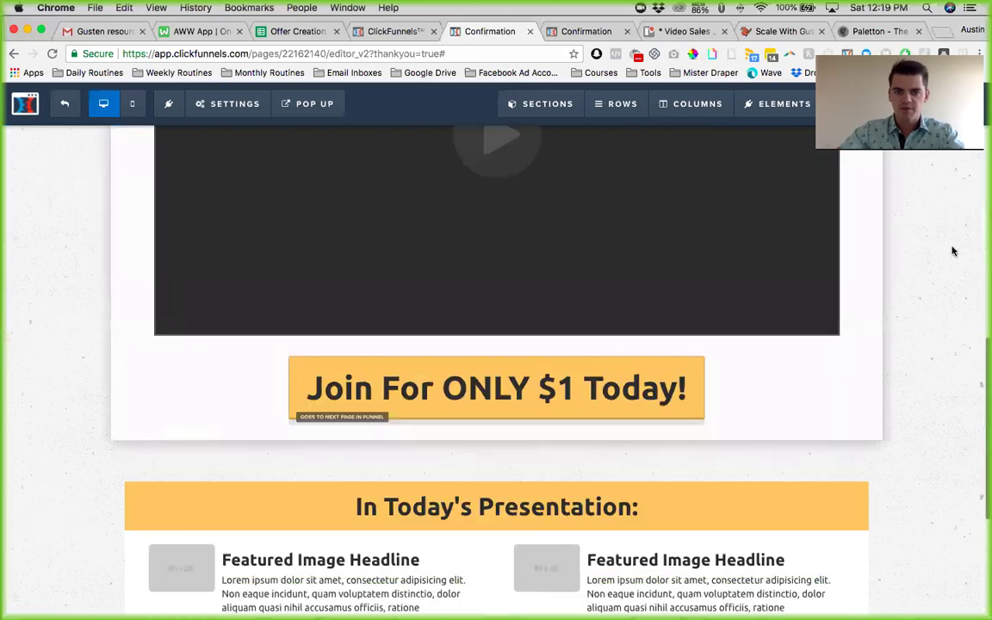
pyautogui.scroll(5, 943, 255)
pyautogui.scroll(-5, 938, 259)
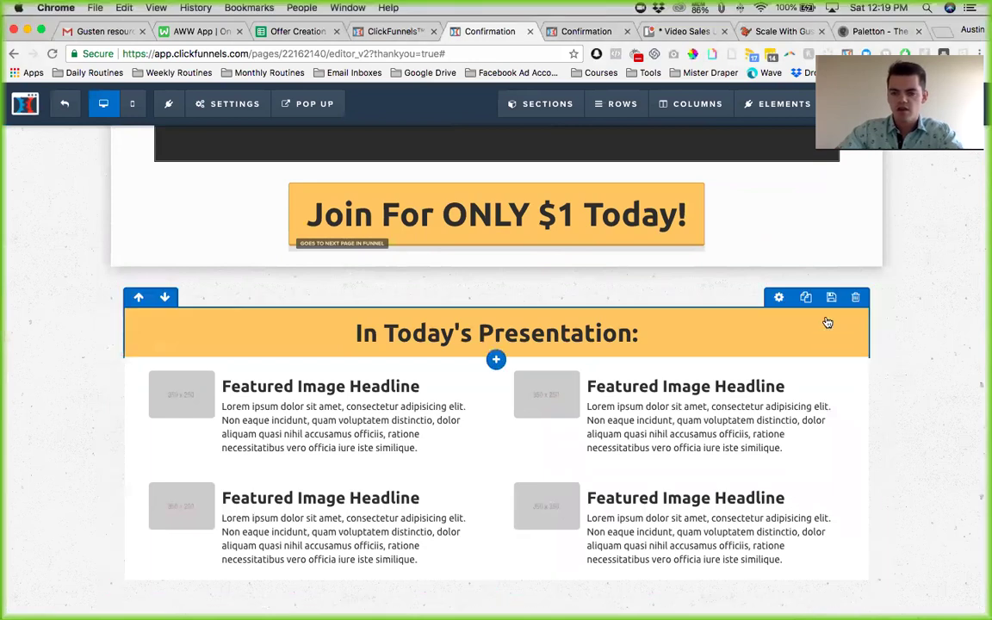
pyautogui.moveTo(859, 314)
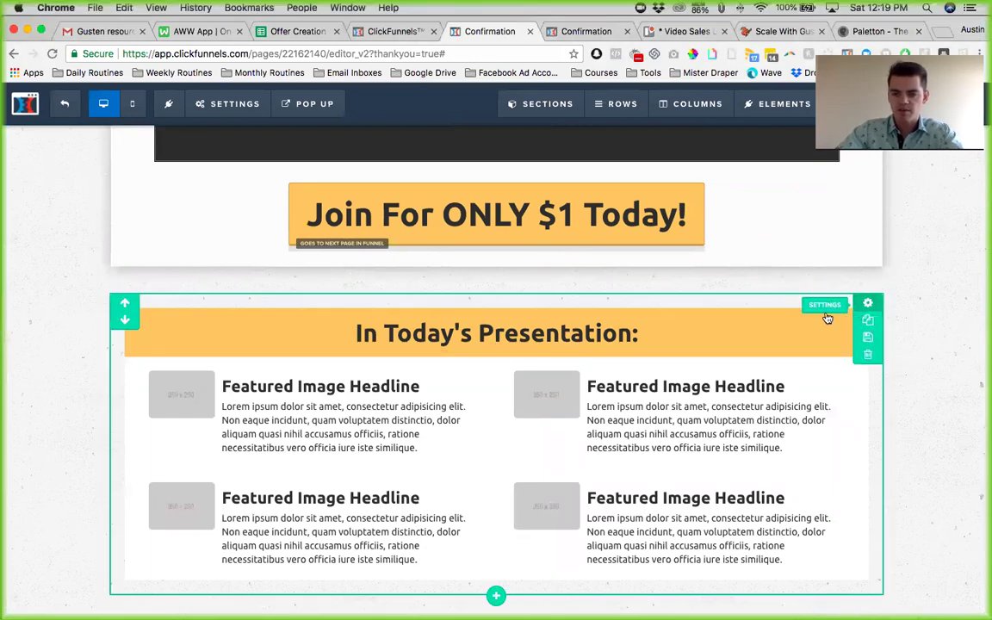
pyautogui.moveTo(779, 327)
pyautogui.click(778, 297)
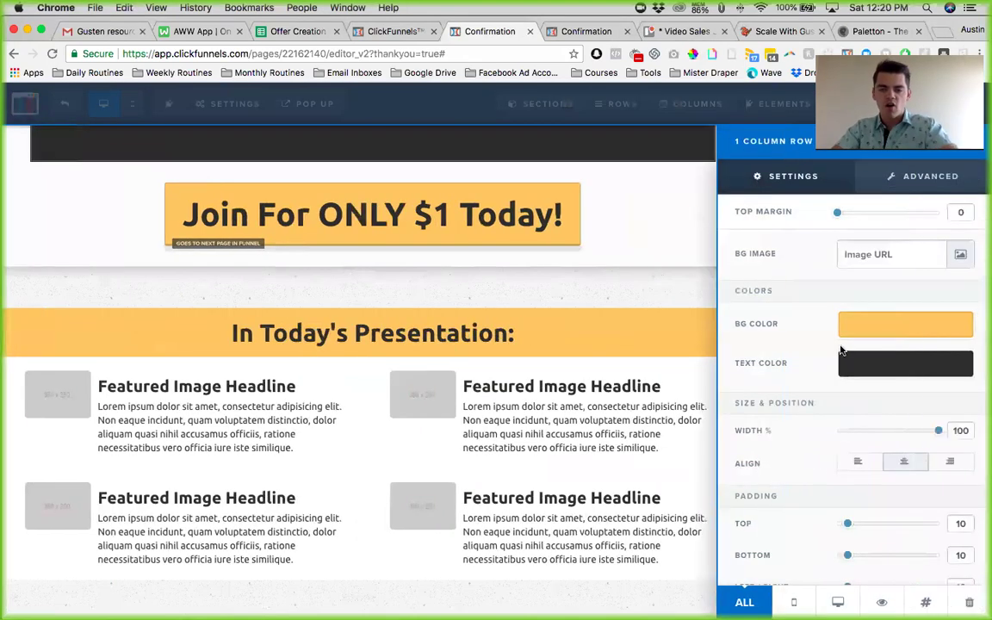
pyautogui.click(884, 326)
pyautogui.write('#2f3044')
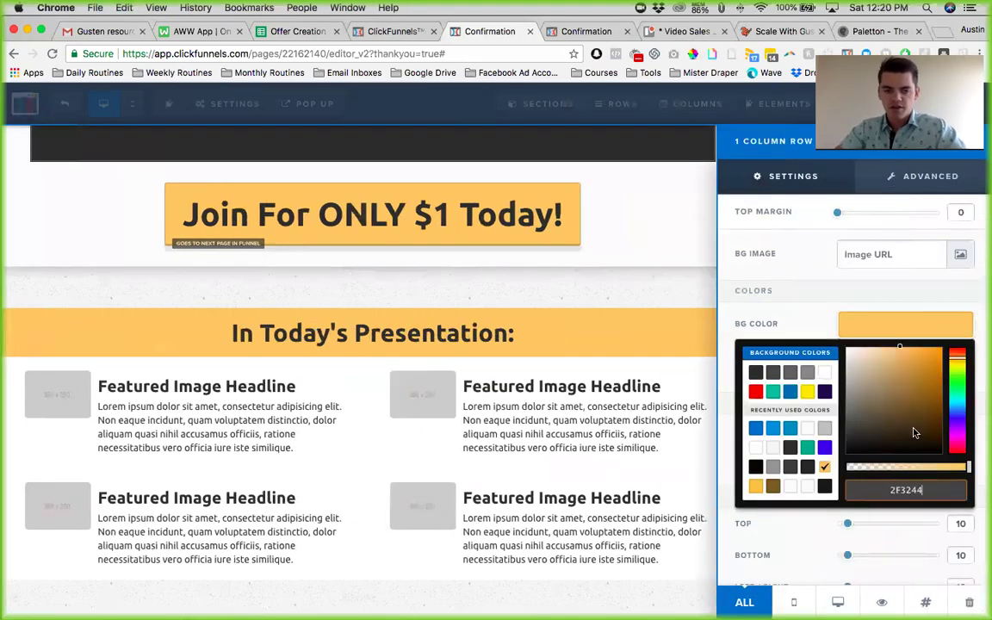
pyautogui.press('Return')
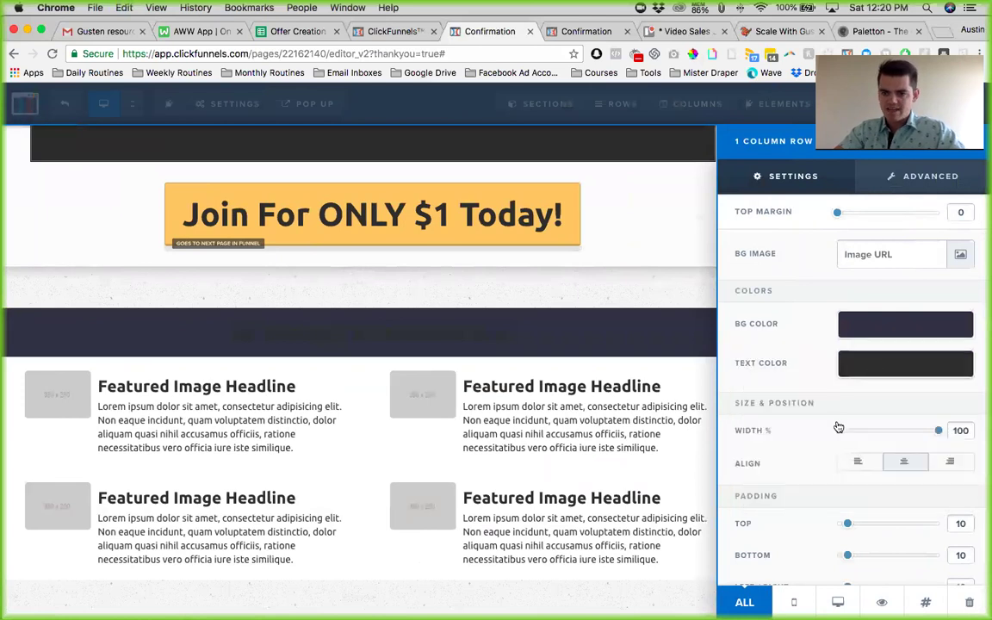
pyautogui.click(878, 372)
pyautogui.click(826, 412)
pyautogui.click(666, 334)
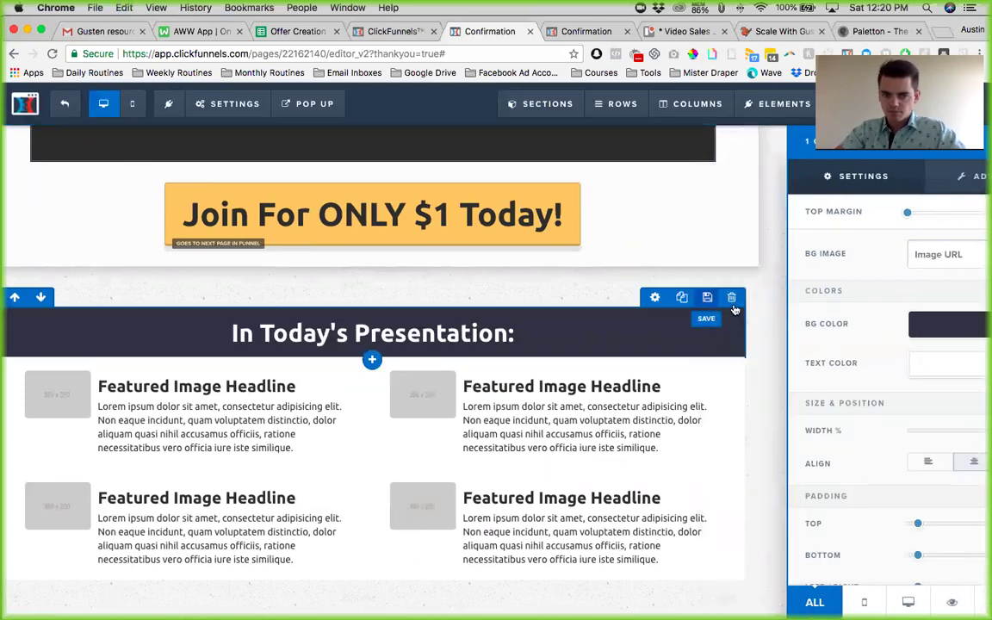
pyautogui.scroll(15, 878, 317)
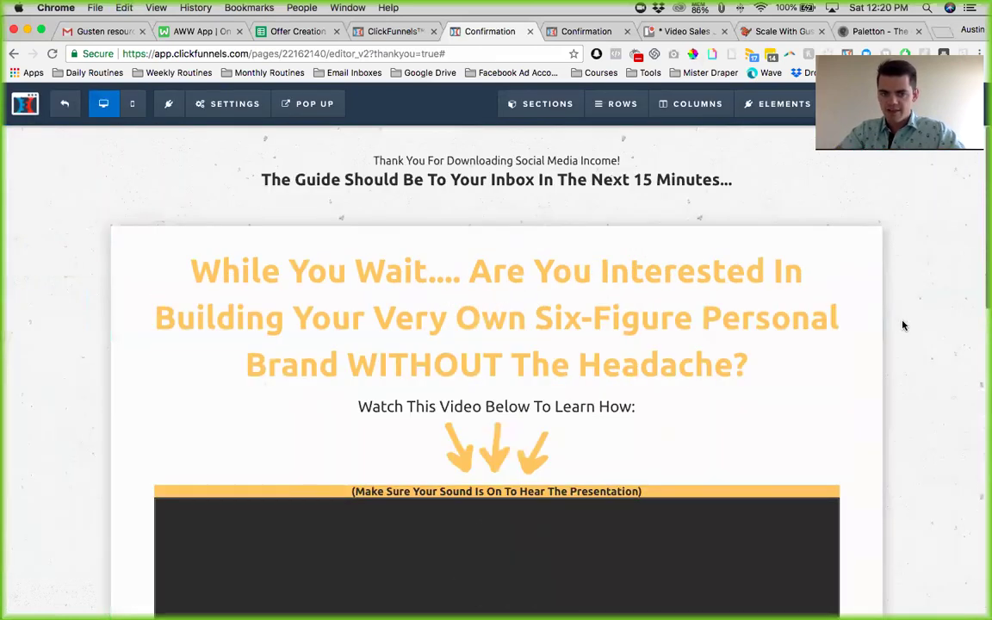
# Step: Review the finished thank-you page, then go to the Offer Creation Template spreadsheet
pyautogui.scroll(-12, 903, 325)
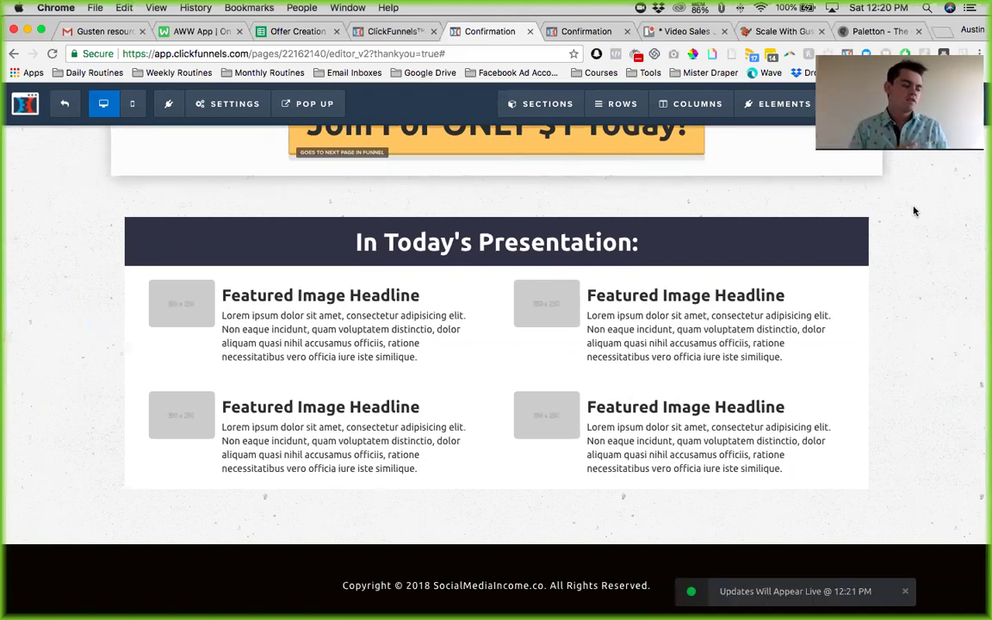
pyautogui.scroll(10, 915, 211)
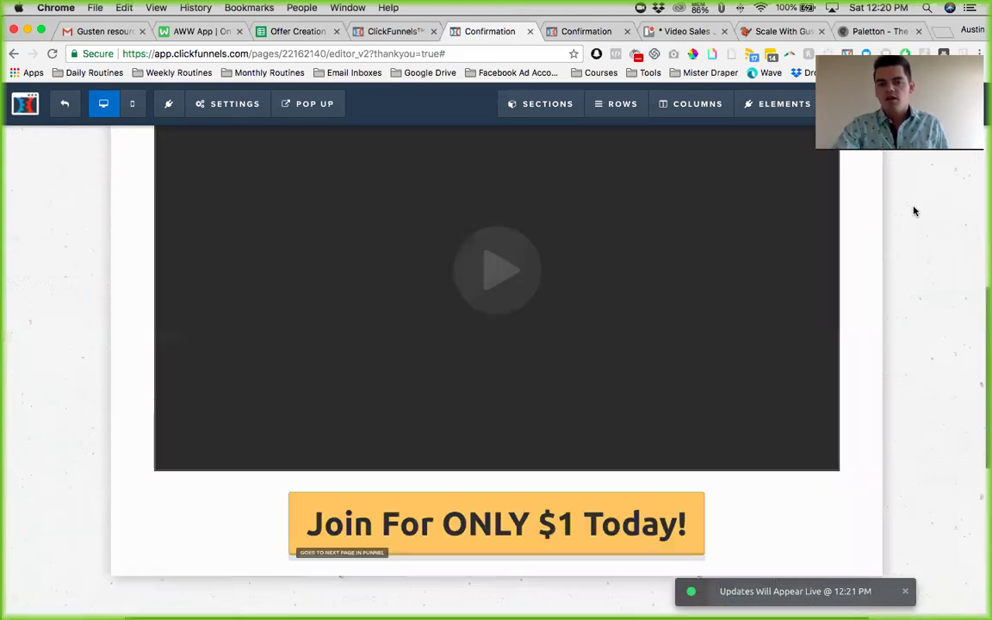
pyautogui.click(293, 31)
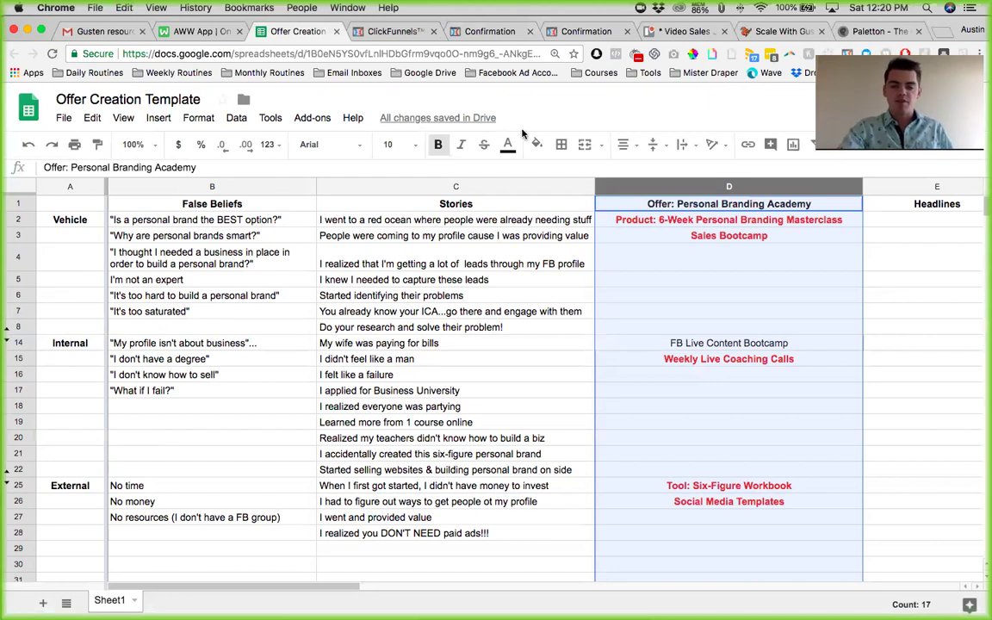
pyautogui.click(774, 296)
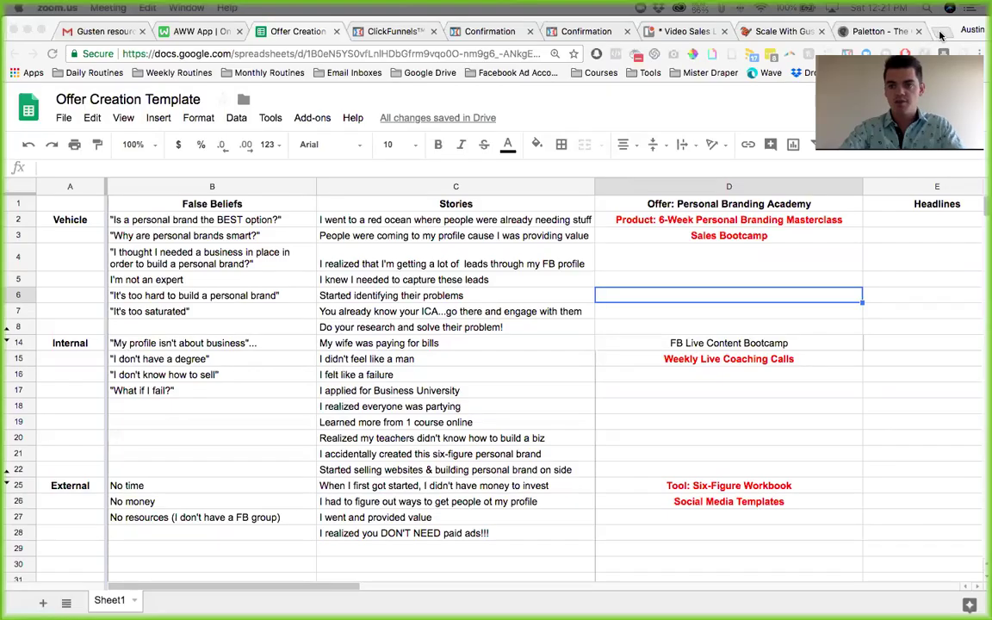
# Step: Load members.funnelscripts.co in a new browser tab
pyautogui.click(941, 32)
pyautogui.write('memb')
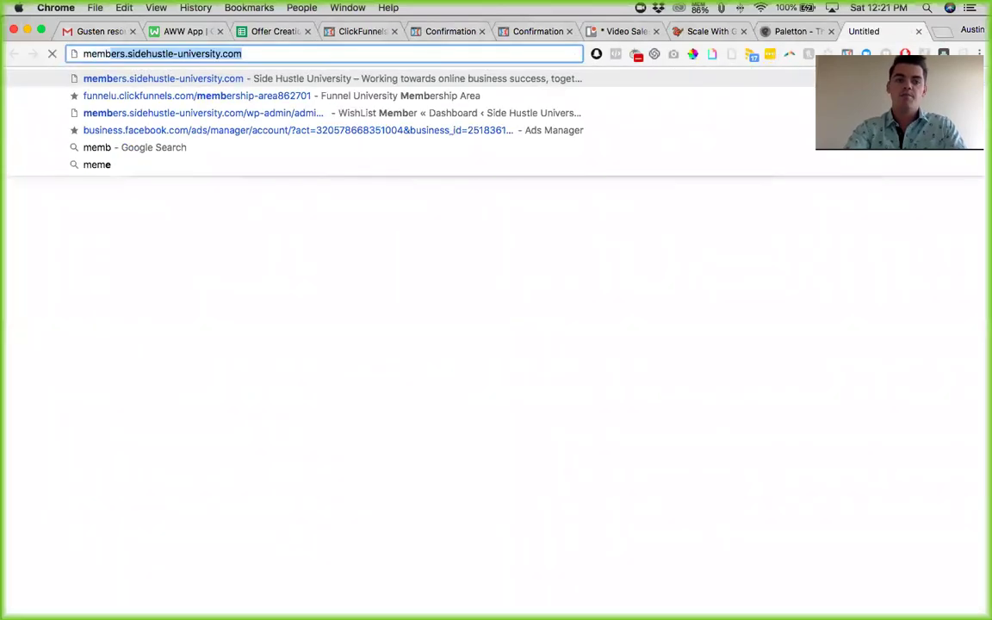
pyautogui.write('ers.')
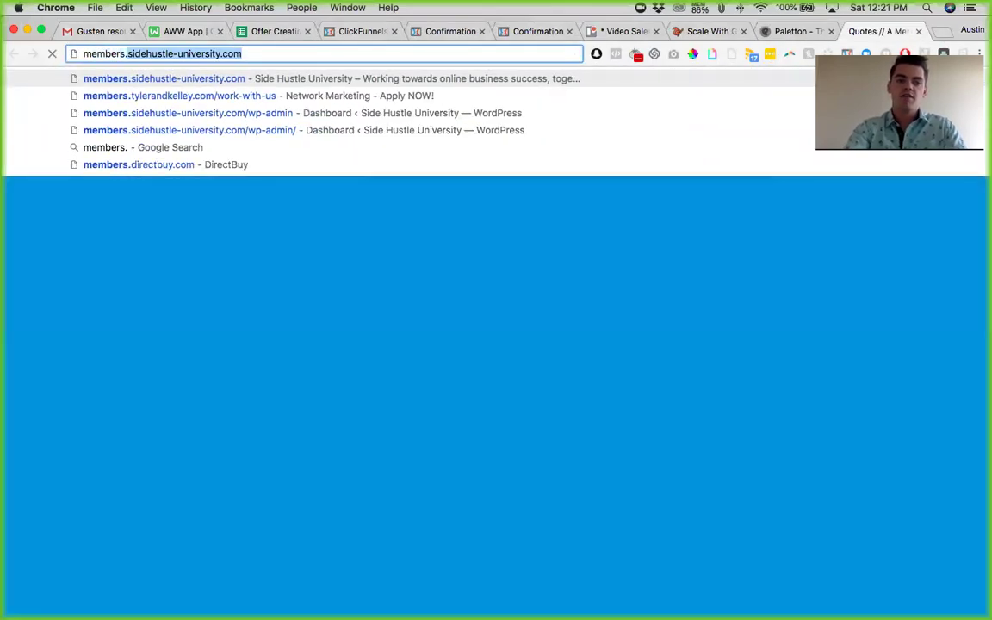
pyautogui.write('funnelscripts.co')
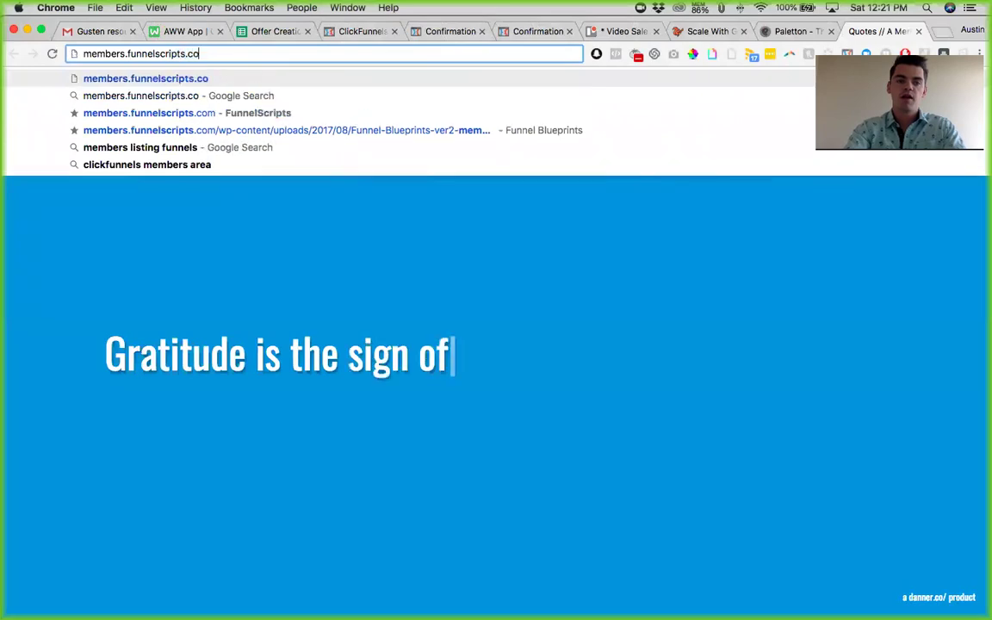
pyautogui.press('Return')
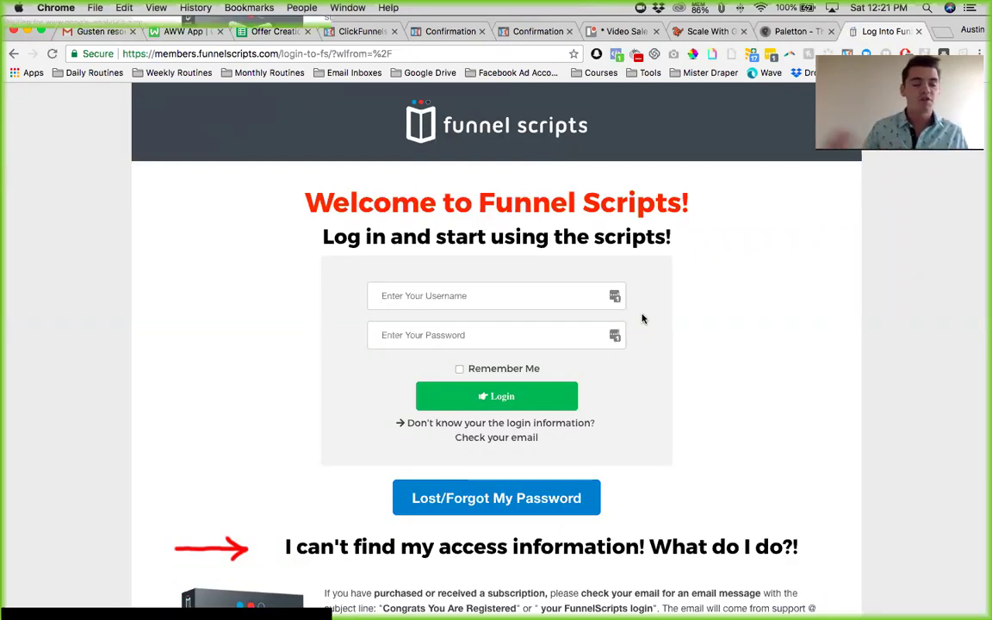
# Step: Log in to Funnel Scripts, browse the Downloadable Wizards, then return to the Offer Creation sheet
pyautogui.click(497, 396)
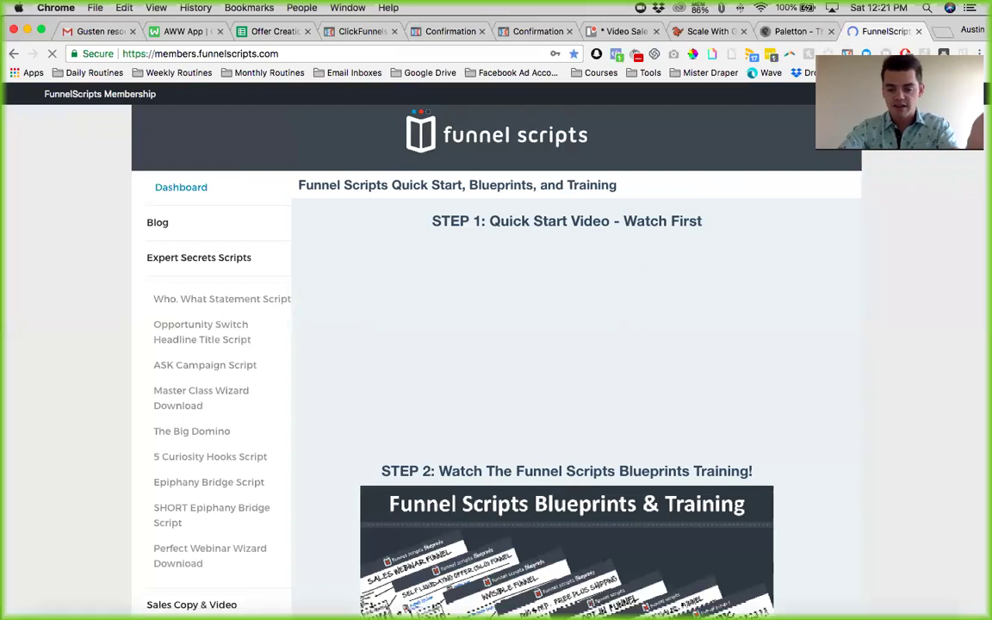
pyautogui.click(841, 595)
pyautogui.scroll(-5, 722, 347)
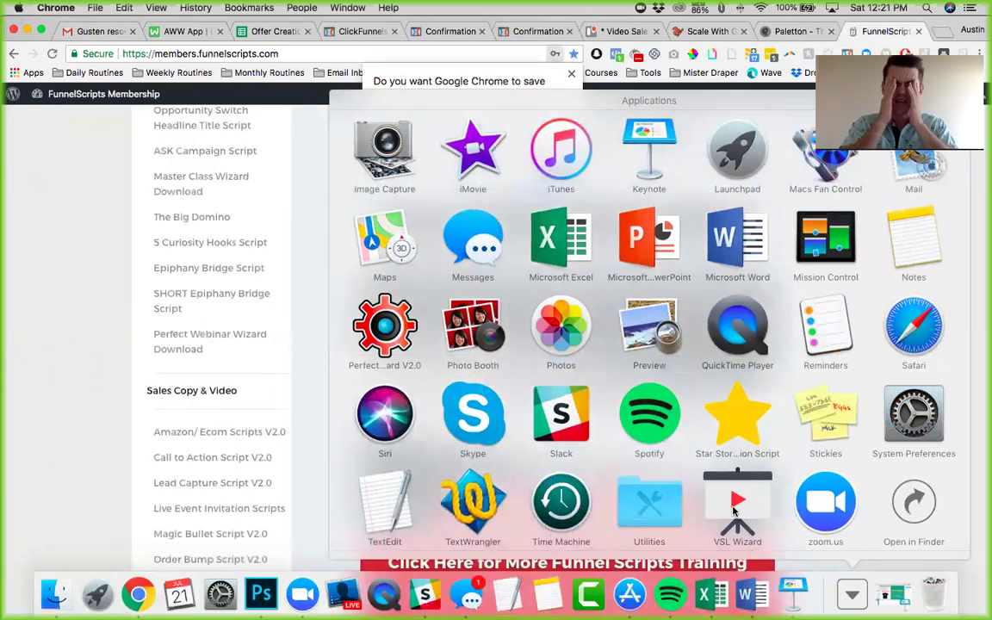
pyautogui.click(87, 327)
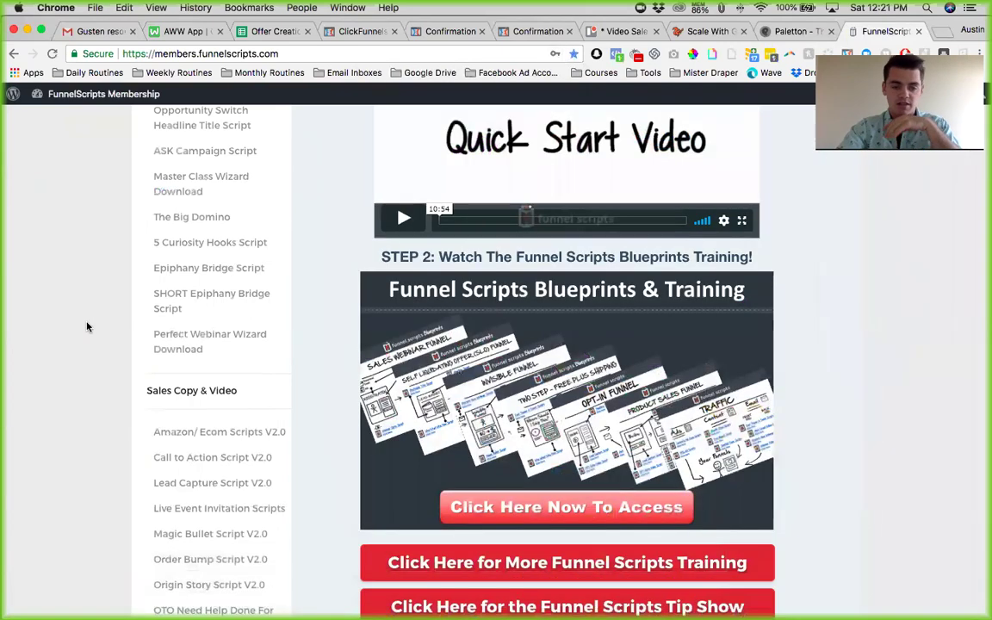
pyautogui.scroll(-10, 87, 327)
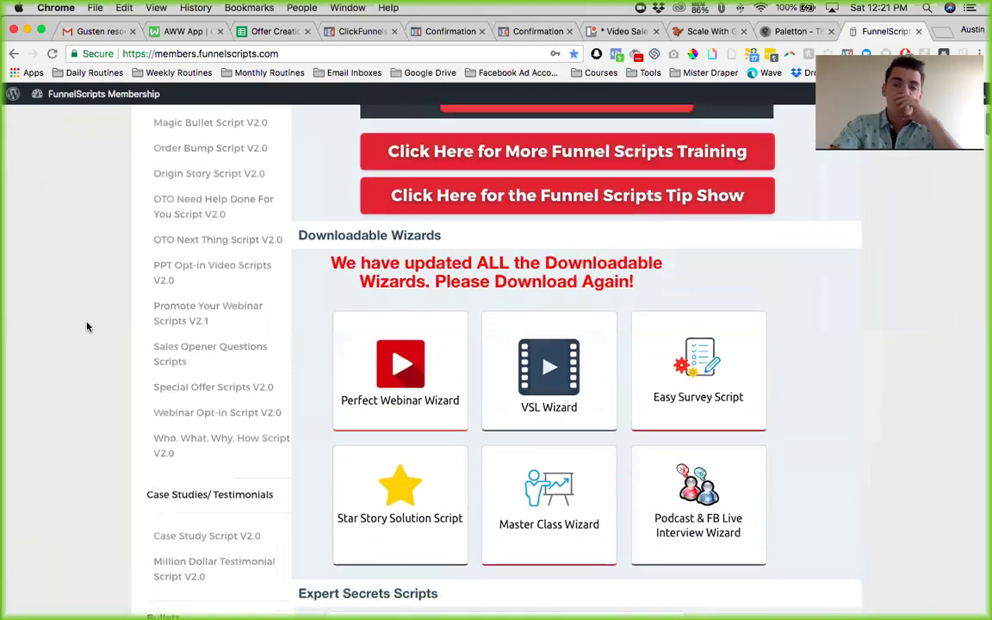
pyautogui.click(262, 31)
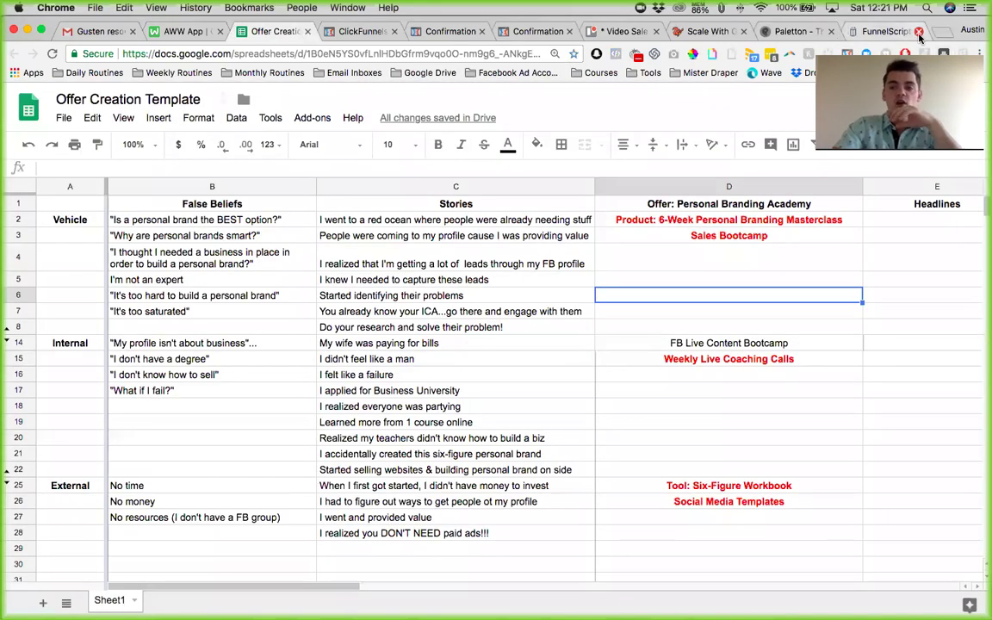
# Step: Close the Funnel Scripts tab and go to the Paletton colour scheme page
pyautogui.click(919, 31)
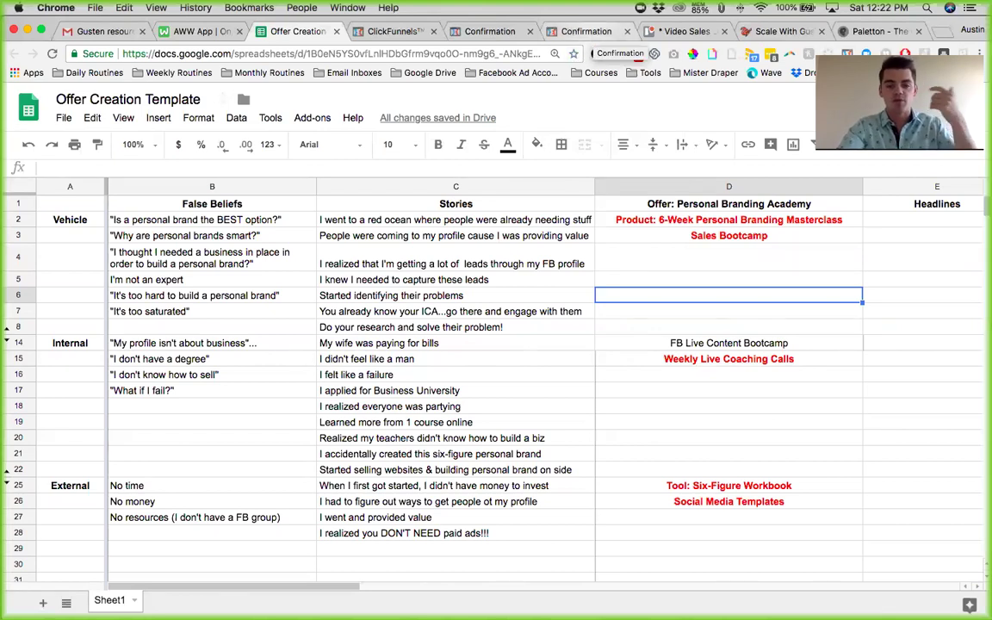
pyautogui.click(850, 594)
pyautogui.scroll(-5, 789, 421)
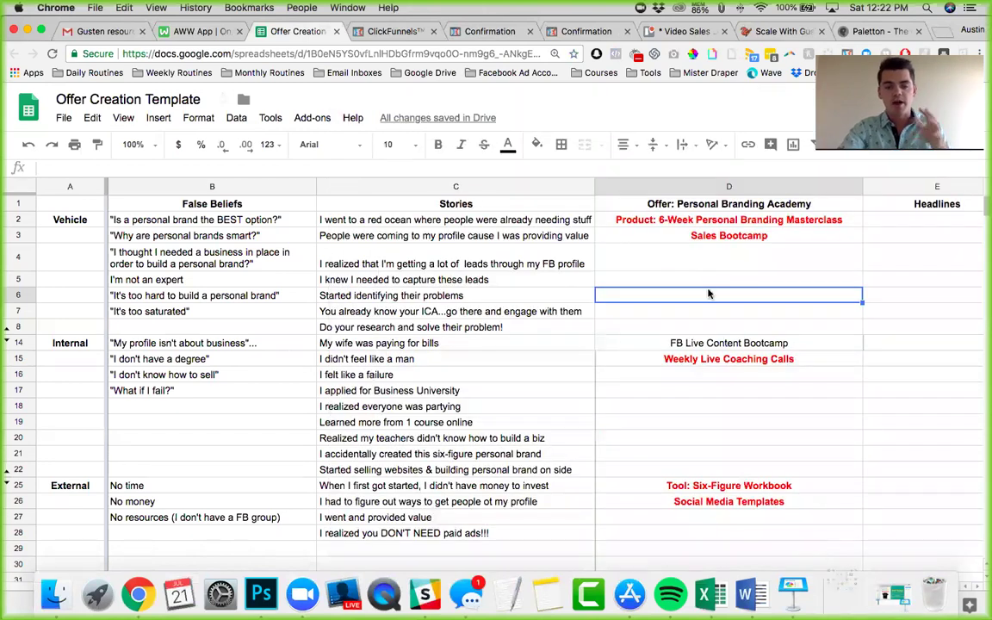
pyautogui.click(707, 270)
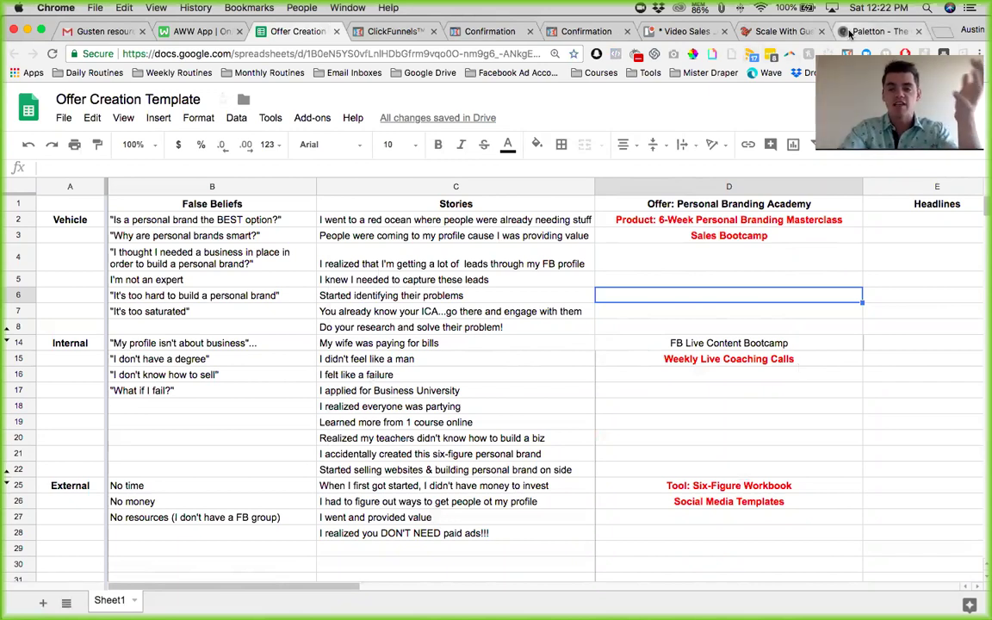
pyautogui.click(874, 31)
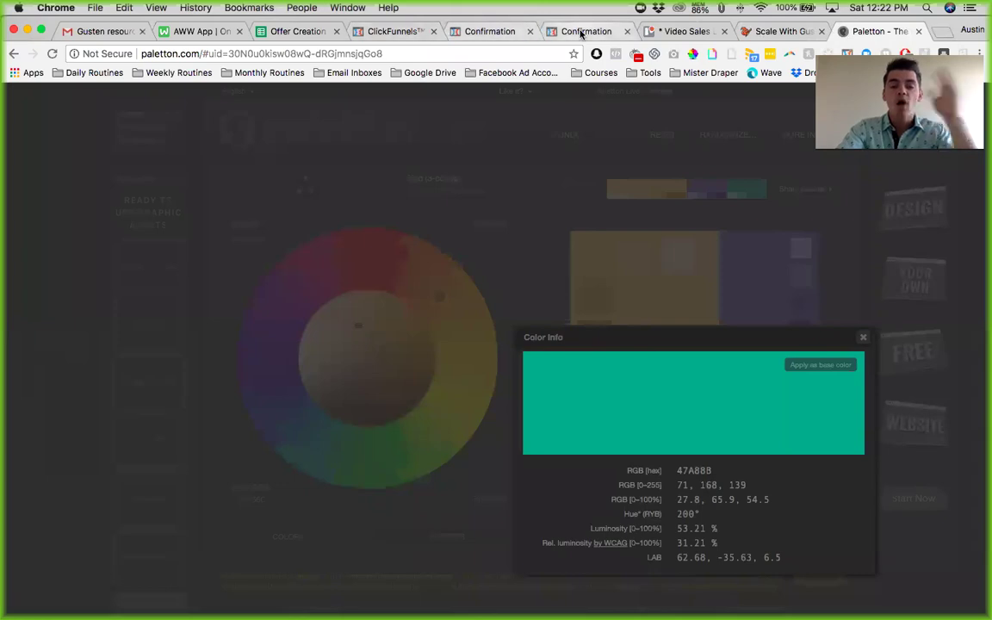
# Step: Check the Confirmation thank-you page and its editor, then go to the Offer Creation spreadsheet
pyautogui.click(582, 31)
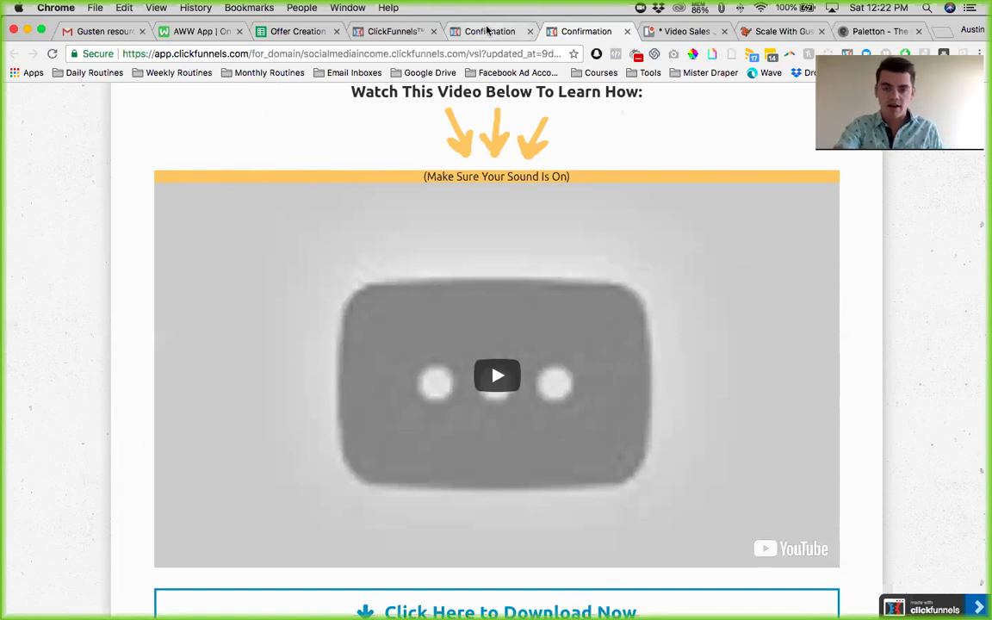
pyautogui.click(485, 31)
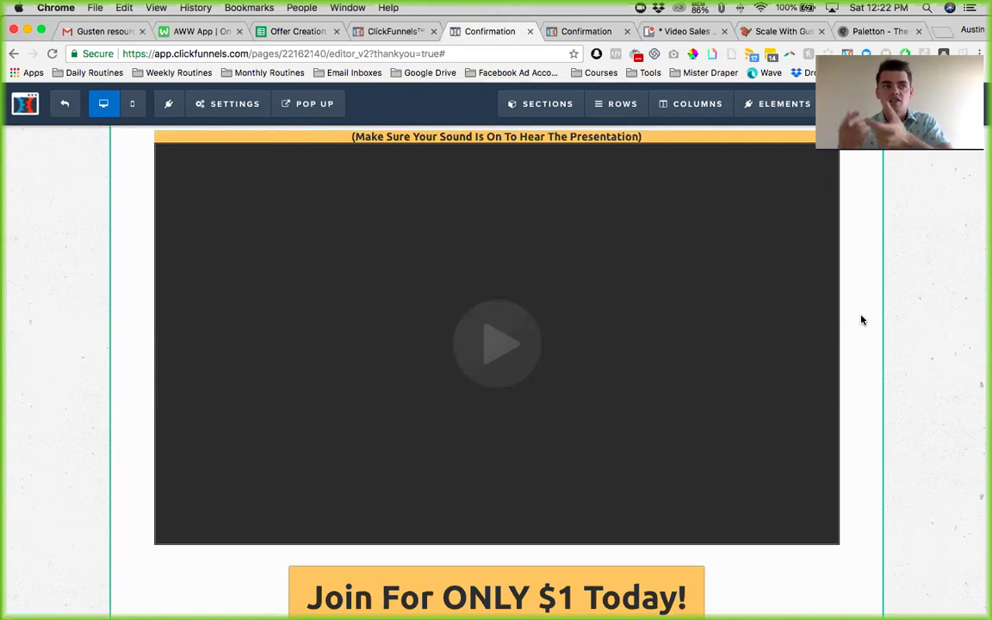
pyautogui.click(292, 31)
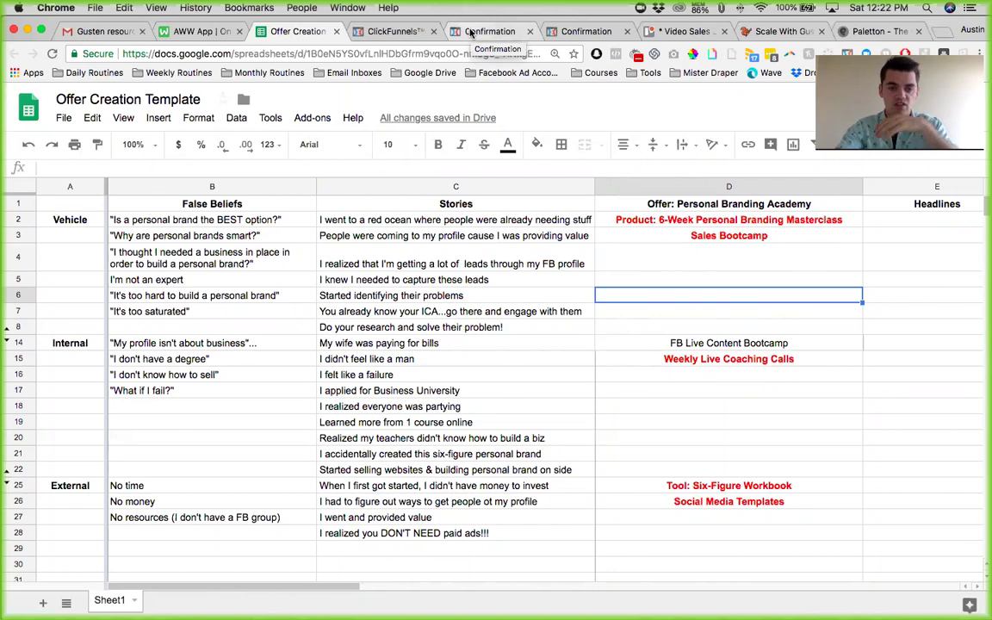
# Step: Select D36:D50 beside the $5,279 offer table, then return to the Confirmation page editor
pyautogui.click(486, 31)
pyautogui.scroll(-3, 655, 405)
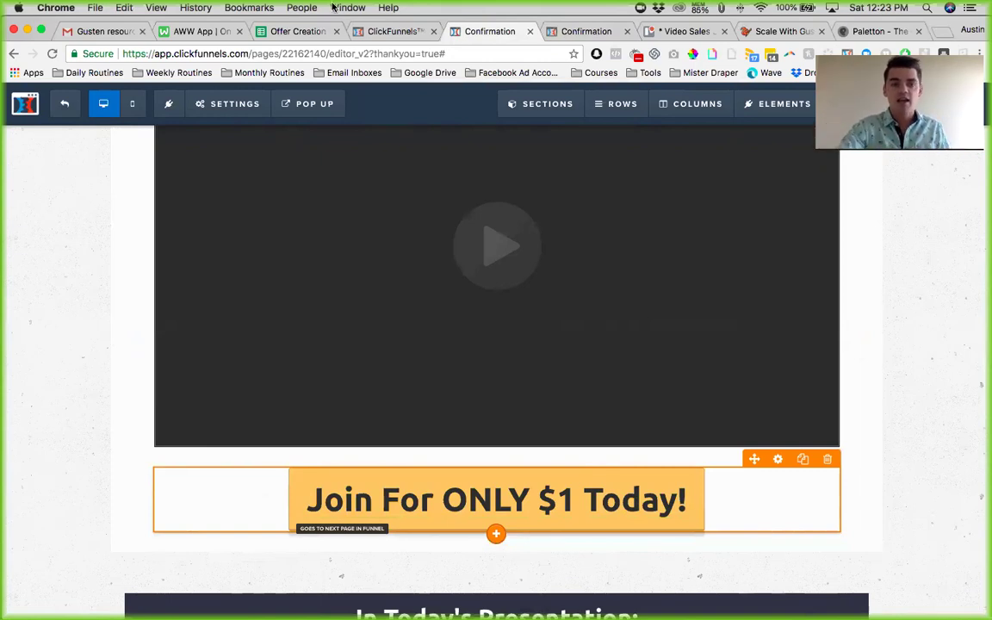
pyautogui.click(297, 31)
pyautogui.scroll(-5, 582, 260)
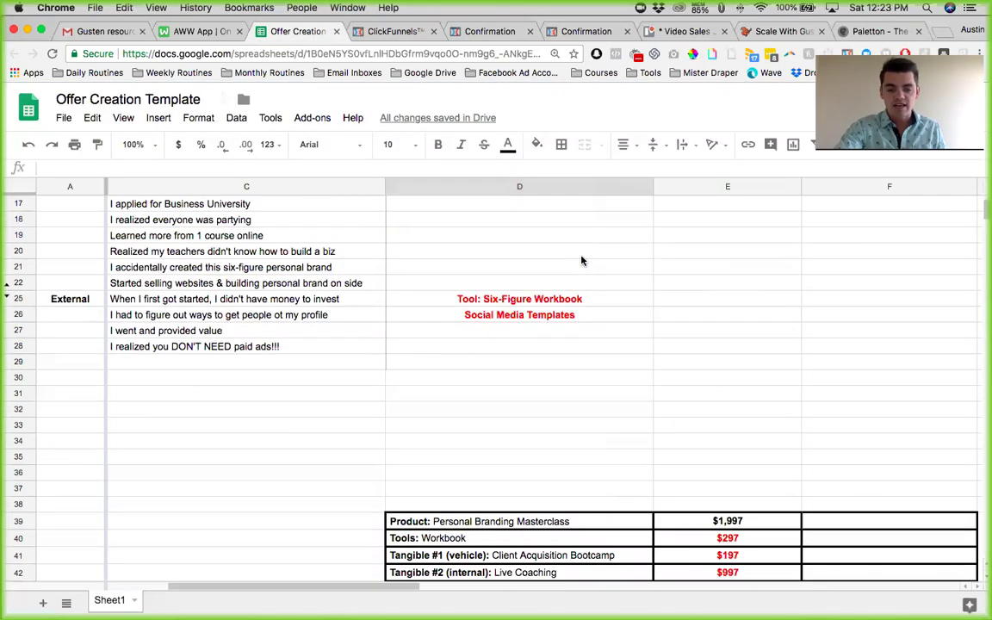
pyautogui.scroll(-4, 581, 260)
pyautogui.moveTo(551, 308); pyautogui.dragTo(549, 556)
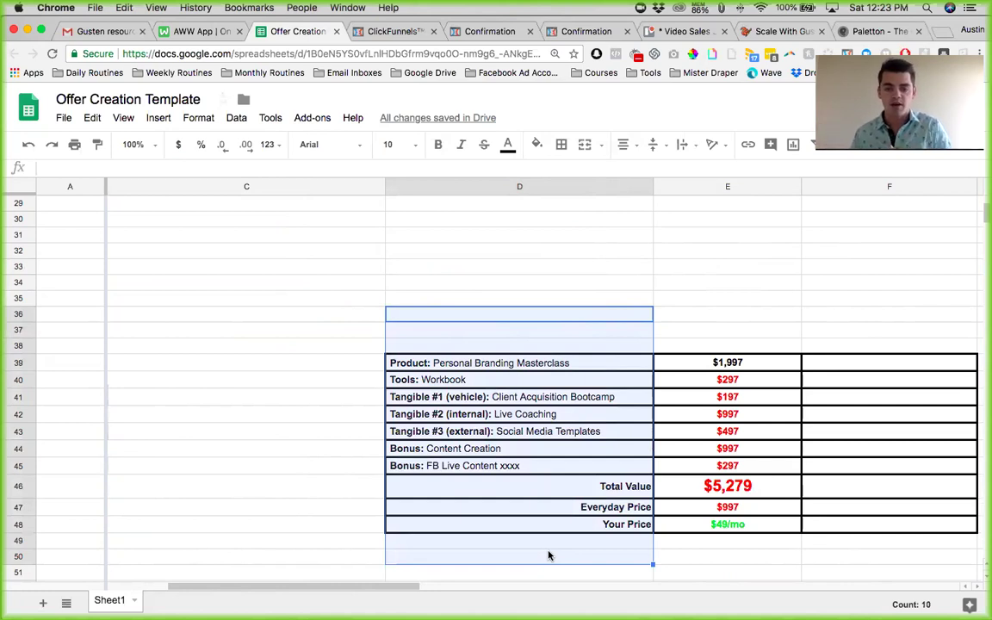
pyautogui.click(571, 33)
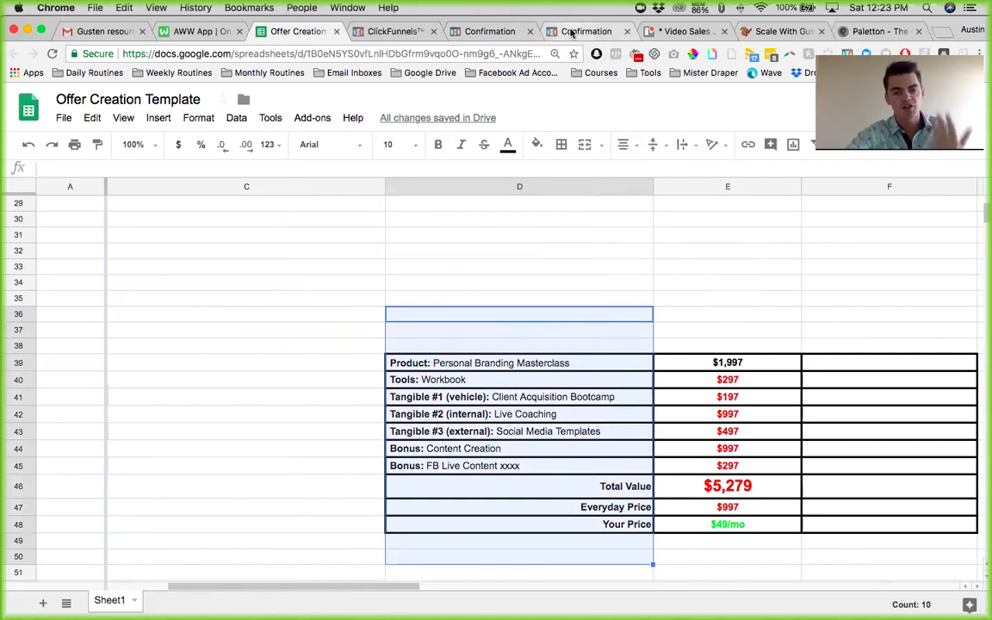
pyautogui.click(492, 32)
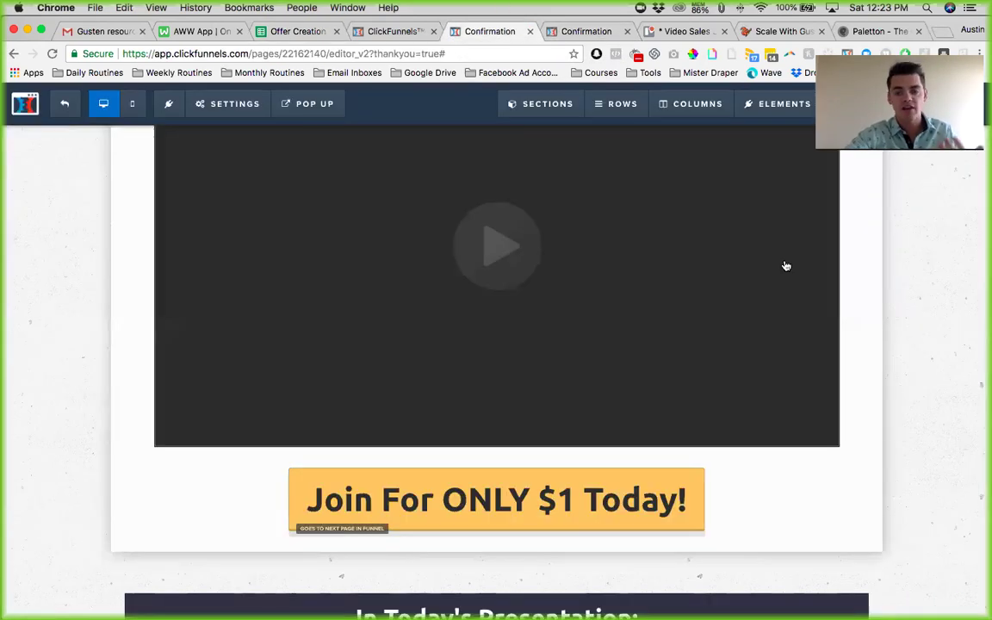
pyautogui.scroll(3, 895, 301)
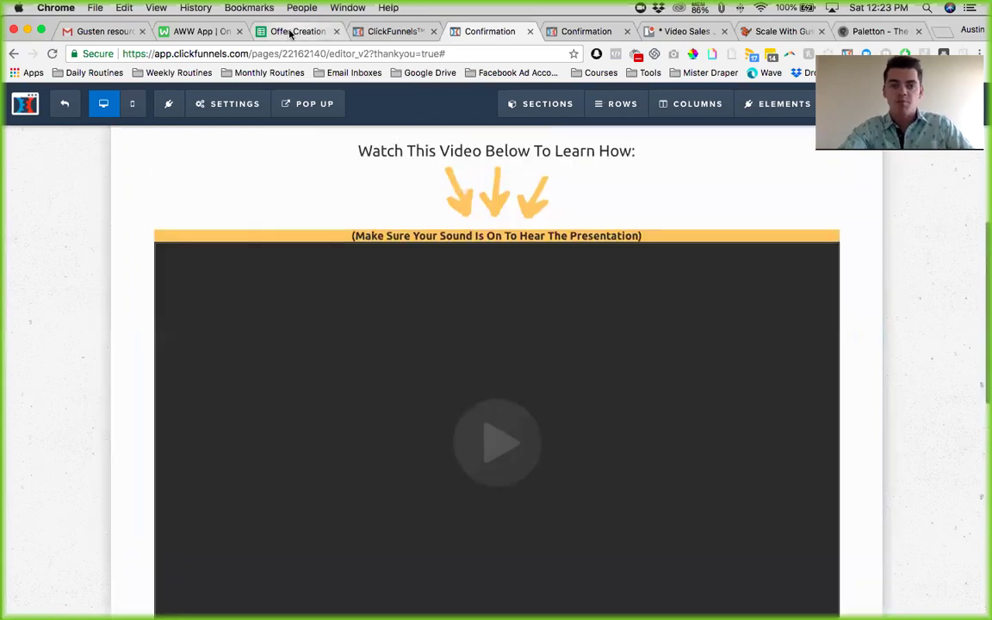
pyautogui.click(306, 33)
pyautogui.scroll(10, 107, 267)
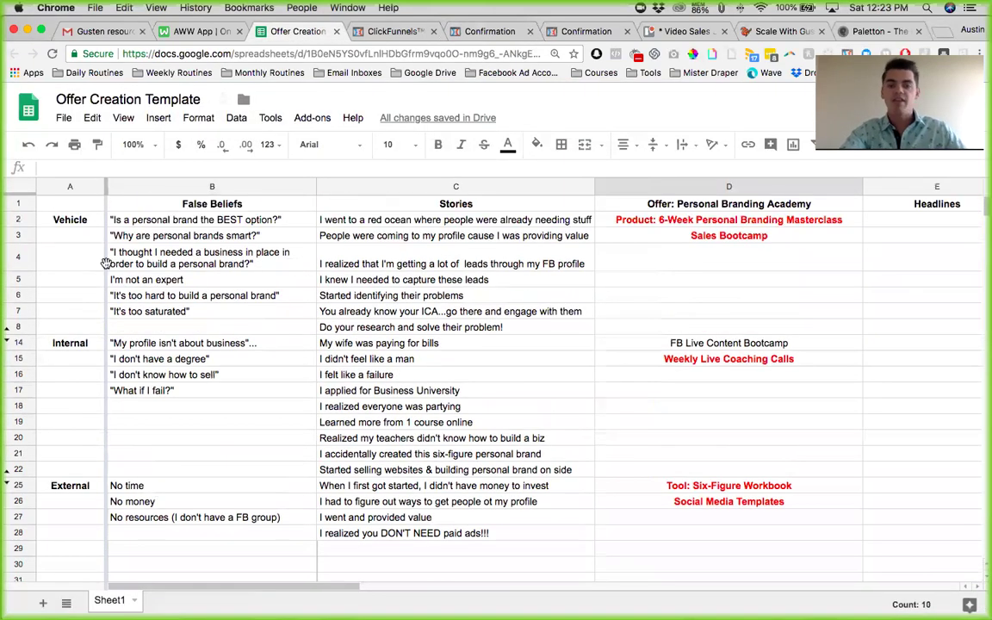
pyautogui.click(491, 32)
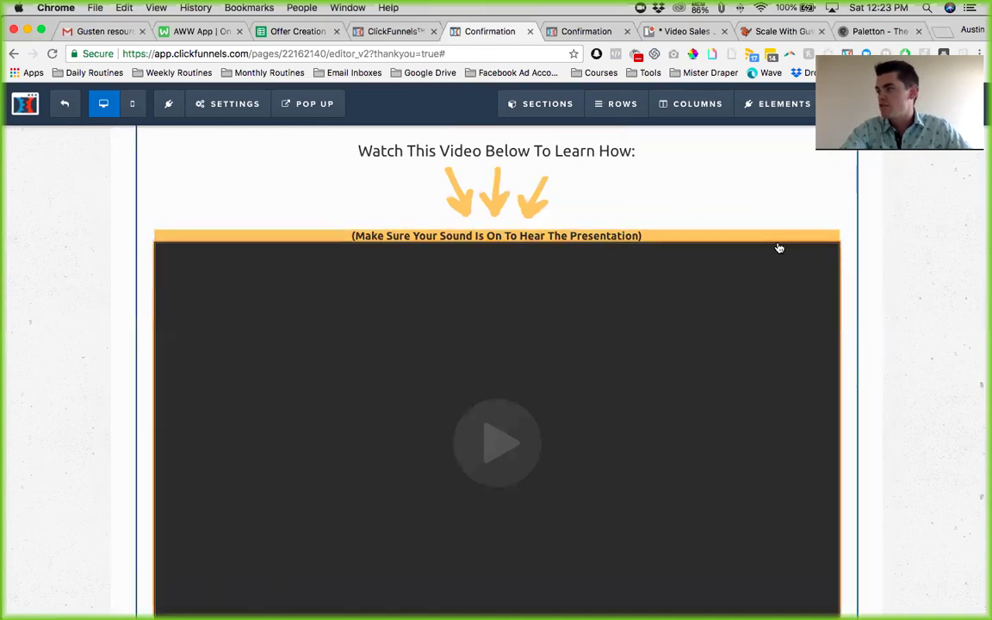
pyautogui.scroll(3, 879, 299)
pyautogui.scroll(1, 880, 300)
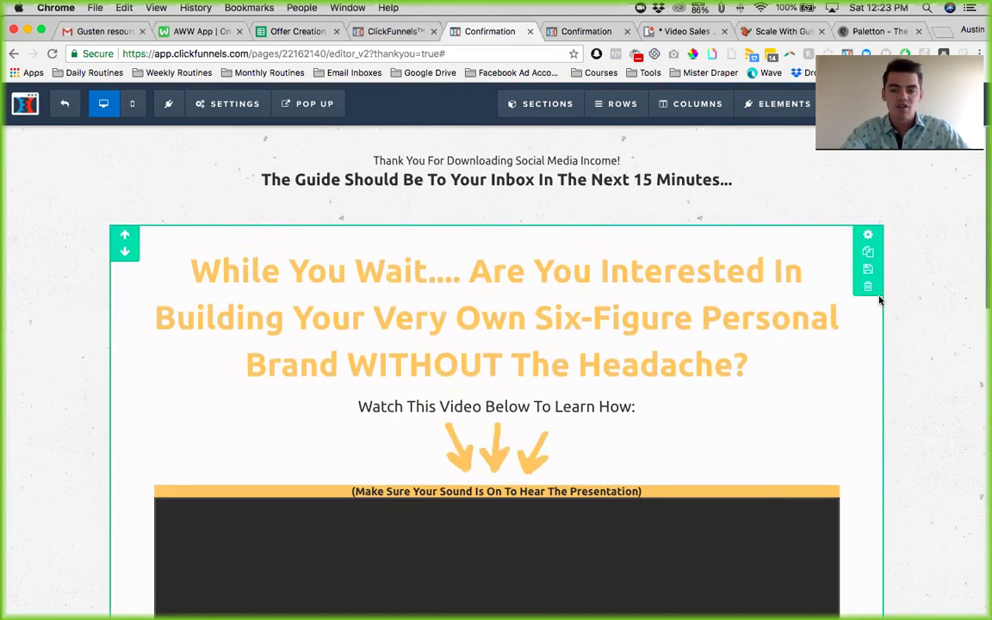
pyautogui.scroll(-10, 908, 233)
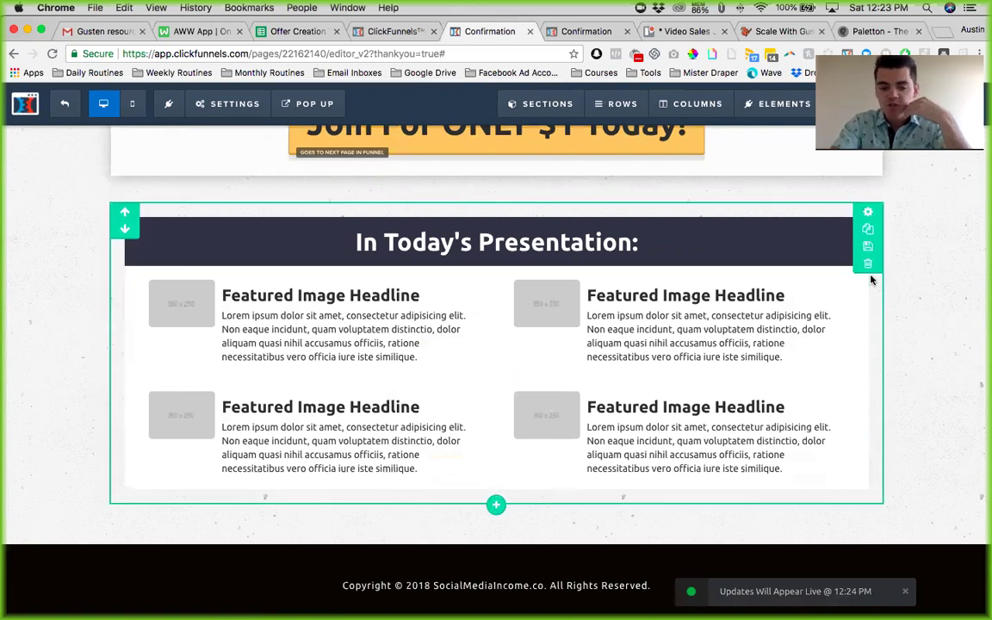
pyautogui.scroll(5, 871, 280)
pyautogui.scroll(5, 871, 280)
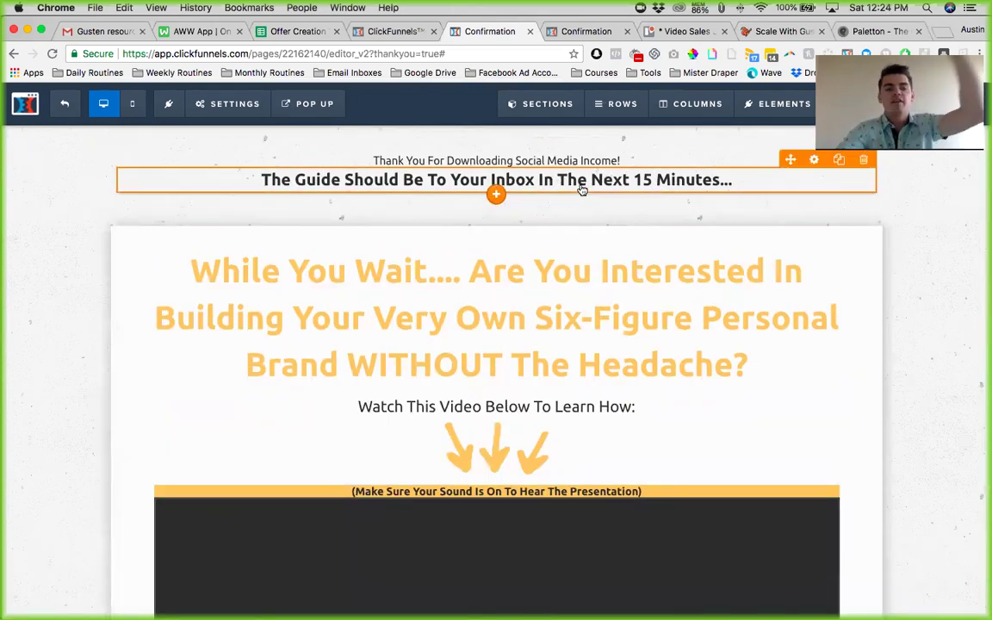
pyautogui.scroll(-1, 582, 189)
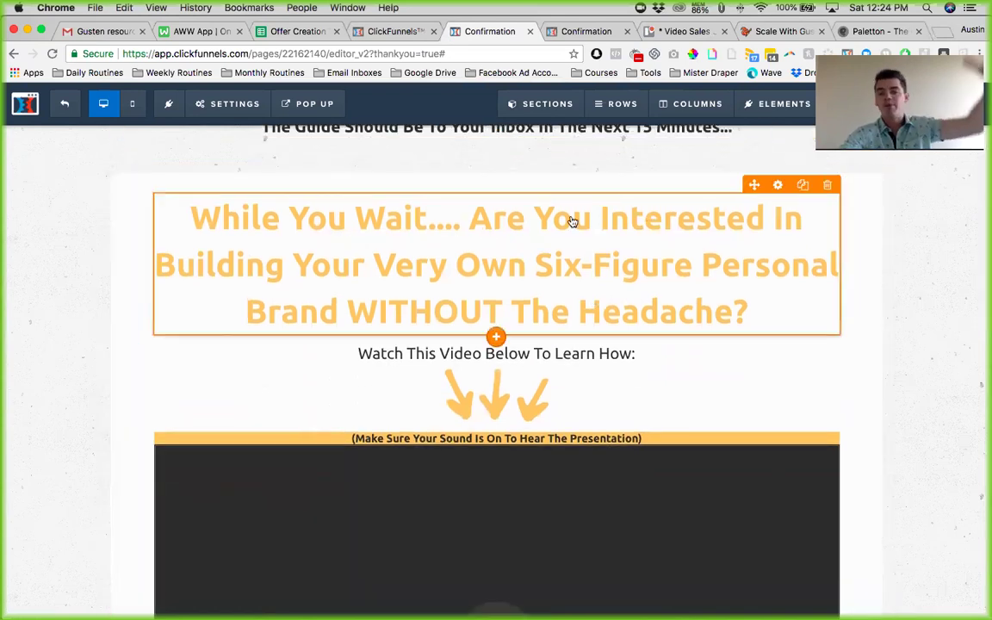
pyautogui.scroll(-2, 573, 222)
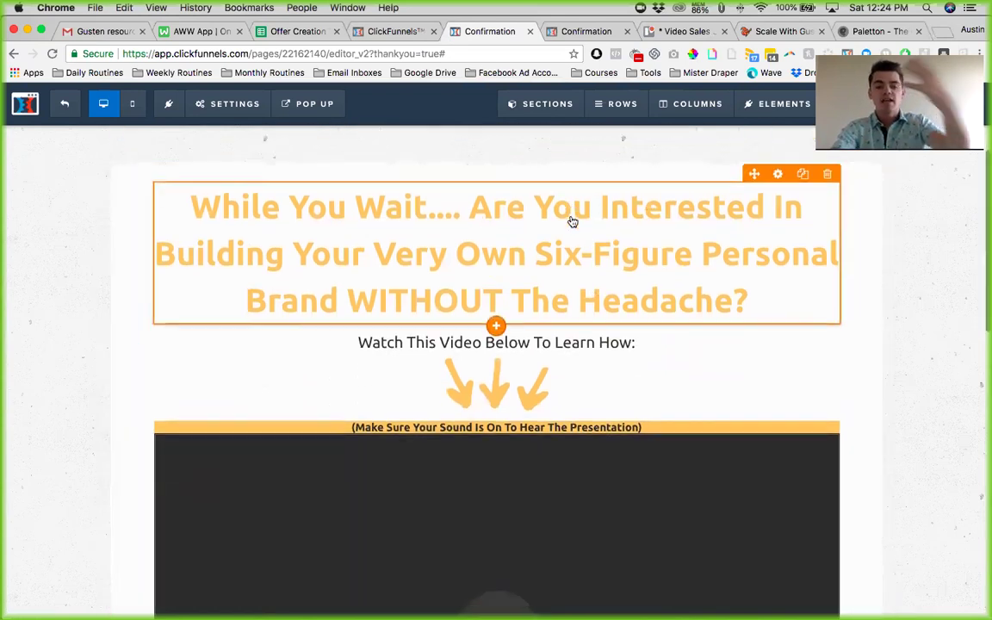
pyautogui.scroll(-5, 573, 222)
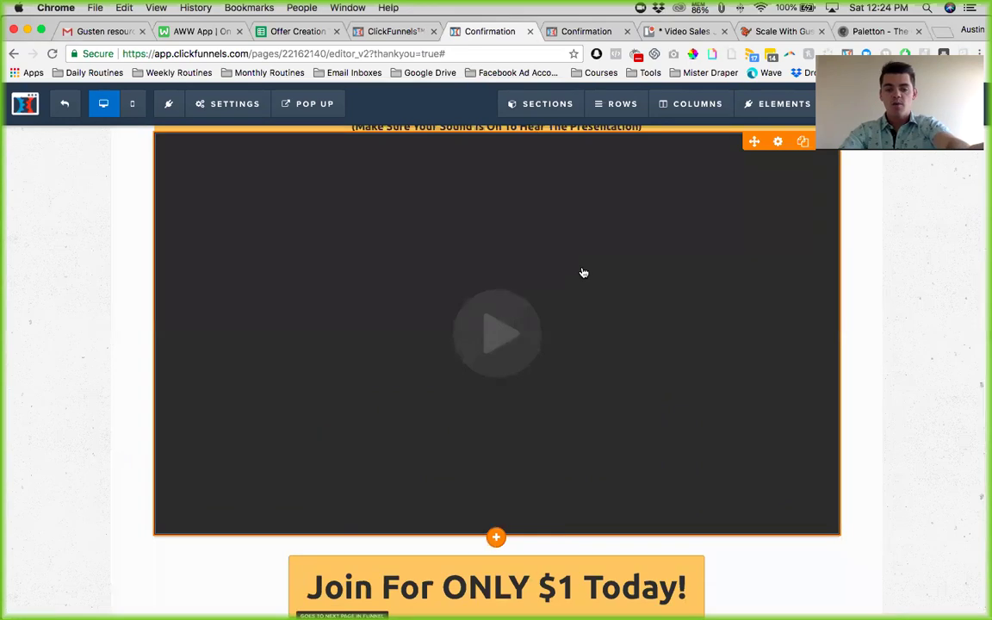
pyautogui.scroll(-3, 583, 273)
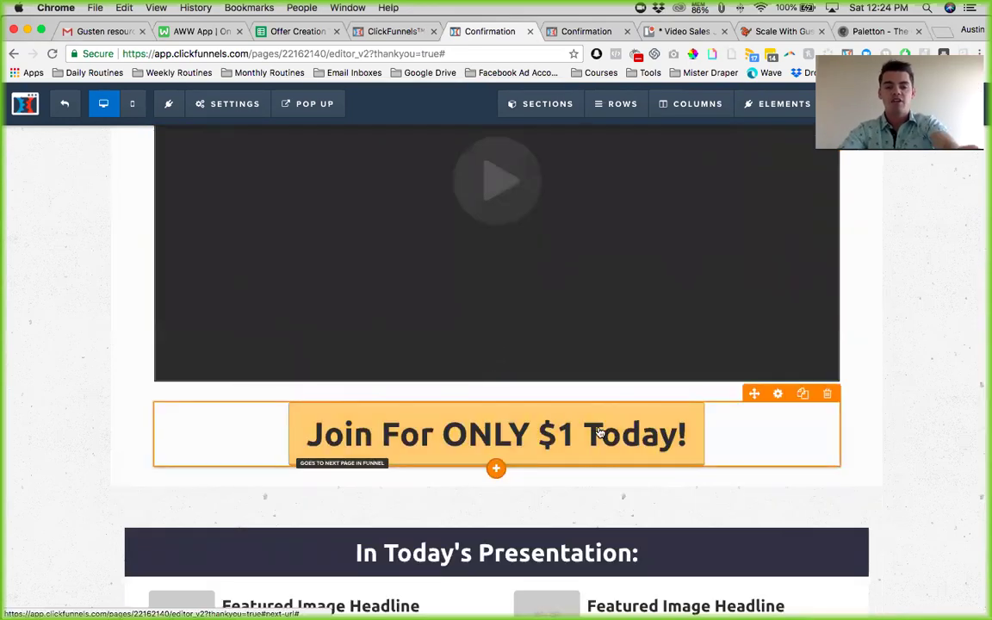
pyautogui.click(186, 35)
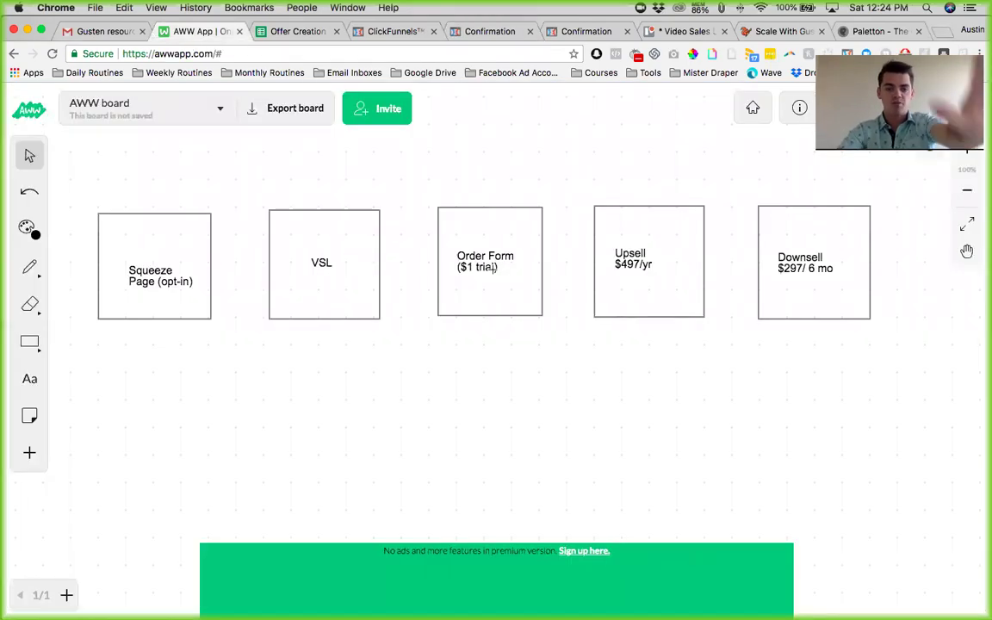
pyautogui.click(488, 31)
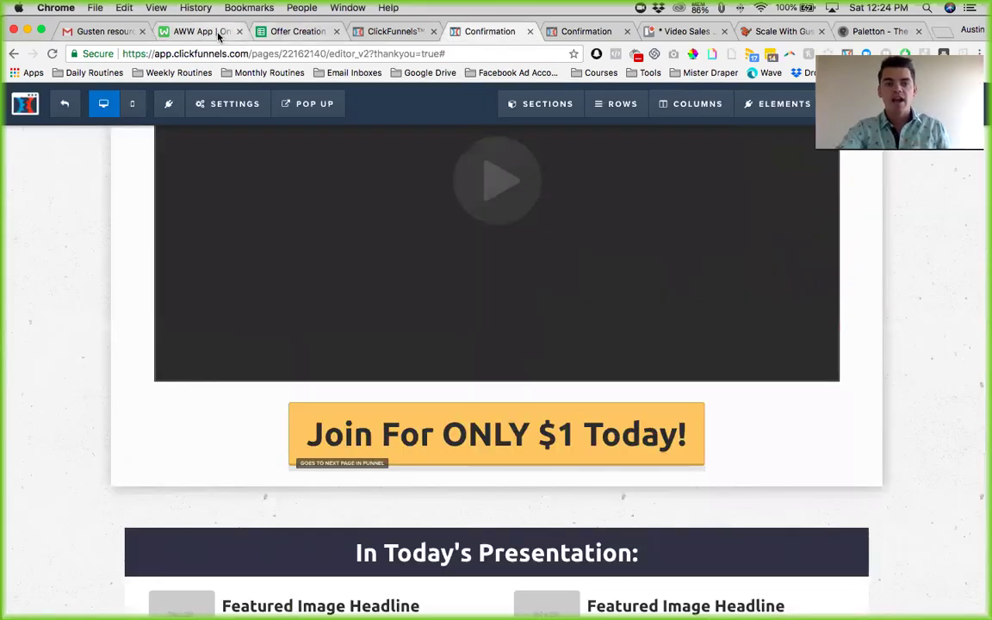
pyautogui.click(211, 31)
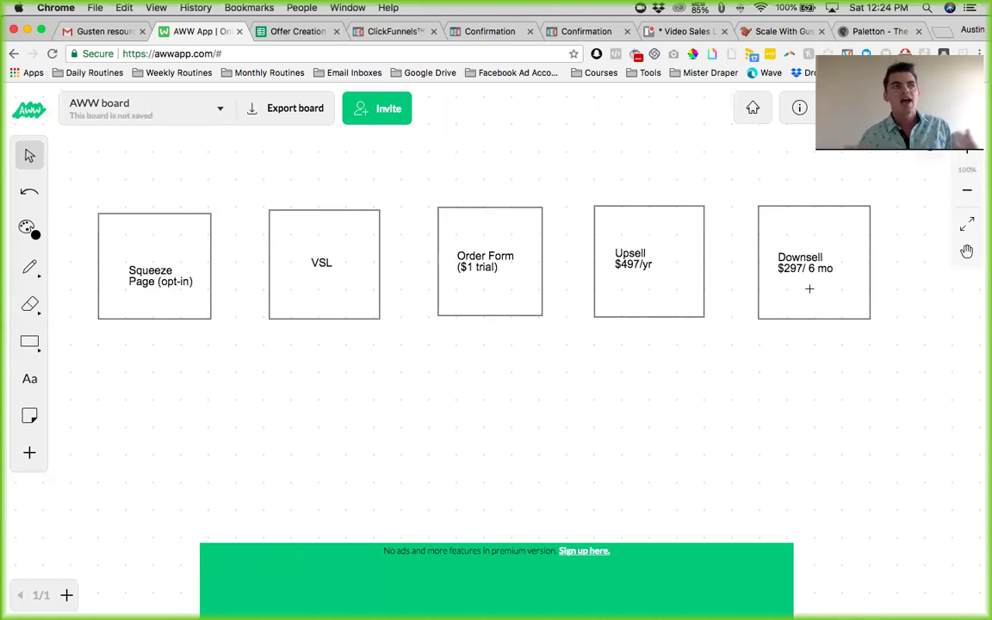
pyautogui.click(493, 31)
pyautogui.scroll(5, 838, 244)
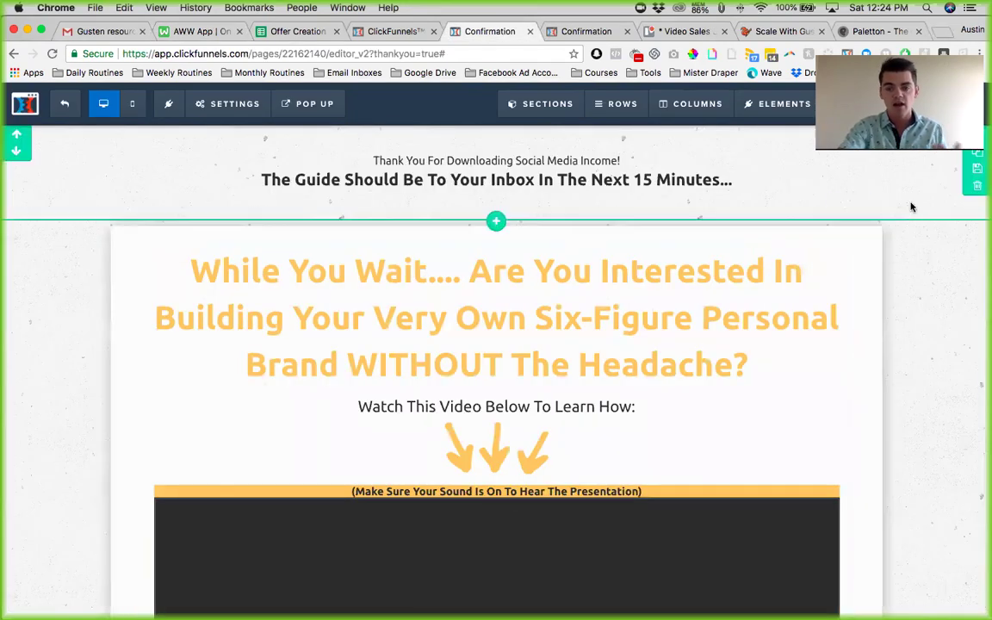
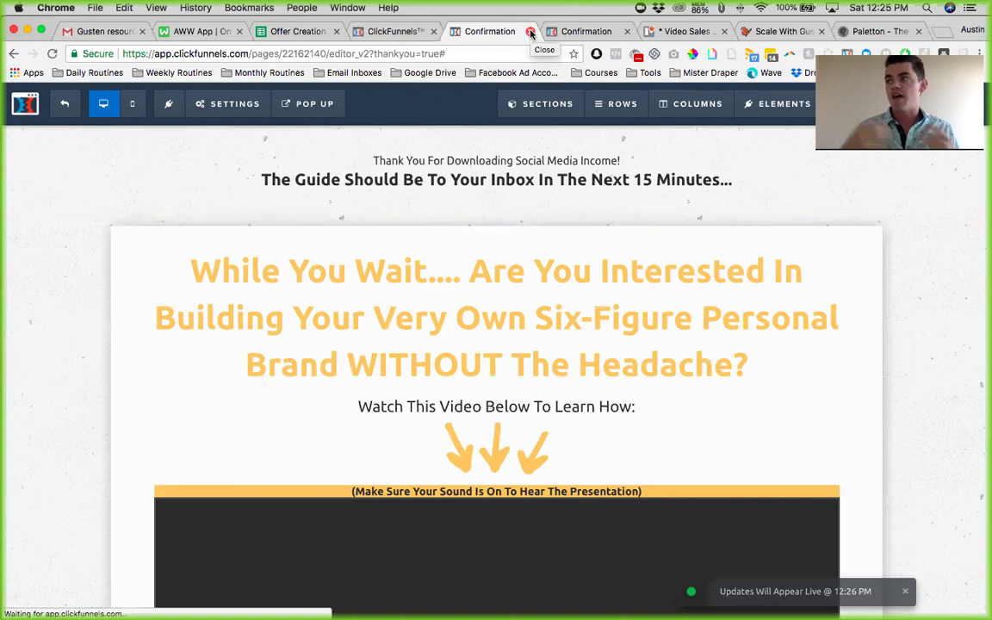
# Step: Close both Confirmation tabs and open the funnel's Order Form page in the editor
pyautogui.click(530, 32)
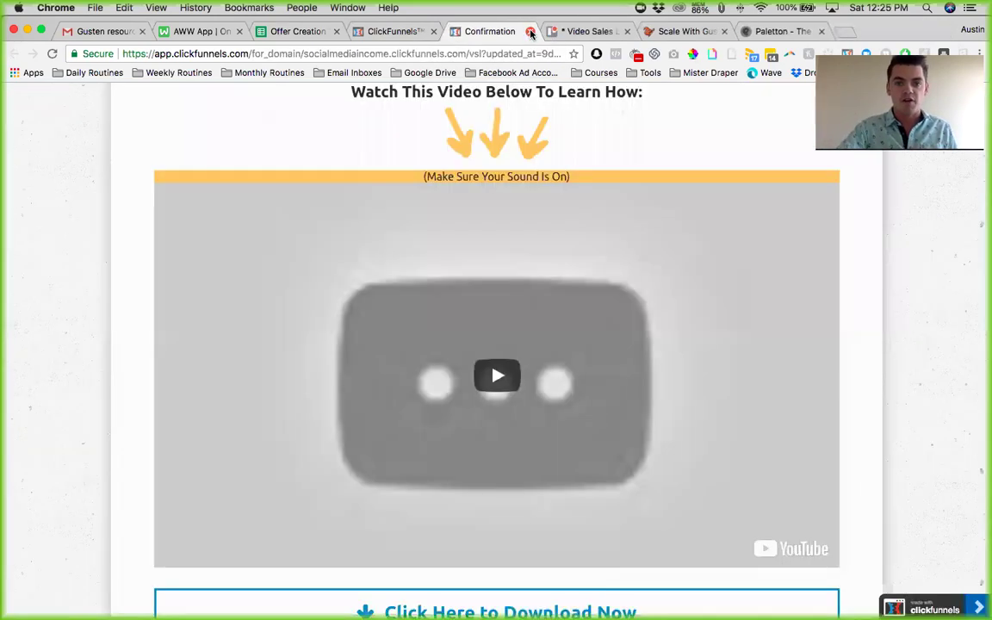
pyautogui.click(531, 32)
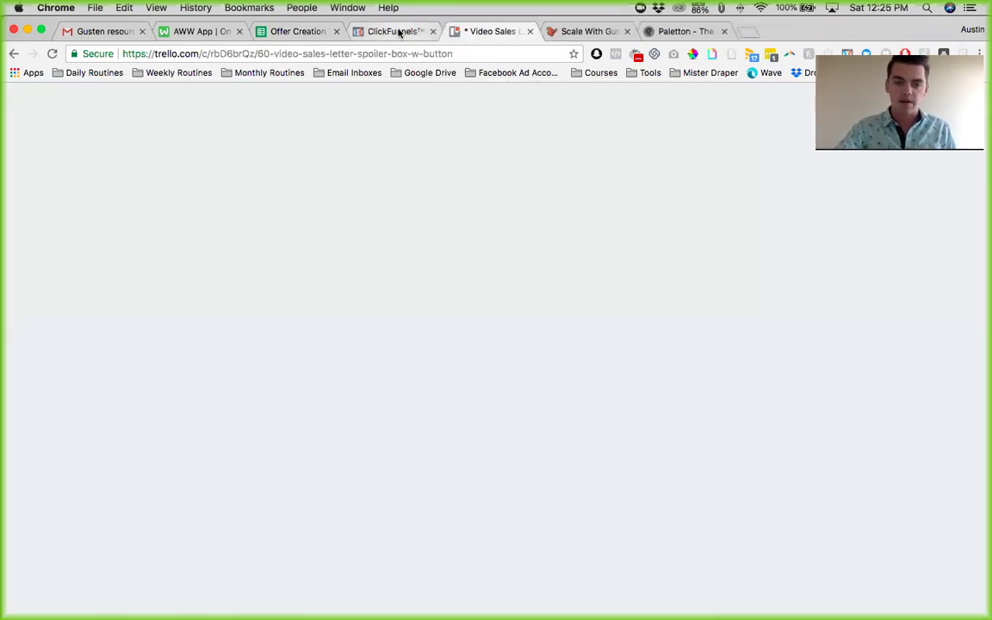
pyautogui.click(399, 32)
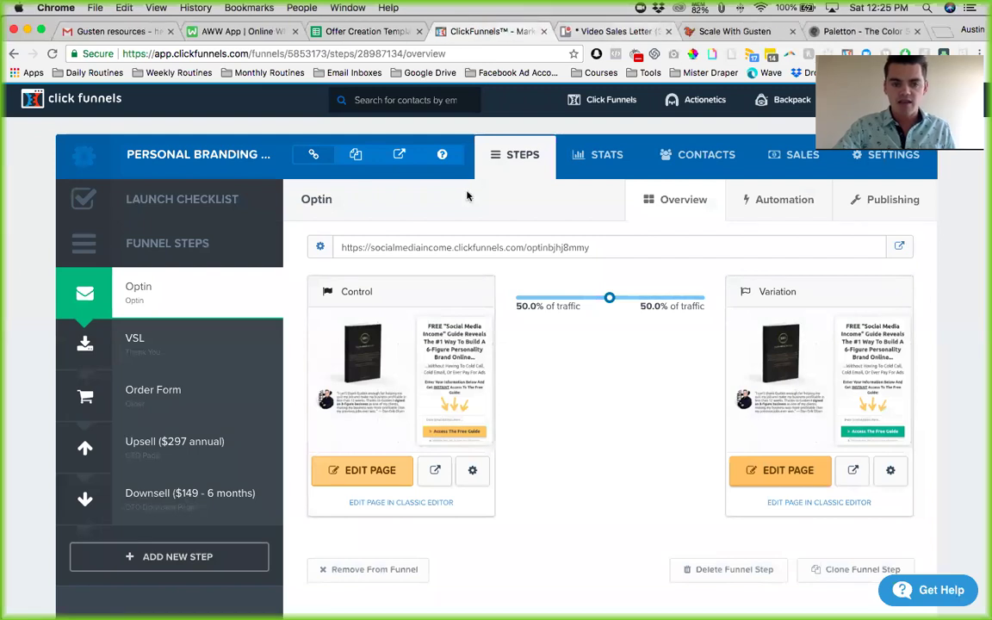
pyautogui.click(184, 398)
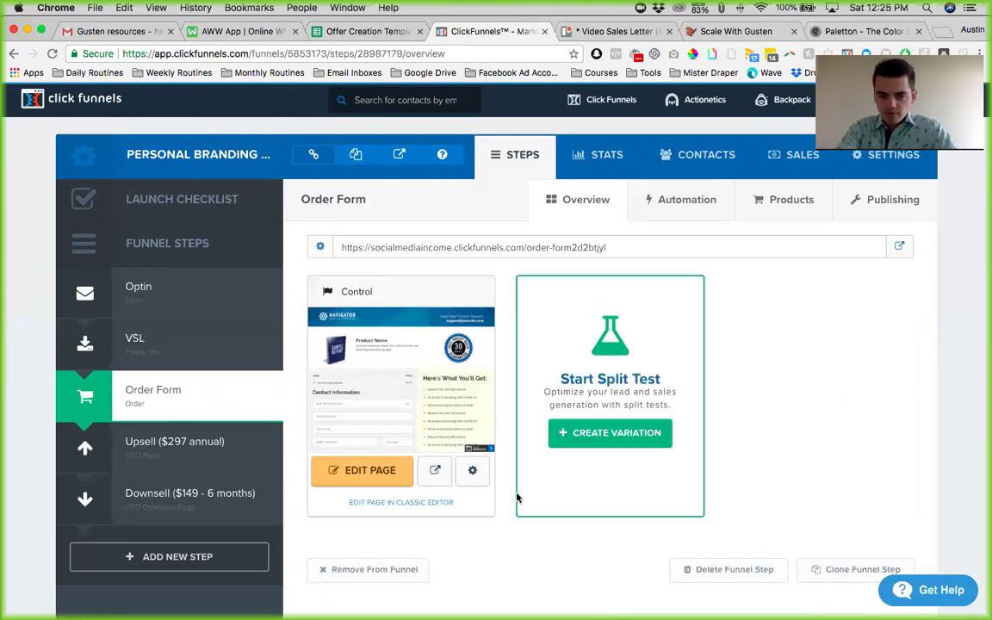
pyautogui.click(375, 473)
pyautogui.click(533, 31)
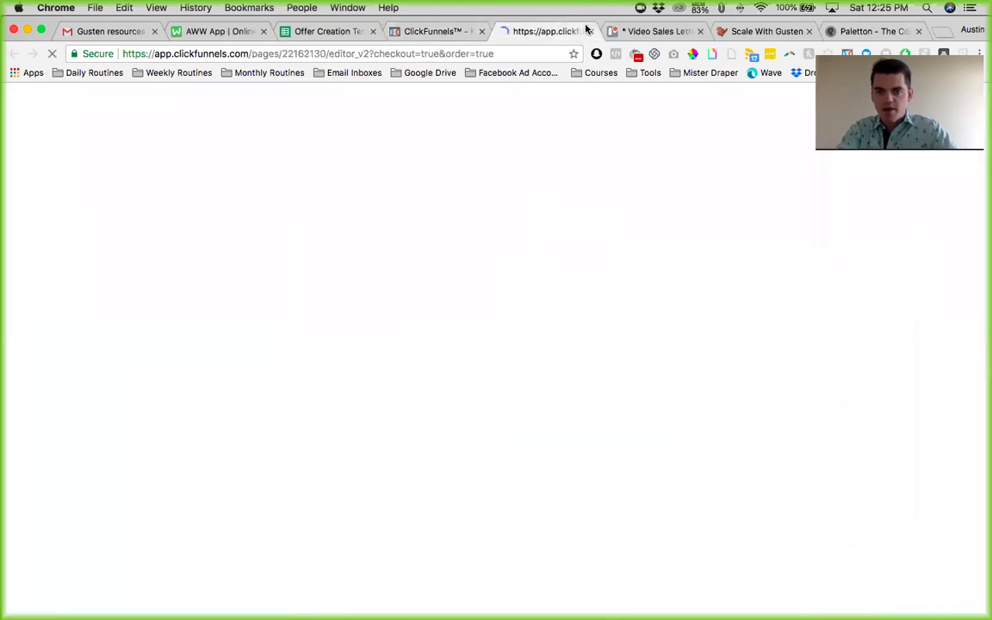
# Step: Close the Scale With Gusten and Paletton tabs, then bring up the brand palette email
pyautogui.click(785, 31)
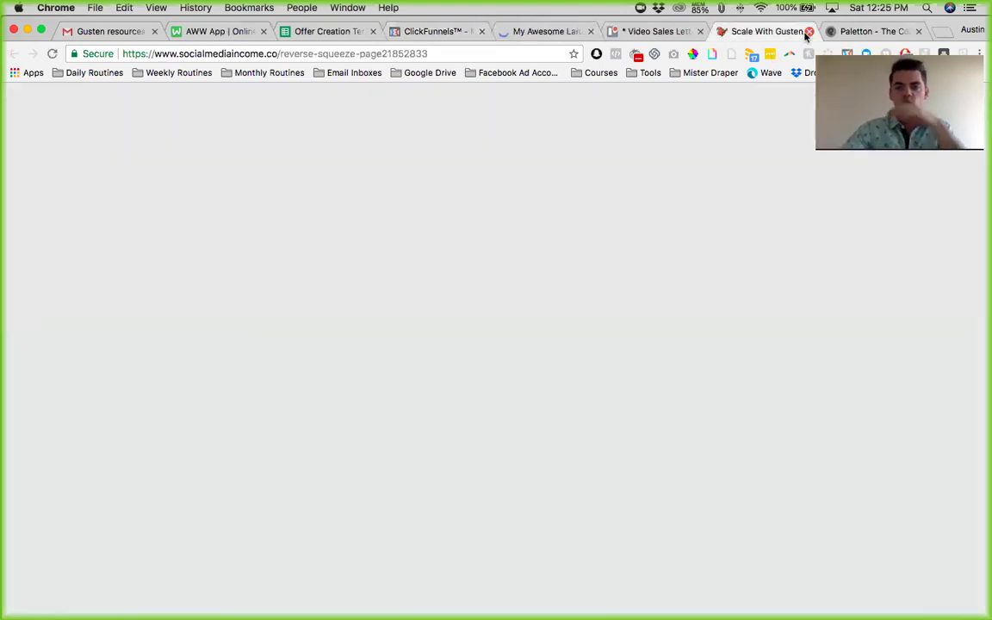
pyautogui.click(808, 32)
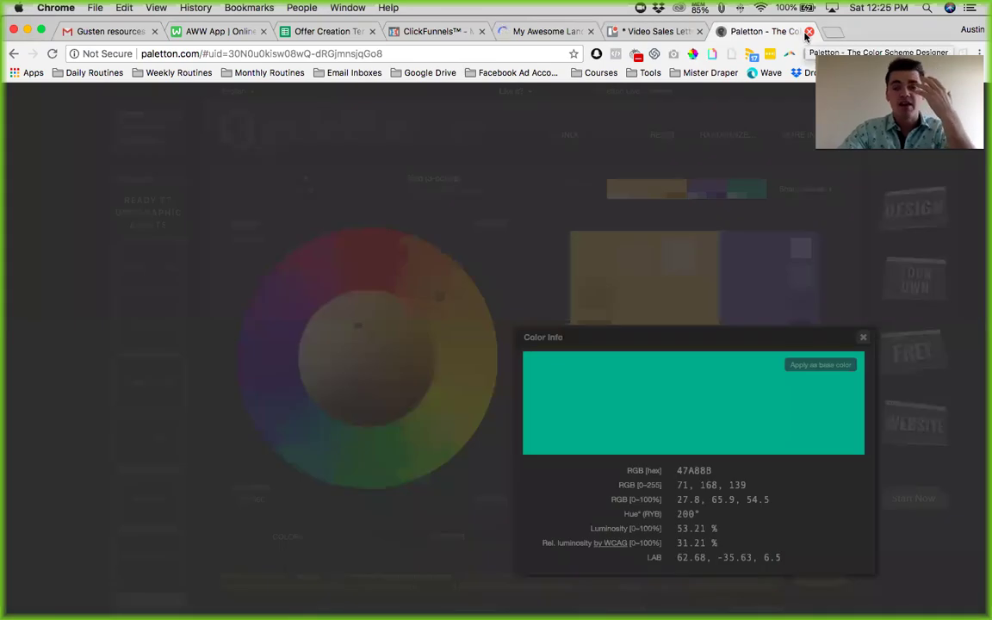
pyautogui.click(809, 32)
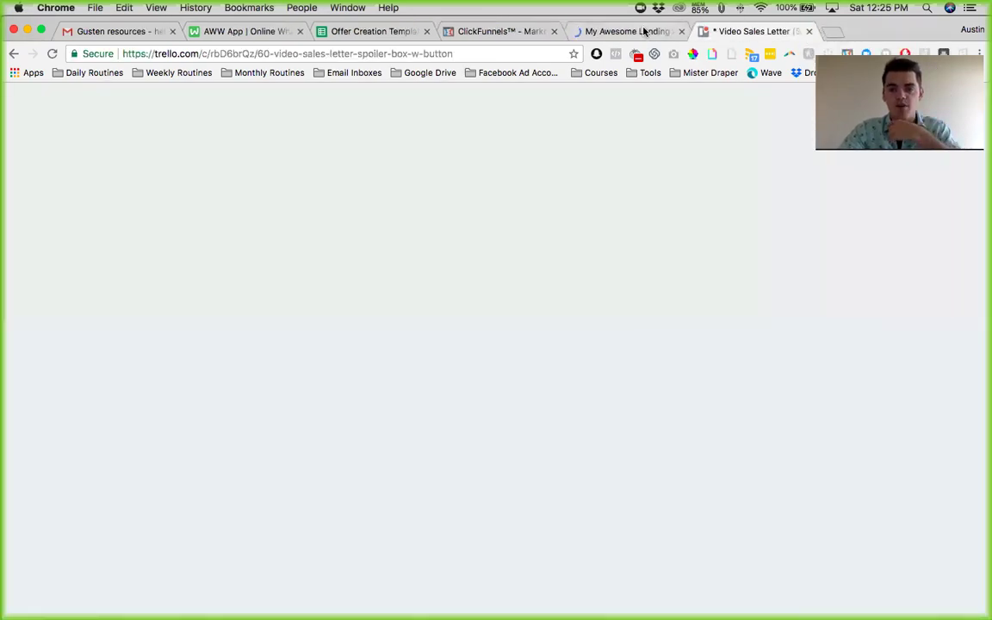
pyautogui.click(643, 31)
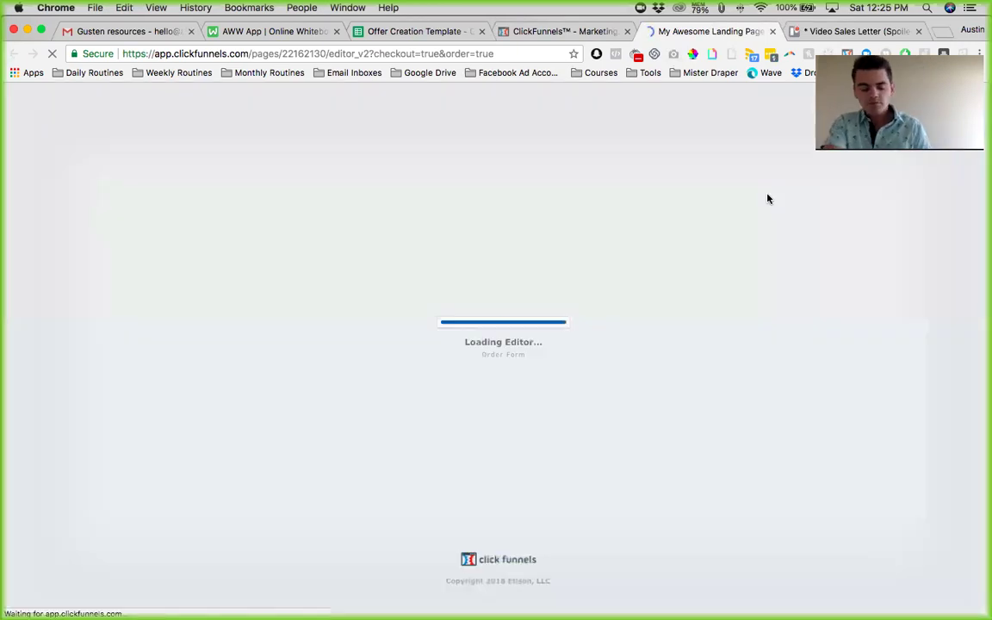
pyautogui.click(125, 31)
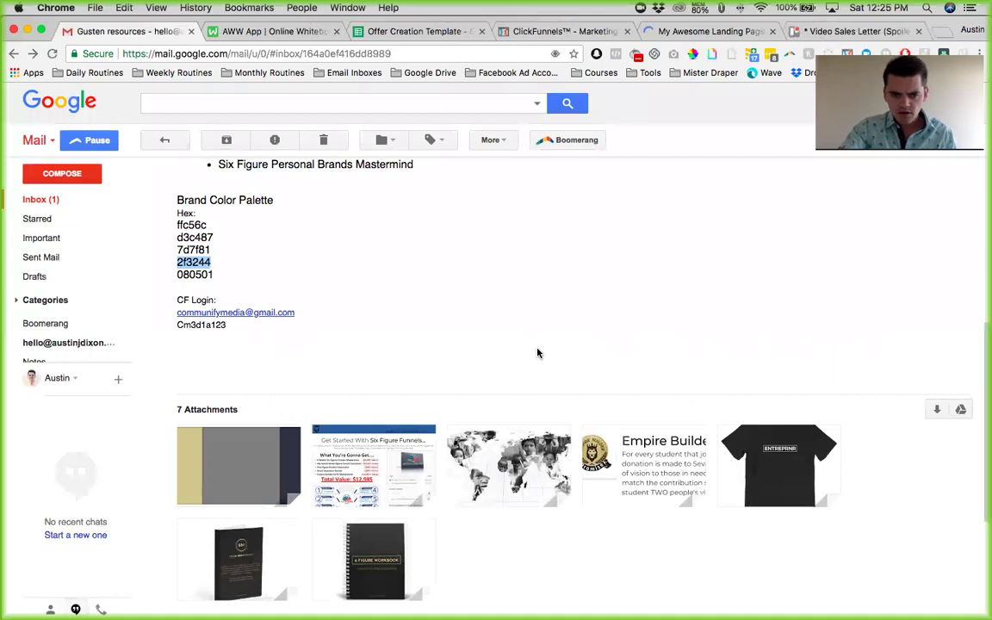
# Step: Preview the emailed order form mockup attachment, then go back to the Order Form editor
pyautogui.scroll(-3, 537, 353)
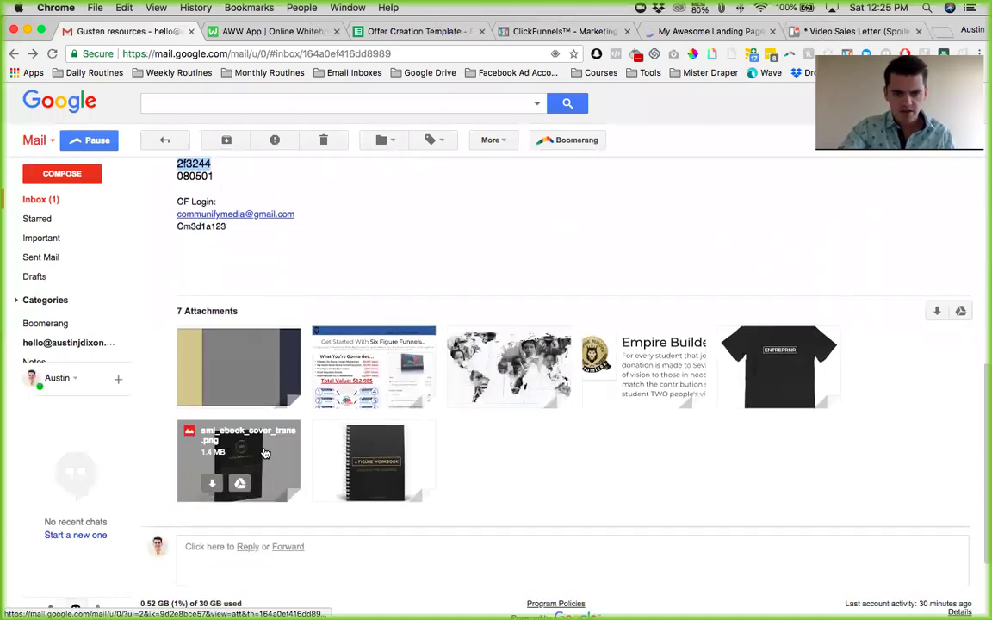
pyautogui.click(375, 363)
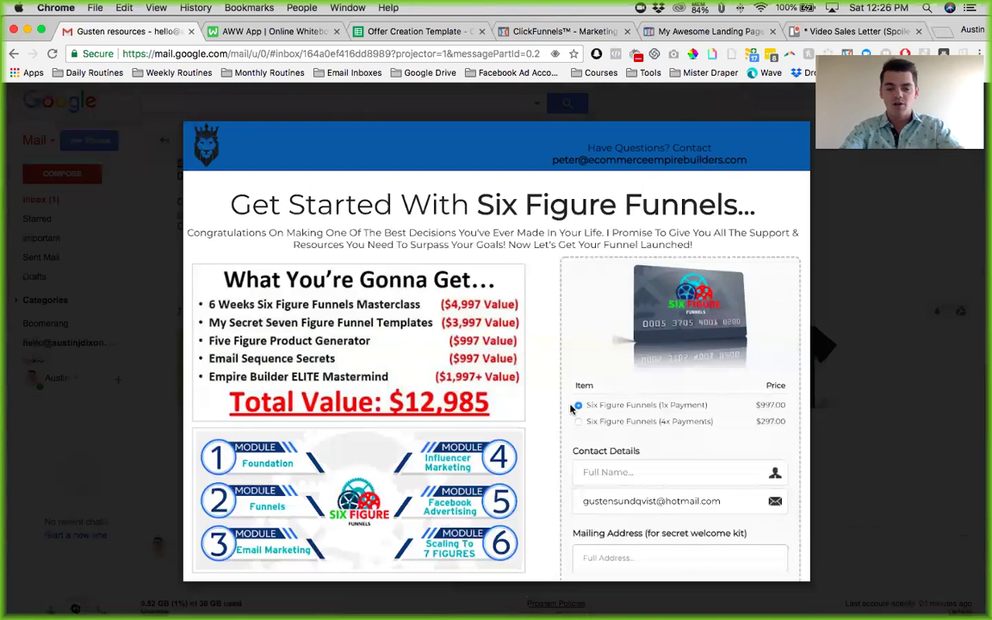
pyautogui.press('Escape')
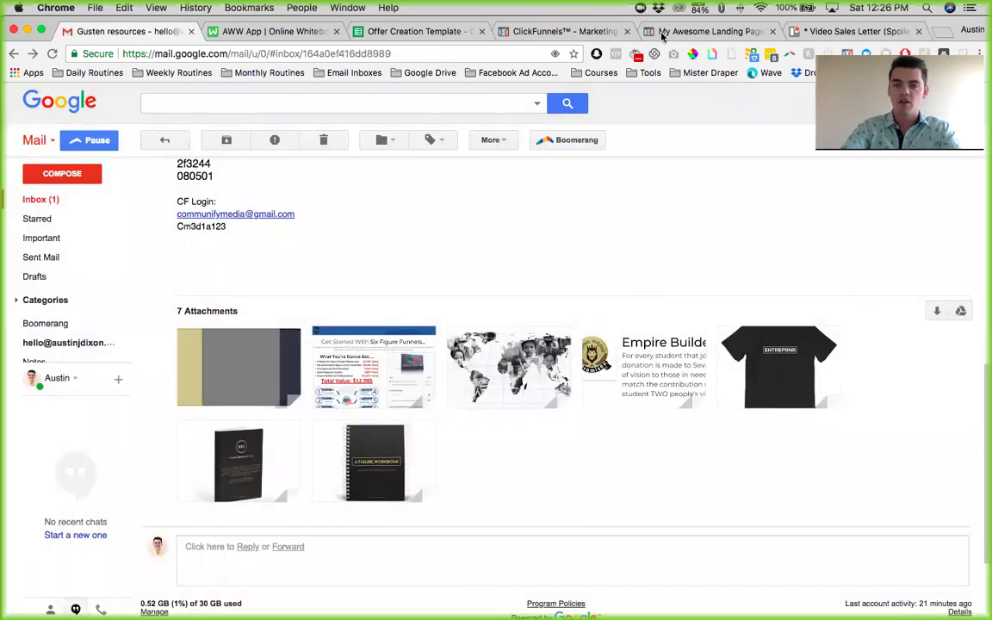
pyautogui.click(660, 32)
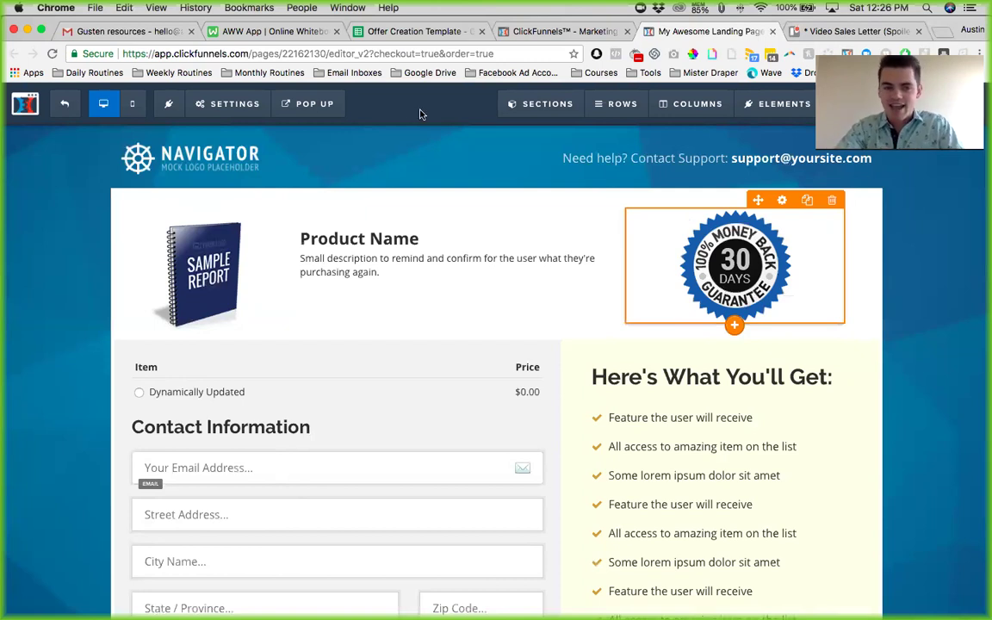
# Step: Set the page background to the light textured library image with Image Position Repeat
pyautogui.moveTo(228, 103)
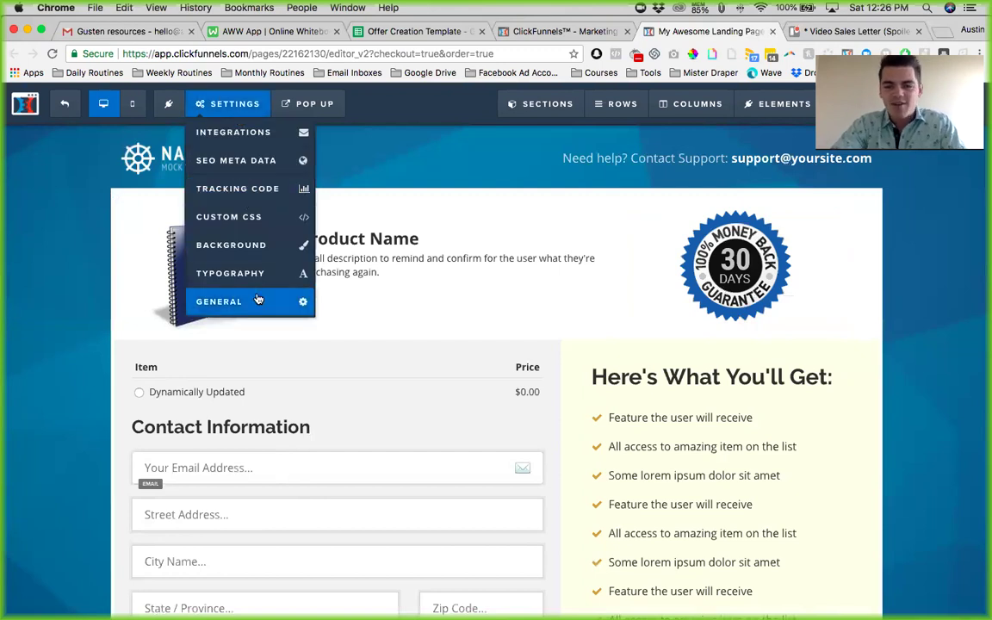
pyautogui.click(257, 300)
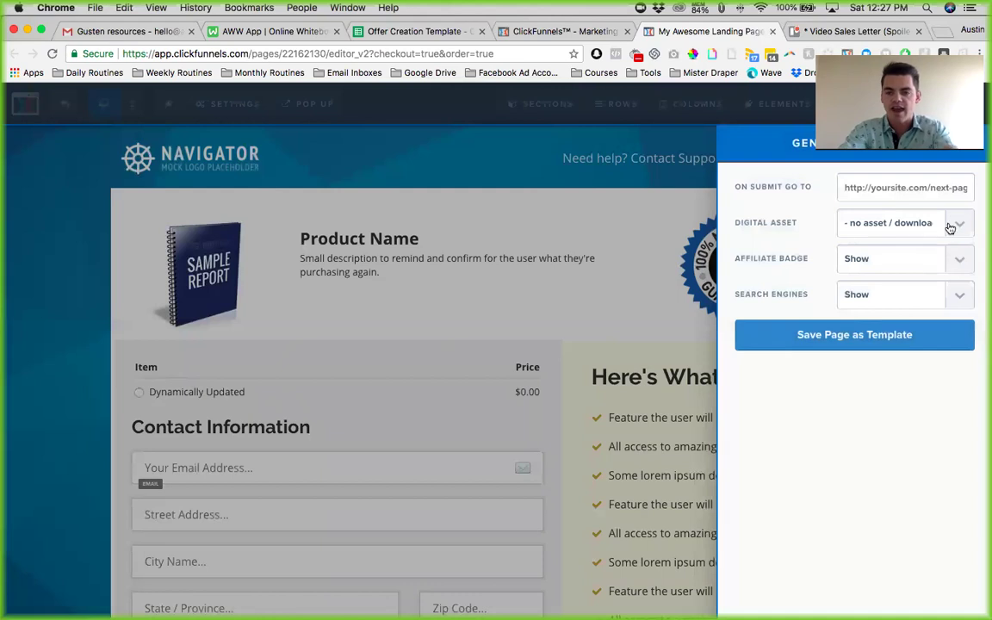
pyautogui.click(228, 104)
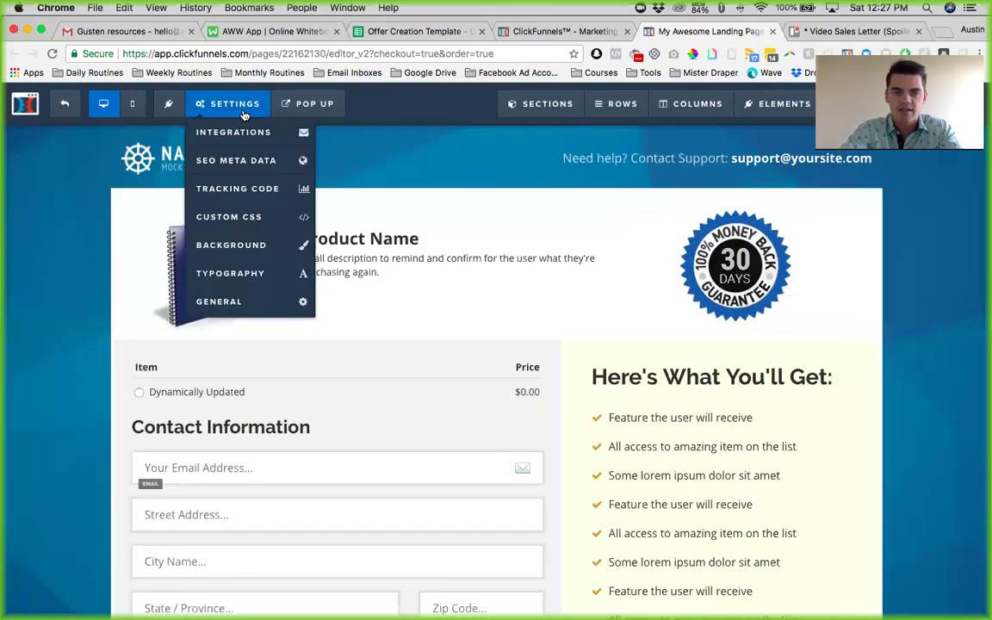
pyautogui.click(225, 243)
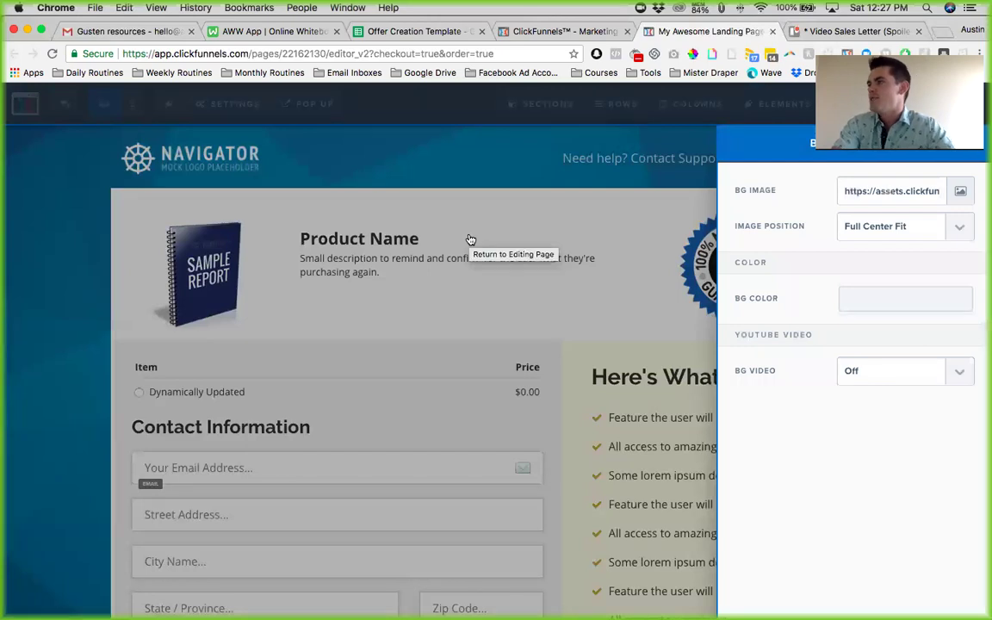
pyautogui.click(960, 191)
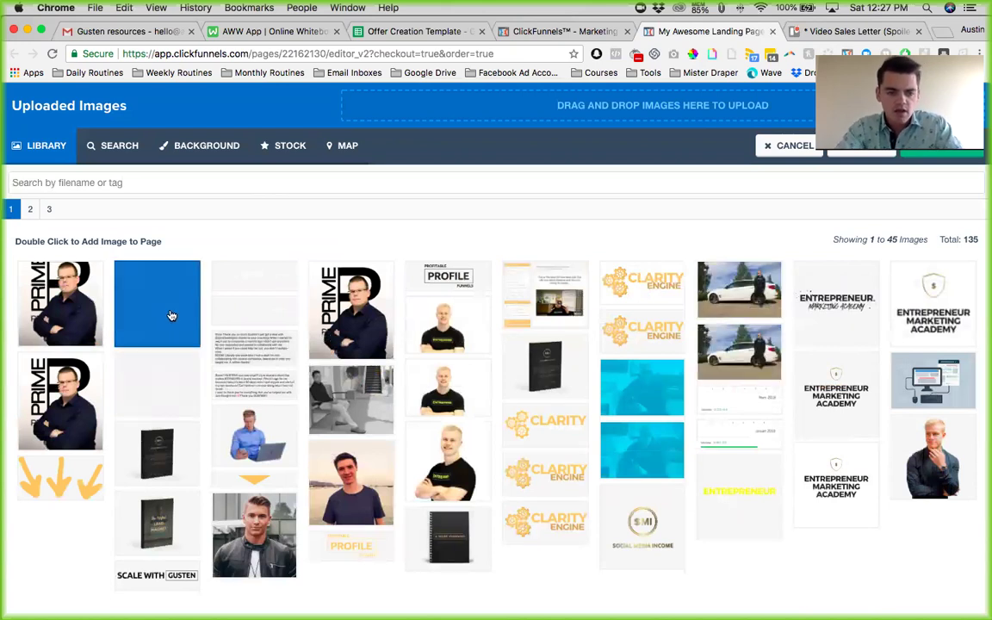
pyautogui.click(171, 316)
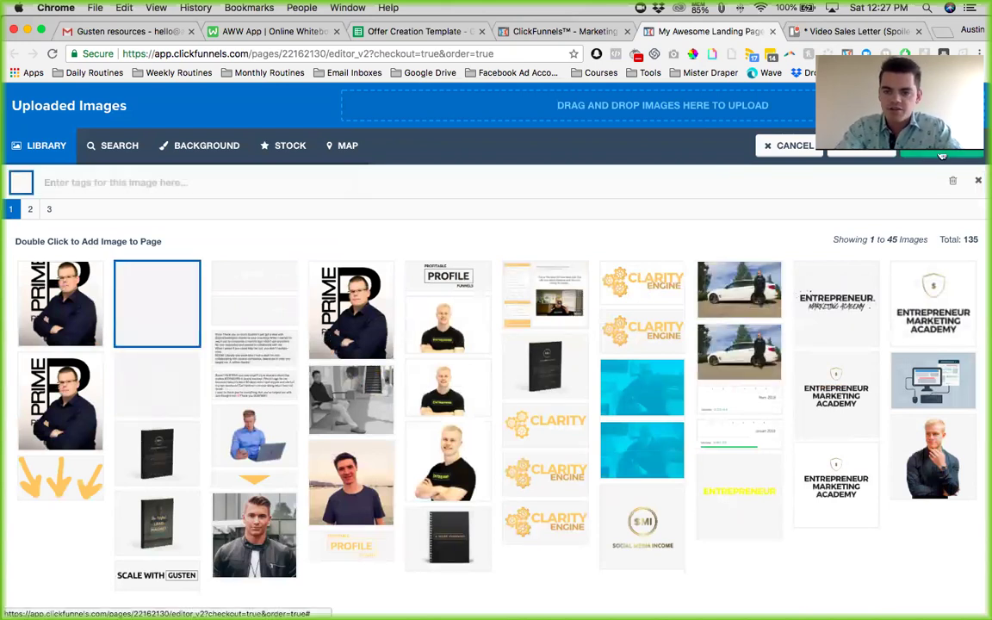
pyautogui.click(942, 156)
pyautogui.click(918, 229)
pyautogui.press('Down')
pyautogui.press('Down')
pyautogui.press('Down')
pyautogui.press('Return')
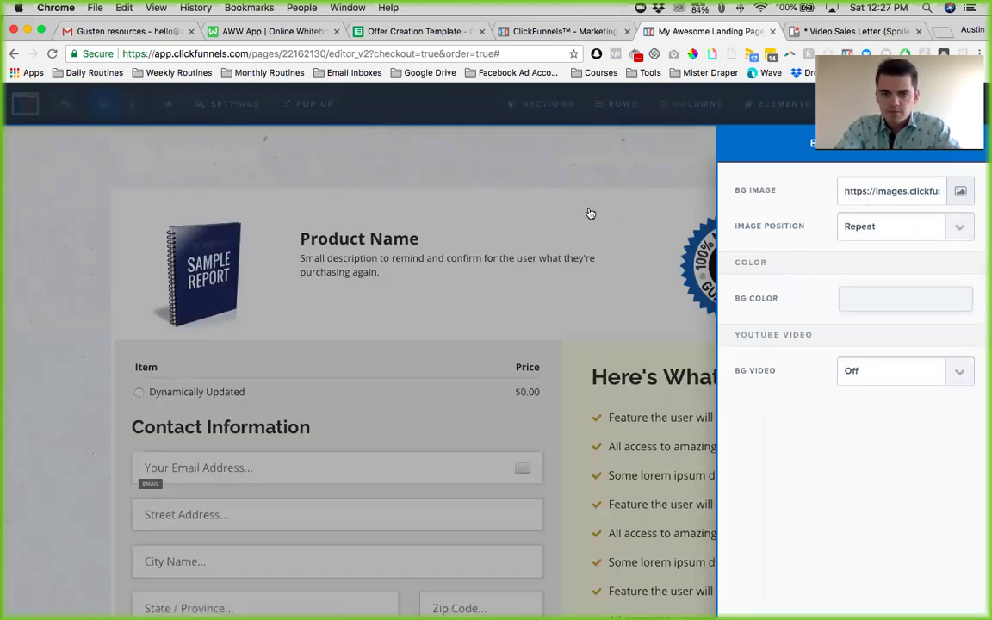
pyautogui.click(591, 213)
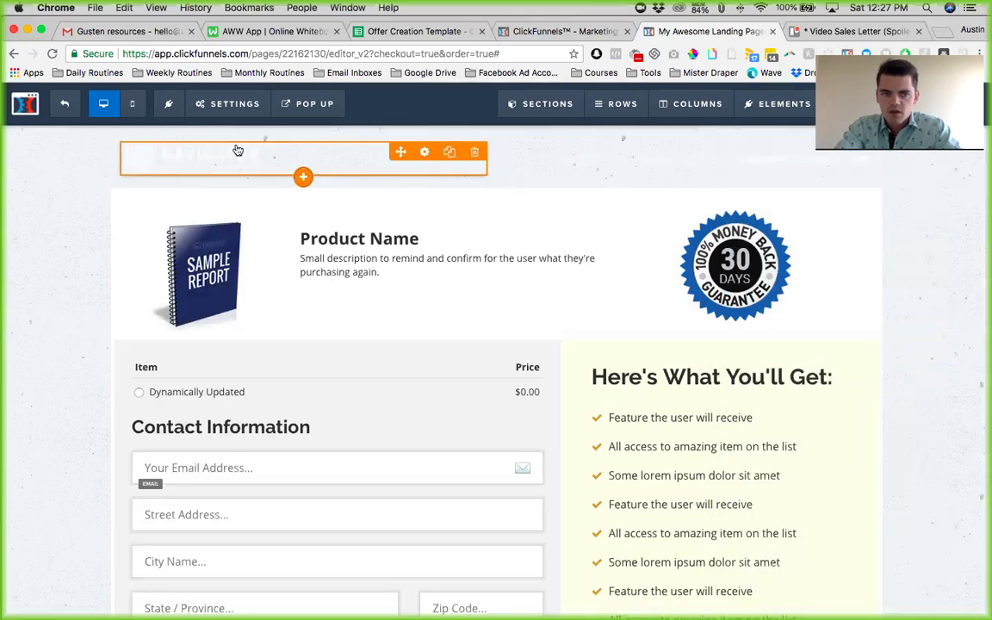
# Step: Replace the placeholder header logo with the SCALE WITH GUSTEN logo image from the library
pyautogui.click(121, 31)
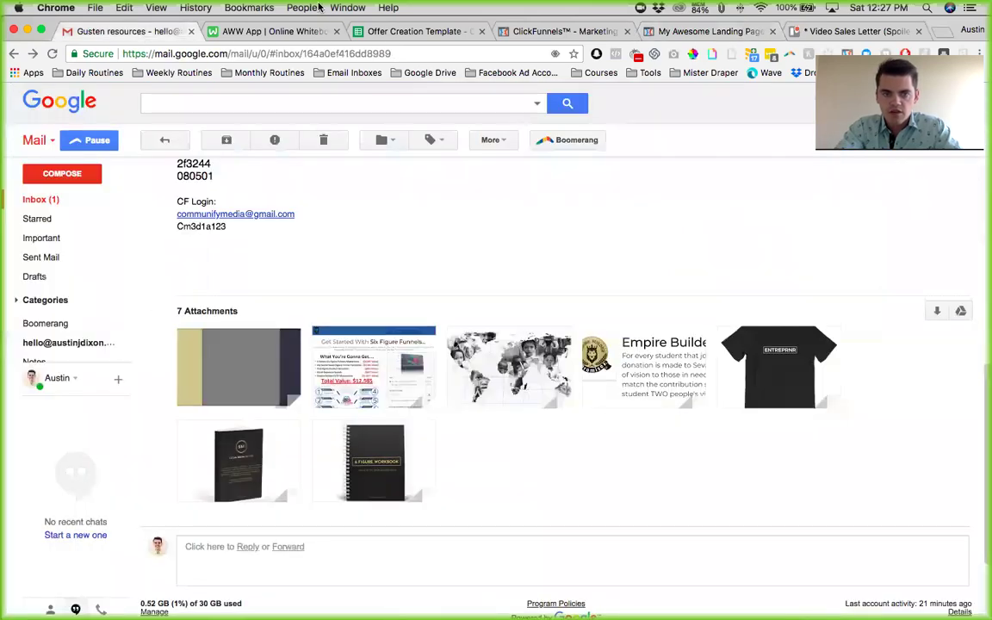
pyautogui.click(842, 31)
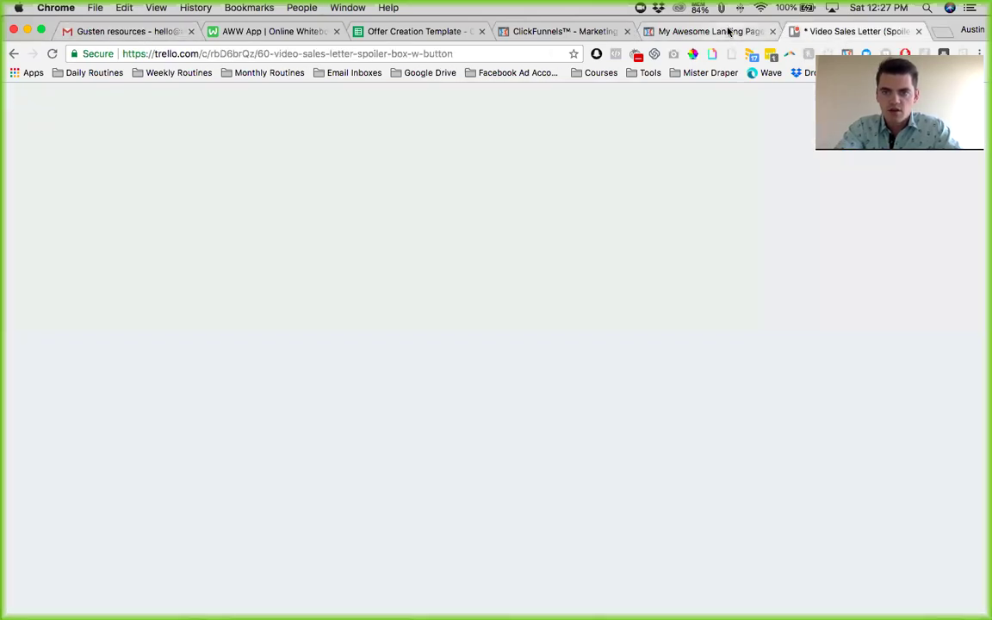
pyautogui.click(712, 32)
pyautogui.click(228, 155)
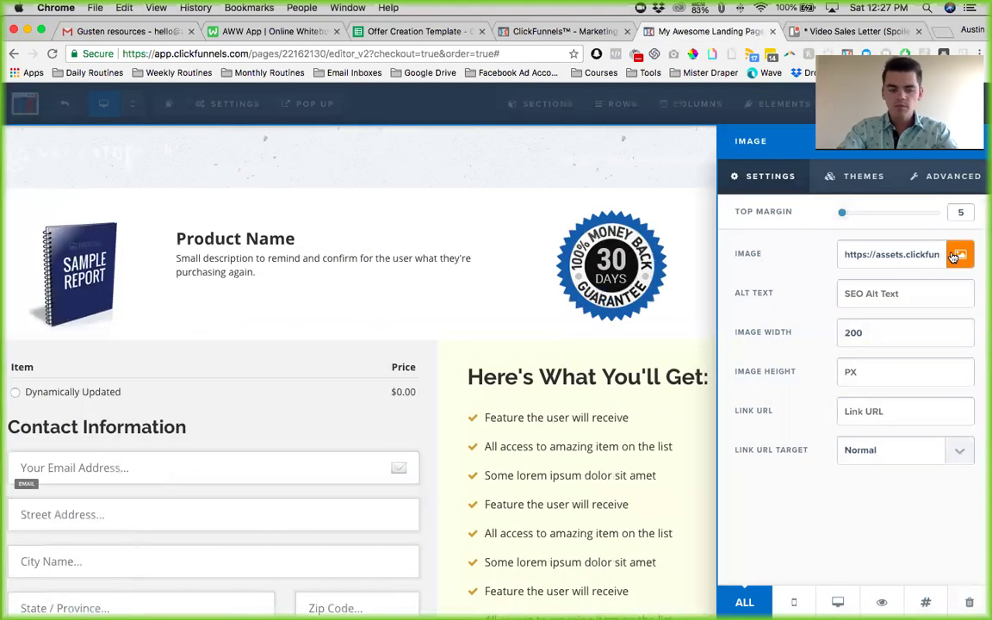
pyautogui.click(954, 255)
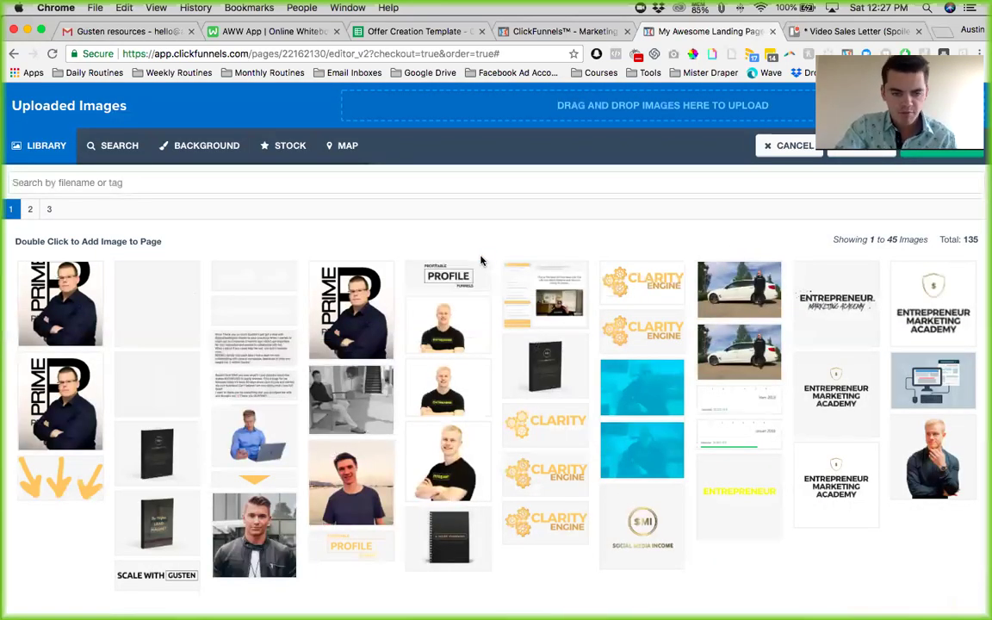
pyautogui.click(184, 579)
pyautogui.click(835, 304)
pyautogui.click(164, 574)
pyautogui.doubleClick(164, 575)
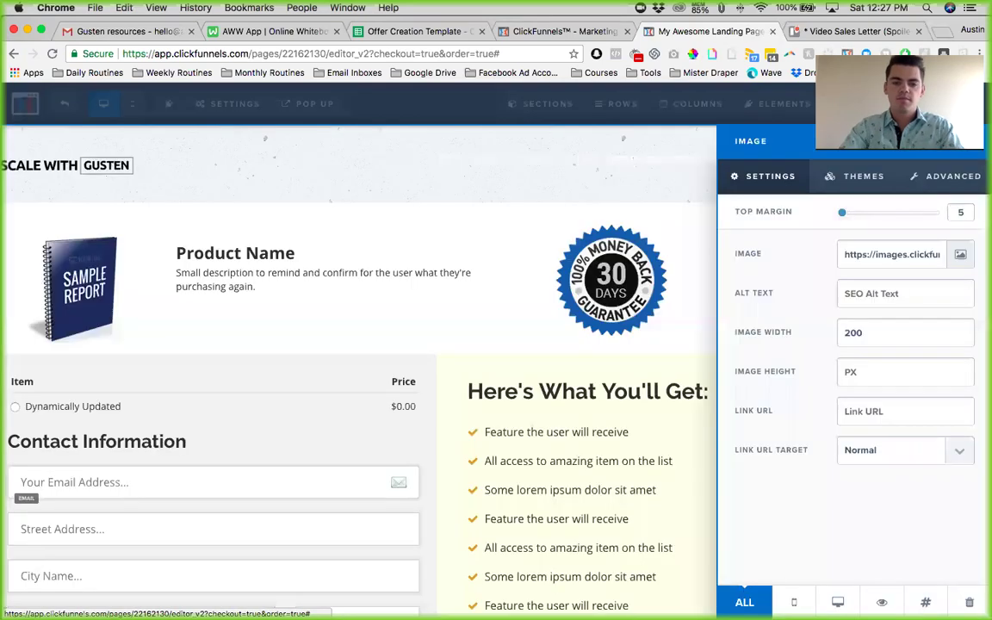
pyautogui.click(534, 193)
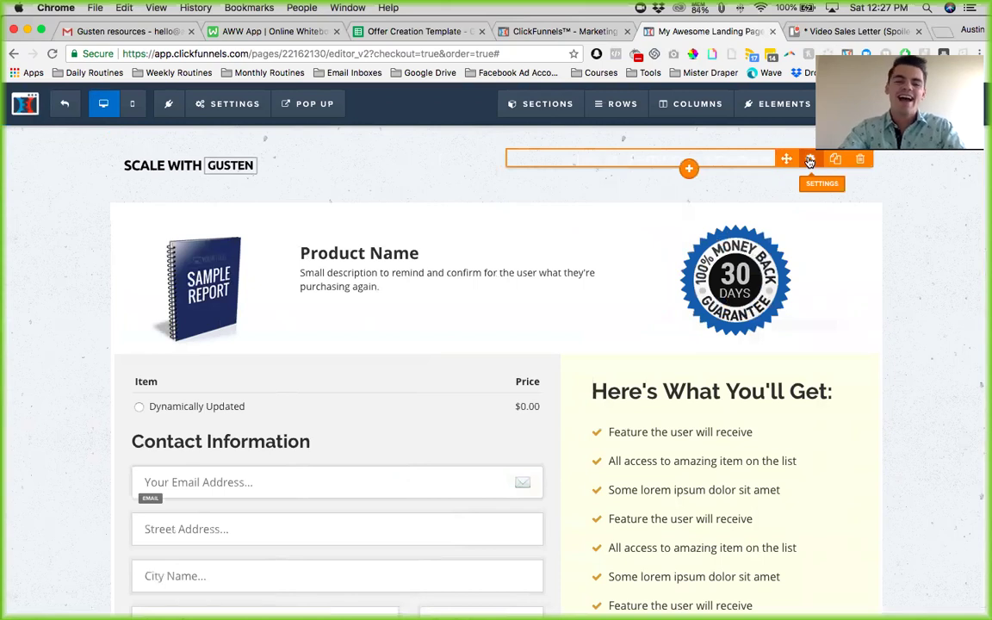
# Step: Change the header support text colour to dark grey
pyautogui.click(809, 161)
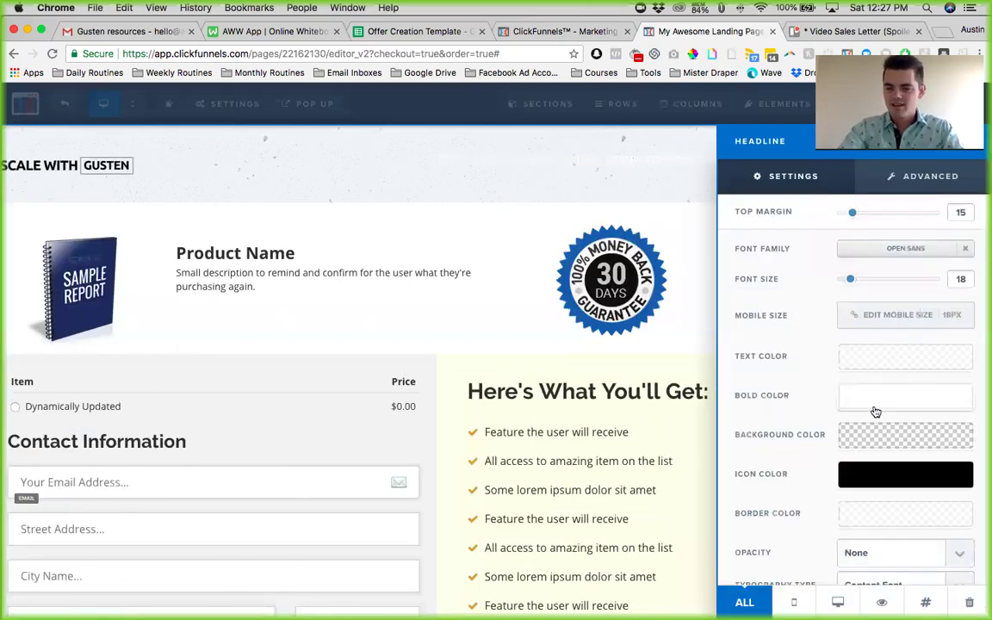
pyautogui.click(875, 408)
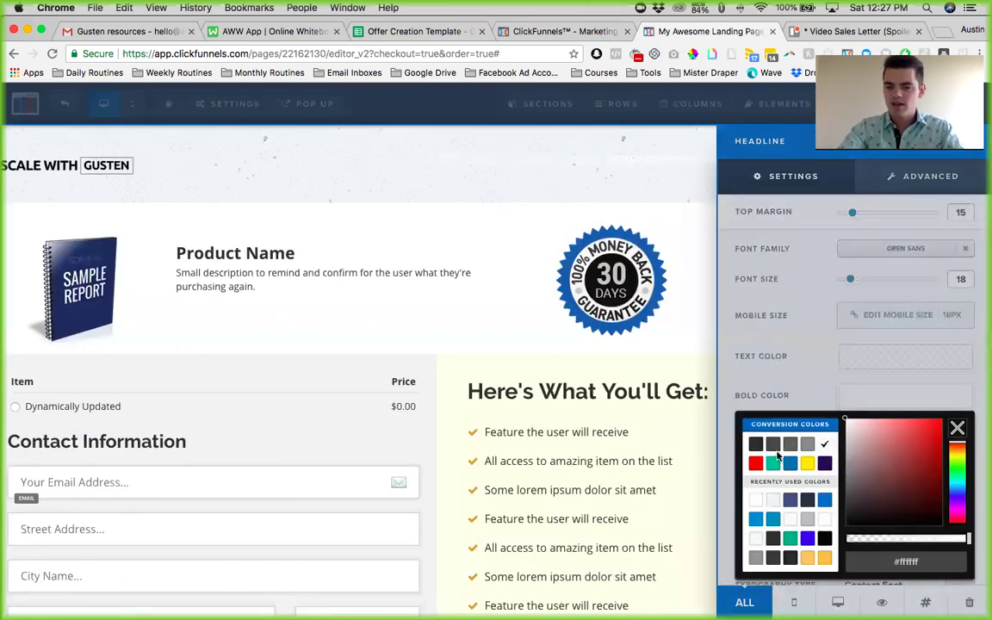
pyautogui.click(884, 358)
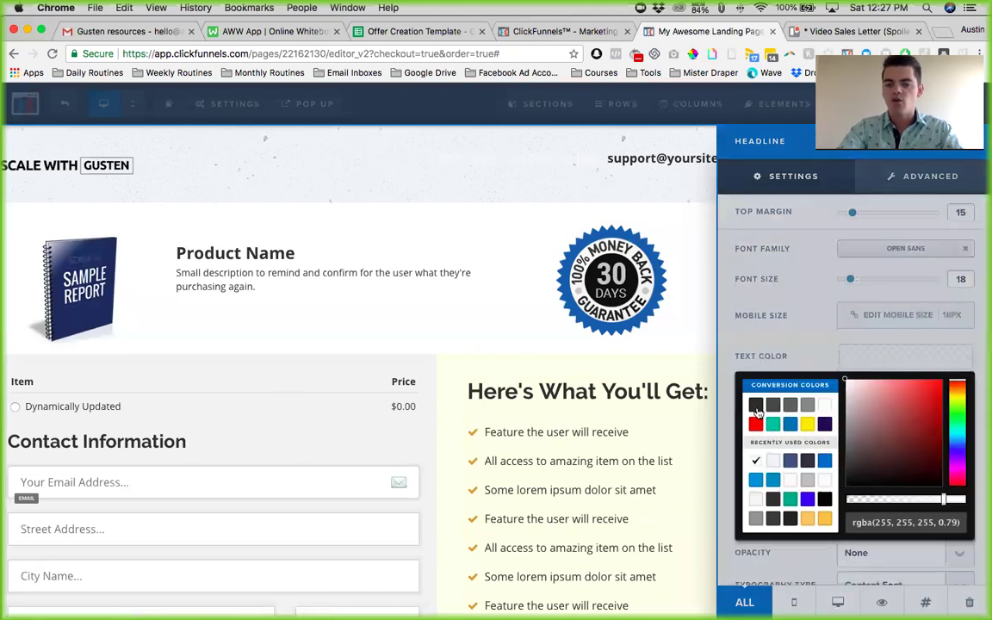
pyautogui.click(755, 407)
pyautogui.click(527, 261)
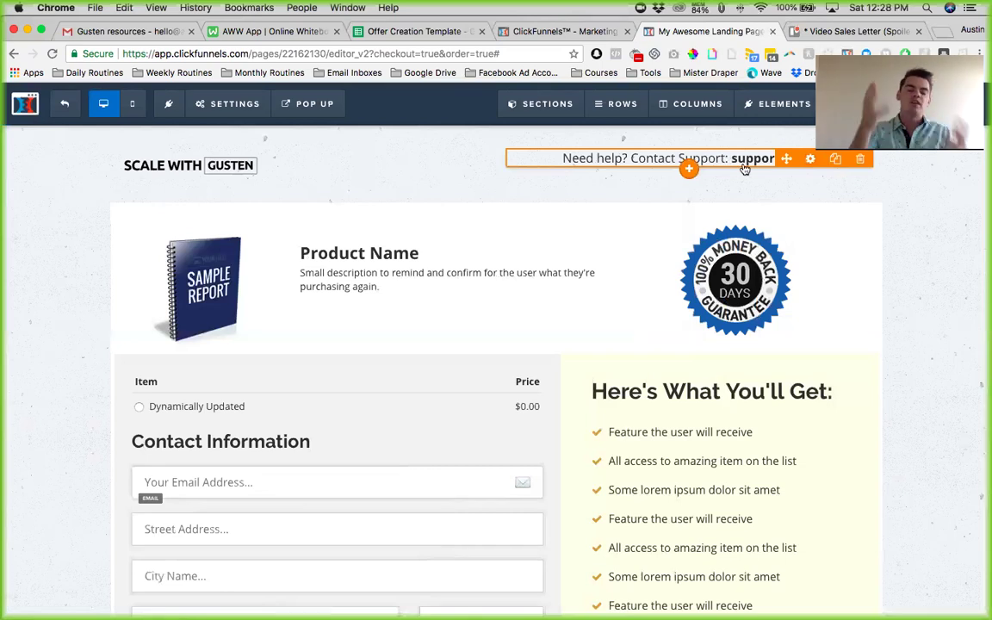
# Step: Break the support text into a bold 'Need help or have questions?' line above the contact line
pyautogui.moveTo(621, 104)
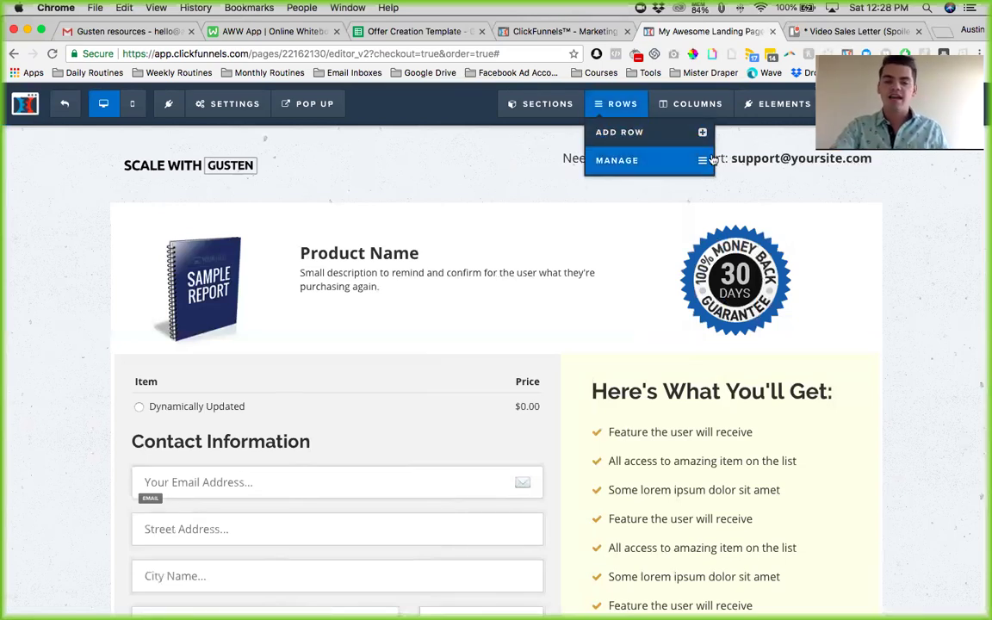
pyautogui.click(630, 159)
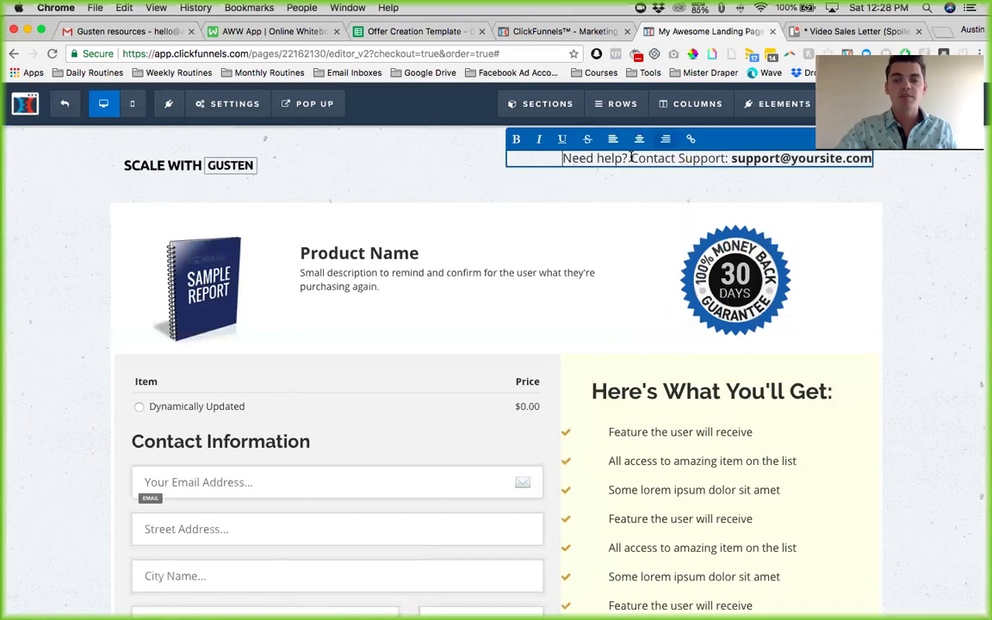
pyautogui.press('Return')
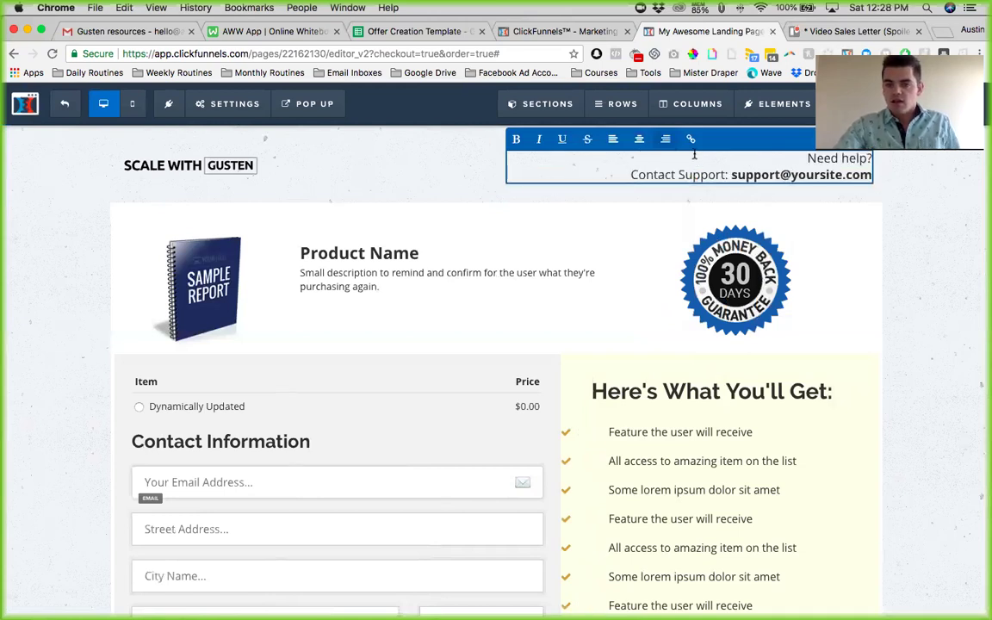
pyautogui.click(867, 158)
pyautogui.write('or have questions')
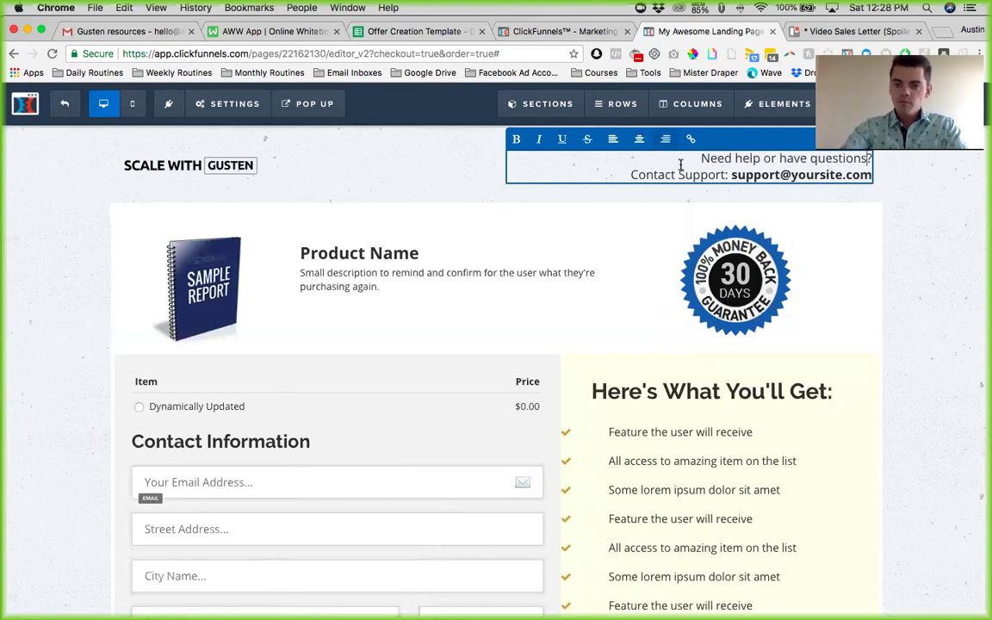
pyautogui.moveTo(700, 158); pyautogui.dragTo(870, 160)
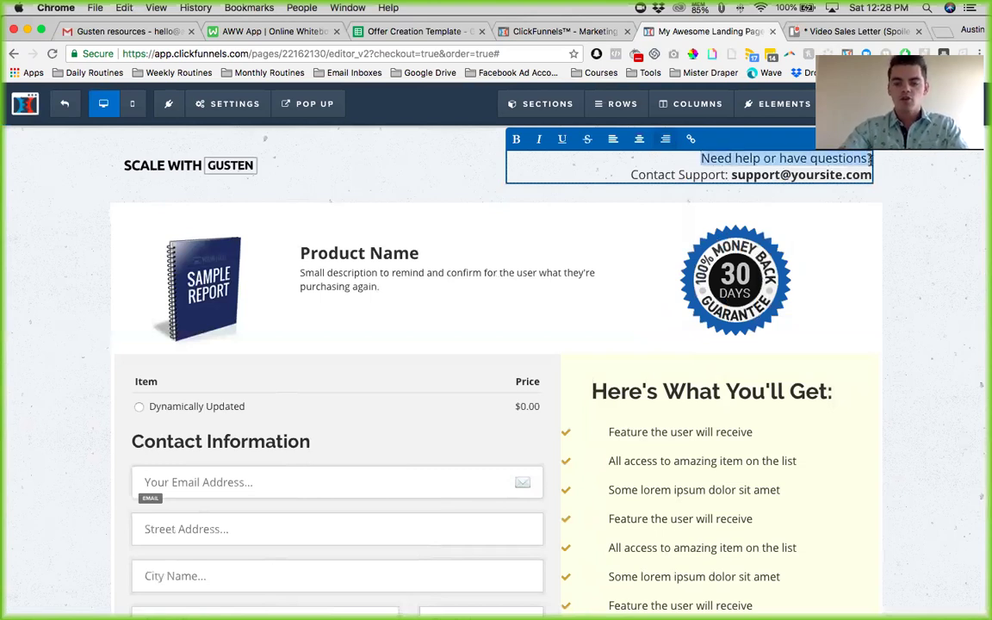
pyautogui.press('super+b')
pyautogui.moveTo(732, 175); pyautogui.dragTo(870, 175)
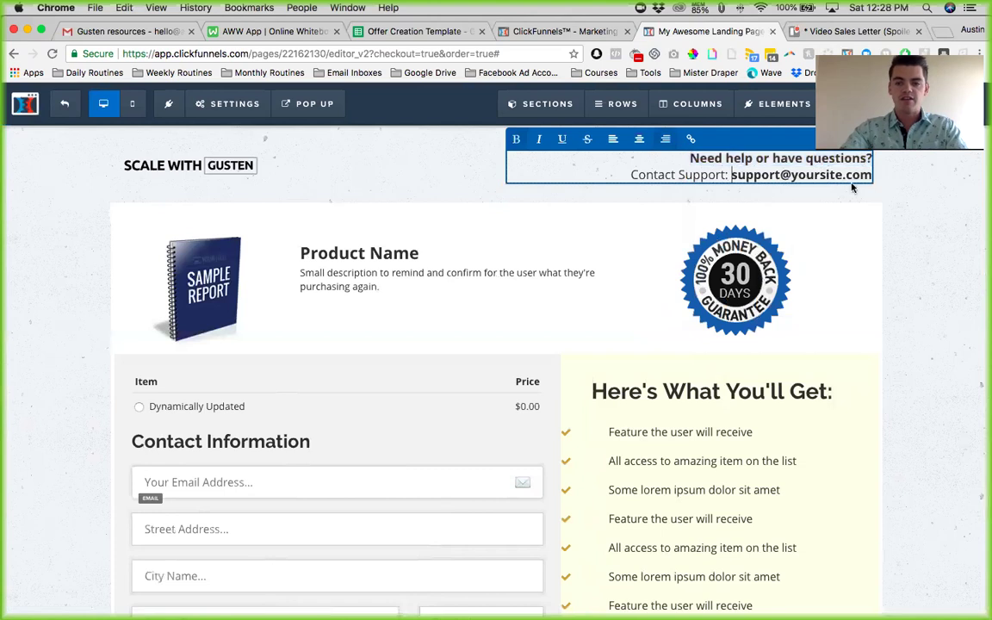
# Step: Delete the product details row from the order form
pyautogui.click(959, 197)
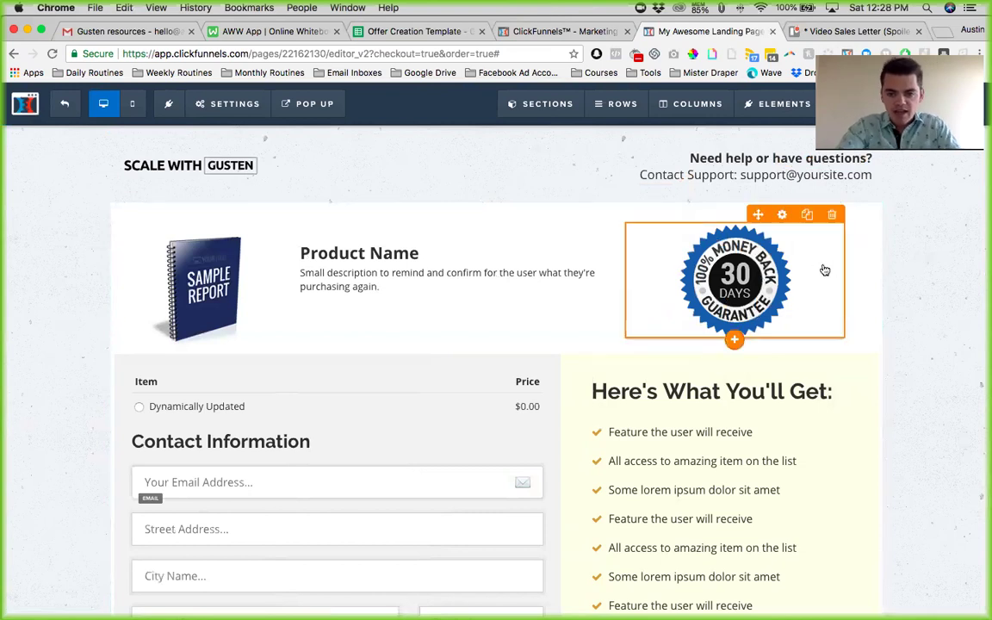
pyautogui.click(848, 220)
pyautogui.click(622, 148)
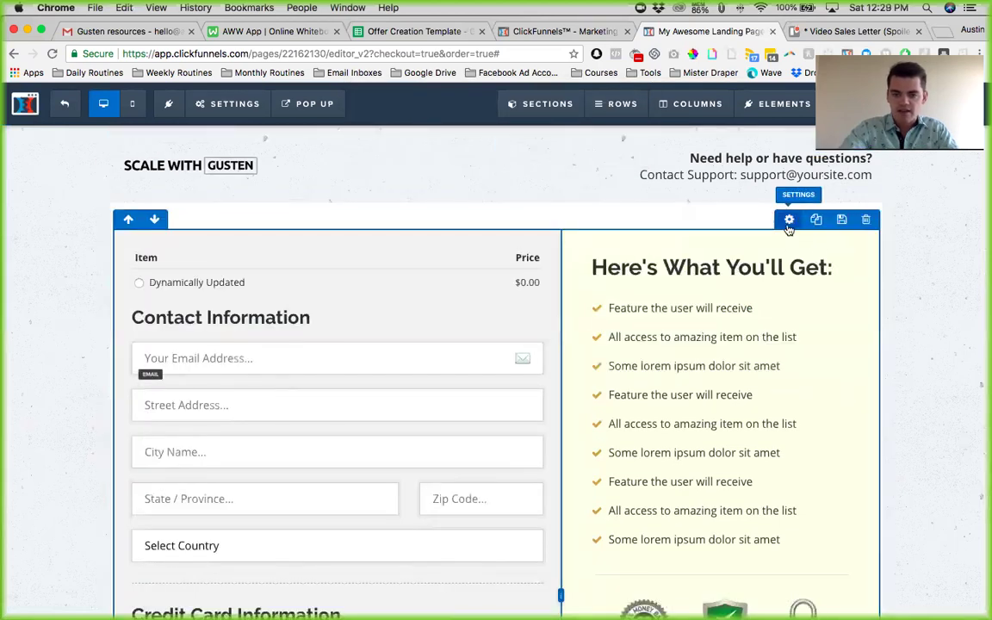
pyautogui.click(789, 221)
pyautogui.click(623, 235)
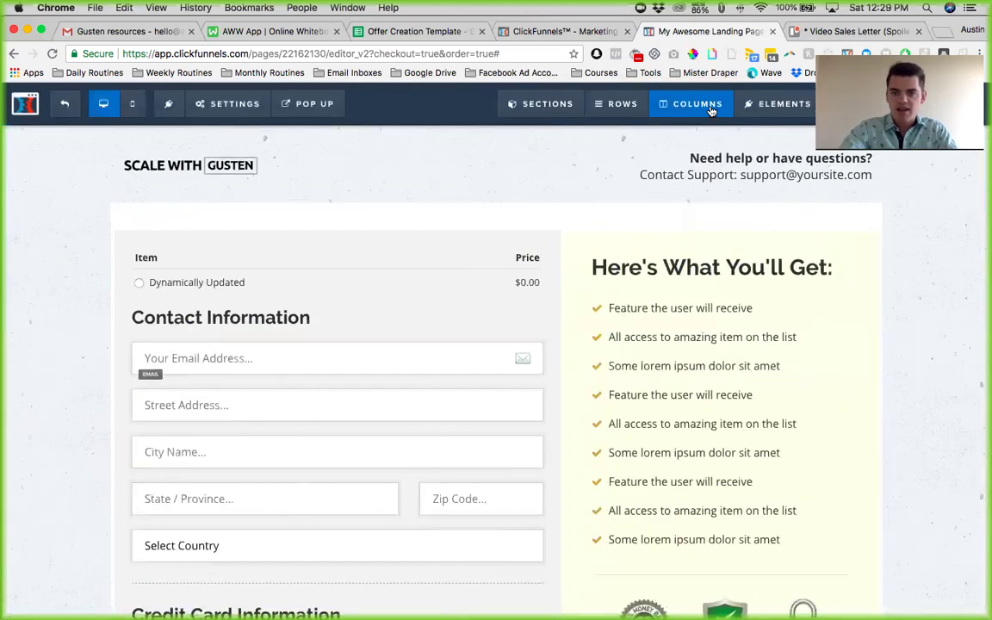
# Step: Set the left column's background colour alpha to 0 so the row's pale-yellow tint shows
pyautogui.click(711, 111)
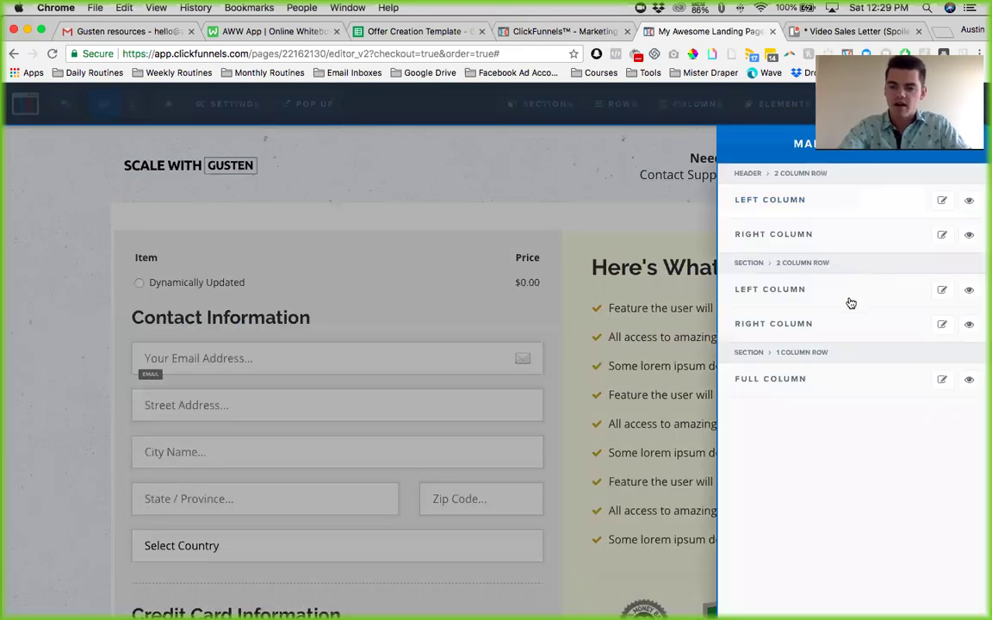
pyautogui.click(847, 380)
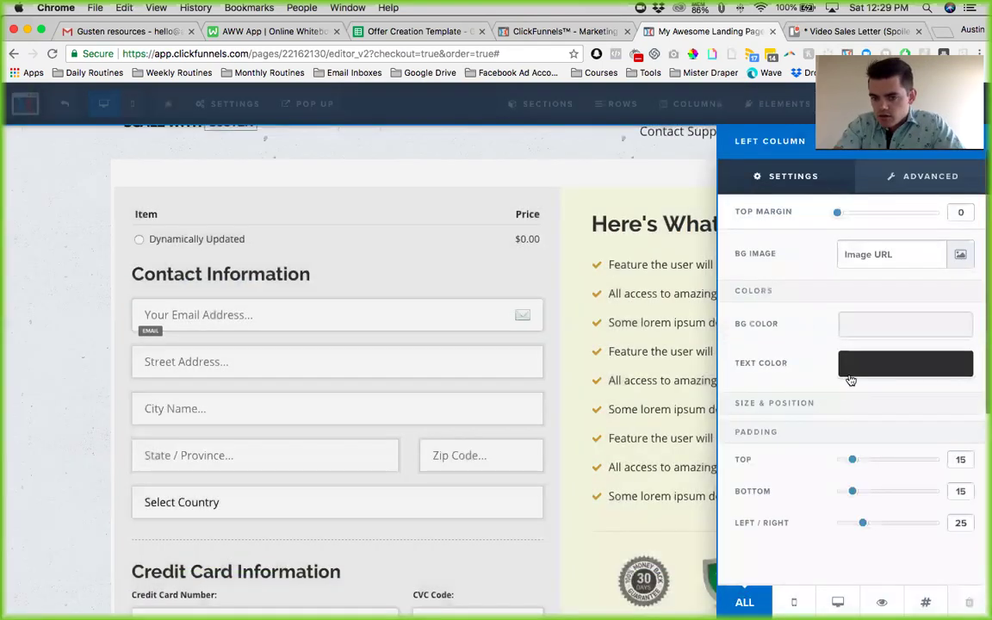
pyautogui.click(874, 327)
pyautogui.moveTo(864, 471); pyautogui.dragTo(758, 470)
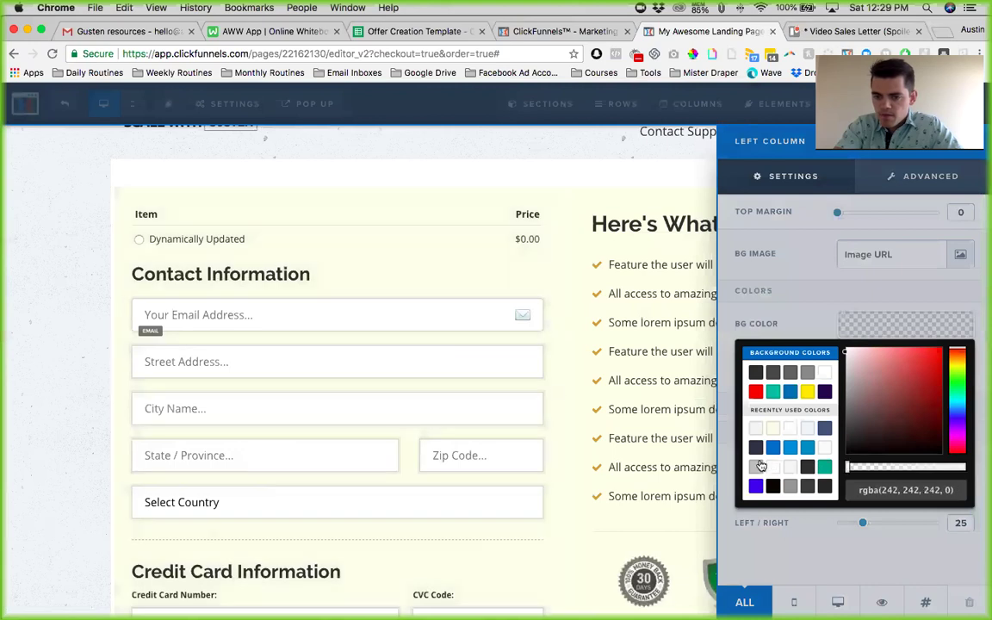
pyautogui.click(825, 372)
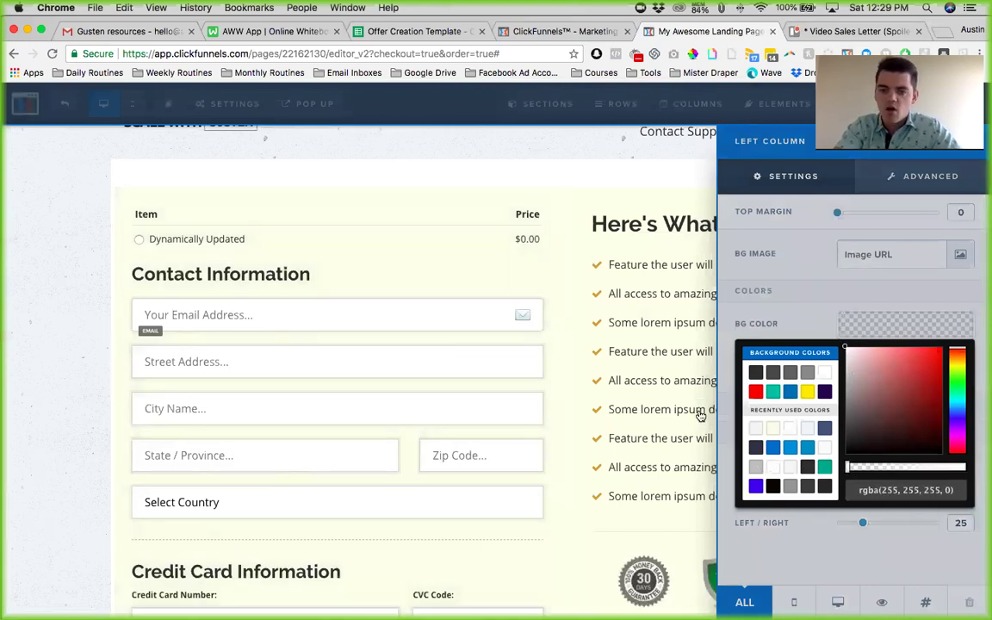
pyautogui.click(702, 216)
pyautogui.click(702, 216)
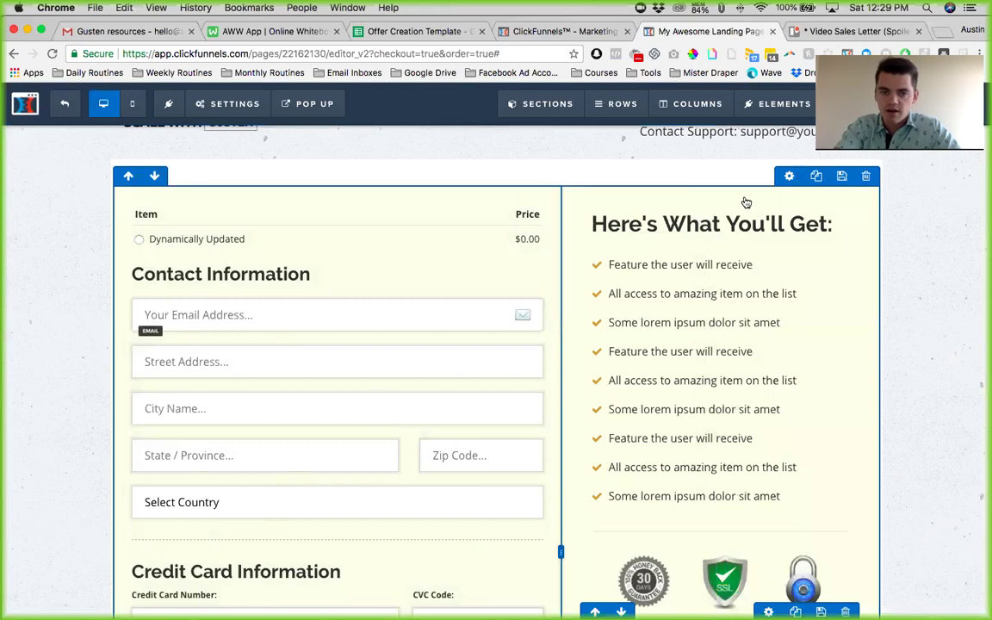
pyautogui.click(789, 179)
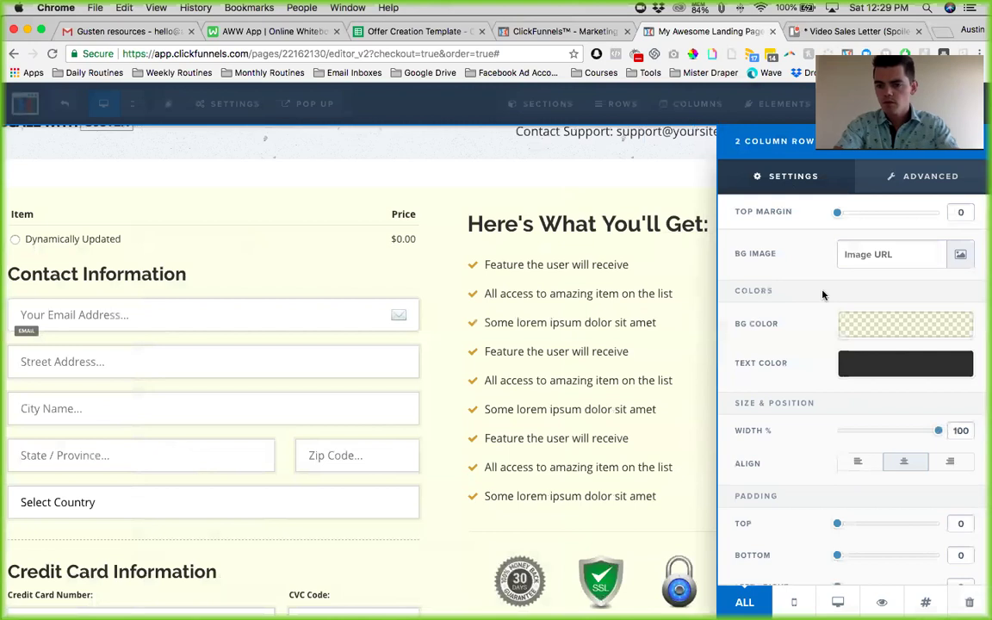
pyautogui.click(871, 333)
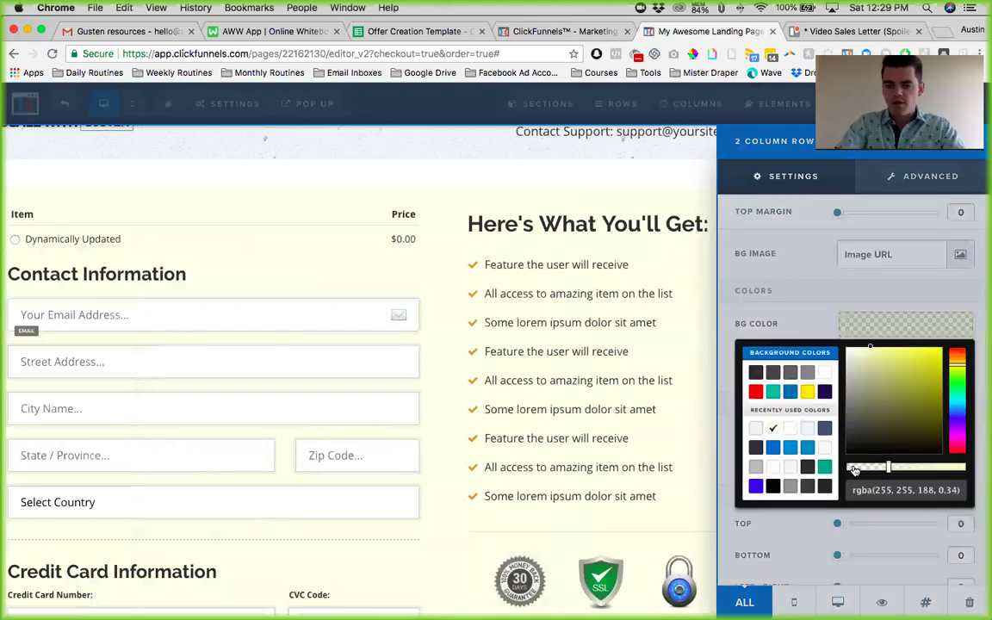
pyautogui.click(606, 360)
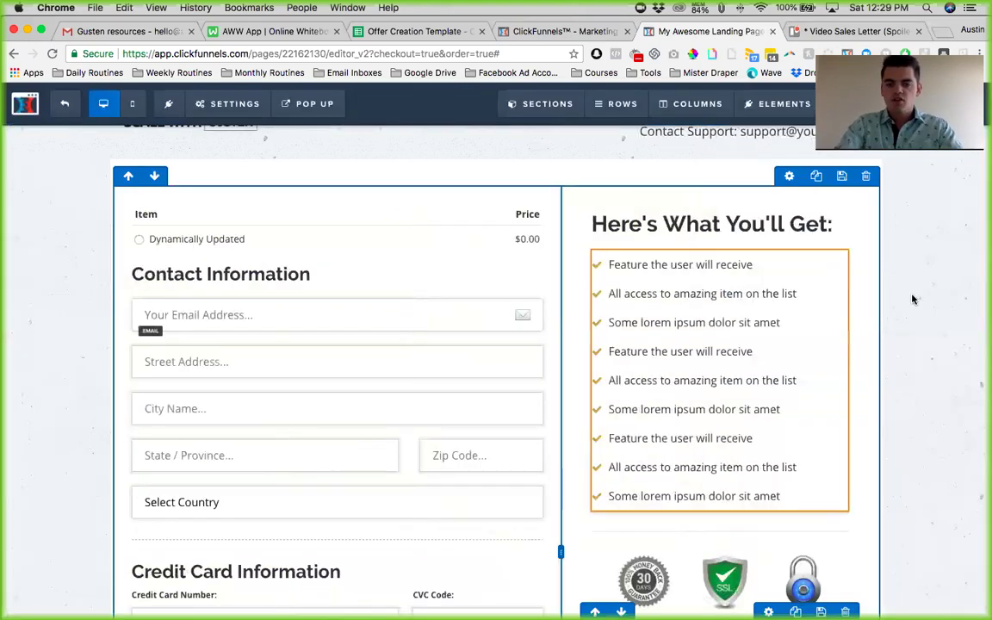
# Step: Insert the saved 'Social Media Income Footer' section at the bottom of the order page
pyautogui.scroll(-2, 911, 297)
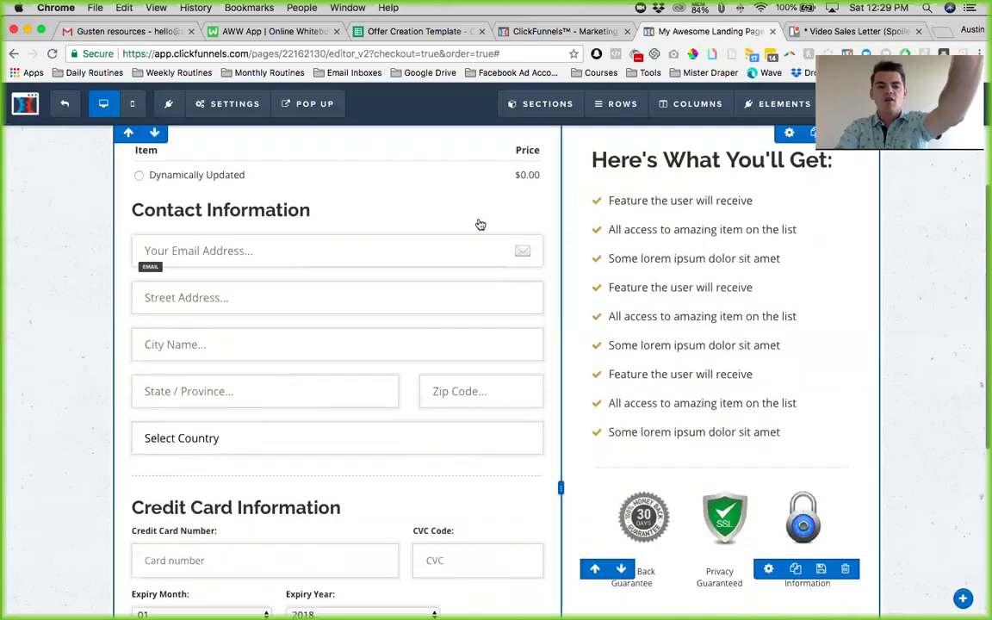
pyautogui.scroll(-3, 480, 225)
pyautogui.scroll(-7, 479, 224)
pyautogui.scroll(14, 479, 222)
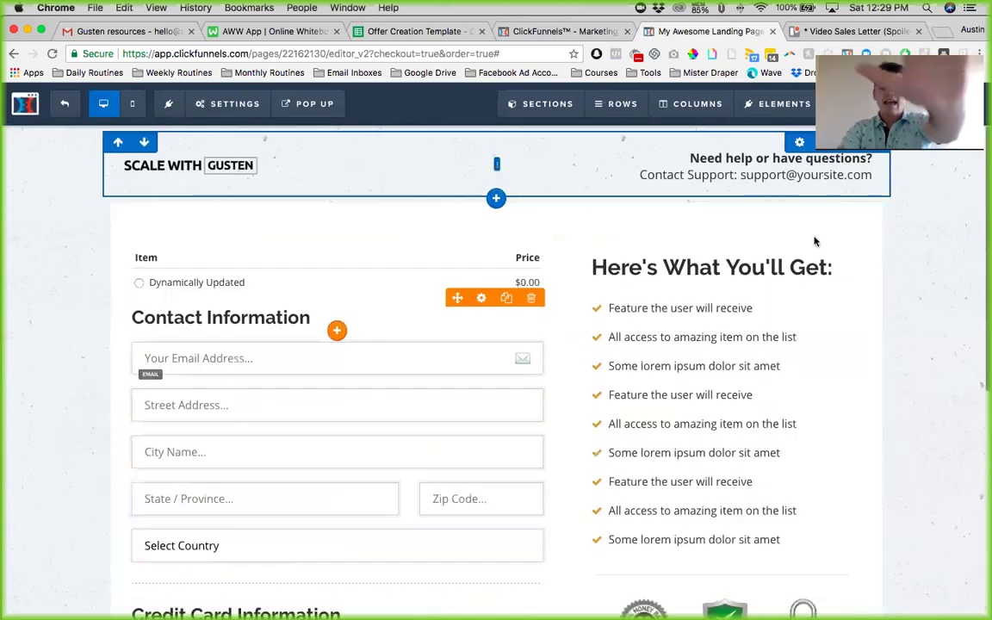
pyautogui.scroll(-8, 785, 194)
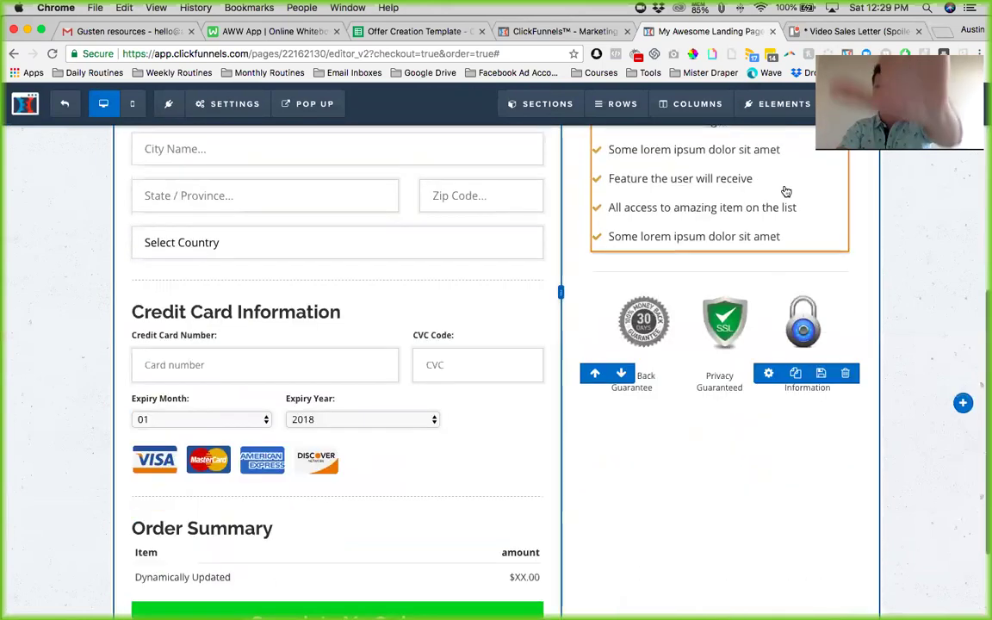
pyautogui.scroll(-1, 786, 191)
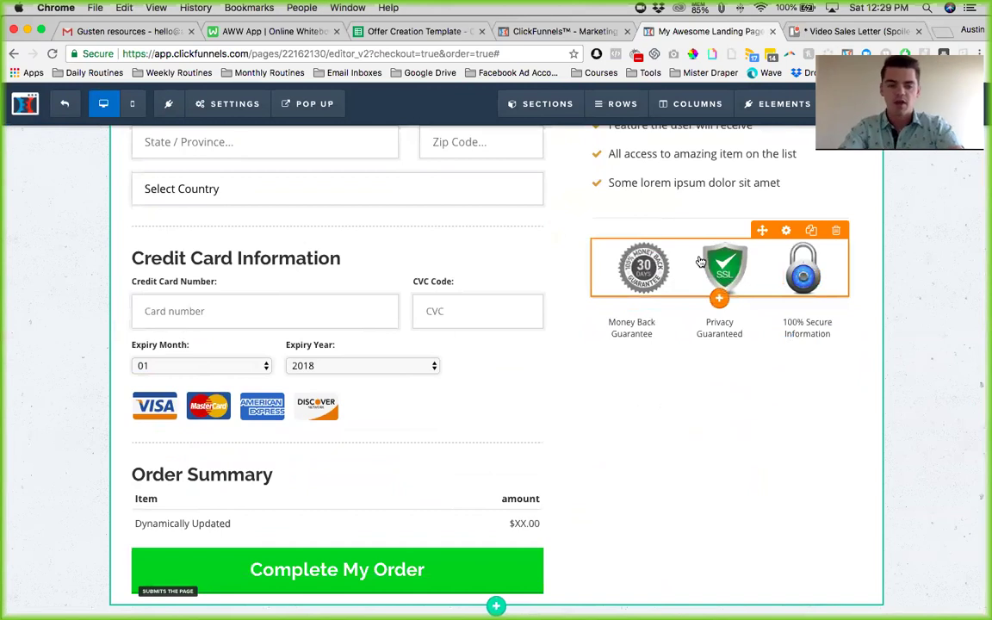
pyautogui.scroll(9, 586, 348)
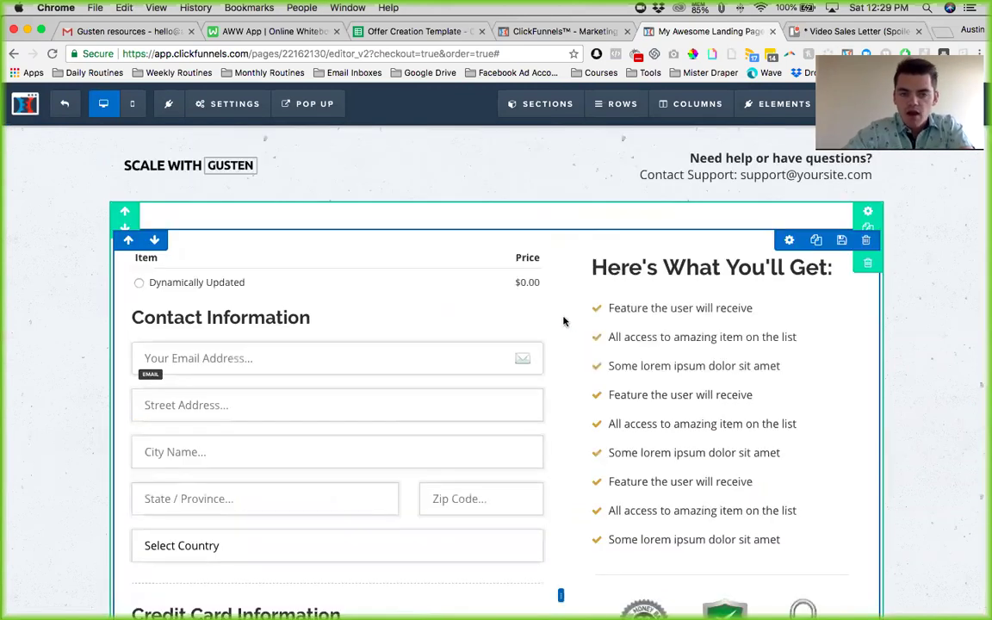
pyautogui.scroll(-10, 549, 561)
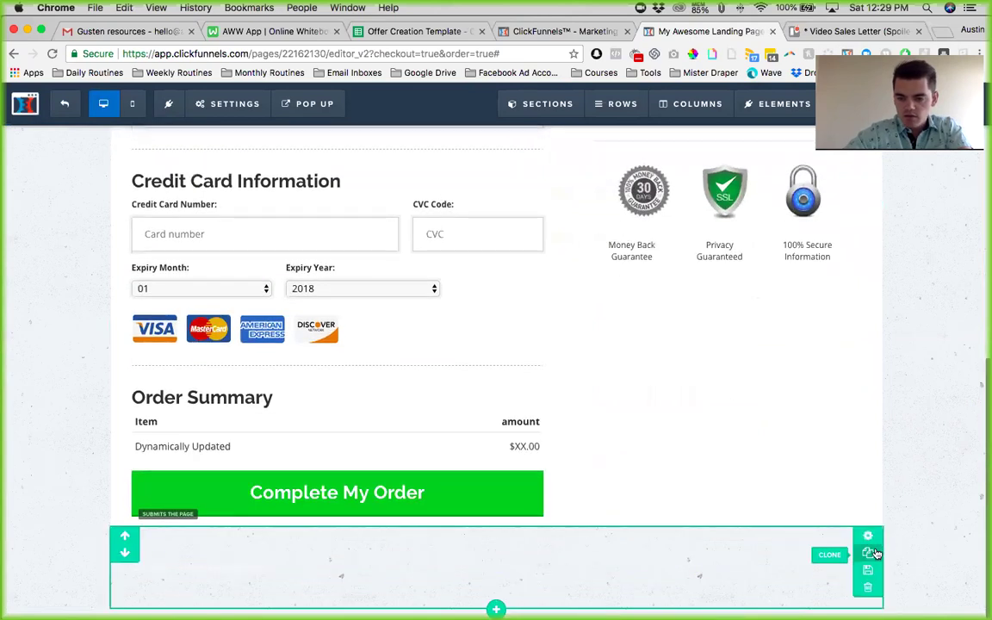
pyautogui.click(868, 588)
pyautogui.press('Escape')
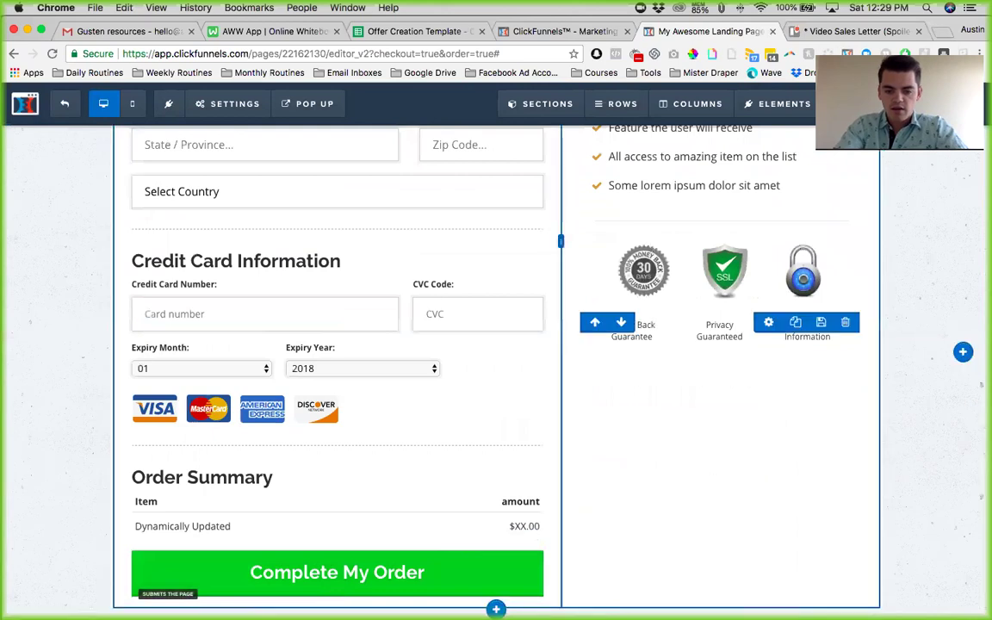
pyautogui.click(887, 248)
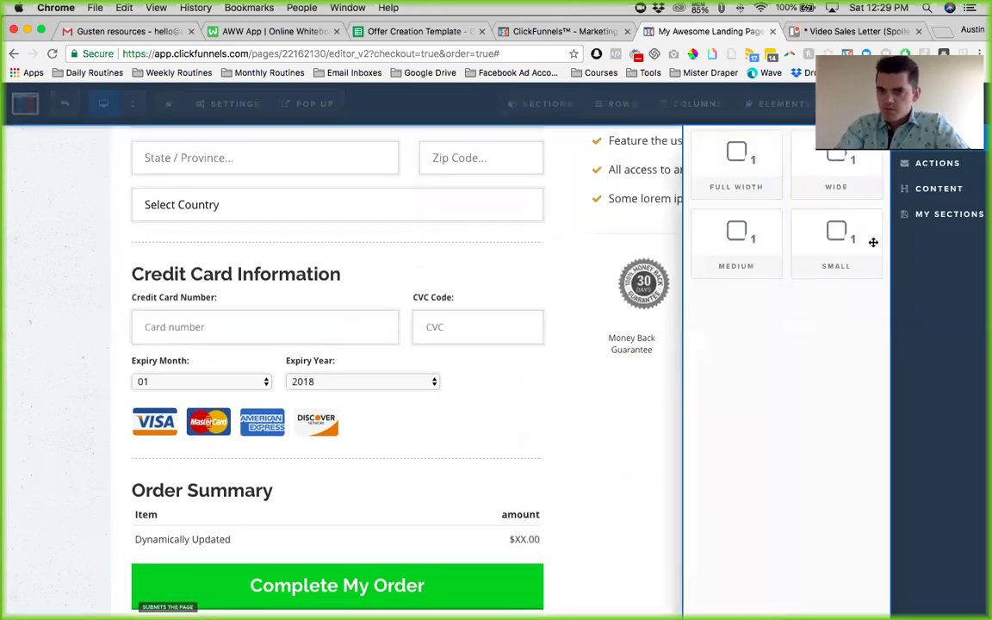
pyautogui.click(943, 214)
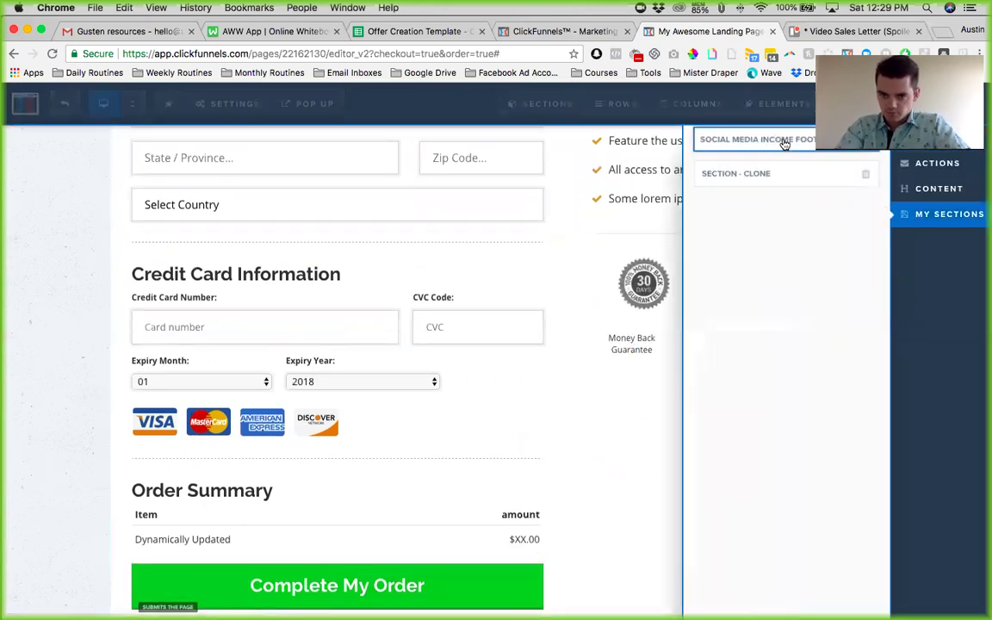
pyautogui.click(785, 143)
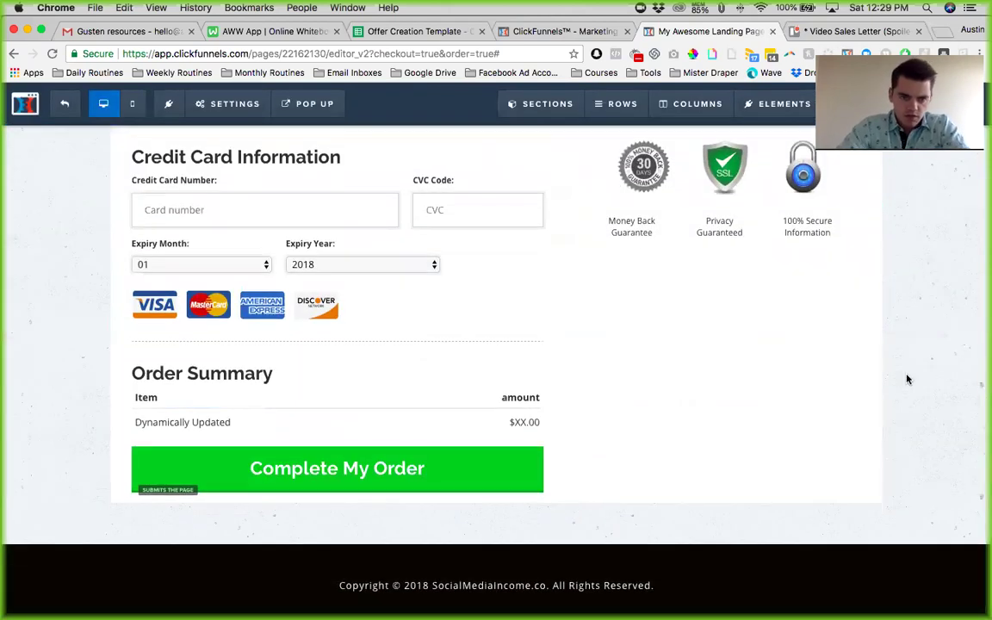
# Step: Give the order section a 'box-' CSS title and paste the saved box-shadow rule into its CSS
pyautogui.scroll(5, 907, 379)
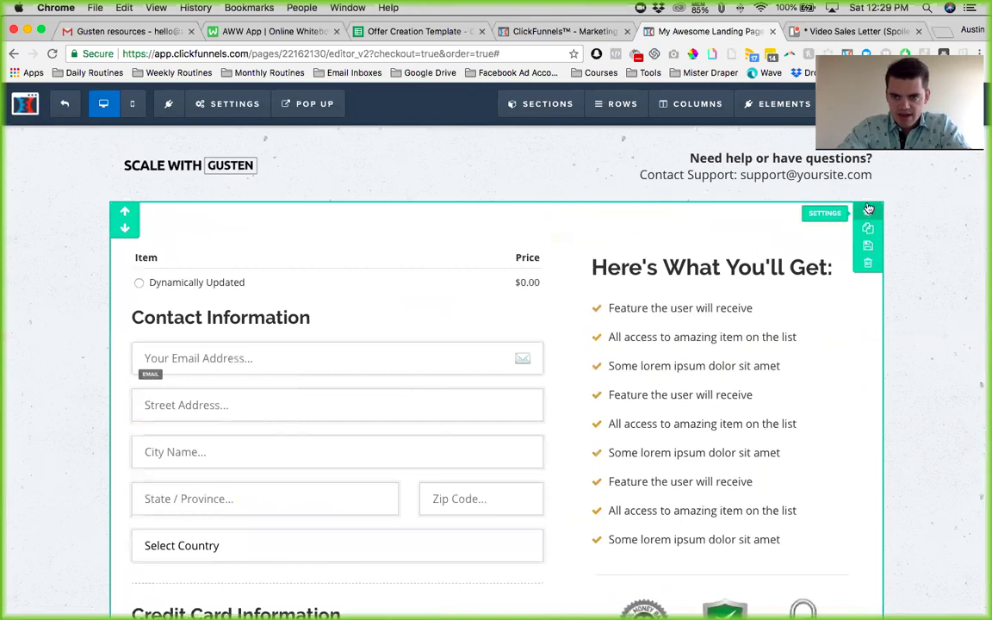
pyautogui.click(824, 212)
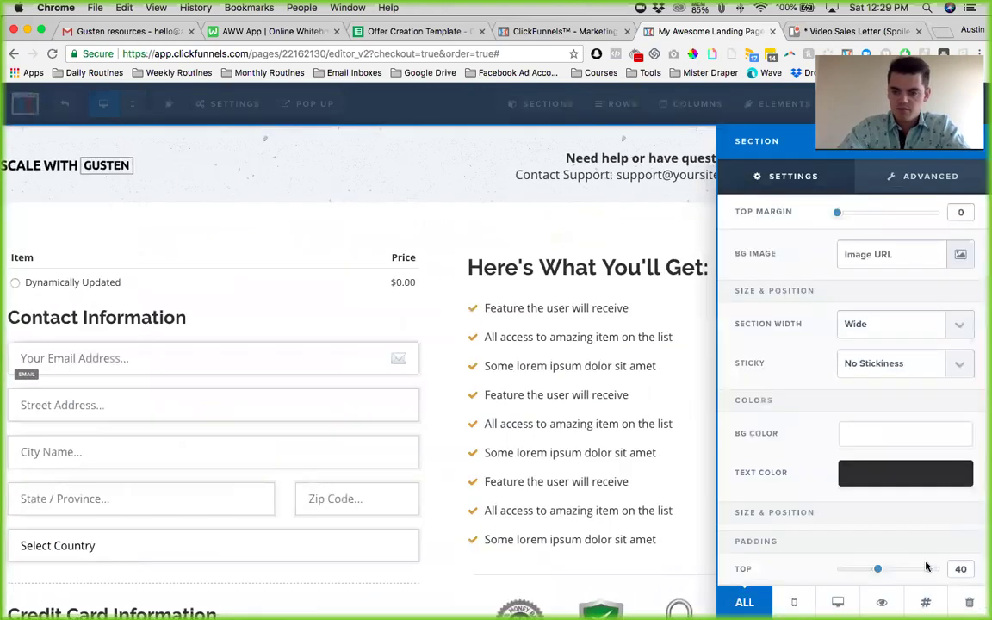
pyautogui.click(926, 602)
pyautogui.doubleClick(379, 266)
pyautogui.write('box-shadow')
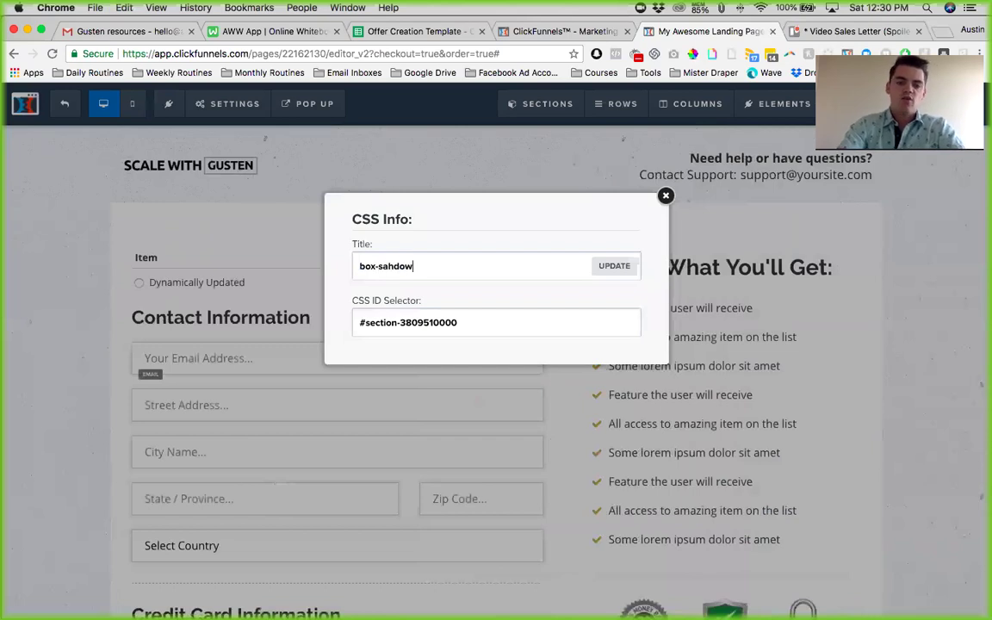
pyautogui.click(621, 266)
pyautogui.moveTo(240, 115)
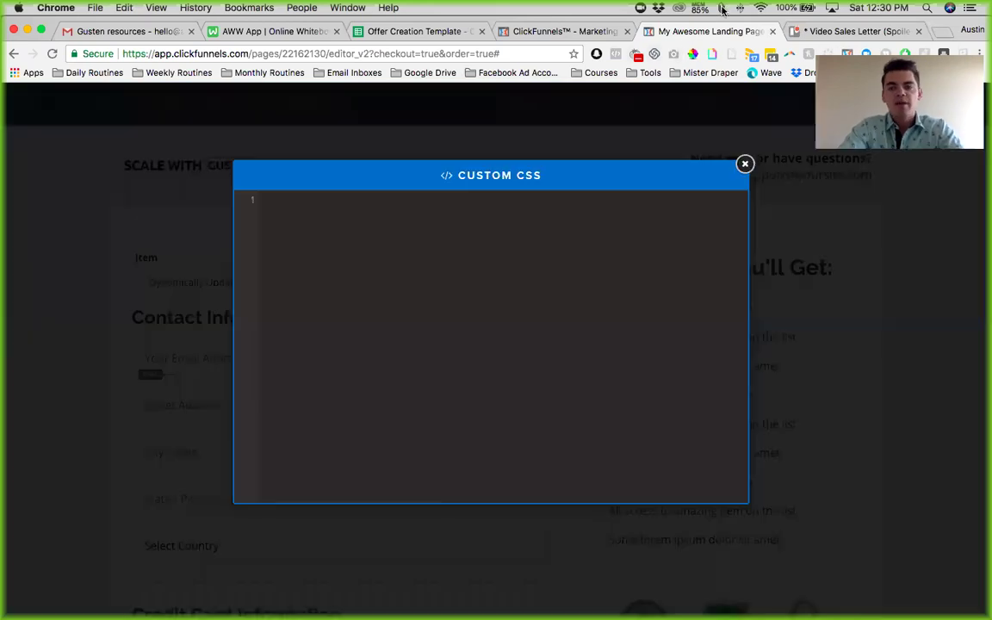
pyautogui.click(722, 8)
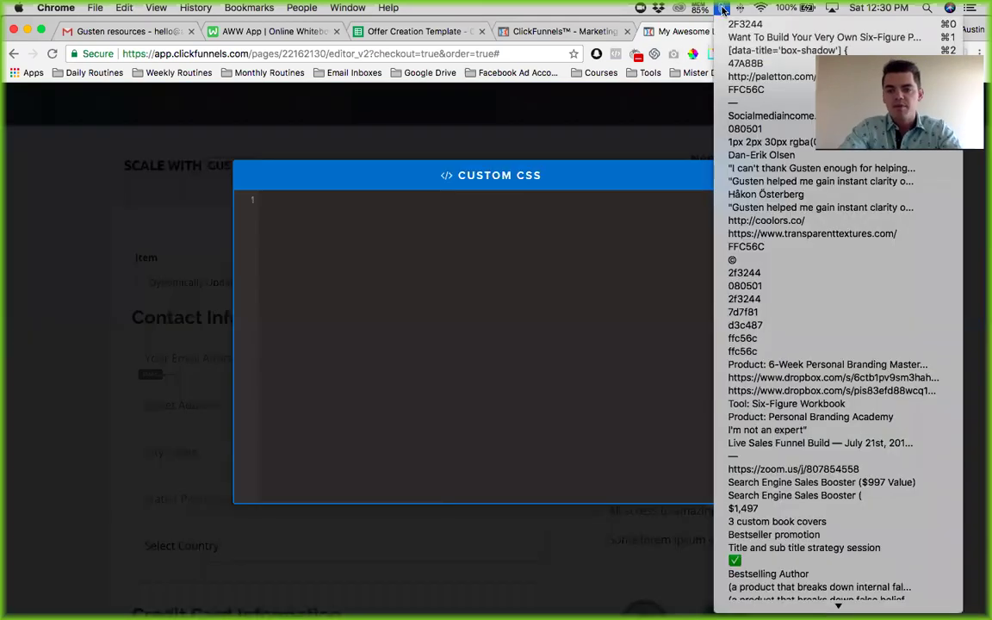
pyautogui.click(753, 50)
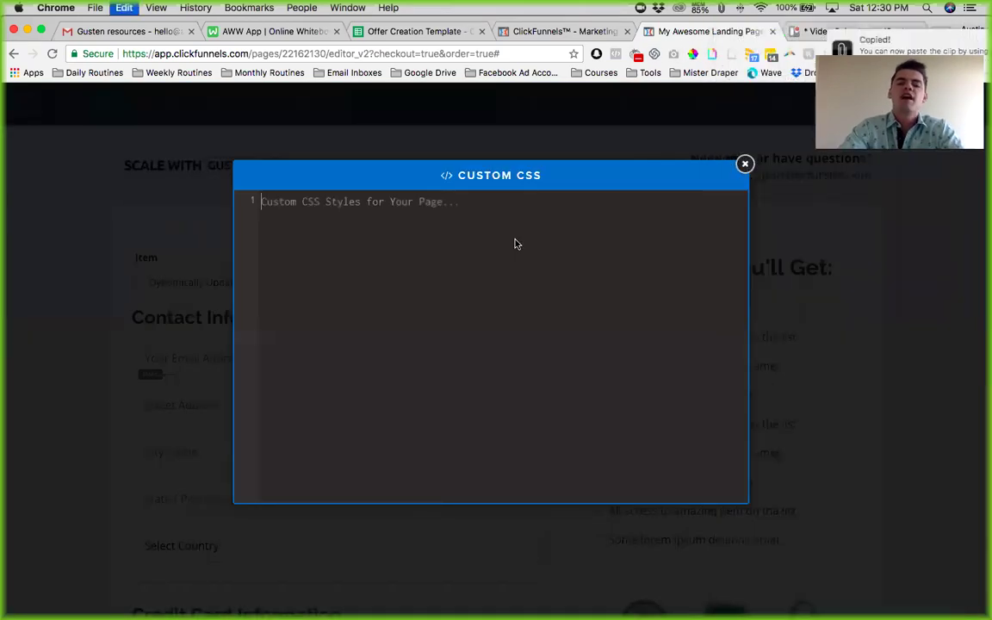
pyautogui.press('super+v')
pyautogui.click(746, 164)
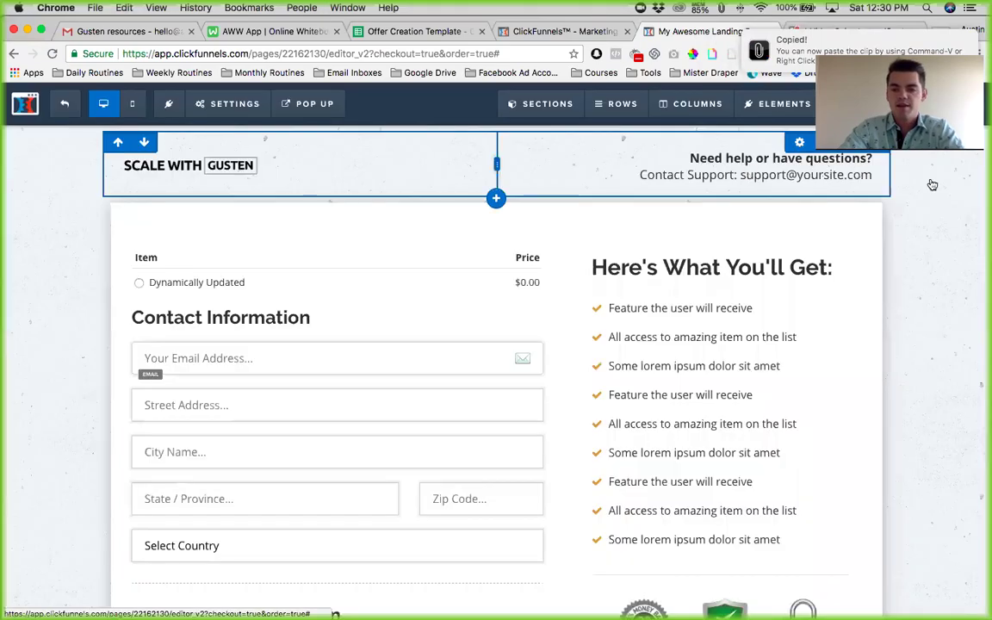
# Step: Add an image element and move it above the 'Here's What You'll Get' headline
pyautogui.click(720, 282)
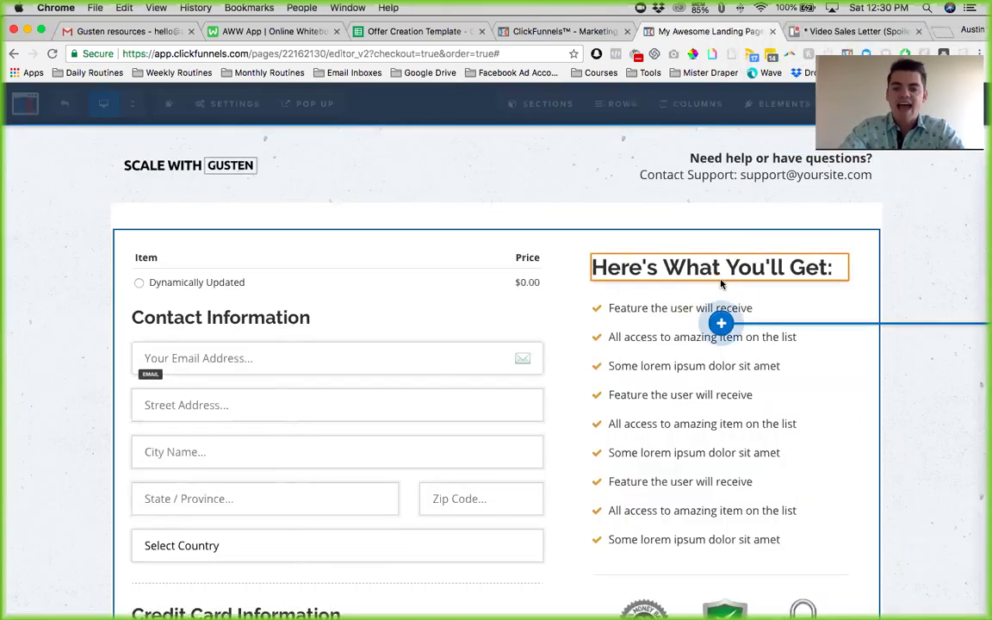
pyautogui.scroll(-3, 751, 451)
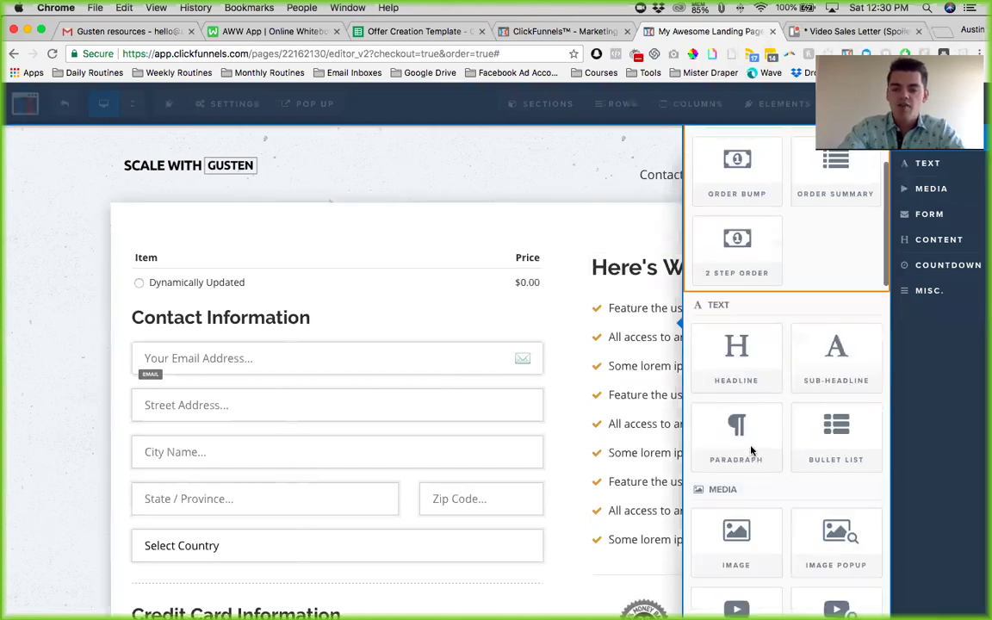
pyautogui.click(751, 452)
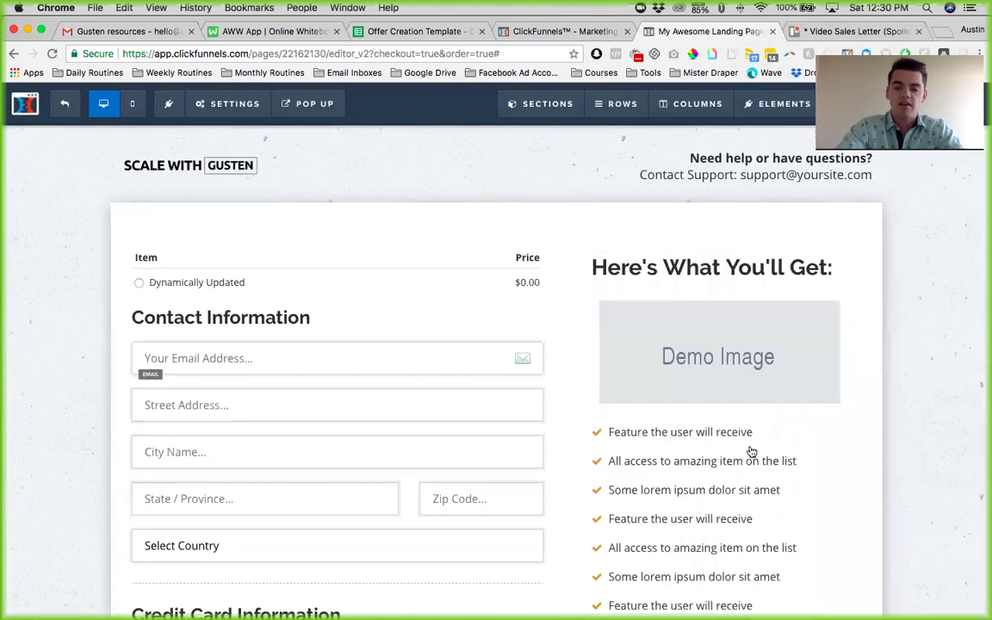
pyautogui.moveTo(724, 248); pyautogui.dragTo(700, 243)
pyautogui.press('super+t')
pyautogui.write('s')
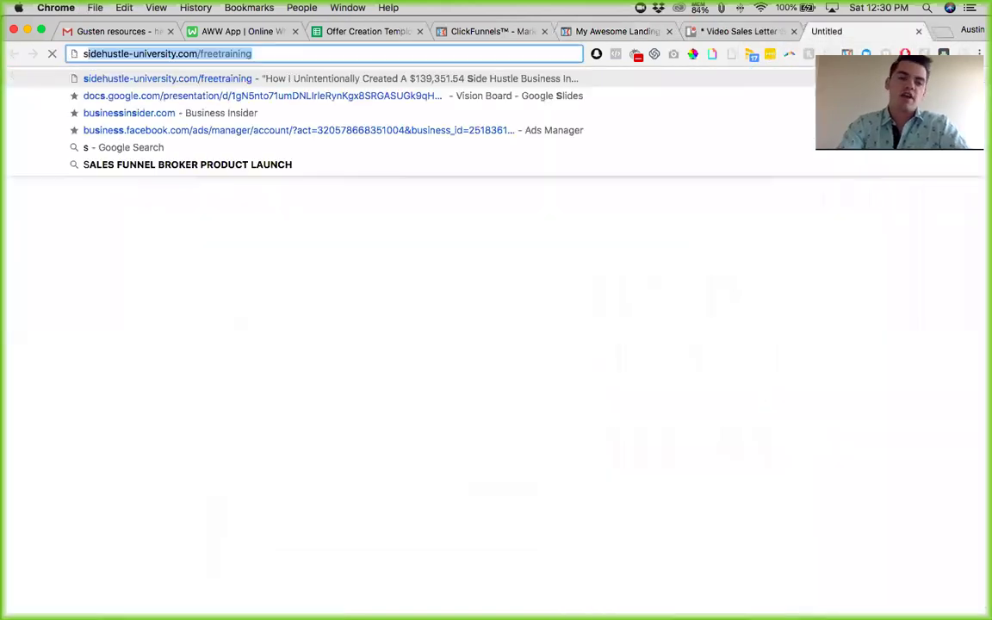
pyautogui.press('Right')
pyautogui.press('BackSpace')
pyautogui.press('BackSpace')
pyautogui.press('BackSpace')
pyautogui.press('BackSpace')
pyautogui.press('BackSpace')
pyautogui.press('BackSpace')
pyautogui.press('BackSpace')
pyautogui.press('BackSpace')
pyautogui.press('BackSpace')
pyautogui.press('BackSpace')
pyautogui.press('BackSpace')
pyautogui.press('BackSpace')
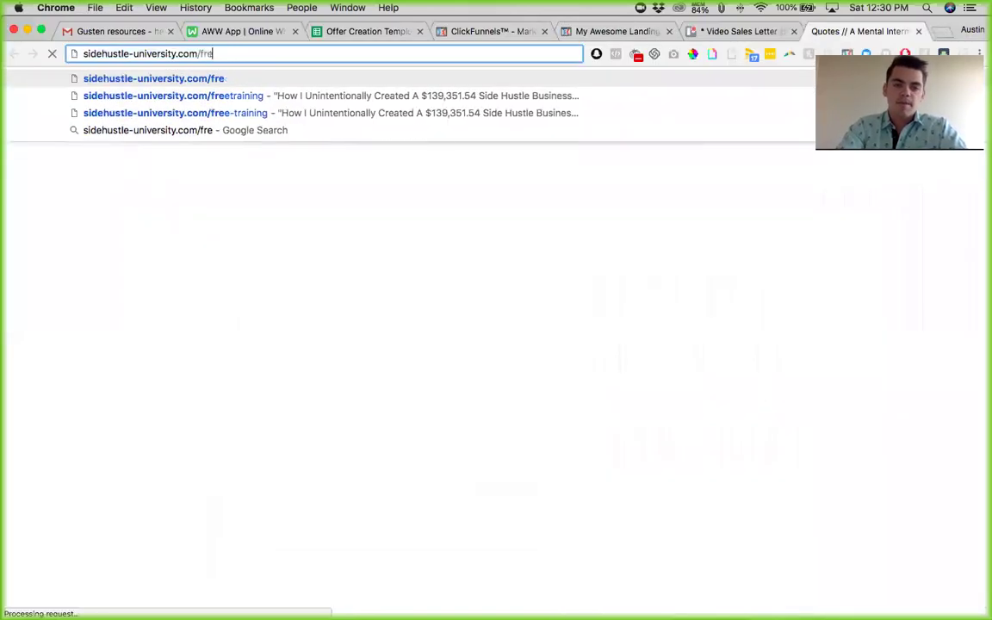
pyautogui.write('go')
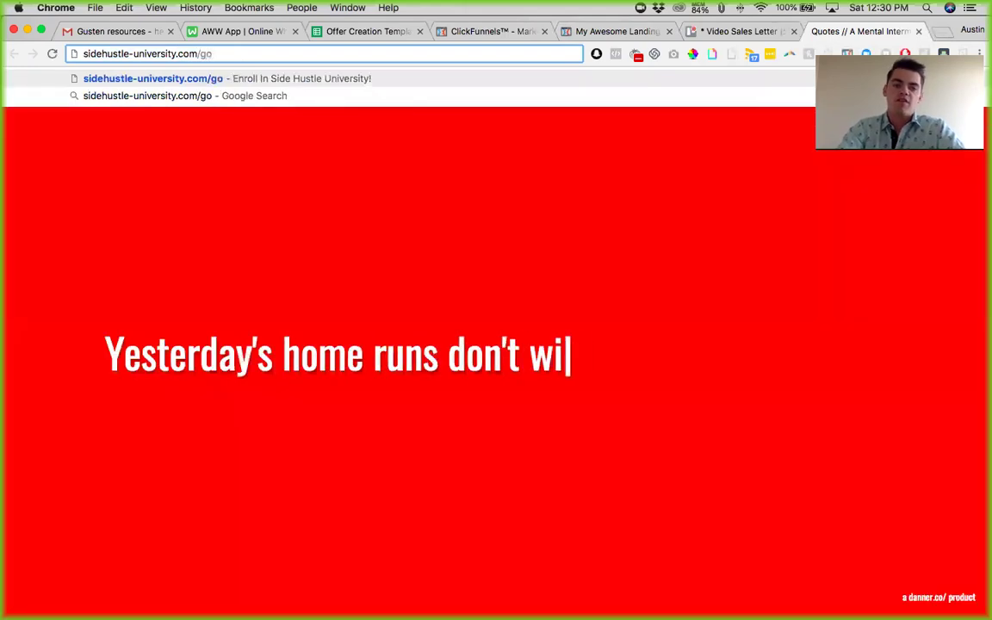
pyautogui.click(82, 53)
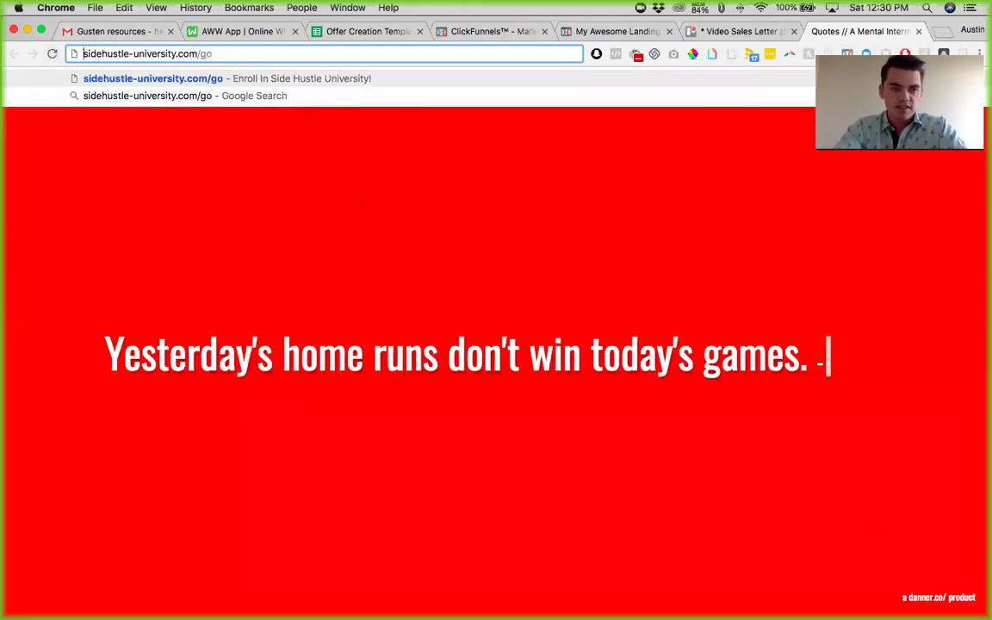
pyautogui.write('www.')
pyautogui.press('BackSpace')
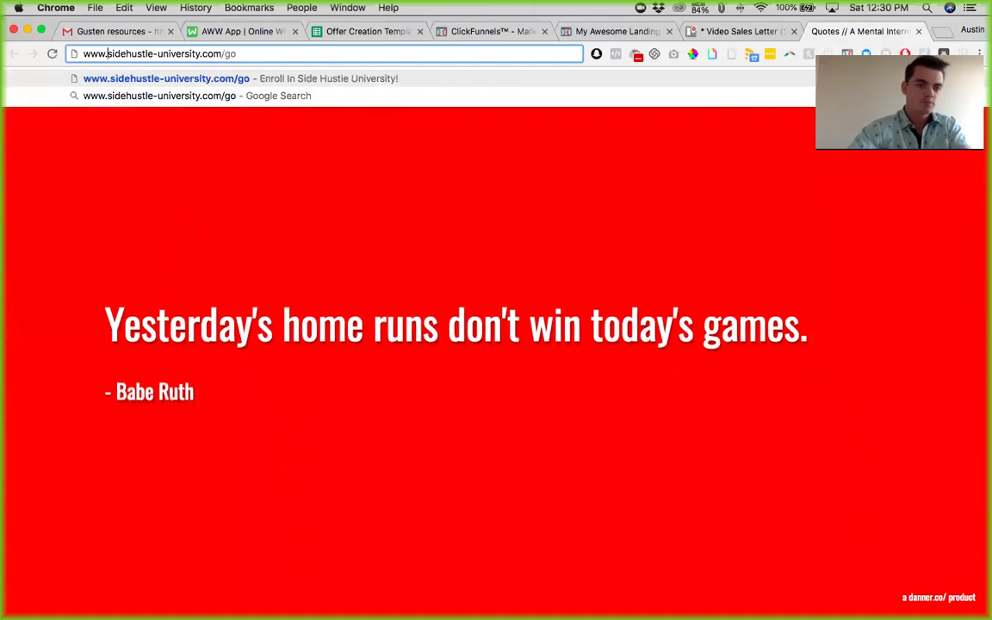
pyautogui.press('Return')
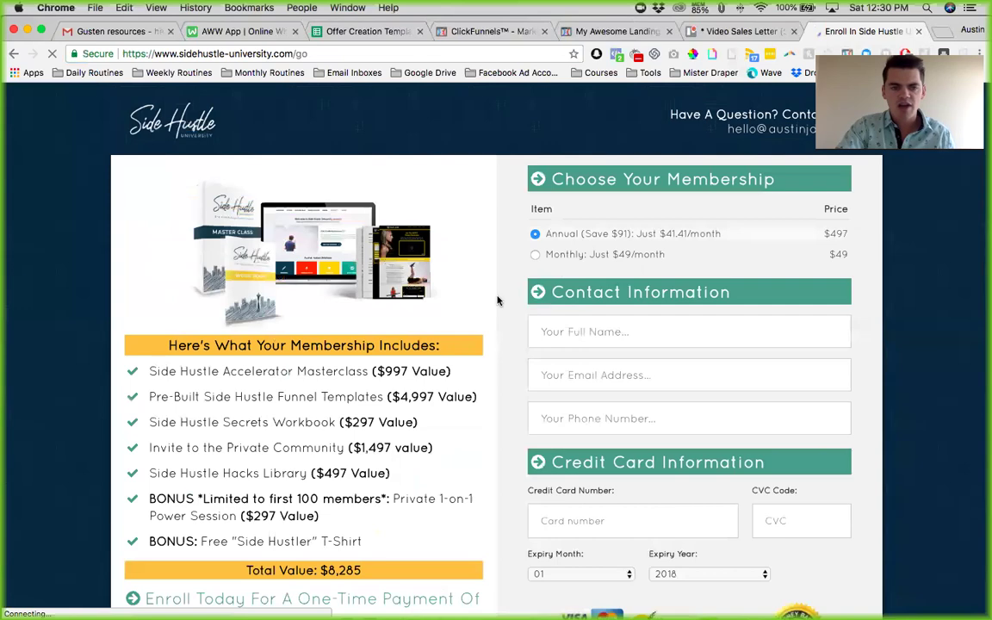
# Step: Copy two lines of the membership value list and return to the ClickFunnels editor
pyautogui.scroll(-10, 498, 301)
pyautogui.scroll(10, 498, 300)
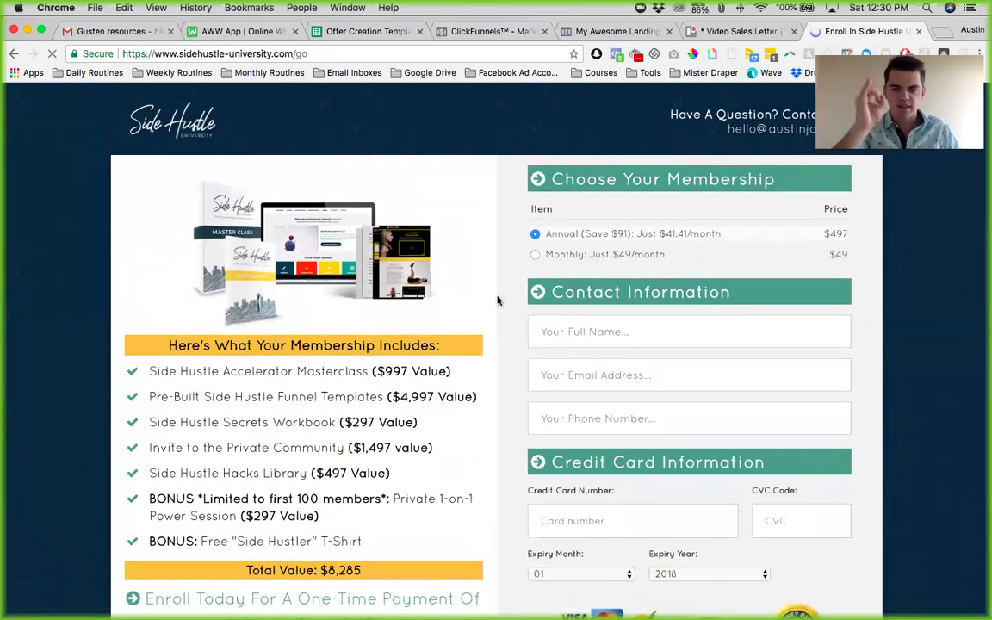
pyautogui.moveTo(249, 448); pyautogui.dragTo(370, 473)
pyautogui.rightClick(298, 243)
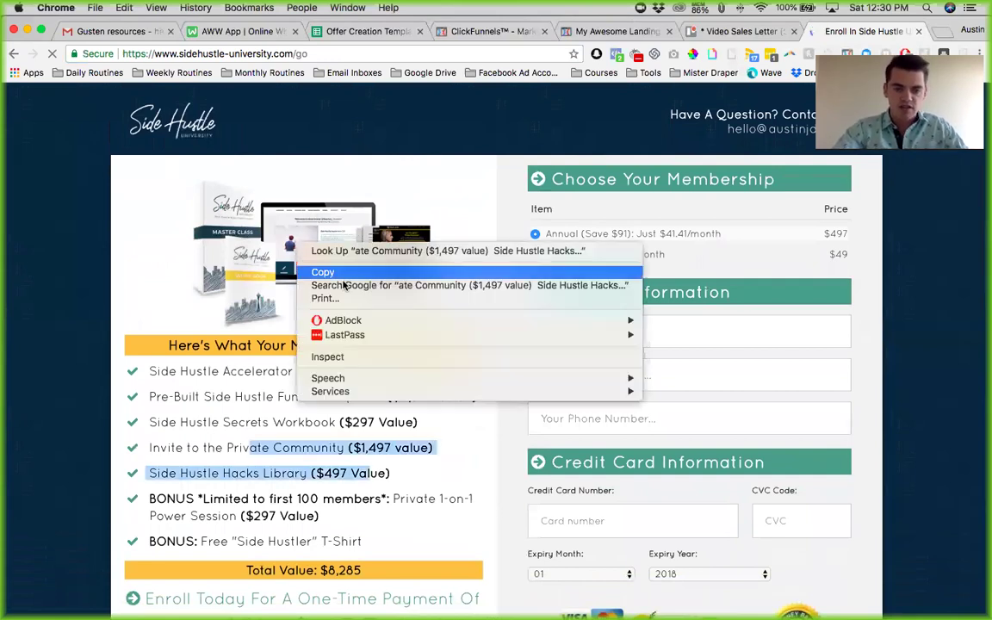
pyautogui.click(422, 180)
pyautogui.press('super+alt+Left')
pyautogui.press('super+alt+Left')
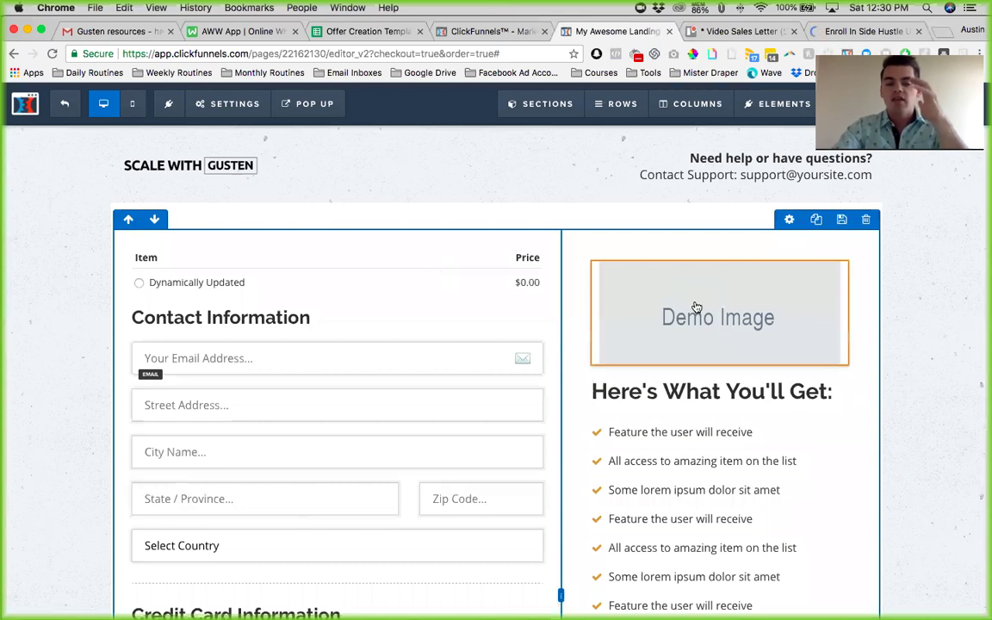
# Step: Start an image upload for the demo image and browse to the Side Hustle University Spring 2018 folder
pyautogui.moveTo(696, 307)
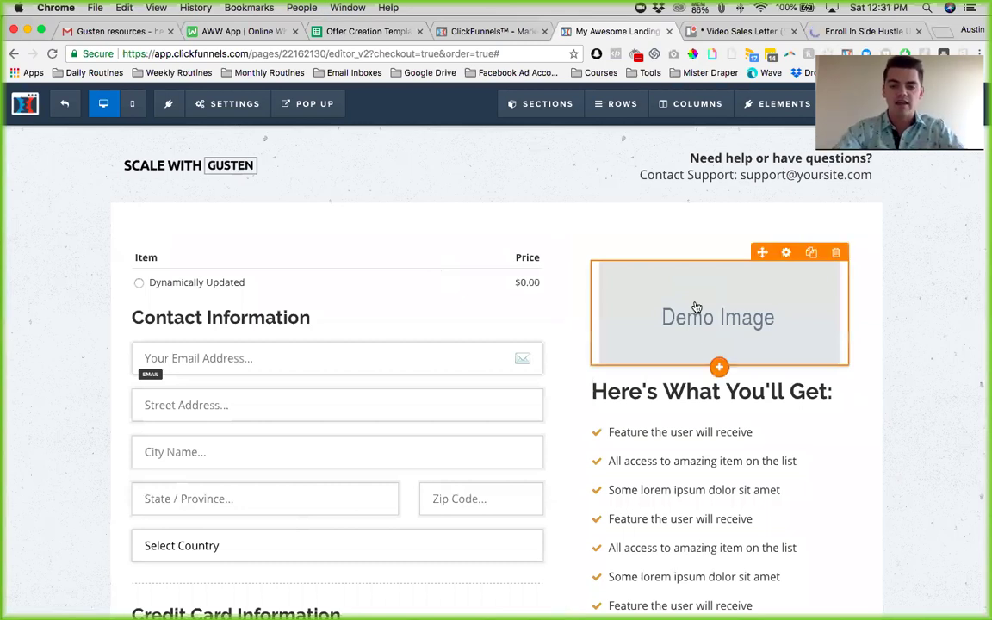
pyautogui.click(697, 308)
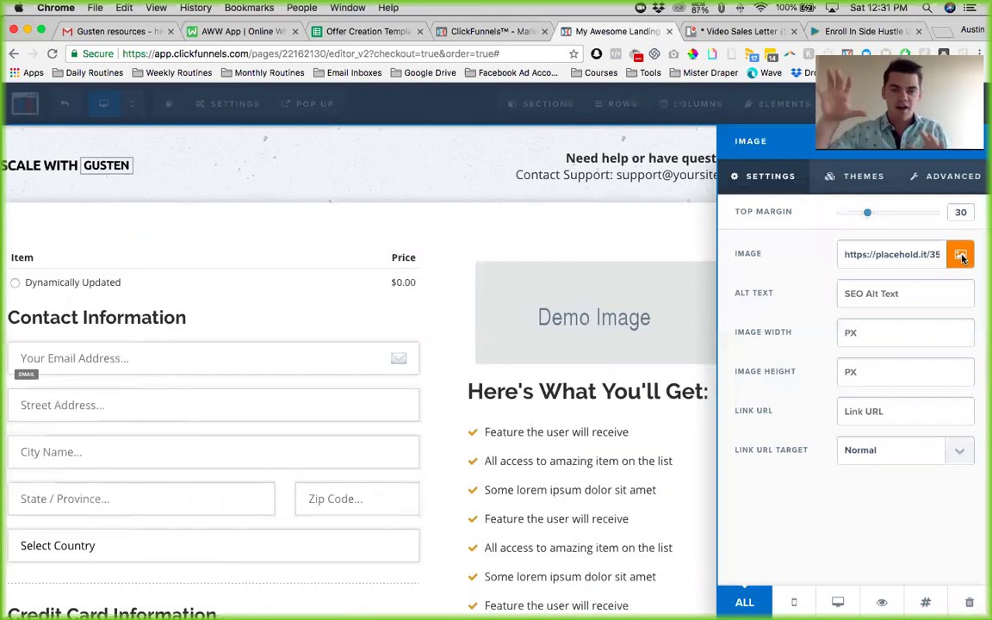
pyautogui.click(961, 256)
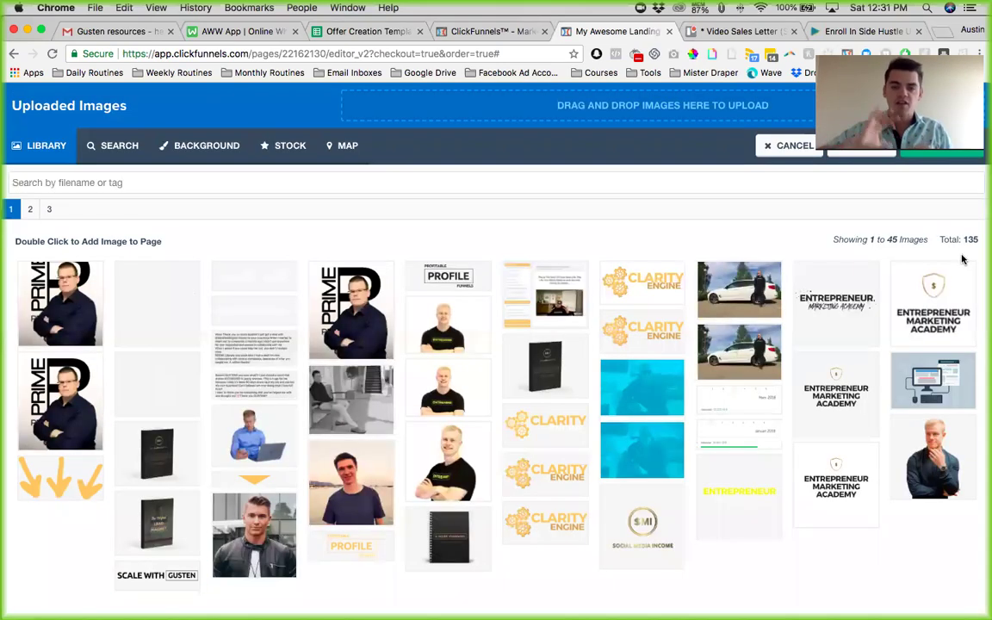
pyautogui.click(851, 158)
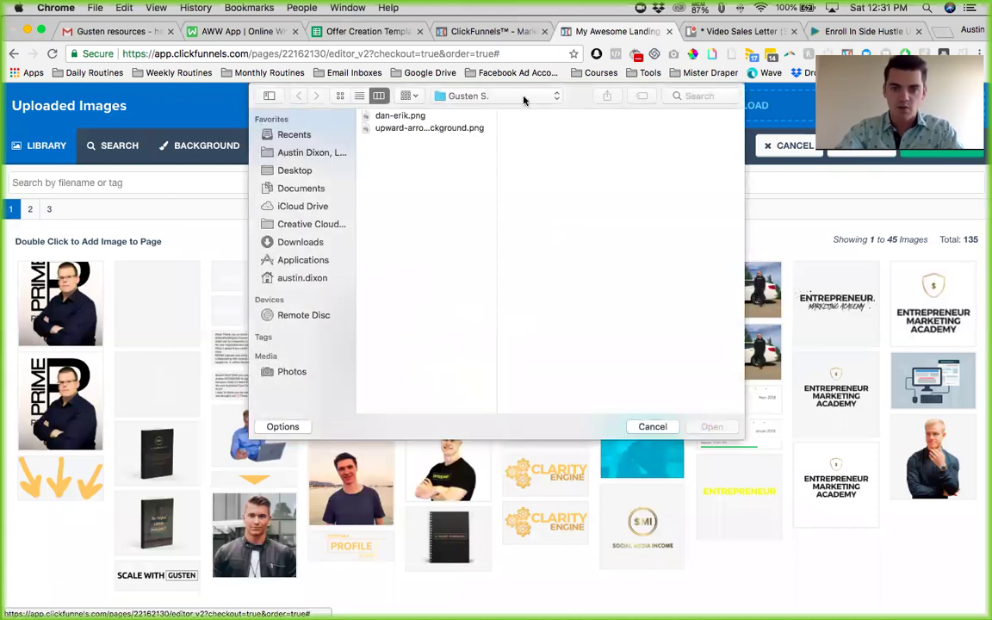
pyautogui.click(528, 95)
pyautogui.click(520, 111)
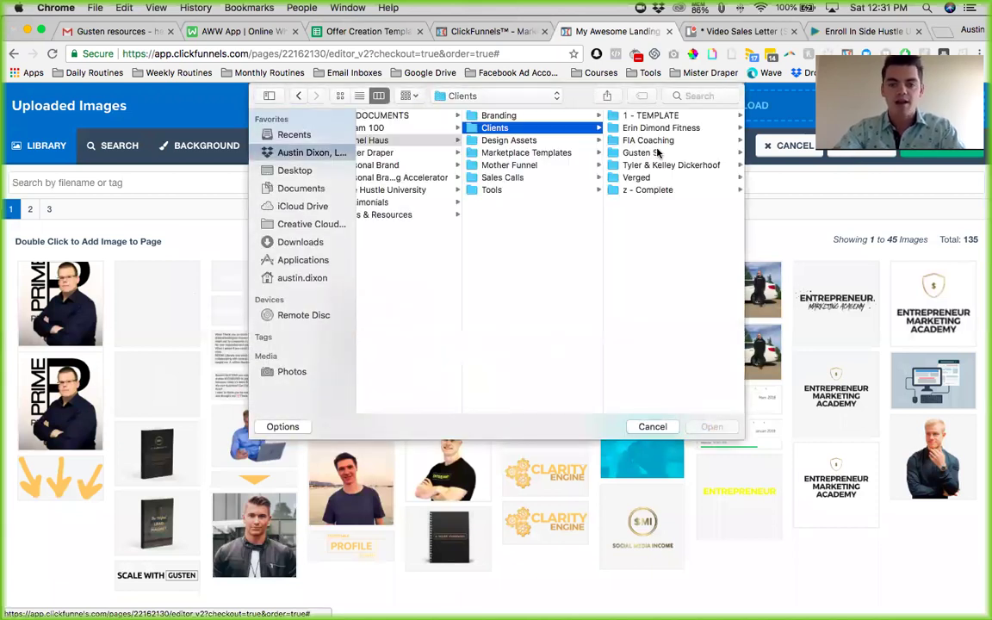
pyautogui.hscroll(-2, 441, 176)
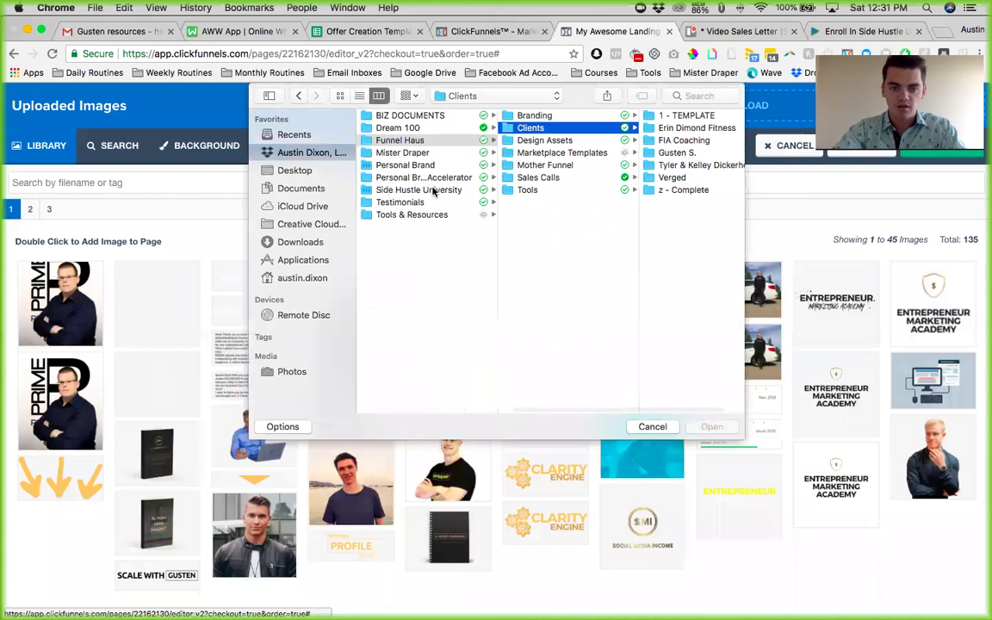
pyautogui.click(430, 190)
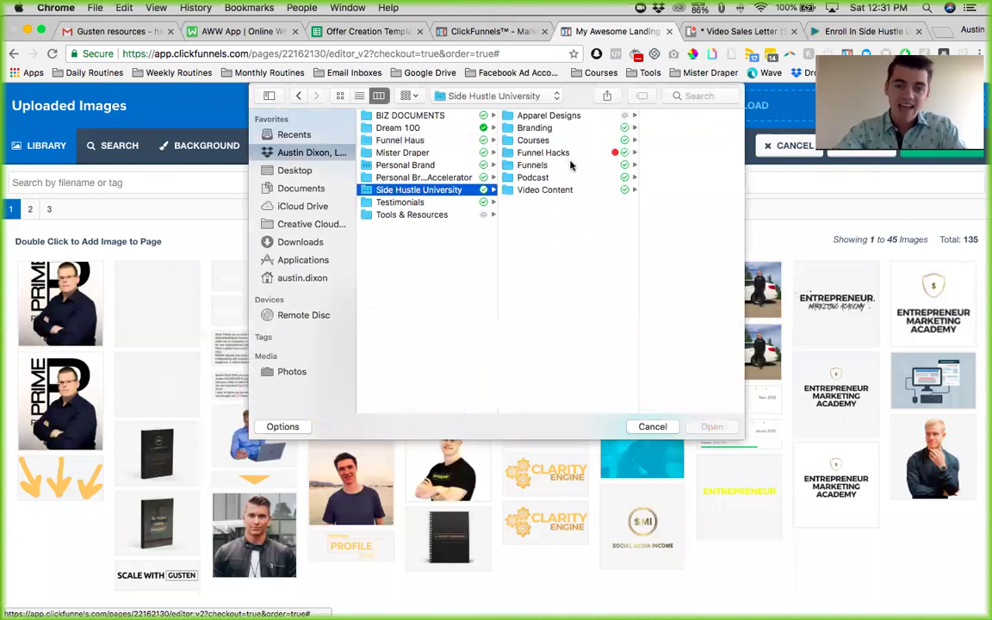
pyautogui.click(564, 165)
pyautogui.click(674, 129)
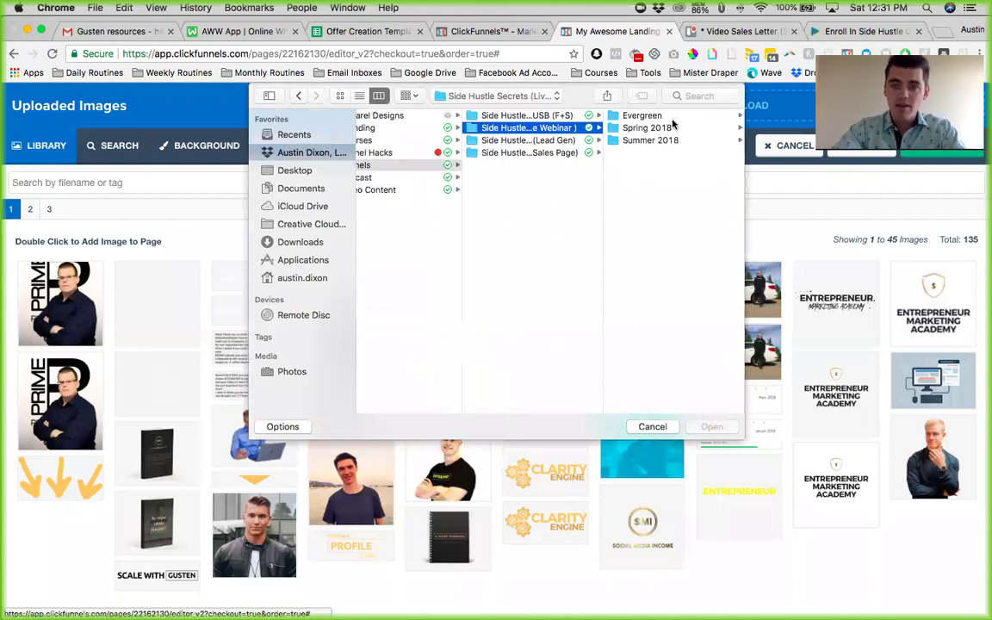
pyautogui.click(670, 119)
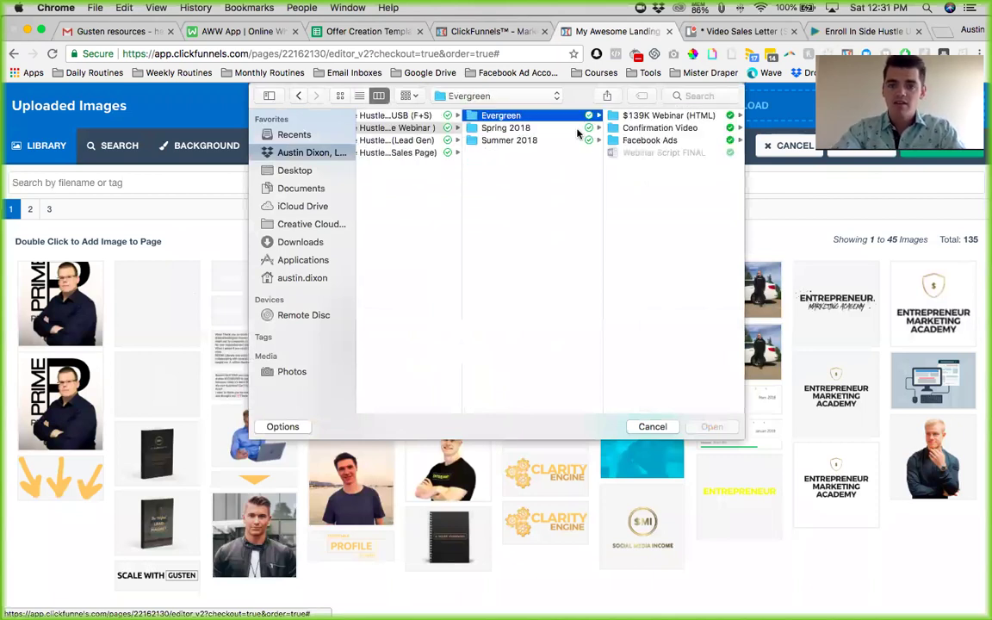
pyautogui.click(580, 128)
# Step: Search for 'mockup' and upload shu-mockup.png to the image library
pyautogui.click(688, 96)
pyautogui.write('mockup')
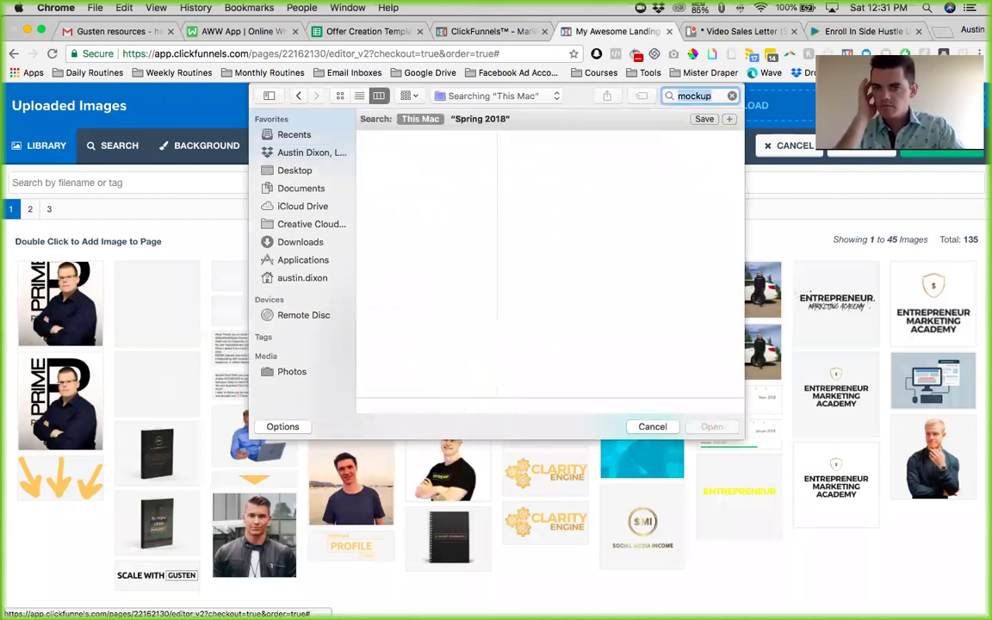
pyautogui.scroll(-10, 463, 237)
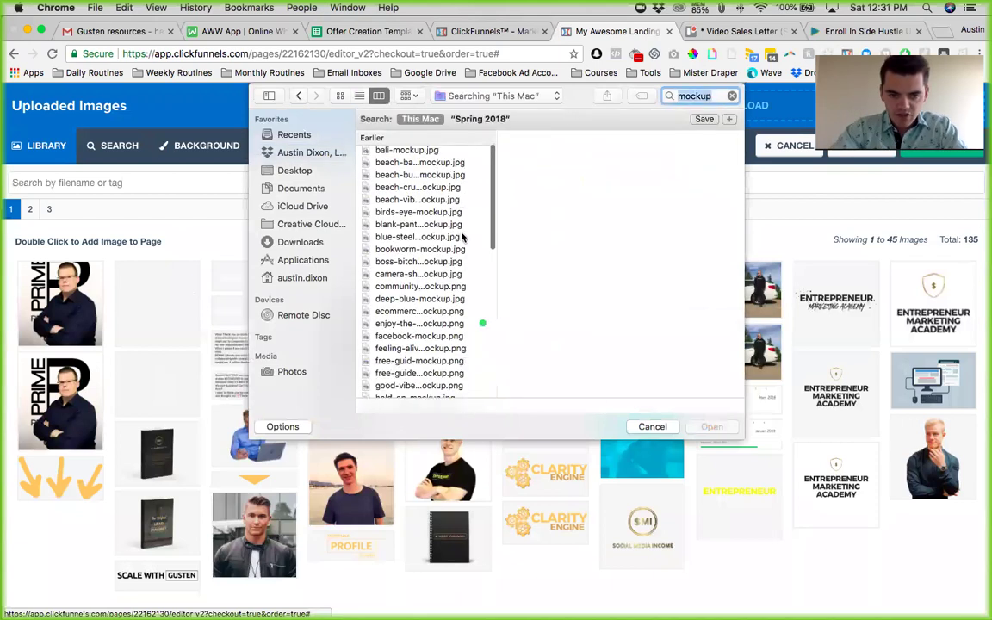
pyautogui.scroll(-3, 463, 237)
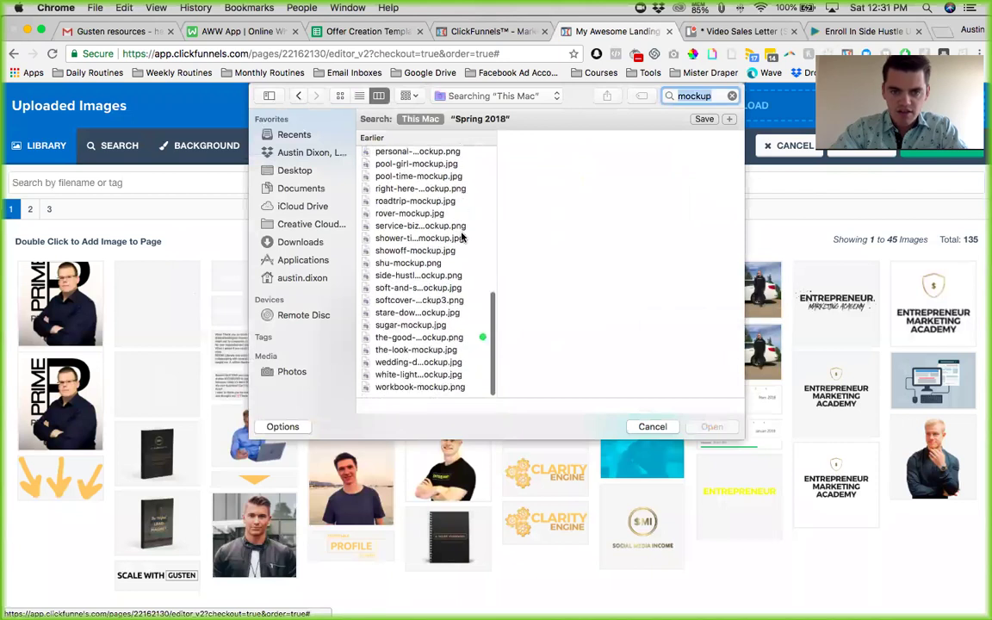
pyautogui.click(425, 269)
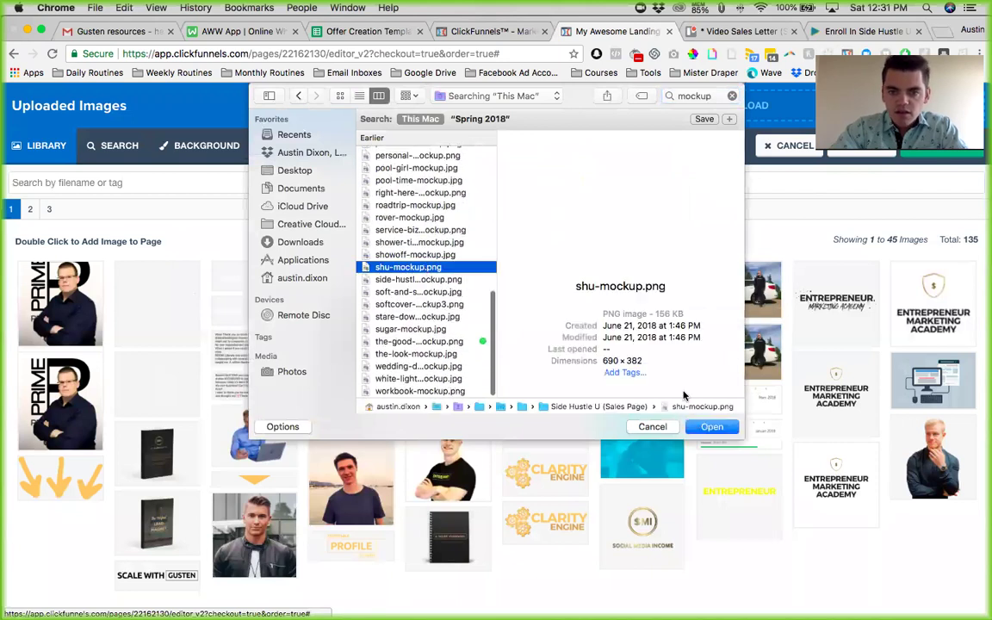
pyautogui.click(709, 427)
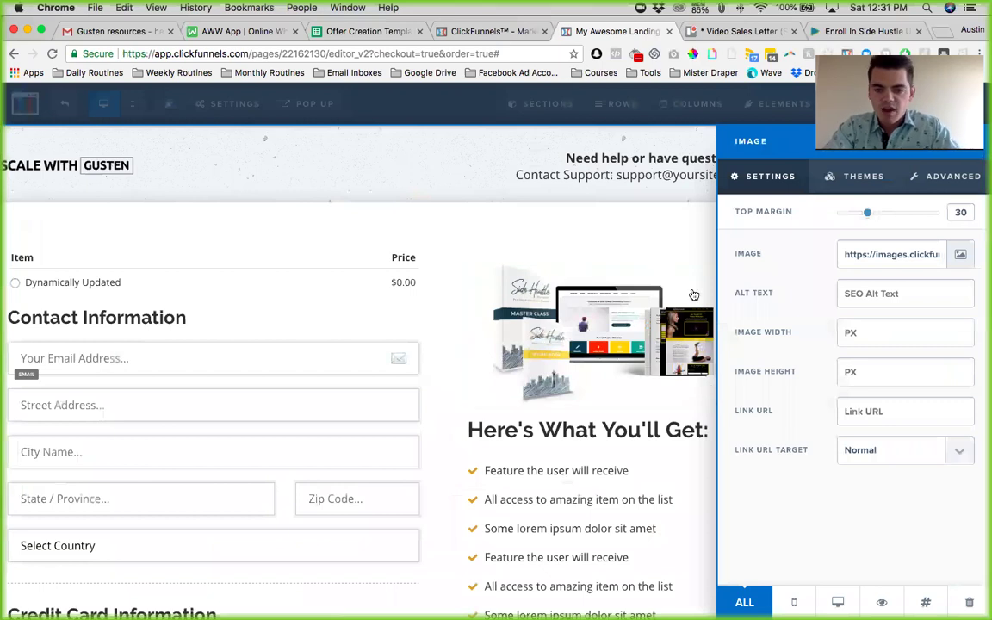
# Step: Insert the Side Hustle mockup image above the list and compare it with the live checkout page
pyautogui.click(694, 296)
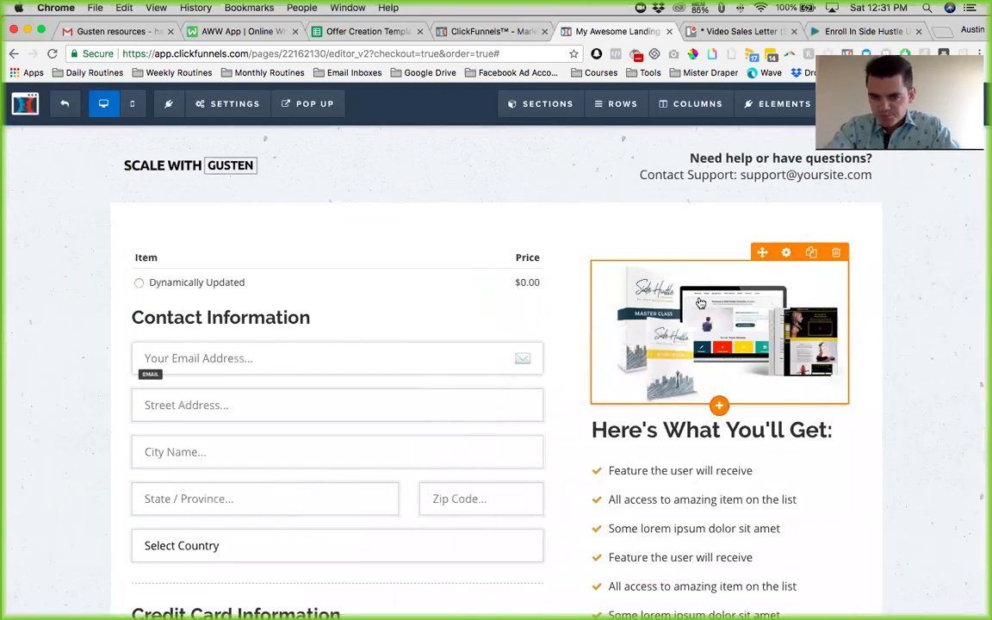
pyautogui.click(713, 293)
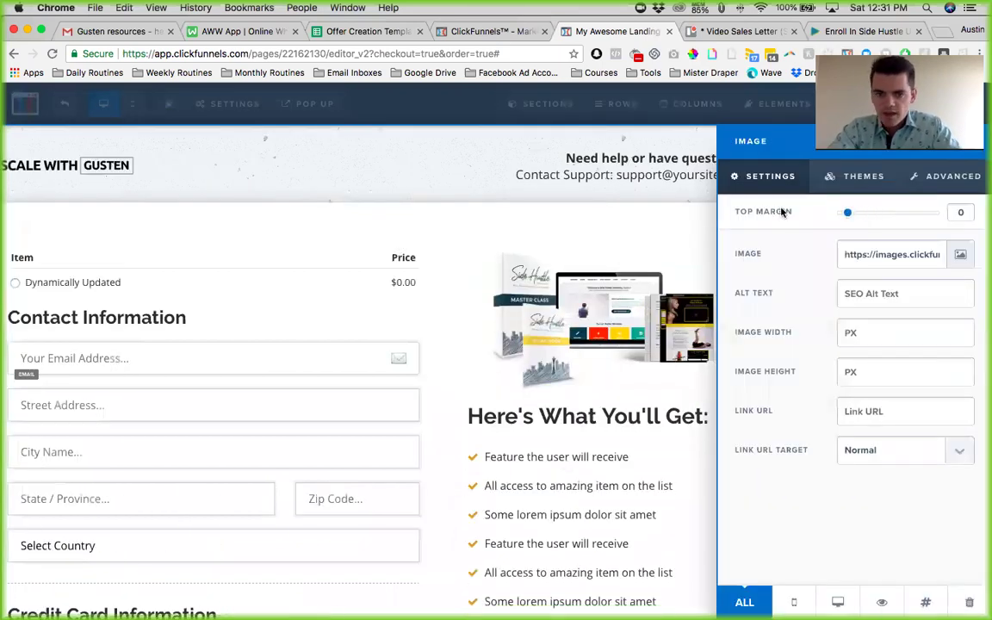
pyautogui.click(570, 251)
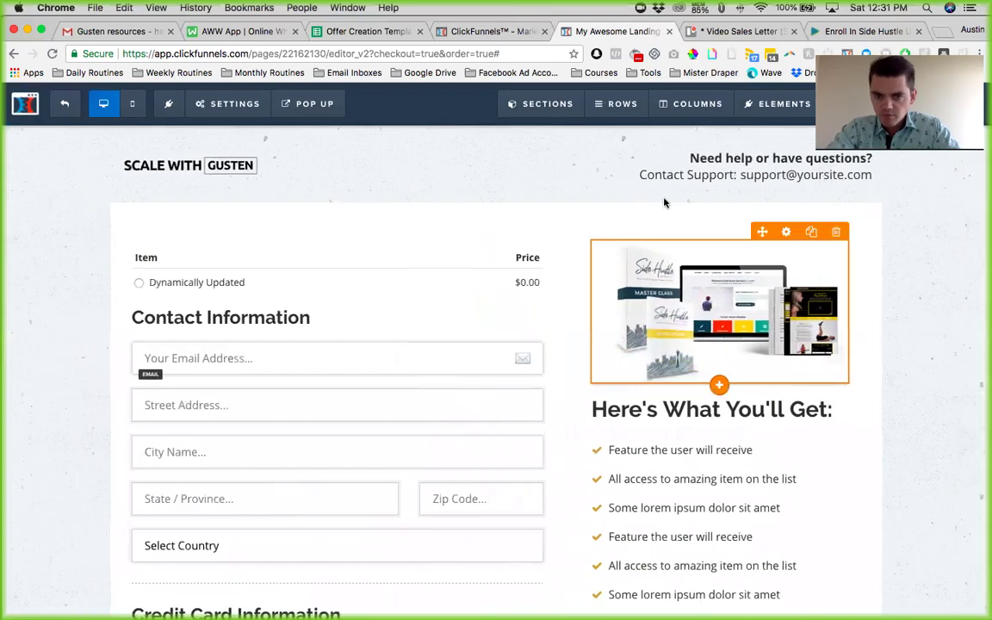
pyautogui.click(848, 31)
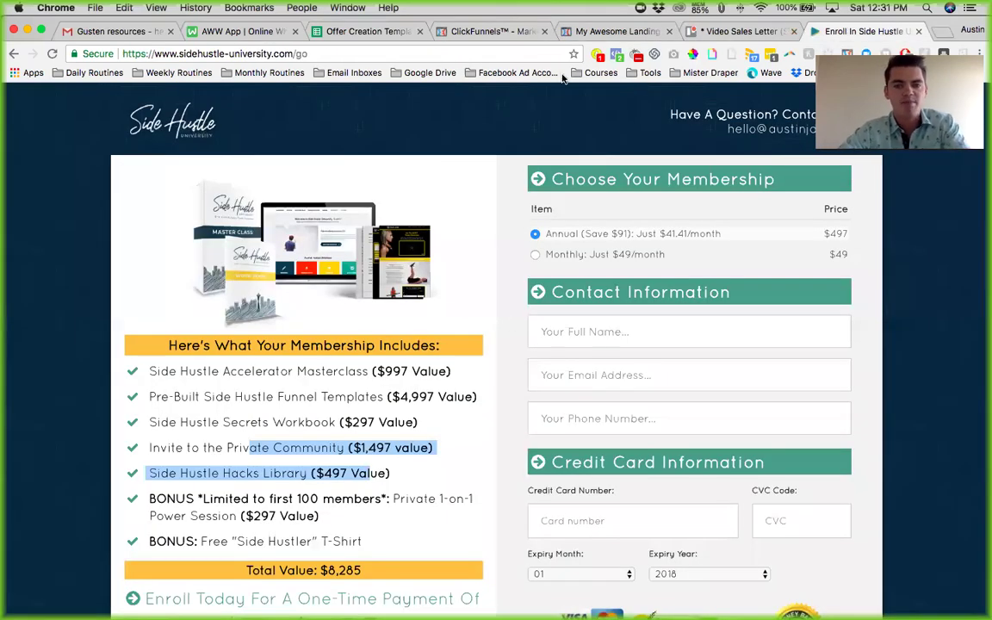
pyautogui.click(598, 32)
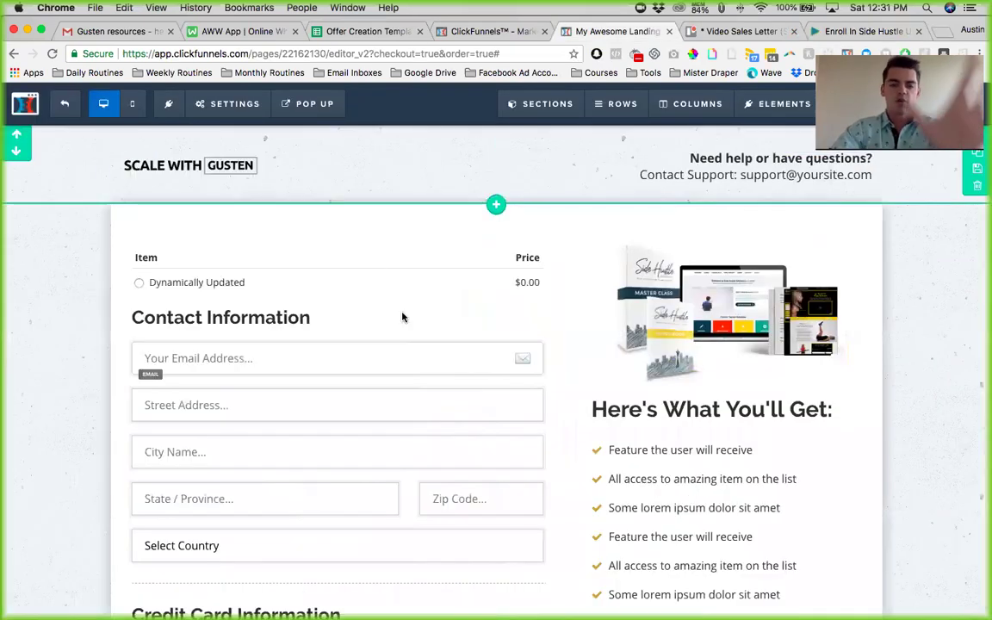
# Step: Give the right column 0 top and bottom padding and a light grey background at 0.2 opacity
pyautogui.click(687, 112)
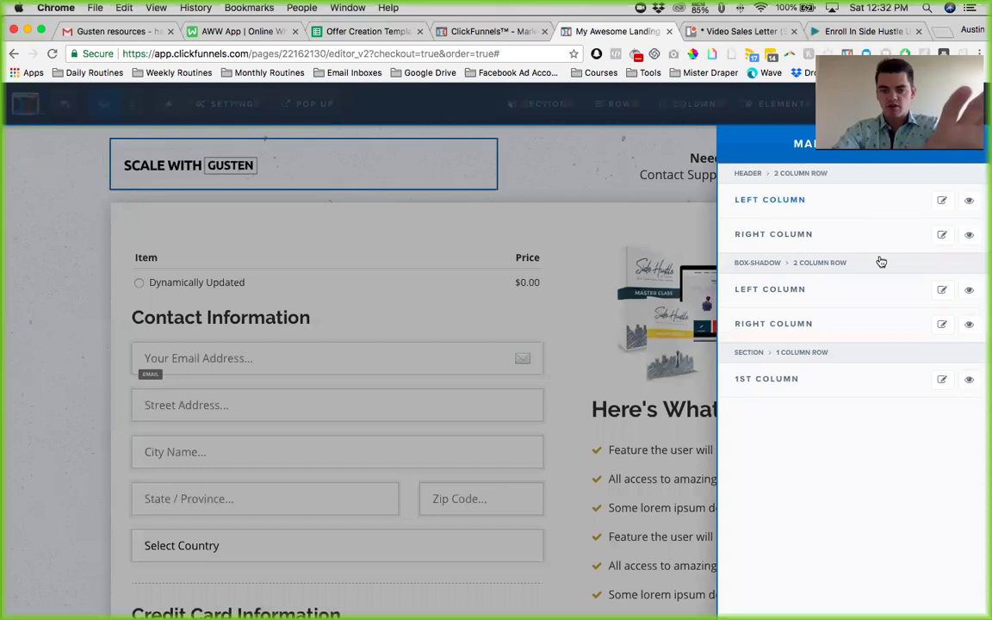
pyautogui.click(819, 333)
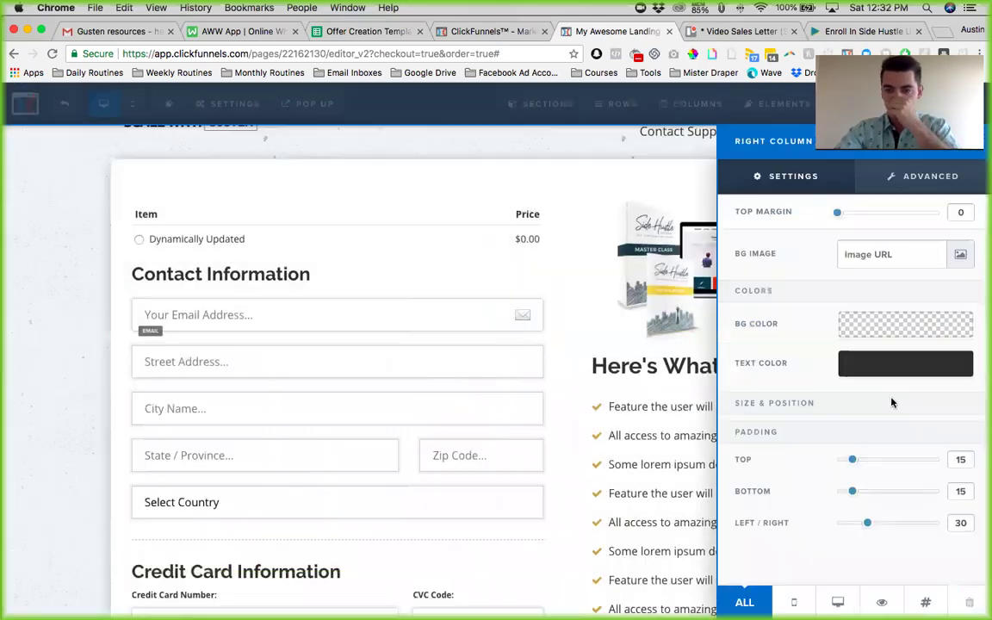
pyautogui.moveTo(852, 459); pyautogui.dragTo(797, 459)
pyautogui.moveTo(850, 490); pyautogui.dragTo(771, 492)
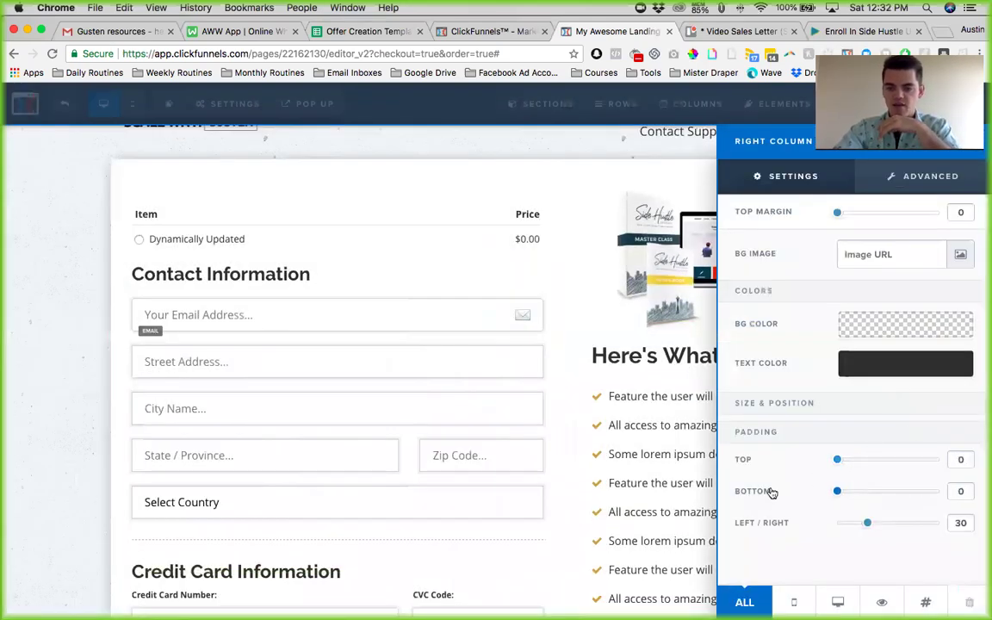
pyautogui.click(863, 320)
pyautogui.moveTo(861, 353); pyautogui.dragTo(838, 366)
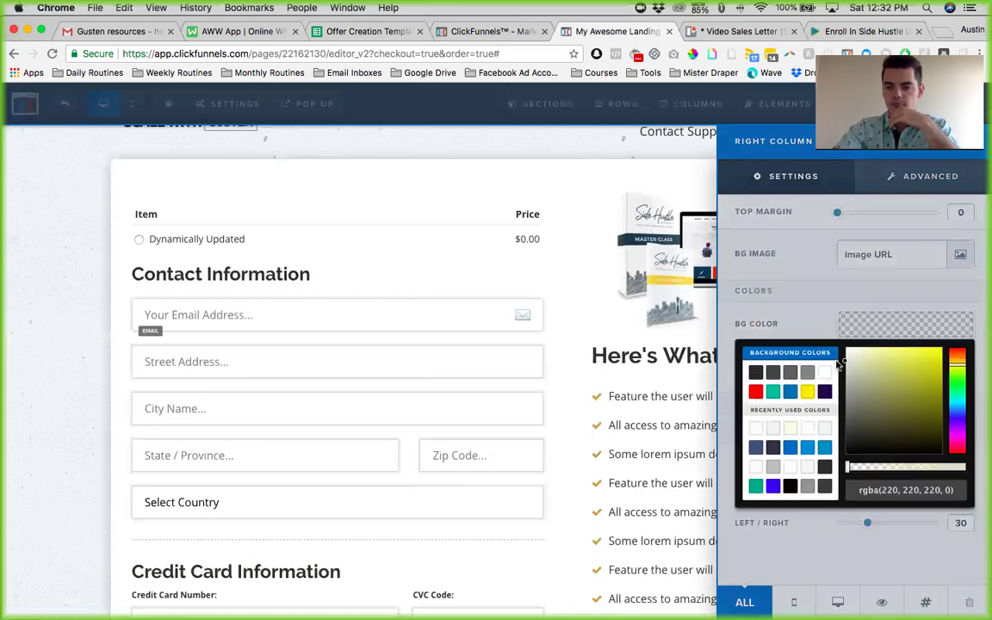
pyautogui.moveTo(860, 409); pyautogui.dragTo(840, 383)
pyautogui.click(773, 372)
pyautogui.moveTo(969, 469); pyautogui.dragTo(872, 468)
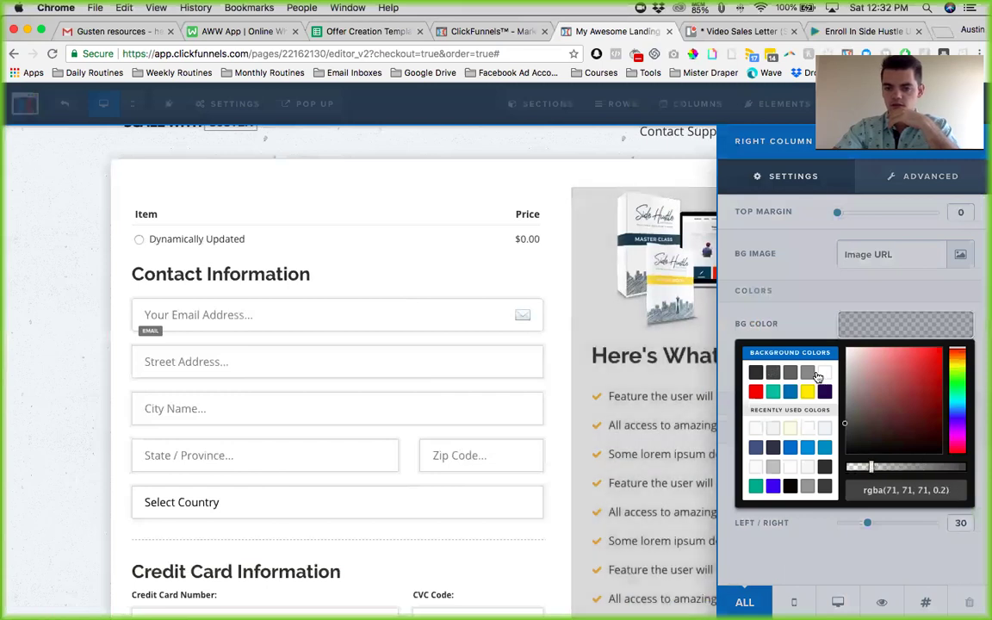
pyautogui.click(847, 382)
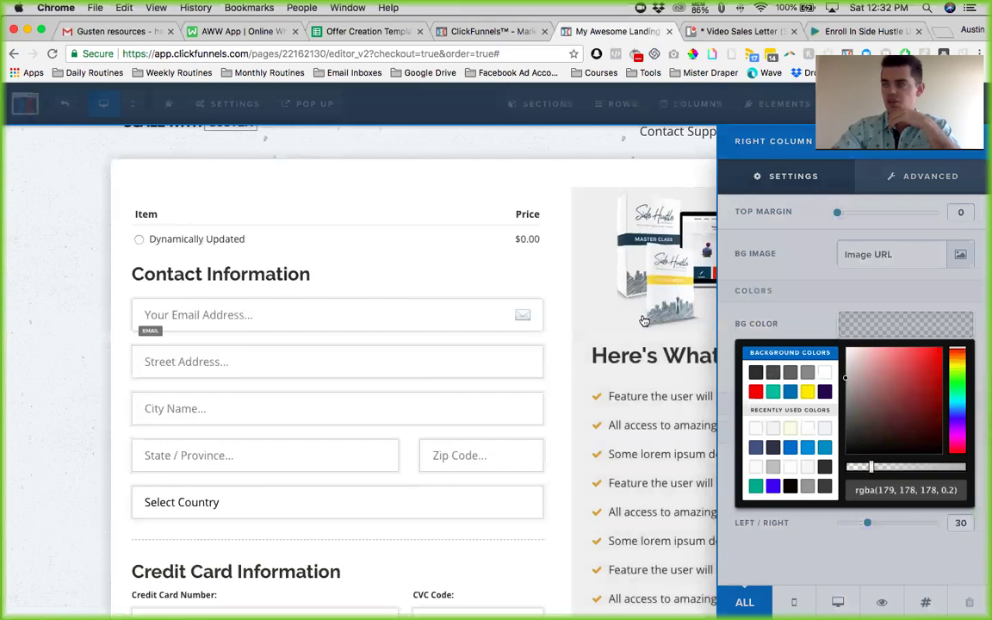
pyautogui.click(706, 224)
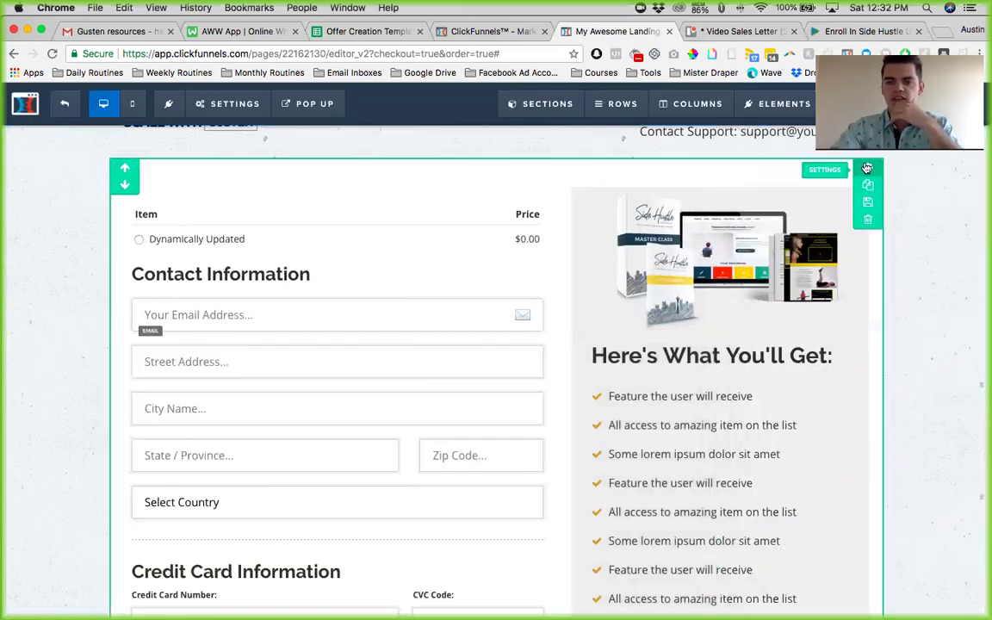
# Step: Set the order-form section's top padding to 0 and its side padding to 10
pyautogui.click(918, 411)
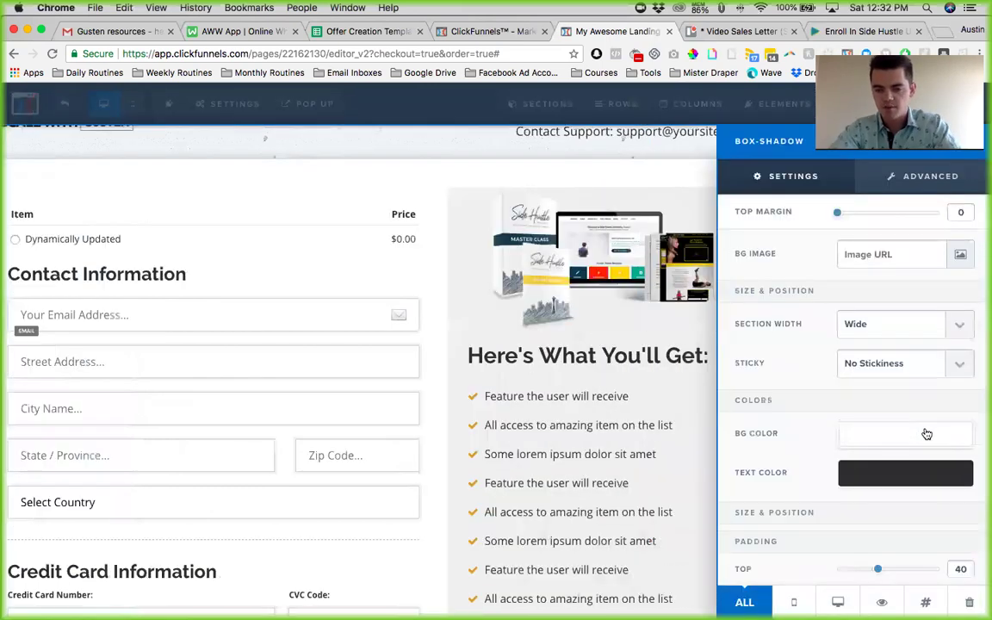
pyautogui.moveTo(880, 501); pyautogui.dragTo(759, 500)
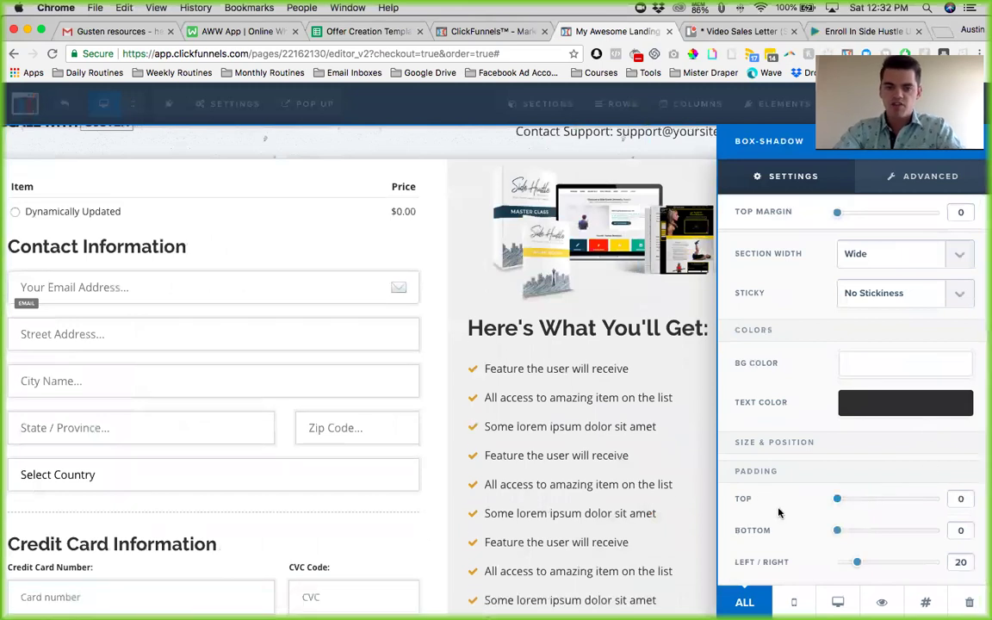
pyautogui.moveTo(858, 564); pyautogui.dragTo(848, 563)
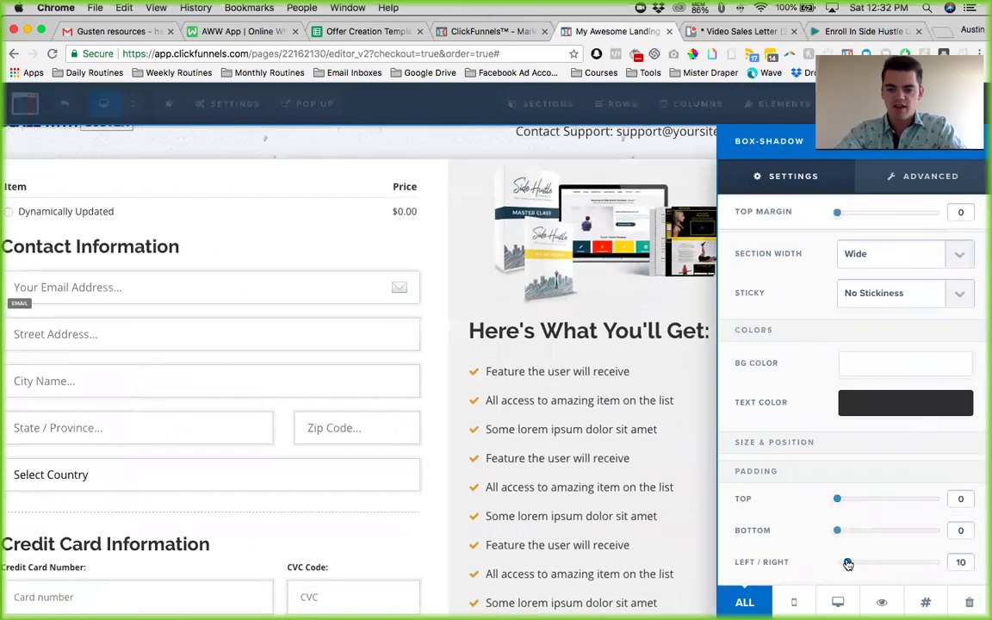
pyautogui.click(654, 476)
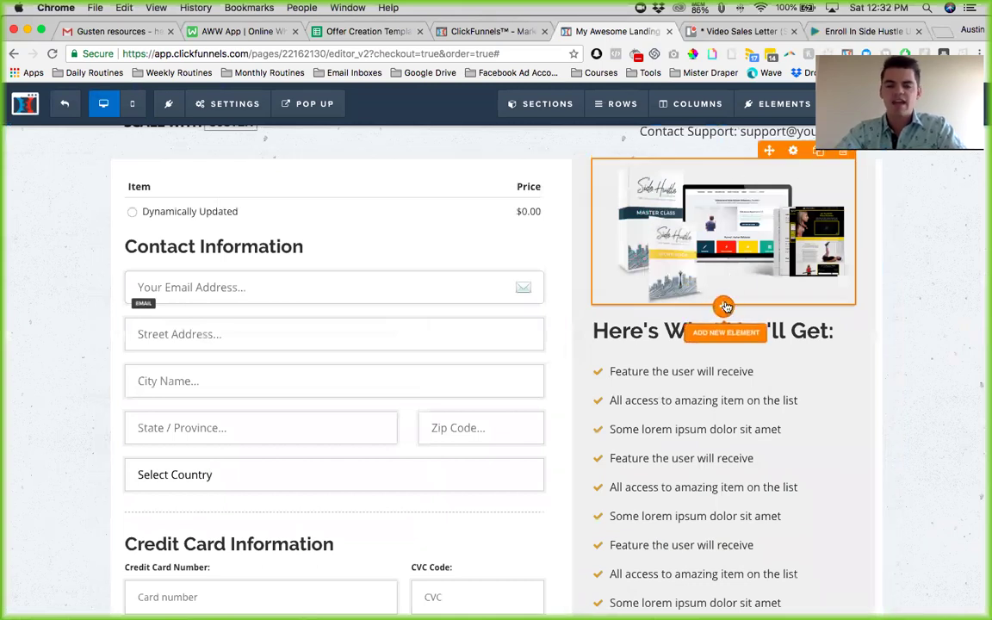
# Step: Add a divider under the product image, move it above the image, then delete it
pyautogui.click(723, 305)
pyautogui.write('divi')
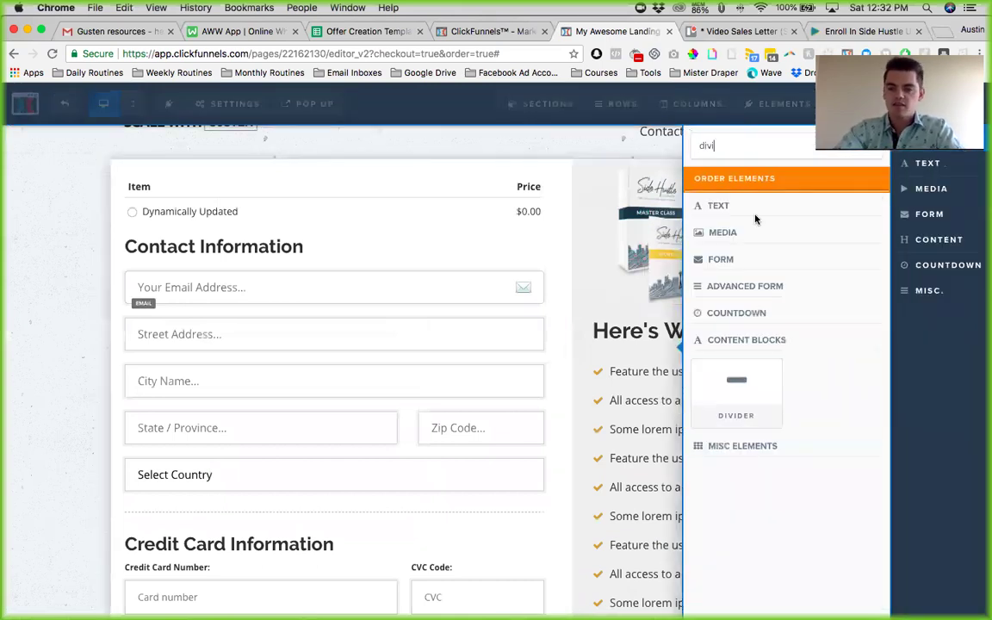
pyautogui.click(741, 380)
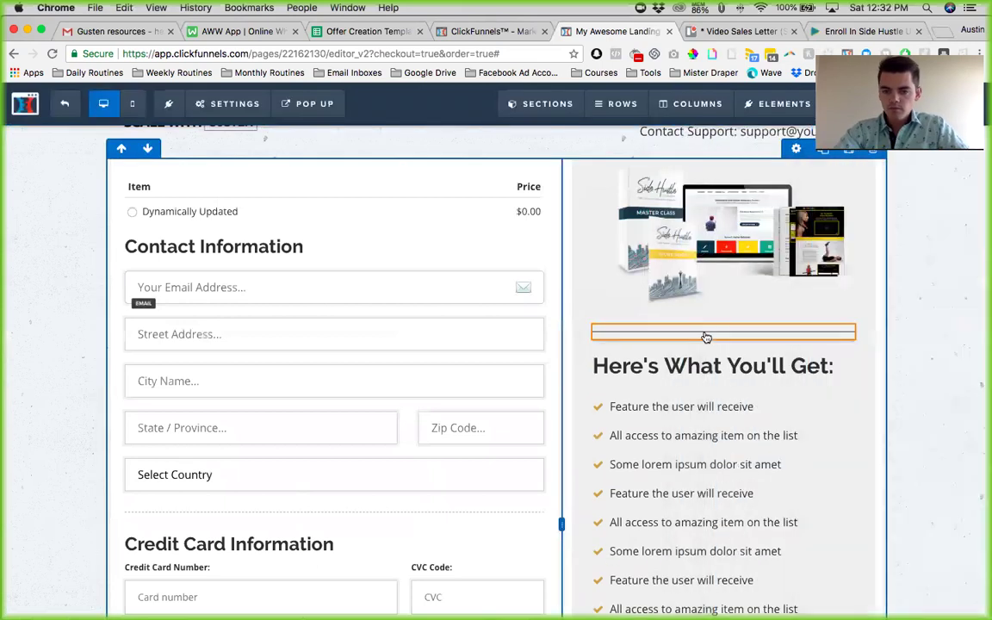
pyautogui.scroll(1, 689, 198)
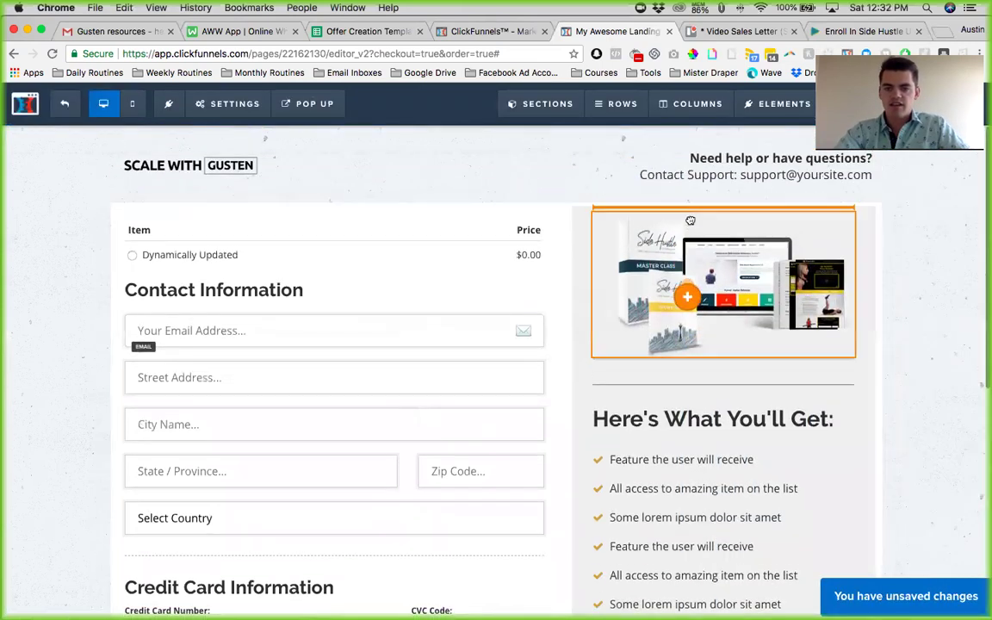
pyautogui.moveTo(724, 384); pyautogui.dragTo(770, 225)
pyautogui.click(844, 216)
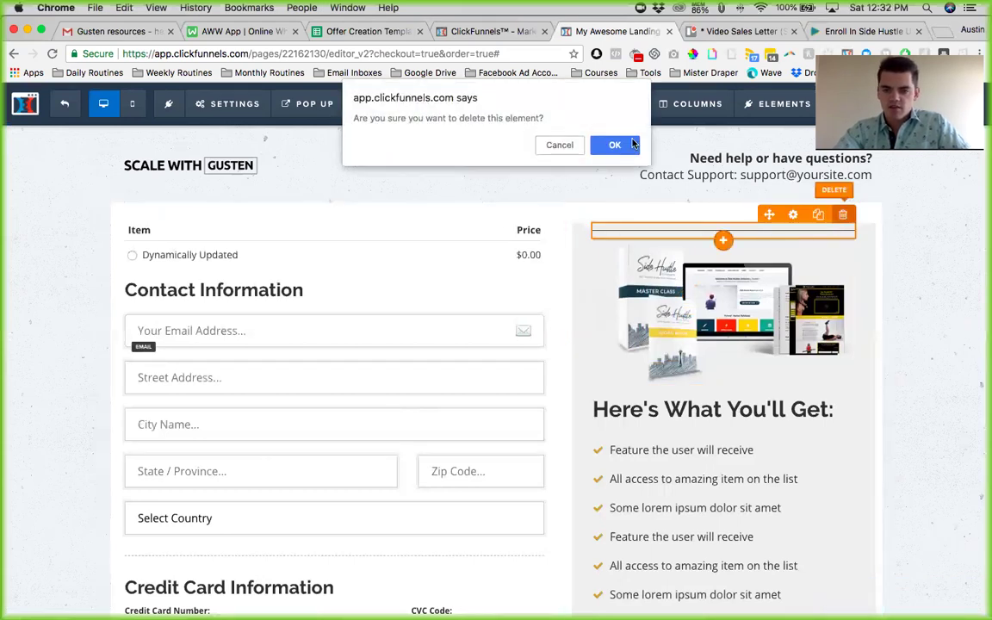
pyautogui.click(617, 142)
# Step: Set the product image's top margin to 0
pyautogui.click(767, 237)
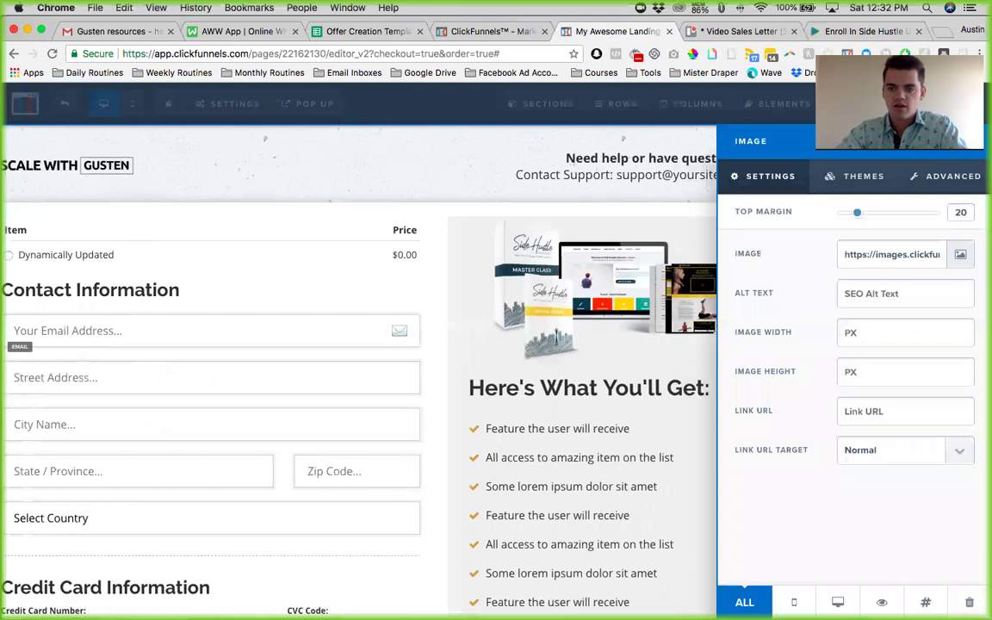
pyautogui.press('BackSpace')
pyautogui.click(645, 311)
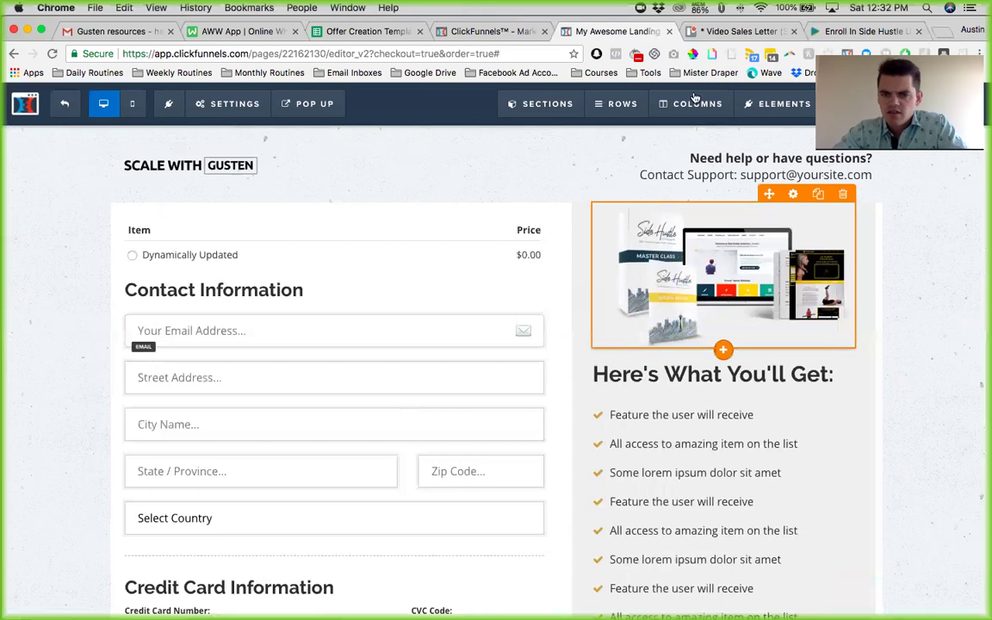
# Step: Try a 20 top margin on the product image, then set it back to 0
pyautogui.click(883, 422)
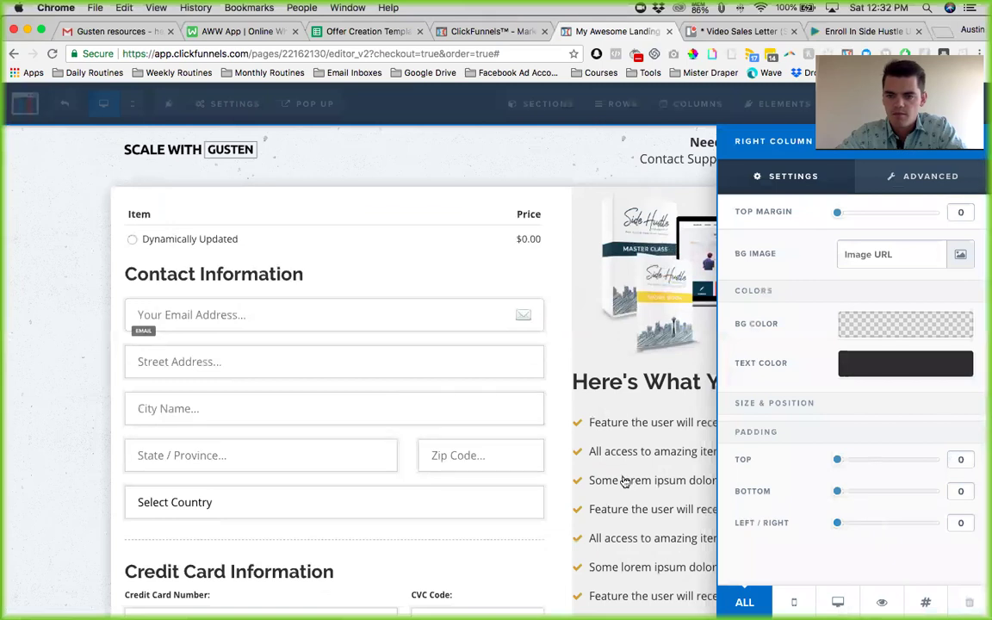
pyautogui.click(663, 259)
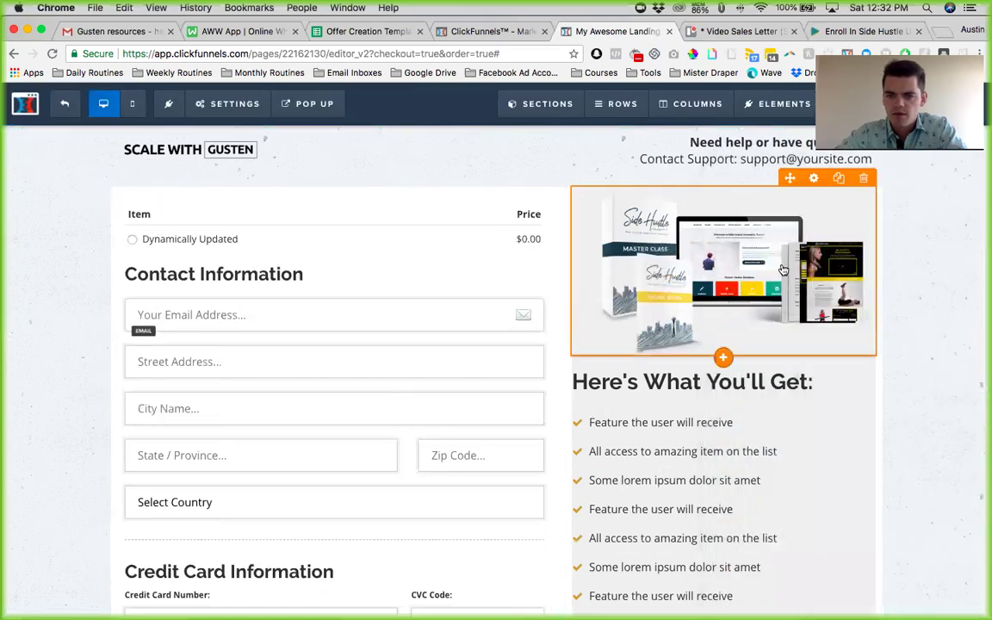
pyautogui.click(812, 180)
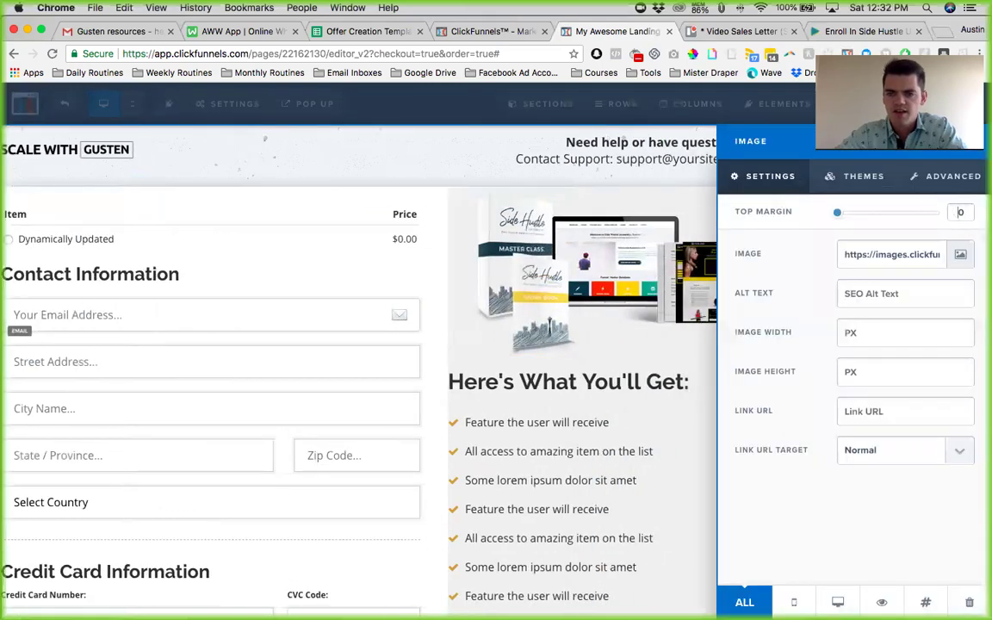
pyautogui.moveTo(837, 212); pyautogui.dragTo(857, 211)
pyautogui.doubleClick(960, 212)
pyautogui.write('0')
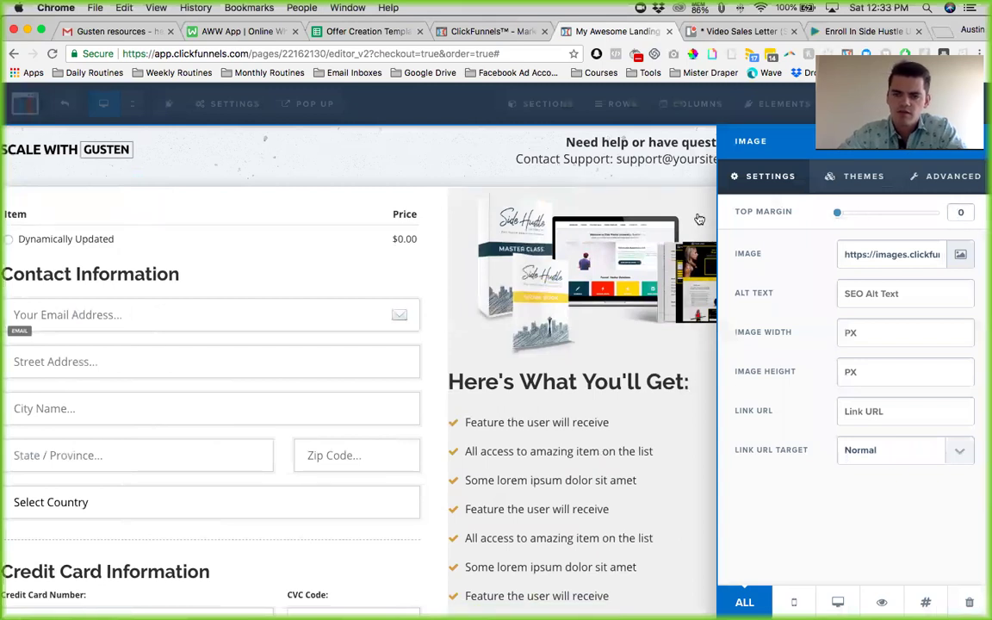
pyautogui.click(708, 103)
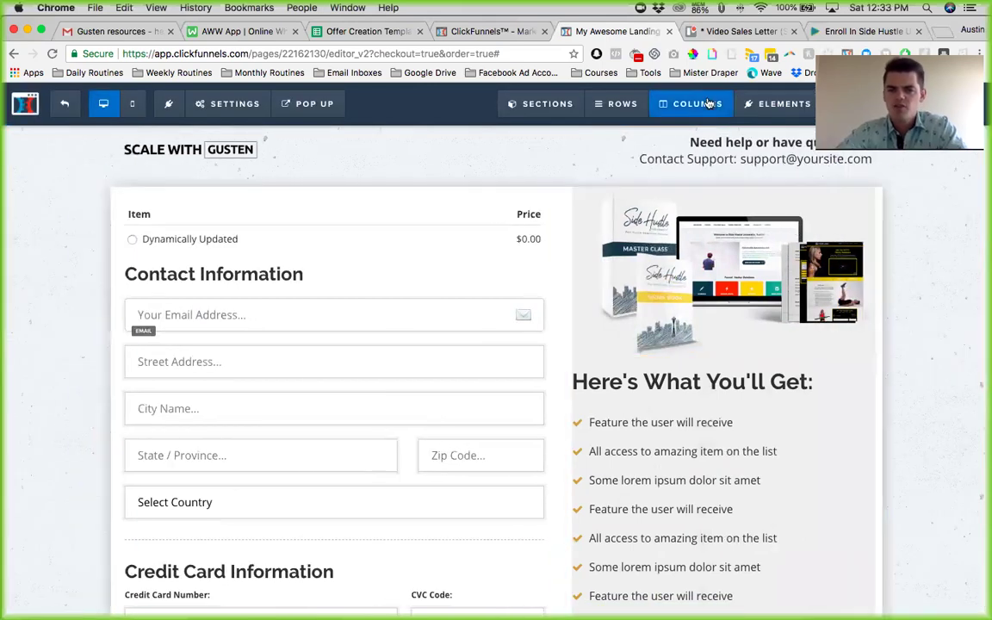
# Step: Add top padding to the right column so its image and list sit lower
pyautogui.click(708, 104)
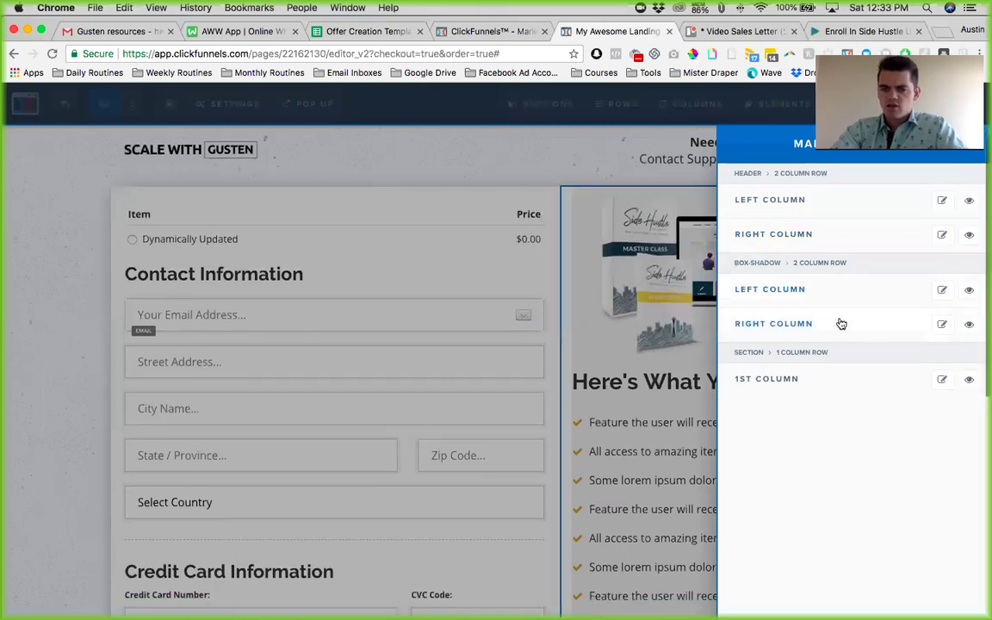
pyautogui.click(961, 205)
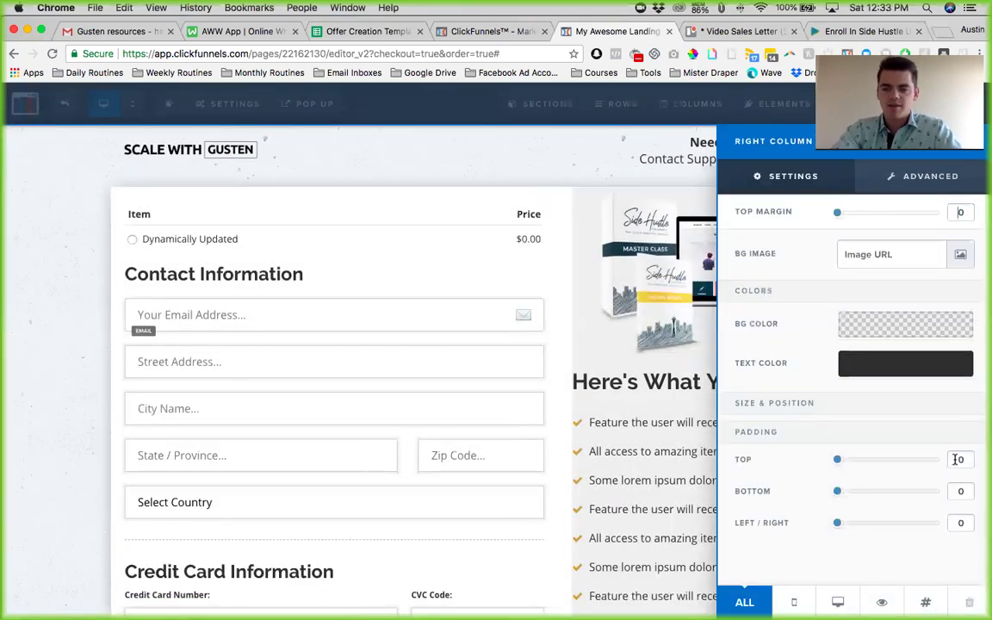
pyautogui.write('2')
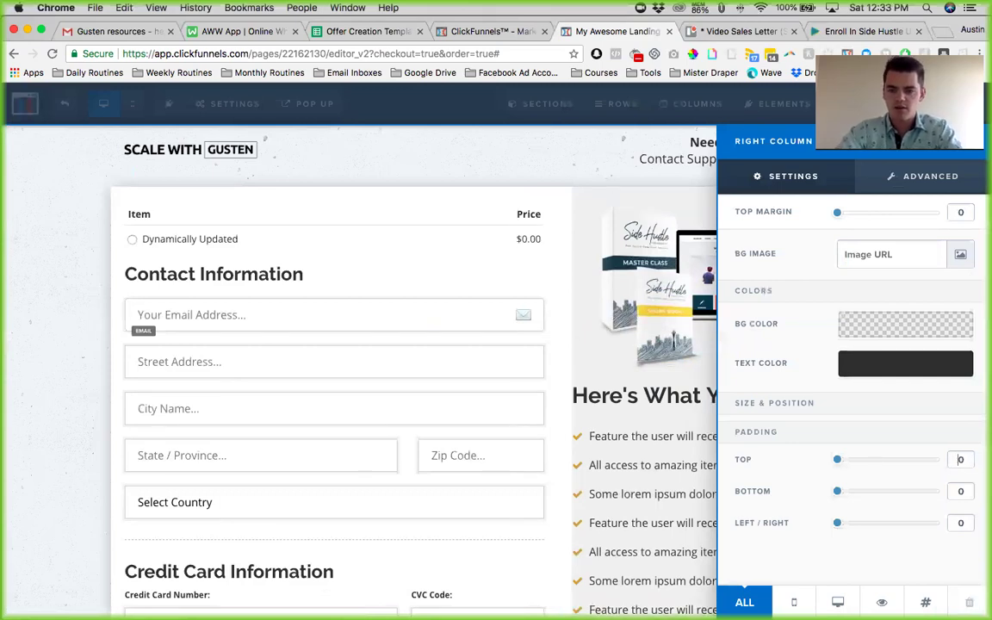
pyautogui.write('4')
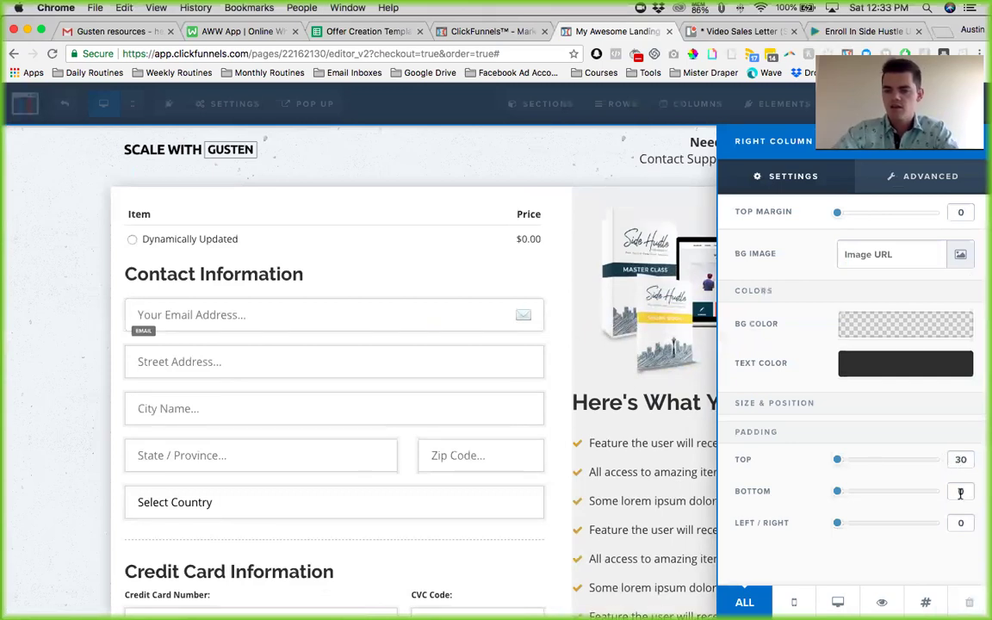
pyautogui.click(638, 428)
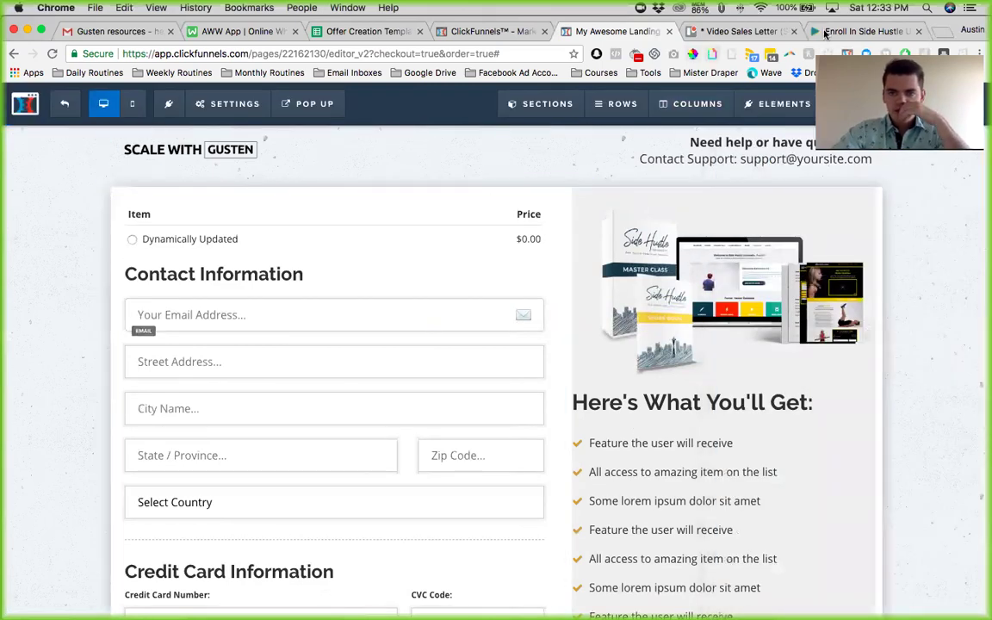
# Step: Compare the layout with the Side Hustle checkout page, then start entering 'expertsfunnel.' in a new tab
pyautogui.click(861, 31)
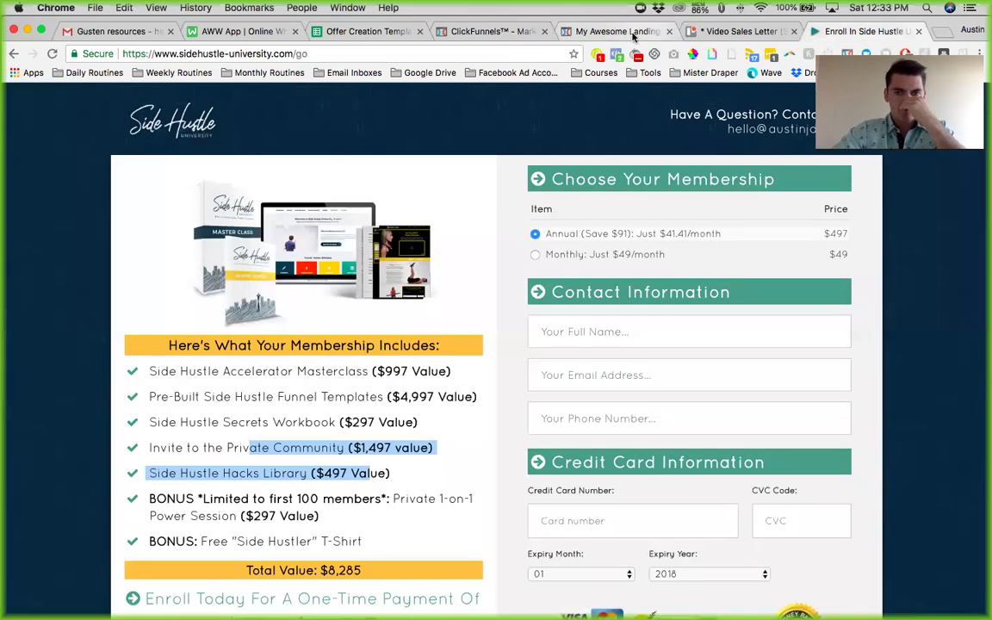
pyautogui.click(633, 33)
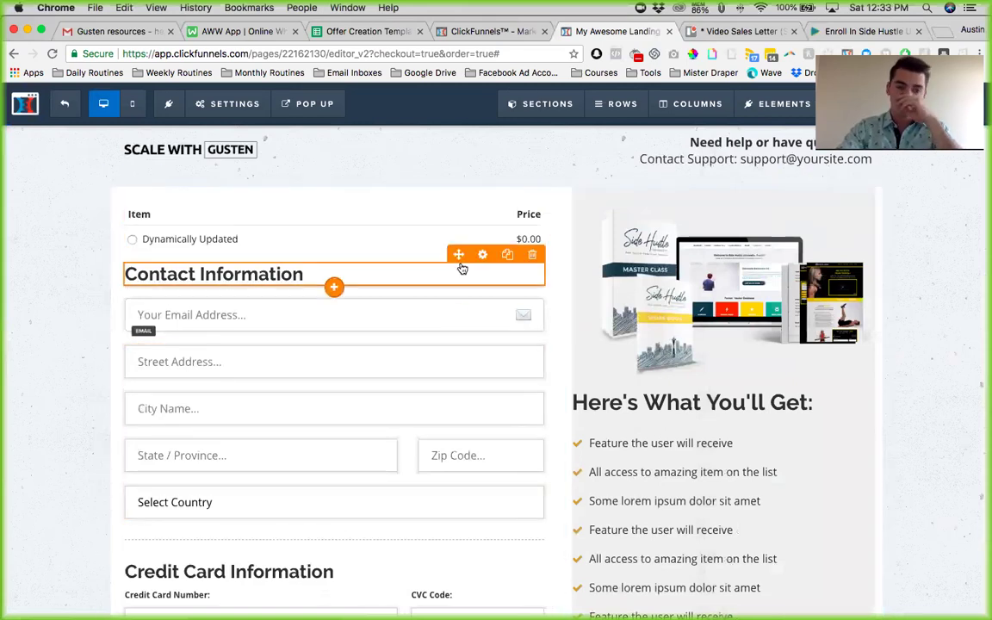
pyautogui.click(835, 32)
pyautogui.scroll(-3, 505, 295)
pyautogui.scroll(3, 505, 294)
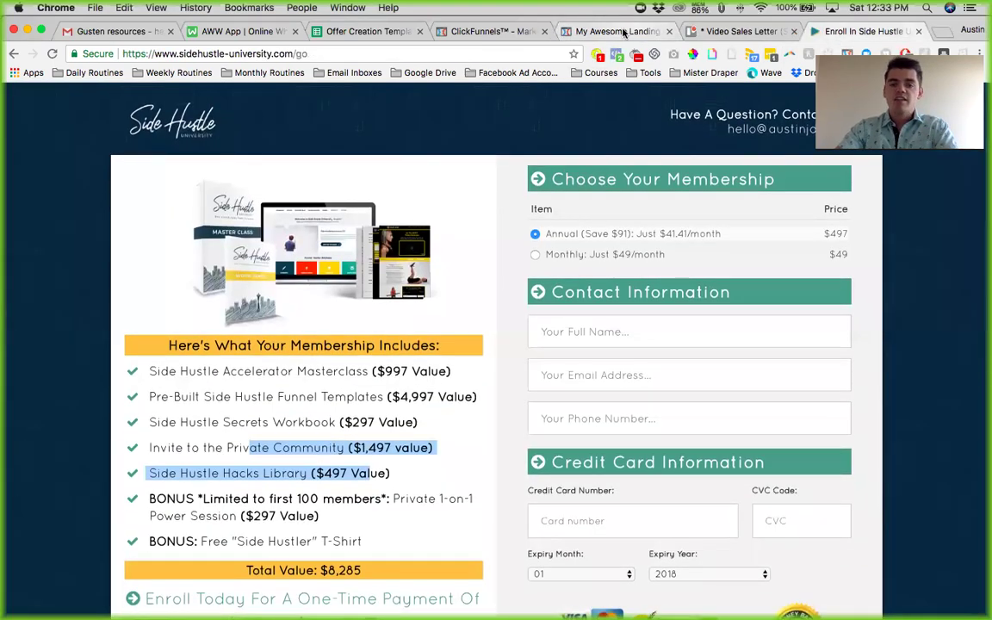
pyautogui.click(623, 33)
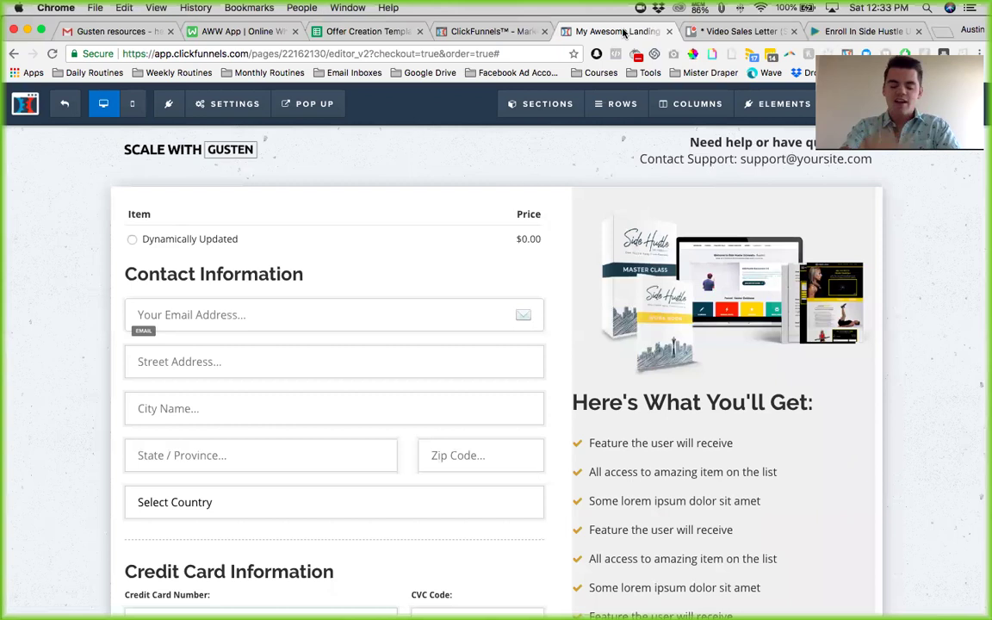
pyautogui.press('super+t')
pyautogui.write('expertsfunnel.')
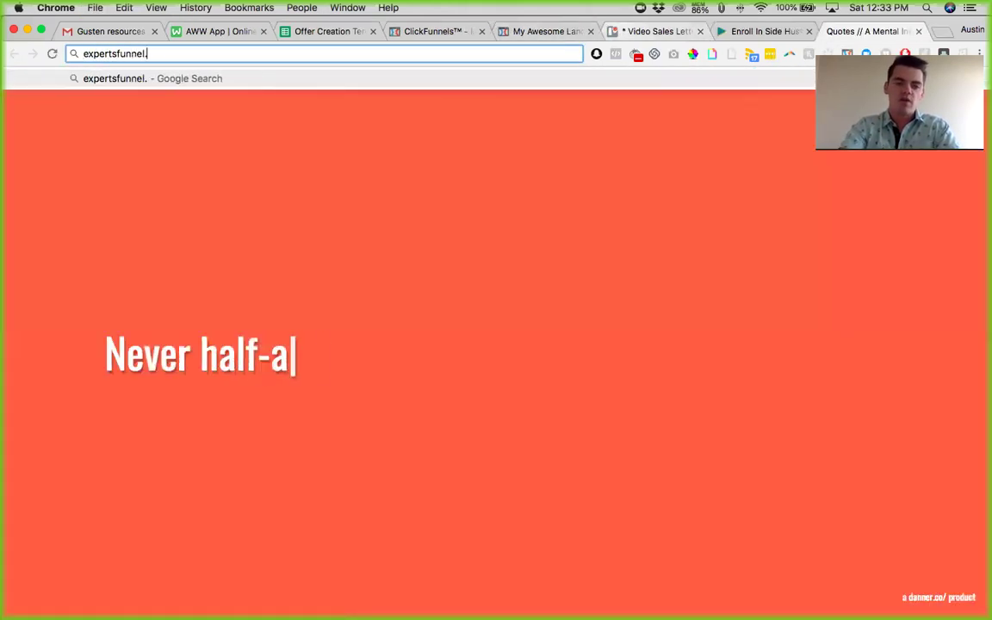
# Step: Load expertsecrets.com as a reference, look over the free book page, and close that tab
pyautogui.press('BackSpace')
pyautogui.write('s.com')
pyautogui.press('Return')
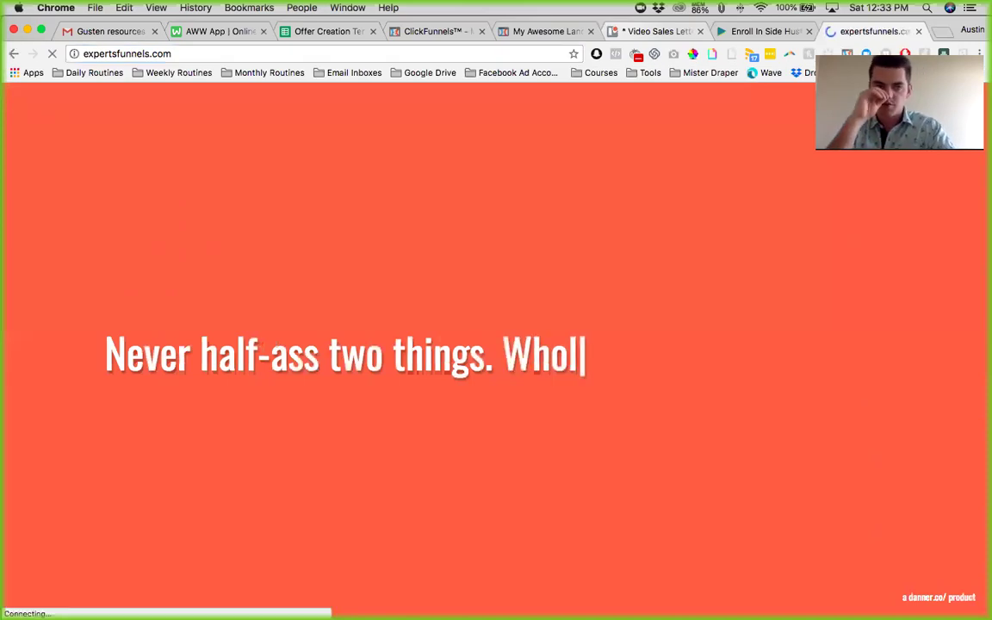
pyautogui.click(405, 54)
pyautogui.write('expert')
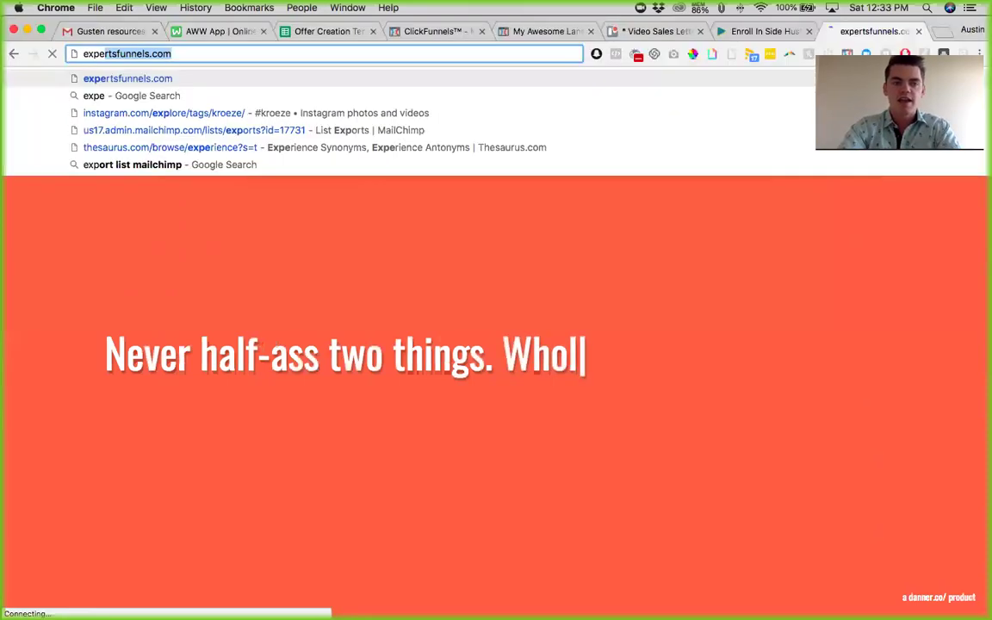
pyautogui.write('secrets.com')
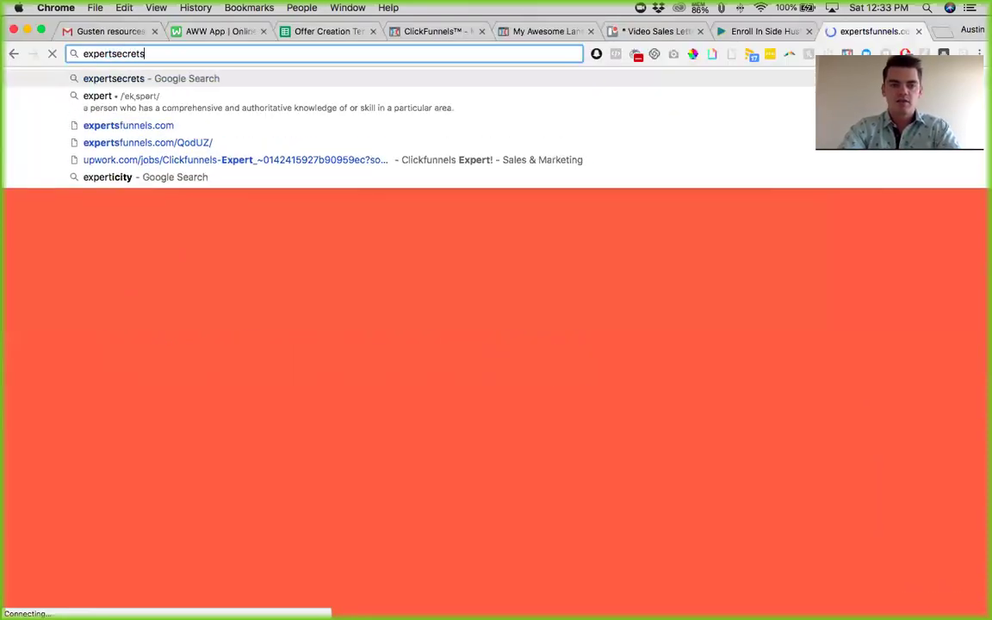
pyautogui.press('Return')
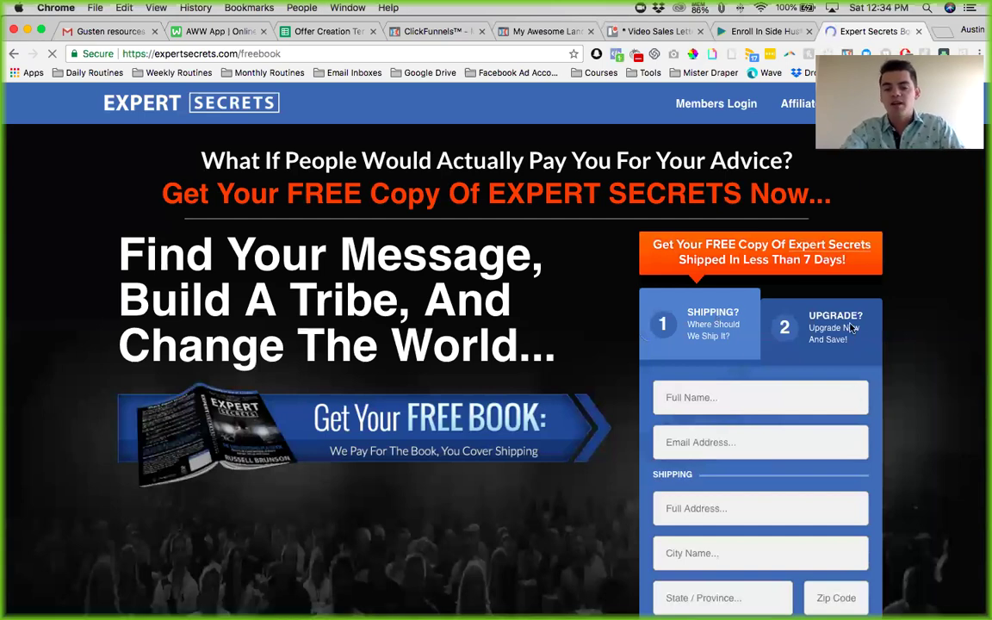
pyautogui.scroll(-2, 704, 277)
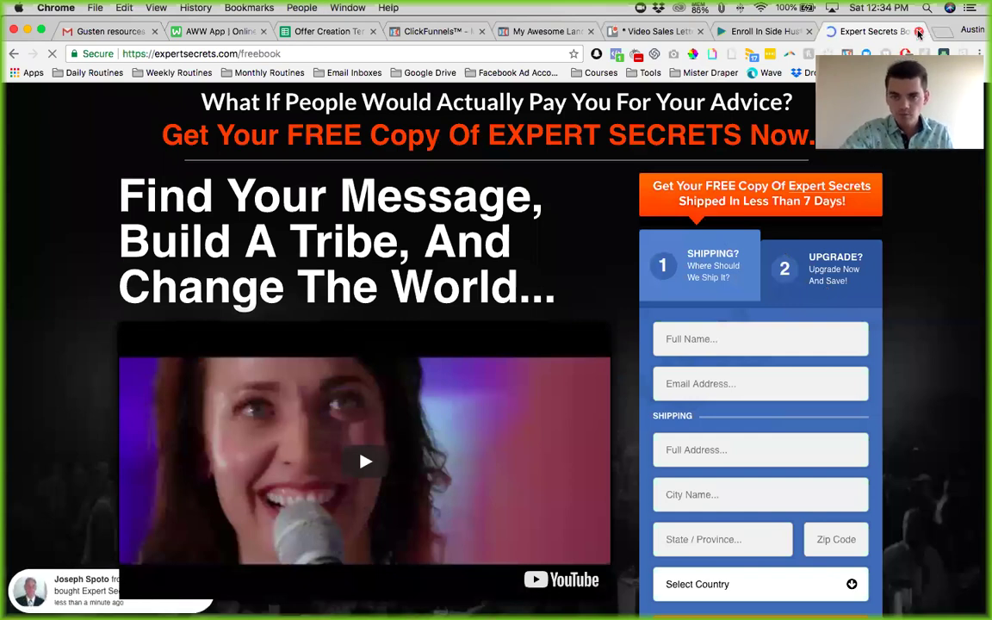
pyautogui.press('super+w')
# Step: Give the Contact Information headline a #FFC56C background colour
pyautogui.click(582, 33)
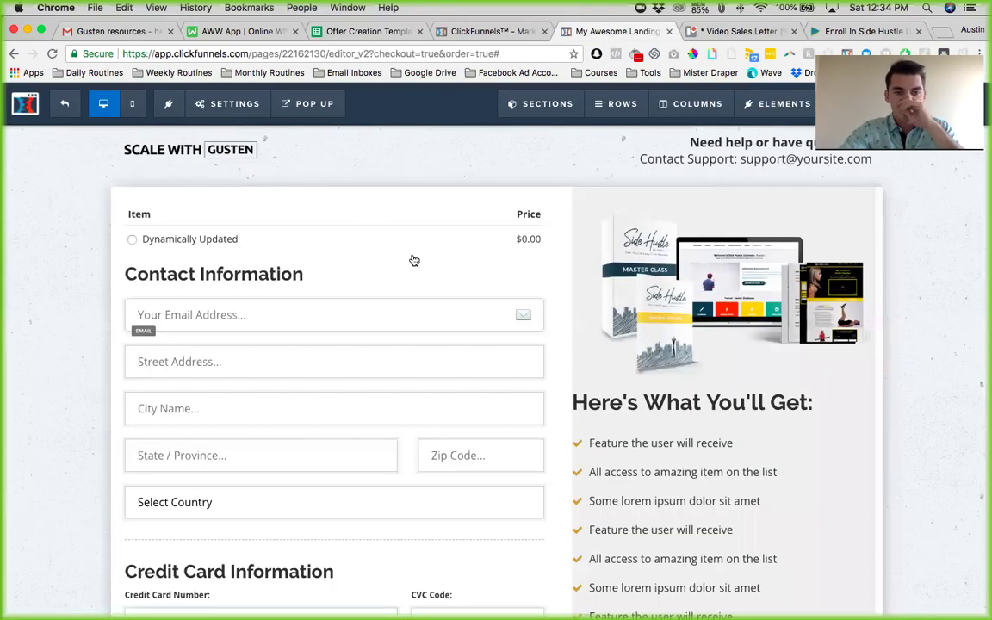
pyautogui.moveTo(461, 257)
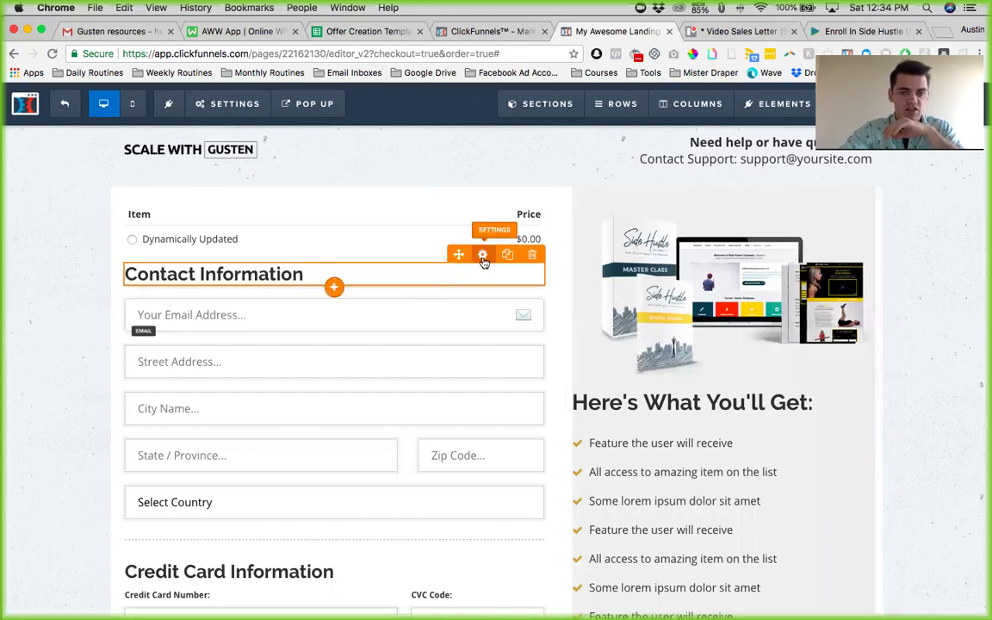
pyautogui.click(483, 257)
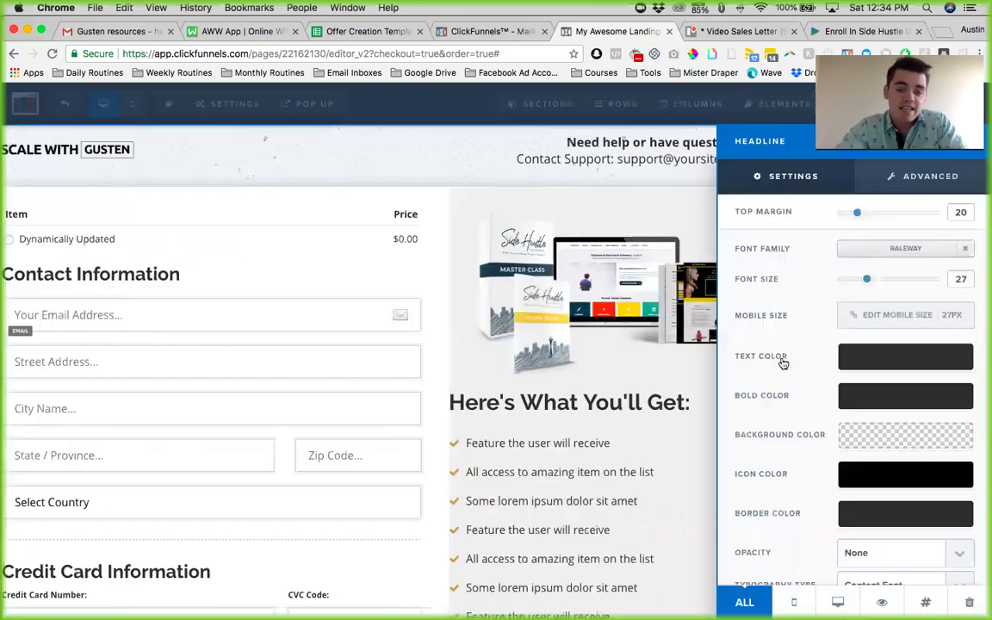
pyautogui.click(867, 447)
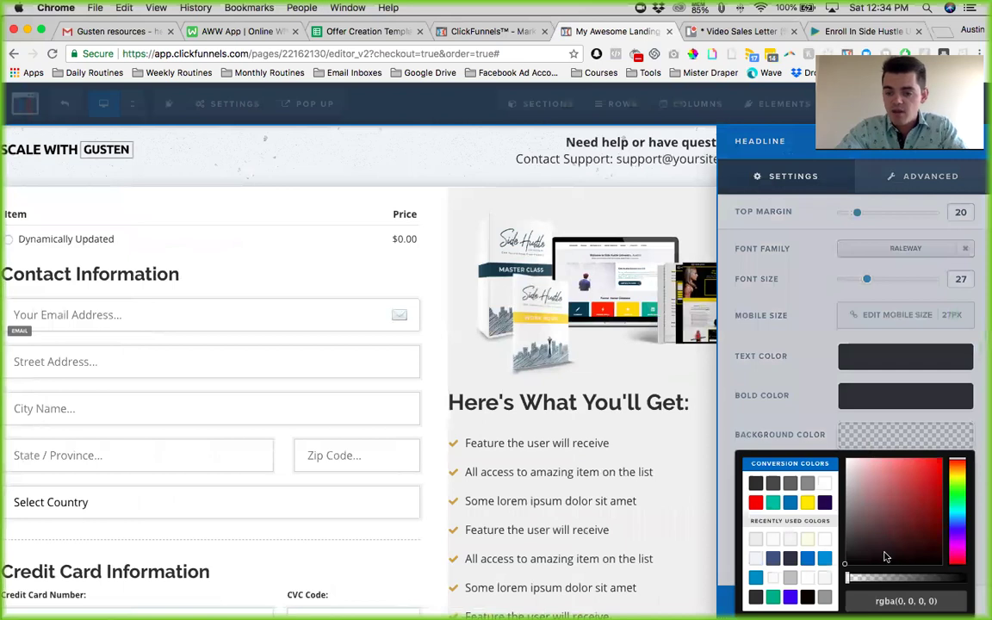
pyautogui.click(726, 13)
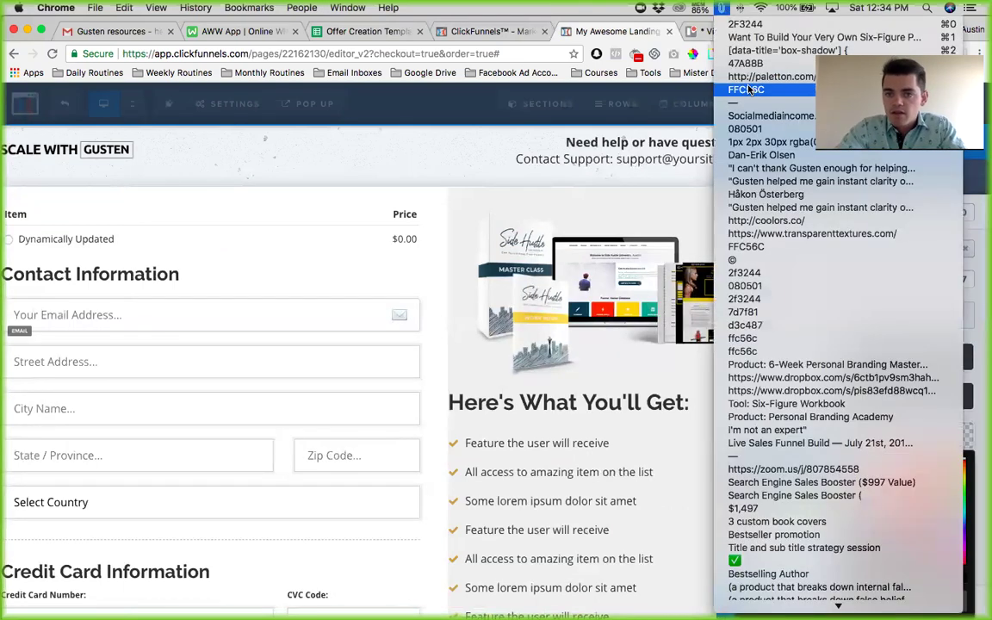
pyautogui.click(887, 600)
pyautogui.press('super+v')
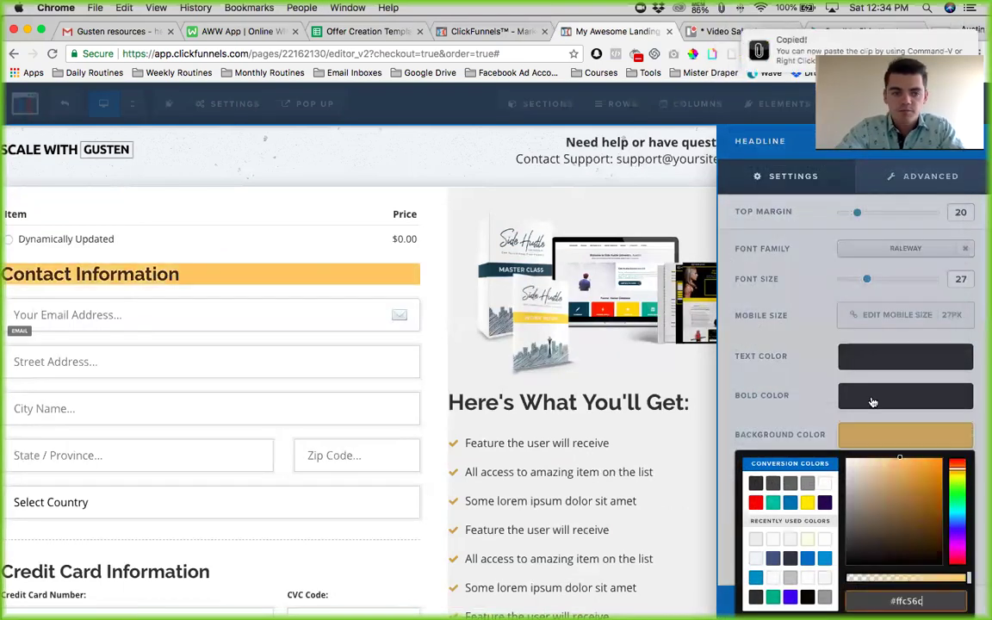
# Step: Set the headline's advanced padding to 5px
pyautogui.click(901, 178)
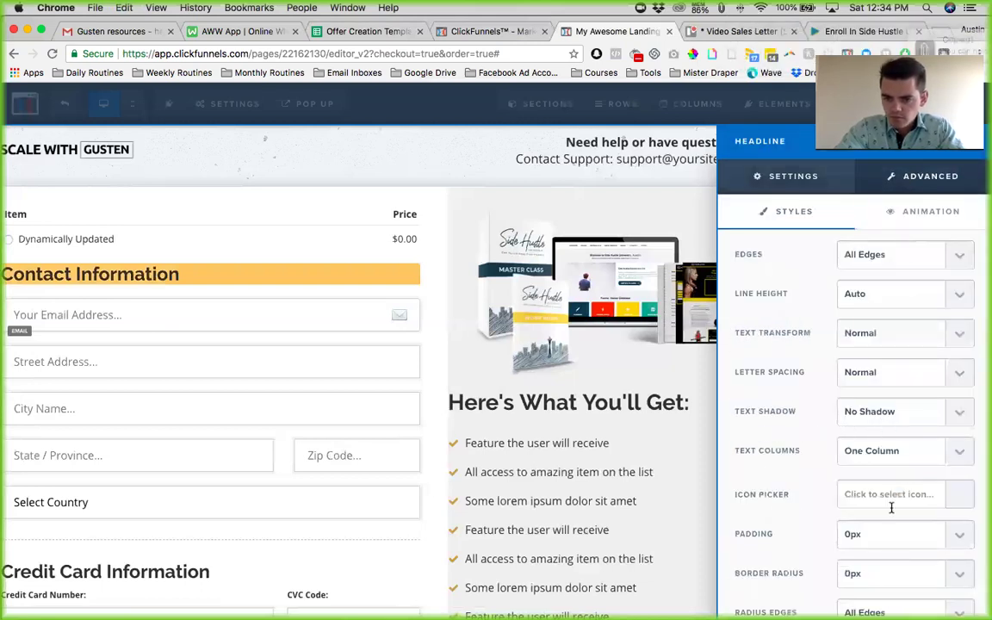
pyautogui.click(879, 536)
pyautogui.click(879, 545)
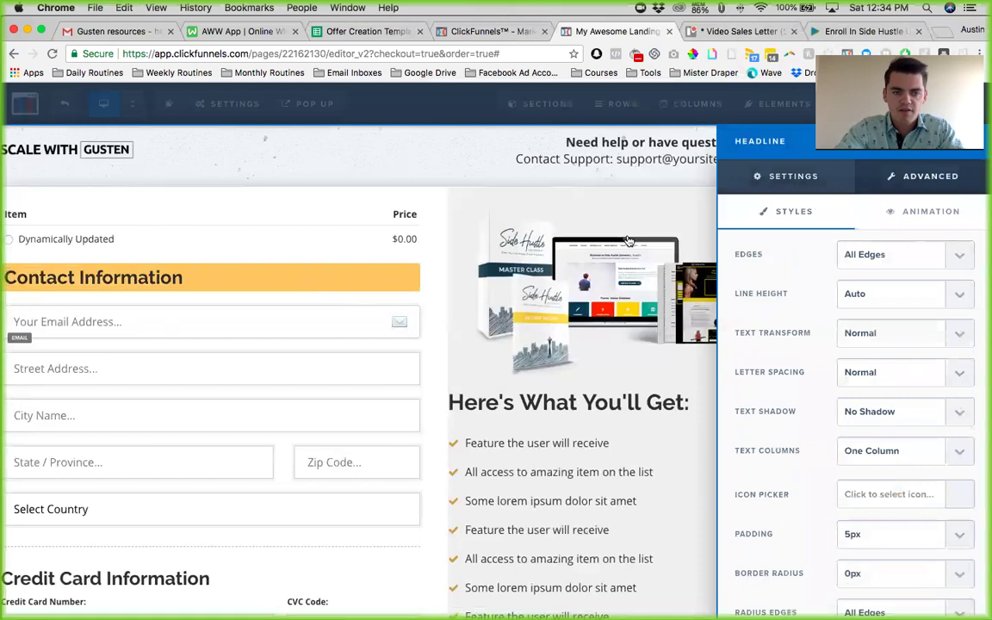
pyautogui.click(762, 179)
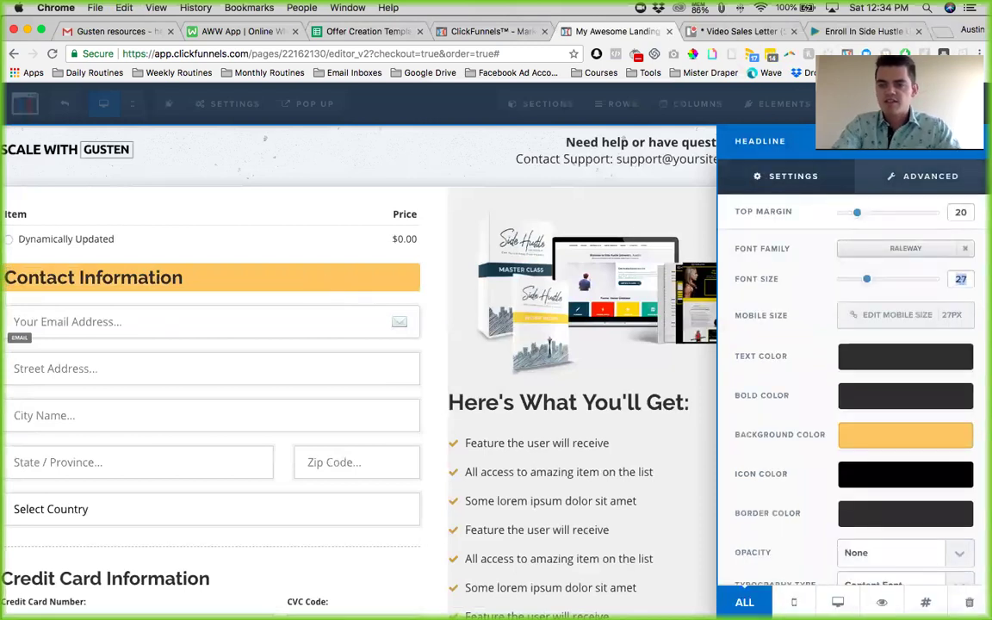
# Step: Set the headline font size to 24 and the page's content font to Ubuntu
pyautogui.write('24')
pyautogui.click(228, 103)
pyautogui.moveTo(243, 136)
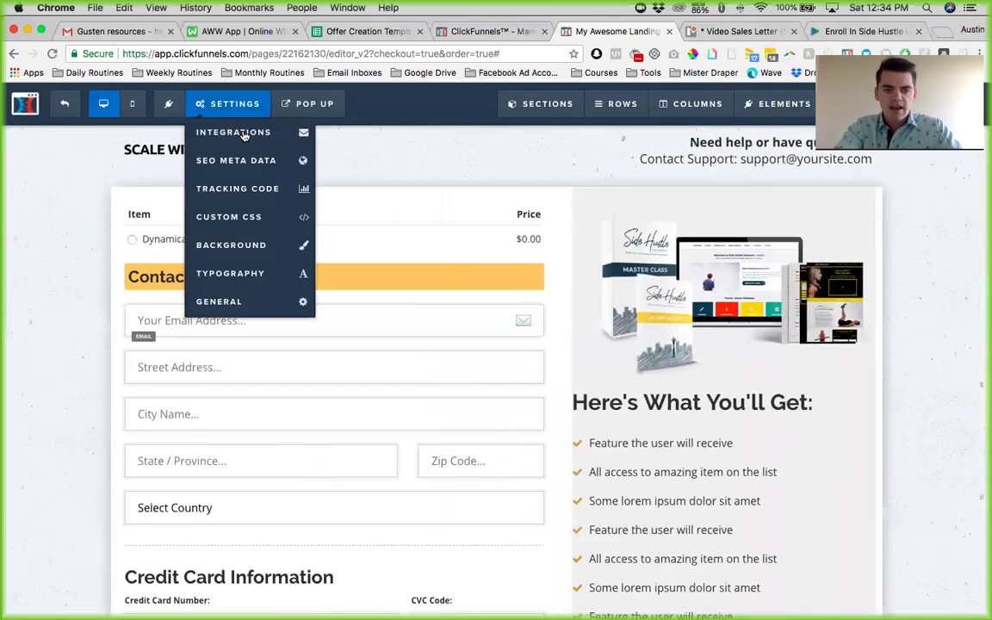
pyautogui.click(254, 275)
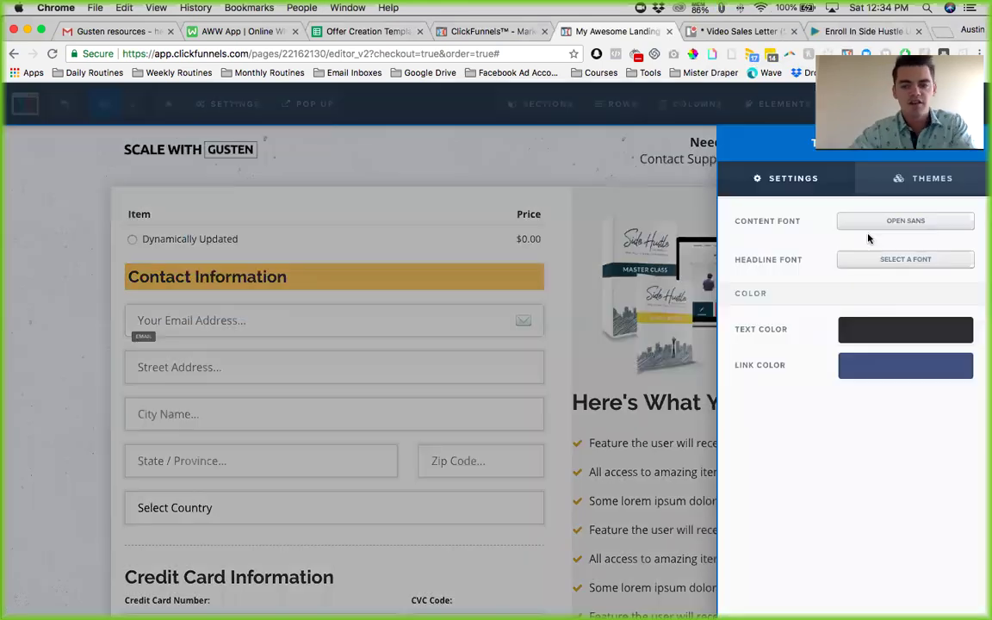
pyautogui.click(877, 229)
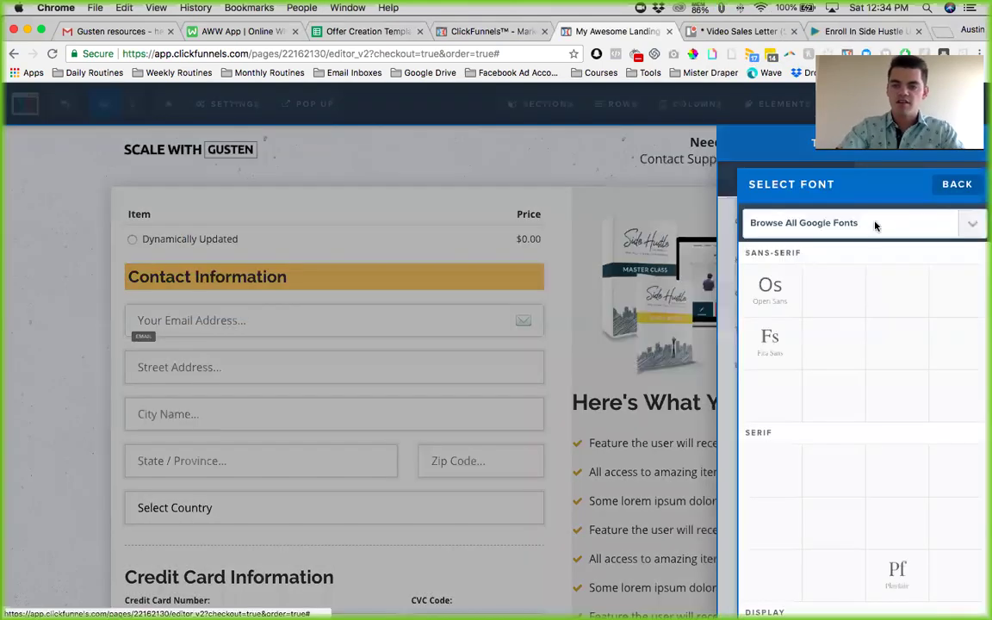
pyautogui.click(874, 226)
pyautogui.press('Return')
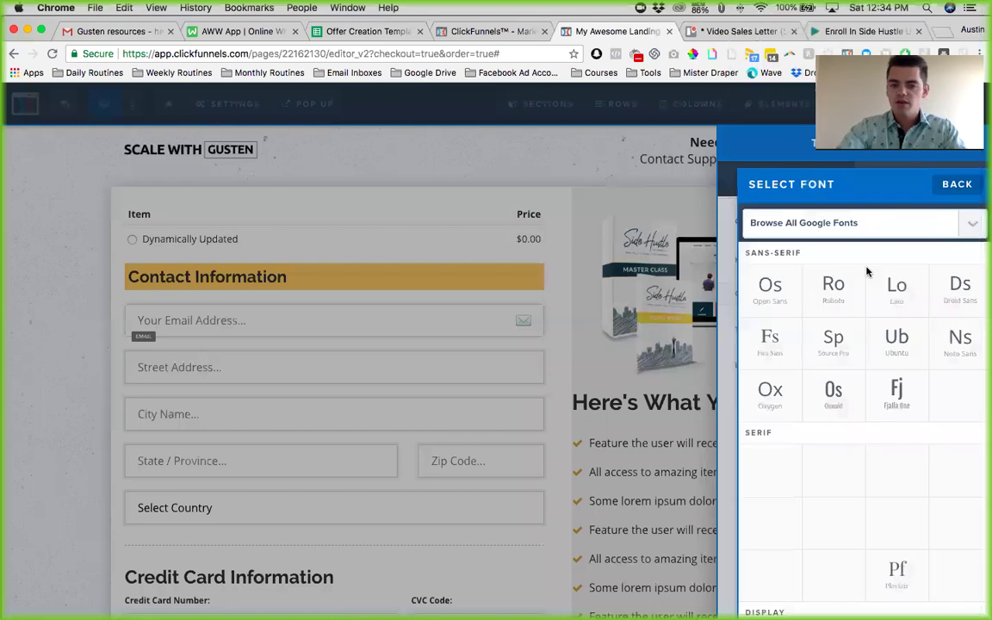
pyautogui.click(896, 288)
pyautogui.click(888, 261)
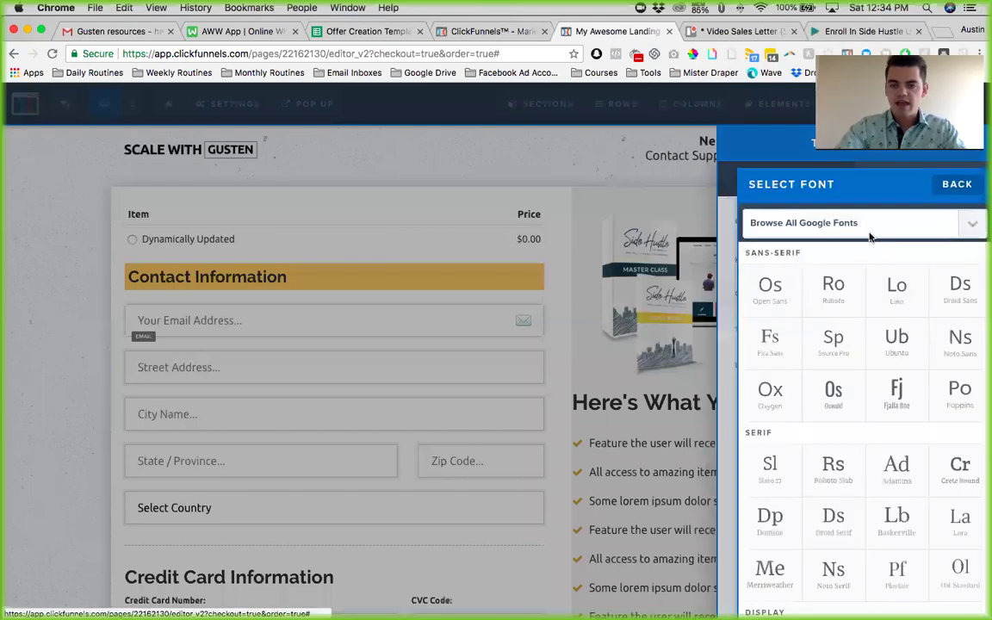
pyautogui.click(864, 226)
pyautogui.press('Escape')
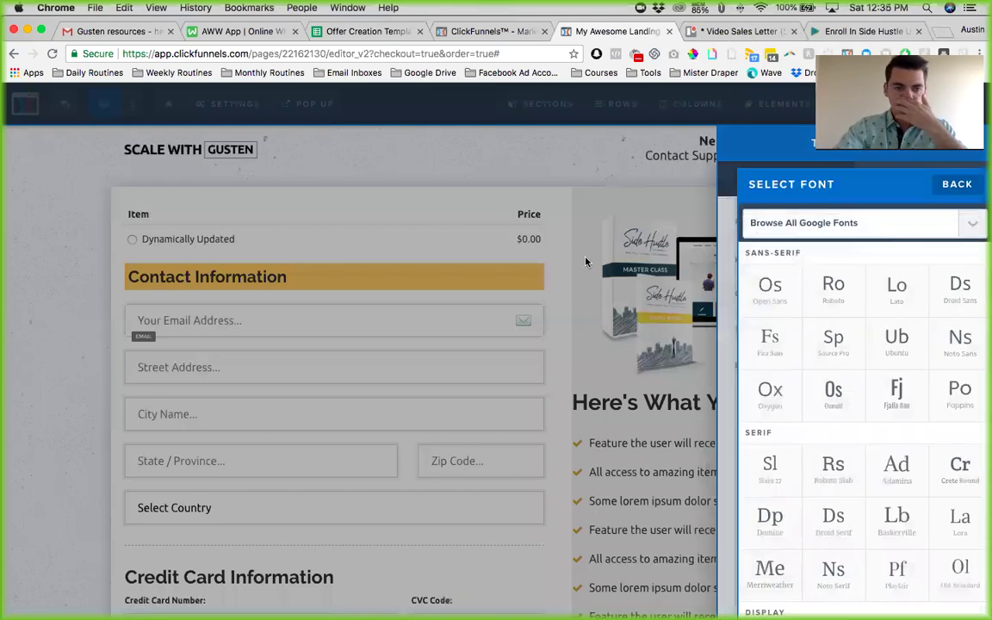
pyautogui.click(582, 264)
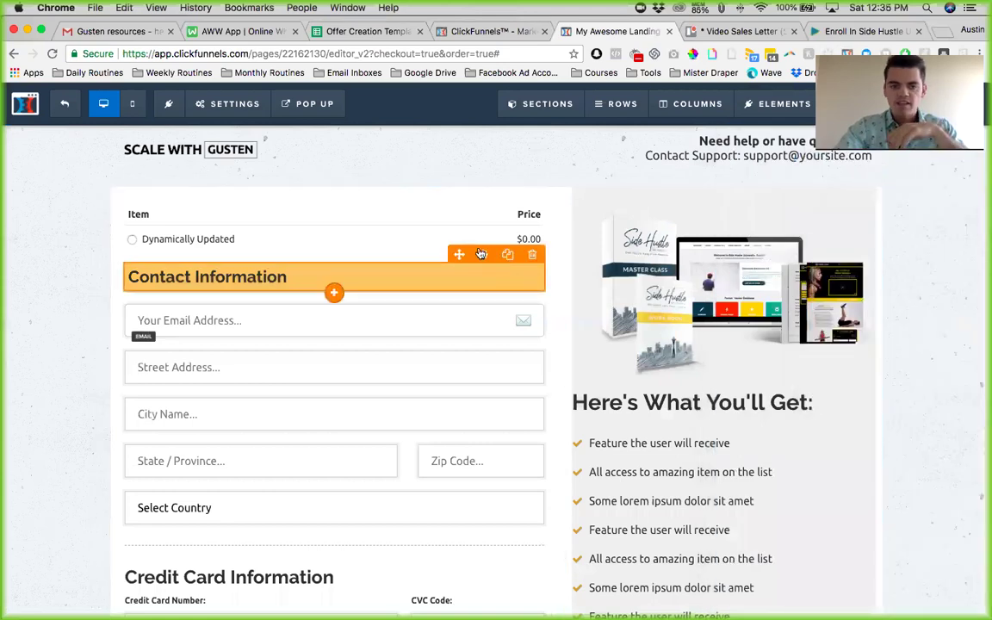
# Step: Clear Raleway on the Contact Information headline and pick Ubuntu from the Google fonts
pyautogui.click(482, 254)
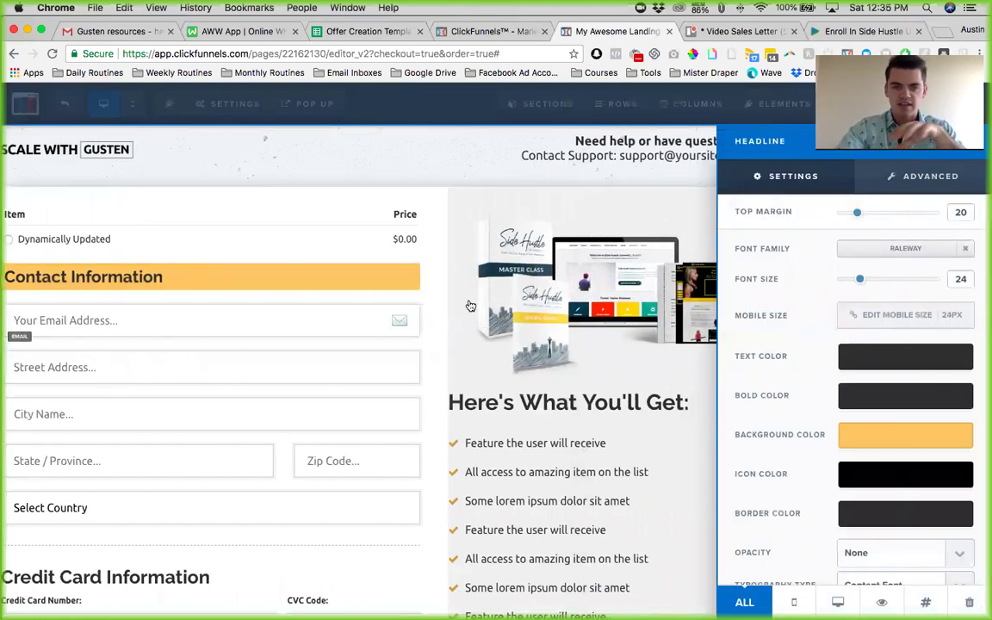
pyautogui.click(964, 249)
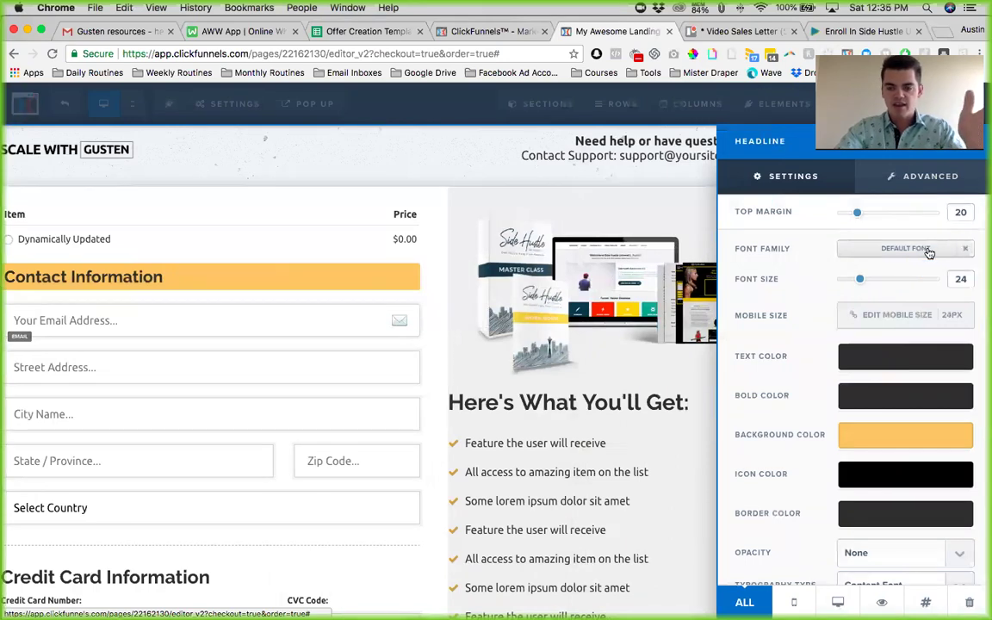
pyautogui.click(930, 253)
pyautogui.click(864, 222)
pyautogui.press('u')
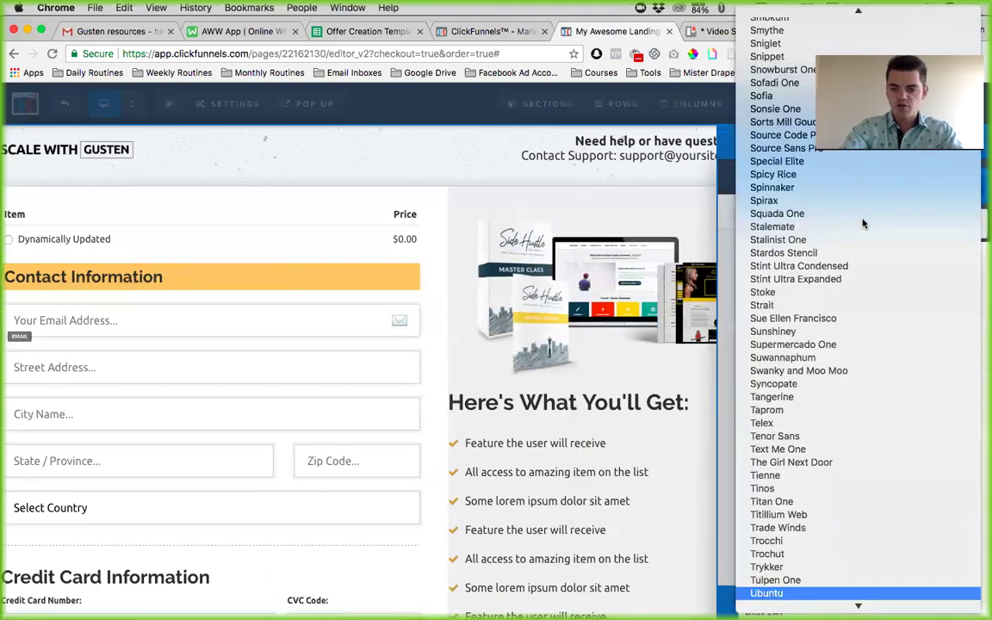
pyautogui.press('Return')
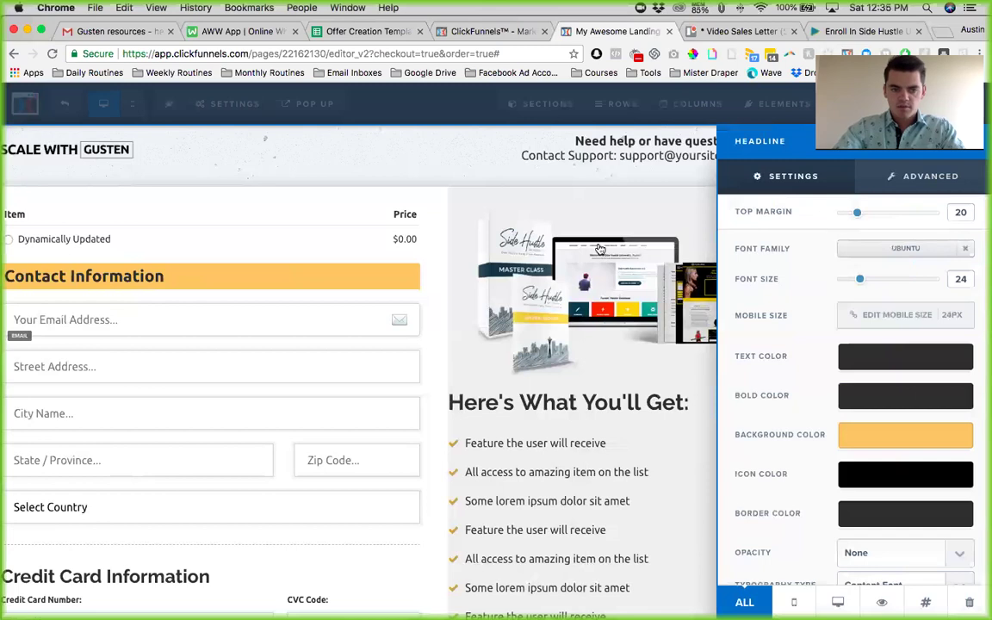
pyautogui.click(492, 252)
pyautogui.scroll(-1, 492, 253)
pyautogui.scroll(1, 491, 252)
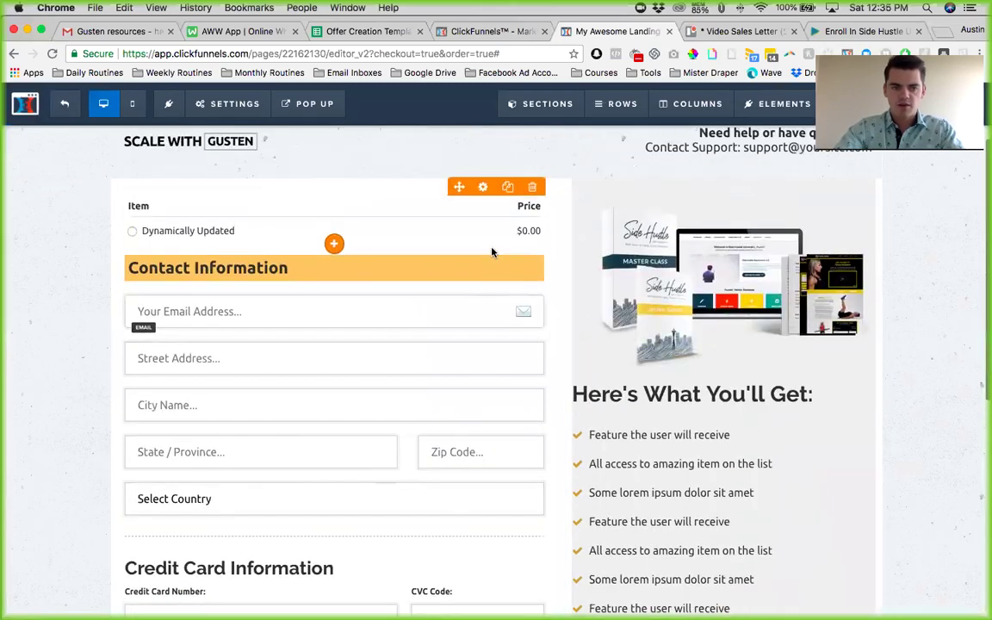
# Step: Place a copy of Contact Information above the Item/Price table and retitle it 'Your Membership Info'
pyautogui.click(508, 247)
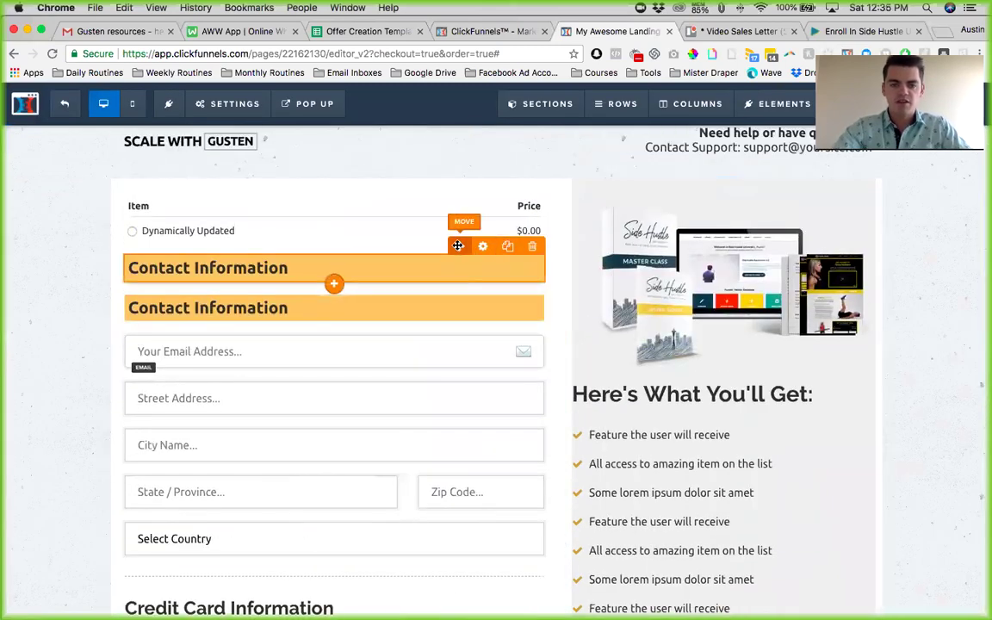
pyautogui.moveTo(460, 195); pyautogui.dragTo(443, 217)
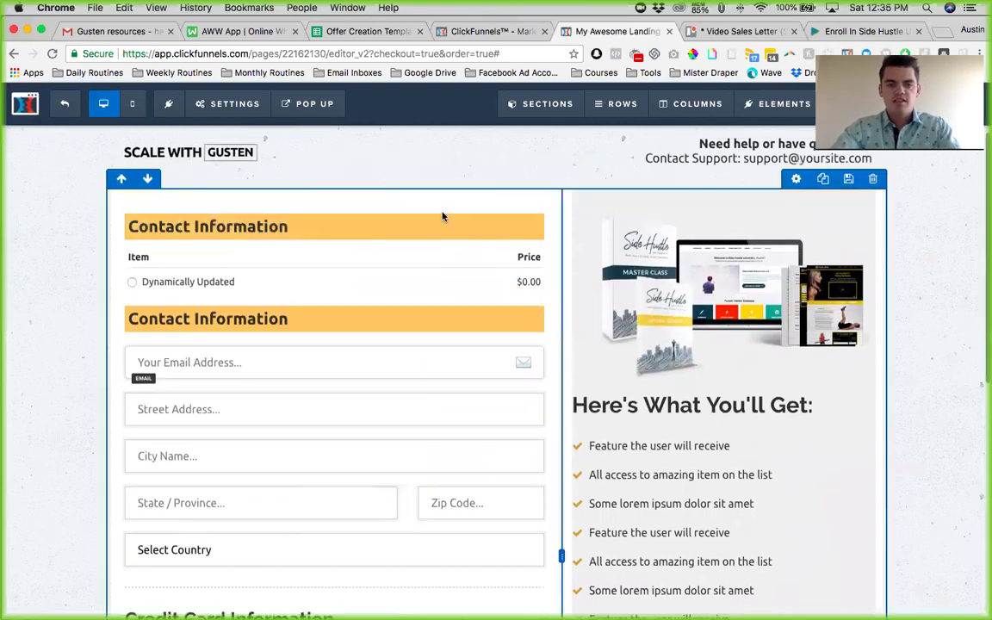
pyautogui.click(302, 230)
pyautogui.tripleClick(301, 228)
pyautogui.write('Choose M')
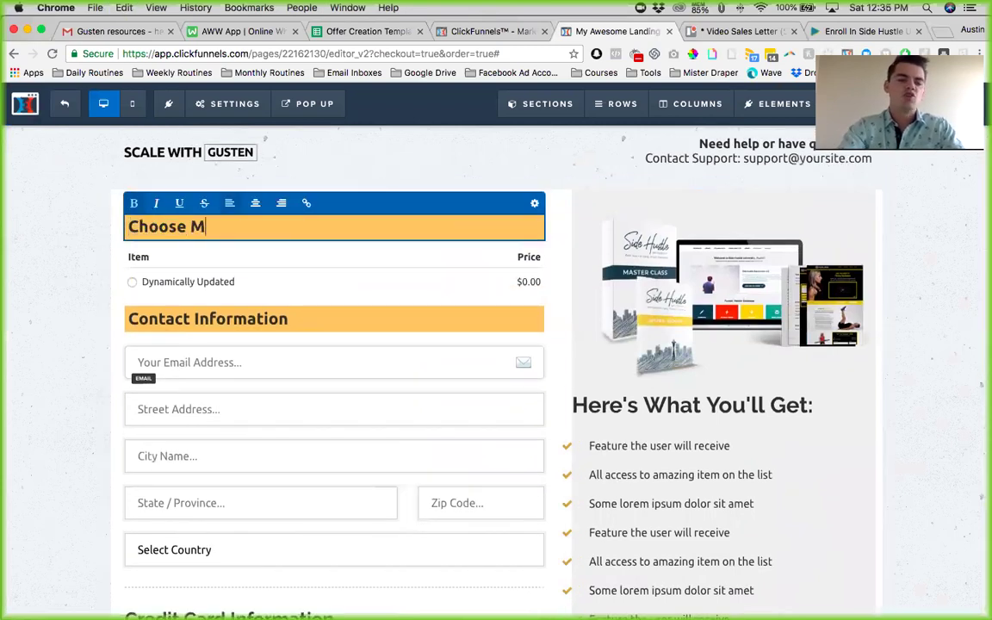
pyautogui.press('BackSpace')
pyautogui.write('Your Membership')
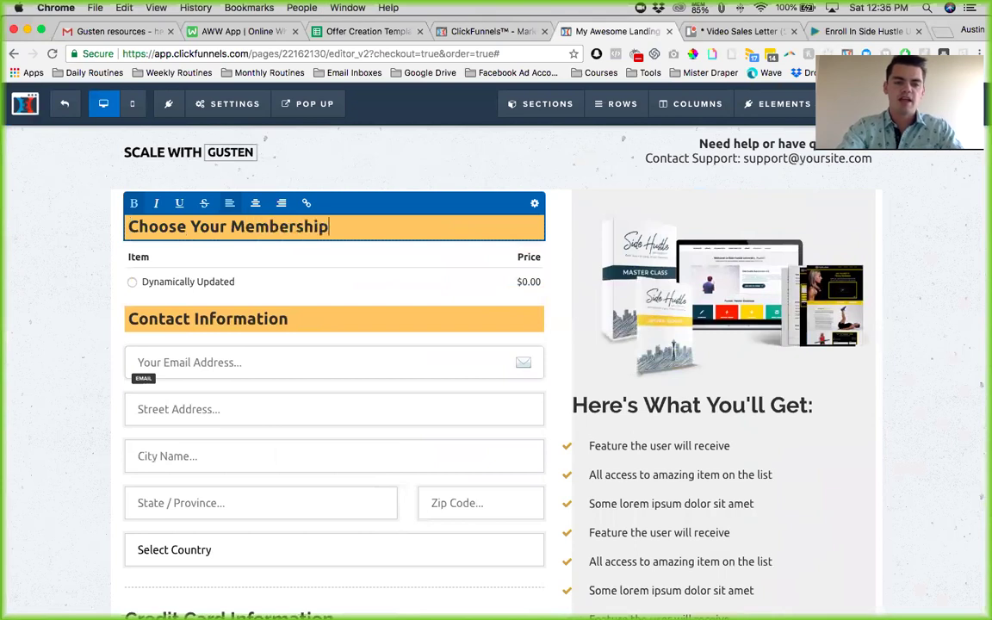
pyautogui.press('super+a')
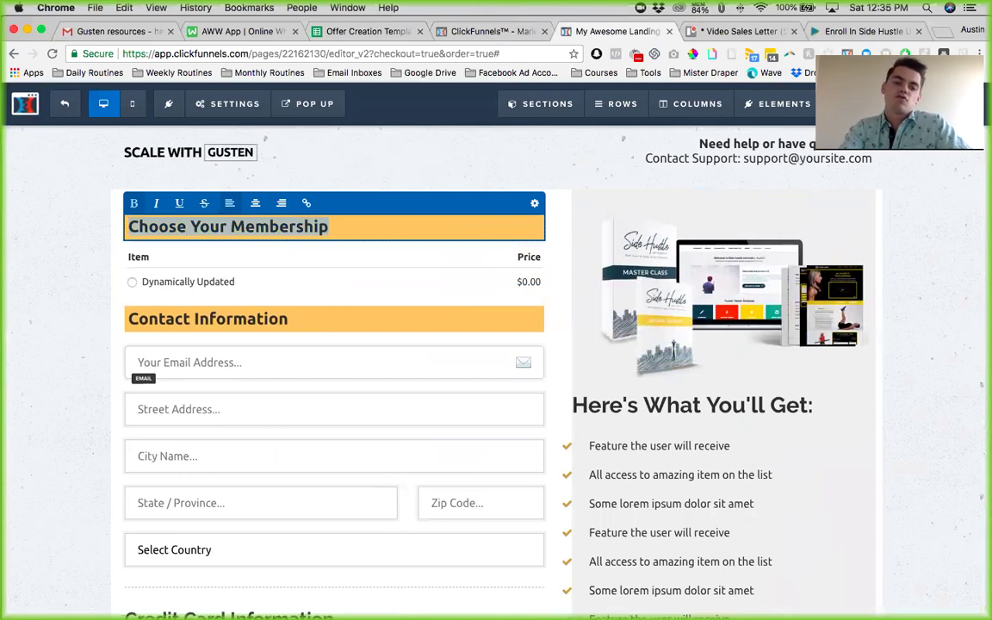
pyautogui.write('Your Membership Info:')
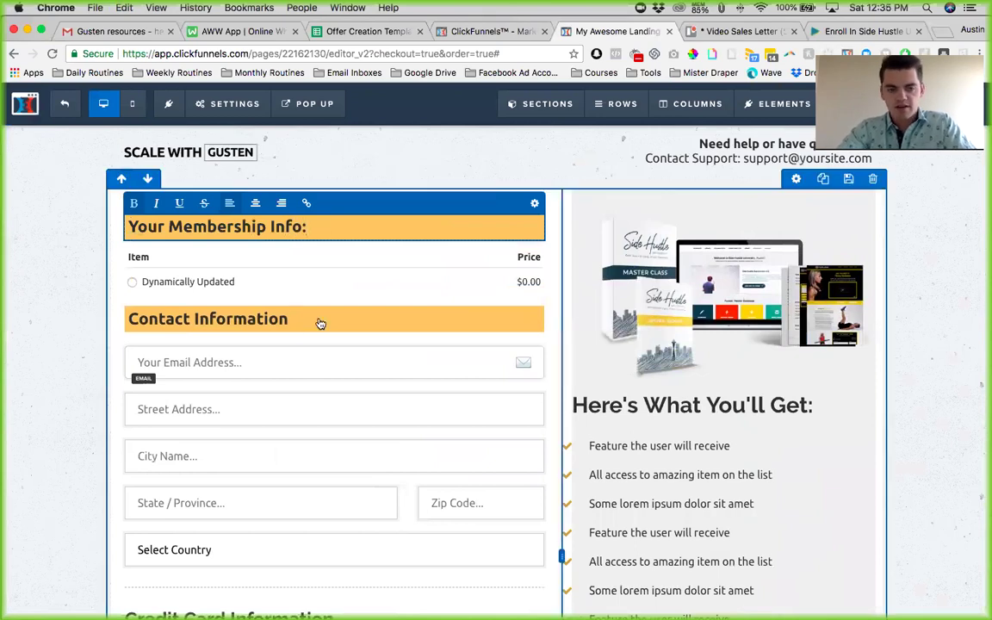
pyautogui.click(308, 319)
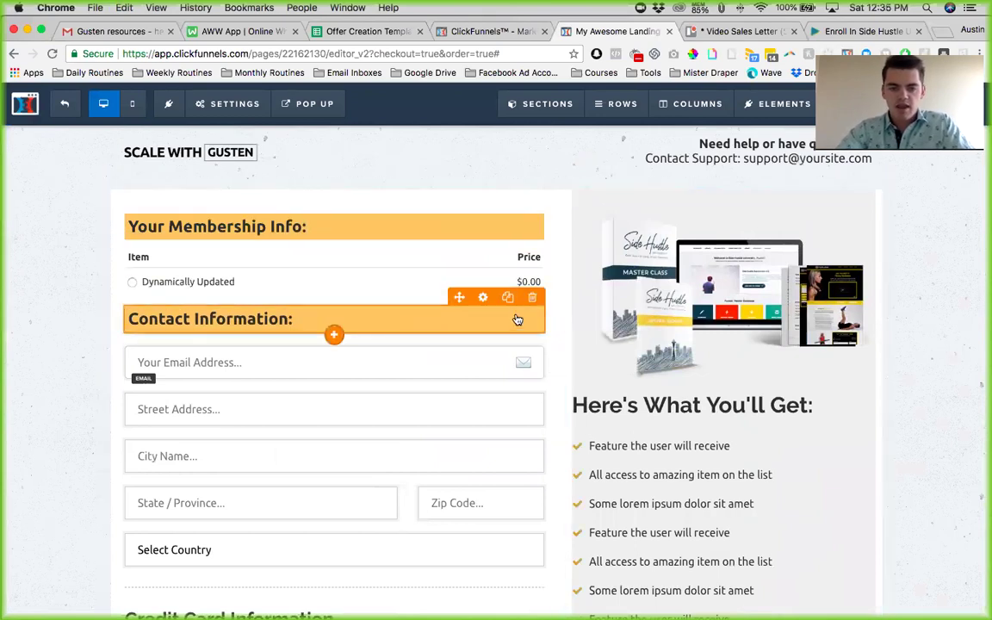
# Step: Put a Contact Information copy below Select Country; delete the divider row and Credit Card Information heading
pyautogui.click(507, 298)
pyautogui.scroll(-1, 448, 276)
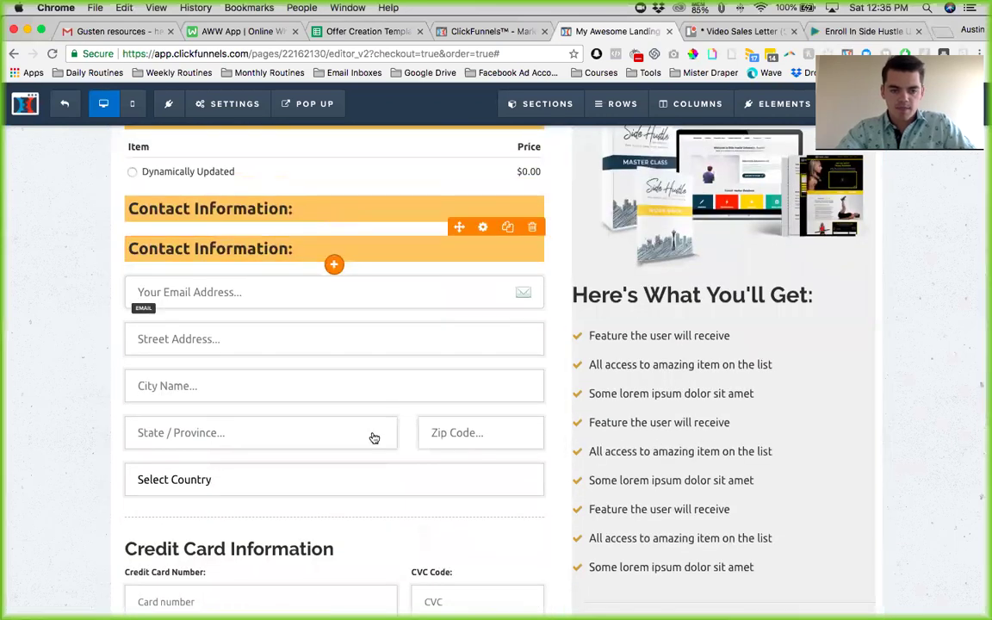
pyautogui.moveTo(370, 532); pyautogui.dragTo(372, 530)
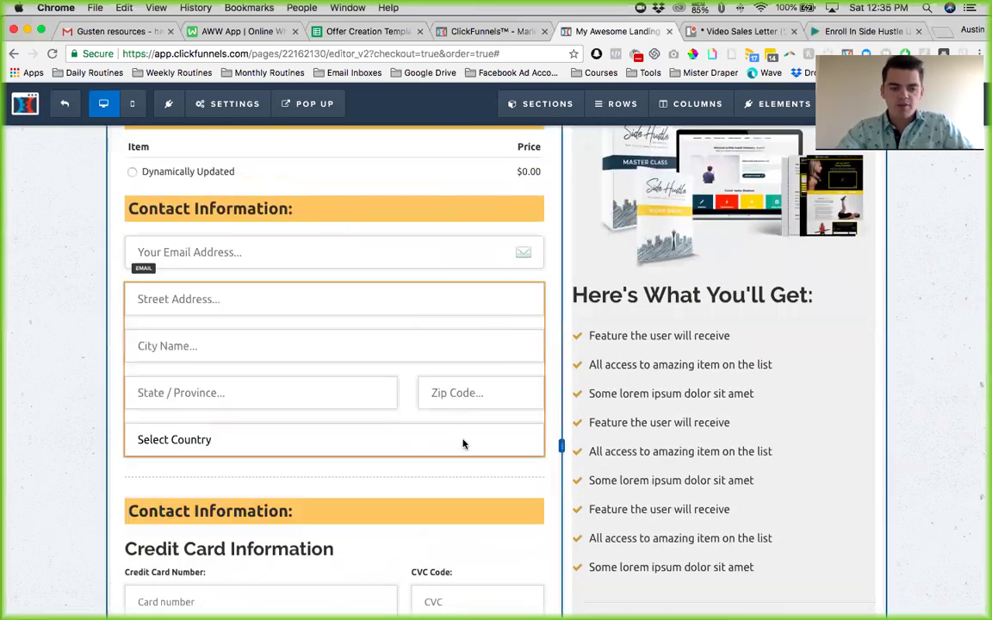
pyautogui.click(534, 465)
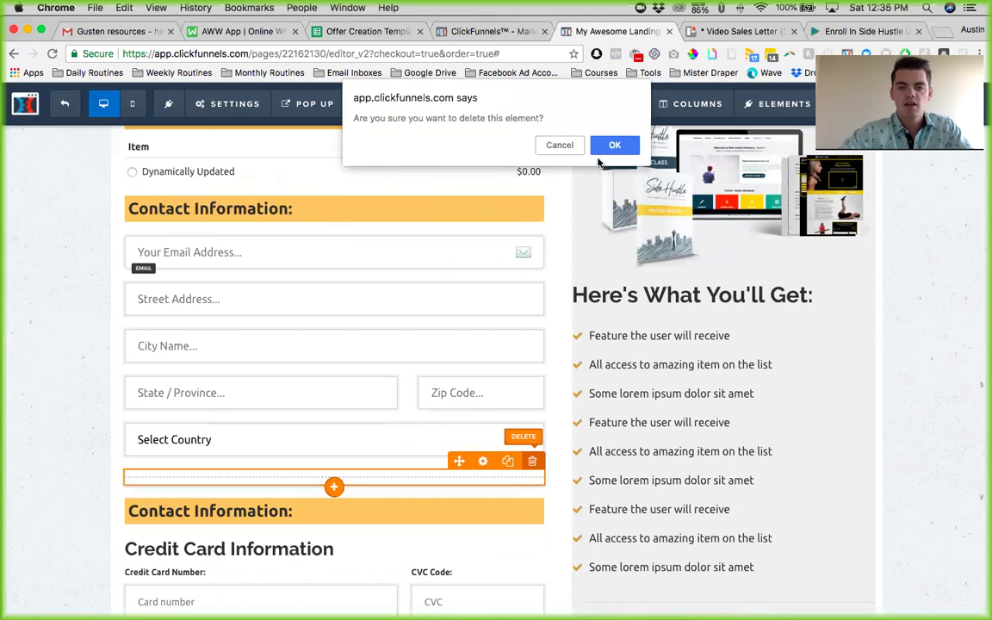
pyautogui.press('Return')
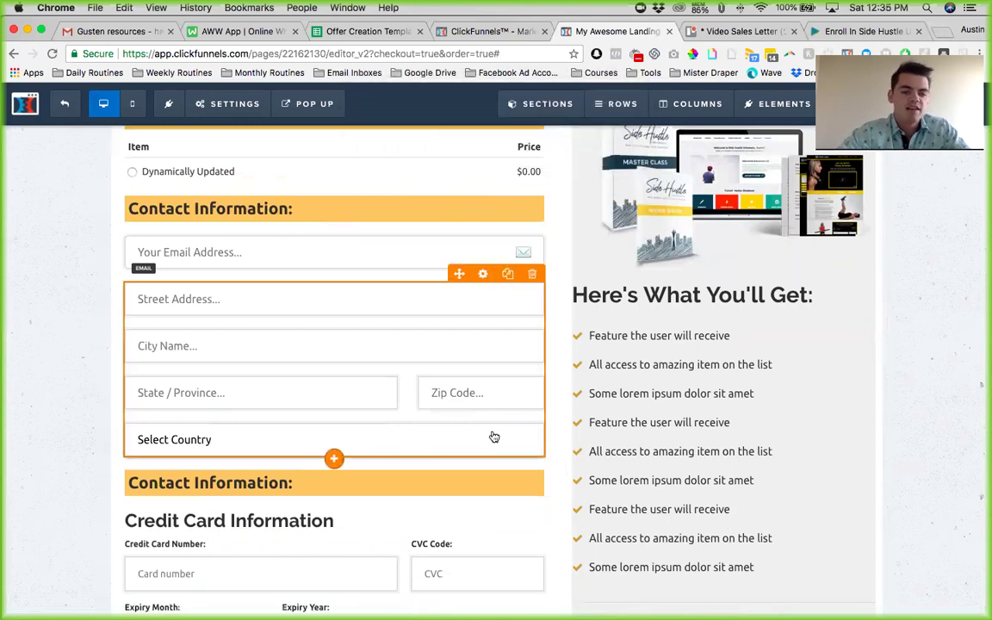
pyautogui.click(533, 501)
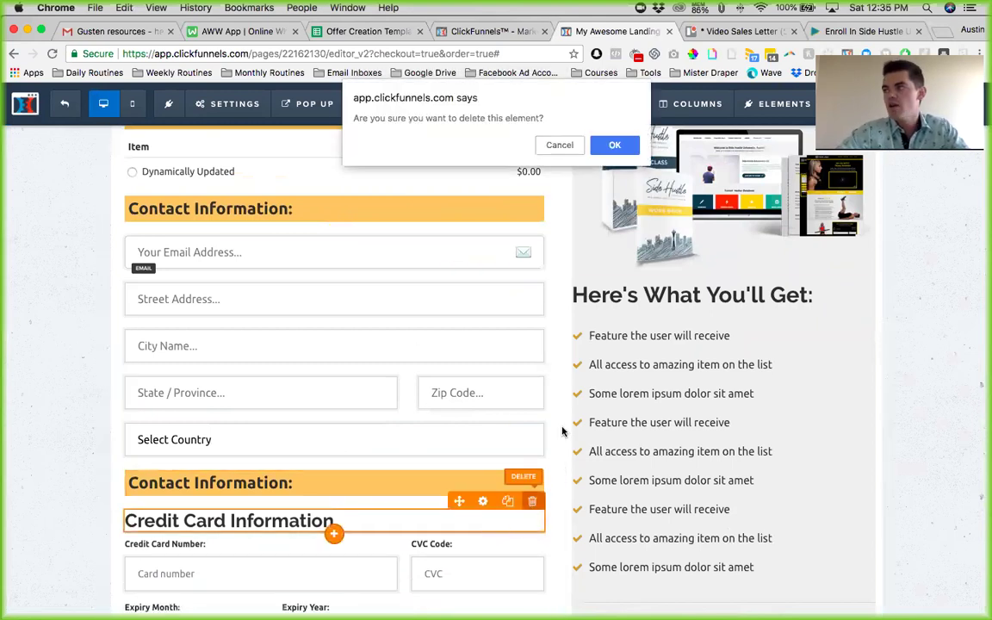
pyautogui.click(617, 147)
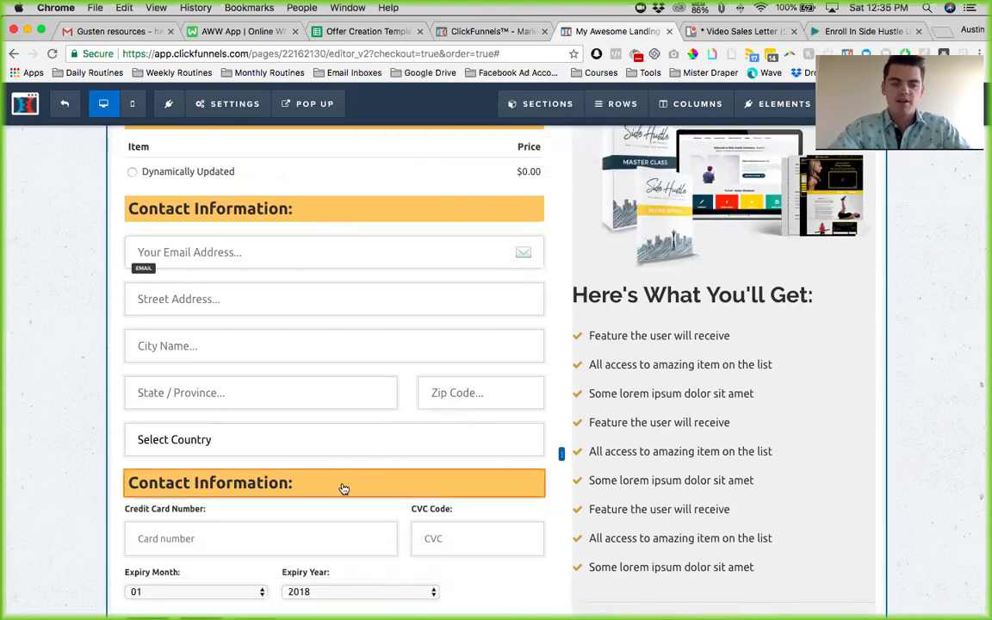
# Step: Retitle the copied headline 'Payment Information'
pyautogui.tripleClick(335, 482)
pyautogui.write('Pay')
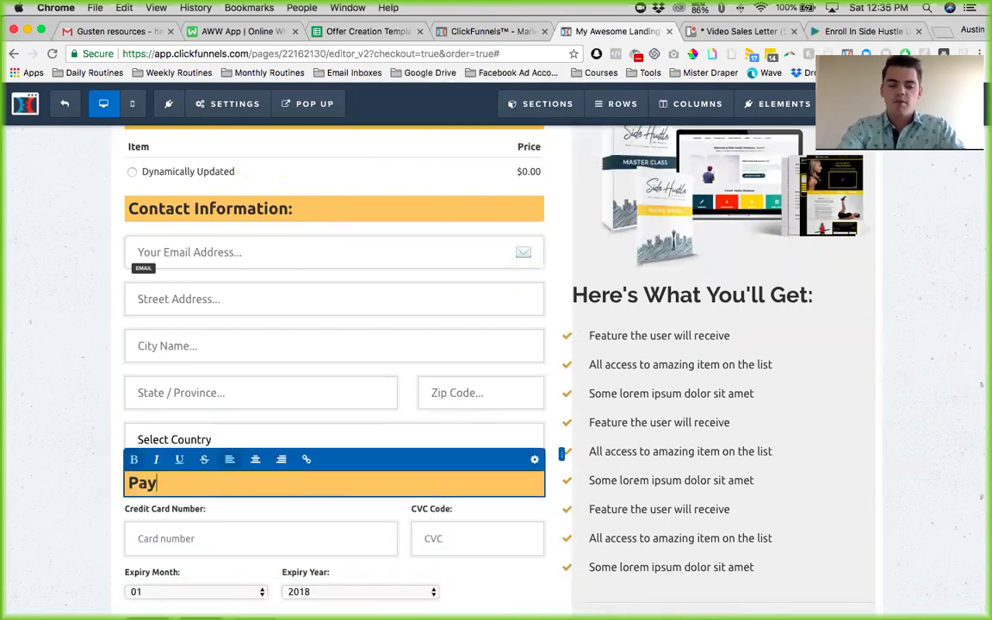
pyautogui.write('ment Information:')
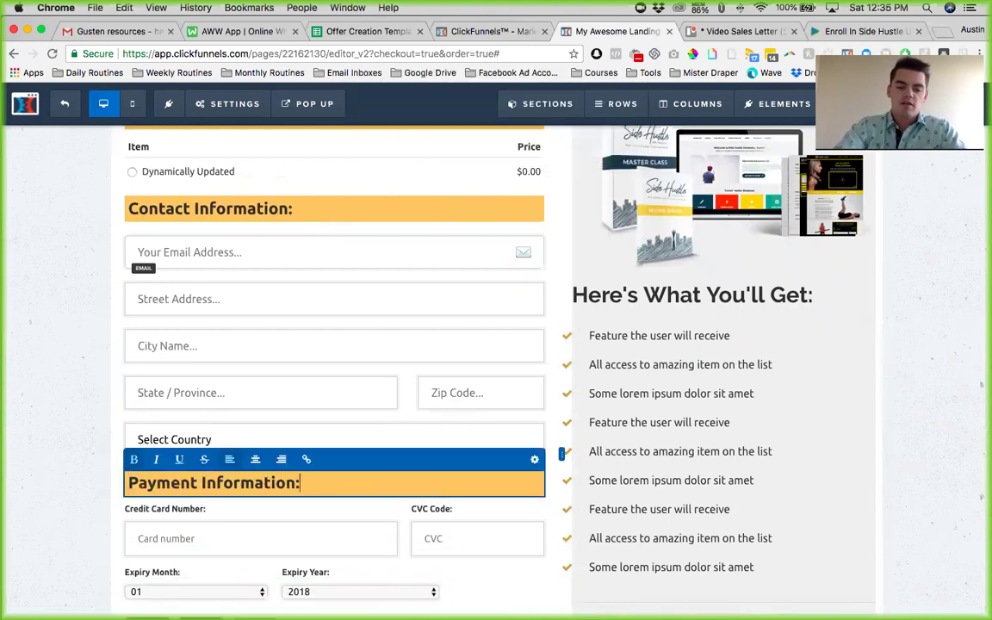
pyautogui.click(600, 472)
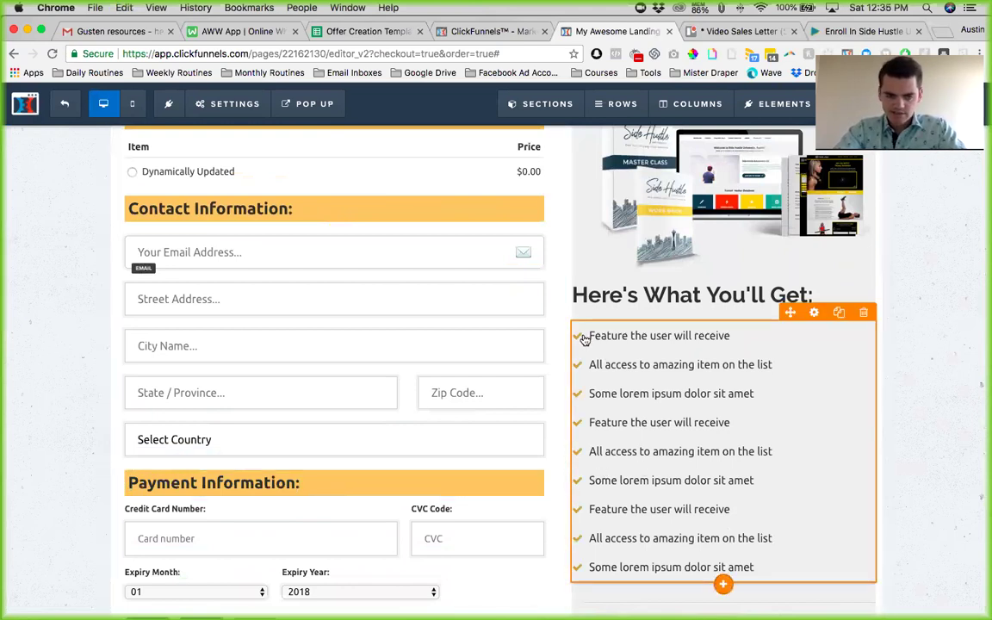
pyautogui.scroll(-6, 437, 294)
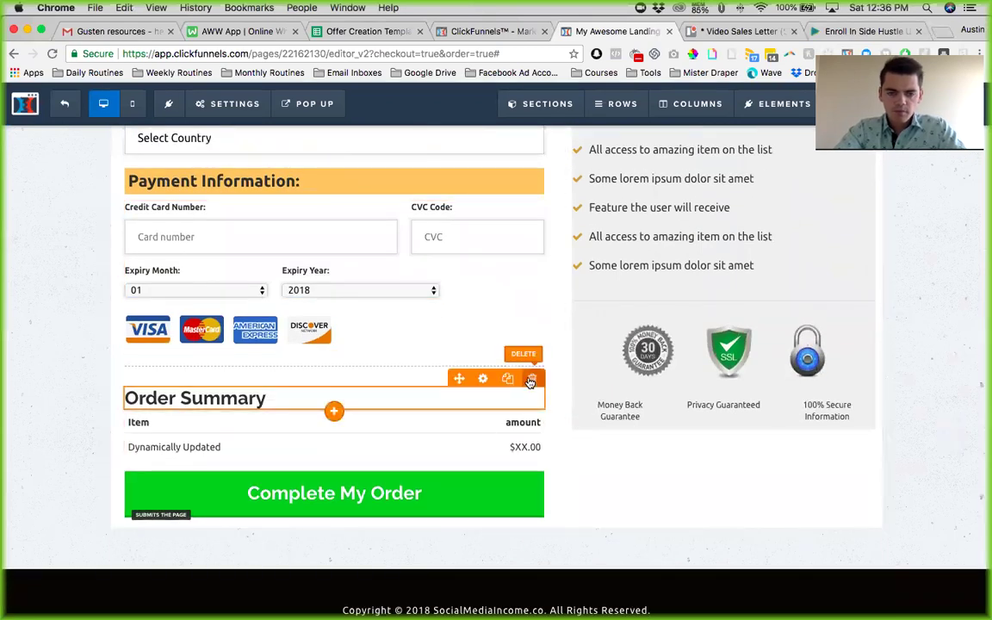
# Step: Set the font size of the three section headlines to 20
pyautogui.scroll(10, 530, 382)
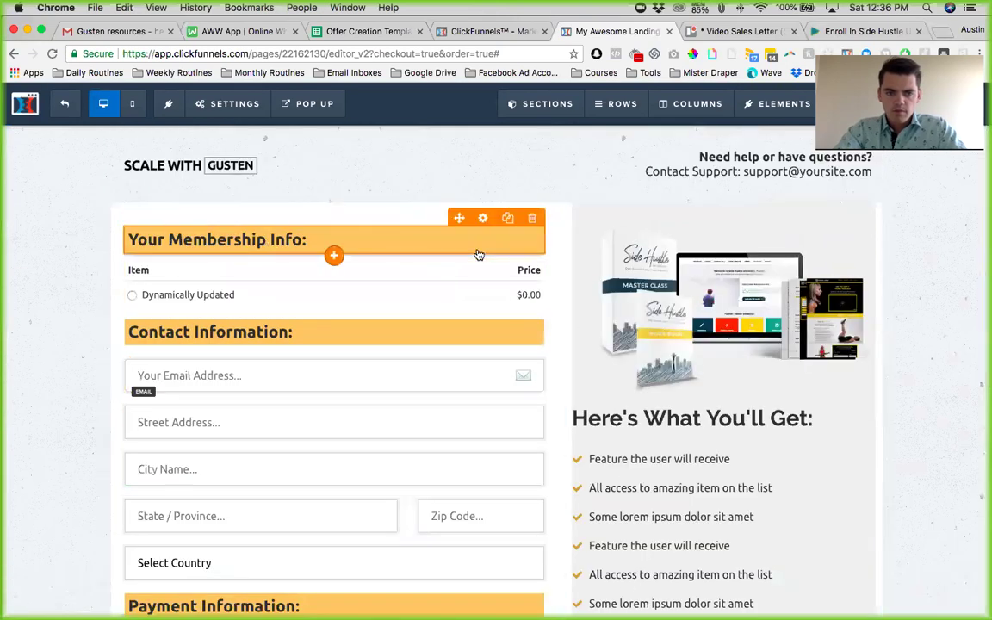
pyautogui.scroll(-5, 479, 258)
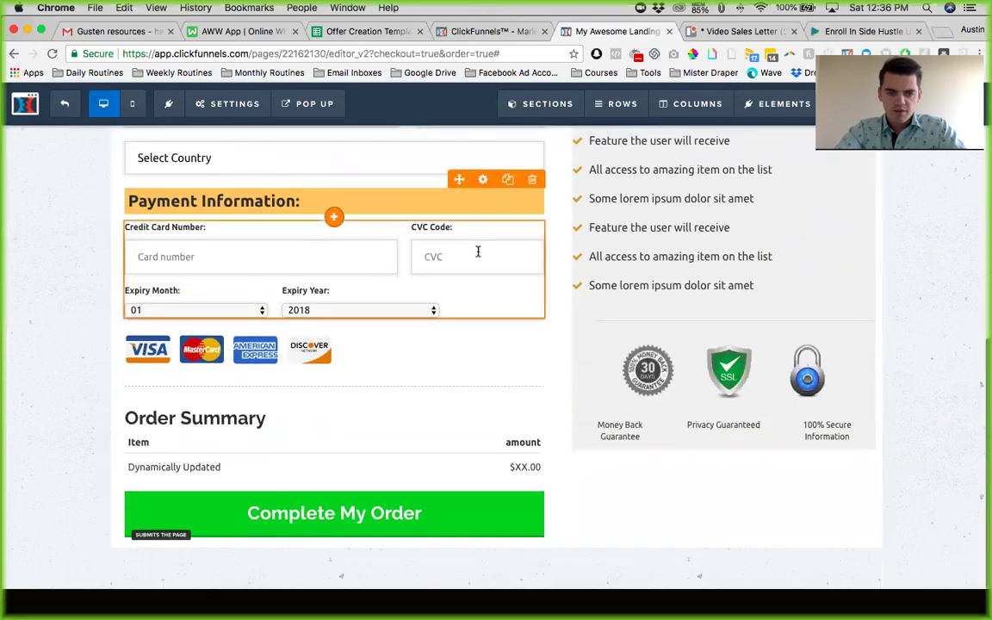
pyautogui.scroll(5, 470, 241)
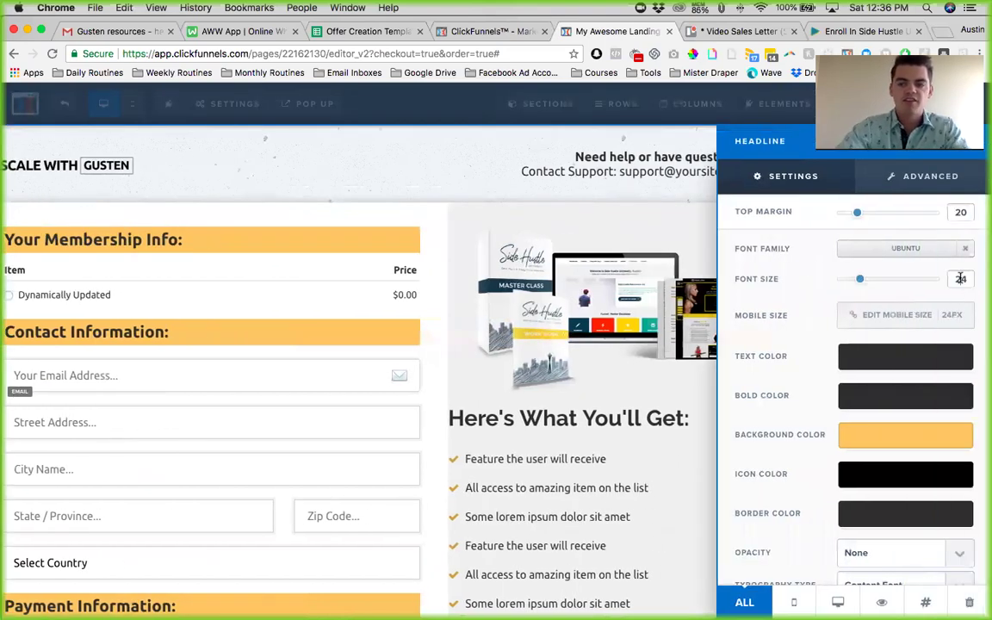
pyautogui.write('20')
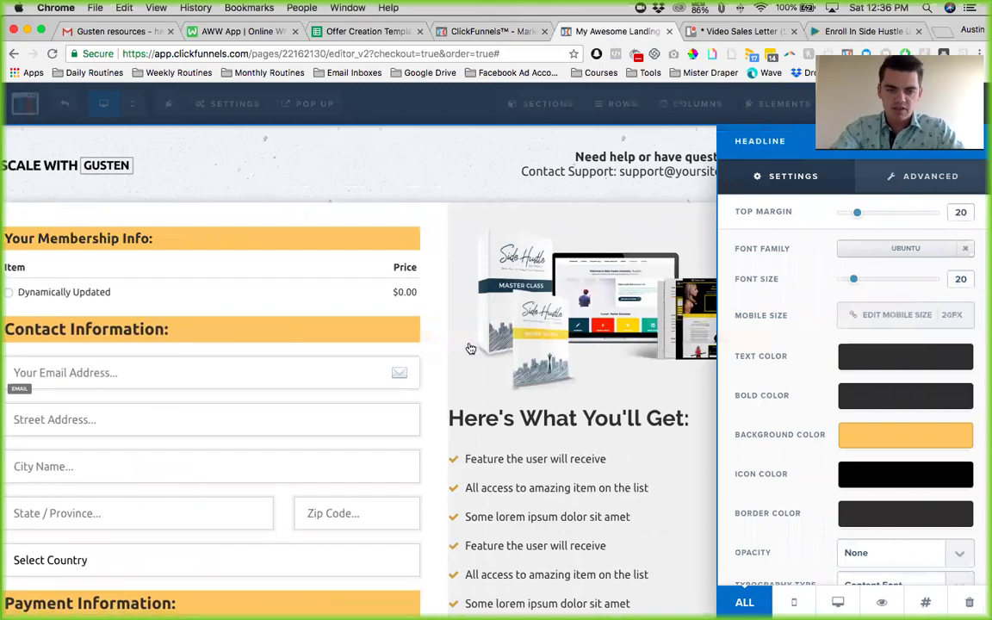
pyautogui.click(430, 304)
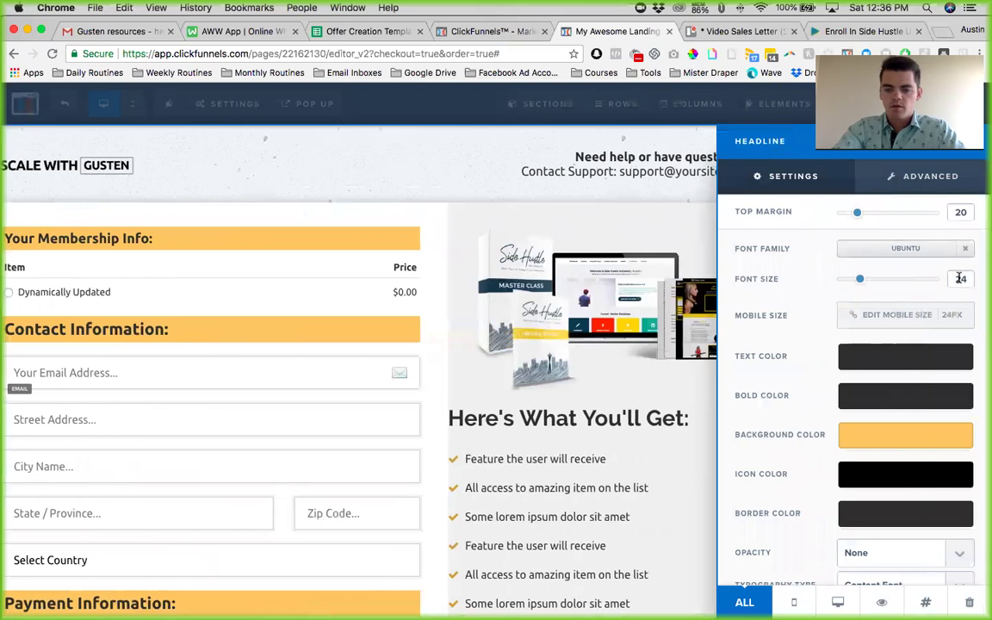
pyautogui.write('20')
pyautogui.click(471, 337)
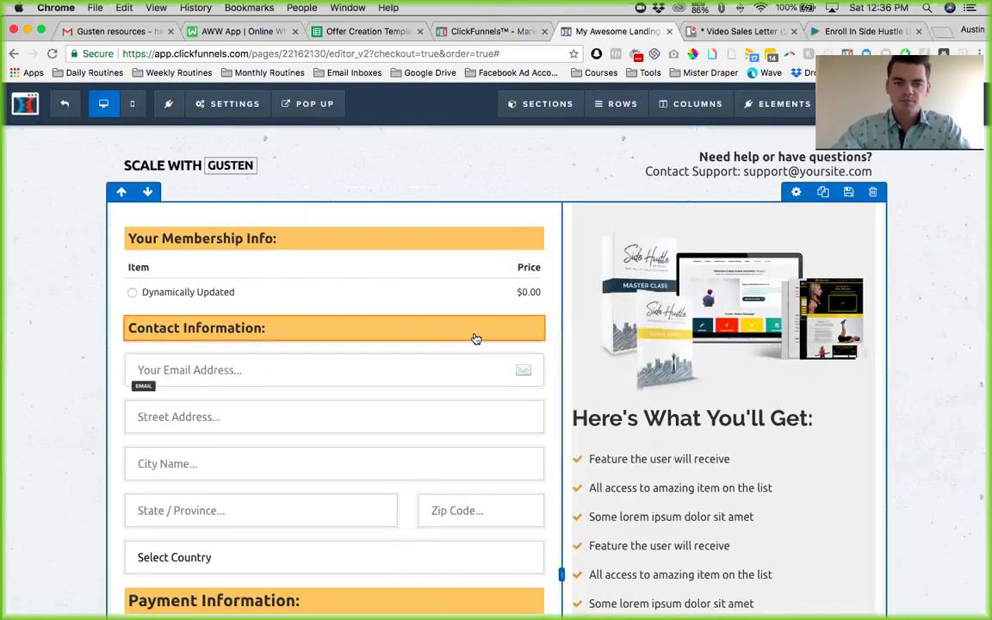
pyautogui.scroll(-3, 482, 430)
pyautogui.click(482, 405)
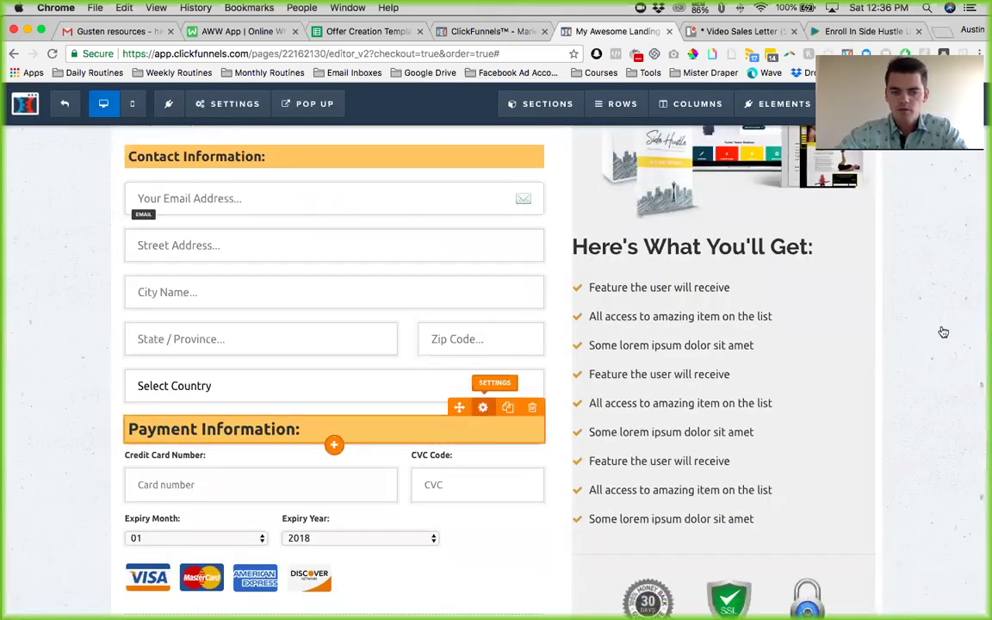
pyautogui.doubleClick(956, 278)
pyautogui.write('20')
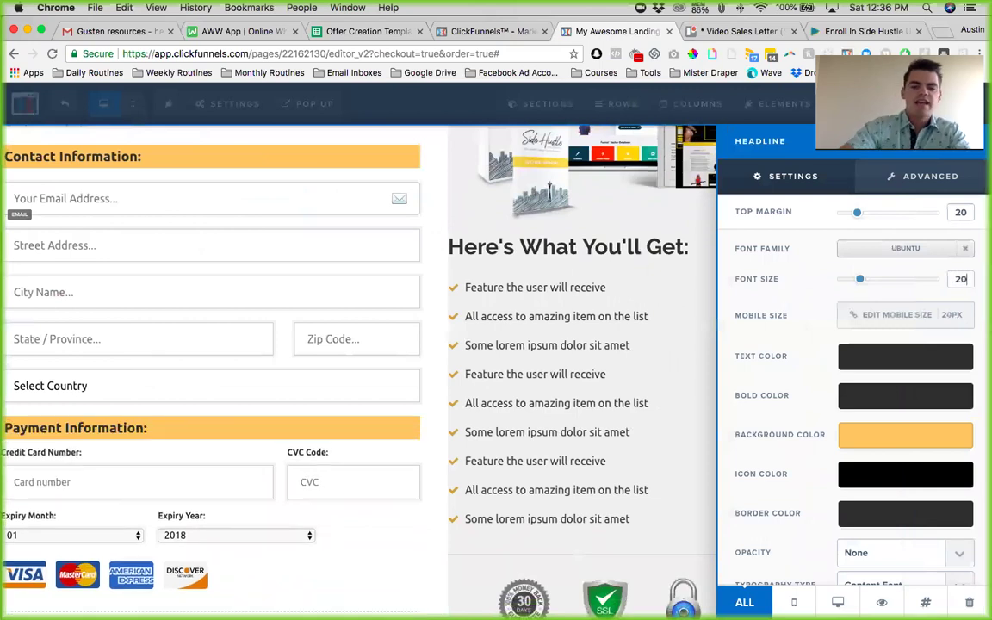
pyautogui.click(316, 297)
# Step: Delete the dashed divider above the Order Summary heading
pyautogui.scroll(-2, 321, 360)
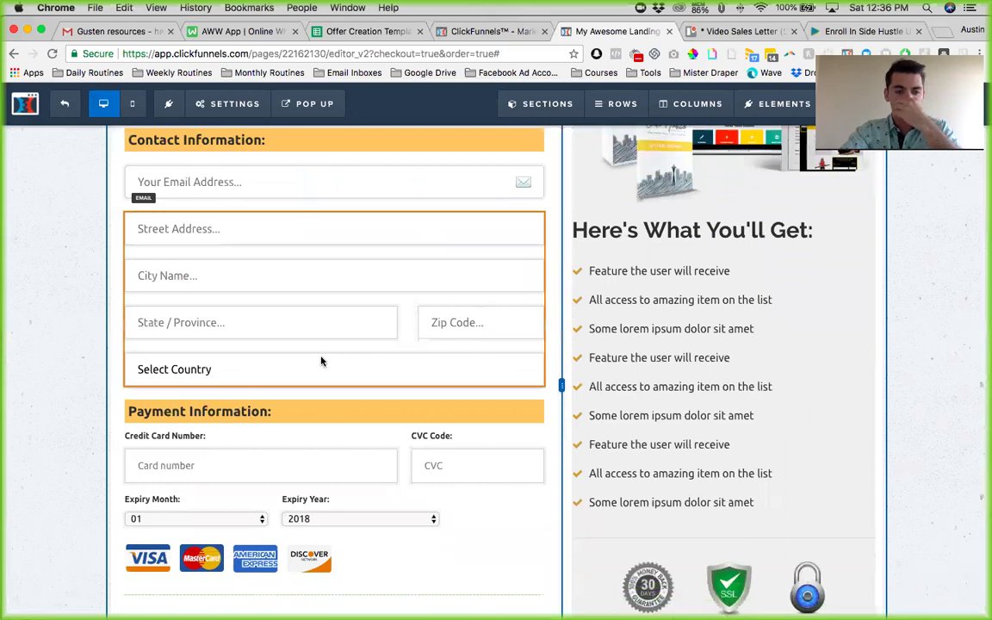
pyautogui.scroll(-2, 323, 363)
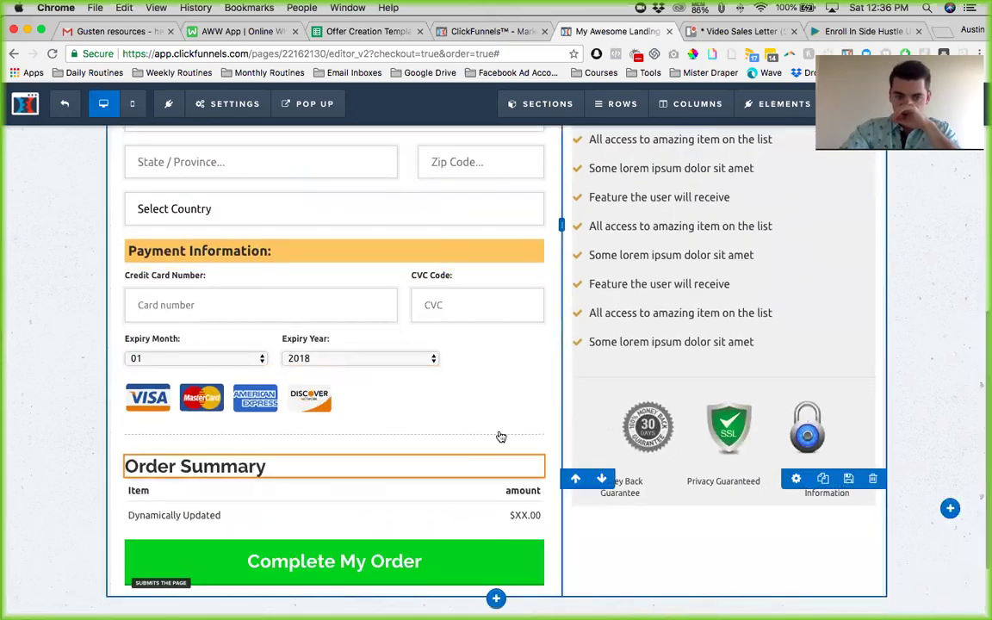
pyautogui.click(603, 149)
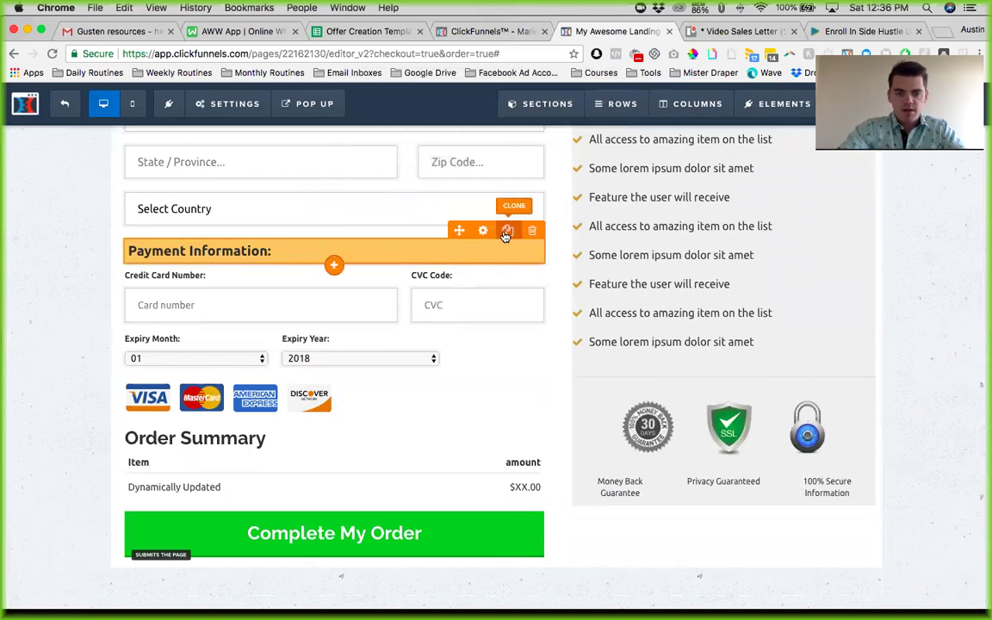
# Step: Duplicate the Payment Information headline, retitle the copy 'Membership Summary:', and delete the old Order Summary heading
pyautogui.click(508, 230)
pyautogui.moveTo(354, 469); pyautogui.dragTo(353, 467)
pyautogui.click(432, 439)
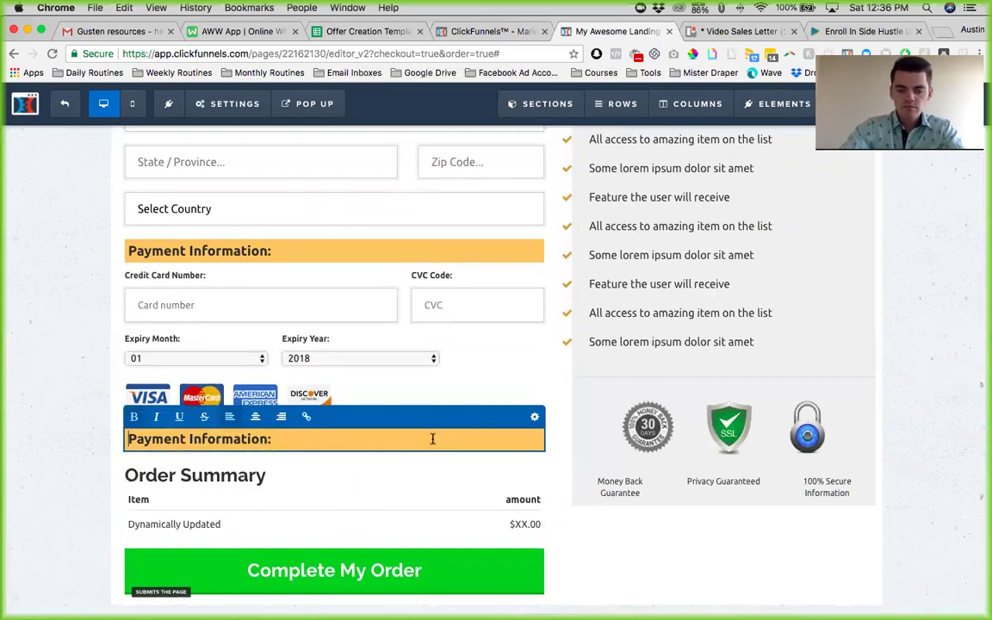
pyautogui.hotkey('ctrl', 'a')
pyautogui.write('Order Summary')
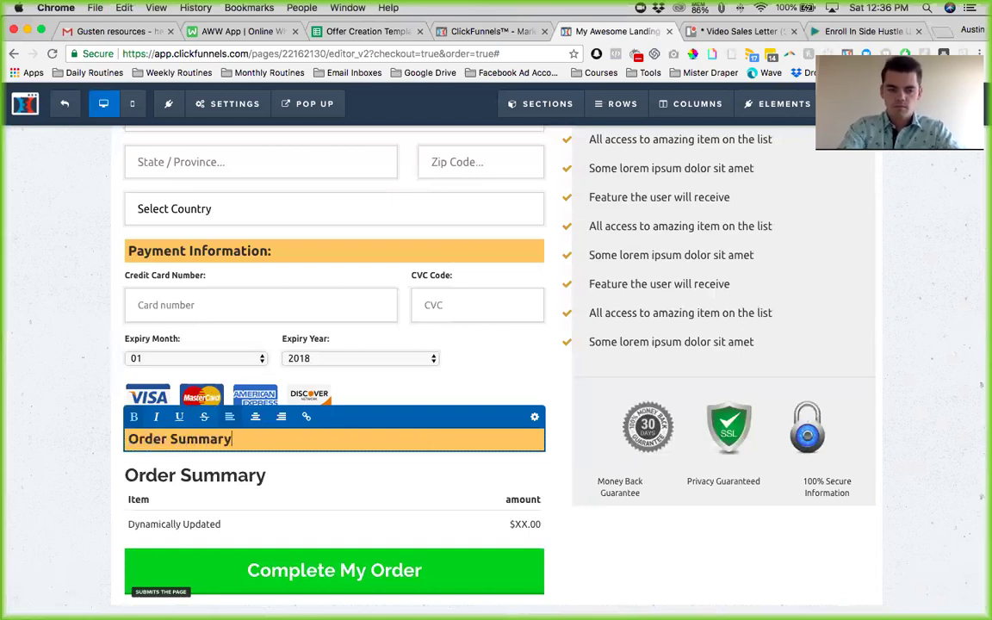
pyautogui.press('BackSpace')
pyautogui.press('BackSpace')
pyautogui.press('BackSpace')
pyautogui.press('BackSpace')
pyautogui.press('BackSpace')
pyautogui.write('Membership')
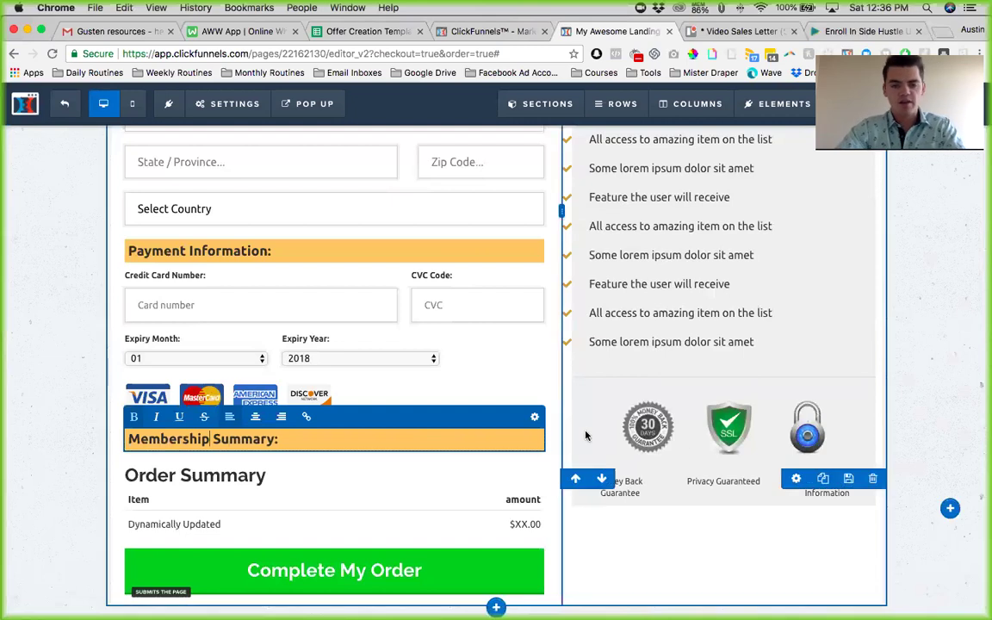
pyautogui.click(590, 438)
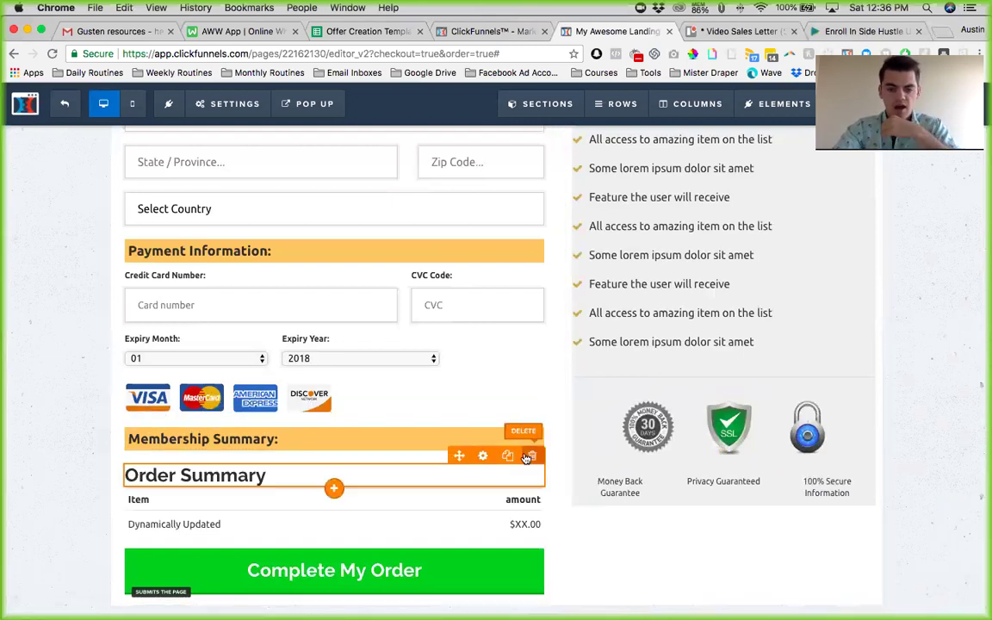
pyautogui.click(533, 455)
pyautogui.click(627, 148)
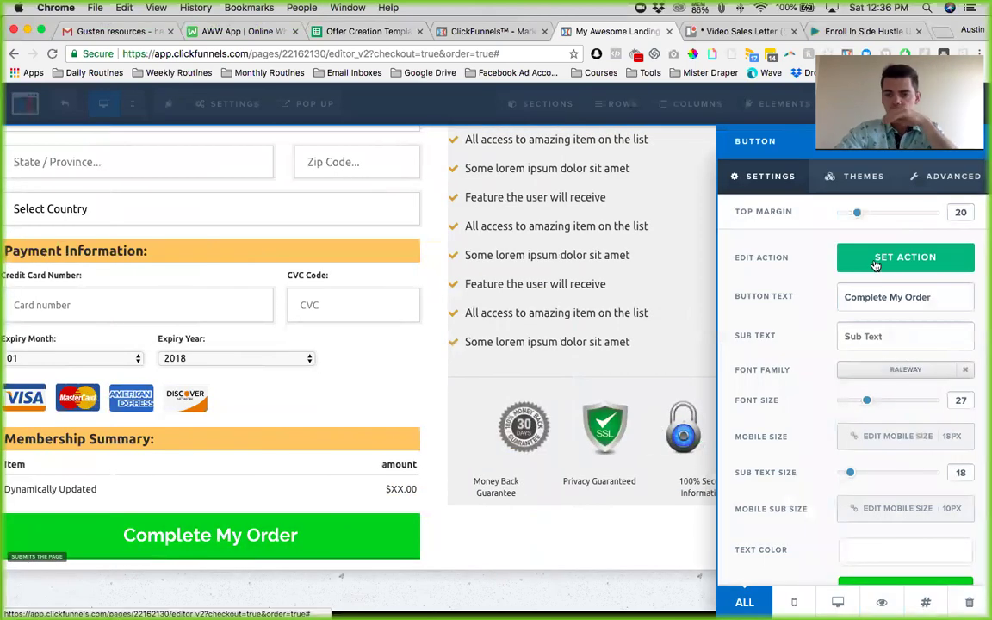
# Step: Set the order button's background colour to yellow-orange #ffc56c
pyautogui.scroll(-1, 875, 558)
pyautogui.click(875, 558)
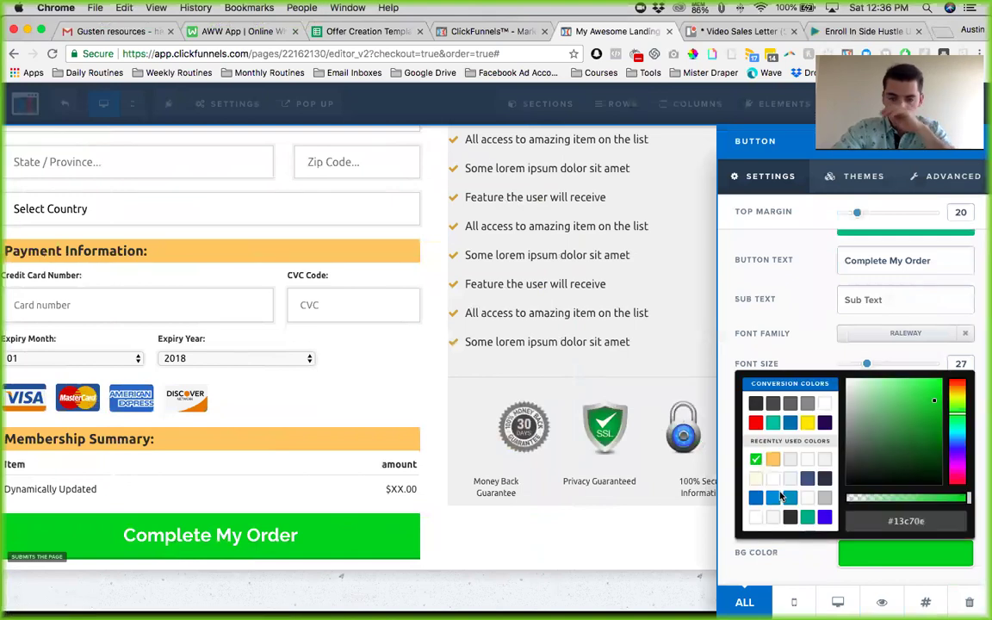
pyautogui.click(773, 462)
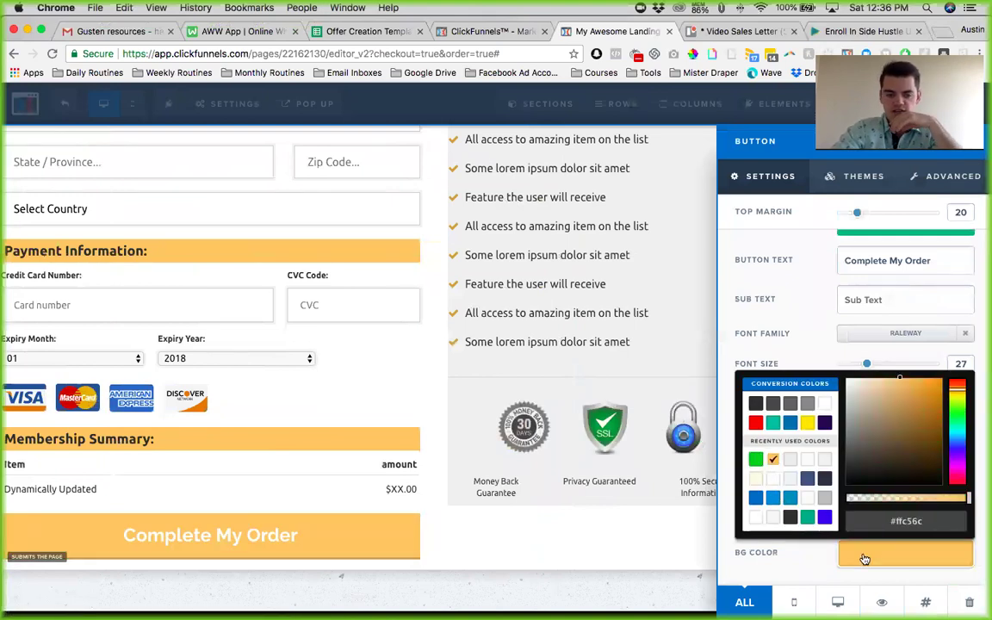
pyautogui.click(866, 559)
# Step: Change the button's font to Ubuntu from the Google fonts list
pyautogui.scroll(1, 947, 361)
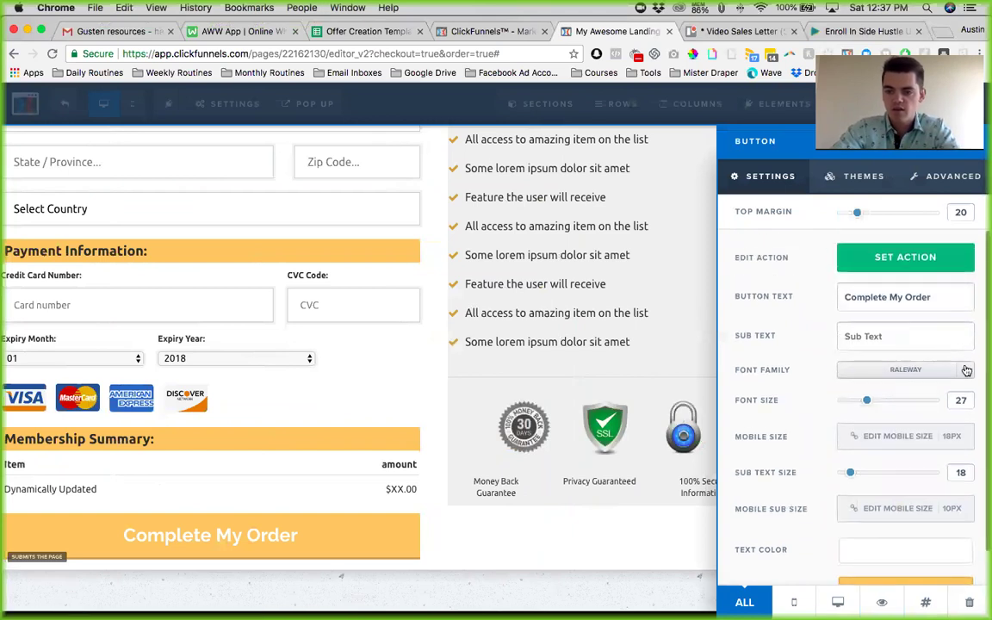
pyautogui.click(966, 370)
pyautogui.click(849, 351)
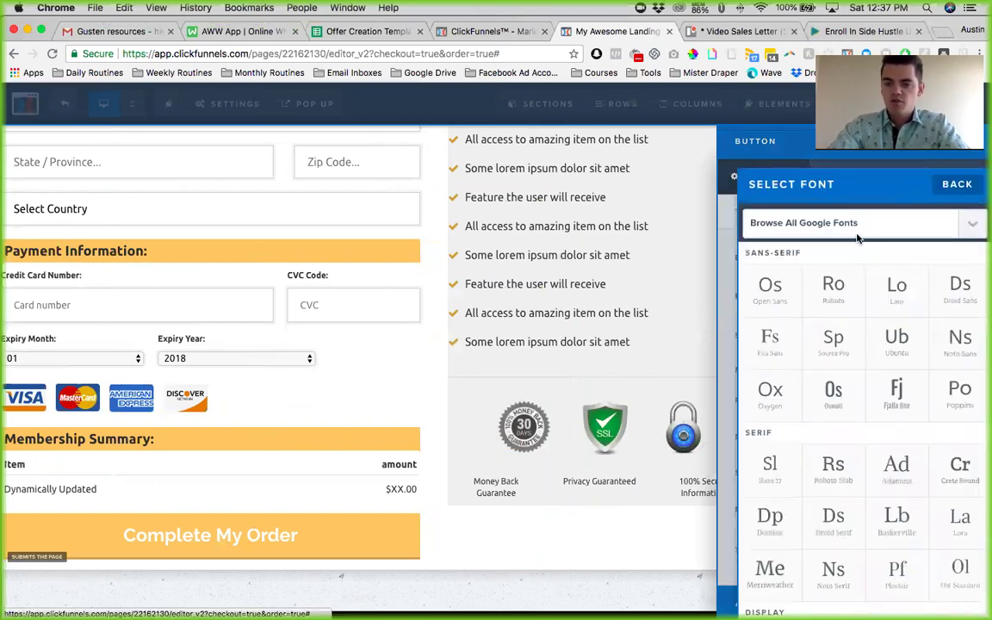
pyautogui.click(857, 234)
pyautogui.write('ubuntu')
pyautogui.press('Return')
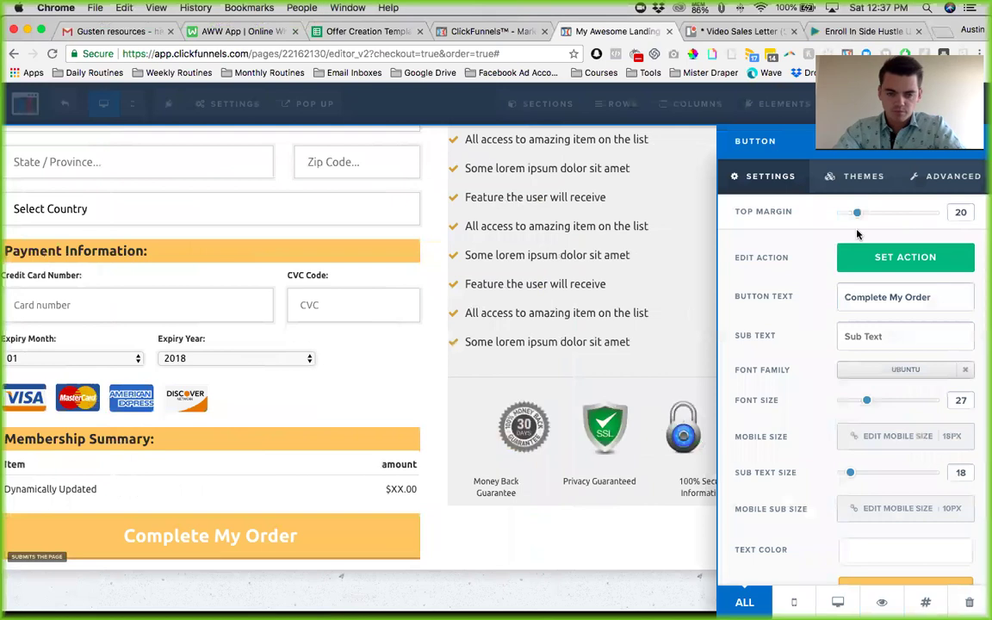
# Step: Make the button text dark and change its label to 'Start My $1 Trial Membership'
pyautogui.scroll(-1, 878, 482)
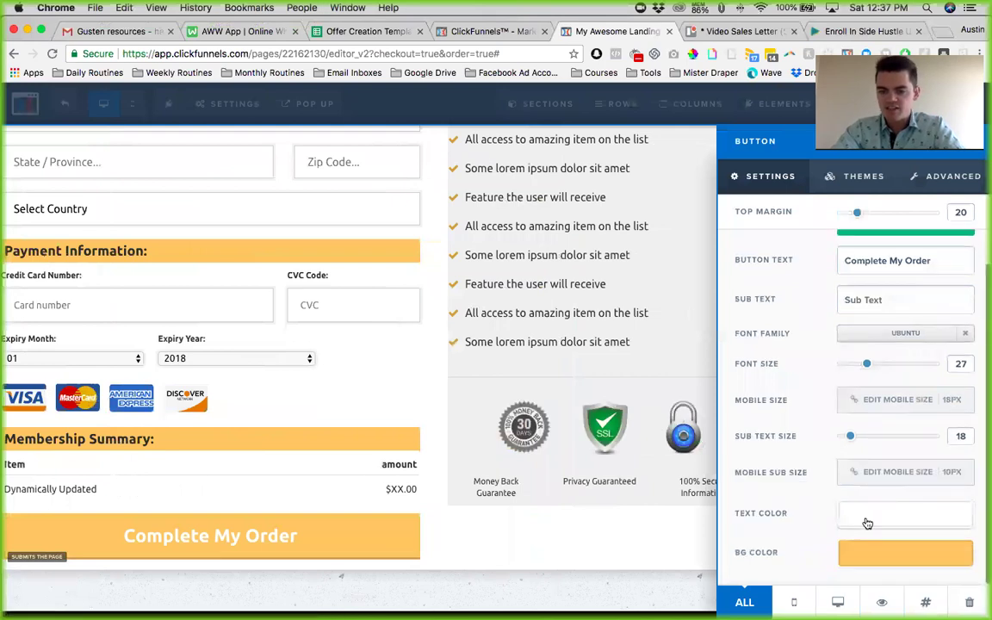
pyautogui.click(867, 516)
pyautogui.click(755, 366)
pyautogui.tripleClick(910, 262)
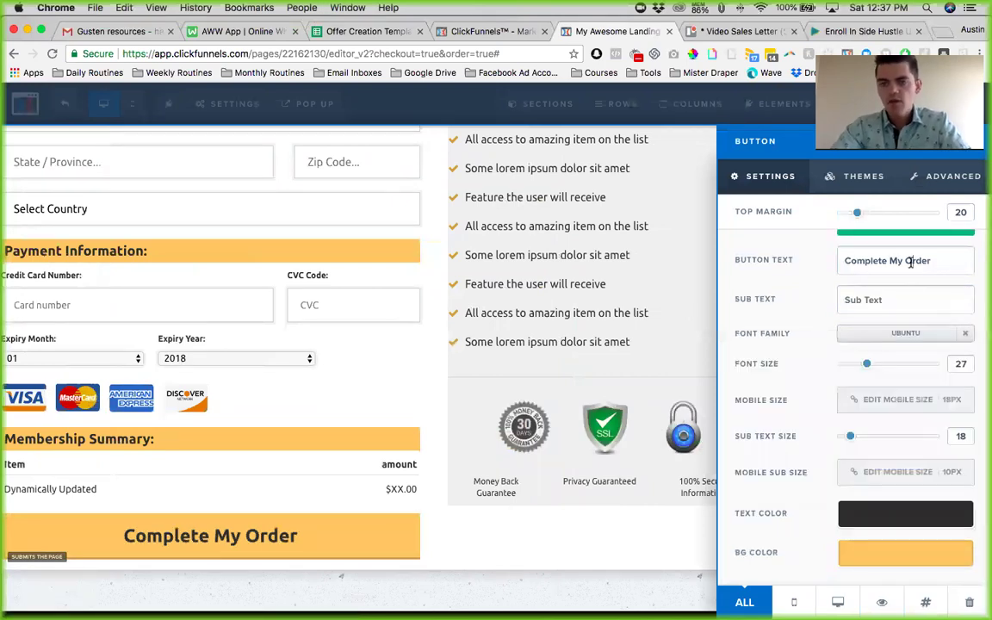
pyautogui.write('Start M')
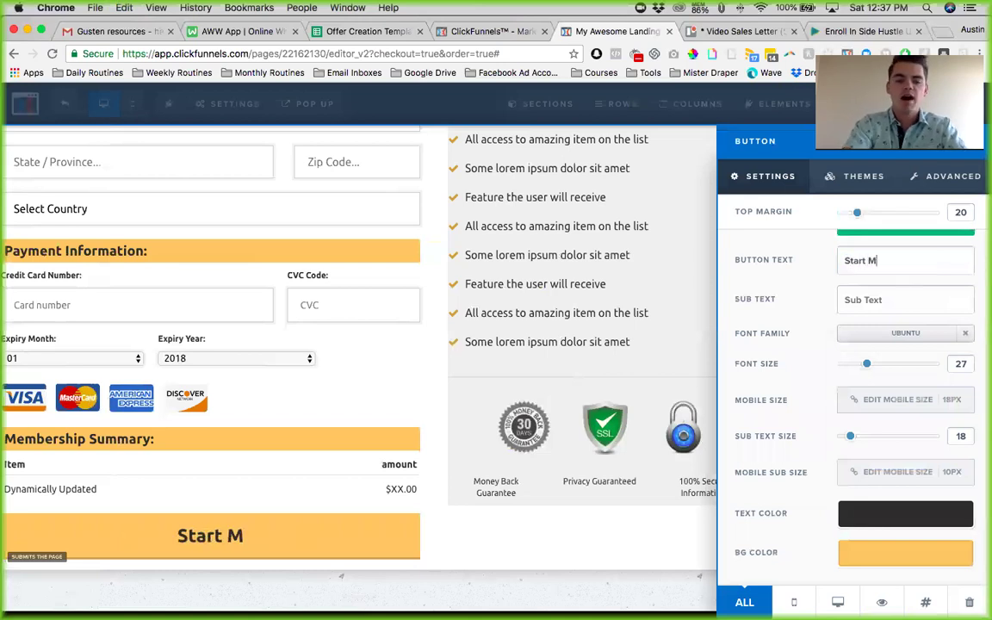
pyautogui.write('y $1 Trial')
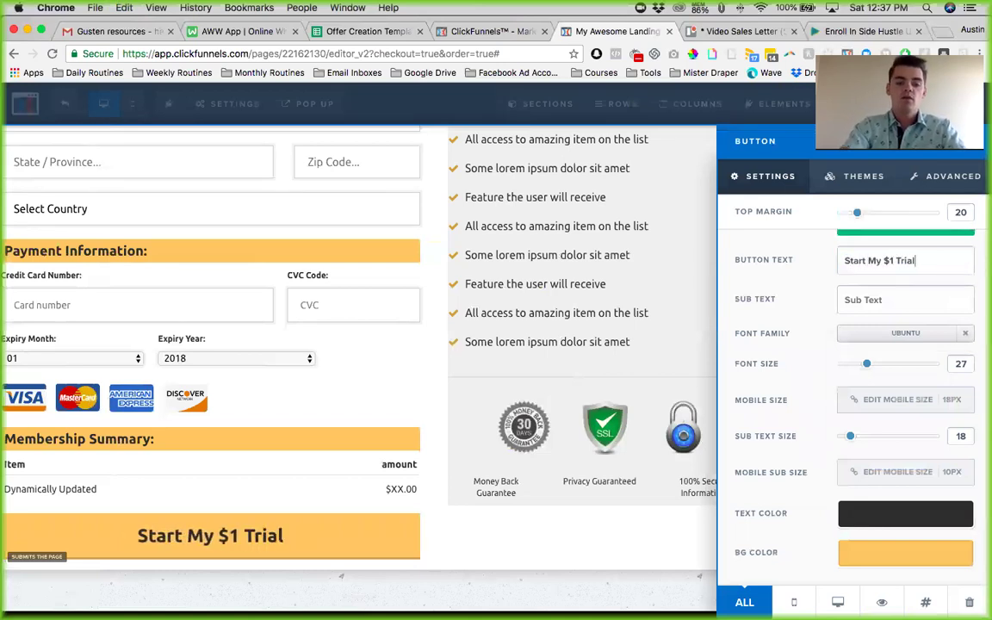
pyautogui.write(' Membership')
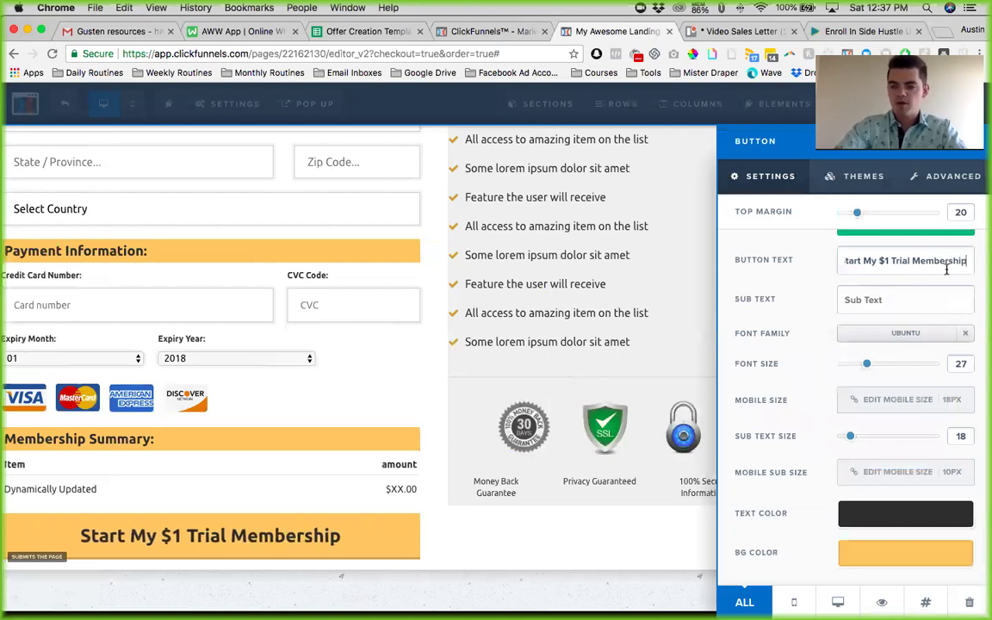
# Step: Set the button's sub text to 'Get Instant Access To Your Membership'
pyautogui.click(913, 299)
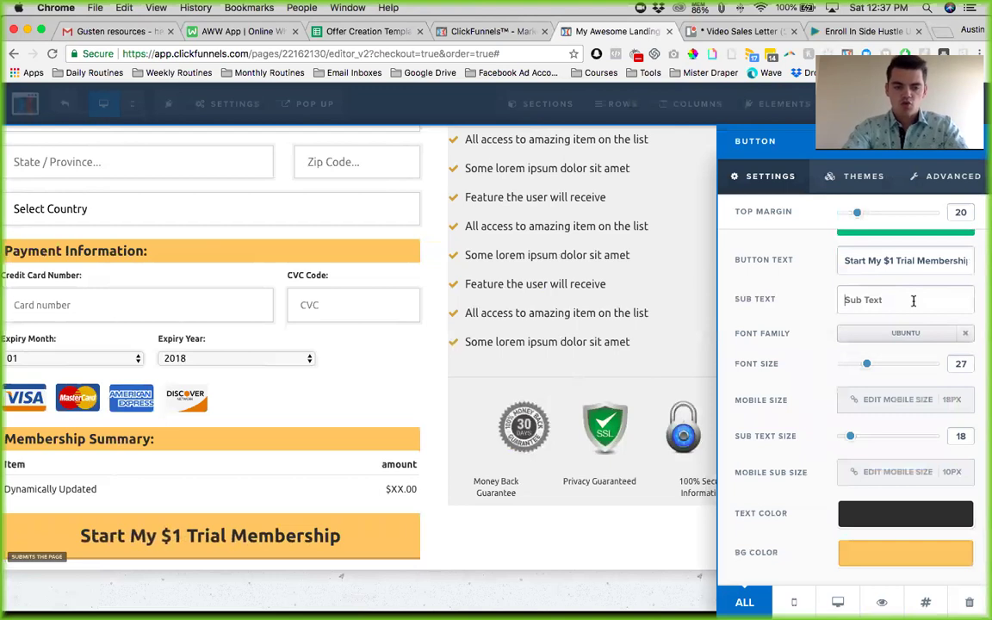
pyautogui.write('Get Started')
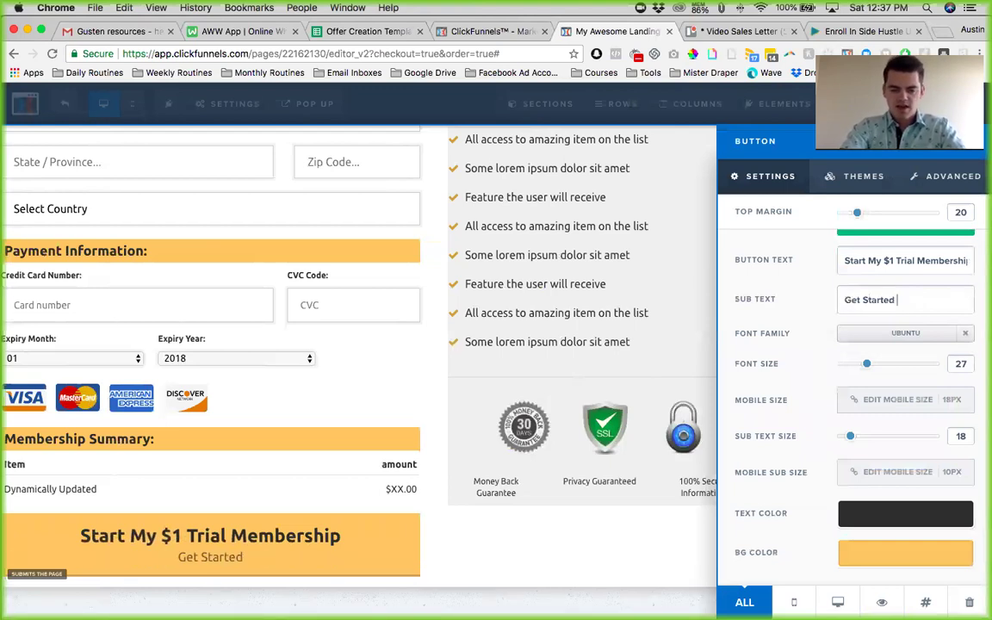
pyautogui.press('super+a')
pyautogui.write('Get Instant Acc')
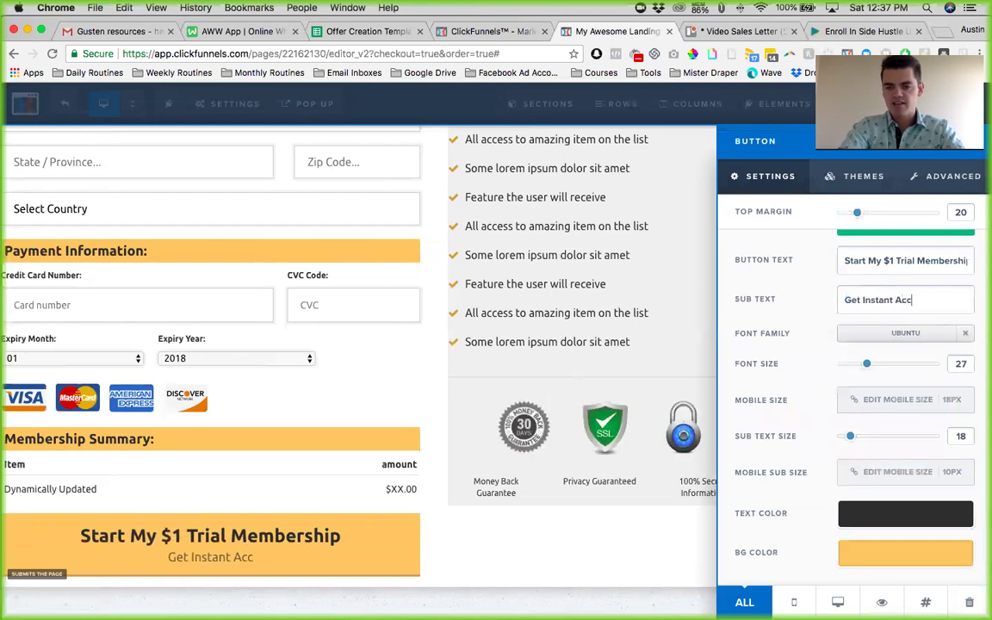
pyautogui.write('ess To Your Membership')
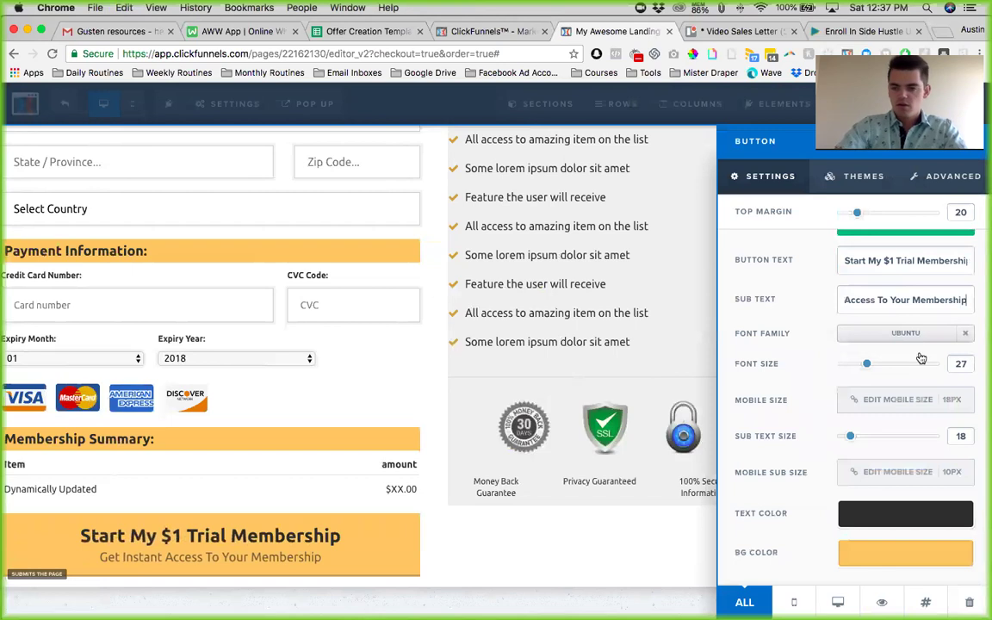
# Step: Set the sub text size to 14 and the main button font size to 32
pyautogui.click(960, 435)
pyautogui.write('14')
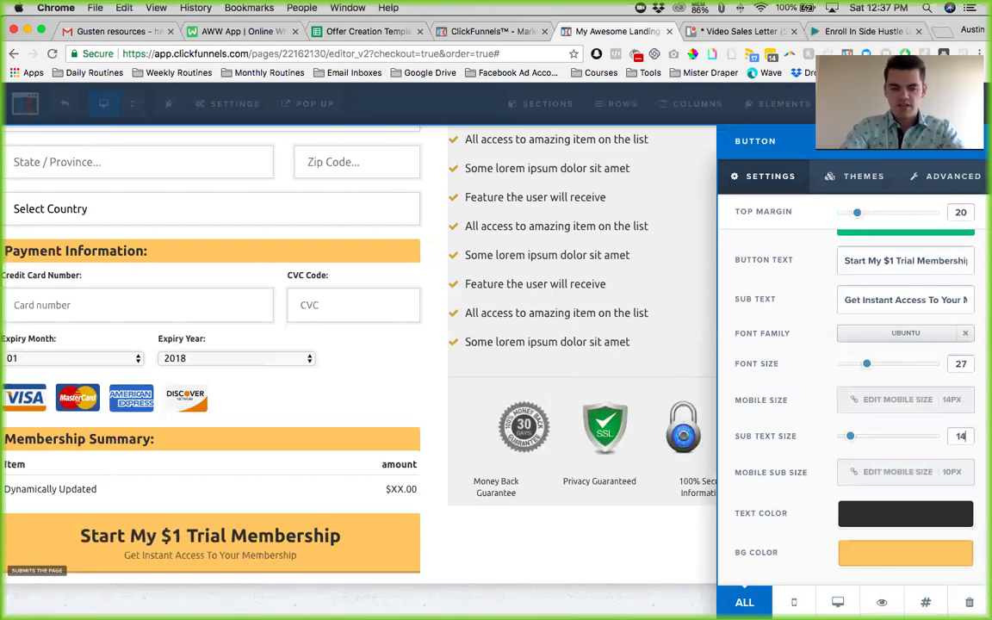
pyautogui.click(960, 362)
pyautogui.write('32')
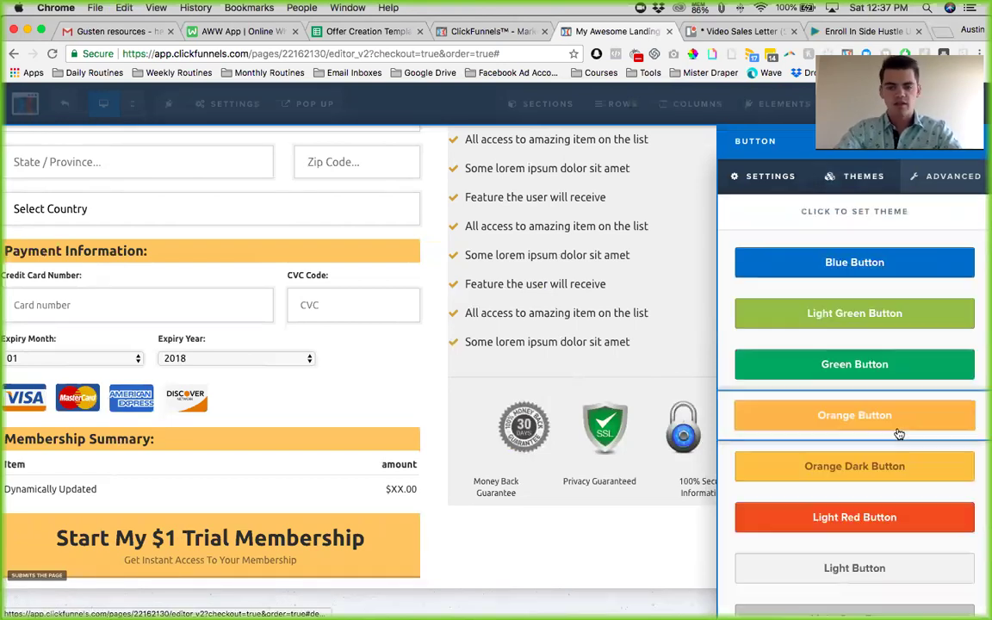
# Step: Apply the Dark Orange 3D style to the order button
pyautogui.scroll(-5, 897, 432)
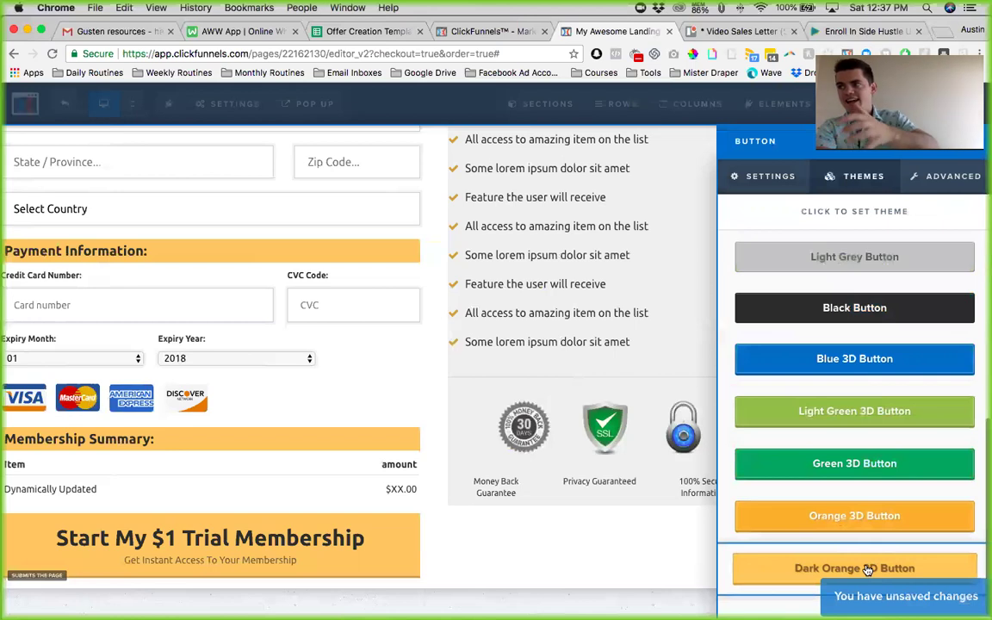
pyautogui.click(868, 569)
pyautogui.moveTo(465, 516)
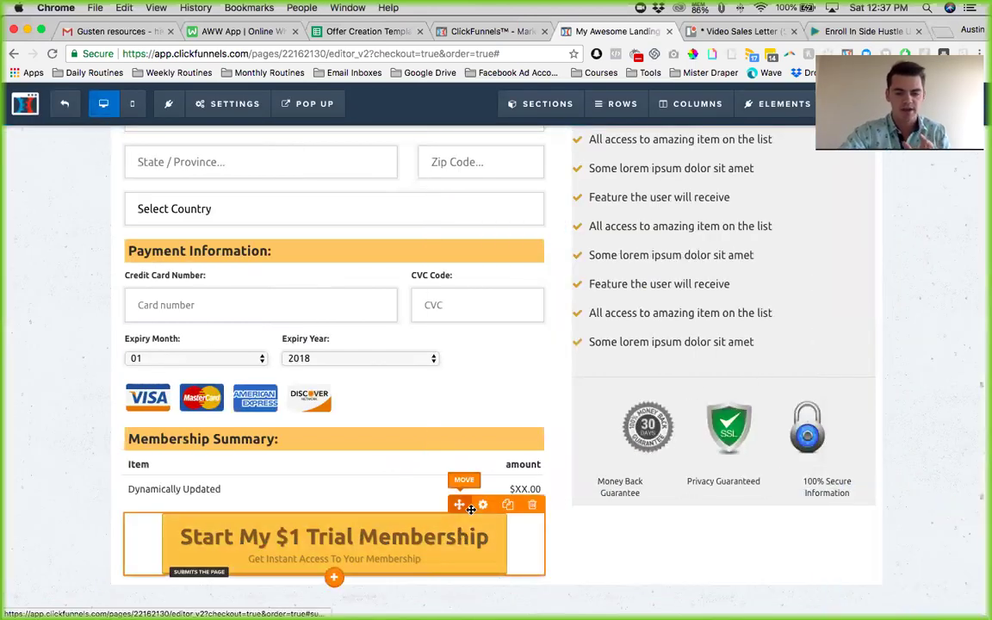
pyautogui.click(484, 507)
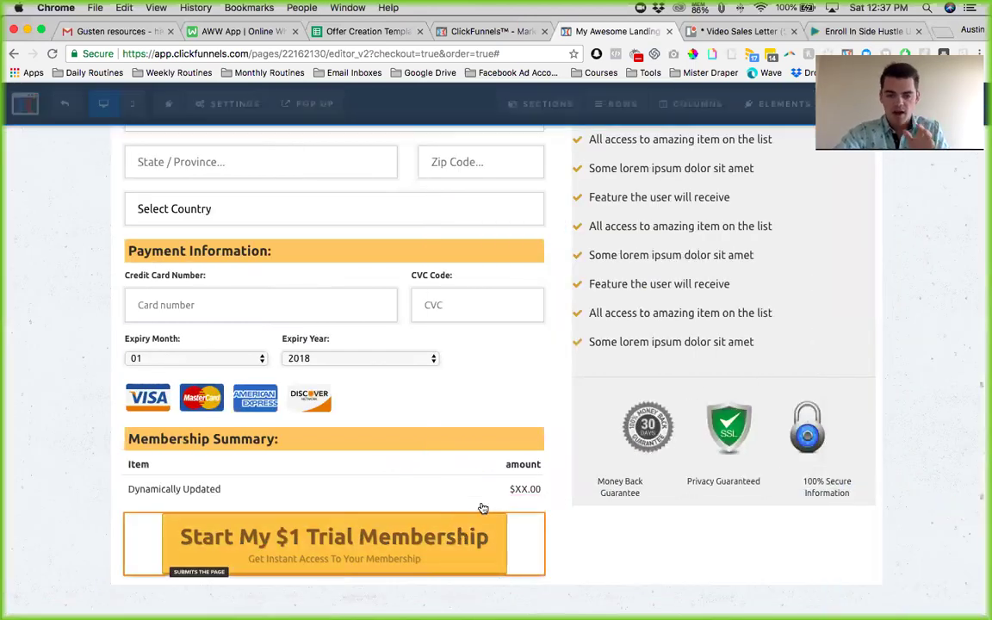
# Step: Set the button text to dark grey and the background to light orange
pyautogui.scroll(-1, 864, 412)
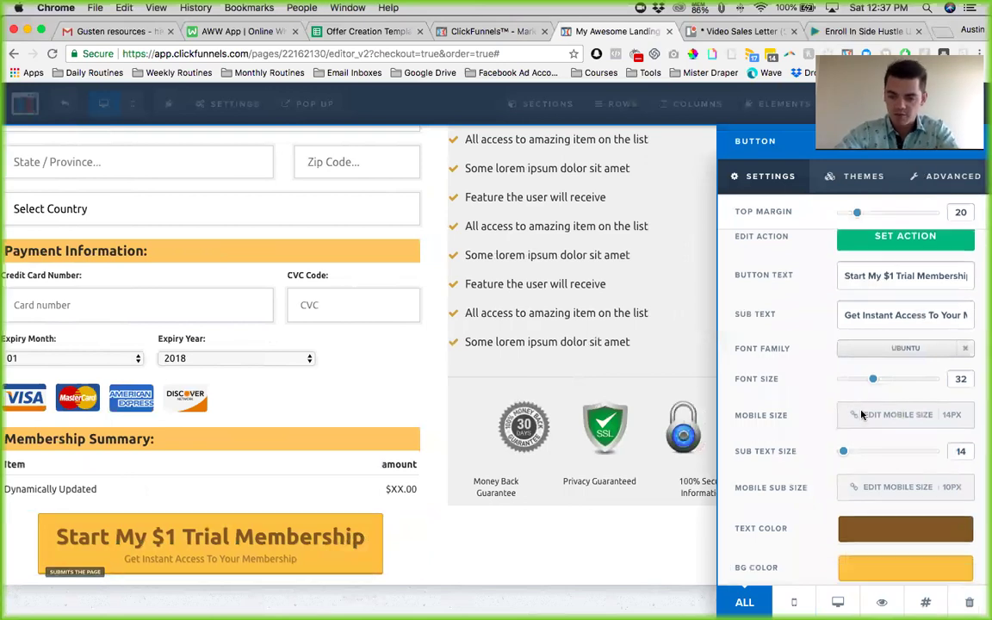
pyautogui.click(869, 513)
pyautogui.click(755, 365)
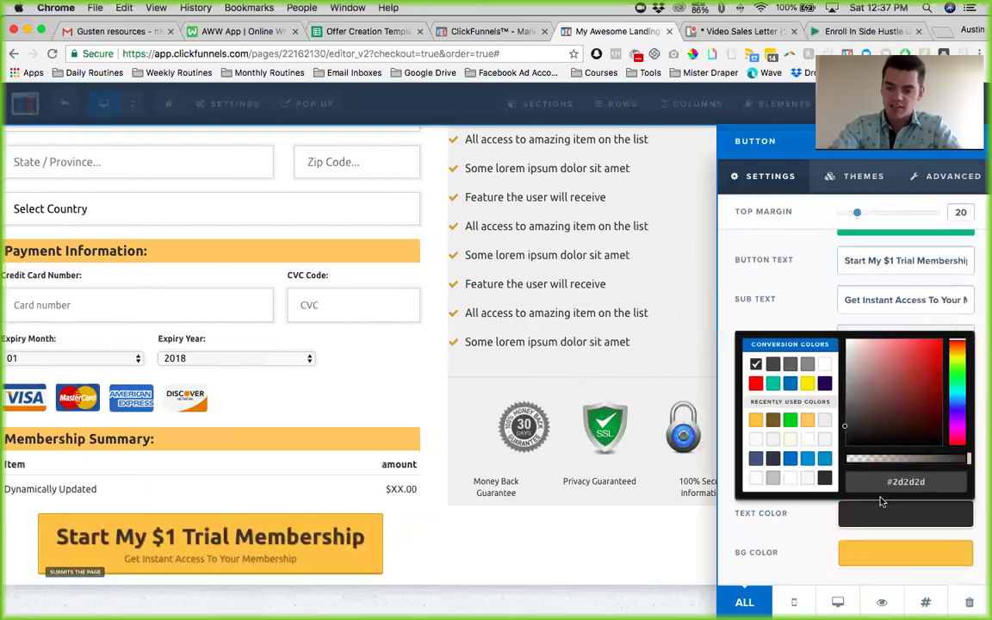
pyautogui.click(868, 556)
pyautogui.click(806, 461)
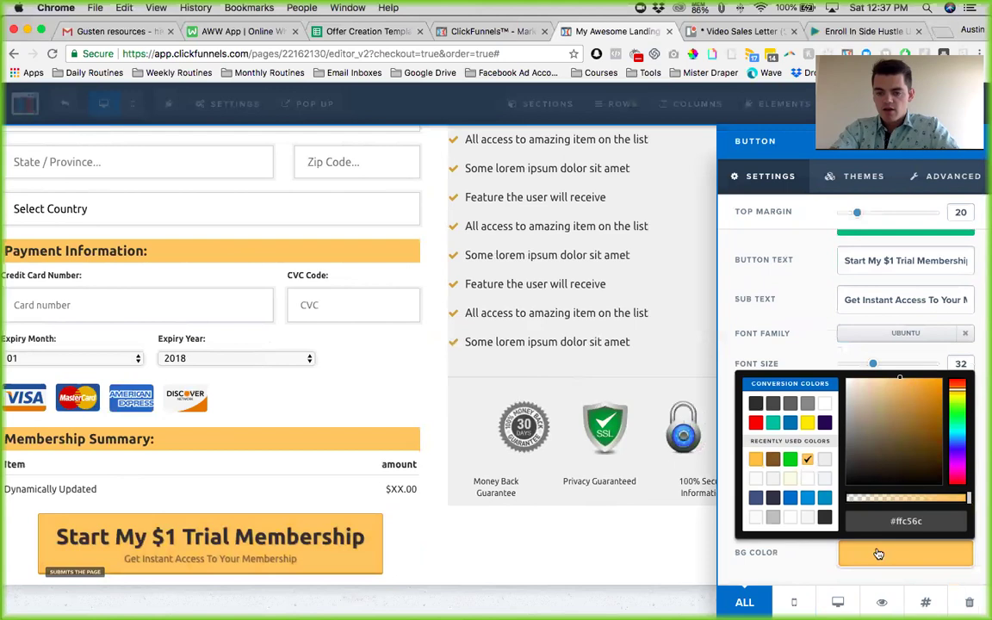
pyautogui.click(908, 243)
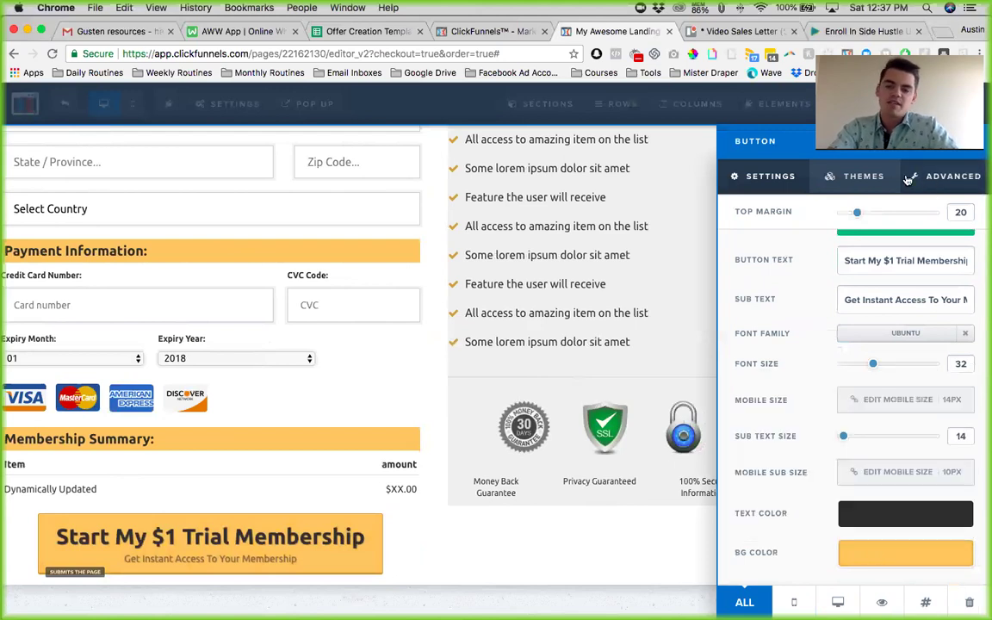
# Step: In advanced styles, keep text shadow None and 25px spacing, and add a Far Shadow
pyautogui.click(953, 175)
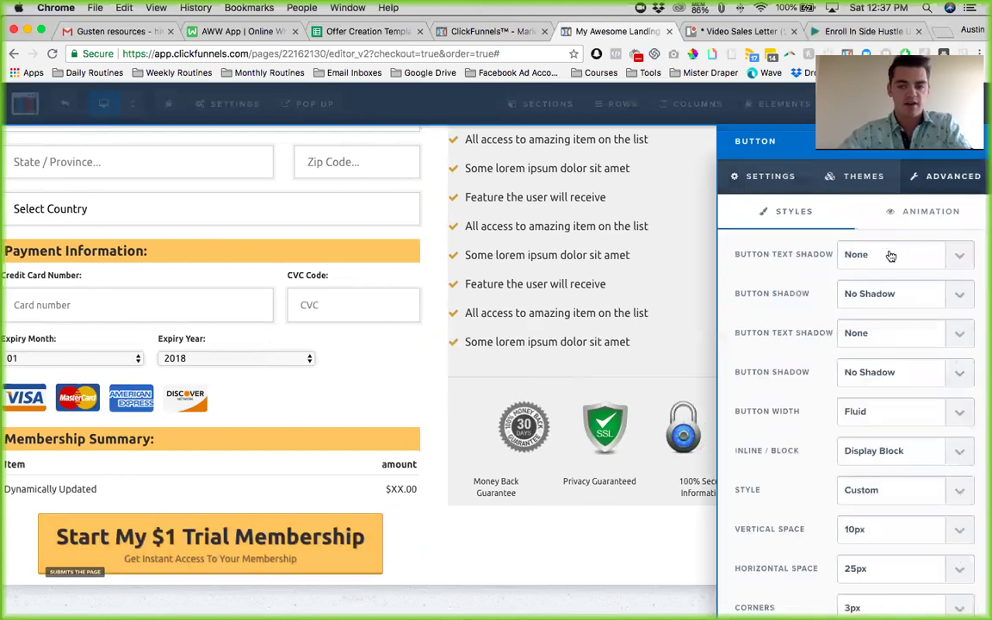
pyautogui.click(890, 254)
pyautogui.click(890, 254)
pyautogui.scroll(-4, 855, 344)
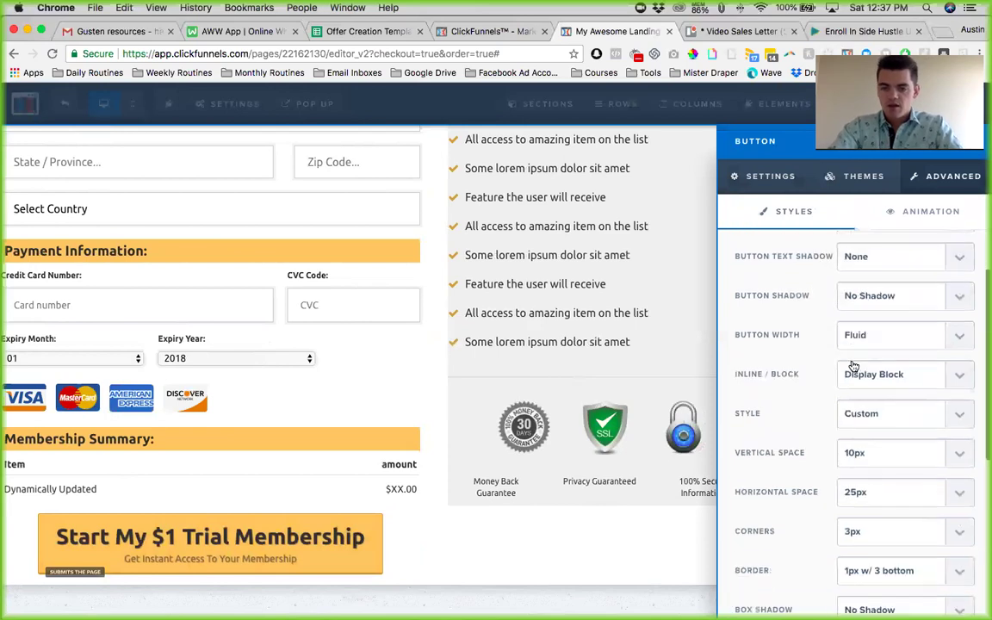
pyautogui.scroll(-2, 854, 367)
pyautogui.click(861, 342)
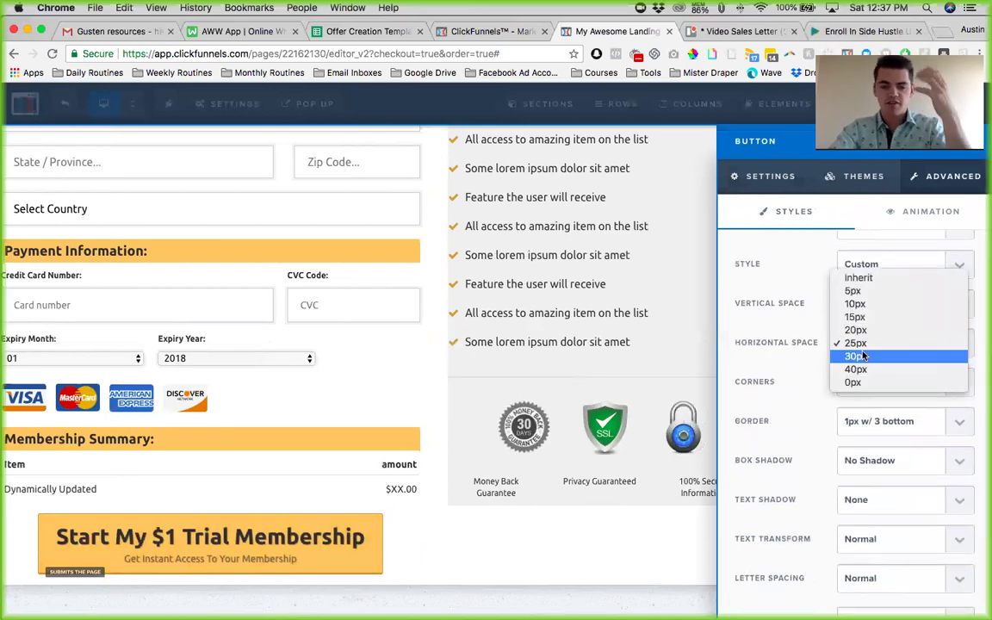
pyautogui.click(784, 345)
pyautogui.scroll(-4, 737, 361)
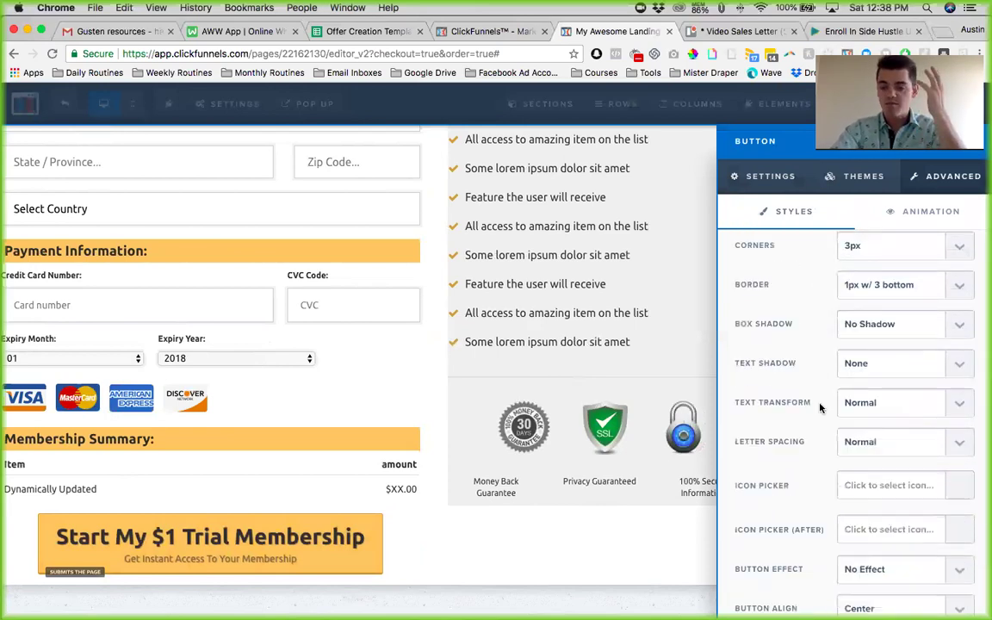
pyautogui.click(868, 308)
pyautogui.click(868, 308)
pyautogui.click(868, 307)
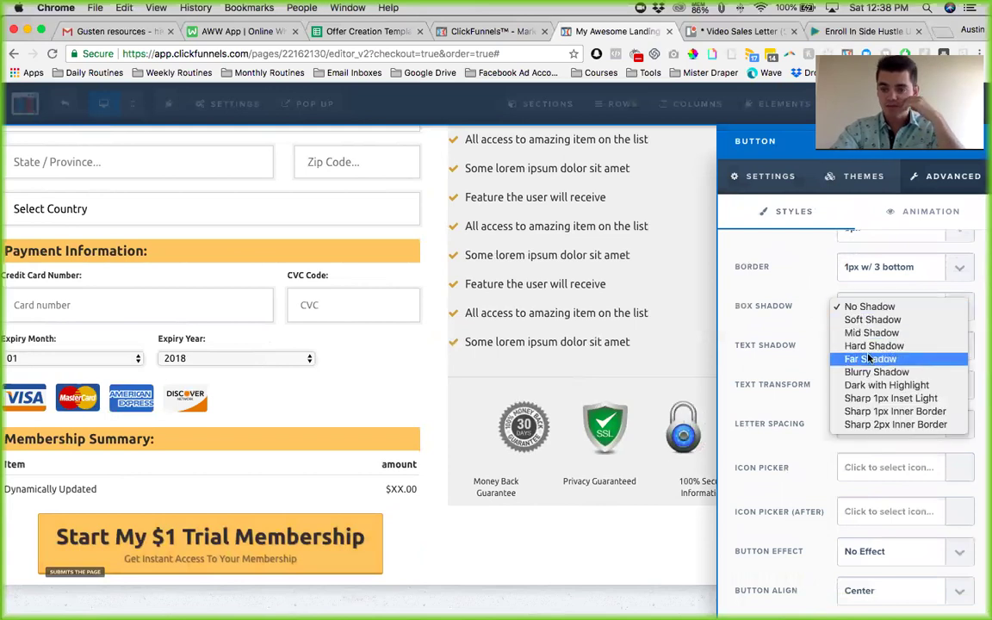
pyautogui.click(869, 359)
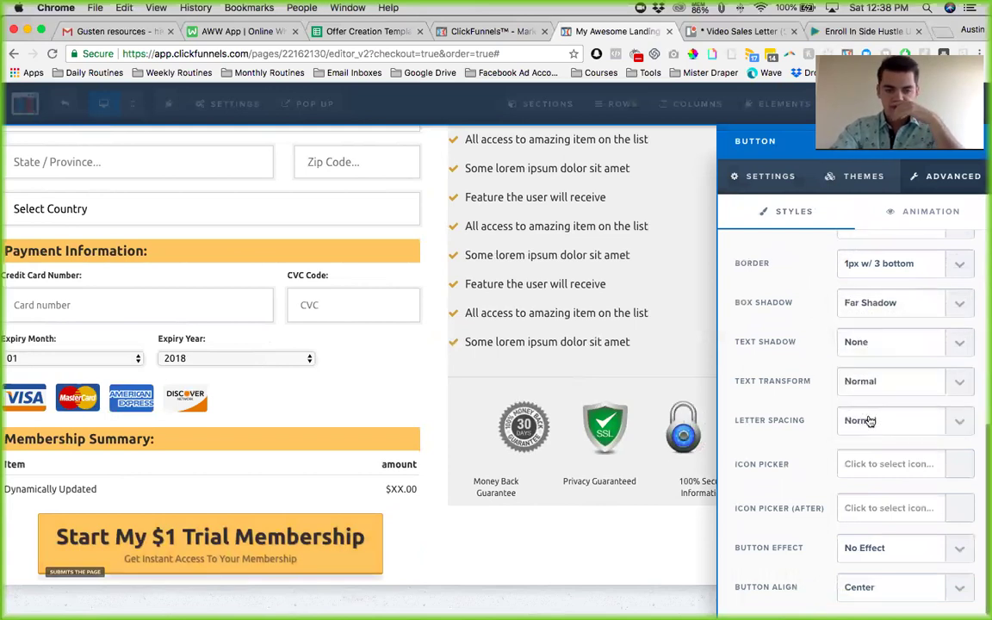
# Step: Make the button fill the full width
pyautogui.scroll(4, 870, 420)
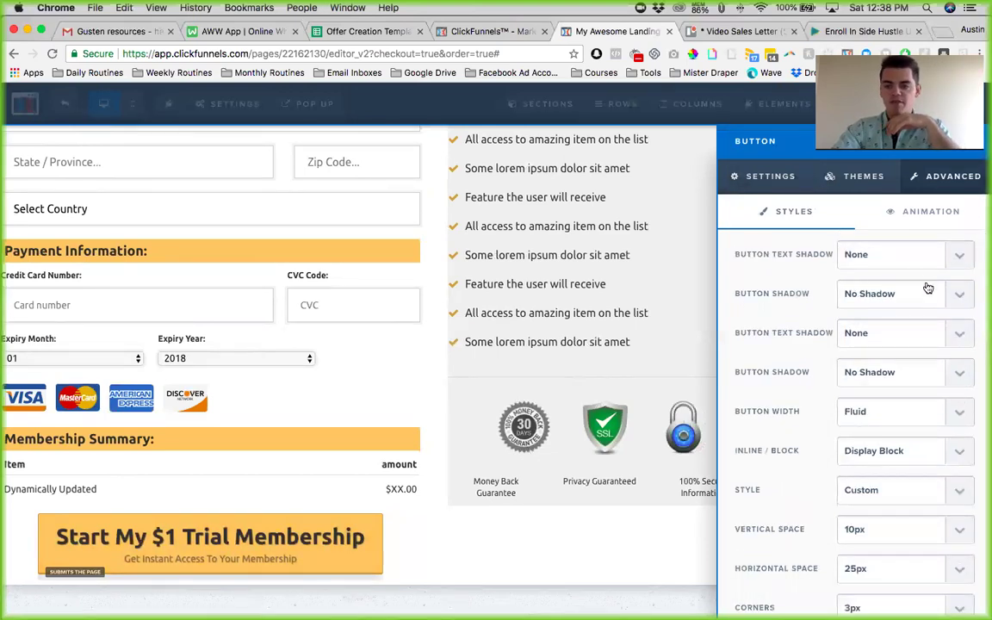
pyautogui.scroll(-2, 879, 337)
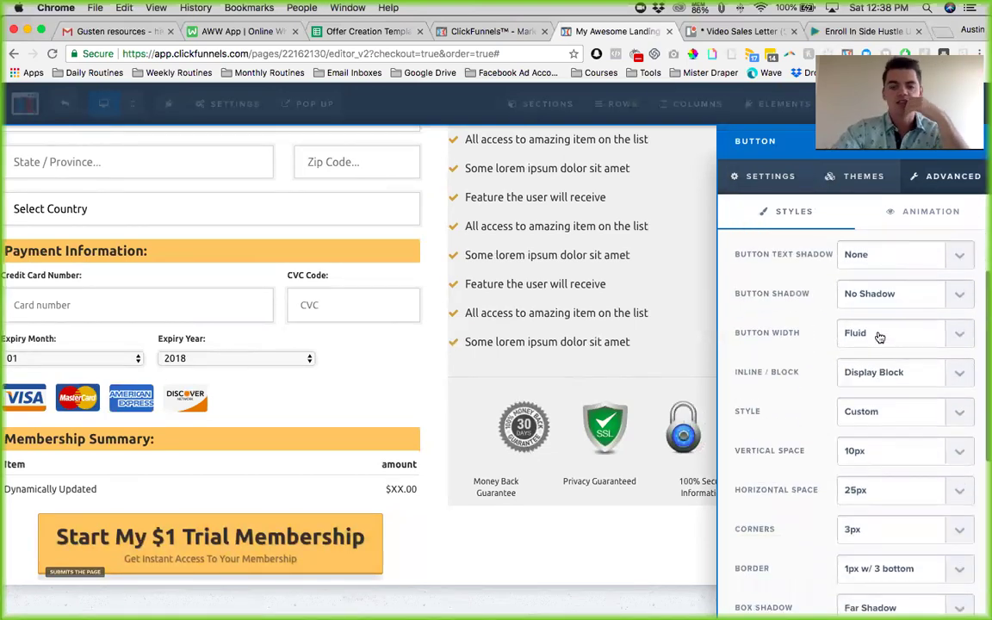
pyautogui.scroll(-1, 871, 340)
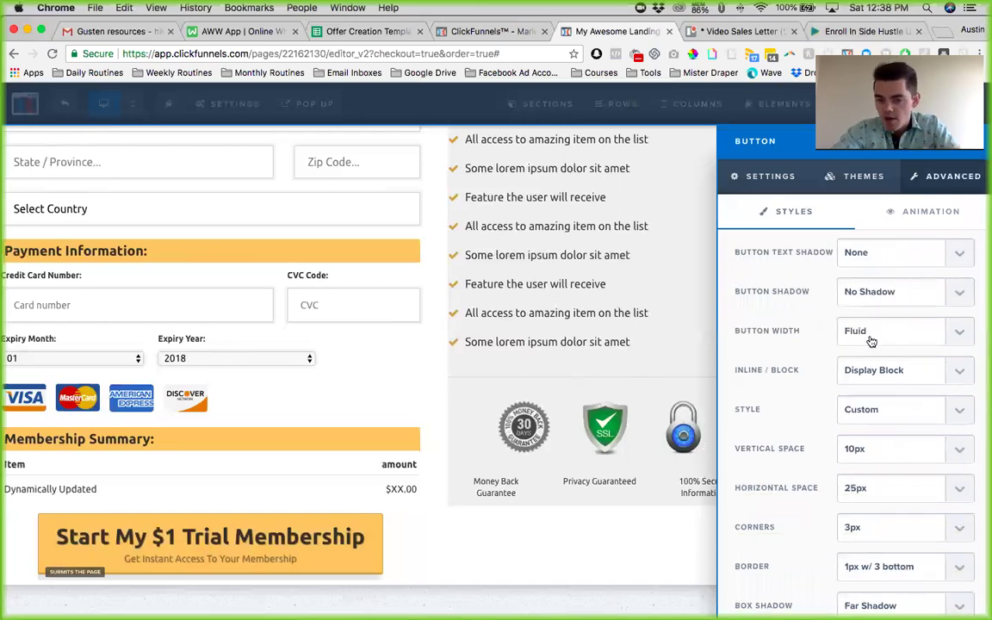
pyautogui.scroll(-6, 871, 342)
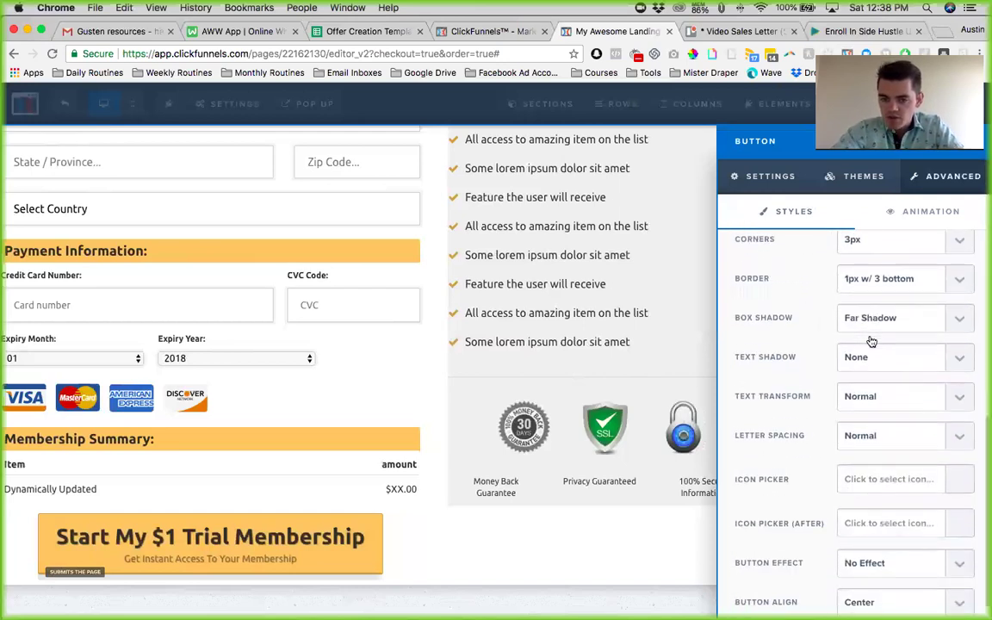
pyautogui.scroll(7, 871, 340)
pyautogui.scroll(-1, 878, 379)
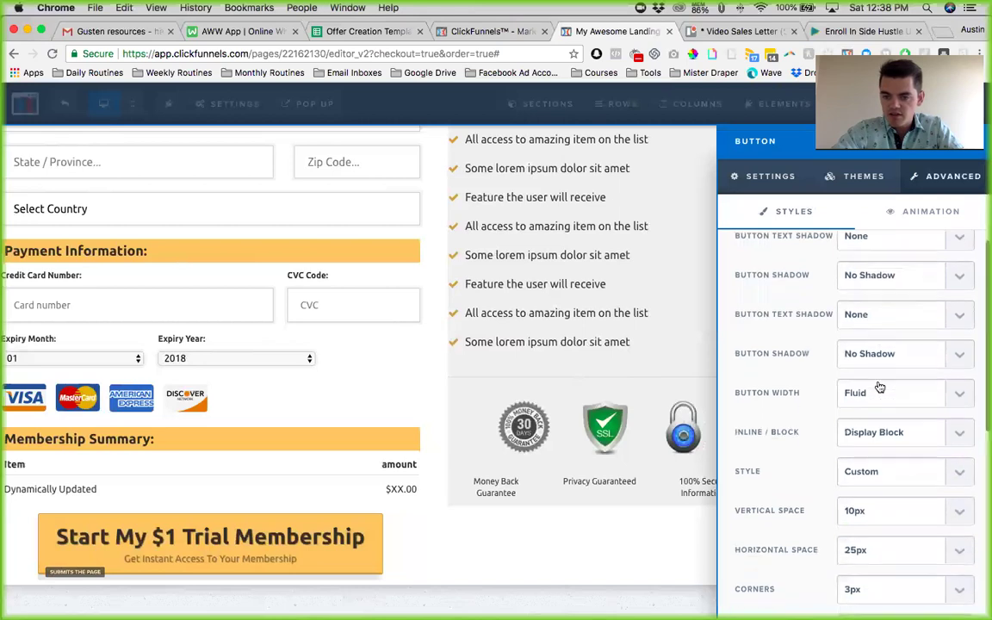
pyautogui.click(876, 390)
pyautogui.click(485, 376)
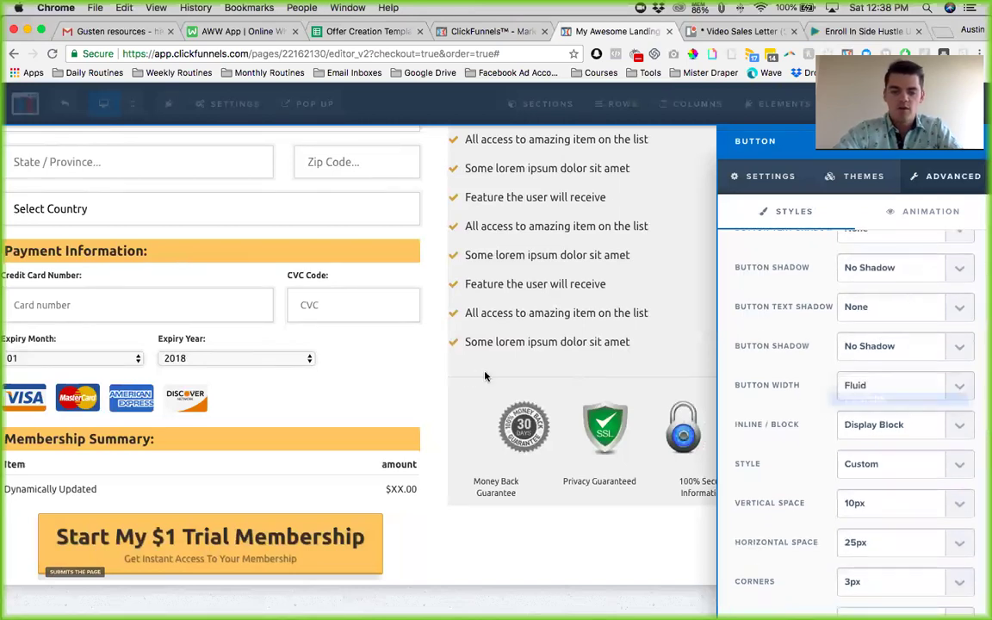
pyautogui.click(462, 372)
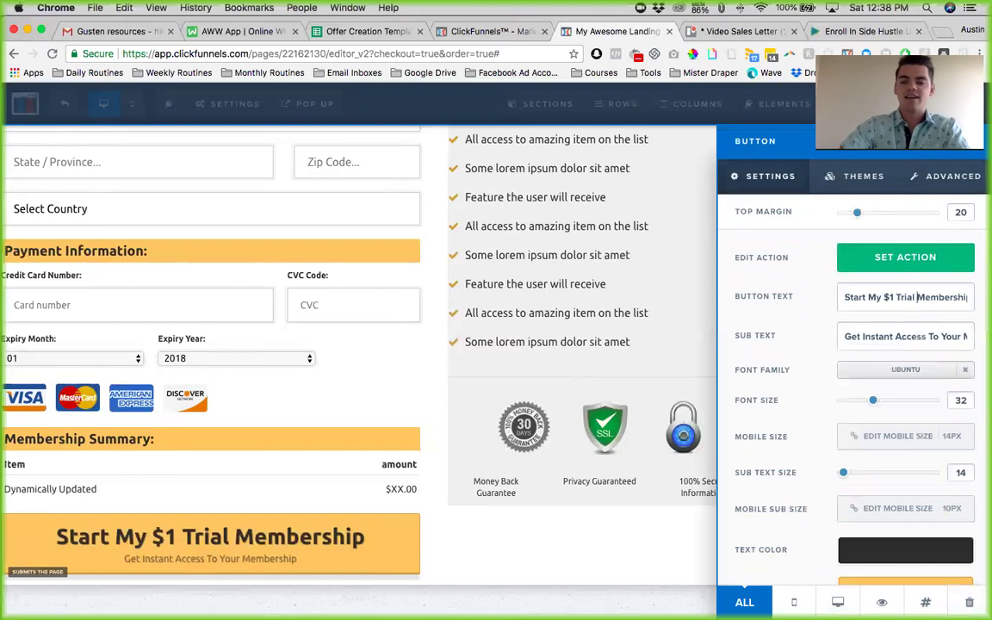
# Step: Append '!' so the button reads 'Start My $1 Trial Membership!'
pyautogui.click(967, 297)
pyautogui.write('!')
pyautogui.click(478, 361)
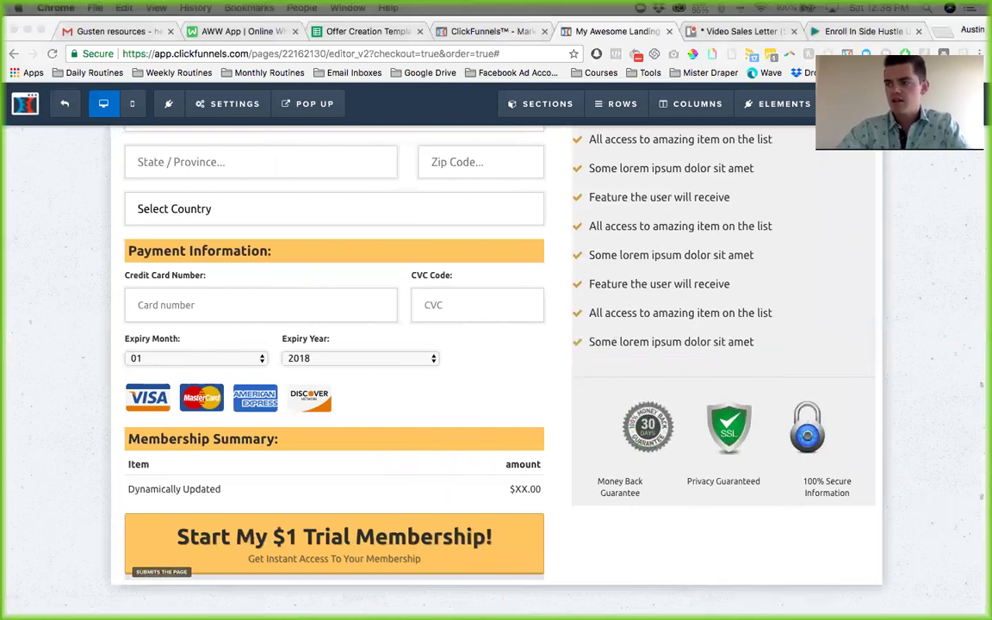
pyautogui.scroll(5, 510, 420)
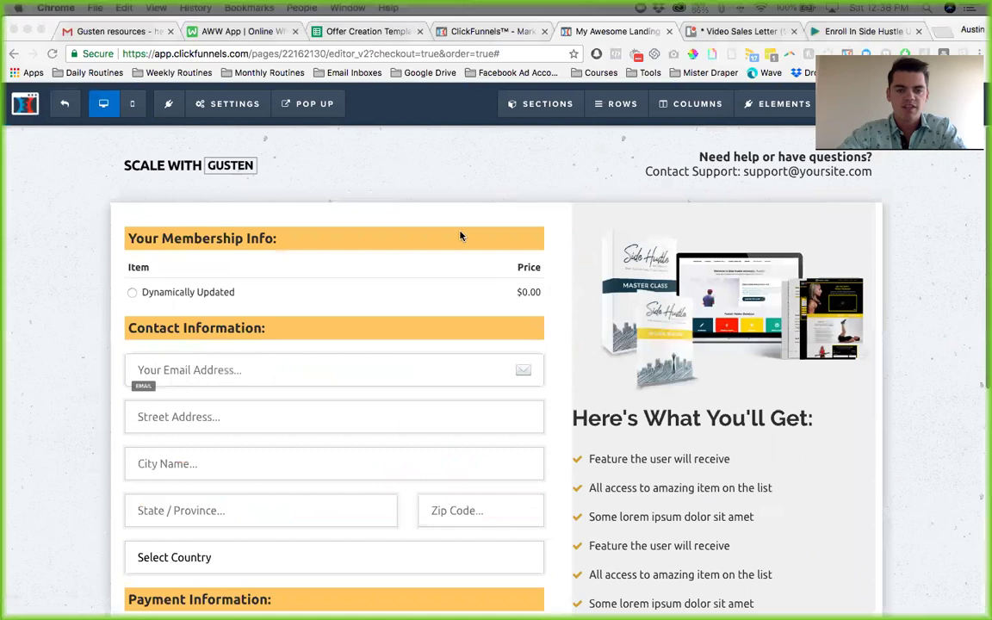
# Step: Give the Your Membership Info headline a pasted dark navy background and white text
pyautogui.click(502, 237)
pyautogui.moveTo(484, 226)
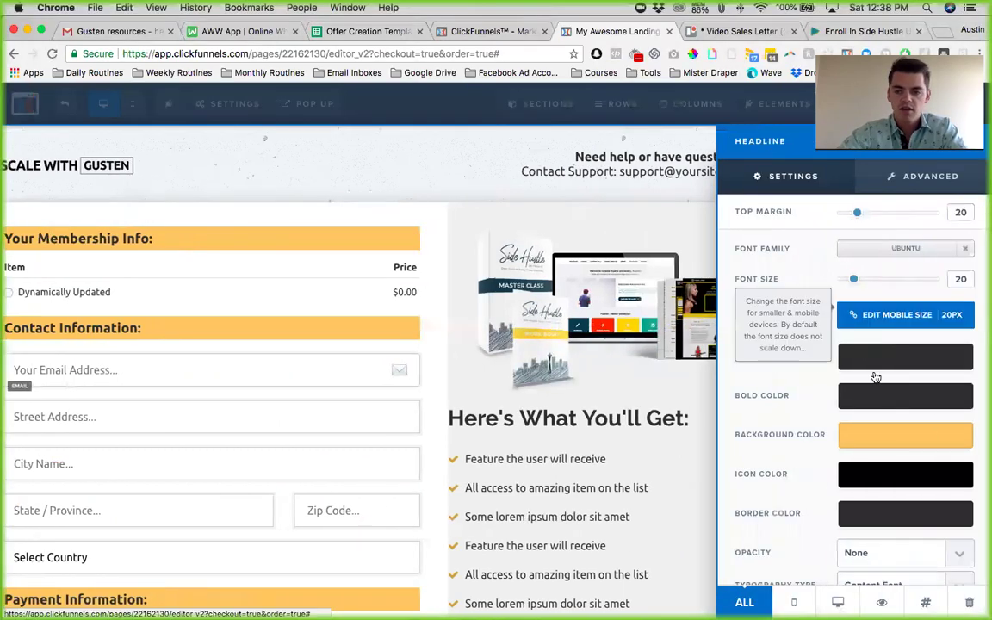
pyautogui.click(883, 437)
pyautogui.click(895, 600)
pyautogui.hotkey('ctrl', 'a')
pyautogui.write('#1f3244')
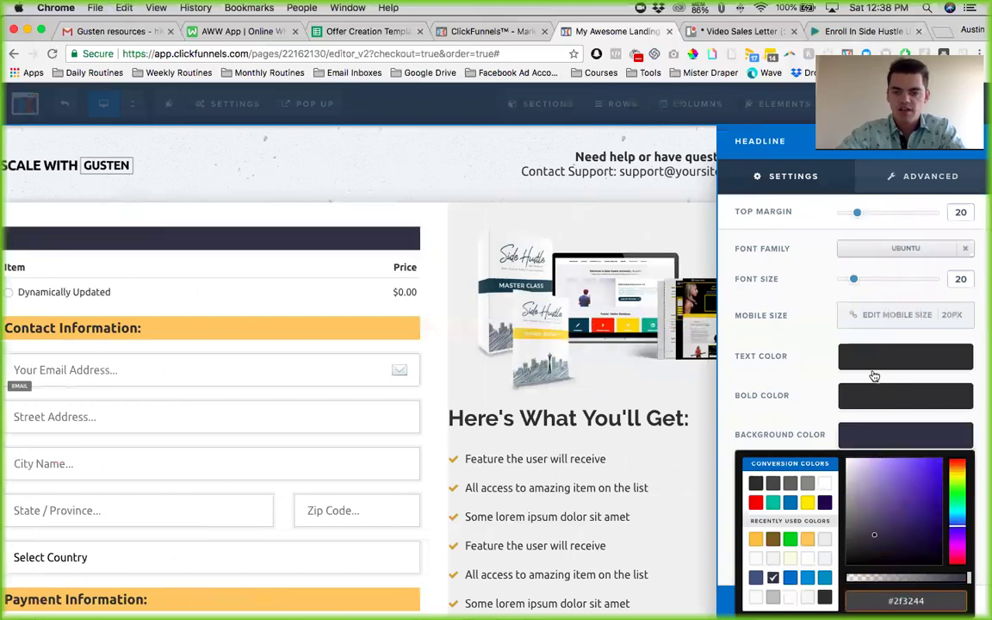
pyautogui.click(874, 376)
pyautogui.click(870, 356)
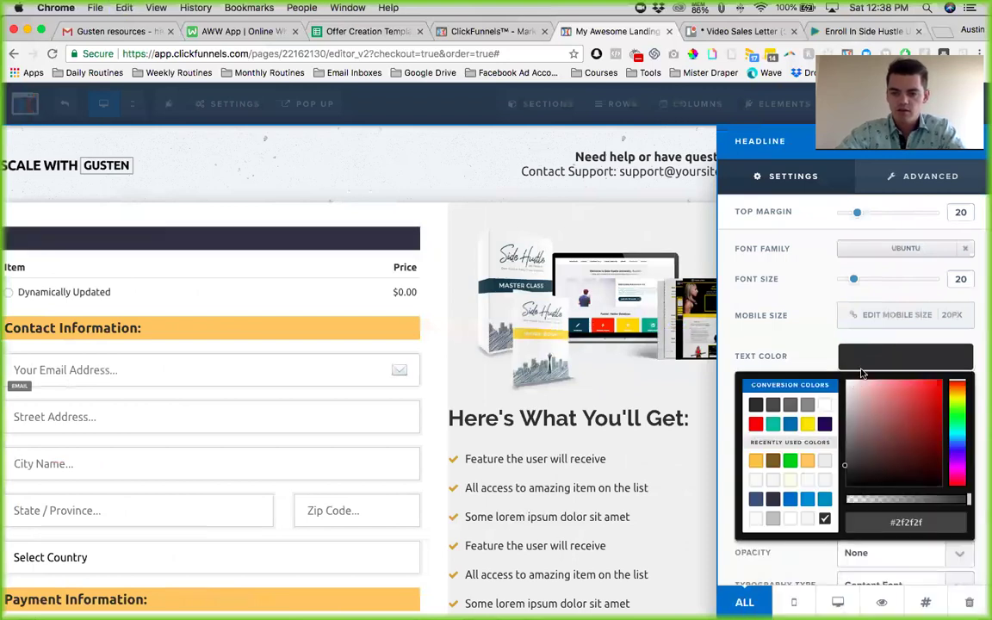
pyautogui.click(861, 380)
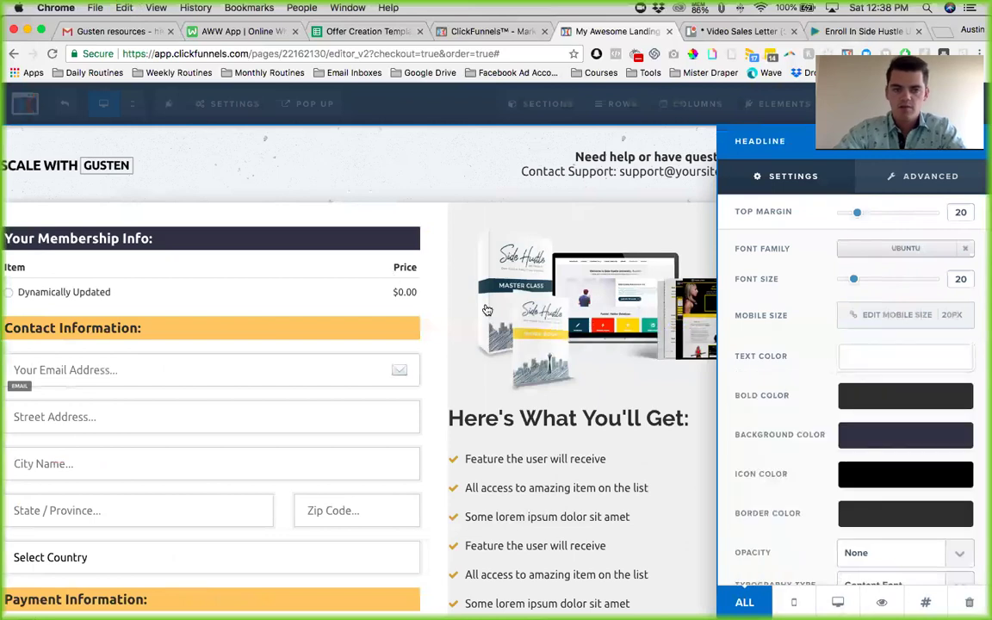
pyautogui.click(511, 274)
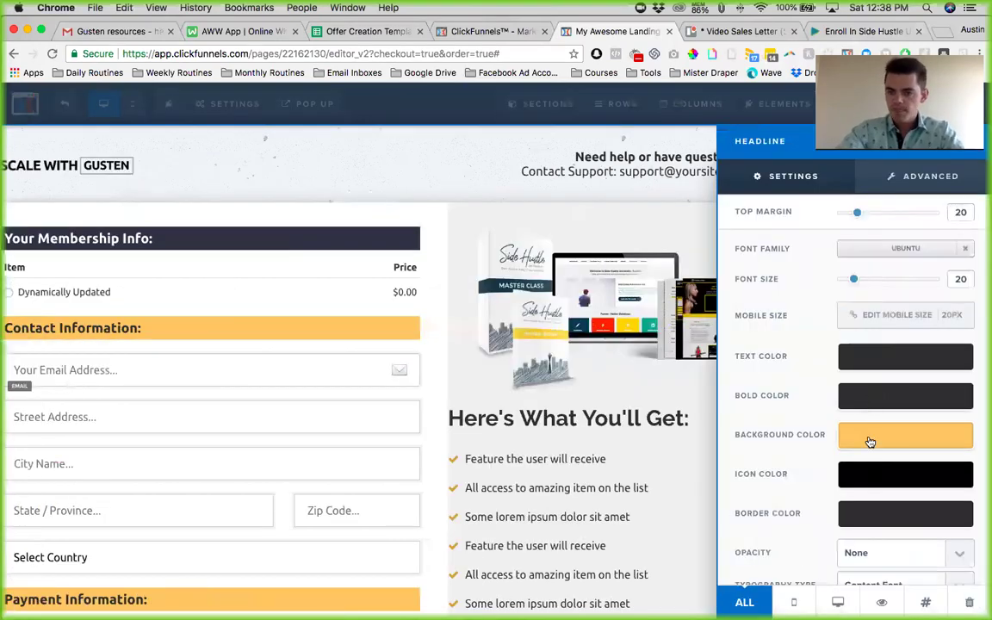
# Step: Give the Contact Information headline a dark navy #2f3244 background and white text
pyautogui.click(870, 442)
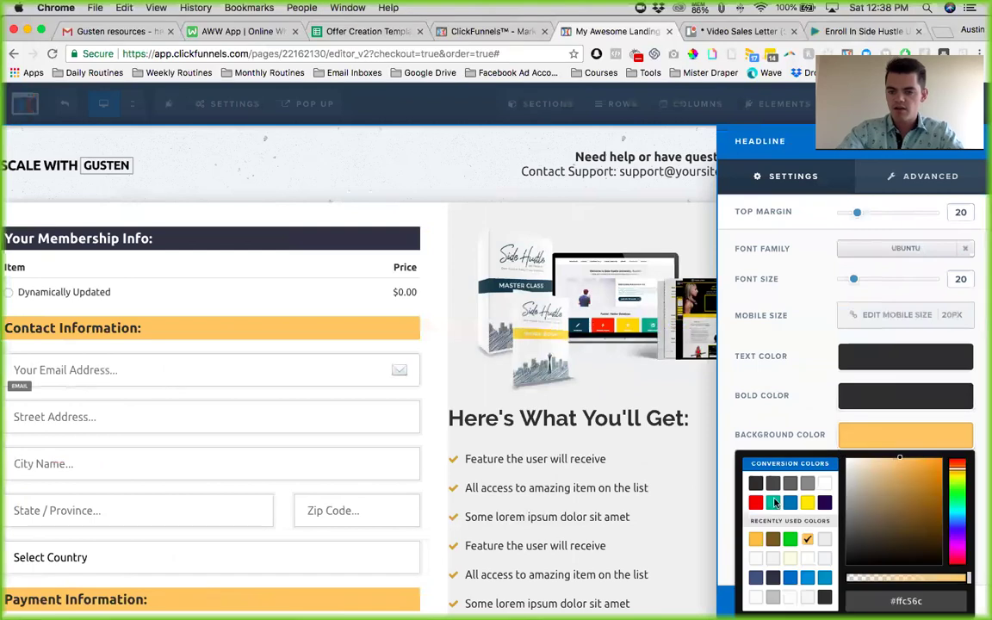
pyautogui.click(756, 577)
pyautogui.click(773, 577)
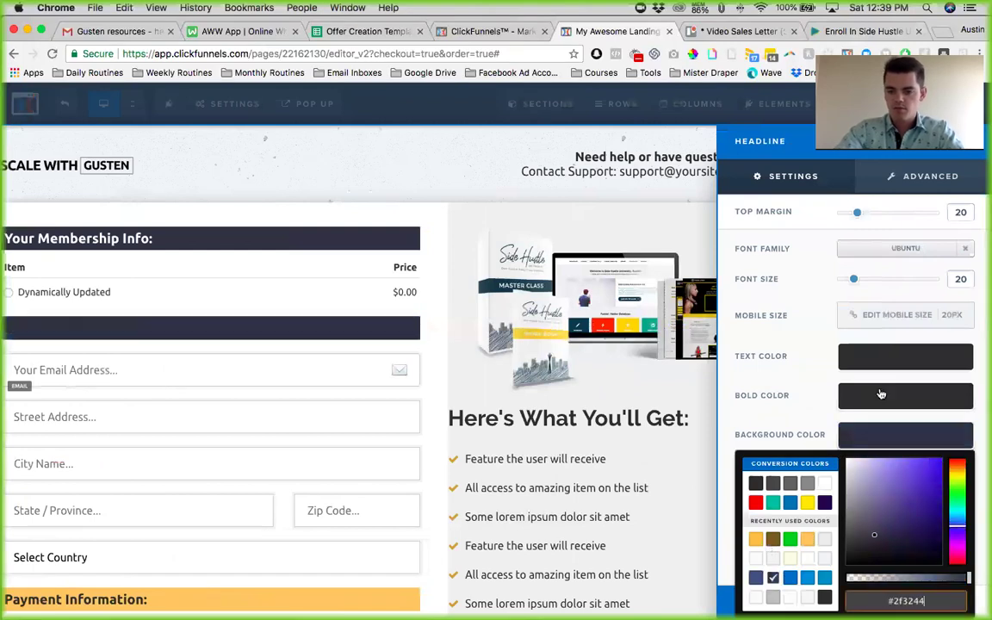
pyautogui.click(875, 365)
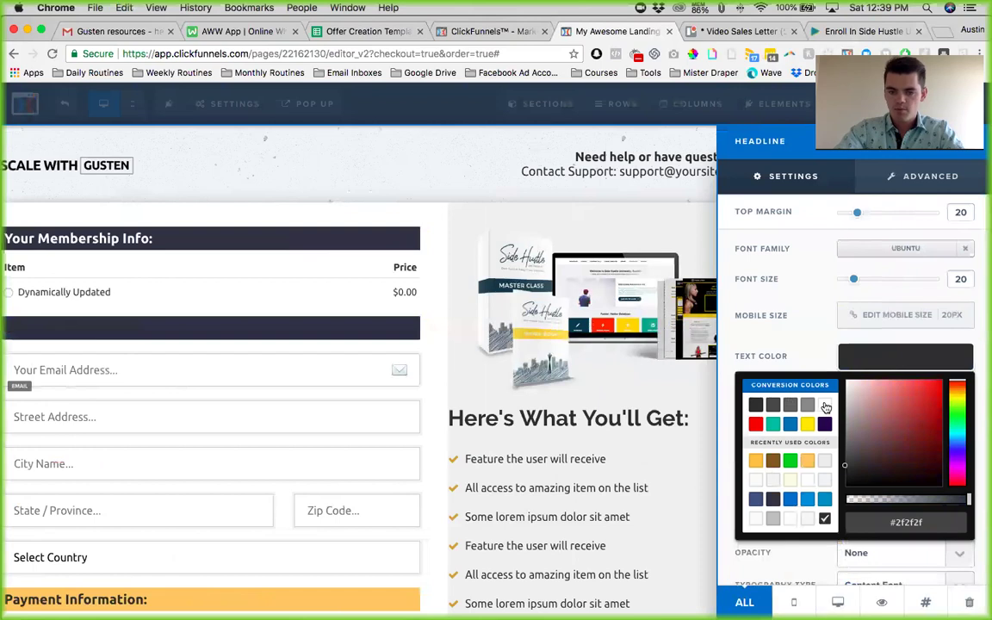
pyautogui.click(454, 380)
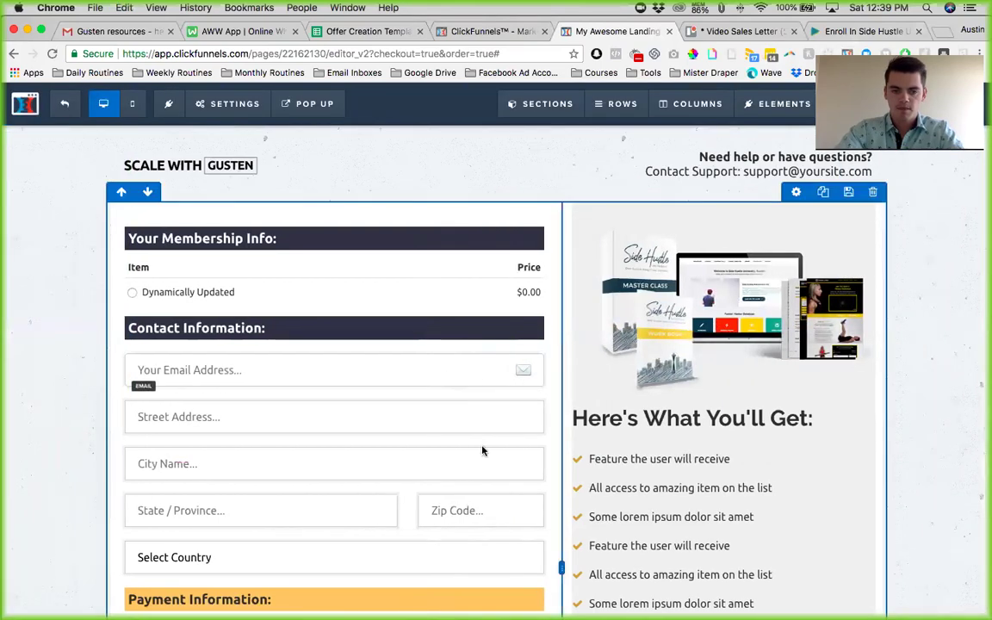
# Step: Make the Payment Information headline text white on a dark navy bar
pyautogui.scroll(-5, 482, 451)
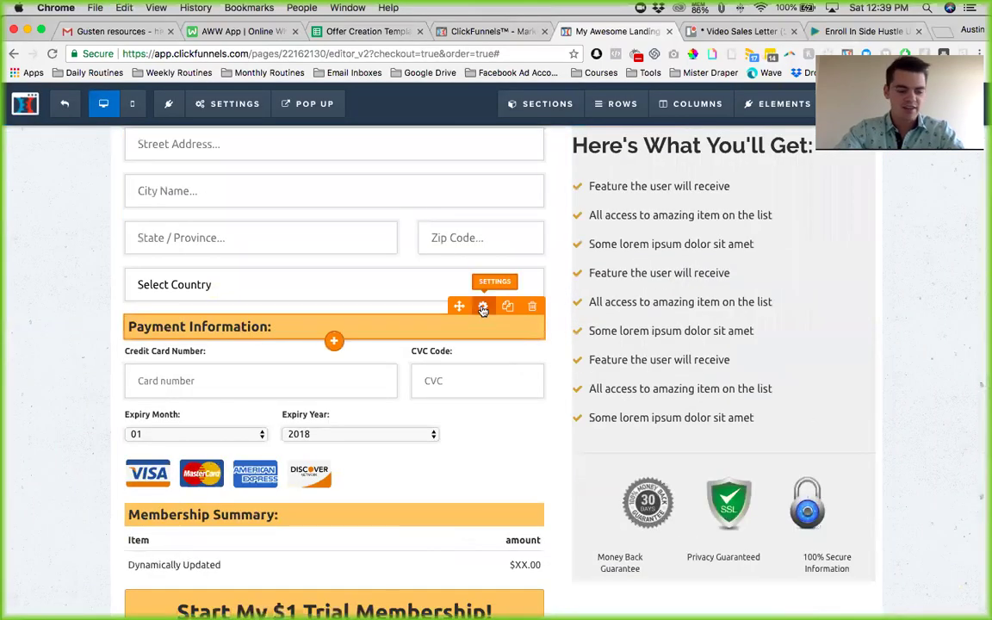
pyautogui.click(484, 309)
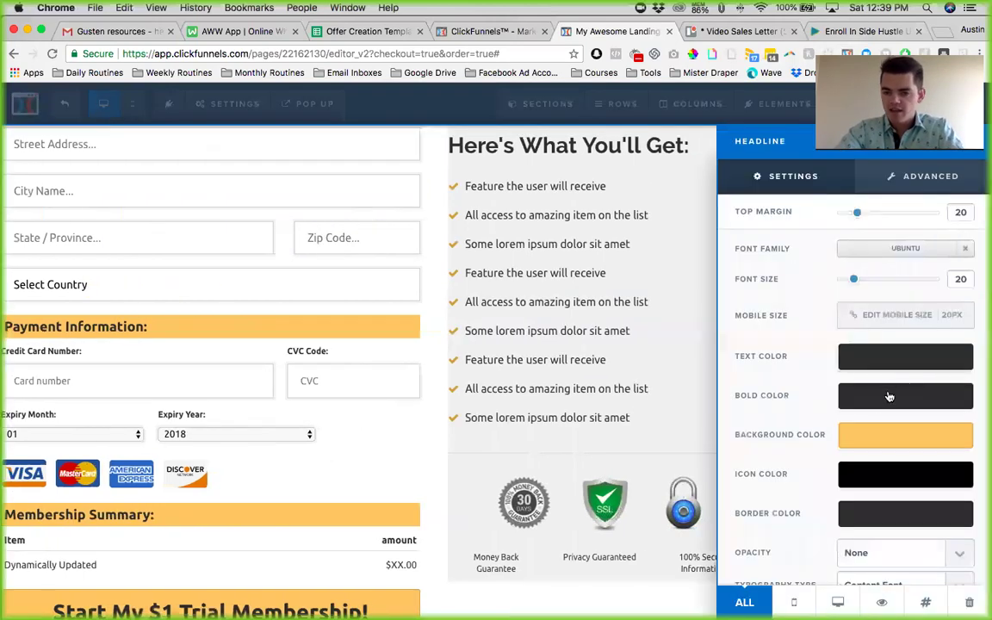
pyautogui.click(888, 396)
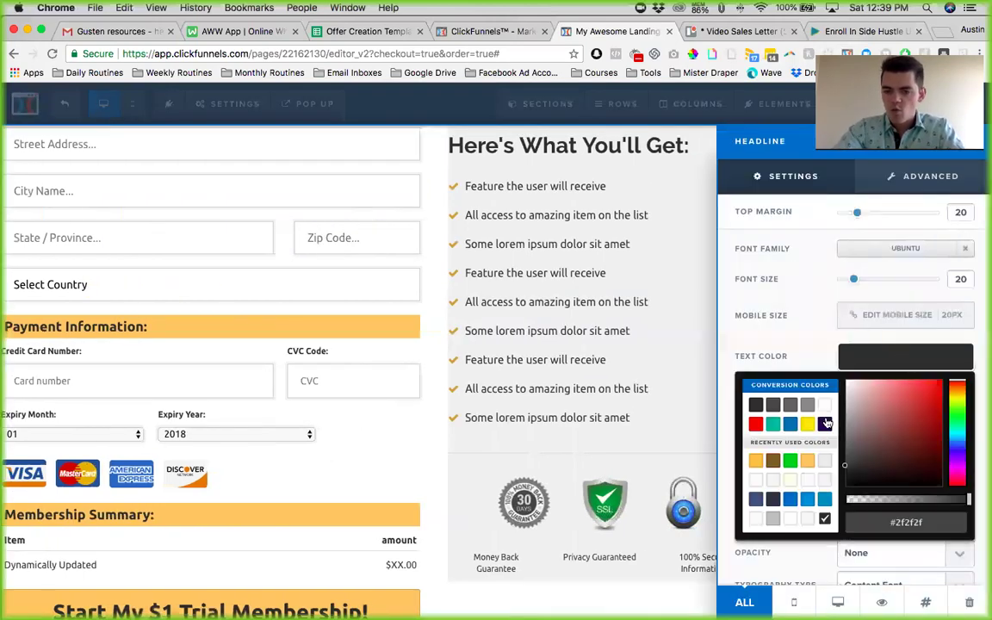
pyautogui.click(827, 404)
pyautogui.click(859, 354)
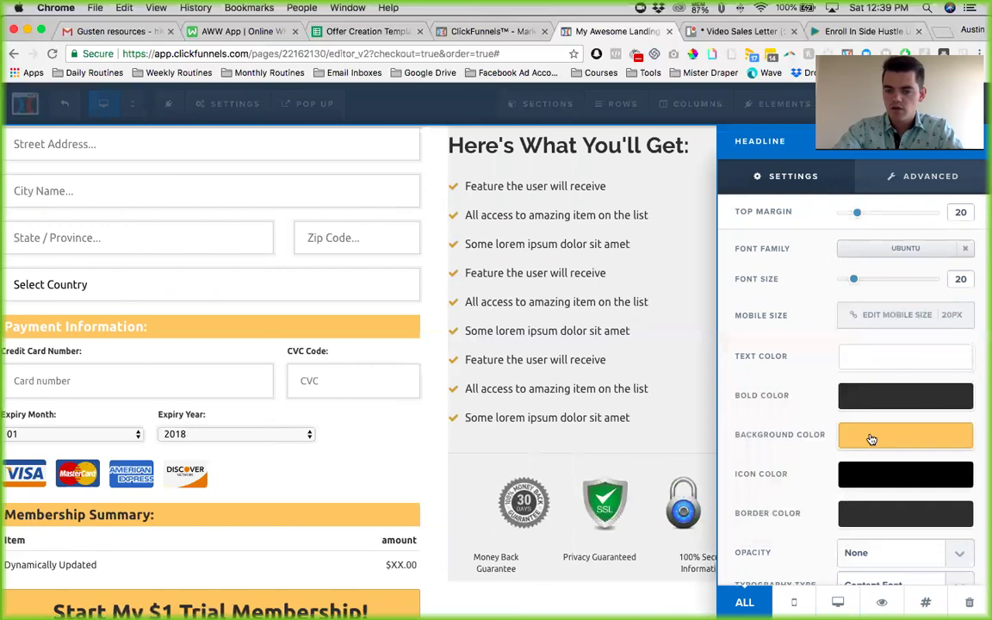
pyautogui.click(869, 438)
pyautogui.click(775, 582)
pyautogui.click(500, 431)
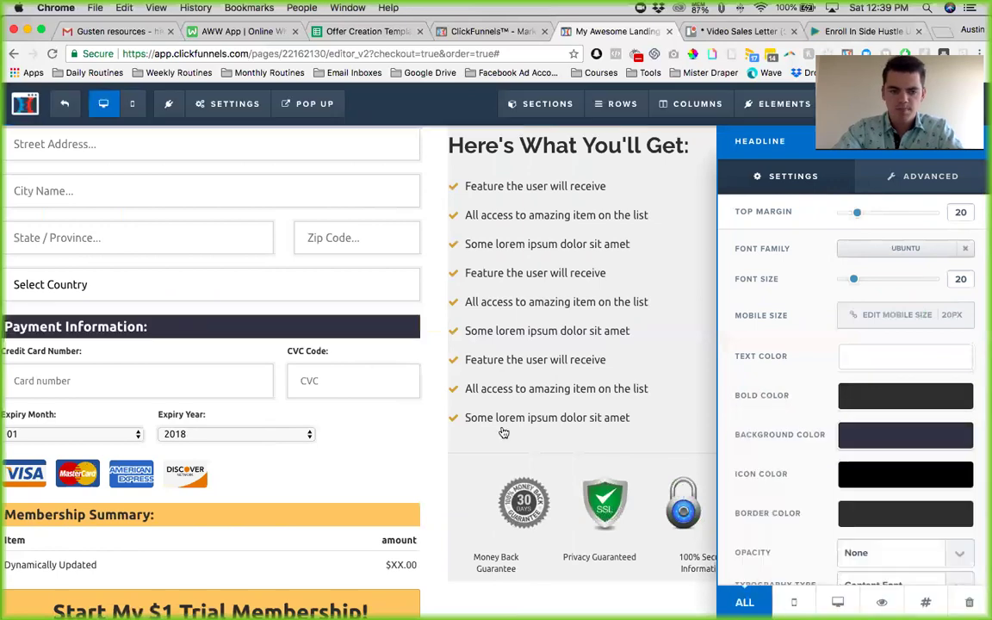
pyautogui.click(486, 447)
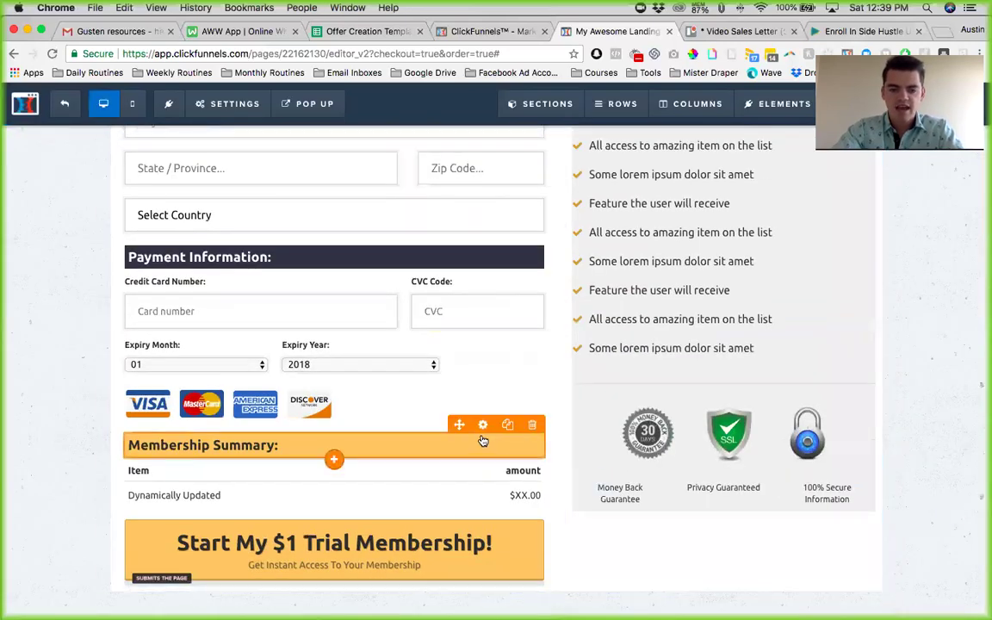
# Step: Make the Membership Summary heading a dark navy bar with white text
pyautogui.click(483, 425)
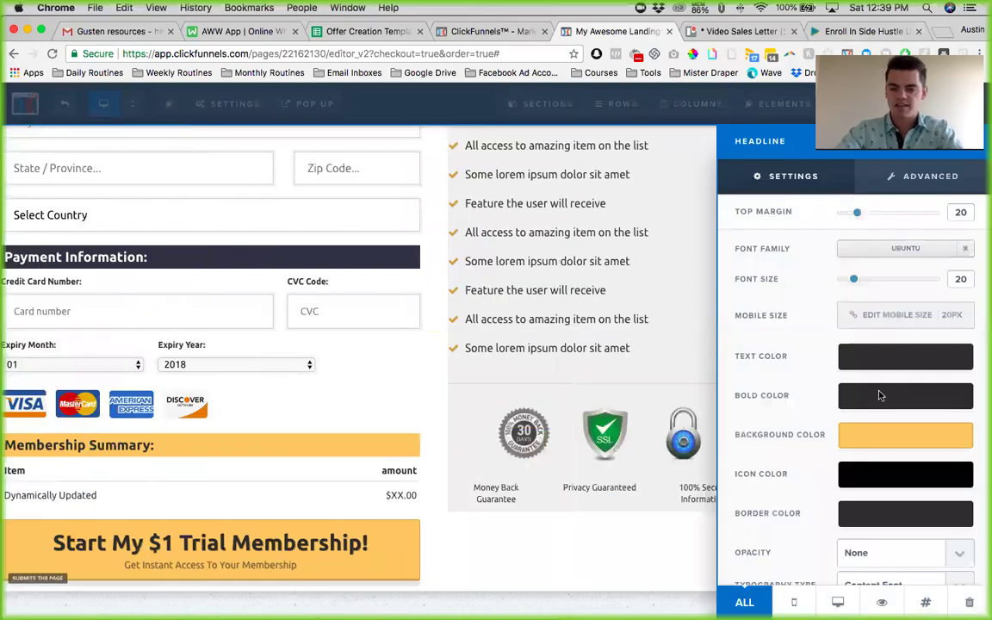
pyautogui.click(861, 442)
pyautogui.click(772, 580)
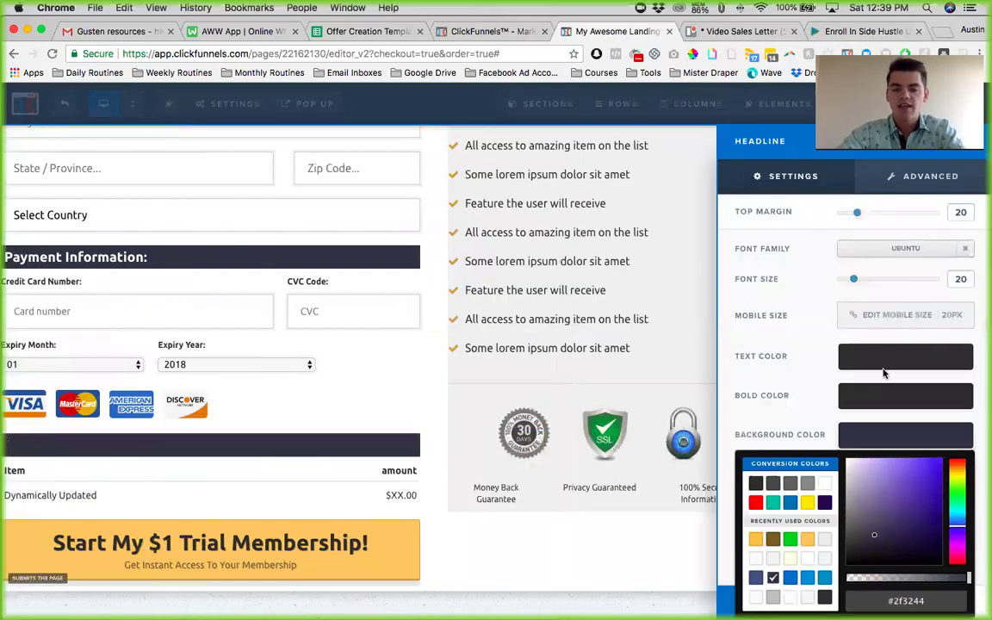
pyautogui.click(887, 360)
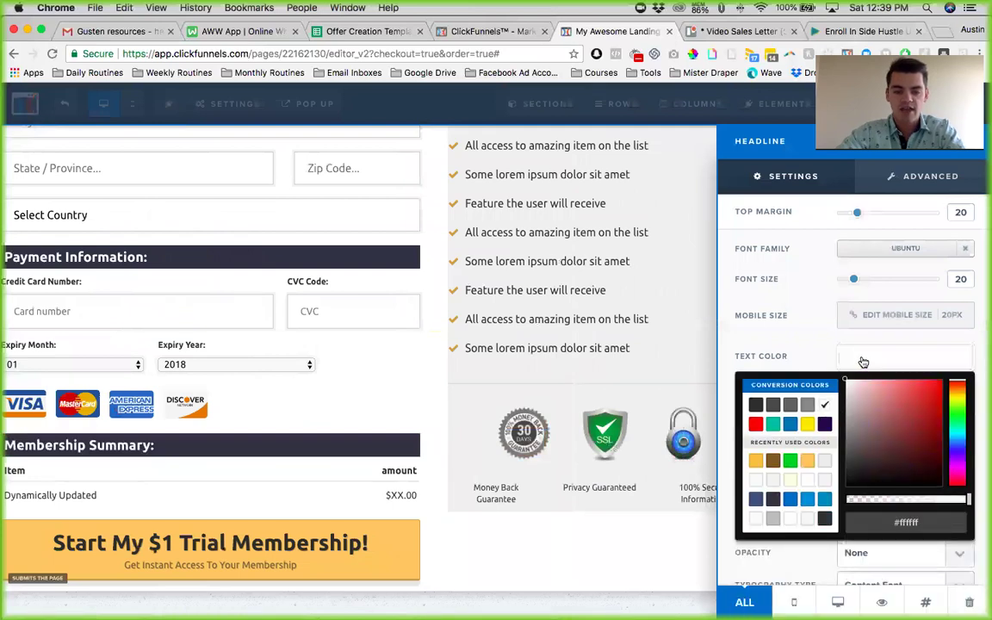
pyautogui.click(696, 381)
pyautogui.click(697, 381)
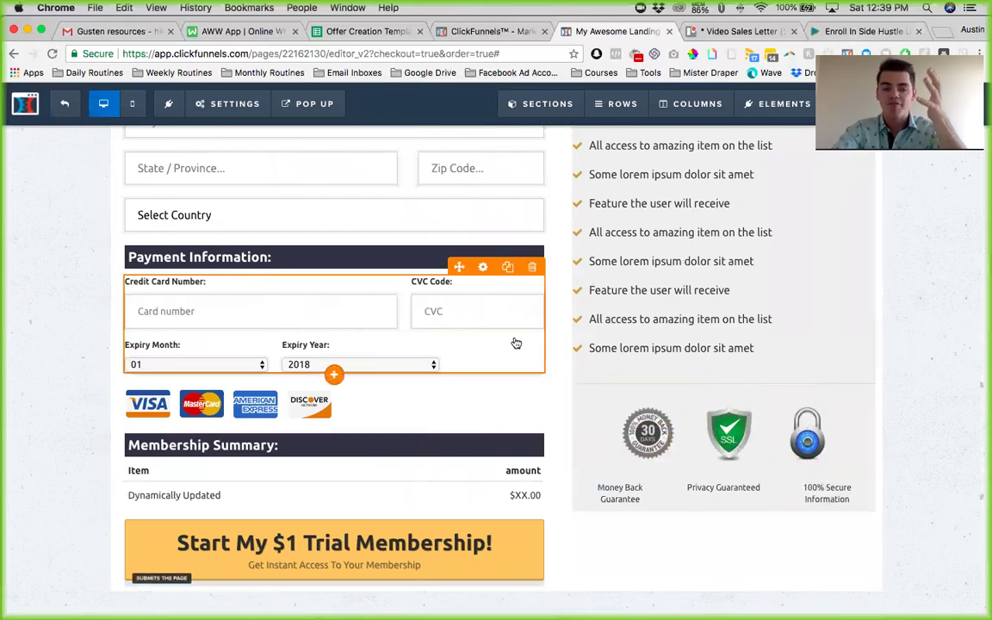
# Step: Switch the "Here's What You'll Get:" heading font from Raleway to Ubuntu
pyautogui.scroll(5, 516, 343)
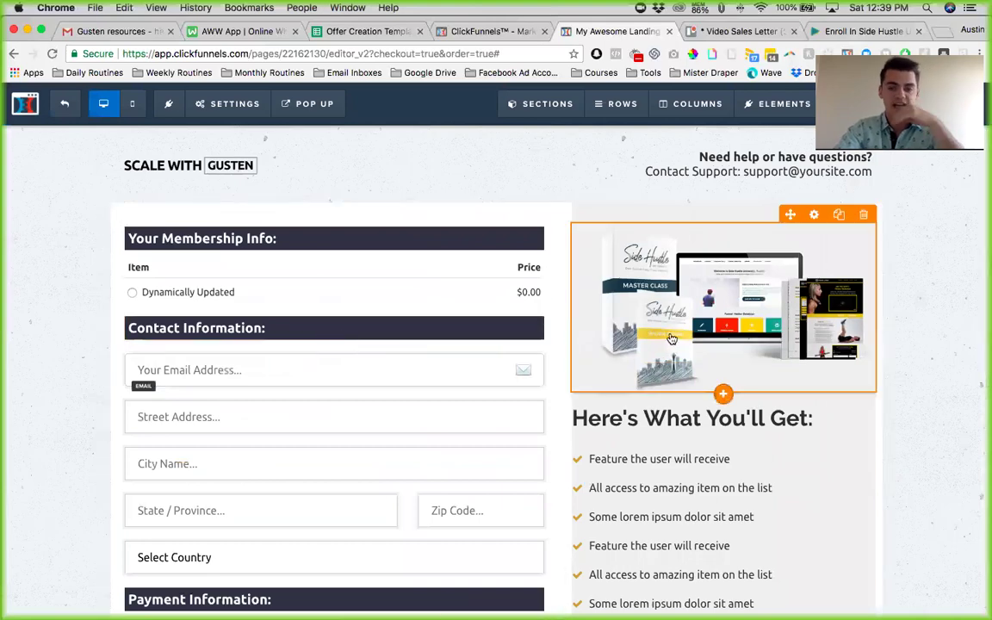
pyautogui.scroll(-5, 672, 339)
pyautogui.scroll(3, 672, 338)
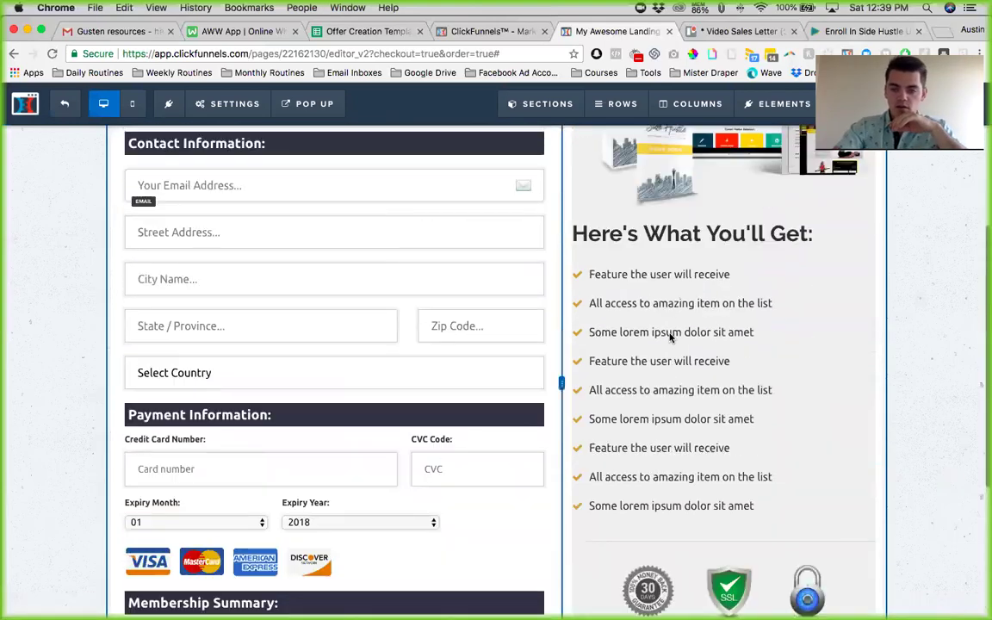
pyautogui.scroll(-3, 541, 382)
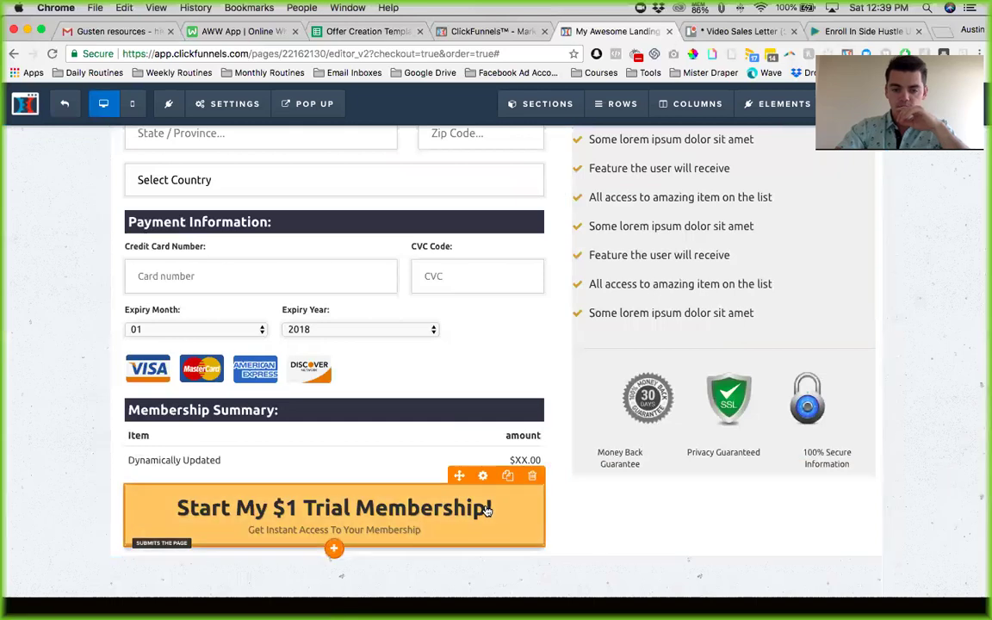
pyautogui.scroll(5, 629, 431)
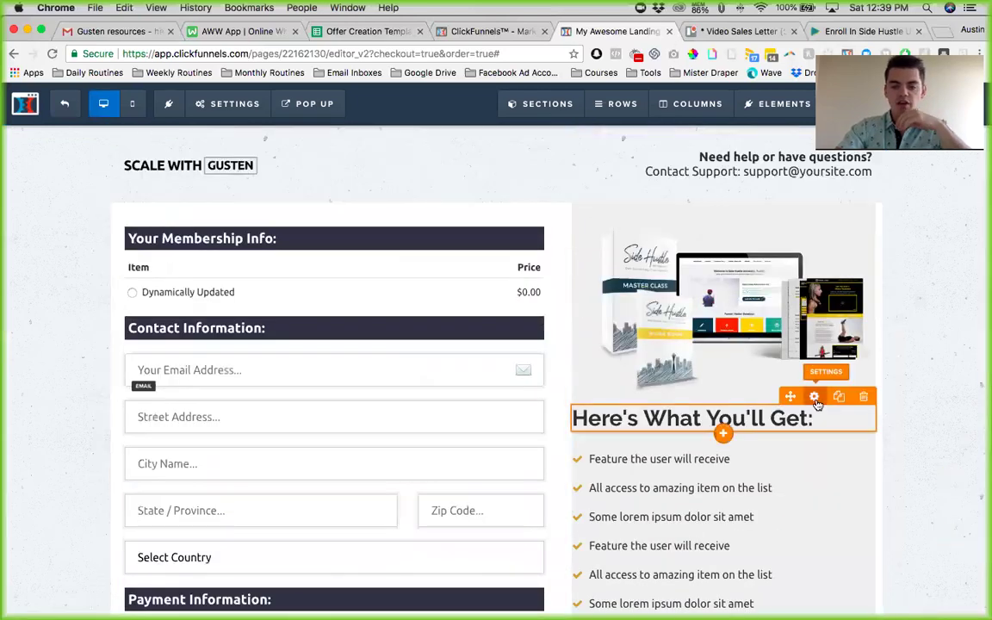
pyautogui.click(815, 398)
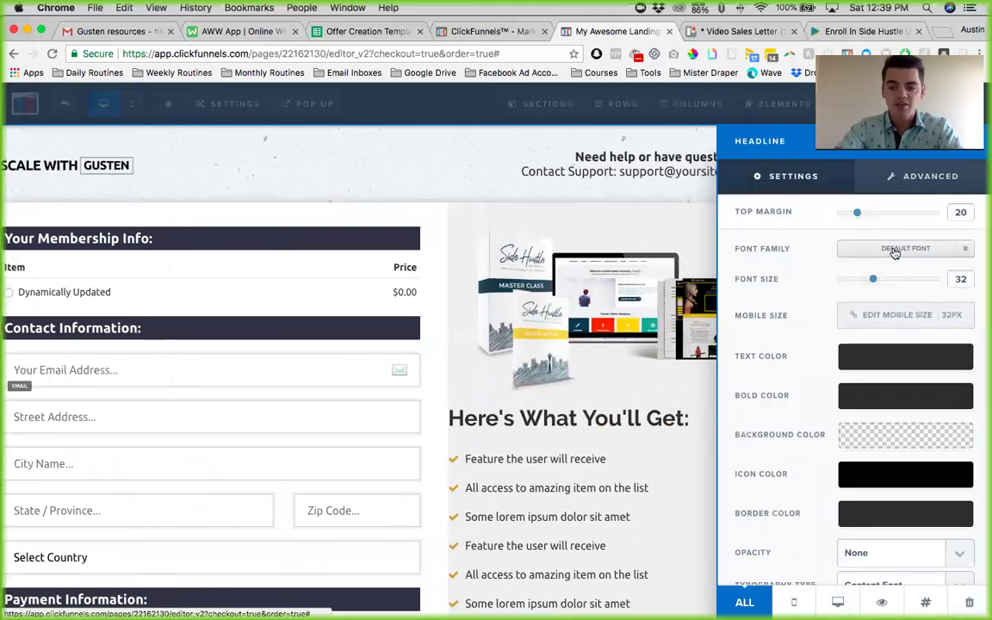
pyautogui.click(840, 247)
pyautogui.click(837, 224)
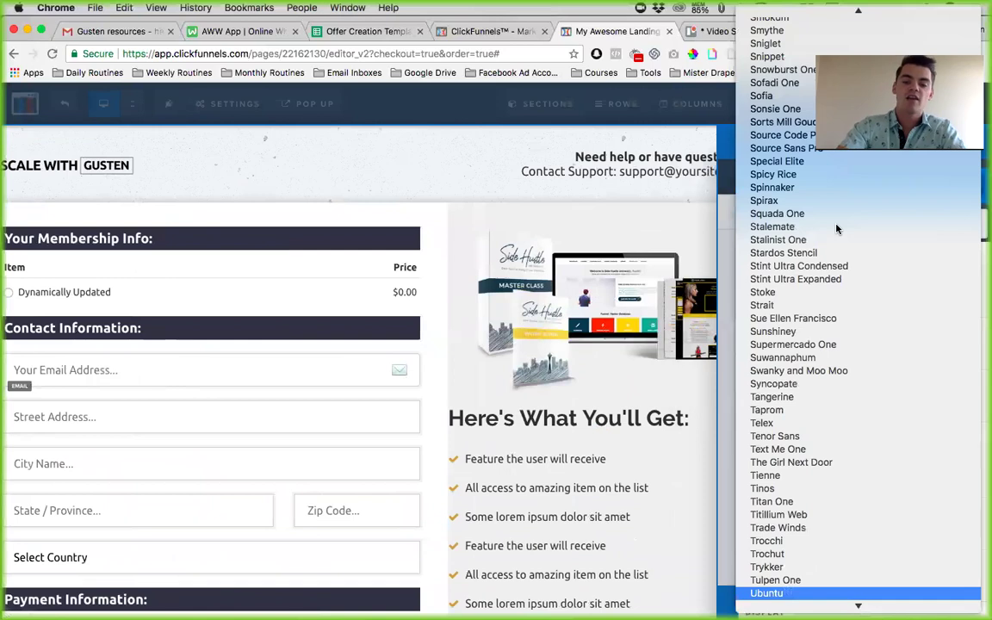
pyautogui.press('Return')
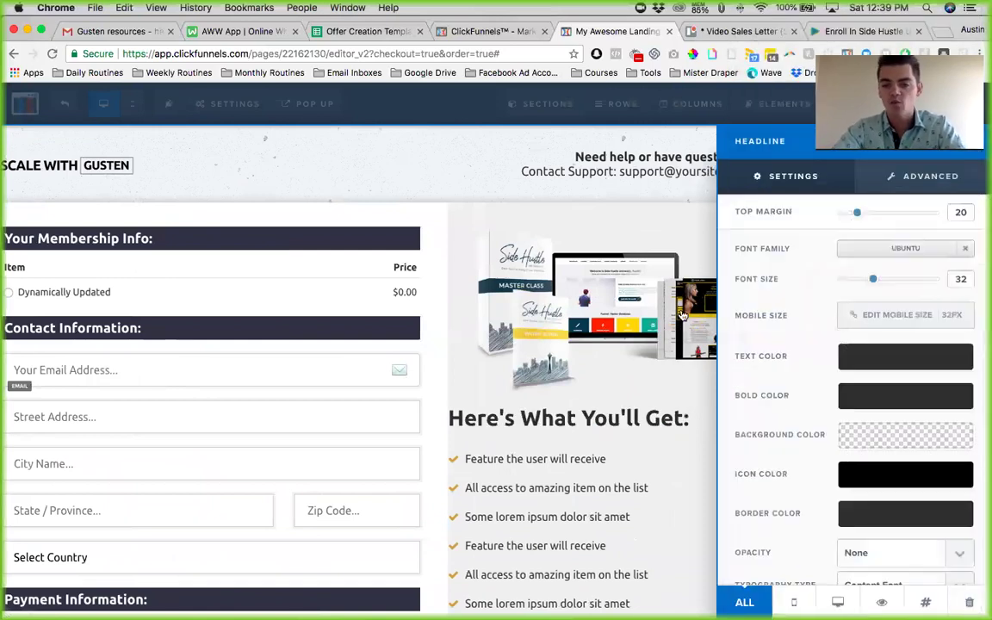
pyautogui.click(606, 389)
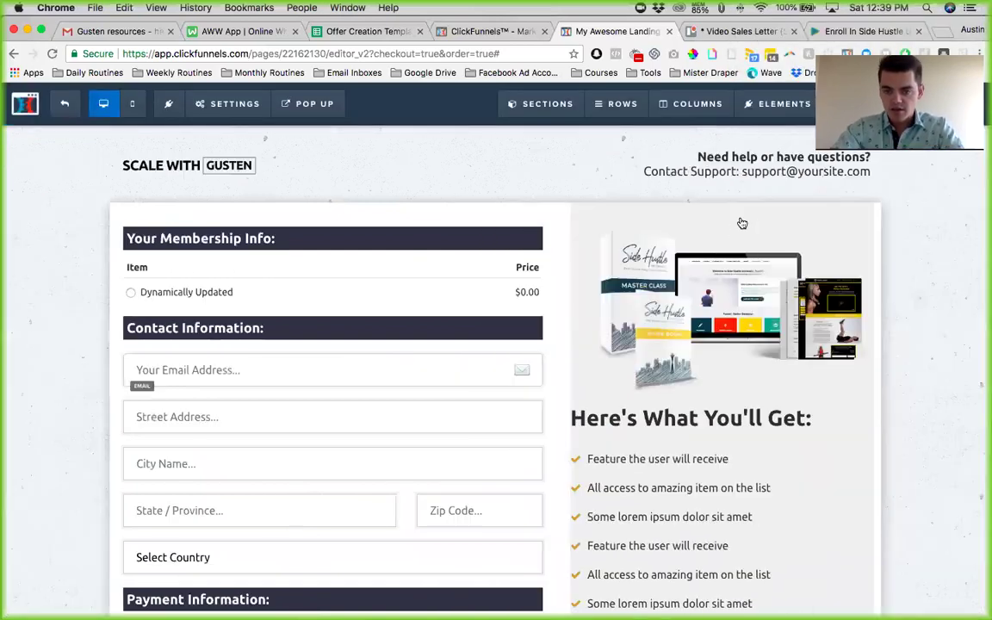
# Step: Set the right column's left/right padding to 20
pyautogui.click(680, 105)
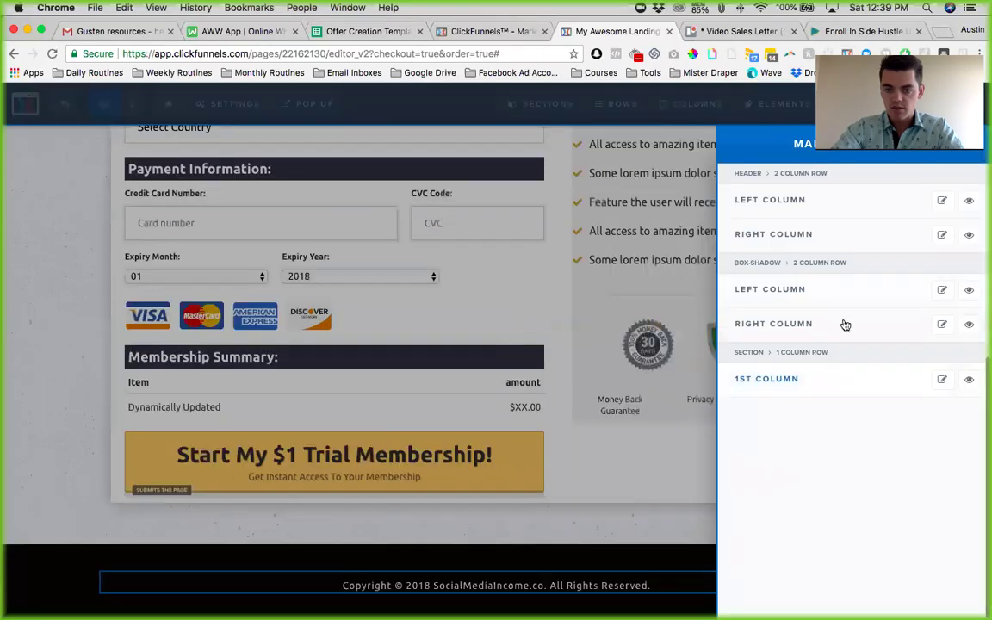
pyautogui.click(844, 326)
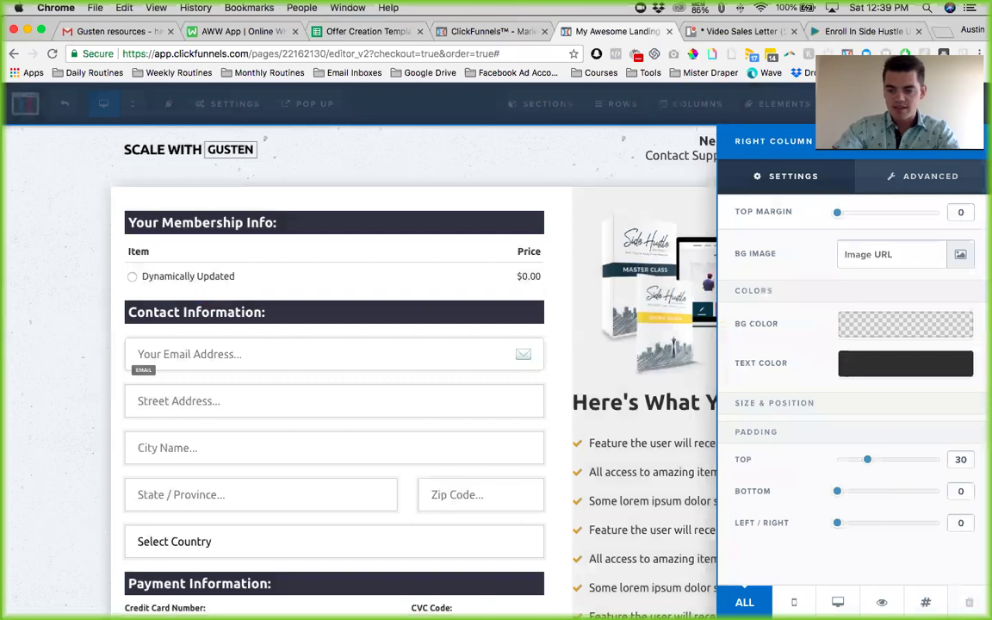
pyautogui.click(961, 523)
pyautogui.write('1')
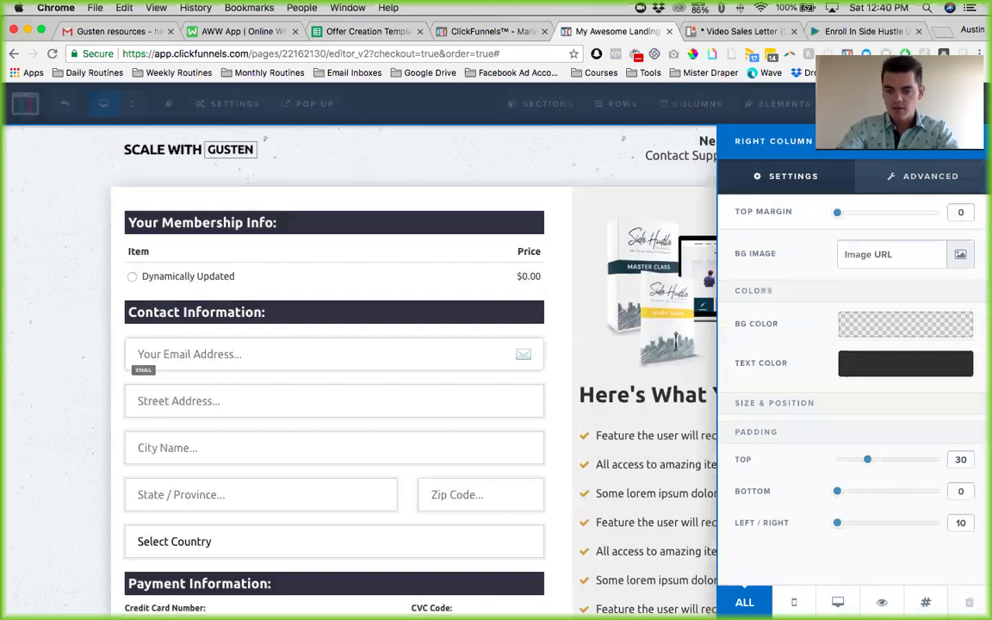
pyautogui.press('BackSpace')
pyautogui.write('2')
pyautogui.click(635, 440)
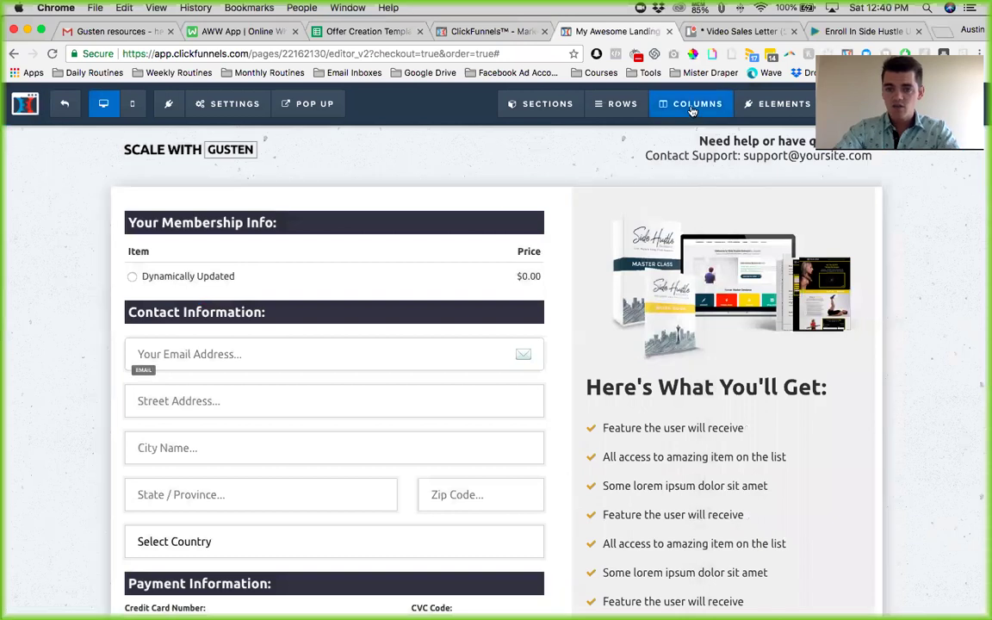
# Step: Reduce the box-shadow section's left/right padding to 0
pyautogui.click(934, 480)
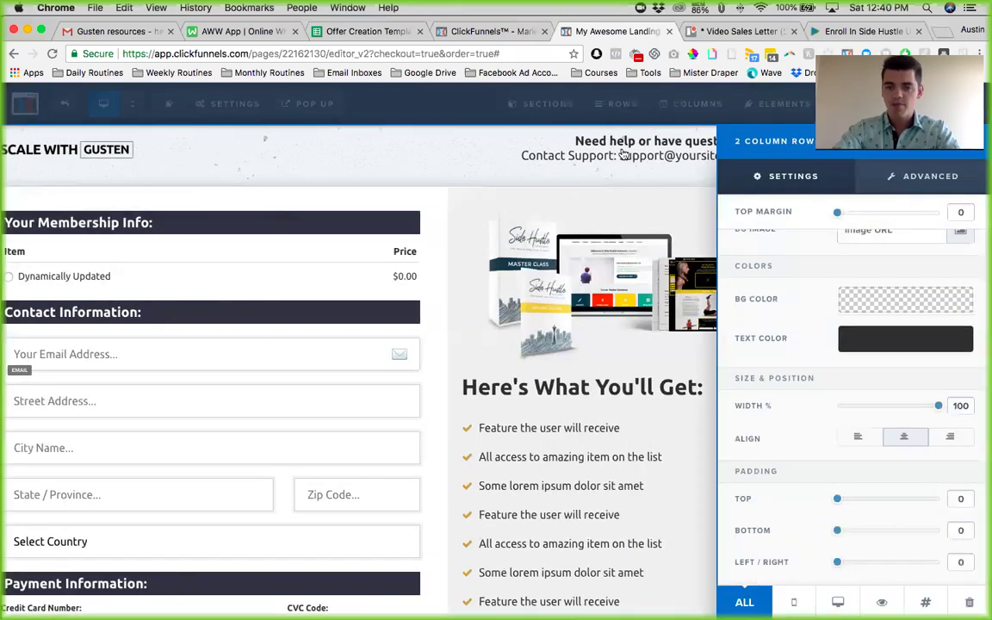
pyautogui.click(562, 139)
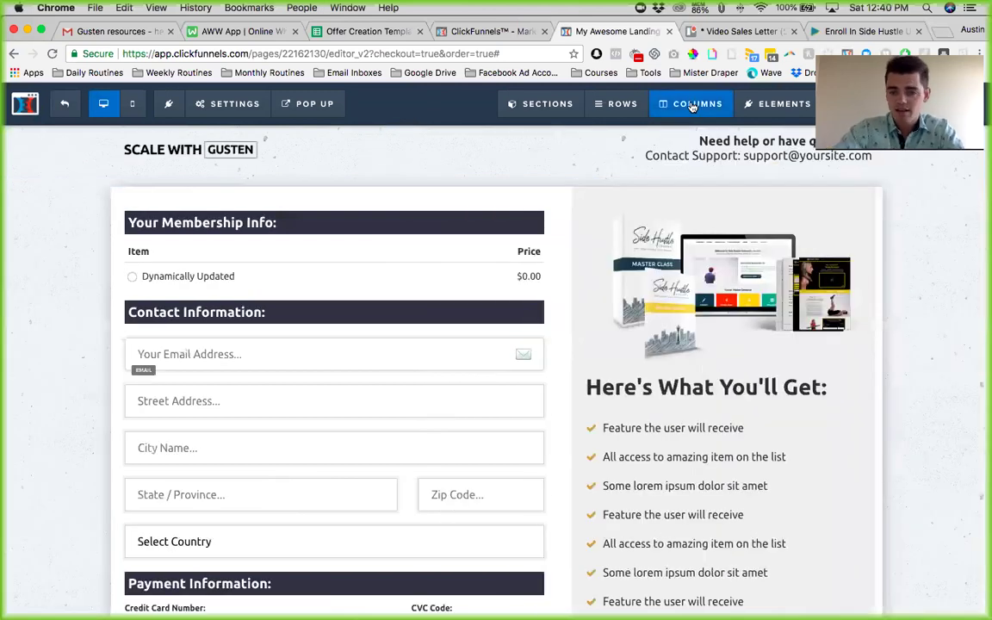
pyautogui.click(694, 105)
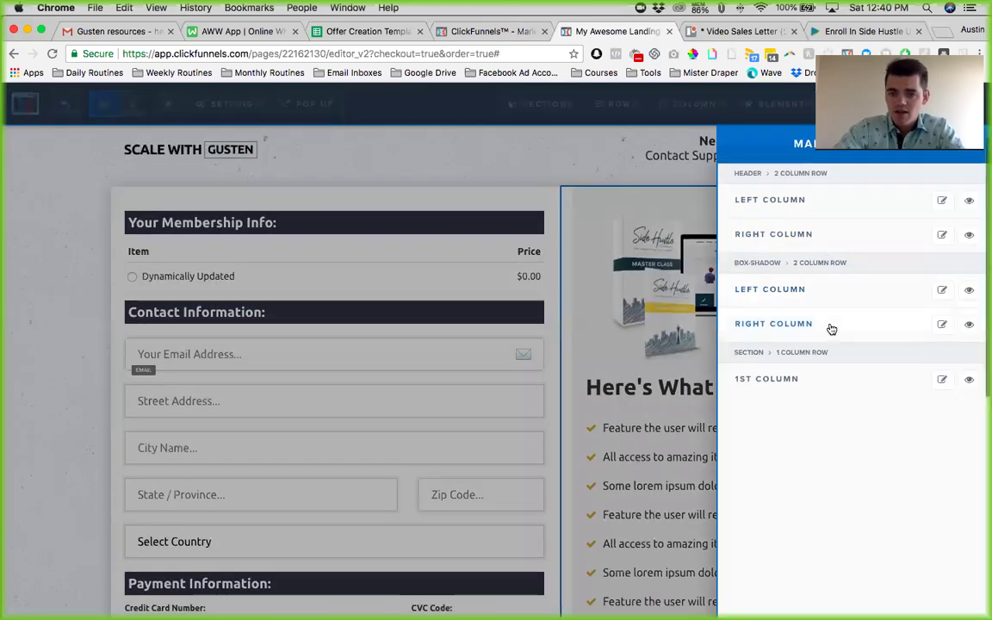
pyautogui.click(746, 235)
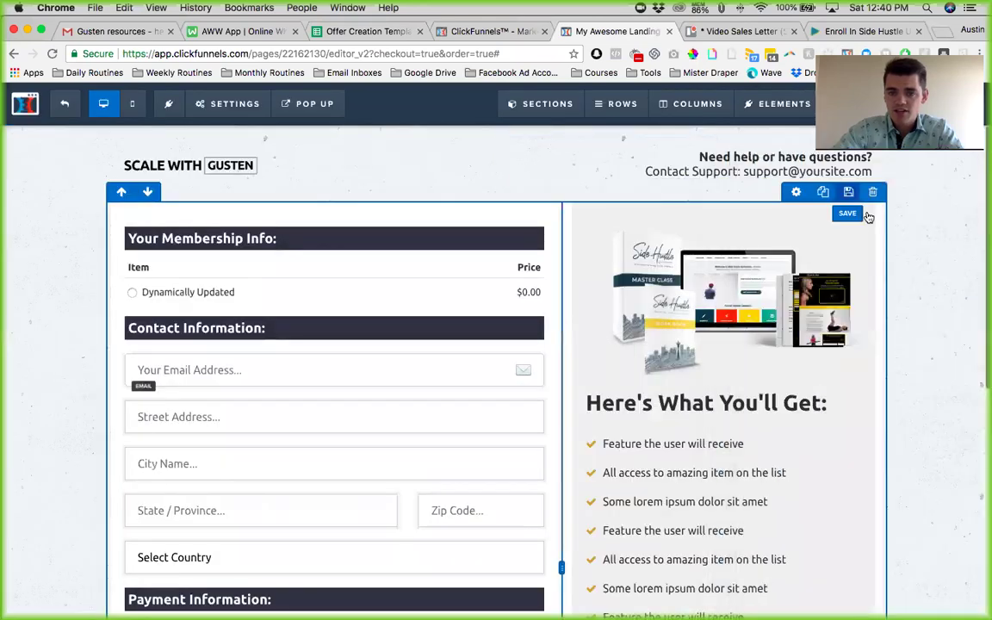
pyautogui.click(945, 443)
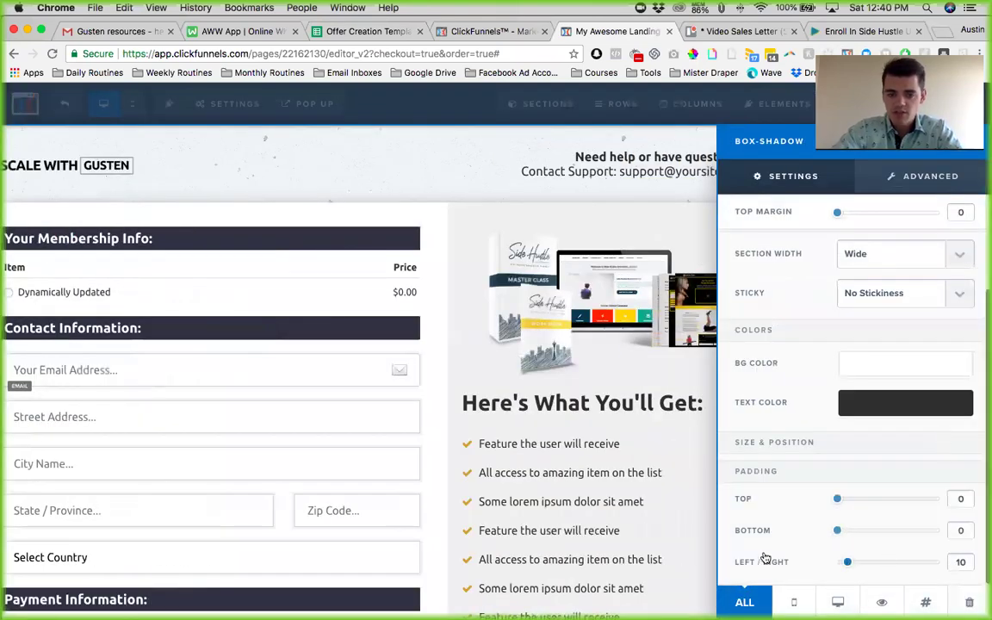
pyautogui.moveTo(772, 556); pyautogui.dragTo(633, 483)
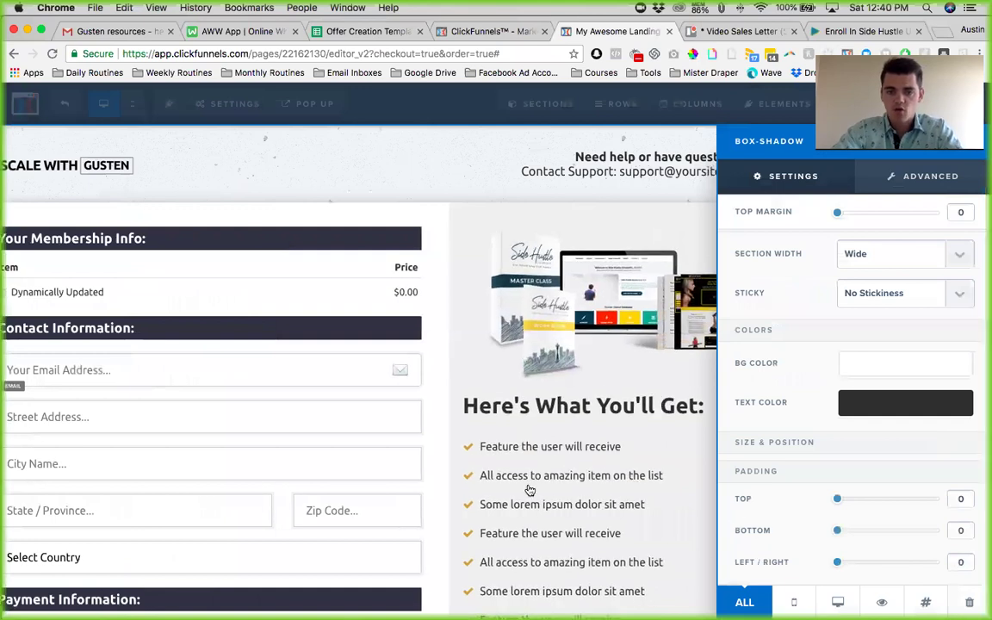
pyautogui.click(551, 346)
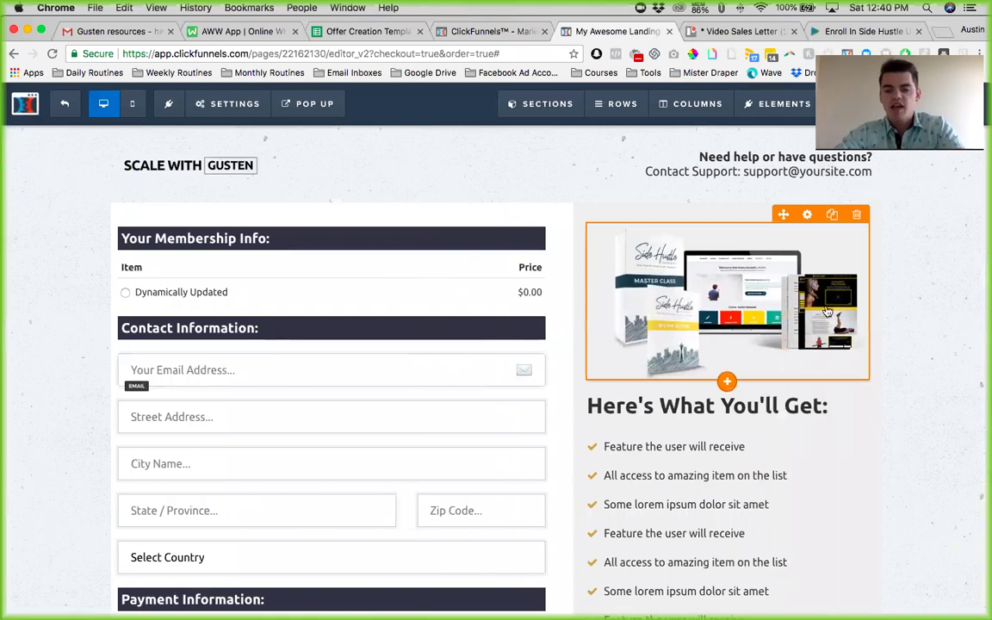
# Step: Replace the placeholder feature list with a new paragraph and select its Lorem ipsum text
pyautogui.scroll(-5, 826, 310)
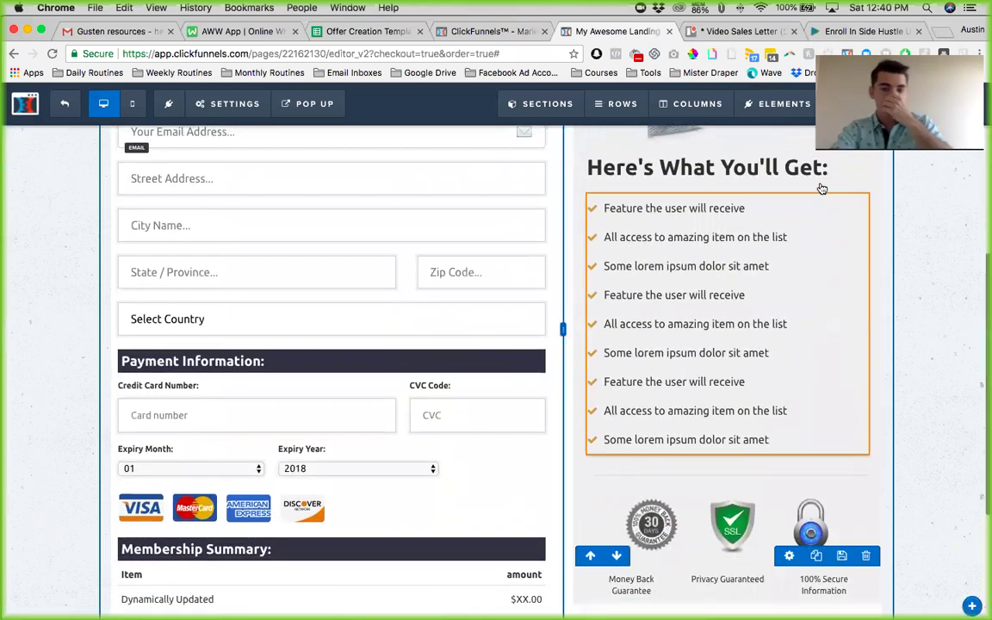
pyautogui.click(856, 185)
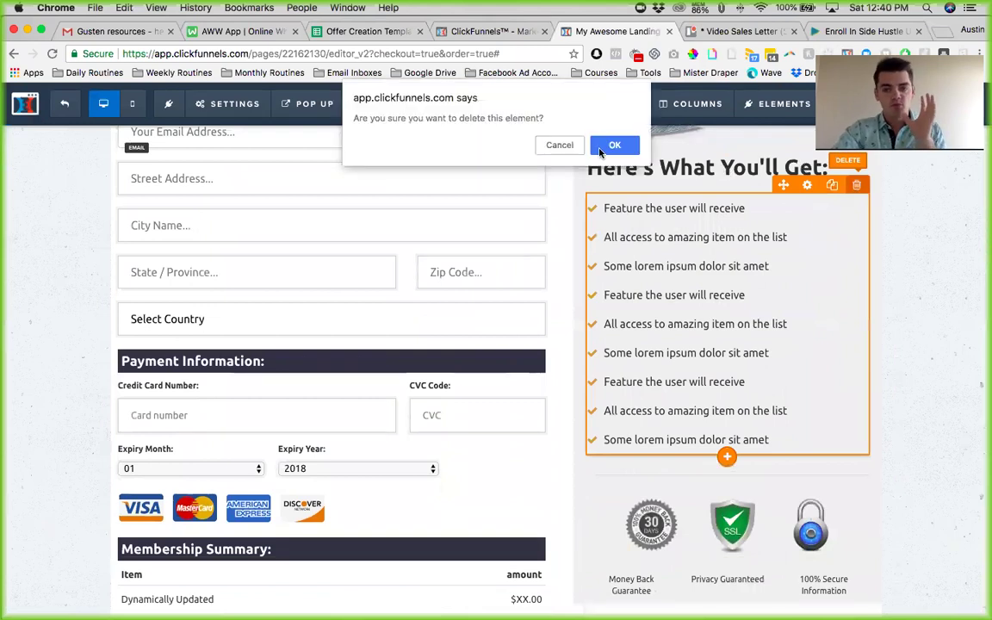
pyautogui.click(616, 144)
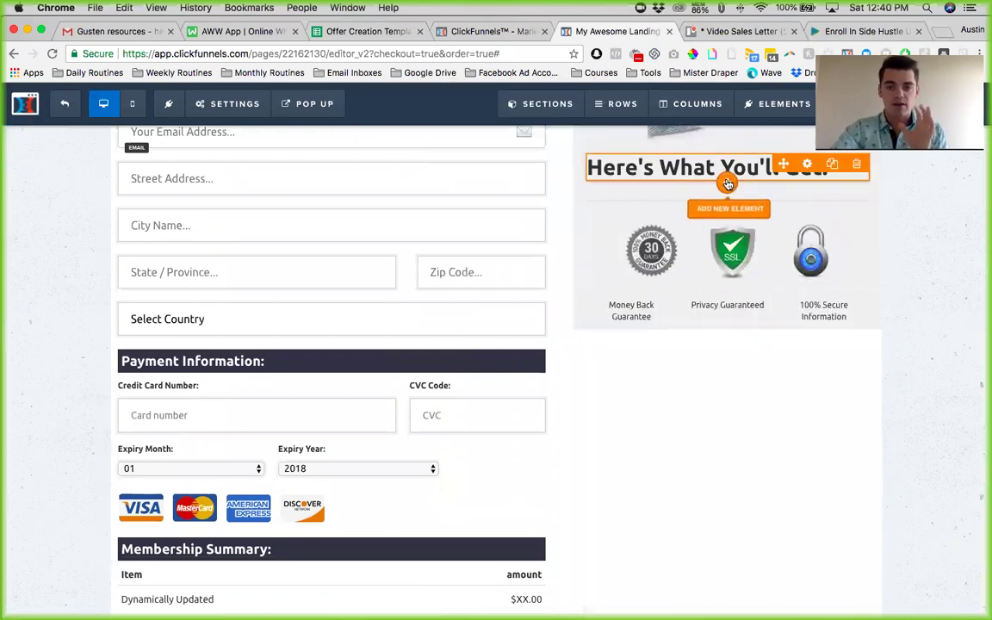
pyautogui.click(728, 184)
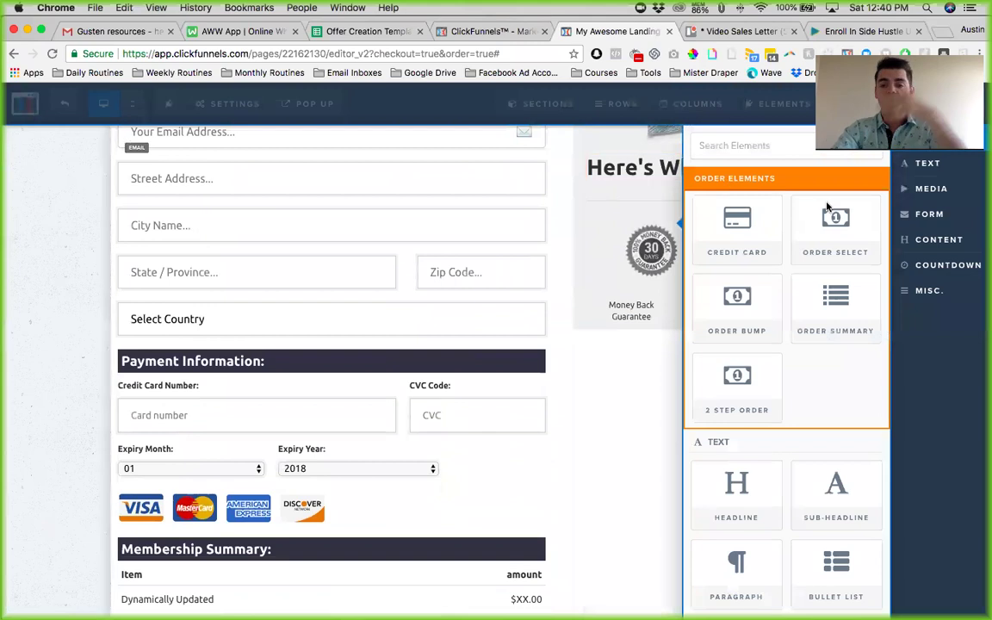
pyautogui.scroll(-4, 769, 337)
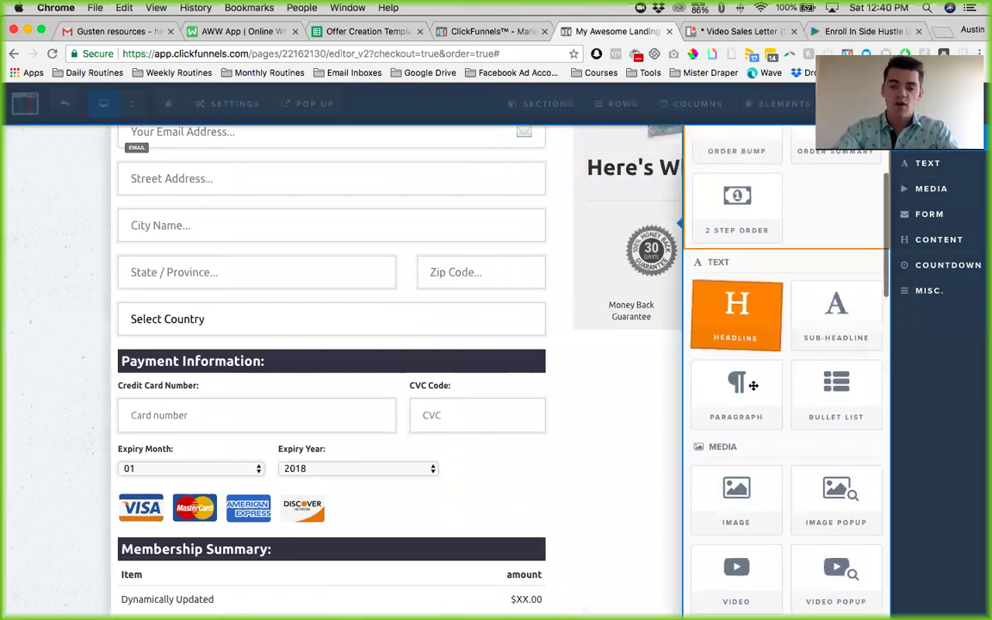
pyautogui.click(737, 396)
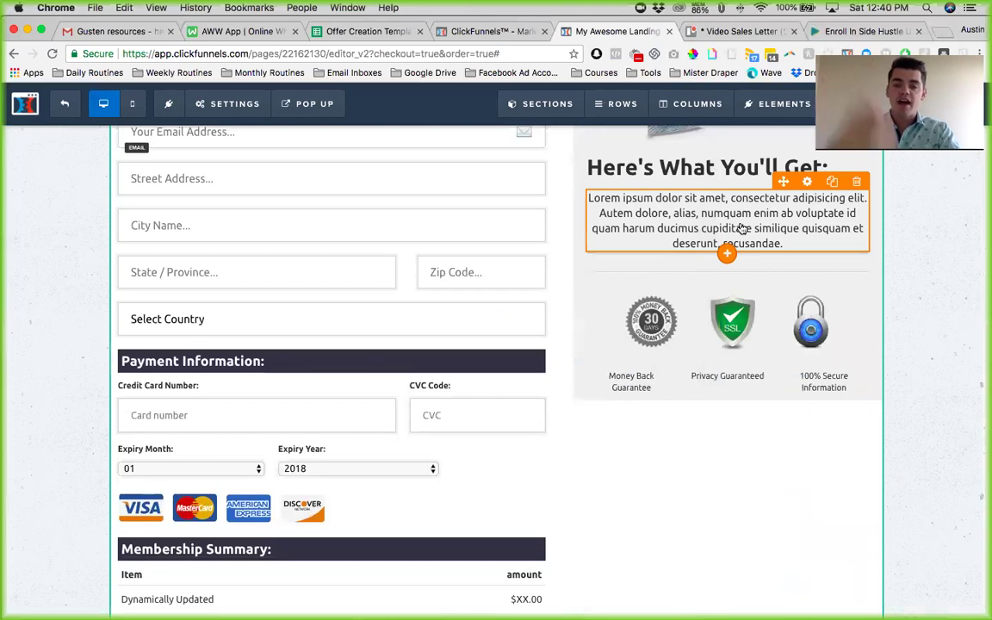
pyautogui.click(741, 228)
pyautogui.hotkey('ctrl', 'a')
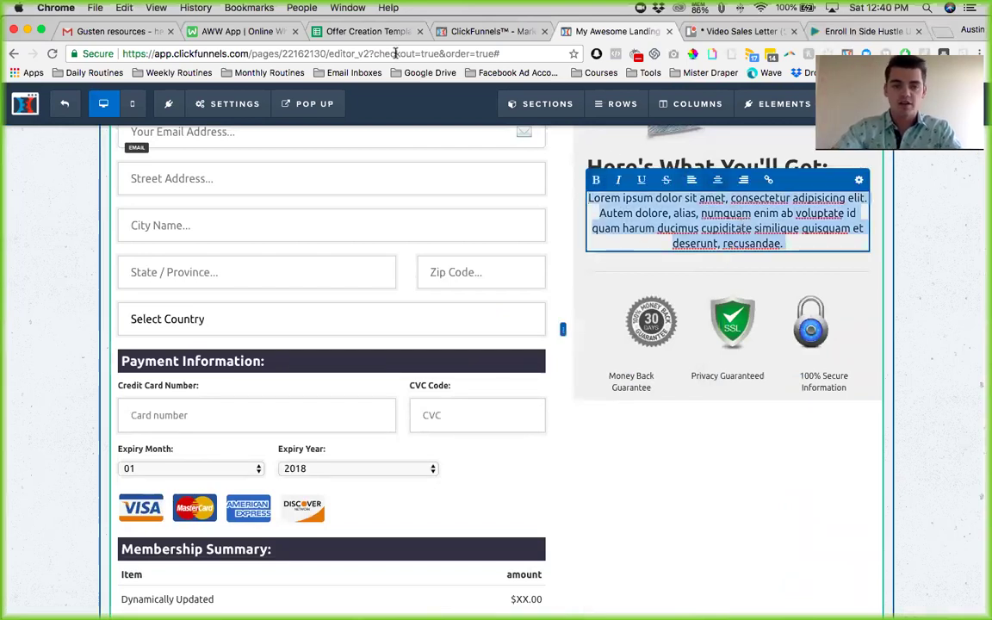
# Step: Copy '6-Week Personal Branding Masterclass' from cell D2 of the offer spreadsheet
pyautogui.click(368, 31)
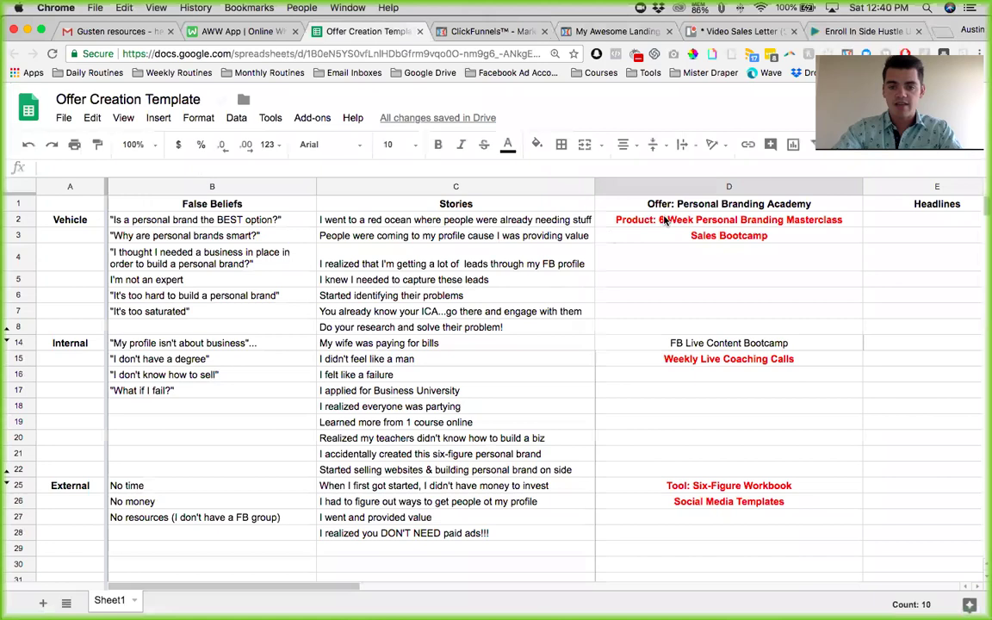
pyautogui.click(665, 221)
pyautogui.doubleClick(661, 220)
pyautogui.moveTo(661, 218); pyautogui.dragTo(842, 218)
pyautogui.press('cmd+c')
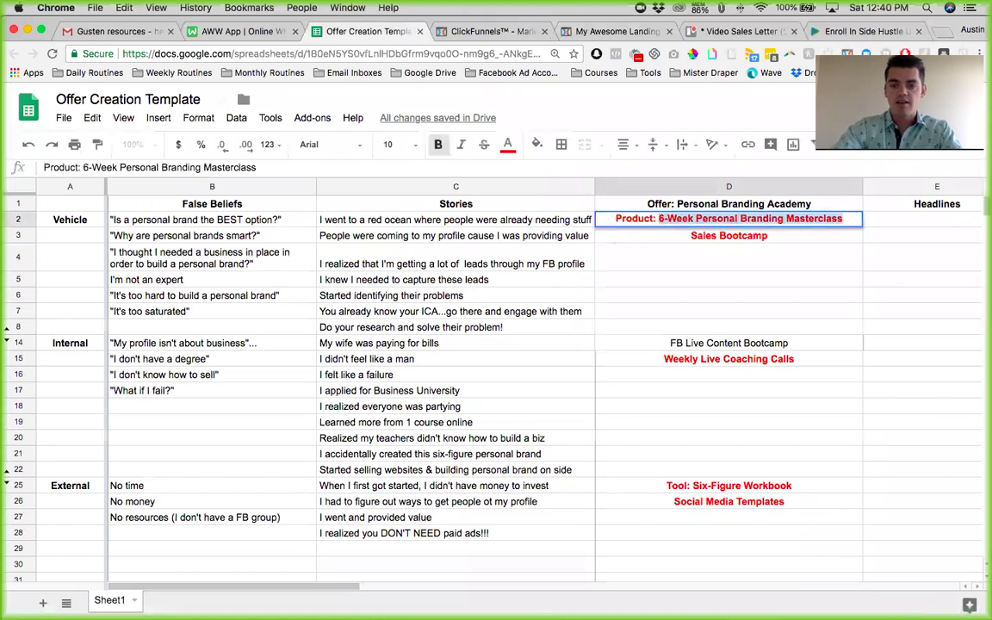
pyautogui.click(619, 31)
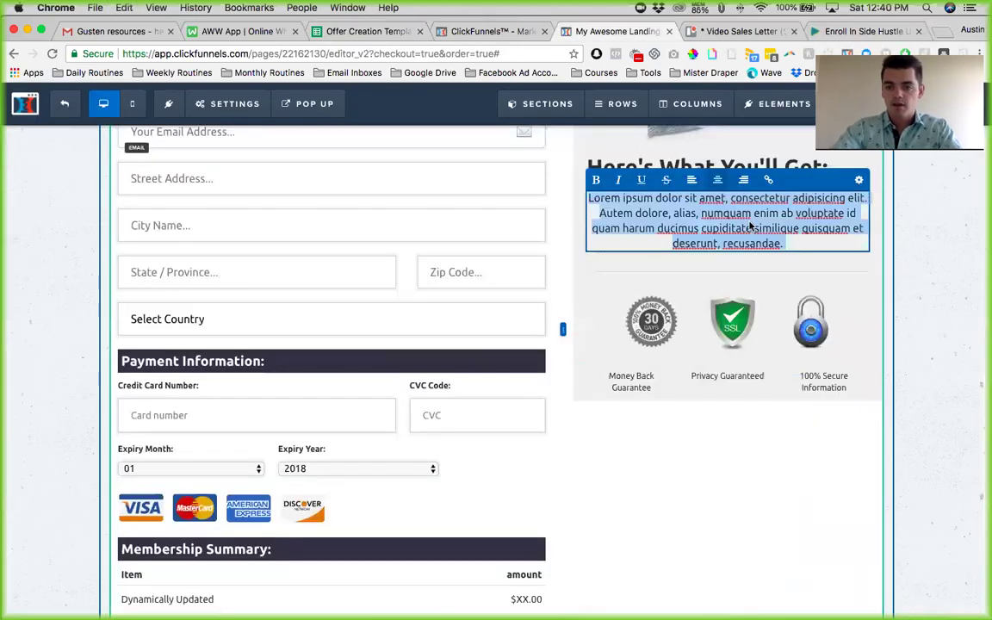
# Step: Paste '6-Week Personal Branding Masterclass' over the placeholder and left-align the line
pyautogui.press('cmd+v')
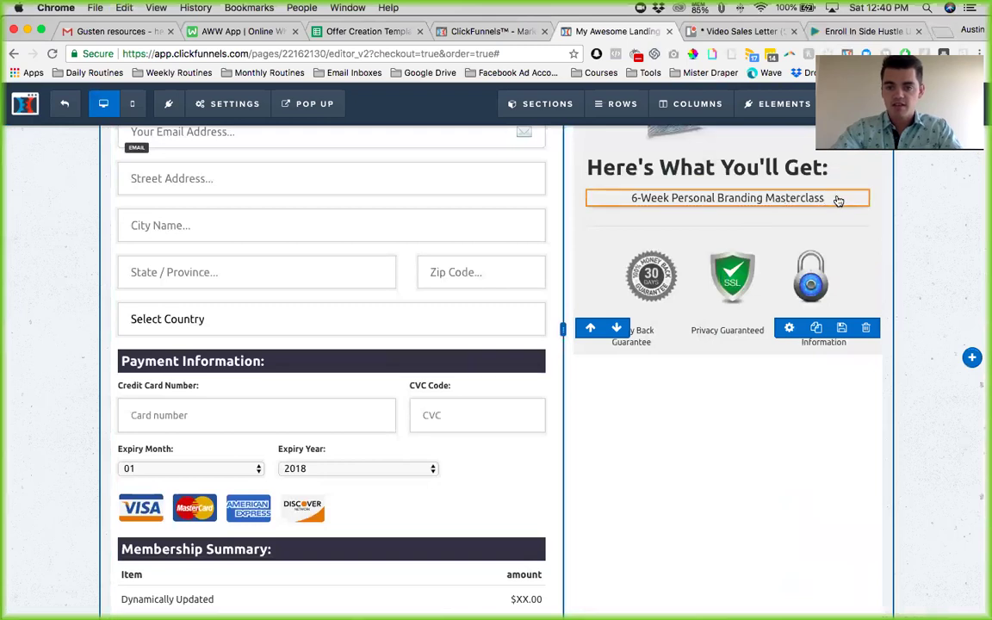
pyautogui.moveTo(827, 199); pyautogui.dragTo(632, 198)
pyautogui.click(692, 180)
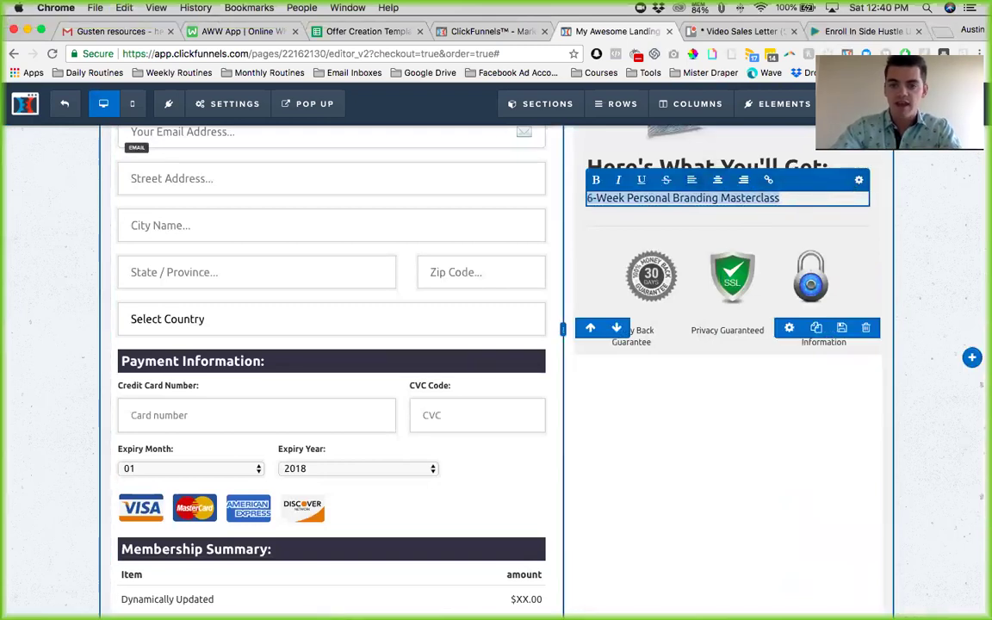
# Step: Append ' ($1,997 Value)' to the end of the line and make it bold
pyautogui.click(824, 199)
pyautogui.write('Value')
pyautogui.press('BackSpace')
pyautogui.press('BackSpace')
pyautogui.press('BackSpace')
pyautogui.press('BackSpace')
pyautogui.press('BackSpace')
pyautogui.press('BackSpace')
pyautogui.write('$')
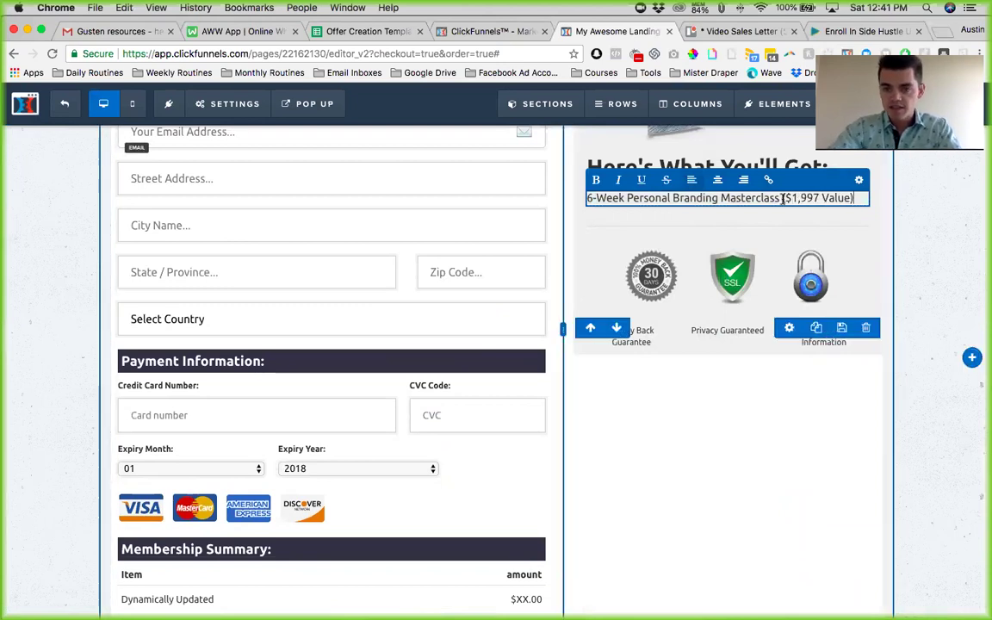
pyautogui.keyDown('shift'); pyautogui.click(854, 198); pyautogui.keyUp('shift')
pyautogui.hotkey('ctrl', 'b')
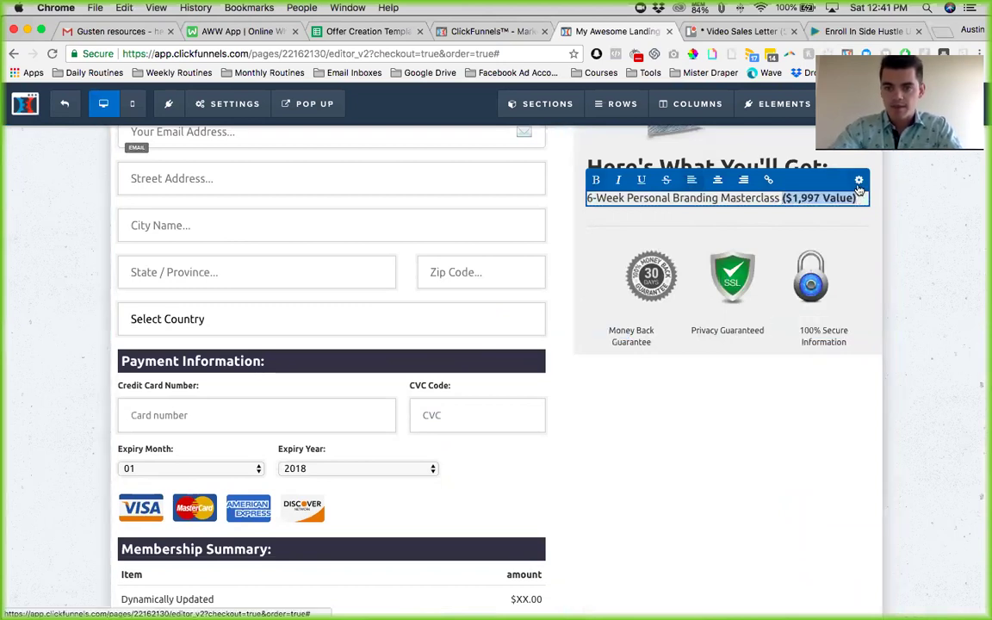
# Step: Add an arrow-circle icon before the Masterclass line via the paragraph's Advanced icon picker
pyautogui.click(859, 183)
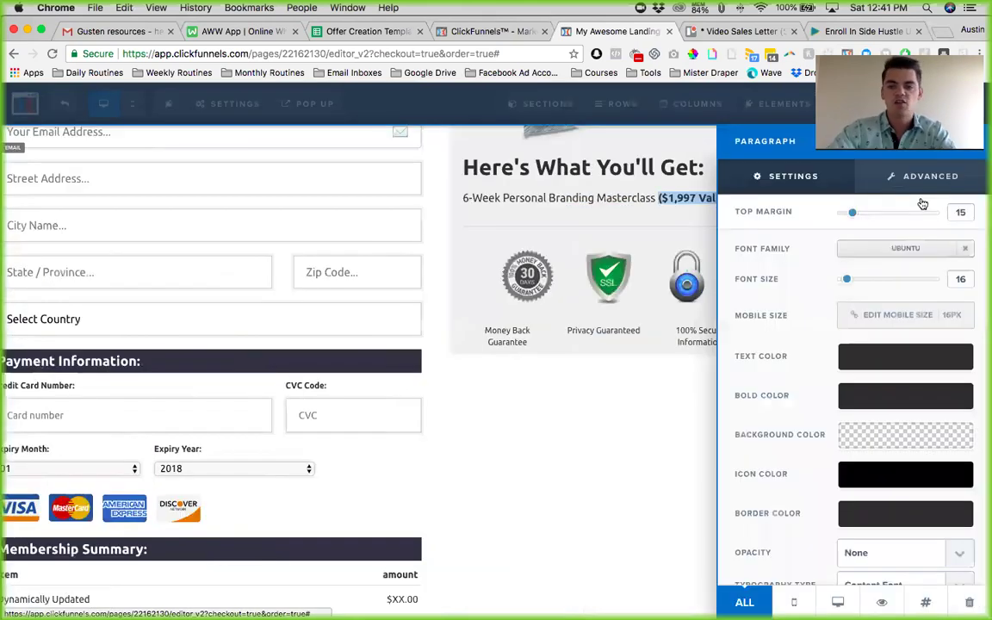
pyautogui.click(932, 181)
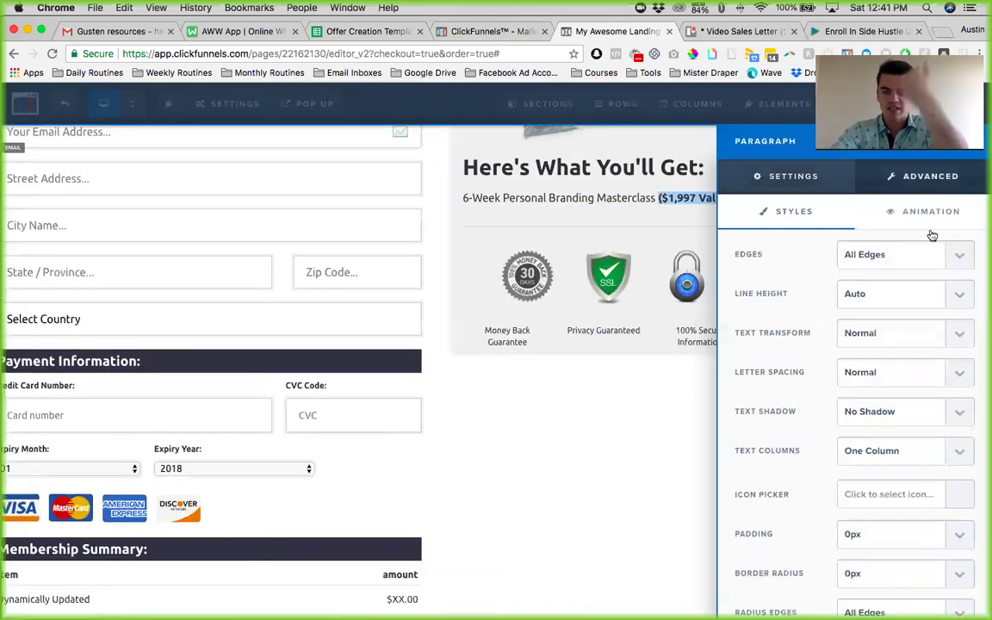
pyautogui.scroll(-1, 912, 371)
pyautogui.click(876, 468)
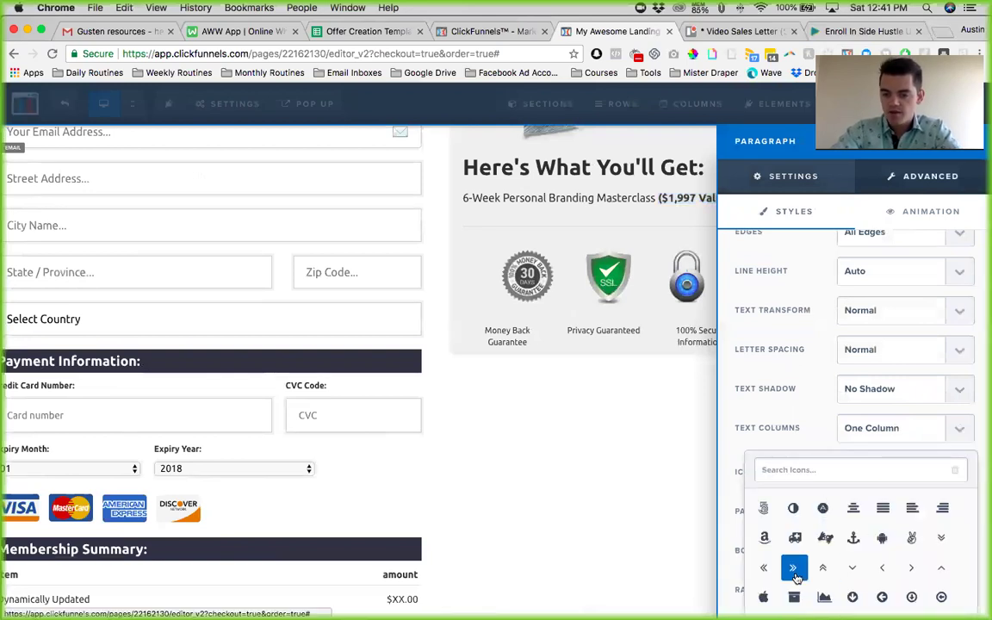
pyautogui.scroll(-5, 796, 577)
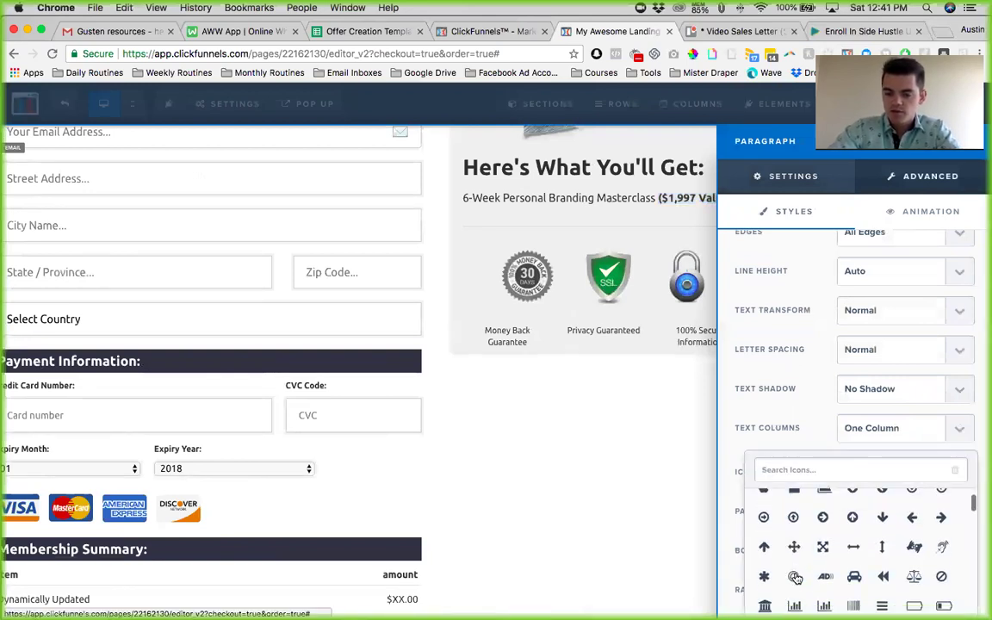
pyautogui.scroll(3, 837, 560)
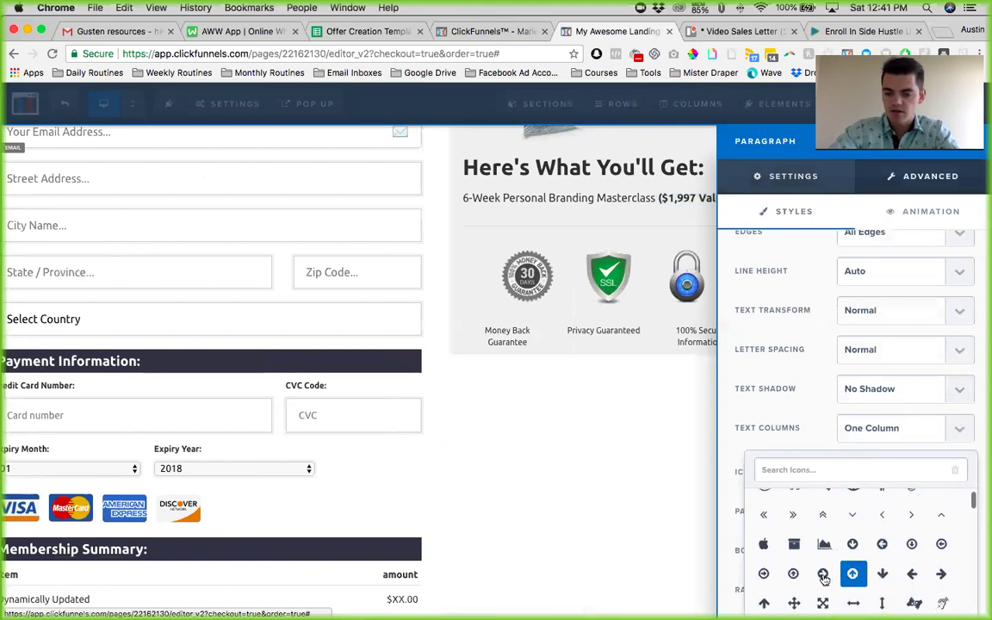
pyautogui.click(823, 574)
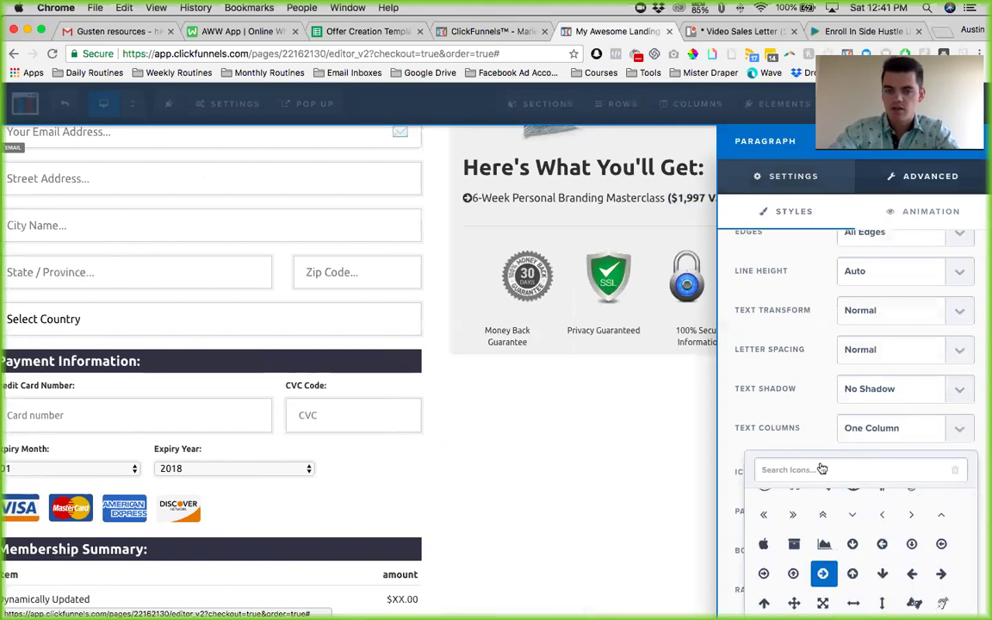
# Step: Set the icon colour to light orange #ffc56c
pyautogui.click(808, 190)
pyautogui.click(861, 473)
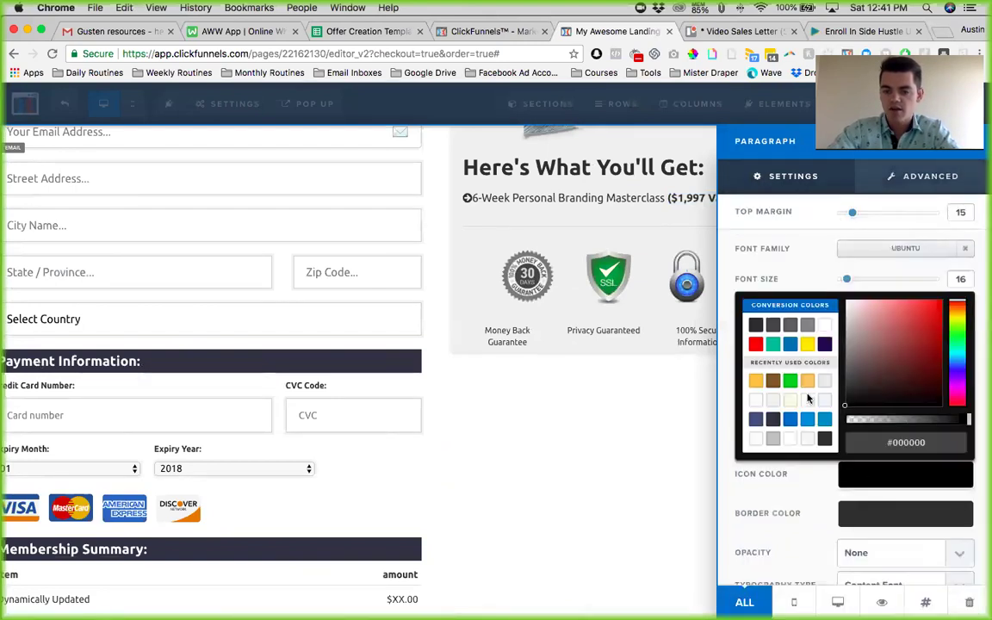
pyautogui.click(757, 381)
pyautogui.click(857, 477)
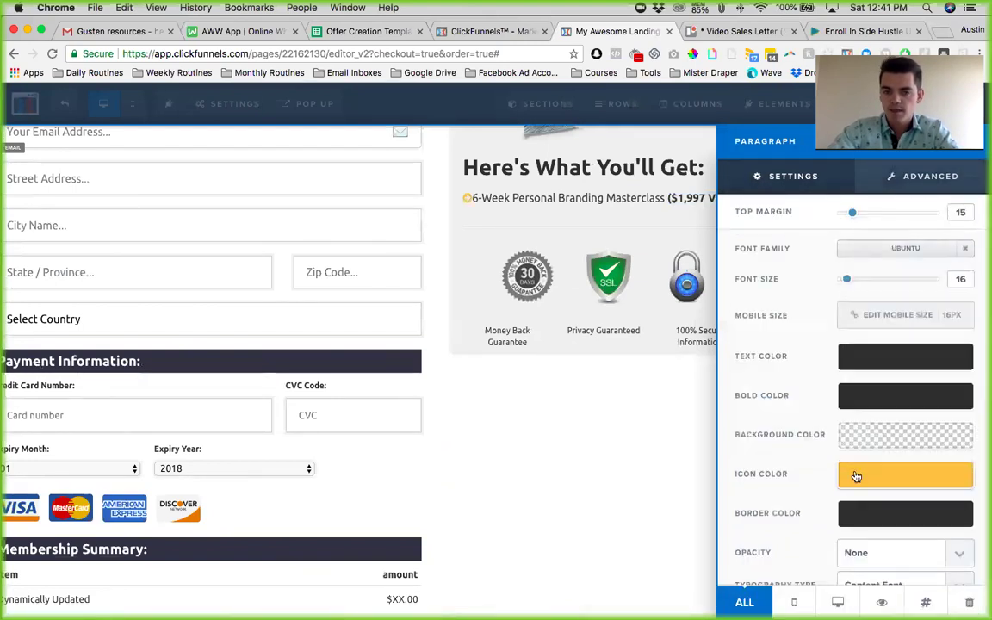
pyautogui.click(855, 474)
pyautogui.click(808, 384)
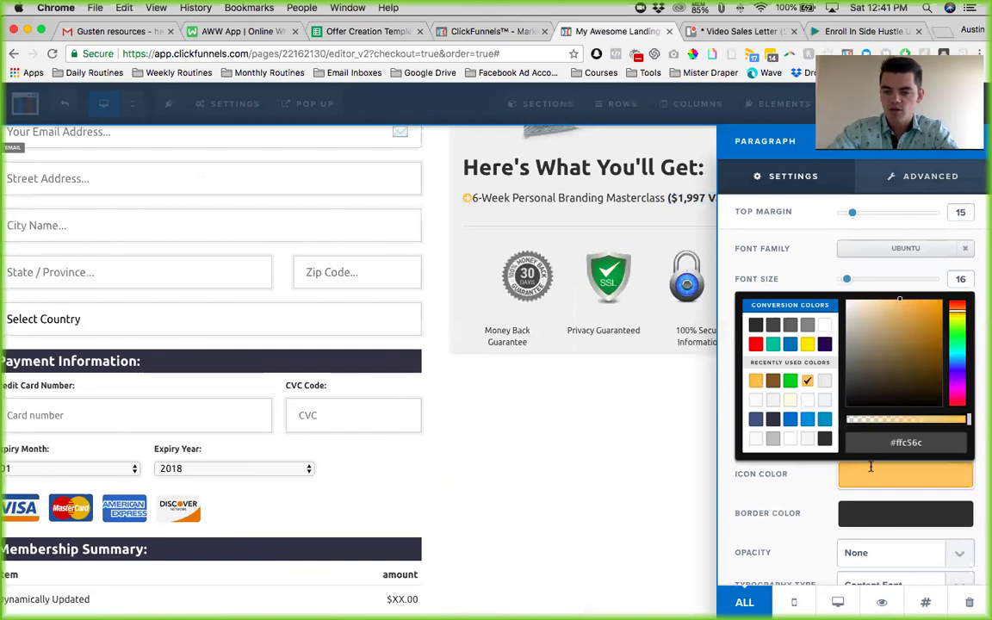
pyautogui.click(872, 456)
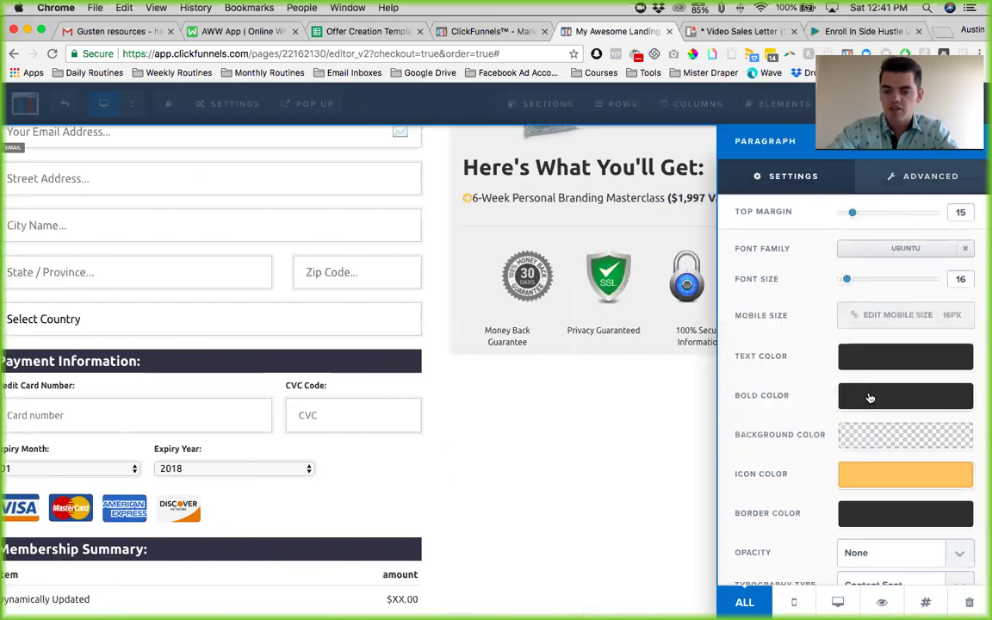
# Step: Make the bold ($1,997 Value) text the same light orange #ffc56c
pyautogui.click(869, 397)
pyautogui.click(807, 500)
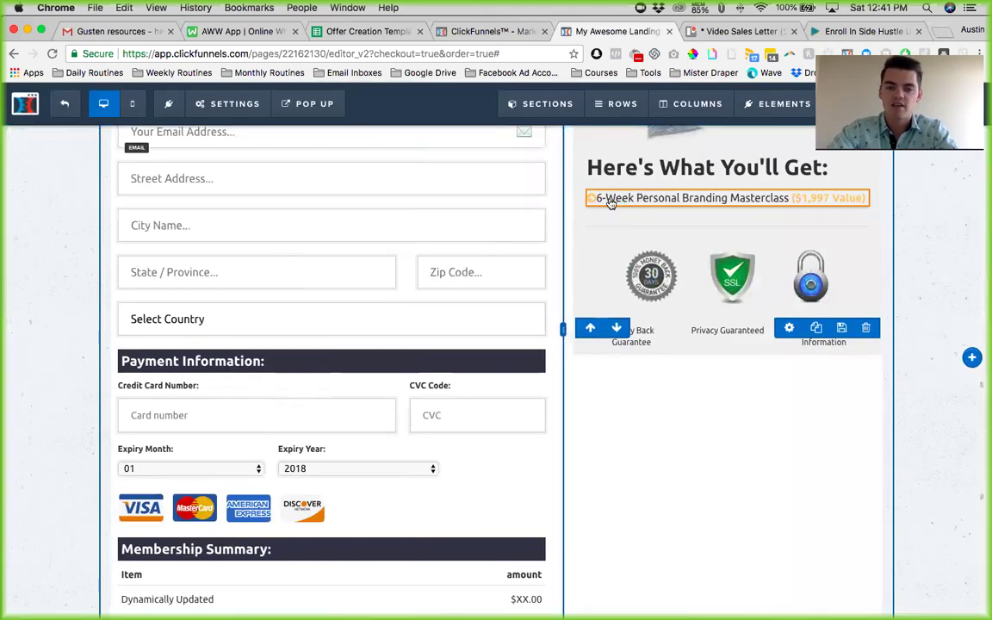
pyautogui.click(598, 197)
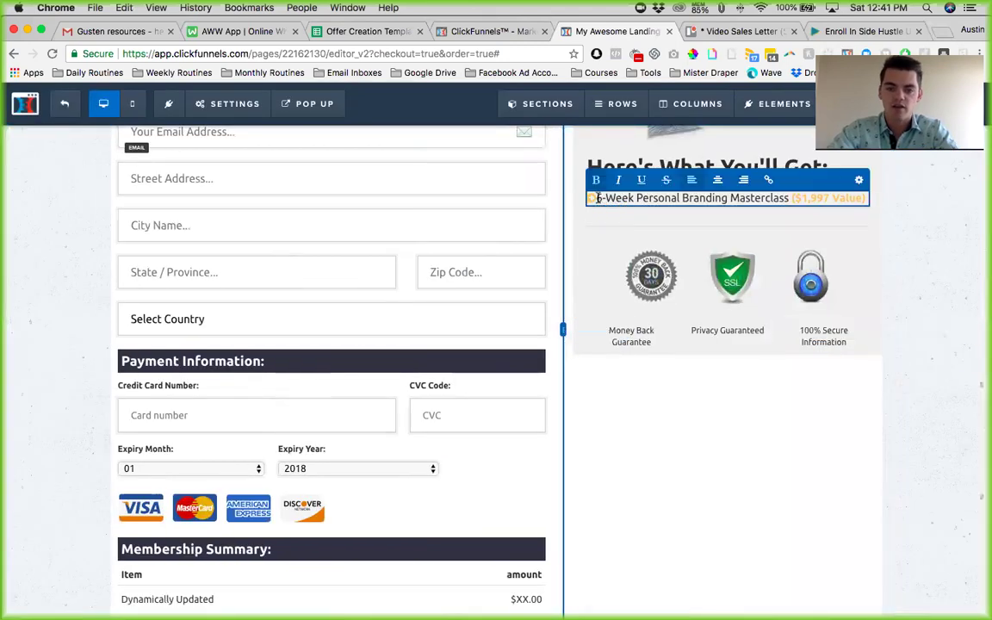
pyautogui.click(908, 226)
pyautogui.moveTo(853, 192)
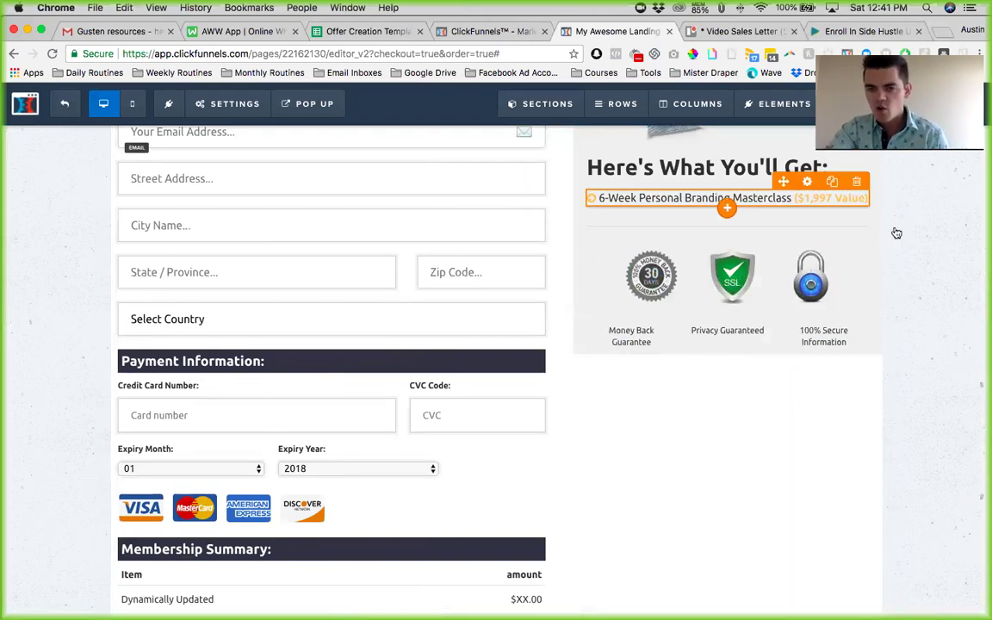
pyautogui.scroll(4, 893, 237)
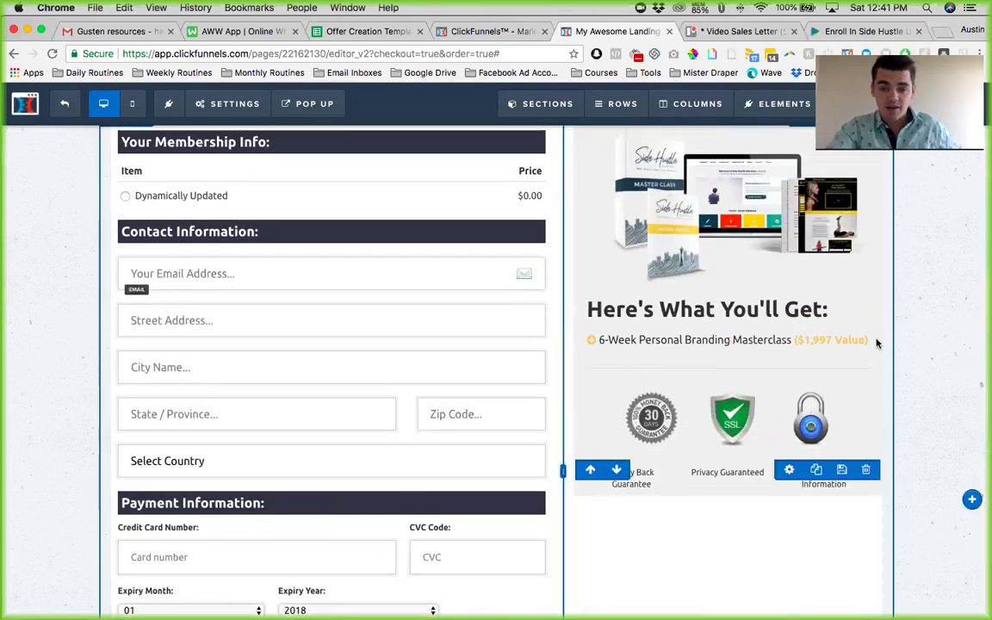
# Step: Clone the Masterclass ($1,997 Value) line and change the copy's top margin to 10
pyautogui.moveTo(853, 342)
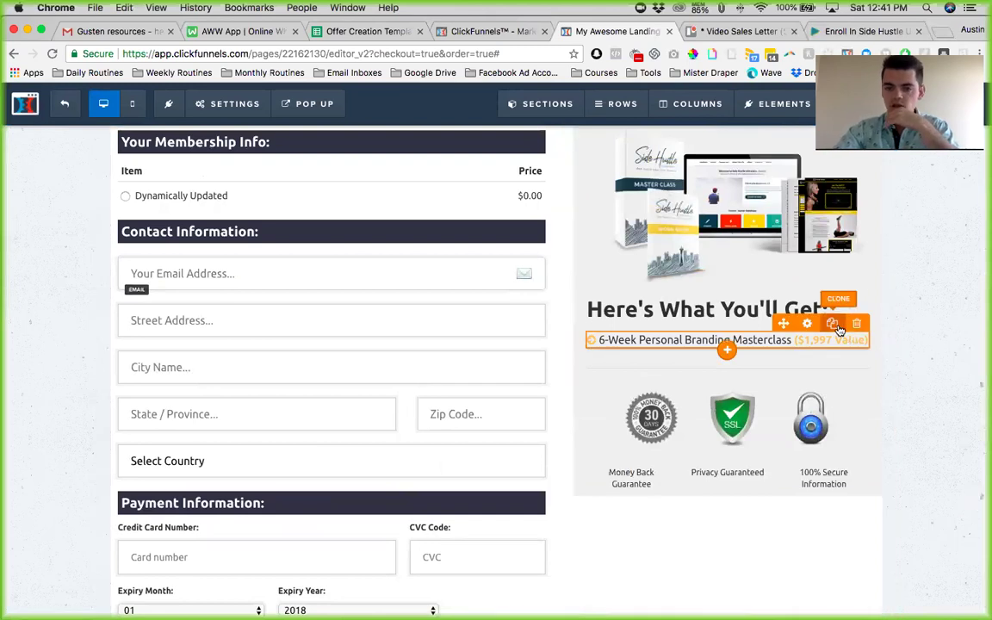
pyautogui.click(837, 326)
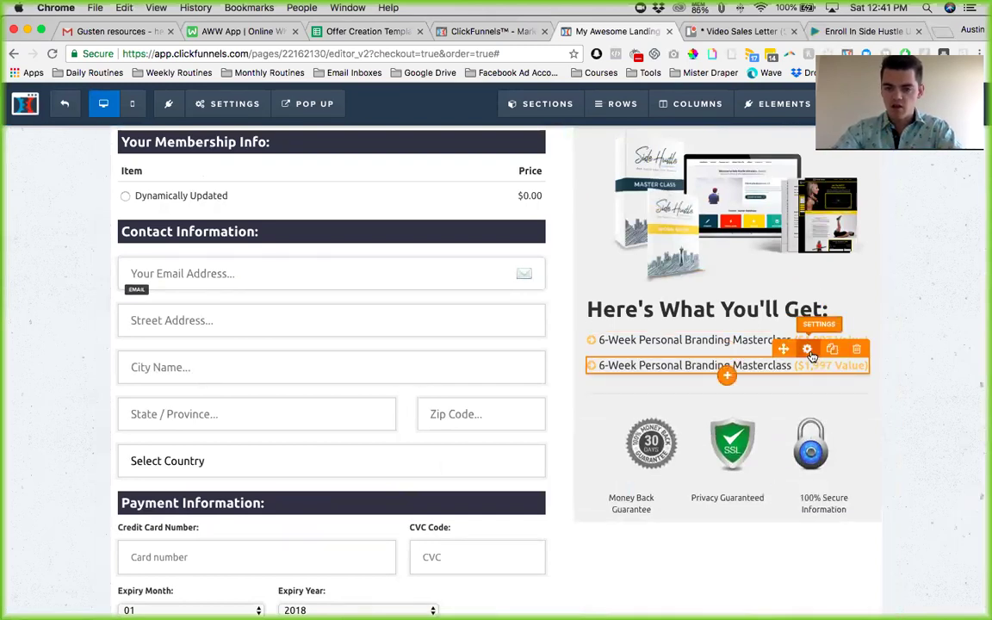
pyautogui.click(809, 351)
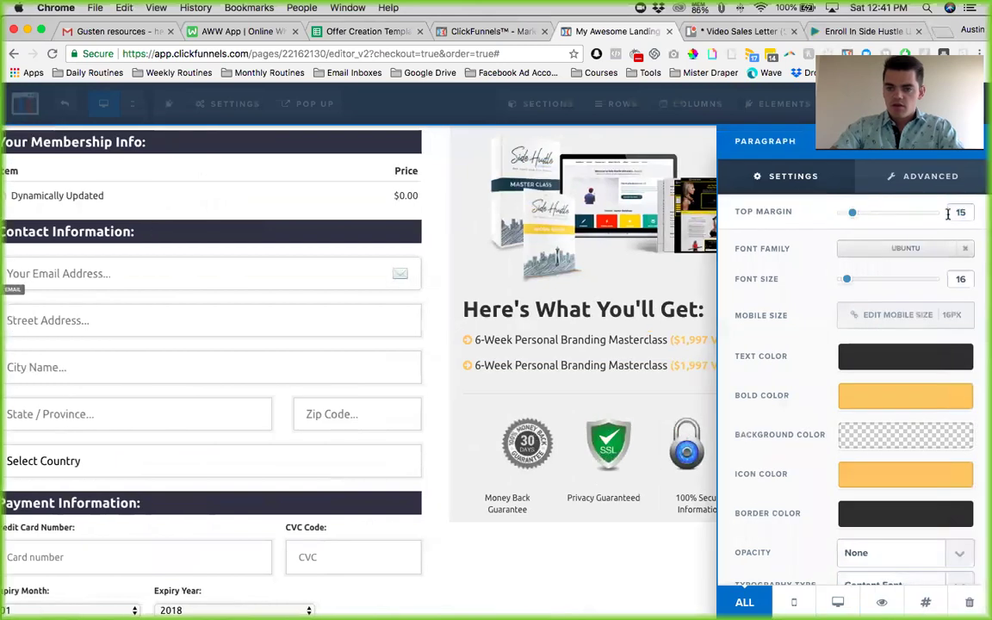
pyautogui.click(963, 211)
pyautogui.press('BackSpace')
pyautogui.write('0')
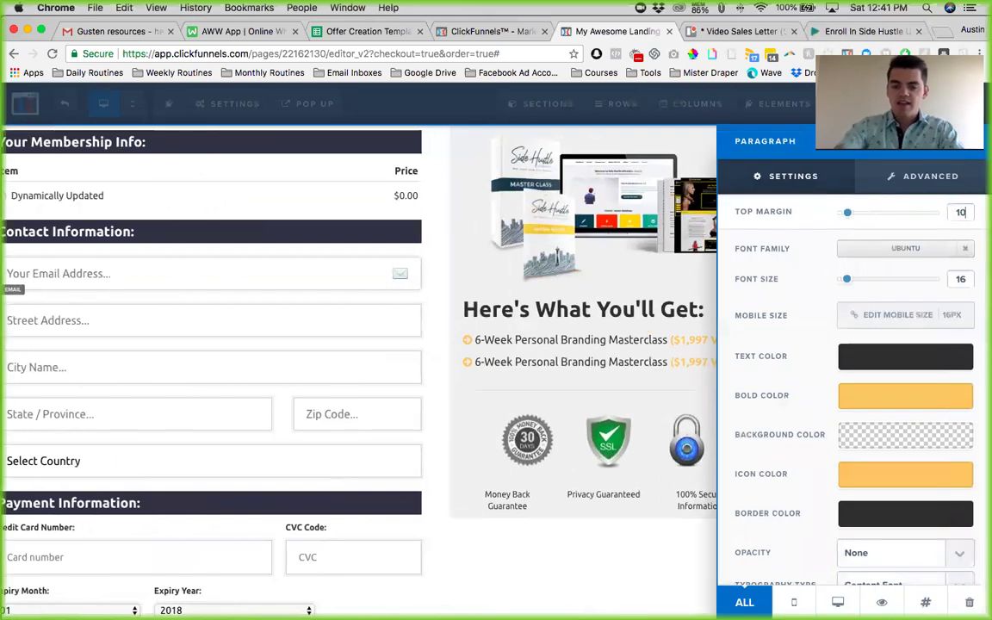
pyautogui.click(689, 313)
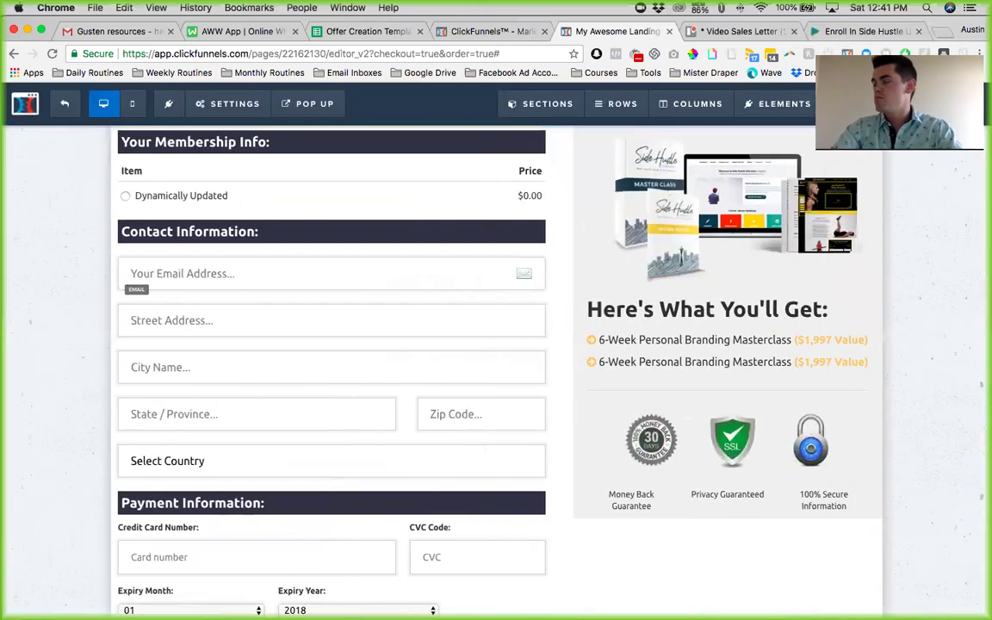
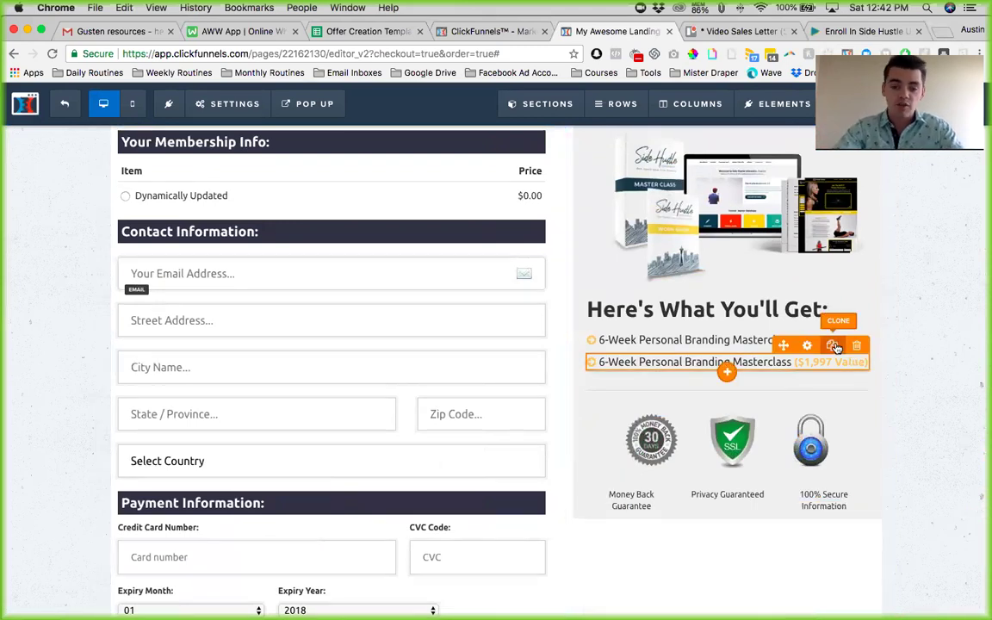
# Step: Clone the Masterclass bullet twice for four items and bring up the Offer Creation Template sheet
pyautogui.click(832, 346)
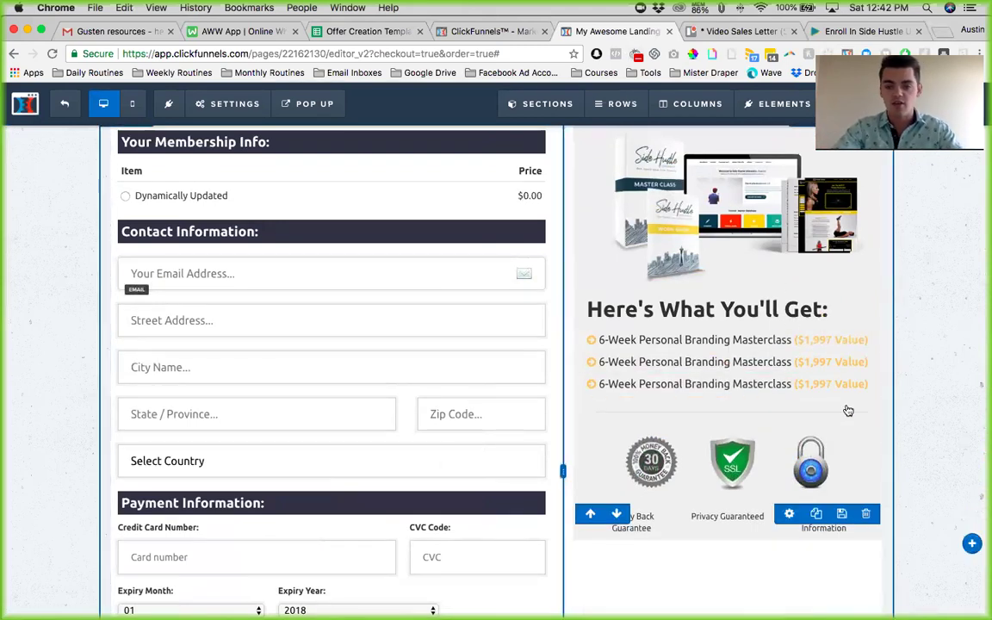
pyautogui.click(835, 368)
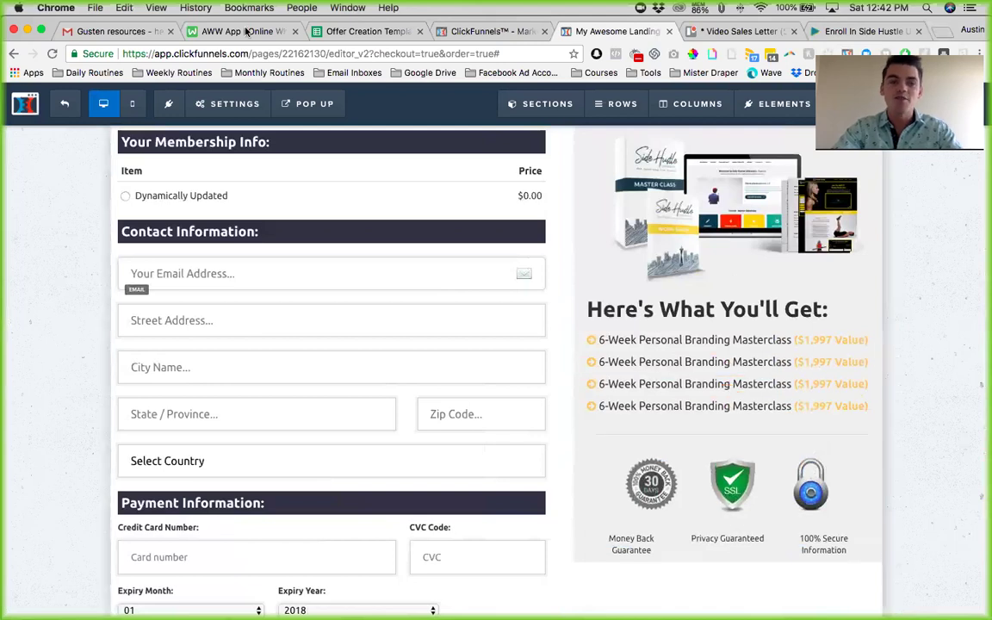
pyautogui.click(332, 34)
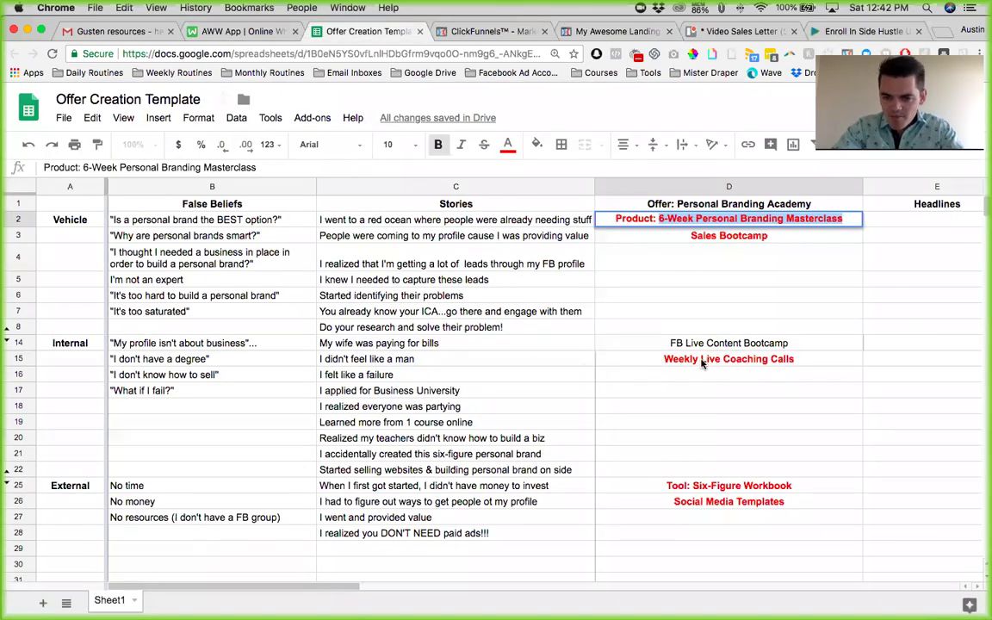
# Step: Rename the second bullet to Six-Figure Workbook, copied from the Offer Creation Template
pyautogui.scroll(-5, 702, 363)
pyautogui.click(708, 380)
pyautogui.scroll(-10, 740, 443)
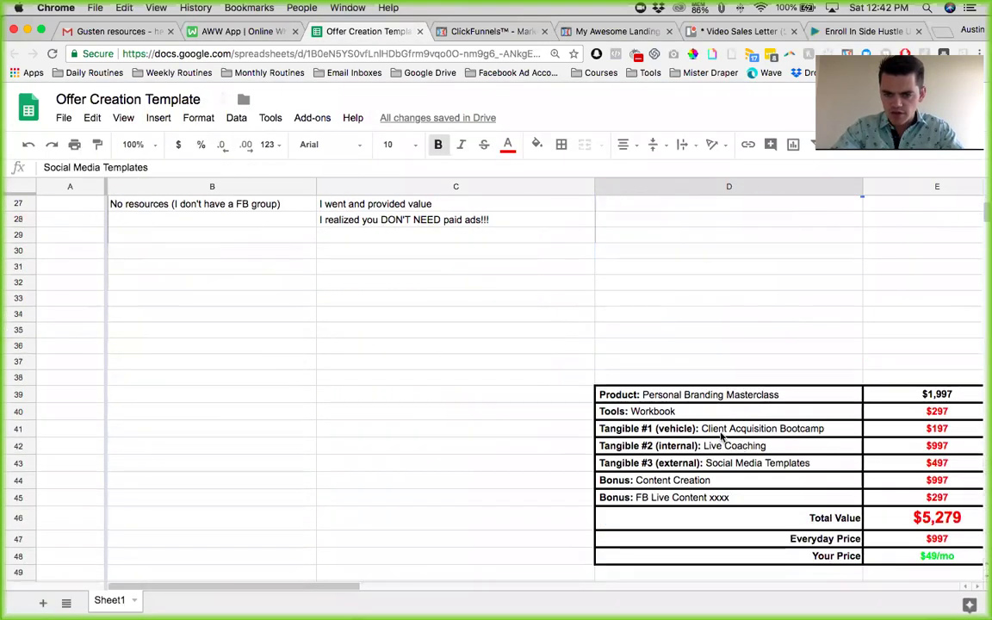
pyautogui.scroll(3, 688, 347)
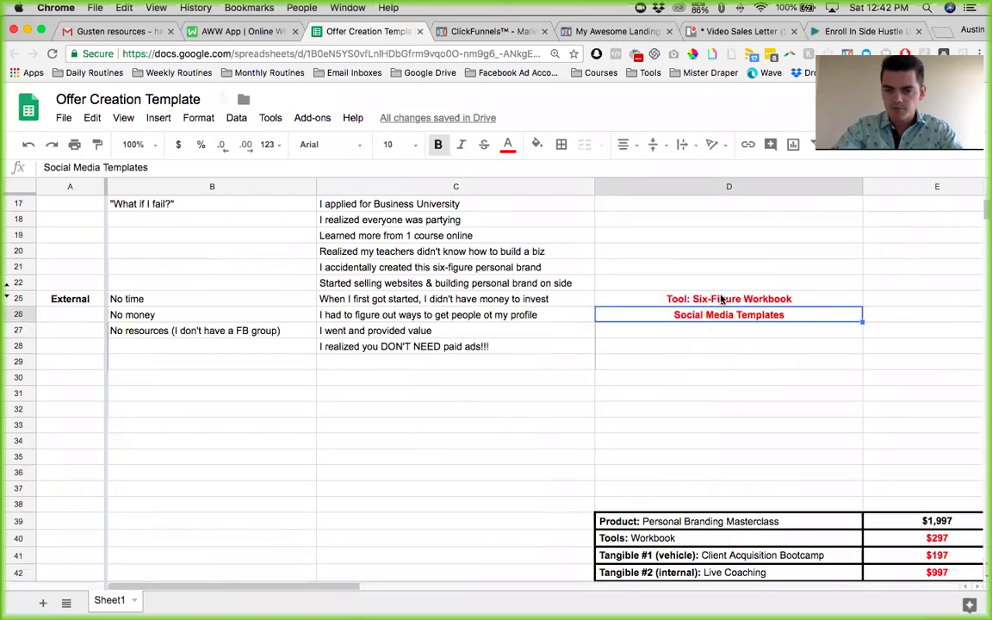
pyautogui.click(693, 299)
pyautogui.doubleClick(691, 299)
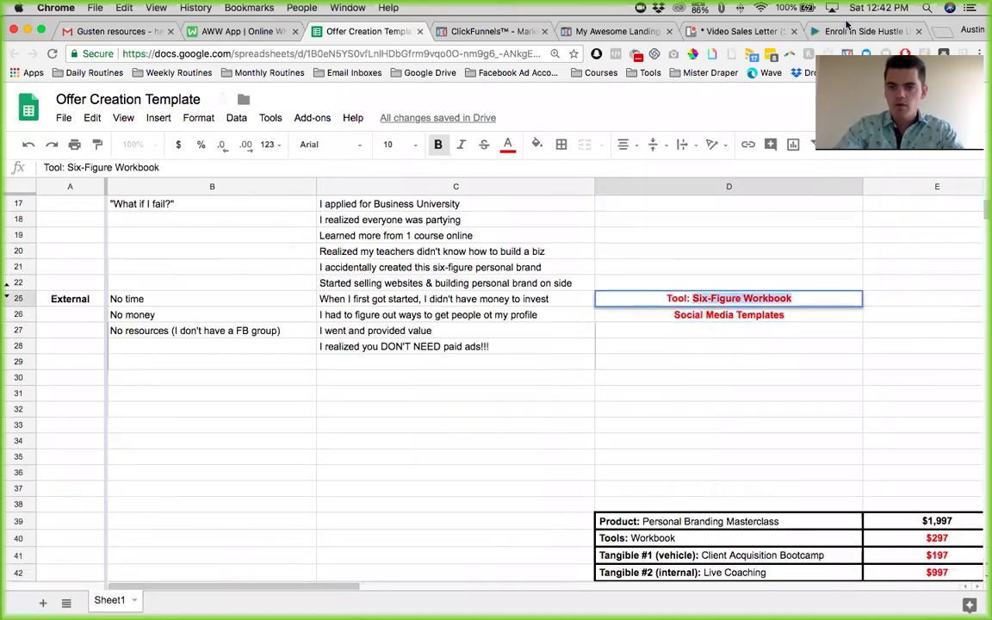
pyautogui.click(611, 31)
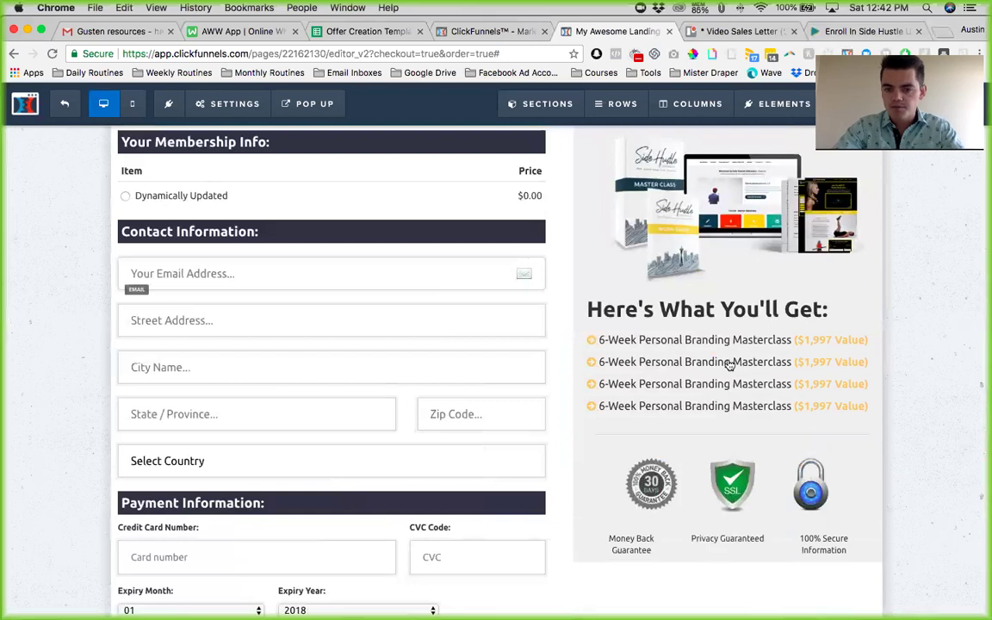
pyautogui.click(743, 365)
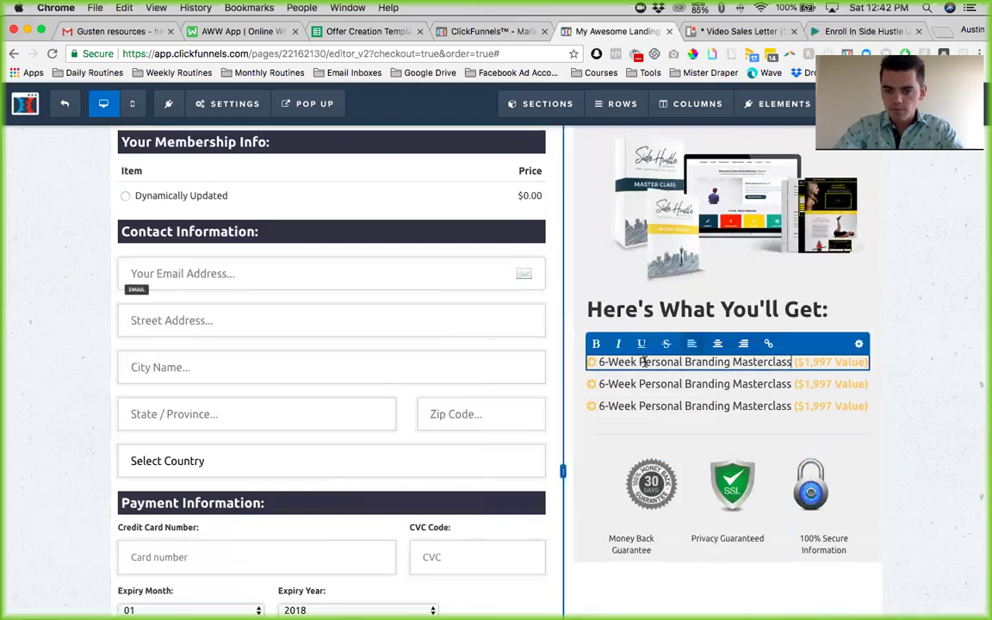
pyautogui.moveTo(641, 362); pyautogui.dragTo(605, 362)
pyautogui.write('Six-Figure Workbook')
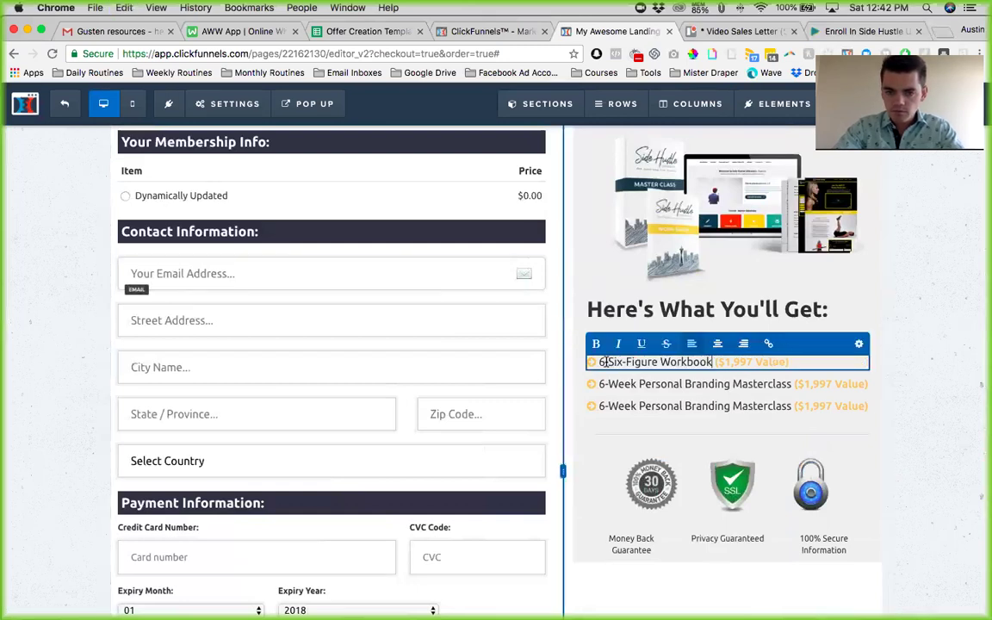
pyautogui.click(606, 363)
pyautogui.press('BackSpace')
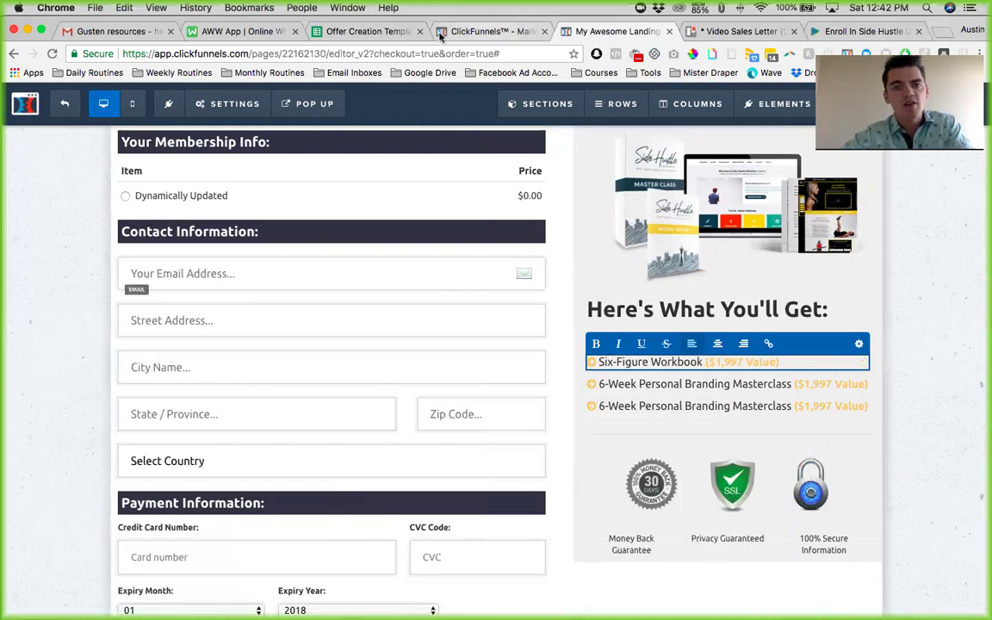
pyautogui.click(382, 33)
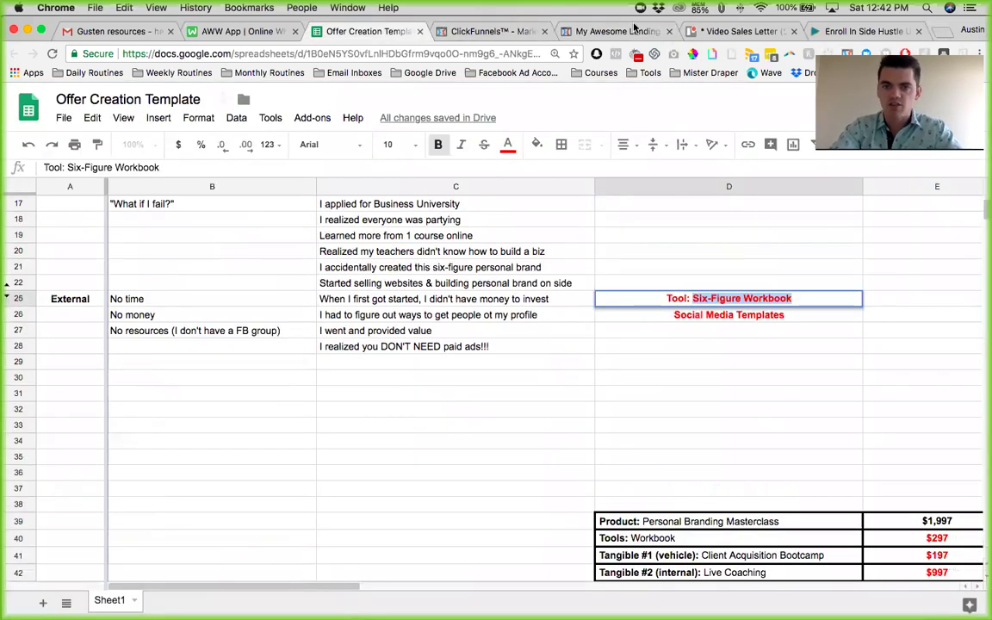
pyautogui.click(634, 30)
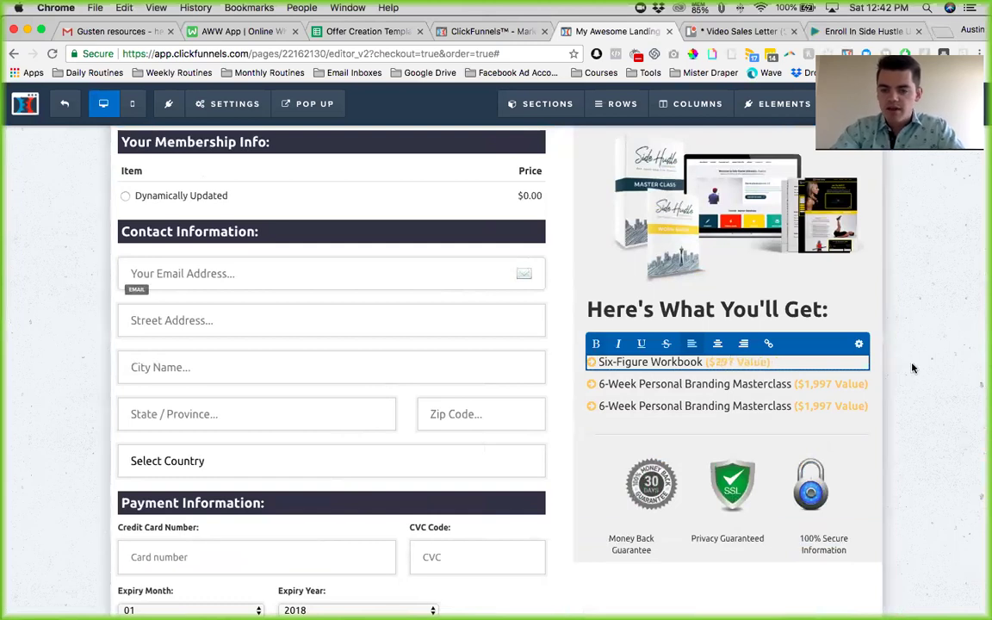
pyautogui.press('super+z')
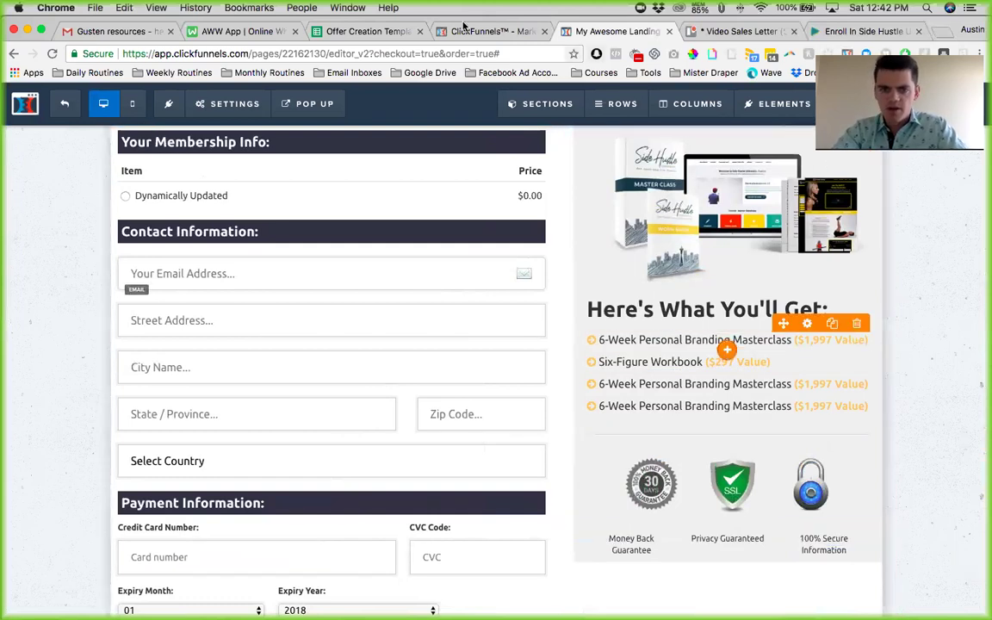
# Step: Rename the third bullet to Client Acquisition Bootcamp, copied from spreadsheet cell D41
pyautogui.click(366, 31)
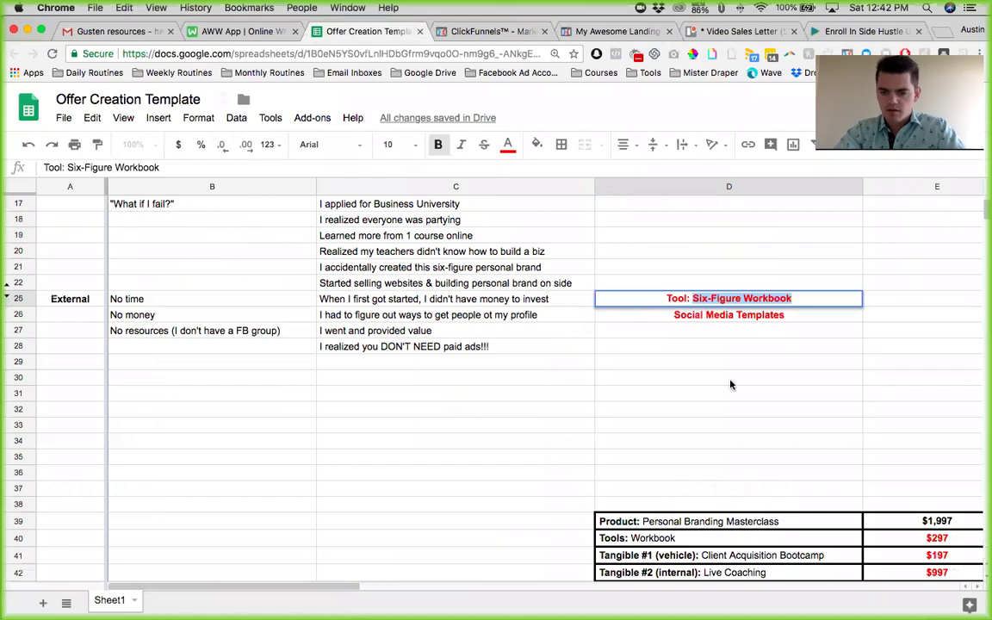
pyautogui.click(773, 559)
pyautogui.doubleClick(702, 555)
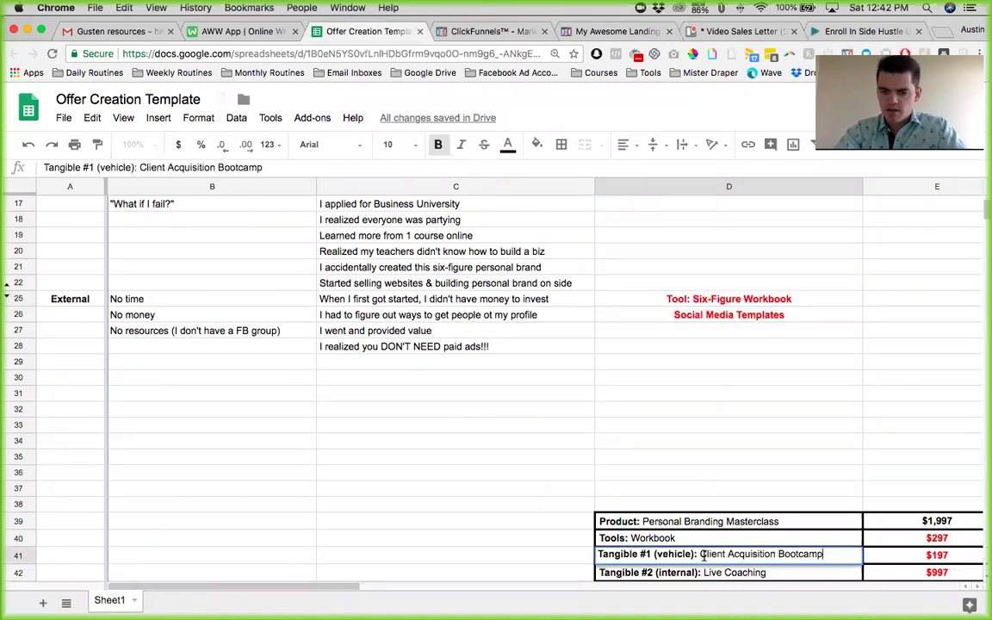
pyautogui.press('super+shift+Right')
pyautogui.press('super+c')
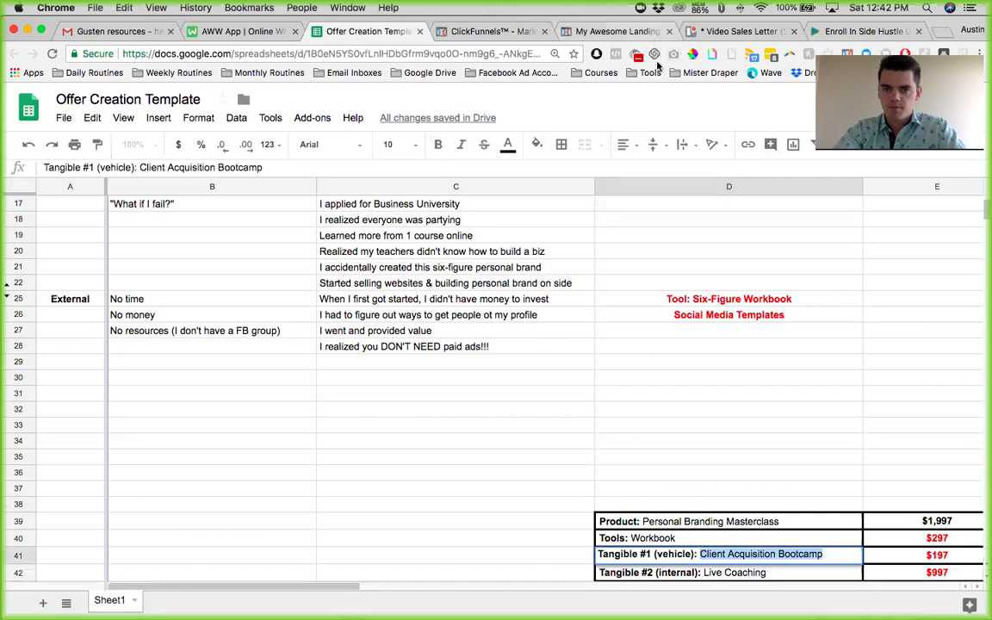
pyautogui.click(603, 31)
pyautogui.click(785, 384)
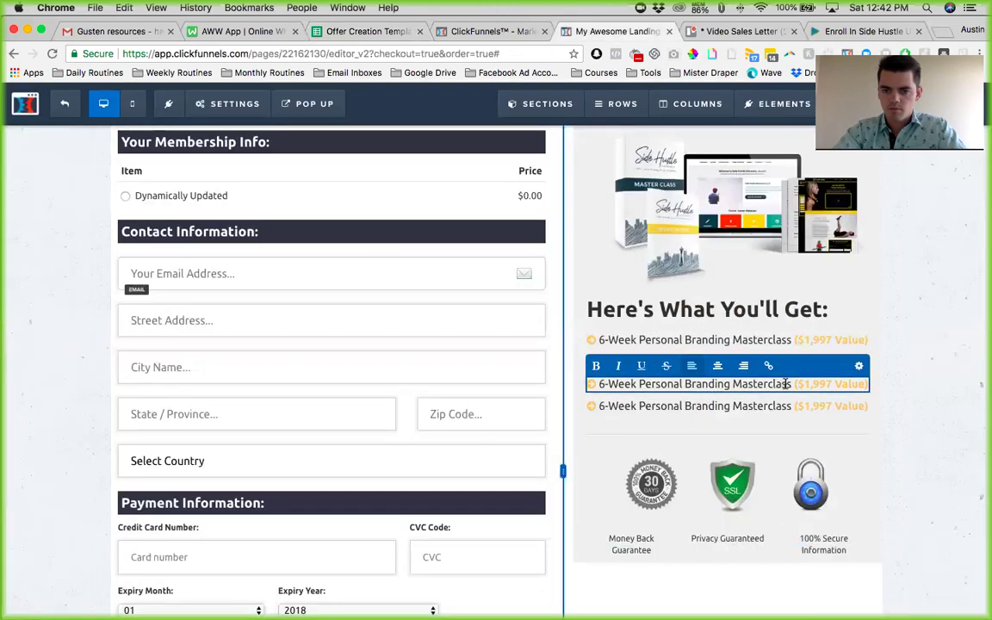
pyautogui.moveTo(792, 384); pyautogui.dragTo(602, 384)
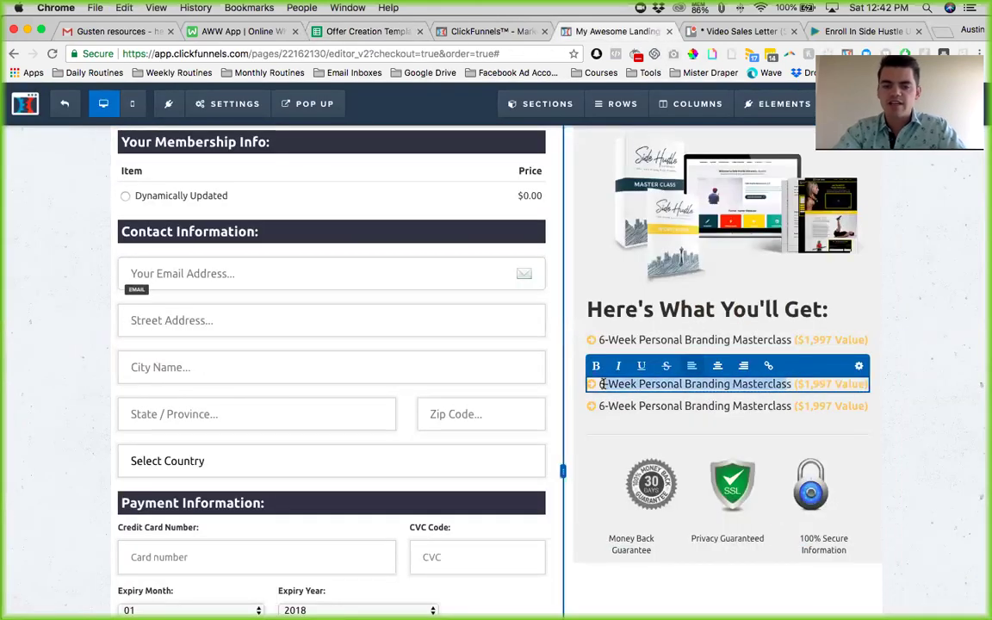
pyautogui.press('super+v')
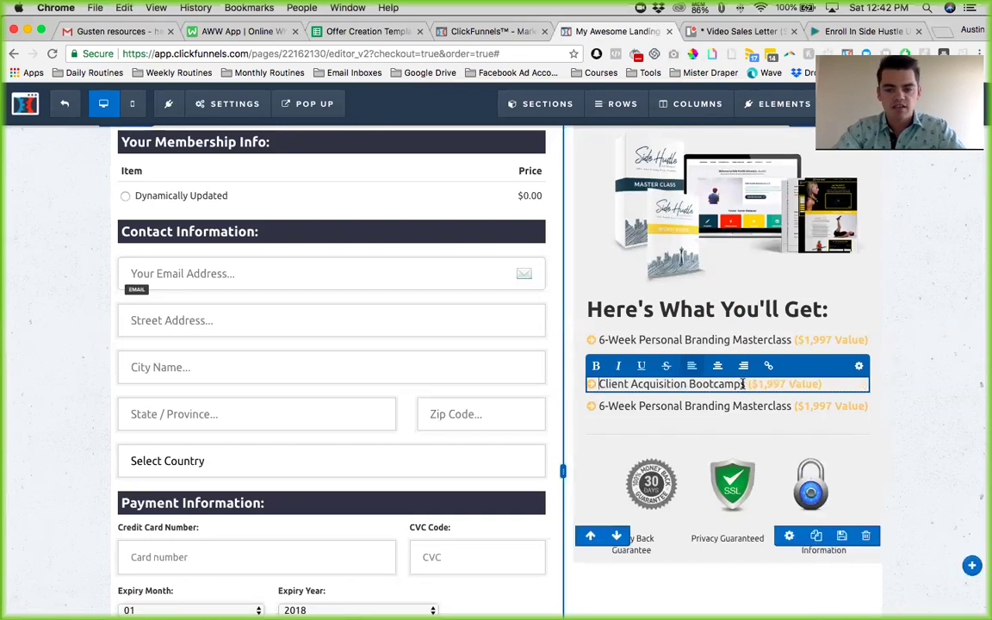
pyautogui.click(366, 31)
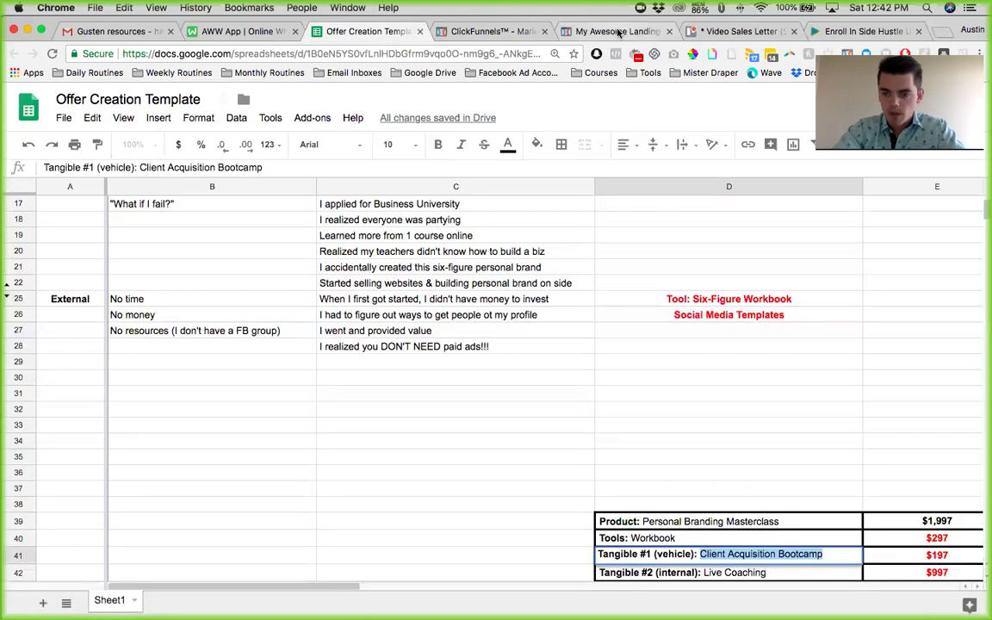
pyautogui.click(619, 33)
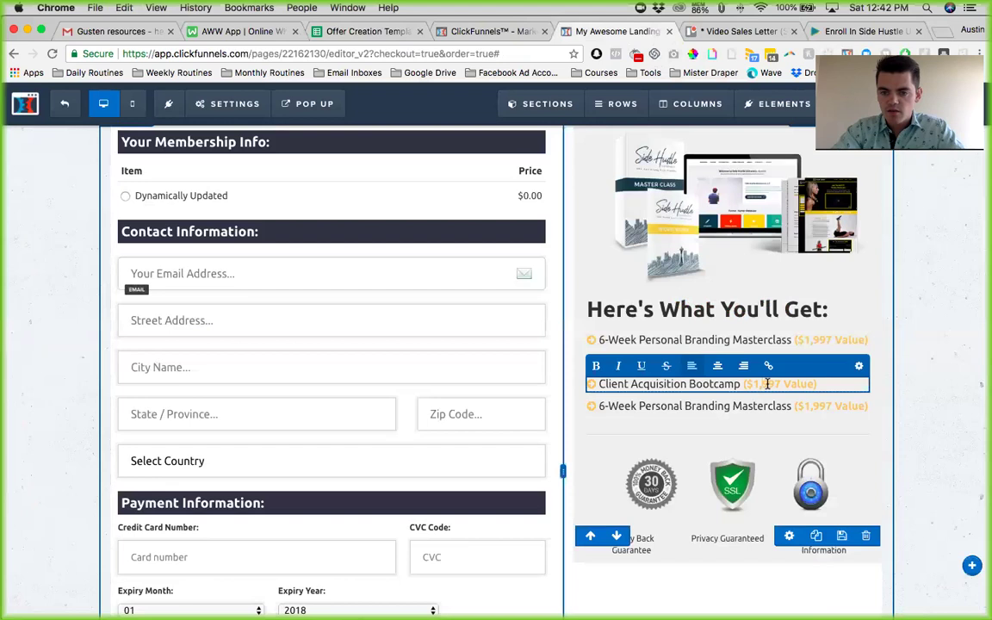
# Step: Rename the last bullet to Weekly Live Coaching Calls from the spreadsheet
pyautogui.click(344, 31)
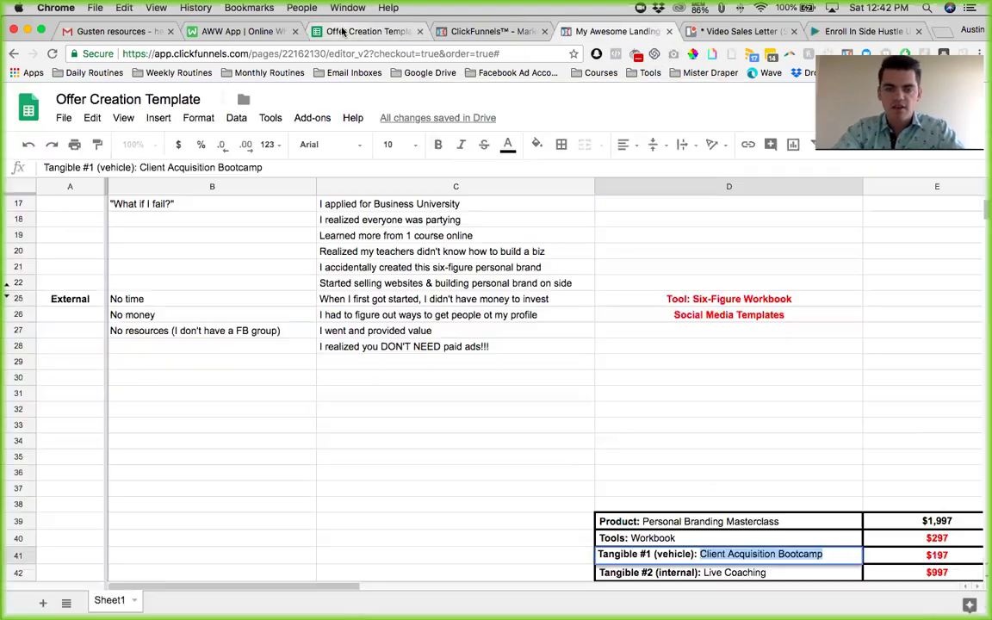
pyautogui.click(699, 422)
pyautogui.scroll(-3, 701, 420)
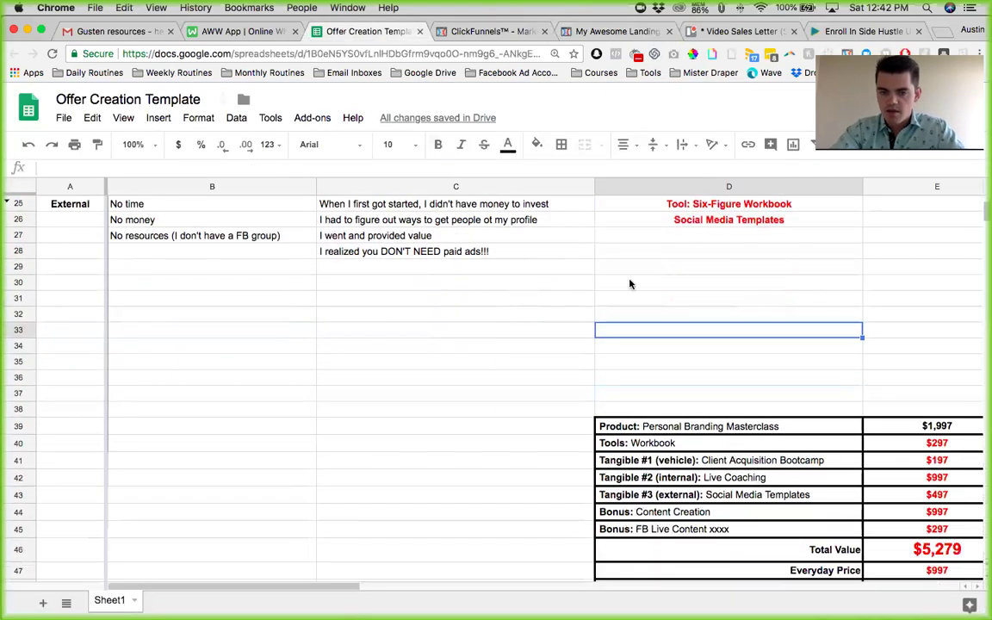
pyautogui.scroll(5, 629, 284)
pyautogui.click(735, 308)
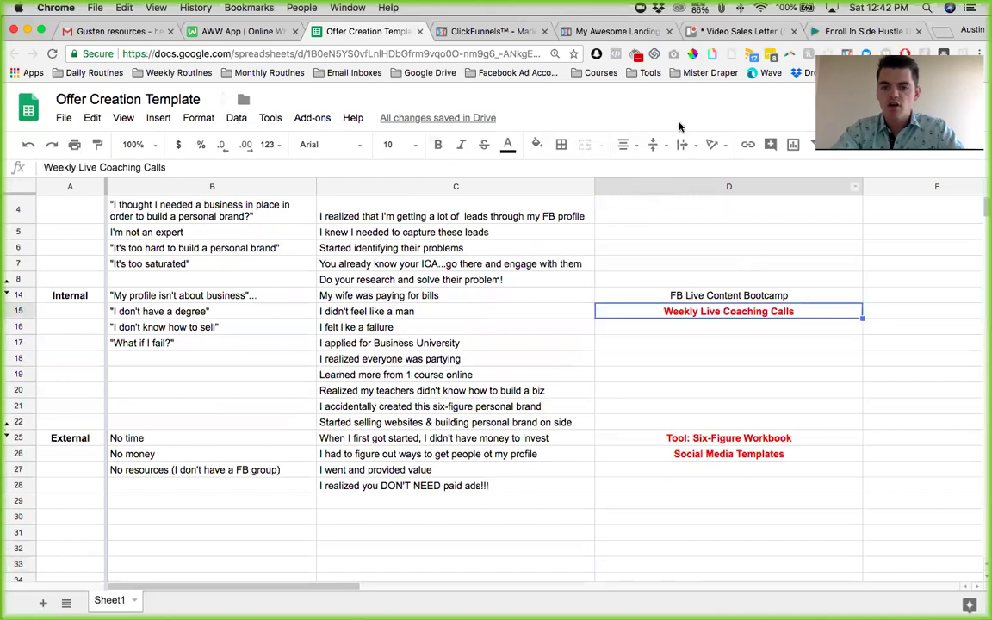
pyautogui.click(616, 31)
pyautogui.click(733, 406)
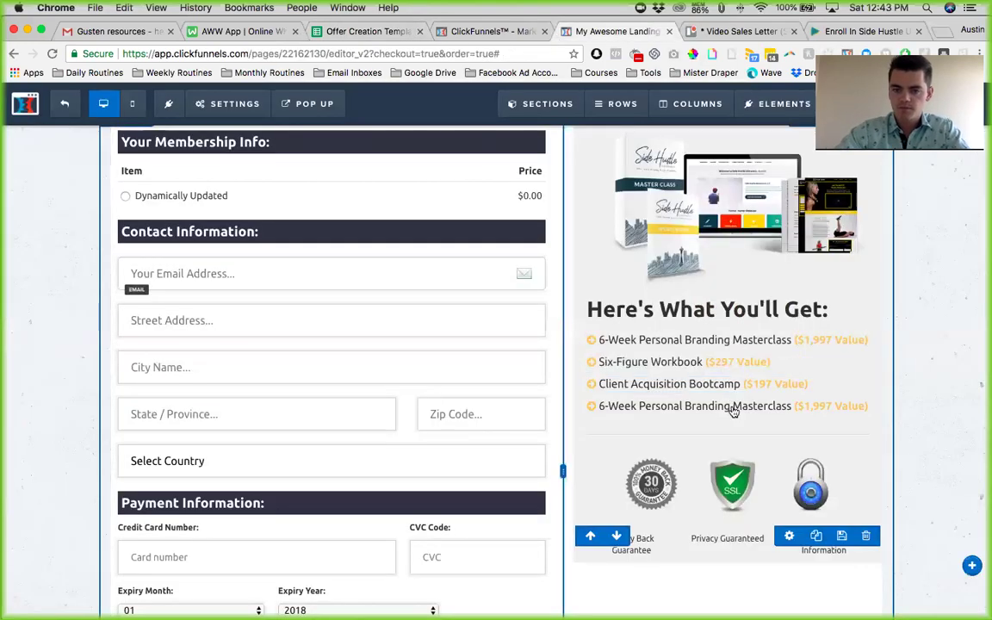
pyautogui.moveTo(788, 406); pyautogui.dragTo(608, 406)
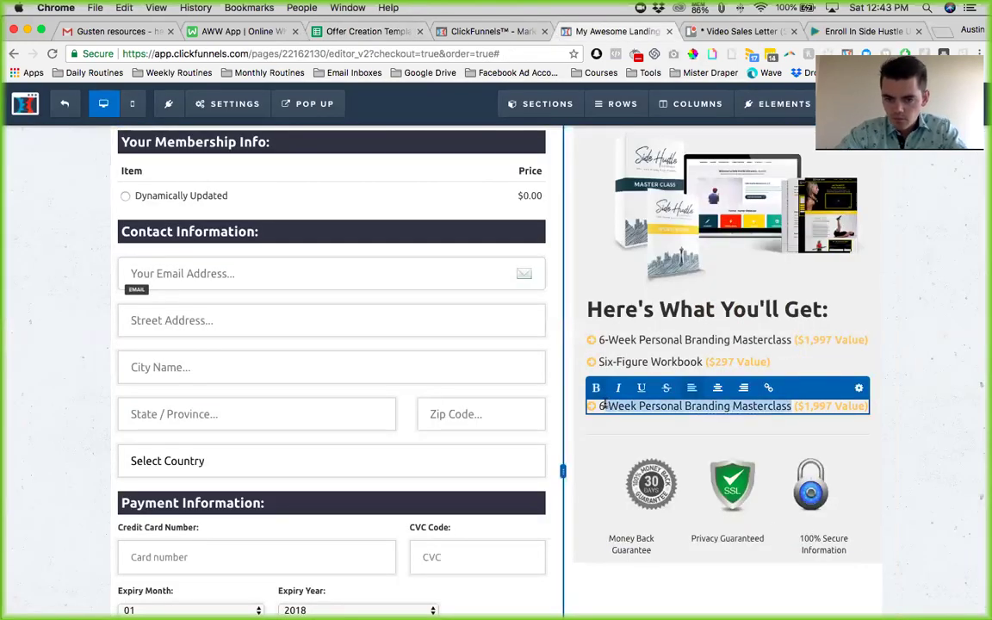
pyautogui.press('super+v')
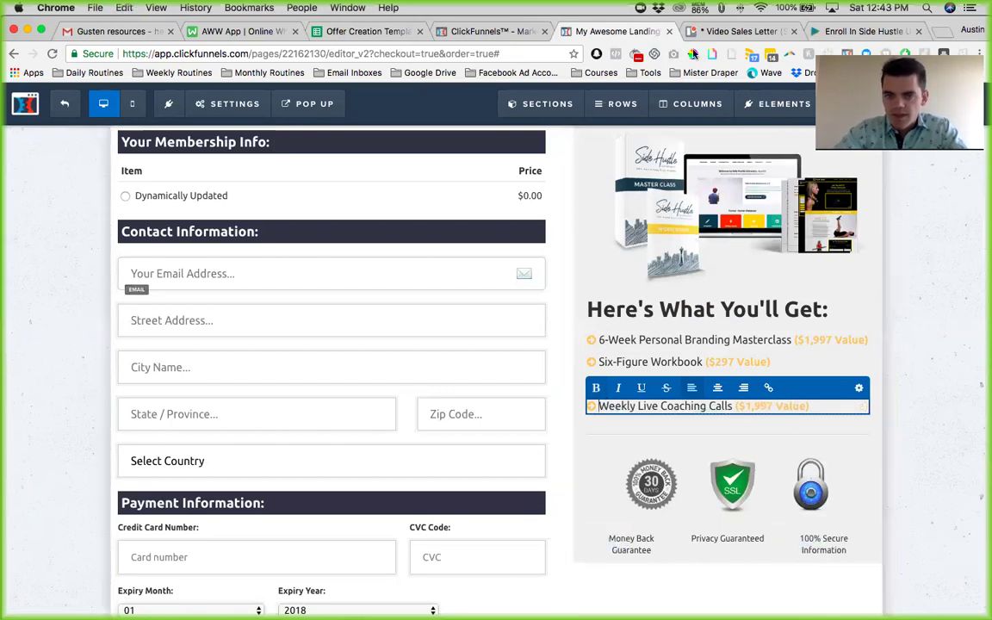
# Step: Set the Weekly Live Coaching Calls value to $997 and show the page's column outlines
pyautogui.click(394, 31)
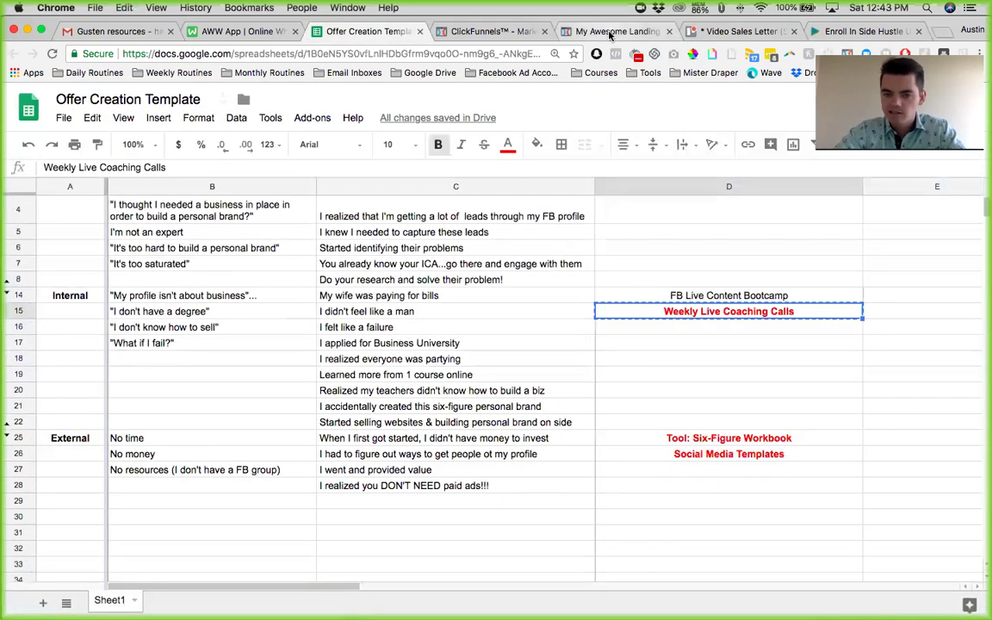
pyautogui.click(682, 341)
pyautogui.scroll(-3, 698, 361)
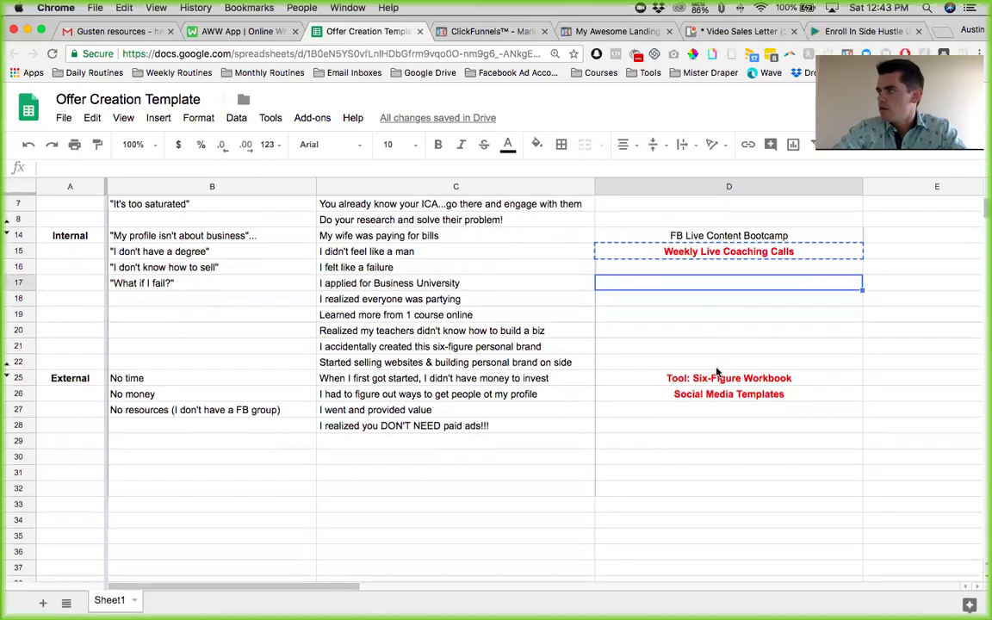
pyautogui.scroll(-3, 717, 372)
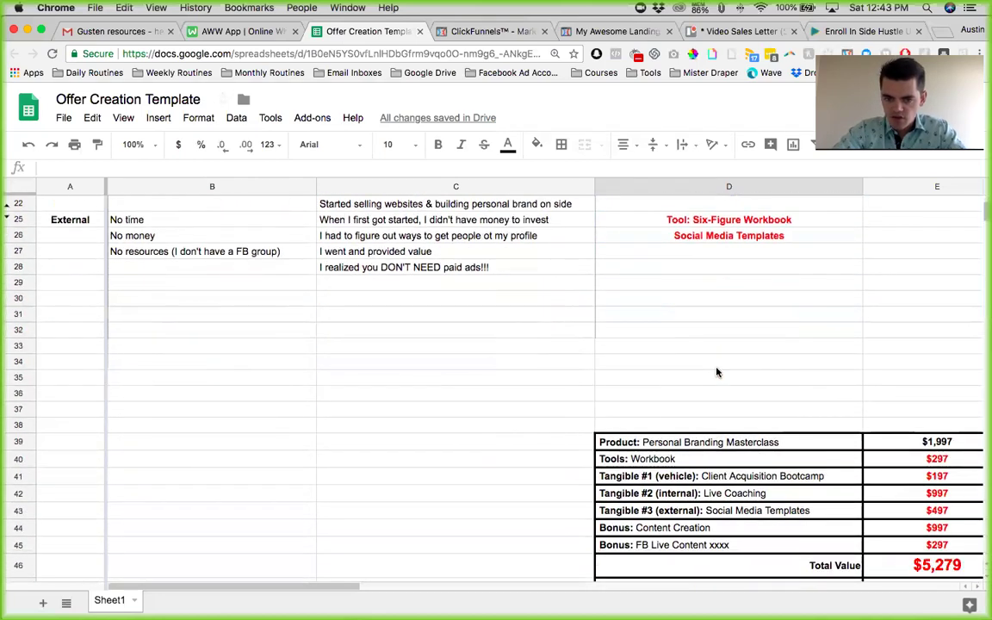
pyautogui.click(617, 31)
pyautogui.doubleClick(758, 405)
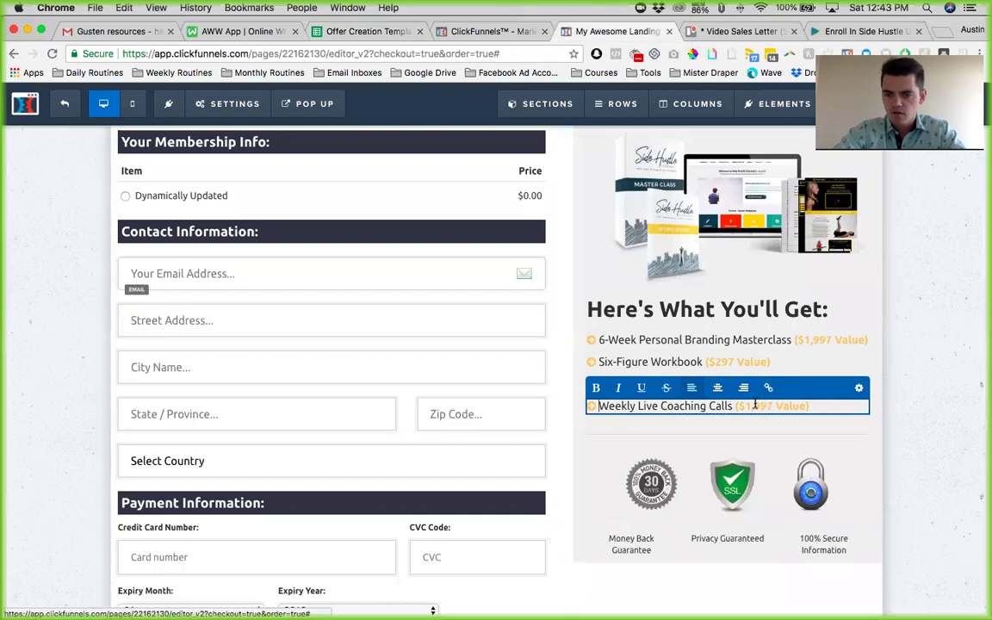
pyautogui.write('1997')
pyautogui.press('BackSpace')
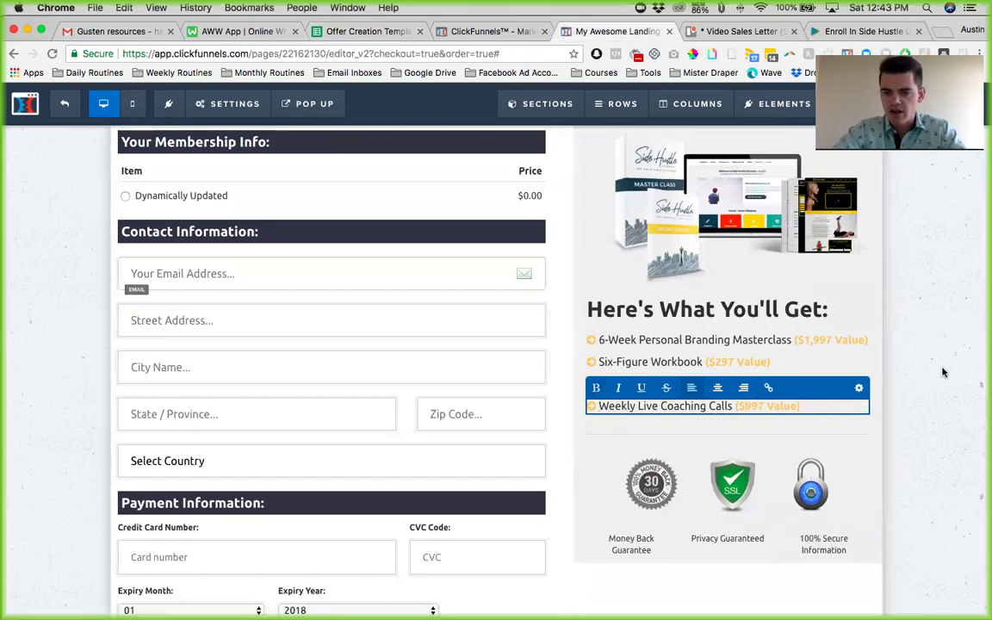
pyautogui.click(898, 237)
pyautogui.scroll(2, 898, 237)
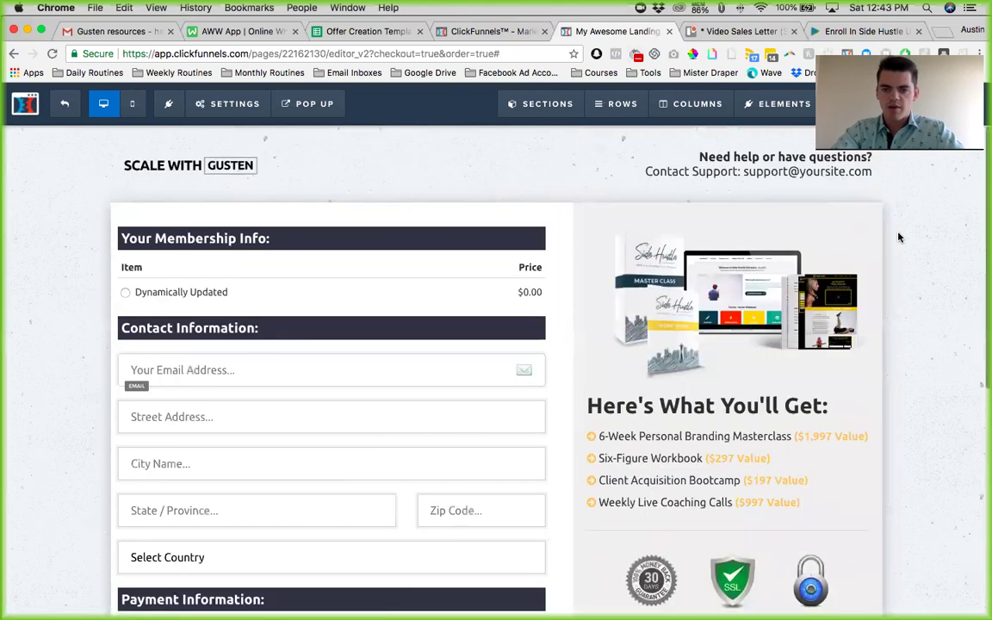
pyautogui.click(694, 103)
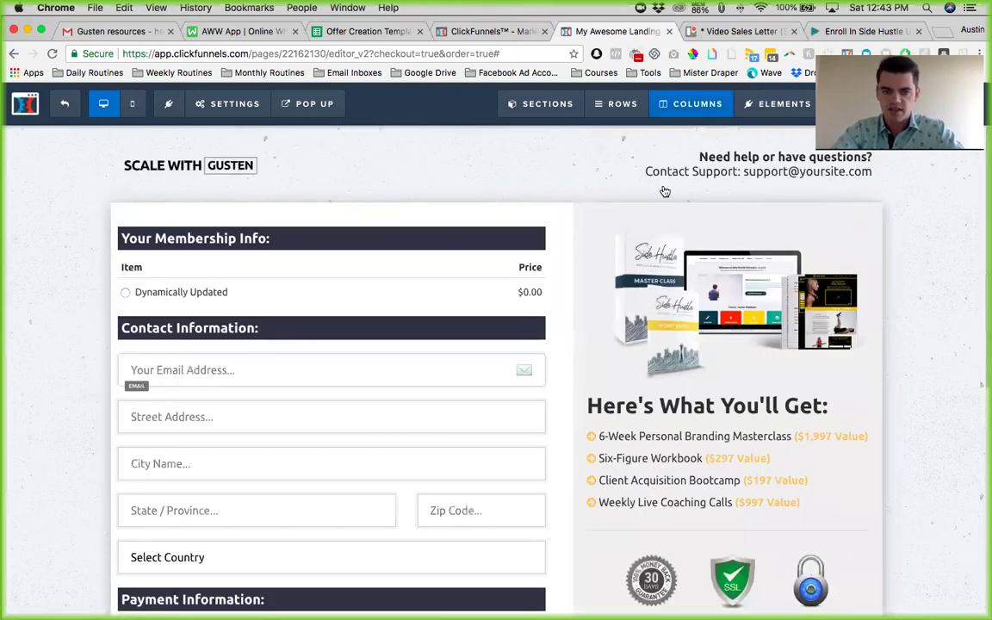
pyautogui.scroll(-2, 597, 442)
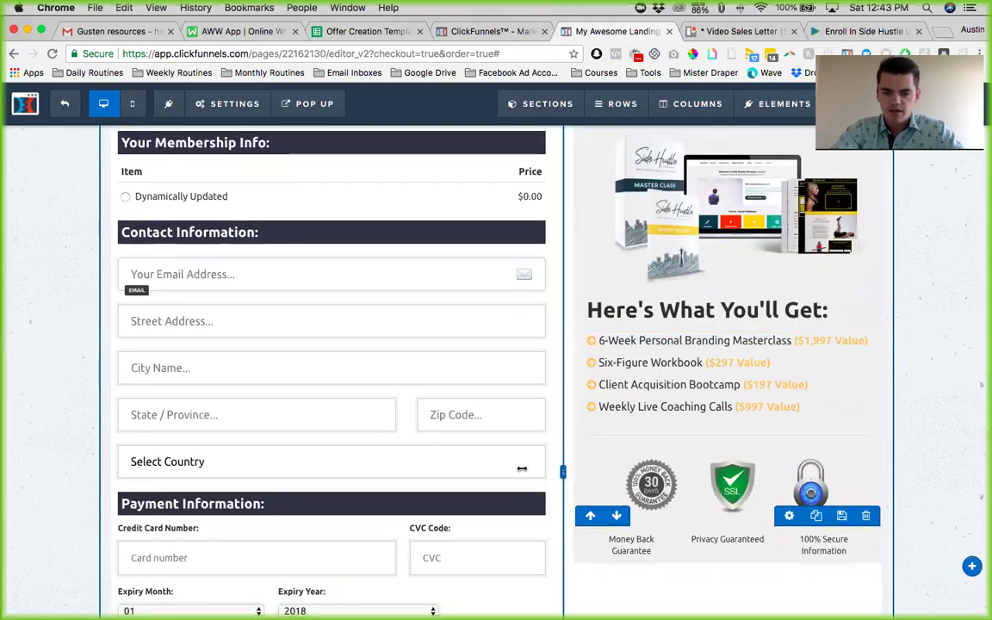
# Step: Drag the divider left to widen the offer column, and set the Masterclass item to font size 18
pyautogui.moveTo(563, 472); pyautogui.dragTo(497, 472)
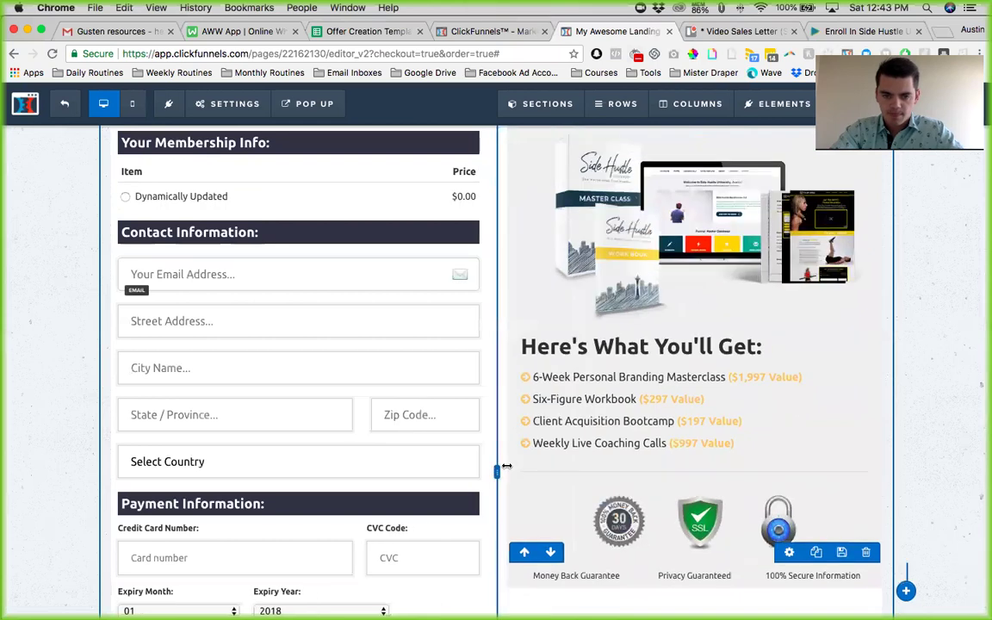
pyautogui.click(807, 361)
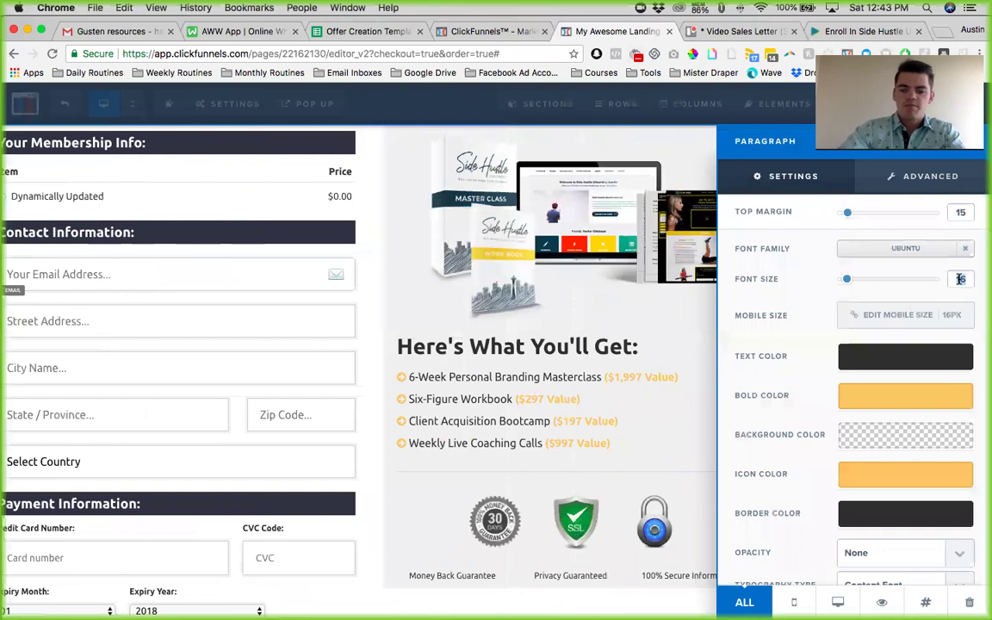
pyautogui.doubleClick(961, 279)
pyautogui.write('18')
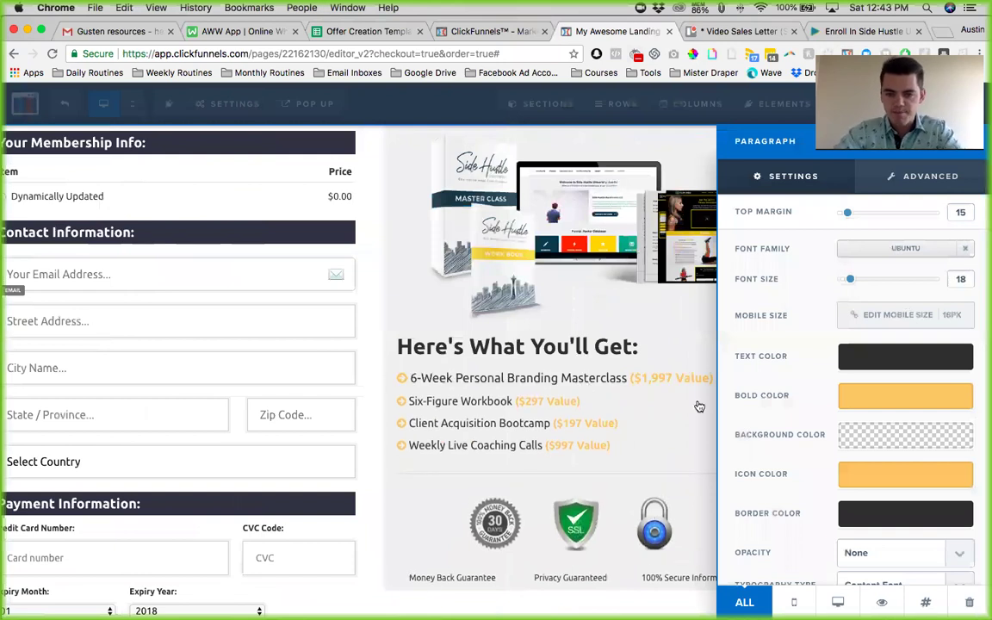
pyautogui.click(705, 404)
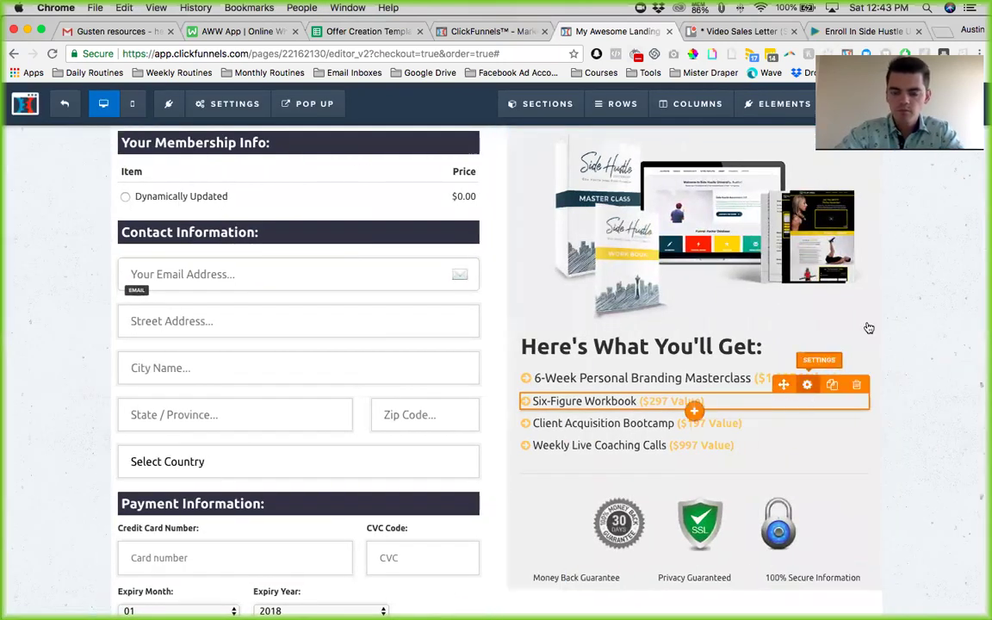
# Step: Set the Workbook, Bootcamp and Coaching Calls items to font size 18 as well
pyautogui.click(807, 384)
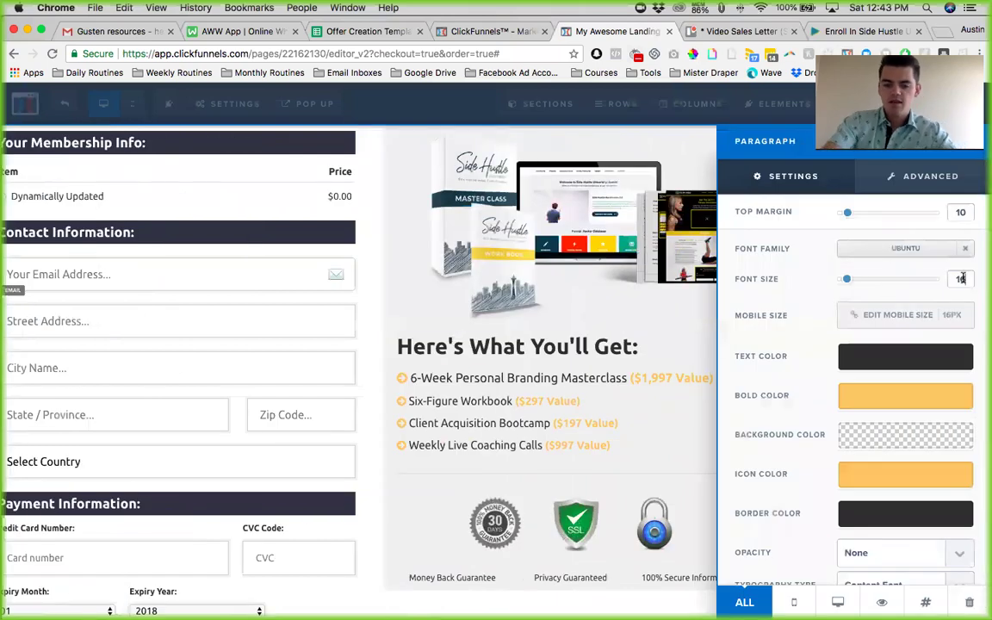
pyautogui.click(681, 377)
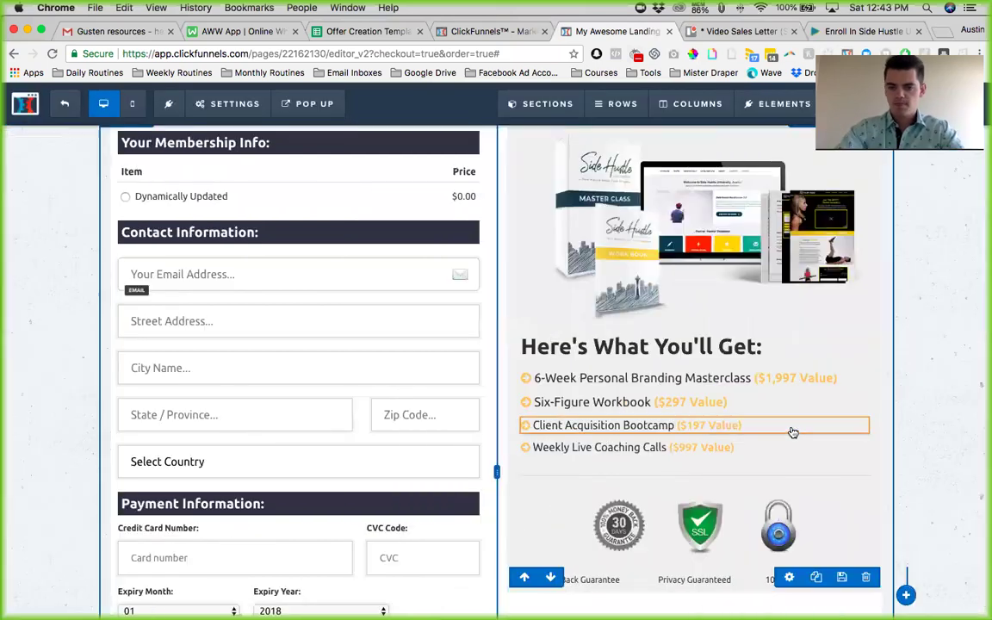
pyautogui.click(809, 410)
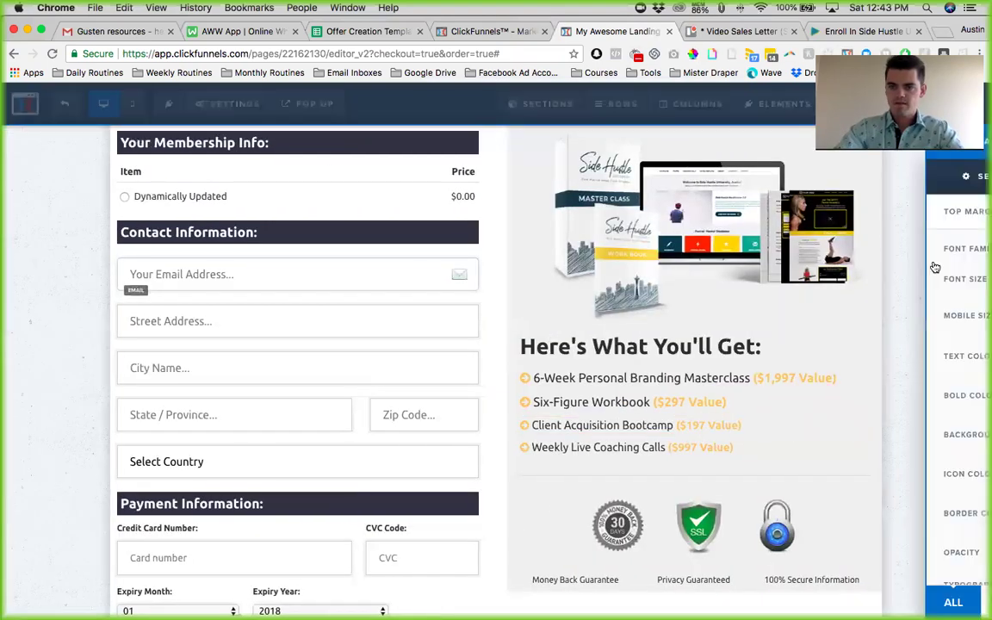
pyautogui.click(692, 404)
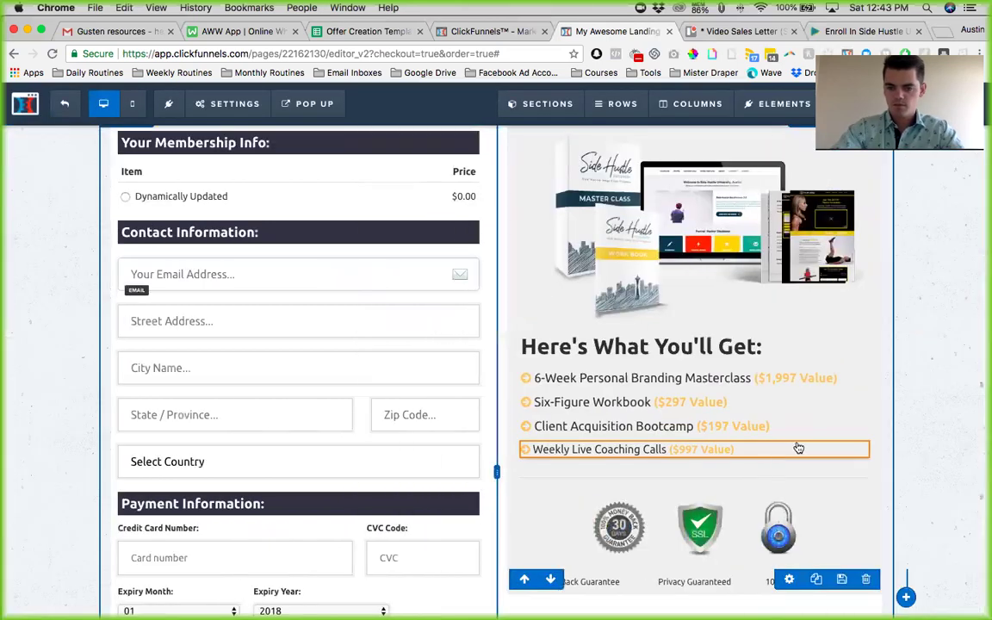
pyautogui.moveTo(806, 448)
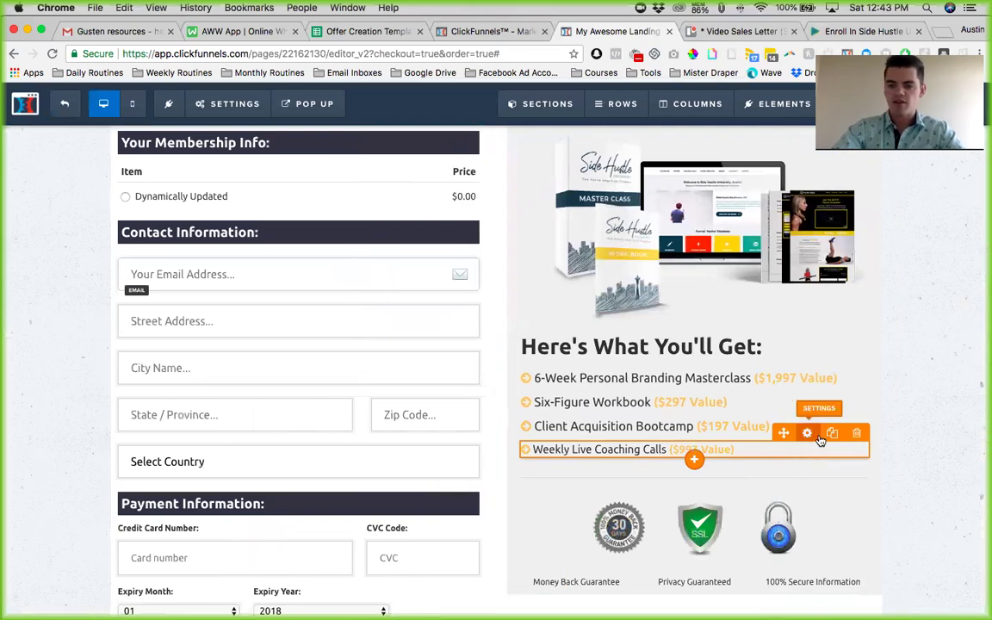
pyautogui.click(807, 433)
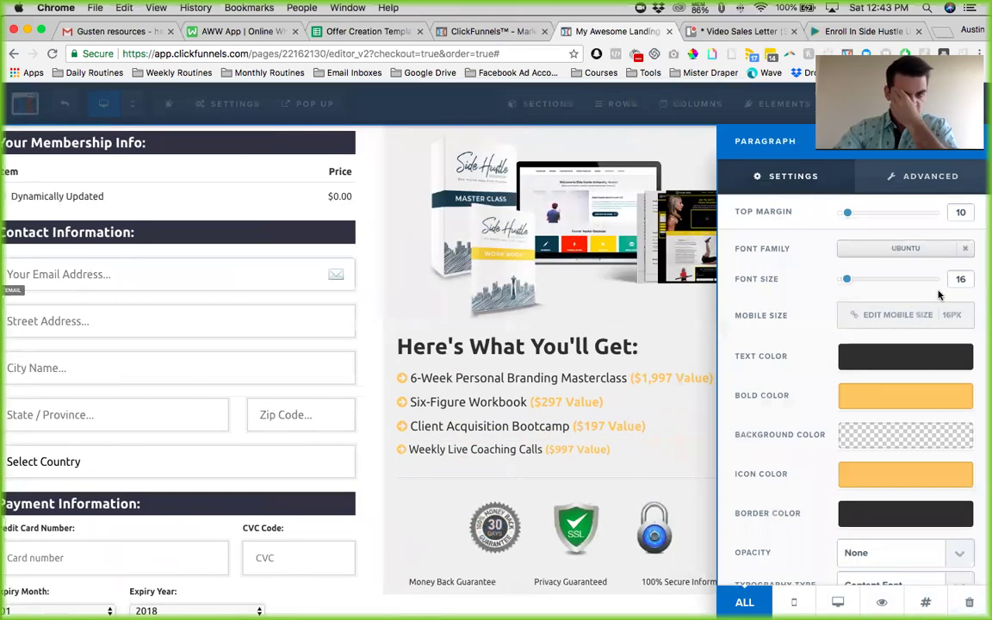
pyautogui.doubleClick(948, 280)
pyautogui.write('18')
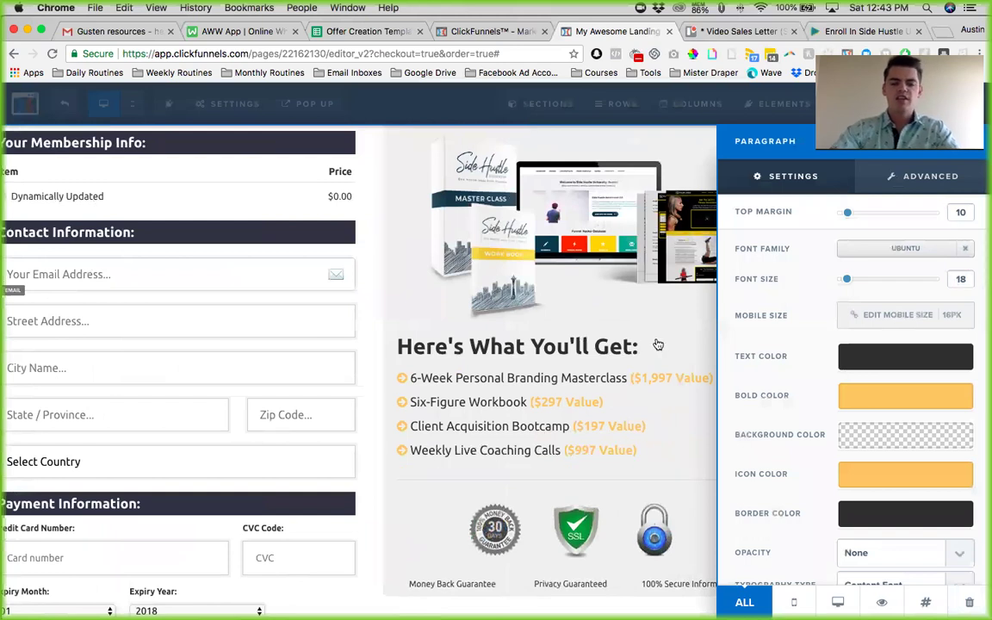
pyautogui.click(657, 345)
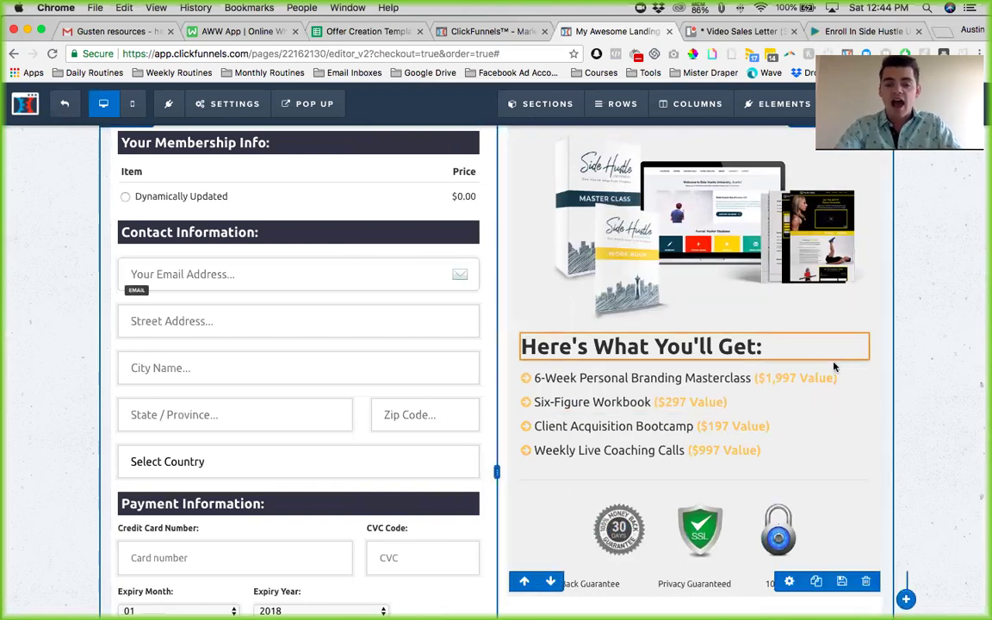
pyautogui.scroll(2, 832, 366)
pyautogui.scroll(2, 832, 367)
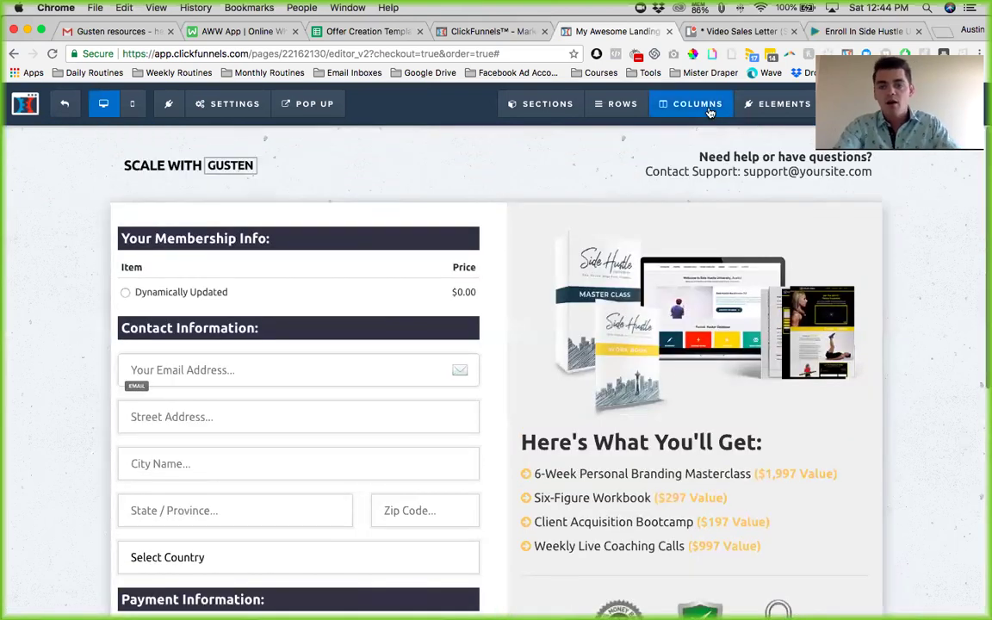
# Step: Drag the second Right Column's BG Color alpha to 0 so it is transparent
pyautogui.click(709, 110)
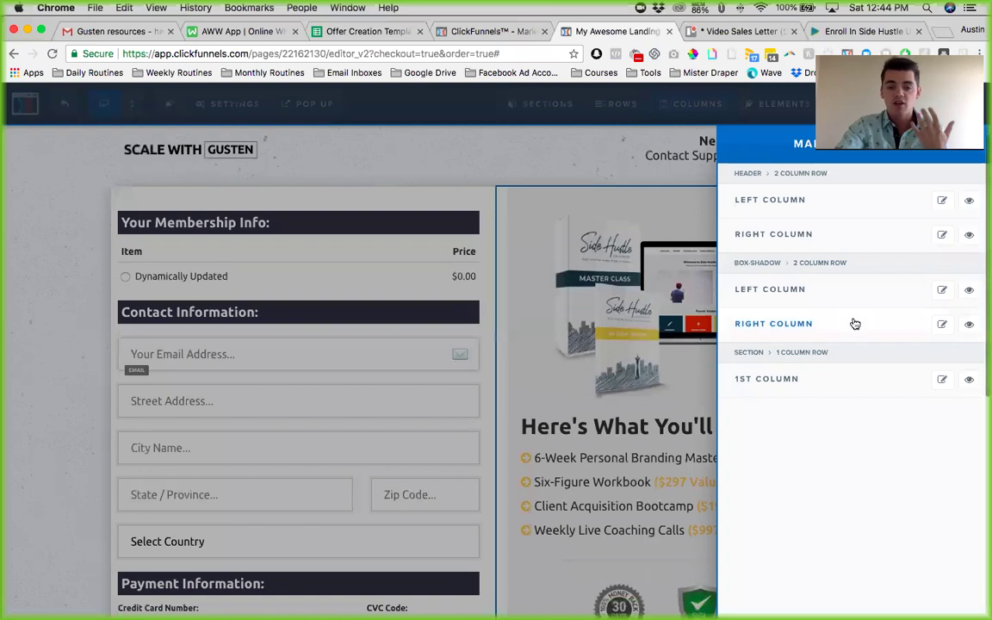
pyautogui.click(855, 324)
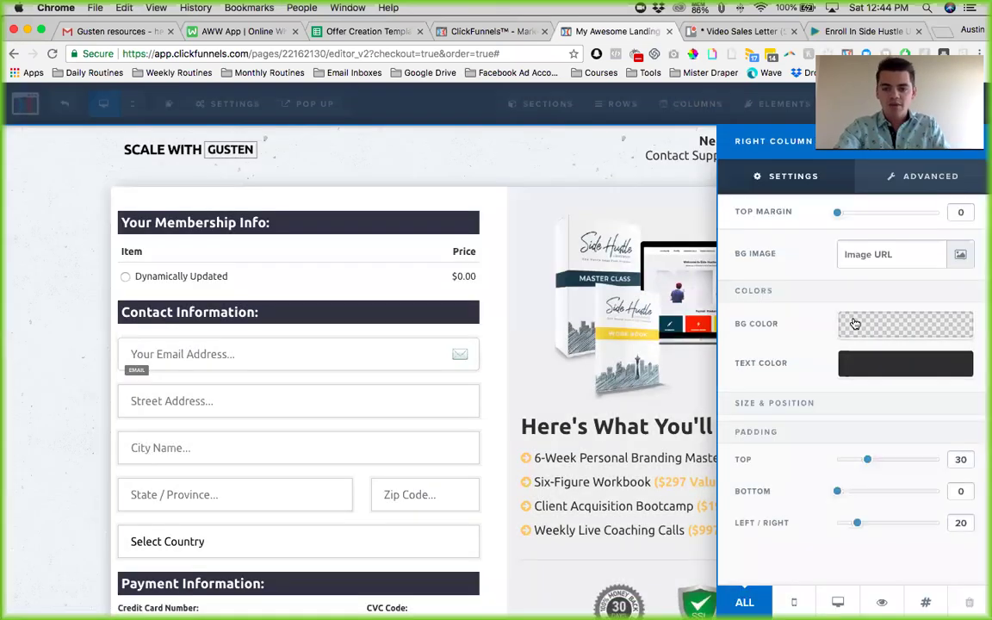
pyautogui.click(920, 327)
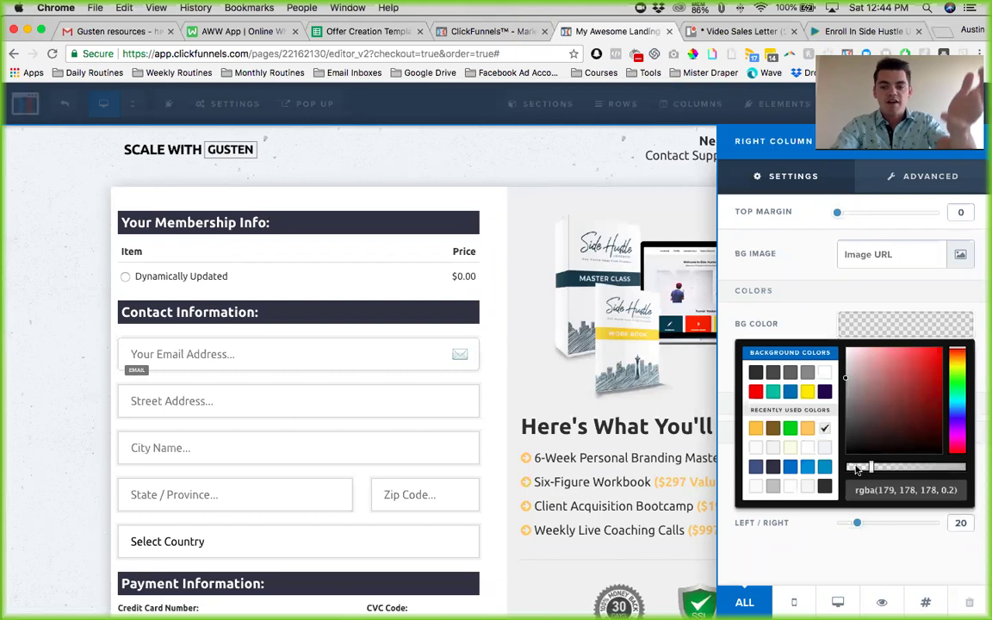
pyautogui.moveTo(857, 469); pyautogui.dragTo(848, 467)
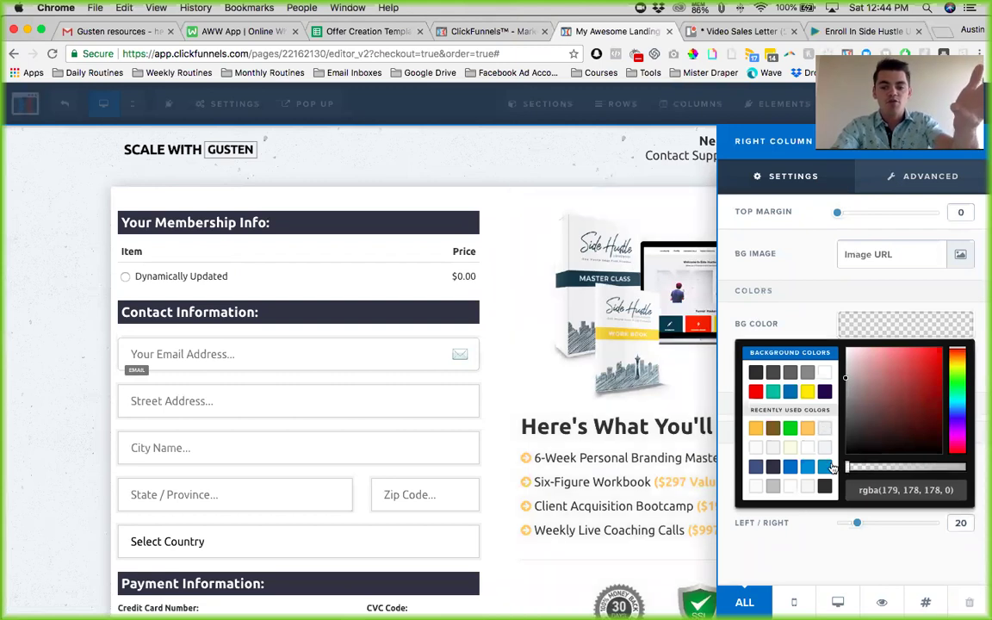
pyautogui.click(653, 411)
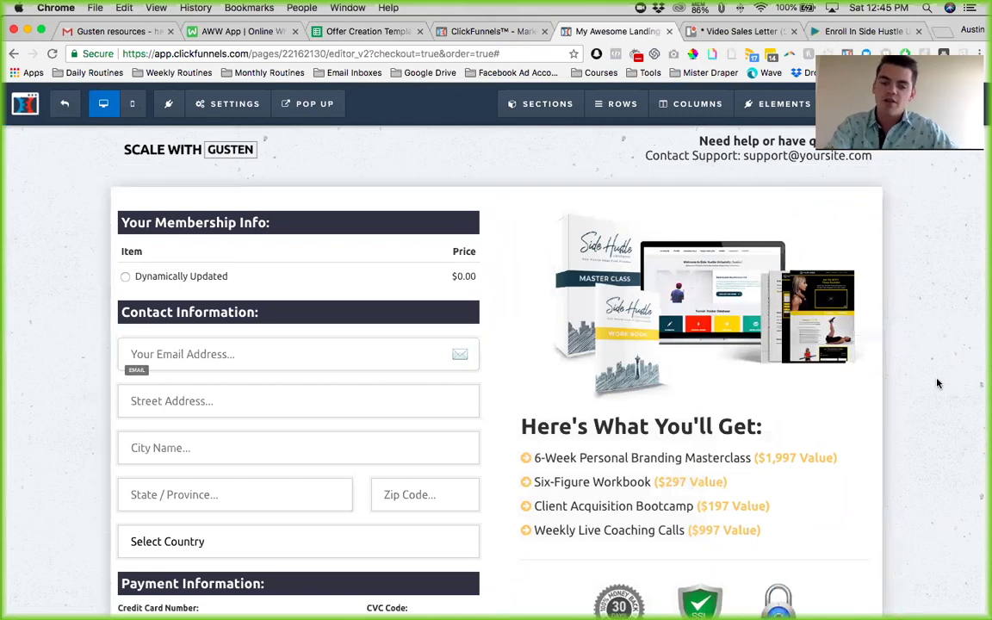
# Step: Duplicate the Weekly Live Coaching Calls item and rename the copy Social Media Templates
pyautogui.scroll(-2, 937, 384)
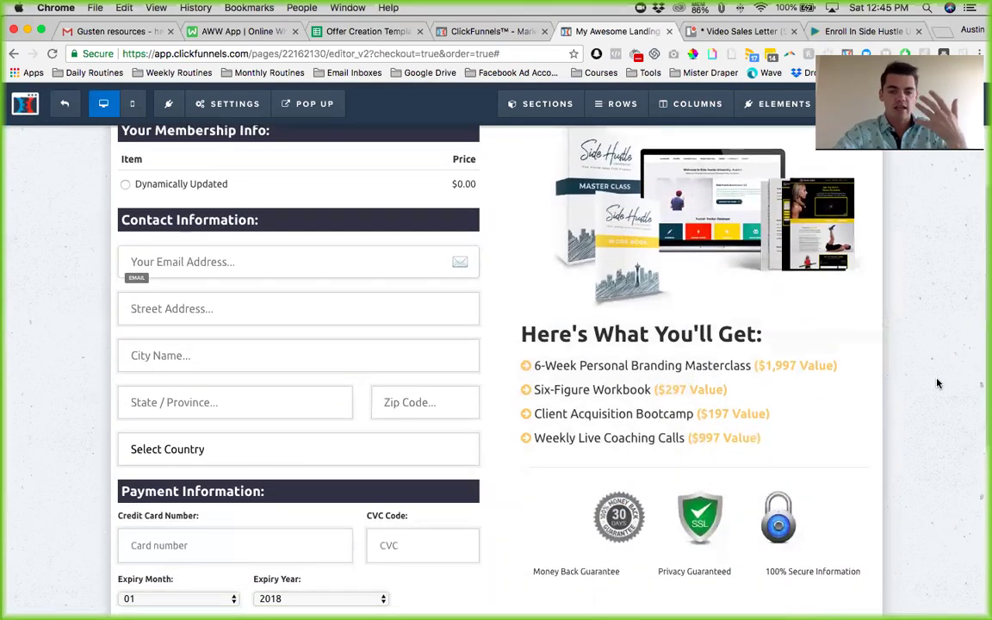
pyautogui.scroll(-2, 936, 384)
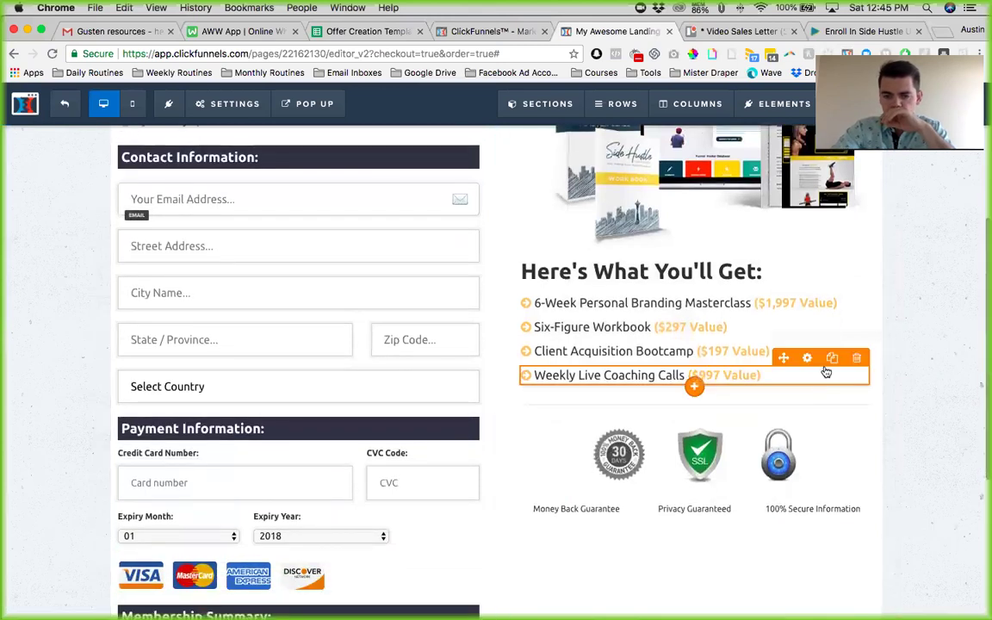
pyautogui.click(832, 358)
pyautogui.click(369, 32)
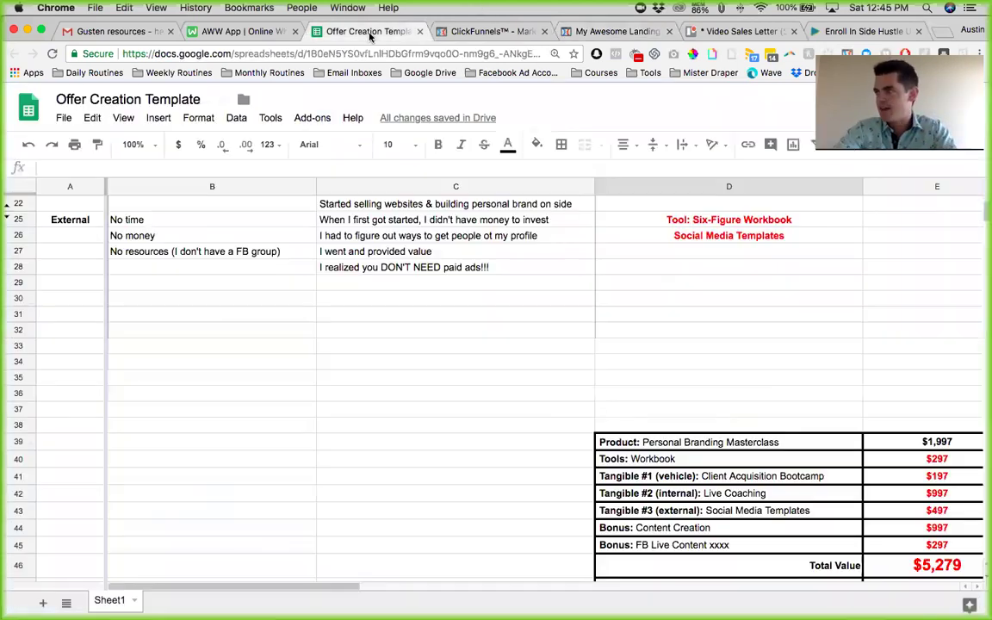
pyautogui.click(579, 366)
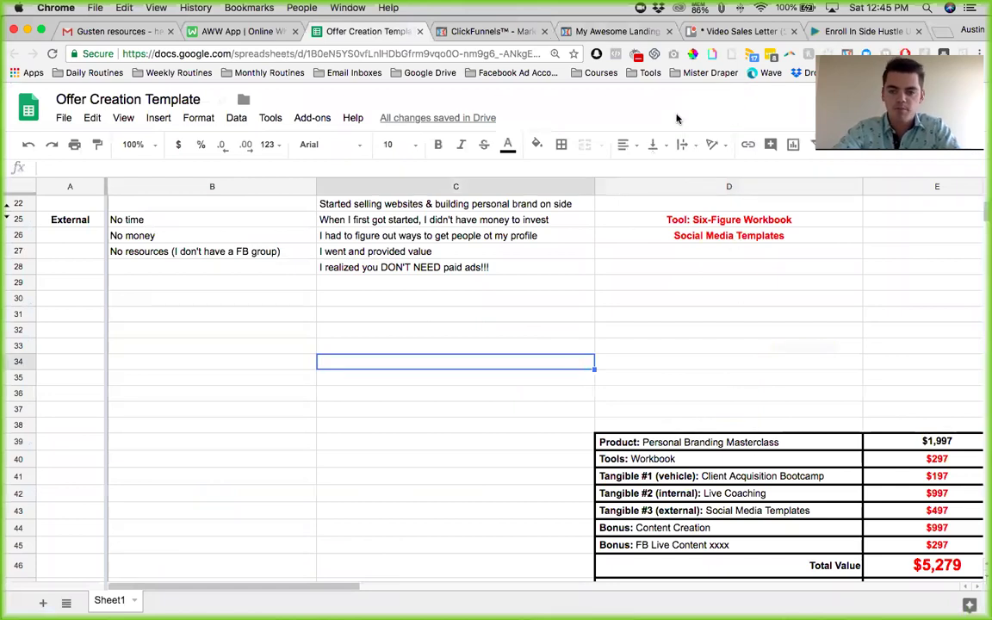
pyautogui.click(712, 236)
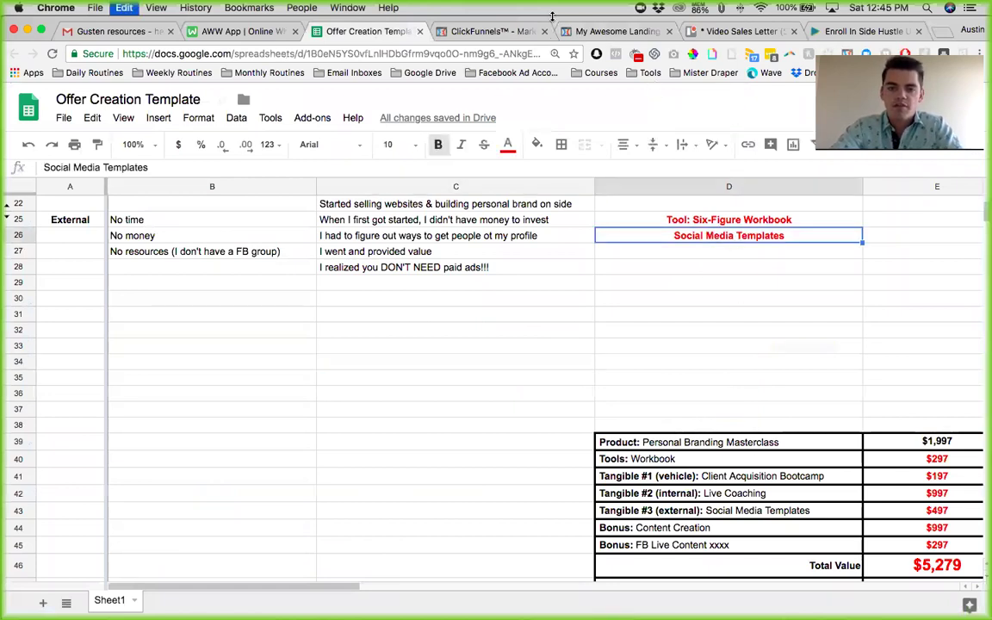
pyautogui.click(603, 32)
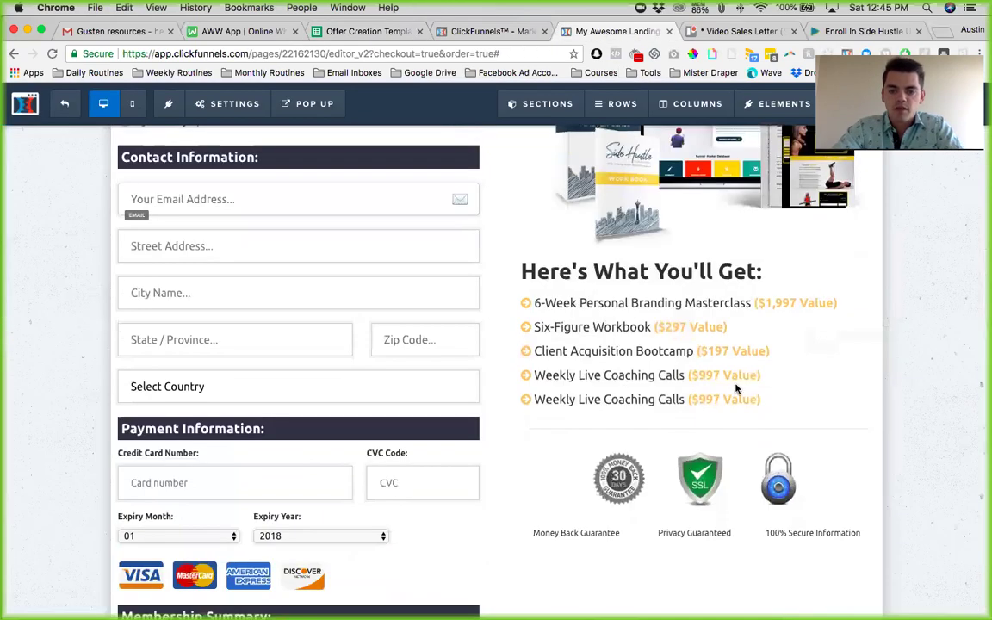
pyautogui.click(671, 401)
pyautogui.moveTo(684, 401); pyautogui.dragTo(526, 401)
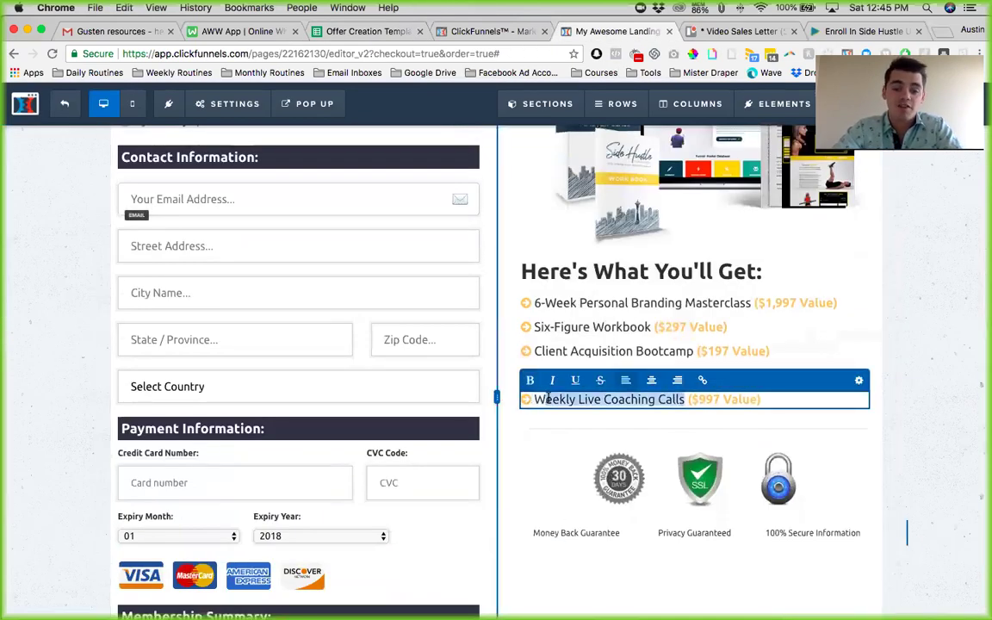
pyautogui.write('Social Media Templates')
pyautogui.click(546, 399)
pyautogui.press('BackSpace')
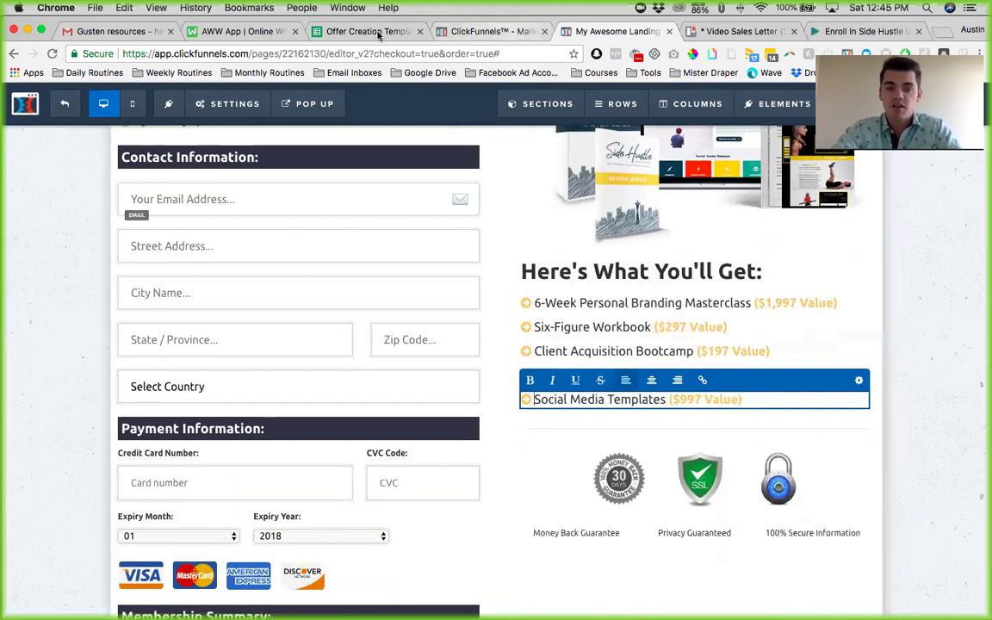
# Step: Change the Social Media Templates price to ($497 Value)
pyautogui.click(377, 33)
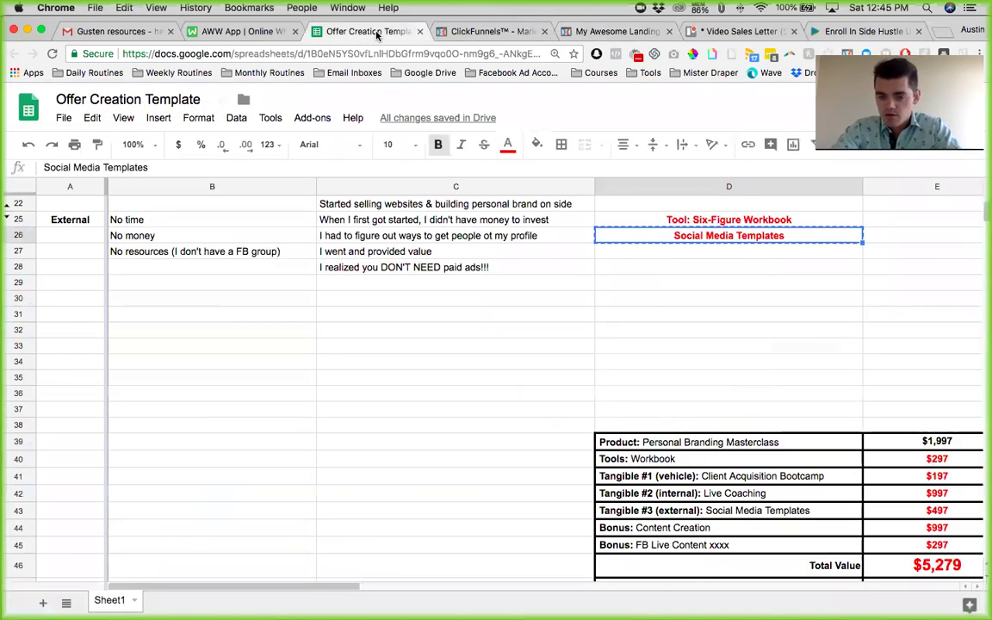
pyautogui.click(603, 31)
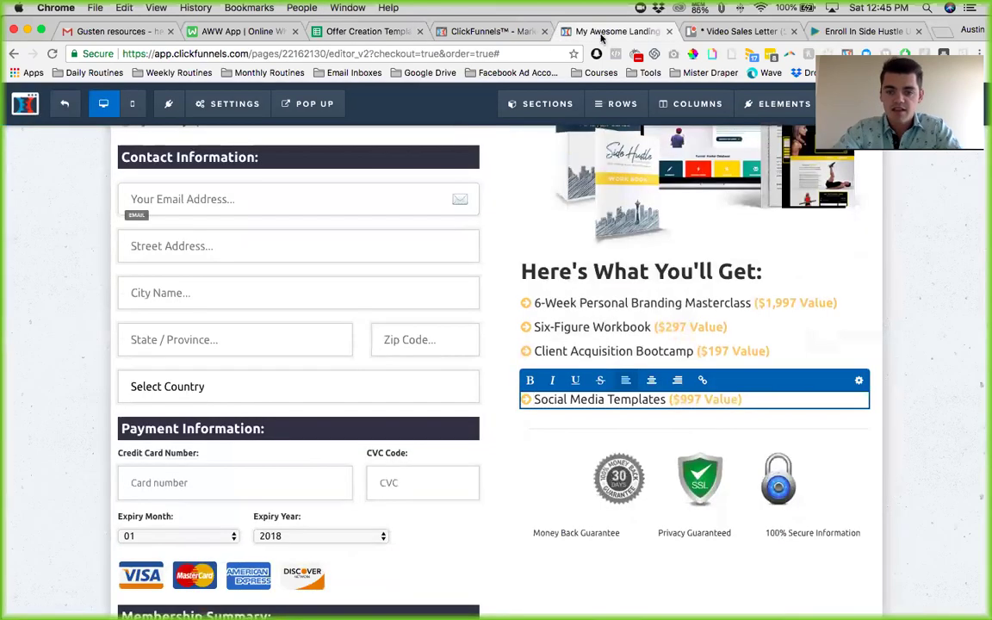
pyautogui.click(685, 401)
pyautogui.press('BackSpace')
pyautogui.write('4')
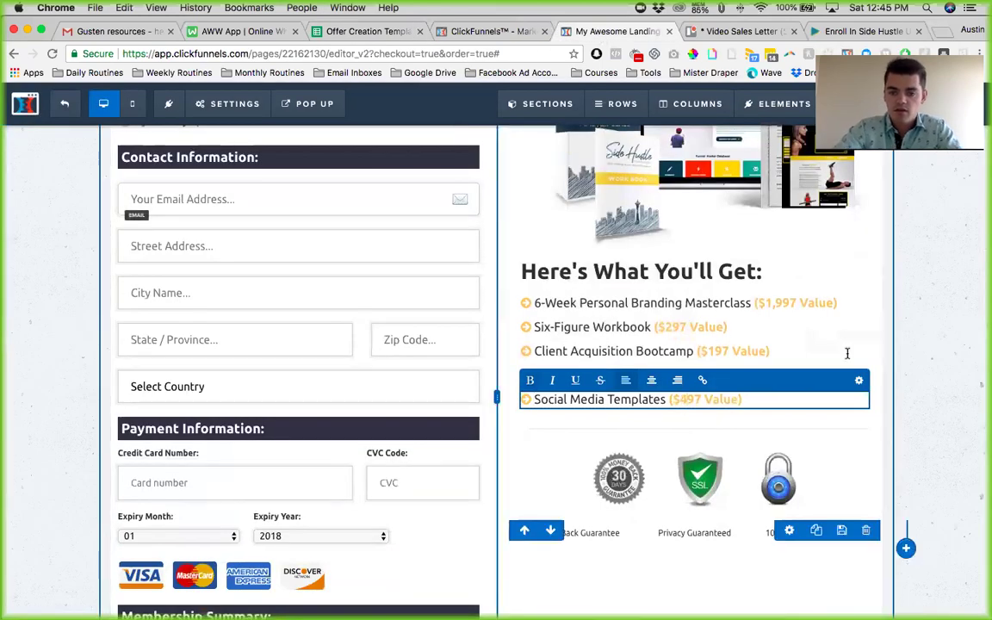
pyautogui.click(924, 341)
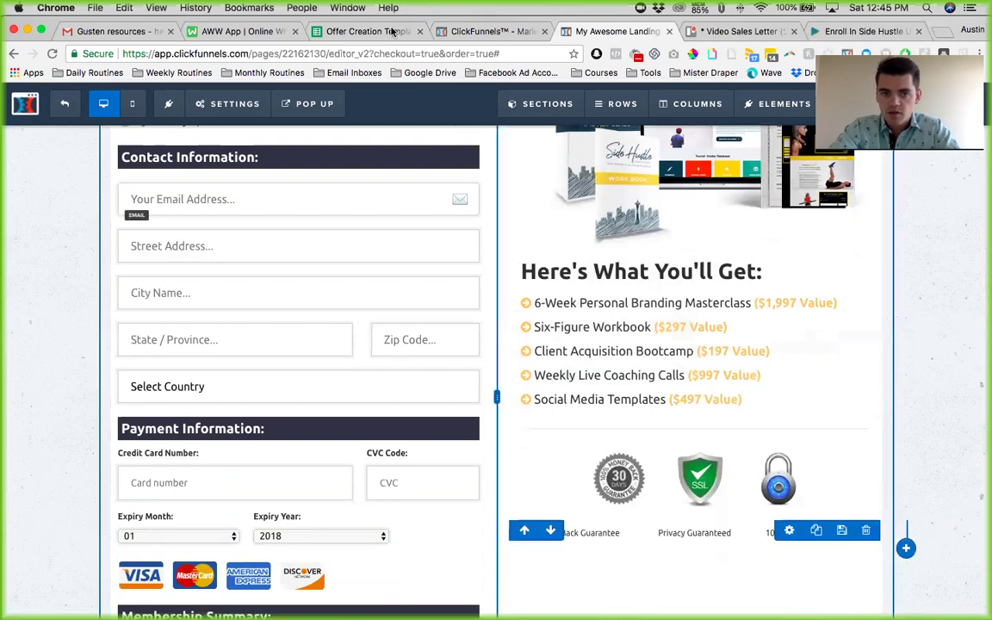
# Step: Duplicate the Social Media Templates line and open the copy's paragraph settings
pyautogui.click(361, 31)
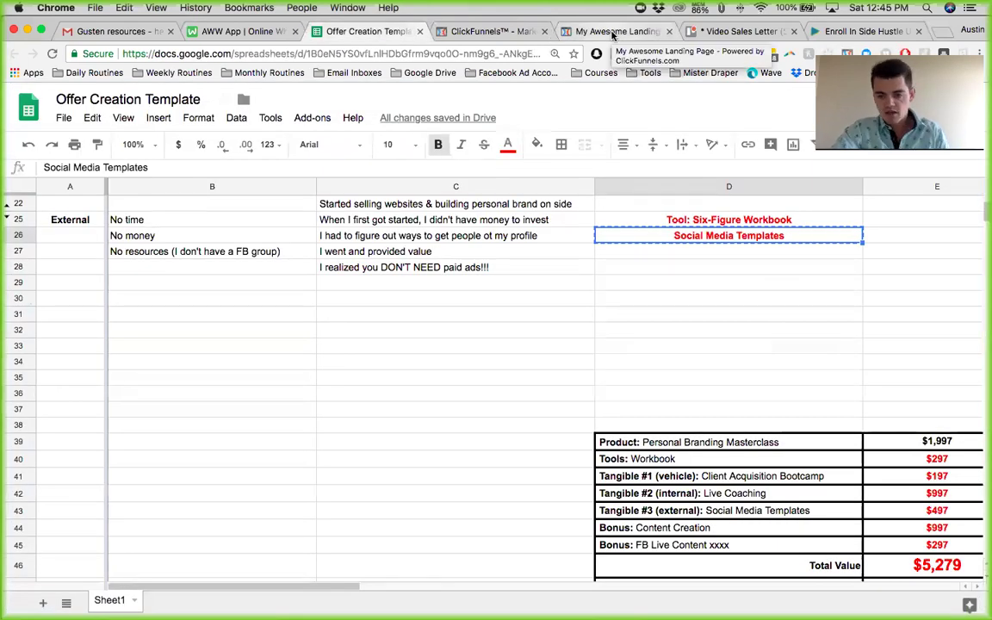
pyautogui.click(613, 33)
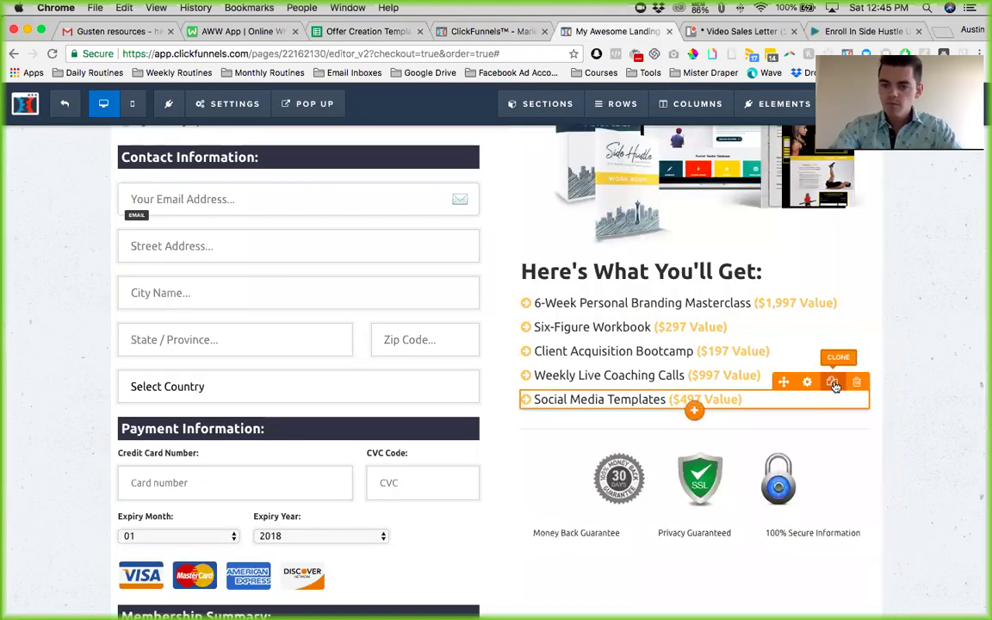
pyautogui.click(833, 384)
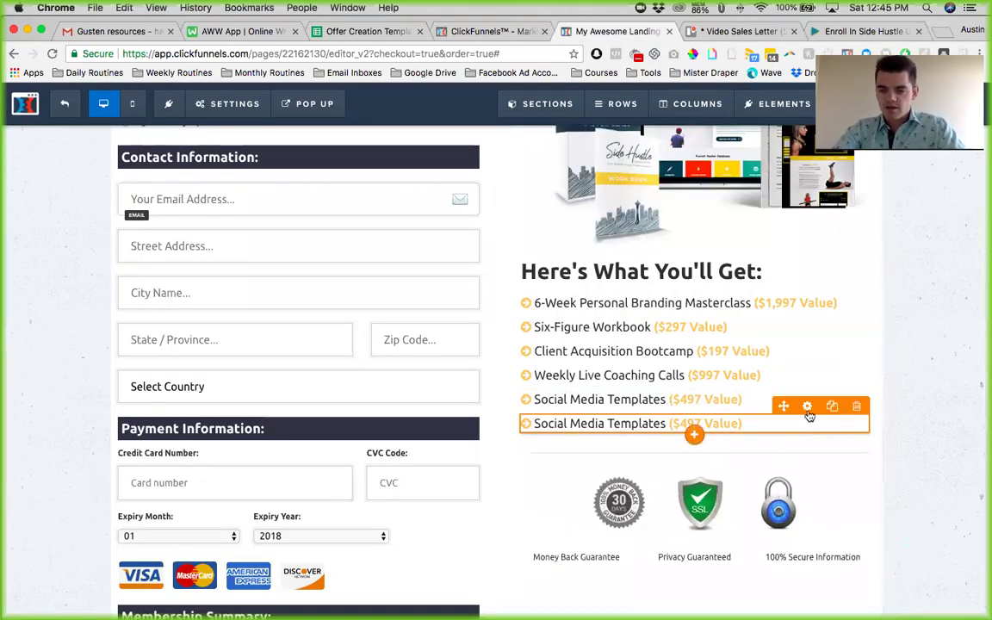
pyautogui.click(808, 409)
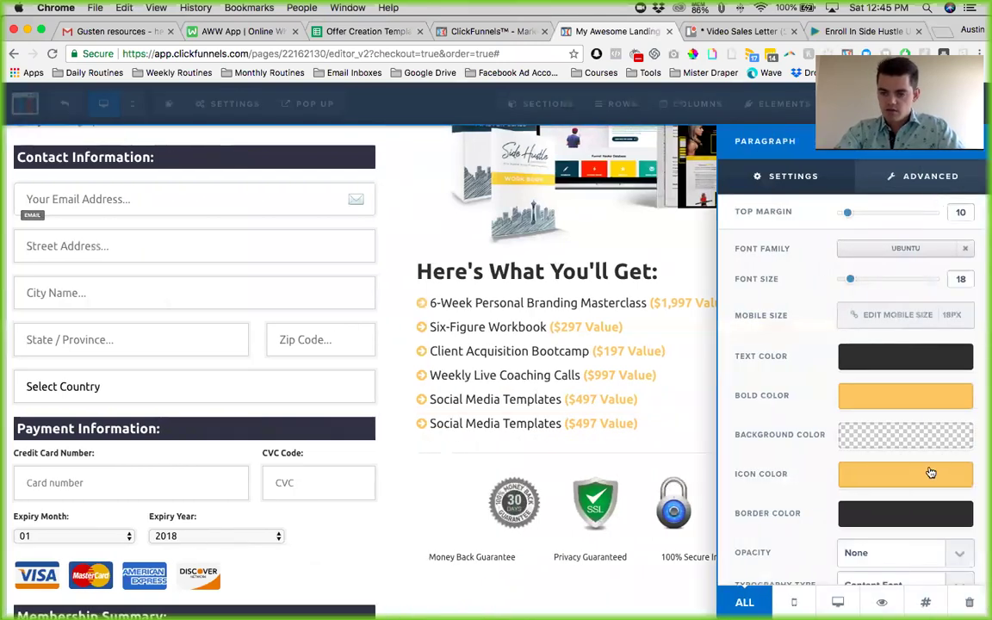
# Step: Clear the arrow icon from the duplicated line in the Icon Picker
pyautogui.scroll(-5, 928, 470)
pyautogui.scroll(-1, 913, 490)
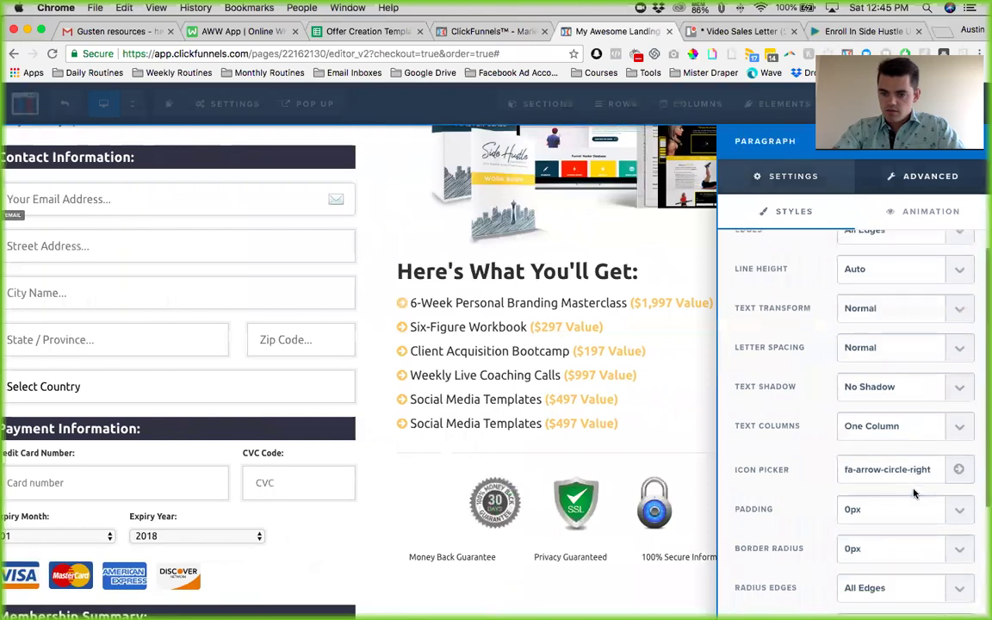
pyautogui.click(916, 470)
pyautogui.click(955, 473)
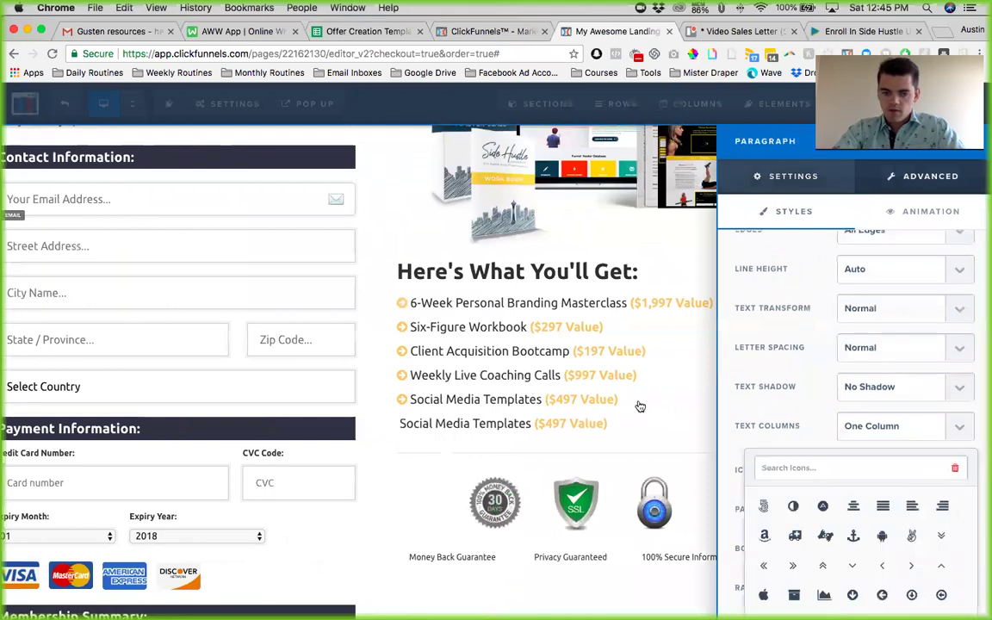
pyautogui.click(499, 425)
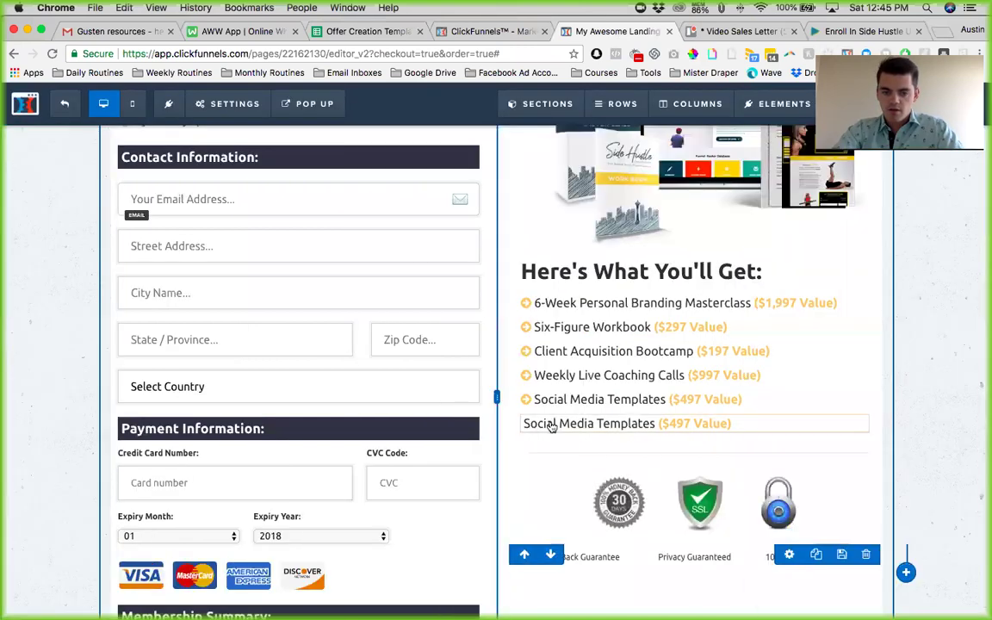
# Step: Prefix the duplicated line with a bold 'BONUS #1:' label
pyautogui.click(522, 423)
pyautogui.write('BONUS')
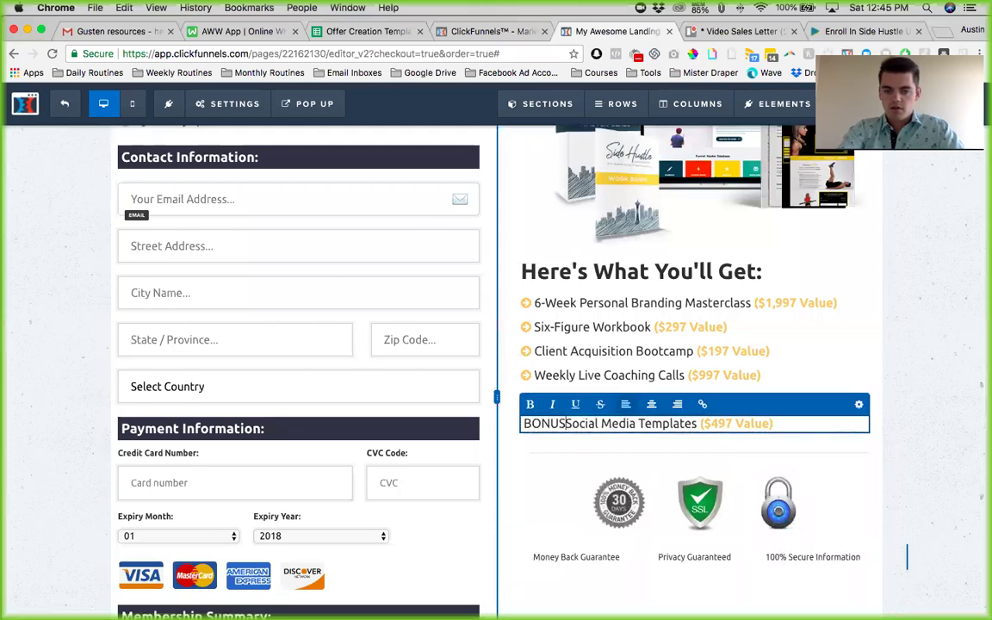
pyautogui.write(' #1:')
pyautogui.hotkey('shift', 'Home')
pyautogui.click(921, 420)
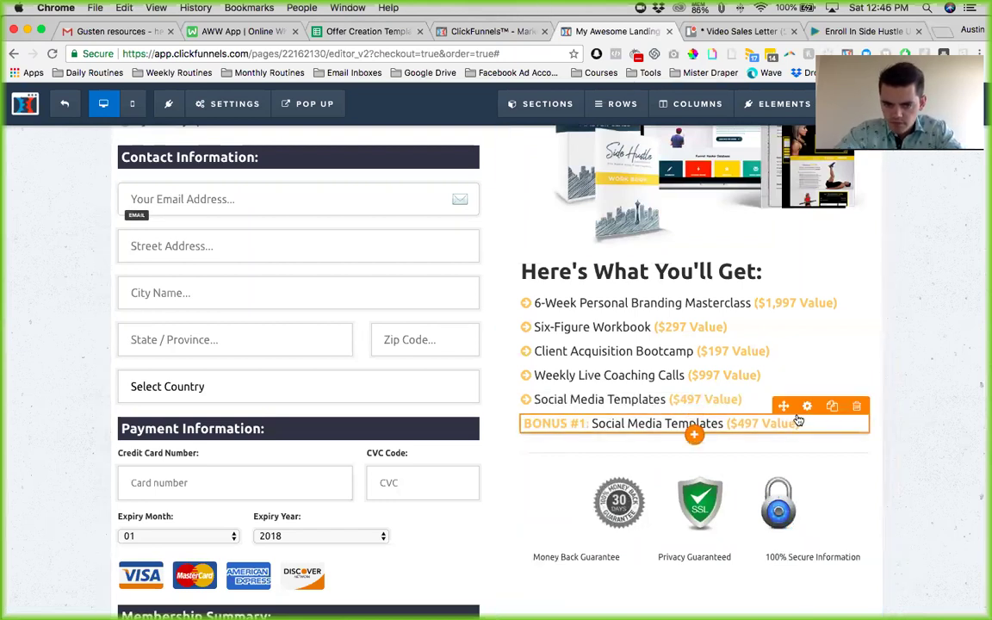
pyautogui.click(374, 33)
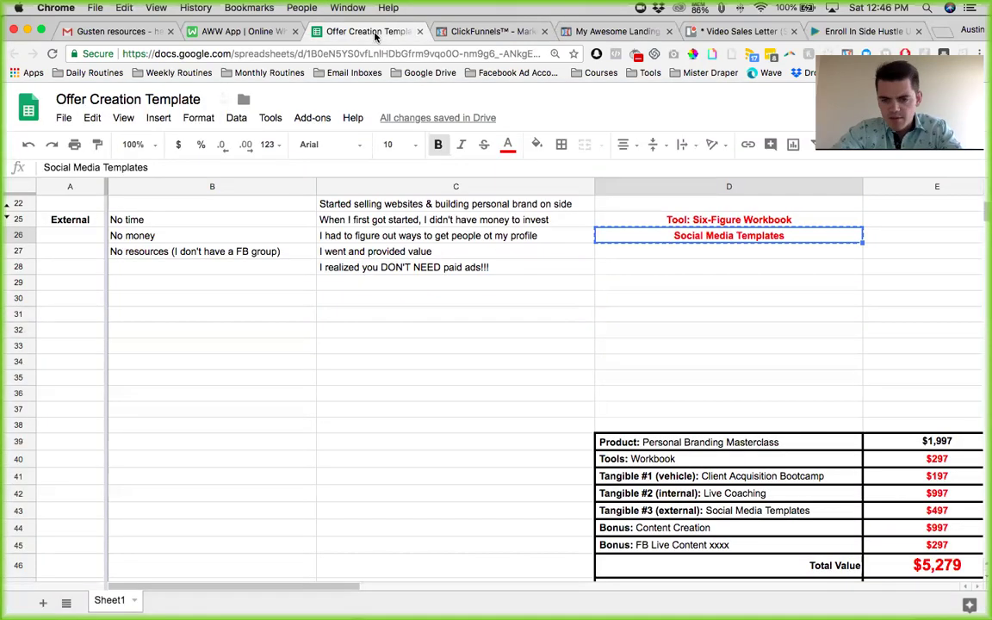
pyautogui.click(613, 31)
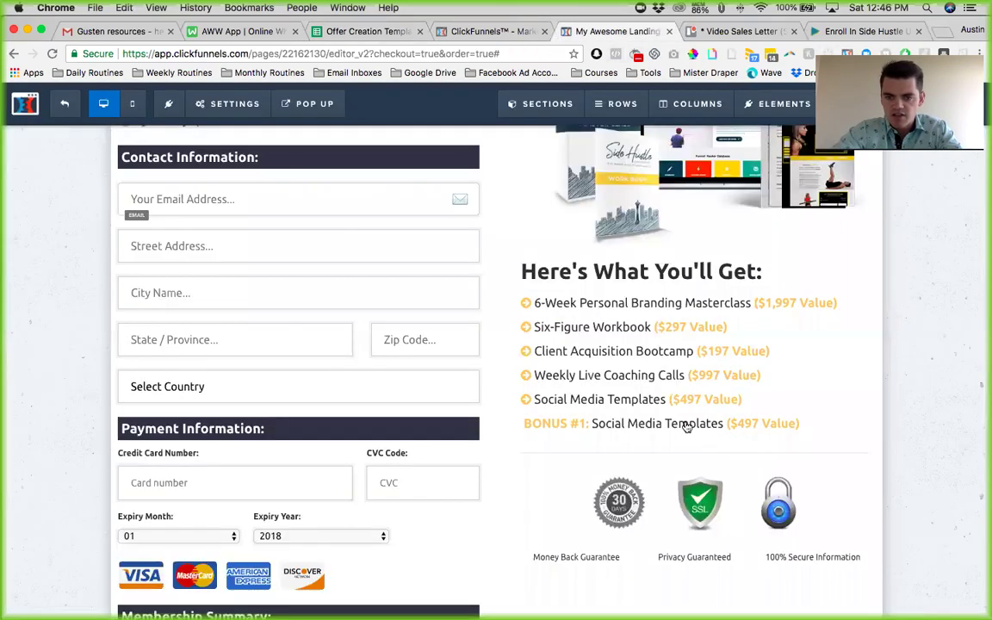
# Step: Change the BONUS #1 line to read Content Creation ($997 Value), fixing the 'Contect' typo
pyautogui.click(713, 424)
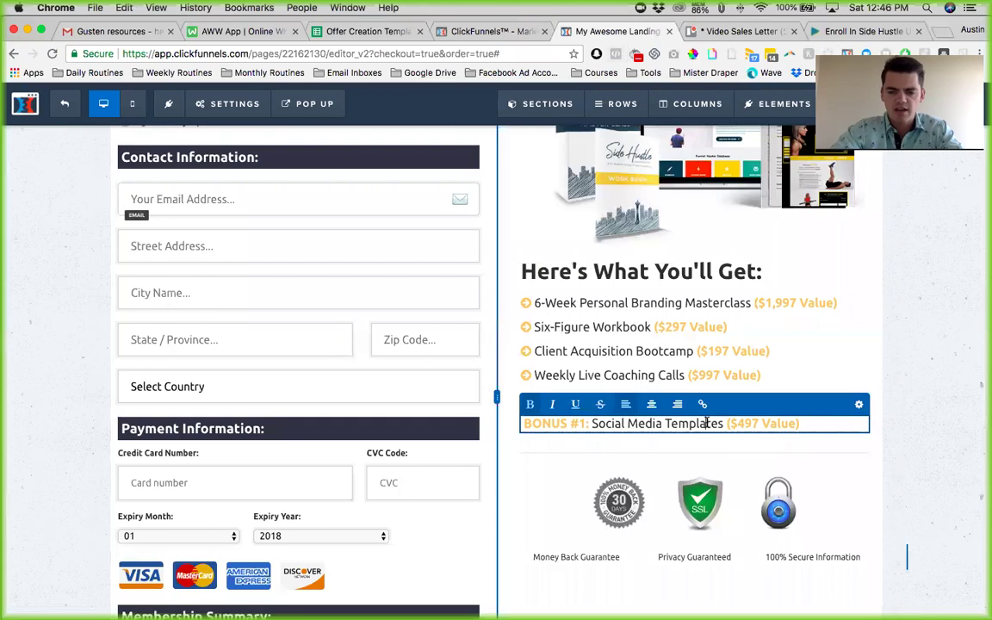
pyautogui.moveTo(721, 424); pyautogui.dragTo(602, 423)
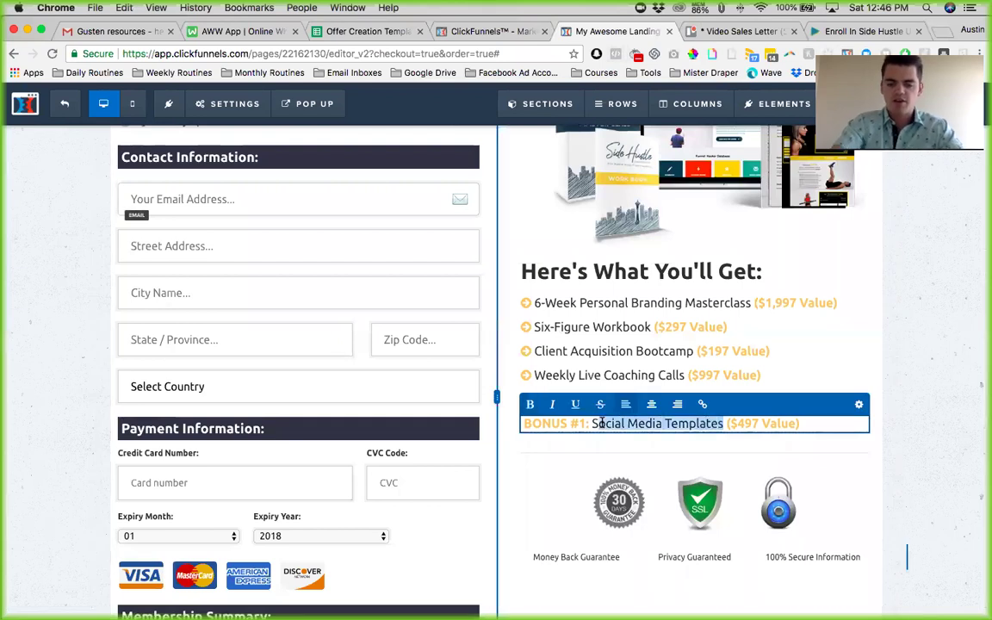
pyautogui.write('Contect Creation')
pyautogui.press('Delete')
pyautogui.press('Right')
pyautogui.press('Right')
pyautogui.press('Right')
pyautogui.press('Right')
pyautogui.press('Right')
pyautogui.press('Right')
pyautogui.press('BackSpace')
pyautogui.write('n')
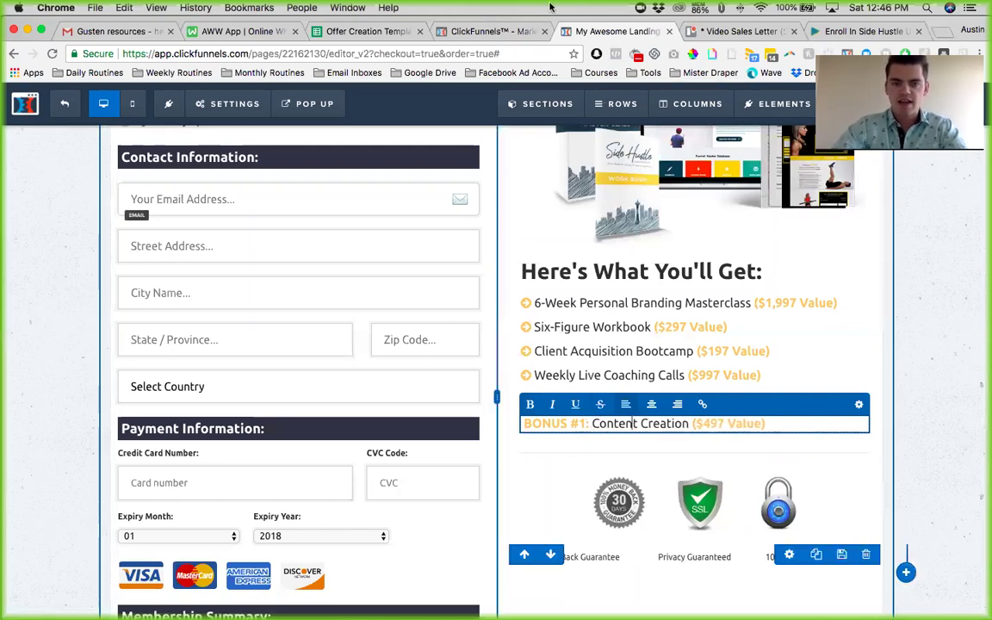
pyautogui.click(405, 31)
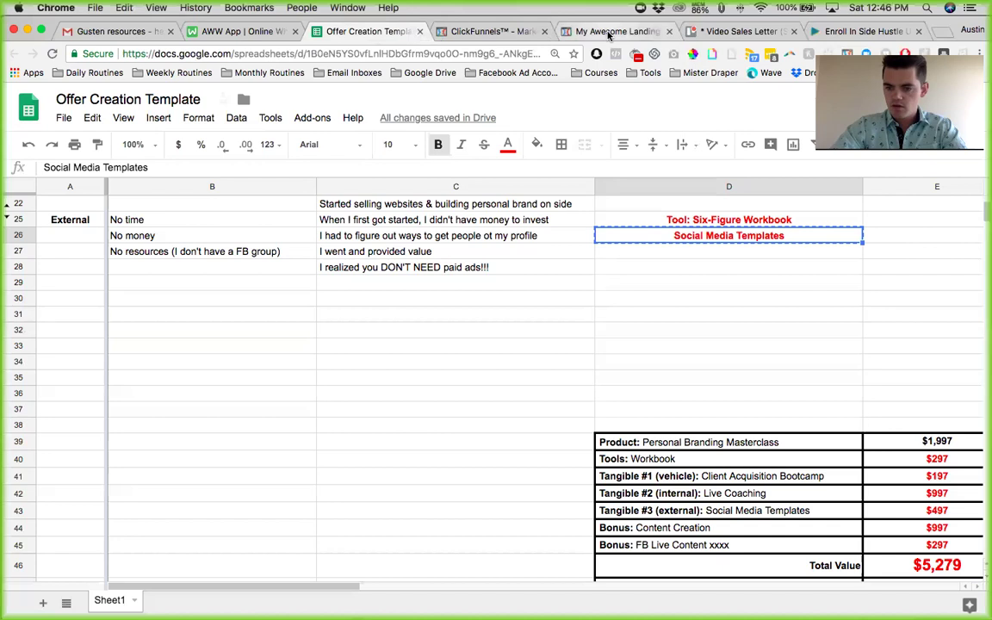
pyautogui.press('super+5')
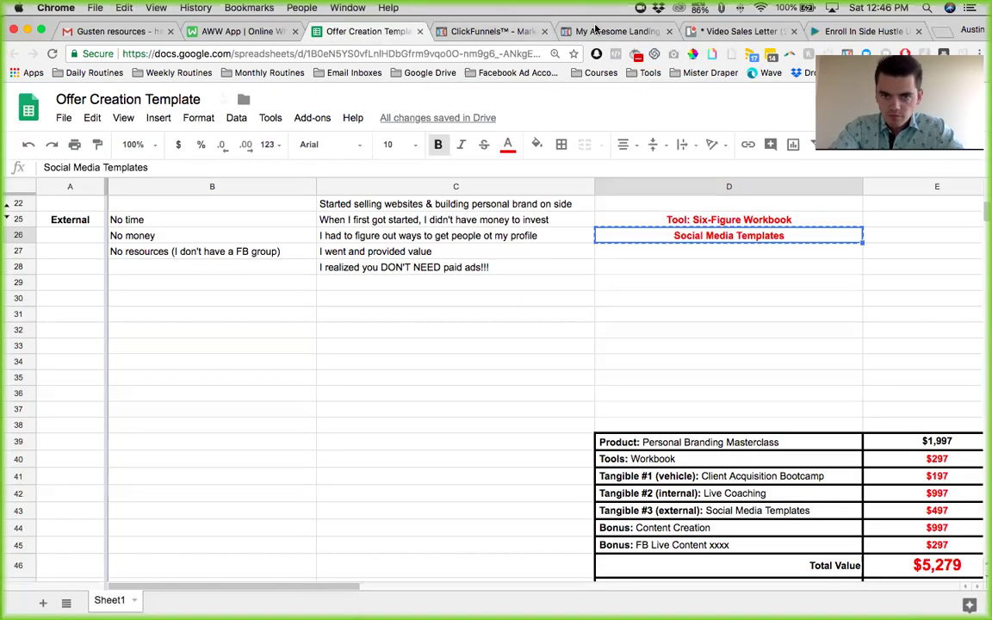
pyautogui.click(366, 31)
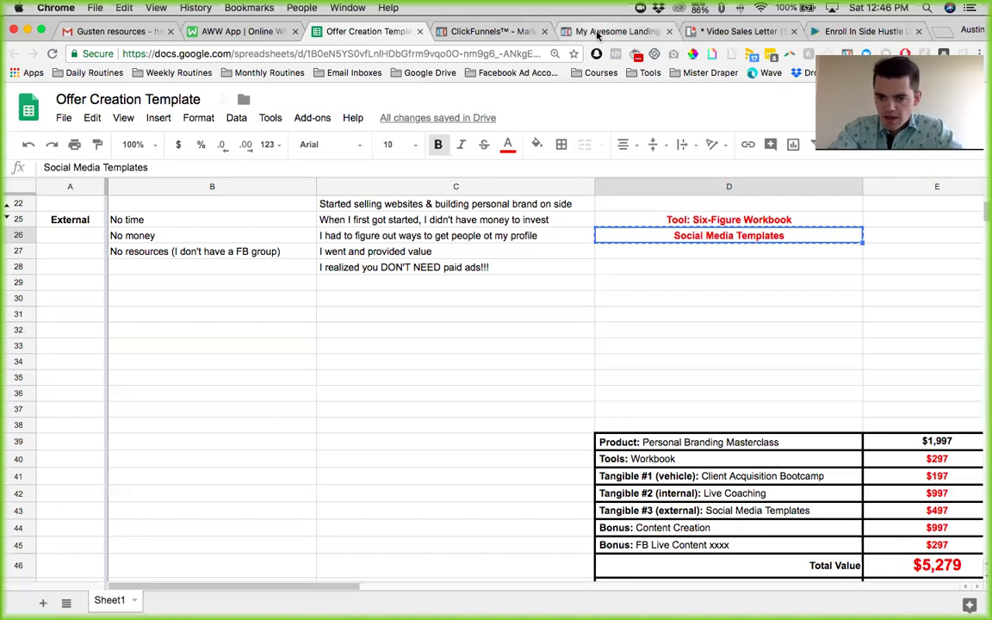
pyautogui.click(597, 33)
pyautogui.click(840, 422)
# Step: Clone it as BONUS #2: FB Live Content Database ($297 Value)
pyautogui.click(832, 406)
pyautogui.click(587, 452)
pyautogui.press('BackSpace')
pyautogui.write('2')
pyautogui.doubleClick(608, 447)
pyautogui.write('FB Live')
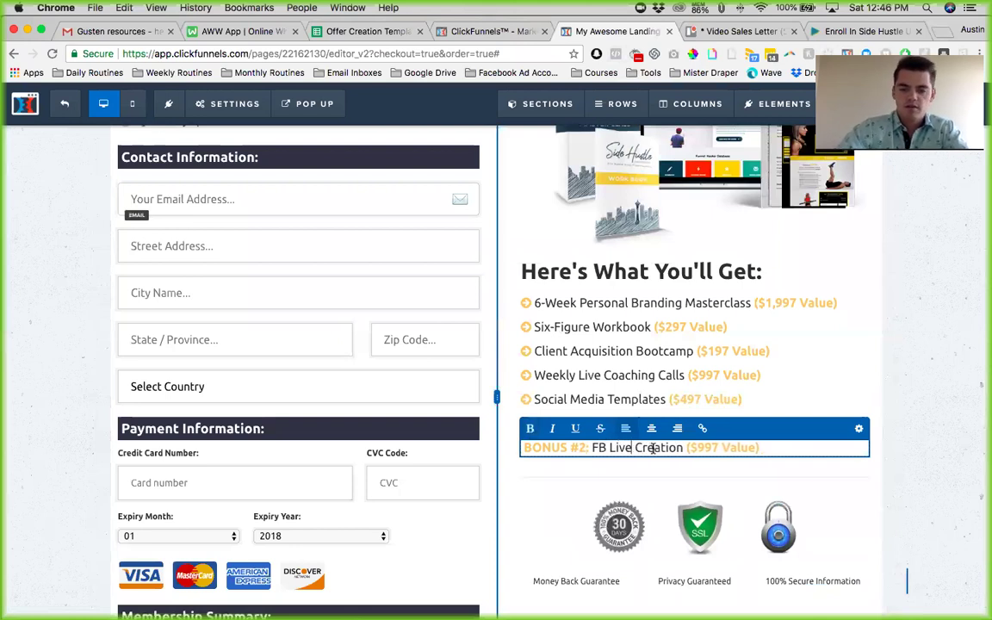
pyautogui.doubleClick(652, 447)
pyautogui.write('Content D')
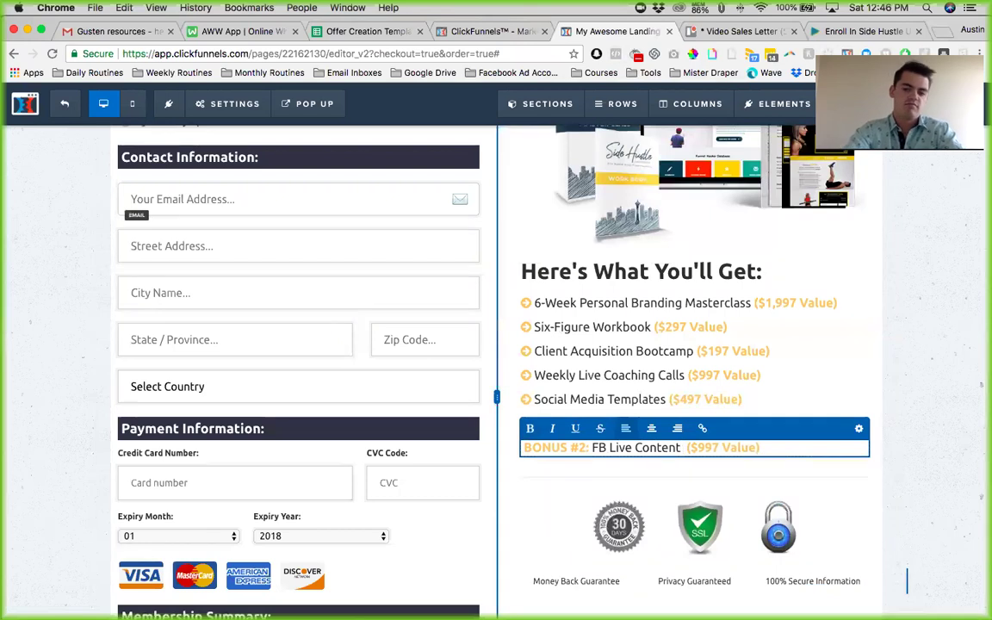
pyautogui.write('atabase')
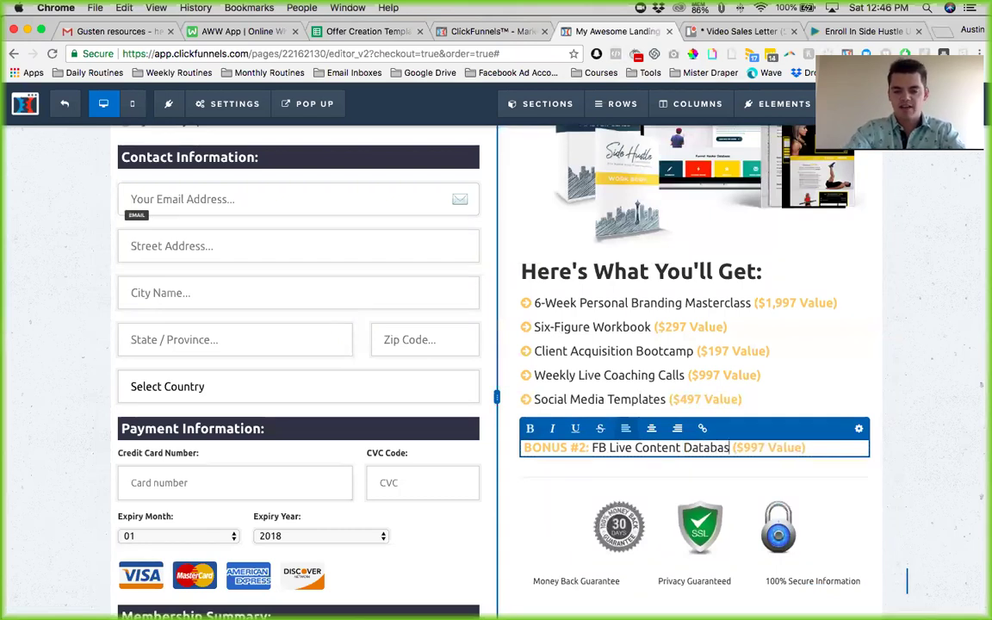
pyautogui.press('BackSpace')
pyautogui.write('2')
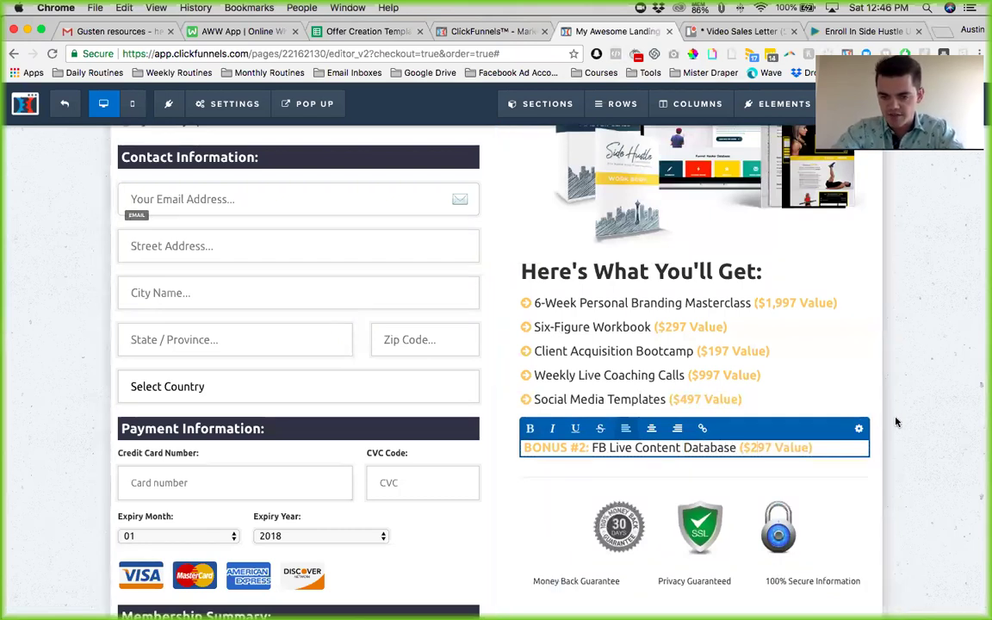
pyautogui.click(900, 422)
# Step: Open the Elements library listing order elements like Credit Card, Order Bump and 2 Step Order
pyautogui.scroll(3, 891, 283)
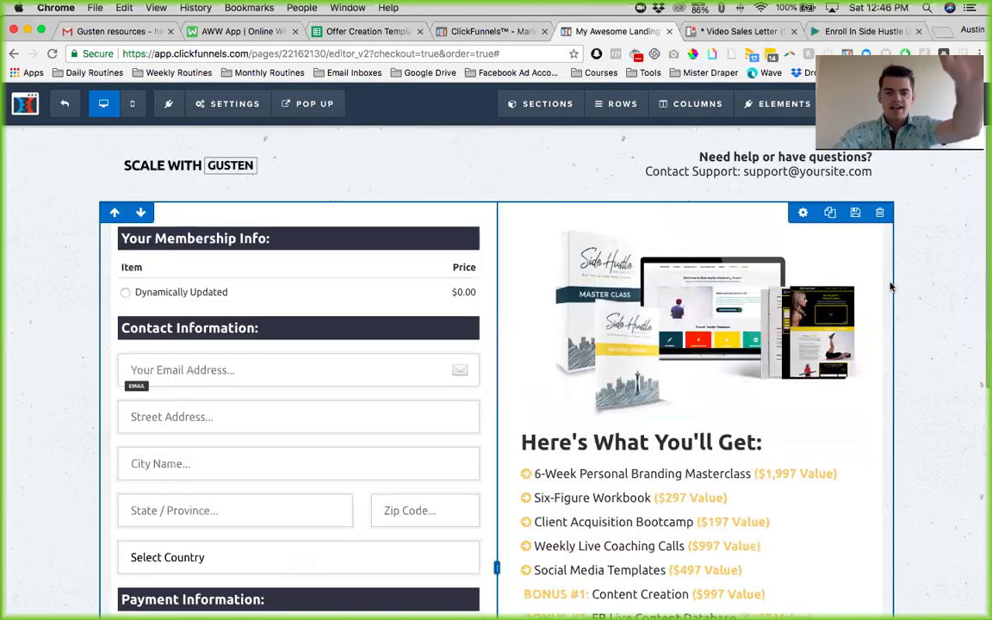
pyautogui.scroll(-3, 439, 227)
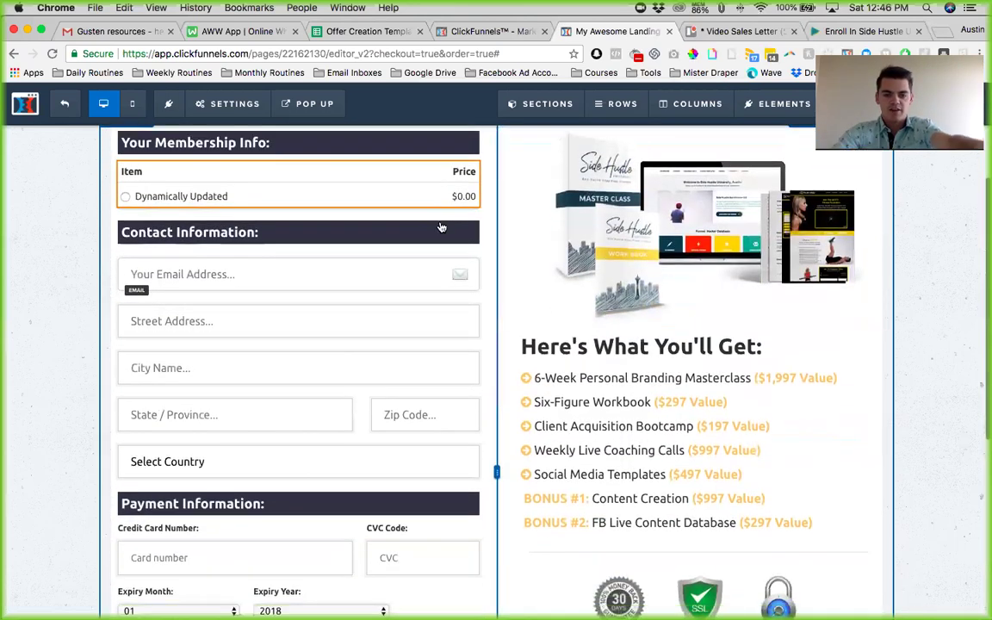
pyautogui.scroll(-2, 608, 320)
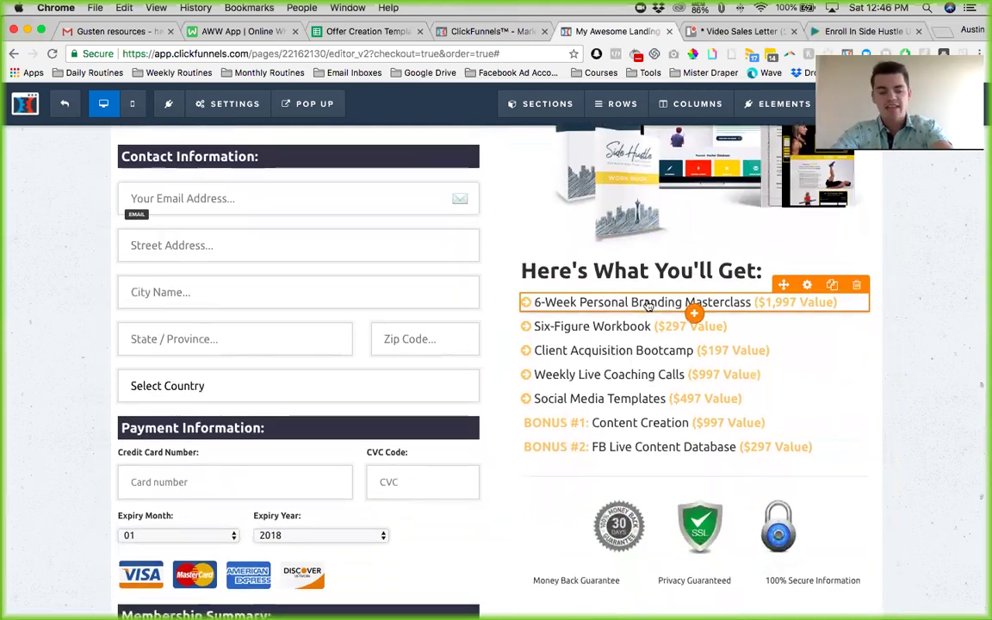
pyautogui.scroll(-2, 648, 306)
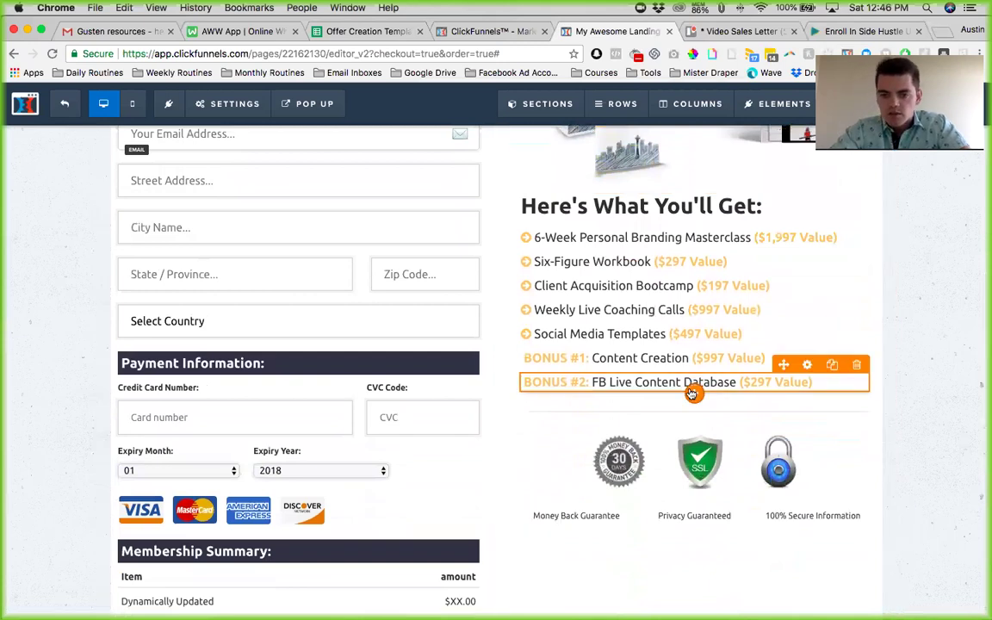
pyautogui.click(697, 419)
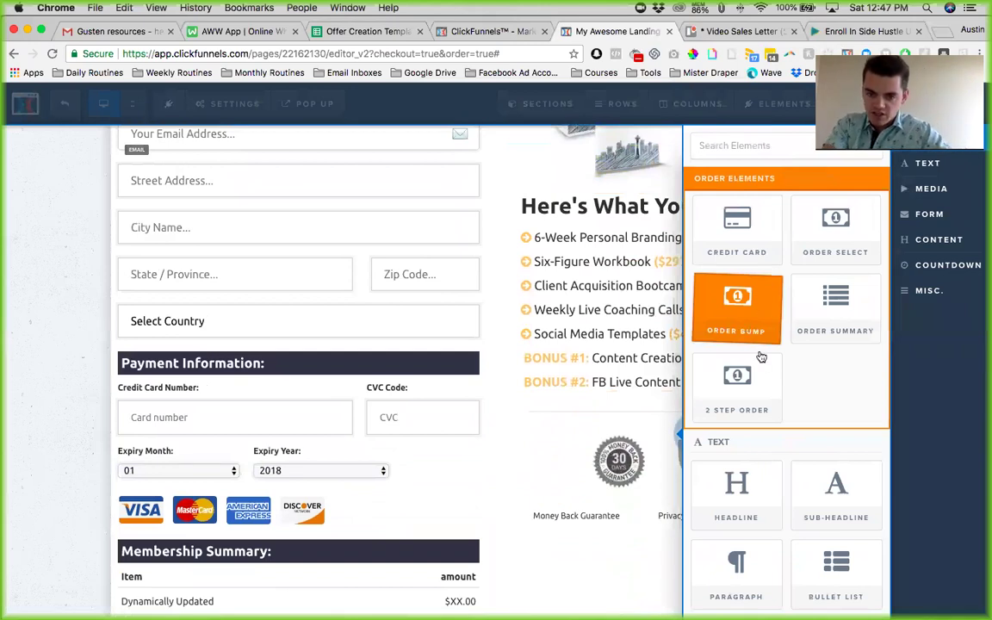
# Step: Review the Side Hustle enrollment page's list and Total Value bar, then return to the editor
pyautogui.click(864, 31)
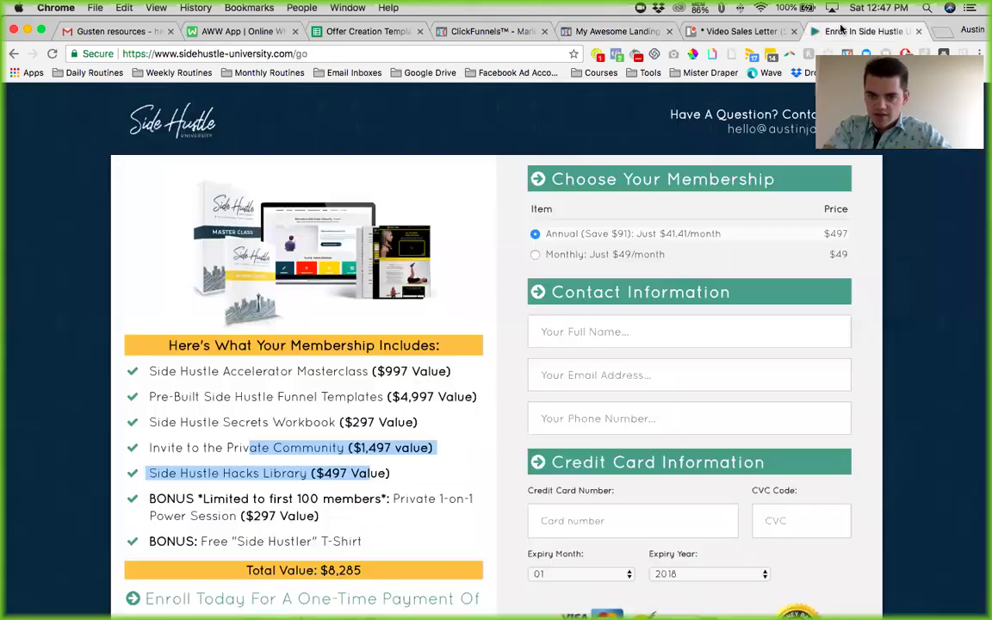
pyautogui.scroll(-3, 726, 306)
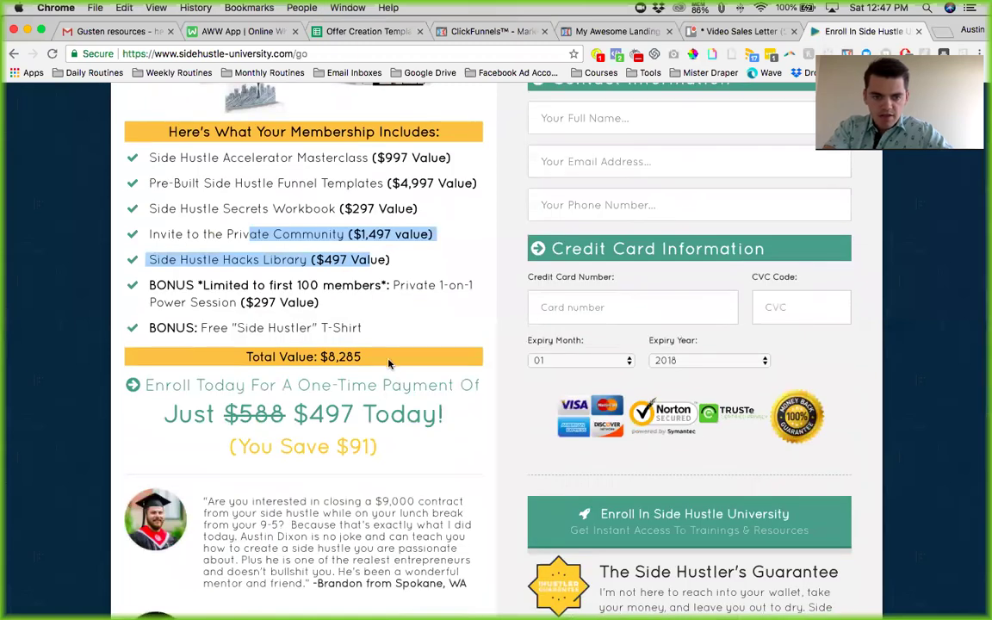
pyautogui.click(578, 34)
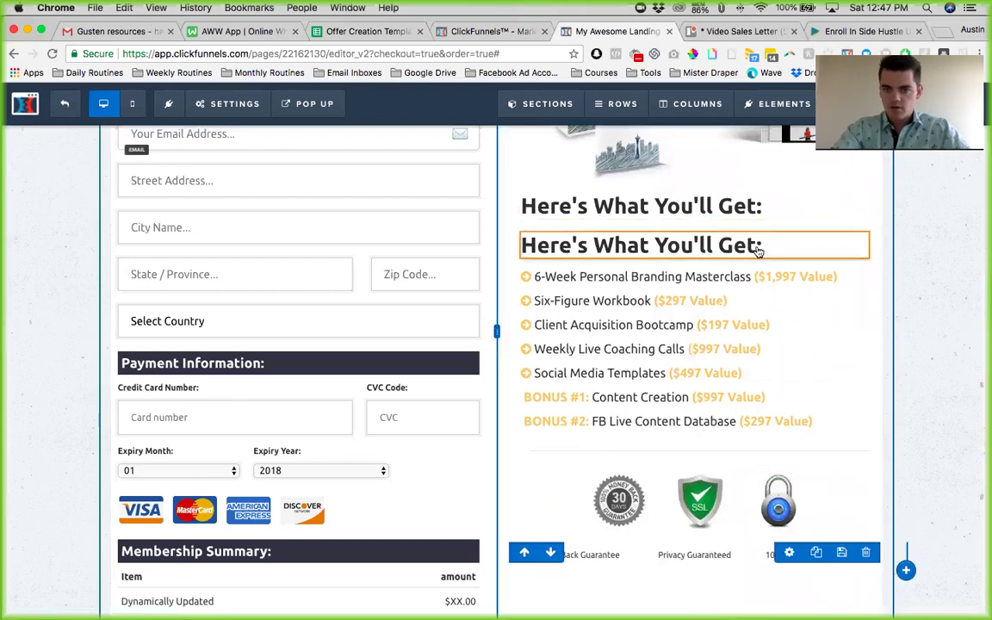
# Step: Move the duplicate heading below BONUS #2 and make it a centred 'Total Value: $5,279'
pyautogui.moveTo(715, 430); pyautogui.dragTo(733, 419)
pyautogui.tripleClick(730, 417)
pyautogui.write('Total Value:')
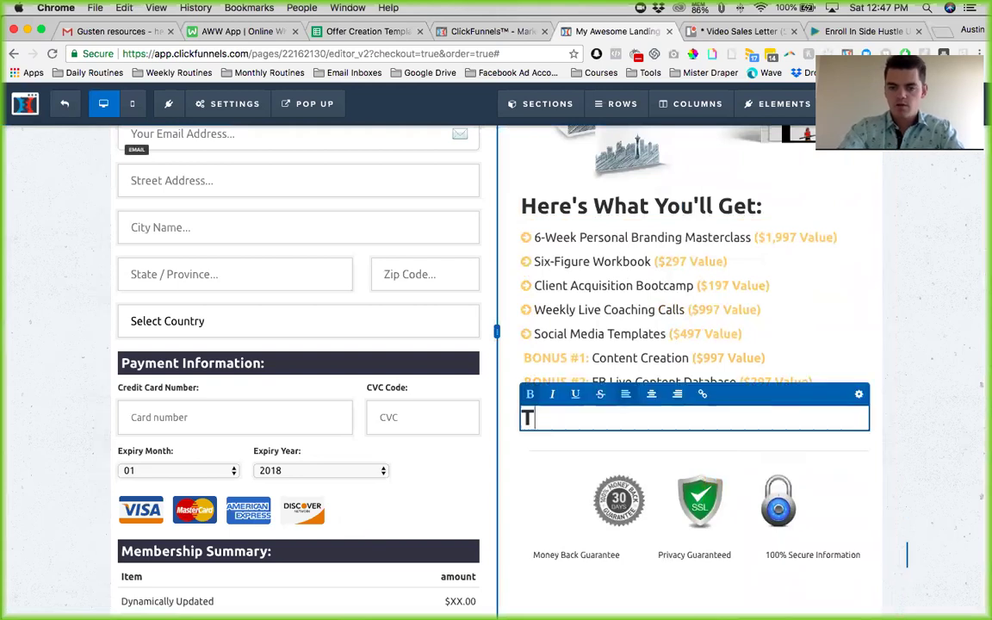
pyautogui.click(379, 31)
pyautogui.click(593, 31)
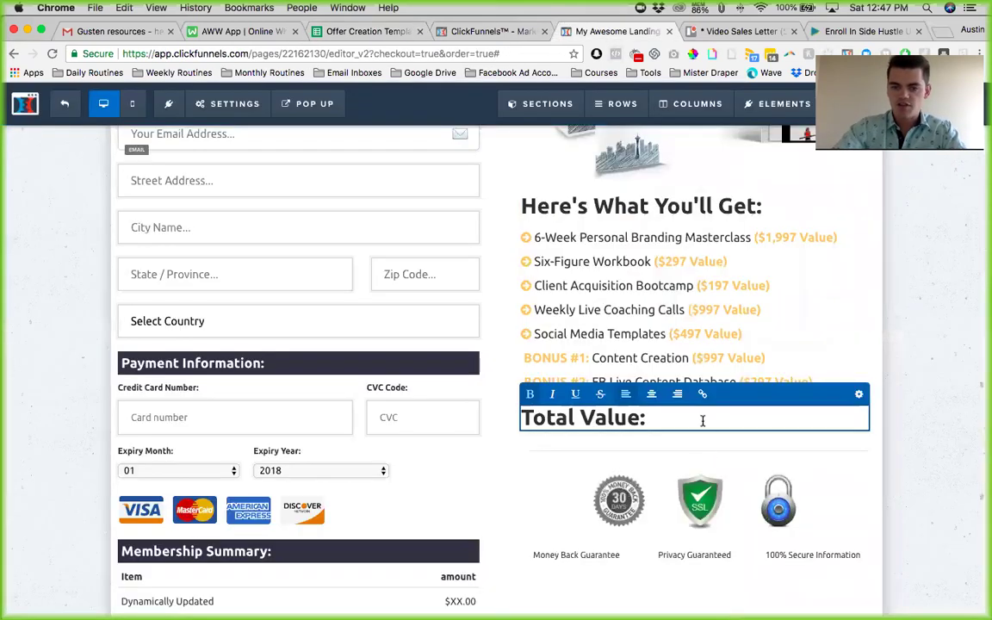
pyautogui.write('$5,279')
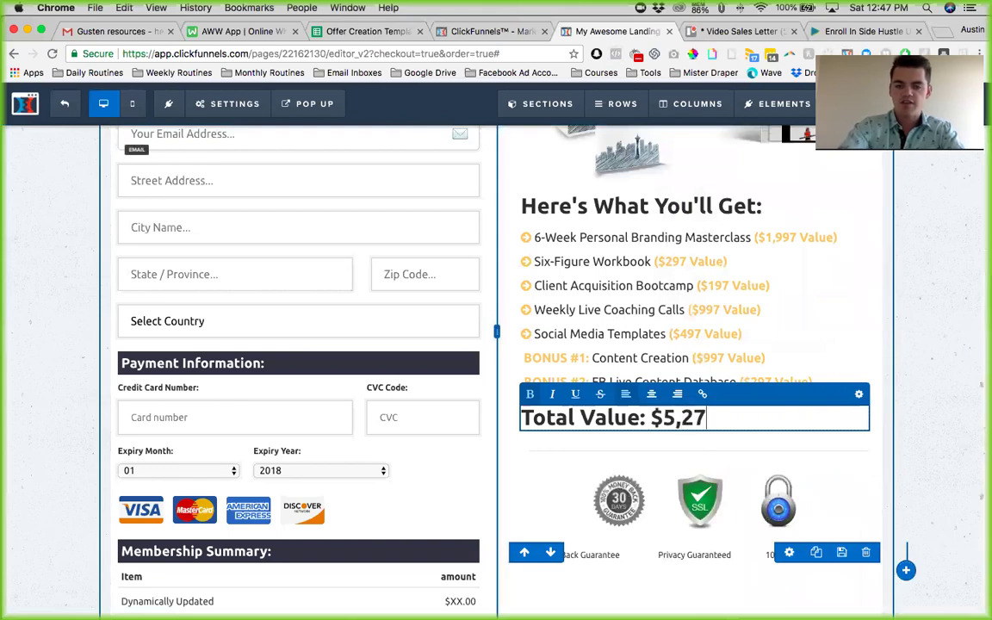
pyautogui.tripleClick(682, 413)
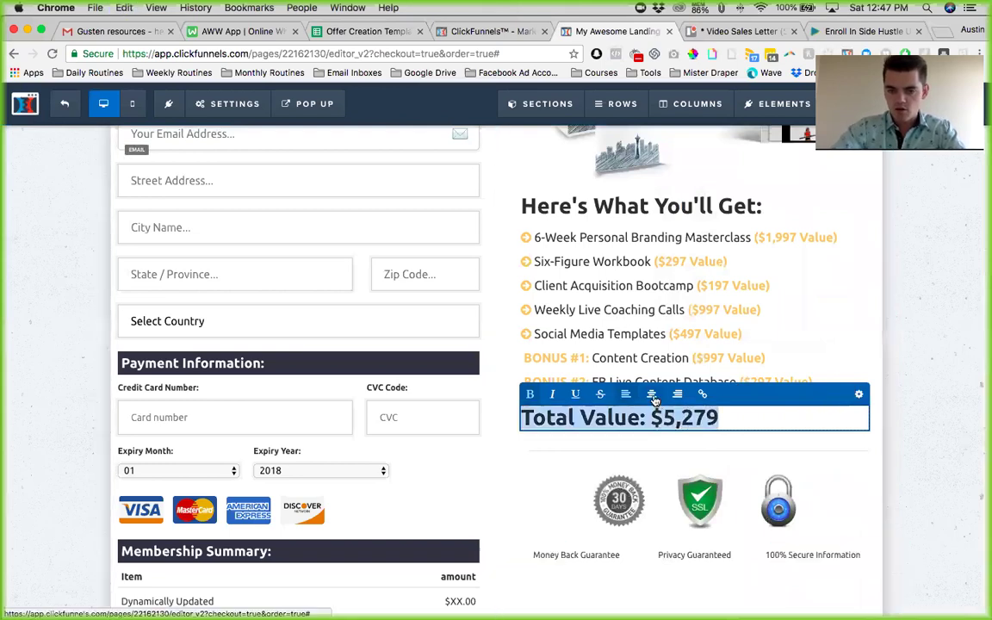
pyautogui.click(651, 394)
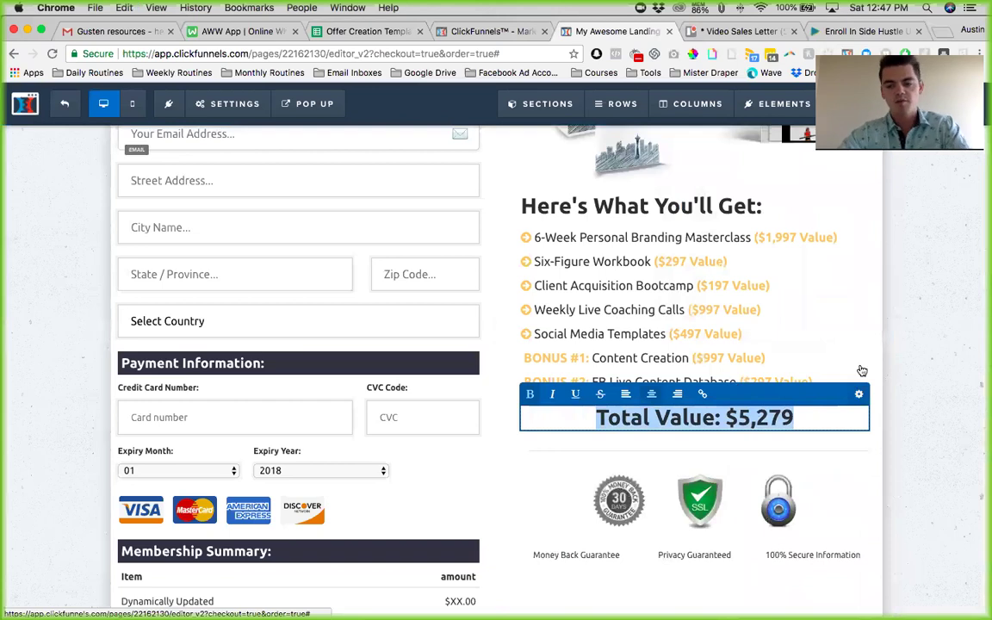
# Step: Give the Total Value line font size 18, an orange background and top margin 10
pyautogui.click(861, 370)
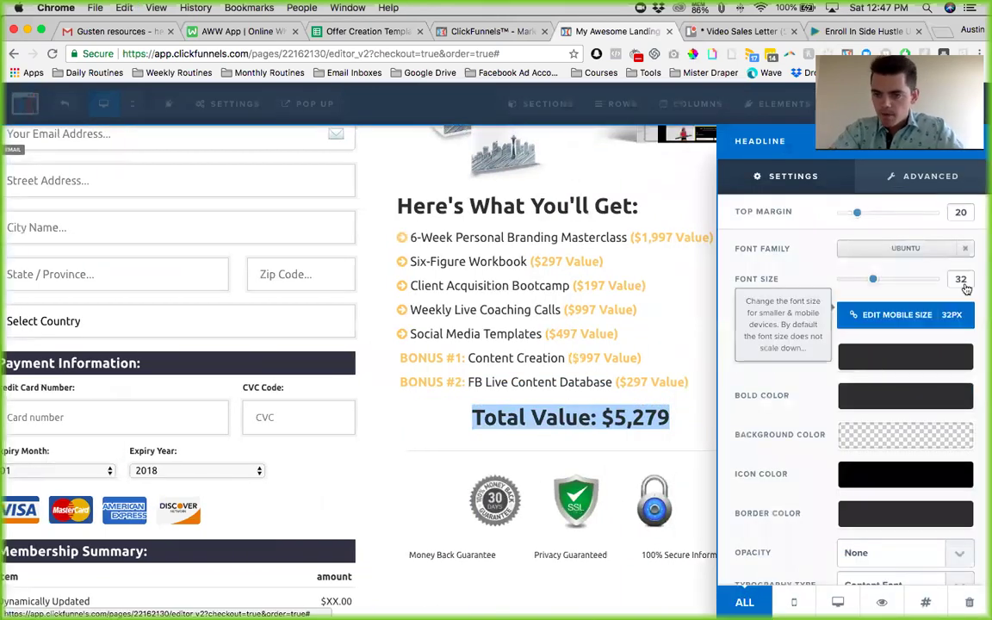
pyautogui.doubleClick(961, 278)
pyautogui.write('18')
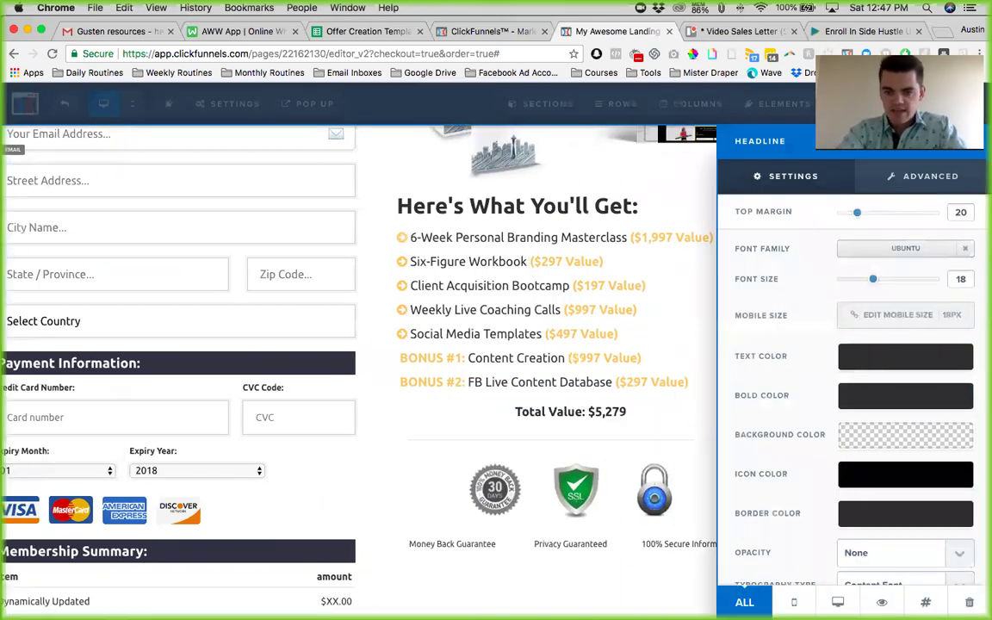
pyautogui.click(870, 435)
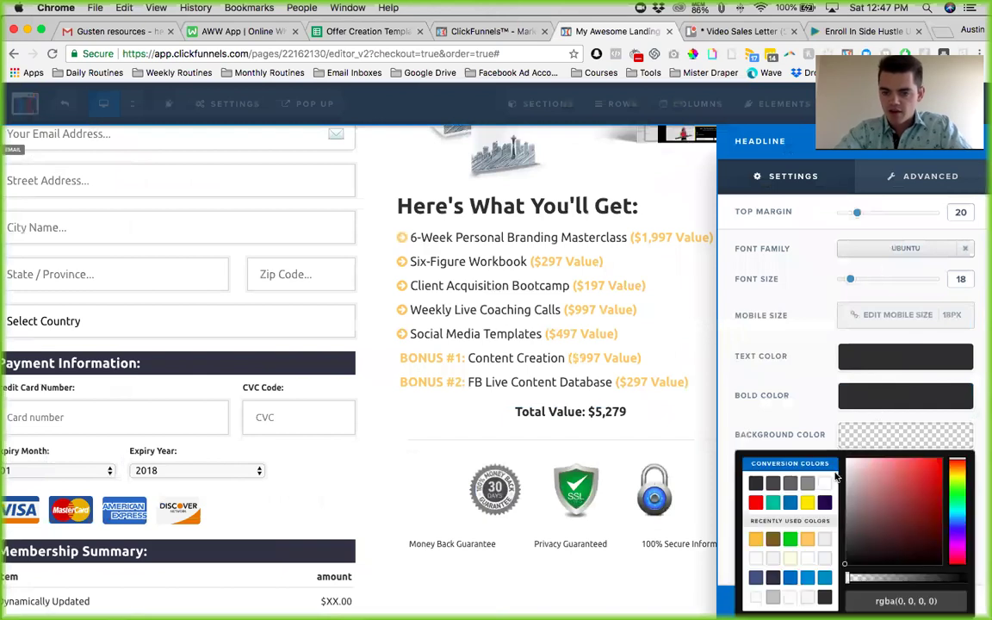
pyautogui.click(807, 539)
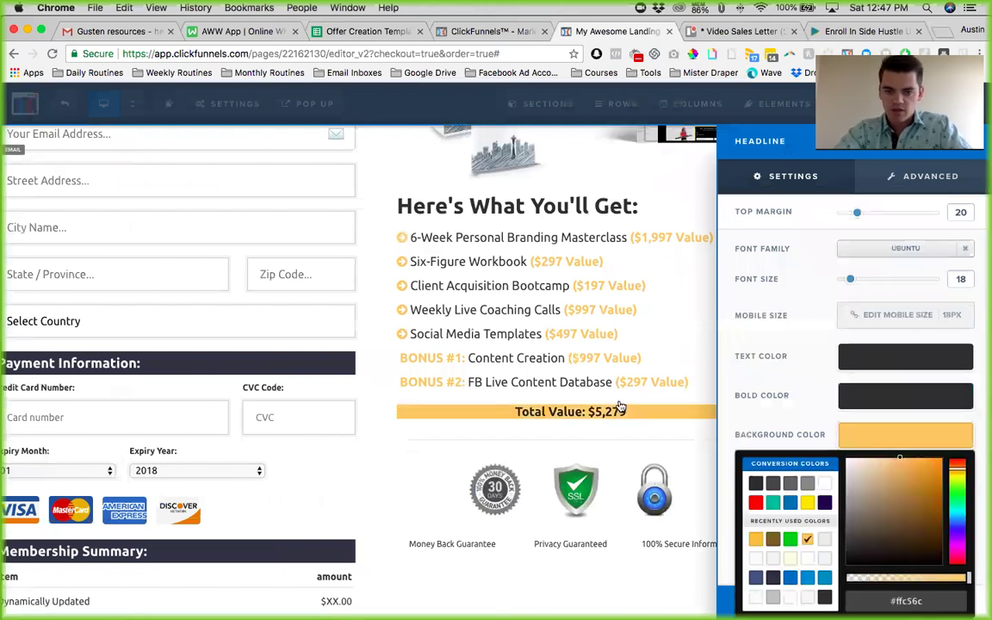
pyautogui.click(686, 403)
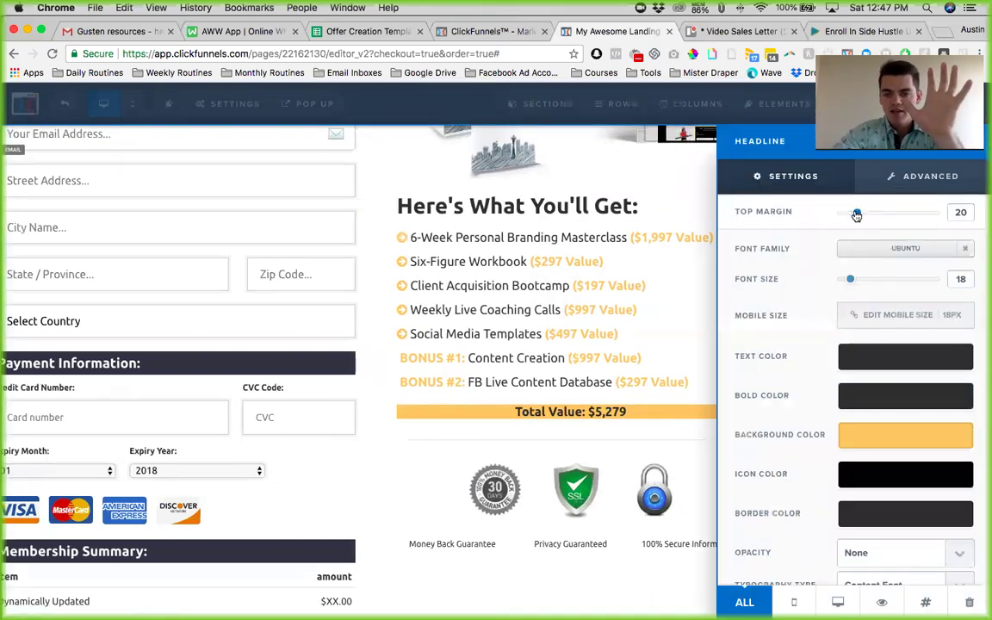
pyautogui.moveTo(856, 214); pyautogui.dragTo(851, 214)
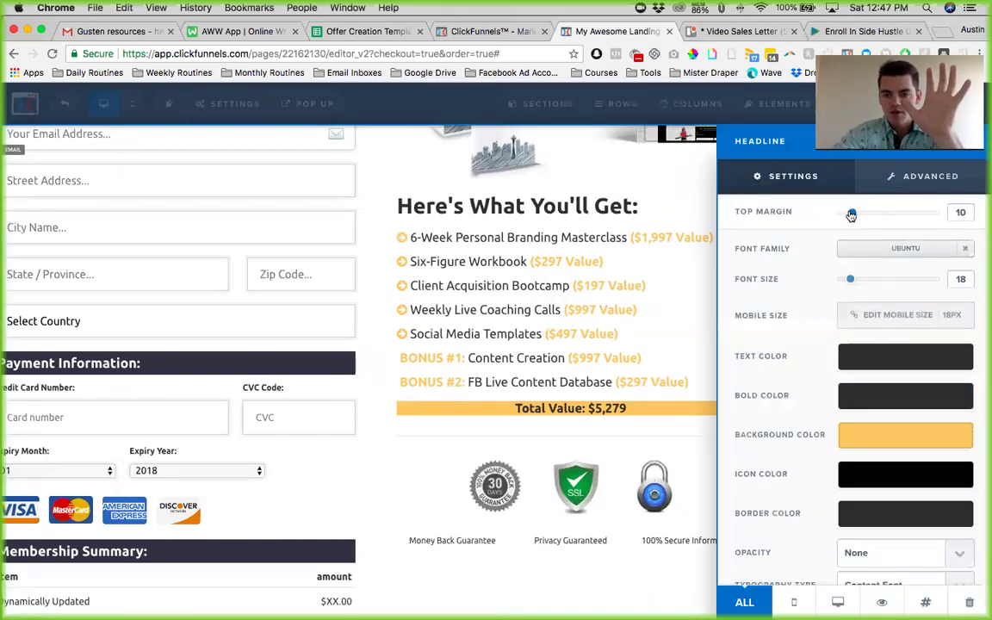
pyautogui.click(608, 268)
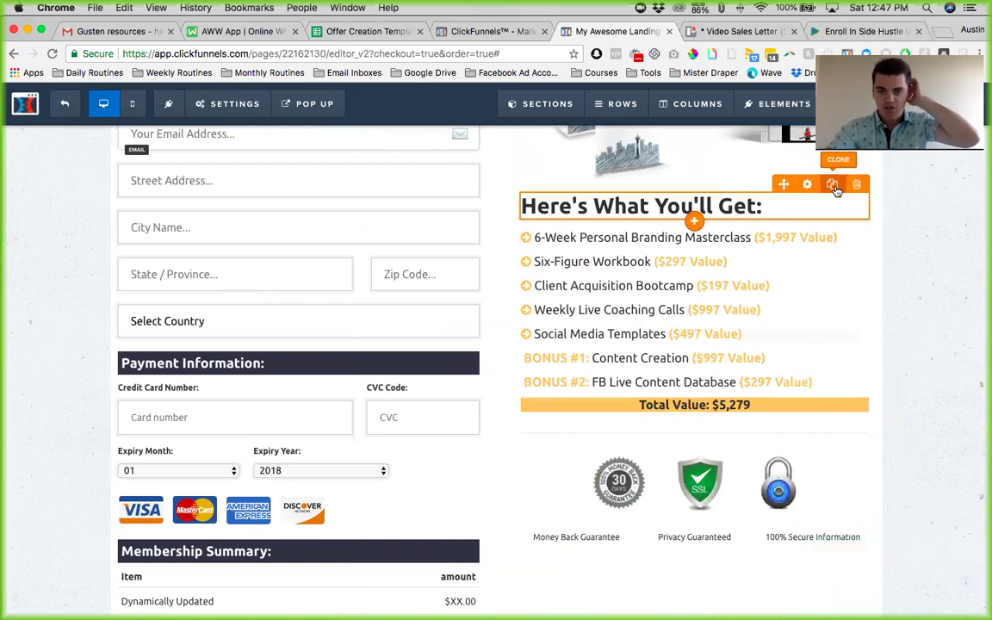
# Step: Duplicate a heading below the Total Value bar and retitle it 'Join Today For Just $1!'
pyautogui.click(832, 184)
pyautogui.moveTo(744, 436)
pyautogui.mouseDown()
pyautogui.moveTo(740, 456)
pyautogui.moveTo(767, 438)
pyautogui.moveTo(786, 440)
pyautogui.mouseUp()
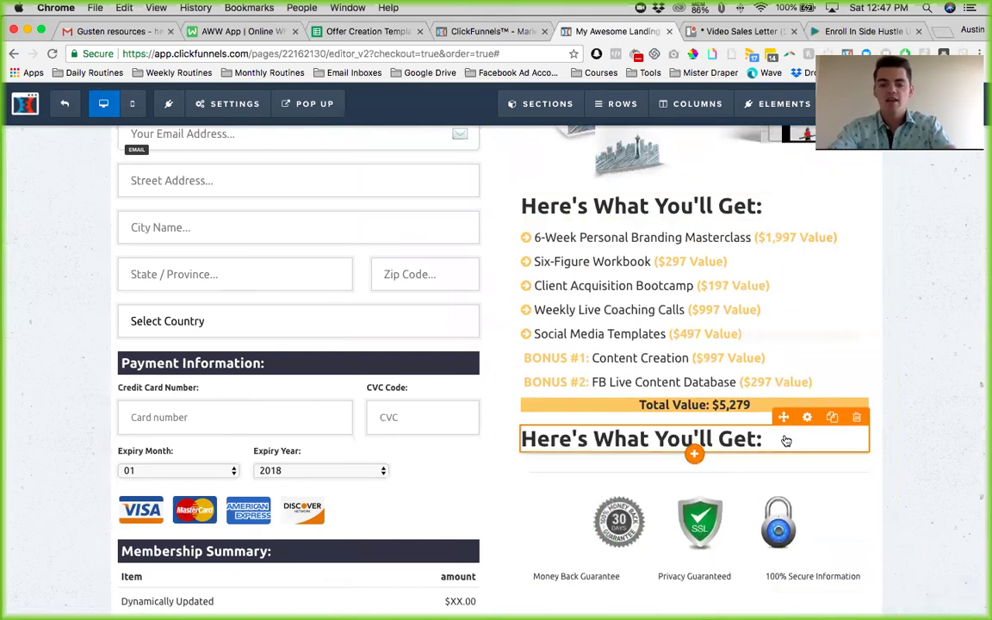
pyautogui.click(787, 440)
pyautogui.hotkey('ctrl', 'a')
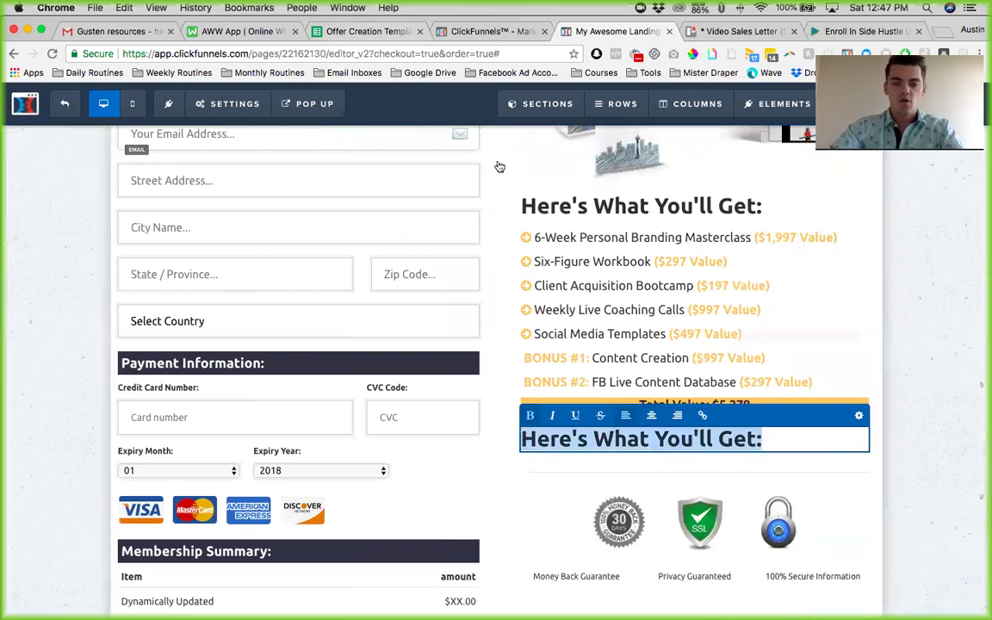
pyautogui.write('Join To')
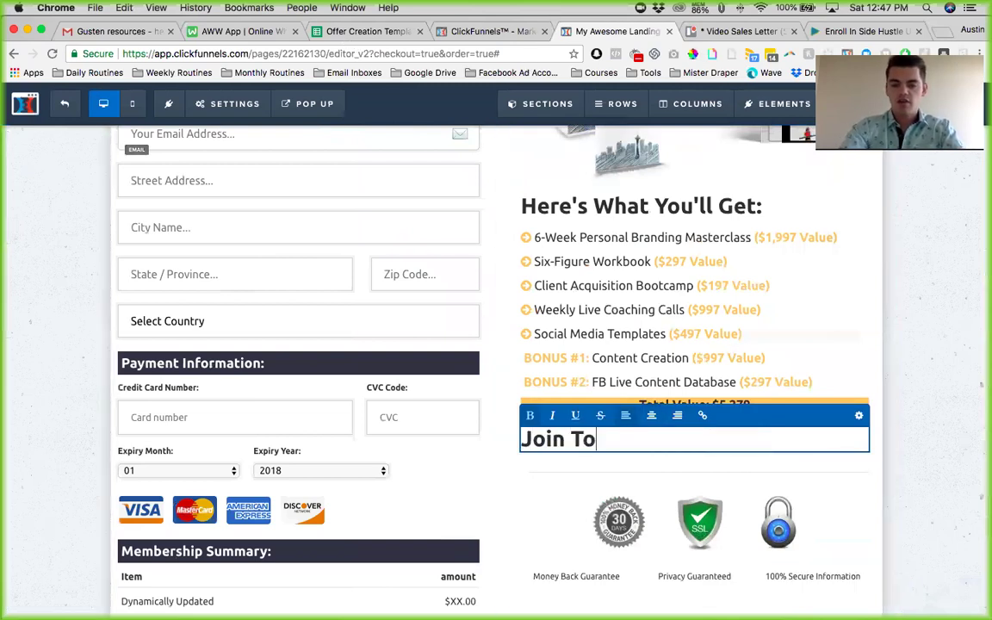
pyautogui.write('day For Just $1')
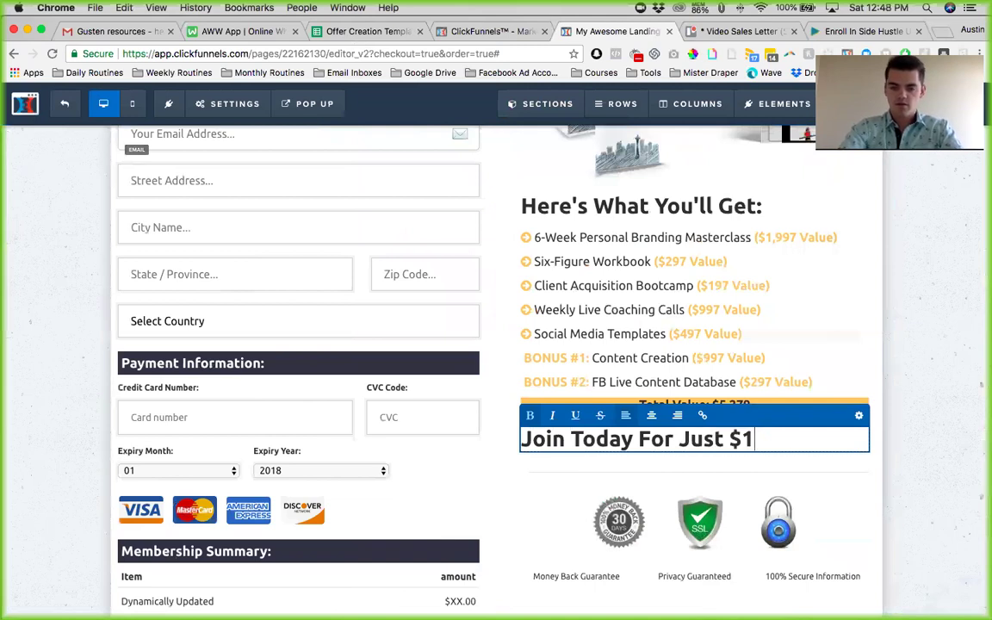
pyautogui.write(' (Then')
pyautogui.press('BackSpace')
pyautogui.press('BackSpace')
pyautogui.press('BackSpace')
pyautogui.press('BackSpace')
pyautogui.press('BackSpace')
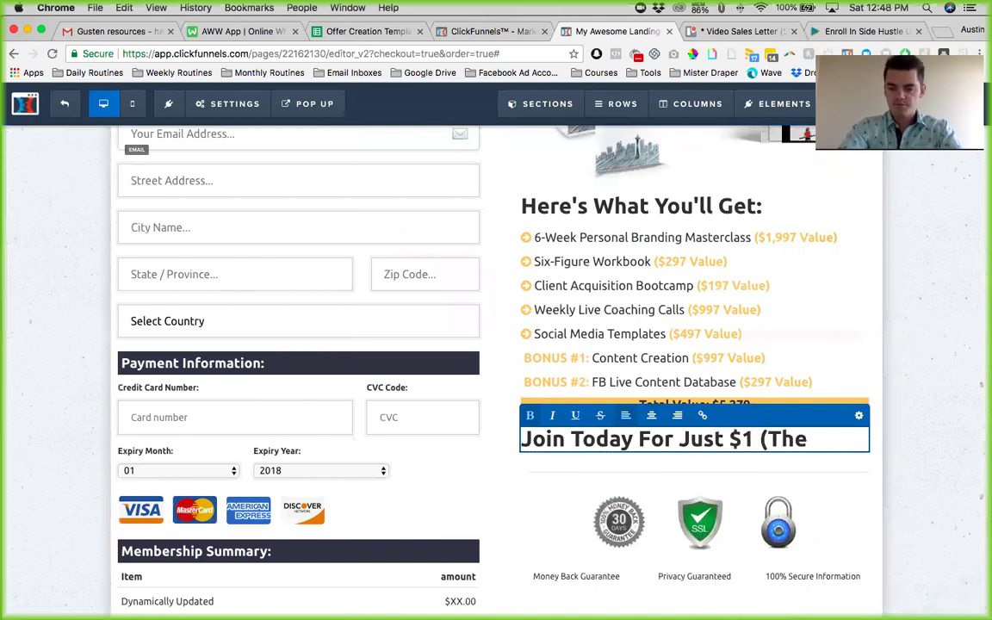
pyautogui.write('!')
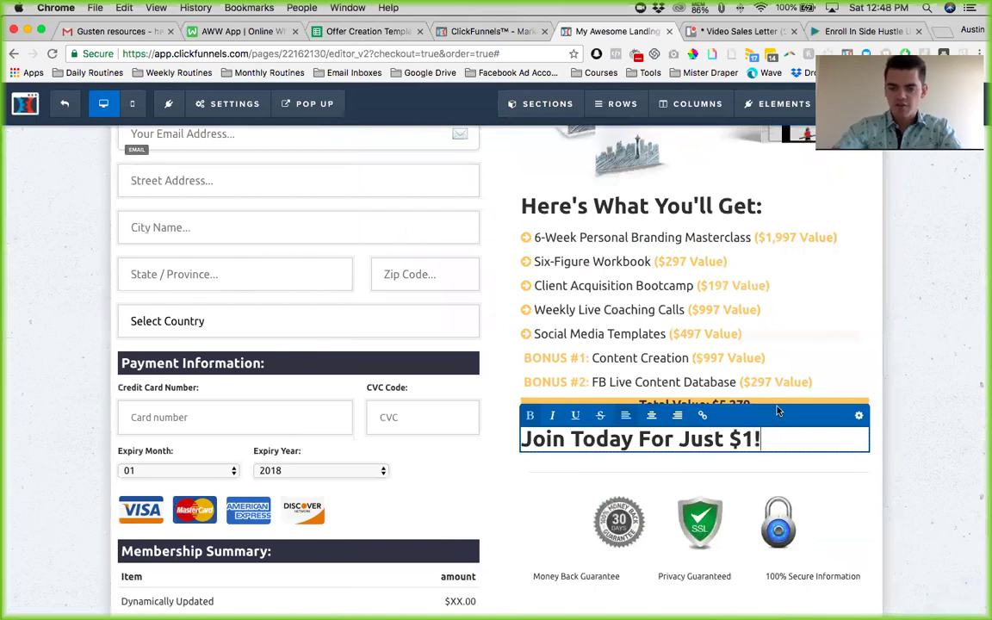
# Step: Centre the 'Join Today For Just $1!' headline and review its settings
pyautogui.press('super+a')
pyautogui.click(651, 415)
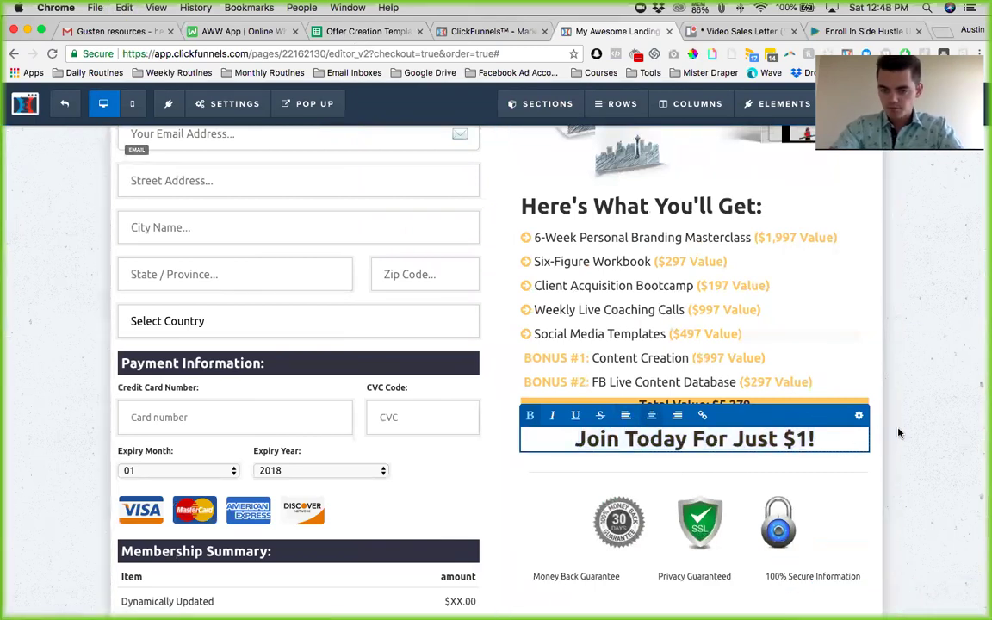
pyautogui.click(822, 441)
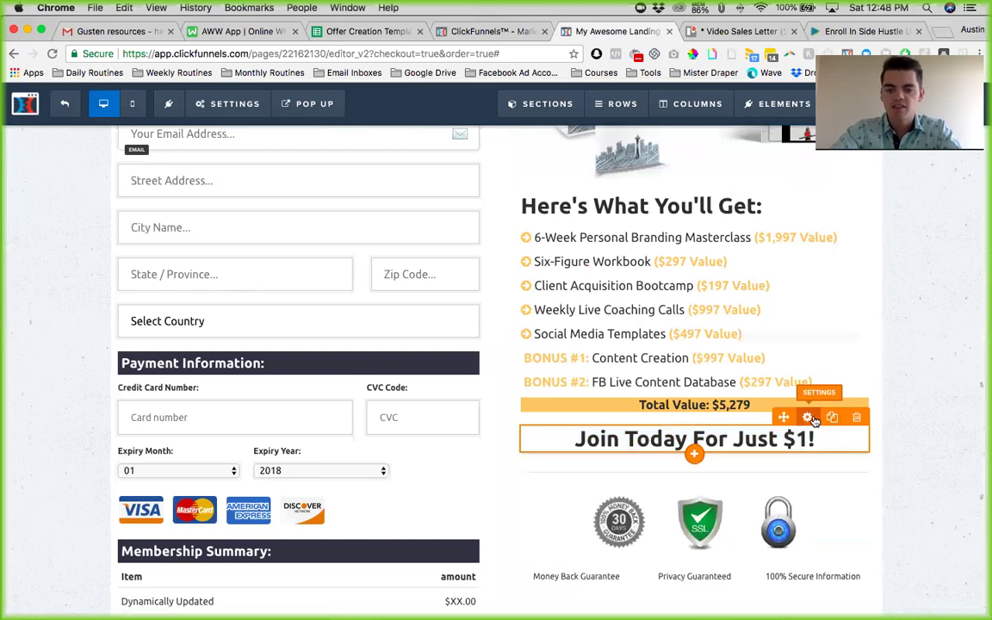
pyautogui.click(810, 419)
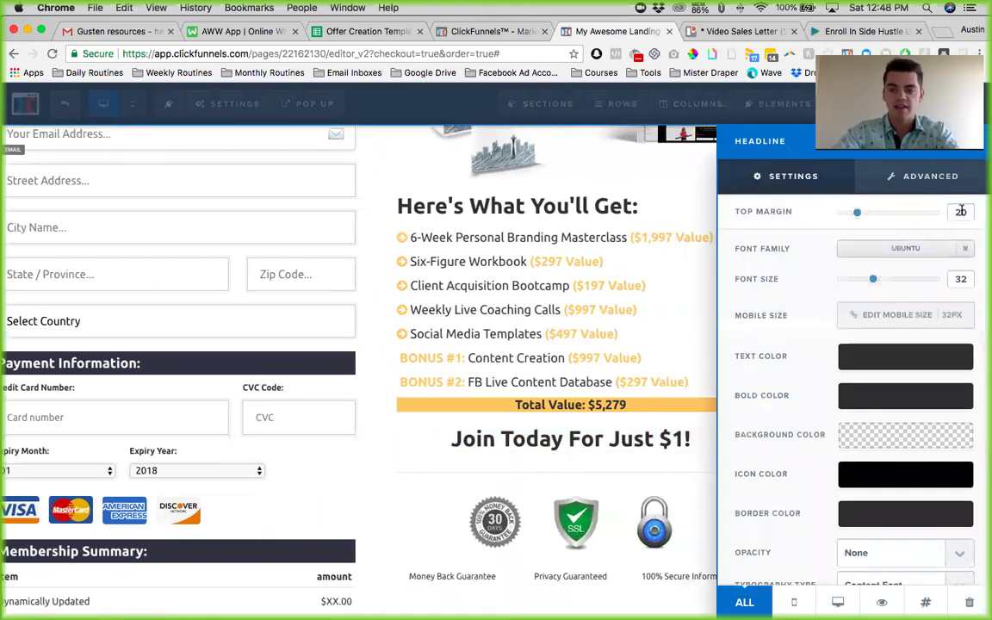
pyautogui.scroll(-4, 961, 210)
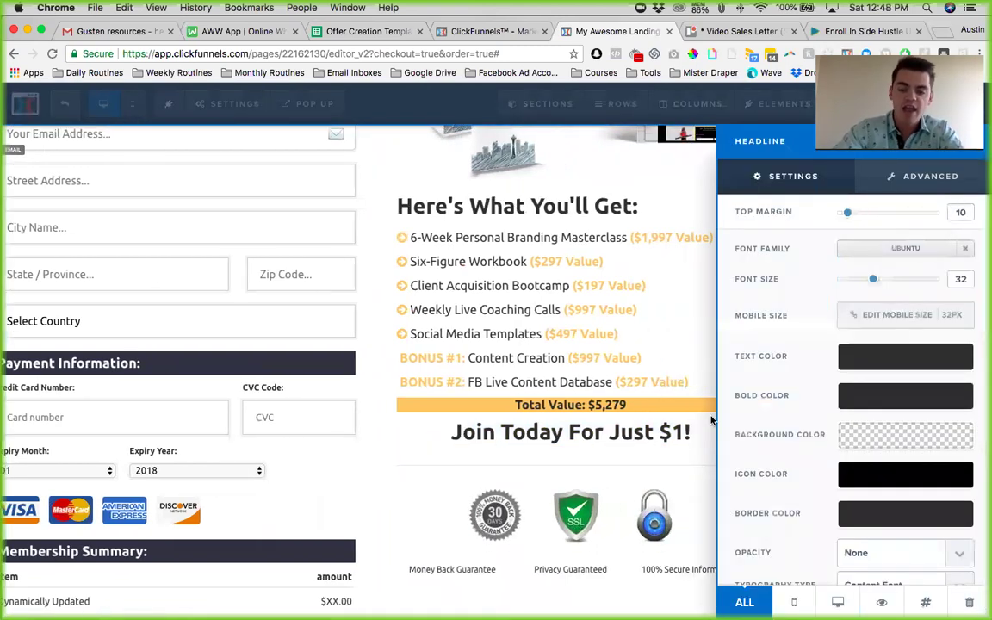
pyautogui.click(637, 376)
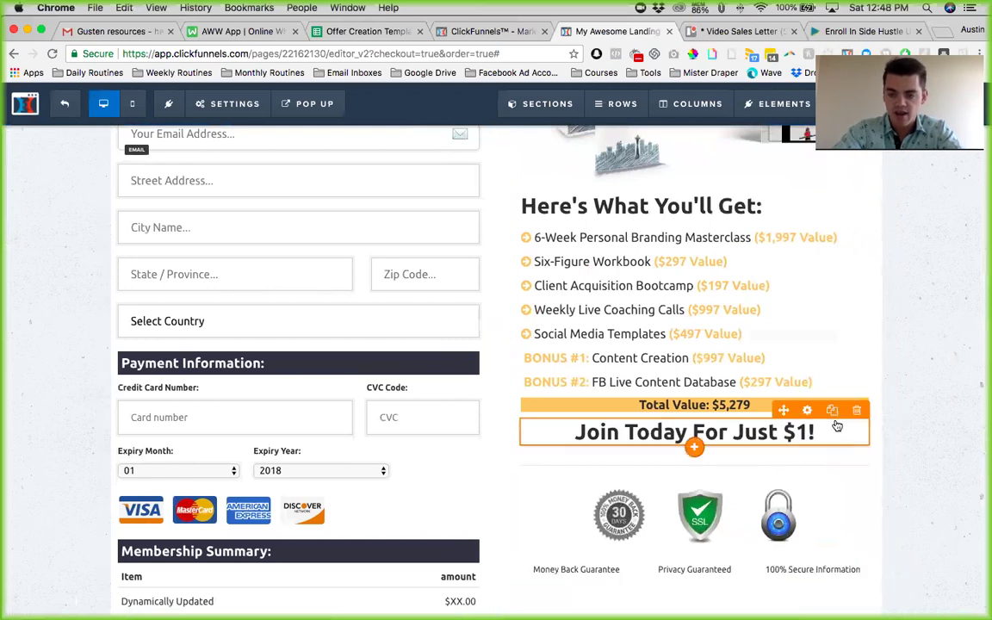
# Step: Add a copy below reading '...then just $49/mo after 7-days' at font size 18
pyautogui.click(833, 415)
pyautogui.tripleClick(800, 463)
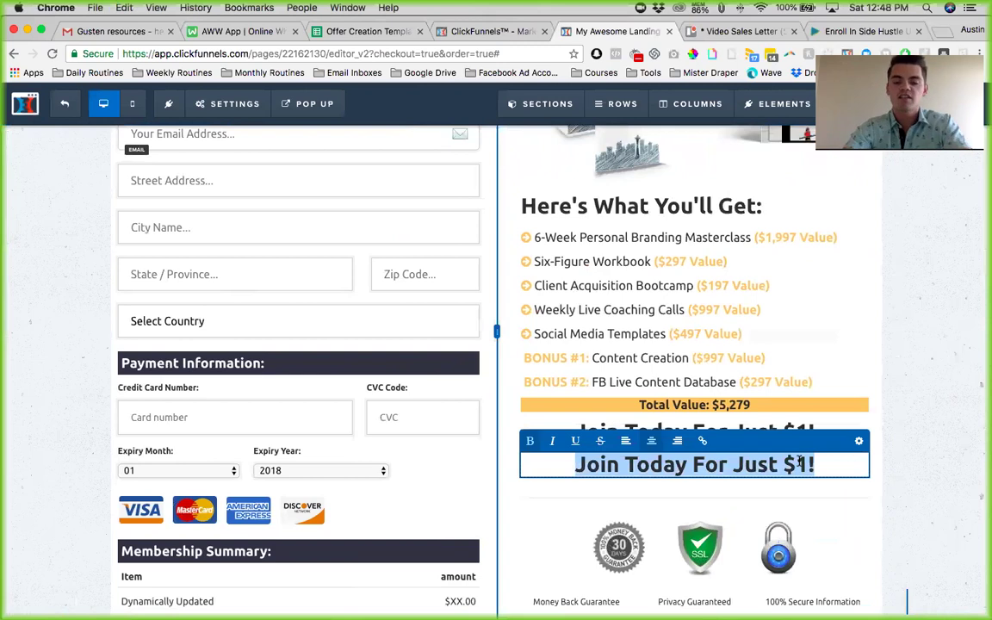
pyautogui.write('...then just ')
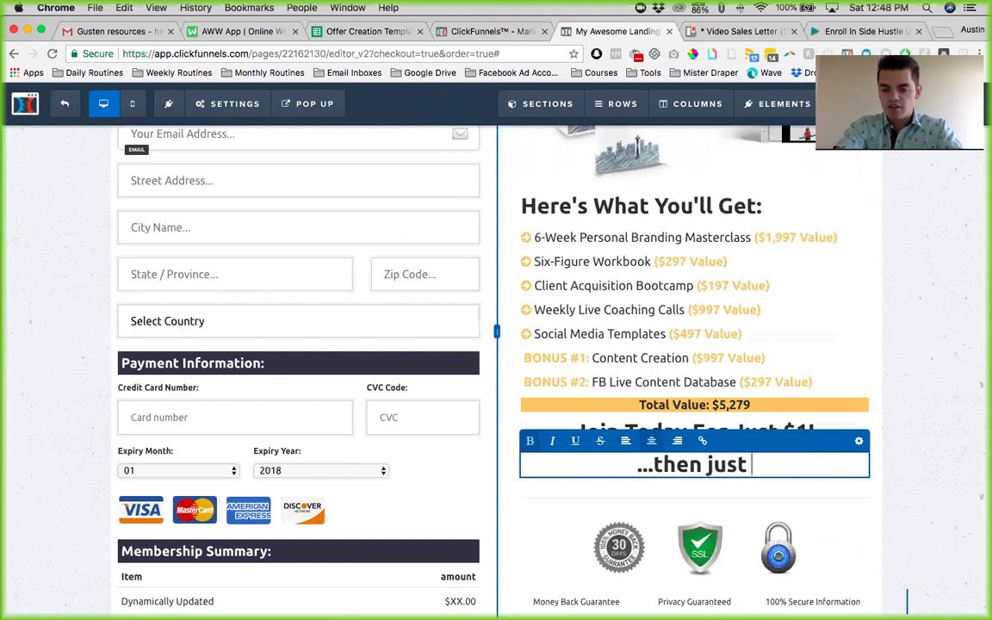
pyautogui.write('$49/mo ')
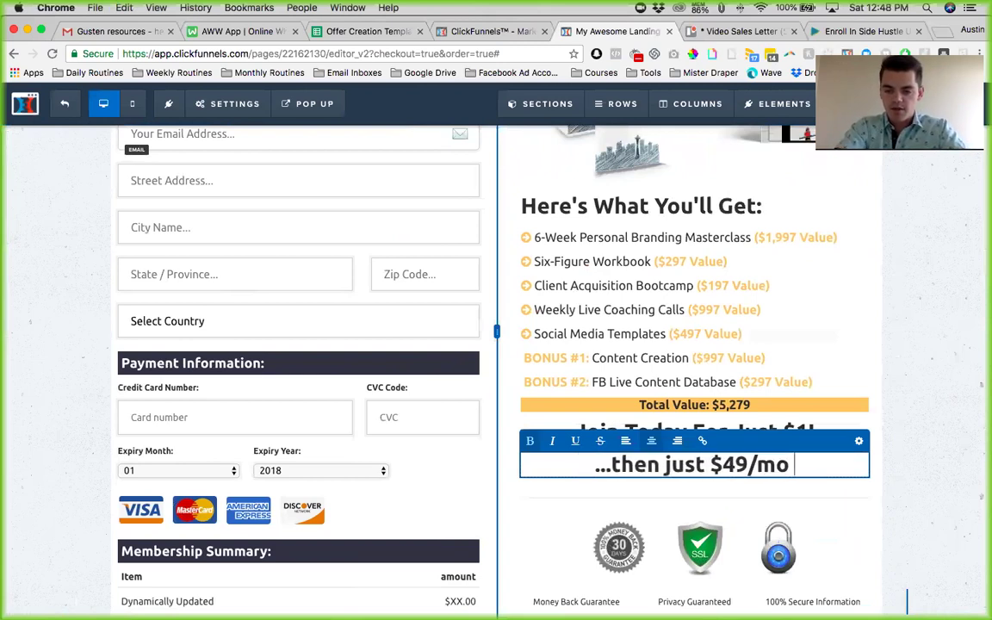
pyautogui.write('after 7-day')
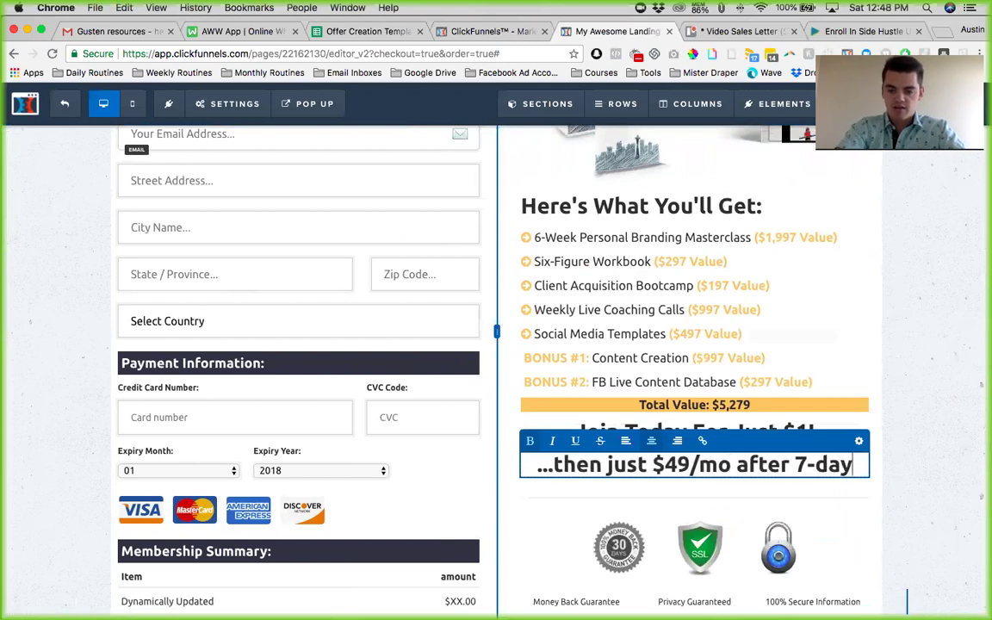
pyautogui.write('s')
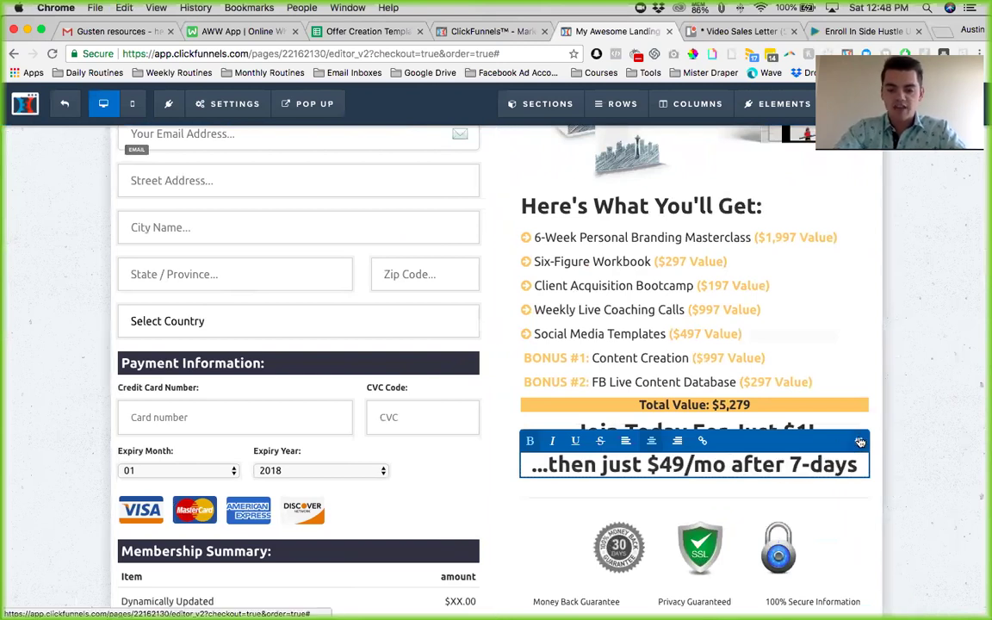
pyautogui.click(860, 441)
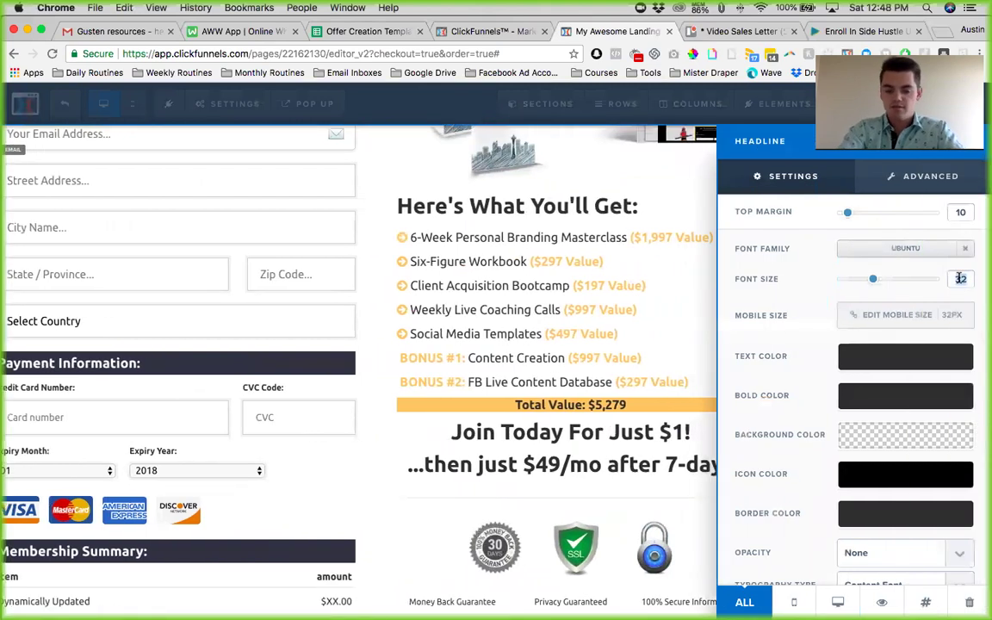
pyautogui.write('24')
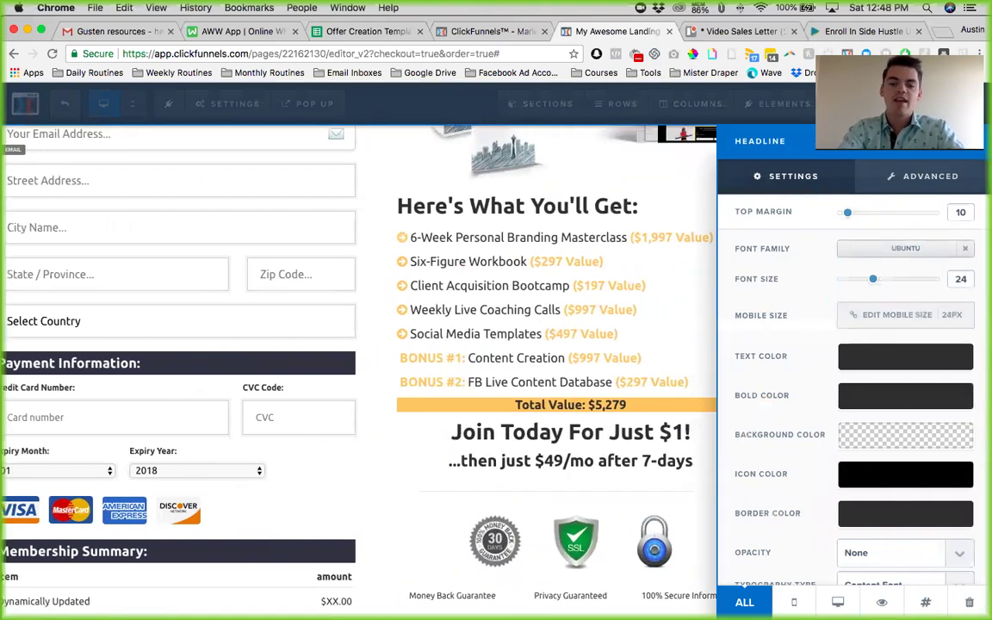
pyautogui.press('BackSpace')
pyautogui.press('BackSpace')
pyautogui.write('18')
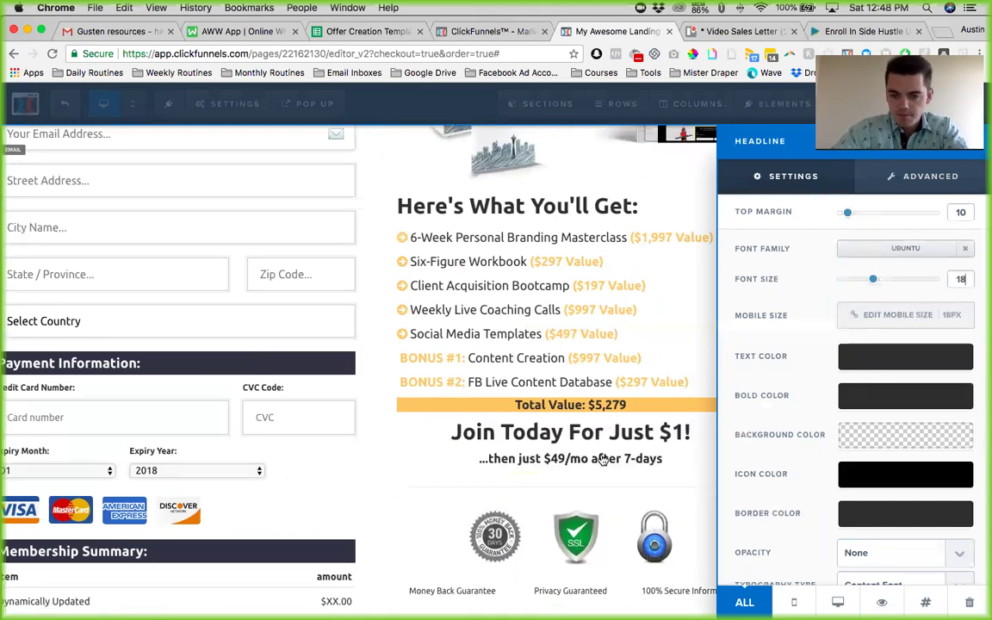
pyautogui.click(641, 461)
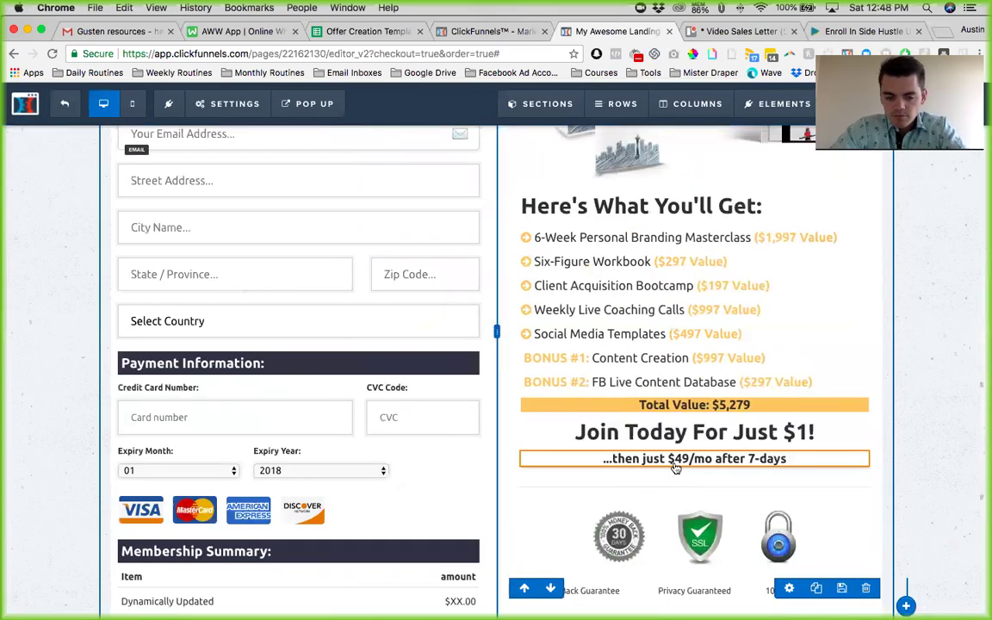
# Step: Change '7-days' to '7 days' in the price line
pyautogui.tripleClick(676, 464)
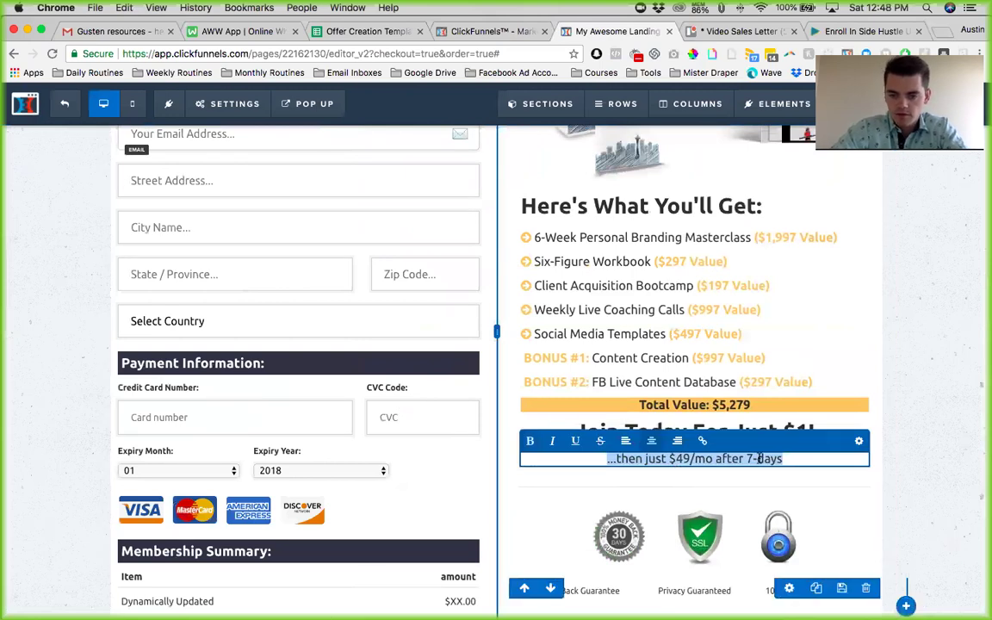
pyautogui.click(783, 458)
pyautogui.press('BackSpace')
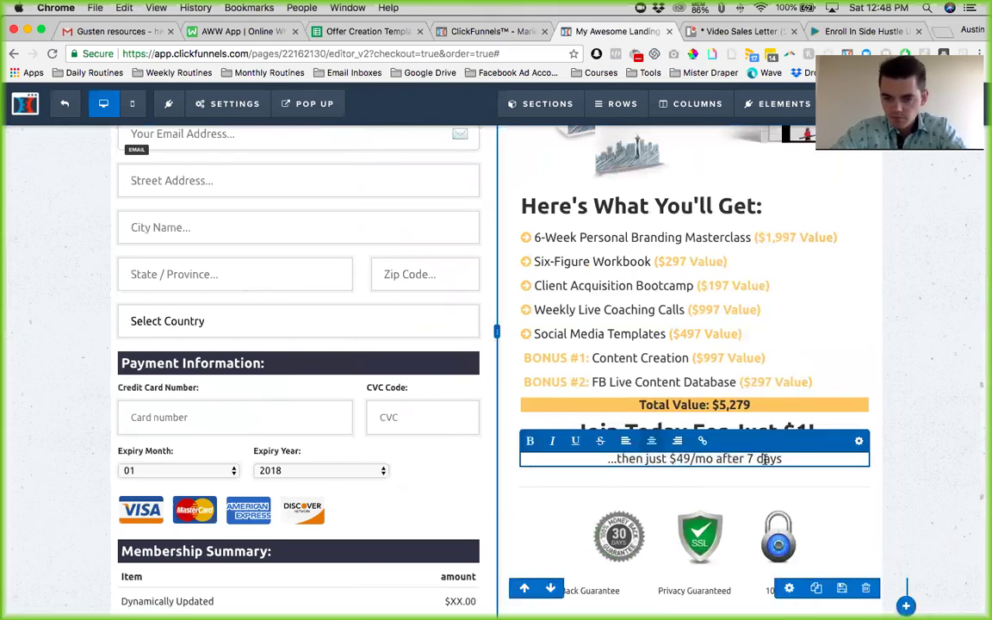
pyautogui.press('BackSpace')
pyautogui.write('d')
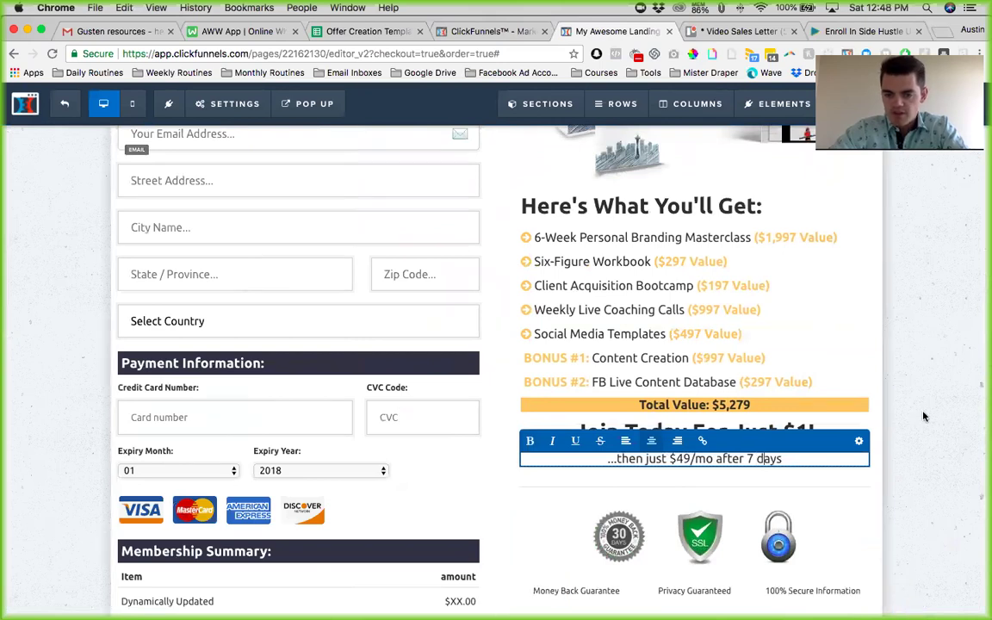
pyautogui.click(924, 416)
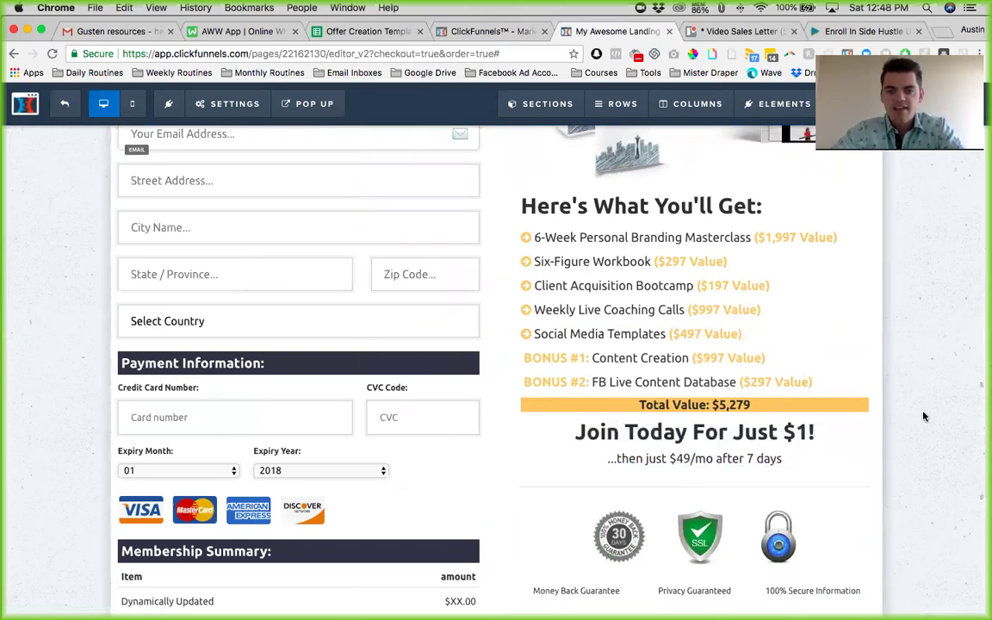
pyautogui.scroll(5, 924, 417)
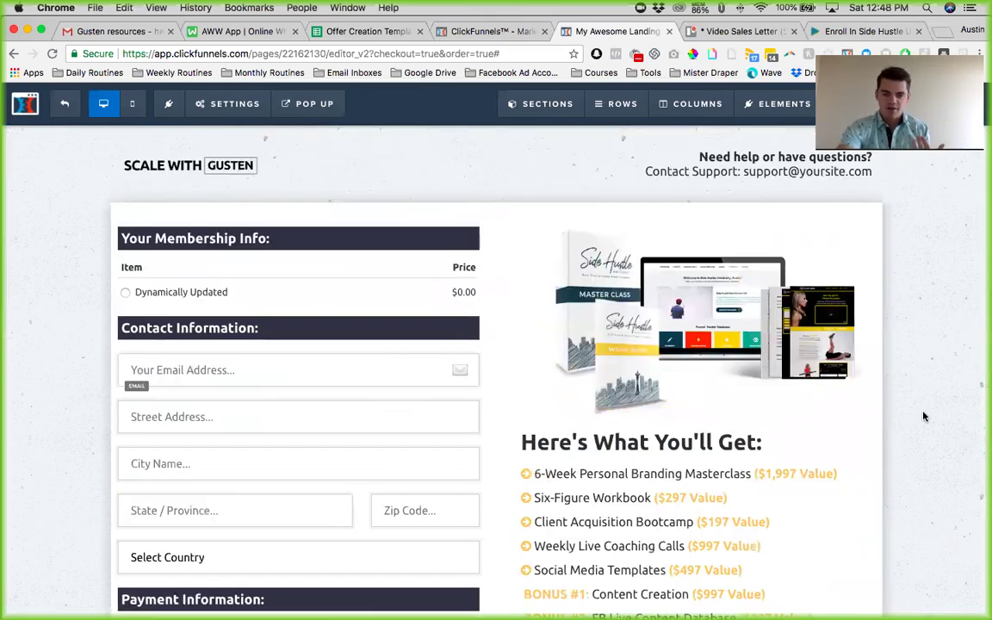
pyautogui.scroll(-2, 924, 417)
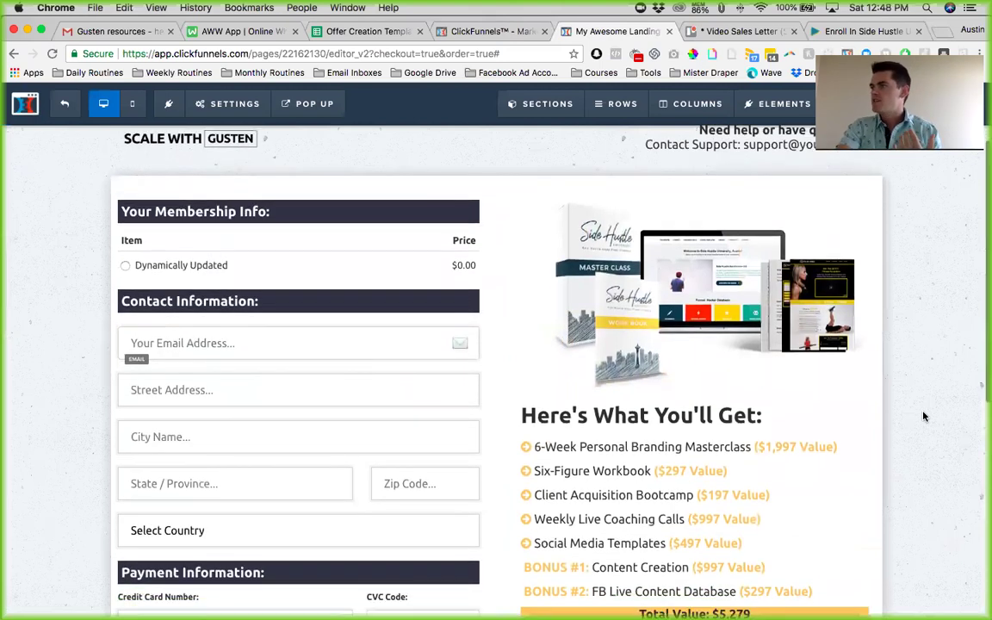
pyautogui.scroll(-3, 925, 416)
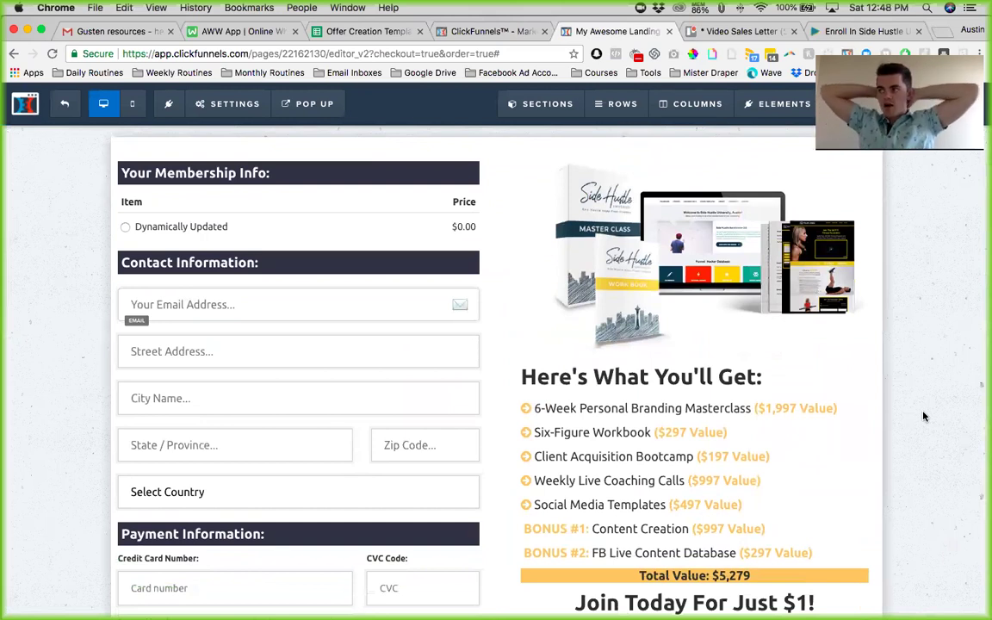
pyautogui.scroll(-5, 924, 417)
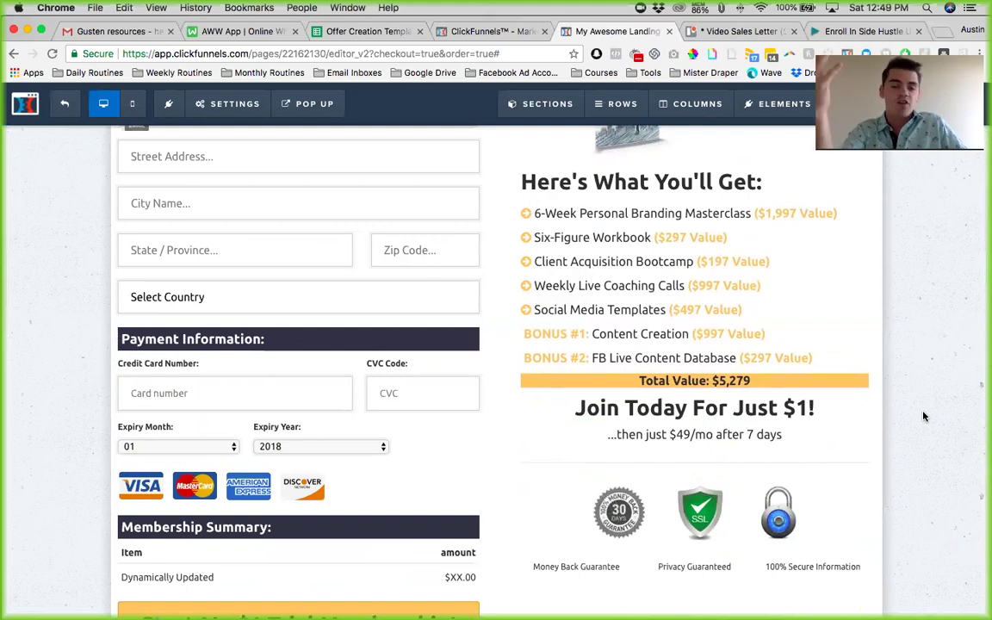
pyautogui.scroll(-3, 924, 417)
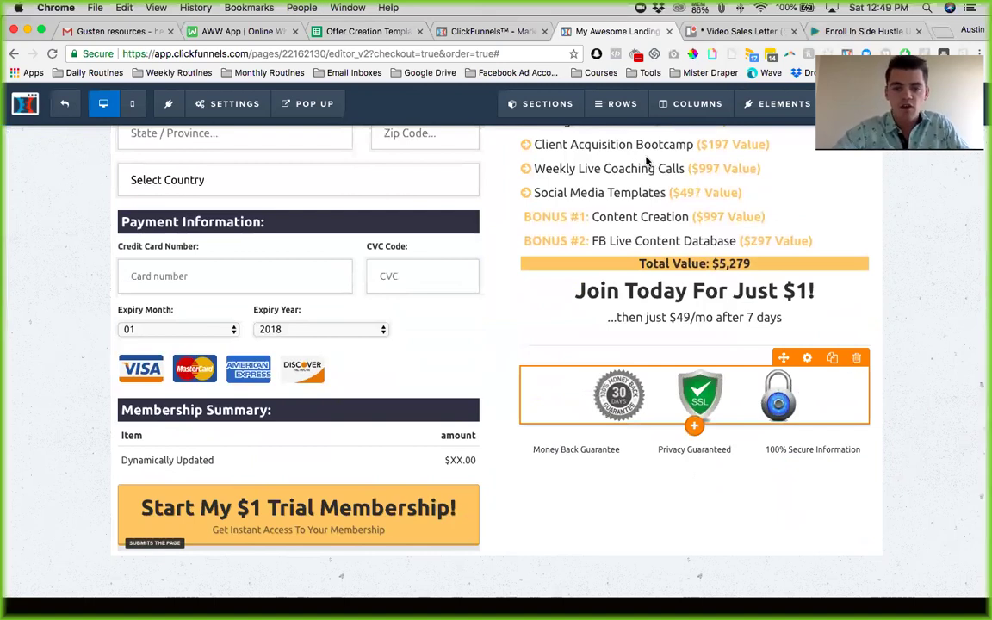
# Step: Delete the trust-badge images, the leftover empty row and the guarantee captions row
pyautogui.click(613, 144)
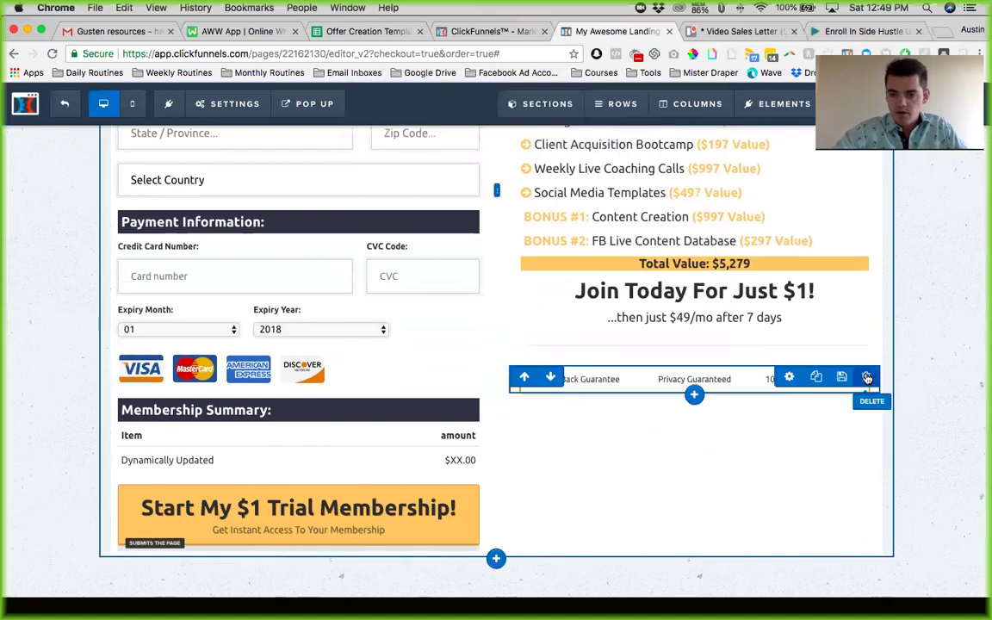
pyautogui.click(605, 143)
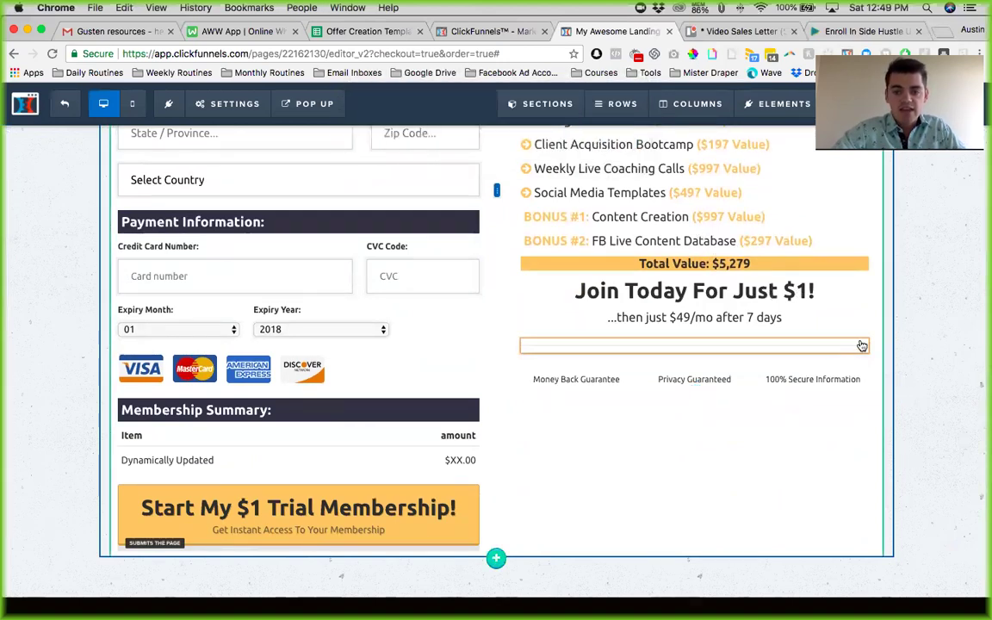
pyautogui.moveTo(858, 346)
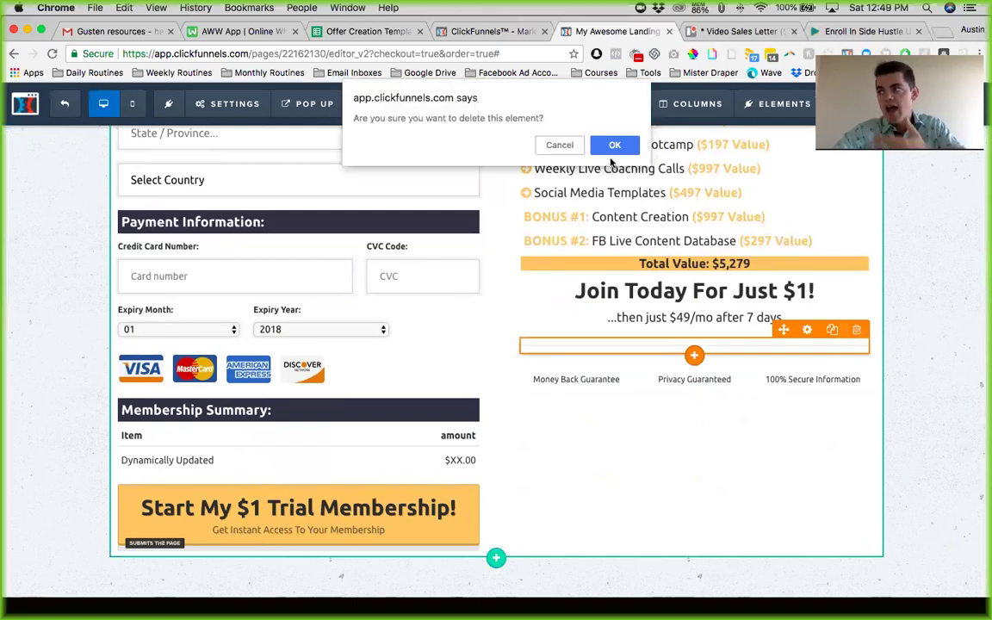
pyautogui.click(613, 145)
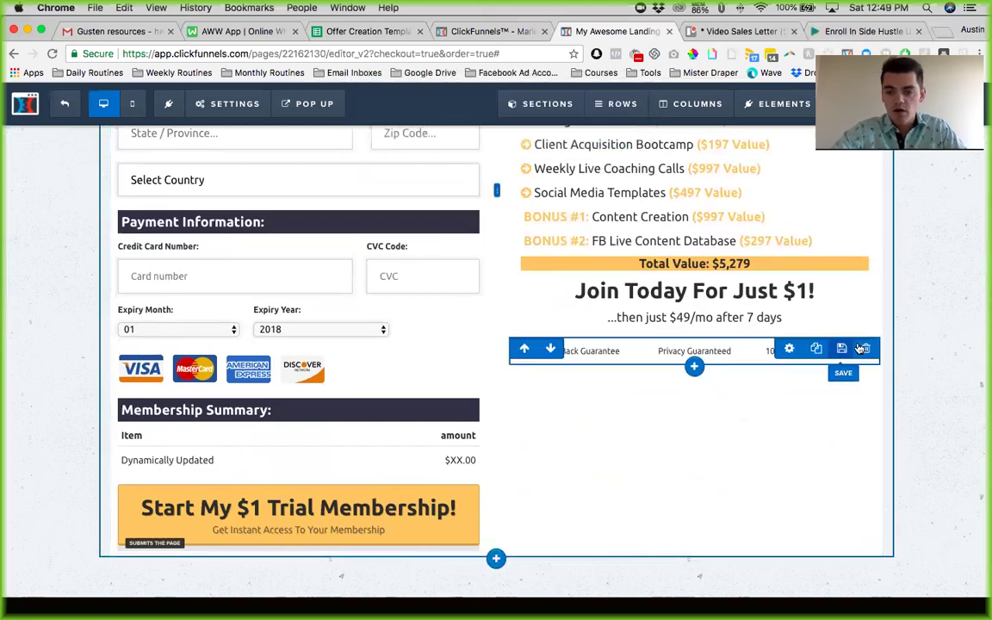
pyautogui.click(865, 349)
pyautogui.click(628, 147)
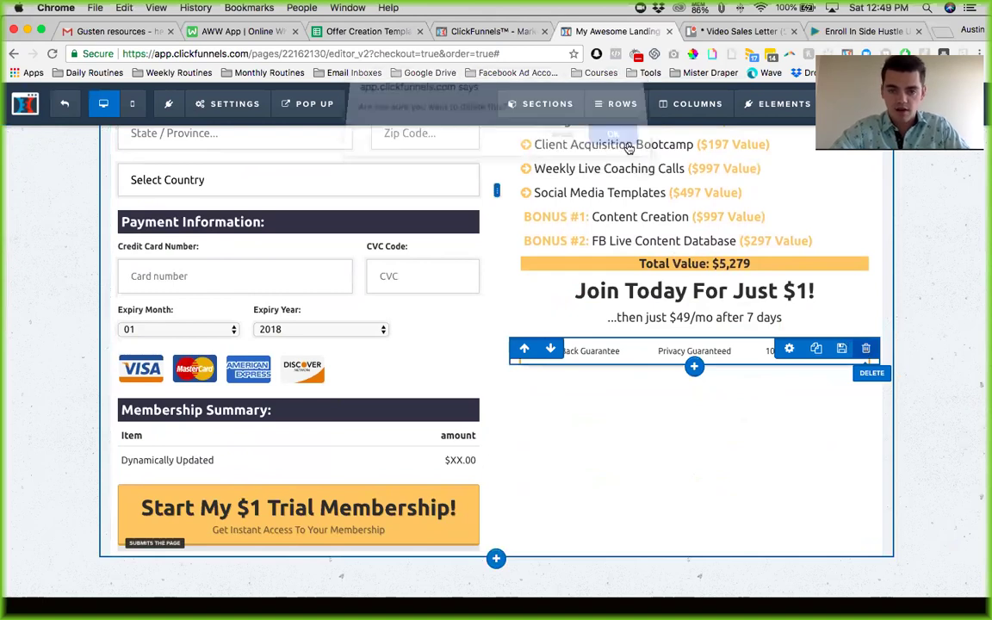
pyautogui.moveTo(826, 337)
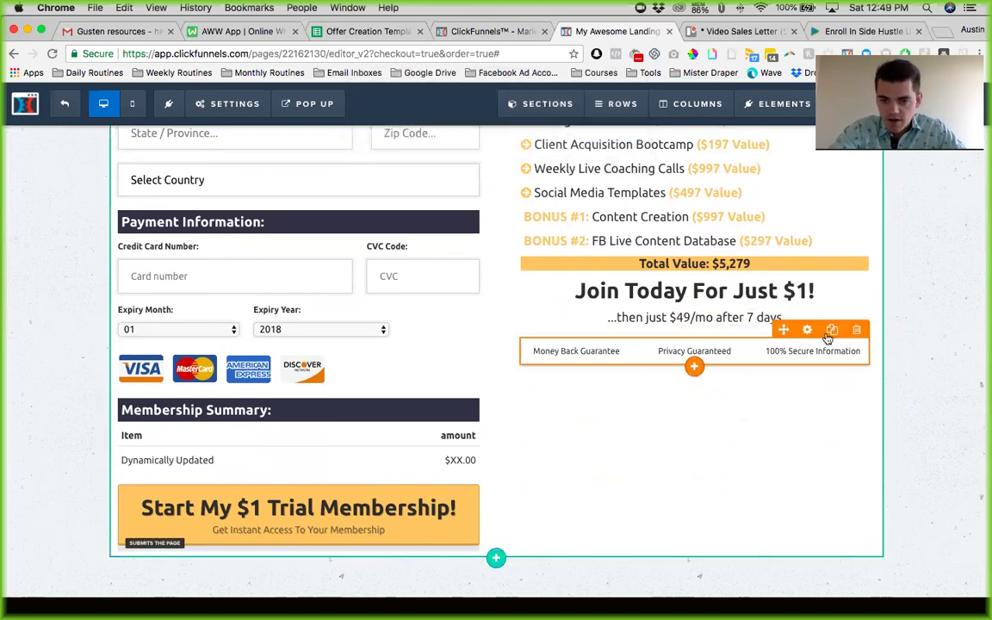
pyautogui.click(857, 330)
pyautogui.click(614, 144)
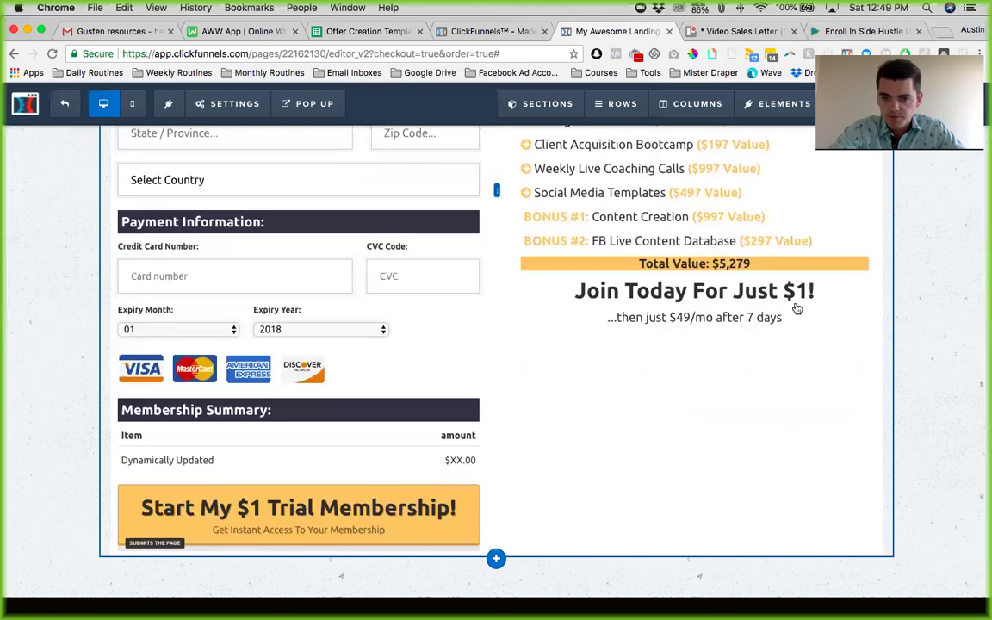
pyautogui.scroll(10, 873, 321)
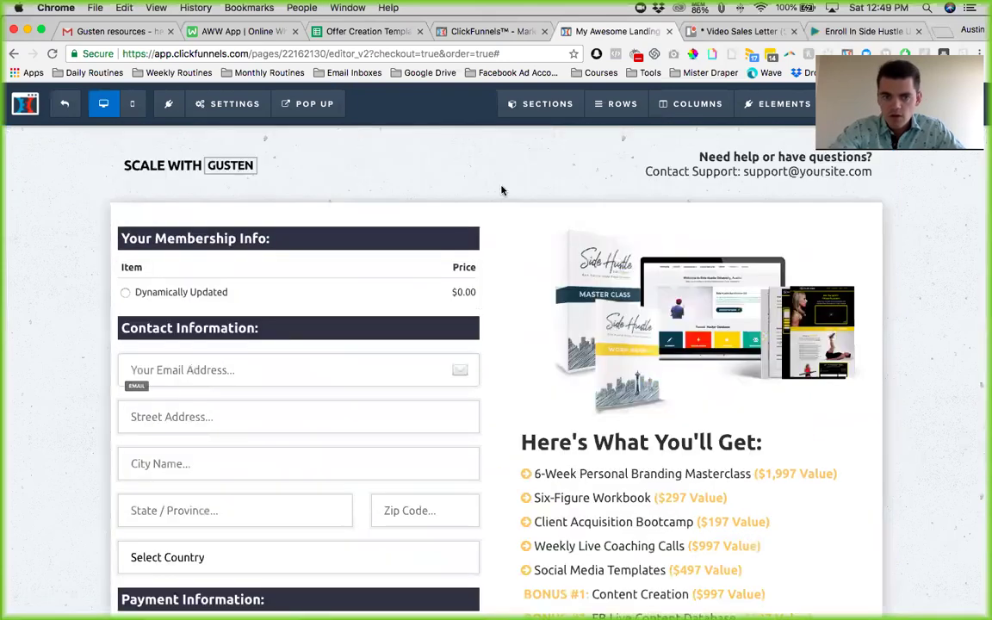
pyautogui.scroll(-5, 502, 190)
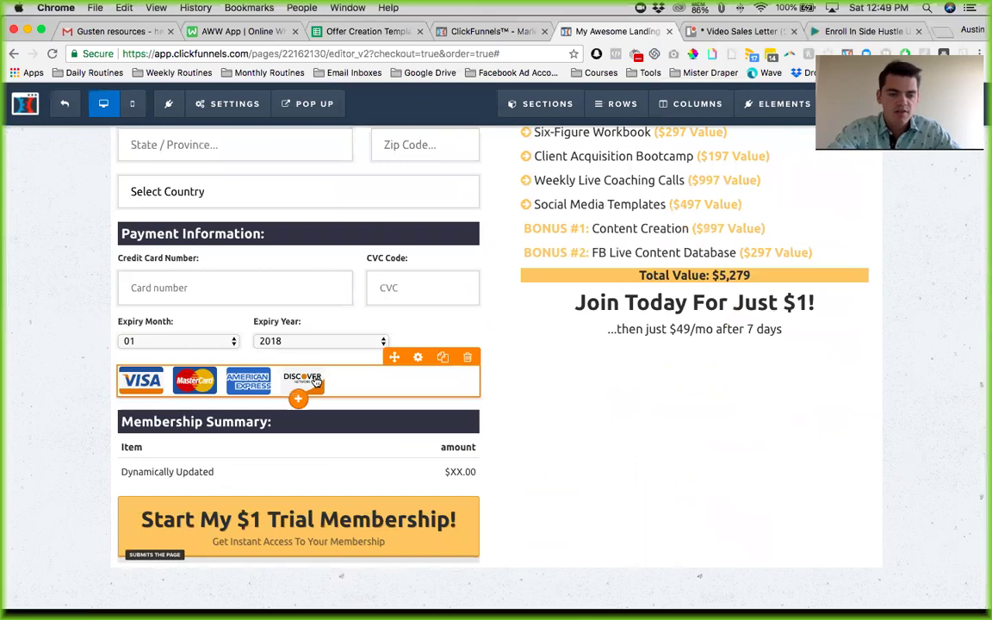
# Step: Open the card-logos image settings and uploaded-images library, then close without changes
pyautogui.click(447, 343)
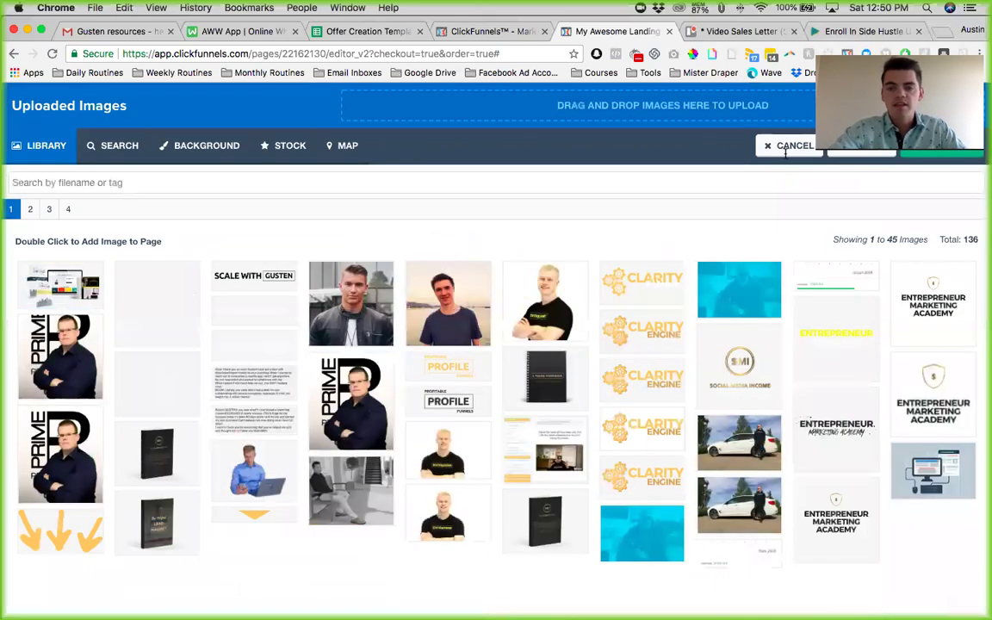
pyautogui.click(788, 144)
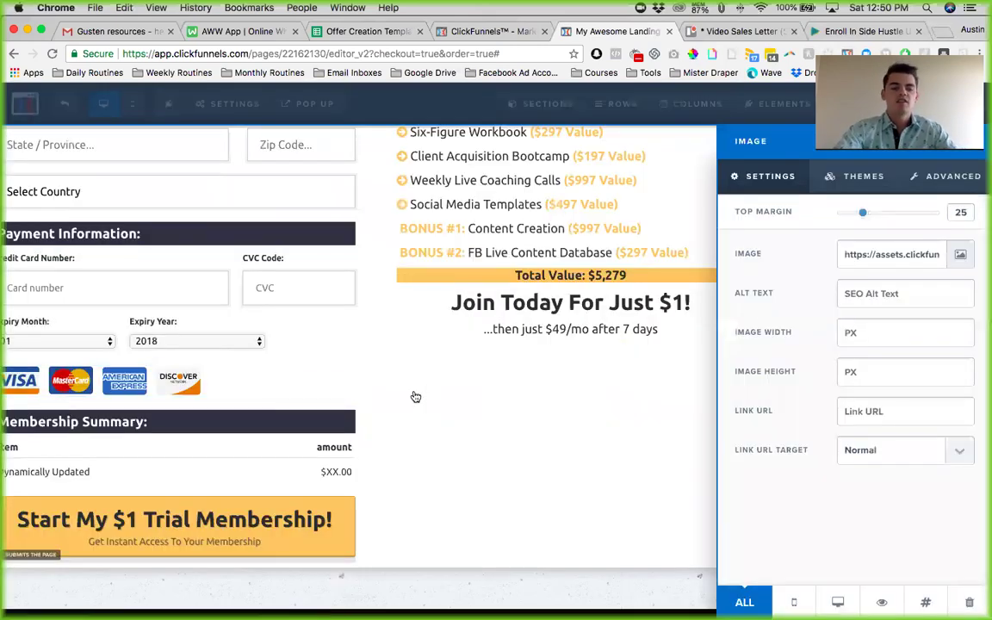
pyautogui.click(220, 391)
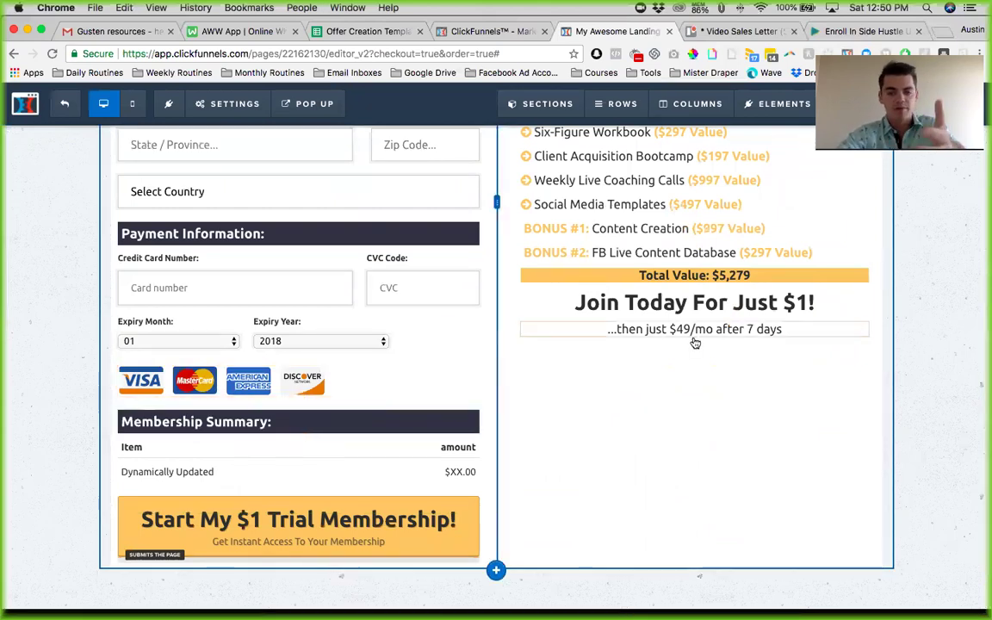
pyautogui.moveTo(696, 340)
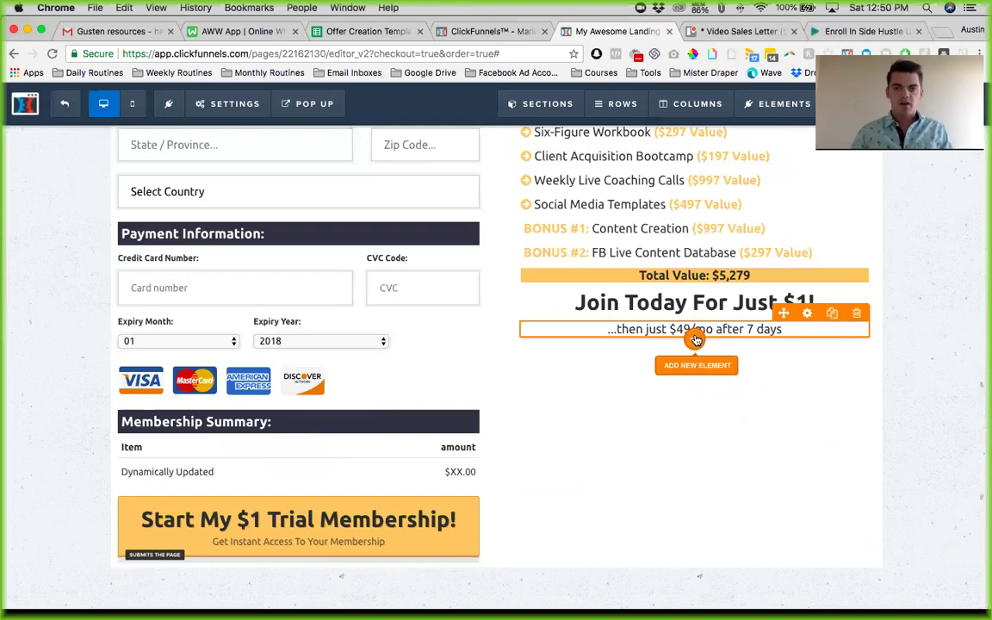
pyautogui.press('super+t')
pyautogui.write('miraclescar')
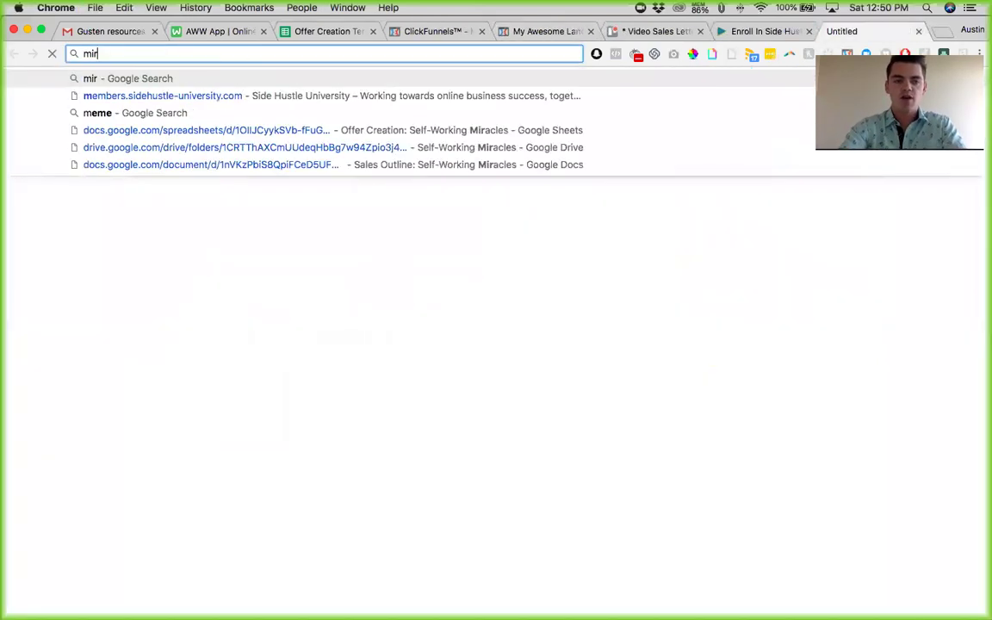
pyautogui.write('pe')
pyautogui.press('BackSpace')
pyautogui.press('BackSpace')
pyautogui.press('BackSpace')
pyautogui.write('raper.com')
pyautogui.press('Return')
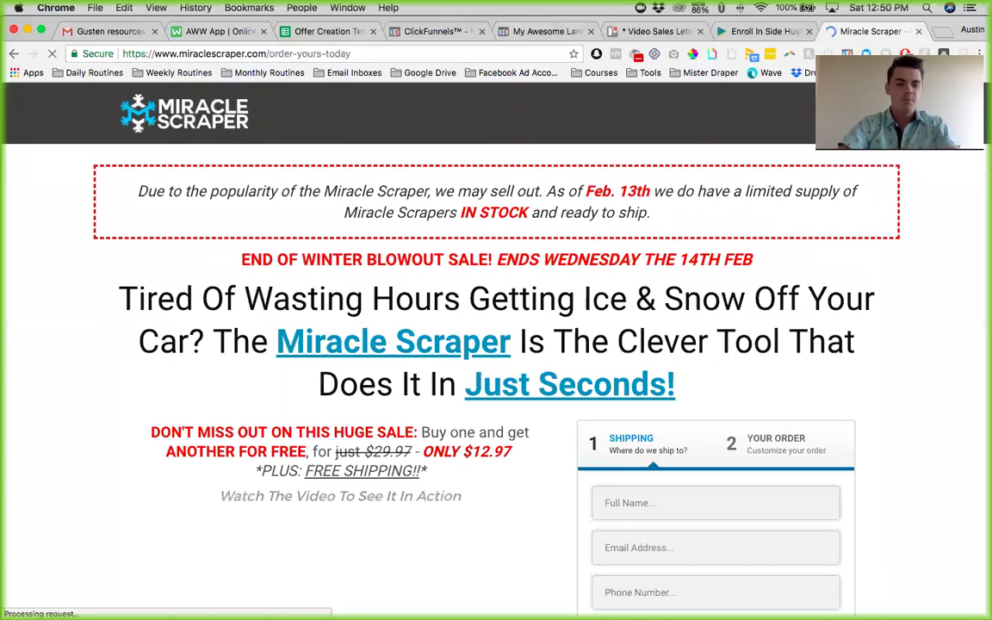
pyautogui.scroll(-5, 368, 314)
pyautogui.scroll(-1, 368, 315)
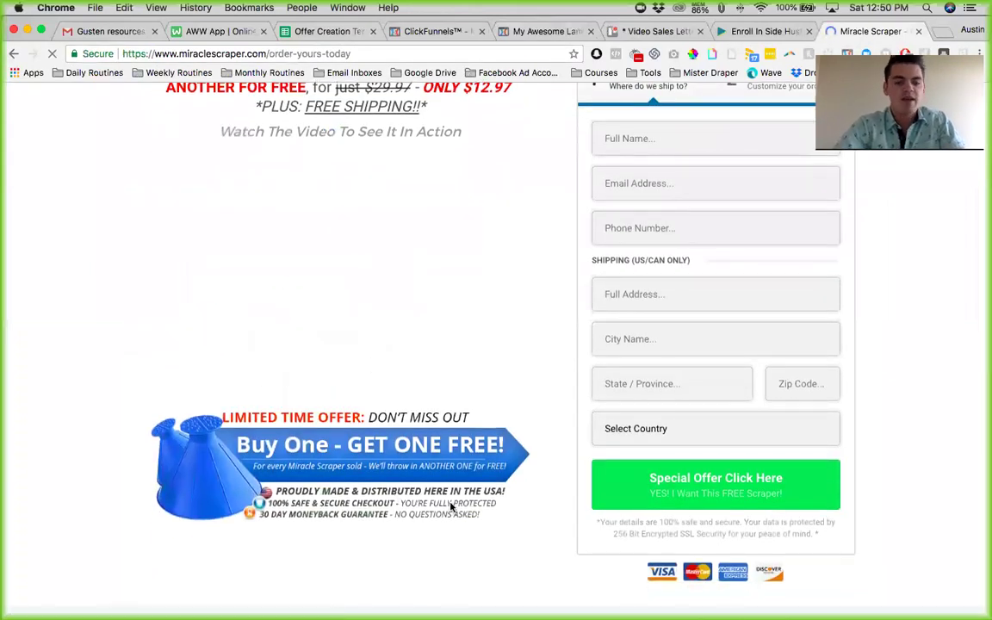
pyautogui.scroll(-5, 445, 503)
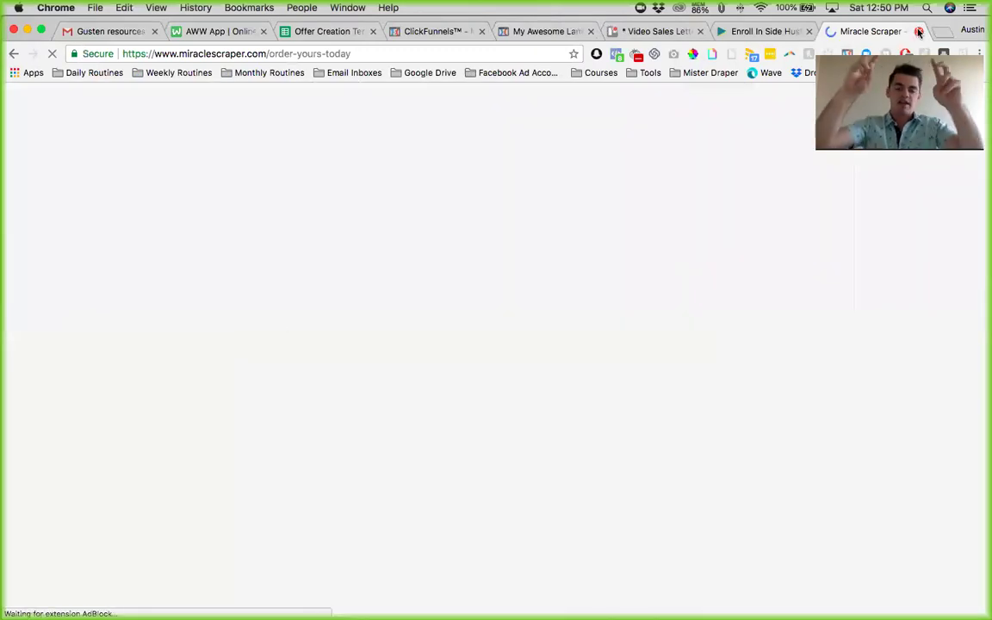
pyautogui.click(919, 32)
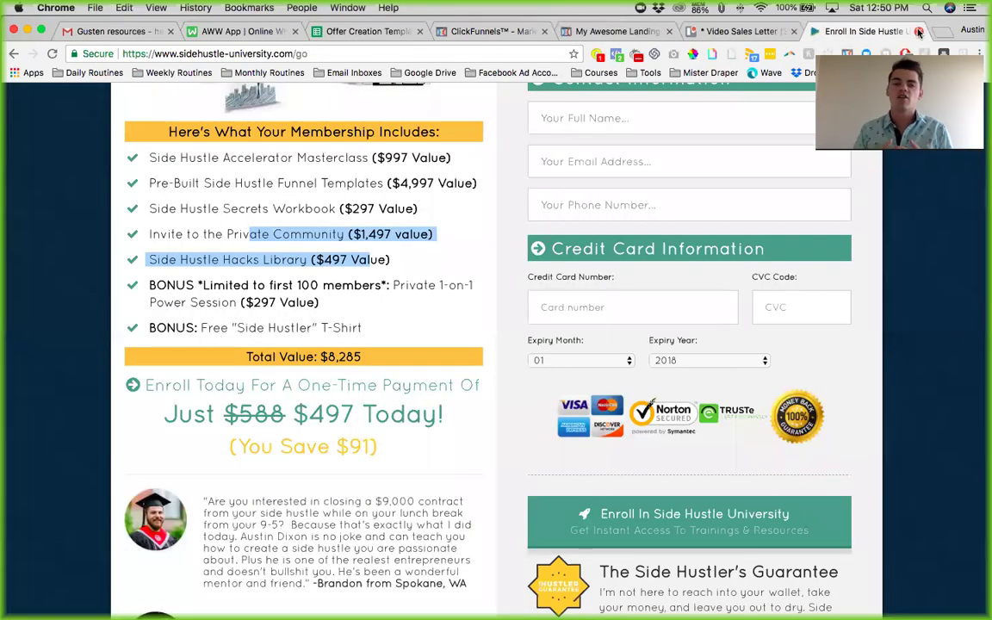
pyautogui.click(615, 31)
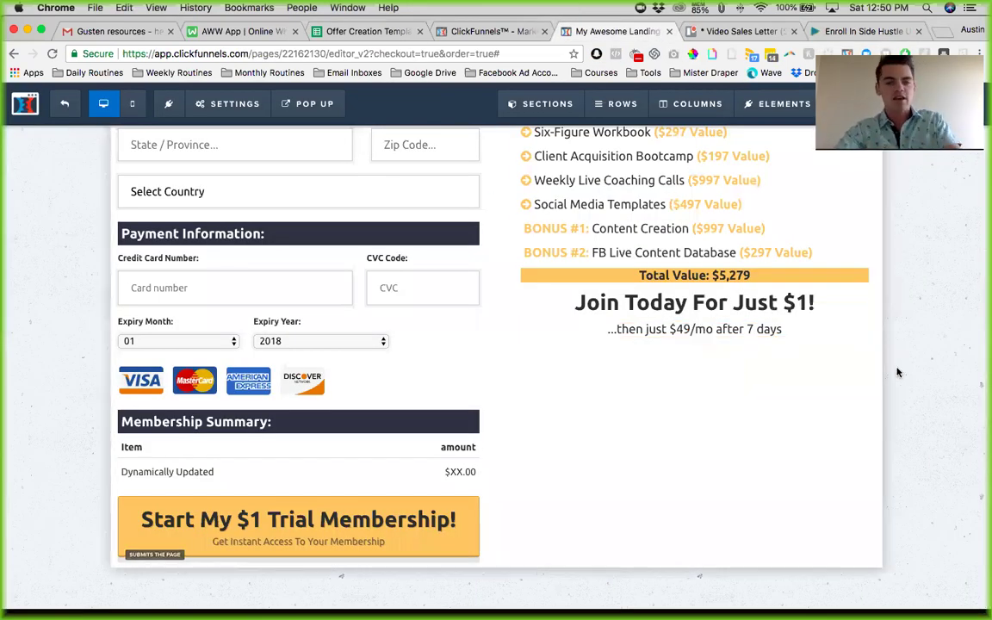
# Step: Insert a divider below the $49/mo price line with top margin 10
pyautogui.click(697, 339)
pyautogui.click(697, 339)
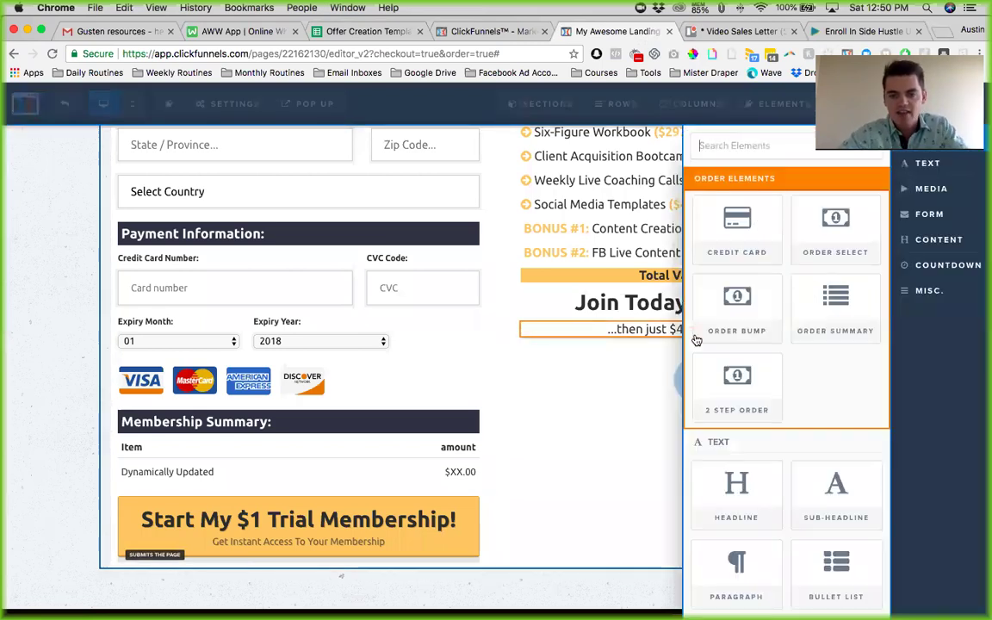
pyautogui.write('divi')
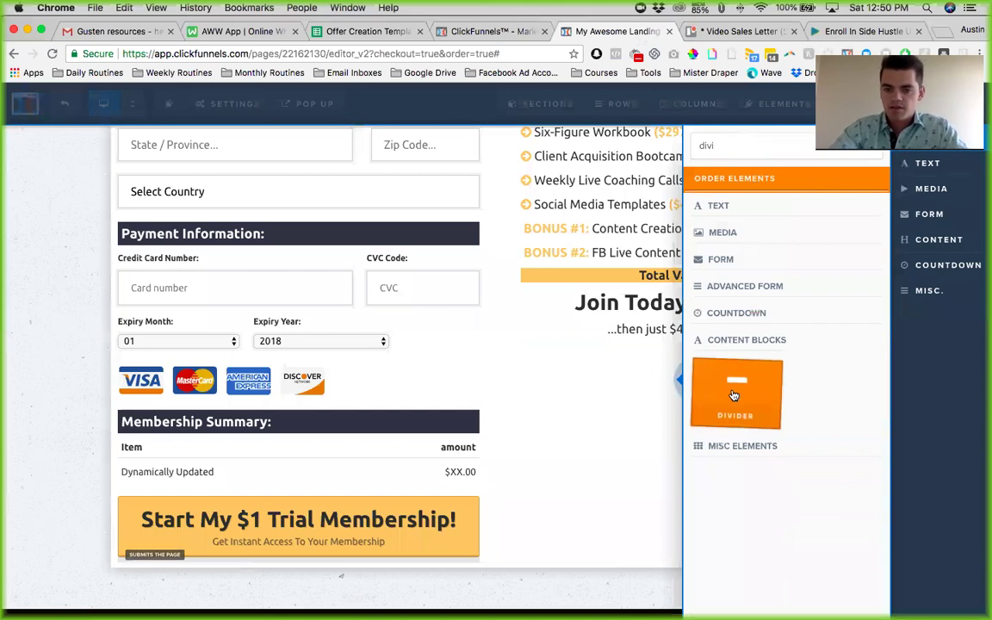
pyautogui.click(734, 394)
pyautogui.click(768, 371)
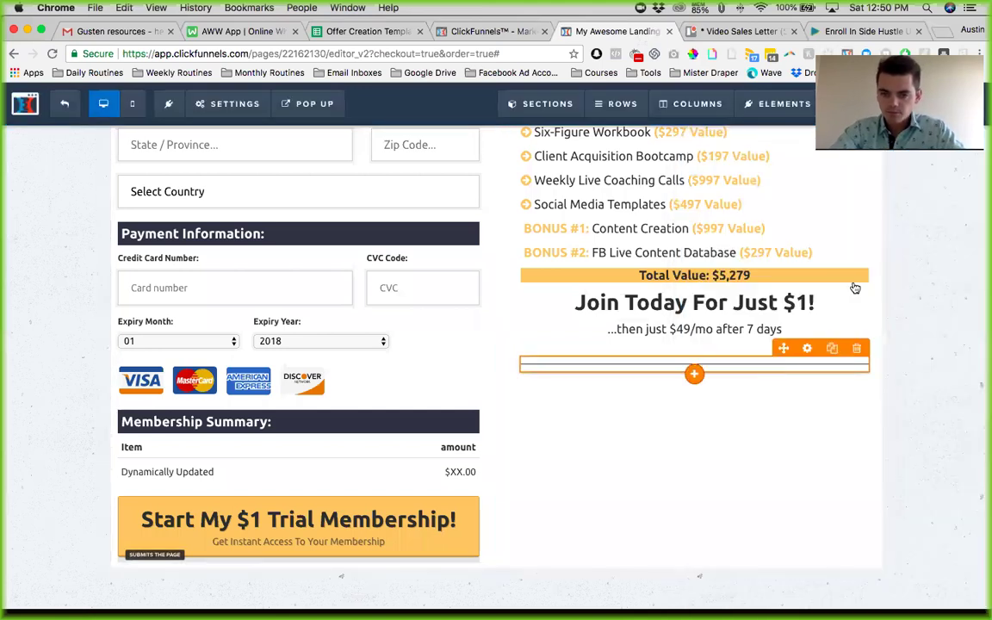
pyautogui.moveTo(864, 215); pyautogui.dragTo(843, 214)
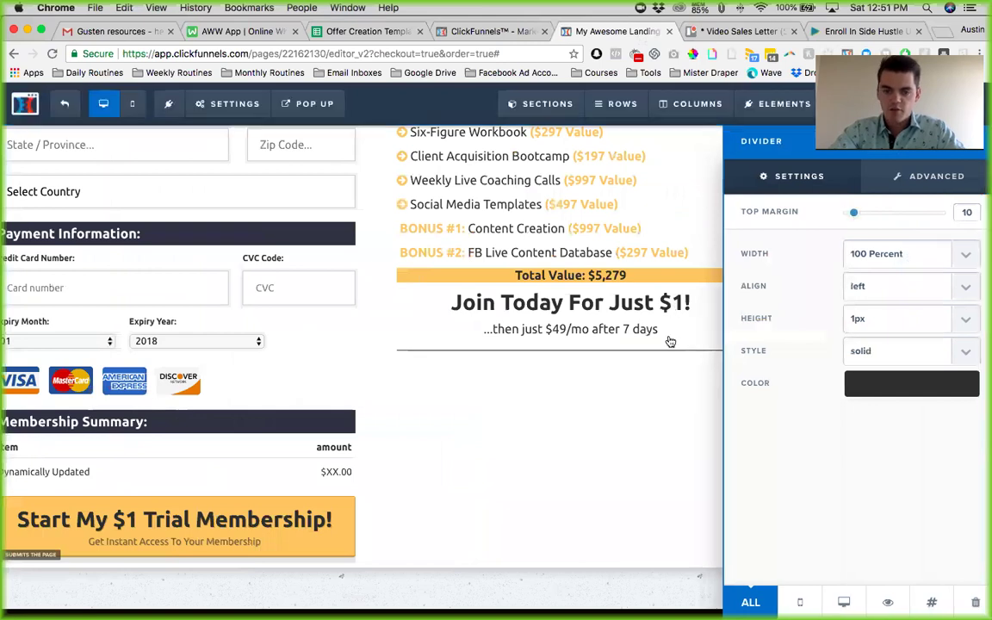
pyautogui.click(671, 343)
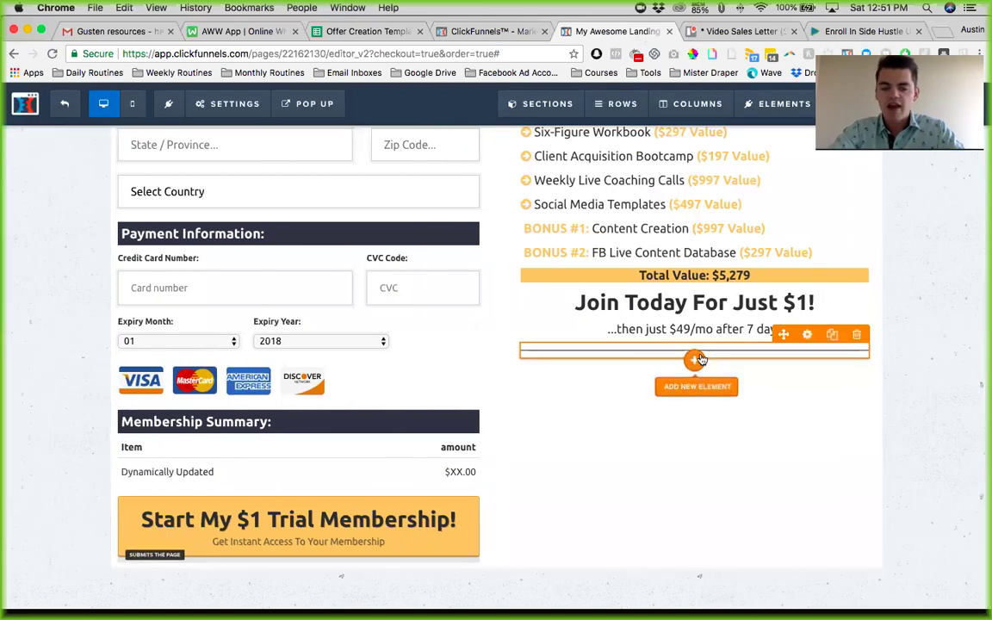
# Step: Insert a featured image block under the divider using the portrait photo from the library
pyautogui.click(699, 360)
pyautogui.write('feature')
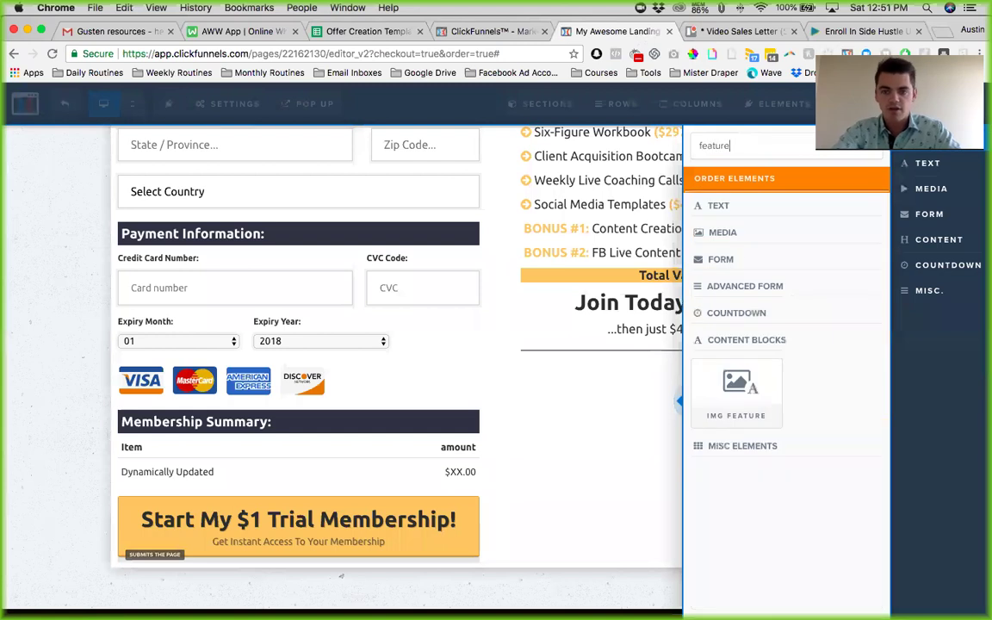
pyautogui.click(731, 388)
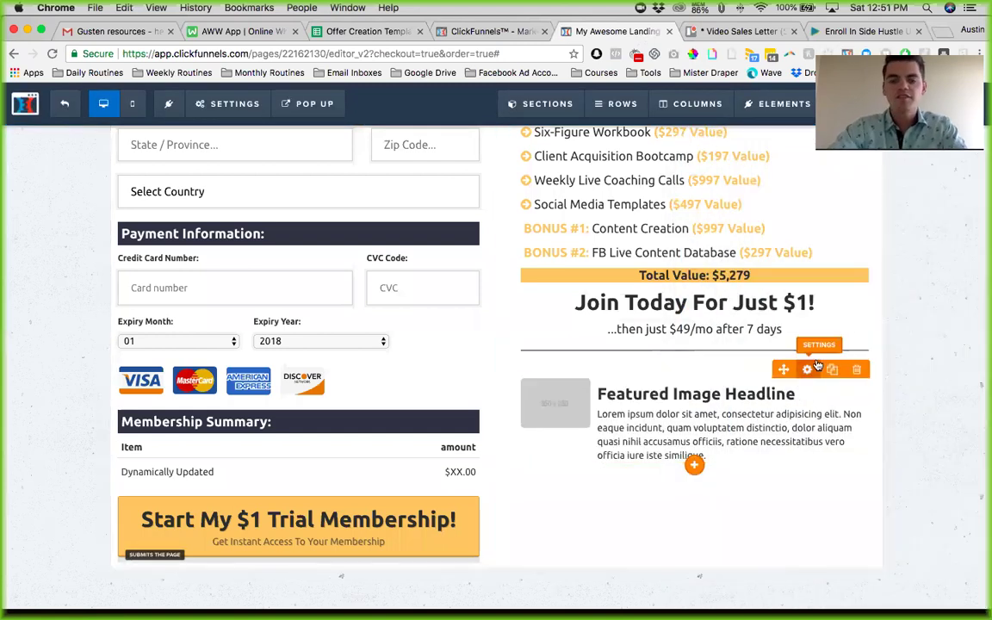
pyautogui.click(808, 370)
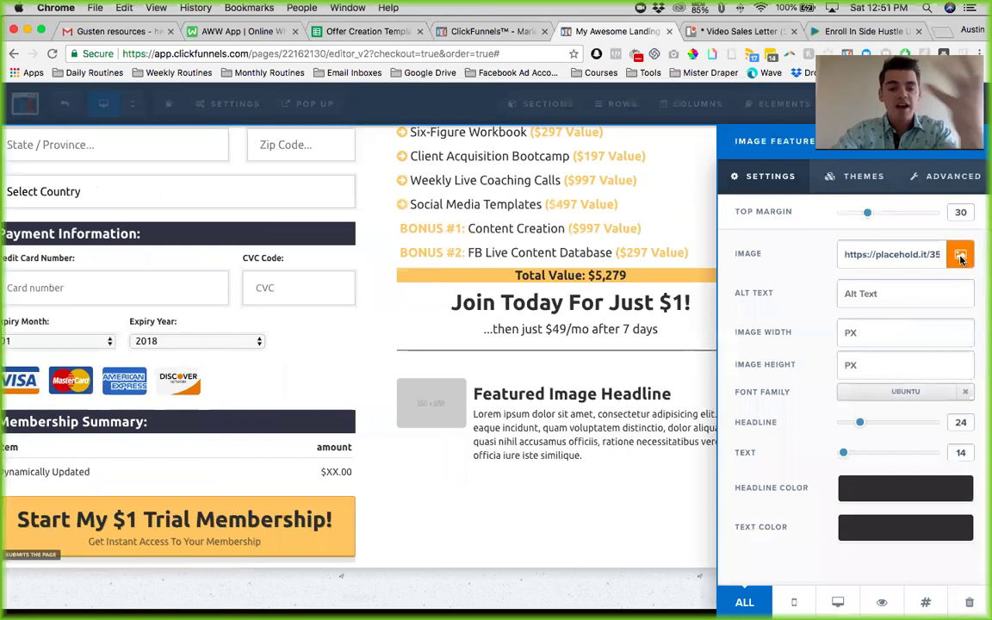
pyautogui.click(960, 256)
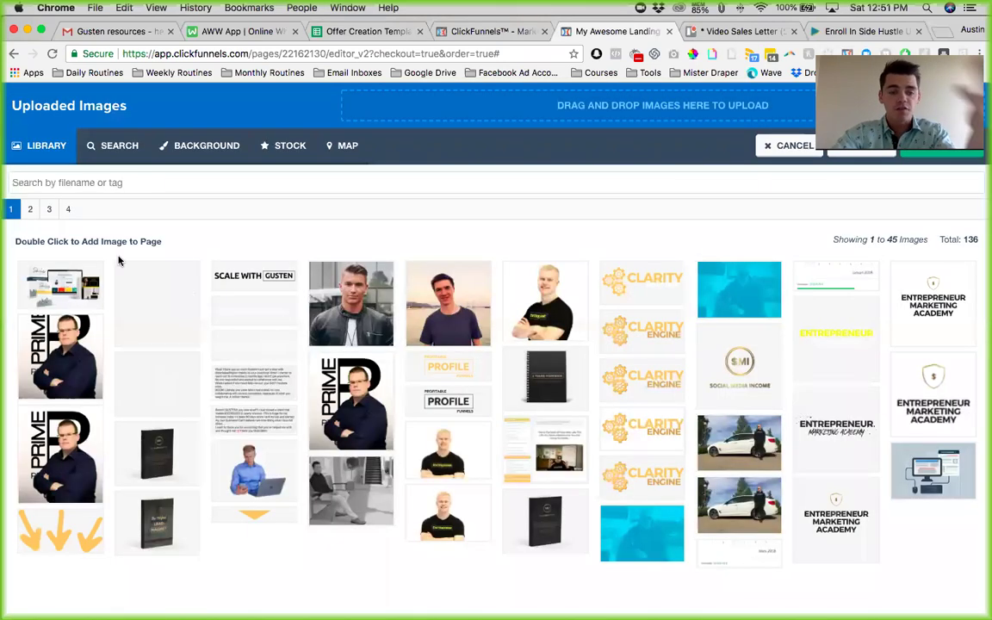
pyautogui.click(62, 348)
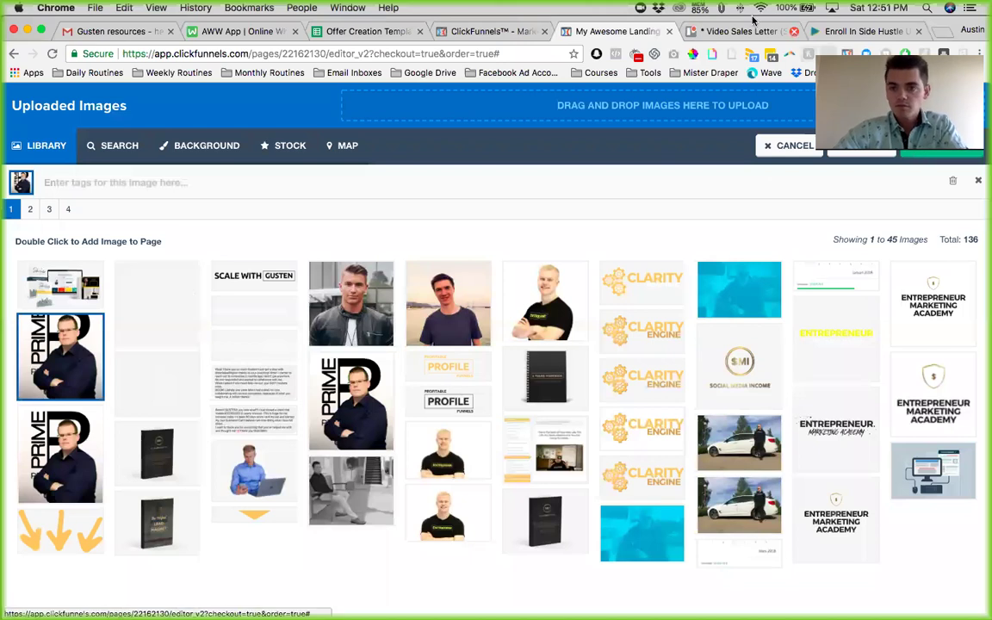
pyautogui.click(724, 11)
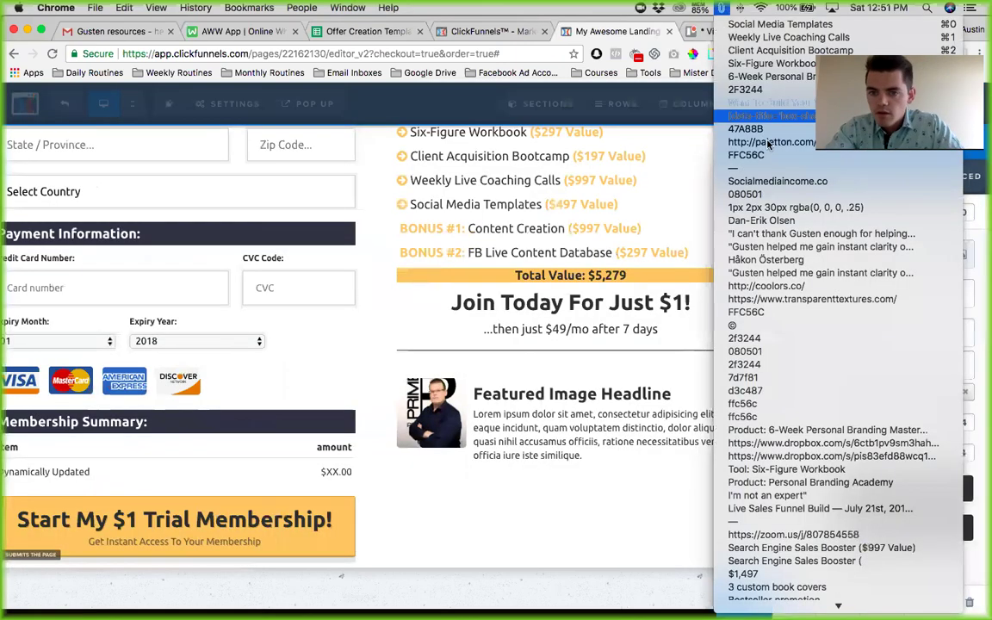
pyautogui.click(784, 235)
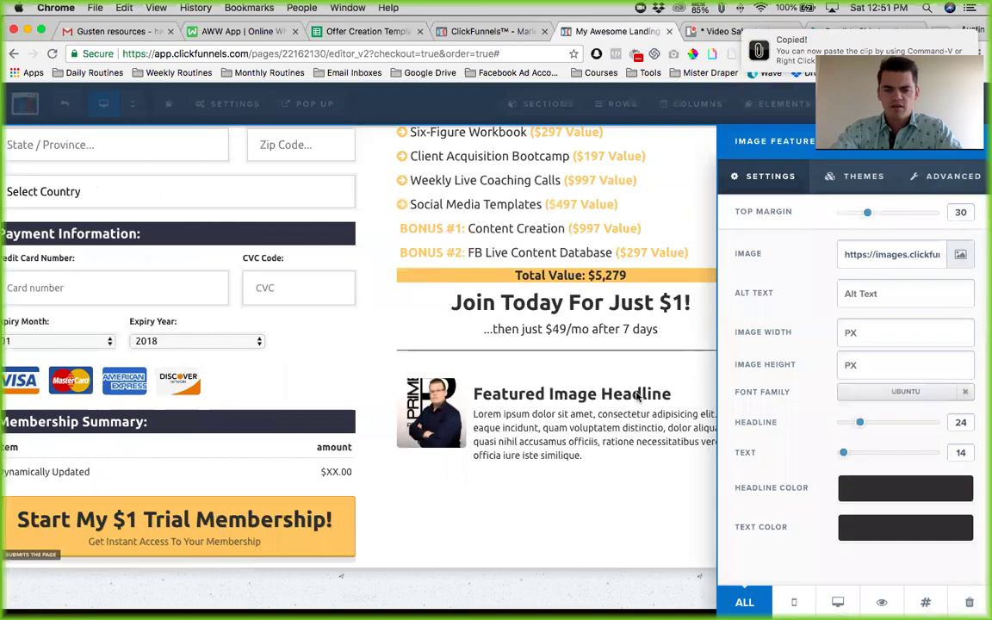
# Step: Paste the testimonial quote as the headline, delete the lorem paragraph, and set size 16
pyautogui.click(642, 394)
pyautogui.tripleClick(654, 393)
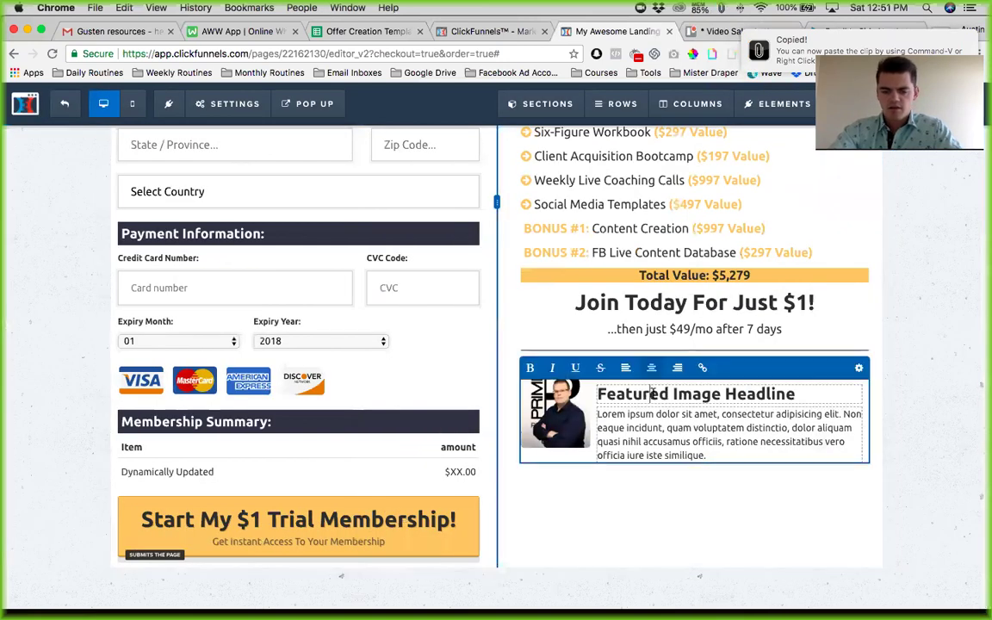
pyautogui.write('"I can\'t thank Gusten enough for helping me quit my job and make my business profitable in less than 12 weeks. Thanks to Gusten I signed an 8-figure business as one of my clients, making my business way more profitable than my previous jobs ever was."')
pyautogui.tripleClick(761, 539)
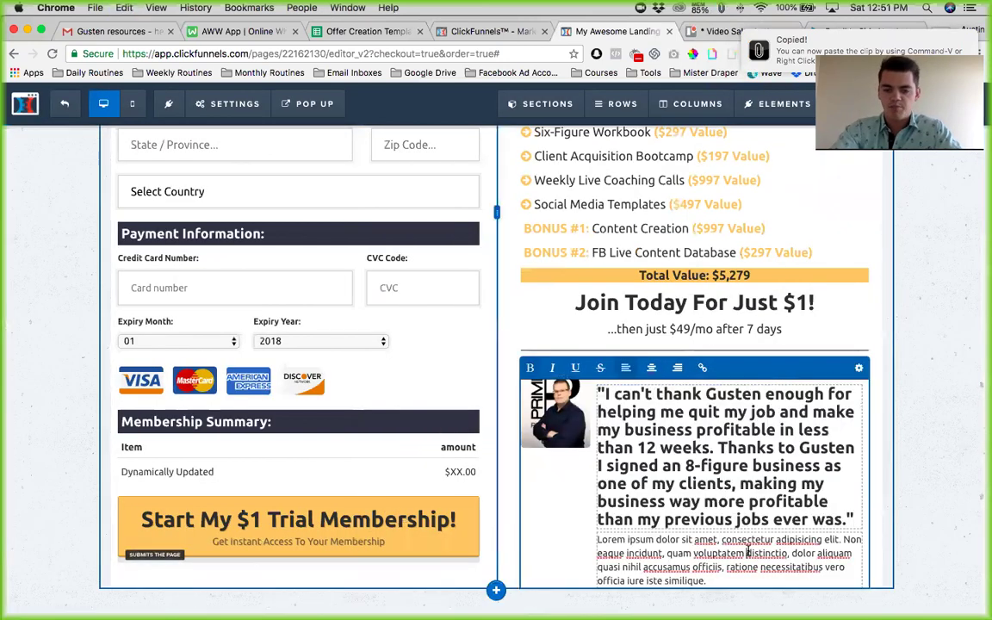
pyautogui.press('BackSpace')
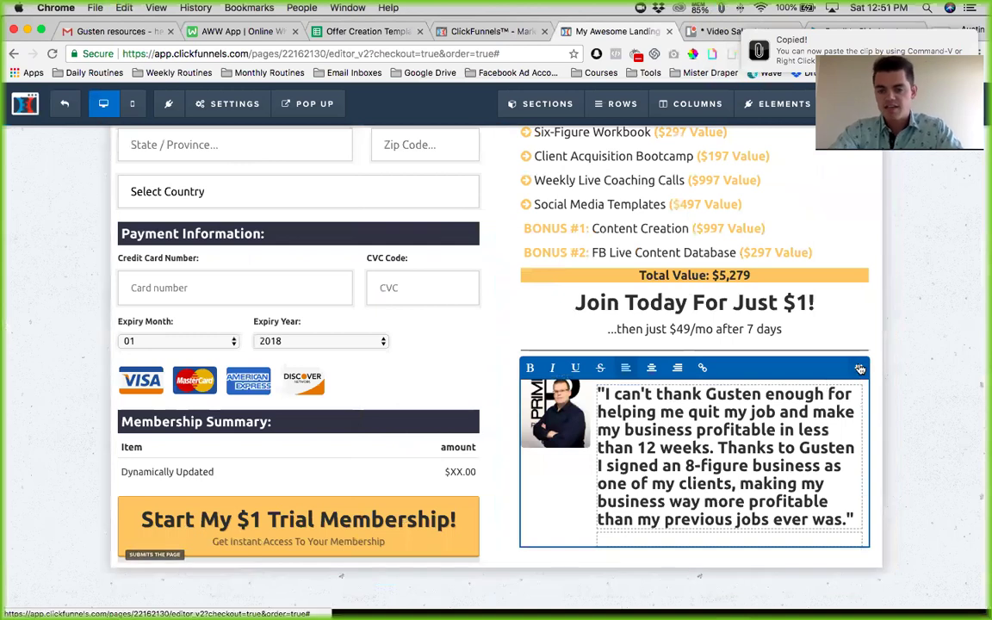
pyautogui.click(858, 367)
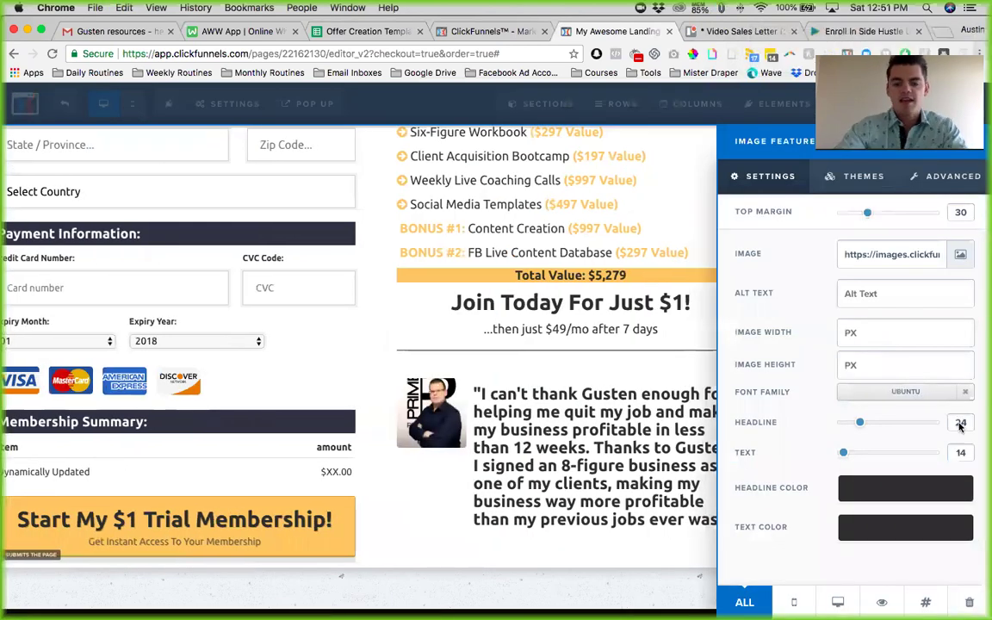
pyautogui.write('16')
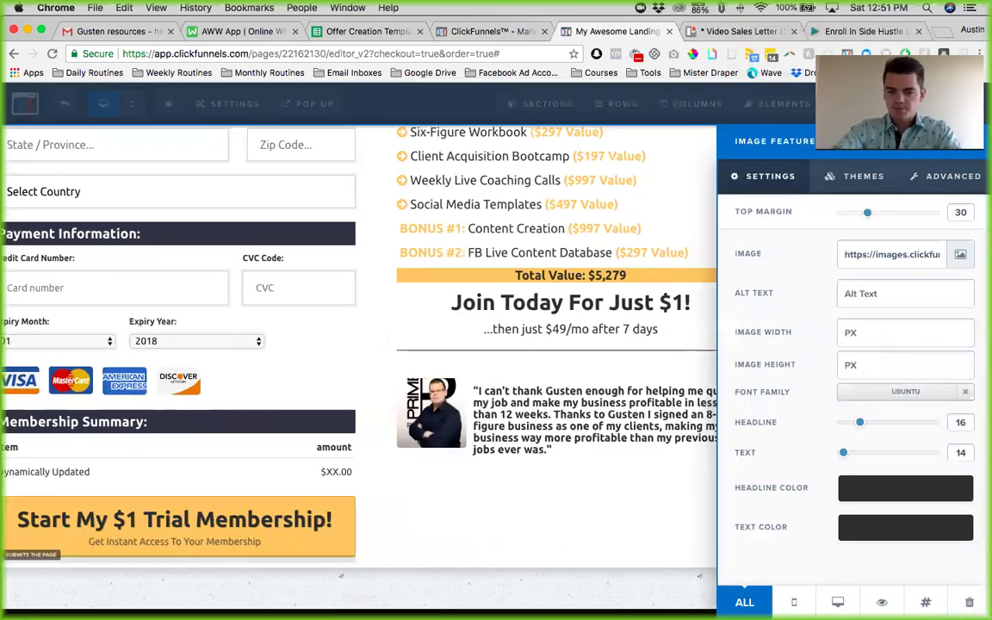
# Step: Add the customer's name to the quote and make the testimonial text non-bold
pyautogui.click(722, 10)
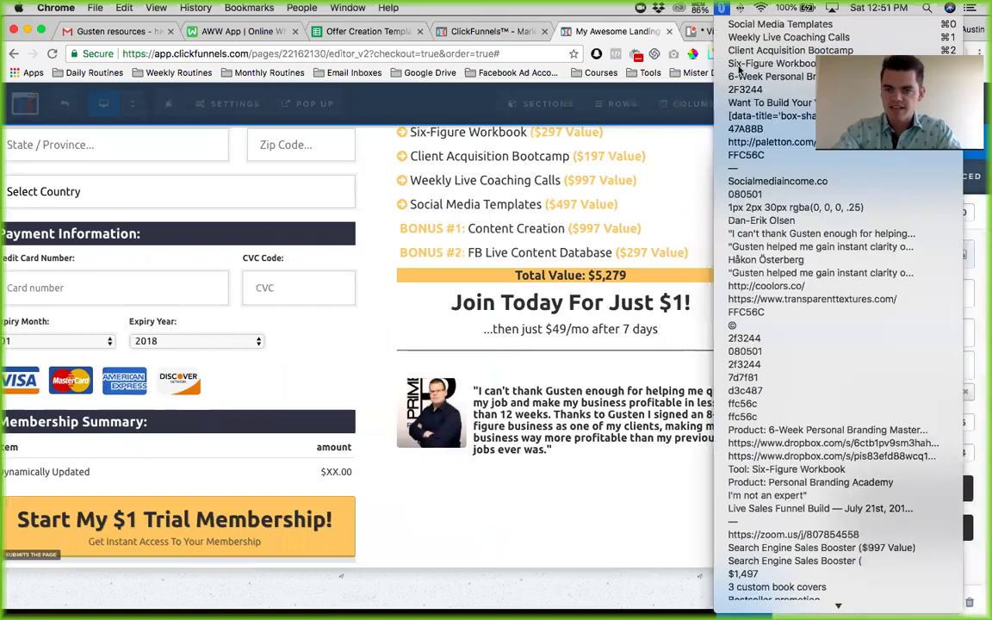
pyautogui.click(576, 449)
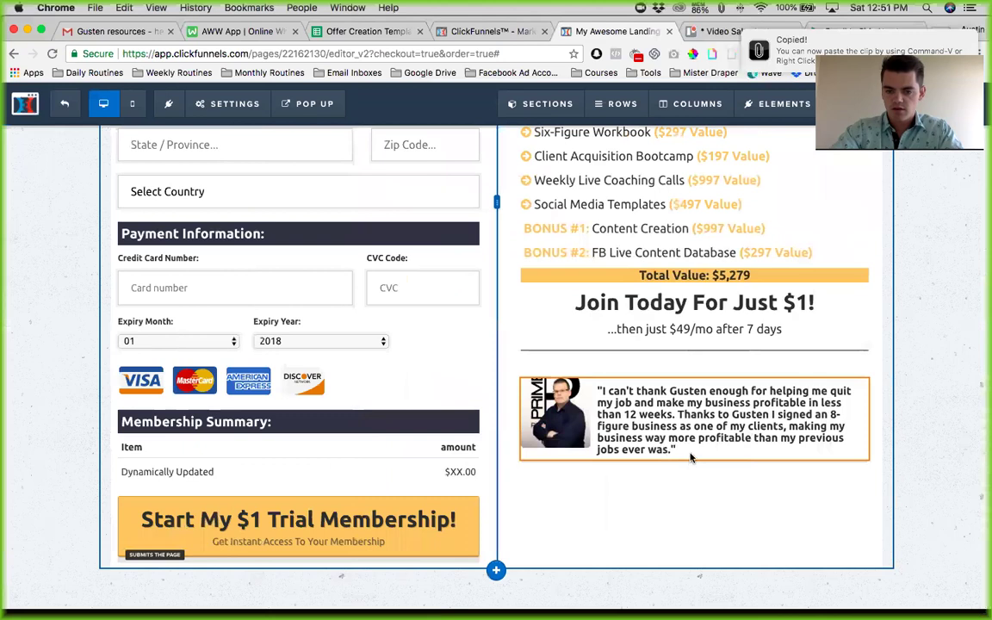
pyautogui.click(688, 450)
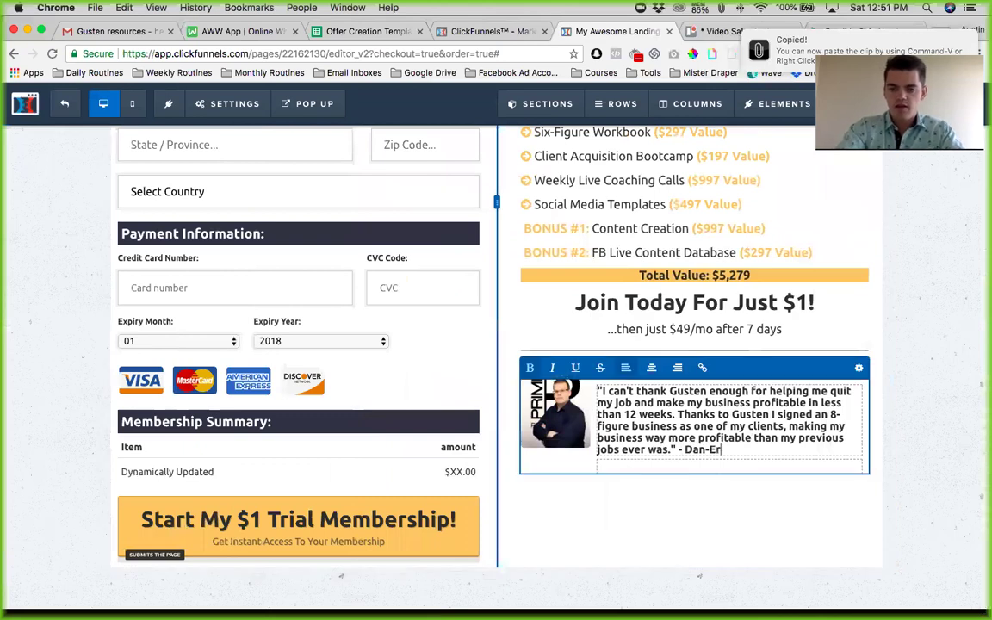
pyautogui.write('lsen')
pyautogui.press('super+a')
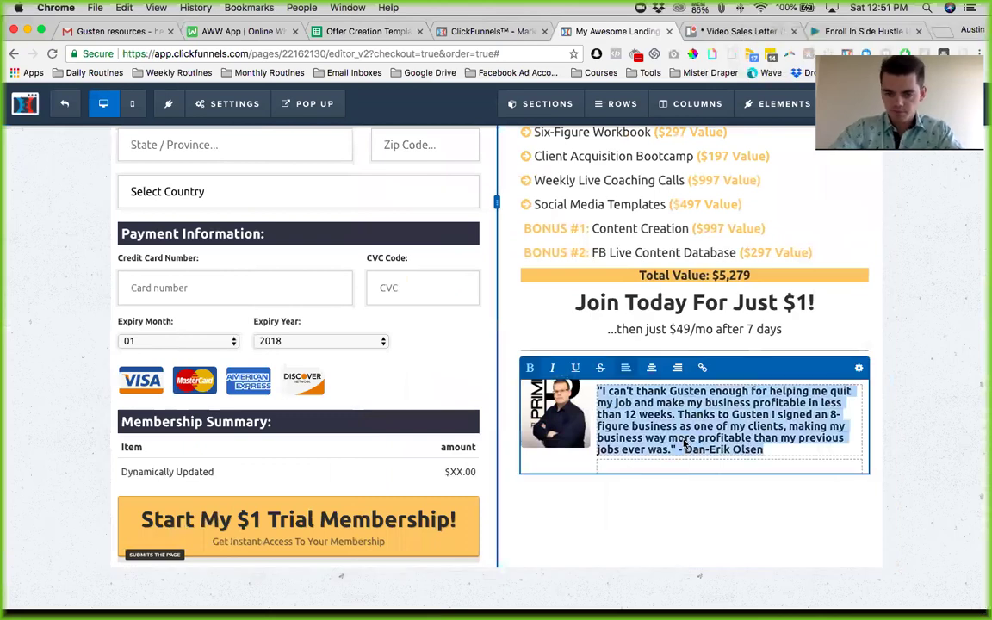
pyautogui.press('super+b')
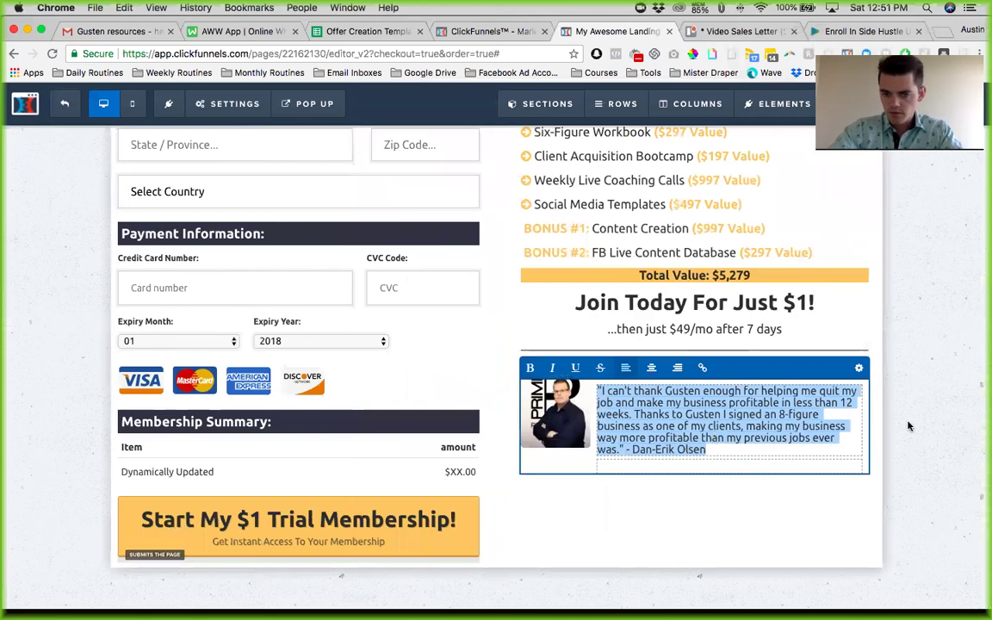
pyautogui.click(903, 416)
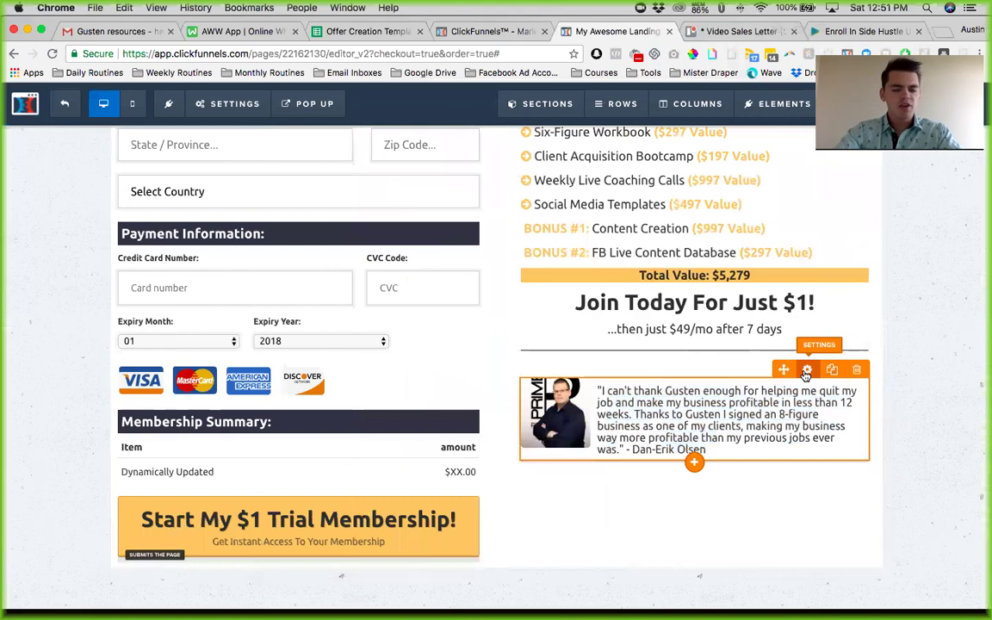
# Step: Reduce the testimonial block's top margin to 10
pyautogui.click(806, 370)
pyautogui.click(866, 216)
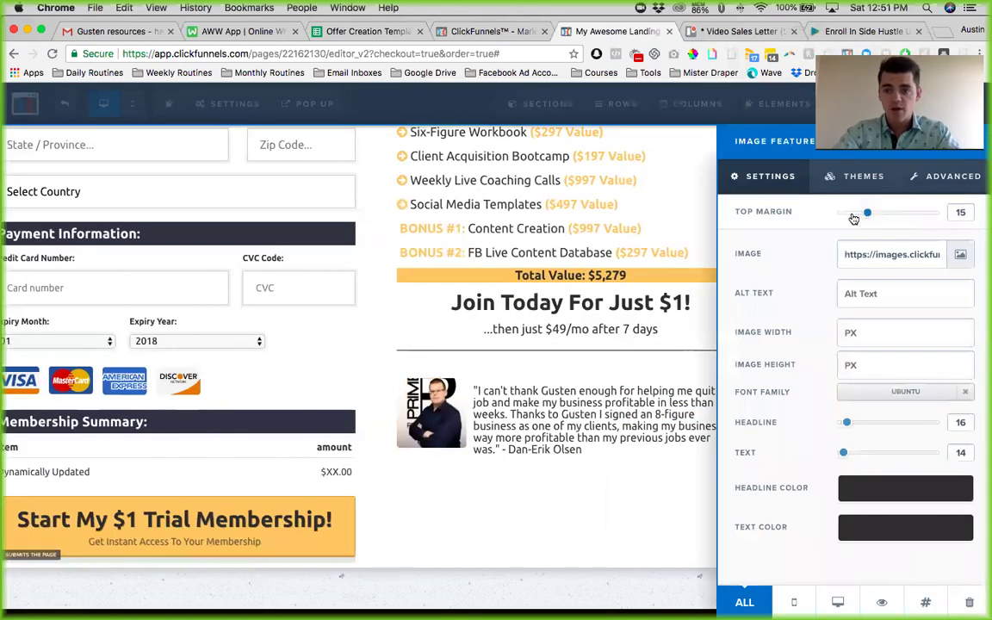
pyautogui.click(853, 218)
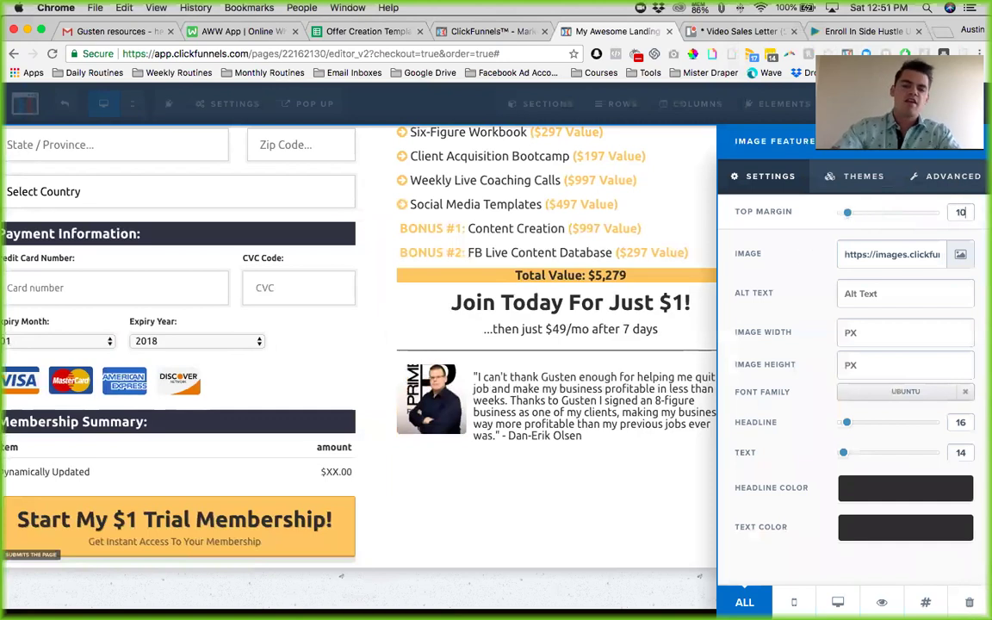
pyautogui.click(604, 374)
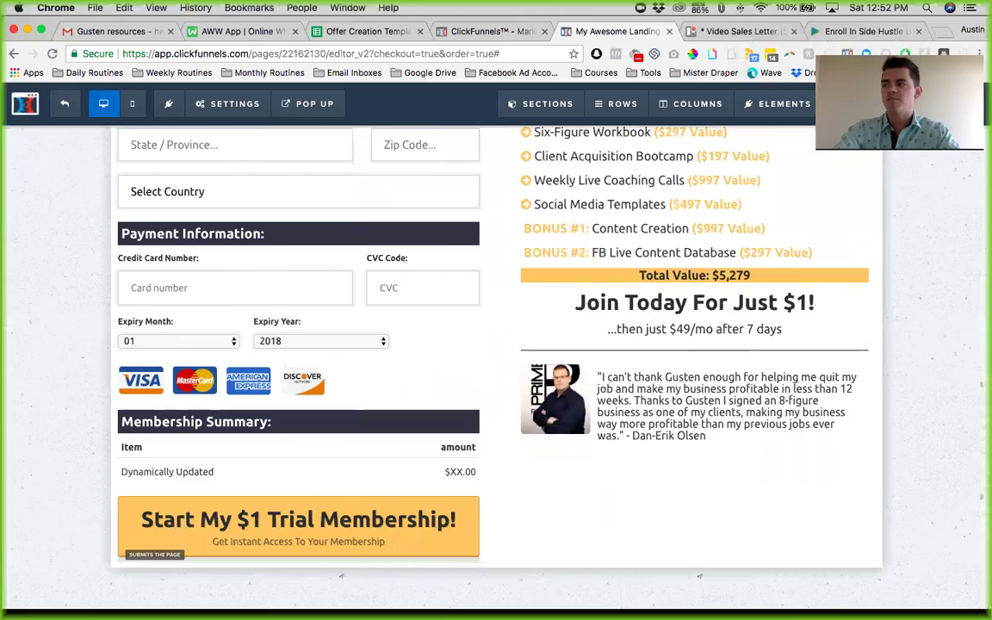
pyautogui.hotkey('ctrl', 'Up')
pyautogui.press('Escape')
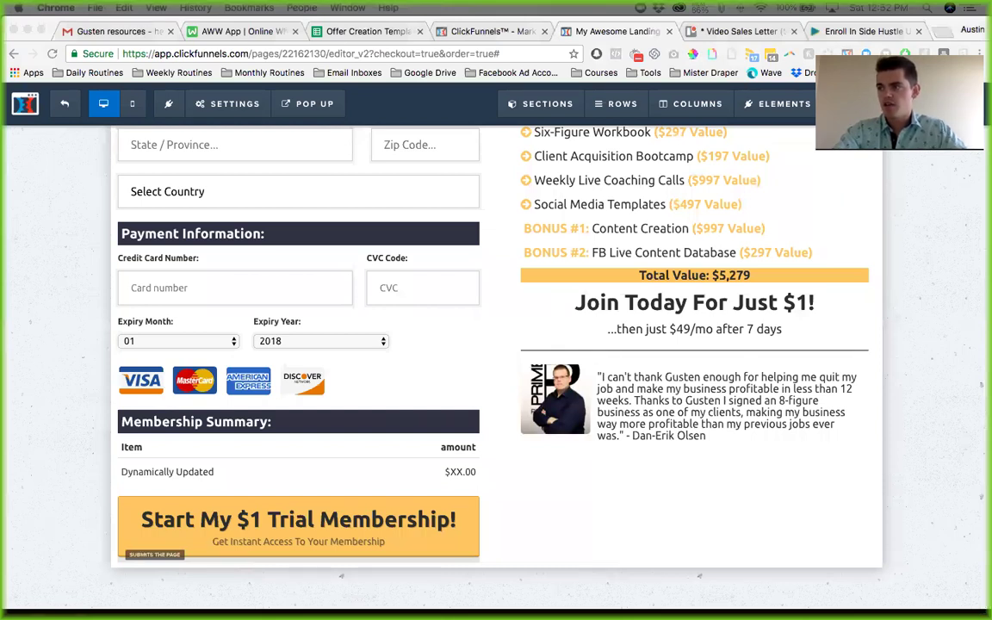
pyautogui.press('super+Tab')
# Step: Copy the Dropbox link to '5 - Checkout Page.png' in Funnel Hacks > Personal Brands > BNB Formula
pyautogui.click(698, 325)
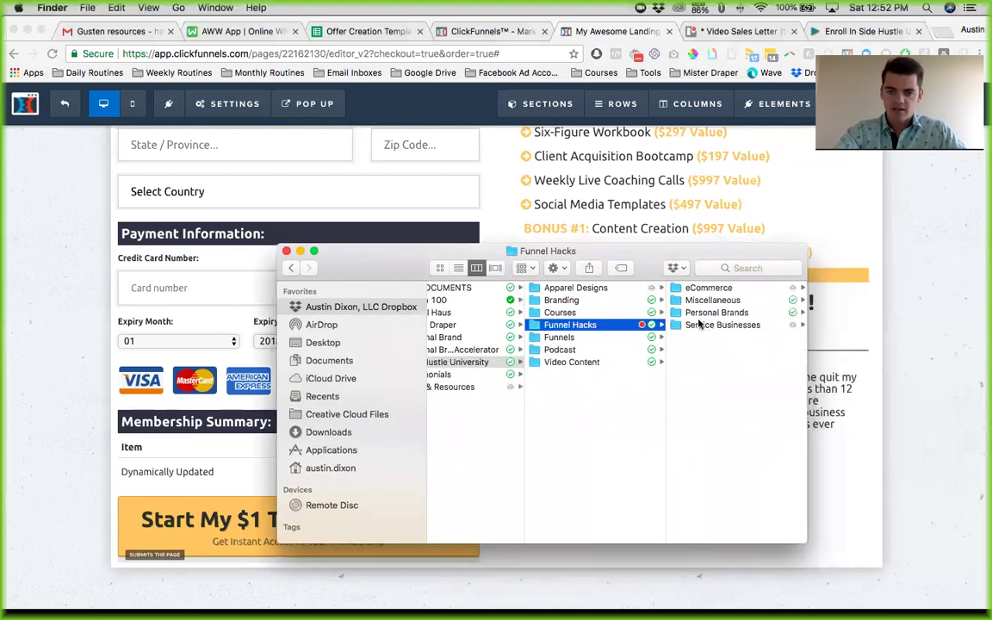
pyautogui.click(717, 312)
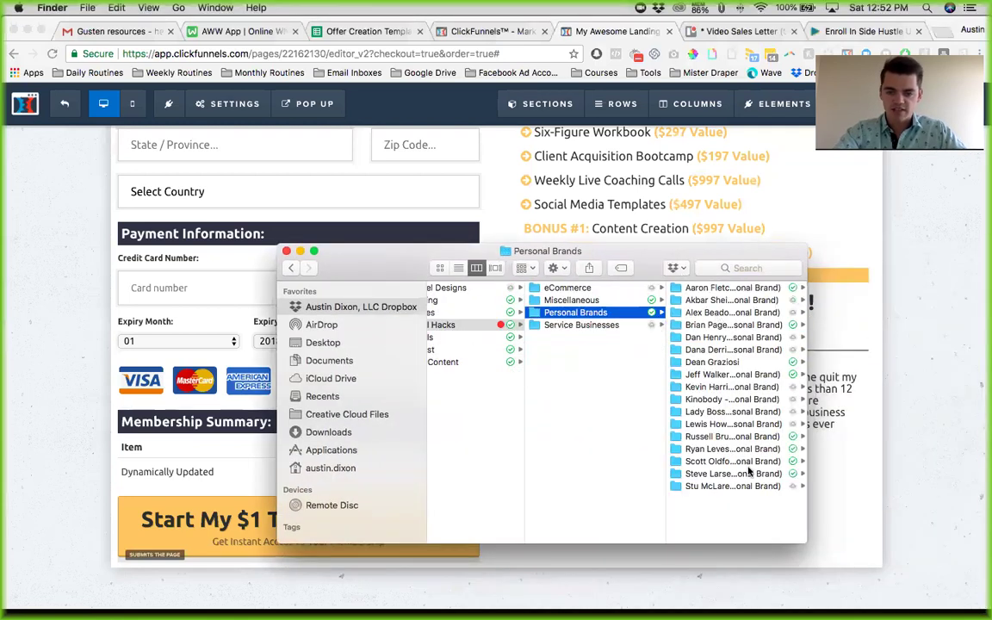
pyautogui.click(714, 325)
pyautogui.click(722, 289)
pyautogui.rightClick(720, 362)
pyautogui.click(785, 316)
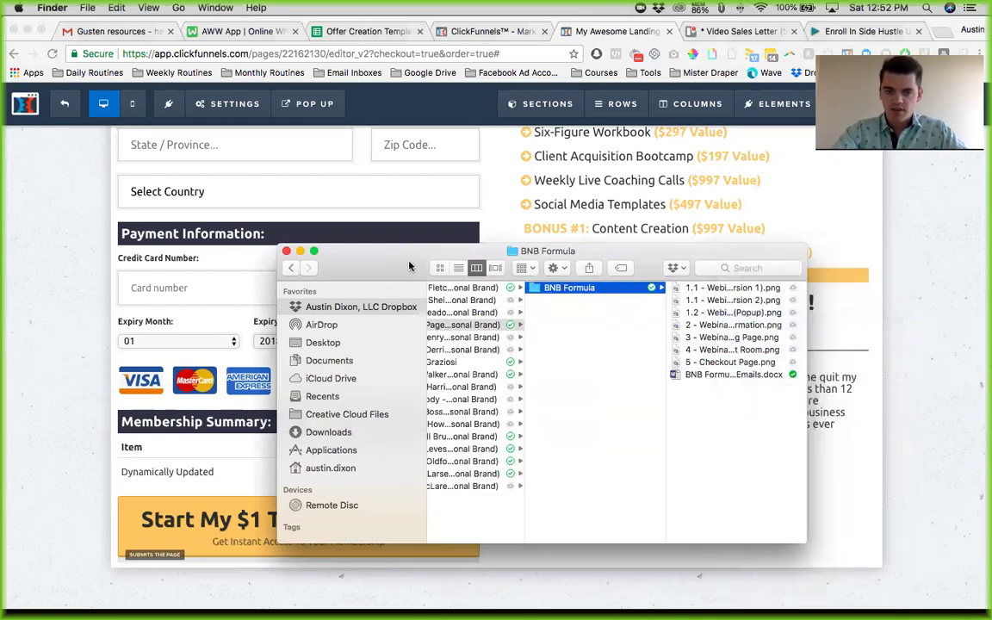
# Step: Open the copied Dropbox link in a new browser tab
pyautogui.click(349, 237)
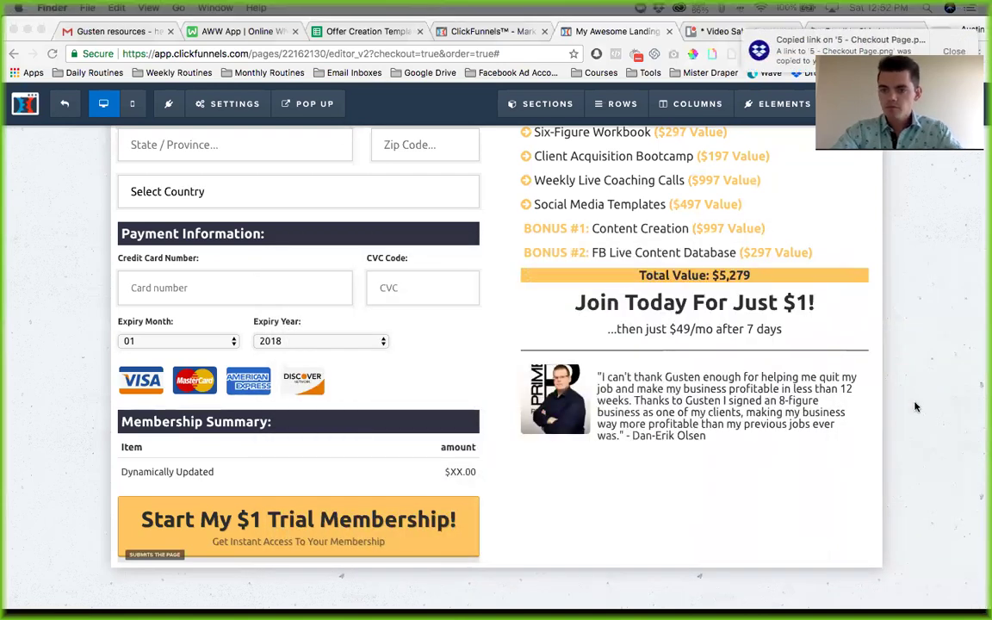
pyautogui.hotkey('ctrl', 't')
pyautogui.hotkey('ctrl', 'v')
pyautogui.press('Return')
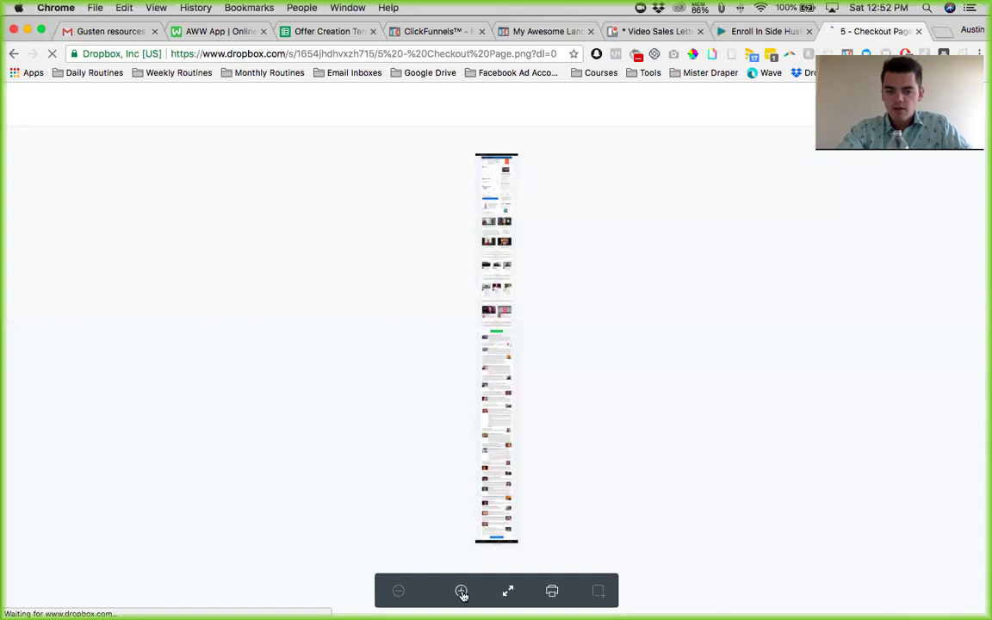
# Step: Zoom the checkout page image in to 50%
pyautogui.click(463, 592)
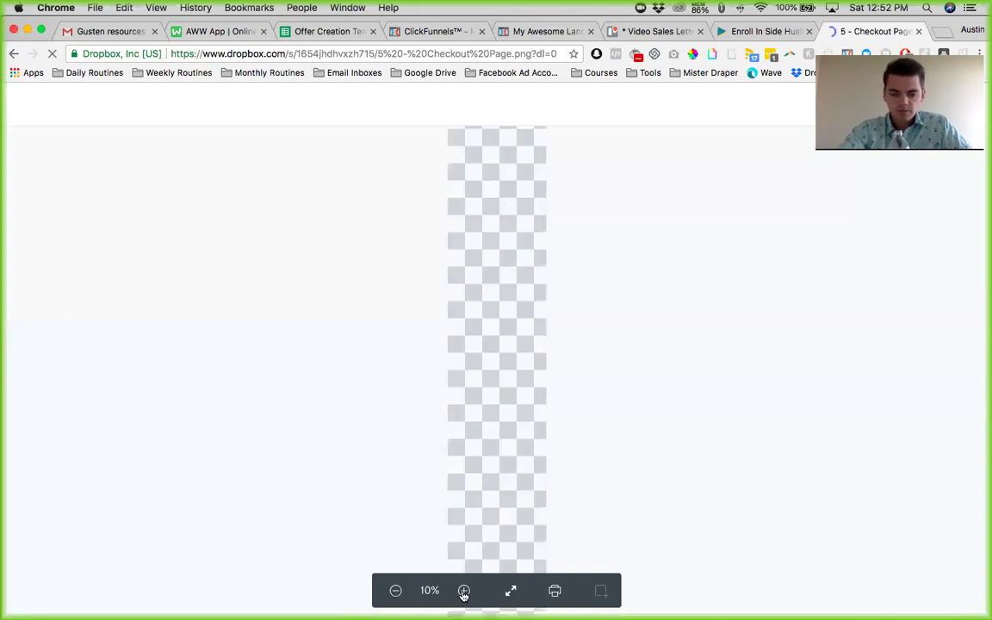
pyautogui.click(464, 592)
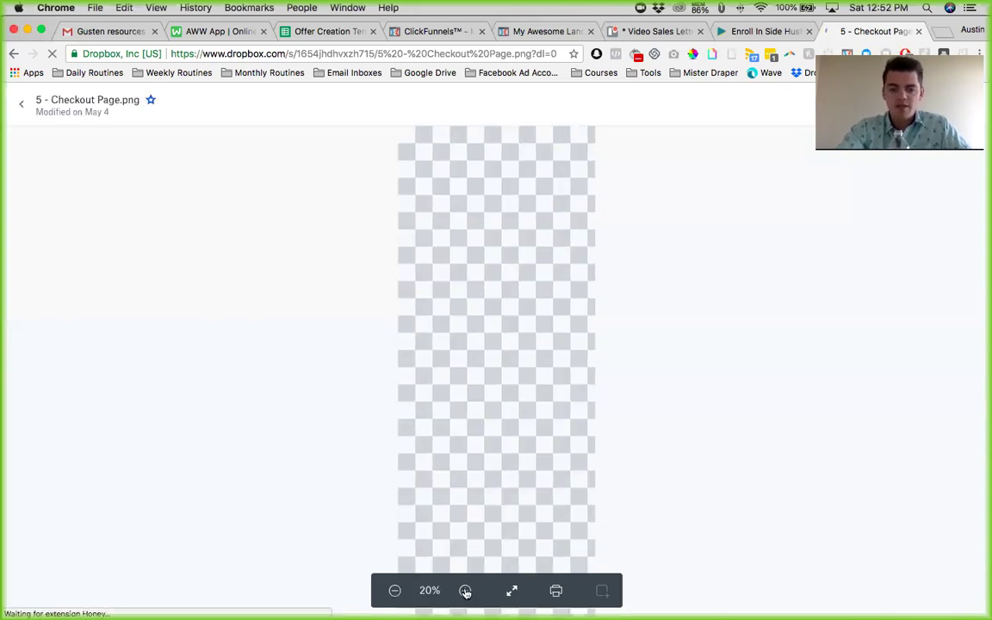
pyautogui.click(465, 591)
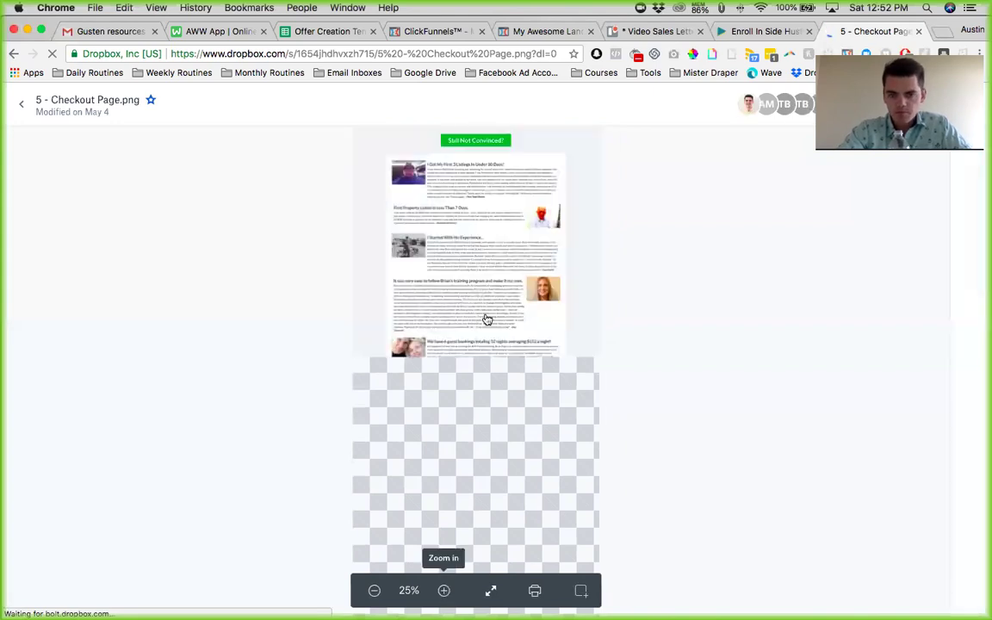
pyautogui.scroll(1, 486, 319)
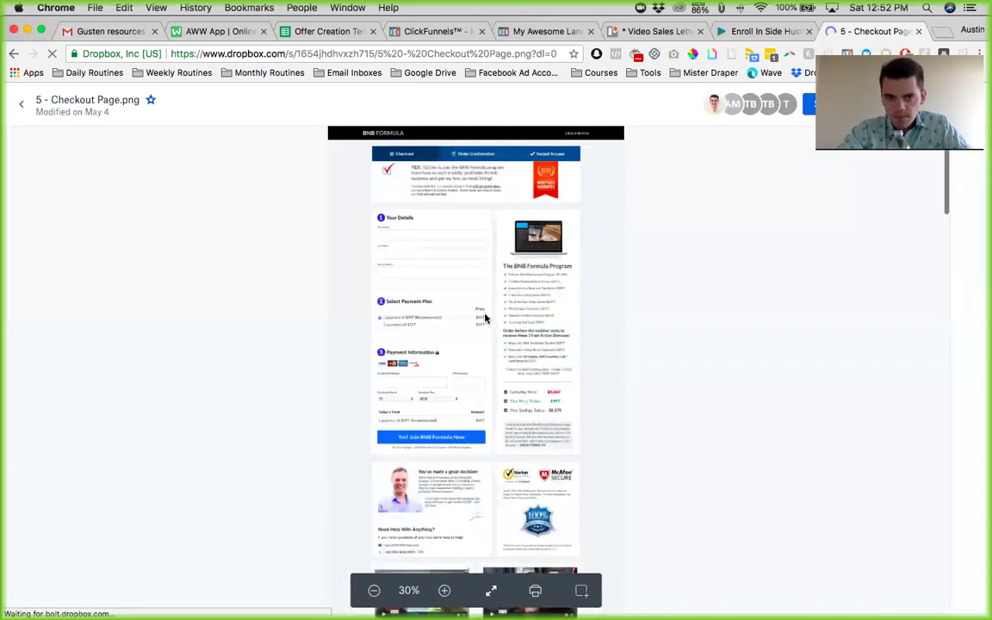
pyautogui.click(443, 591)
pyautogui.click(443, 591)
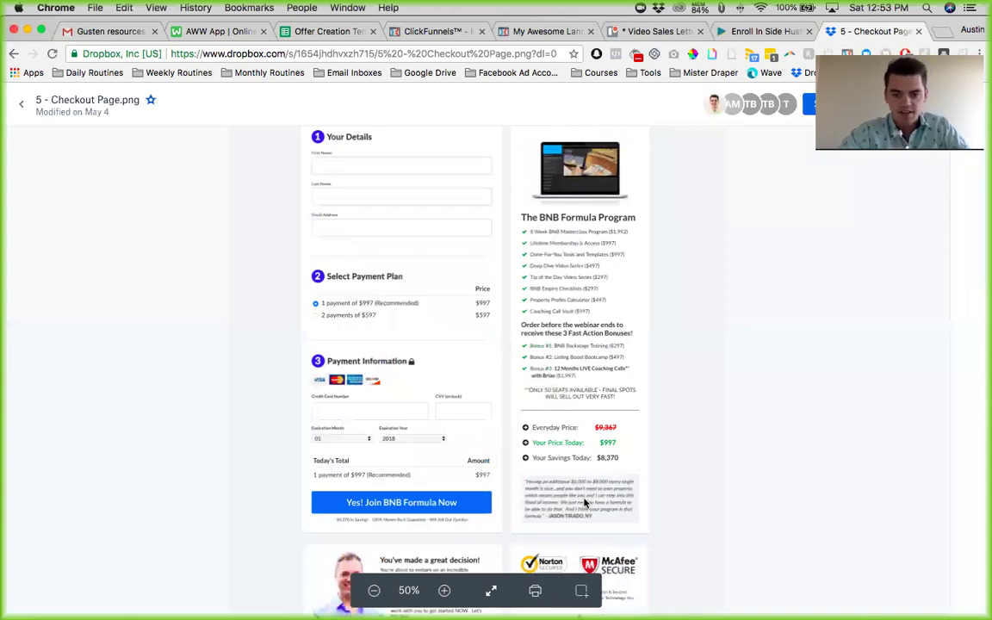
# Step: Scroll through the enlarged checkout page to study its layout
pyautogui.scroll(-5, 566, 507)
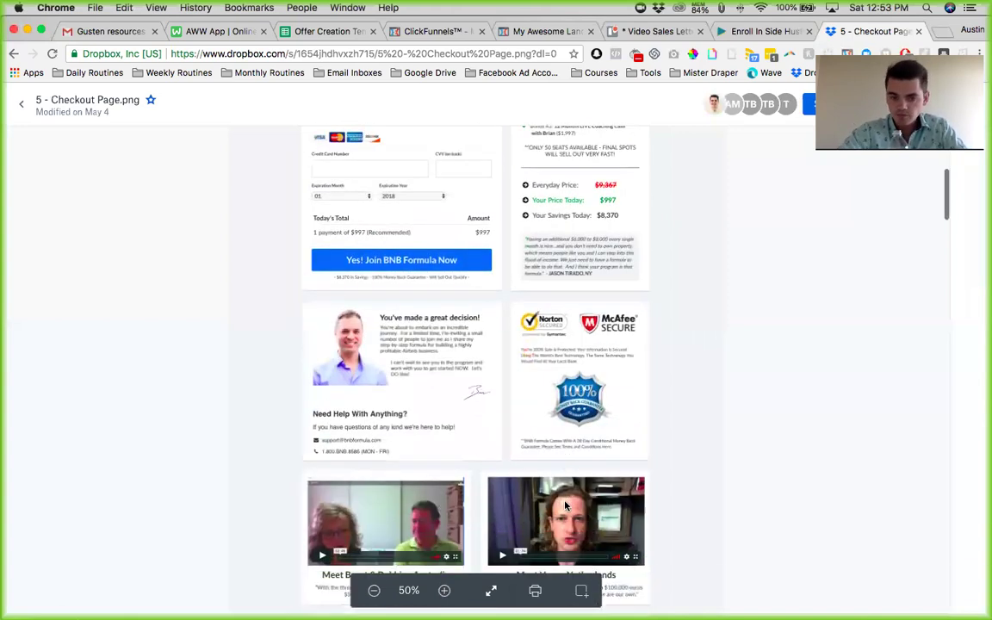
pyautogui.scroll(-12, 565, 507)
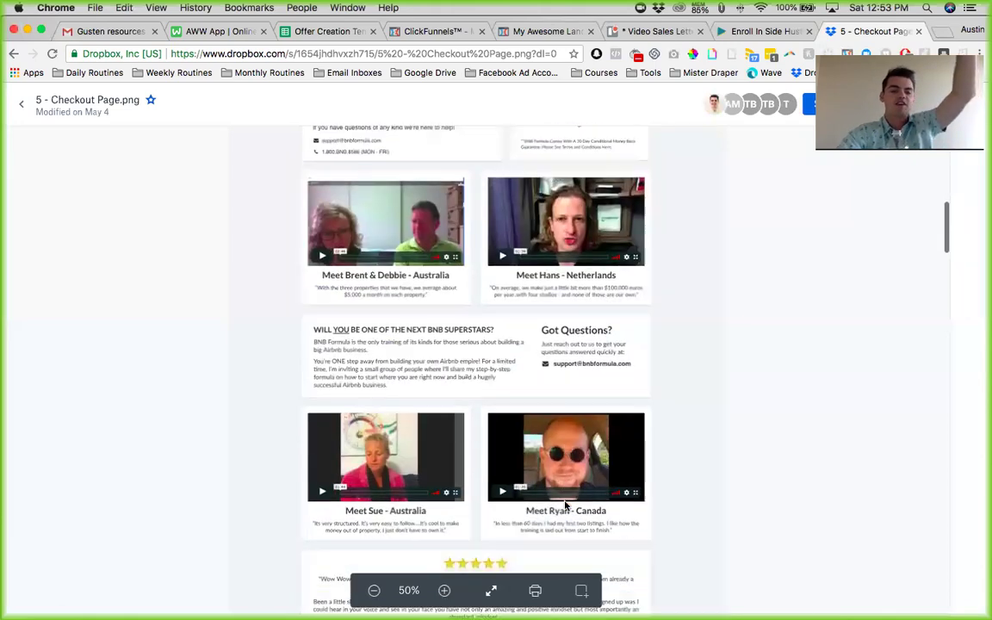
pyautogui.scroll(-10, 566, 507)
pyautogui.scroll(5, 566, 506)
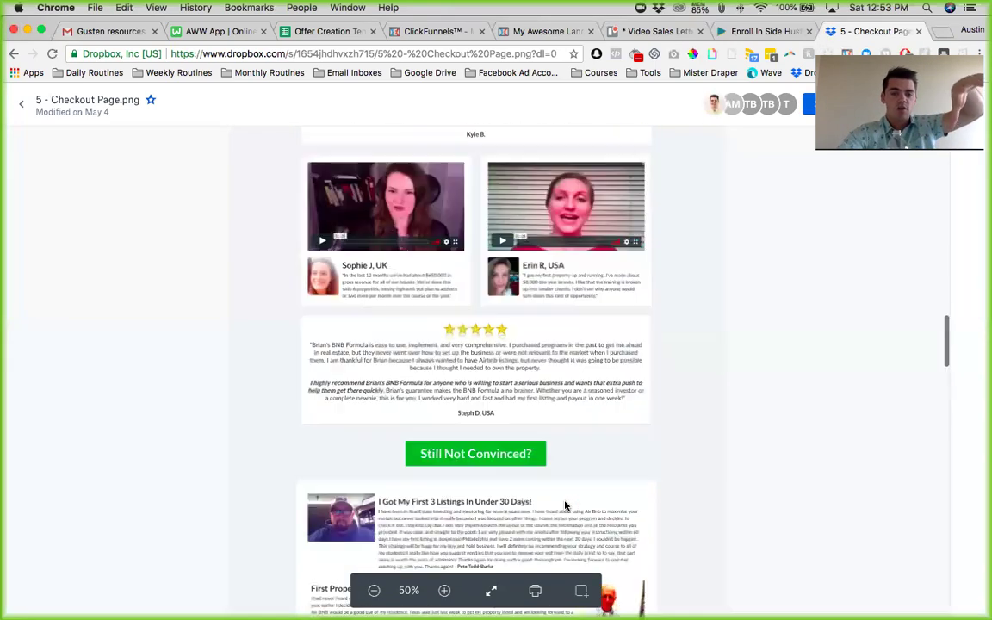
pyautogui.scroll(-5, 519, 489)
pyautogui.scroll(-20, 519, 492)
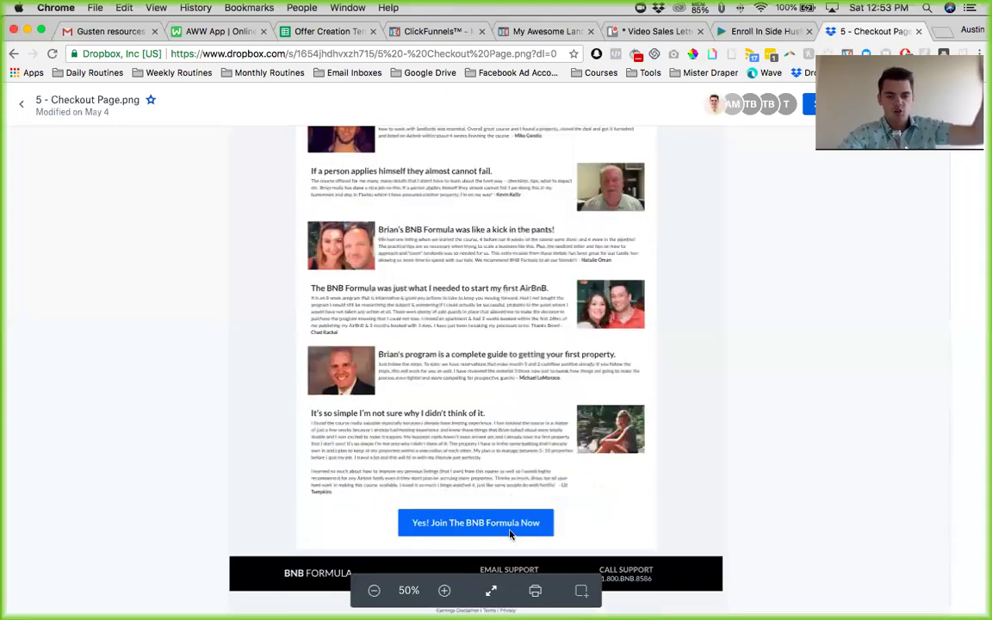
pyautogui.scroll(15, 510, 535)
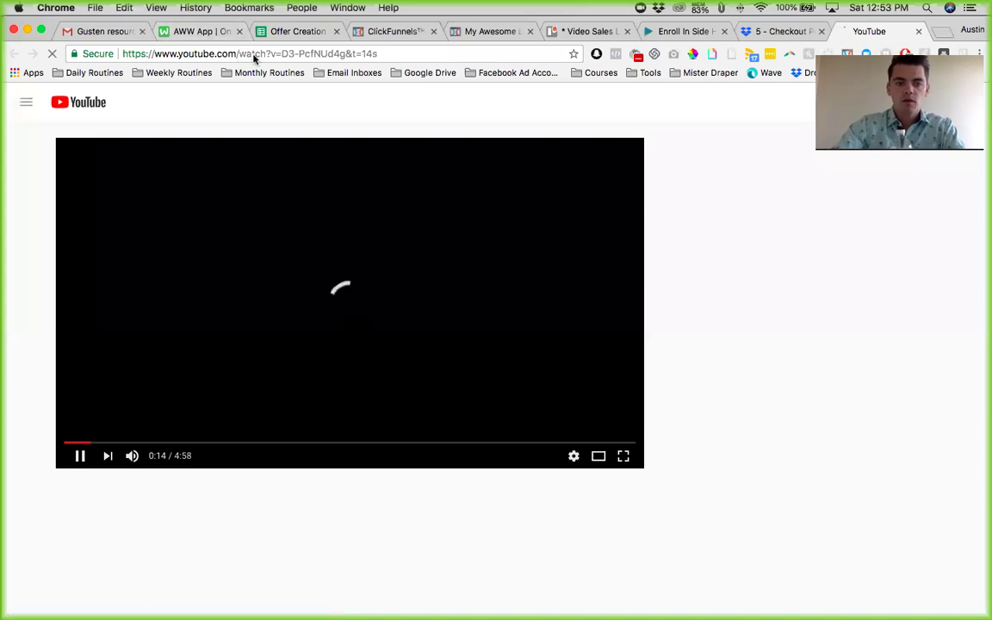
# Step: Copy the YouTube video's address, then delete the testimonial quote element in the editor
pyautogui.press('super+l')
pyautogui.click(918, 31)
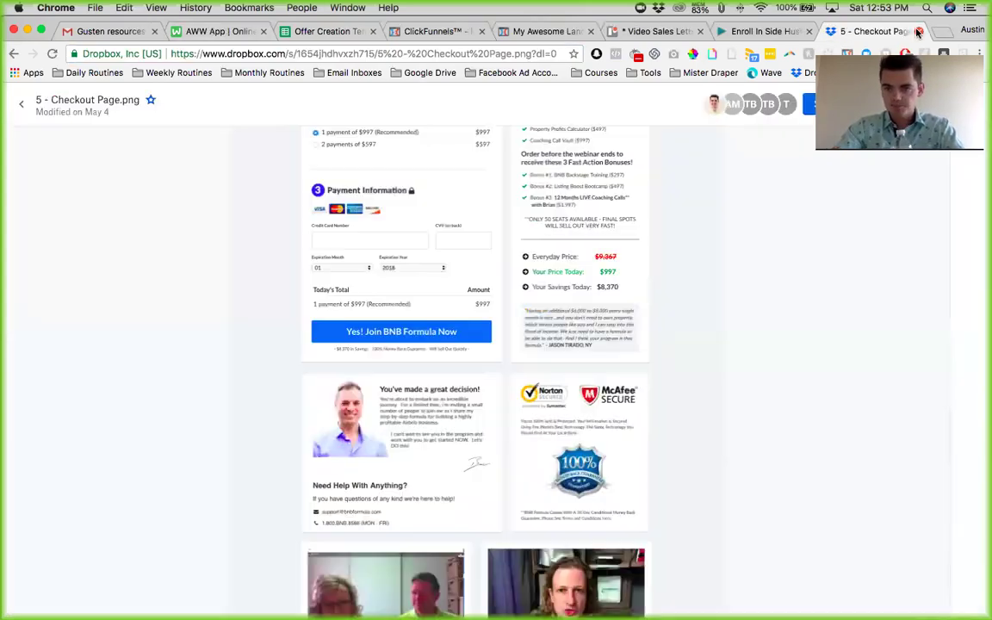
pyautogui.click(548, 31)
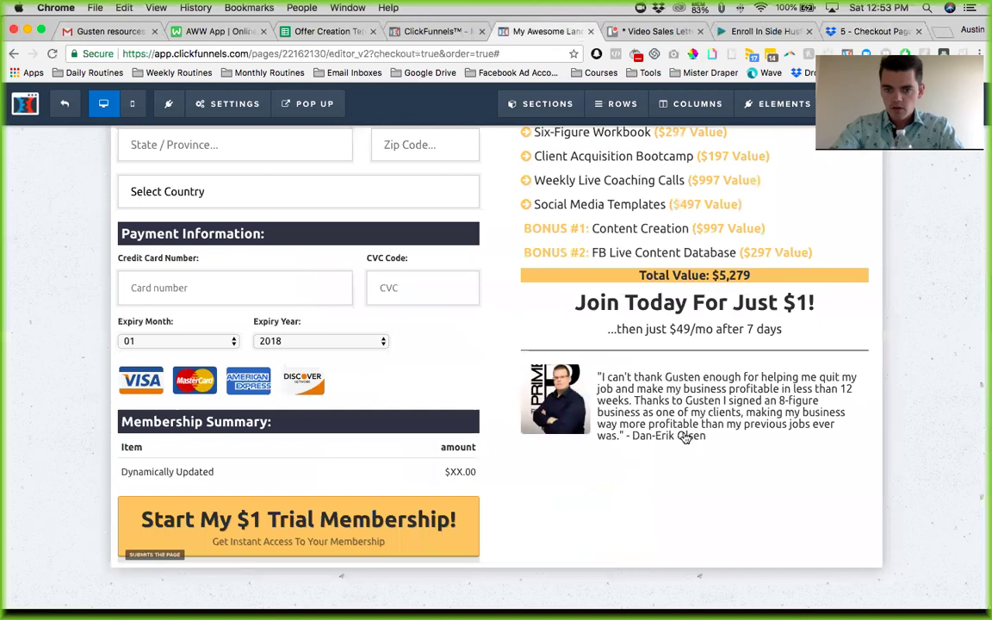
pyautogui.moveTo(857, 363)
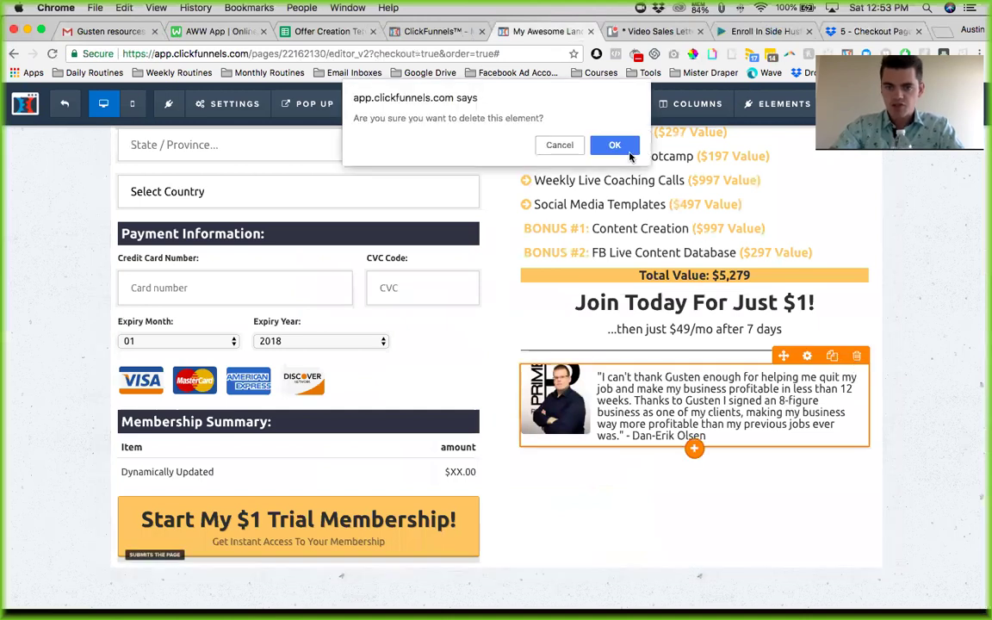
pyautogui.click(614, 146)
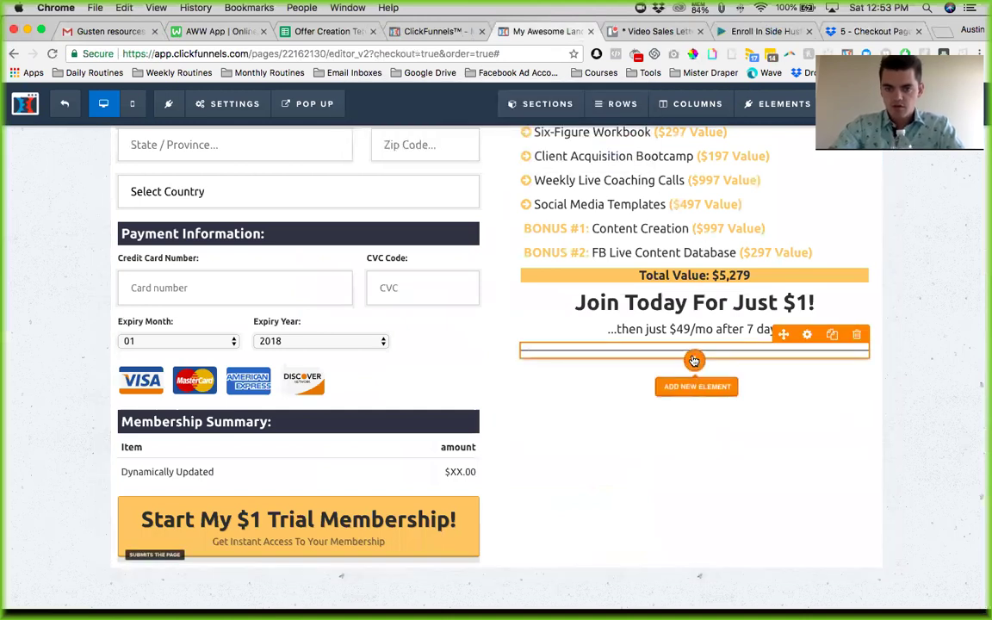
# Step: Insert a Video Popup under the $1 offer using the copied YouTube URL
pyautogui.click(694, 360)
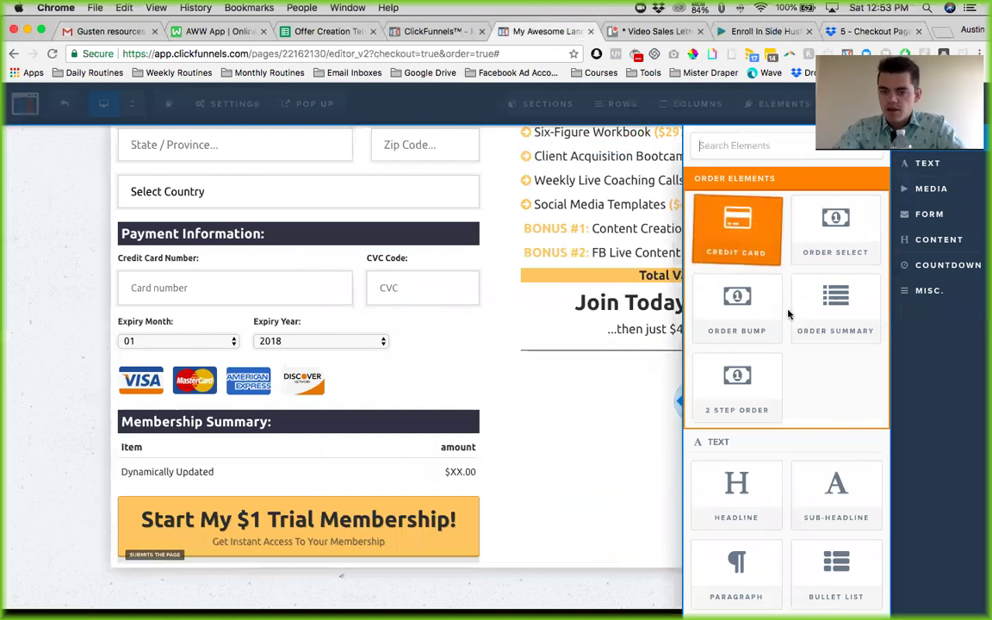
pyautogui.scroll(-5, 788, 314)
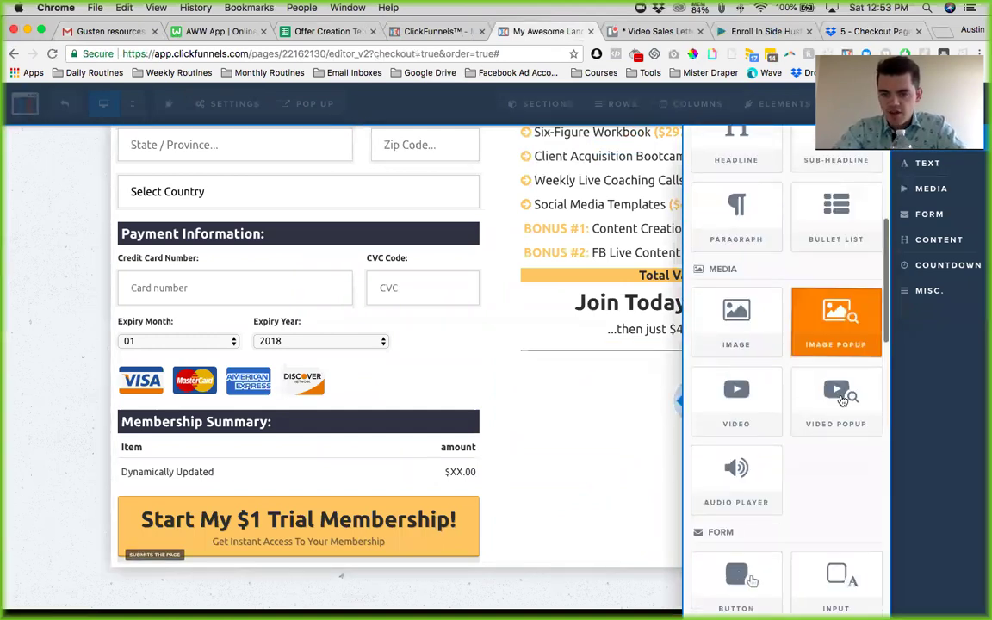
pyautogui.click(843, 401)
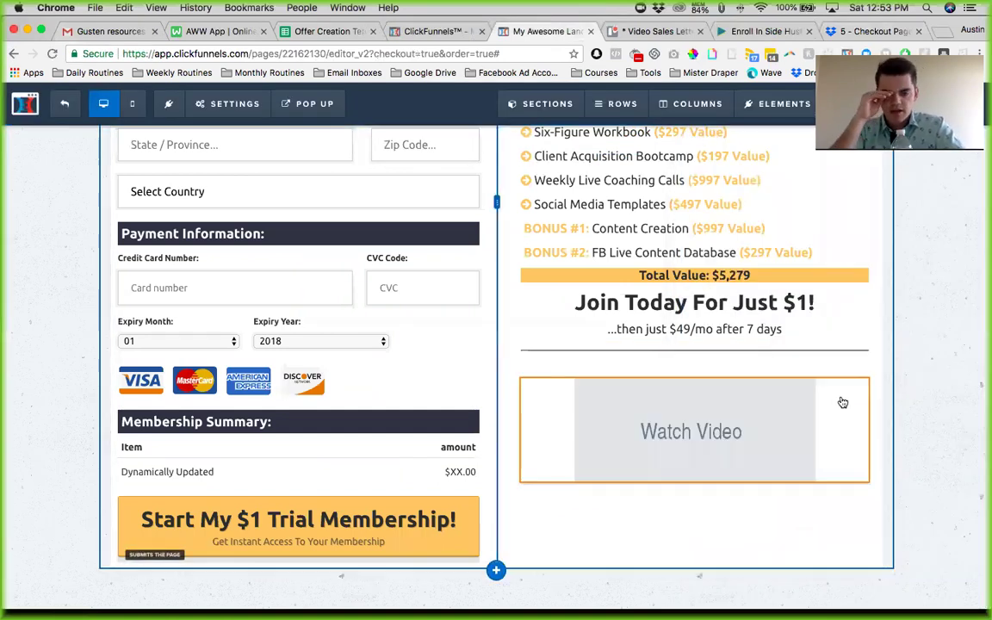
pyautogui.moveTo(777, 416)
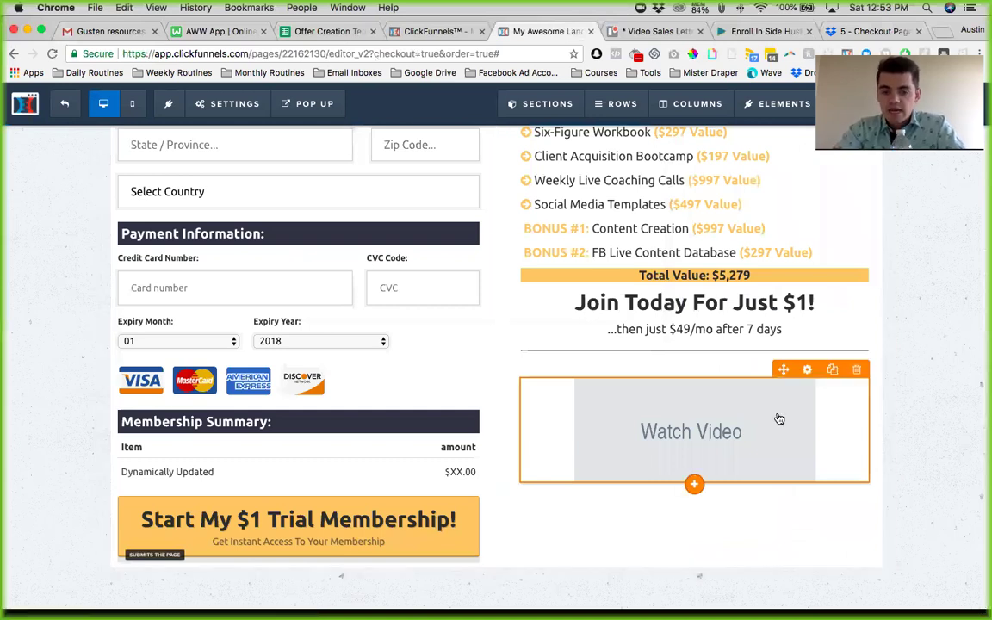
pyautogui.click(779, 417)
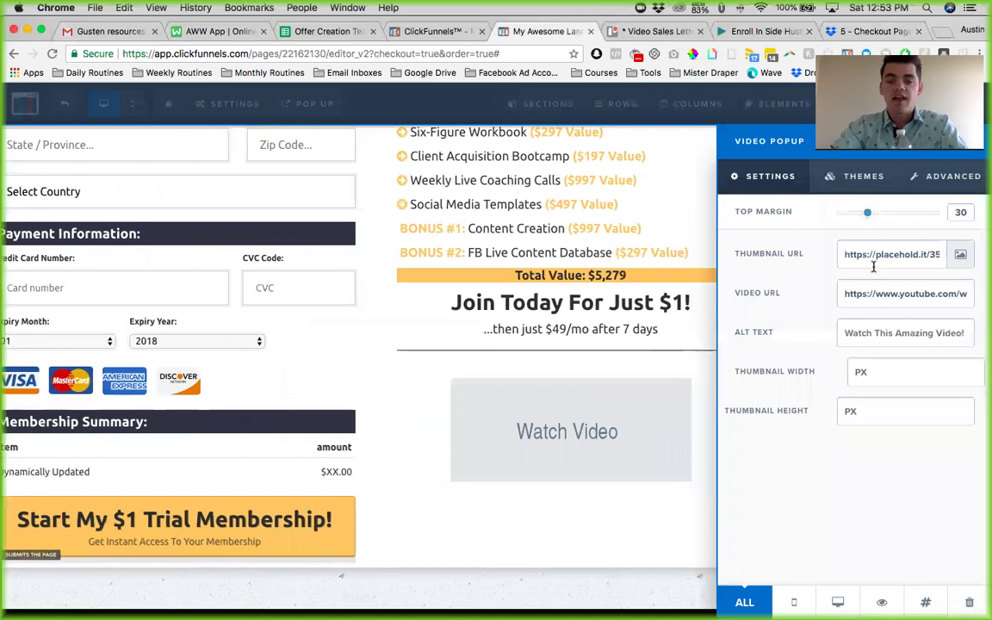
pyautogui.tripleClick(880, 293)
pyautogui.press('super+v')
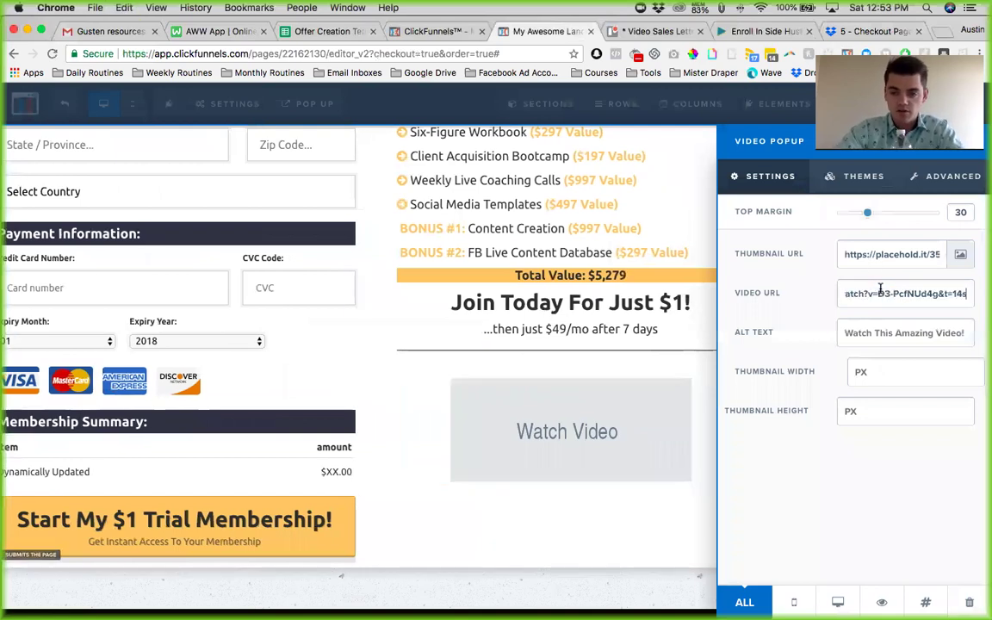
pyautogui.click(615, 96)
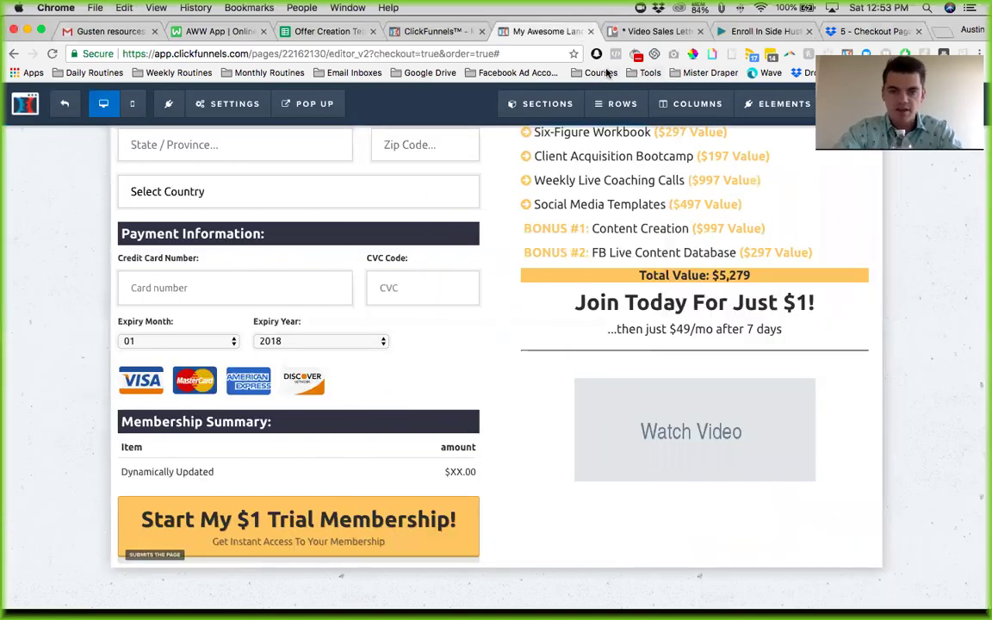
# Step: Open Funnel U from the Courses bookmarks folder in a new tab and switch to it
pyautogui.click(601, 73)
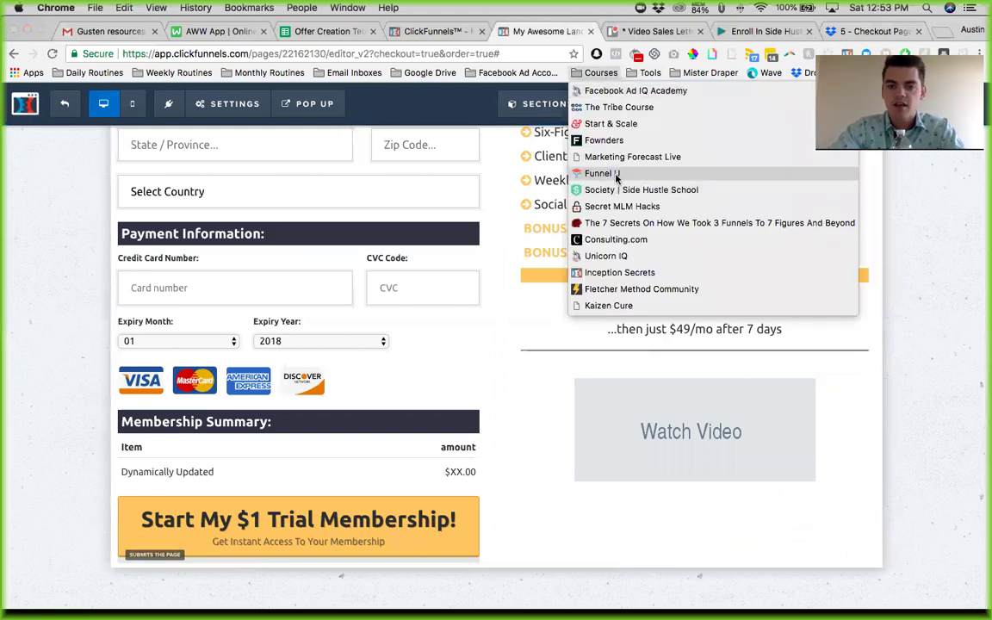
pyautogui.keyDown('super'); pyautogui.click(582, 171); pyautogui.keyUp('super')
pyautogui.click(888, 33)
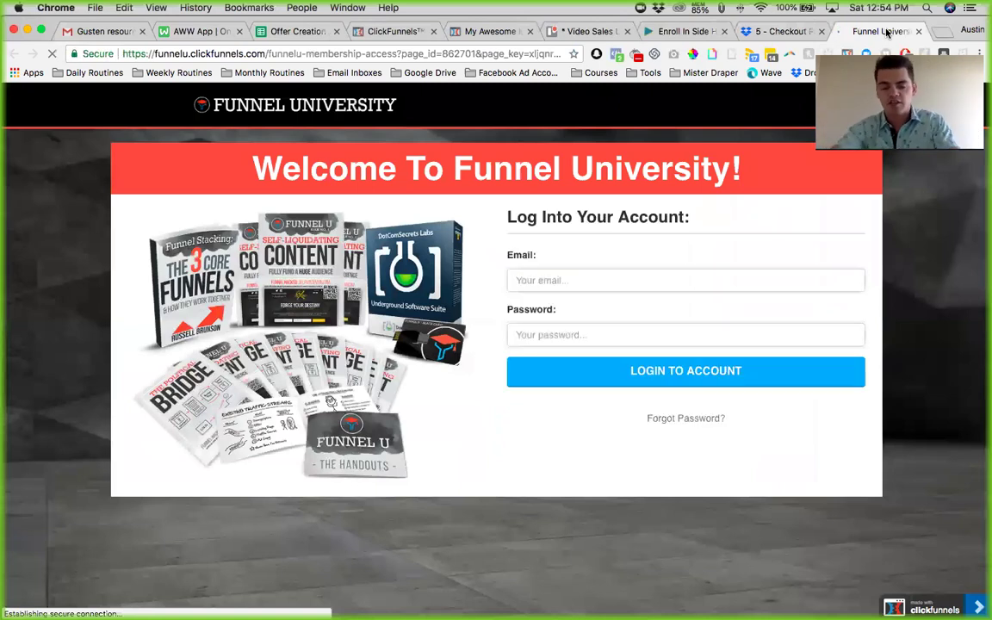
# Step: Log in with the member e-mail and password, then open the Video Image Generator lesson
pyautogui.click(642, 279)
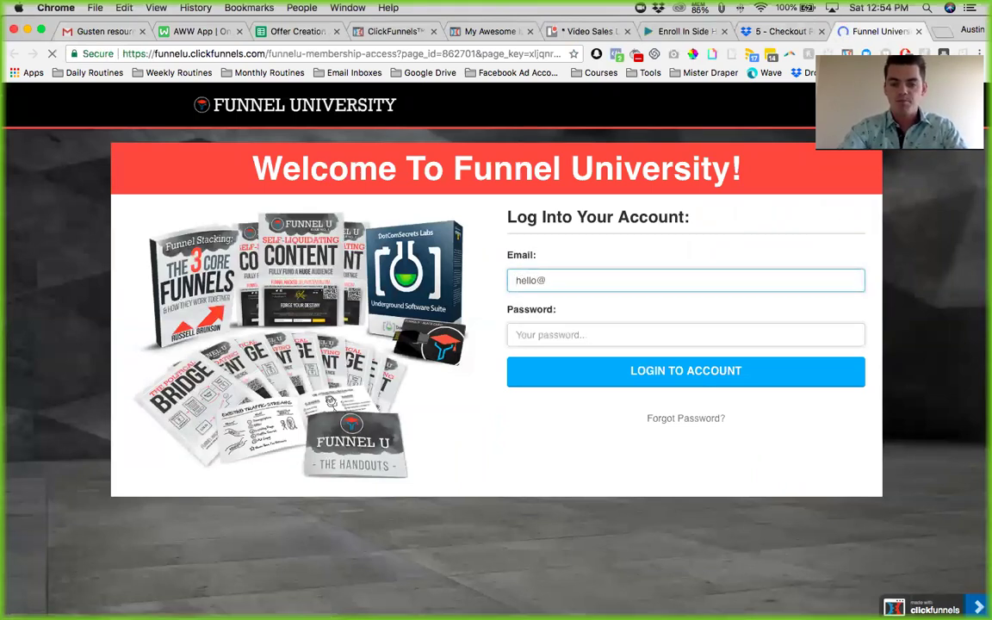
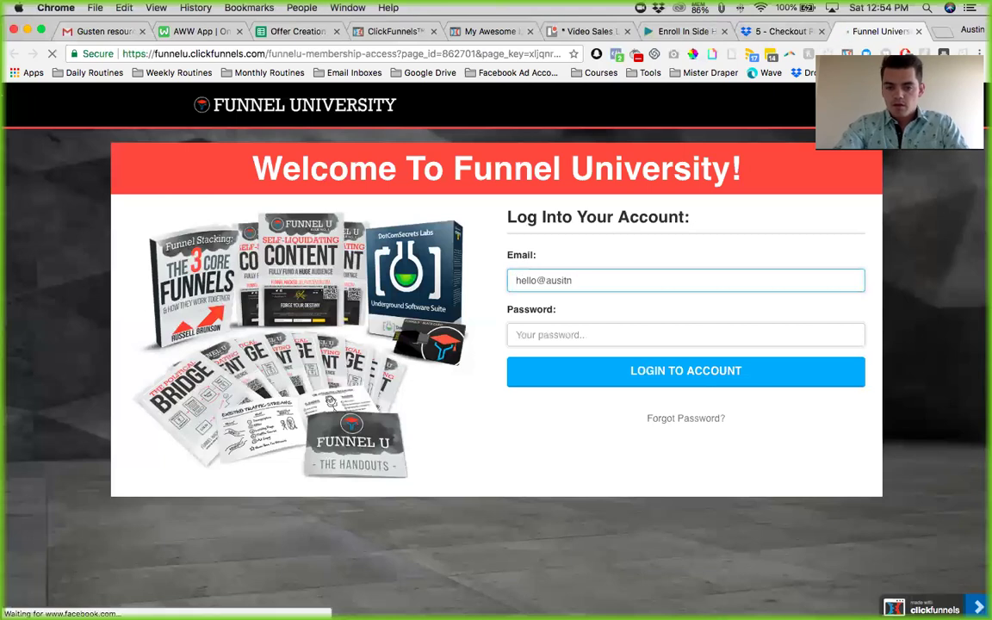
pyautogui.press('Tab')
pyautogui.write('••••••••••')
pyautogui.press('Return')
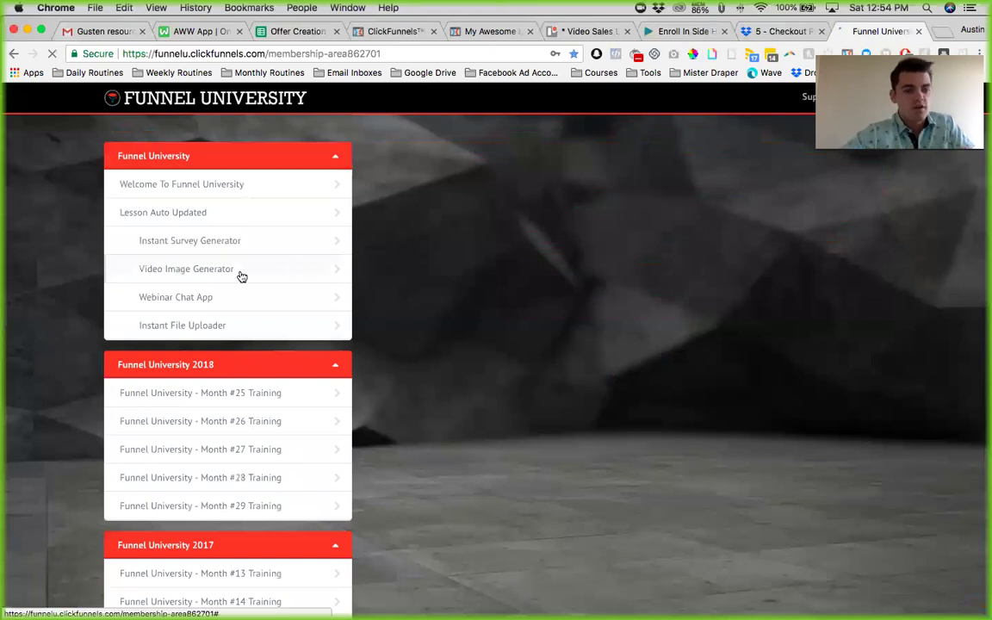
pyautogui.click(242, 274)
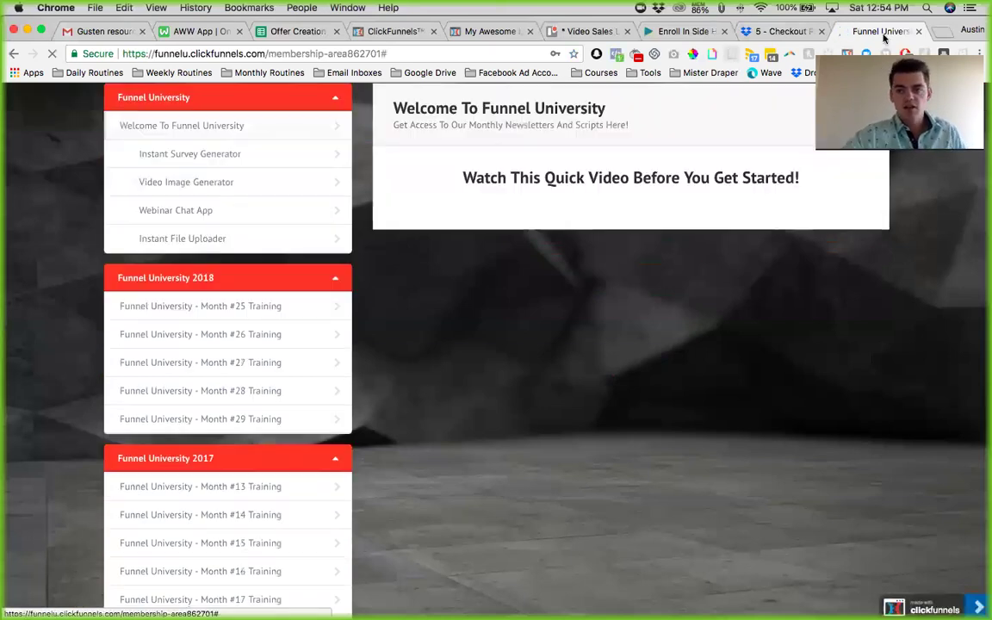
pyautogui.click(943, 32)
# Step: Load the YouTube testimonials video, screenshot its player, pause it, and return to Funnel University
pyautogui.write('https://www.youtube.com/watch?v=D3-PcfNUd4g&t=14s')
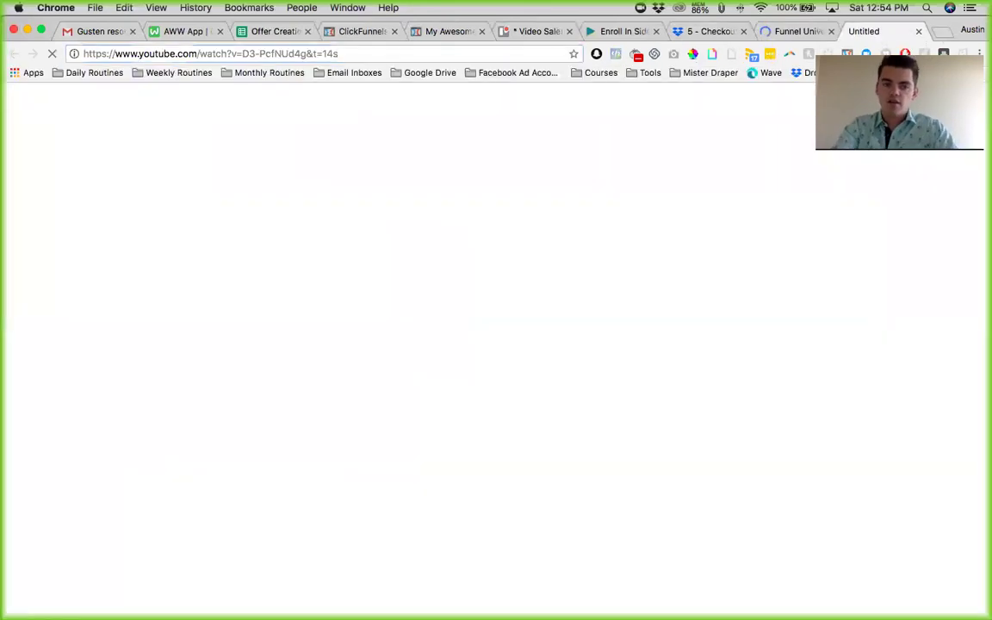
pyautogui.press('Return')
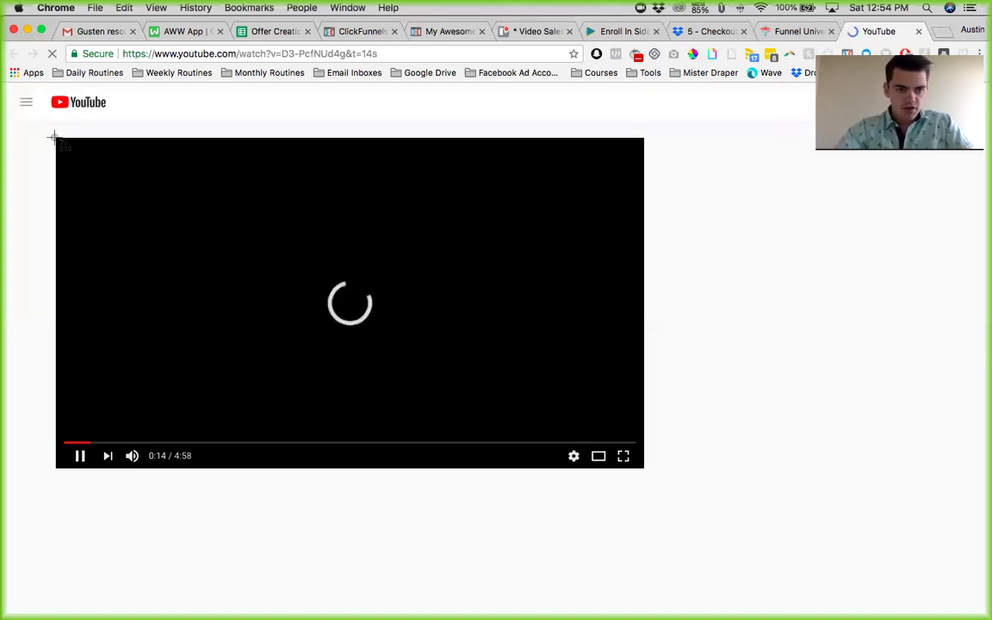
pyautogui.moveTo(54, 136); pyautogui.dragTo(645, 469)
pyautogui.press('space')
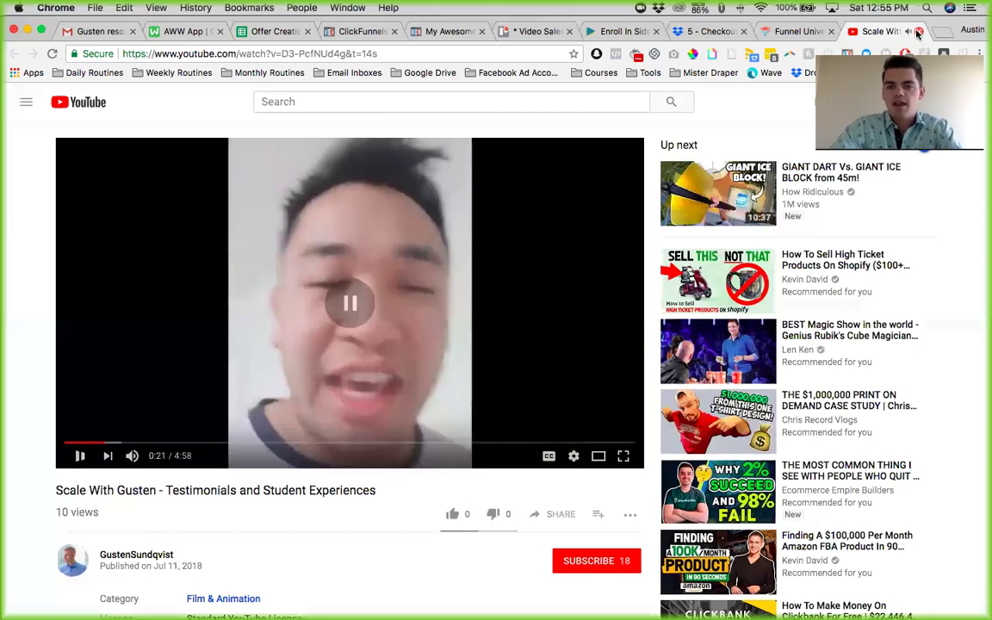
pyautogui.click(918, 32)
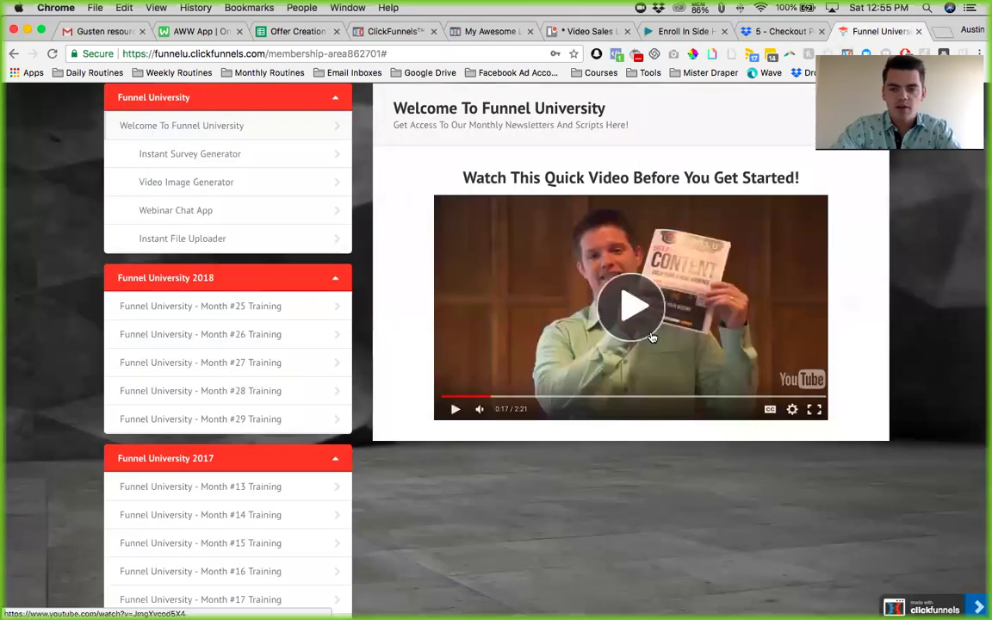
# Step: Open the Video Image Generator resource, log in to DotComSecrets Labs, and launch the image app
pyautogui.click(272, 187)
pyautogui.scroll(-5, 586, 481)
pyautogui.click(568, 378)
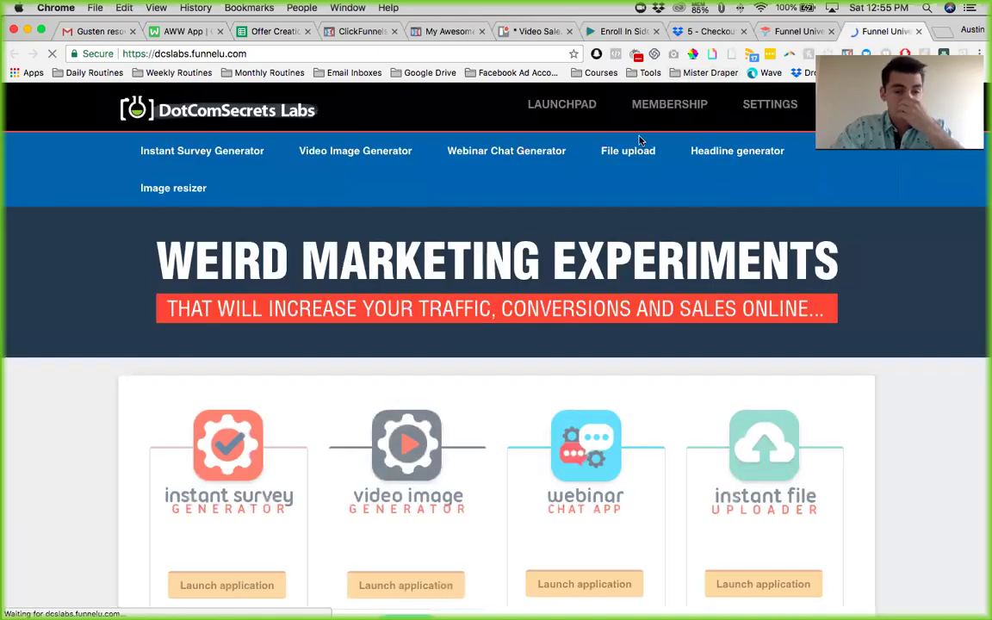
pyautogui.scroll(-2, 535, 490)
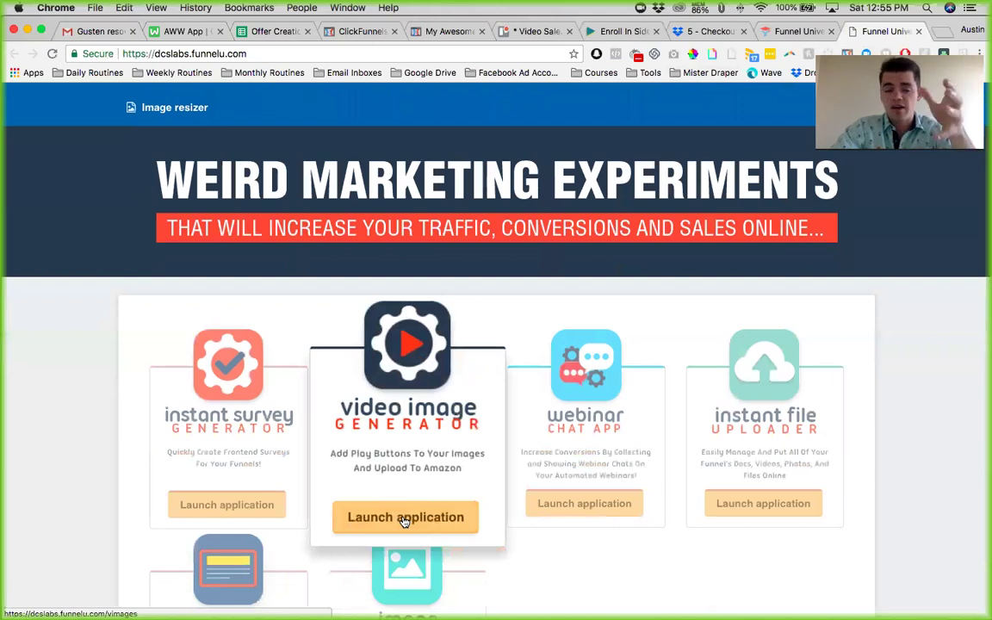
pyautogui.click(404, 517)
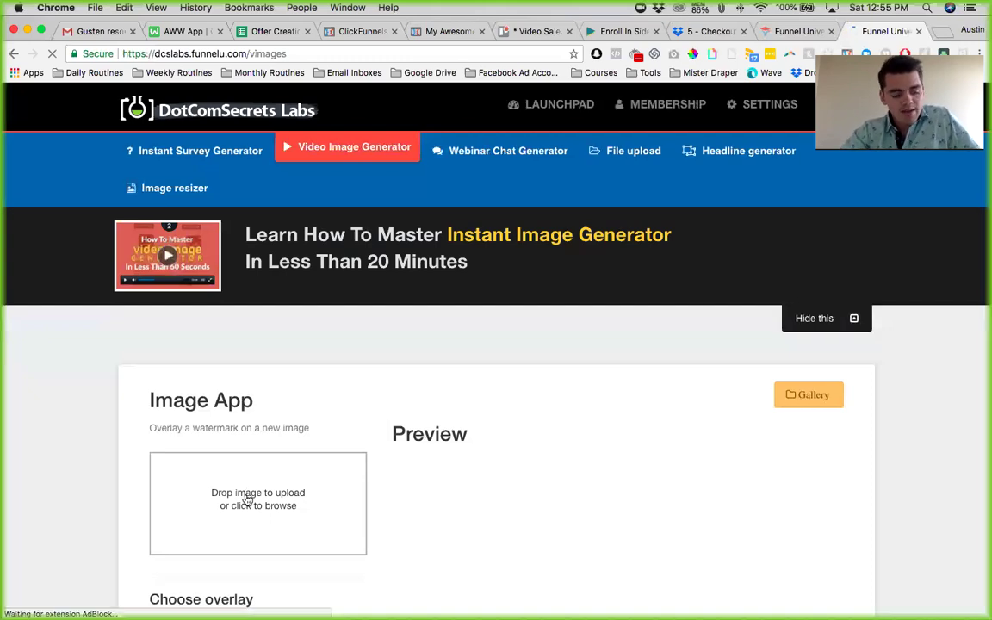
# Step: Upload the newest screenshot from the Desktop into the Video Image Generator
pyautogui.click(248, 500)
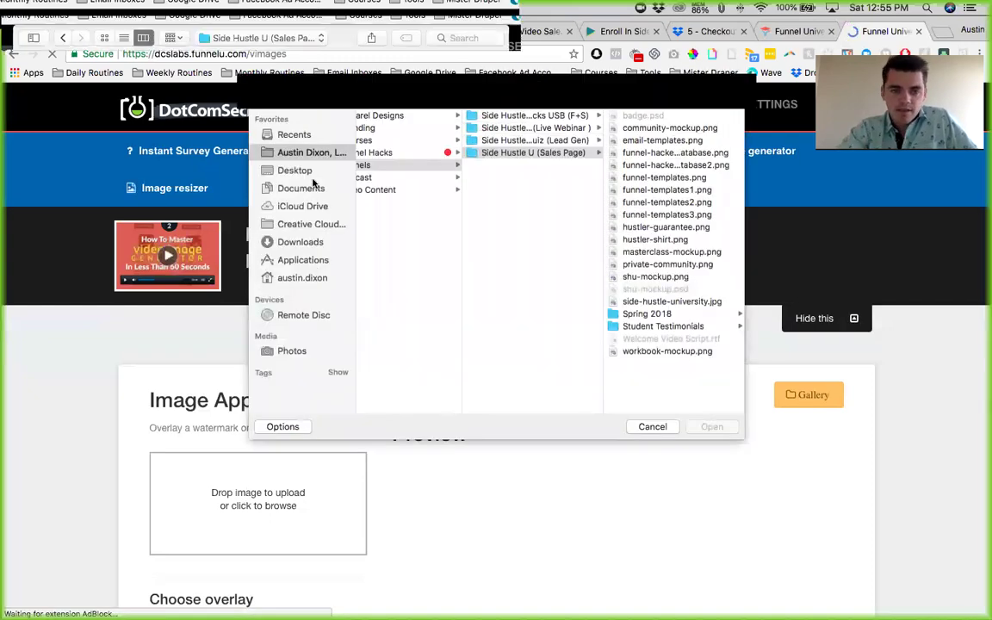
pyautogui.click(327, 176)
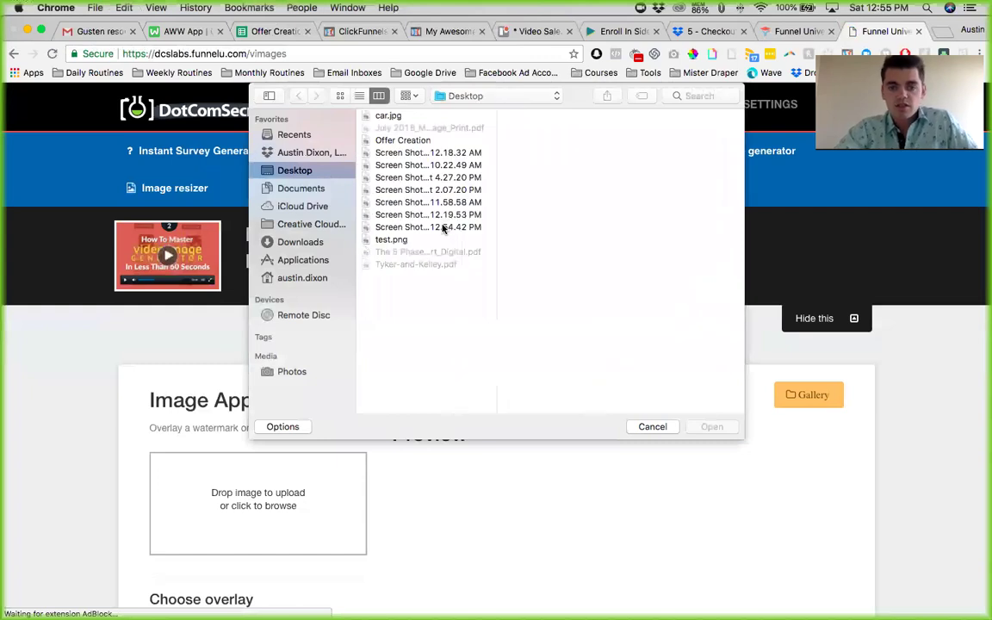
pyautogui.click(443, 227)
pyautogui.click(707, 426)
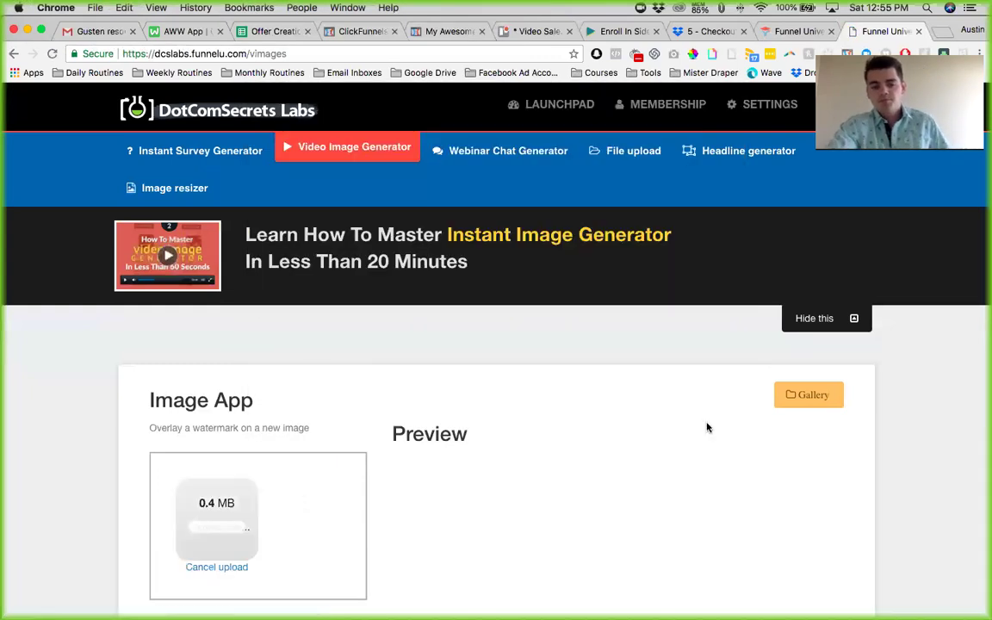
pyautogui.scroll(-5, 297, 377)
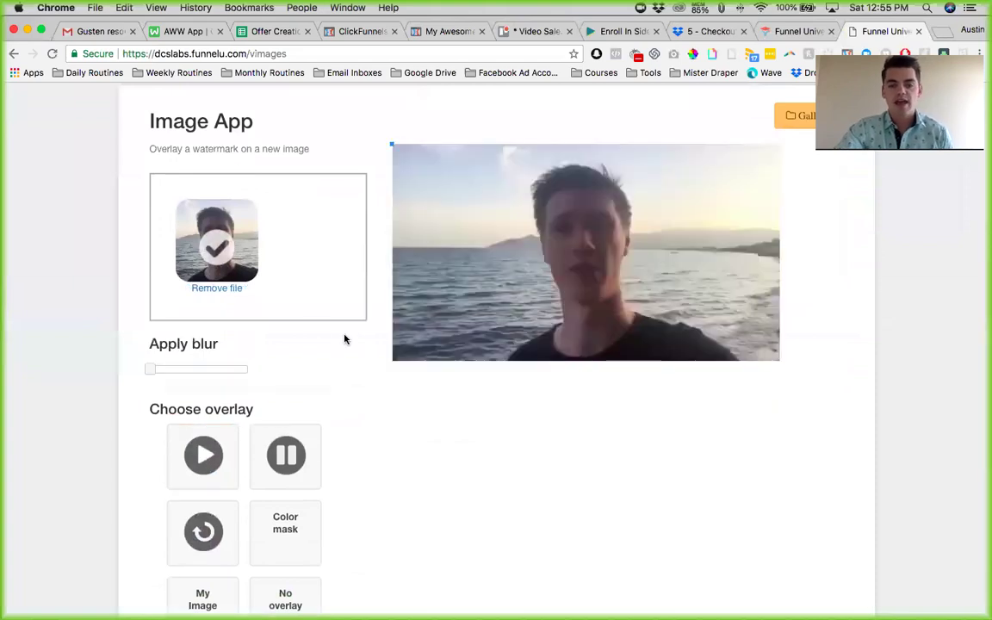
# Step: Add a play-button overlay, host the image on Amazon, copy its link, and return to ClickFunnels
pyautogui.click(226, 444)
pyautogui.scroll(-5, 361, 330)
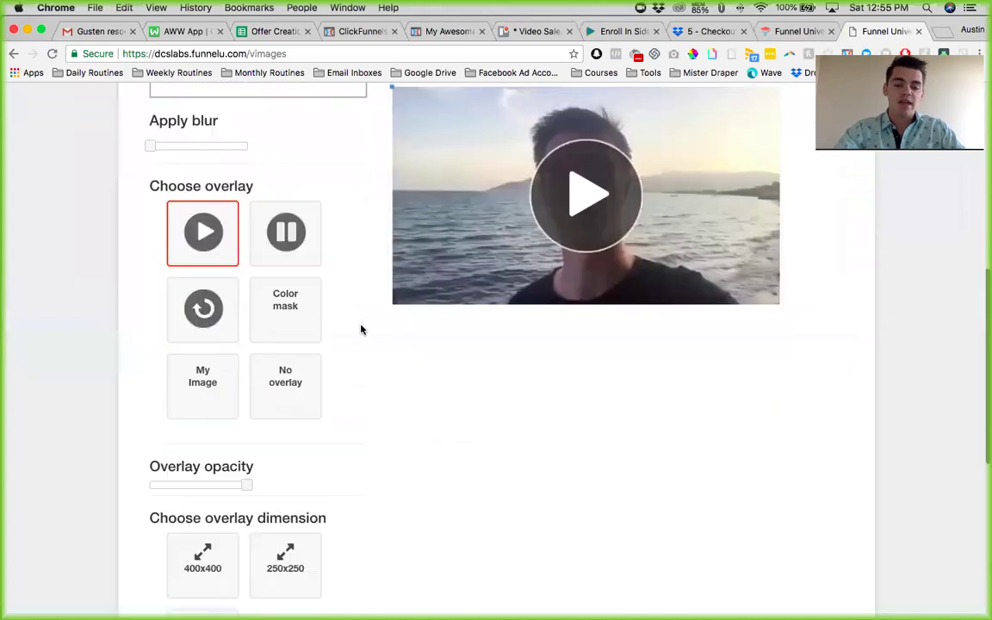
pyautogui.scroll(-4, 361, 330)
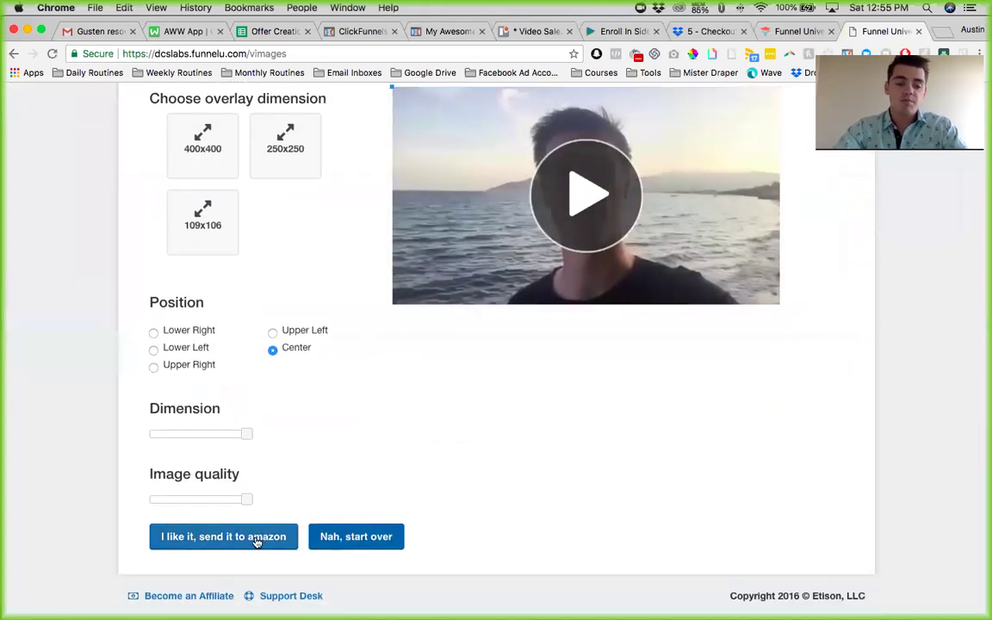
pyautogui.click(259, 539)
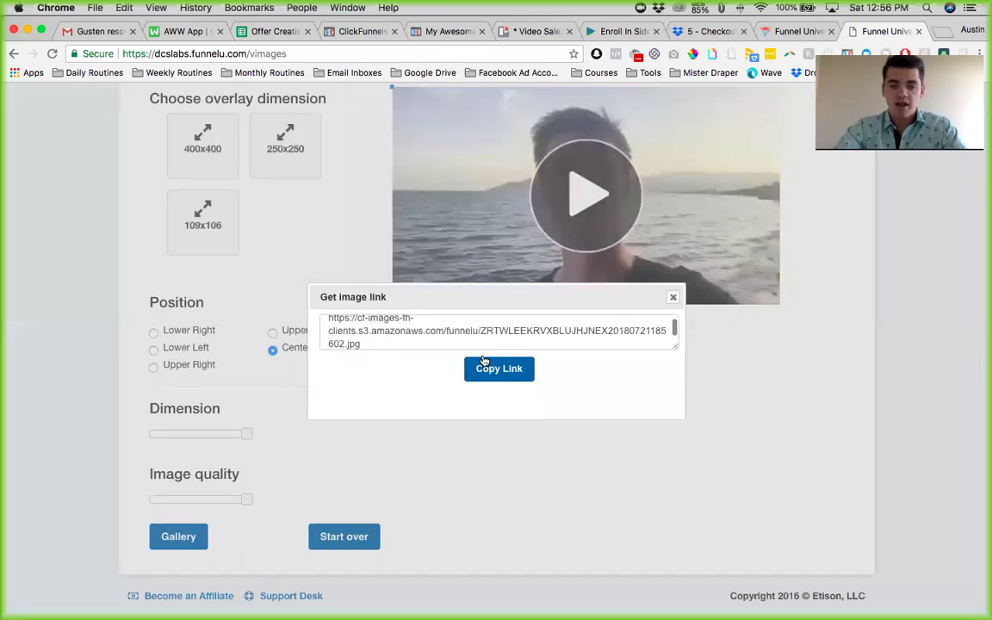
pyautogui.click(483, 370)
pyautogui.click(674, 293)
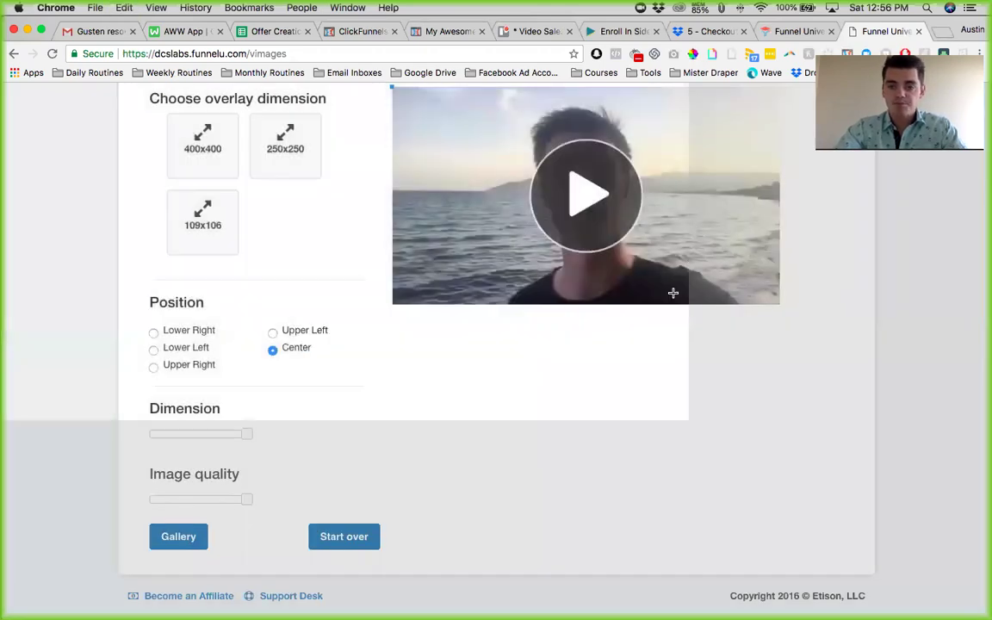
pyautogui.click(448, 31)
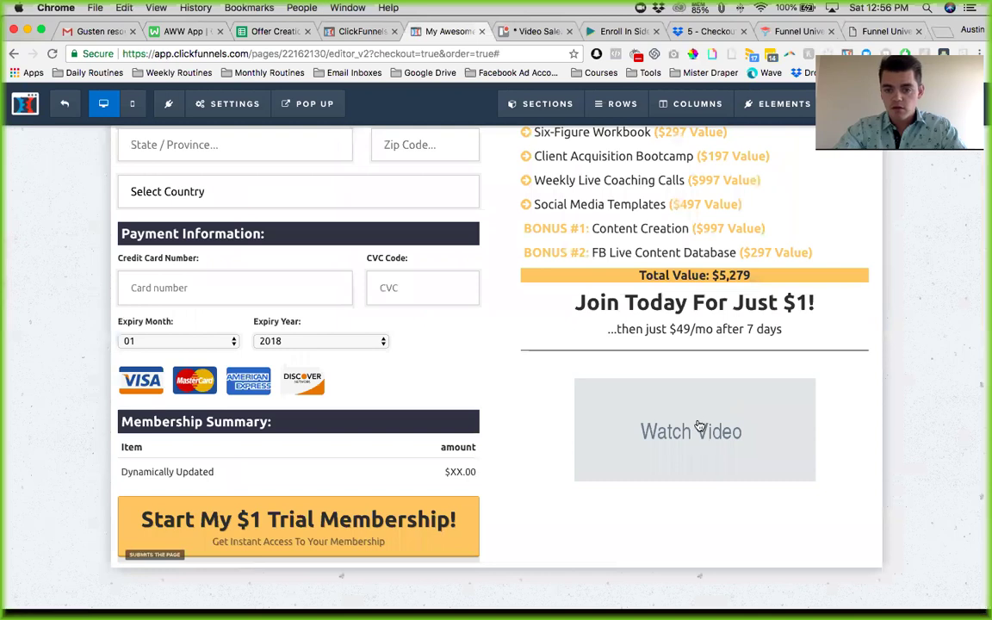
pyautogui.moveTo(700, 425)
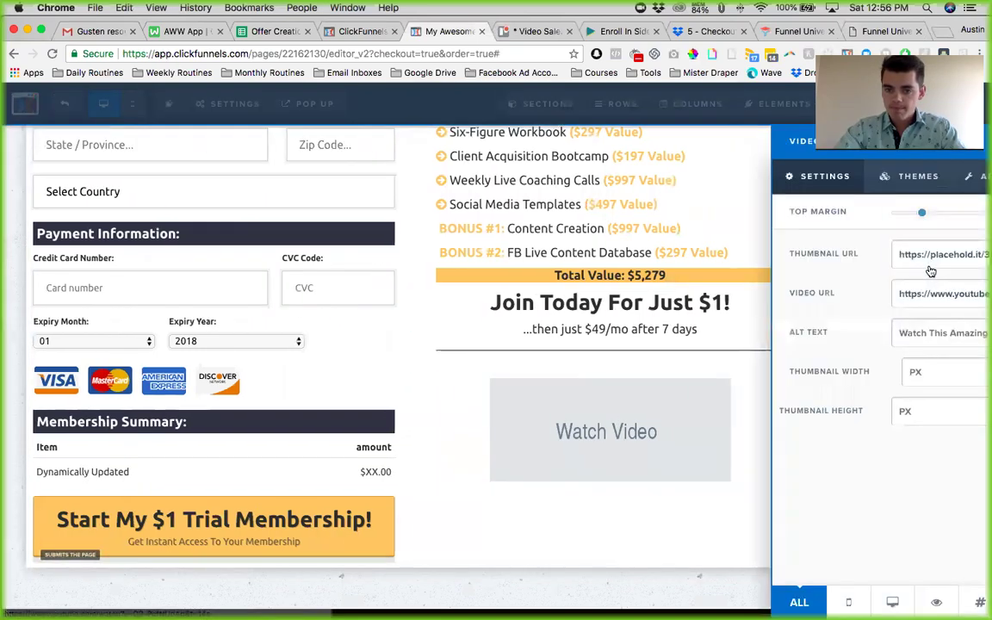
# Step: Paste the new image link as the Thumbnail URL, with Thumbnail Width 300 and Thumbnail Height empty
pyautogui.click(887, 254)
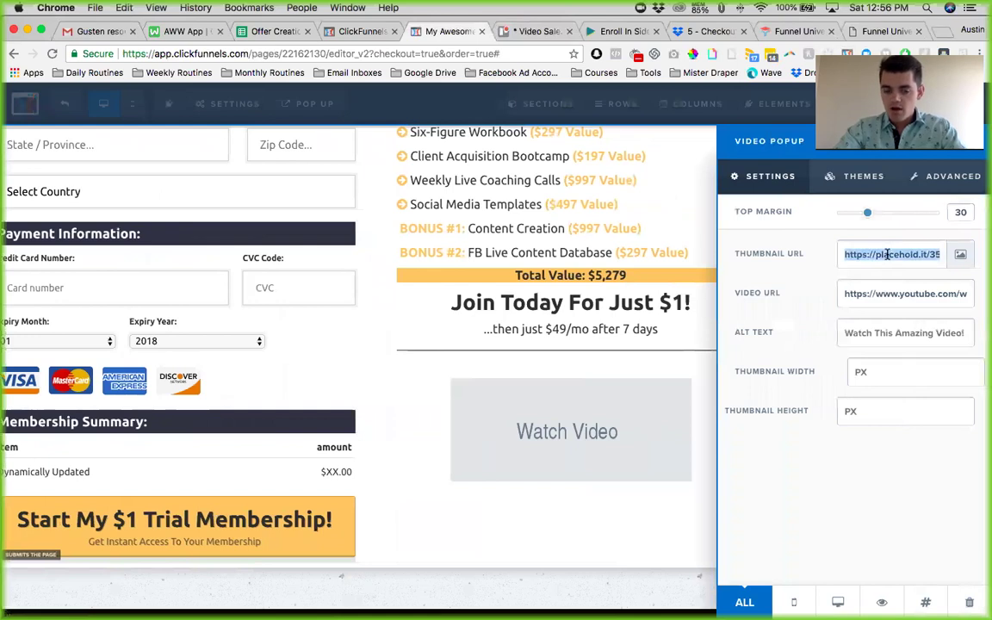
pyautogui.hotkey('ctrl', 'v')
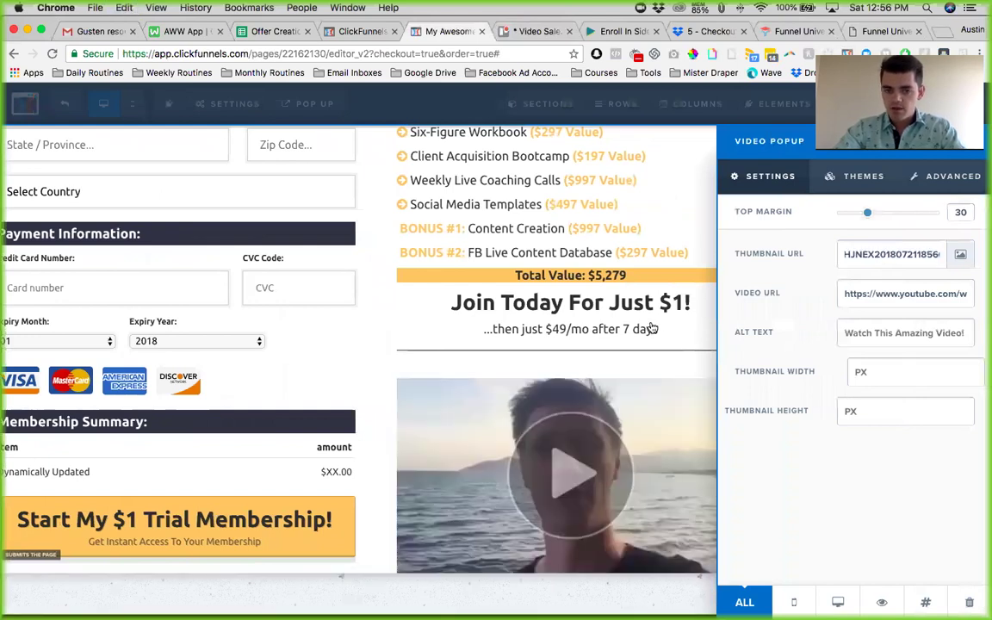
pyautogui.click(862, 374)
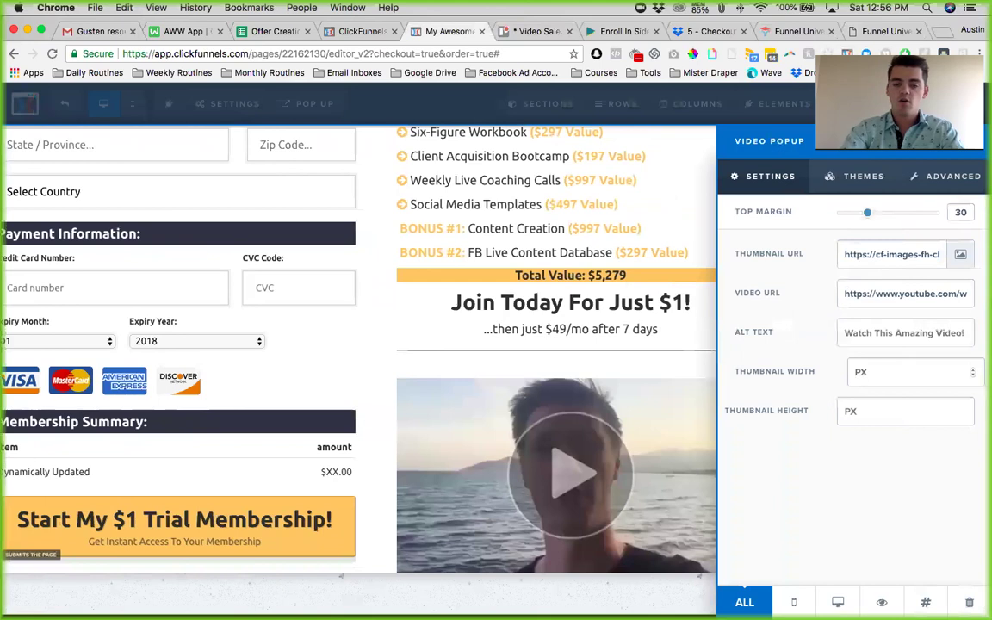
pyautogui.write('150')
pyautogui.moveTo(873, 373); pyautogui.dragTo(806, 370)
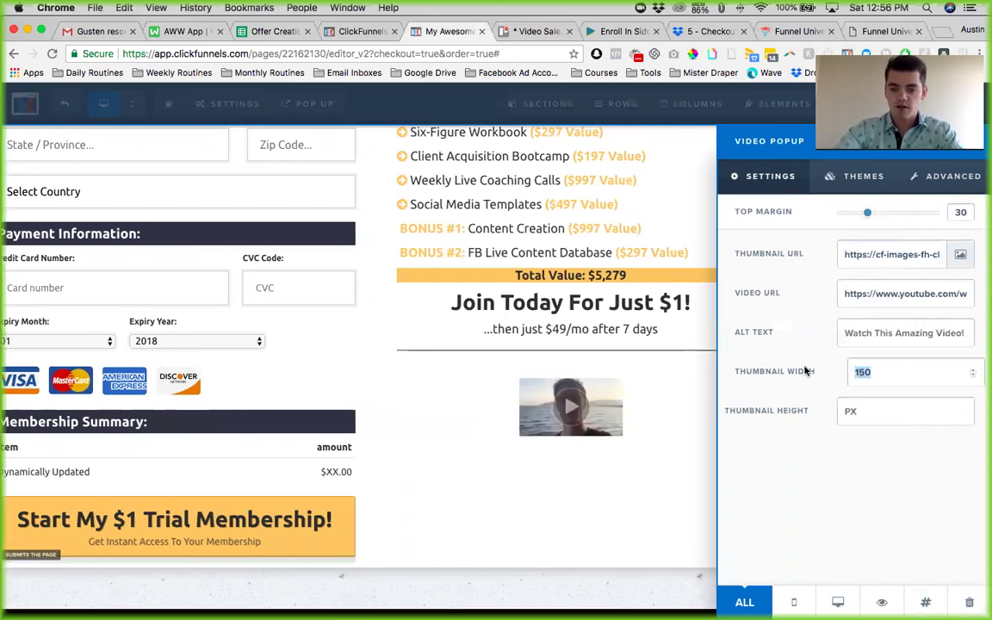
pyautogui.write('300')
pyautogui.click(849, 410)
pyautogui.write('03')
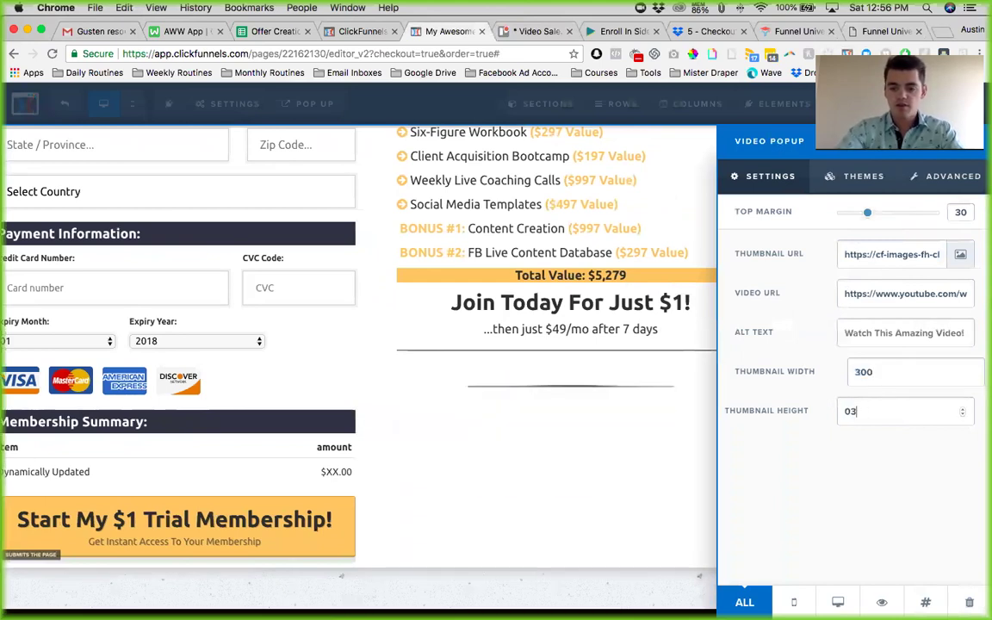
pyautogui.write('00')
pyautogui.press('BackSpace')
pyautogui.press('BackSpace')
pyautogui.press('BackSpace')
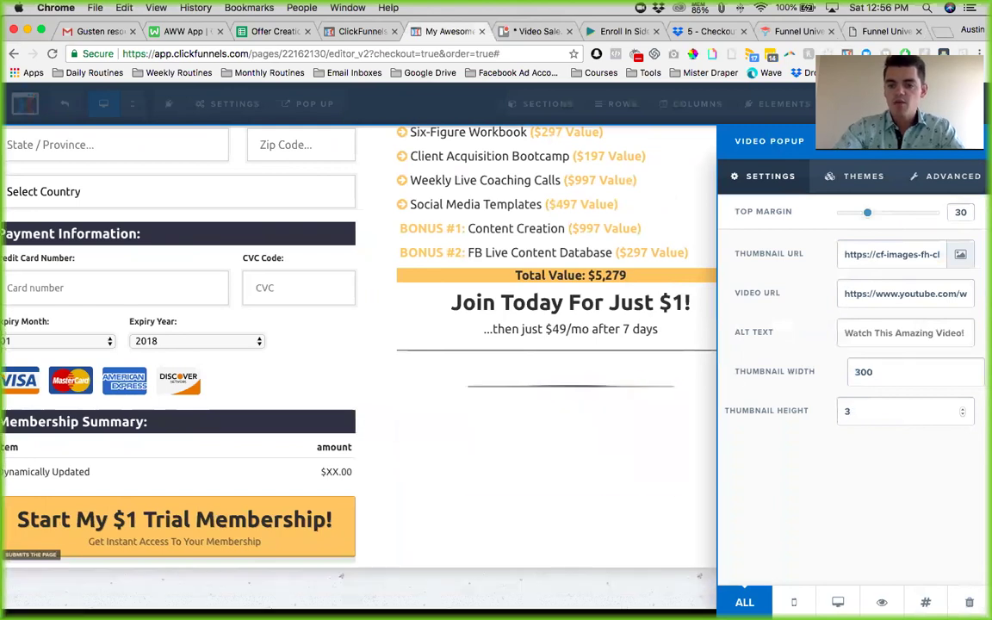
pyautogui.click(579, 379)
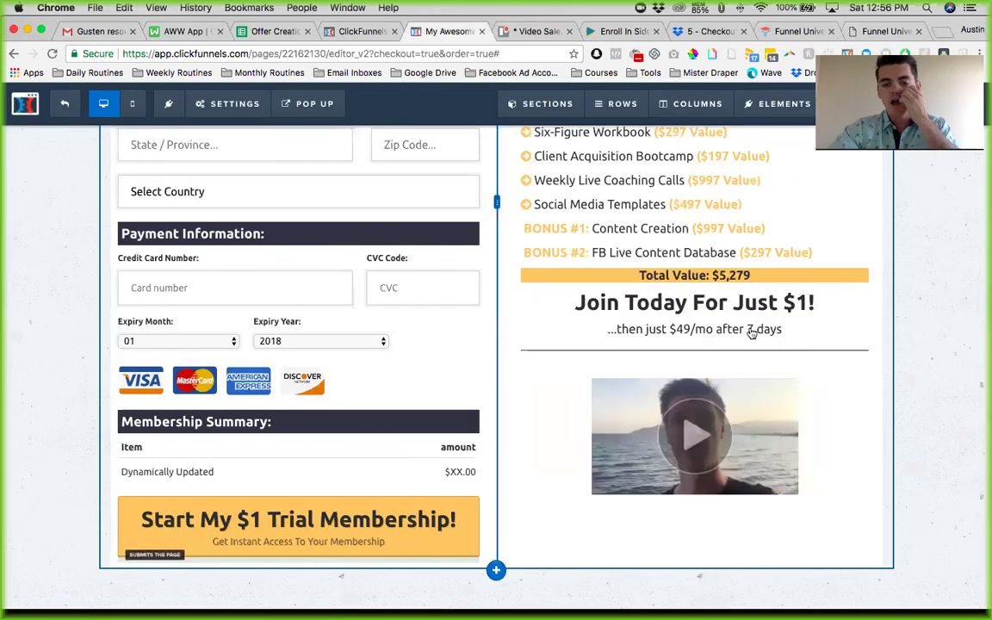
# Step: Duplicate the '$49/mo' line below the divider and set the video's top margin to 10
pyautogui.click(833, 318)
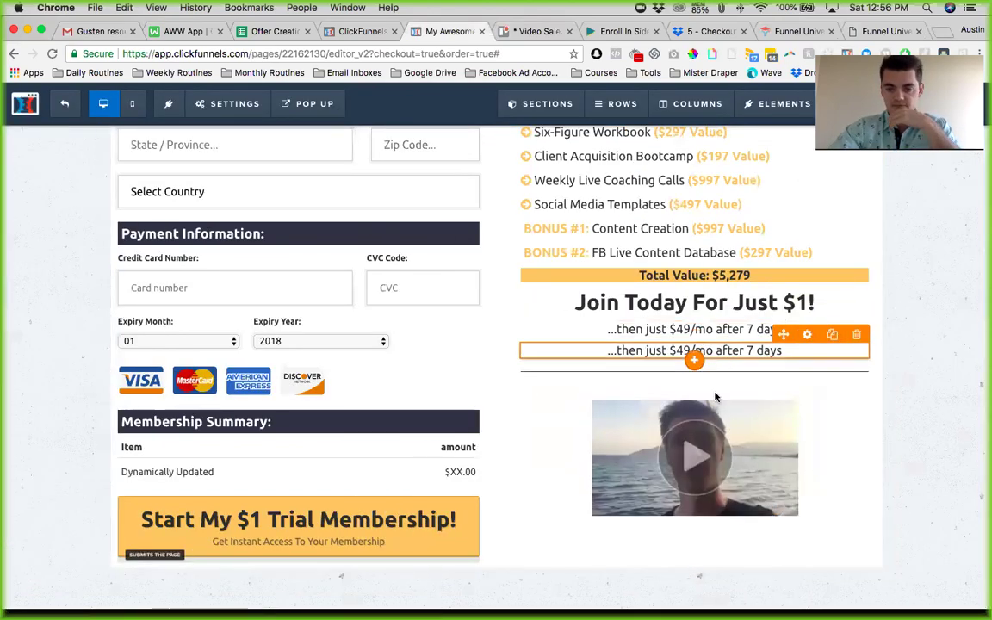
pyautogui.moveTo(712, 404); pyautogui.dragTo(725, 391)
pyautogui.click(747, 418)
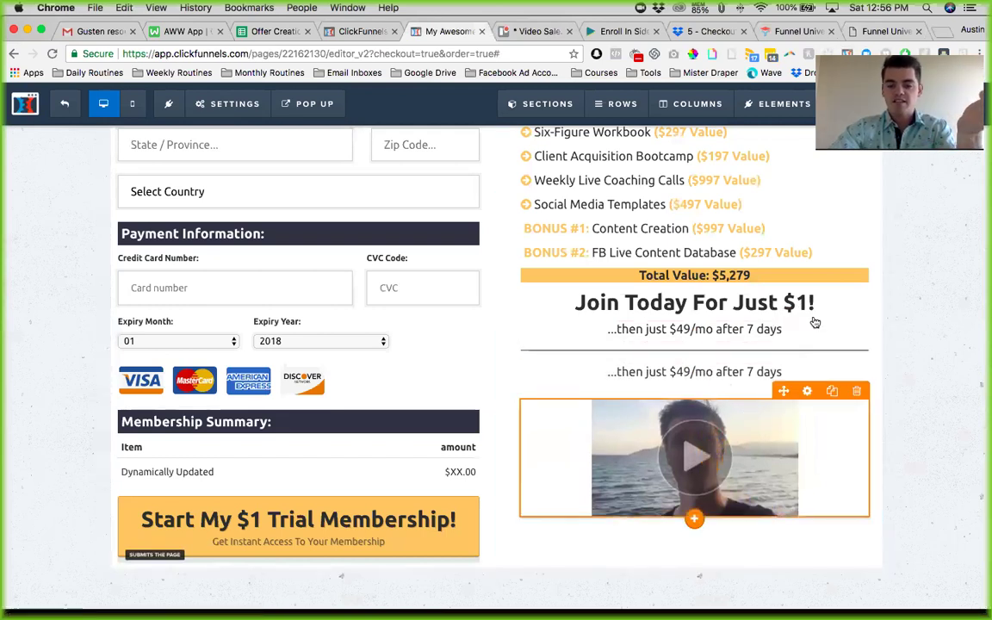
pyautogui.moveTo(859, 221); pyautogui.dragTo(848, 219)
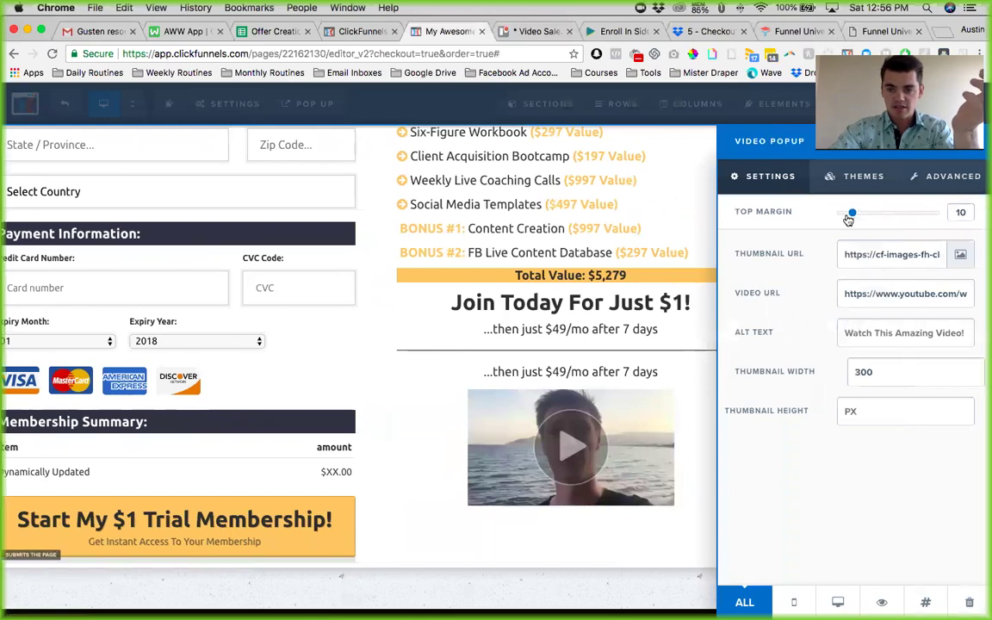
pyautogui.click(607, 379)
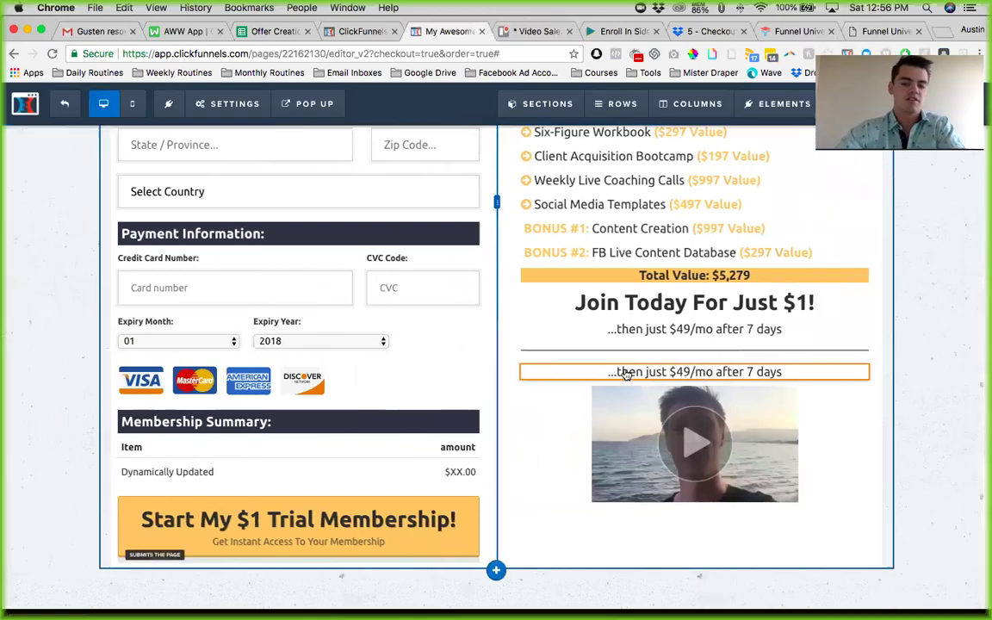
# Step: Rewrite the copy as a quote ending '...exact results I needed to build a 6-figure personal brand!' in bold italics
pyautogui.click(629, 372)
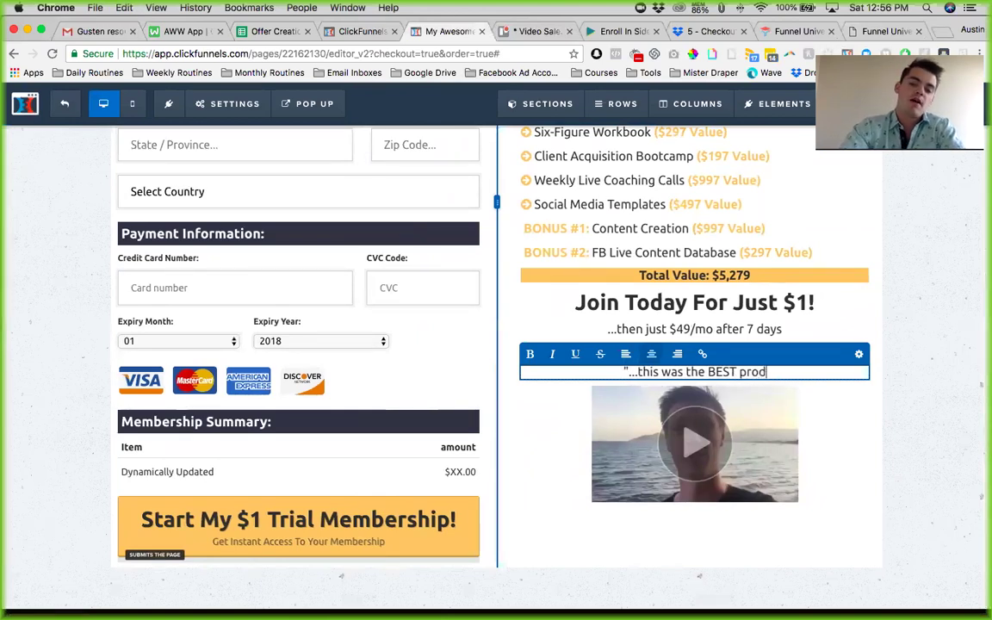
pyautogui.write('ed me th')
pyautogui.press('BackSpace')
pyautogui.press('BackSpace')
pyautogui.write('get the')
pyautogui.write(' result!')
pyautogui.press('BackSpace')
pyautogui.press('BackSpace')
pyautogui.press('BackSpace')
pyautogui.press('BackSpace')
pyautogui.press('BackSpace')
pyautogui.press('BackSpace')
pyautogui.press('BackSpace')
pyautogui.write('exact results I neede')
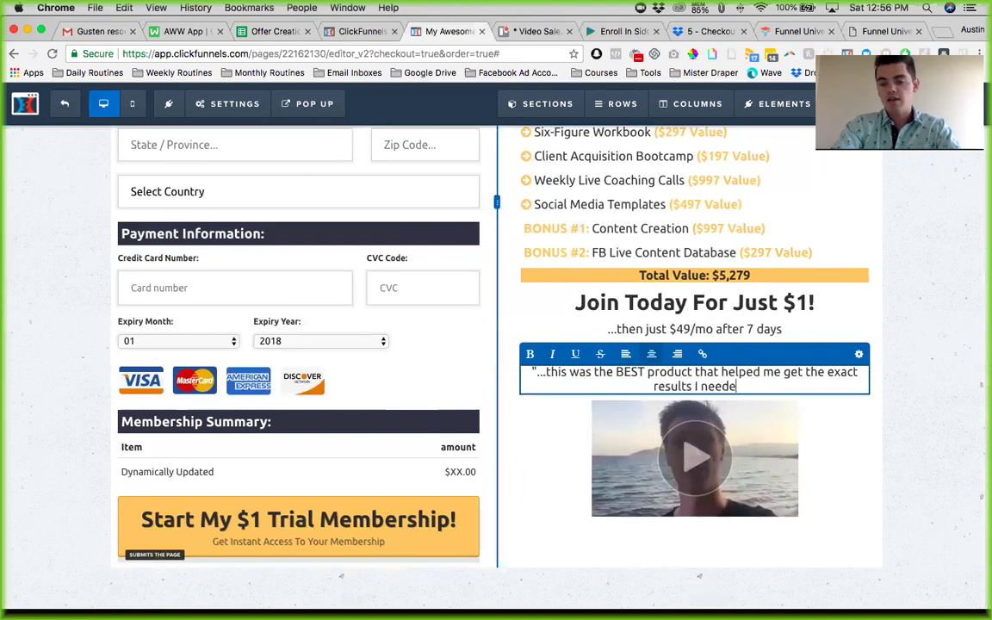
pyautogui.write('d to build a 6-figure')
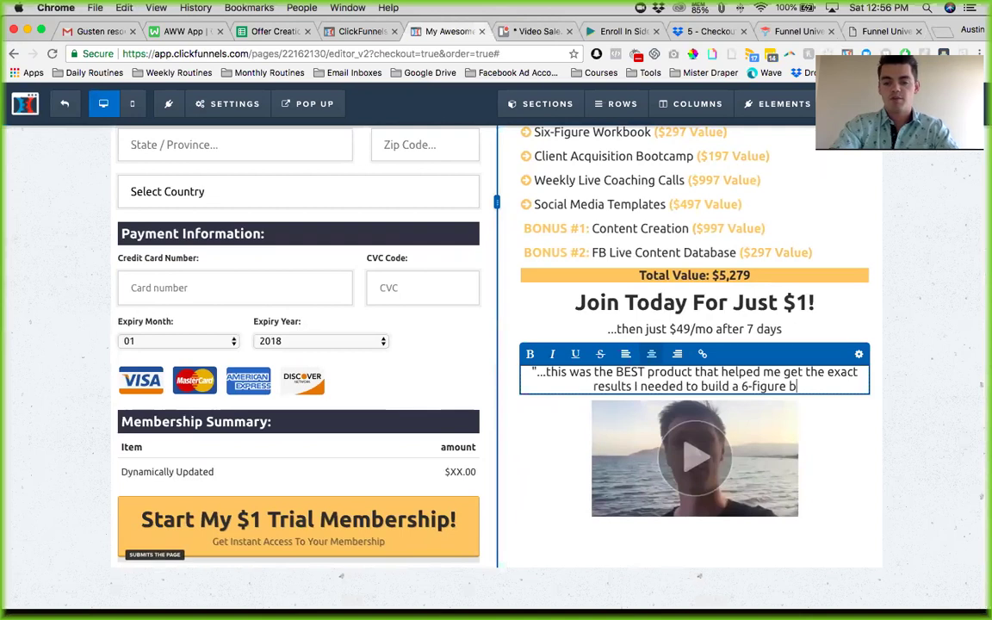
pyautogui.write(' personal brand!"')
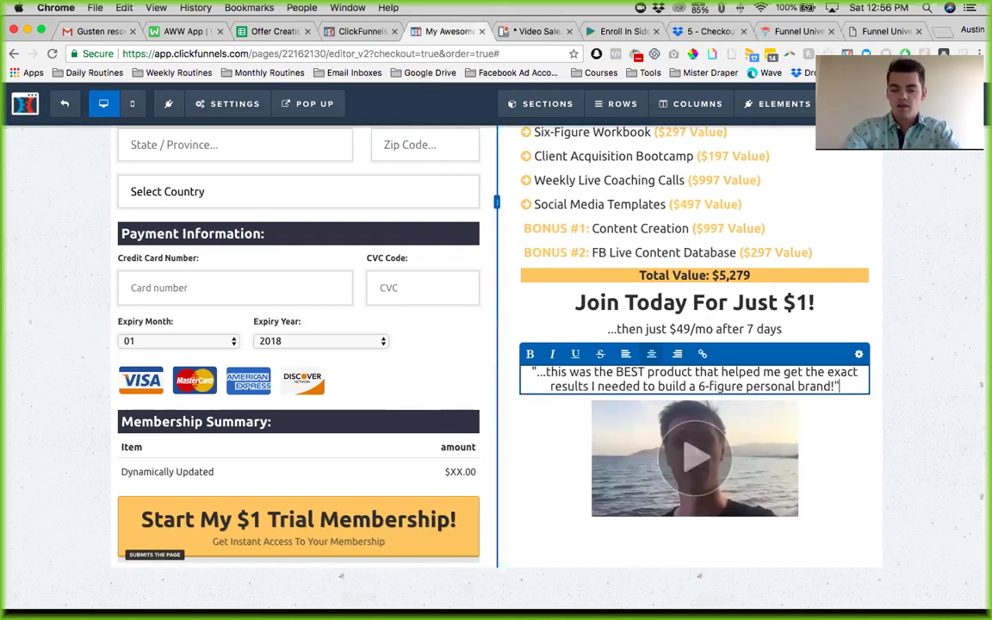
pyautogui.hotkey('ctrl', 'a')
pyautogui.hotkey('ctrl', 'i')
pyautogui.hotkey('ctrl', 'b')
pyautogui.click(915, 388)
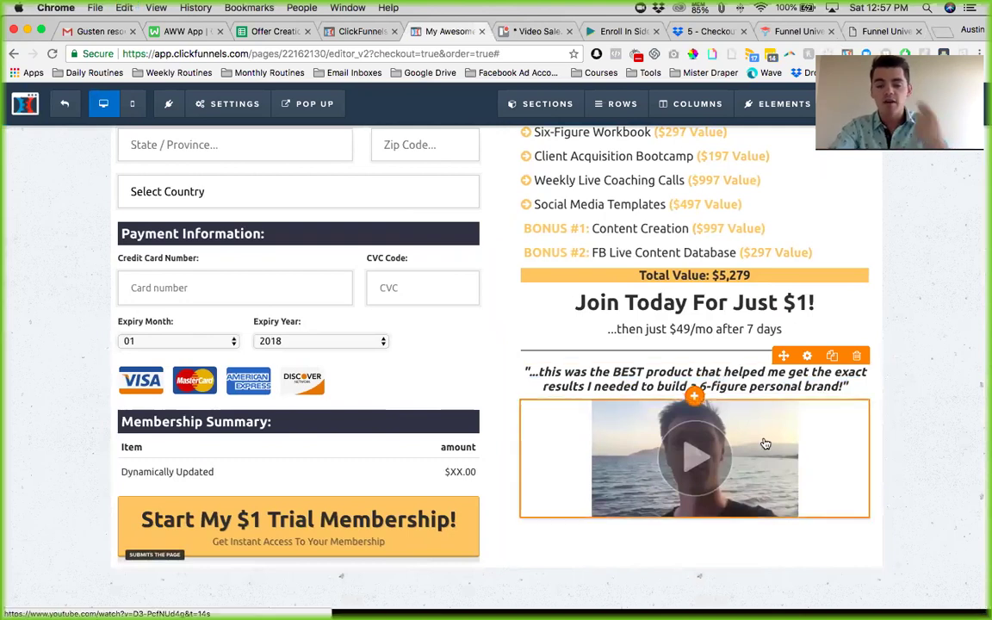
pyautogui.click(809, 357)
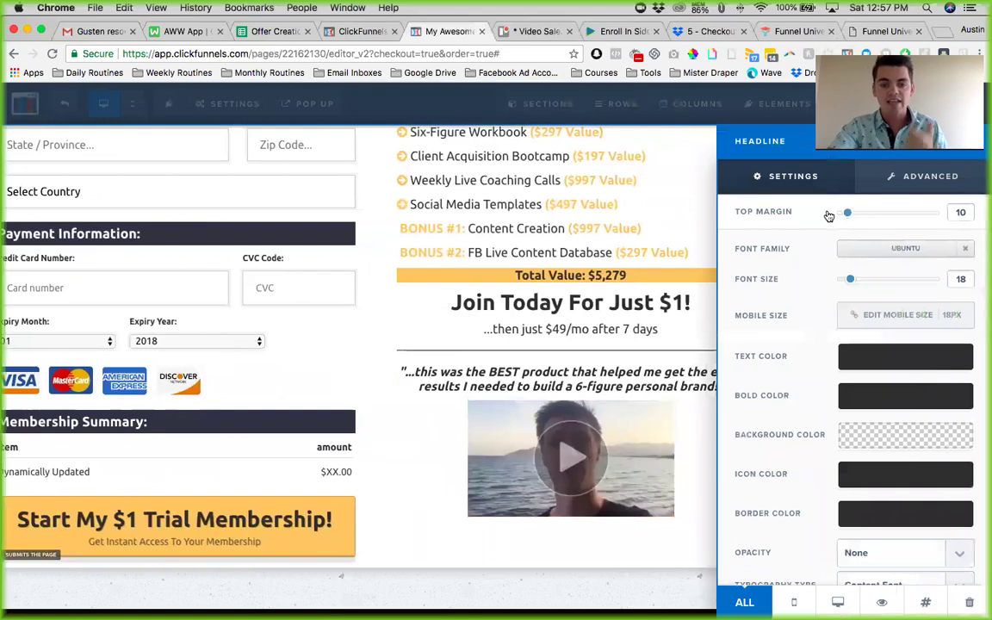
# Step: Try a 500 px video thumbnail width, then change it back to 300 px
pyautogui.click(682, 327)
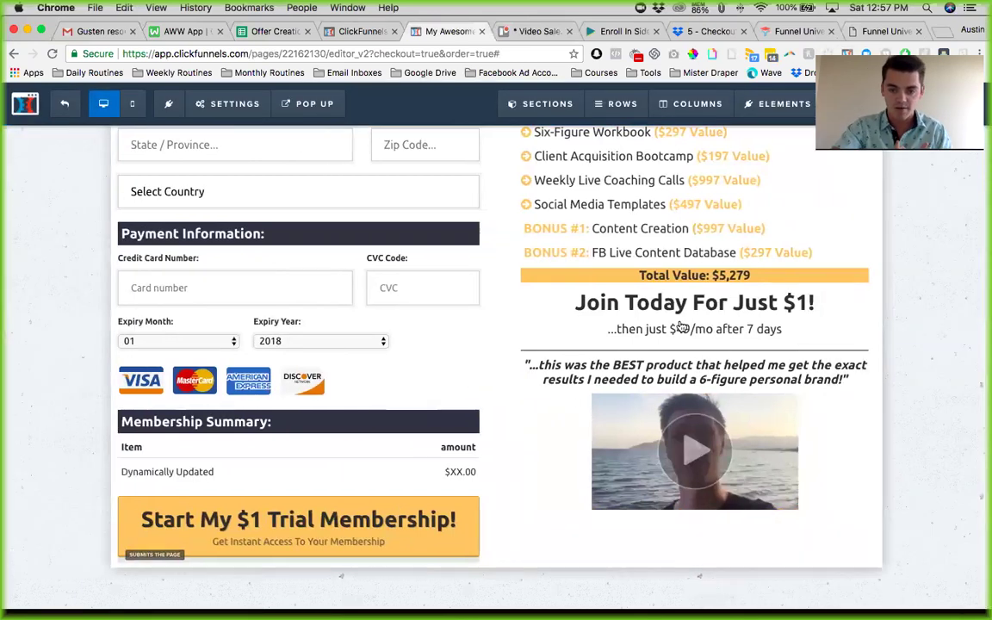
pyautogui.moveTo(749, 412)
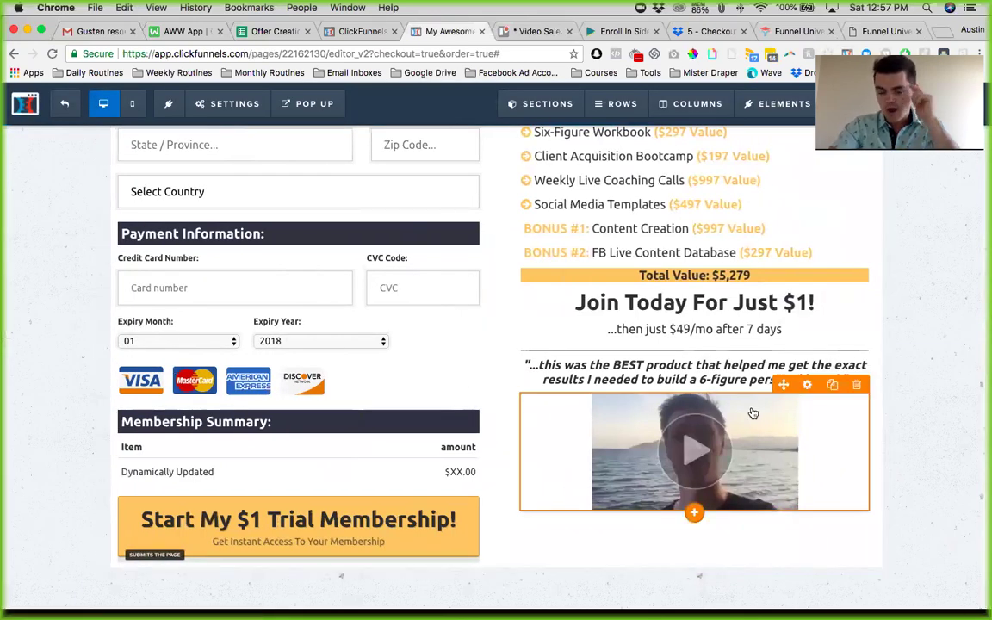
pyautogui.click(753, 413)
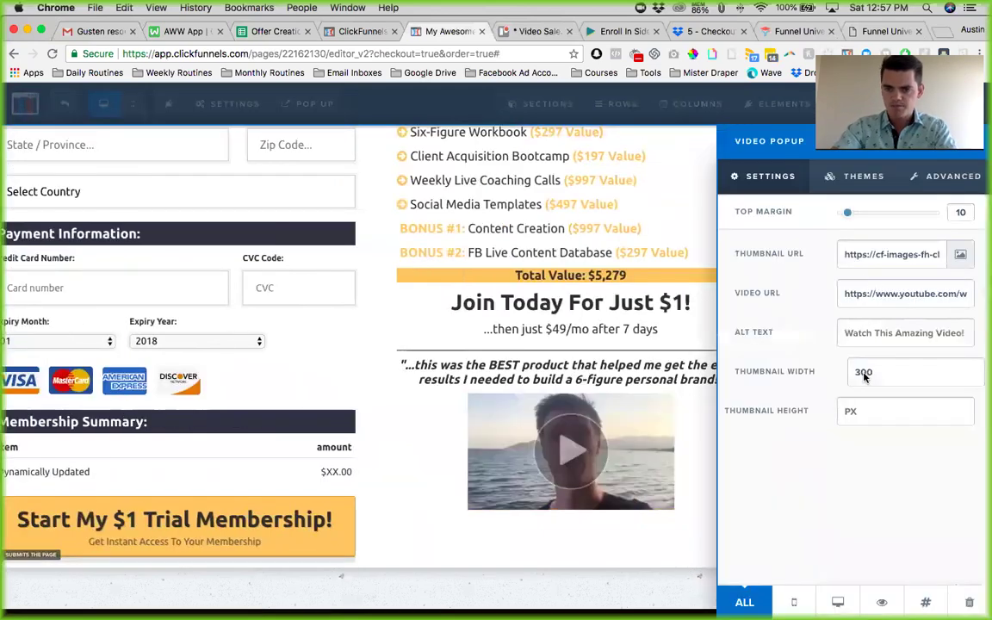
pyautogui.press('BackSpace')
pyautogui.press('BackSpace')
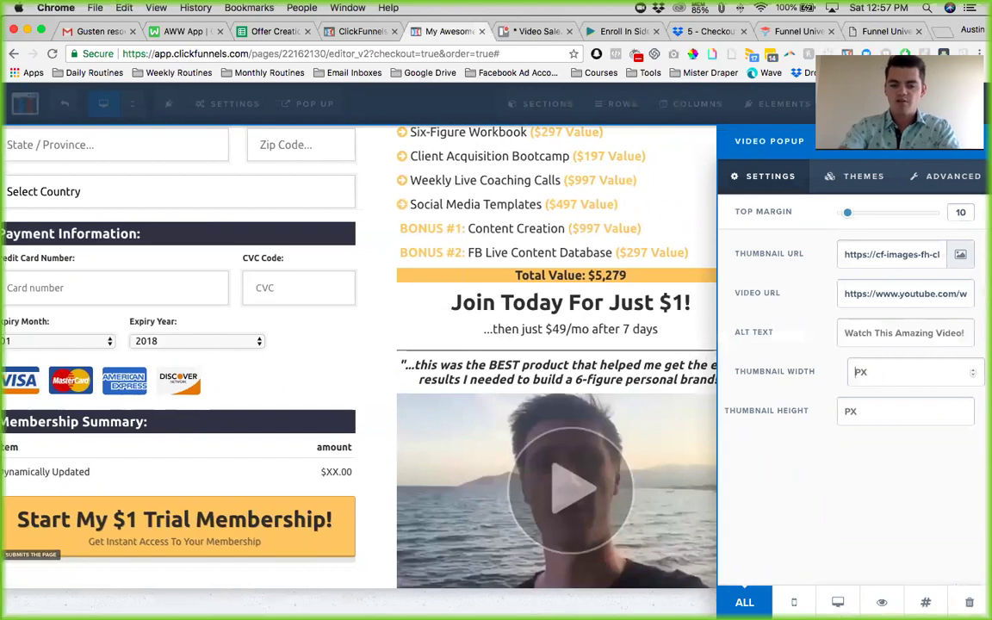
pyautogui.write('500')
pyautogui.press('BackSpace')
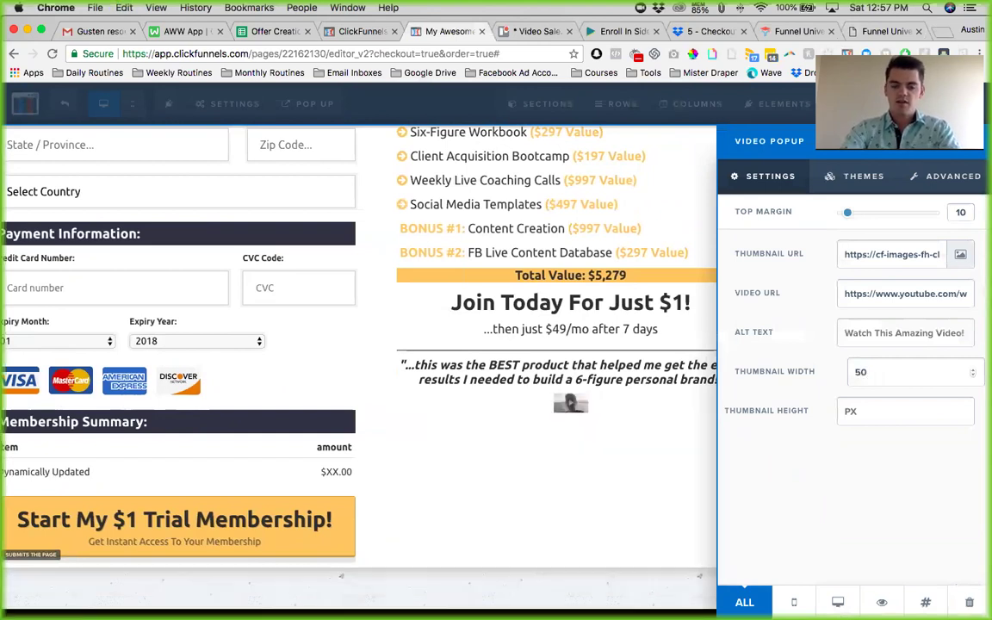
pyautogui.press('BackSpace')
pyautogui.press('BackSpace')
pyautogui.write('300')
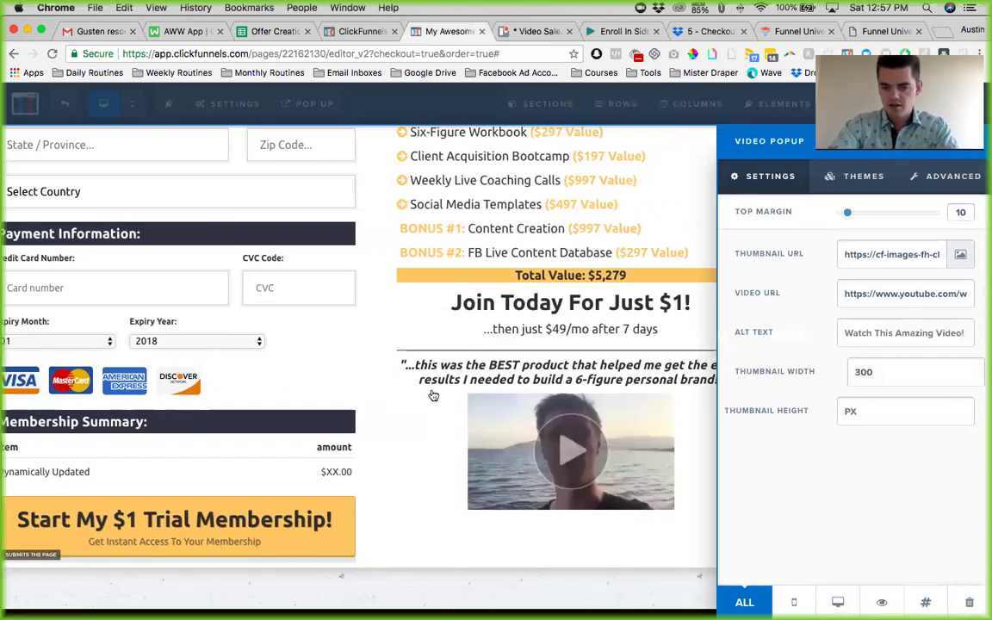
pyautogui.click(556, 344)
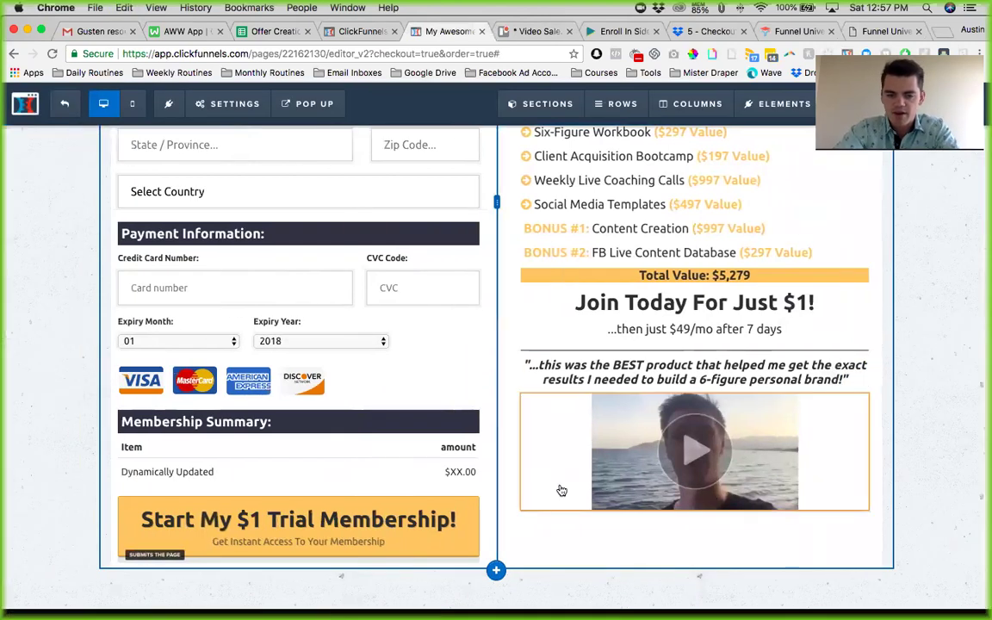
pyautogui.moveTo(825, 353)
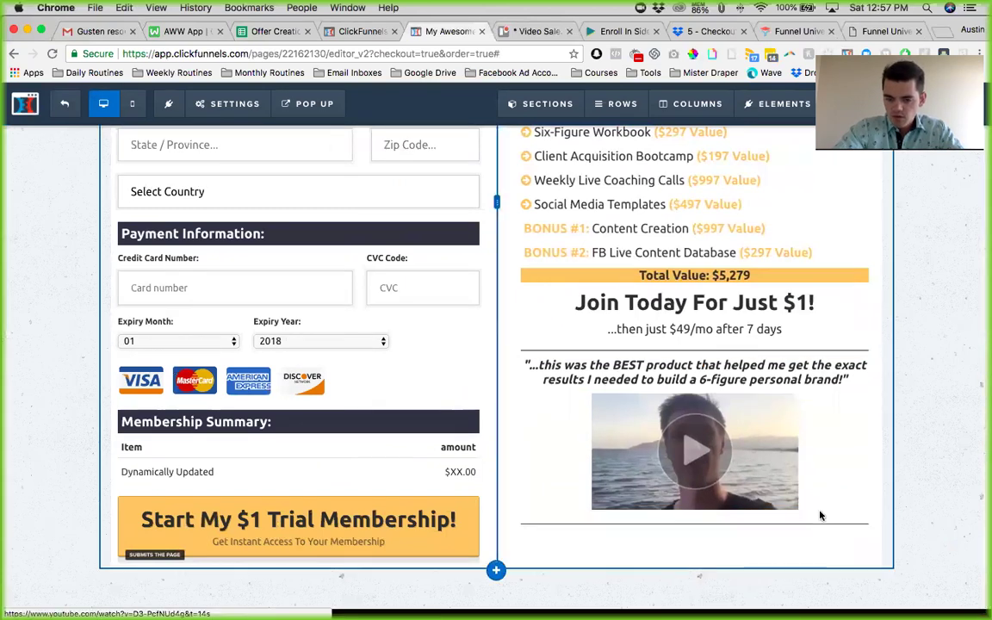
# Step: Insert an IMG FEATURE block found by searching 'feat' below the divider
pyautogui.moveTo(698, 529)
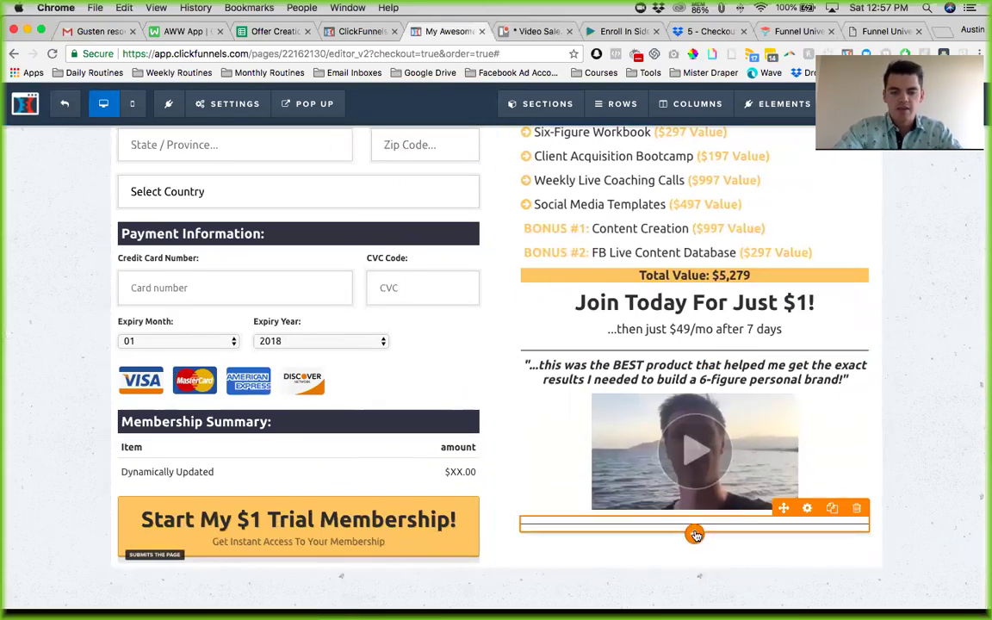
pyautogui.click(695, 534)
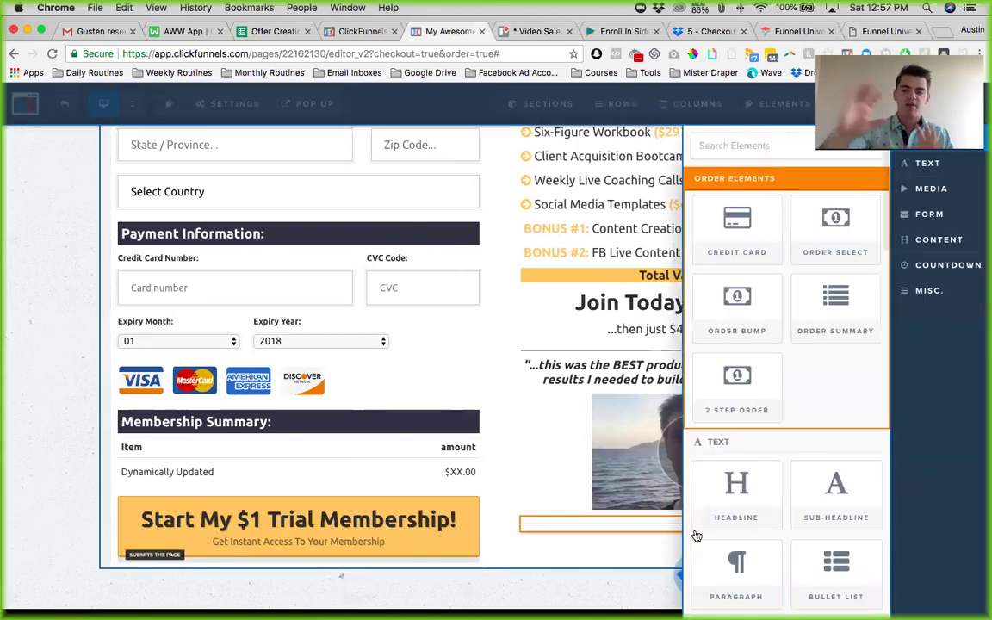
pyautogui.write('feat')
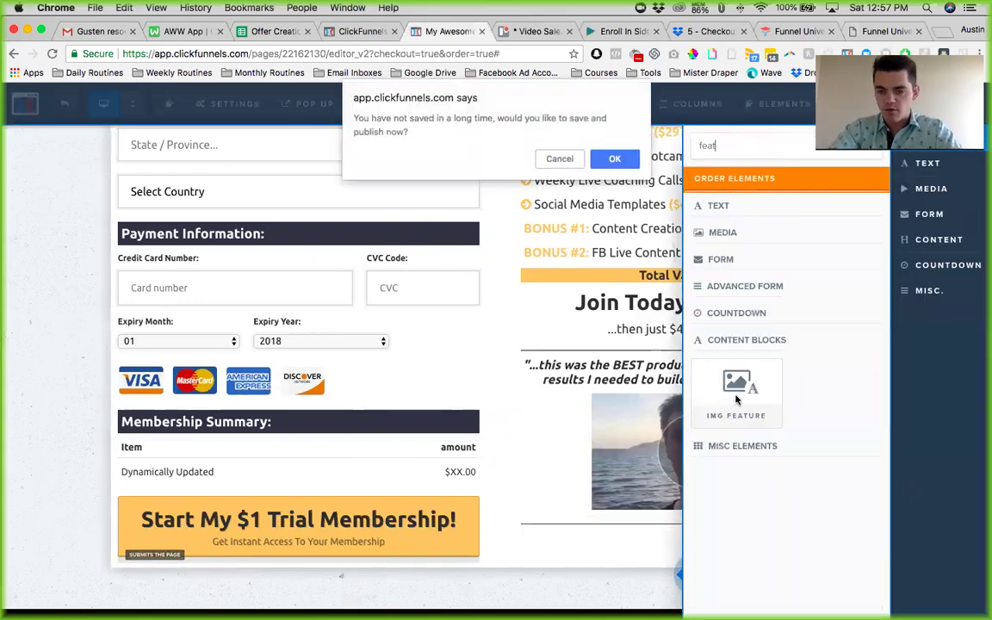
pyautogui.click(551, 157)
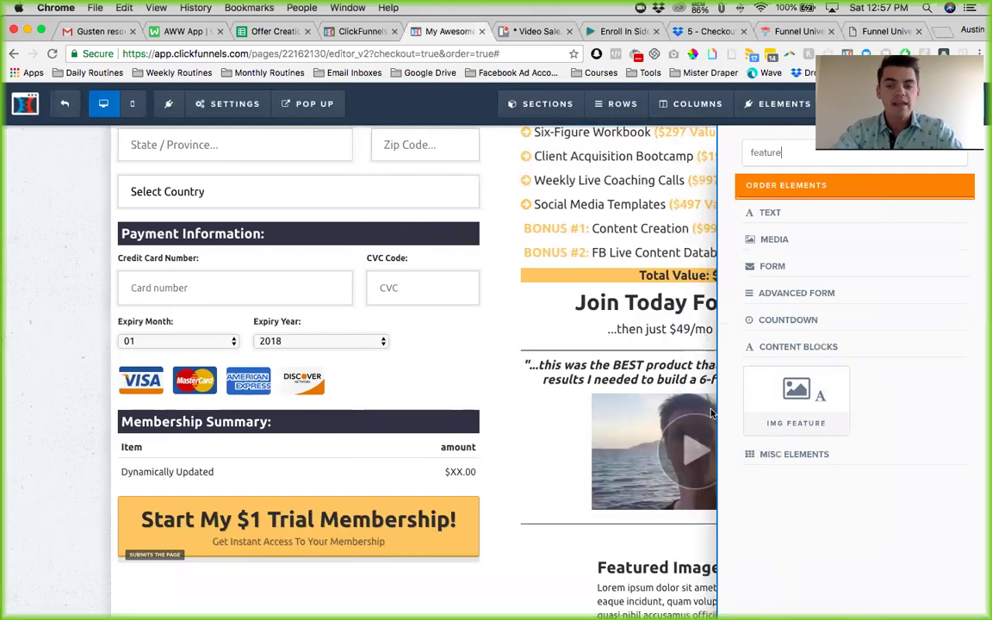
pyautogui.click(715, 141)
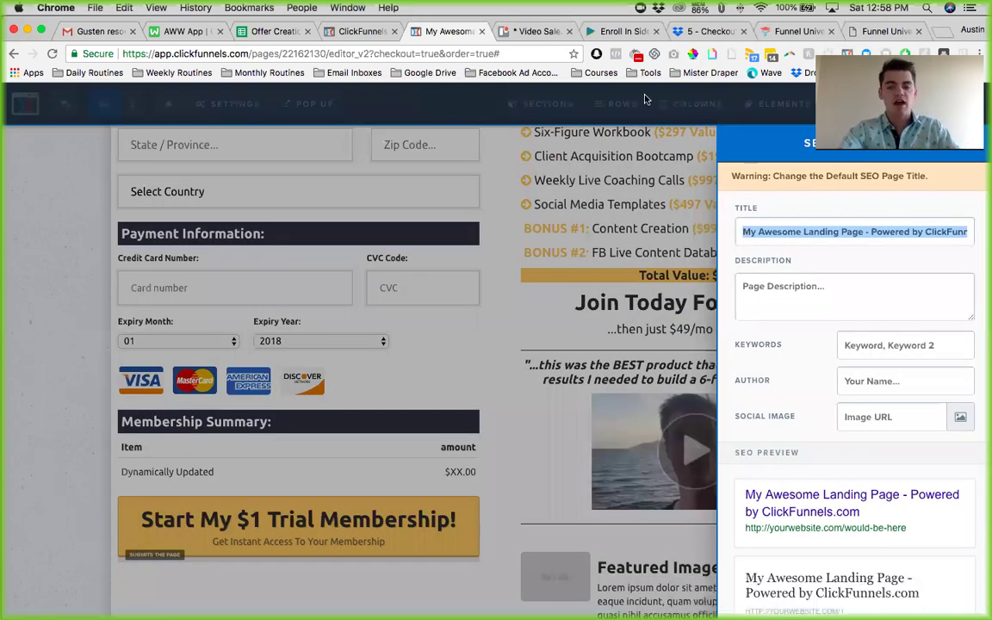
# Step: Enter 'Order Form ($1 Trial)' as the SEO title, correcting the 'Tiral' typo
pyautogui.write('Or')
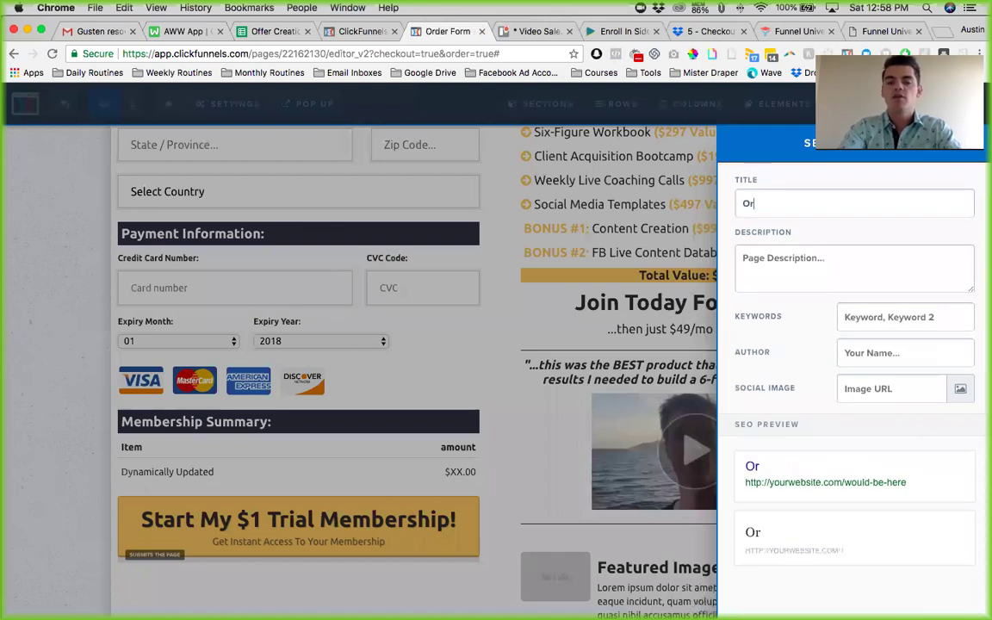
pyautogui.write('der Form ')
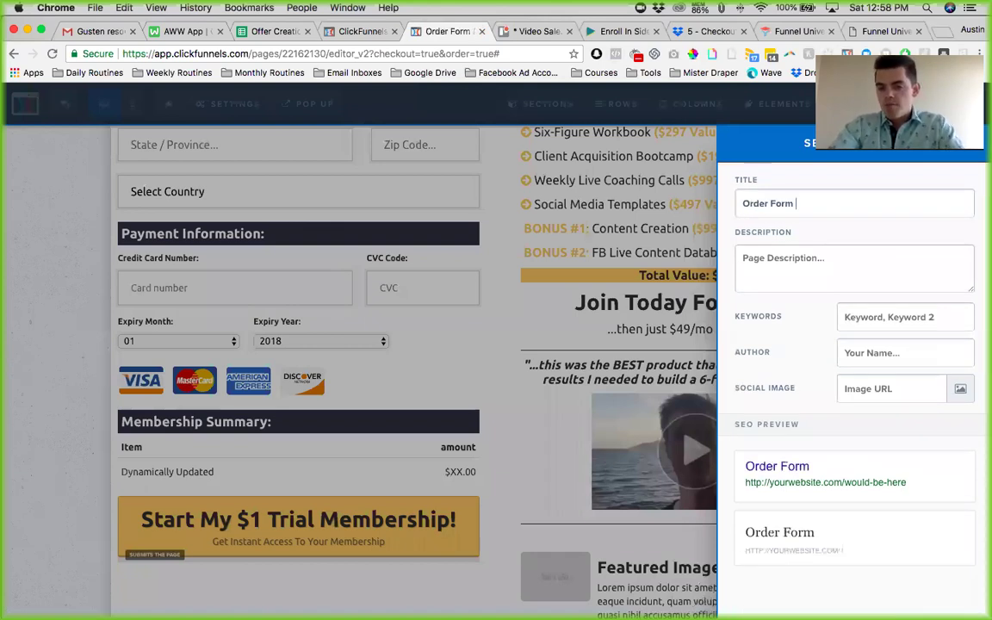
pyautogui.write('($1 Tiral)')
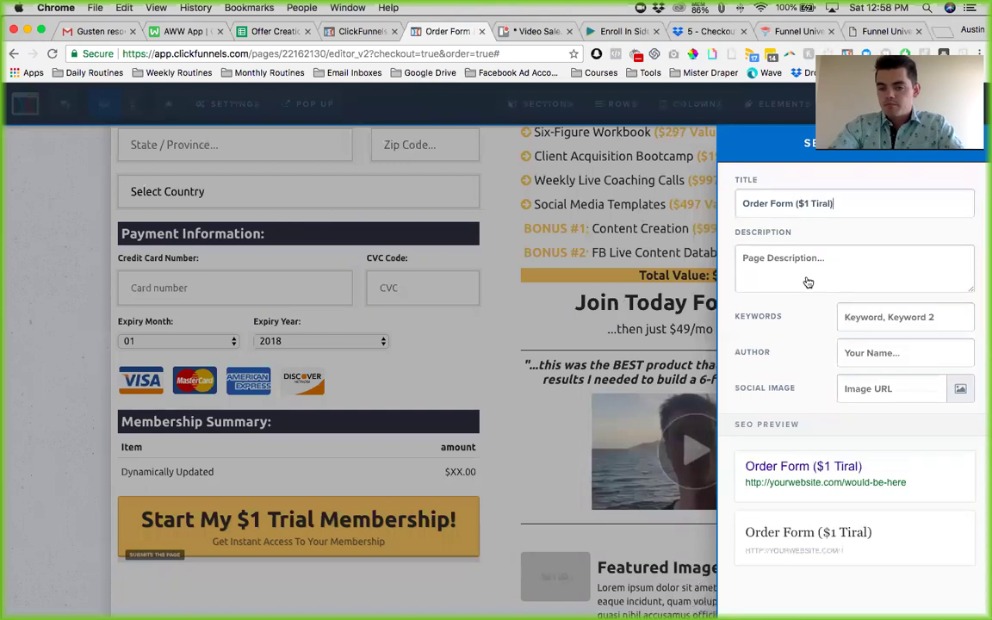
pyautogui.press('BackSpace')
pyautogui.press('BackSpace')
pyautogui.press('BackSpace')
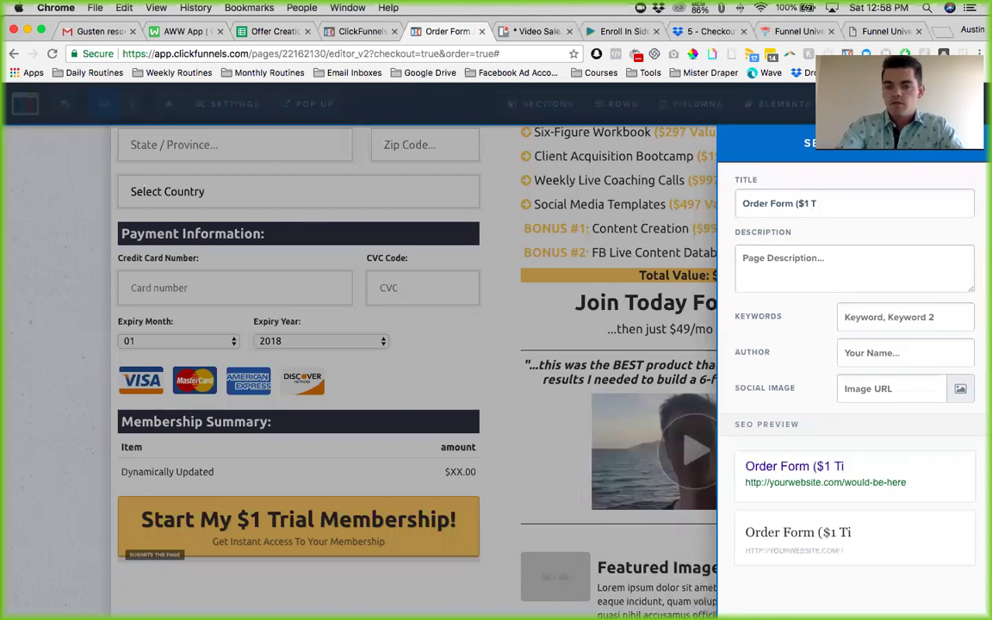
pyautogui.write('rial)')
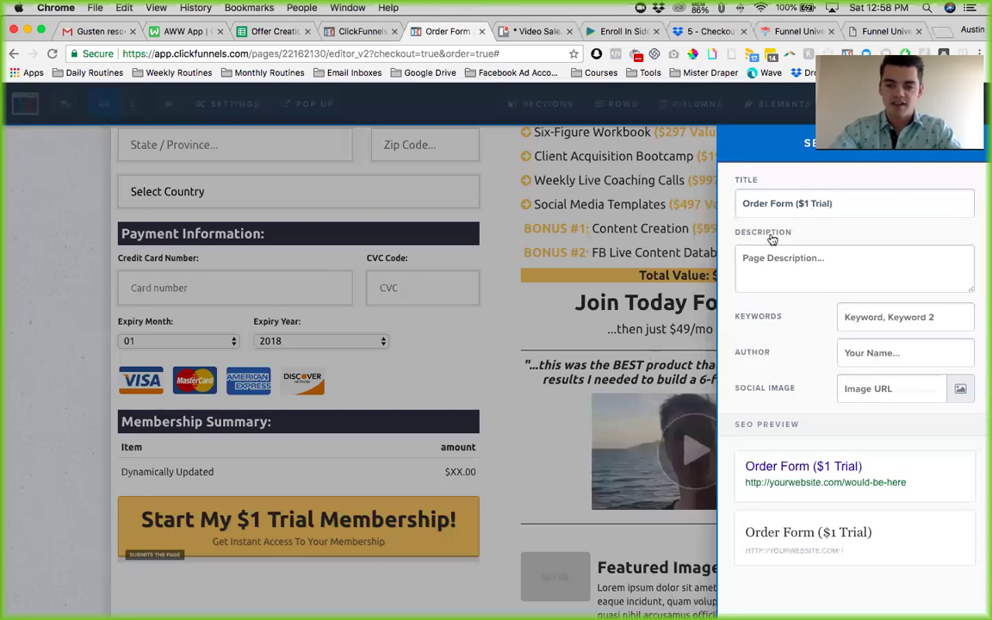
pyautogui.click(695, 216)
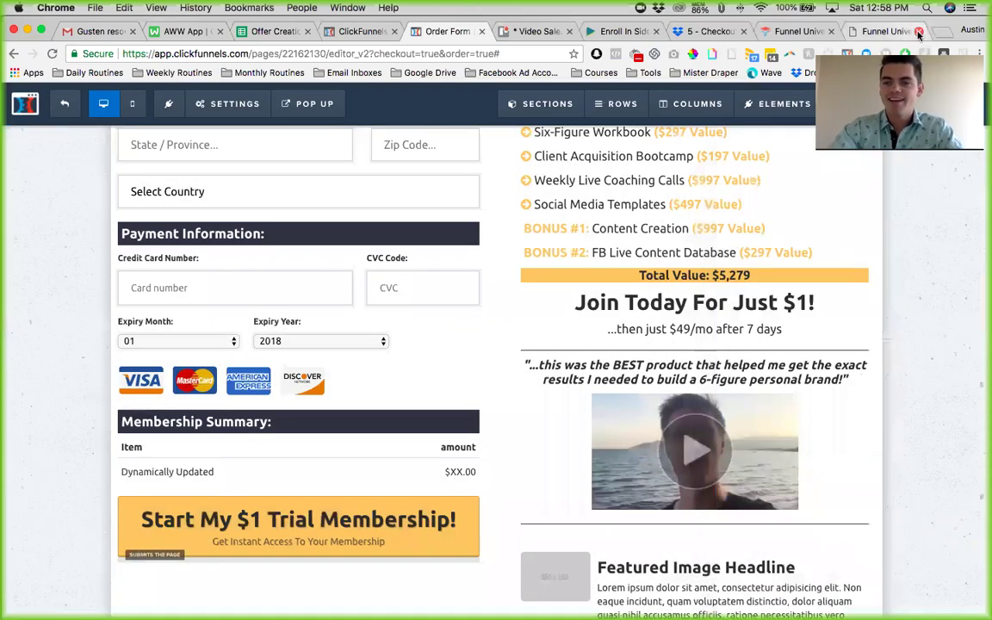
# Step: Close the Funnel University tabs
pyautogui.click(919, 32)
pyautogui.click(921, 36)
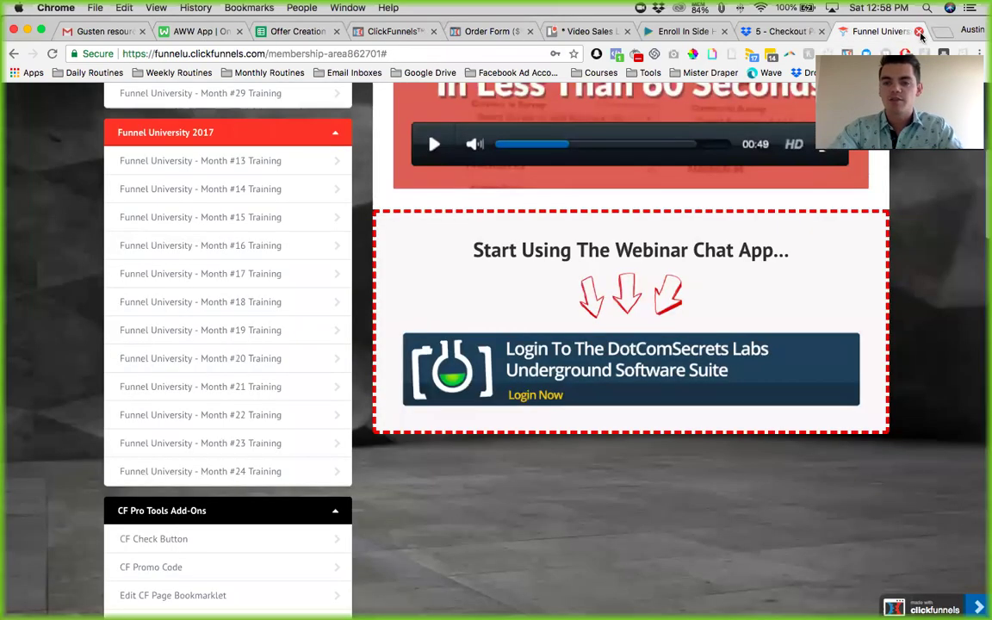
pyautogui.click(919, 32)
# Step: Load flaticon.com in the Dropbox tab and close the Side Hustle enrollment tab
pyautogui.click(518, 54)
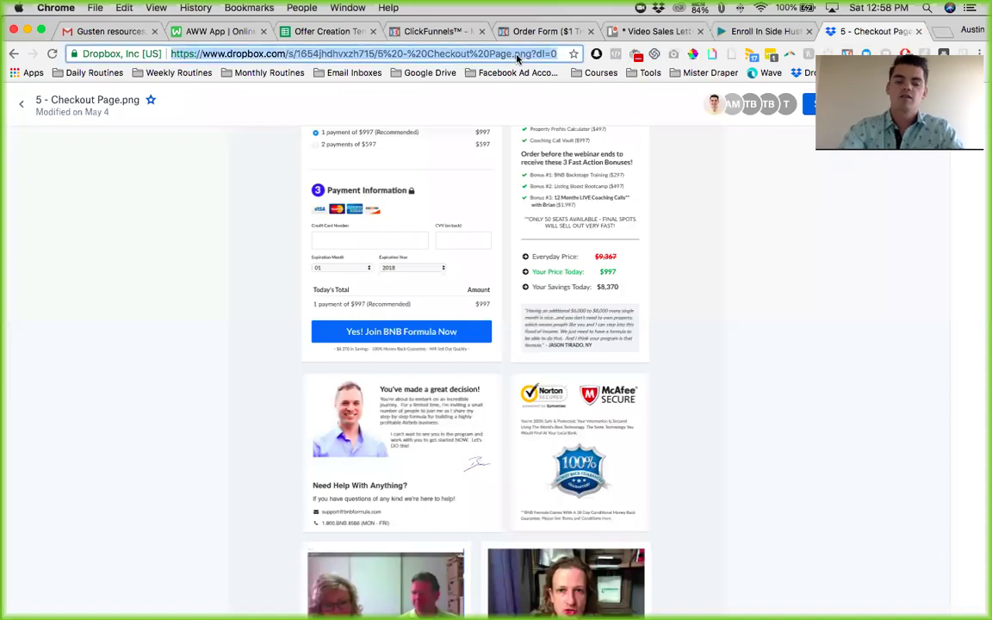
pyautogui.write('flaticon.com')
pyautogui.press('Return')
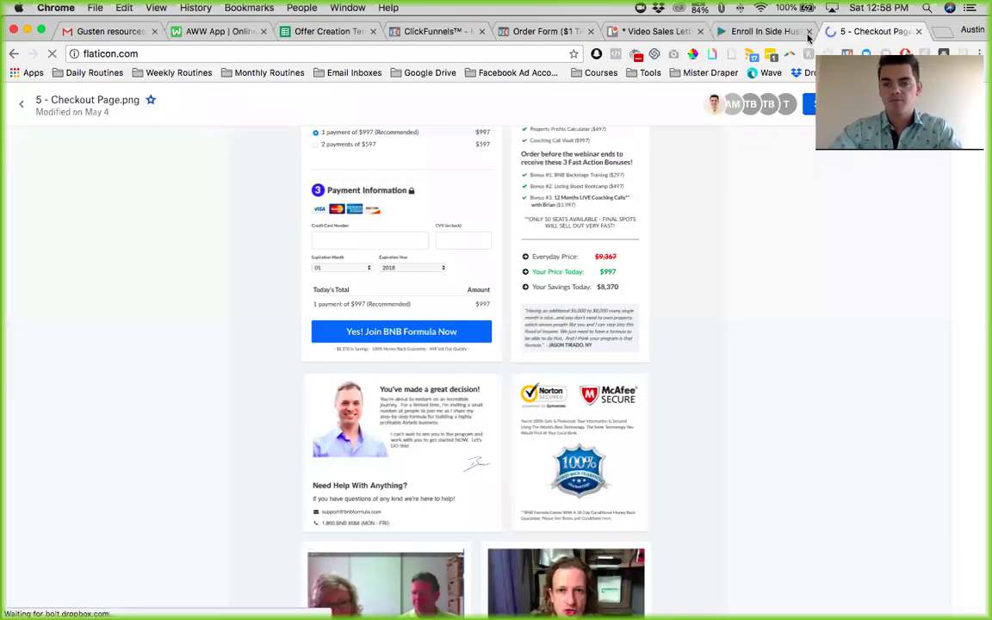
pyautogui.click(809, 31)
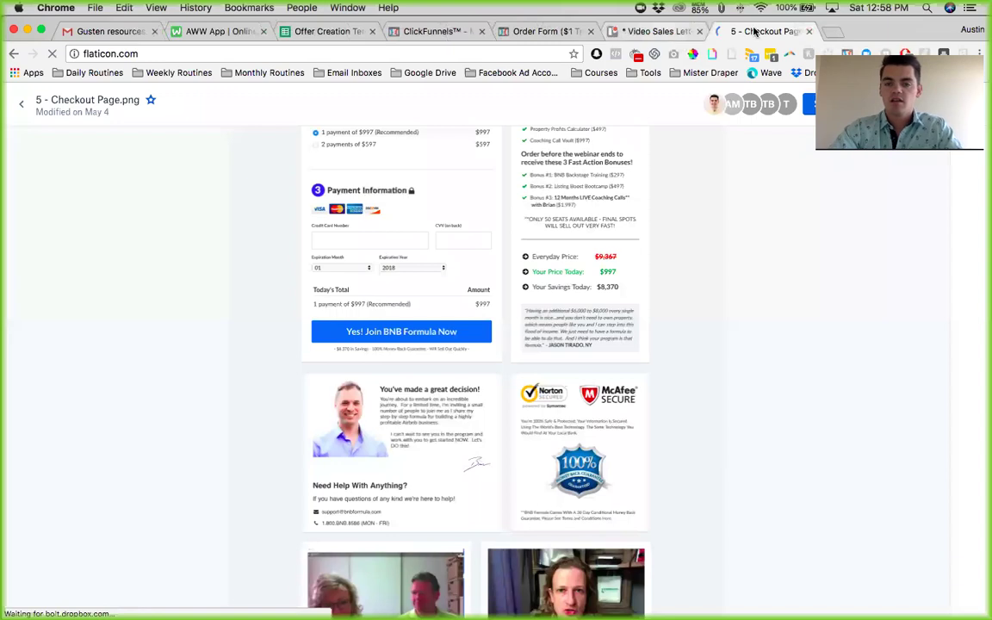
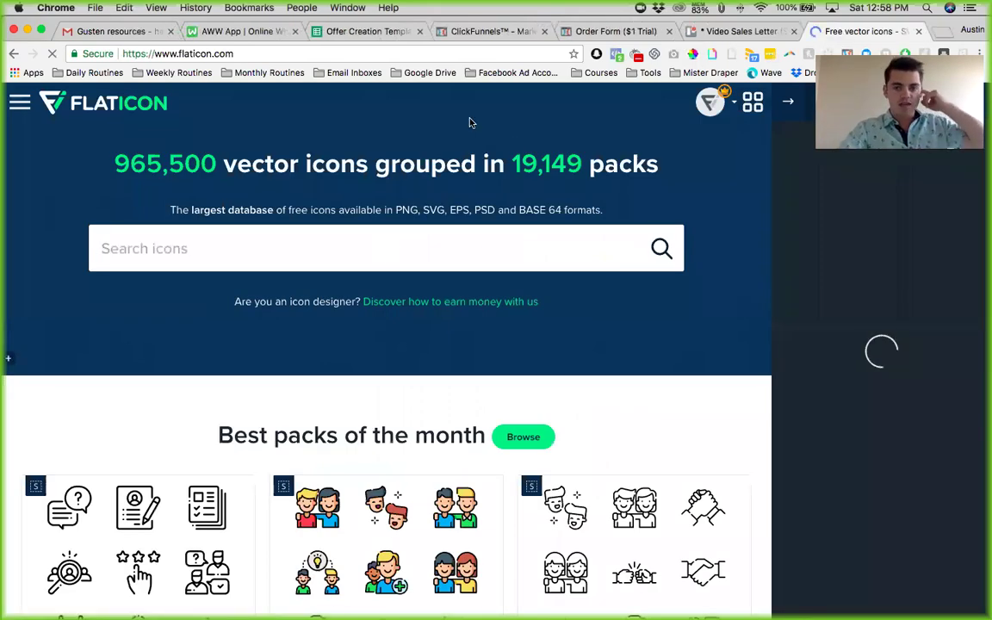
# Step: Review the guarantee wording on the Side Hustle University enroll page, then close that page
pyautogui.click(595, 31)
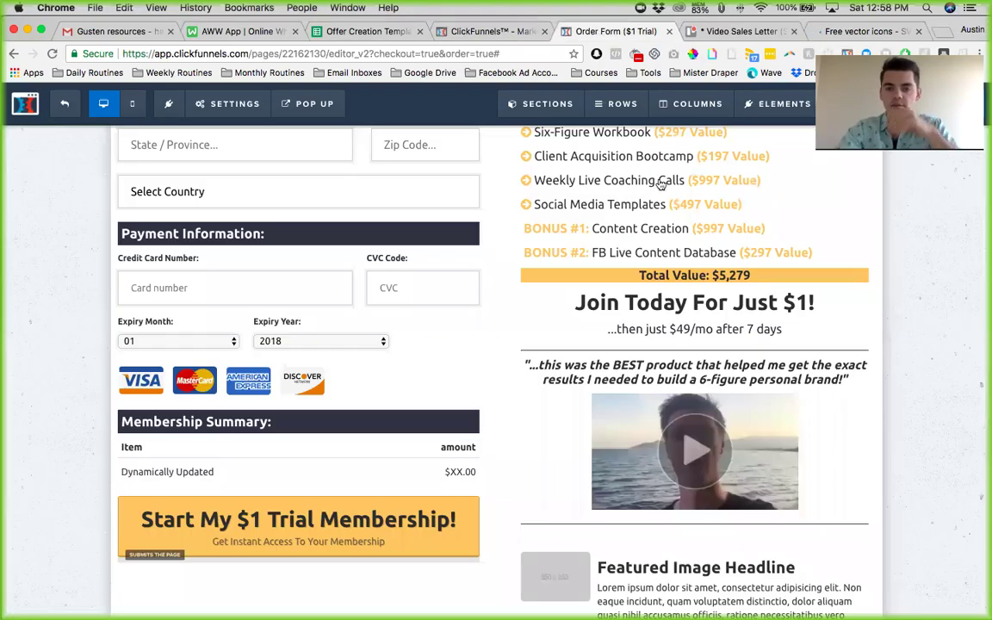
pyautogui.press('super+t')
pyautogui.write('/go')
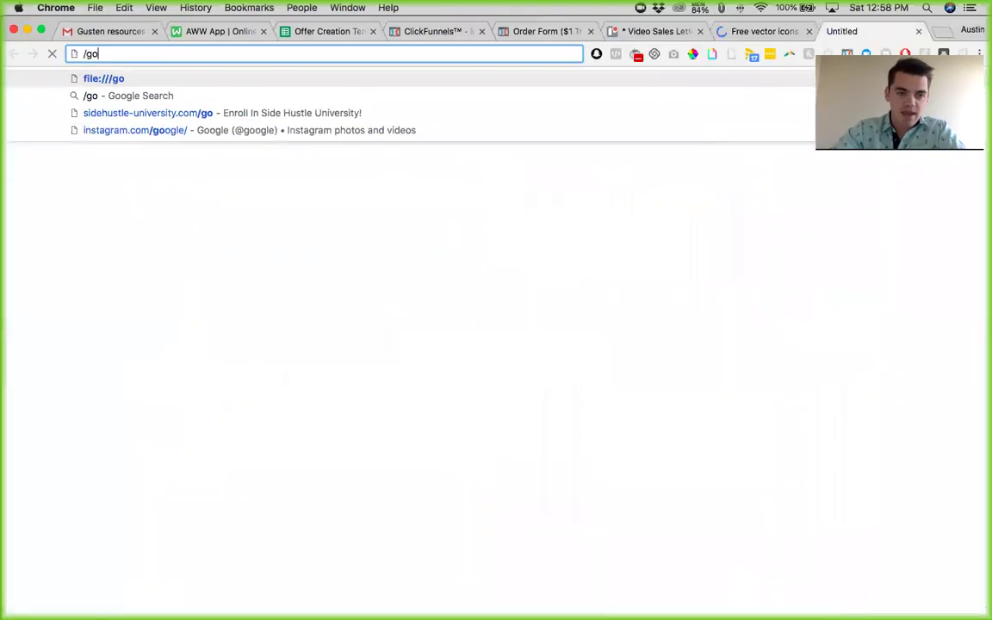
pyautogui.press('Down')
pyautogui.press('Down')
pyautogui.press('Return')
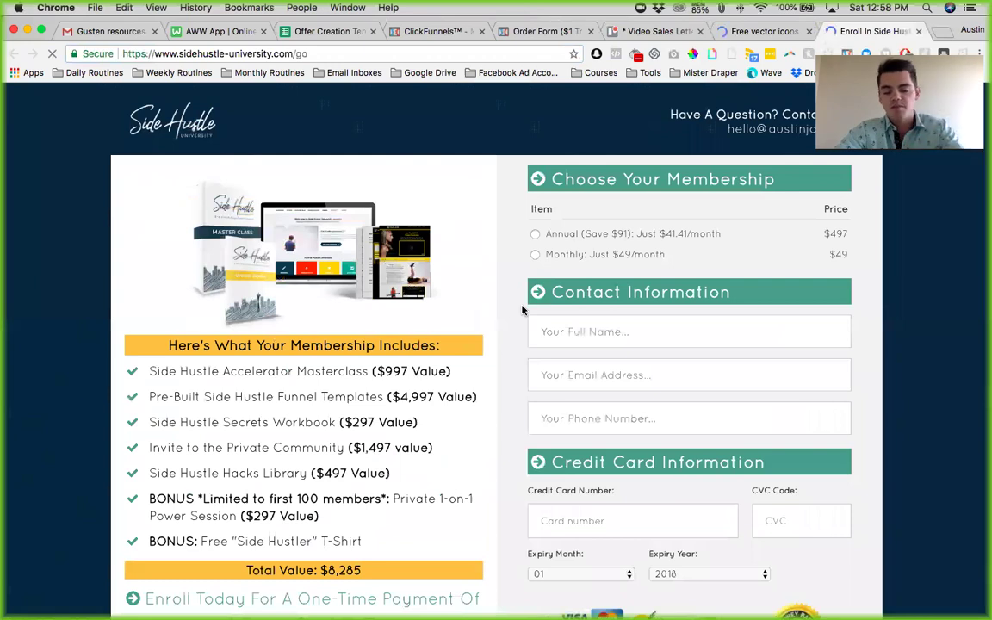
pyautogui.scroll(-10, 522, 310)
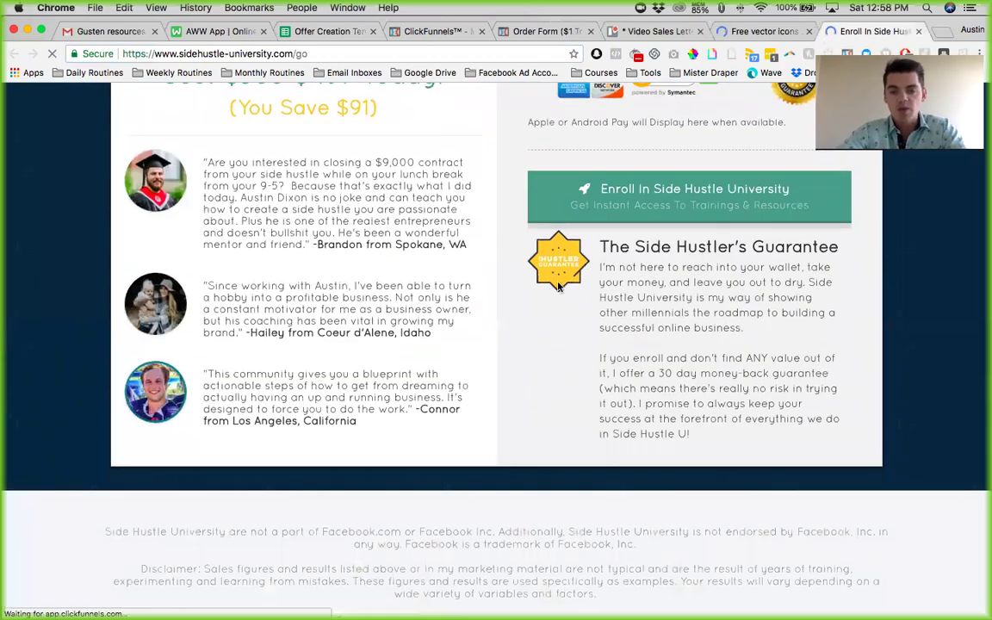
pyautogui.moveTo(556, 284); pyautogui.dragTo(540, 267)
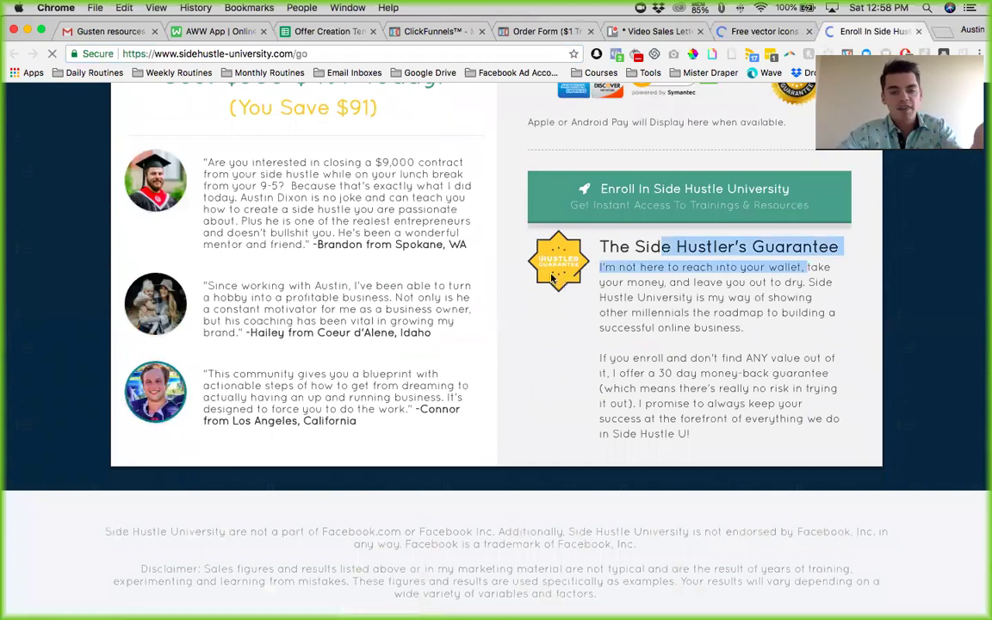
pyautogui.click(918, 32)
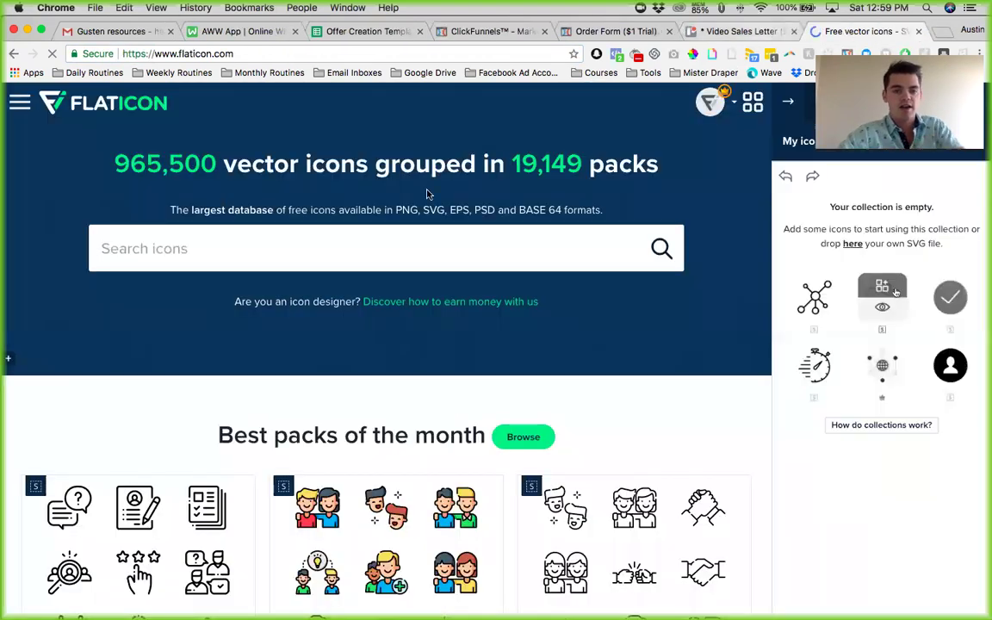
# Step: Search Flaticon for 'social badge' icons
pyautogui.write('badge')
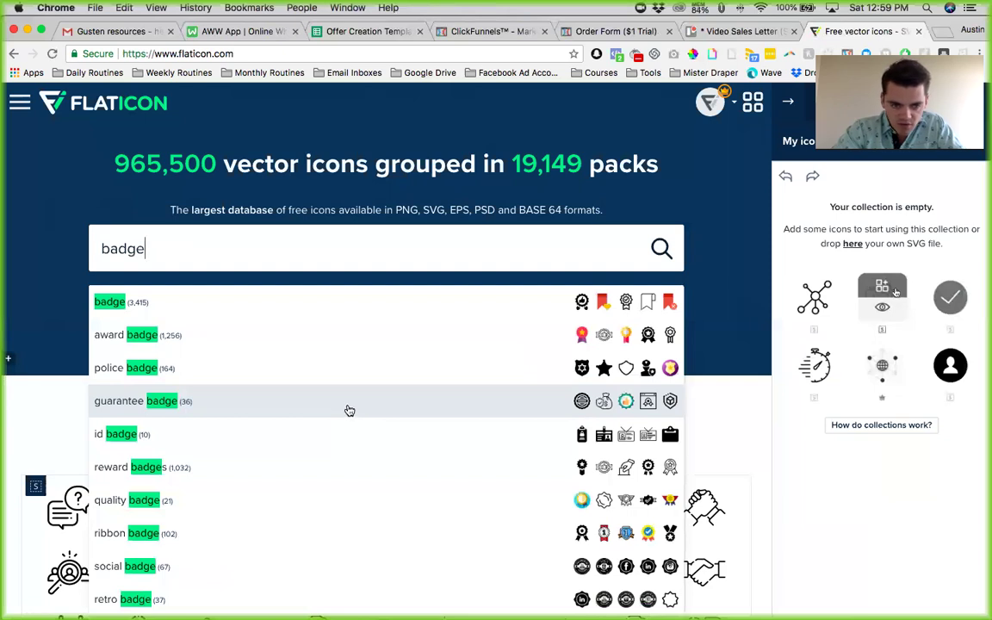
pyautogui.scroll(-2, 348, 410)
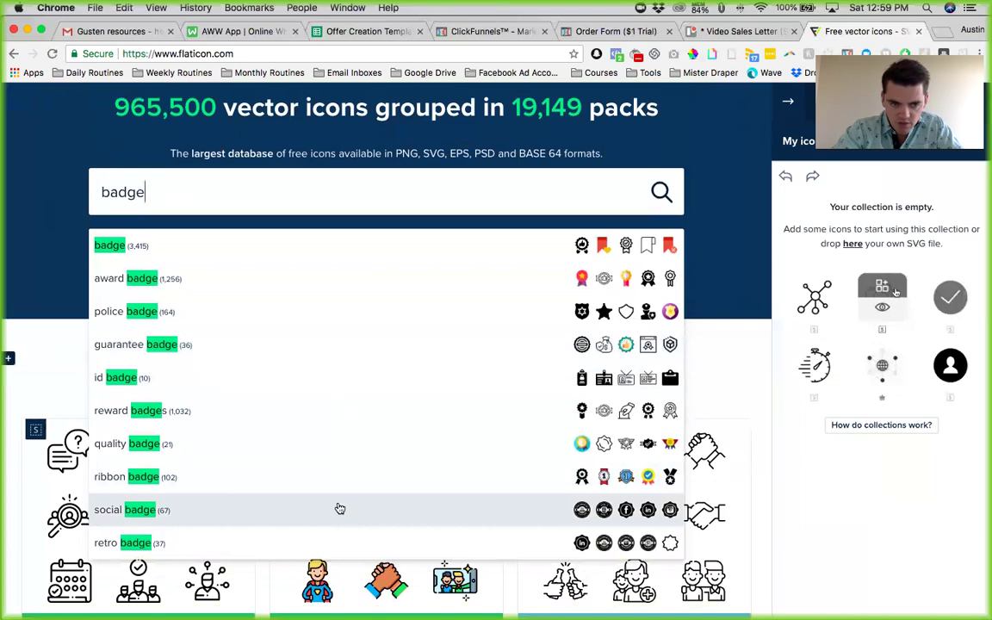
pyautogui.click(334, 509)
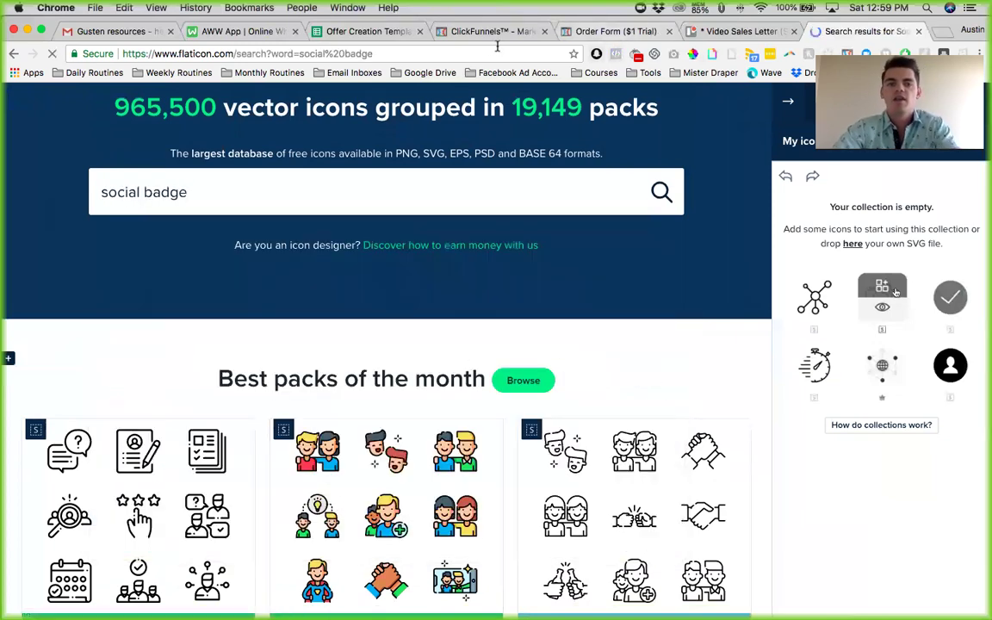
# Step: Copy the Flaticon page address and search for 'guarantee badge' icons instead
pyautogui.click(208, 53)
pyautogui.moveTo(234, 53); pyautogui.dragTo(123, 54)
pyautogui.press('super+c')
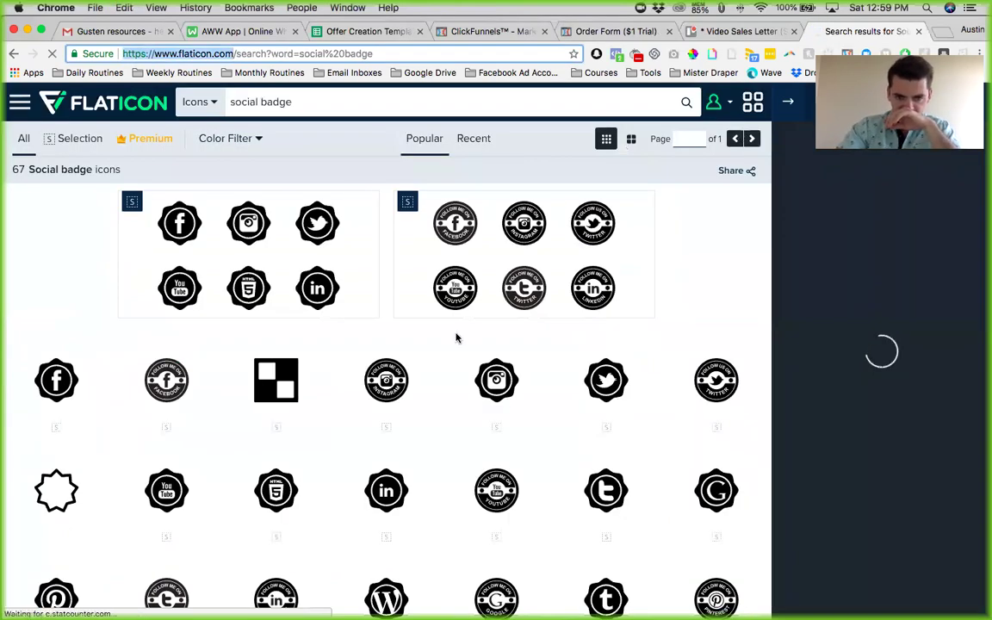
pyautogui.scroll(-3, 456, 338)
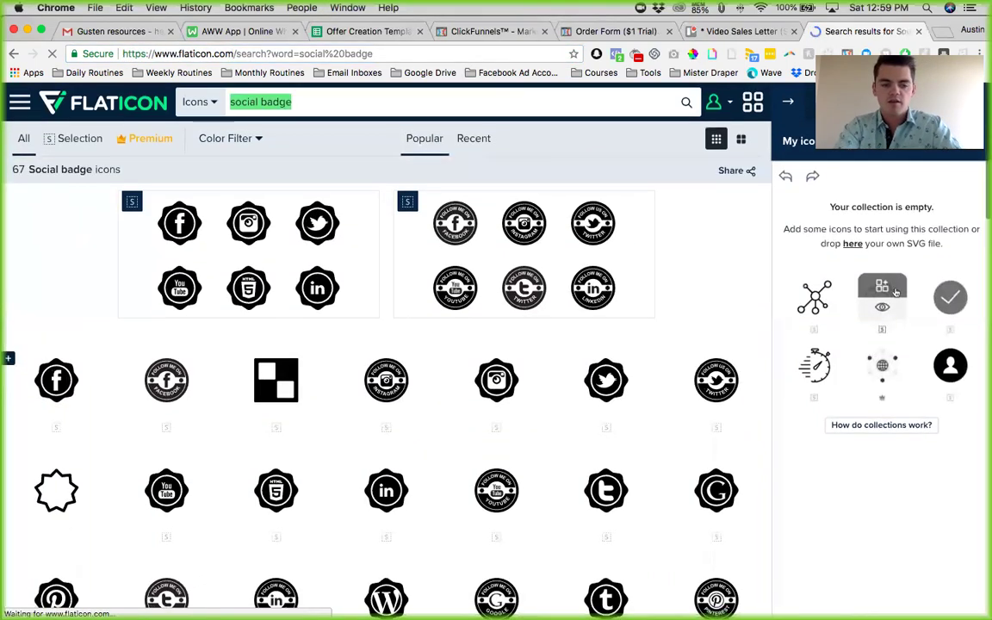
pyautogui.write('badge')
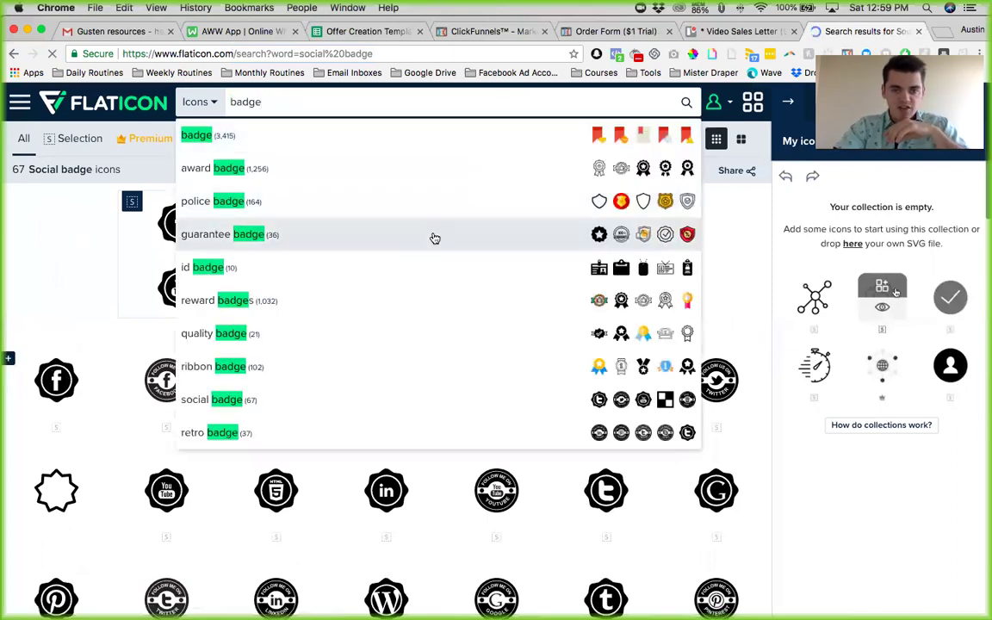
pyautogui.click(433, 239)
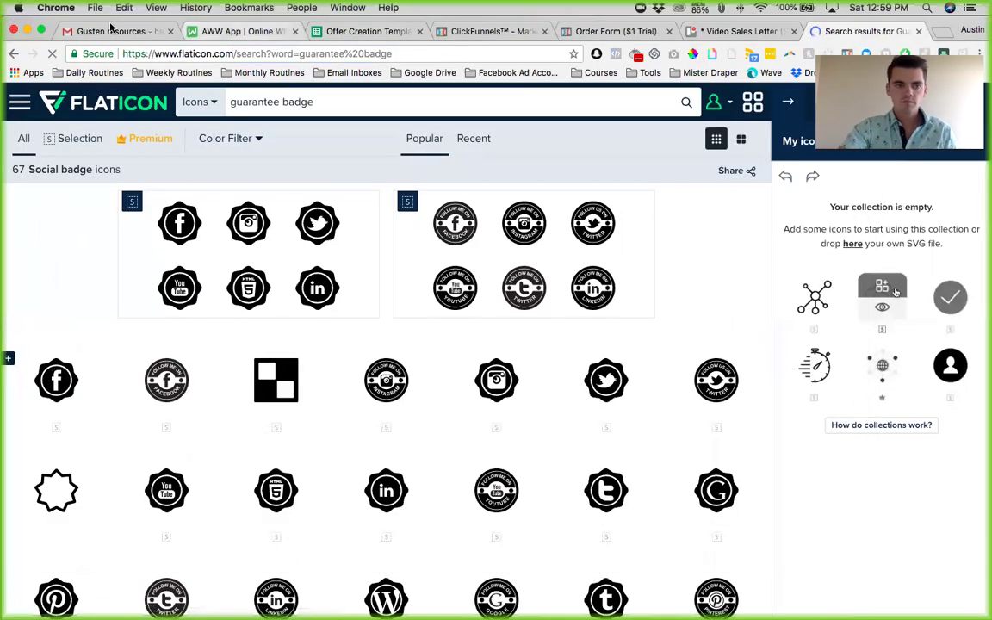
pyautogui.click(112, 31)
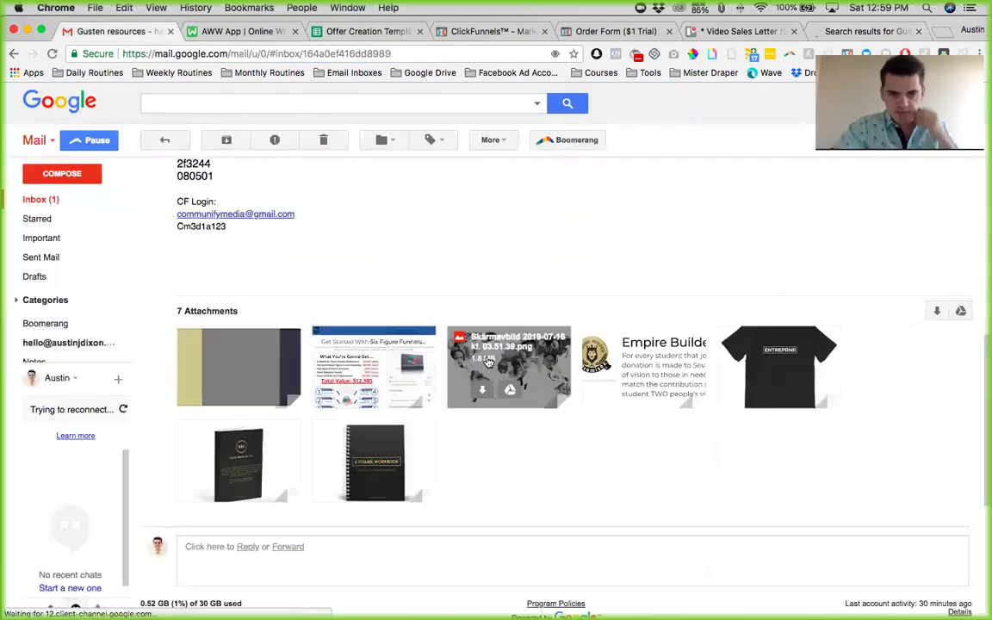
pyautogui.scroll(5, 468, 274)
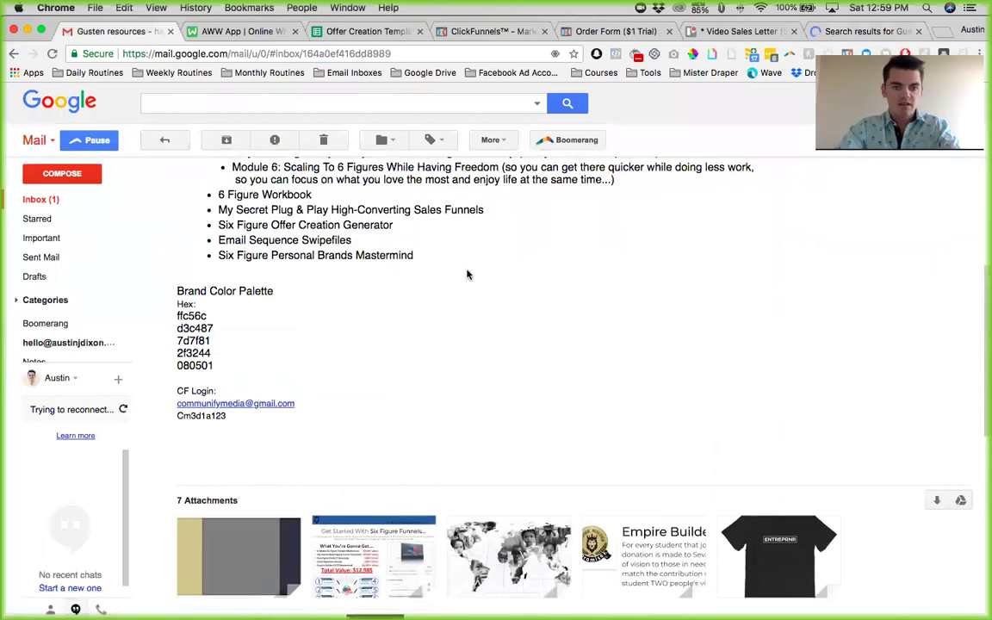
pyautogui.scroll(5, 468, 275)
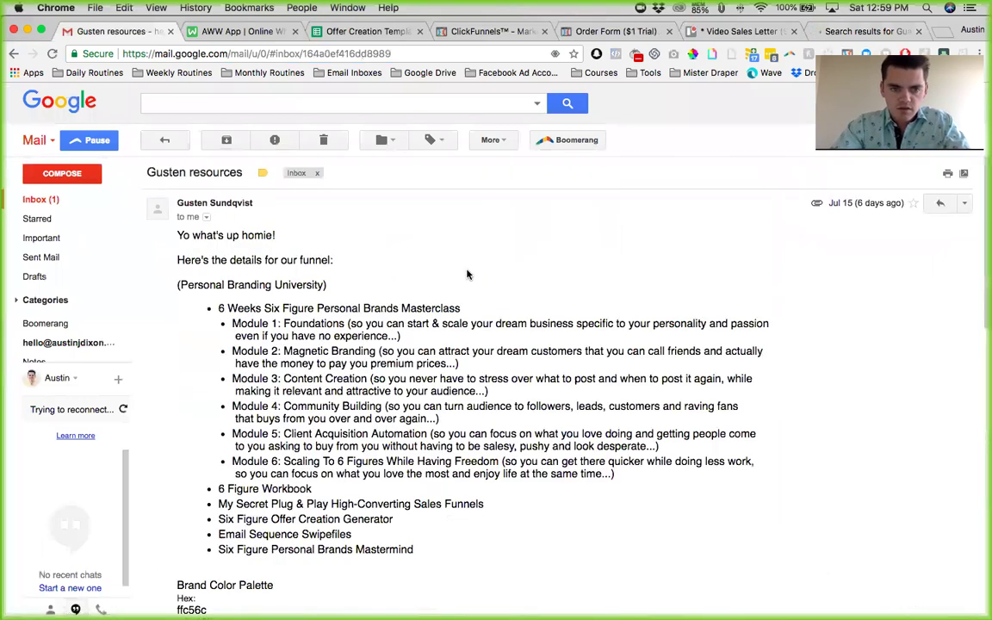
pyautogui.scroll(-4, 468, 275)
pyautogui.scroll(-3, 562, 353)
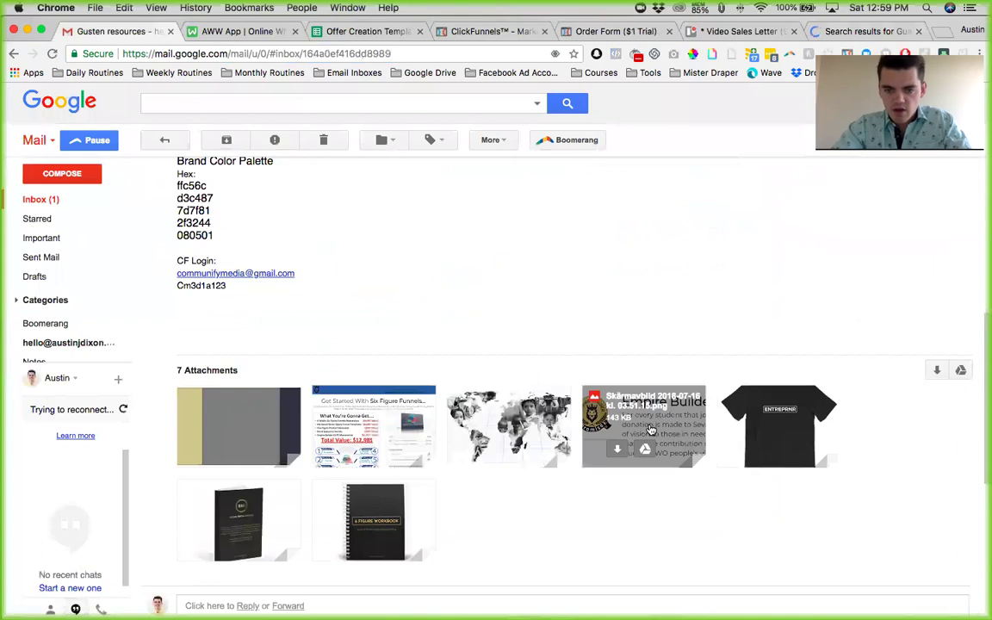
pyautogui.scroll(5, 474, 274)
pyautogui.scroll(2, 474, 274)
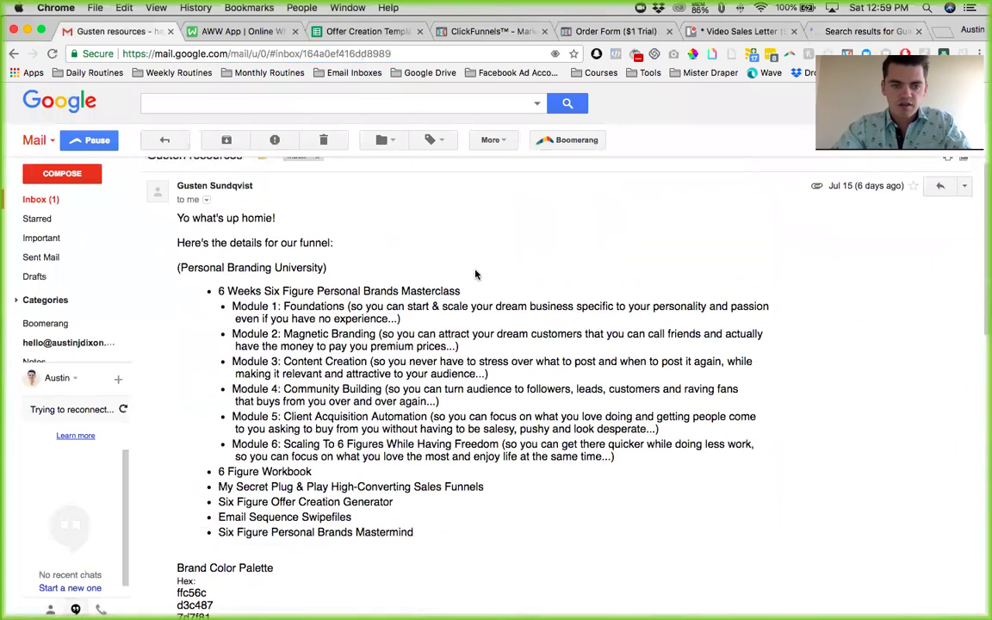
pyautogui.click(857, 31)
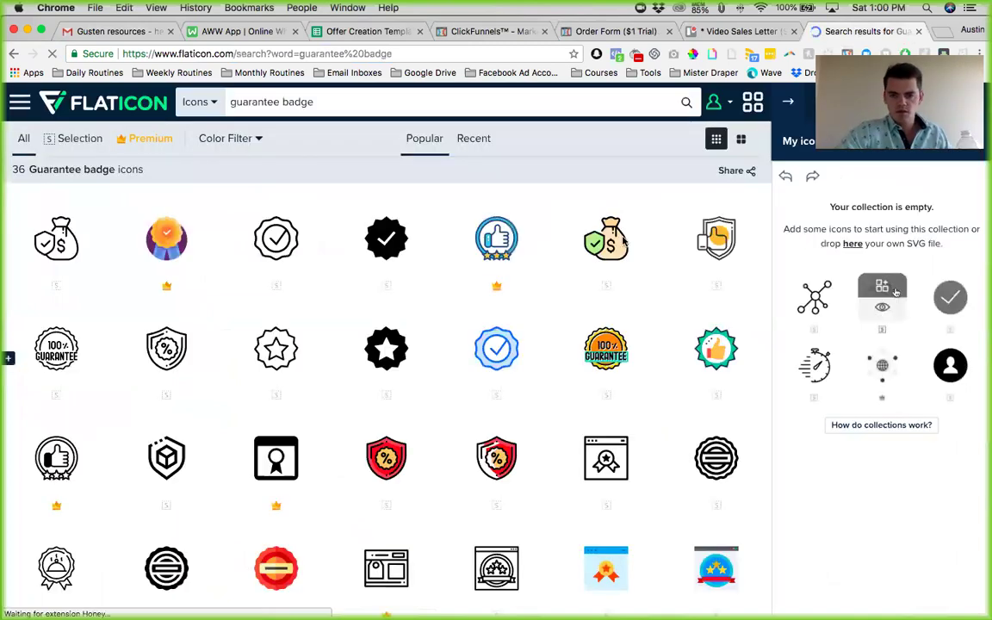
pyautogui.moveTo(520, 327)
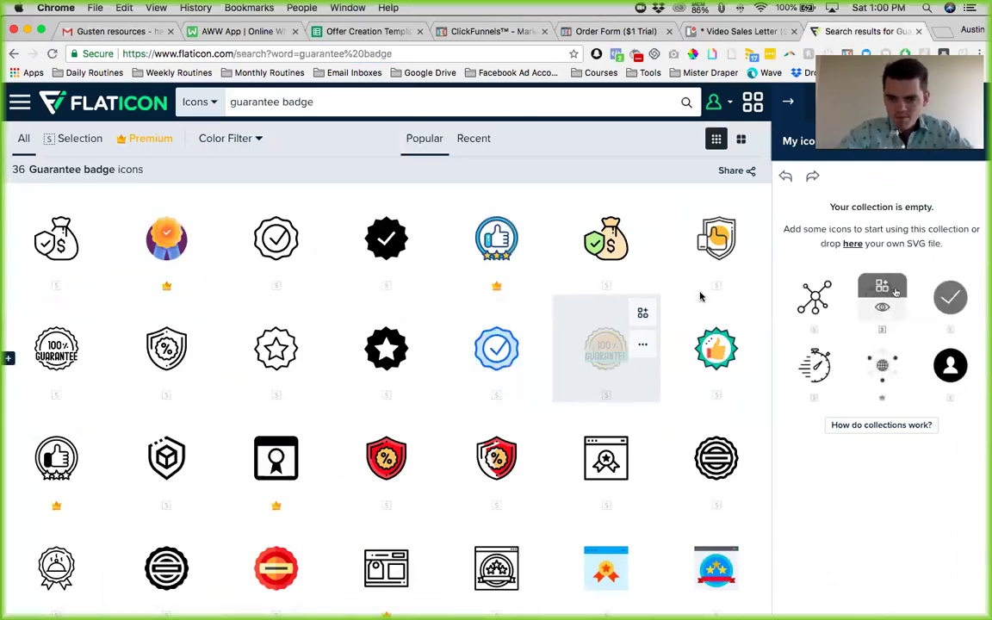
pyautogui.scroll(-5, 669, 337)
pyautogui.scroll(-3, 670, 339)
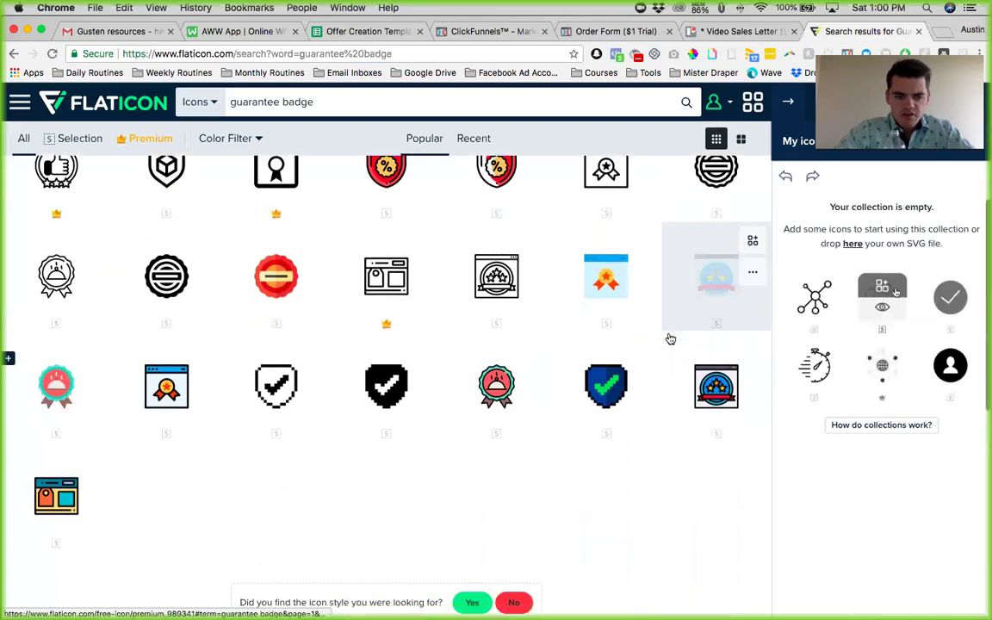
pyautogui.scroll(5, 670, 338)
pyautogui.scroll(3, 670, 339)
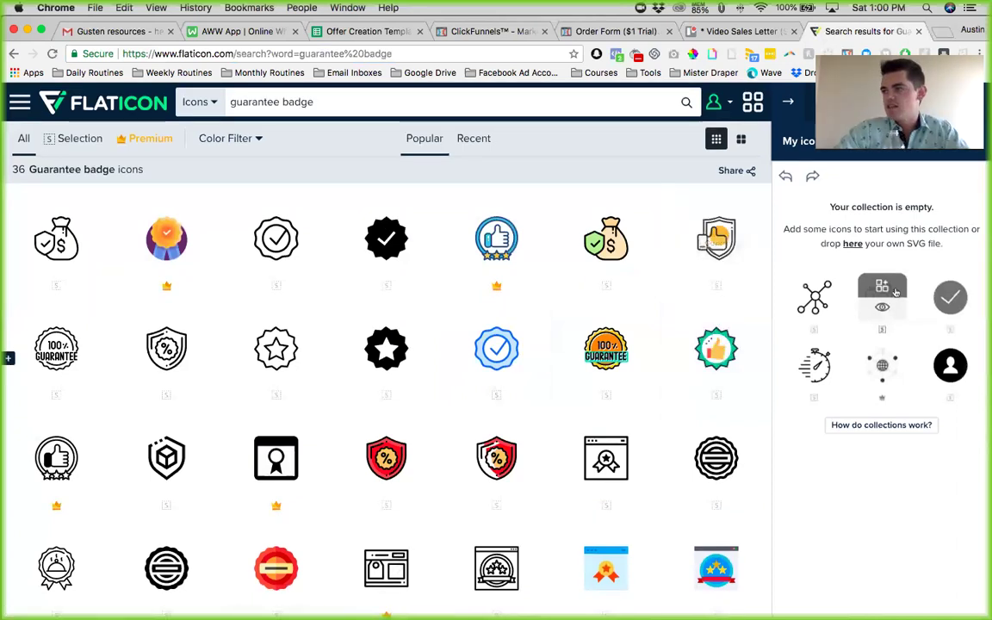
pyautogui.click(615, 32)
# Step: Start a new upload for the featured image block from the Dropbox Funnel Haus Design Assets Badges folder
pyautogui.scroll(-3, 780, 467)
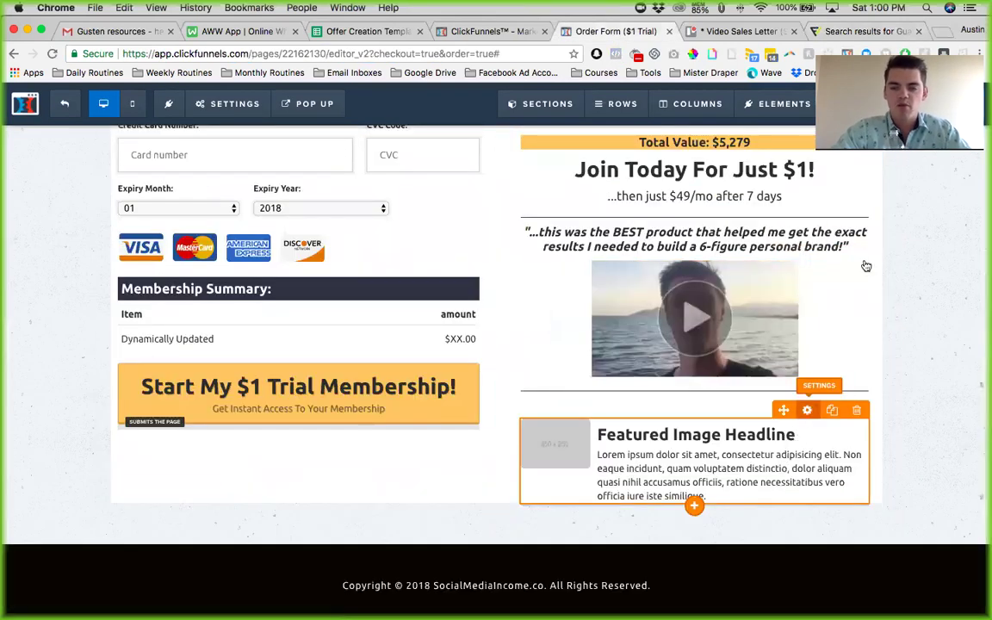
pyautogui.click(807, 409)
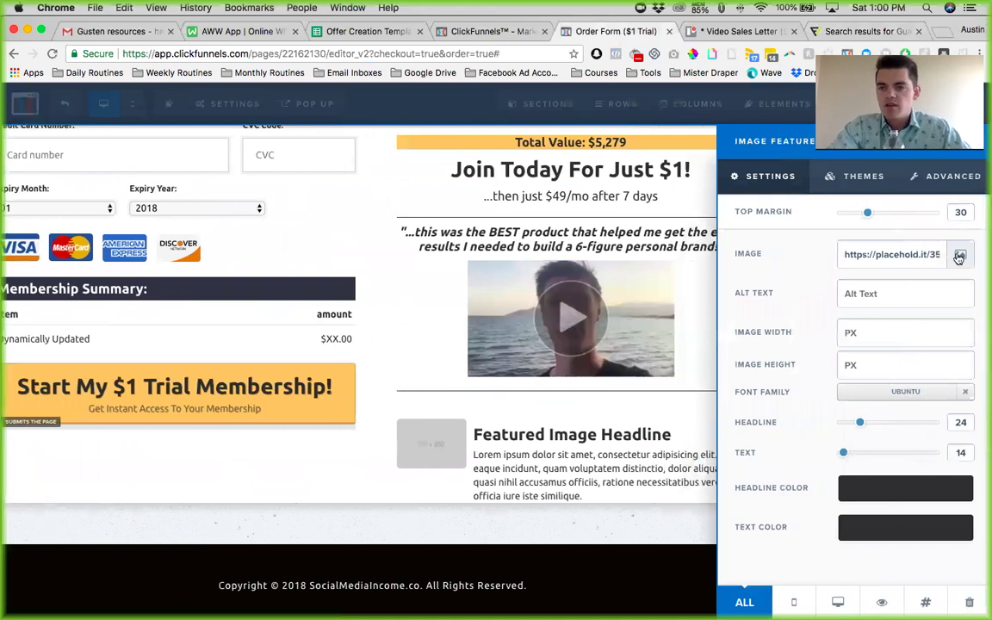
pyautogui.click(960, 254)
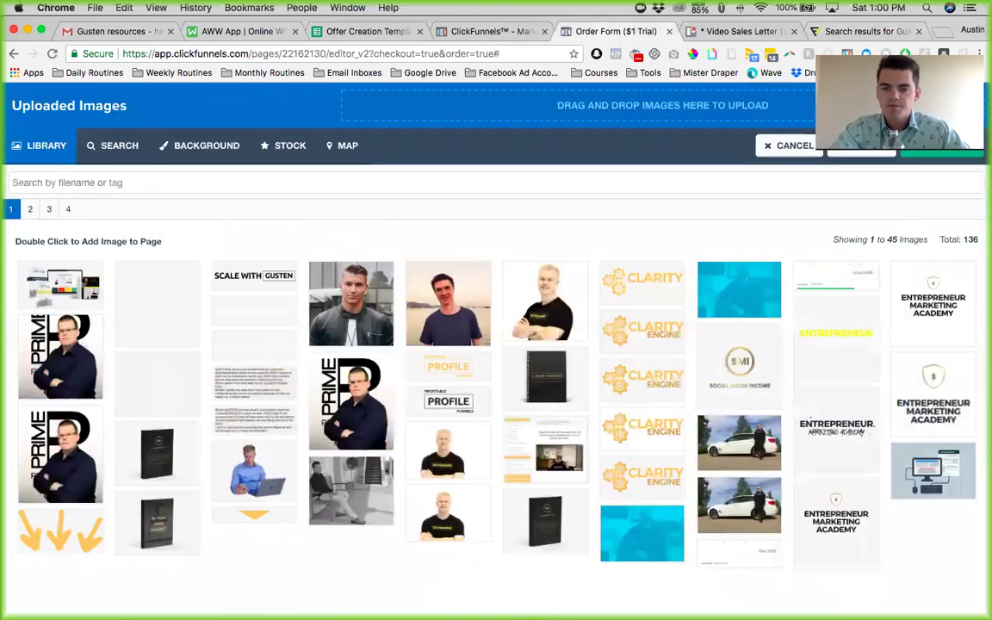
pyautogui.click(853, 105)
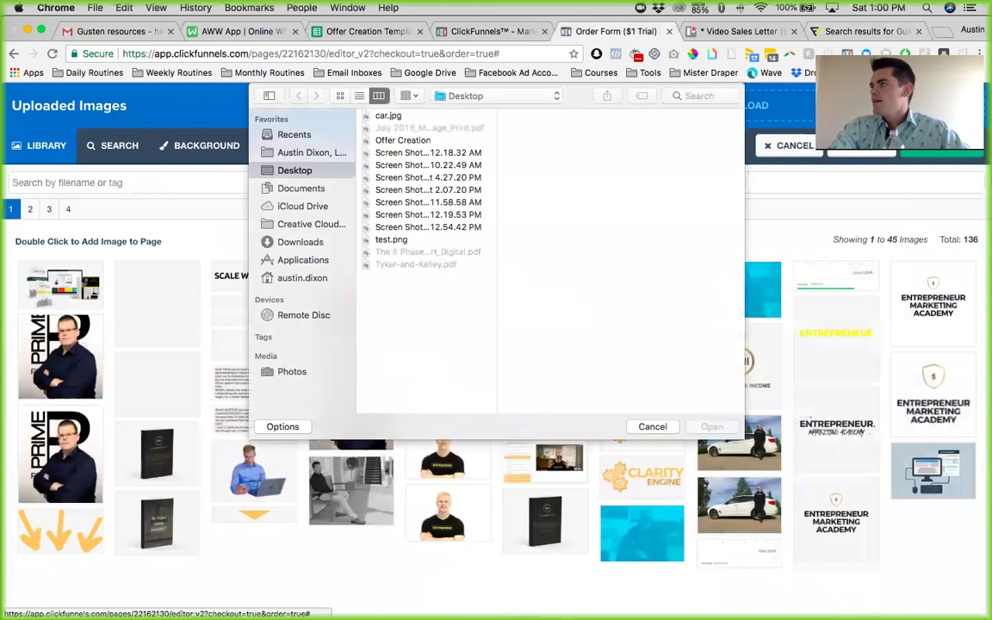
pyautogui.click(325, 153)
pyautogui.click(404, 115)
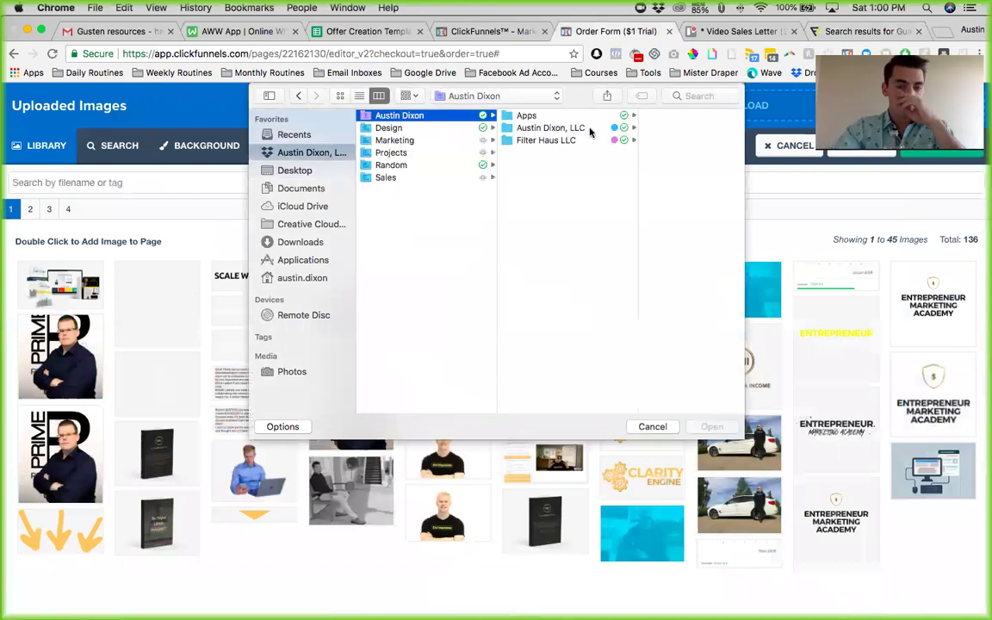
pyautogui.click(591, 129)
pyautogui.click(663, 140)
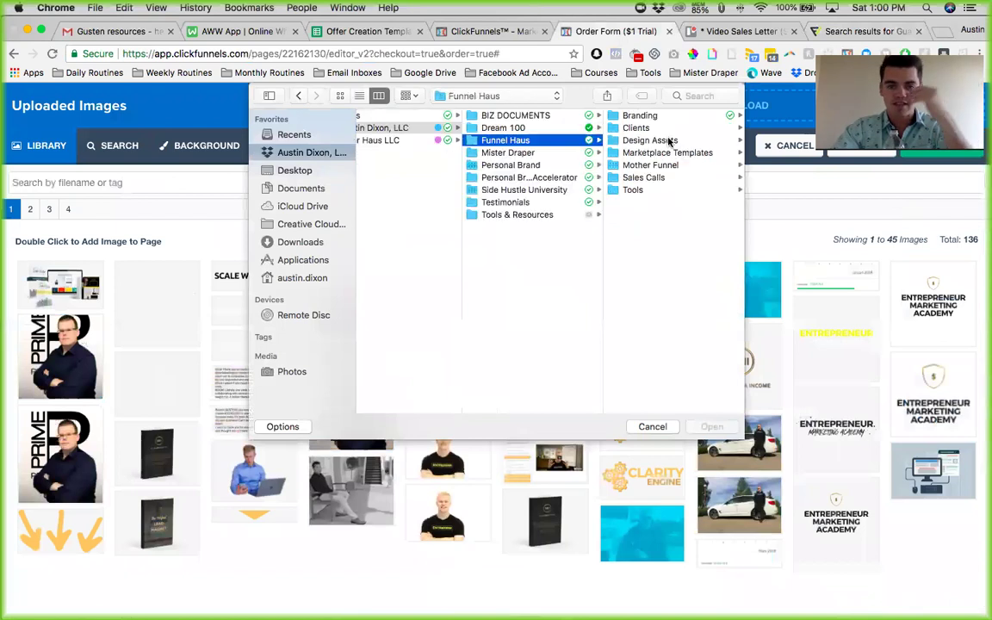
pyautogui.click(669, 142)
pyautogui.click(665, 154)
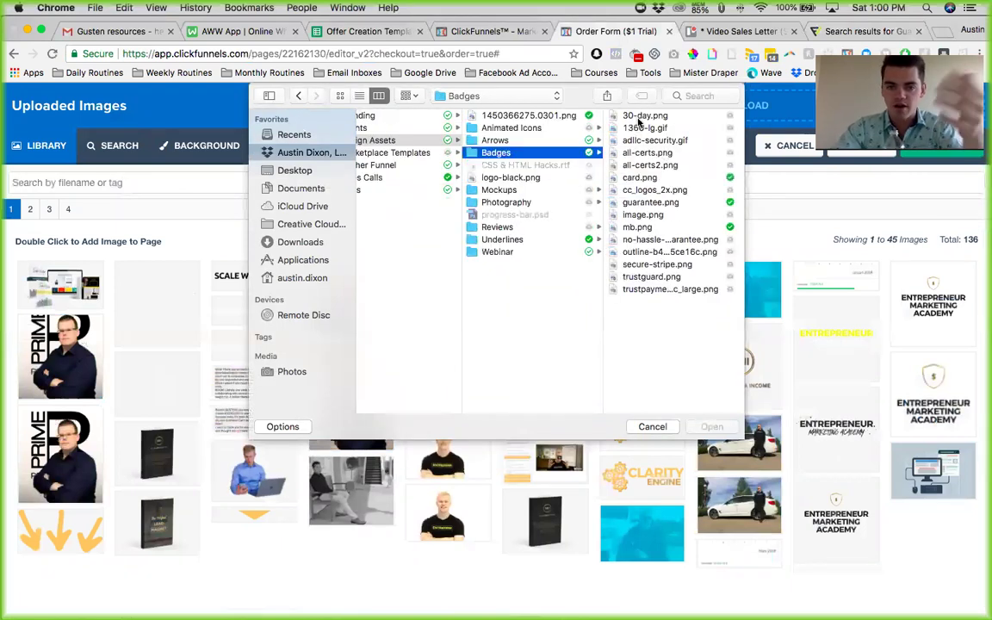
# Step: Preview the badge files, upload guarantee.png, and insert it as the featured image
pyautogui.click(639, 117)
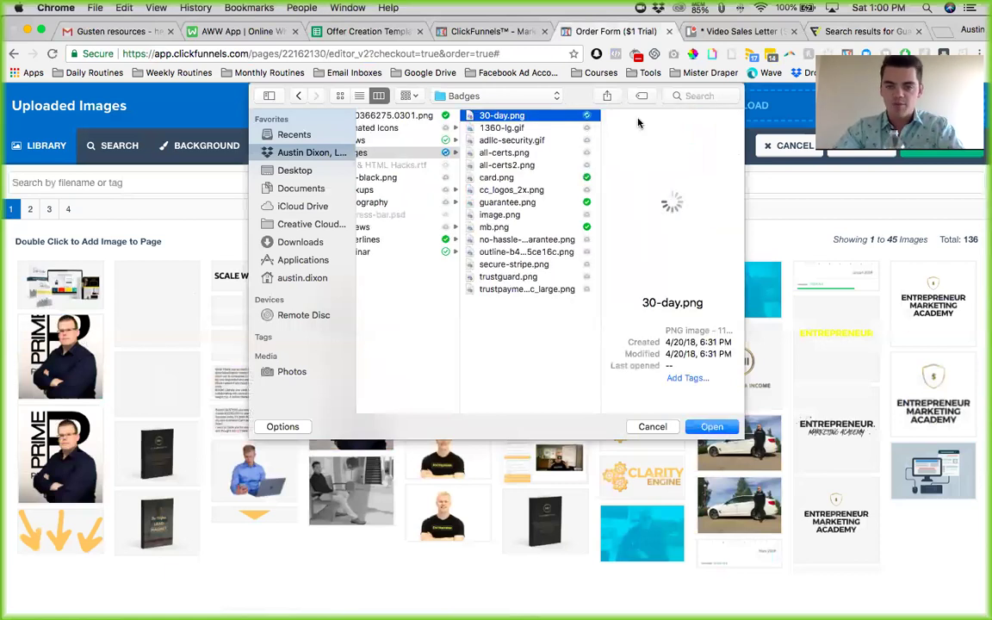
pyautogui.press('Down')
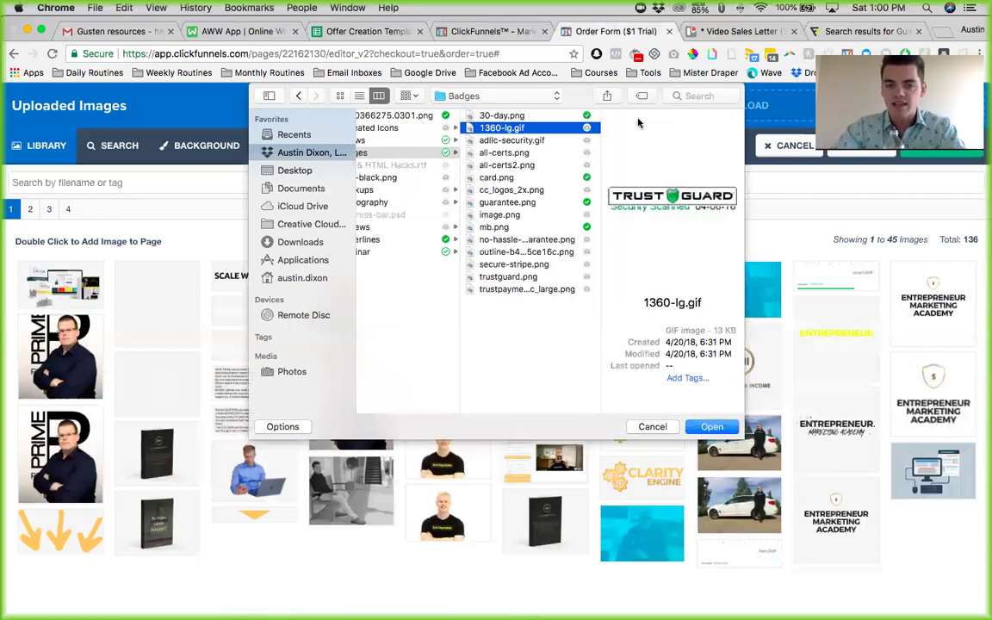
pyautogui.press('Down')
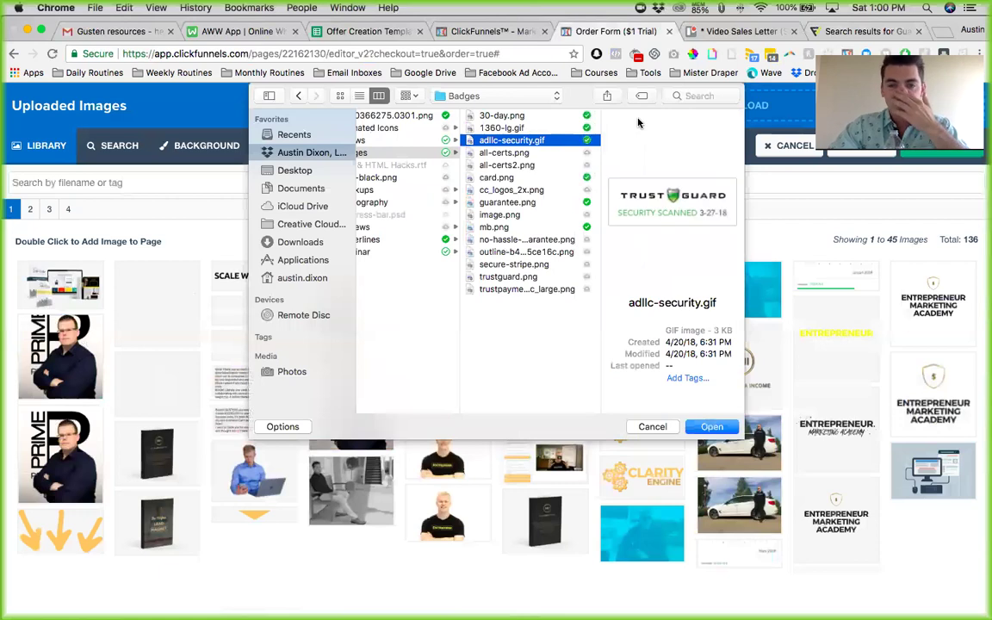
pyautogui.press('Down')
pyautogui.press('Down')
pyautogui.press('Down')
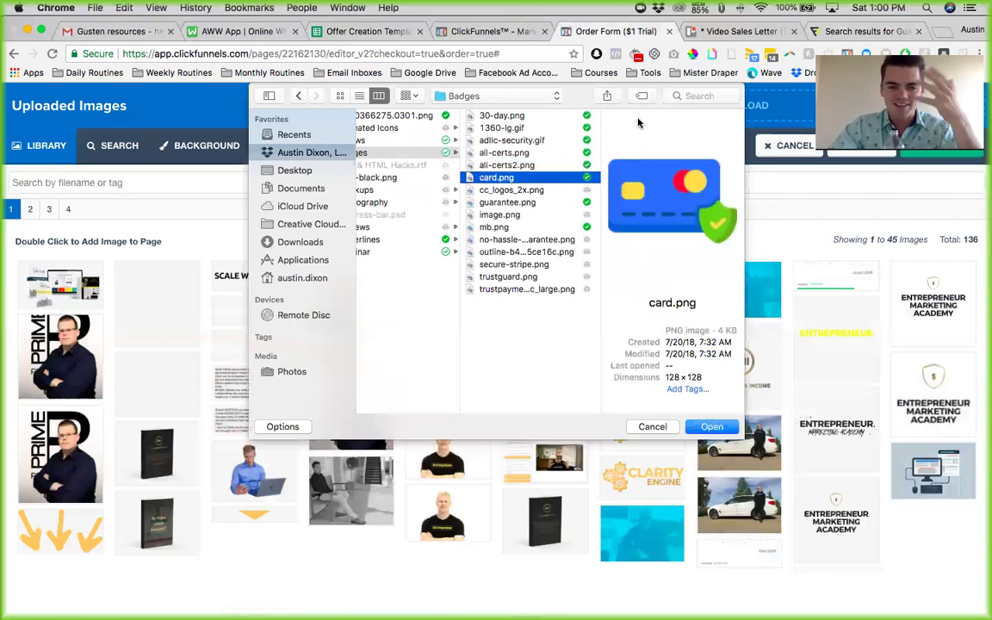
pyautogui.press('Up')
pyautogui.press('Down')
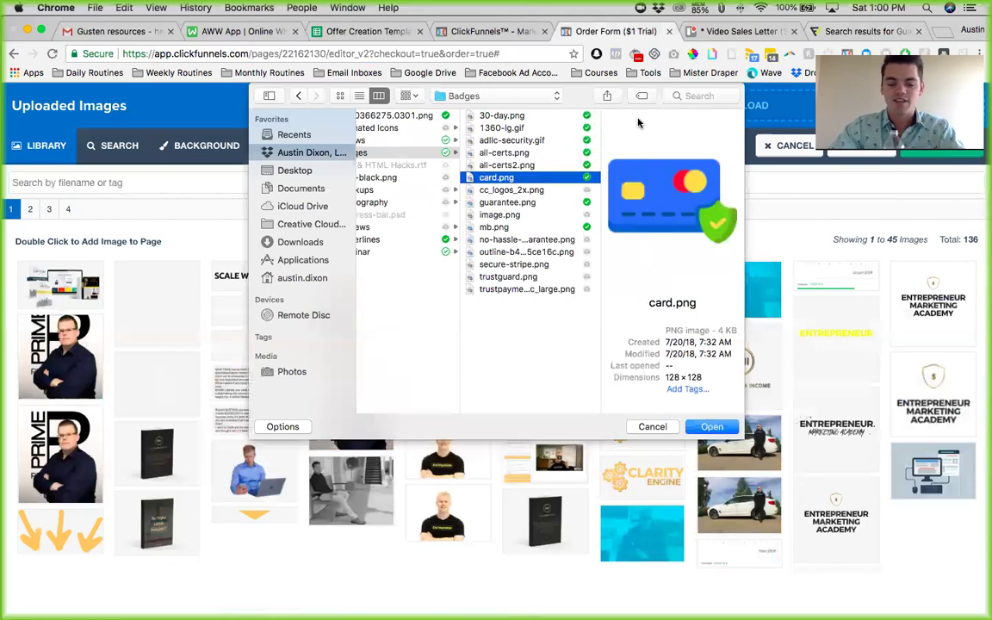
pyautogui.press('space')
pyautogui.press('space')
pyautogui.press('Down')
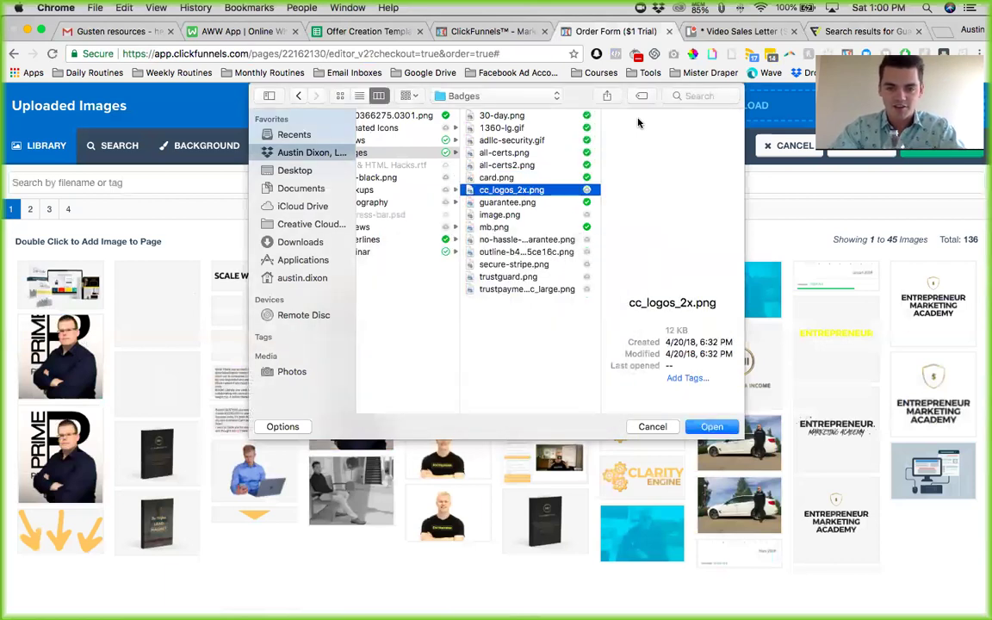
pyautogui.press('Down')
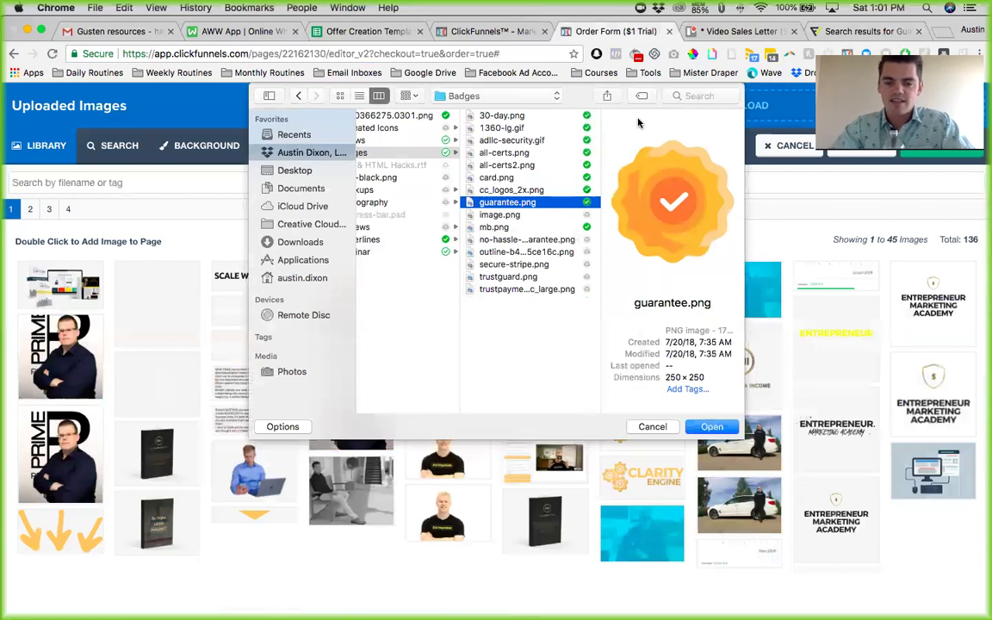
pyautogui.press('Down')
pyautogui.press('Down')
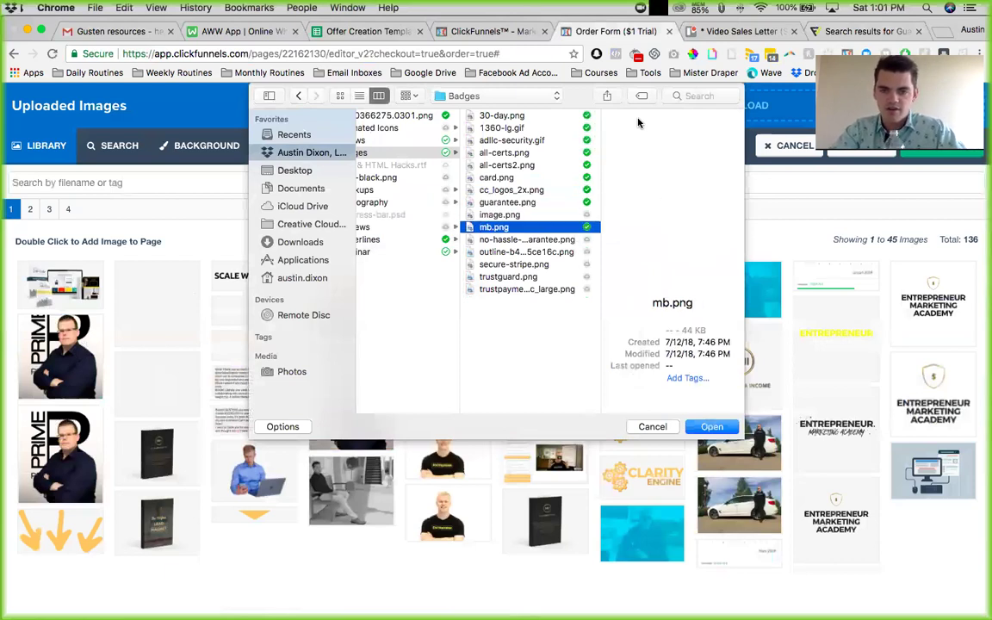
pyautogui.press('Up')
pyautogui.press('Up')
pyautogui.press('Down')
pyautogui.press('Down')
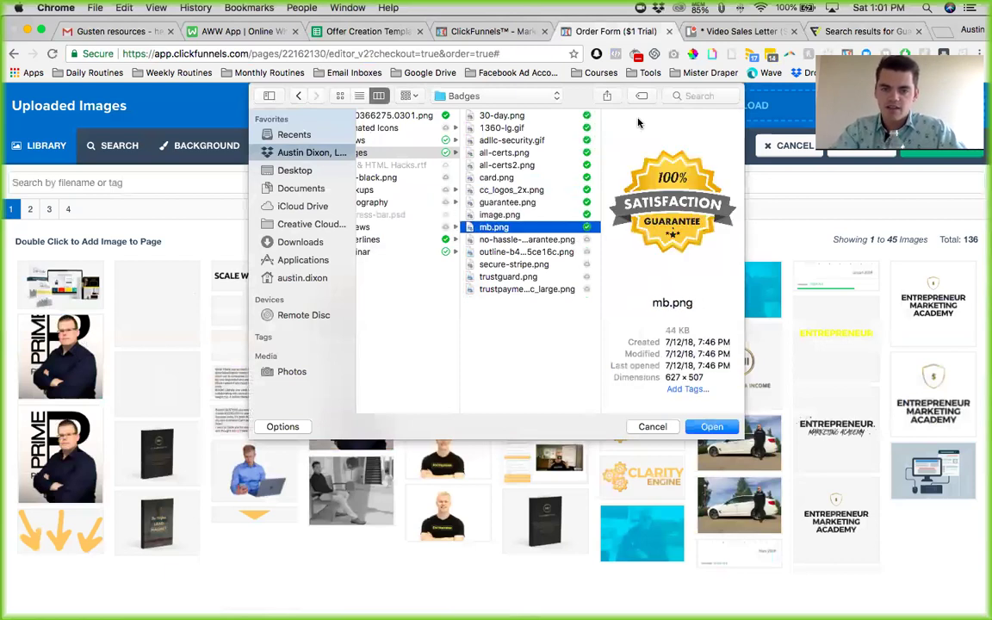
pyautogui.press('Up')
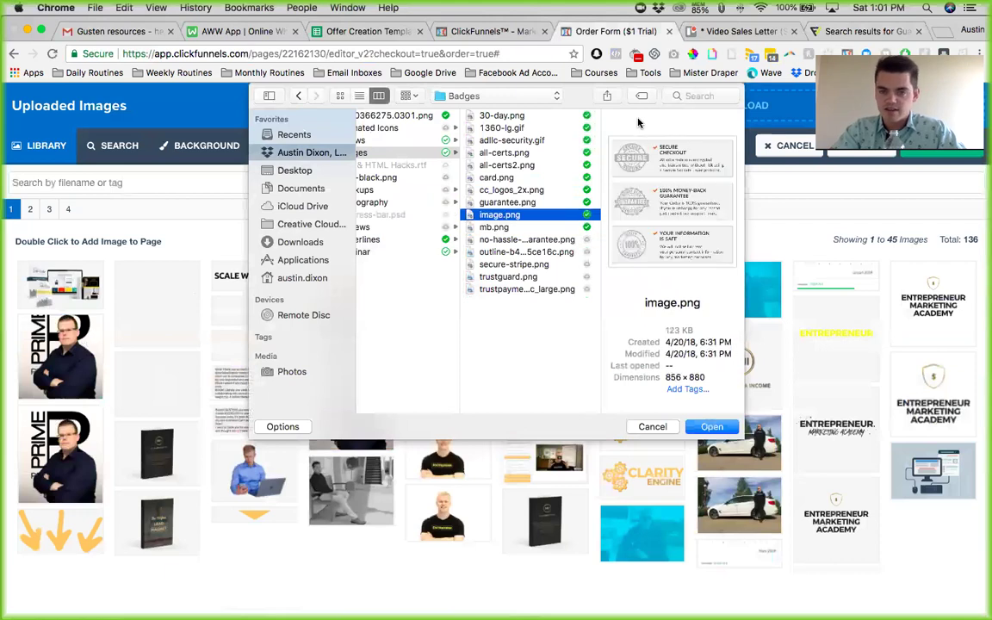
pyautogui.press('Down')
pyautogui.press('Down')
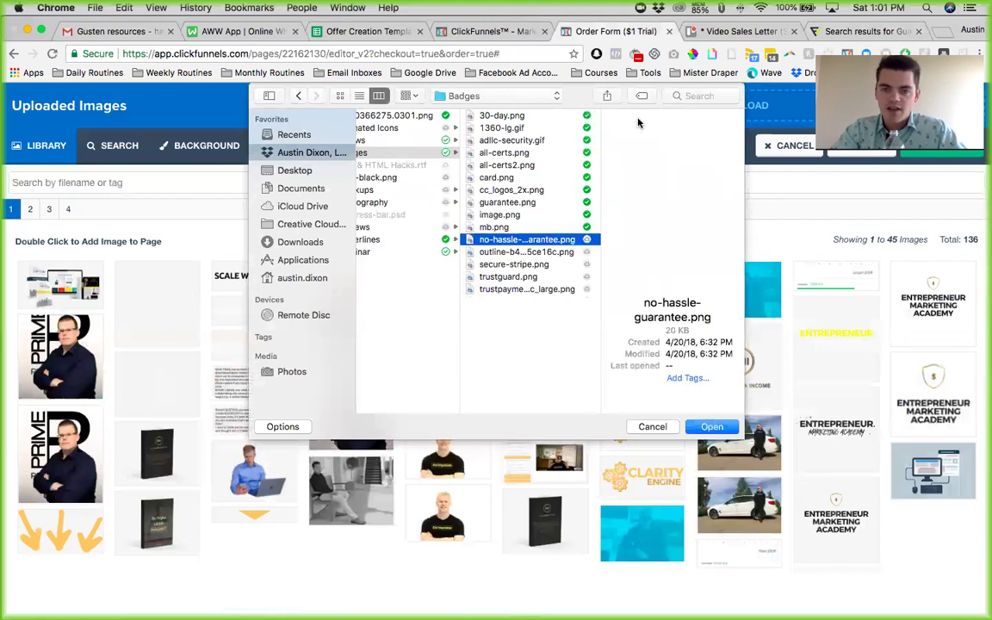
pyautogui.press('Up')
pyautogui.press('Up')
pyautogui.press('Up')
pyautogui.press('Return')
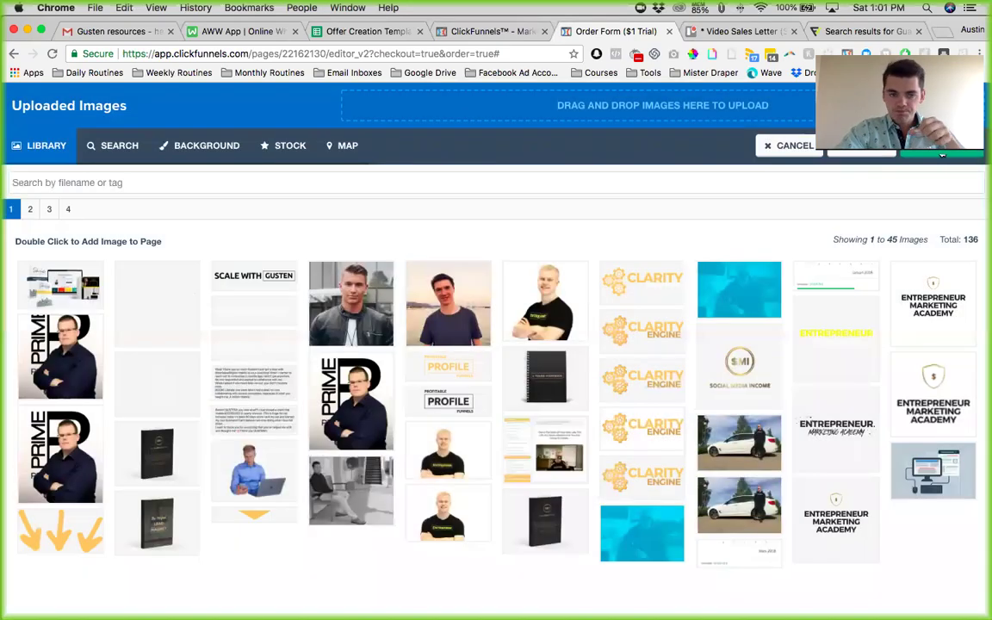
pyautogui.click(942, 154)
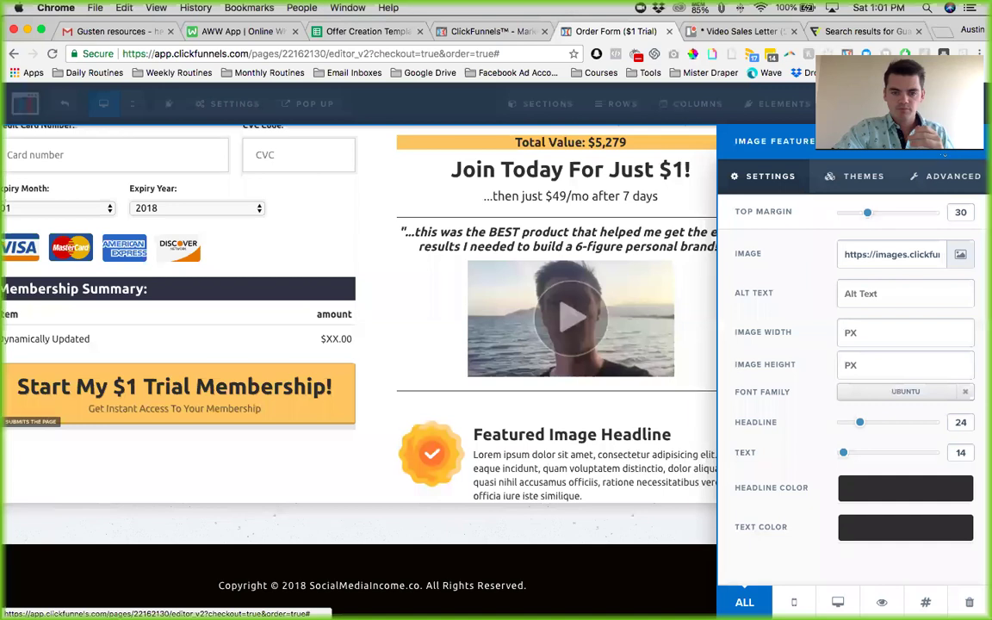
# Step: Retitle the featured block headline 'The xxxxx Guarantee' and select its placeholder paragraph
pyautogui.click(617, 466)
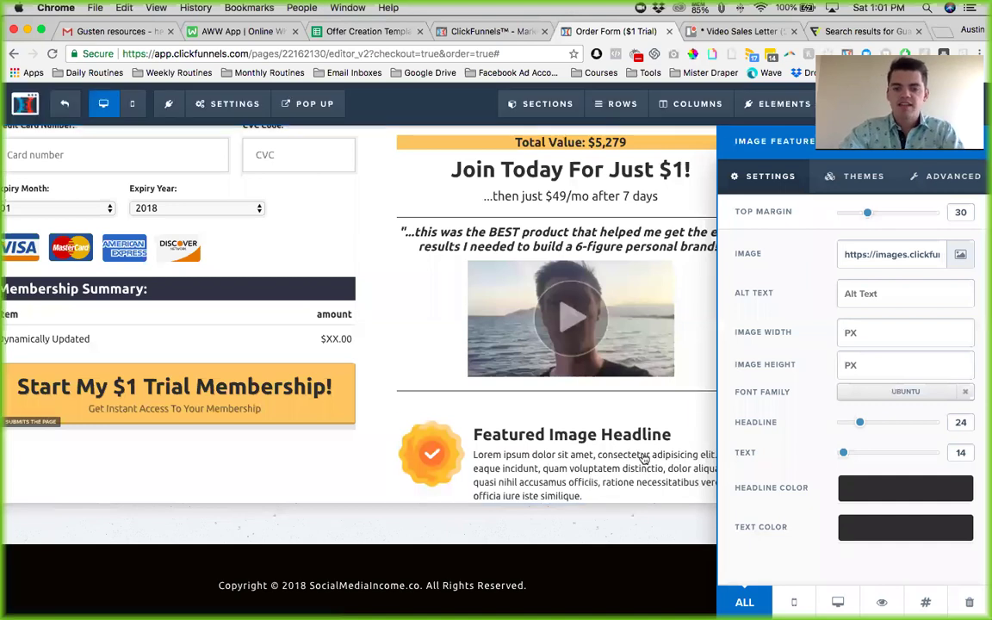
pyautogui.click(685, 441)
pyautogui.press('super+a')
pyautogui.write('Th')
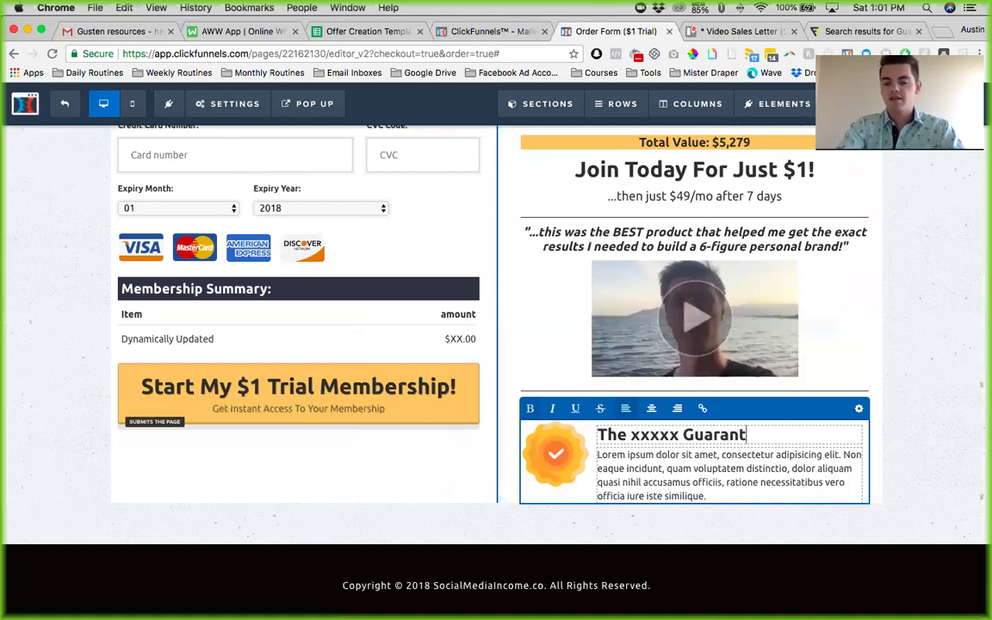
pyautogui.click(786, 476)
pyautogui.press('super+a')
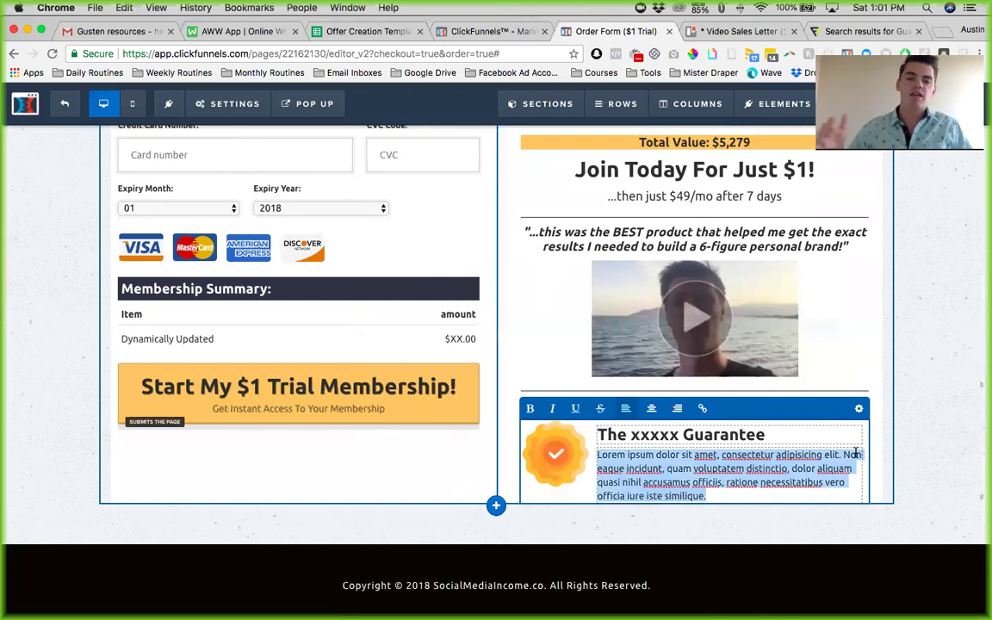
pyautogui.click(950, 437)
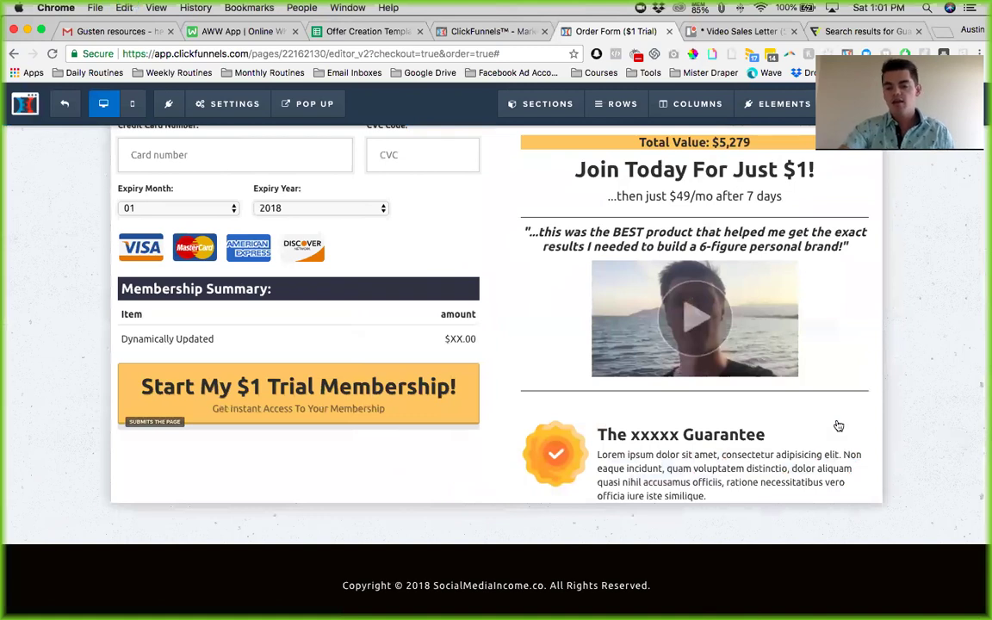
# Step: Reduce the guarantee block's top margin from 30 to 0
pyautogui.click(808, 411)
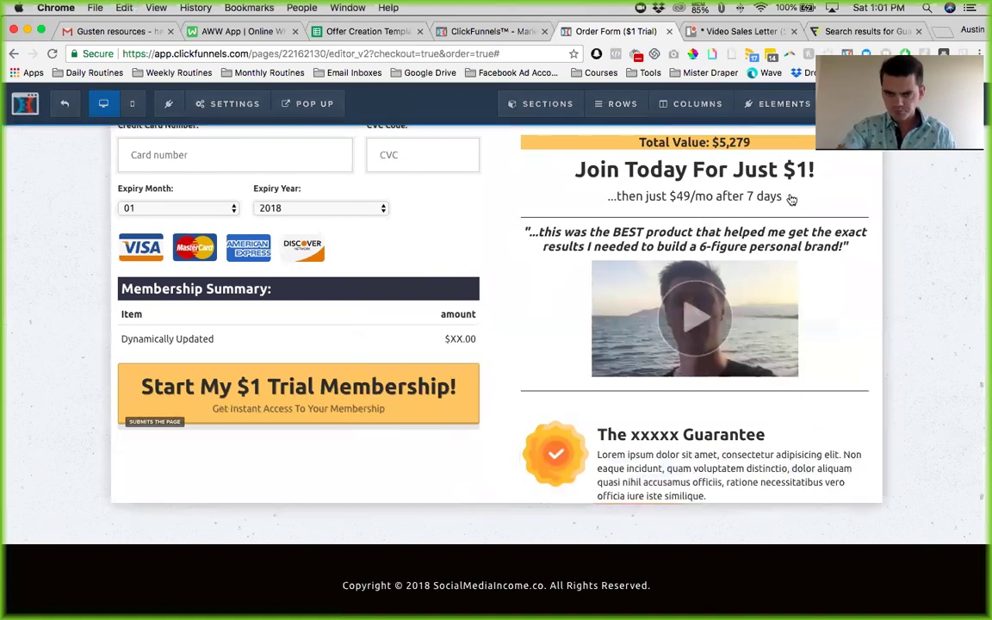
pyautogui.moveTo(858, 217); pyautogui.dragTo(830, 220)
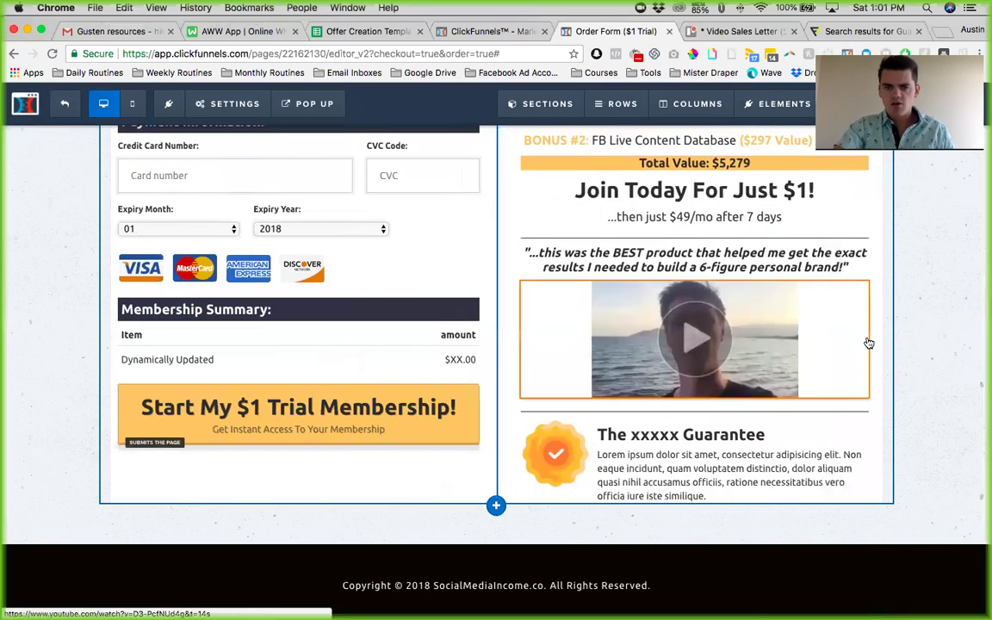
pyautogui.scroll(10, 869, 344)
pyautogui.scroll(-10, 868, 344)
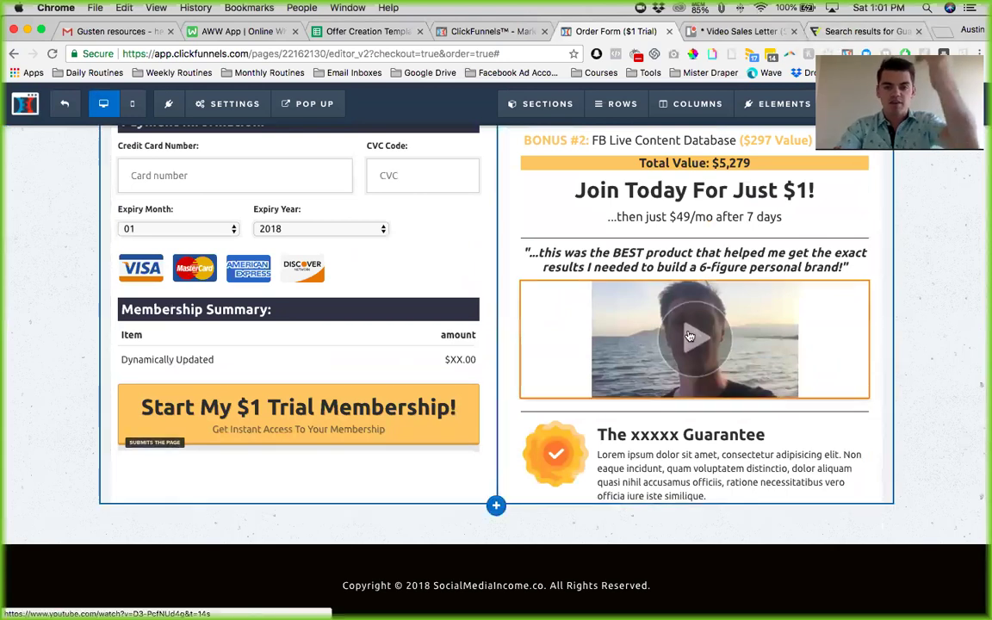
# Step: Abandon a first attempt at adding a section and reload the editor
pyautogui.click(497, 509)
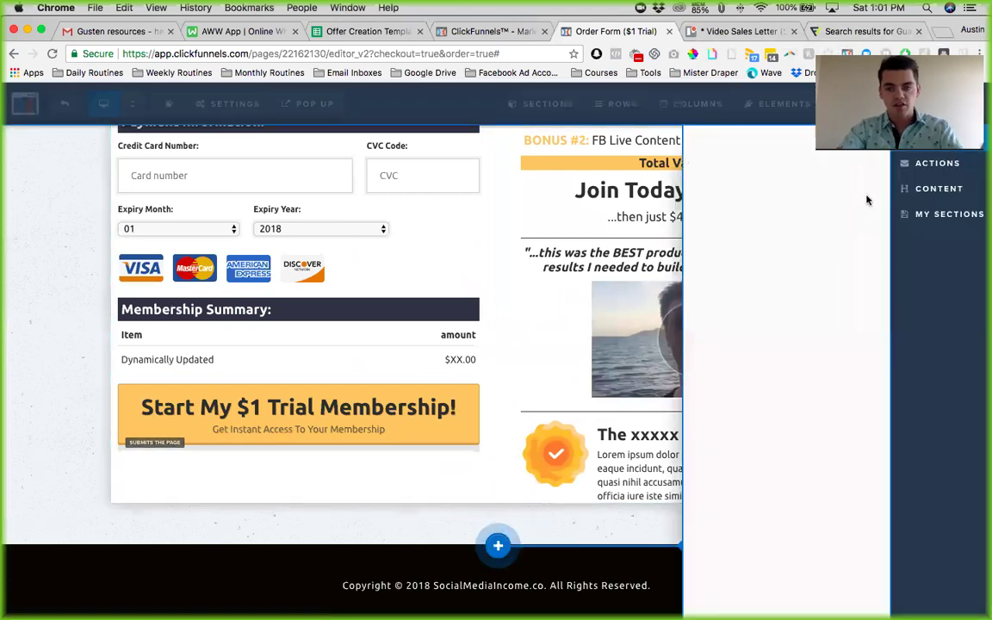
pyautogui.click(711, 205)
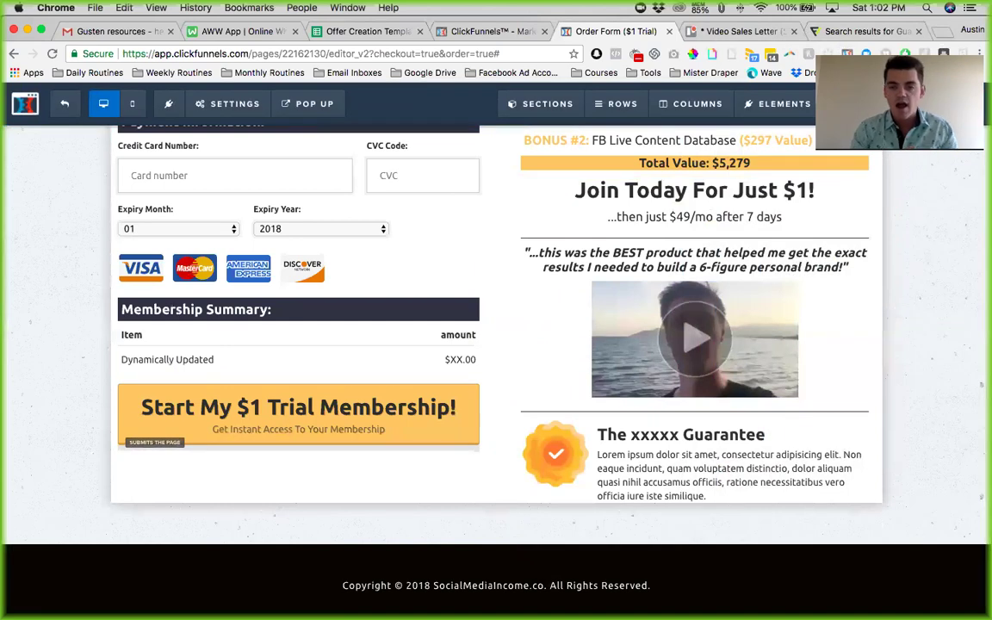
pyautogui.press('super+r')
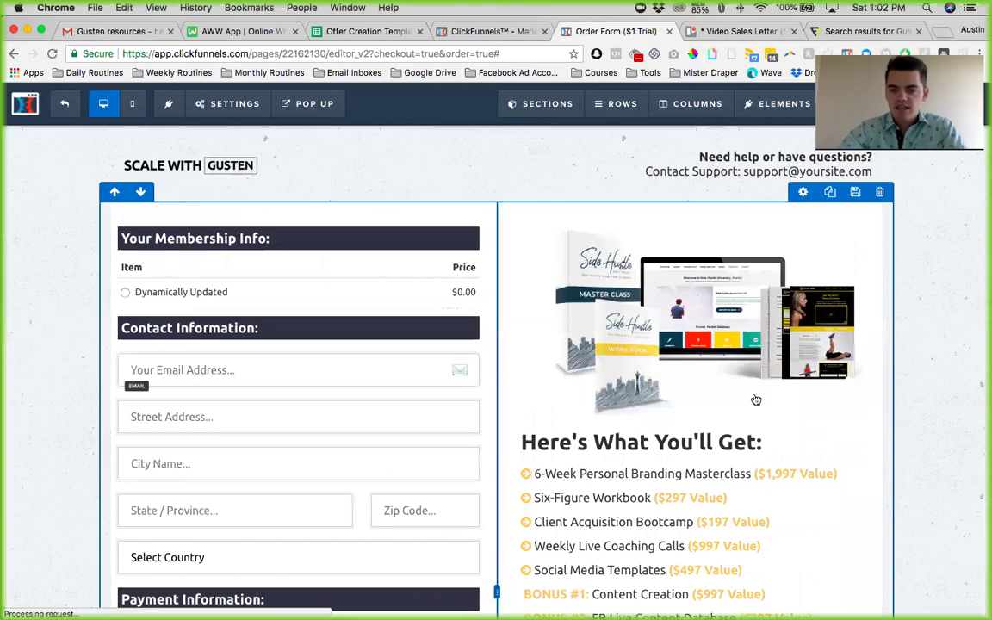
pyautogui.scroll(-10, 755, 399)
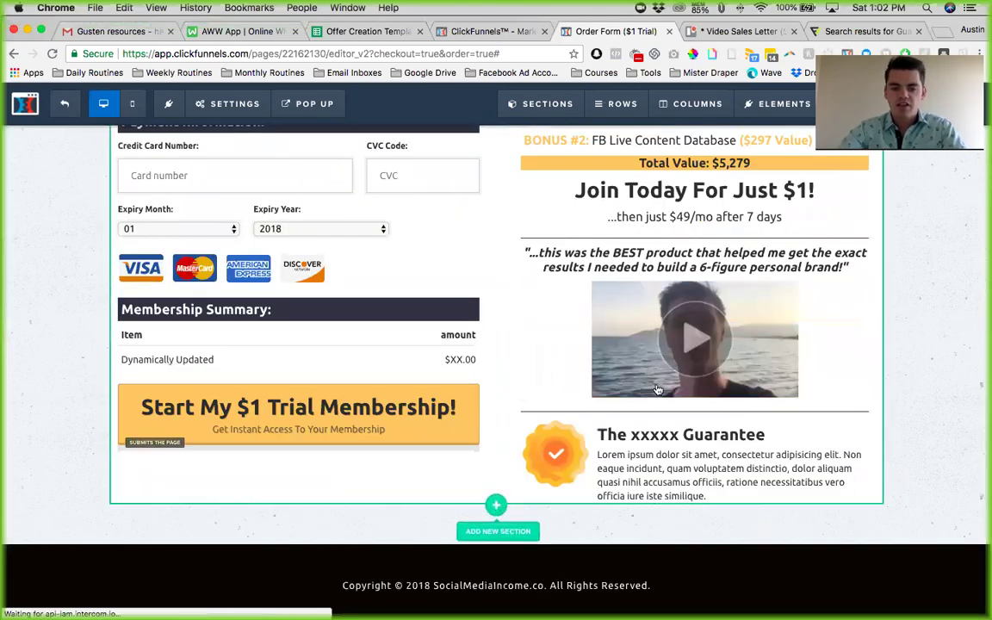
# Step: Add a new section below the order form and set its width to Wide
pyautogui.click(892, 184)
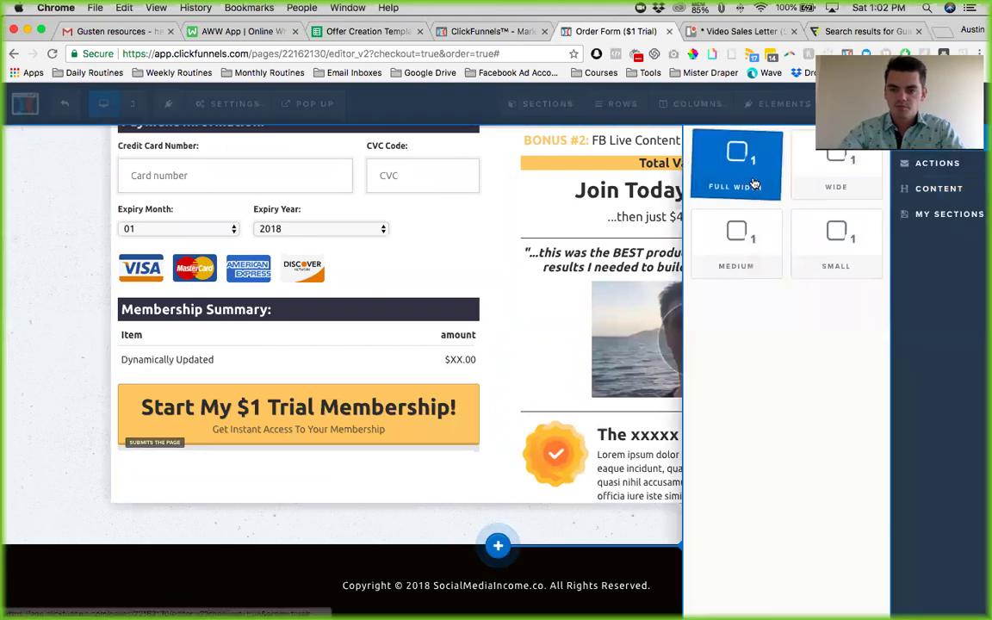
pyautogui.click(754, 184)
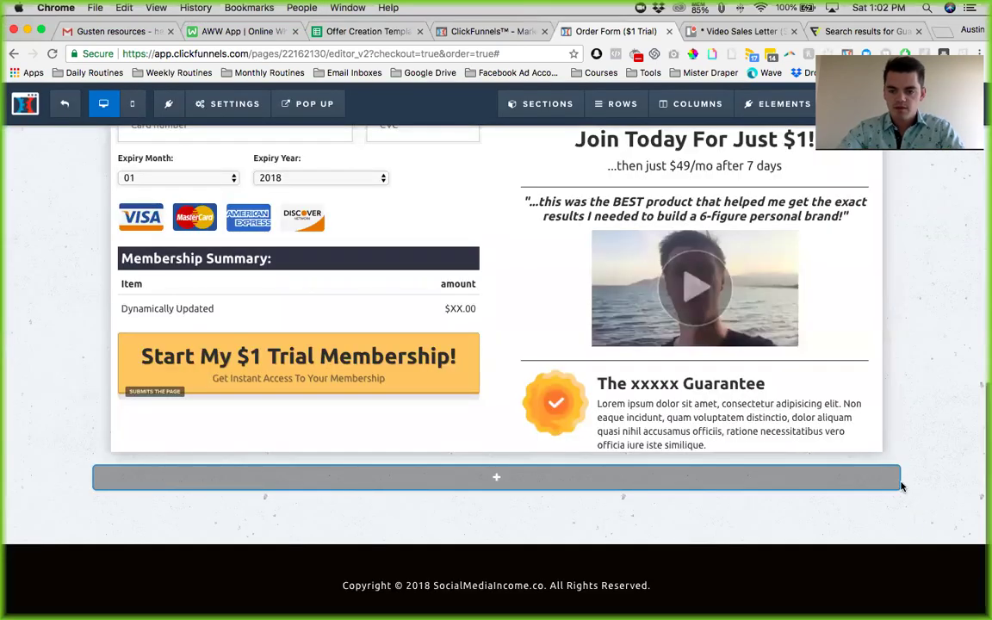
pyautogui.moveTo(953, 465)
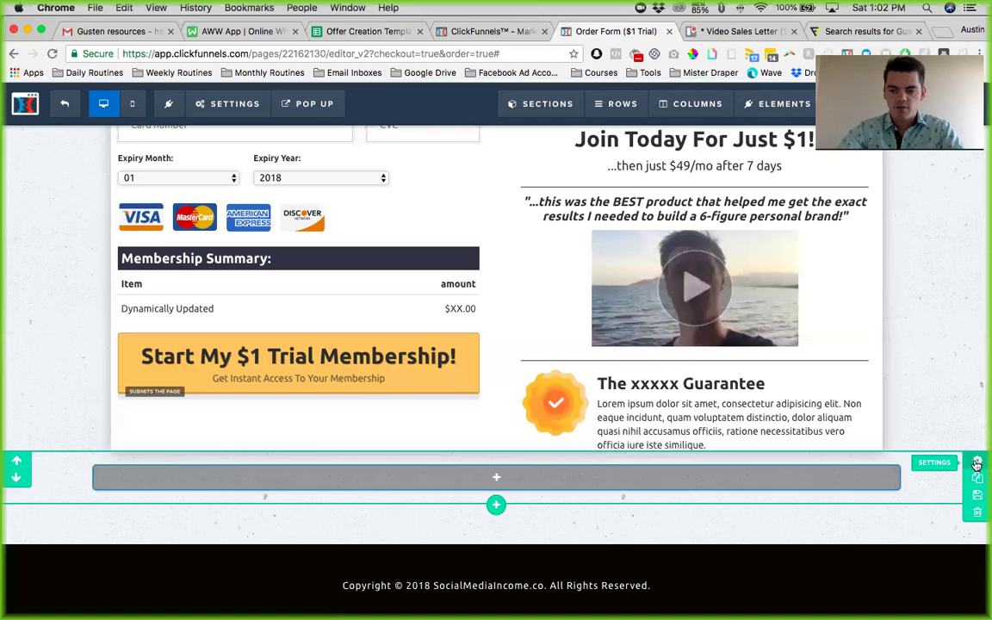
pyautogui.click(874, 299)
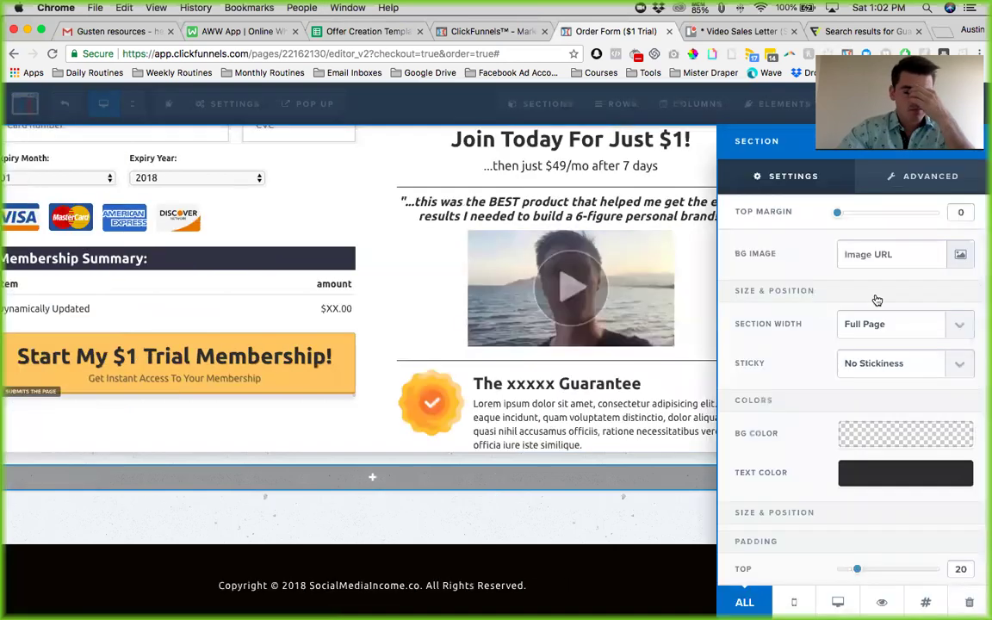
pyautogui.click(956, 324)
pyautogui.click(904, 338)
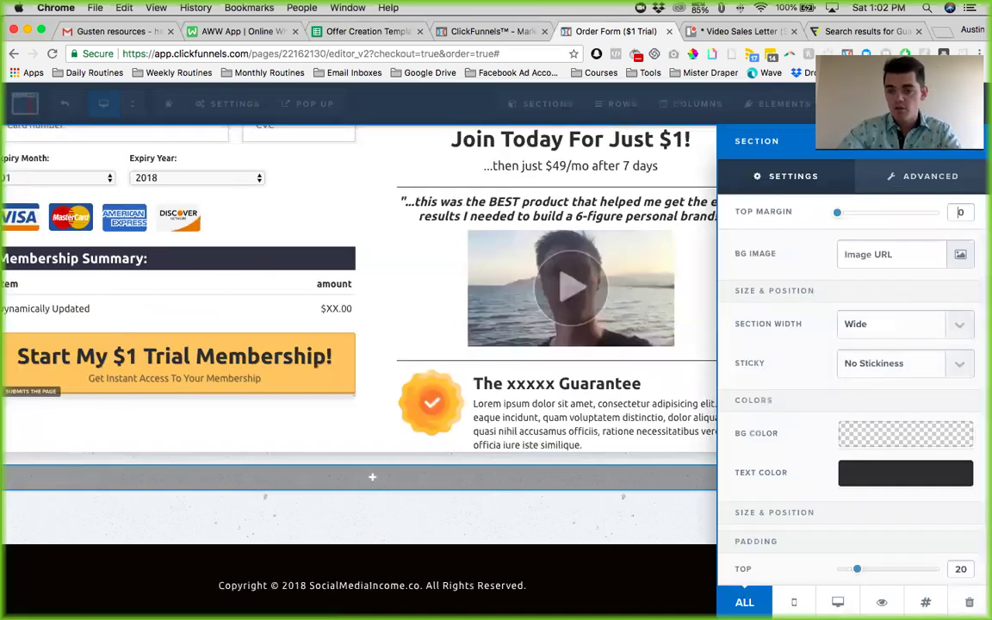
pyautogui.click(633, 452)
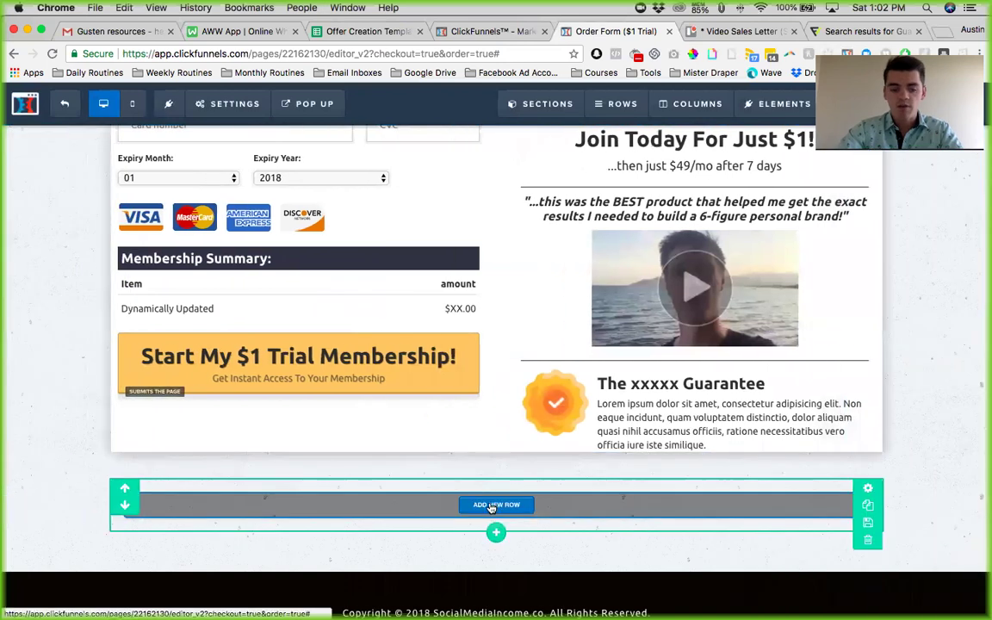
# Step: Add a one-column row and then a three-column row to the section
pyautogui.click(496, 505)
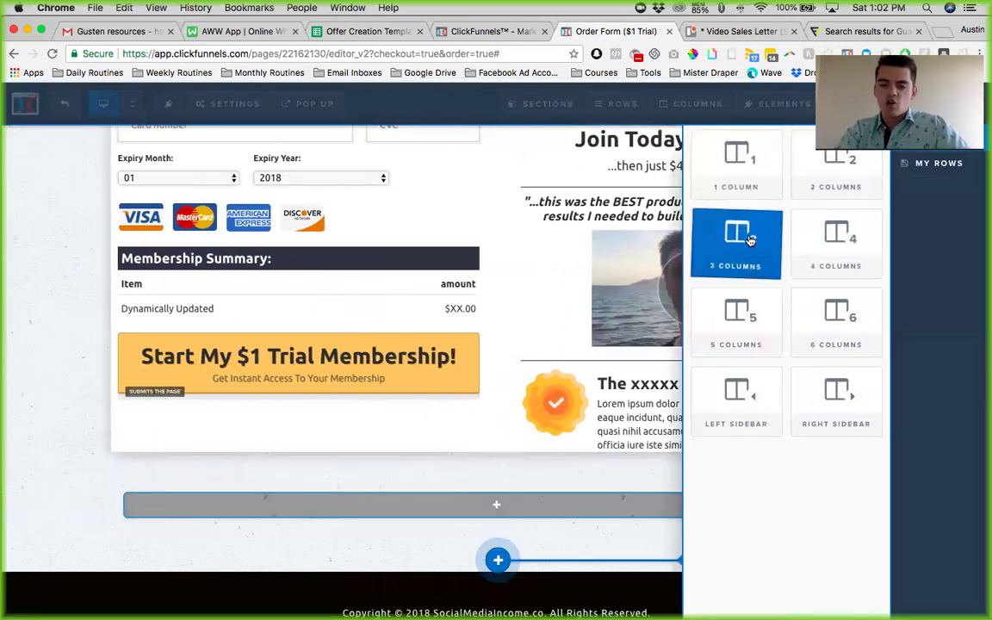
pyautogui.click(742, 177)
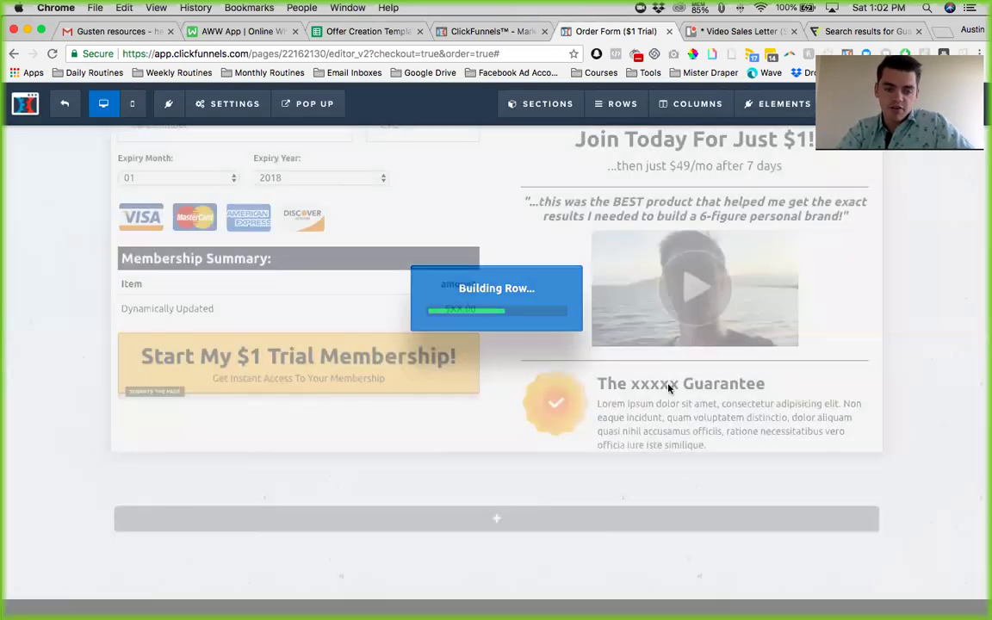
pyautogui.click(496, 545)
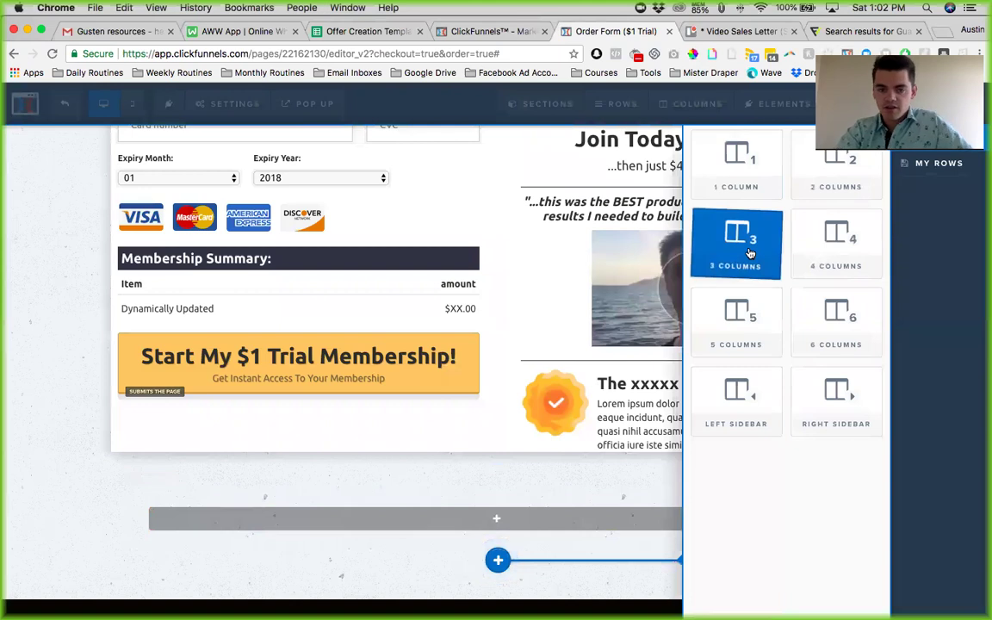
pyautogui.click(750, 253)
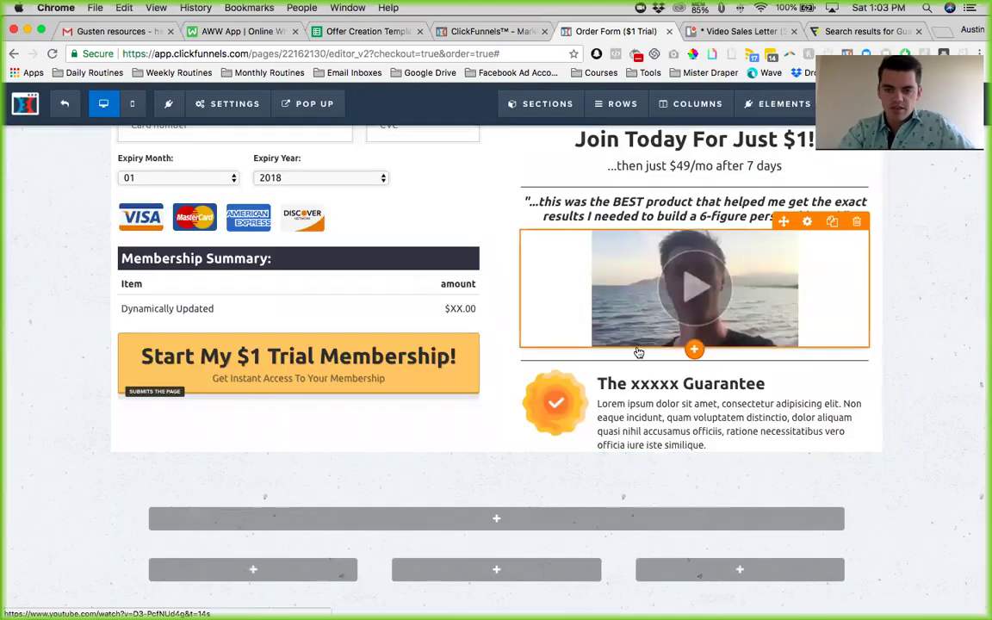
# Step: Move the testimonial video into the first column and add the heading 'Here's What Our Members Have To Say...'
pyautogui.scroll(-2, 277, 551)
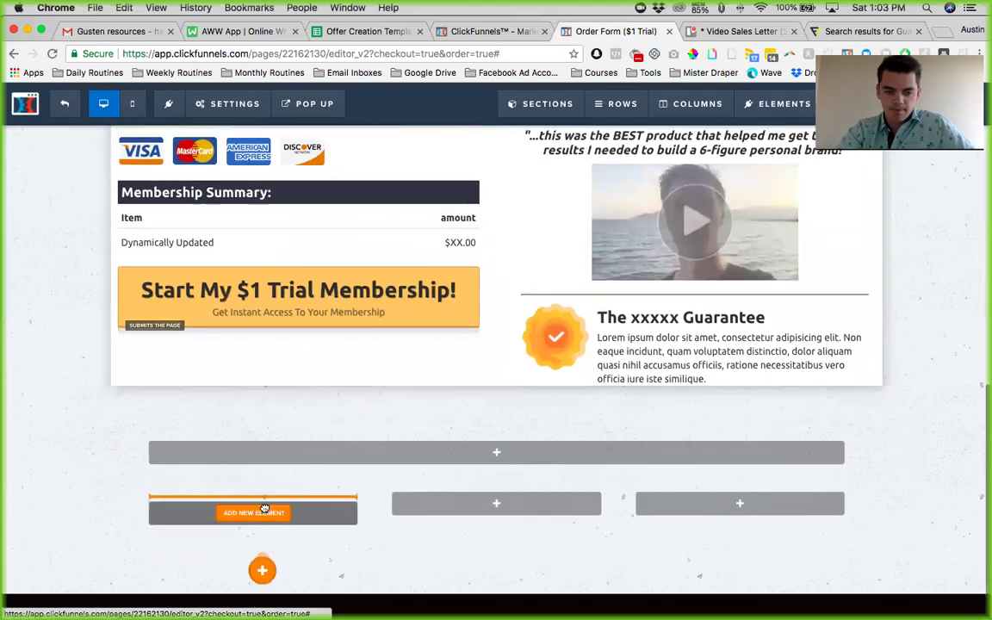
pyautogui.moveTo(638, 324)
pyautogui.mouseDown()
pyautogui.moveTo(253, 513)
pyautogui.moveTo(272, 484)
pyautogui.mouseUp()
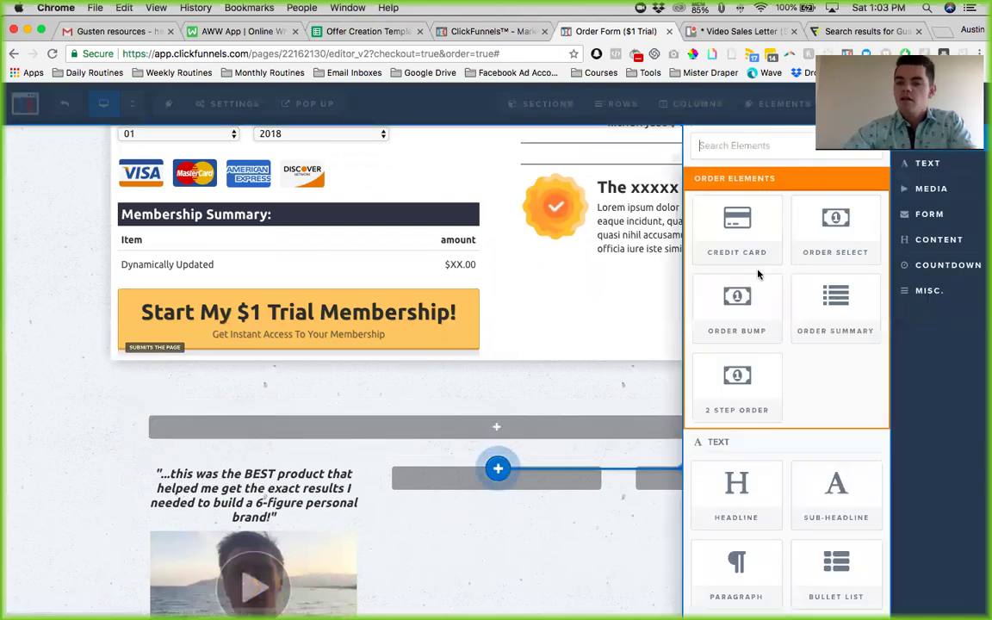
pyautogui.scroll(-2, 758, 396)
pyautogui.moveTo(734, 487); pyautogui.dragTo(613, 438)
pyautogui.tripleClick(573, 434)
pyautogui.write("Here's What Our")
pyautogui.write('Me')
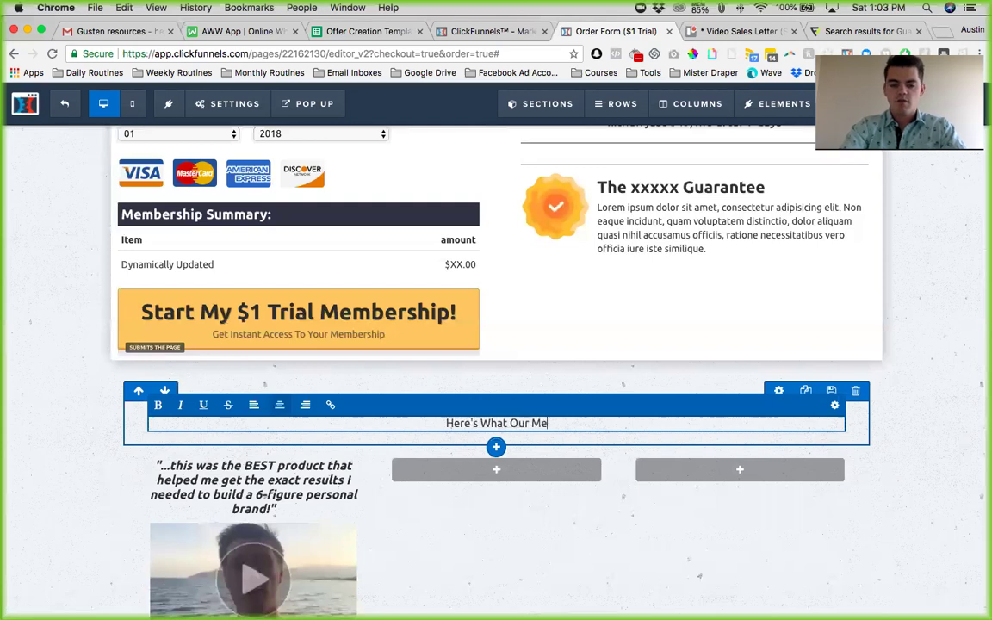
pyautogui.write('mbers Have To Say')
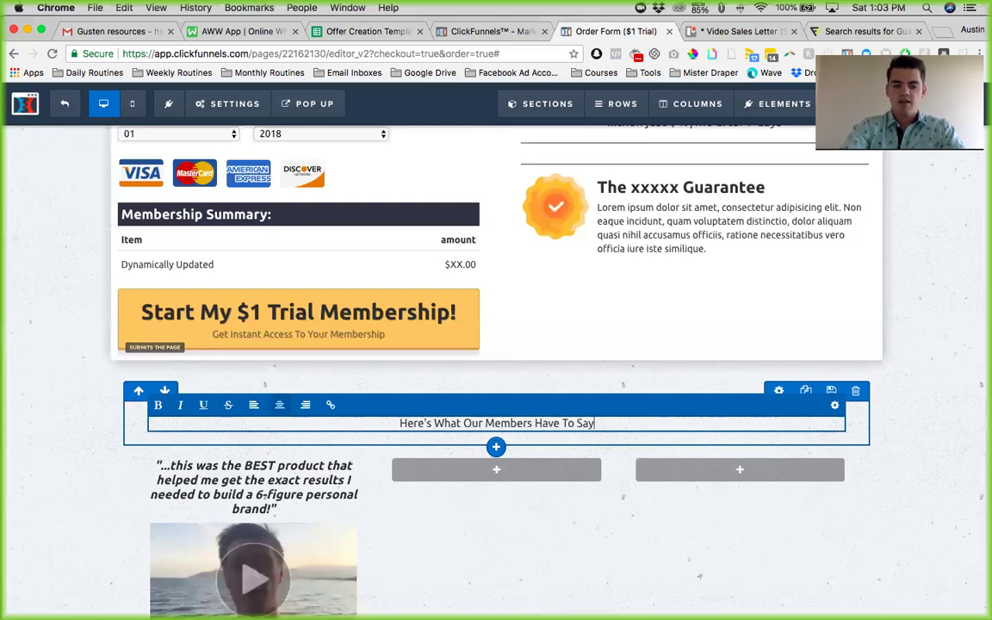
pyautogui.write('...')
pyautogui.press('super+a')
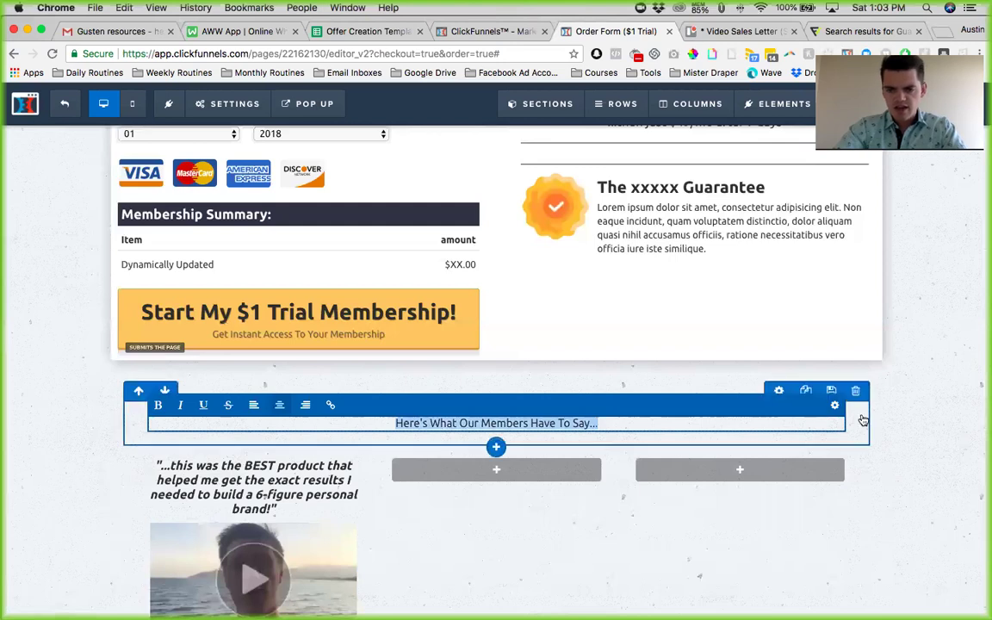
pyautogui.click(863, 397)
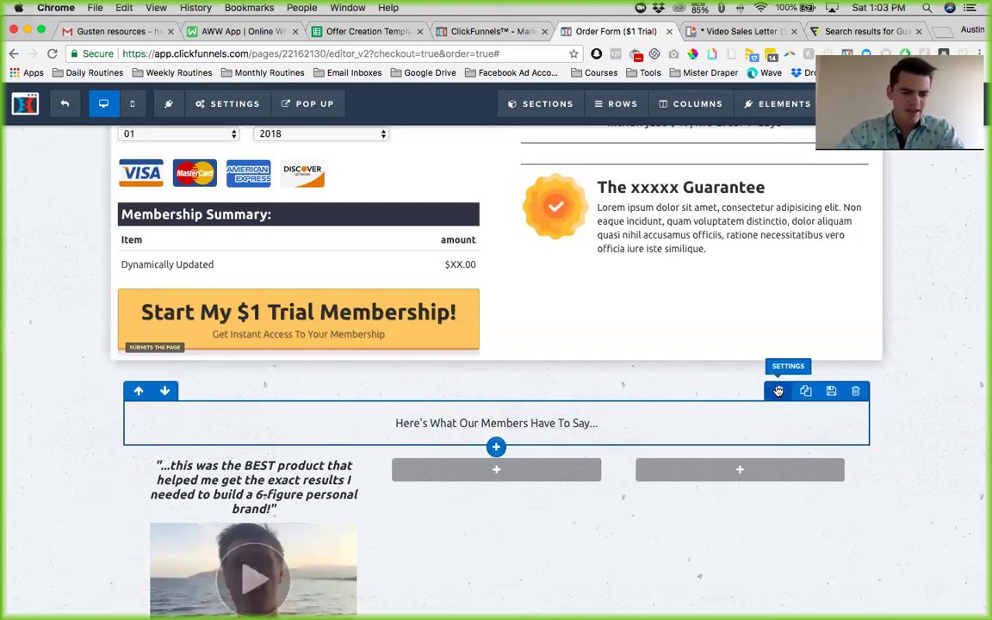
# Step: Set the section's background color to white
pyautogui.click(777, 391)
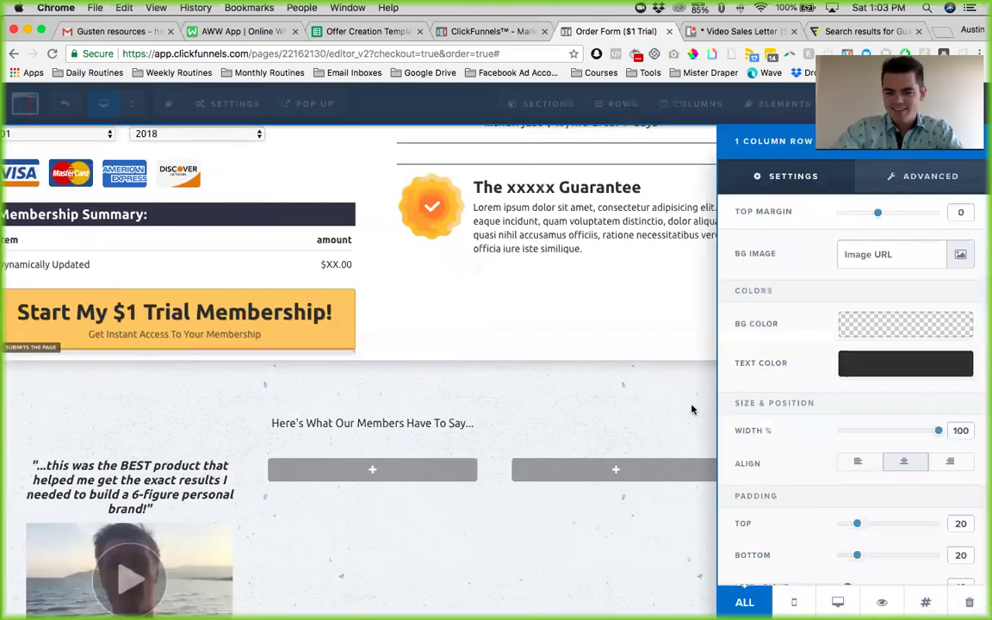
pyautogui.click(692, 408)
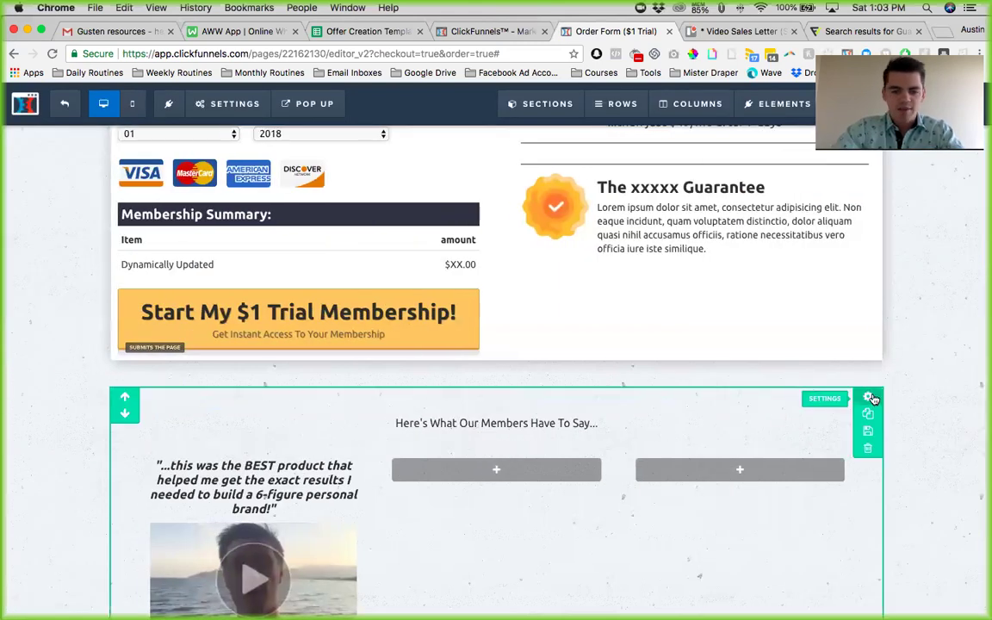
pyautogui.click(869, 398)
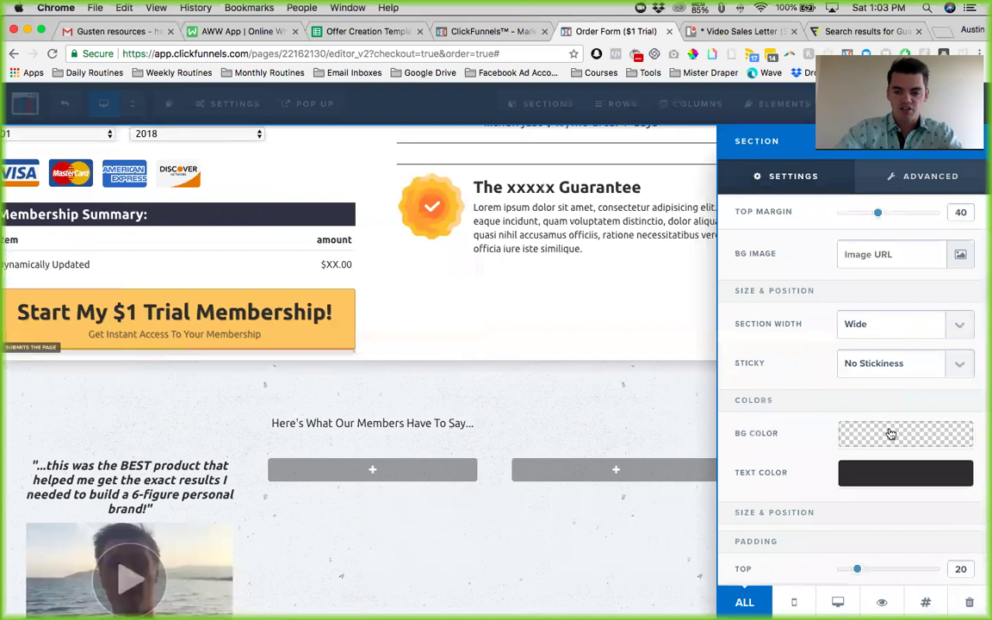
pyautogui.click(887, 435)
pyautogui.click(825, 483)
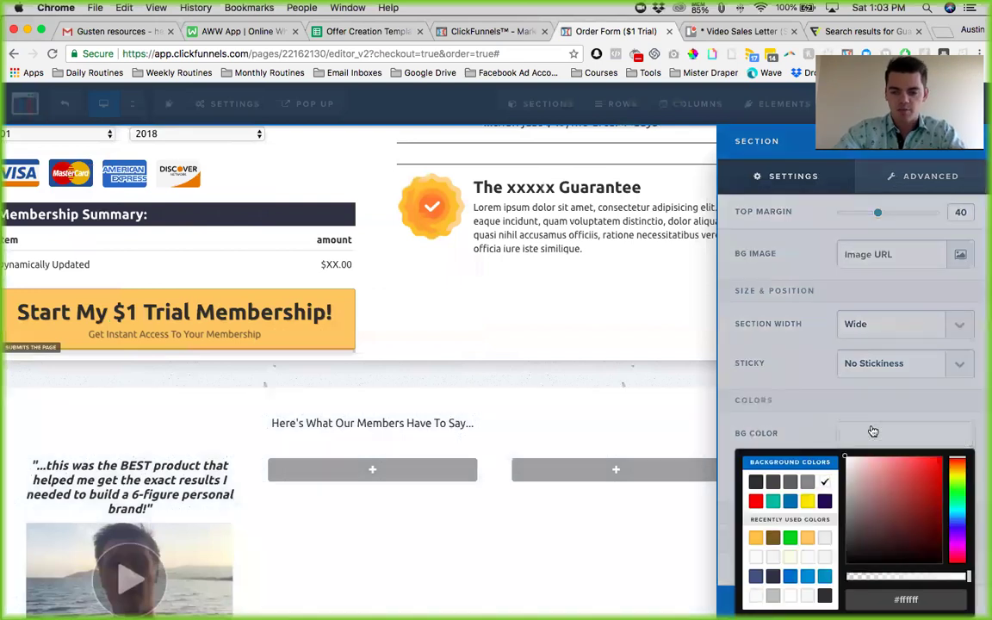
pyautogui.click(870, 434)
# Step: Rename the section's CSS title to box-shadow
pyautogui.click(924, 601)
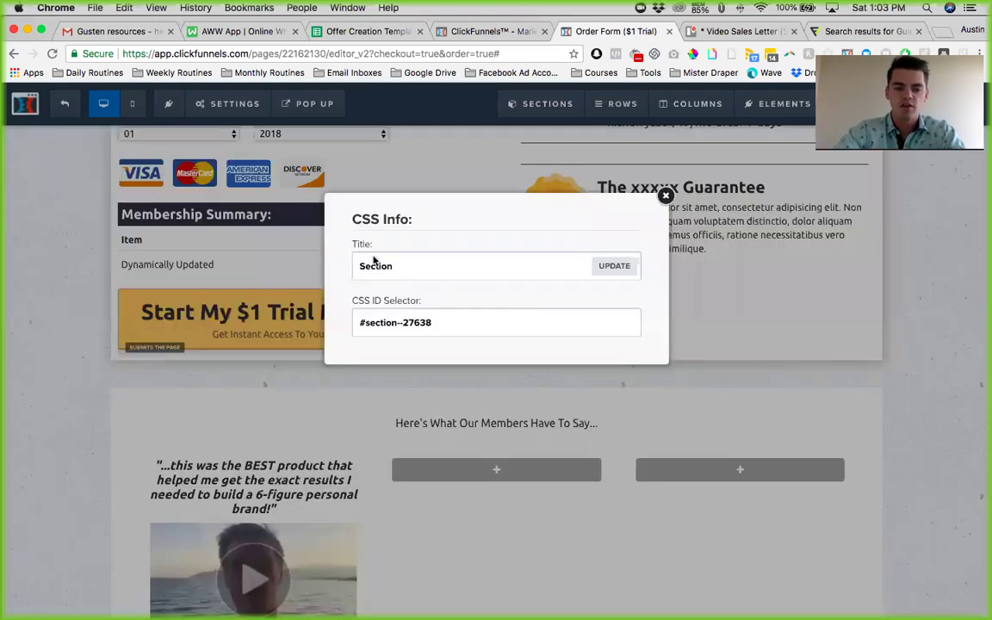
pyautogui.doubleClick(374, 258)
pyautogui.write('box-shadow')
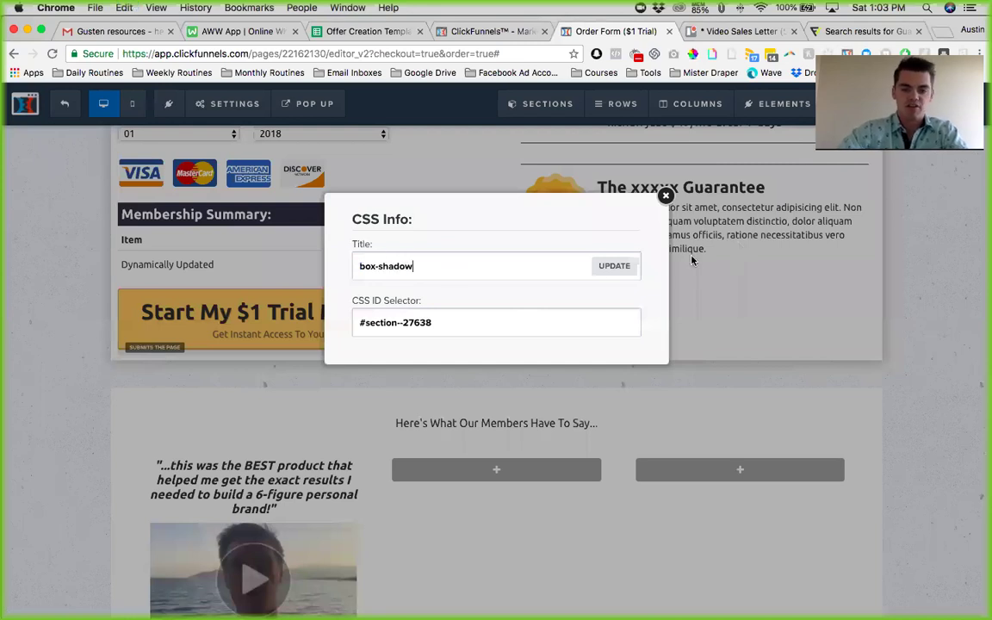
pyautogui.click(614, 266)
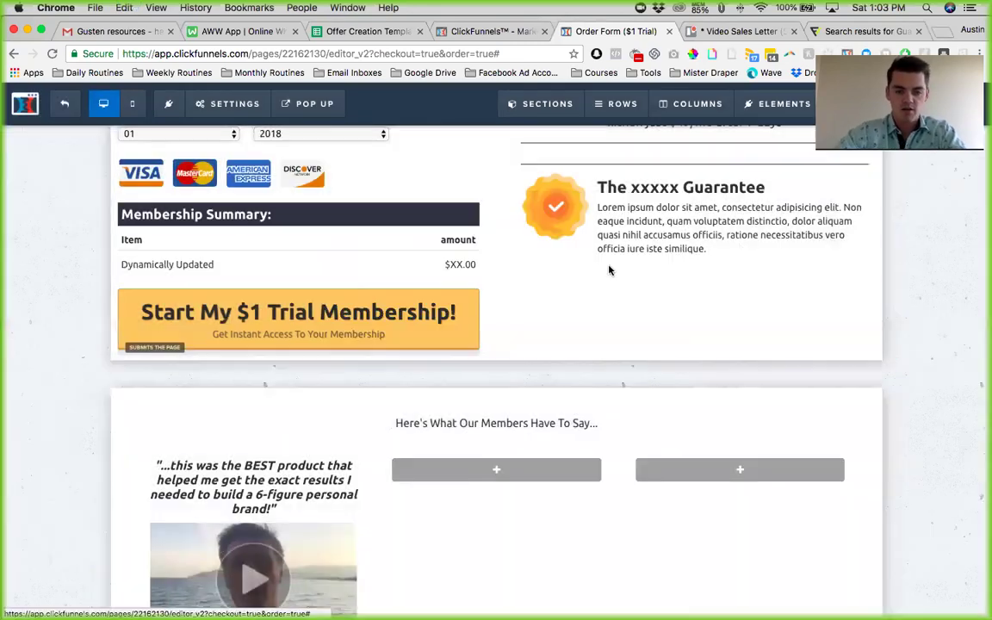
# Step: Raise the members headline font size to 48 and make it bold
pyautogui.moveTo(571, 421)
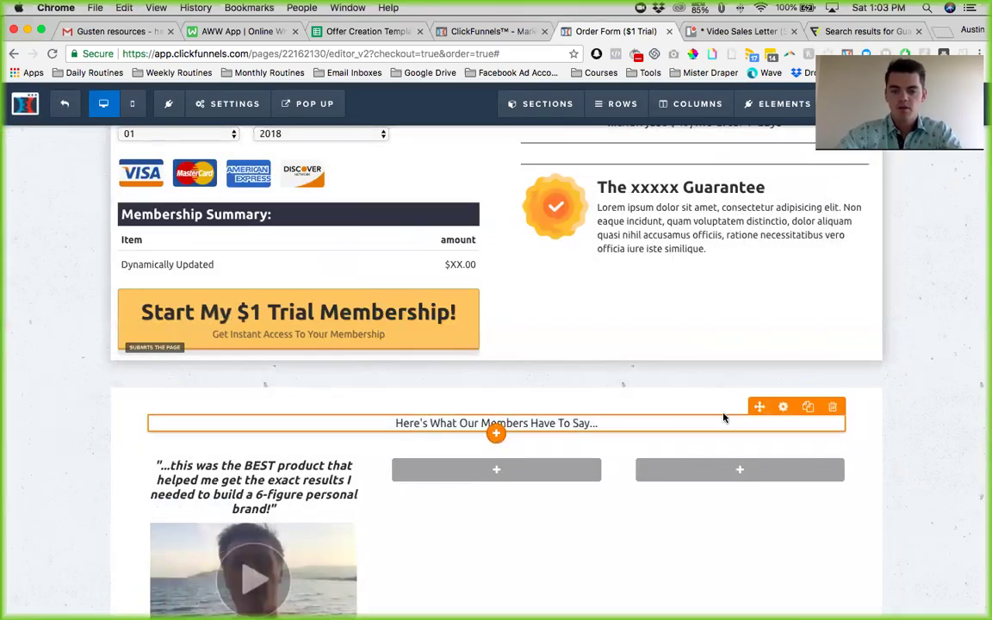
pyautogui.click(782, 403)
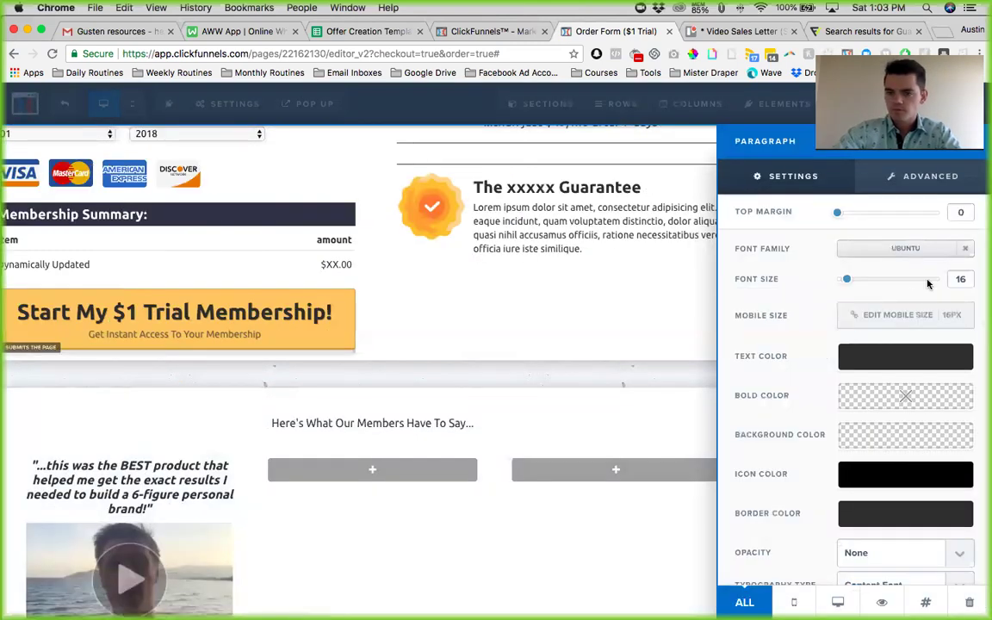
pyautogui.write('32')
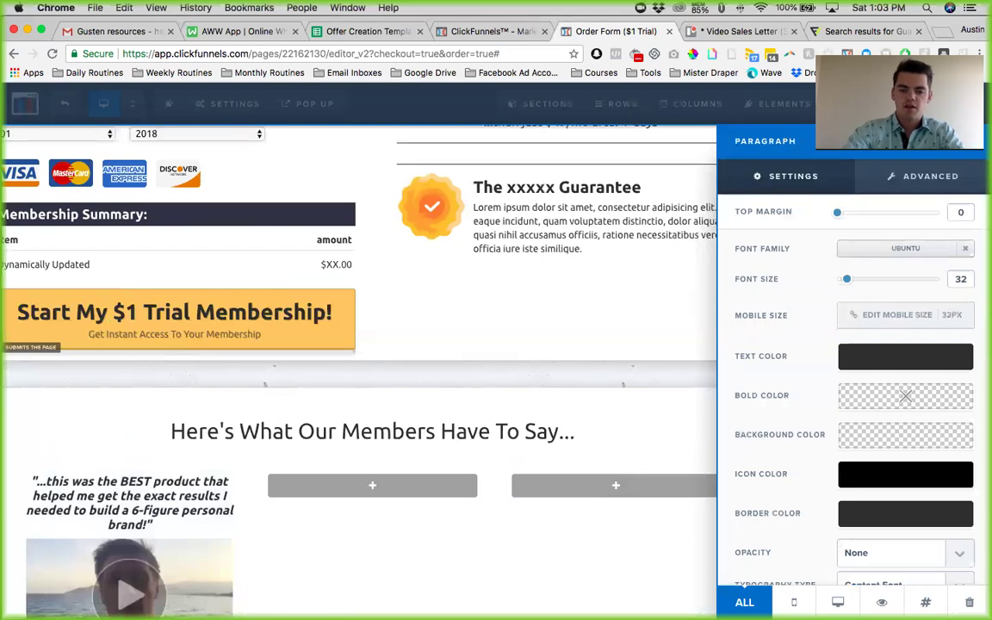
pyautogui.press('BackSpace')
pyautogui.press('BackSpace')
pyautogui.write('48')
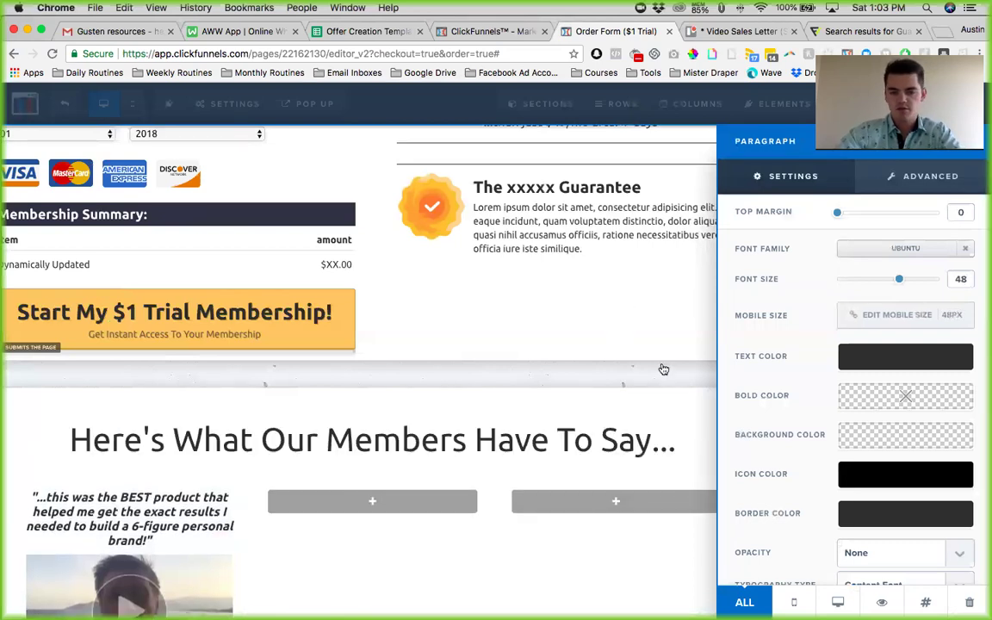
pyautogui.click(662, 370)
pyautogui.click(704, 437)
pyautogui.hotkey('ctrl', 'a')
pyautogui.hotkey('ctrl', 'b')
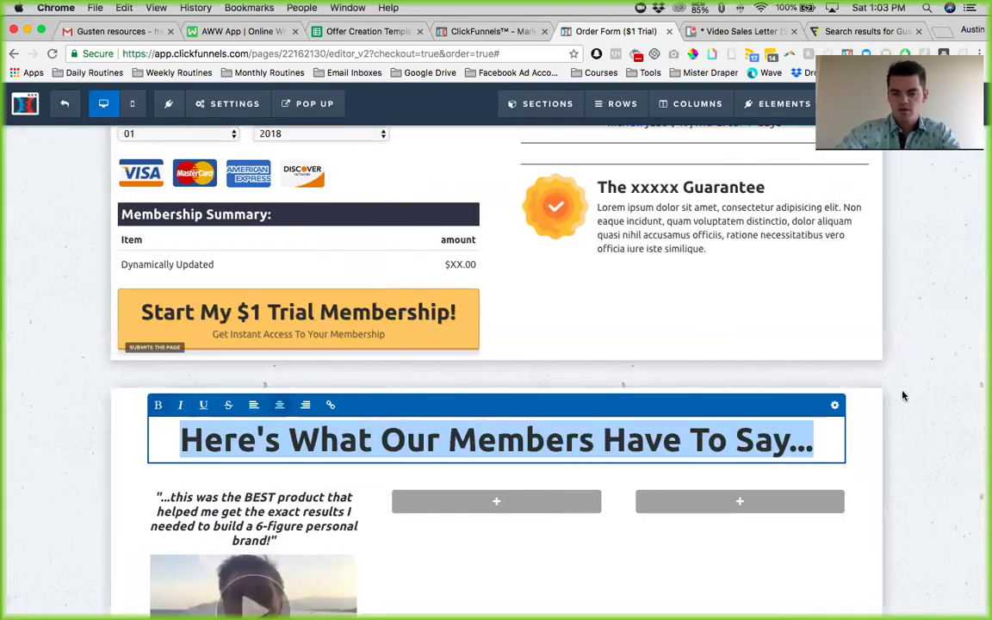
pyautogui.click(470, 374)
# Step: Make the first testimonial quote bold
pyautogui.scroll(-3, 470, 375)
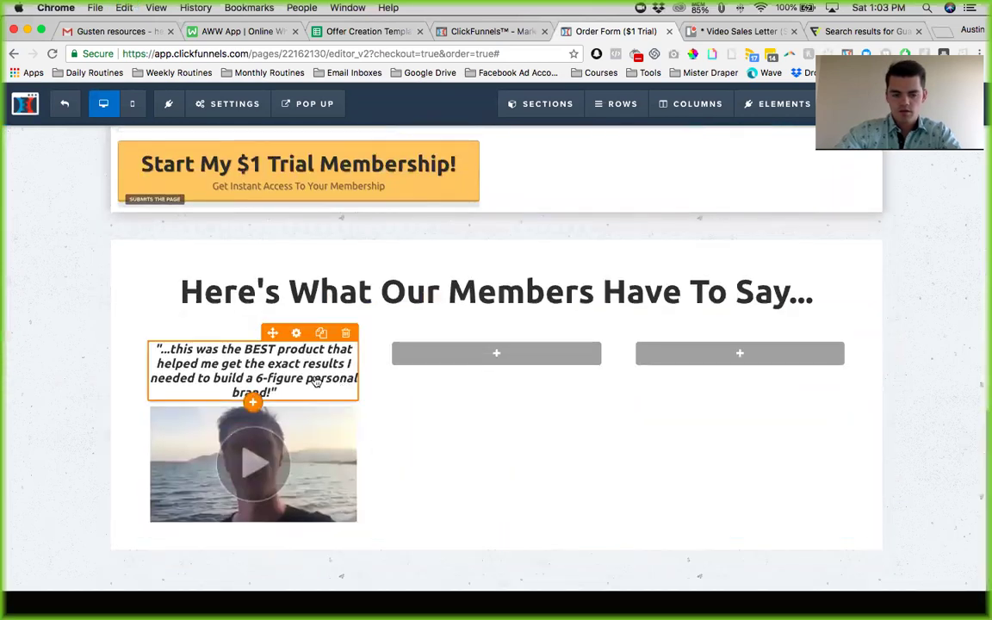
pyautogui.click(343, 379)
pyautogui.hotkey('ctrl', 'a')
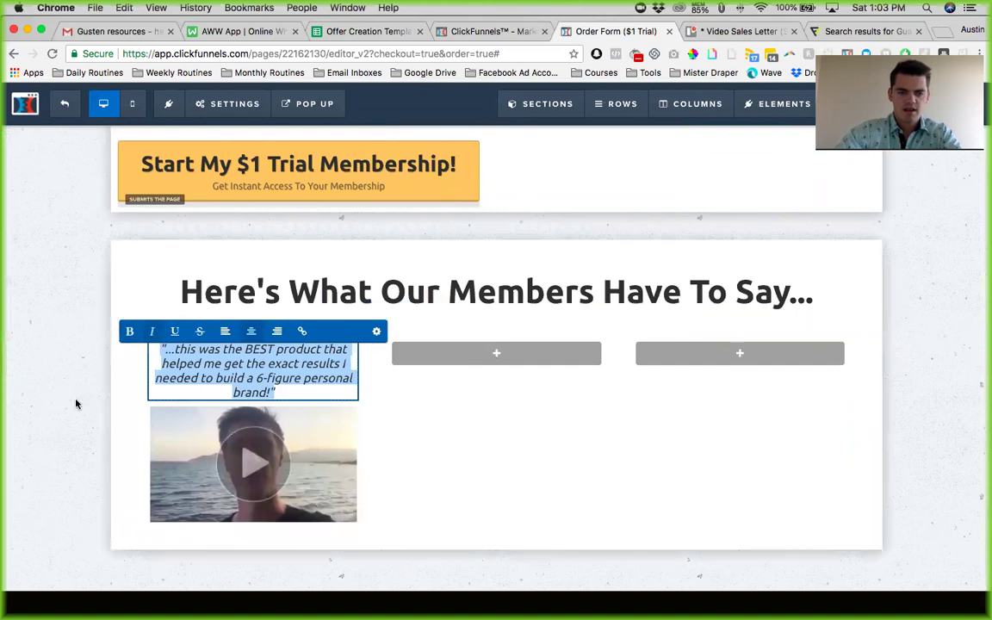
pyautogui.hotkey('ctrl', 'b')
pyautogui.click(69, 365)
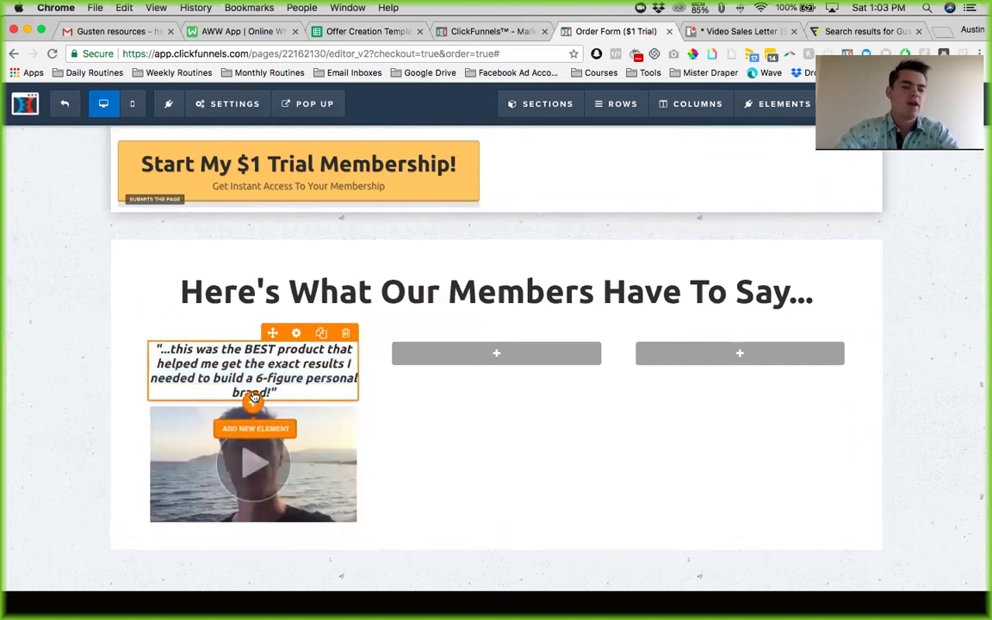
# Step: Duplicate the quote and video into the middle column, then again into the right column
pyautogui.click(320, 333)
pyautogui.moveTo(272, 332); pyautogui.dragTo(543, 357)
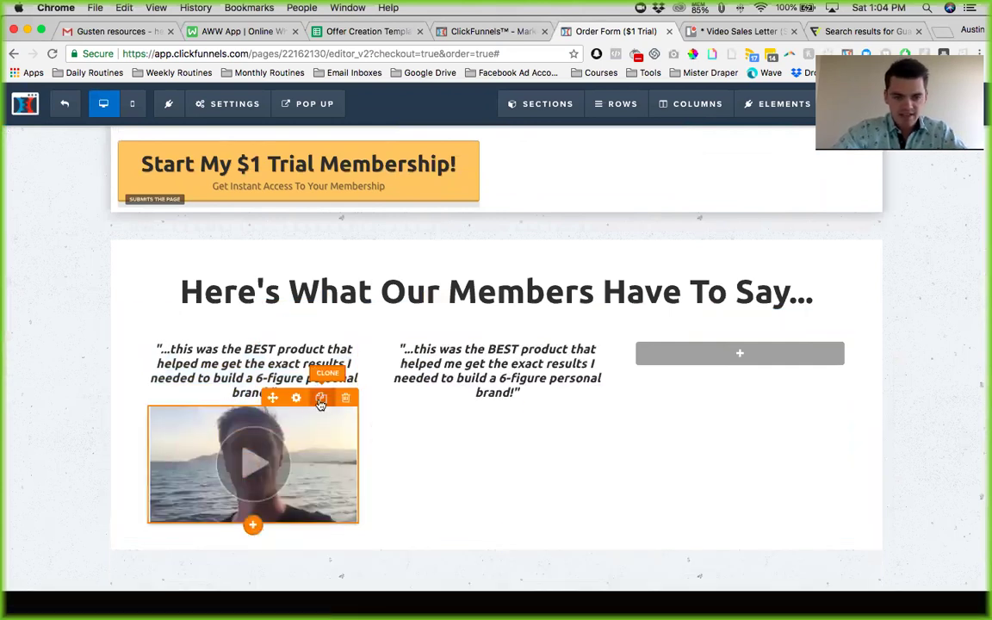
pyautogui.click(321, 397)
pyautogui.moveTo(274, 397)
pyautogui.mouseDown()
pyautogui.moveTo(509, 454)
pyautogui.moveTo(568, 365)
pyautogui.mouseUp()
pyautogui.click(564, 333)
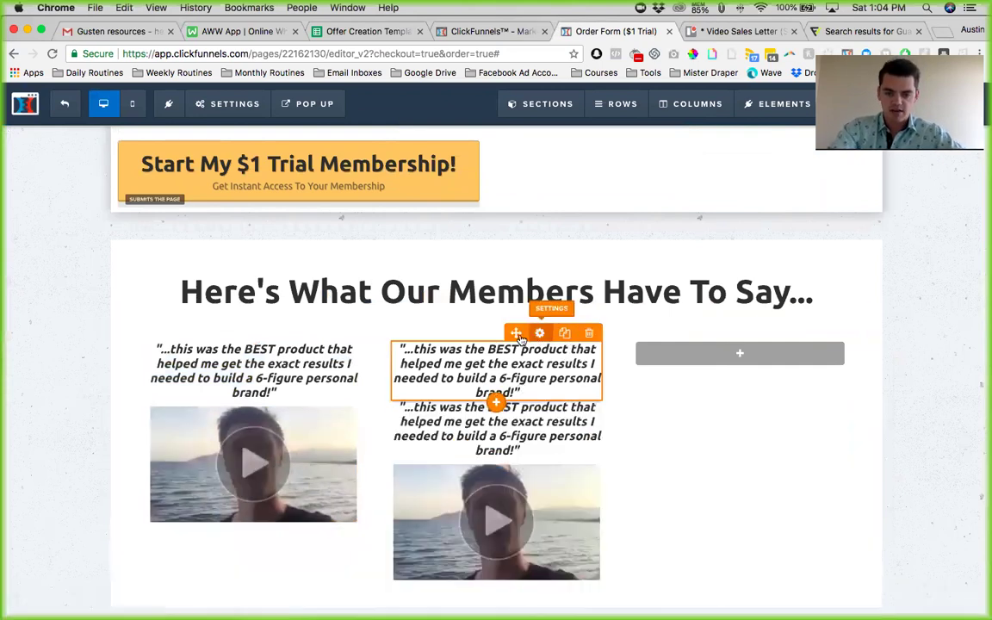
pyautogui.moveTo(737, 348)
pyautogui.mouseDown()
pyautogui.moveTo(736, 413)
pyautogui.moveTo(737, 353)
pyautogui.mouseUp()
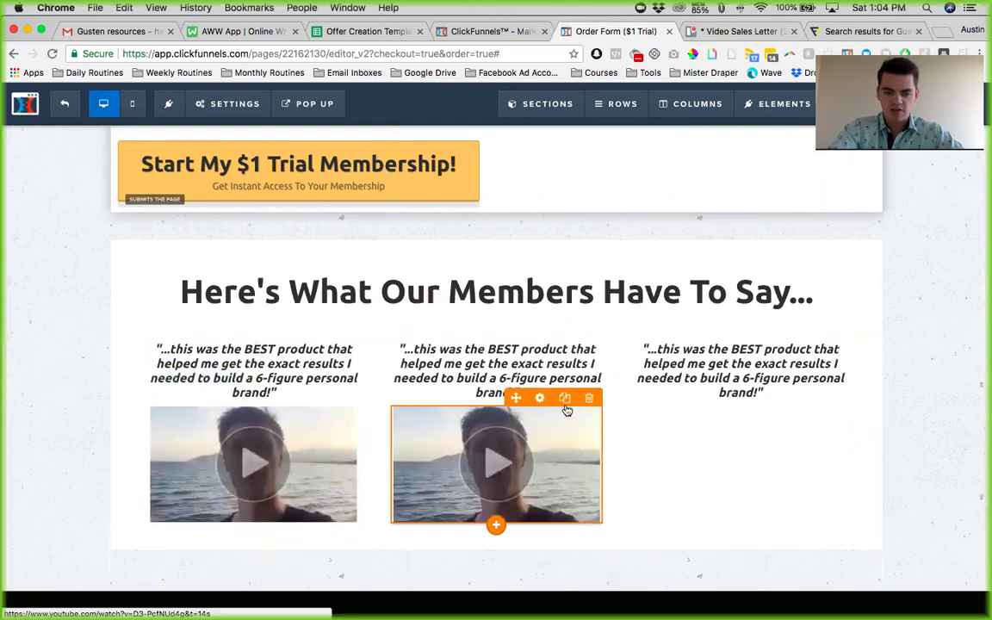
pyautogui.click(552, 403)
pyautogui.moveTo(760, 389); pyautogui.dragTo(759, 396)
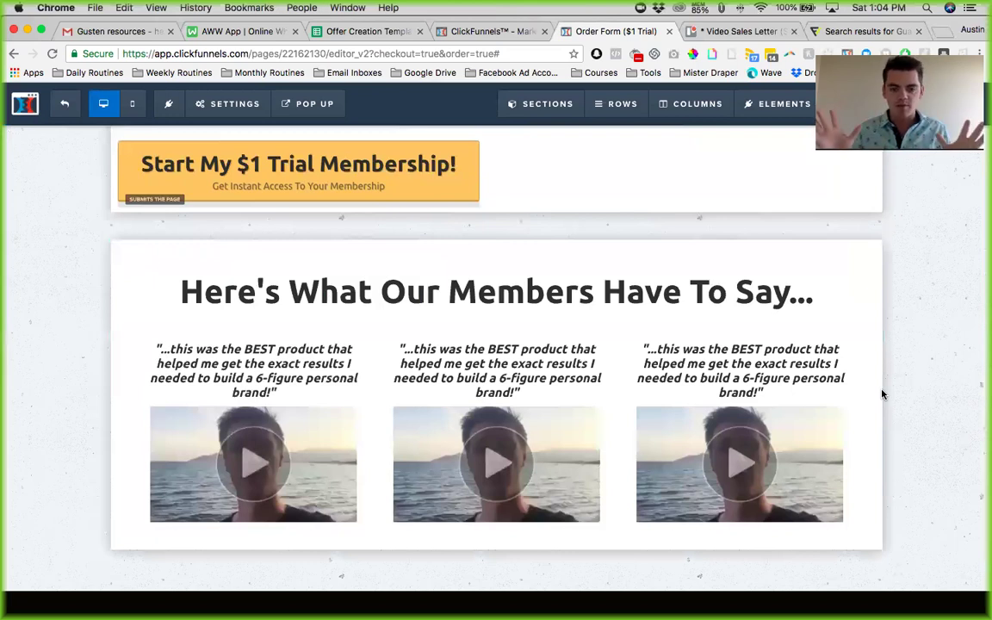
# Step: Switch the editor to mobile layout and scroll down past the guarantee badge to the testimonials
pyautogui.scroll(5, 882, 394)
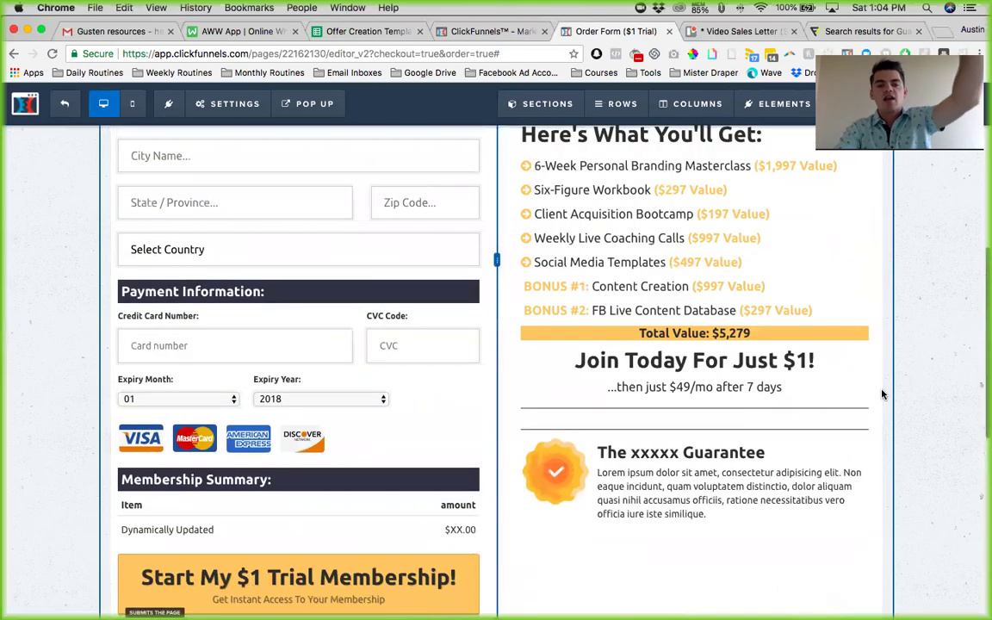
pyautogui.scroll(-6, 882, 395)
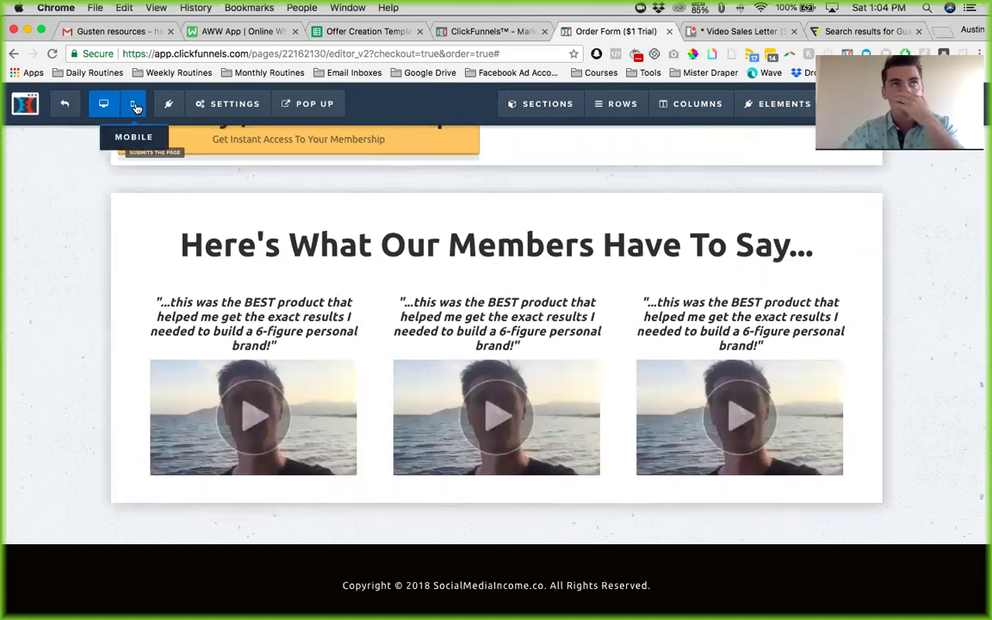
pyautogui.click(135, 105)
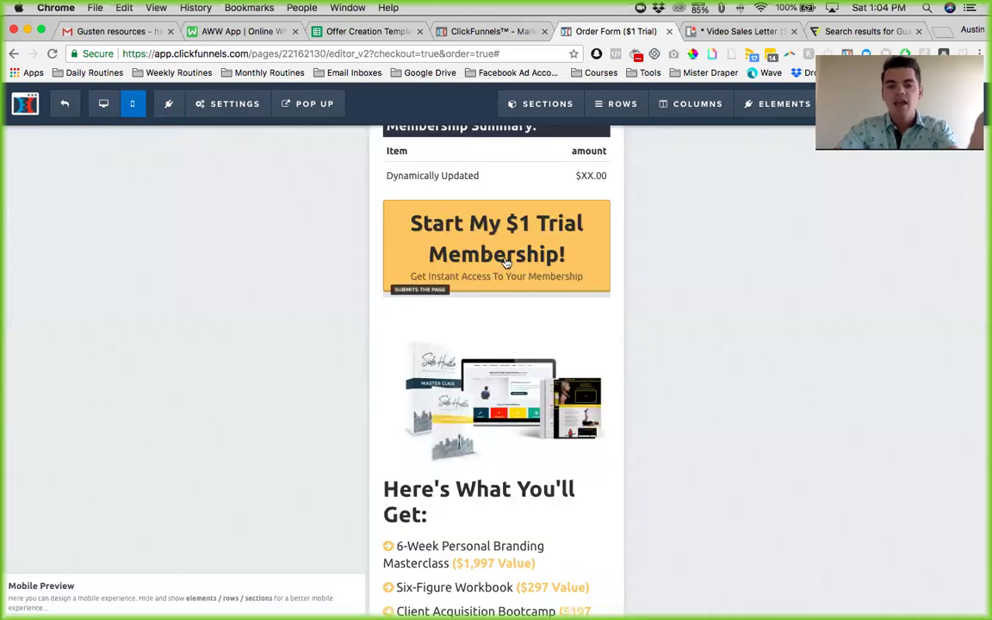
pyautogui.scroll(5, 506, 263)
pyautogui.scroll(5, 507, 263)
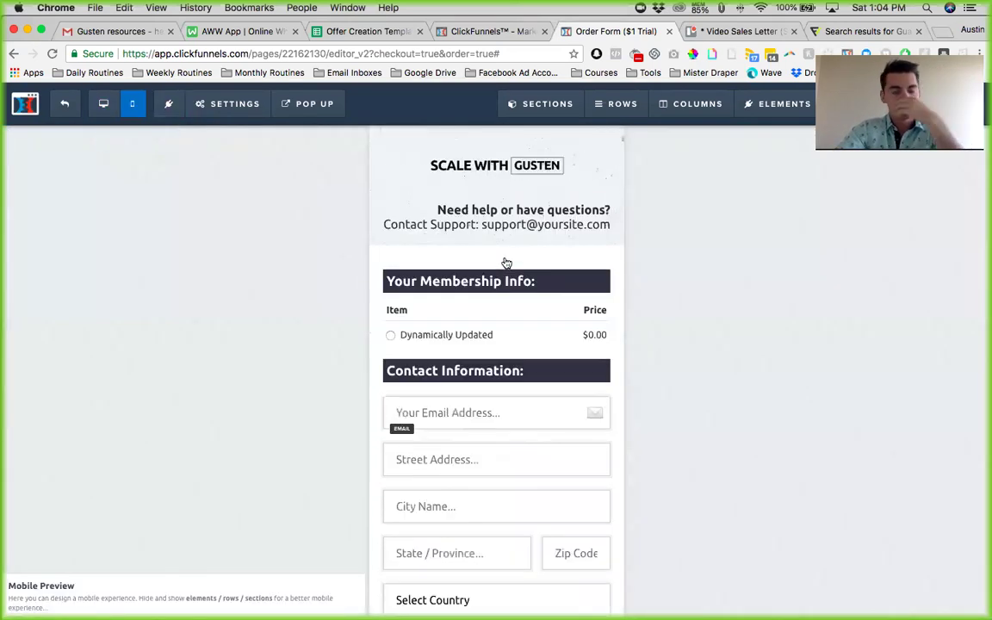
pyautogui.scroll(-3, 506, 263)
pyautogui.scroll(-5, 506, 262)
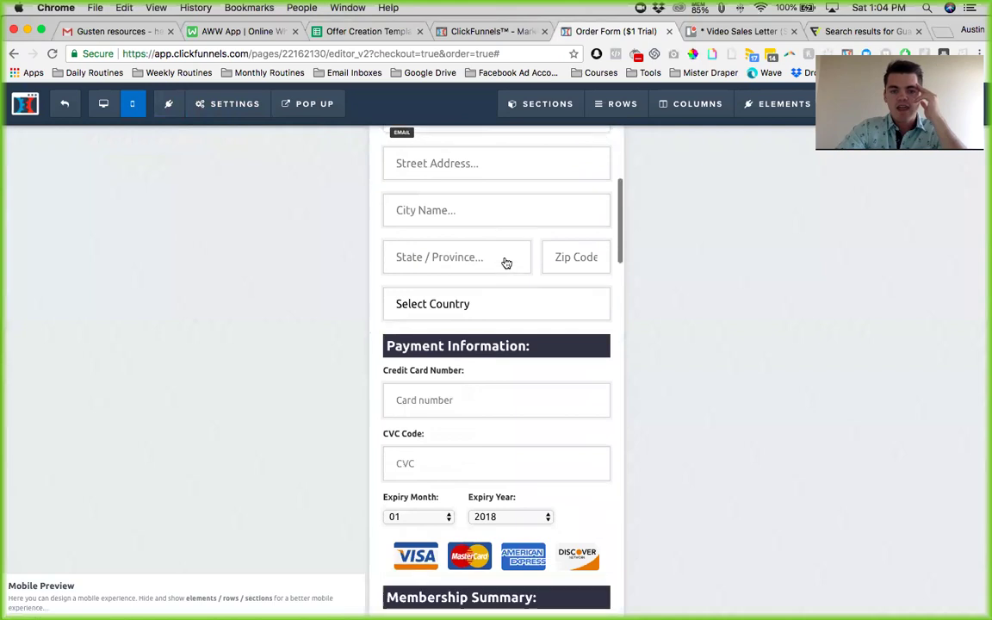
pyautogui.scroll(-8, 507, 263)
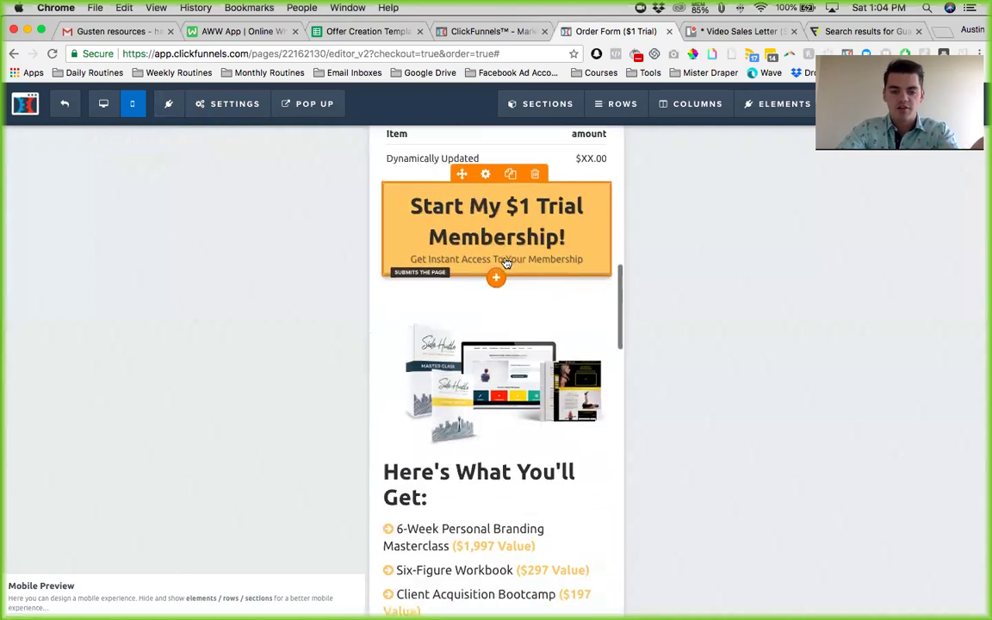
pyautogui.scroll(-6, 507, 263)
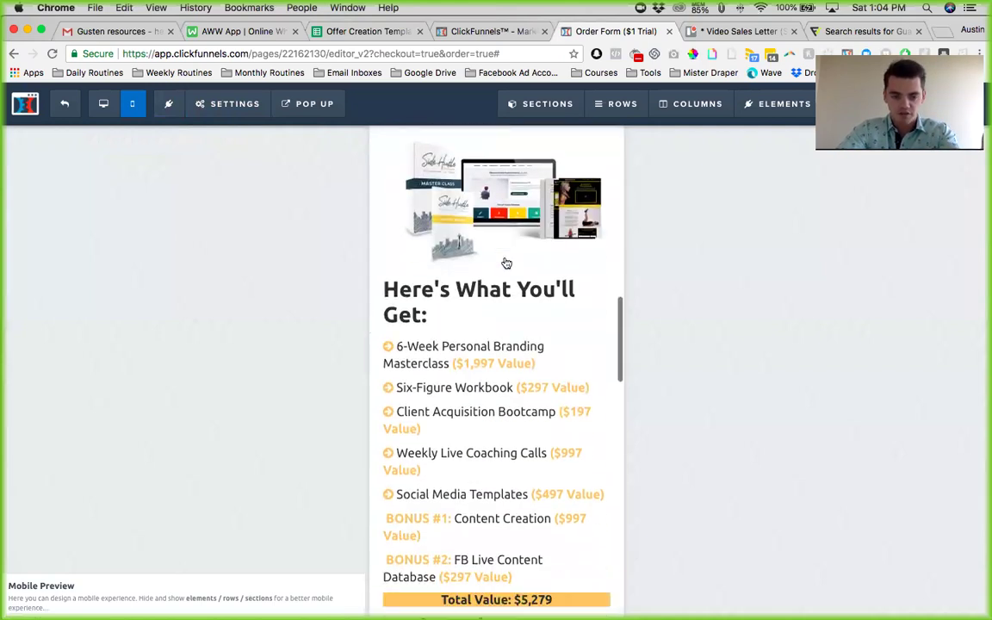
pyautogui.scroll(-6, 506, 263)
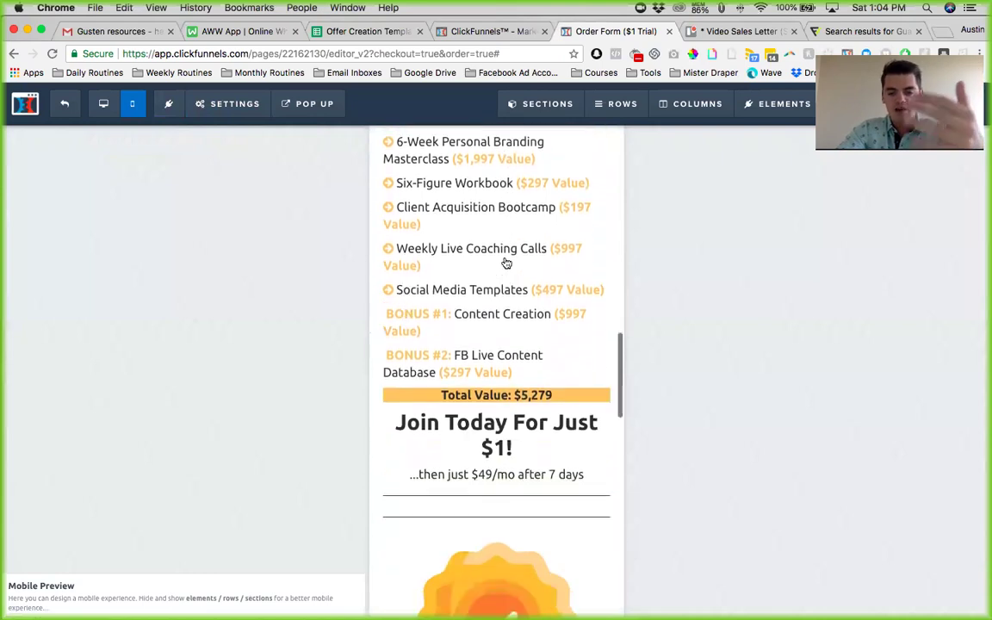
pyautogui.scroll(-2, 558, 343)
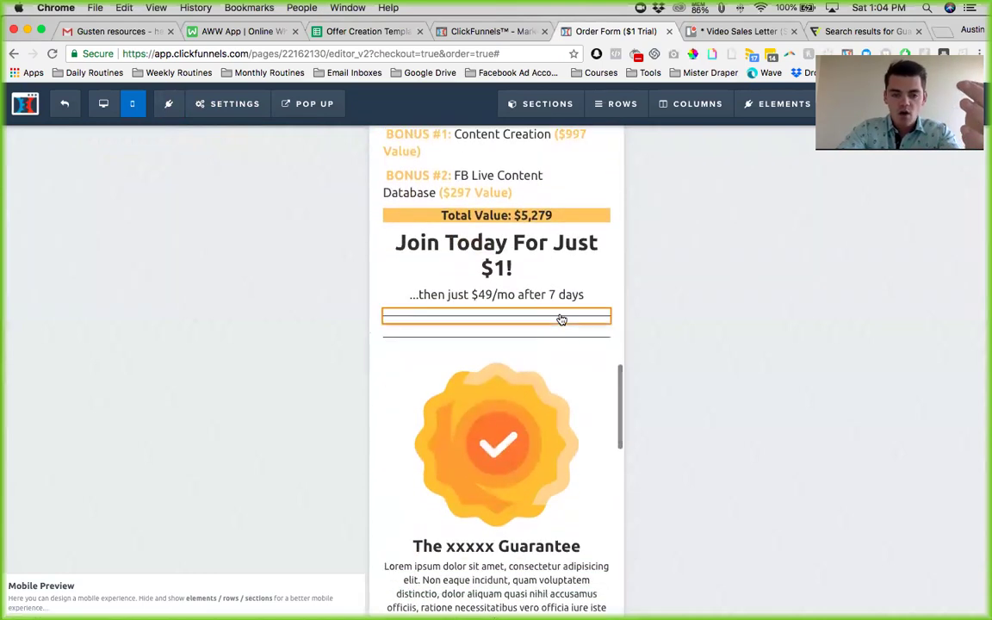
pyautogui.scroll(-2, 561, 321)
pyautogui.scroll(-1, 560, 321)
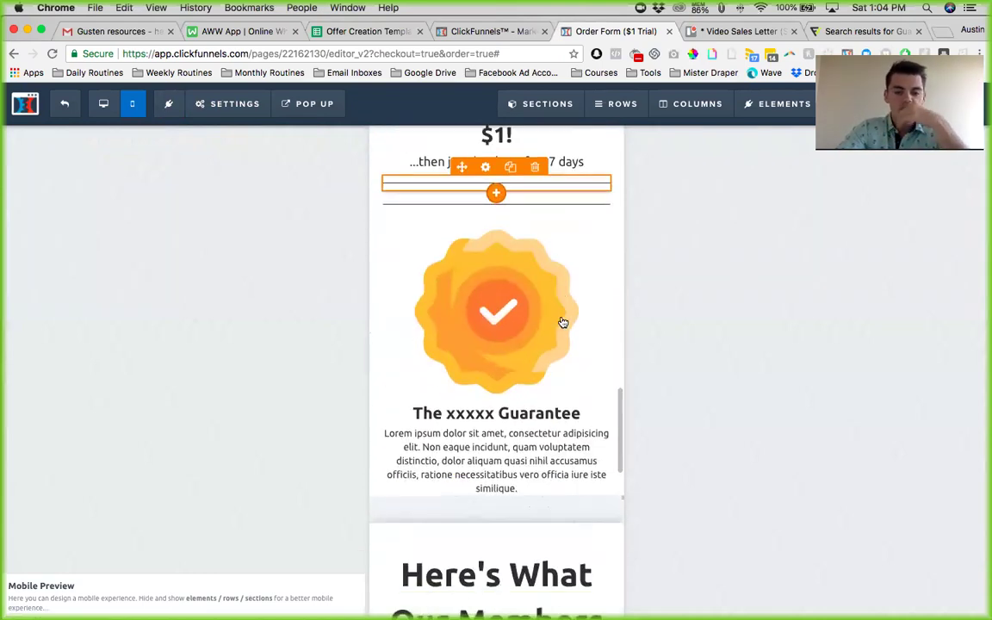
pyautogui.scroll(-3, 561, 322)
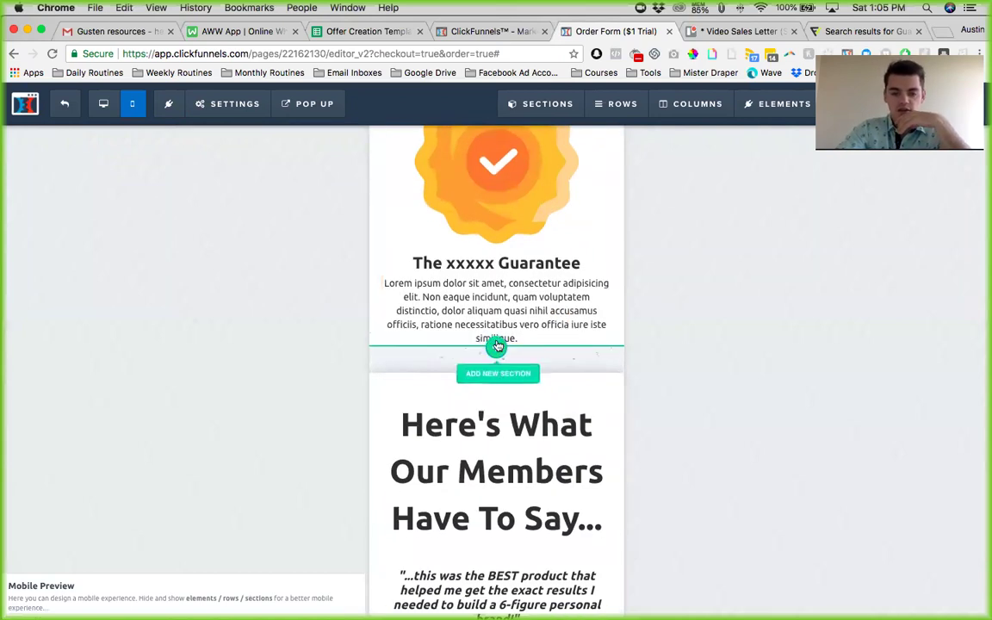
pyautogui.moveTo(433, 298); pyautogui.dragTo(442, 305)
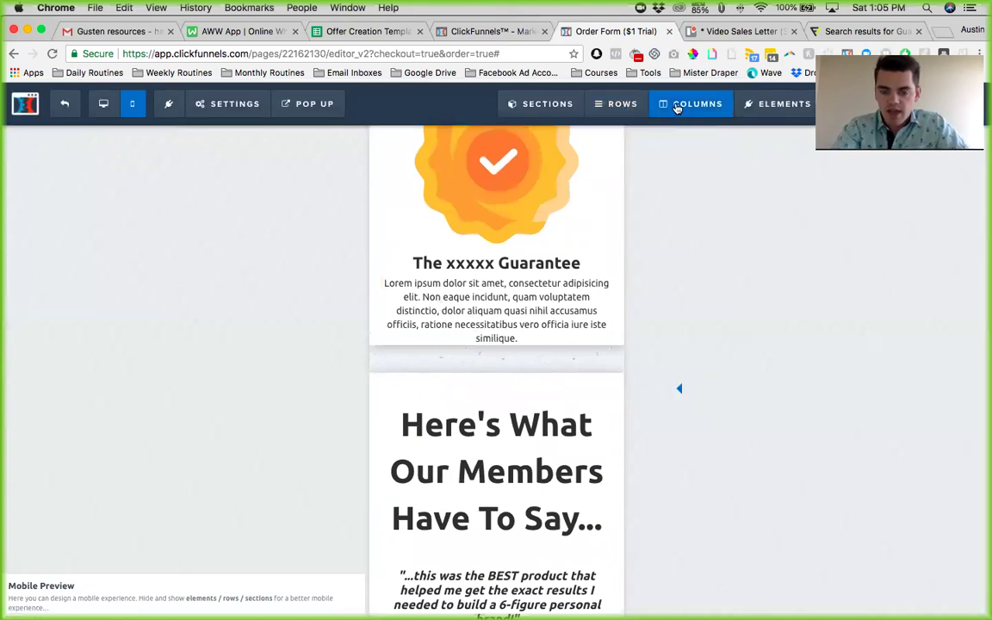
# Step: Add a 'Click to Sign Up' button beneath the guarantee text
pyautogui.moveTo(771, 104)
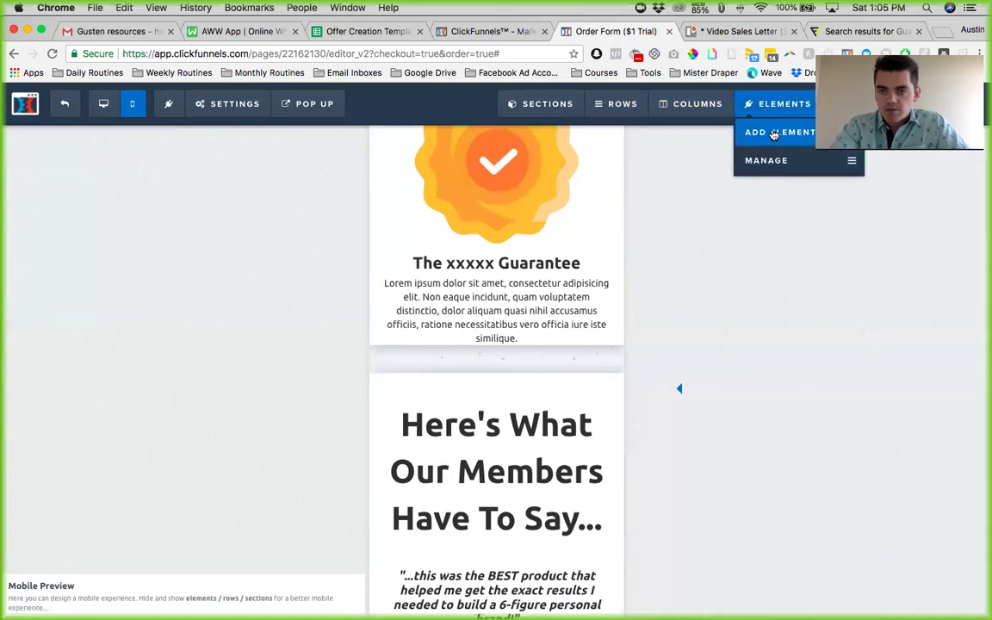
pyautogui.click(774, 133)
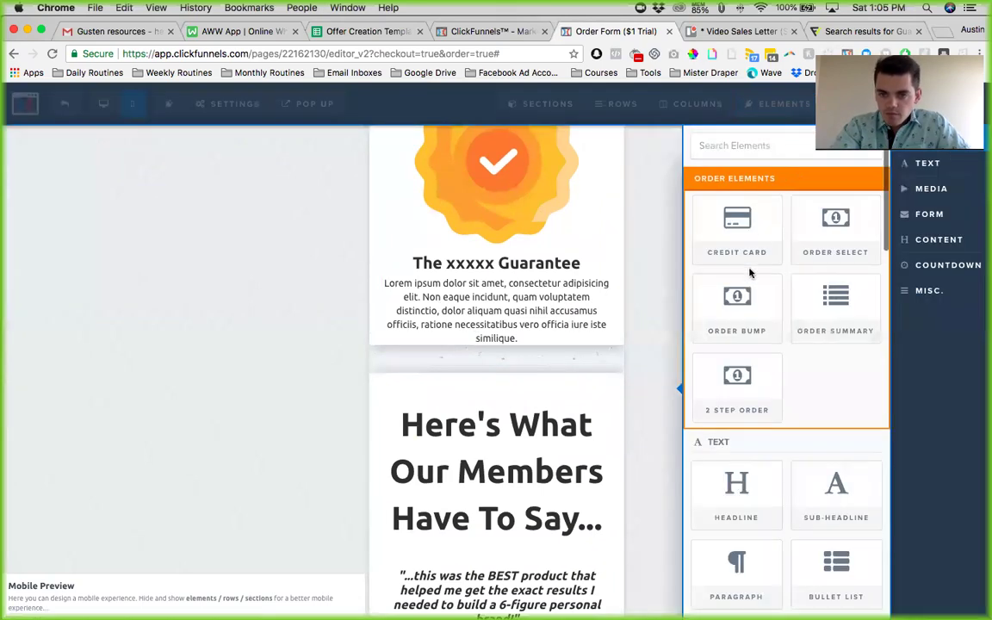
pyautogui.scroll(-5, 749, 377)
pyautogui.scroll(-5, 752, 376)
pyautogui.moveTo(753, 503); pyautogui.dragTo(488, 347)
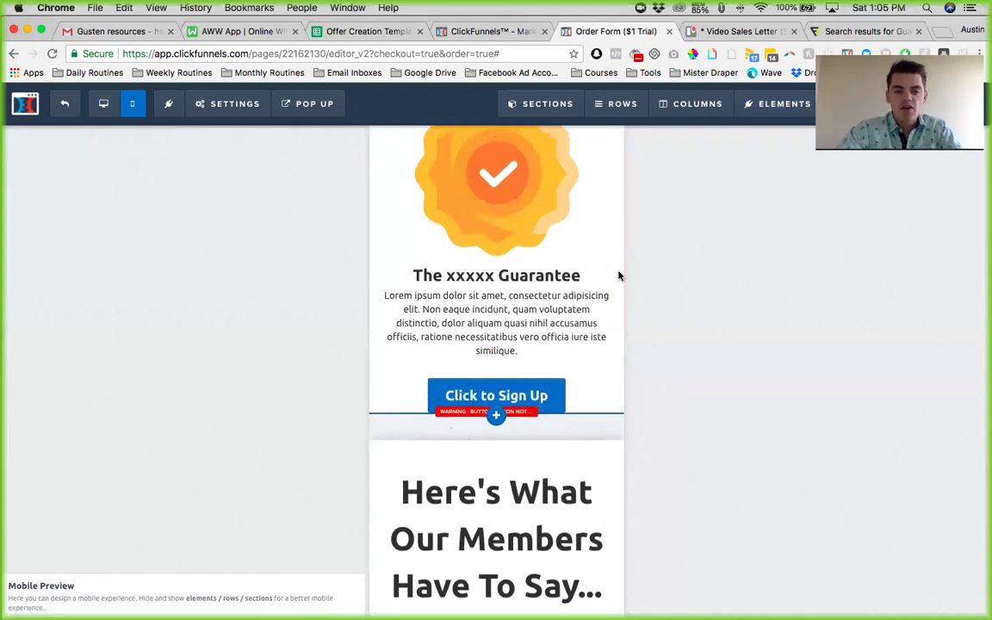
# Step: Return the editor to the desktop layout
pyautogui.scroll(5, 581, 329)
pyautogui.scroll(-3, 581, 328)
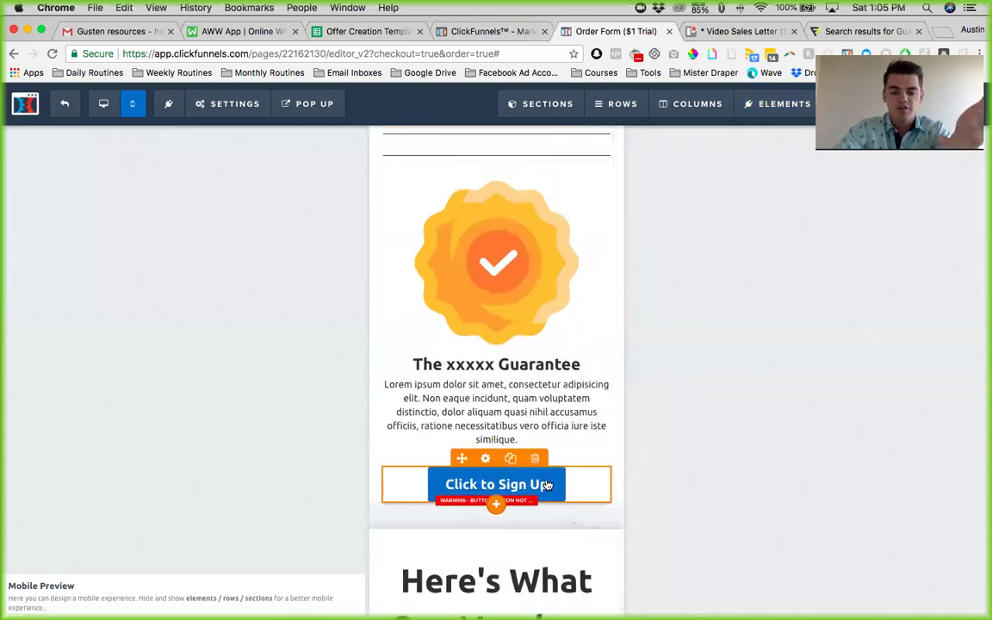
pyautogui.click(107, 107)
pyautogui.scroll(5, 693, 230)
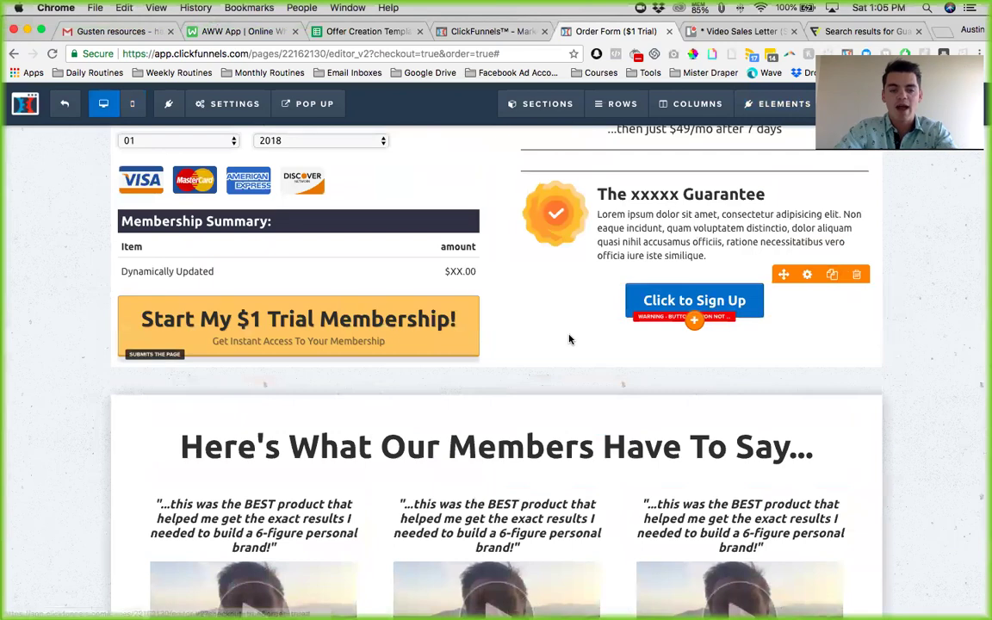
# Step: Change the left column's CSS title from 'Left column' to 'Order Form'
pyautogui.scroll(2, 385, 292)
pyautogui.scroll(8, 385, 292)
pyautogui.scroll(-7, 381, 290)
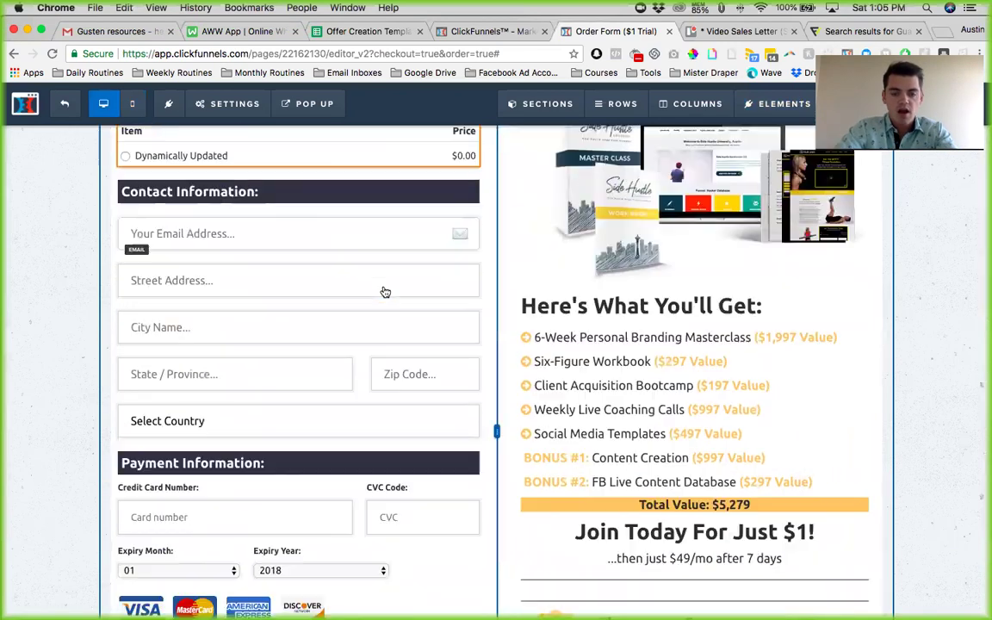
pyautogui.scroll(8, 673, 460)
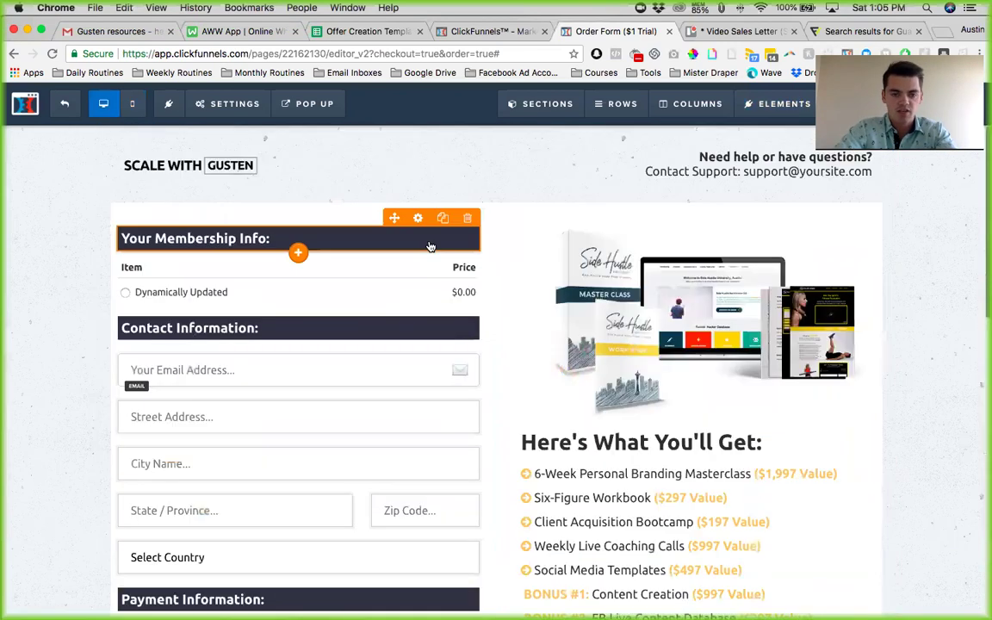
pyautogui.click(686, 105)
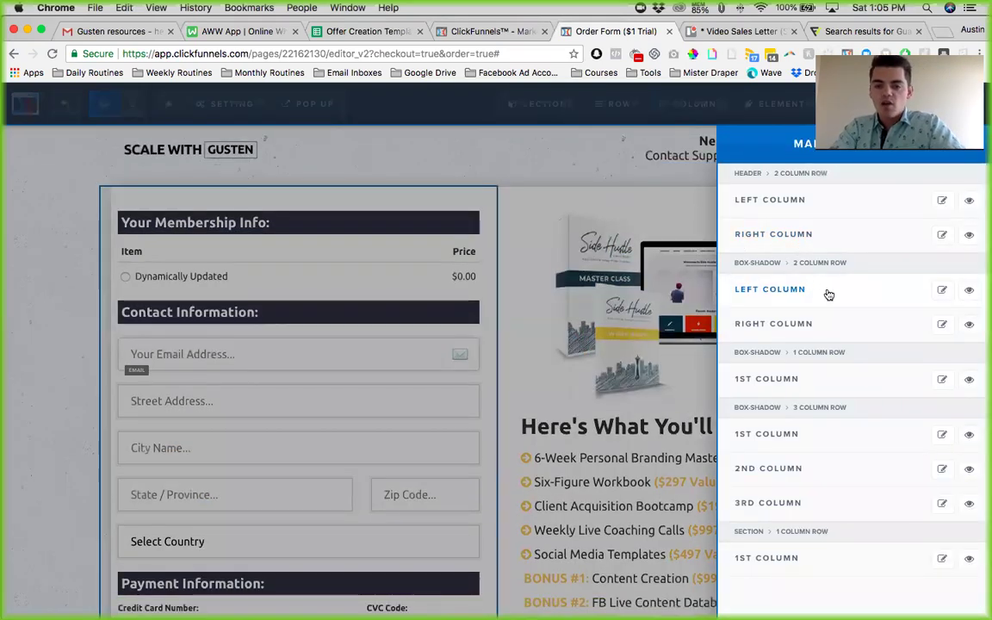
pyautogui.click(828, 295)
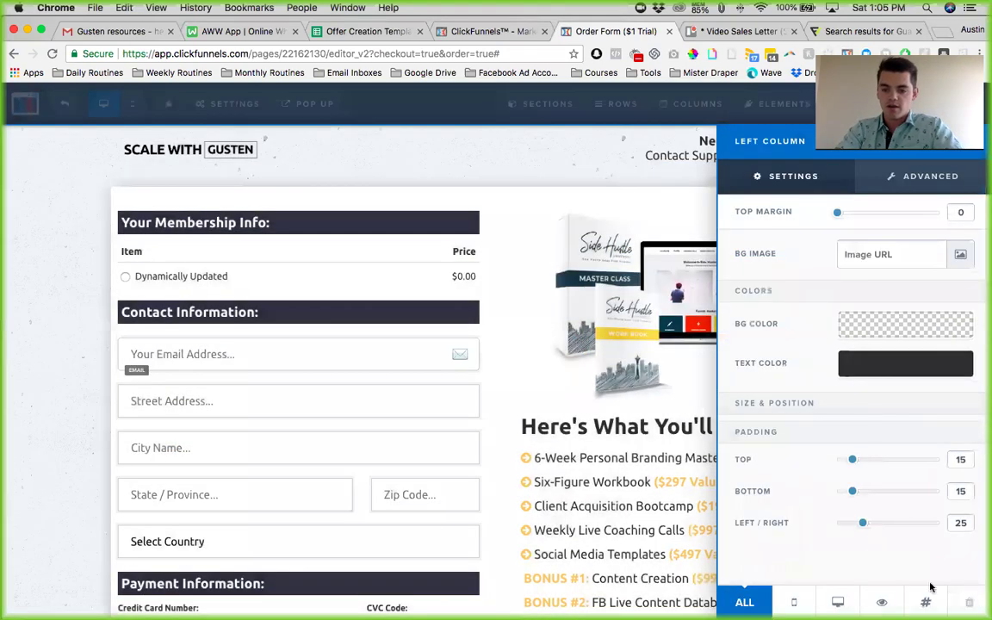
pyautogui.click(928, 602)
pyautogui.tripleClick(441, 263)
pyautogui.write('Order Form')
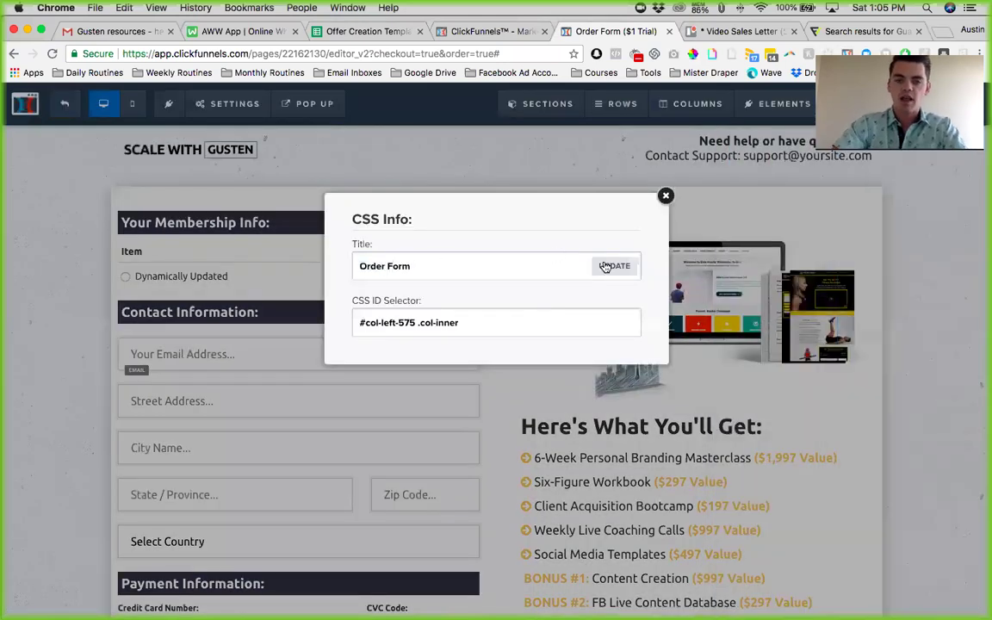
pyautogui.click(606, 267)
pyautogui.scroll(-8, 529, 247)
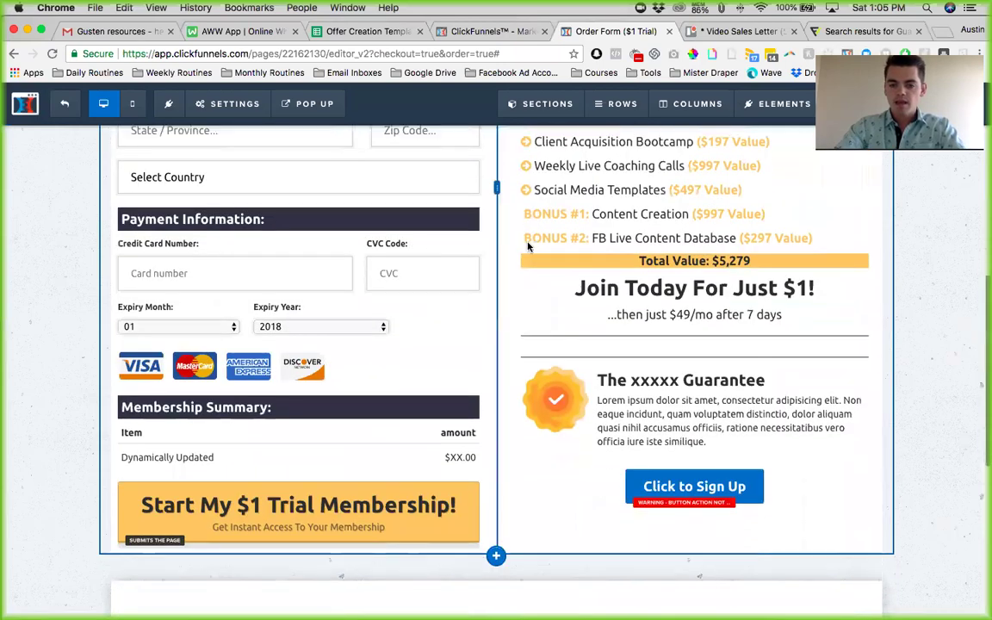
pyautogui.scroll(-1, 529, 247)
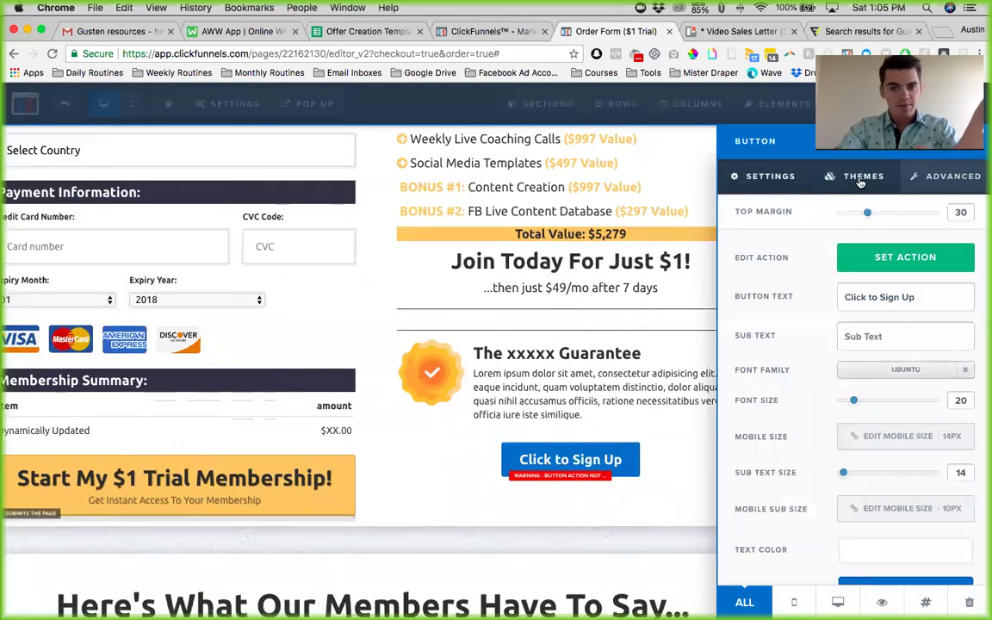
# Step: Delete the 'Click to Sign Up' button from the order form
pyautogui.click(851, 179)
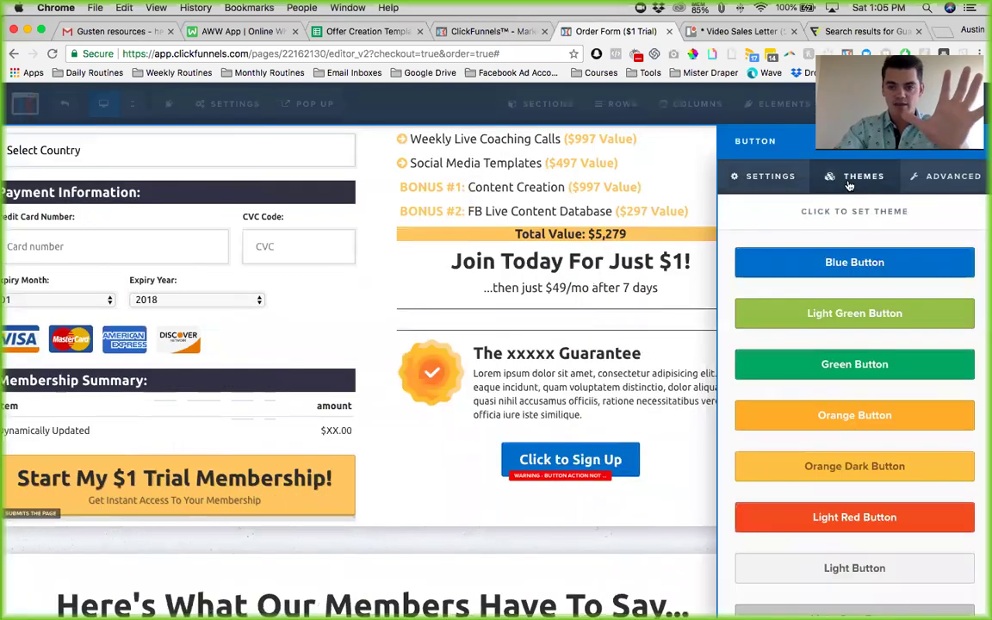
pyautogui.click(679, 439)
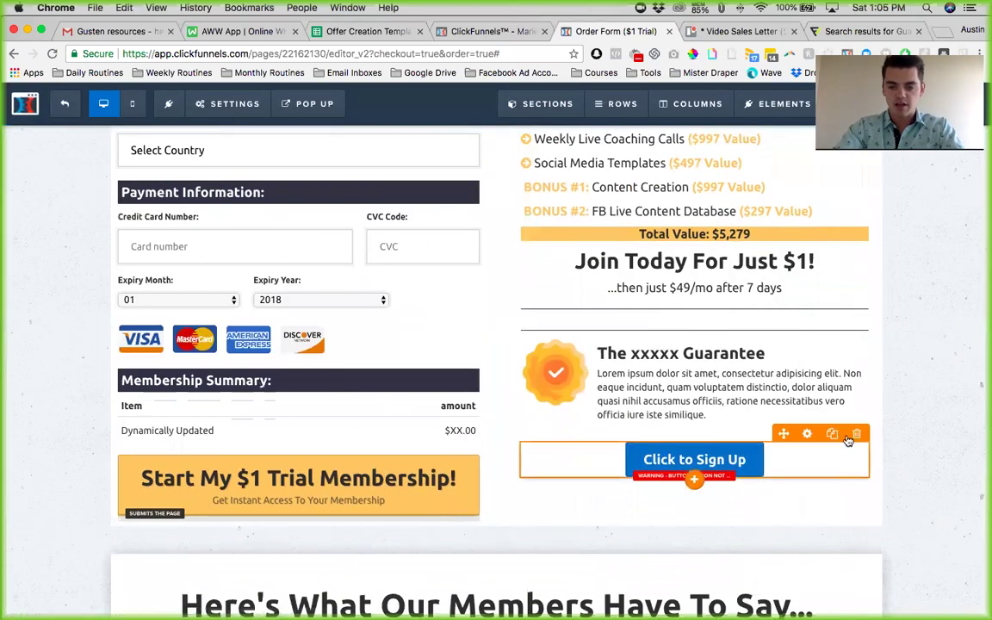
pyautogui.click(856, 433)
pyautogui.press('Return')
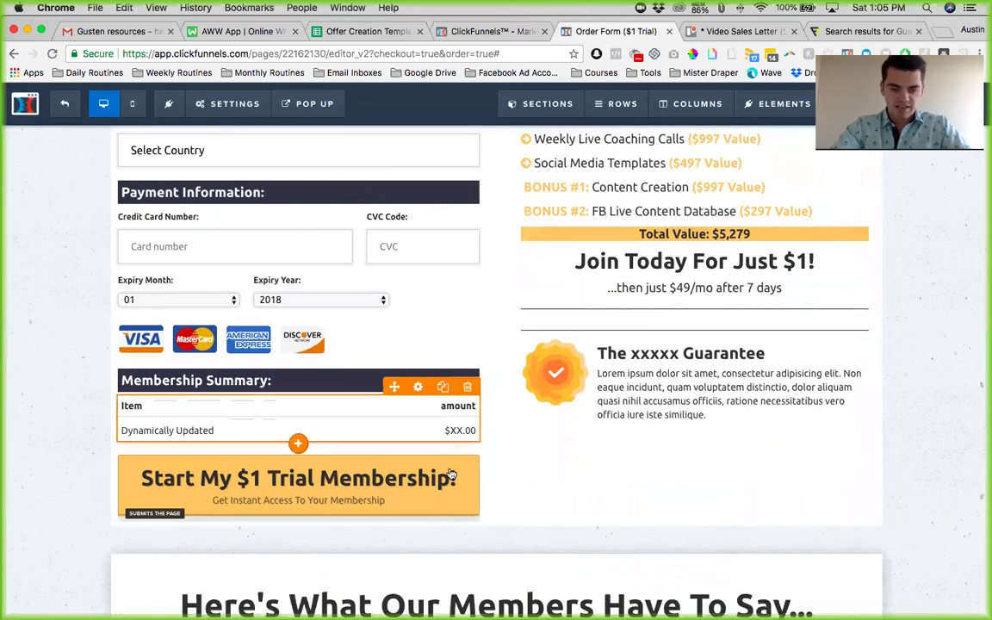
# Step: Move the $1 trial order button under the guarantee and make it mobile-only
pyautogui.moveTo(397, 453); pyautogui.dragTo(739, 436)
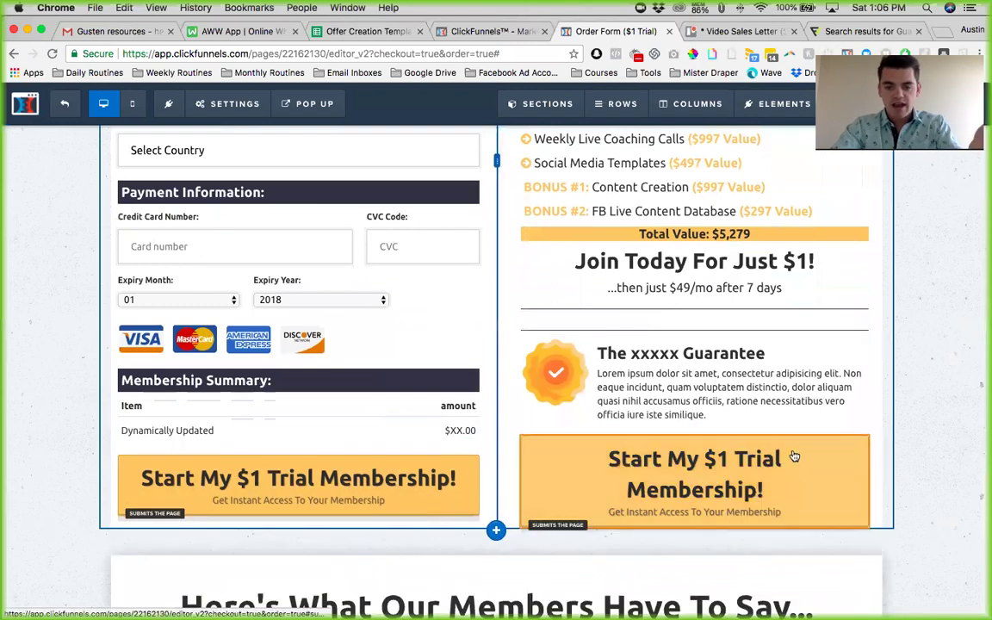
pyautogui.moveTo(806, 439)
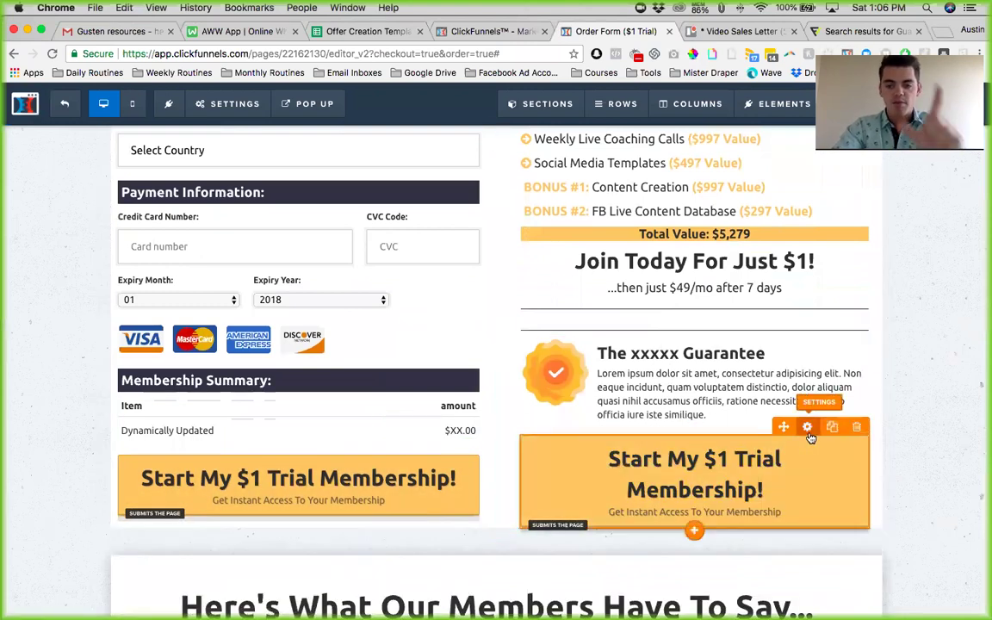
pyautogui.click(809, 434)
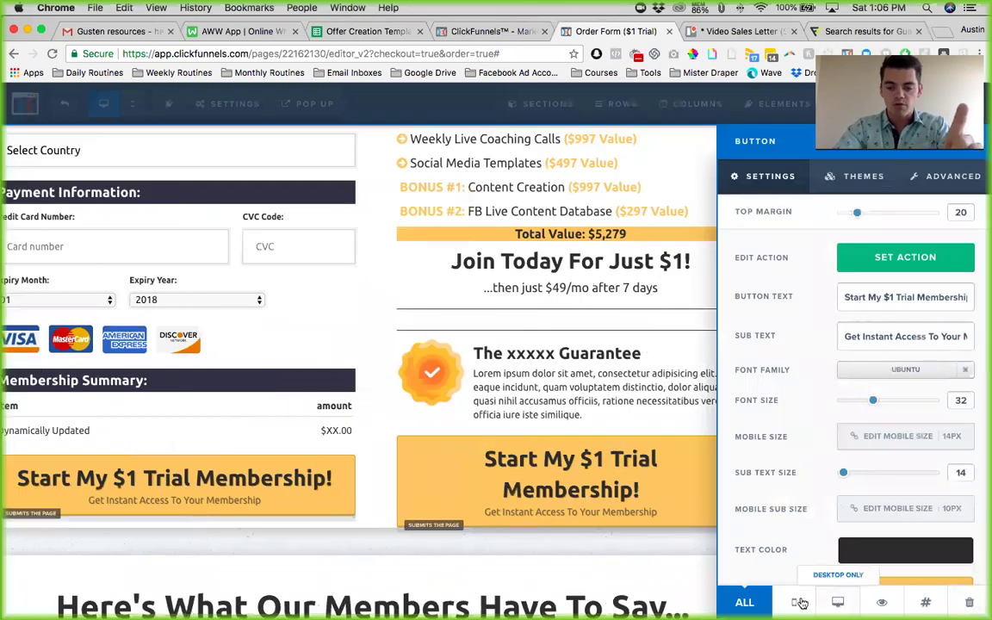
pyautogui.click(796, 602)
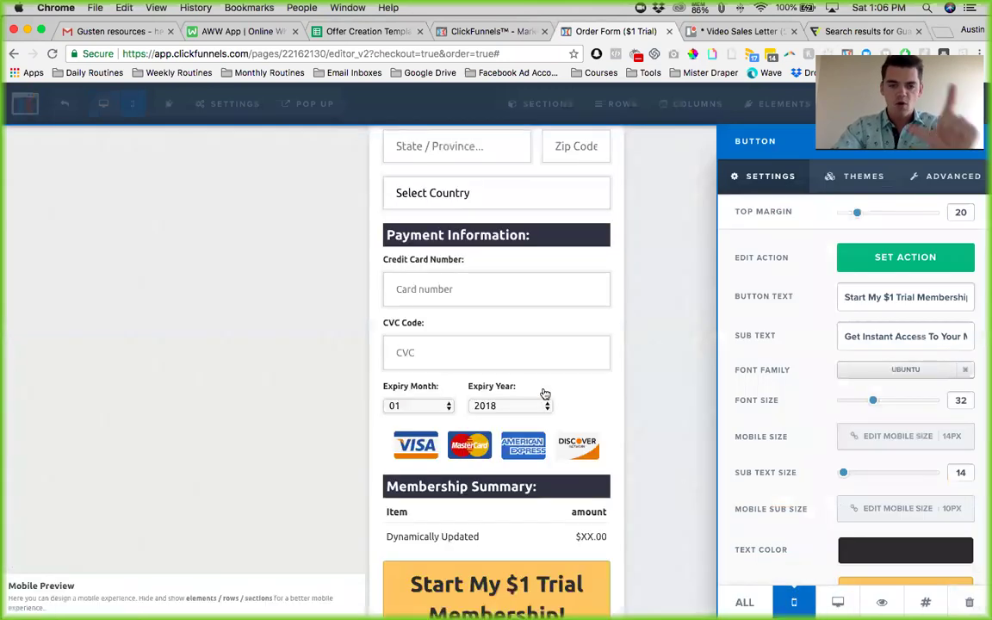
pyautogui.scroll(-5, 542, 394)
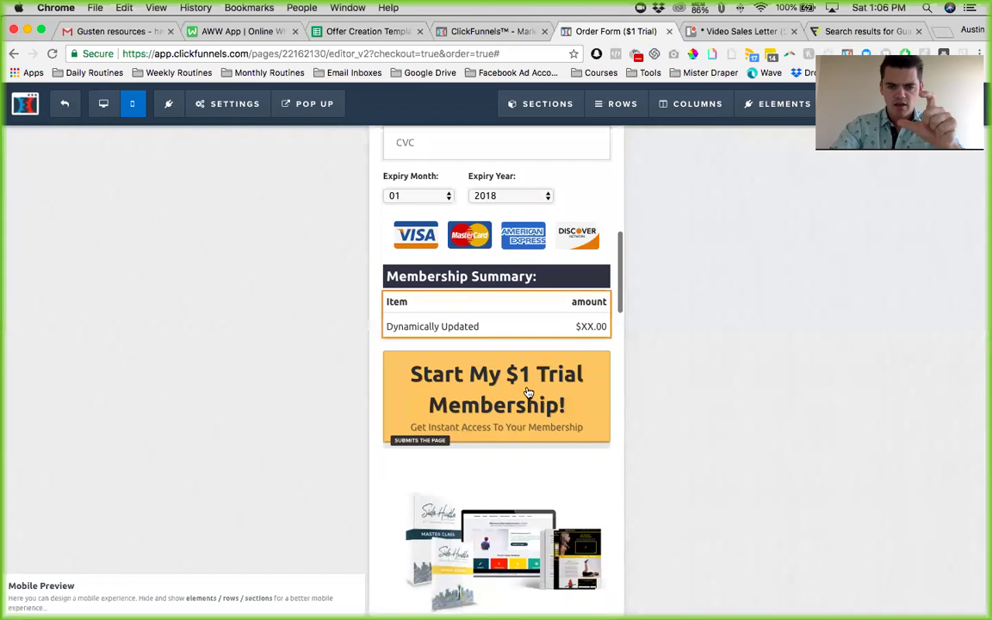
pyautogui.moveTo(479, 386)
pyautogui.scroll(-10, 479, 387)
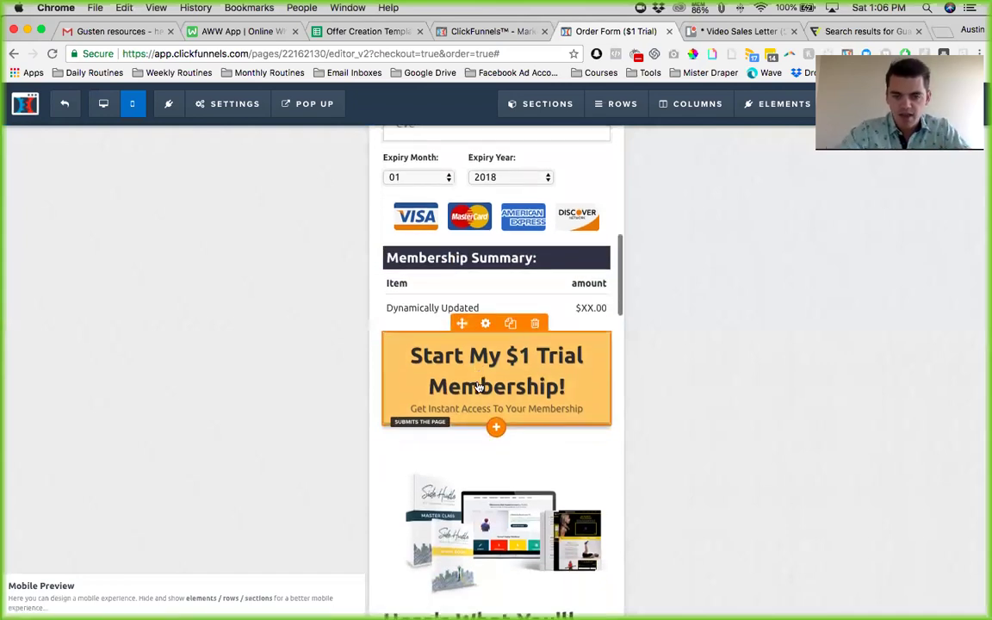
pyautogui.scroll(-7, 521, 308)
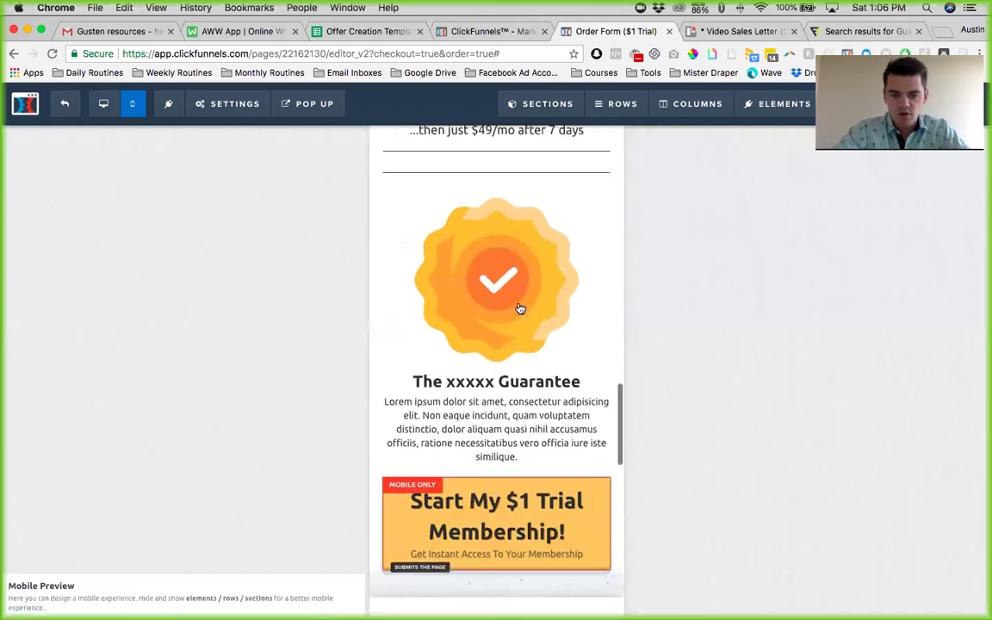
pyautogui.moveTo(534, 450)
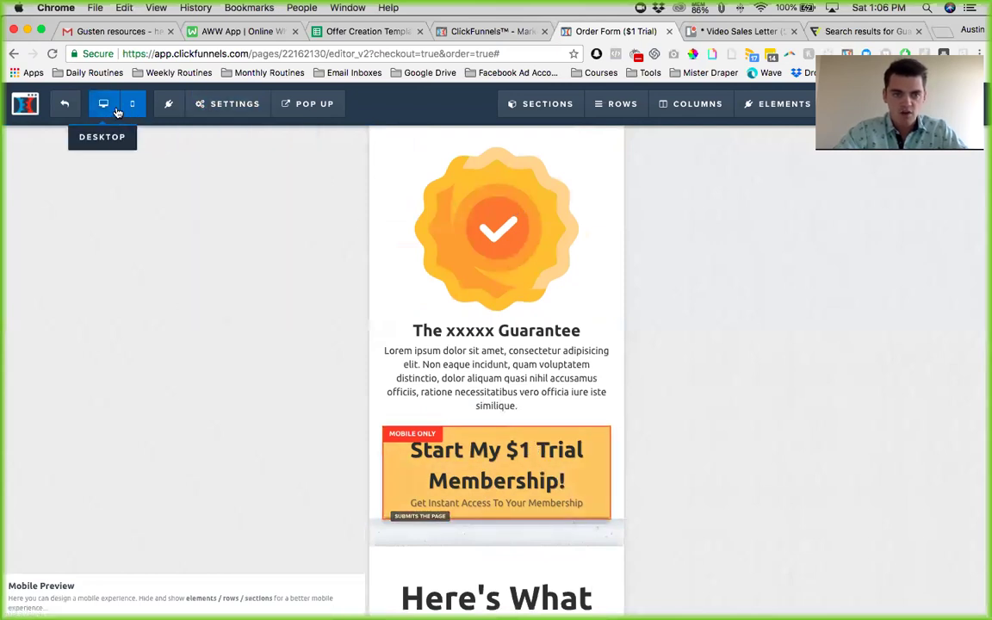
# Step: Set the order form section's top and bottom padding to 20 px
pyautogui.scroll(10, 833, 259)
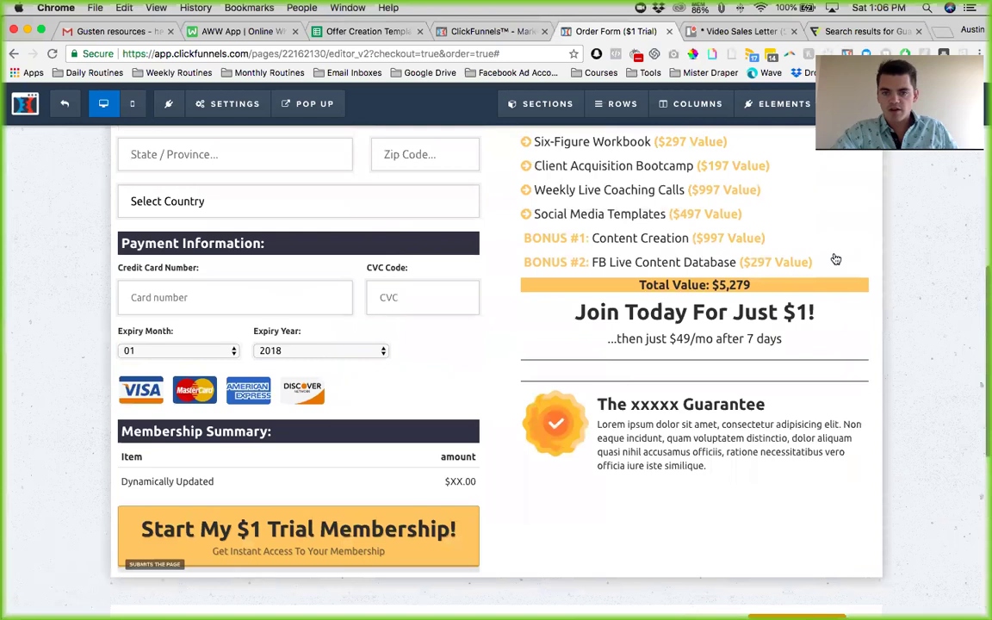
pyautogui.scroll(2, 738, 148)
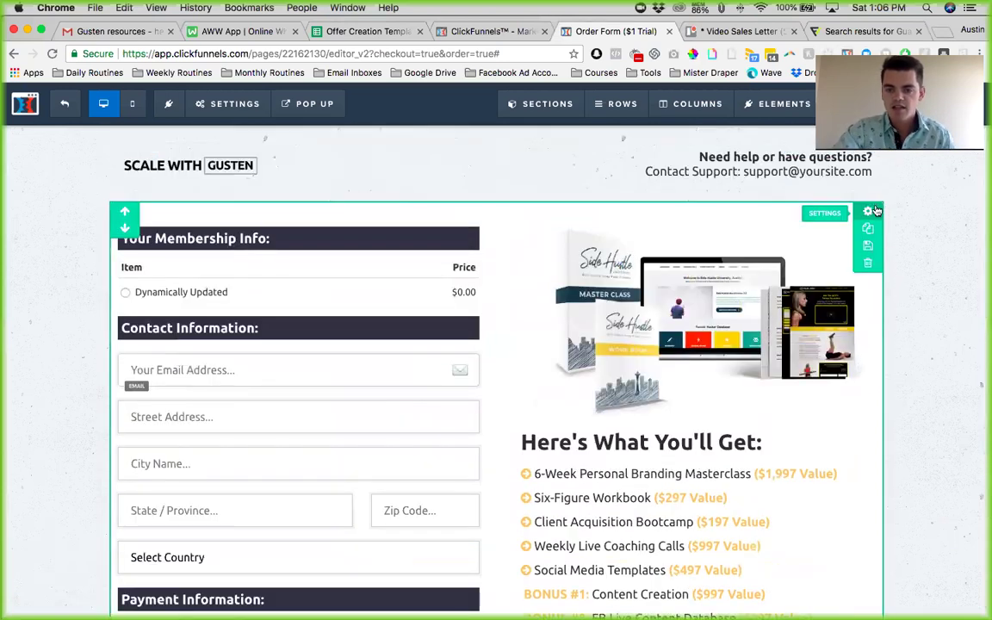
pyautogui.click(919, 399)
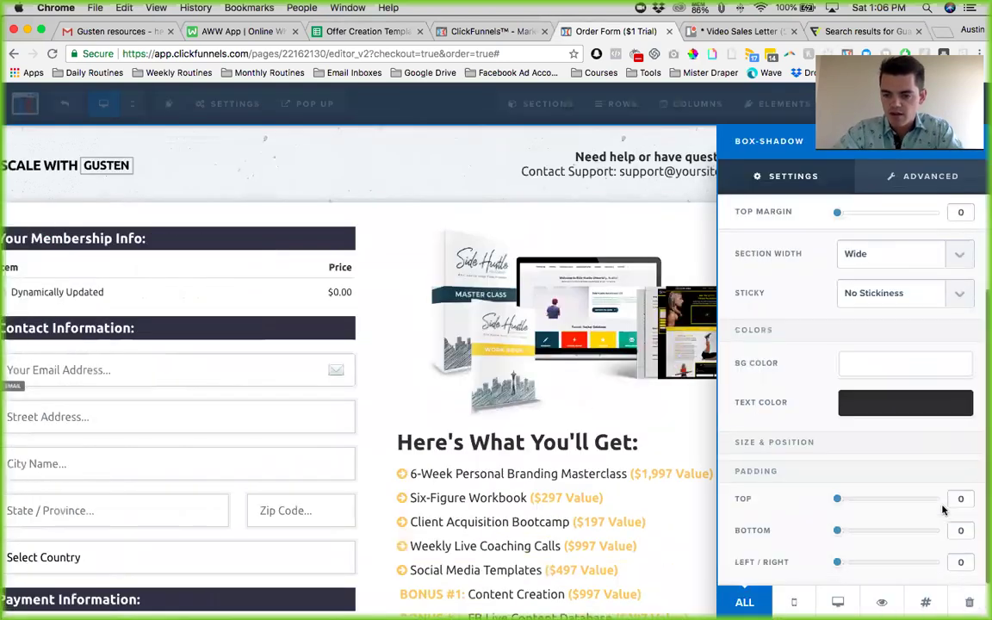
pyautogui.click(958, 532)
pyautogui.click(956, 501)
pyautogui.write('2')
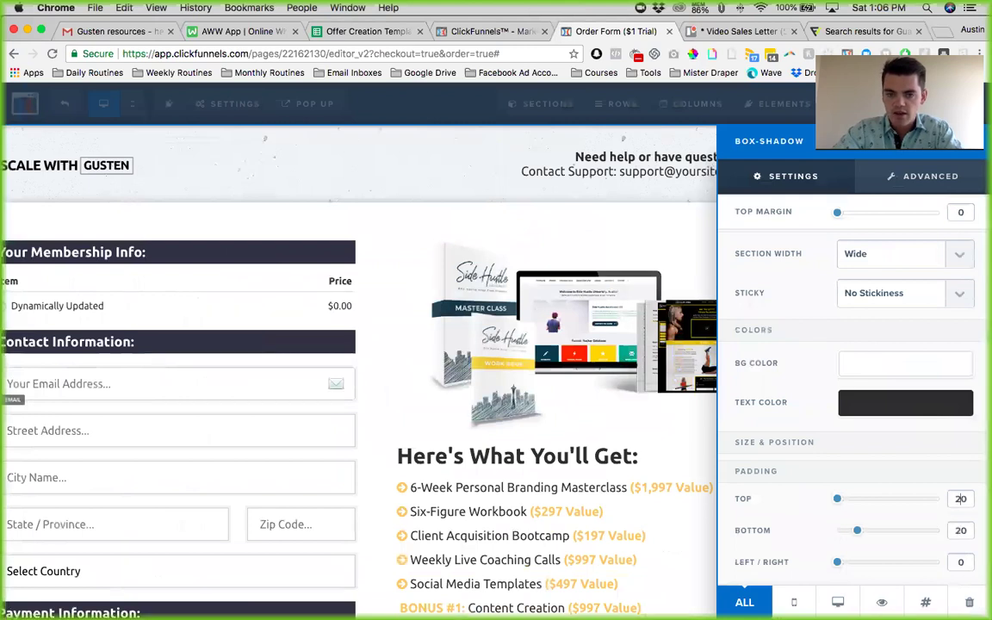
pyautogui.click(617, 369)
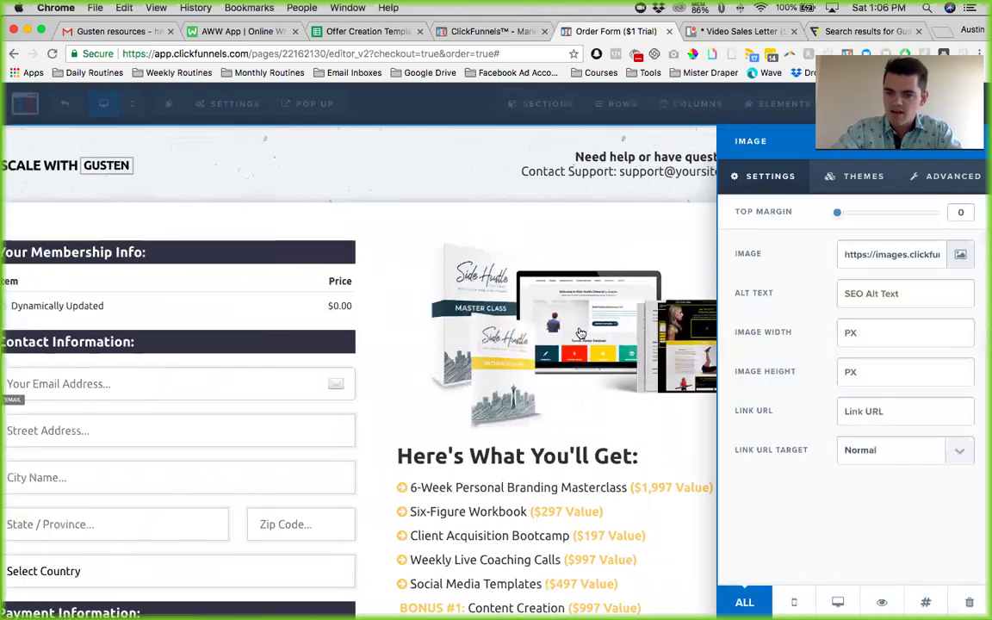
pyautogui.click(603, 284)
# Step: Delete the extra divider line above the guarantee
pyautogui.scroll(-1, 672, 317)
pyautogui.scroll(-10, 672, 317)
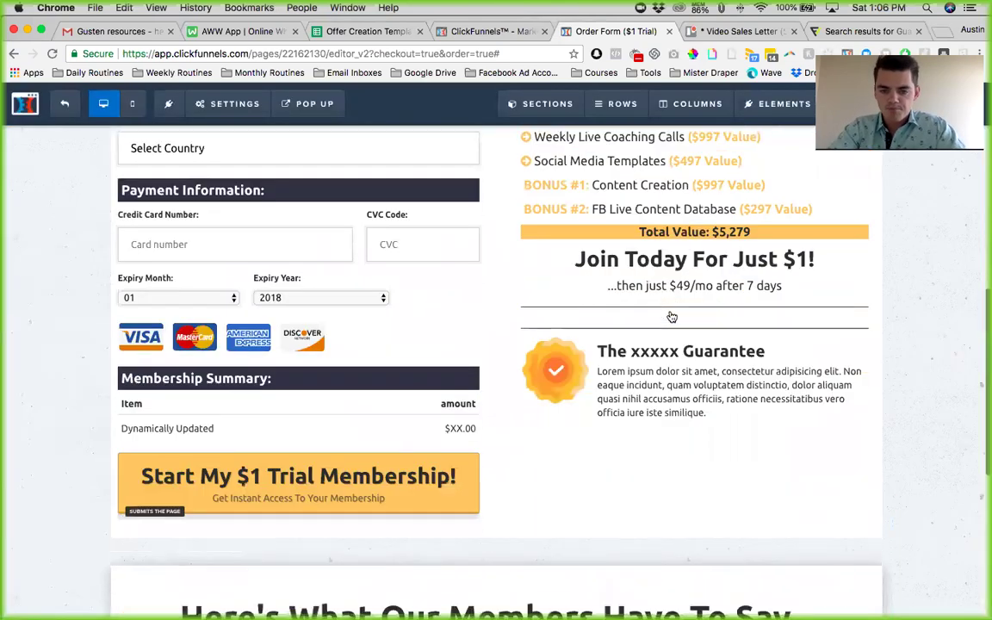
pyautogui.scroll(4, 691, 299)
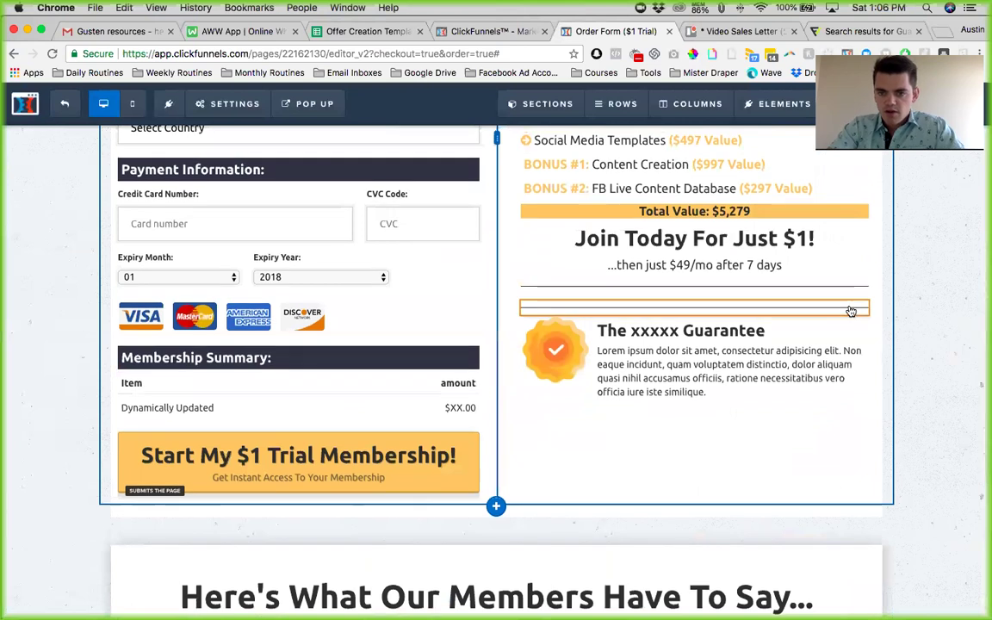
pyautogui.click(857, 295)
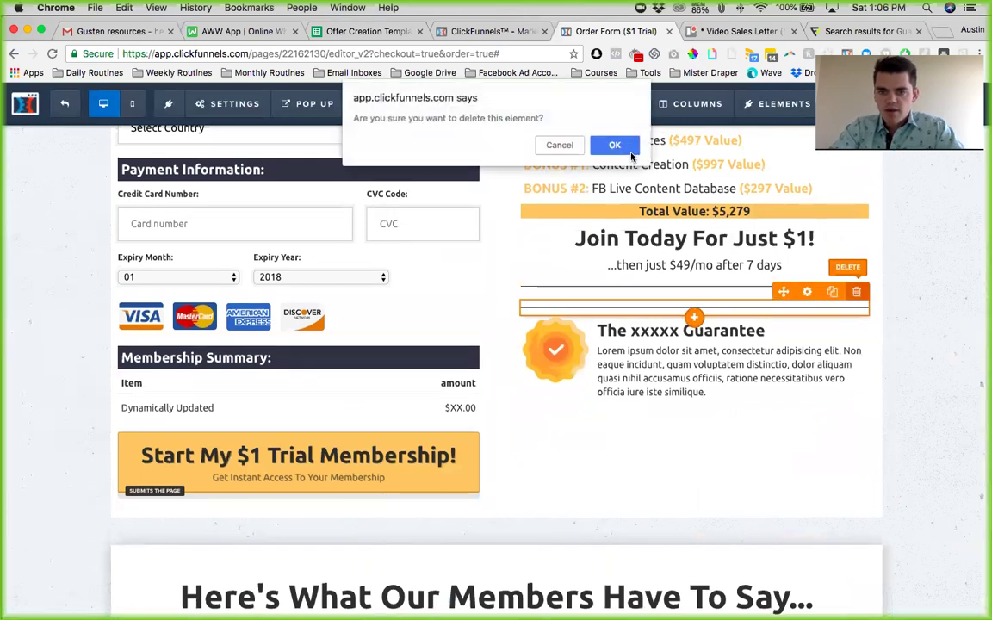
pyautogui.press('Return')
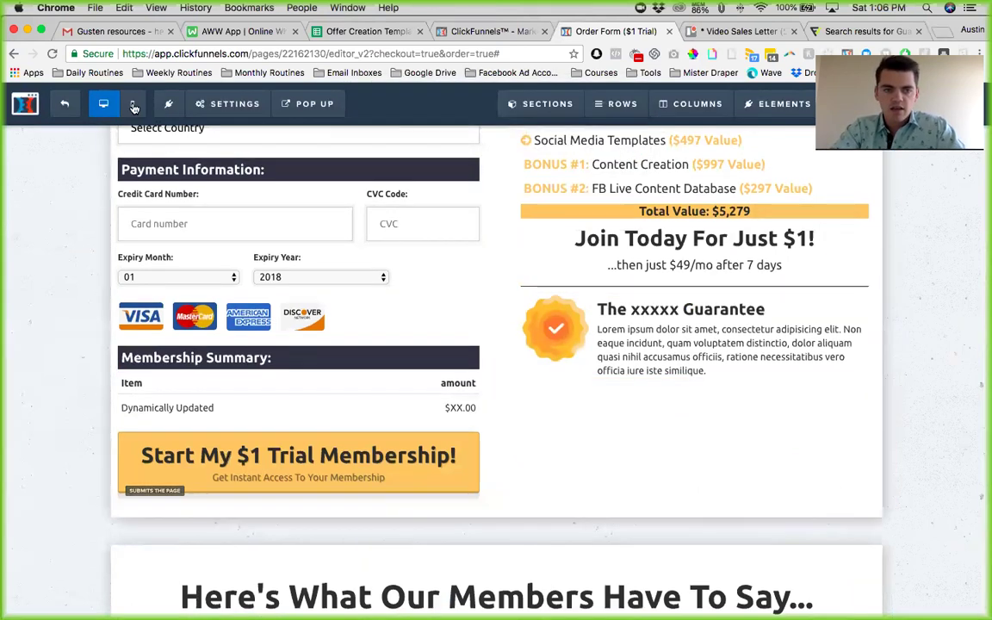
# Step: In mobile view, set the trial button's action to scroll to the '2 column row'
pyautogui.click(132, 103)
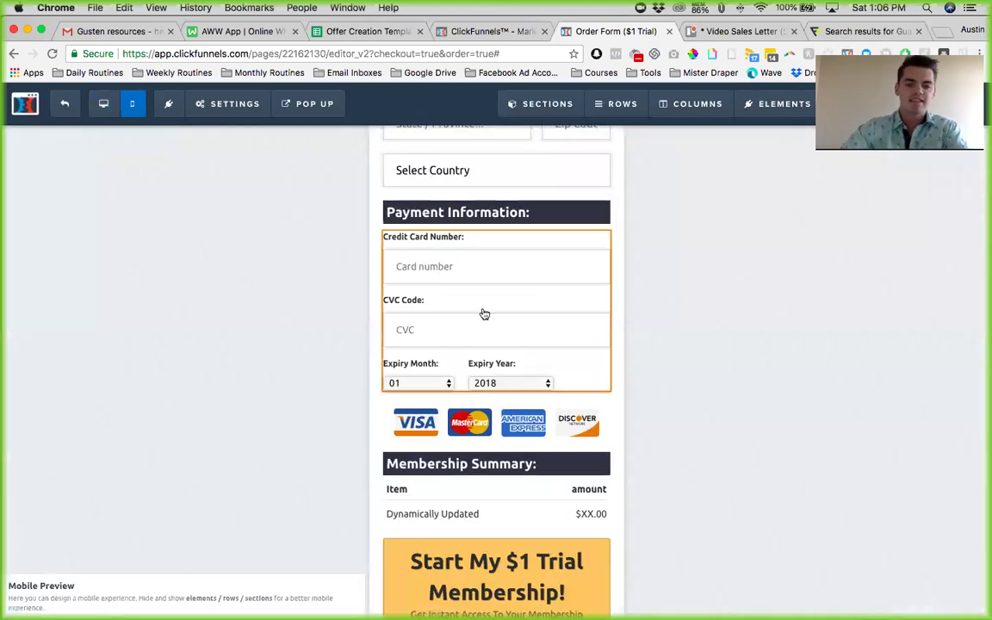
pyautogui.scroll(-10, 482, 312)
pyautogui.scroll(-5, 484, 315)
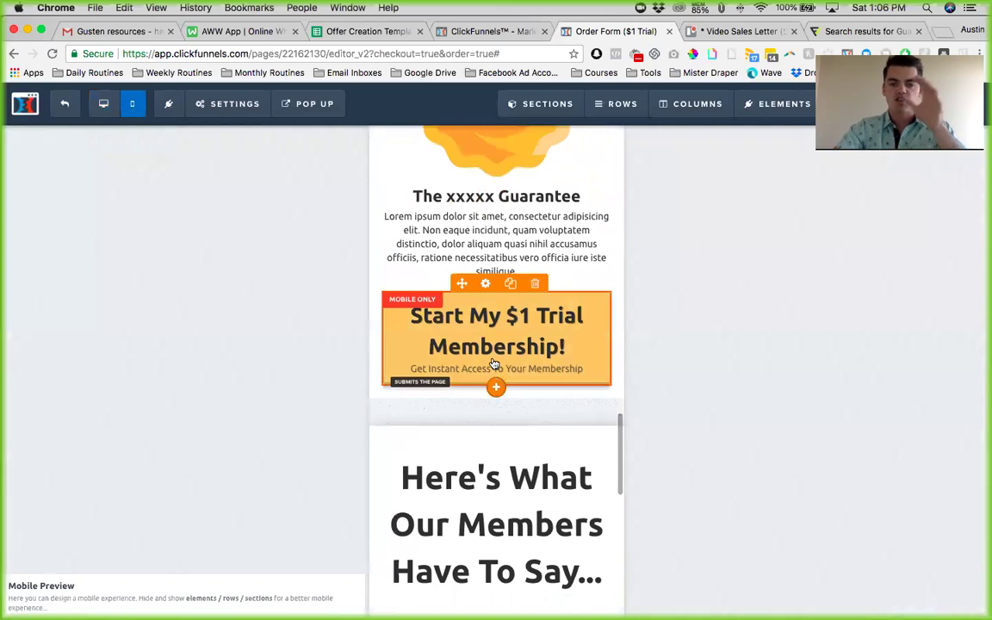
pyautogui.click(494, 363)
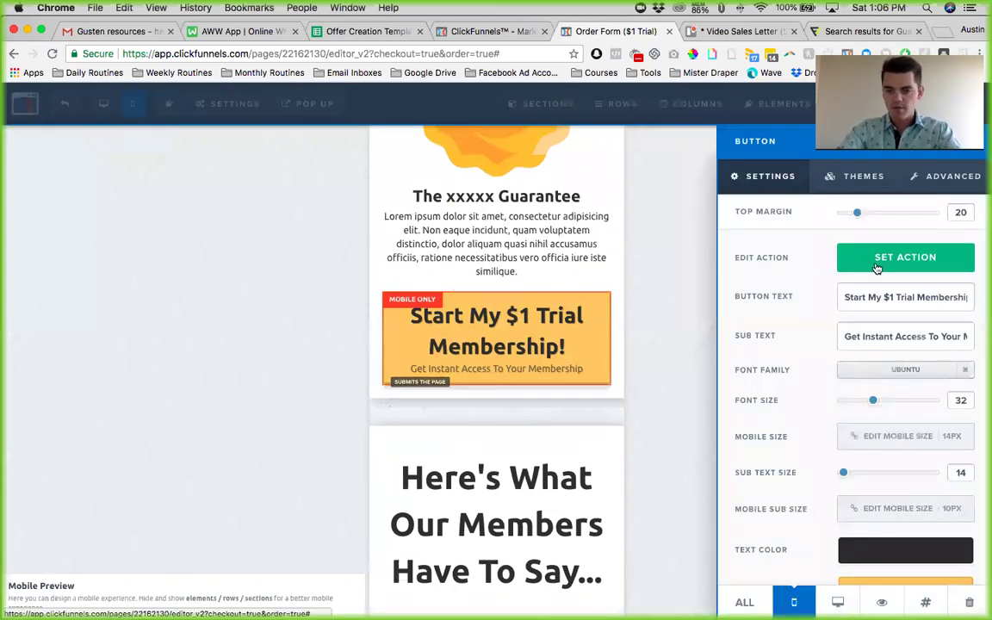
pyautogui.click(876, 258)
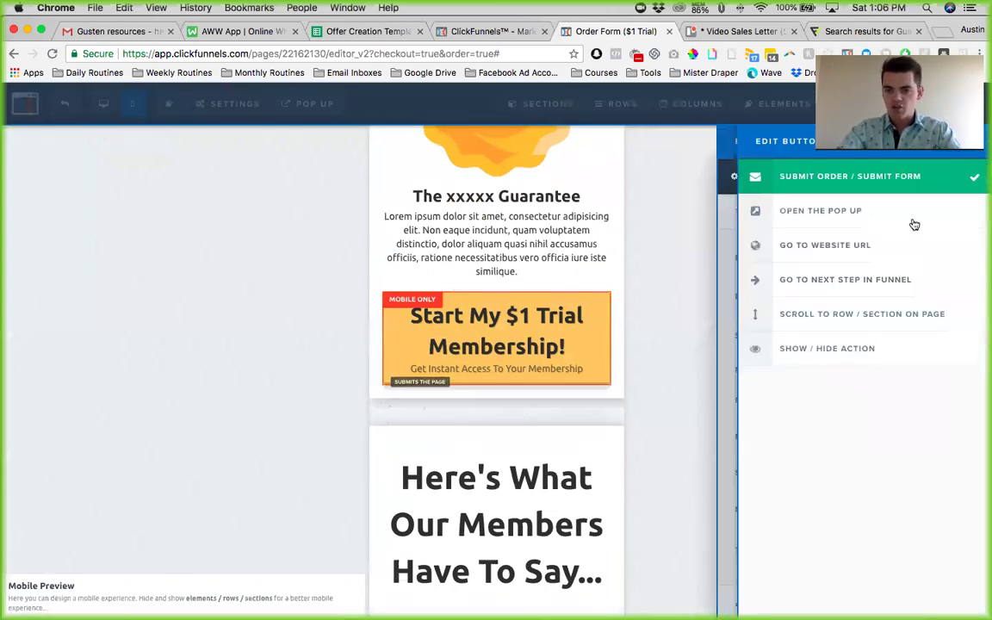
pyautogui.click(883, 317)
pyautogui.click(831, 353)
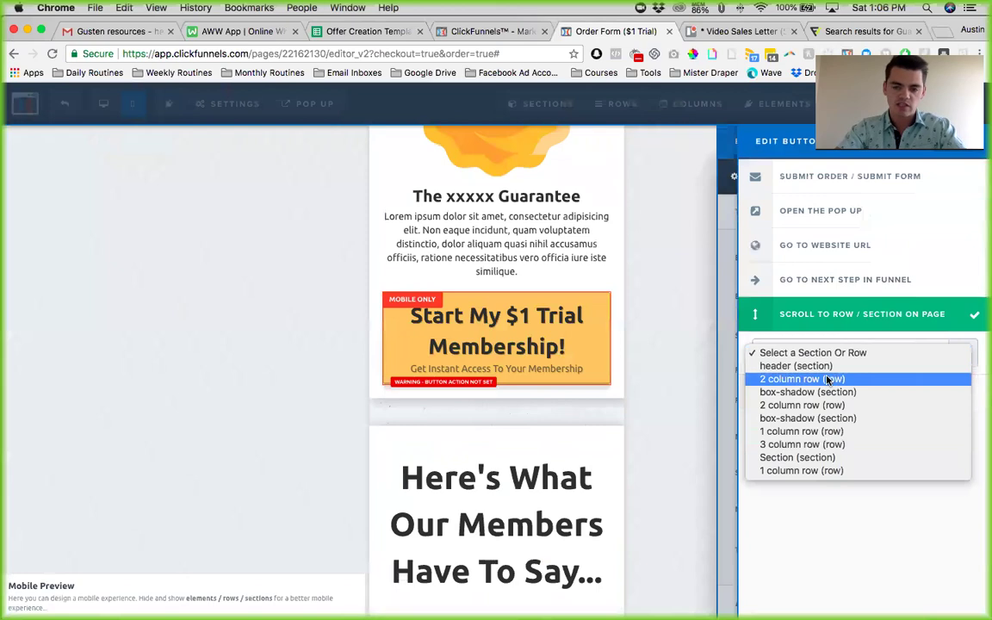
pyautogui.click(827, 379)
pyautogui.click(682, 381)
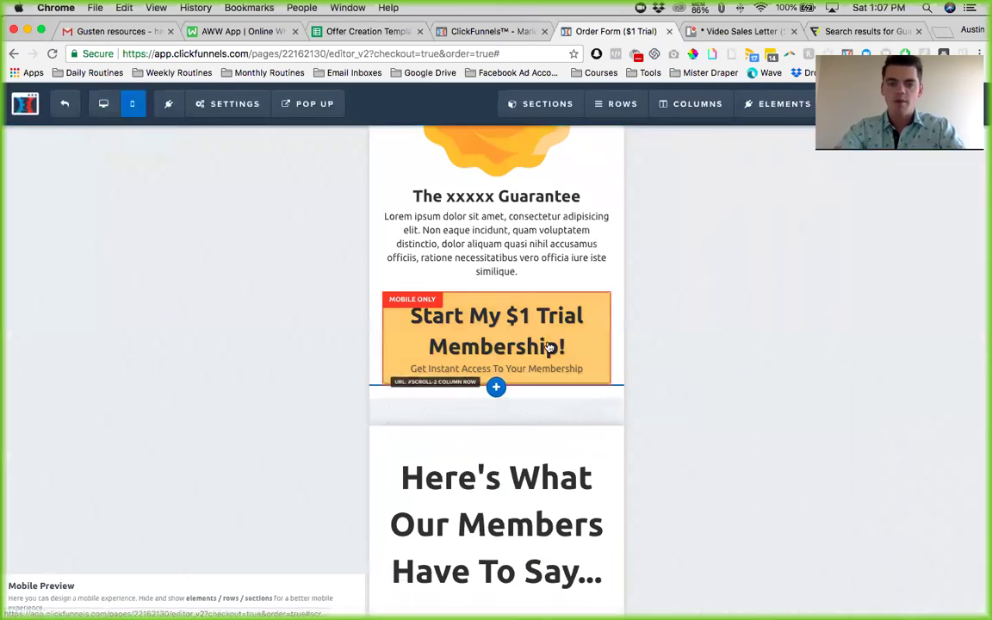
pyautogui.click(103, 103)
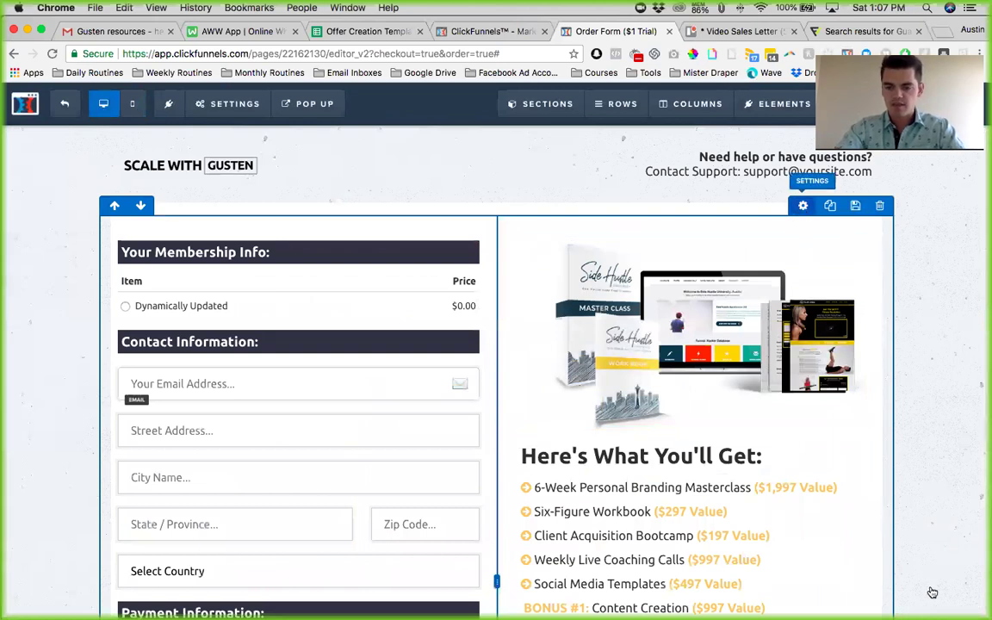
# Step: Rename the order form row's title to 'Order Form'
pyautogui.click(835, 536)
pyautogui.click(513, 312)
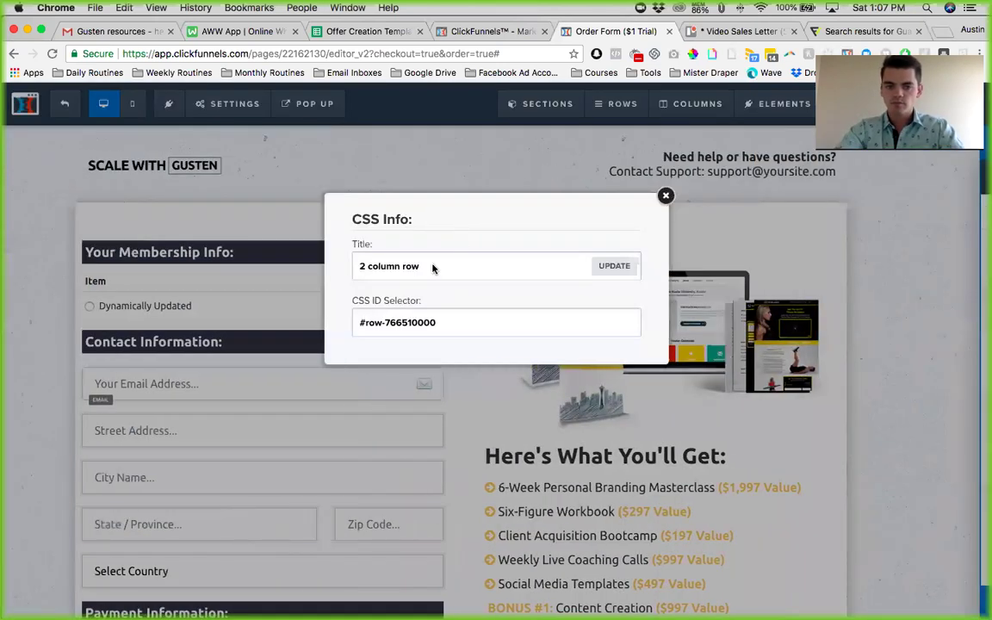
pyautogui.tripleClick(433, 269)
pyautogui.write('Or')
pyautogui.write('der Form')
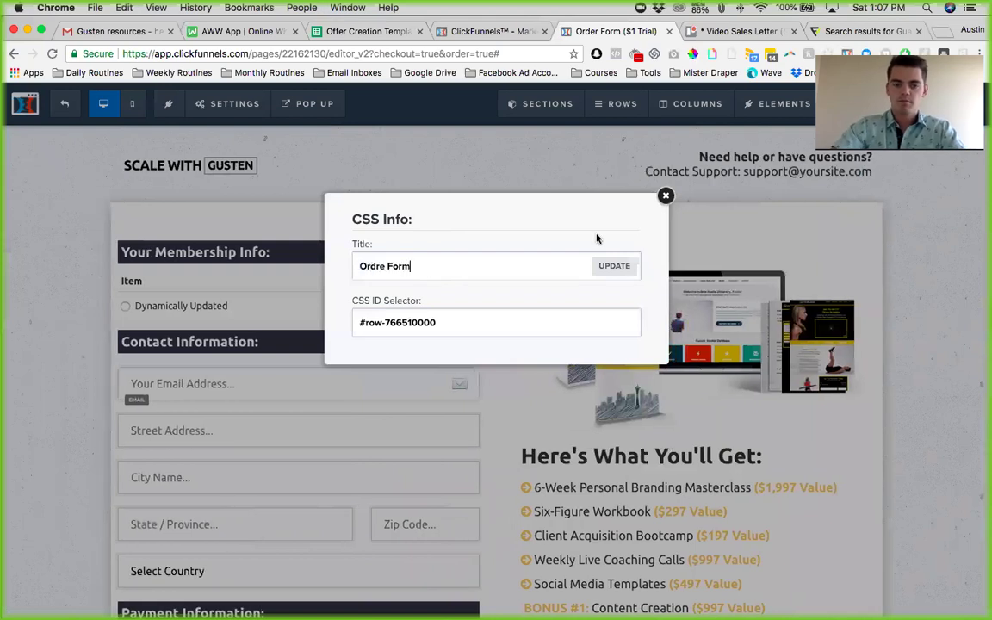
pyautogui.click(615, 265)
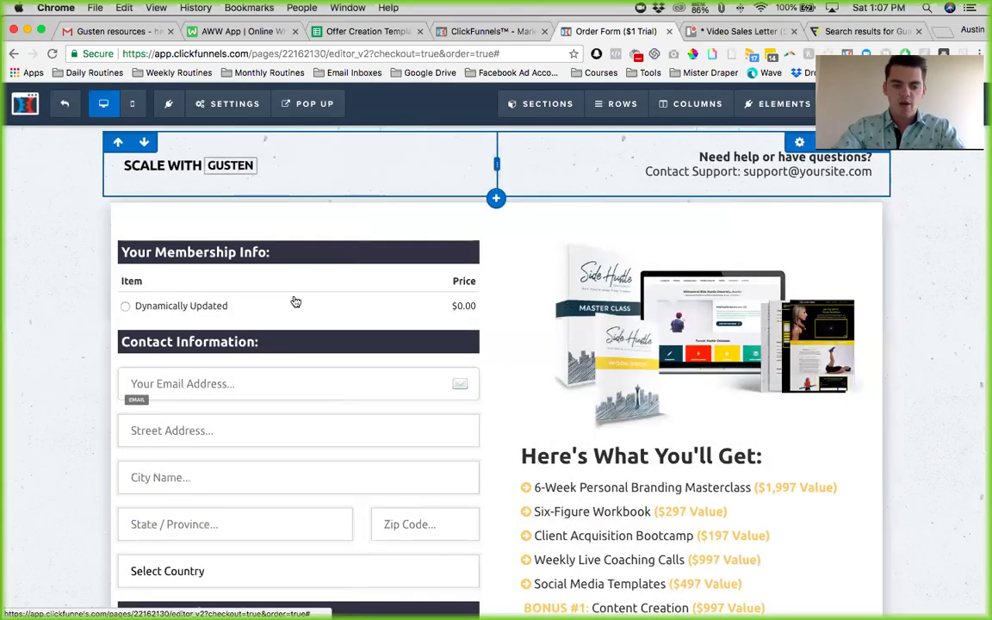
# Step: Point the trial button's scroll action at the Ordre Form row
pyautogui.scroll(-5, 294, 301)
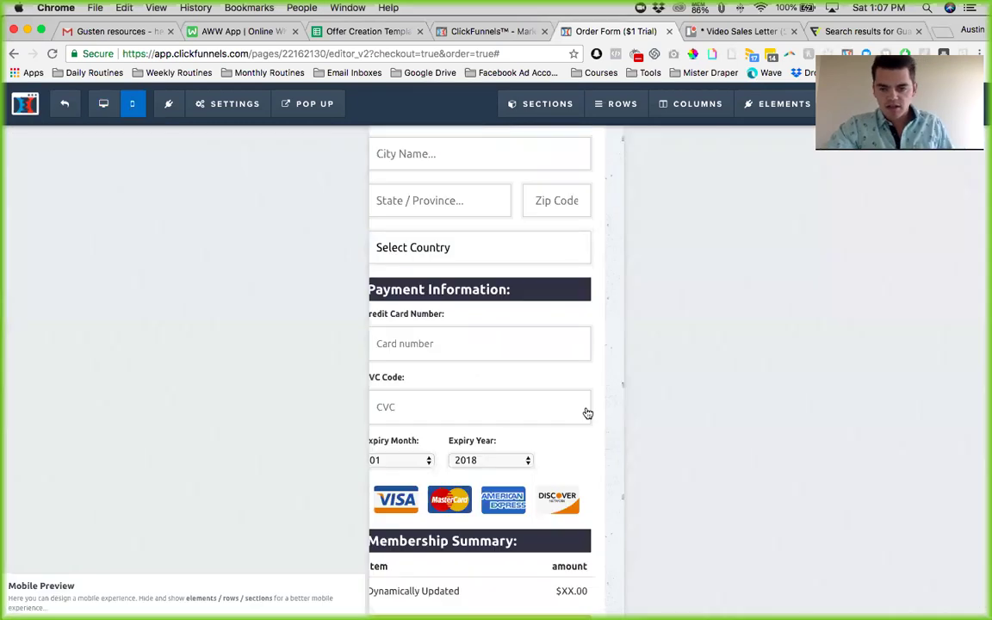
pyautogui.scroll(-7, 584, 408)
pyautogui.scroll(-10, 584, 408)
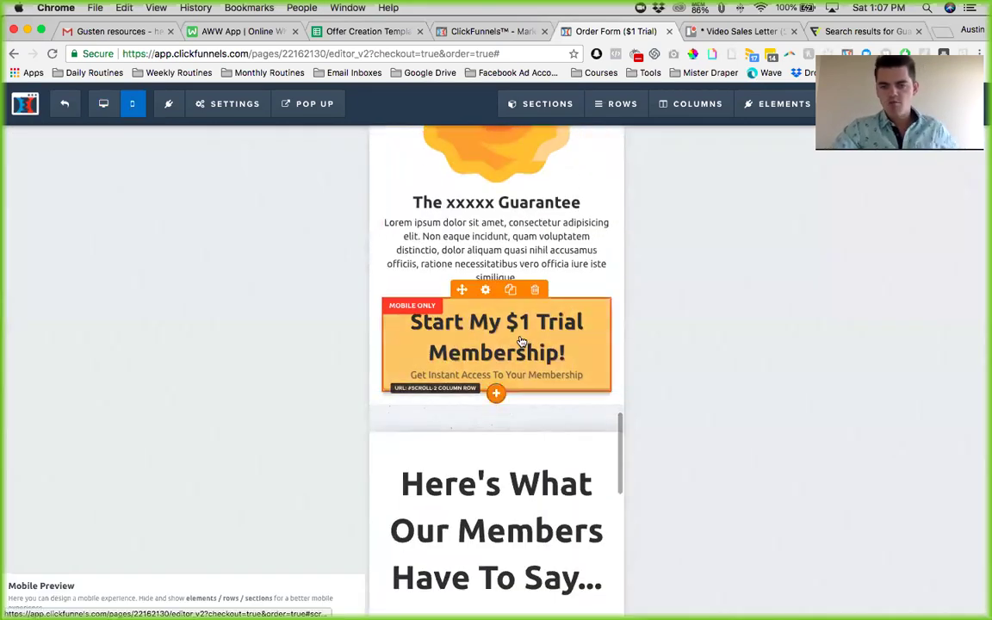
pyautogui.click(521, 342)
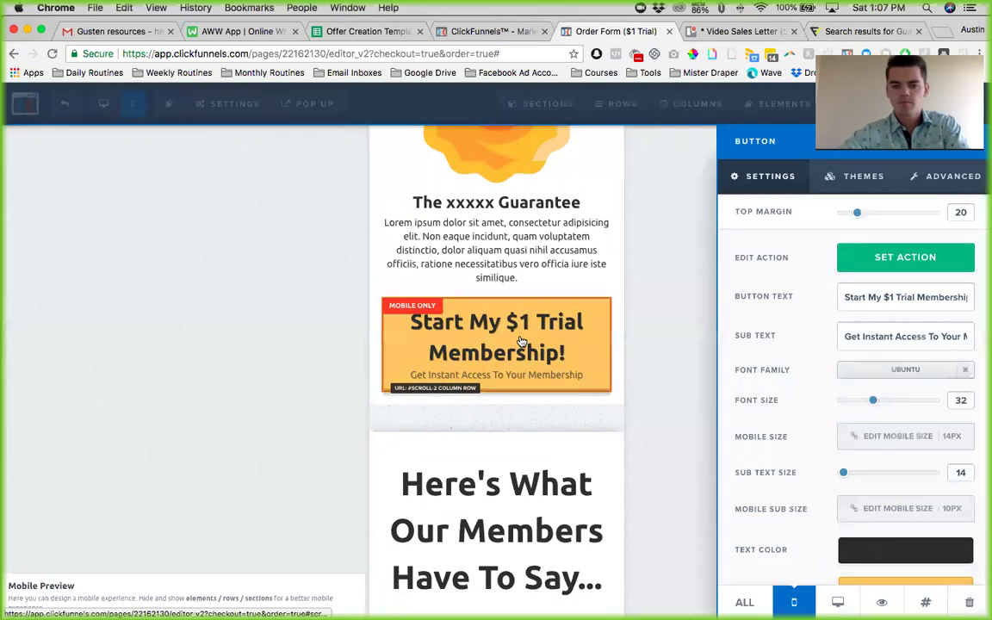
pyautogui.click(885, 264)
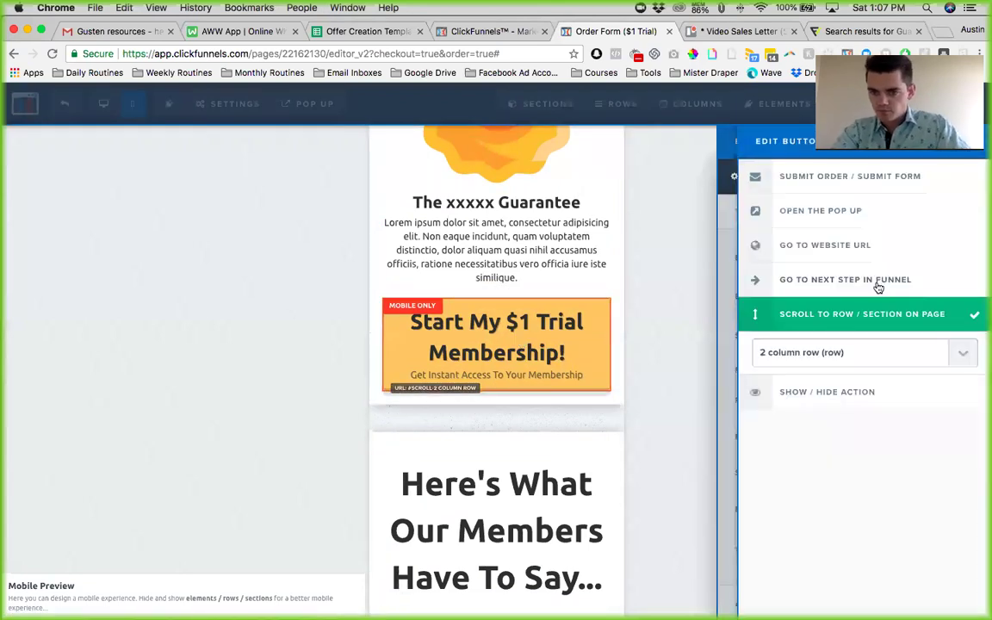
pyautogui.click(828, 359)
pyautogui.click(825, 379)
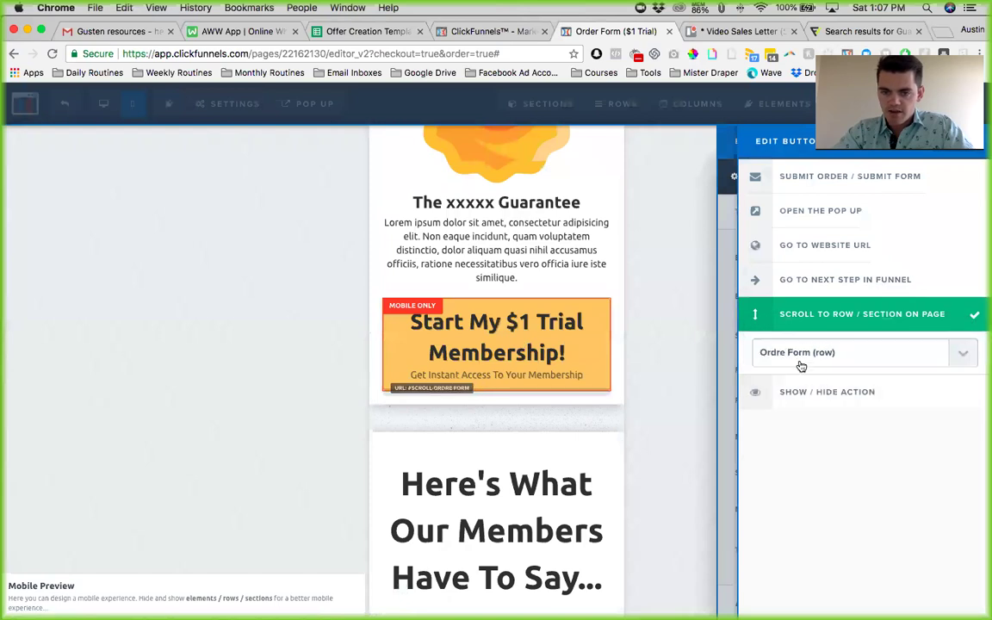
pyautogui.click(568, 348)
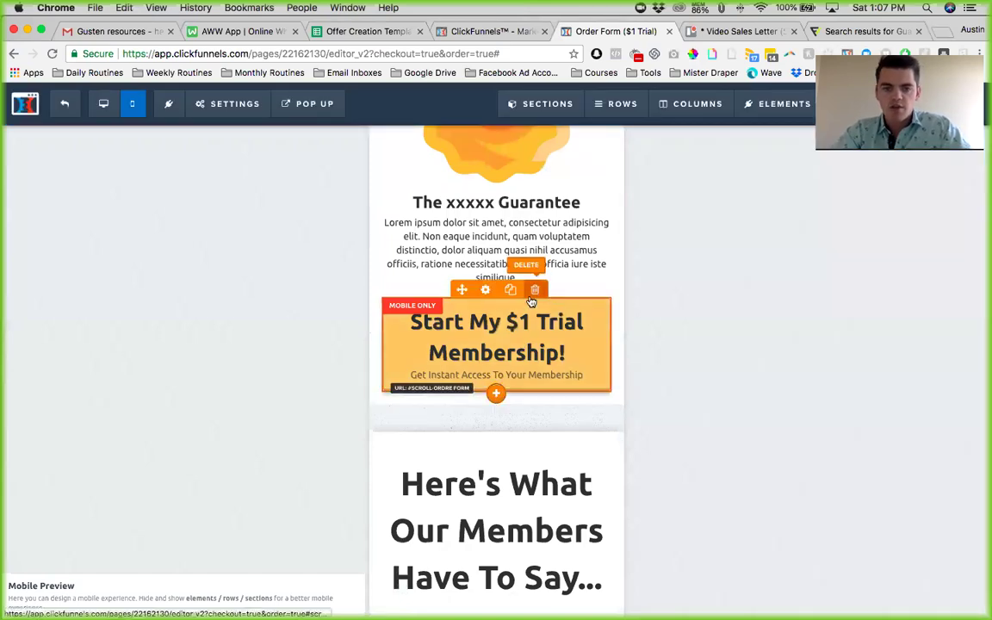
# Step: Place the button copy below the second testimonial video
pyautogui.scroll(-10, 507, 441)
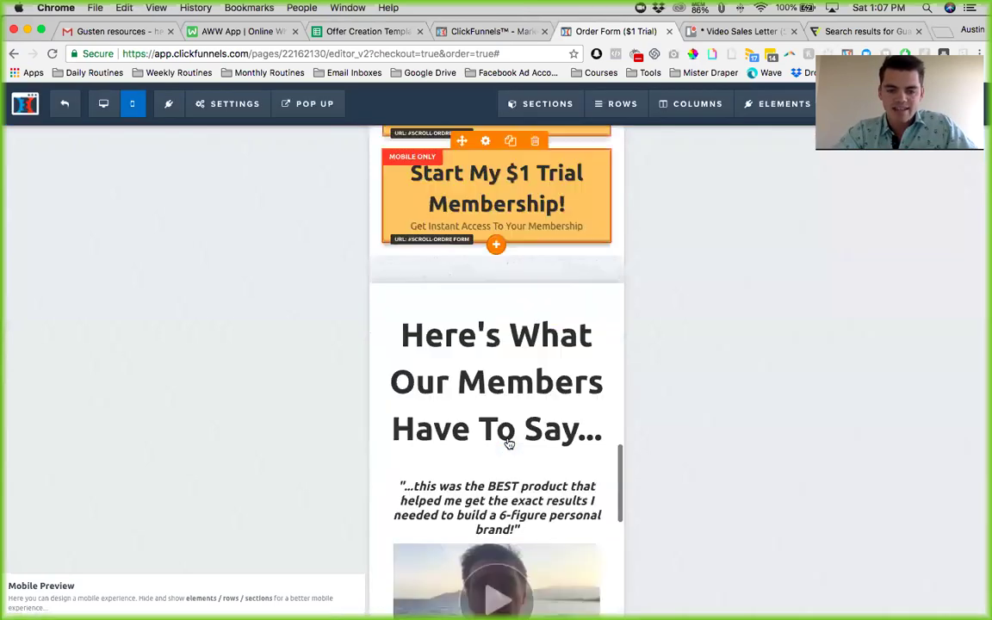
pyautogui.scroll(-3, 508, 443)
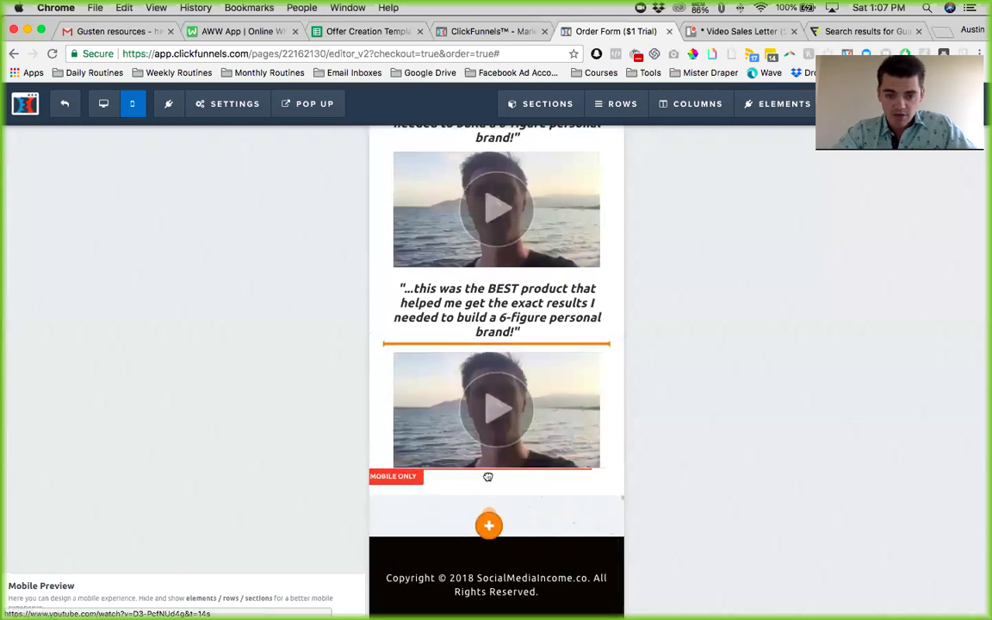
pyautogui.moveTo(489, 484); pyautogui.dragTo(486, 444)
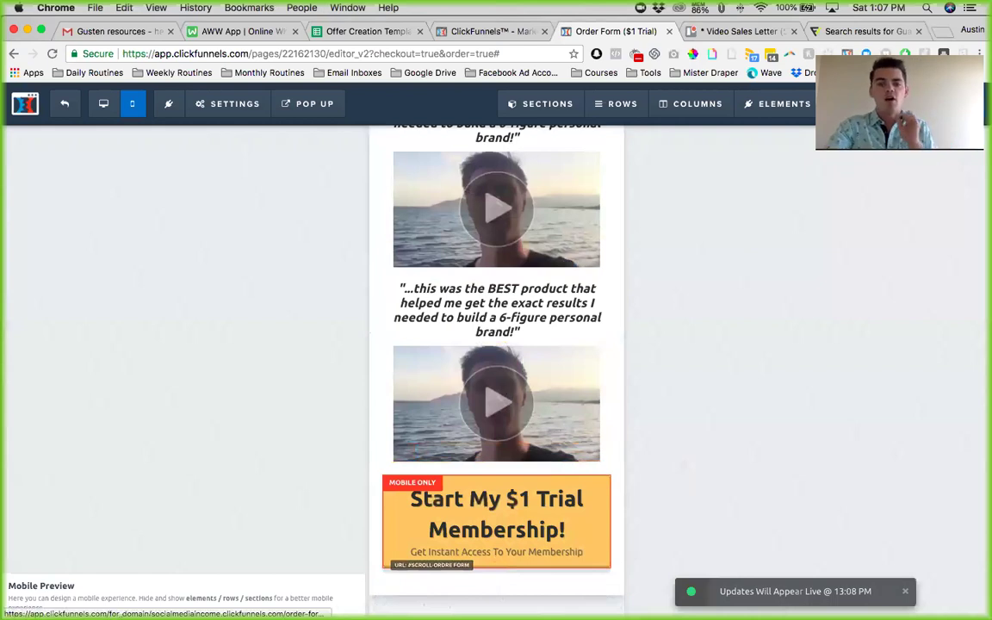
# Step: Open the live preview in a new tab and check it at phone and full width
pyautogui.click(853, 104)
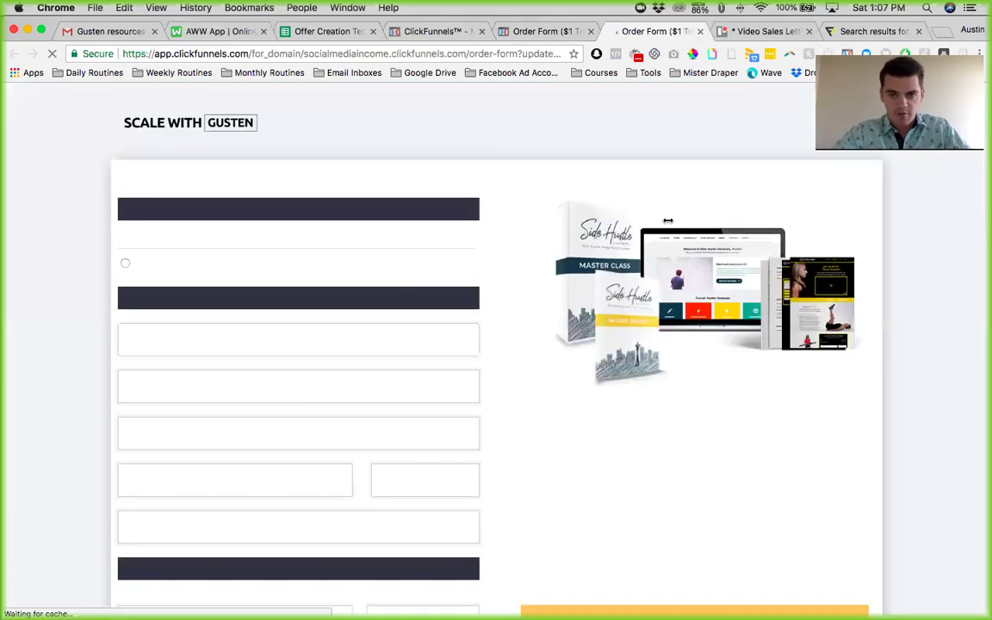
pyautogui.moveTo(667, 222); pyautogui.dragTo(7, 189)
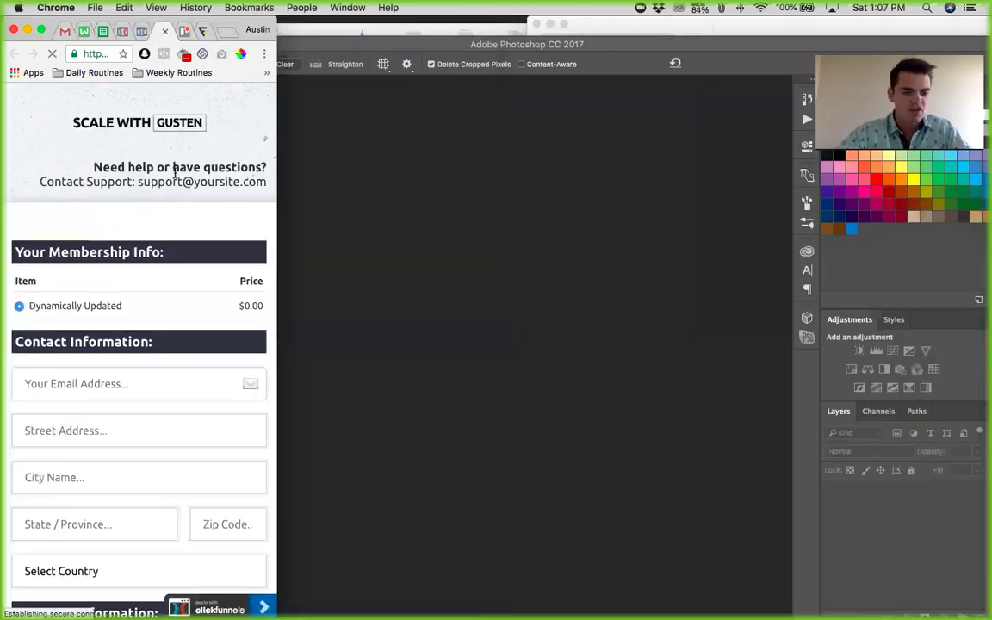
pyautogui.scroll(-5, 175, 171)
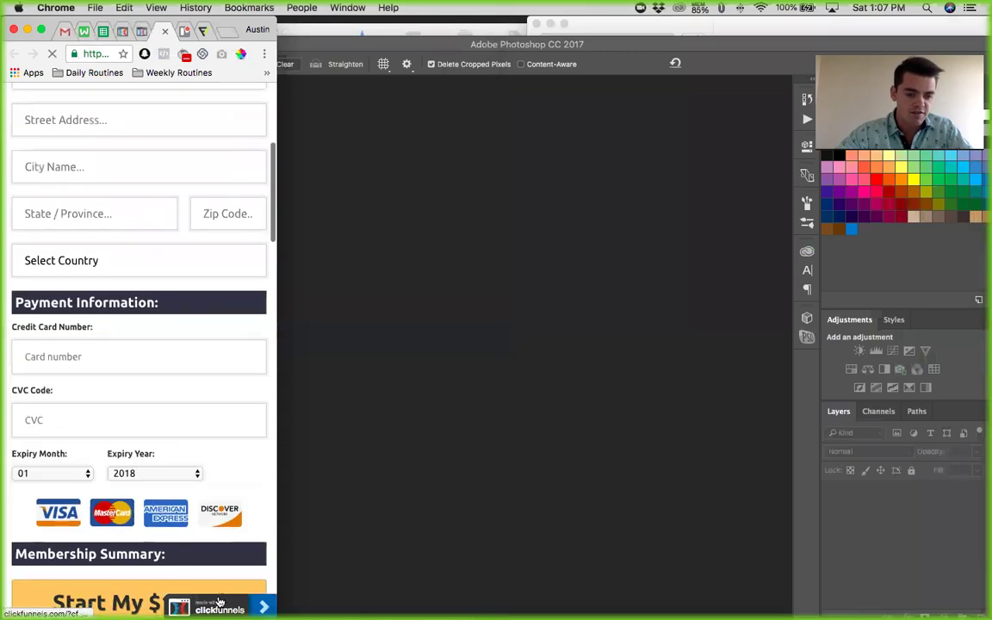
pyautogui.scroll(-4, 228, 369)
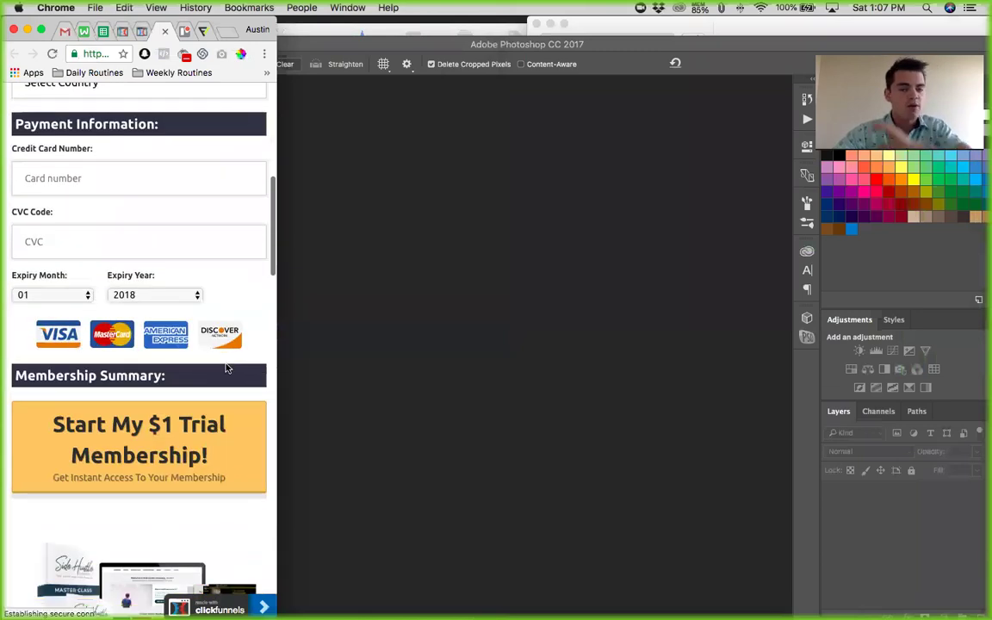
pyautogui.scroll(-3, 226, 369)
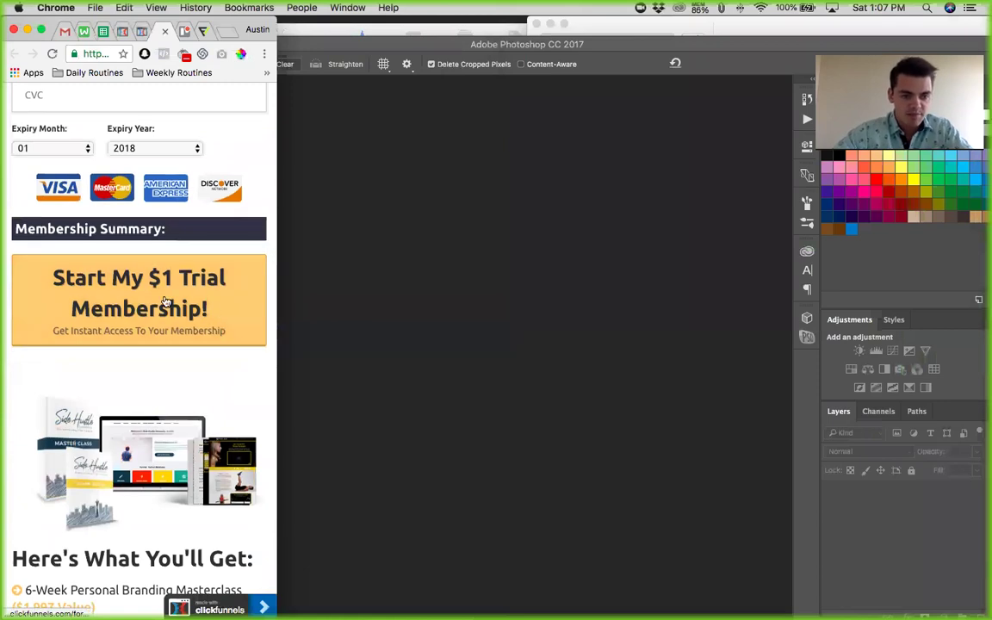
pyautogui.scroll(-1, 166, 301)
pyautogui.scroll(-8, 167, 301)
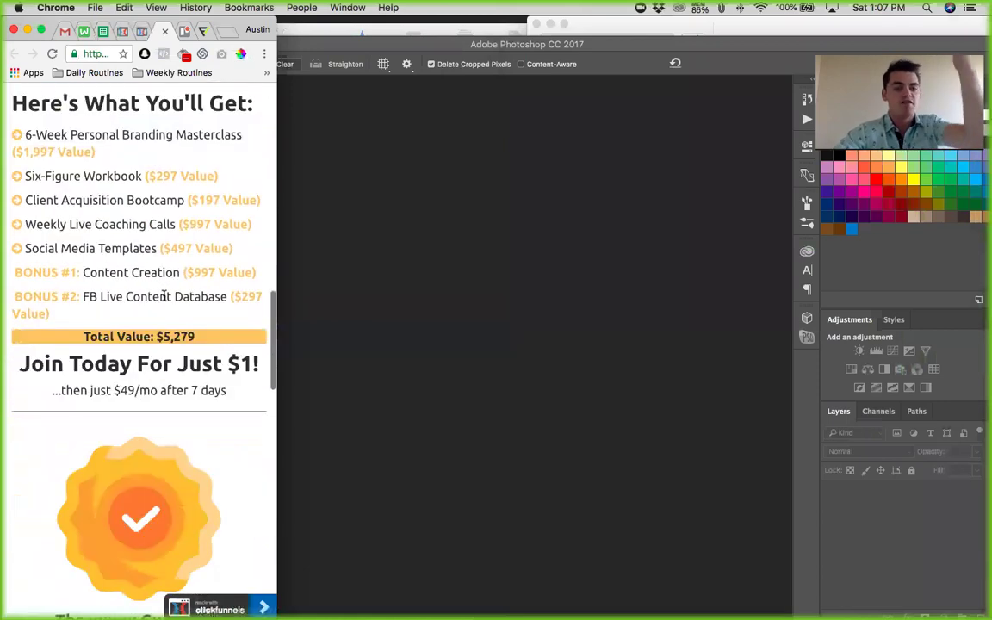
pyautogui.scroll(-4, 163, 295)
pyautogui.scroll(-3, 164, 296)
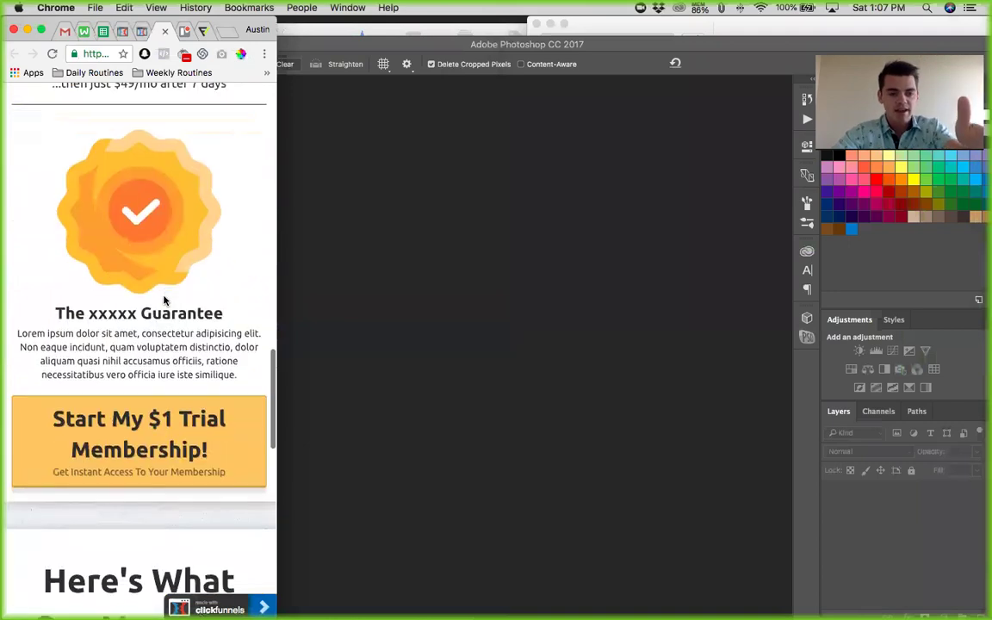
pyautogui.doubleClick(275, 265)
pyautogui.scroll(5, 731, 210)
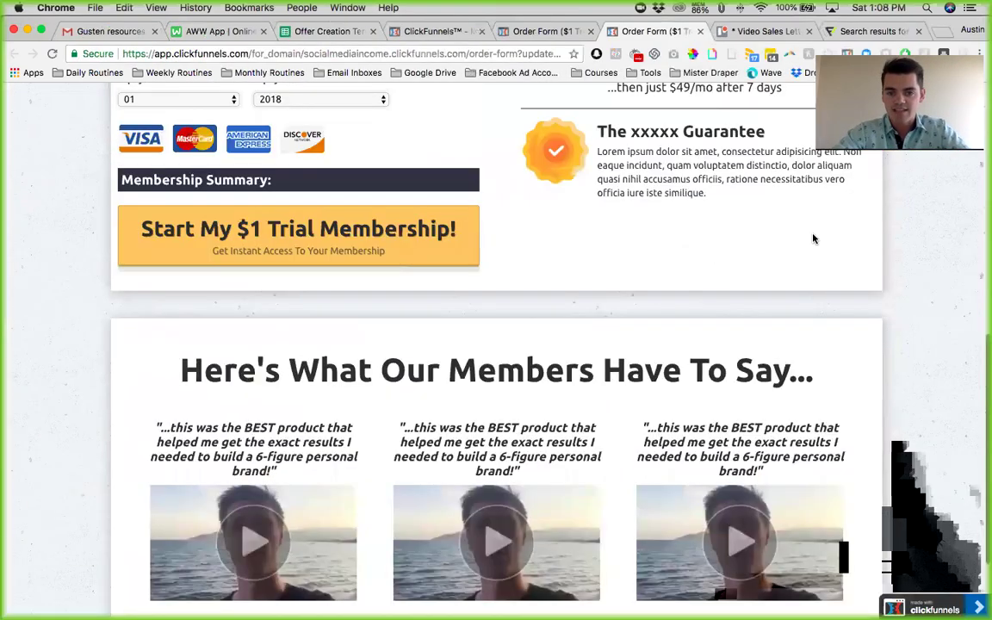
# Step: Back in the desktop editor, duplicate the guarantee block
pyautogui.hotkey('ctrl', 'shift', 'Tab')
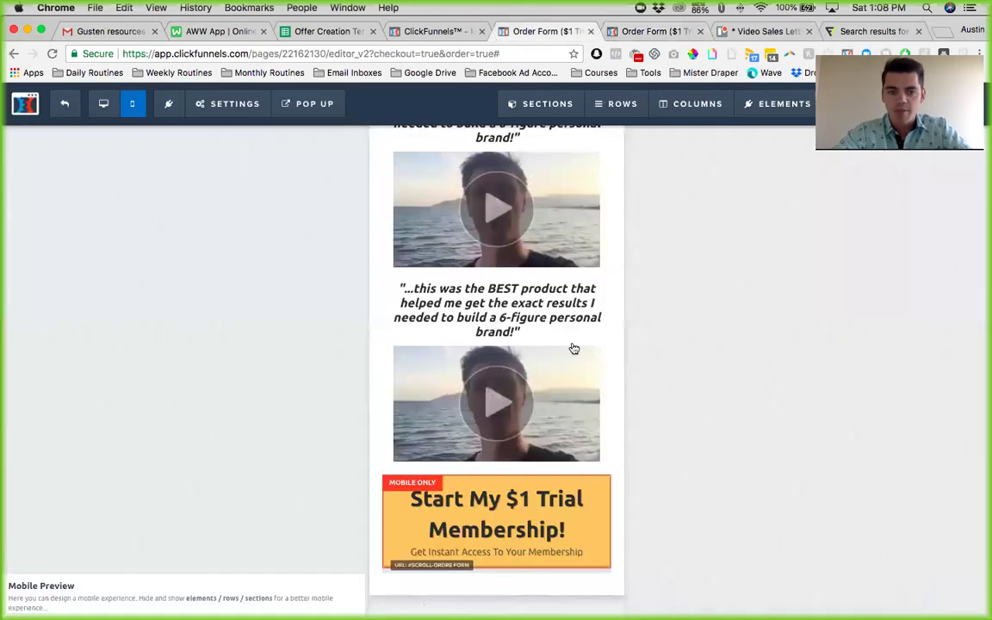
pyautogui.click(104, 103)
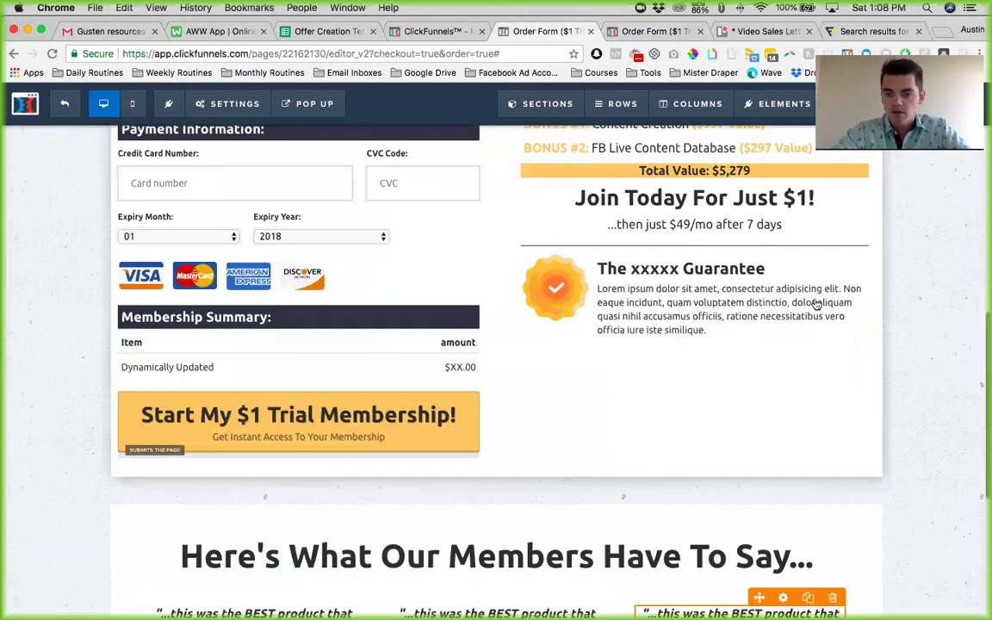
pyautogui.click(829, 244)
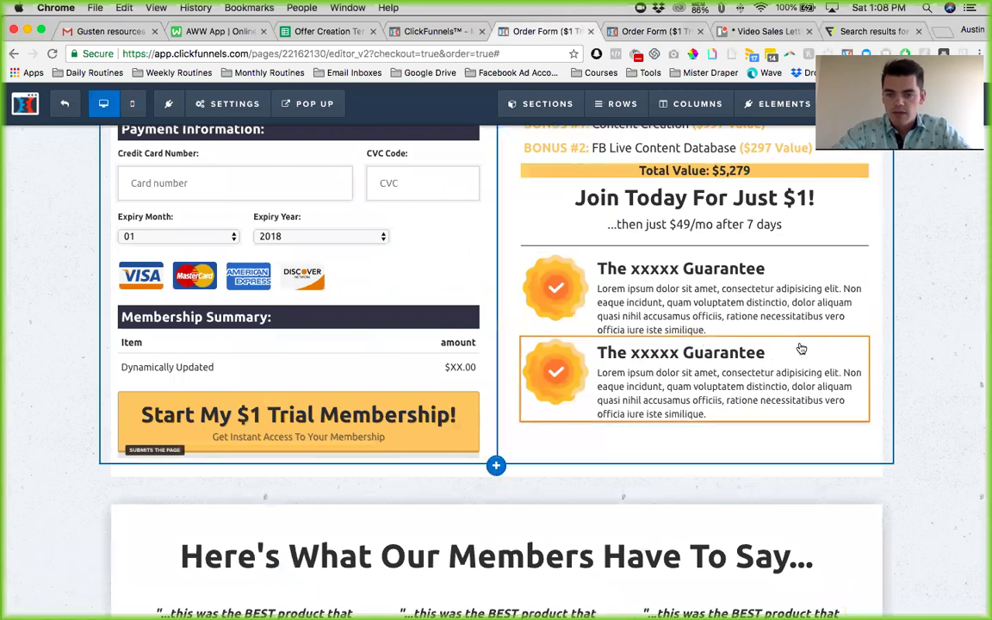
pyautogui.moveTo(802, 356)
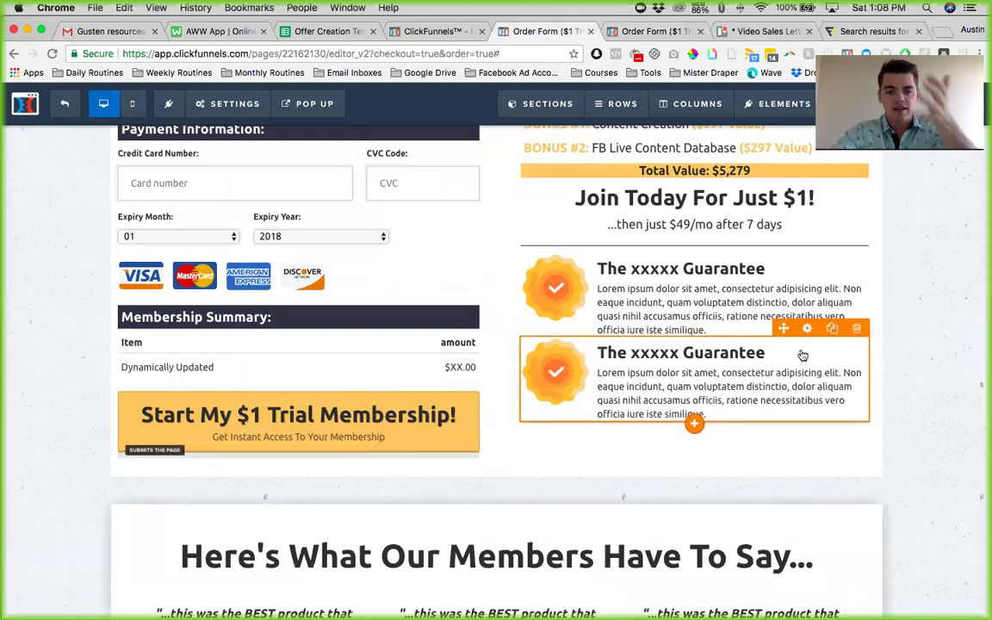
pyautogui.click(570, 345)
# Step: Recheck the live preview at phone width, then at full desktop width
pyautogui.click(655, 31)
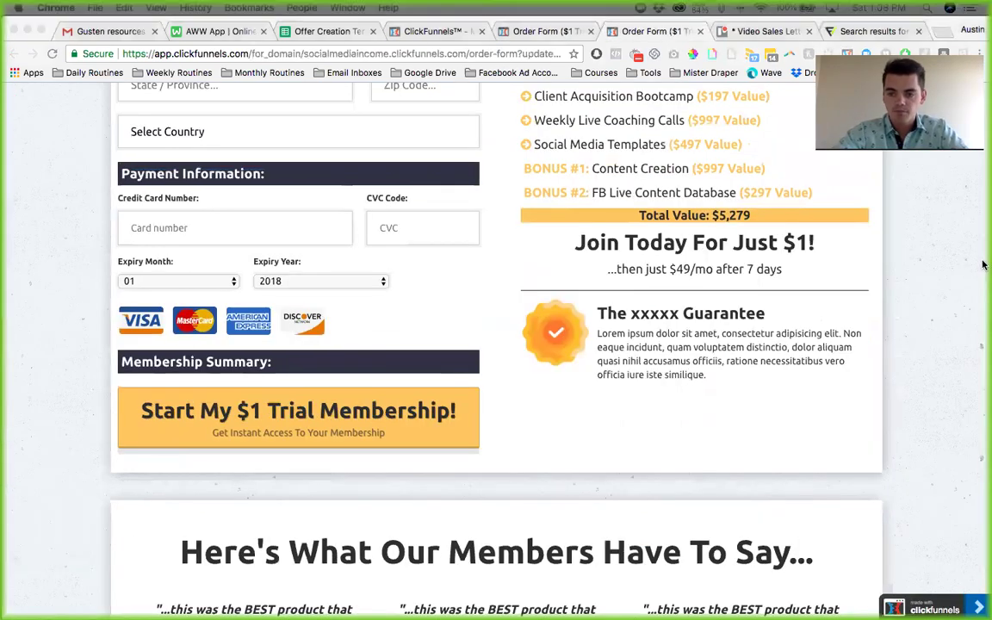
pyautogui.moveTo(982, 265); pyautogui.dragTo(88, 268)
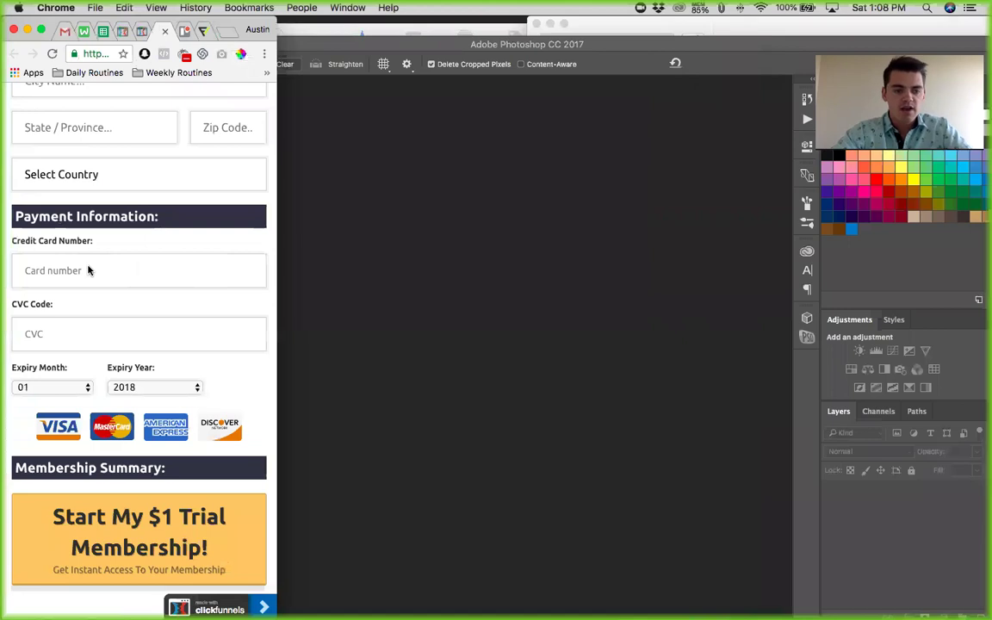
pyautogui.scroll(-12, 88, 269)
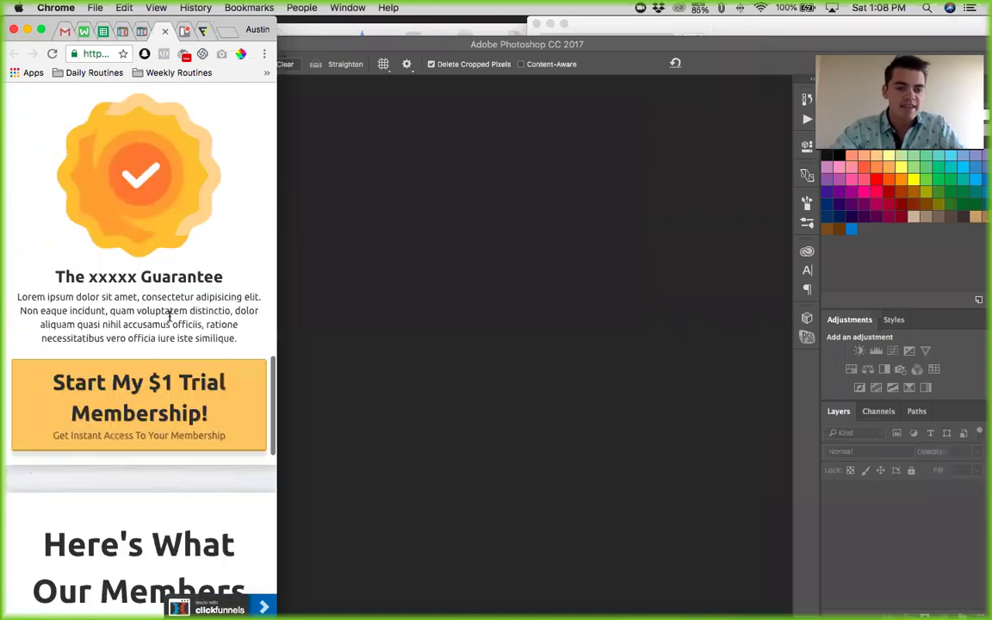
pyautogui.moveTo(84, 277); pyautogui.dragTo(231, 310)
pyautogui.click(223, 321)
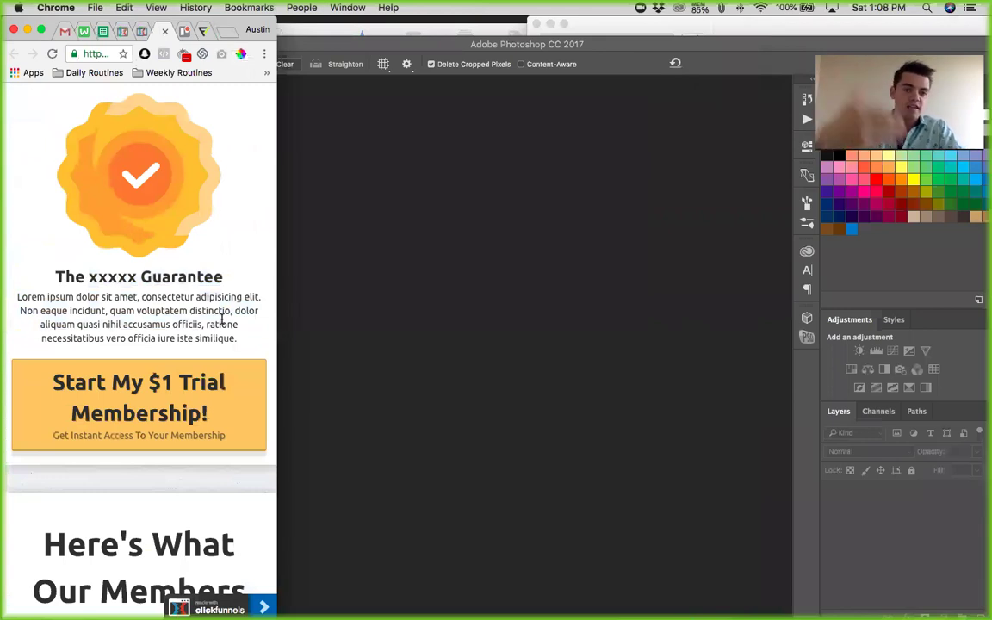
pyautogui.scroll(-10, 194, 400)
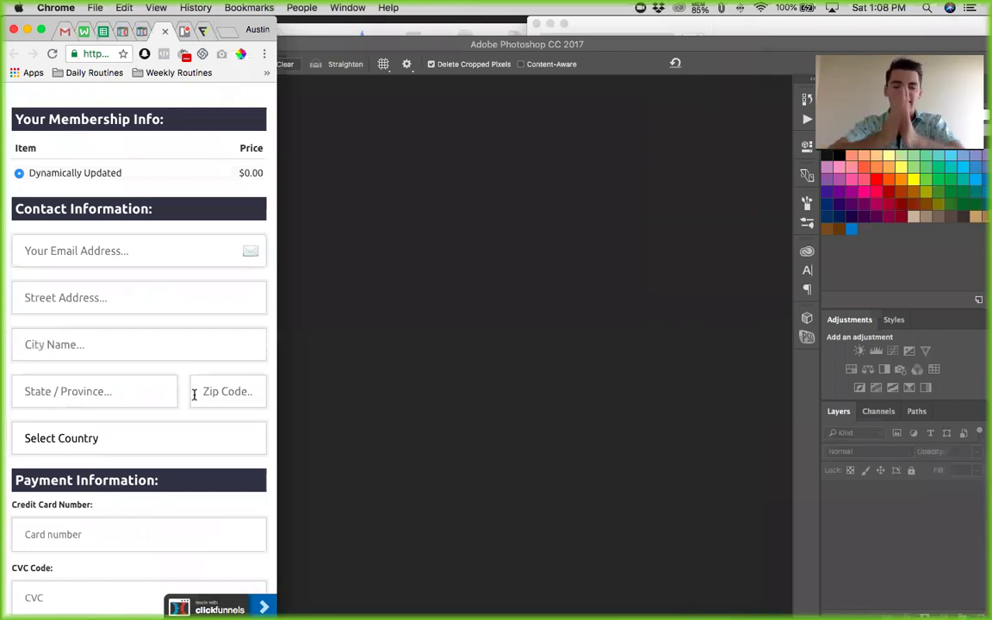
pyautogui.moveTo(739, 314); pyautogui.dragTo(986, 313)
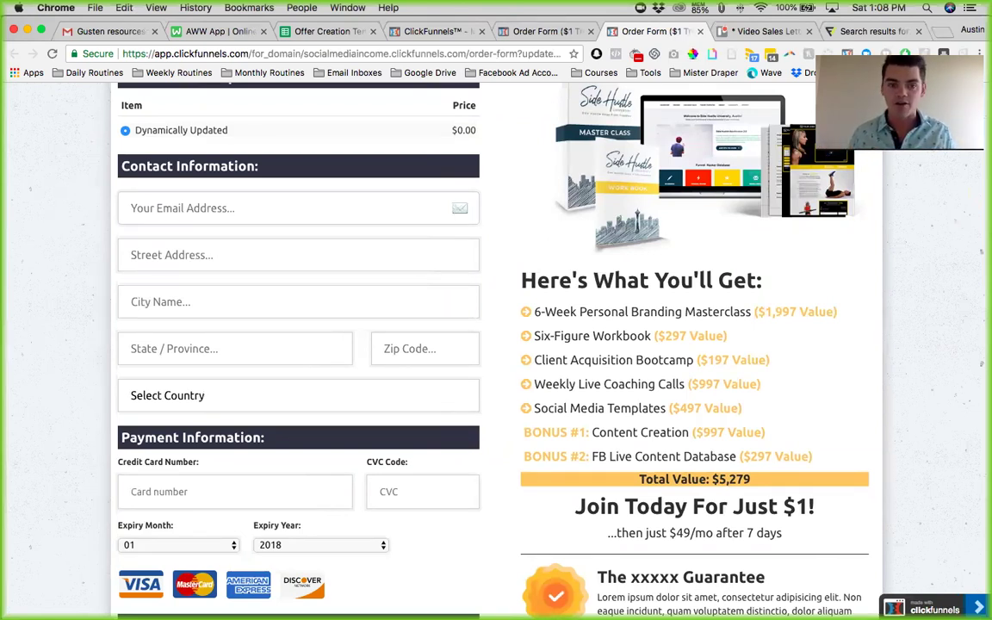
pyautogui.scroll(3, 778, 377)
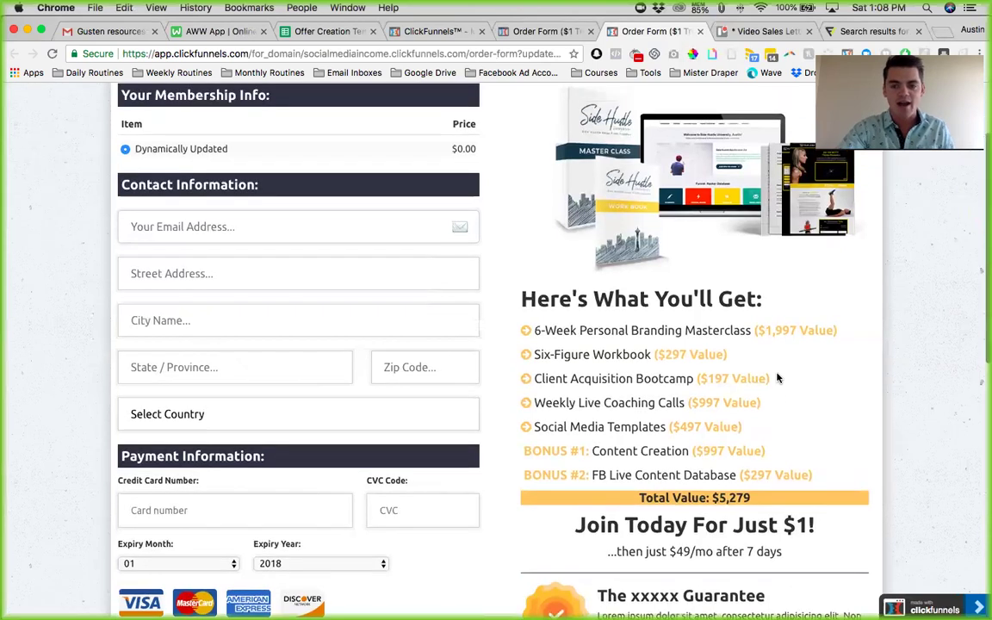